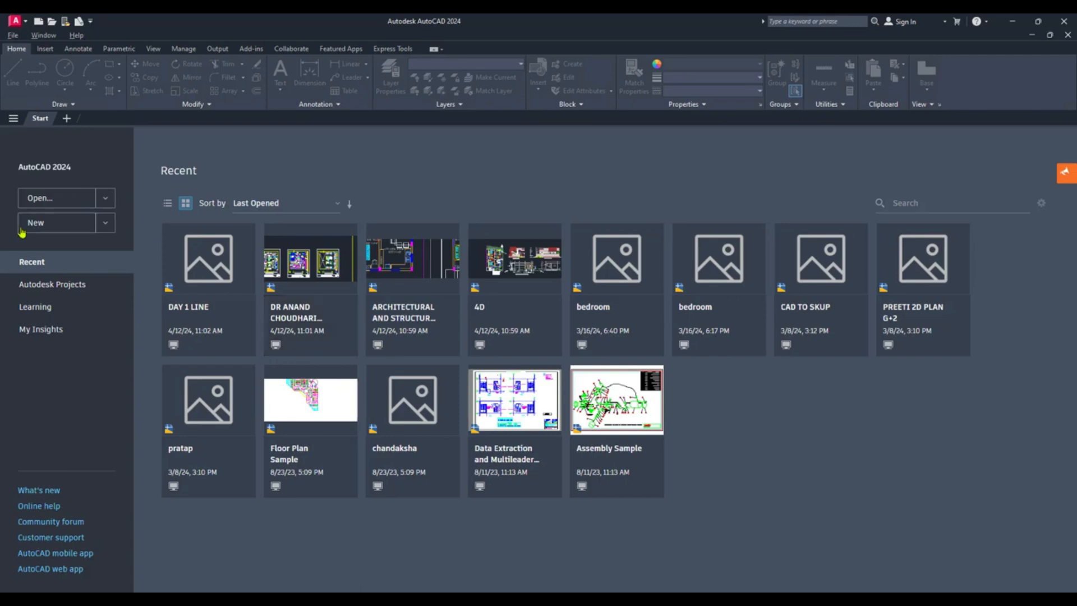
Create a new drawing from the acad.dwt template.
{"action": "left_click", "coordinate": [54, 206]}
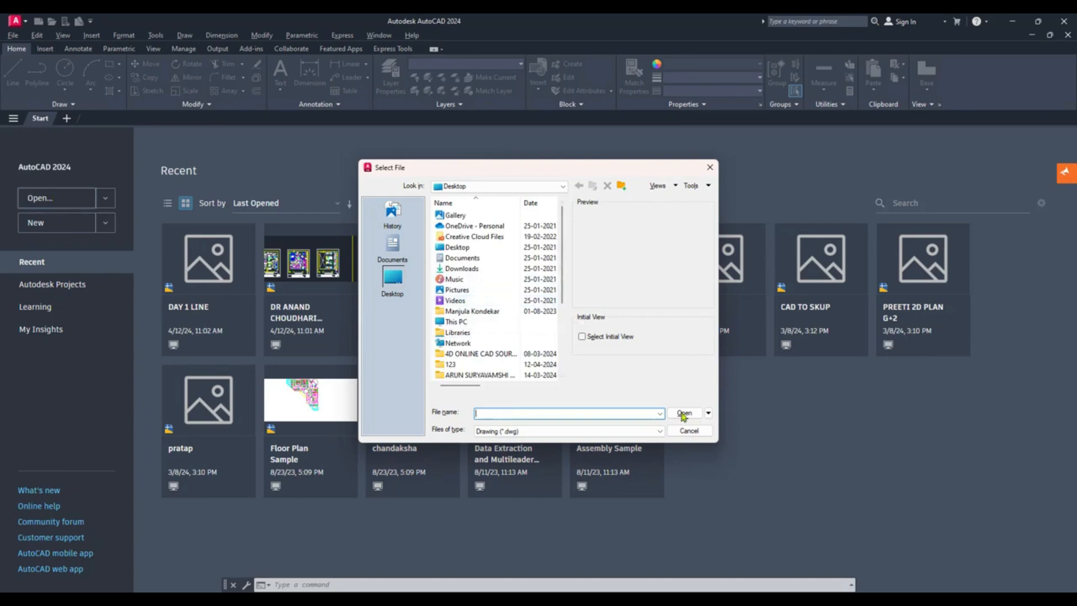
{"action": "left_click", "coordinate": [710, 168]}
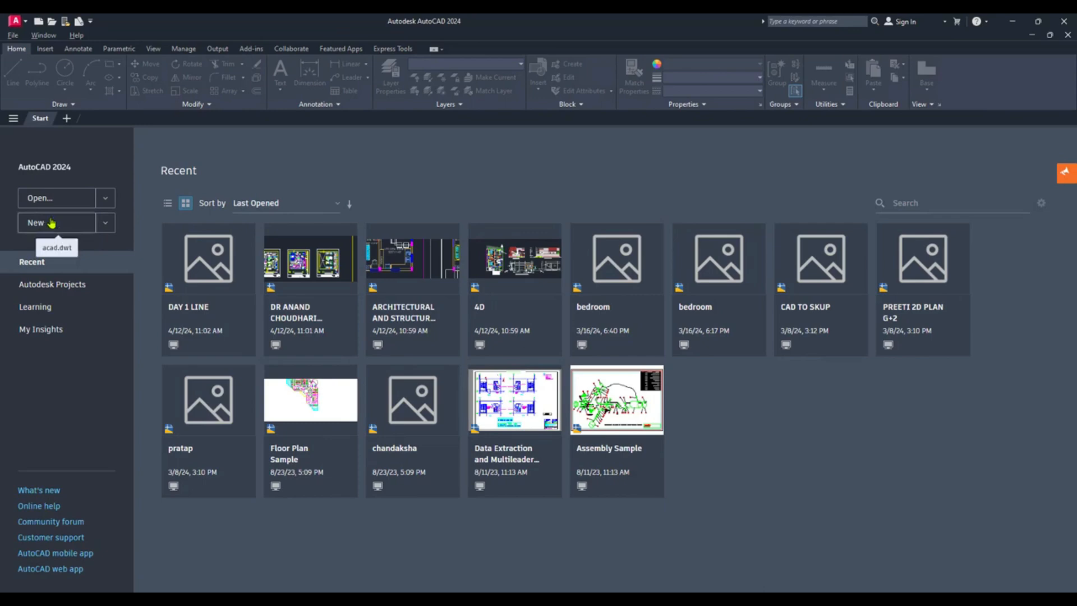
{"action": "left_click", "coordinate": [105, 224]}
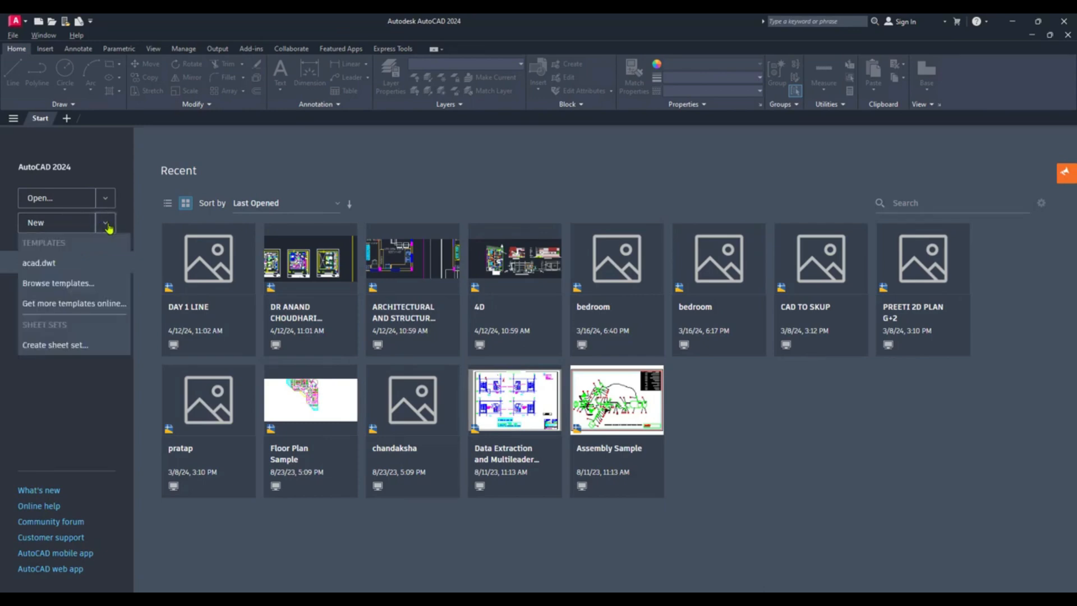
{"action": "left_click", "coordinate": [56, 283]}
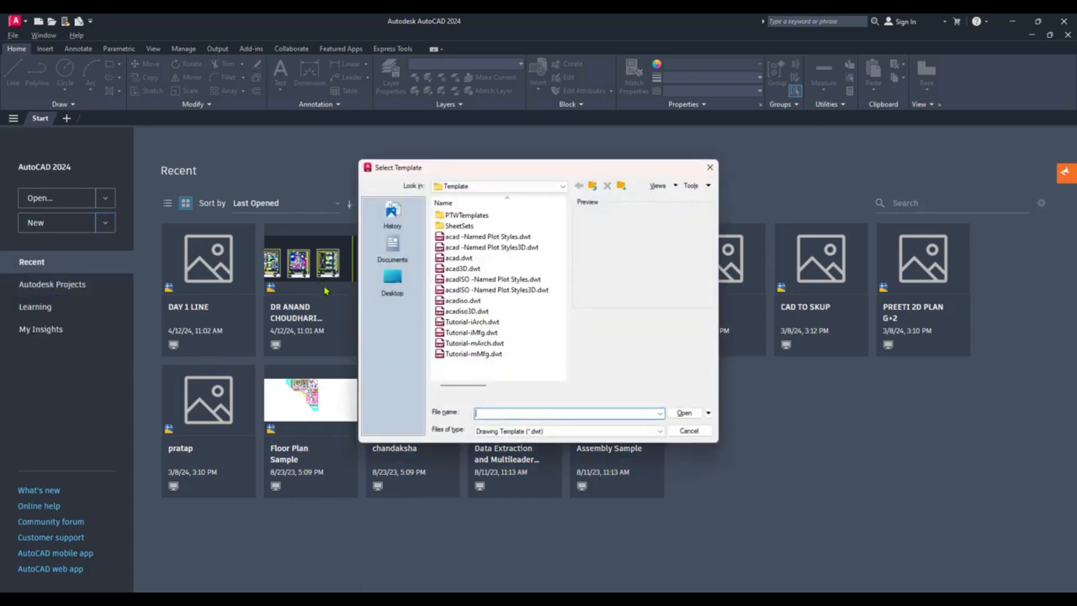
{"action": "left_click", "coordinate": [460, 260]}
{"action": "left_click", "coordinate": [460, 260]}
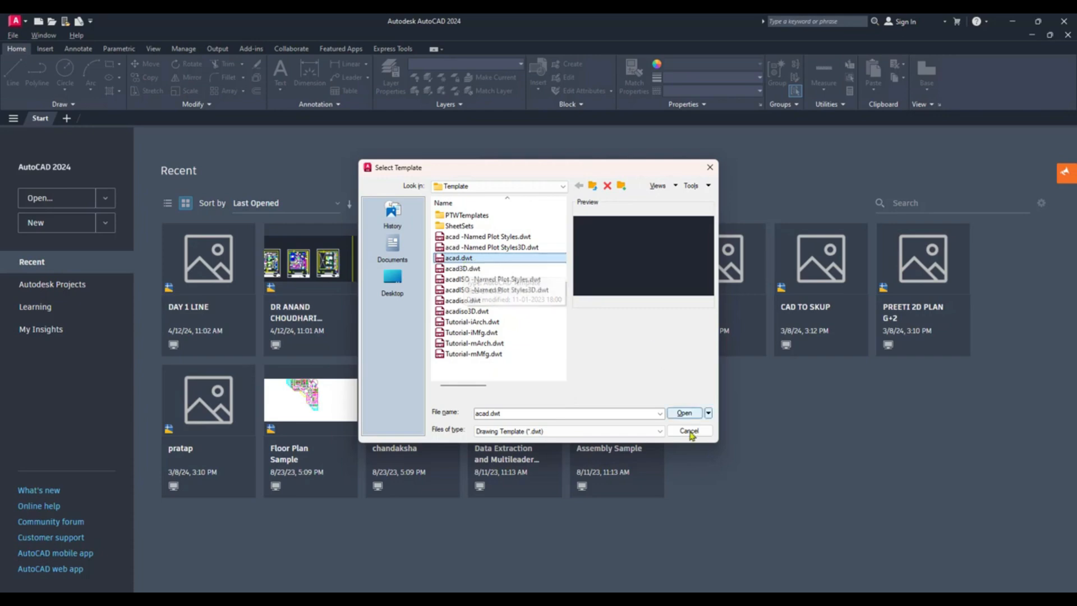
{"action": "left_click", "coordinate": [686, 414]}
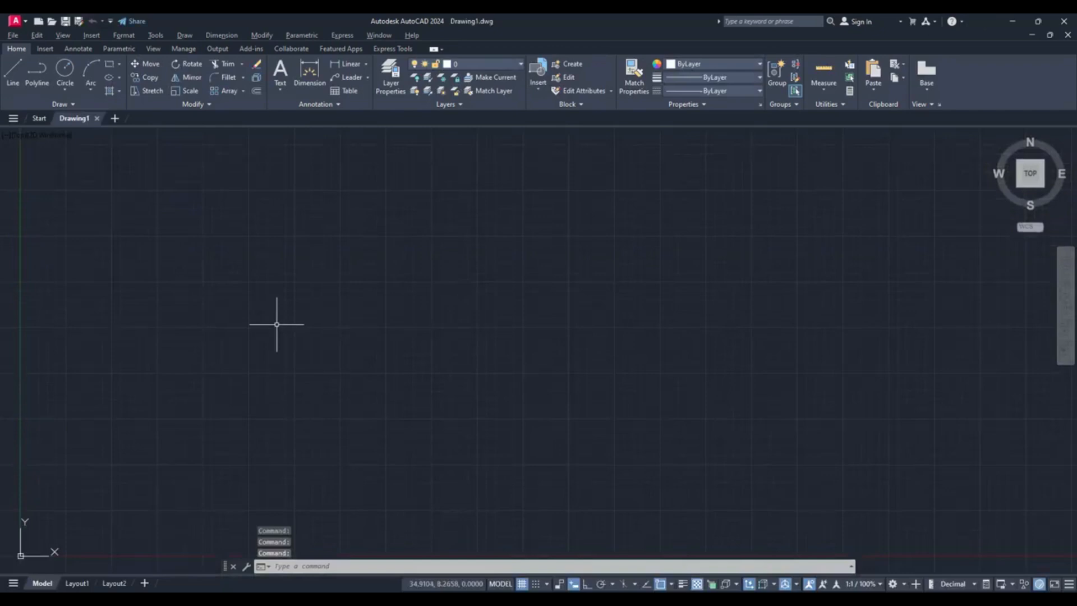
{"action": "left_click", "coordinate": [16, 21]}
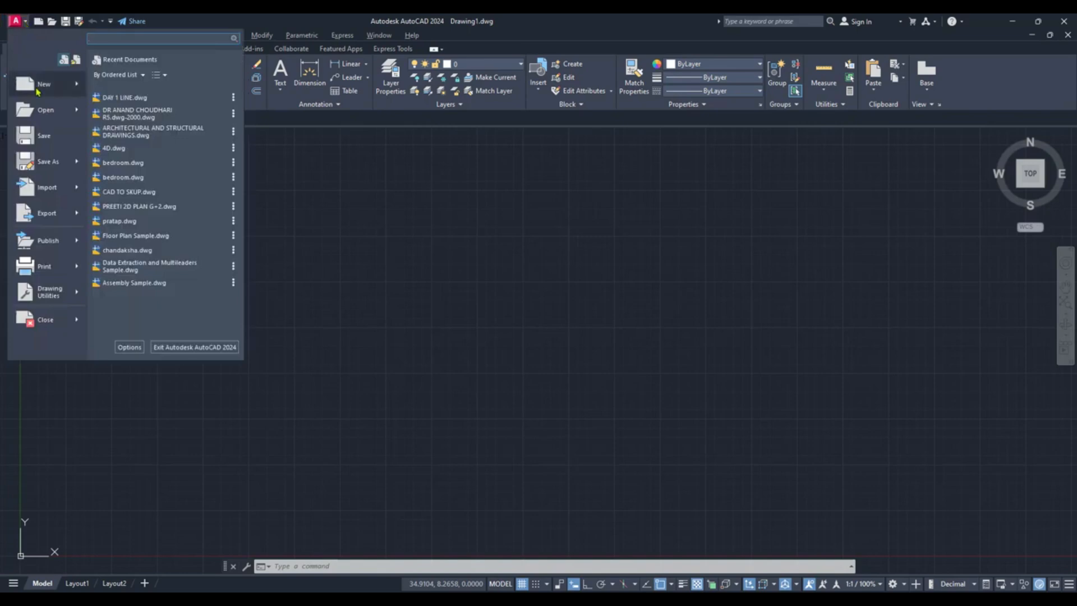
{"action": "mouse_move", "coordinate": [38, 91]}
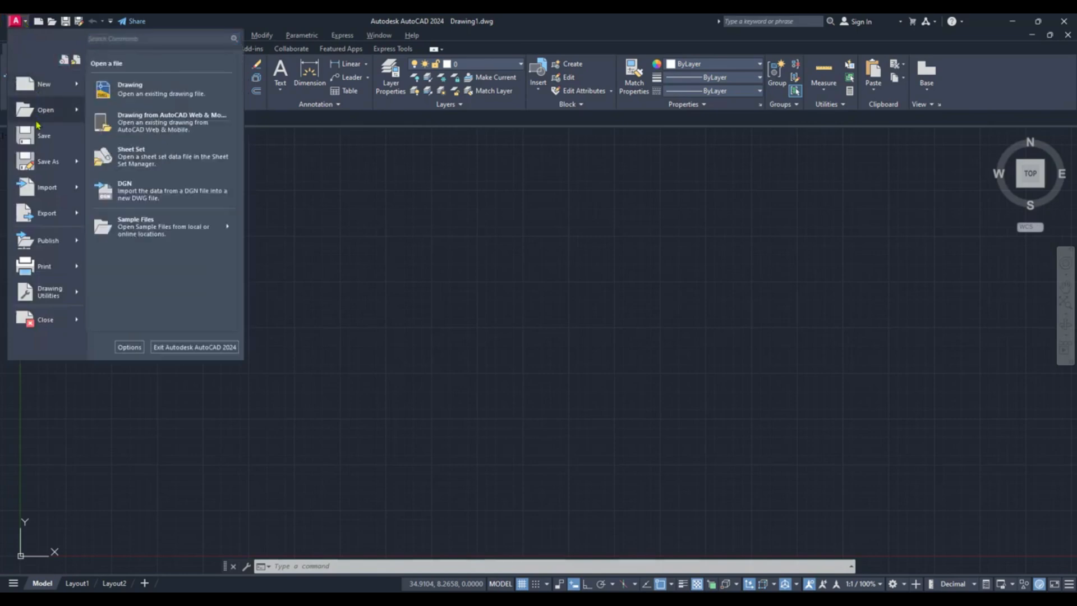
{"action": "mouse_move", "coordinate": [47, 168]}
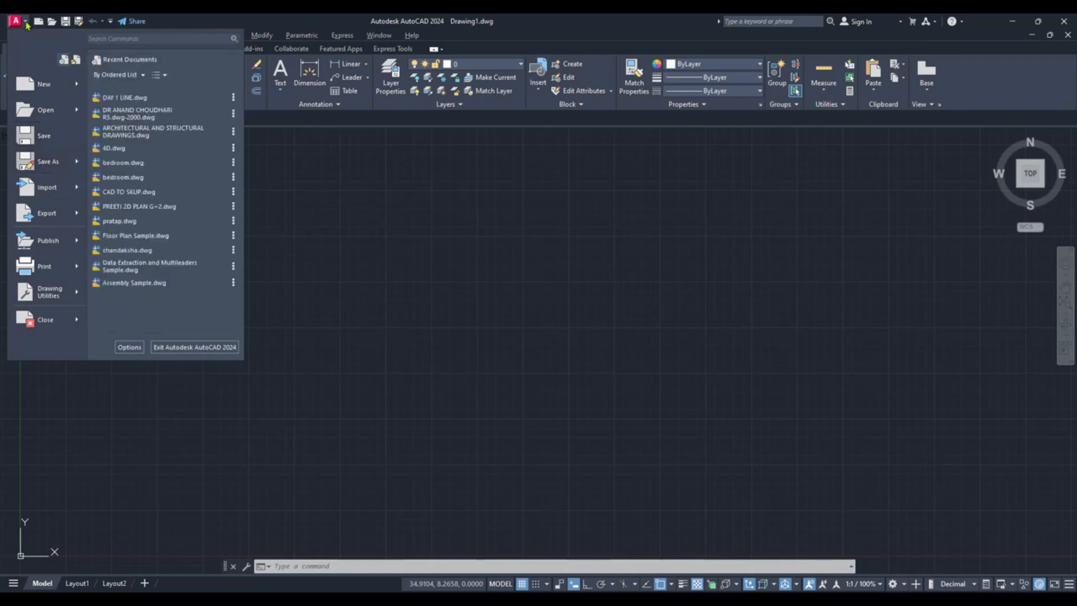
{"action": "left_click", "coordinate": [25, 22]}
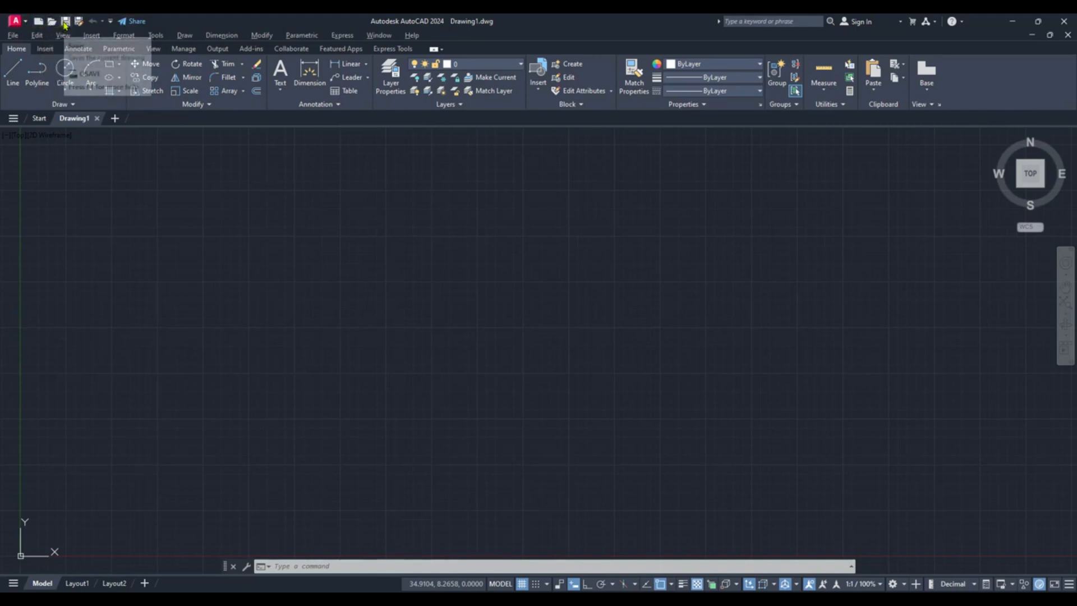
{"action": "left_click", "coordinate": [93, 22]}
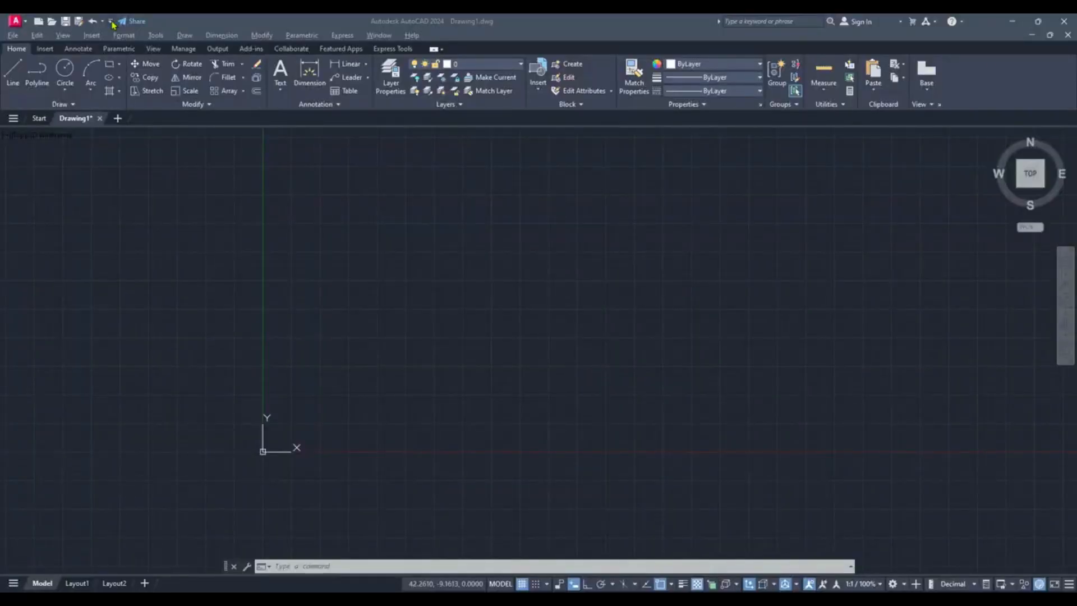
Hide the menu bar and show it again.
{"action": "left_click", "coordinate": [111, 22]}
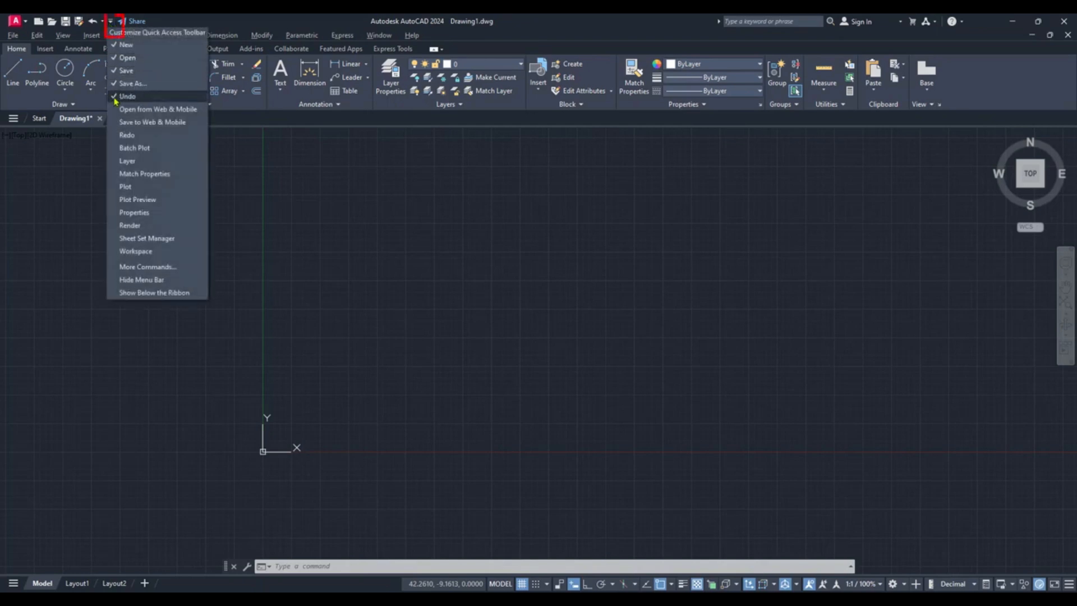
{"action": "left_click", "coordinate": [111, 23]}
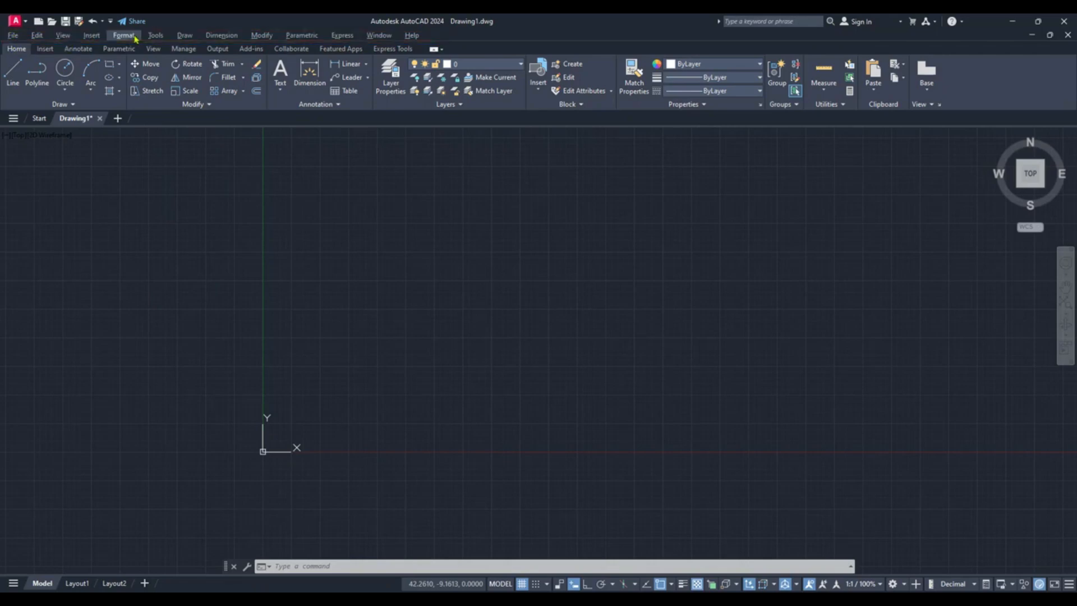
{"action": "left_click", "coordinate": [111, 21]}
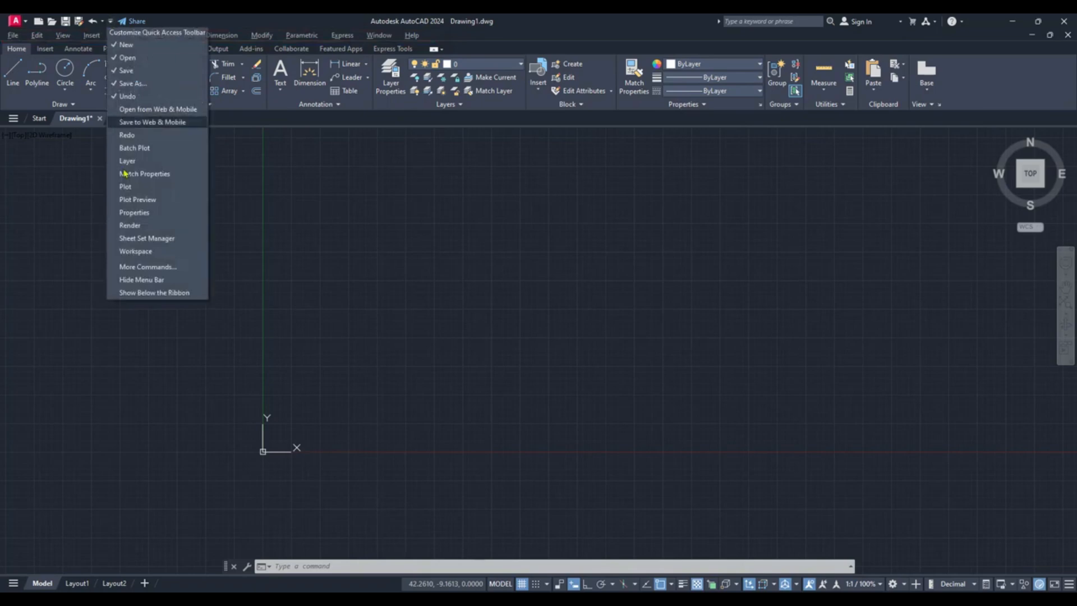
{"action": "left_click", "coordinate": [150, 284]}
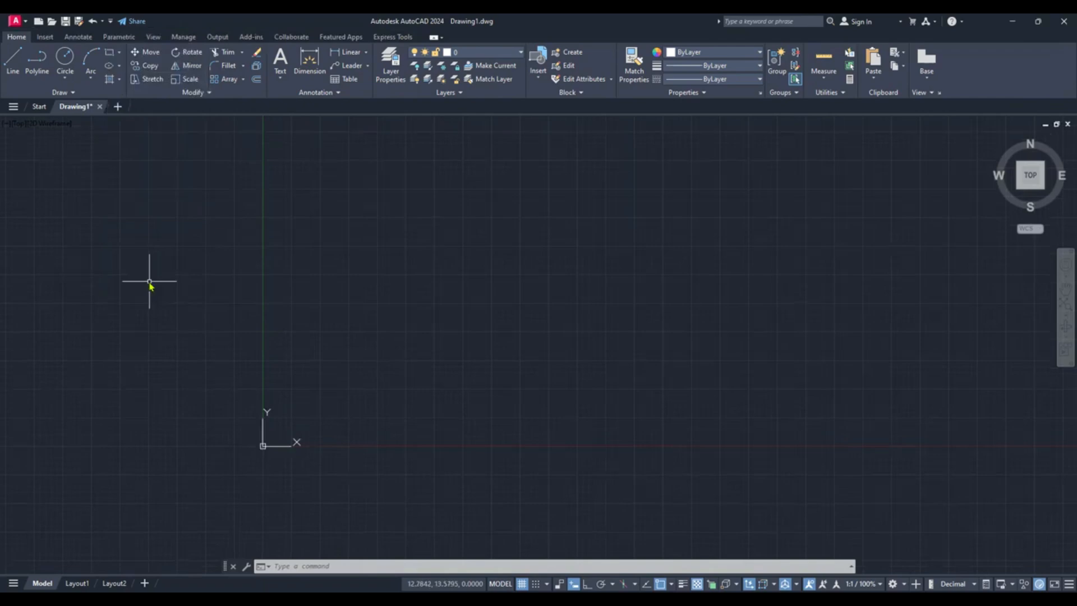
{"action": "left_click", "coordinate": [110, 22]}
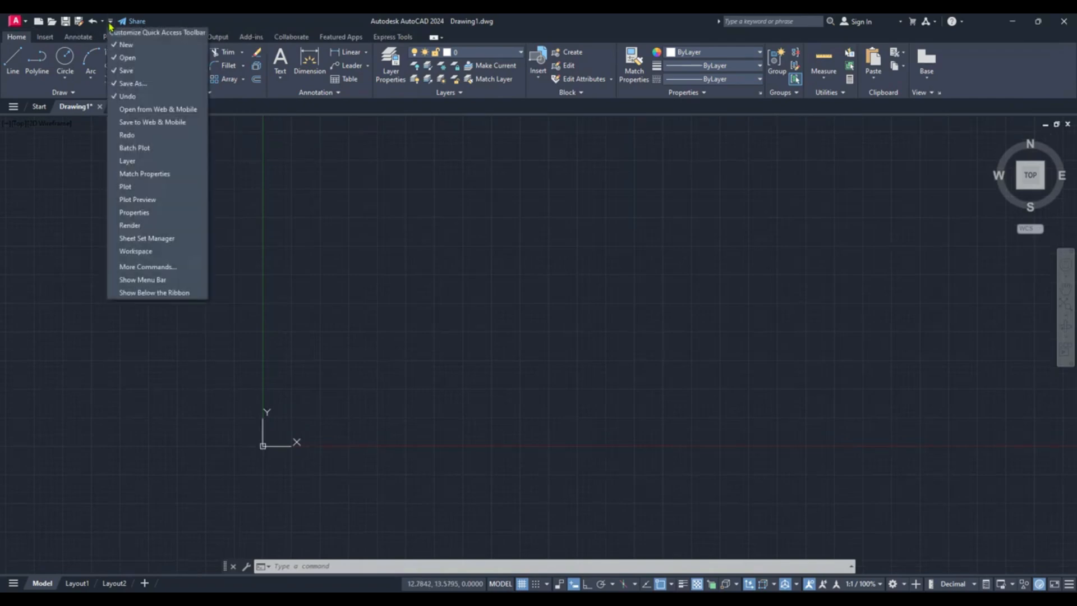
{"action": "left_click", "coordinate": [154, 282]}
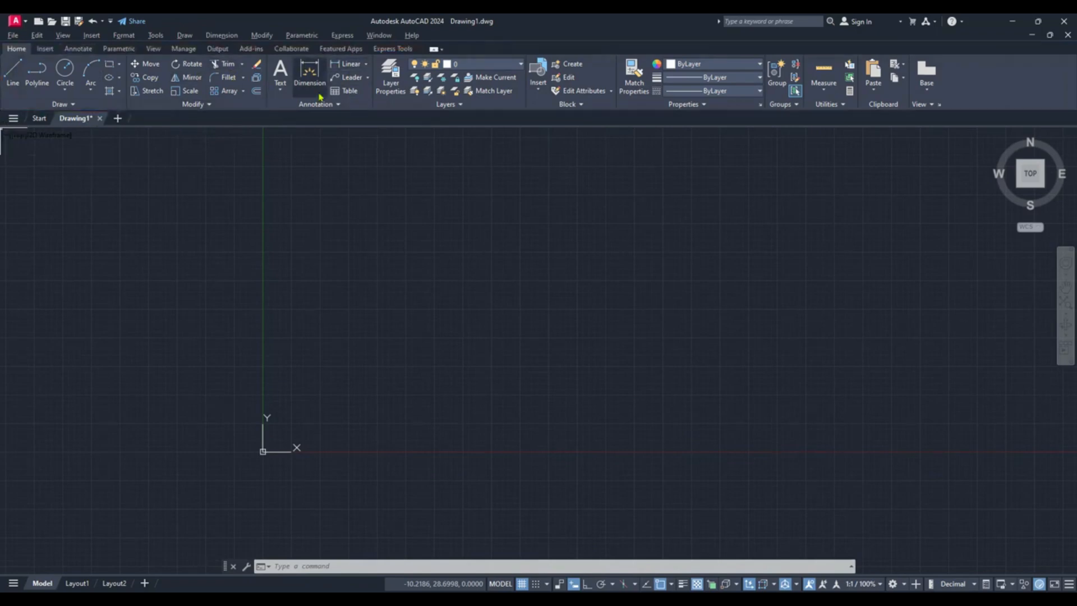
Switch to the Start page and back to Drawing1, and hide the file tabs and show them again.
{"action": "left_click", "coordinate": [40, 119]}
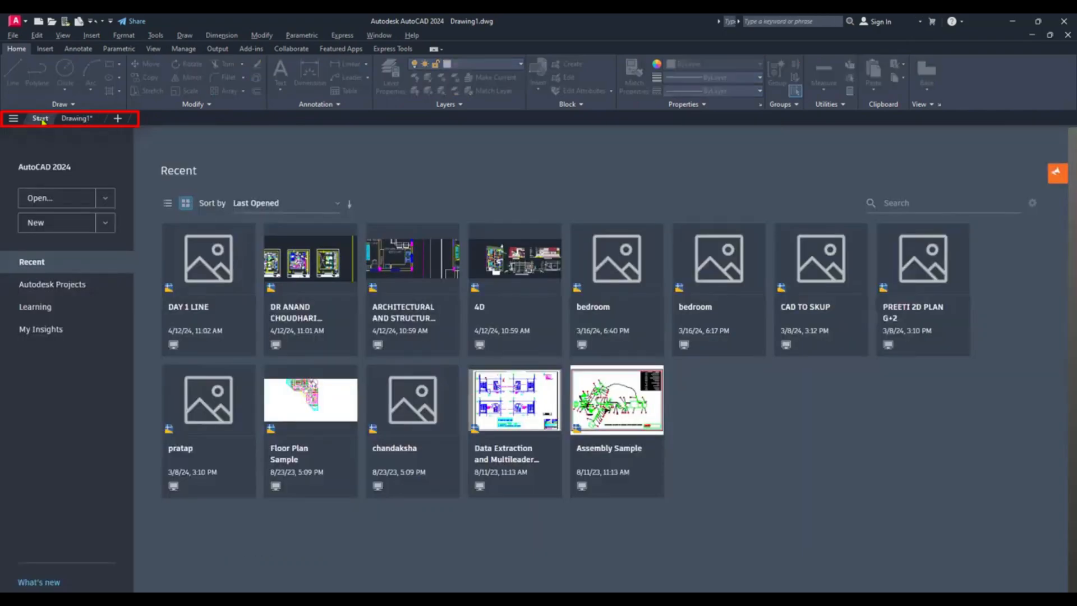
{"action": "left_click", "coordinate": [82, 120]}
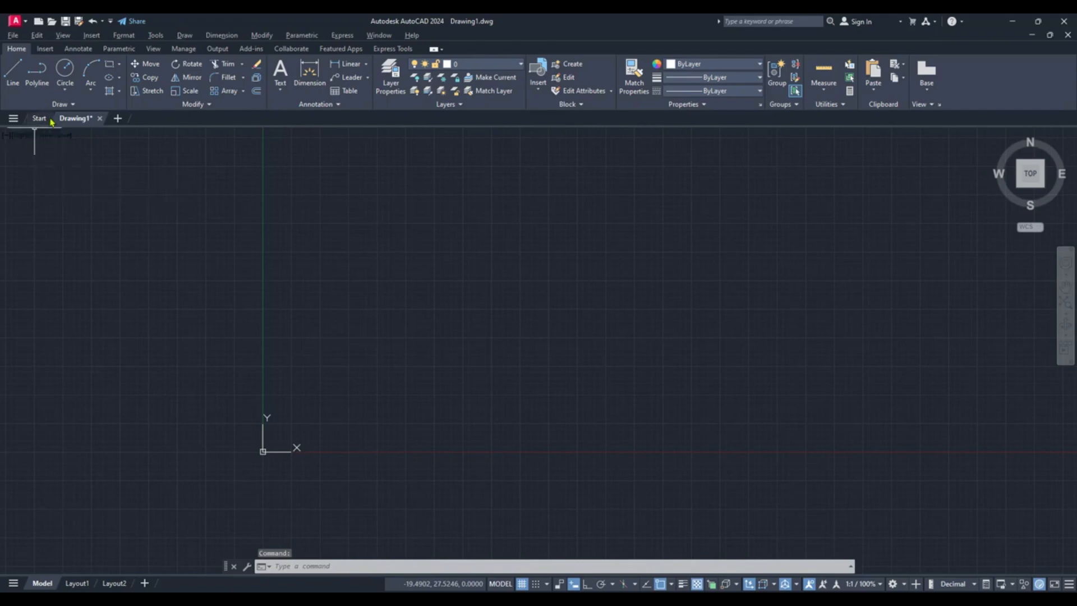
{"action": "left_click", "coordinate": [153, 49]}
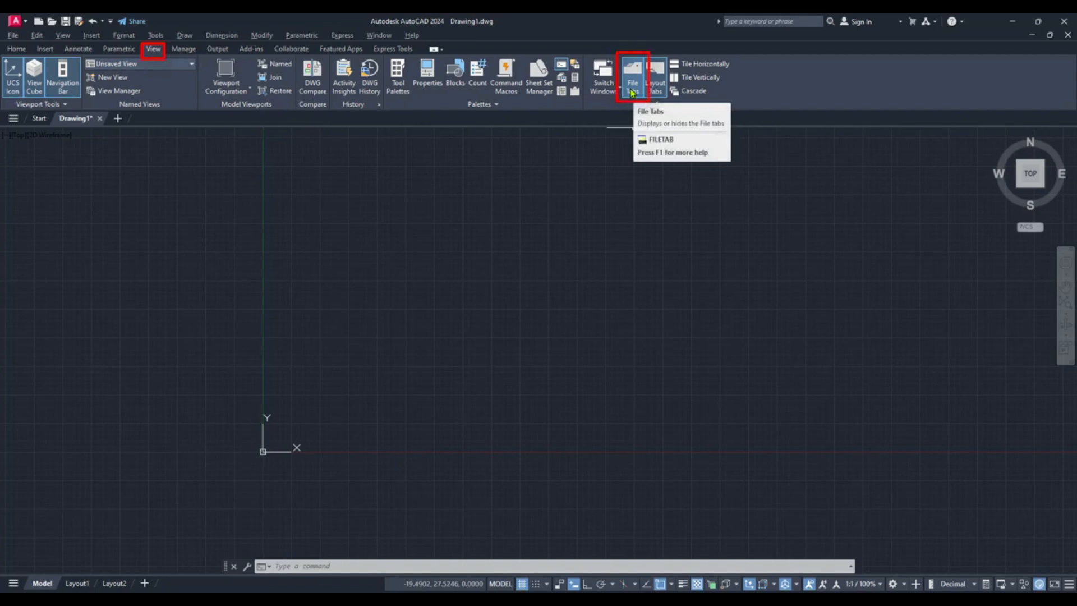
{"action": "left_click", "coordinate": [631, 89]}
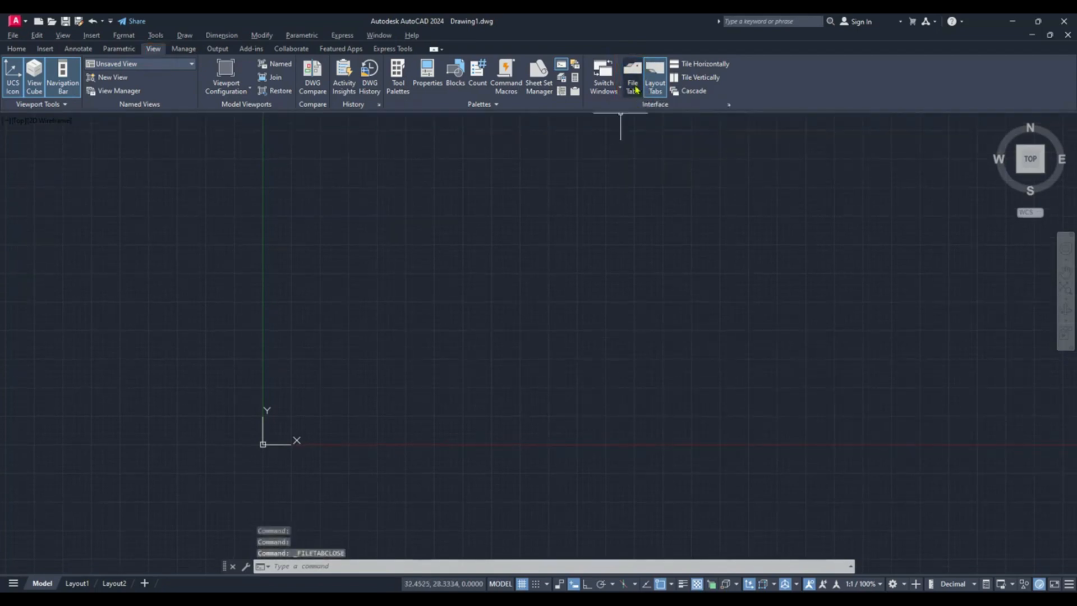
{"action": "left_click", "coordinate": [636, 89]}
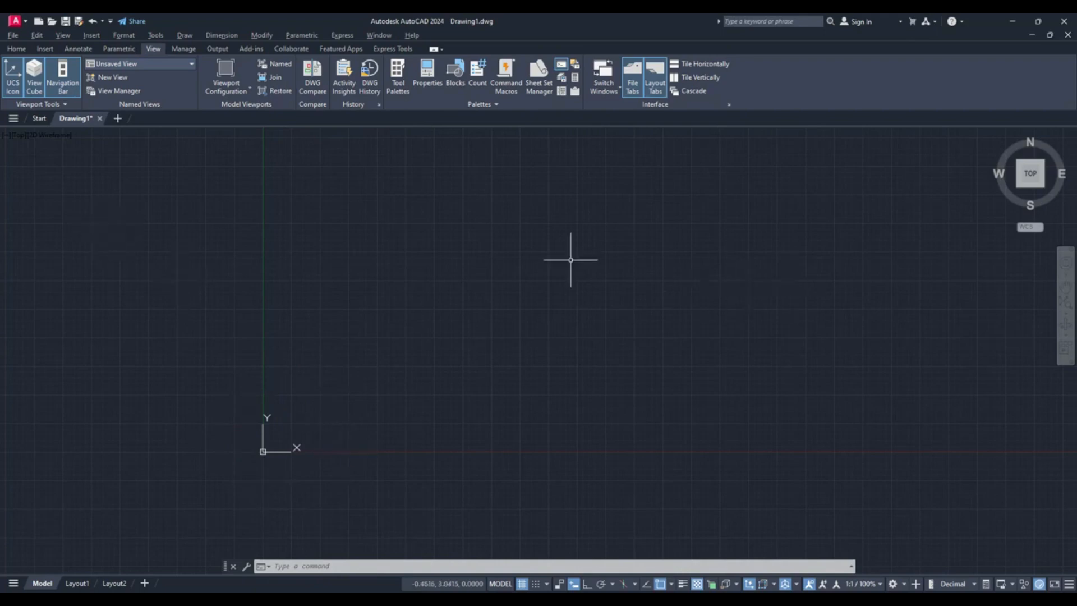
Review the viewport's preset views and visual styles, choosing 2D Wireframe as the visual style.
{"action": "left_click", "coordinate": [19, 137]}
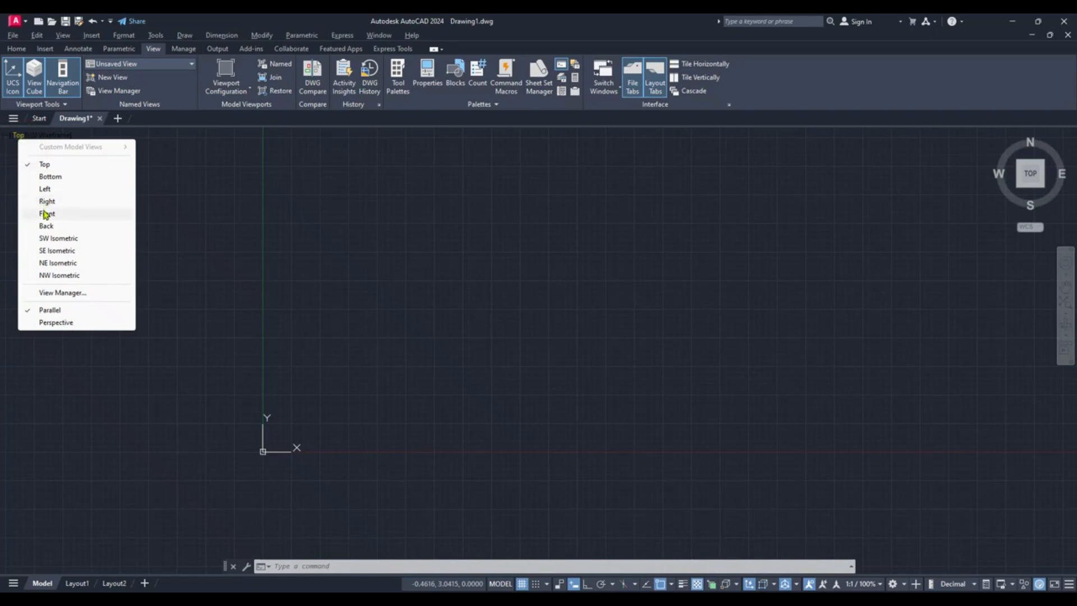
{"action": "left_click", "coordinate": [19, 136]}
{"action": "left_click", "coordinate": [19, 136]}
{"action": "left_click", "coordinate": [50, 135]}
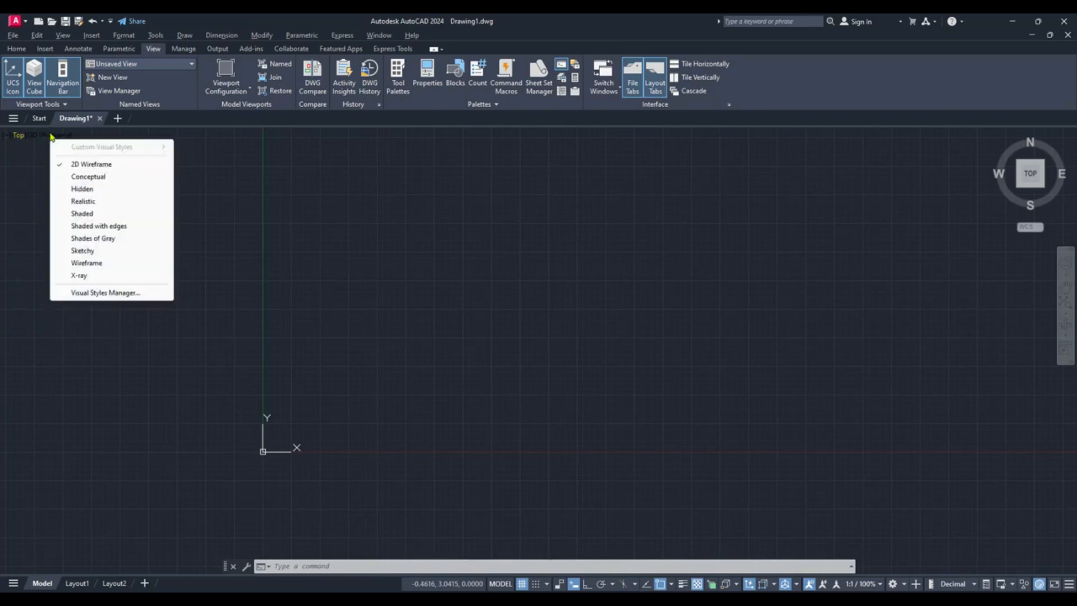
{"action": "left_click", "coordinate": [52, 136]}
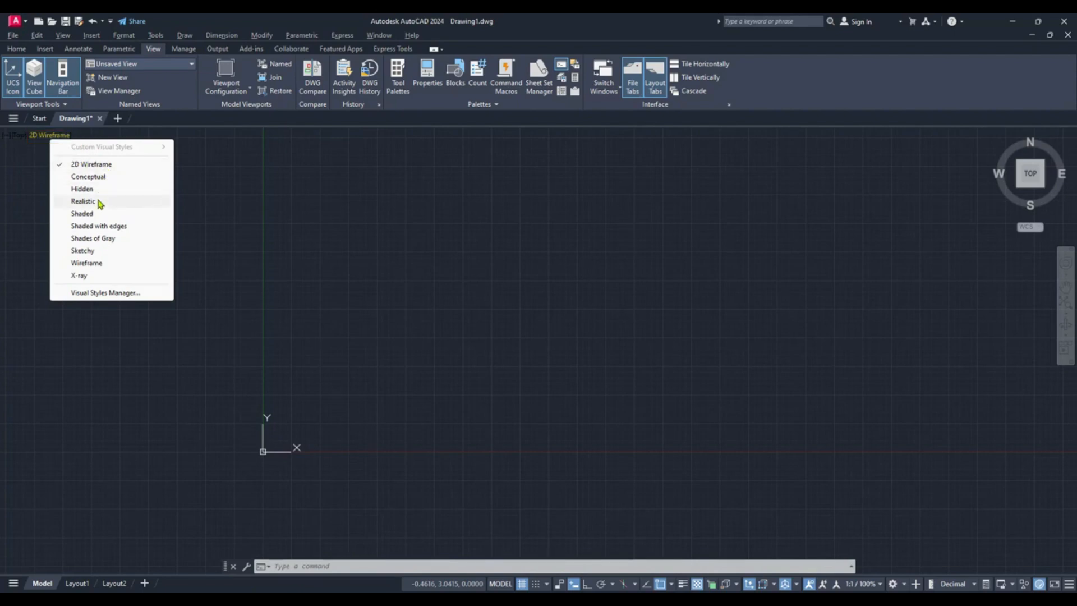
{"action": "left_click", "coordinate": [104, 165]}
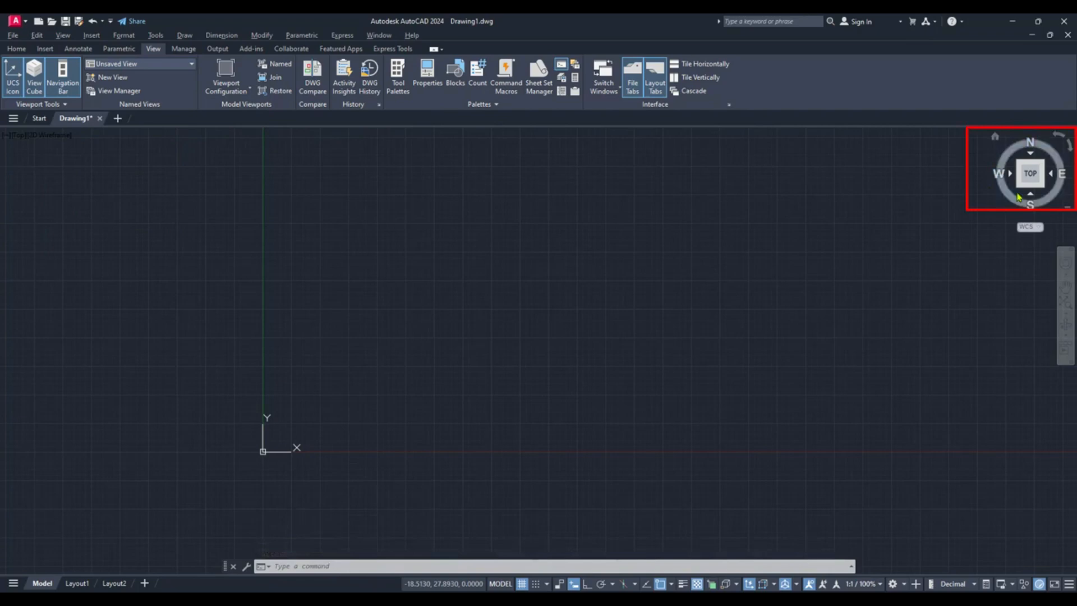
View the model space from the right and from the home isometric direction, and return to the top view.
{"action": "left_click", "coordinate": [1051, 177]}
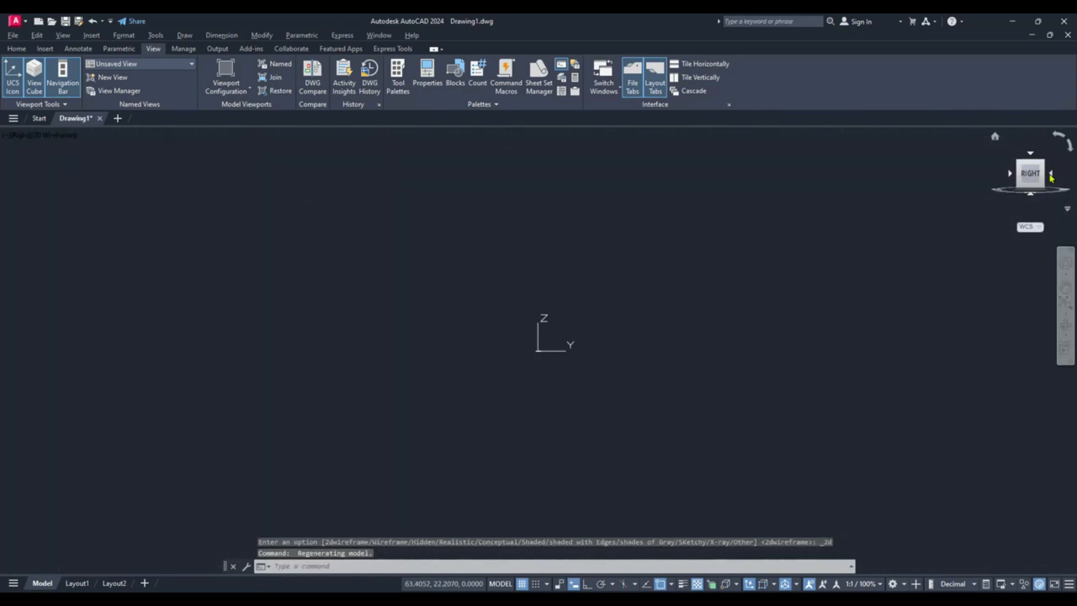
{"action": "left_click", "coordinate": [996, 136]}
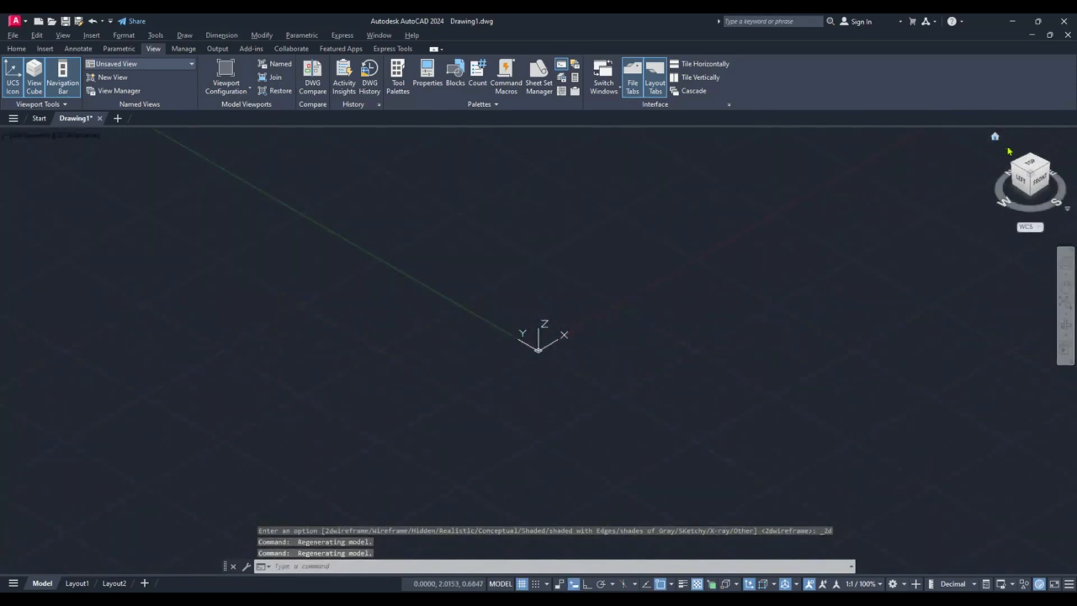
{"action": "left_click", "coordinate": [1030, 165]}
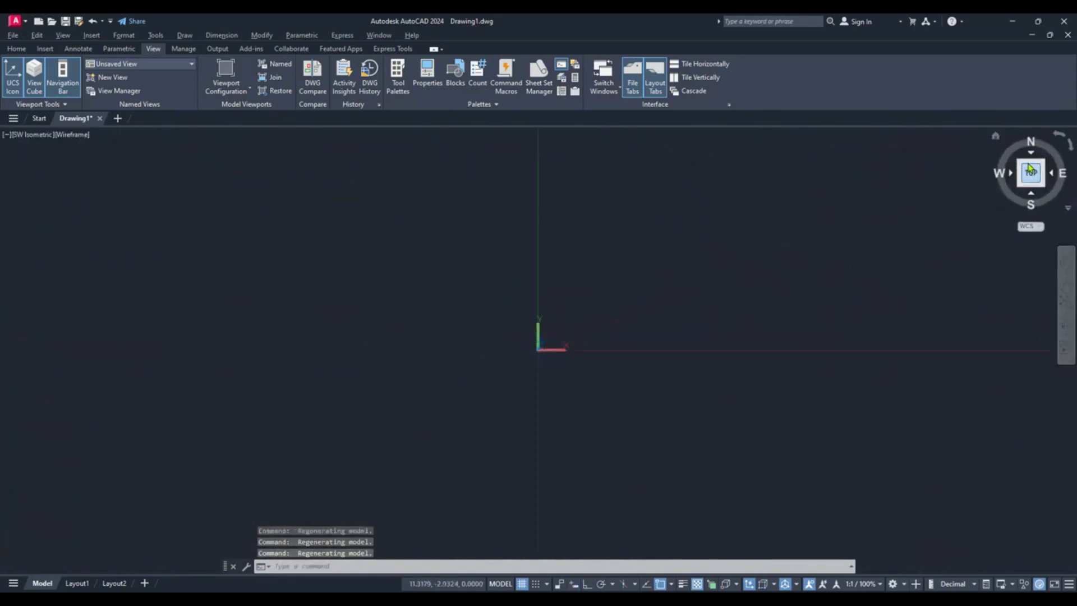
{"action": "middle_click_drag", "start_coordinate": [780, 246], "coordinate": [375, 313]}
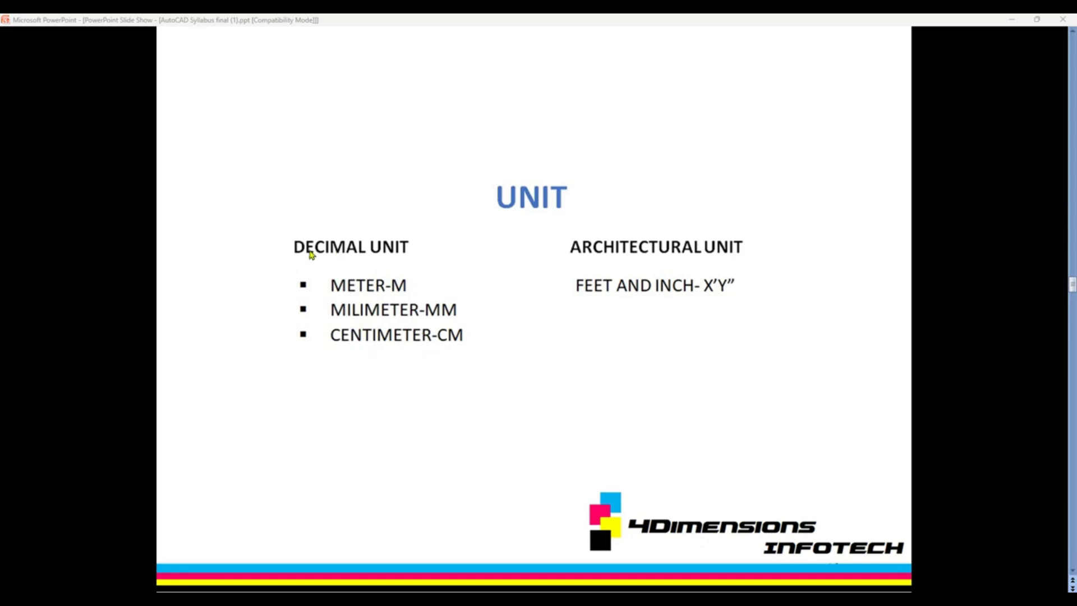
{"action": "left_click", "coordinate": [344, 250]}
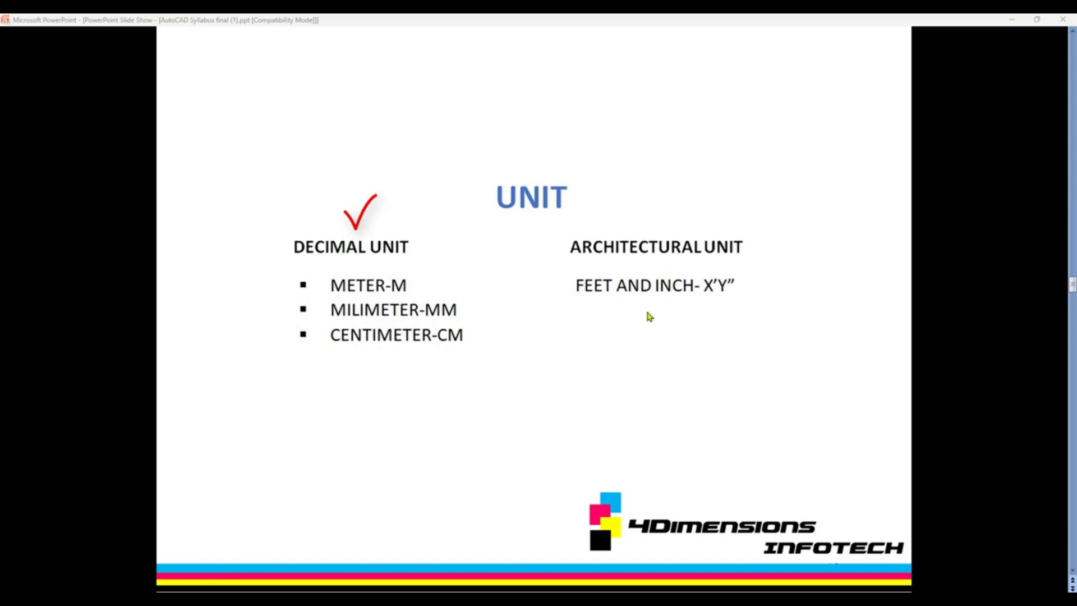
{"action": "left_click", "coordinate": [592, 255]}
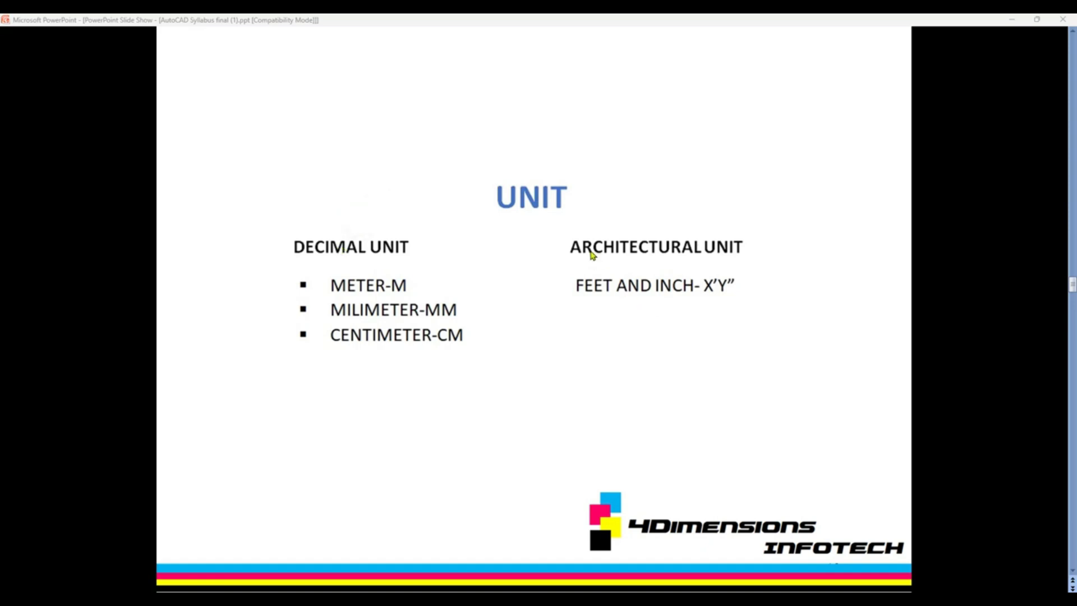
{"action": "left_click", "coordinate": [592, 256]}
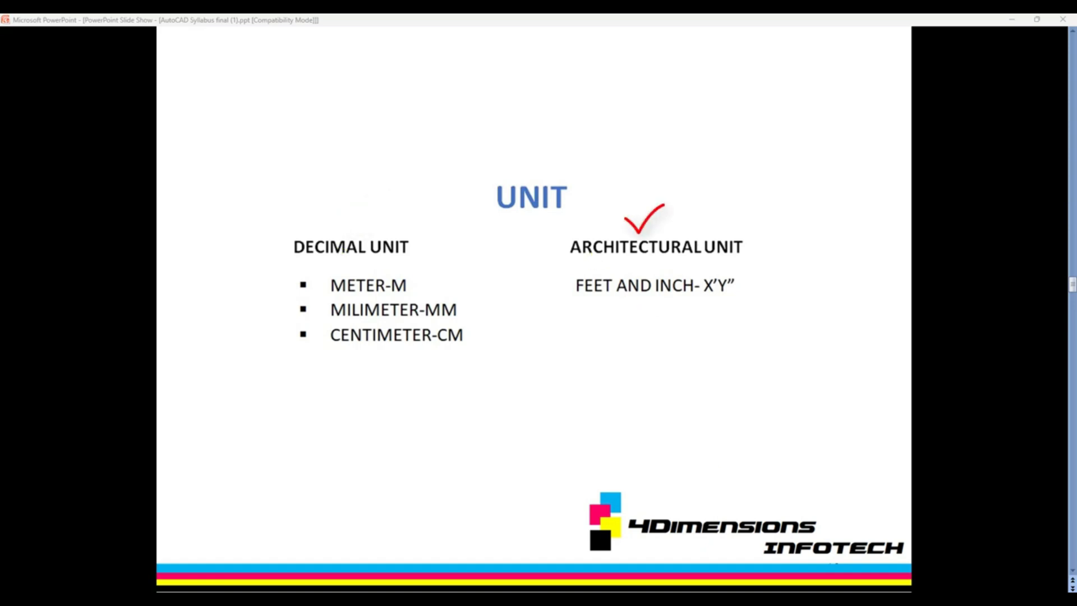
Switch to AutoCAD and open the drawing units settings.
{"action": "left_click", "coordinate": [775, 598]}
{"action": "middle_click_drag", "start_coordinate": [432, 230], "coordinate": [433, 272]}
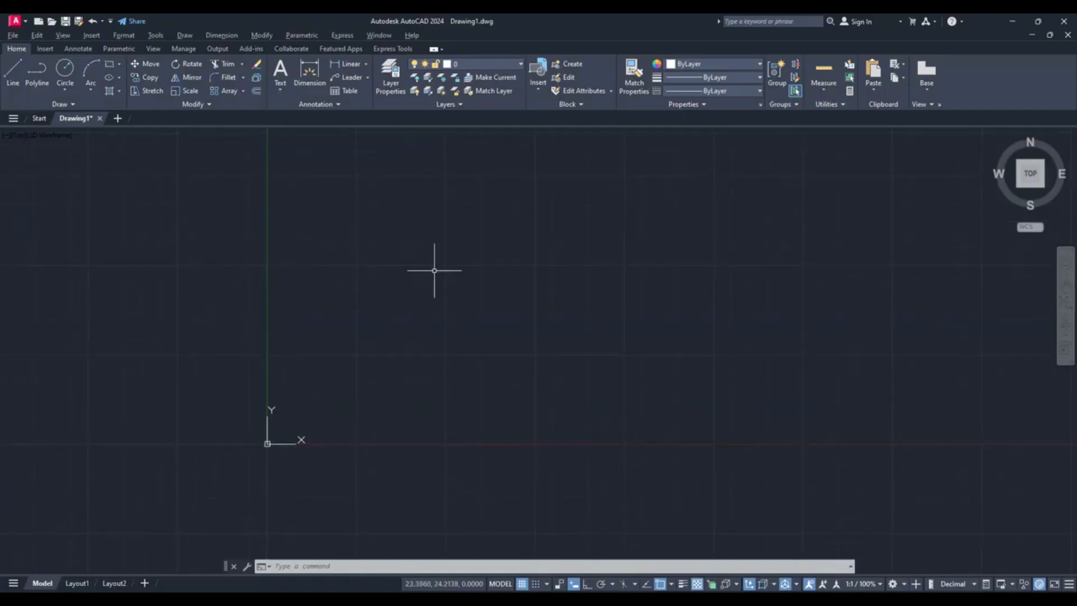
{"action": "type", "text": "UN"}
{"action": "key", "text": "Return"}
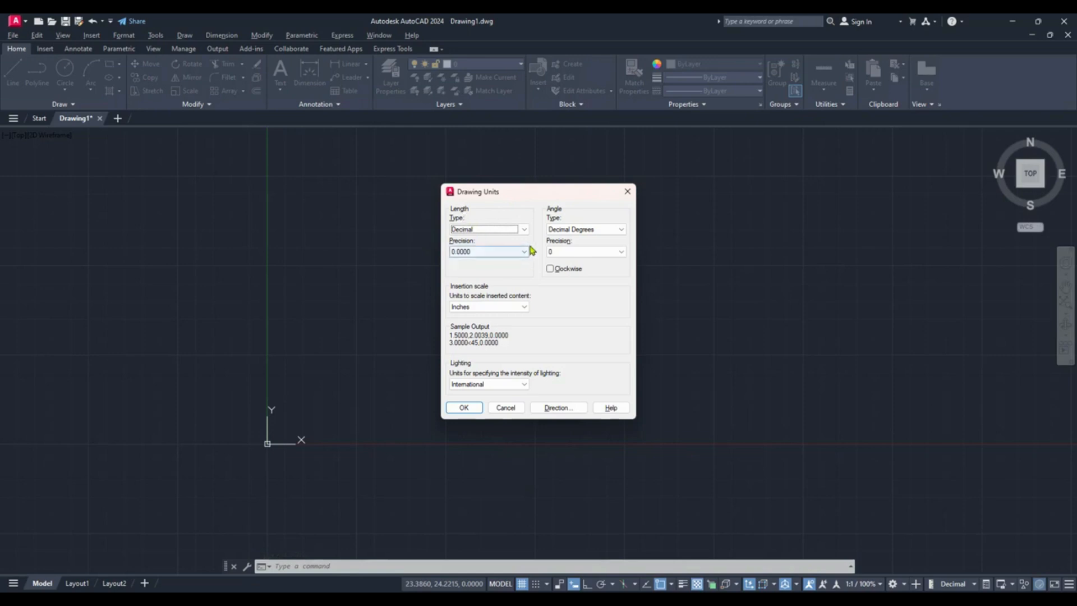
Set the length type to Architectural and the insertion scale to Inches.
{"action": "left_click", "coordinate": [505, 307]}
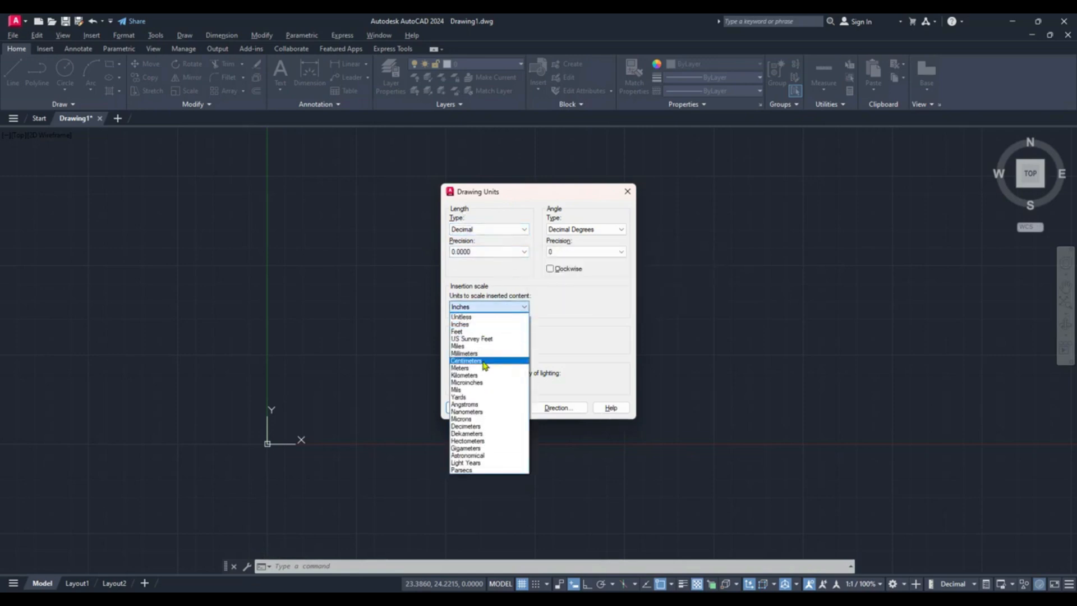
{"action": "left_click", "coordinate": [517, 324]}
{"action": "left_click", "coordinate": [517, 230]}
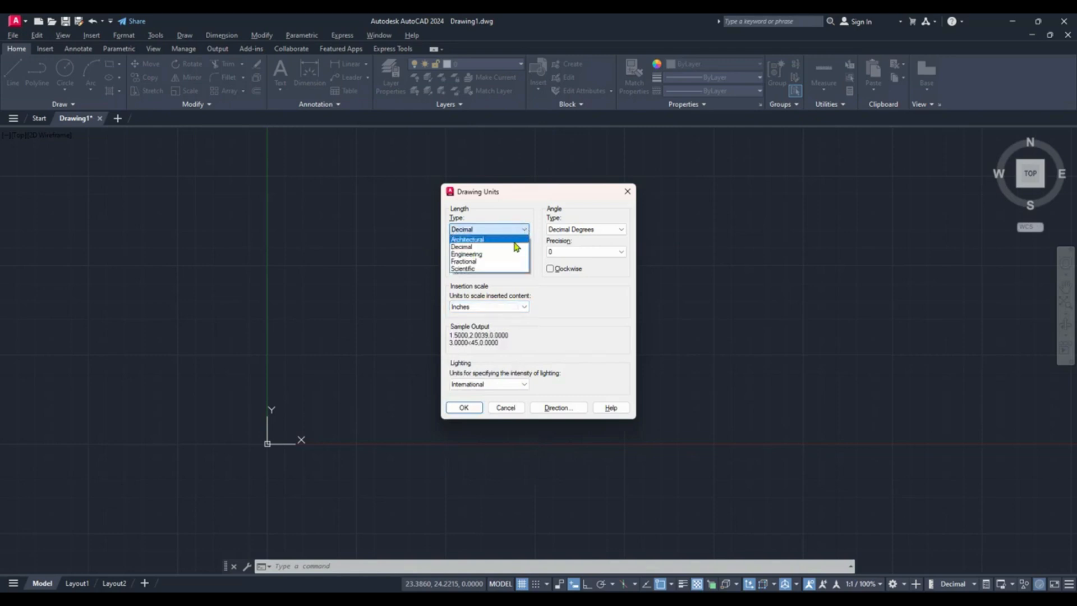
{"action": "left_click", "coordinate": [515, 242]}
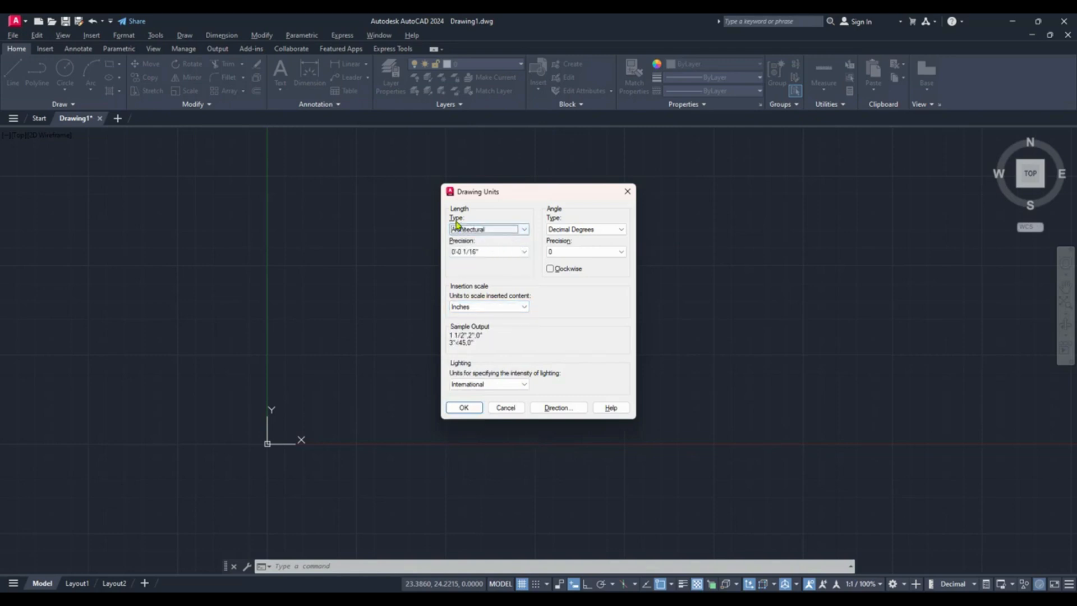
{"action": "left_click", "coordinate": [469, 310]}
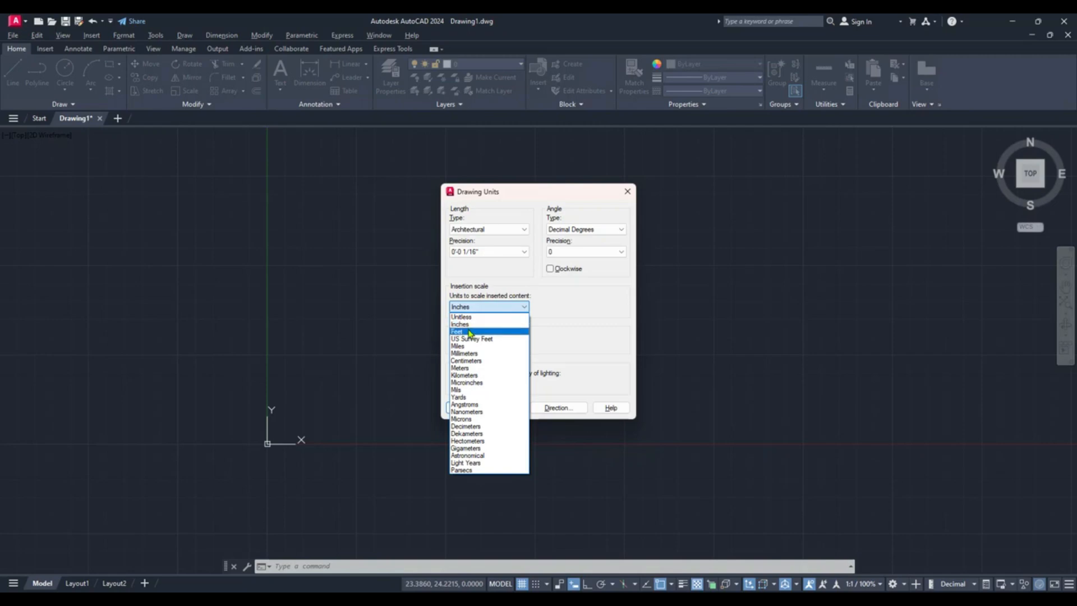
{"action": "left_click", "coordinate": [471, 326]}
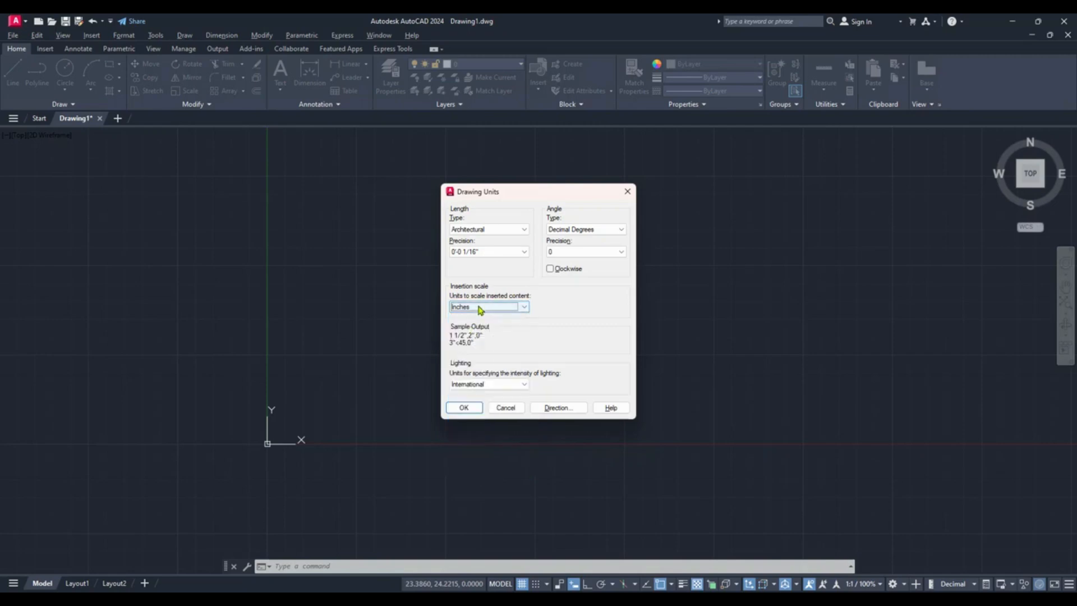
Configure the drawing units to Decimal length with 0.00 precision and Millimeters as the insertion scale.
{"action": "left_click", "coordinate": [509, 230]}
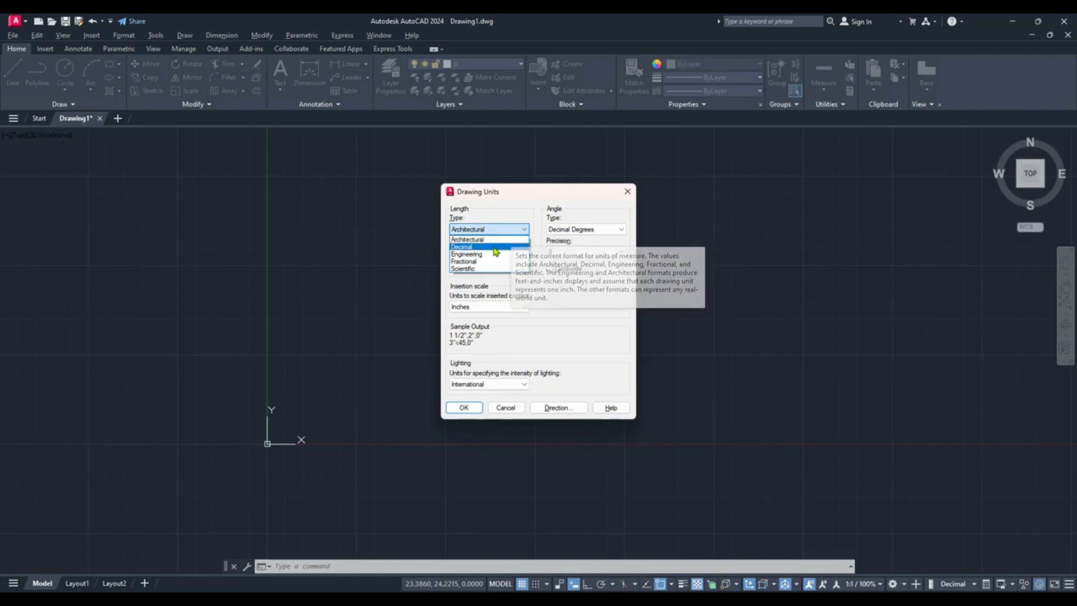
{"action": "left_click", "coordinate": [493, 247]}
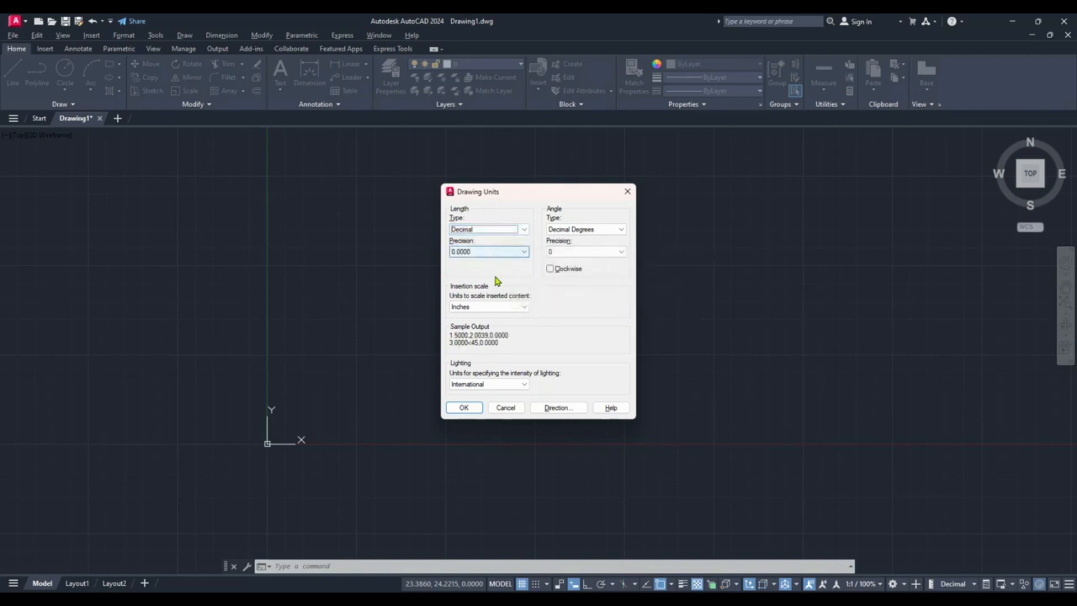
{"action": "left_click", "coordinate": [488, 307]}
{"action": "left_click", "coordinate": [476, 353]}
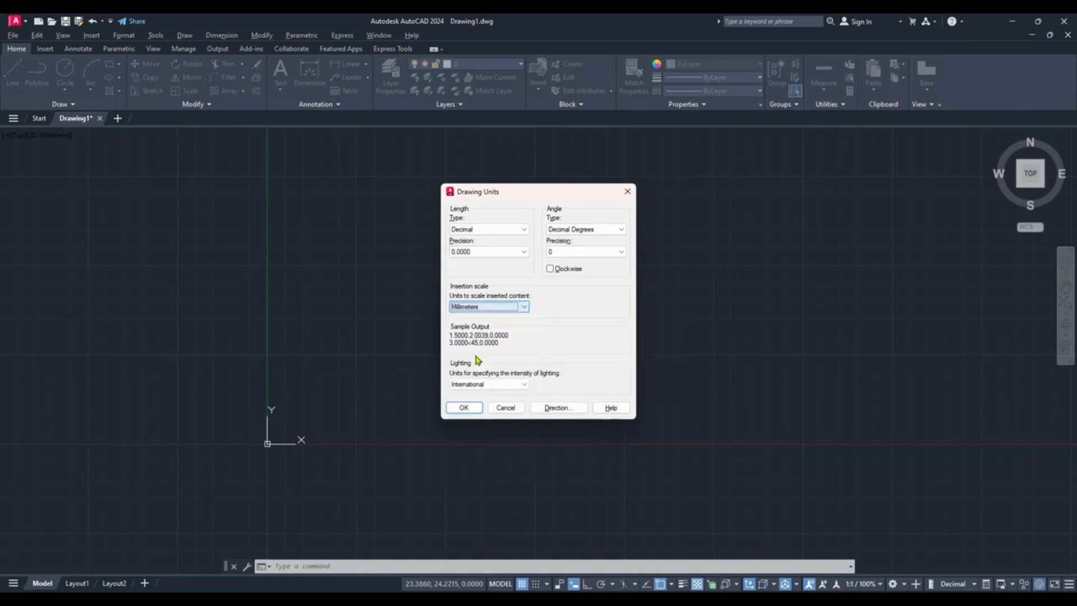
{"action": "left_click", "coordinate": [481, 252]}
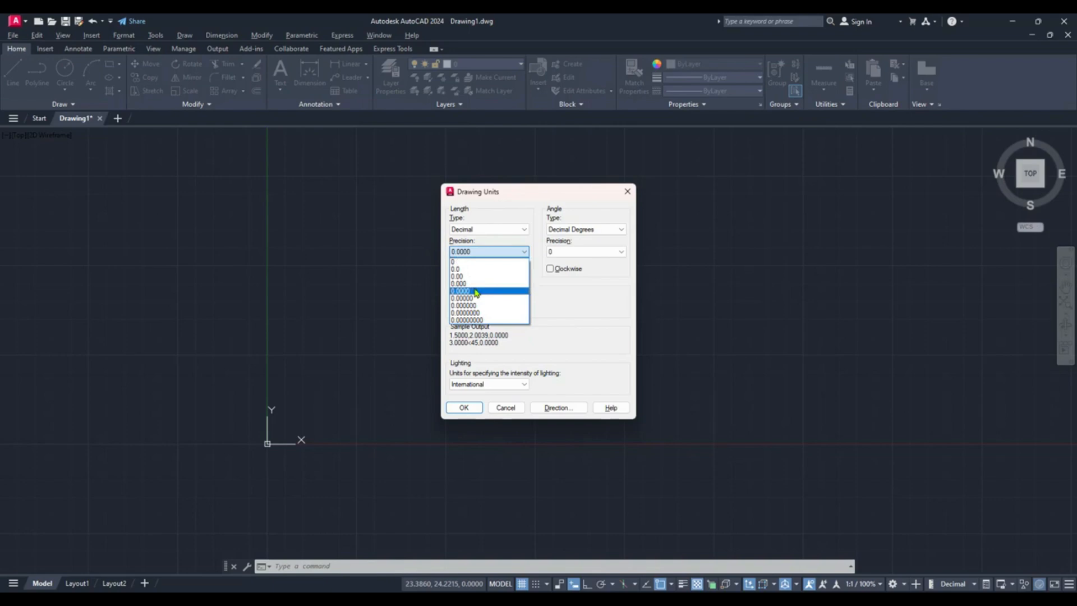
{"action": "left_click", "coordinate": [477, 276]}
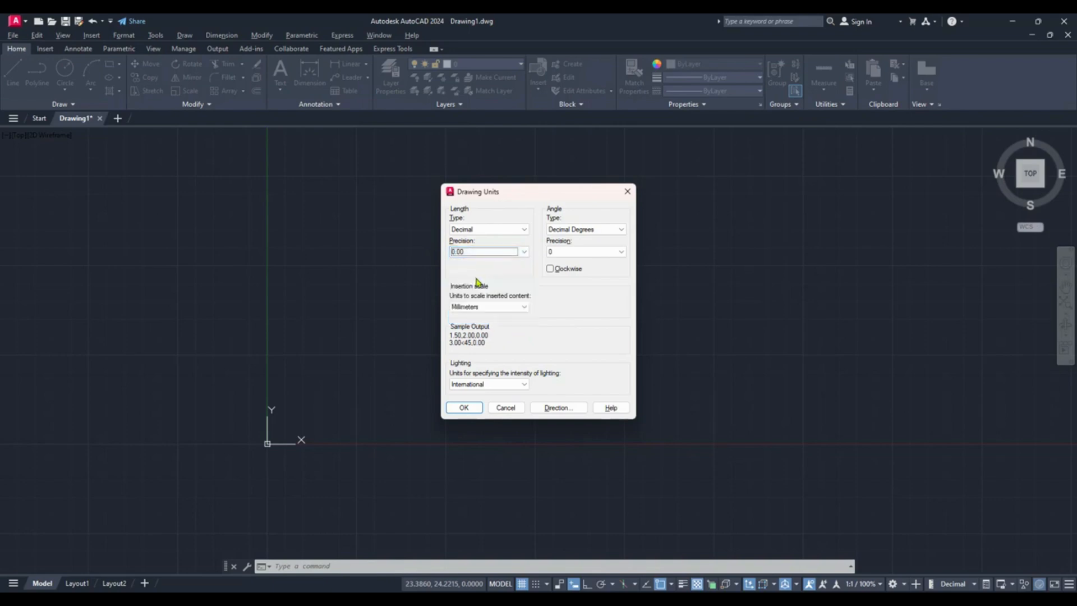
{"action": "left_click", "coordinate": [465, 408]}
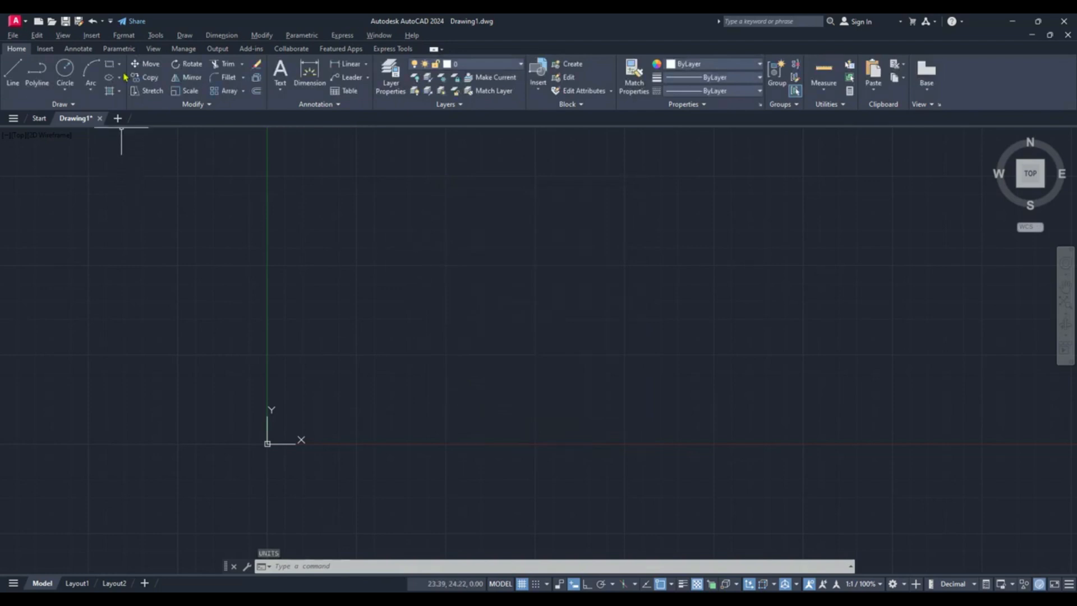
Reopen the drawing units settings to review them, and close them without changes.
{"action": "left_click", "coordinate": [124, 37]}
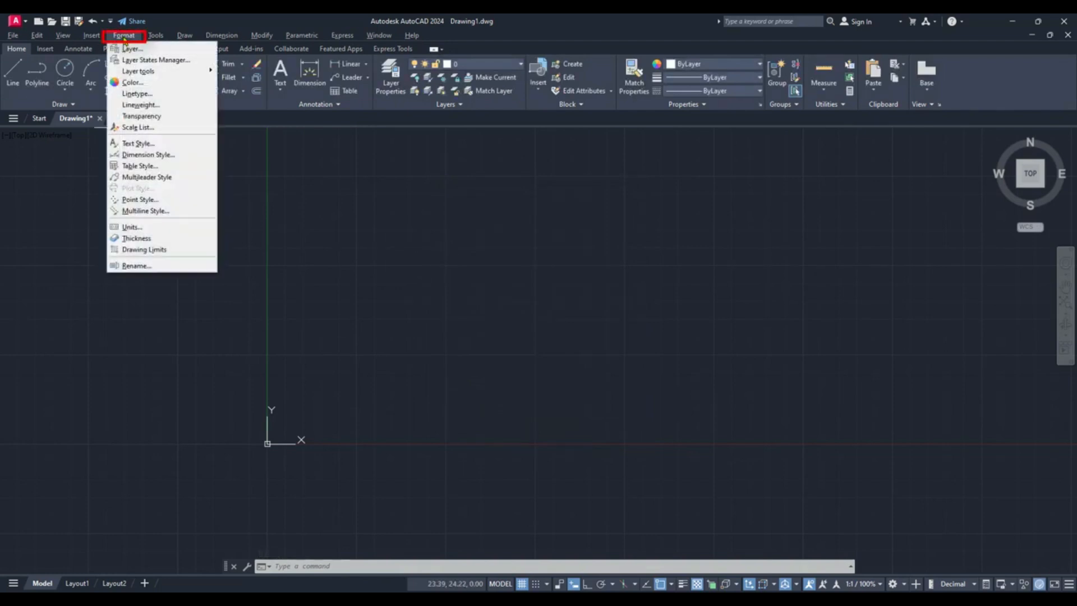
{"action": "left_click", "coordinate": [133, 228]}
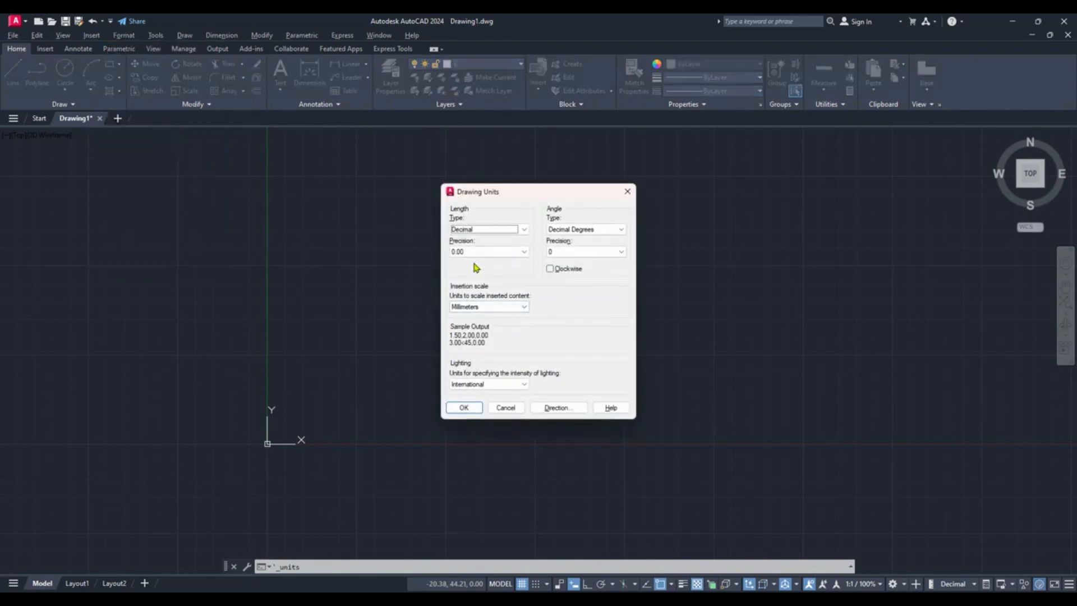
{"action": "left_click", "coordinate": [627, 192]}
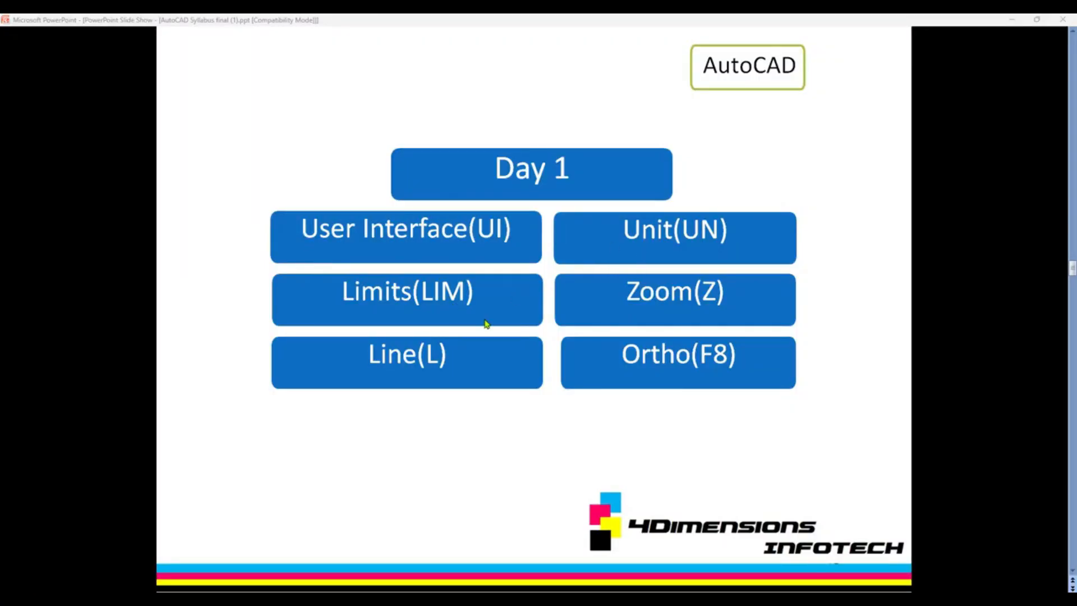
Switch from the slides to AutoCAD and set the model space limits from 0,0 to 100,100.
{"action": "left_click", "coordinate": [408, 303]}
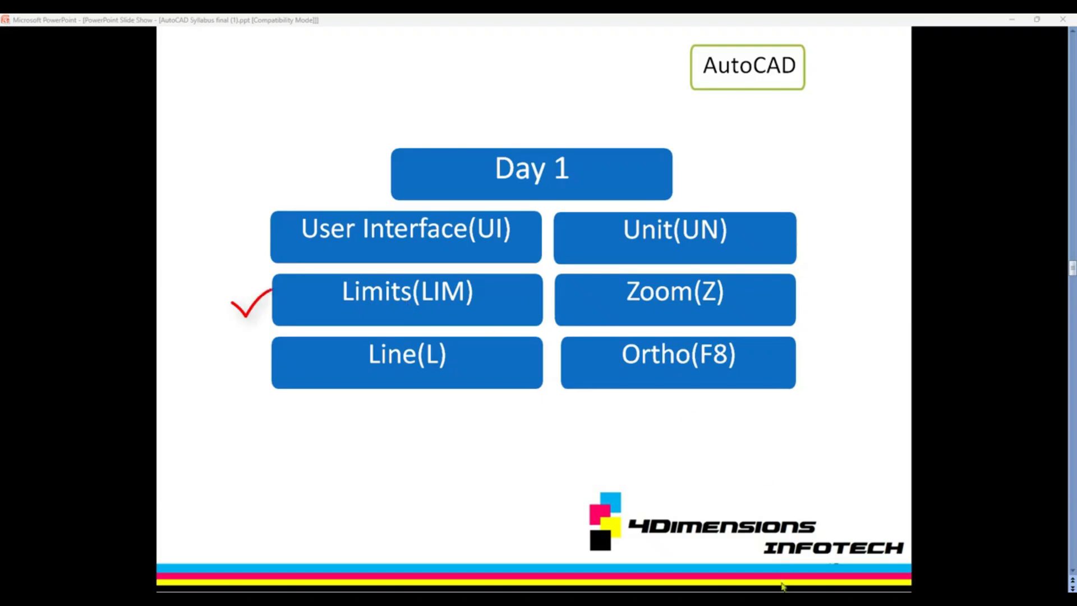
{"action": "key", "text": "alt+Tab"}
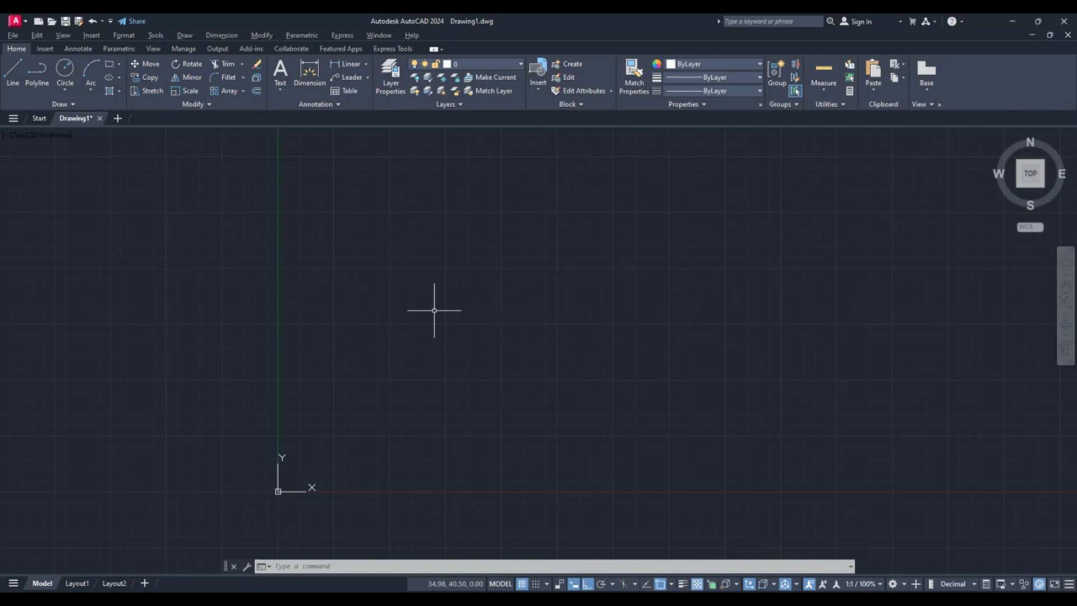
{"action": "type", "text": "LIMITS"}
{"action": "key", "text": "Return"}
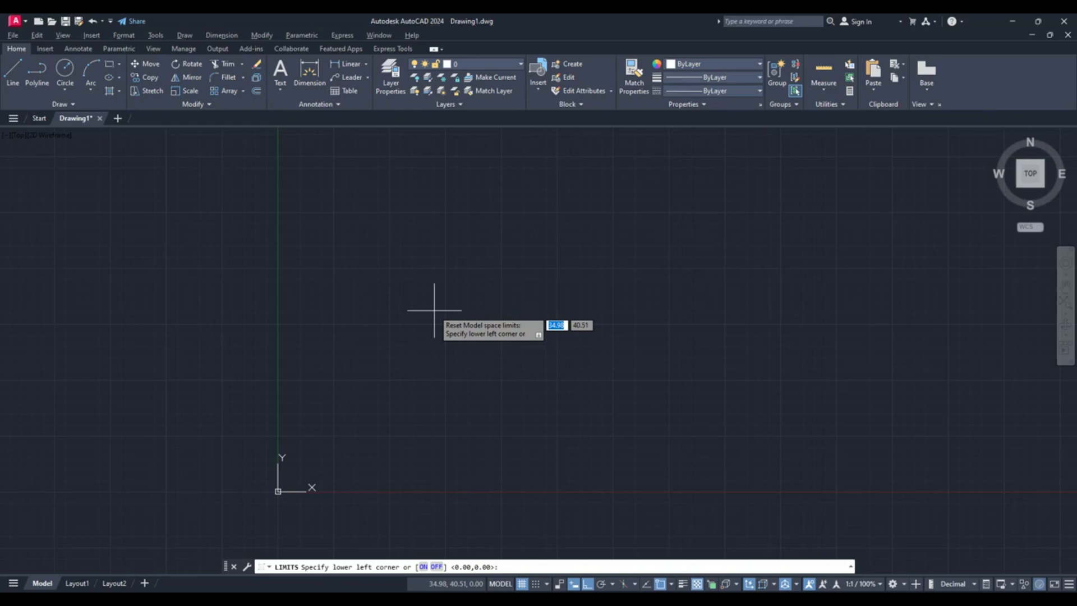
{"action": "type", "text": "0,0"}
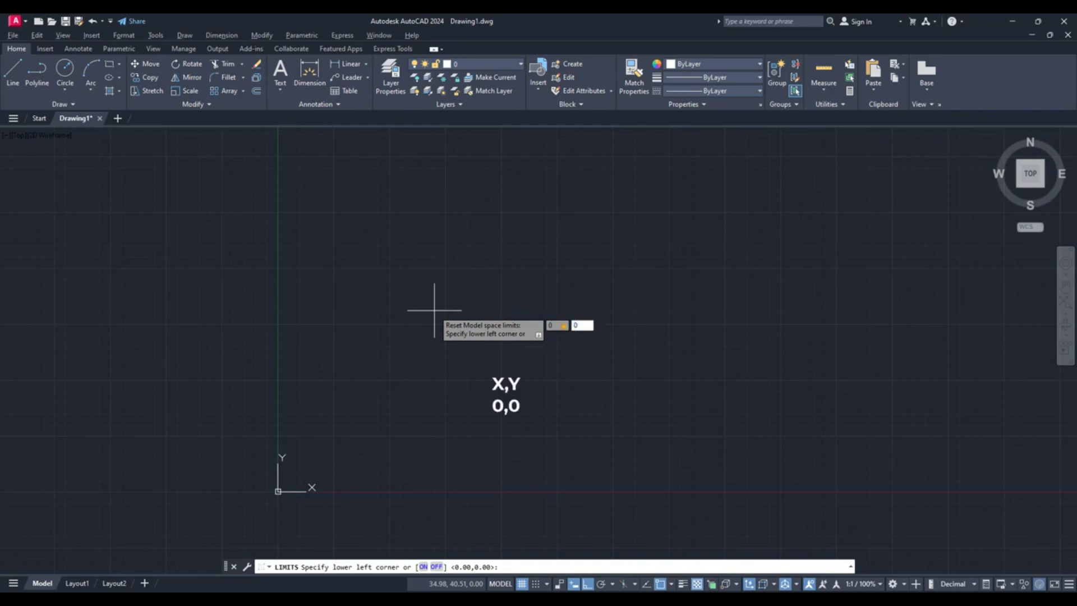
{"action": "key", "text": "Return"}
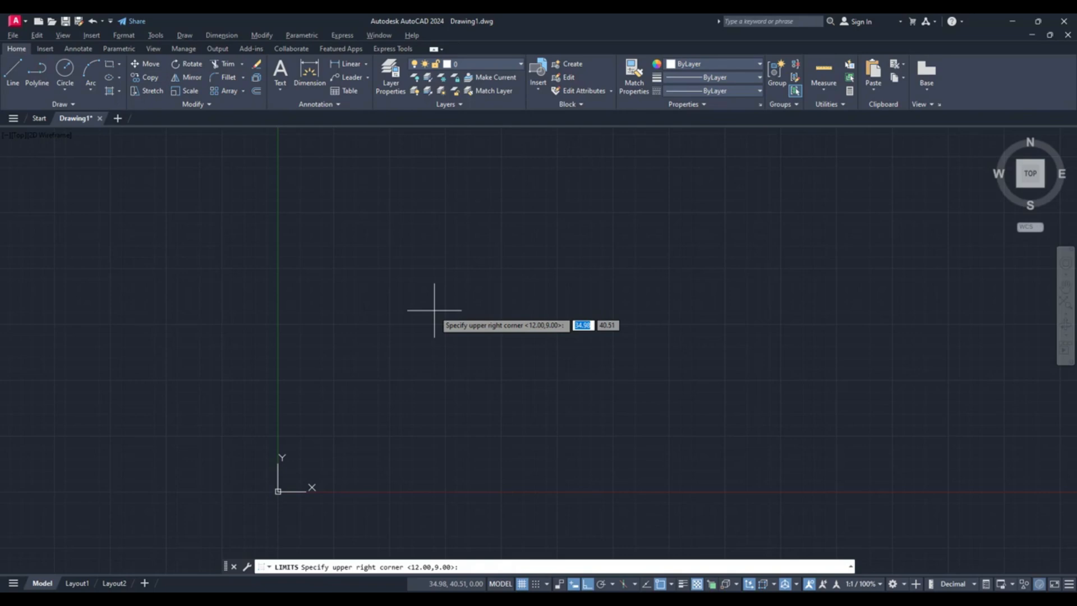
{"action": "type", "text": "100,1"}
{"action": "type", "text": "00"}
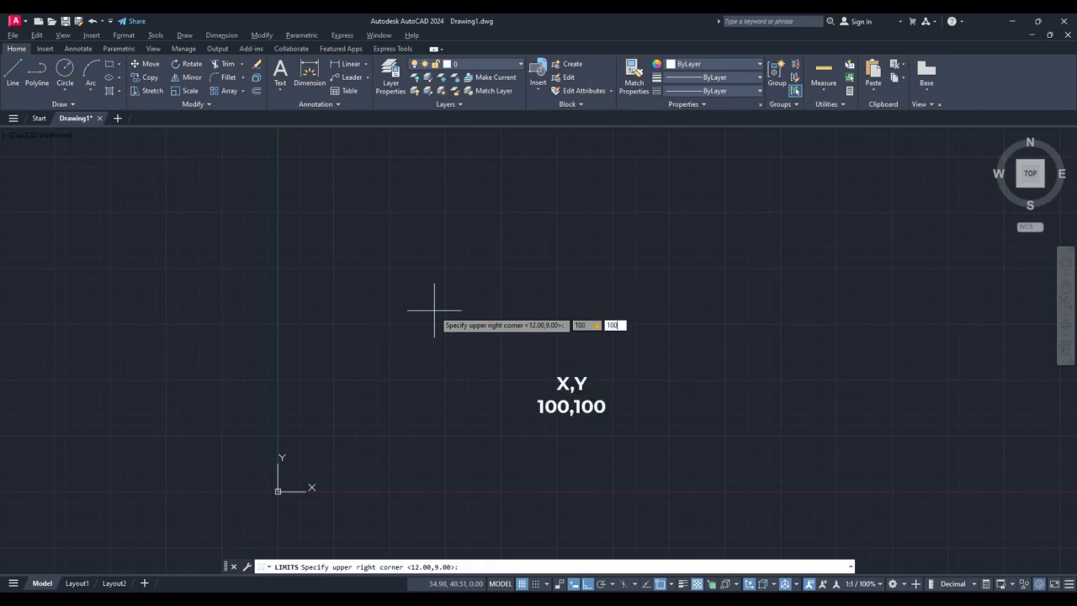
{"action": "key", "text": "Return"}
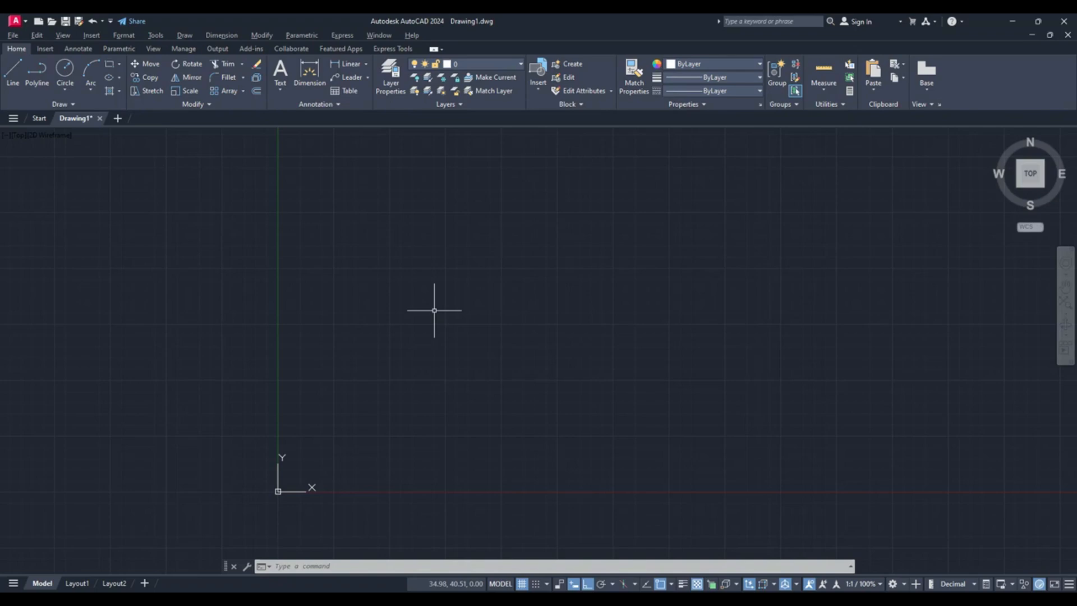
Turn off the display of the grid beyond the limits in the drafting settings.
{"action": "type", "text": "DS"}
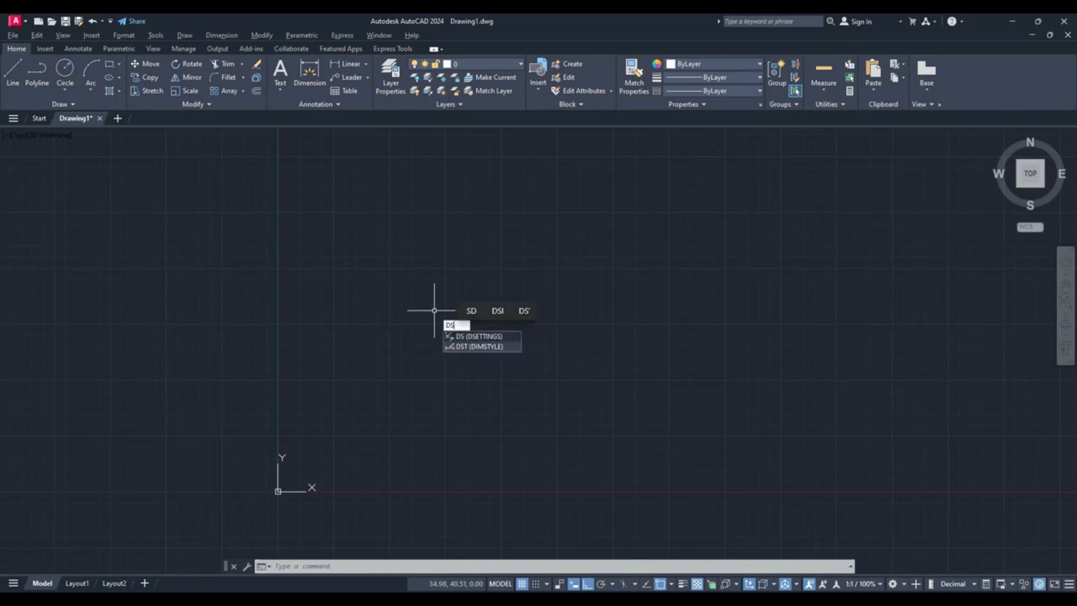
{"action": "key", "text": "Return"}
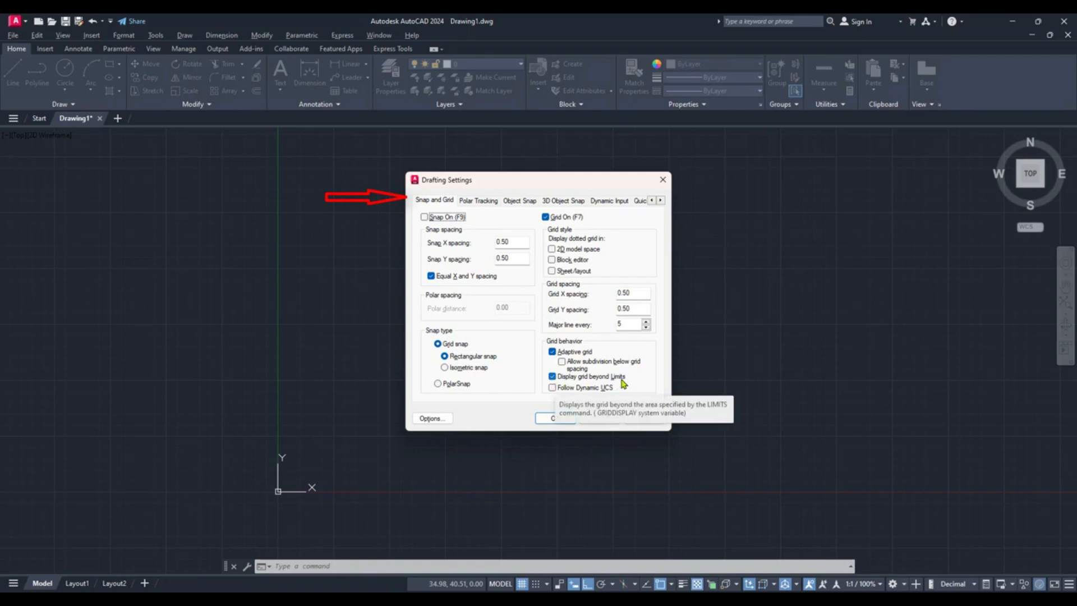
{"action": "left_click", "coordinate": [557, 382]}
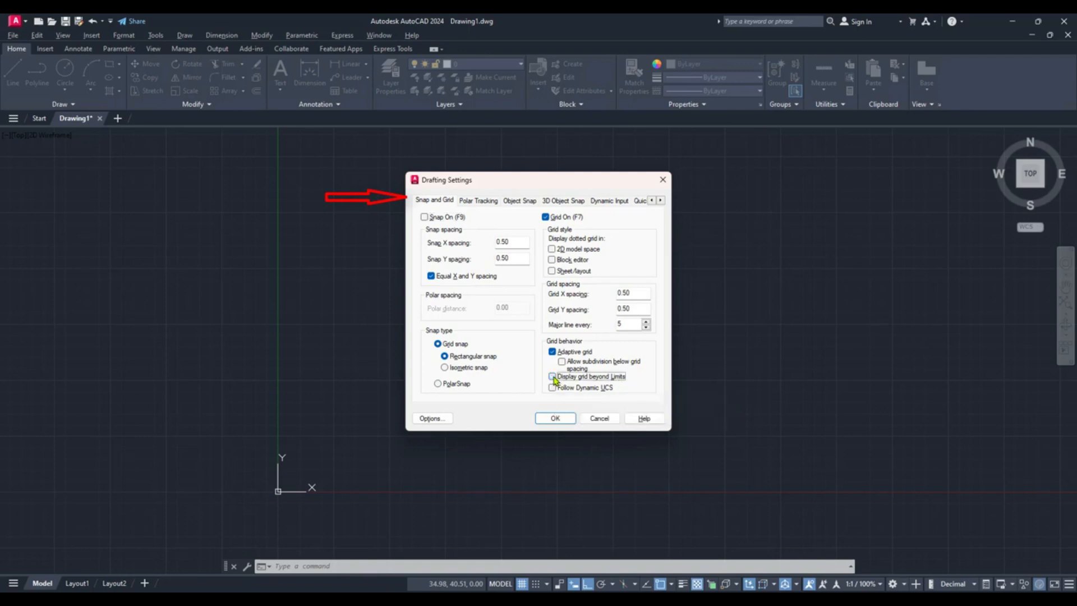
{"action": "left_click", "coordinate": [555, 418]}
{"action": "scroll", "coordinate": [557, 412], "scroll_direction": "down", "scroll_amount": 4}
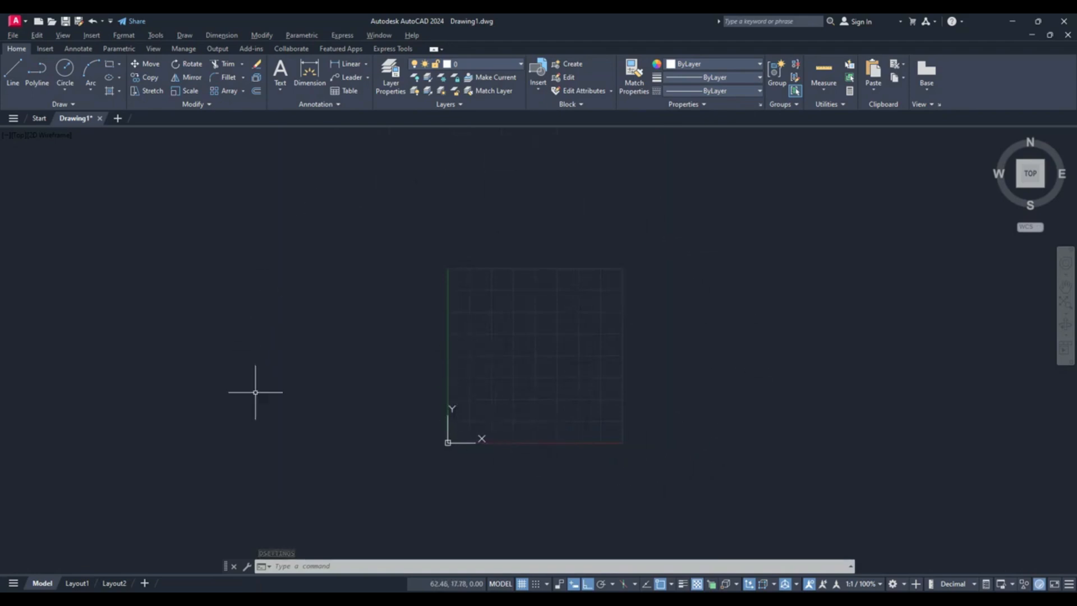
Zoom to All so that the view fits the entire drawing limits.
{"action": "scroll", "coordinate": [592, 390], "scroll_direction": "up", "scroll_amount": 2}
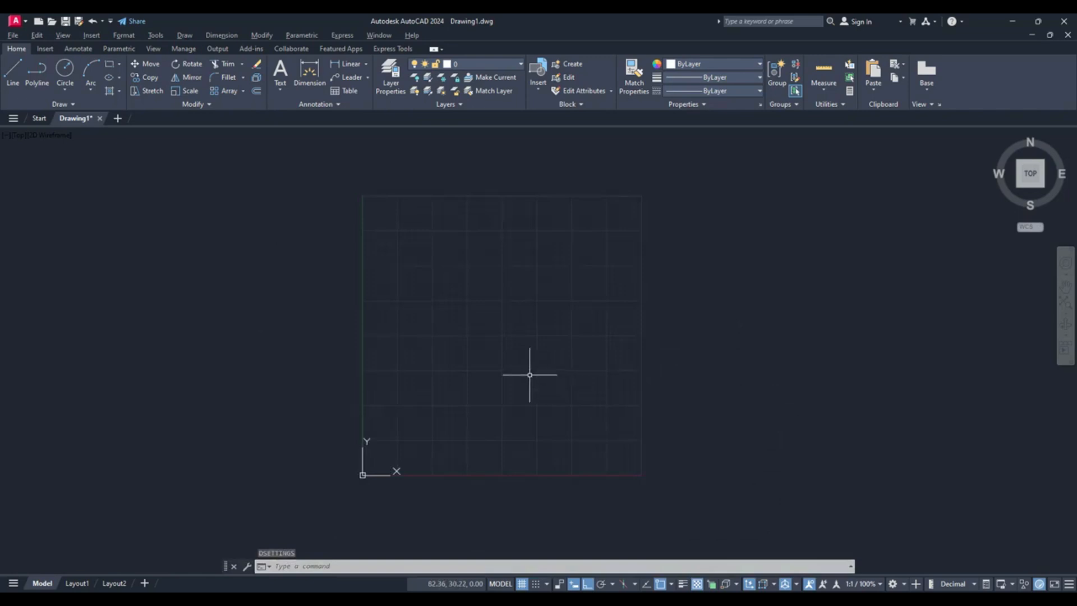
{"action": "scroll", "coordinate": [538, 310], "scroll_direction": "down", "scroll_amount": 4}
{"action": "scroll", "coordinate": [537, 314], "scroll_direction": "down", "scroll_amount": 3}
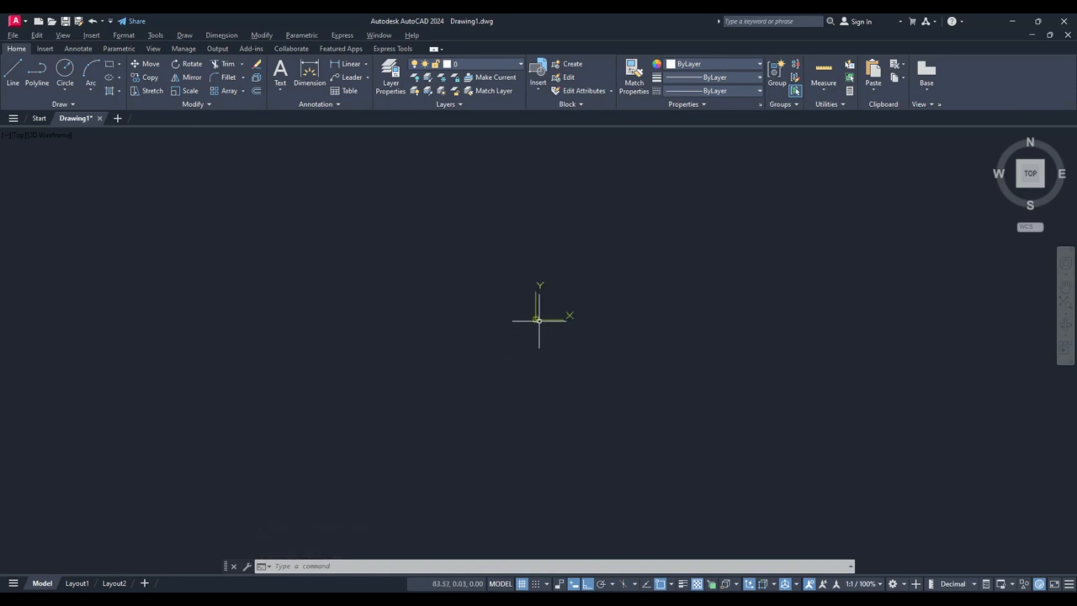
{"action": "scroll", "coordinate": [559, 326], "scroll_direction": "up", "scroll_amount": 2}
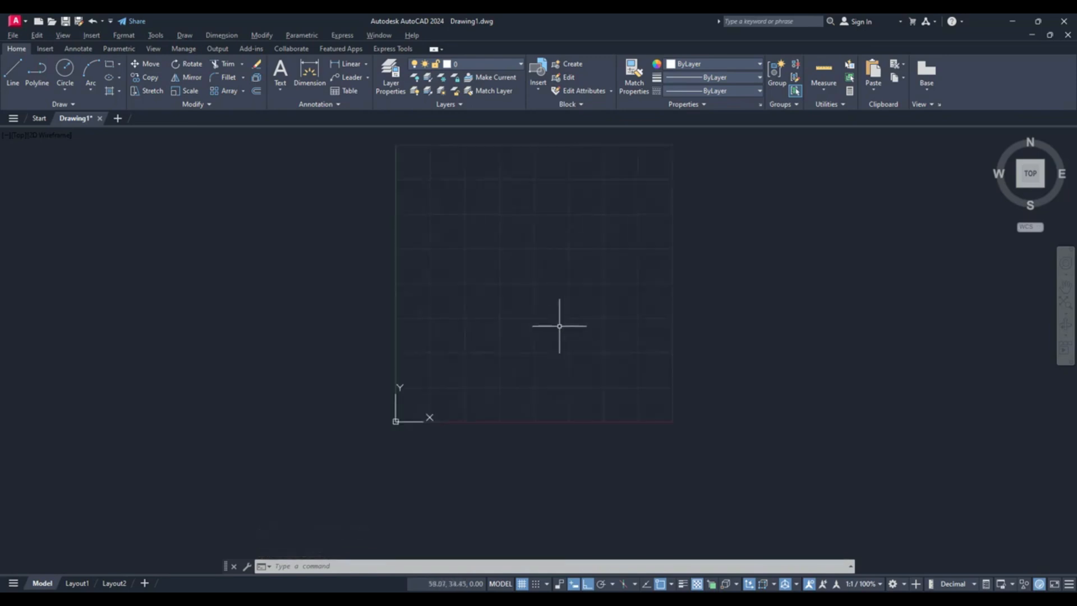
{"action": "type", "text": "z"}
{"action": "key", "text": "Return"}
{"action": "type", "text": "A"}
{"action": "key", "text": "Return"}
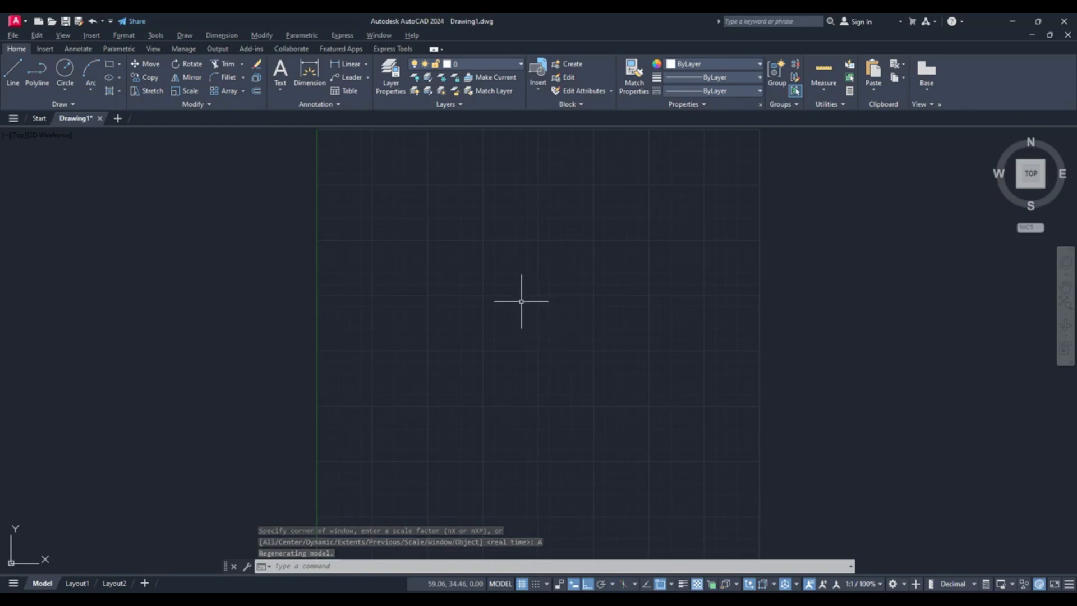
Draw a square with 30 mm sides using the Line command with Ortho on, and end the command.
{"action": "left_click", "coordinate": [12, 81]}
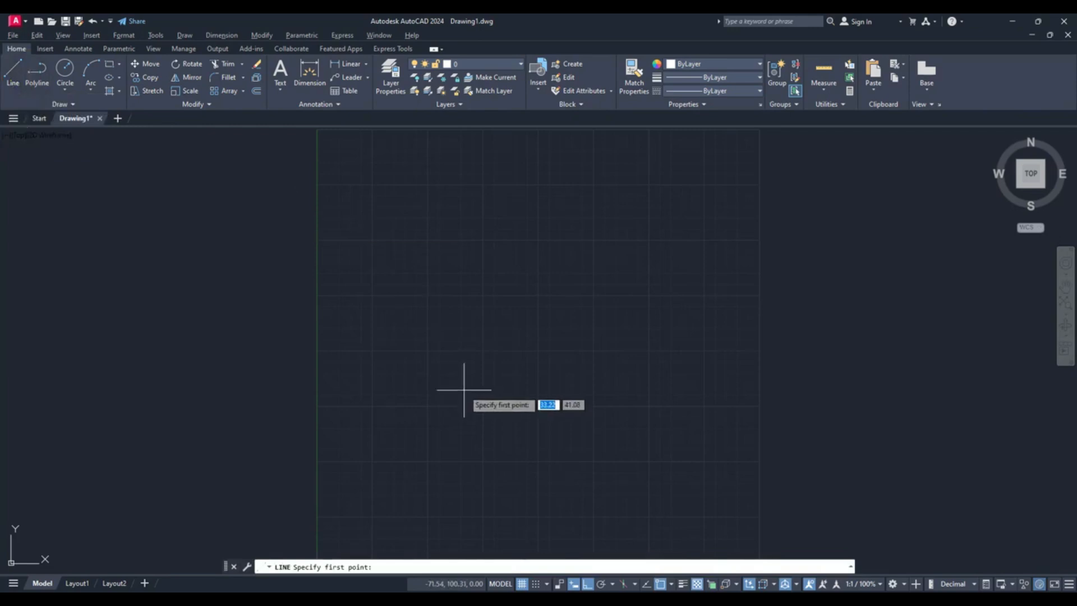
{"action": "left_click", "coordinate": [427, 399]}
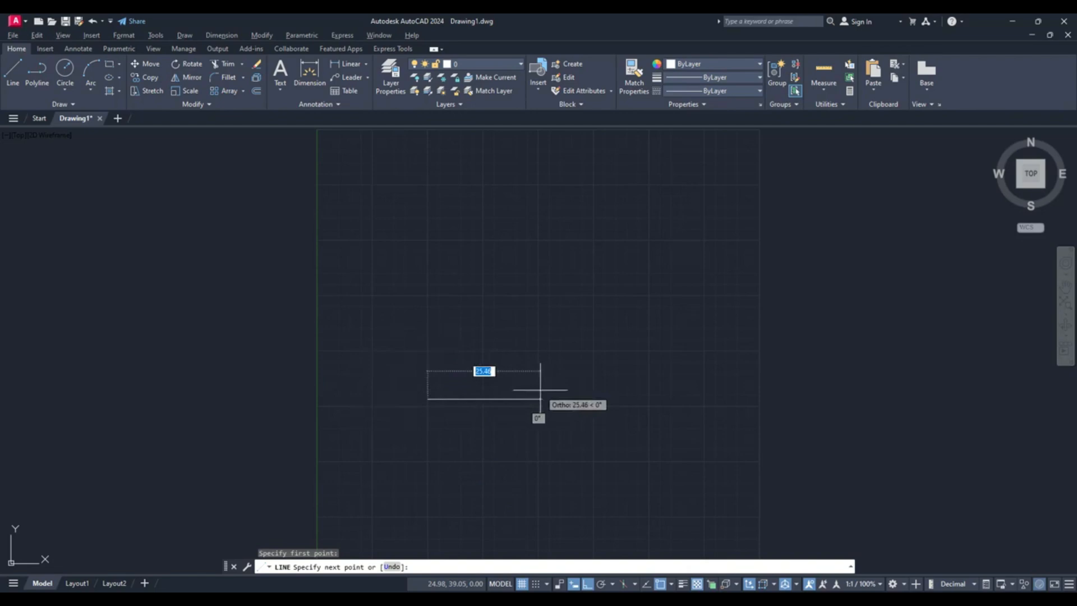
{"action": "type", "text": "30"}
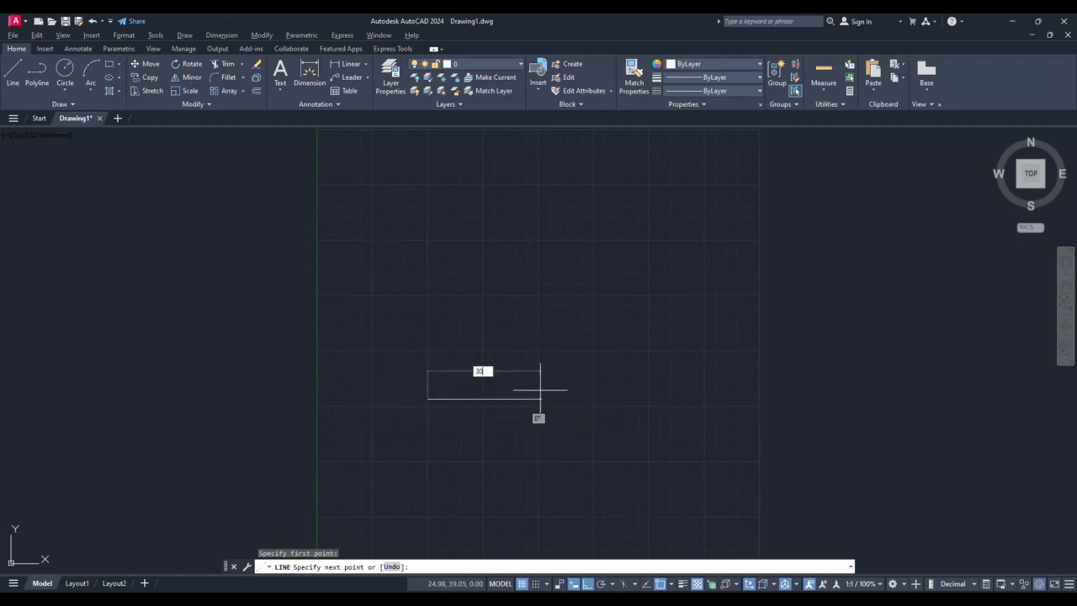
{"action": "key", "text": "Return"}
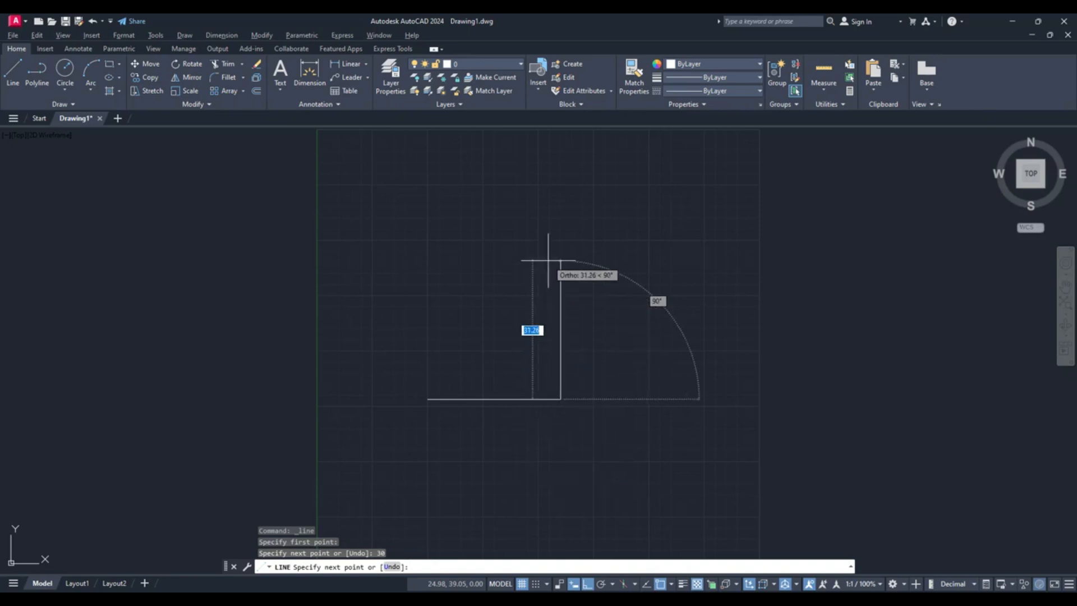
{"action": "type", "text": "30"}
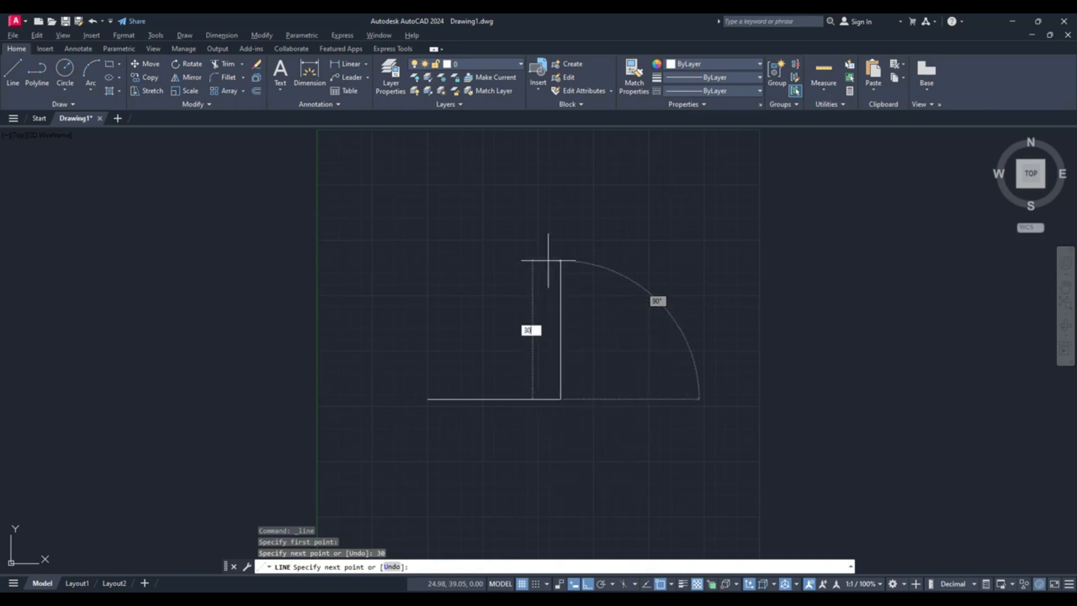
{"action": "key", "text": "Return"}
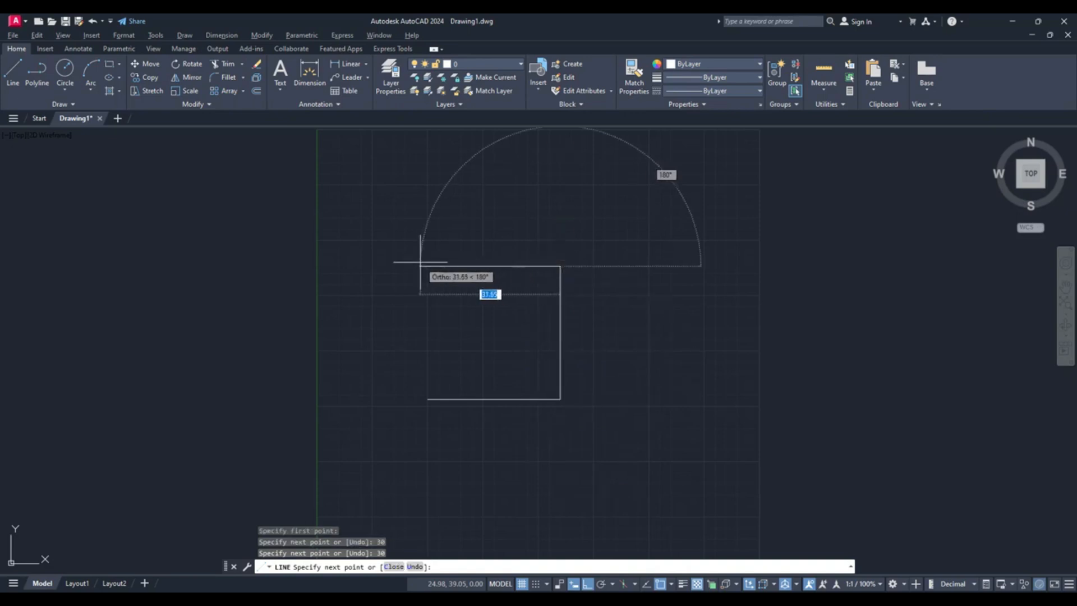
{"action": "type", "text": "30"}
{"action": "key", "text": "Return"}
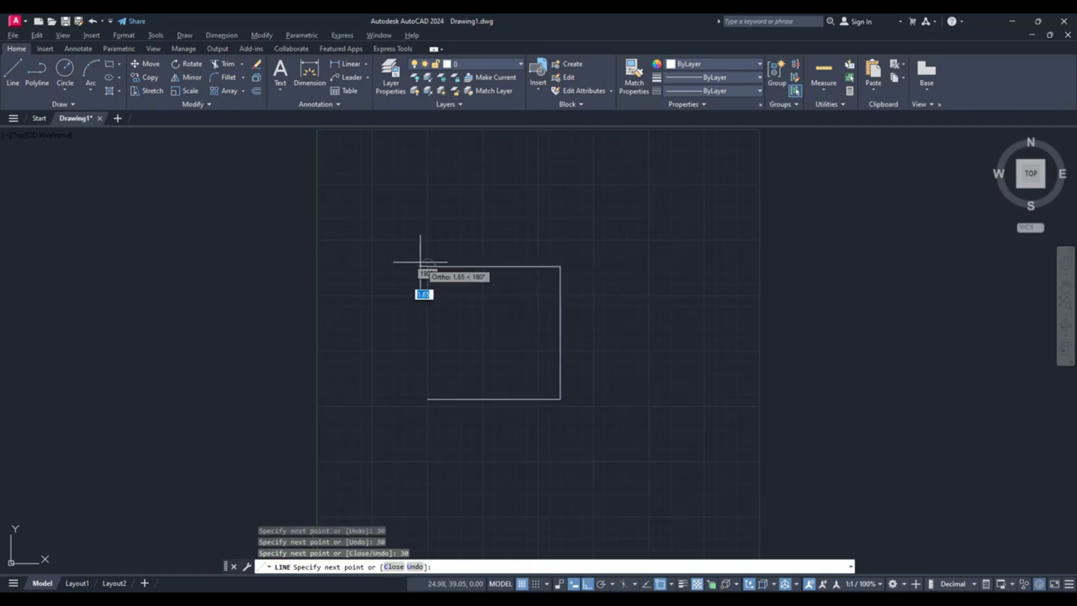
{"action": "type", "text": "30"}
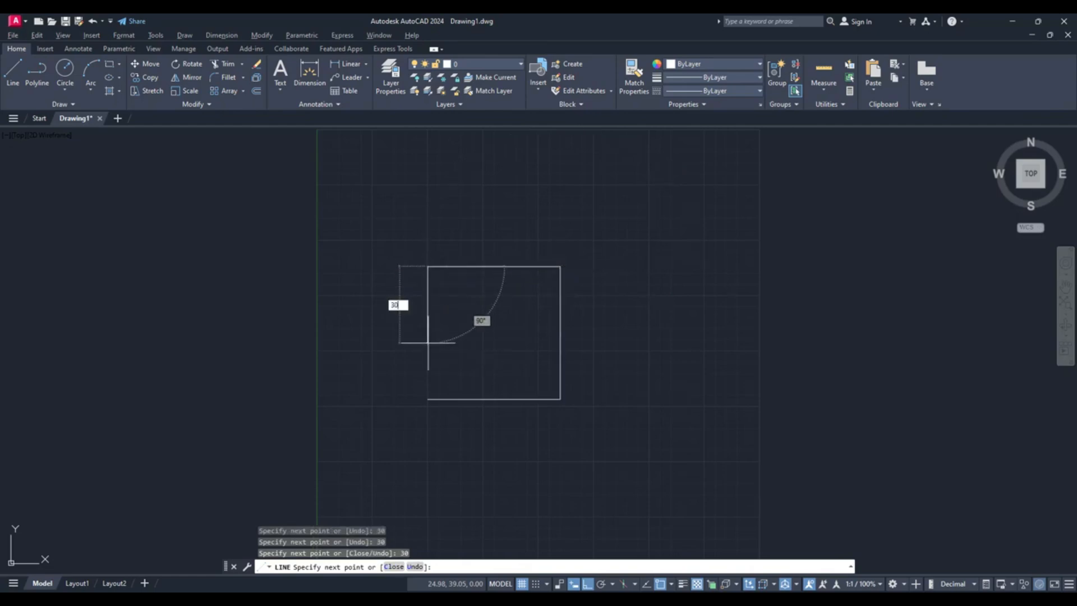
{"action": "key", "text": "Return"}
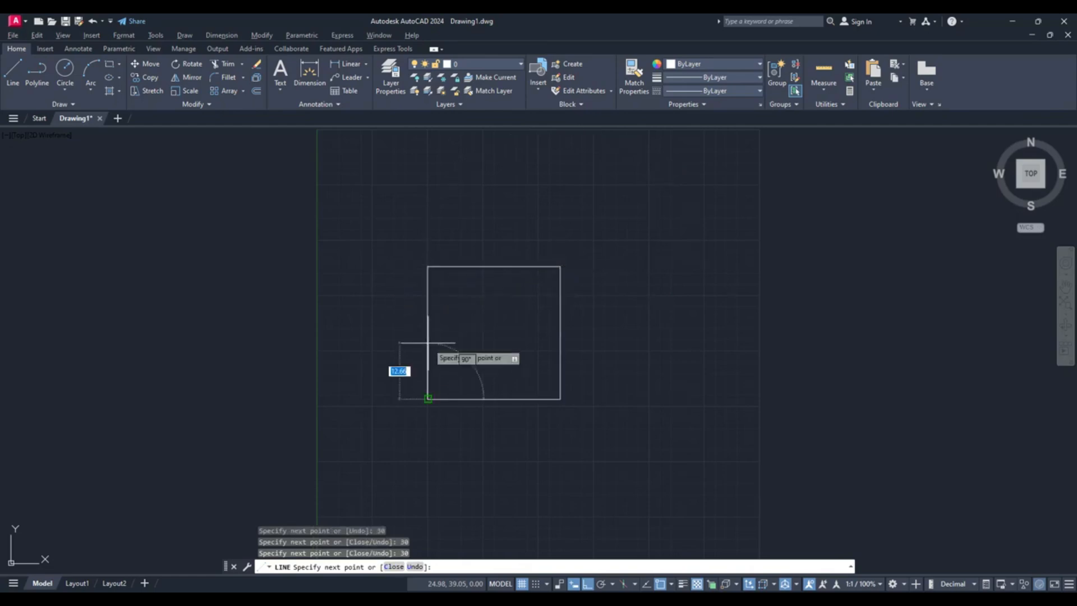
{"action": "right_click", "coordinate": [471, 369]}
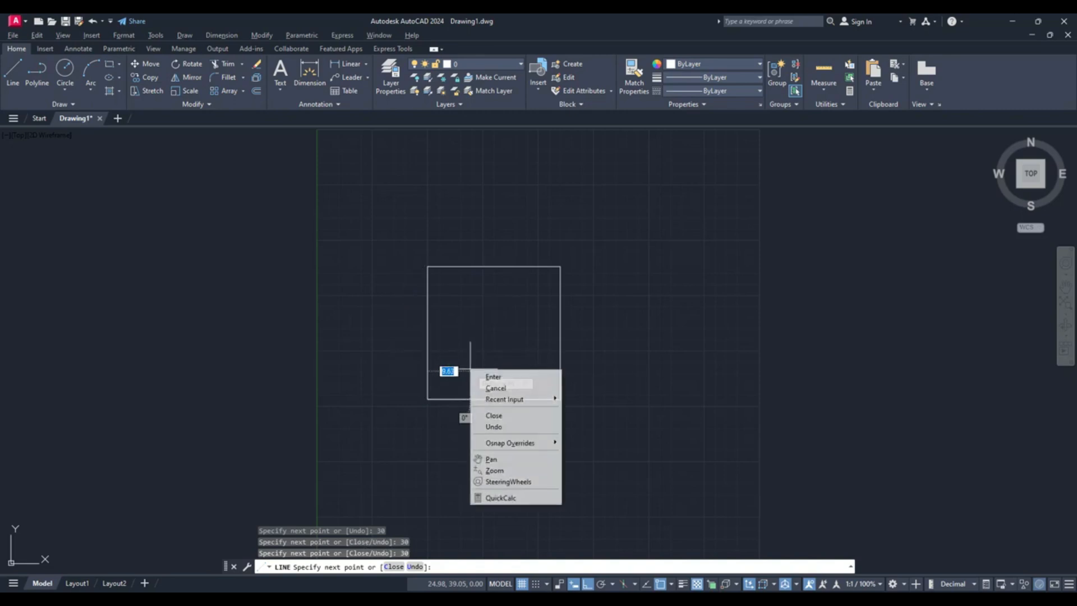
{"action": "left_click", "coordinate": [498, 372]}
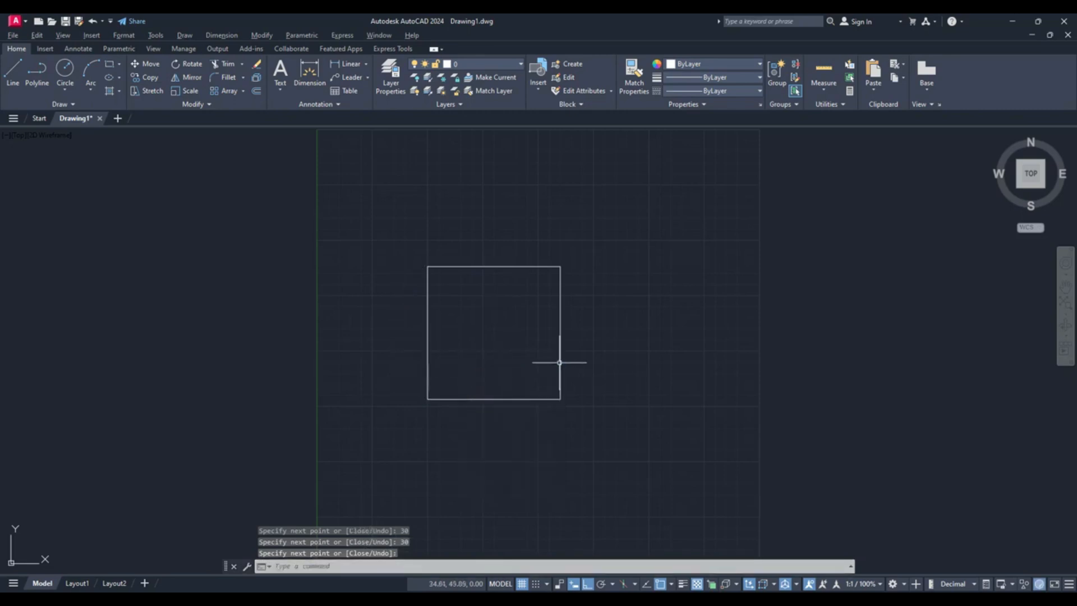
Start a new line at a point to the right of the square, near the level of its bottom edge.
{"action": "middle_click_drag", "start_coordinate": [601, 359], "coordinate": [503, 361]}
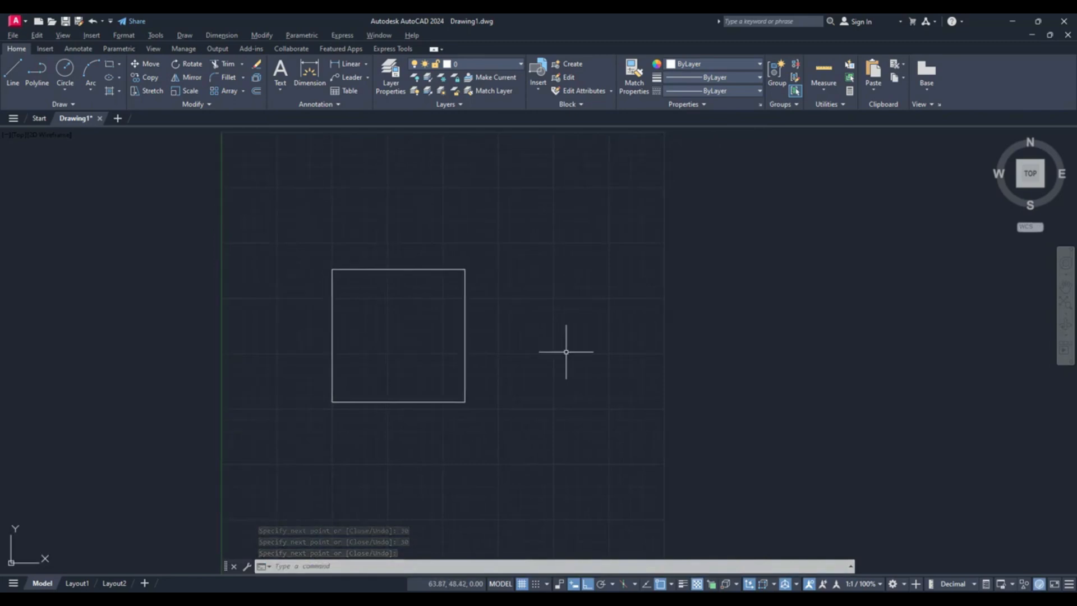
{"action": "type", "text": "l"}
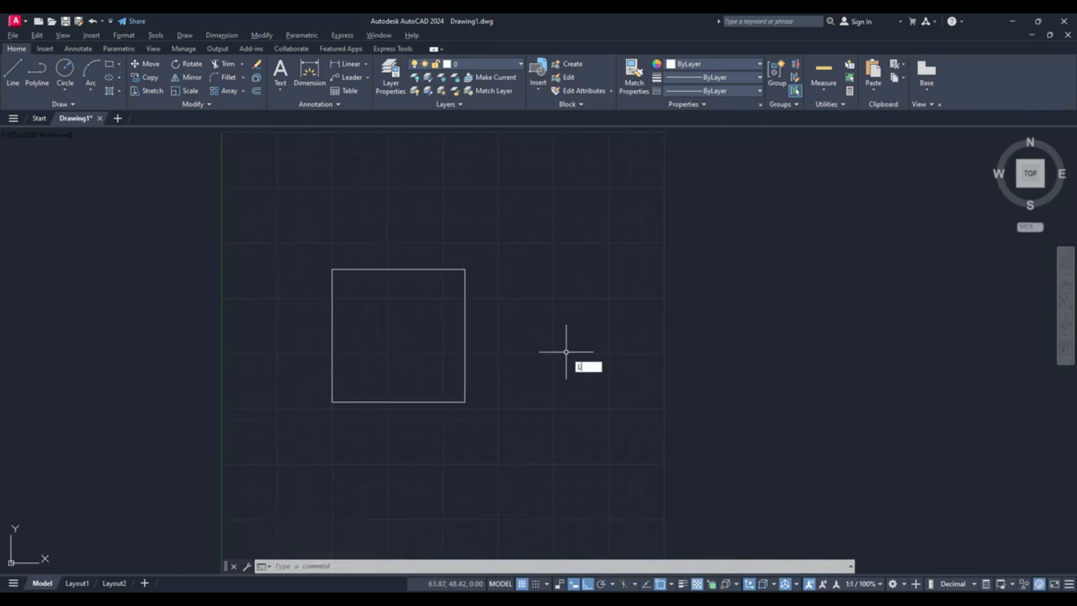
{"action": "key", "text": "Return"}
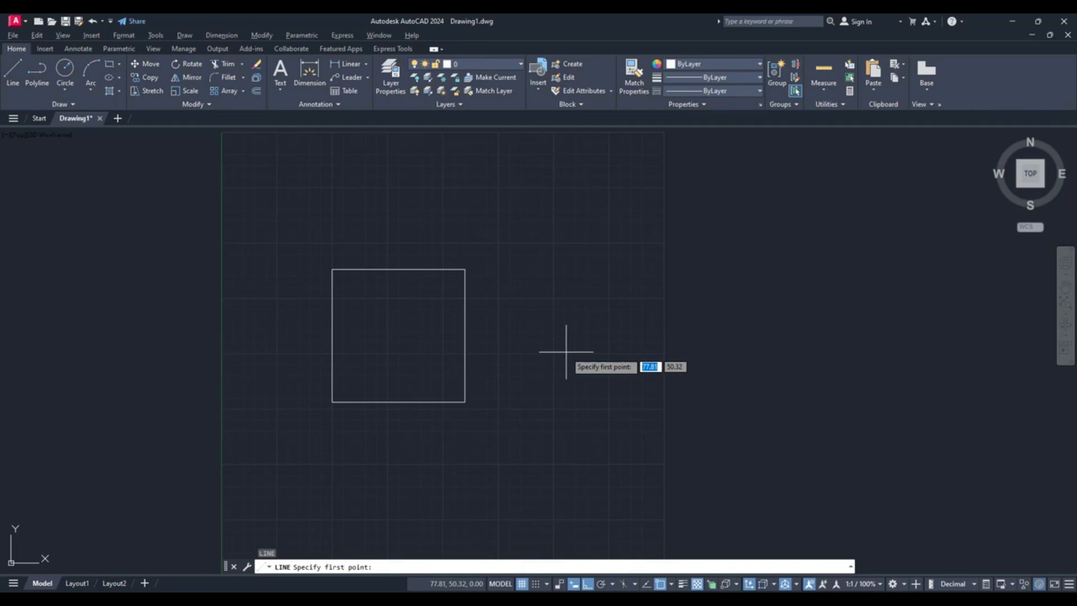
{"action": "left_click", "coordinate": [551, 393]}
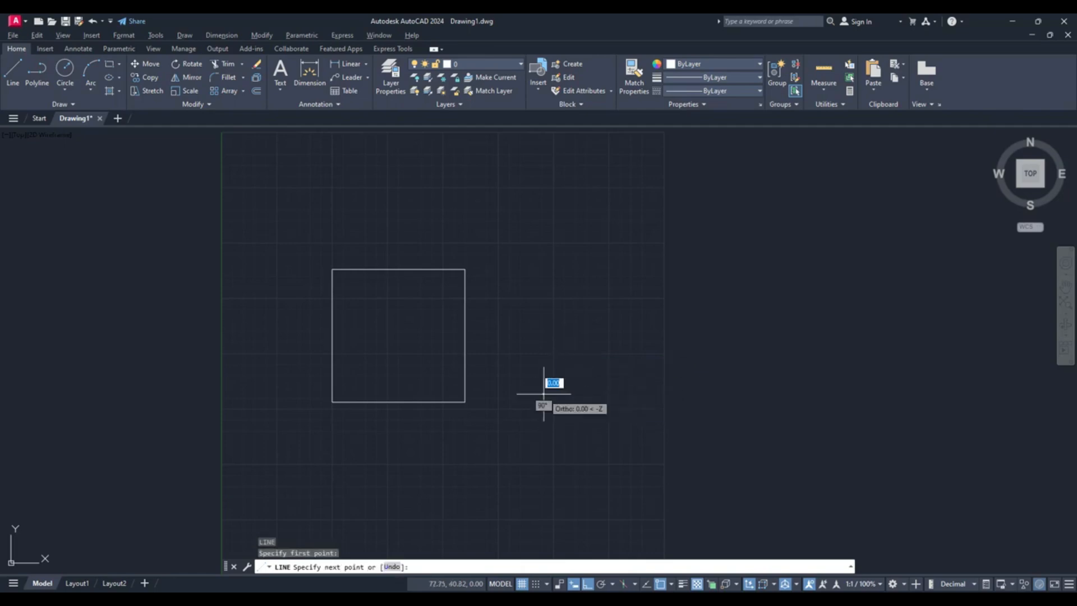
Turn Ortho off to try an angled line direction, and turn Ortho back on.
{"action": "left_click", "coordinate": [588, 584]}
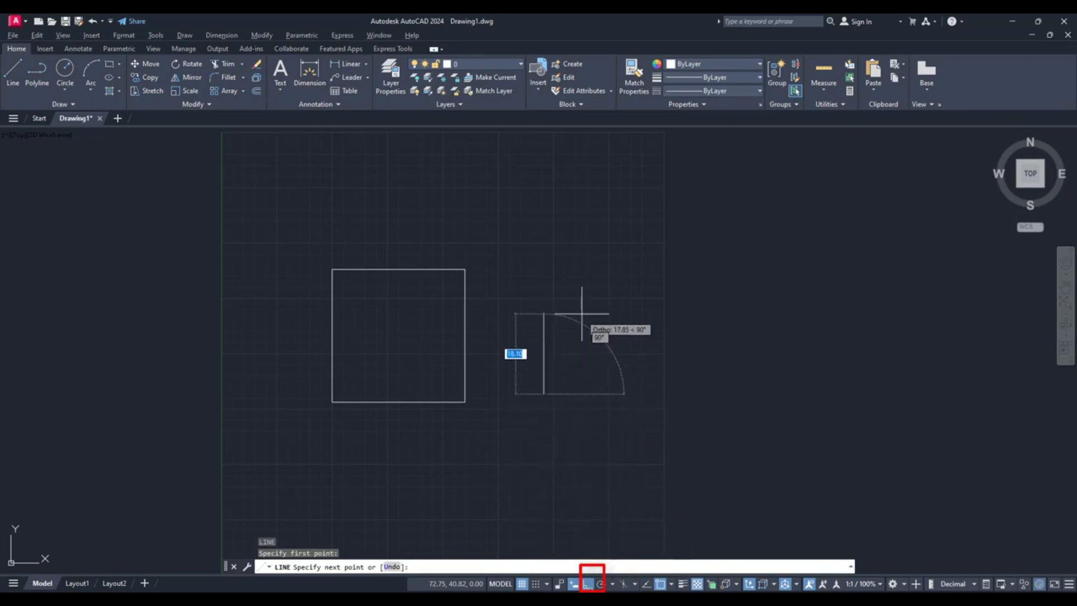
{"action": "left_click", "coordinate": [588, 585]}
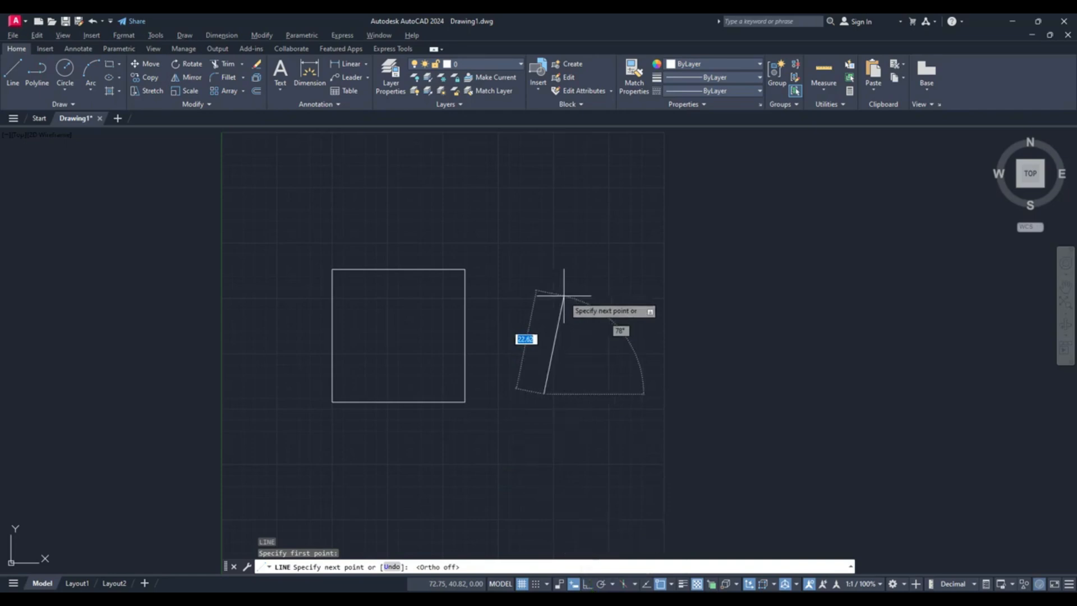
{"action": "left_click", "coordinate": [588, 584]}
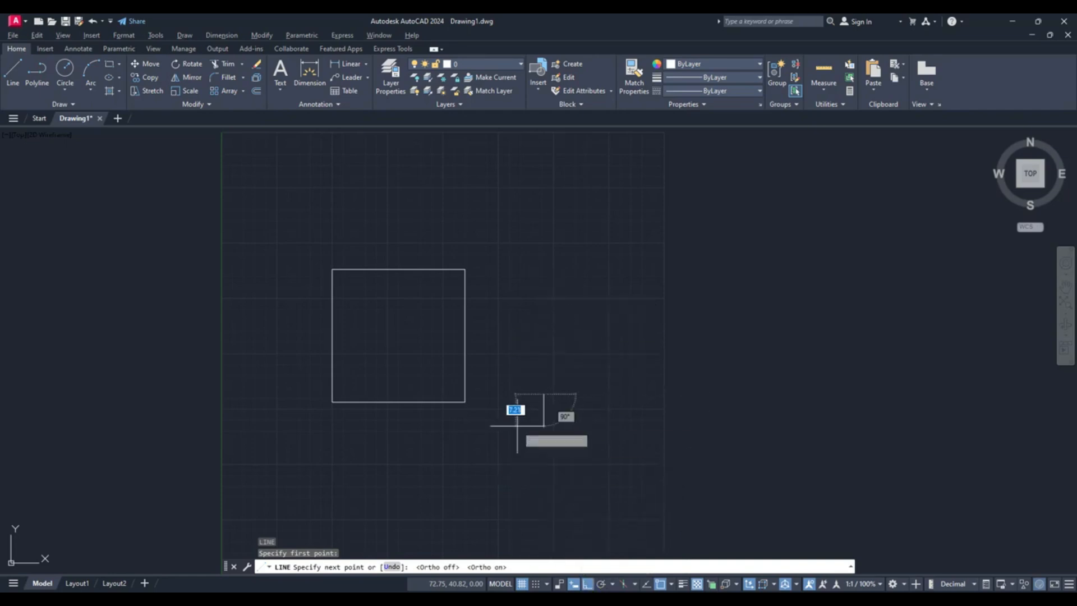
Draw the triangle's horizontal base 30 mm to the right from the placed start point.
{"action": "scroll", "coordinate": [587, 386], "scroll_direction": "up", "scroll_amount": 2}
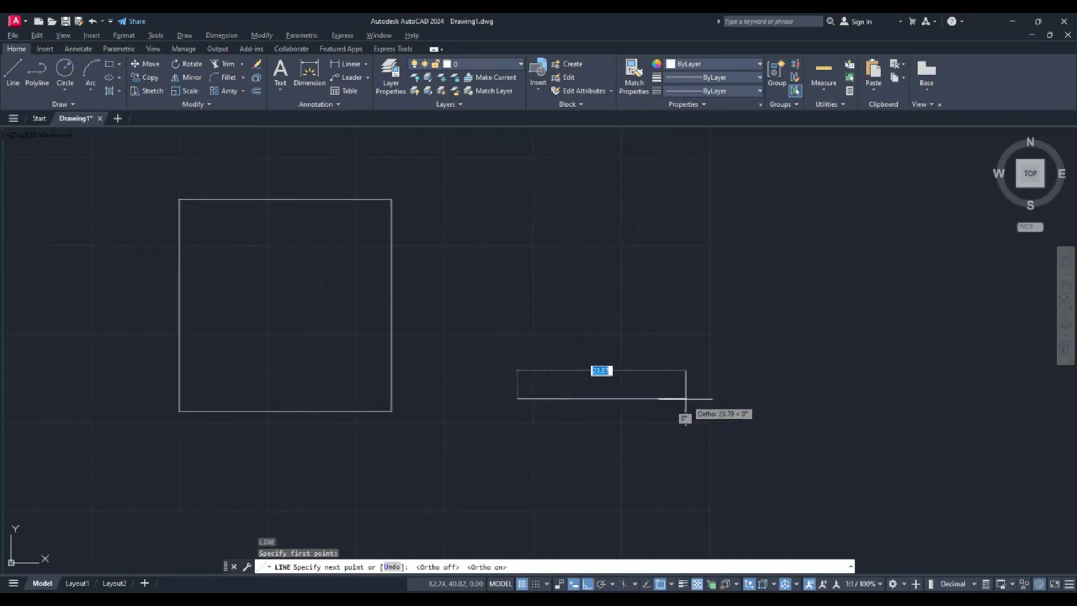
{"action": "middle_click_drag", "start_coordinate": [685, 399], "coordinate": [666, 433]}
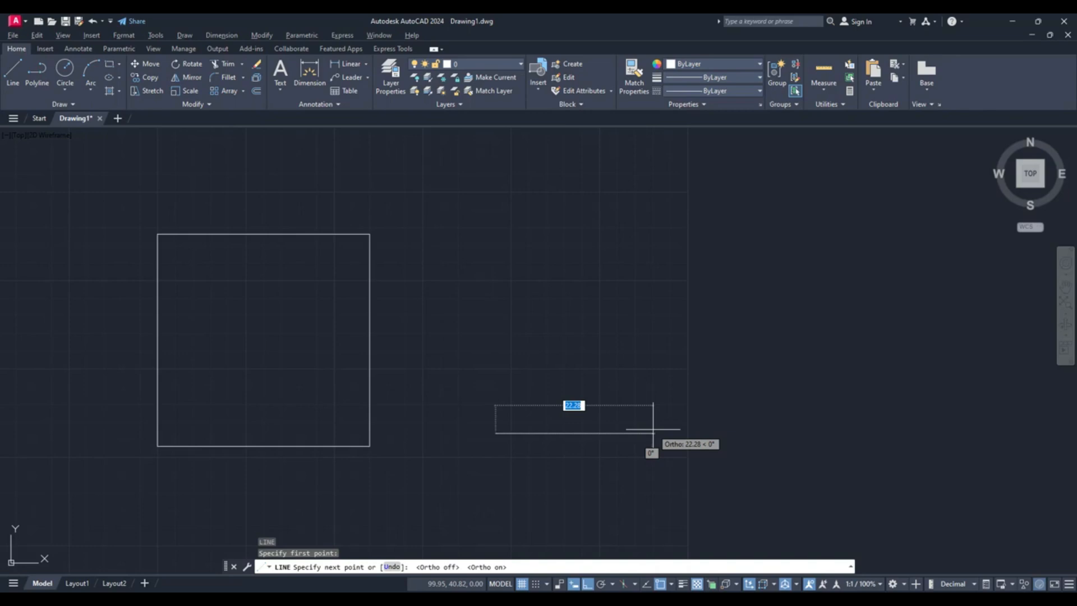
{"action": "type", "text": "30"}
{"action": "key", "text": "Return"}
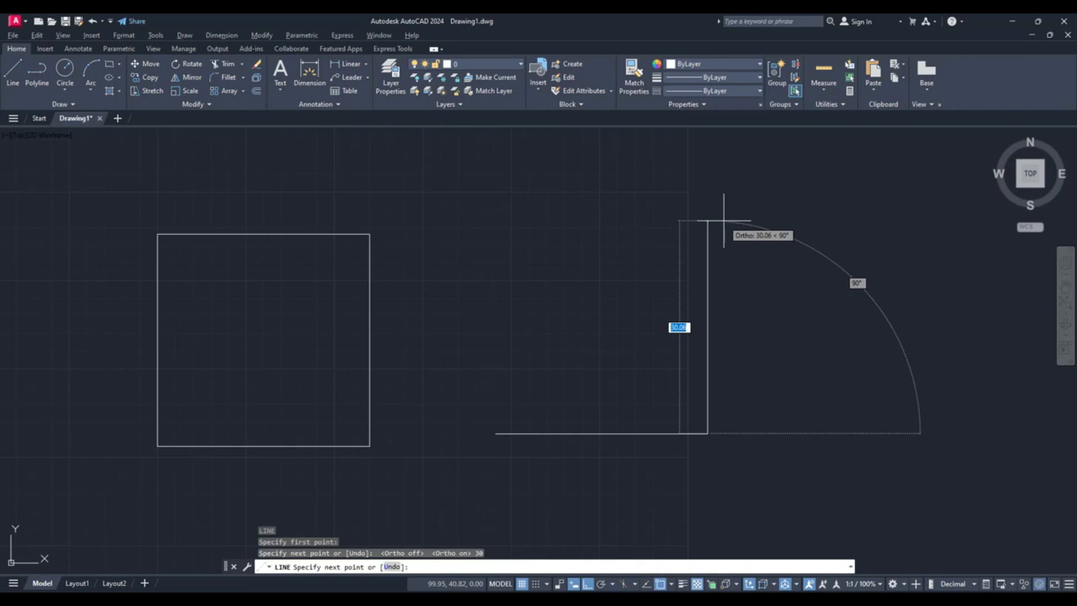
Draw a 30 mm side at 120 degrees from the base's right end, and close the triangle at its starting point.
{"action": "type", "text": "30"}
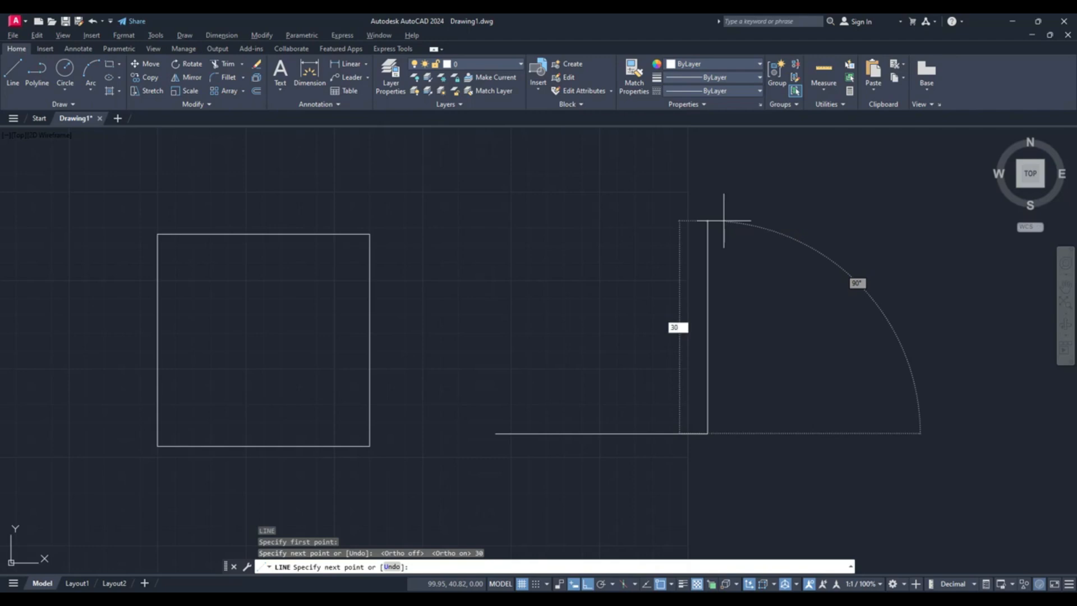
{"action": "key", "text": "Tab"}
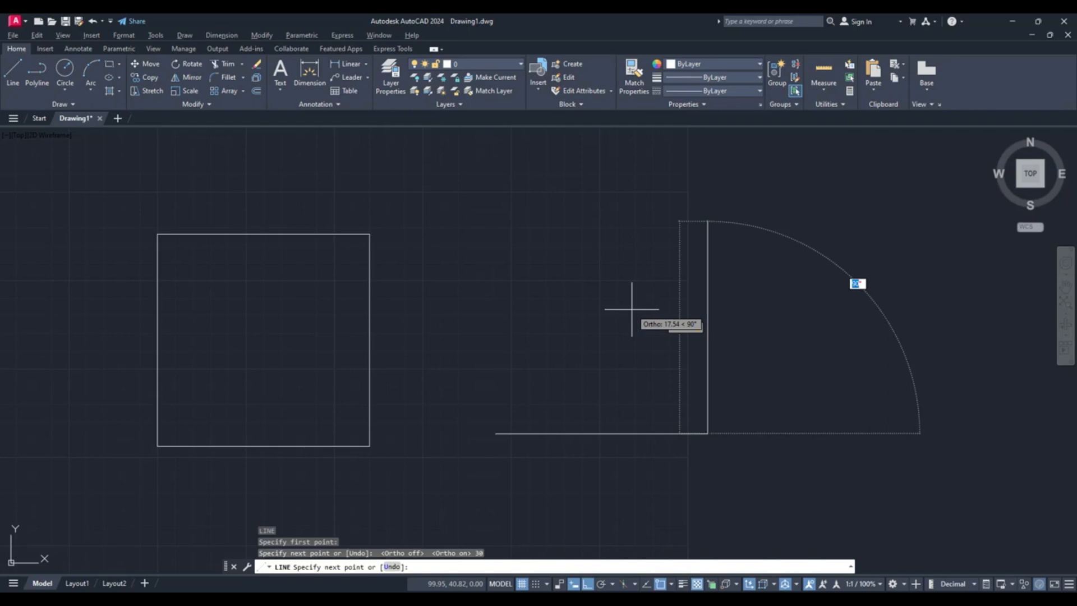
{"action": "key", "text": "Tab"}
{"action": "type", "text": "120"}
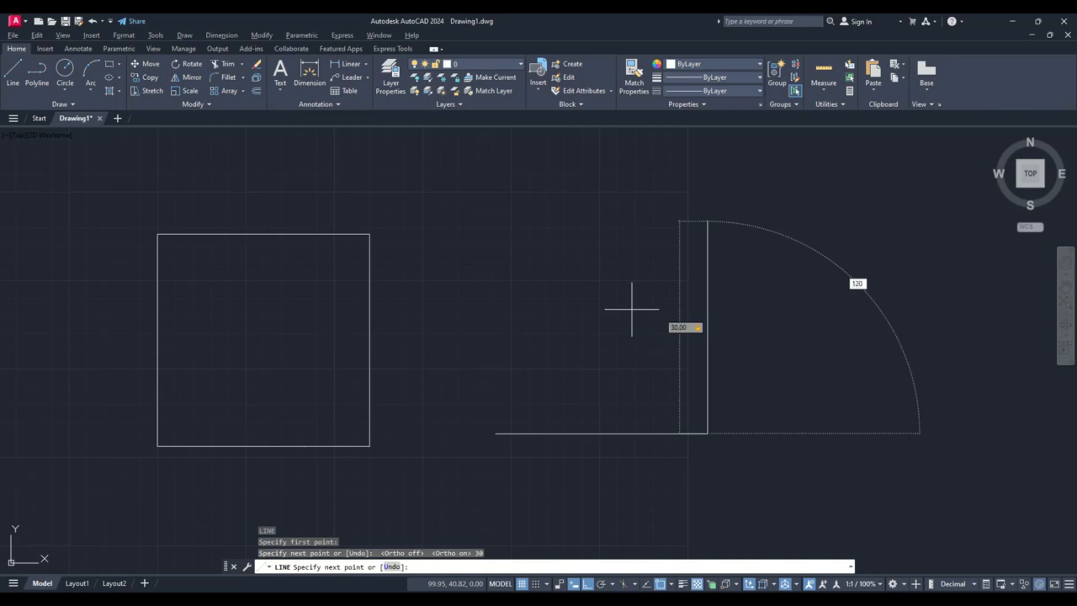
{"action": "key", "text": "Return"}
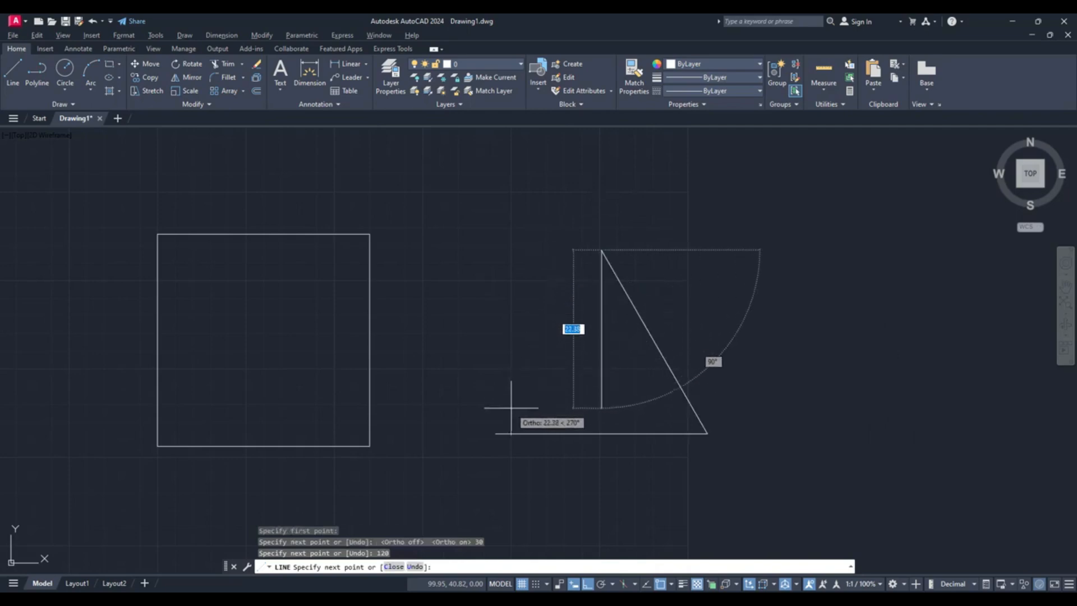
{"action": "left_click", "coordinate": [495, 433]}
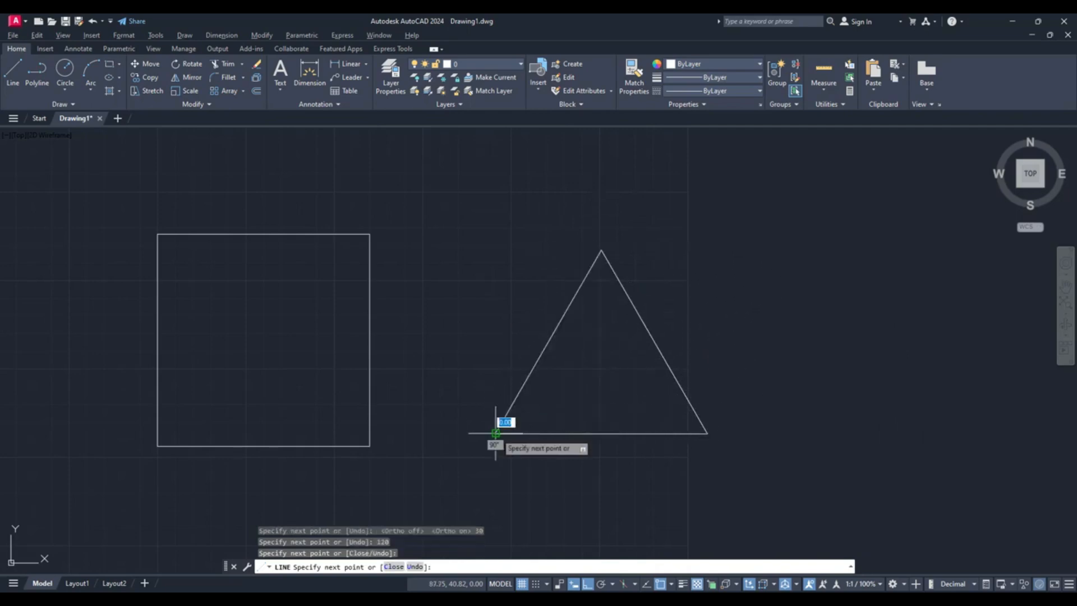
{"action": "right_click", "coordinate": [496, 433]}
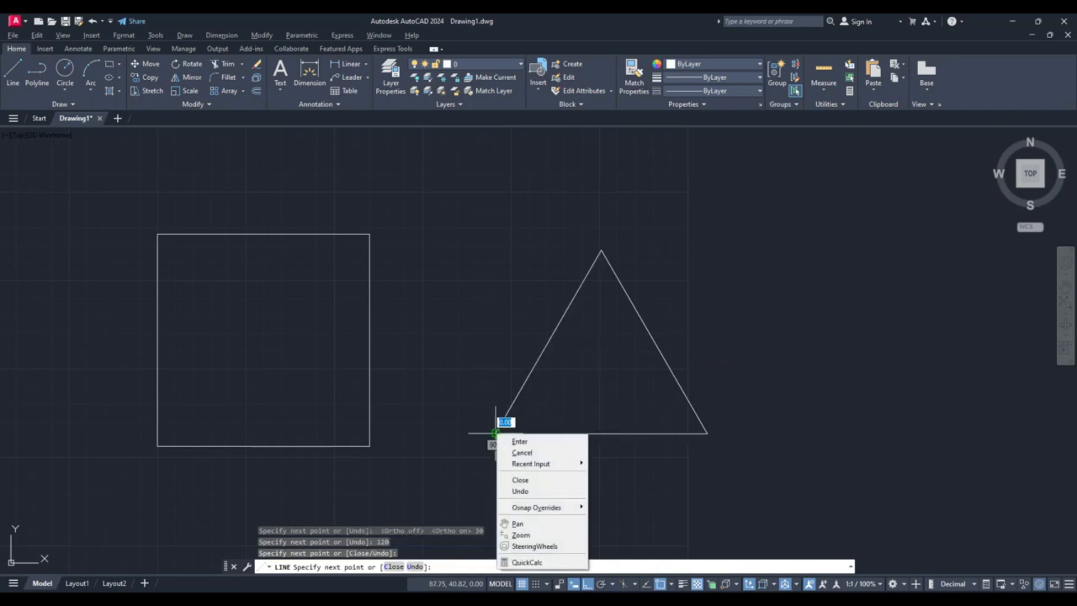
{"action": "key", "text": "Escape"}
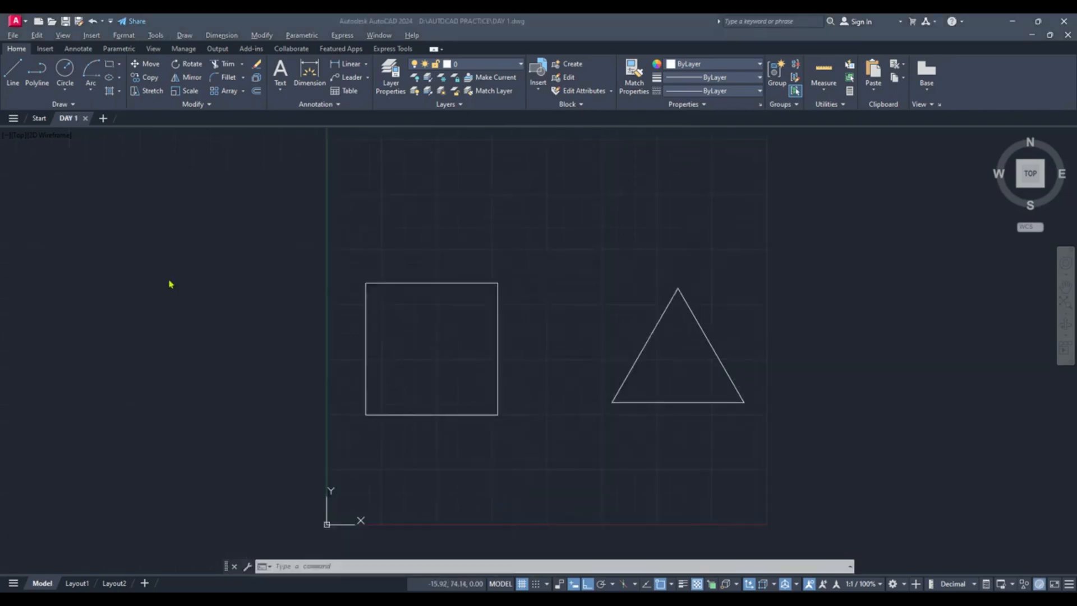
Start saving the drawing under a new location and browse to the Data (D:) drive.
{"action": "left_click", "coordinate": [170, 284]}
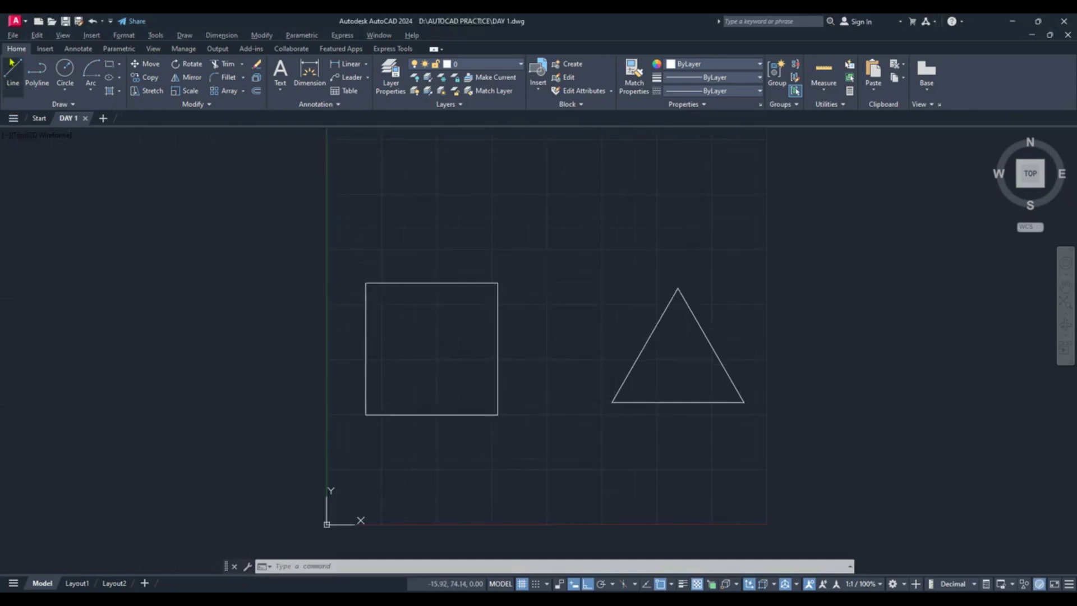
{"action": "left_click", "coordinate": [17, 21]}
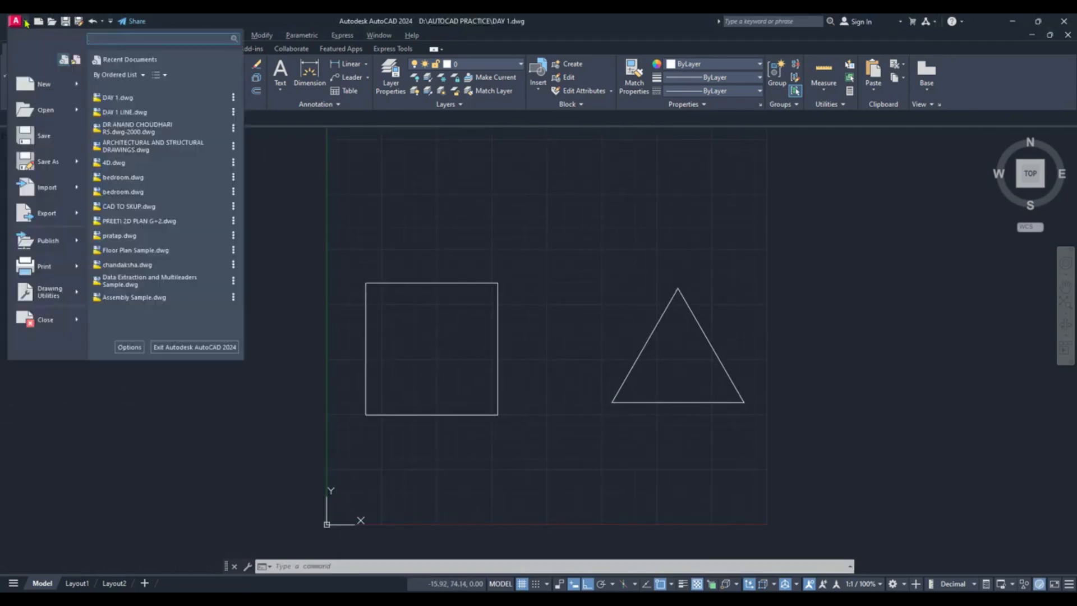
{"action": "left_click", "coordinate": [47, 161]}
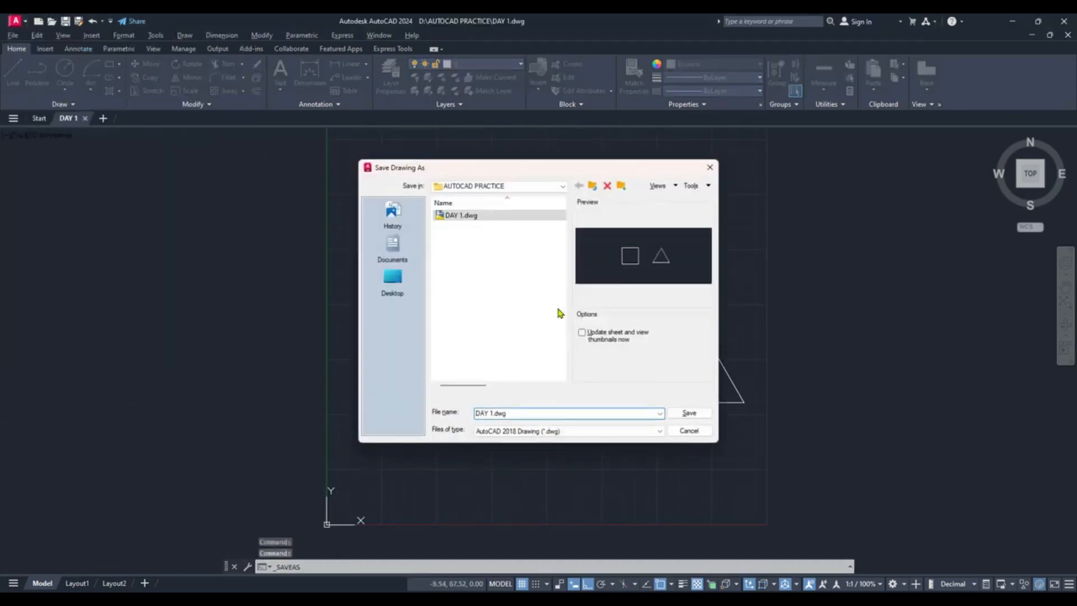
{"action": "left_click", "coordinate": [393, 278]}
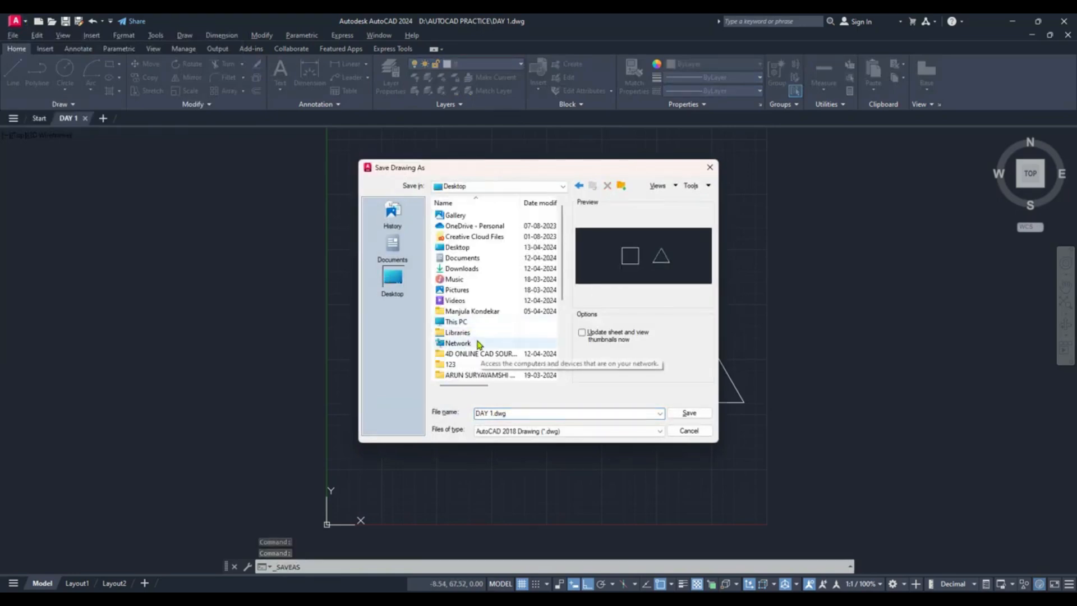
{"action": "left_click", "coordinate": [470, 325]}
{"action": "double_click", "coordinate": [470, 326]}
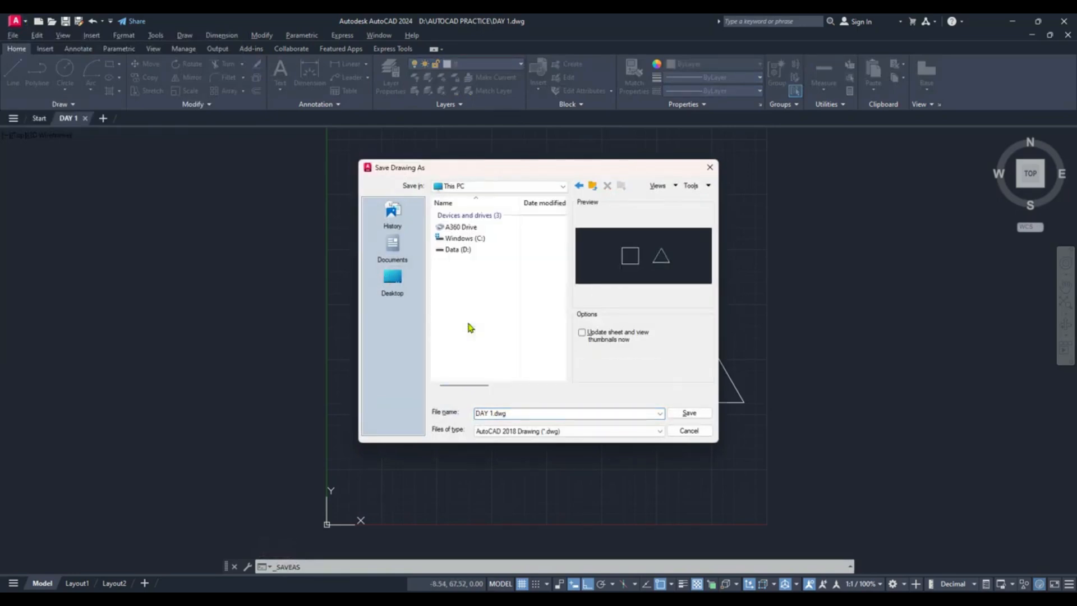
{"action": "double_click", "coordinate": [459, 250]}
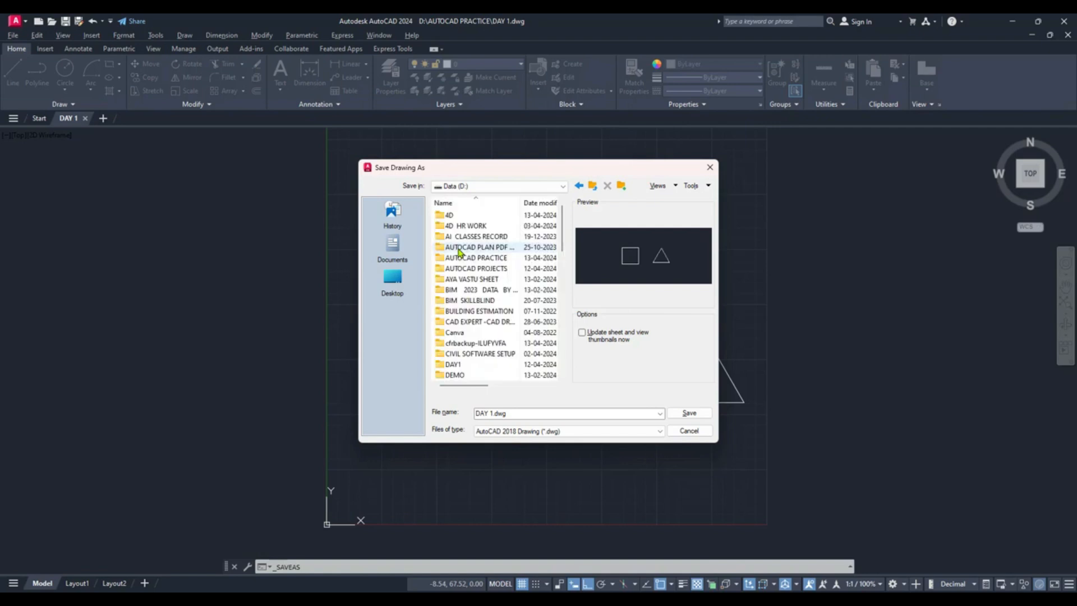
Create a folder named AUTOCAD EXRECISES on the D: drive and save the drawing in it as DAY 1.dwg.
{"action": "left_click", "coordinate": [621, 185]}
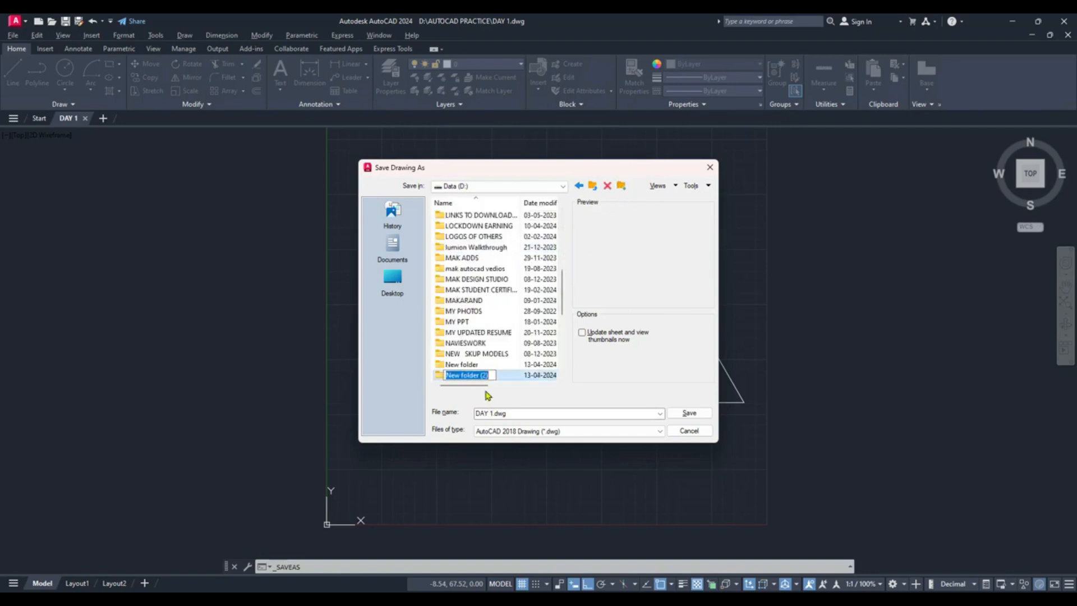
{"action": "type", "text": "AUTO"}
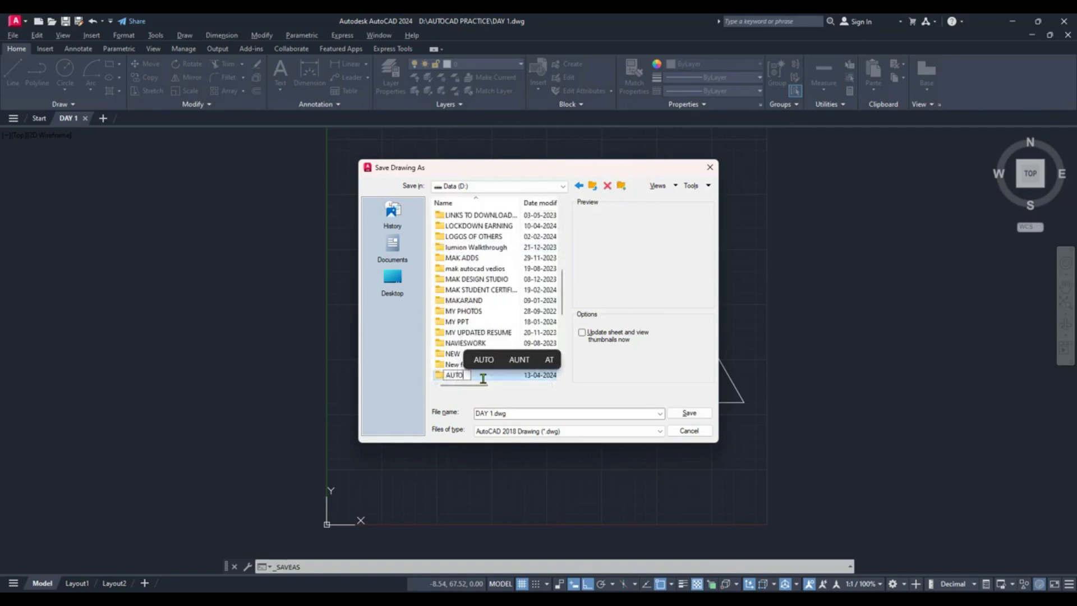
{"action": "type", "text": "CAD EXREC"}
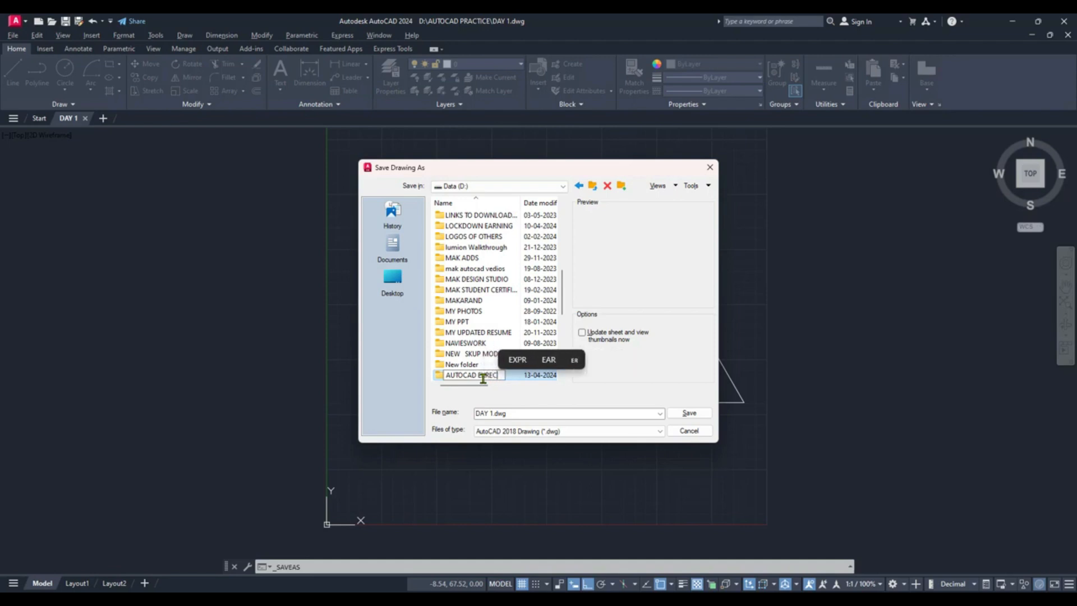
{"action": "type", "text": "ISES"}
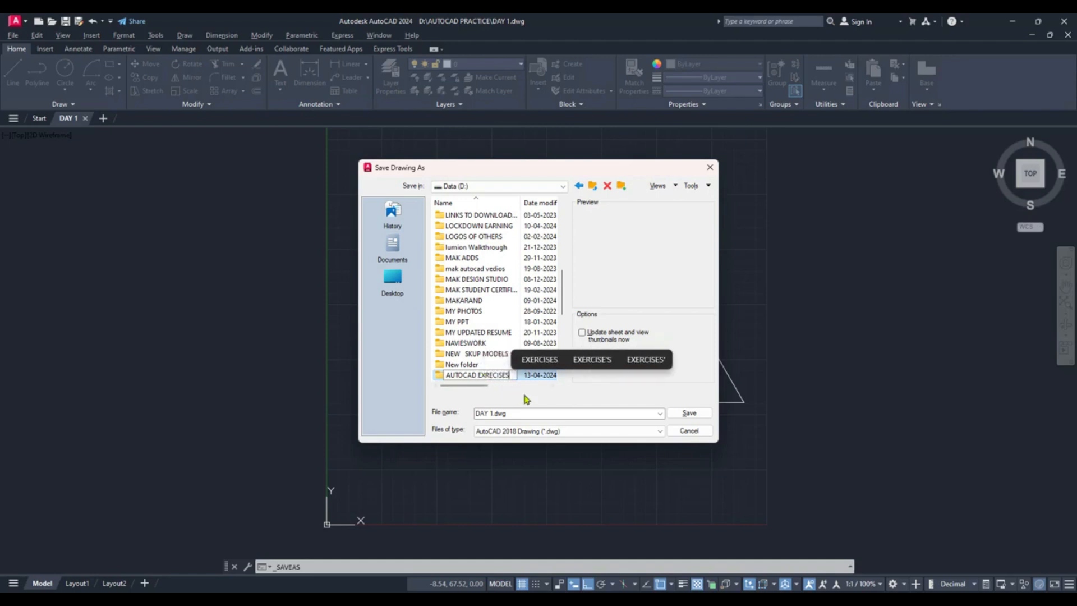
{"action": "double_click", "coordinate": [443, 375]}
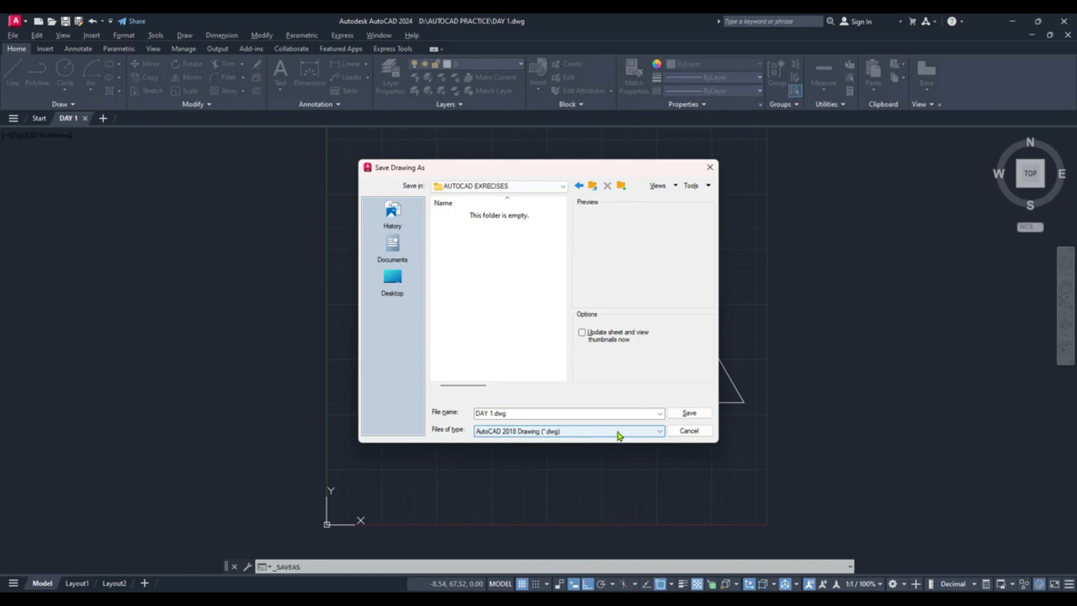
{"action": "left_click", "coordinate": [688, 413]}
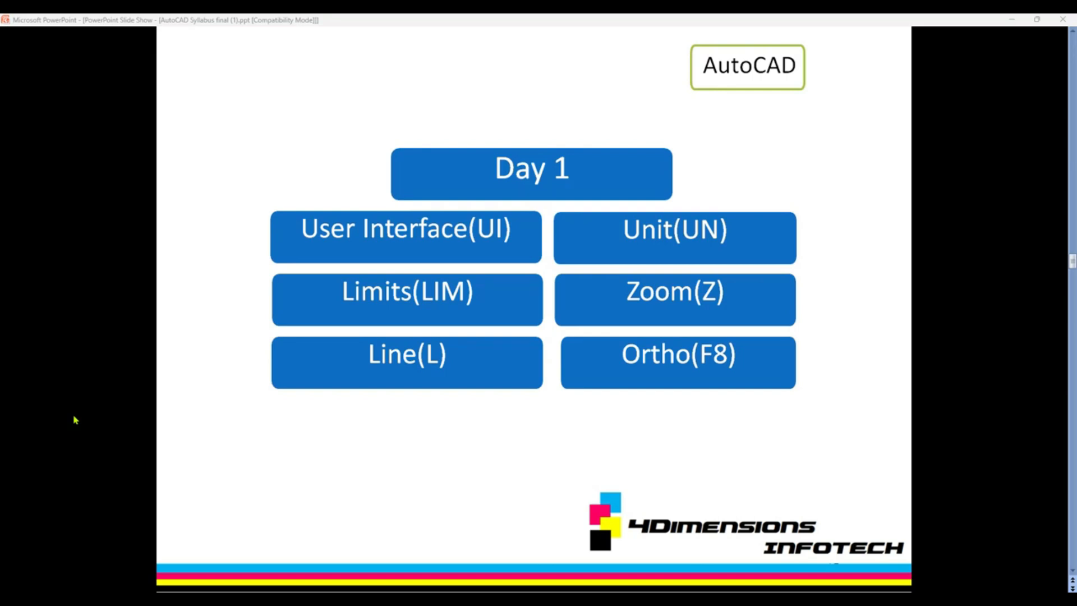
Pan the view around the square and triangle, also using the Pan command, and exit it.
{"action": "left_click", "coordinate": [564, 445]}
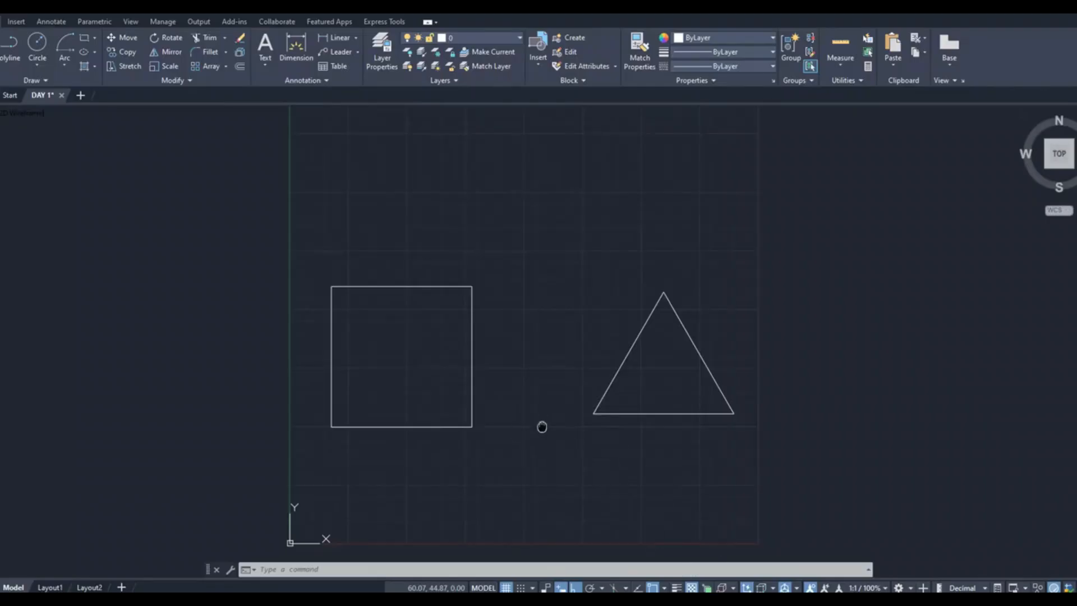
{"action": "middle_click_drag", "start_coordinate": [543, 426], "coordinate": [526, 421]}
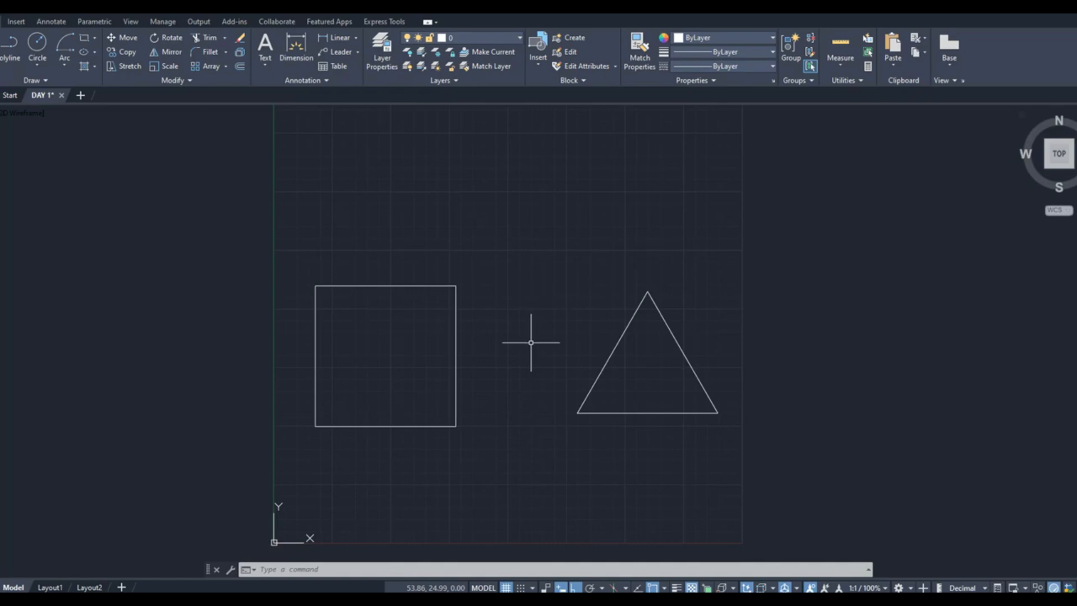
{"action": "type", "text": "p"}
{"action": "key", "text": "Return"}
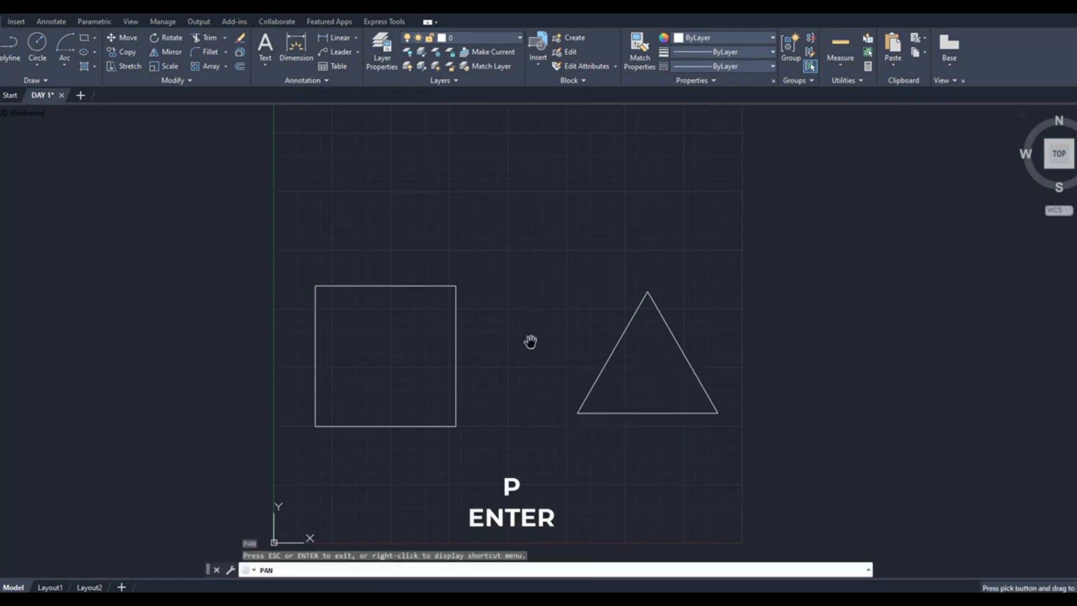
{"action": "mouse_move", "coordinate": [493, 322]}
{"action": "left_mouse_down"}
{"action": "mouse_move", "coordinate": [608, 175]}
{"action": "mouse_move", "coordinate": [421, 291]}
{"action": "mouse_move", "coordinate": [440, 255]}
{"action": "left_mouse_up"}
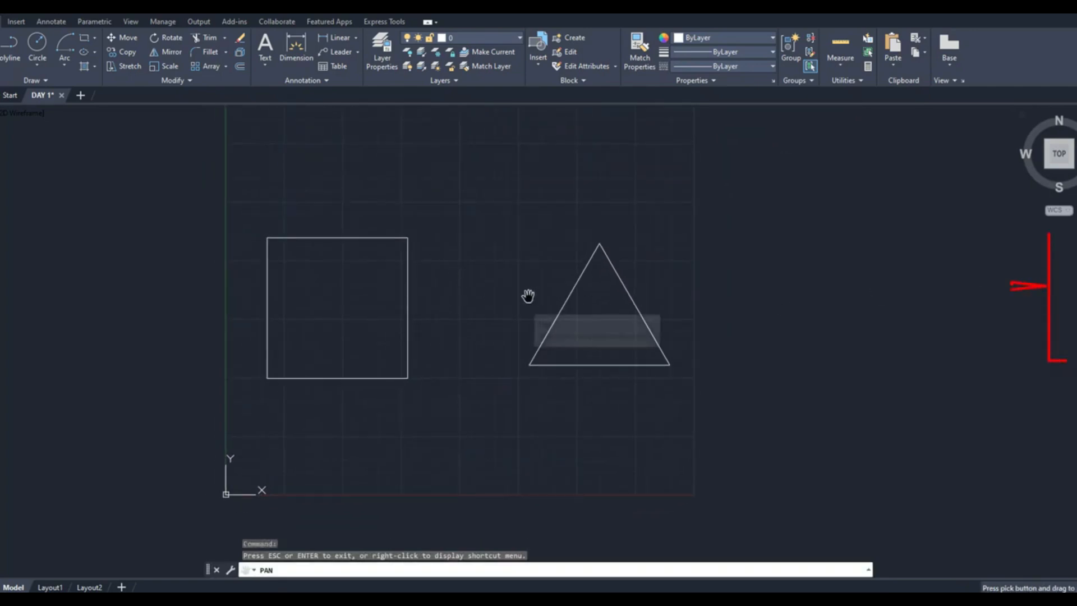
{"action": "mouse_move", "coordinate": [529, 296]}
{"action": "left_mouse_down"}
{"action": "mouse_move", "coordinate": [407, 192]}
{"action": "mouse_move", "coordinate": [589, 303]}
{"action": "mouse_move", "coordinate": [570, 274]}
{"action": "left_mouse_up"}
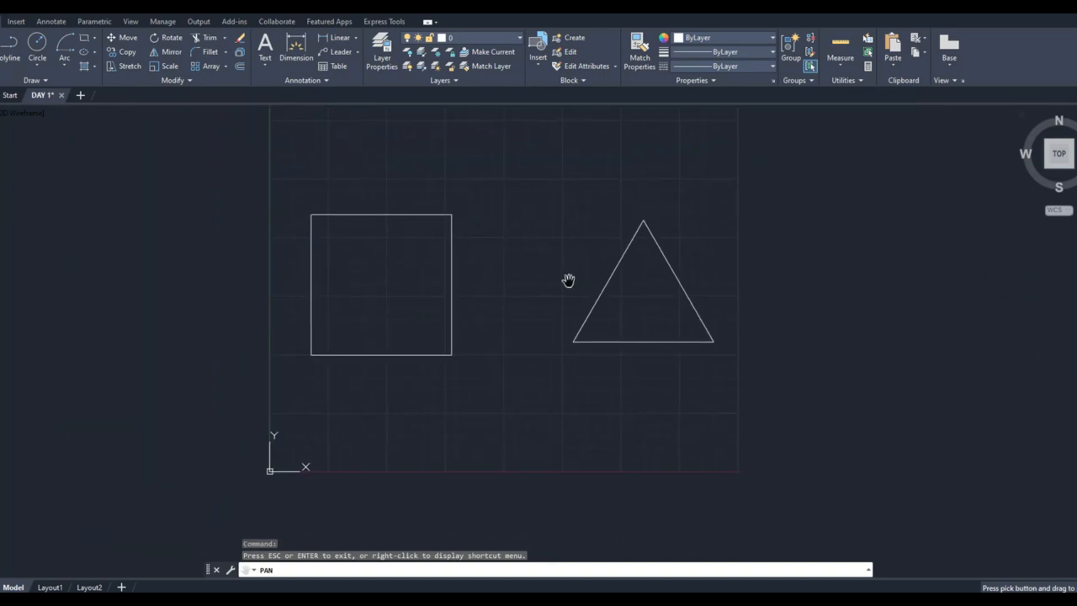
{"action": "key", "text": "Escape"}
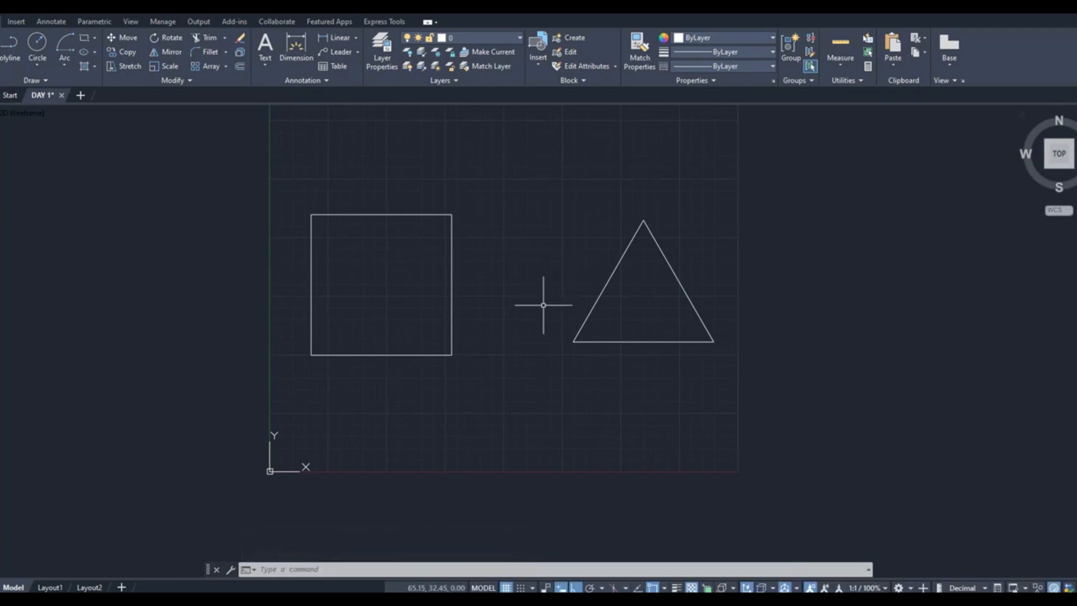
Zoom to the drawing's extents with the Zoom command's Extents option.
{"action": "type", "text": "z"}
{"action": "key", "text": "Return"}
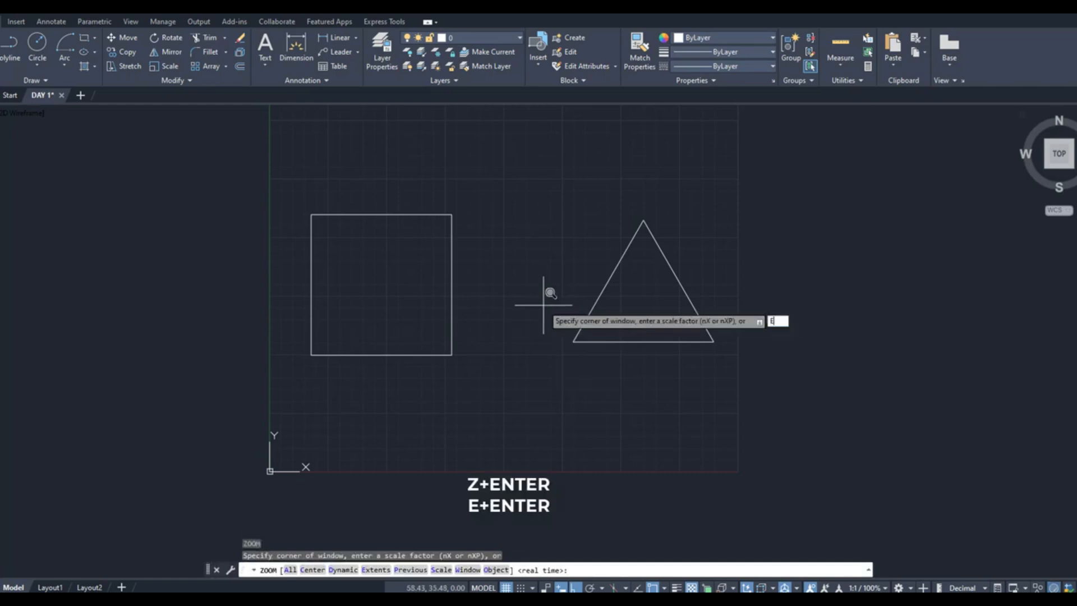
{"action": "type", "text": "e"}
{"action": "key", "text": "Return"}
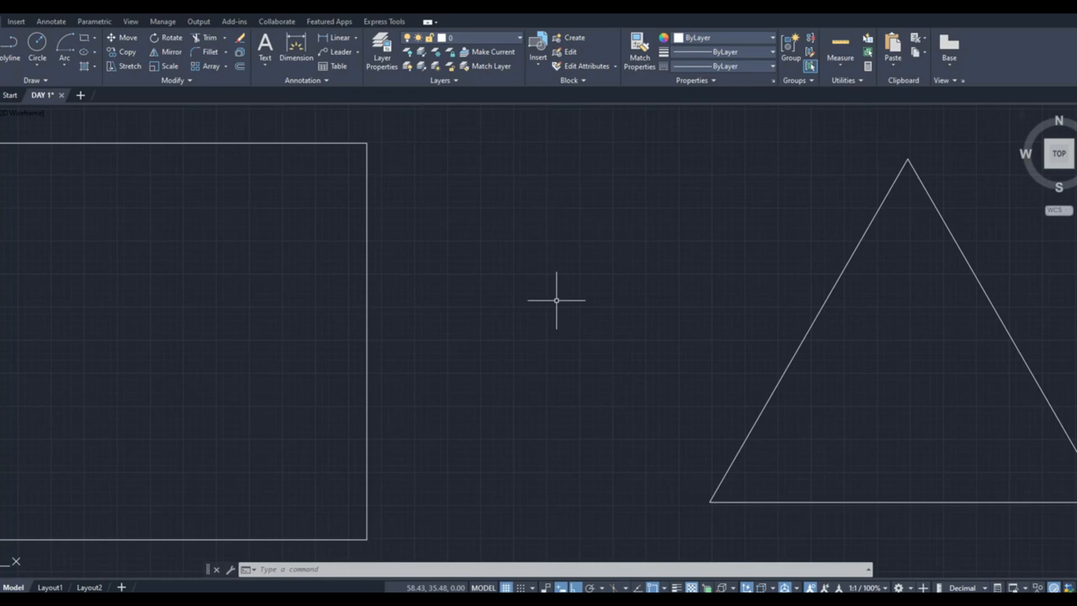
Zoom out to the full drawing limits with the Zoom command's All option.
{"action": "type", "text": "z"}
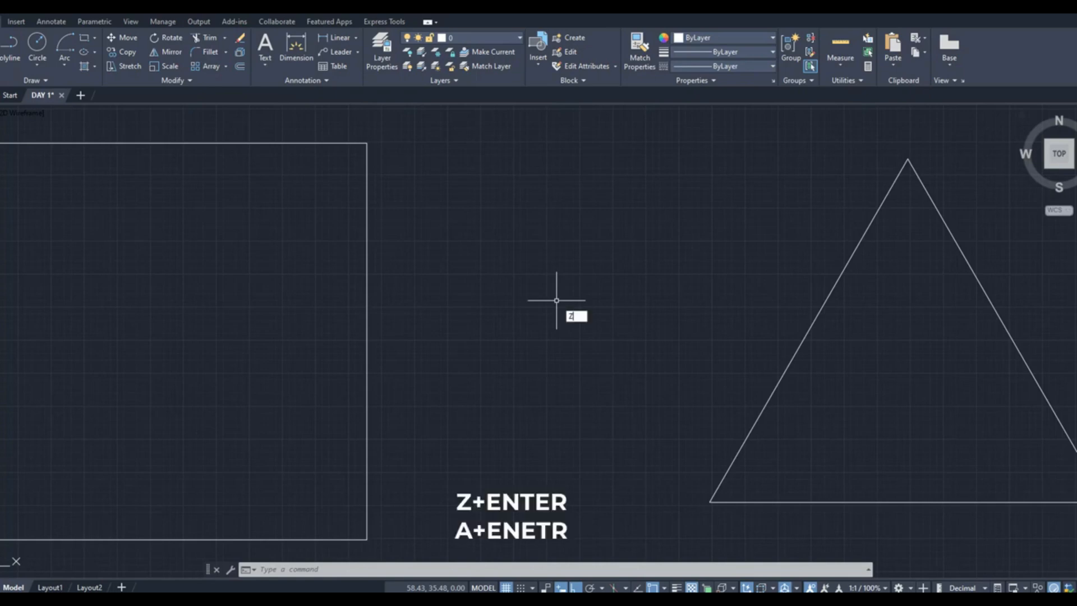
{"action": "key", "text": "Return"}
{"action": "type", "text": "a"}
{"action": "key", "text": "Return"}
{"action": "type", "text": "a"}
{"action": "key", "text": "Return"}
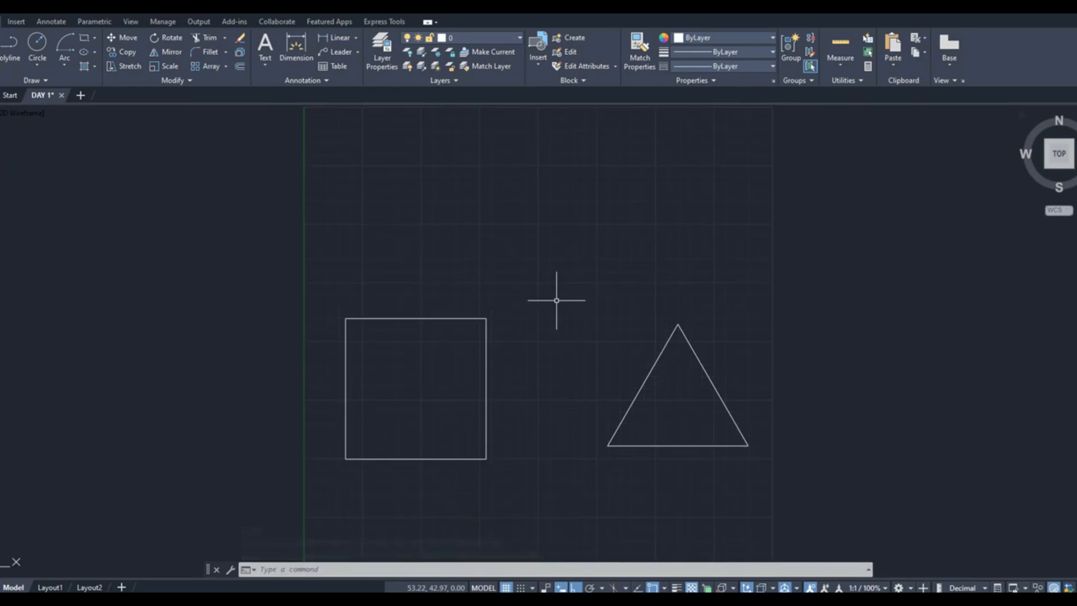
Select all objects in the drawing and delete both the square and the triangle.
{"action": "key", "text": "ctrl+a"}
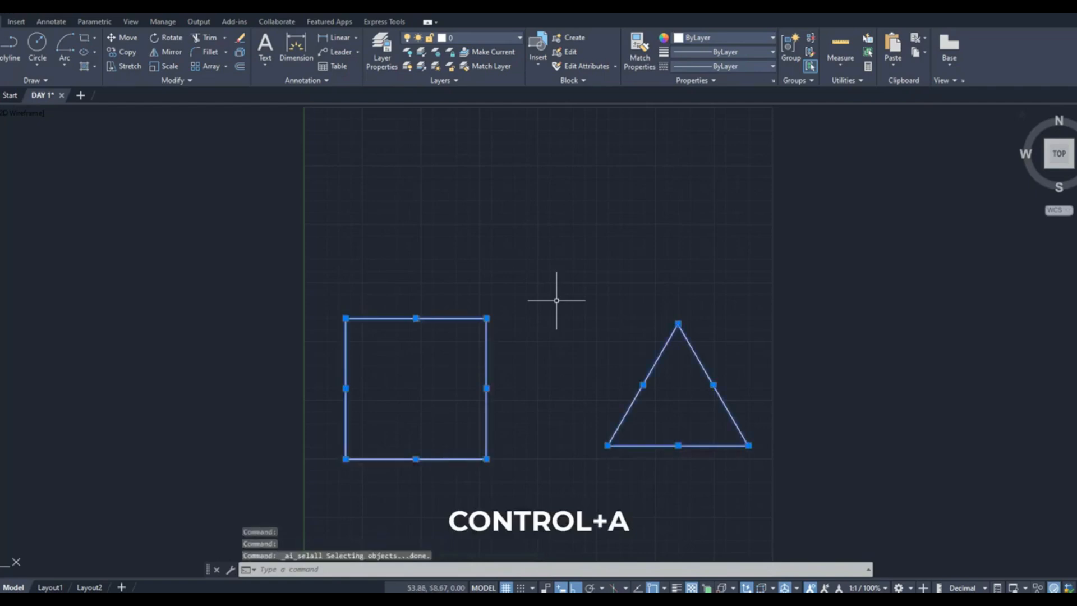
{"action": "key", "text": "Delete"}
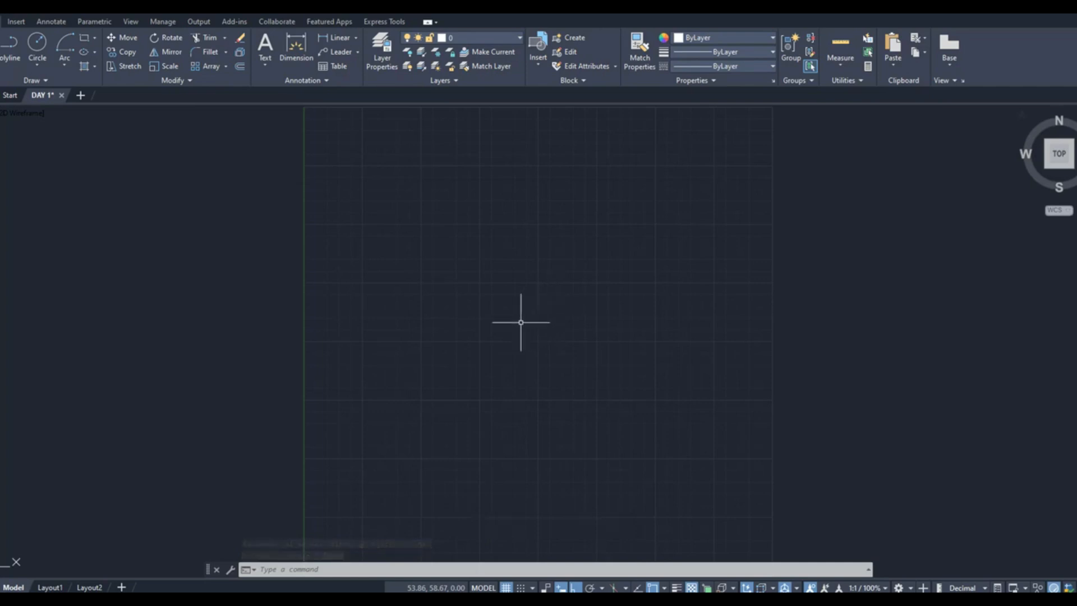
{"action": "left_click", "coordinate": [39, 68]}
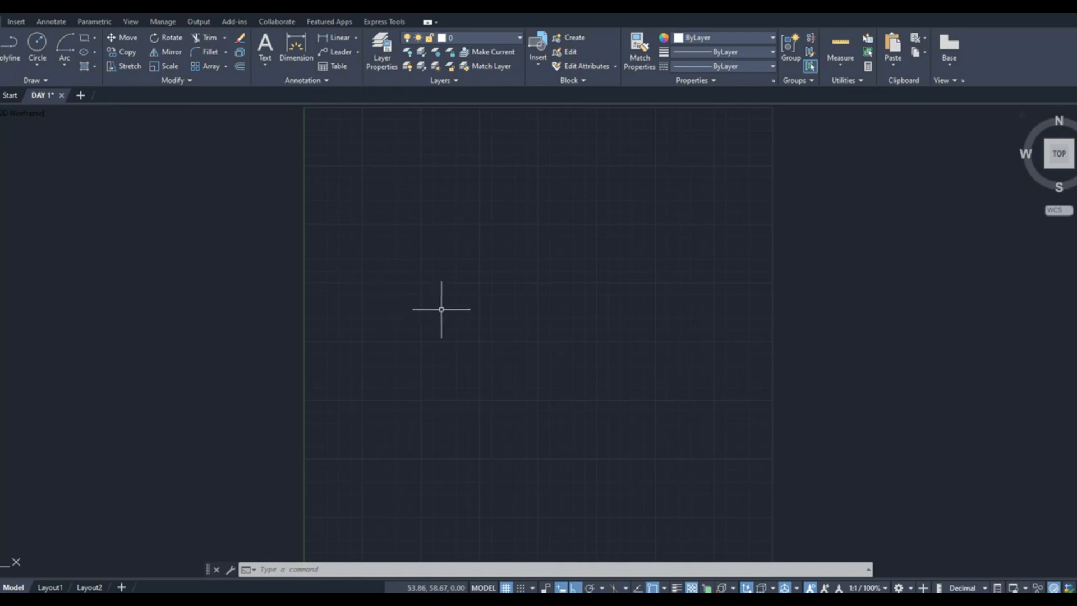
{"action": "type", "text": "c"}
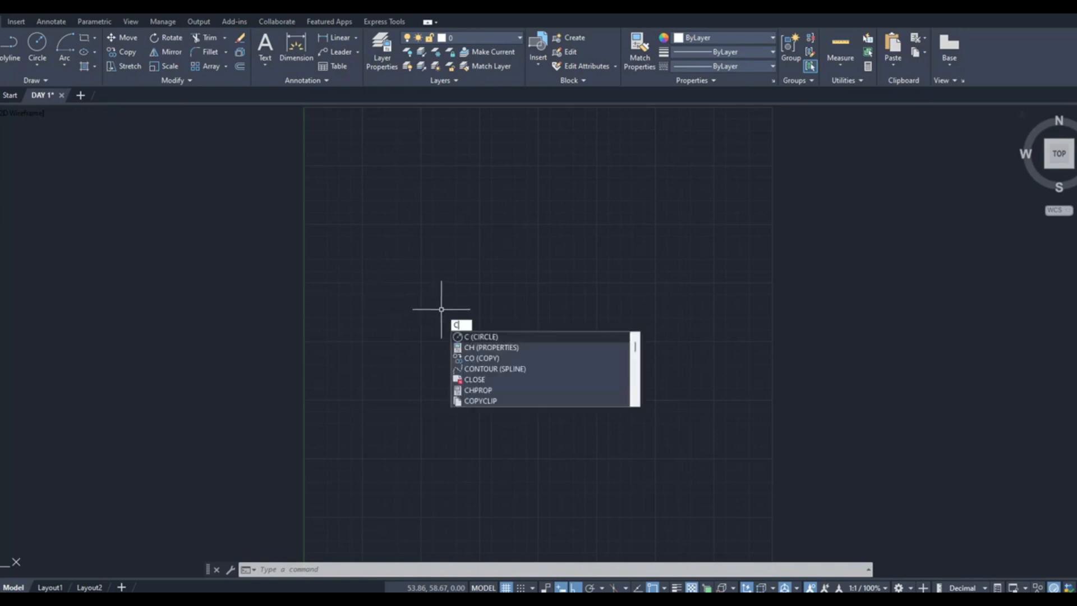
{"action": "key", "text": "Return"}
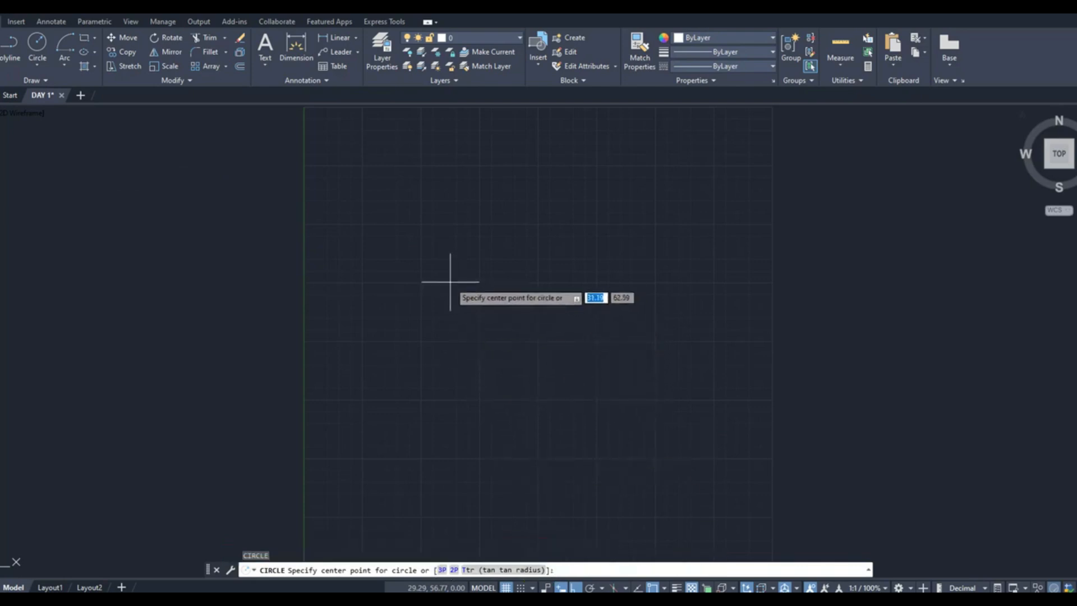
{"action": "left_click", "coordinate": [36, 66]}
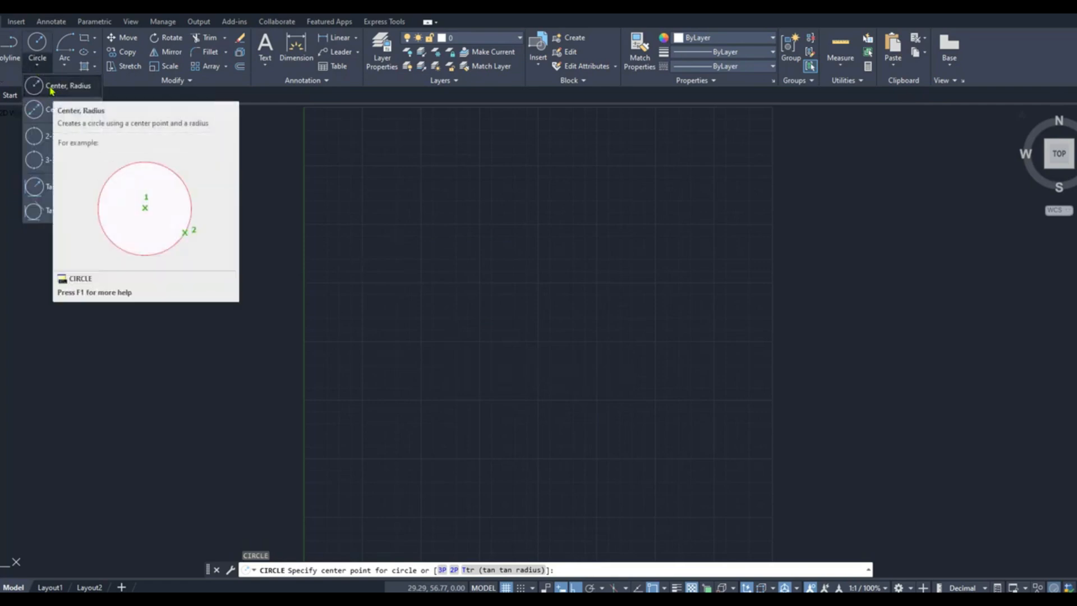
{"action": "left_click", "coordinate": [50, 87]}
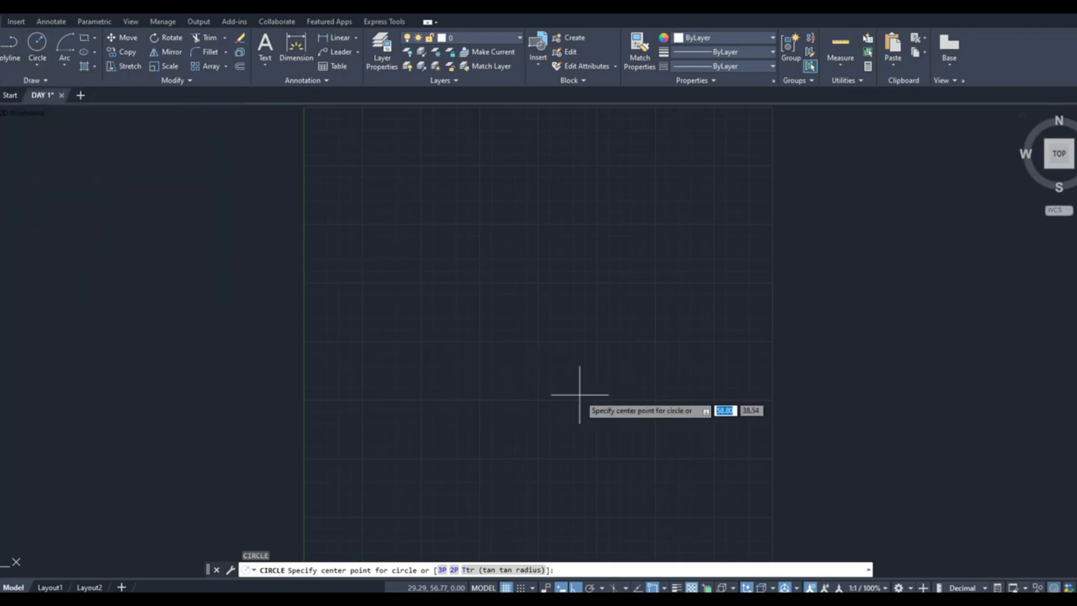
{"action": "key", "text": "Escape"}
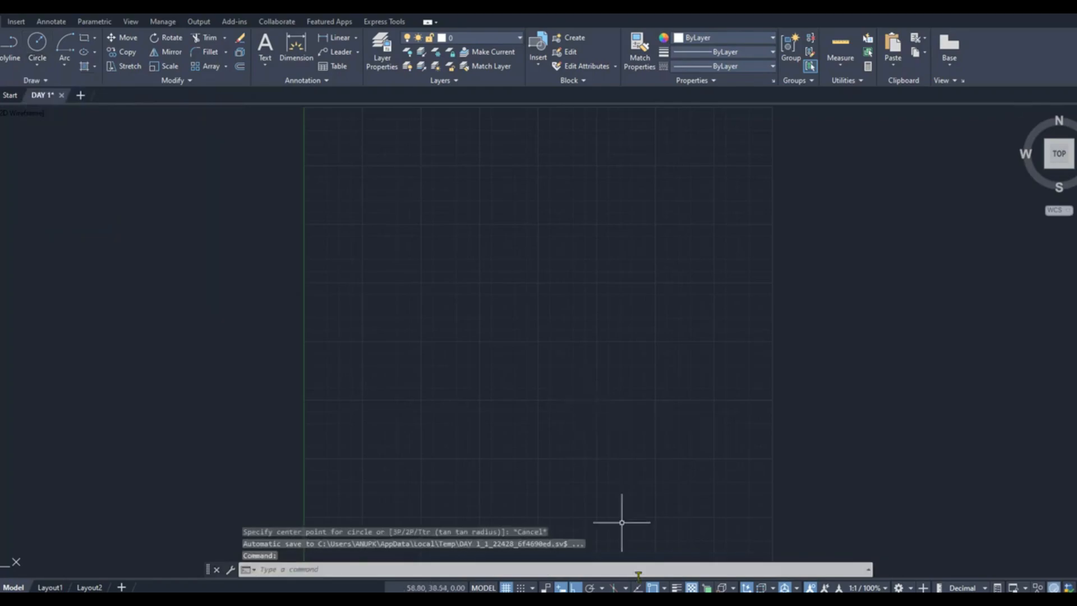
Switch to the PDF exercise sheet to examine the two-hole link drawing on page 6, and return to AutoCAD.
{"action": "key", "text": "alt+Tab"}
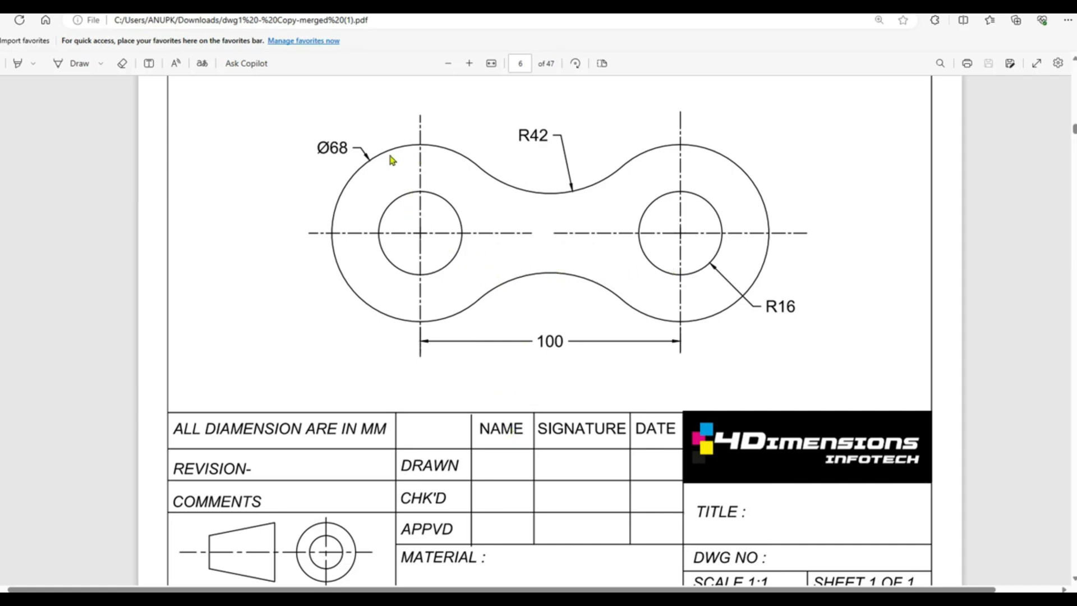
{"action": "mouse_move", "coordinate": [775, 599]}
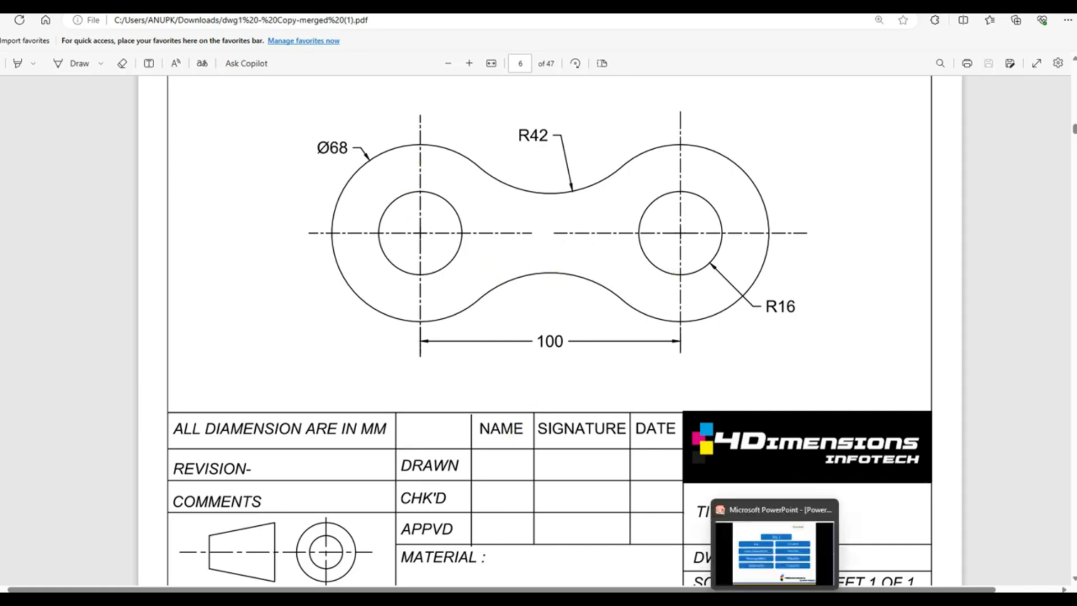
{"action": "left_click", "coordinate": [730, 599]}
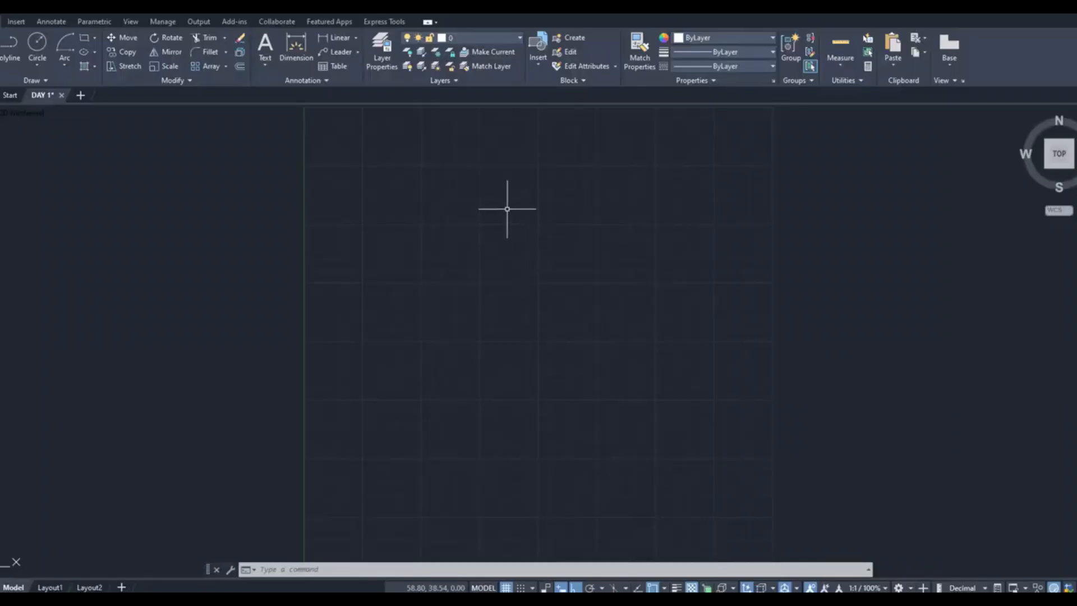
Check the drawing units and accept decimal lengths with 0.00 precision and millimetres as the insertion scale.
{"action": "type", "text": "UN"}
{"action": "key", "text": "Return"}
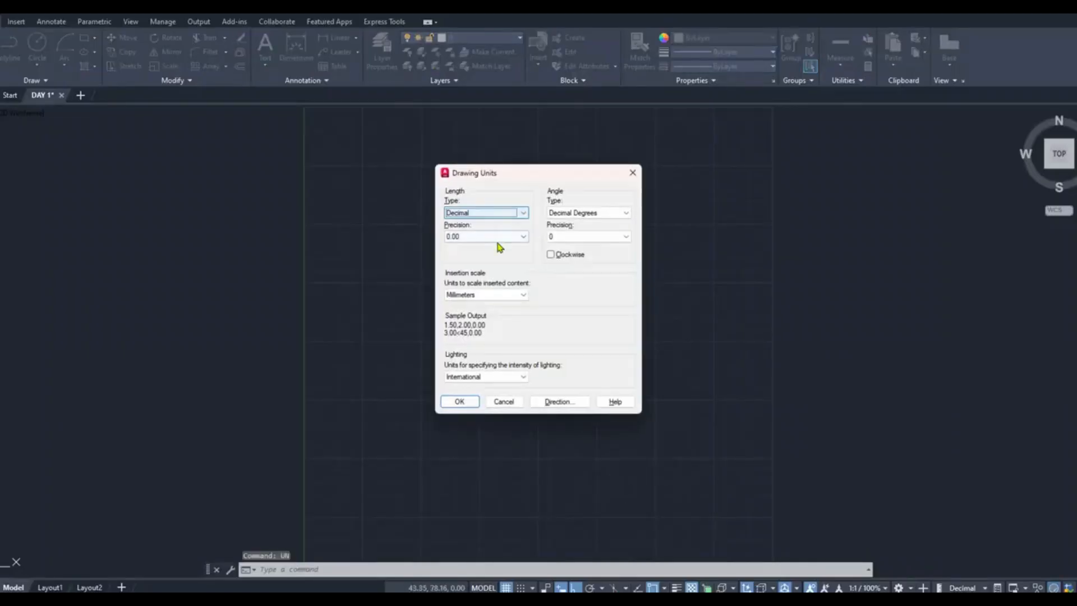
{"action": "left_click", "coordinate": [462, 402]}
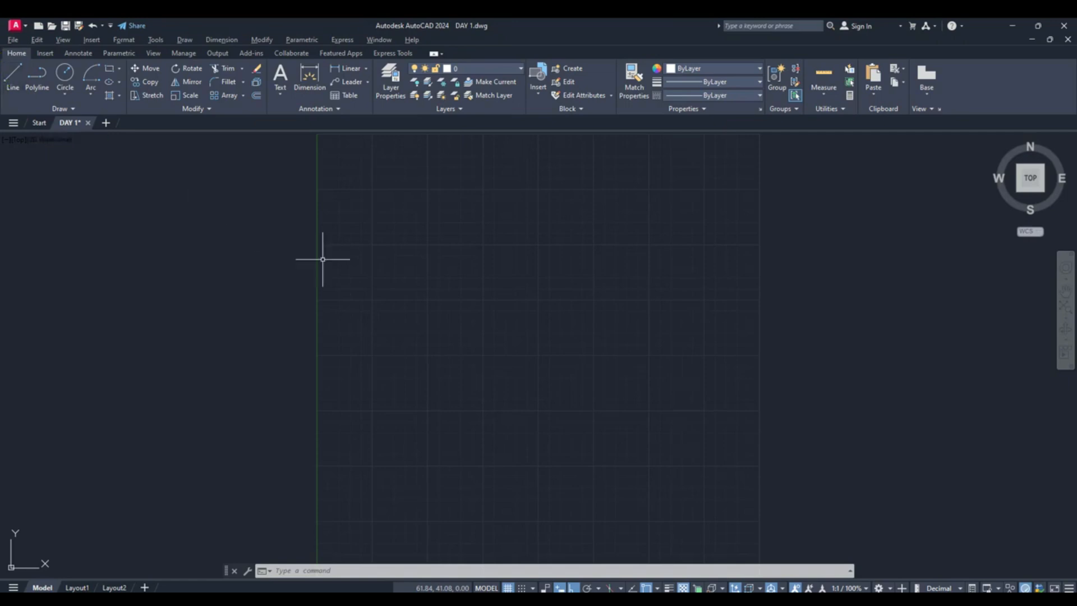
Draw a horizontal line 100 mm long across the lower part of the drawing area.
{"action": "type", "text": "l"}
{"action": "key", "text": "Return"}
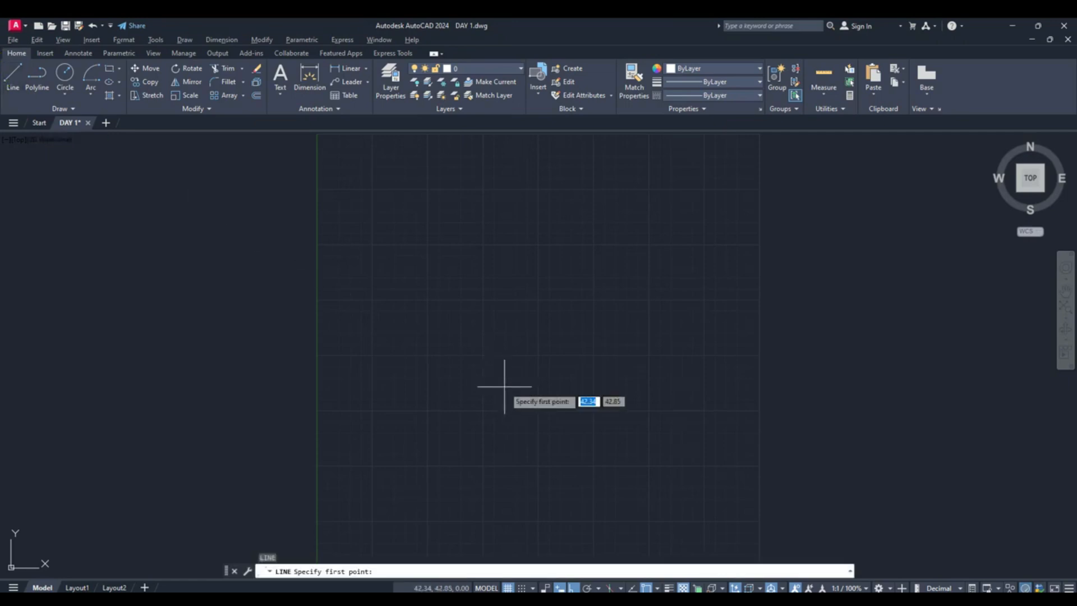
{"action": "left_click", "coordinate": [424, 389]}
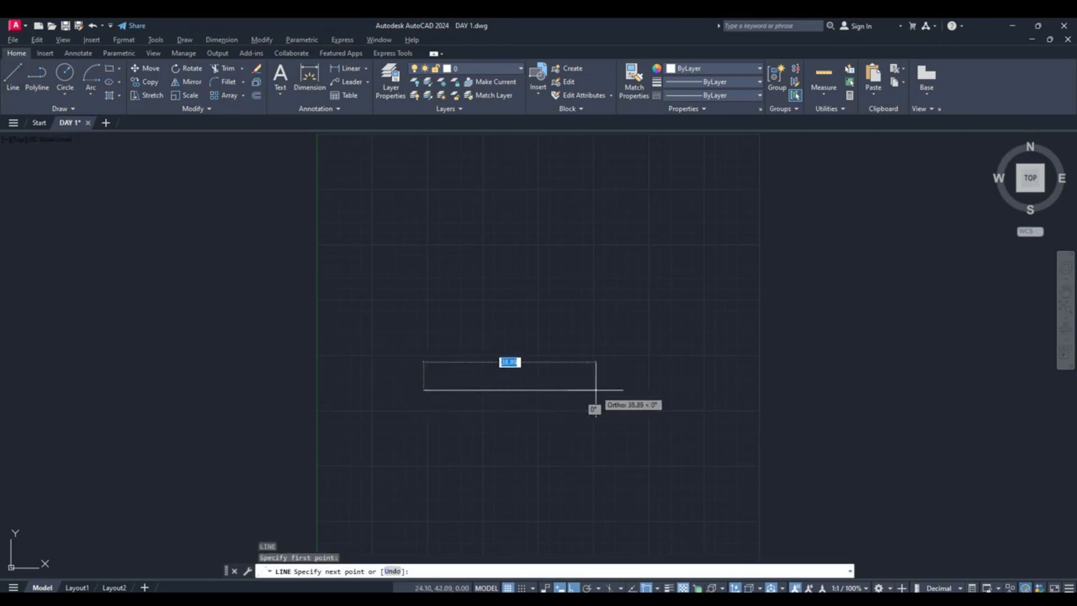
{"action": "type", "text": "100"}
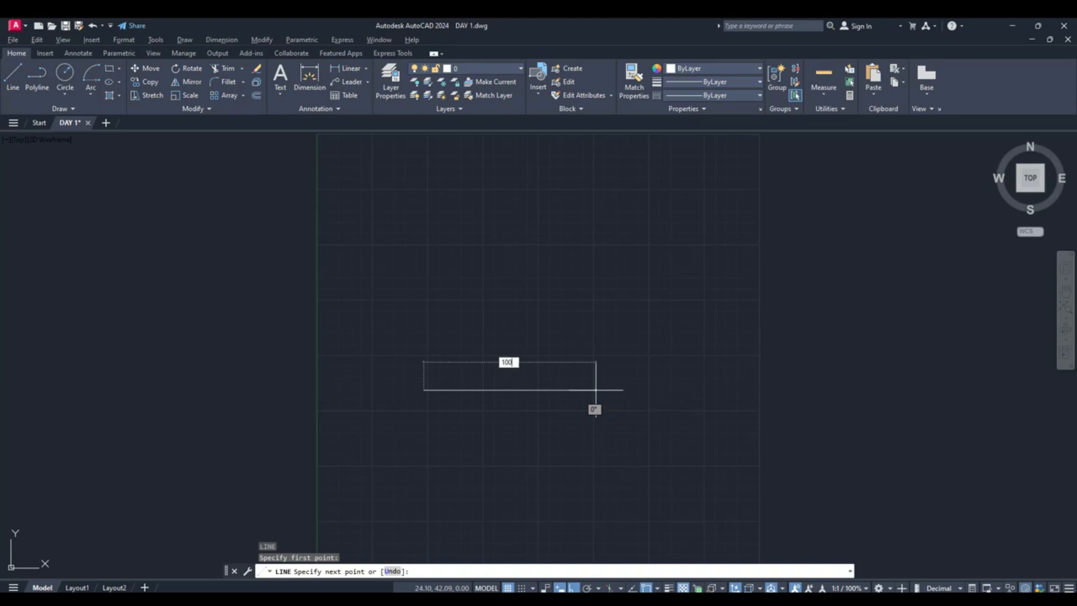
{"action": "key", "text": "Return"}
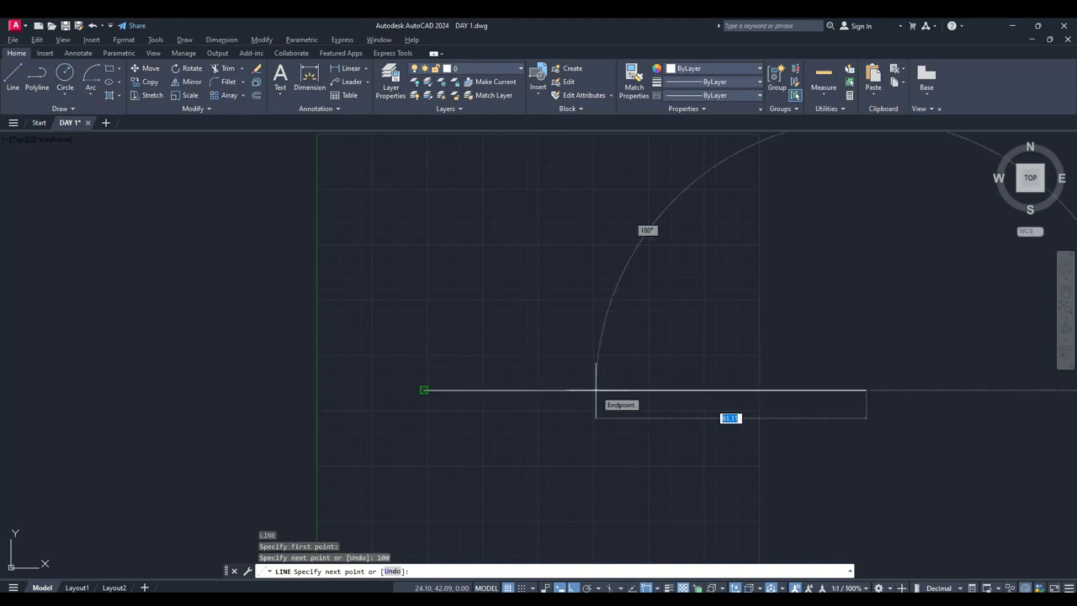
{"action": "key", "text": "Escape"}
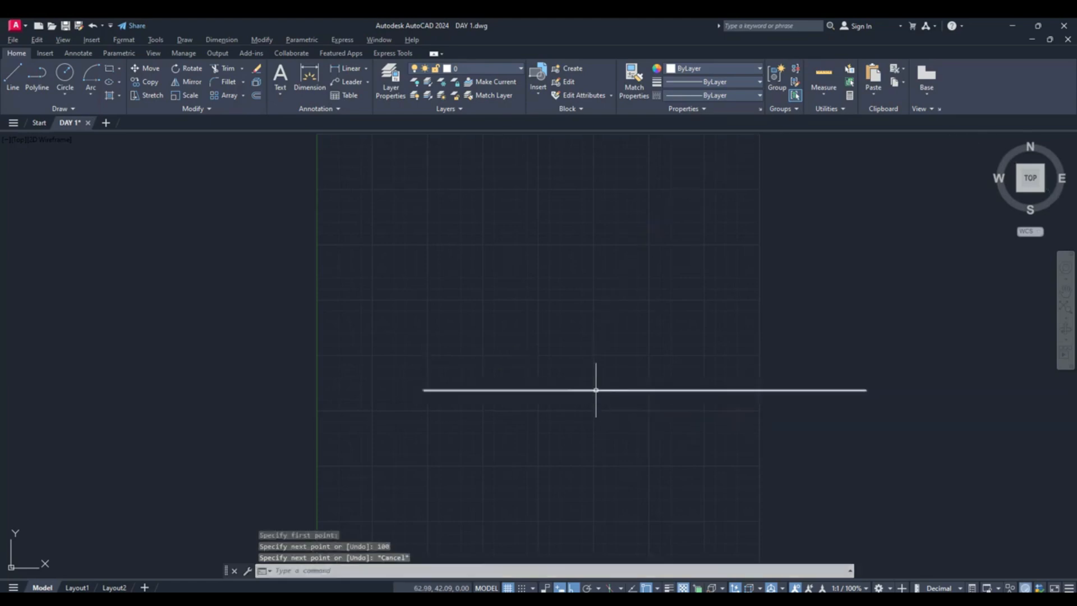
Draw a circle of radius 16 mm centred on the left endpoint of the 100 mm line.
{"action": "mouse_move", "coordinate": [608, 404]}
{"action": "middle_mouse_down"}
{"action": "mouse_move", "coordinate": [596, 416]}
{"action": "mouse_move", "coordinate": [570, 389]}
{"action": "middle_mouse_up"}
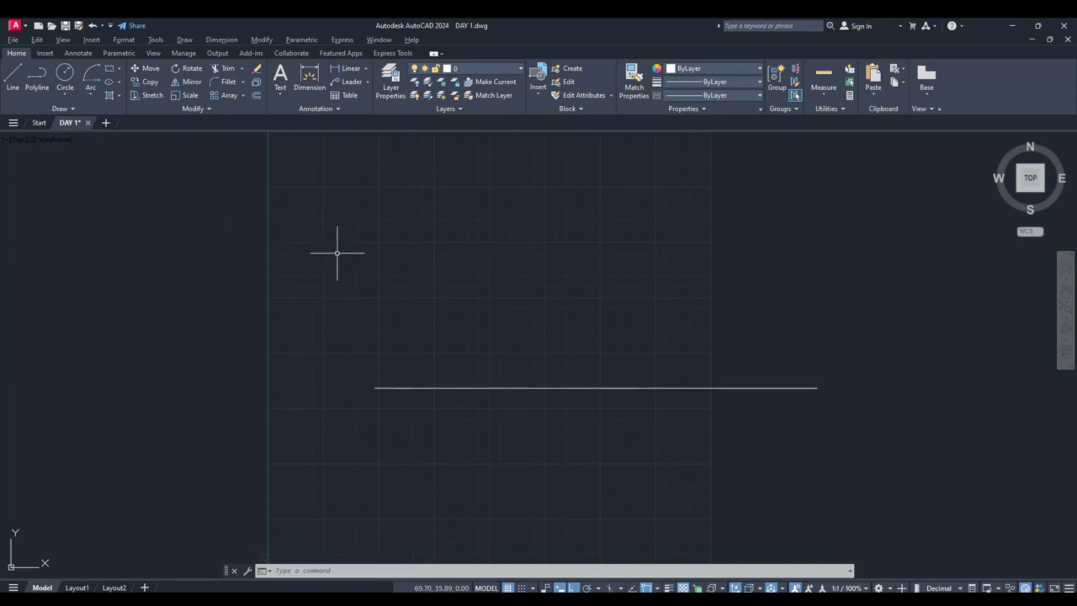
{"action": "type", "text": "c"}
{"action": "key", "text": "Return"}
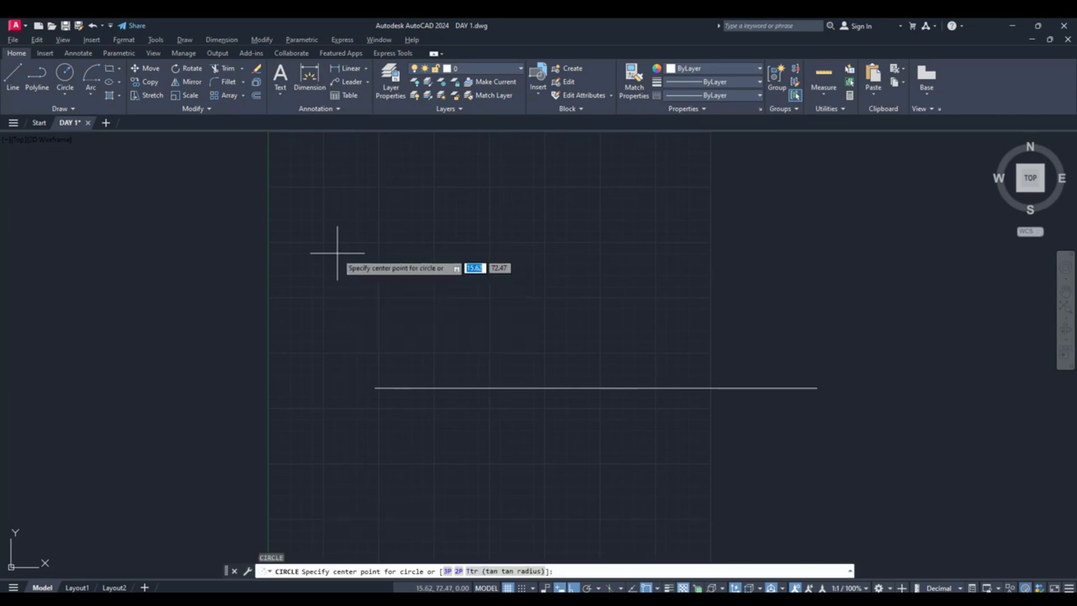
{"action": "left_click", "coordinate": [375, 387]}
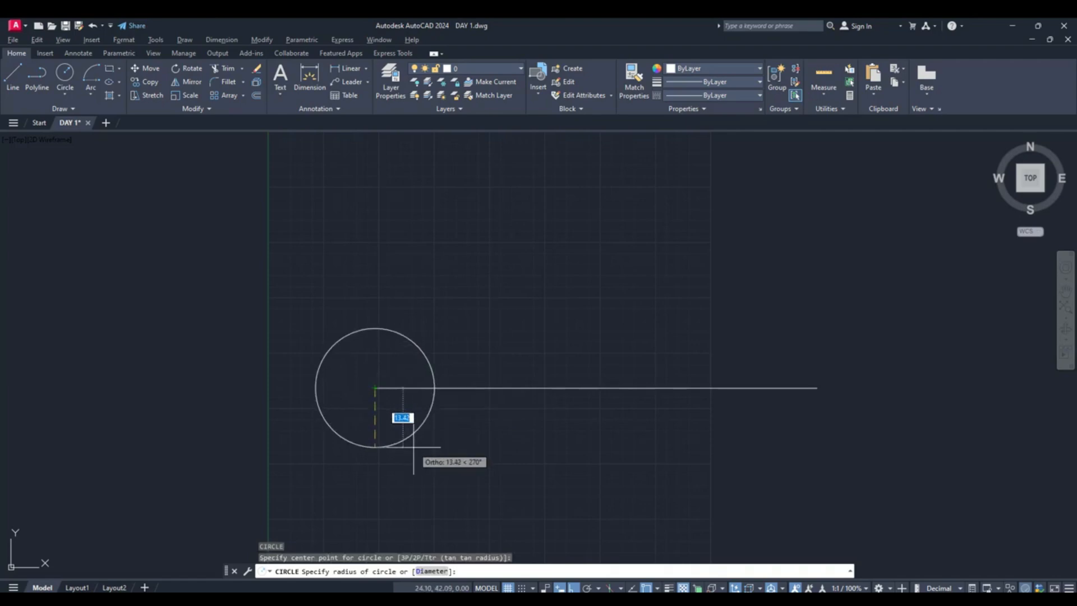
{"action": "type", "text": "16"}
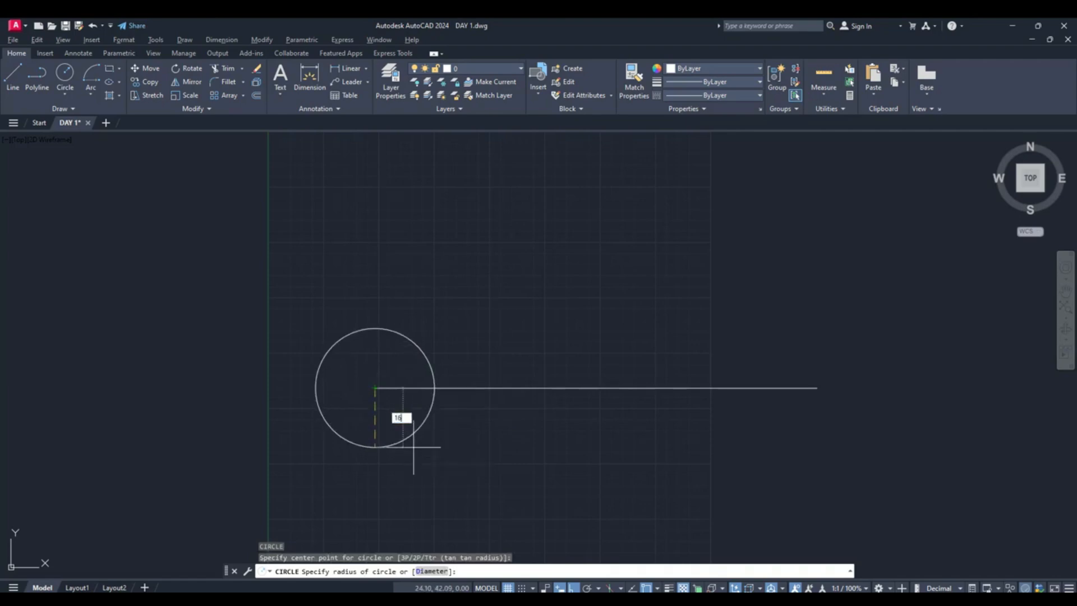
{"action": "key", "text": "Return"}
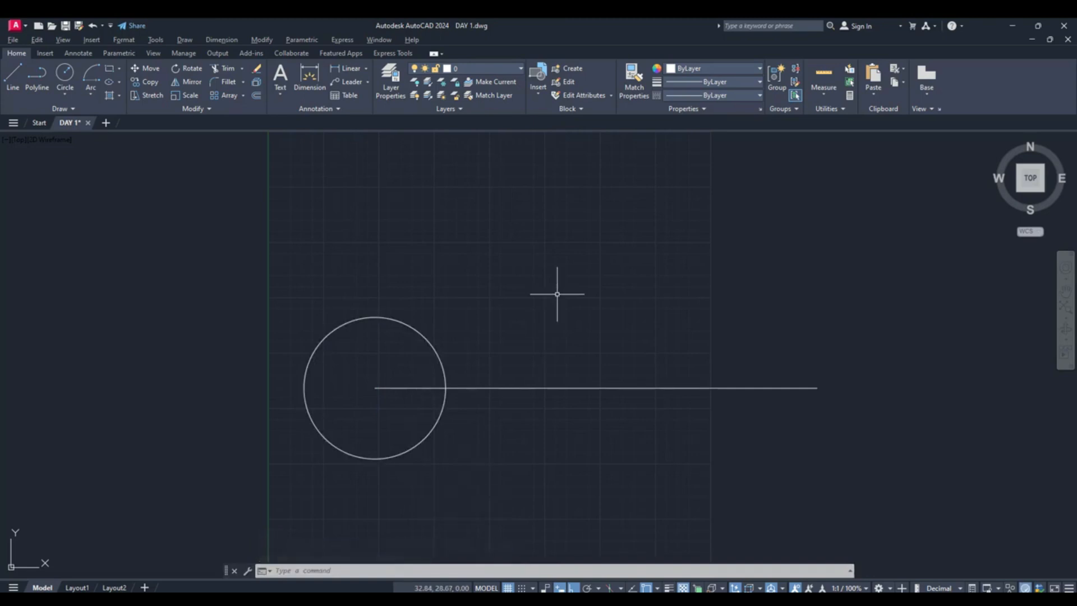
Draw a concentric circle around the left hole using Center, Diameter with a diameter of 68 mm.
{"action": "left_click", "coordinate": [65, 95]}
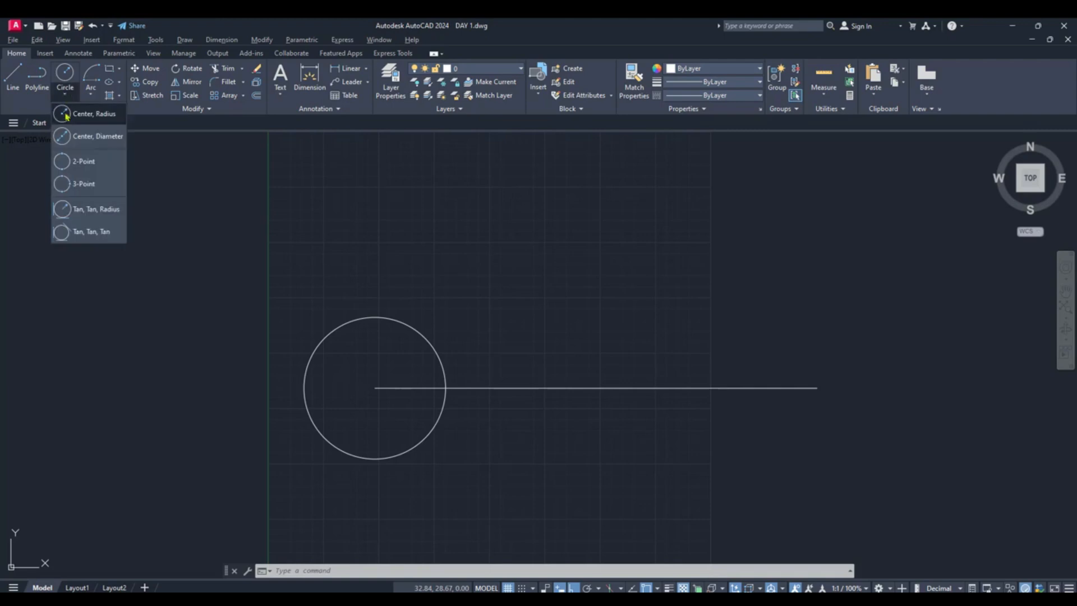
{"action": "left_click", "coordinate": [88, 140]}
{"action": "left_click", "coordinate": [376, 387]}
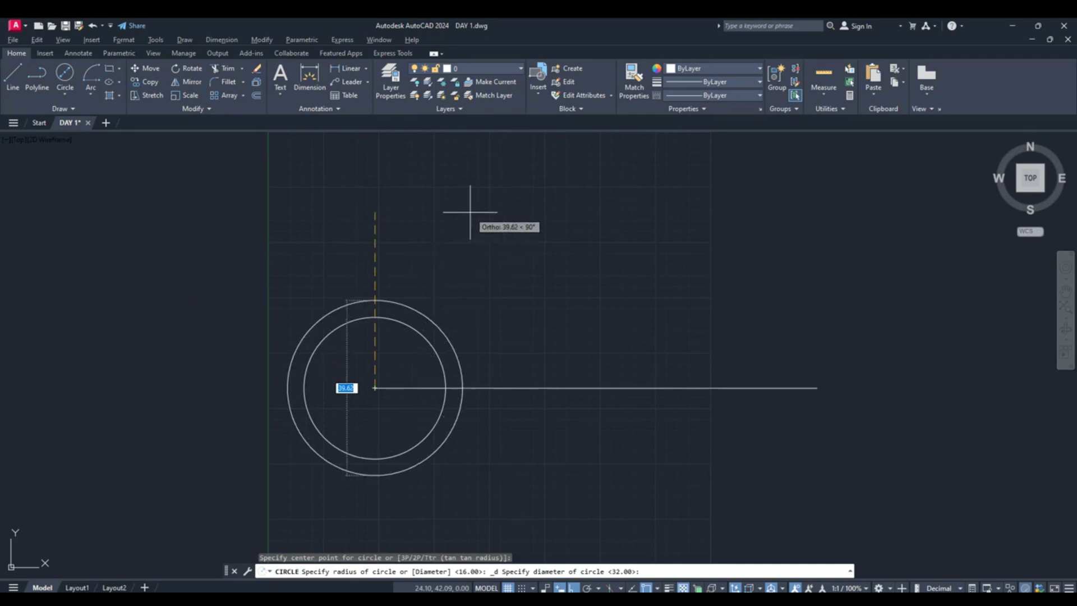
{"action": "type", "text": "68"}
{"action": "key", "text": "Return"}
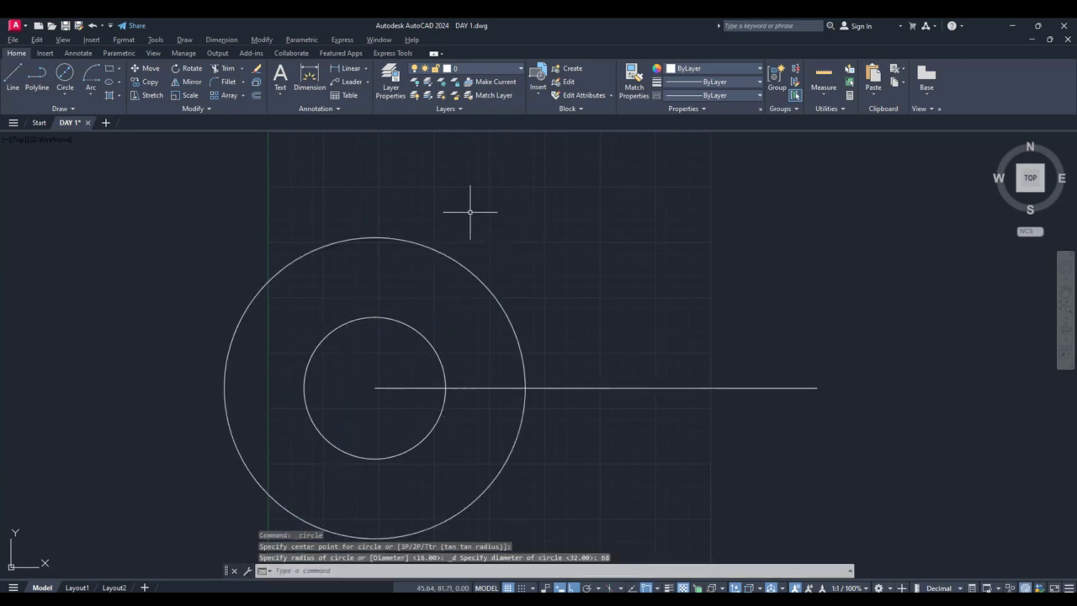
Draw a circle of radius 16 mm centred on the right endpoint of the 100 mm line.
{"action": "middle_click_drag", "start_coordinate": [651, 314], "coordinate": [533, 300]}
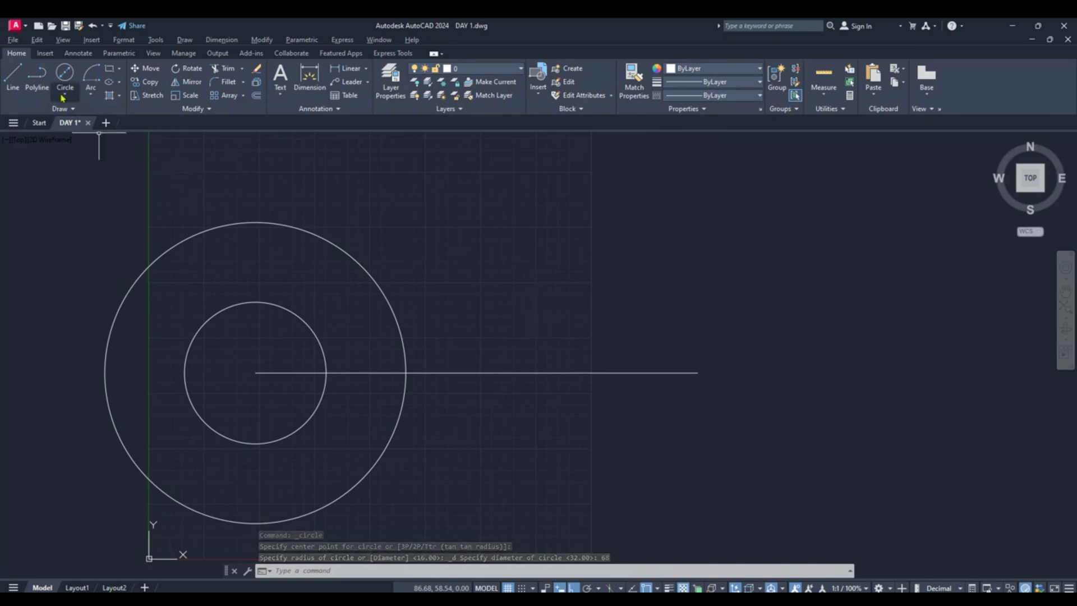
{"action": "left_click", "coordinate": [63, 97]}
{"action": "left_click", "coordinate": [84, 135]}
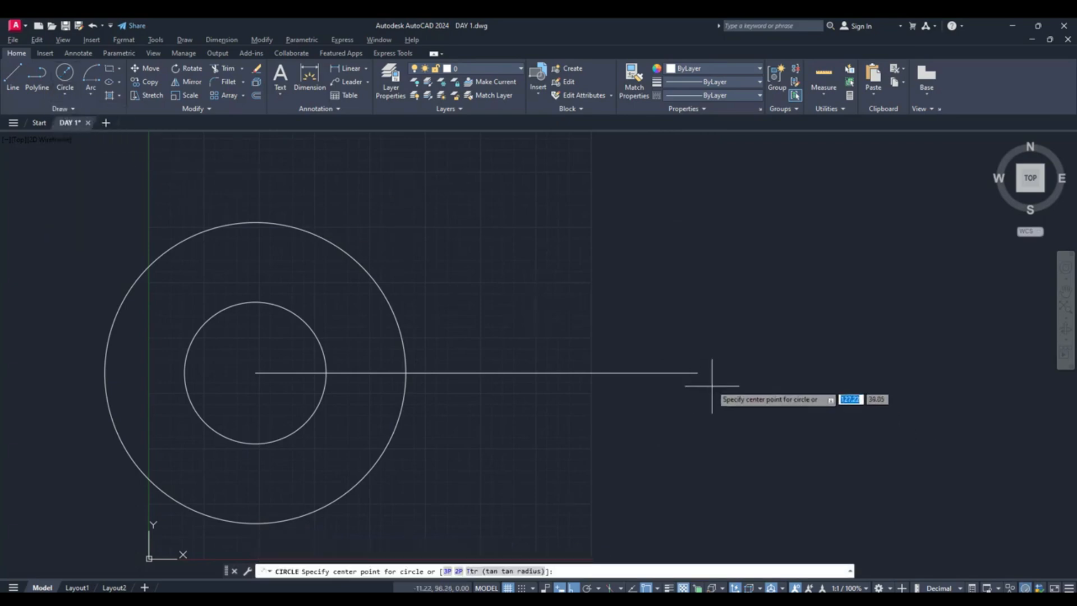
{"action": "left_click", "coordinate": [698, 373]}
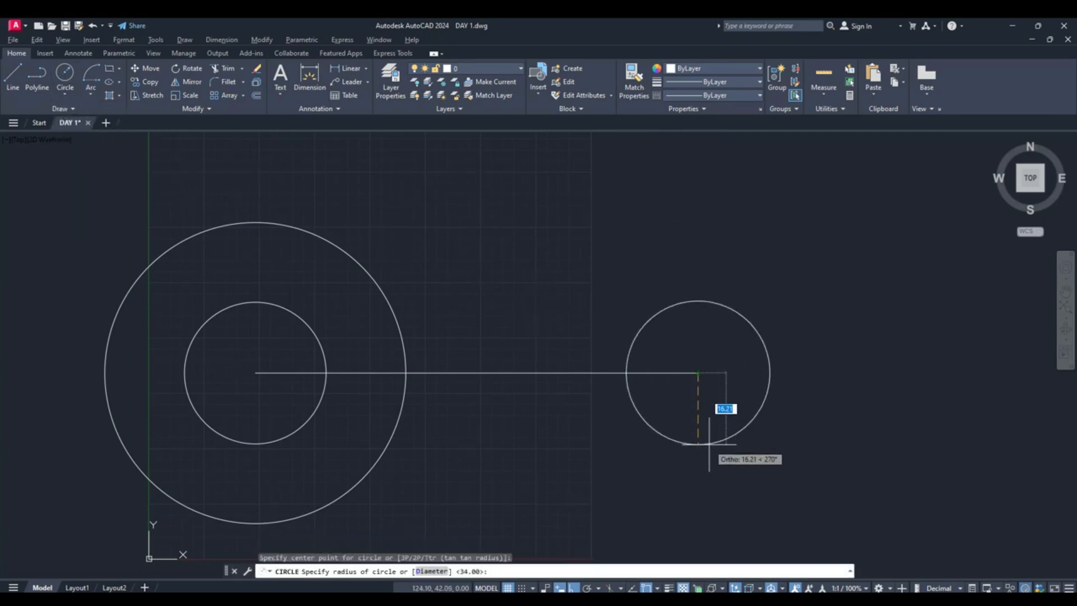
{"action": "type", "text": "16"}
{"action": "key", "text": "Return"}
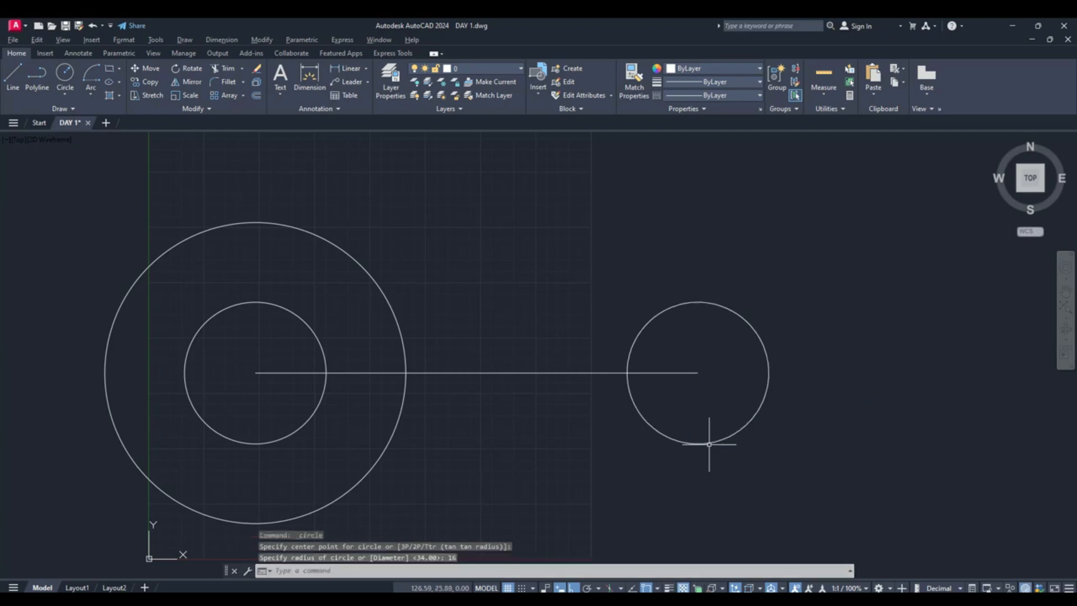
Draw a concentric circle around the right hole using Center, Diameter with a diameter of 68 mm.
{"action": "left_click", "coordinate": [63, 99]}
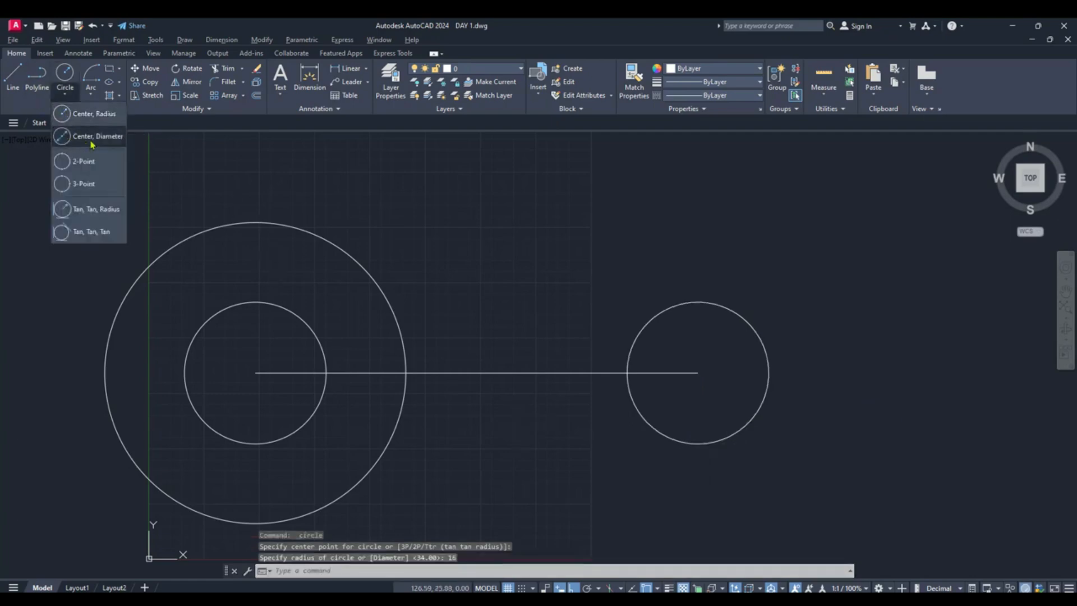
{"action": "left_click", "coordinate": [93, 139]}
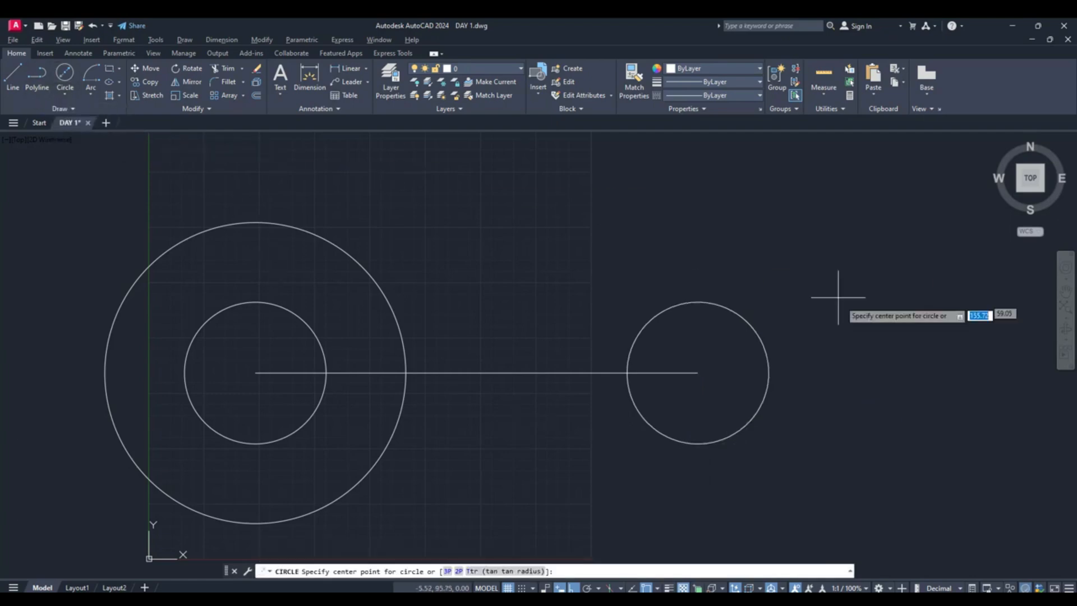
{"action": "left_click", "coordinate": [698, 373]}
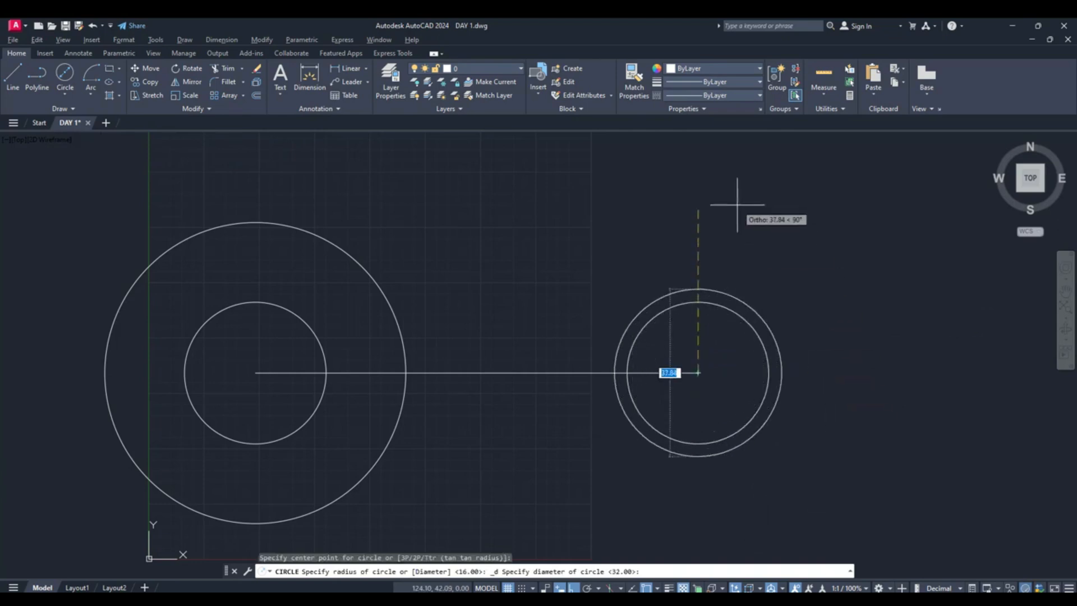
{"action": "type", "text": "68"}
{"action": "key", "text": "Return"}
Draw a short horizontal line in the empty space above the left pair of circles, with Ortho on.
{"action": "scroll", "coordinate": [321, 461], "scroll_direction": "down", "scroll_amount": 2}
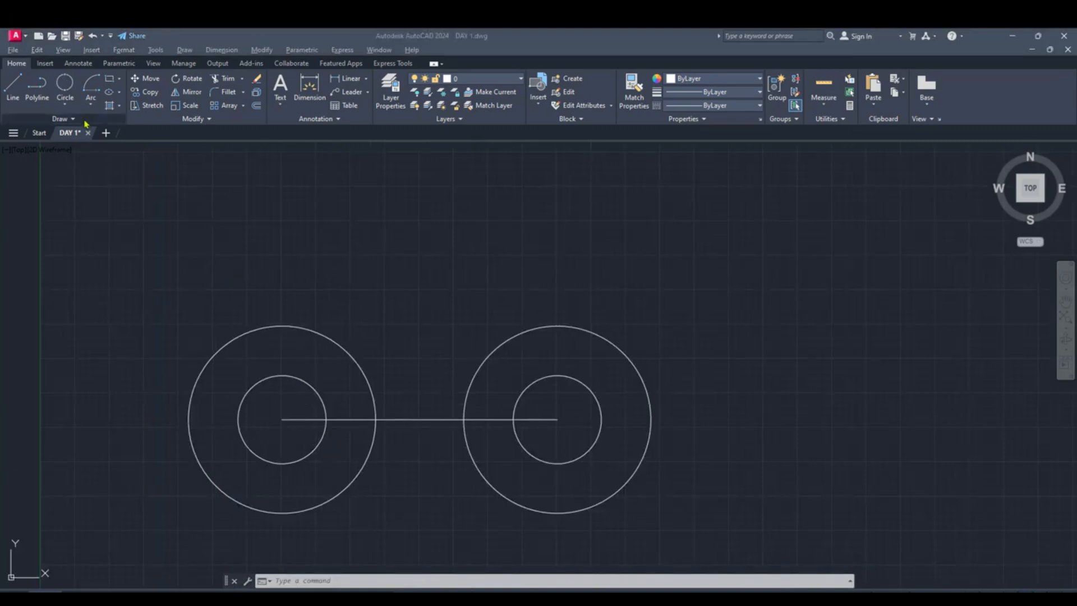
{"action": "left_click", "coordinate": [66, 107]}
{"action": "middle_click_drag", "start_coordinate": [440, 292], "coordinate": [566, 460]}
{"action": "key", "text": "Return"}
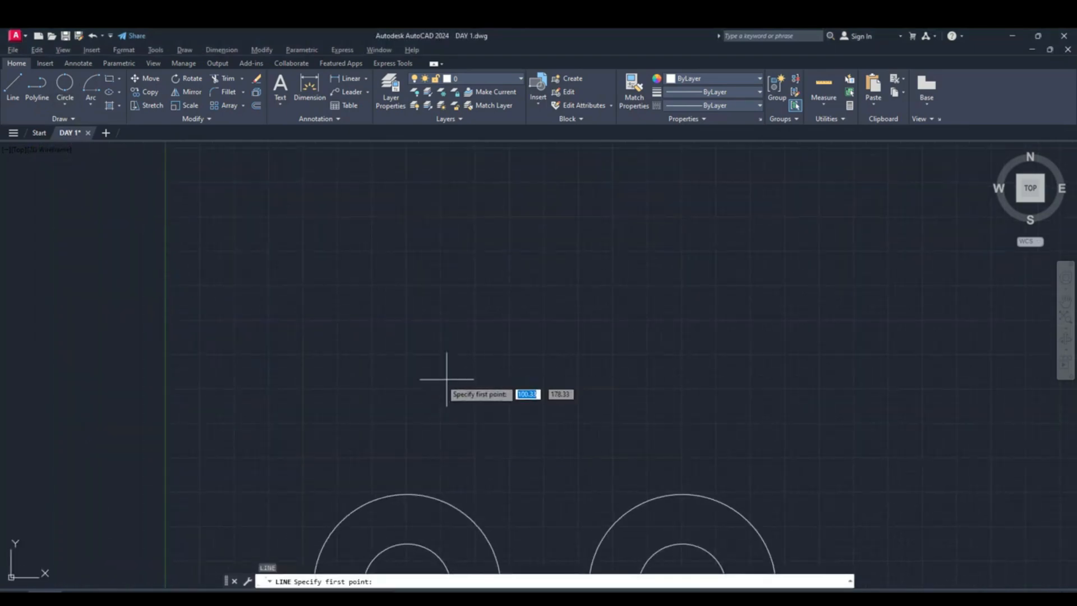
{"action": "left_click", "coordinate": [364, 352]}
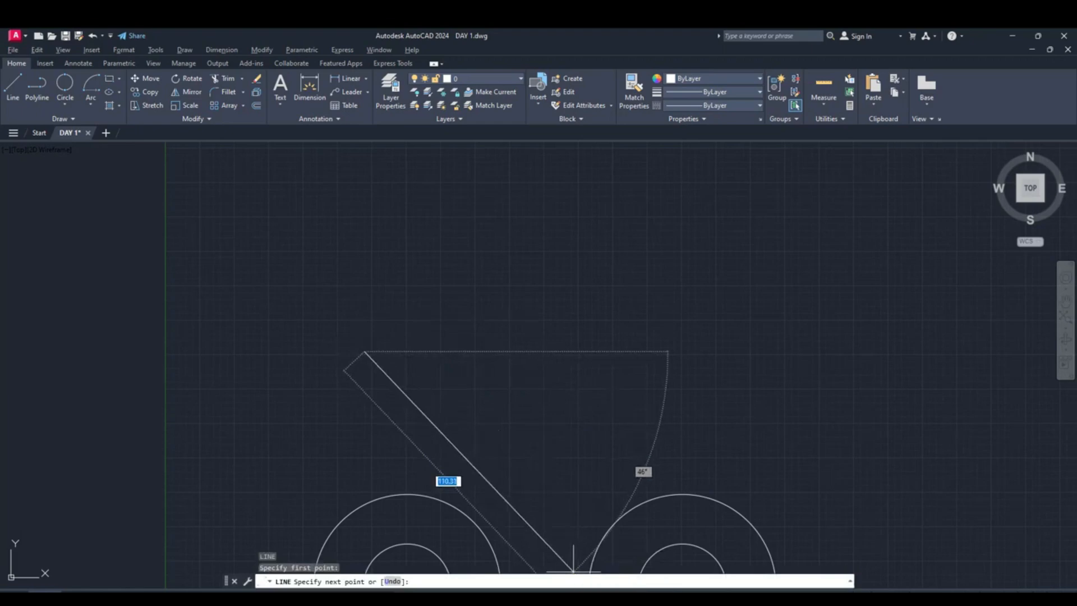
{"action": "key", "text": "F8"}
{"action": "right_click", "coordinate": [523, 346]}
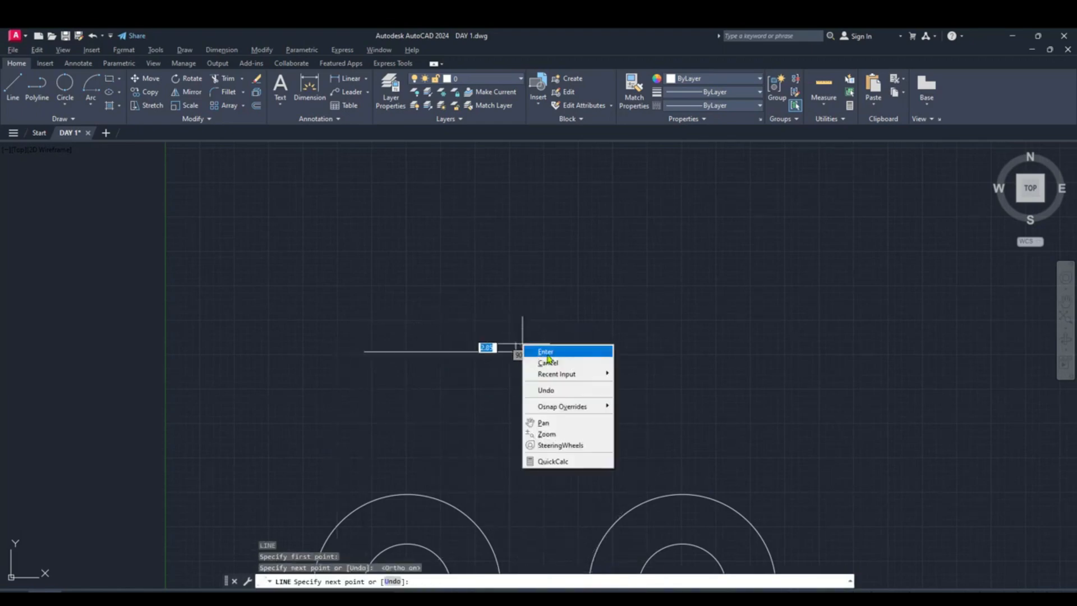
{"action": "left_click", "coordinate": [547, 353]}
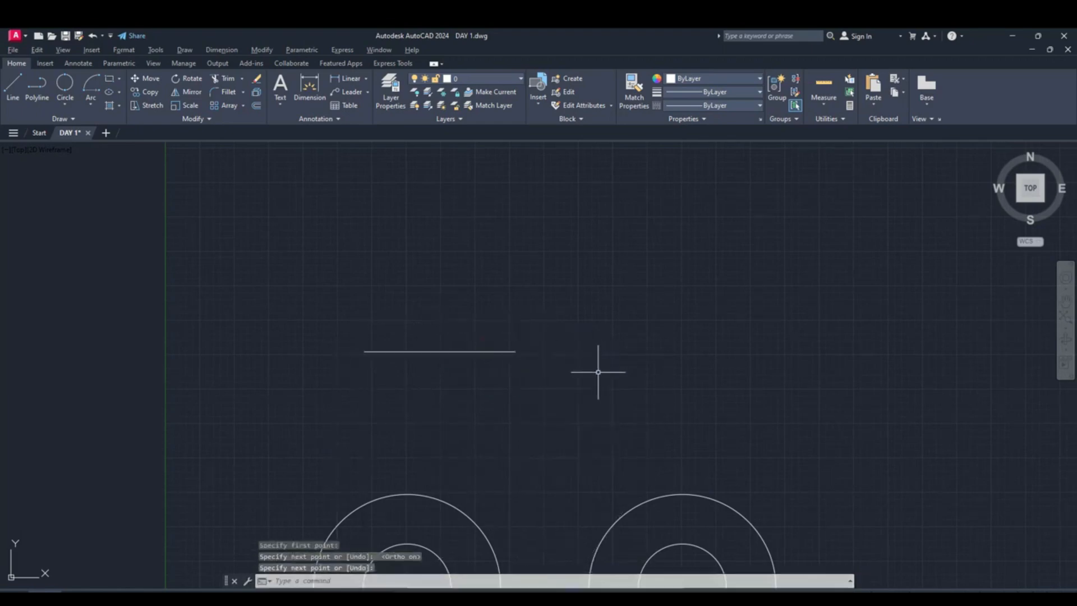
Draw a second horizontal line above the right pair of circles, leaving a gap to the first short line.
{"action": "type", "text": "l"}
{"action": "key", "text": "Return"}
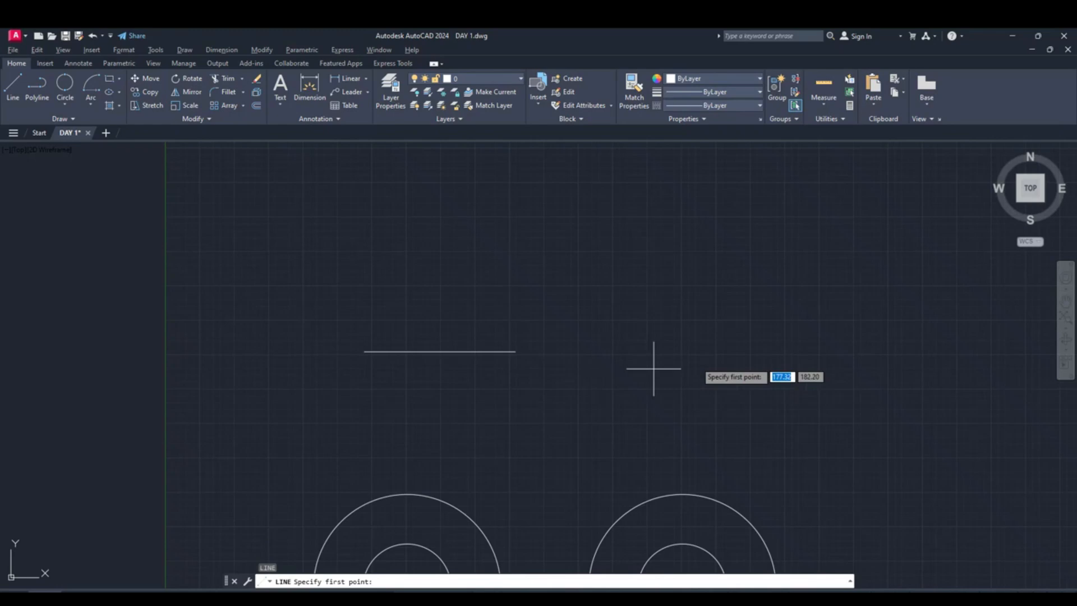
{"action": "left_click", "coordinate": [774, 354]}
{"action": "right_click", "coordinate": [664, 353]}
{"action": "left_click", "coordinate": [680, 361]}
Draw a 2-Point circle spanning the gap between the facing endpoints of the two short horizontal lines.
{"action": "middle_click_drag", "start_coordinate": [608, 383], "coordinate": [589, 402]}
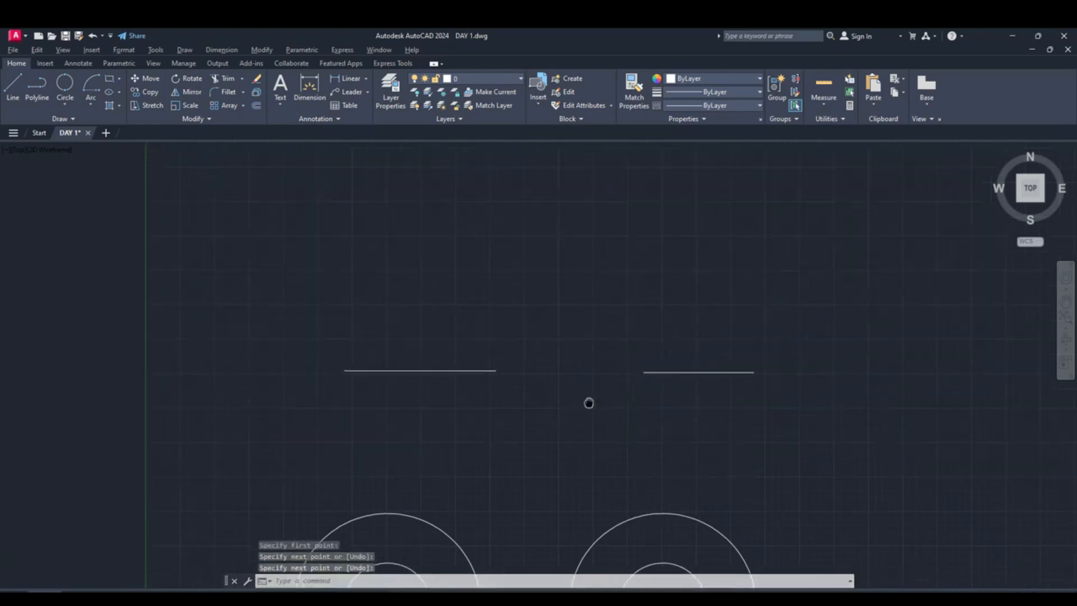
{"action": "scroll", "coordinate": [578, 412], "scroll_direction": "up", "scroll_amount": 2}
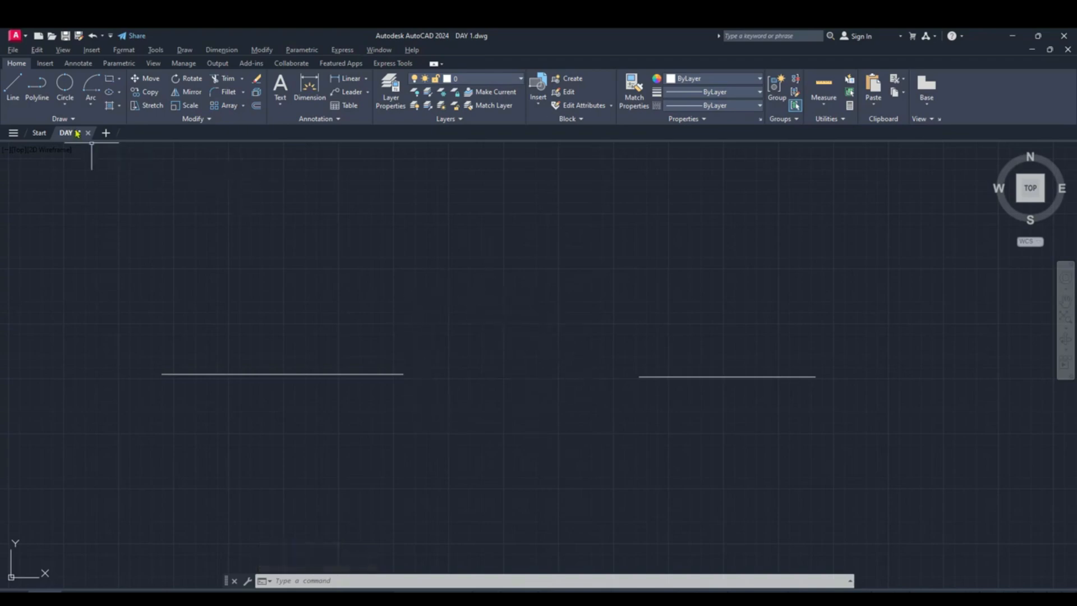
{"action": "left_click", "coordinate": [65, 106]}
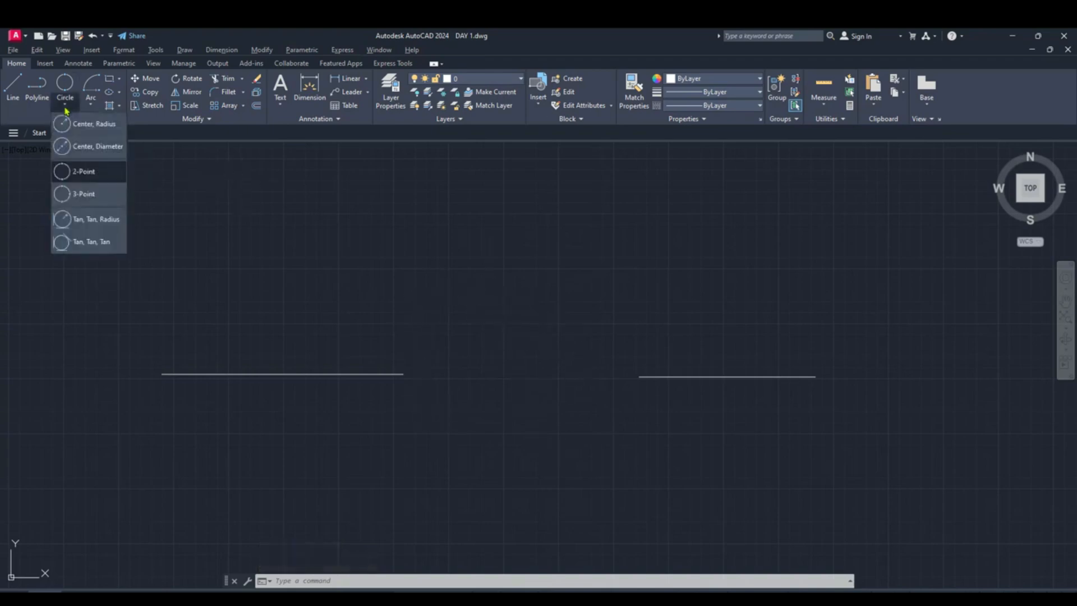
{"action": "left_click", "coordinate": [82, 174]}
{"action": "left_click", "coordinate": [404, 373]}
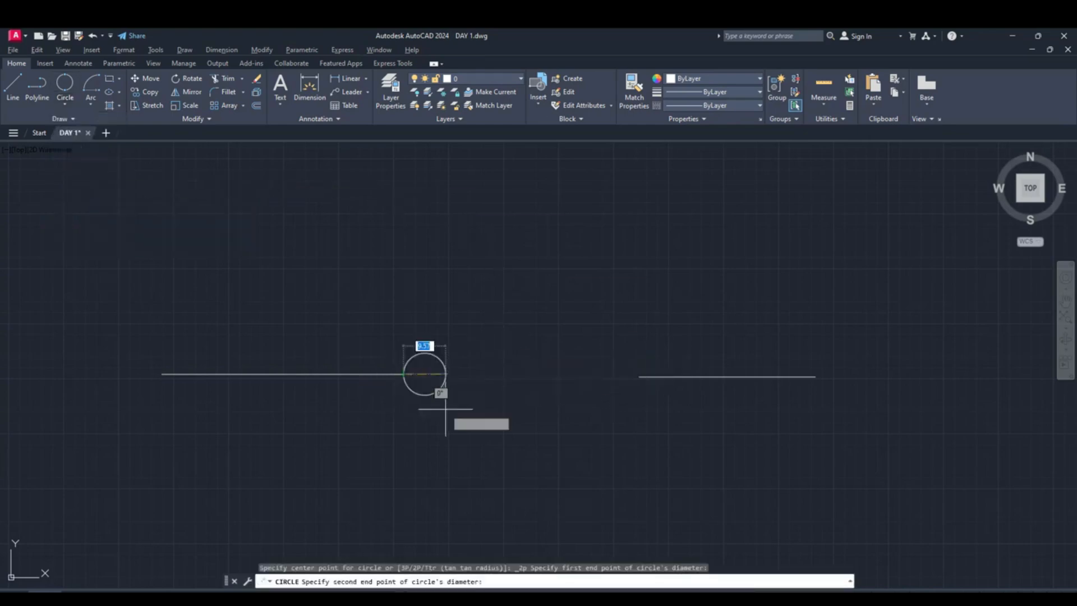
{"action": "left_click", "coordinate": [638, 385]}
Draw a short vertical line in the empty area to the upper right of the 2-Point circle.
{"action": "scroll", "coordinate": [702, 452], "scroll_direction": "down", "scroll_amount": 2}
{"action": "middle_click_drag", "start_coordinate": [806, 454], "coordinate": [440, 445]}
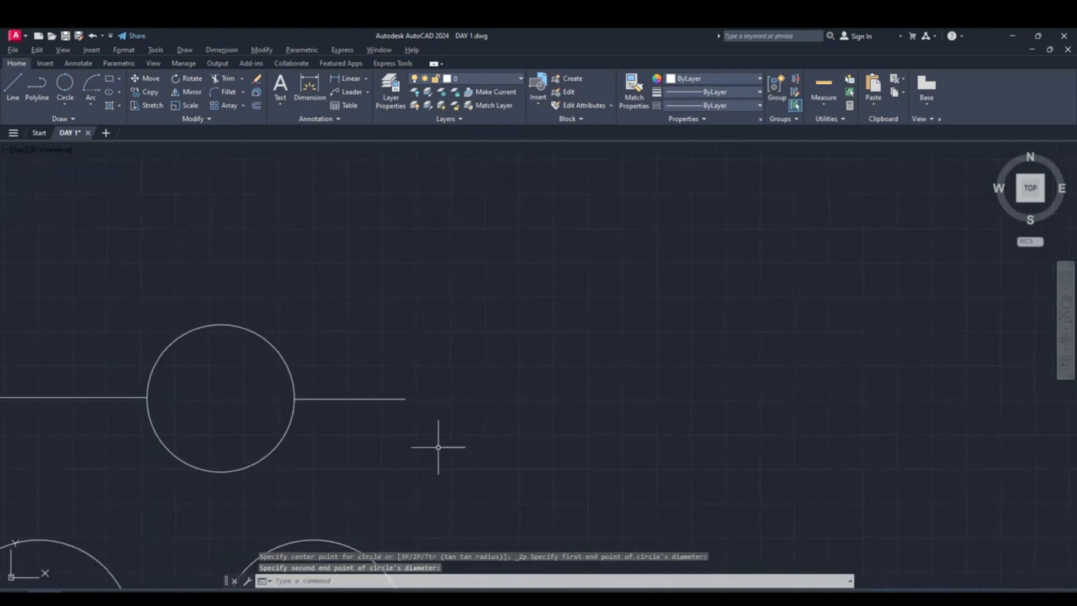
{"action": "key", "text": "Return"}
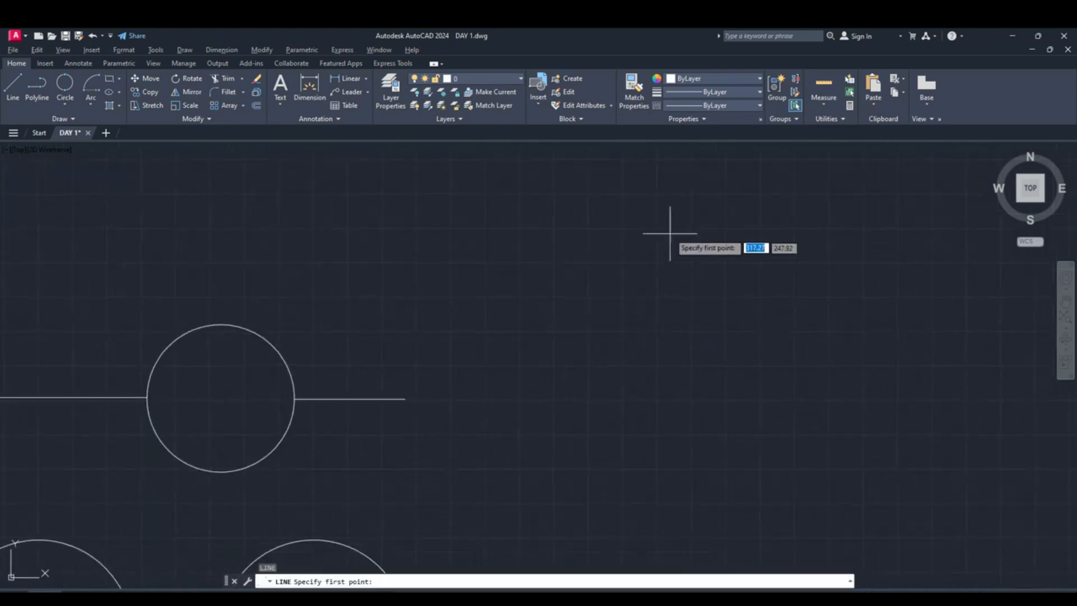
{"action": "left_click", "coordinate": [671, 227]}
{"action": "right_click", "coordinate": [671, 307]}
{"action": "left_click", "coordinate": [696, 321]}
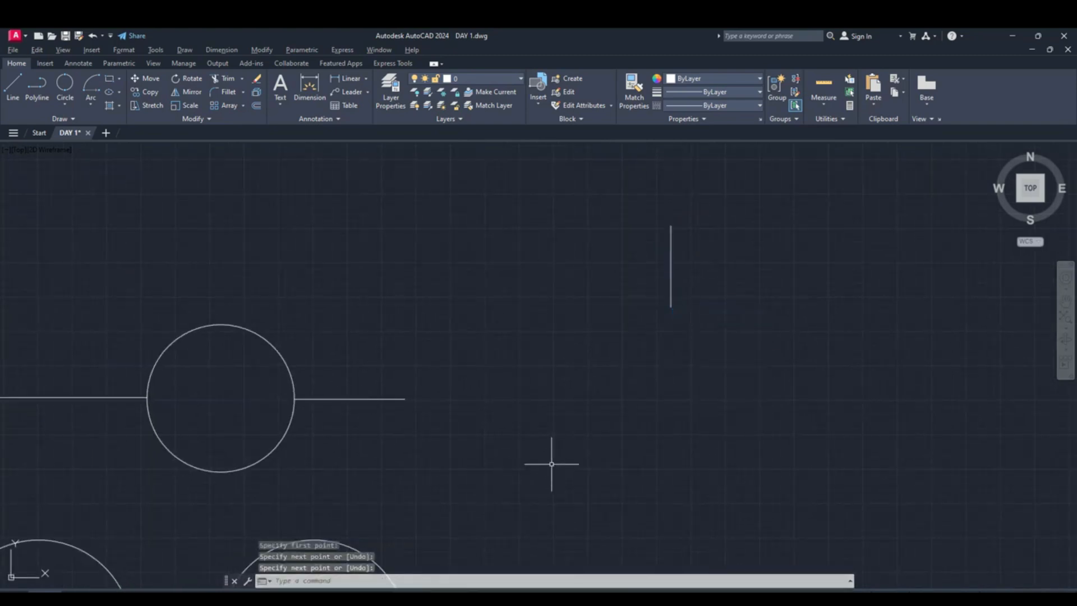
Draw a diagonal line rising to the right below the vertical line, with Ortho off.
{"action": "key", "text": "Return"}
{"action": "left_click", "coordinate": [526, 483]}
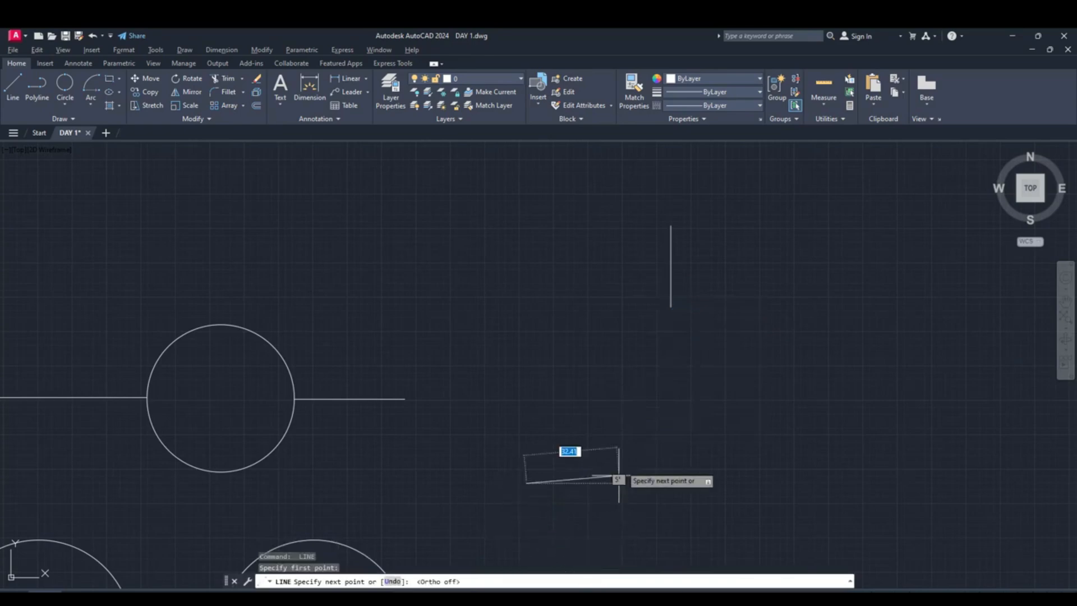
{"action": "key", "text": "F8"}
{"action": "left_click", "coordinate": [637, 381]}
{"action": "right_click", "coordinate": [638, 383]}
{"action": "left_click", "coordinate": [653, 387]}
Draw a second diagonal line, falling to the right, opposite the rising diagonal and below the short vertical line.
{"action": "key", "text": "Return"}
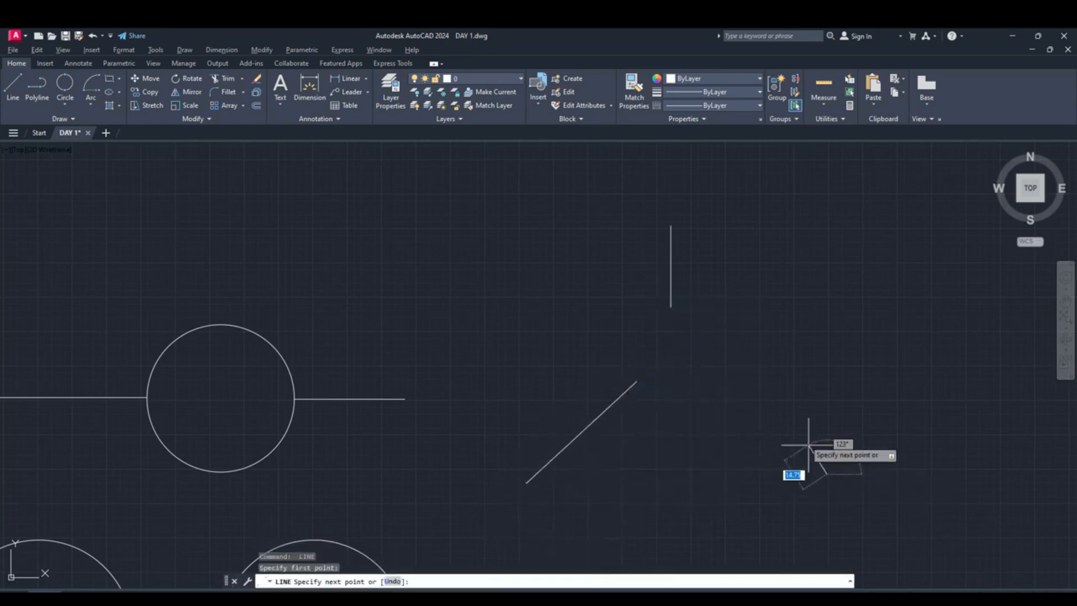
{"action": "left_click", "coordinate": [826, 474]}
{"action": "left_click", "coordinate": [763, 394]}
{"action": "right_click", "coordinate": [763, 394]}
{"action": "left_click", "coordinate": [784, 402]}
{"action": "middle_click_drag", "start_coordinate": [734, 393], "coordinate": [690, 414]}
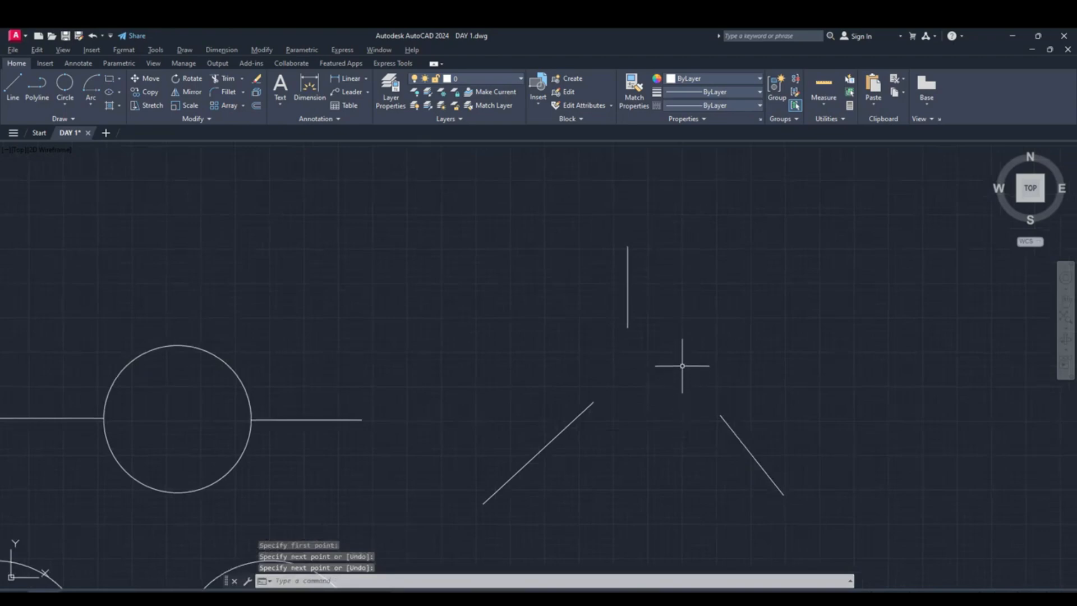
Draw a 3-Point circle through the inner endpoints of the vertical line and the two diagonal lines.
{"action": "left_click", "coordinate": [65, 105]}
{"action": "left_click", "coordinate": [73, 194]}
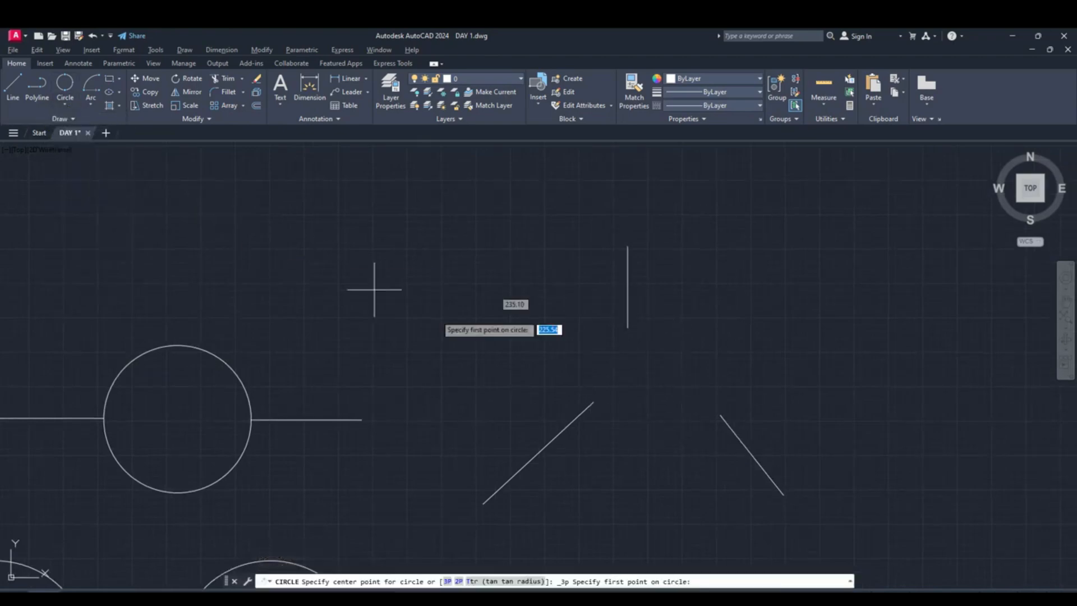
{"action": "left_click", "coordinate": [628, 329]}
{"action": "left_click", "coordinate": [593, 402]}
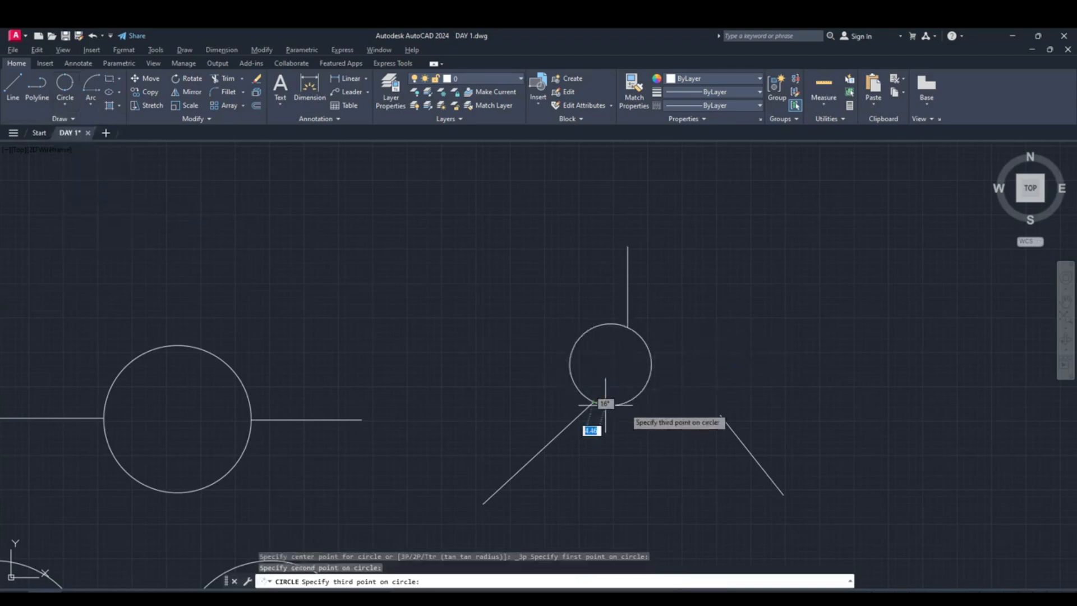
{"action": "left_click", "coordinate": [720, 416]}
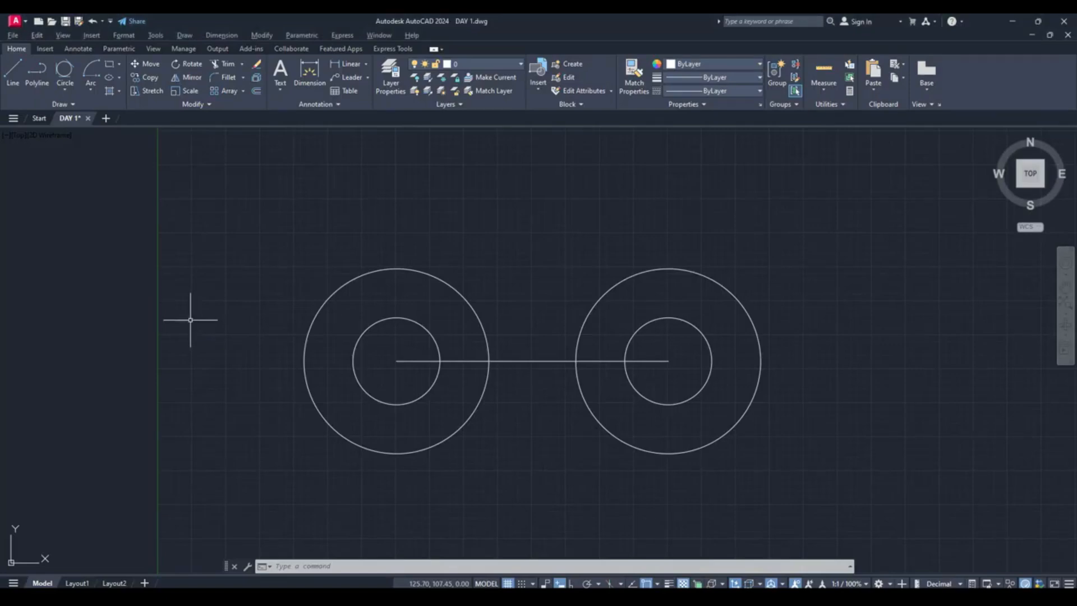
Draw a Tan, Tan, Radius circle of radius 42 tangent to the upper sides of the link's two outer circles.
{"action": "left_click", "coordinate": [65, 90]}
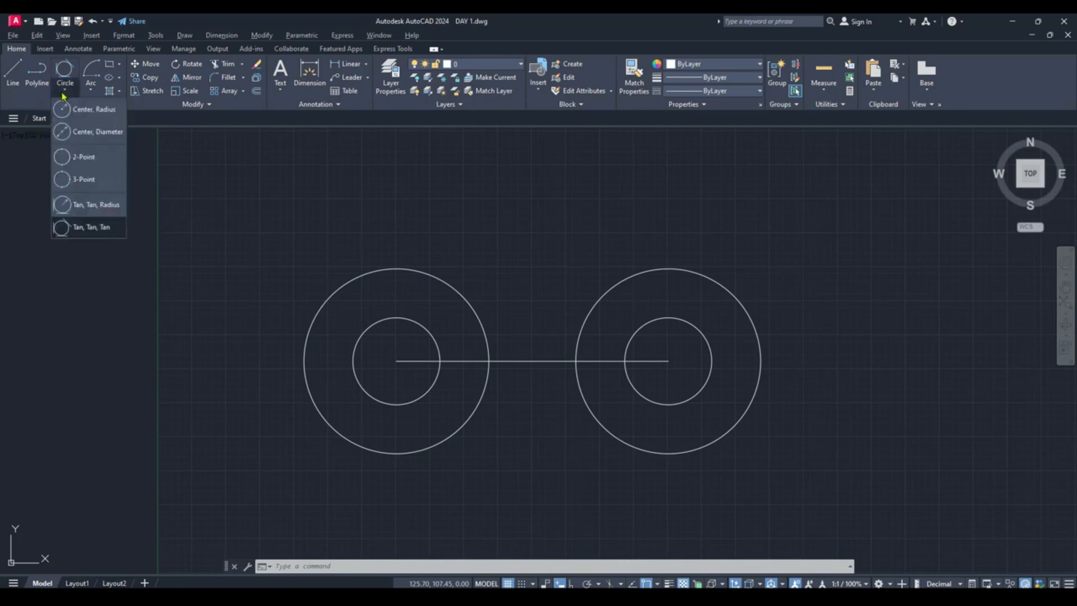
{"action": "left_click", "coordinate": [84, 206]}
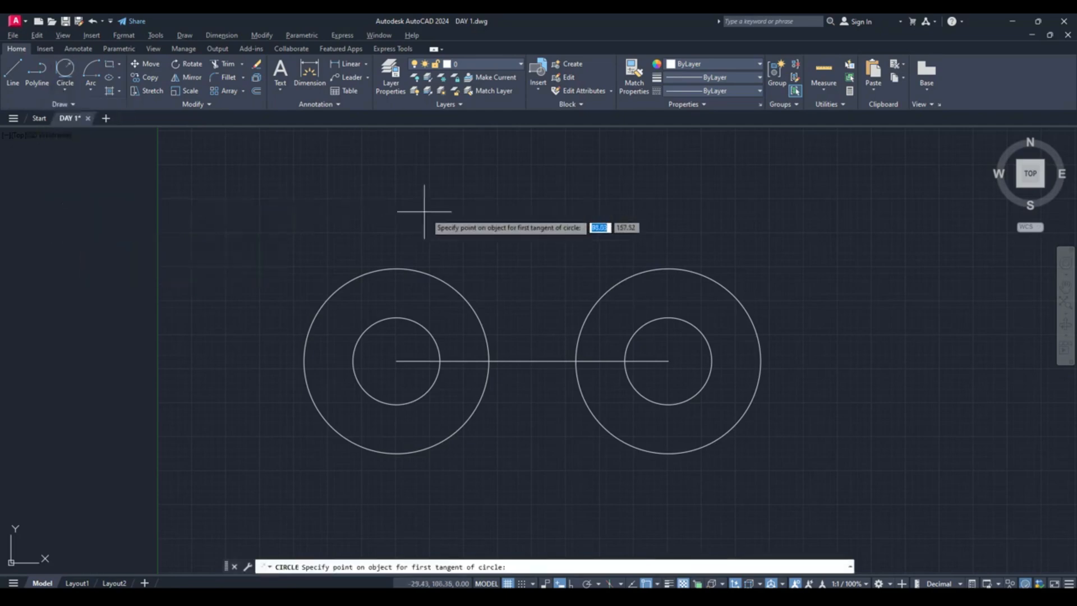
{"action": "left_click", "coordinate": [454, 294]}
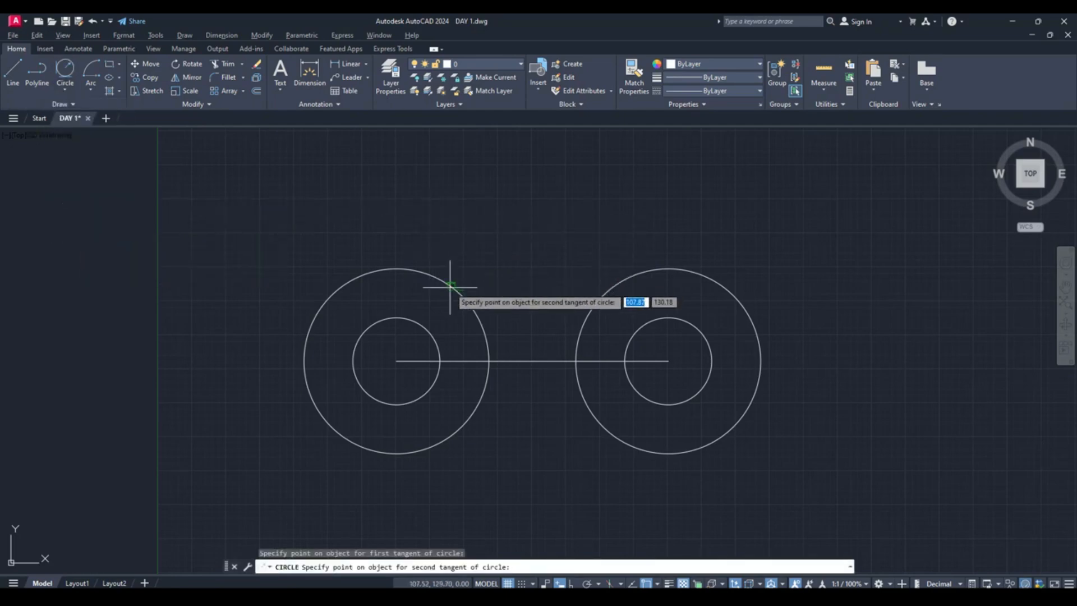
{"action": "left_click", "coordinate": [616, 287]}
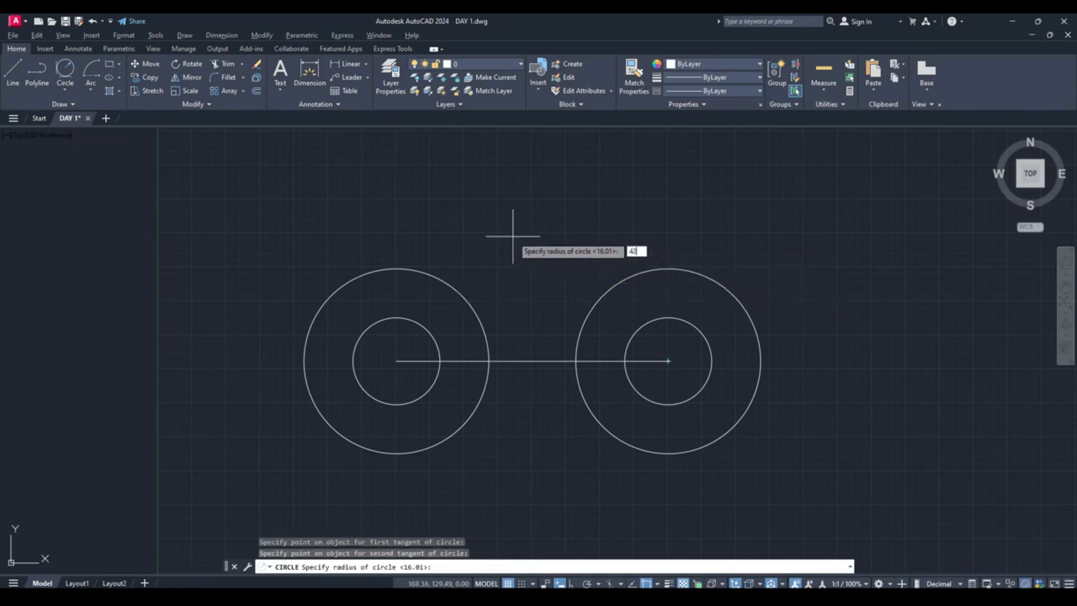
{"action": "key", "text": "Return"}
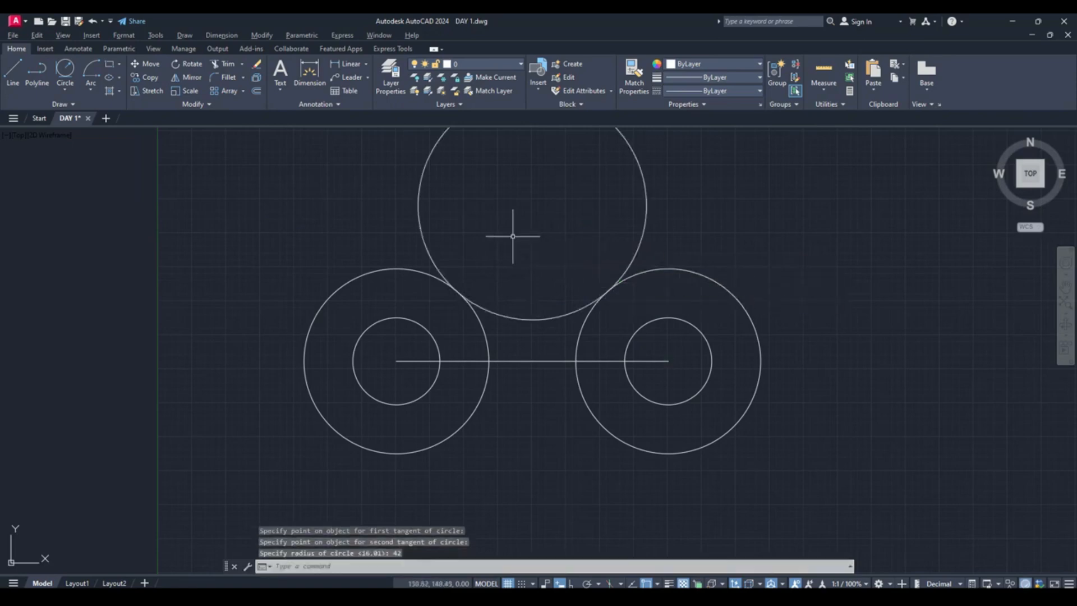
Draw a Tan, Tan, Tan circle touching both outer link circles and the radius 42 circle above them.
{"action": "left_click", "coordinate": [70, 92]}
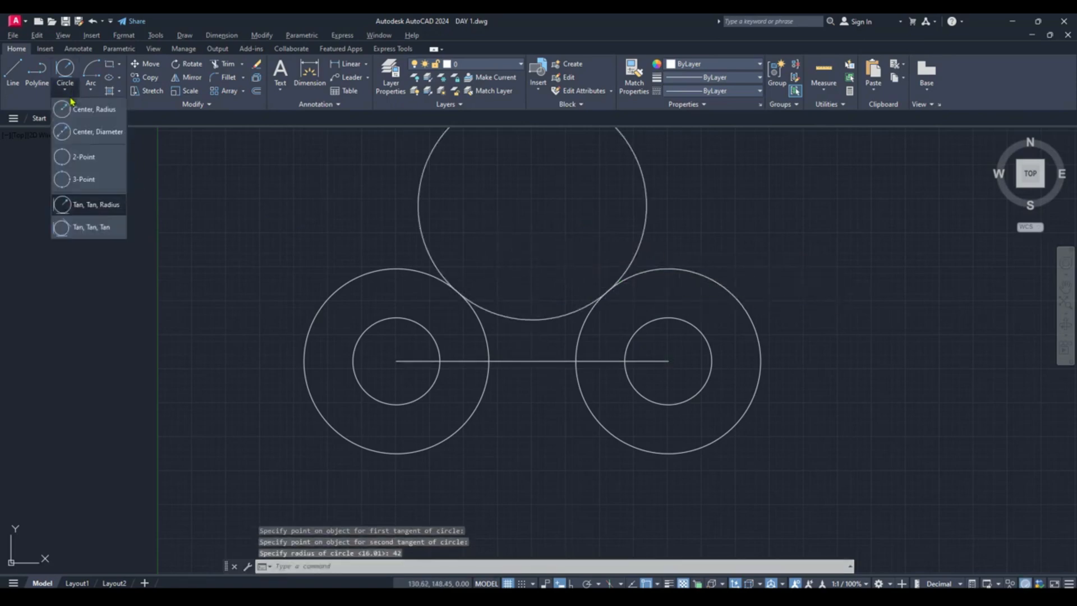
{"action": "left_click", "coordinate": [82, 227]}
{"action": "left_click", "coordinate": [490, 363]}
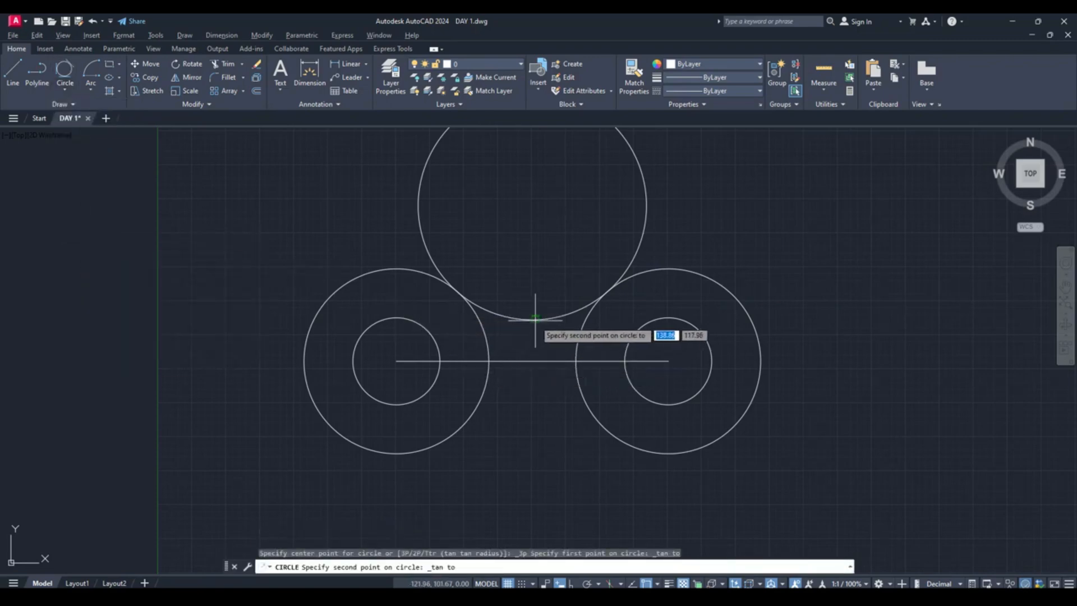
{"action": "left_click", "coordinate": [533, 320]}
{"action": "left_click", "coordinate": [576, 364]}
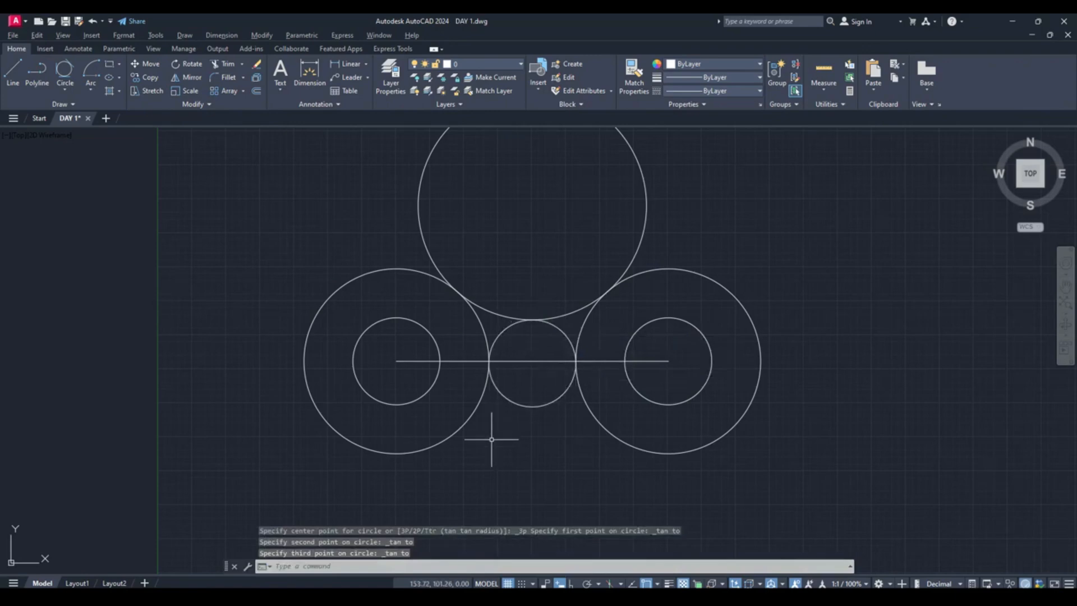
Draw a 30 by 30 rectangle in the empty area to the right of the circles.
{"action": "scroll", "coordinate": [344, 450], "scroll_direction": "down", "scroll_amount": 4}
{"action": "scroll", "coordinate": [412, 418], "scroll_direction": "up", "scroll_amount": 2}
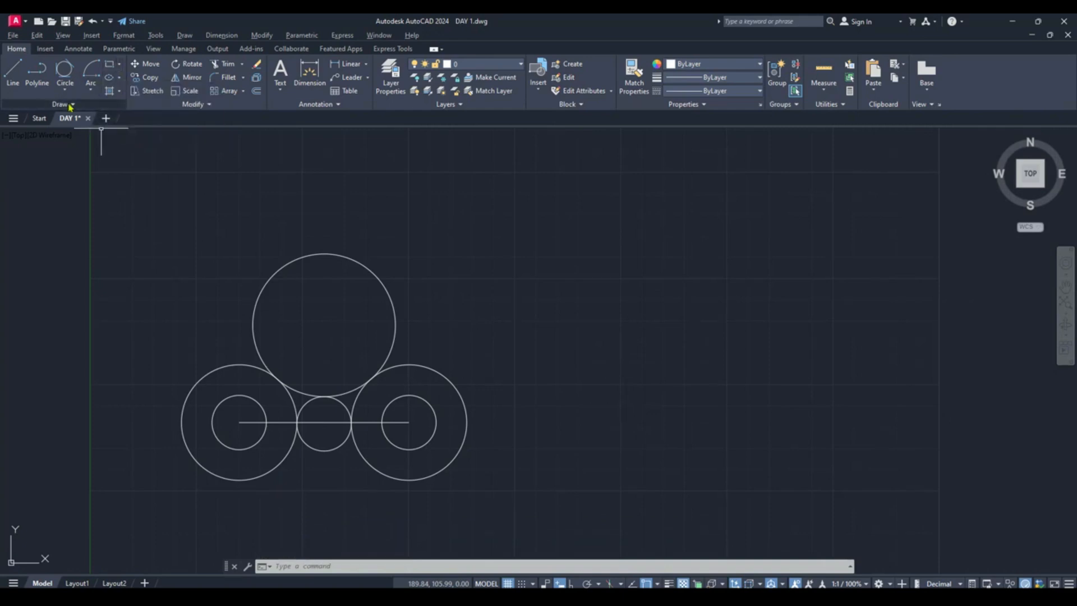
{"action": "left_click", "coordinate": [120, 66]}
{"action": "left_click", "coordinate": [124, 83]}
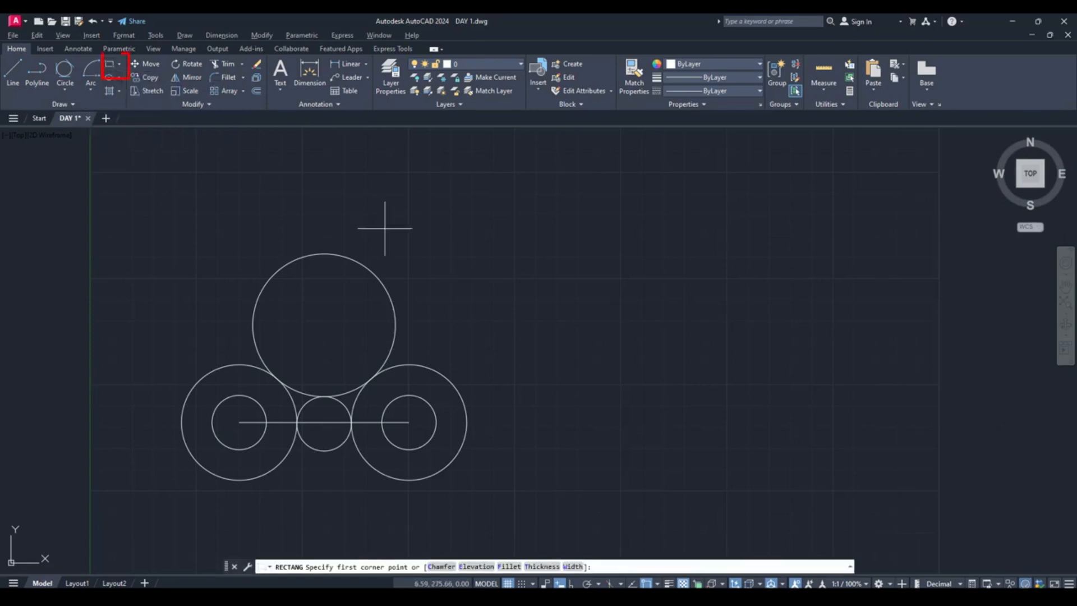
{"action": "middle_click_drag", "start_coordinate": [611, 303], "coordinate": [502, 293]}
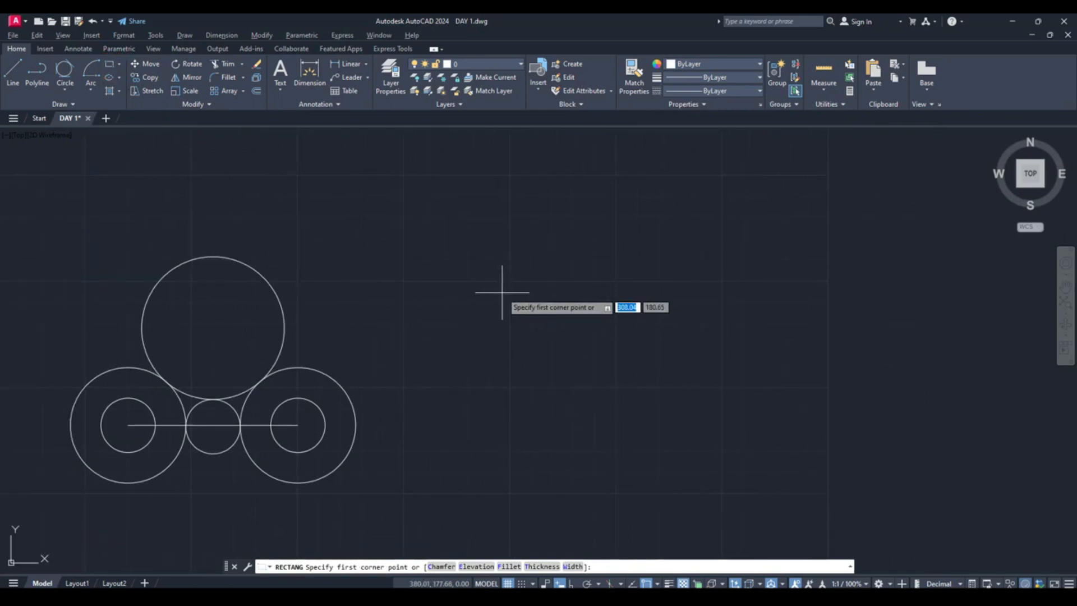
{"action": "left_click", "coordinate": [503, 292]}
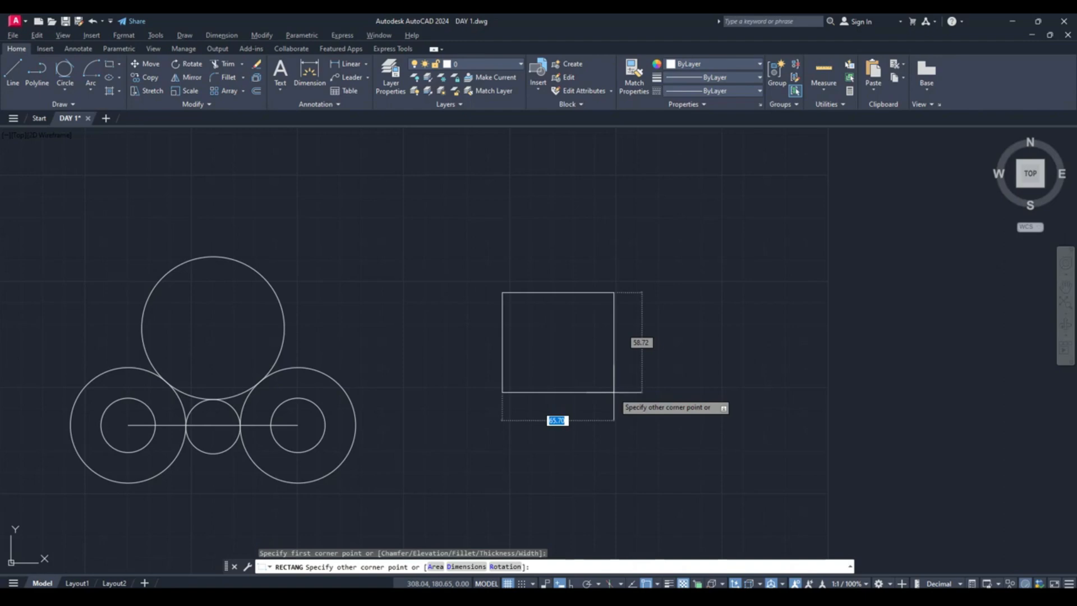
{"action": "key", "text": "Tab"}
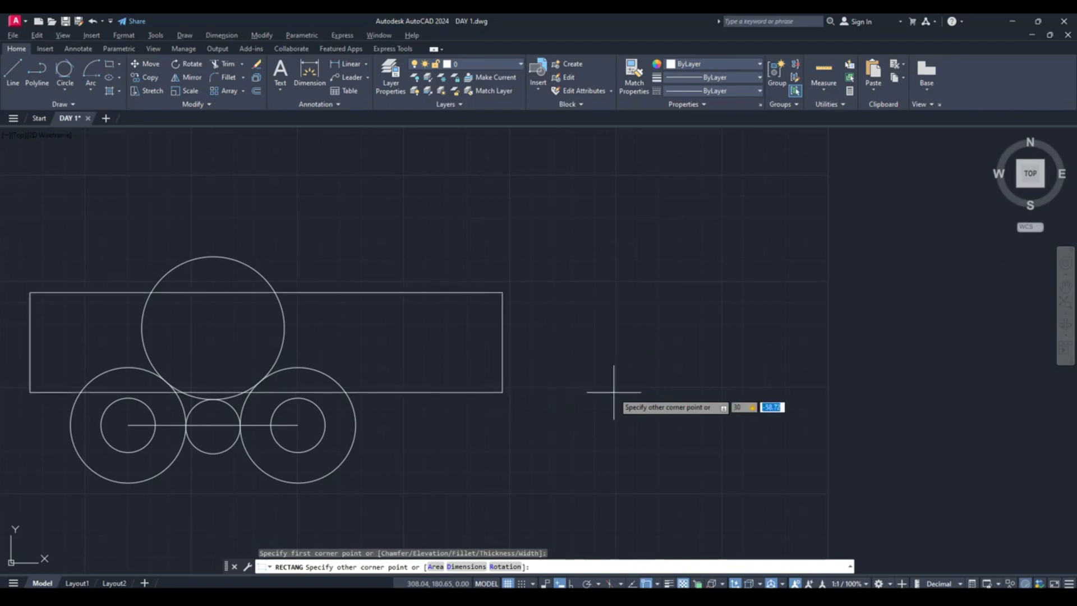
{"action": "type", "text": "30"}
{"action": "key", "text": "Return"}
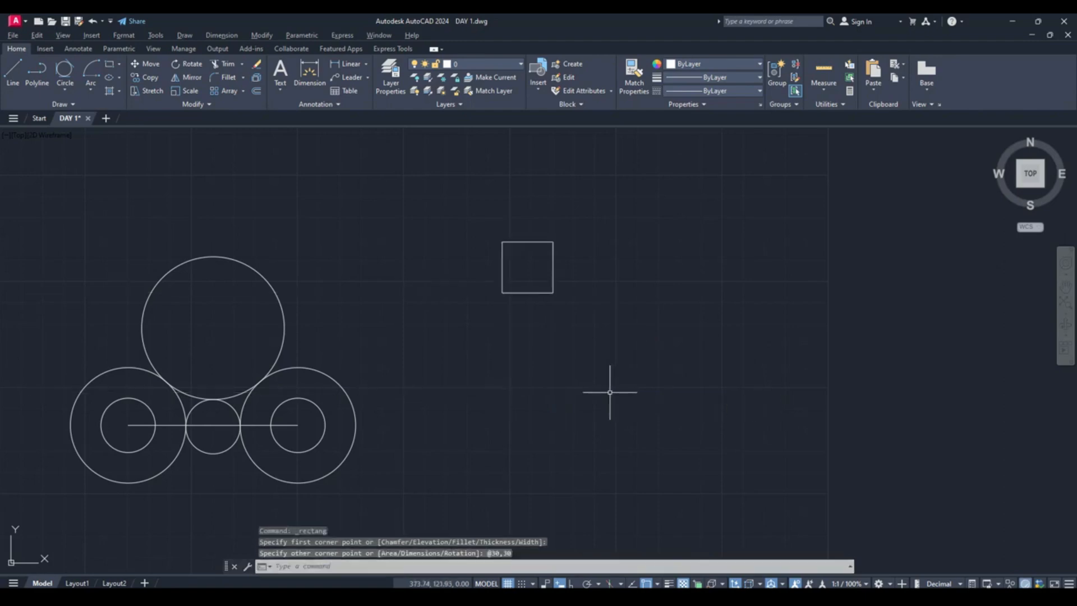
Draw a 30 by 40 rectangle to the right of the square.
{"action": "scroll", "coordinate": [535, 233], "scroll_direction": "up", "scroll_amount": 2}
{"action": "scroll", "coordinate": [563, 296], "scroll_direction": "up", "scroll_amount": 2}
{"action": "middle_click_drag", "start_coordinate": [558, 287], "coordinate": [480, 315]}
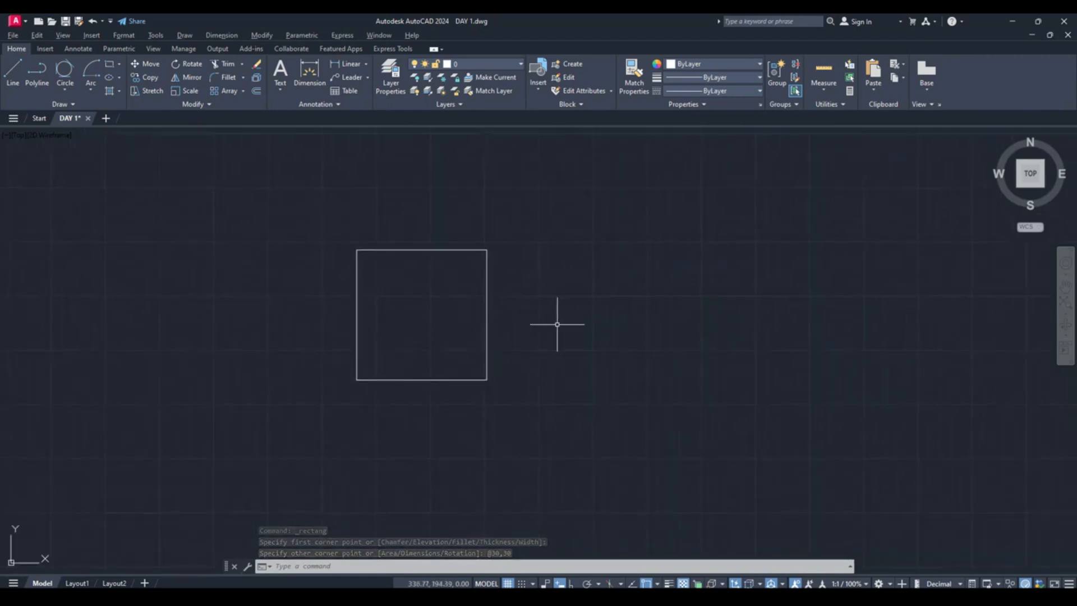
{"action": "left_click", "coordinate": [120, 68]}
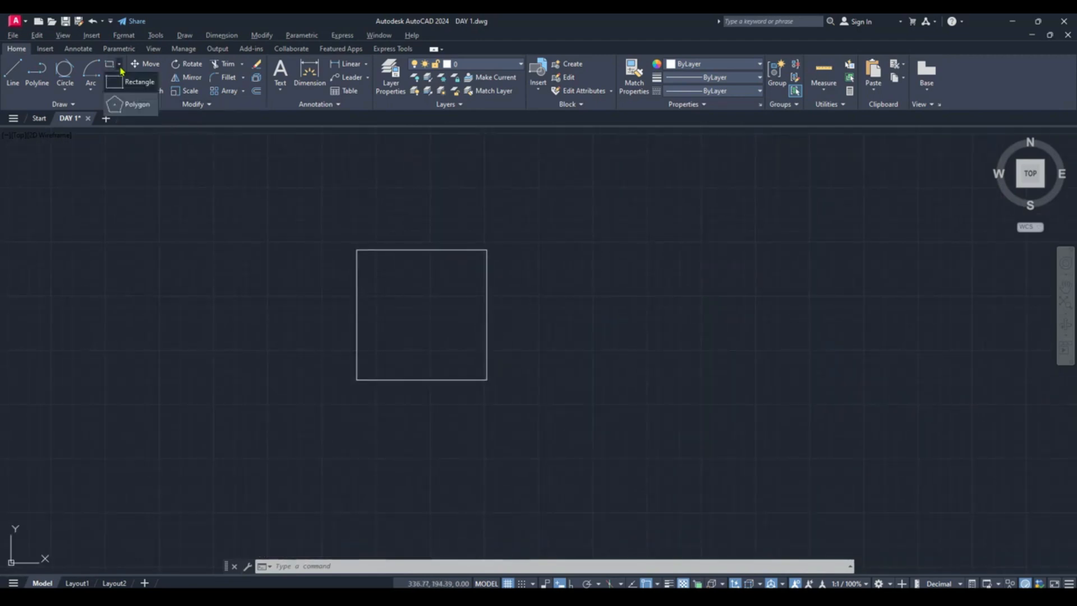
{"action": "left_click", "coordinate": [122, 83]}
{"action": "middle_click_drag", "start_coordinate": [621, 353], "coordinate": [464, 372]}
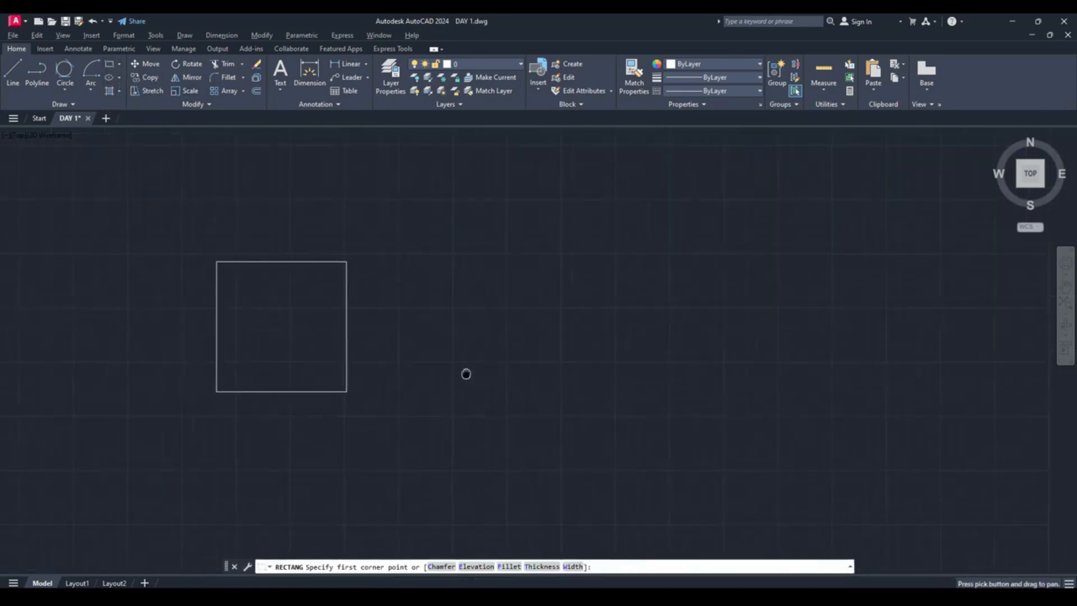
{"action": "left_click", "coordinate": [470, 270]}
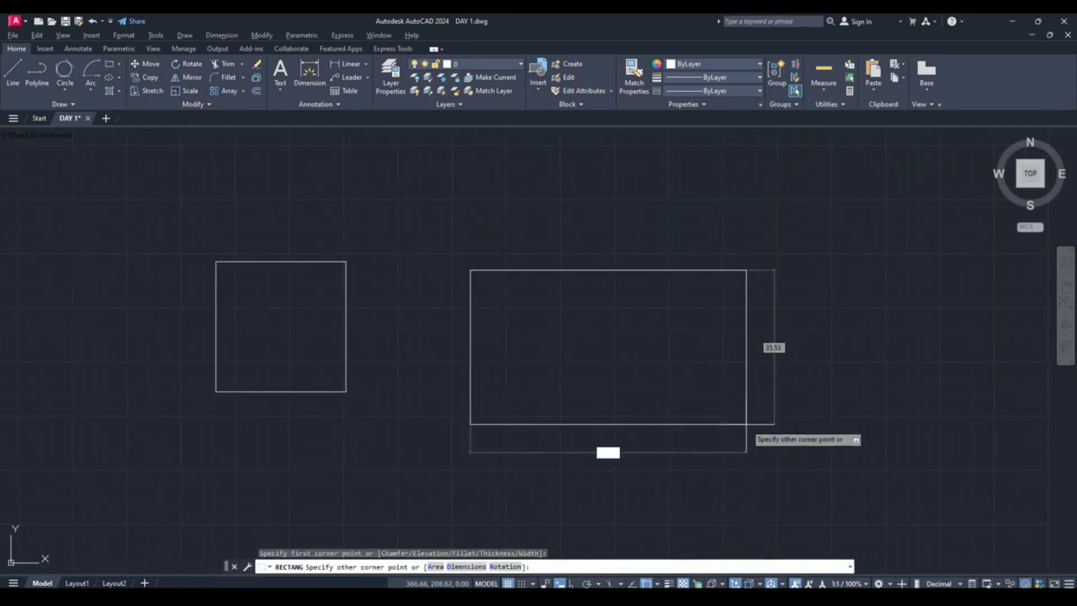
{"action": "type", "text": "30,"}
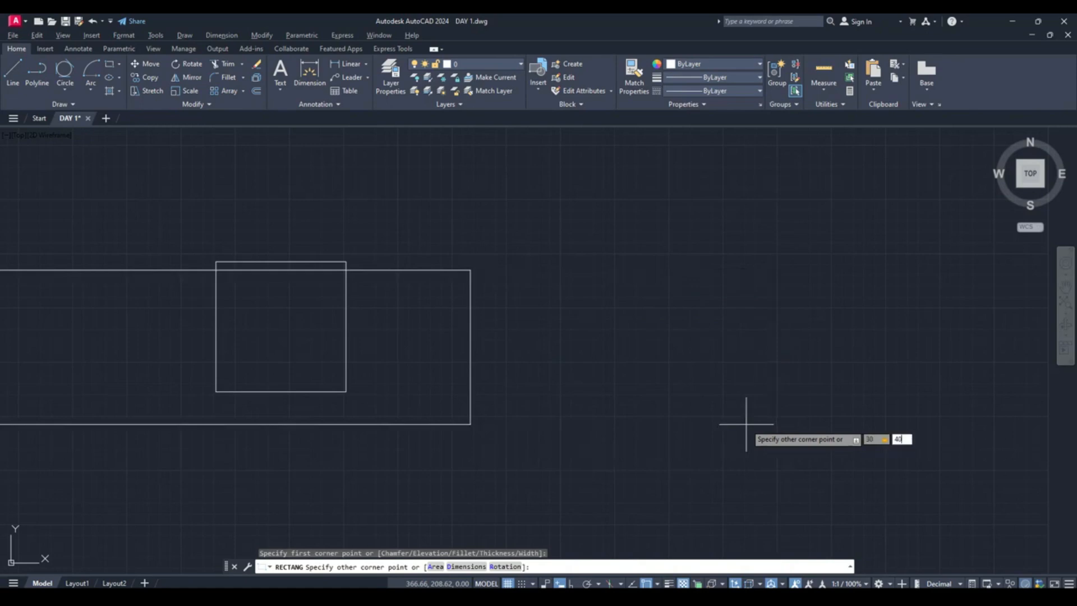
{"action": "type", "text": "40"}
{"action": "key", "text": "Return"}
Start another rectangle with its first and second chamfer distances both set to 2.
{"action": "scroll", "coordinate": [673, 415], "scroll_direction": "down", "scroll_amount": 2}
{"action": "middle_click_drag", "start_coordinate": [669, 413], "coordinate": [626, 424]}
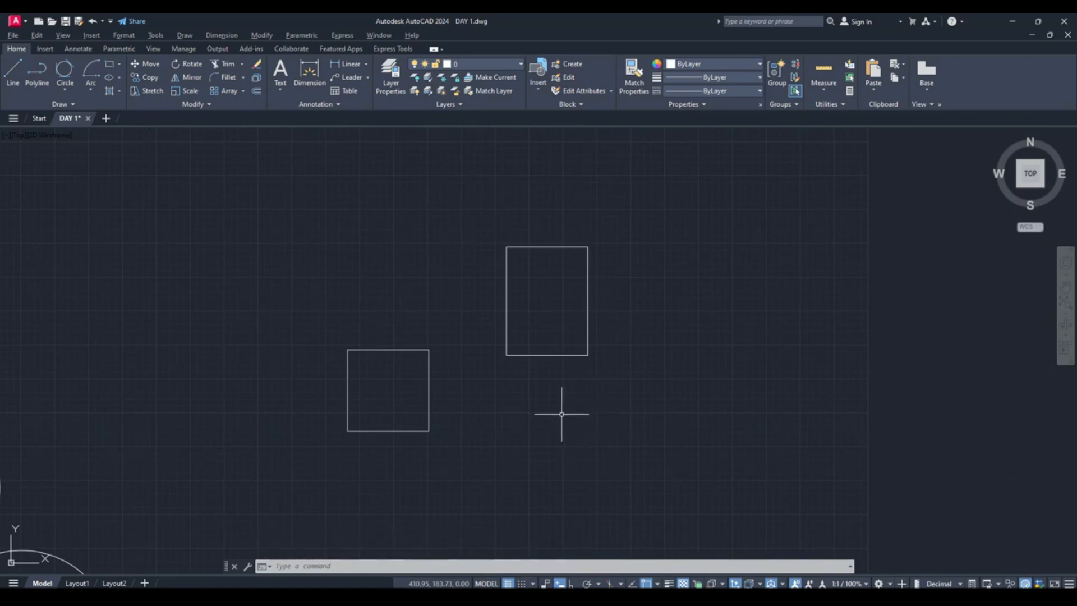
{"action": "middle_click_drag", "start_coordinate": [430, 414], "coordinate": [502, 413]}
{"action": "scroll", "coordinate": [502, 413], "scroll_direction": "up", "scroll_amount": 2}
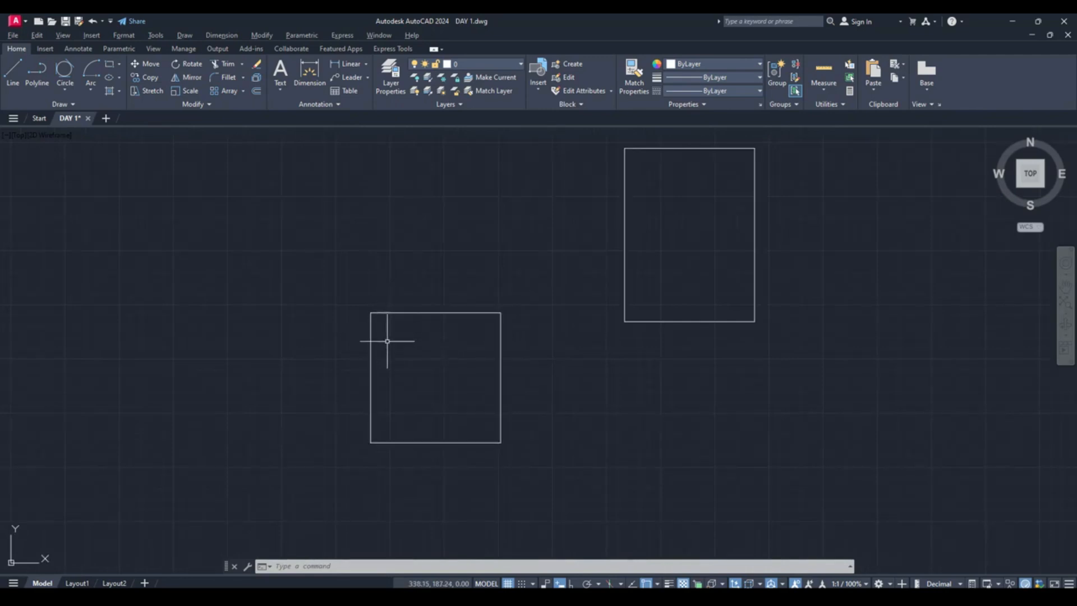
{"action": "middle_click_drag", "start_coordinate": [616, 417], "coordinate": [500, 371]}
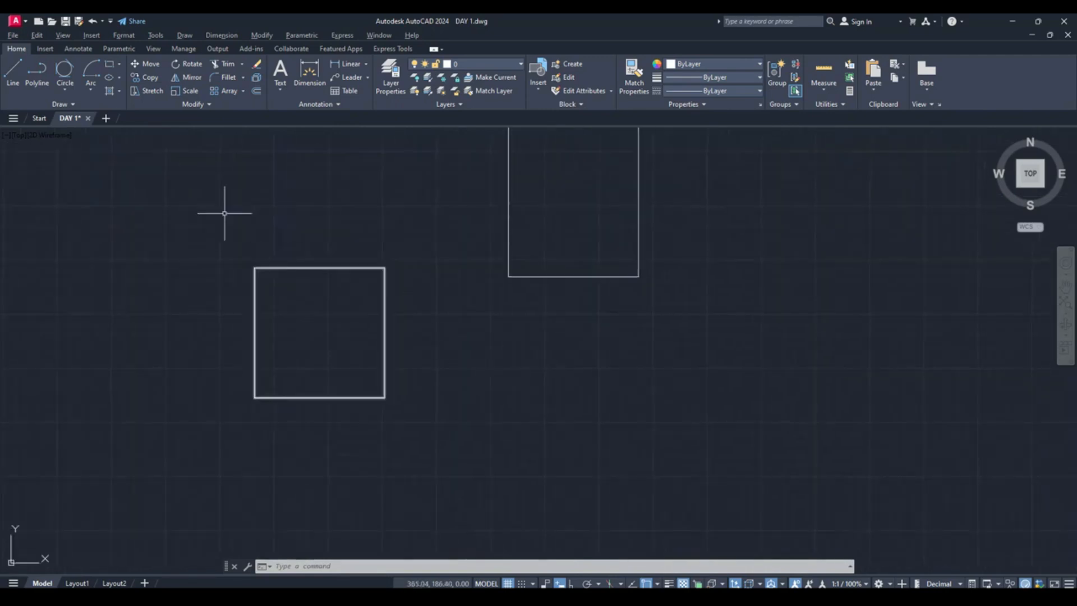
{"action": "left_click", "coordinate": [120, 65]}
{"action": "left_click", "coordinate": [128, 83]}
{"action": "middle_click_drag", "start_coordinate": [511, 437], "coordinate": [470, 363]}
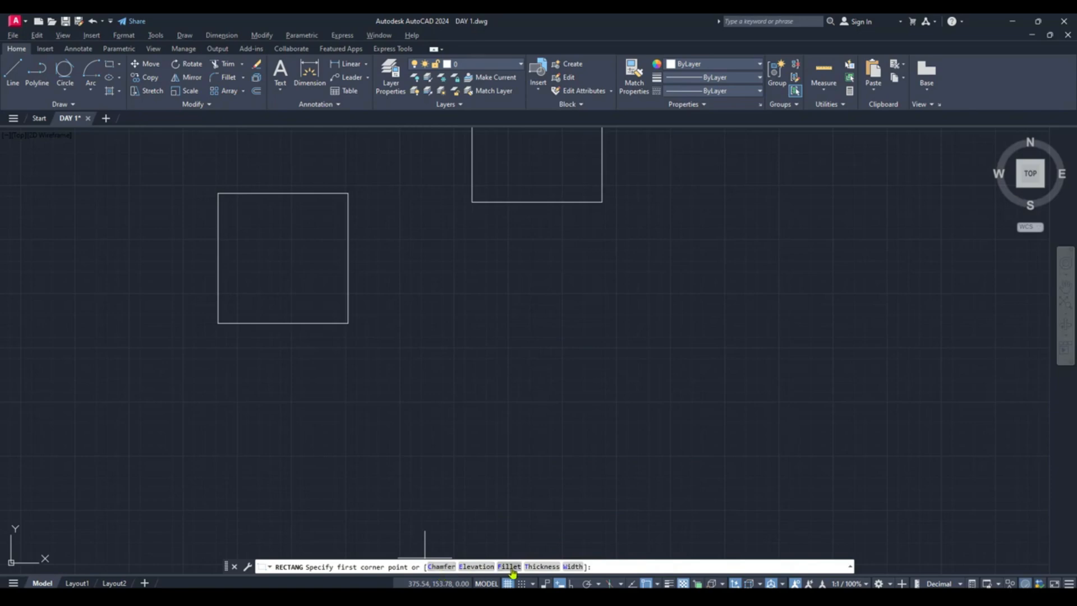
{"action": "left_click", "coordinate": [439, 568]}
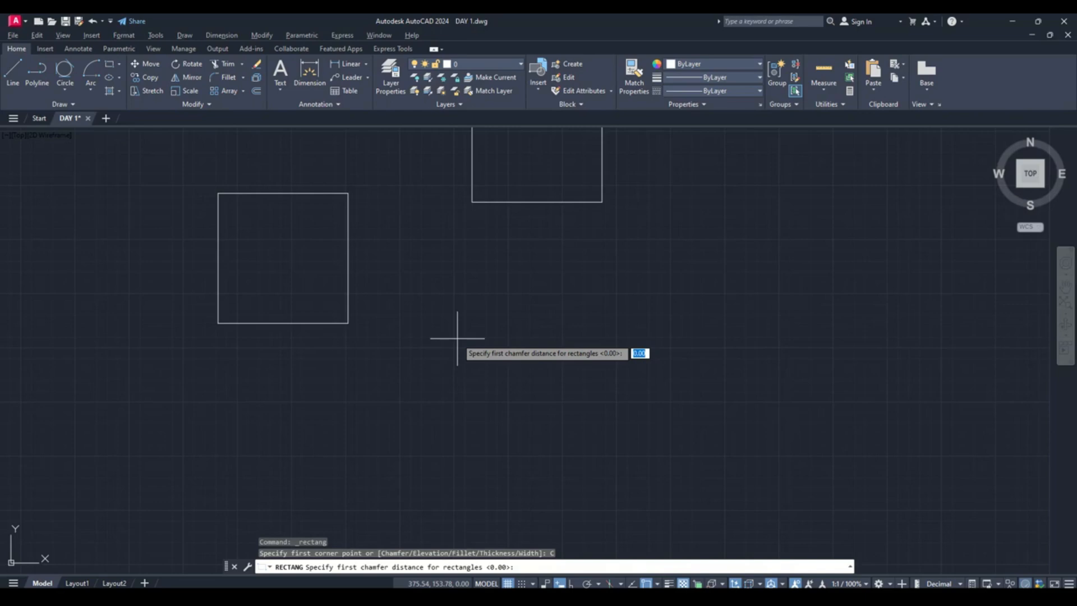
{"action": "type", "text": "2"}
{"action": "key", "text": "Return"}
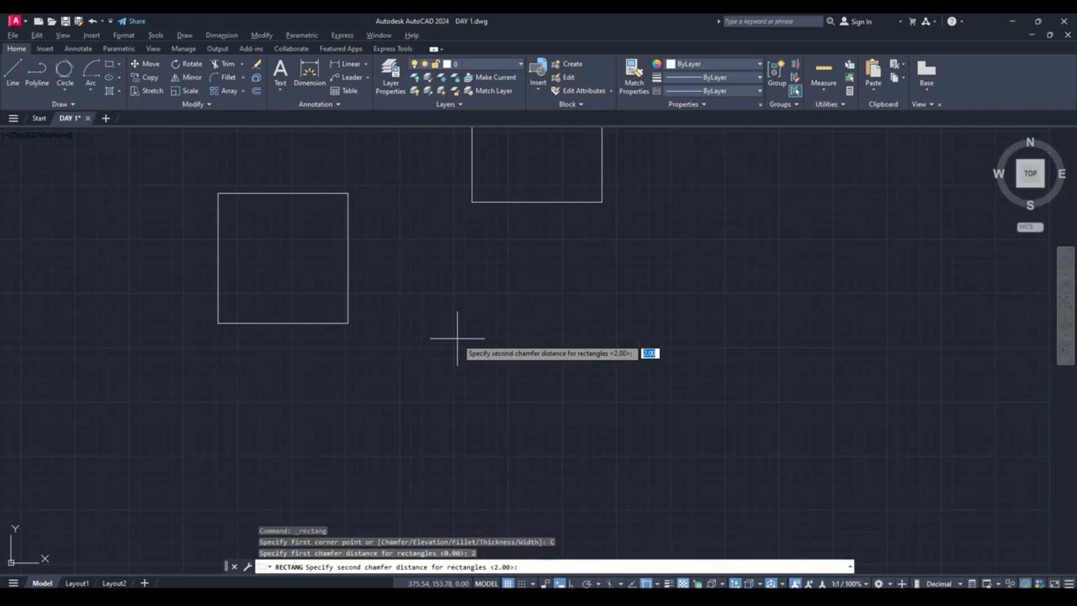
{"action": "type", "text": "2"}
{"action": "key", "text": "Return"}
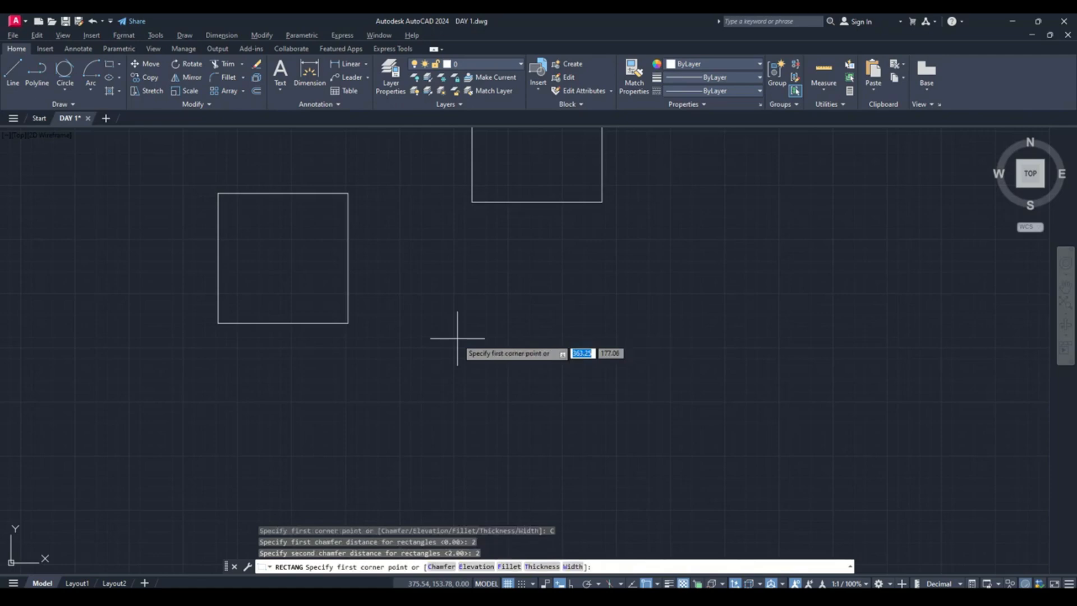
Place the chamfered rectangle below and between the two existing rectangles, 10 wide and 10 high.
{"action": "left_click", "coordinate": [458, 338]}
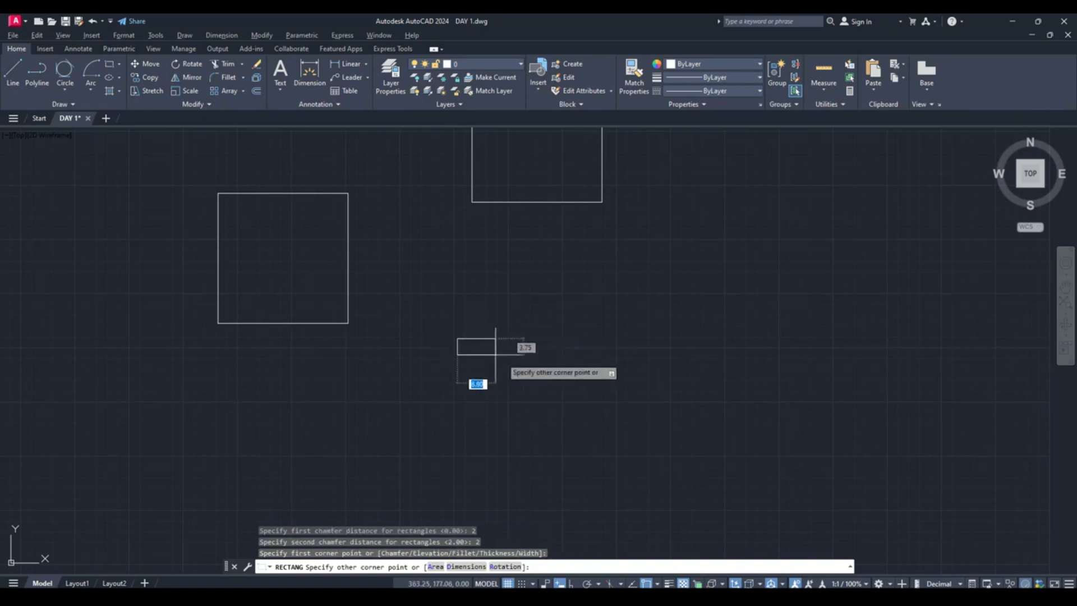
{"action": "scroll", "coordinate": [544, 425], "scroll_direction": "up", "scroll_amount": 2}
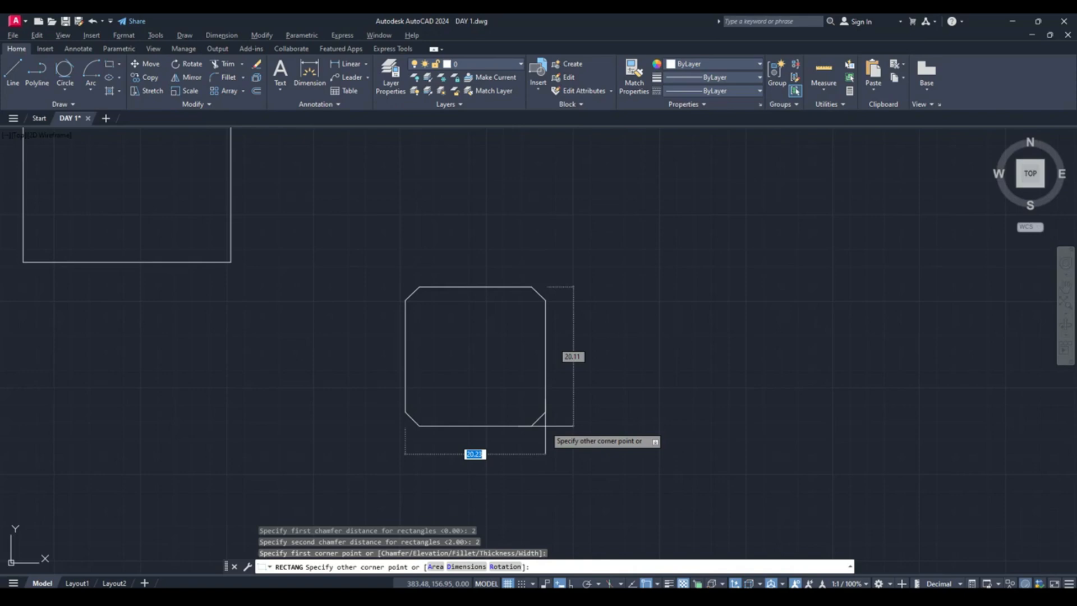
{"action": "type", "text": "10"}
{"action": "key", "text": "Tab"}
{"action": "type", "text": "1"}
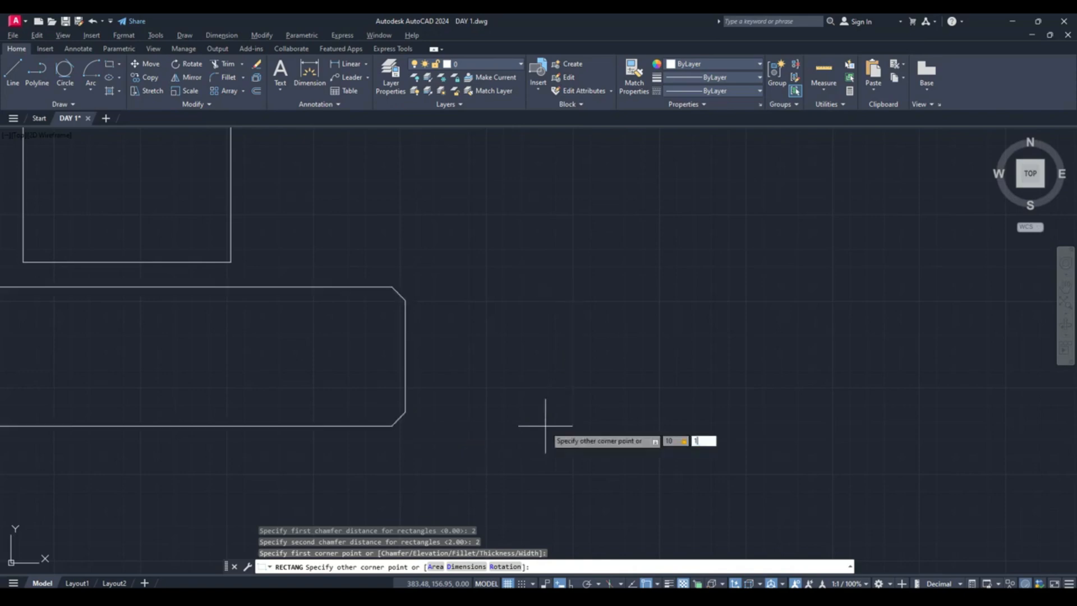
{"action": "type", "text": "0"}
{"action": "key", "text": "Return"}
{"action": "scroll", "coordinate": [442, 242], "scroll_direction": "up", "scroll_amount": 4}
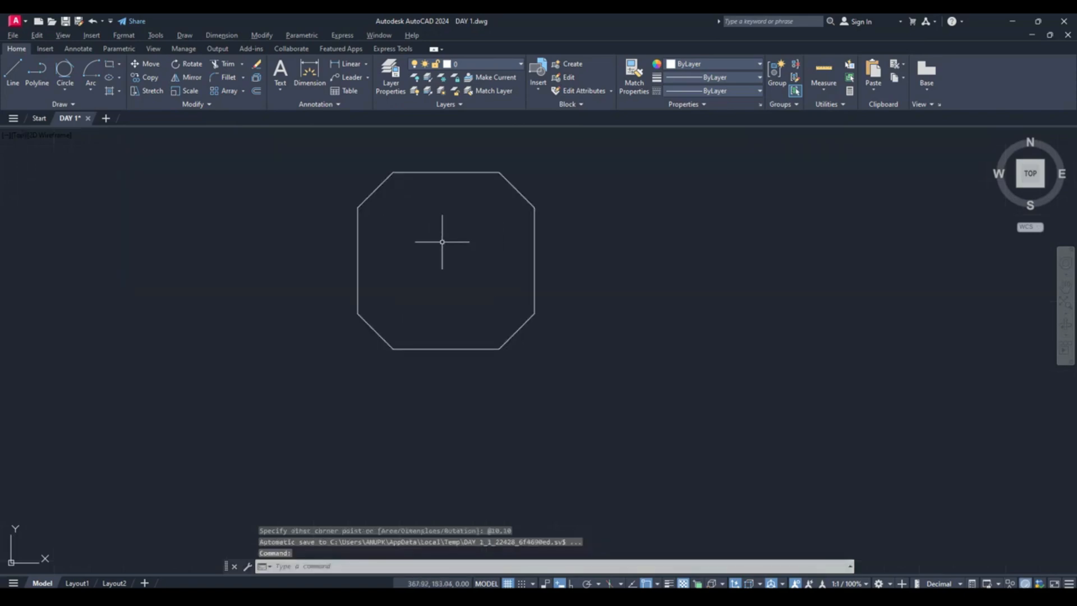
Start another rectangle with its corner fillet radius set to 3.
{"action": "middle_click_drag", "start_coordinate": [442, 242], "coordinate": [421, 337]}
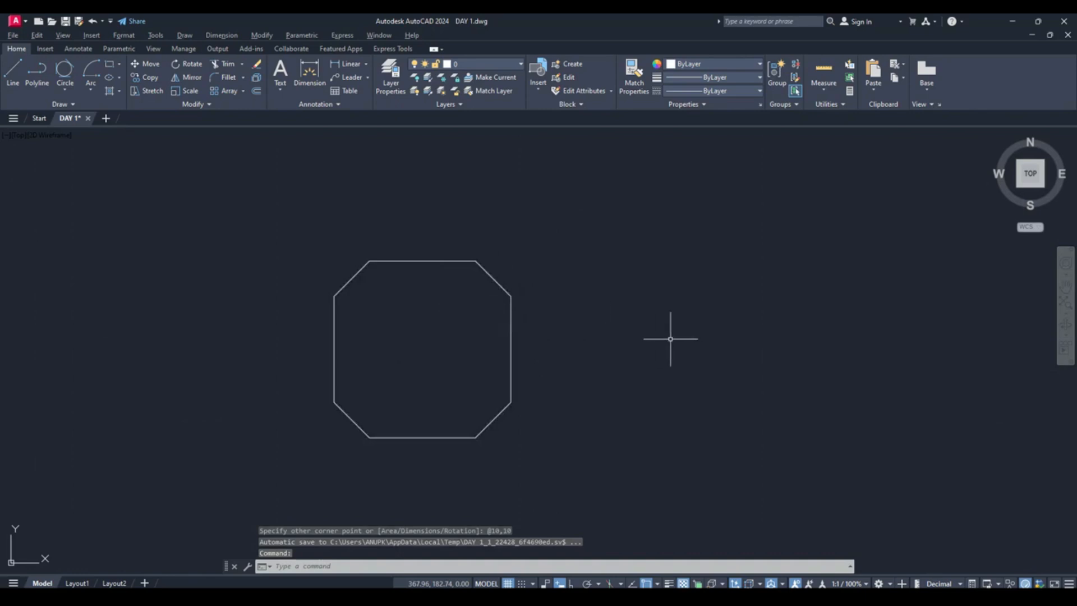
{"action": "middle_click_drag", "start_coordinate": [671, 339], "coordinate": [503, 337]}
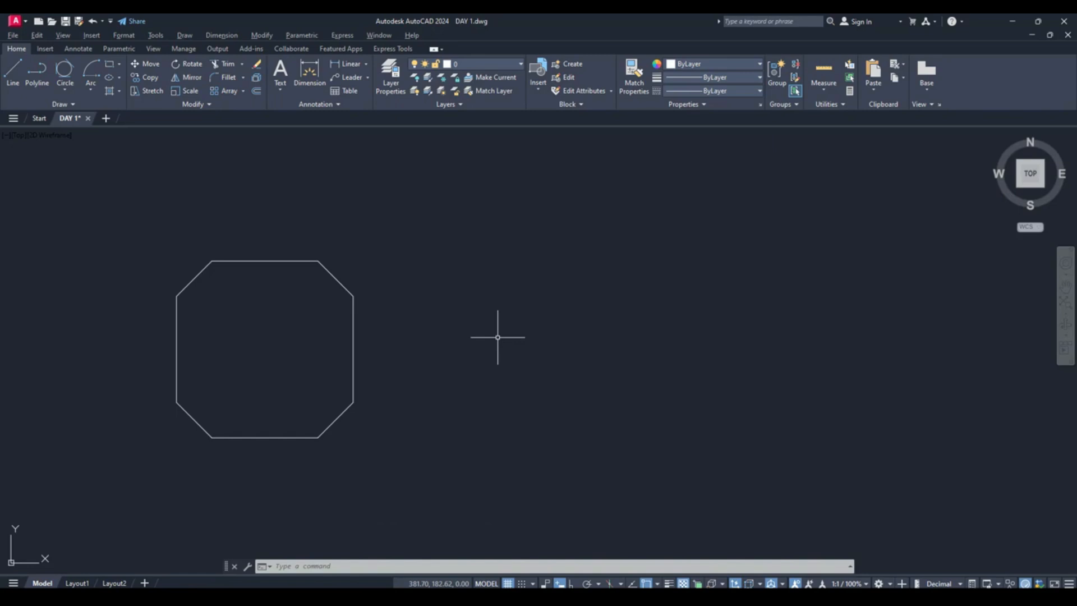
{"action": "type", "text": "REC"}
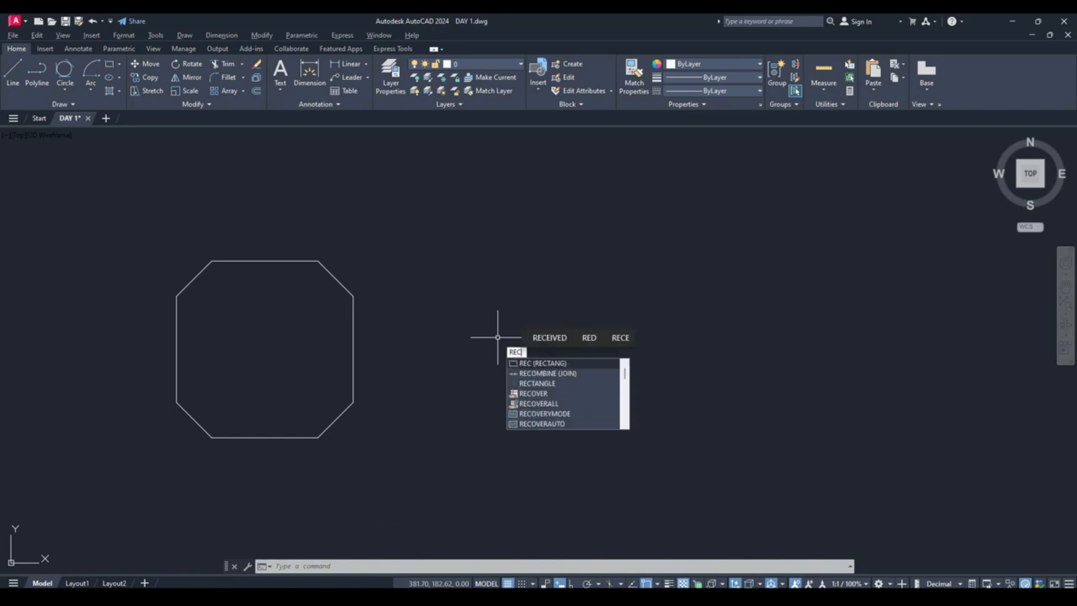
{"action": "key", "text": "Return"}
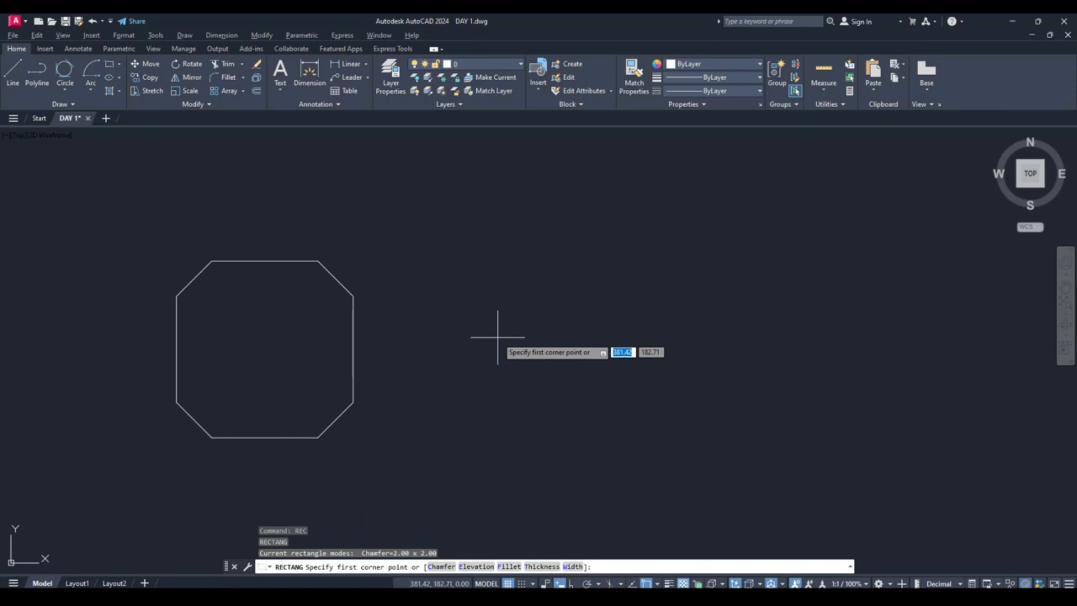
{"action": "left_click", "coordinate": [509, 567]}
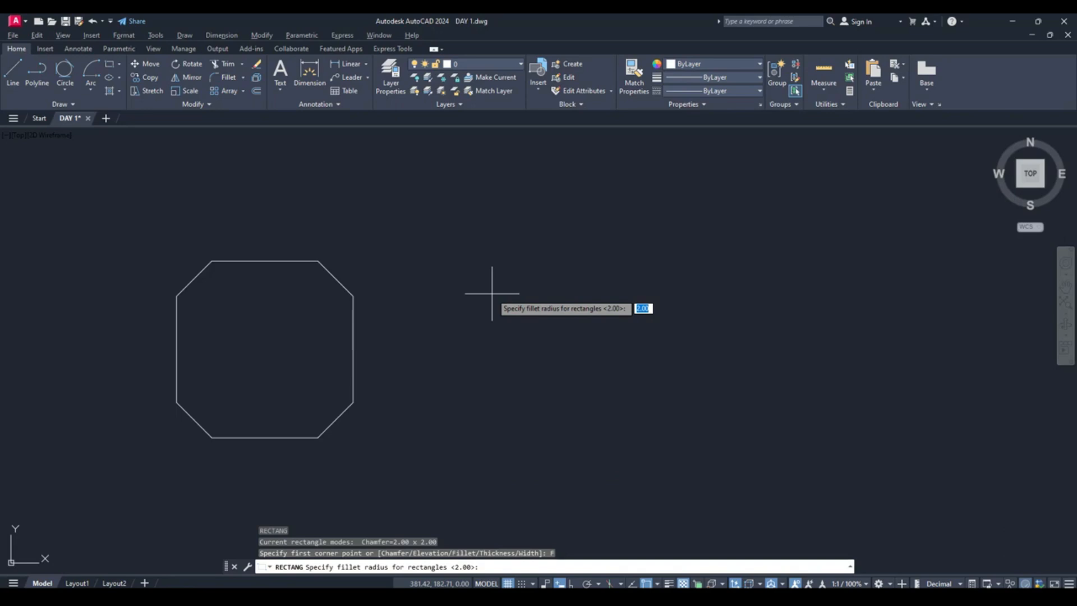
{"action": "type", "text": "3"}
{"action": "key", "text": "Return"}
Place the filleted rectangle to the right of the chamfered one, 10 wide and 10 high.
{"action": "left_click", "coordinate": [492, 293]}
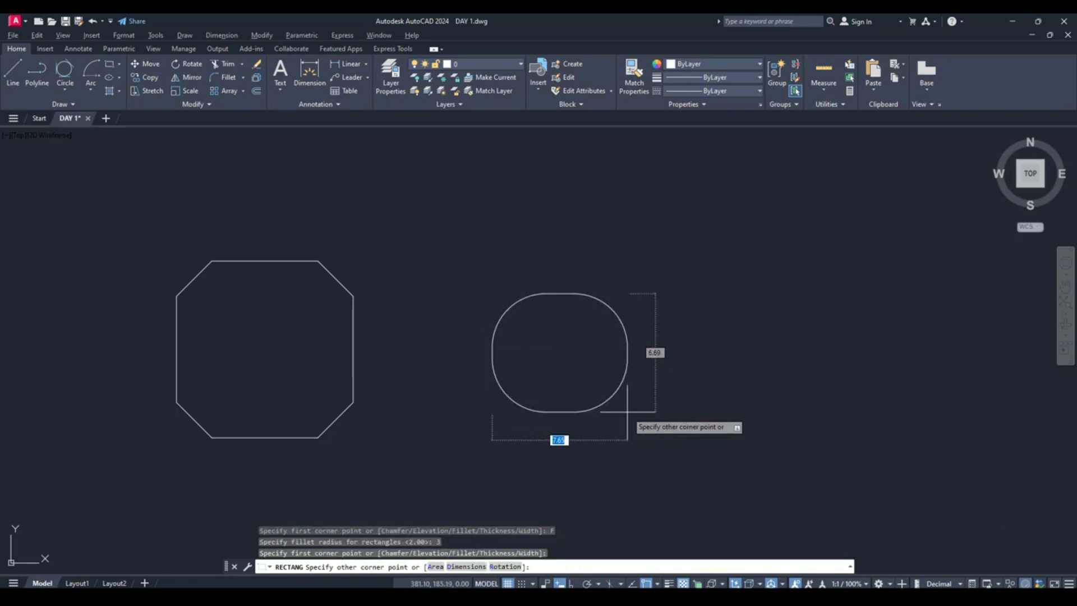
{"action": "type", "text": "10"}
{"action": "key", "text": "Tab"}
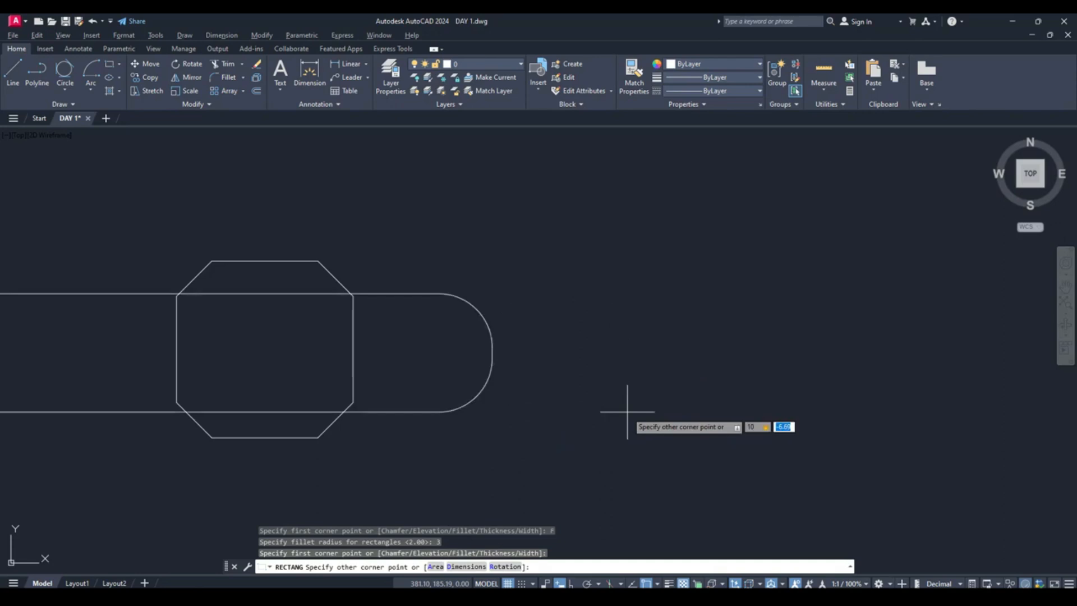
{"action": "type", "text": "10"}
{"action": "key", "text": "Return"}
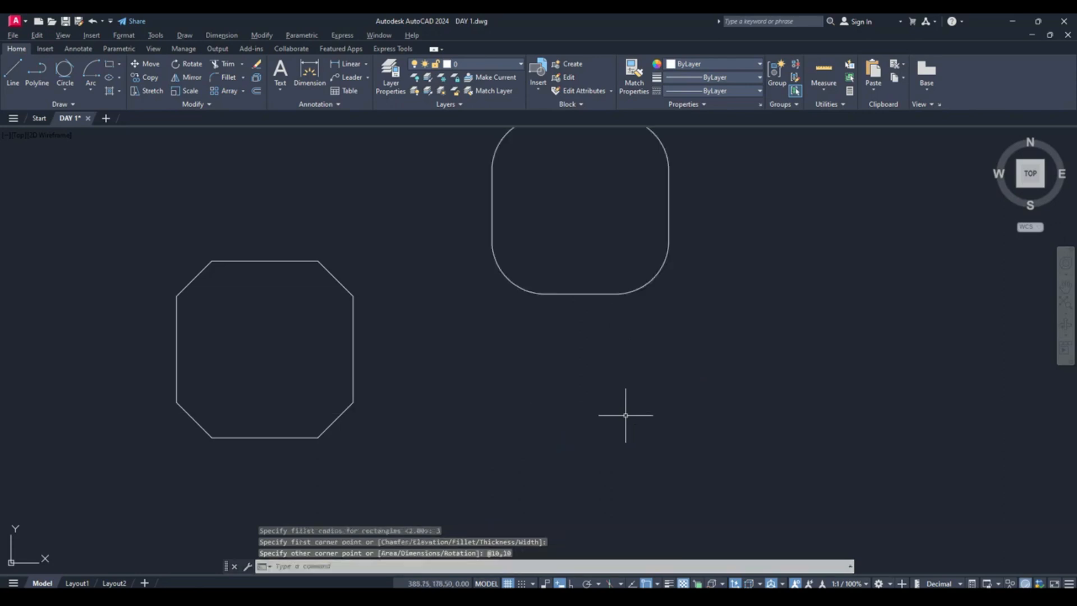
Erase all the circles, lines and rectangles from the drawing.
{"action": "scroll", "coordinate": [625, 416], "scroll_direction": "down", "scroll_amount": 2}
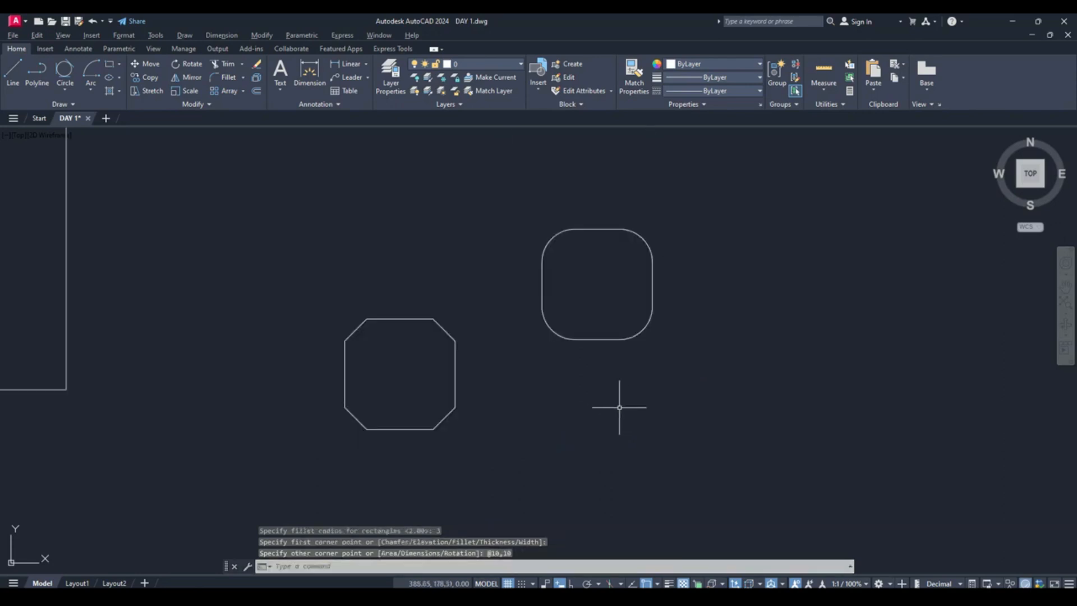
{"action": "scroll", "coordinate": [619, 409], "scroll_direction": "down", "scroll_amount": 5}
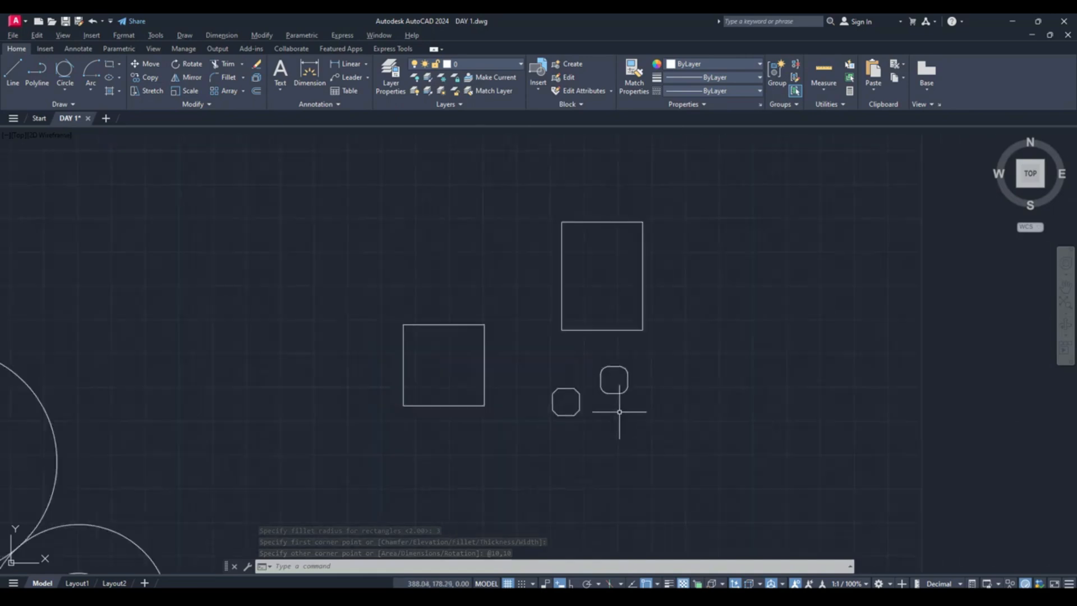
{"action": "scroll", "coordinate": [620, 411], "scroll_direction": "down", "scroll_amount": 5}
{"action": "middle_click_drag", "start_coordinate": [626, 435], "coordinate": [631, 407]}
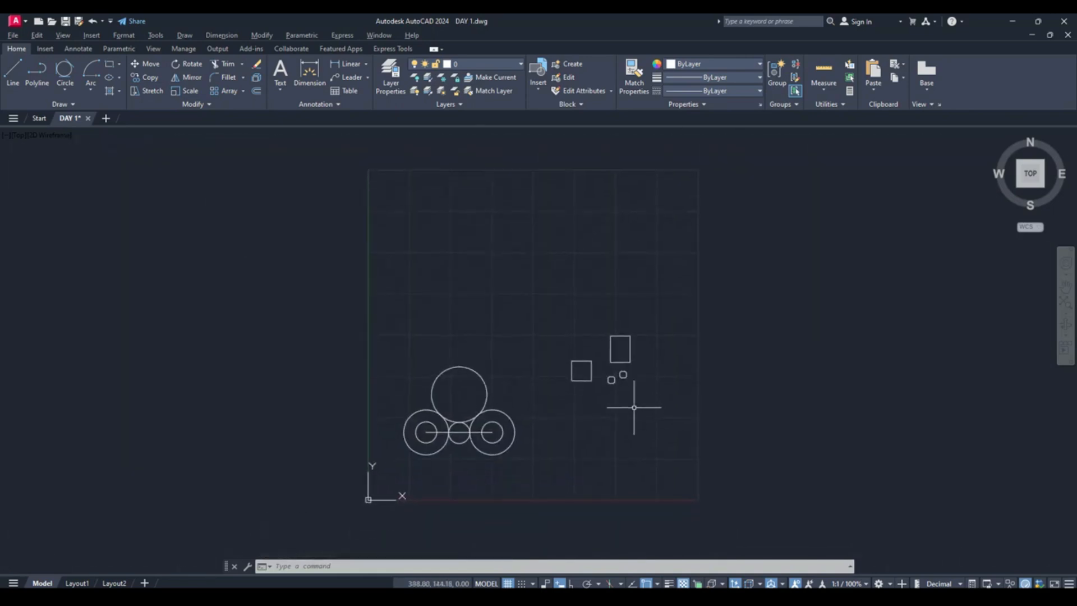
{"action": "key", "text": "ctrl+a"}
{"action": "key", "text": "Delete"}
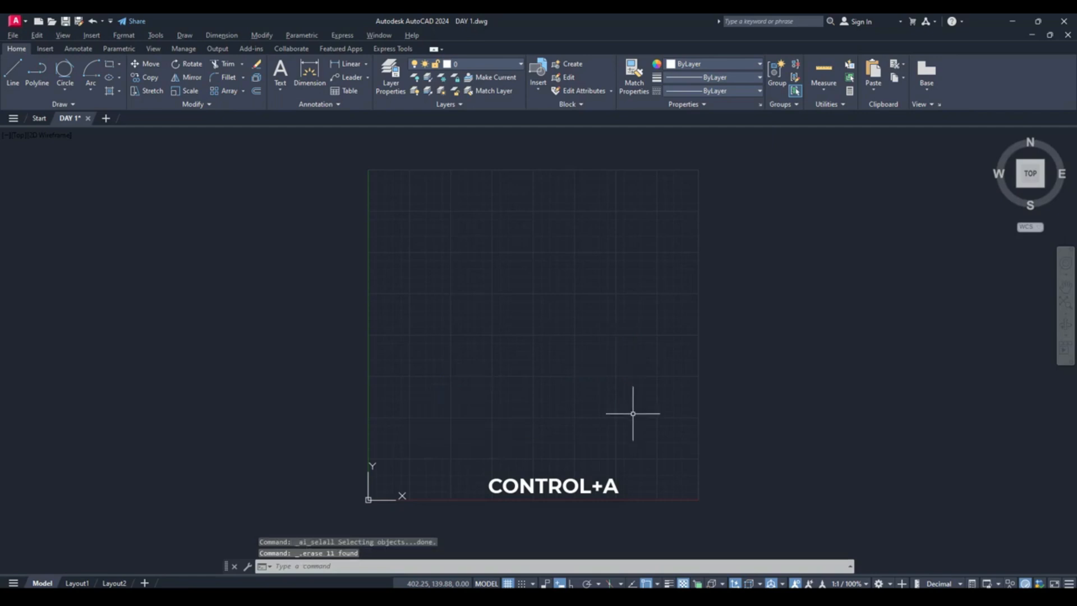
Switch from the PDF exercise of nested squares back to the AutoCAD drawing.
{"action": "scroll", "coordinate": [584, 420], "scroll_direction": "up", "scroll_amount": 2}
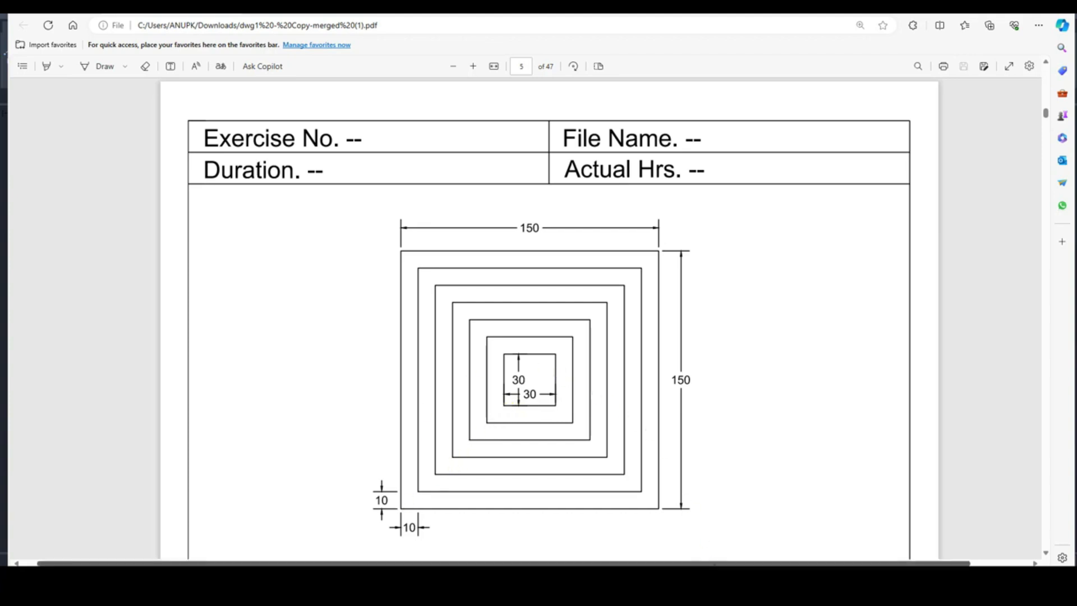
{"action": "mouse_move", "coordinate": [712, 584]}
{"action": "left_click", "coordinate": [712, 525]}
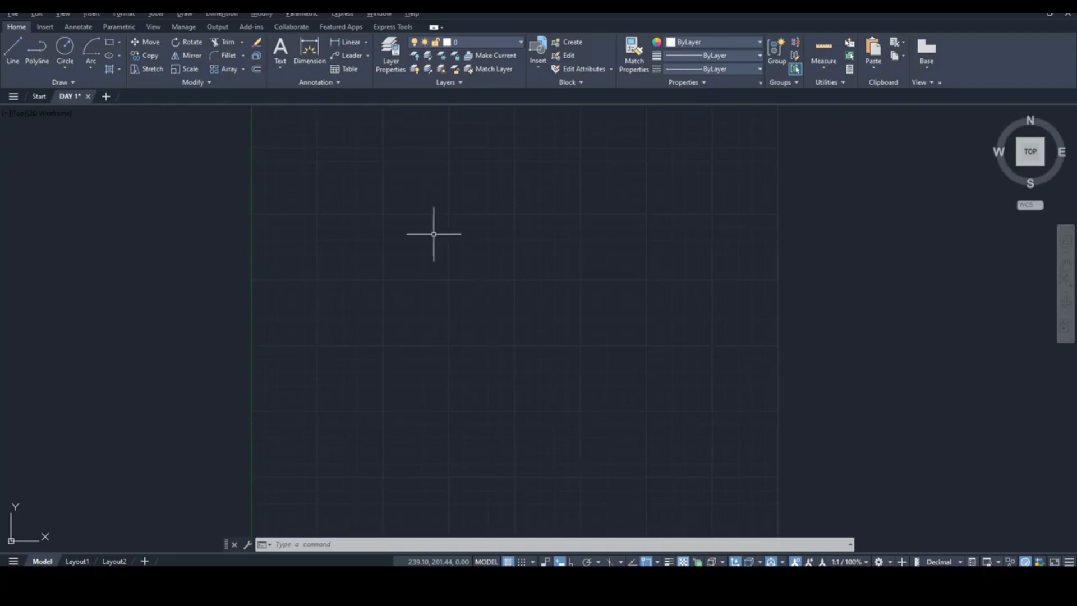
{"action": "left_click", "coordinate": [120, 47]}
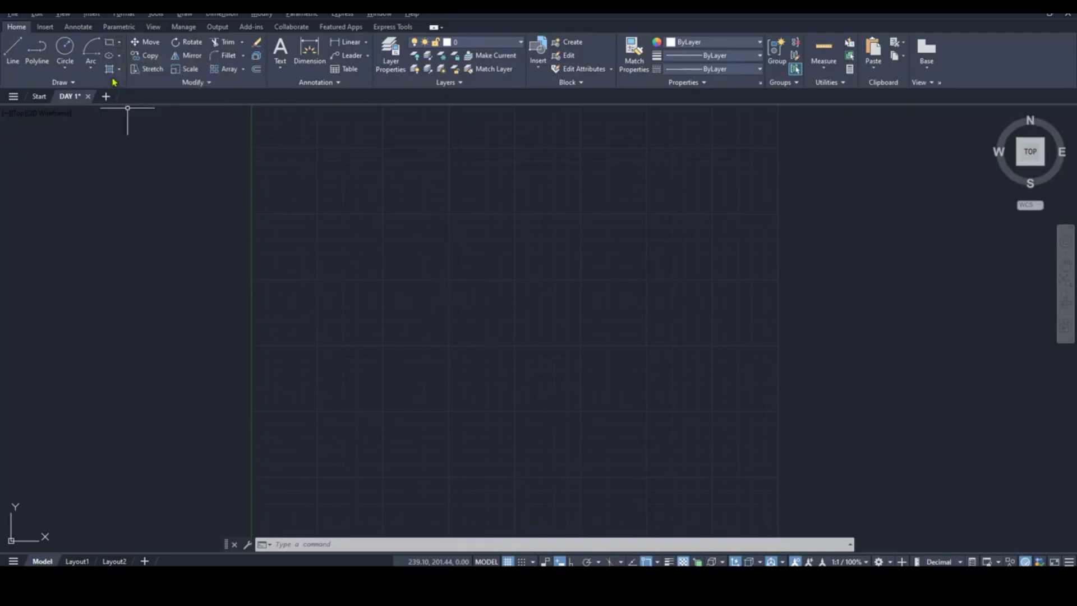
{"action": "left_click", "coordinate": [120, 46]}
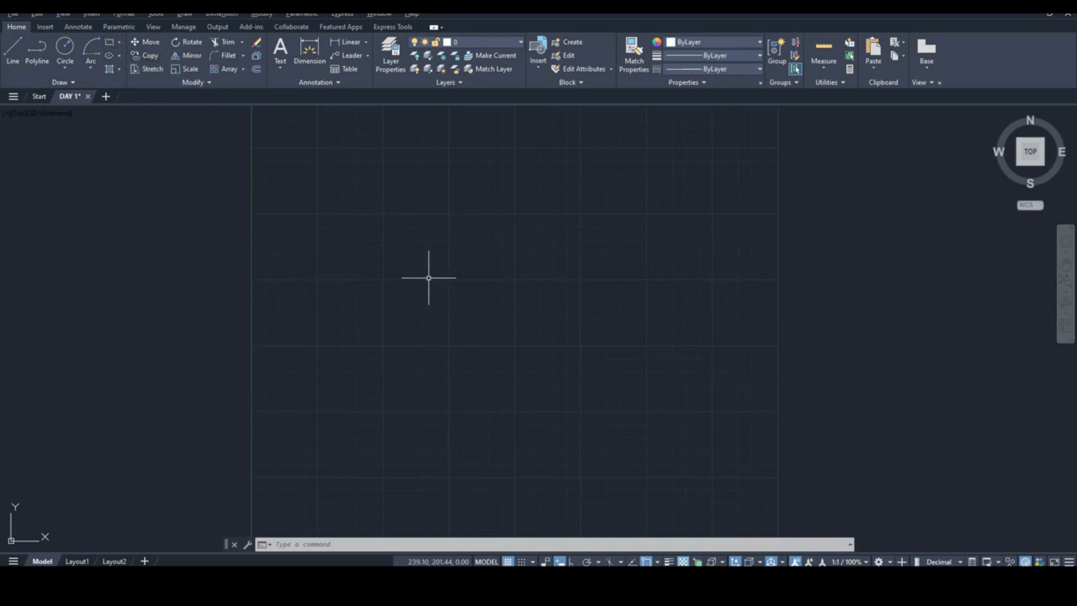
{"action": "type", "text": "rec"}
{"action": "key", "text": "Return"}
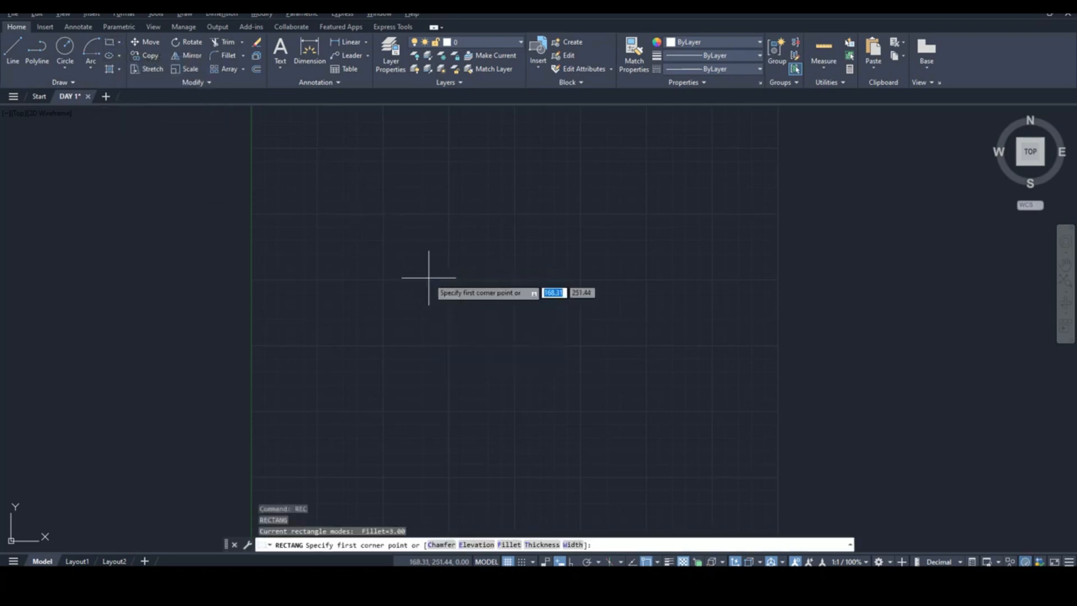
{"action": "left_click", "coordinate": [429, 277]}
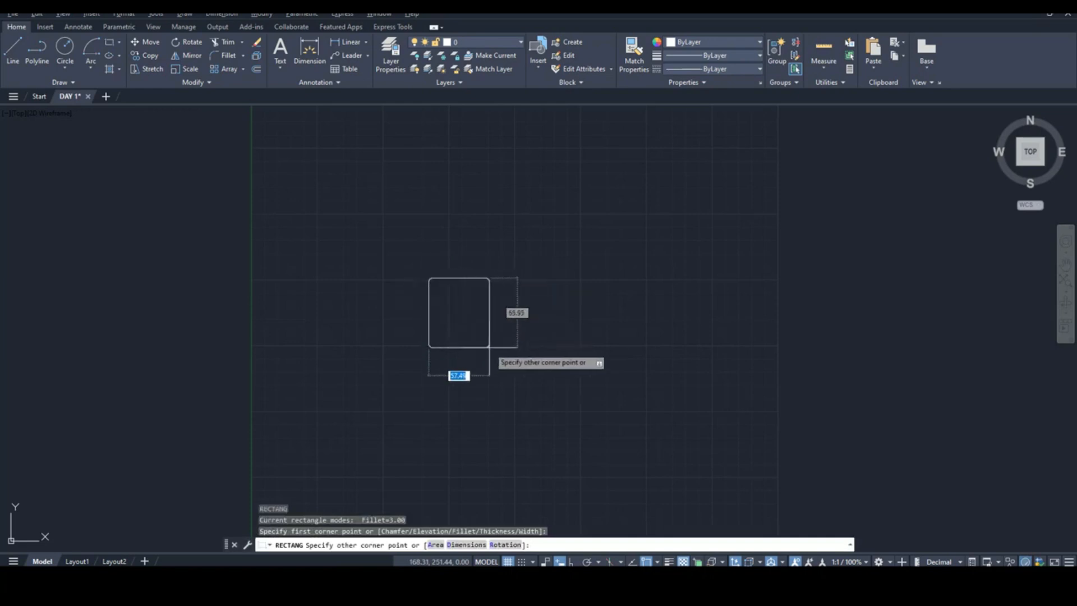
{"action": "scroll", "coordinate": [489, 348], "scroll_direction": "up", "scroll_amount": 2}
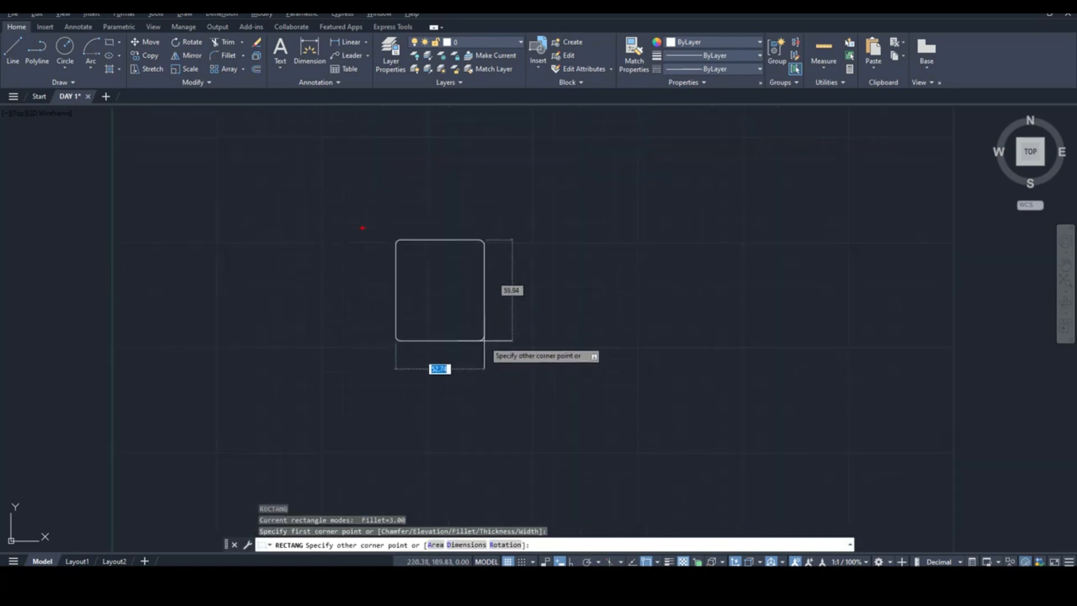
{"action": "key", "text": "Escape"}
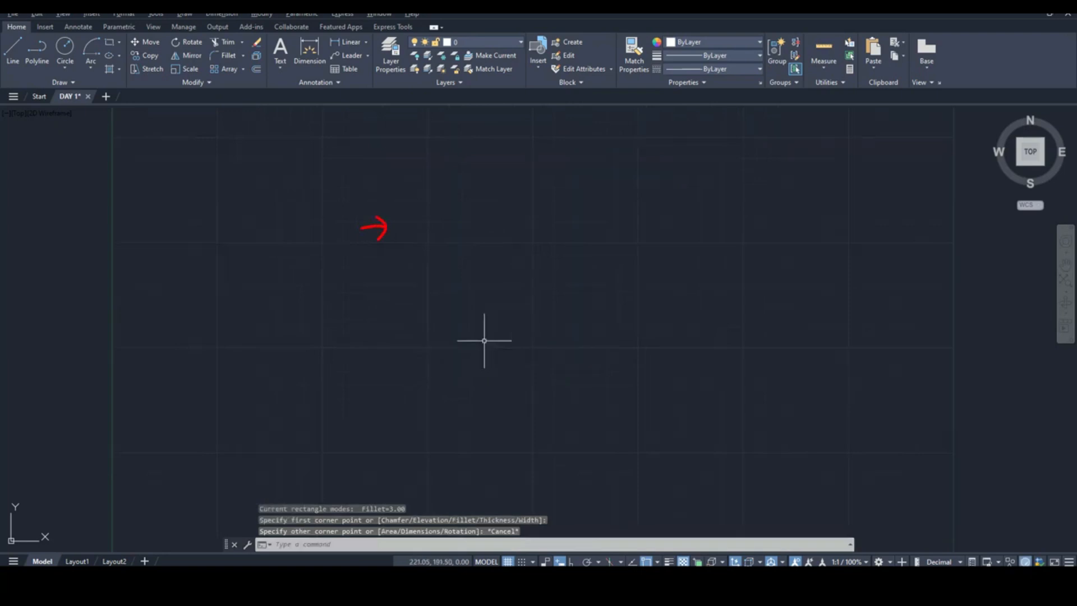
Start a new rectangle with its corner fillet radius set to 0.
{"action": "type", "text": "rec"}
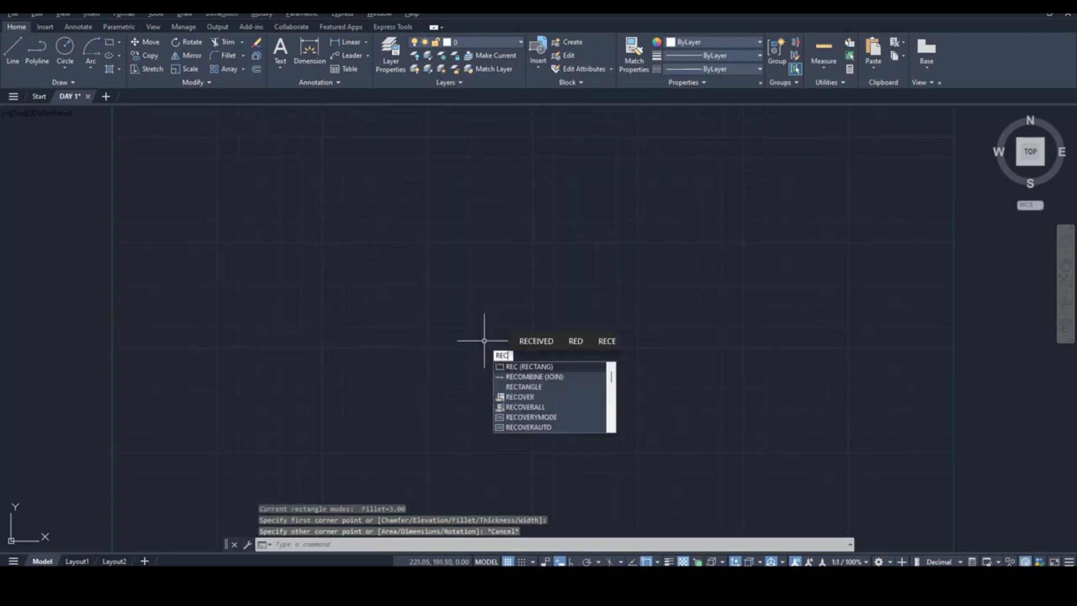
{"action": "key", "text": "Return"}
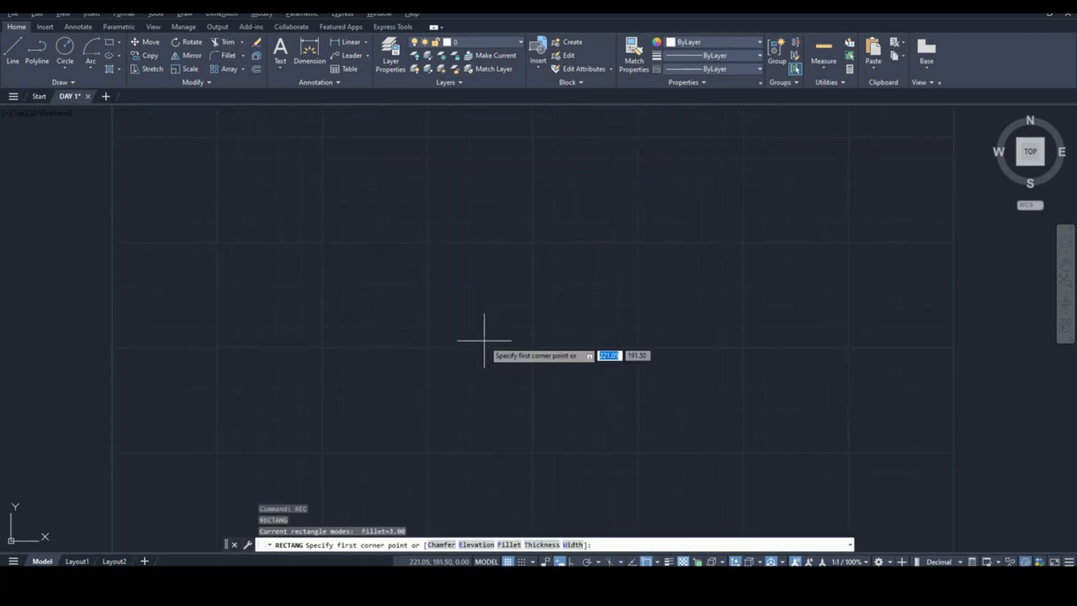
{"action": "left_click", "coordinate": [510, 546]}
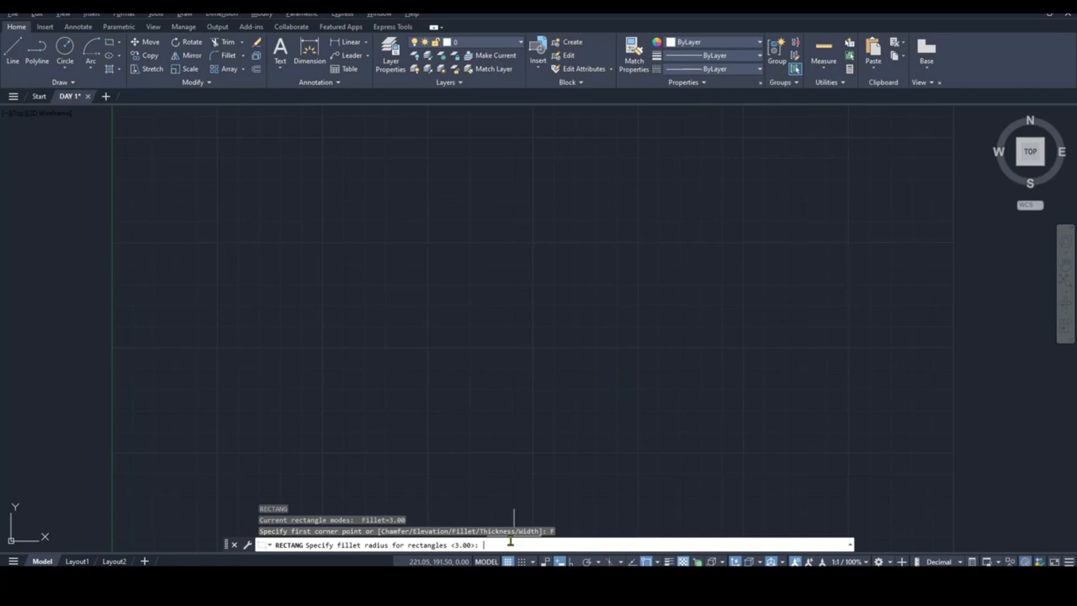
{"action": "type", "text": "0"}
{"action": "key", "text": "Return"}
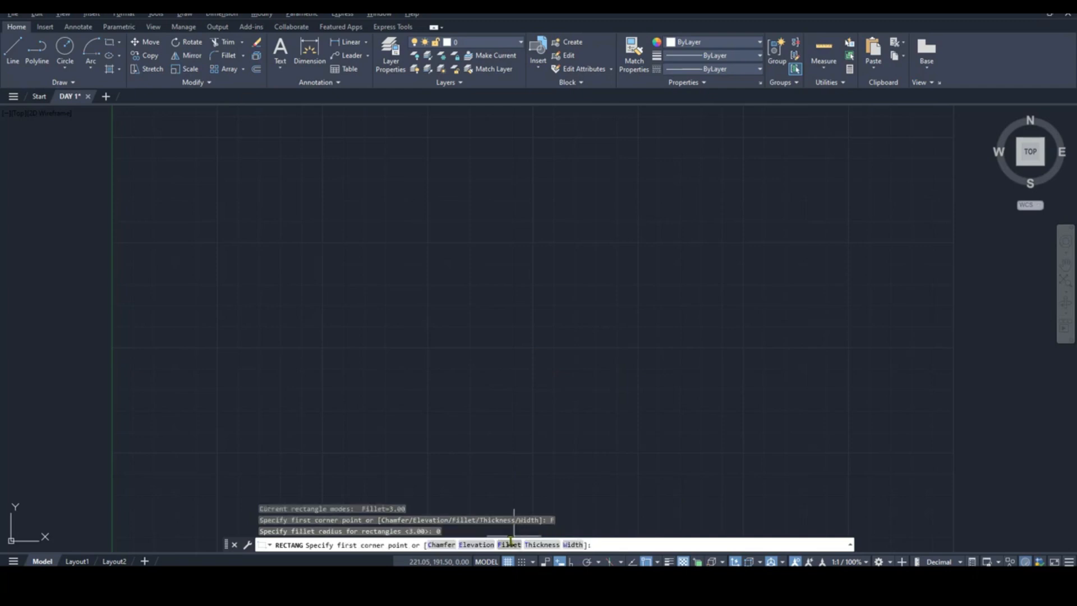
Place the sharp-cornered rectangle in the middle of the empty drawing area, 30 wide and 30 high.
{"action": "left_click", "coordinate": [428, 288]}
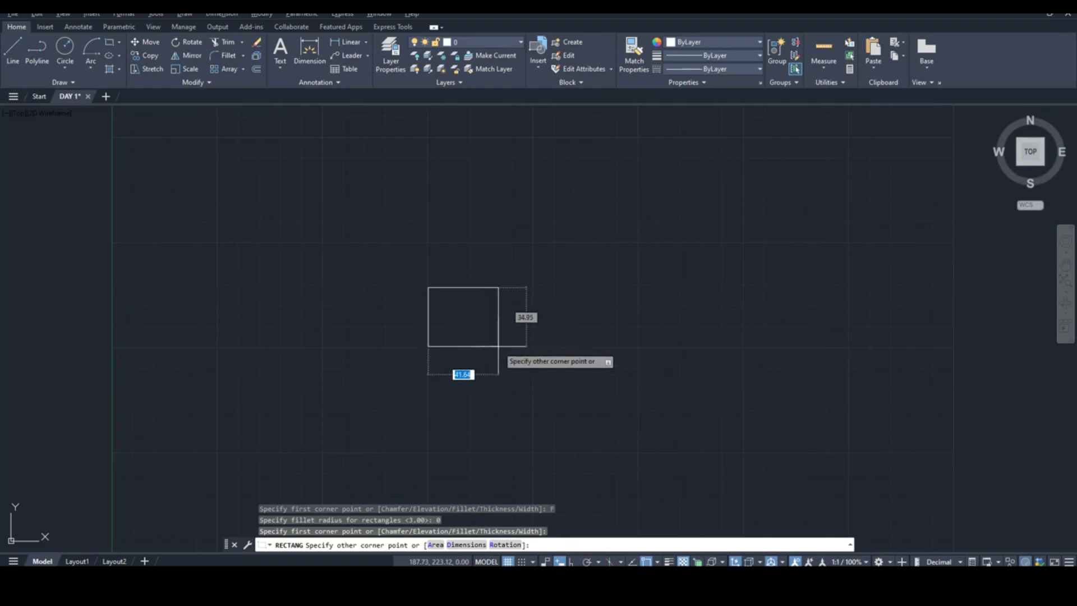
{"action": "type", "text": "30"}
{"action": "key", "text": "Tab"}
{"action": "type", "text": "30"}
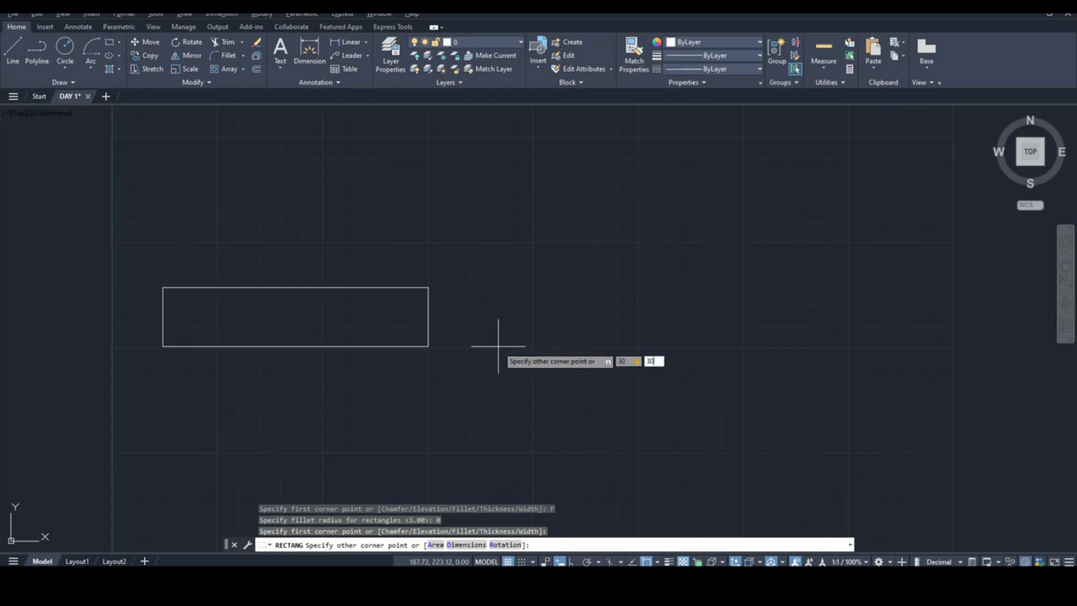
{"action": "key", "text": "Return"}
{"action": "scroll", "coordinate": [474, 242], "scroll_direction": "up", "scroll_amount": 2}
{"action": "middle_click_drag", "start_coordinate": [474, 241], "coordinate": [471, 280]}
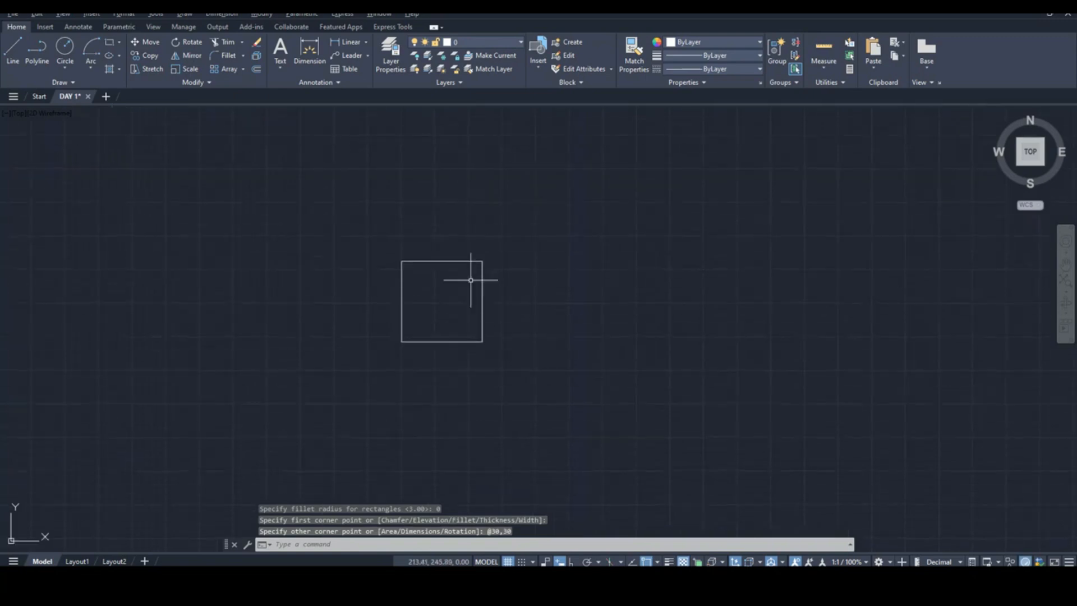
Offset the 30 by 30 square outward by a distance of 10.
{"action": "scroll", "coordinate": [471, 280], "scroll_direction": "up", "scroll_amount": 2}
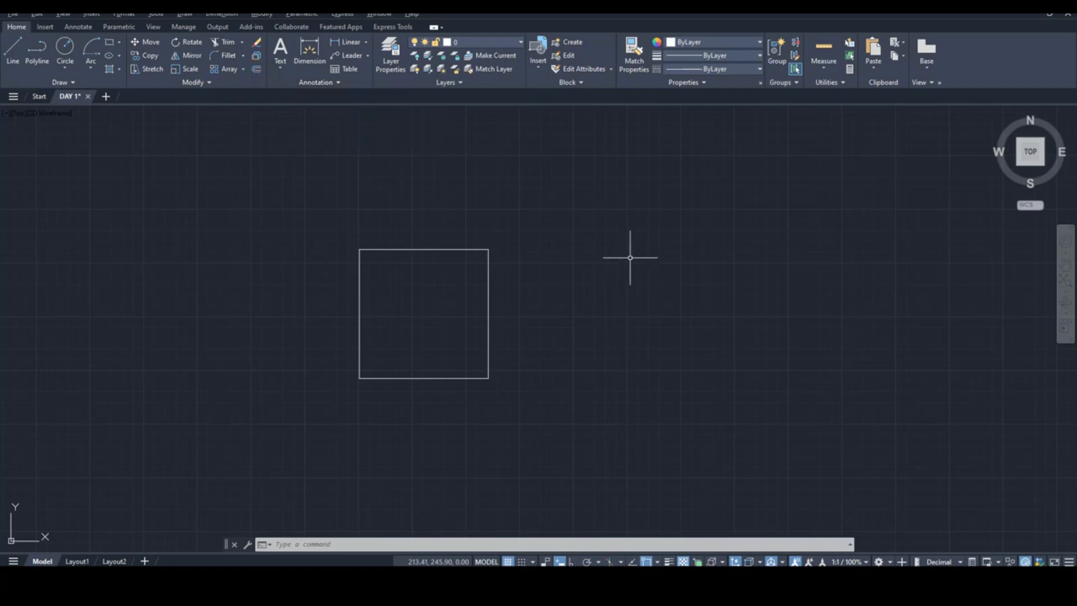
{"action": "type", "text": "o"}
{"action": "key", "text": "Return"}
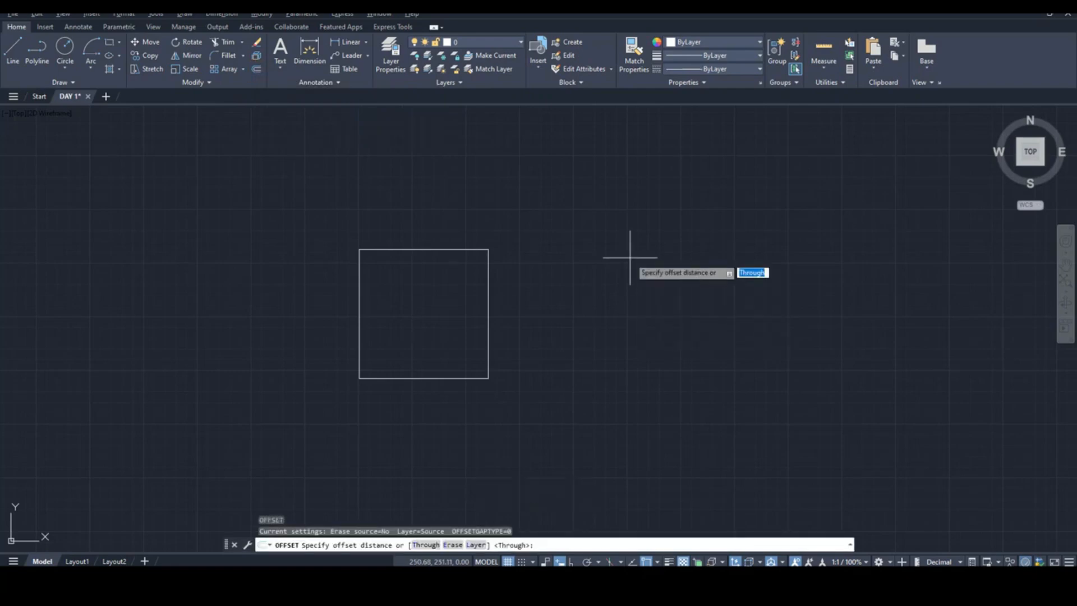
{"action": "type", "text": "10"}
{"action": "key", "text": "Return"}
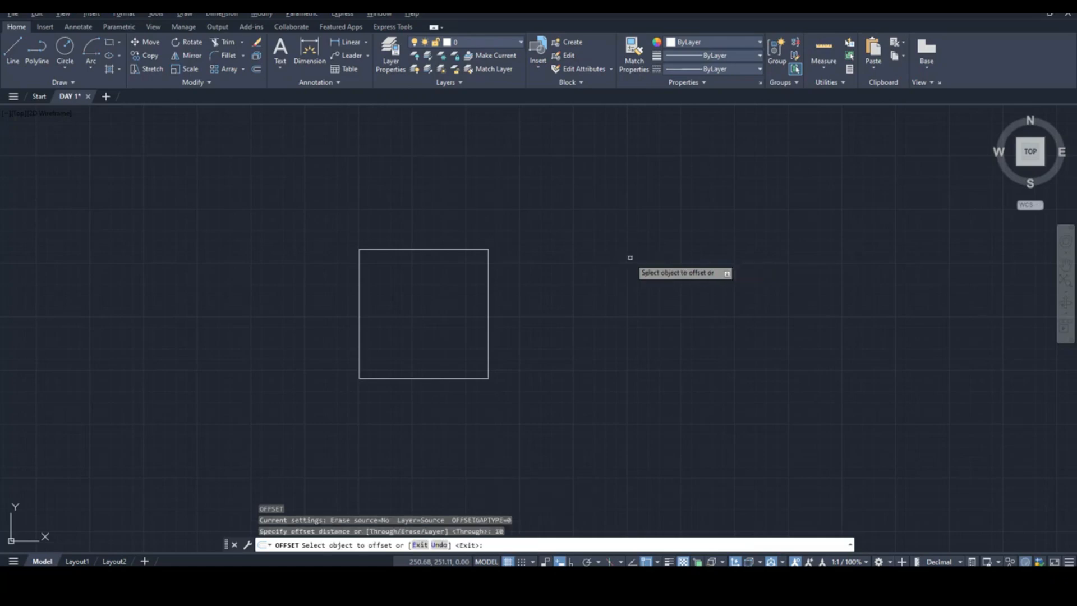
{"action": "left_click", "coordinate": [462, 250]}
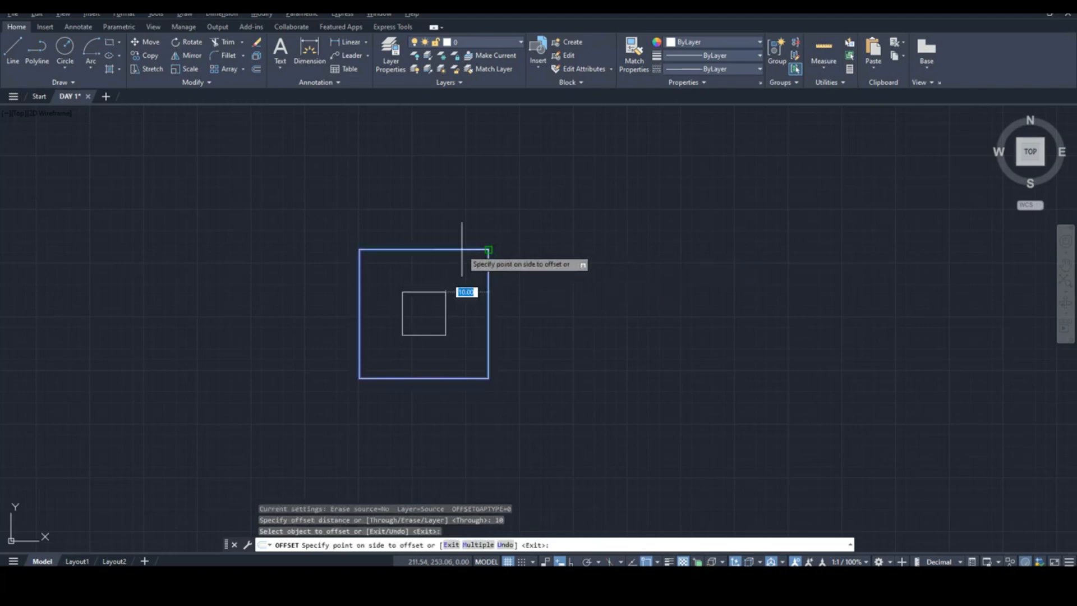
{"action": "left_click", "coordinate": [462, 208]}
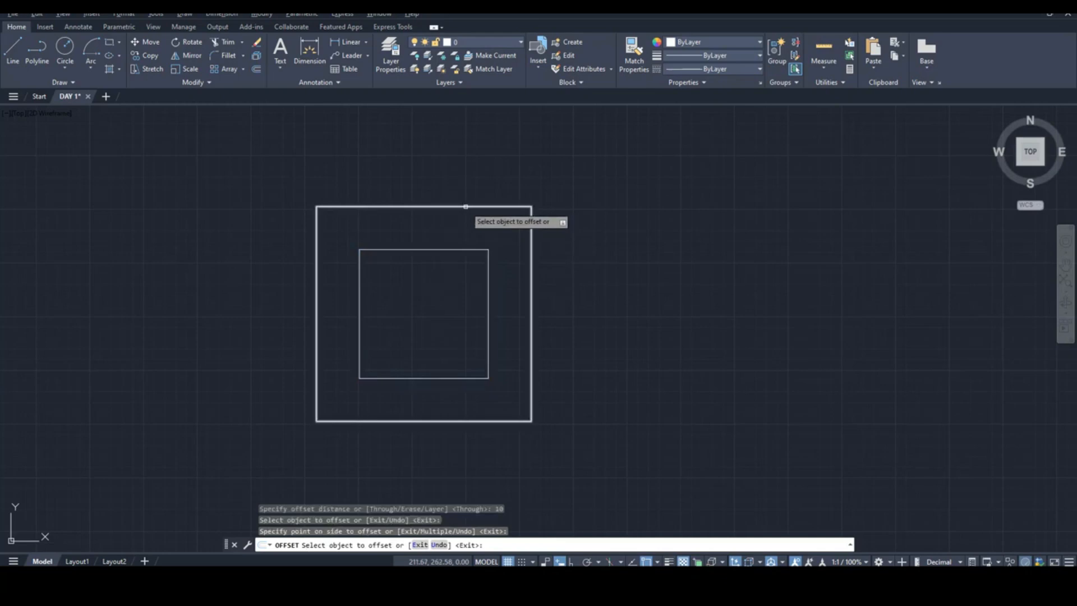
Add two more surrounding squares by repeatedly offsetting the outermost square outward at the same distance.
{"action": "left_click", "coordinate": [466, 206]}
{"action": "left_click", "coordinate": [464, 197]}
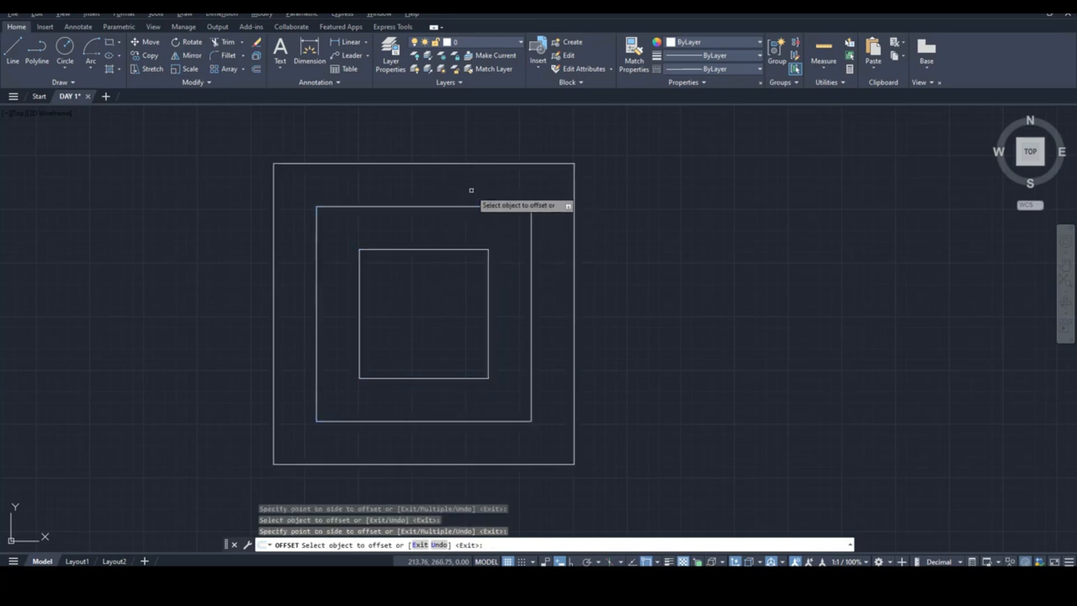
{"action": "left_click", "coordinate": [490, 163]}
{"action": "left_click", "coordinate": [492, 145]}
{"action": "scroll", "coordinate": [514, 236], "scroll_direction": "down", "scroll_amount": 2}
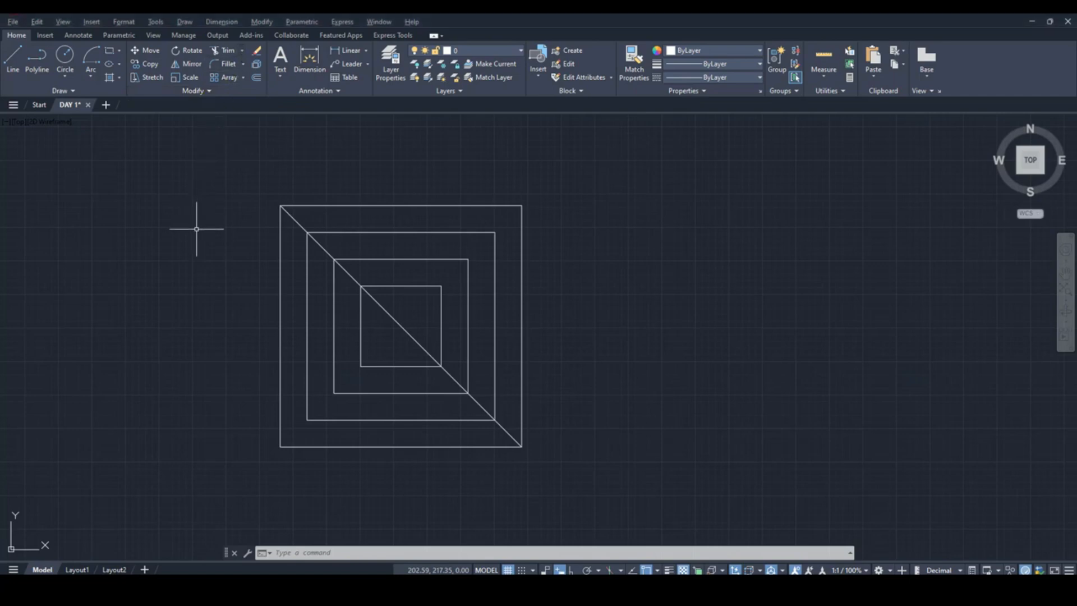
Trim away the parts of the three outer squares that lie below and to the left of the diagonal line.
{"action": "type", "text": "tr"}
{"action": "key", "text": "Return"}
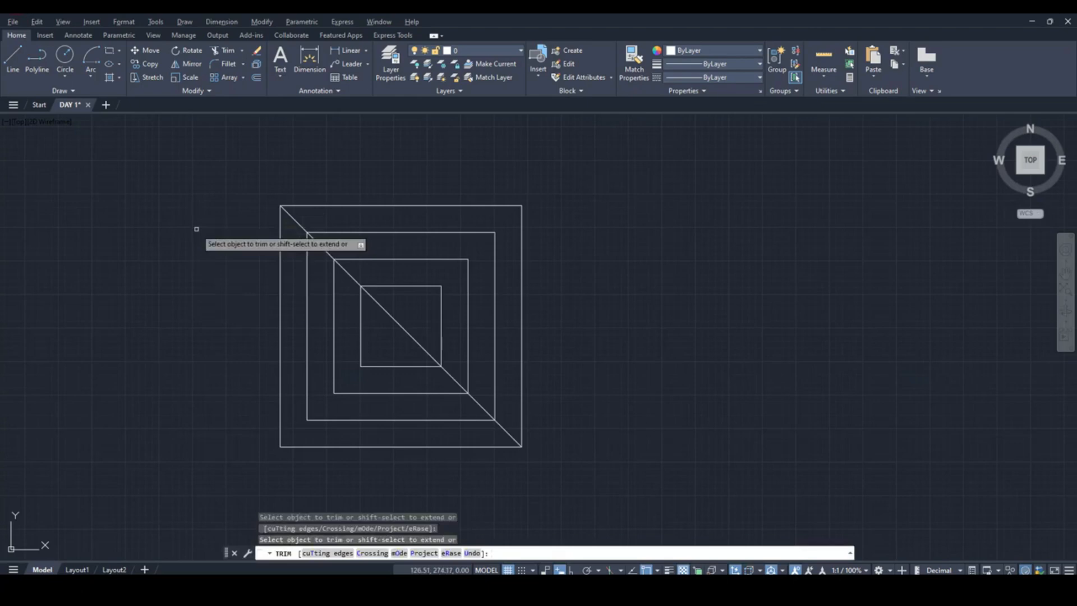
{"action": "left_click", "coordinate": [334, 448]}
{"action": "left_click", "coordinate": [281, 427]}
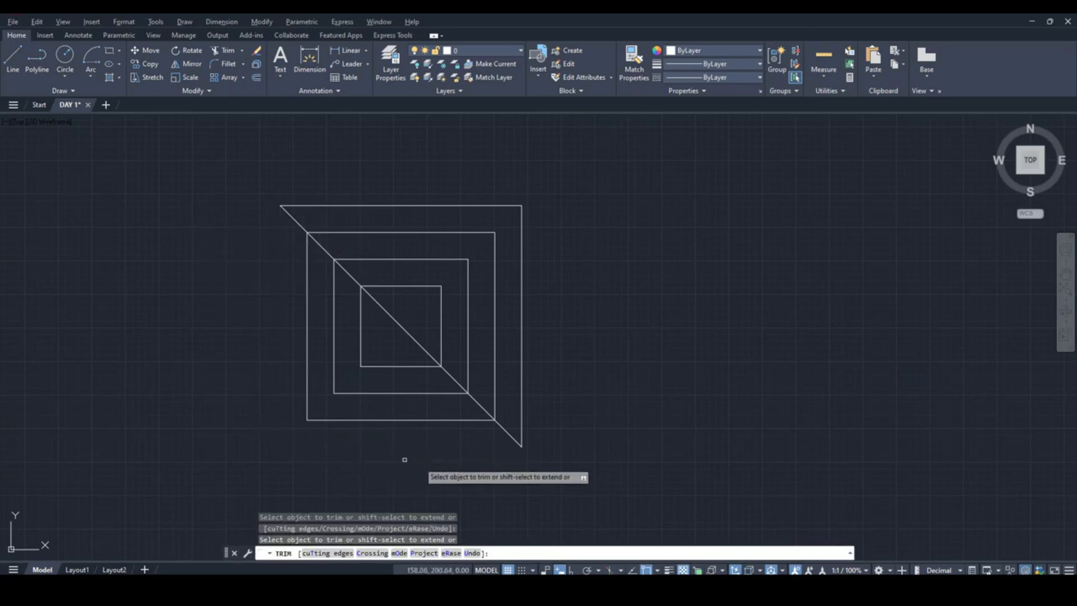
{"action": "left_click", "coordinate": [459, 463]}
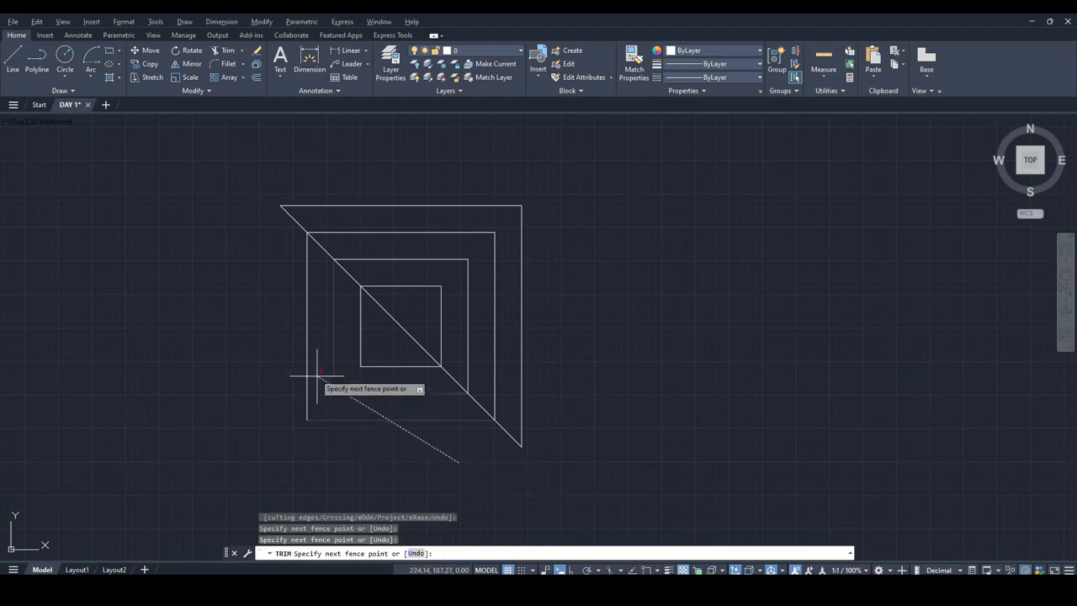
{"action": "key", "text": "Return"}
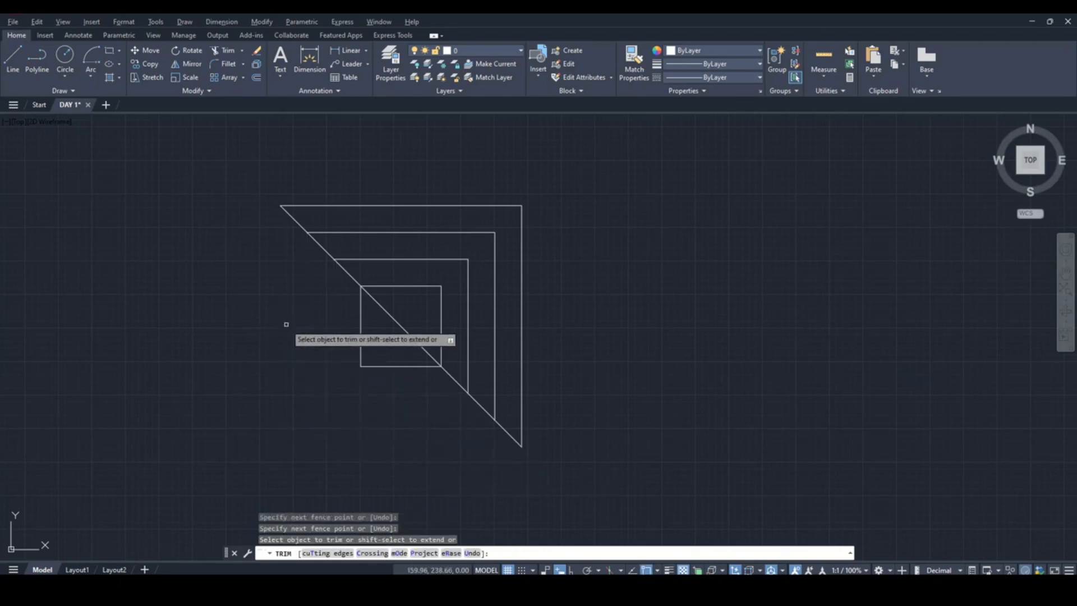
{"action": "key", "text": "Escape"}
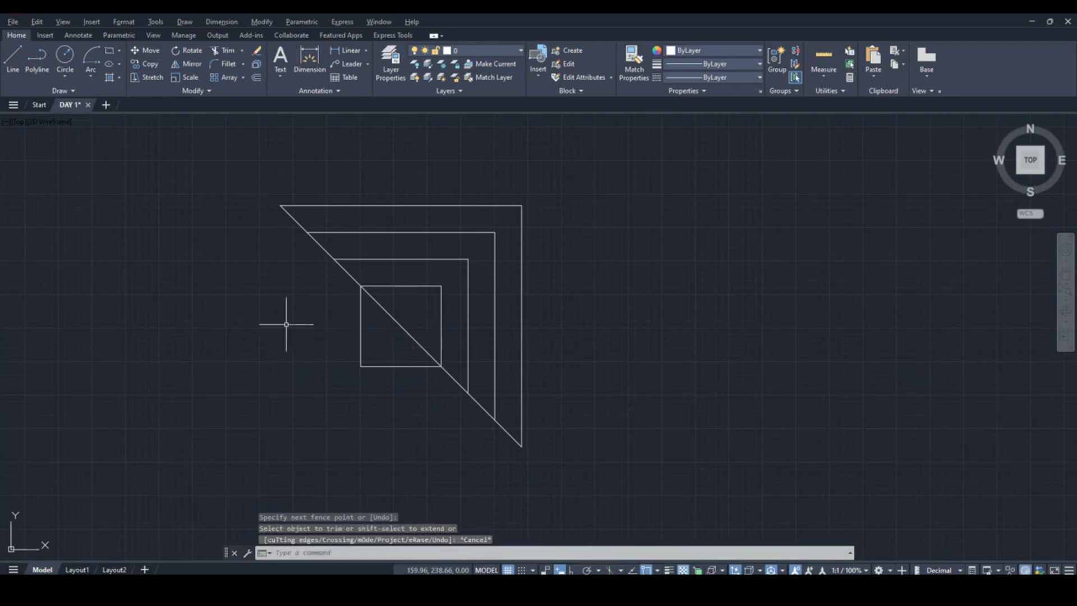
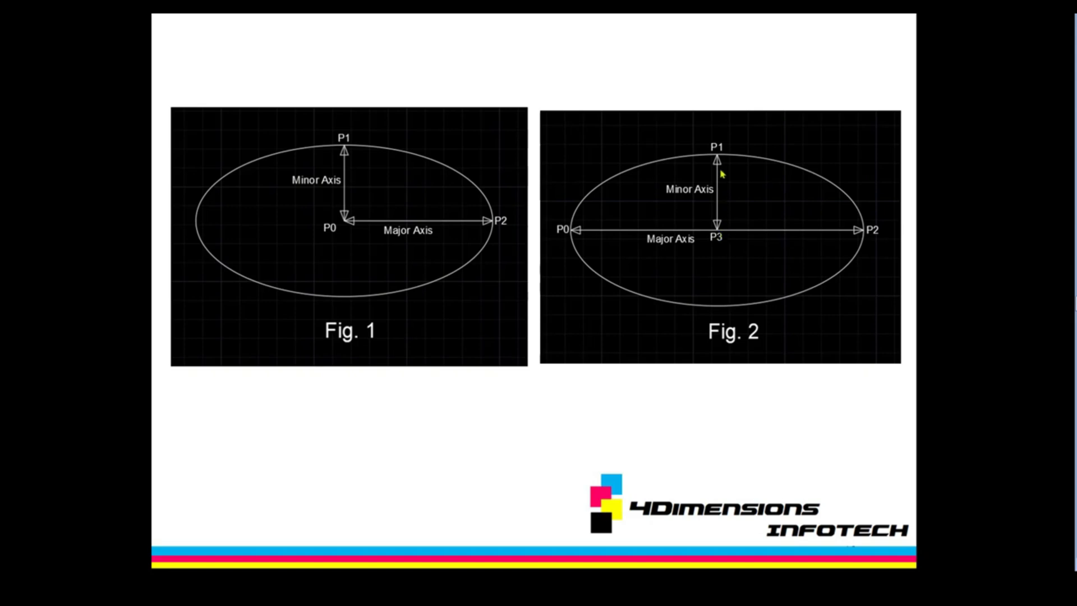
{"action": "left_click", "coordinate": [686, 540]}
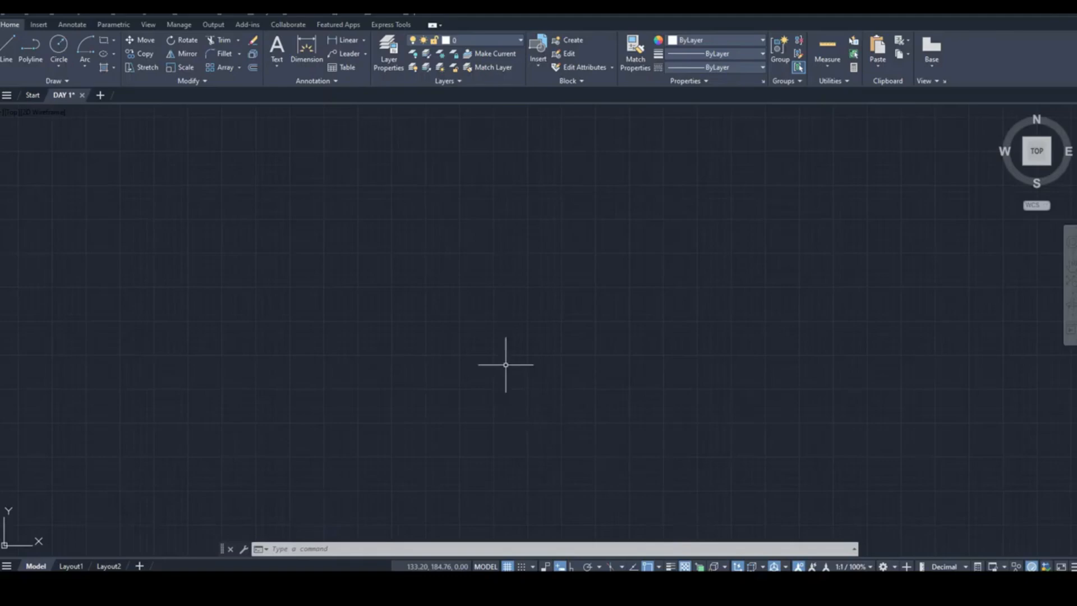
Draw an ellipse from its center in the middle of the empty drawing, with a horizontal half-axis of 40 and vertical half-axis of 30, using Ortho.
{"action": "left_click", "coordinate": [114, 56]}
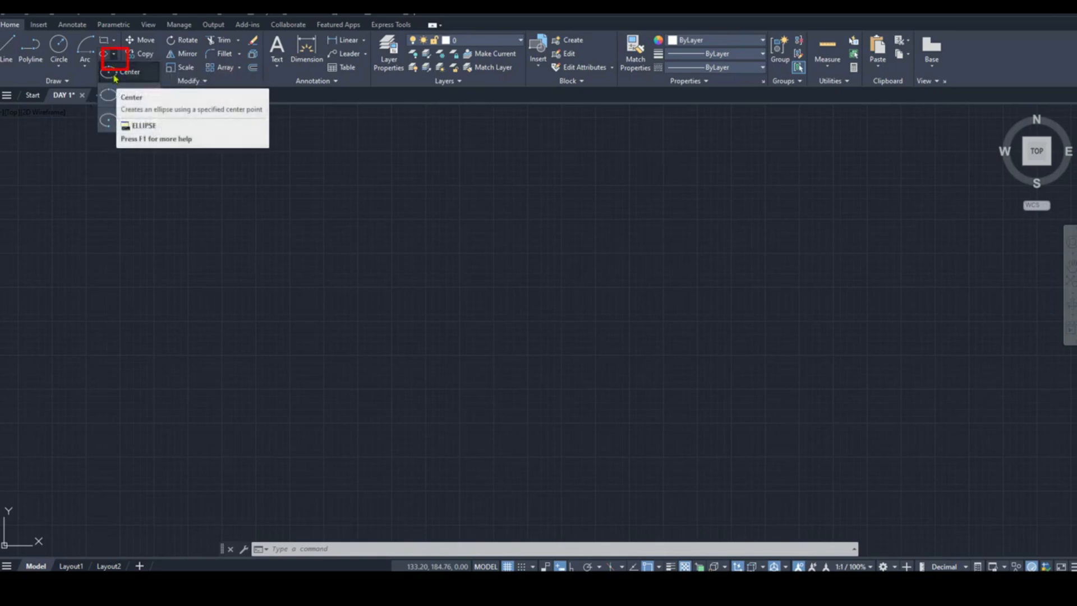
{"action": "left_click", "coordinate": [115, 75]}
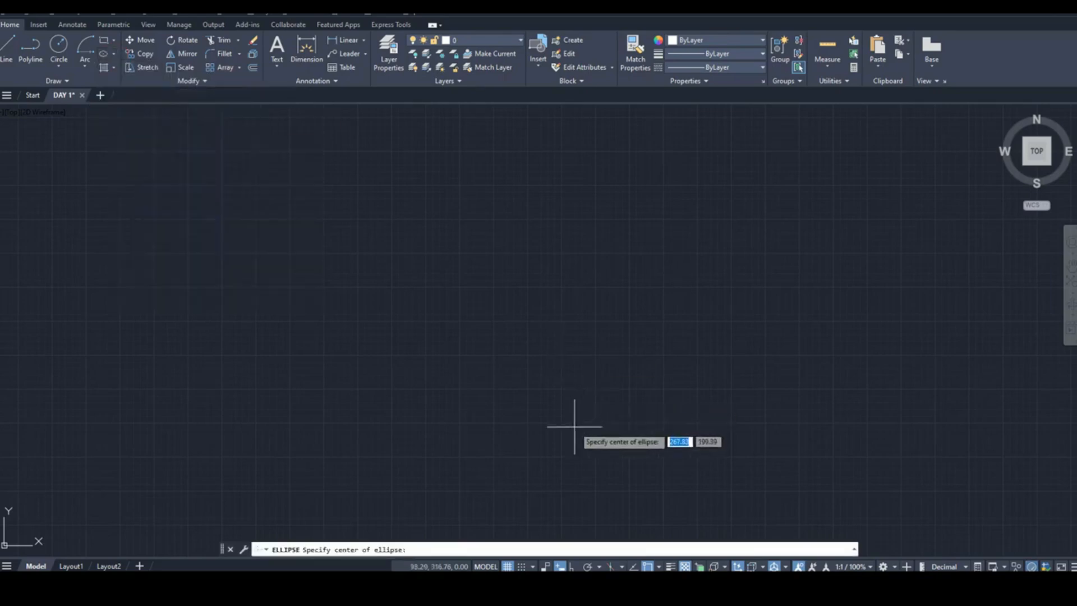
{"action": "left_click", "coordinate": [488, 348]}
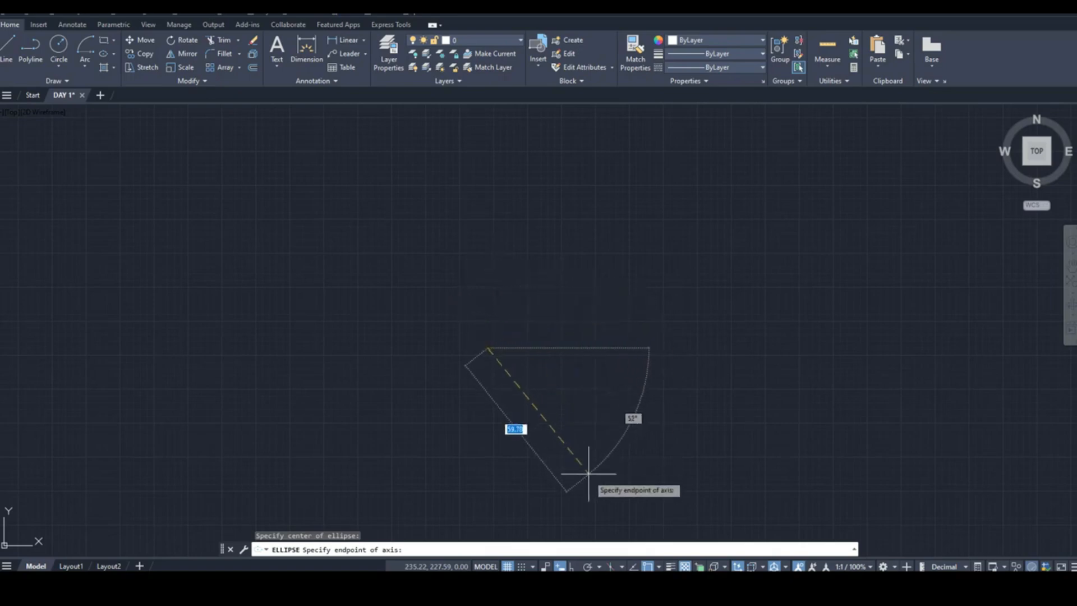
{"action": "key", "text": "F8"}
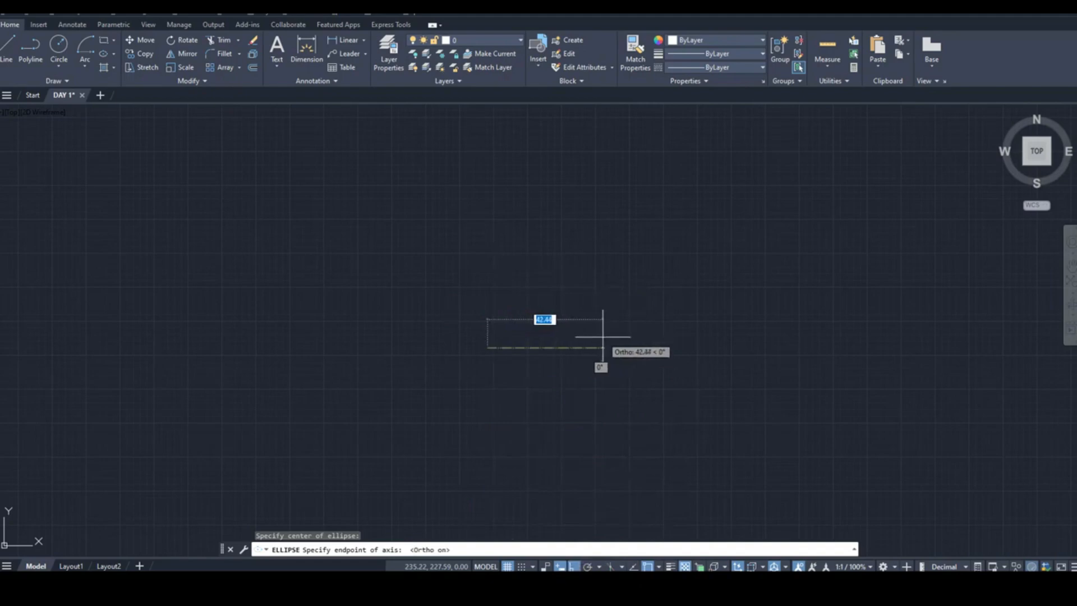
{"action": "type", "text": "4"}
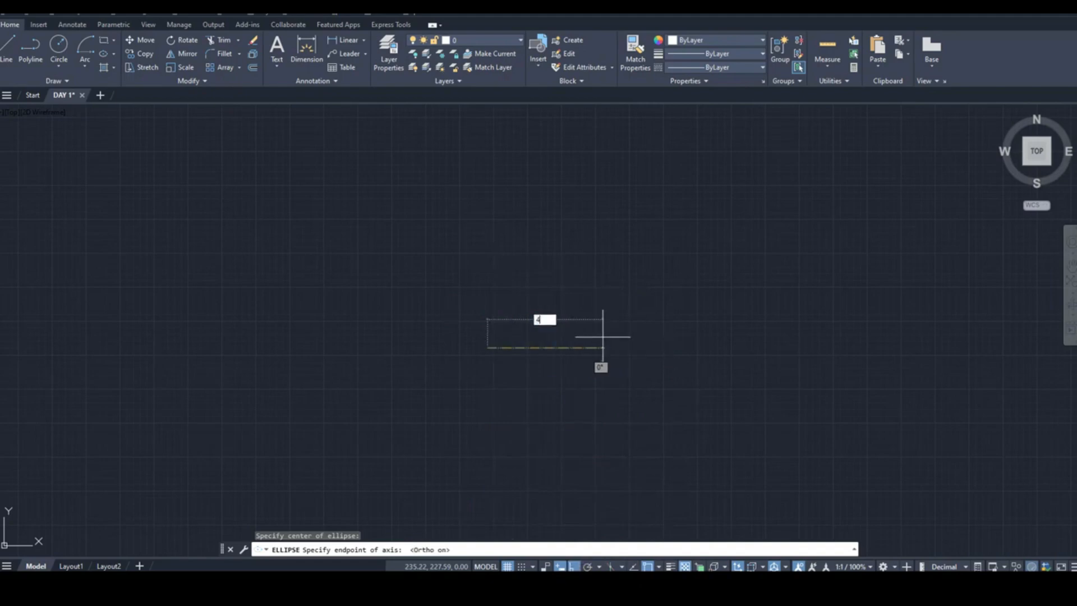
{"action": "type", "text": "0"}
{"action": "key", "text": "Return"}
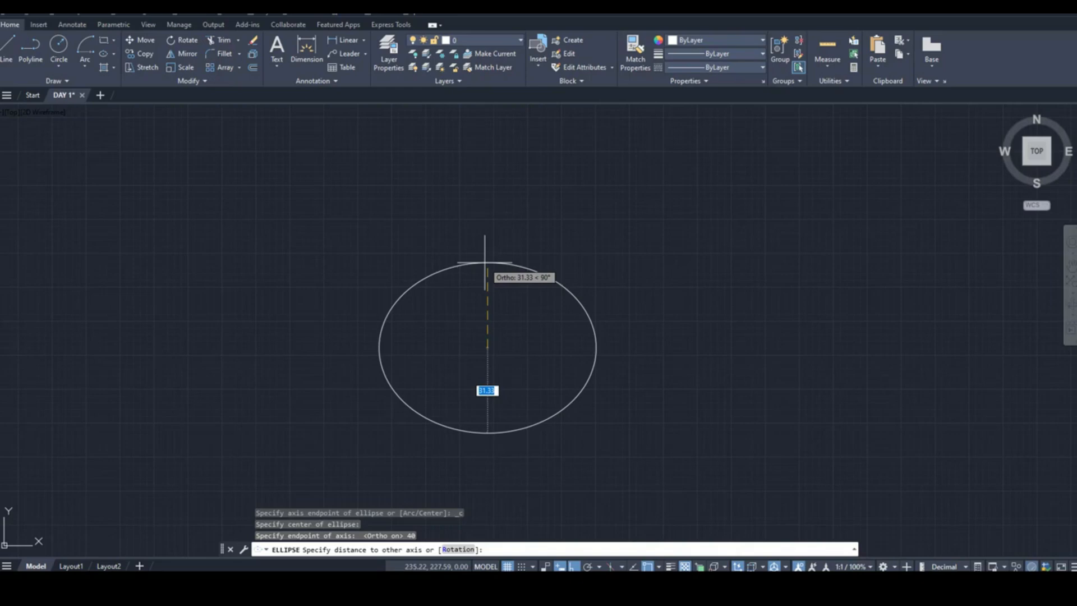
{"action": "type", "text": "30"}
{"action": "key", "text": "Return"}
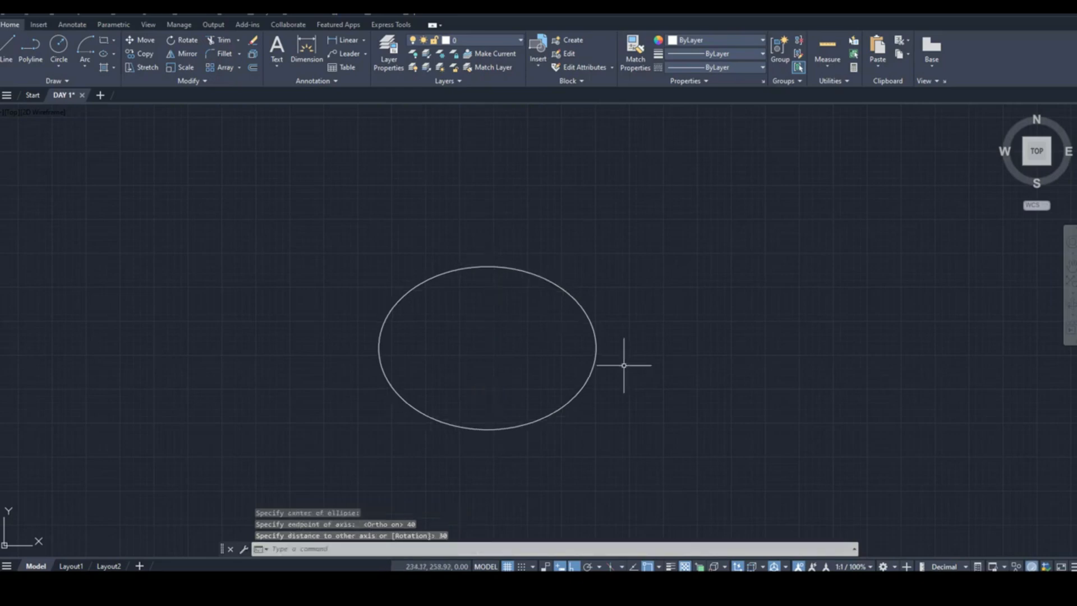
Draw a second ellipse to the right of the first with the Axis, End method, using a full horizontal axis of 80 and other half-axis of 20.
{"action": "mouse_move", "coordinate": [624, 365]}
{"action": "middle_mouse_down"}
{"action": "mouse_move", "coordinate": [593, 399]}
{"action": "mouse_move", "coordinate": [308, 397]}
{"action": "mouse_move", "coordinate": [413, 404]}
{"action": "middle_mouse_up"}
{"action": "left_click", "coordinate": [114, 55]}
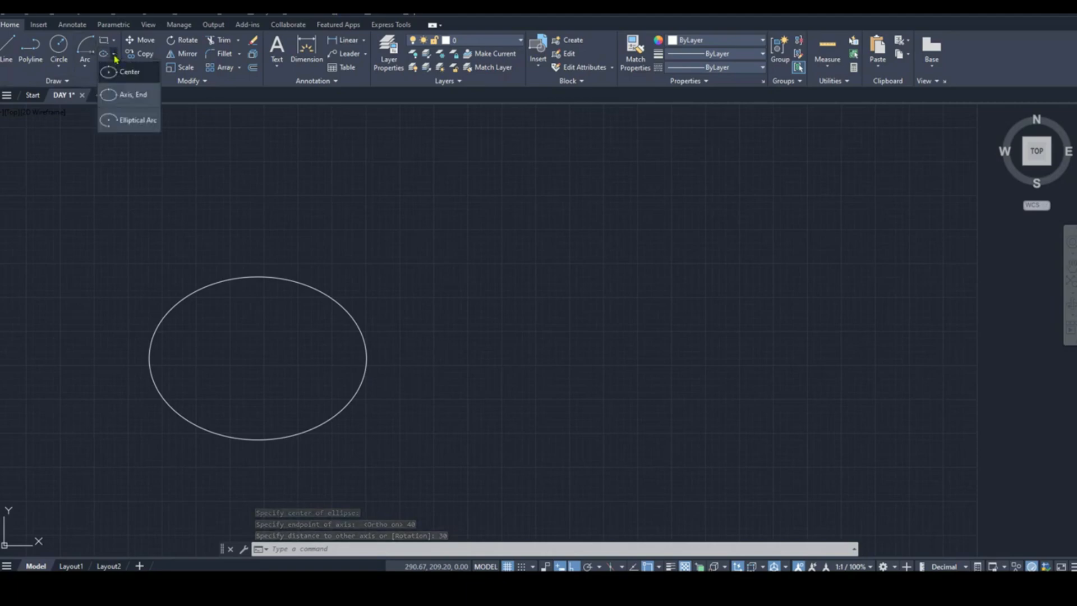
{"action": "left_click", "coordinate": [133, 99]}
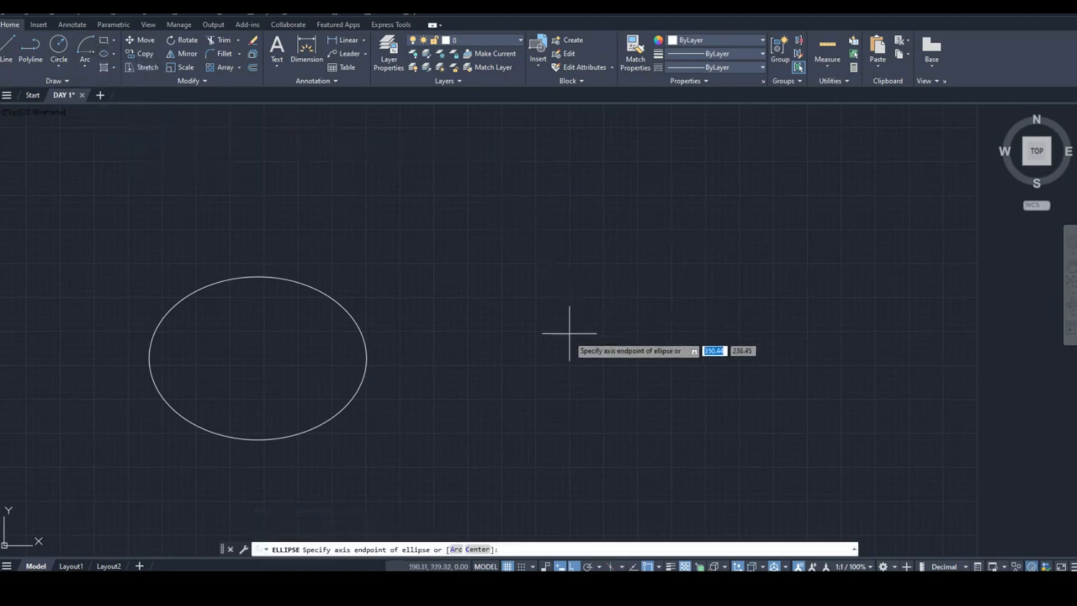
{"action": "left_click", "coordinate": [508, 345]}
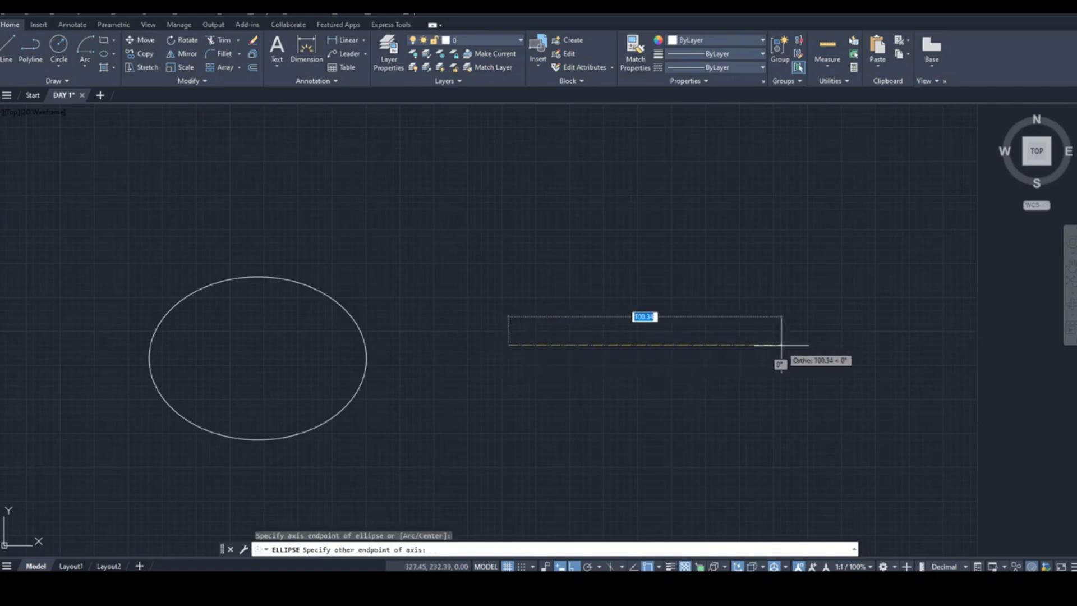
{"action": "type", "text": "80"}
{"action": "key", "text": "Return"}
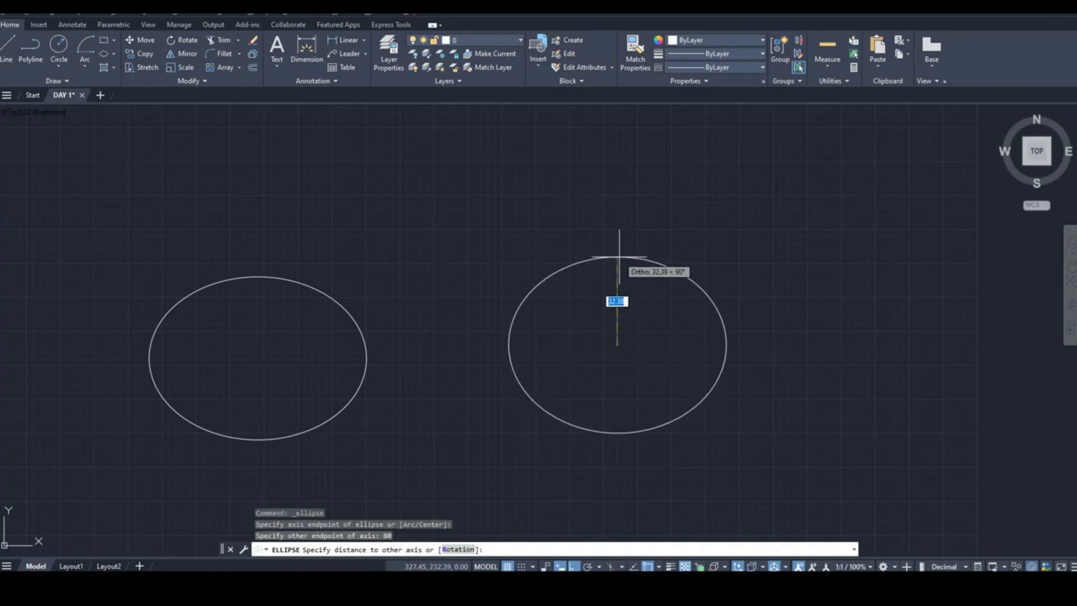
{"action": "type", "text": "20"}
{"action": "key", "text": "Return"}
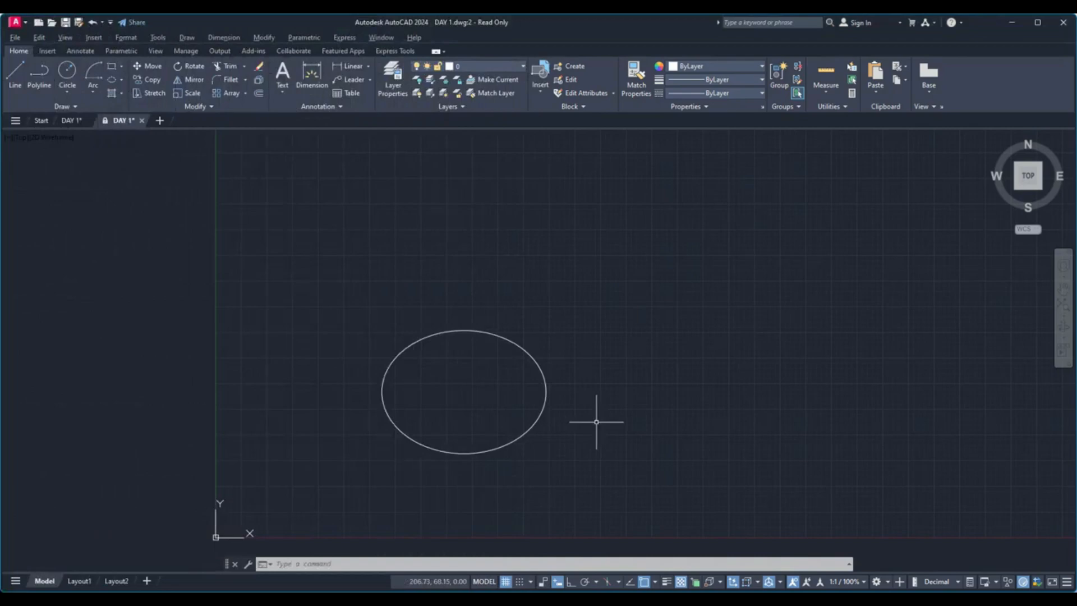
Measure the distance from the ellipse's center to its right quadrant point.
{"action": "type", "text": "DI"}
{"action": "key", "text": "Return"}
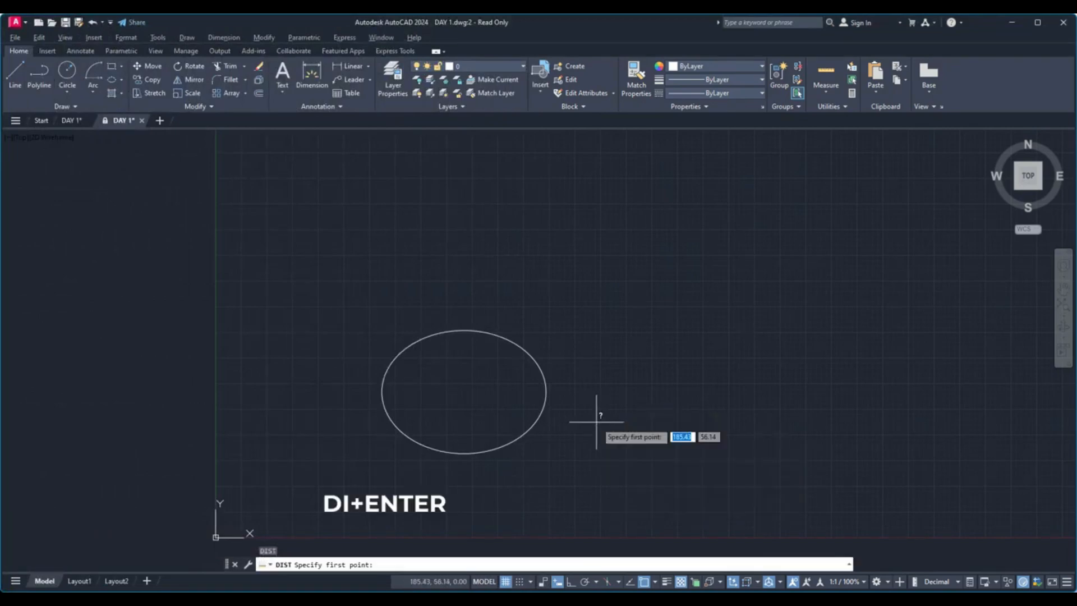
{"action": "left_click", "coordinate": [464, 392]}
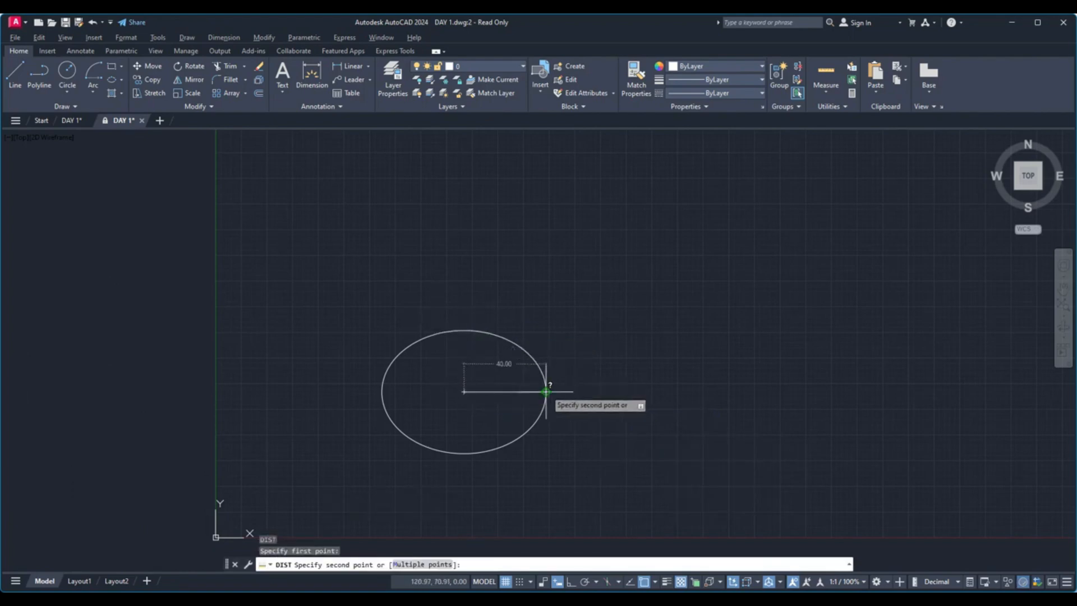
{"action": "left_click", "coordinate": [546, 392]}
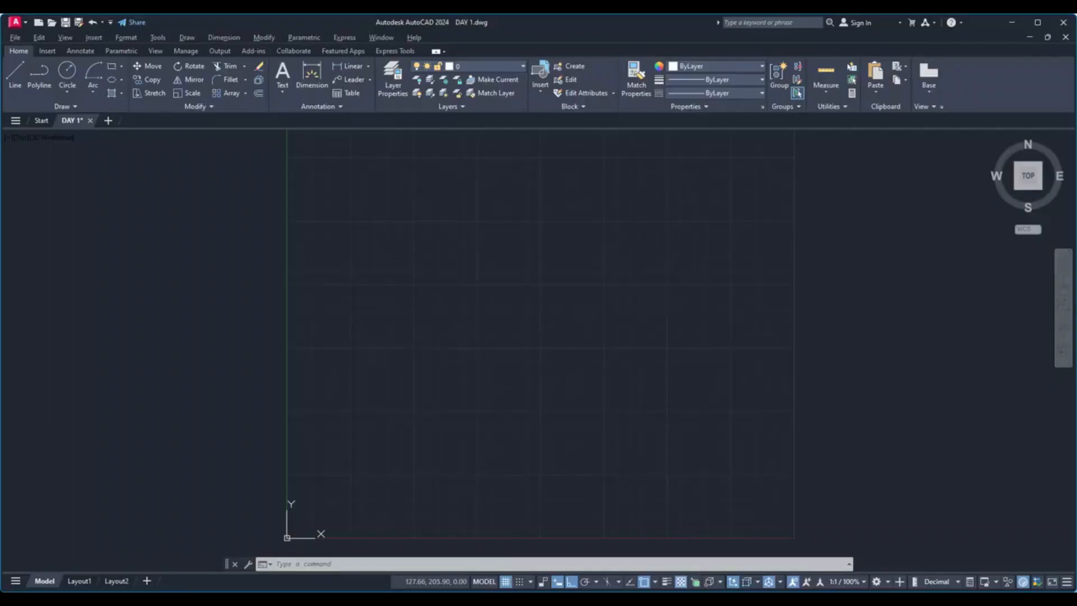
Start a polyline in the empty drawing area with a horizontal segment 10 long to the right.
{"action": "middle_click_drag", "start_coordinate": [480, 222], "coordinate": [478, 247]}
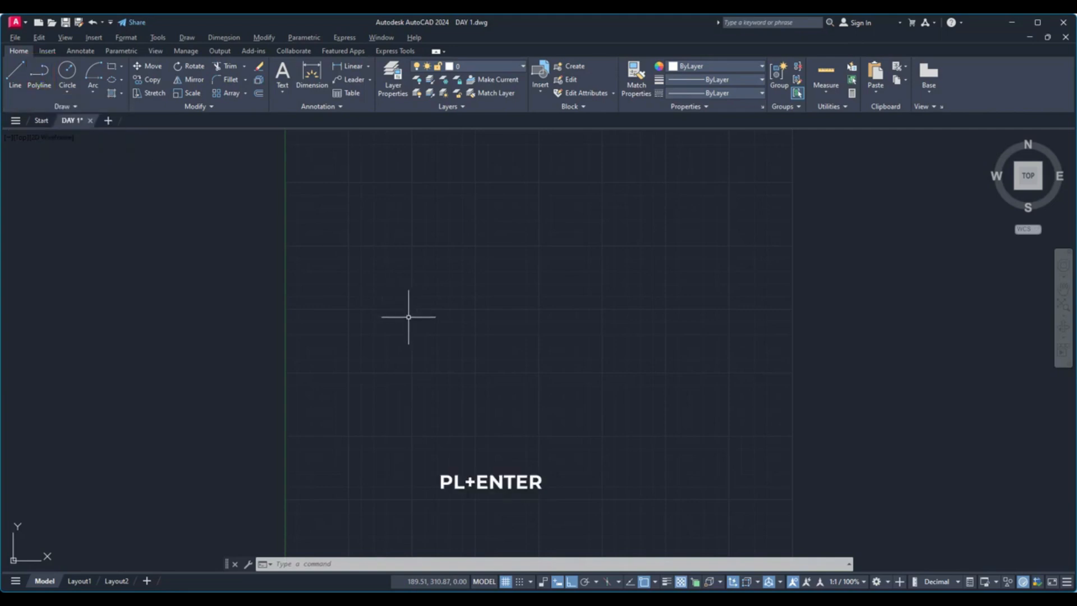
{"action": "type", "text": "pl"}
{"action": "key", "text": "Return"}
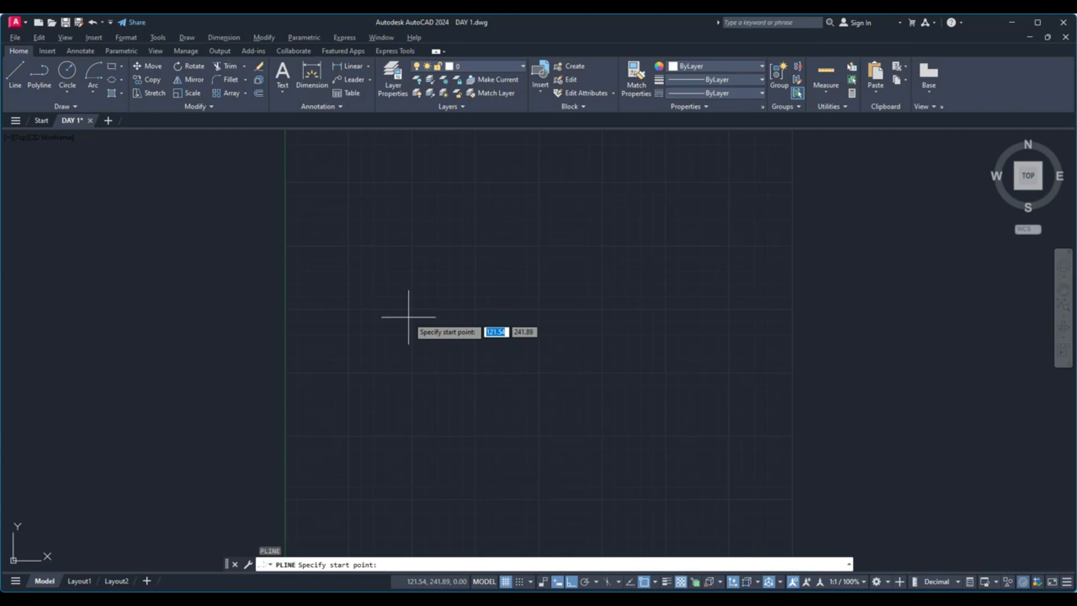
{"action": "left_click", "coordinate": [385, 389]}
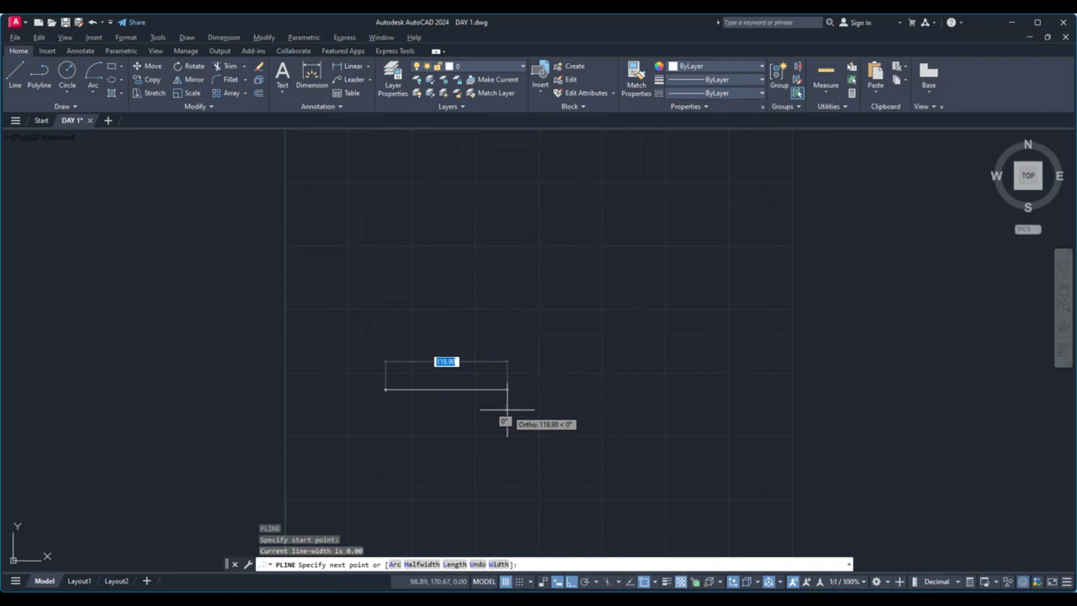
{"action": "type", "text": "10"}
{"action": "key", "text": "Return"}
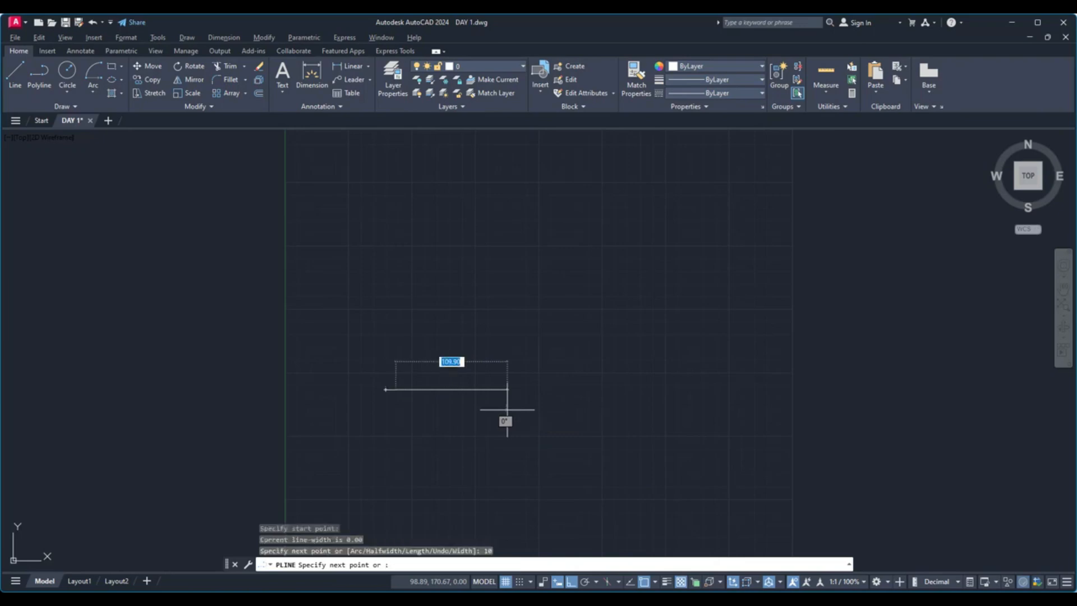
Switch the polyline to arc mode and add a semicircular arc ending 20 straight above the end of the horizontal segment.
{"action": "scroll", "coordinate": [396, 384], "scroll_direction": "up", "scroll_amount": 8}
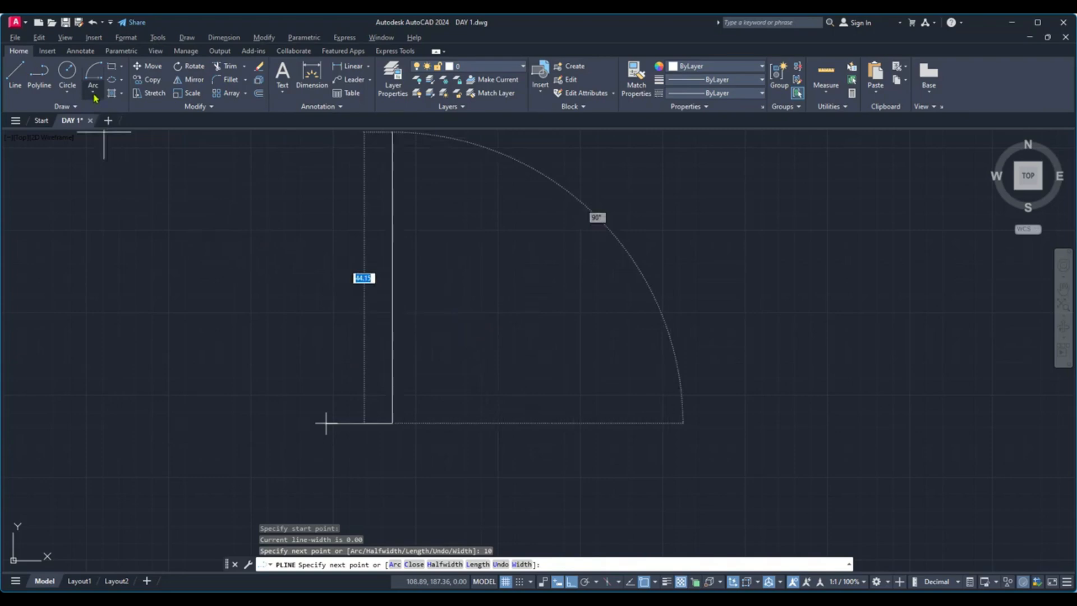
{"action": "middle_click_drag", "start_coordinate": [402, 349], "coordinate": [519, 326]}
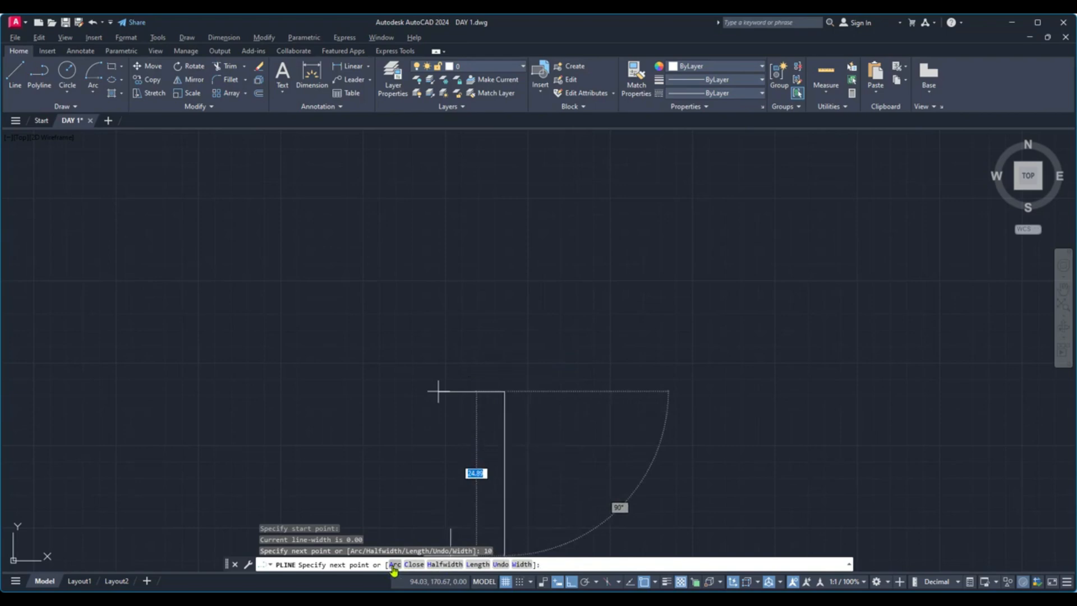
{"action": "right_click", "coordinate": [534, 344]}
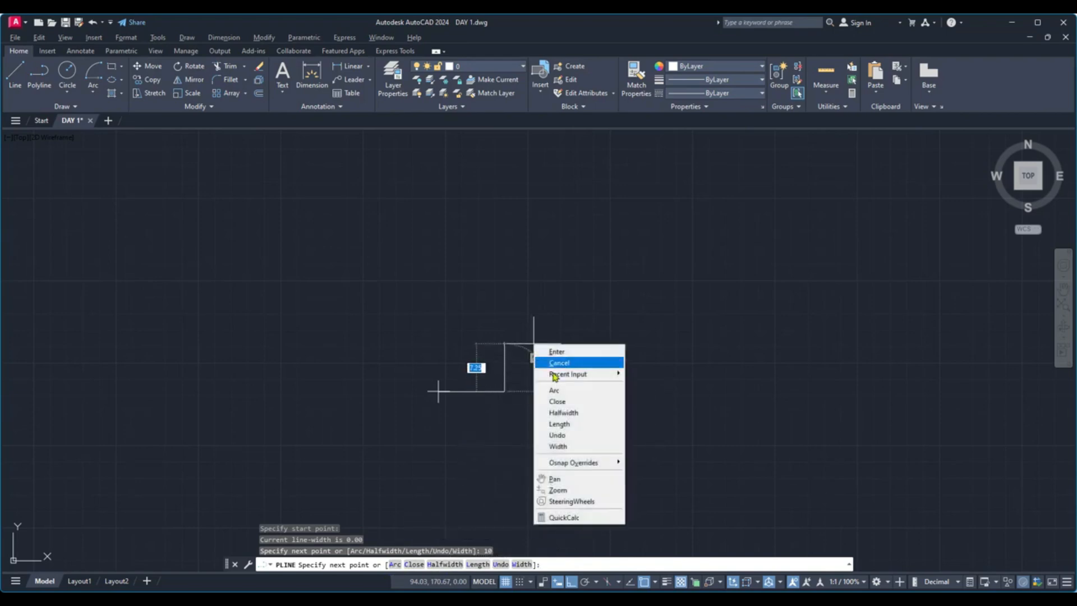
{"action": "left_click", "coordinate": [568, 392]}
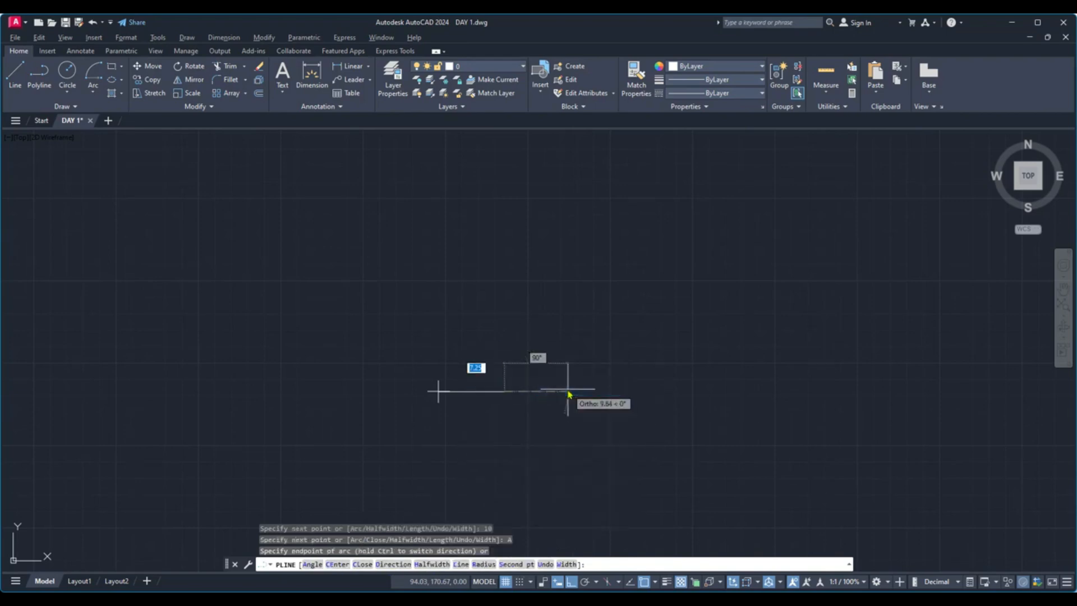
{"action": "scroll", "coordinate": [568, 391], "scroll_direction": "up", "scroll_amount": 2}
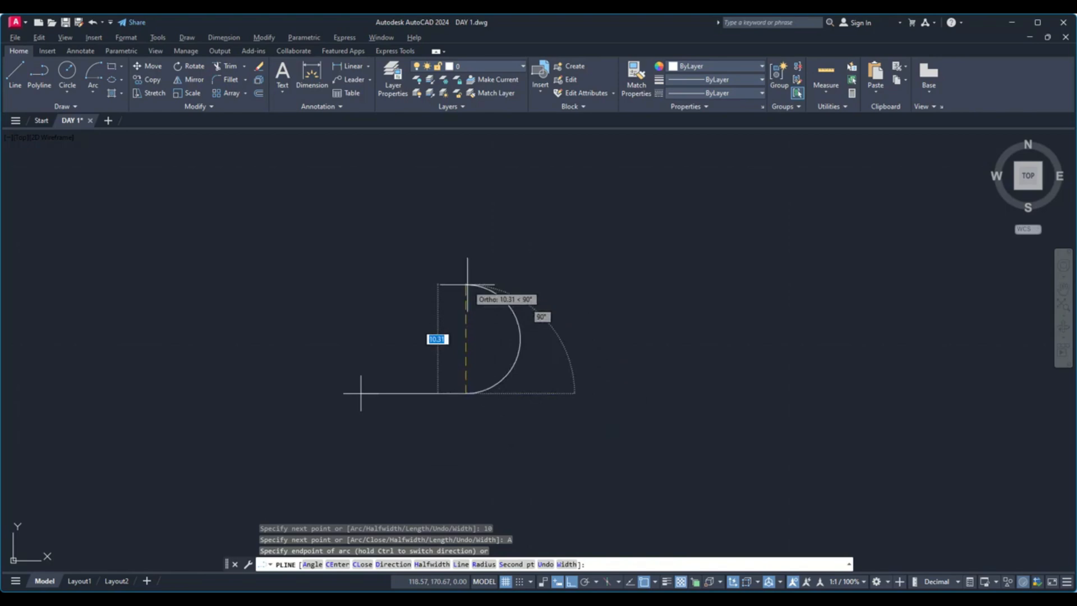
{"action": "type", "text": "20"}
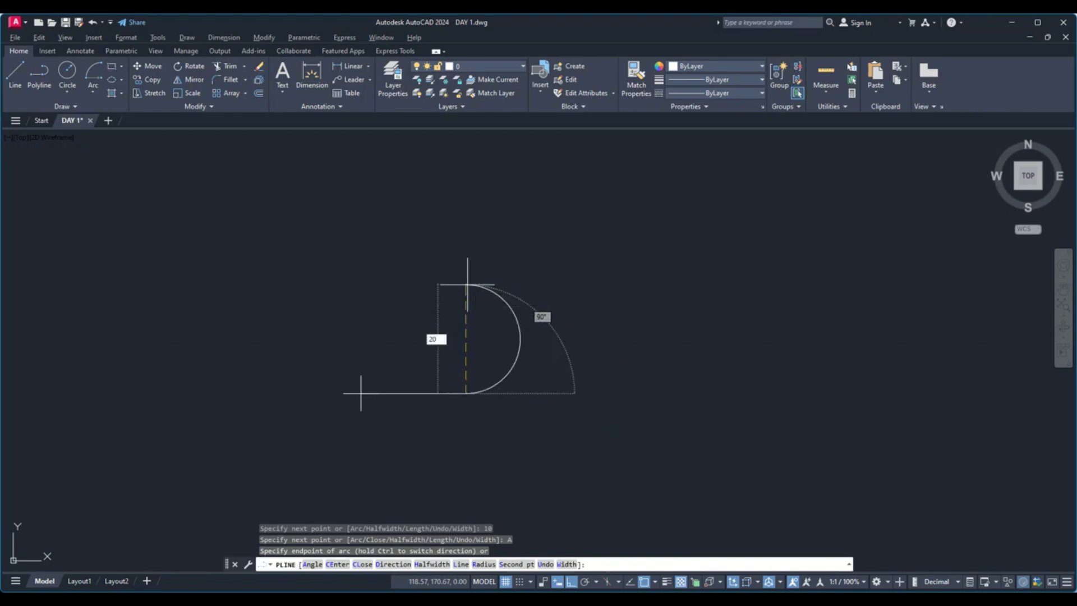
{"action": "key", "text": "Return"}
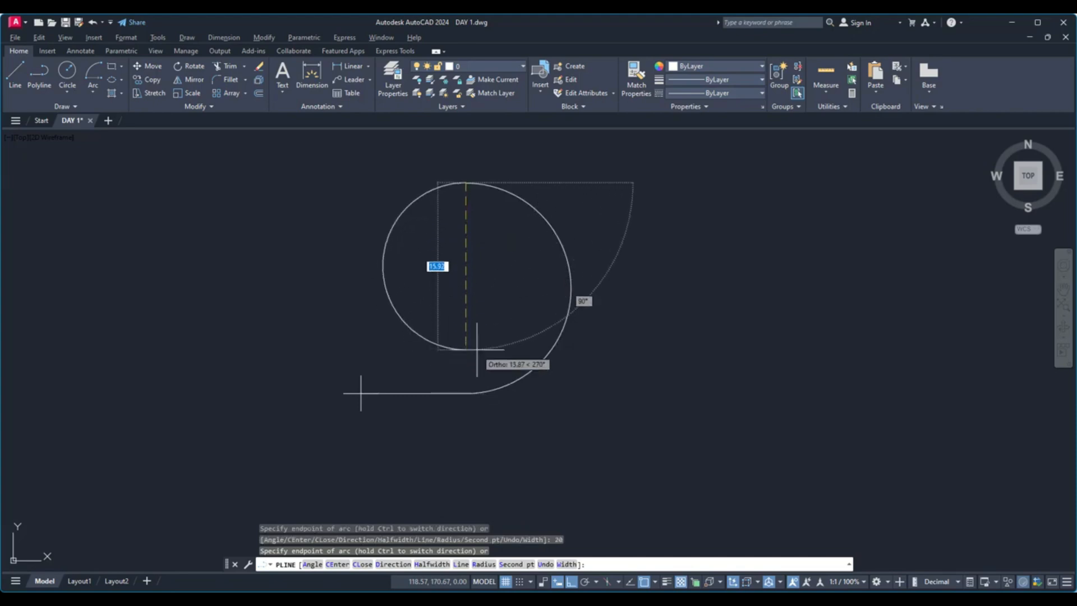
{"action": "middle_click_drag", "start_coordinate": [436, 230], "coordinate": [437, 298]}
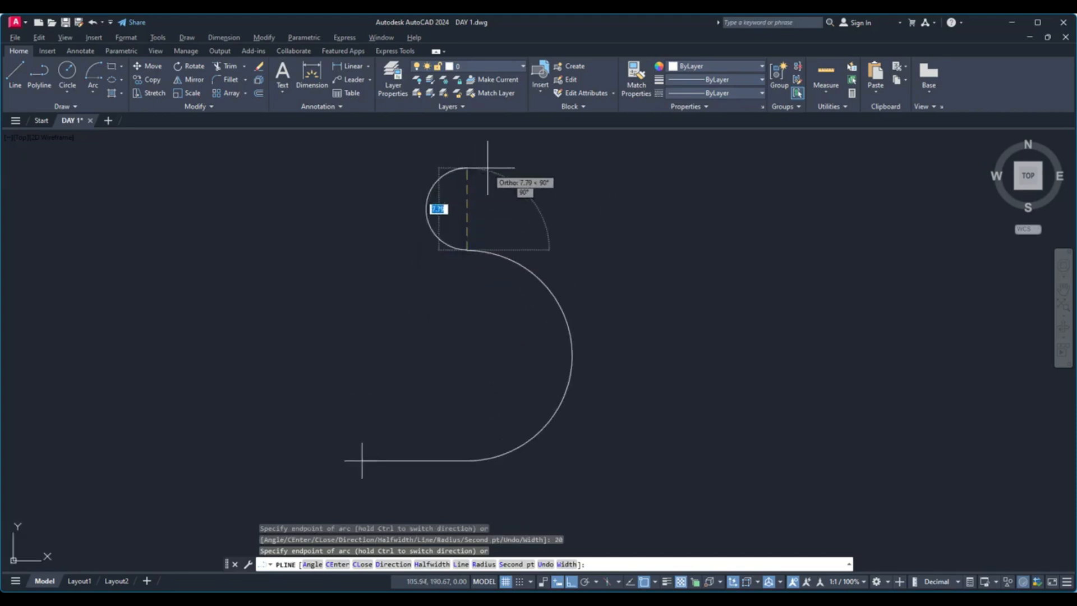
{"action": "scroll", "coordinate": [488, 168], "scroll_direction": "down", "scroll_amount": 4}
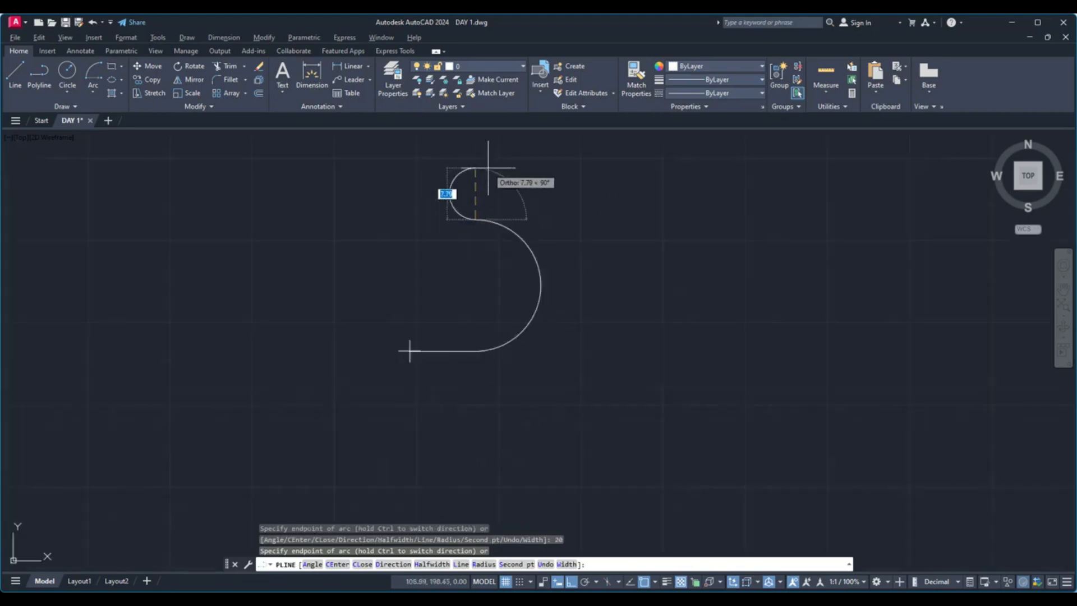
Switch the polyline back to line mode and add a vertical segment straight up from the arc's end.
{"action": "middle_click_drag", "start_coordinate": [489, 168], "coordinate": [482, 277]}
{"action": "scroll", "coordinate": [469, 270], "scroll_direction": "up", "scroll_amount": 2}
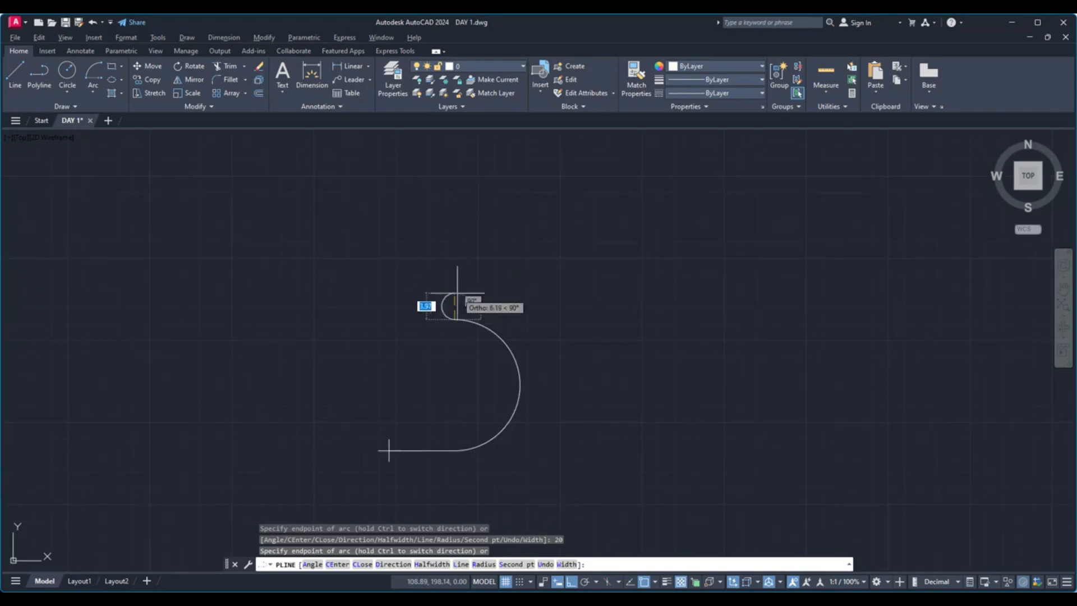
{"action": "left_click", "coordinate": [459, 565]}
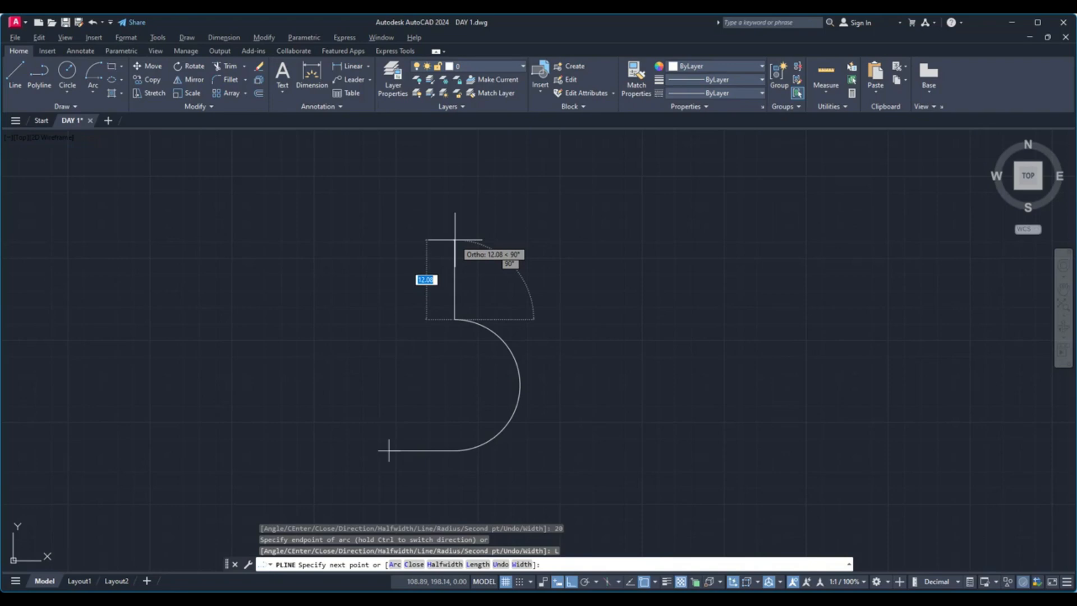
{"action": "type", "text": "30"}
{"action": "key", "text": "Return"}
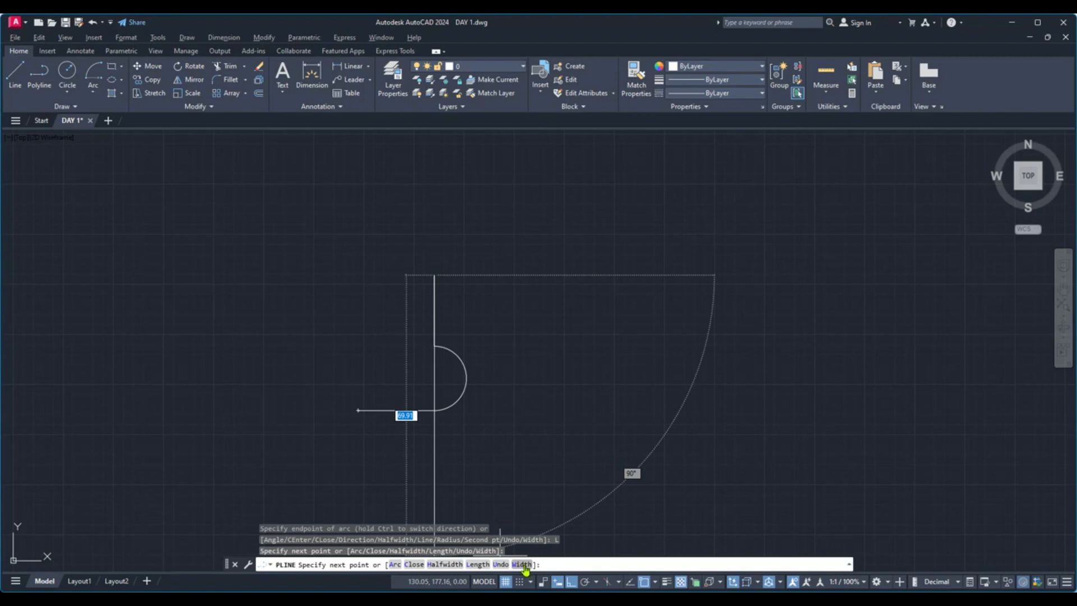
Set the polyline's starting and ending width to 2 and add a horizontal segment 20 long to the right.
{"action": "right_click", "coordinate": [486, 257]}
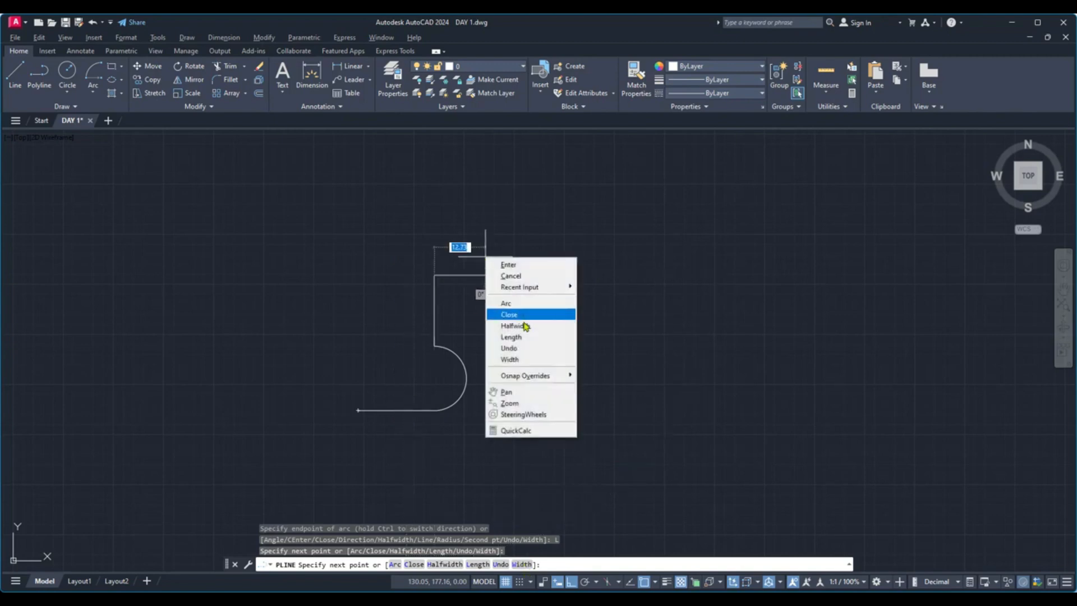
{"action": "left_click", "coordinate": [524, 360]}
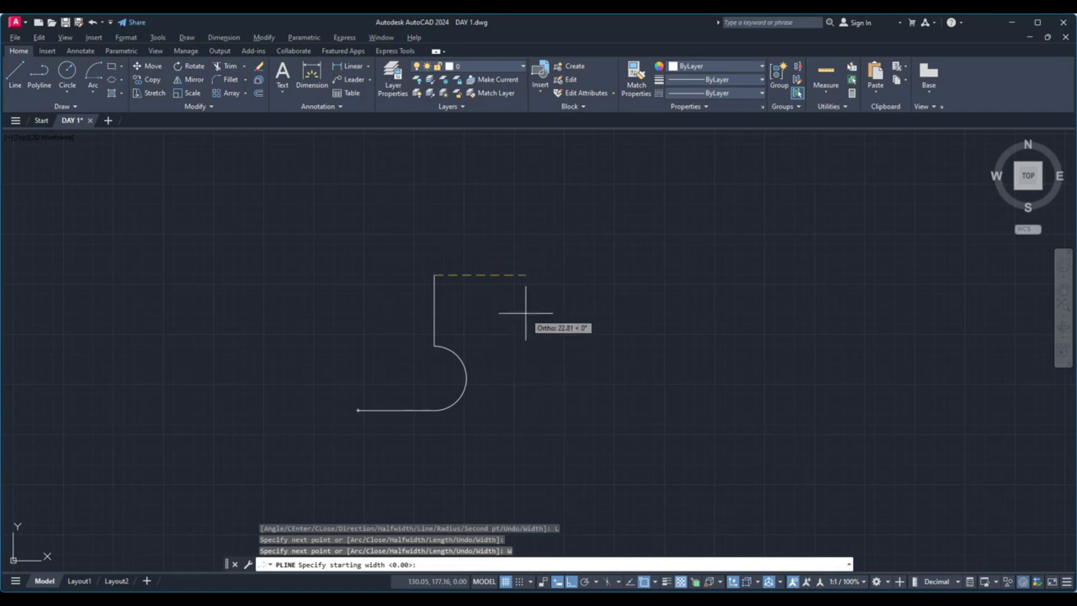
{"action": "scroll", "coordinate": [526, 313], "scroll_direction": "up", "scroll_amount": 2}
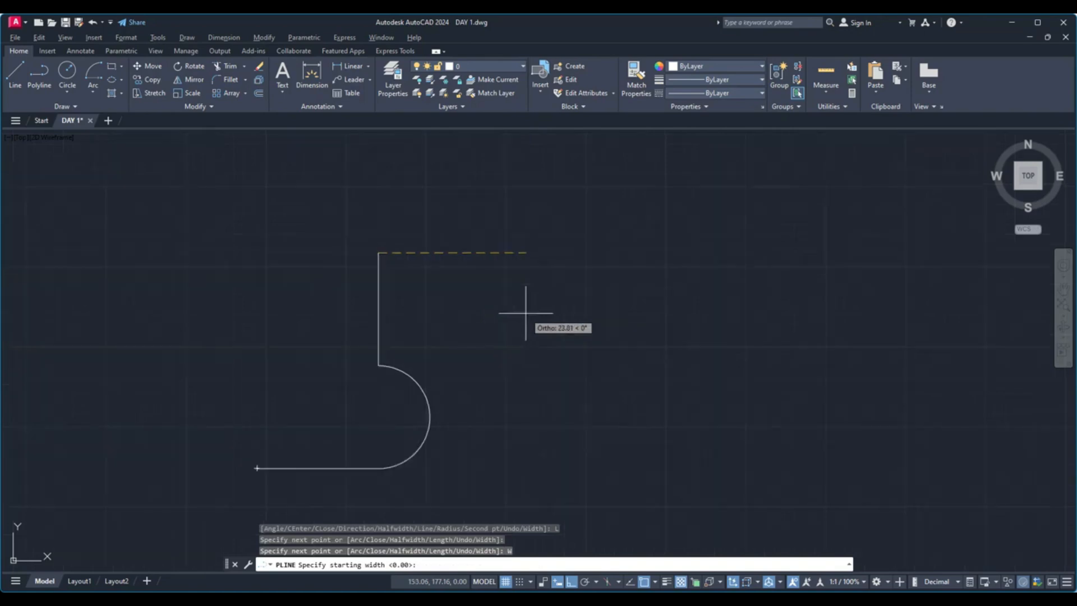
{"action": "type", "text": "2"}
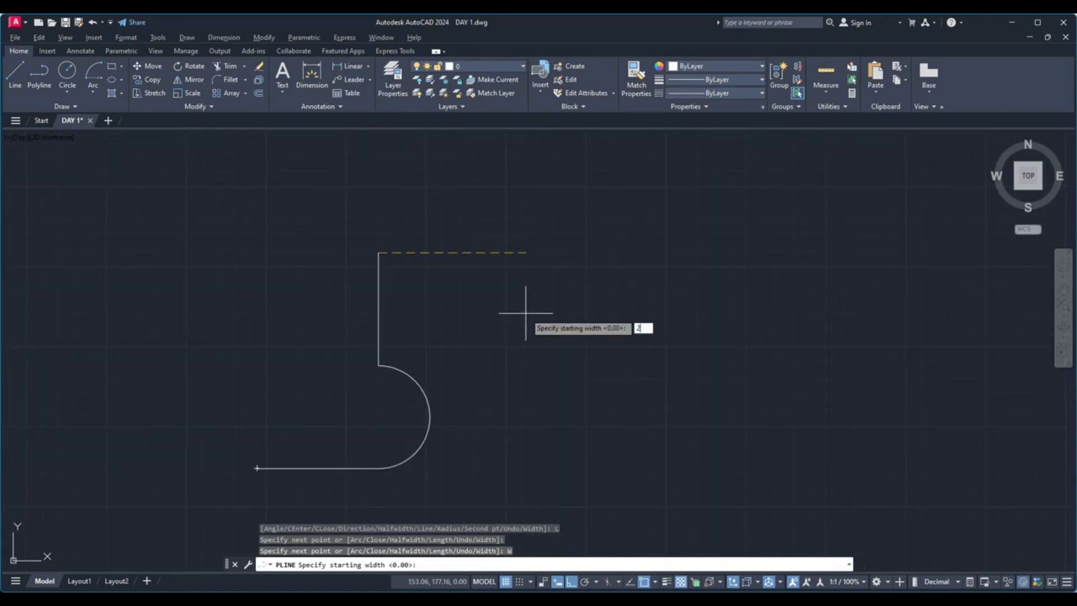
{"action": "key", "text": "Return"}
{"action": "type", "text": "2"}
{"action": "key", "text": "Return"}
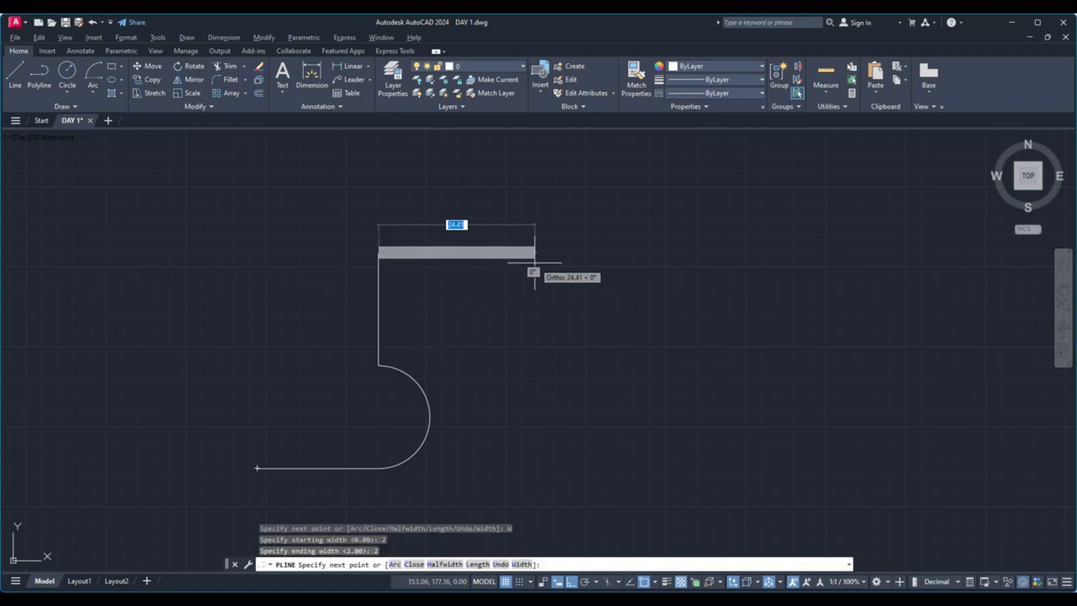
{"action": "type", "text": "20"}
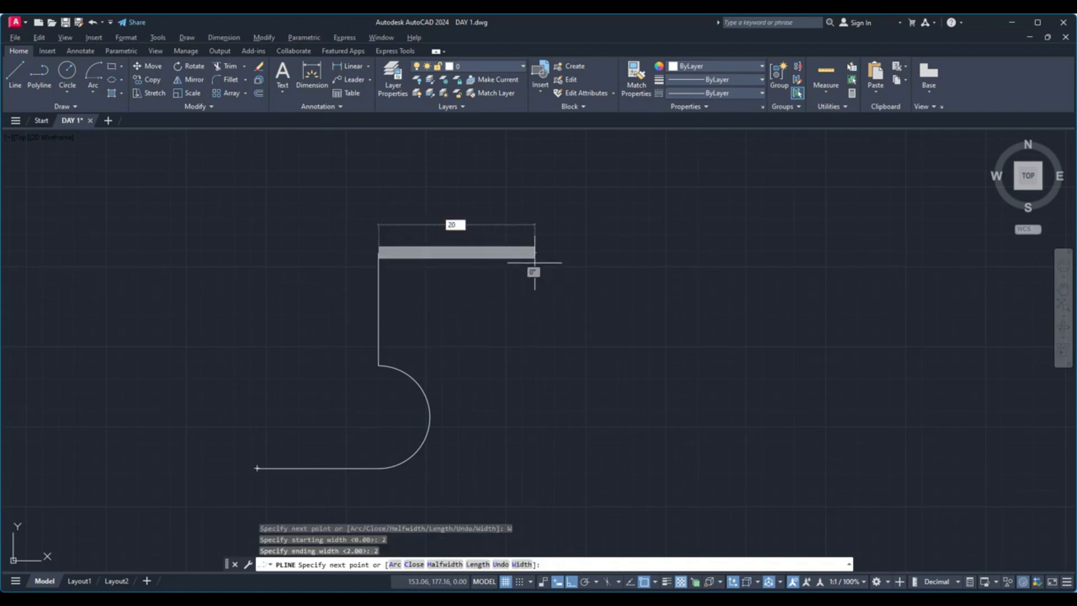
{"action": "key", "text": "Return"}
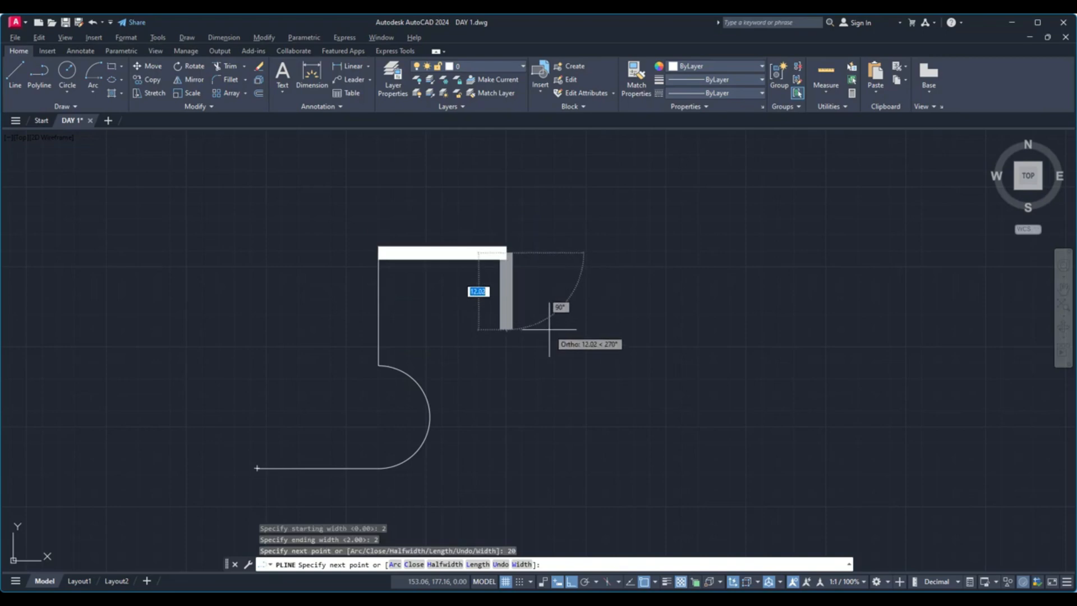
Reset the polyline's starting and ending width to 0 and add a vertical segment about 24 long downward.
{"action": "right_click", "coordinate": [550, 330]}
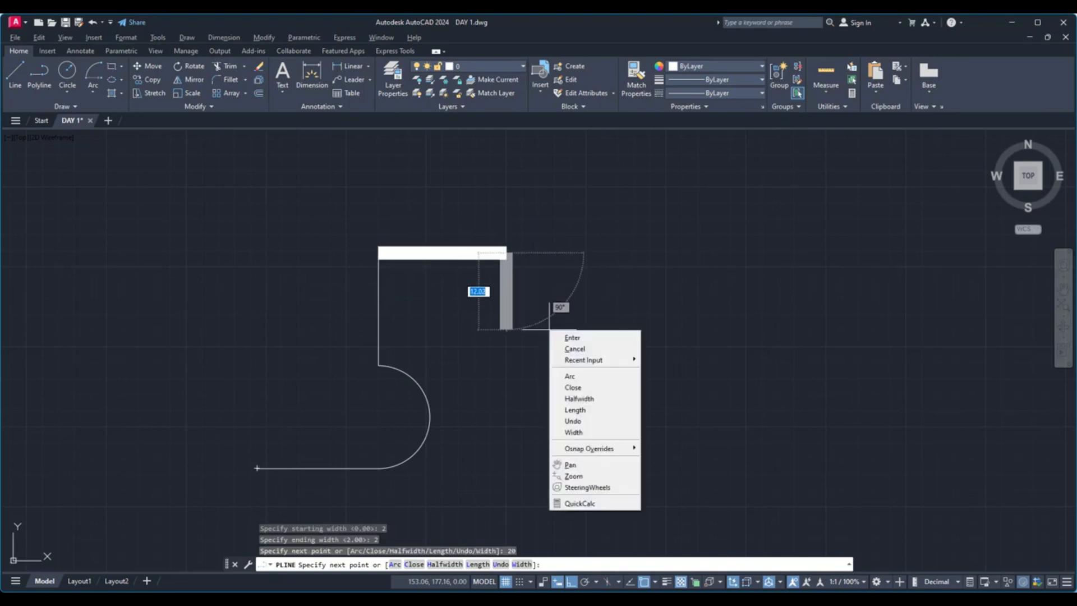
{"action": "left_click", "coordinate": [573, 432]}
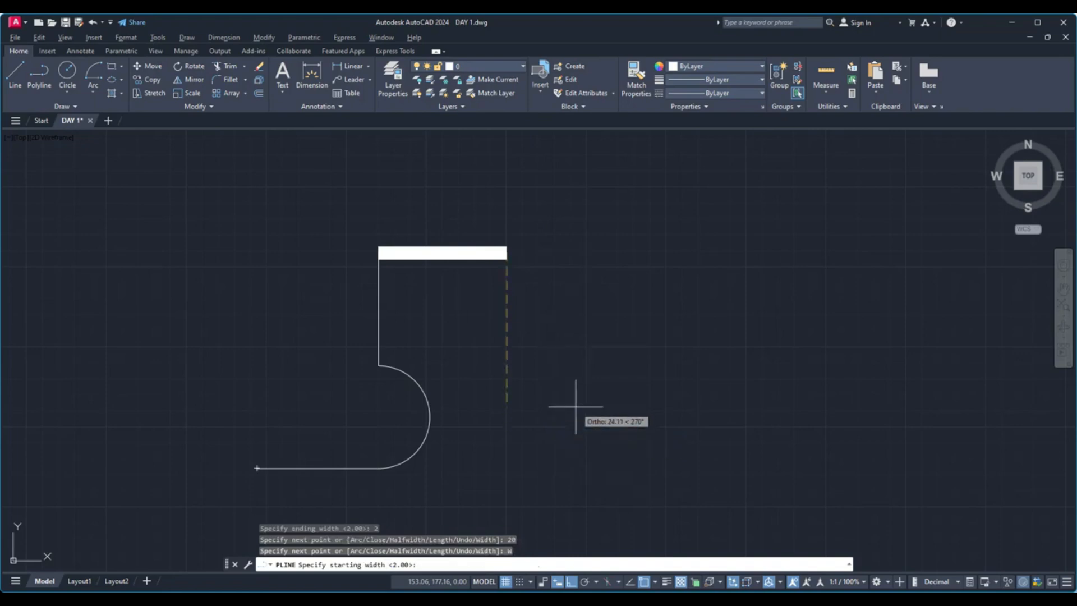
{"action": "type", "text": "0"}
{"action": "key", "text": "Return"}
{"action": "type", "text": "0"}
{"action": "key", "text": "Return"}
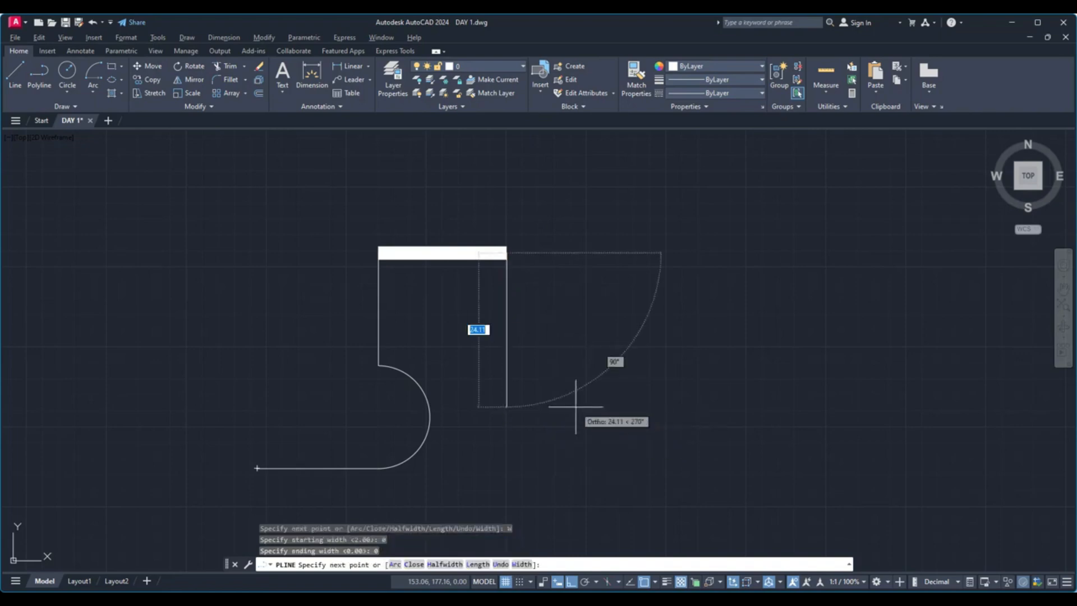
{"action": "left_click", "coordinate": [576, 407]}
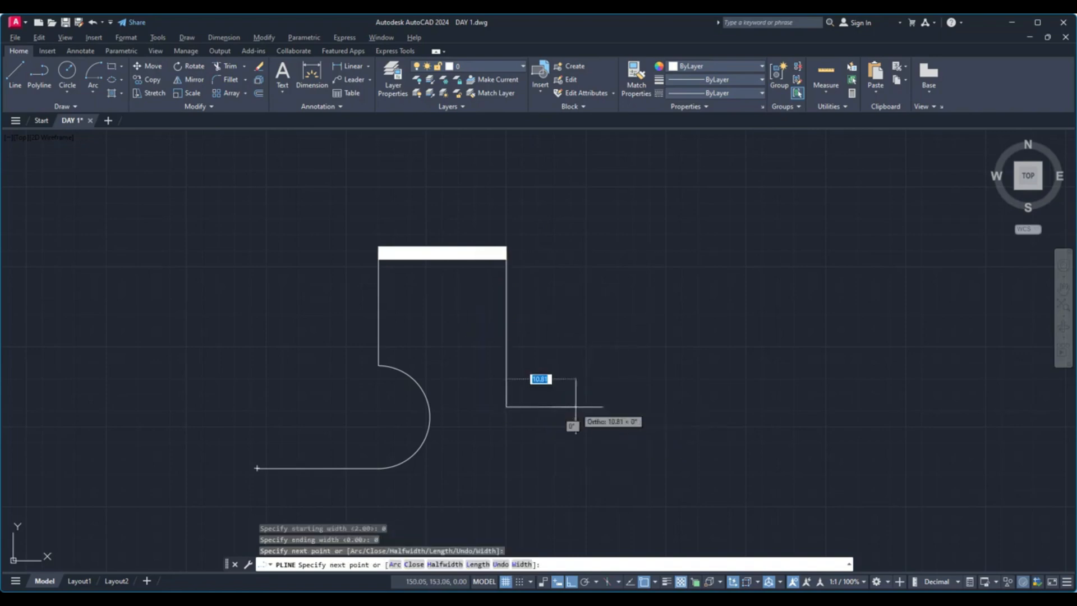
Close the polyline back to its start point, and select it briefly to check that it is a single object.
{"action": "right_click", "coordinate": [535, 394]}
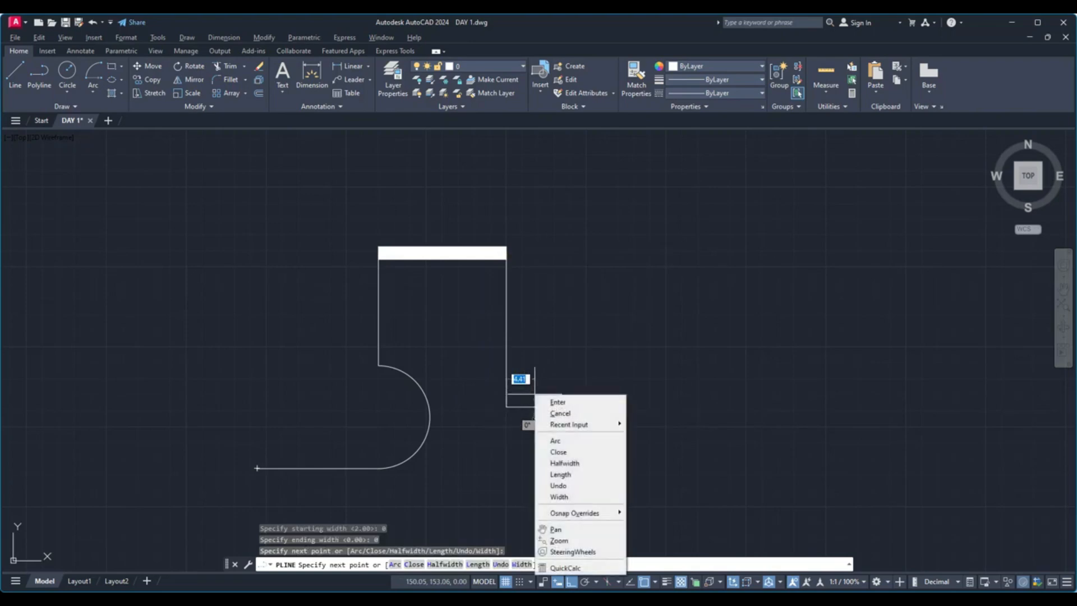
{"action": "left_click", "coordinate": [561, 451]}
{"action": "middle_click_drag", "start_coordinate": [505, 383], "coordinate": [576, 362]}
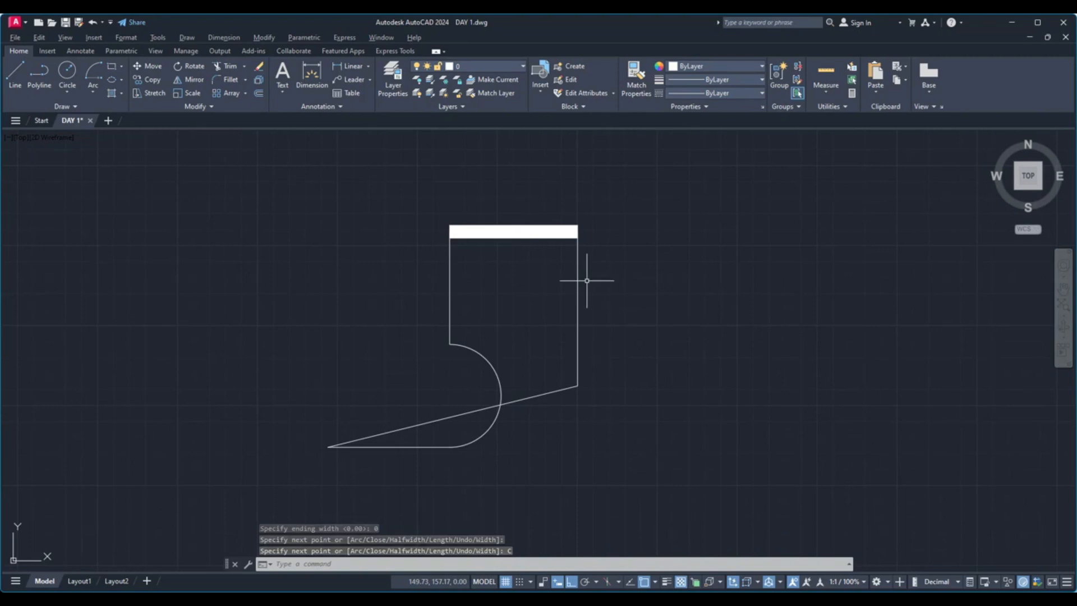
{"action": "left_click", "coordinate": [577, 311]}
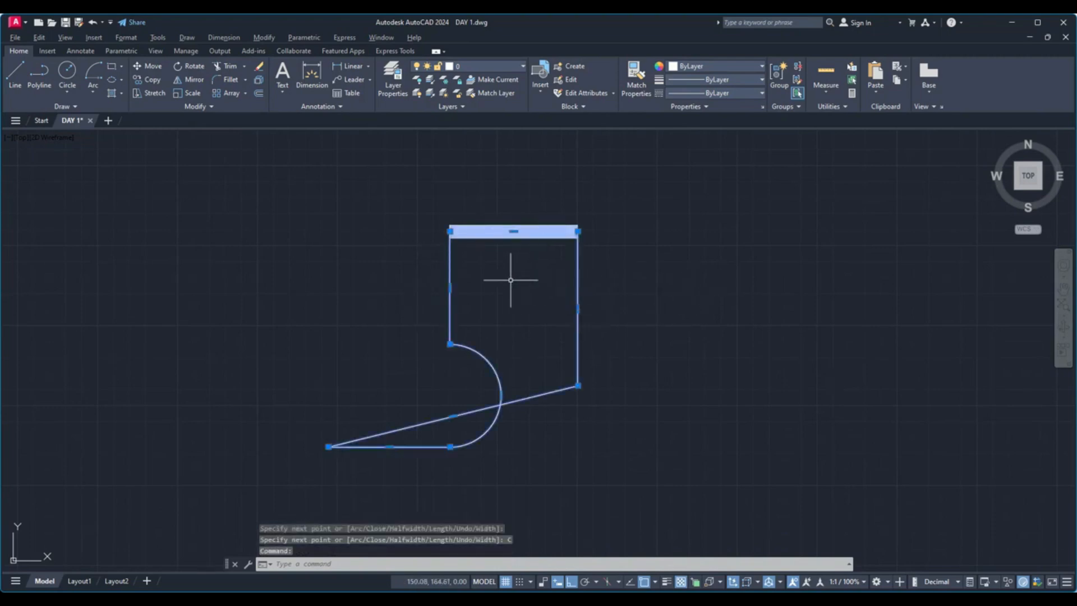
{"action": "scroll", "coordinate": [511, 280], "scroll_direction": "down", "scroll_amount": 1}
{"action": "scroll", "coordinate": [518, 301], "scroll_direction": "up", "scroll_amount": 1}
{"action": "middle_click_drag", "start_coordinate": [517, 301], "coordinate": [331, 312]}
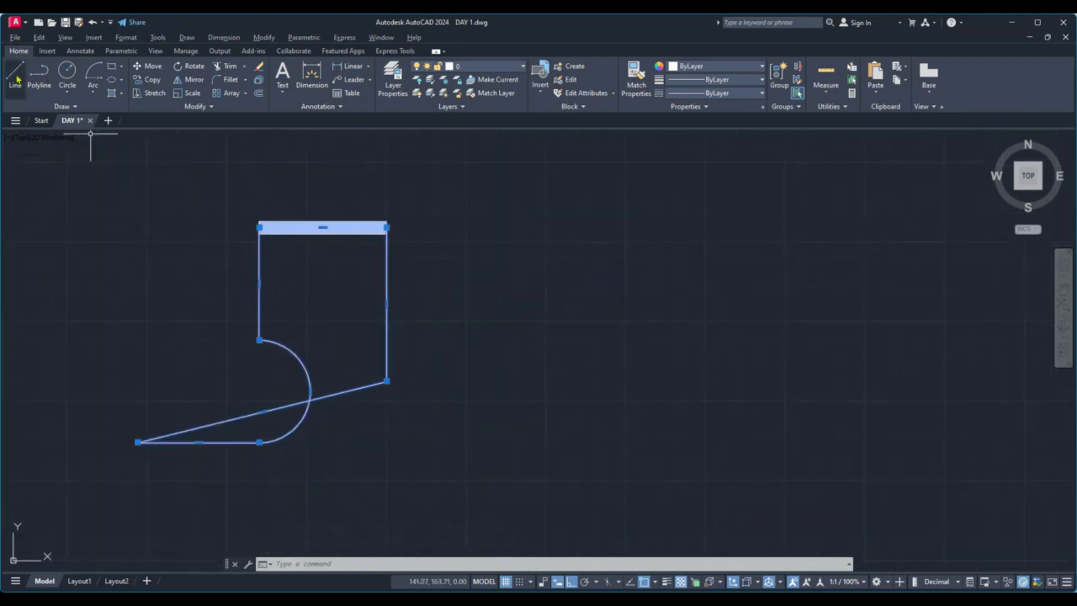
{"action": "key", "text": "Escape"}
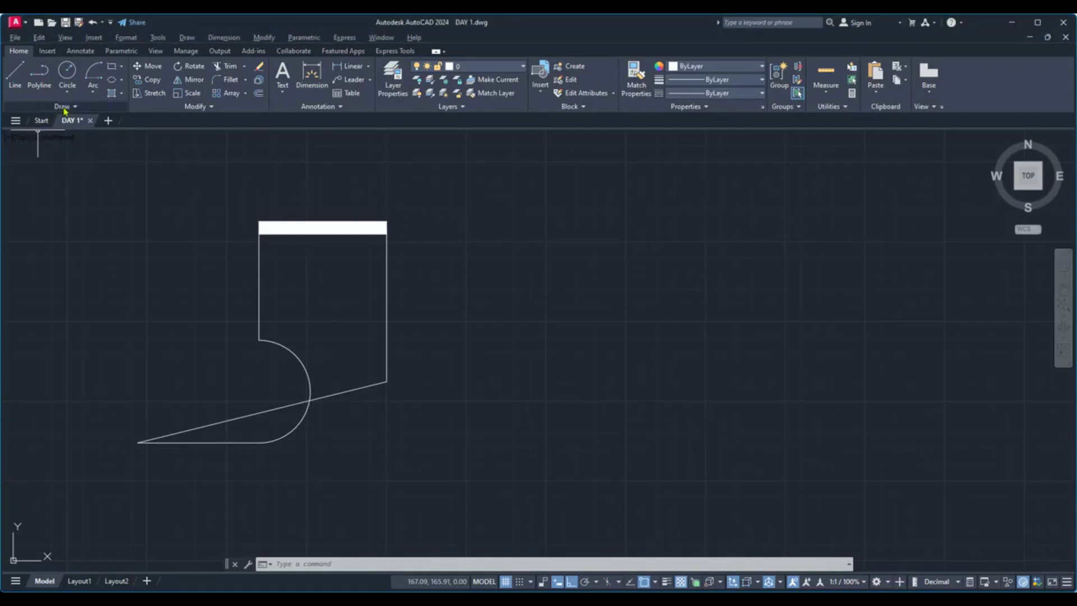
Draw a three-sided polygon, inscribed in a circle of radius 5, in the empty area to the right of the polyline.
{"action": "left_click", "coordinate": [121, 67]}
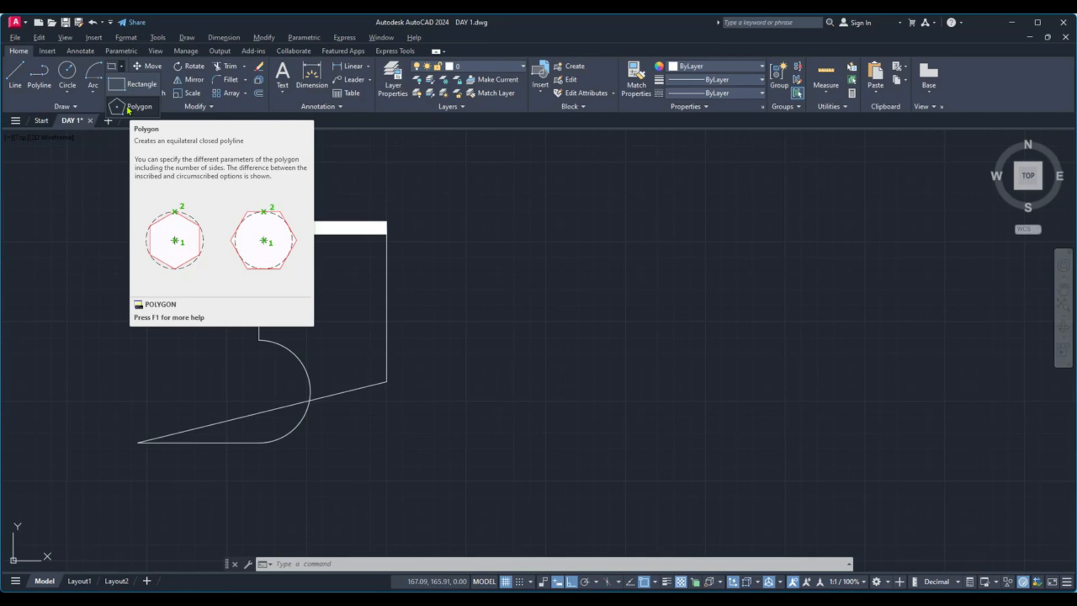
{"action": "left_click", "coordinate": [129, 107]}
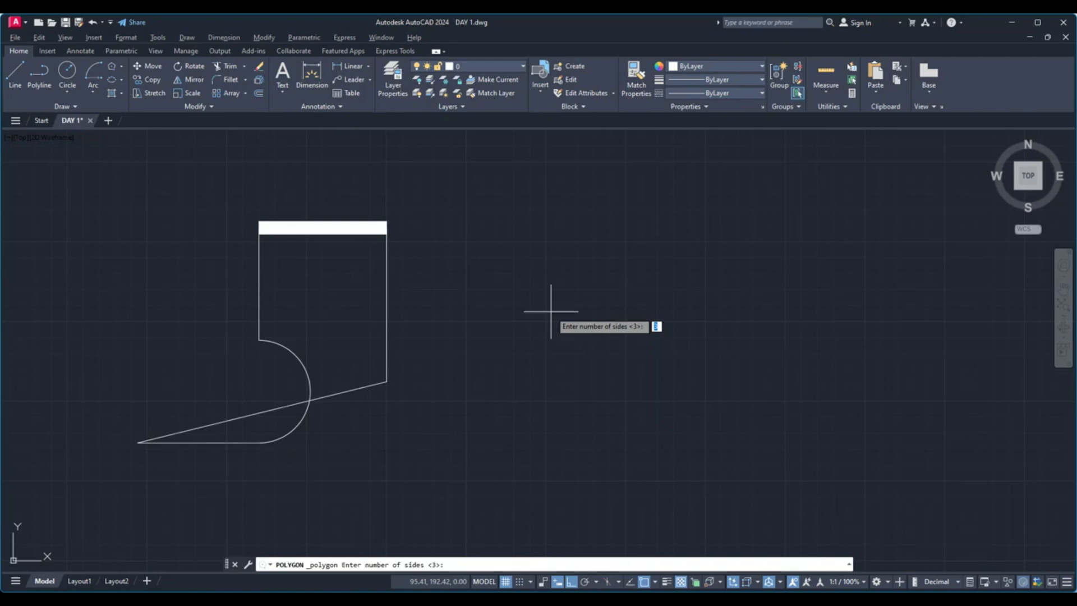
{"action": "type", "text": "3"}
{"action": "key", "text": "Return"}
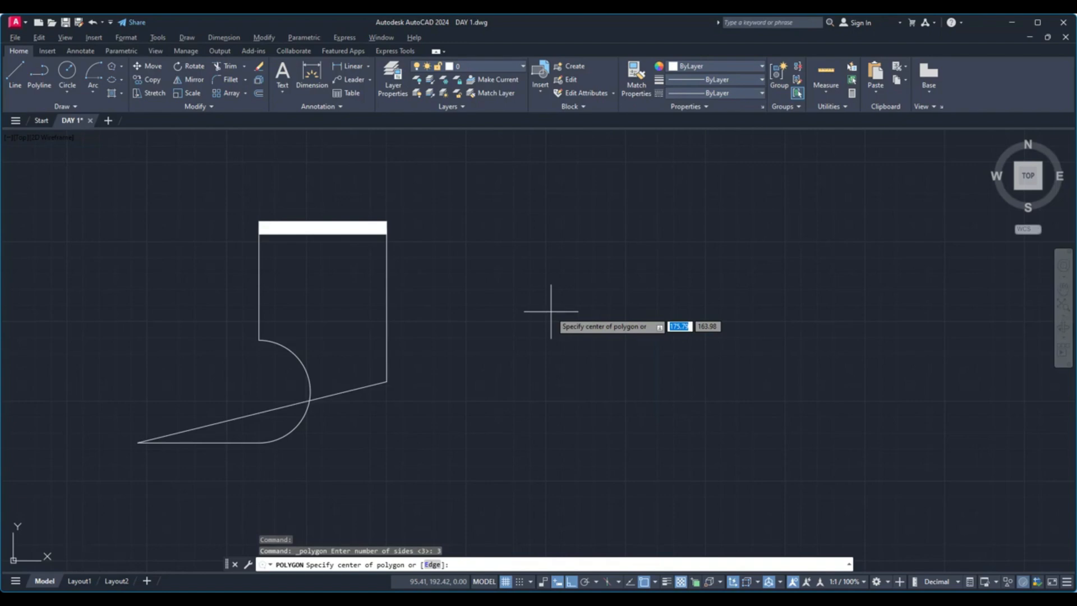
{"action": "left_click", "coordinate": [551, 312]}
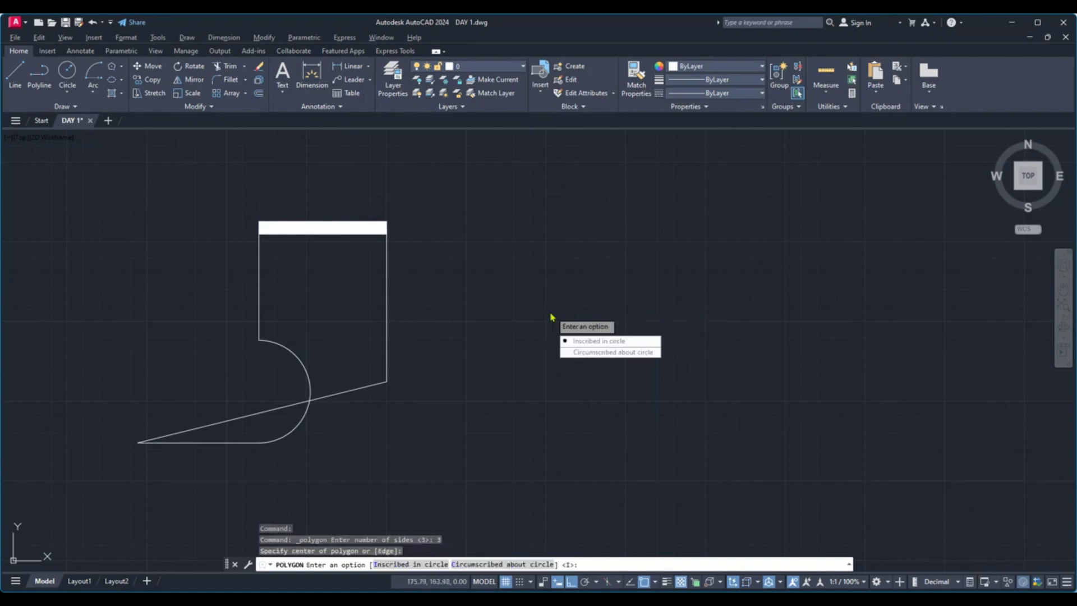
{"action": "left_click", "coordinate": [585, 341]}
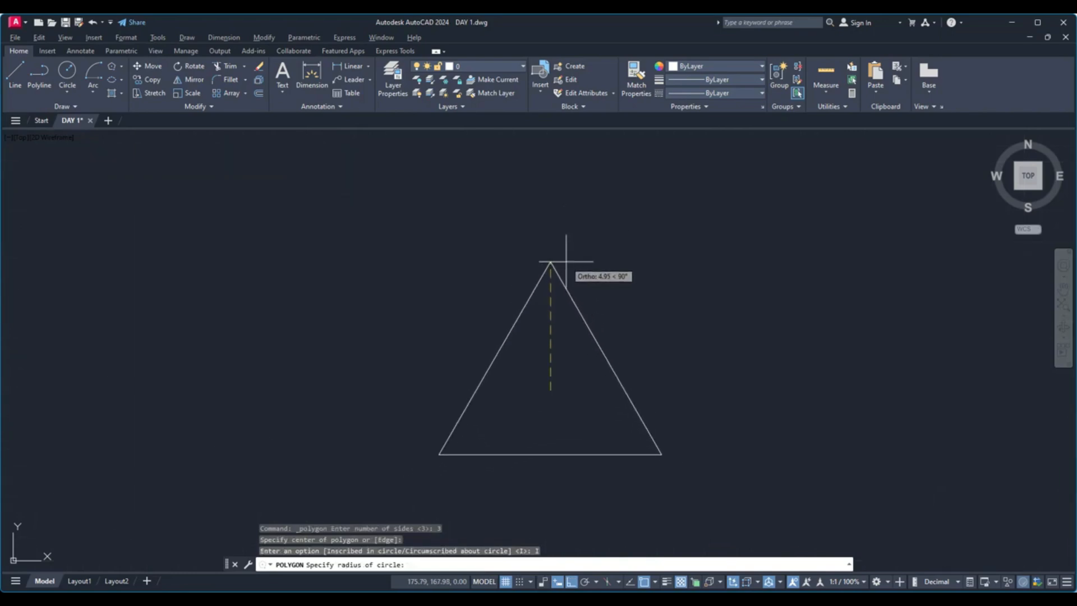
{"action": "type", "text": "5"}
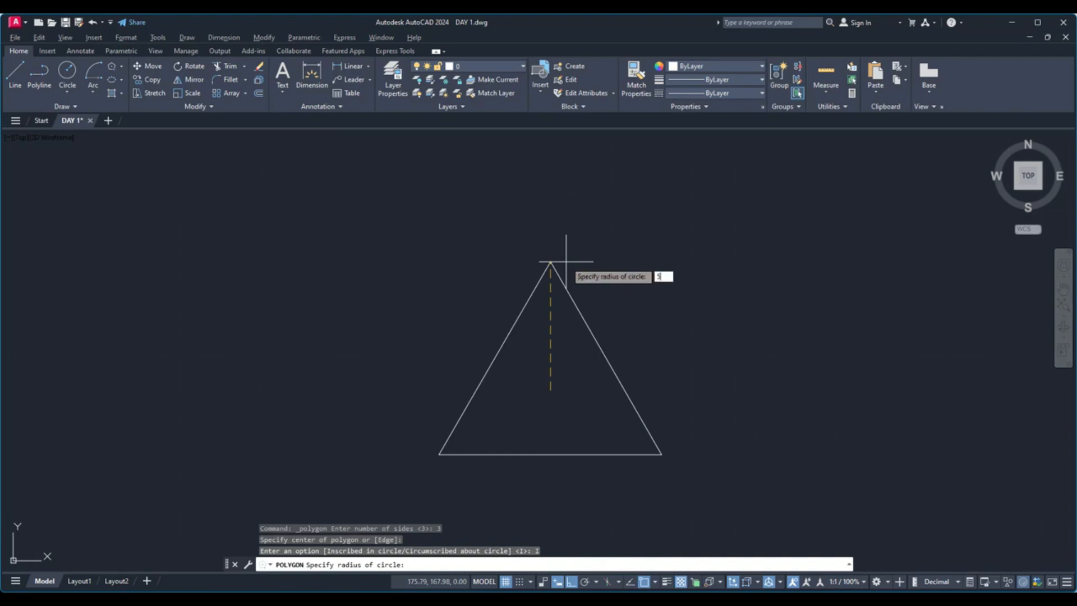
{"action": "key", "text": "Return"}
Draw a second three-sided polygon to the right of the first, circumscribed about a circle of radius 5.
{"action": "middle_click_drag", "start_coordinate": [654, 330], "coordinate": [500, 306]}
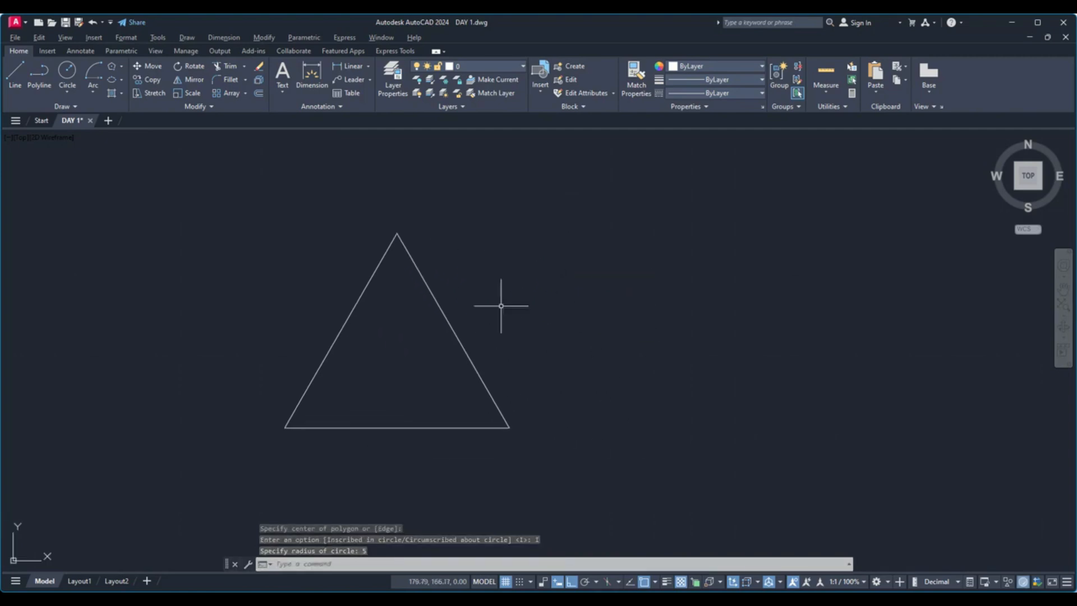
{"action": "type", "text": "POL"}
{"action": "key", "text": "Return"}
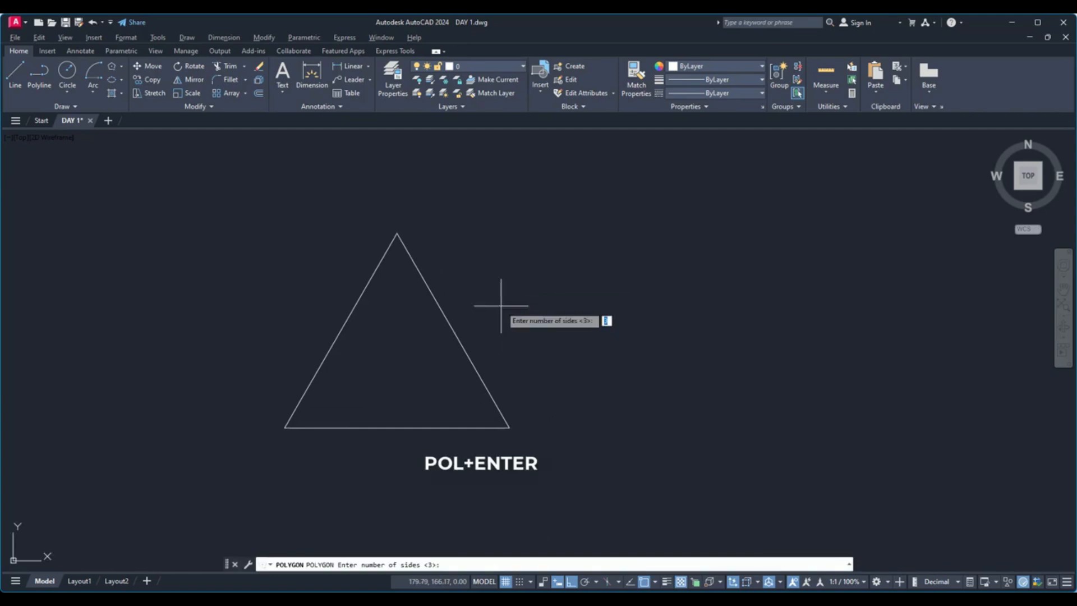
{"action": "type", "text": "3"}
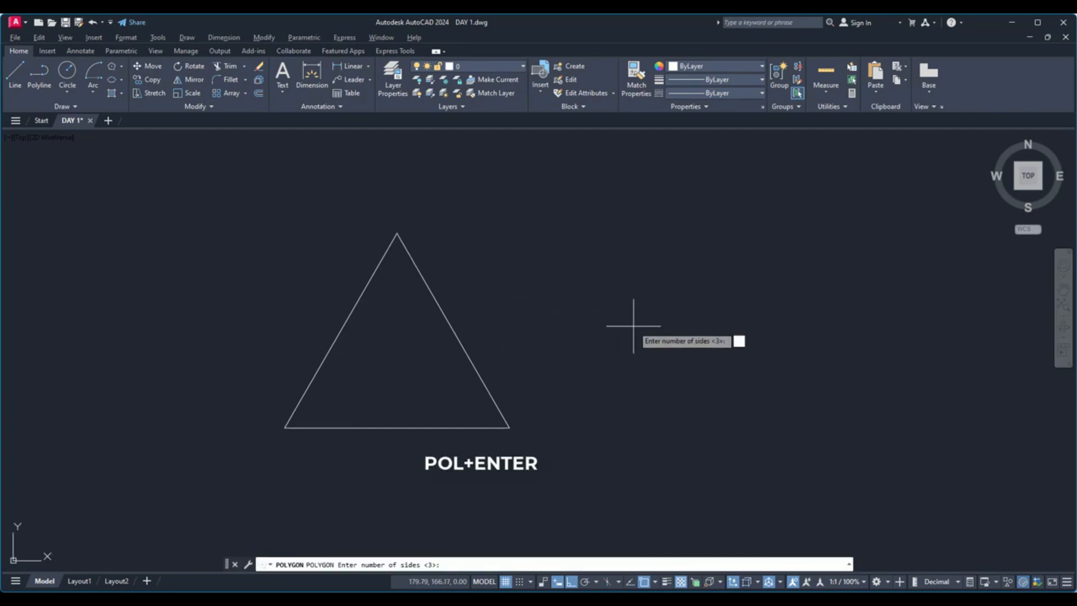
{"action": "key", "text": "Return"}
{"action": "left_click", "coordinate": [684, 320]}
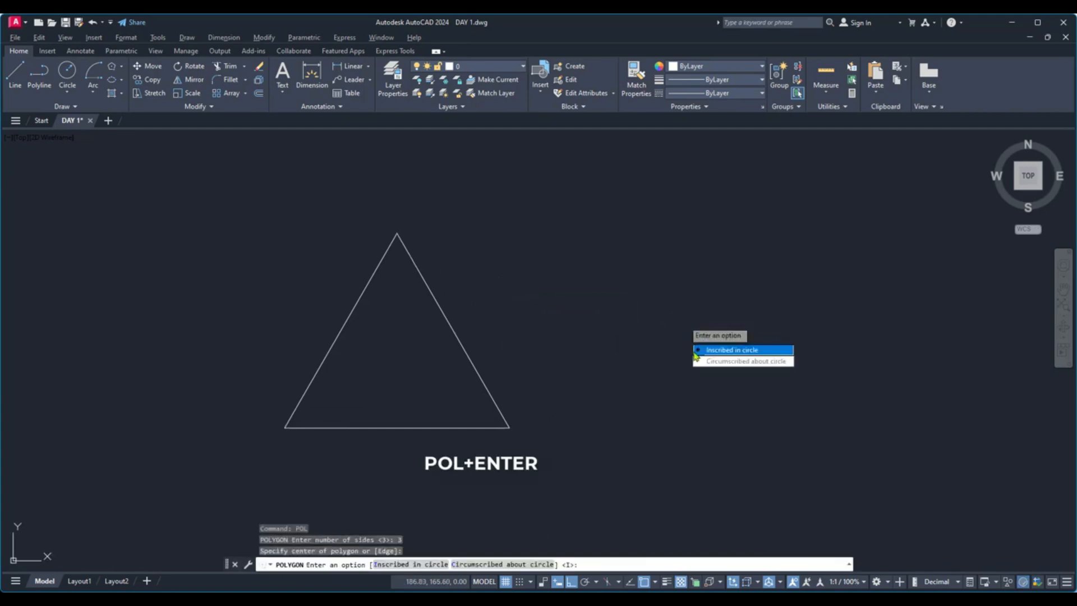
{"action": "left_click", "coordinate": [726, 364]}
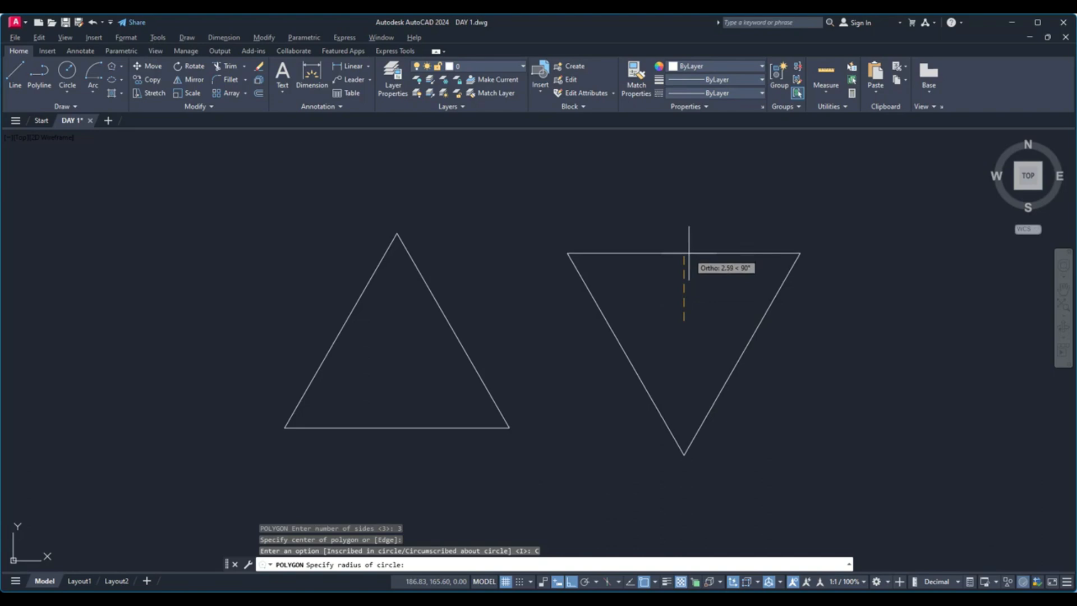
{"action": "type", "text": "5"}
{"action": "key", "text": "Return"}
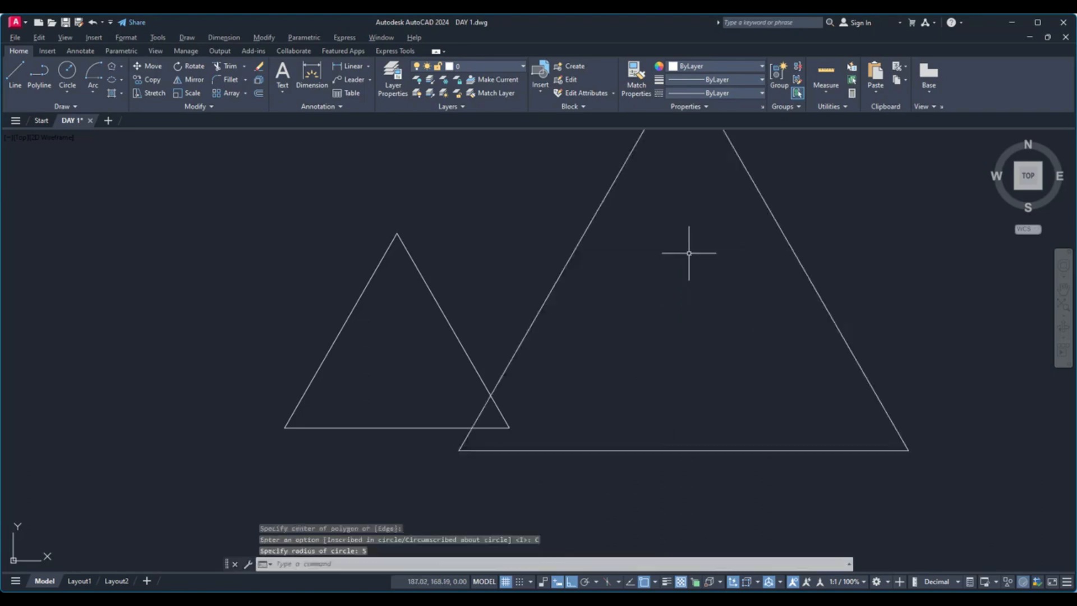
Move the larger triangle horizontally to the right, clear of the smaller triangle, using the midpoint of its base as base point.
{"action": "scroll", "coordinate": [679, 325], "scroll_direction": "down", "scroll_amount": 2}
{"action": "mouse_move", "coordinate": [671, 341]}
{"action": "middle_mouse_down"}
{"action": "mouse_move", "coordinate": [618, 365]}
{"action": "mouse_move", "coordinate": [584, 362]}
{"action": "middle_mouse_up"}
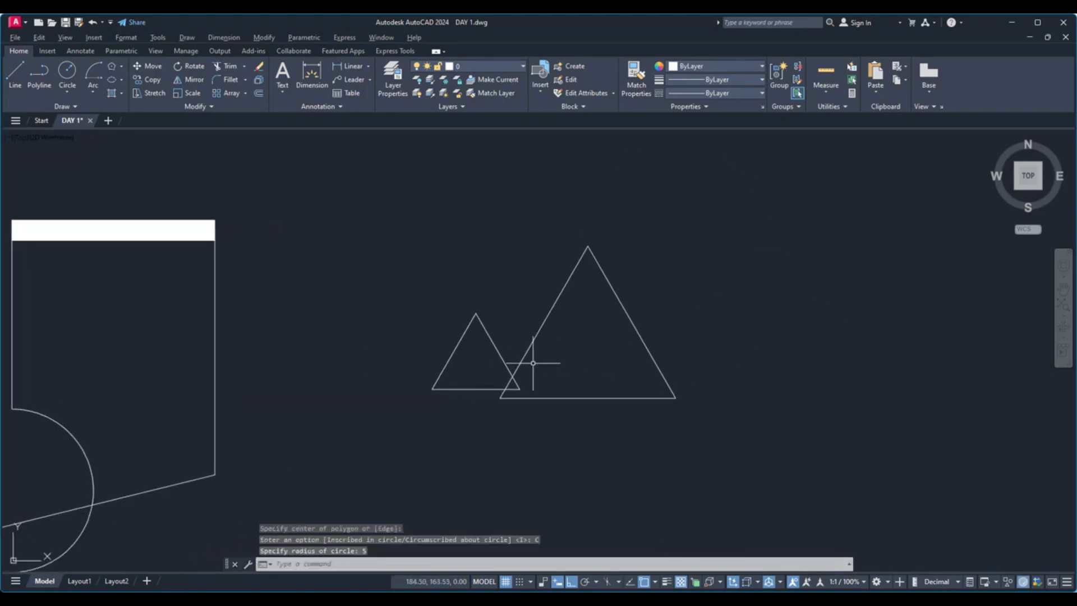
{"action": "scroll", "coordinate": [534, 366], "scroll_direction": "up", "scroll_amount": 2}
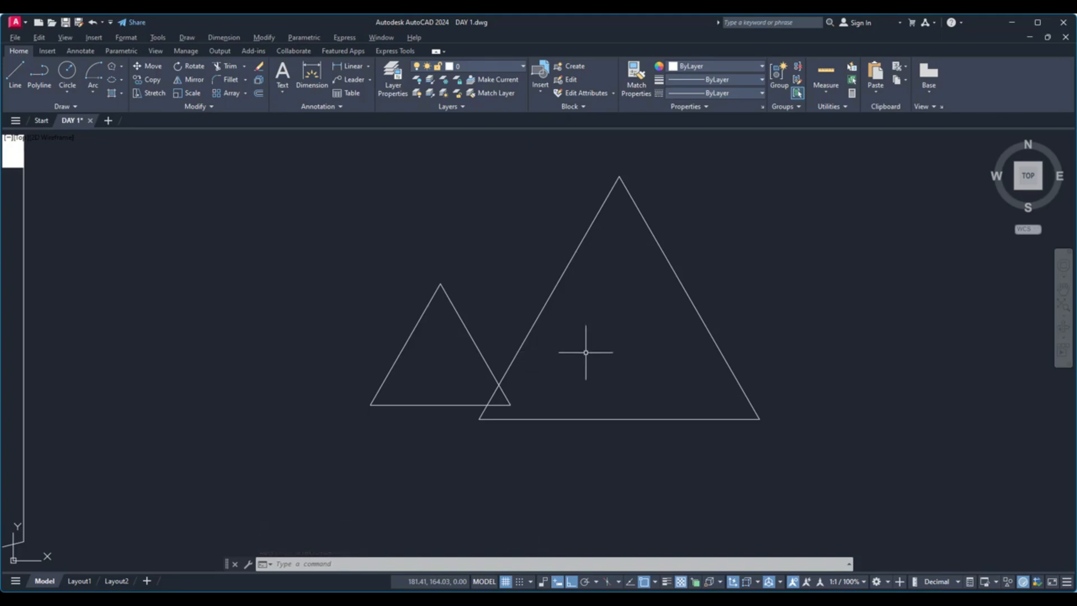
{"action": "type", "text": "M"}
{"action": "key", "text": "Return"}
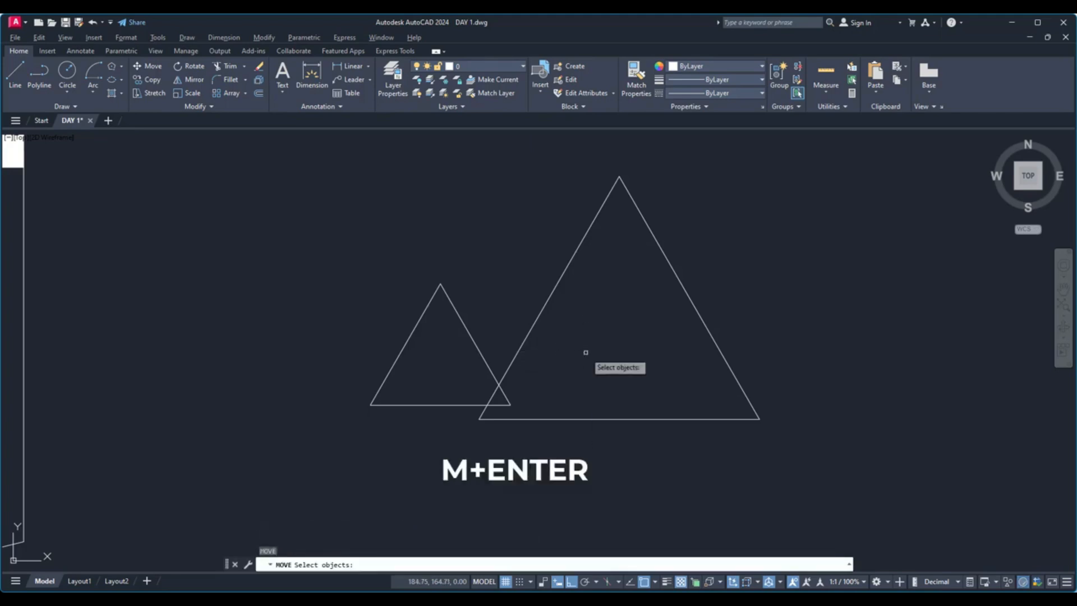
{"action": "left_click", "coordinate": [534, 320]}
{"action": "key", "text": "Return"}
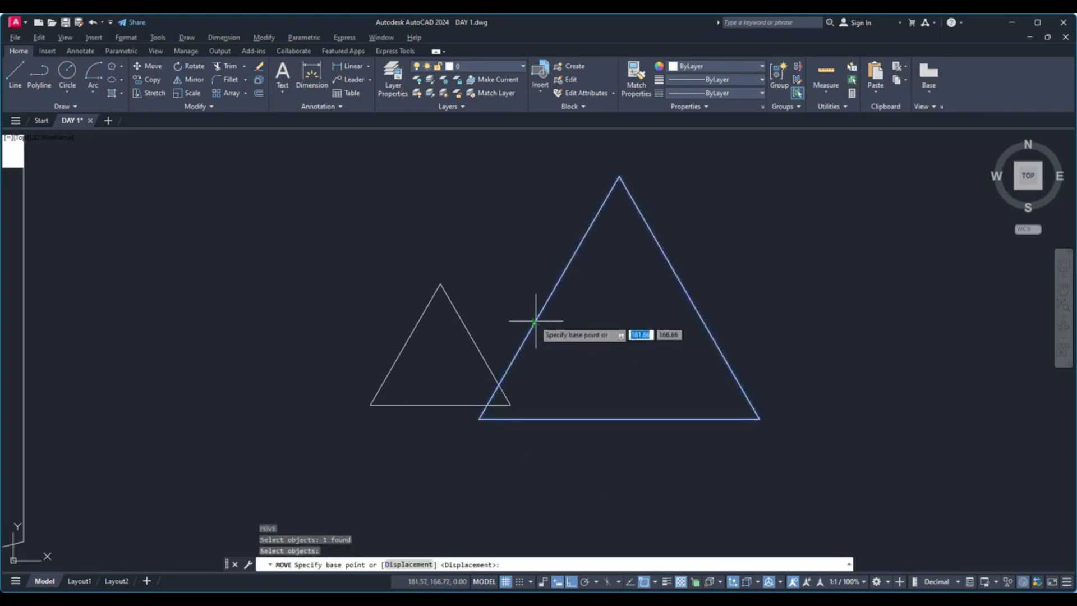
{"action": "left_click", "coordinate": [619, 419]}
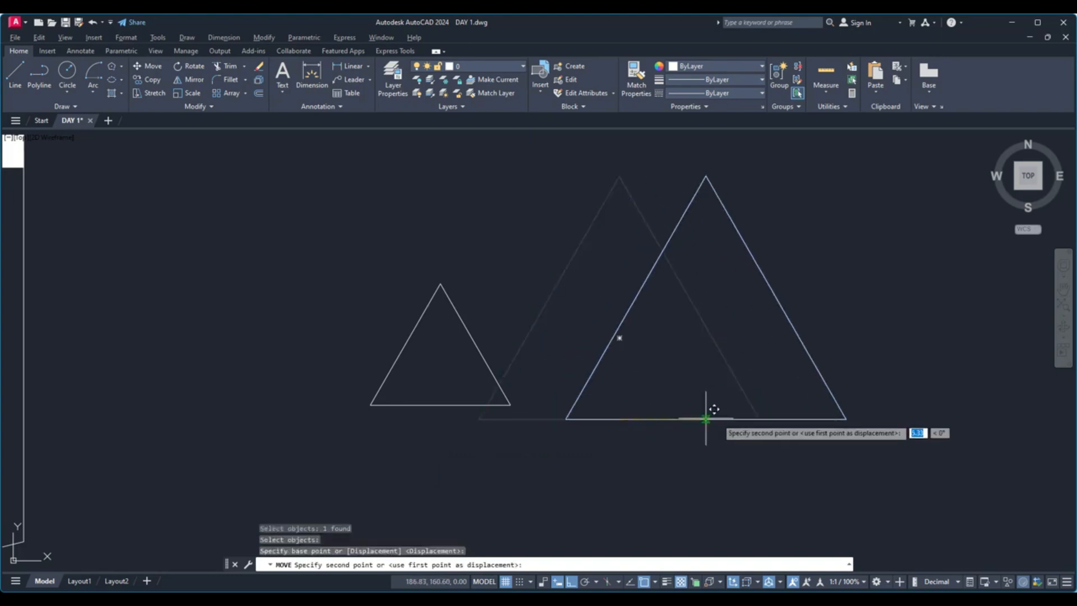
{"action": "left_click", "coordinate": [795, 416]}
{"action": "middle_click_drag", "start_coordinate": [577, 361], "coordinate": [515, 384]}
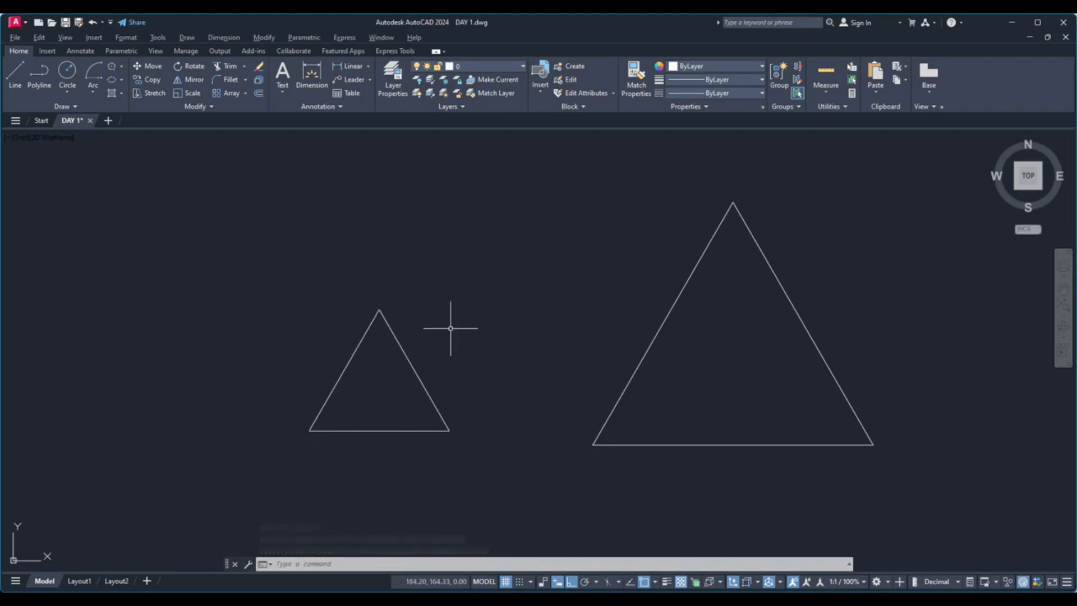
Measure the distance from the centre of the smaller, inscribed triangle to its top vertex.
{"action": "type", "text": "D"}
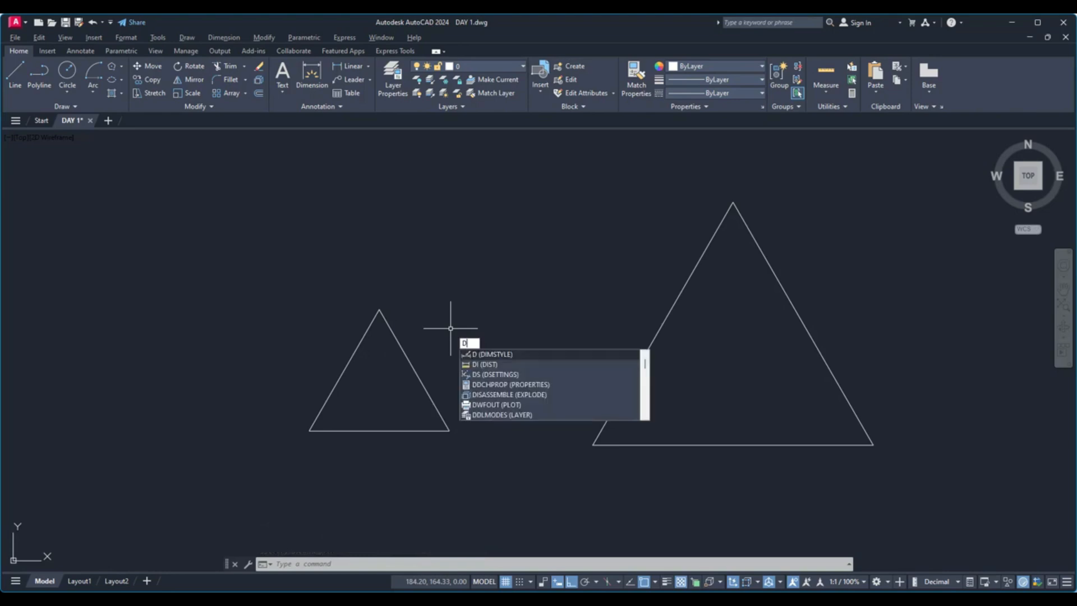
{"action": "type", "text": "I"}
{"action": "key", "text": "Return"}
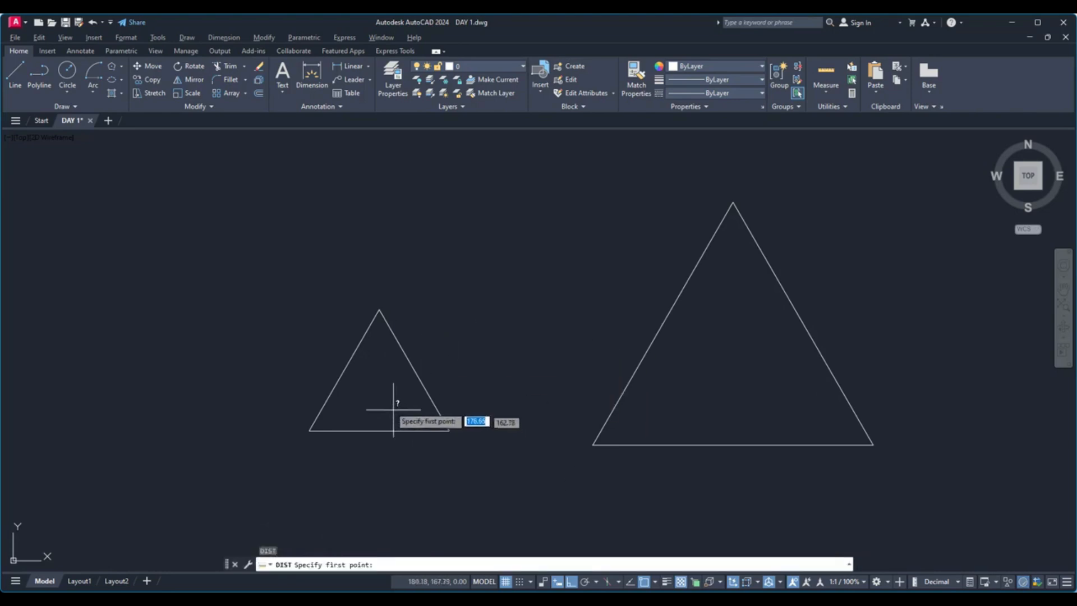
{"action": "left_click", "coordinate": [379, 390]}
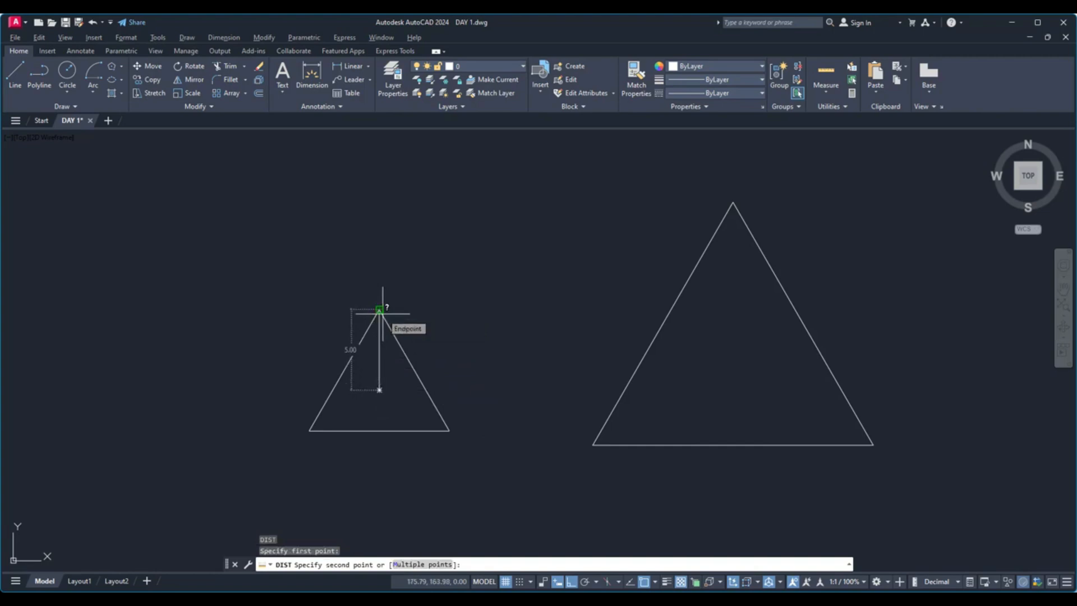
{"action": "key", "text": "Escape"}
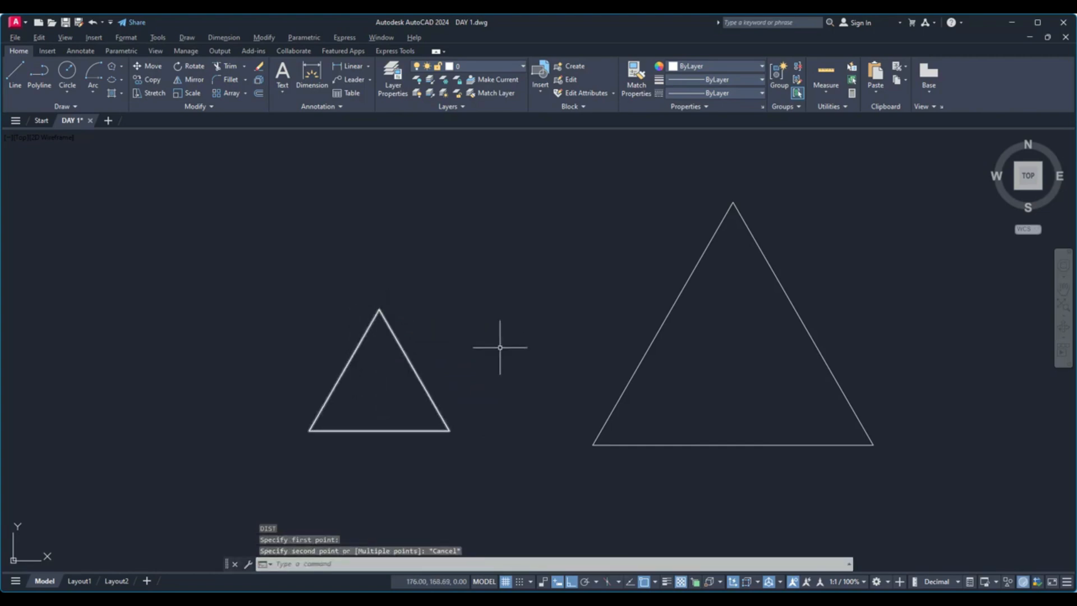
Measure the distance from the centre of the larger, circumscribed triangle to the midpoint of its right side.
{"action": "type", "text": "DI"}
{"action": "key", "text": "Return"}
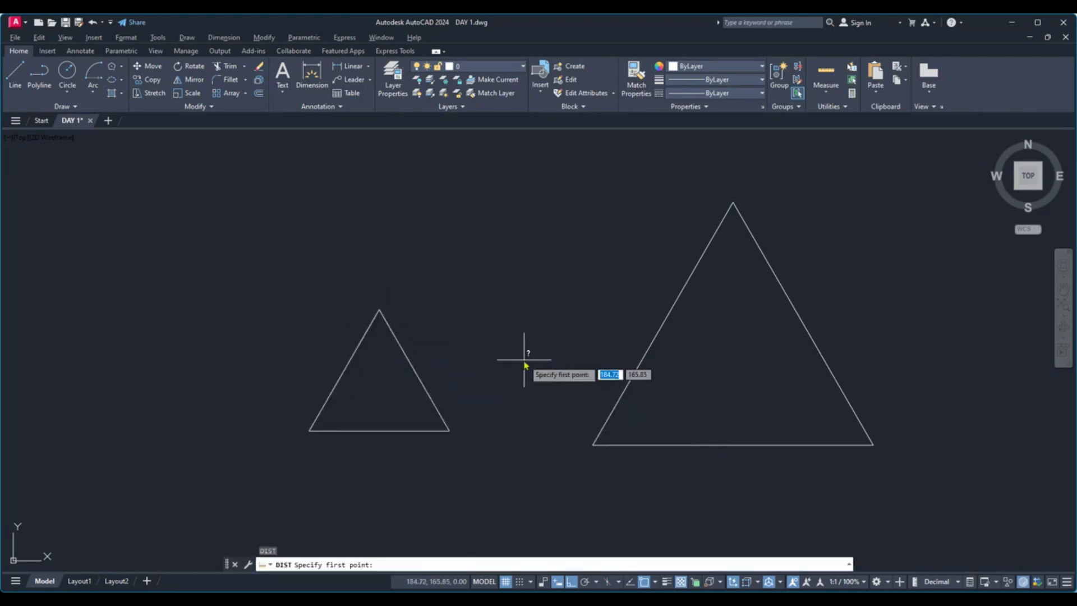
{"action": "left_click", "coordinate": [733, 363]}
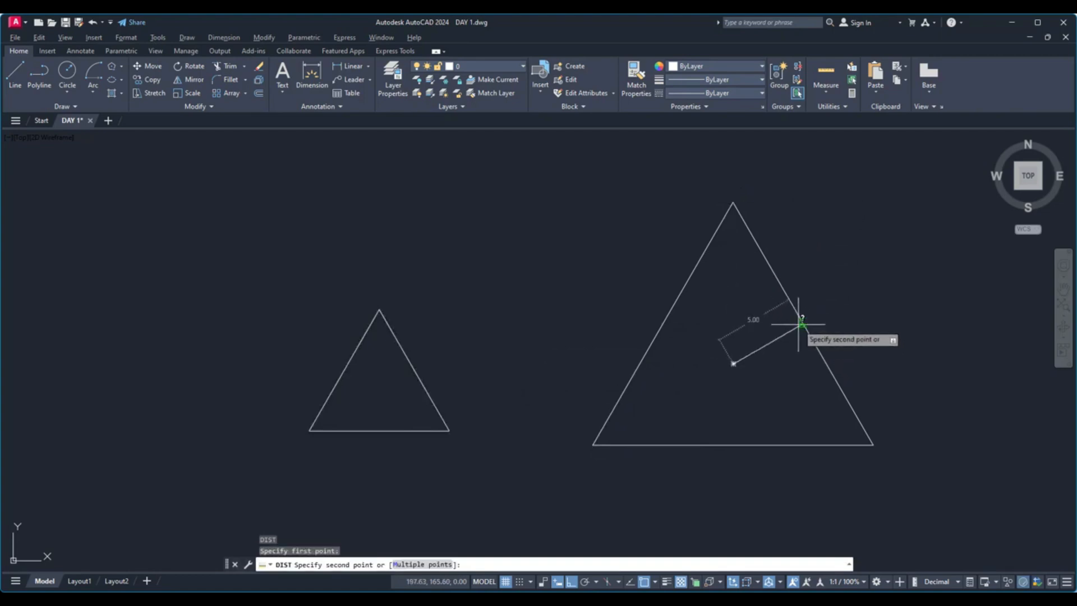
{"action": "key", "text": "Escape"}
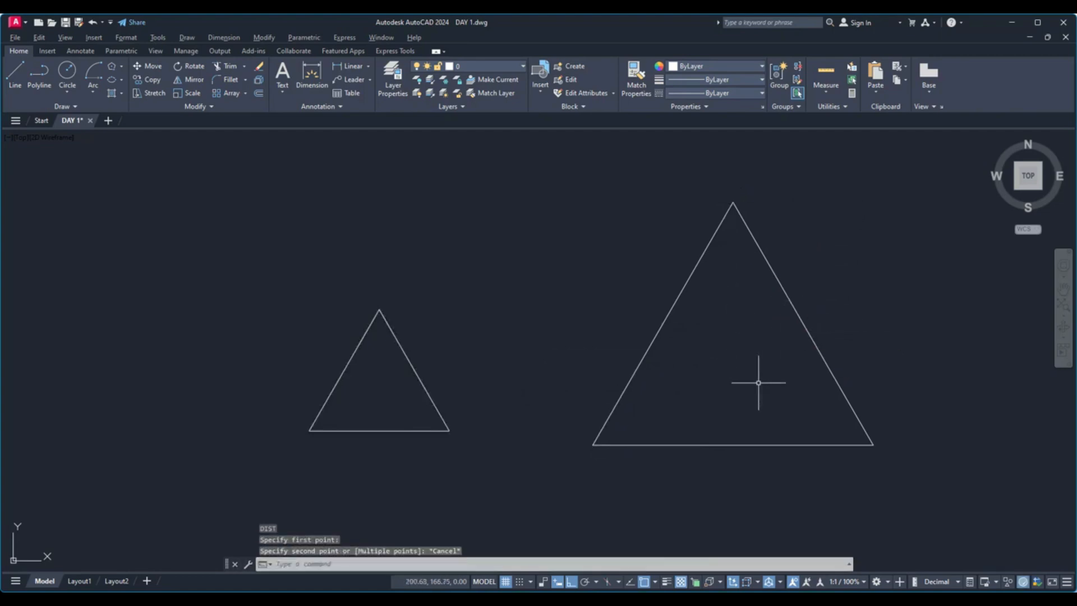
Draw a three-sided polygon by the Edge option, with a horizontal edge of length 5, to the right of the larger triangle.
{"action": "scroll", "coordinate": [761, 380], "scroll_direction": "down", "scroll_amount": 3}
{"action": "middle_click_drag", "start_coordinate": [743, 385], "coordinate": [588, 377]}
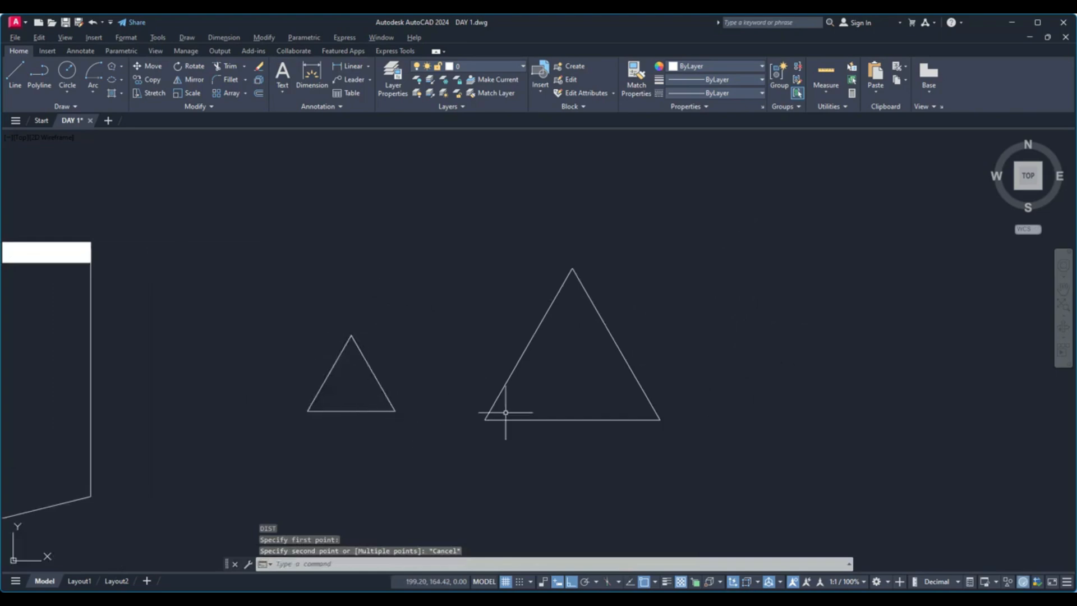
{"action": "mouse_move", "coordinate": [505, 414]}
{"action": "middle_mouse_down"}
{"action": "mouse_move", "coordinate": [502, 380]}
{"action": "mouse_move", "coordinate": [457, 380]}
{"action": "middle_mouse_up"}
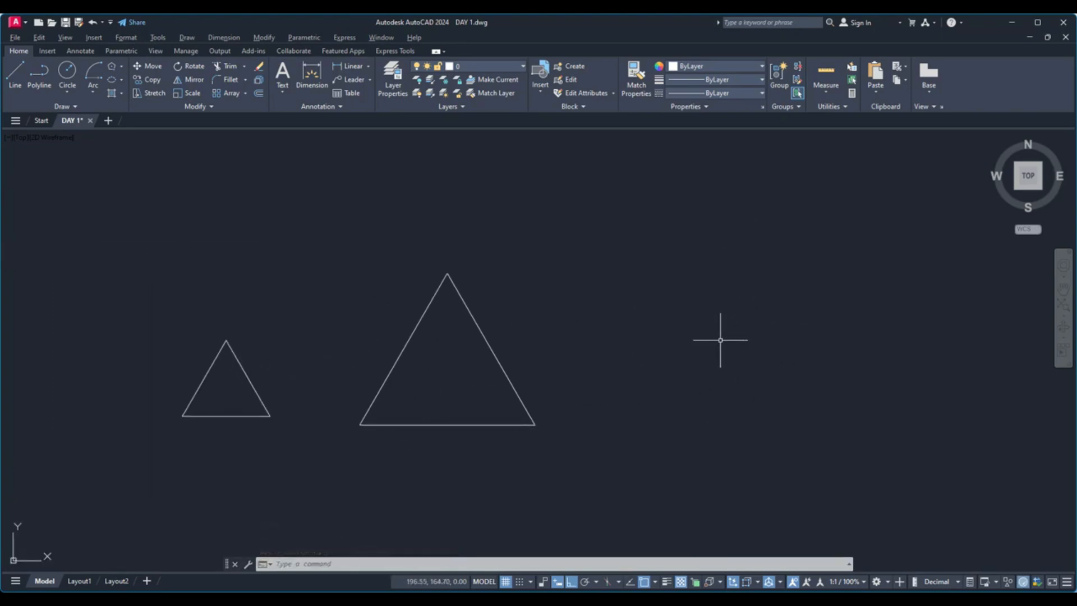
{"action": "type", "text": "pol"}
{"action": "key", "text": "Return"}
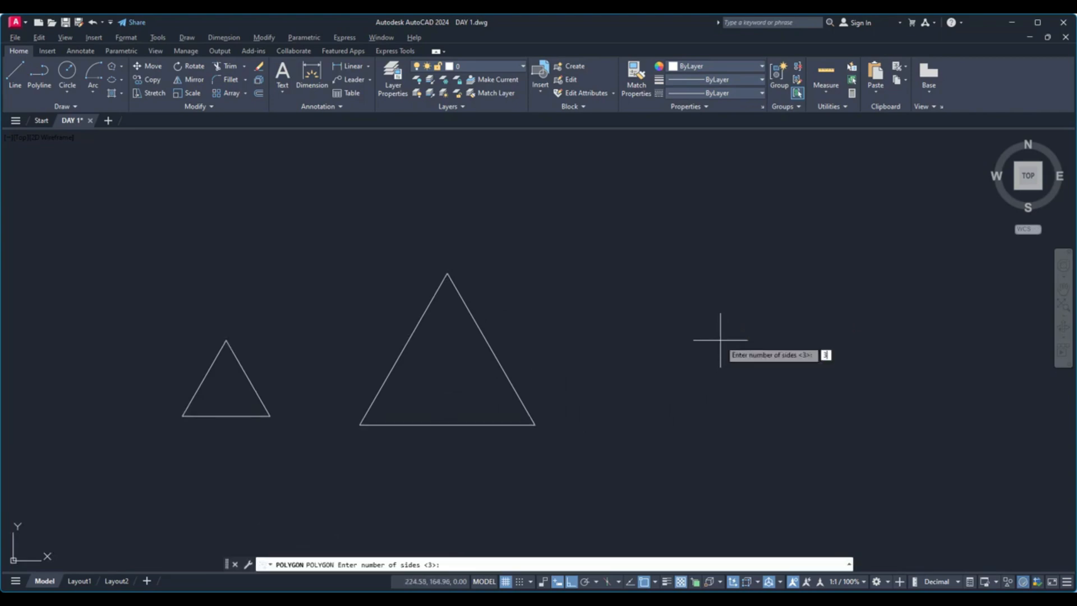
{"action": "key", "text": "Return"}
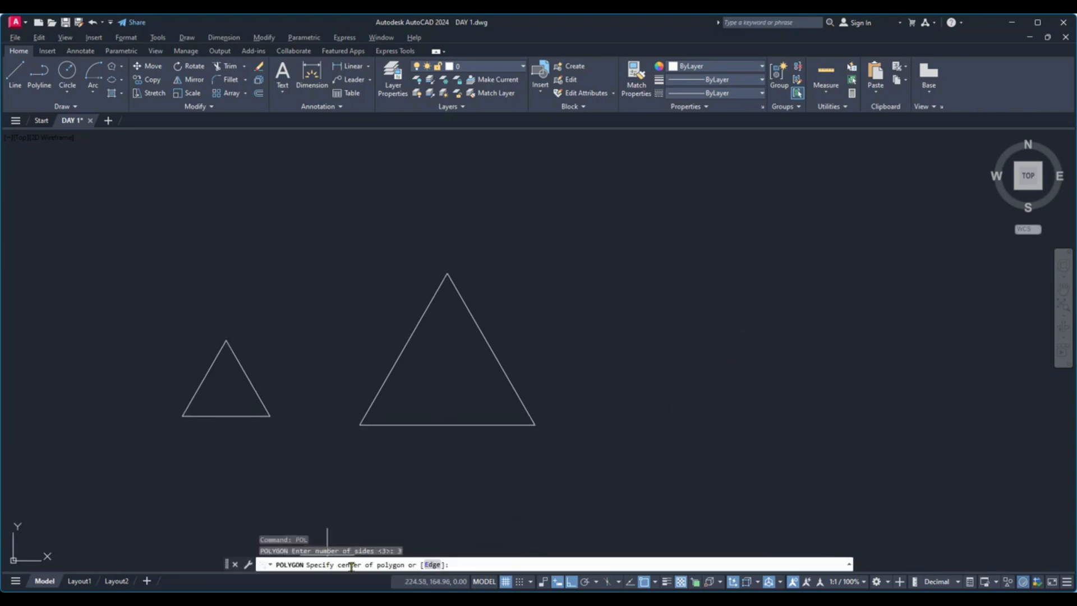
{"action": "left_click", "coordinate": [433, 565]}
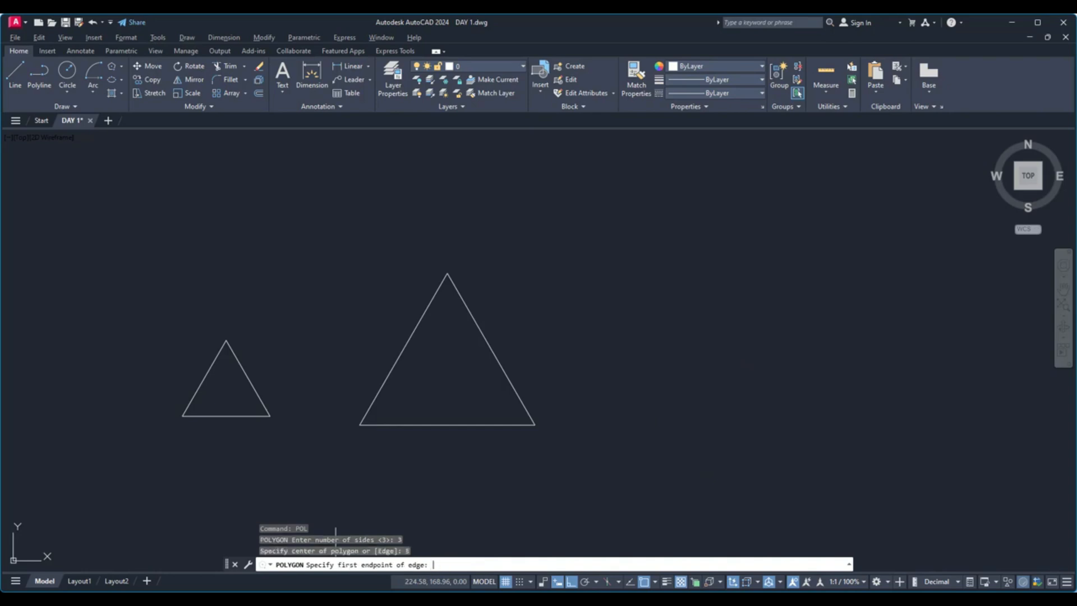
{"action": "left_click", "coordinate": [641, 400]}
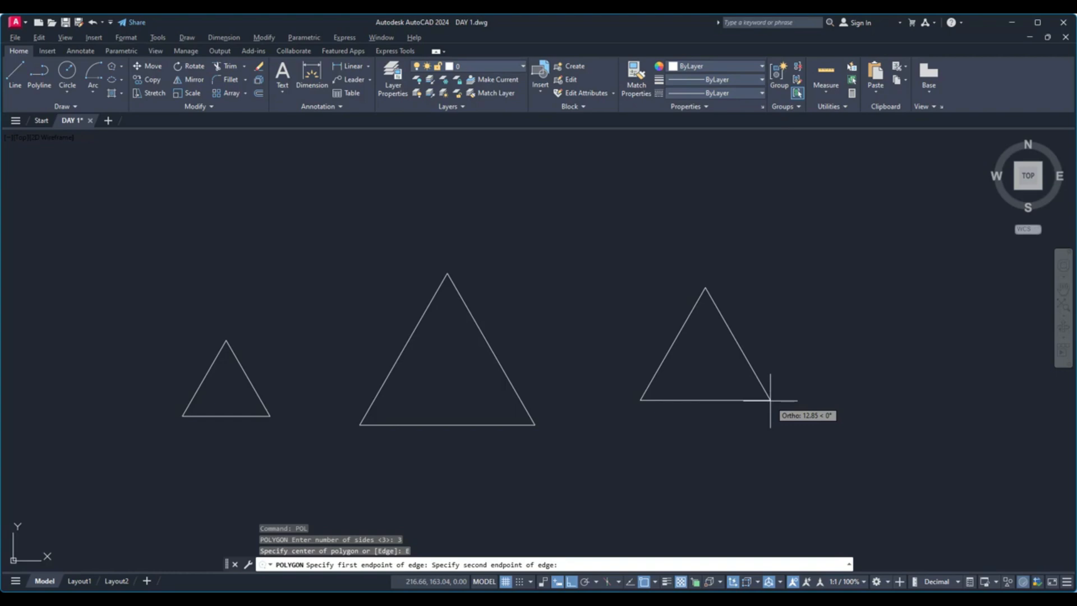
{"action": "type", "text": "5"}
{"action": "key", "text": "Return"}
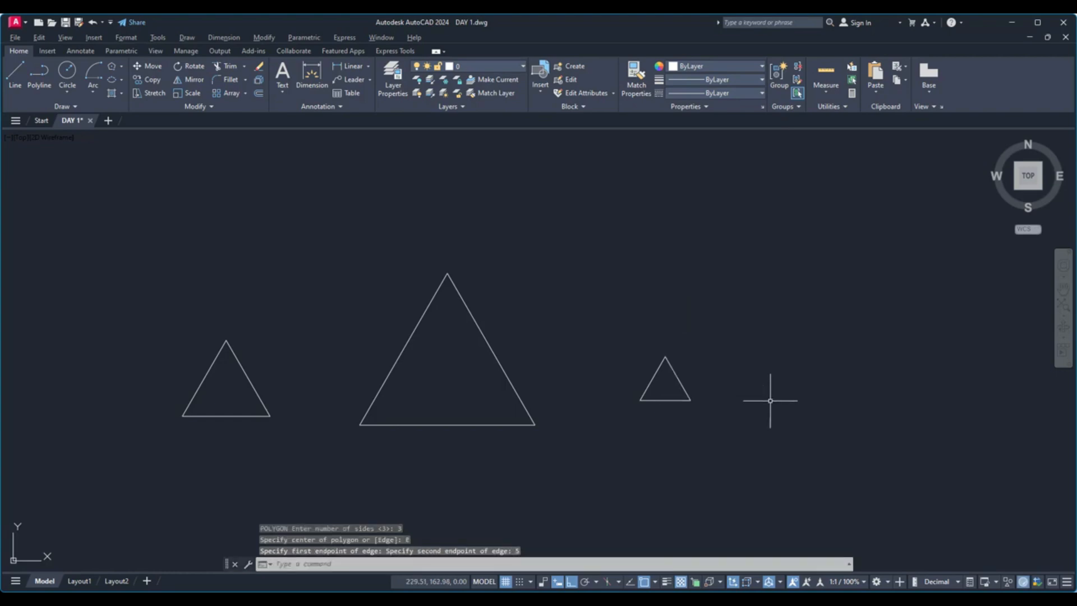
Switch to the PowerPoint slide show to view the slide on the chamfer methods and fillet.
{"action": "scroll", "coordinate": [771, 401], "scroll_direction": "down", "scroll_amount": 4}
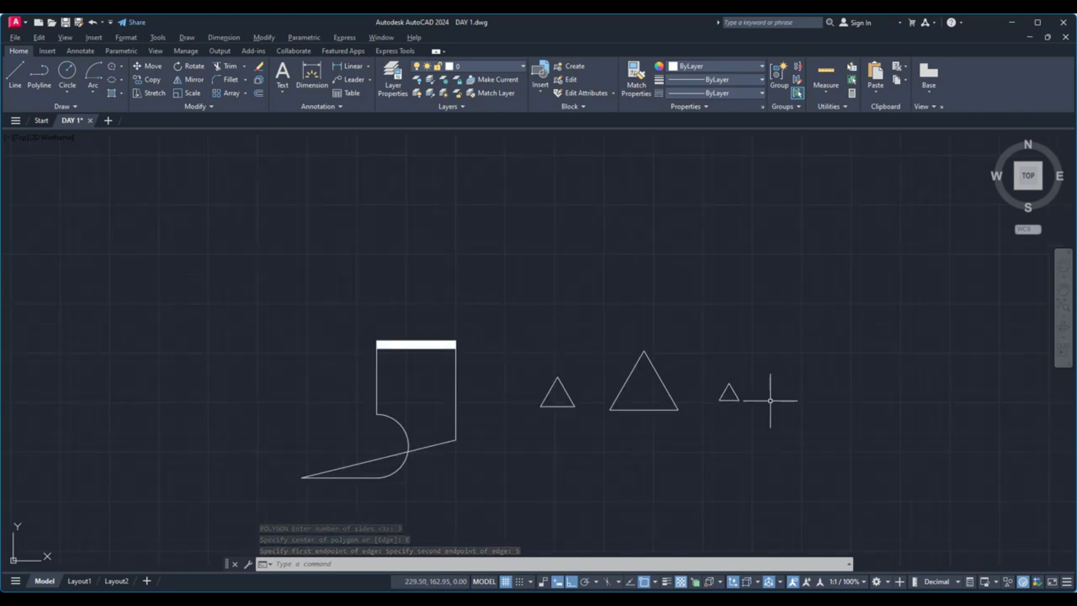
{"action": "key", "text": "alt+Tab"}
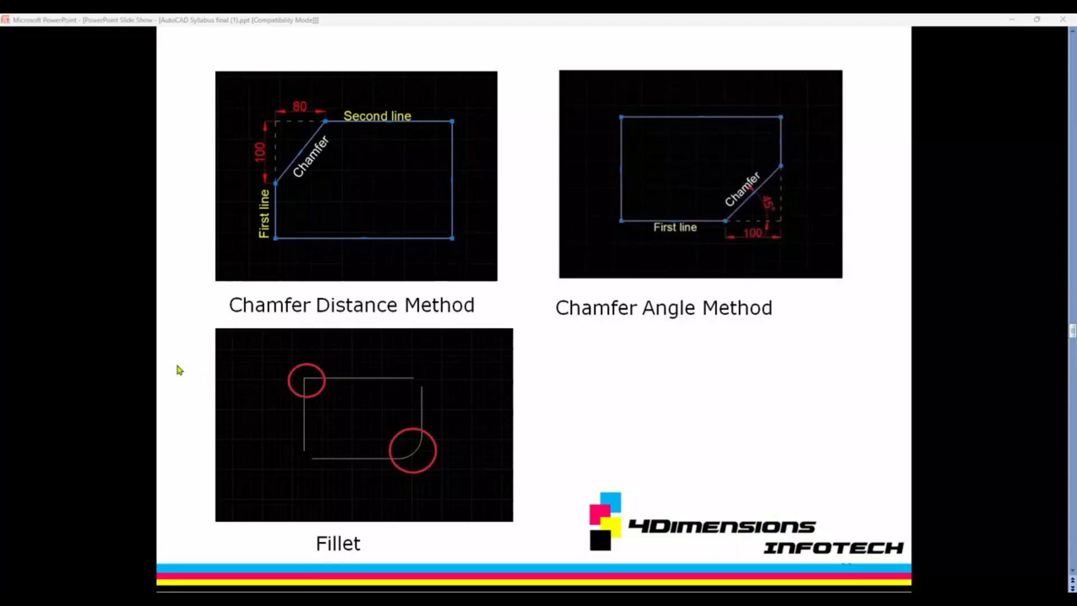
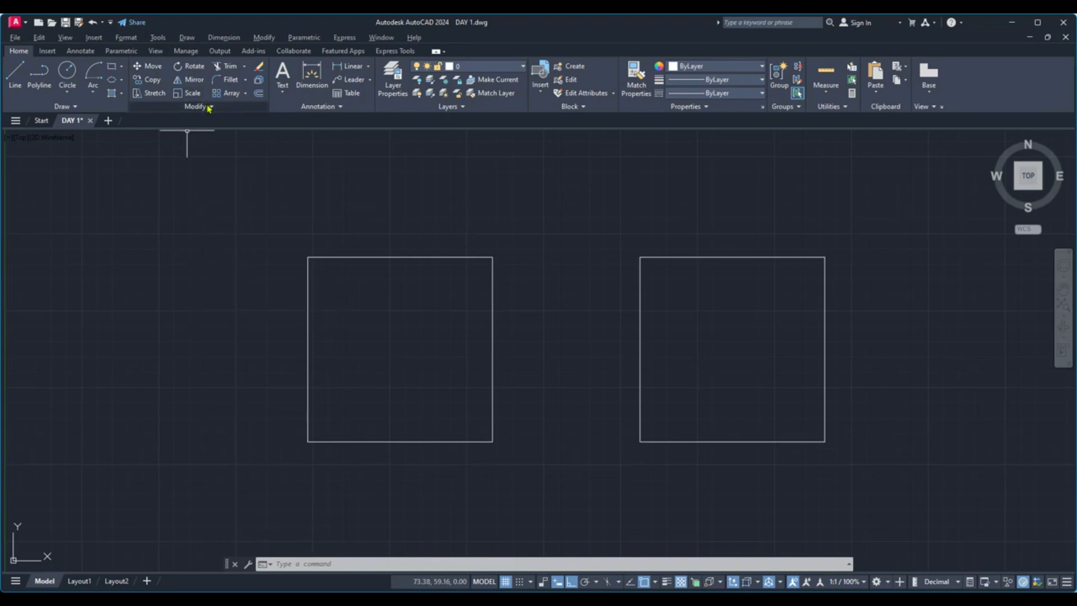
Start the Chamfer command with the Distance option and set both the first and second chamfer distances to 2.
{"action": "left_click", "coordinate": [246, 81]}
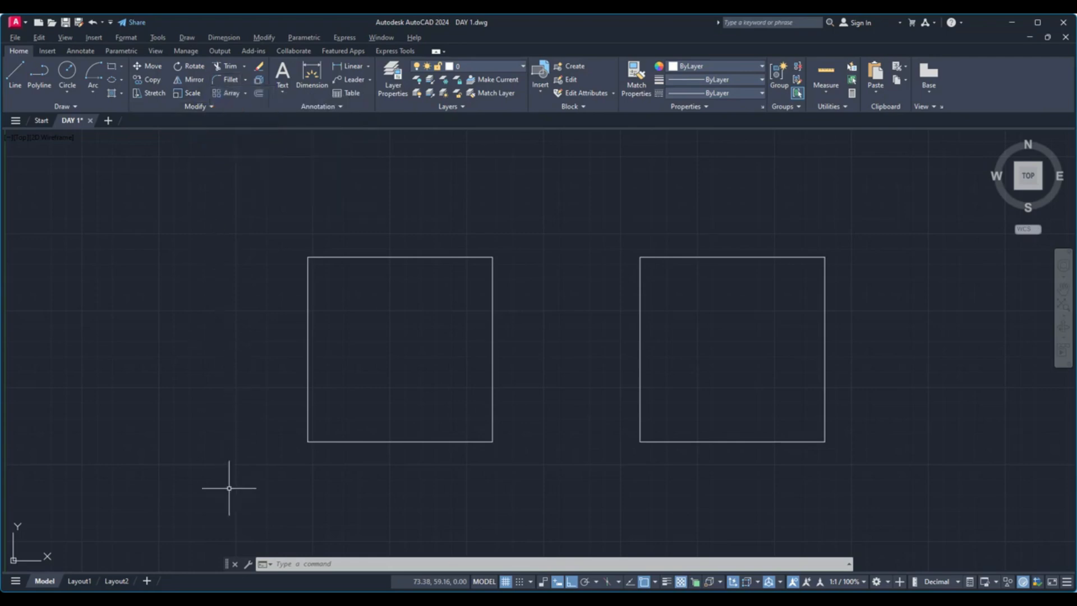
{"action": "type", "text": "CHA"}
{"action": "key", "text": "Return"}
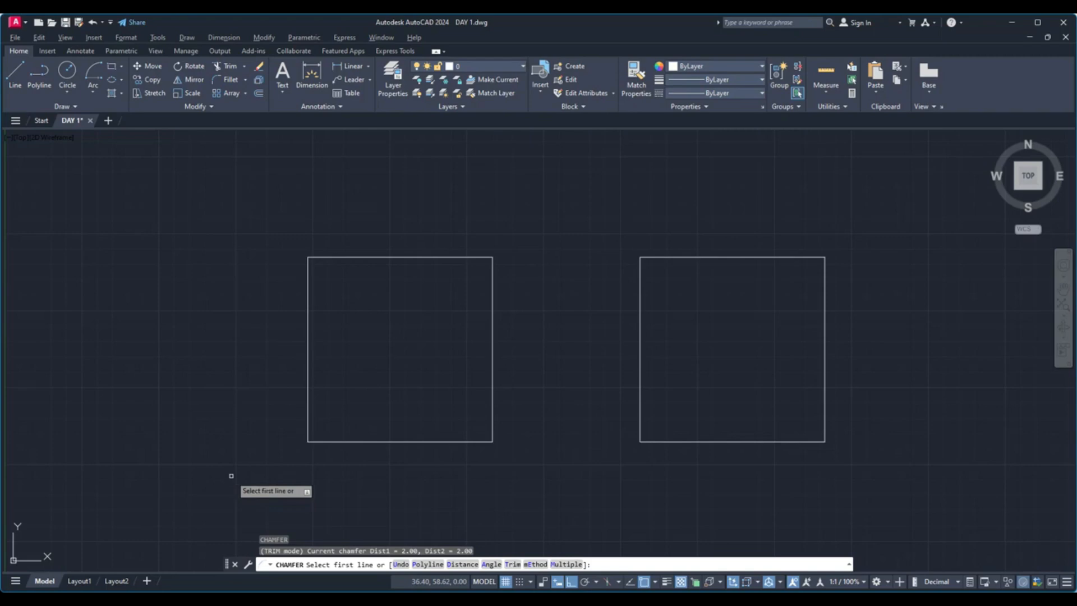
{"action": "type", "text": "d"}
{"action": "key", "text": "Return"}
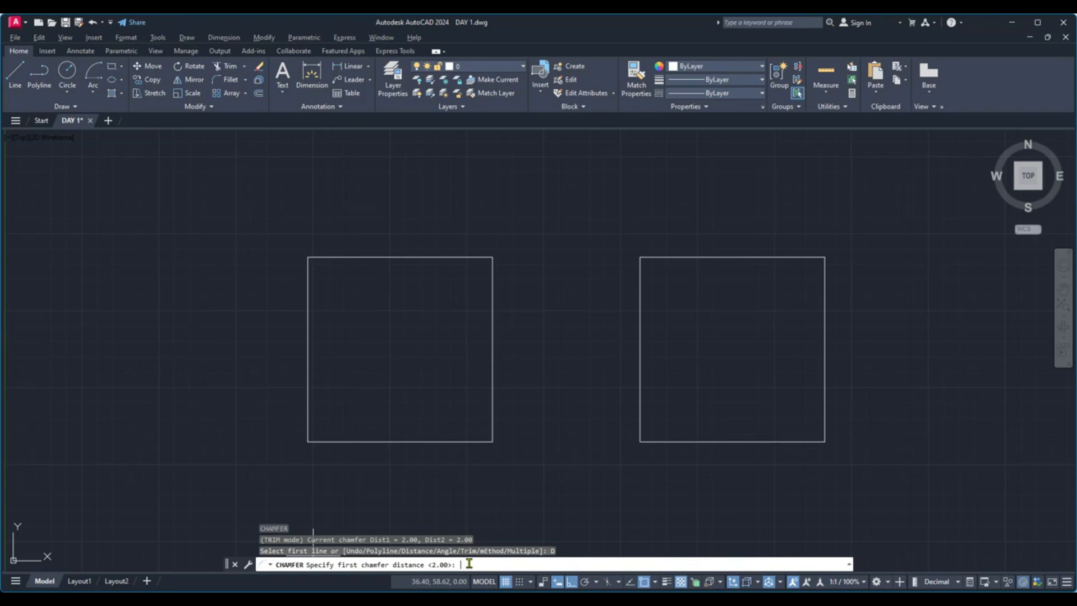
{"action": "type", "text": "2"}
{"action": "key", "text": "Return"}
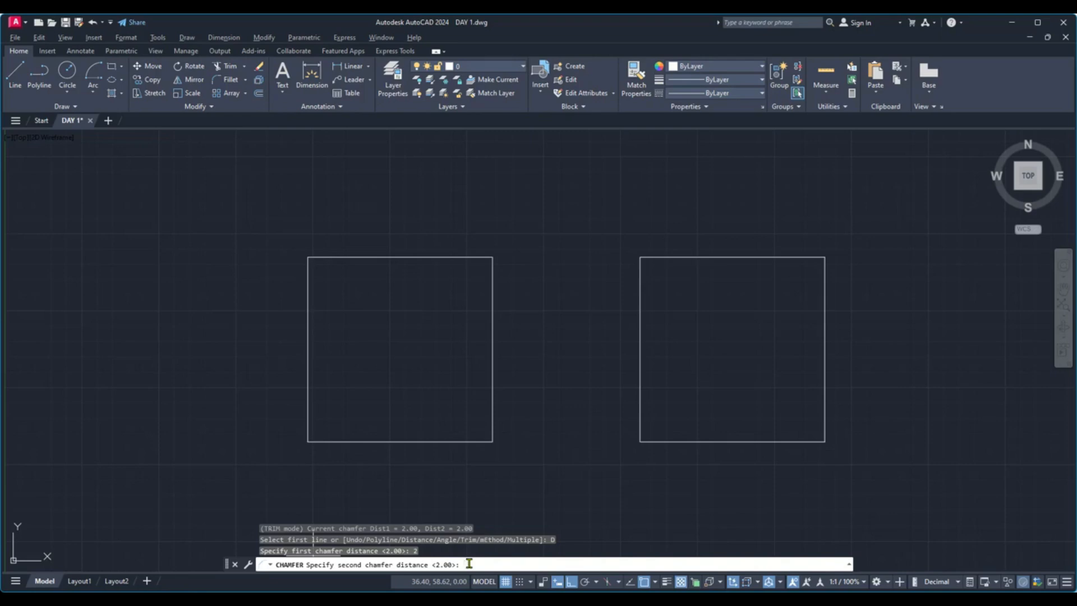
{"action": "type", "text": "2"}
{"action": "key", "text": "Return"}
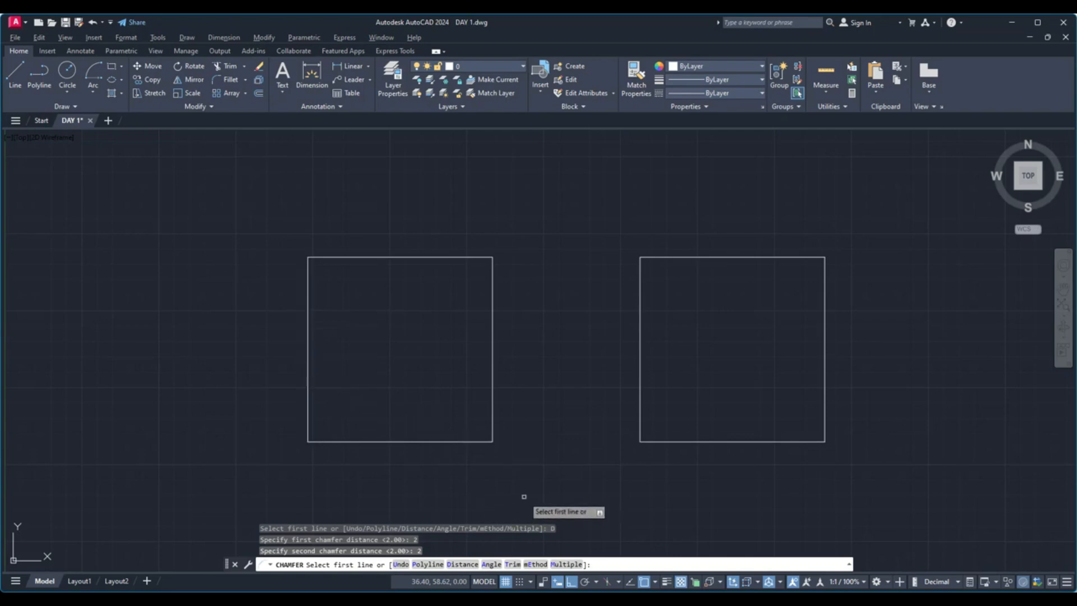
Chamfer all four corners of the left square in one run with the Multiple option, and end the command.
{"action": "left_click", "coordinate": [567, 564]}
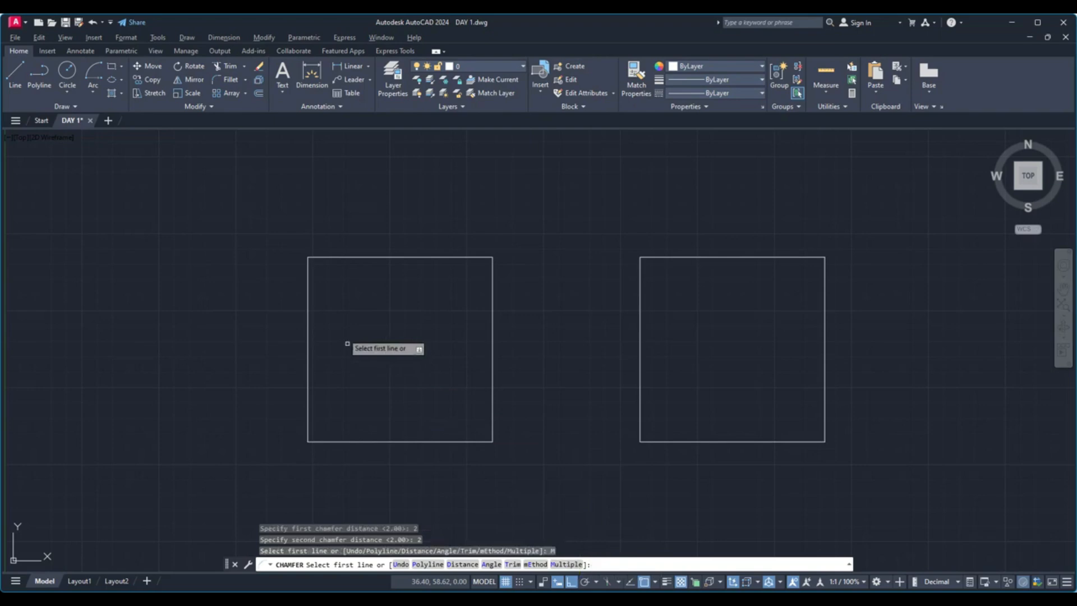
{"action": "left_click", "coordinate": [328, 256]}
{"action": "left_click", "coordinate": [309, 284]}
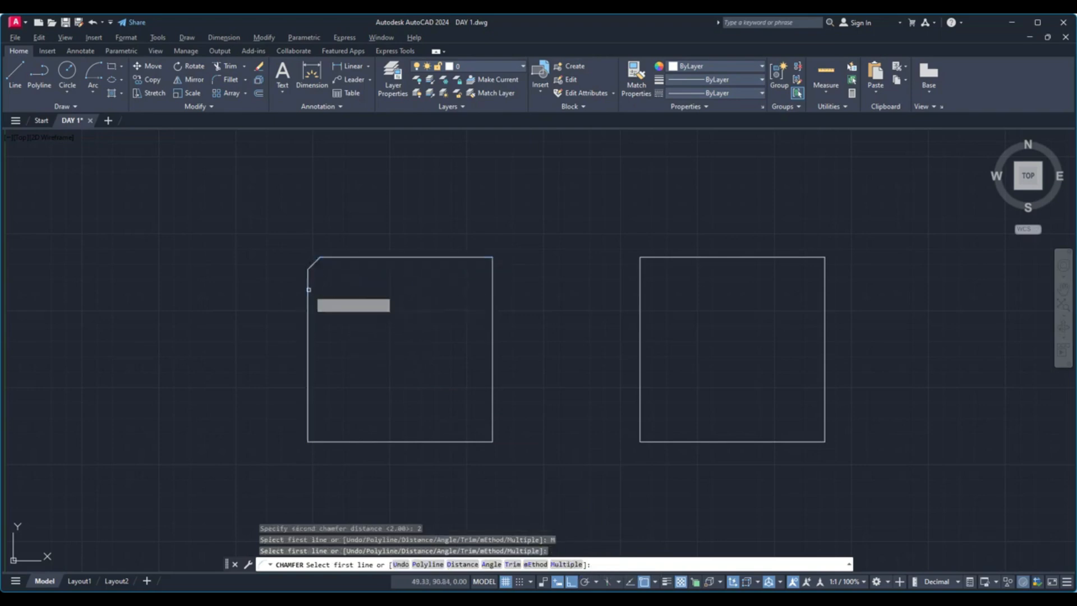
{"action": "left_click", "coordinate": [482, 257]}
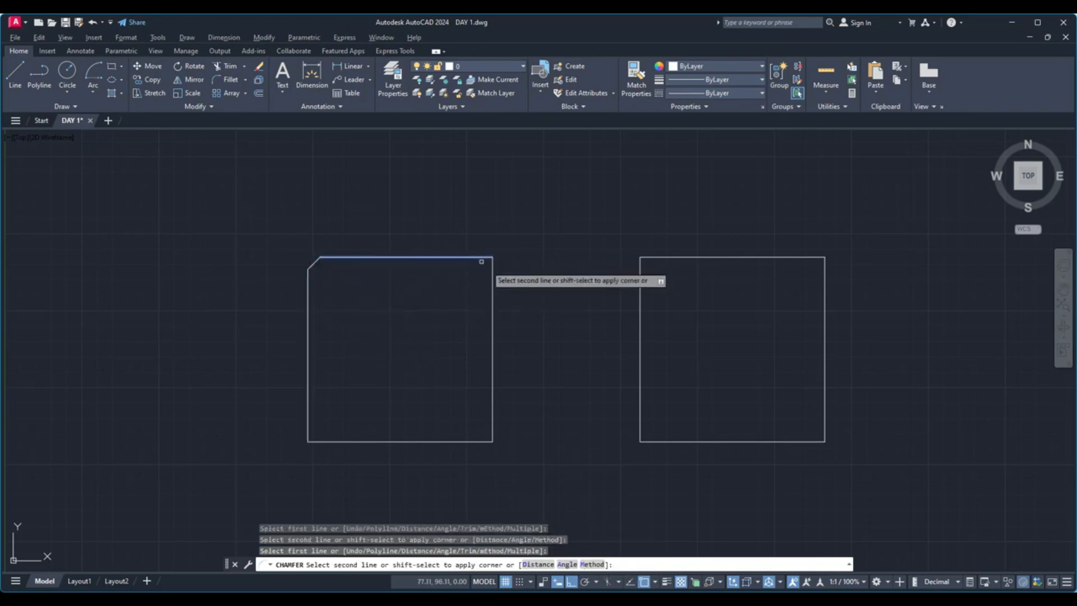
{"action": "left_click", "coordinate": [492, 298]}
{"action": "left_click", "coordinate": [492, 397]}
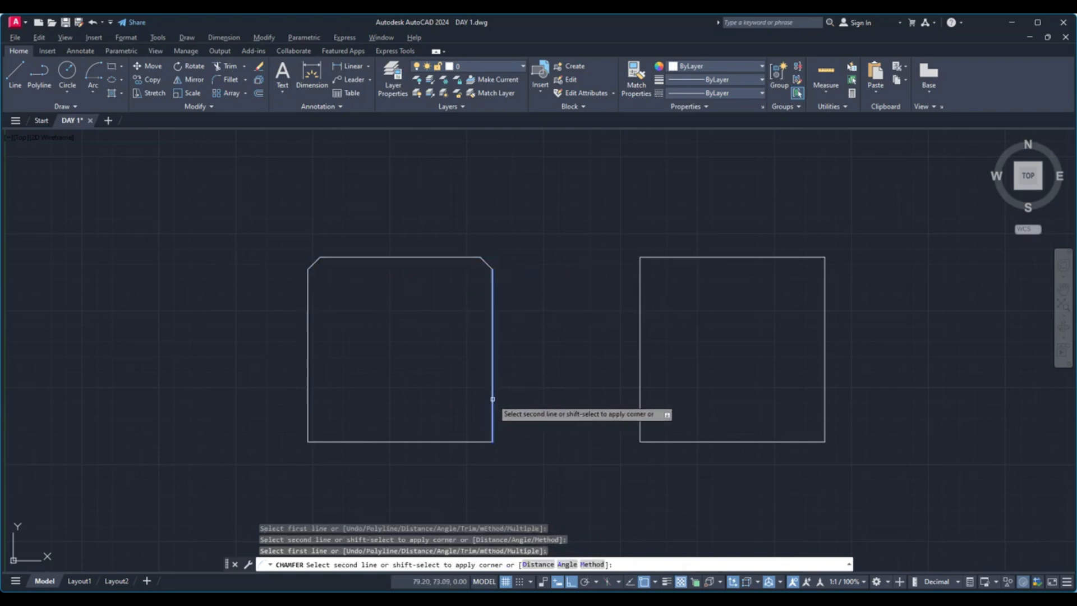
{"action": "left_click", "coordinate": [475, 441]}
{"action": "left_click", "coordinate": [474, 442]}
{"action": "left_click", "coordinate": [345, 442]}
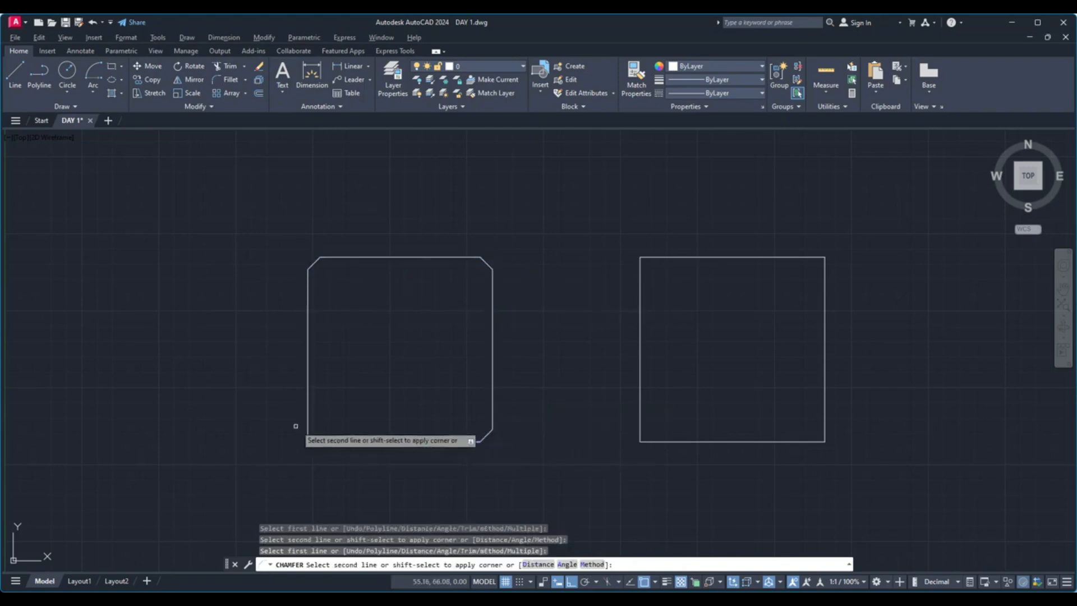
{"action": "left_click", "coordinate": [308, 420]}
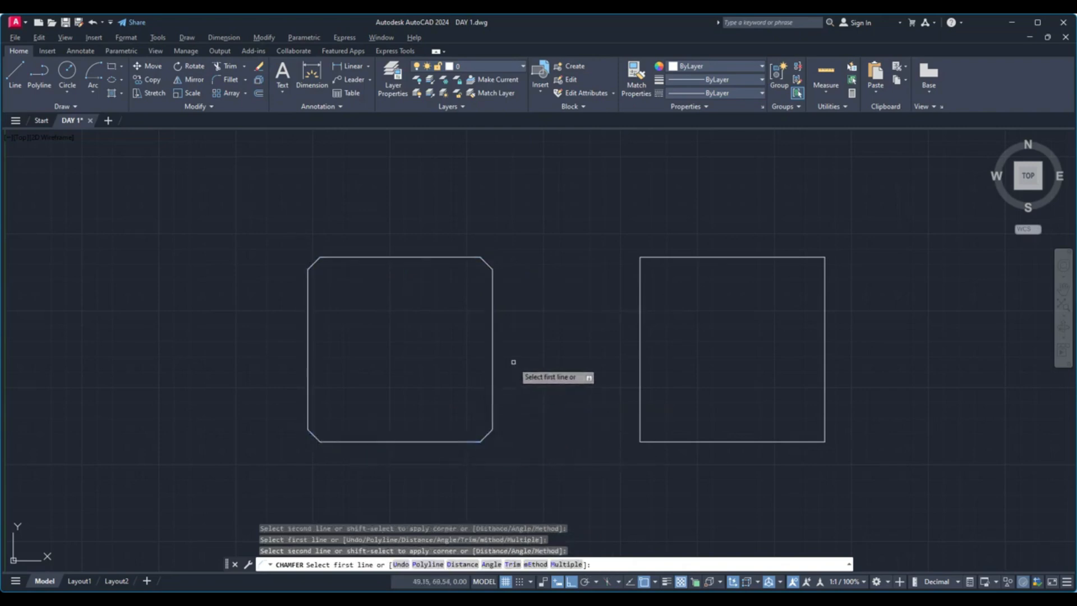
{"action": "key", "text": "Escape"}
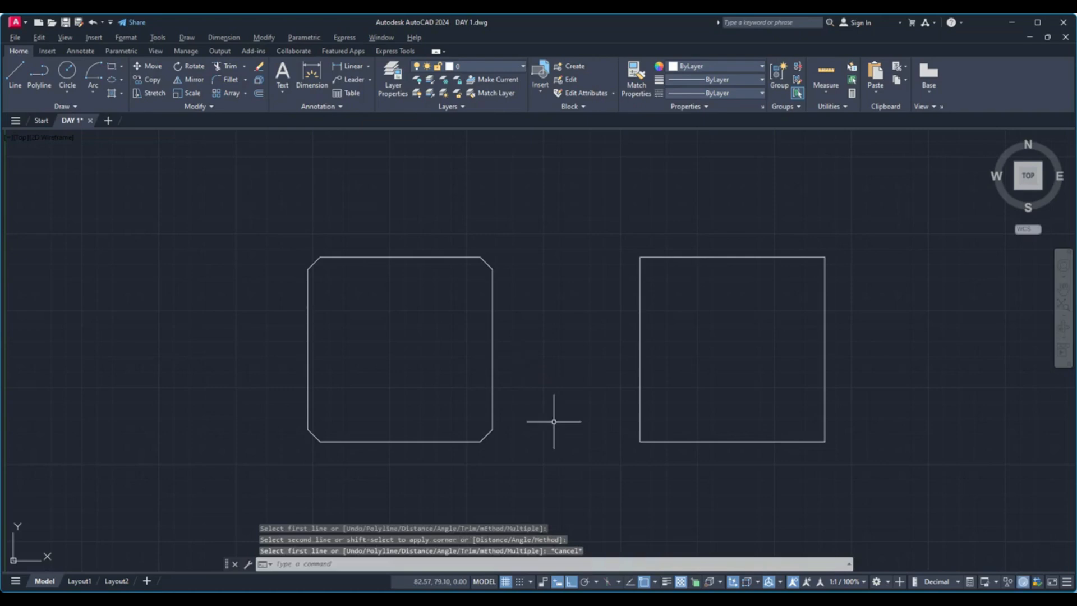
Chamfer the whole right square at once with the Polyline option and both distances set to 2, and undo the chamfer.
{"action": "middle_click_drag", "start_coordinate": [556, 421], "coordinate": [468, 424]}
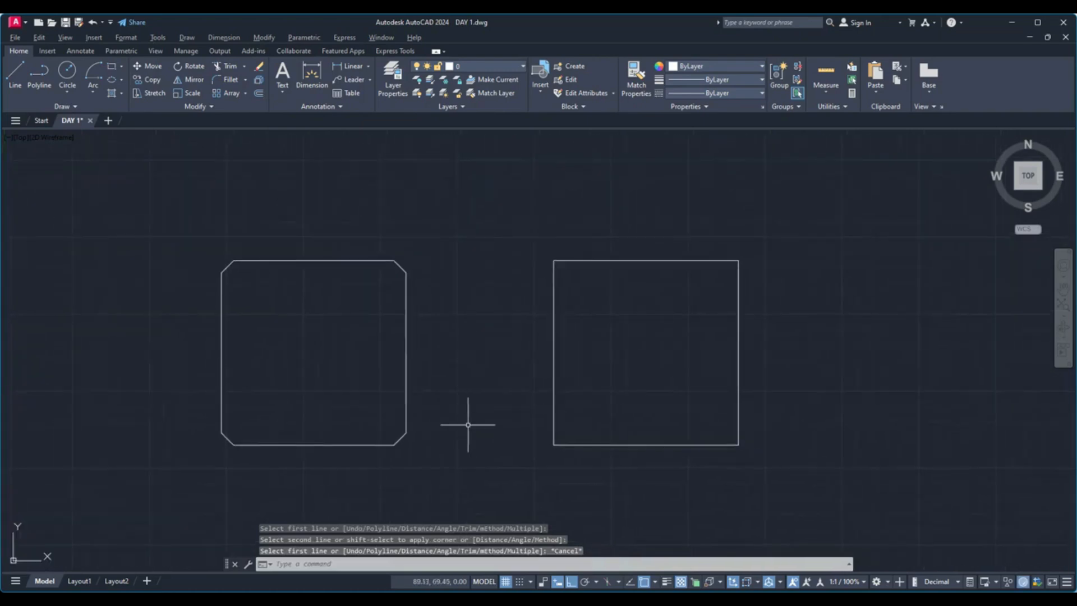
{"action": "left_click", "coordinate": [629, 260]}
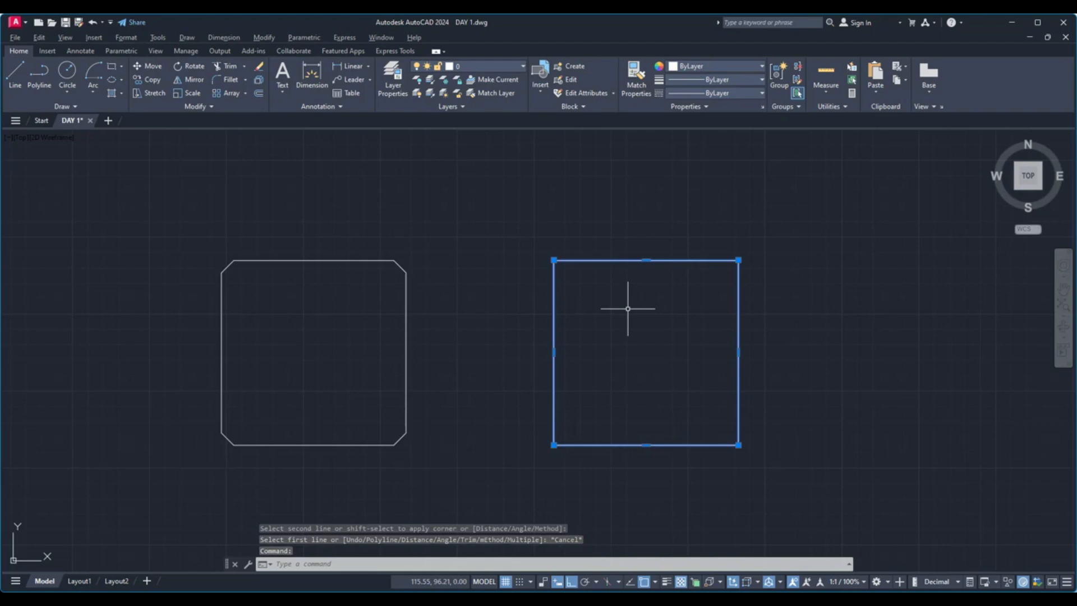
{"action": "key", "text": "Escape"}
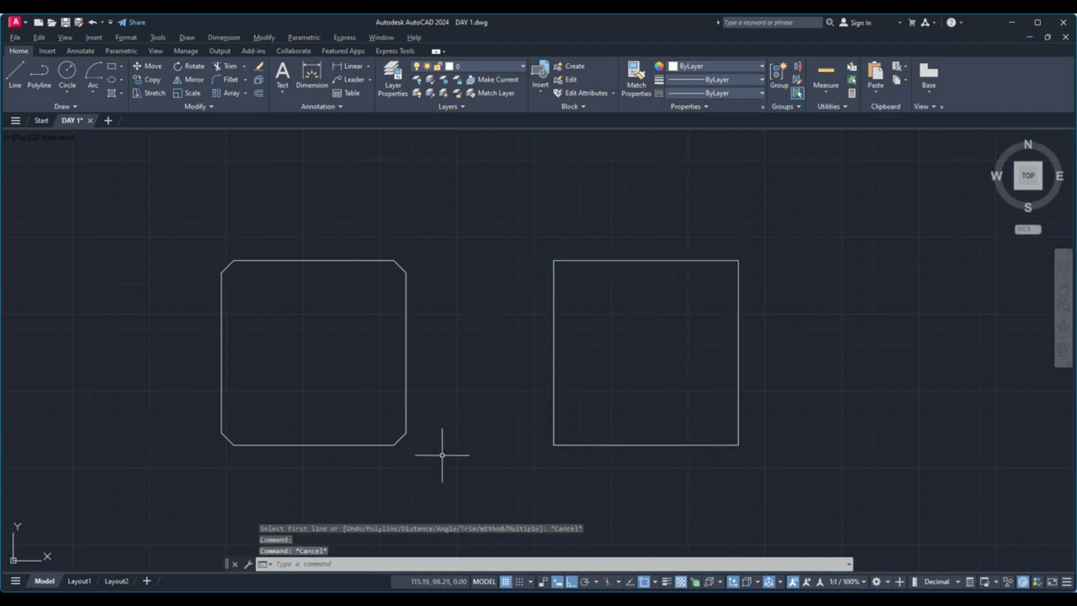
{"action": "type", "text": "cha"}
{"action": "key", "text": "Return"}
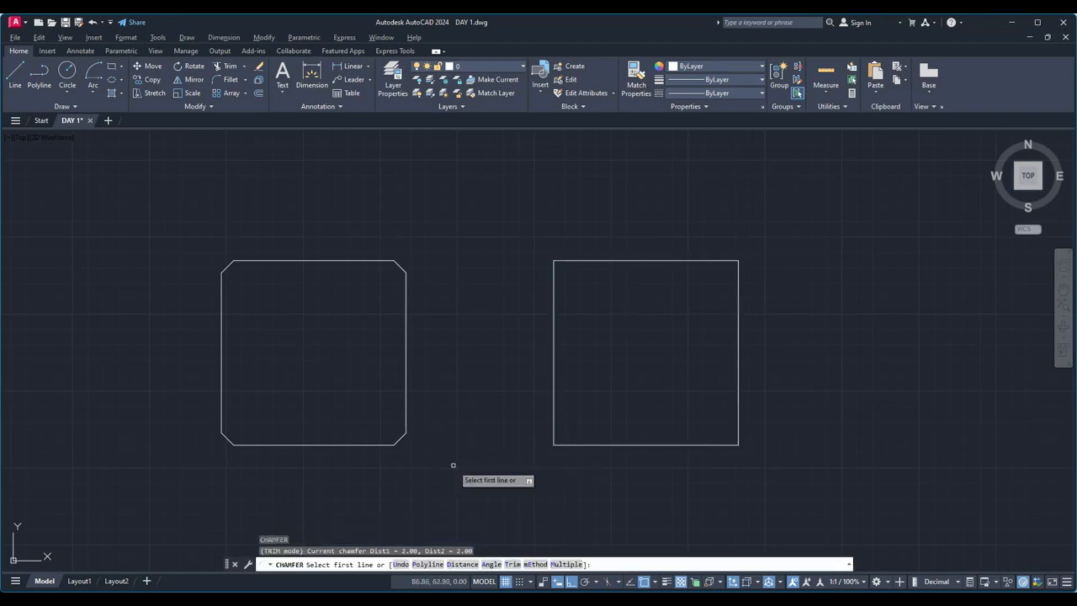
{"action": "left_click", "coordinate": [464, 564]}
{"action": "type", "text": "2"}
{"action": "key", "text": "Return"}
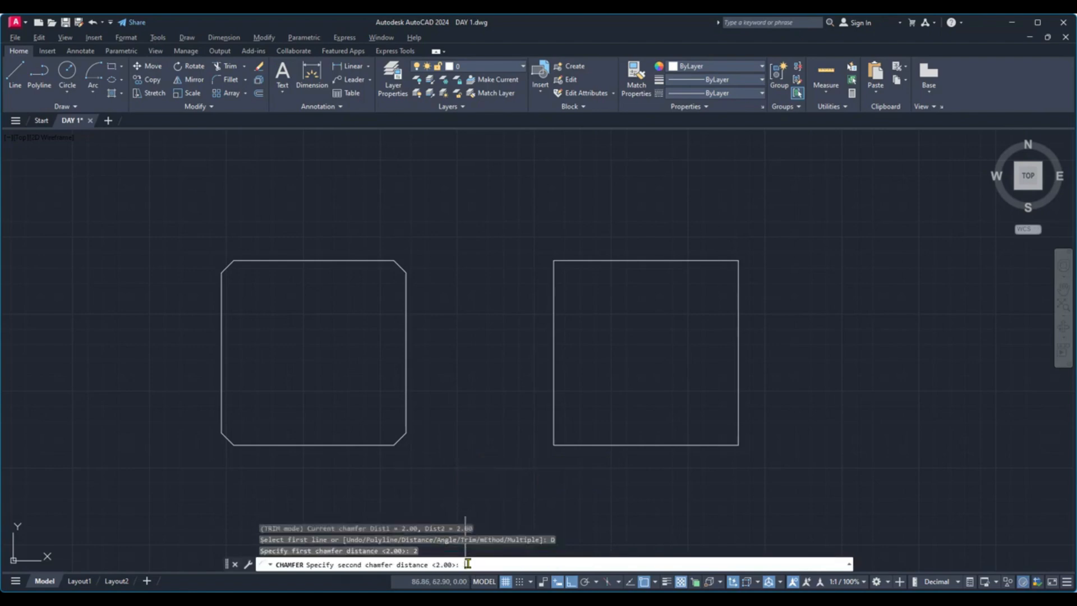
{"action": "type", "text": "2"}
{"action": "key", "text": "Return"}
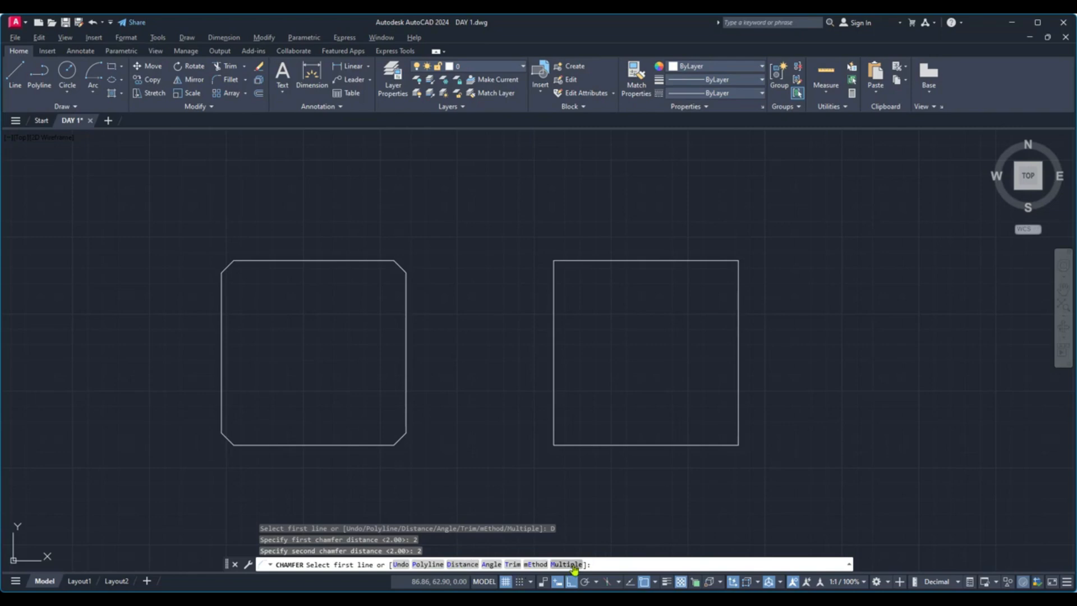
{"action": "left_click", "coordinate": [429, 564]}
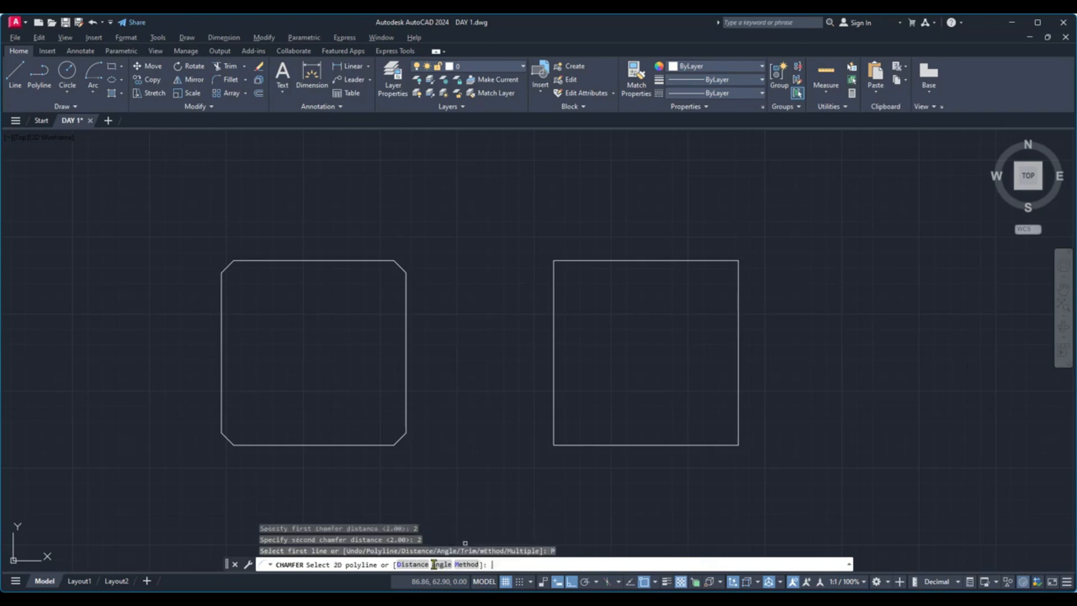
{"action": "left_click", "coordinate": [602, 446]}
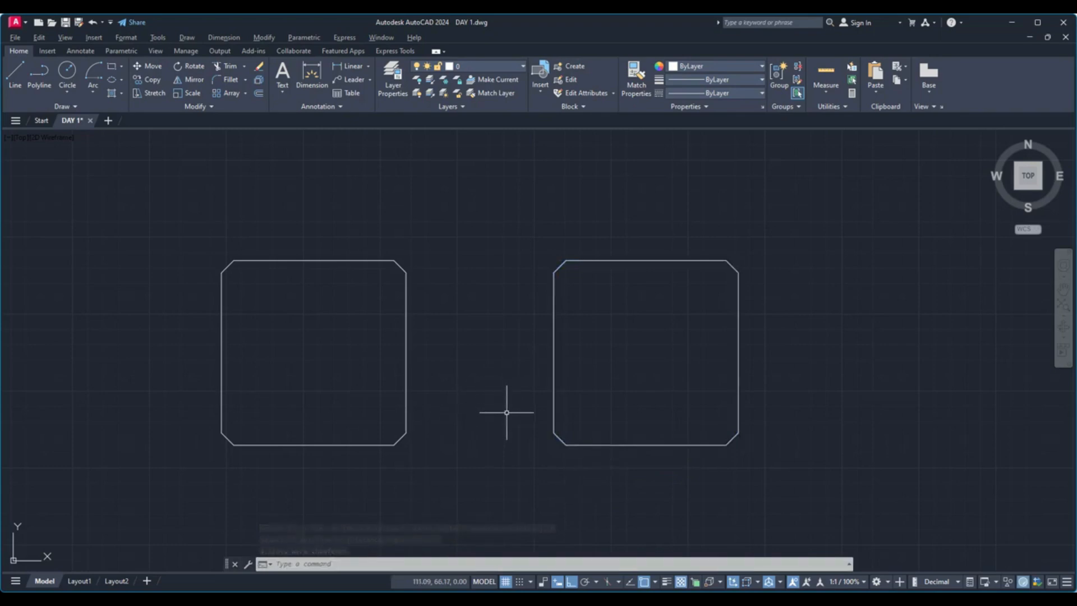
{"action": "key", "text": "ctrl+z"}
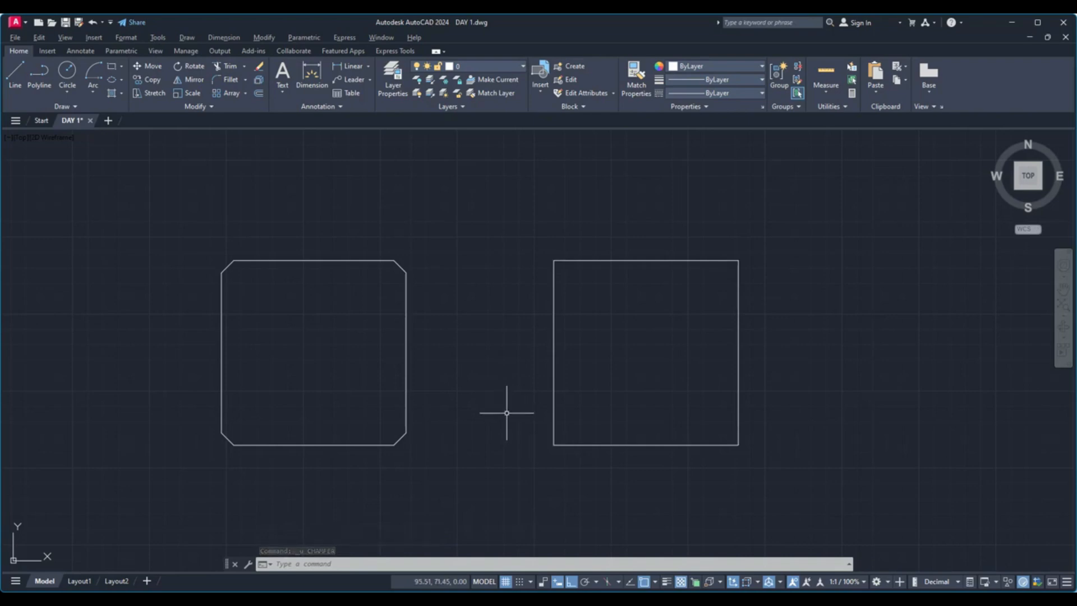
Chamfer the right square as a polyline by the Angle option with length 4 and angle 45, and undo the chamfer.
{"action": "type", "text": "cha"}
{"action": "key", "text": "Return"}
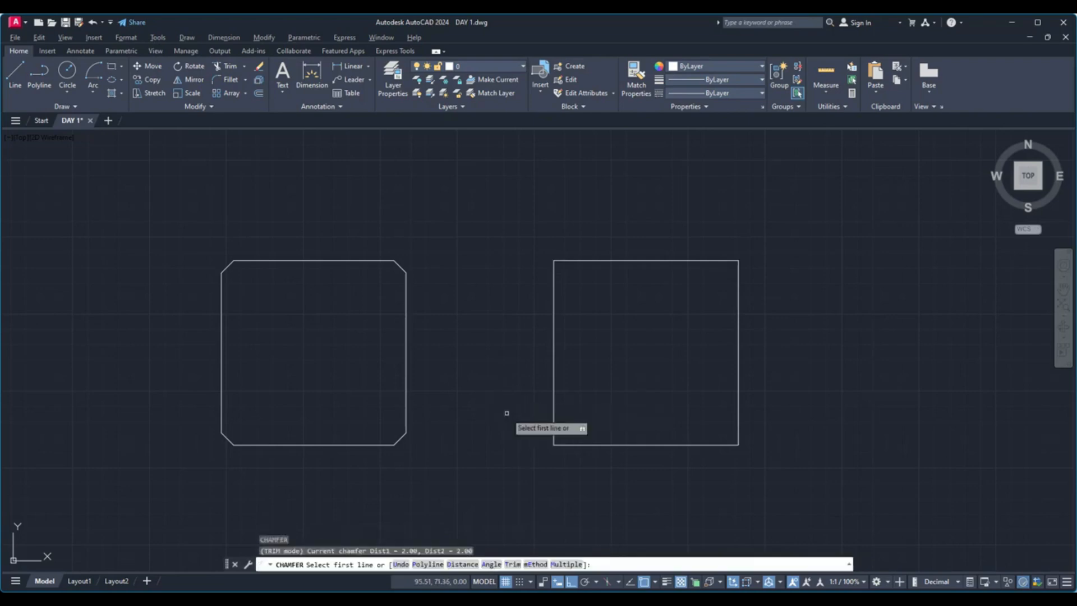
{"action": "left_click", "coordinate": [492, 564]}
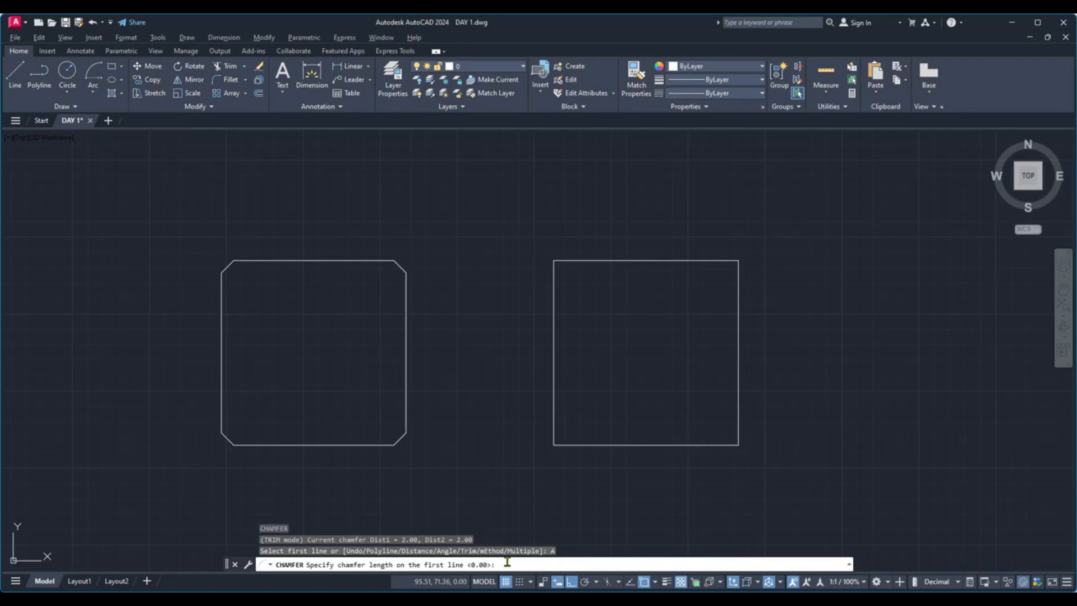
{"action": "type", "text": "4"}
{"action": "key", "text": "Return"}
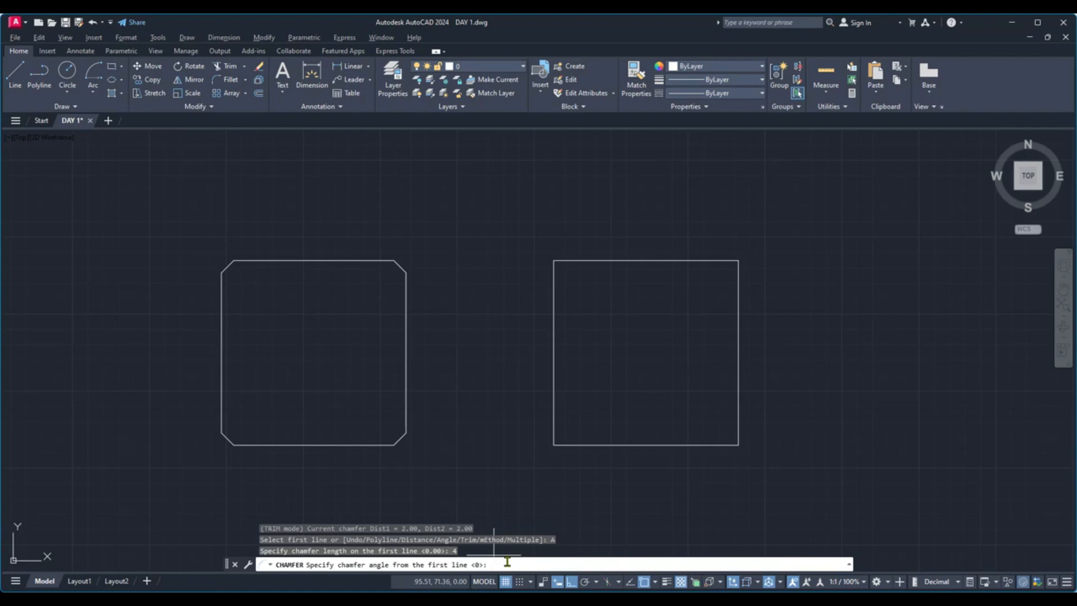
{"action": "type", "text": "45"}
{"action": "key", "text": "Return"}
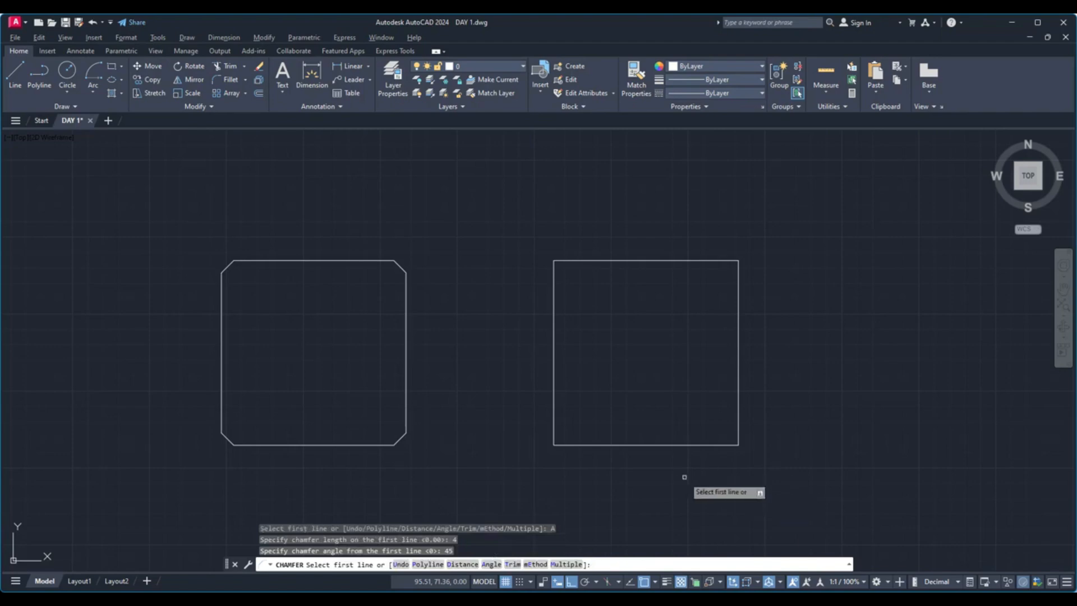
{"action": "left_click", "coordinate": [428, 565]}
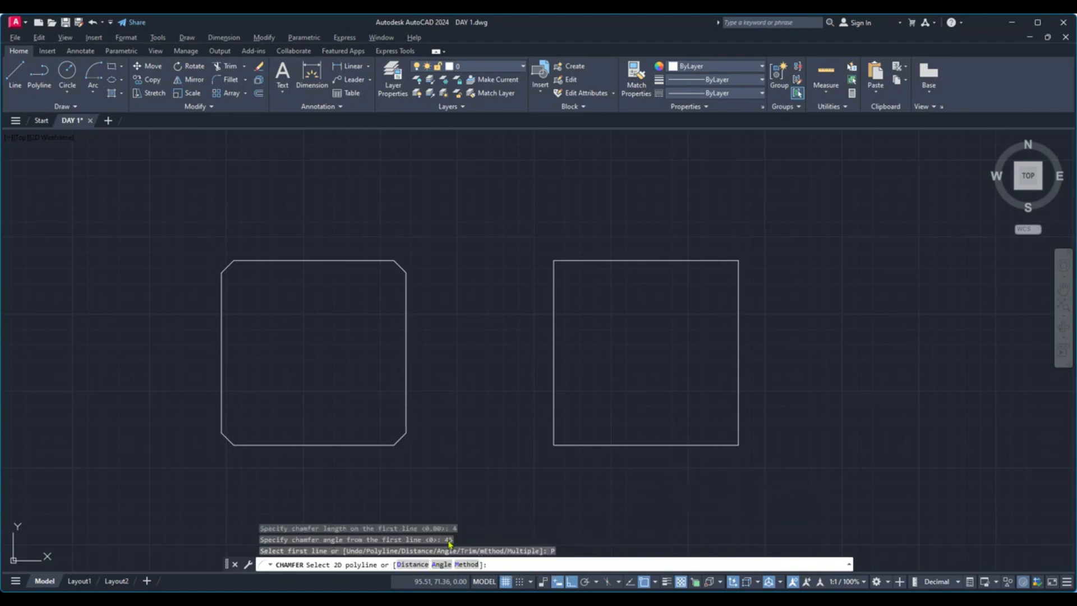
{"action": "left_click", "coordinate": [621, 445]}
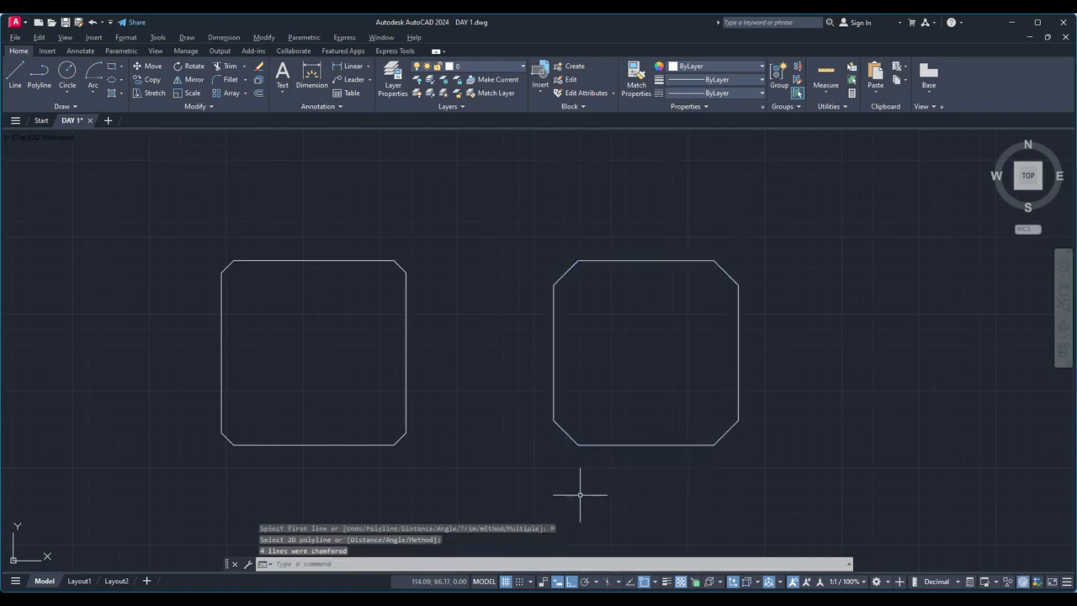
{"action": "key", "text": "ctrl+z"}
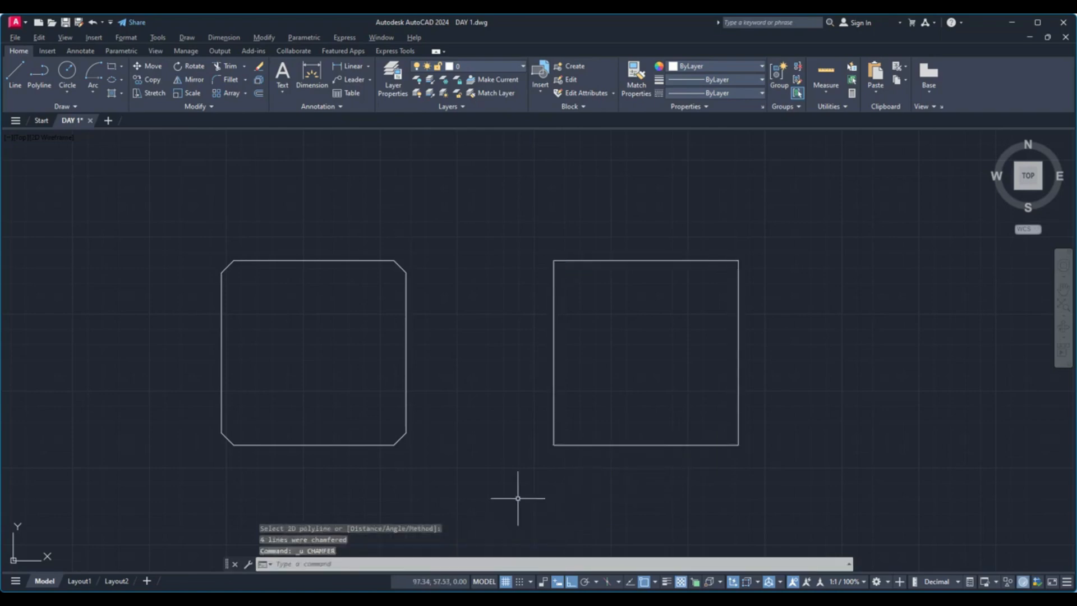
Chamfer the right square with the Polyline option in No trim mode, using 4 for both the first and second distances.
{"action": "type", "text": "cha"}
{"action": "key", "text": "Return"}
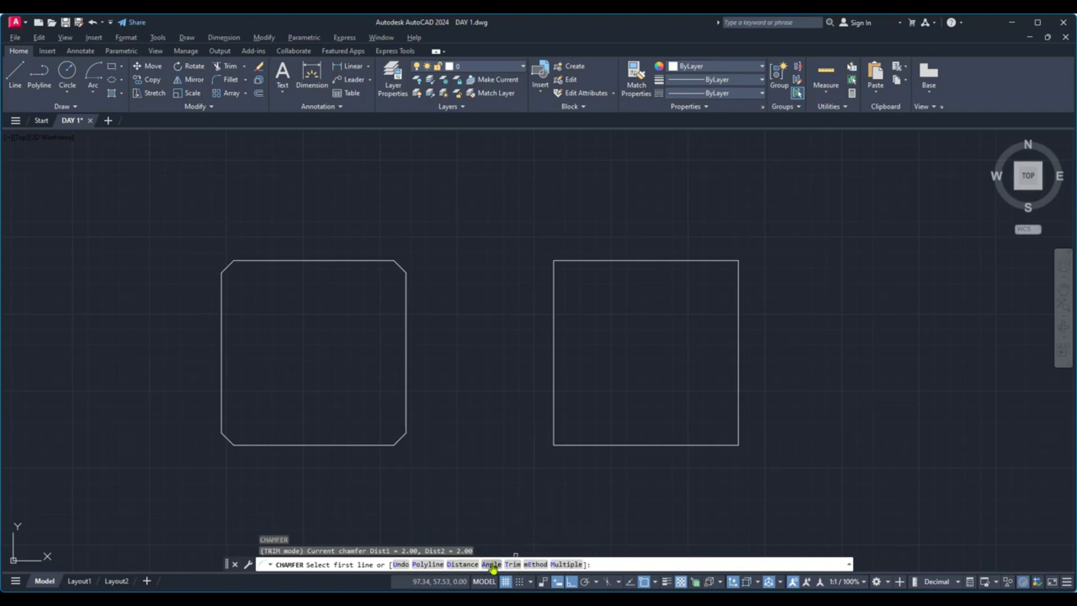
{"action": "left_click", "coordinate": [459, 566]}
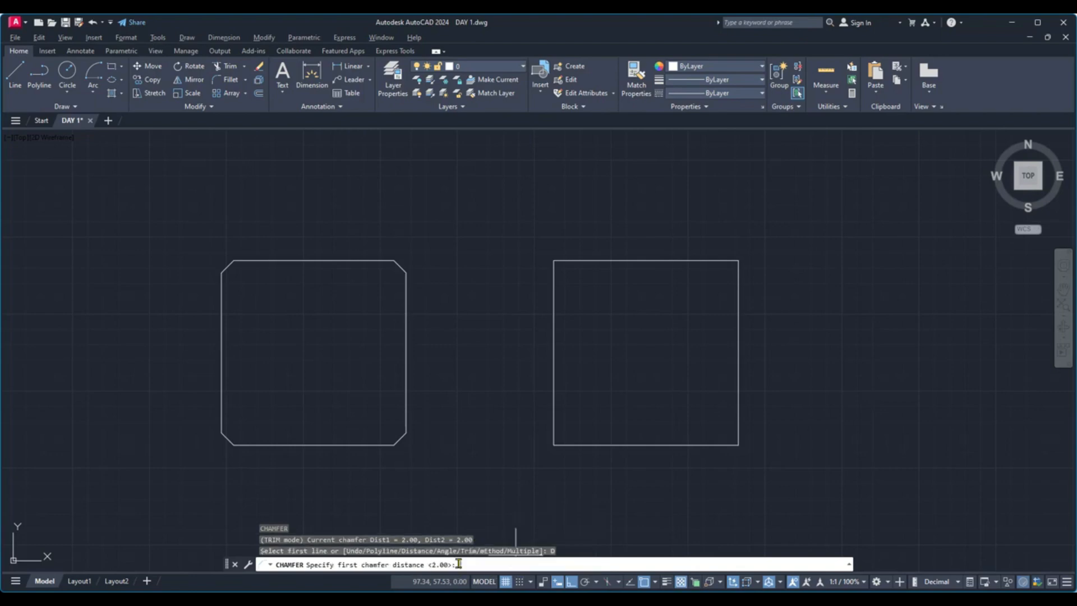
{"action": "type", "text": "4"}
{"action": "key", "text": "Return"}
{"action": "type", "text": "4"}
{"action": "key", "text": "Return"}
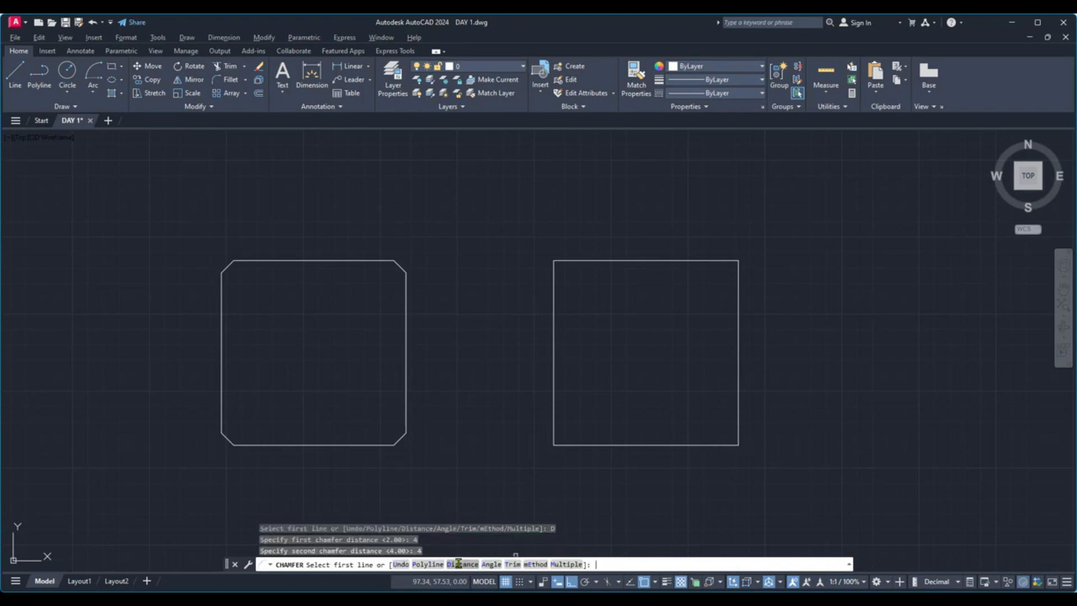
{"action": "left_click", "coordinate": [513, 564]}
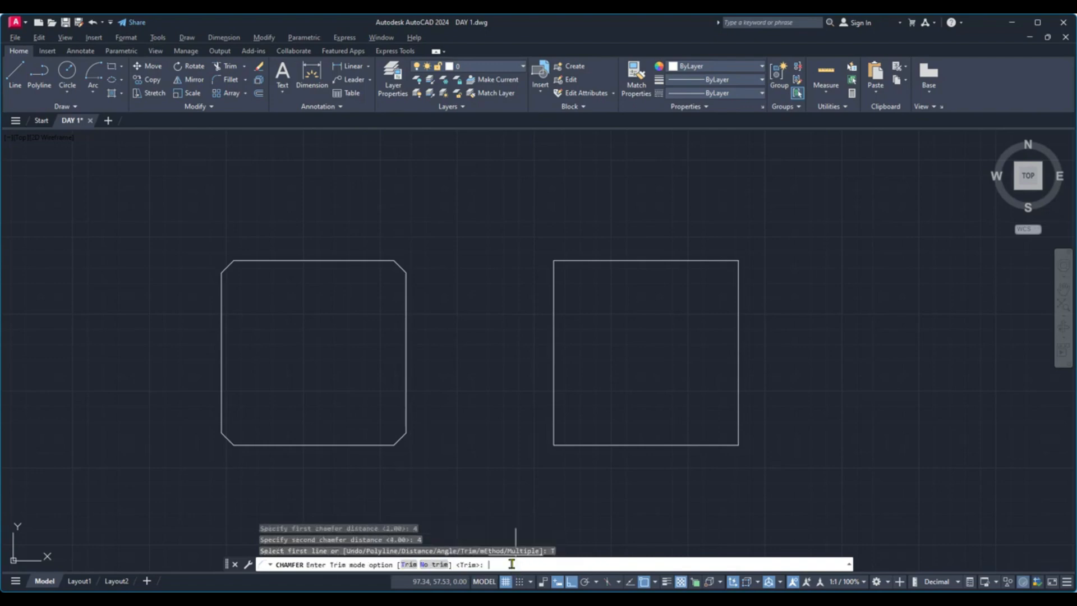
{"action": "left_click", "coordinate": [435, 565]}
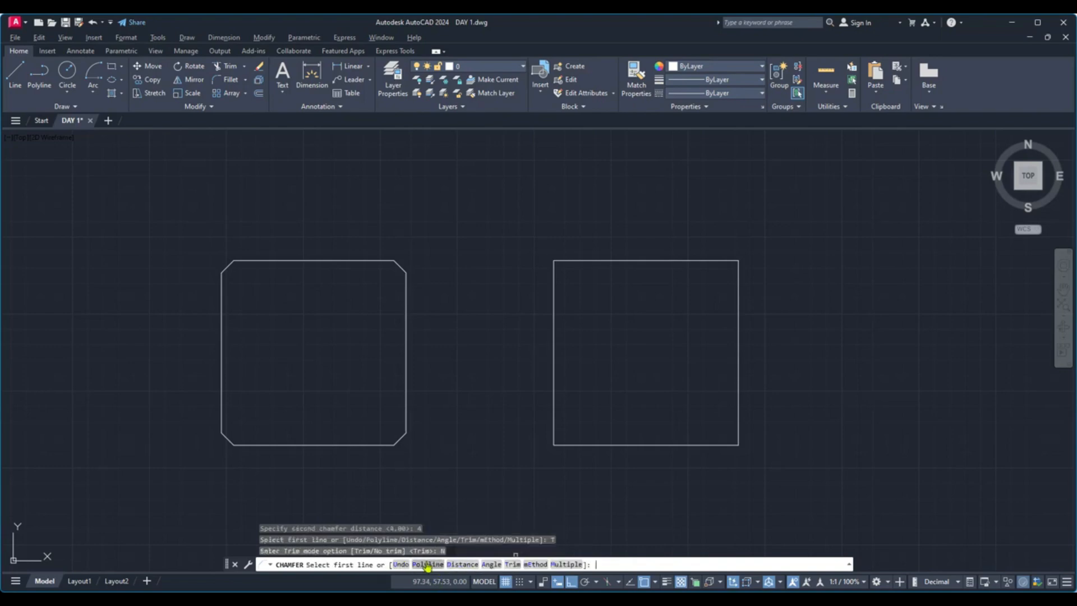
{"action": "left_click", "coordinate": [431, 565]}
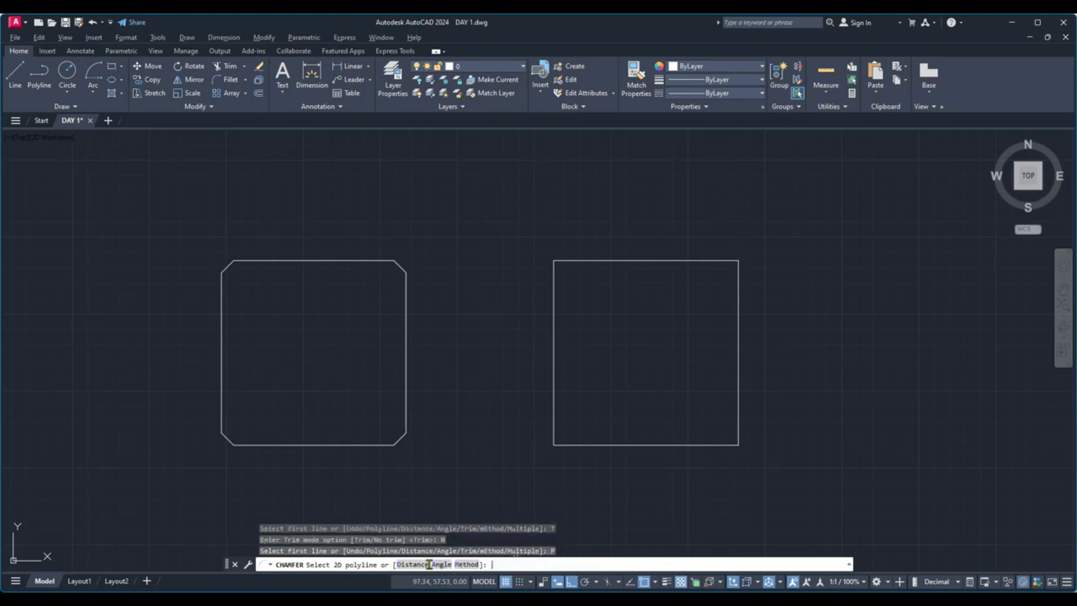
{"action": "left_click", "coordinate": [596, 445]}
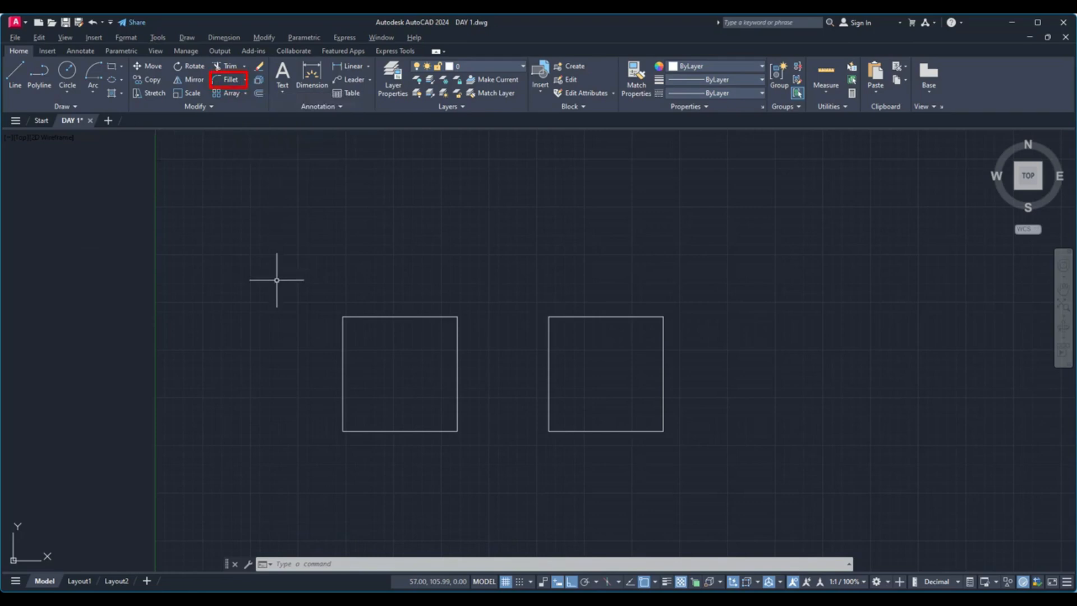
Fillet the lower-left and upper-left corners of the left square with radius 5 using the Multiple option, and end the command.
{"action": "type", "text": "f"}
{"action": "key", "text": "Return"}
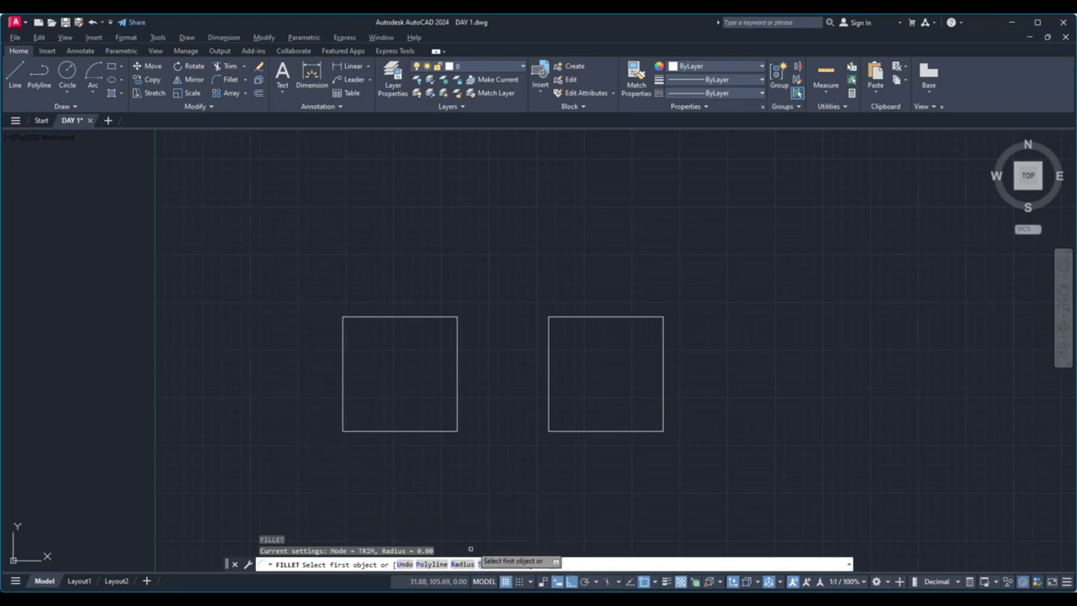
{"action": "type", "text": "r"}
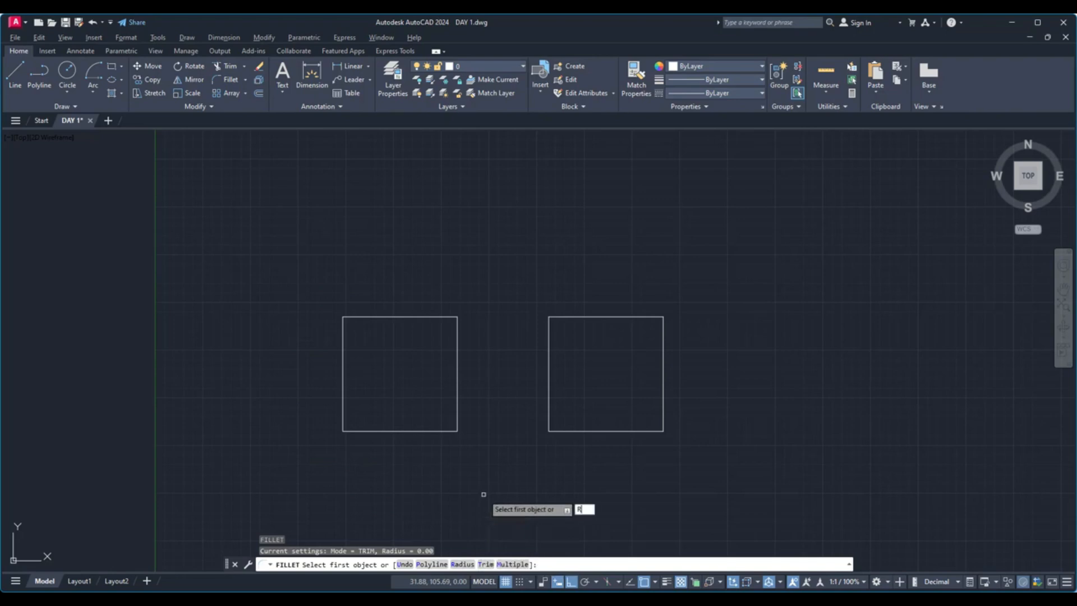
{"action": "key", "text": "Return"}
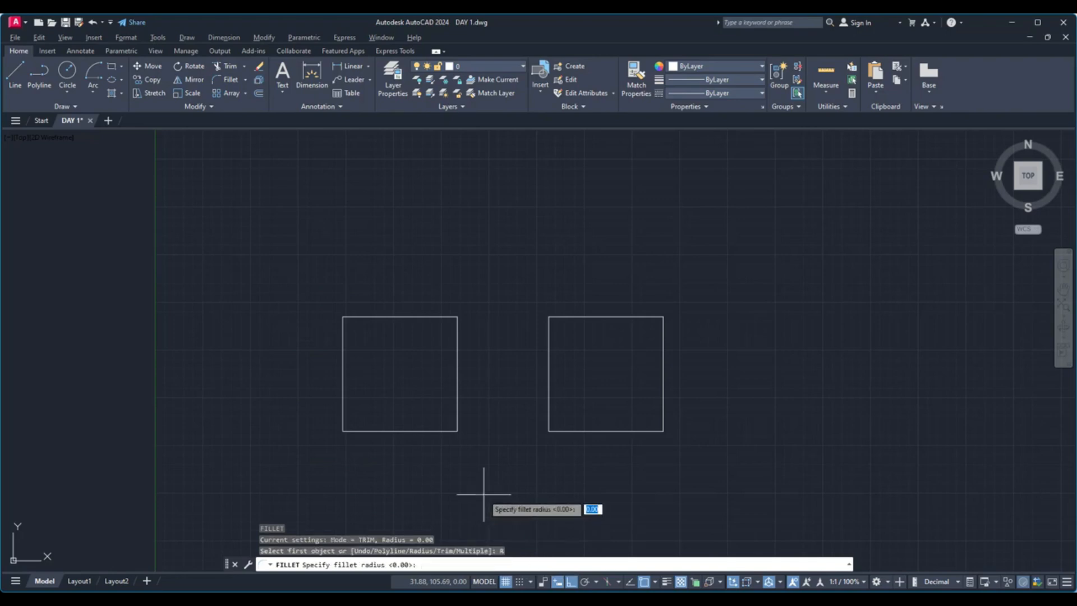
{"action": "type", "text": "5"}
{"action": "key", "text": "Return"}
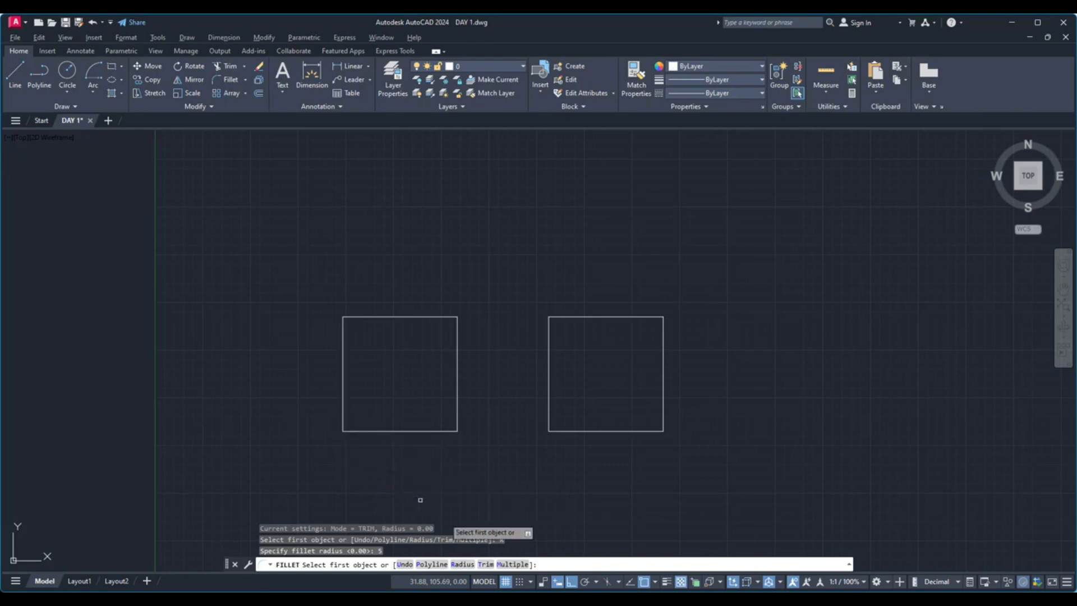
{"action": "left_click", "coordinate": [514, 565]}
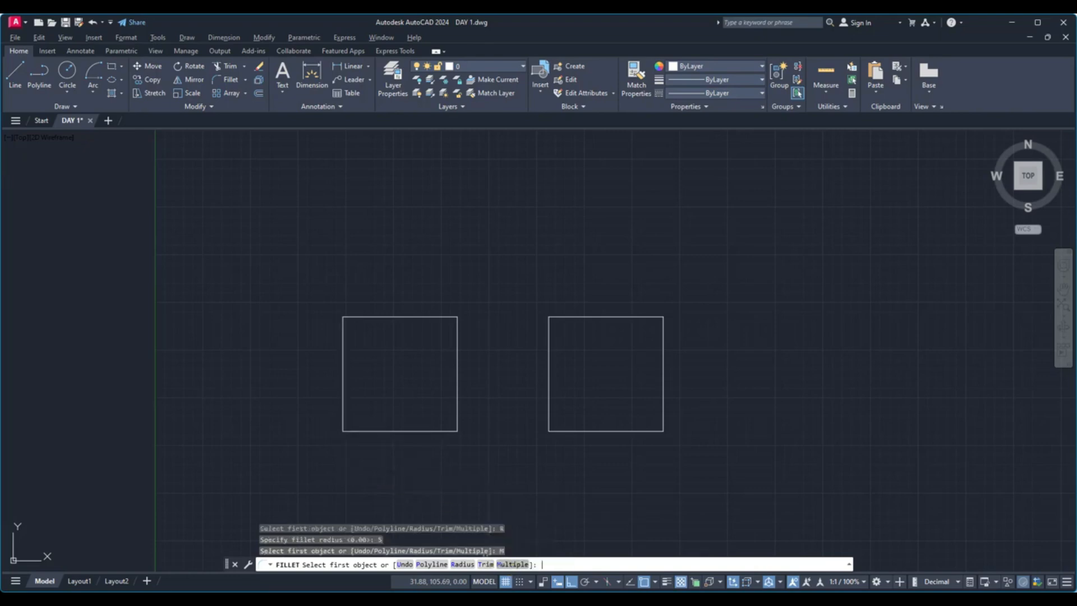
{"action": "left_click", "coordinate": [360, 431]}
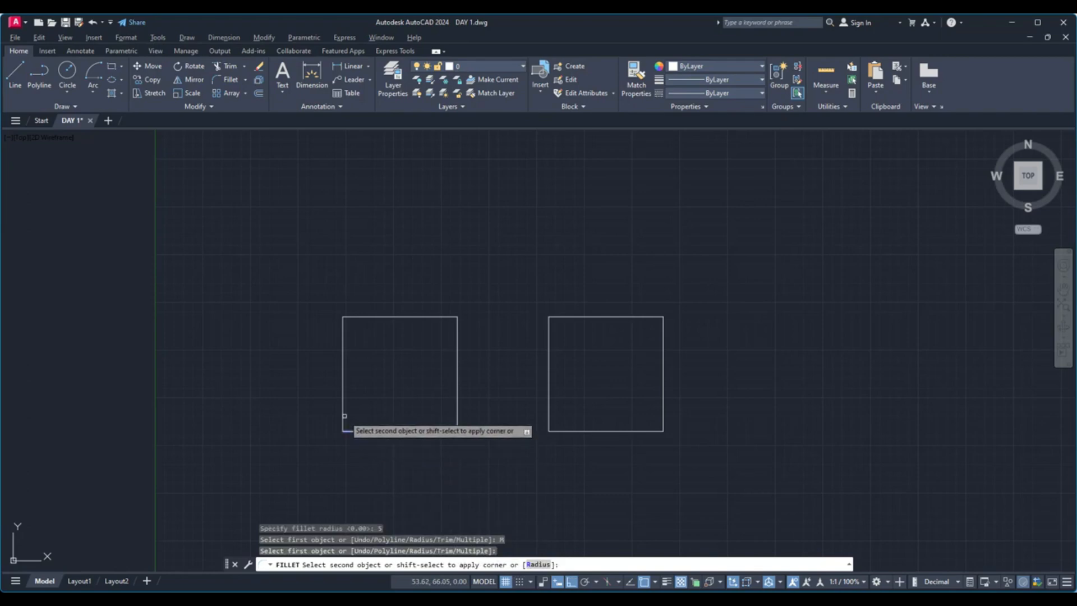
{"action": "left_click", "coordinate": [343, 415]}
{"action": "left_click", "coordinate": [352, 316]}
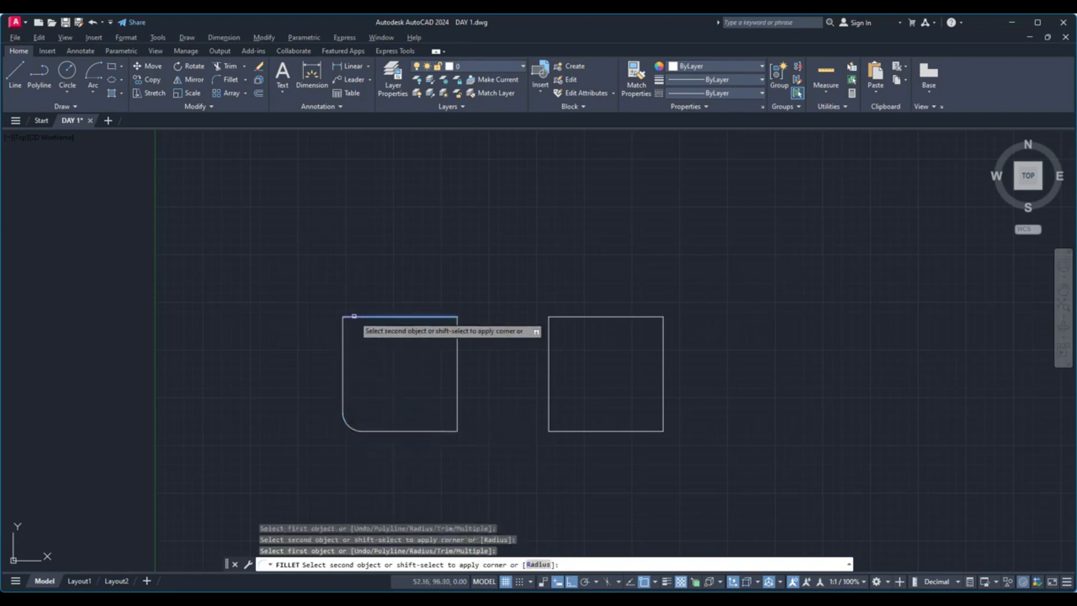
{"action": "left_click", "coordinate": [344, 328]}
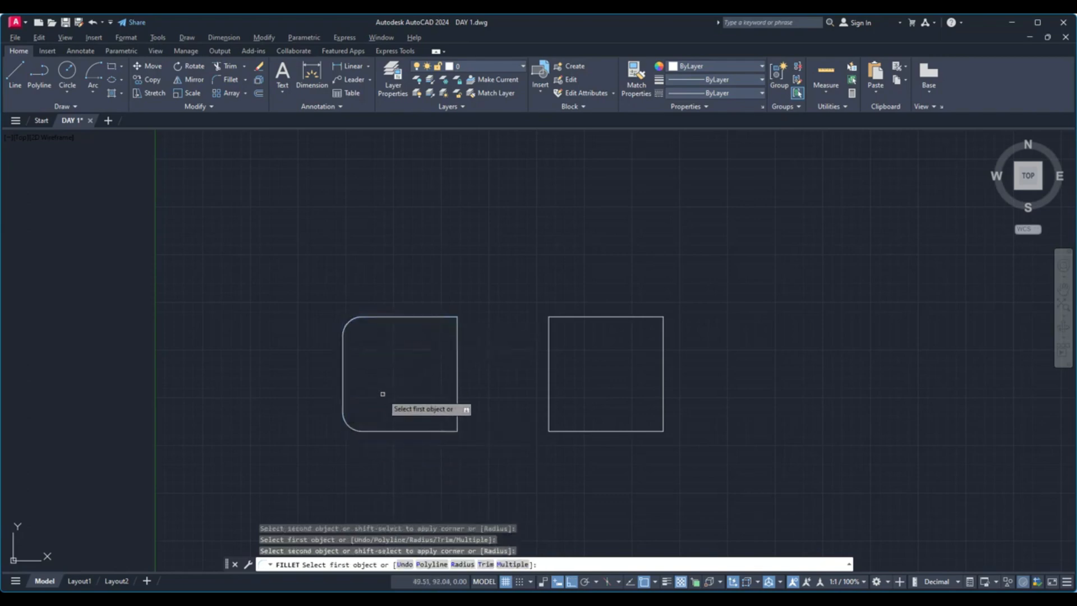
{"action": "key", "text": "Escape"}
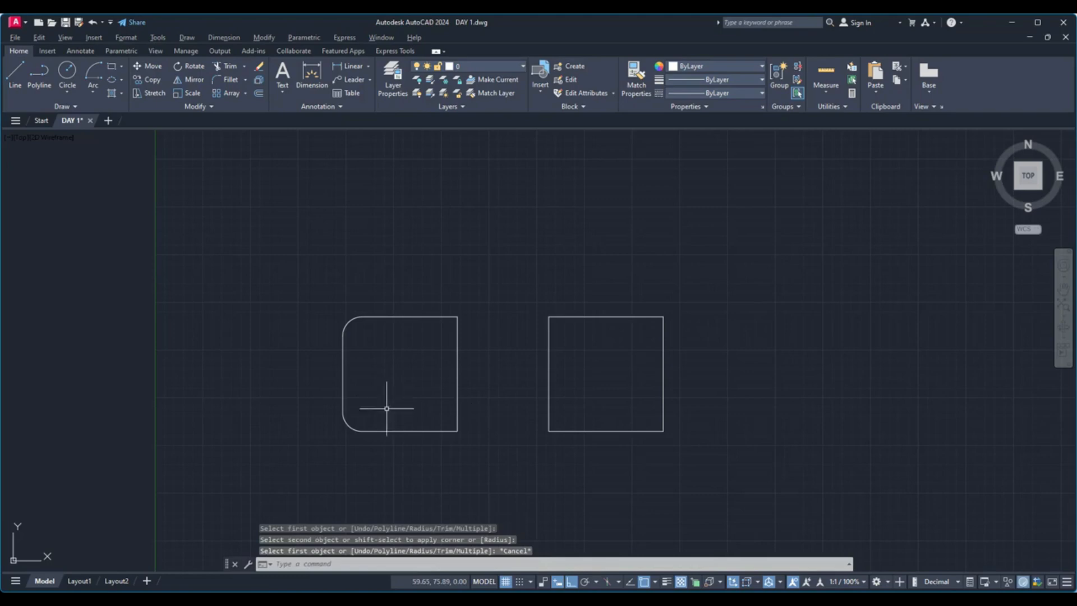
Start the Fillet command and set the fillet radius to 5.
{"action": "type", "text": "f"}
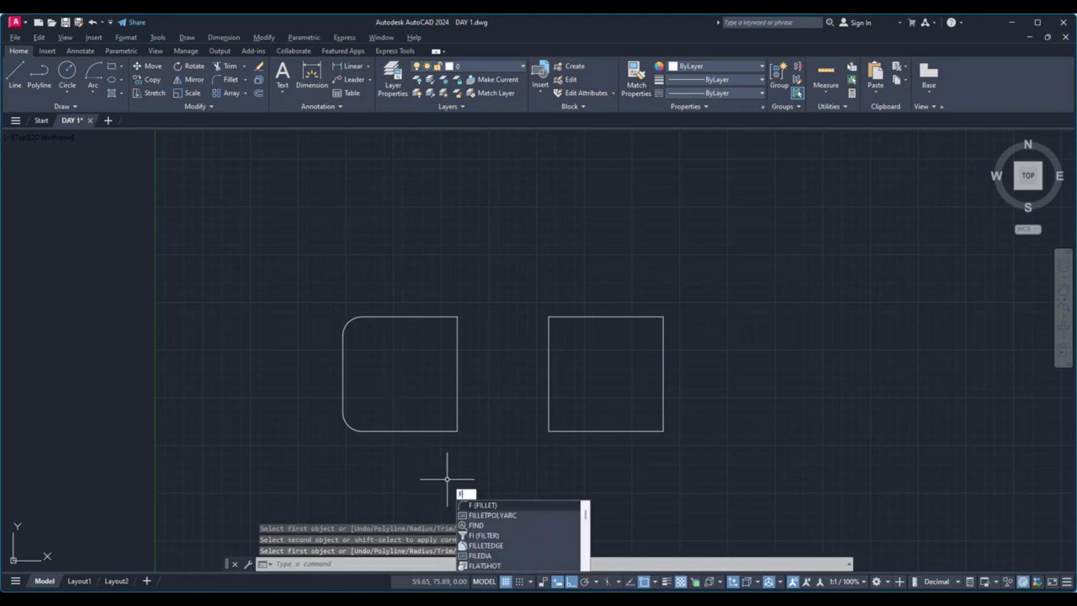
{"action": "key", "text": "Return"}
{"action": "type", "text": "r"}
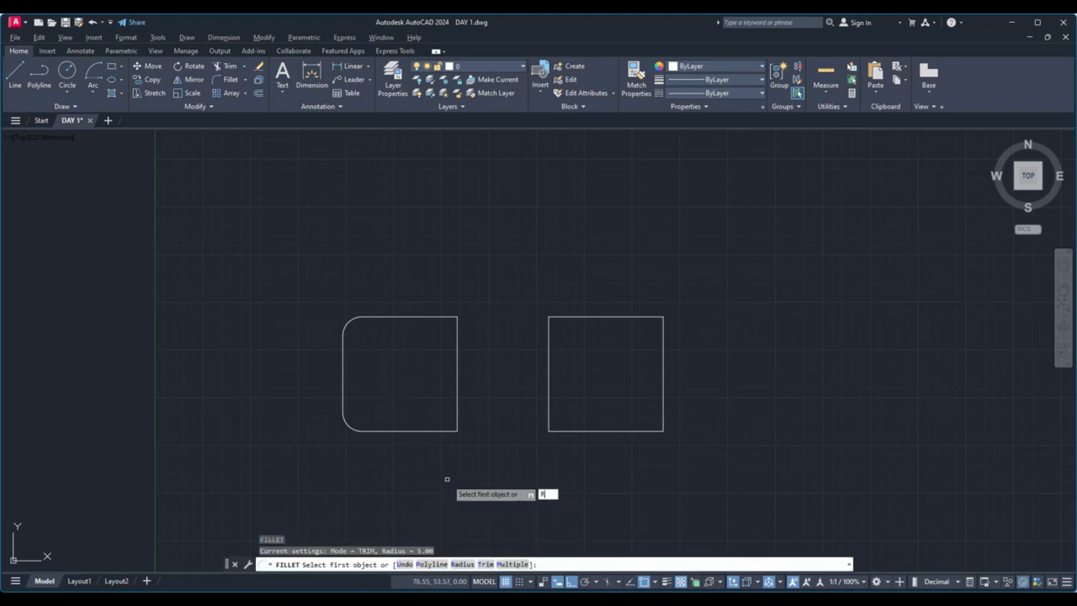
{"action": "key", "text": "Return"}
{"action": "type", "text": "5"}
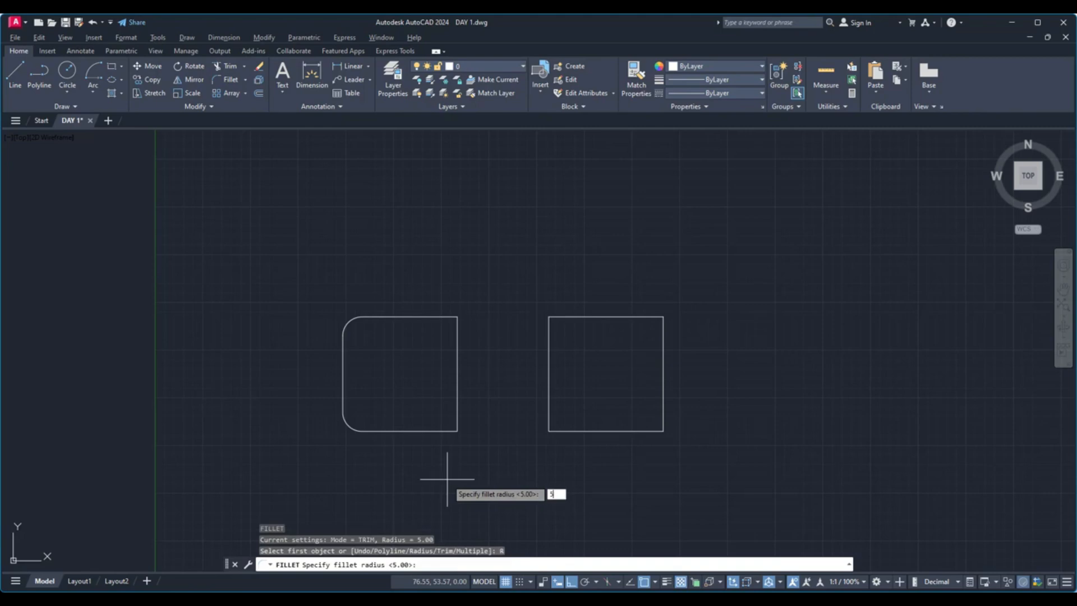
{"action": "key", "text": "Return"}
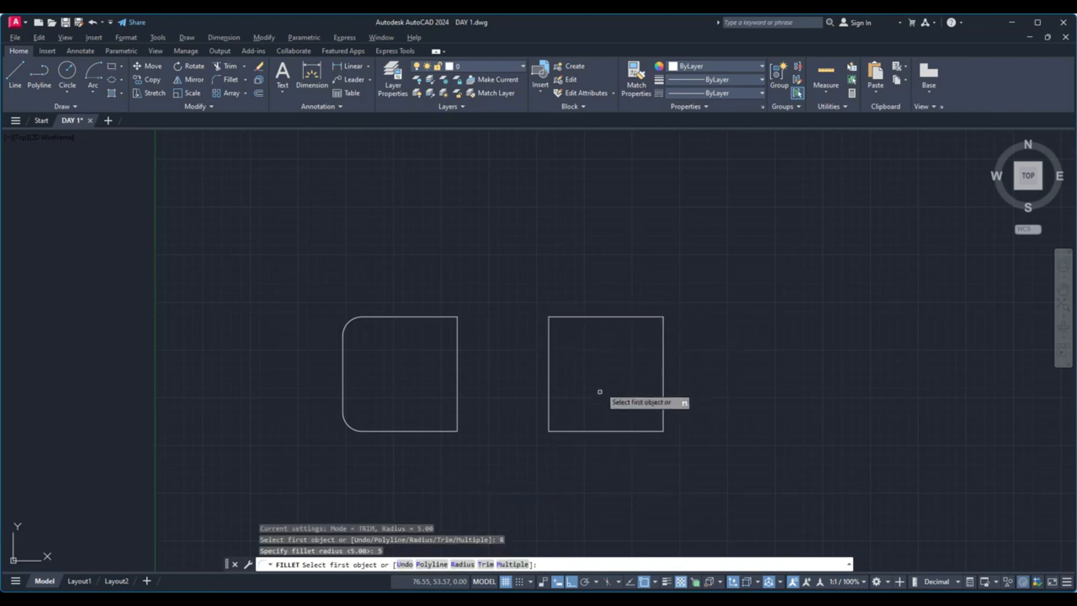
Fillet the whole right square with radius 4 using the Polyline option in No trim mode, and undo the fillet.
{"action": "left_click", "coordinate": [462, 565]}
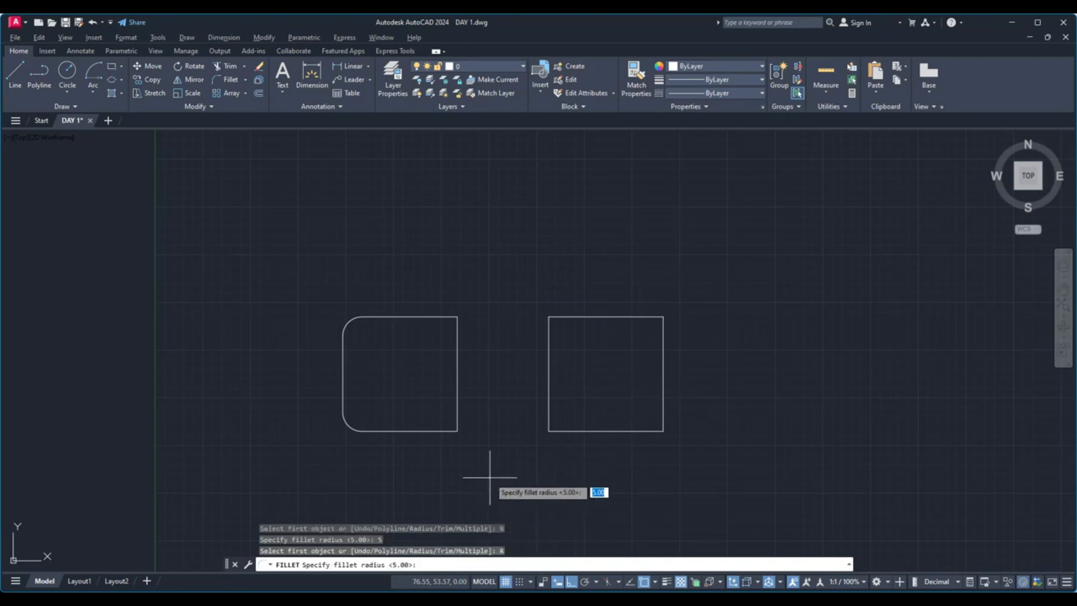
{"action": "type", "text": "4"}
{"action": "key", "text": "Return"}
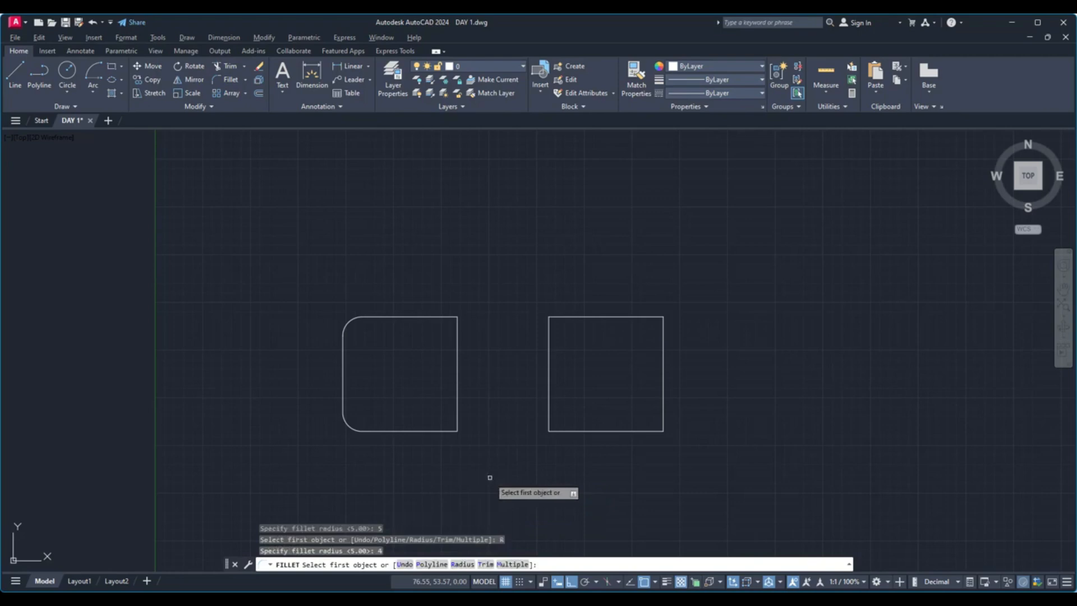
{"action": "left_click", "coordinate": [486, 565]}
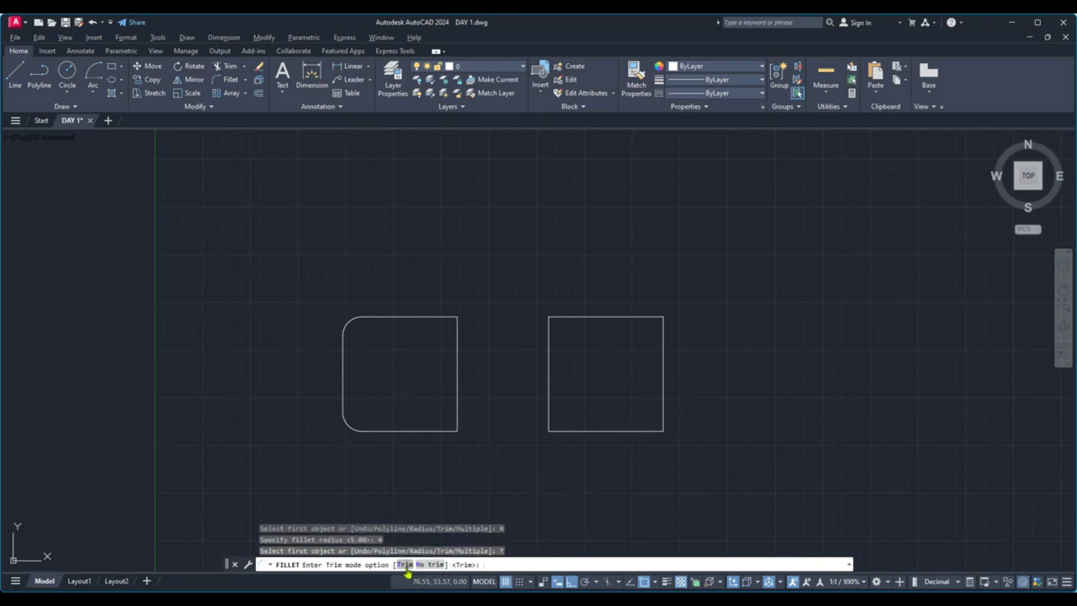
{"action": "left_click", "coordinate": [436, 565]}
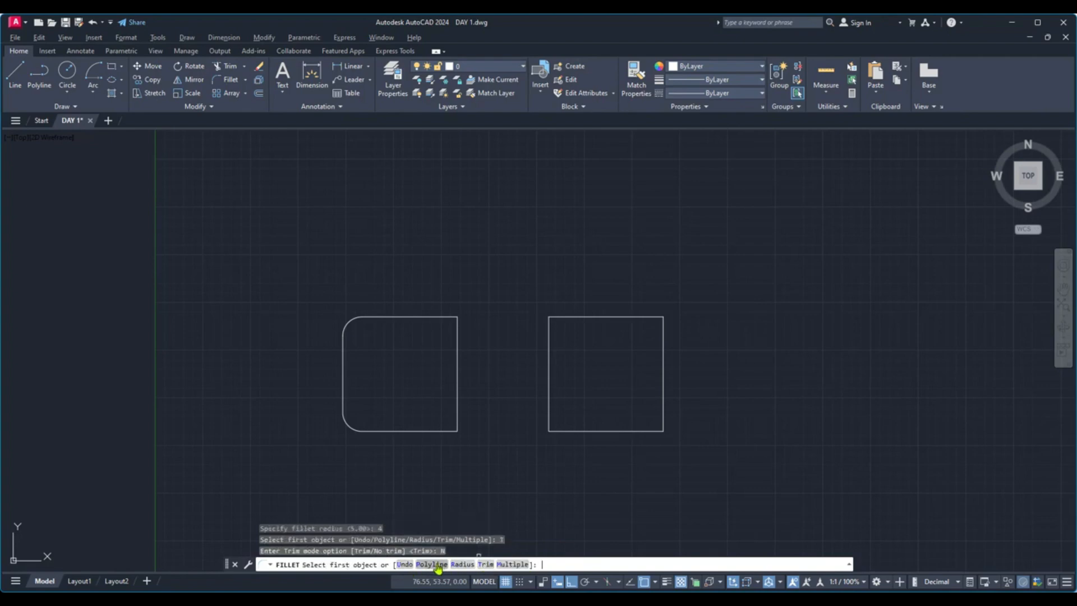
{"action": "left_click", "coordinate": [438, 566]}
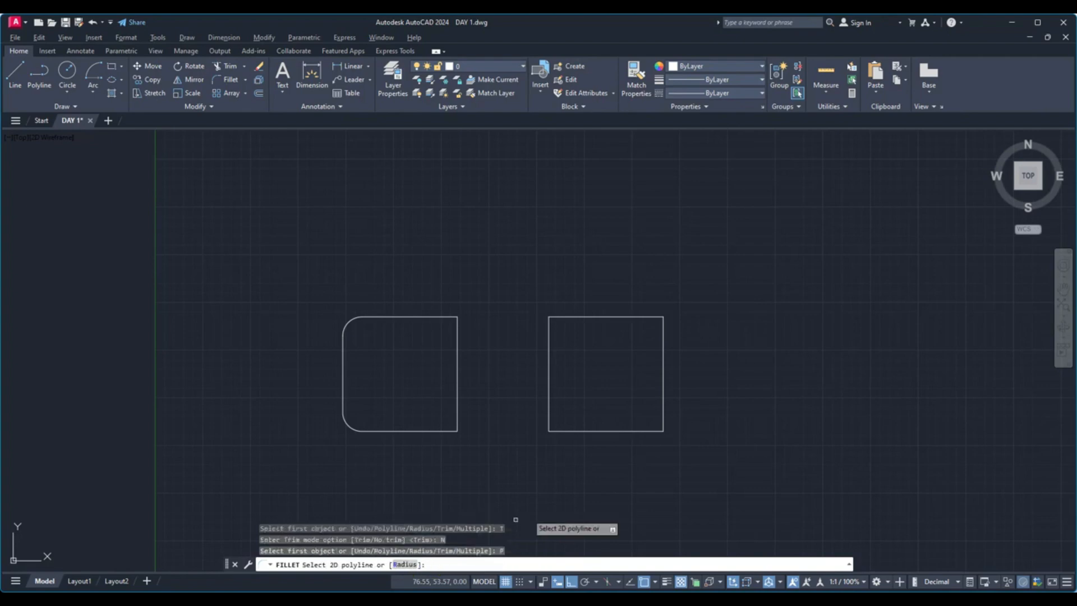
{"action": "left_click", "coordinate": [584, 431]}
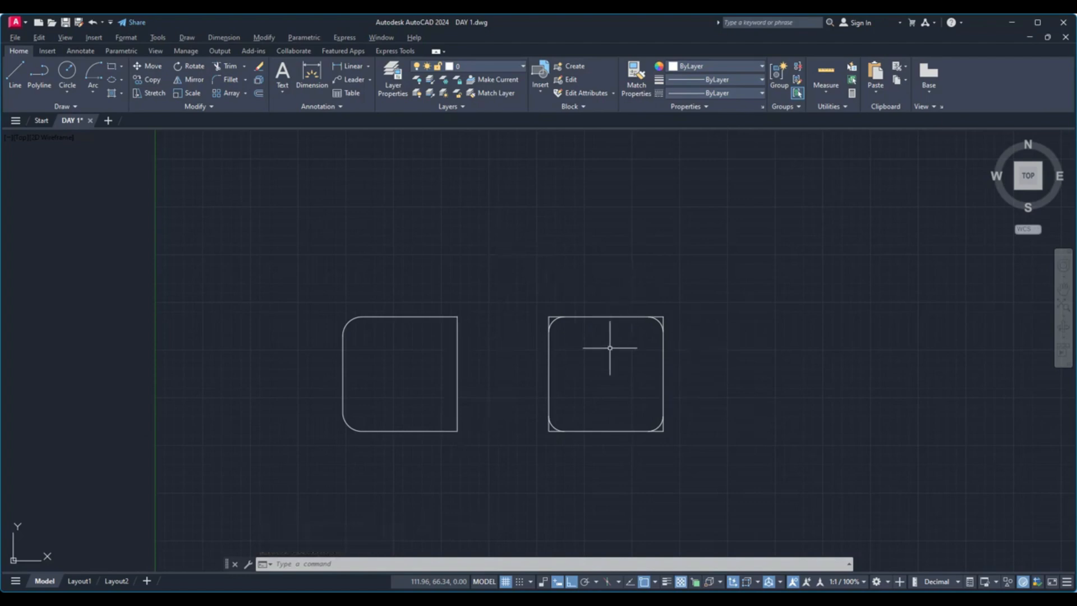
{"action": "key", "text": "ctrl+z"}
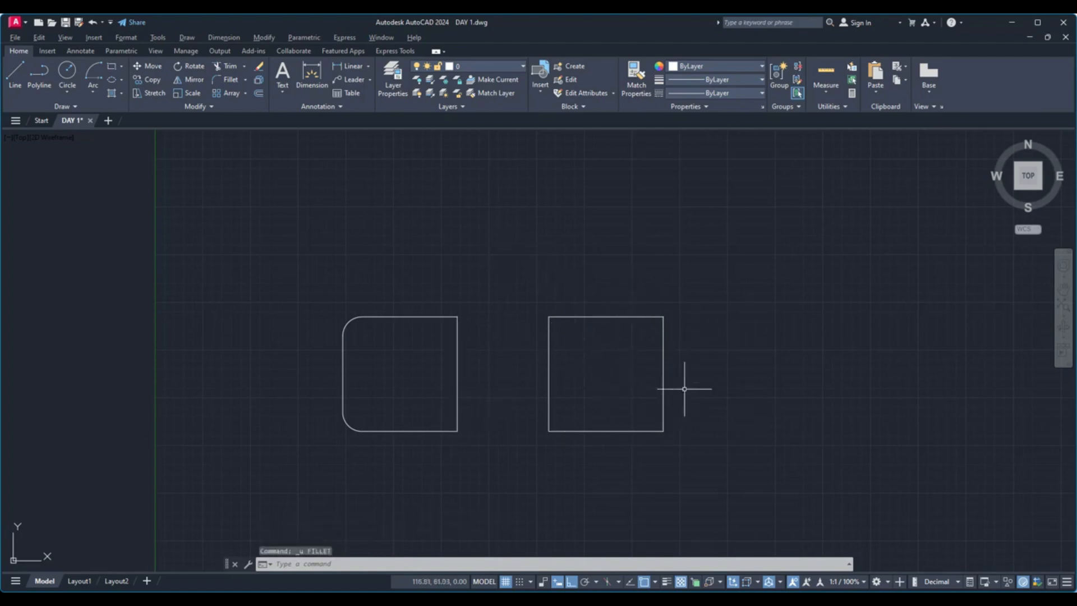
Check whether the right square selects as one object, and explode it into separate lines.
{"action": "scroll", "coordinate": [658, 355], "scroll_direction": "up", "scroll_amount": 2}
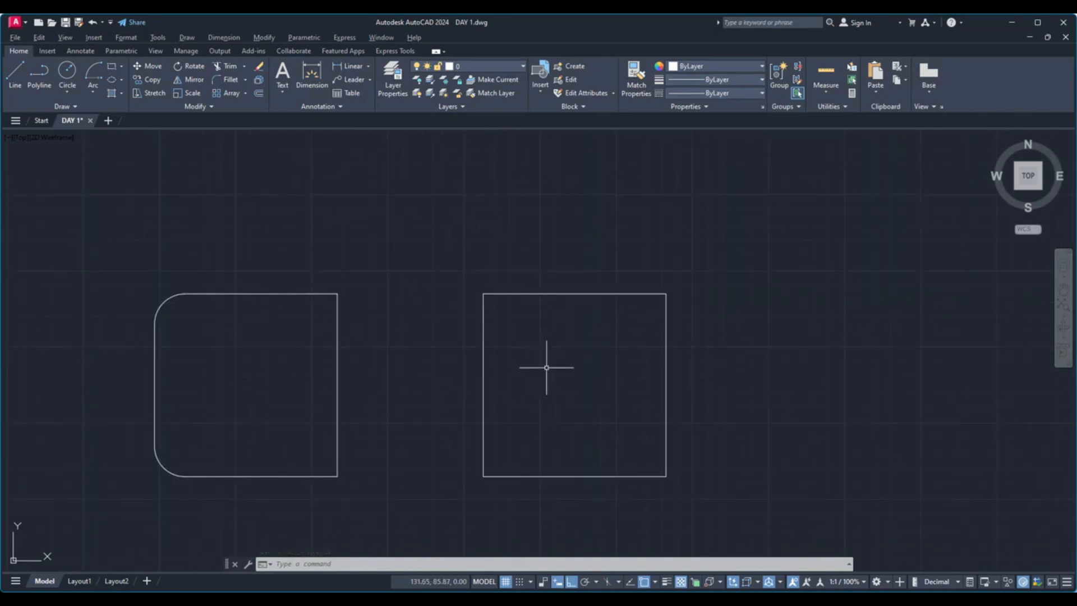
{"action": "left_click", "coordinate": [566, 293]}
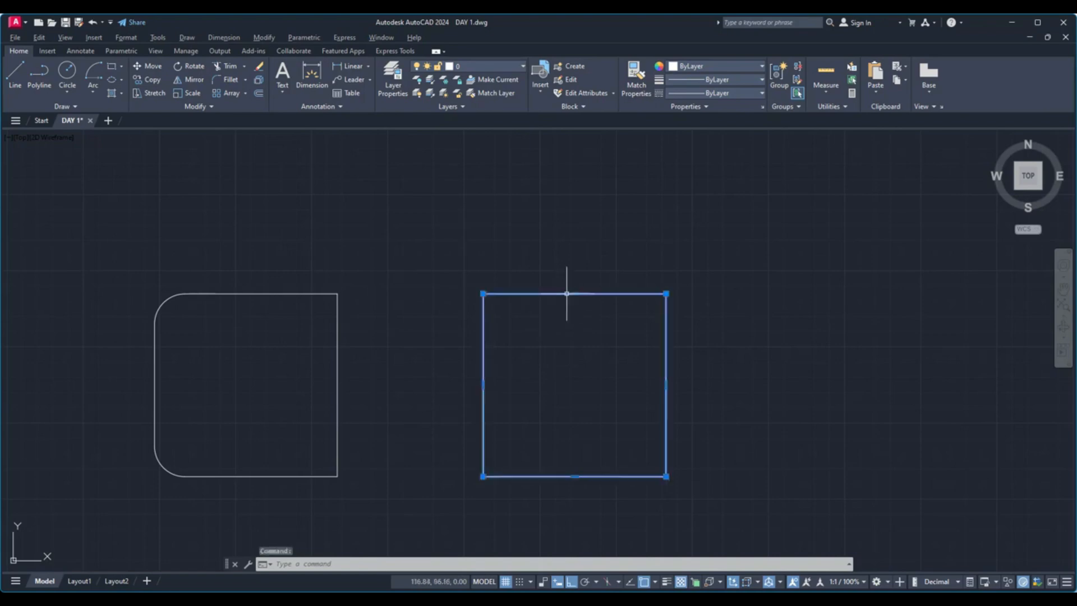
{"action": "key", "text": "Escape"}
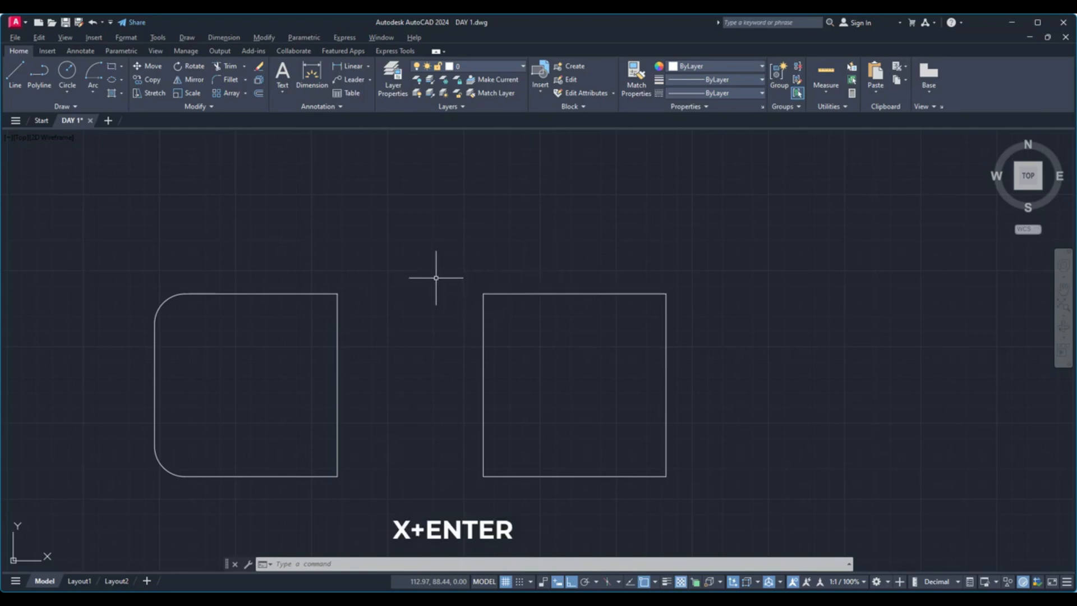
{"action": "type", "text": "x"}
{"action": "key", "text": "Return"}
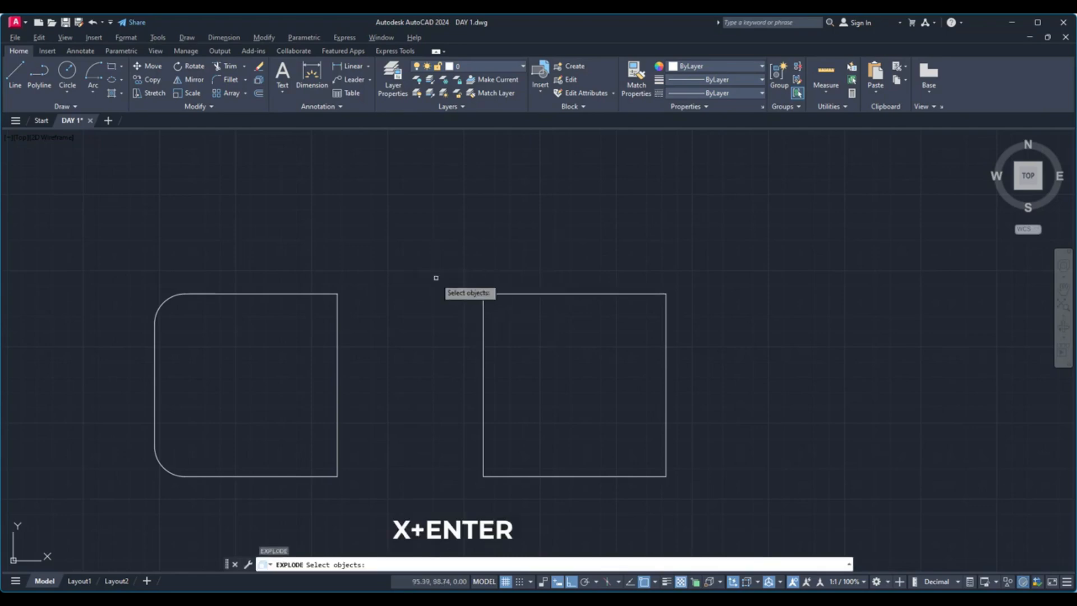
{"action": "left_click", "coordinate": [507, 293]}
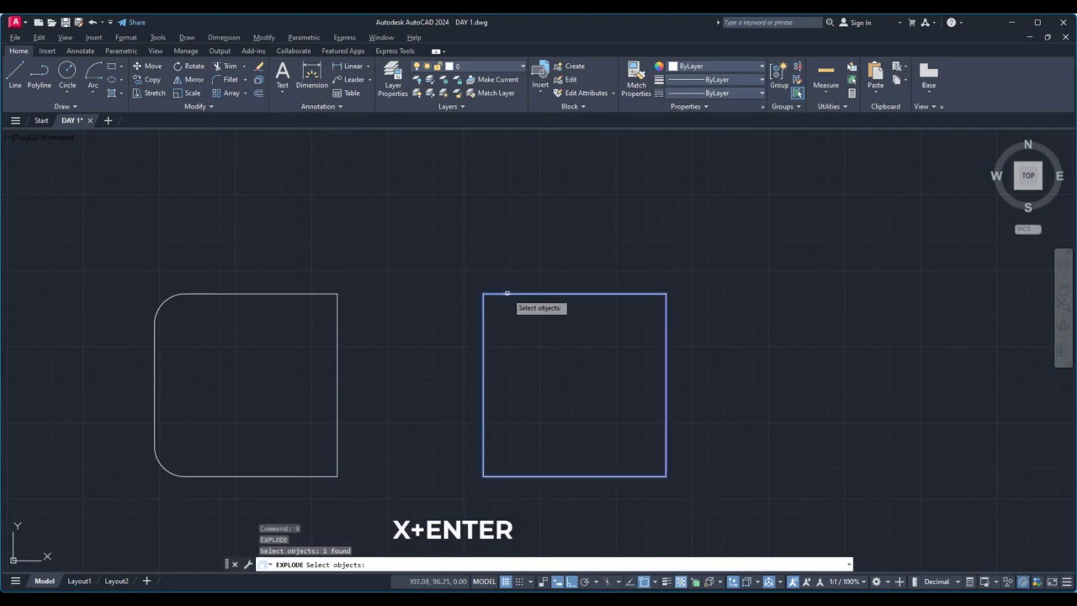
{"action": "key", "text": "Return"}
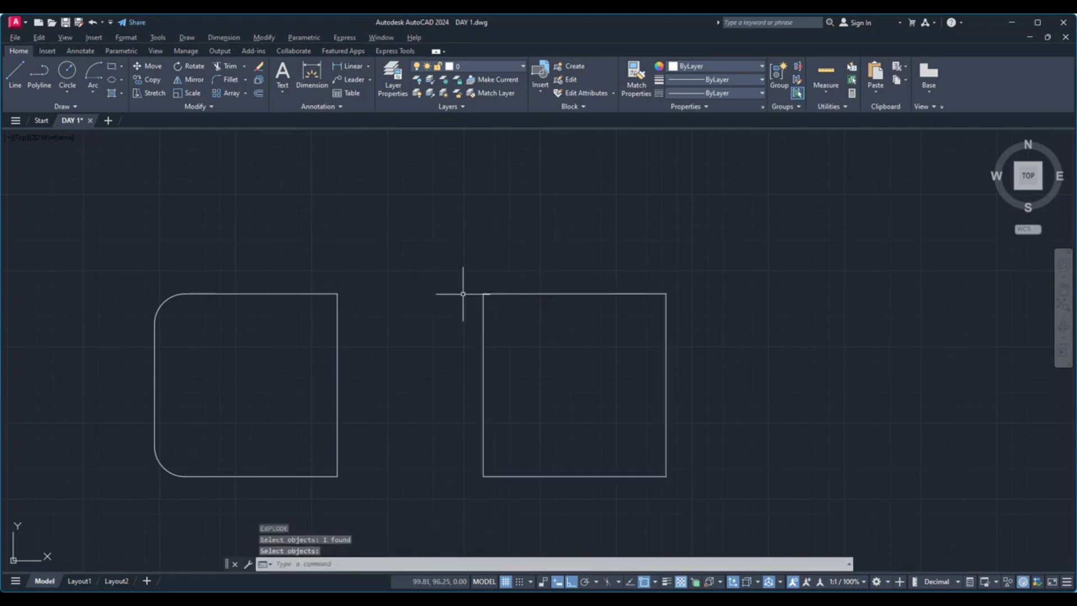
Select the upper, left and lower edges of the right square individually to check the explode, and clear the selection.
{"action": "left_click", "coordinate": [514, 293]}
{"action": "left_click", "coordinate": [484, 369]}
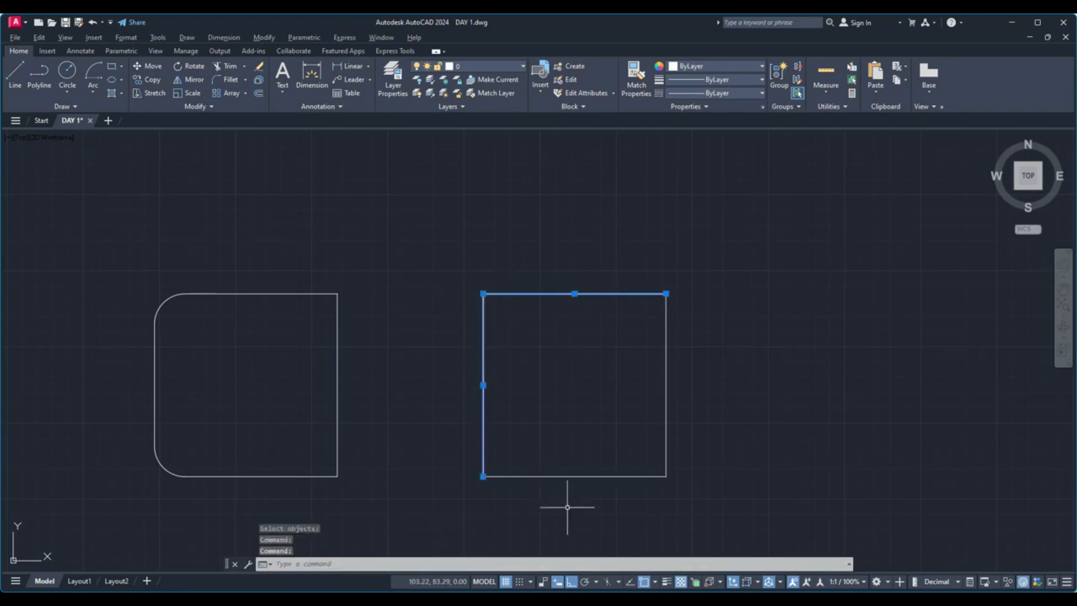
{"action": "left_click", "coordinate": [587, 476]}
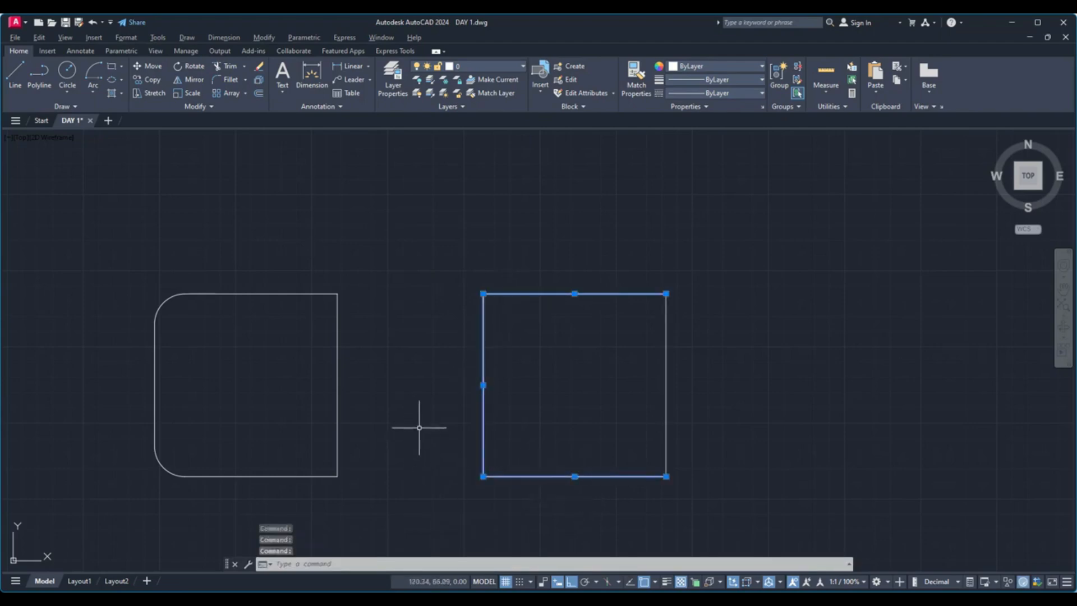
{"action": "key", "text": "Escape"}
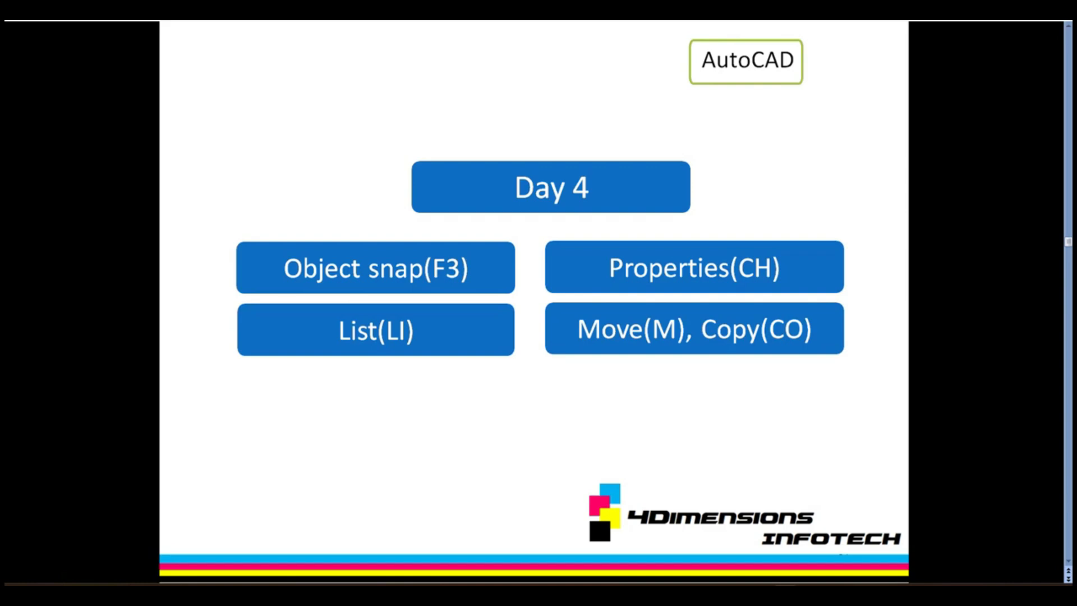
{"action": "left_click", "coordinate": [286, 224]}
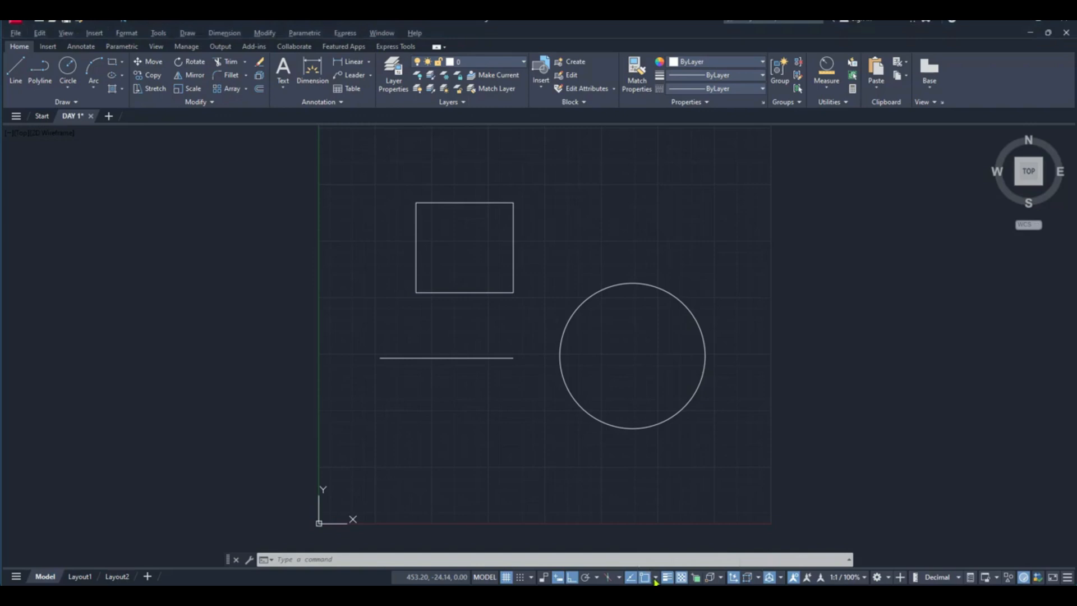
Open the object snap settings, review the enabled snap modes, and accept them.
{"action": "left_click", "coordinate": [655, 579]}
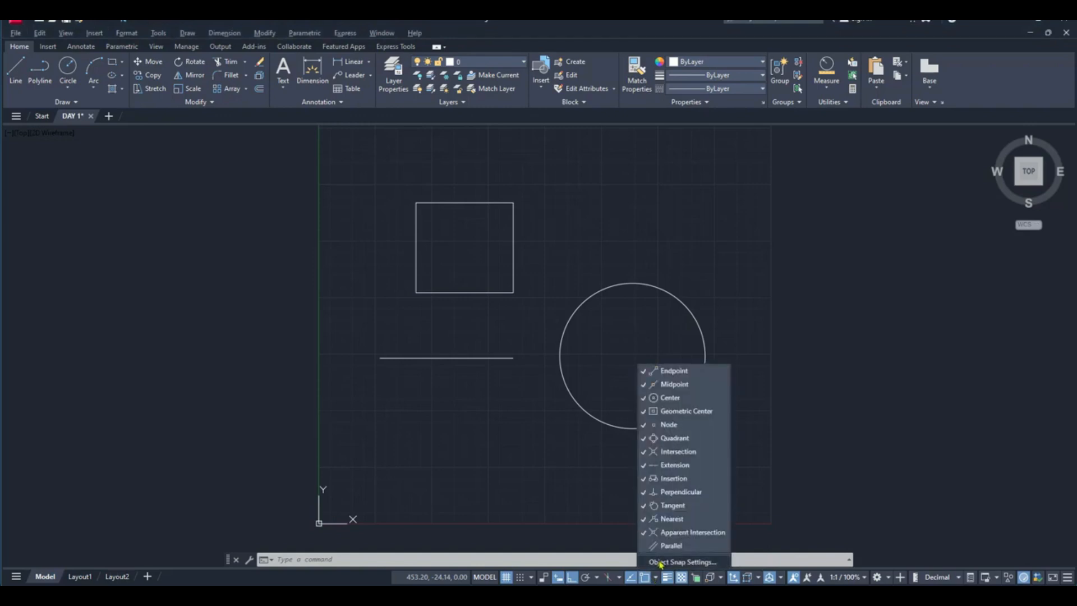
{"action": "left_click", "coordinate": [682, 562]}
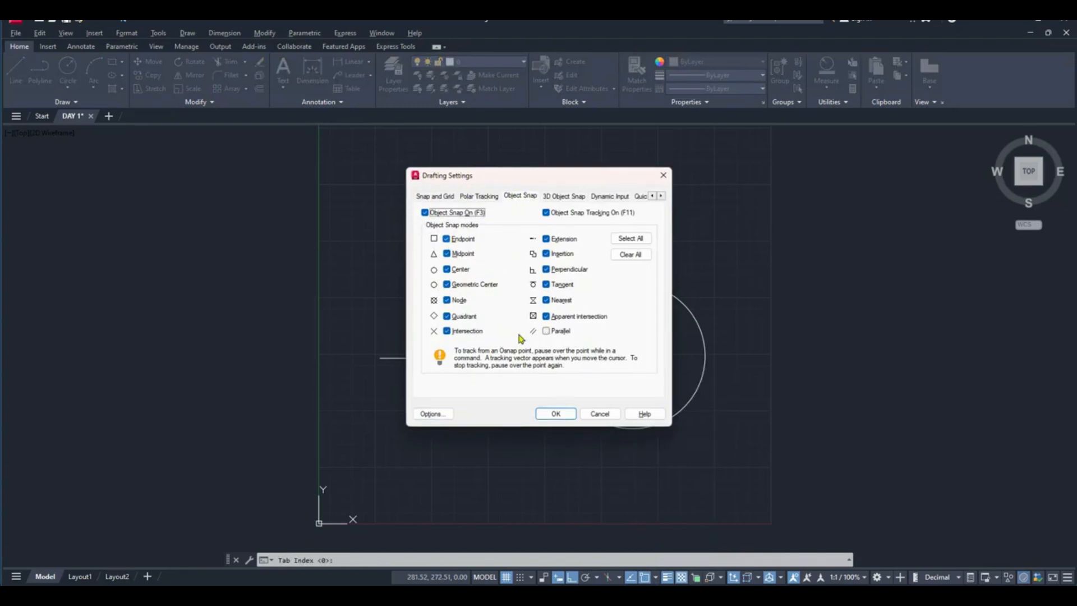
{"action": "left_click", "coordinate": [556, 413]}
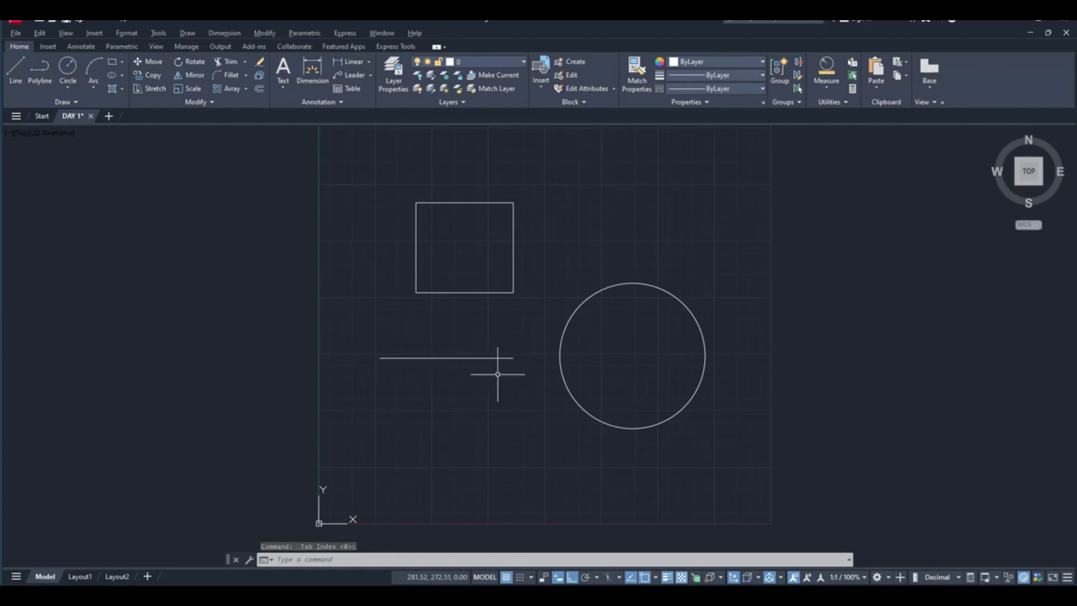
Preview the object snap points on the square and the circle's center with the Line command, and cancel it without drawing.
{"action": "left_click", "coordinate": [14, 78]}
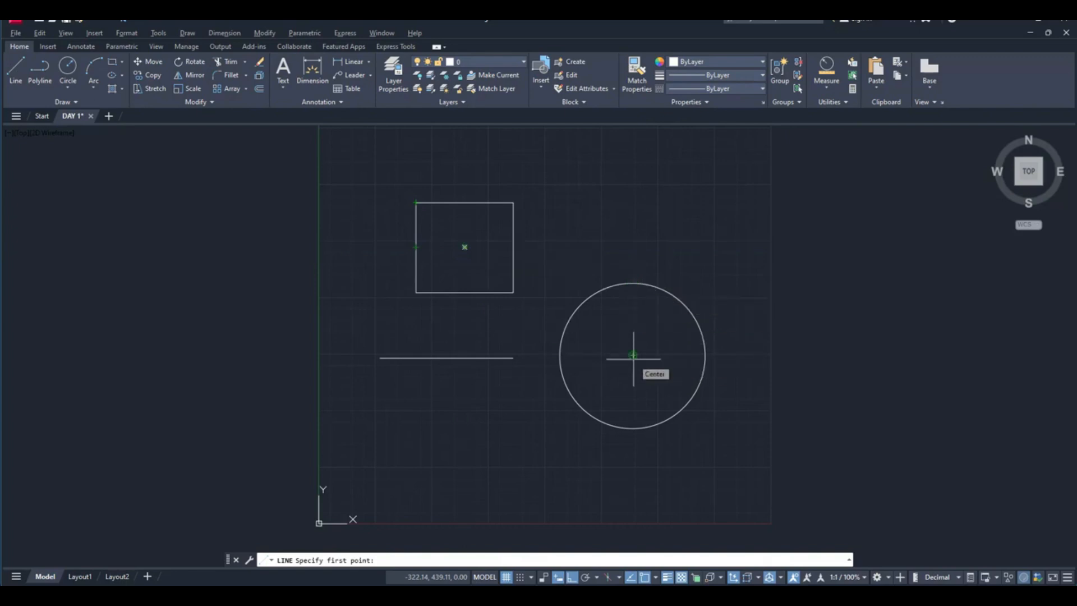
{"action": "key", "text": "Escape"}
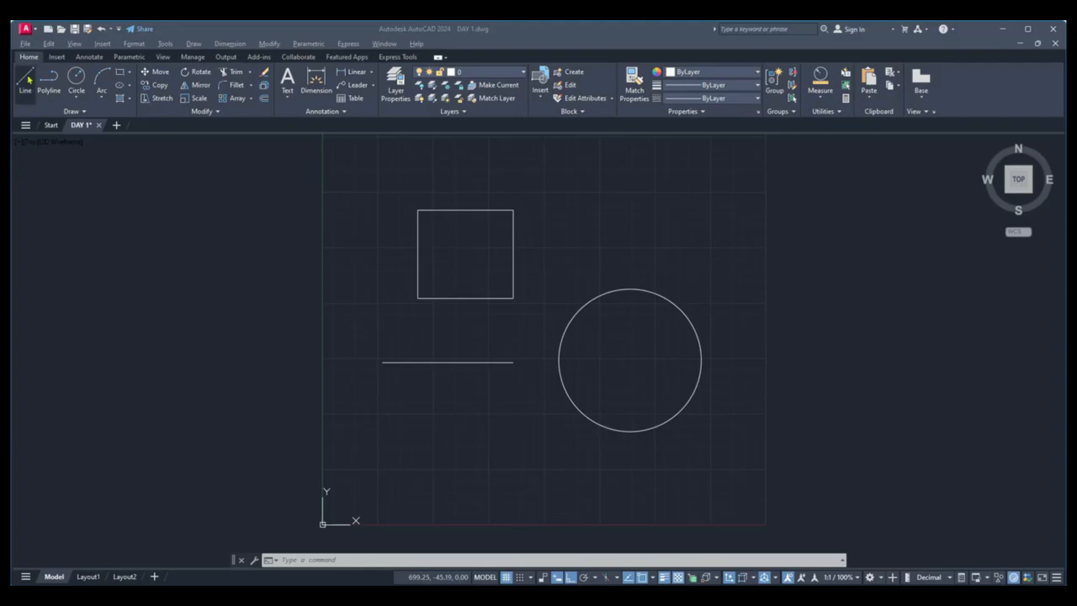
{"action": "left_click", "coordinate": [26, 79]}
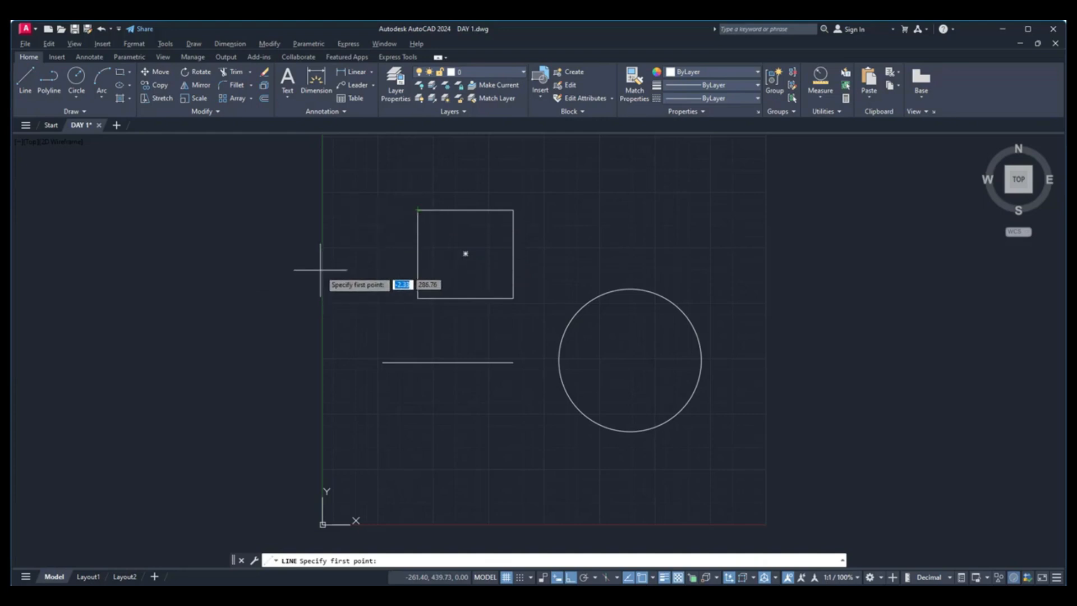
{"action": "key", "text": "Escape"}
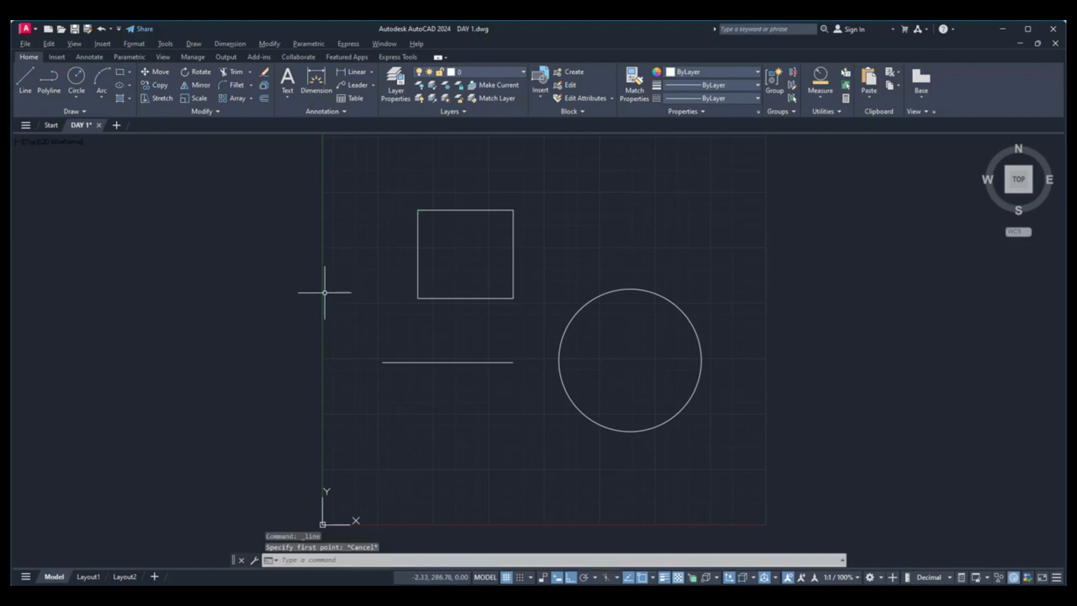
Open the drafting options and enlarge the AutoSnap marker size to near the maximum.
{"action": "right_click", "coordinate": [325, 292]}
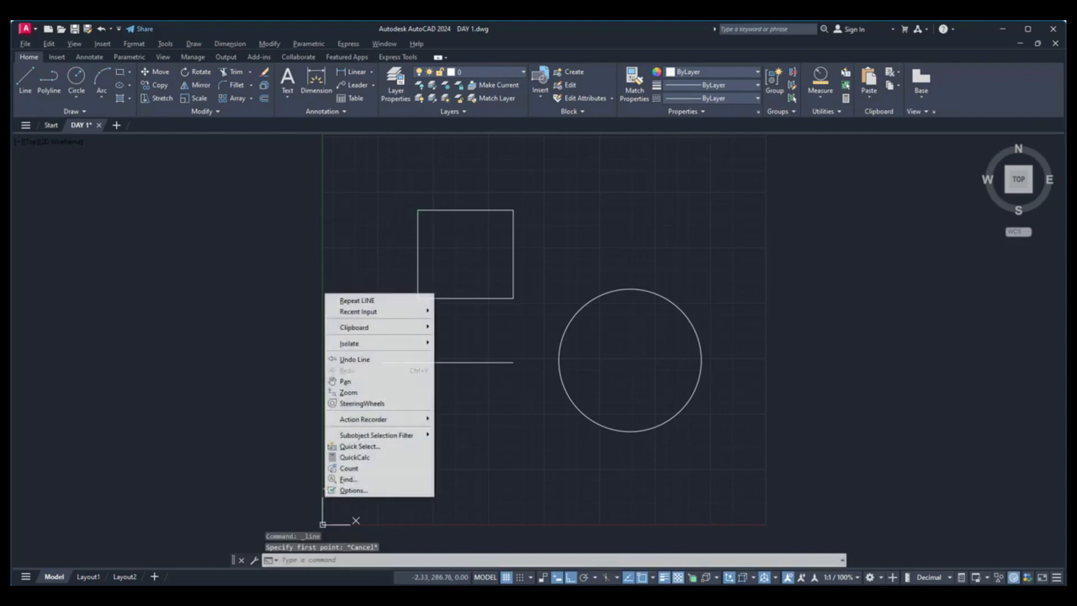
{"action": "left_click", "coordinate": [396, 491]}
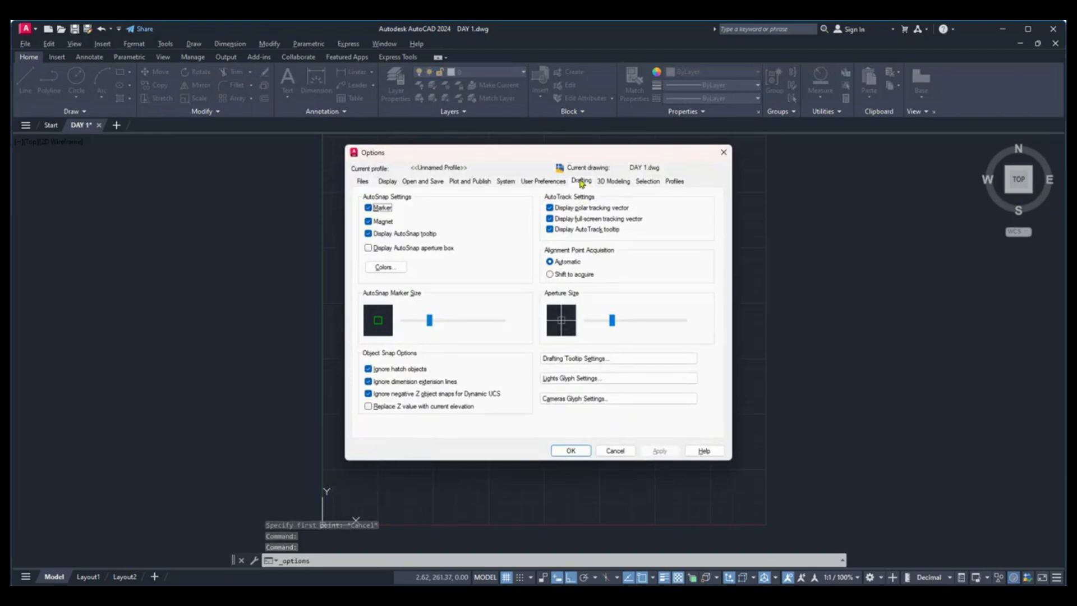
{"action": "left_click_drag", "start_coordinate": [431, 322], "coordinate": [494, 341]}
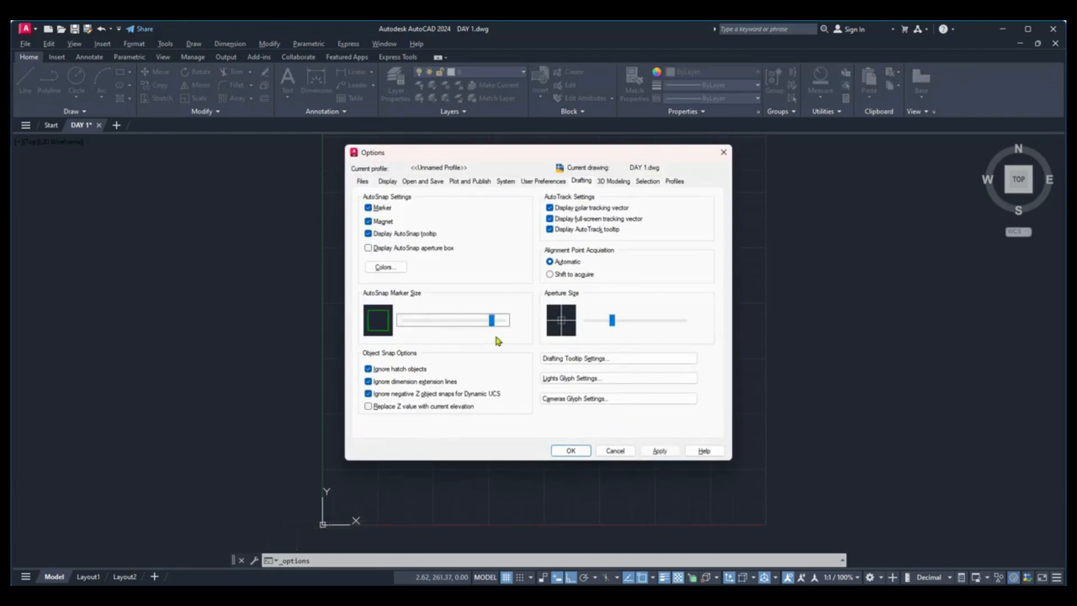
Increase the aperture size in the drafting options to a little past the middle of its range and apply the change.
{"action": "left_click_drag", "start_coordinate": [612, 321], "coordinate": [646, 327]}
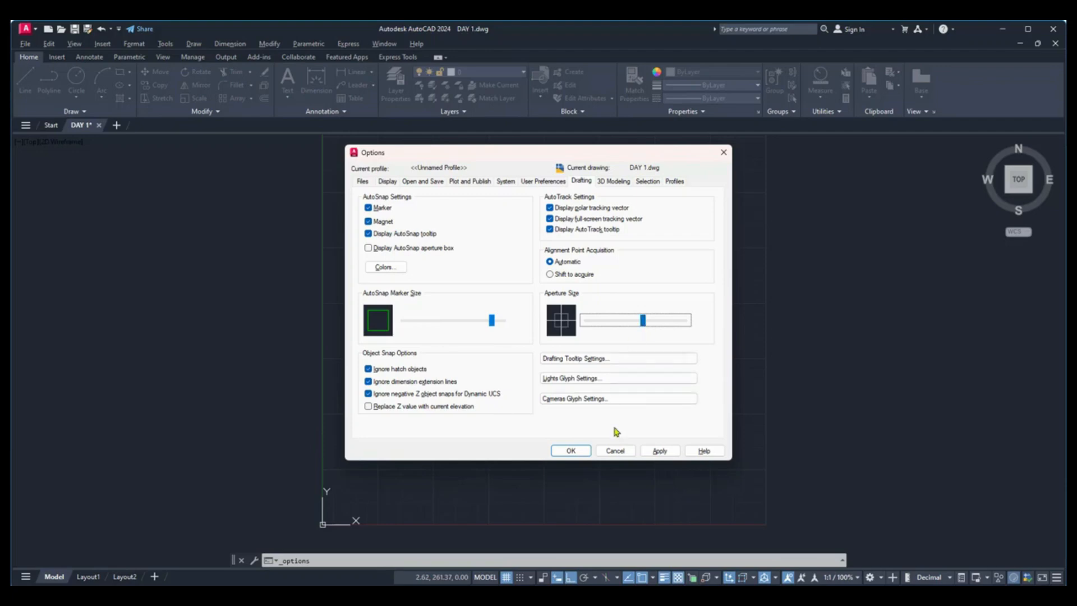
{"action": "left_click", "coordinate": [657, 452]}
{"action": "left_click", "coordinate": [572, 452]}
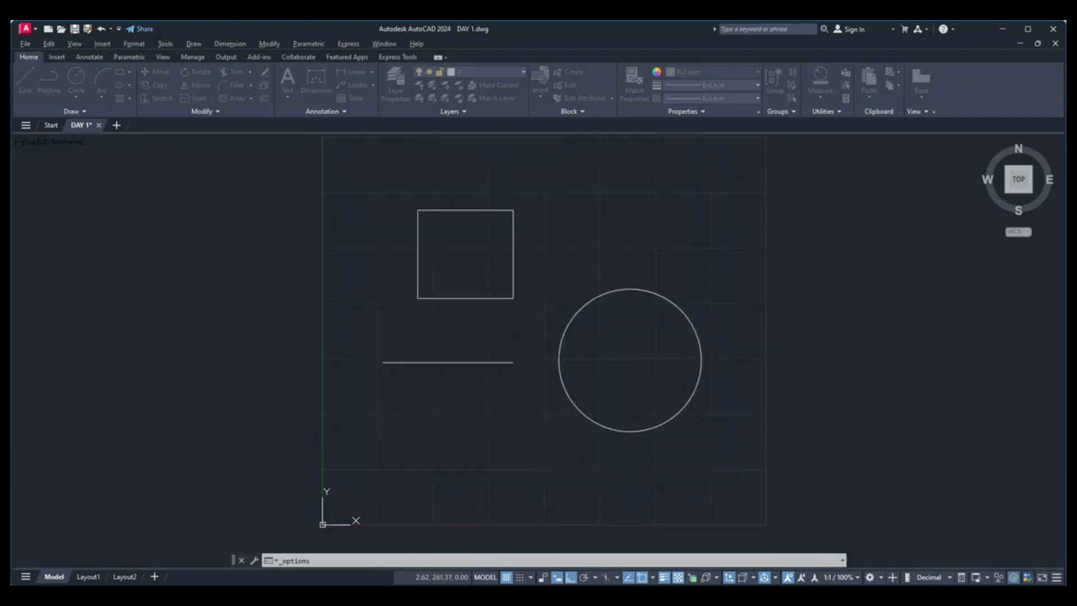
Review the object snap and dynamic input pages of the drafting settings and the related drafting options.
{"action": "type", "text": "DS"}
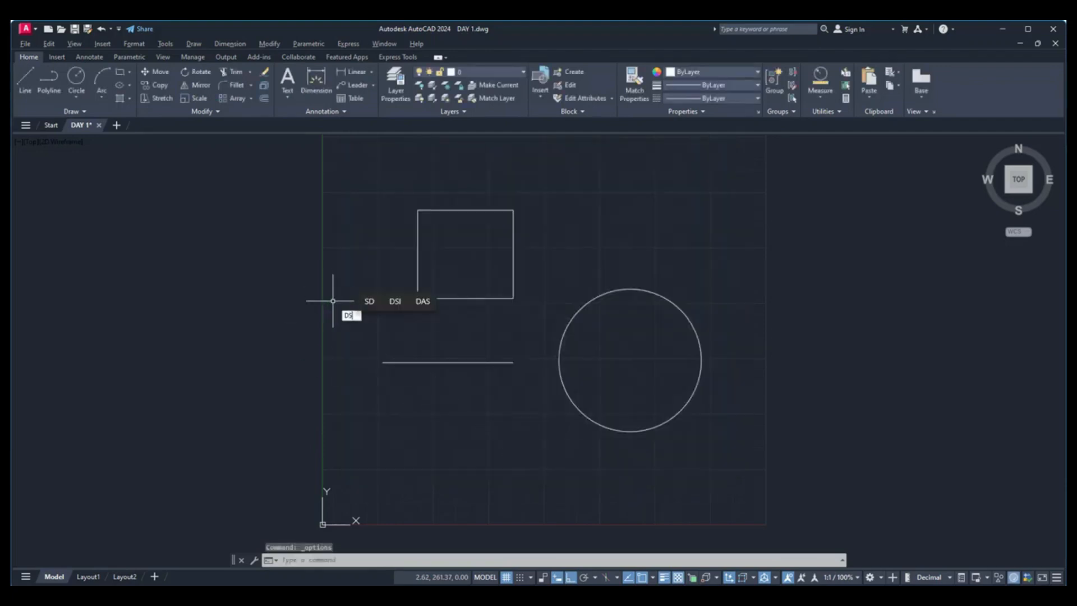
{"action": "key", "text": "Return"}
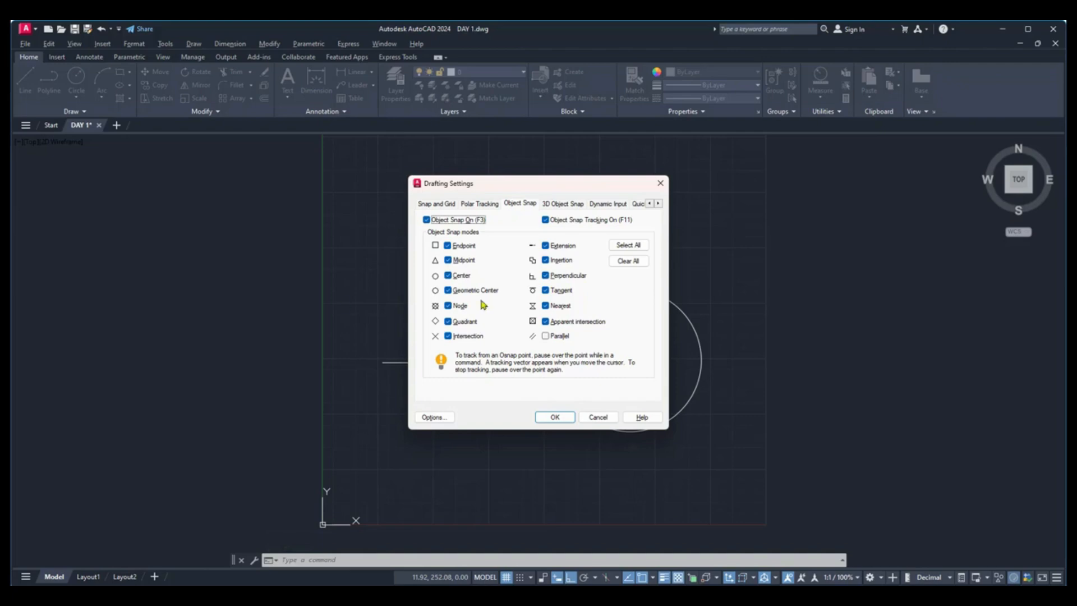
{"action": "left_click", "coordinate": [613, 206]}
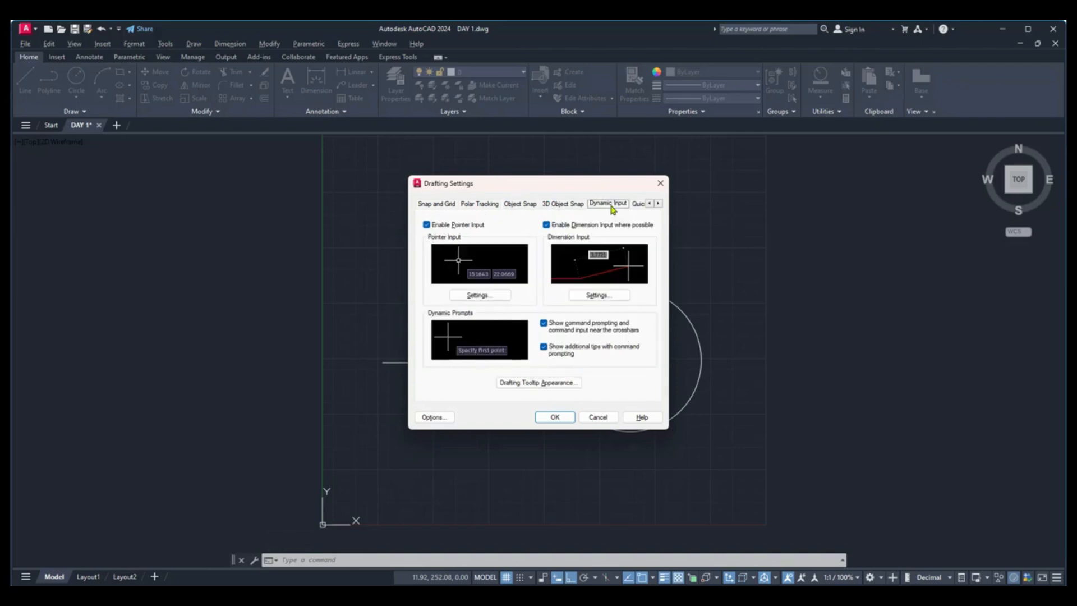
{"action": "left_click", "coordinate": [445, 417]}
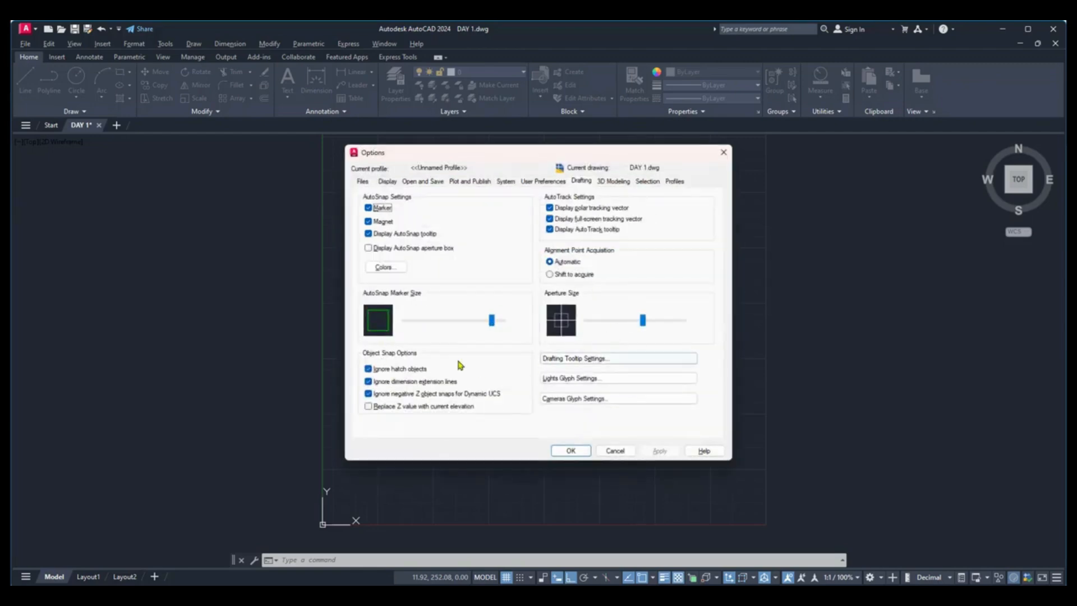
{"action": "left_click", "coordinate": [570, 450]}
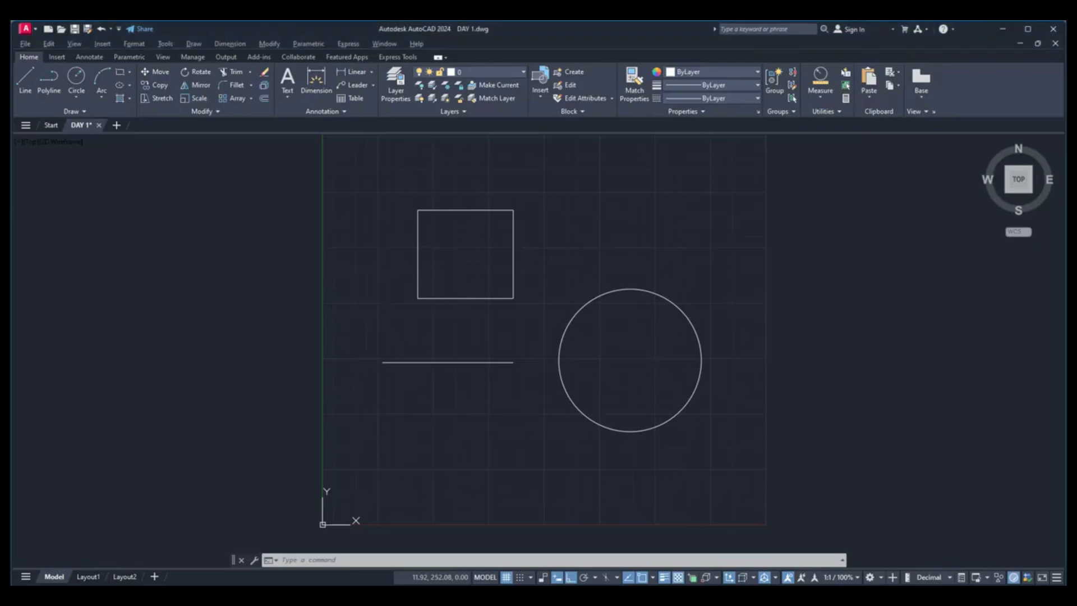
Preview the snap markers on the rectangle and the horizontal line with the Line command, without drawing anything.
{"action": "left_click", "coordinate": [25, 79]}
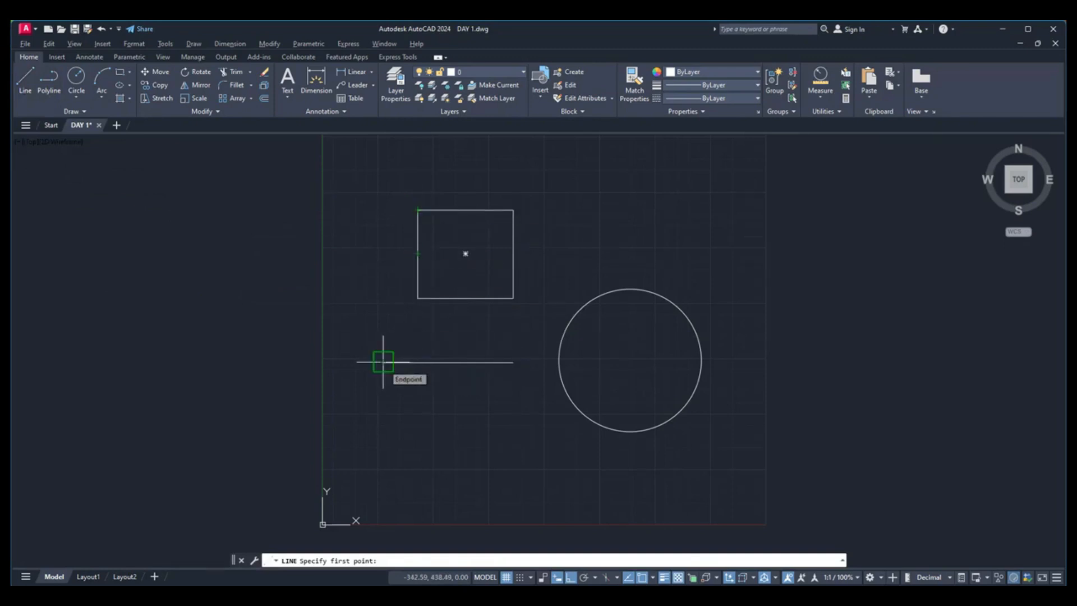
{"action": "key", "text": "Escape"}
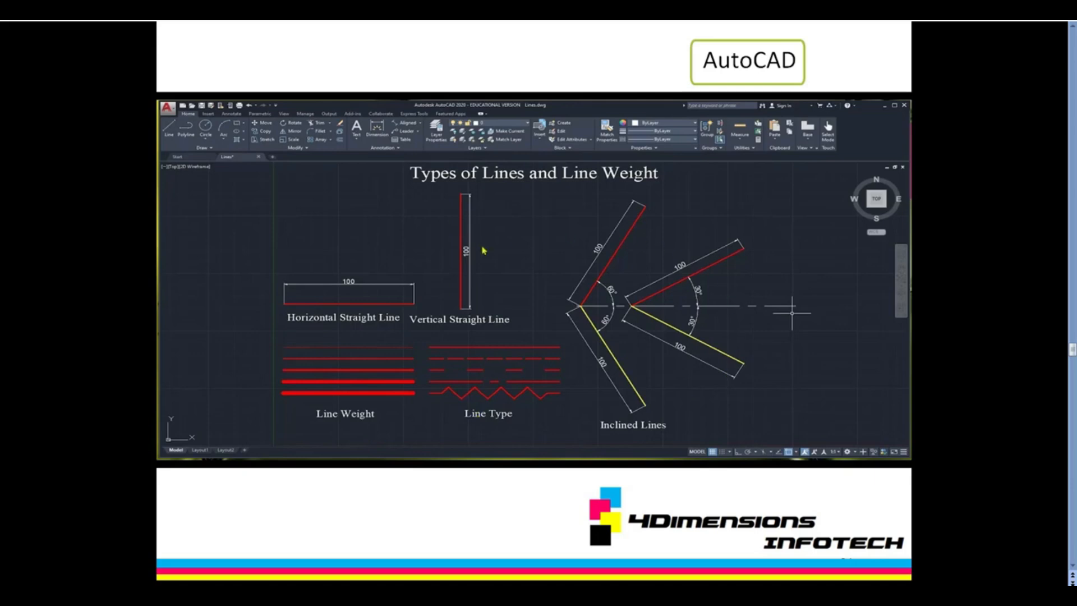
{"action": "scroll", "coordinate": [590, 390], "scroll_direction": "down", "scroll_amount": 1}
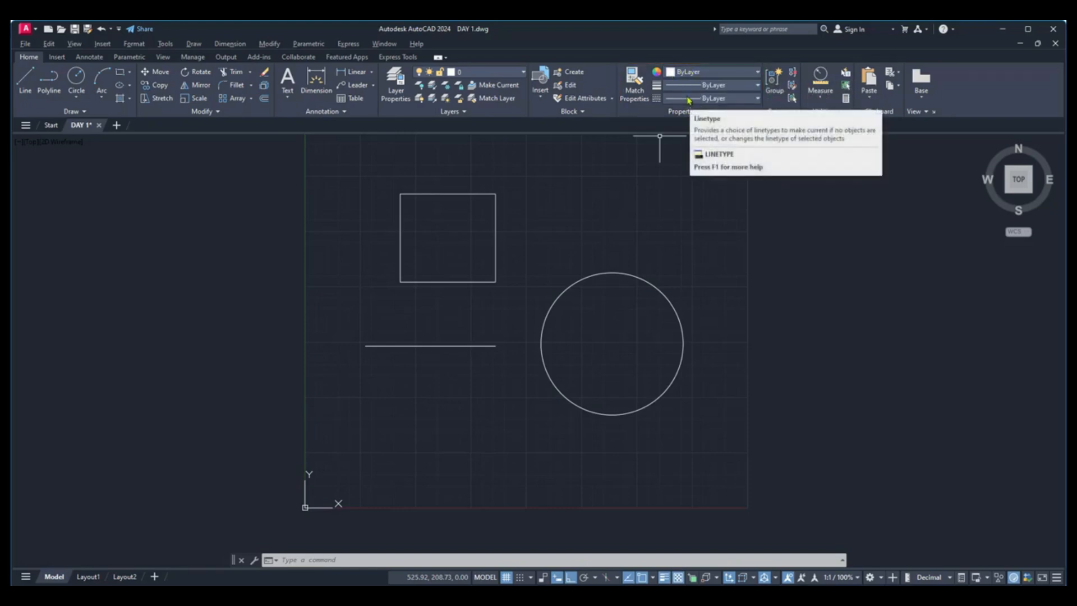
Change the rectangle's colour to the orange 205,105,40 and clear the selection.
{"action": "left_click", "coordinate": [541, 194]}
{"action": "left_click", "coordinate": [541, 194]}
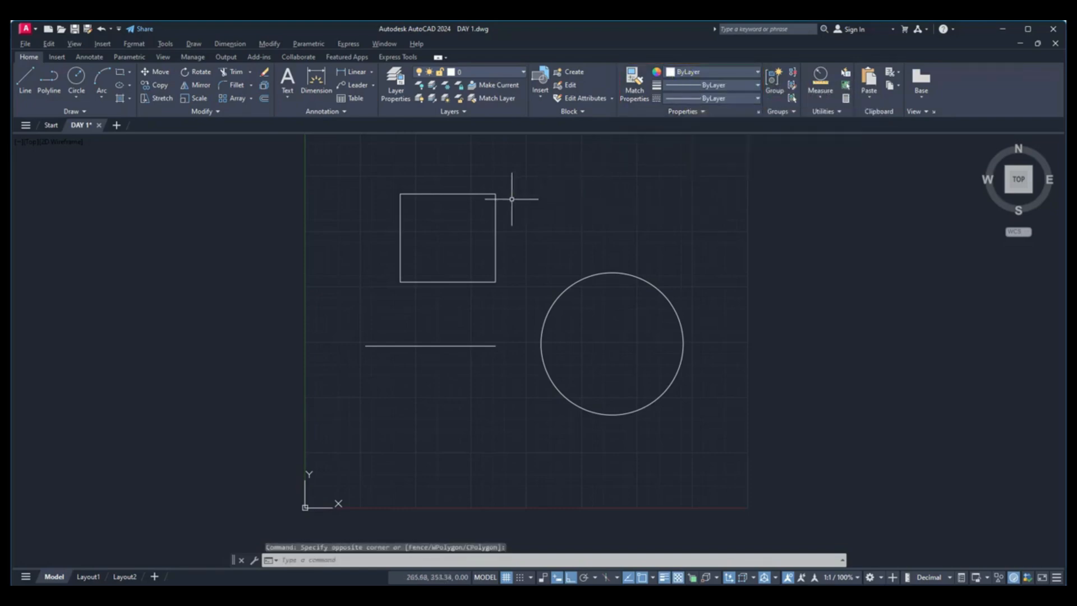
{"action": "left_click", "coordinate": [497, 195]}
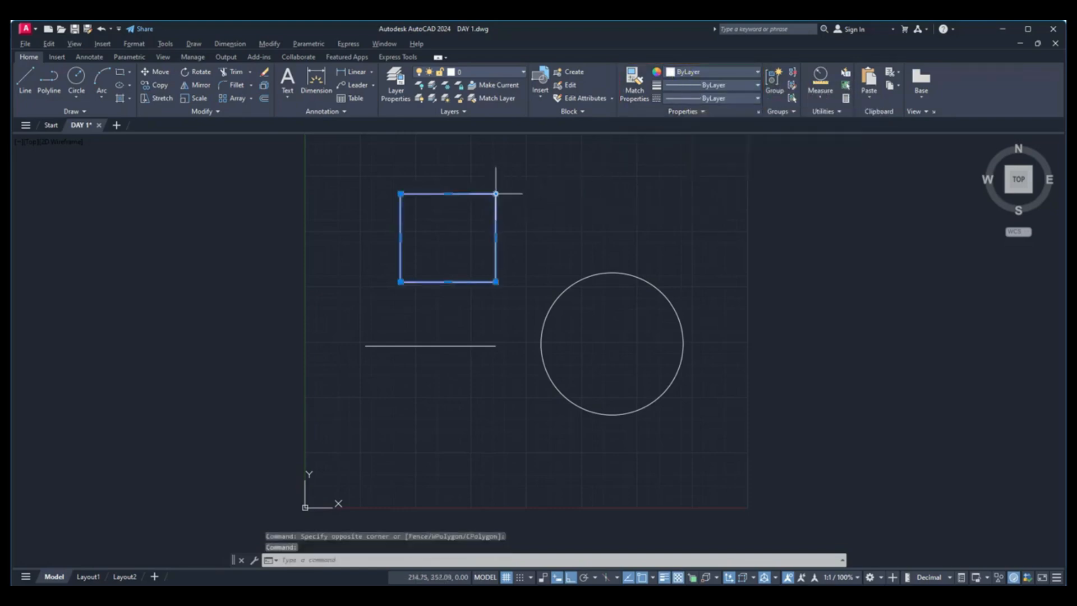
{"action": "left_click", "coordinate": [709, 76]}
{"action": "left_click", "coordinate": [691, 113]}
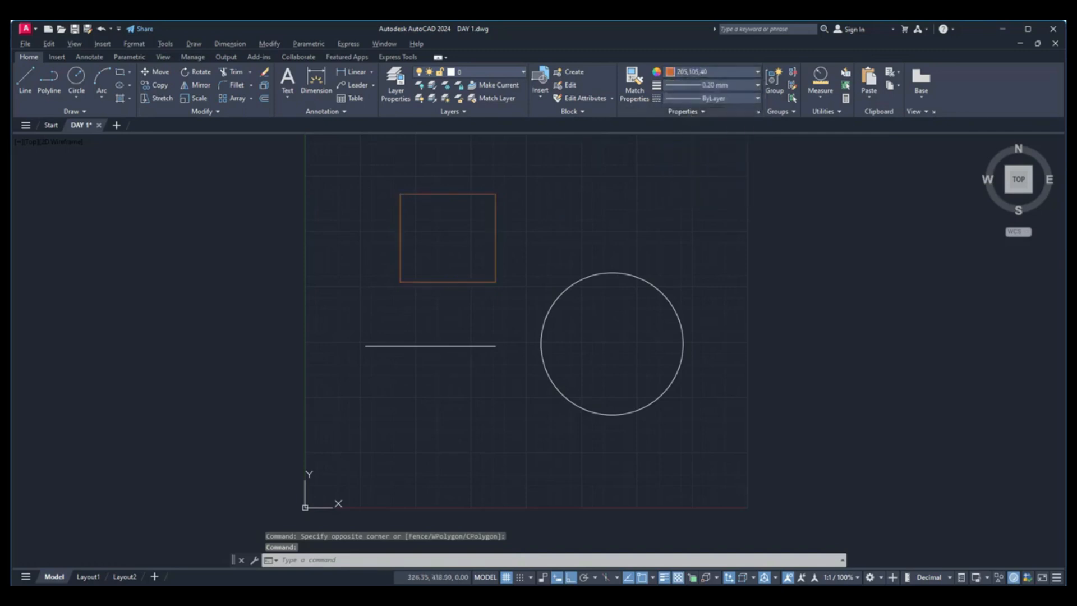
{"action": "key", "text": "Escape"}
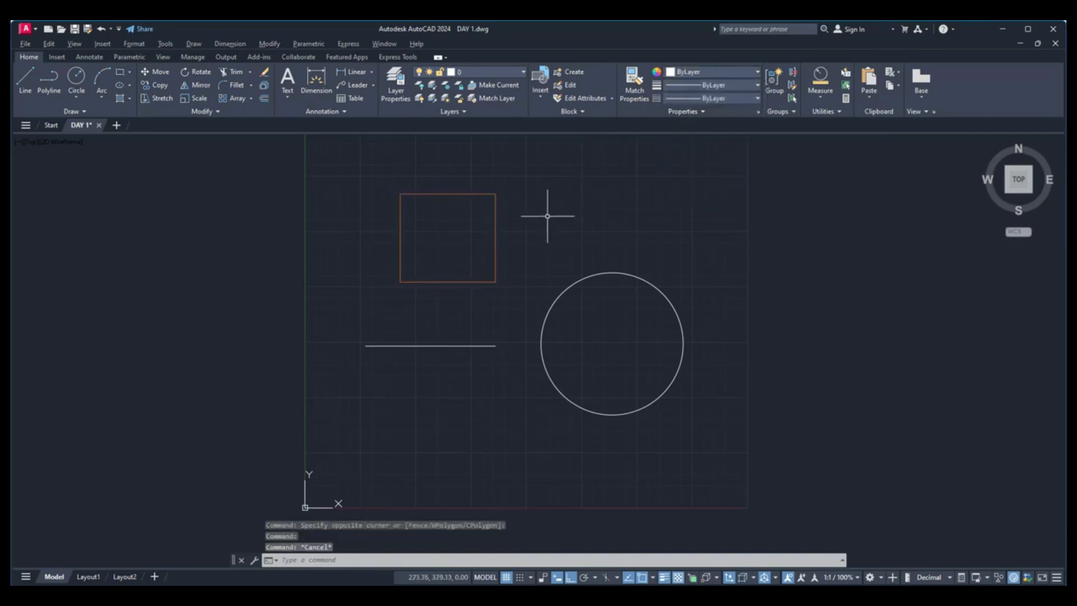
Set the circle's lineweight to 0.70 mm and clear the selection.
{"action": "left_click", "coordinate": [558, 294]}
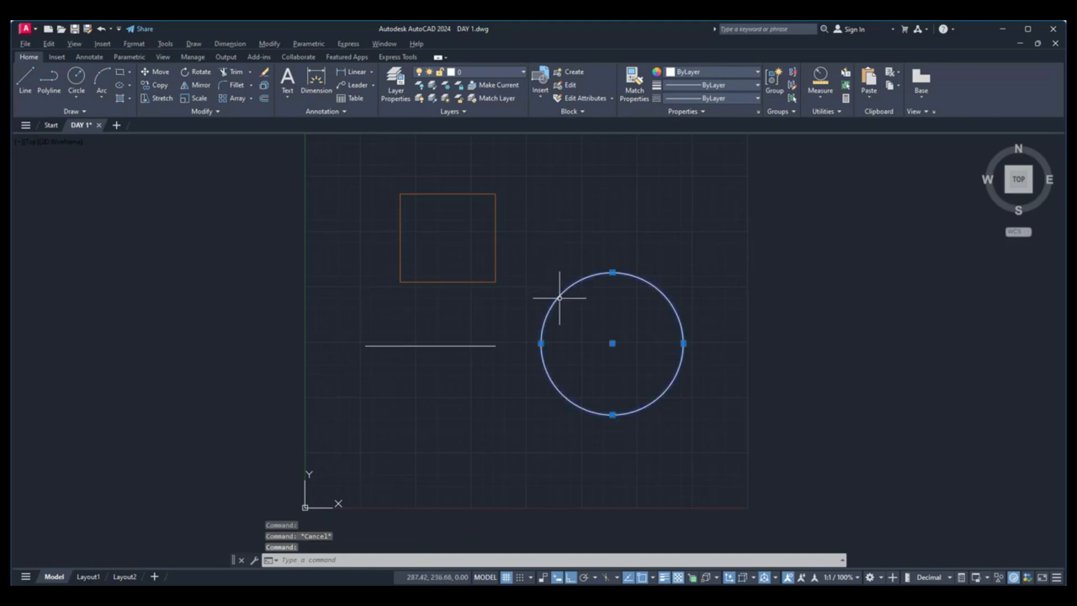
{"action": "left_click", "coordinate": [730, 88]}
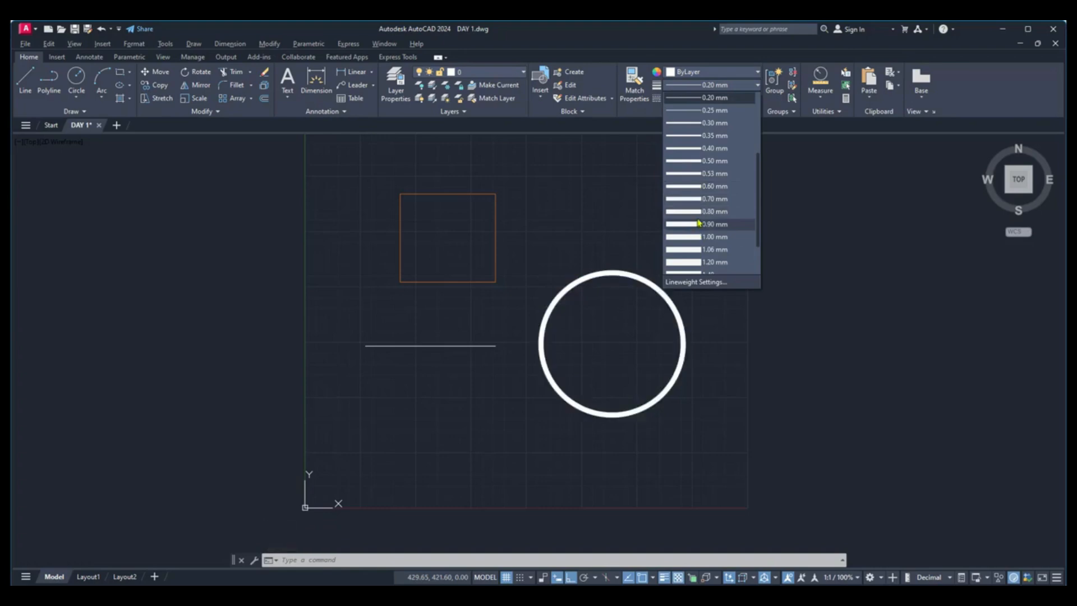
{"action": "left_click", "coordinate": [697, 199]}
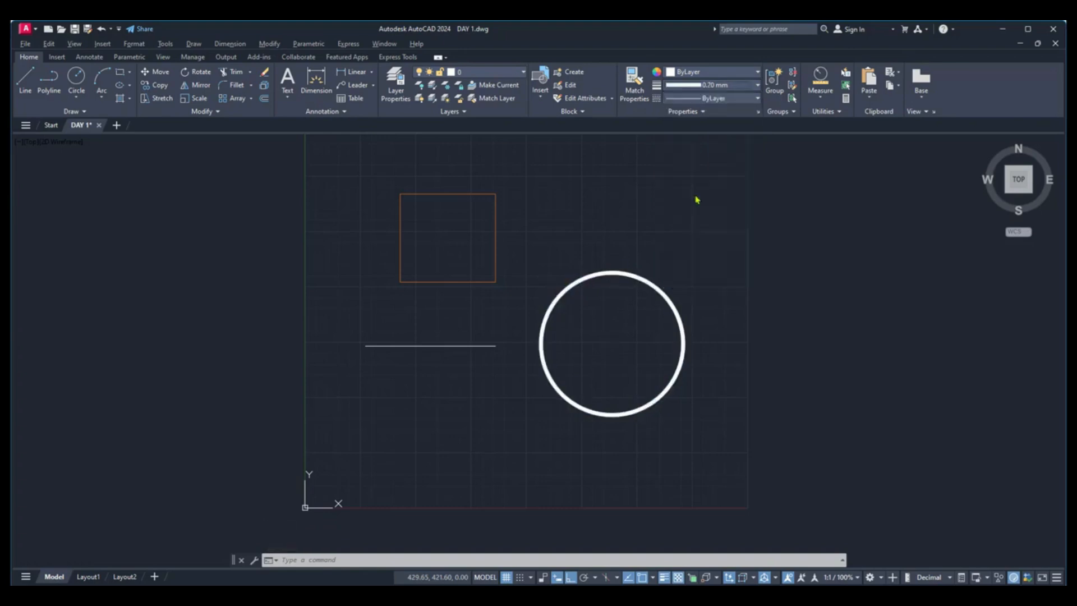
{"action": "key", "text": "Escape"}
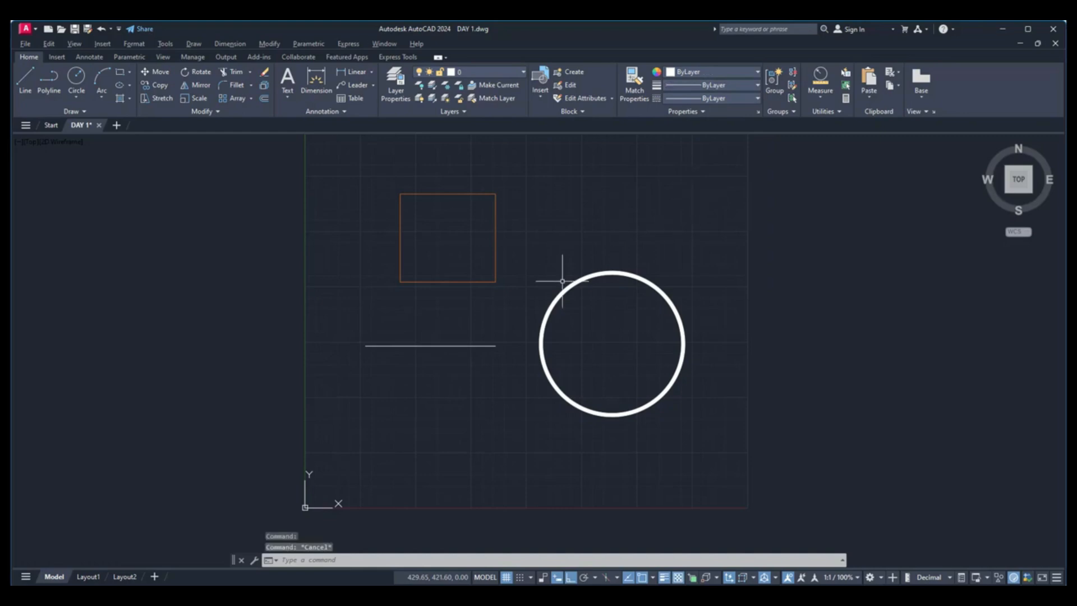
Load the linetypes ACAD_ISO03W100 through ACAD_ISO08W100 from acad.lin into the drawing, reloading all selected ones.
{"action": "left_click", "coordinate": [457, 345]}
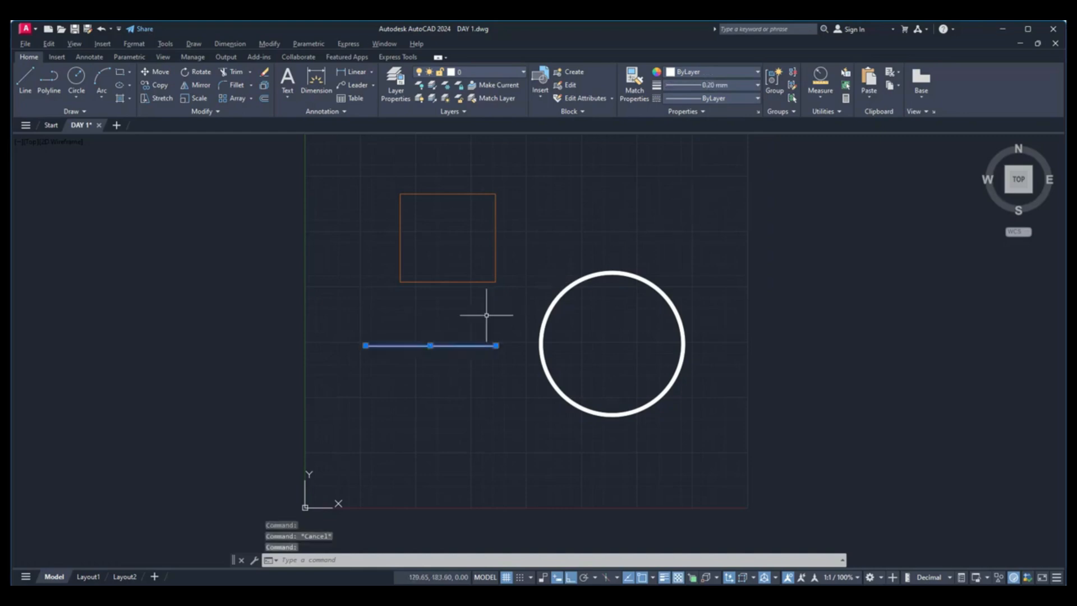
{"action": "left_click", "coordinate": [729, 99]}
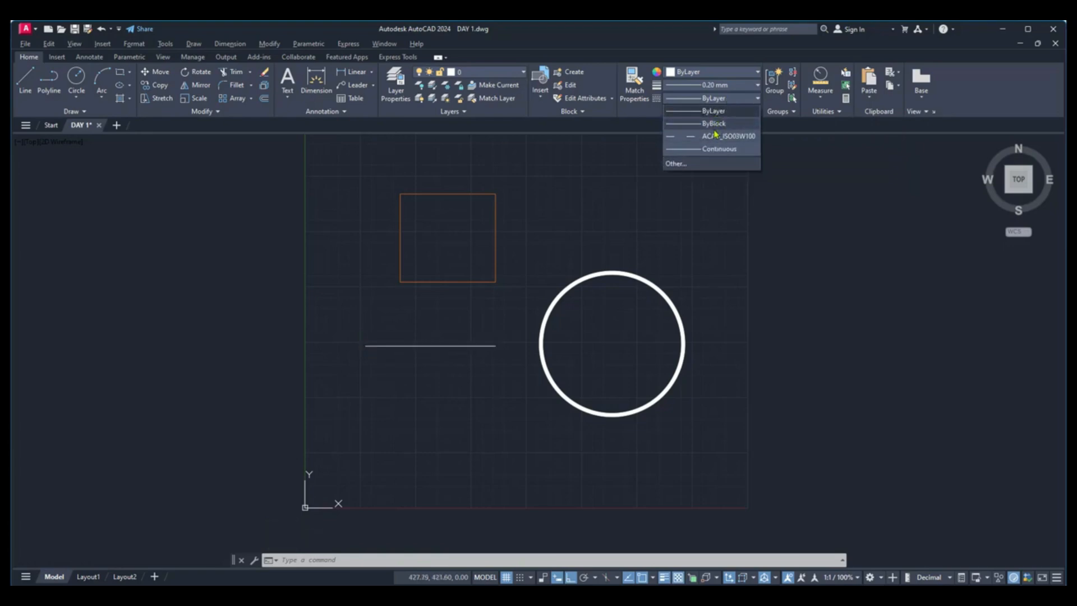
{"action": "left_click", "coordinate": [698, 164]}
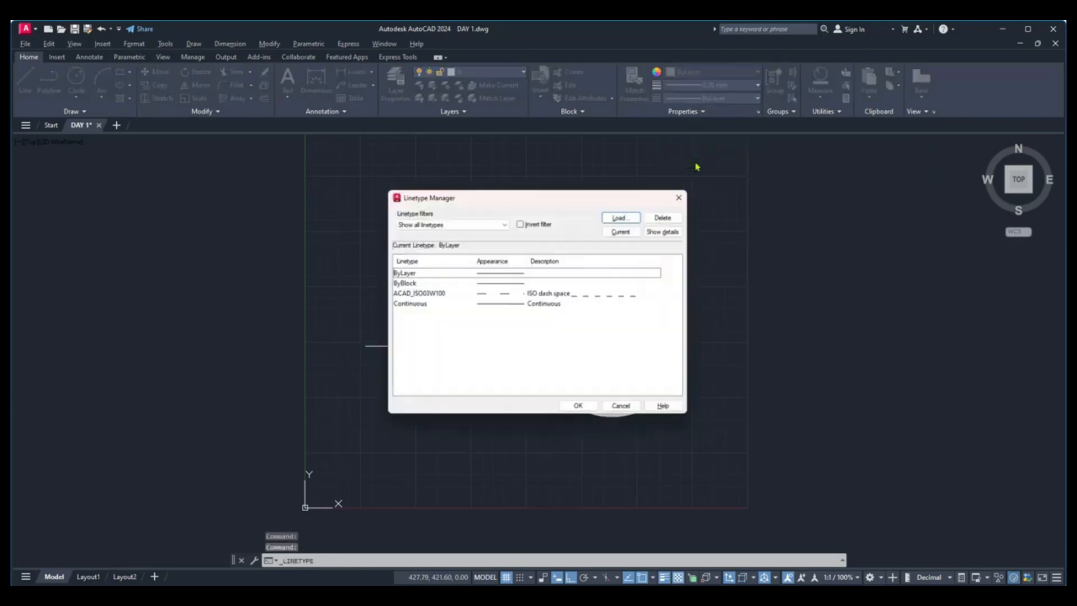
{"action": "left_click", "coordinate": [623, 216]}
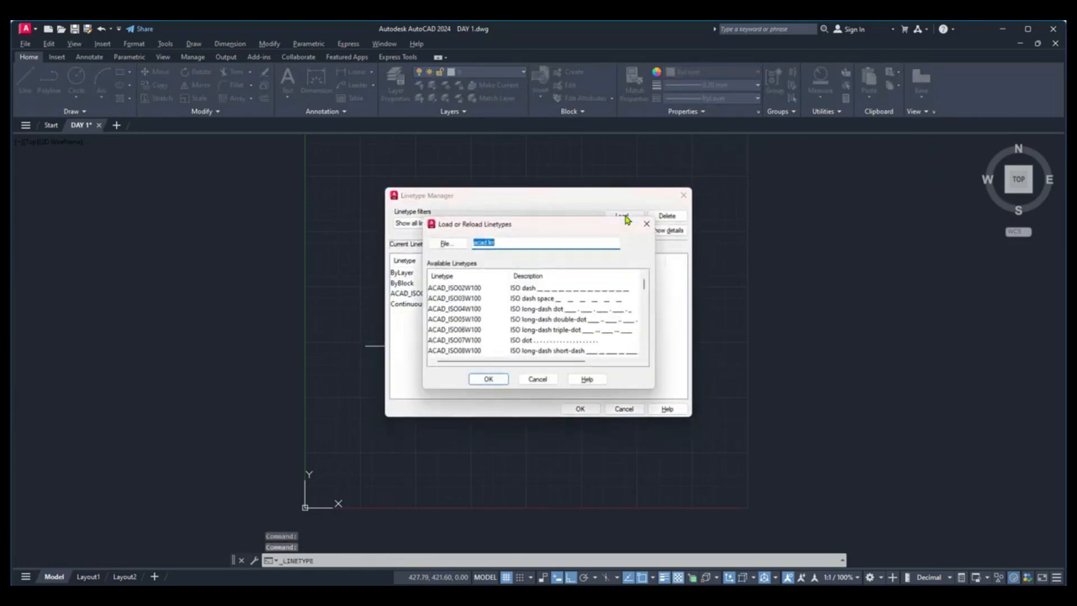
{"action": "left_click", "coordinate": [461, 290]}
{"action": "left_click", "coordinate": [464, 300]}
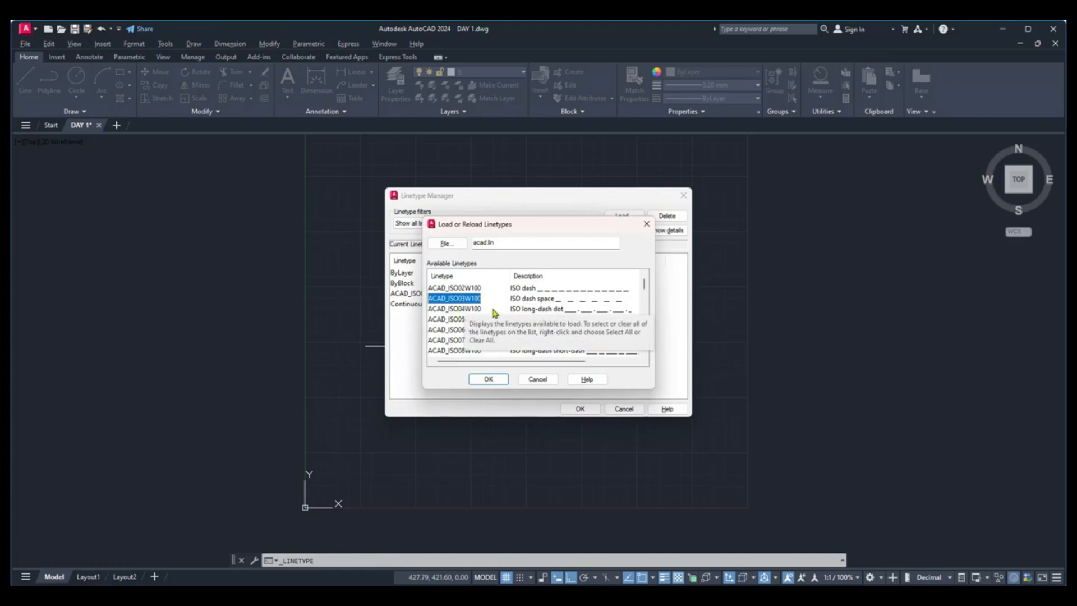
{"action": "left_click", "coordinate": [455, 309], "text": "ctrl"}
{"action": "left_click", "coordinate": [455, 320], "text": "ctrl"}
{"action": "left_click", "coordinate": [456, 330], "text": "ctrl"}
{"action": "left_click", "coordinate": [455, 340], "text": "ctrl"}
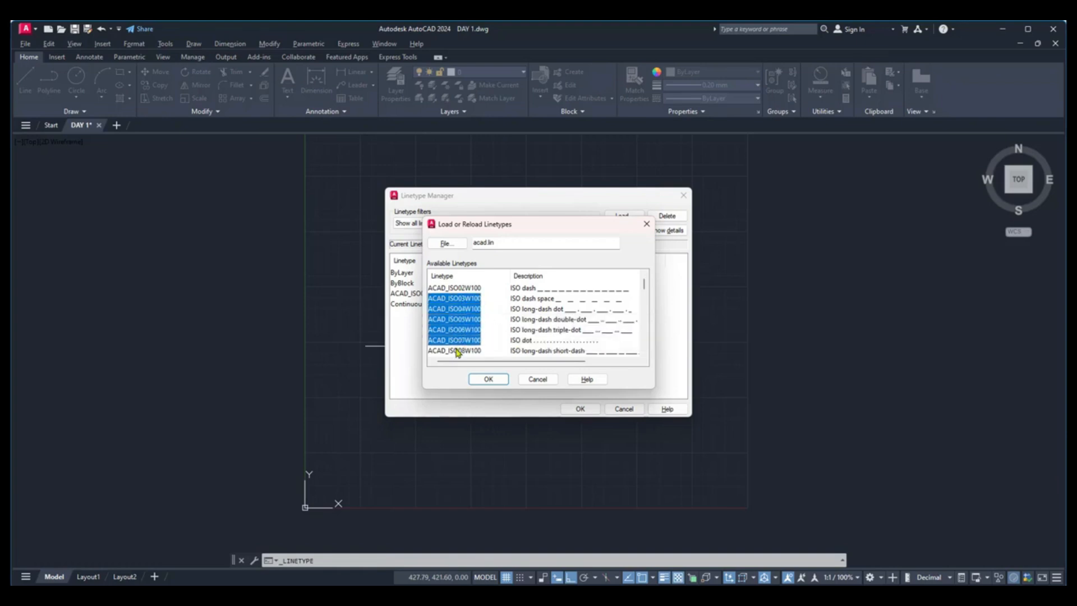
{"action": "left_click", "coordinate": [457, 350], "text": "ctrl"}
{"action": "left_click", "coordinate": [486, 380]}
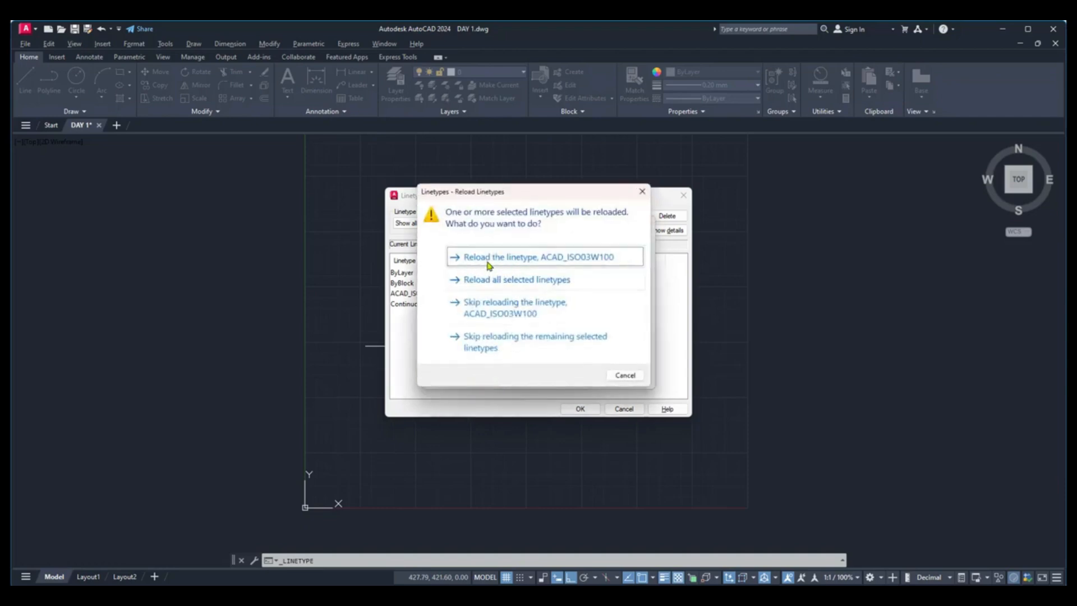
{"action": "left_click", "coordinate": [519, 281]}
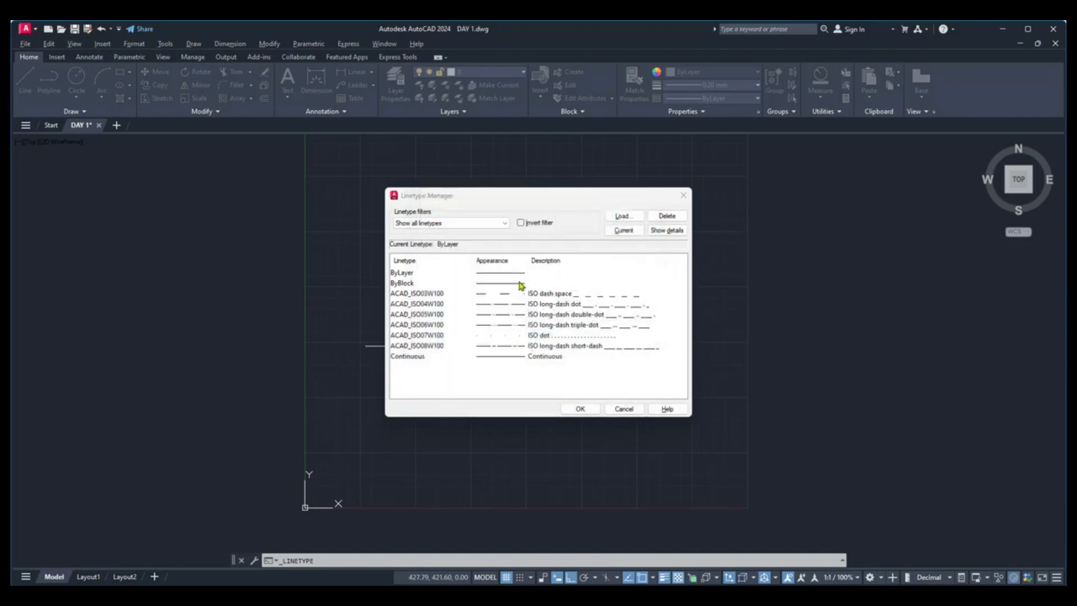
{"action": "left_click", "coordinate": [581, 409]}
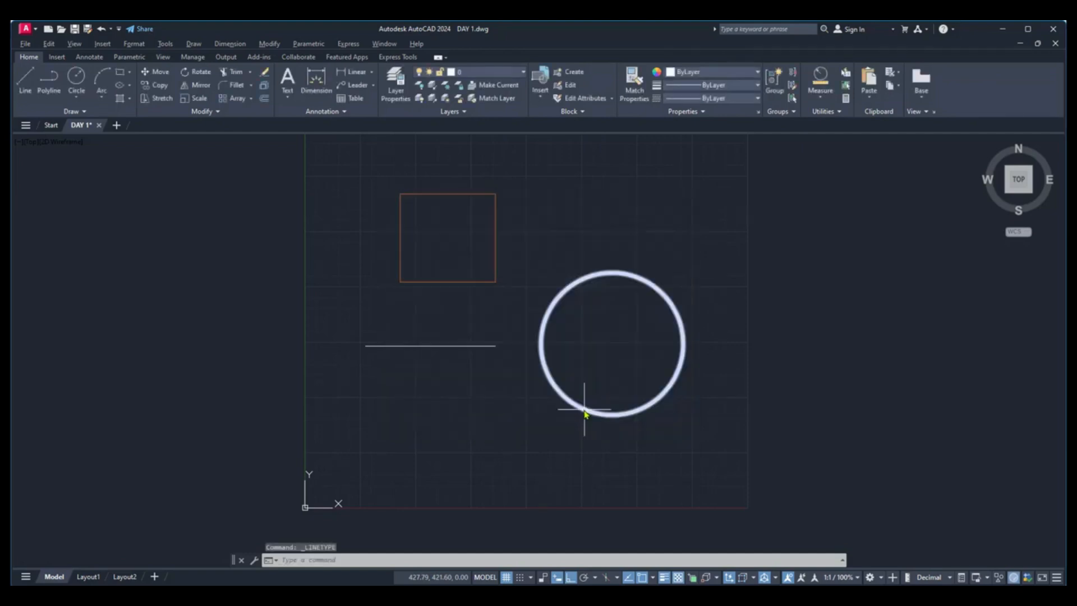
Set the linetype of the horizontal line below the rectangle to ACAD_ISO03W100 and clear the selection.
{"action": "left_click", "coordinate": [728, 99]}
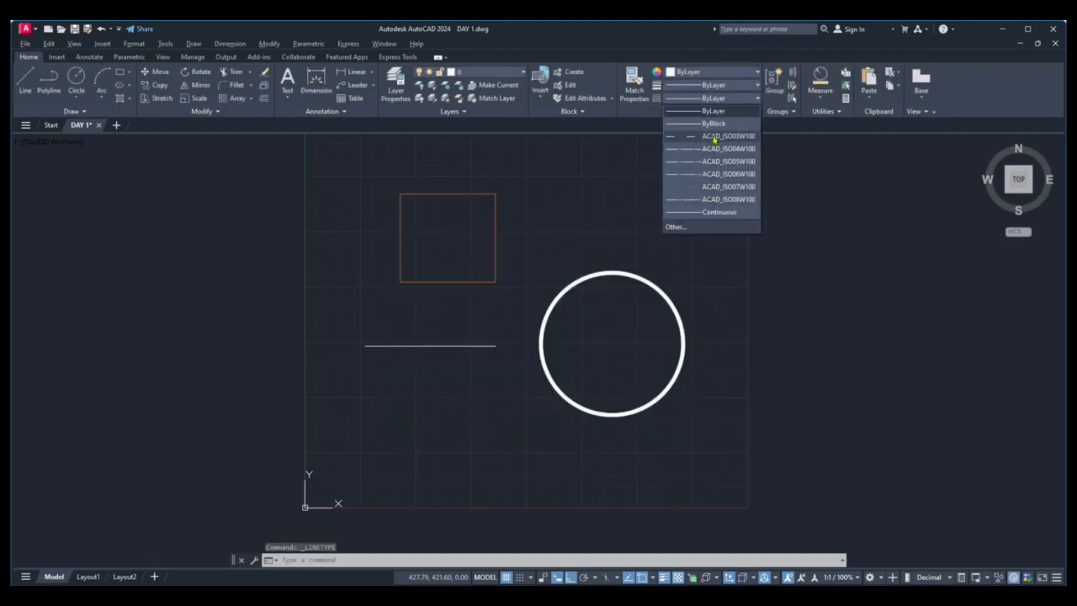
{"action": "left_click", "coordinate": [573, 225]}
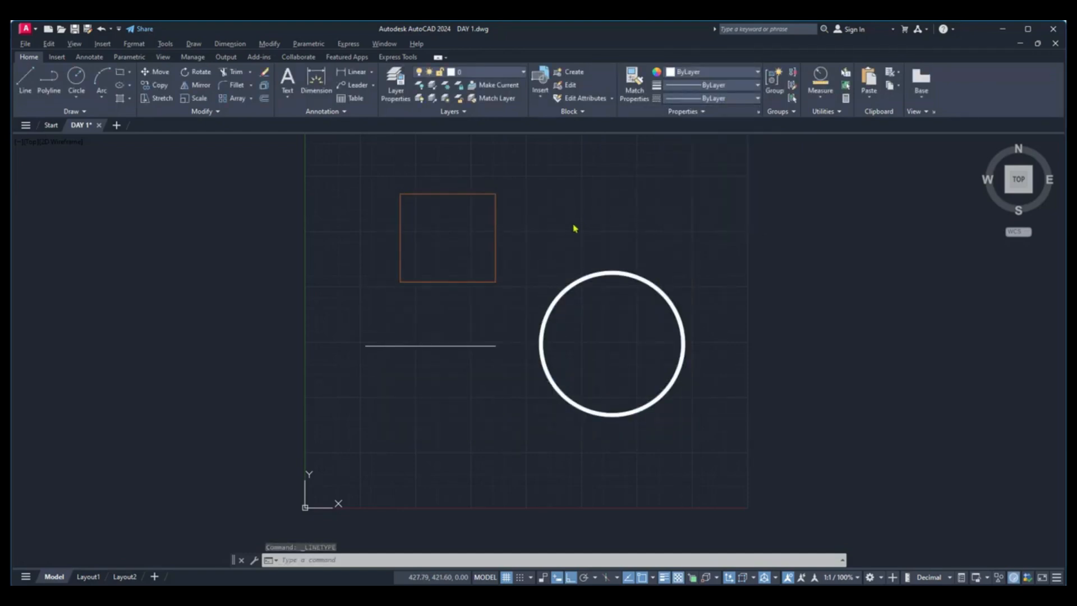
{"action": "left_click", "coordinate": [445, 344]}
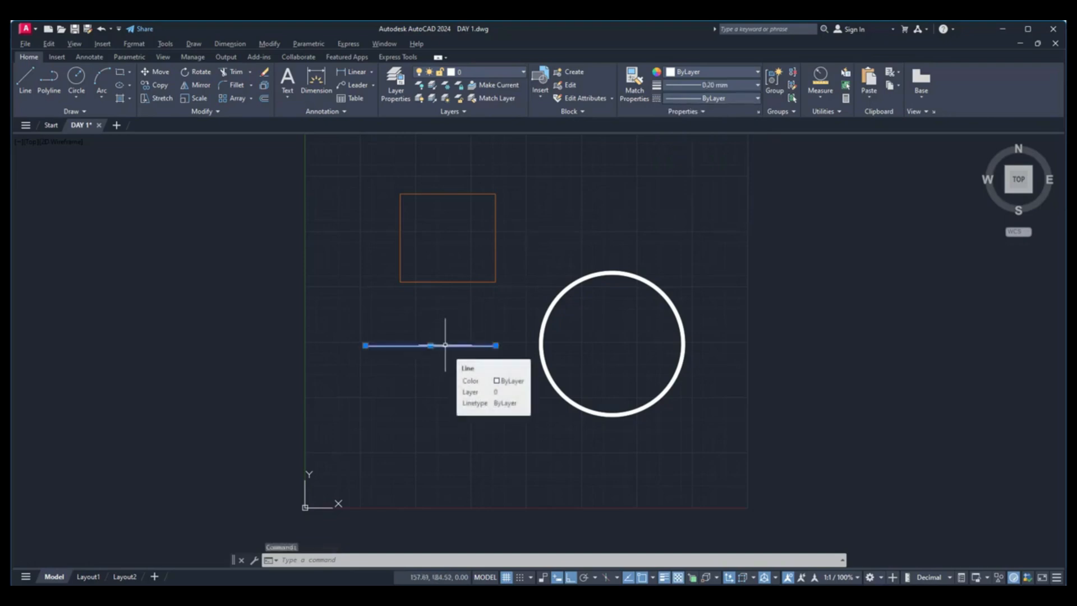
{"action": "left_click", "coordinate": [705, 100]}
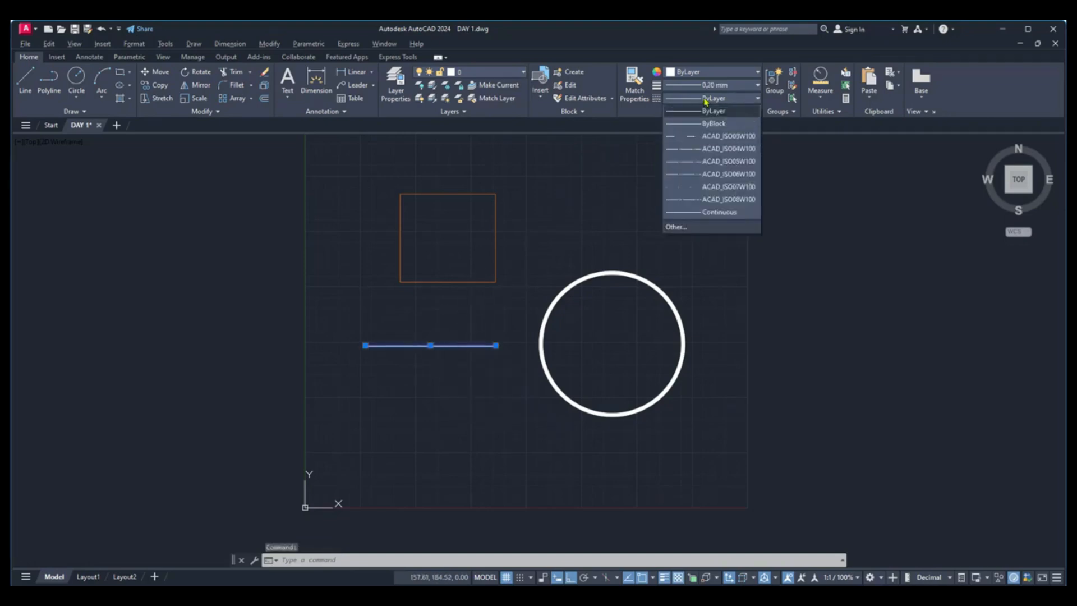
{"action": "left_click", "coordinate": [690, 139]}
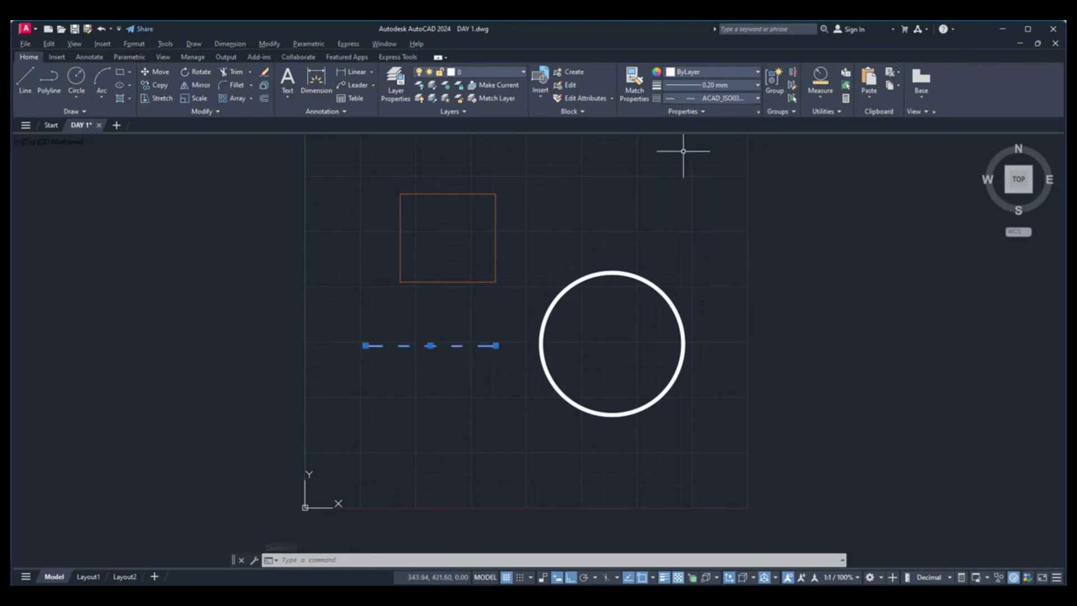
{"action": "key", "text": "Escape"}
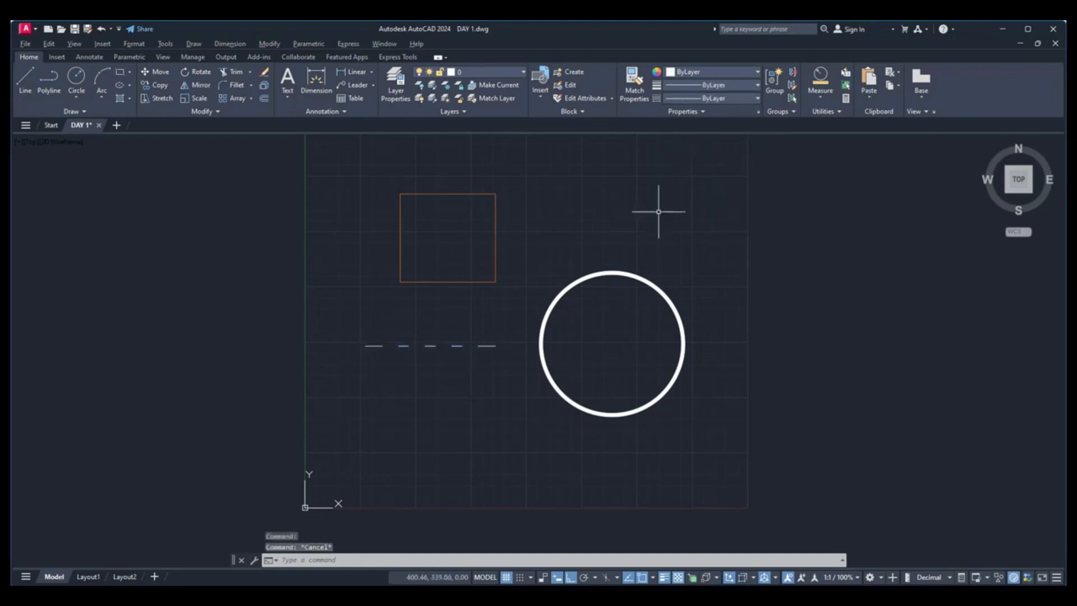
Set the circle's linetype to ACAD_ISO07W100.
{"action": "left_click", "coordinate": [619, 273]}
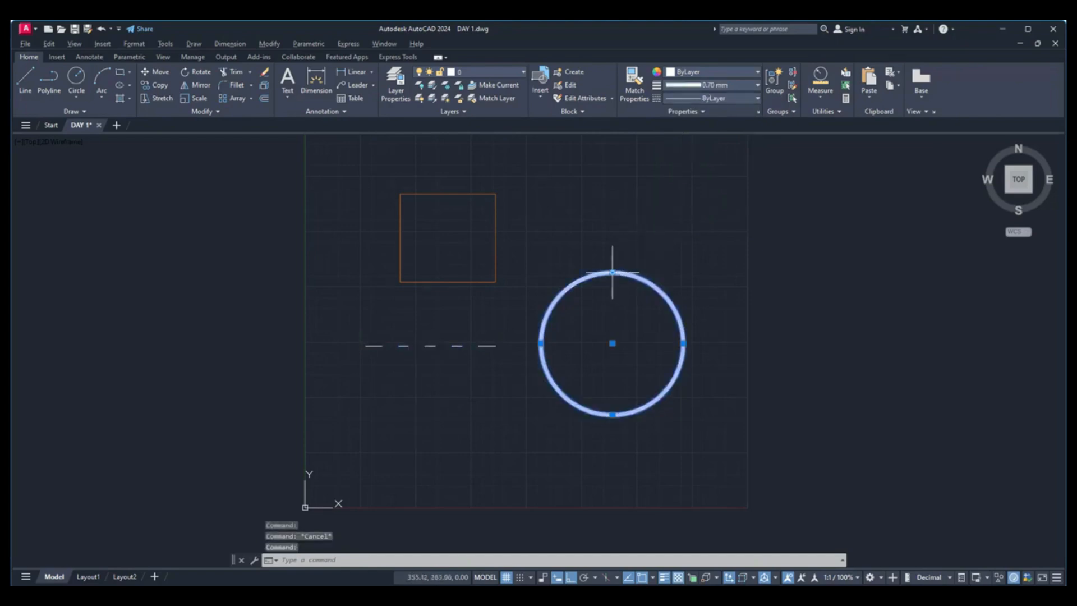
{"action": "left_click", "coordinate": [728, 98]}
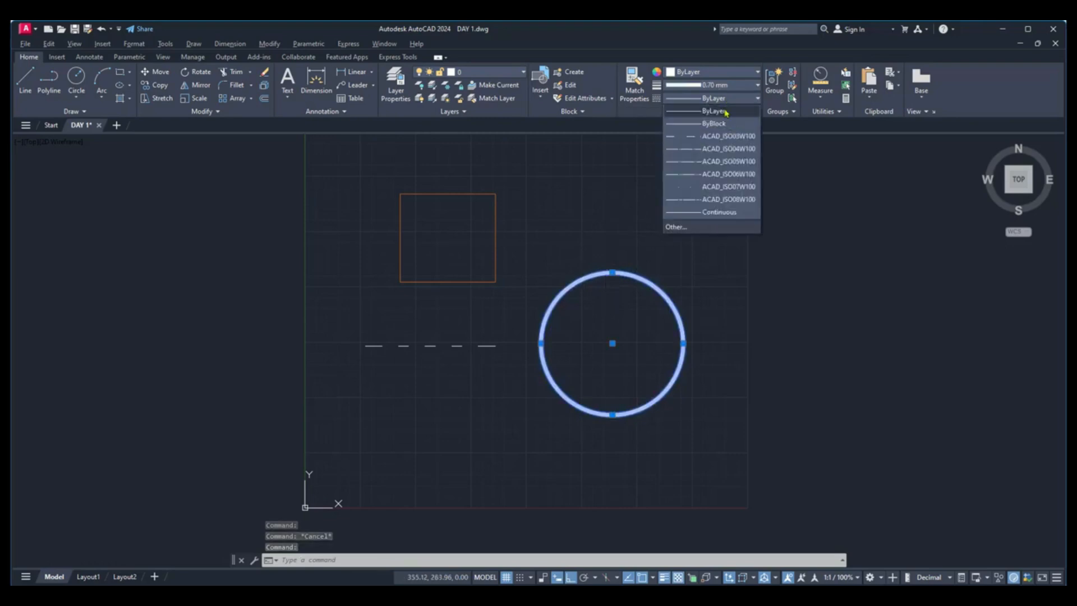
{"action": "left_click", "coordinate": [710, 187]}
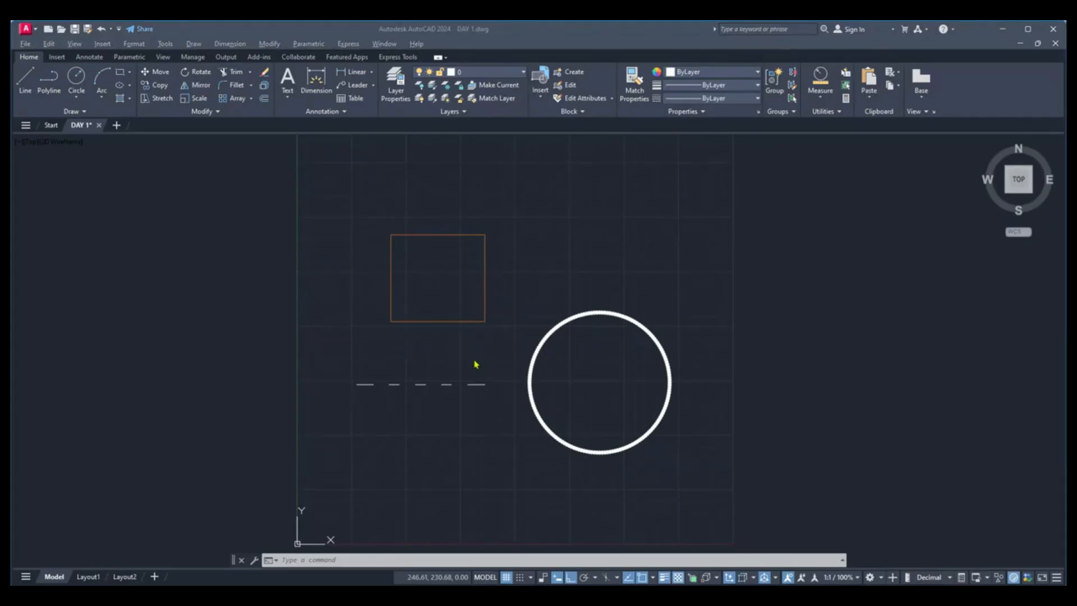
Set the drawing's global linetype scale factor to 3 with the LTSCALE command.
{"action": "left_click", "coordinate": [476, 364]}
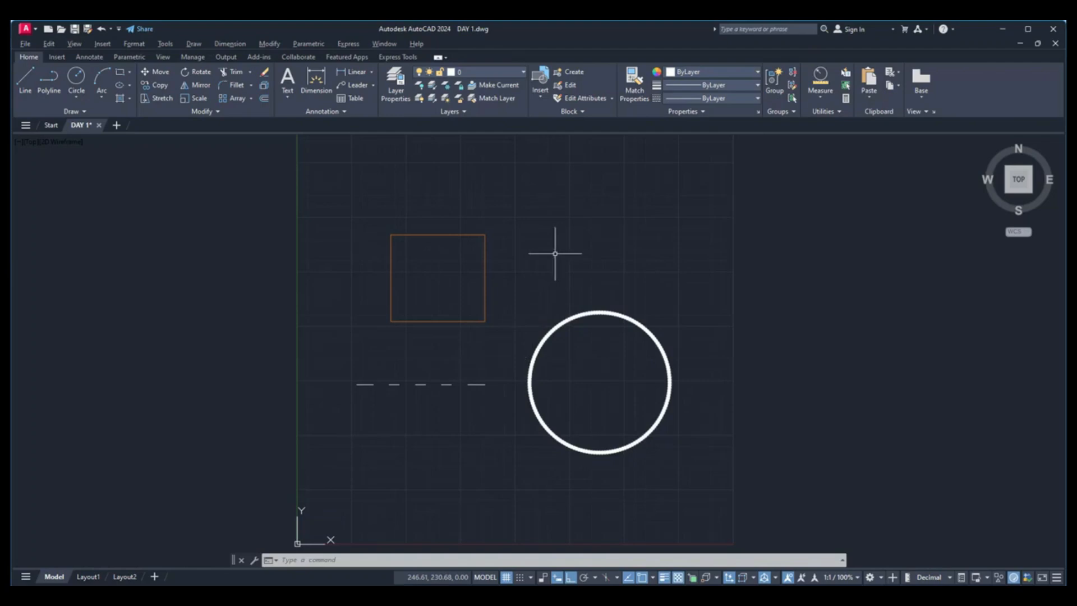
{"action": "type", "text": "LTS"}
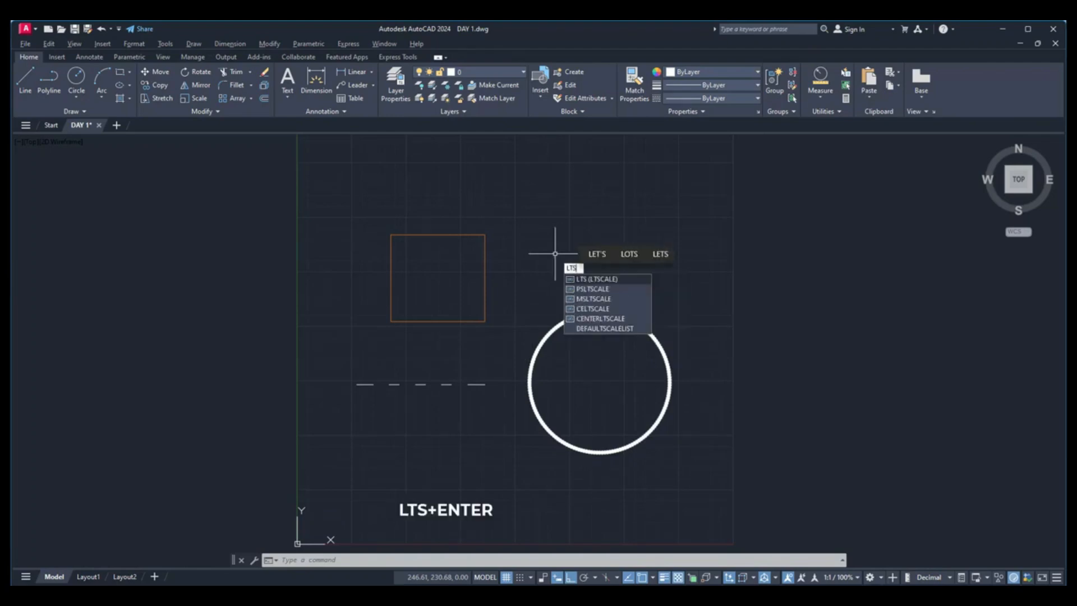
{"action": "key", "text": "Return"}
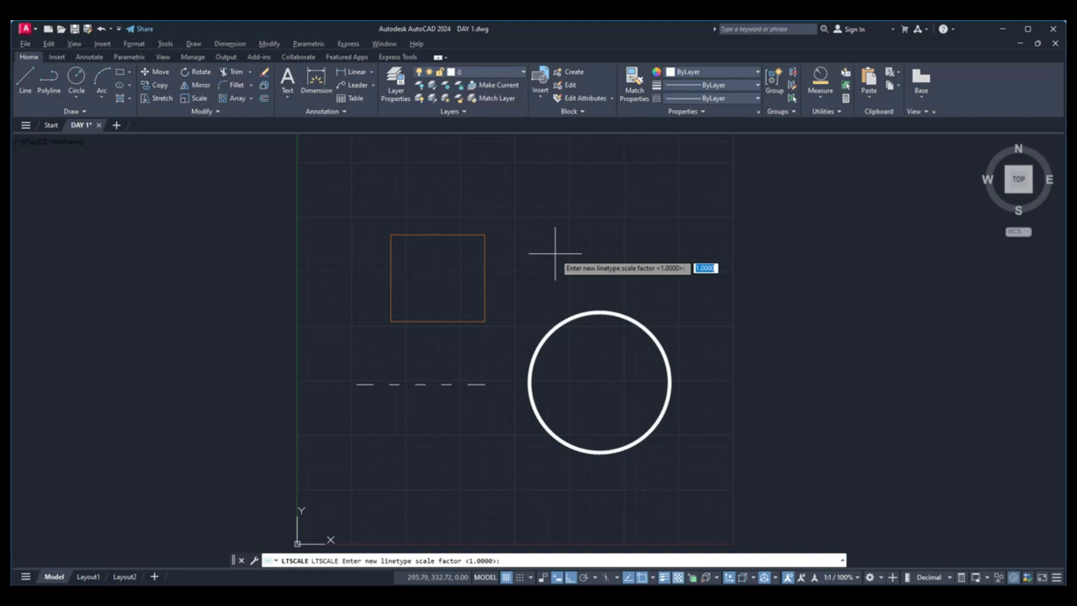
{"action": "type", "text": "3"}
{"action": "key", "text": "Return"}
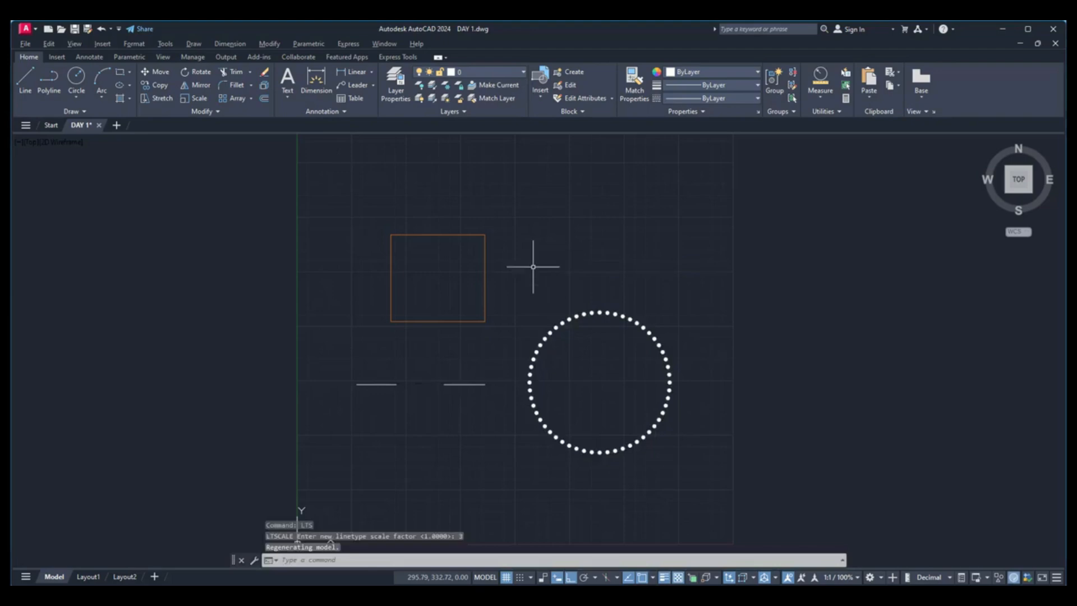
Set the linetype scale of the dashed line below the rectangle to 1, close its quick properties and clear the selection.
{"action": "scroll", "coordinate": [495, 370], "scroll_direction": "up", "scroll_amount": 2}
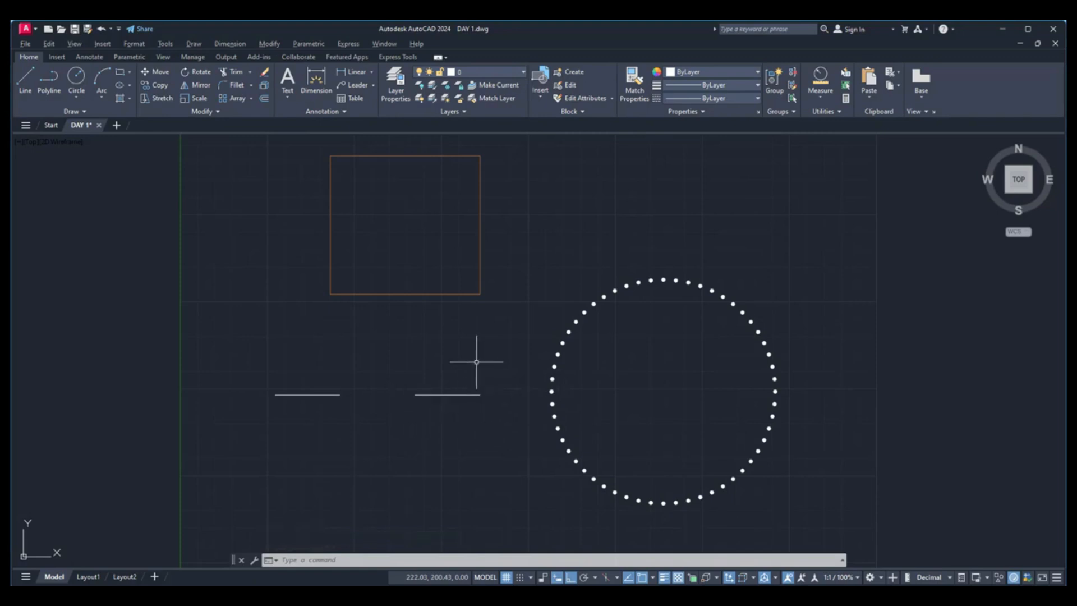
{"action": "left_click", "coordinate": [466, 395]}
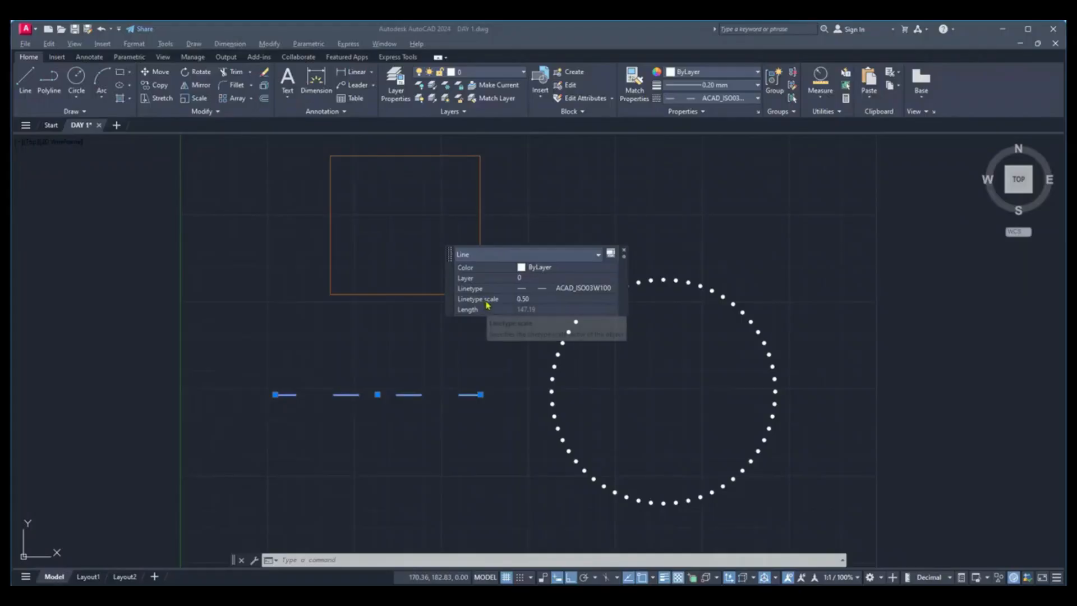
{"action": "left_click", "coordinate": [539, 299]}
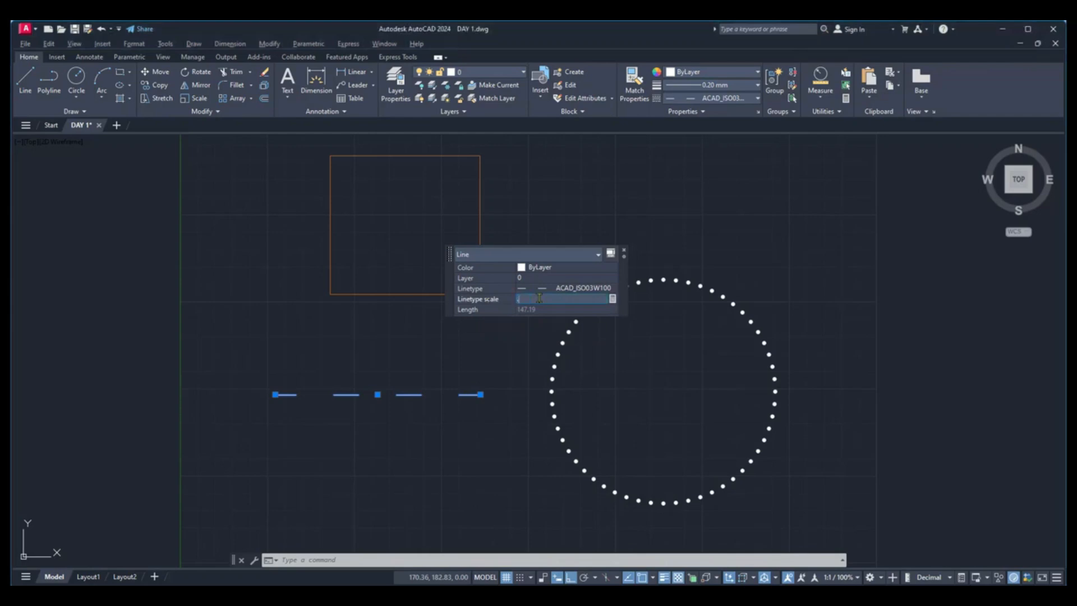
{"action": "key", "text": "Return"}
{"action": "left_click", "coordinate": [539, 298]}
{"action": "type", "text": "1"}
{"action": "key", "text": "Return"}
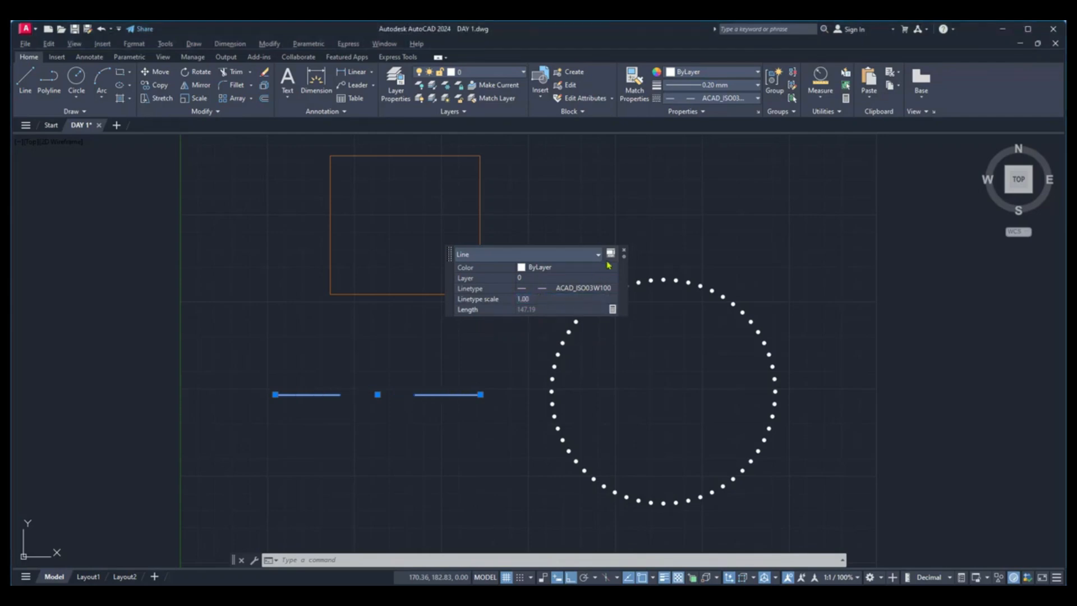
{"action": "left_click", "coordinate": [625, 253]}
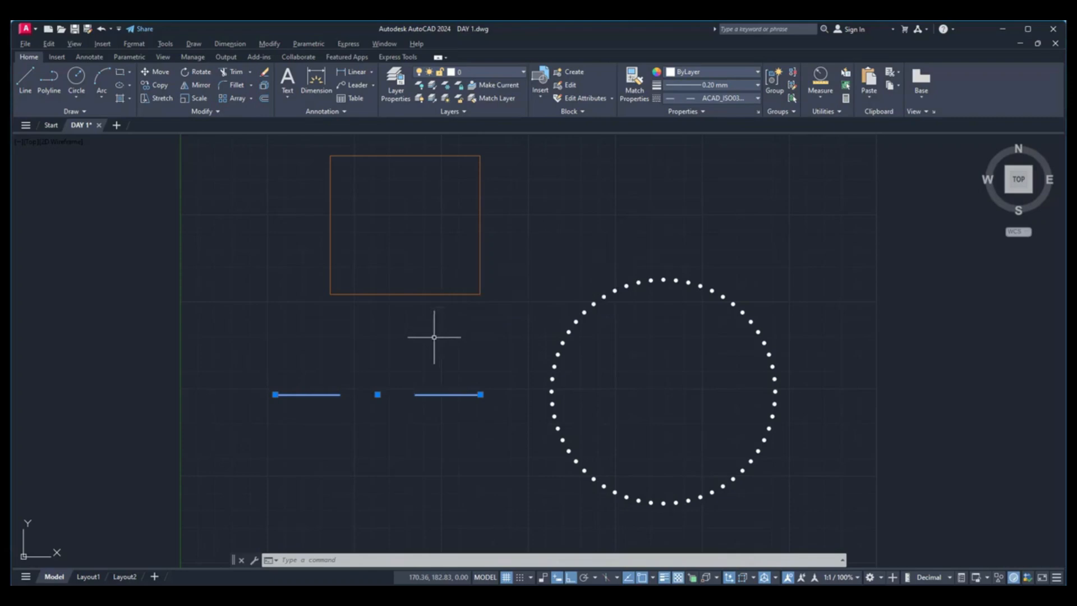
{"action": "key", "text": "Escape"}
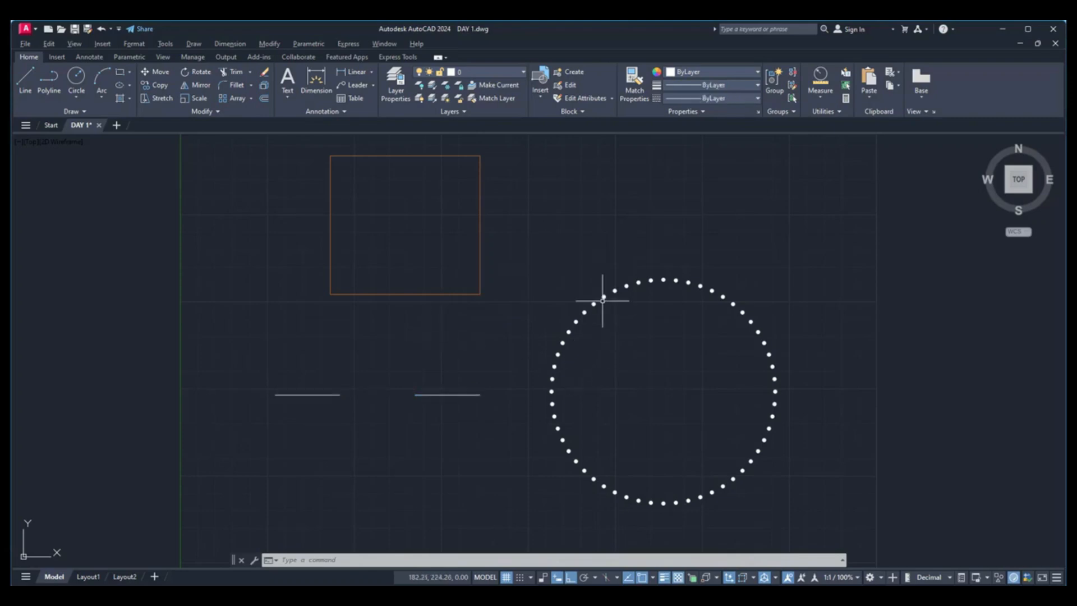
Customize the circle's quick properties by switching off the Linetype scale entry, and accept the interface changes.
{"action": "mouse_move", "coordinate": [594, 305]}
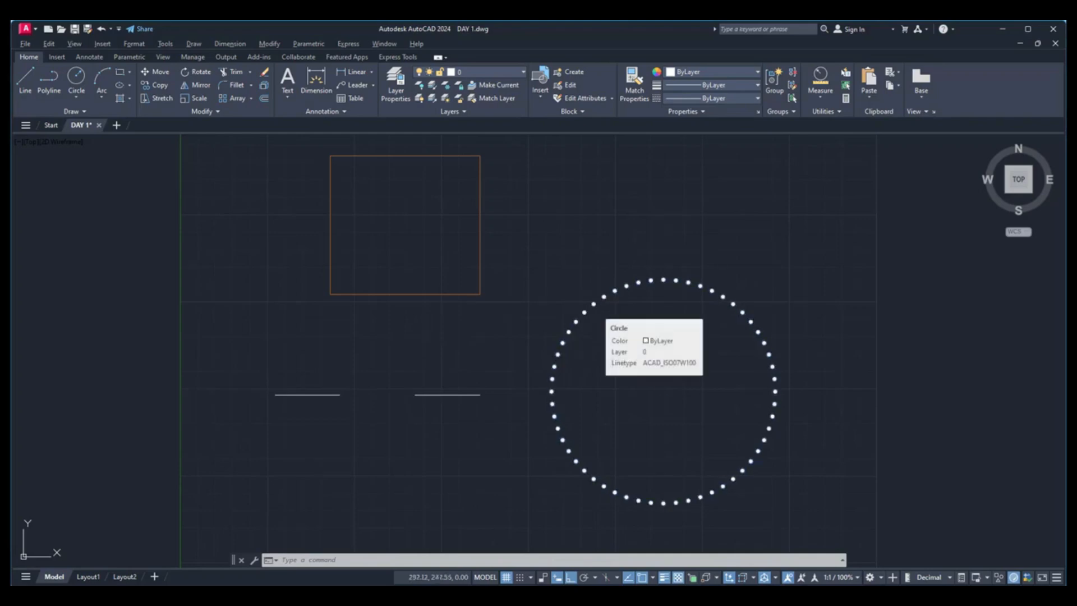
{"action": "left_click", "coordinate": [594, 304]}
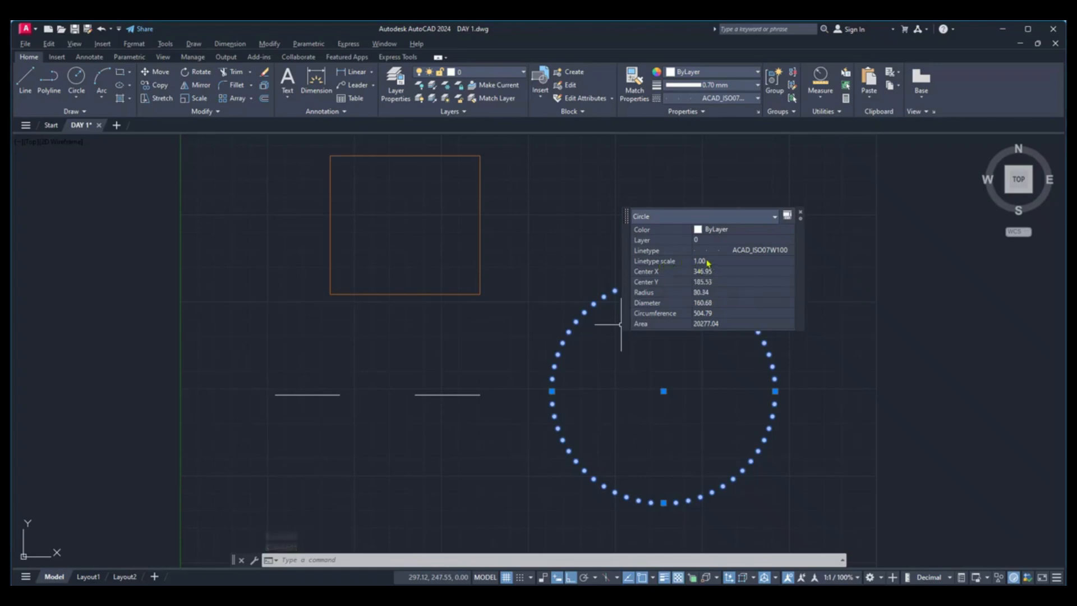
{"action": "left_click", "coordinate": [802, 220]}
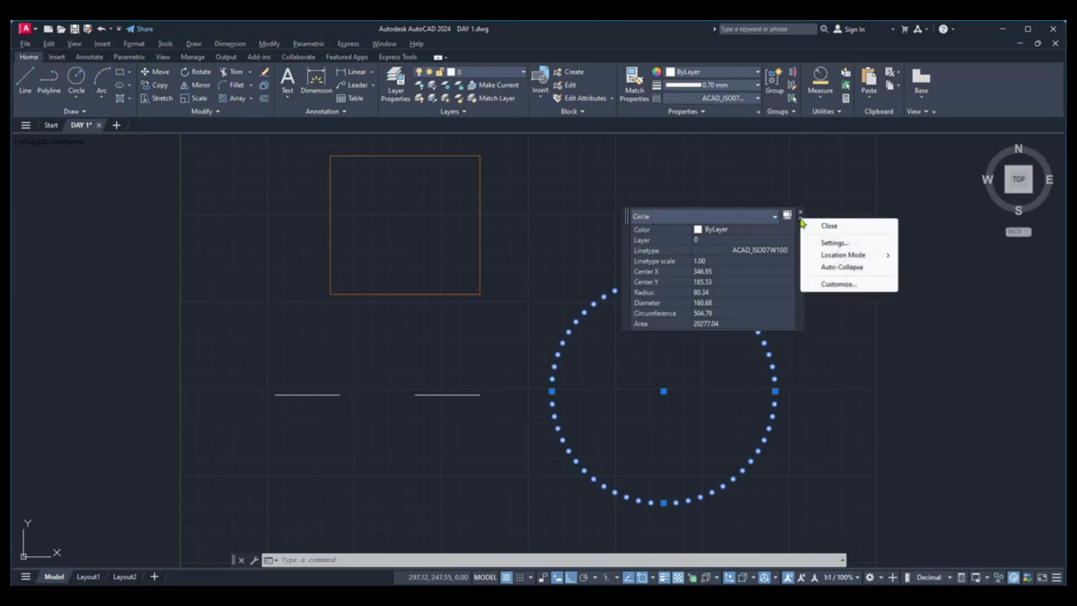
{"action": "left_click", "coordinate": [837, 284]}
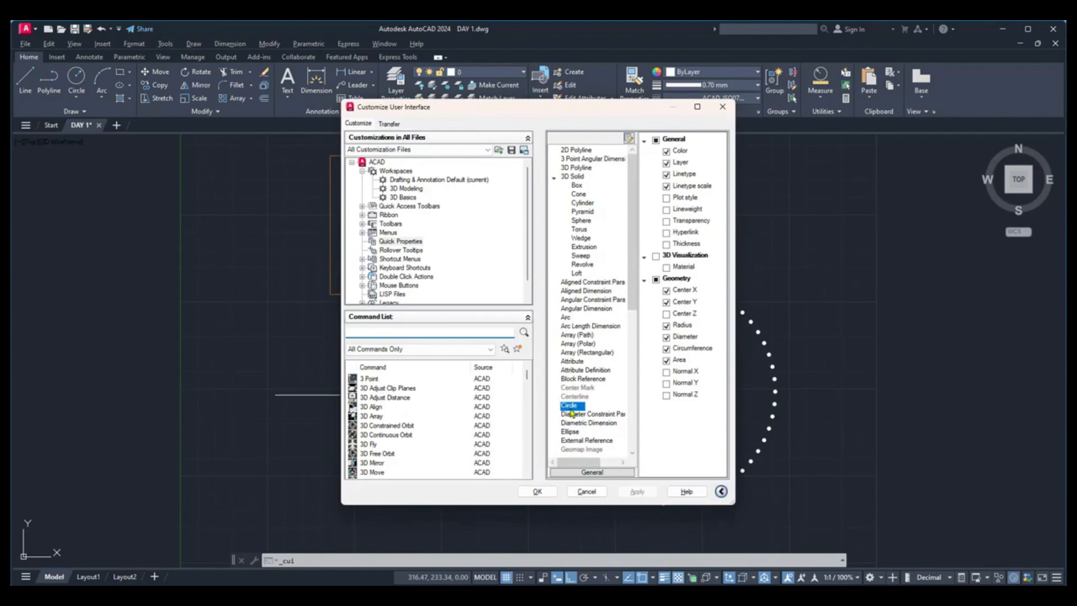
{"action": "left_click", "coordinate": [667, 186]}
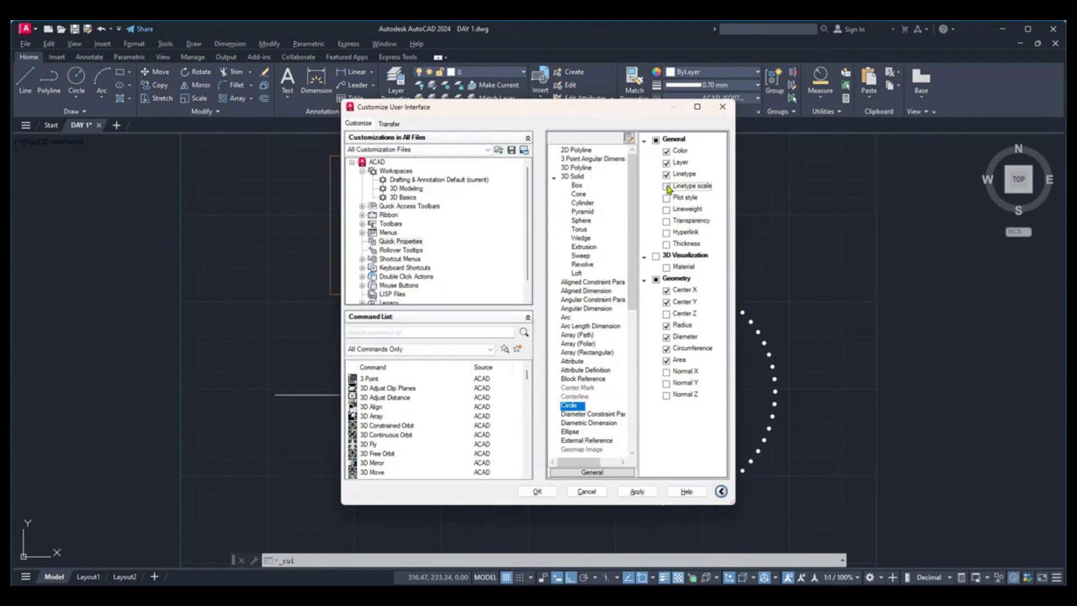
{"action": "left_click", "coordinate": [538, 493]}
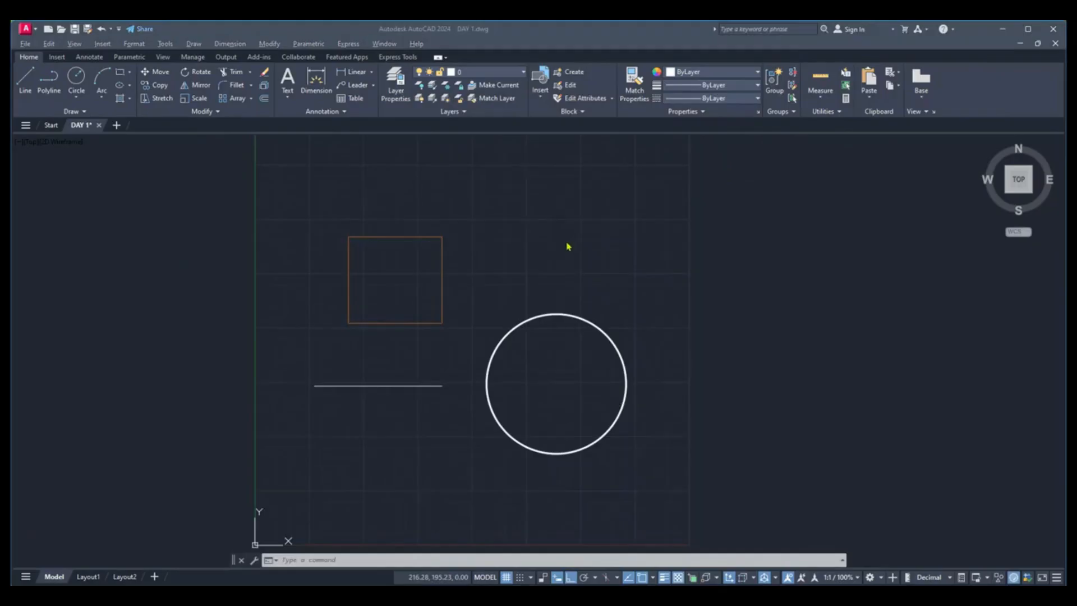
Turn the lineweight display off and back on.
{"action": "left_click", "coordinate": [567, 244]}
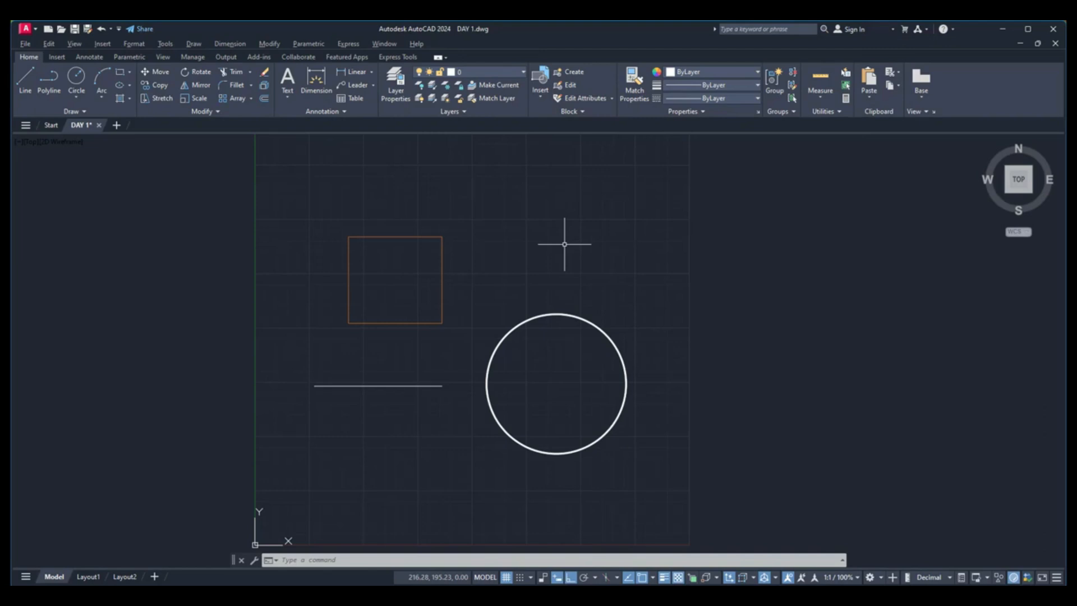
{"action": "left_click", "coordinate": [665, 578]}
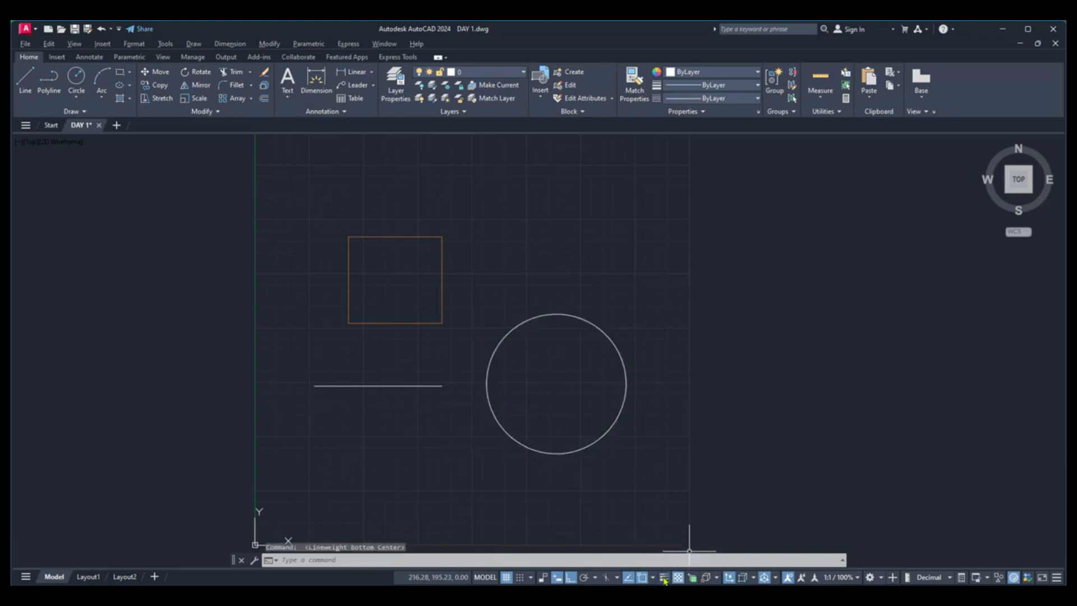
{"action": "left_click", "coordinate": [665, 578]}
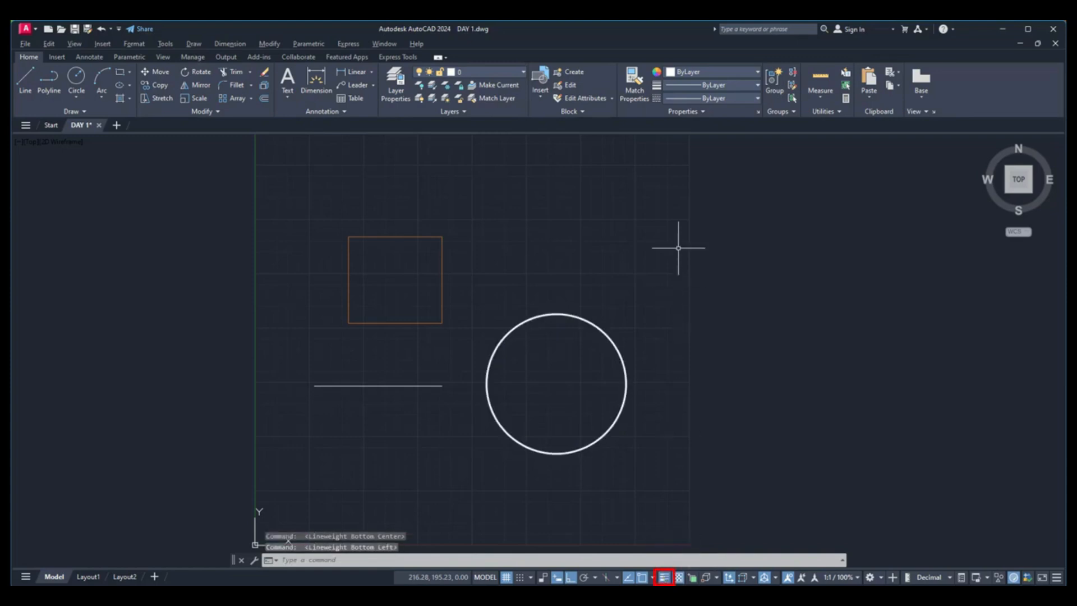
Examine the lineweight display and display scale options in the Lineweight Settings, and accept the dialog.
{"action": "type", "text": "lw"}
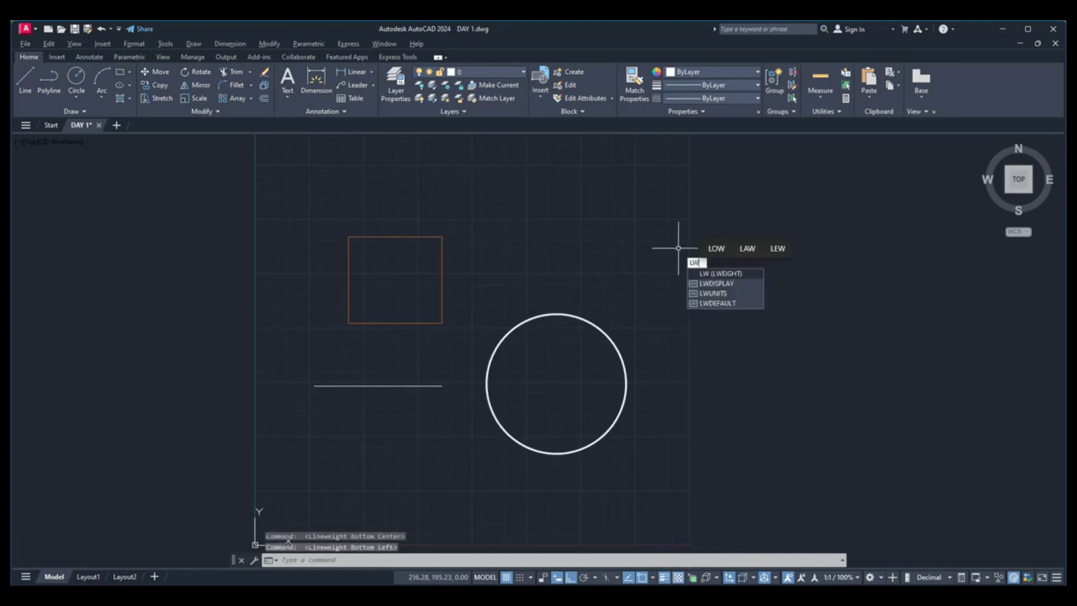
{"action": "key", "text": "Return"}
{"action": "left_click", "coordinate": [582, 331]}
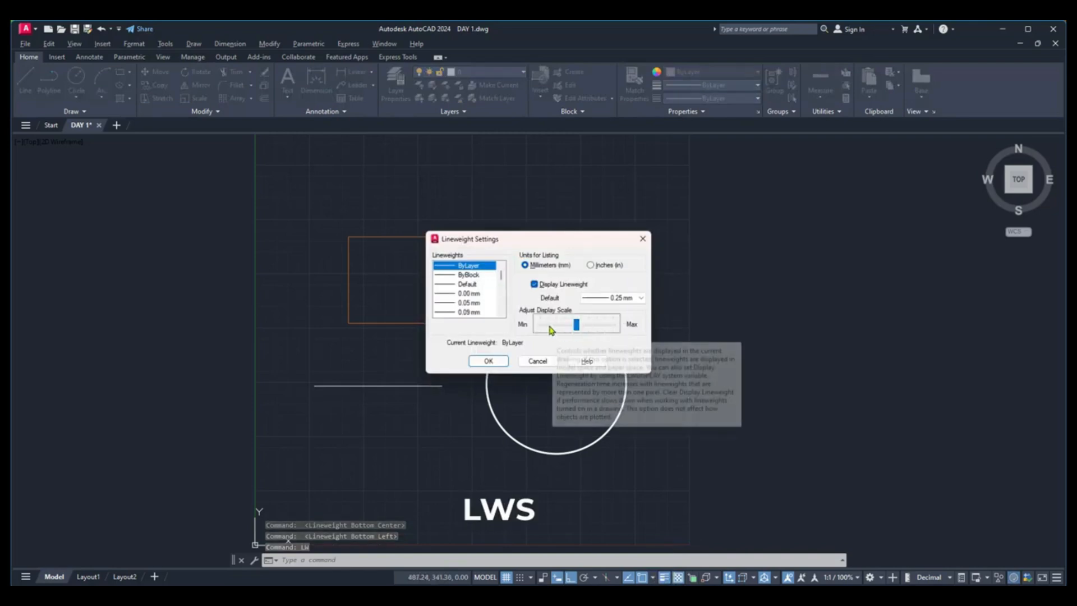
{"action": "left_click", "coordinate": [495, 364]}
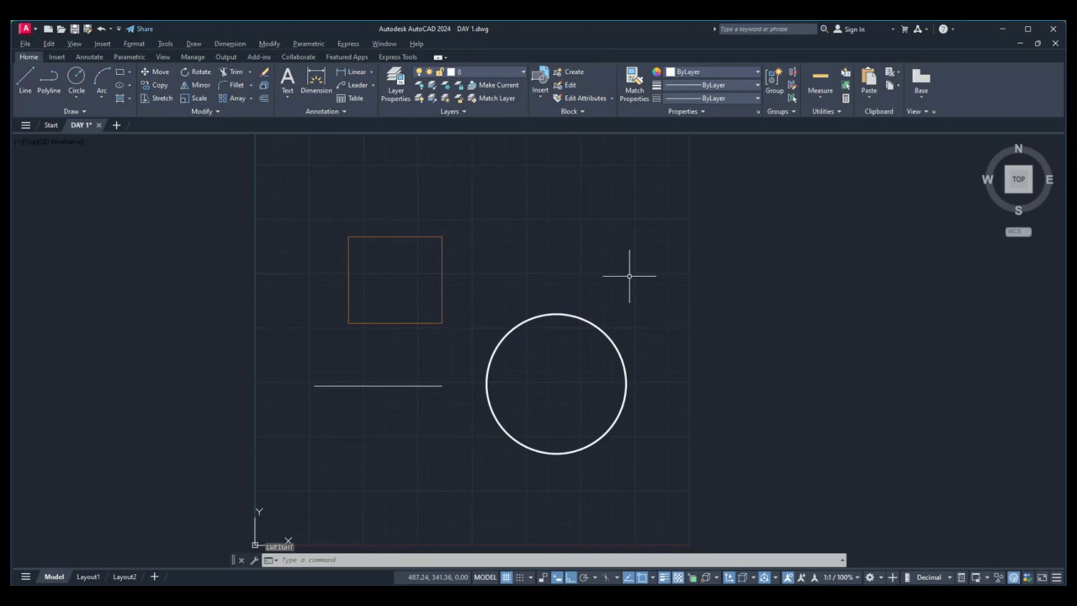
Show the full properties of the rectangle and close them again.
{"action": "key", "text": "ctrl+1"}
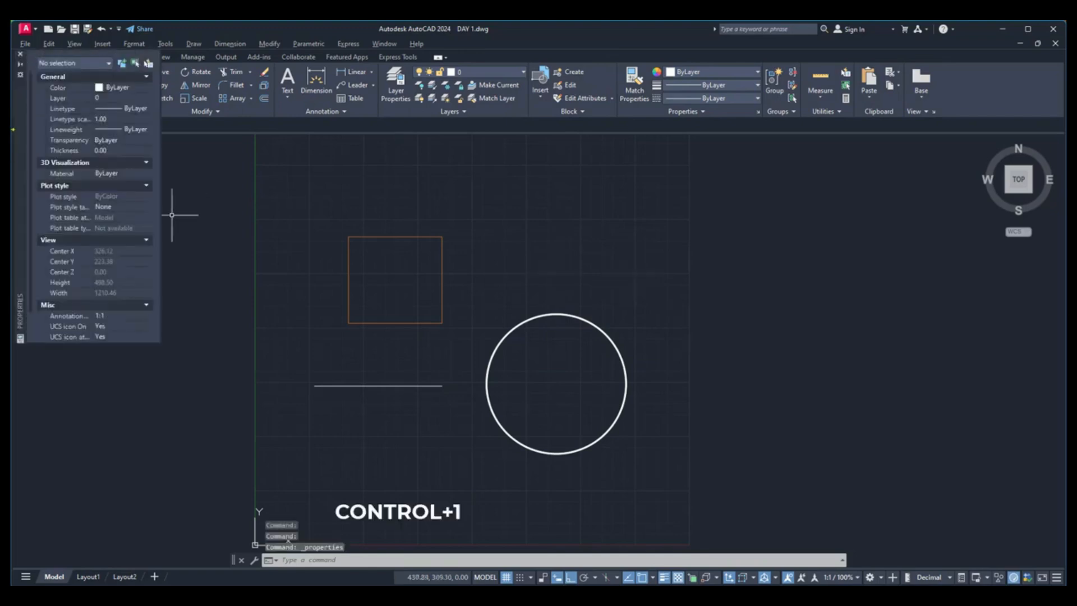
{"action": "left_click", "coordinate": [382, 236]}
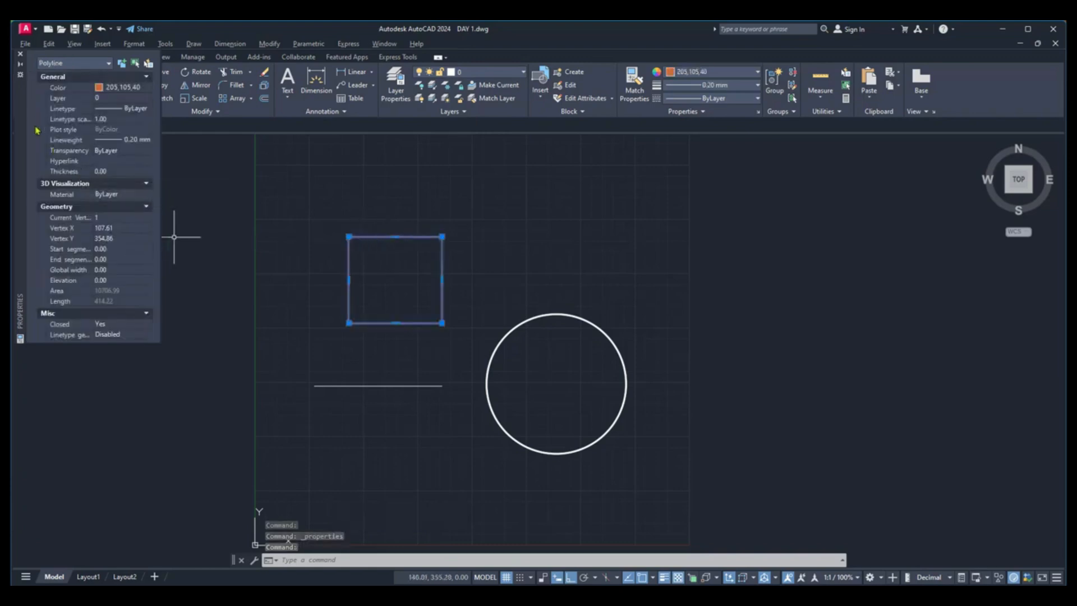
{"action": "left_click", "coordinate": [21, 54]}
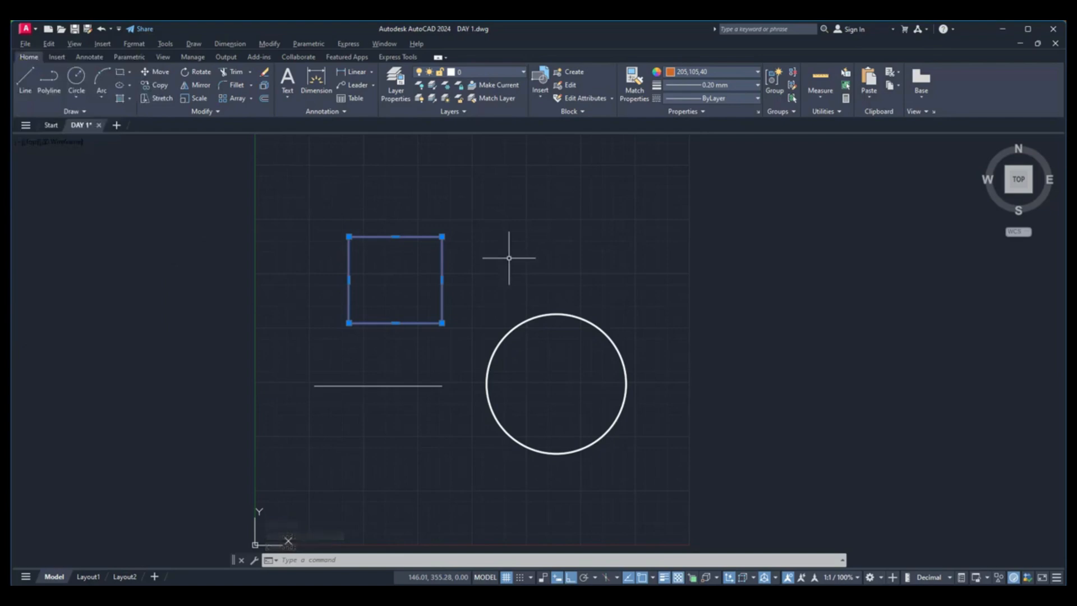
Reopen the selected rectangle's properties twice, the first time with the CH command, closing them each time, and clear the selection.
{"action": "type", "text": "CH"}
{"action": "key", "text": "Return"}
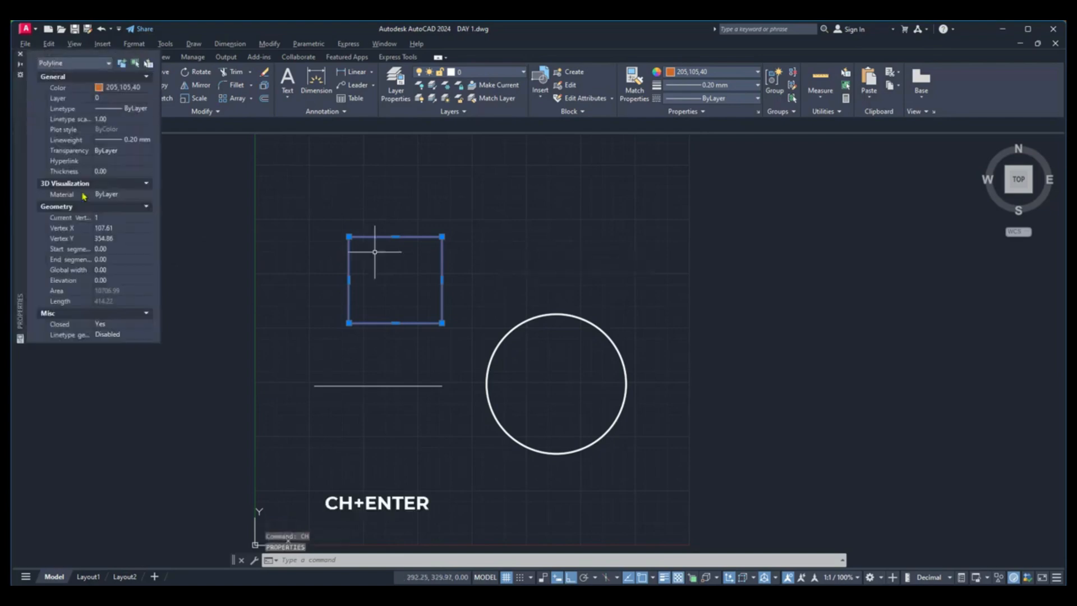
{"action": "left_click", "coordinate": [20, 54]}
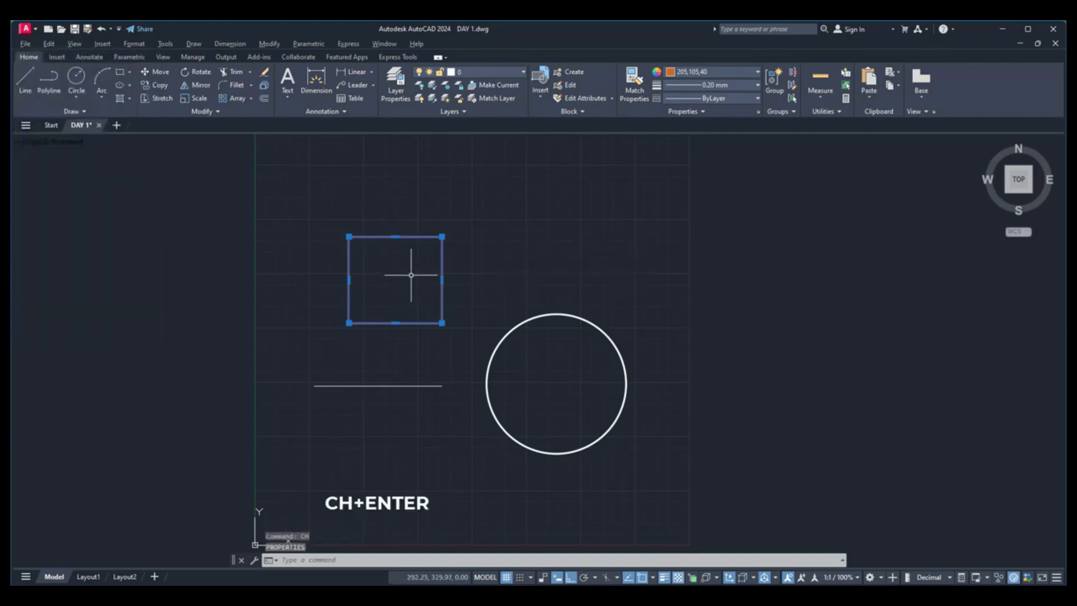
{"action": "right_click", "coordinate": [414, 236]}
{"action": "left_click", "coordinate": [468, 499]}
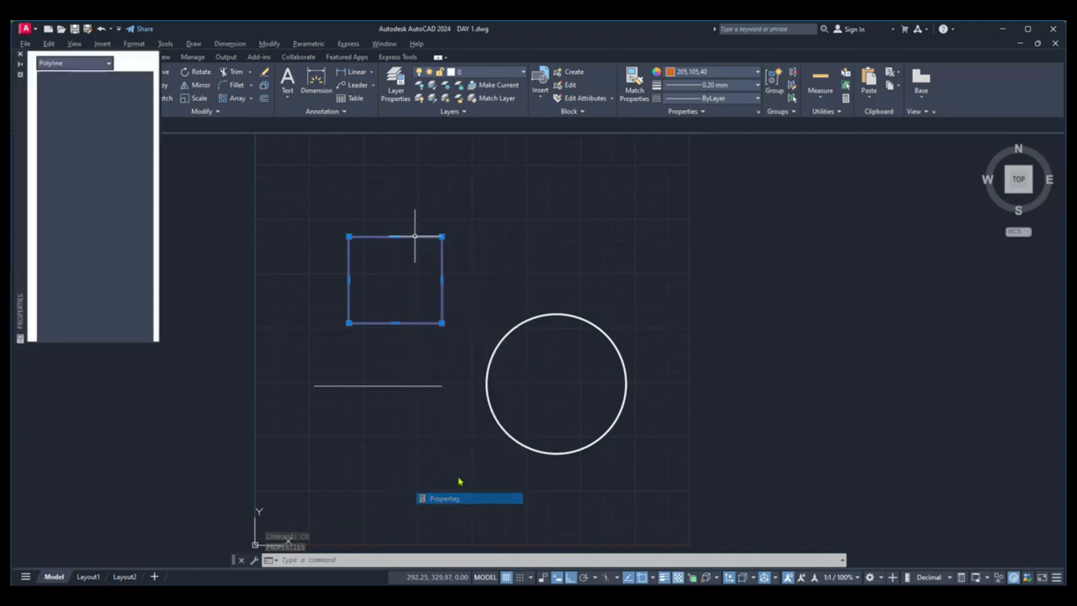
{"action": "left_click", "coordinate": [20, 54]}
{"action": "key", "text": "Escape"}
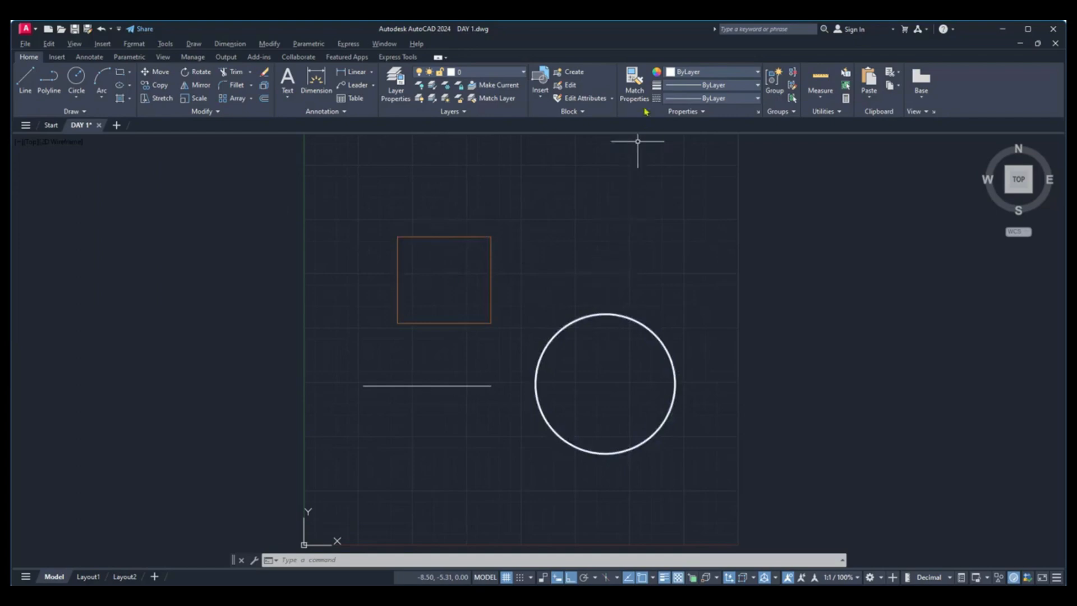
Copy the rectangle's properties onto the circle with Match Properties and end the command.
{"action": "left_click", "coordinate": [635, 83]}
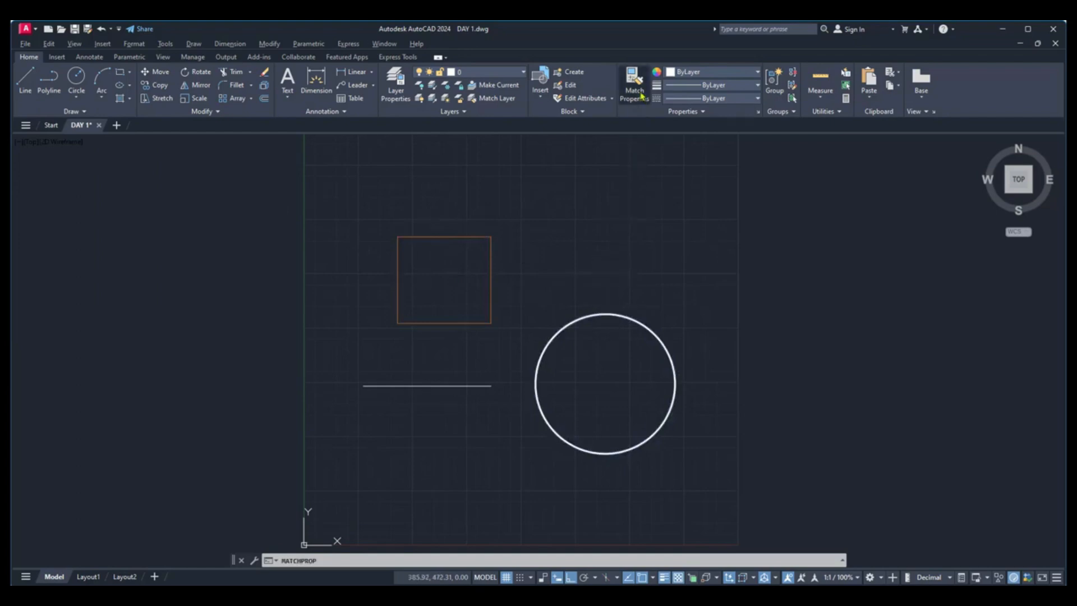
{"action": "left_click", "coordinate": [474, 235]}
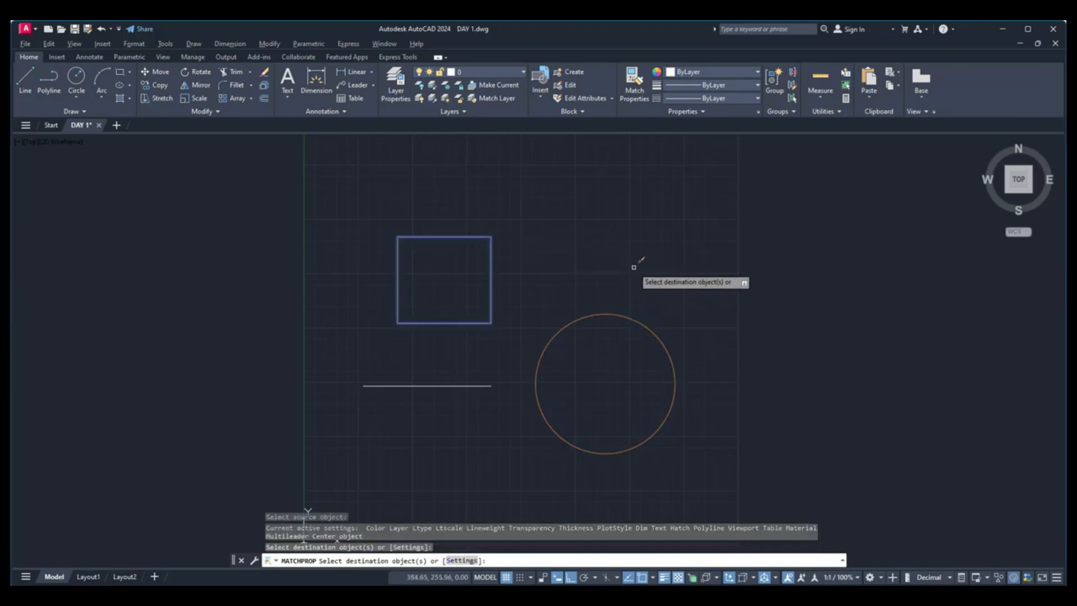
{"action": "key", "text": "Return"}
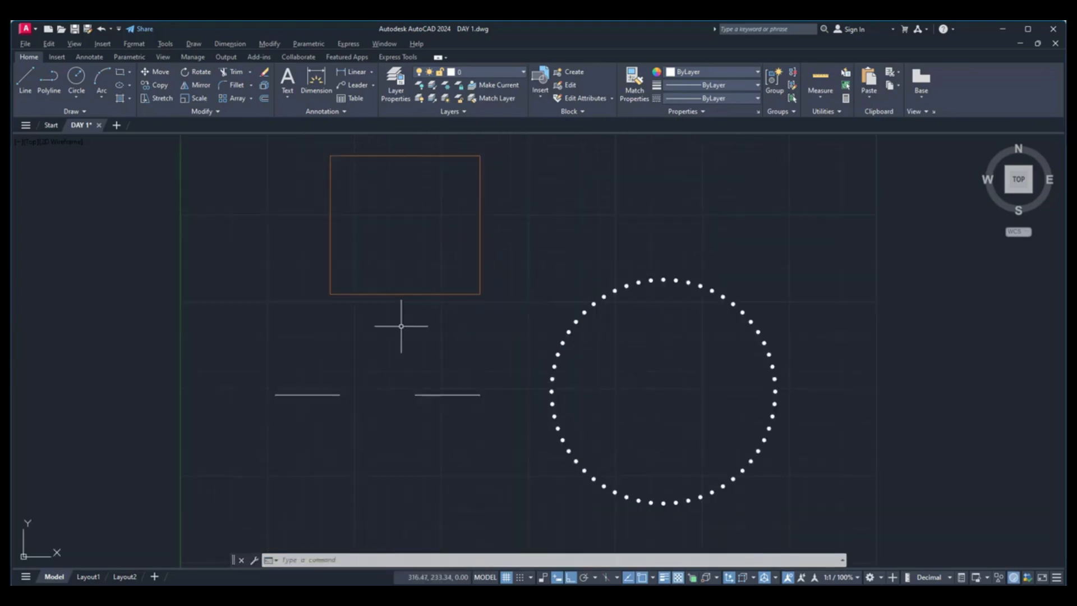
Move the rectangle by its lower-left corner onto the circle's centre, and undo the move.
{"action": "scroll", "coordinate": [400, 328], "scroll_direction": "down", "scroll_amount": 1}
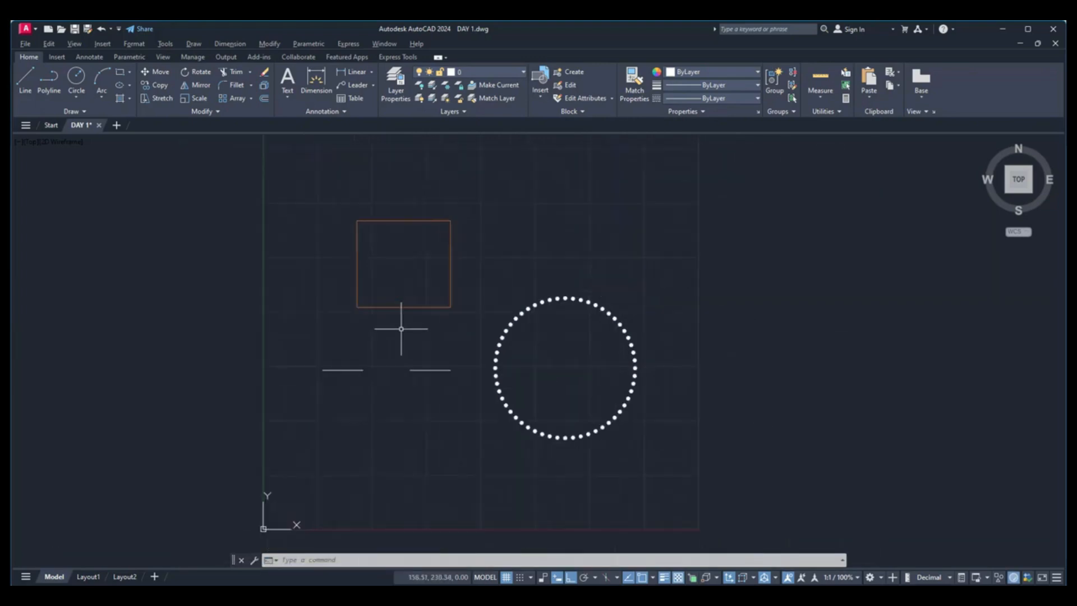
{"action": "scroll", "coordinate": [462, 325], "scroll_direction": "up", "scroll_amount": 2}
{"action": "scroll", "coordinate": [462, 321], "scroll_direction": "down", "scroll_amount": 2}
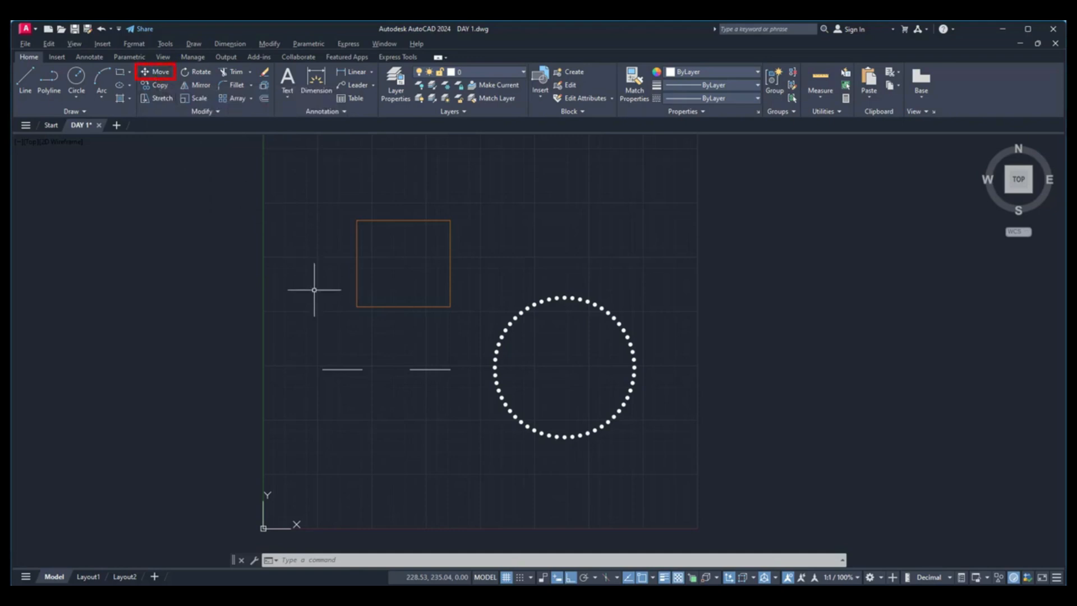
{"action": "type", "text": "m"}
{"action": "key", "text": "Return"}
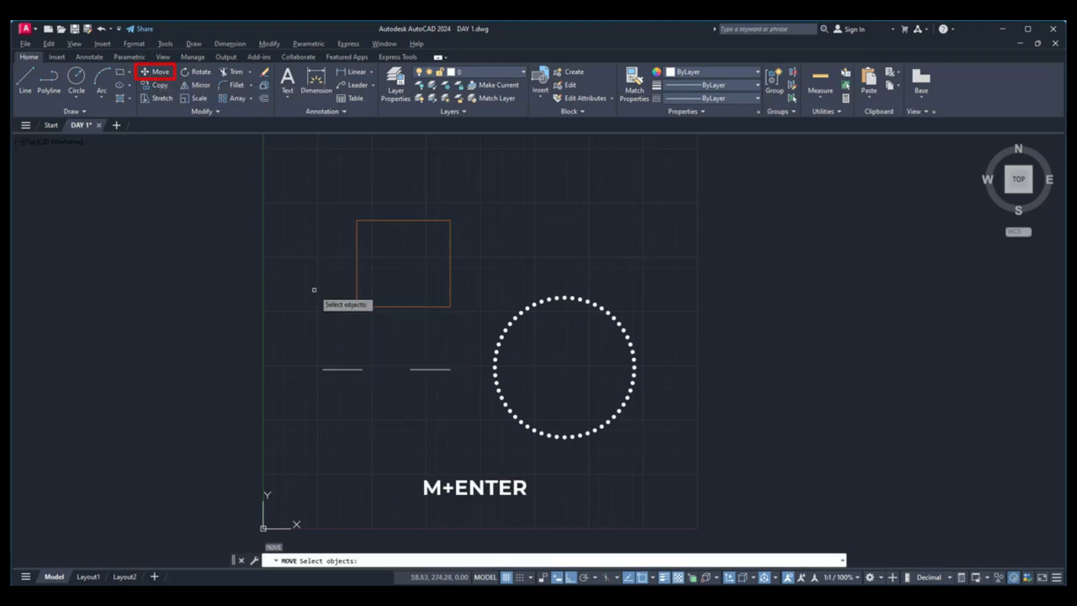
{"action": "left_click", "coordinate": [391, 306]}
{"action": "key", "text": "Return"}
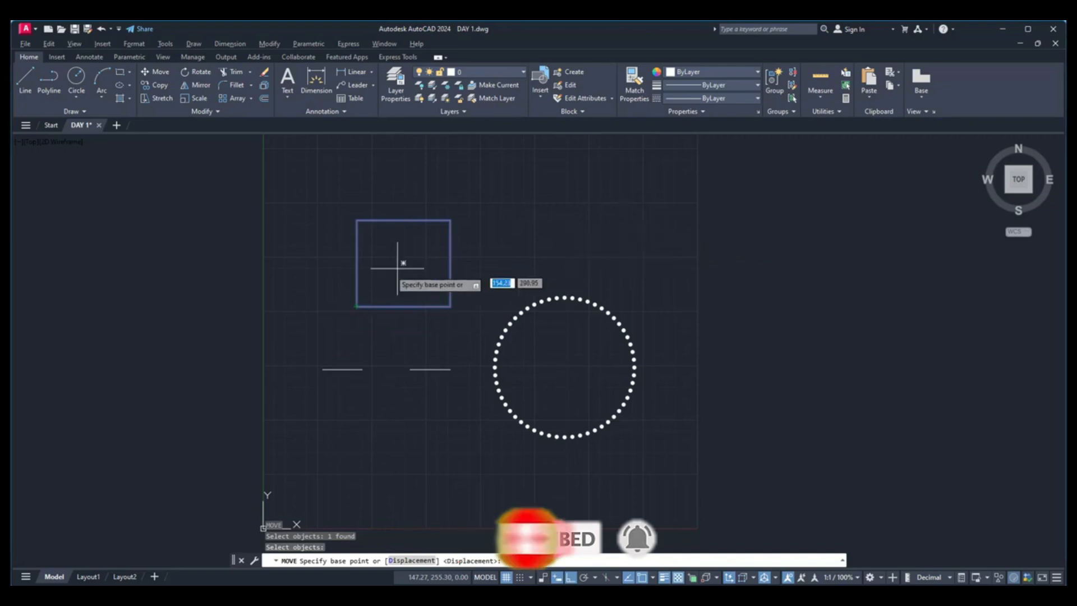
{"action": "left_click", "coordinate": [358, 307]}
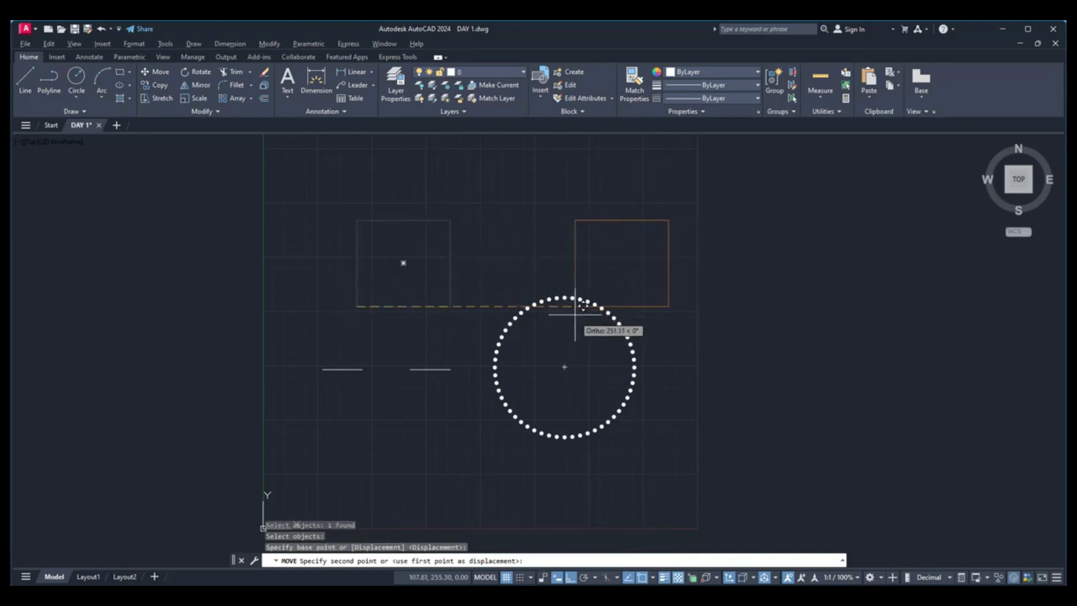
{"action": "left_click", "coordinate": [565, 367]}
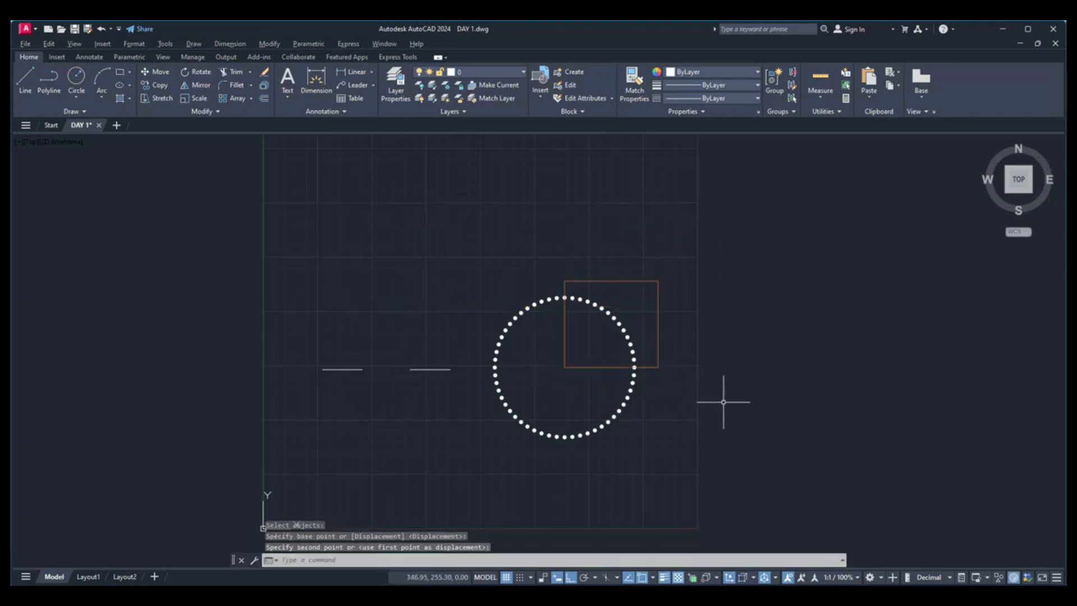
{"action": "key", "text": "ctrl+z"}
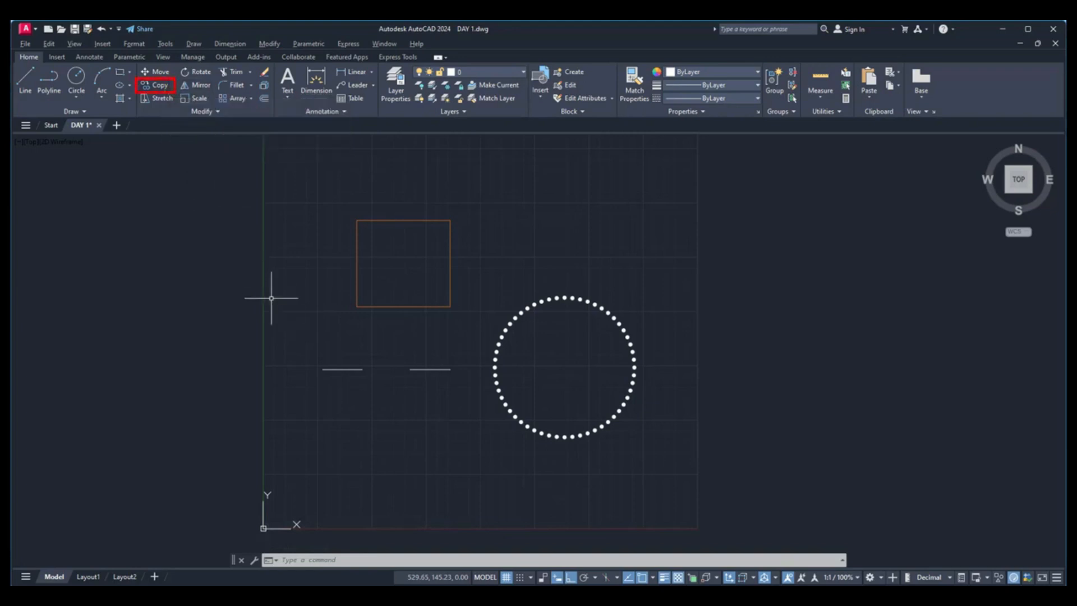
Copy the rectangle from its centre point to the circle's centre and end the Copy command.
{"action": "type", "text": "co"}
{"action": "key", "text": "Return"}
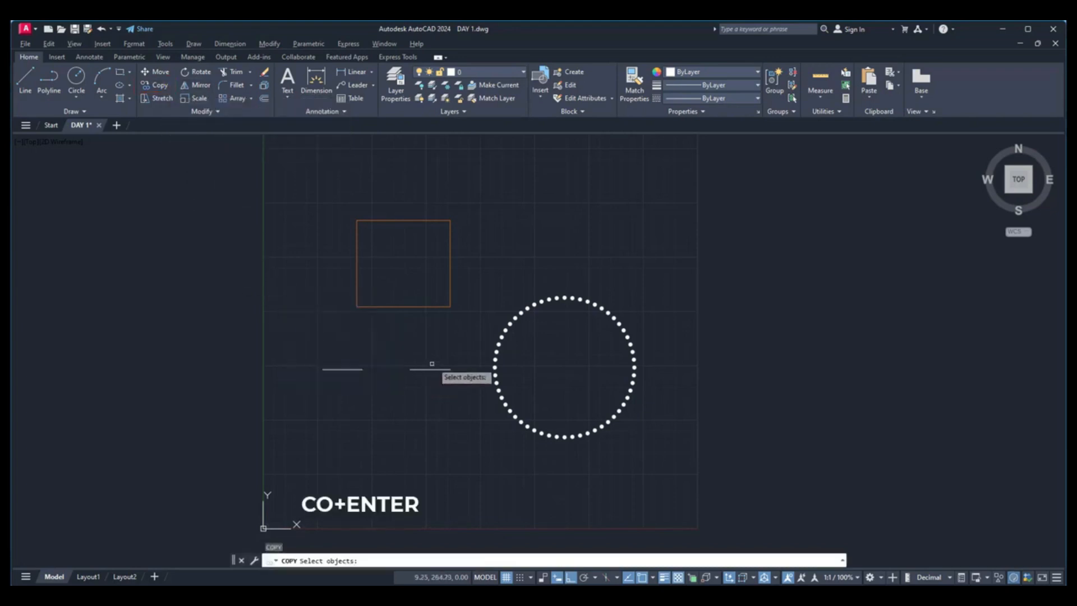
{"action": "left_click", "coordinate": [424, 307]}
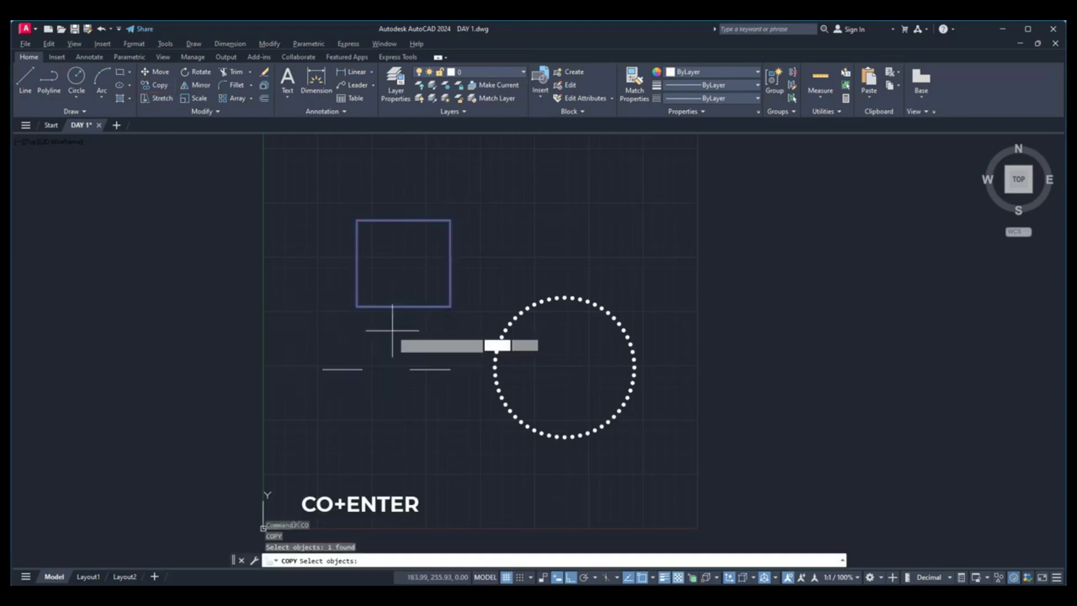
{"action": "key", "text": "Return"}
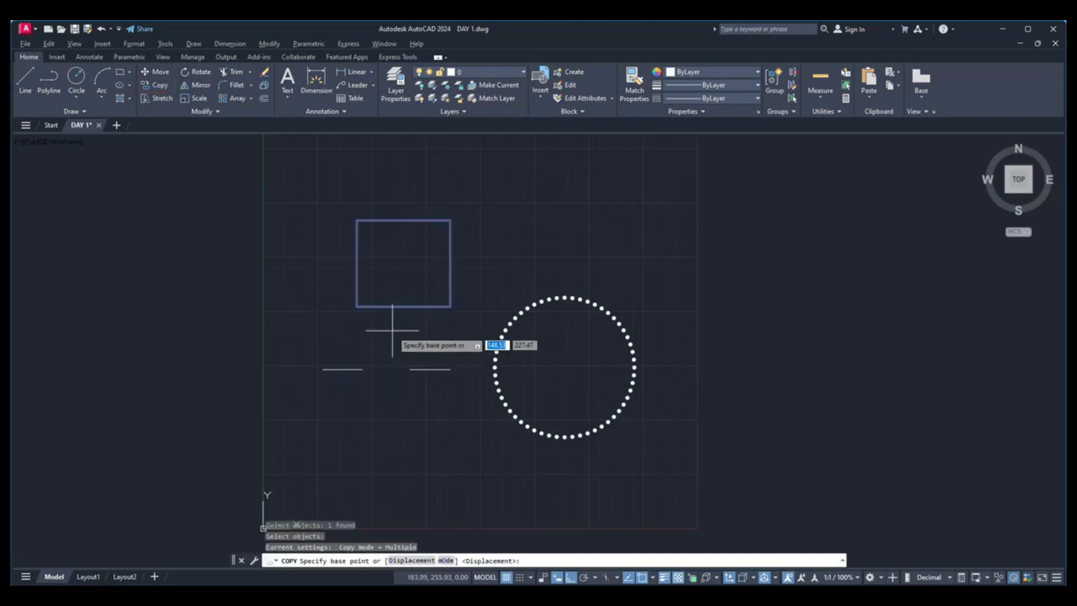
{"action": "left_click", "coordinate": [403, 262]}
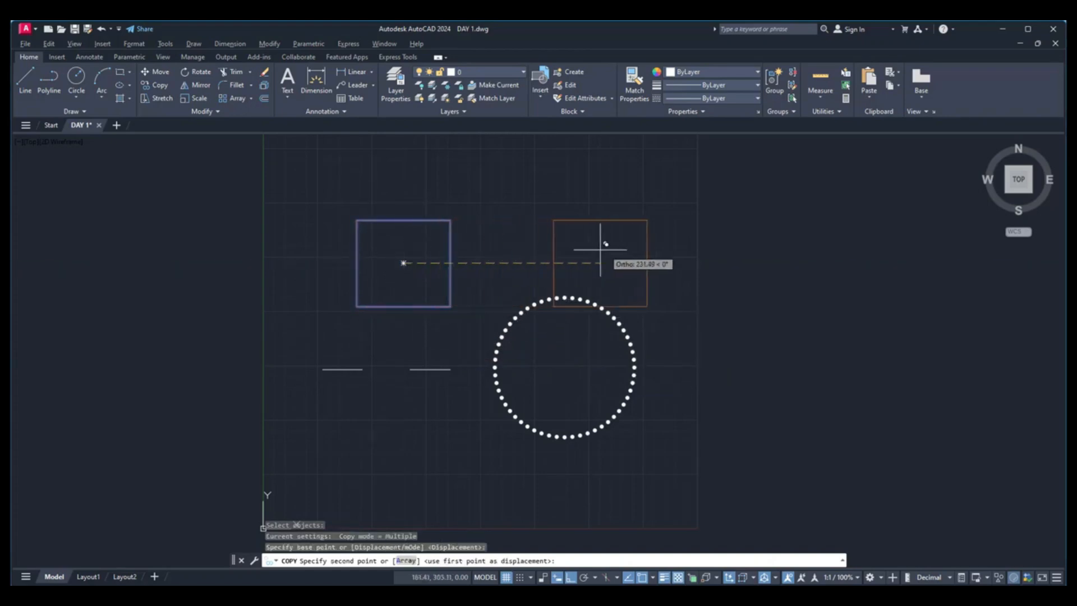
{"action": "left_click", "coordinate": [566, 368]}
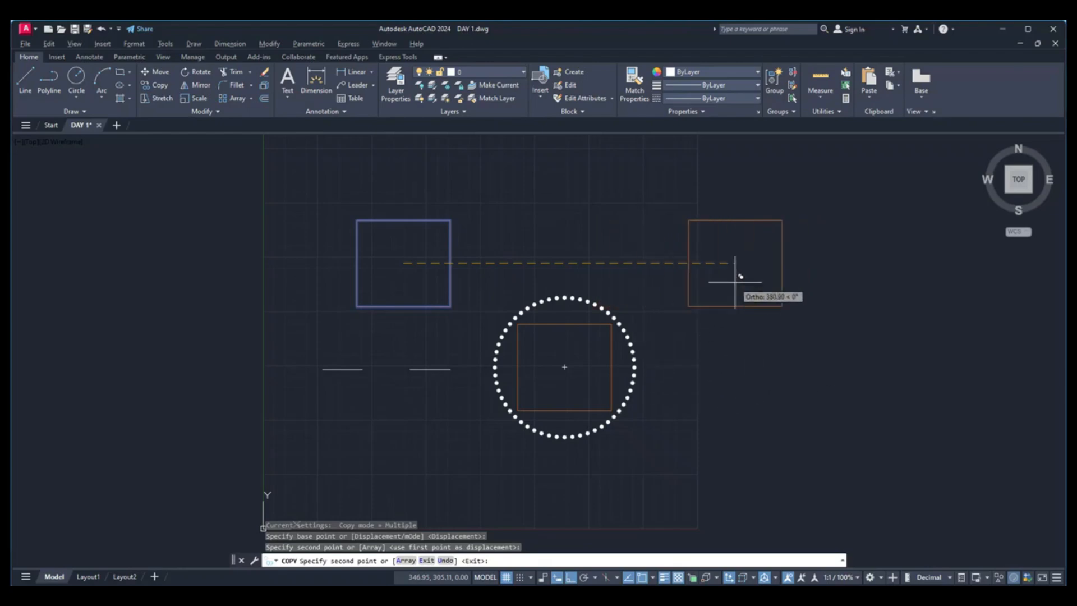
{"action": "key", "text": "Escape"}
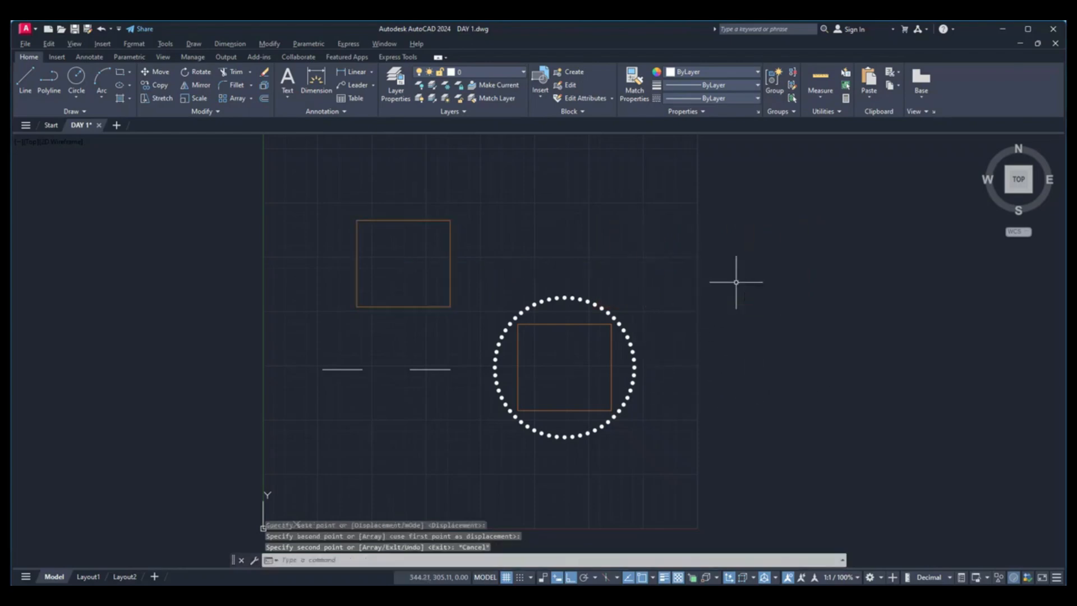
{"action": "middle_click_drag", "start_coordinate": [710, 325], "coordinate": [703, 351]}
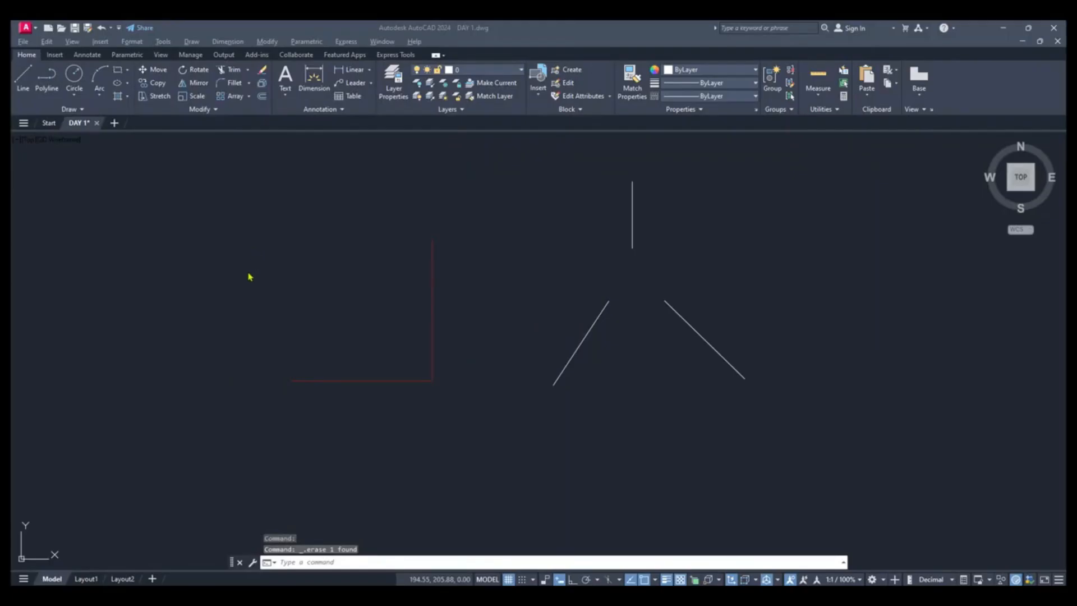
Draw a 3-Point arc through the inner ends of the three white lines: lower-left, upper, and lower-right.
{"action": "left_click", "coordinate": [249, 273]}
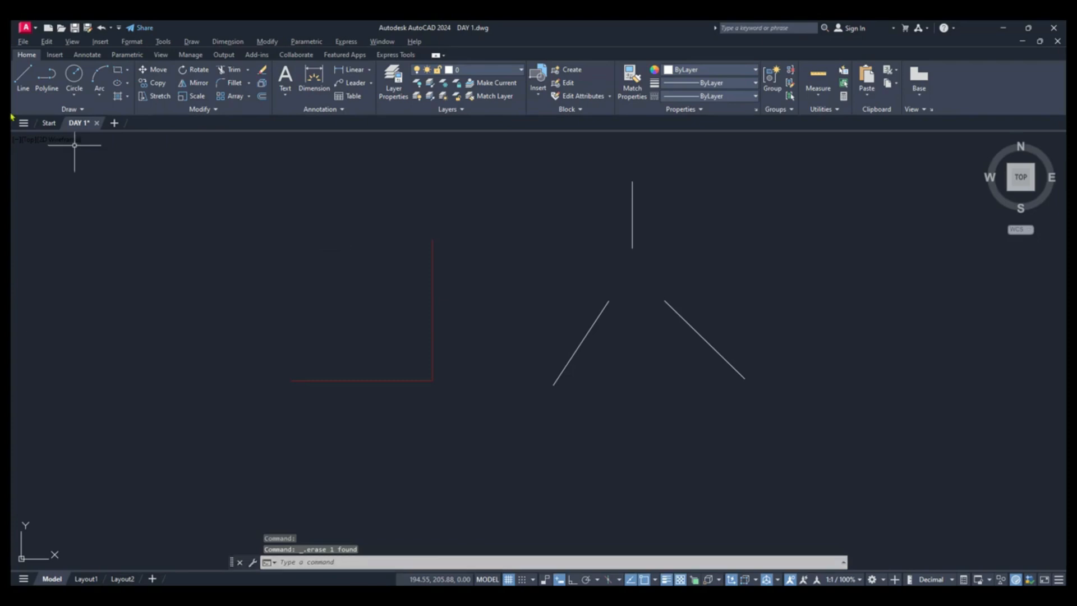
{"action": "left_click", "coordinate": [98, 101]}
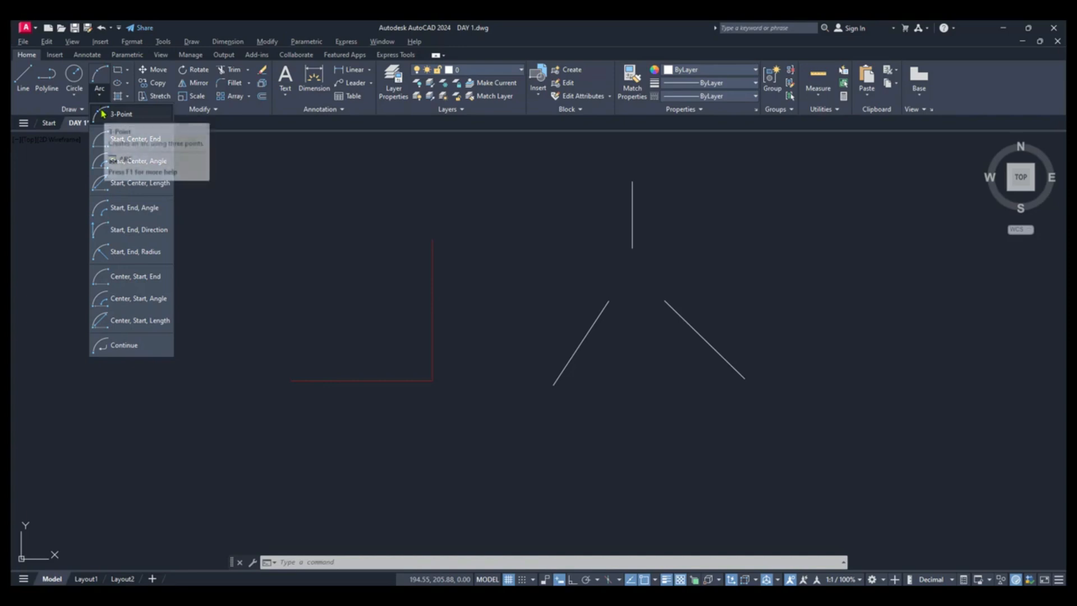
{"action": "left_click", "coordinate": [103, 114]}
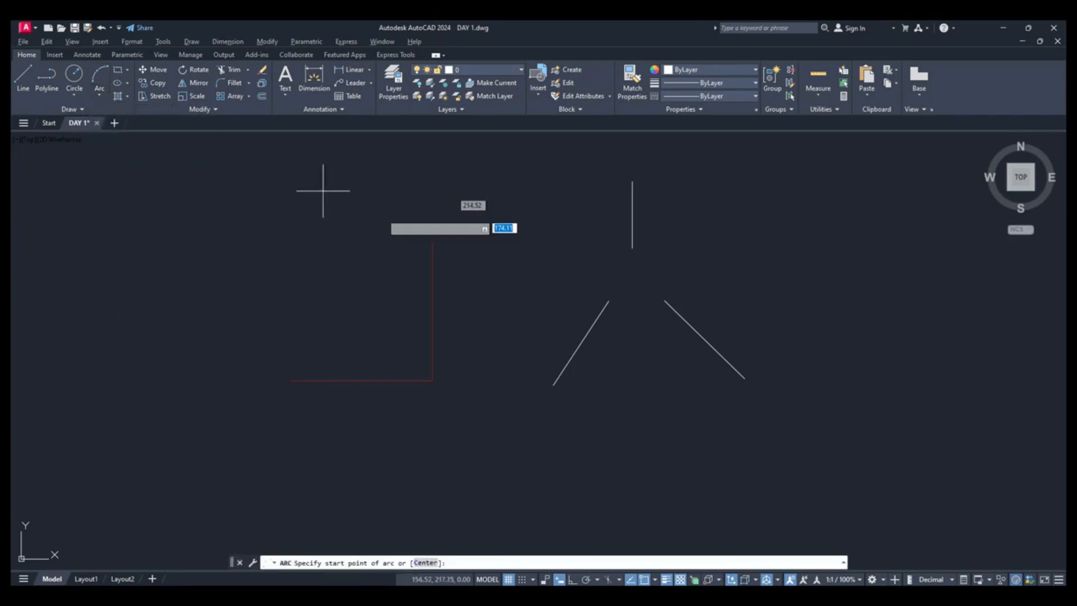
{"action": "left_click", "coordinate": [609, 301]}
{"action": "left_click", "coordinate": [633, 247]}
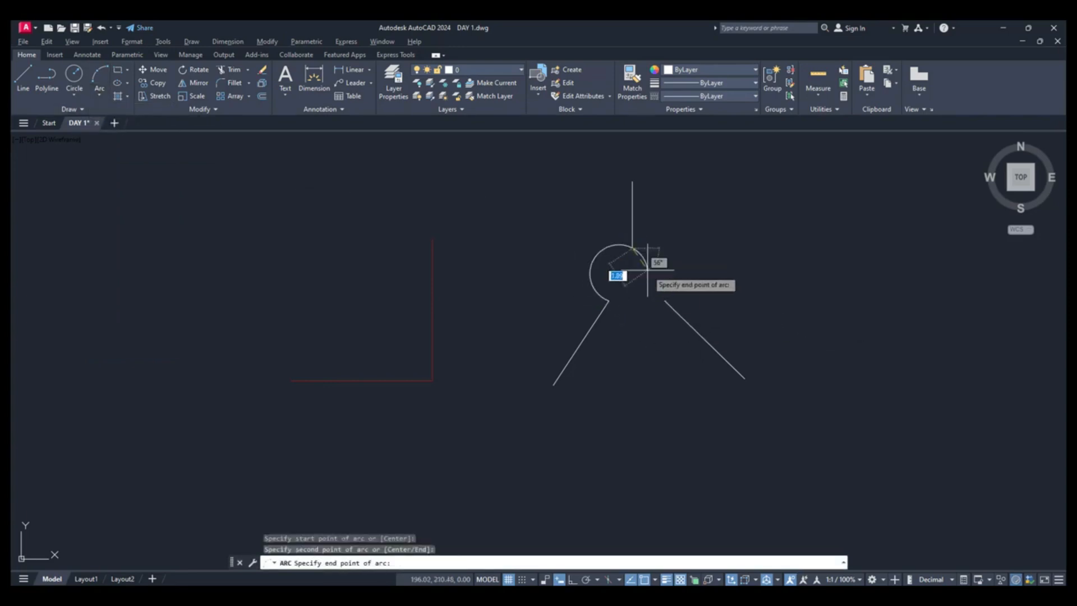
{"action": "left_click", "coordinate": [665, 300]}
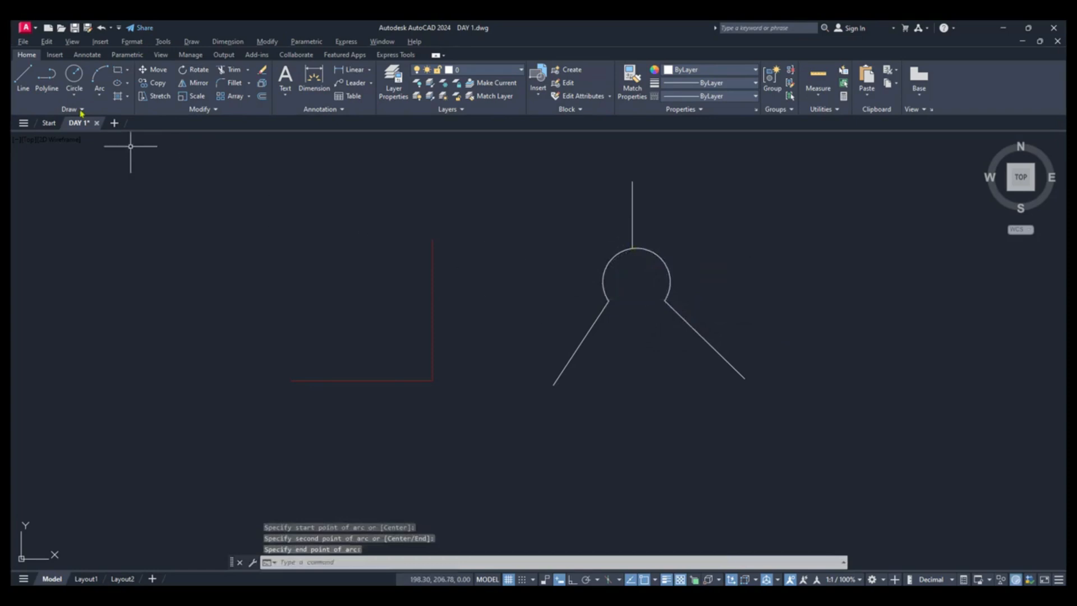
Draw a Start, Center, End arc from the vertical red line's upper end around the corner to the horizontal line's free end, and erase it.
{"action": "left_click", "coordinate": [99, 95]}
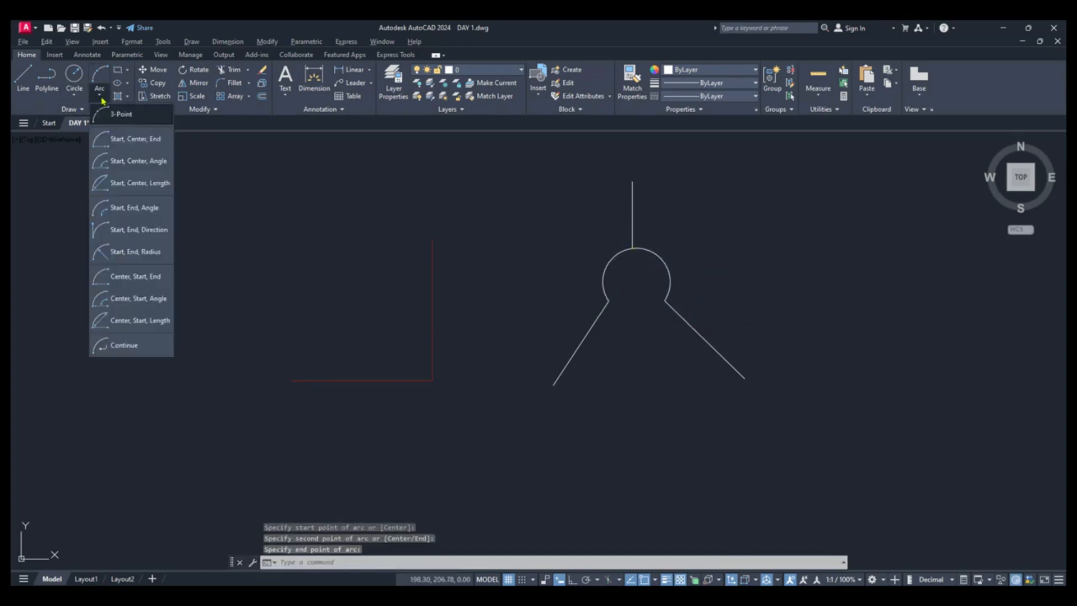
{"action": "left_click", "coordinate": [116, 141]}
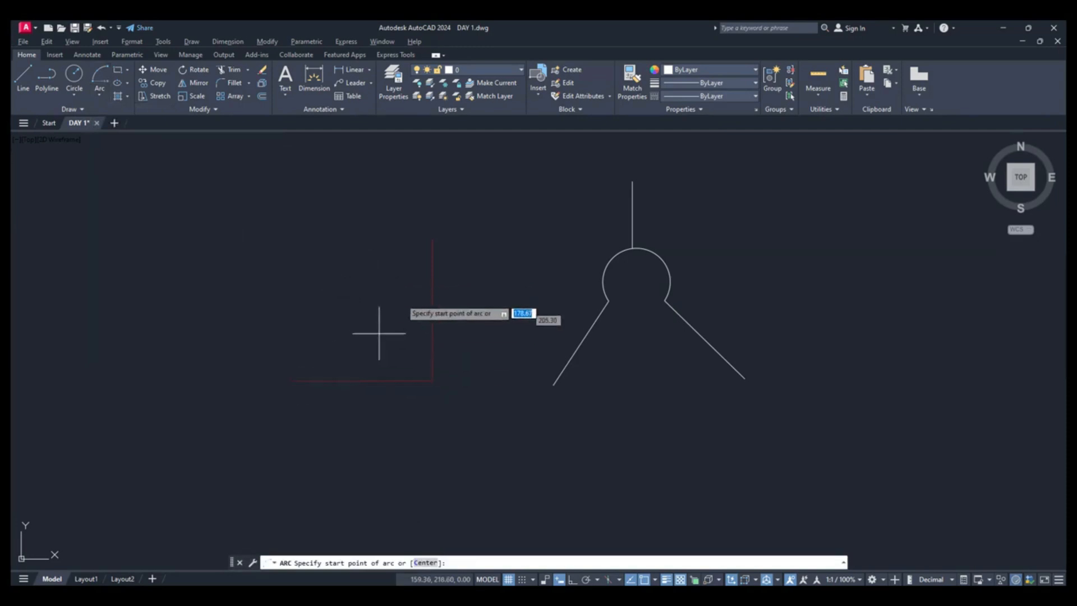
{"action": "left_click", "coordinate": [433, 239]}
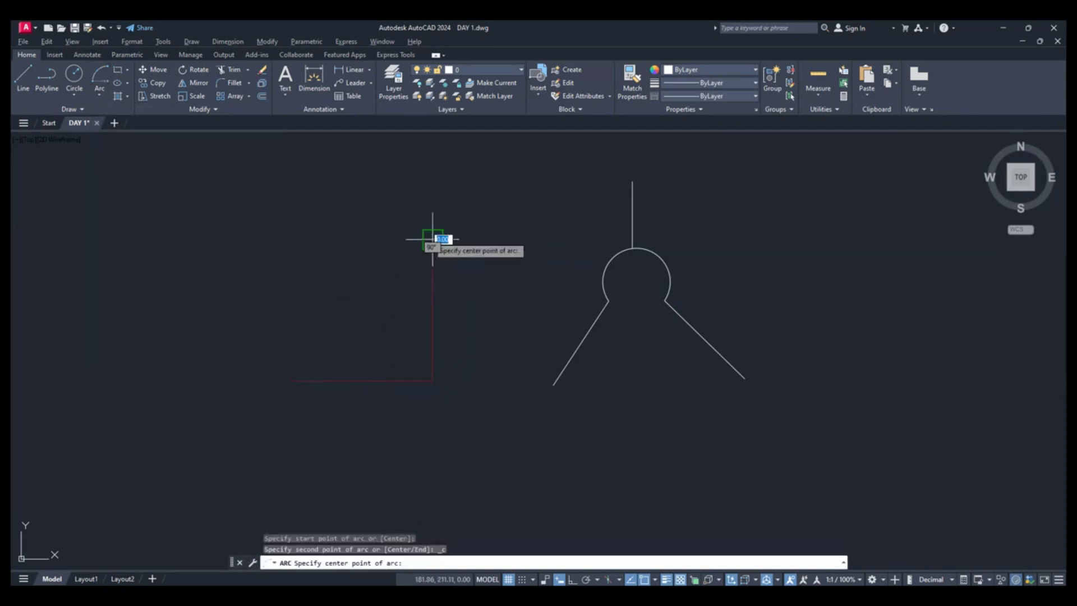
{"action": "left_click", "coordinate": [433, 380]}
{"action": "left_click", "coordinate": [291, 381]}
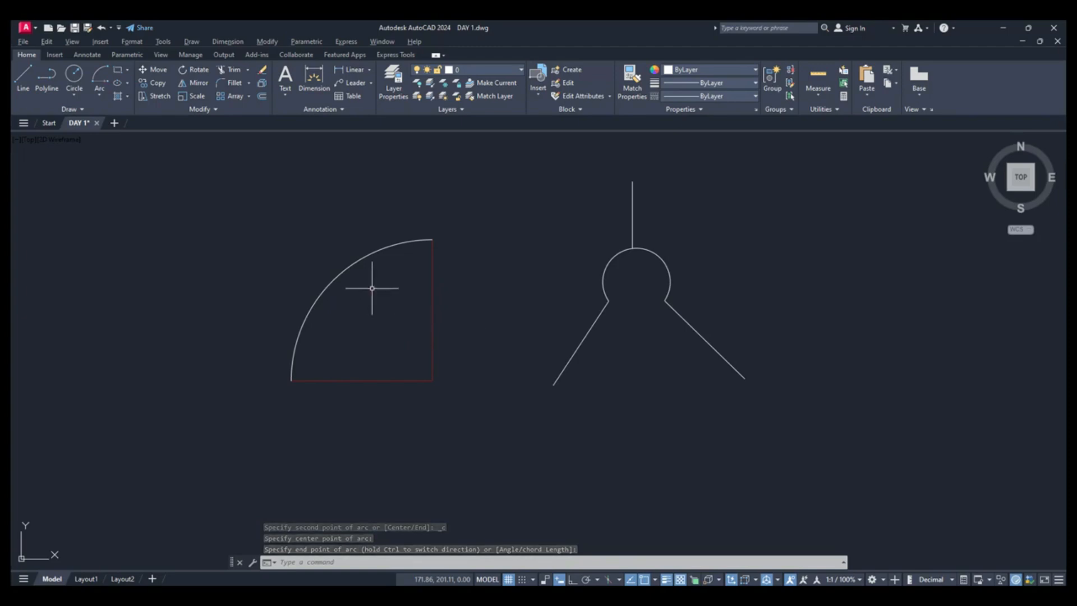
{"action": "left_click", "coordinate": [350, 267]}
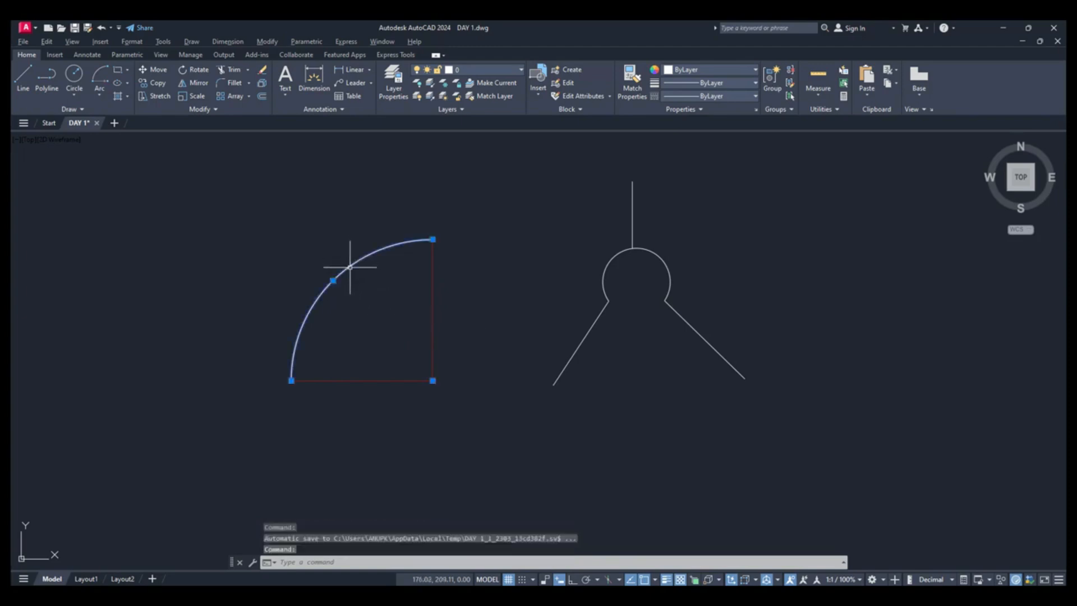
{"action": "key", "text": "Delete"}
Draw a Start, Center, Angle arc of 90° from the vertical red line's upper end, centred on the red corner, and erase it.
{"action": "left_click", "coordinate": [99, 96]}
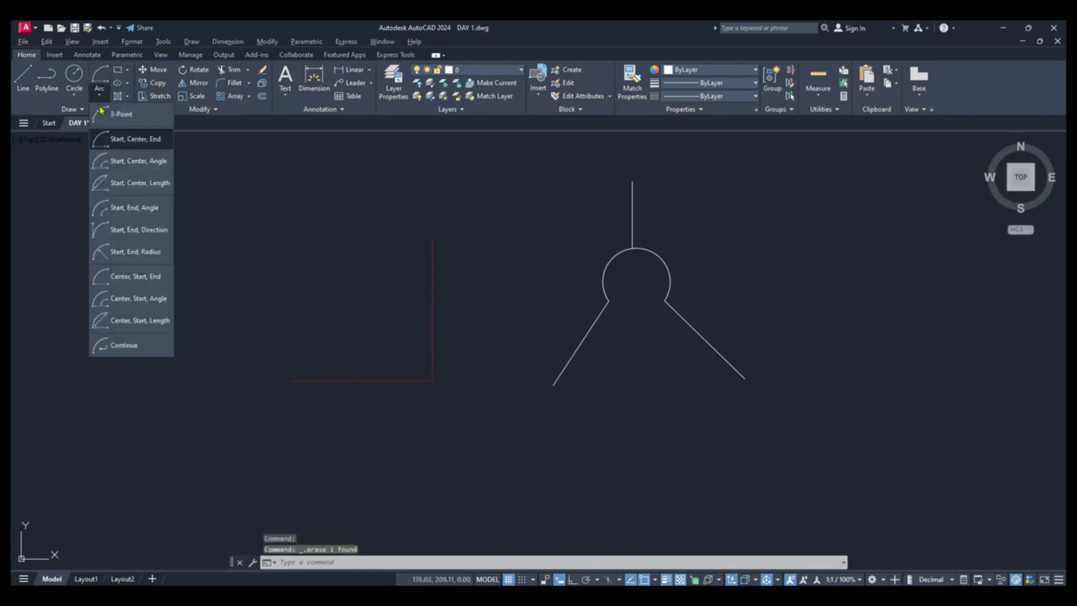
{"action": "left_click", "coordinate": [123, 164]}
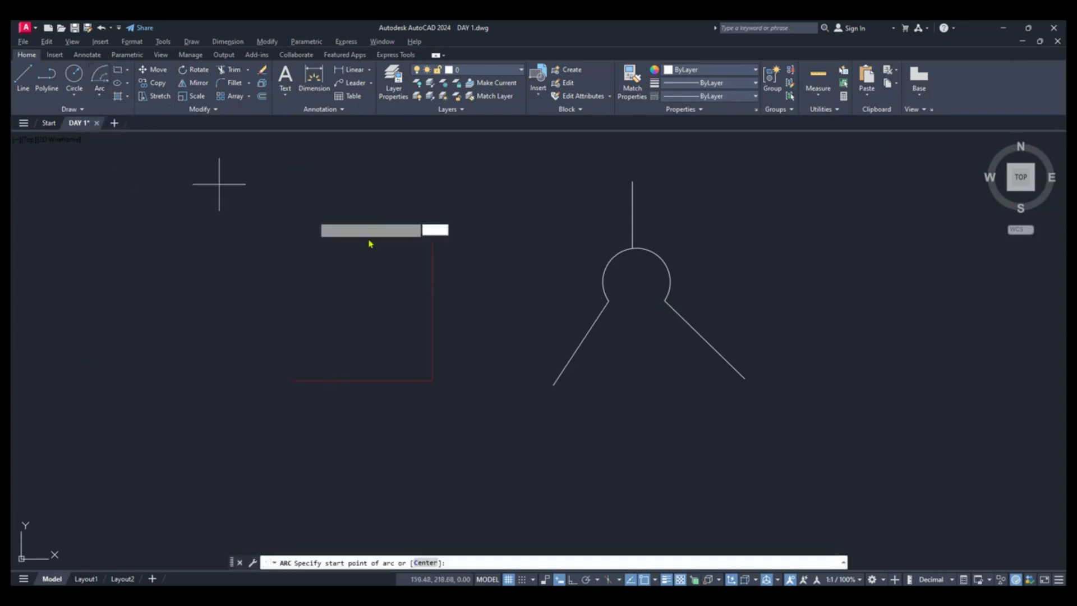
{"action": "left_click", "coordinate": [432, 240]}
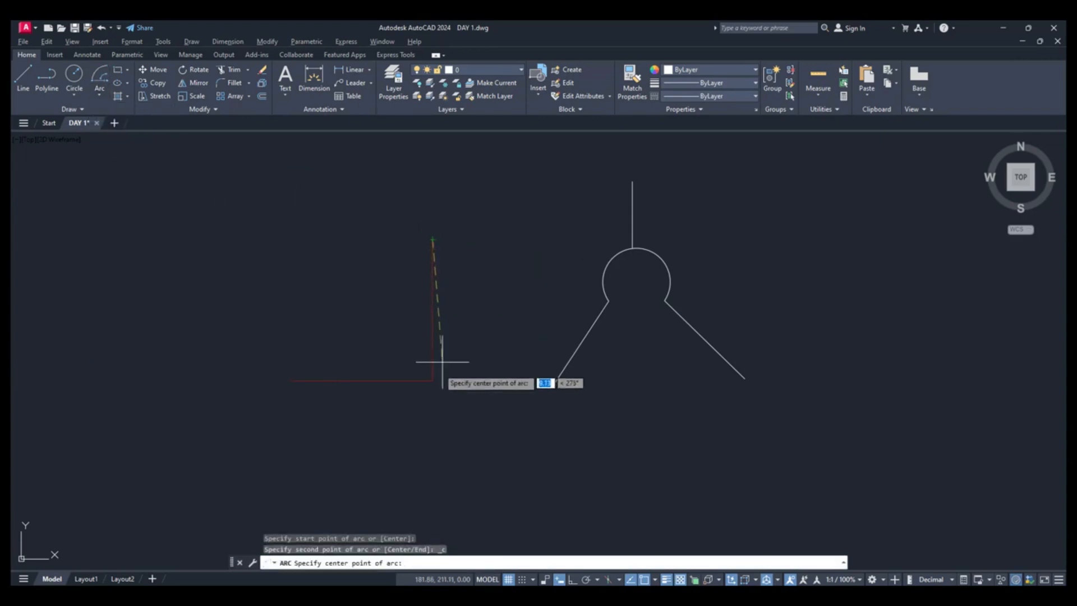
{"action": "left_click", "coordinate": [433, 381]}
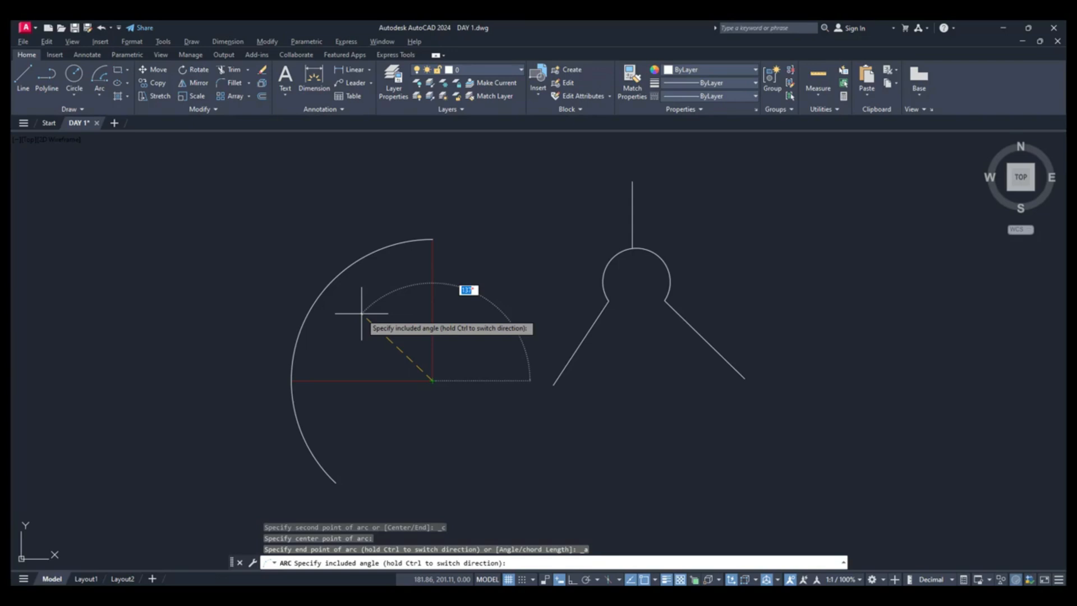
{"action": "type", "text": "90"}
{"action": "key", "text": "Return"}
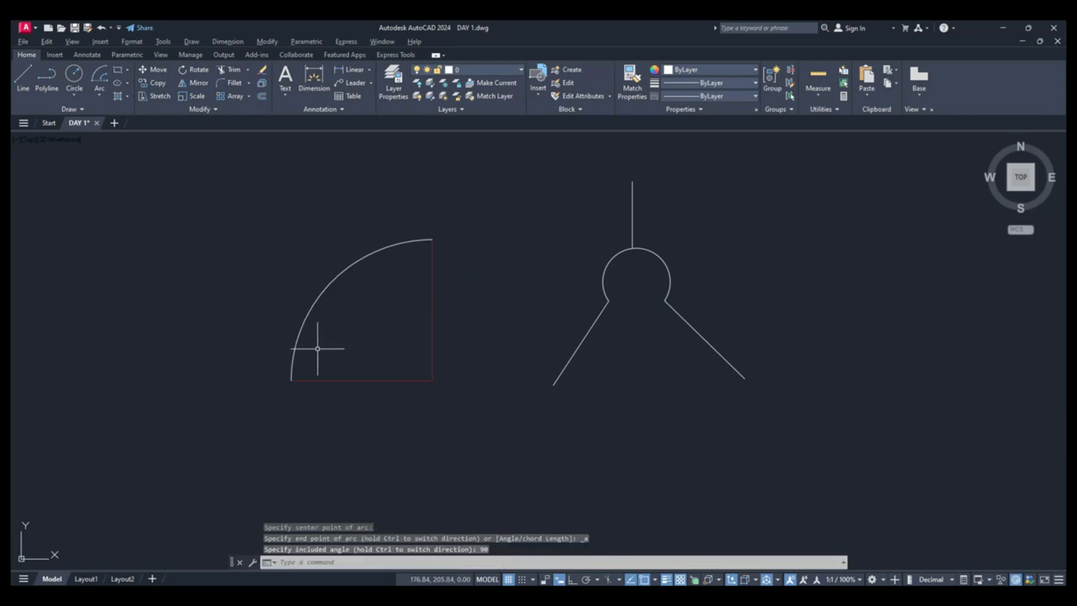
{"action": "left_click", "coordinate": [337, 279]}
{"action": "left_click", "coordinate": [339, 276]}
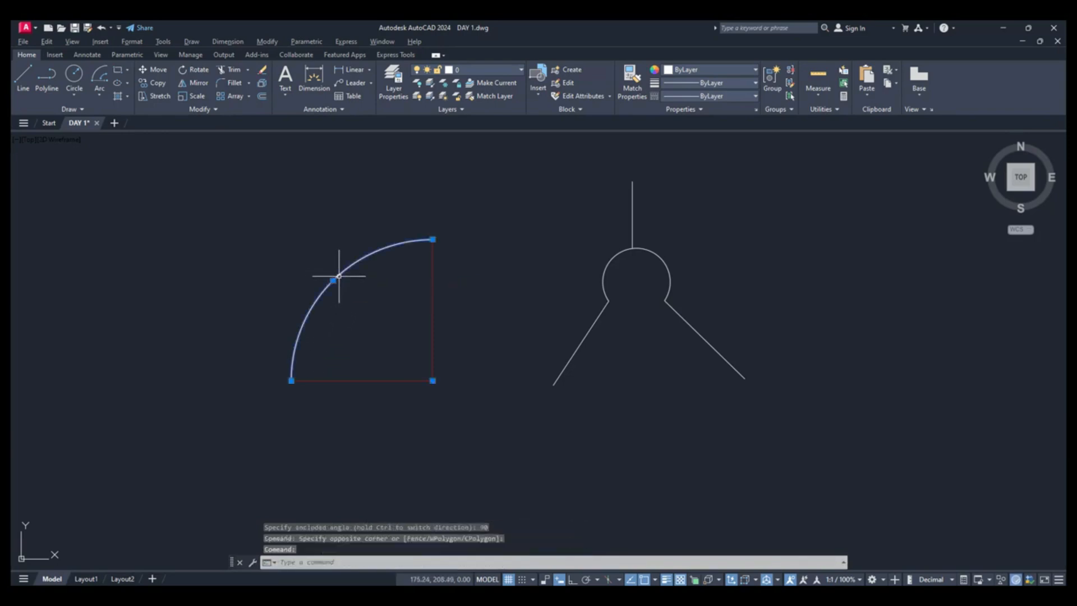
{"action": "key", "text": "Delete"}
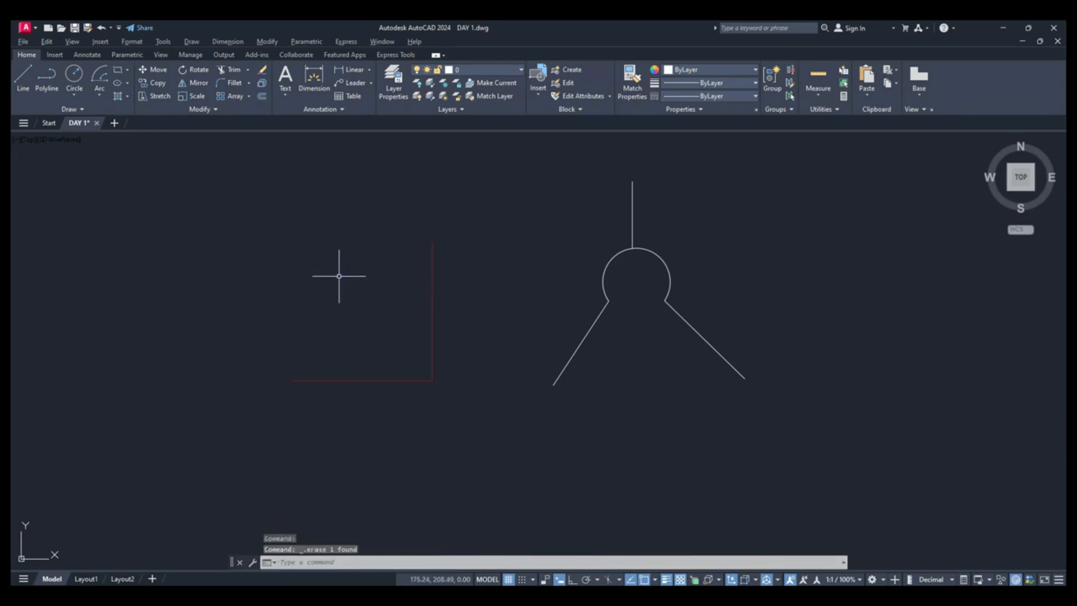
Measure the straight distance between the vertical red line's upper end and the horizontal red line's free end.
{"action": "left_click", "coordinate": [100, 95]}
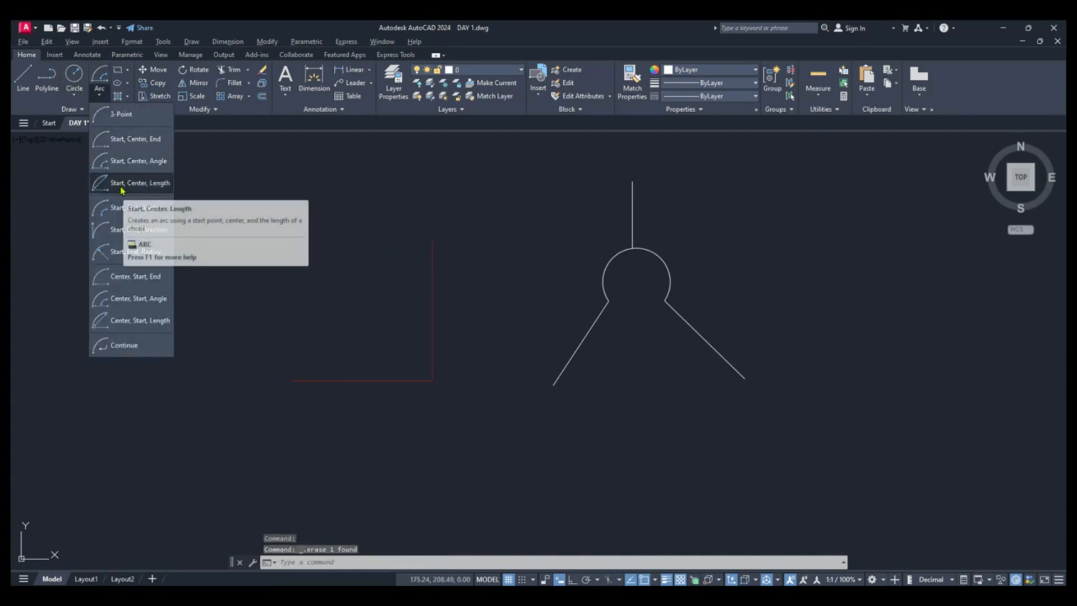
{"action": "left_click", "coordinate": [311, 244]}
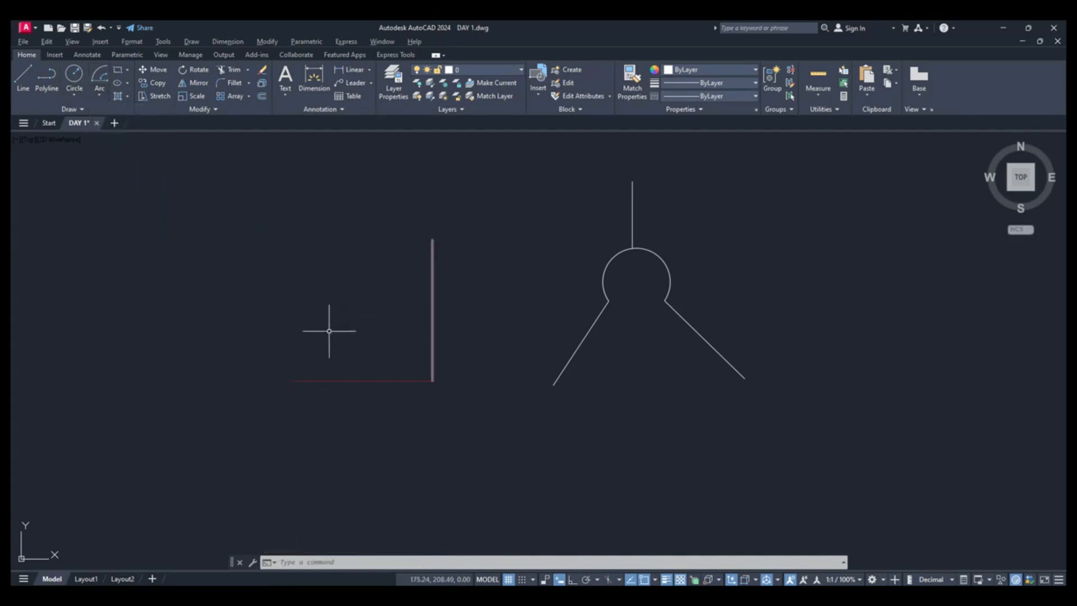
{"action": "type", "text": "dist"}
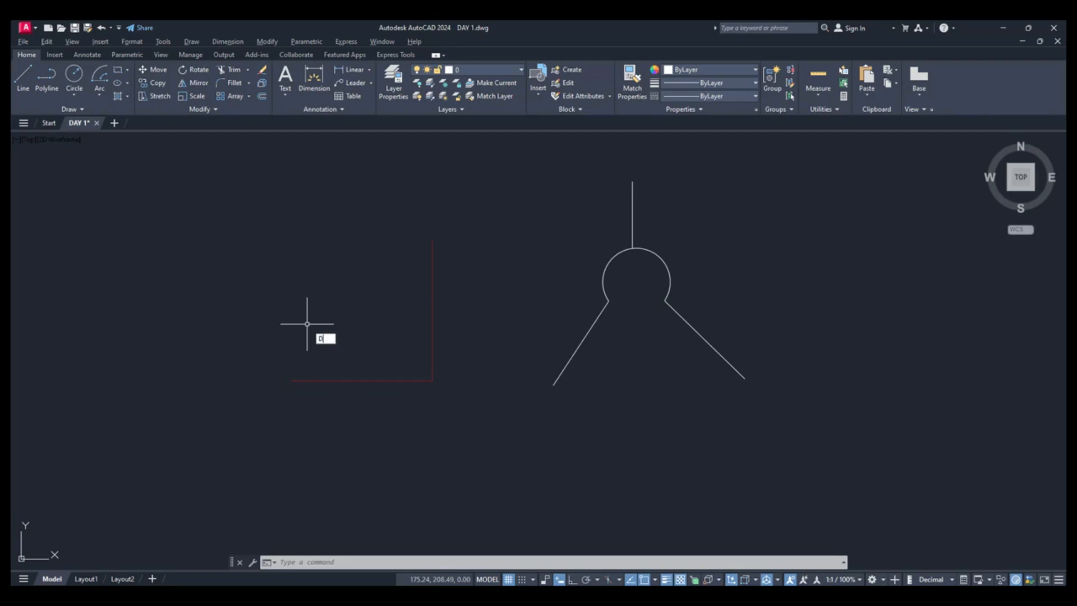
{"action": "key", "text": "Return"}
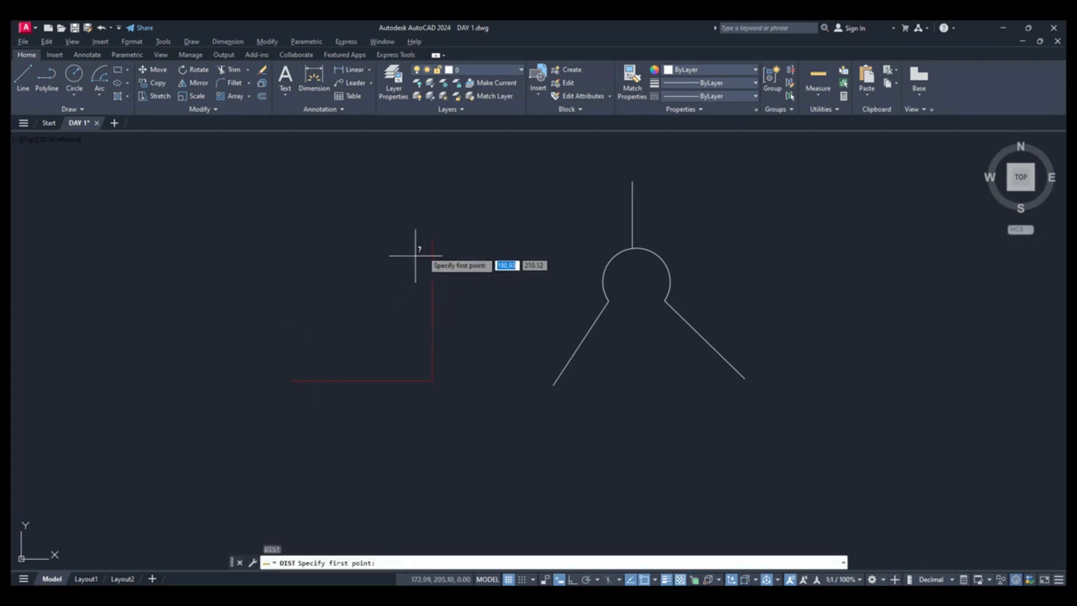
{"action": "left_click", "coordinate": [432, 242]}
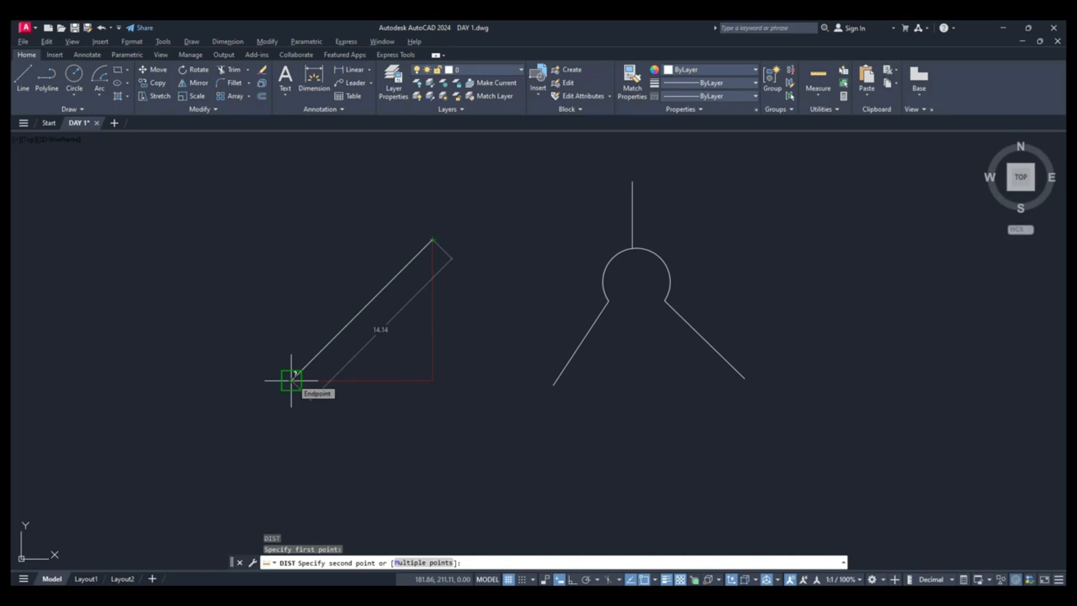
{"action": "key", "text": "Escape"}
Draw a Start, Center, Length arc with chord length 14.14 from the vertical red line's upper end, centred on the red corner, and erase it.
{"action": "left_click", "coordinate": [100, 96]}
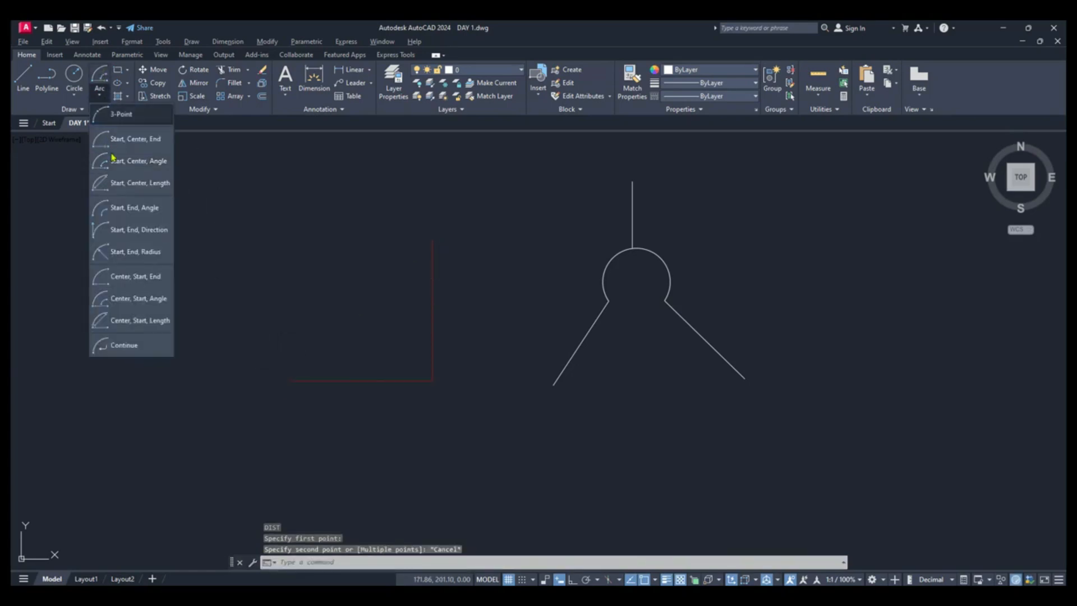
{"action": "left_click", "coordinate": [121, 188]}
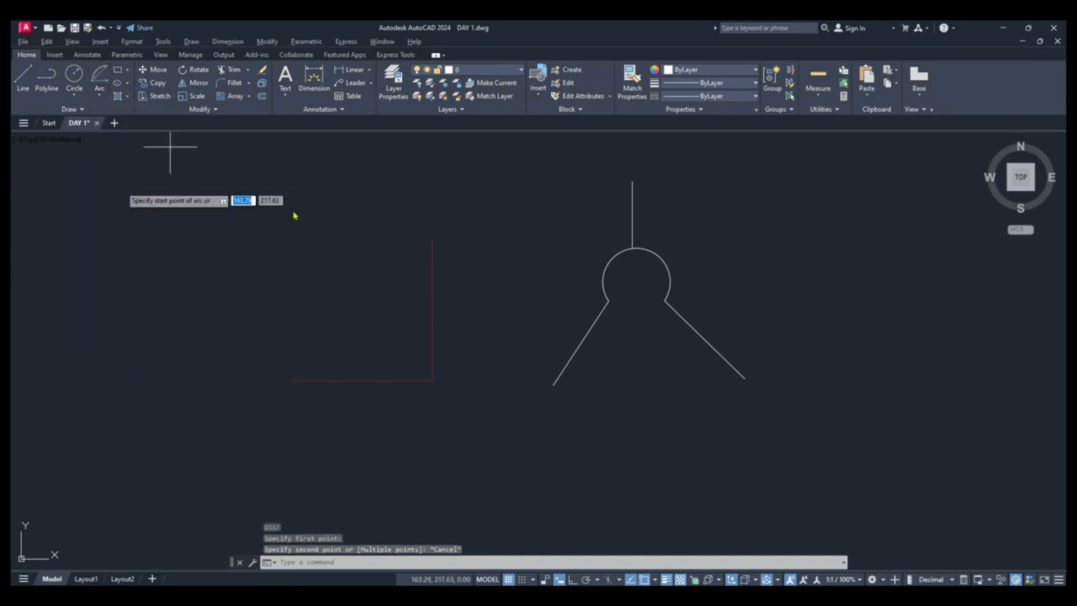
{"action": "left_click", "coordinate": [432, 242]}
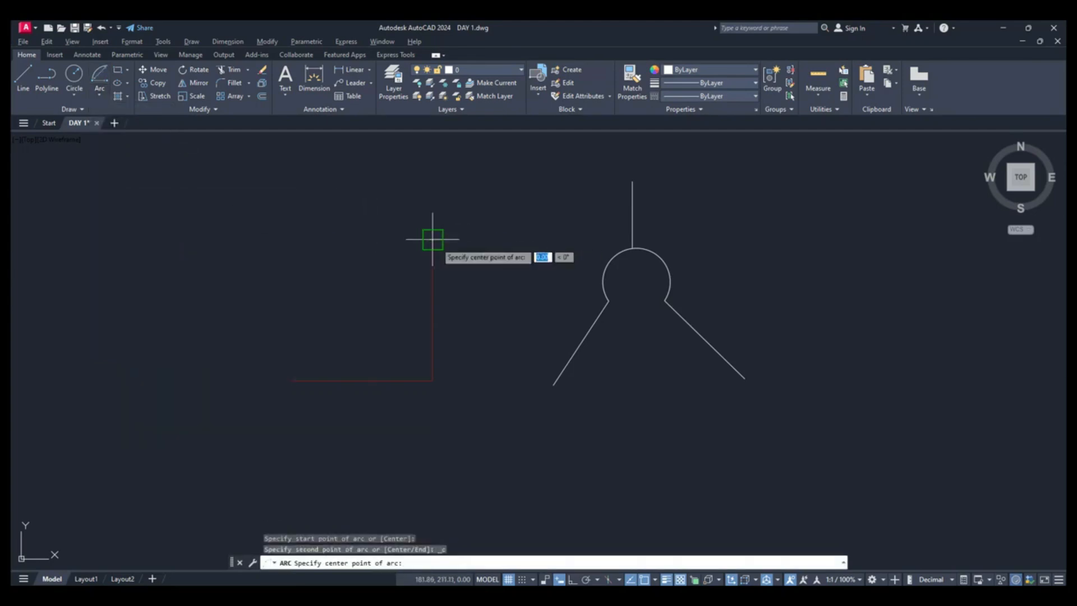
{"action": "left_click", "coordinate": [432, 380]}
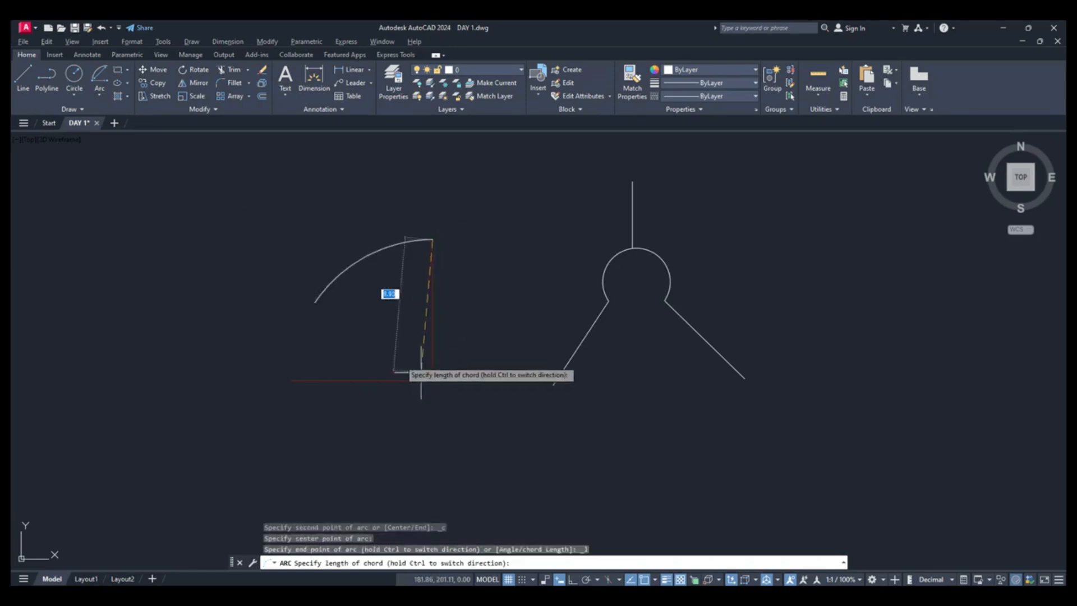
{"action": "type", "text": "14"}
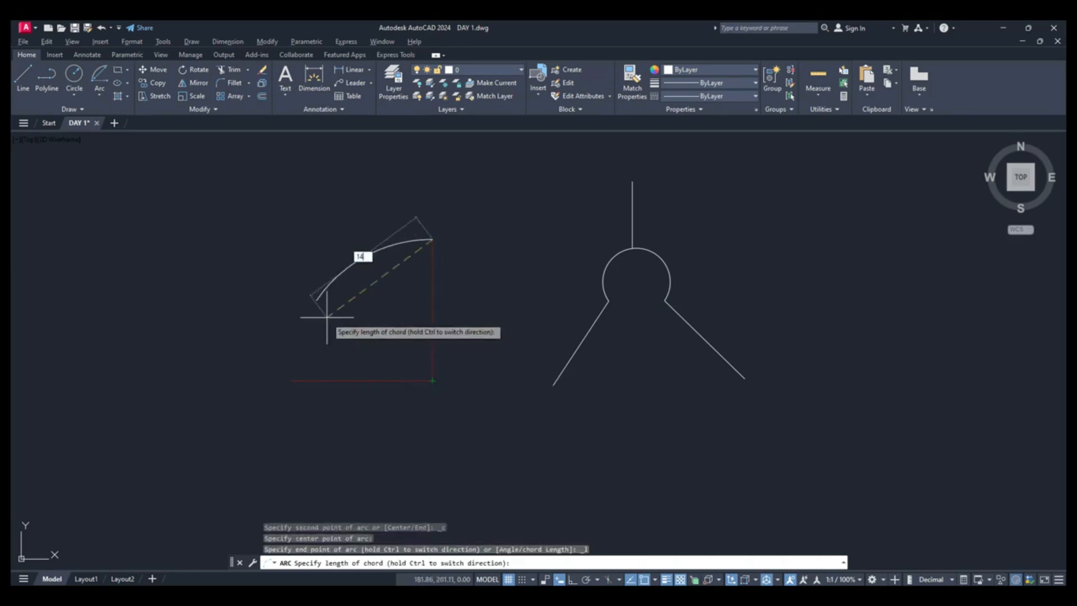
{"action": "type", "text": ".14"}
{"action": "key", "text": "Return"}
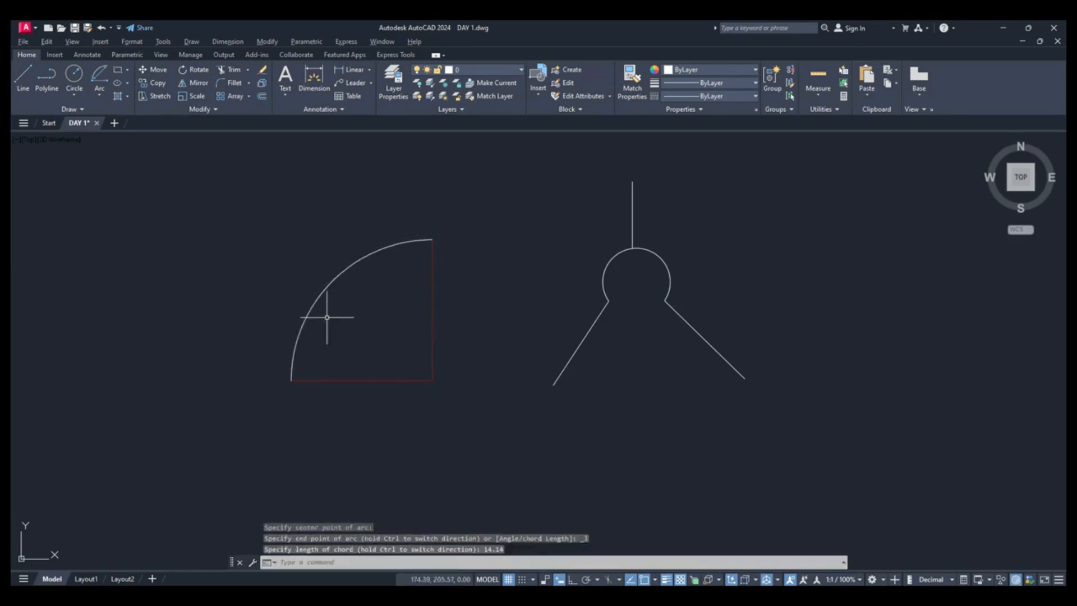
{"action": "left_click", "coordinate": [360, 260]}
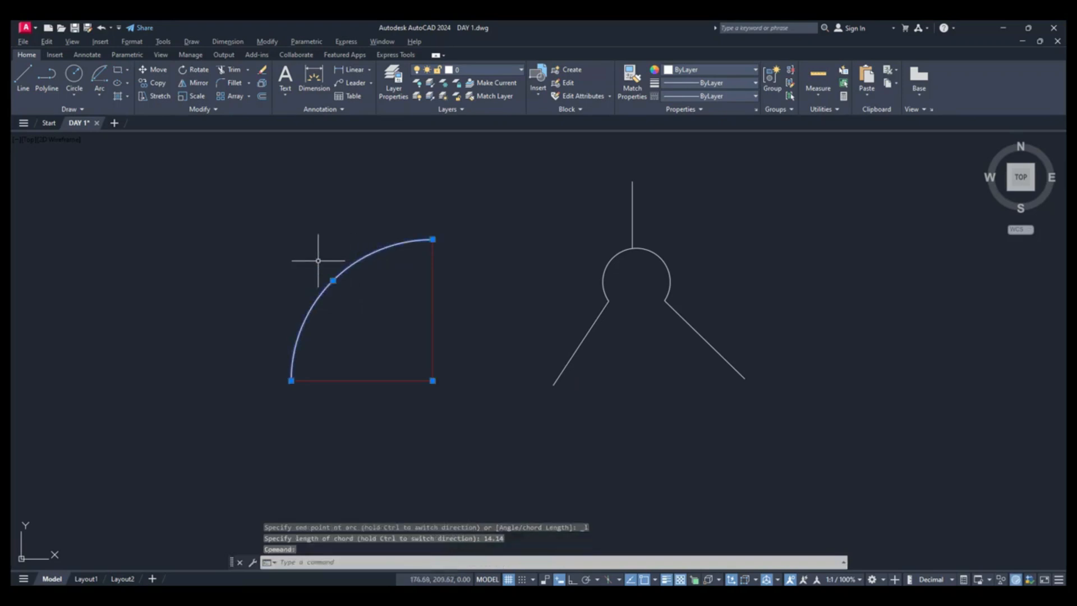
{"action": "key", "text": "Delete"}
Draw a Start, End, Angle arc of 45° from the vertical red line's upper end to the horizontal line's free end, and erase it.
{"action": "left_click", "coordinate": [104, 97]}
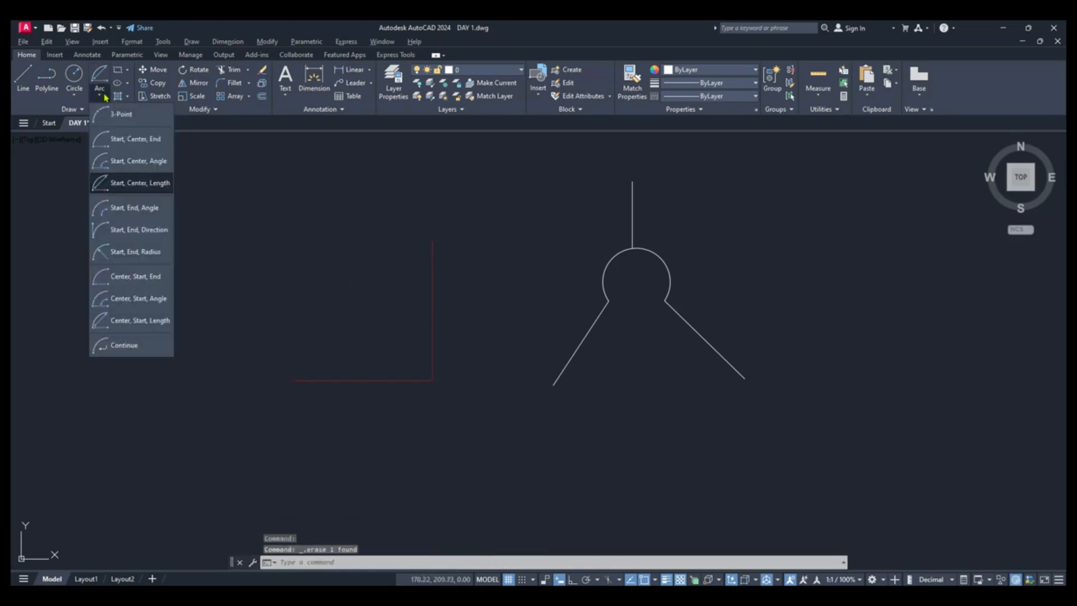
{"action": "left_click", "coordinate": [127, 209]}
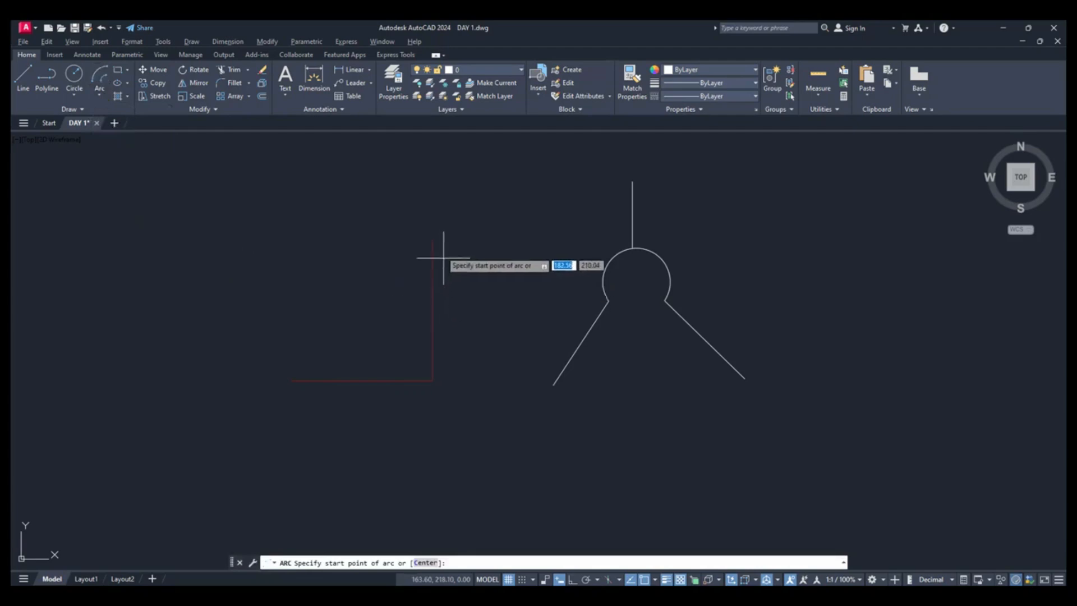
{"action": "left_click", "coordinate": [433, 240]}
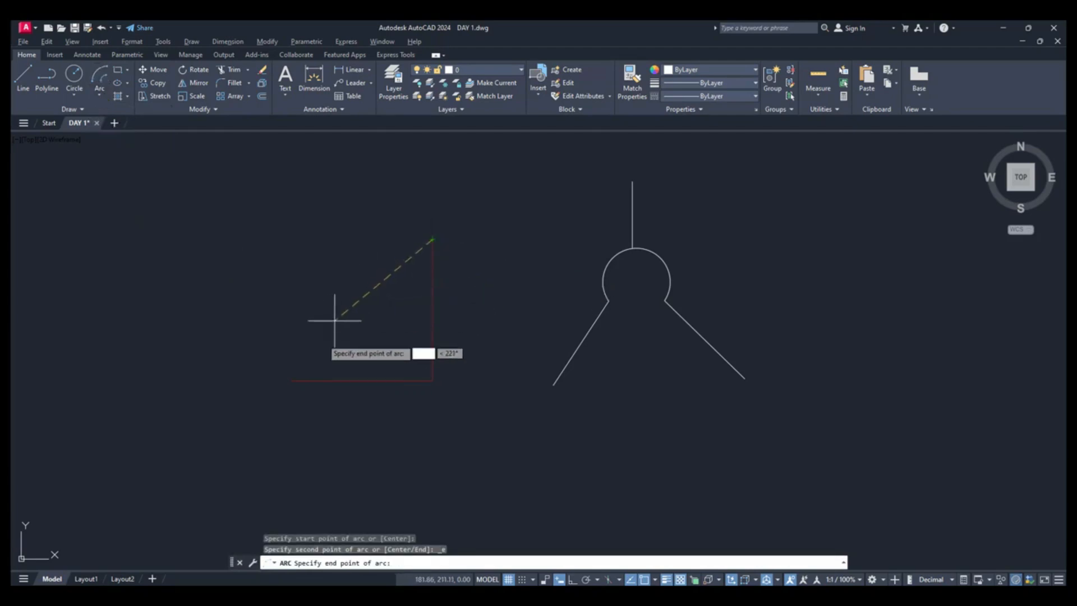
{"action": "left_click", "coordinate": [291, 380]}
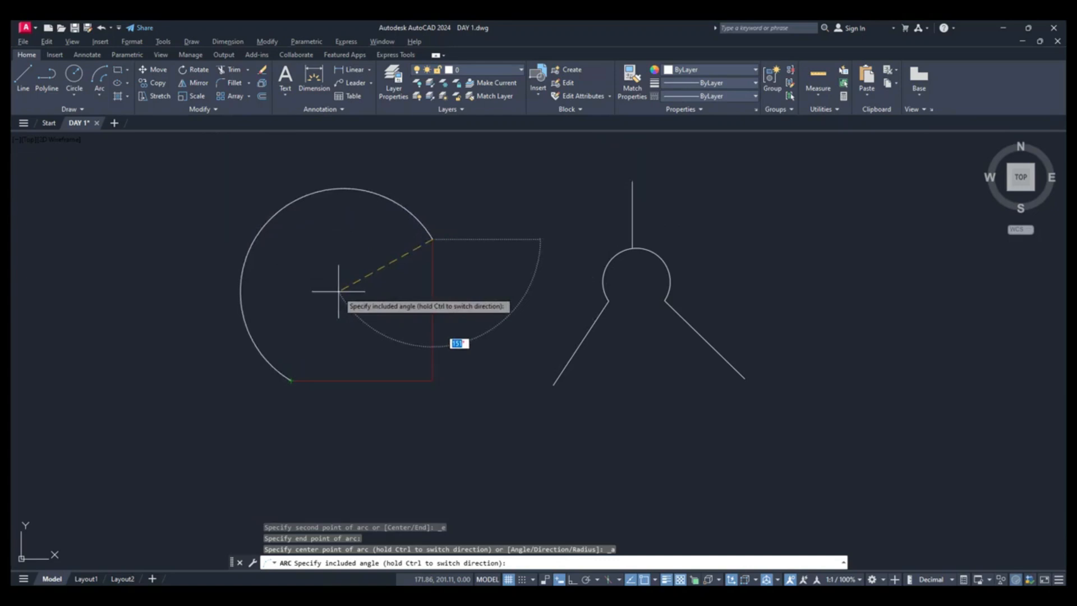
{"action": "type", "text": "45"}
{"action": "key", "text": "Return"}
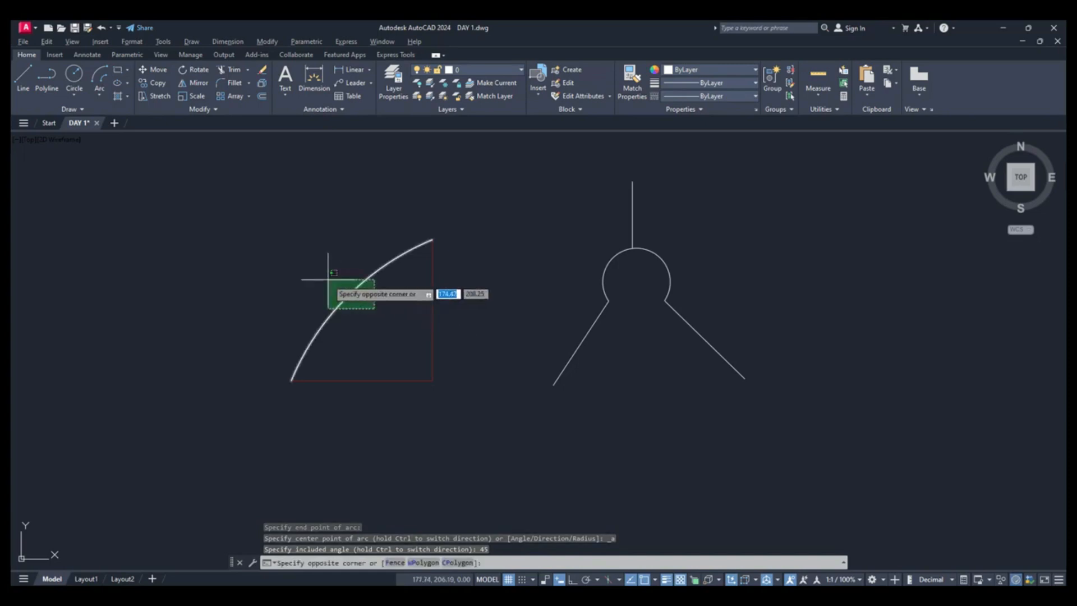
{"action": "left_click", "coordinate": [347, 291]}
{"action": "key", "text": "Delete"}
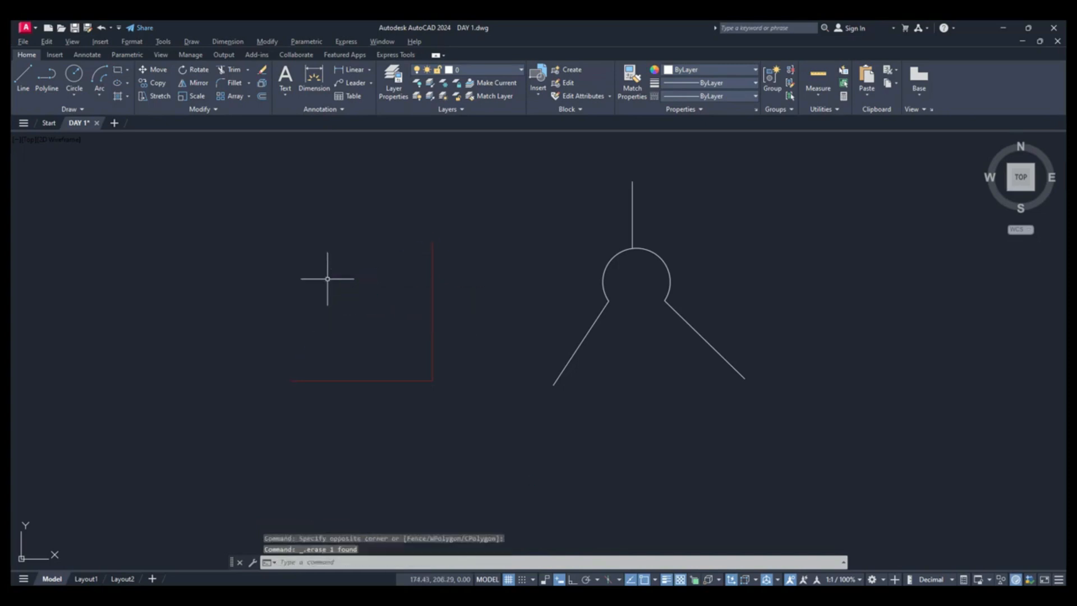
Draw a Start, End, Direction arc between the red lines' free ends, with its start tangent aimed down-left so it bows towards the corner, and erase it.
{"action": "left_click", "coordinate": [98, 95]}
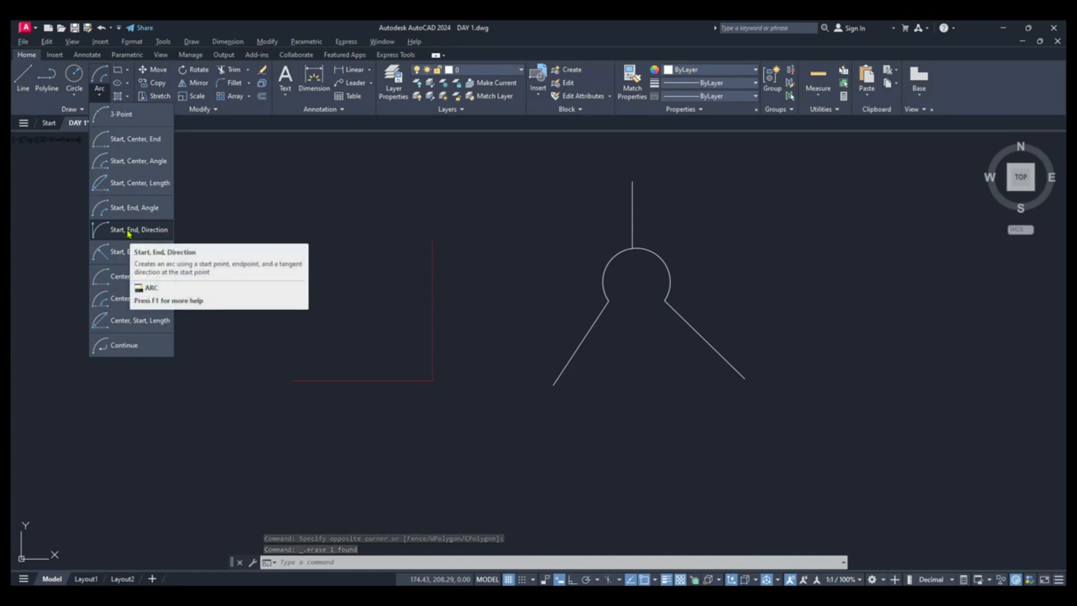
{"action": "left_click", "coordinate": [128, 231]}
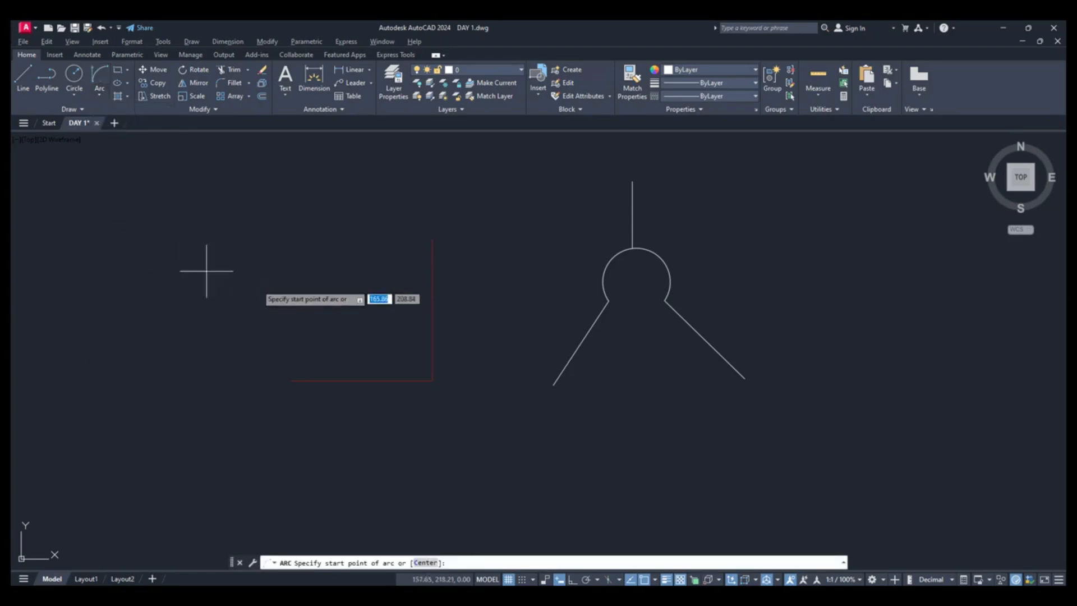
{"action": "left_click", "coordinate": [432, 240]}
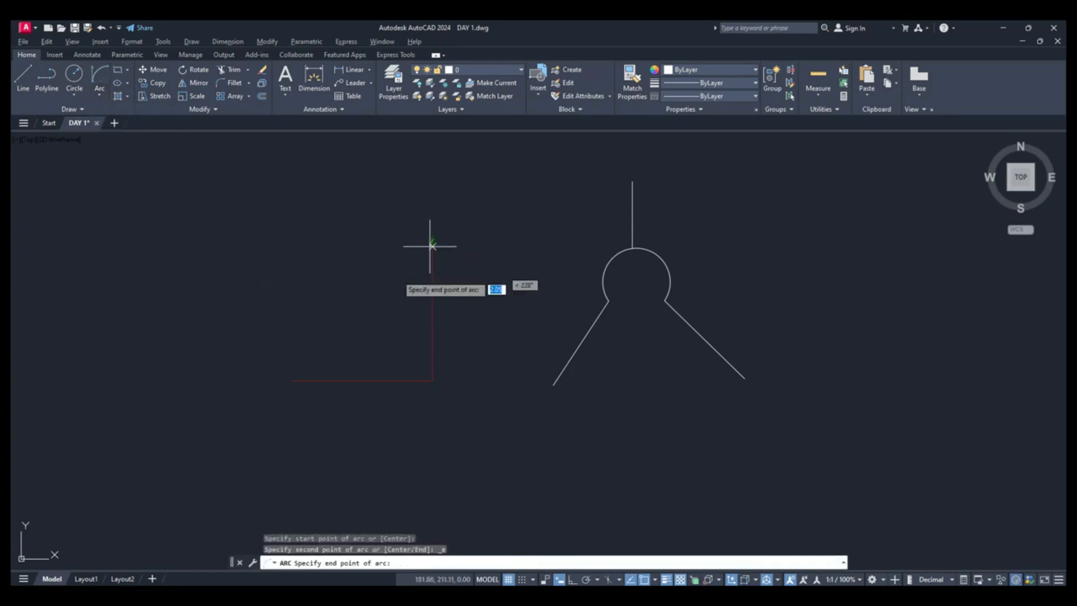
{"action": "left_click", "coordinate": [291, 381]}
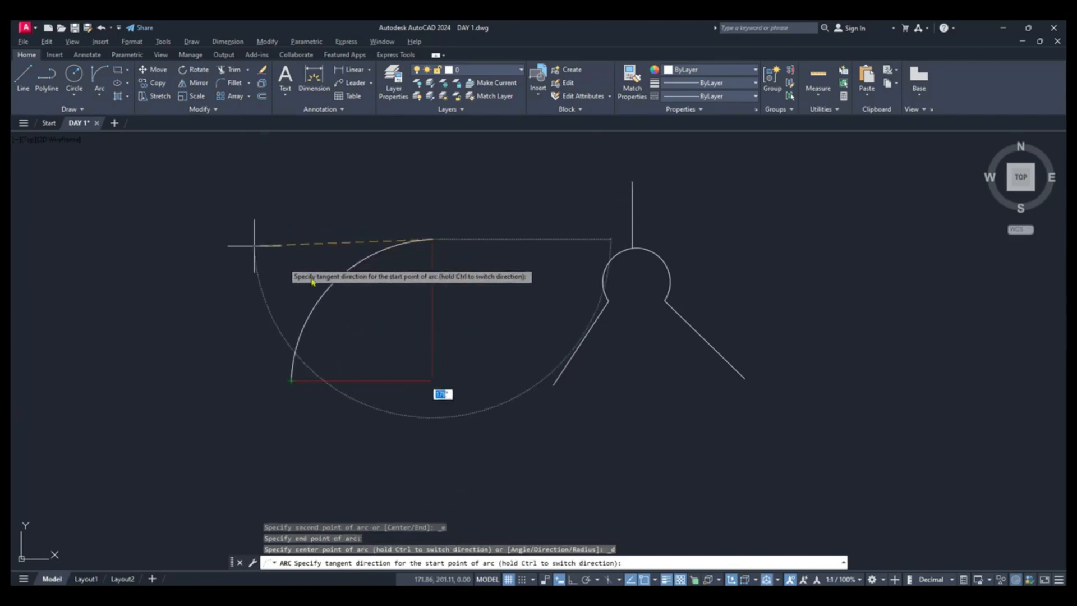
{"action": "key", "text": "Escape"}
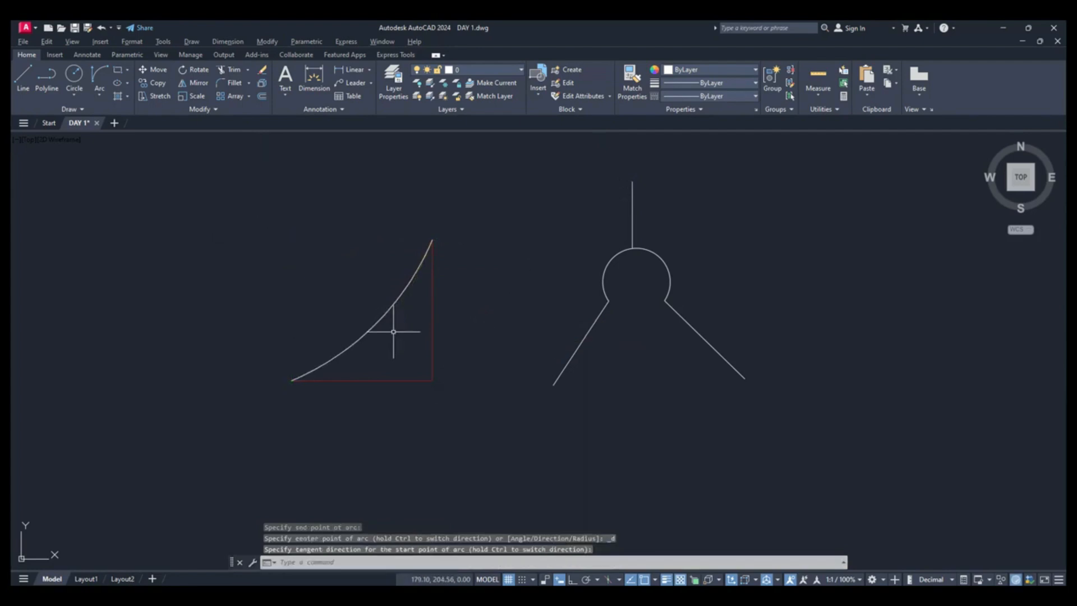
{"action": "left_click", "coordinate": [392, 338]}
{"action": "left_click", "coordinate": [370, 319]}
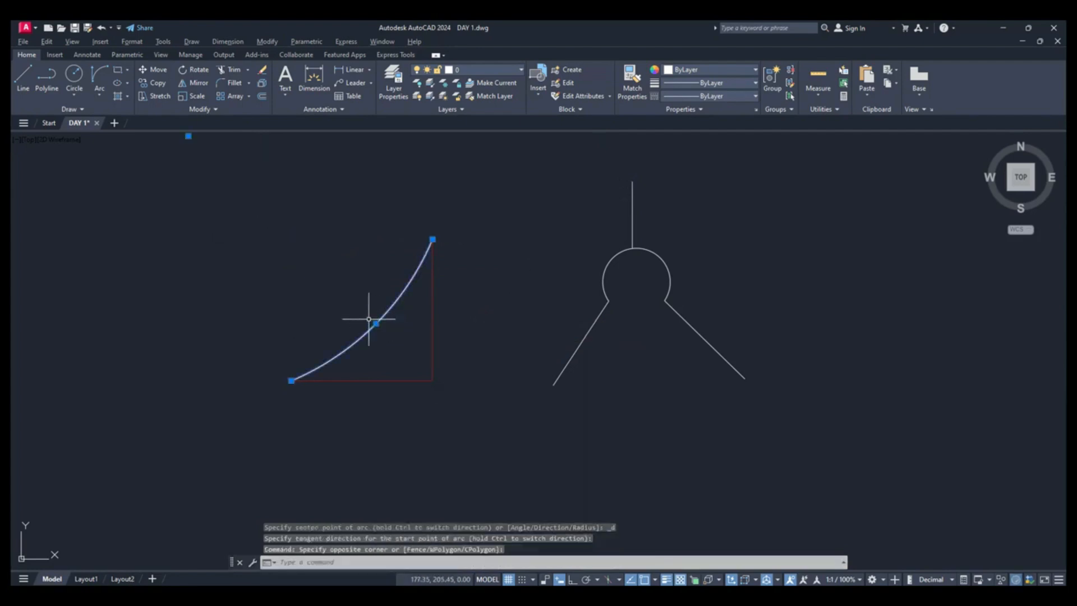
{"action": "key", "text": "Delete"}
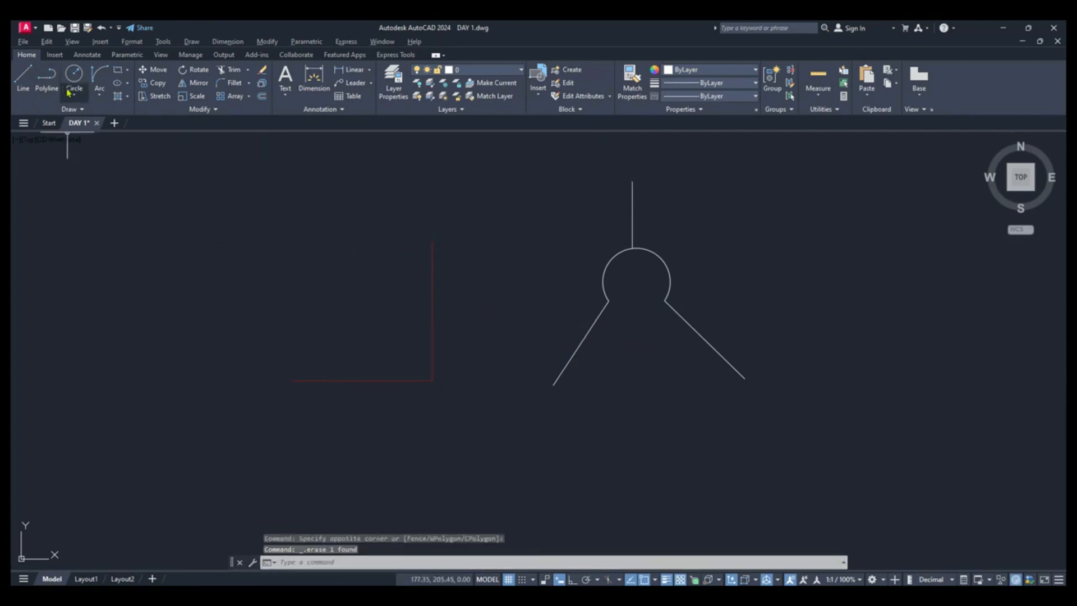
Draw a Start, End, Radius arc of radius 8 from the vertical red line's upper end to the horizontal line's free end, and erase it.
{"action": "left_click", "coordinate": [98, 100]}
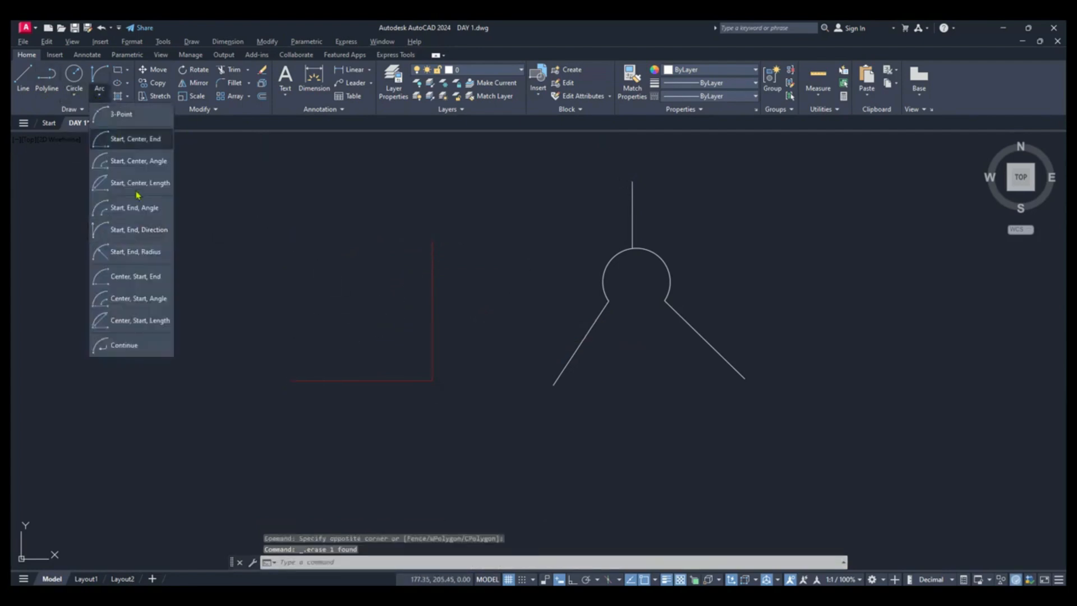
{"action": "left_click", "coordinate": [145, 254]}
{"action": "left_click", "coordinate": [432, 239]}
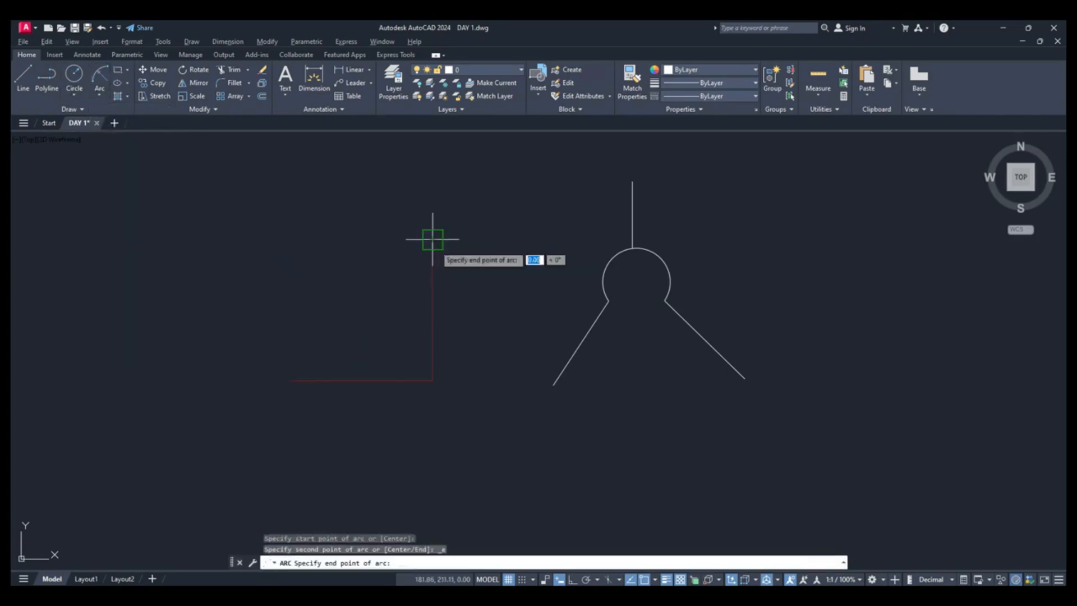
{"action": "left_click", "coordinate": [292, 381]}
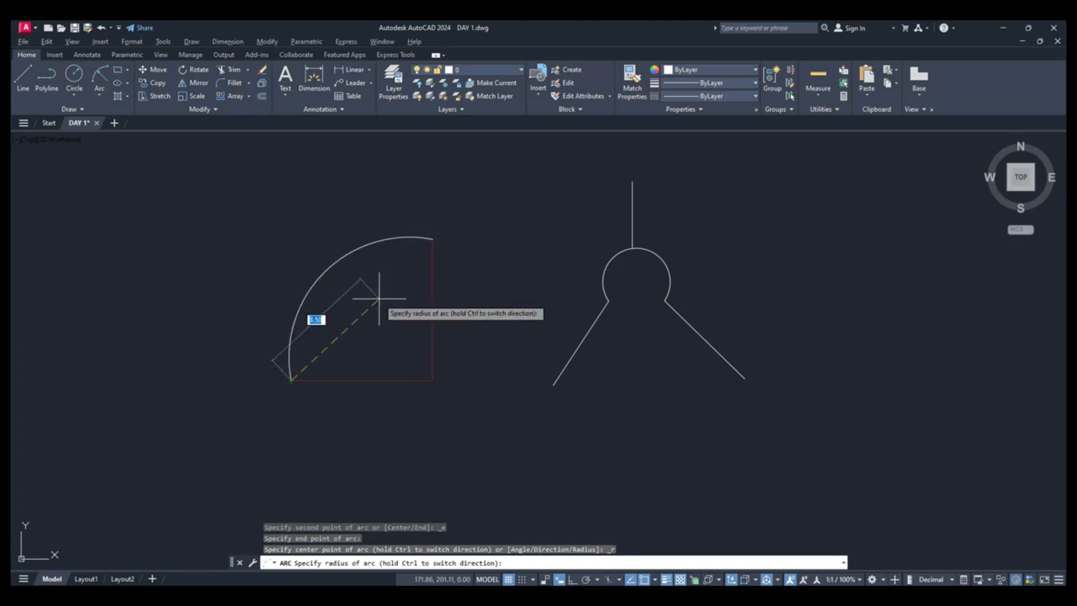
{"action": "type", "text": "8"}
{"action": "key", "text": "Return"}
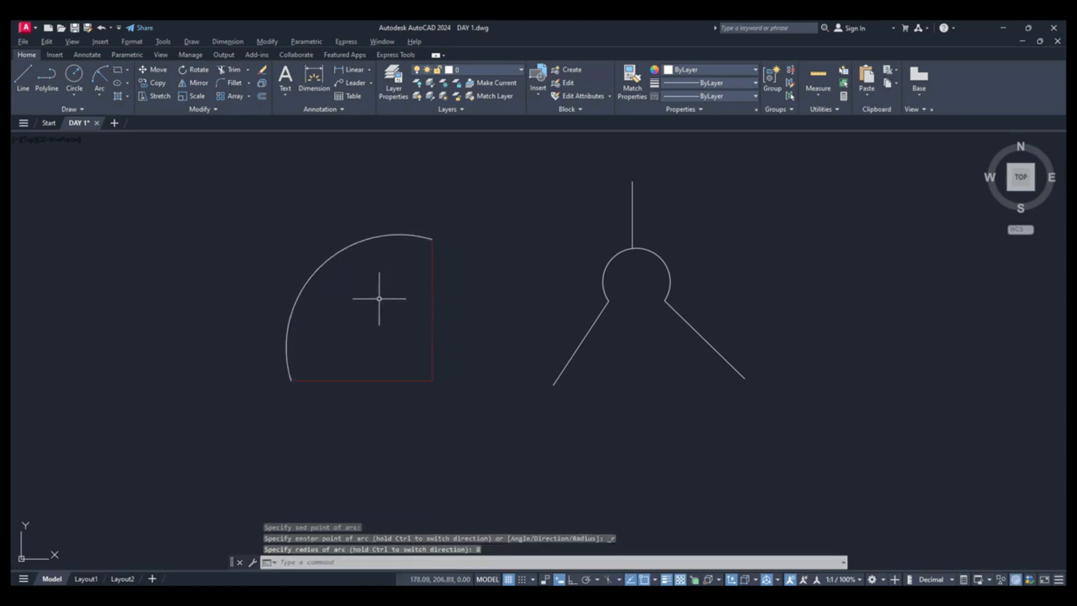
{"action": "left_click", "coordinate": [348, 284]}
{"action": "left_click", "coordinate": [313, 247]}
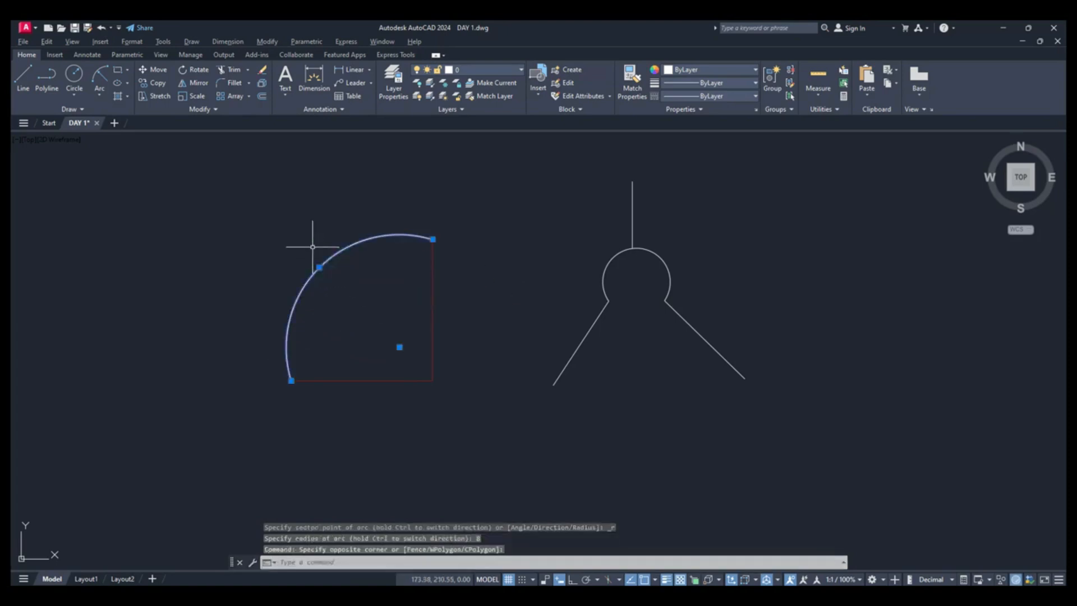
{"action": "key", "text": "Delete"}
Draw a Center, Start, End arc centred on the red corner, from the vertical line's upper end to the horizontal line's free end.
{"action": "left_click", "coordinate": [99, 95]}
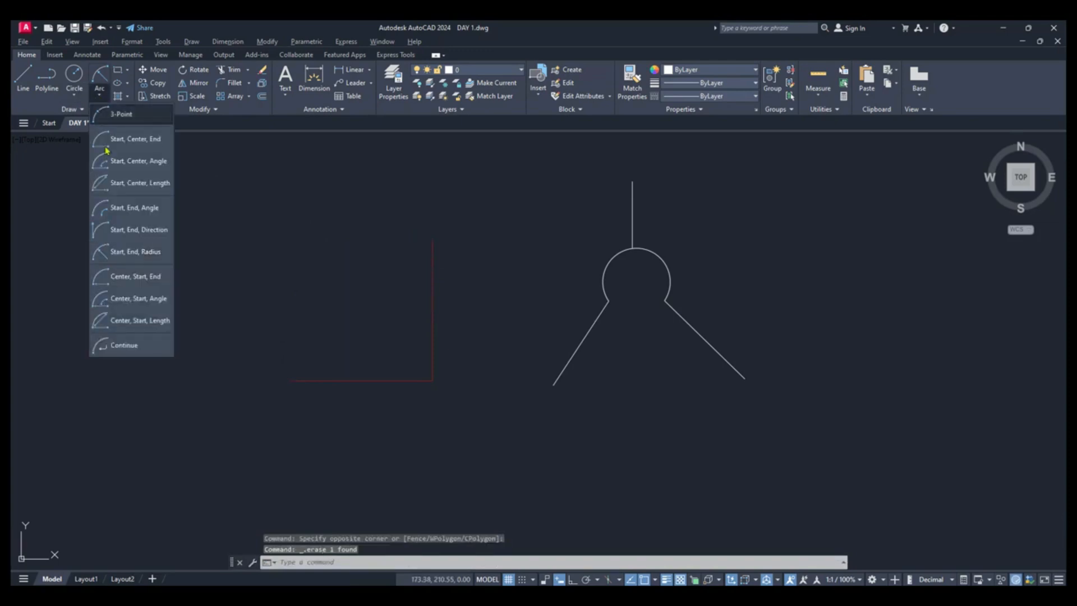
{"action": "left_click", "coordinate": [131, 277]}
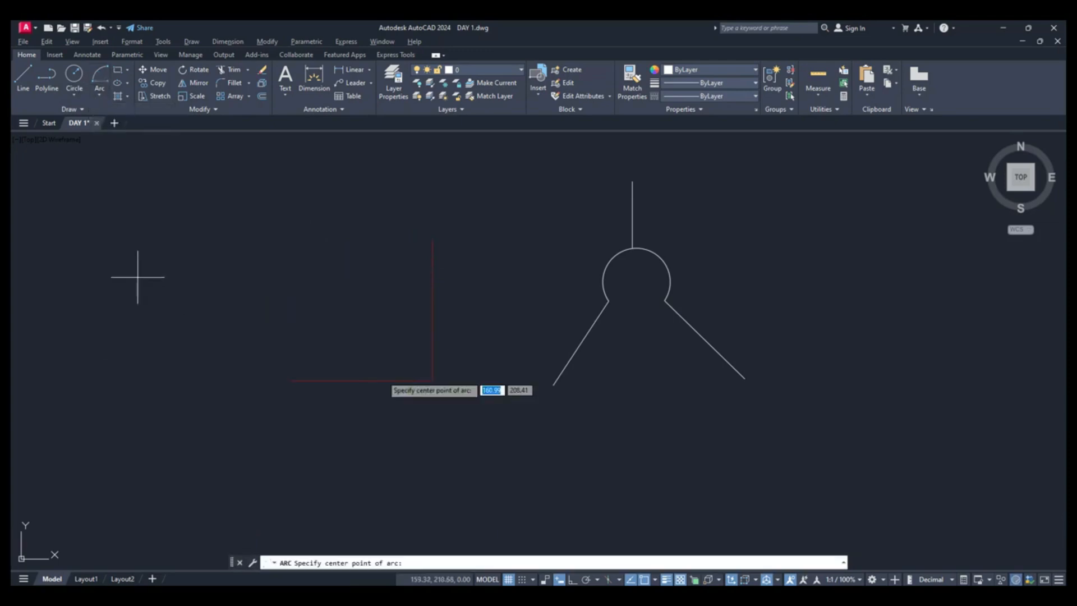
{"action": "left_click", "coordinate": [432, 380]}
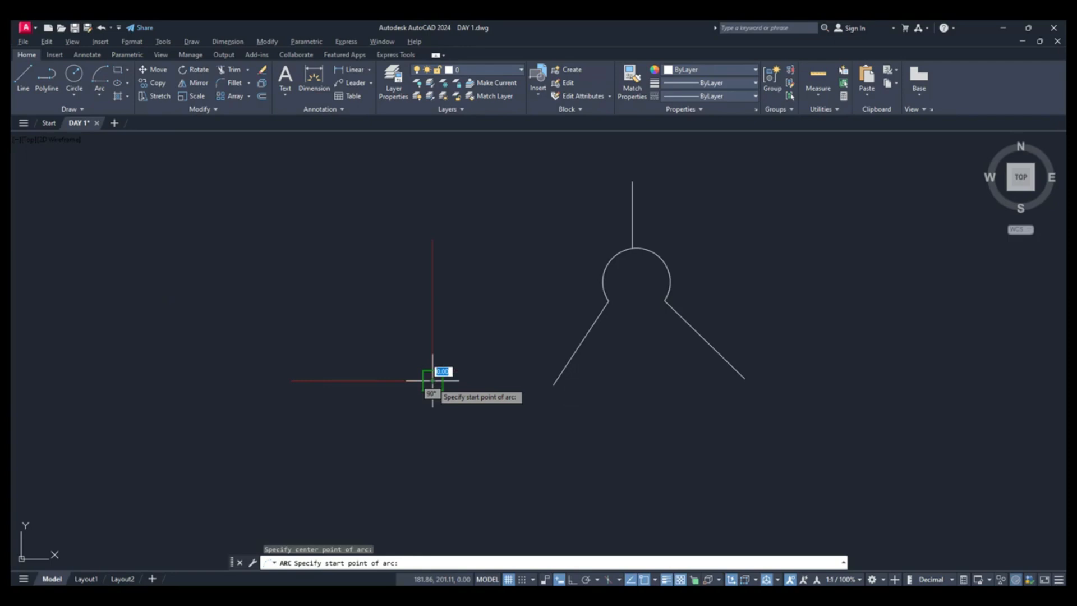
{"action": "left_click", "coordinate": [433, 240]}
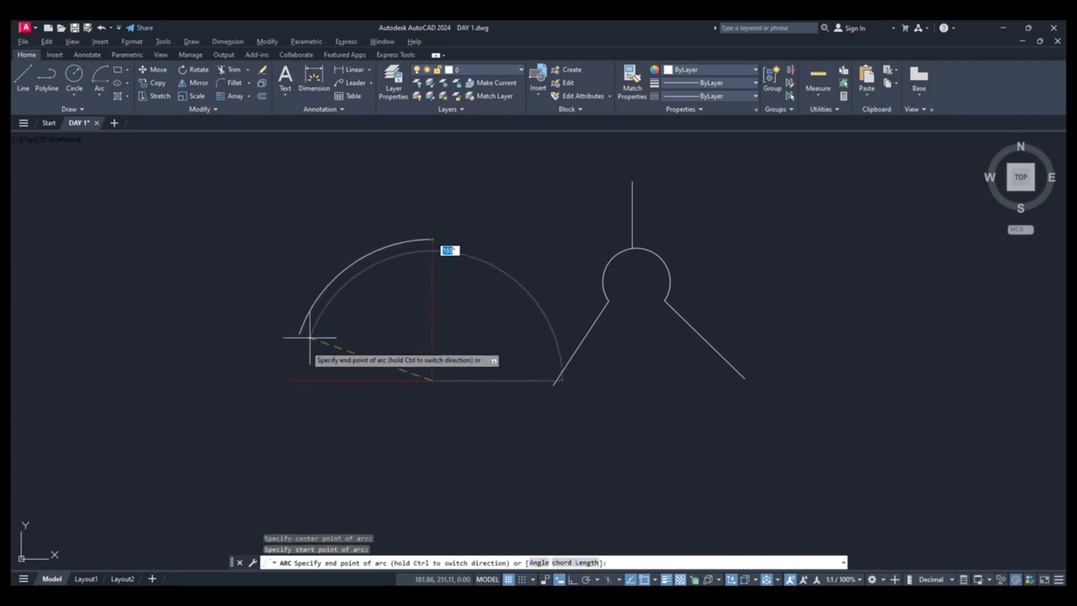
{"action": "left_click", "coordinate": [290, 380]}
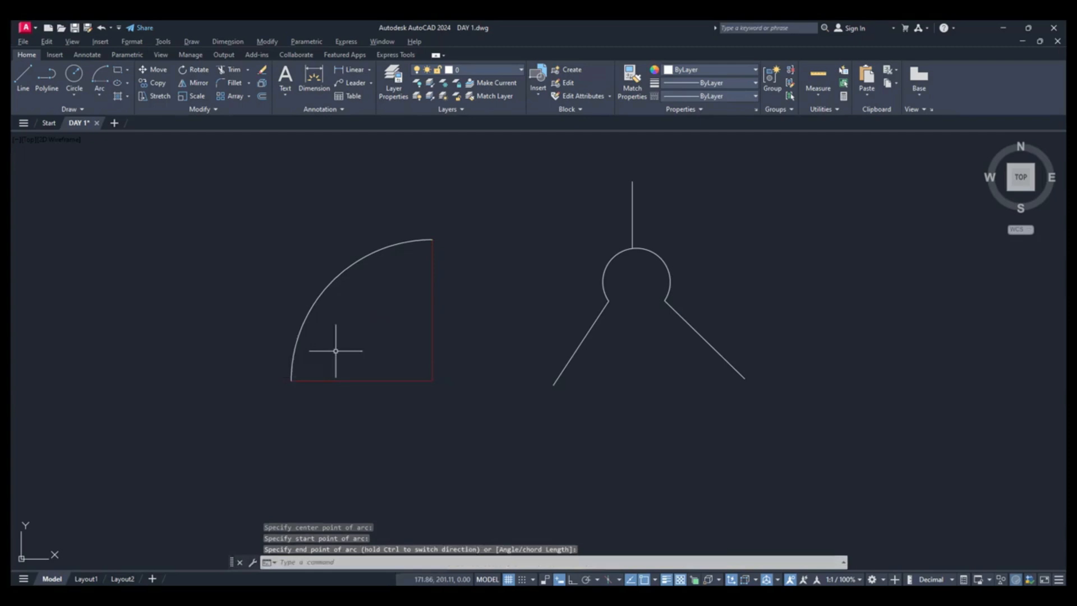
Erase the quarter arc that spans the two red lines.
{"action": "left_click", "coordinate": [362, 319]}
{"action": "left_click", "coordinate": [306, 259]}
{"action": "key", "text": "Delete"}
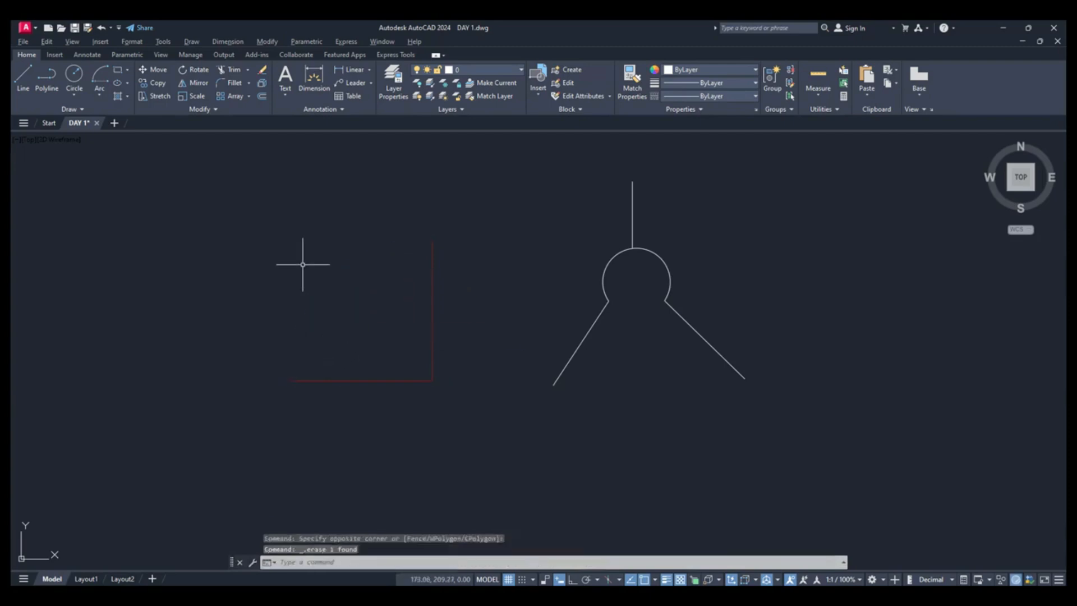
Draw a Center, Start, End arc centred on the red corner, from the vertical line's upper end to the horizontal line's free end, and erase it.
{"action": "left_click", "coordinate": [99, 94]}
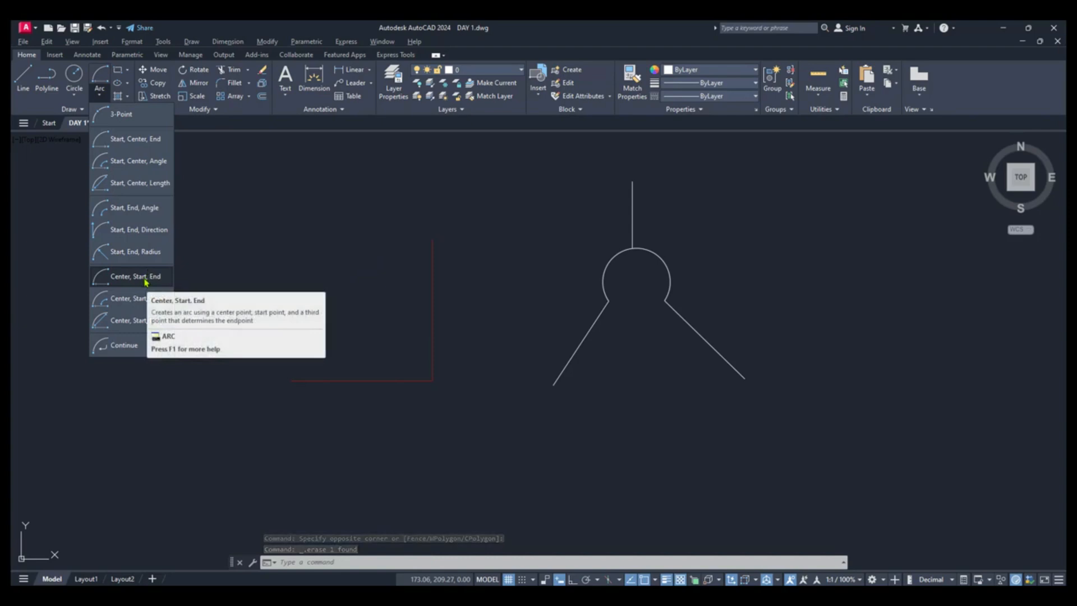
{"action": "left_click", "coordinate": [144, 281]}
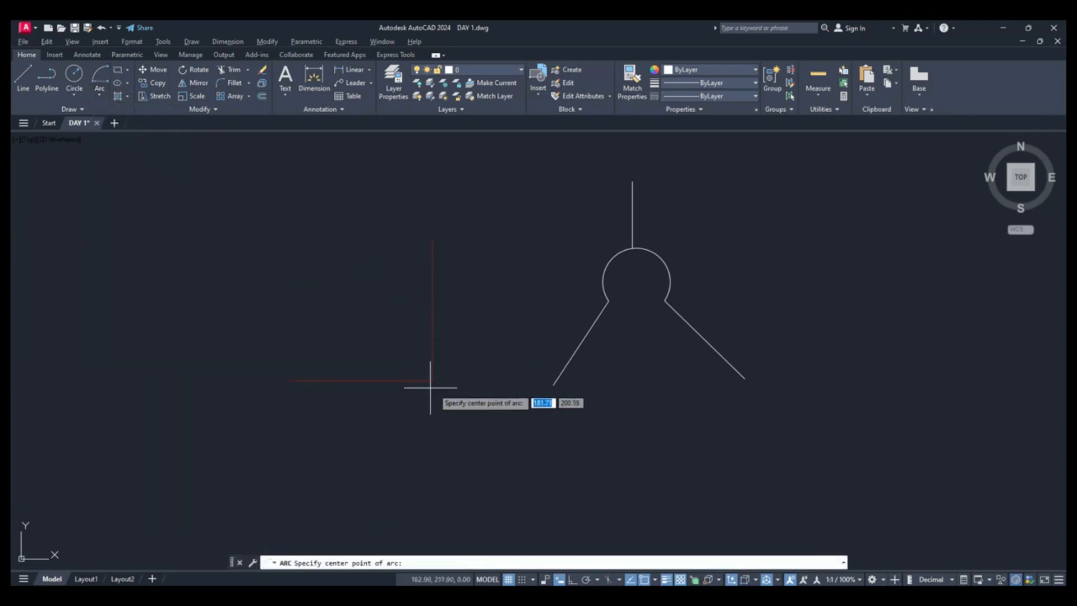
{"action": "left_click", "coordinate": [433, 381]}
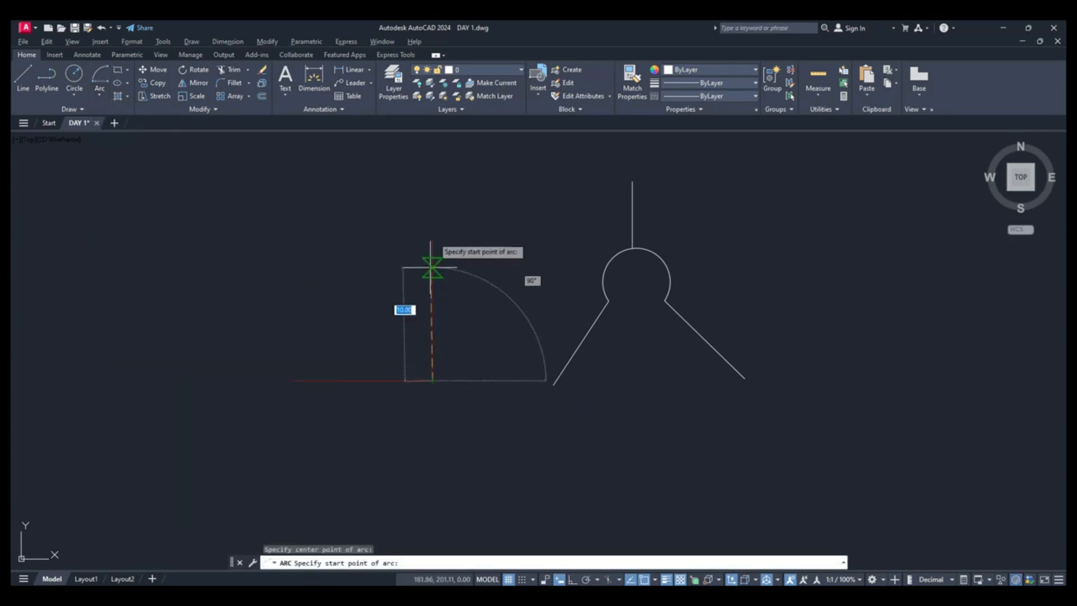
{"action": "left_click", "coordinate": [433, 240]}
{"action": "left_click", "coordinate": [293, 381]}
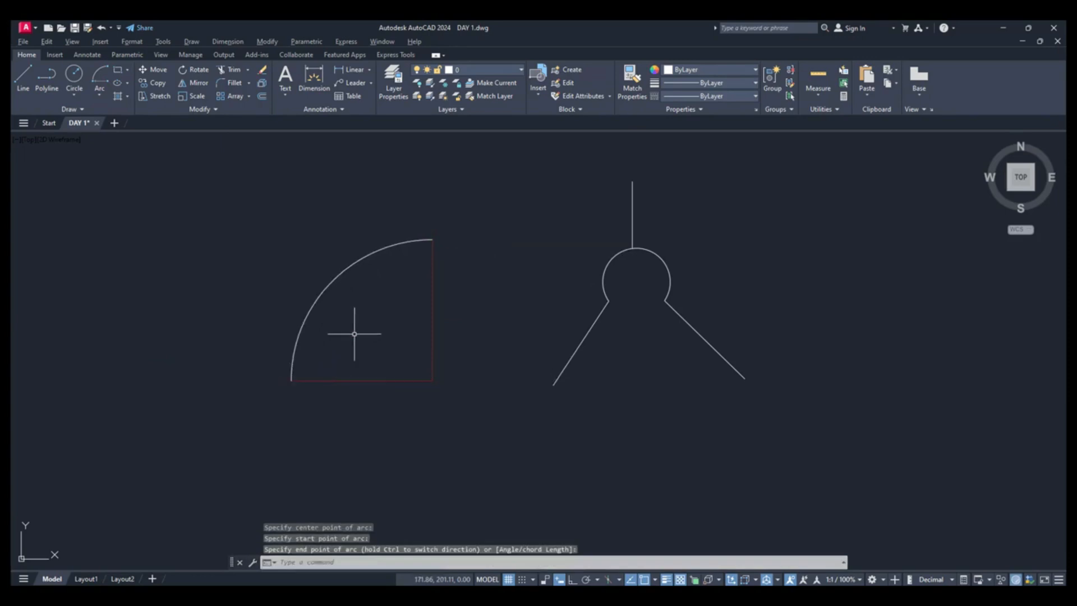
{"action": "left_click", "coordinate": [354, 337]}
{"action": "left_click", "coordinate": [283, 285]}
{"action": "key", "text": "Delete"}
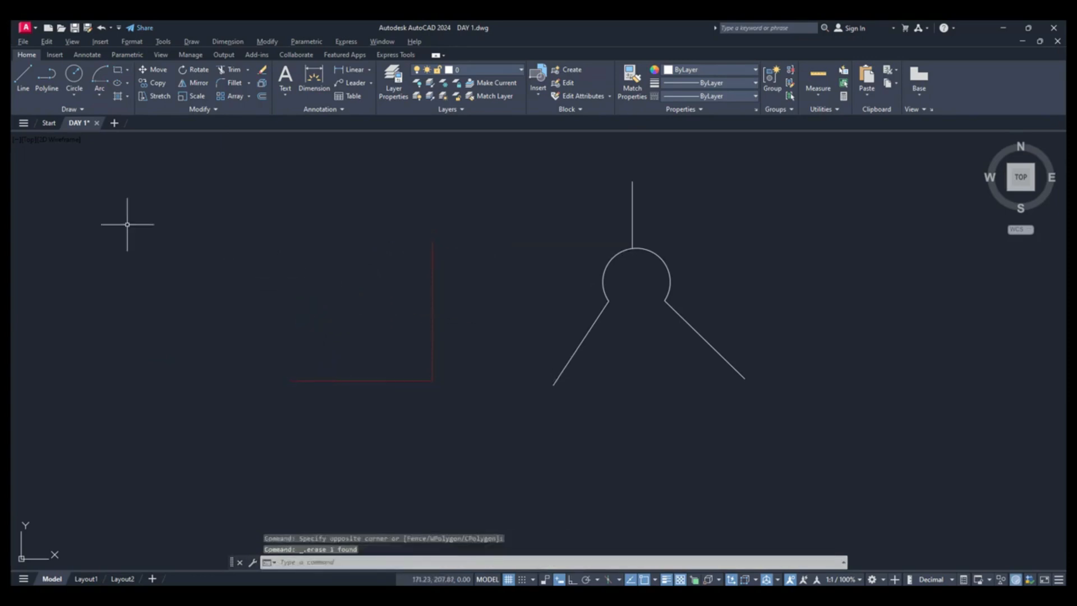
Draw a Center, Start, Angle arc of 180° centred on the red corner, starting at the vertical line's upper end, and erase it.
{"action": "left_click", "coordinate": [100, 97]}
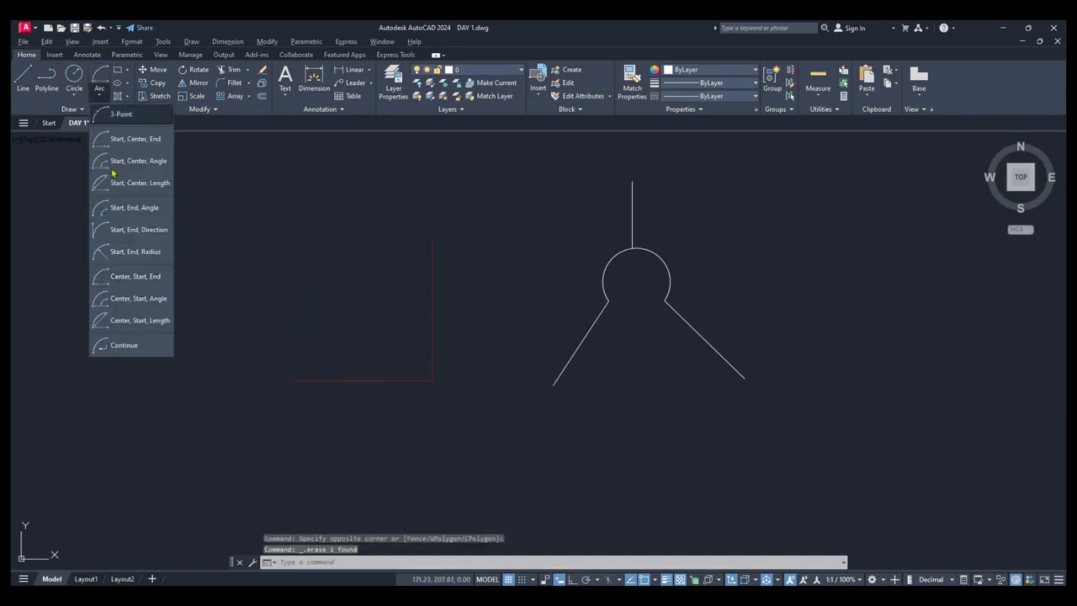
{"action": "left_click", "coordinate": [140, 300]}
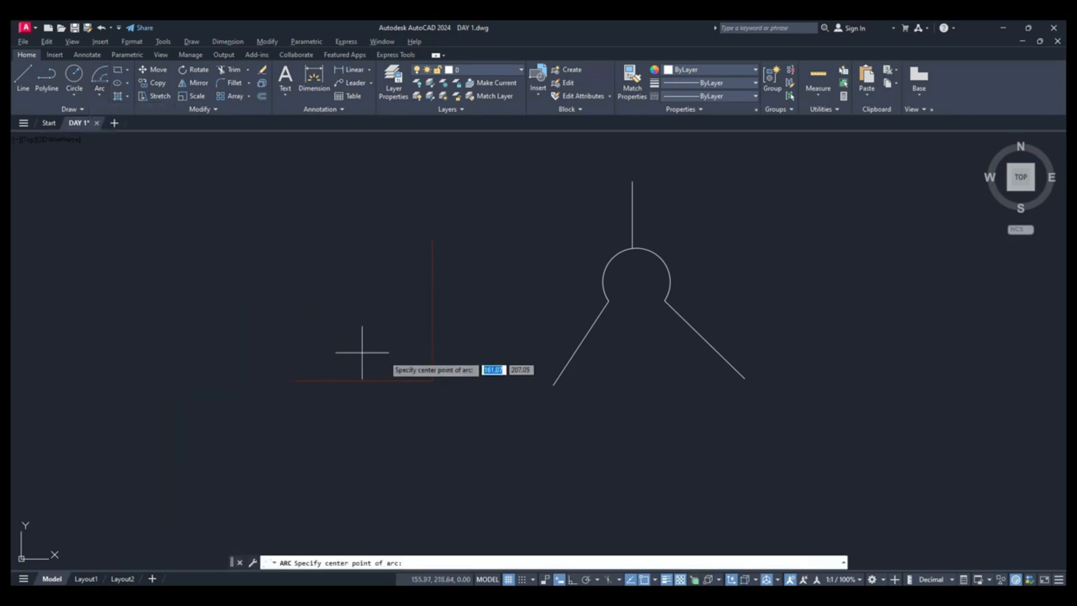
{"action": "left_click", "coordinate": [433, 381]}
{"action": "left_click", "coordinate": [432, 238]}
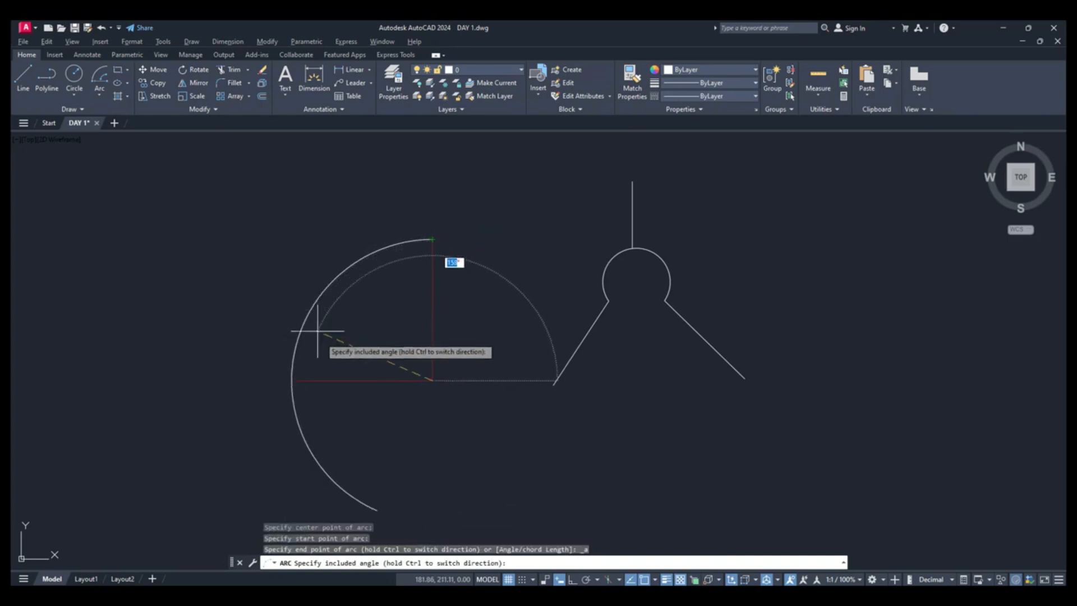
{"action": "type", "text": "1"}
{"action": "key", "text": "Return"}
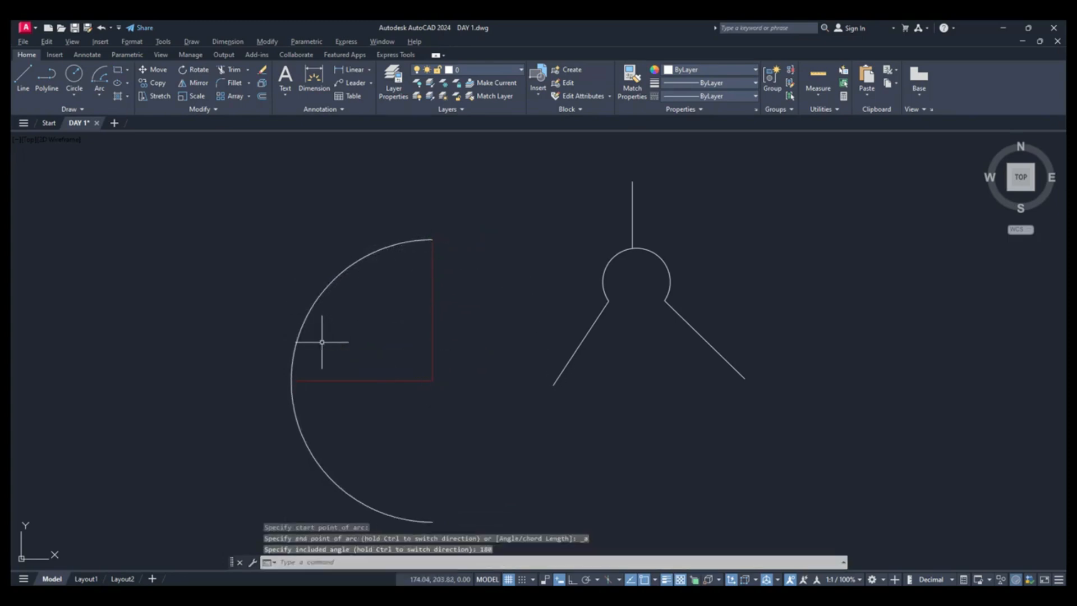
{"action": "left_click", "coordinate": [368, 338]}
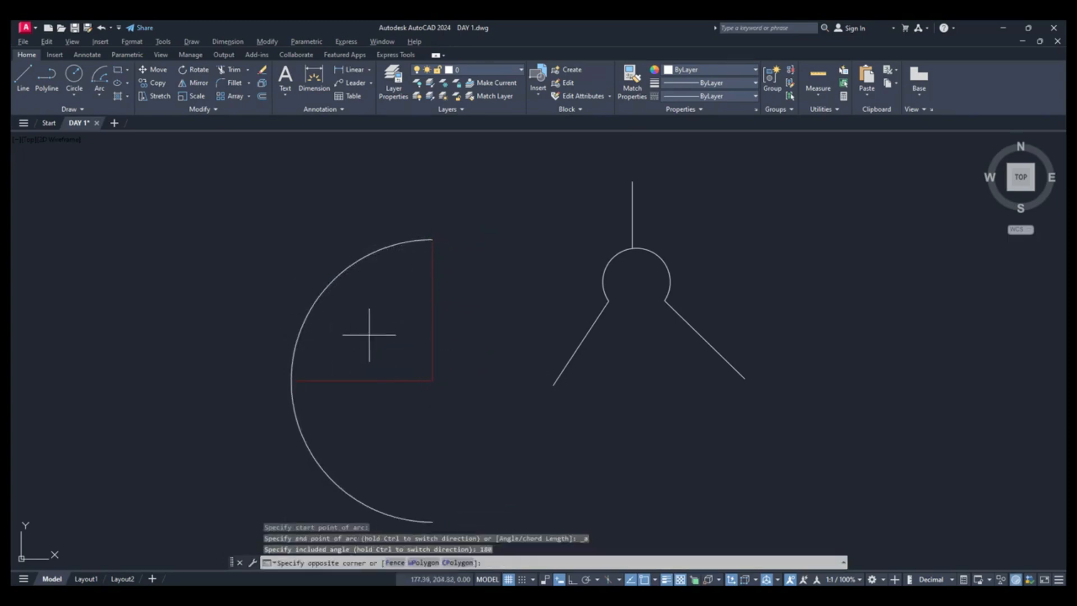
{"action": "left_click", "coordinate": [284, 291]}
{"action": "key", "text": "Delete"}
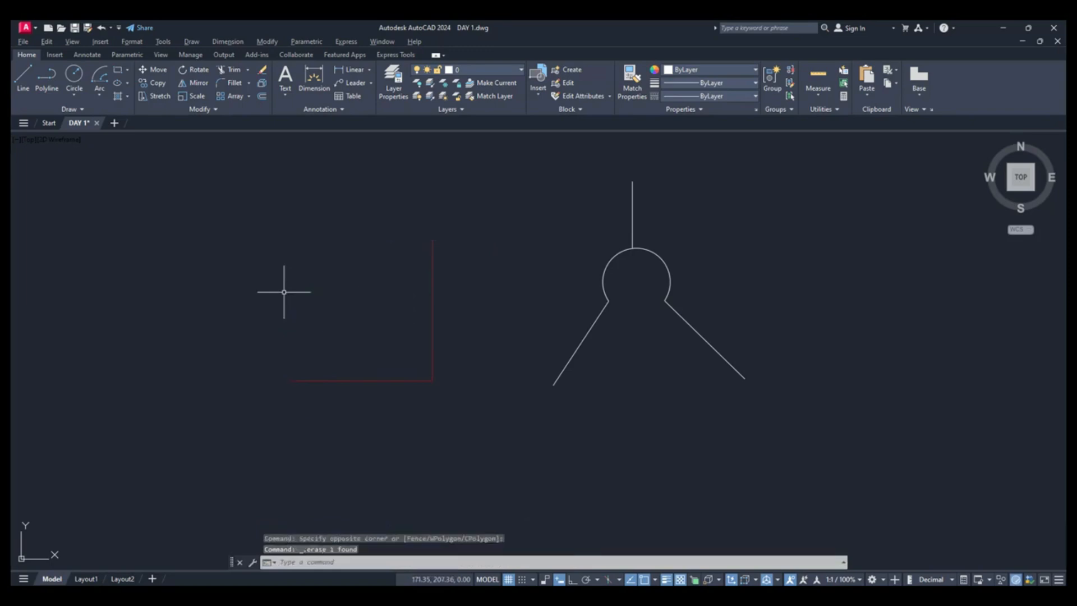
Draw a Center, Start, Length arc centred on the red corner, starting at the vertical line's upper end, with a chord length of 14.1.
{"action": "left_click", "coordinate": [100, 95]}
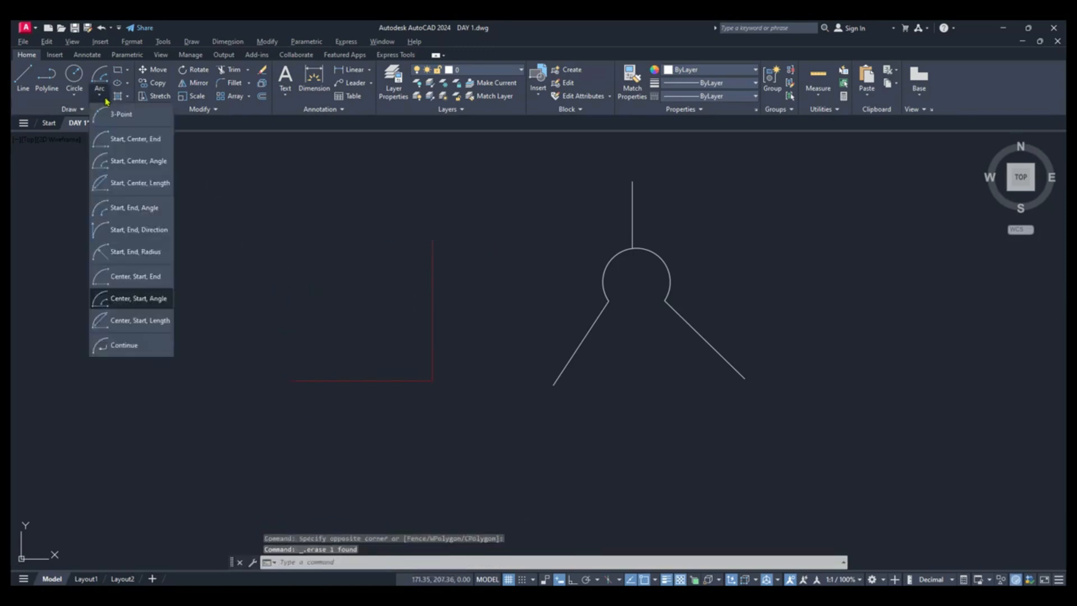
{"action": "left_click", "coordinate": [133, 325]}
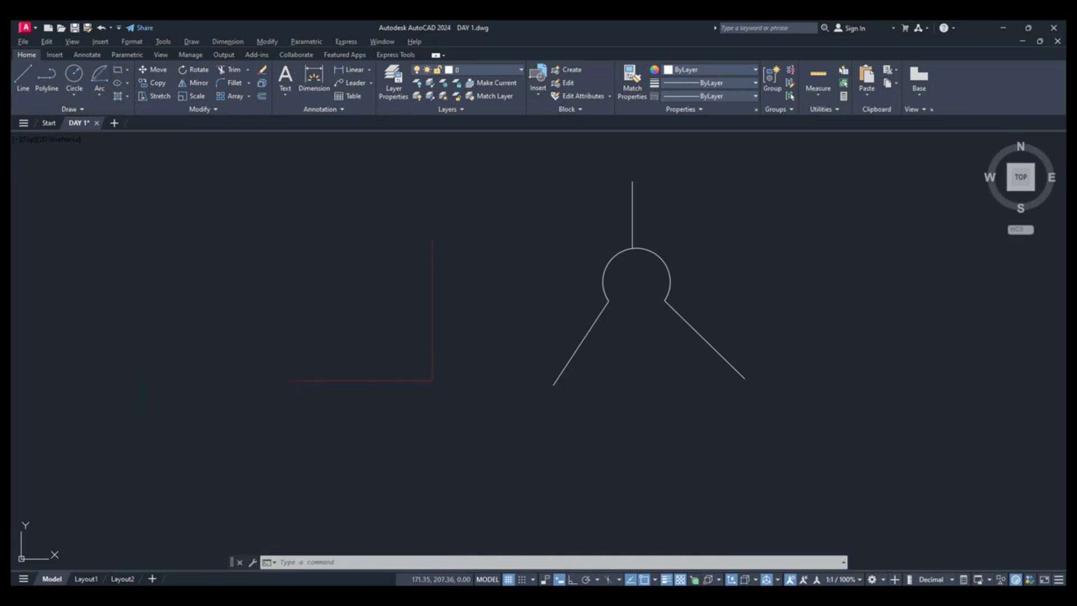
{"action": "left_click", "coordinate": [433, 381]}
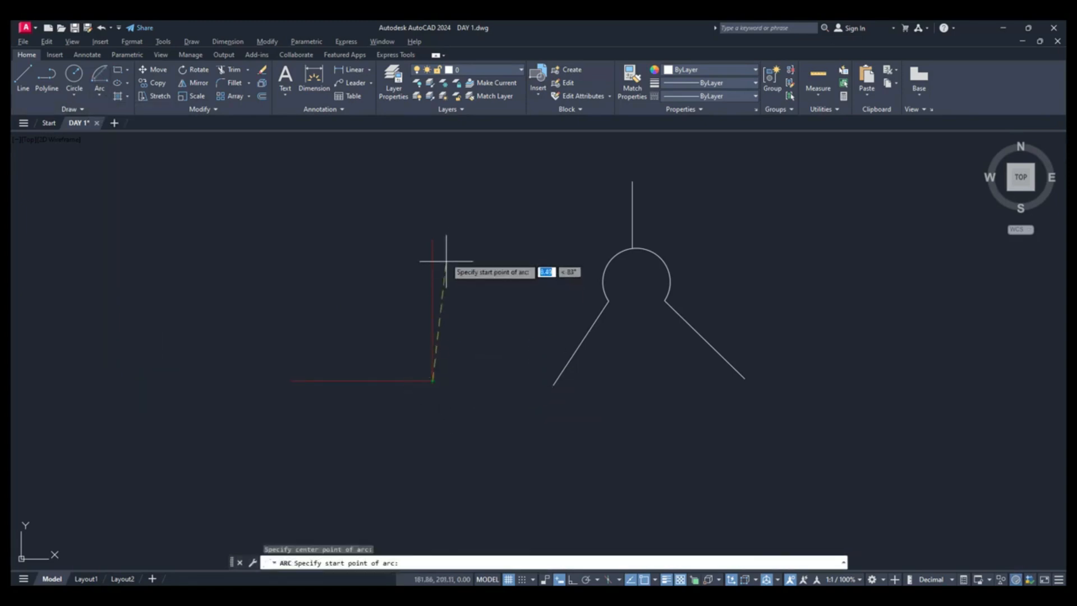
{"action": "left_click", "coordinate": [432, 241]}
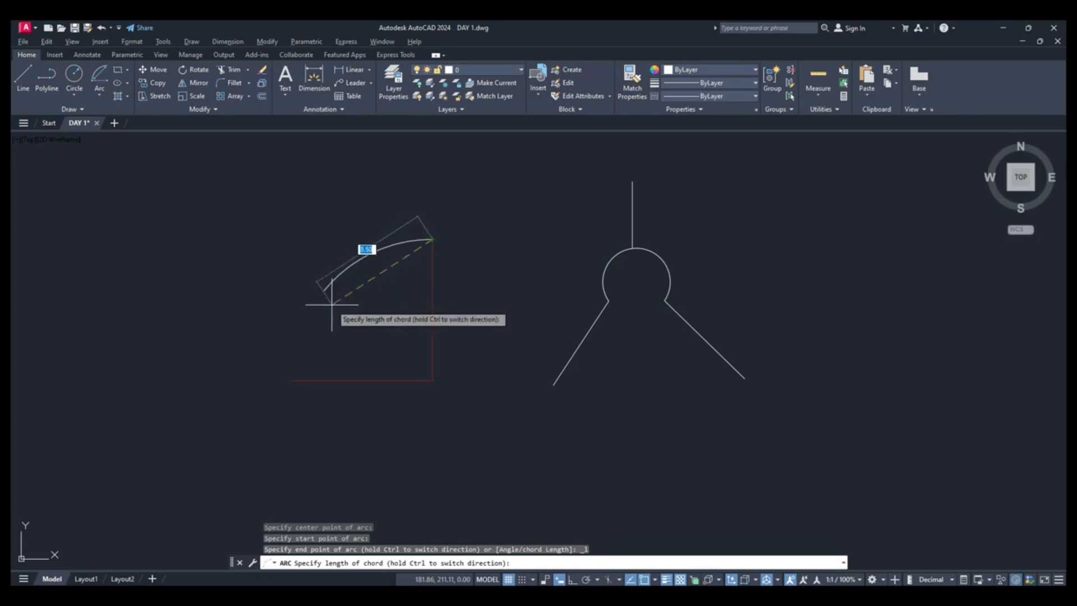
{"action": "type", "text": "14.1"}
{"action": "key", "text": "Return"}
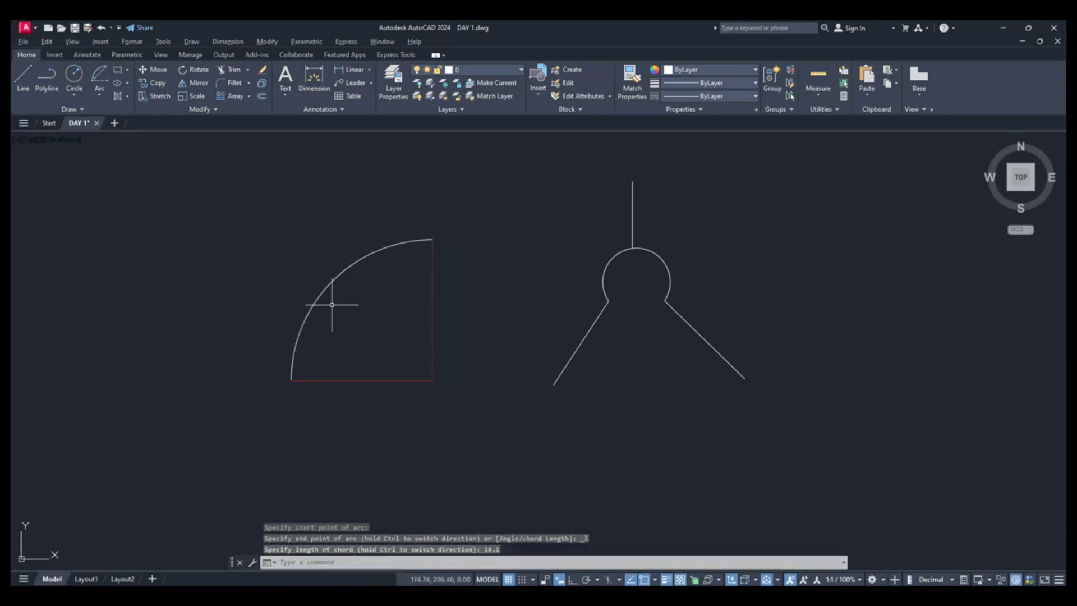
Add a Continue arc from the quarter arc's lower end, curving down and ending below and left of the red horizontal line.
{"action": "left_click", "coordinate": [99, 98]}
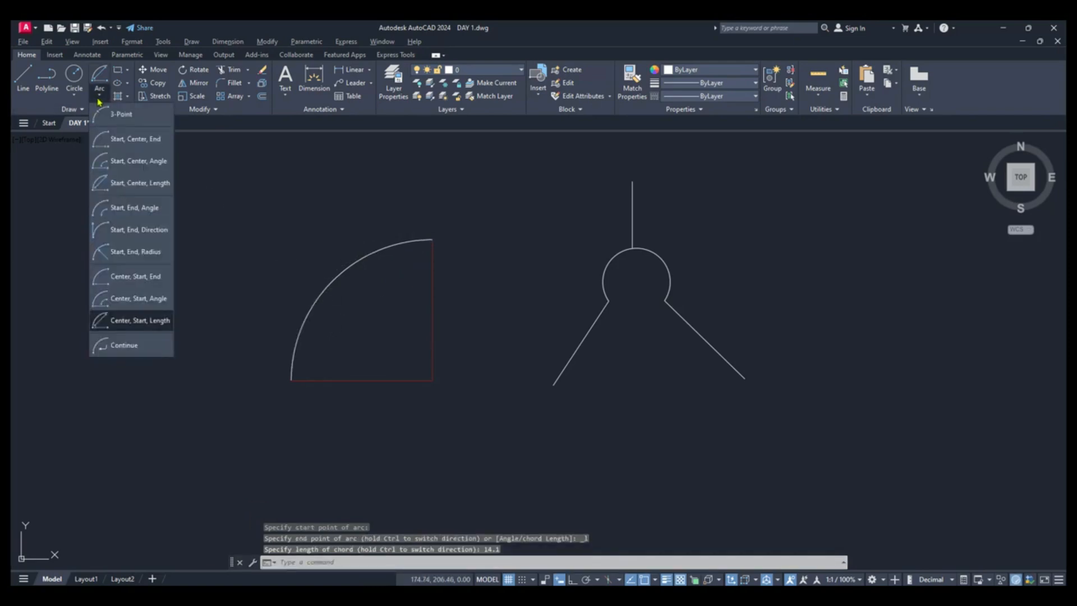
{"action": "left_click", "coordinate": [124, 346]}
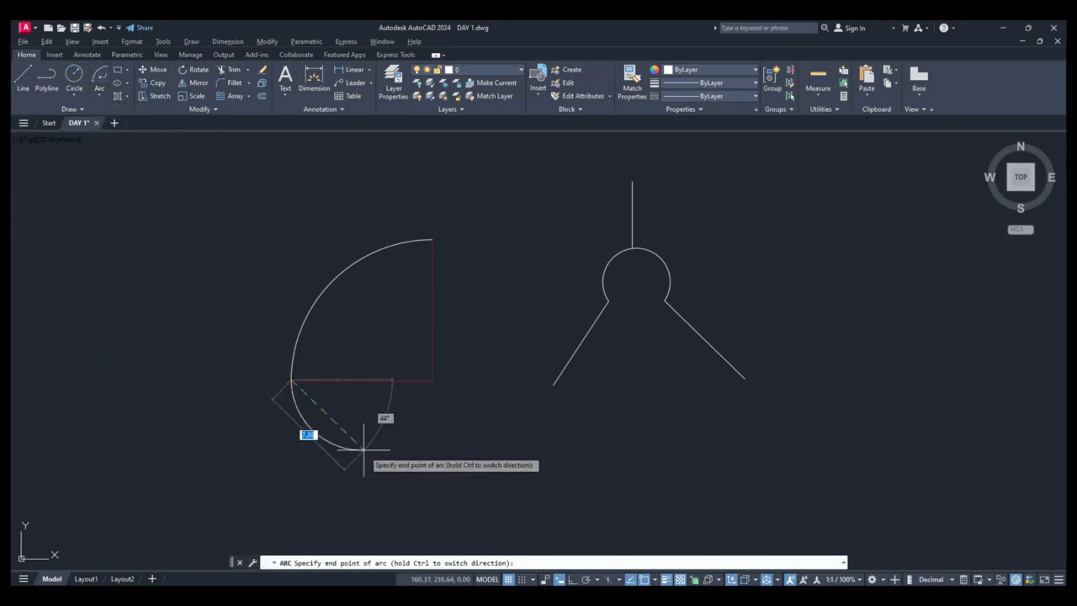
{"action": "middle_click_drag", "start_coordinate": [364, 450], "coordinate": [362, 354]}
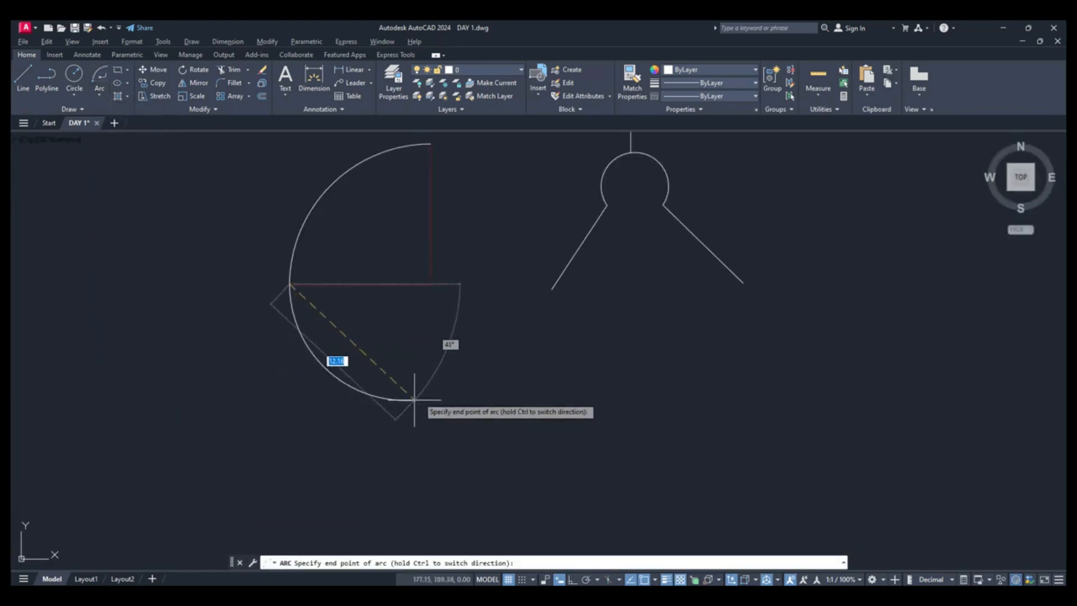
{"action": "left_click", "coordinate": [168, 340]}
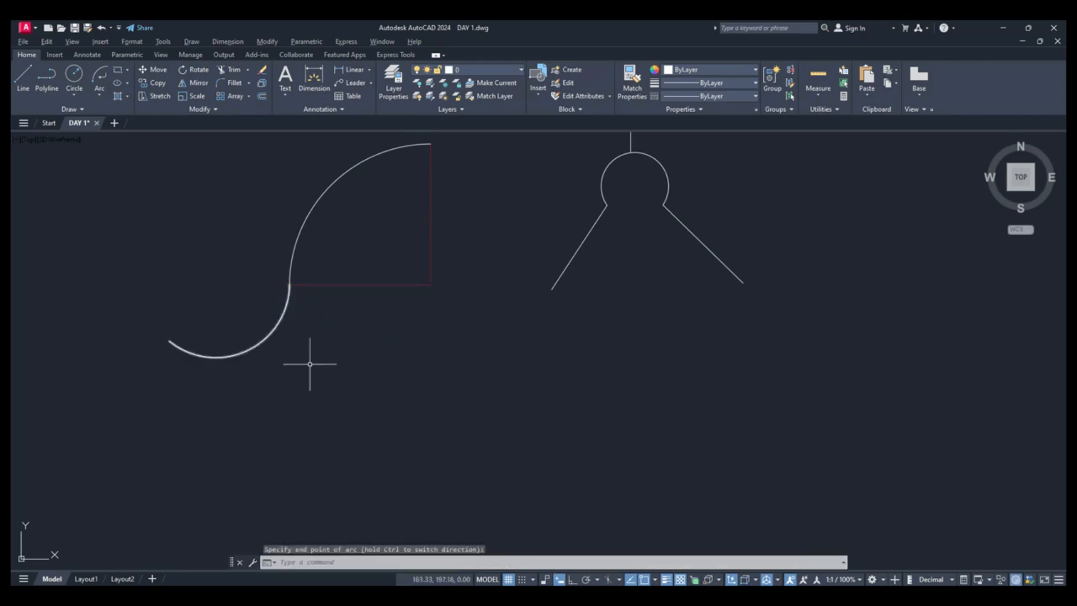
Add a second Continue arc from the free end of the last arc, curling up and back towards the quarter arc.
{"action": "scroll", "coordinate": [353, 385], "scroll_direction": "down", "scroll_amount": 4}
{"action": "middle_click_drag", "start_coordinate": [354, 385], "coordinate": [392, 356]}
{"action": "scroll", "coordinate": [393, 356], "scroll_direction": "up", "scroll_amount": 2}
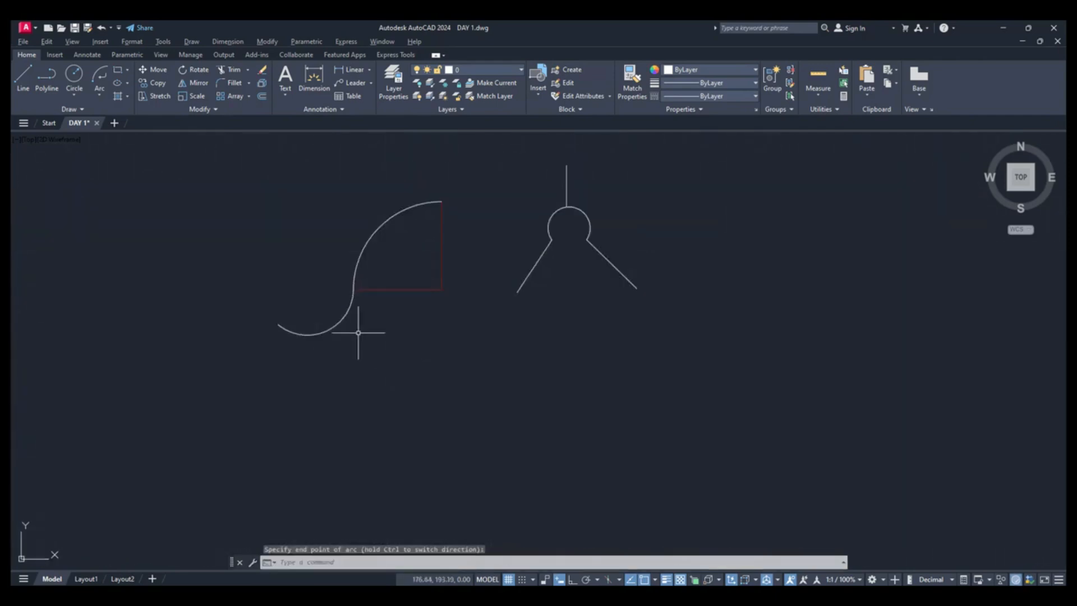
{"action": "left_click", "coordinate": [94, 99]}
{"action": "left_click", "coordinate": [130, 345]}
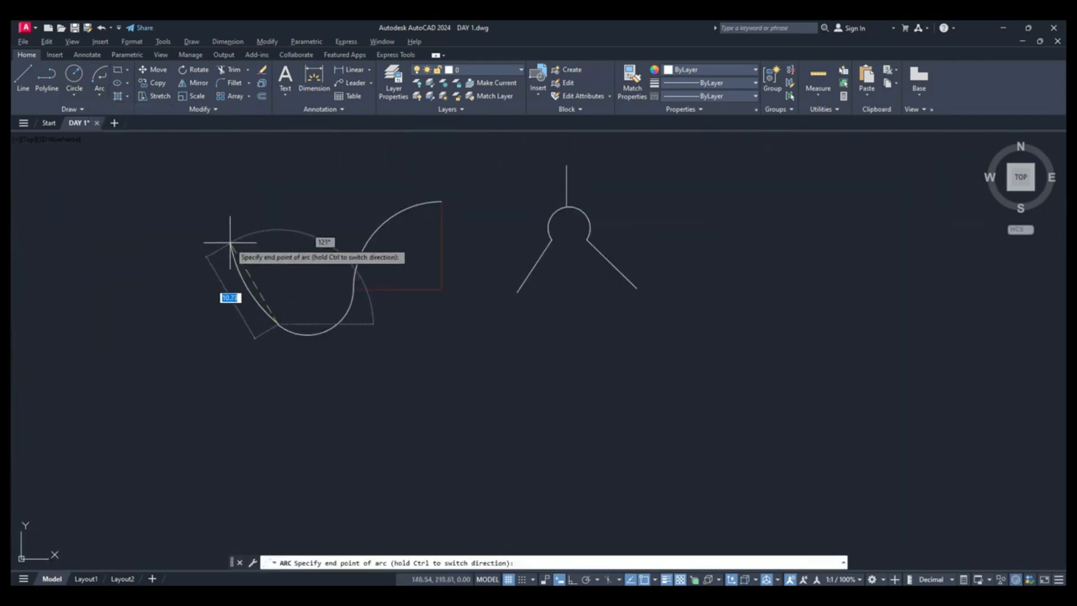
{"action": "left_click", "coordinate": [295, 241]}
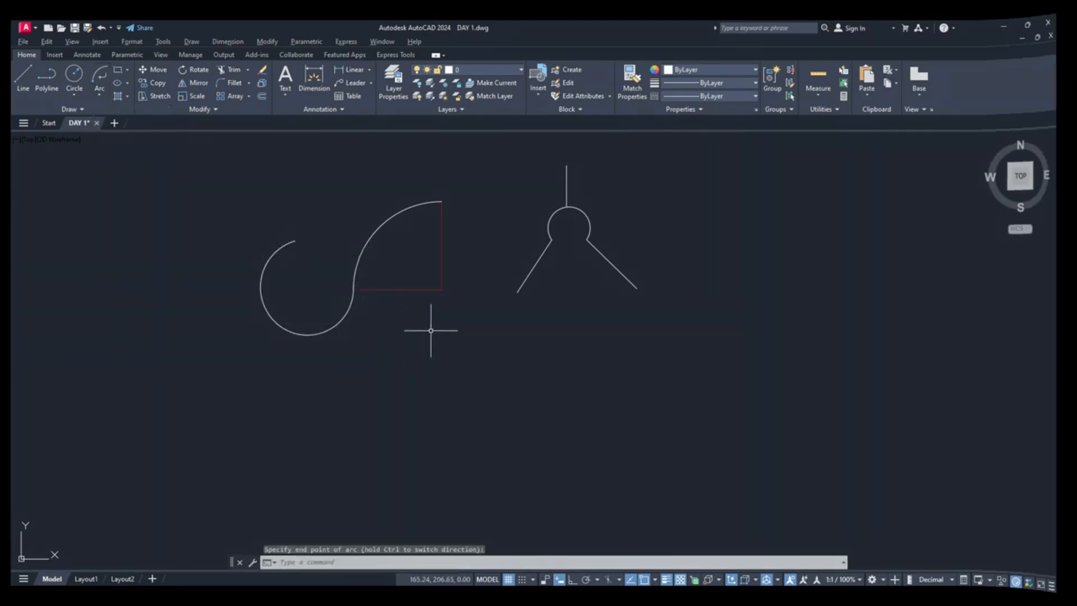
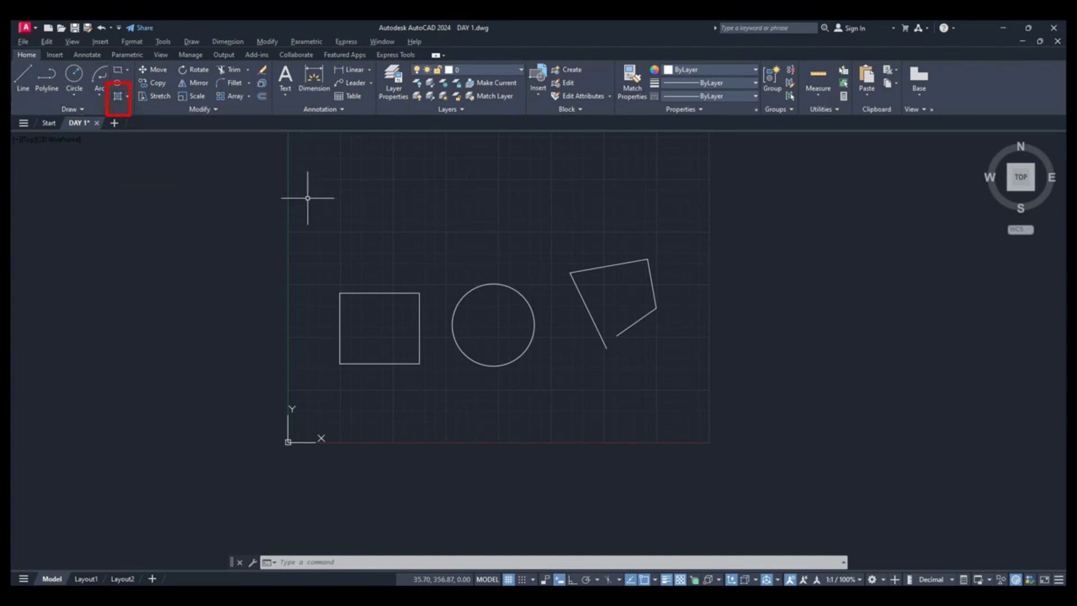
Fill the rectangle and the circle with a solid hatch in red colour 205,32,39, and undo the hatch.
{"action": "type", "text": "h"}
{"action": "key", "text": "Return"}
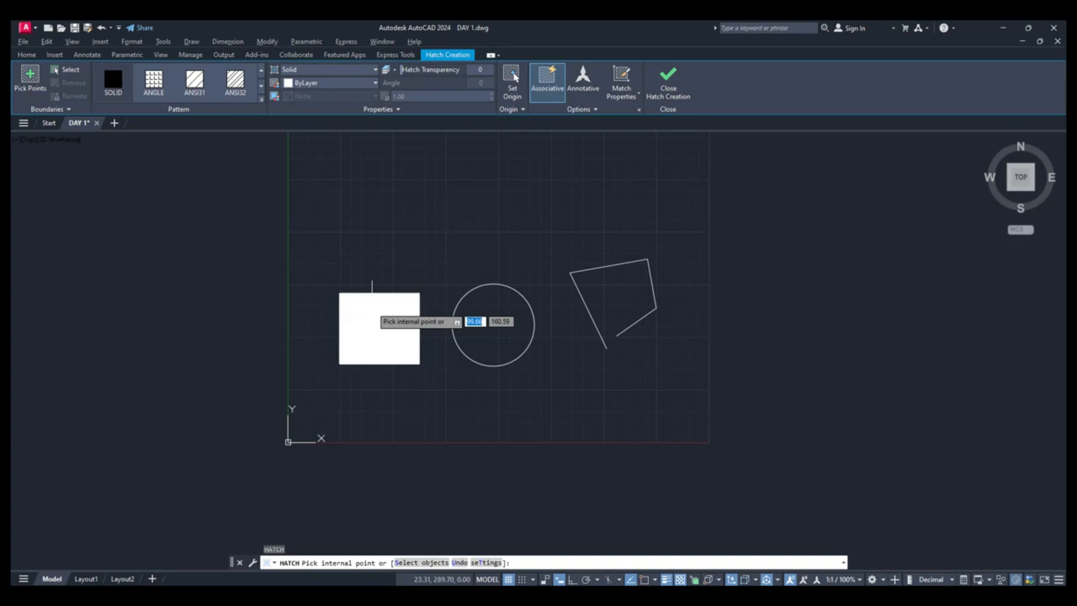
{"action": "left_click", "coordinate": [313, 72]}
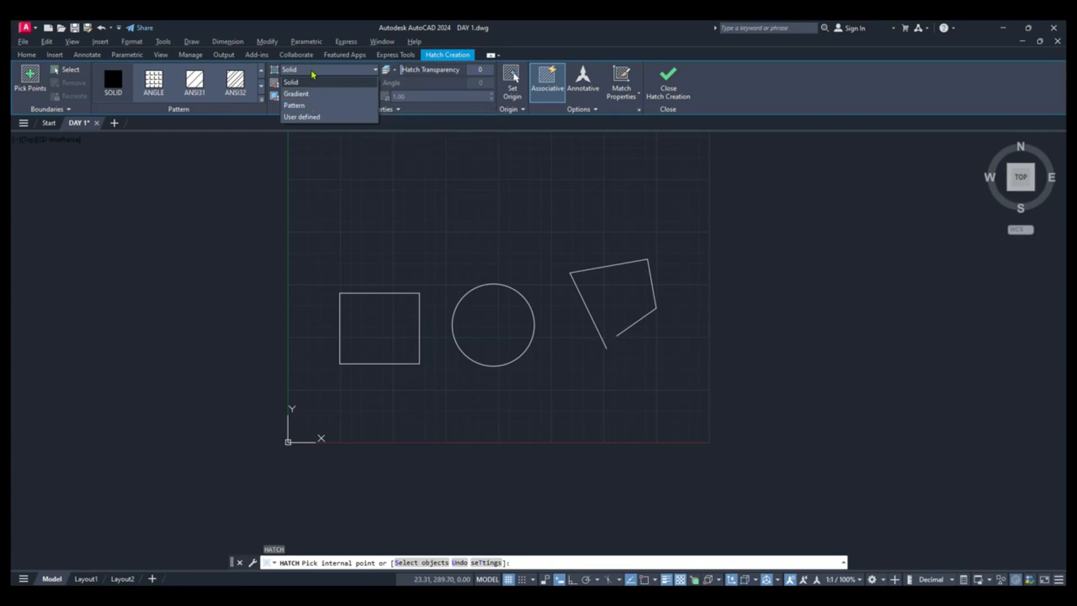
{"action": "left_click", "coordinate": [313, 72]}
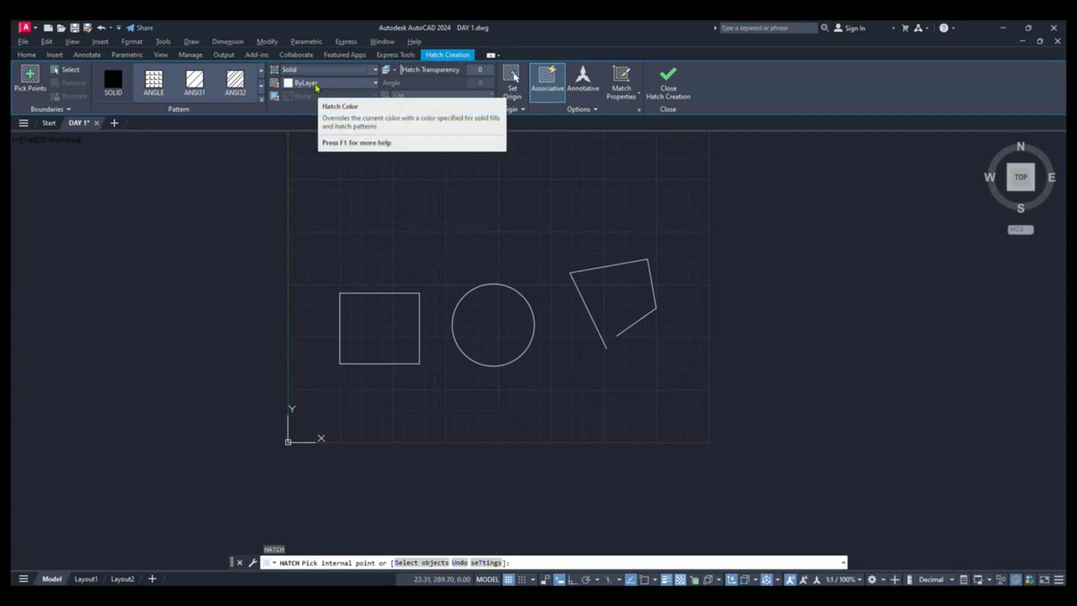
{"action": "left_click", "coordinate": [317, 84]}
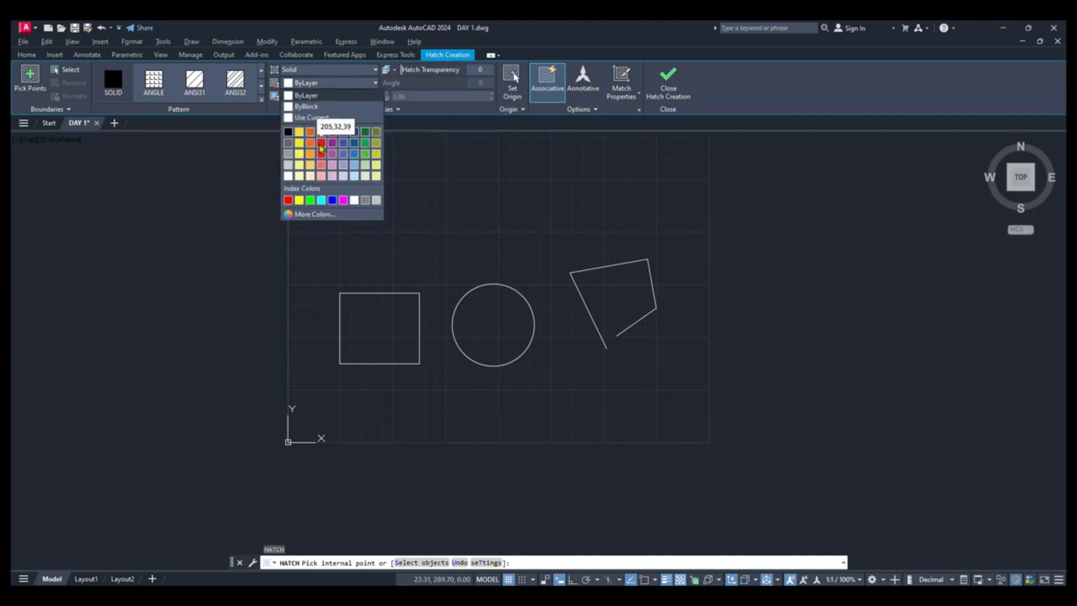
{"action": "left_click", "coordinate": [321, 148]}
{"action": "left_click", "coordinate": [393, 337]}
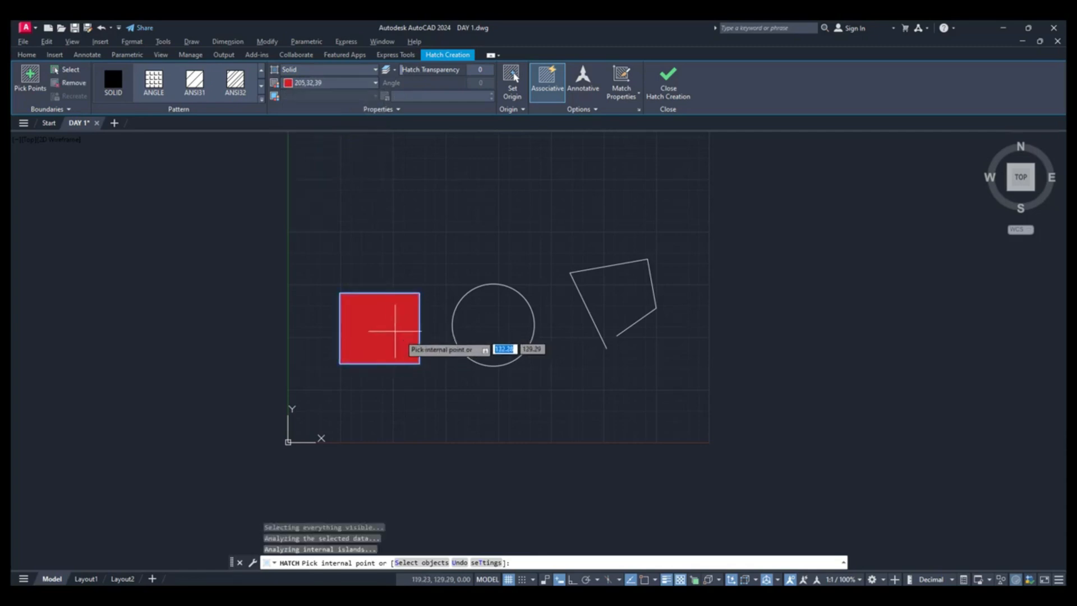
{"action": "left_click", "coordinate": [498, 307]}
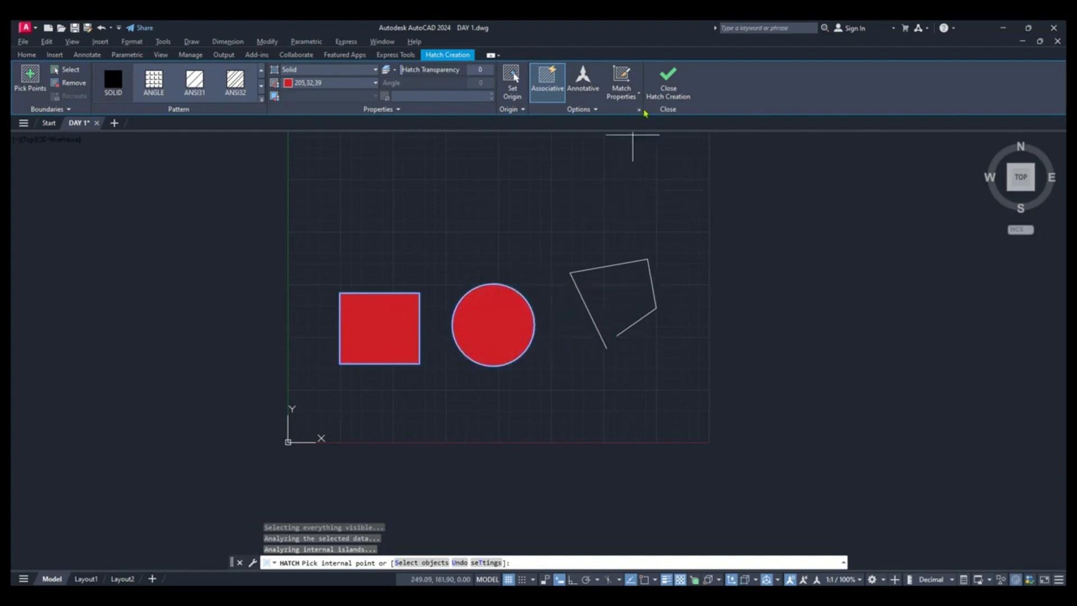
{"action": "left_click", "coordinate": [668, 83]}
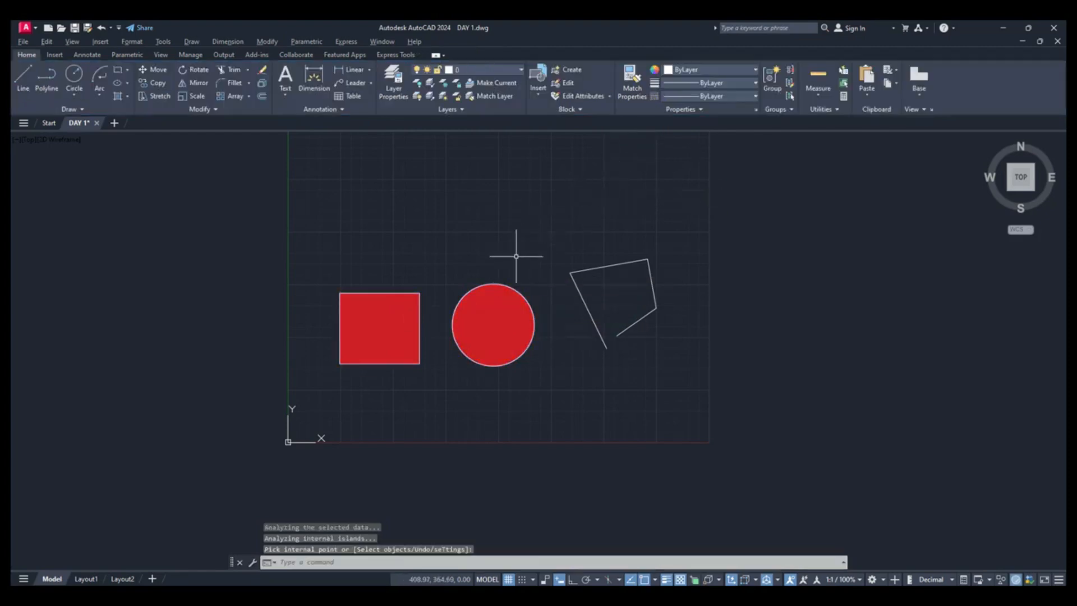
{"action": "key", "text": "ctrl+z"}
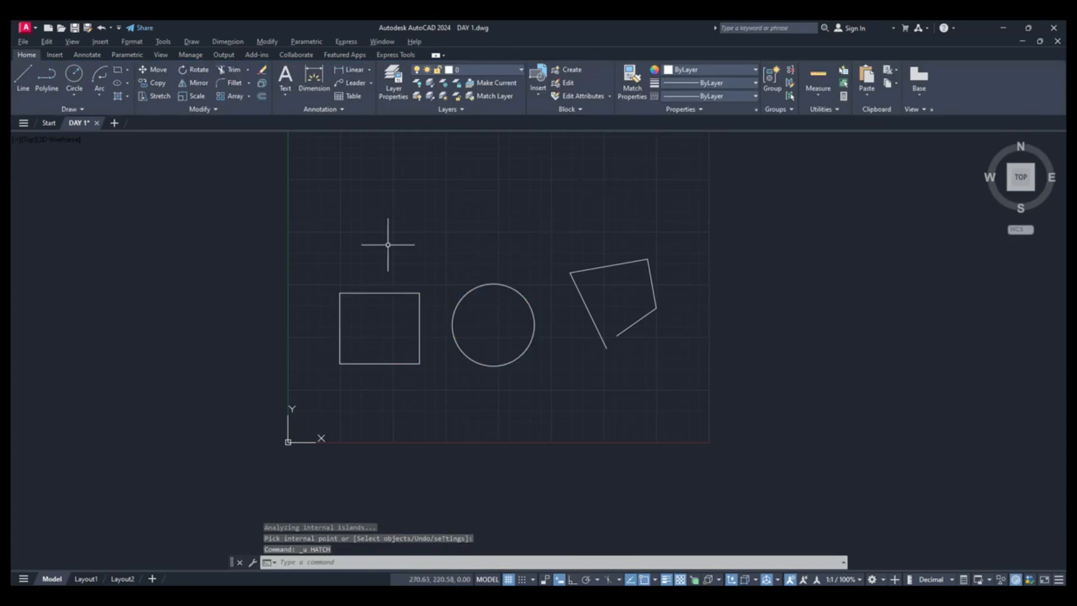
Fill the rectangle with a gradient hatch using purple 147,39,143 and dark red 153,27,30.
{"action": "type", "text": "h"}
{"action": "key", "text": "Return"}
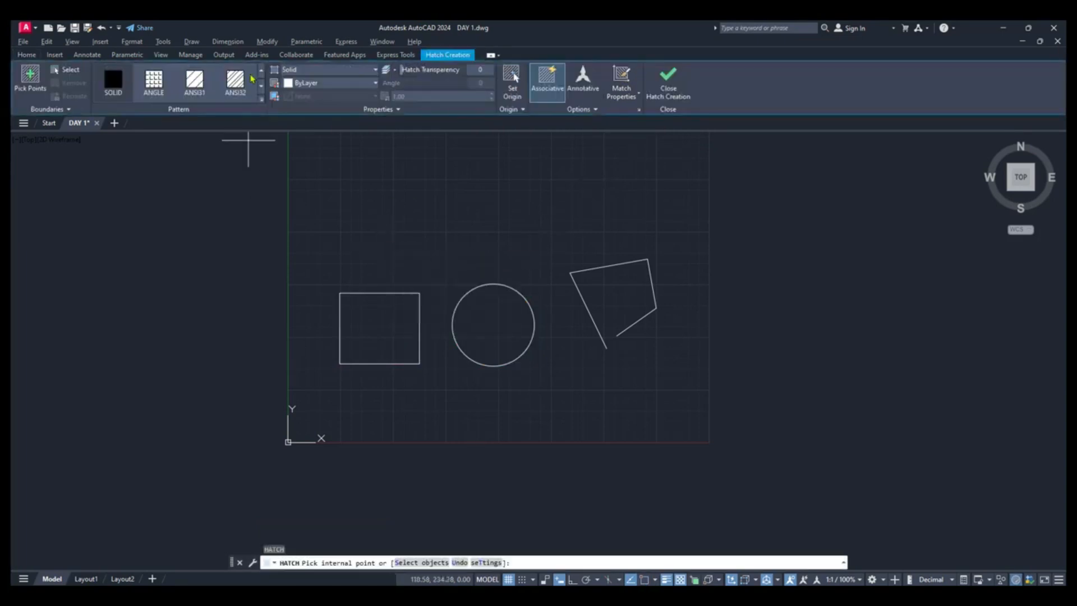
{"action": "left_click", "coordinate": [322, 71]}
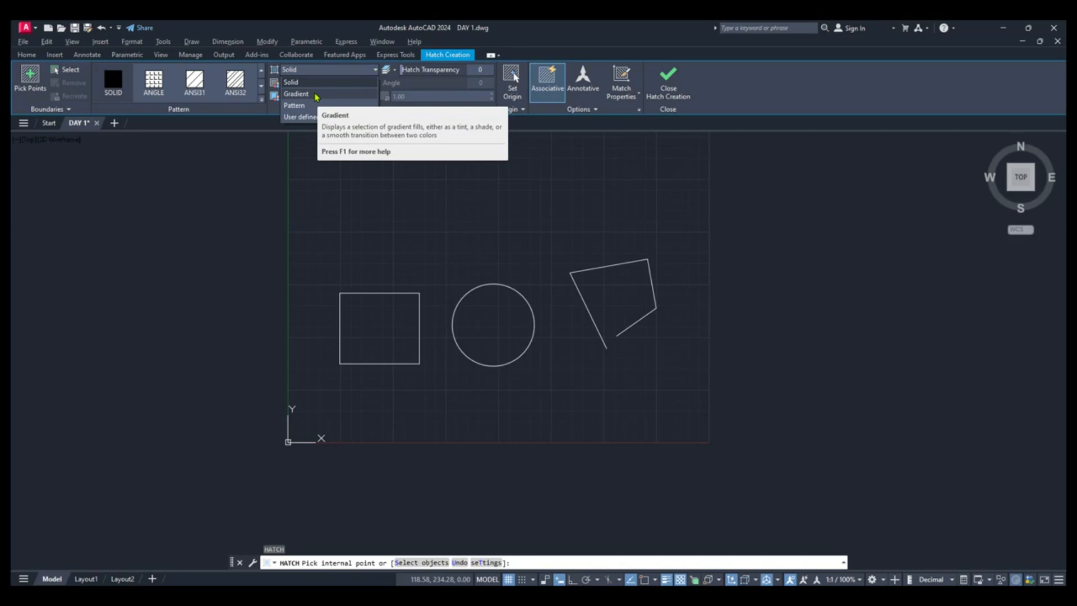
{"action": "left_click", "coordinate": [317, 94]}
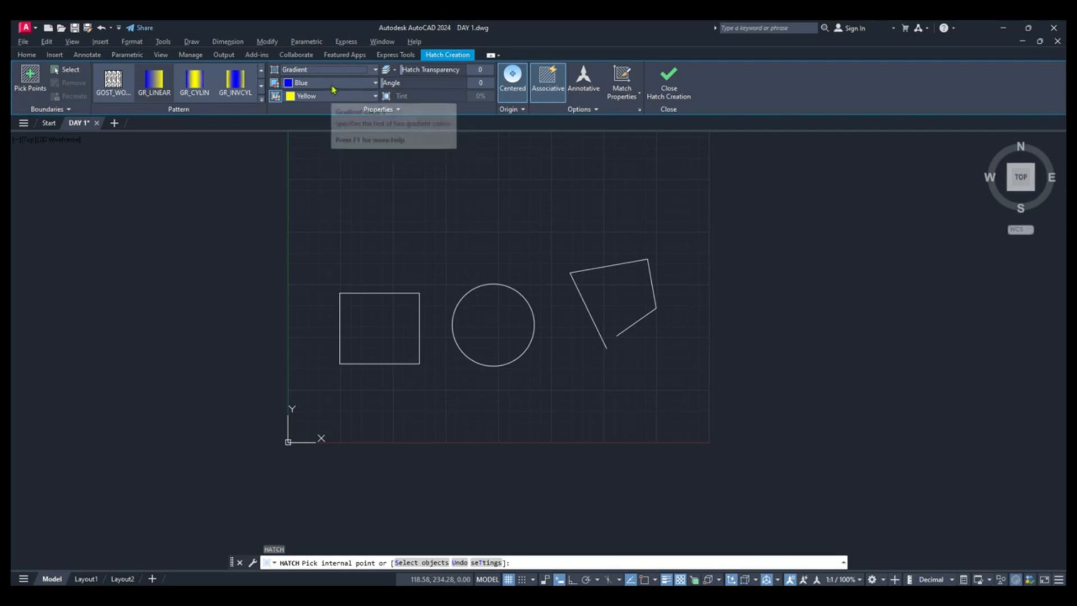
{"action": "left_click", "coordinate": [335, 84]}
{"action": "left_click", "coordinate": [335, 112]}
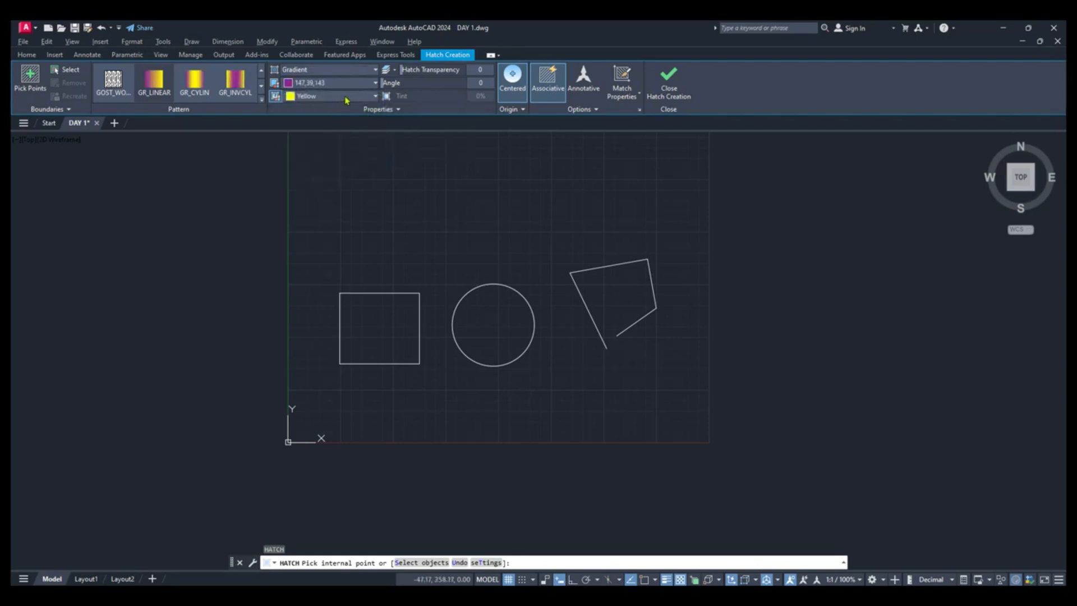
{"action": "left_click", "coordinate": [331, 96]}
{"action": "left_click", "coordinate": [321, 112]}
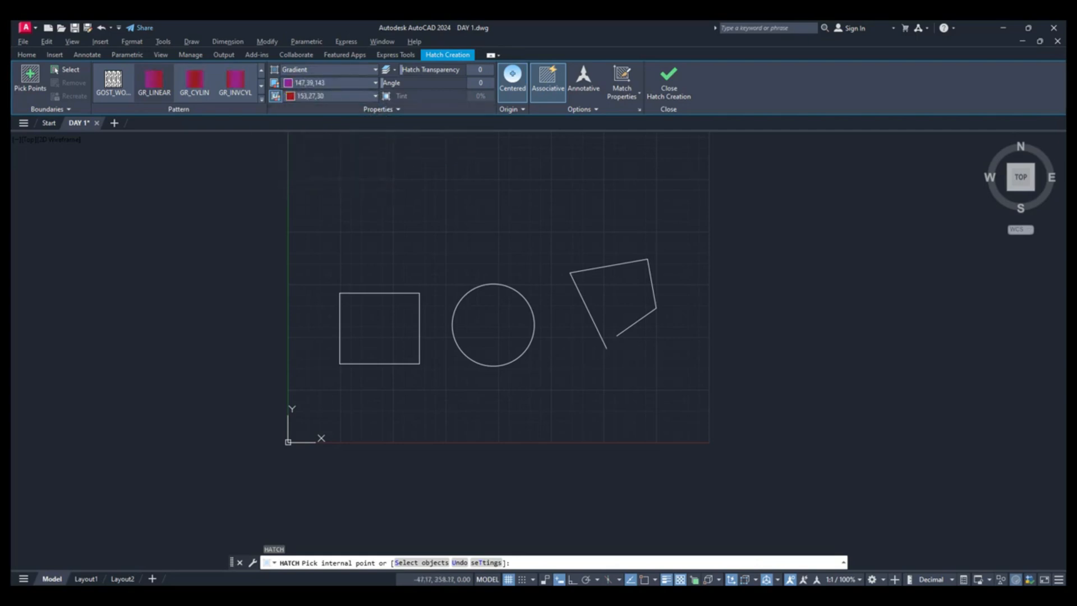
{"action": "left_click", "coordinate": [381, 334]}
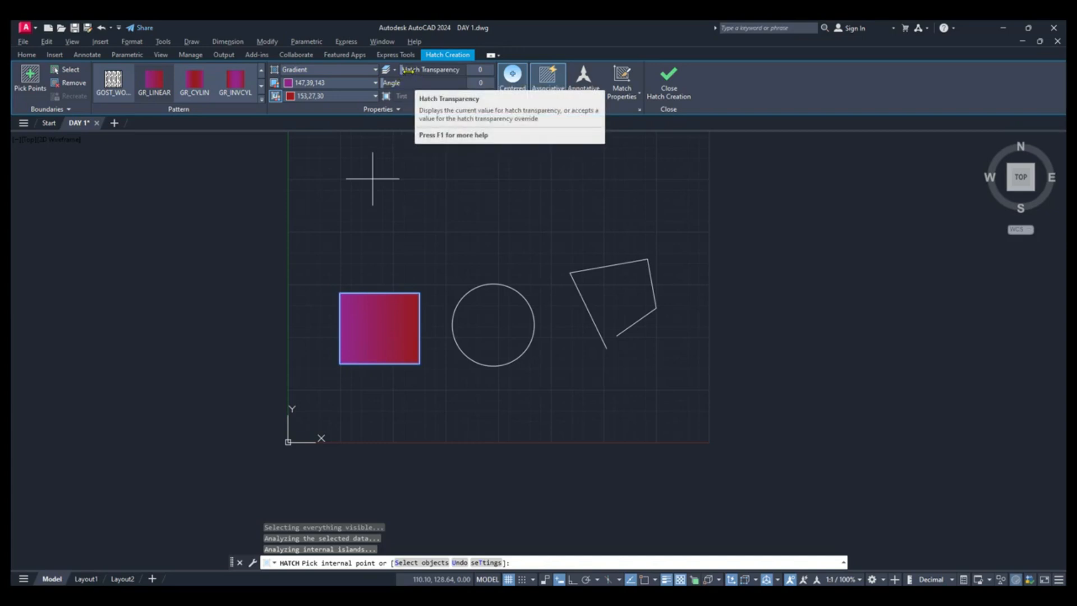
Set the rectangle's gradient hatch to transparency 56 and angle 137, and finish the hatch.
{"action": "left_click_drag", "start_coordinate": [408, 70], "coordinate": [458, 77]}
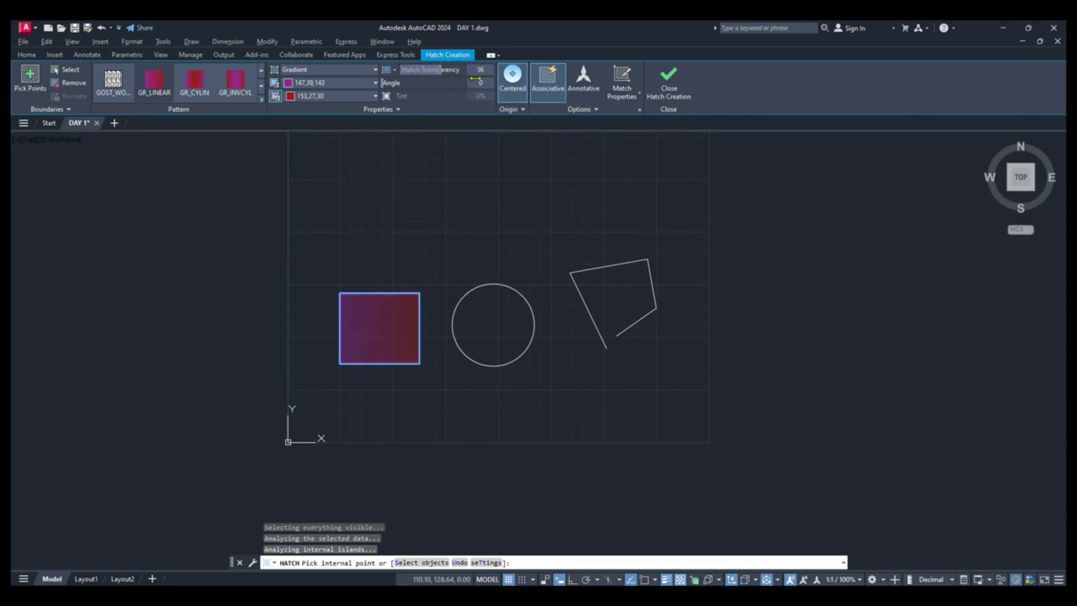
{"action": "mouse_move", "coordinate": [421, 85]}
{"action": "left_mouse_down"}
{"action": "mouse_move", "coordinate": [455, 89]}
{"action": "mouse_move", "coordinate": [395, 87]}
{"action": "mouse_move", "coordinate": [455, 86]}
{"action": "mouse_move", "coordinate": [401, 88]}
{"action": "mouse_move", "coordinate": [415, 85]}
{"action": "left_mouse_up"}
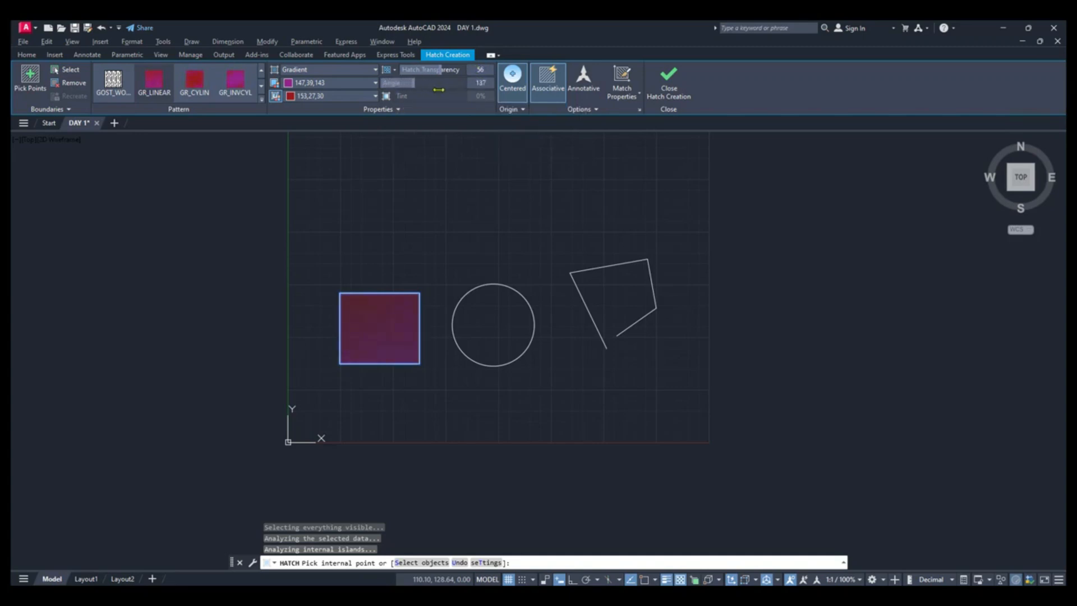
{"action": "left_click", "coordinate": [671, 85]}
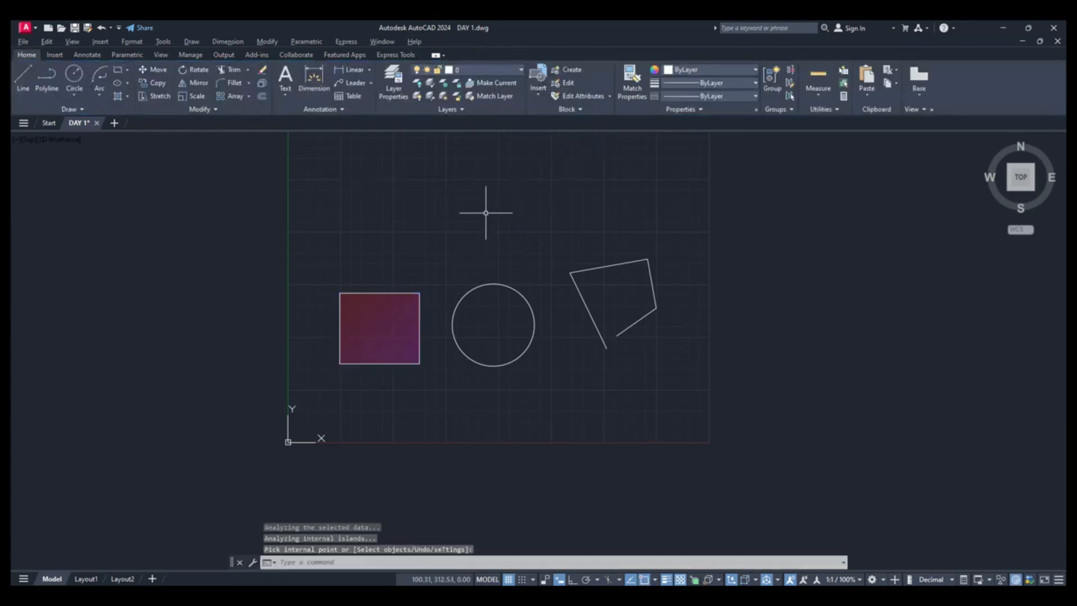
Start a pattern-type hatch with the AR-CONC pattern and apply it inside the circle.
{"action": "type", "text": "h"}
{"action": "key", "text": "Return"}
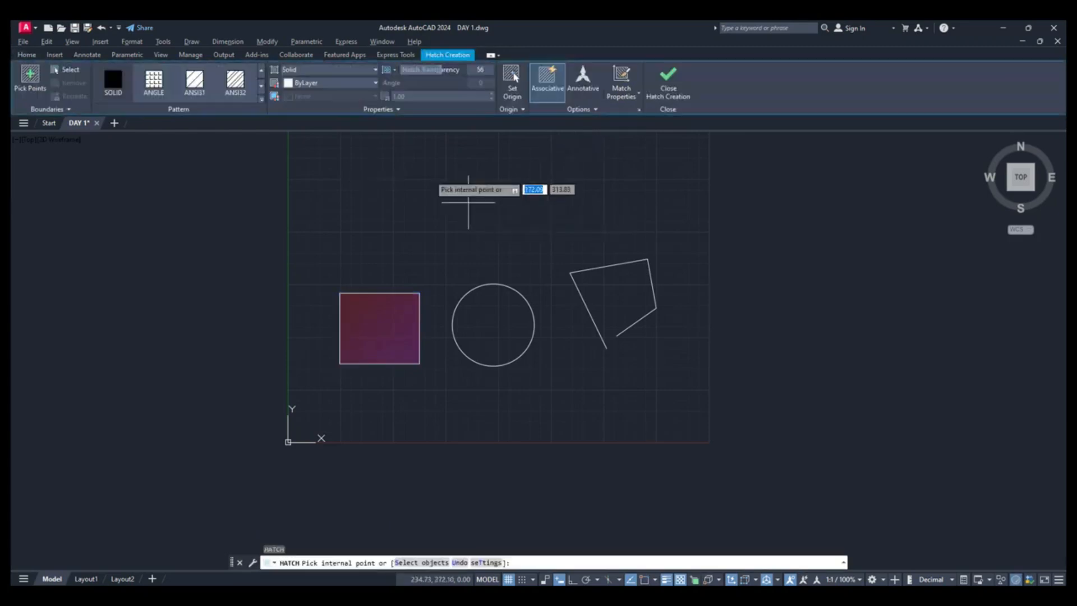
{"action": "left_click", "coordinate": [326, 72]}
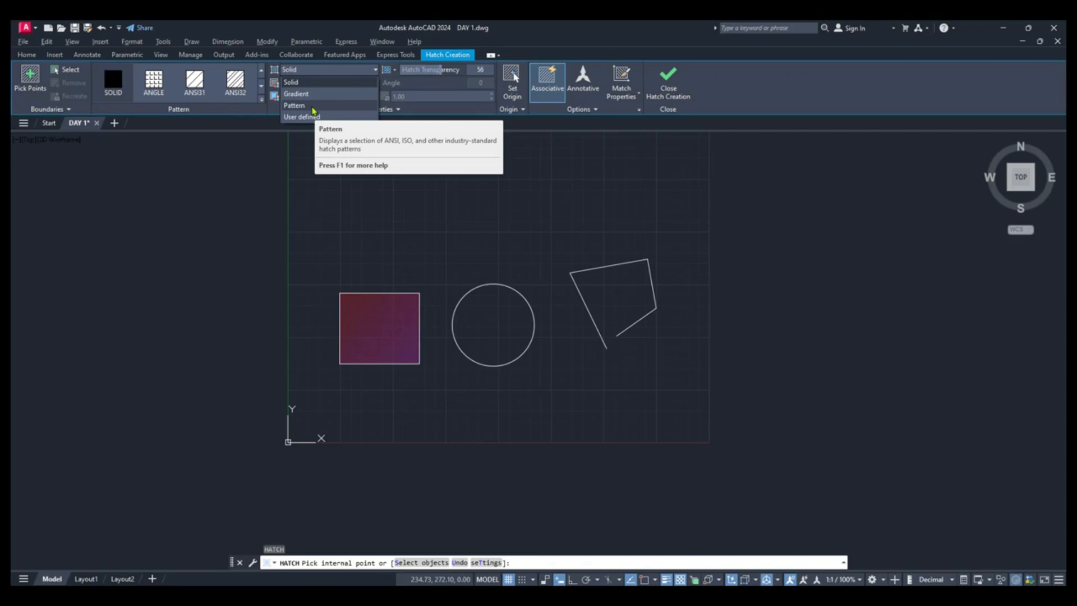
{"action": "left_click", "coordinate": [314, 106]}
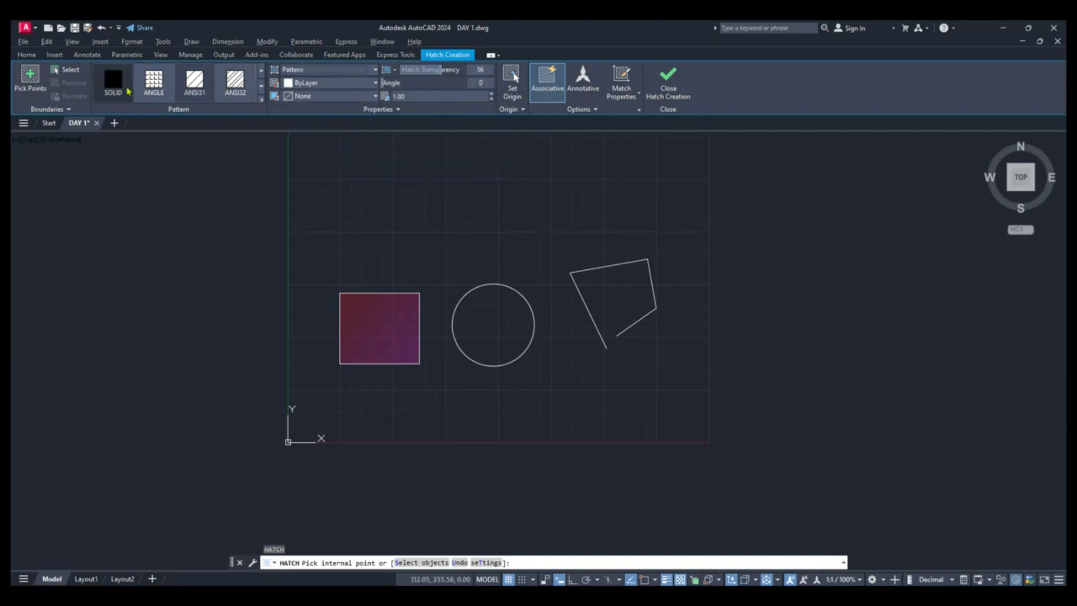
{"action": "left_click", "coordinate": [261, 103]}
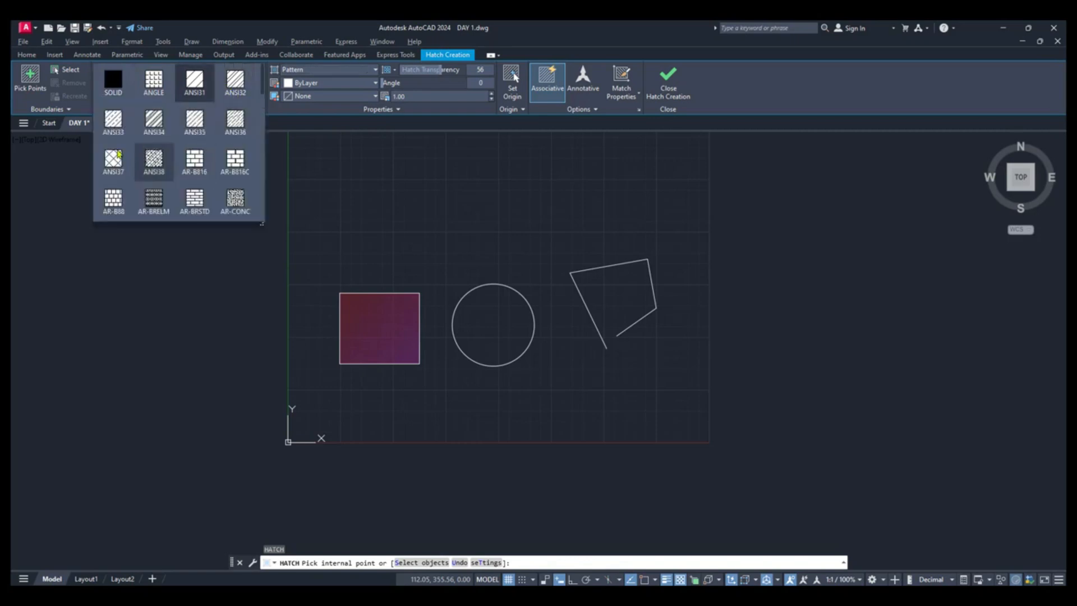
{"action": "scroll", "coordinate": [216, 196], "scroll_direction": "down", "scroll_amount": 1}
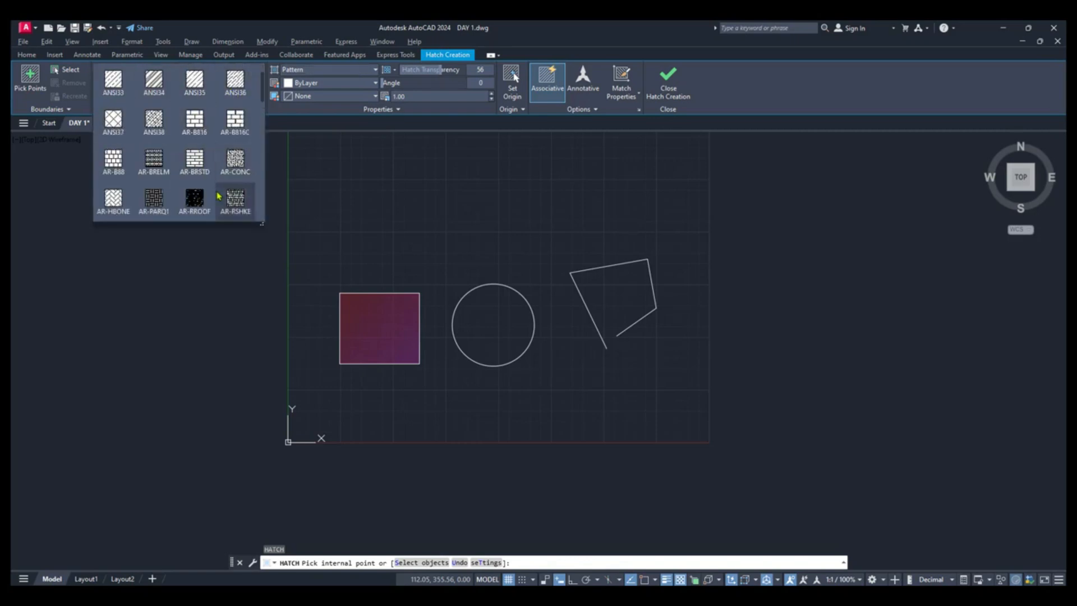
{"action": "left_click", "coordinate": [237, 164]}
{"action": "left_click", "coordinate": [503, 329]}
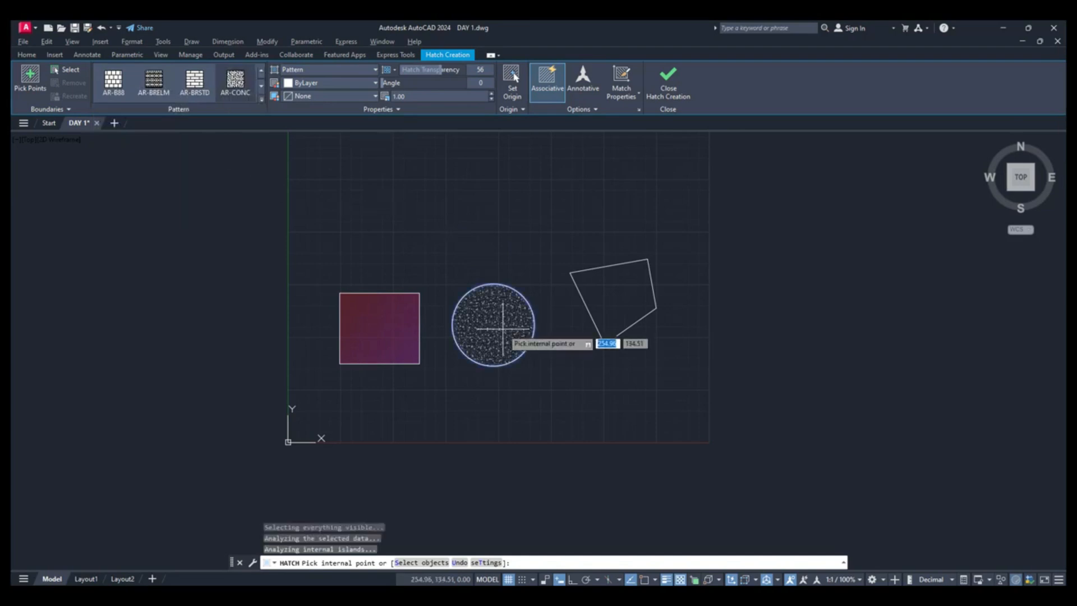
Set the circle hatch's transparency to 80 and its angle to 272.
{"action": "scroll", "coordinate": [503, 329], "scroll_direction": "up", "scroll_amount": 4}
{"action": "scroll", "coordinate": [503, 329], "scroll_direction": "up", "scroll_amount": 2}
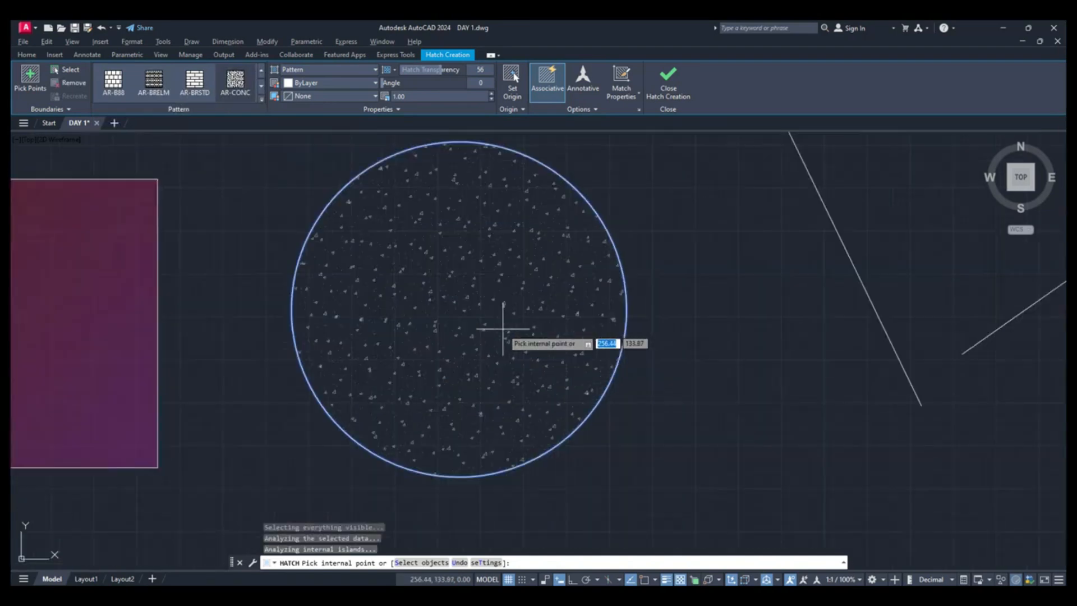
{"action": "middle_click_drag", "start_coordinate": [428, 257], "coordinate": [464, 291]}
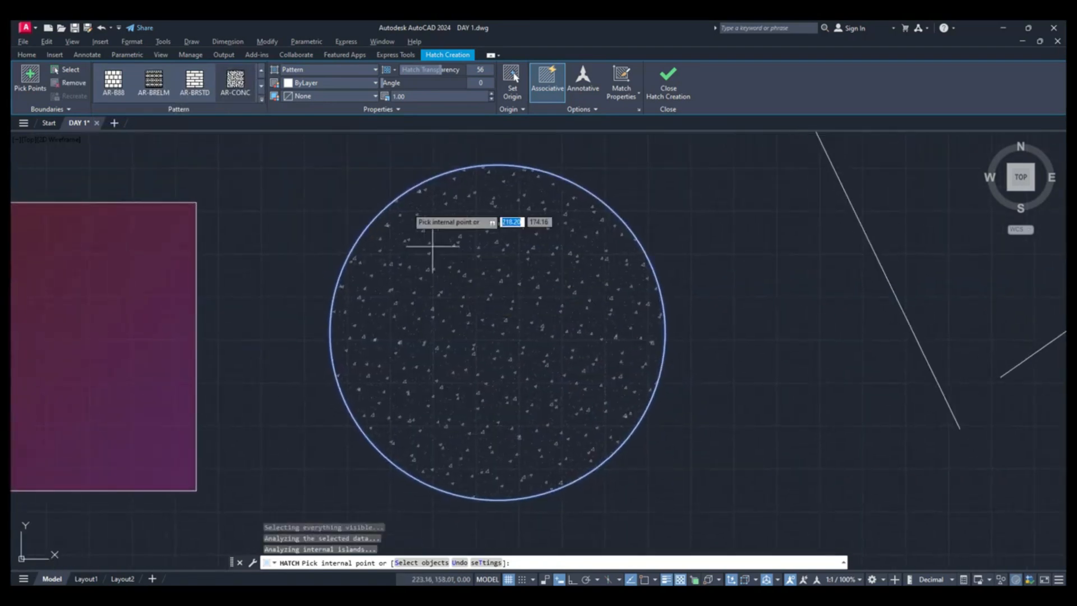
{"action": "mouse_move", "coordinate": [383, 82]}
{"action": "left_mouse_down"}
{"action": "mouse_move", "coordinate": [478, 88]}
{"action": "mouse_move", "coordinate": [398, 72]}
{"action": "mouse_move", "coordinate": [454, 72]}
{"action": "left_mouse_up"}
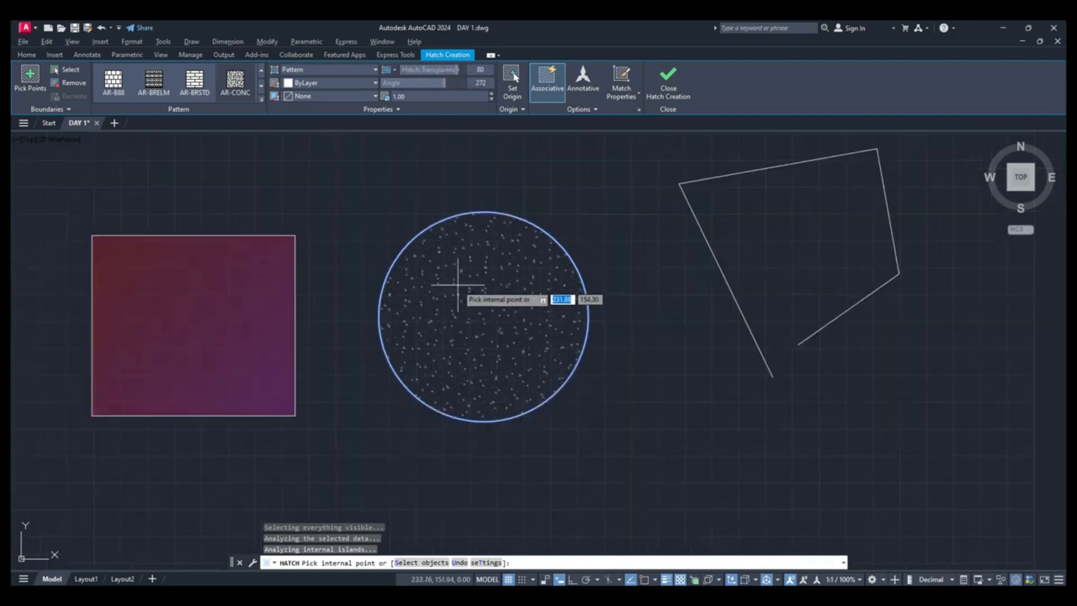
{"action": "scroll", "coordinate": [457, 293], "scroll_direction": "down", "scroll_amount": 2}
{"action": "scroll", "coordinate": [457, 293], "scroll_direction": "up", "scroll_amount": 2}
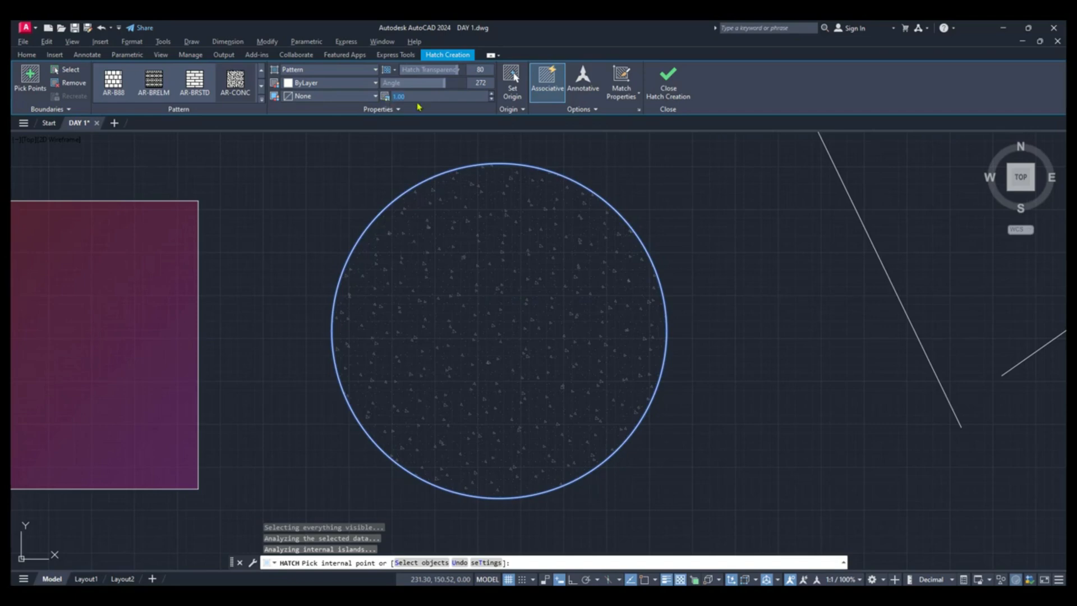
Set the circle hatch's pattern scale to 4 and finish the hatch.
{"action": "key", "text": "Return"}
{"action": "left_click", "coordinate": [417, 96]}
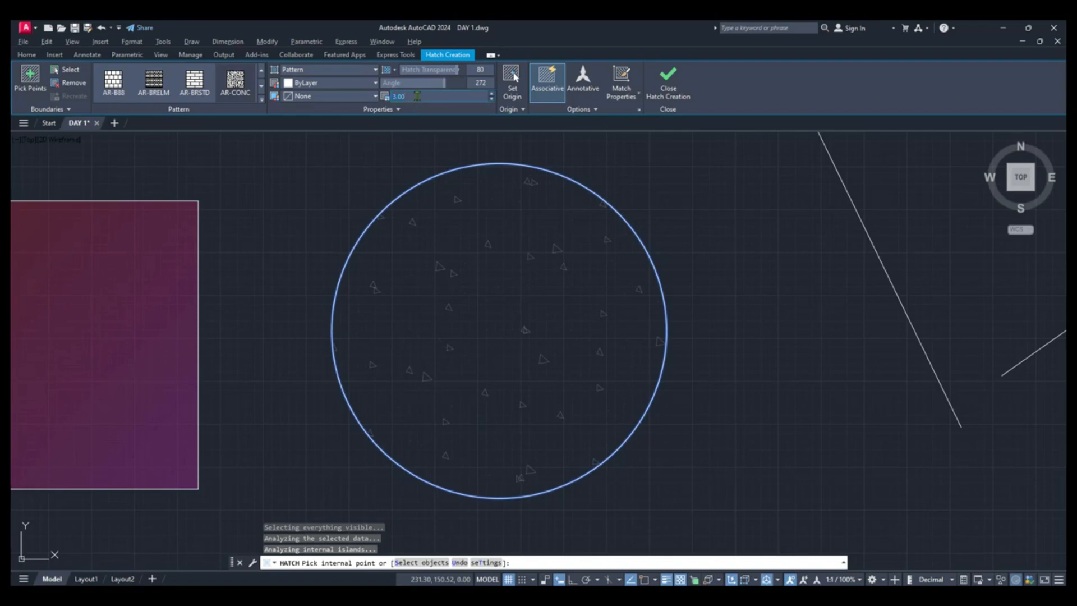
{"action": "key", "text": "Return"}
{"action": "left_click", "coordinate": [669, 78]}
{"action": "scroll", "coordinate": [464, 357], "scroll_direction": "down", "scroll_amount": 6}
{"action": "scroll", "coordinate": [502, 356], "scroll_direction": "up", "scroll_amount": 2}
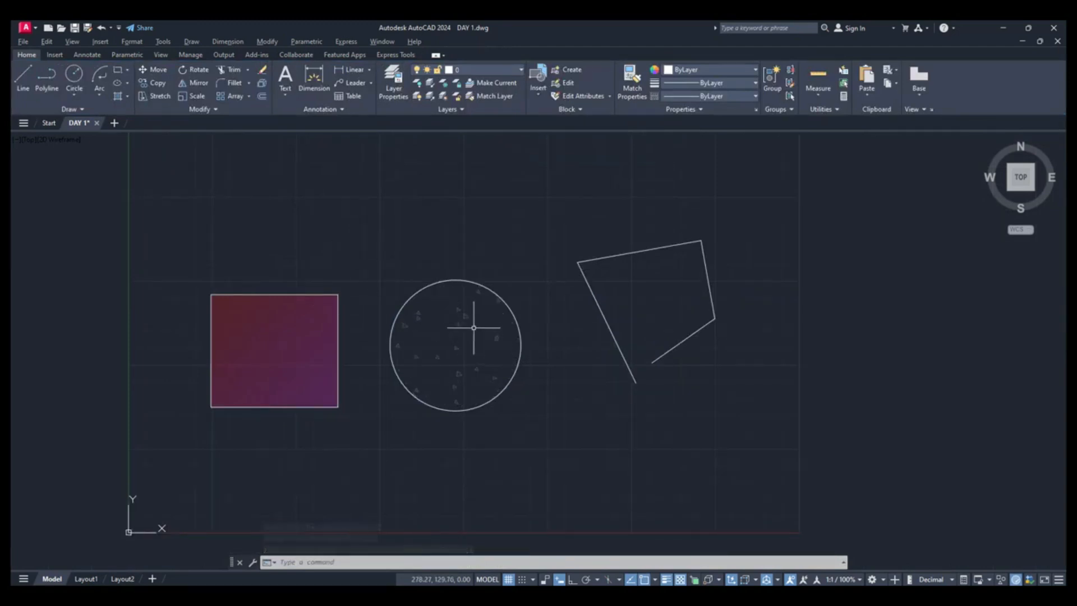
{"action": "left_click", "coordinate": [465, 314]}
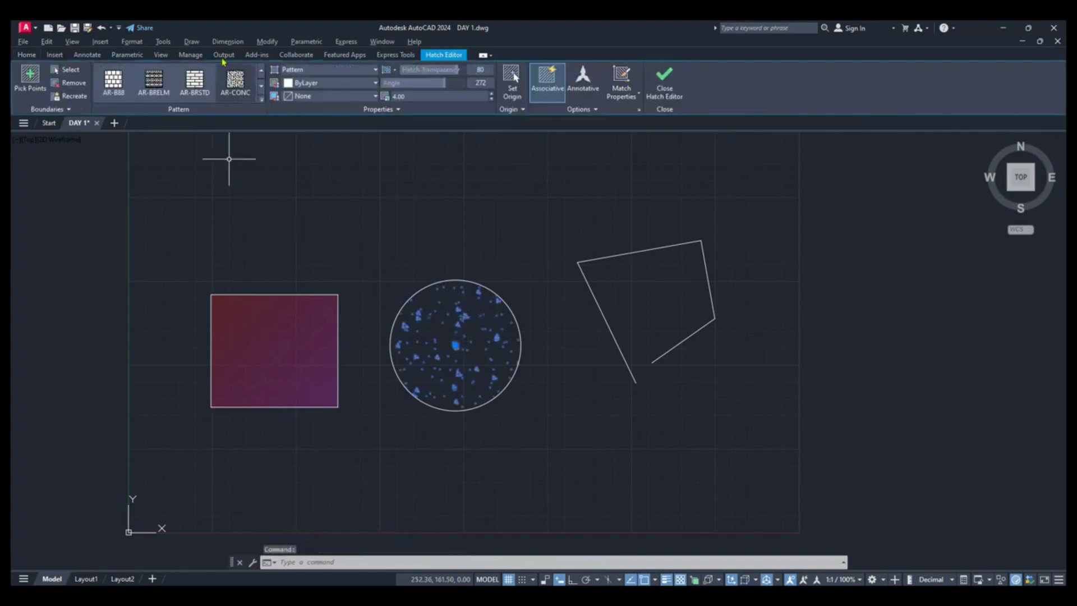
{"action": "left_click", "coordinate": [320, 70]}
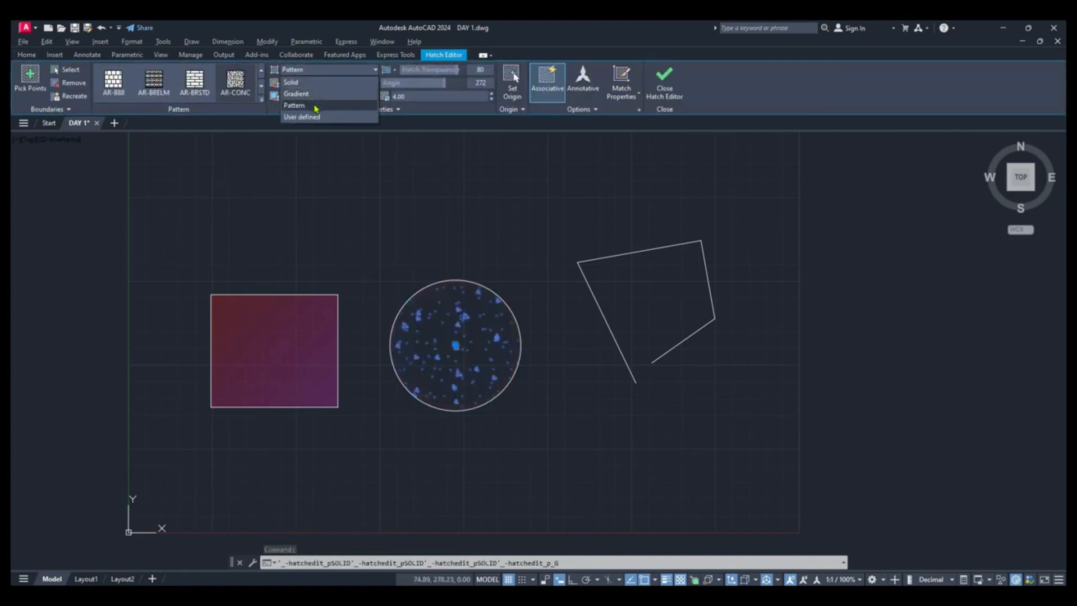
{"action": "left_click", "coordinate": [327, 72]}
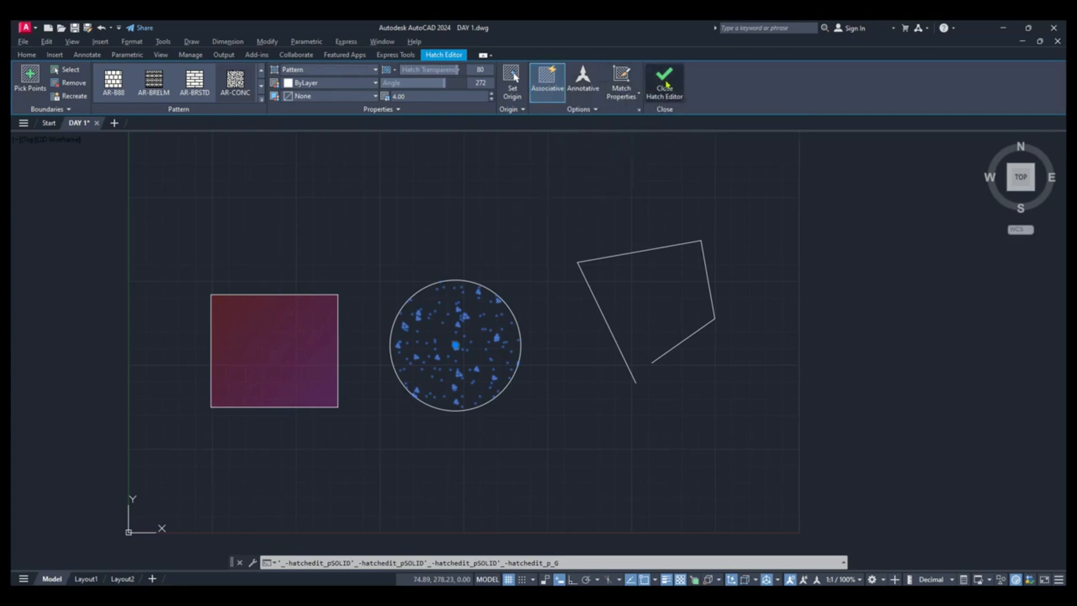
{"action": "left_click", "coordinate": [665, 84]}
Enlarge the circle by stretching its top quadrant upward to test the associative hatch, and undo the change.
{"action": "left_click", "coordinate": [459, 282]}
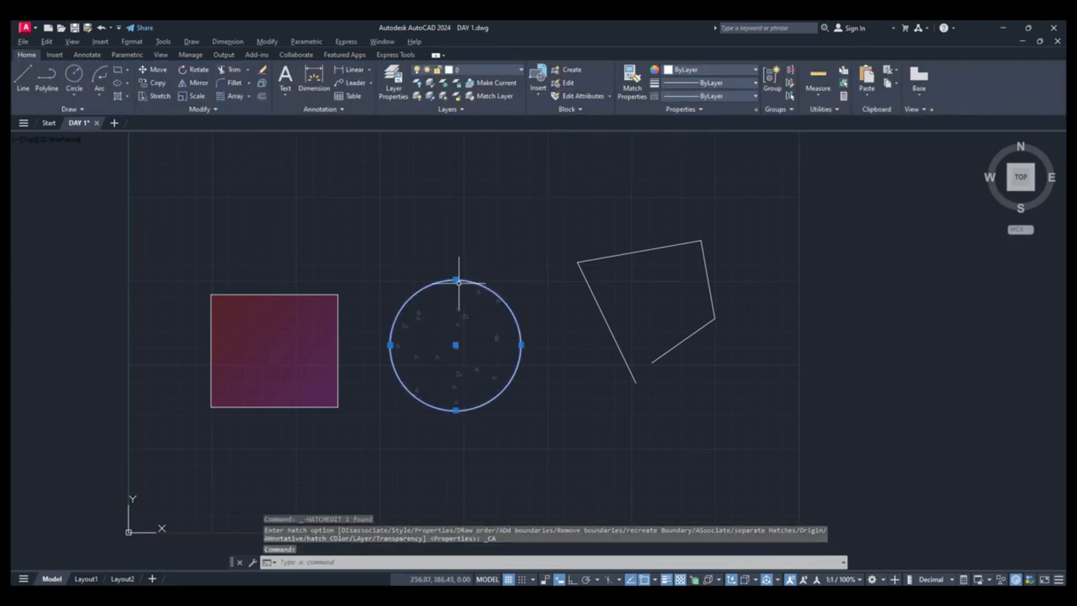
{"action": "left_click", "coordinate": [456, 279]}
{"action": "left_click", "coordinate": [456, 230]}
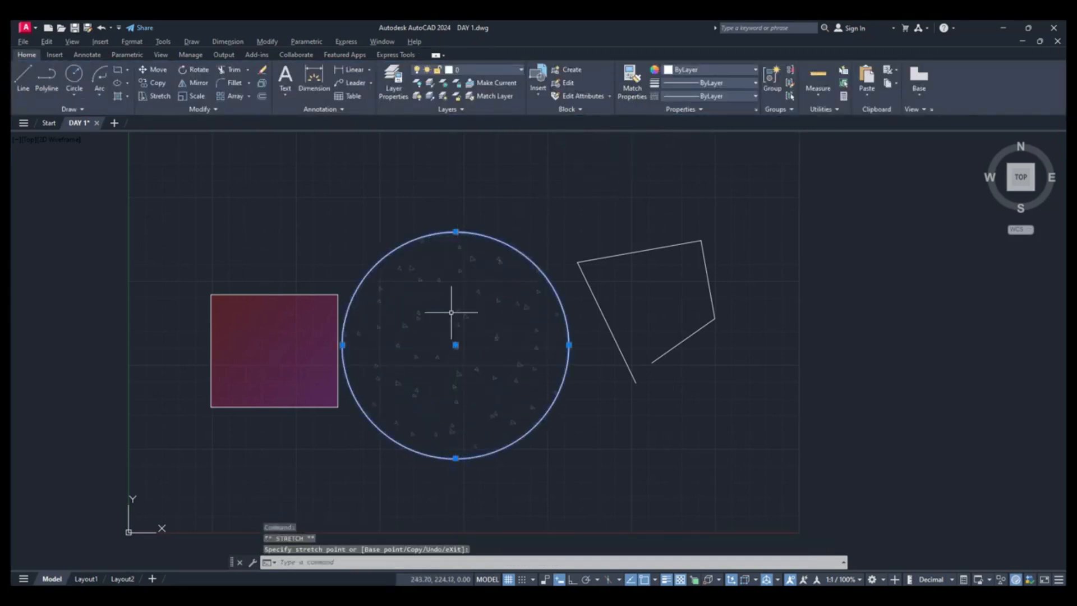
{"action": "key", "text": "Escape"}
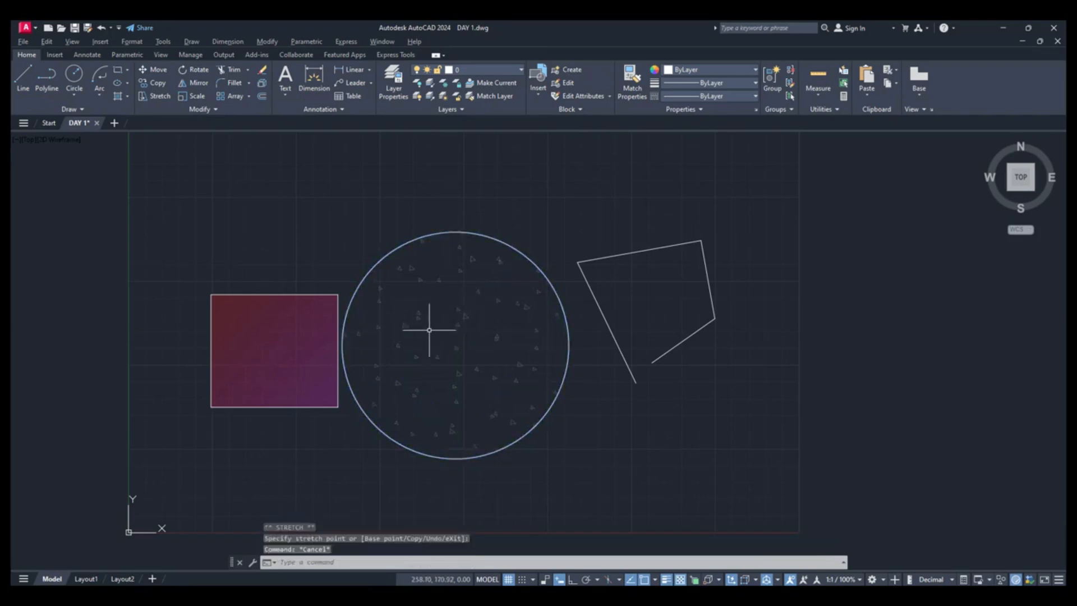
{"action": "key", "text": "ctrl+z"}
{"action": "key", "text": "ctrl+z"}
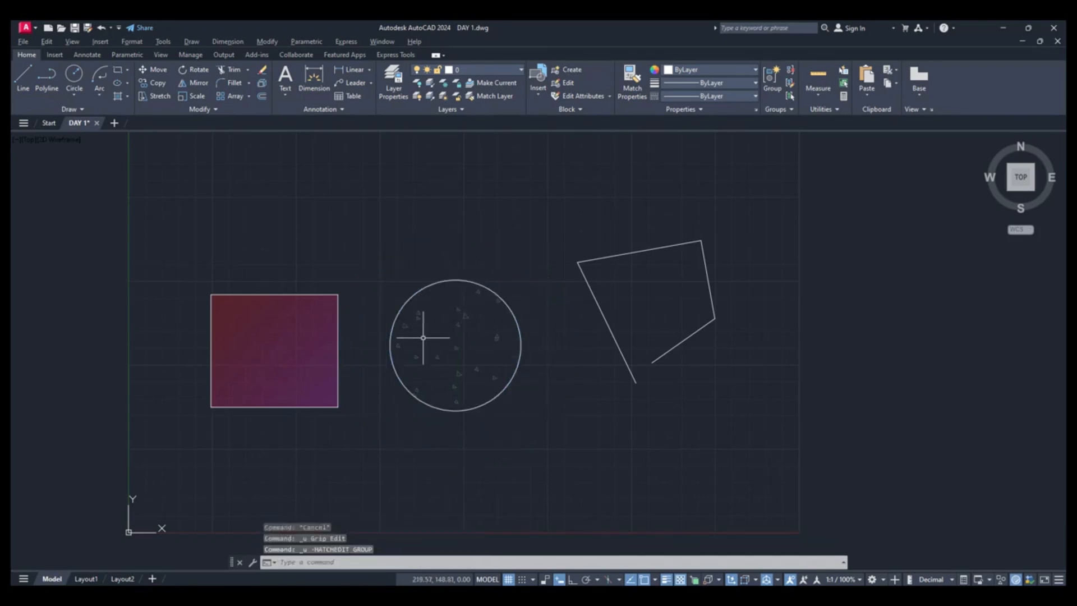
Delete the circle's hatch and fill the circle again with the same AR-CONC pattern, with boundary associativity turned off.
{"action": "left_click", "coordinate": [440, 334]}
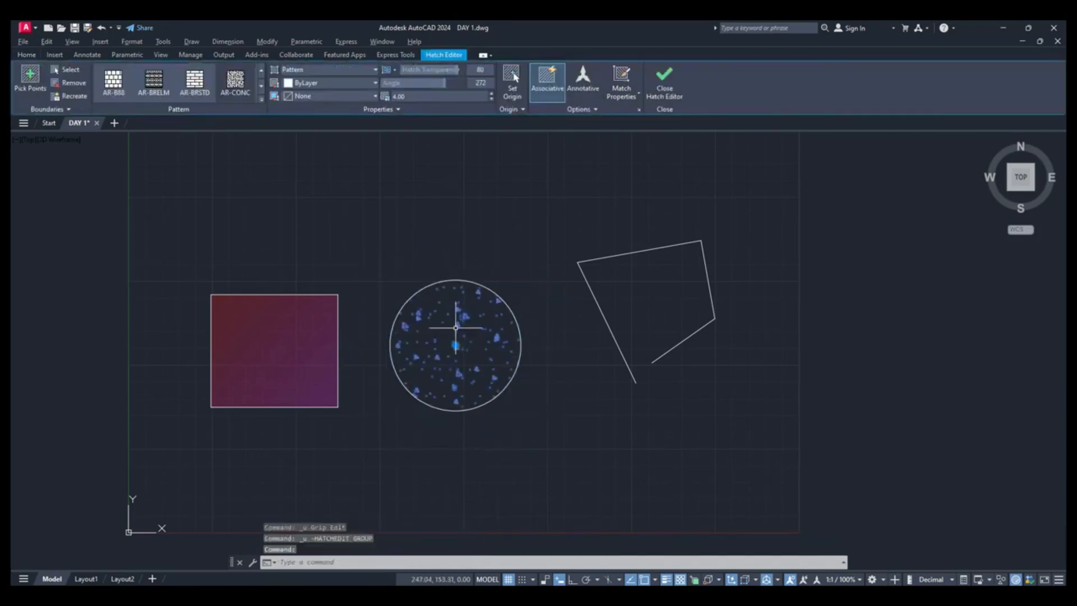
{"action": "key", "text": "Delete"}
{"action": "type", "text": "h"}
{"action": "key", "text": "Return"}
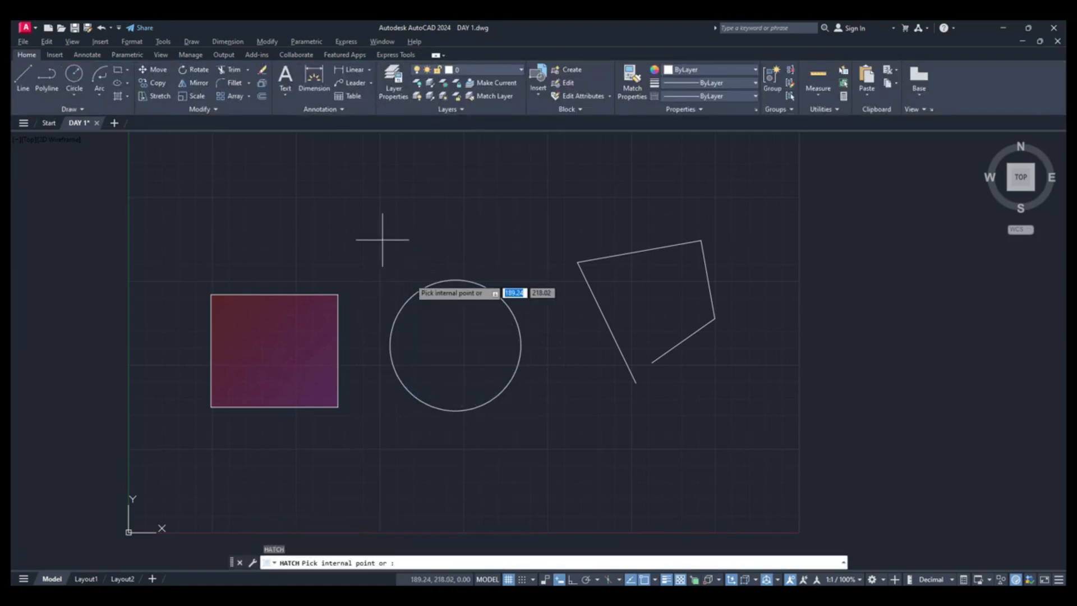
{"action": "left_click", "coordinate": [456, 364]}
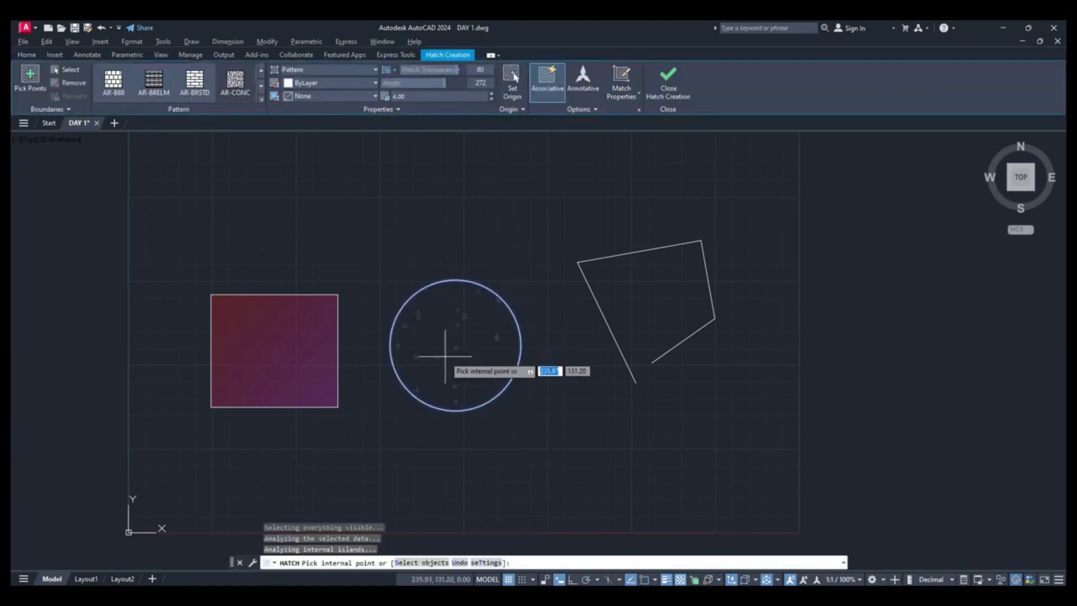
{"action": "left_click", "coordinate": [549, 98]}
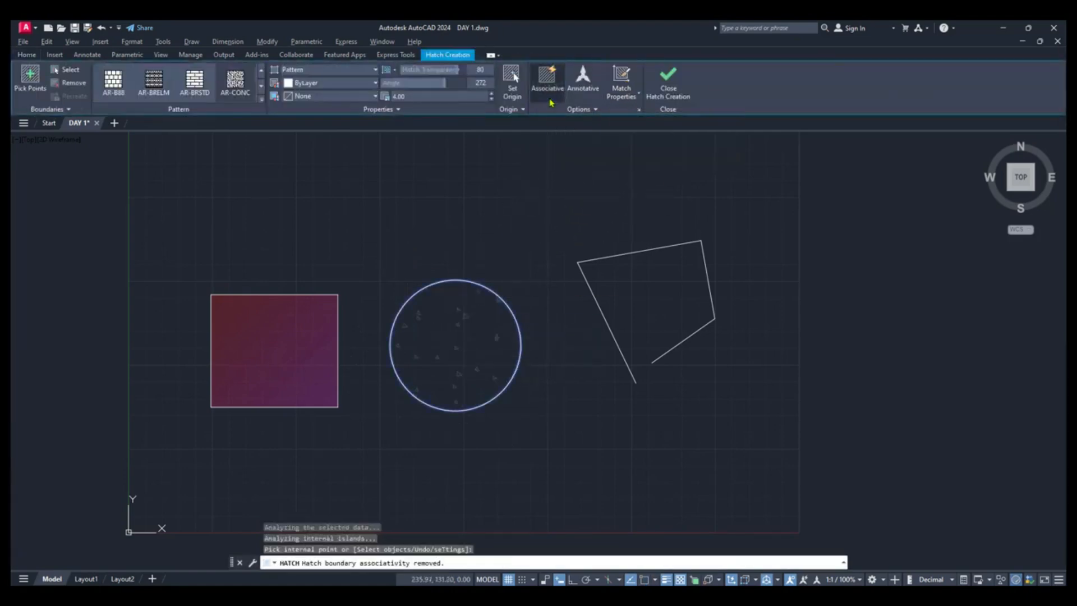
{"action": "left_click", "coordinate": [668, 79]}
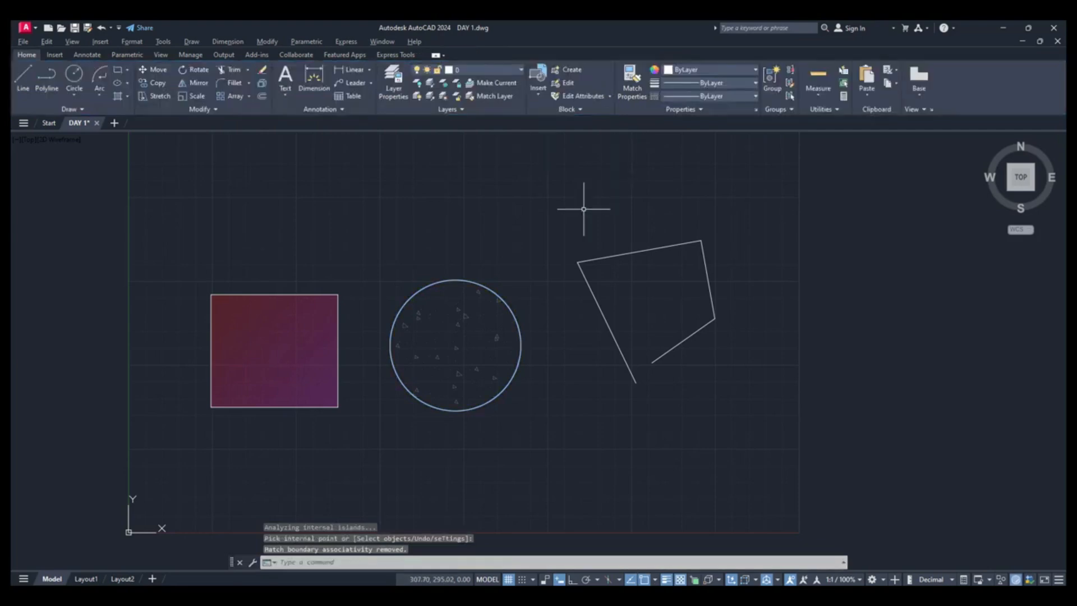
Enlarge the circle by stretching its top quadrant upward about 36 units to test the non-associative hatch.
{"action": "left_click", "coordinate": [457, 280]}
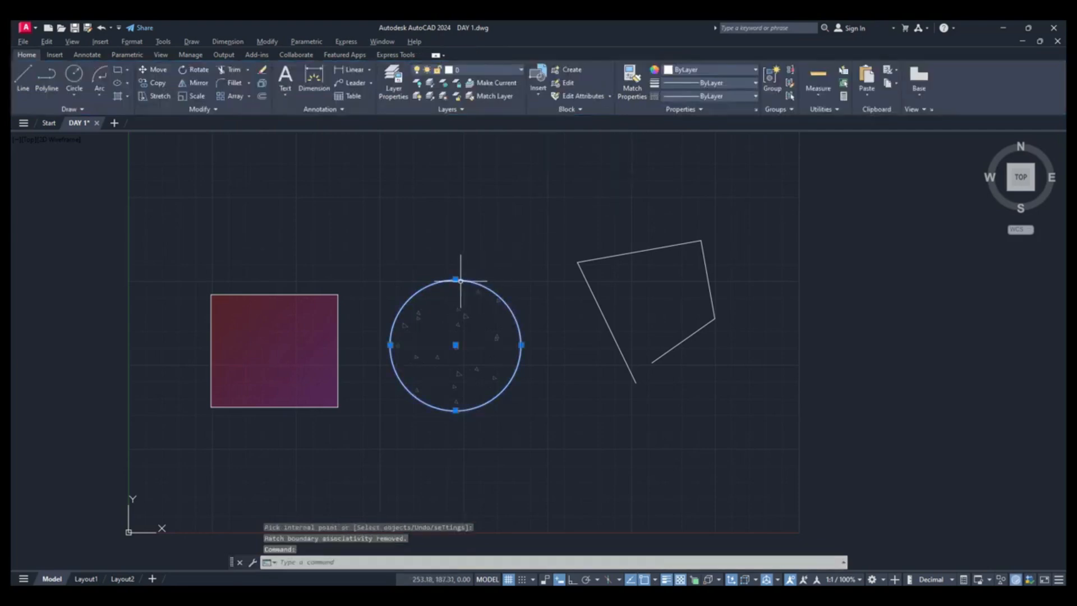
{"action": "left_click", "coordinate": [455, 279]}
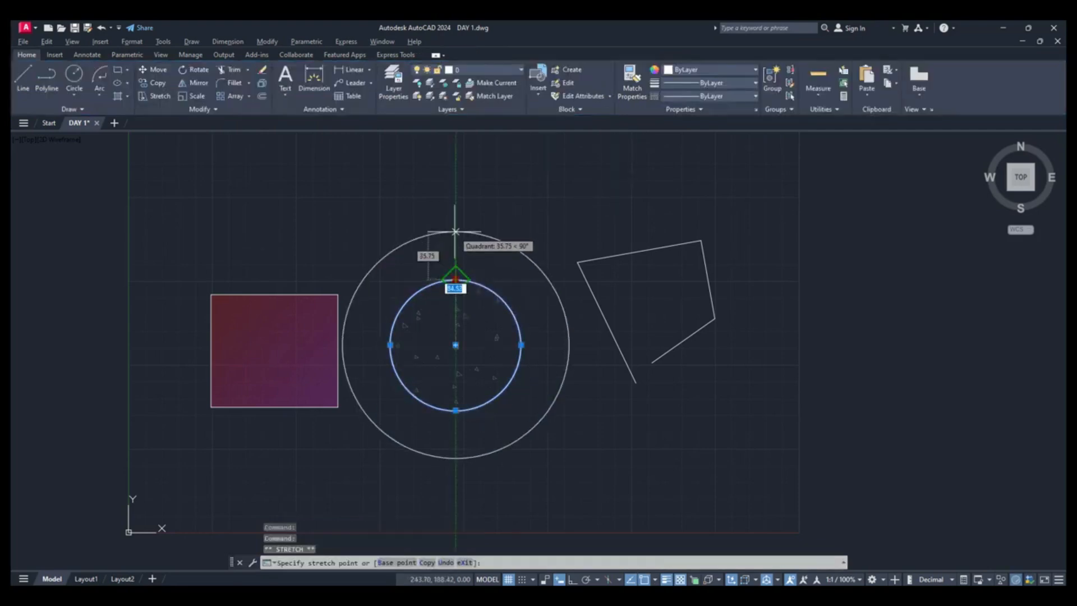
{"action": "left_click", "coordinate": [455, 231]}
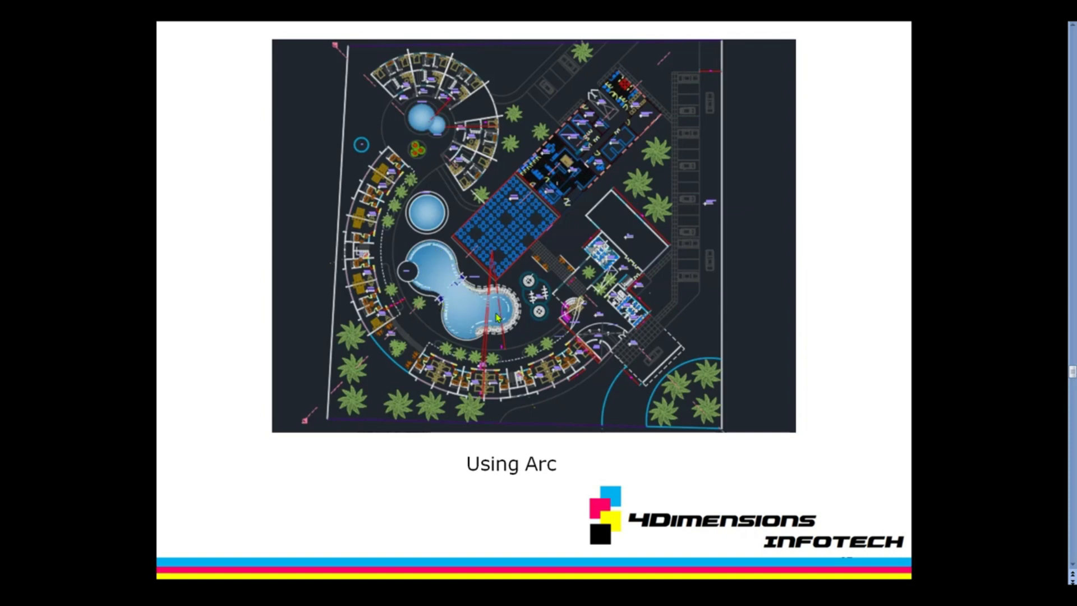
{"action": "scroll", "coordinate": [496, 317], "scroll_direction": "down", "scroll_amount": 1}
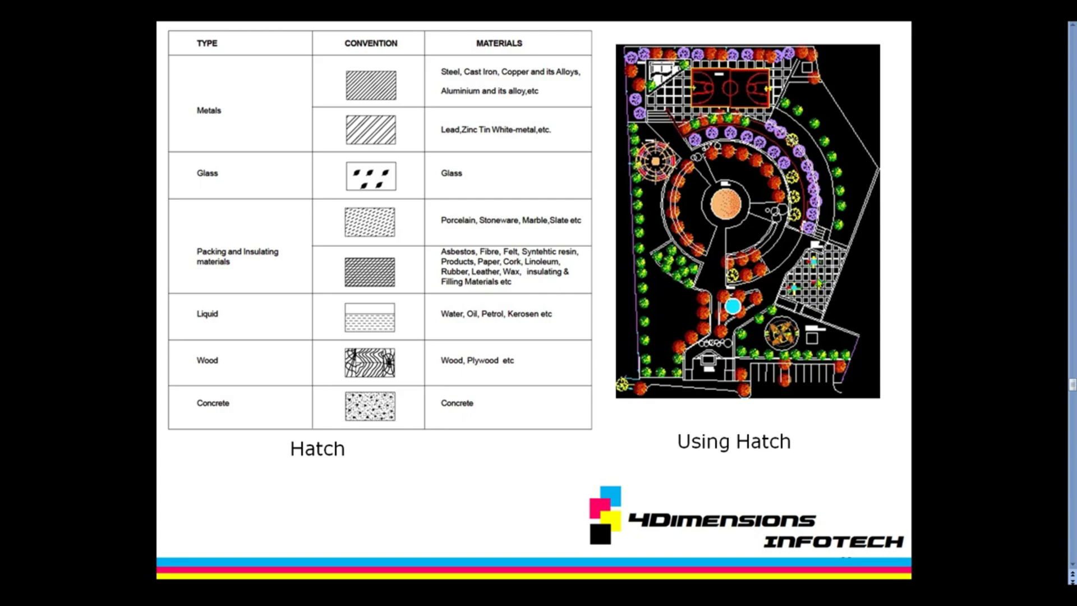
{"action": "key", "text": "alt+Tab"}
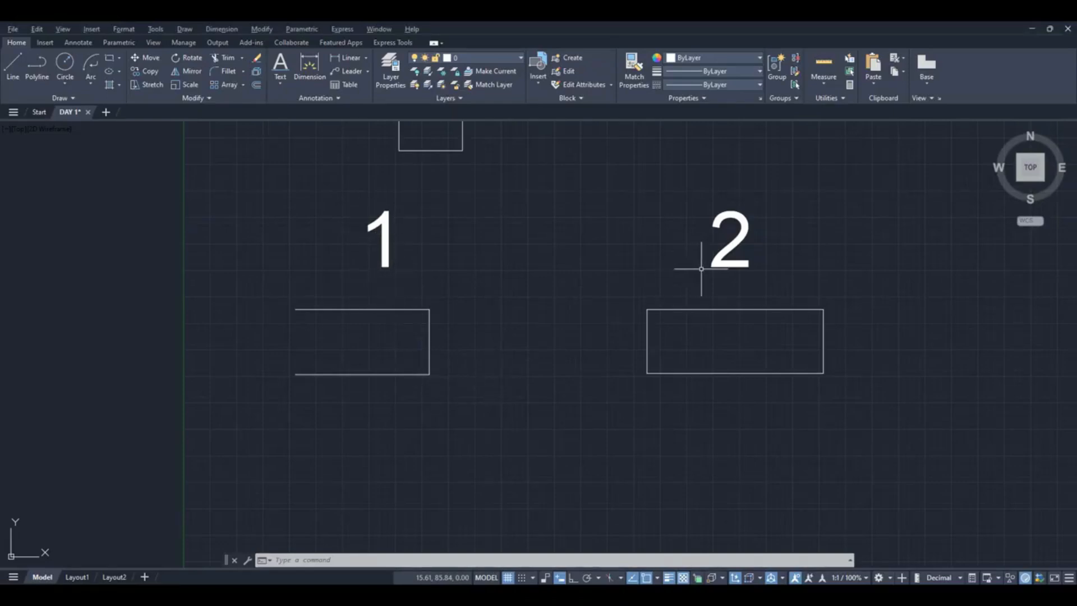
Select two lines of the open shape under 1, then the rectangle under 2, to compare separate lines with a polyline.
{"action": "left_click", "coordinate": [361, 309]}
{"action": "left_click", "coordinate": [429, 340]}
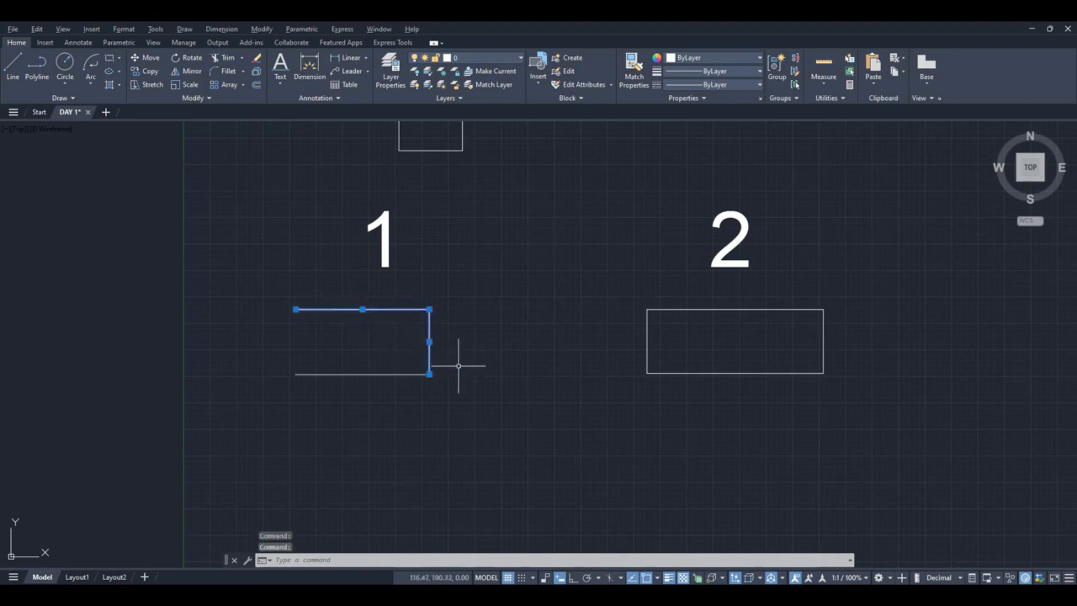
{"action": "key", "text": "Escape"}
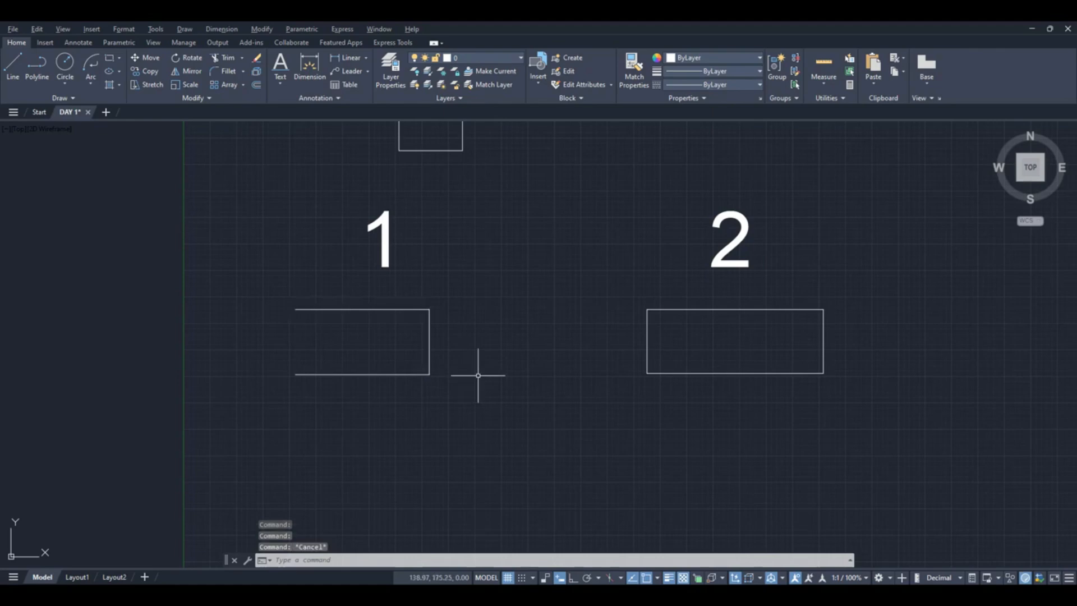
{"action": "left_click", "coordinate": [771, 308]}
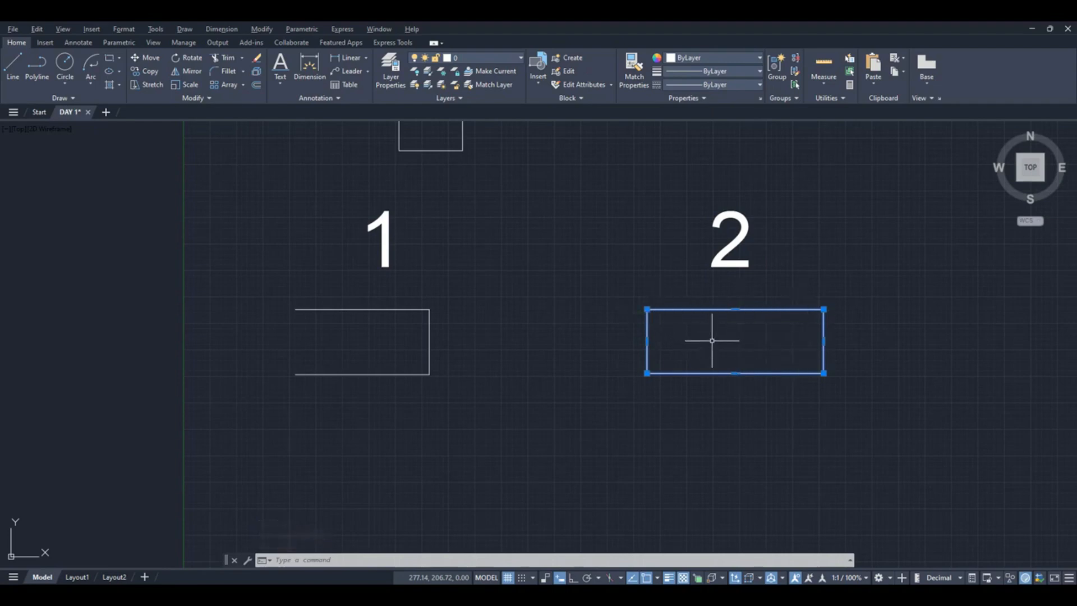
{"action": "key", "text": "Escape"}
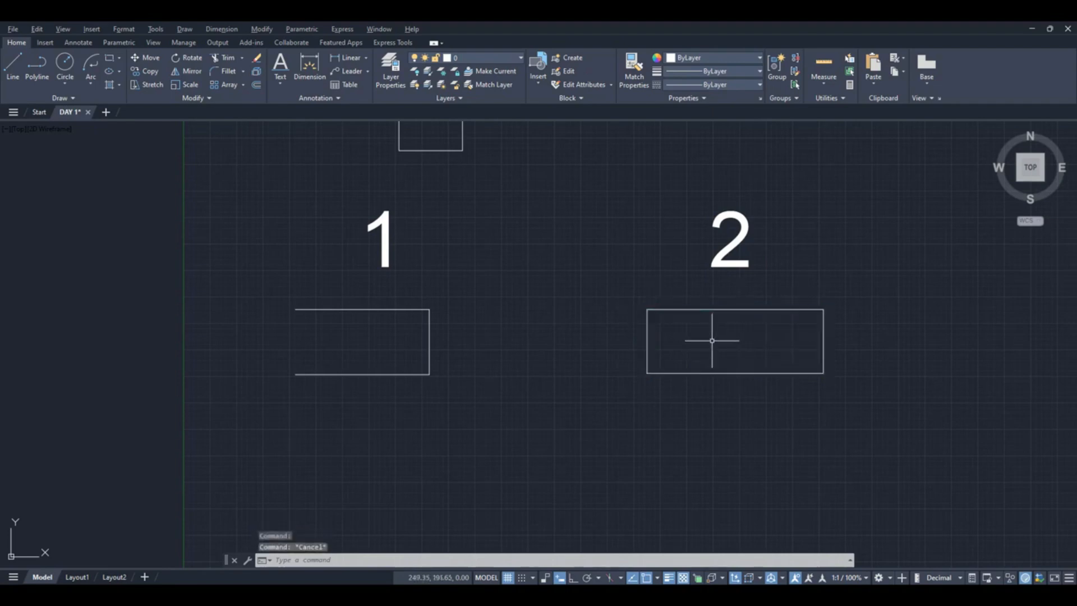
Stretch the left edge of the rectangle under 2 to the vertical line of the shape under 1, and undo the stretch.
{"action": "left_click", "coordinate": [647, 343]}
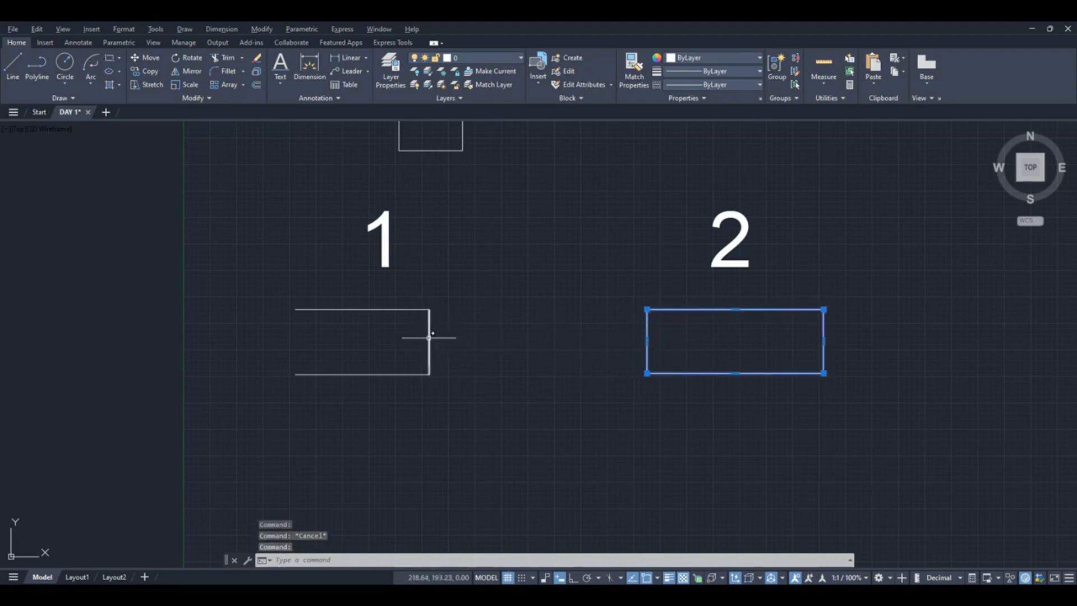
{"action": "mouse_move", "coordinate": [647, 341]}
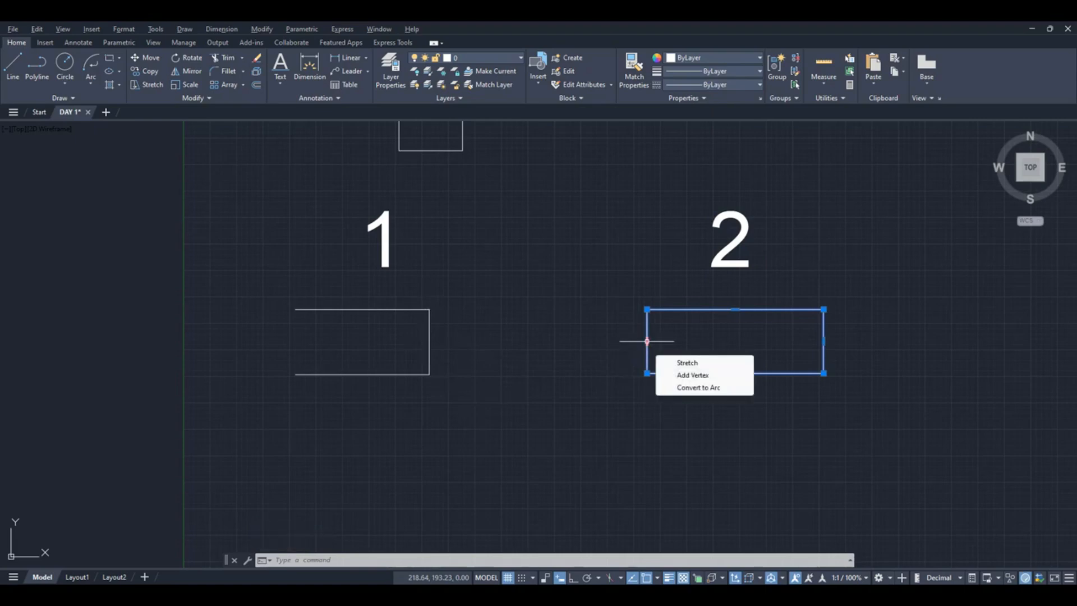
{"action": "left_click", "coordinate": [647, 341]}
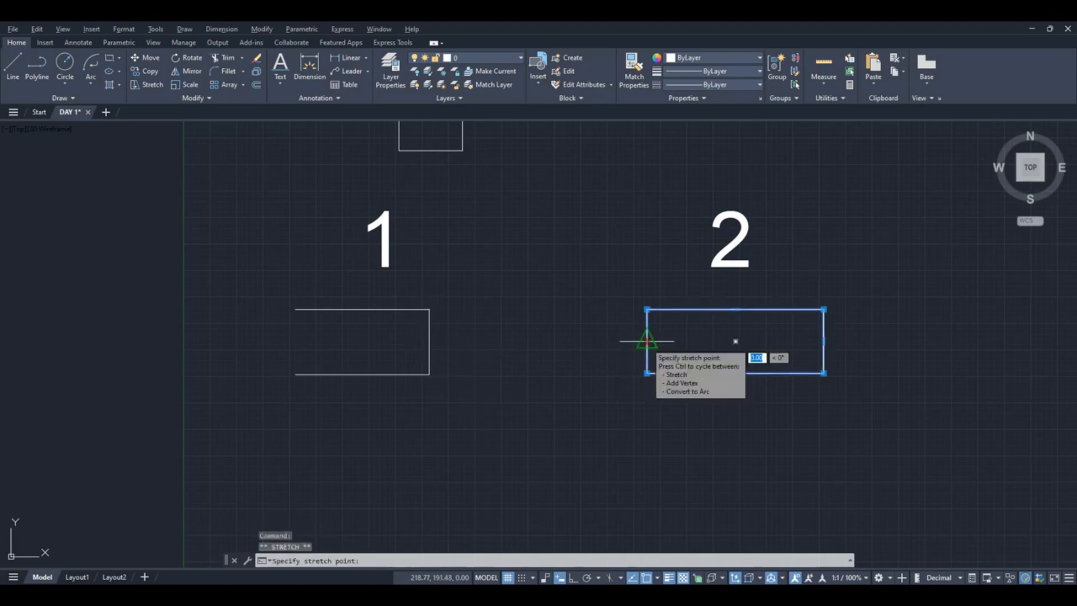
{"action": "left_click", "coordinate": [429, 342]}
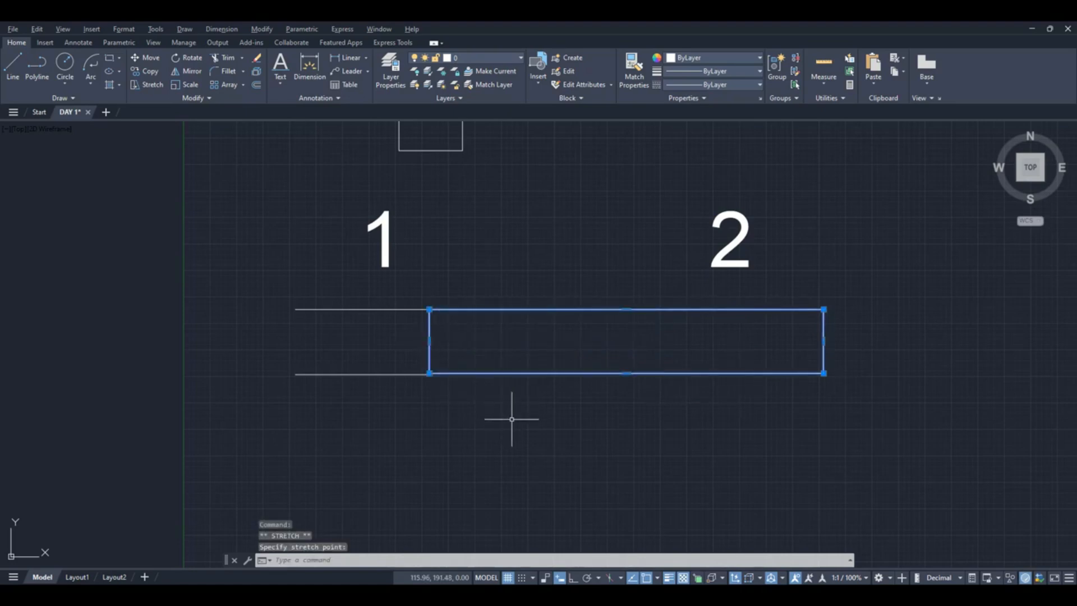
{"action": "key", "text": "Escape"}
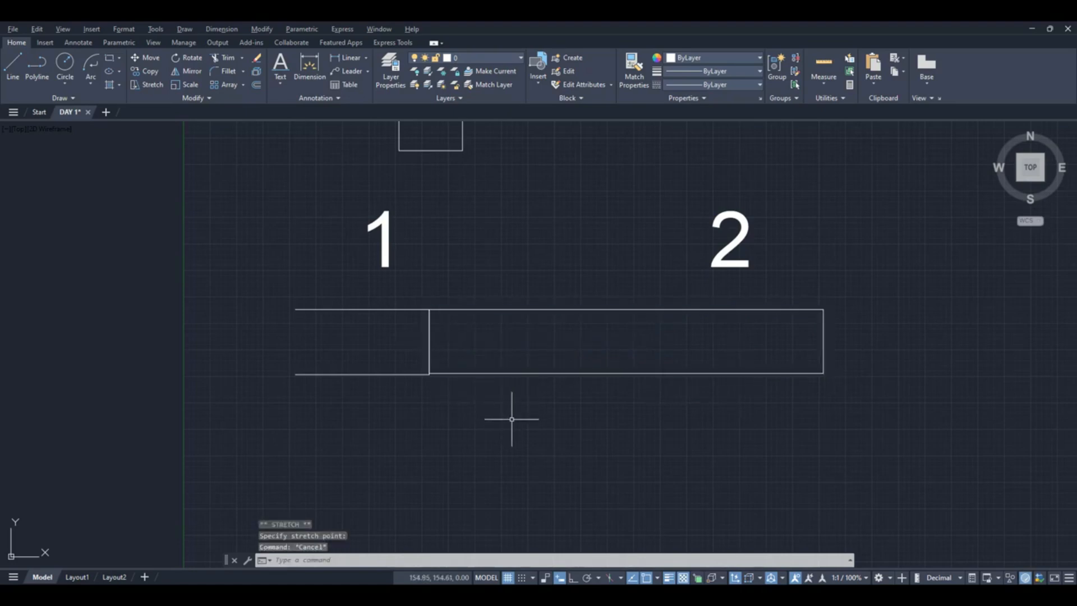
{"action": "key", "text": "ctrl+z"}
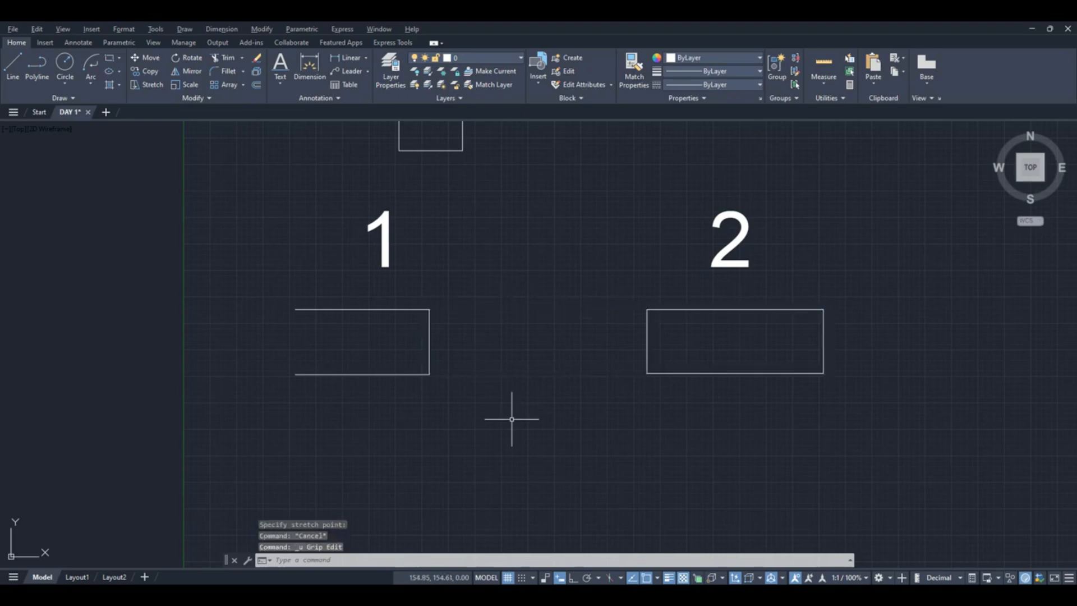
{"action": "key", "text": "Escape"}
Shift the vertical line of the shape under 1 about 63 units to the right by its midpoint grip, and undo it.
{"action": "middle_click_drag", "start_coordinate": [489, 393], "coordinate": [464, 414]}
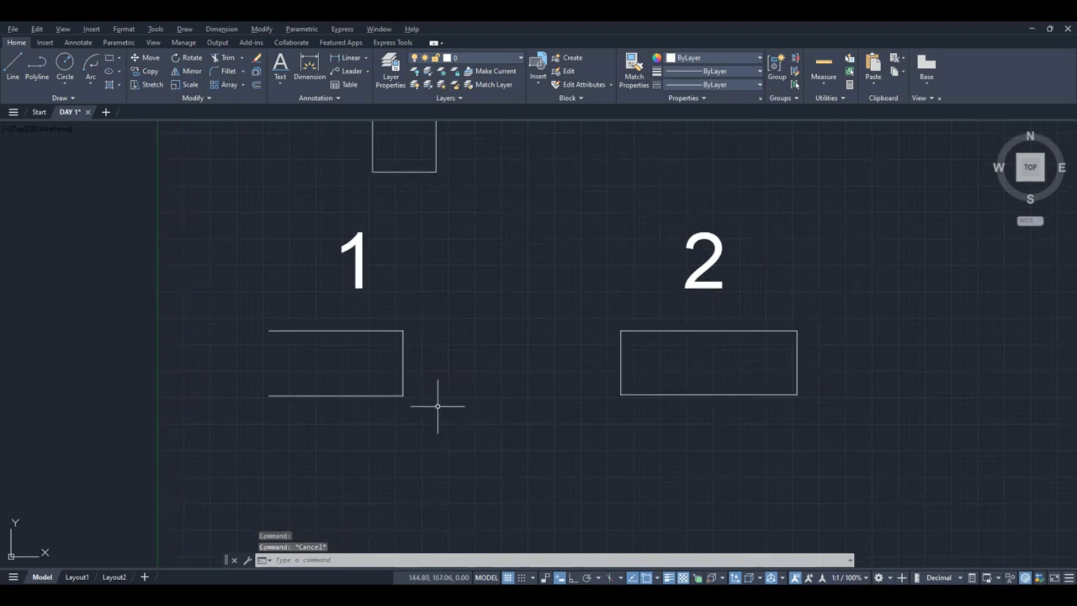
{"action": "left_click", "coordinate": [405, 365]}
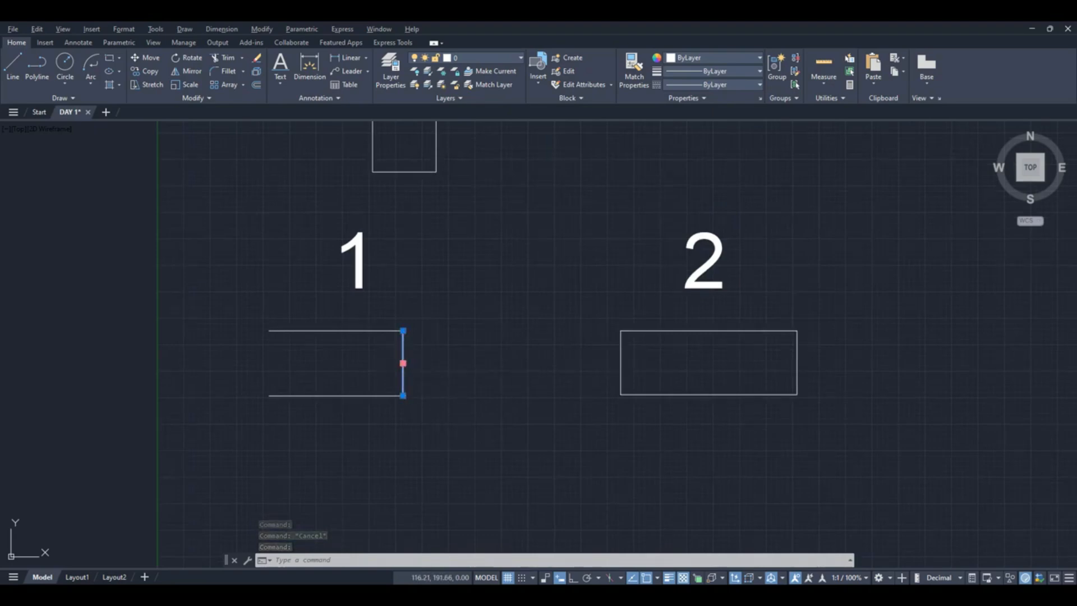
{"action": "left_click", "coordinate": [403, 363]}
{"action": "left_click", "coordinate": [536, 363]}
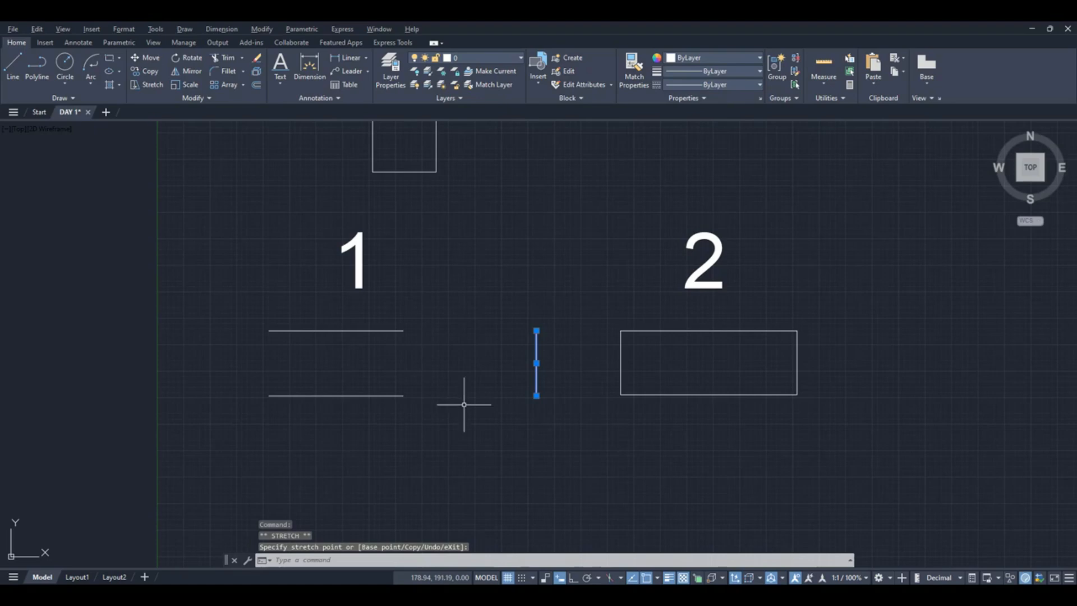
{"action": "key", "text": "ctrl+z"}
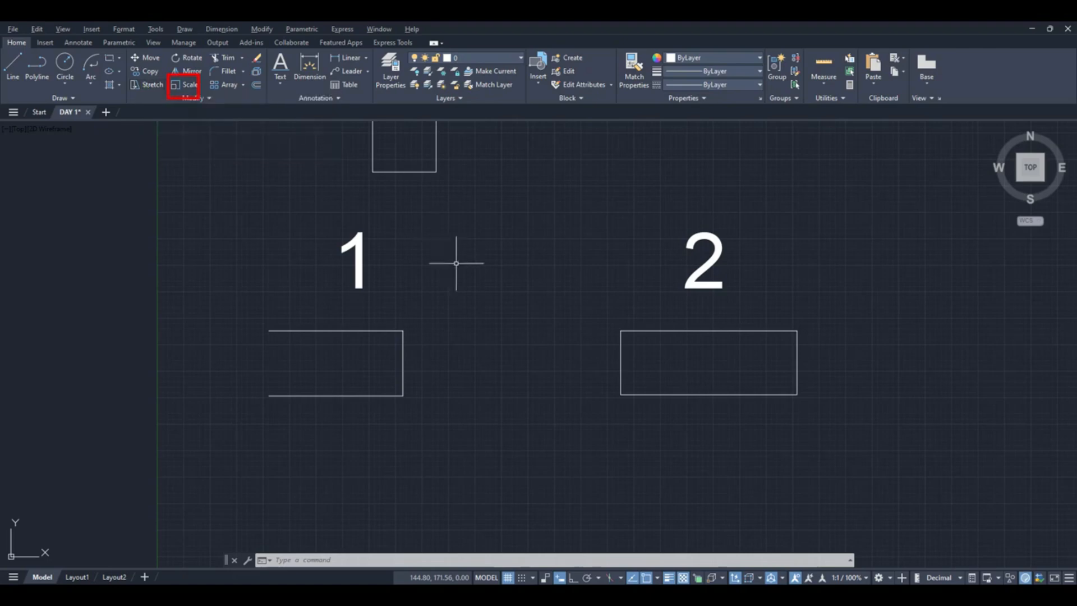
{"action": "type", "text": "s"}
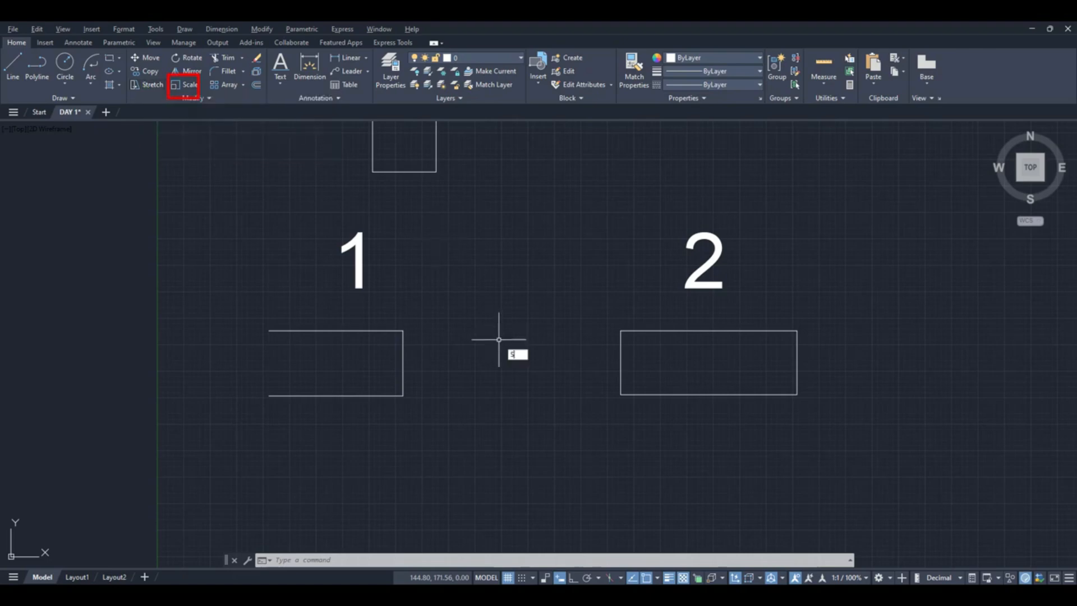
{"action": "key", "text": "Return"}
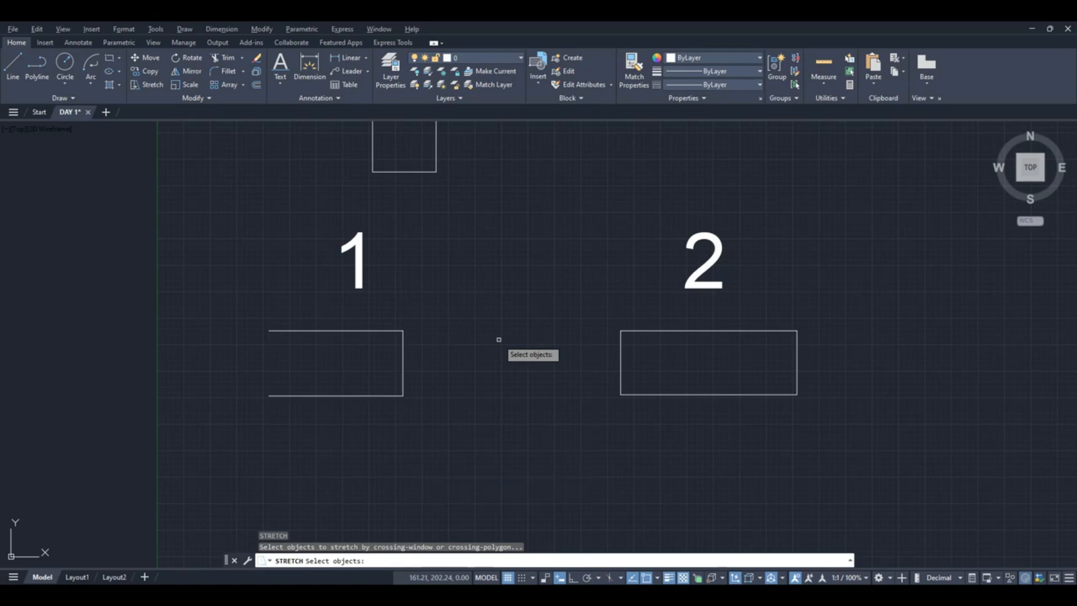
{"action": "key", "text": "Escape"}
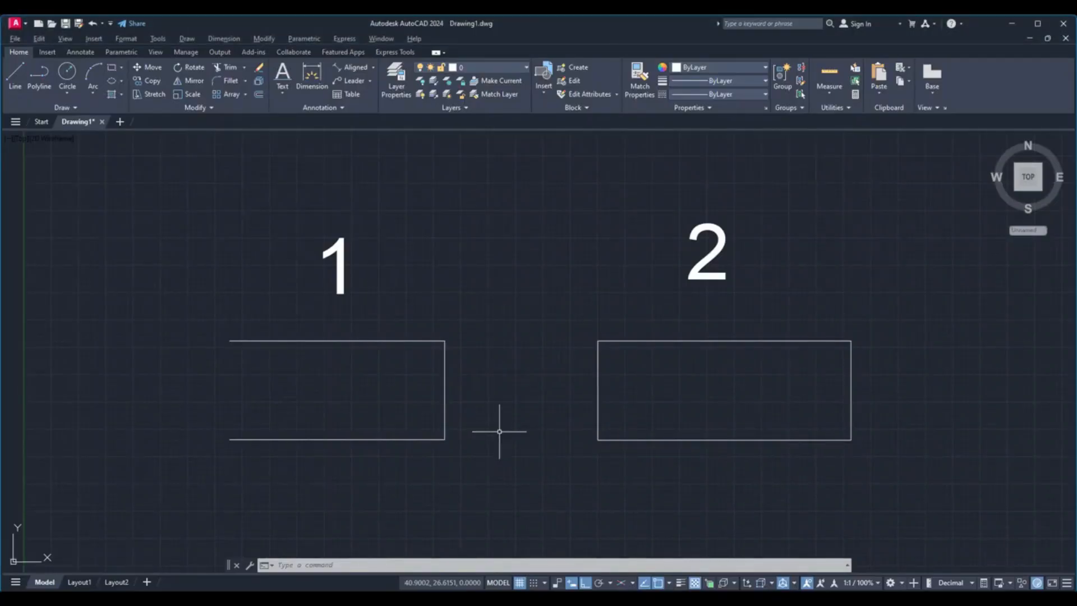
Select the rectangle under 2 with an enclosing window and with a crossing window over its right end, clearing each selection.
{"action": "left_click", "coordinate": [537, 300]}
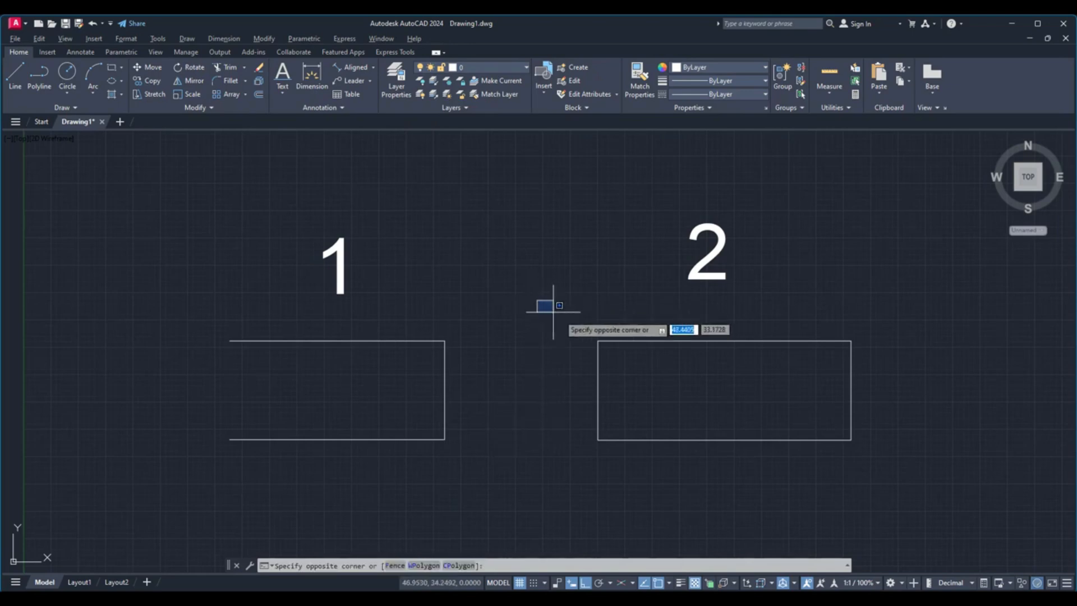
{"action": "left_click", "coordinate": [905, 479]}
{"action": "key", "text": "Escape"}
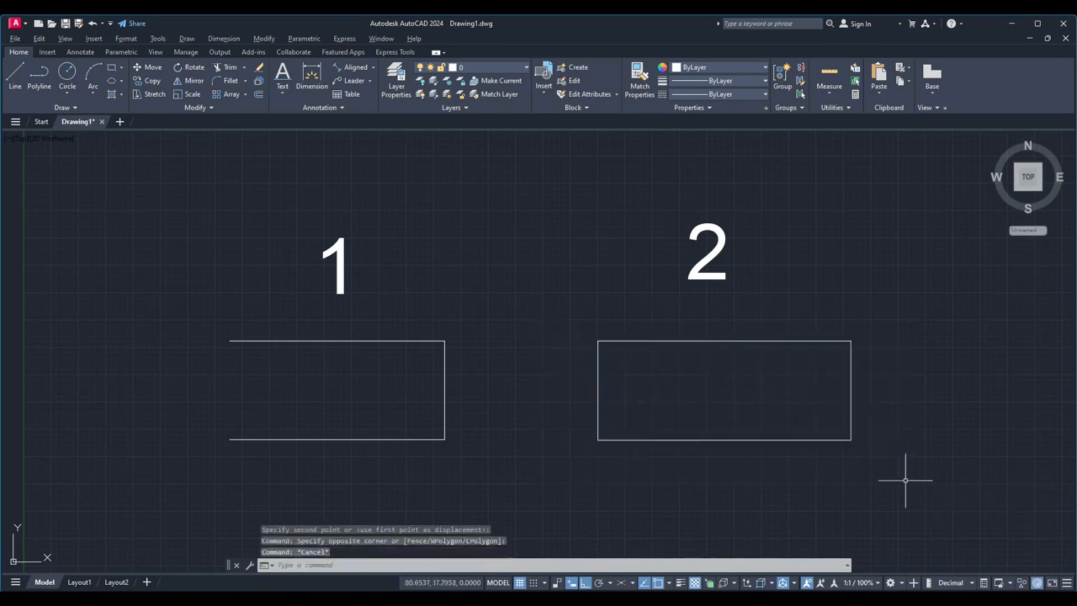
{"action": "middle_click_drag", "start_coordinate": [908, 477], "coordinate": [822, 476]}
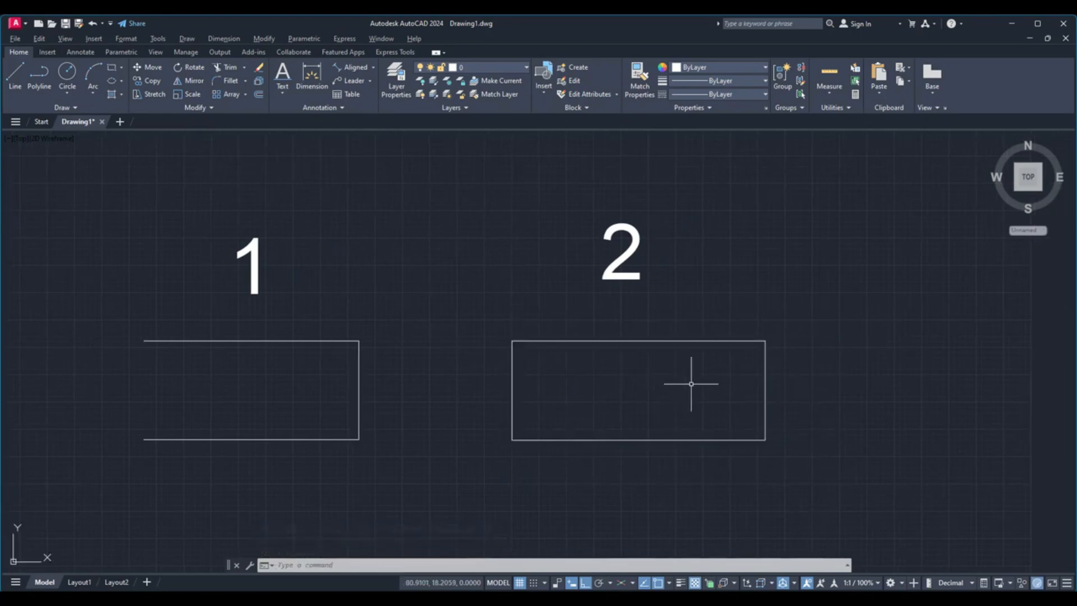
{"action": "left_click", "coordinate": [835, 273]}
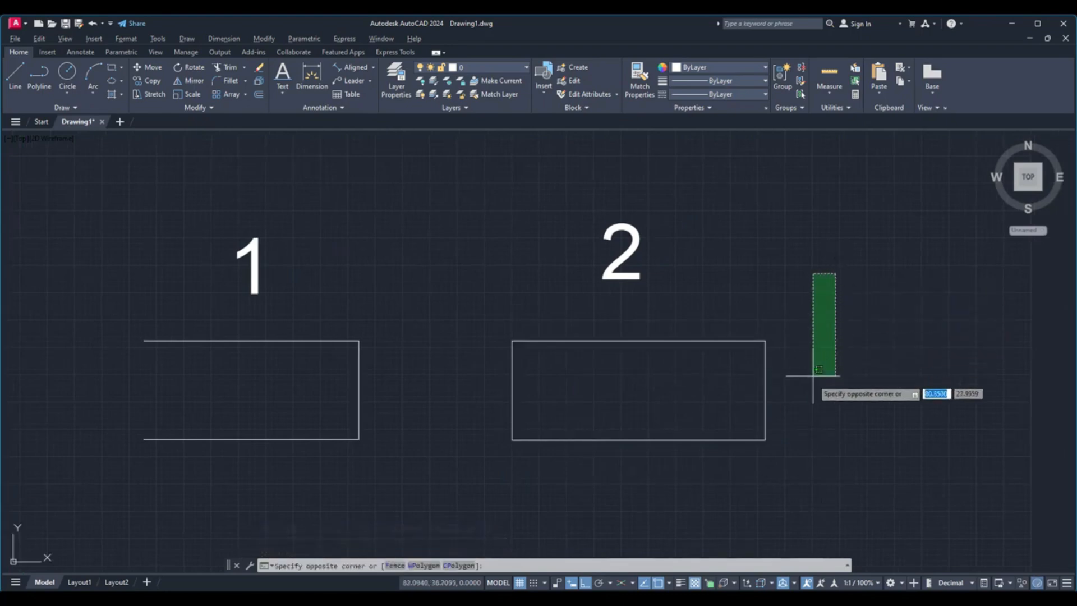
{"action": "left_click", "coordinate": [724, 482]}
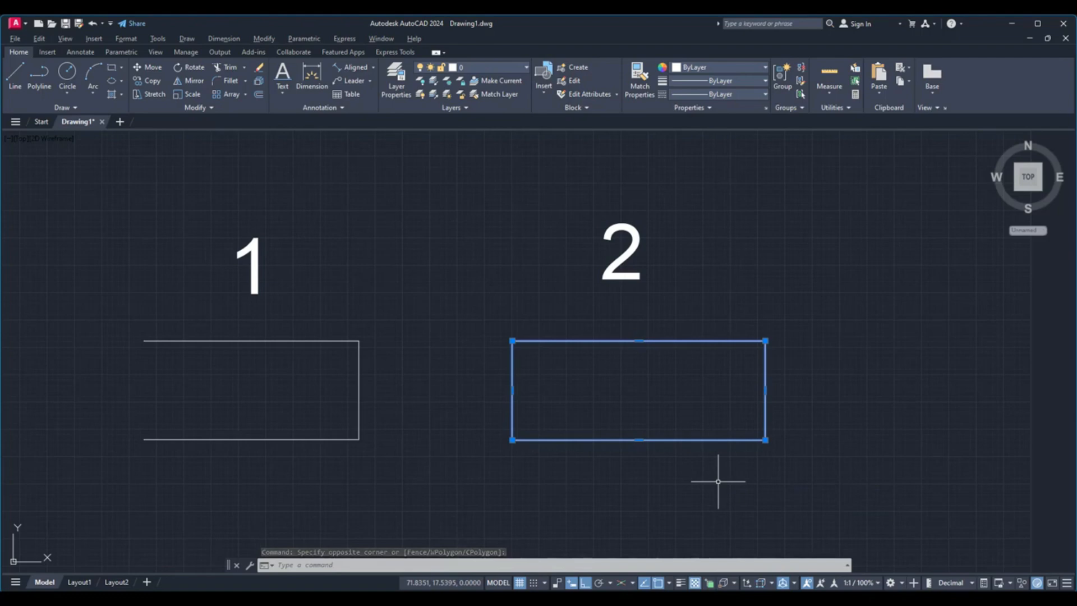
{"action": "key", "text": "Escape"}
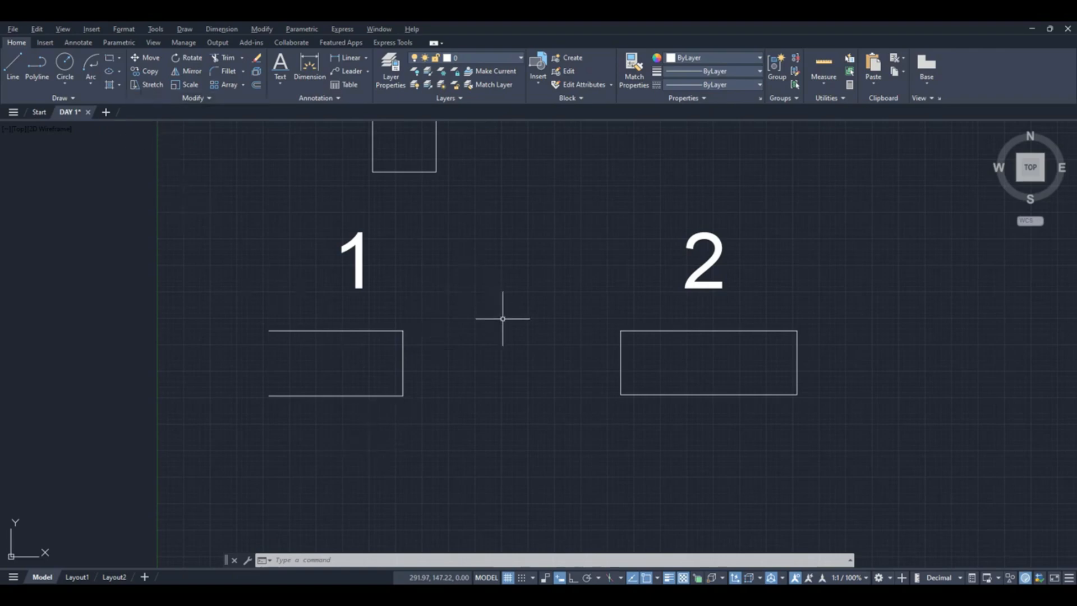
Stretch the right end of the open shape under 1 from its vertical line's midpoint to the left edge of the rectangle under 2.
{"action": "type", "text": "s"}
{"action": "key", "text": "Return"}
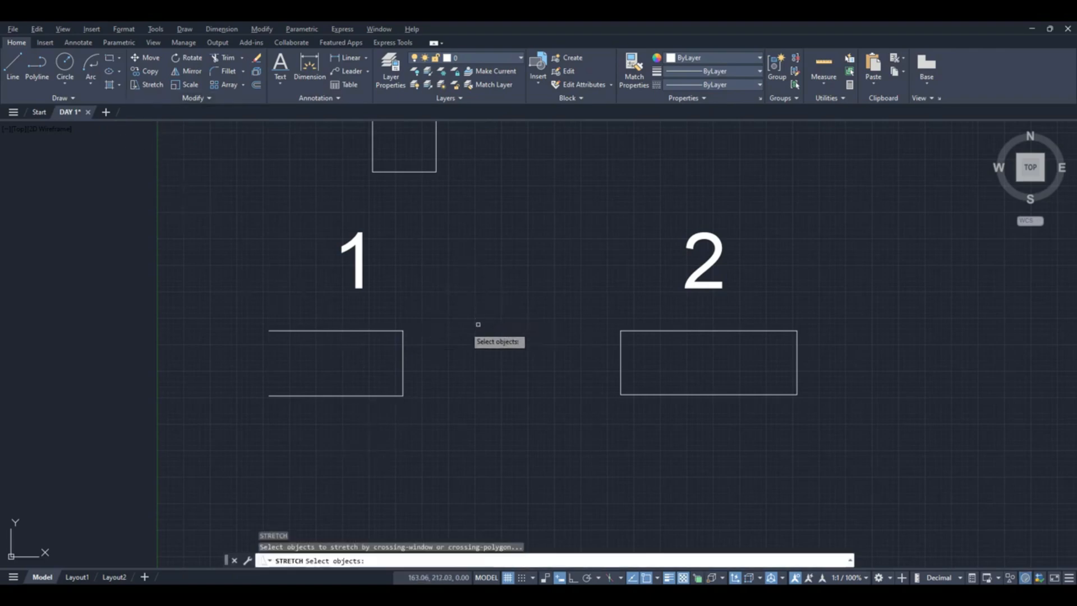
{"action": "left_click", "coordinate": [438, 303]}
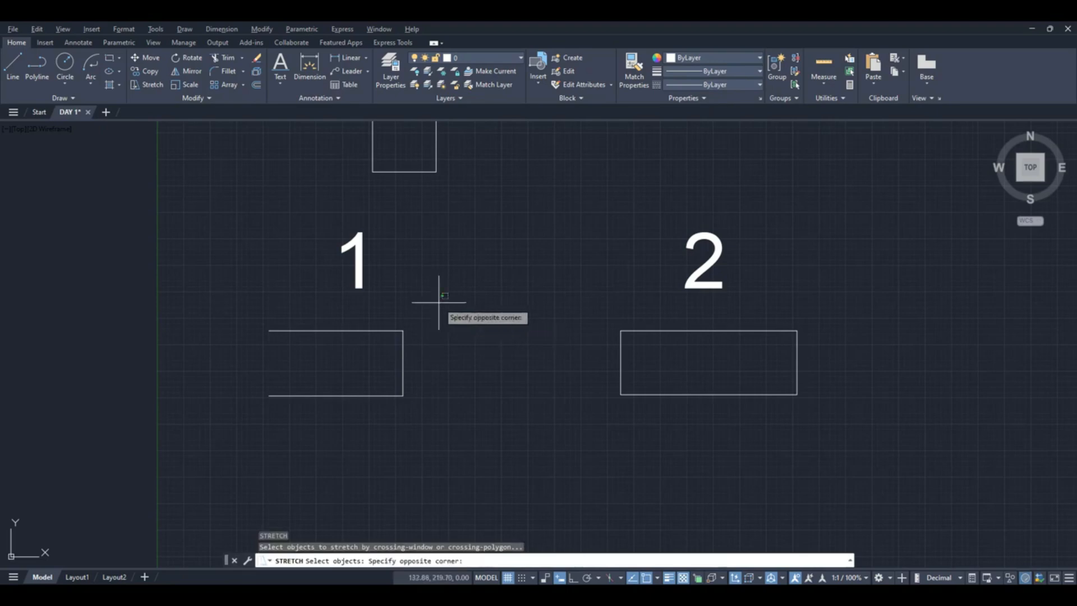
{"action": "left_click", "coordinate": [390, 427]}
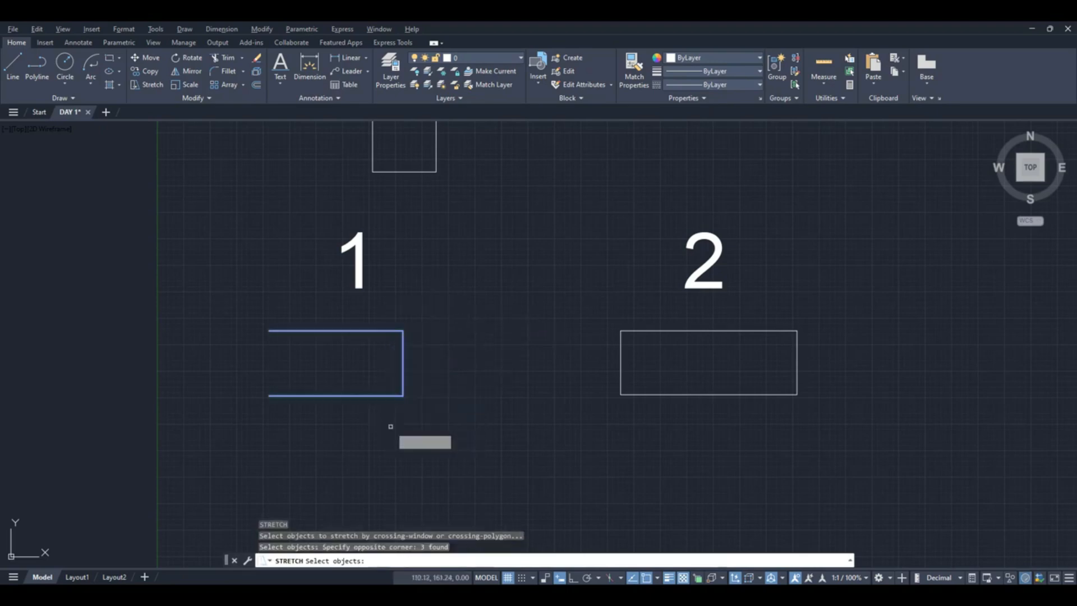
{"action": "key", "text": "Return"}
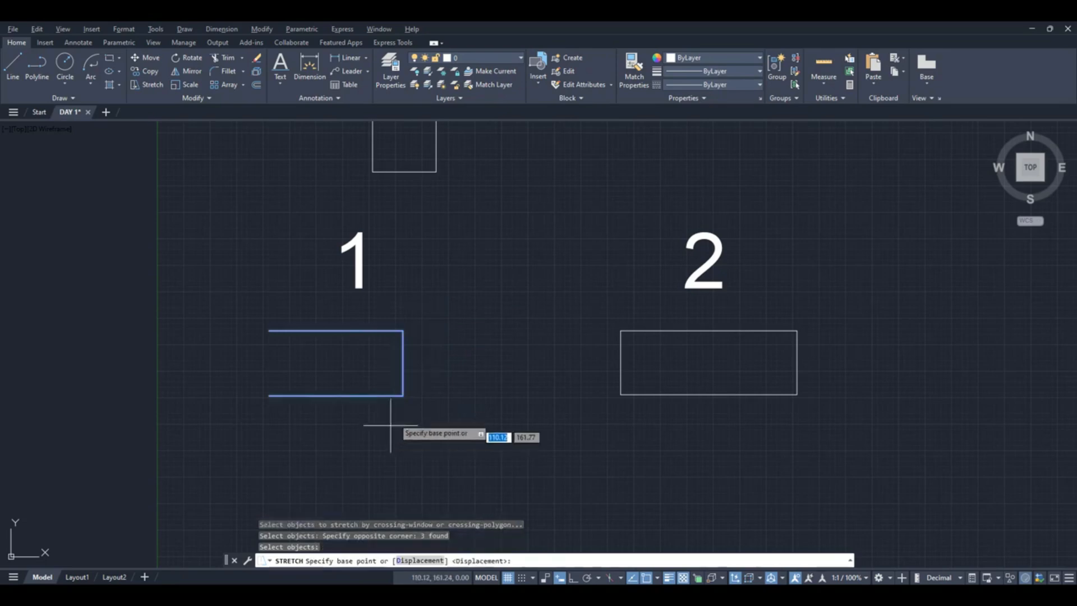
{"action": "left_click", "coordinate": [403, 363]}
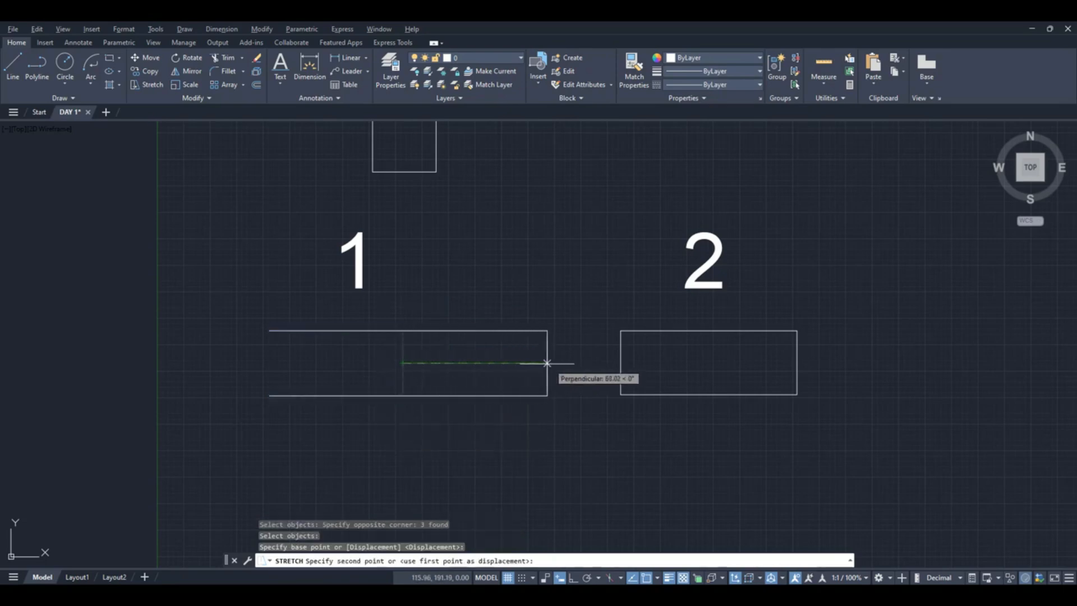
{"action": "left_click", "coordinate": [621, 363]}
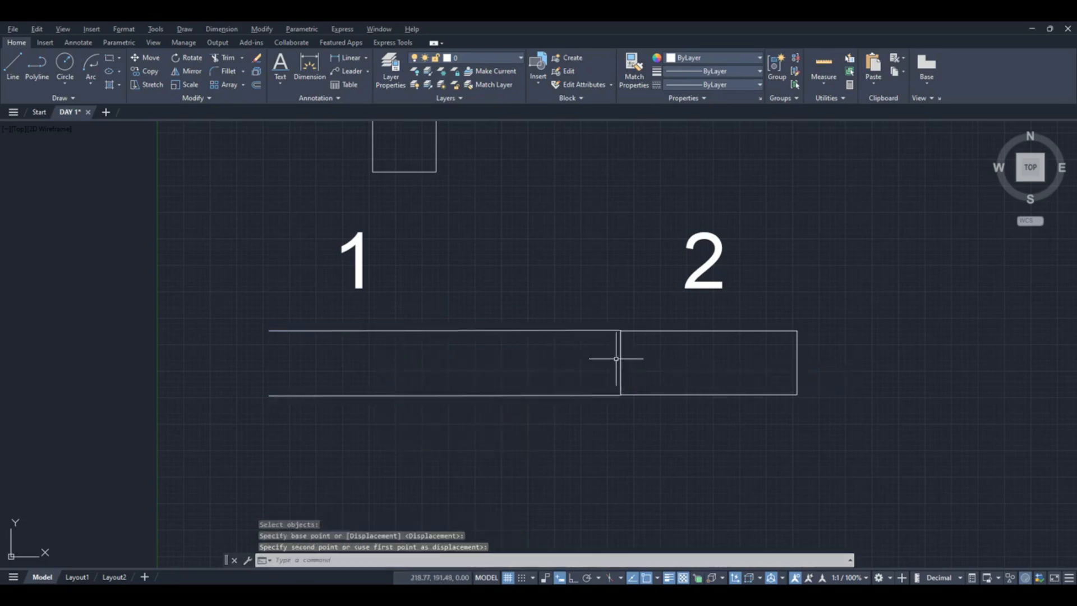
{"action": "key", "text": "Escape"}
{"action": "middle_click_drag", "start_coordinate": [512, 226], "coordinate": [512, 355]}
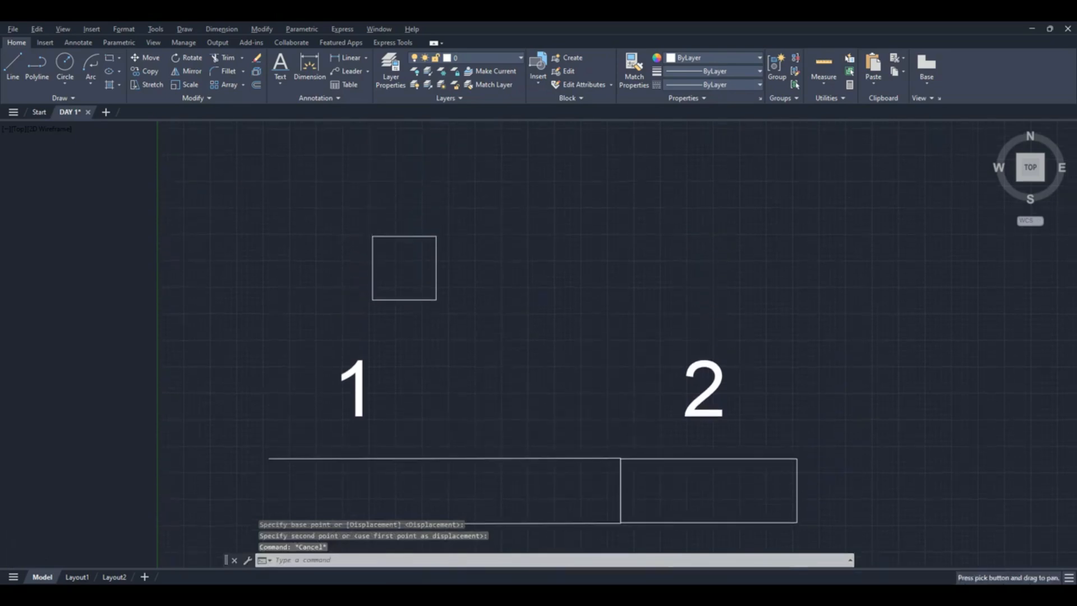
Measure the top edge of the square above the number 1 from its upper-left corner.
{"action": "scroll", "coordinate": [398, 261], "scroll_direction": "up", "scroll_amount": 4}
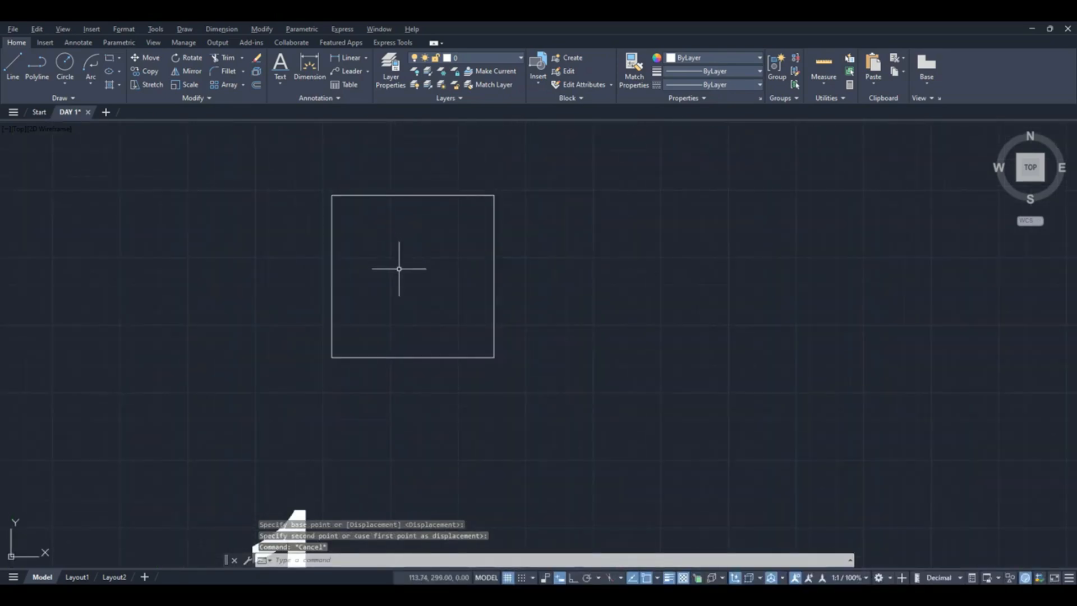
{"action": "type", "text": "DI"}
{"action": "key", "text": "Return"}
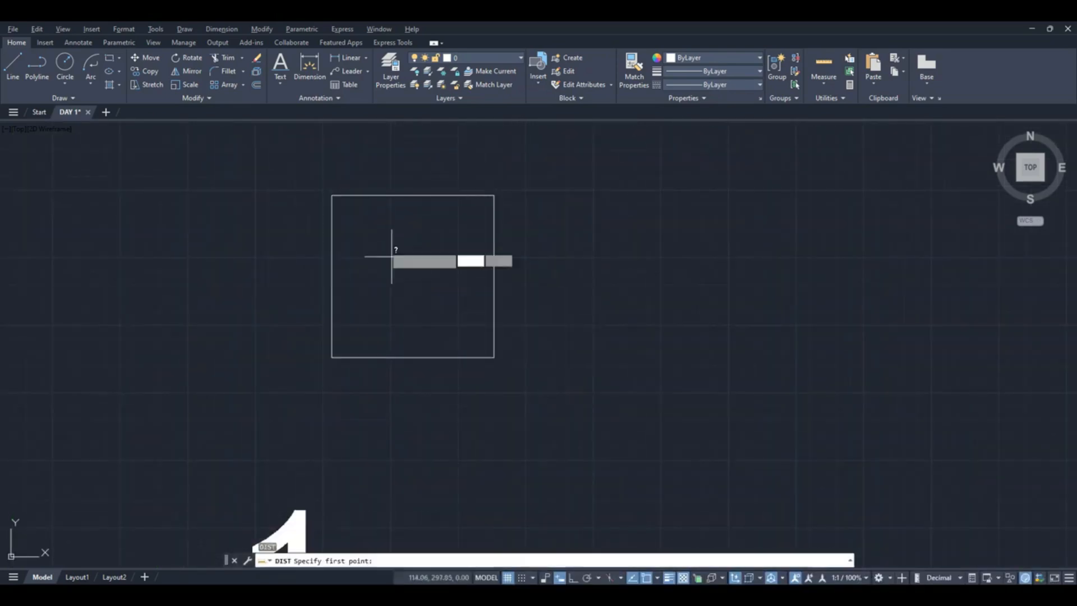
{"action": "left_click", "coordinate": [332, 195]}
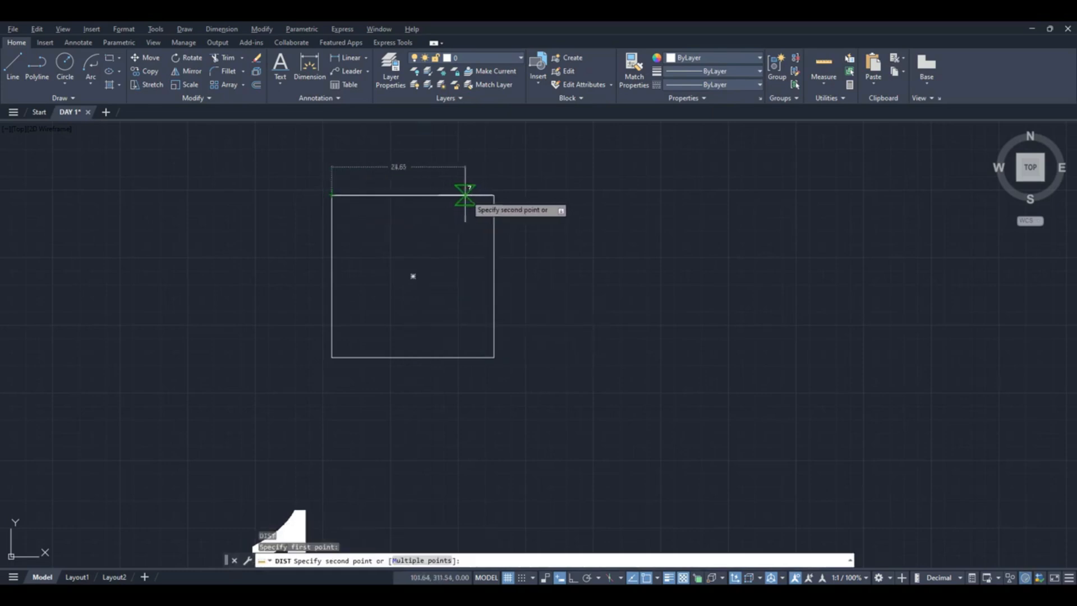
{"action": "key", "text": "Escape"}
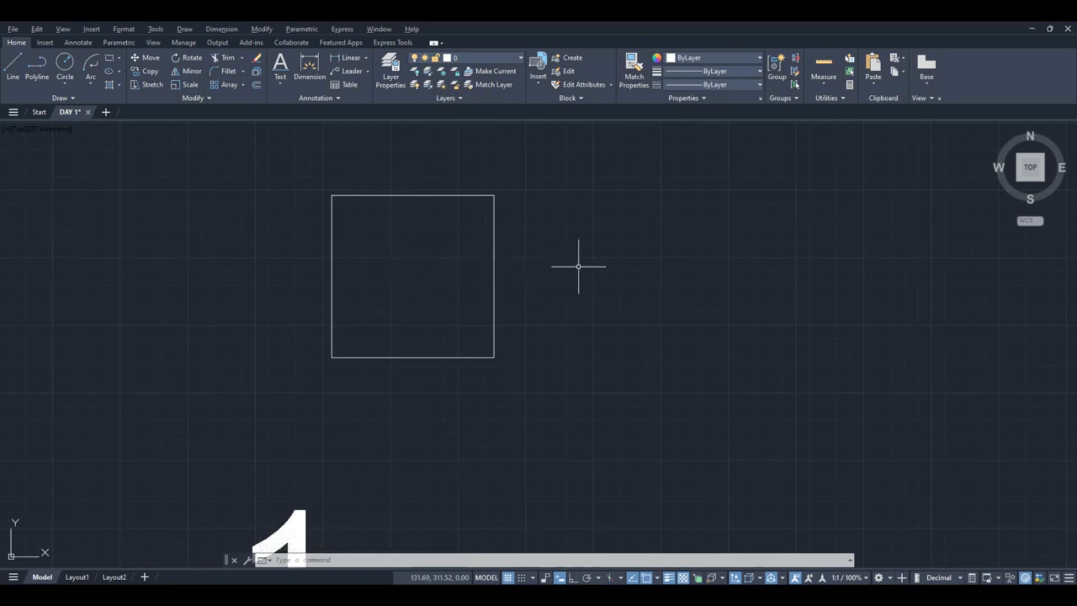
Stretch the square's right edge 40 units to the right by its midpoint grip, and clear the selection.
{"action": "left_click", "coordinate": [493, 266]}
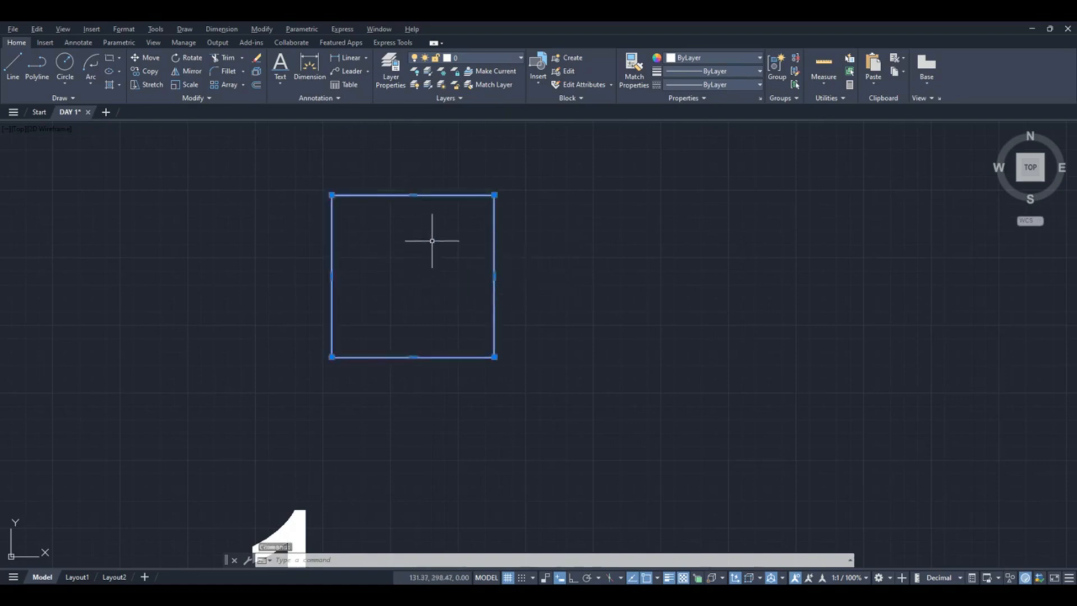
{"action": "mouse_move", "coordinate": [494, 276]}
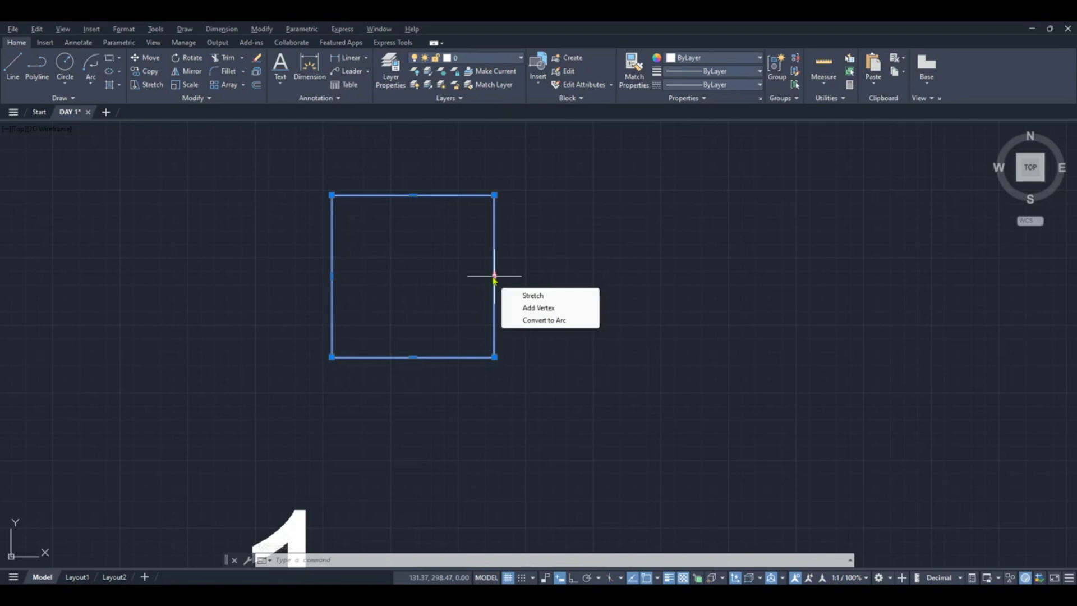
{"action": "left_click", "coordinate": [494, 276]}
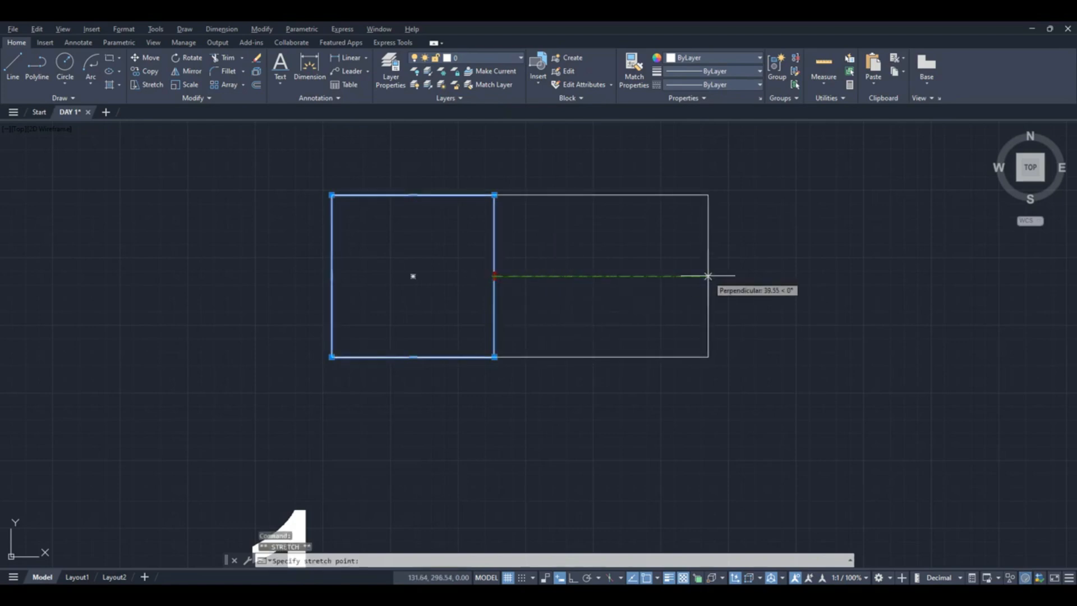
{"action": "type", "text": "40"}
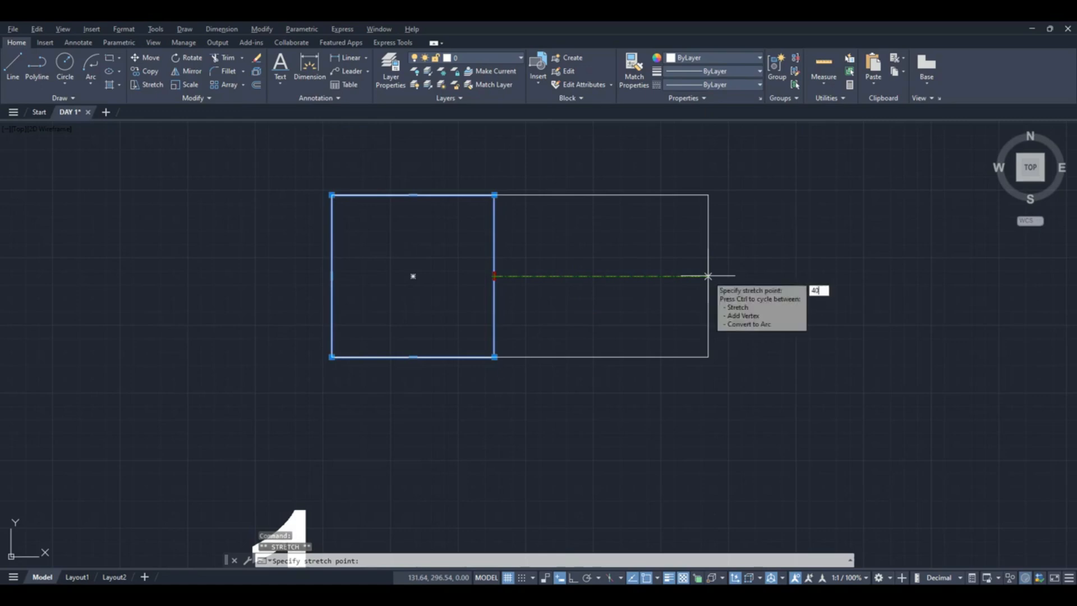
{"action": "key", "text": "Return"}
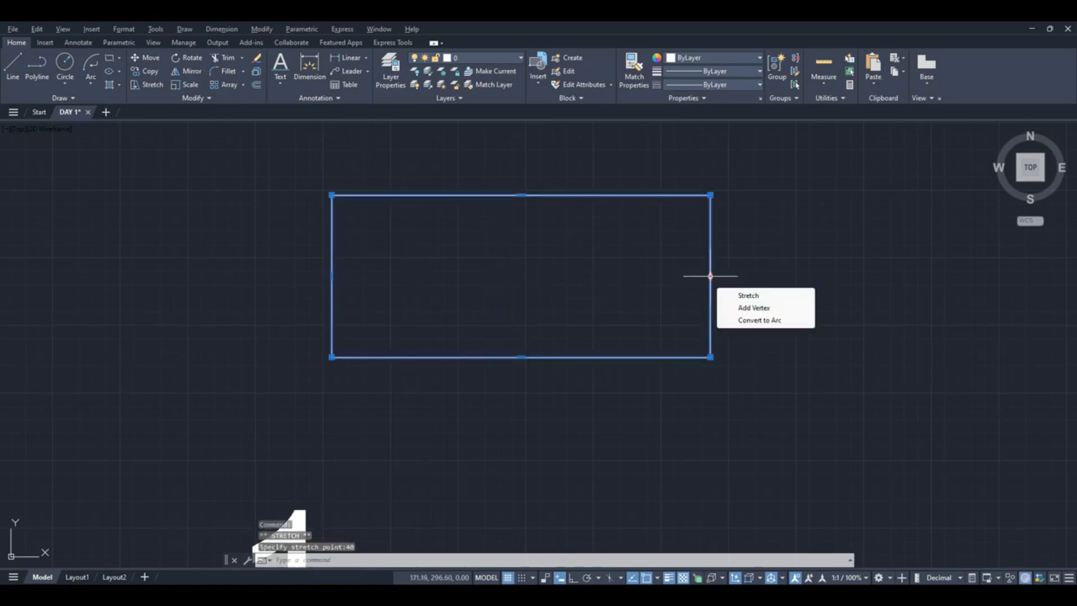
{"action": "key", "text": "Escape"}
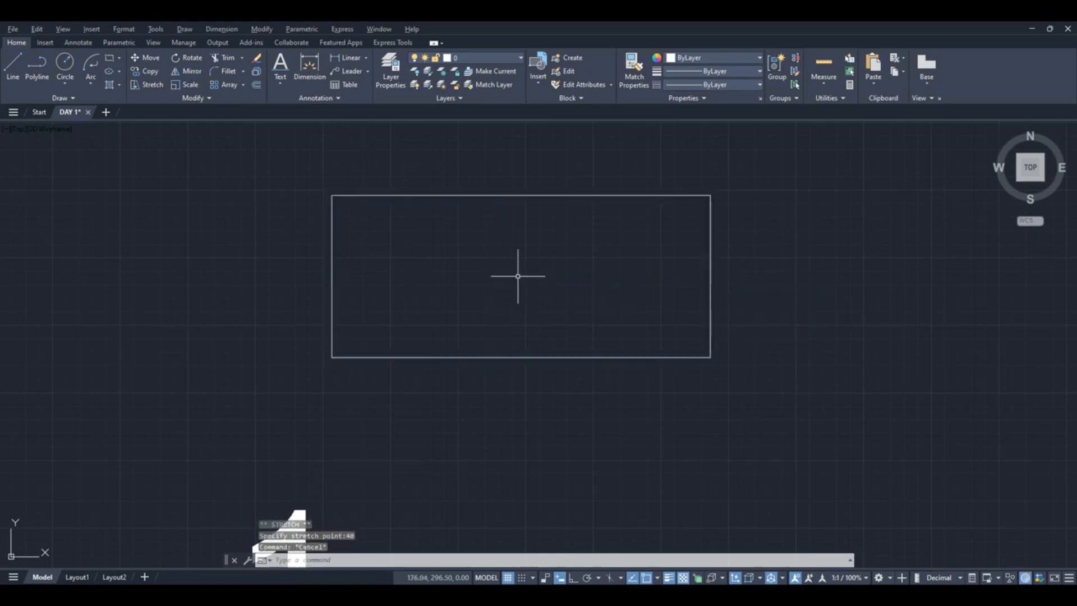
Measure the top edge of the stretched rectangle, starting at its upper-left corner.
{"action": "type", "text": "DI"}
{"action": "key", "text": "Return"}
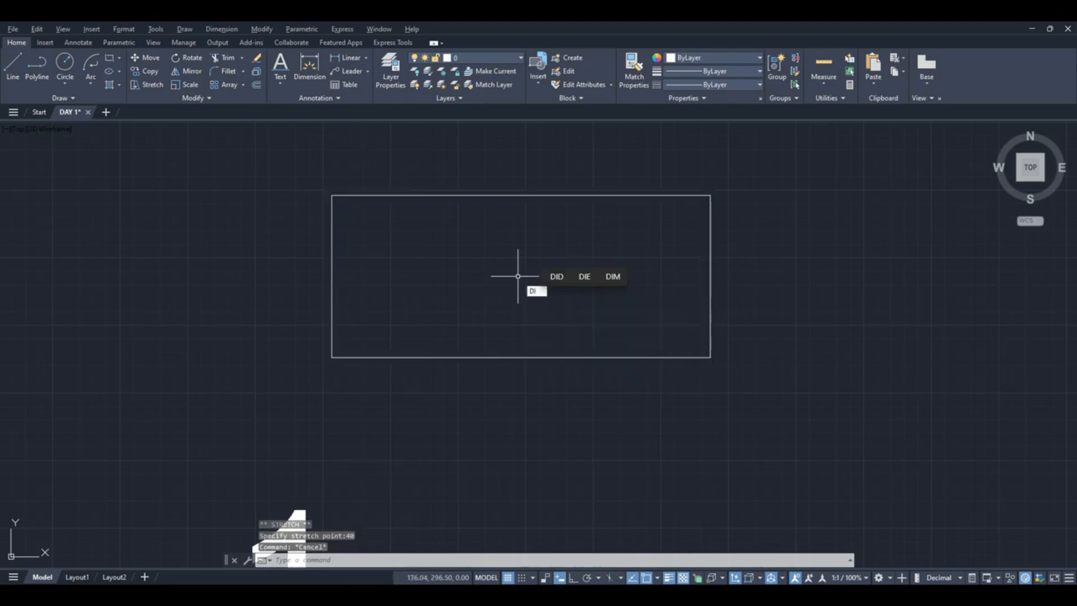
{"action": "left_click", "coordinate": [332, 194]}
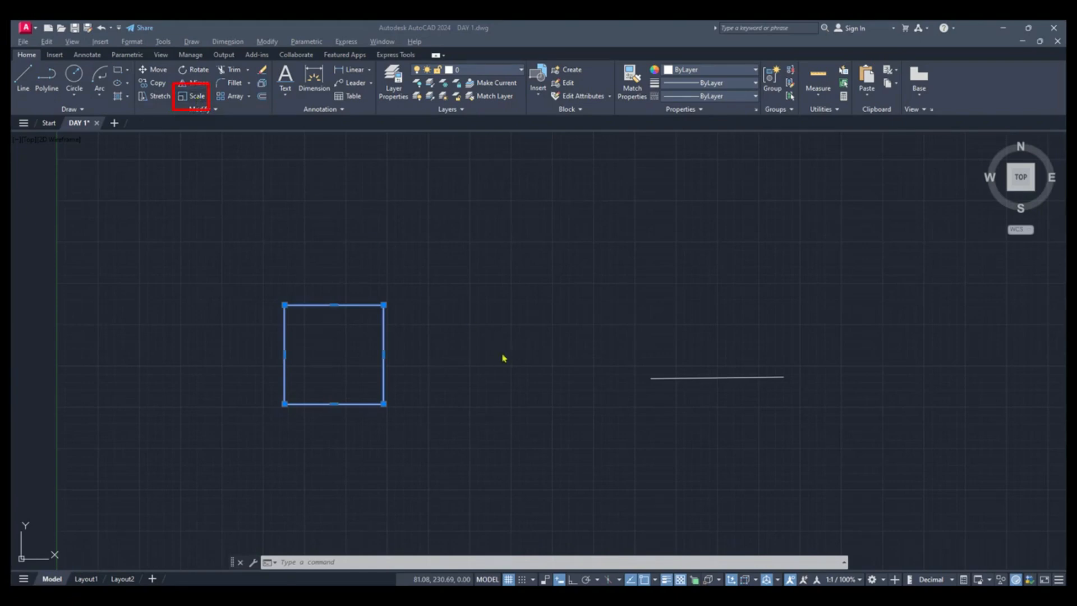
{"action": "type", "text": "sc"}
{"action": "key", "text": "Return"}
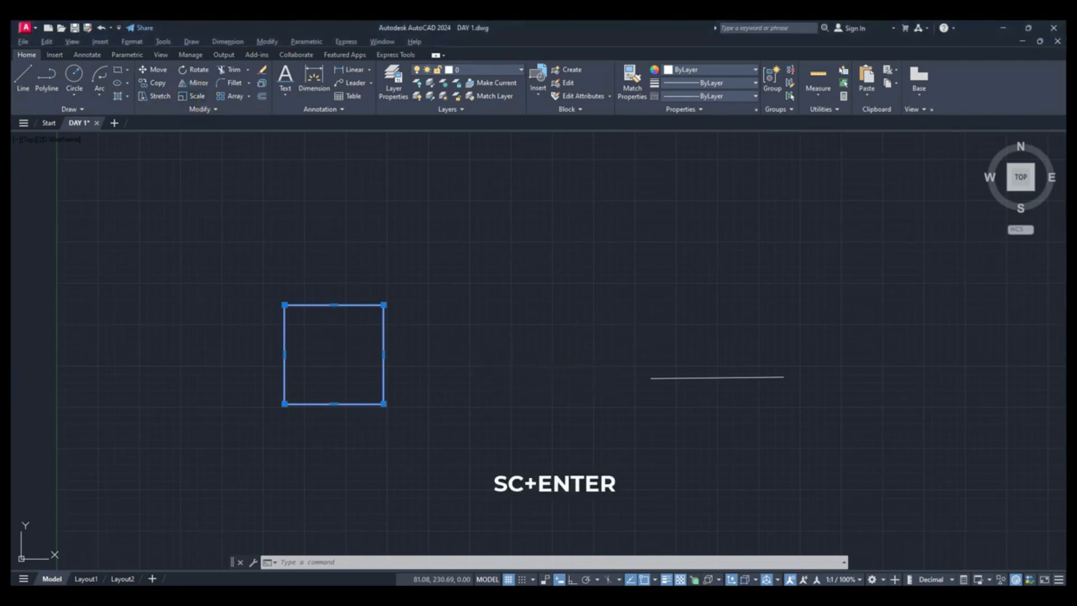
{"action": "key", "text": "Escape"}
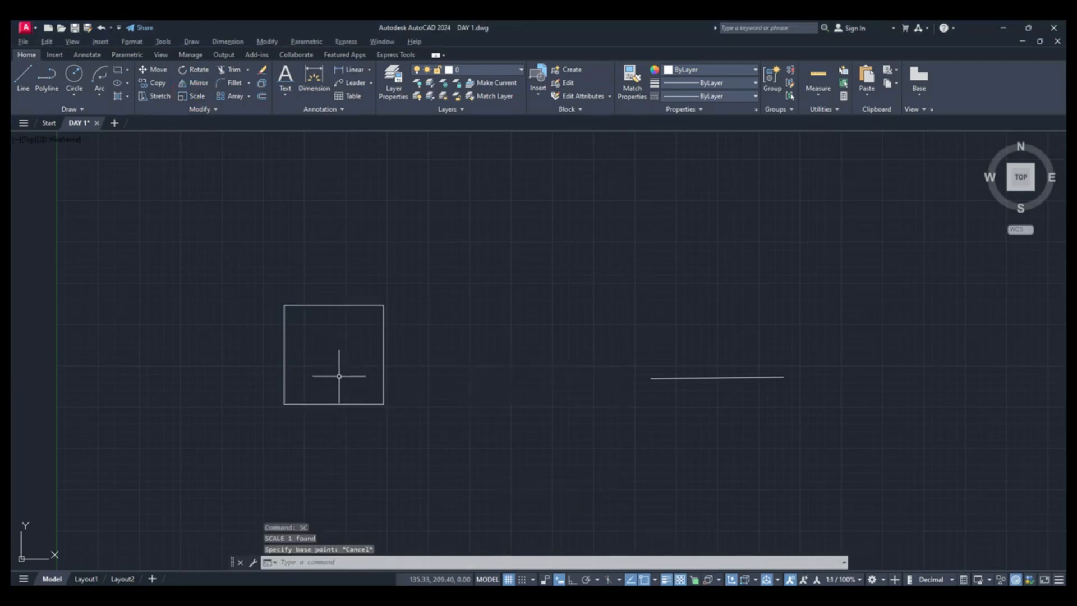
{"action": "left_click", "coordinate": [350, 303]}
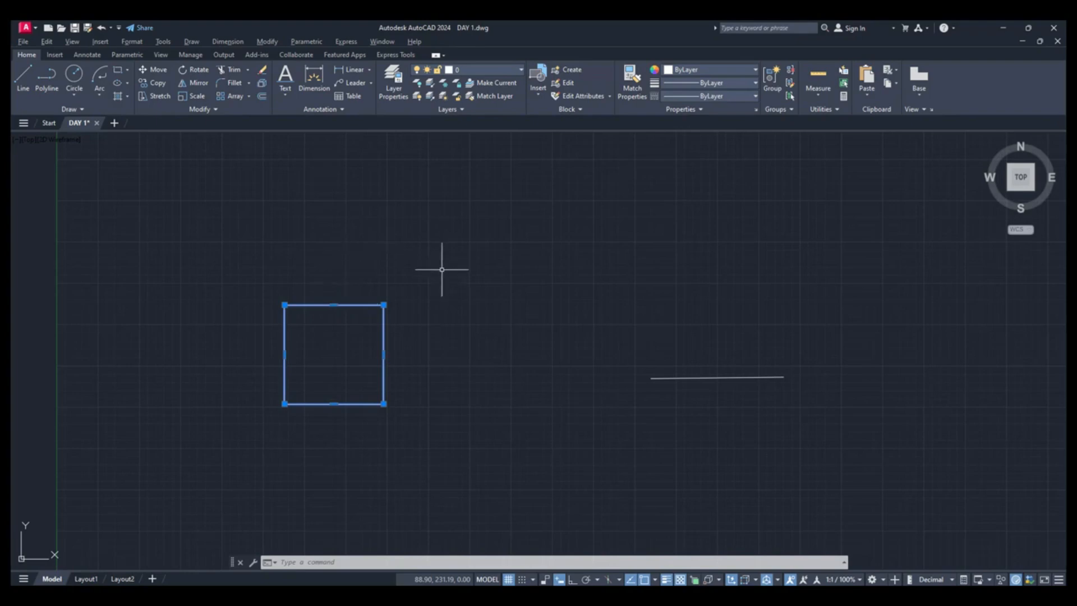
{"action": "key", "text": "Escape"}
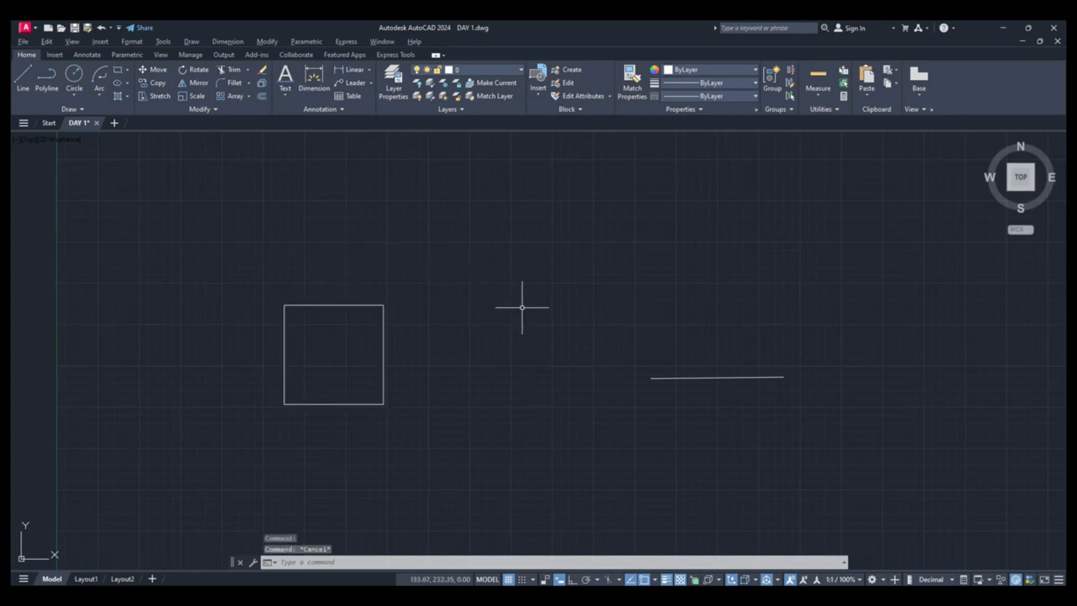
Scale the square by a factor of 2 from its lower-left corner.
{"action": "type", "text": "sc"}
{"action": "key", "text": "Return"}
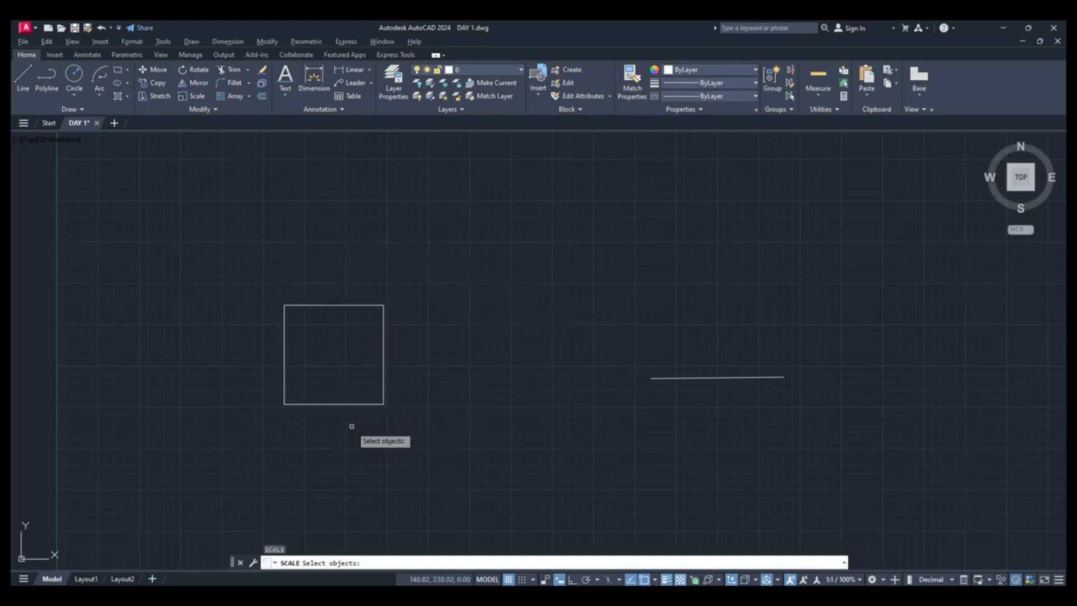
{"action": "left_click", "coordinate": [343, 404]}
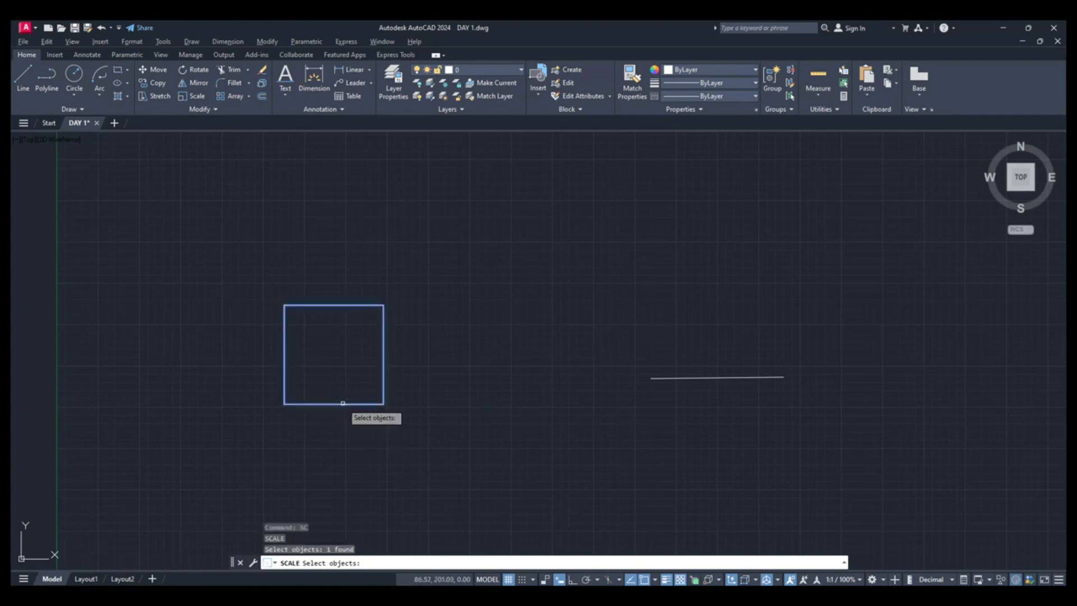
{"action": "key", "text": "Return"}
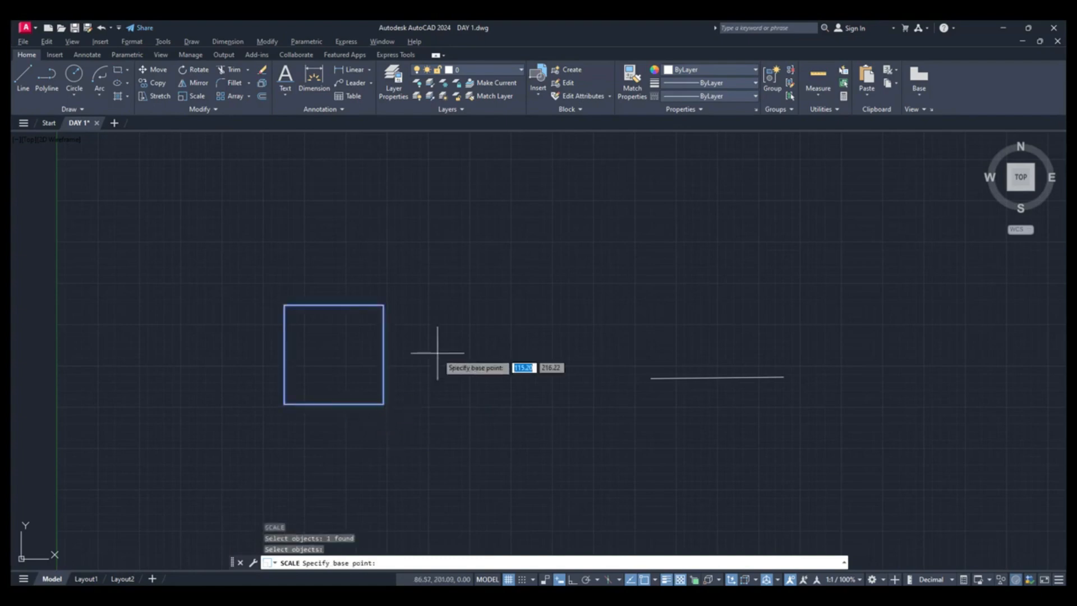
{"action": "left_click", "coordinate": [285, 403]}
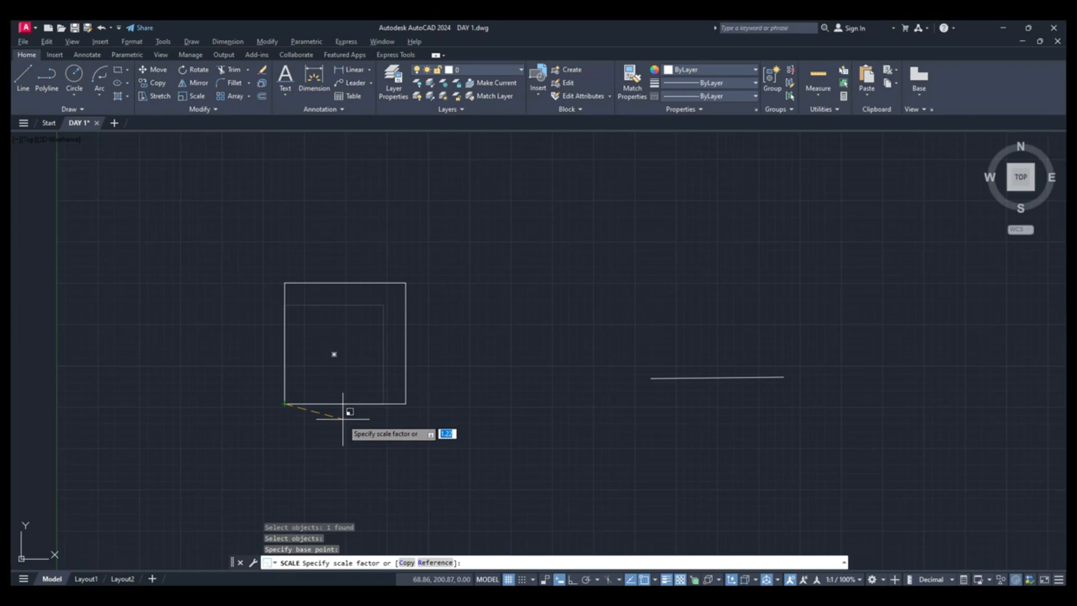
{"action": "type", "text": "2"}
{"action": "key", "text": "Return"}
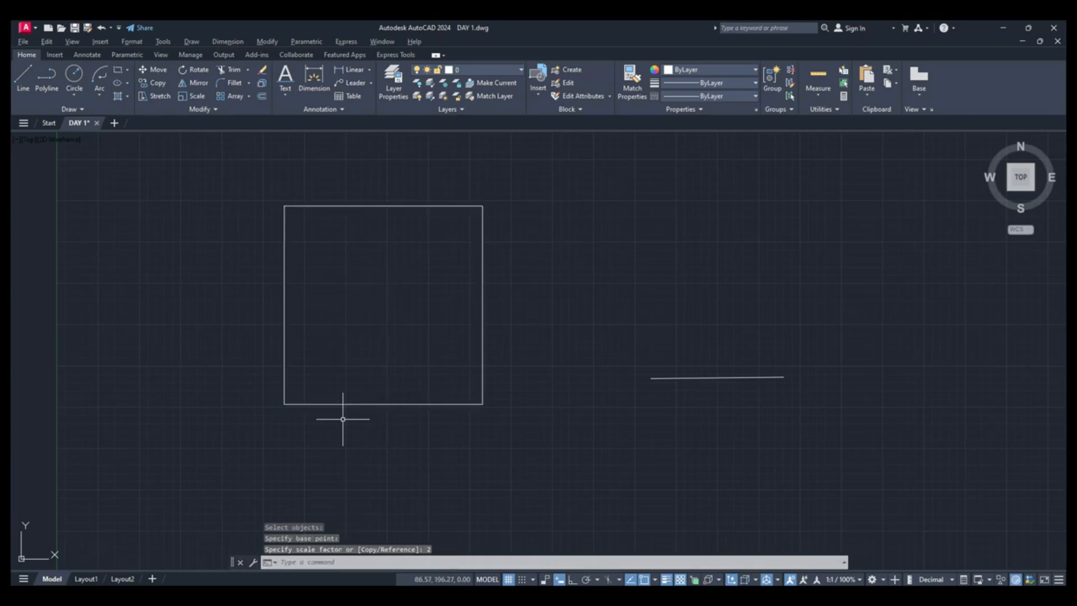
Measure the scaled square's top edge from its upper-left corner, and undo the scaling.
{"action": "type", "text": "dist"}
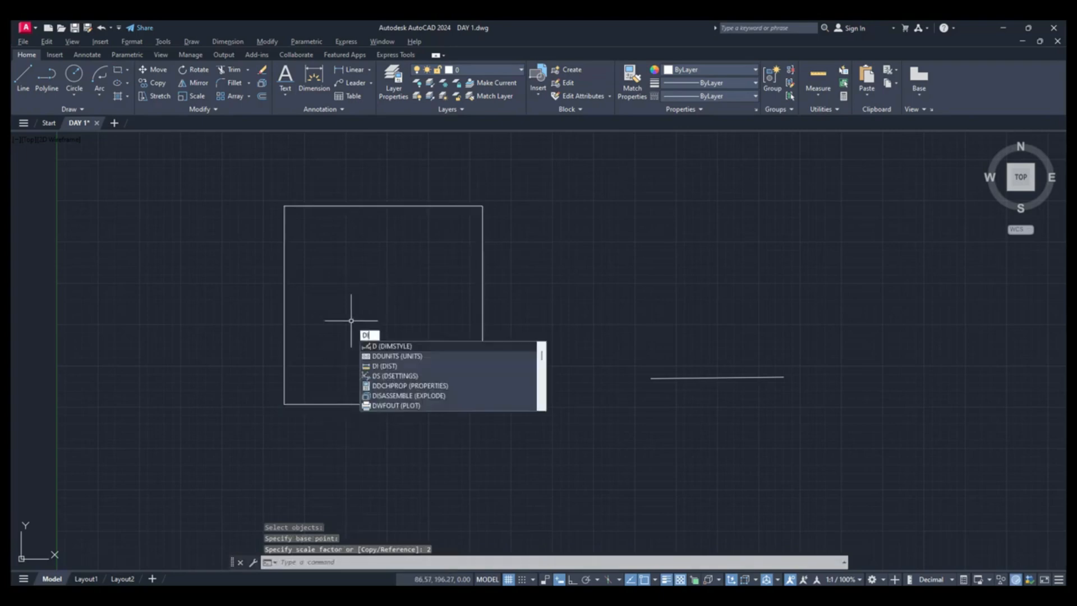
{"action": "key", "text": "Return"}
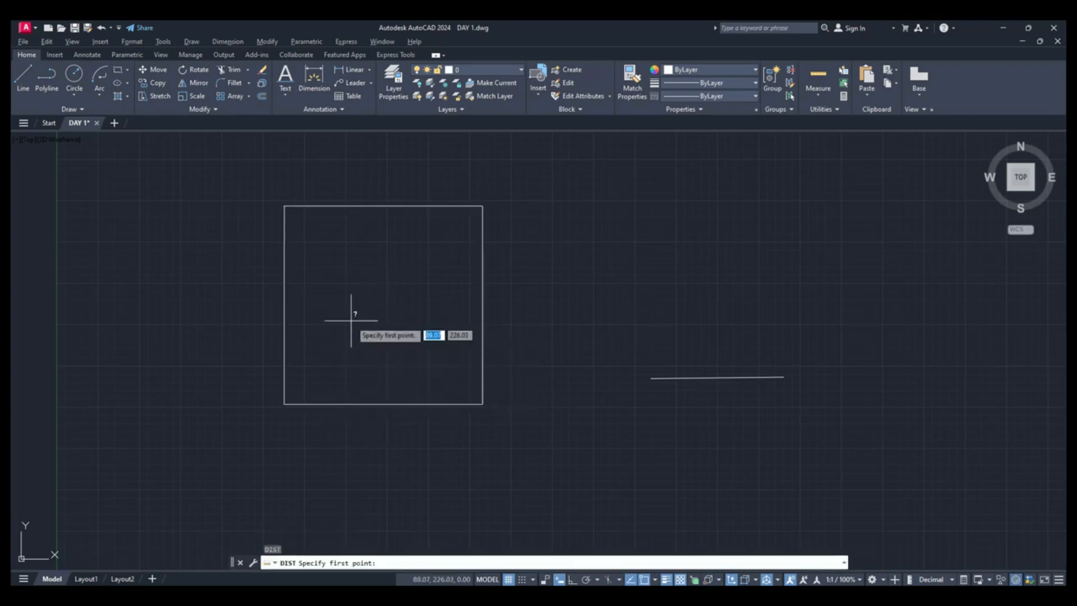
{"action": "left_click", "coordinate": [284, 206]}
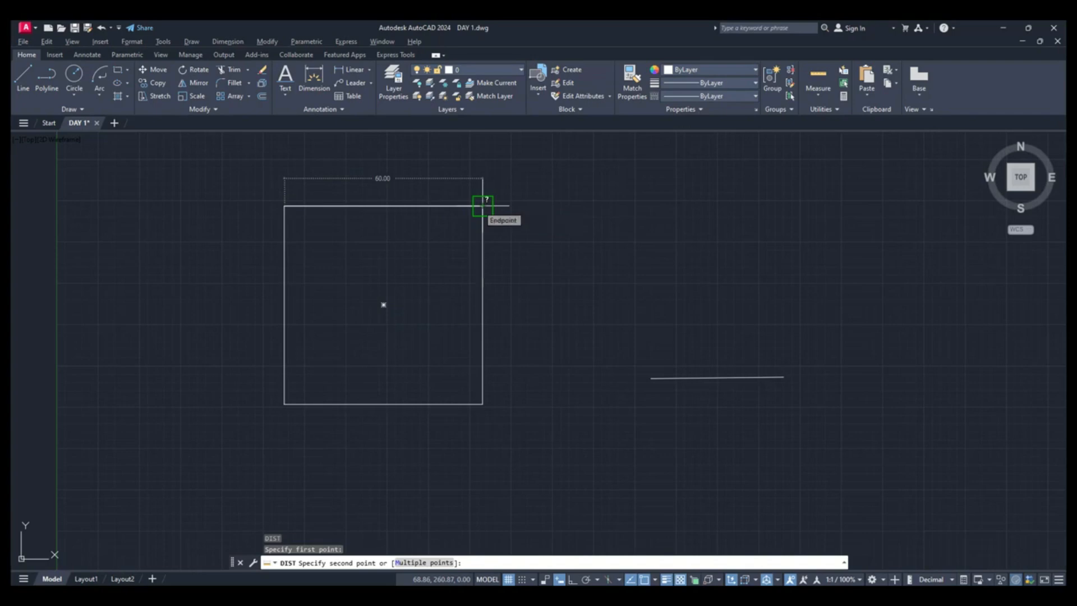
{"action": "key", "text": "ctrl+z"}
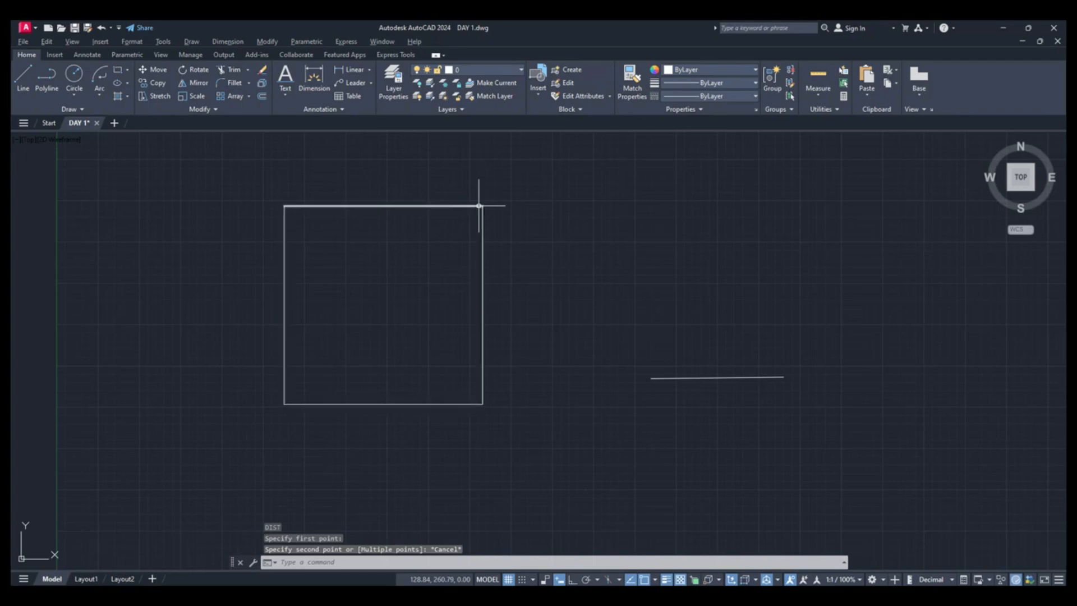
{"action": "key", "text": "ctrl+z"}
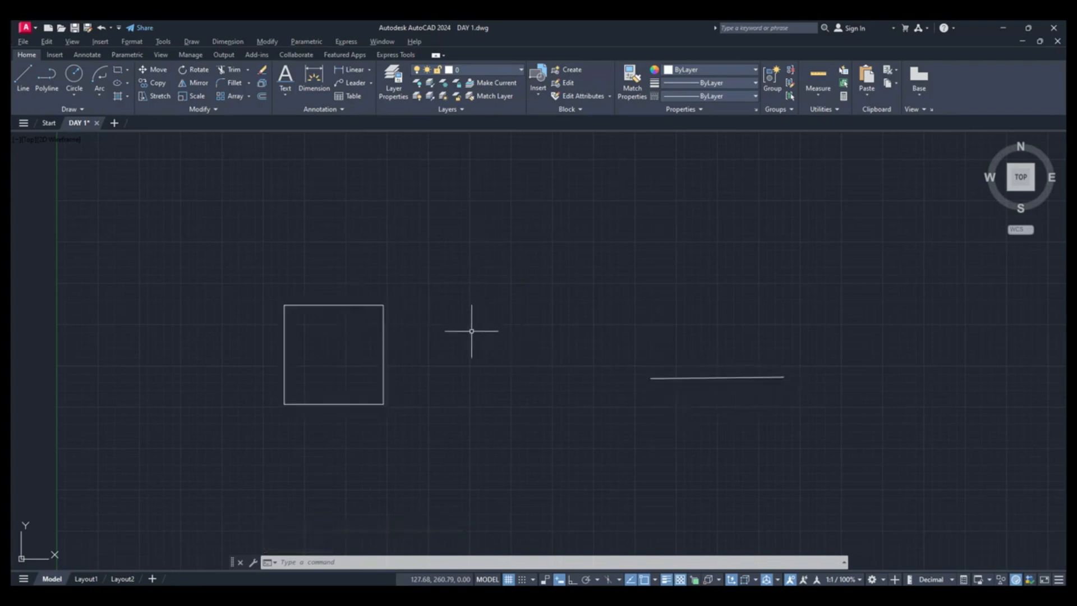
Scale the square by reference from its lower-left corner, using its bottom edge as reference length and the separate line's endpoints as new length.
{"action": "type", "text": "sc"}
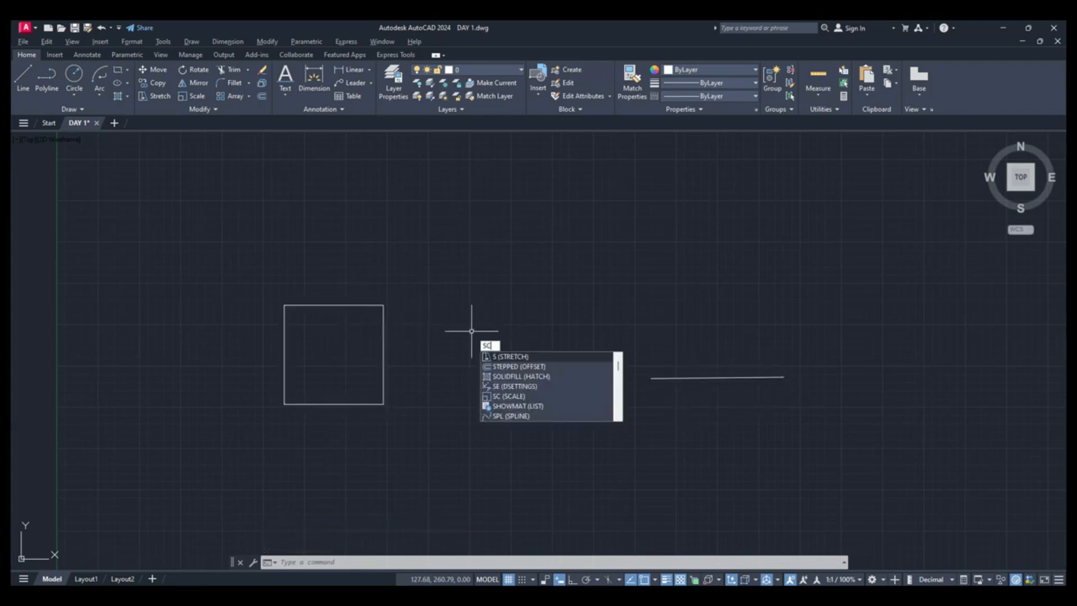
{"action": "key", "text": "Return"}
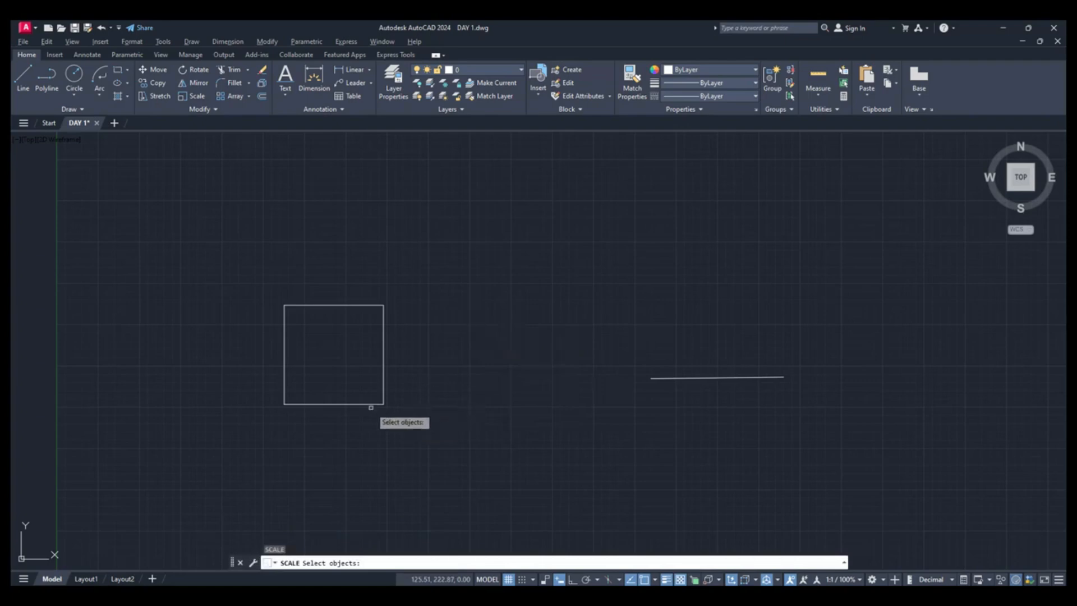
{"action": "left_click", "coordinate": [370, 403]}
{"action": "key", "text": "Return"}
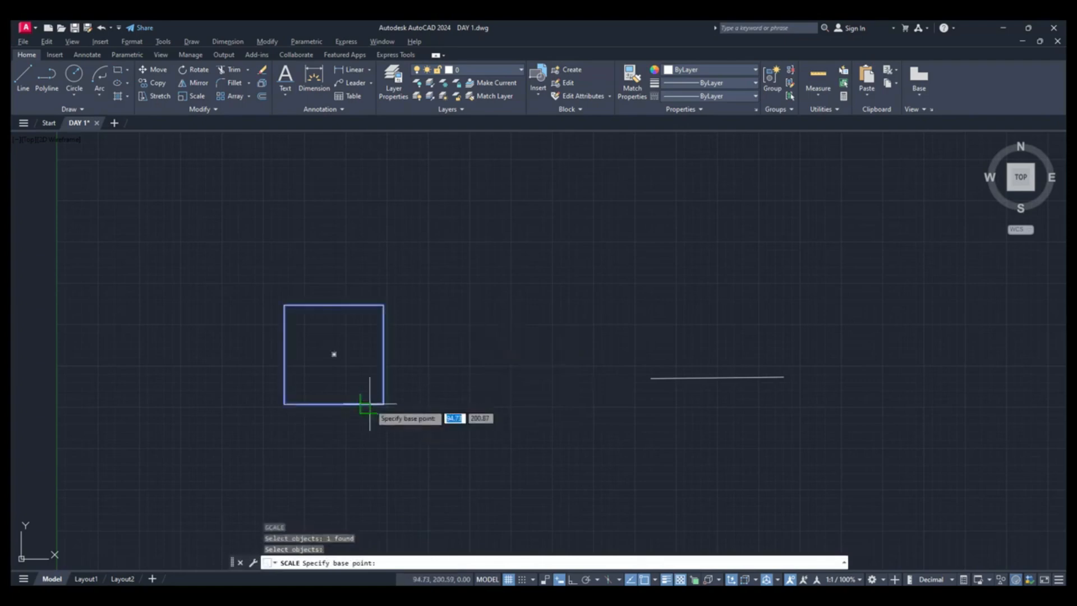
{"action": "left_click", "coordinate": [284, 404]}
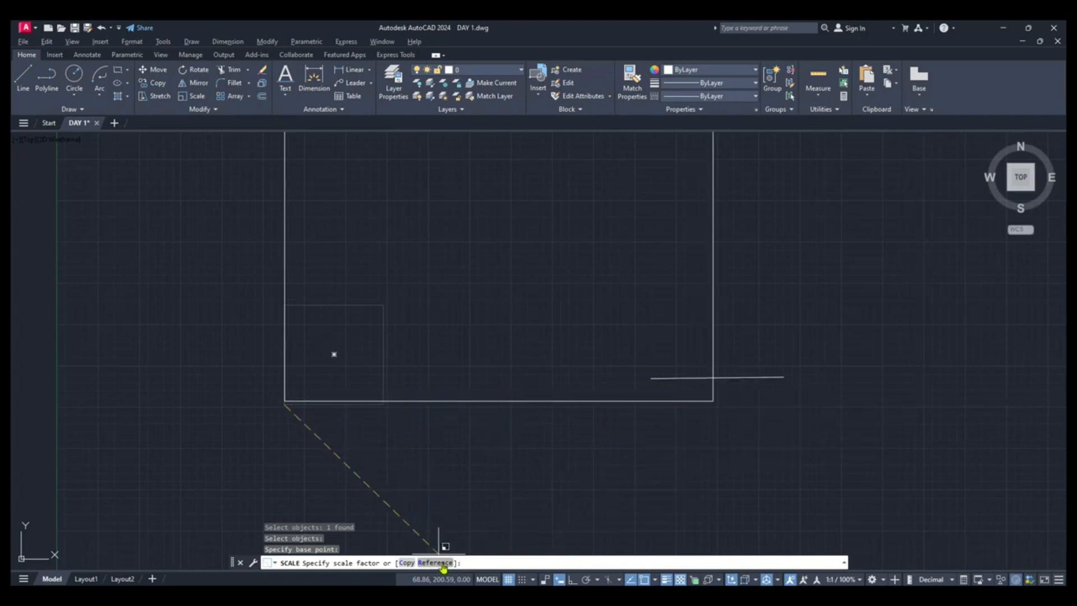
{"action": "left_click", "coordinate": [444, 567]}
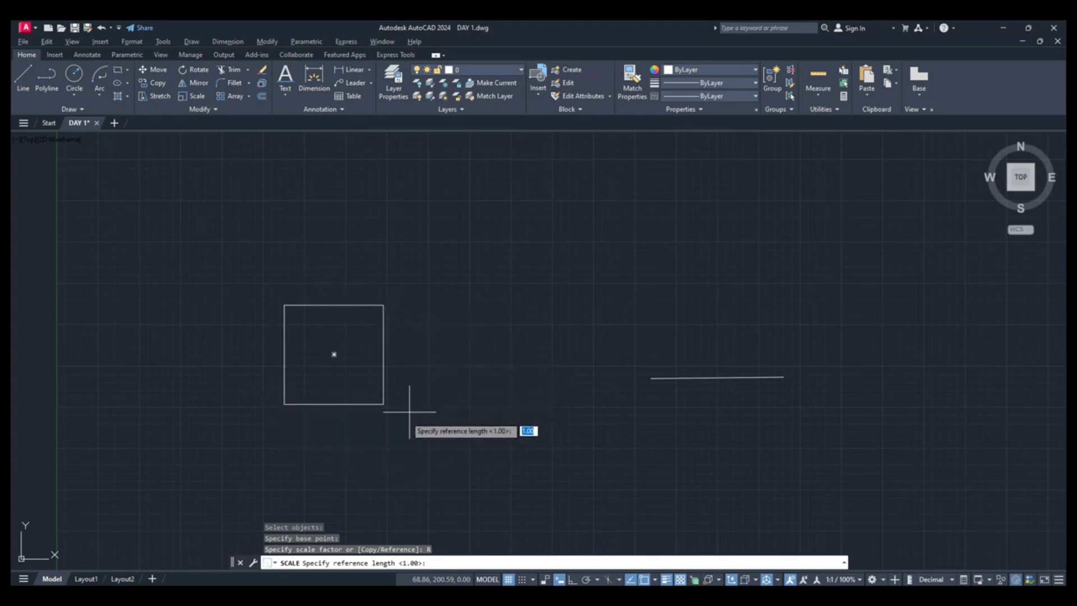
{"action": "left_click", "coordinate": [285, 404]}
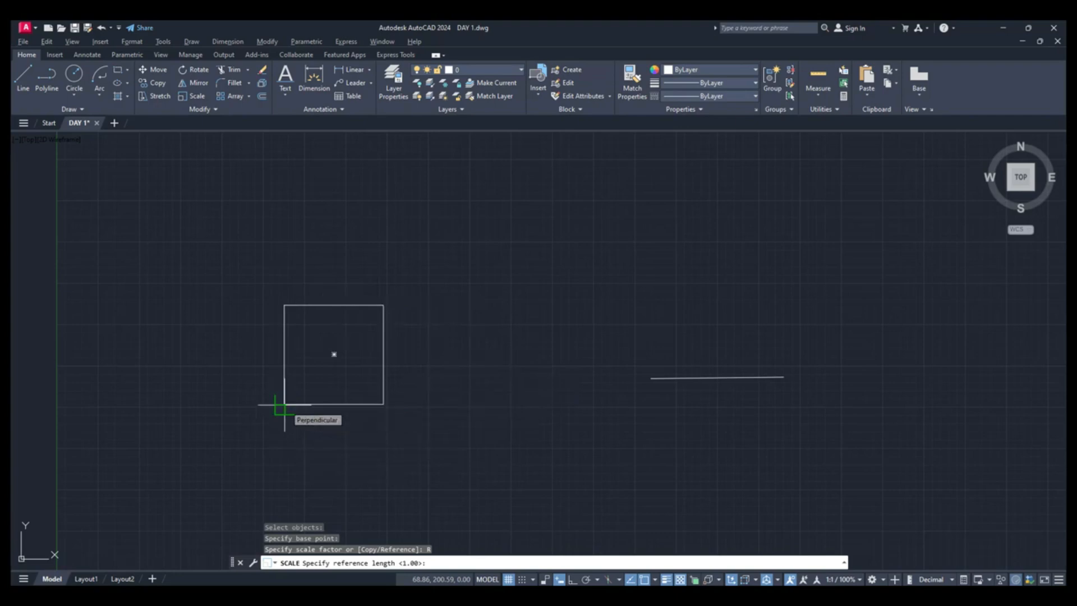
{"action": "left_click", "coordinate": [383, 404]}
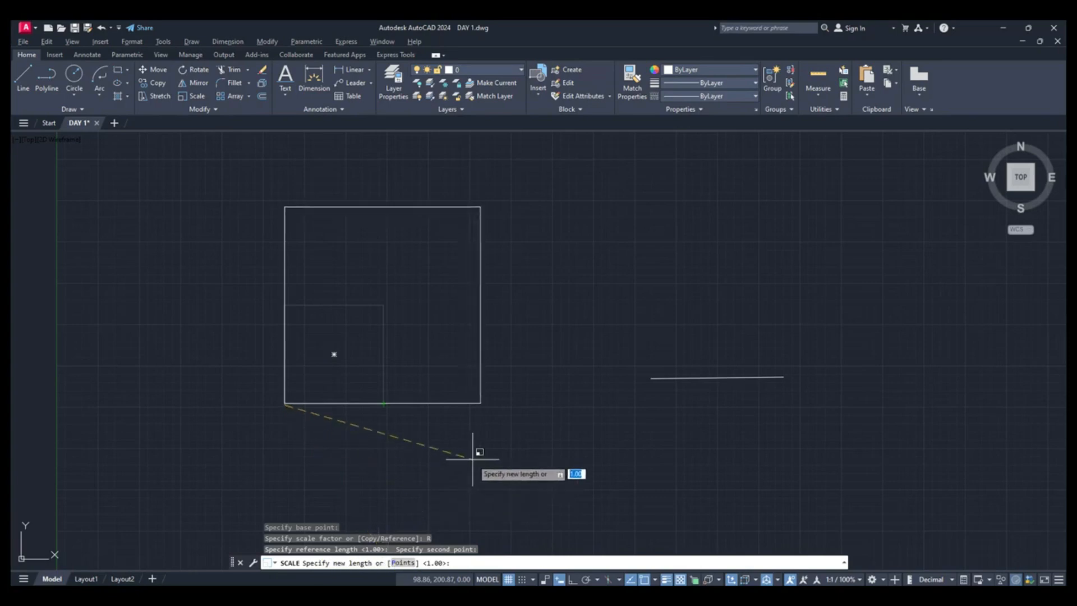
{"action": "type", "text": "p"}
{"action": "key", "text": "Return"}
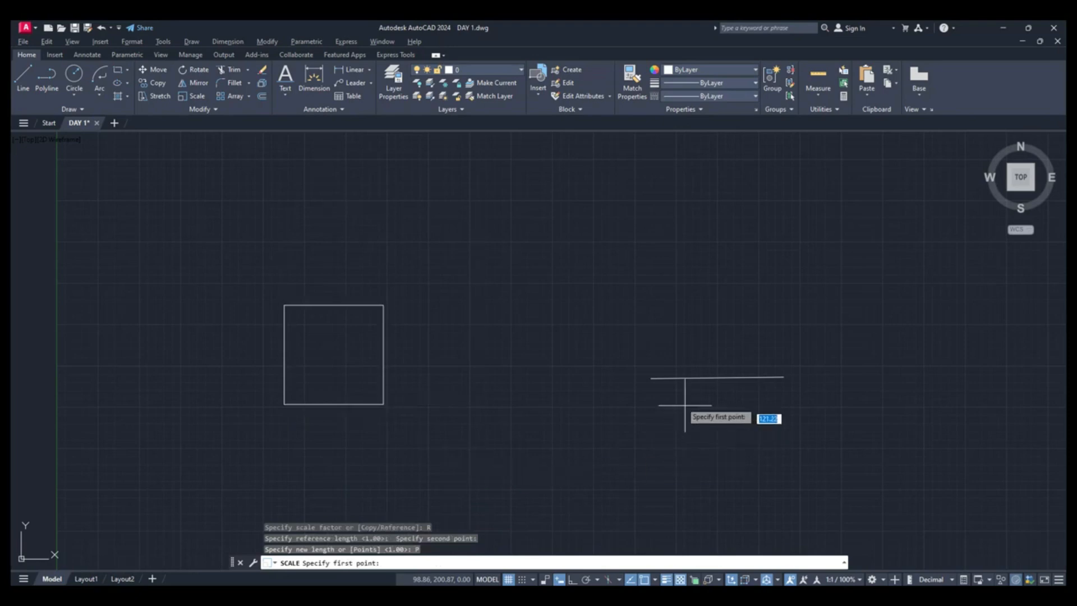
{"action": "left_click", "coordinate": [651, 378]}
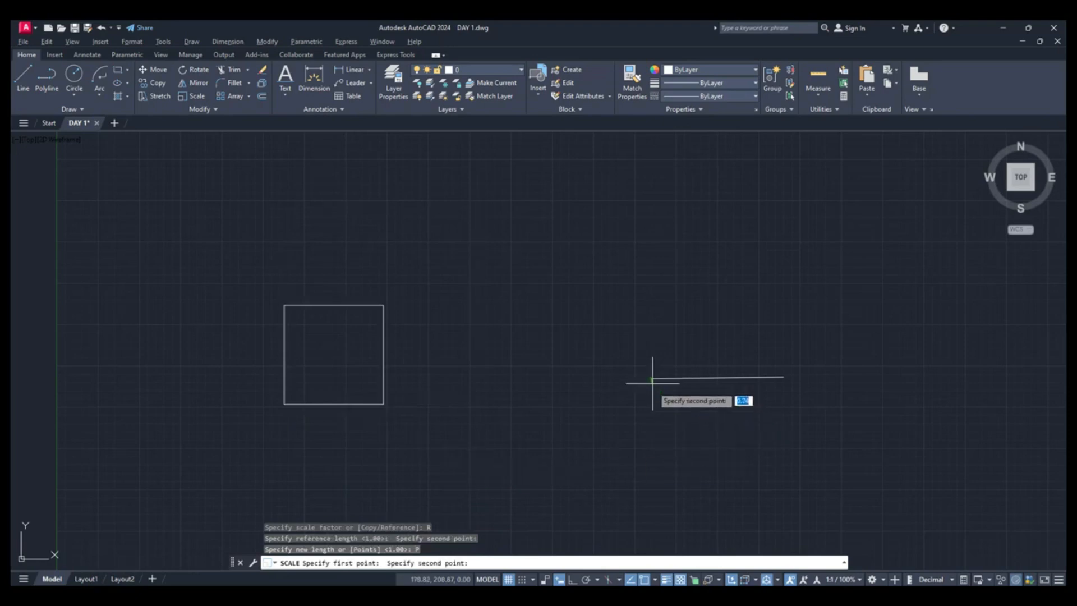
{"action": "left_click", "coordinate": [784, 378]}
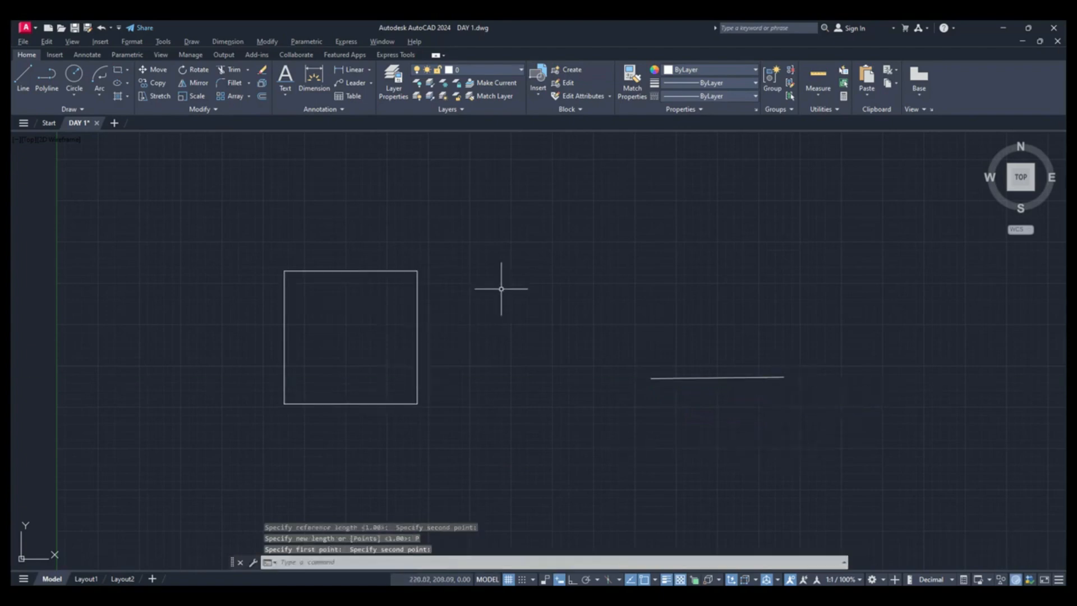
Measure the rescaled square's top edge from its upper-left corner, and undo the reference scaling.
{"action": "type", "text": "DI"}
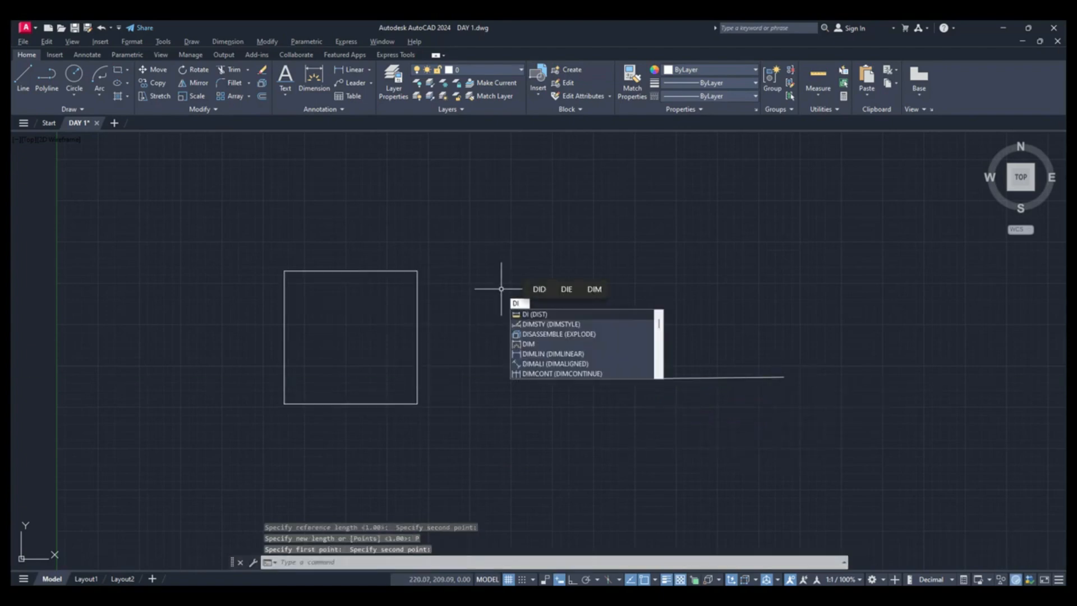
{"action": "key", "text": "Return"}
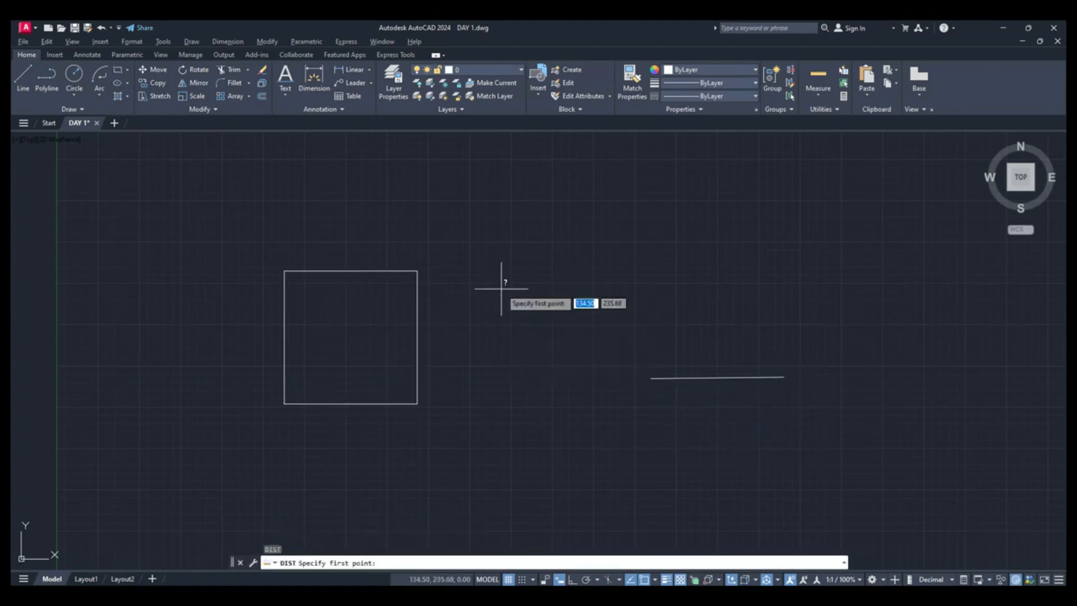
{"action": "left_click", "coordinate": [284, 271]}
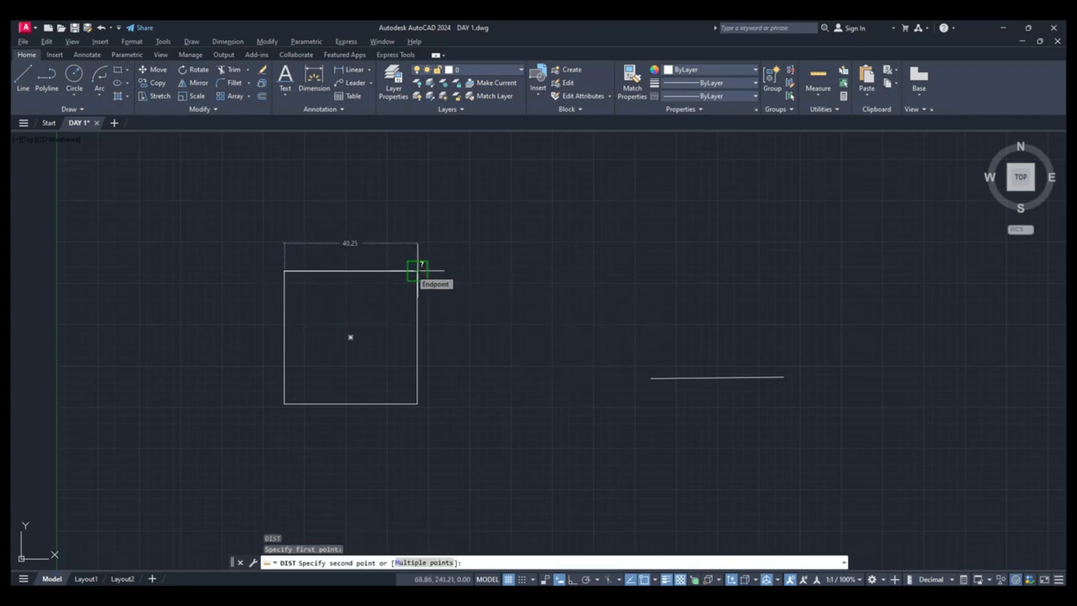
{"action": "left_click", "coordinate": [418, 271]}
{"action": "left_click", "coordinate": [719, 378]}
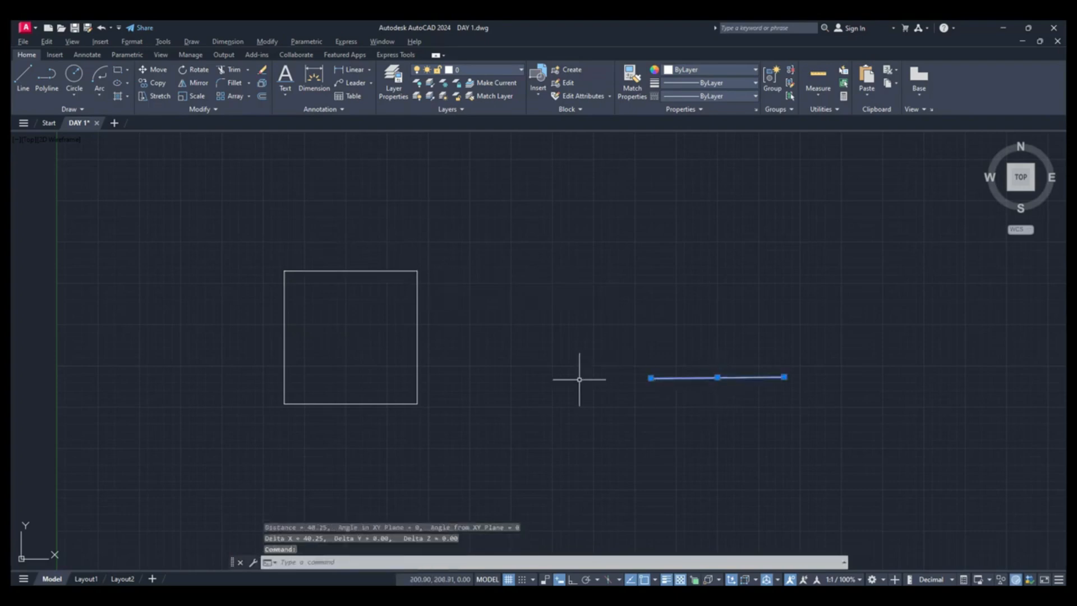
{"action": "key", "text": "Escape"}
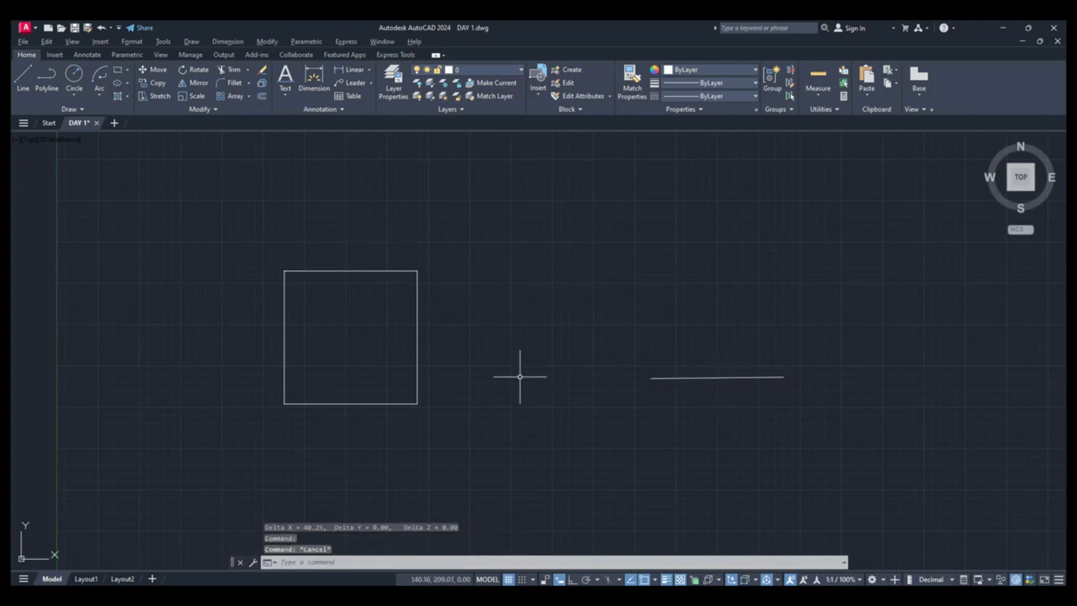
{"action": "key", "text": "Return"}
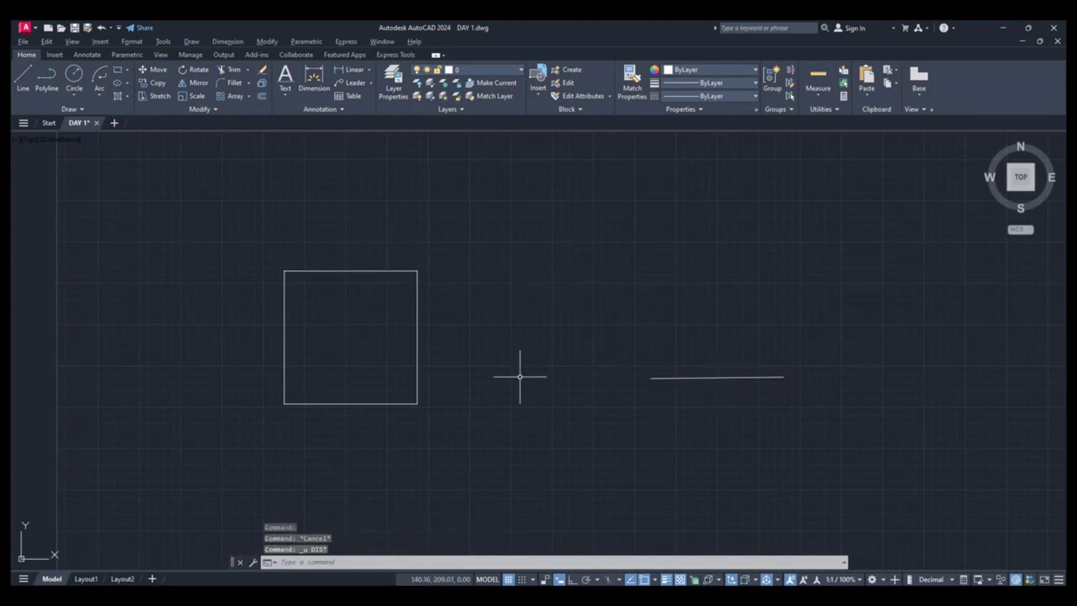
{"action": "key", "text": "ctrl+z"}
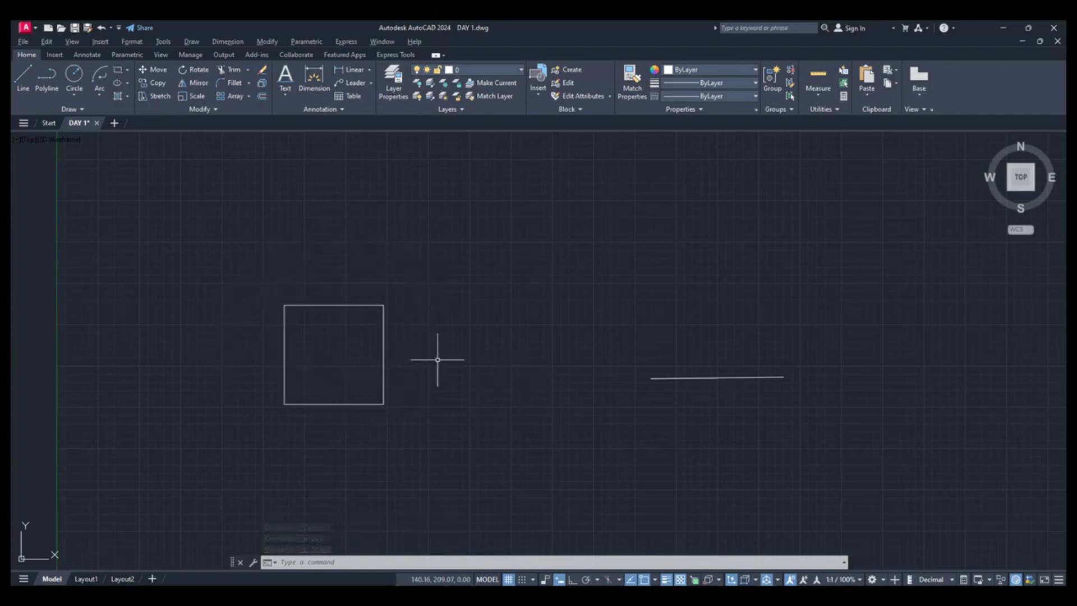
Scale a copy of the square by a factor of 3 from its lower-left corner, keeping the original.
{"action": "type", "text": "sc"}
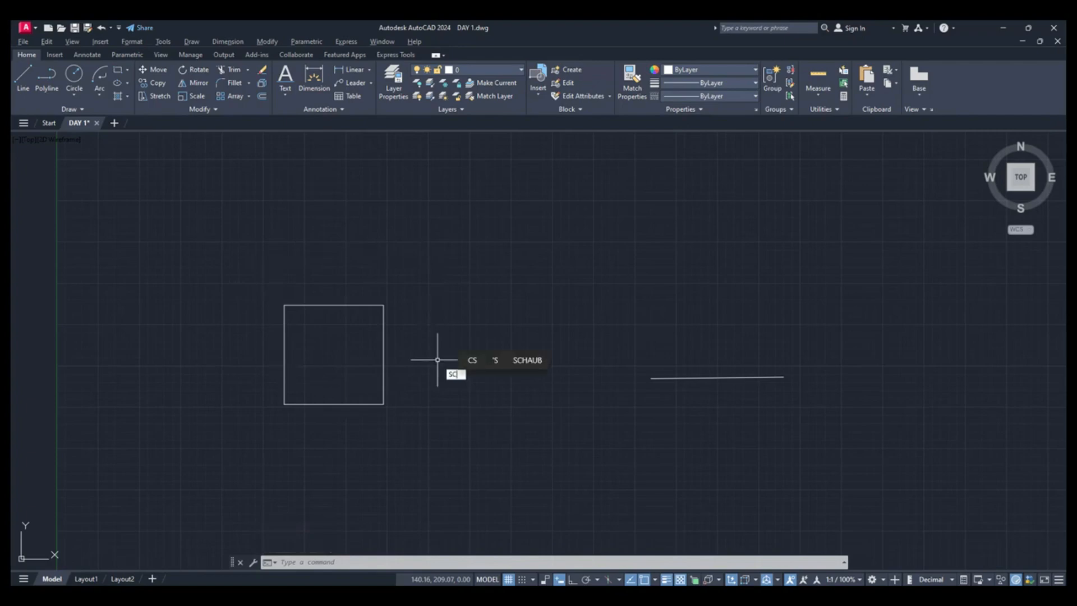
{"action": "key", "text": "Return"}
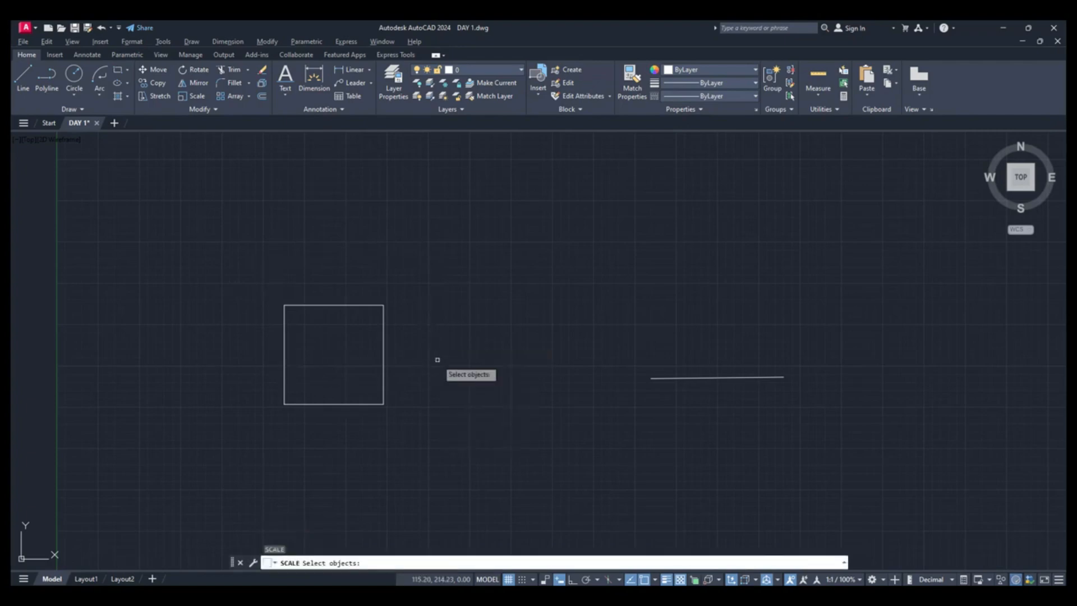
{"action": "left_click", "coordinate": [365, 404]}
{"action": "key", "text": "Return"}
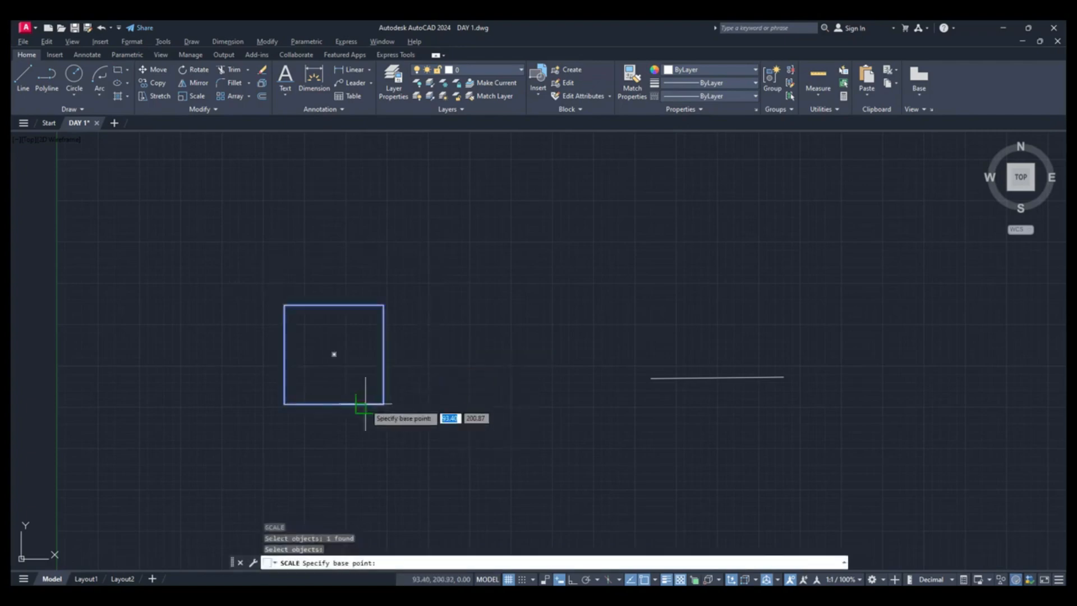
{"action": "left_click", "coordinate": [284, 404]}
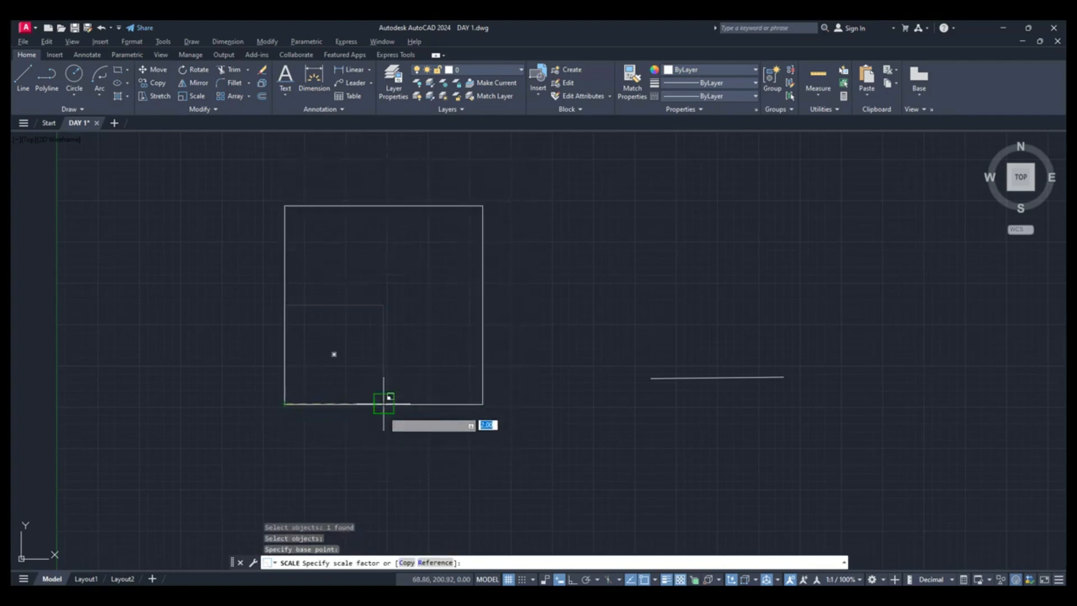
{"action": "left_click", "coordinate": [409, 563]}
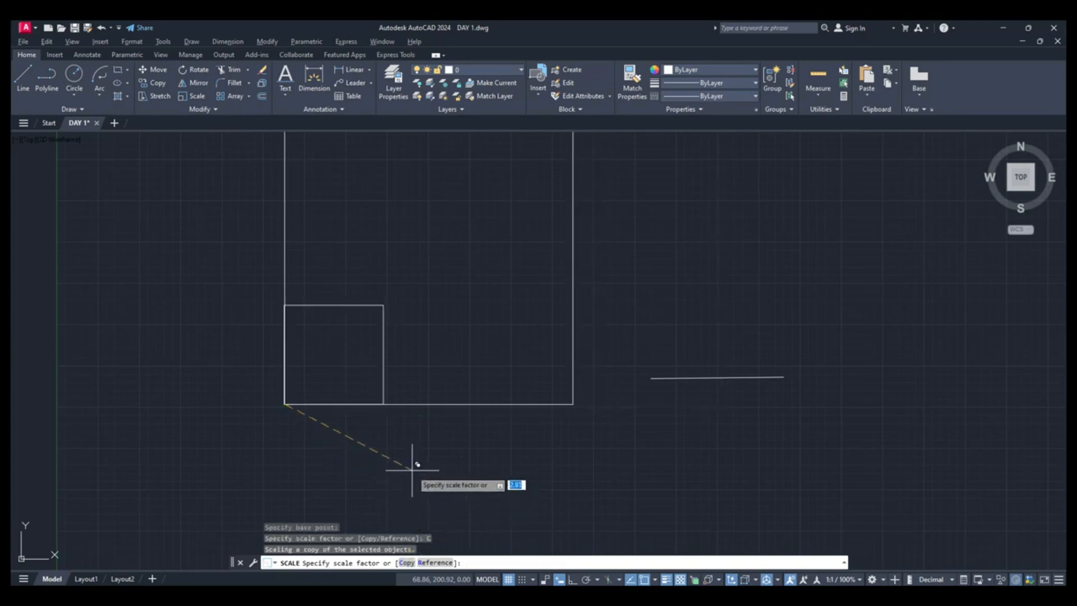
{"action": "scroll", "coordinate": [406, 467], "scroll_direction": "down", "scroll_amount": 2}
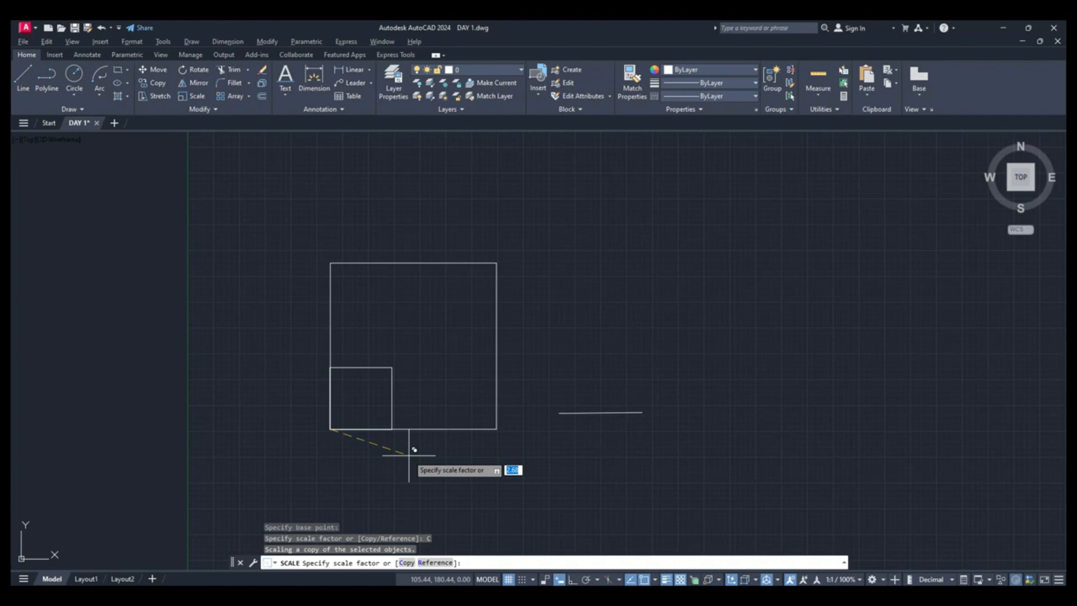
{"action": "type", "text": "3"}
{"action": "key", "text": "Return"}
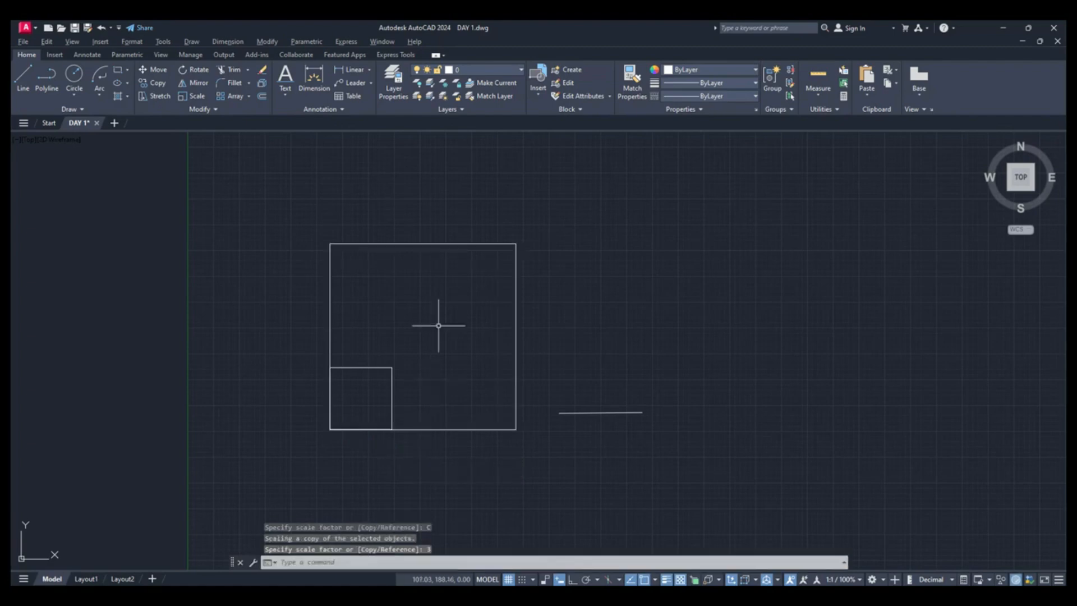
Measure the top edge of the enlarged square copy, starting at its upper-left corner.
{"action": "type", "text": "di"}
{"action": "key", "text": "Return"}
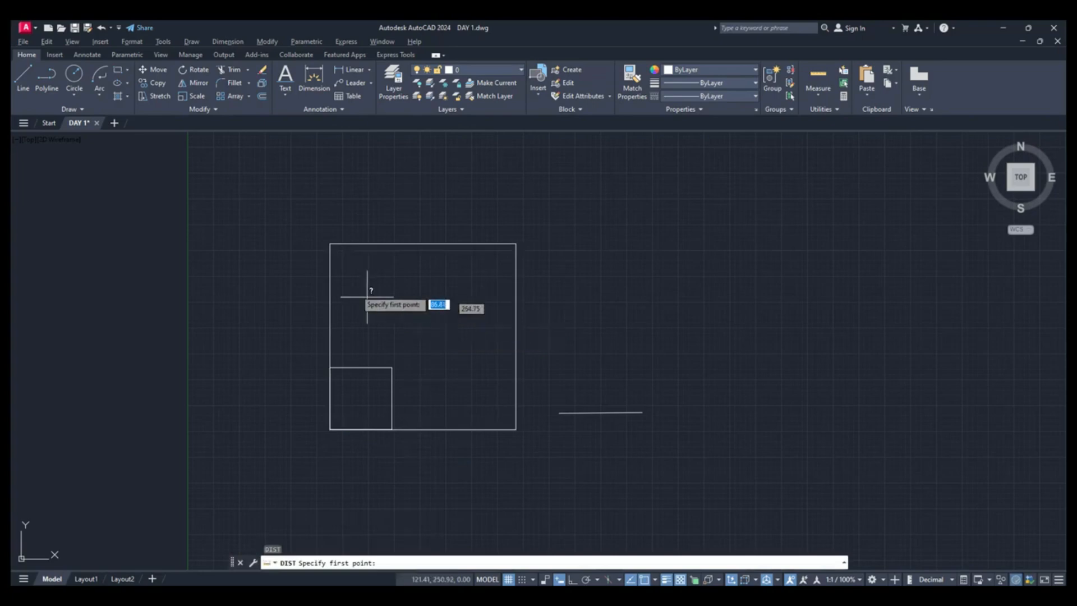
{"action": "left_click", "coordinate": [330, 244]}
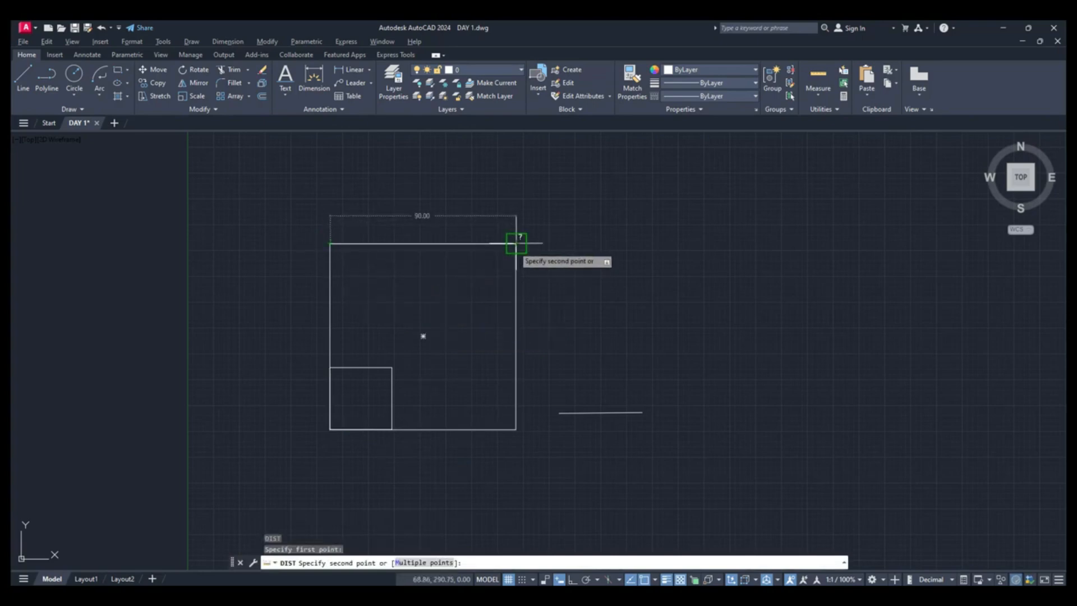
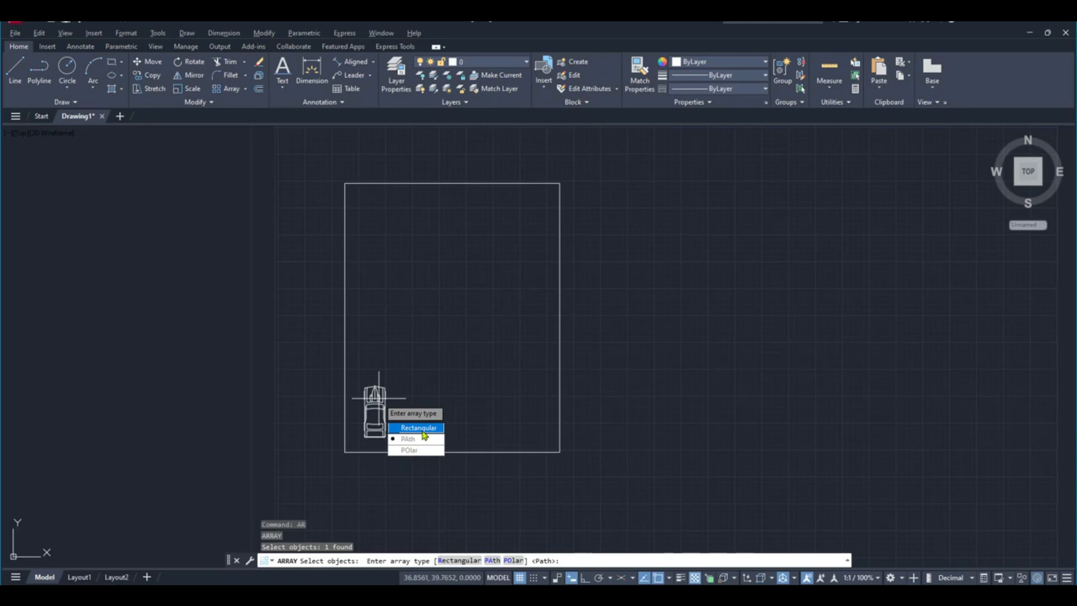
Create a rectangular array of the car with 3 columns and 2 rows.
{"action": "left_click", "coordinate": [423, 429]}
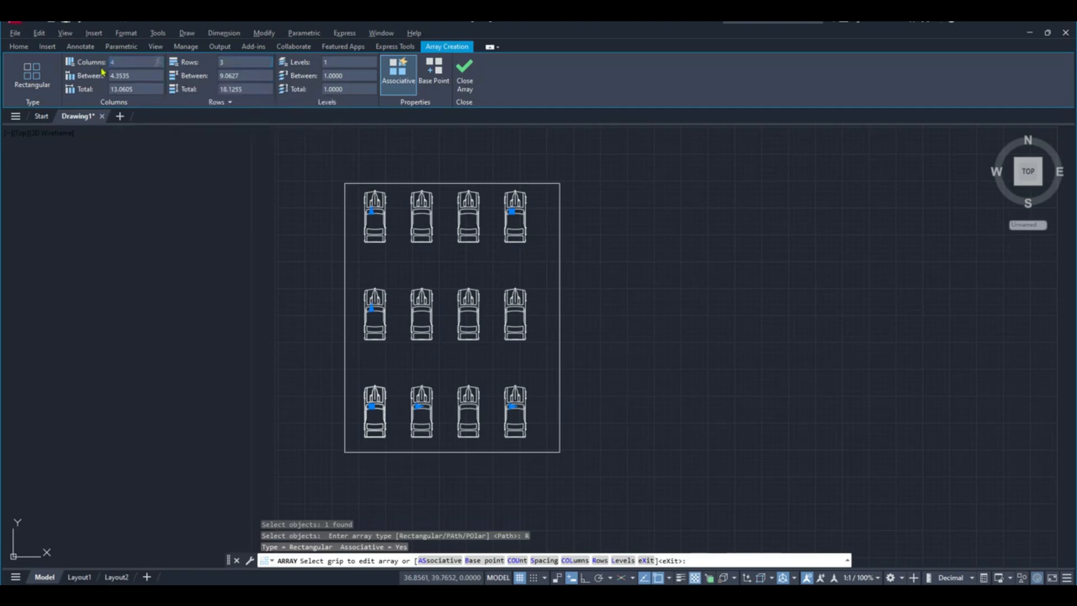
{"action": "key", "text": "Return"}
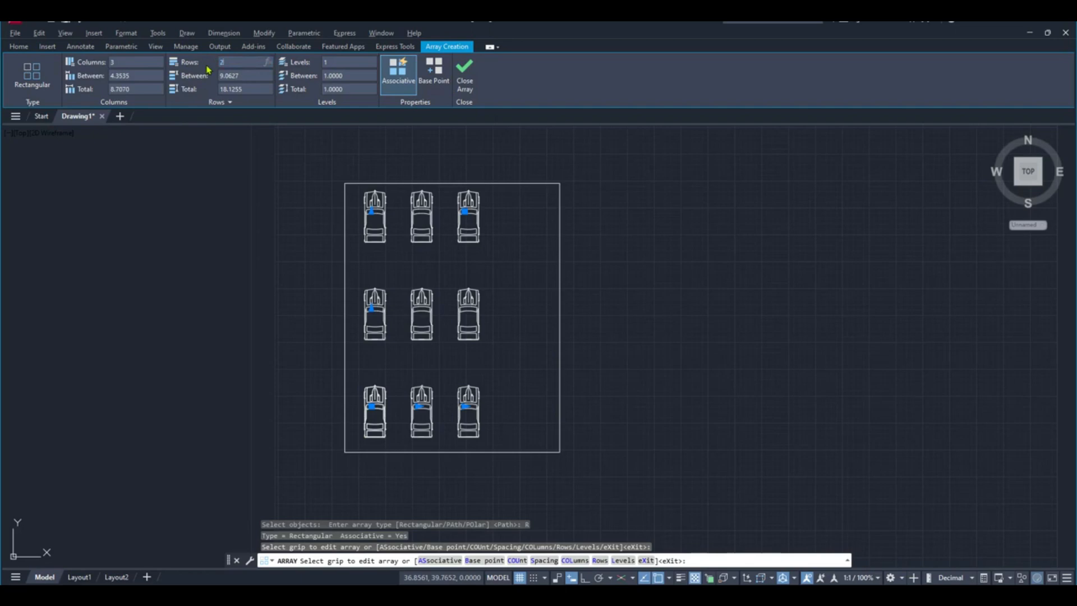
{"action": "key", "text": "Return"}
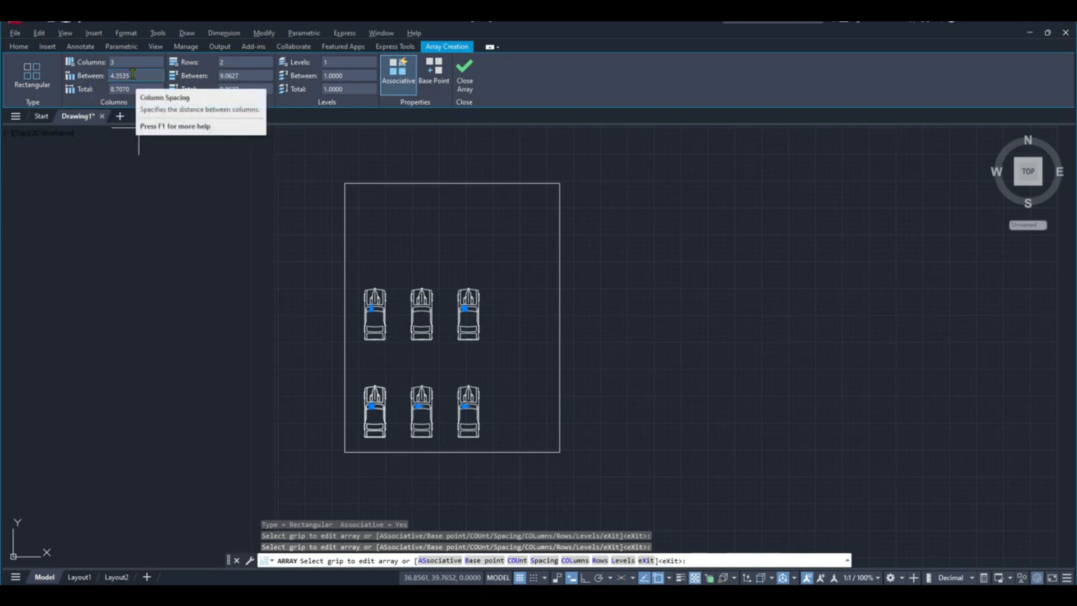
Set the spacing between the car array's columns to 5.
{"action": "left_click", "coordinate": [129, 75]}
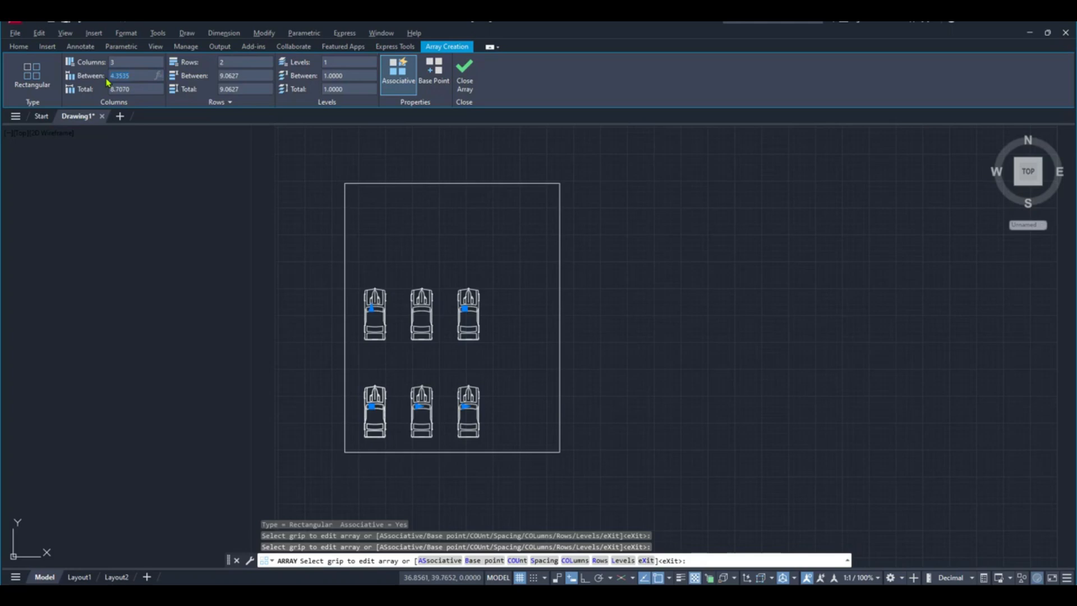
{"action": "type", "text": "5"}
{"action": "key", "text": "Return"}
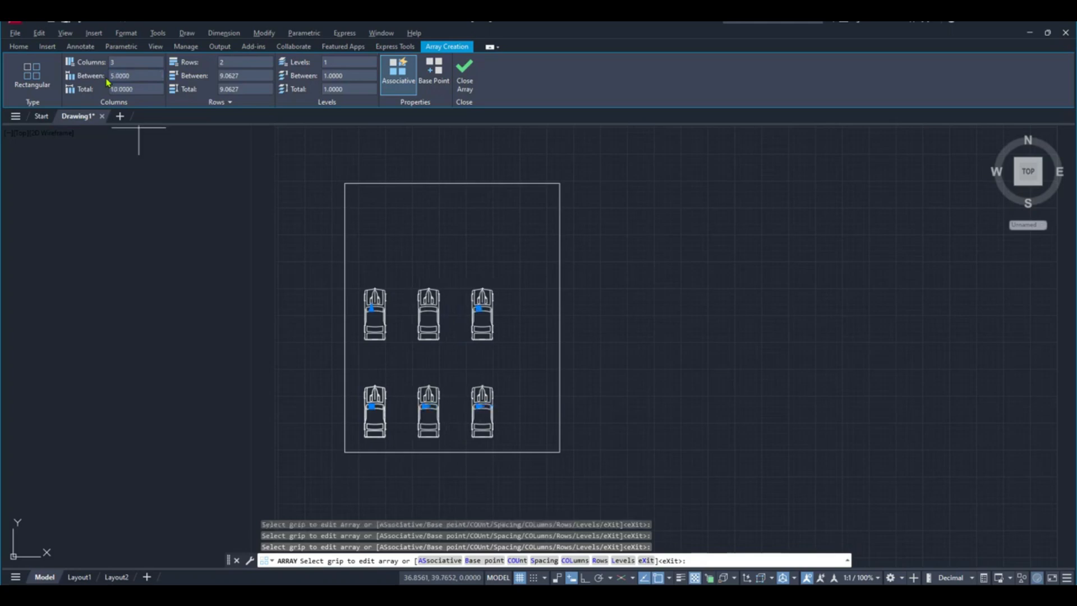
Set the car array's column spacing to 6 and its row spacing to 15.
{"action": "left_click", "coordinate": [129, 75]}
{"action": "type", "text": "6"}
{"action": "key", "text": "Return"}
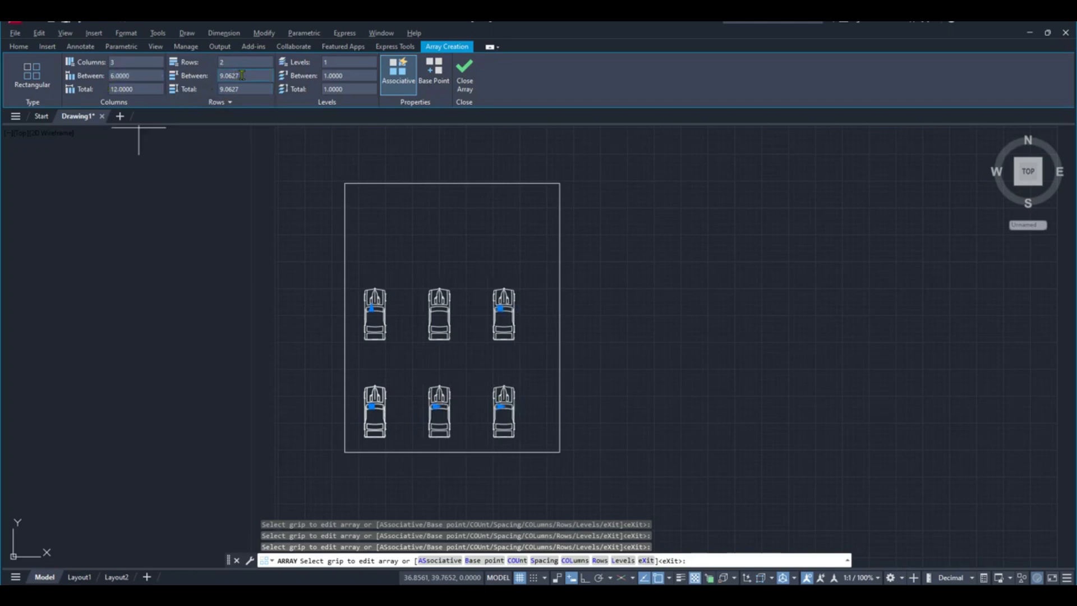
{"action": "left_click", "coordinate": [241, 75]}
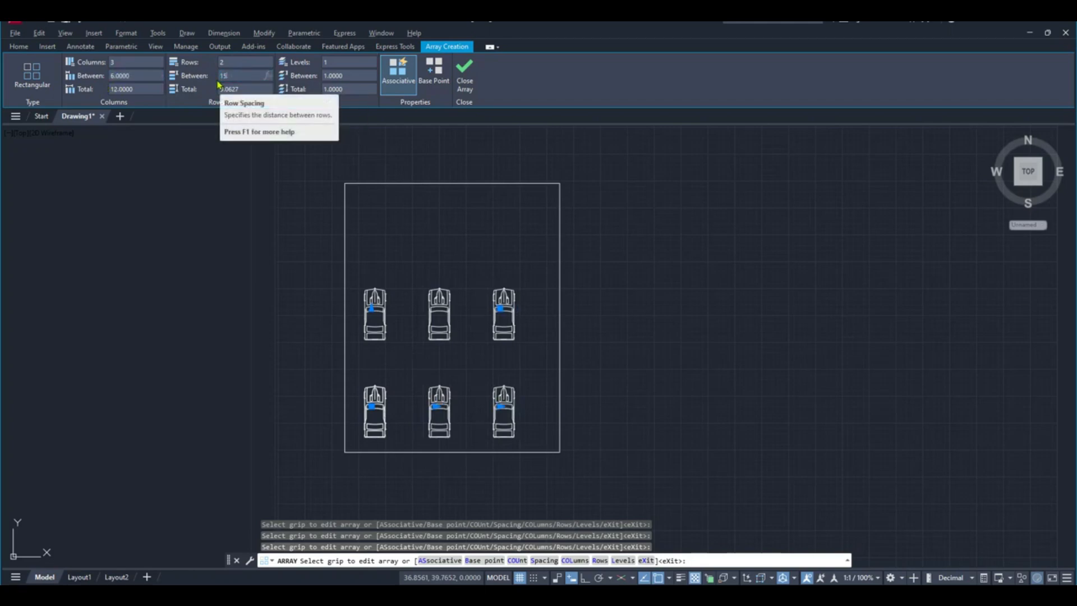
{"action": "type", "text": "15"}
{"action": "key", "text": "Return"}
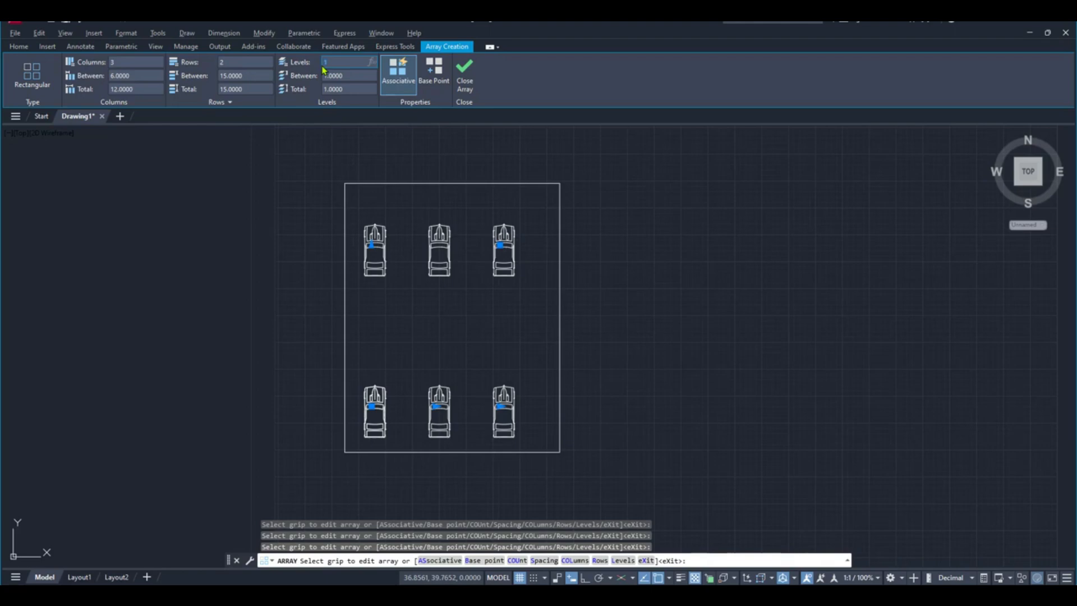
Set the car array's level count to 3 and examine the stacked levels in a 3D view.
{"action": "key", "text": "Return"}
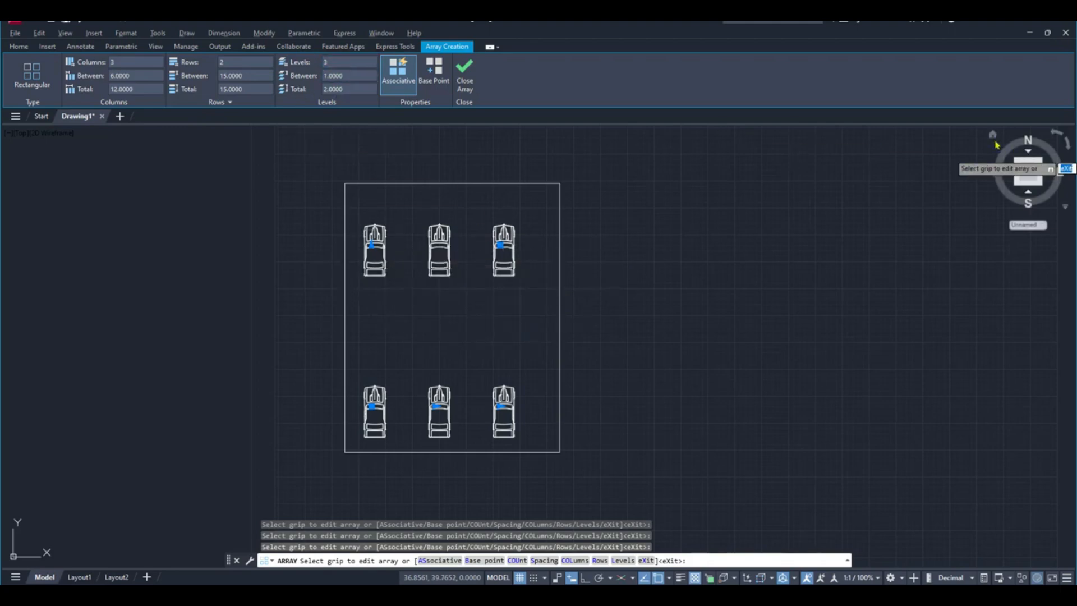
{"action": "left_click", "coordinate": [992, 135]}
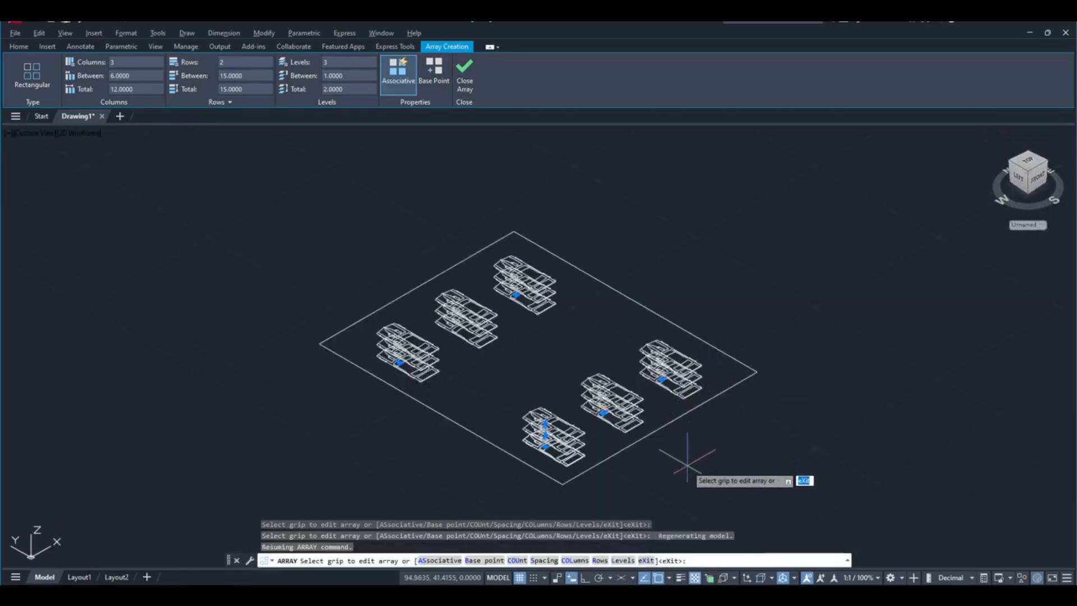
{"action": "mouse_move", "coordinate": [689, 456]}
{"action": "middle_mouse_down", "text": "shift"}
{"action": "mouse_move", "coordinate": [711, 392]}
{"action": "mouse_move", "coordinate": [679, 461]}
{"action": "middle_mouse_up", "text": "shift"}
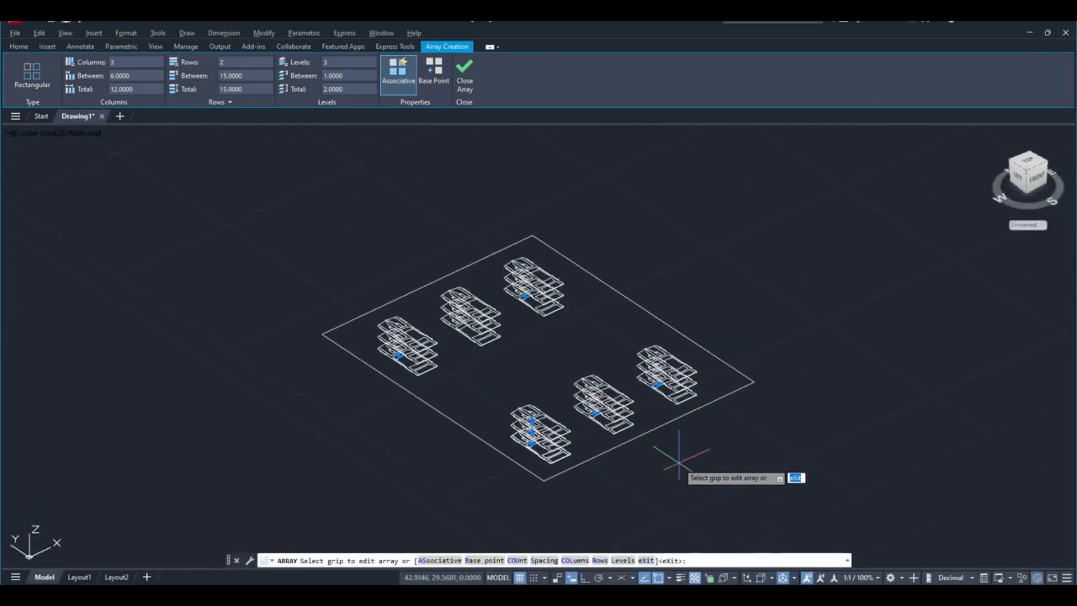
Return to the top view, set the car array's levels to 1, and finish the array.
{"action": "left_click", "coordinate": [1031, 164]}
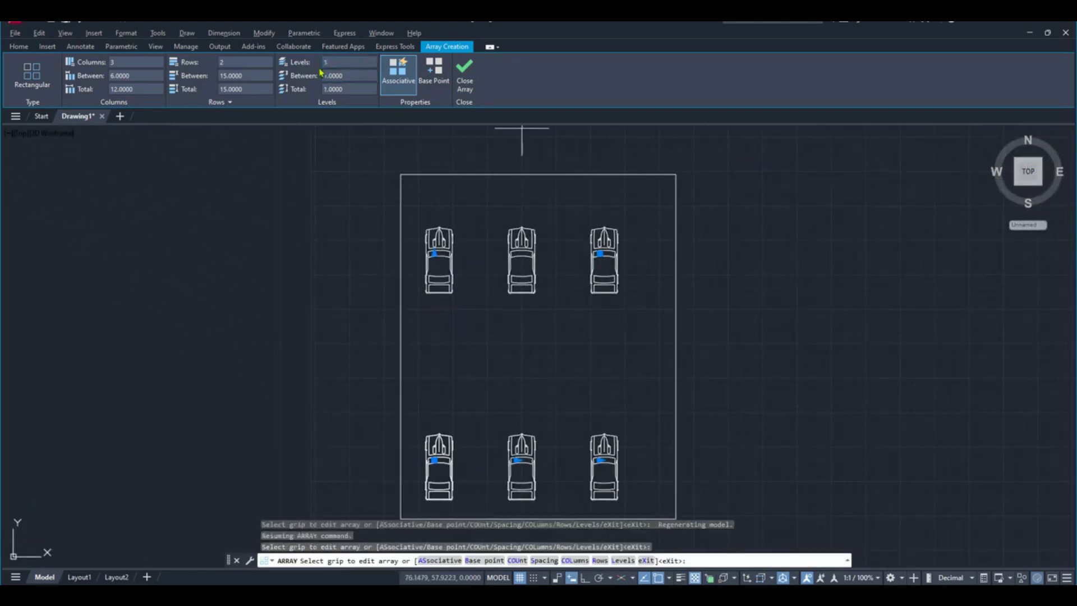
{"action": "middle_click_drag", "start_coordinate": [438, 216], "coordinate": [378, 187]}
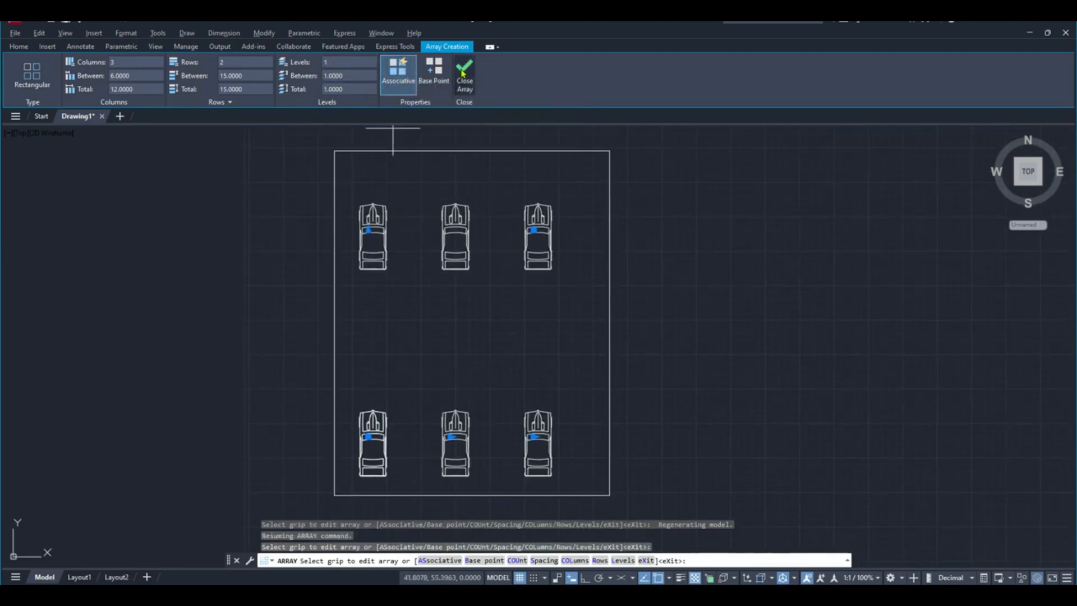
{"action": "left_click", "coordinate": [463, 71]}
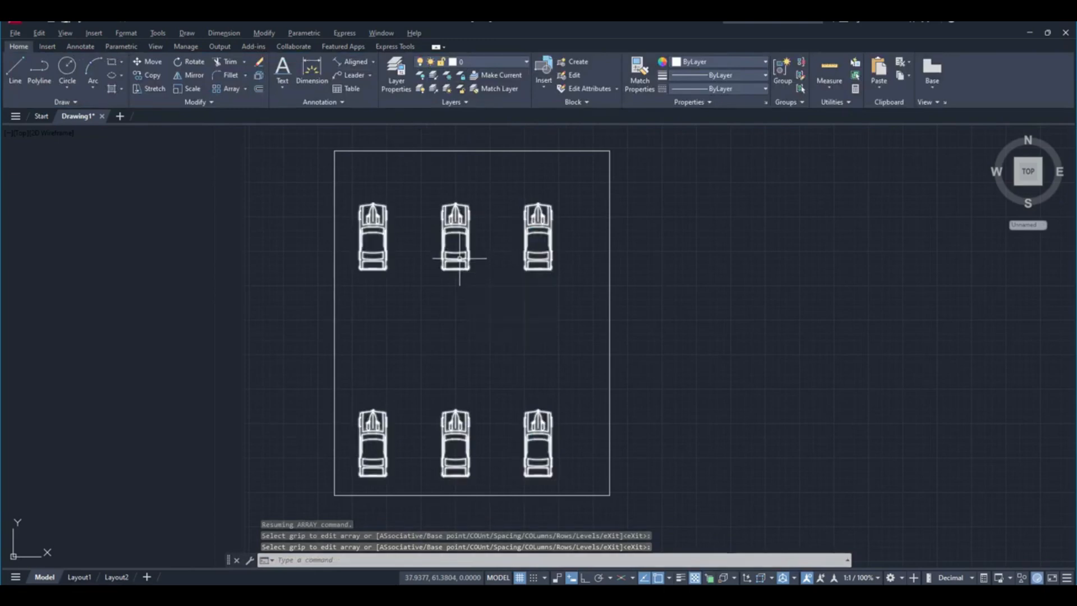
Relocate the car array's base point to the lower-left corner of the source car in the bottom row.
{"action": "left_click", "coordinate": [464, 252]}
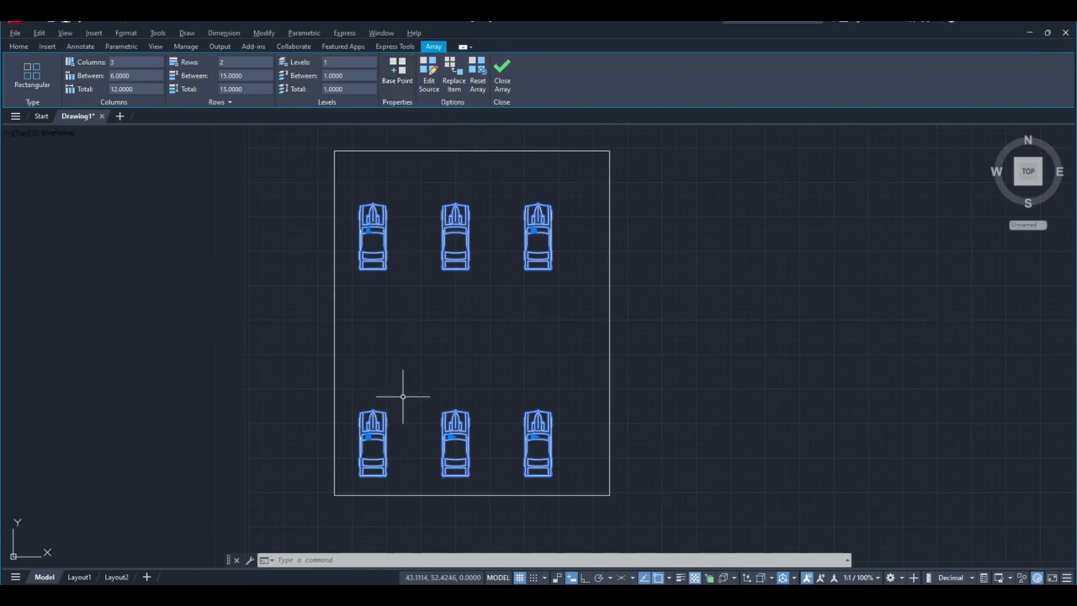
{"action": "mouse_move", "coordinate": [368, 437]}
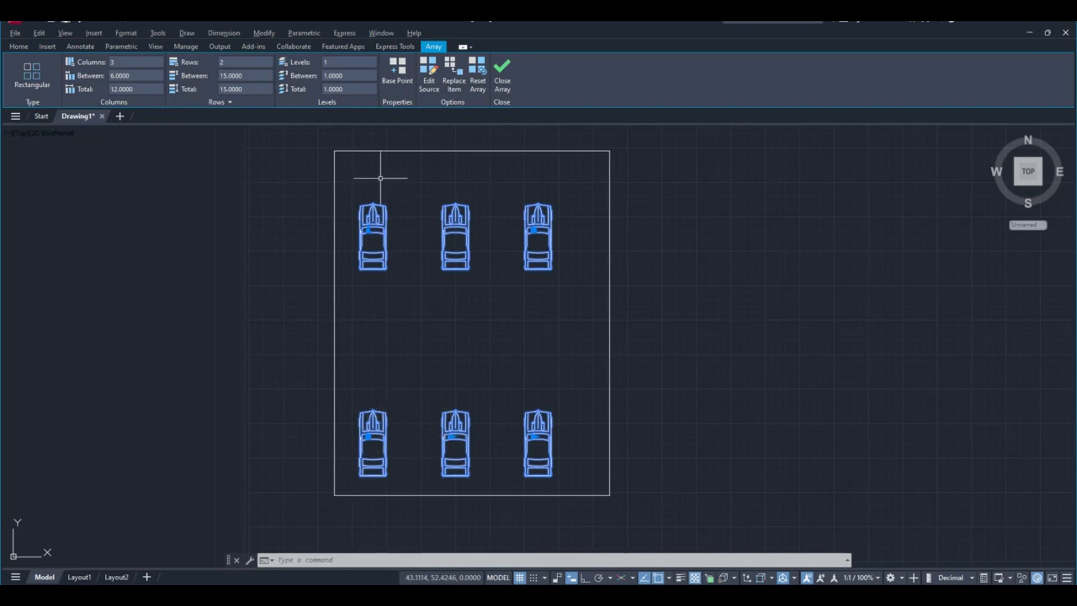
{"action": "left_click", "coordinate": [397, 69]}
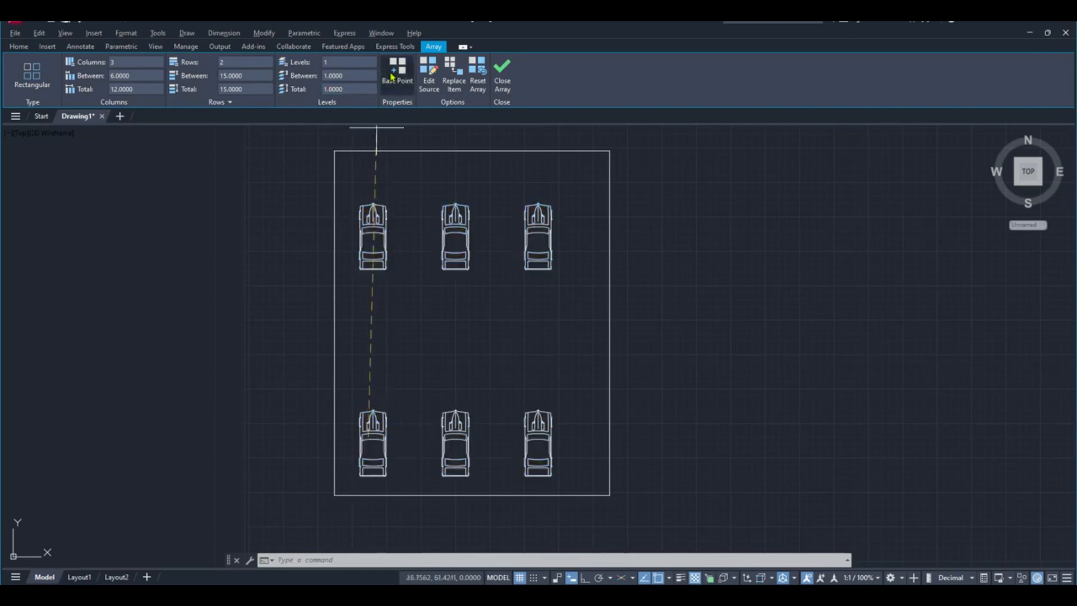
{"action": "left_click", "coordinate": [359, 474]}
{"action": "mouse_move", "coordinate": [359, 474]}
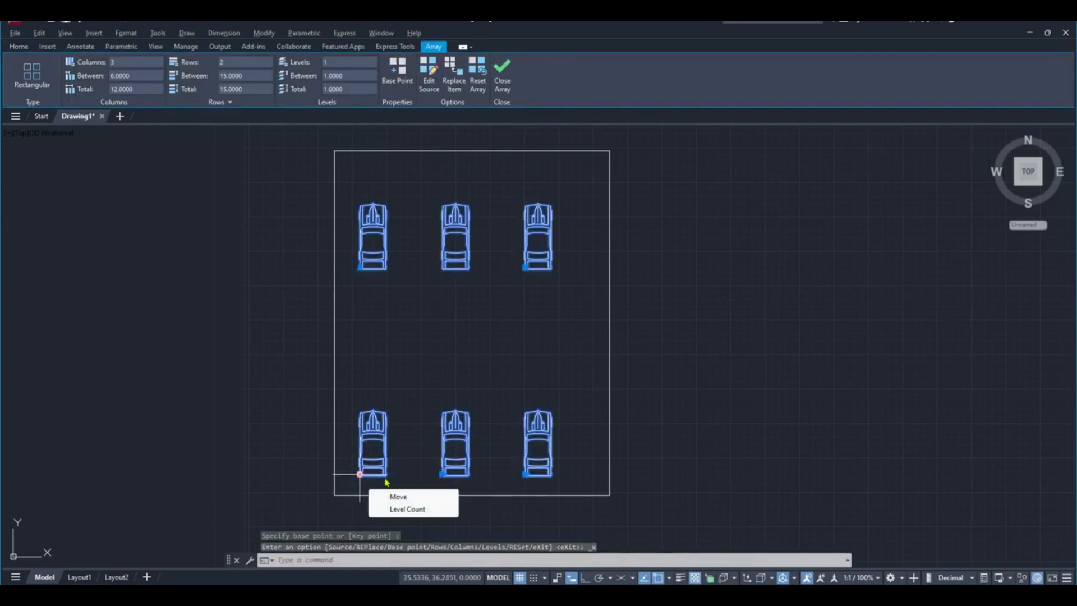
{"action": "left_click", "coordinate": [443, 475]}
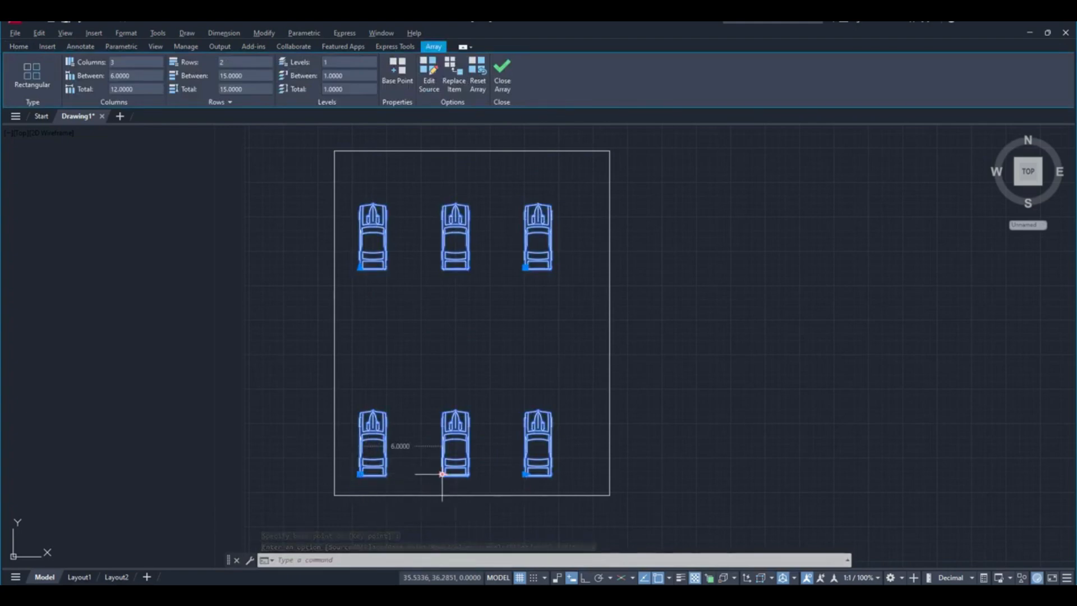
{"action": "key", "text": "Escape"}
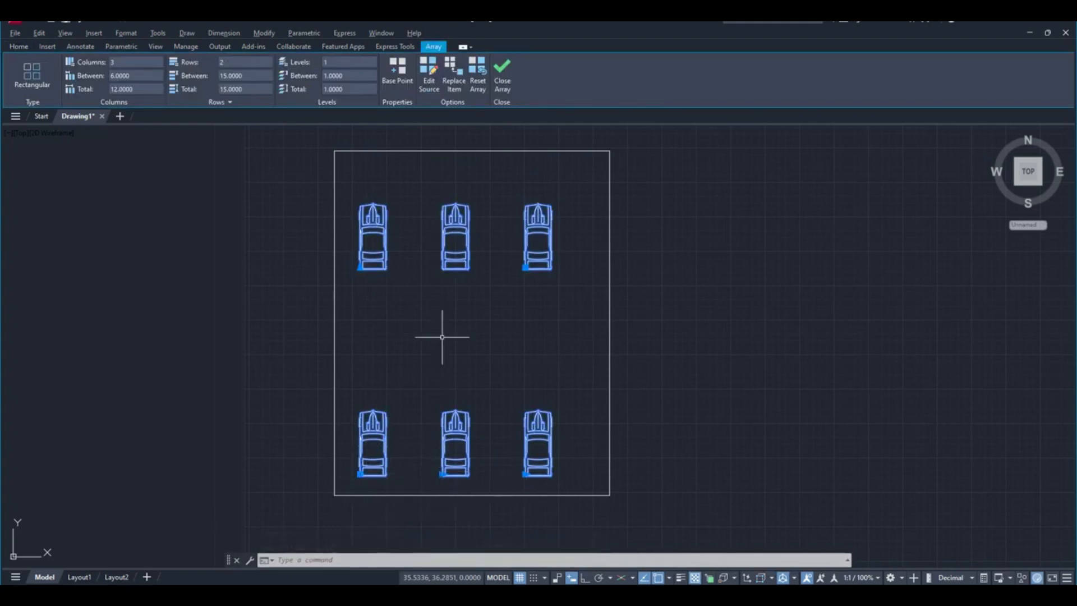
Start editing the car array's source objects through the first car in the bottom row.
{"action": "left_click", "coordinate": [430, 83]}
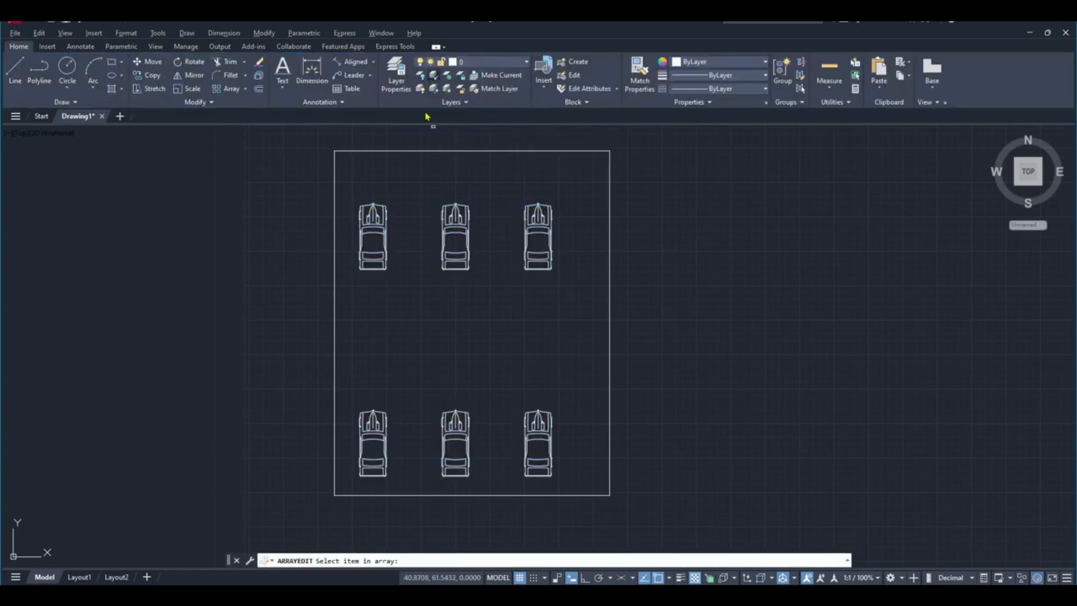
{"action": "left_click", "coordinate": [380, 437]}
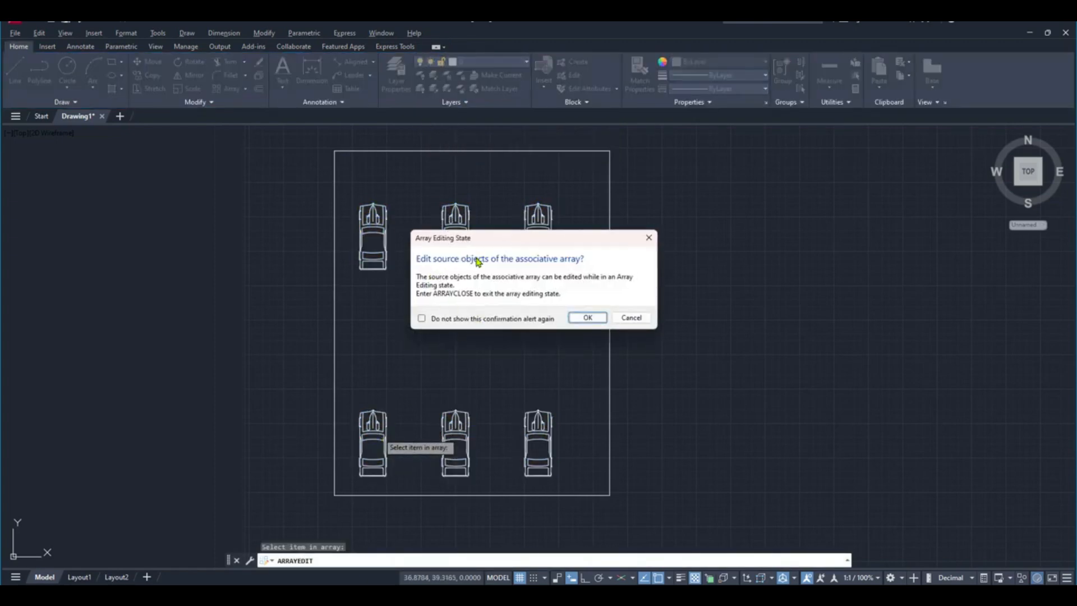
{"action": "left_click", "coordinate": [588, 318]}
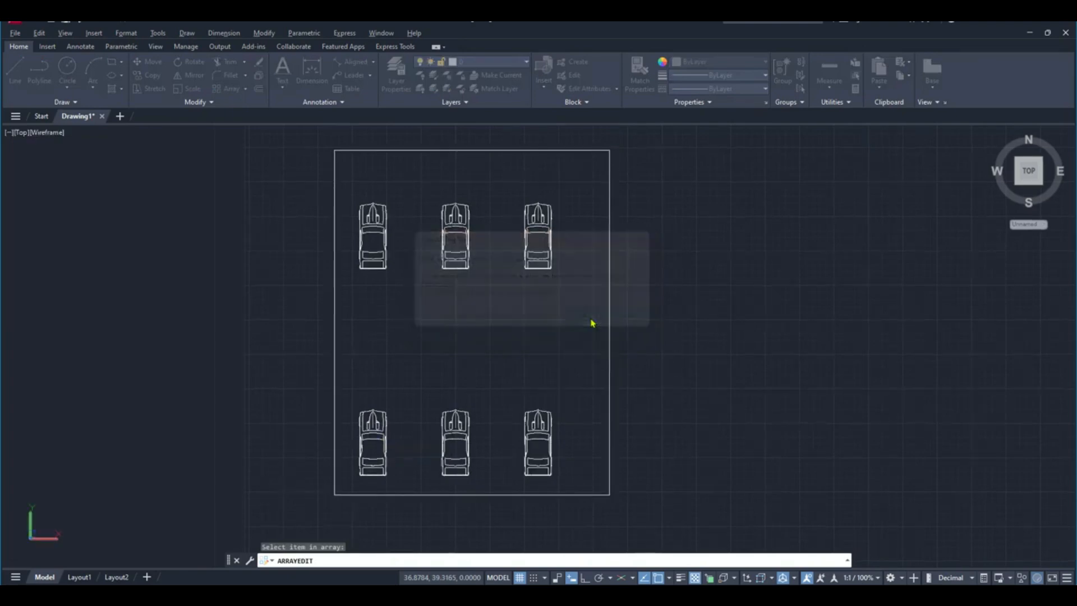
{"action": "scroll", "coordinate": [338, 519], "scroll_direction": "up", "scroll_amount": 2}
{"action": "middle_click_drag", "start_coordinate": [390, 443], "coordinate": [407, 408]}
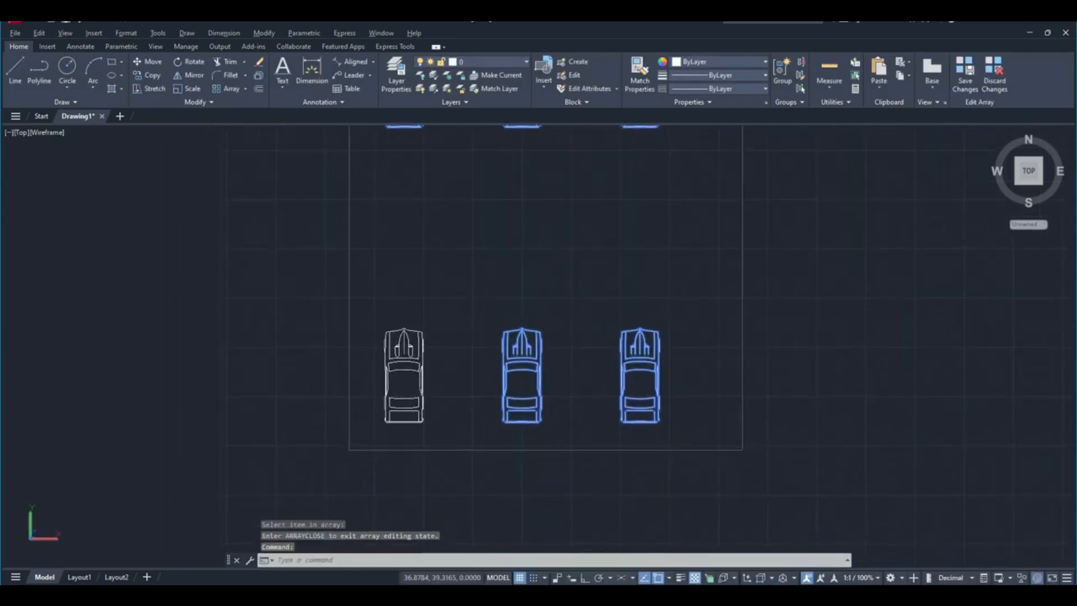
{"action": "scroll", "coordinate": [406, 409], "scroll_direction": "up", "scroll_amount": 2}
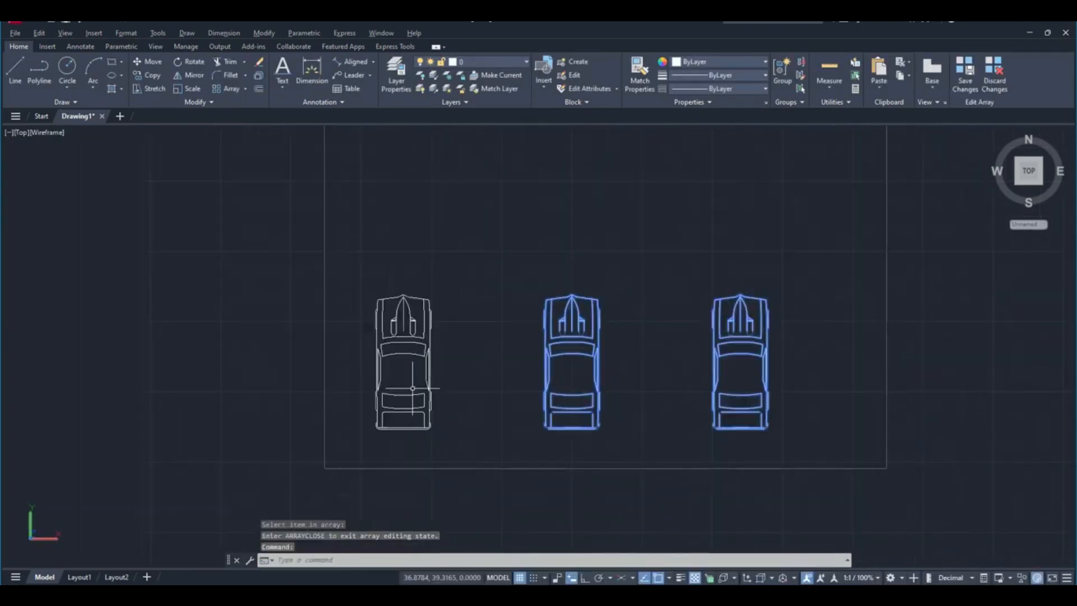
Draw a rectangle about 0.7 units wide on the source car's roof and save the changes to the array.
{"action": "left_click", "coordinate": [112, 63]}
{"action": "left_click", "coordinate": [396, 369]}
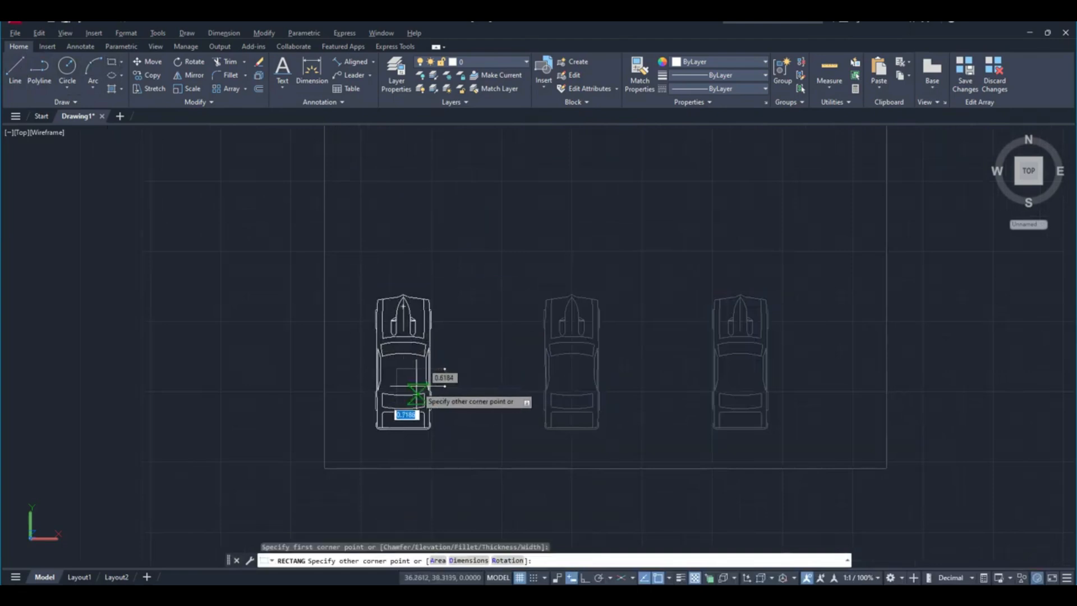
{"action": "left_click", "coordinate": [418, 395]}
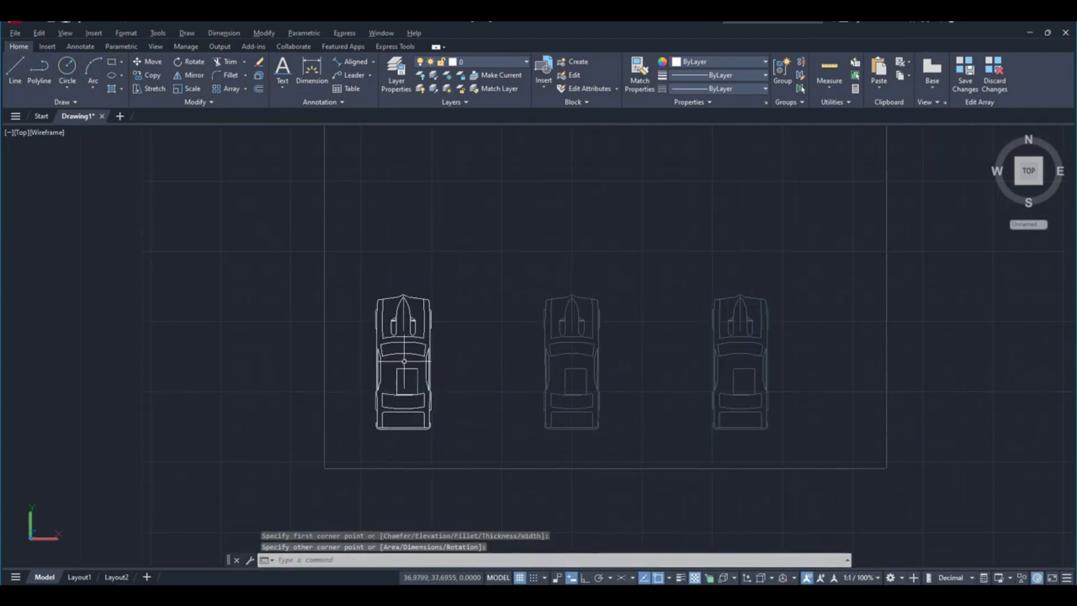
{"action": "scroll", "coordinate": [420, 400], "scroll_direction": "down", "scroll_amount": 3}
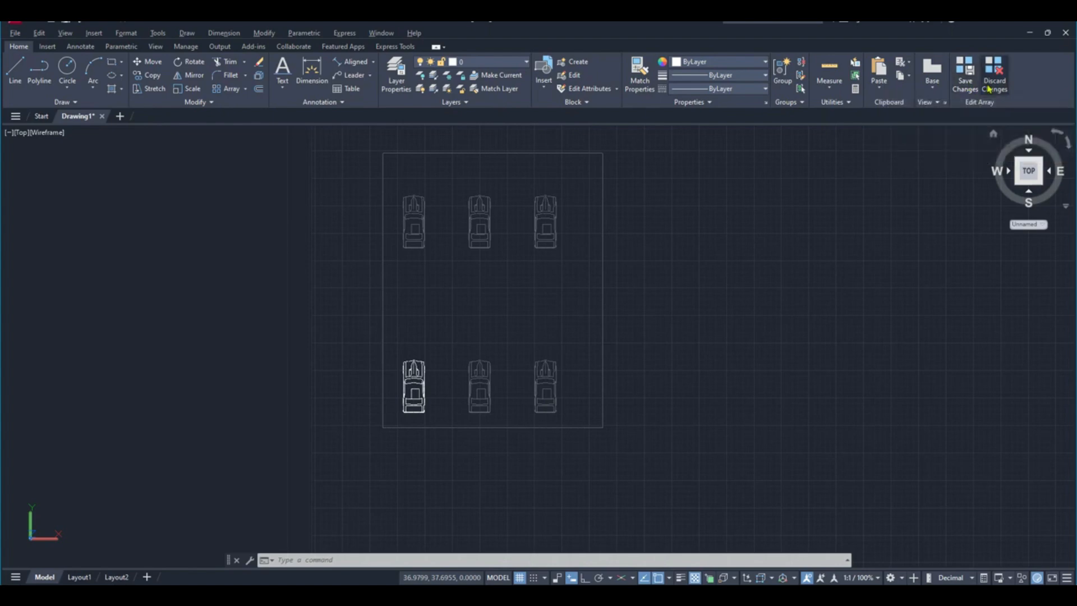
{"action": "left_click", "coordinate": [961, 83]}
{"action": "scroll", "coordinate": [513, 329], "scroll_direction": "up", "scroll_amount": 3}
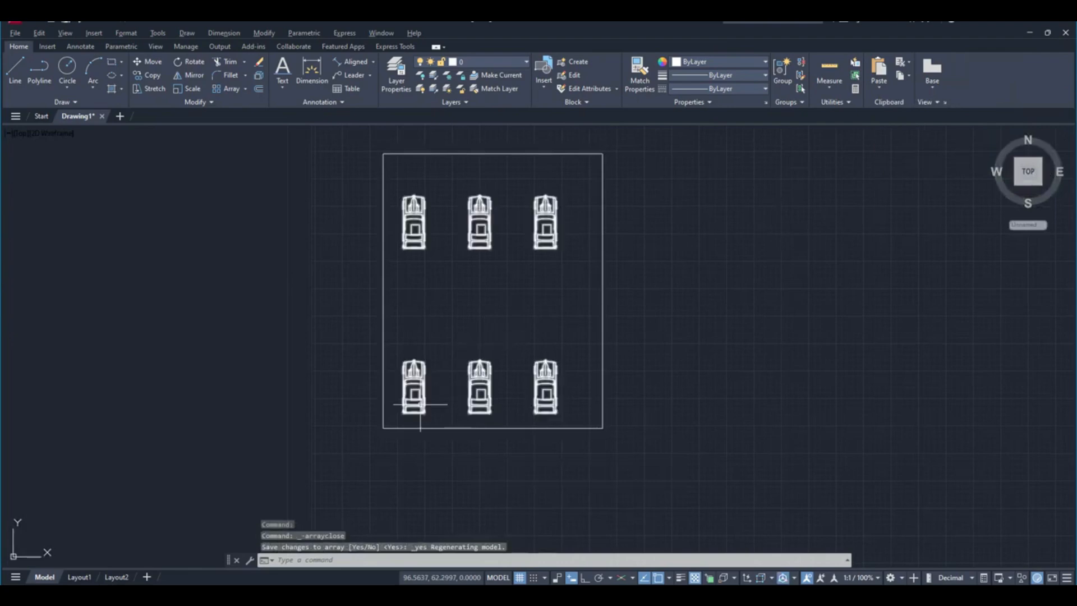
{"action": "scroll", "coordinate": [446, 415], "scroll_direction": "down", "scroll_amount": 2}
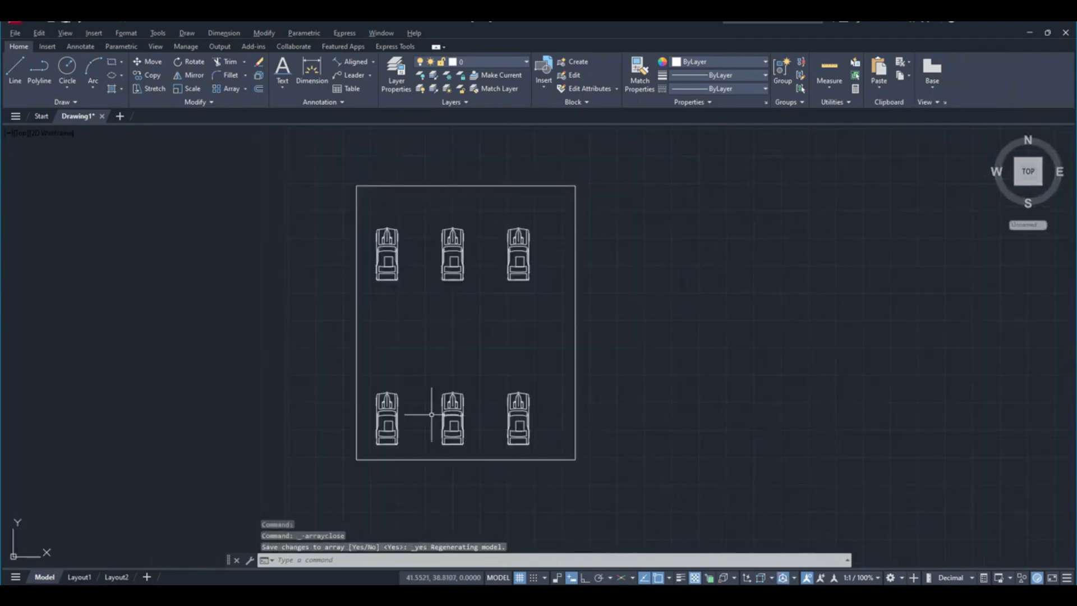
Create a polar array of the chair around the center of the round table.
{"action": "middle_click_drag", "start_coordinate": [500, 308], "coordinate": [342, 313]}
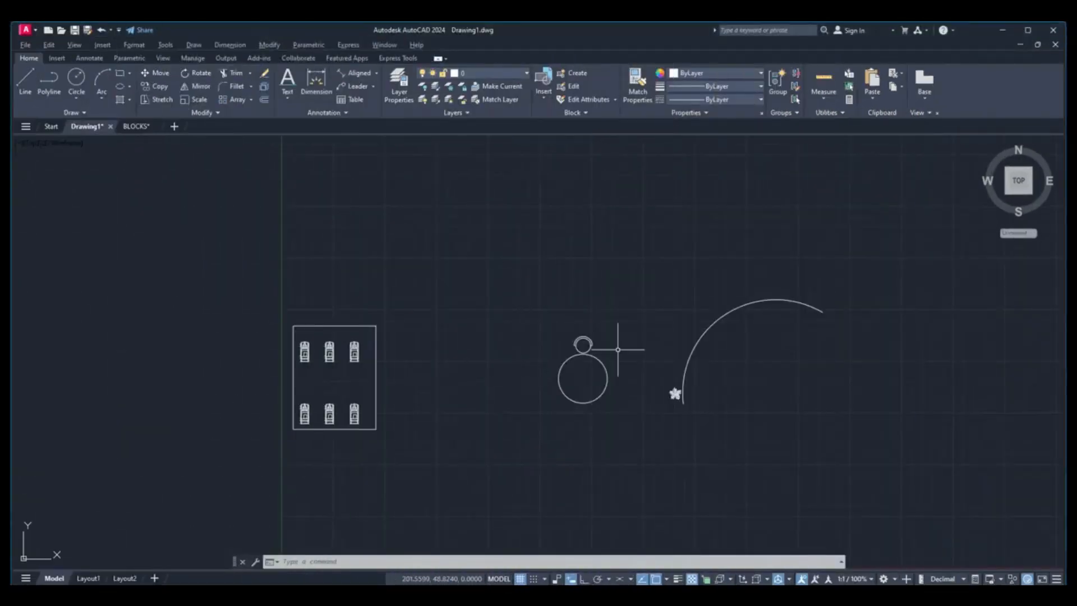
{"action": "scroll", "coordinate": [617, 350], "scroll_direction": "up", "scroll_amount": 4}
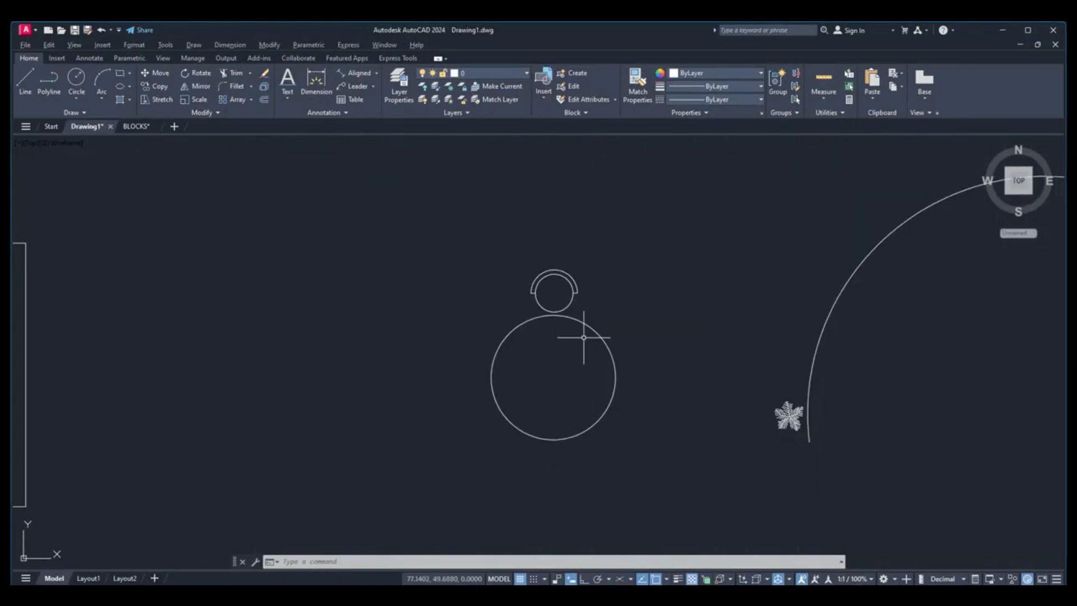
{"action": "middle_click_drag", "start_coordinate": [661, 329], "coordinate": [598, 330]}
{"action": "left_click", "coordinate": [507, 284]}
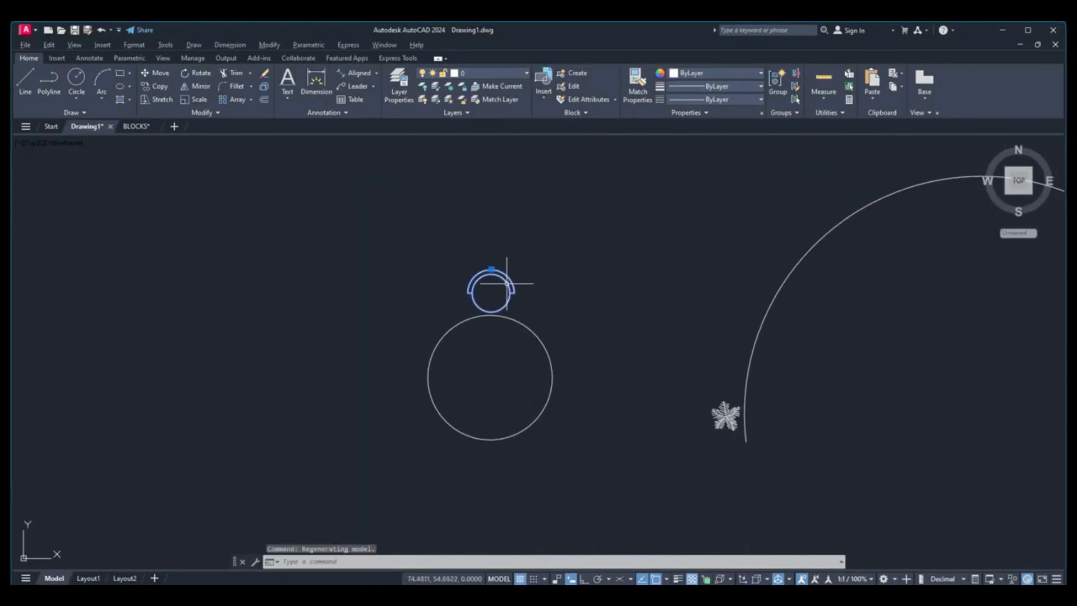
{"action": "key", "text": "Escape"}
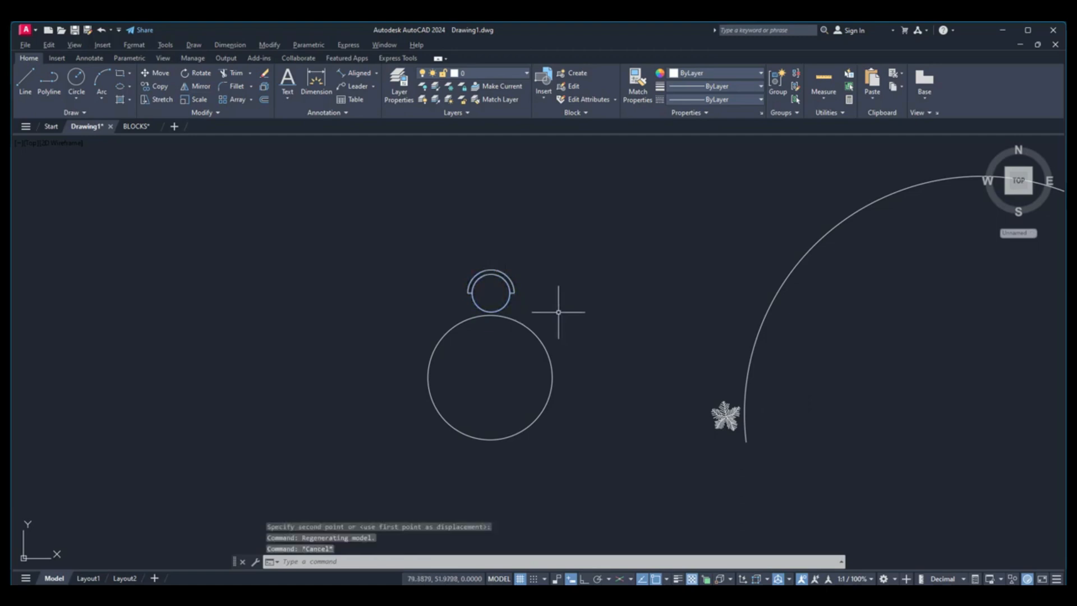
{"action": "type", "text": "AR"}
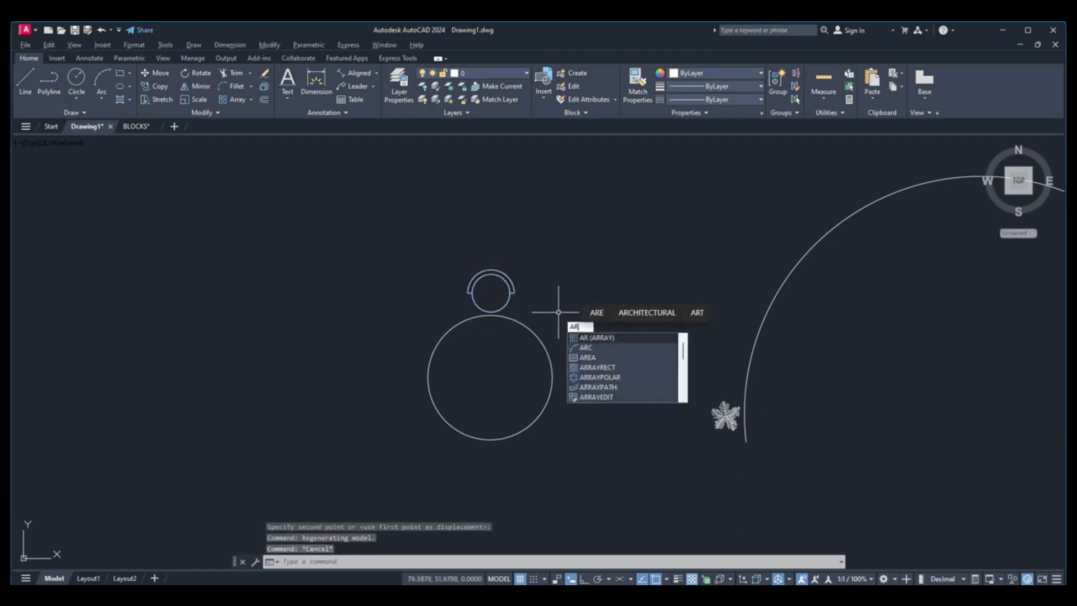
{"action": "key", "text": "Return"}
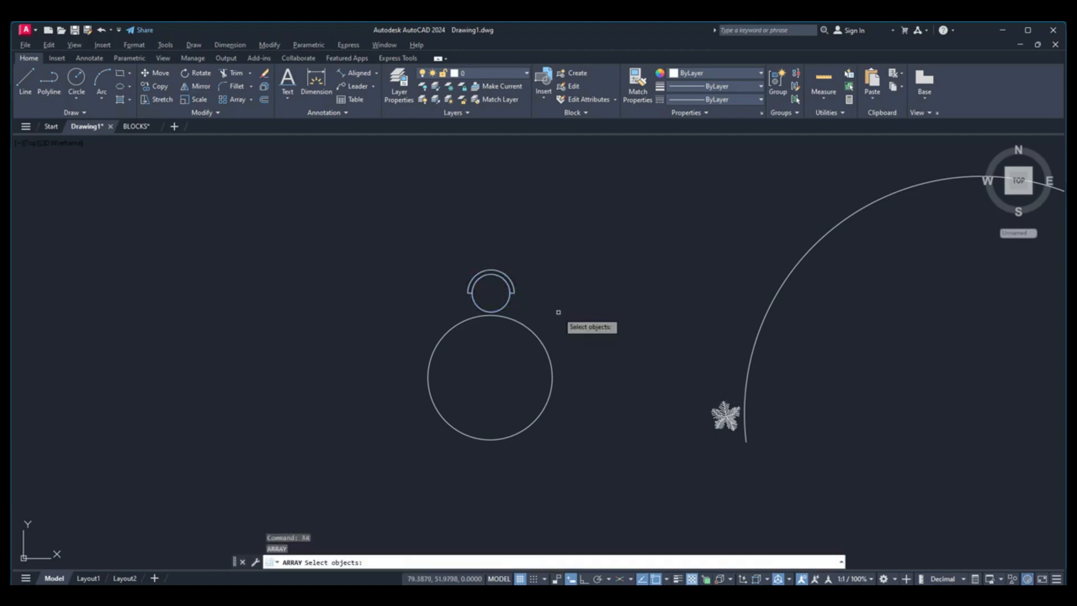
{"action": "left_click", "coordinate": [507, 304]}
{"action": "key", "text": "Return"}
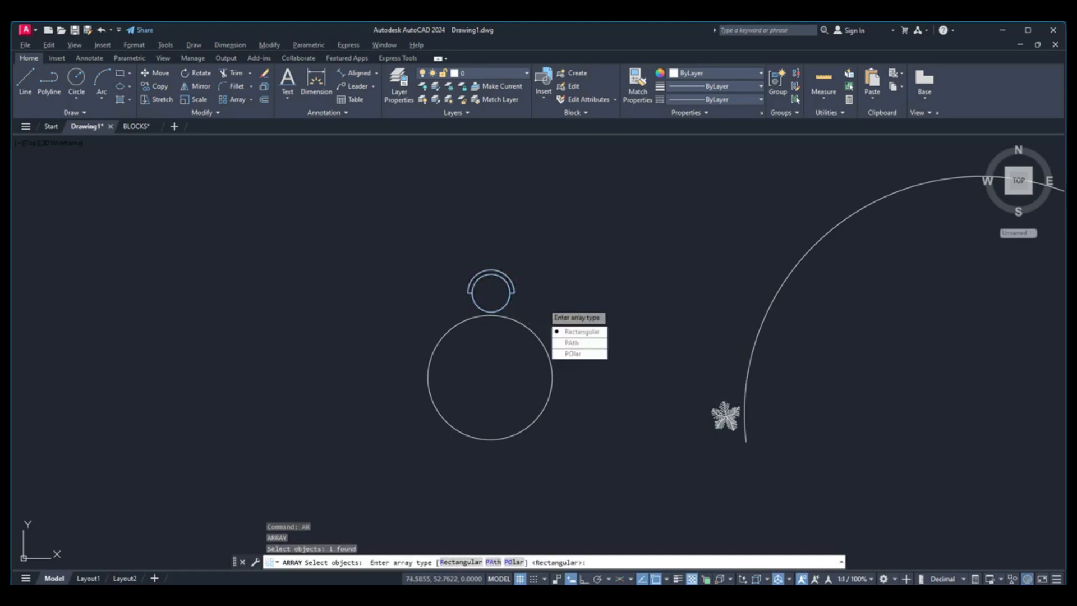
{"action": "left_click", "coordinate": [575, 354]}
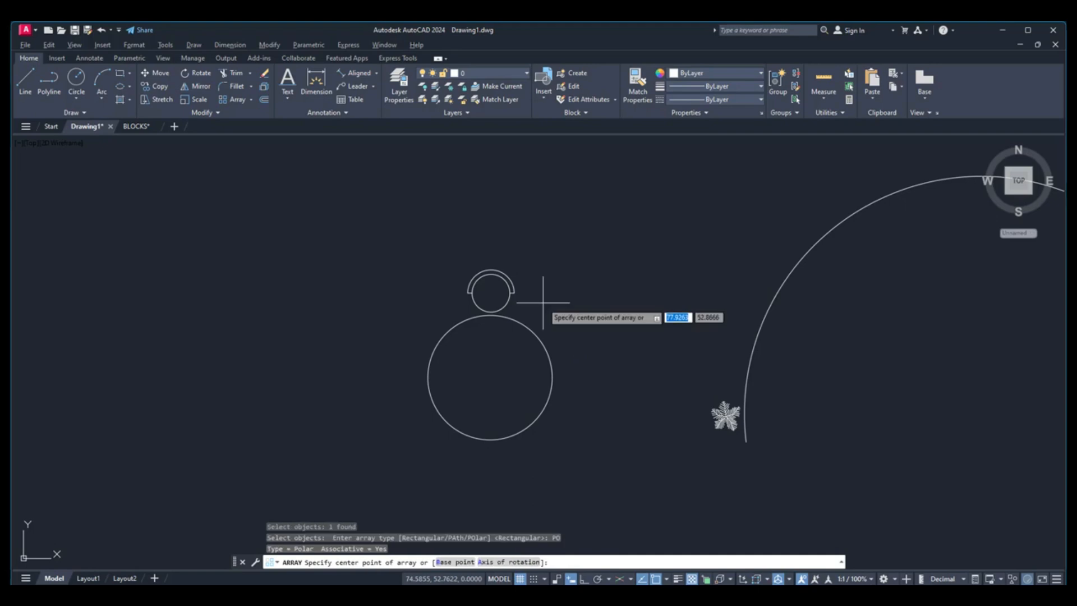
{"action": "left_click", "coordinate": [490, 377]}
{"action": "middle_click_drag", "start_coordinate": [533, 375], "coordinate": [538, 343]}
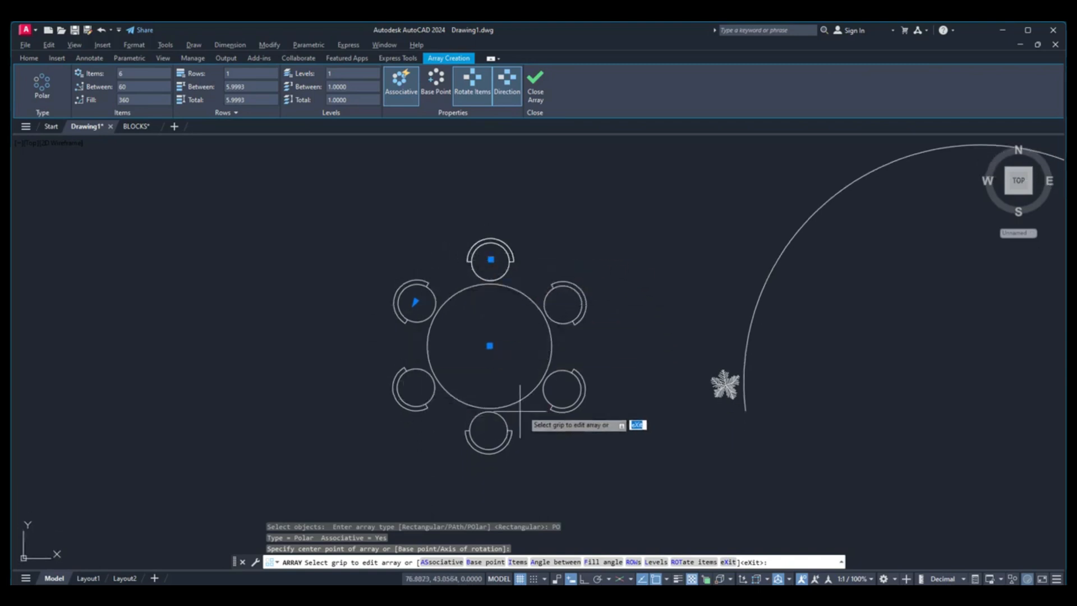
Set the polar chair array's item count to 8, and reduce it to 4.
{"action": "left_click", "coordinate": [119, 78]}
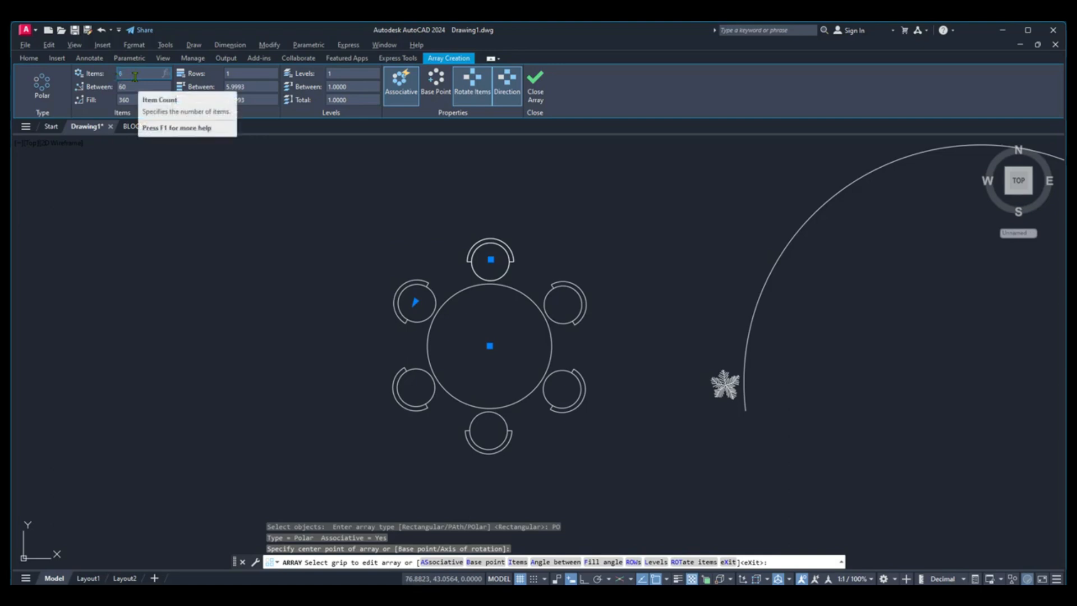
{"action": "type", "text": "8"}
{"action": "key", "text": "Return"}
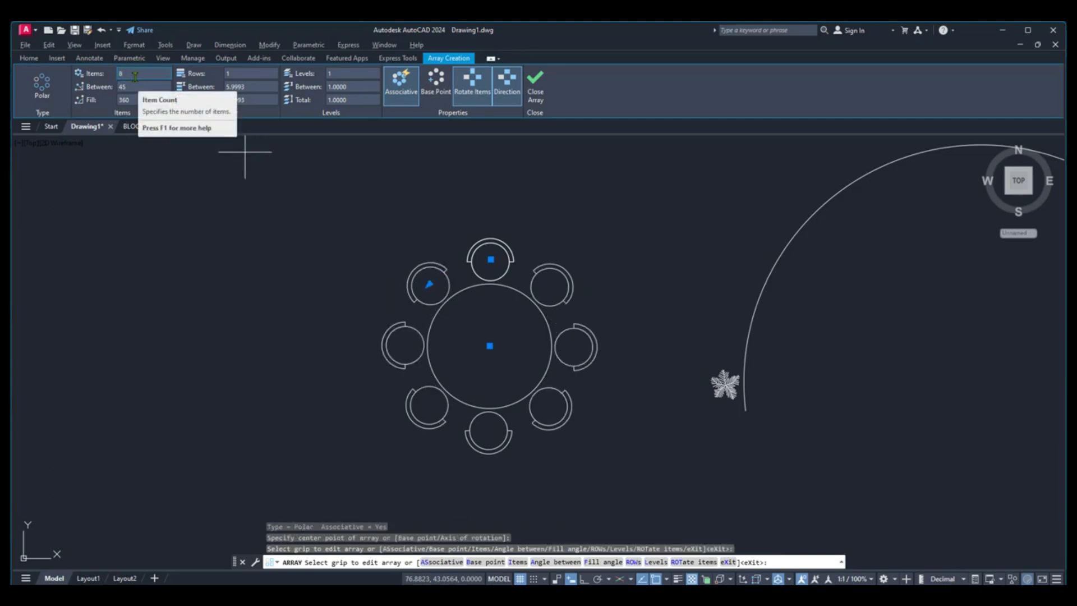
{"action": "type", "text": "4"}
{"action": "key", "text": "Return"}
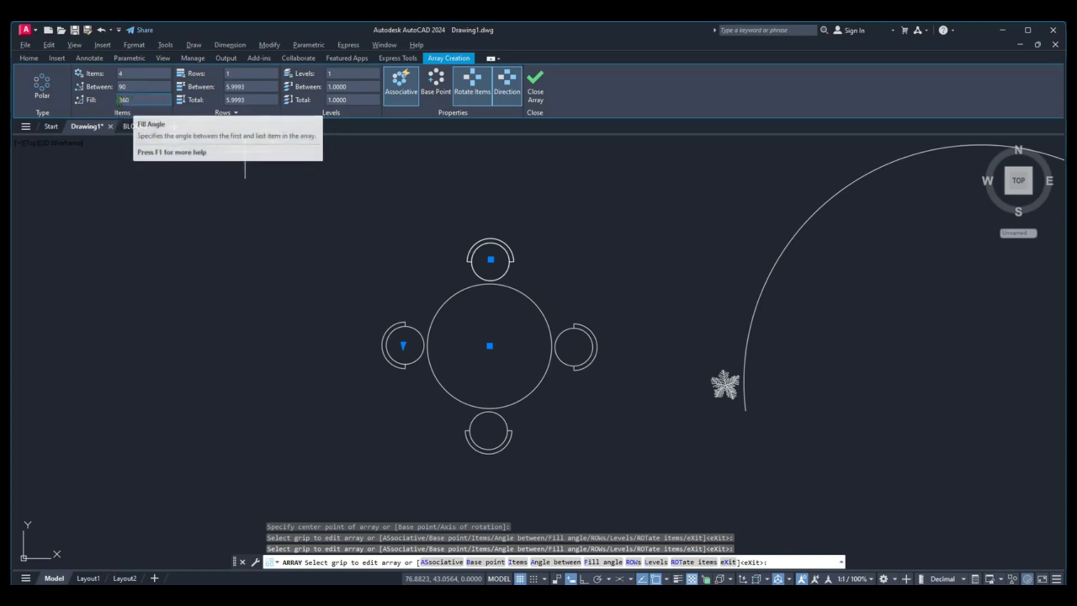
Set the polar chair array's fill angle to 180 degrees.
{"action": "left_click", "coordinate": [141, 101]}
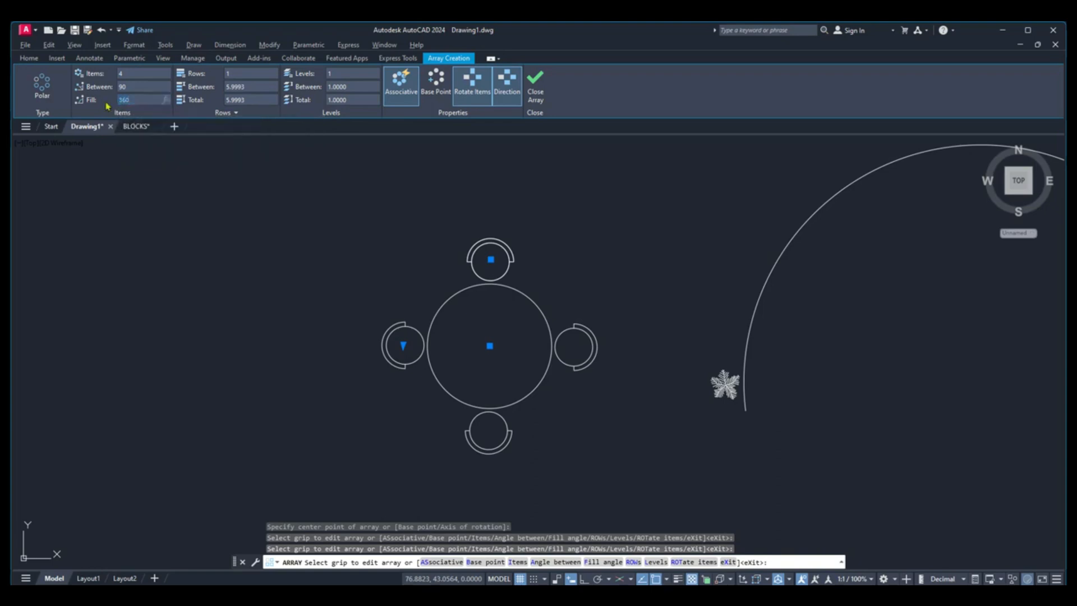
{"action": "type", "text": "180"}
{"action": "key", "text": "Return"}
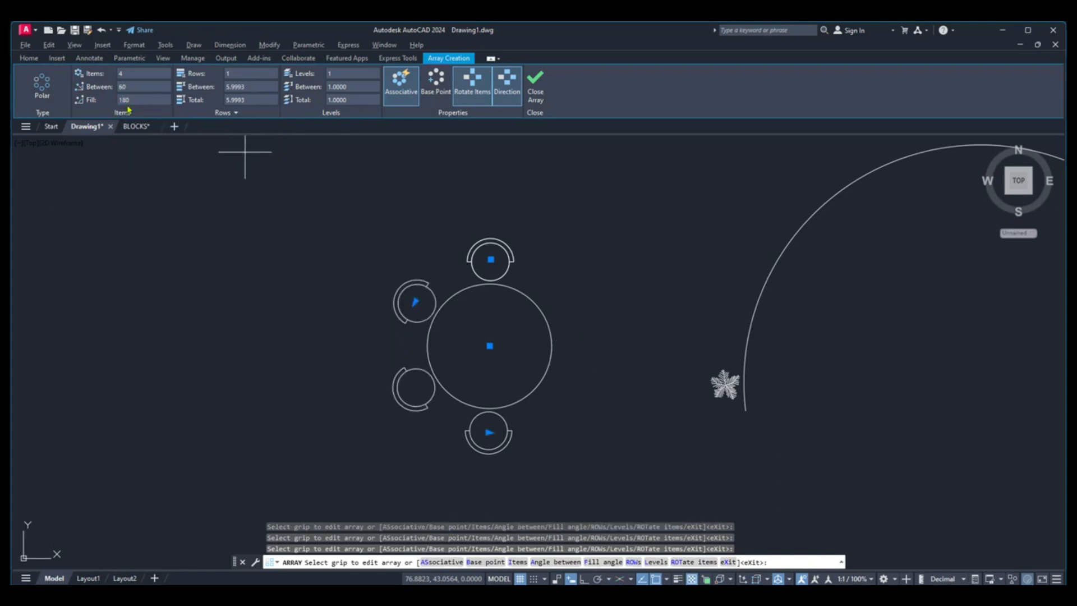
Set the angle between the arrayed chairs to 45 degrees, and set it back to 60.
{"action": "left_click", "coordinate": [133, 87]}
{"action": "key", "text": "Return"}
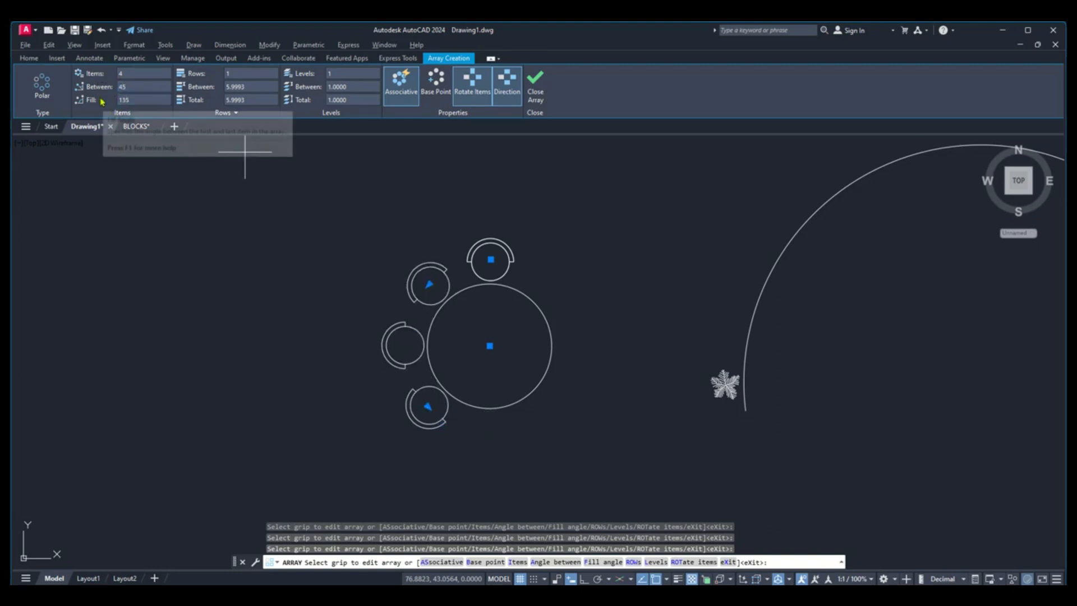
{"action": "left_click", "coordinate": [97, 91]}
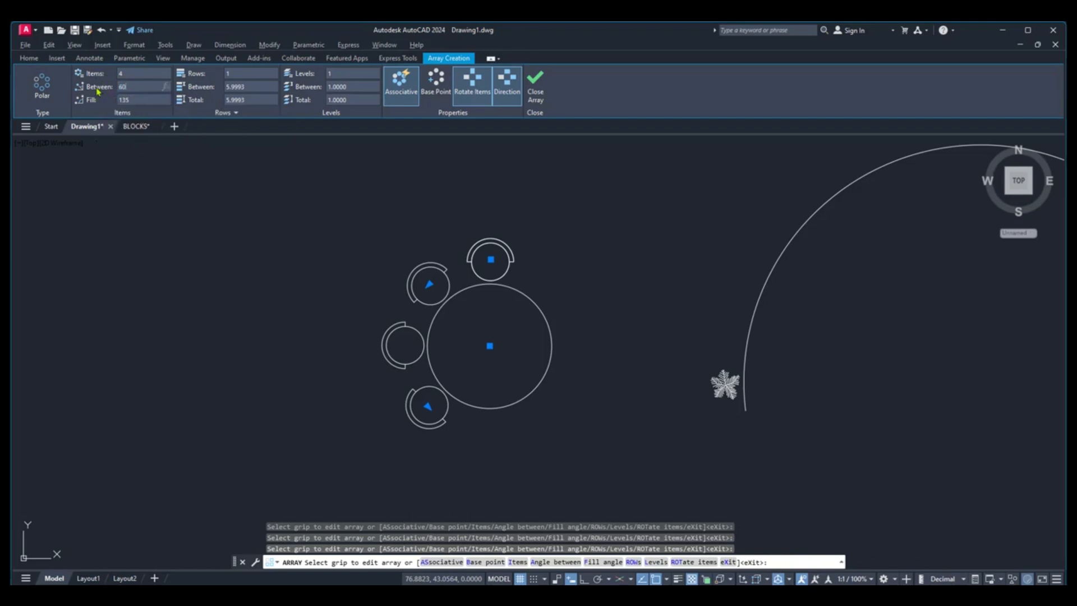
{"action": "type", "text": "60"}
{"action": "key", "text": "Return"}
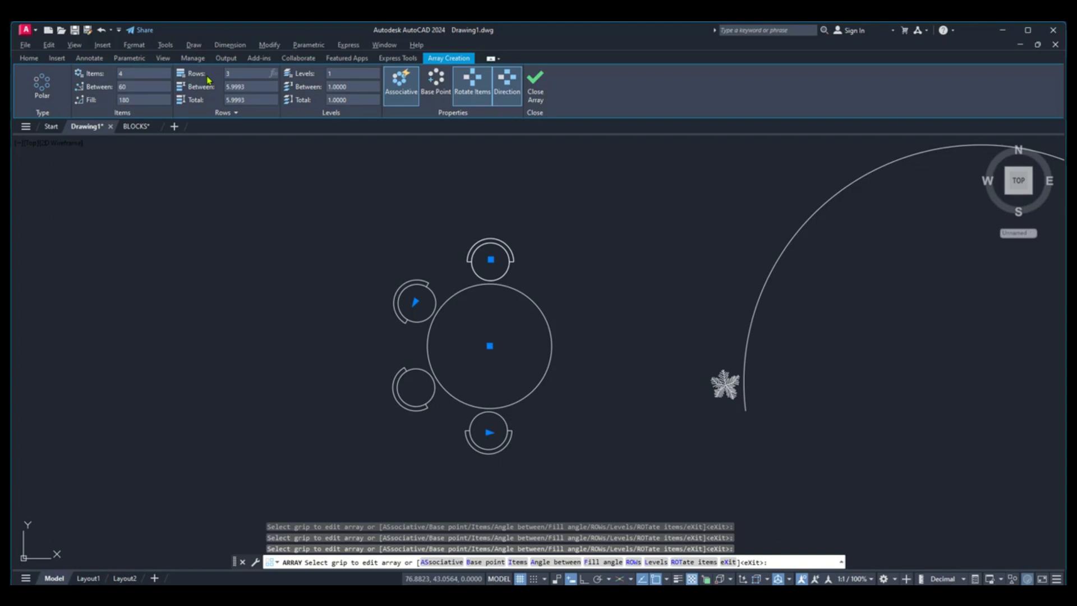
Set the polar chair array's row count to 3, and create it as a non-associative array.
{"action": "key", "text": "Return"}
{"action": "scroll", "coordinate": [329, 313], "scroll_direction": "down", "scroll_amount": 1}
{"action": "middle_click_drag", "start_coordinate": [393, 332], "coordinate": [416, 350]}
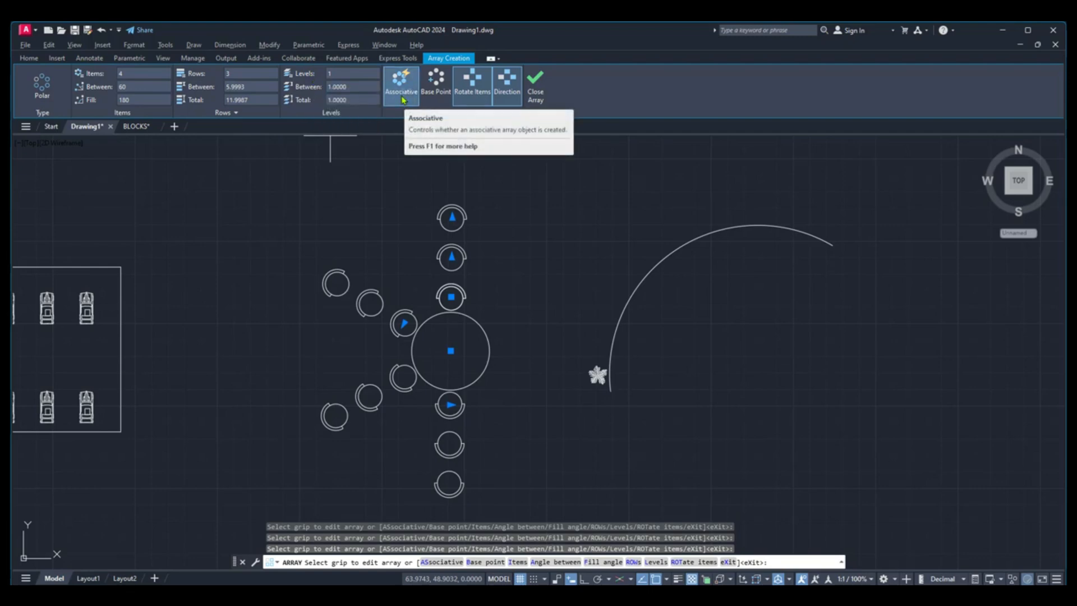
{"action": "left_click", "coordinate": [402, 100]}
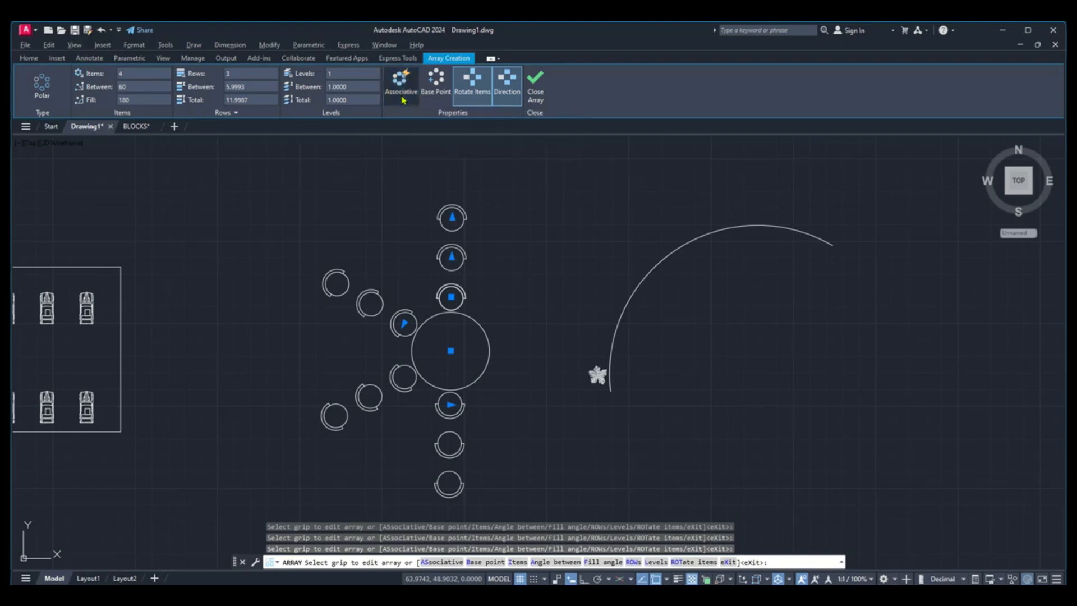
{"action": "left_click", "coordinate": [535, 85]}
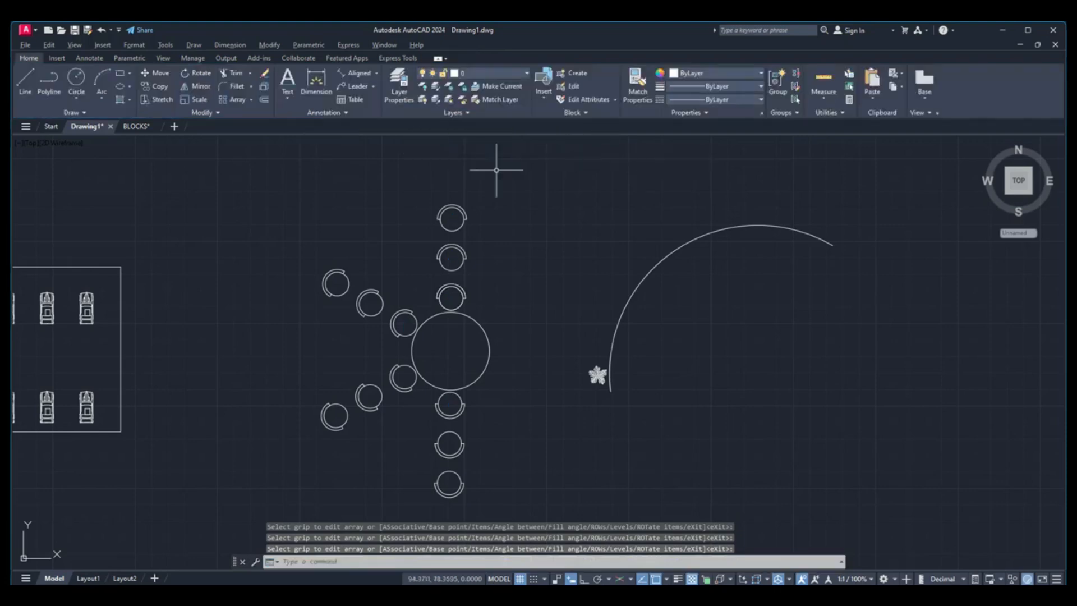
Select two of the chairs above the table individually to check whether they are separate objects.
{"action": "left_click", "coordinate": [462, 283]}
{"action": "left_click", "coordinate": [459, 246]}
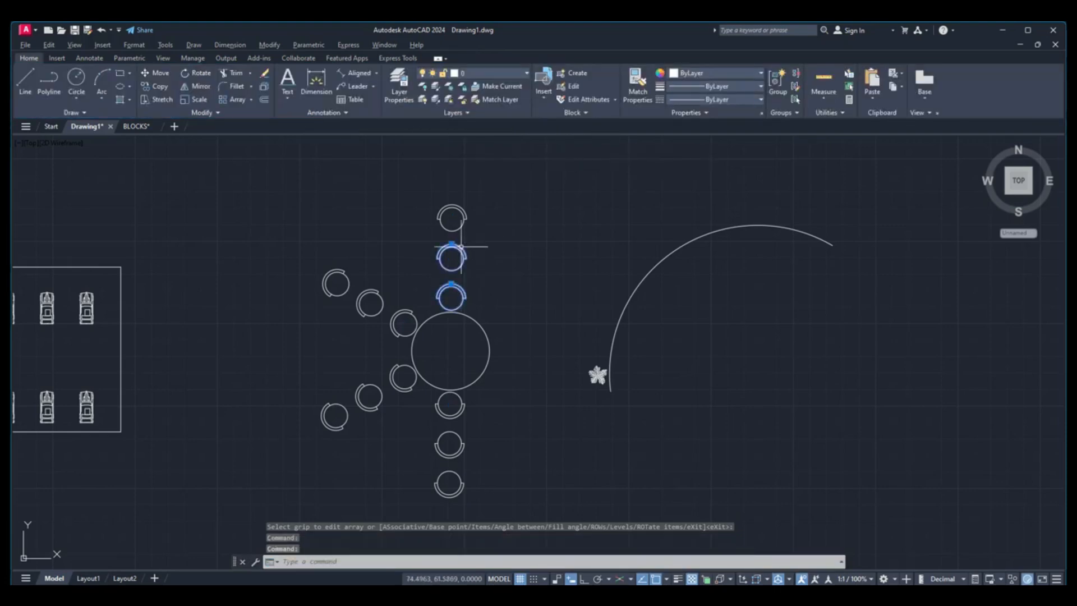
{"action": "key", "text": "Escape"}
Create a path array of the plant along the large arc.
{"action": "scroll", "coordinate": [529, 272], "scroll_direction": "down", "scroll_amount": 2}
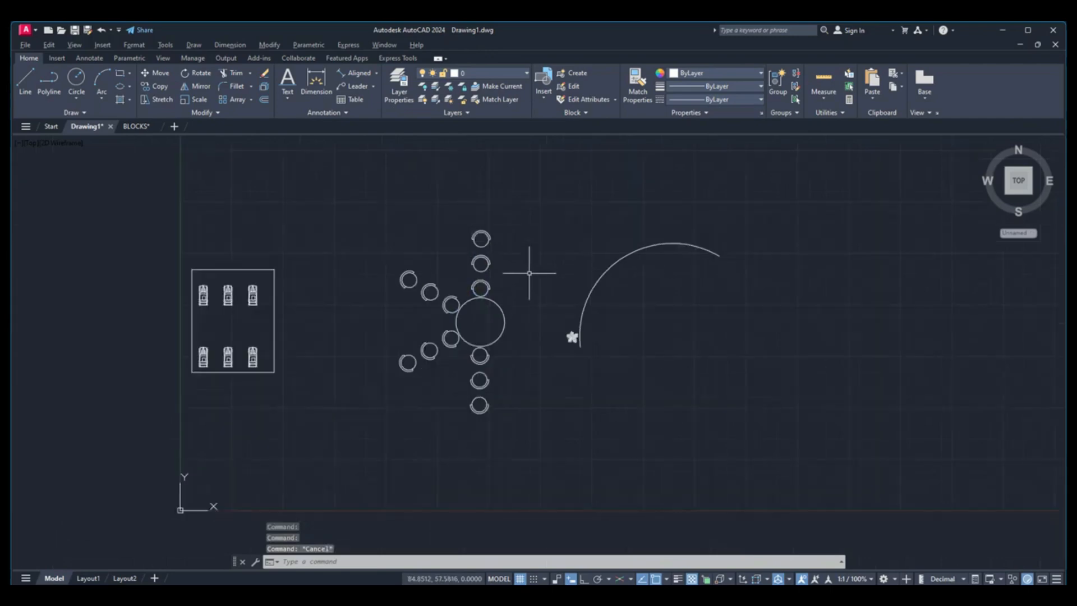
{"action": "middle_click_drag", "start_coordinate": [529, 272], "coordinate": [457, 271]}
{"action": "scroll", "coordinate": [496, 299], "scroll_direction": "up", "scroll_amount": 2}
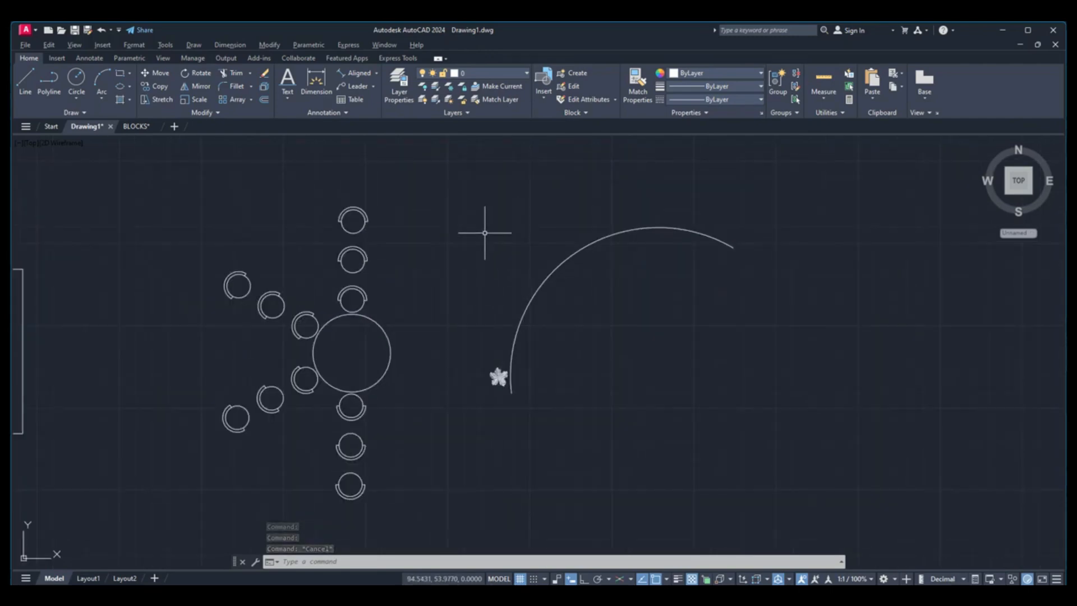
{"action": "type", "text": "AR"}
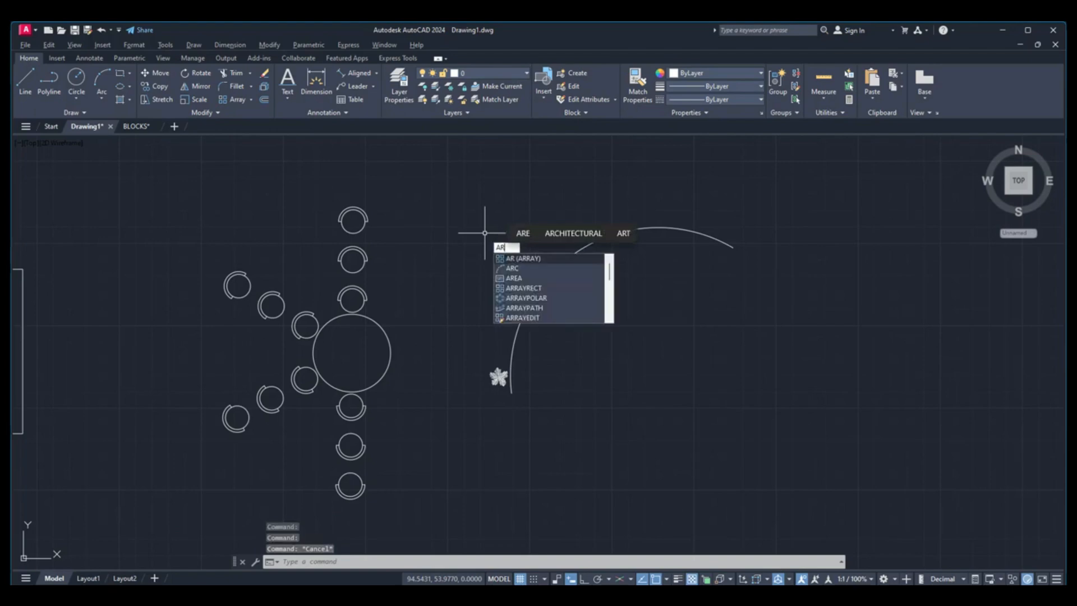
{"action": "key", "text": "Return"}
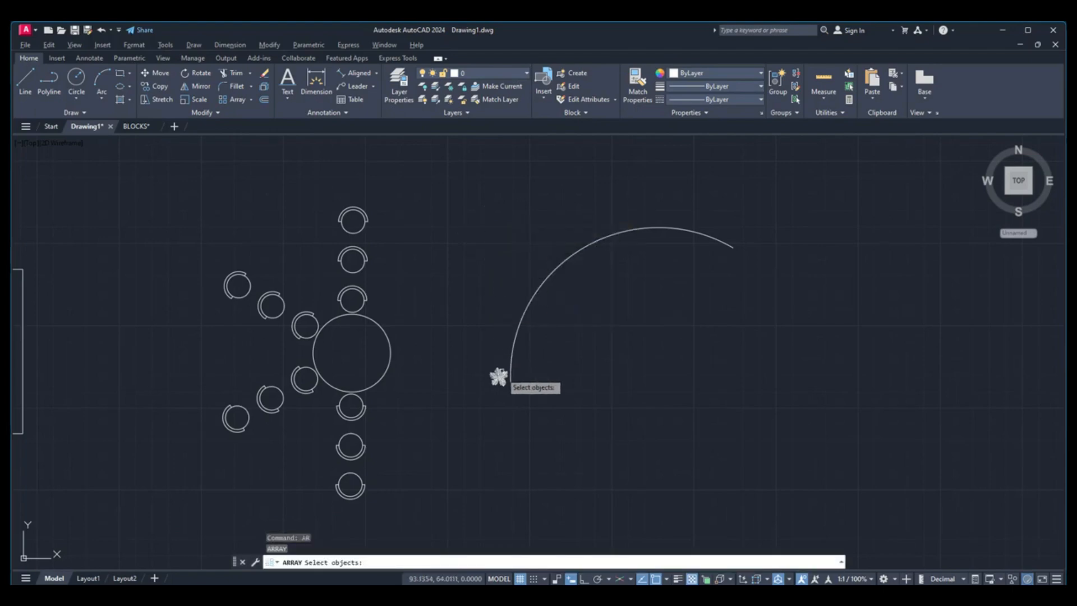
{"action": "left_click", "coordinate": [499, 377]}
{"action": "key", "text": "Return"}
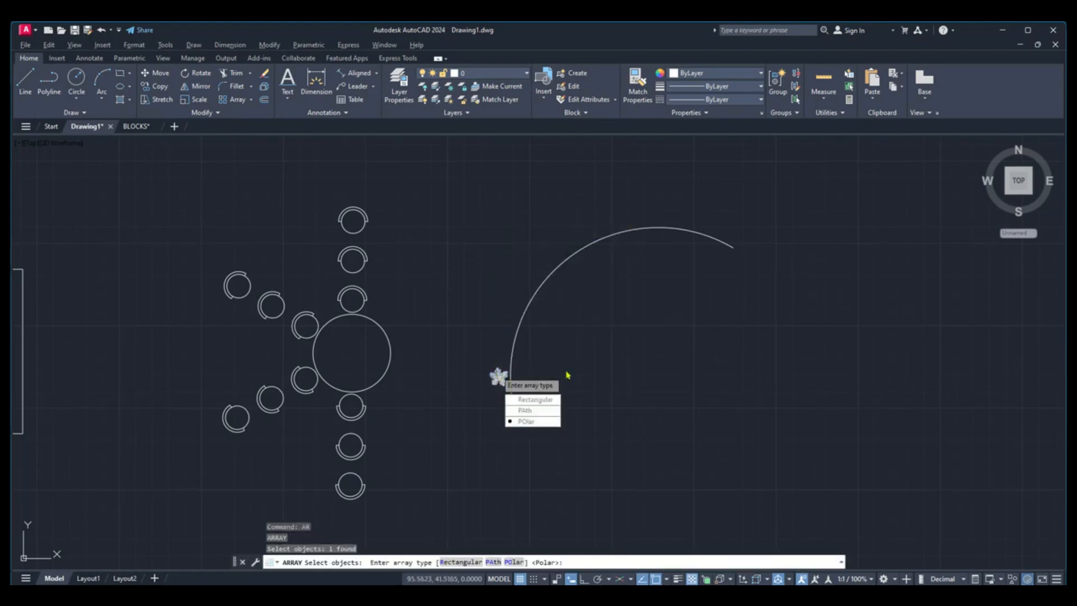
{"action": "left_click", "coordinate": [557, 411]}
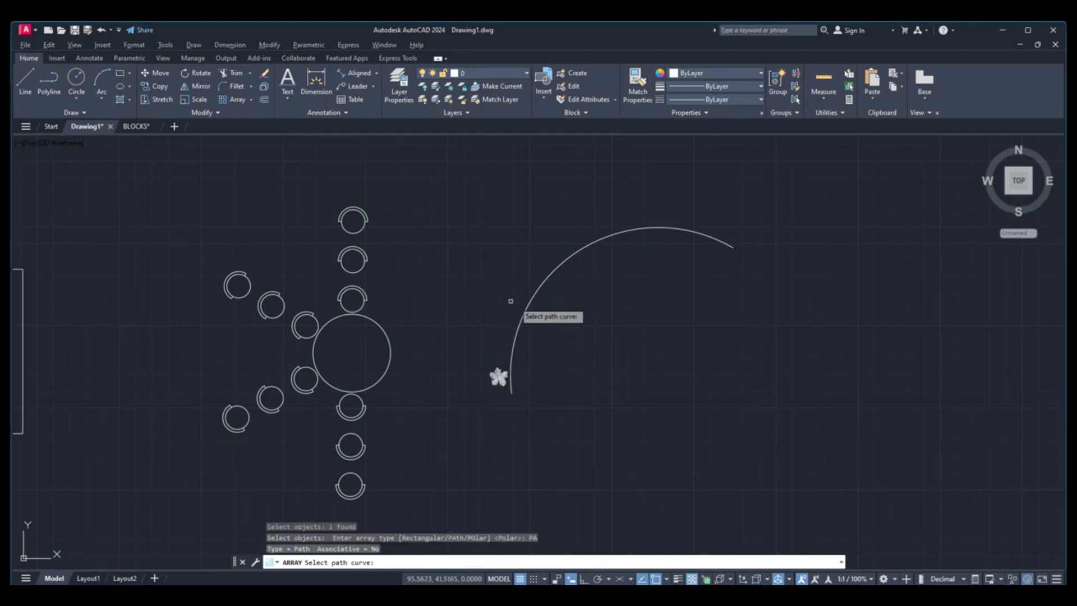
{"action": "left_click", "coordinate": [522, 317]}
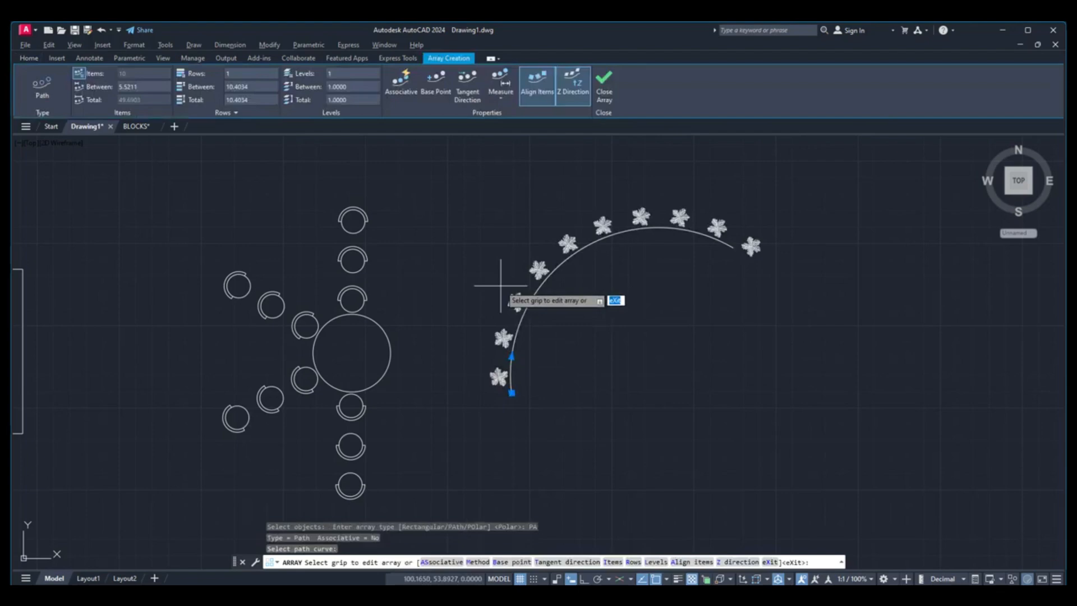
Switch the plant path array to the Divide method and set its item count to 6.
{"action": "middle_click_drag", "start_coordinate": [436, 207], "coordinate": [321, 238]}
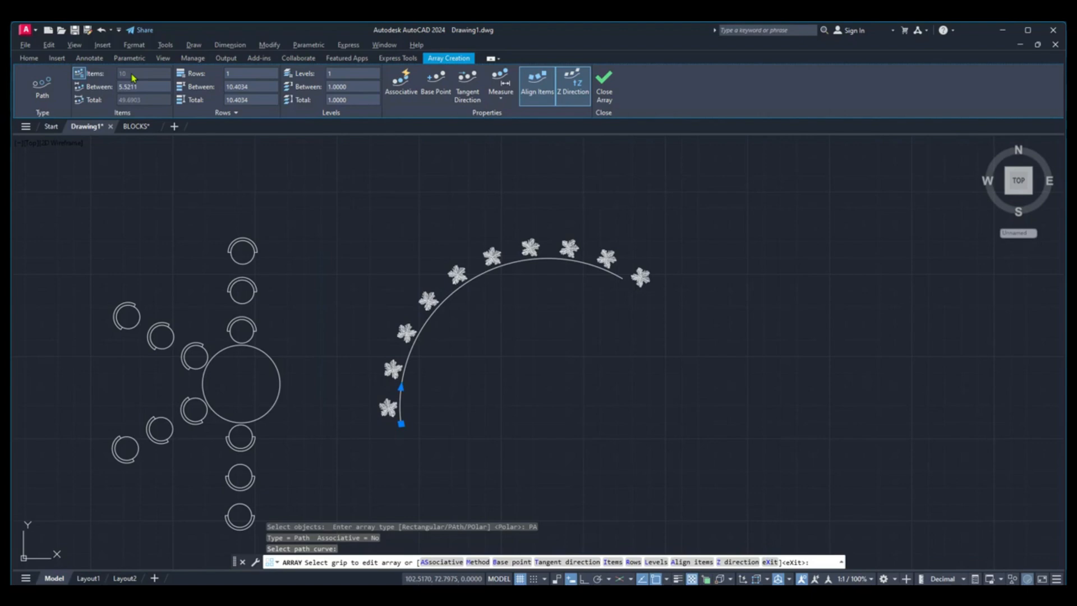
{"action": "left_click", "coordinate": [500, 107]}
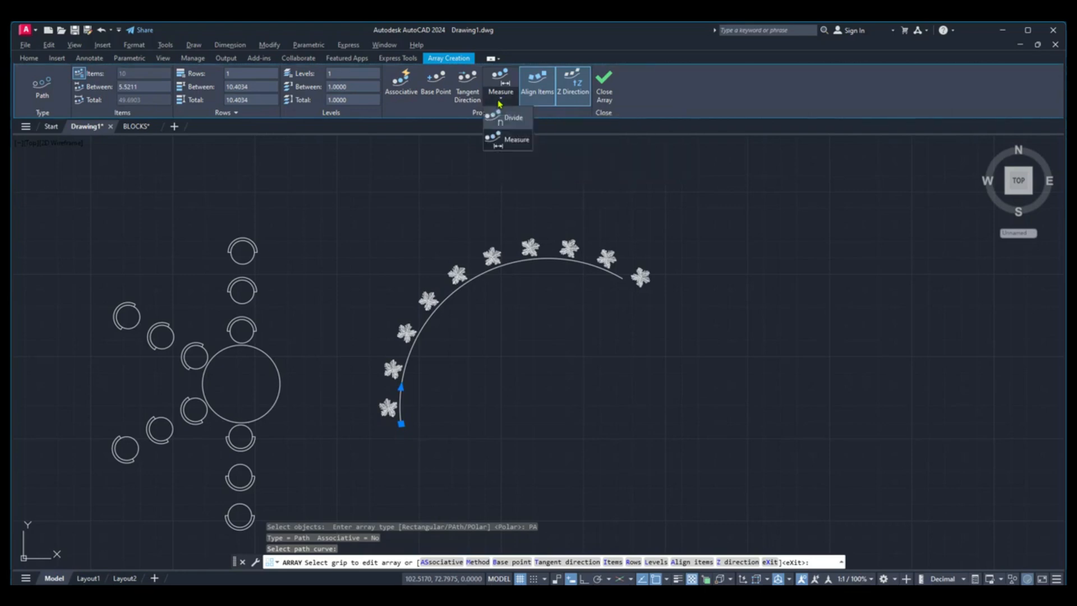
{"action": "left_click", "coordinate": [508, 117]}
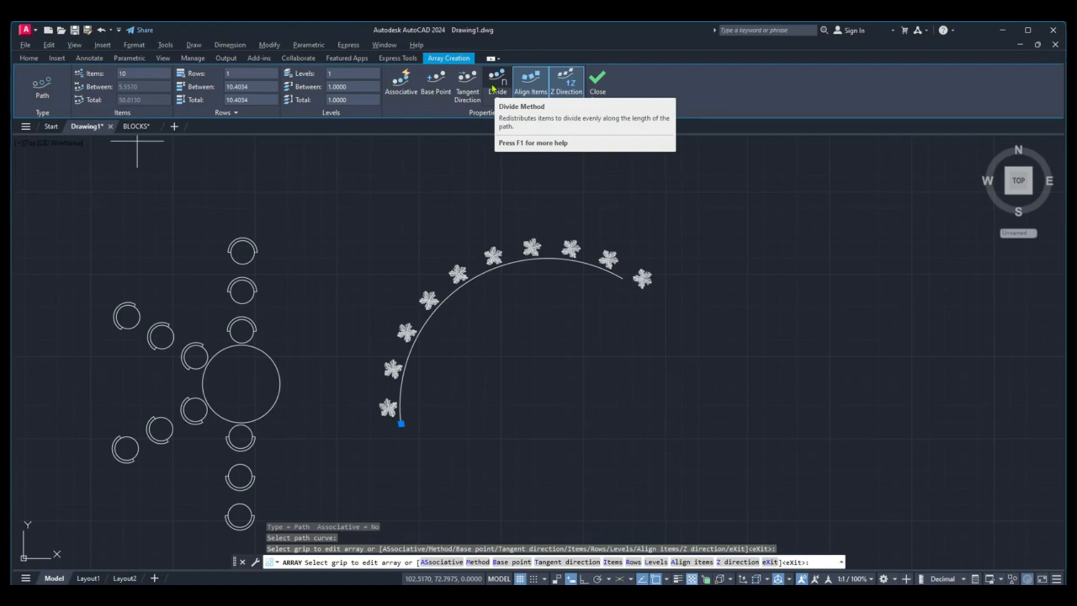
{"action": "left_click_drag", "start_coordinate": [127, 74], "coordinate": [100, 78]}
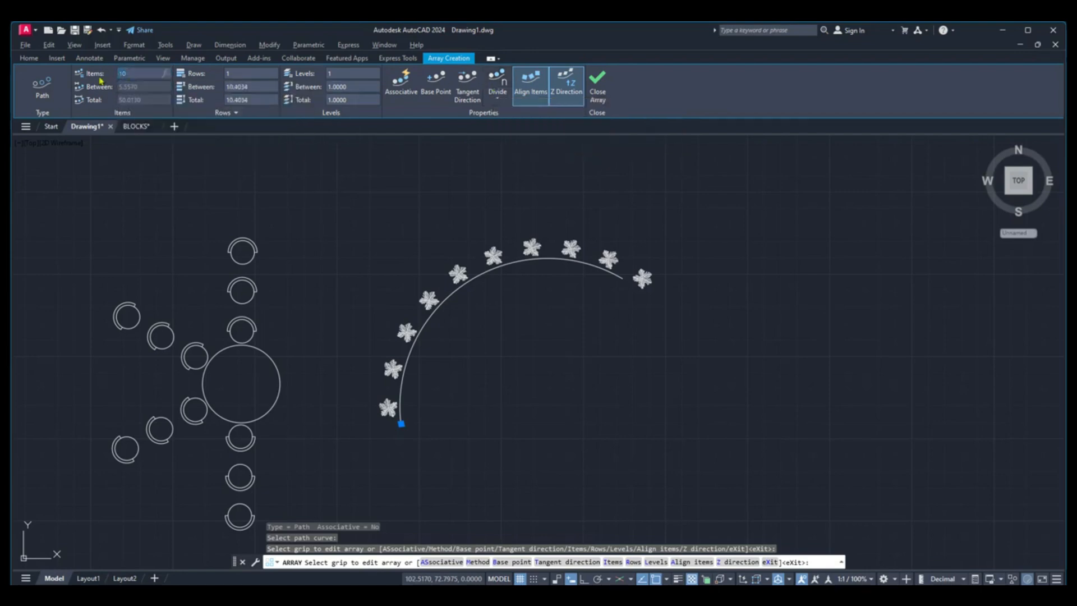
{"action": "type", "text": "6"}
{"action": "key", "text": "Return"}
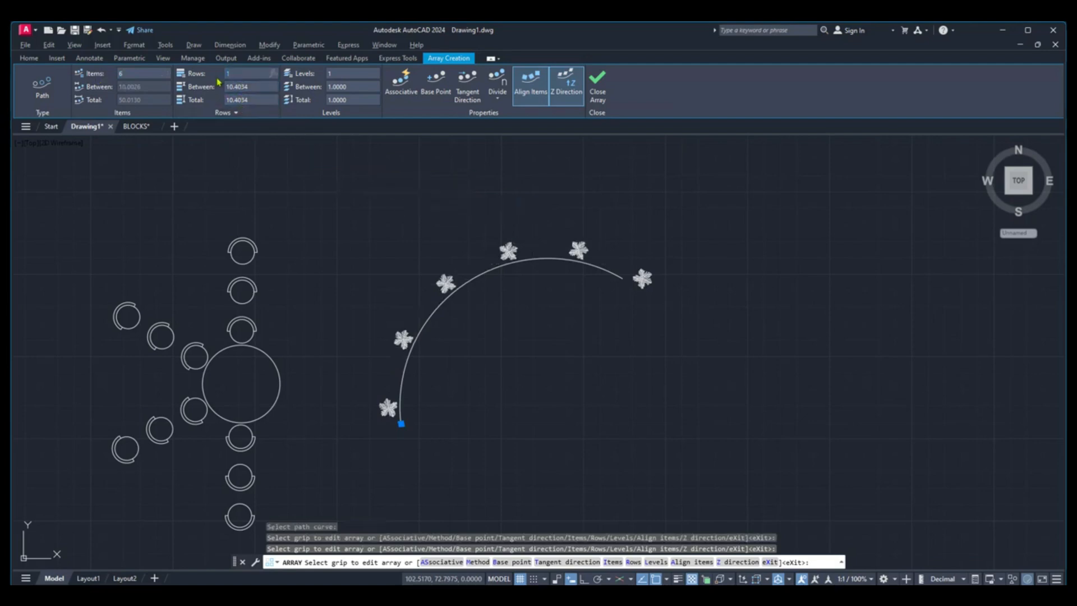
Set the plant path array's row count to 3 and finish the array.
{"action": "key", "text": "Return"}
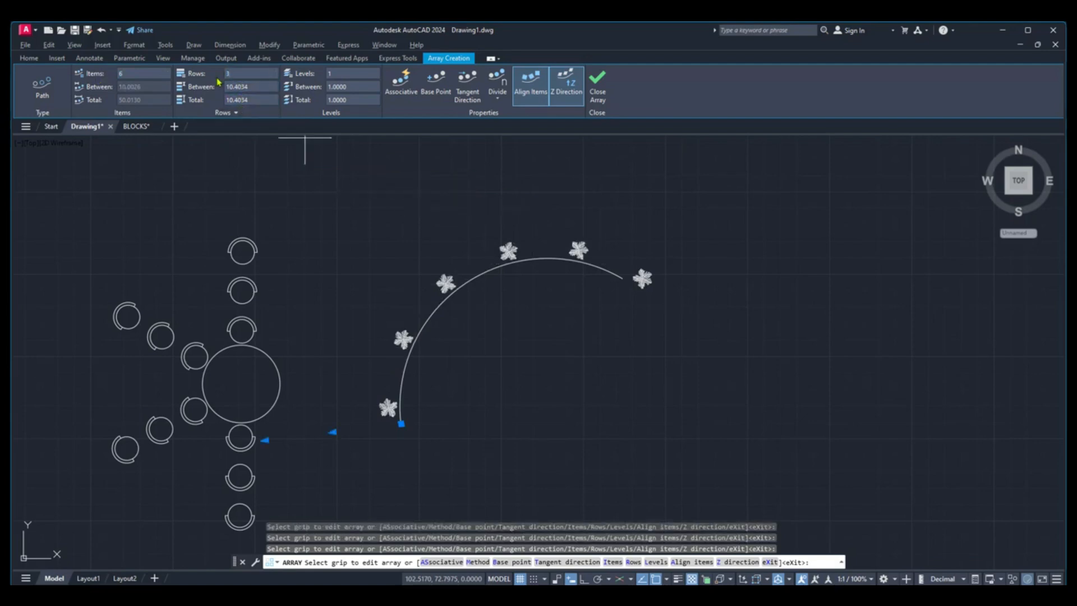
{"action": "scroll", "coordinate": [468, 313], "scroll_direction": "down", "scroll_amount": 2}
{"action": "middle_click_drag", "start_coordinate": [482, 321], "coordinate": [511, 343]}
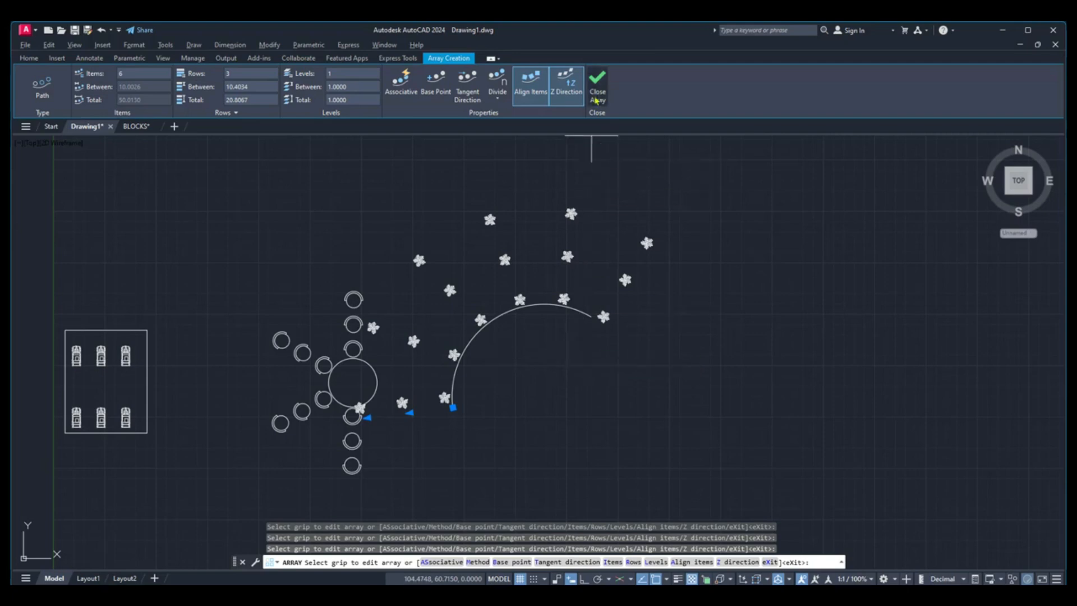
{"action": "left_click", "coordinate": [598, 87]}
Examine the finished rectangular car array, polar chair array and plant path array.
{"action": "scroll", "coordinate": [622, 373], "scroll_direction": "down", "scroll_amount": 2}
{"action": "mouse_move", "coordinate": [550, 391]}
{"action": "middle_mouse_down"}
{"action": "mouse_move", "coordinate": [655, 349]}
{"action": "mouse_move", "coordinate": [608, 393]}
{"action": "middle_mouse_up"}
{"action": "scroll", "coordinate": [655, 349], "scroll_direction": "up", "scroll_amount": 2}
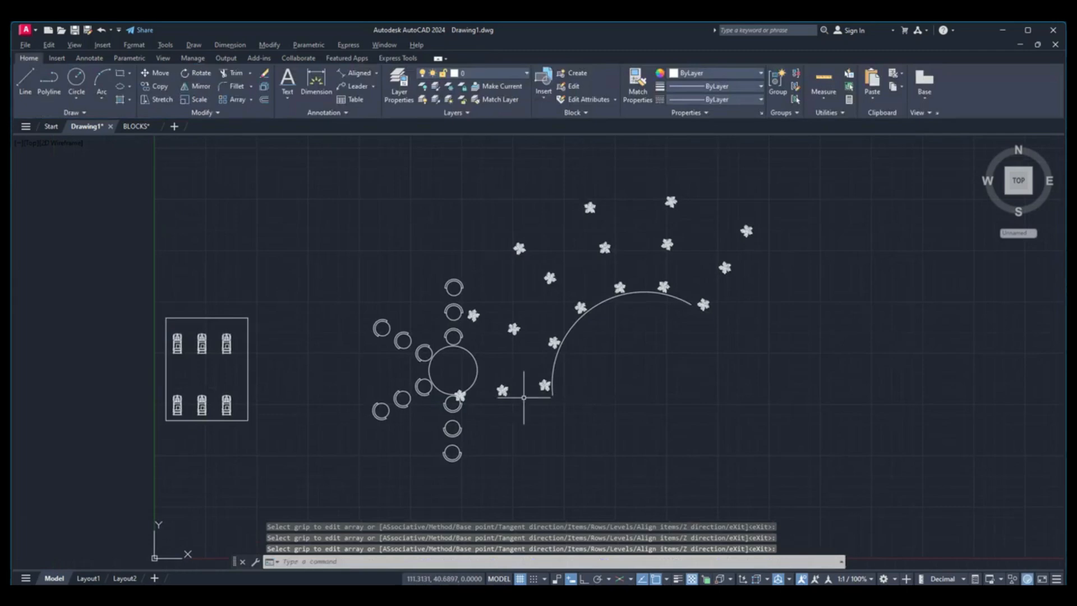
{"action": "mouse_move", "coordinate": [240, 373]}
{"action": "middle_mouse_down"}
{"action": "mouse_move", "coordinate": [281, 385]}
{"action": "mouse_move", "coordinate": [428, 380]}
{"action": "middle_mouse_up"}
{"action": "scroll", "coordinate": [426, 381], "scroll_direction": "up", "scroll_amount": 2}
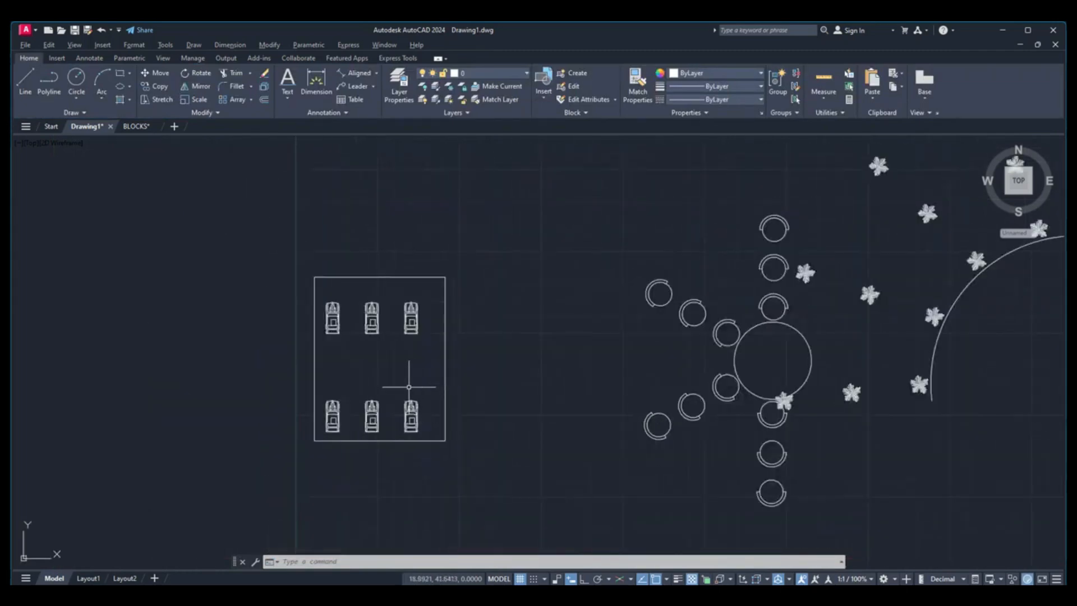
{"action": "scroll", "coordinate": [409, 387], "scroll_direction": "up", "scroll_amount": 2}
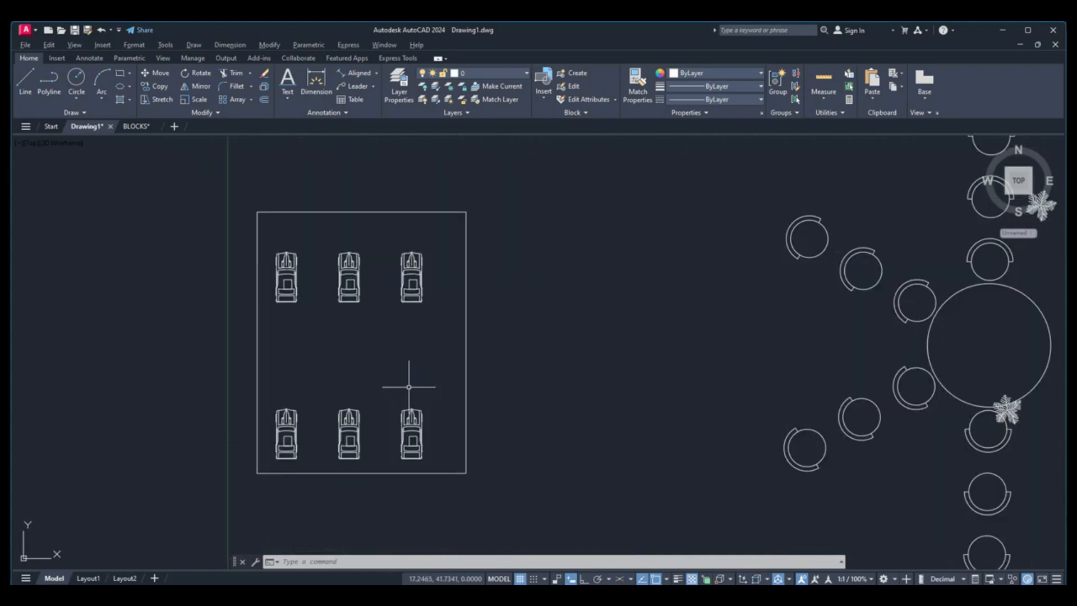
{"action": "scroll", "coordinate": [409, 387], "scroll_direction": "down", "scroll_amount": 2}
{"action": "mouse_move", "coordinate": [502, 393]}
{"action": "middle_mouse_down"}
{"action": "mouse_move", "coordinate": [305, 404]}
{"action": "mouse_move", "coordinate": [293, 391]}
{"action": "middle_mouse_up"}
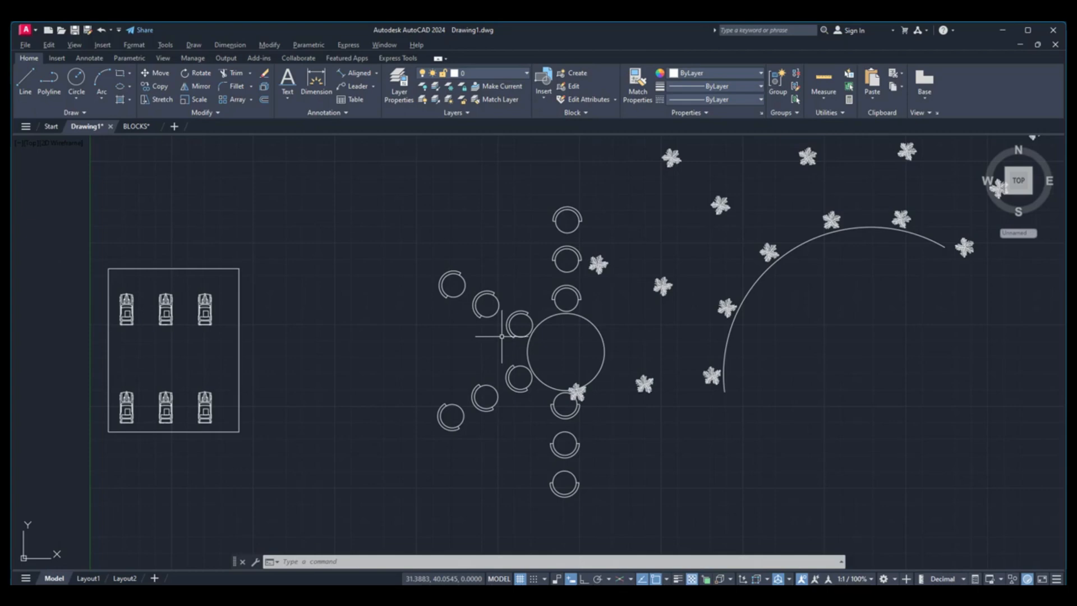
{"action": "scroll", "coordinate": [549, 328], "scroll_direction": "down", "scroll_amount": 2}
{"action": "middle_click_drag", "start_coordinate": [654, 361], "coordinate": [481, 414]}
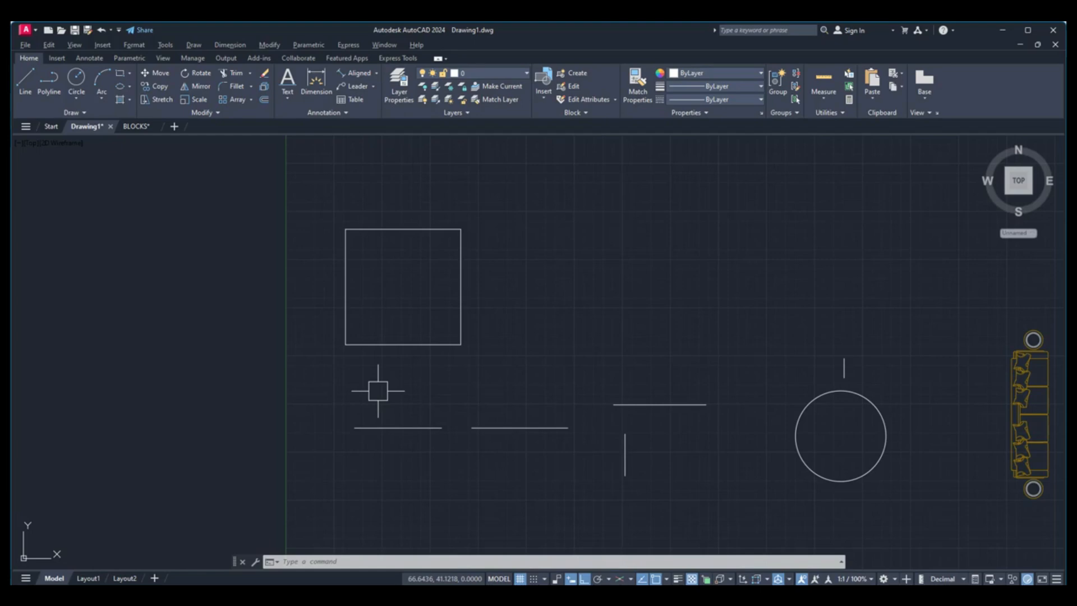
Join the two collinear horizontal lines below the square into a single line.
{"action": "left_click", "coordinate": [210, 115]}
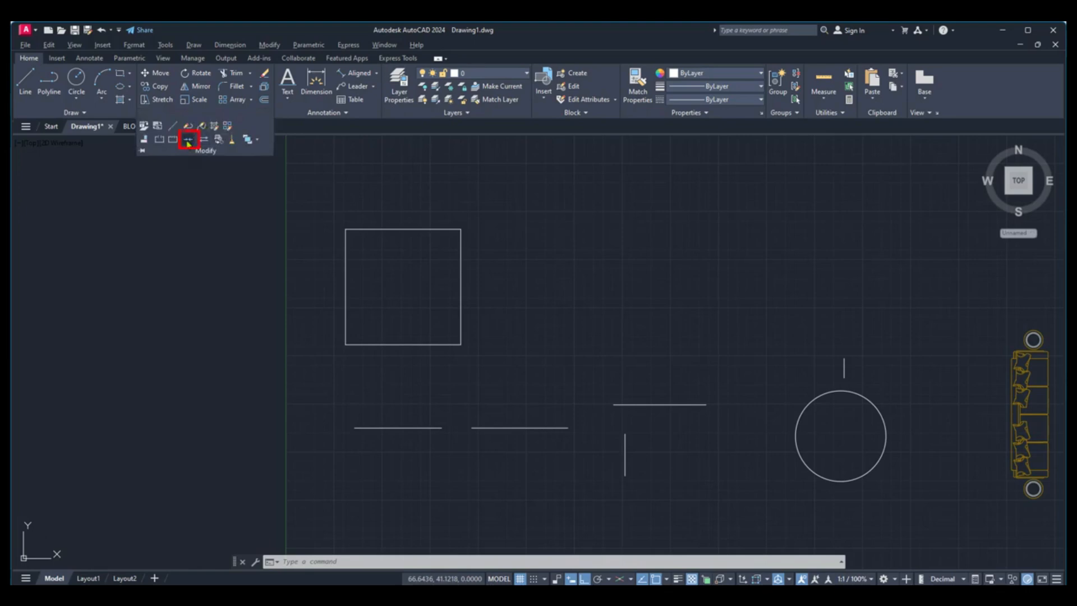
{"action": "left_click", "coordinate": [586, 244]}
{"action": "left_click", "coordinate": [585, 283]}
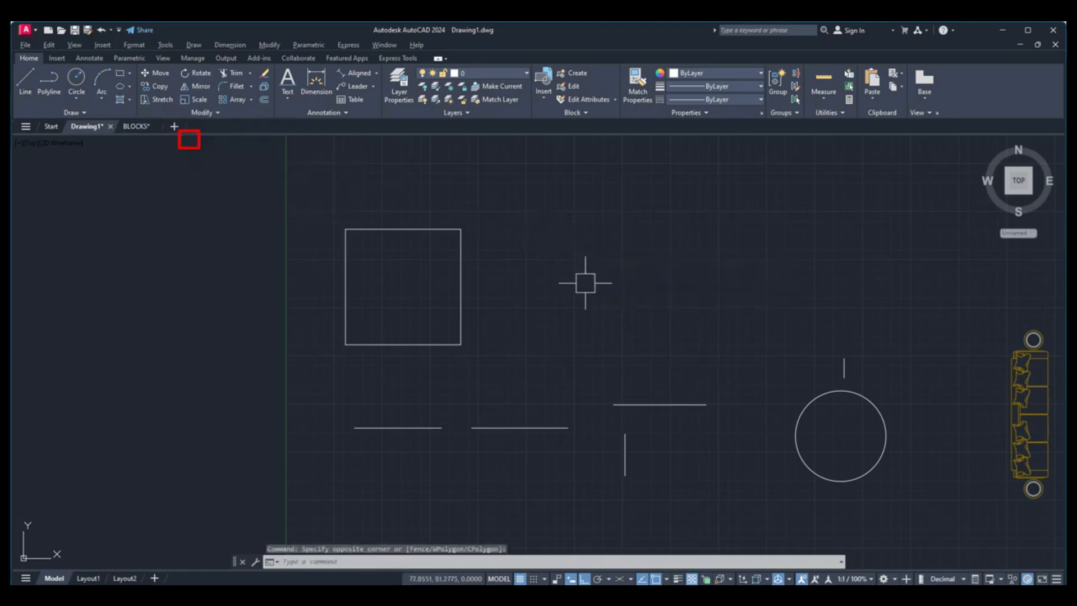
{"action": "type", "text": "j"}
{"action": "key", "text": "Return"}
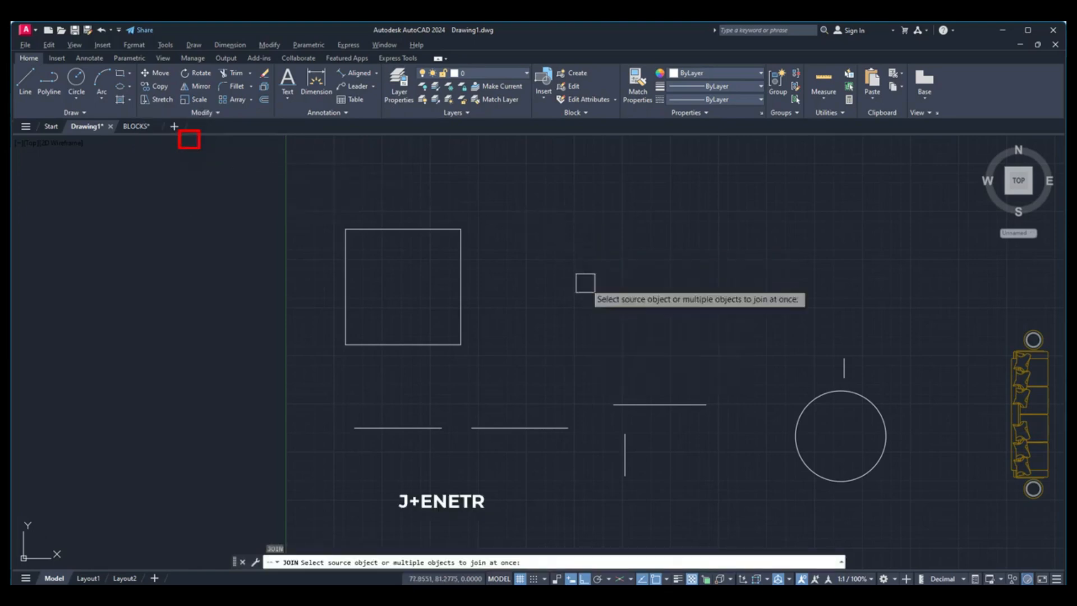
{"action": "left_click", "coordinate": [415, 428]}
{"action": "left_click", "coordinate": [482, 428]}
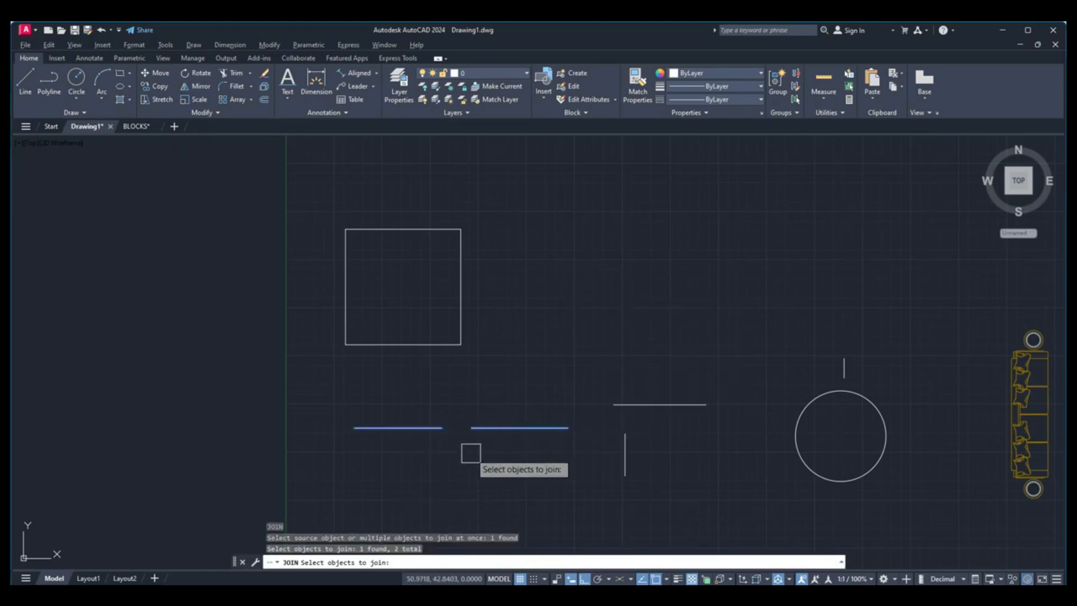
{"action": "key", "text": "Return"}
Select the square's bottom, right and top sides to check whether they are separate lines.
{"action": "middle_click_drag", "start_coordinate": [412, 370], "coordinate": [430, 426]}
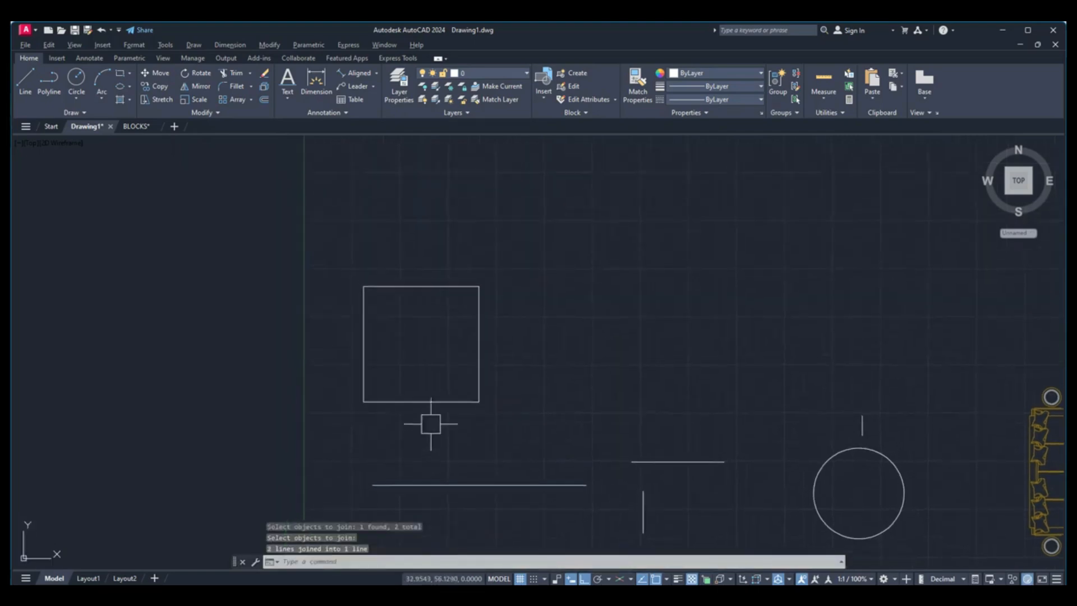
{"action": "left_click", "coordinate": [426, 402]}
{"action": "left_click", "coordinate": [479, 354]}
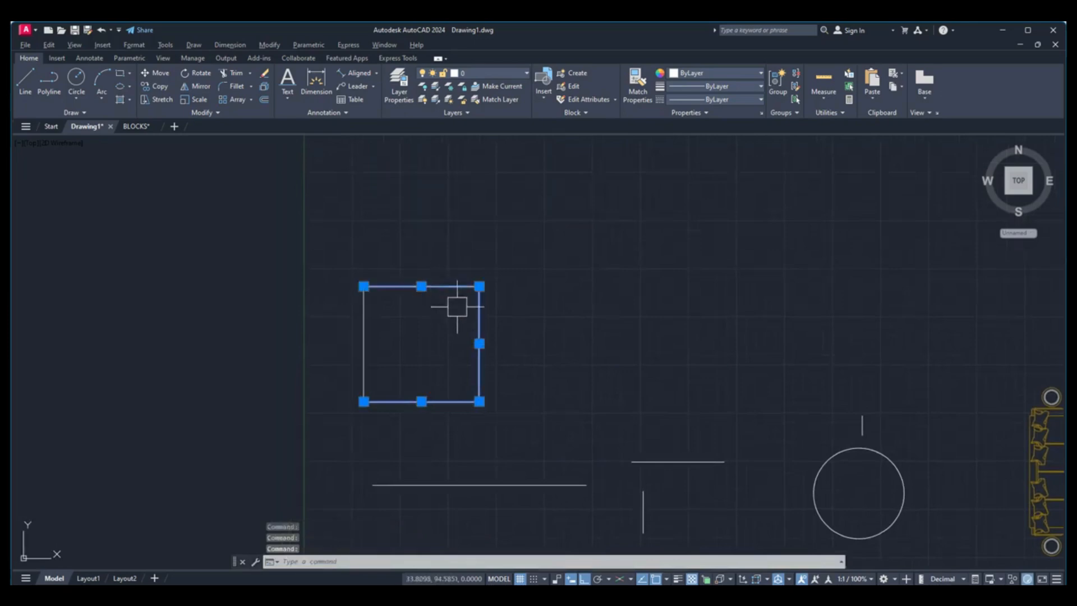
{"action": "key", "text": "Escape"}
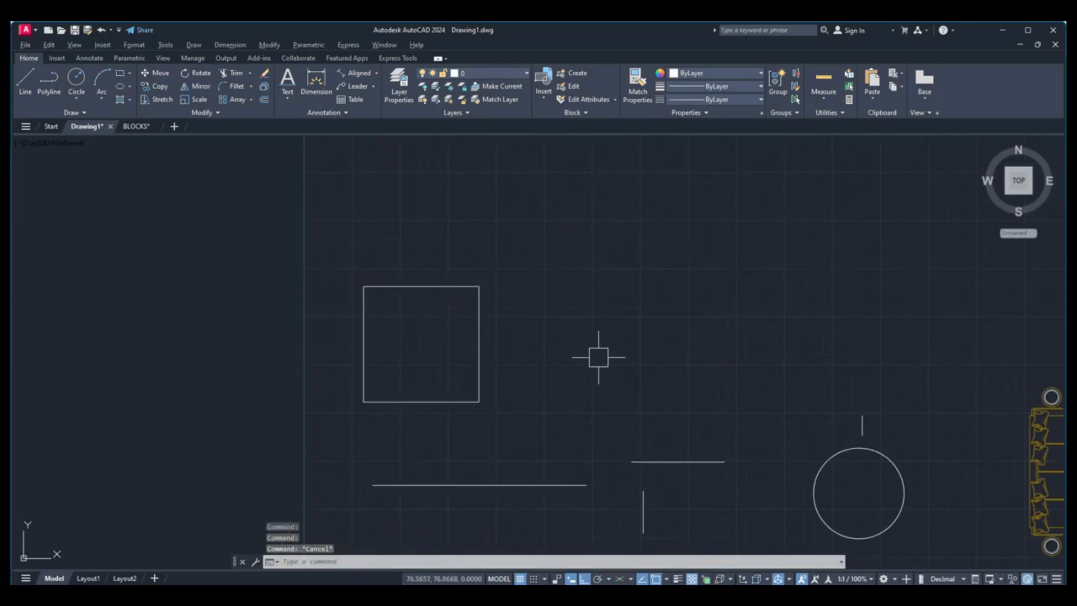
Join the square's four sides into a single polyline and select it to check the result.
{"action": "type", "text": "j"}
{"action": "key", "text": "Return"}
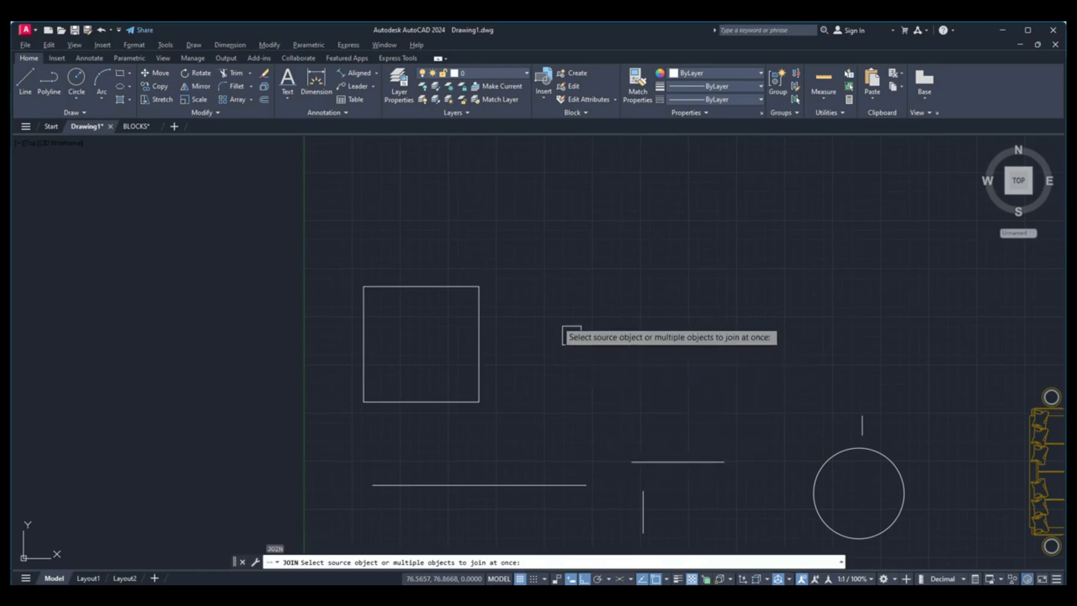
{"action": "left_click", "coordinate": [535, 257]}
{"action": "left_click", "coordinate": [313, 442]}
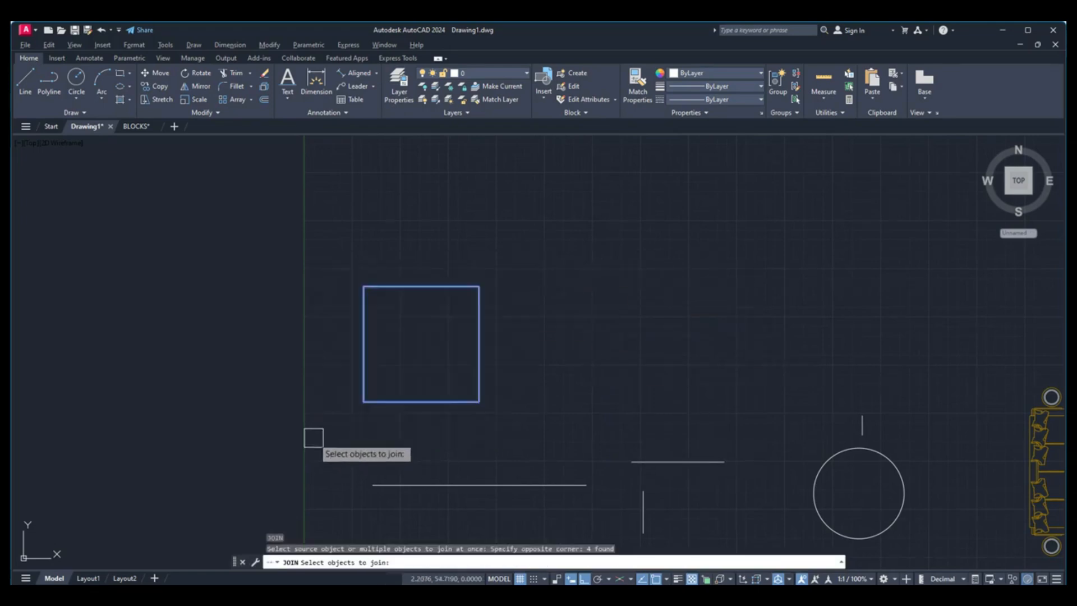
{"action": "key", "text": "Return"}
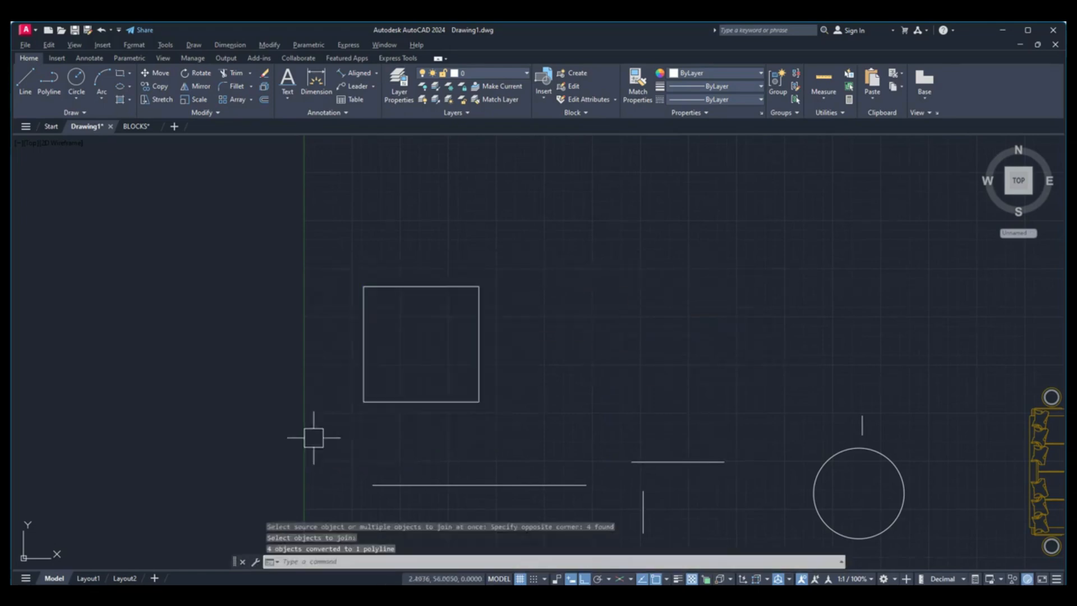
{"action": "left_click", "coordinate": [400, 403]}
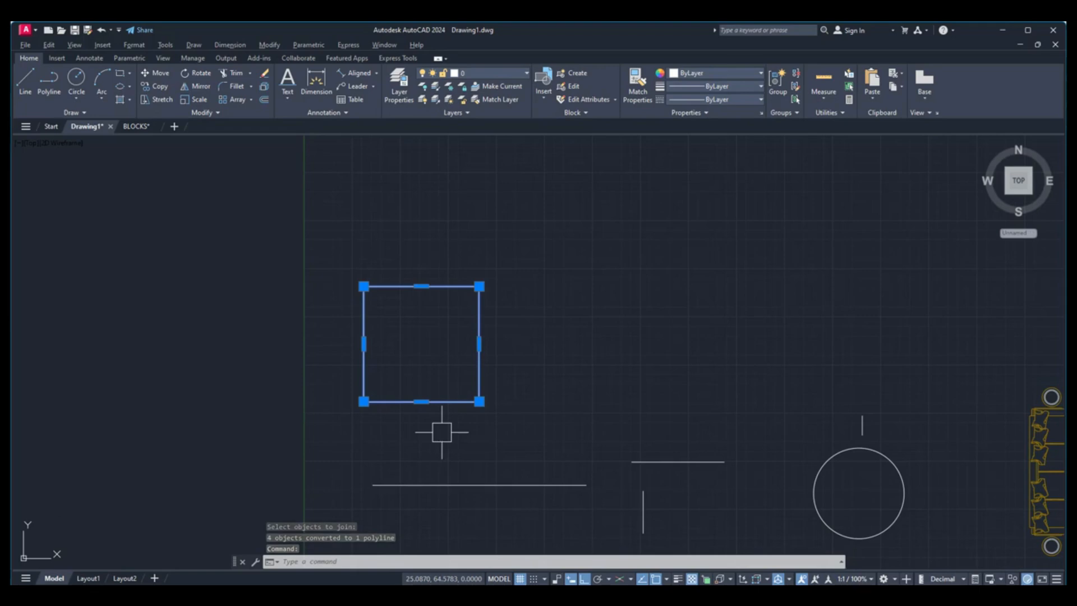
{"action": "key", "text": "Escape"}
Stretch the short vertical line's upper endpoint onto the horizontal line above it, and undo the stretch.
{"action": "middle_click_drag", "start_coordinate": [543, 452], "coordinate": [323, 373]}
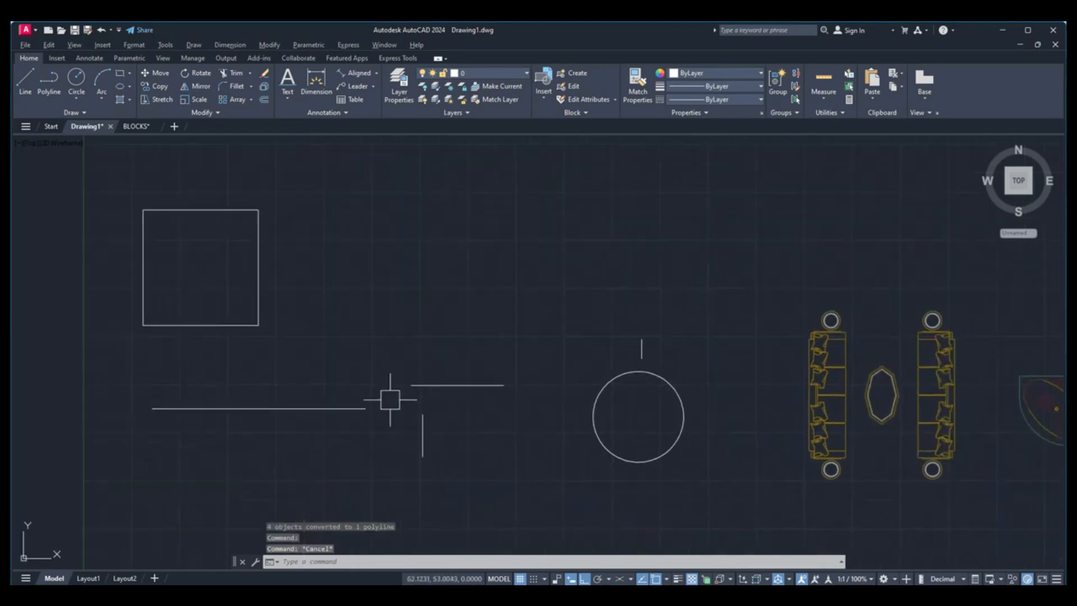
{"action": "scroll", "coordinate": [435, 421], "scroll_direction": "up", "scroll_amount": 1}
{"action": "middle_click_drag", "start_coordinate": [668, 462], "coordinate": [665, 428]}
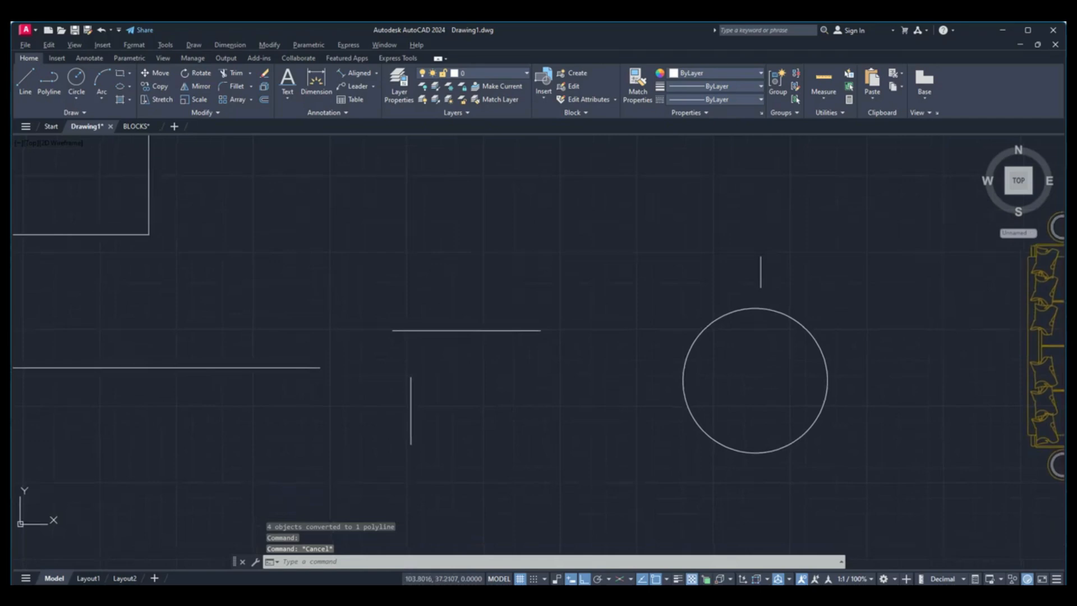
{"action": "left_click", "coordinate": [411, 416]}
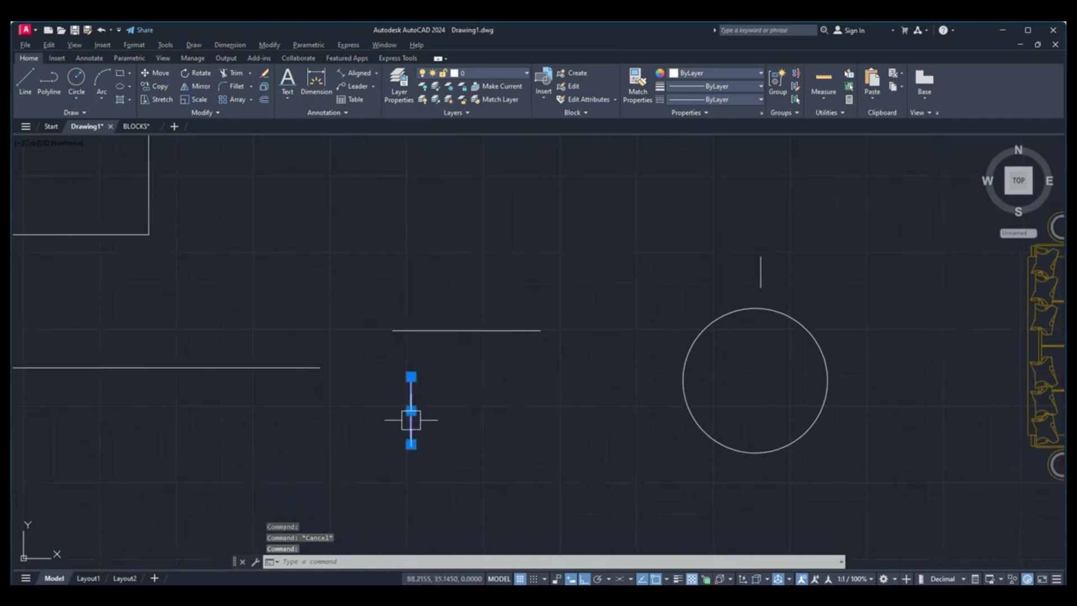
{"action": "left_click", "coordinate": [411, 376]}
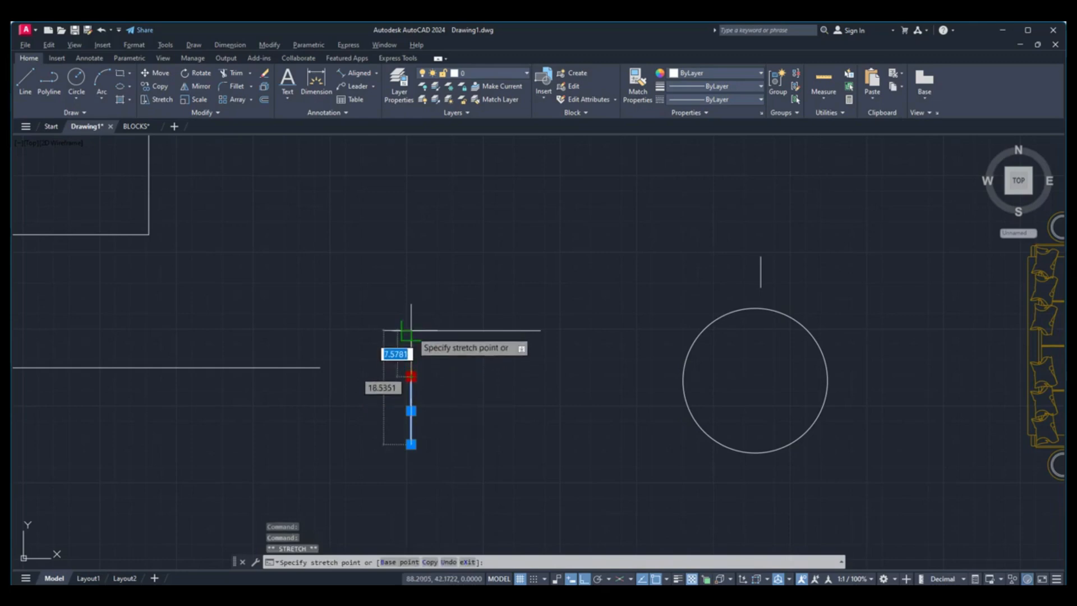
{"action": "left_click", "coordinate": [411, 330]}
{"action": "key", "text": "Escape"}
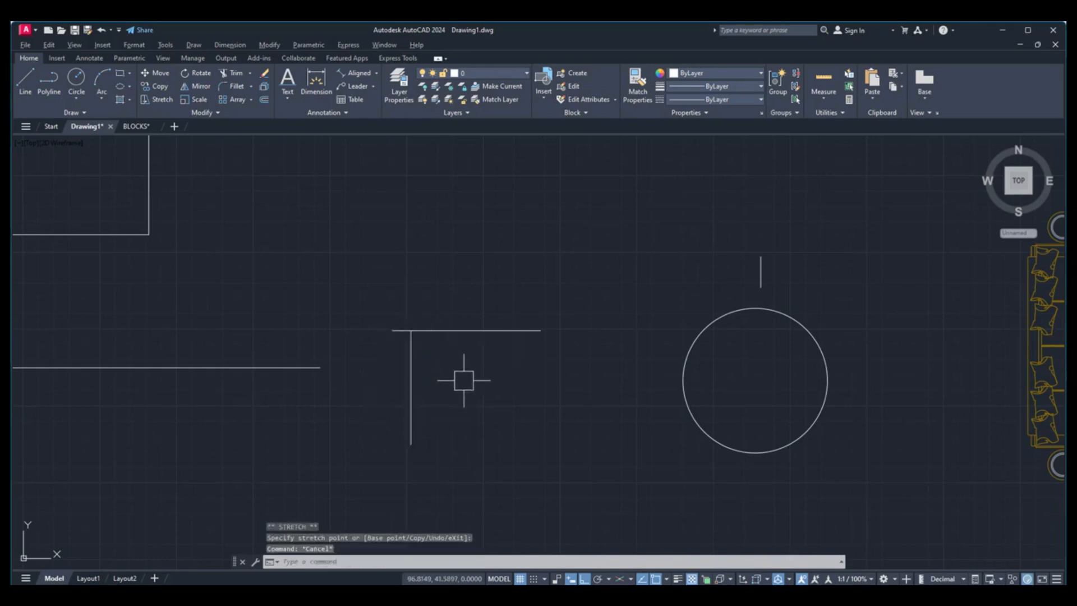
{"action": "key", "text": "ctrl+z"}
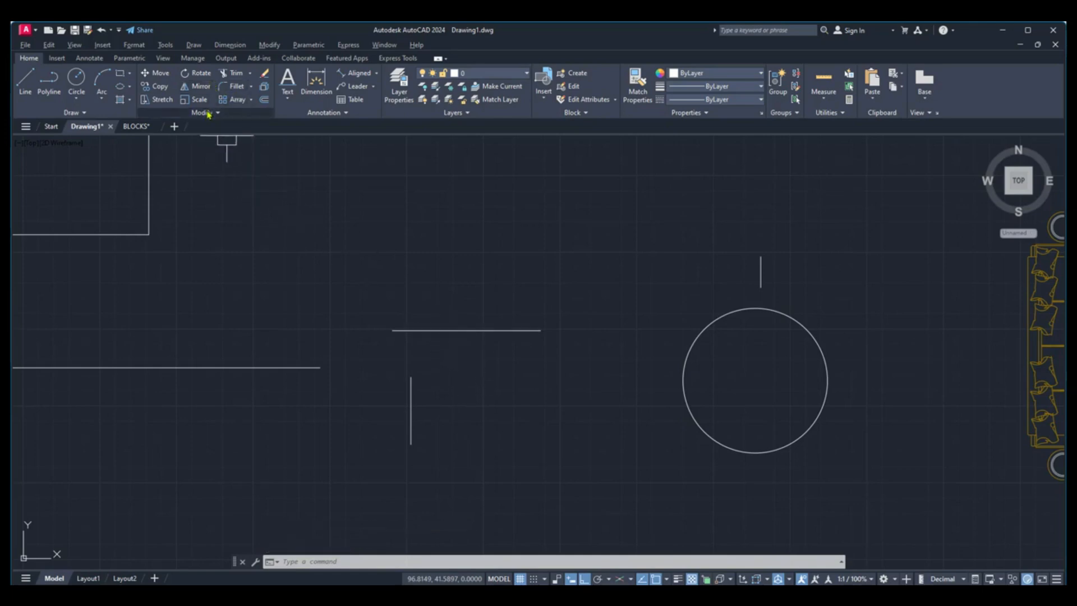
{"action": "left_click", "coordinate": [250, 74]}
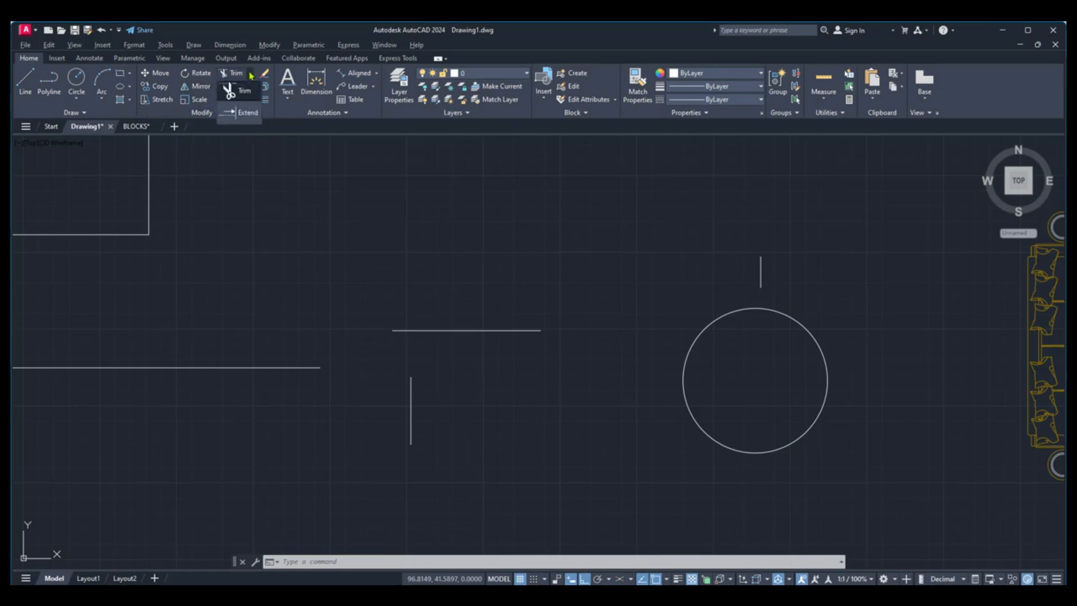
{"action": "left_click", "coordinate": [246, 114]}
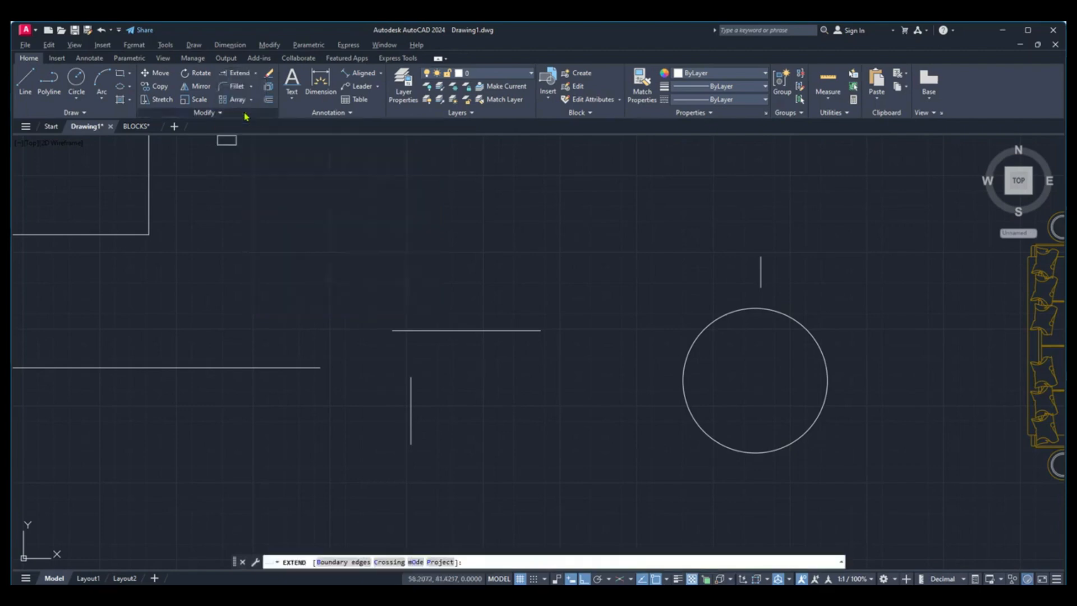
{"action": "key", "text": "Escape"}
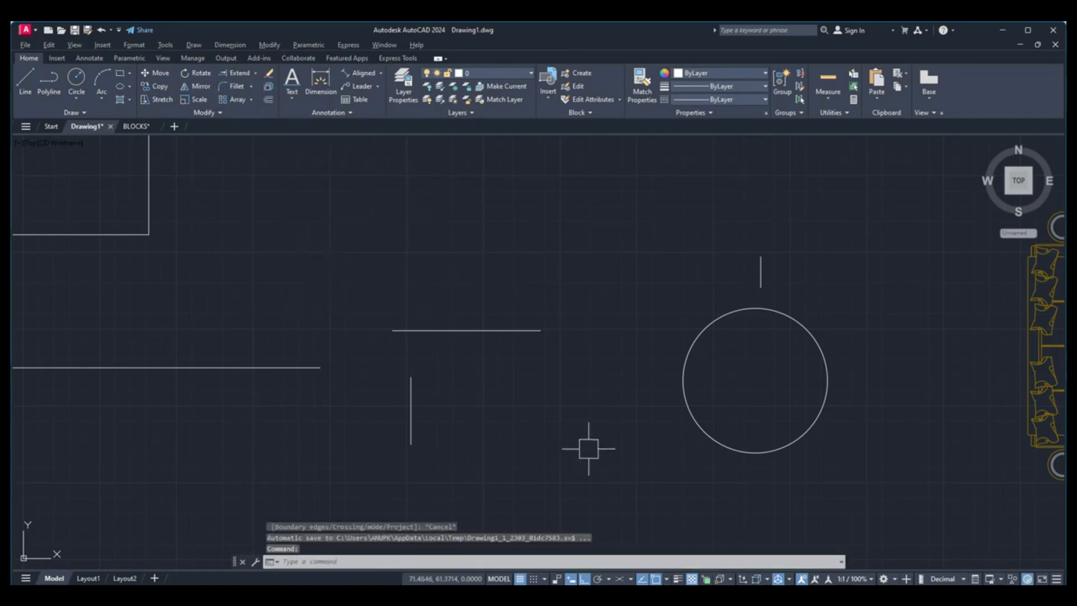
Extend the short vertical line up to the horizontal line above it, and undo the extension.
{"action": "type", "text": "EX"}
{"action": "key", "text": "Return"}
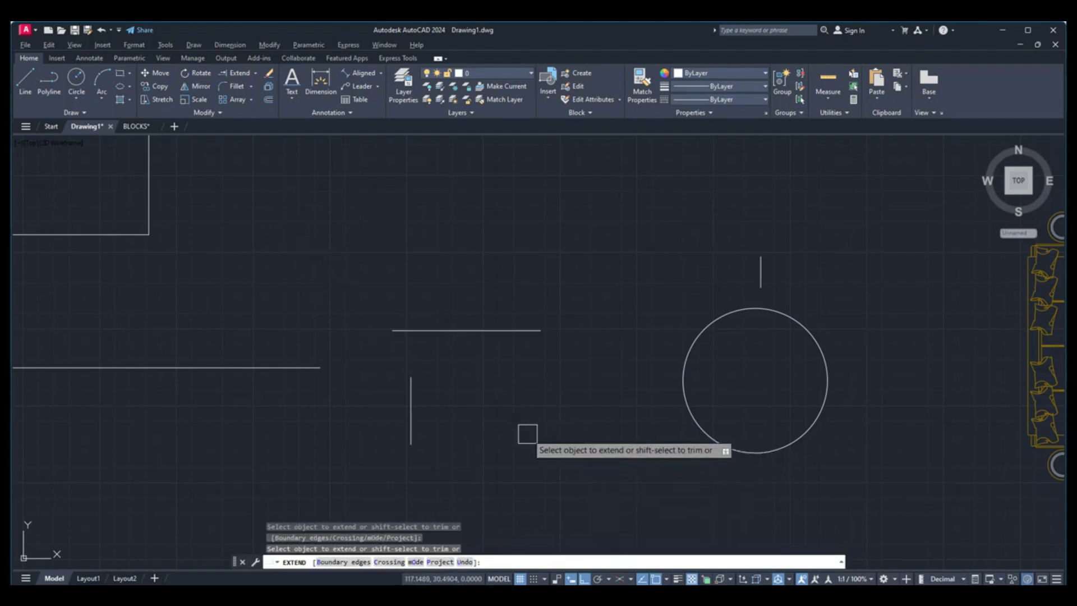
{"action": "left_click", "coordinate": [407, 409]}
{"action": "key", "text": "Escape"}
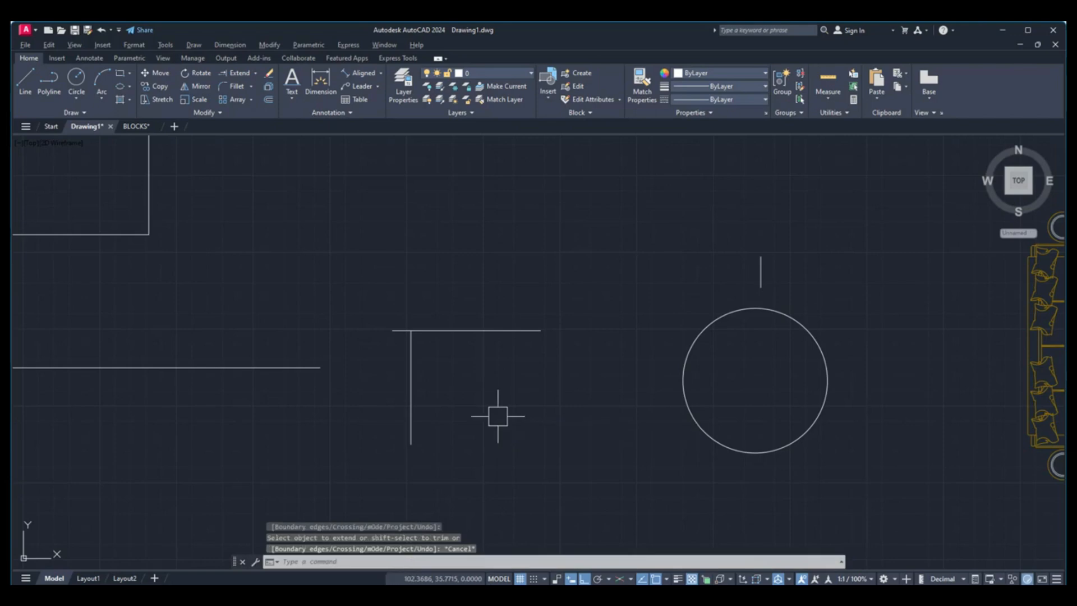
{"action": "key", "text": "ctrl+z"}
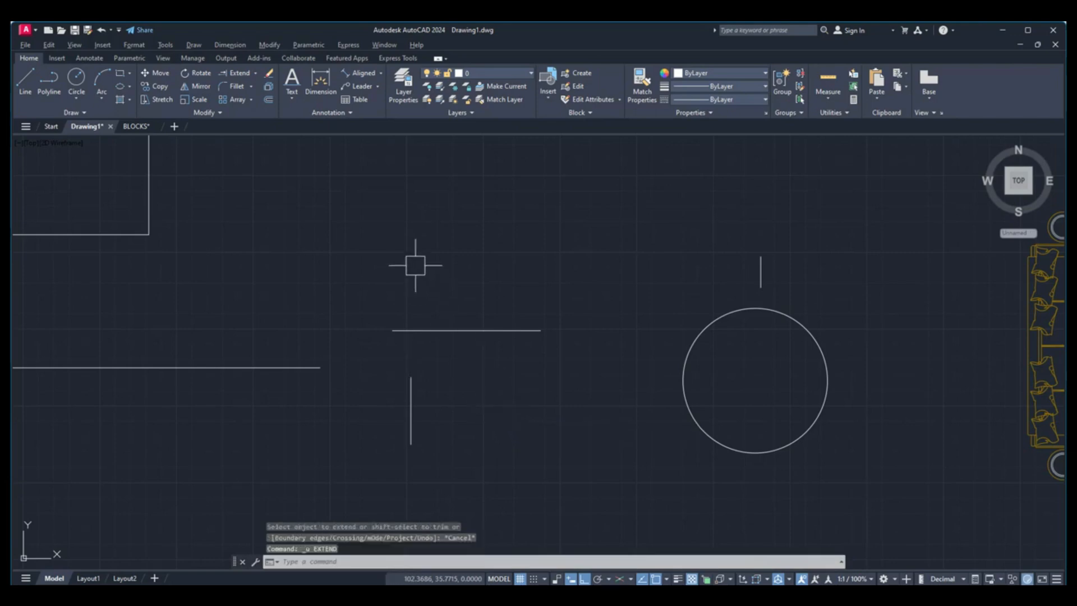
Extend the short vertical line up to meet the horizontal line above it.
{"action": "left_click", "coordinate": [255, 74]}
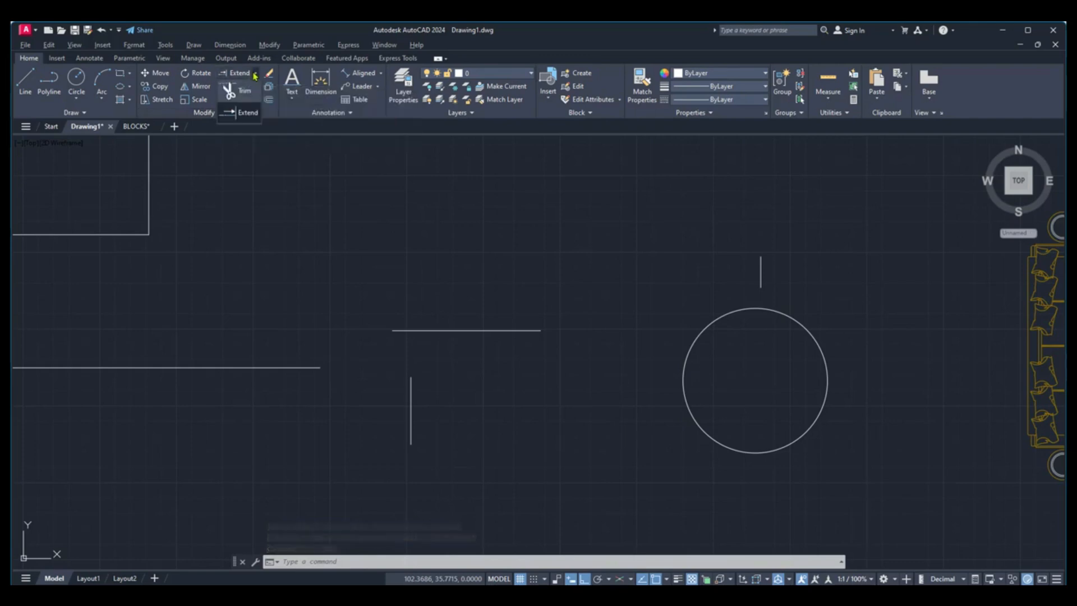
{"action": "left_click", "coordinate": [243, 115]}
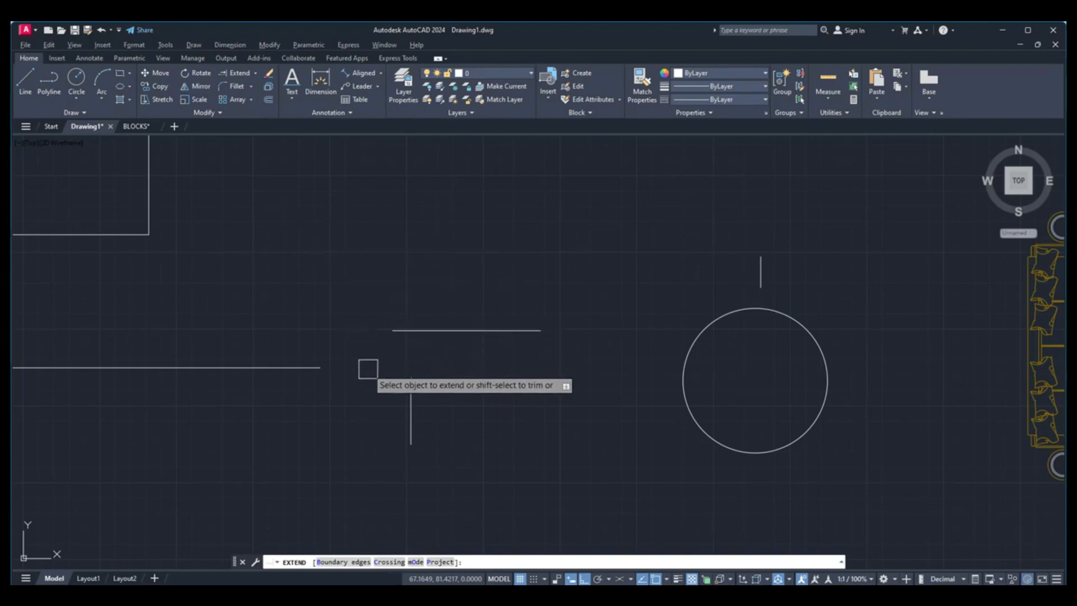
{"action": "left_click", "coordinate": [408, 401]}
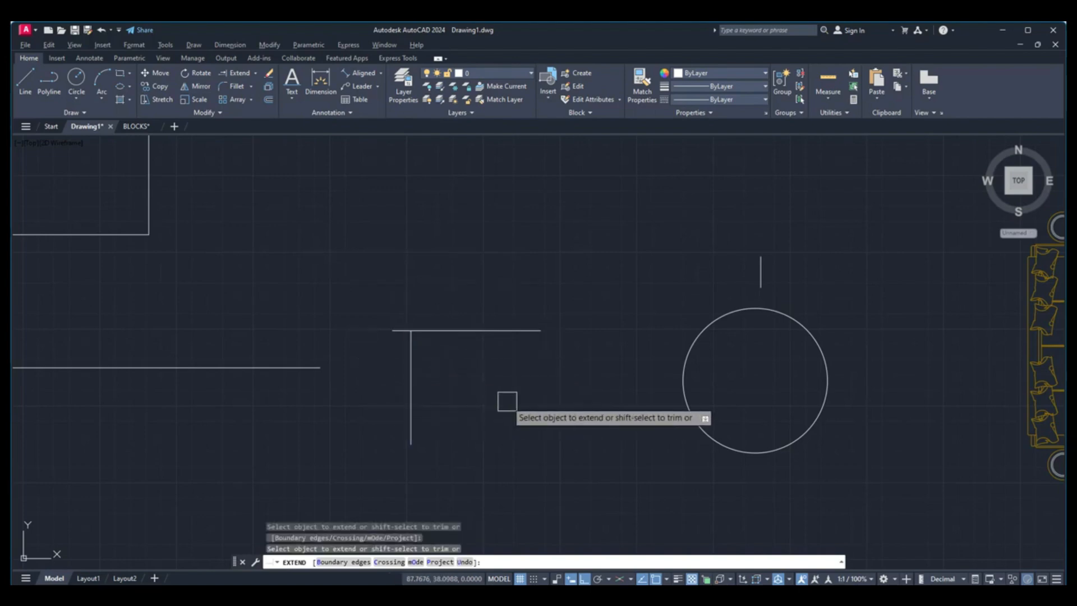
{"action": "key", "text": "Escape"}
Create a non-associative polar array of the short line above the circle, with 6 items over 360 degrees around the circle's center.
{"action": "middle_click_drag", "start_coordinate": [505, 399], "coordinate": [430, 378]}
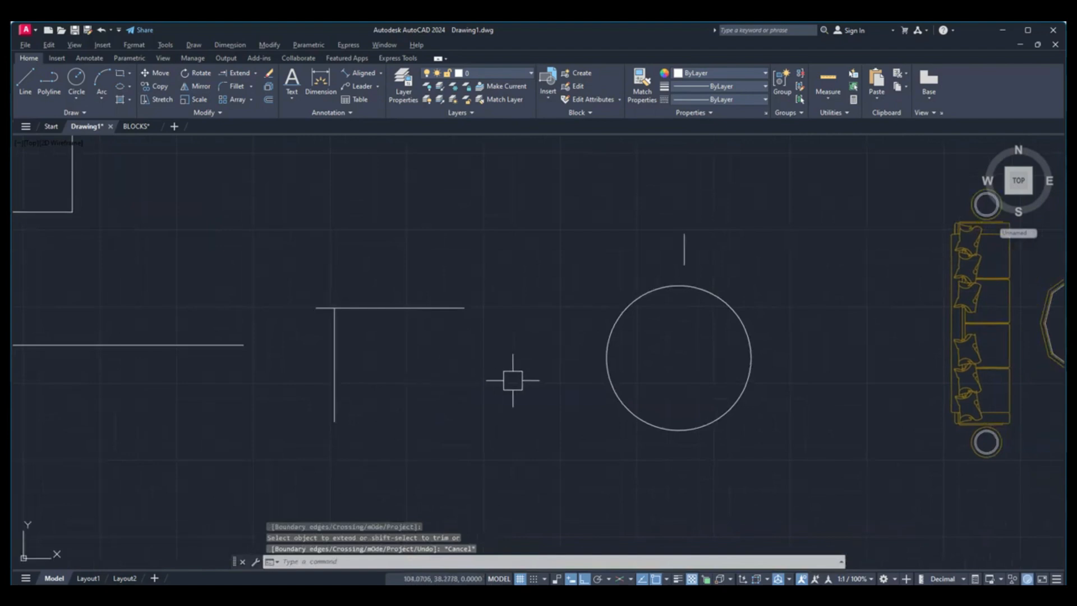
{"action": "middle_click_drag", "start_coordinate": [513, 380], "coordinate": [361, 389]}
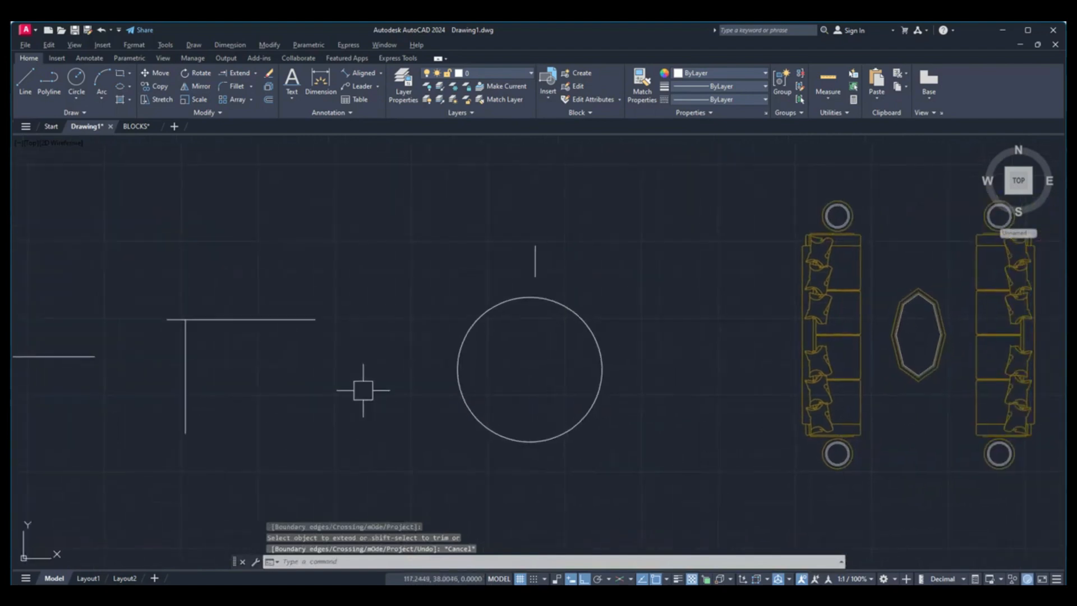
{"action": "key", "text": "Escape"}
{"action": "left_click", "coordinate": [533, 256]}
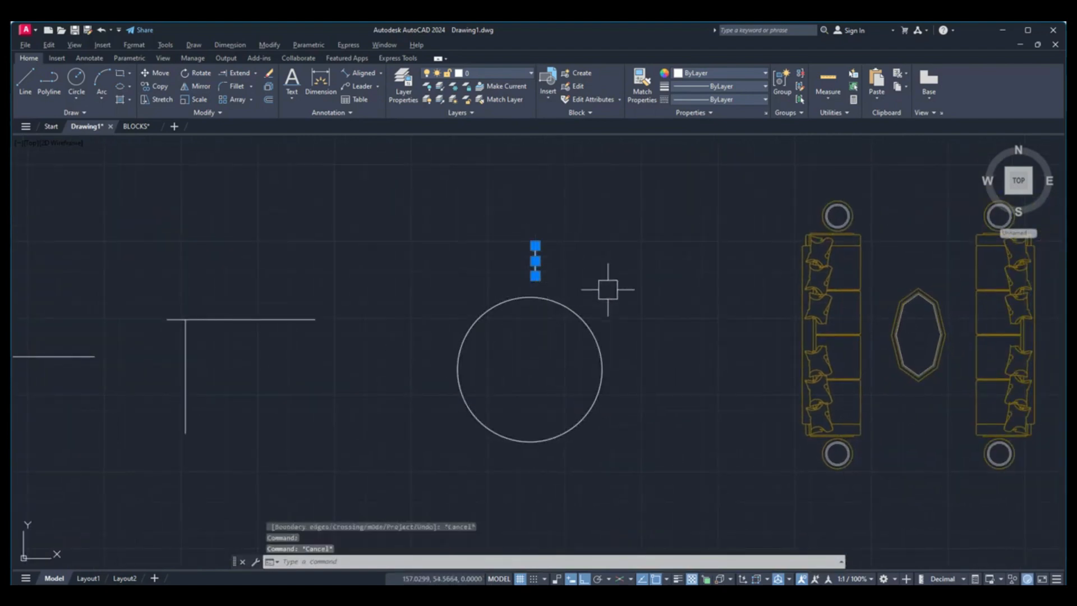
{"action": "key", "text": "Escape"}
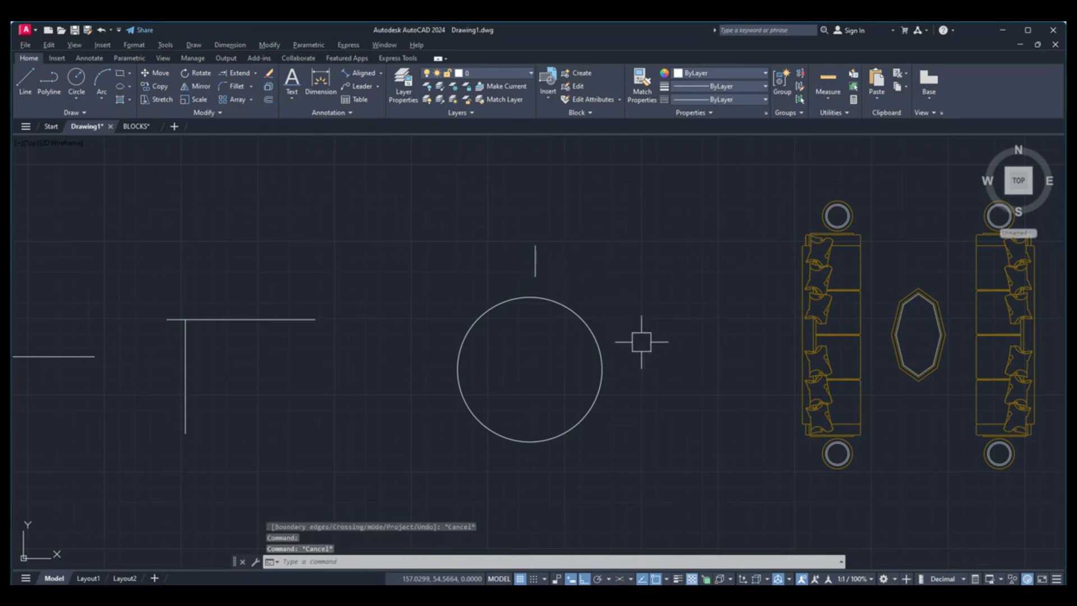
{"action": "type", "text": "AR"}
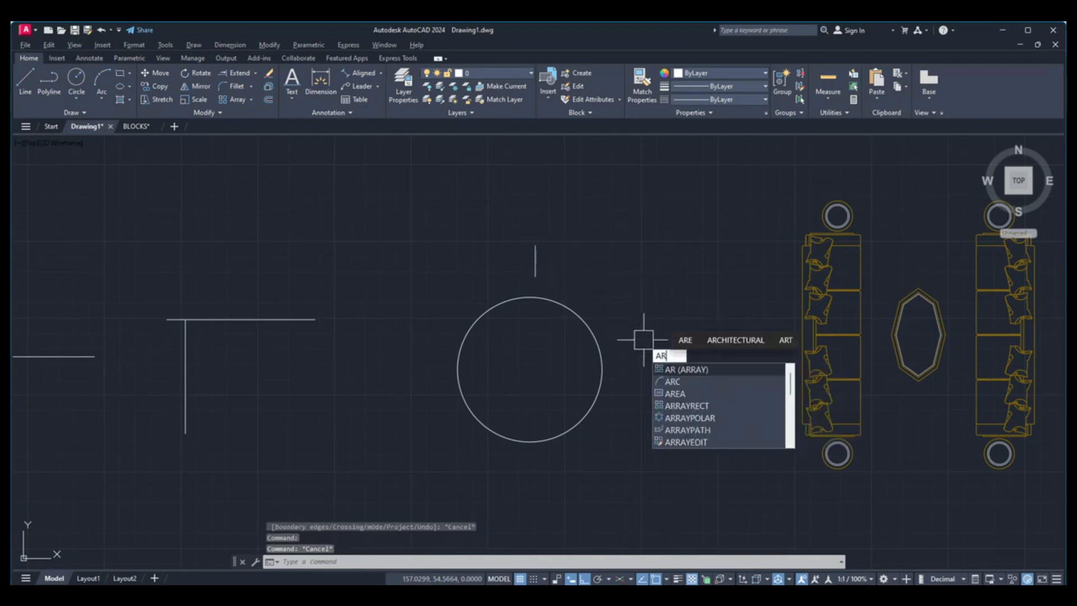
{"action": "key", "text": "Return"}
{"action": "left_click", "coordinate": [535, 259]}
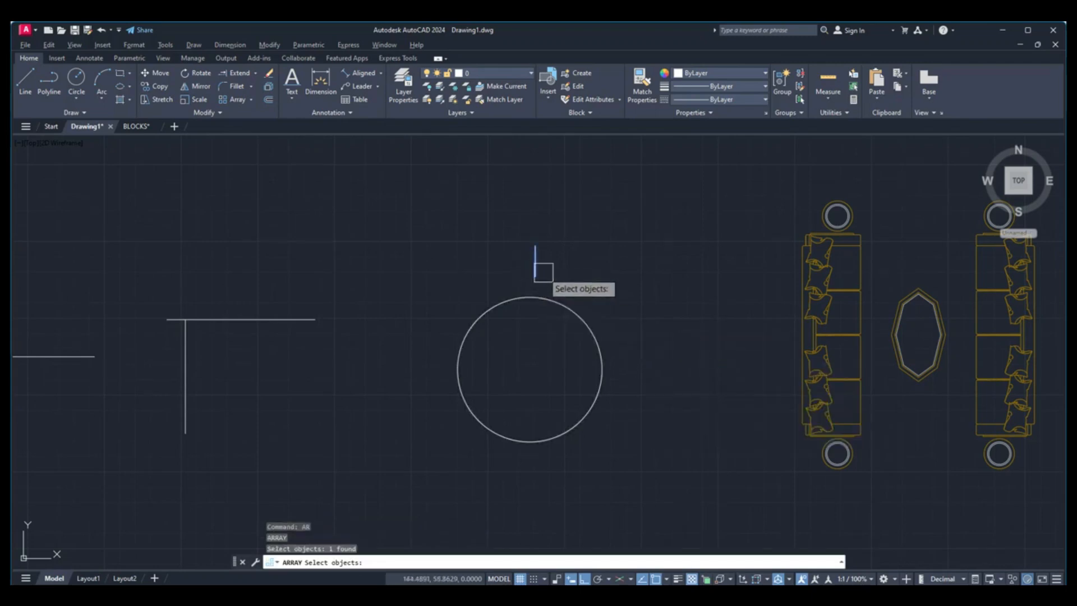
{"action": "key", "text": "Return"}
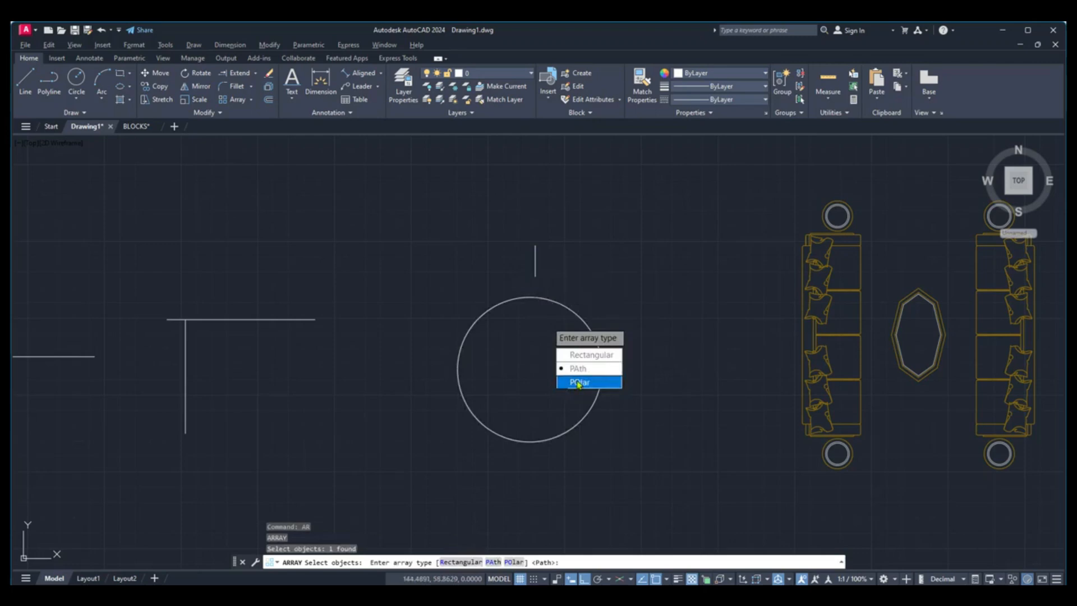
{"action": "left_click", "coordinate": [578, 383]}
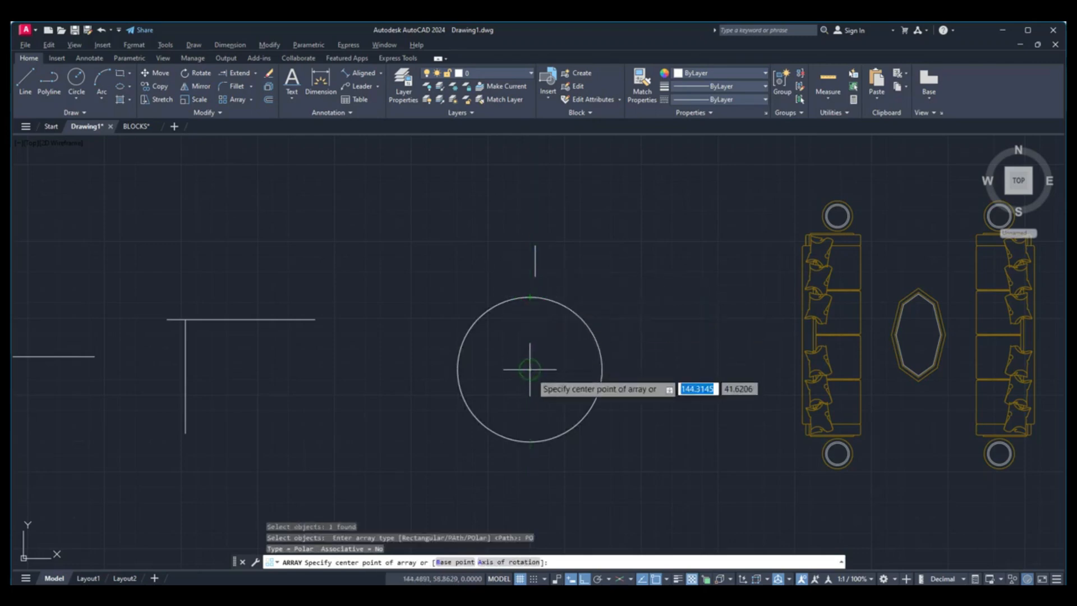
{"action": "left_click", "coordinate": [530, 369]}
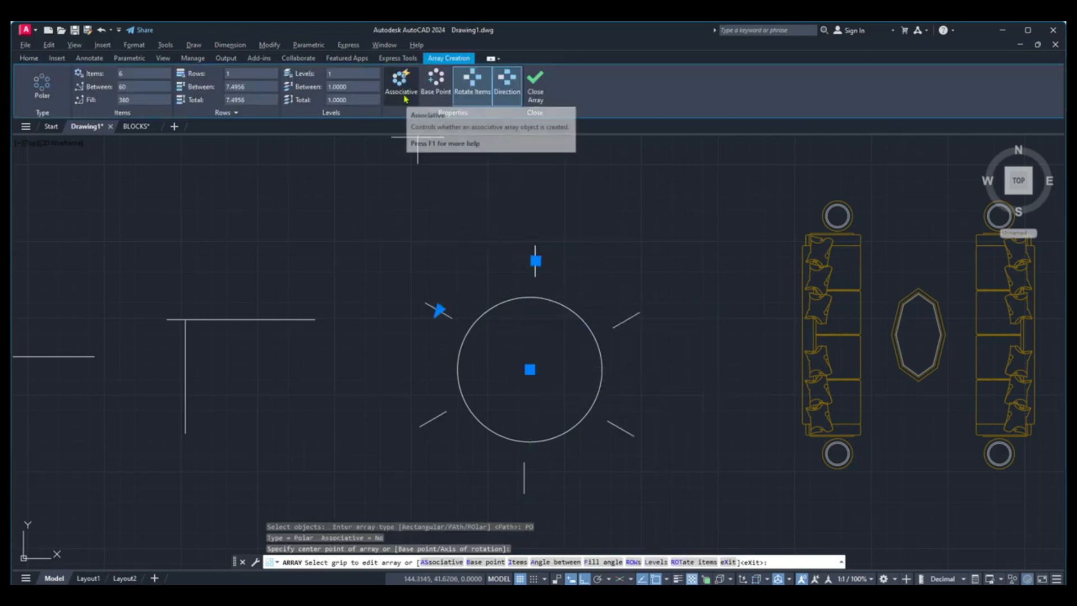
{"action": "left_click", "coordinate": [540, 85]}
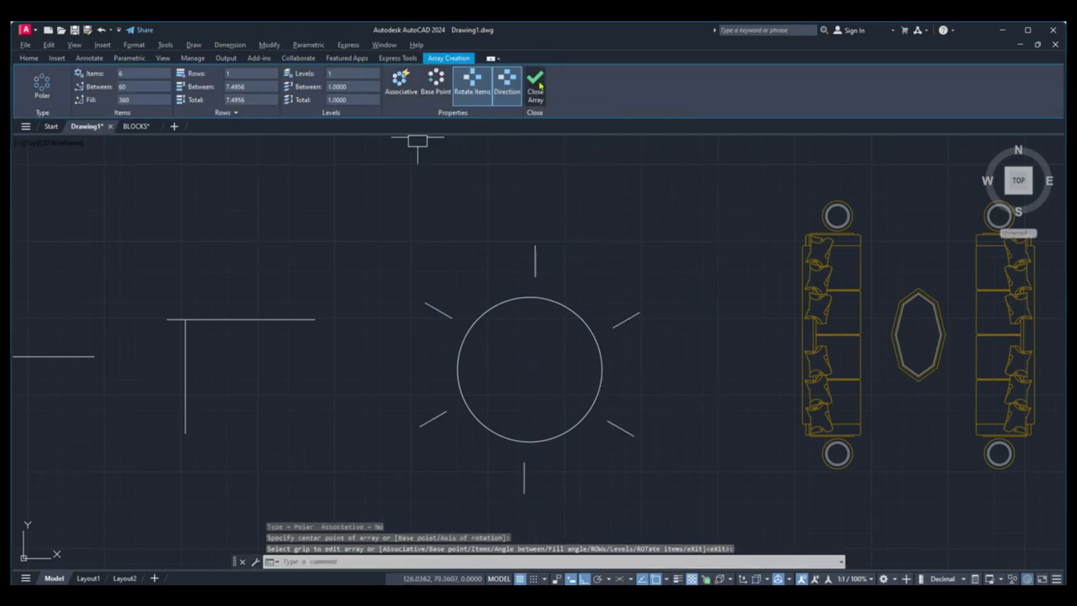
Extend the six radial lines arranged around the circle so that each one meets the circle.
{"action": "middle_click_drag", "start_coordinate": [698, 404], "coordinate": [653, 385]}
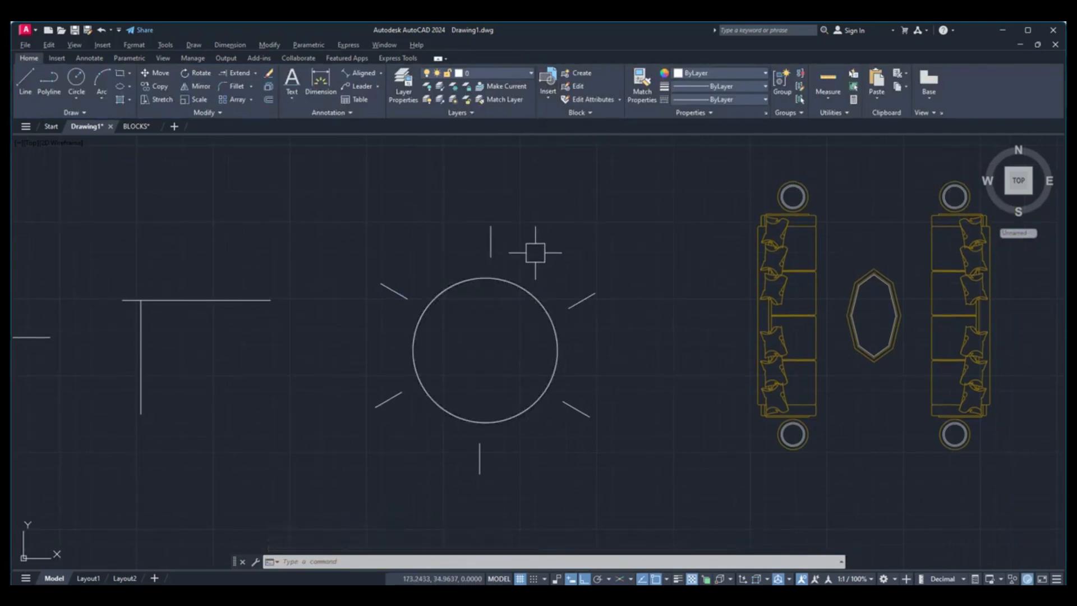
{"action": "type", "text": "EX"}
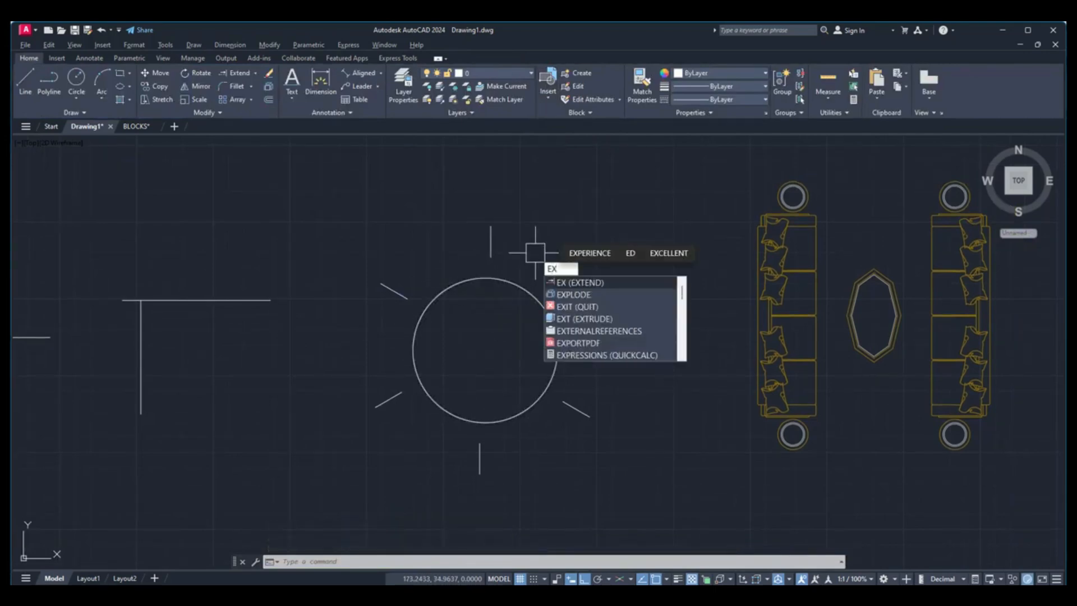
{"action": "key", "text": "Return"}
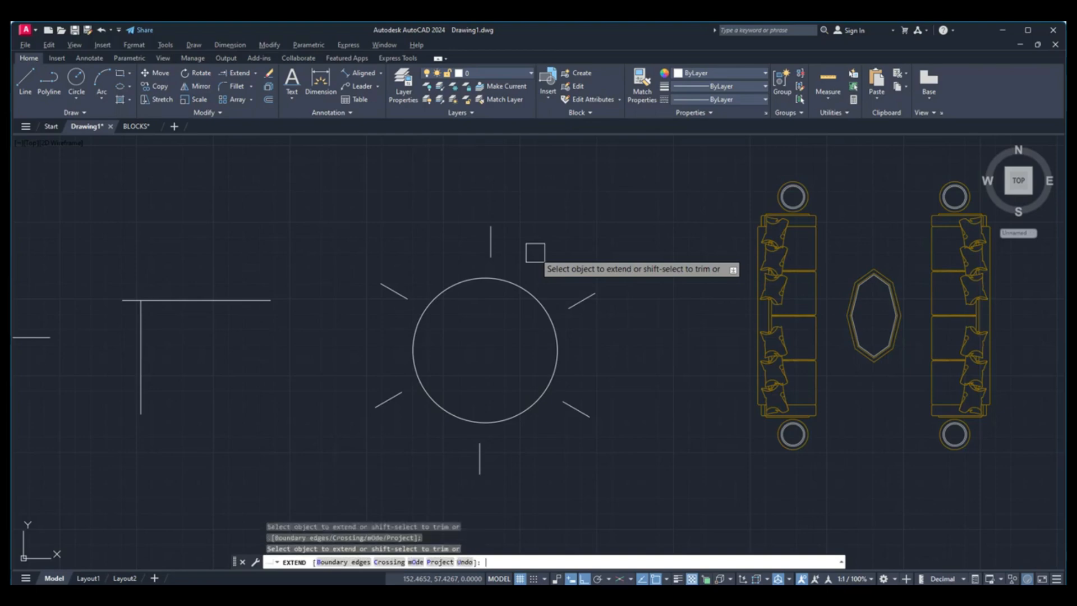
{"action": "left_click", "coordinate": [494, 253]}
{"action": "left_click", "coordinate": [578, 305]}
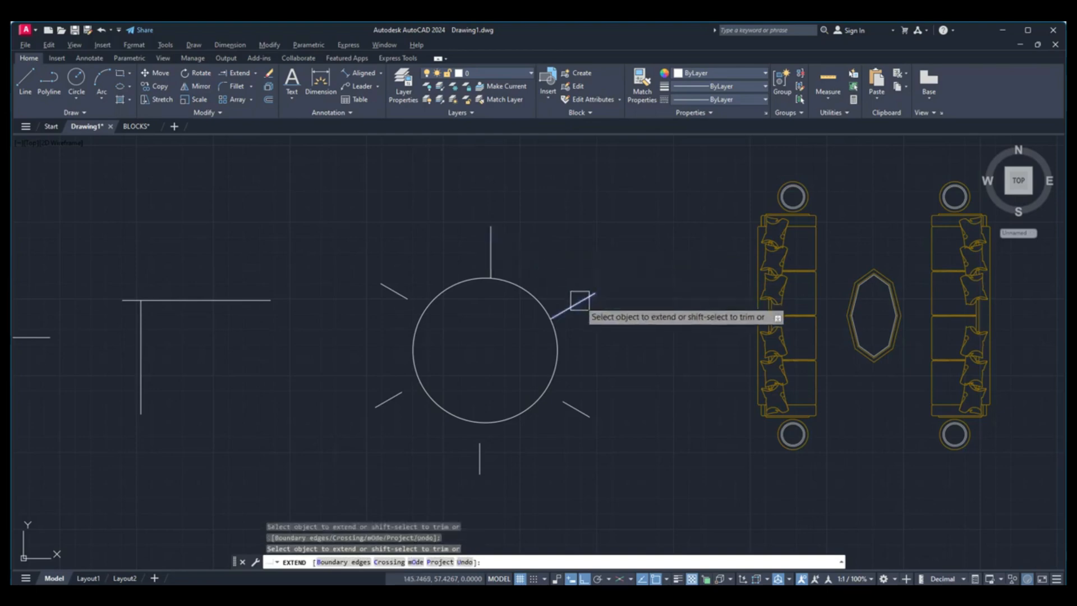
{"action": "left_click", "coordinate": [577, 410]}
{"action": "left_click", "coordinate": [480, 456]}
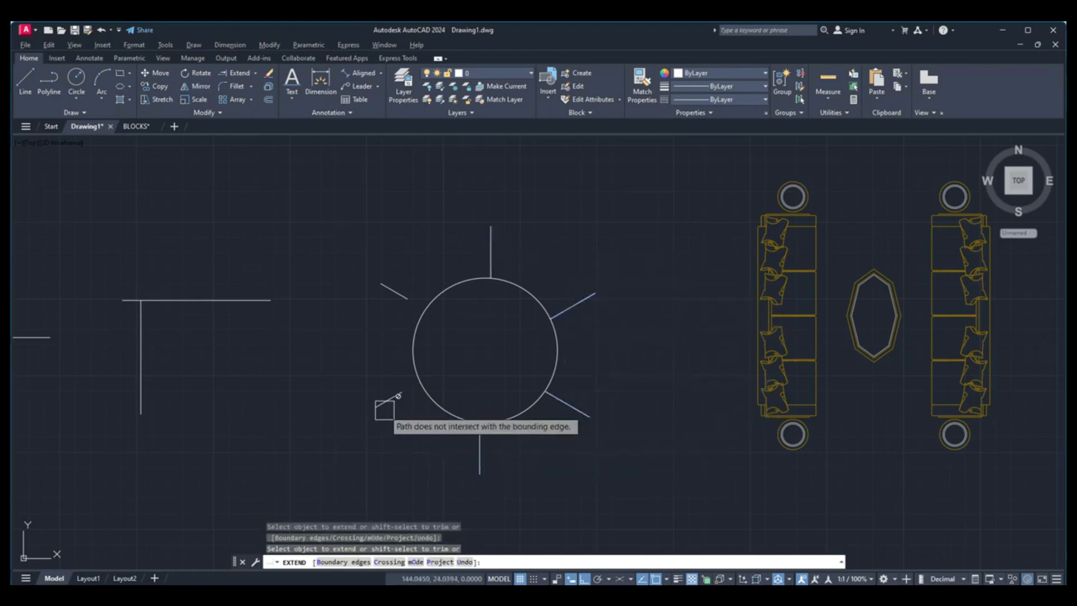
{"action": "left_click", "coordinate": [390, 400]}
{"action": "left_click", "coordinate": [394, 296]}
{"action": "key", "text": "Return"}
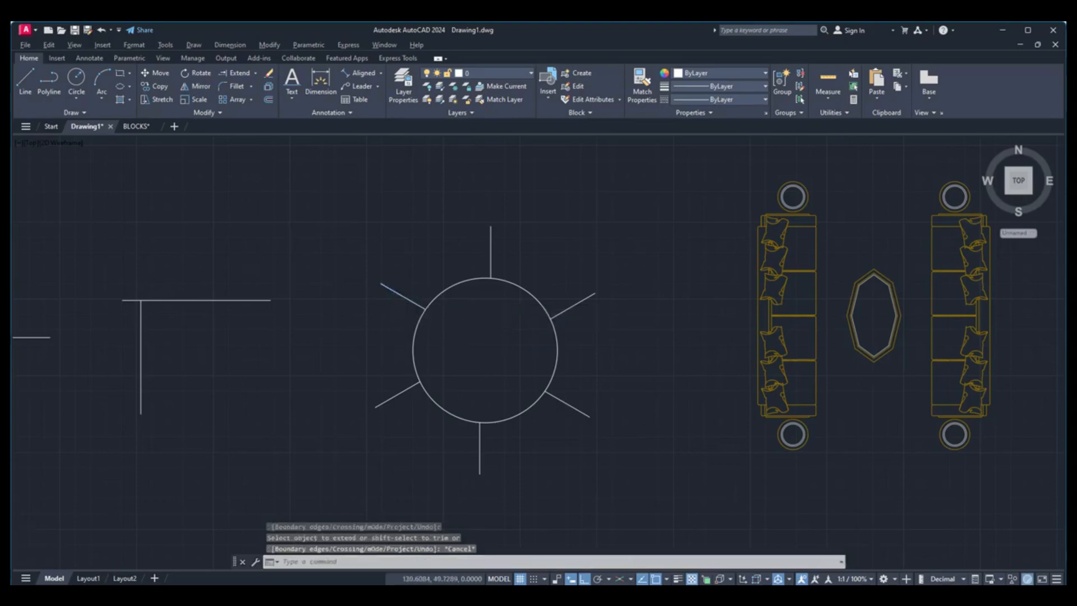
Extend the leftmost vertical line using the lower horizontal line as the boundary edge, and undo the extension.
{"action": "scroll", "coordinate": [413, 308], "scroll_direction": "down", "scroll_amount": 6}
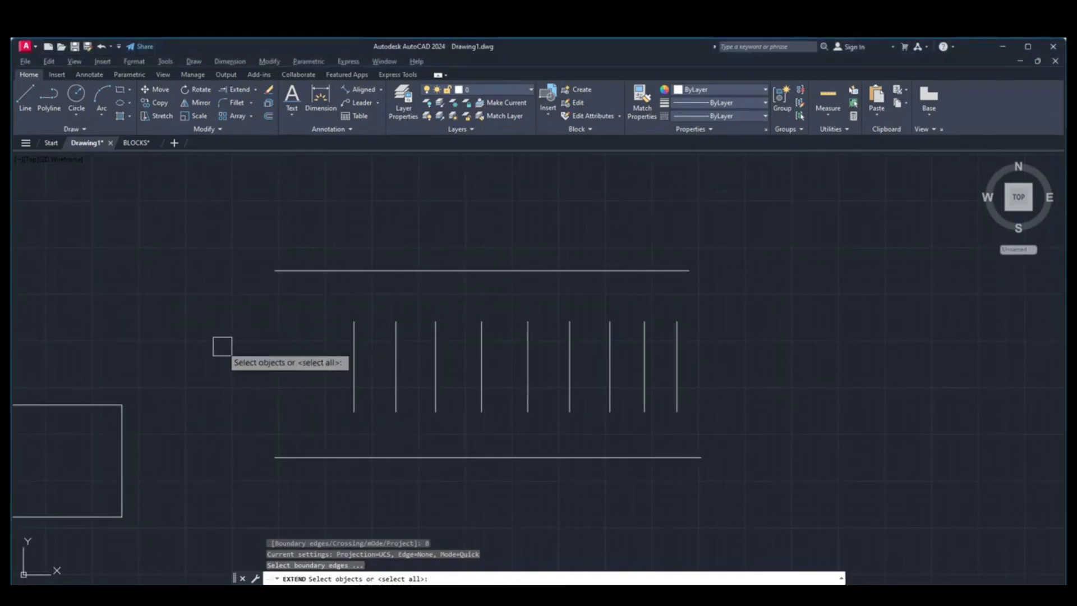
{"action": "key", "text": "Escape"}
{"action": "type", "text": "ex"}
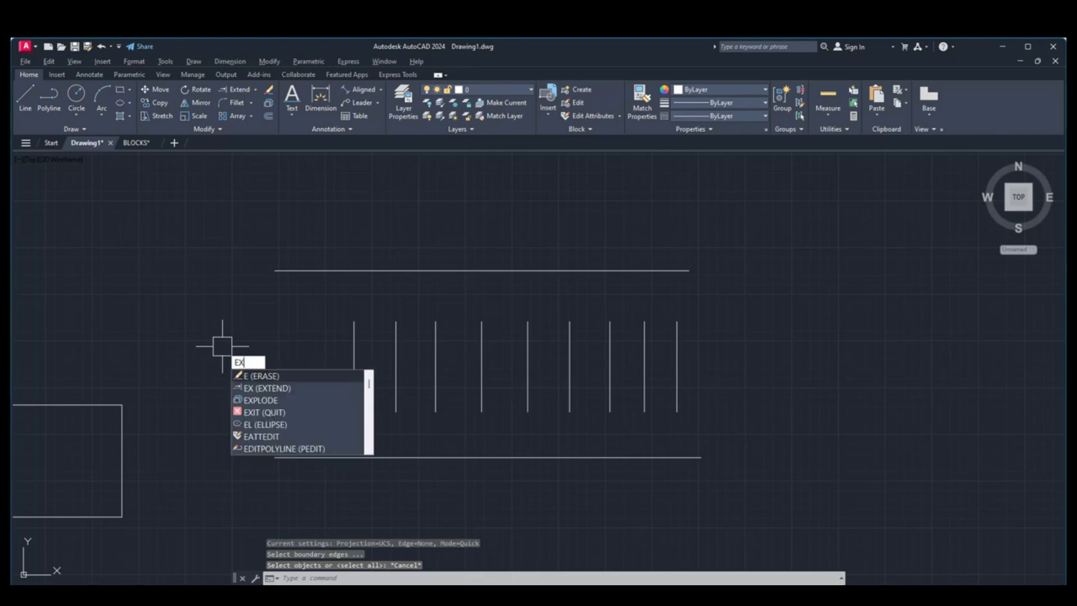
{"action": "key", "text": "Return"}
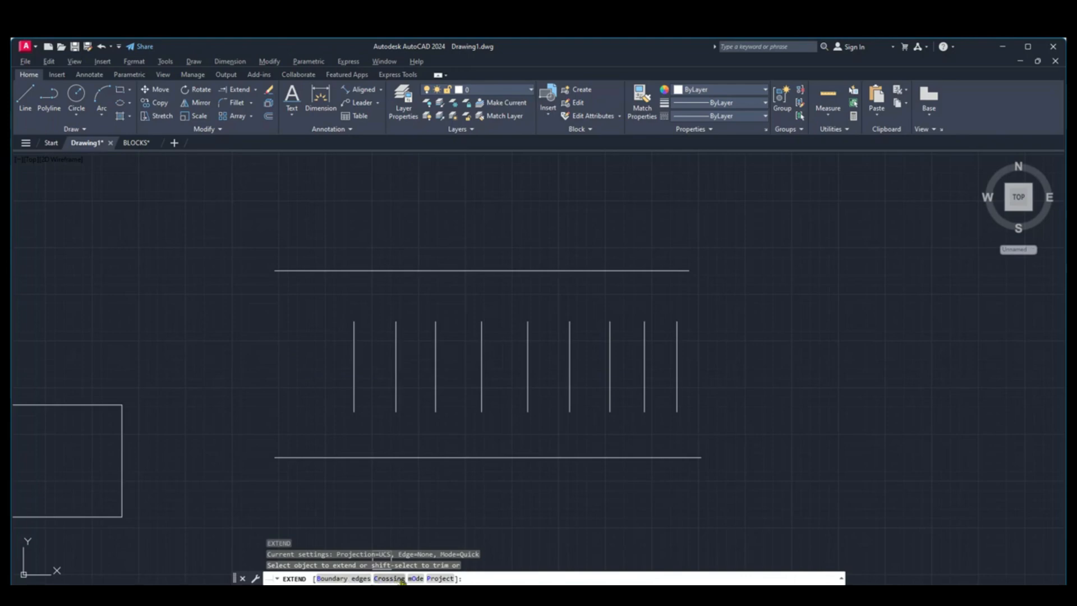
{"action": "left_click", "coordinate": [337, 579]}
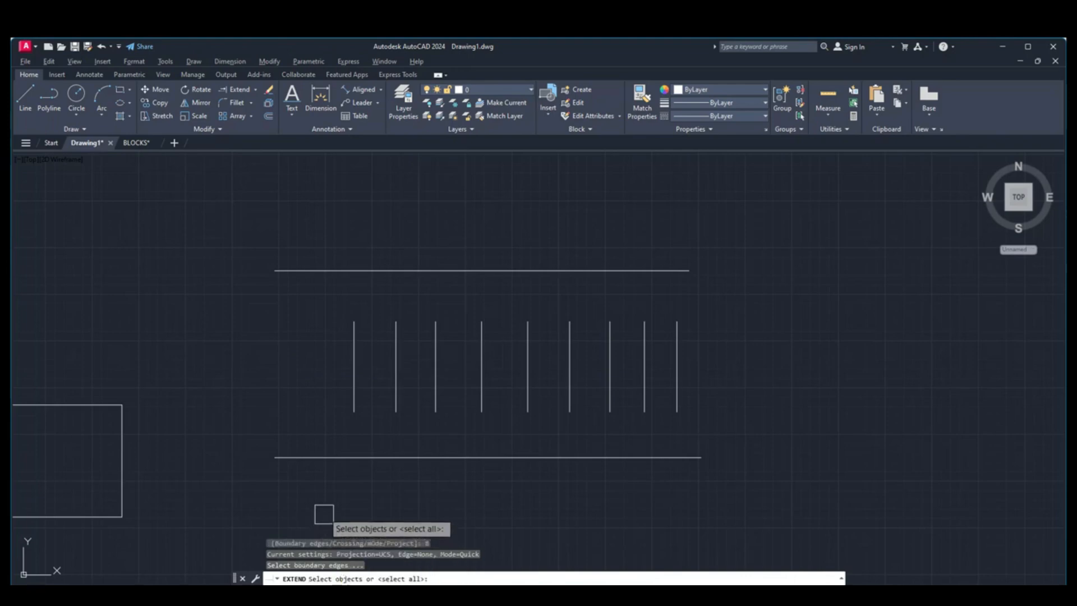
{"action": "left_click", "coordinate": [325, 459]}
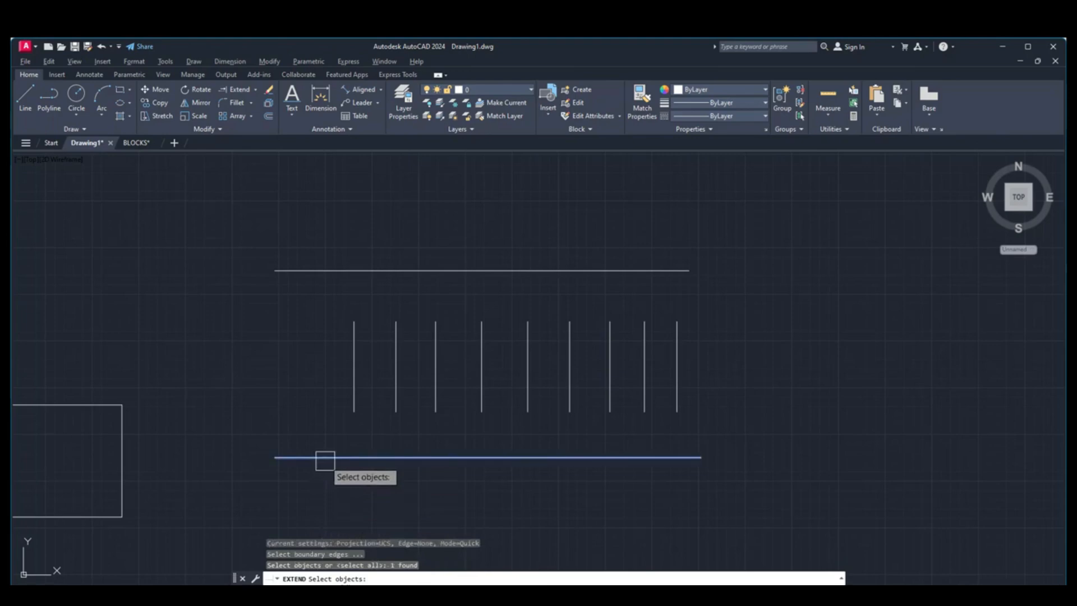
{"action": "key", "text": "Return"}
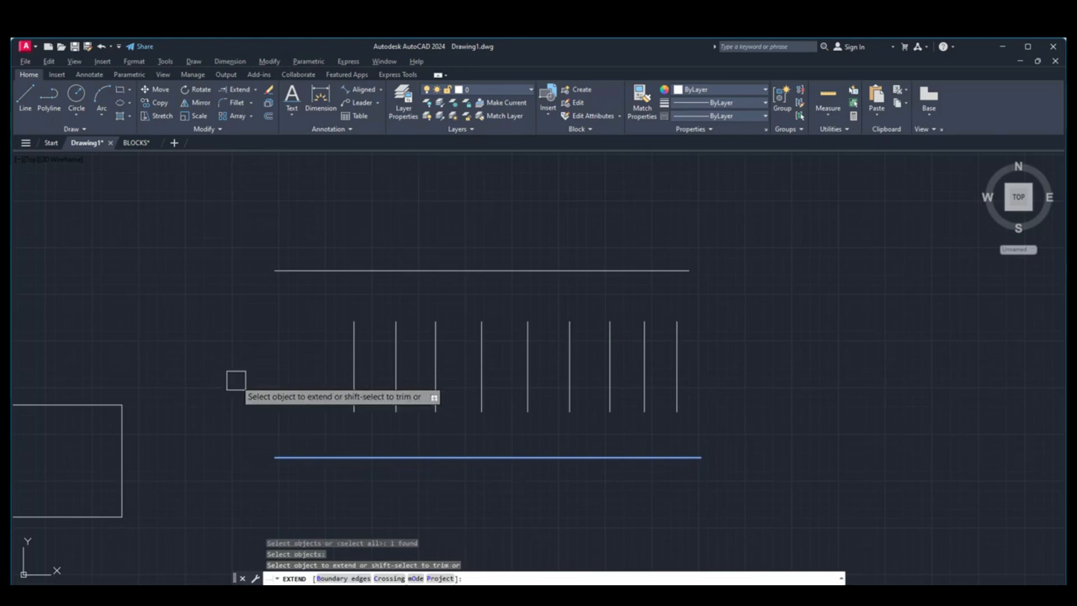
{"action": "left_click", "coordinate": [350, 390]}
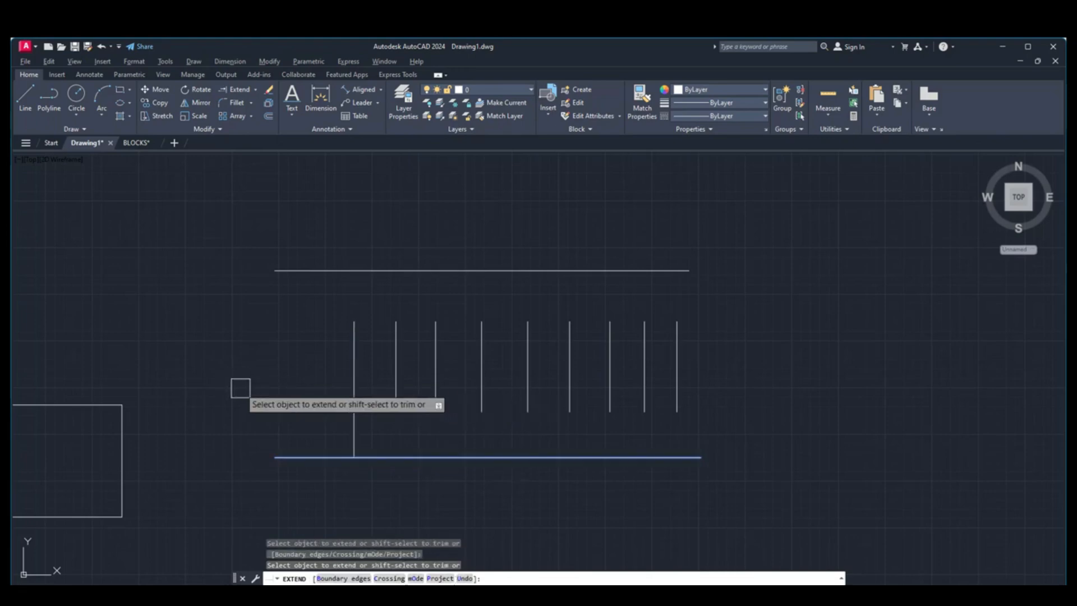
{"action": "key", "text": "Escape"}
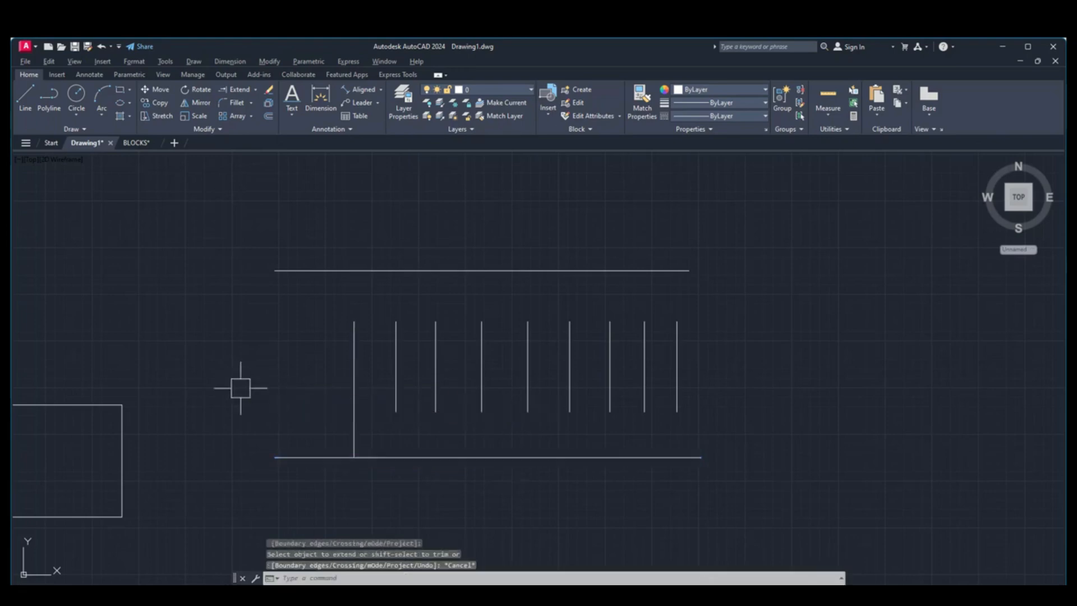
{"action": "key", "text": "ctrl+z"}
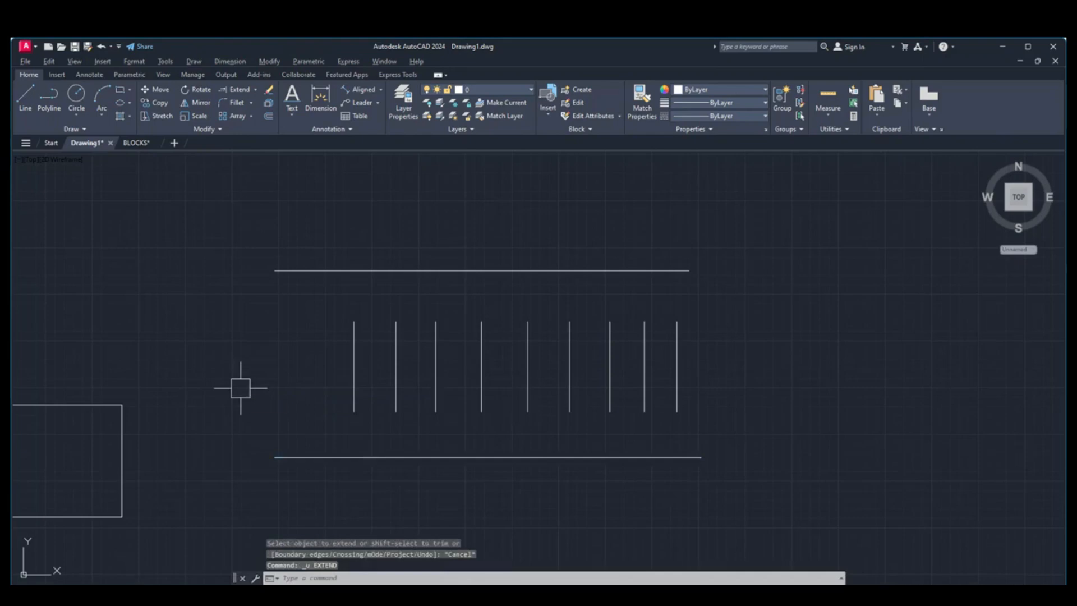
Extend all nine vertical lines down to the lower horizontal line with a Crossing selection, and undo the extension.
{"action": "type", "text": "ex"}
{"action": "key", "text": "Return"}
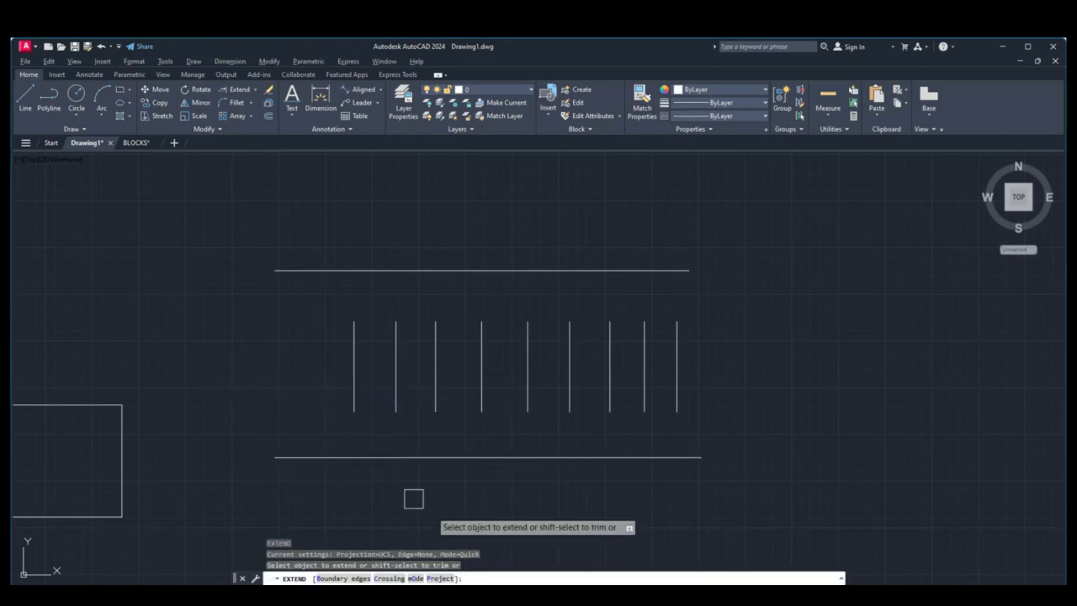
{"action": "left_click", "coordinate": [389, 579]}
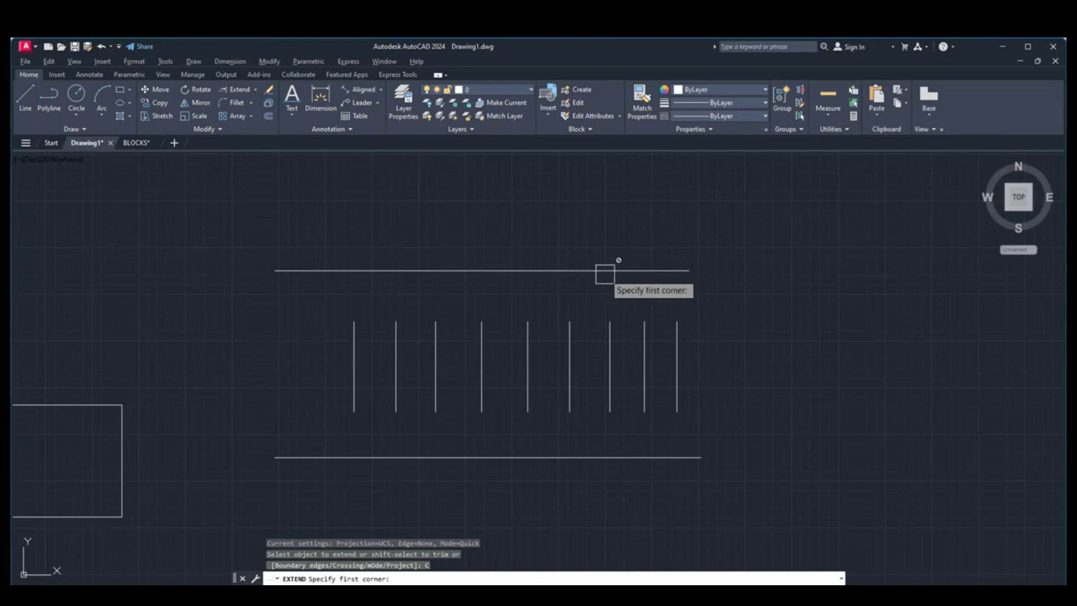
{"action": "left_click", "coordinate": [722, 347]}
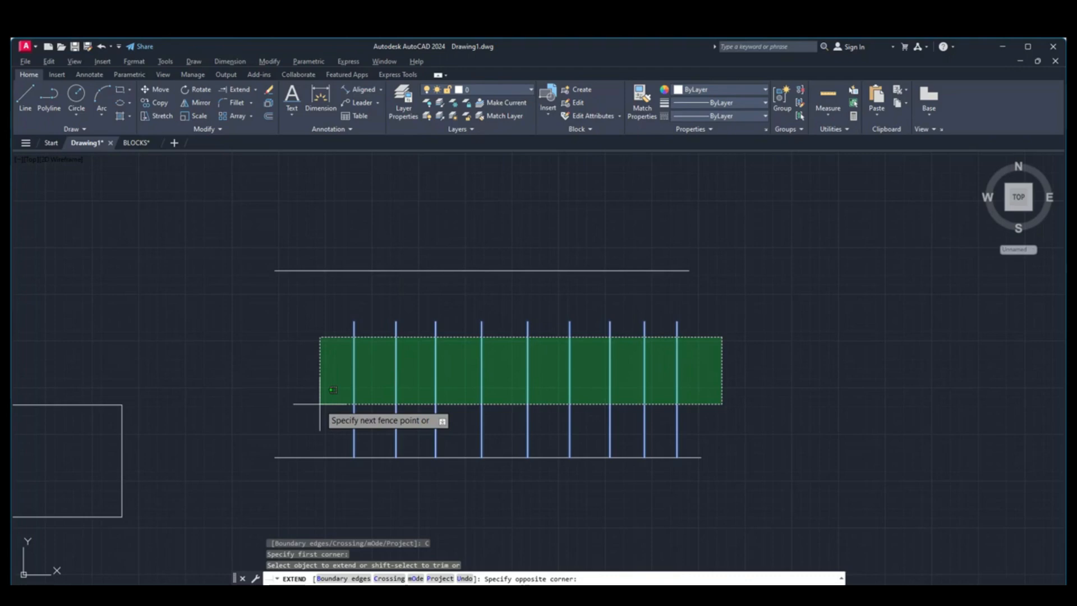
{"action": "left_click", "coordinate": [331, 394]}
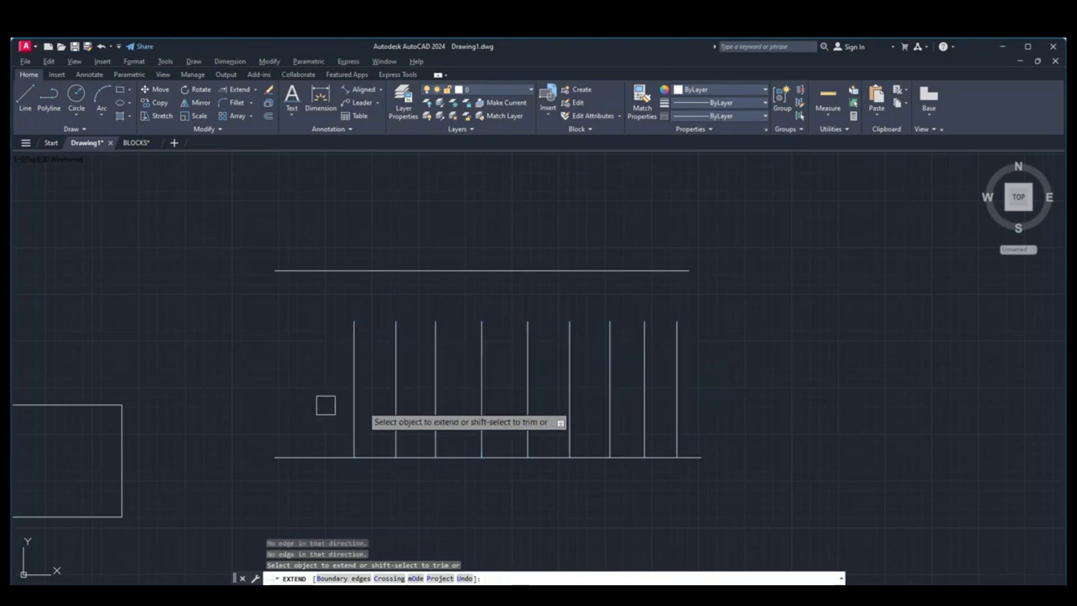
{"action": "key", "text": "Escape"}
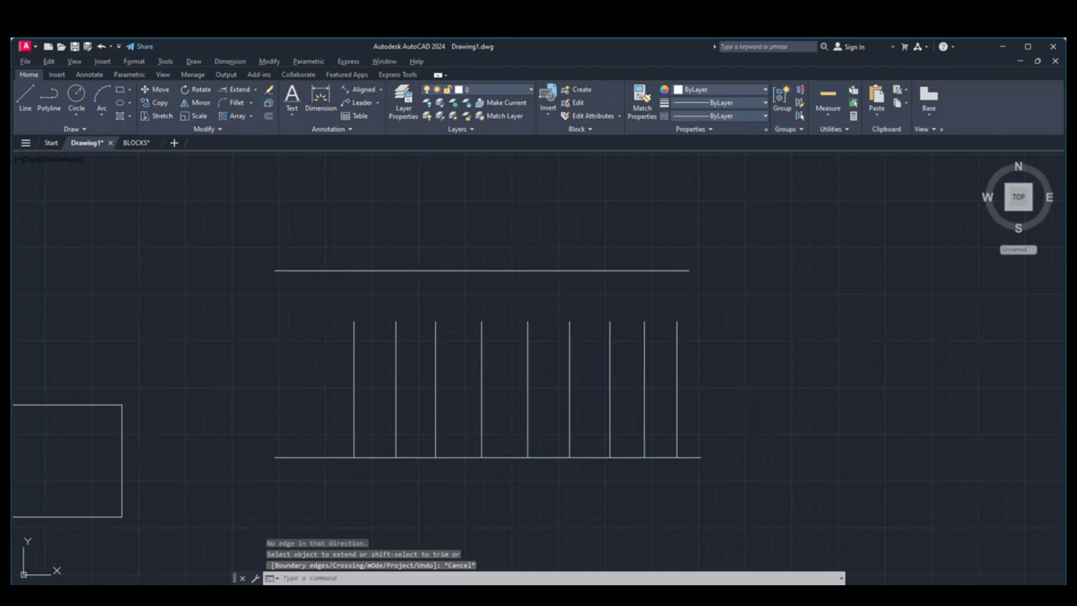
{"action": "key", "text": "ctrl+z"}
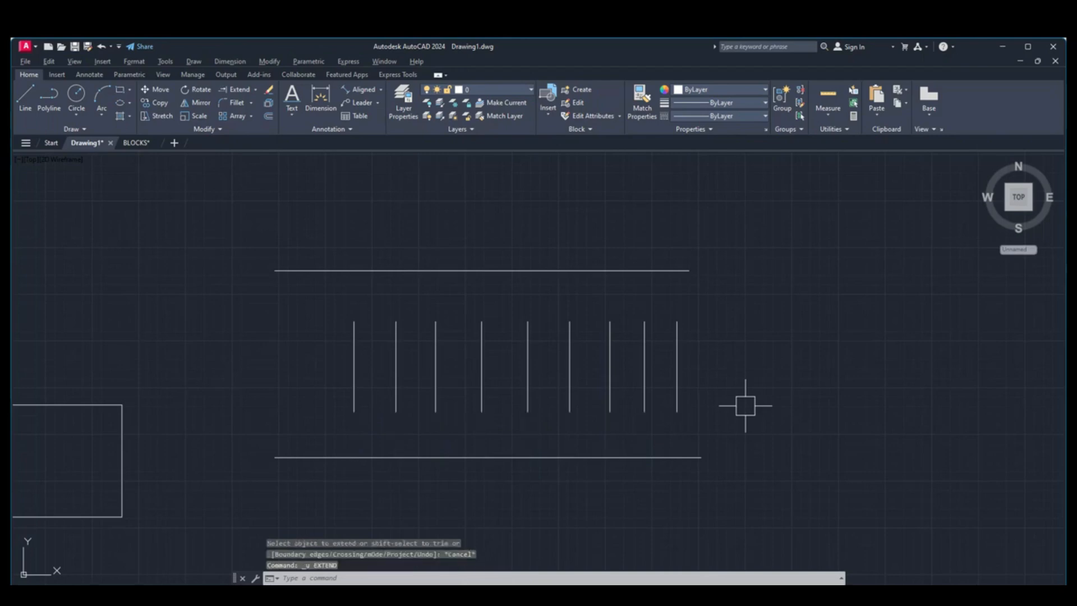
Using Extend in Quick mode, extend the first, second and fourth vertical lines to the lower line and the third to the upper line.
{"action": "type", "text": "EX"}
{"action": "key", "text": "Return"}
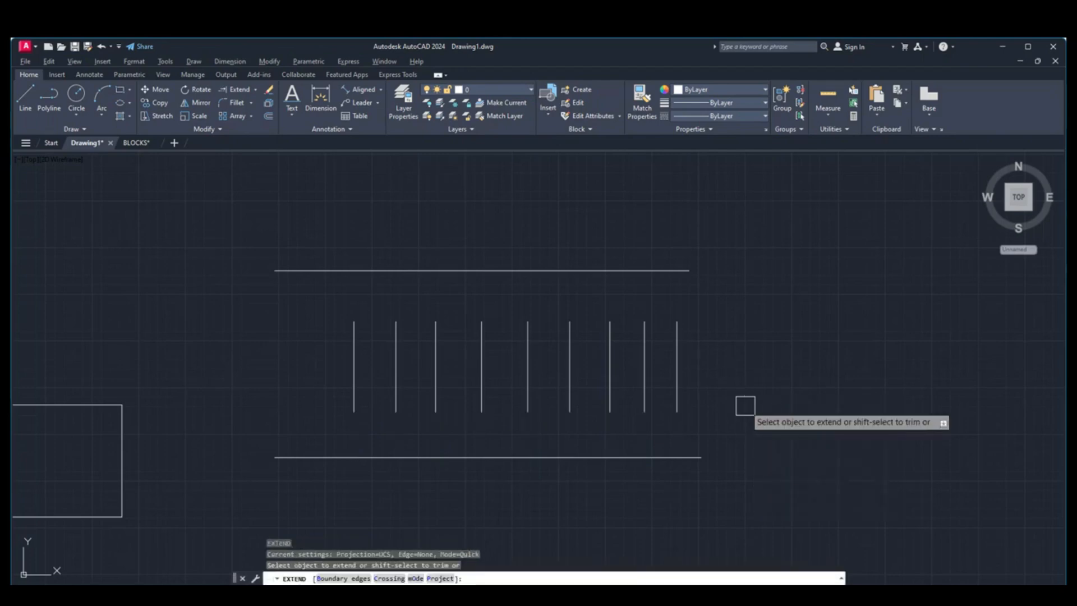
{"action": "left_click", "coordinate": [416, 578]}
{"action": "left_click", "coordinate": [430, 579]}
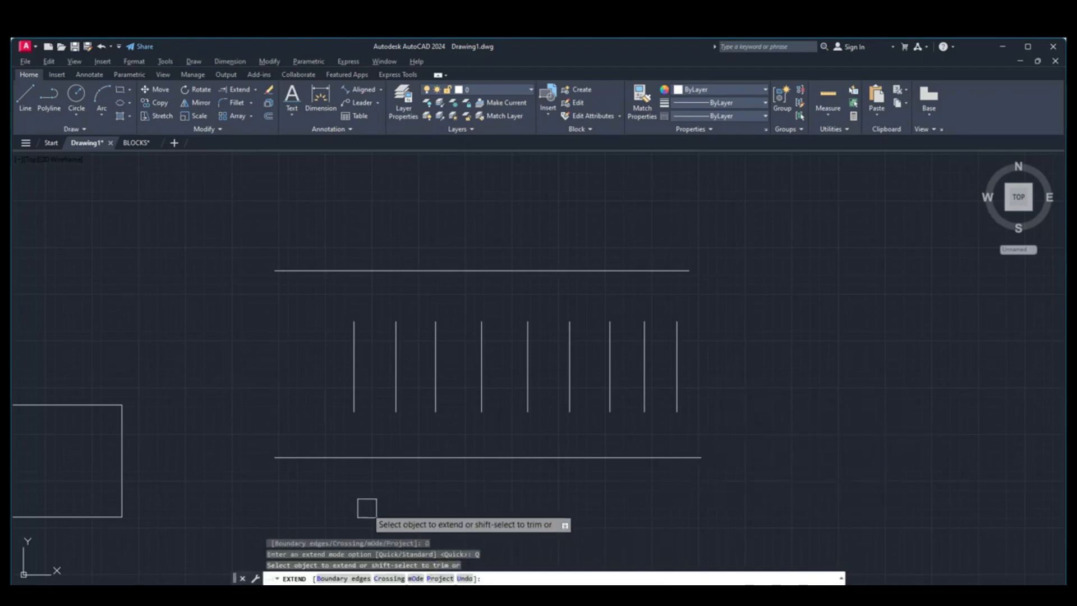
{"action": "left_click", "coordinate": [352, 396]}
{"action": "left_click", "coordinate": [397, 386]}
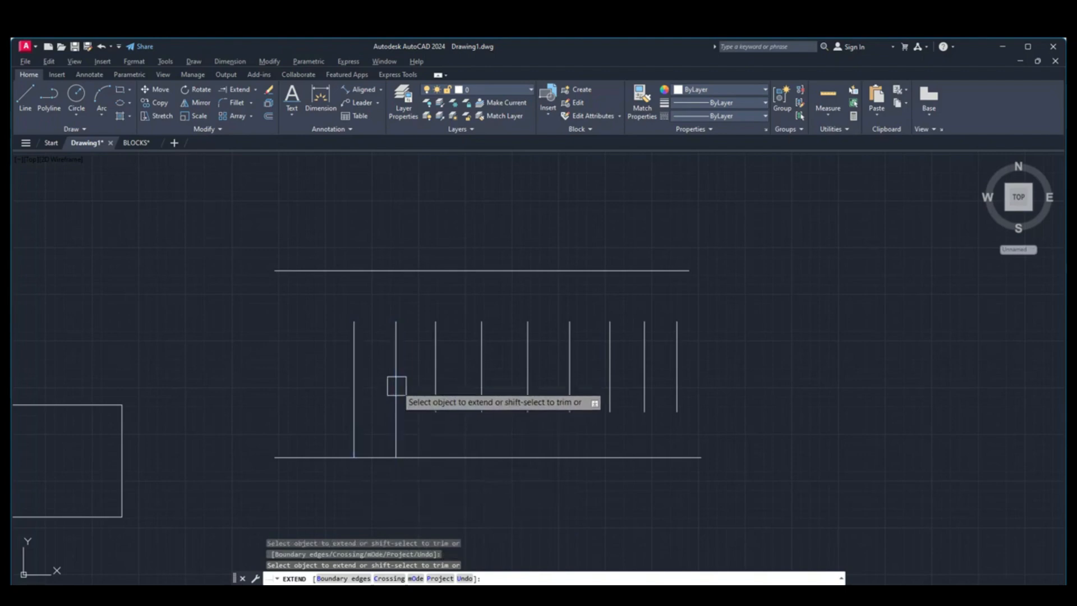
{"action": "left_click", "coordinate": [436, 340]}
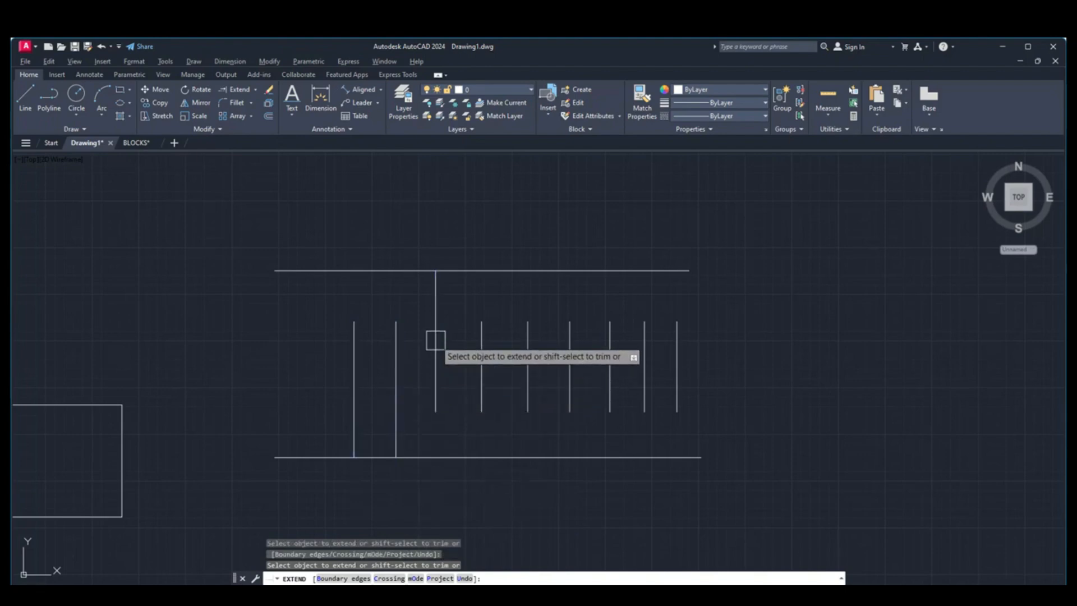
{"action": "left_click", "coordinate": [483, 391]}
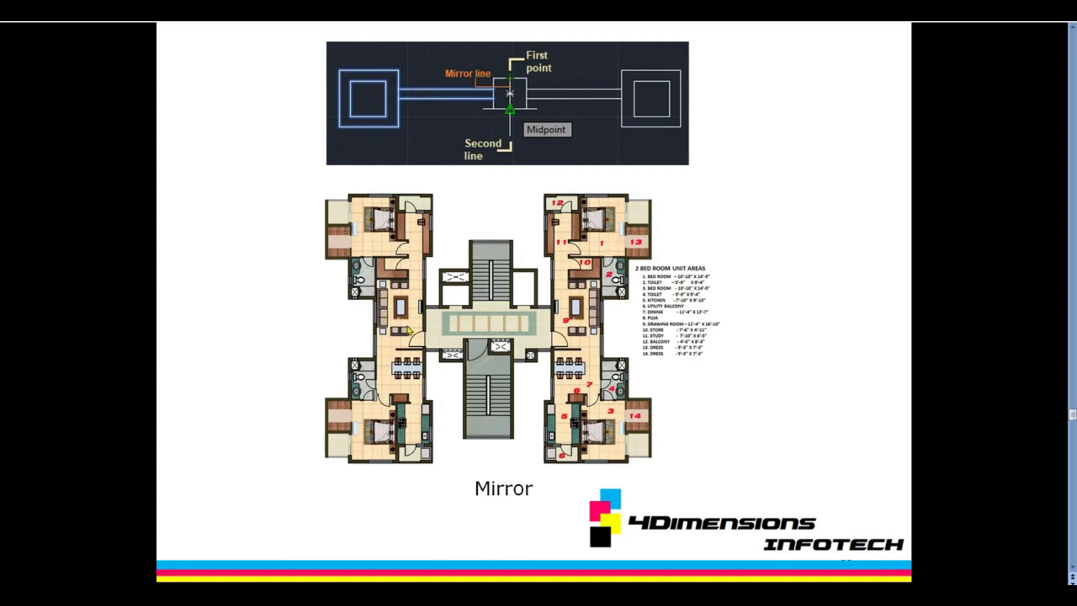
Switch from the presentation slide to the Drawing1.dwg drawing in AutoCAD.
{"action": "mouse_move", "coordinate": [730, 582]}
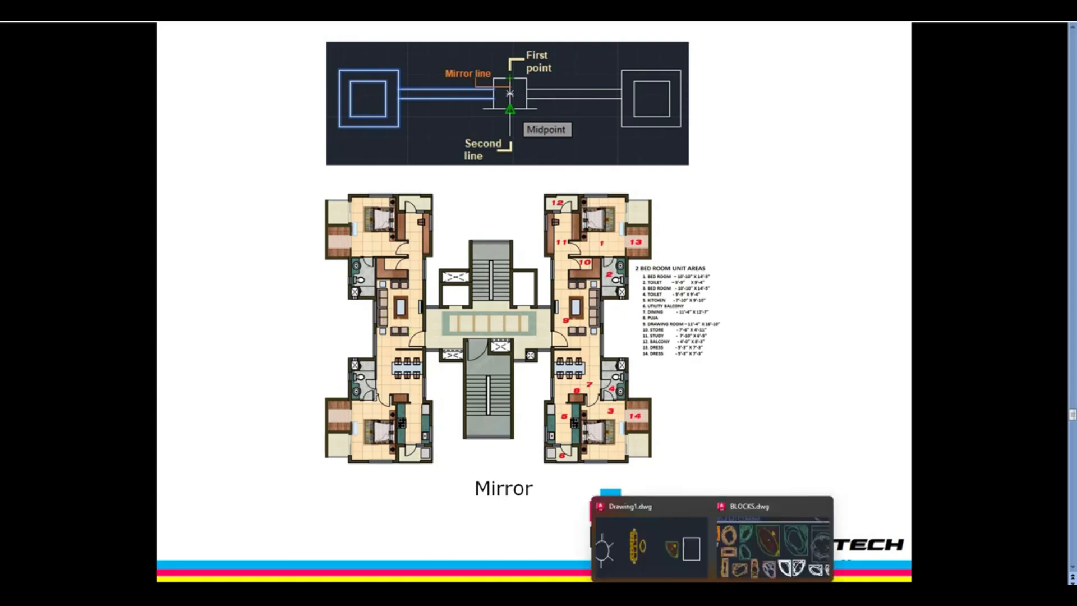
{"action": "left_click", "coordinate": [651, 541]}
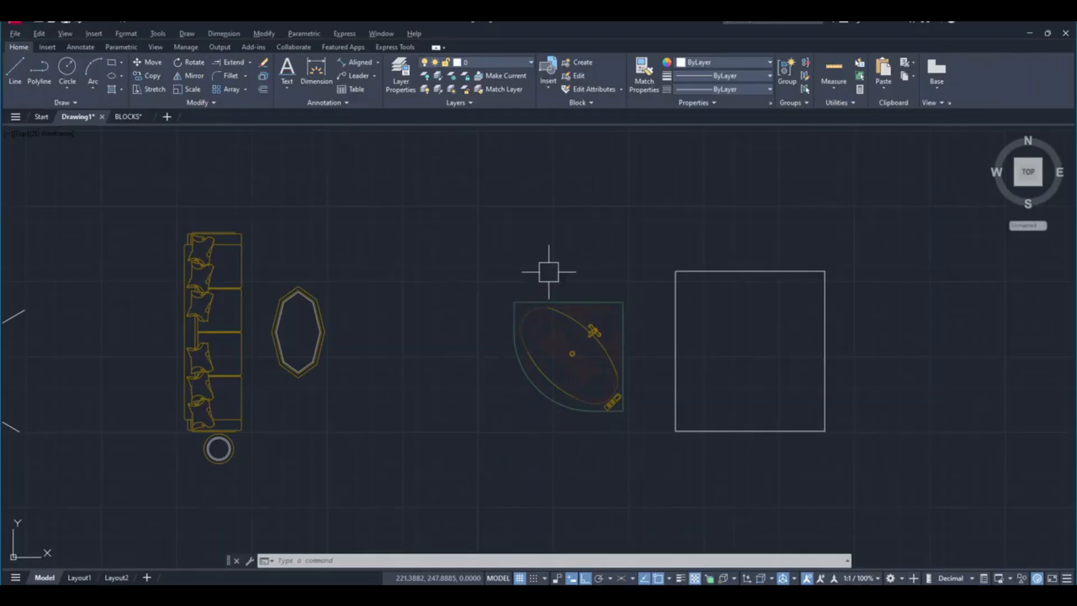
{"action": "middle_click_drag", "start_coordinate": [220, 327], "coordinate": [352, 325]}
{"action": "scroll", "coordinate": [356, 332], "scroll_direction": "up", "scroll_amount": 2}
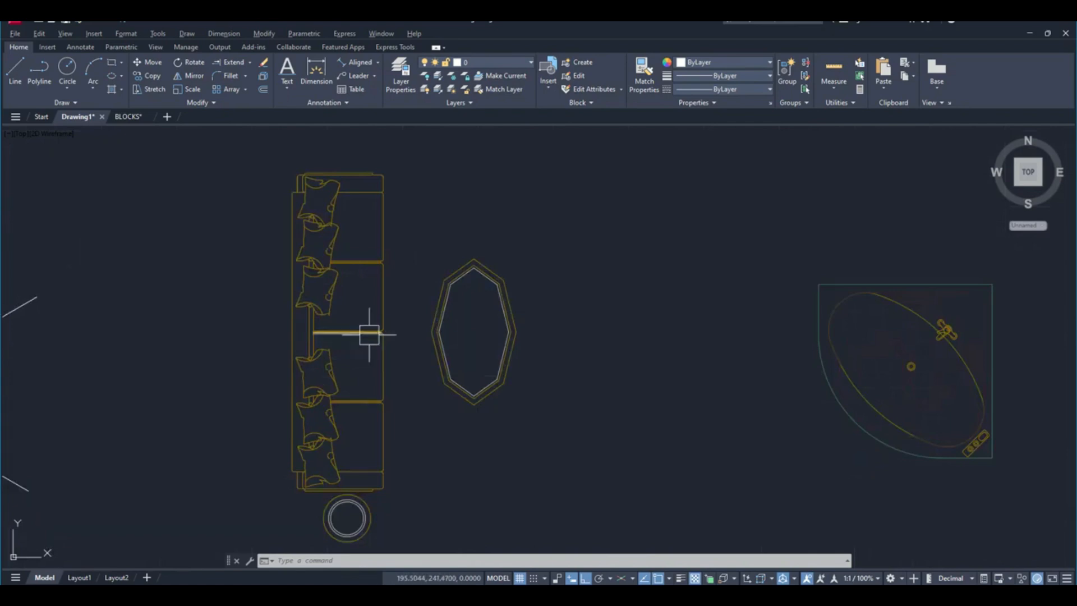
{"action": "scroll", "coordinate": [402, 328], "scroll_direction": "down", "scroll_amount": 3}
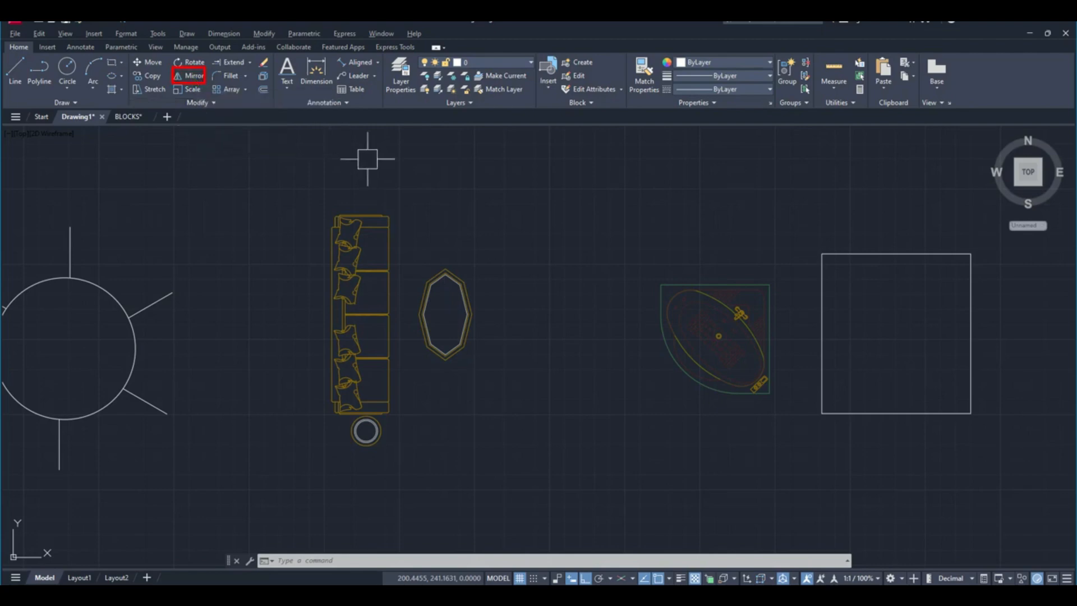
Mirror the sofa and its round side table across a vertical line through the oval table's centre, keeping the source objects.
{"action": "type", "text": "mi"}
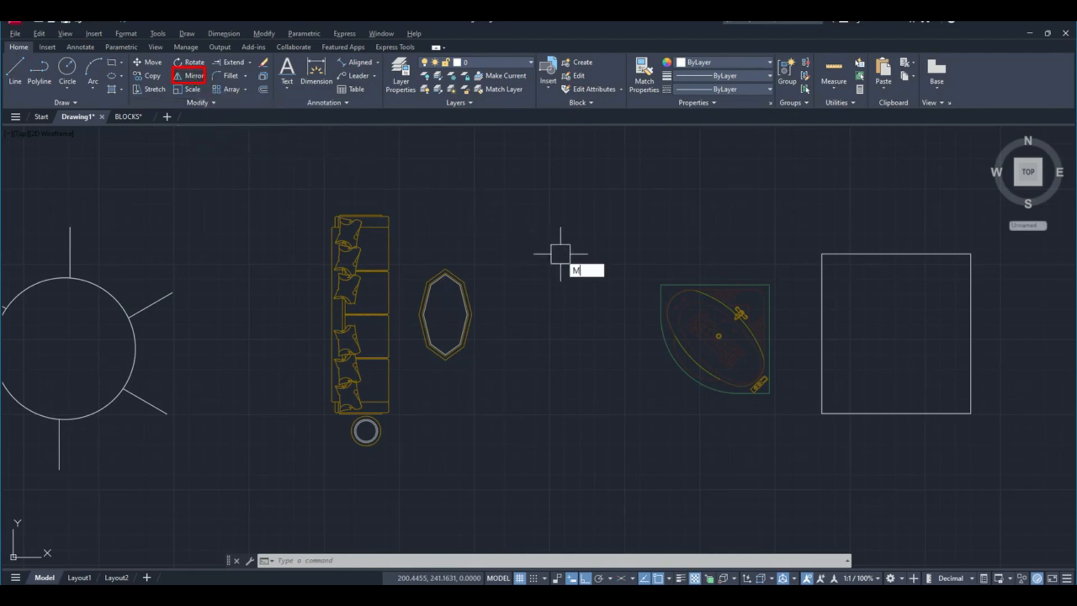
{"action": "key", "text": "Return"}
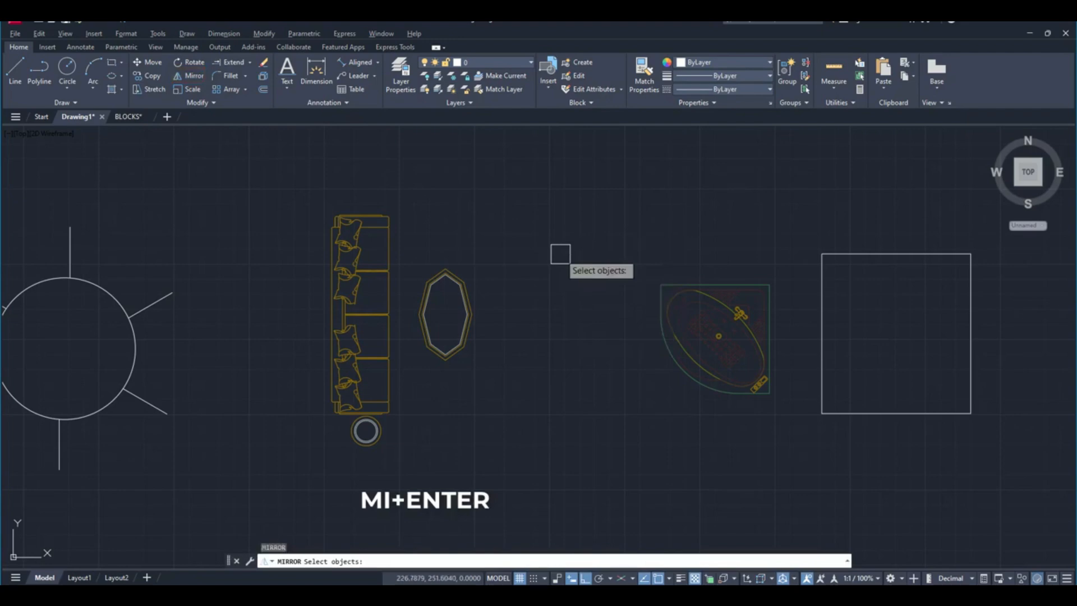
{"action": "left_click", "coordinate": [416, 173]}
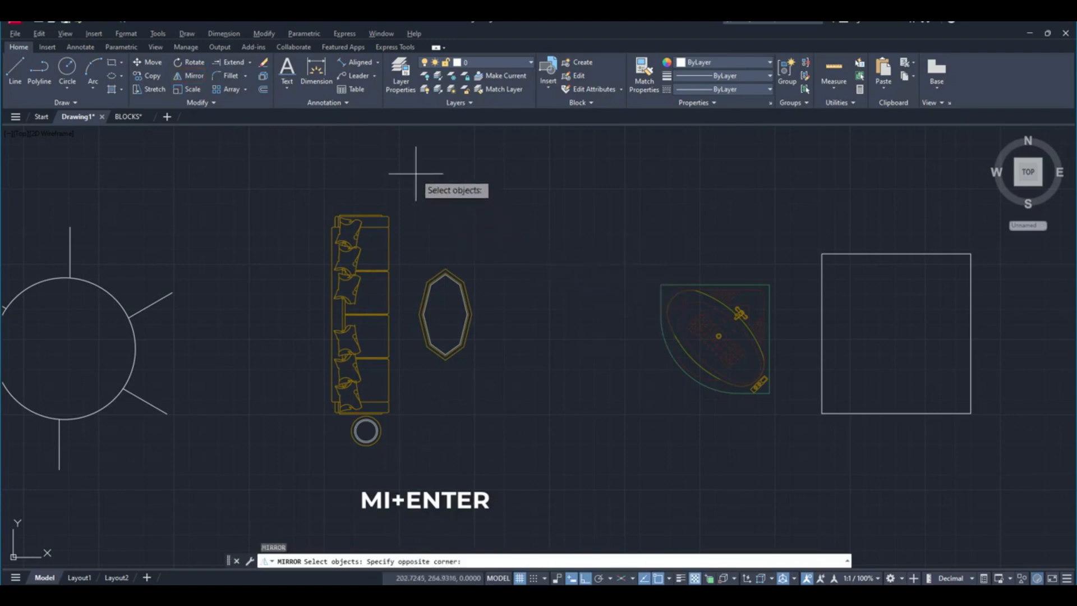
{"action": "left_click", "coordinate": [289, 467]}
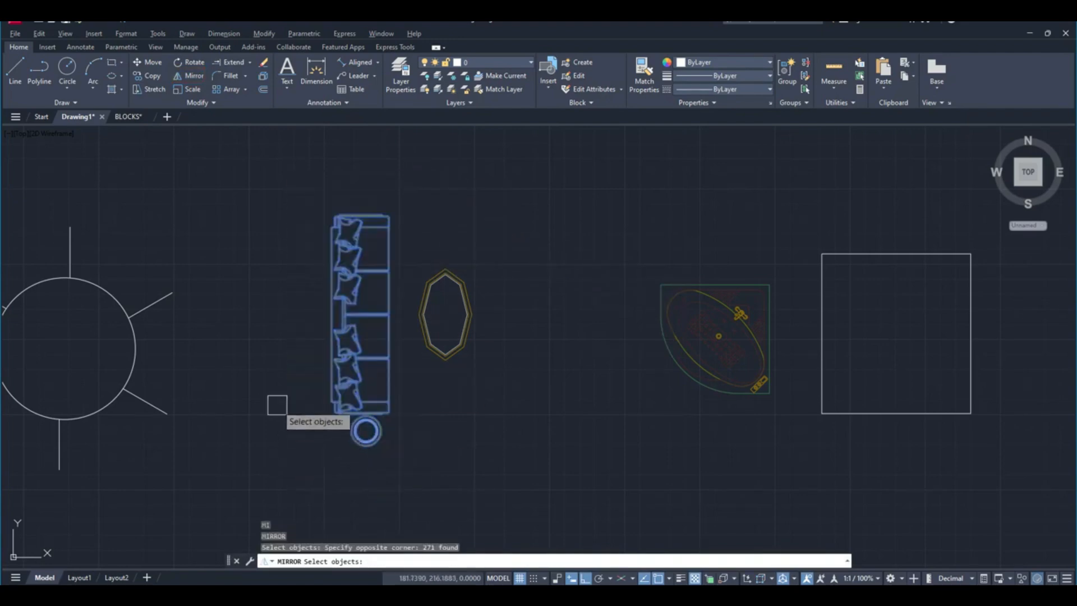
{"action": "key", "text": "Return"}
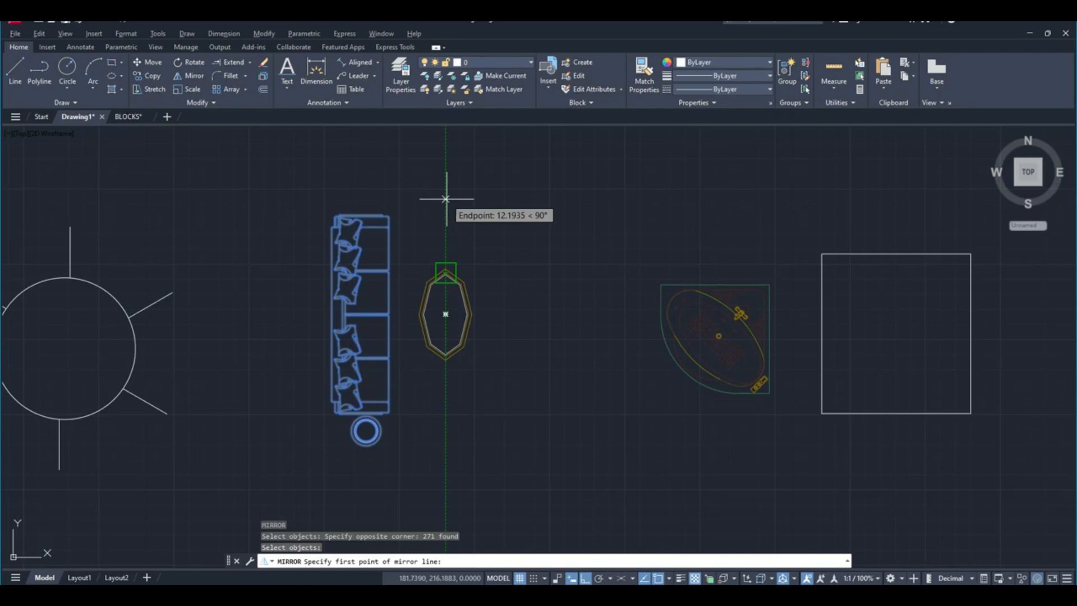
{"action": "left_click", "coordinate": [446, 198]}
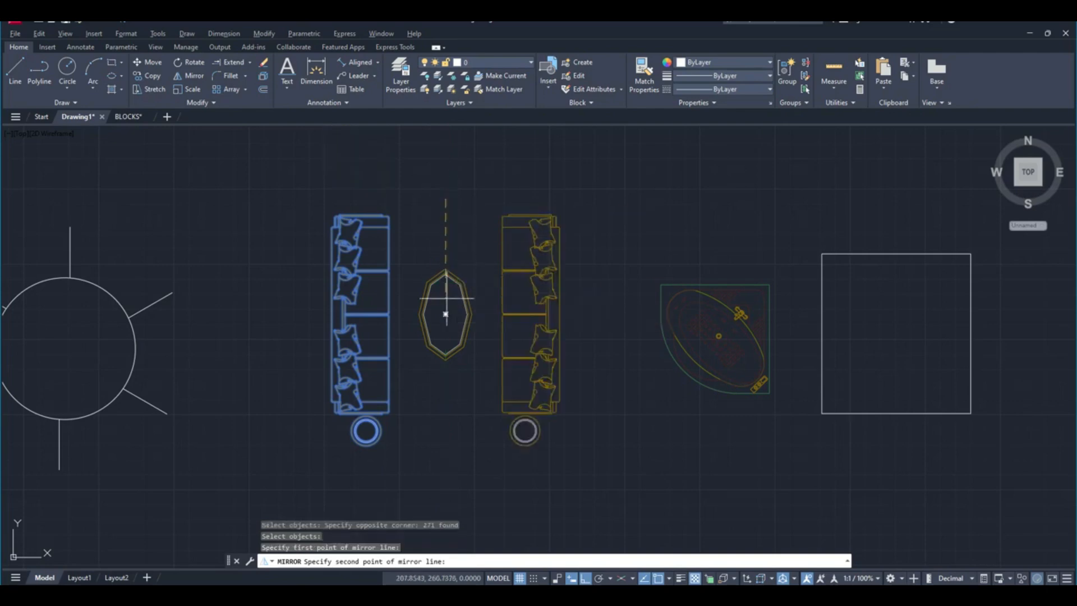
{"action": "left_click", "coordinate": [441, 444]}
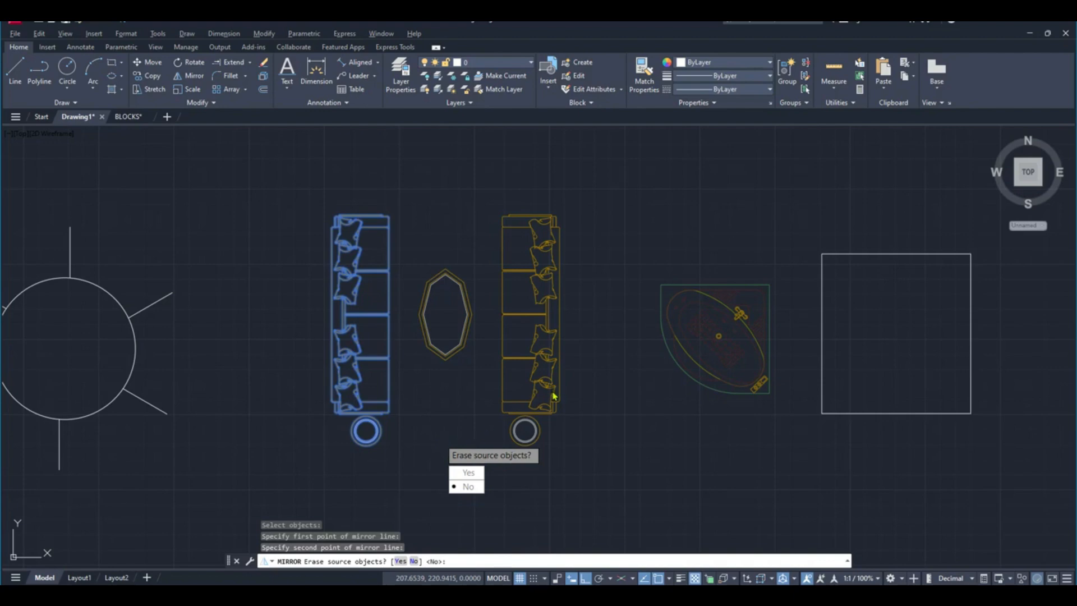
{"action": "left_click", "coordinate": [468, 486]}
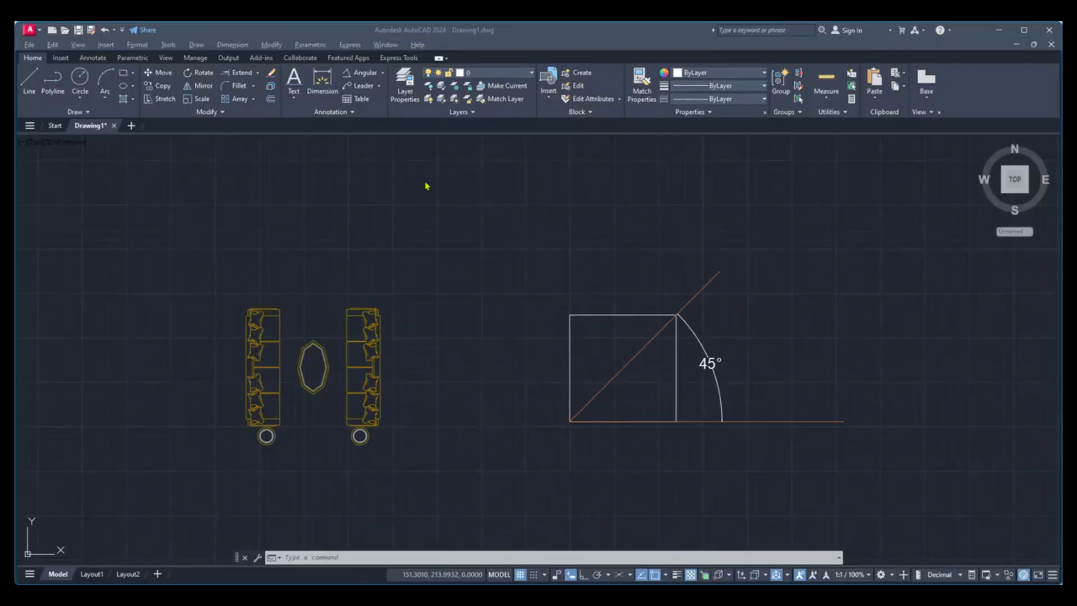
Rotate both sofas, their side tables and the oval table 90° about a base point on the left sofa's round side table.
{"action": "left_click", "coordinate": [425, 182]}
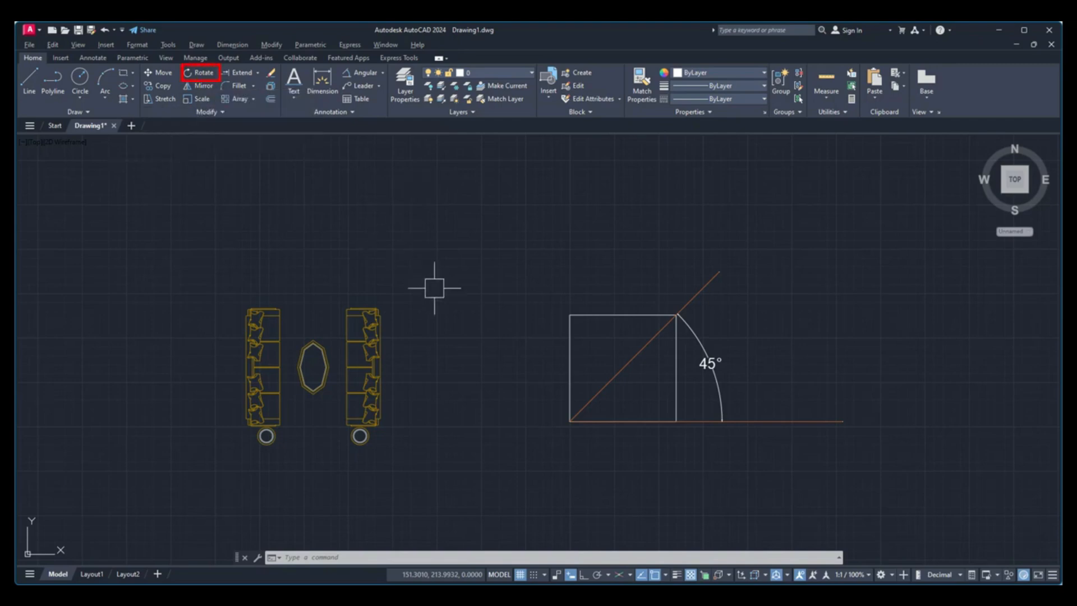
{"action": "type", "text": "RO"}
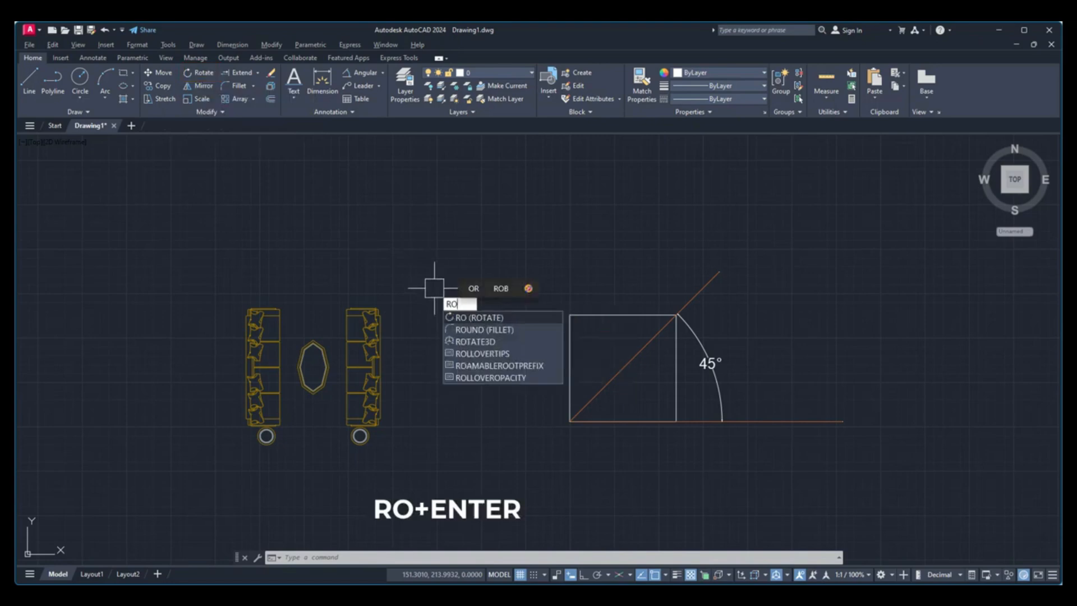
{"action": "key", "text": "Return"}
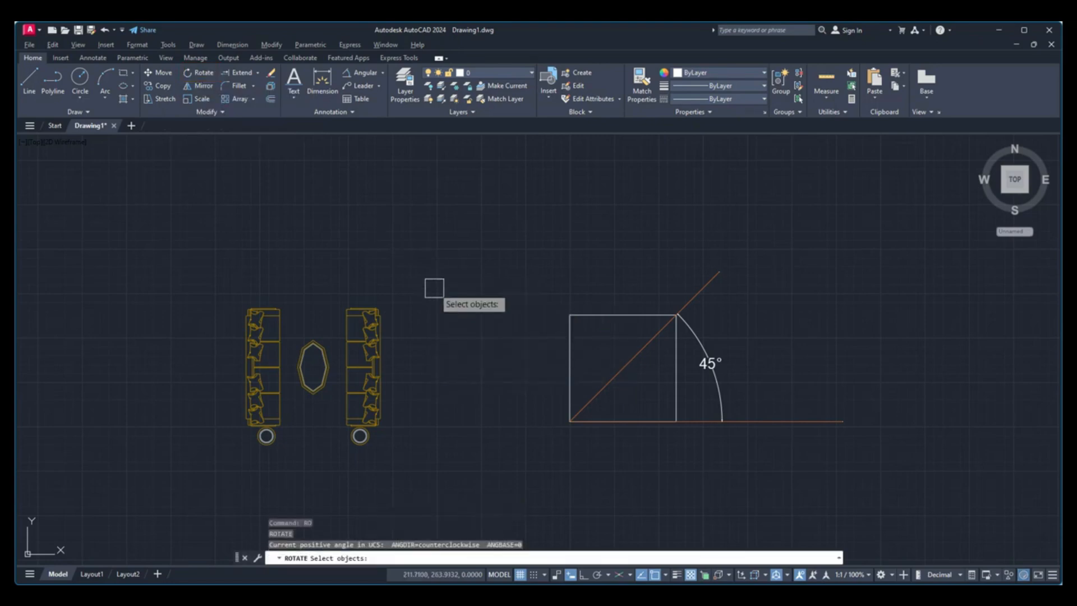
{"action": "left_click", "coordinate": [434, 287]}
{"action": "left_click", "coordinate": [163, 454]}
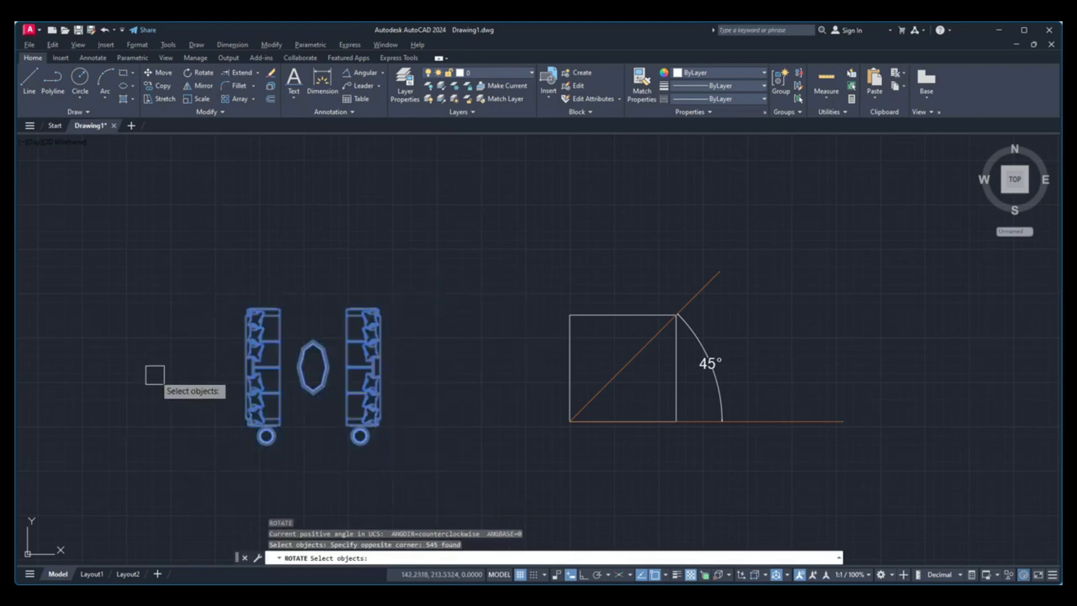
{"action": "key", "text": "Return"}
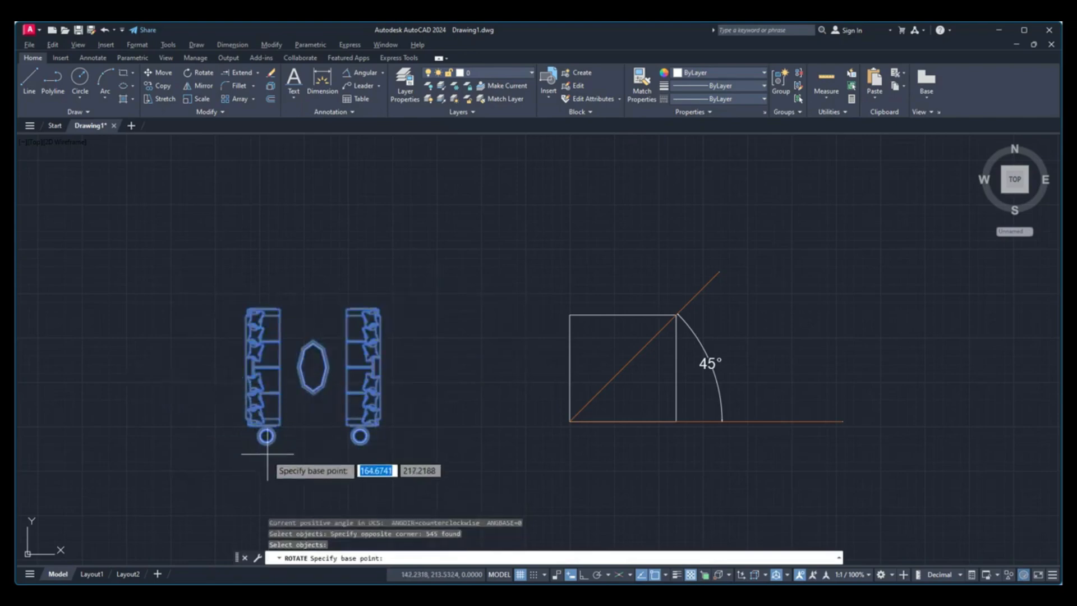
{"action": "left_click", "coordinate": [261, 439]}
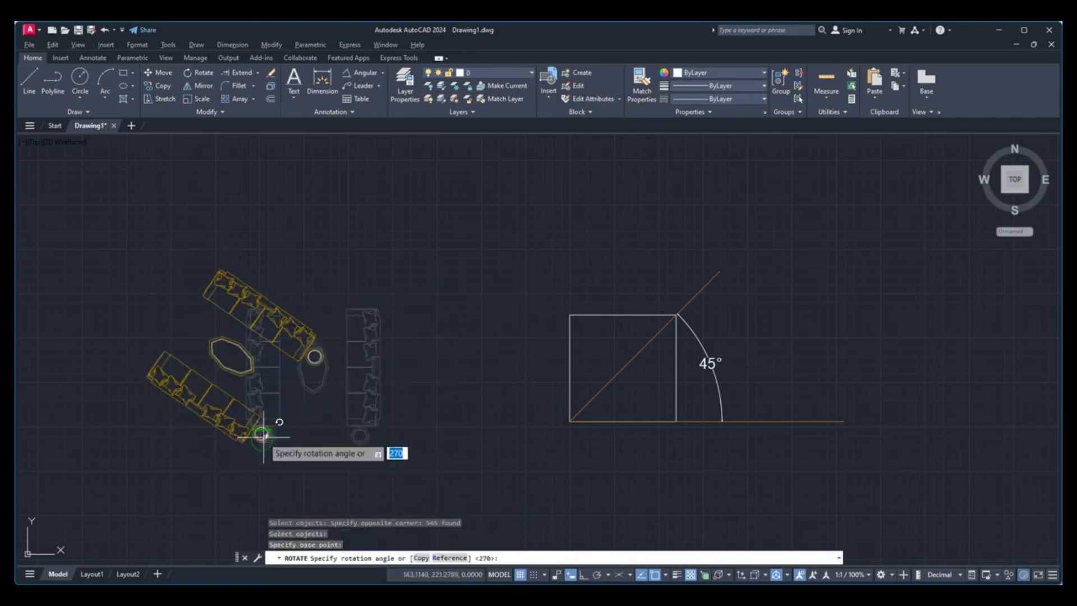
{"action": "type", "text": "90"}
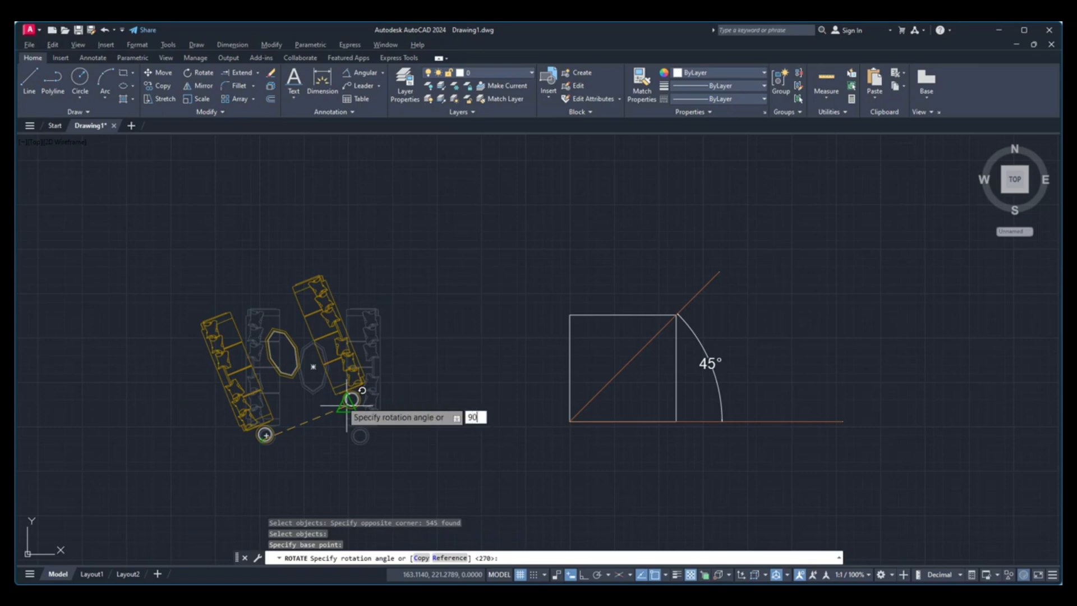
{"action": "key", "text": "Return"}
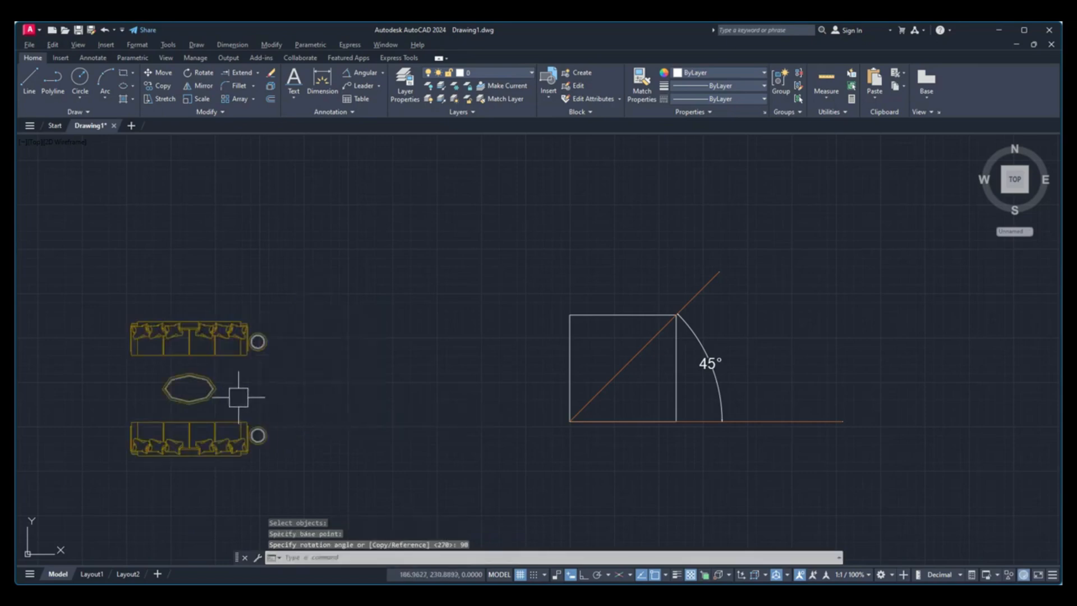
Rotate the square 45° about its lower-left corner, and undo the rotation.
{"action": "middle_click_drag", "start_coordinate": [236, 397], "coordinate": [295, 369]}
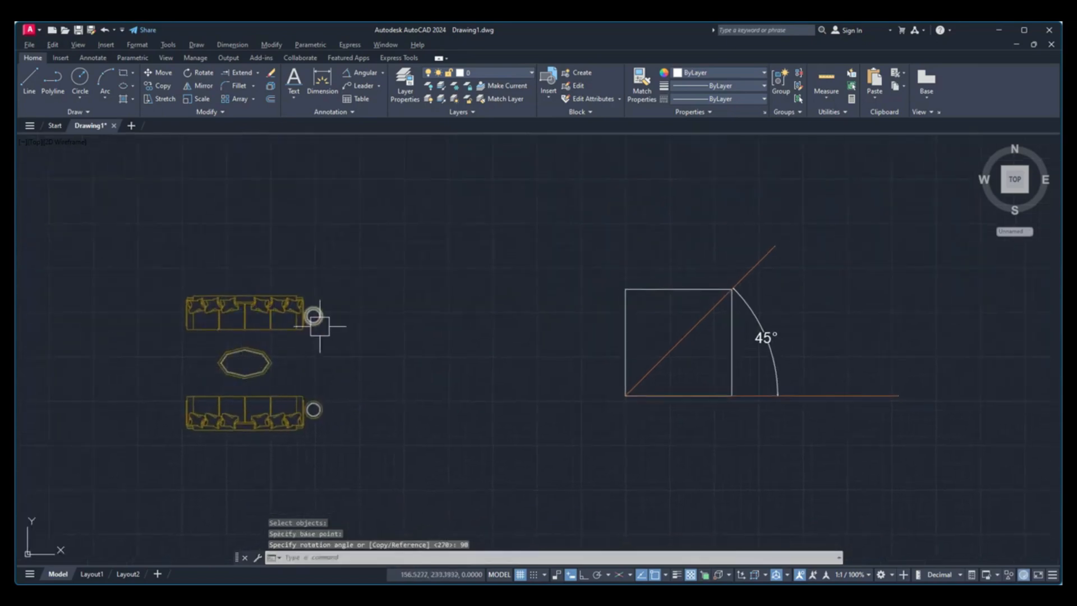
{"action": "middle_click_drag", "start_coordinate": [478, 361], "coordinate": [183, 378]}
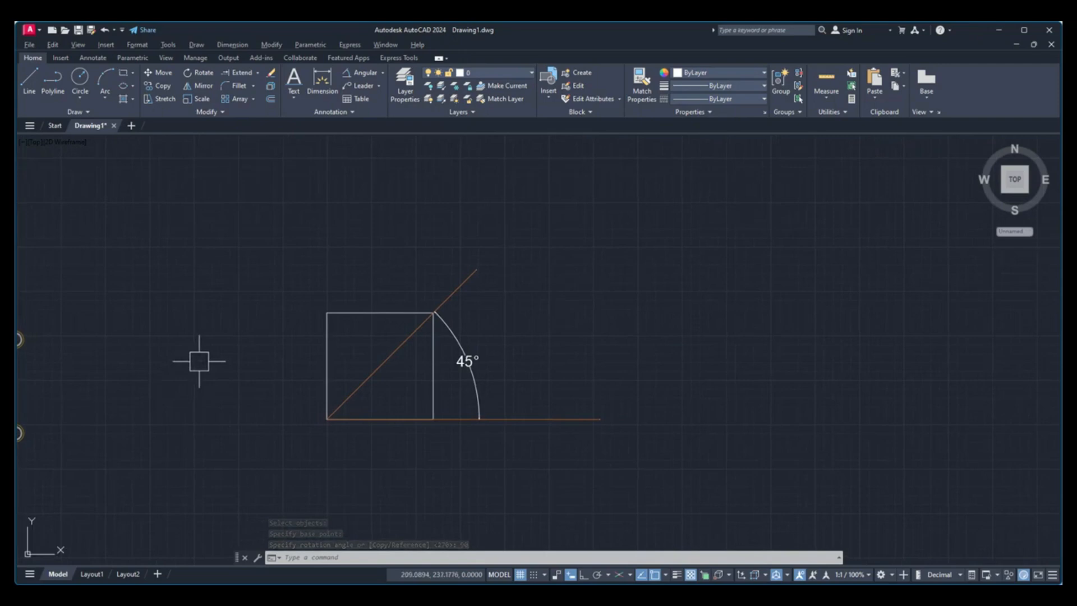
{"action": "type", "text": "ro"}
{"action": "key", "text": "Return"}
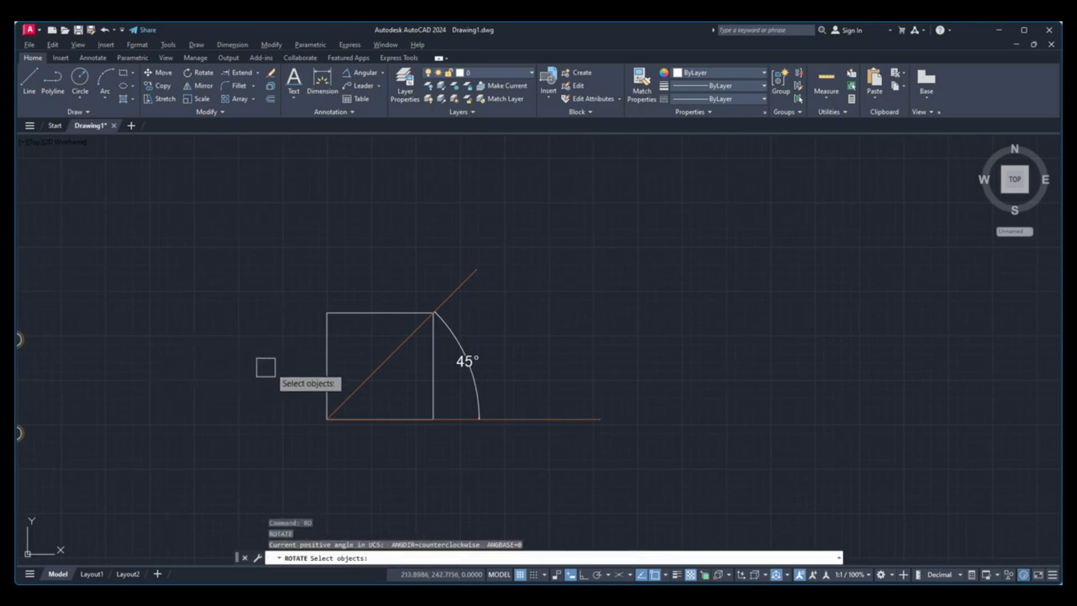
{"action": "left_click", "coordinate": [327, 356]}
{"action": "key", "text": "Return"}
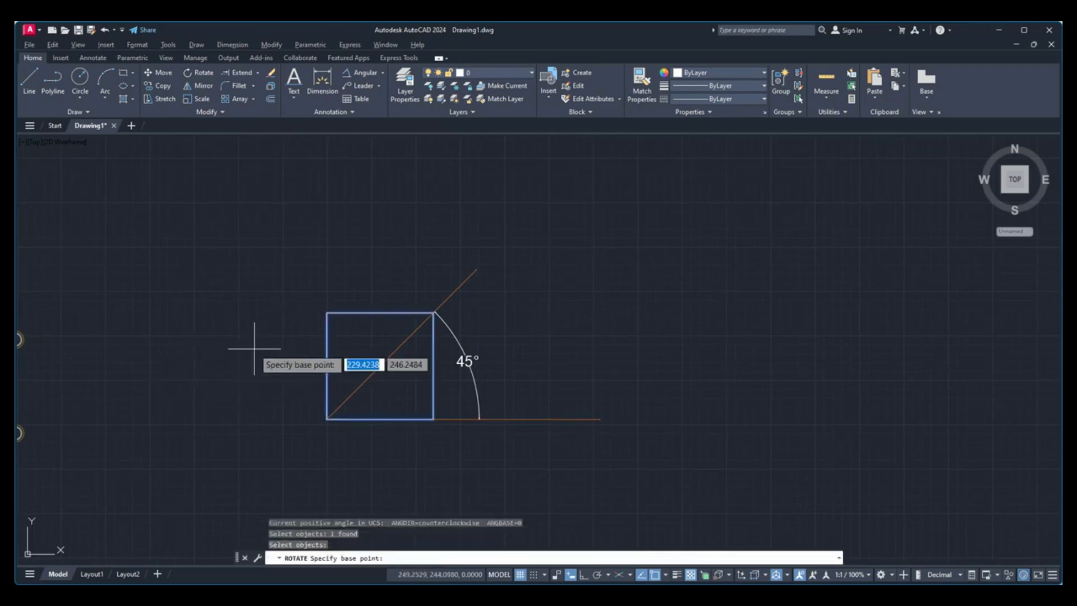
{"action": "left_click", "coordinate": [327, 419]}
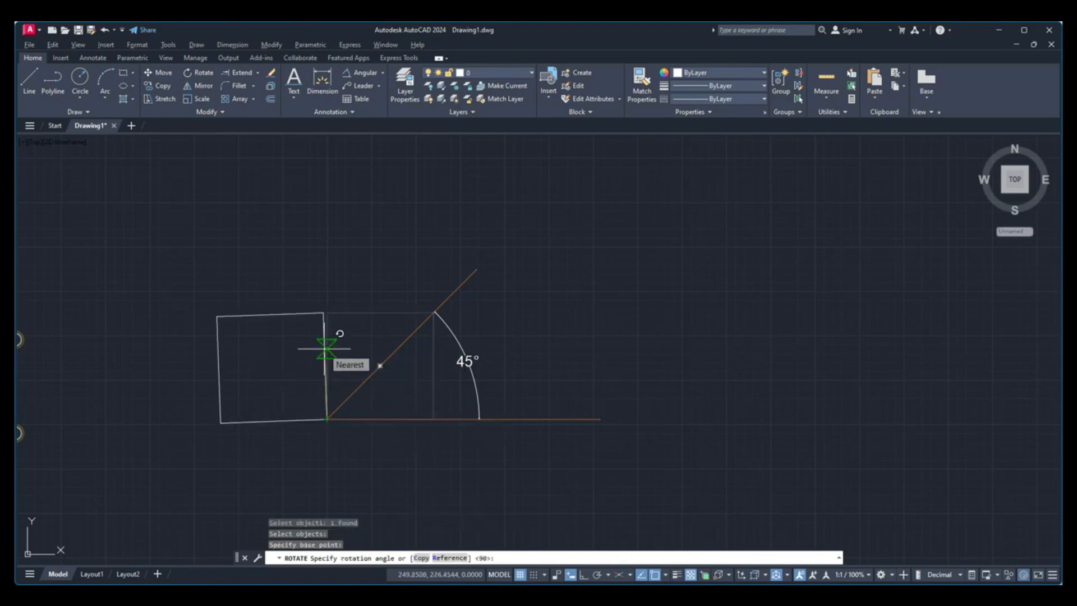
{"action": "type", "text": "45"}
{"action": "key", "text": "Return"}
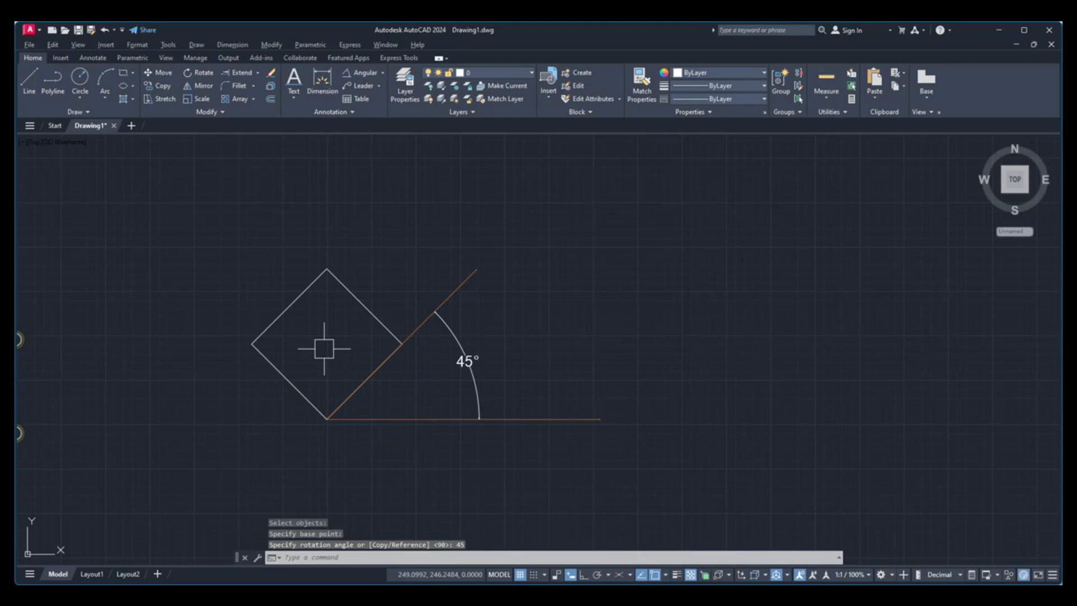
{"action": "key", "text": "ctrl+z"}
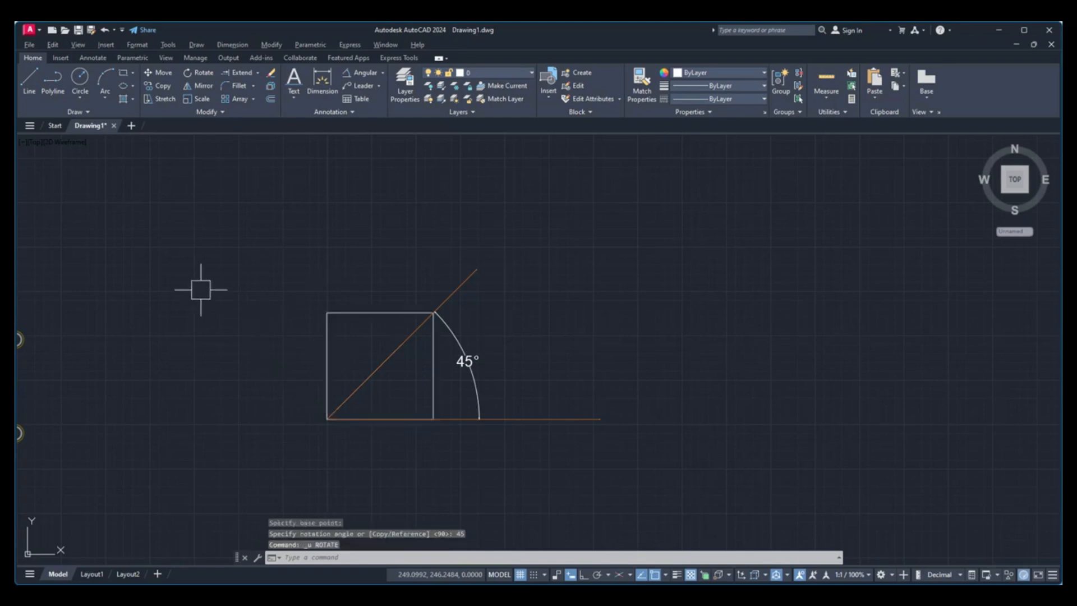
Rotate a copy of the square 45° about its lower-left corner with the Copy option, and select both squares to compare them.
{"action": "type", "text": "ro"}
{"action": "key", "text": "Return"}
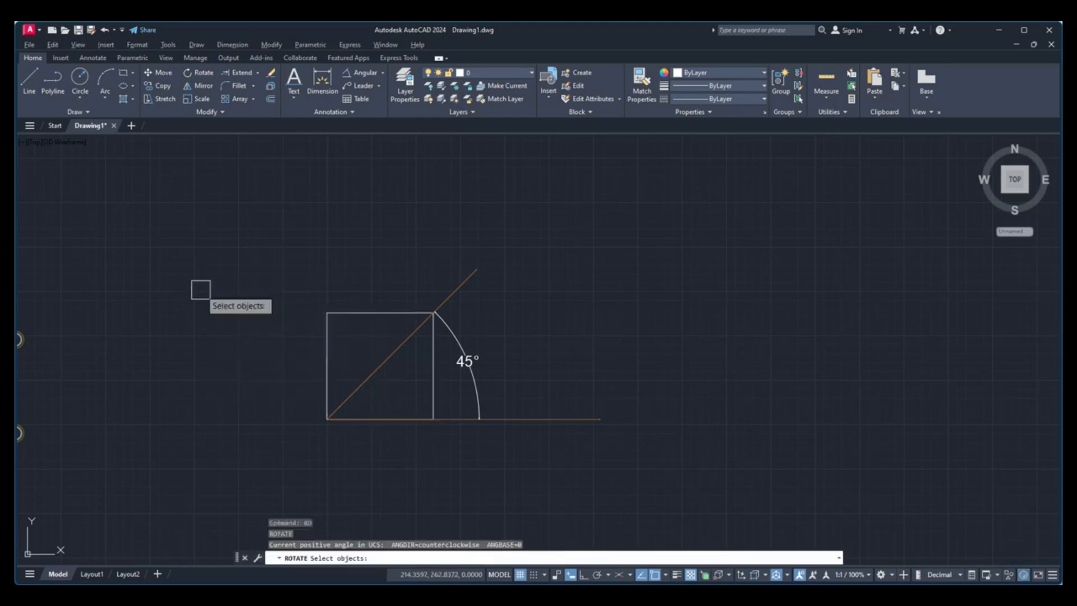
{"action": "left_click", "coordinate": [327, 313]}
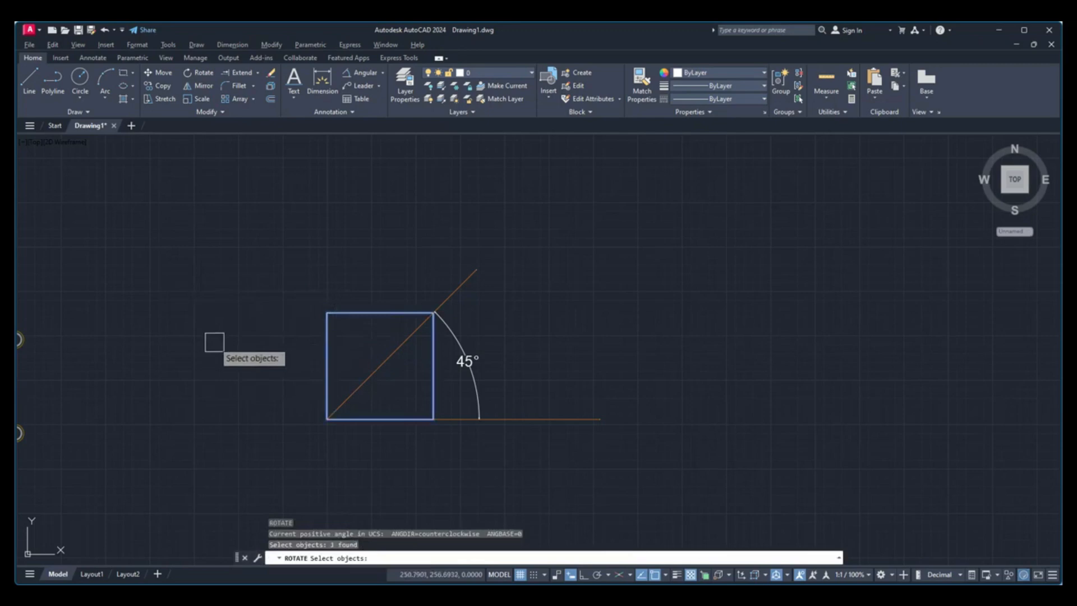
{"action": "key", "text": "Return"}
{"action": "left_click", "coordinate": [327, 419]}
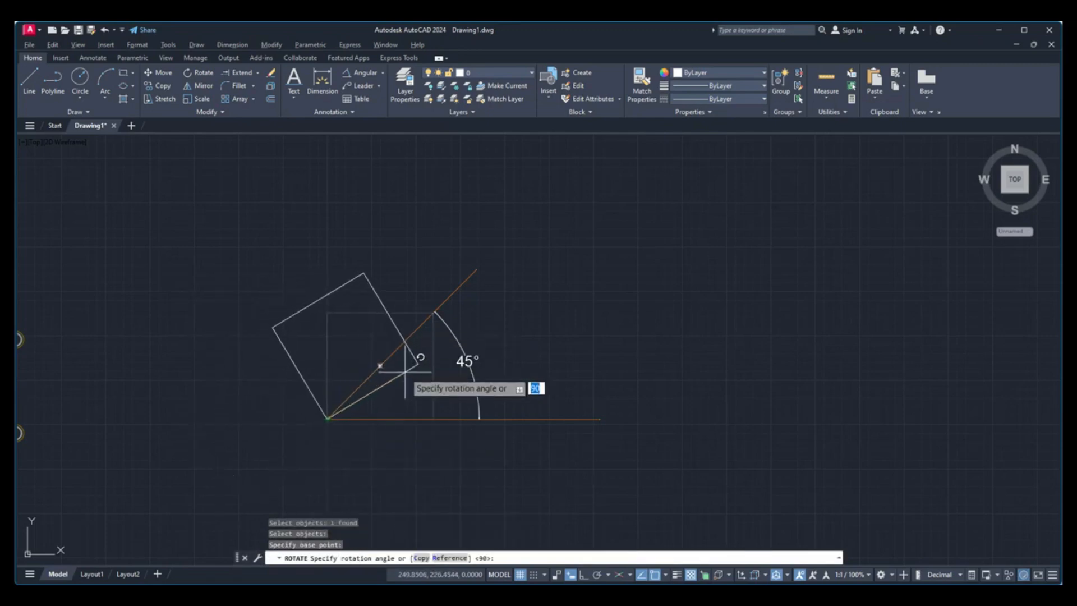
{"action": "left_click", "coordinate": [421, 559]}
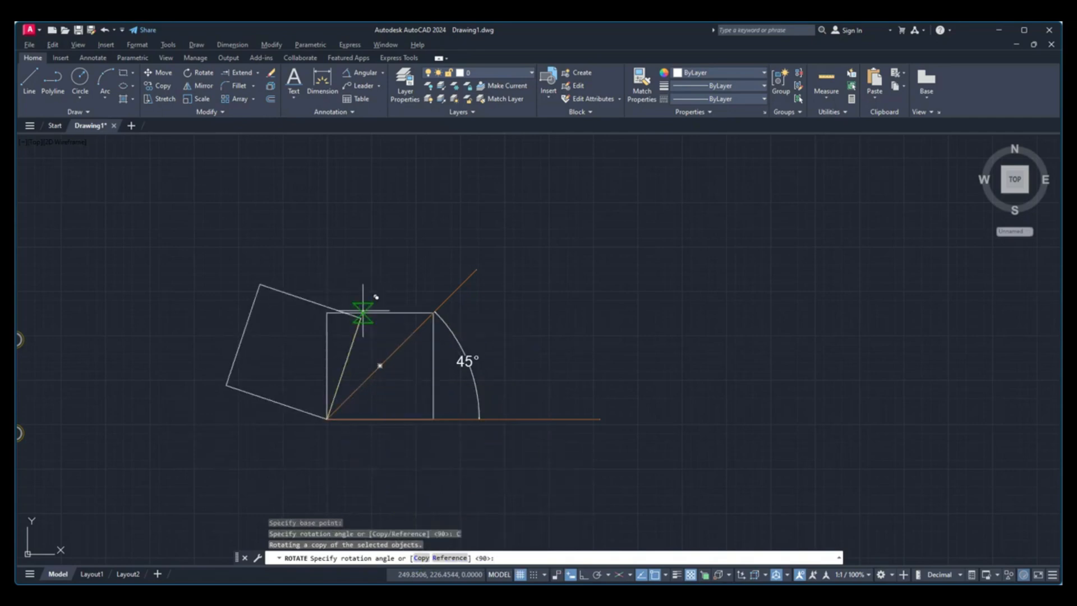
{"action": "type", "text": "45"}
{"action": "key", "text": "Return"}
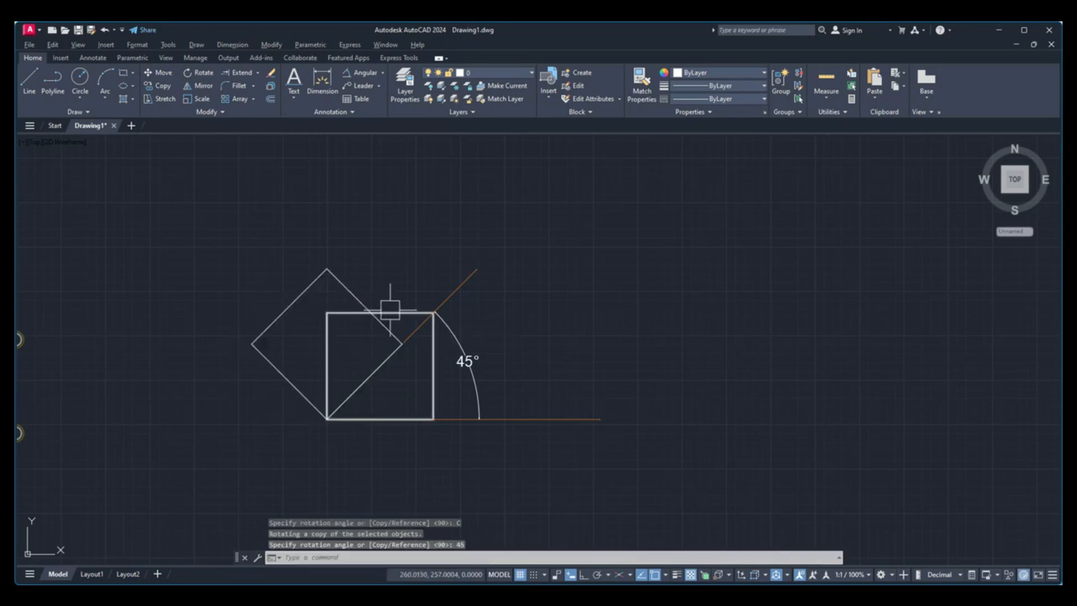
{"action": "left_click", "coordinate": [390, 312]}
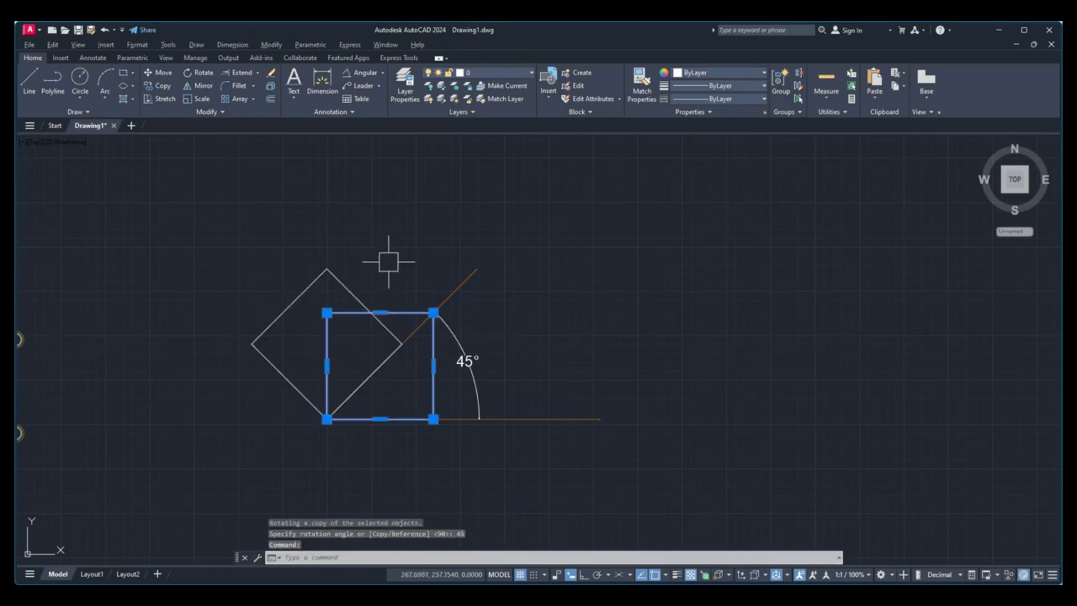
{"action": "left_click", "coordinate": [348, 276]}
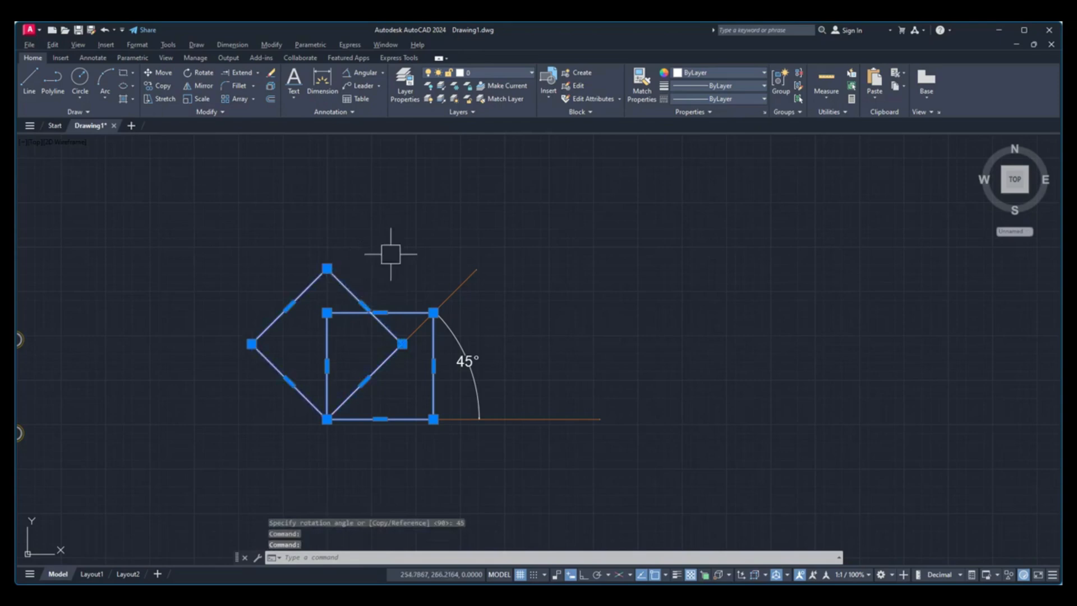
{"action": "key", "text": "Escape"}
{"action": "scroll", "coordinate": [391, 253], "scroll_direction": "down", "scroll_amount": 4}
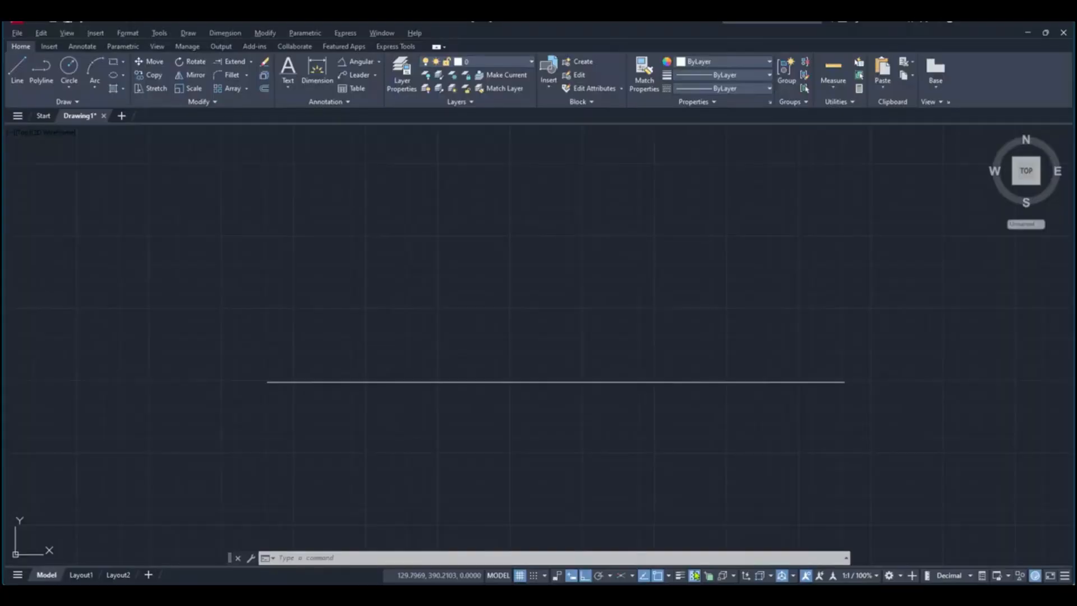
Divide the horizontal line into 7 equal segments with the Divide command.
{"action": "middle_click_drag", "start_coordinate": [488, 315], "coordinate": [431, 306]}
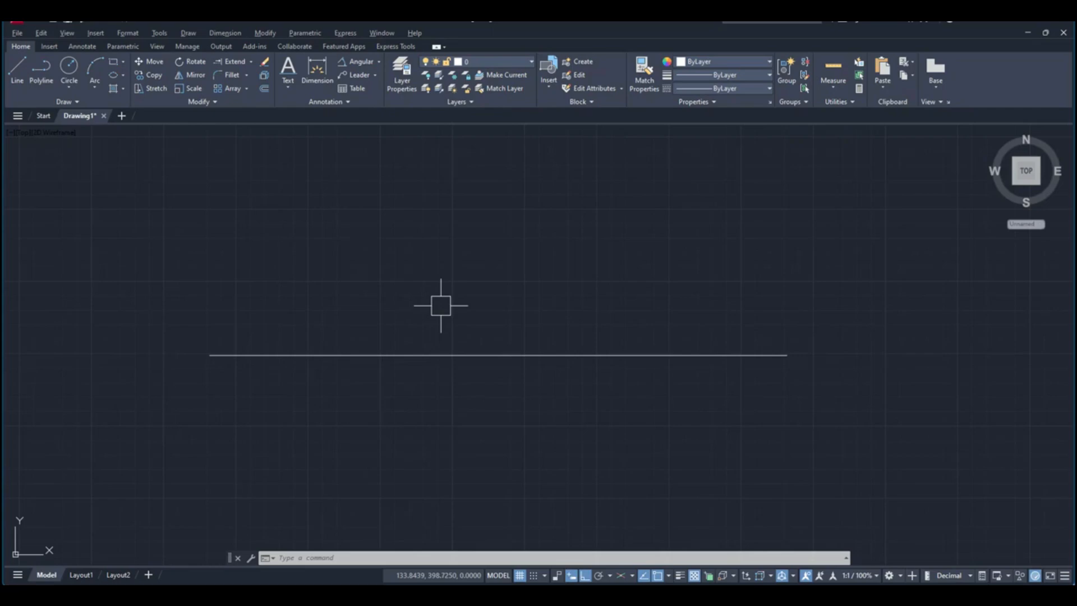
{"action": "left_click", "coordinate": [72, 105]}
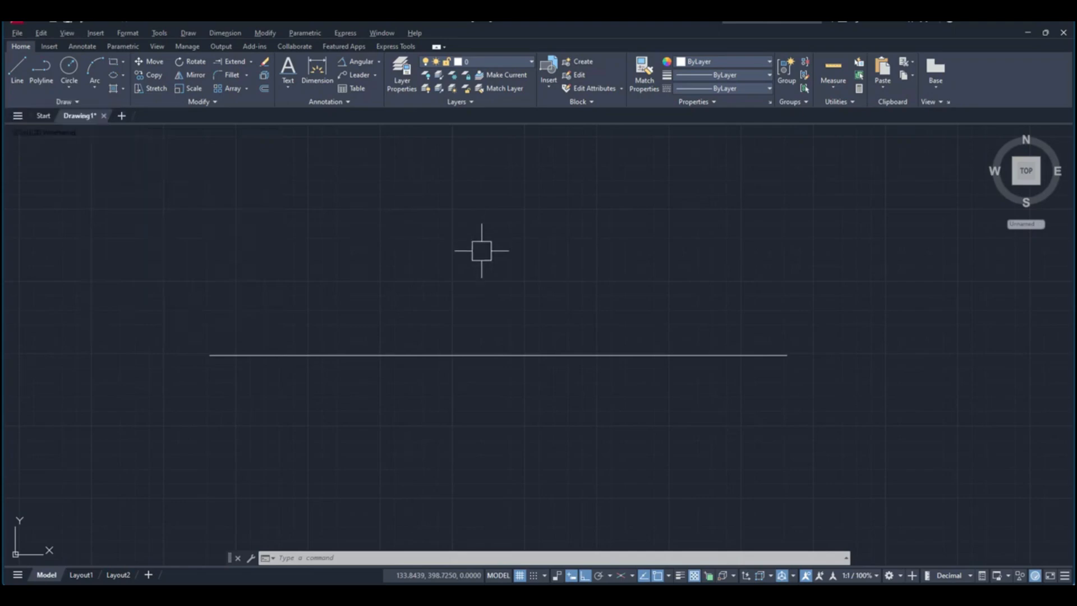
{"action": "type", "text": "DIV"}
{"action": "key", "text": "Return"}
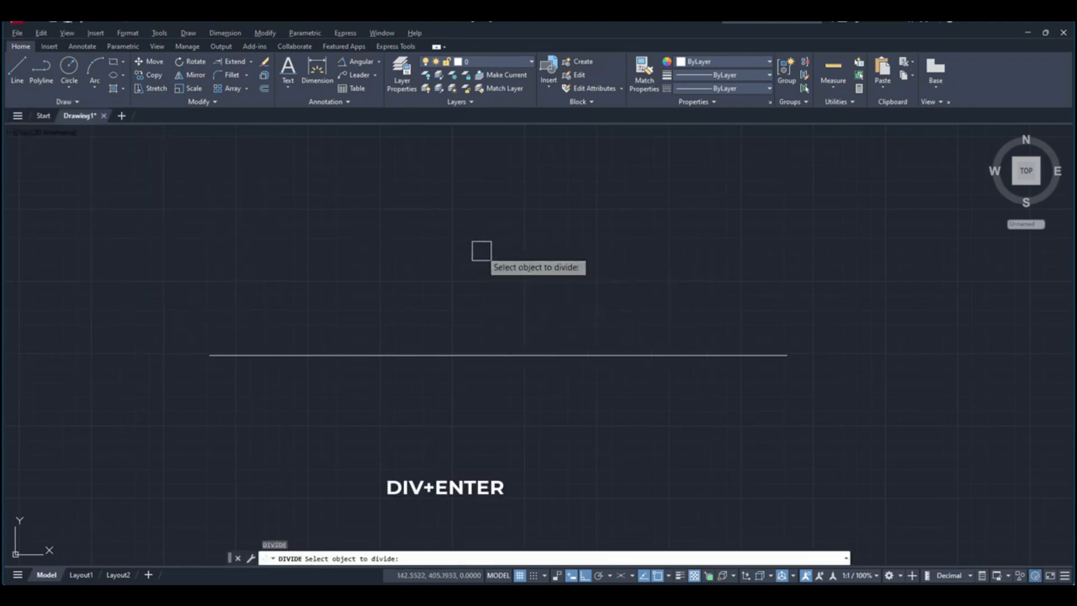
{"action": "left_click", "coordinate": [466, 354]}
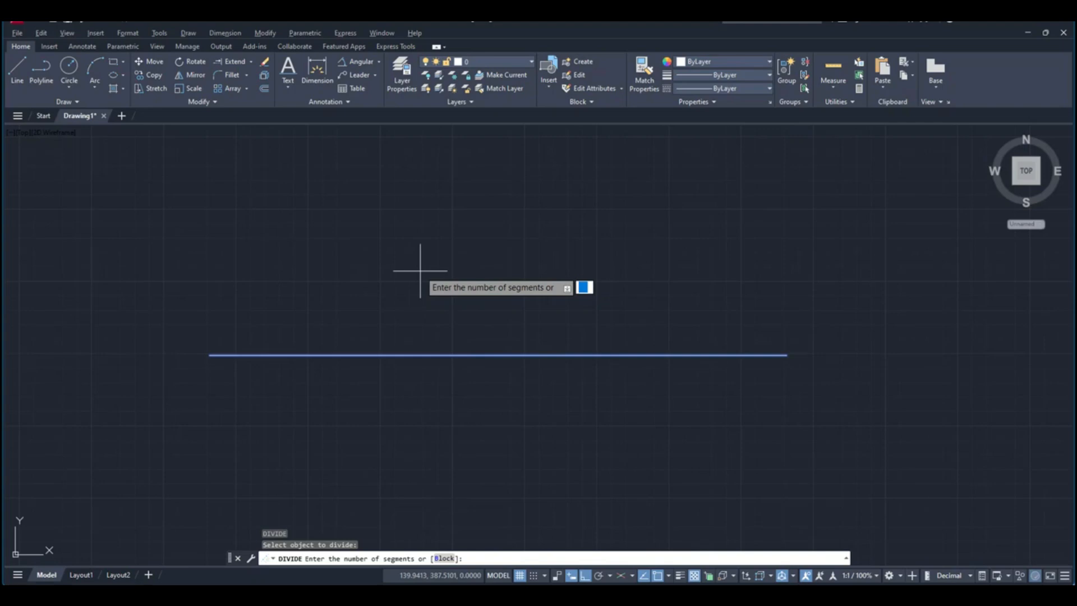
{"action": "type", "text": "7"}
{"action": "key", "text": "Return"}
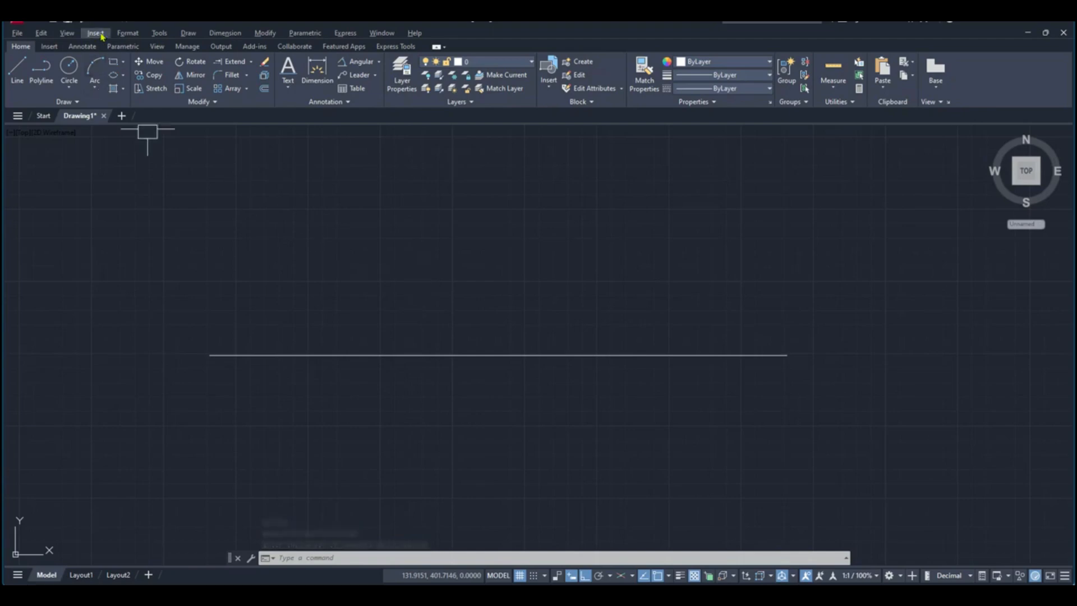
Set the point style to the plain X marker, keeping the size relative to the screen.
{"action": "left_click", "coordinate": [128, 33]}
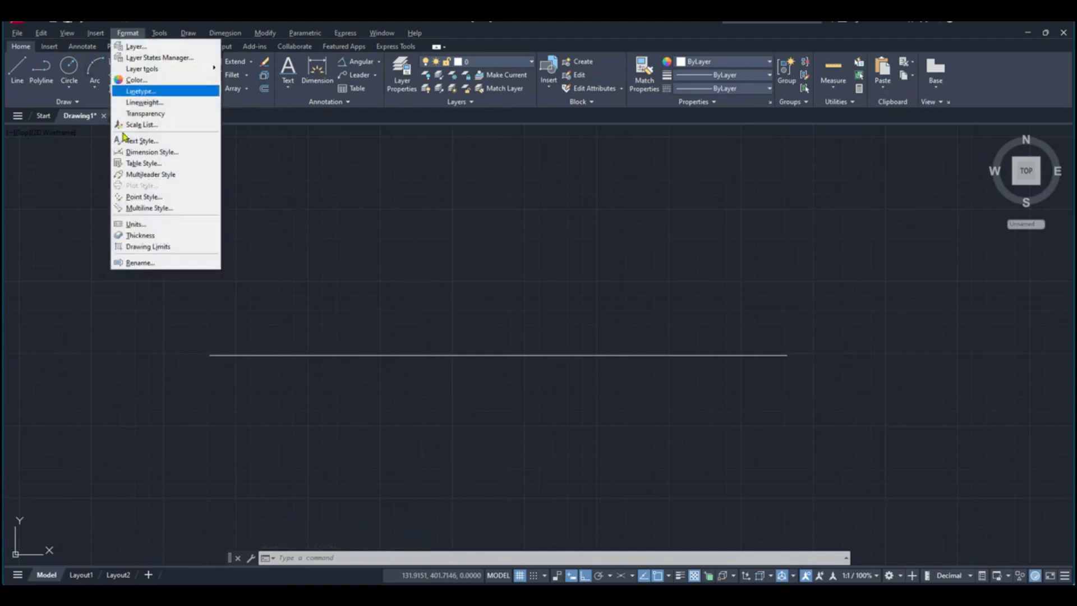
{"action": "left_click", "coordinate": [128, 197]}
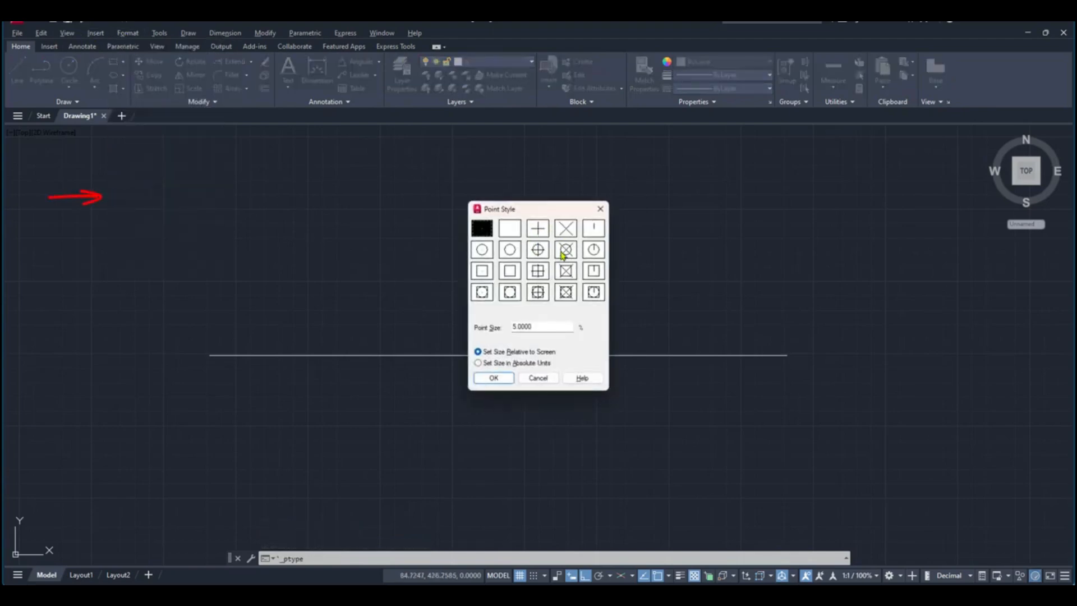
{"action": "left_click", "coordinate": [566, 229]}
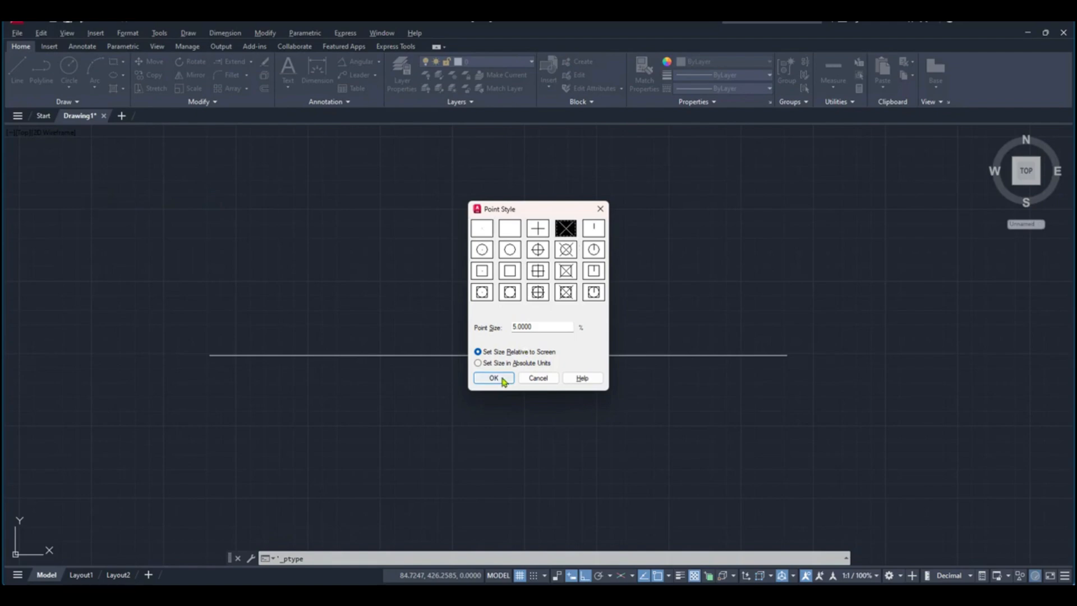
{"action": "left_click", "coordinate": [497, 378]}
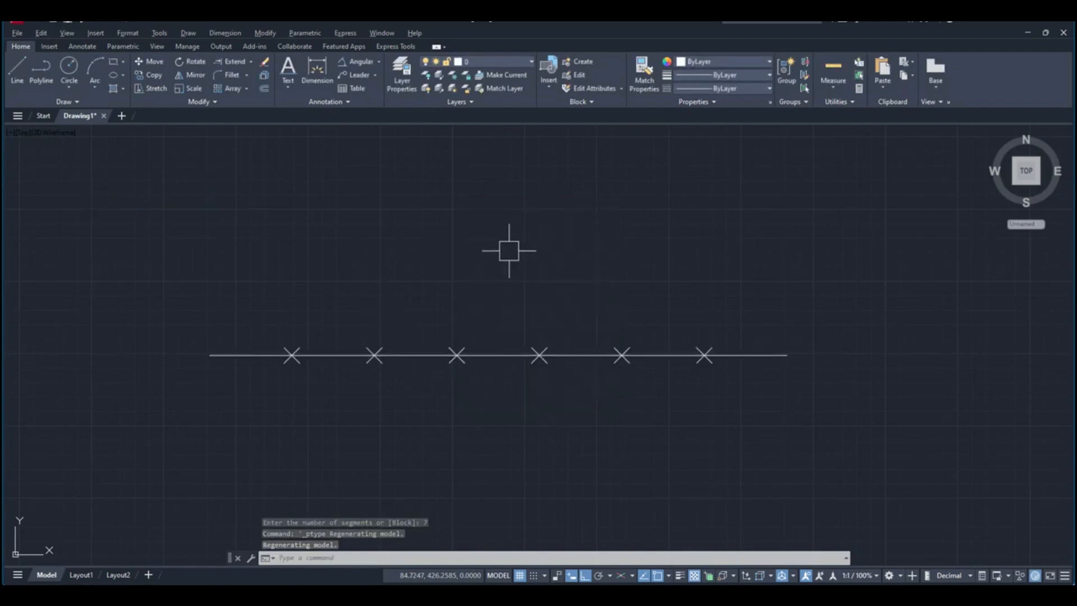
Draw a horizontal line 100 units long above the divided line.
{"action": "left_click", "coordinate": [18, 70]}
{"action": "left_click", "coordinate": [225, 259]}
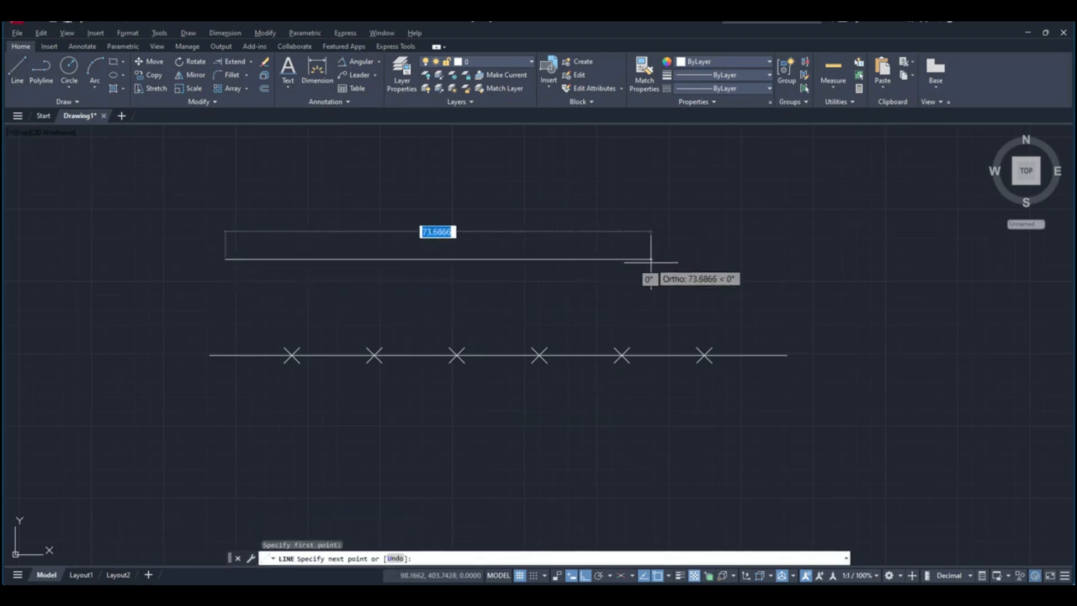
{"action": "type", "text": "100"}
{"action": "key", "text": "Return"}
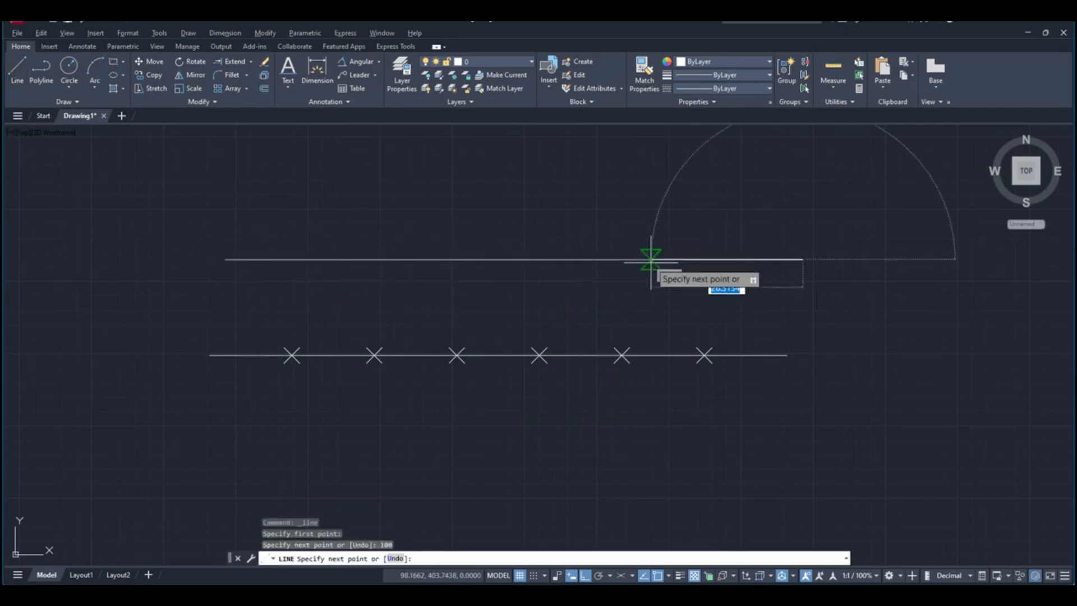
{"action": "key", "text": "Escape"}
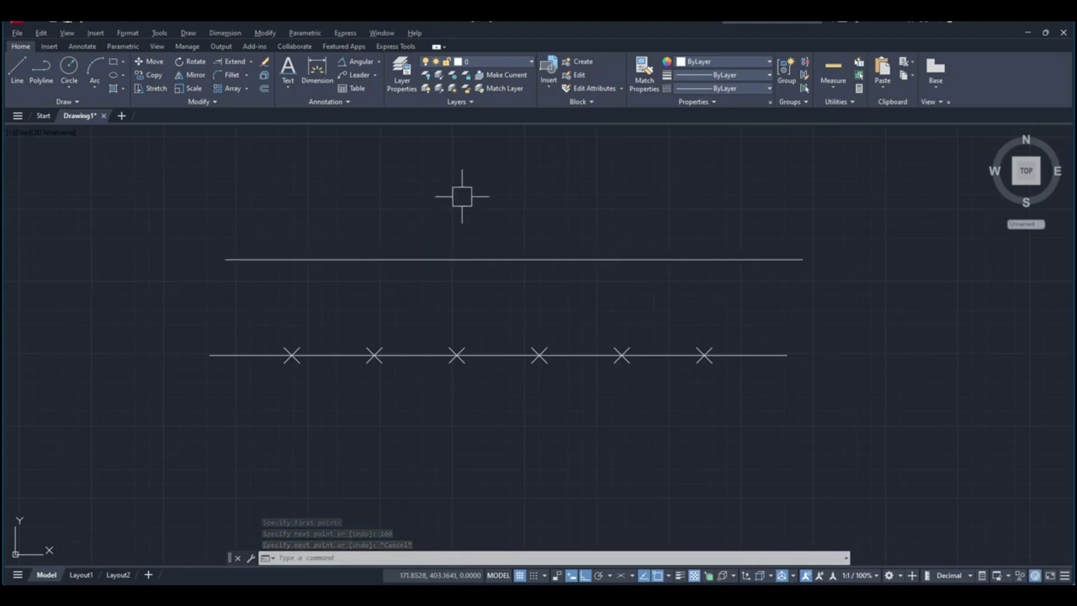
Place points every 15 units along the upper line with the Measure command.
{"action": "left_click", "coordinate": [67, 102]}
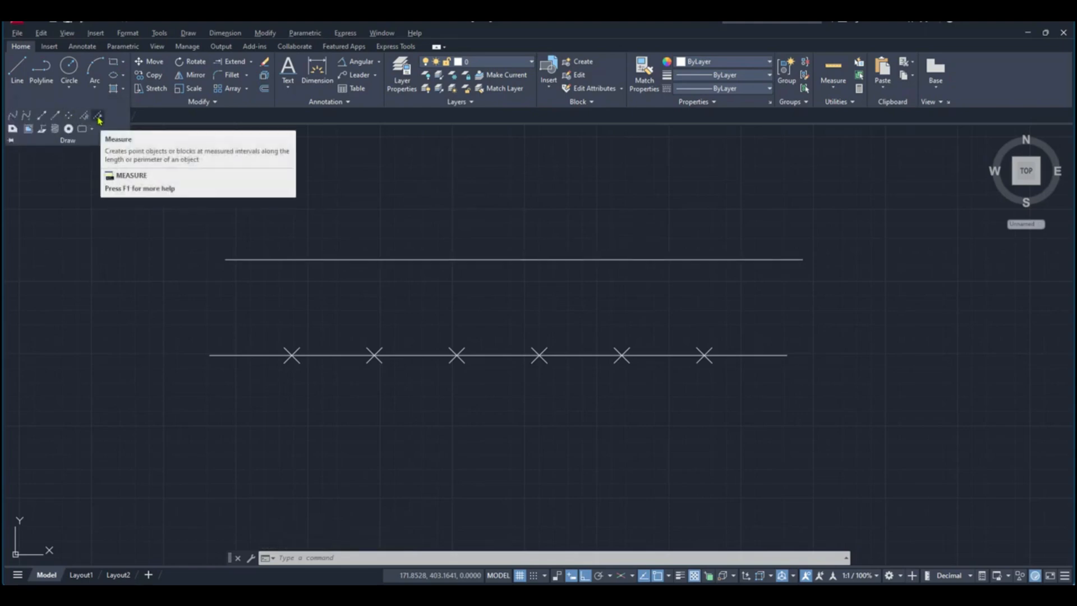
{"action": "left_click", "coordinate": [98, 117]}
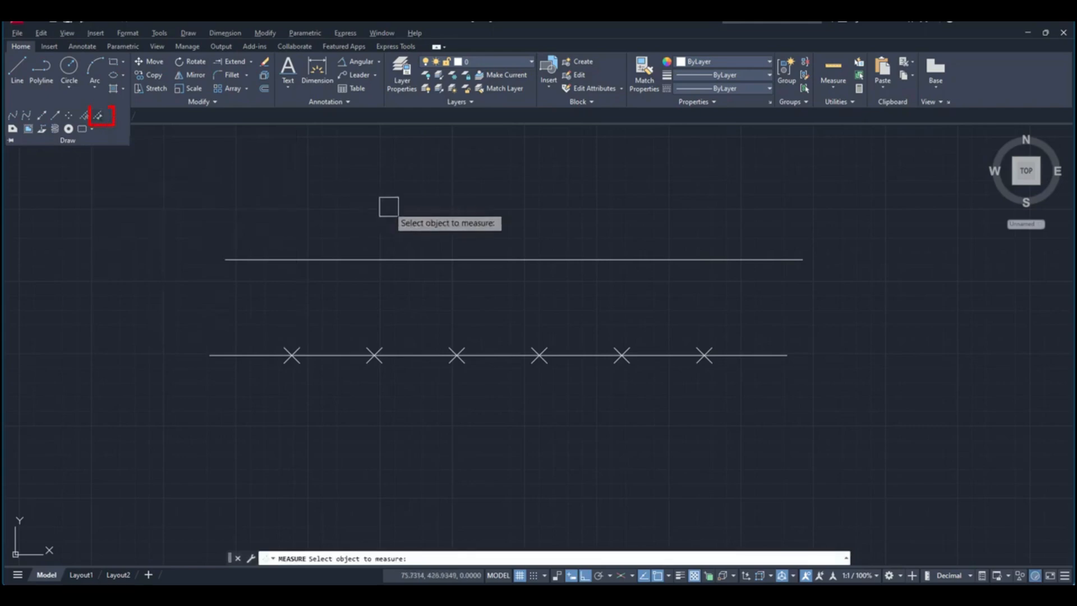
{"action": "left_click", "coordinate": [400, 259]}
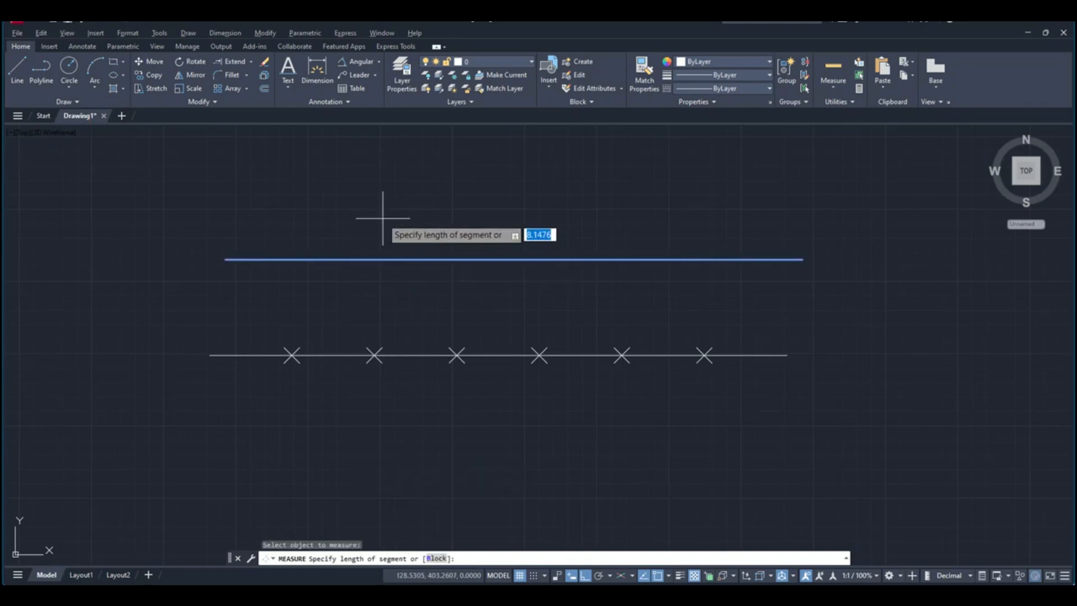
{"action": "type", "text": "15"}
{"action": "key", "text": "Return"}
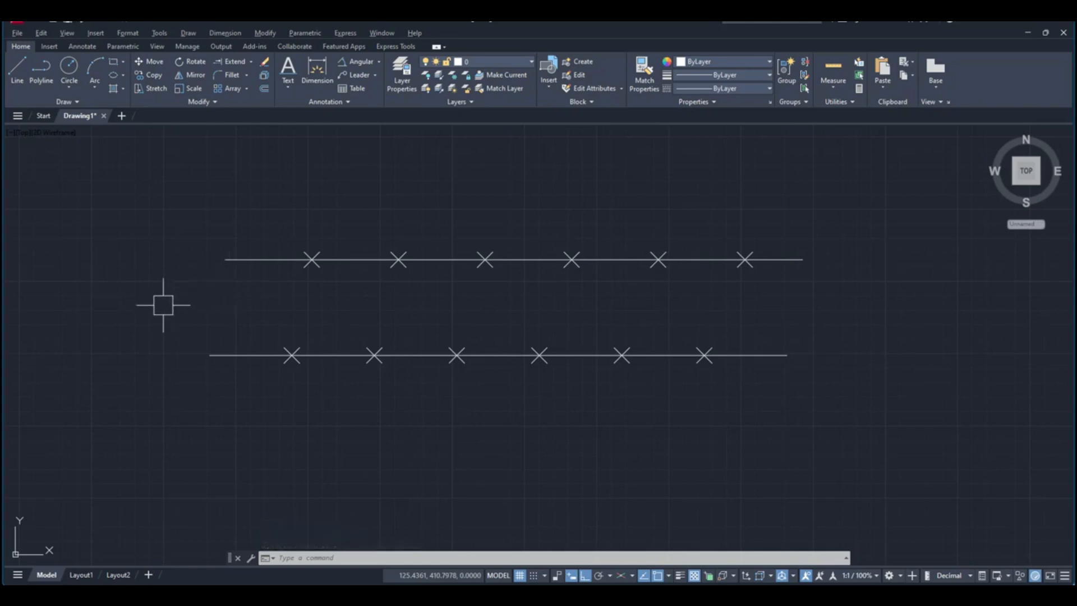
Review the Point Style settings, including the point size, keeping the current marker and size.
{"action": "left_click", "coordinate": [127, 33]}
{"action": "left_click", "coordinate": [143, 200]}
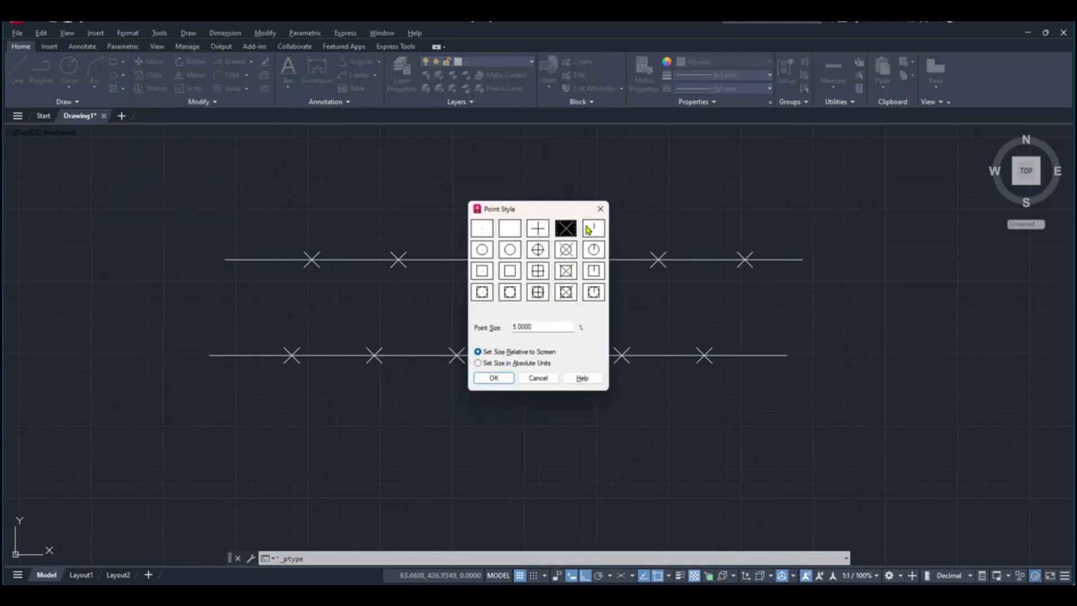
{"action": "left_click", "coordinate": [600, 211]}
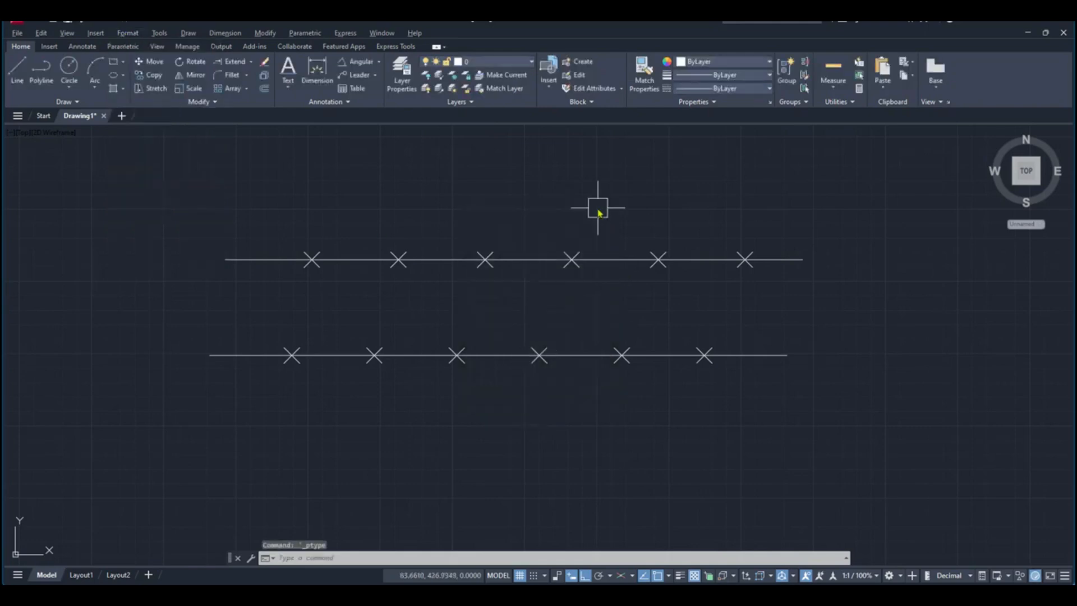
{"action": "left_click", "coordinate": [850, 105]}
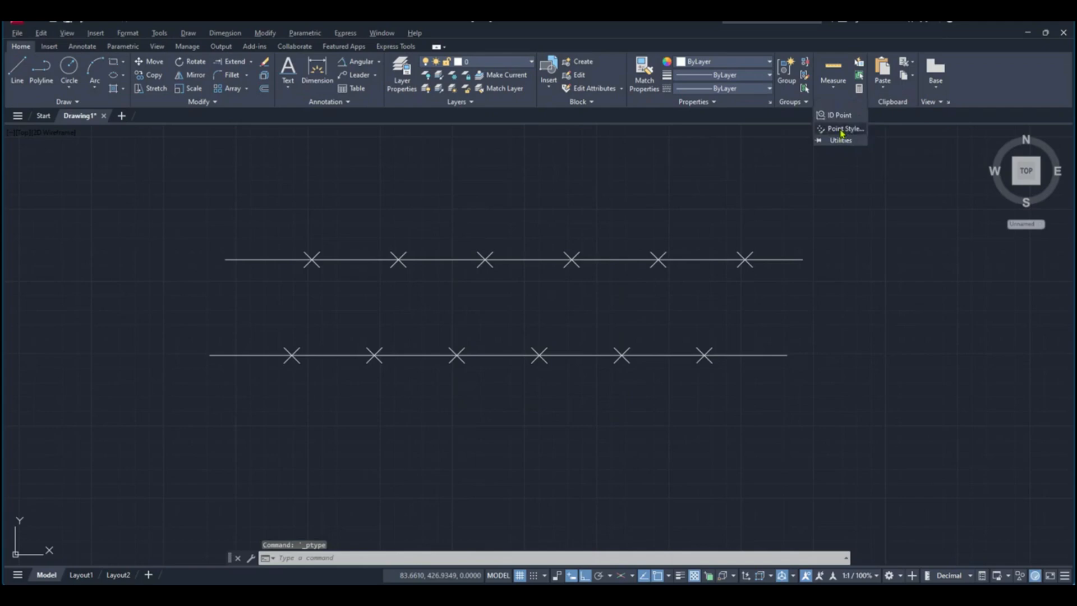
{"action": "left_click", "coordinate": [842, 130]}
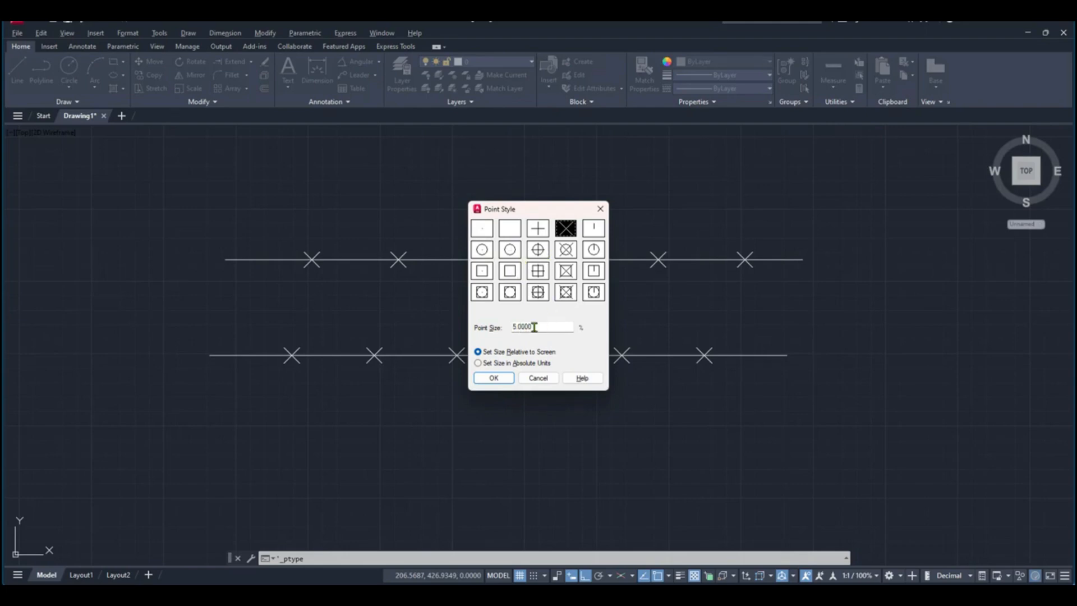
{"action": "left_click", "coordinate": [494, 378]}
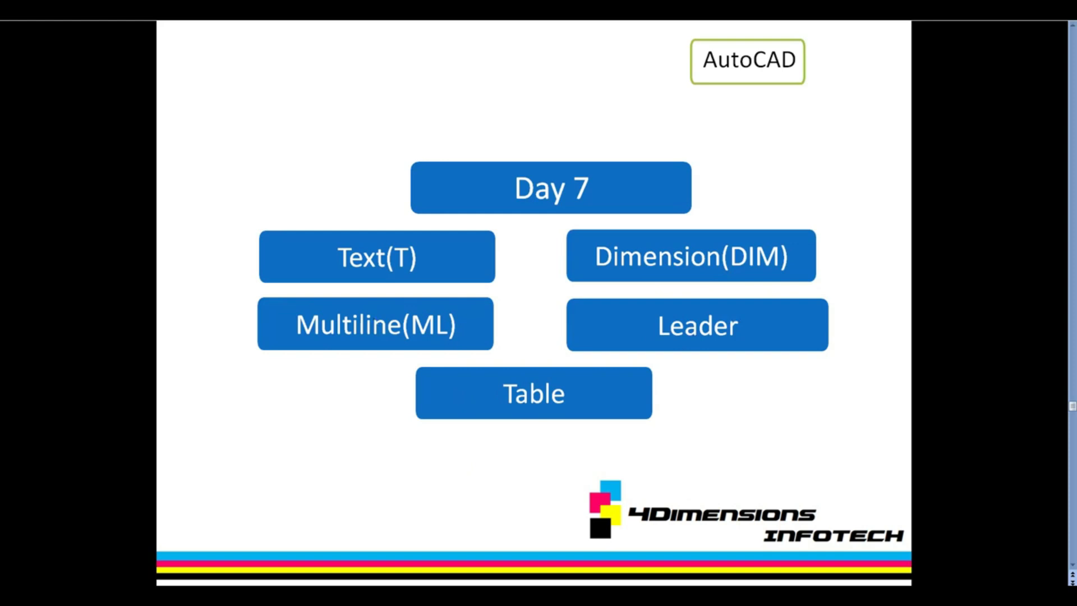
{"action": "key", "text": "Right"}
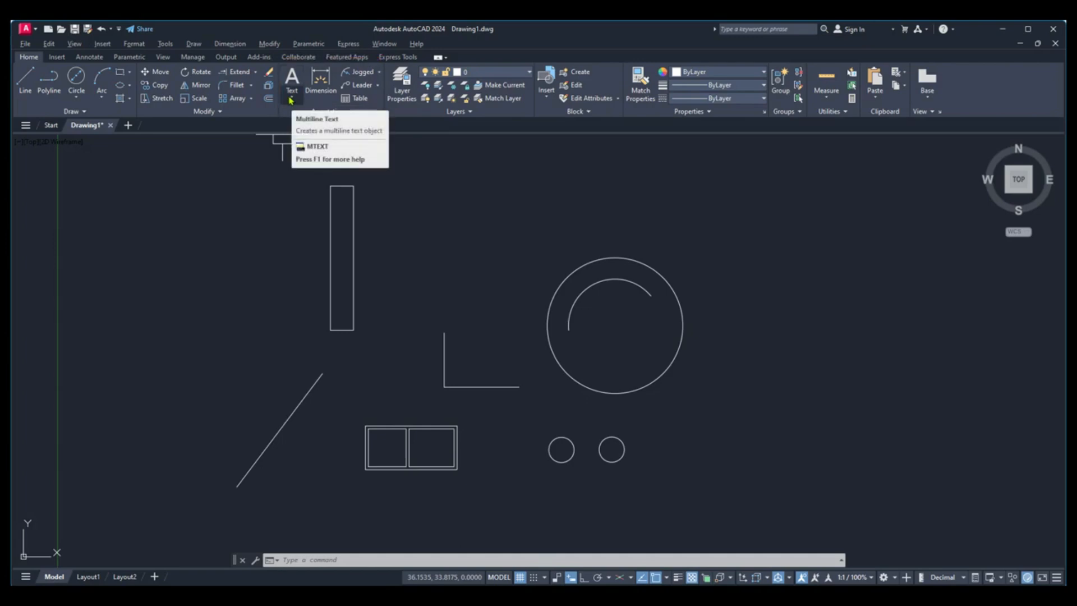
{"action": "left_click", "coordinate": [380, 75]}
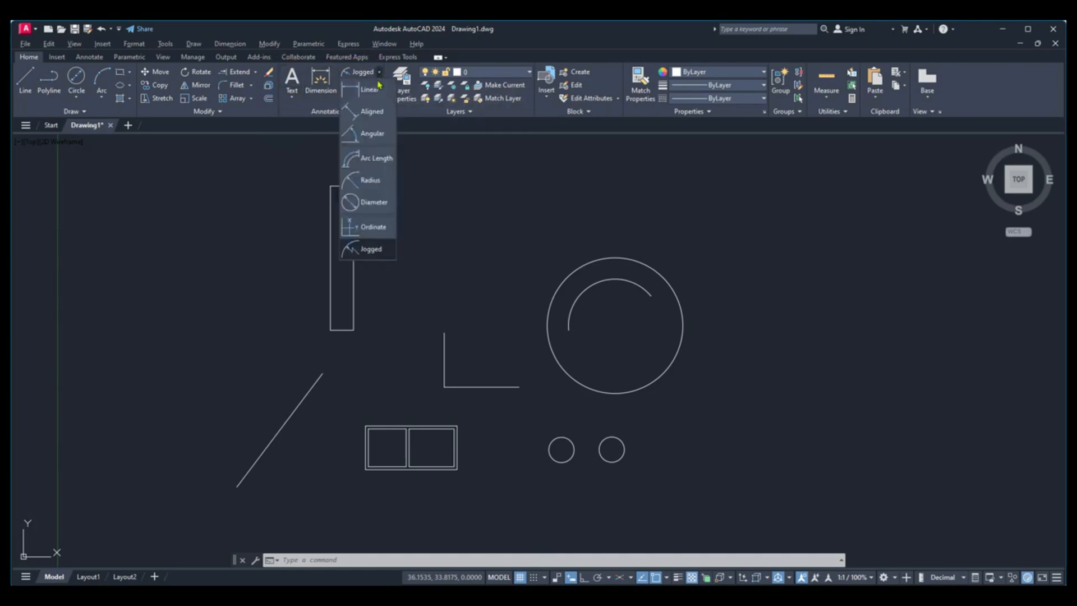
{"action": "left_click", "coordinate": [380, 75]}
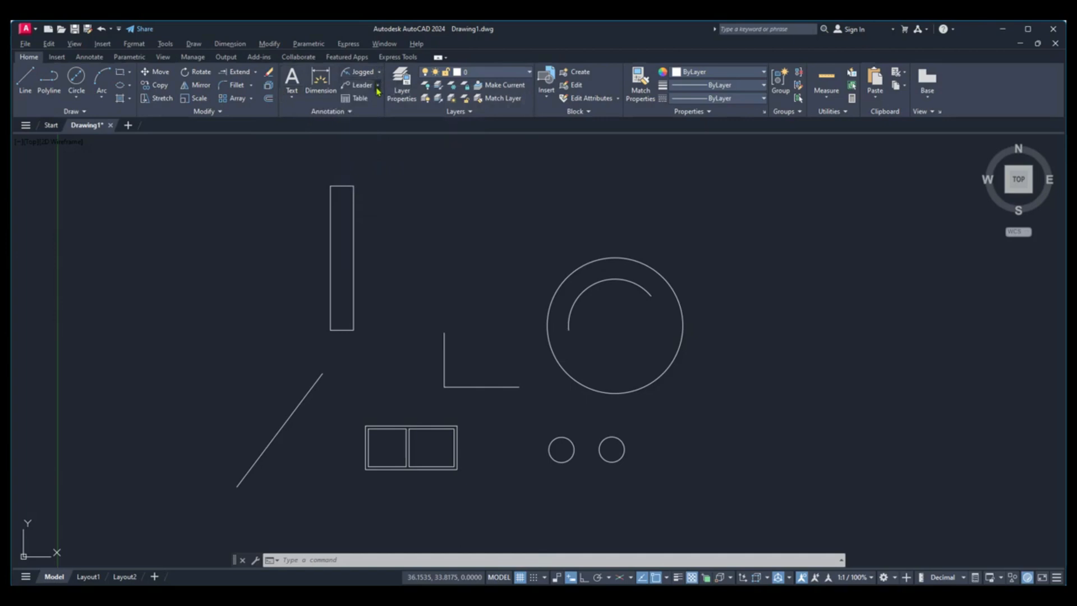
{"action": "left_click", "coordinate": [377, 88]}
{"action": "left_click", "coordinate": [377, 103]}
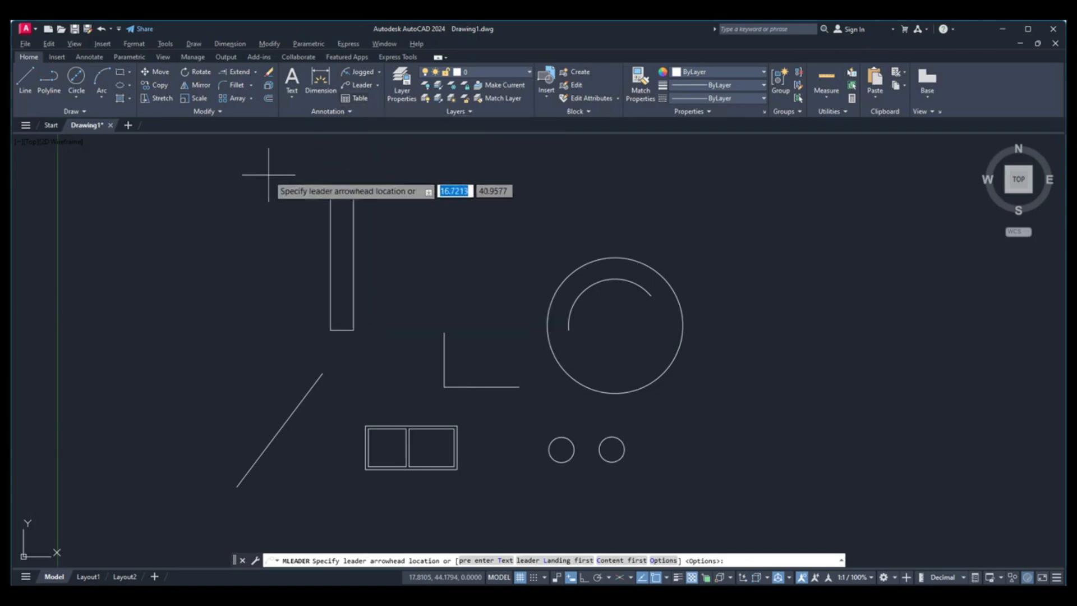
{"action": "key", "text": "Escape"}
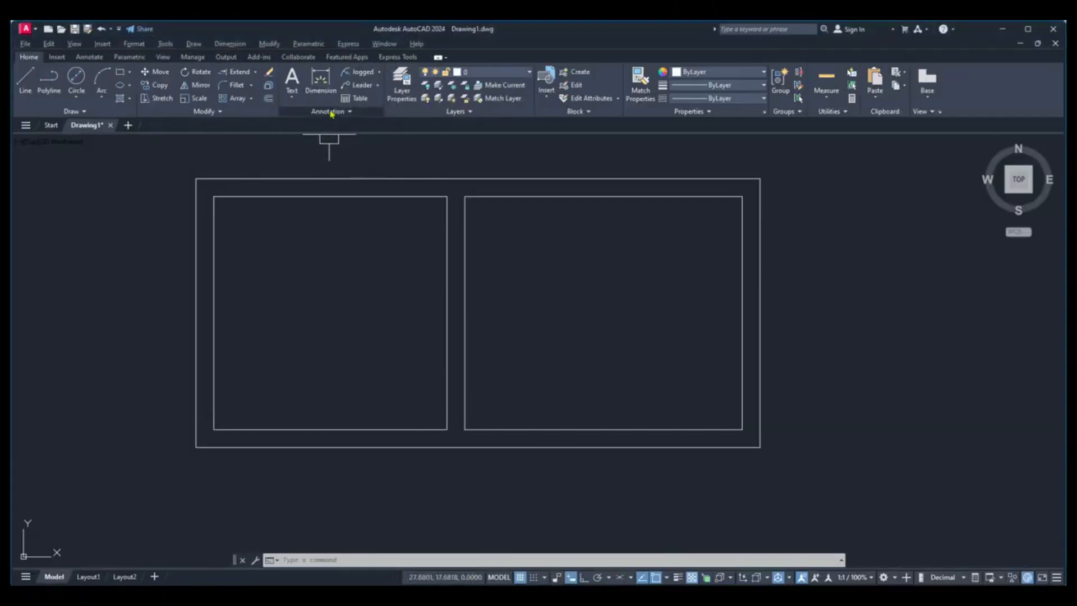
Add the single-line text "ROOM" inside the left room, with Ortho on and the text running horizontally.
{"action": "left_click", "coordinate": [293, 98]}
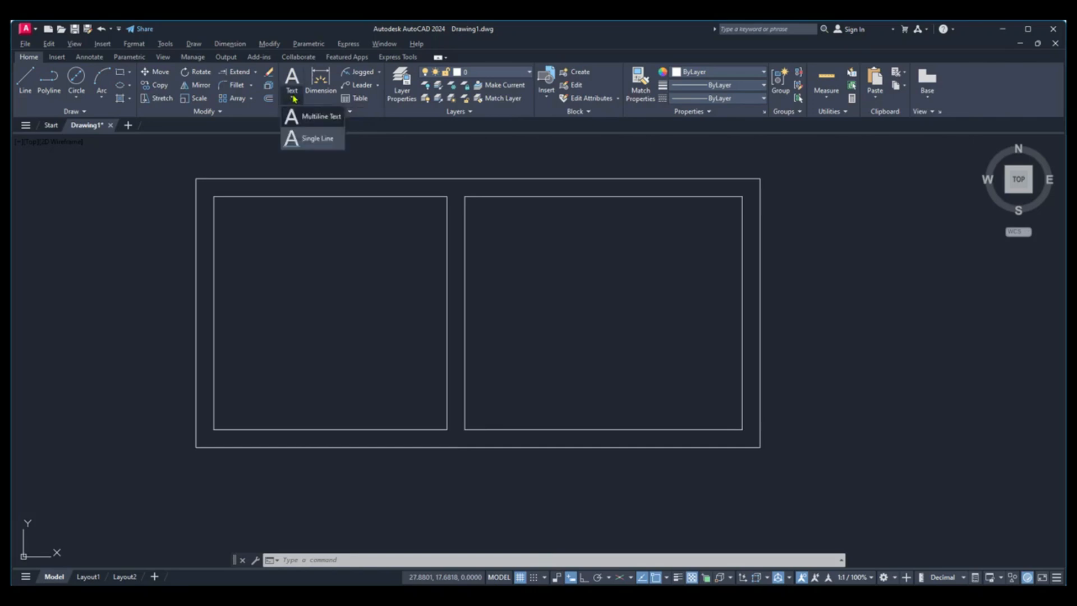
{"action": "left_click", "coordinate": [313, 138]}
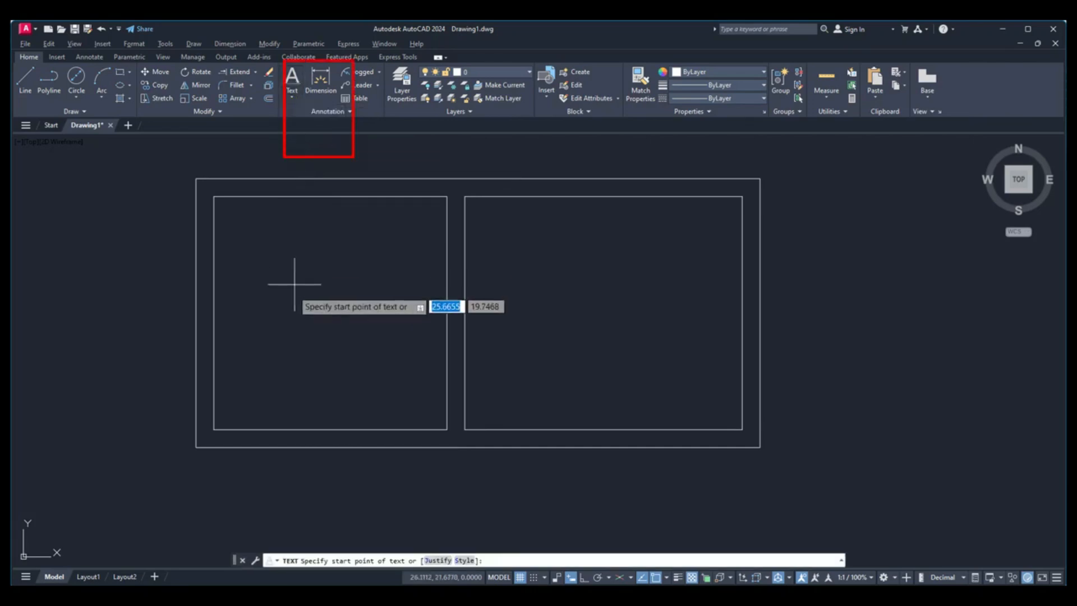
{"action": "left_click", "coordinate": [267, 319]}
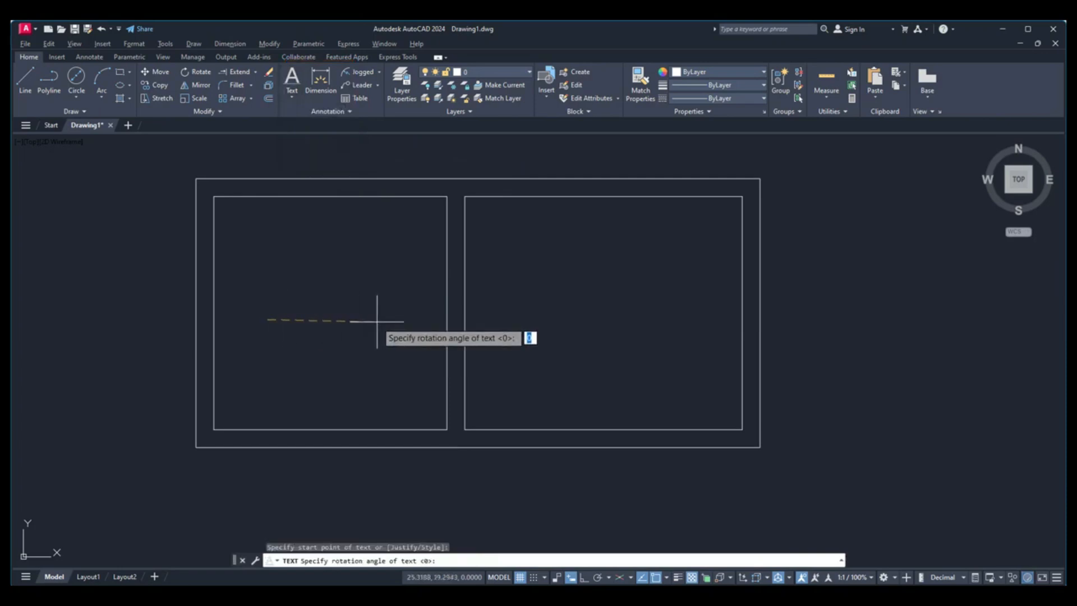
{"action": "left_click", "coordinate": [585, 576]}
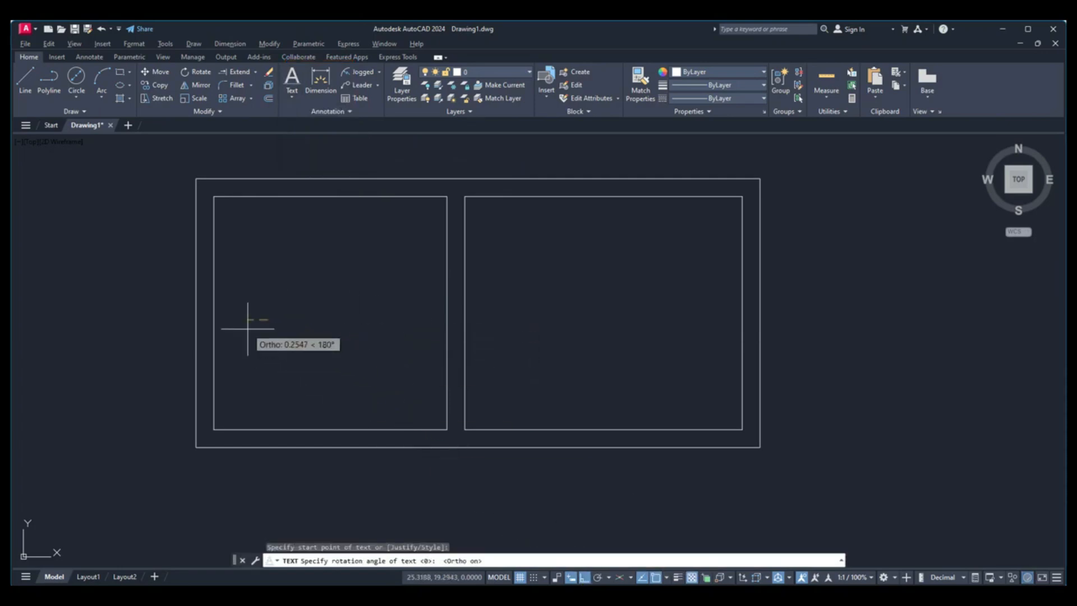
{"action": "left_click", "coordinate": [379, 325]}
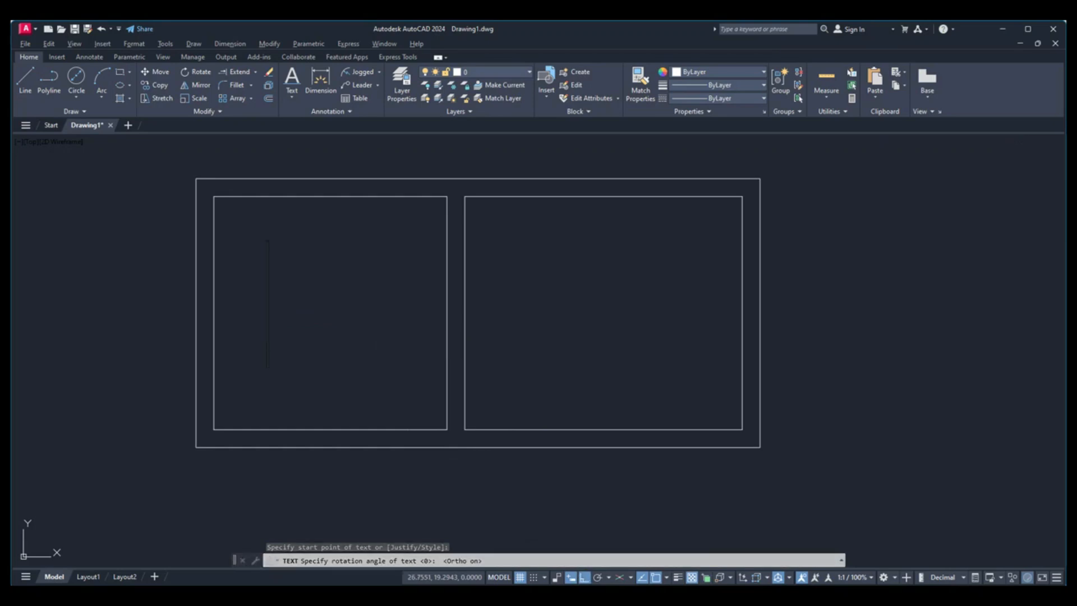
{"action": "type", "text": "ROO"}
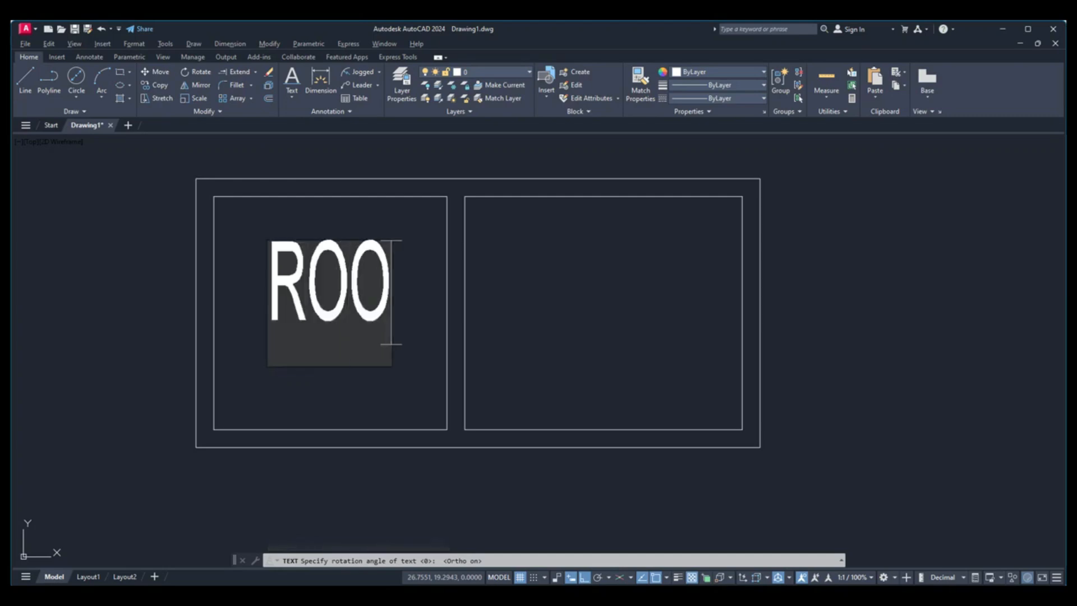
{"action": "type", "text": "M"}
{"action": "key", "text": "Return"}
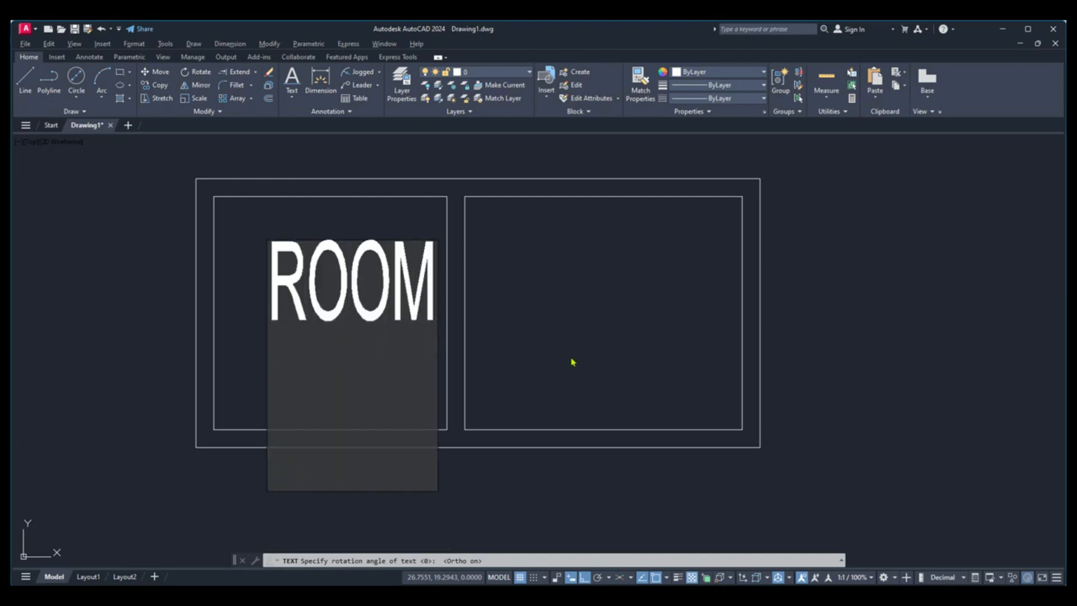
{"action": "key", "text": "Return"}
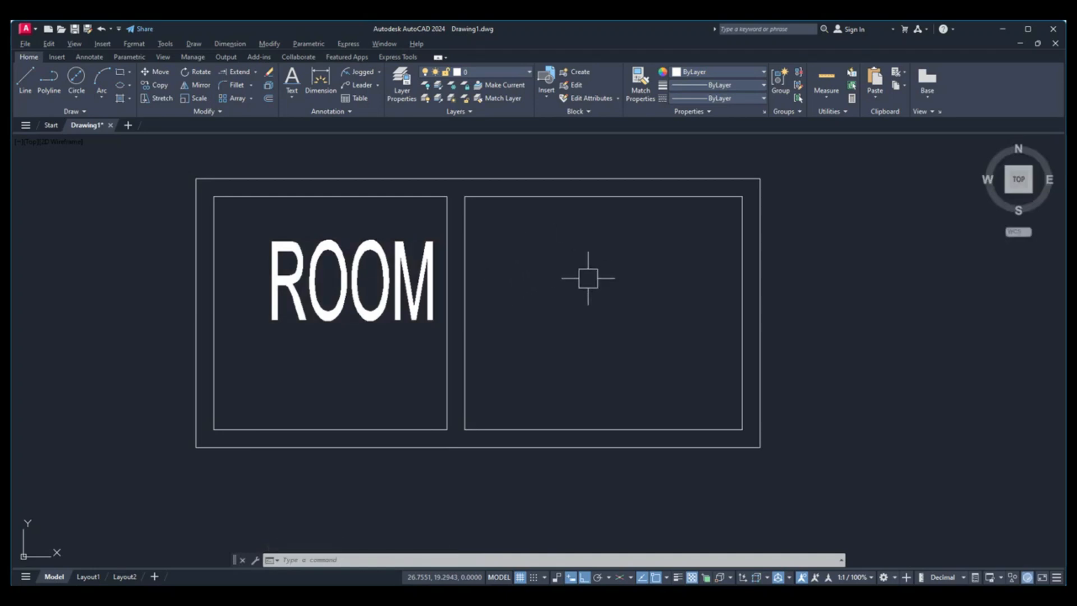
Copy the "ROOM" text horizontally from the left room into the right room.
{"action": "left_click", "coordinate": [337, 306]}
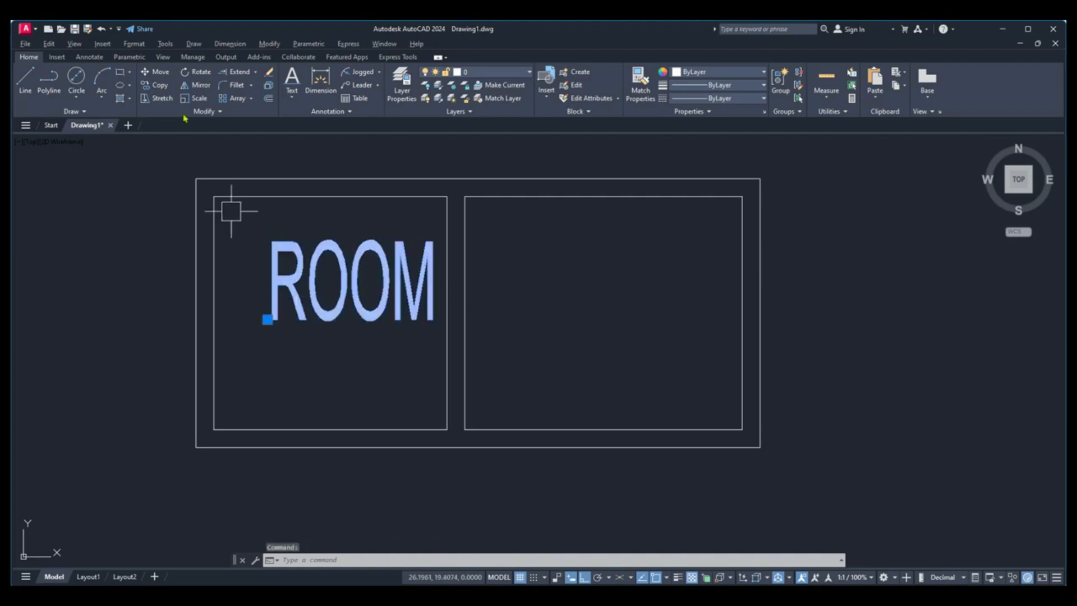
{"action": "left_click", "coordinate": [160, 85]}
{"action": "left_click", "coordinate": [269, 318]}
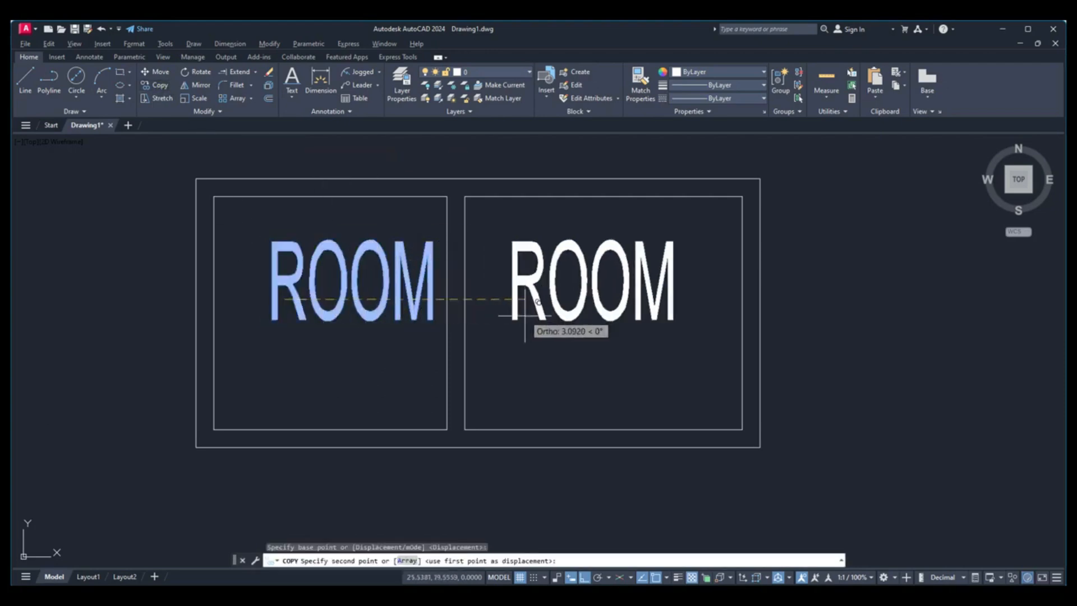
{"action": "left_click", "coordinate": [524, 316]}
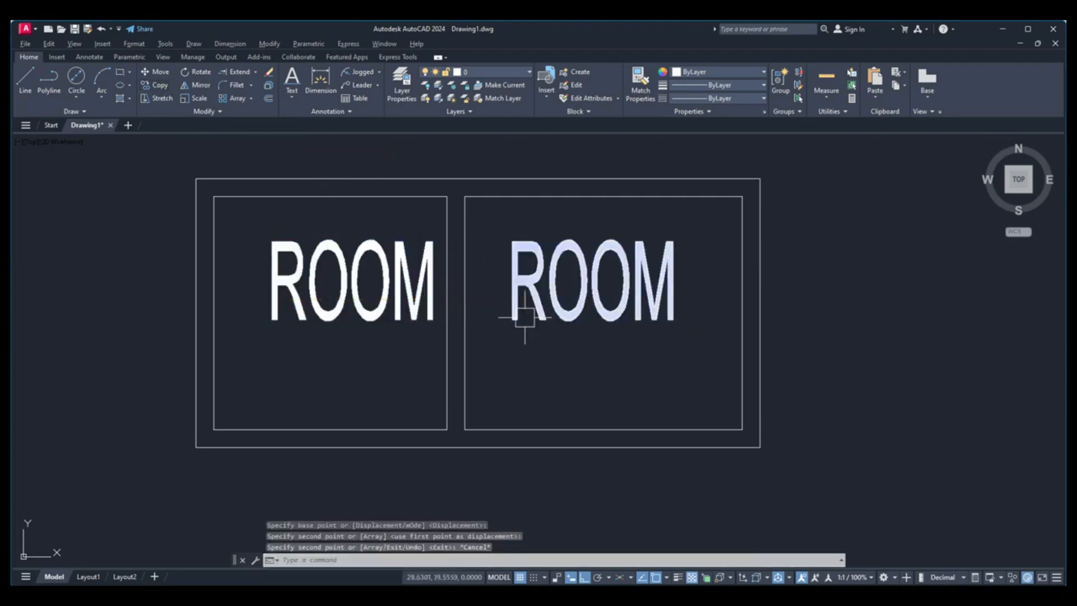
Change the copied text in the right room to "LROOM".
{"action": "double_click", "coordinate": [538, 280]}
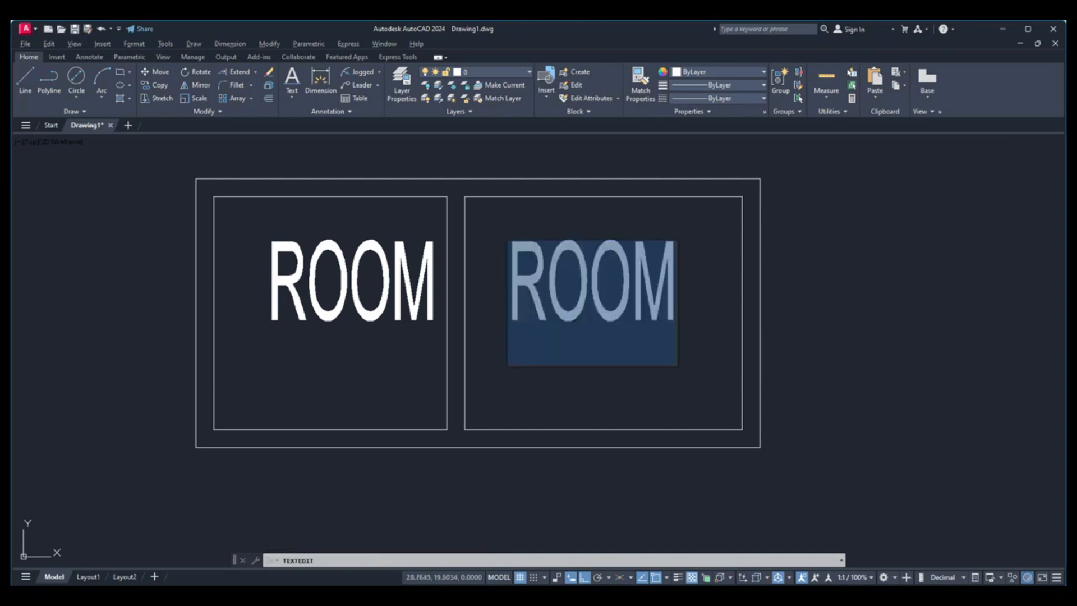
{"action": "type", "text": "LROOM"}
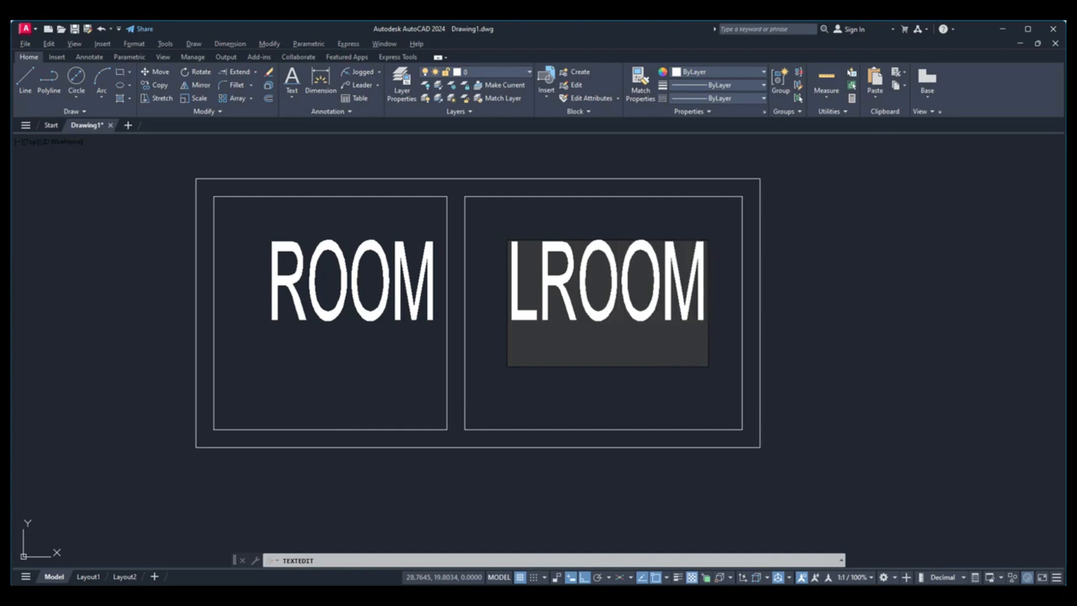
{"action": "left_click", "coordinate": [832, 318]}
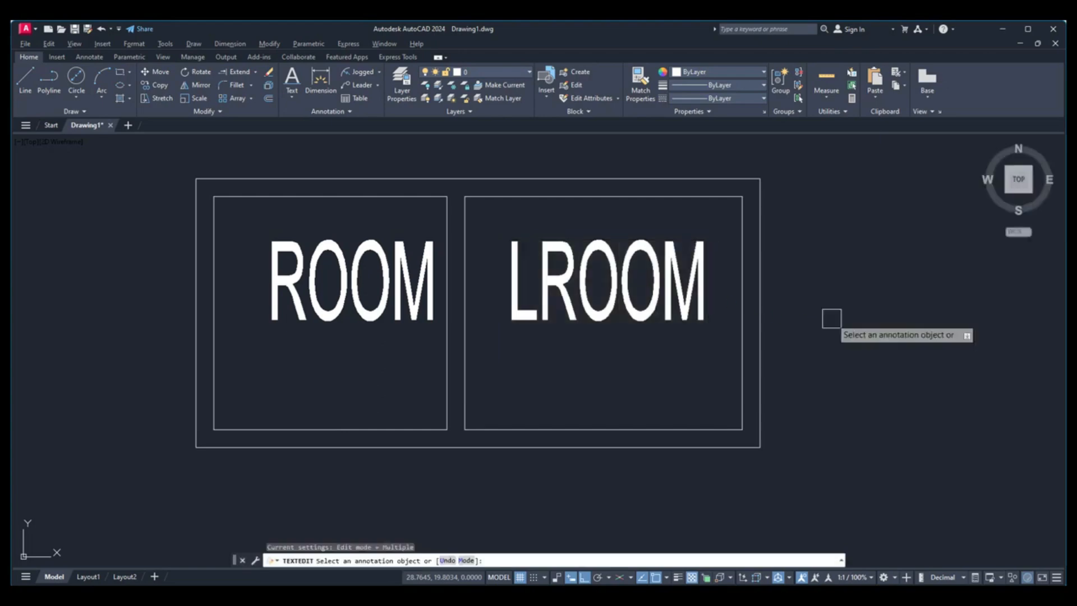
{"action": "key", "text": "Escape"}
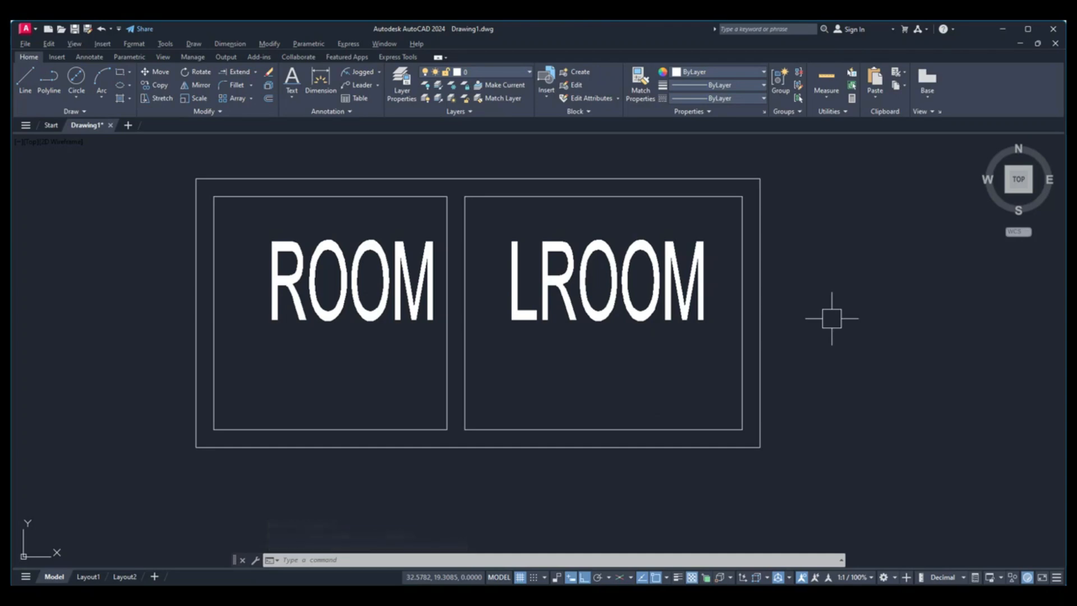
Set the height of the "ROOM" text in the left room to 0.5 in its properties.
{"action": "left_click", "coordinate": [318, 318]}
{"action": "right_click", "coordinate": [318, 319]}
{"action": "left_click", "coordinate": [357, 299]}
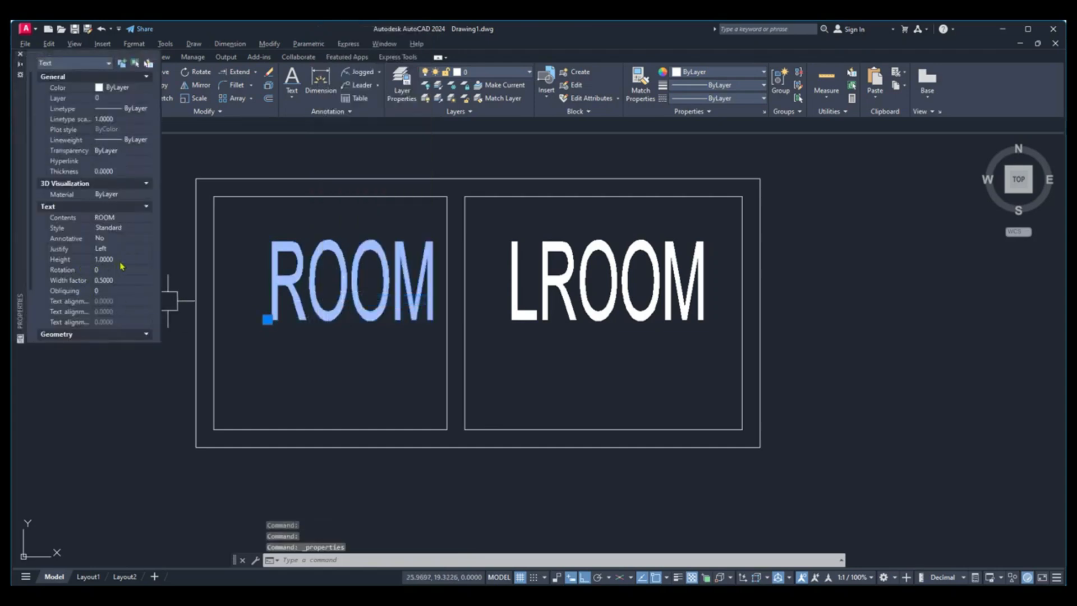
{"action": "left_click", "coordinate": [119, 260]}
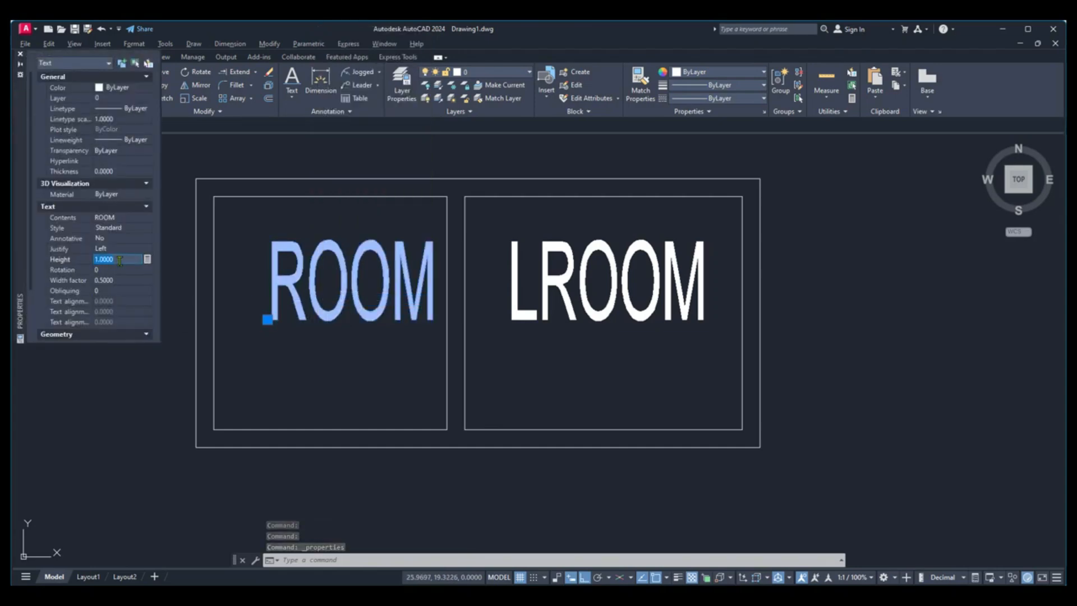
{"action": "type", "text": "0.5"}
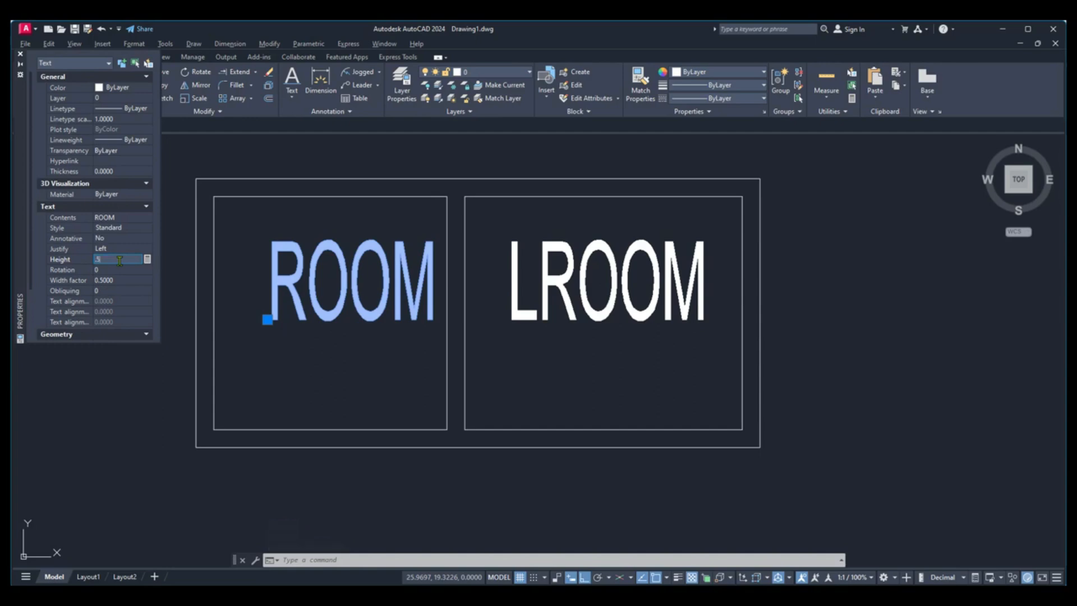
{"action": "key", "text": "Tab"}
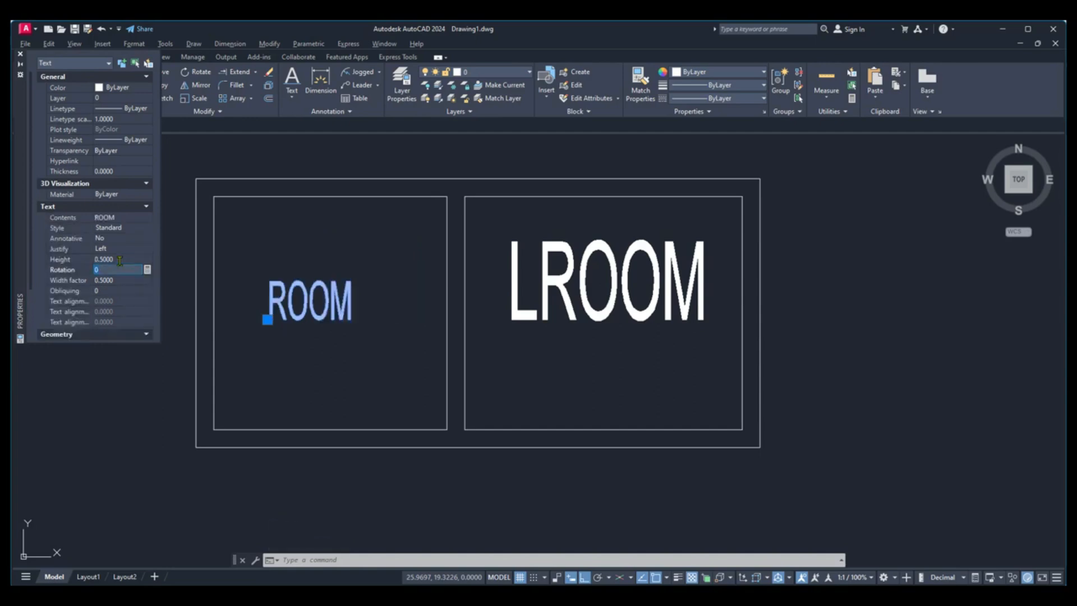
{"action": "left_click", "coordinate": [20, 53]}
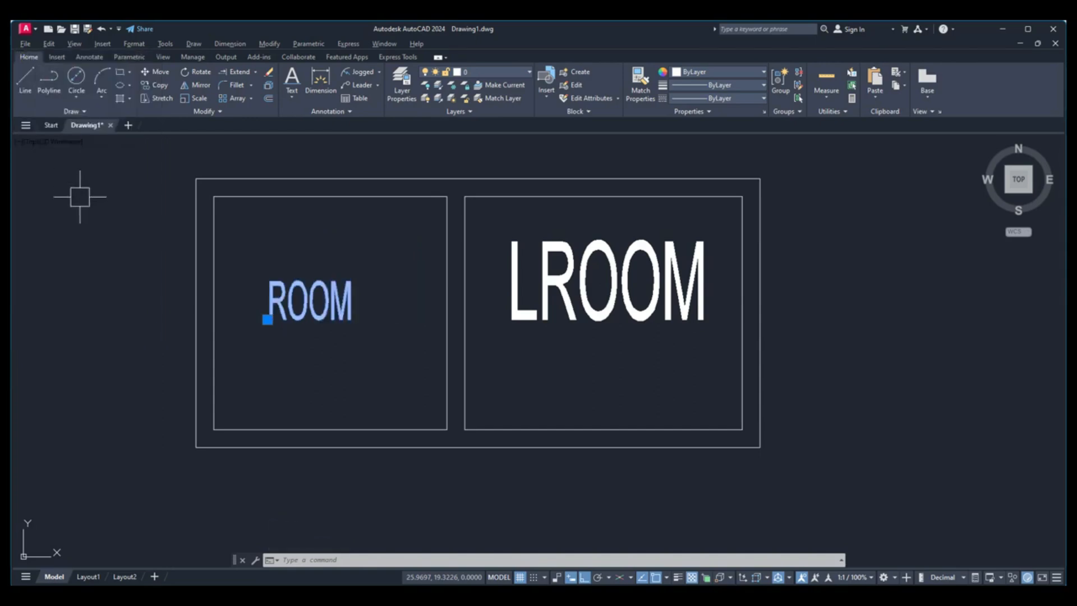
{"action": "key", "text": "Escape"}
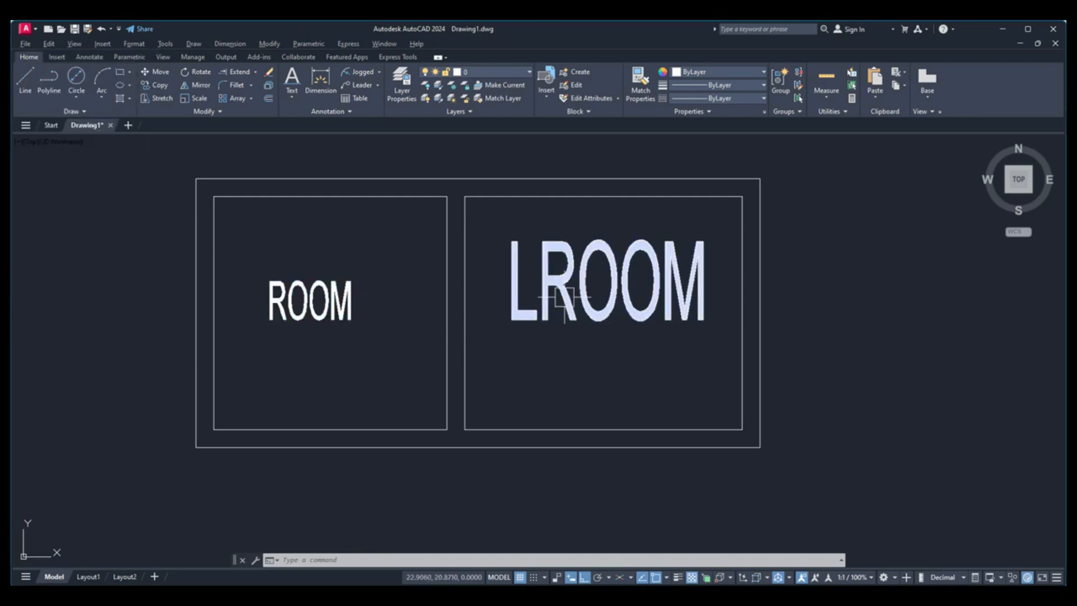
Match the properties of the "ROOM" text onto the "LROOM" text in the right room.
{"action": "left_click", "coordinate": [642, 99]}
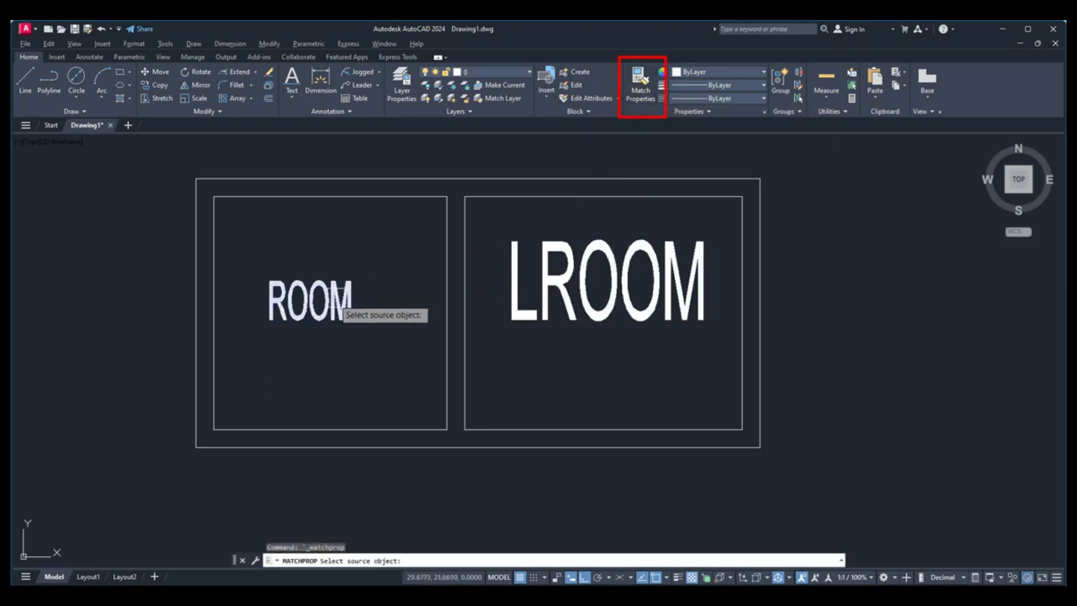
{"action": "left_click", "coordinate": [331, 303]}
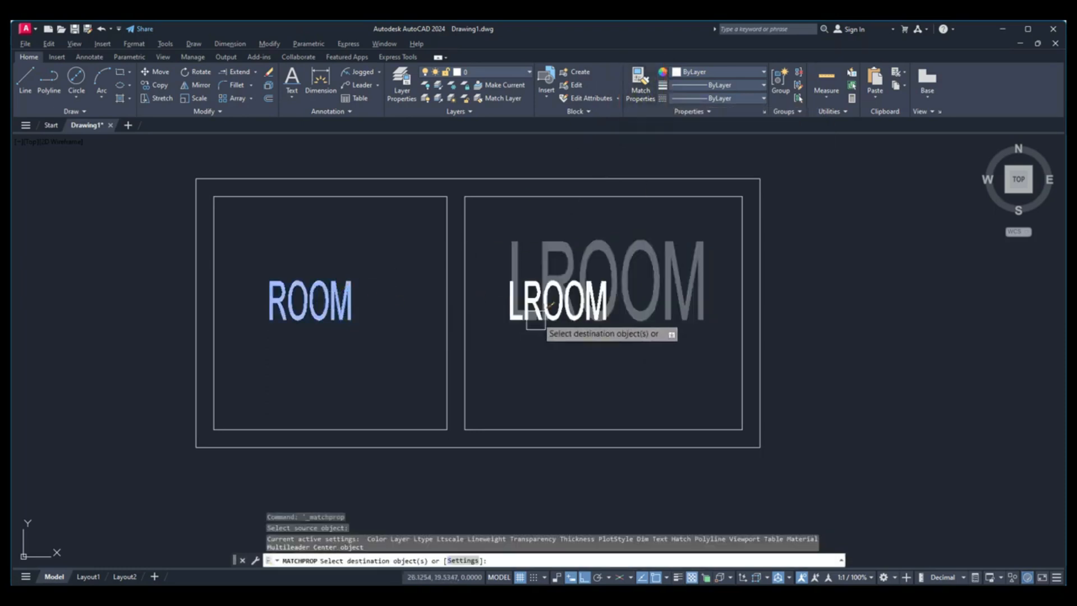
{"action": "left_click", "coordinate": [553, 307]}
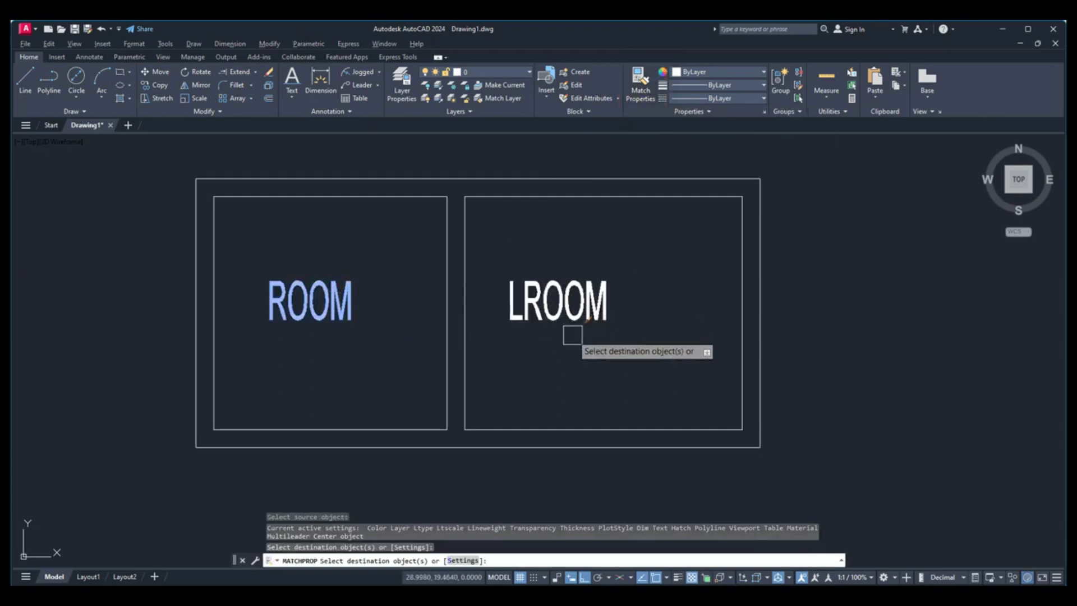
{"action": "key", "text": "Escape"}
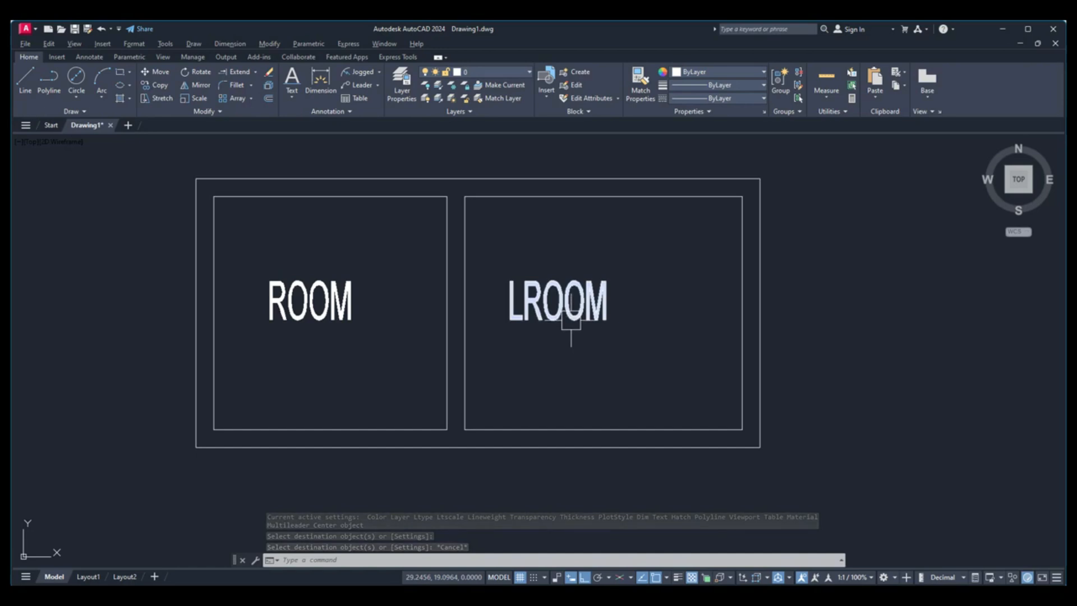
Erase the text labels from both rooms.
{"action": "left_click", "coordinate": [570, 324]}
{"action": "left_click", "coordinate": [303, 316]}
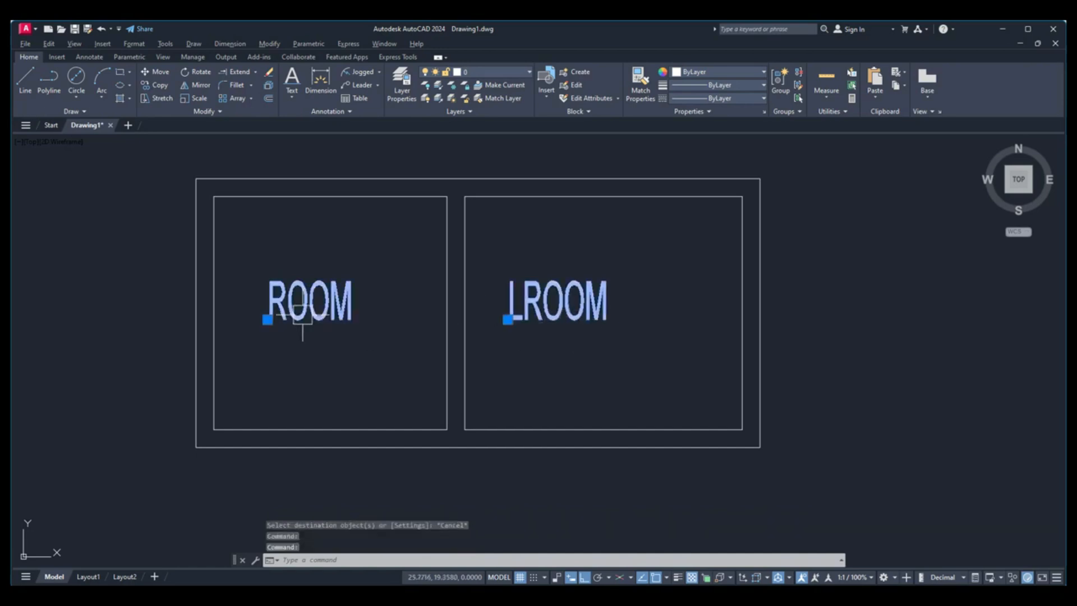
{"action": "key", "text": "Delete"}
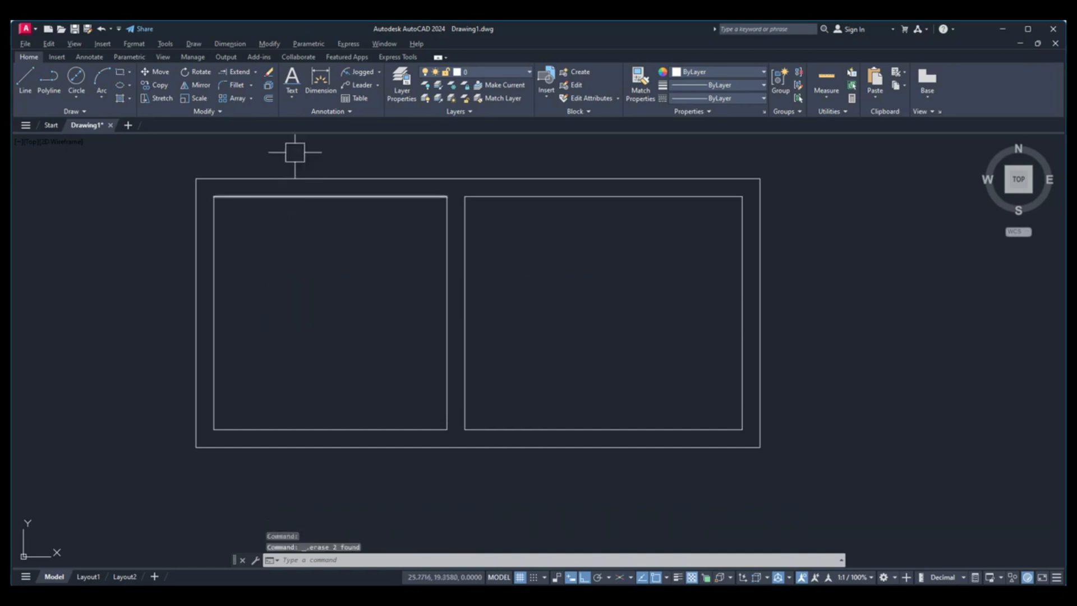
Add multiline text inside the left room reading "ROOM" with "3X3" on the second line, and save the text changes.
{"action": "left_click", "coordinate": [293, 100]}
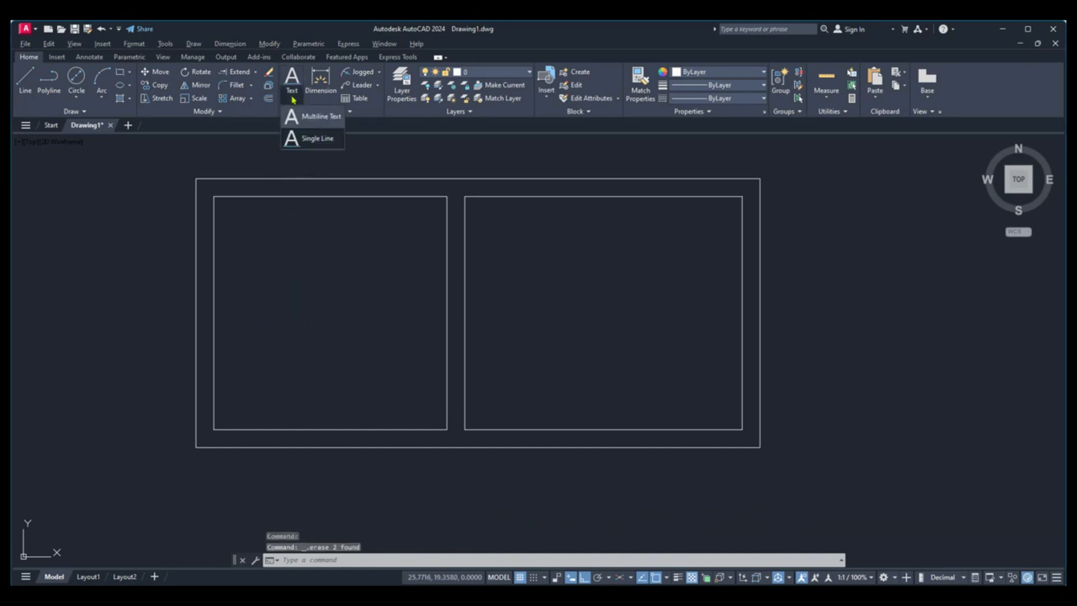
{"action": "left_click", "coordinate": [312, 116]}
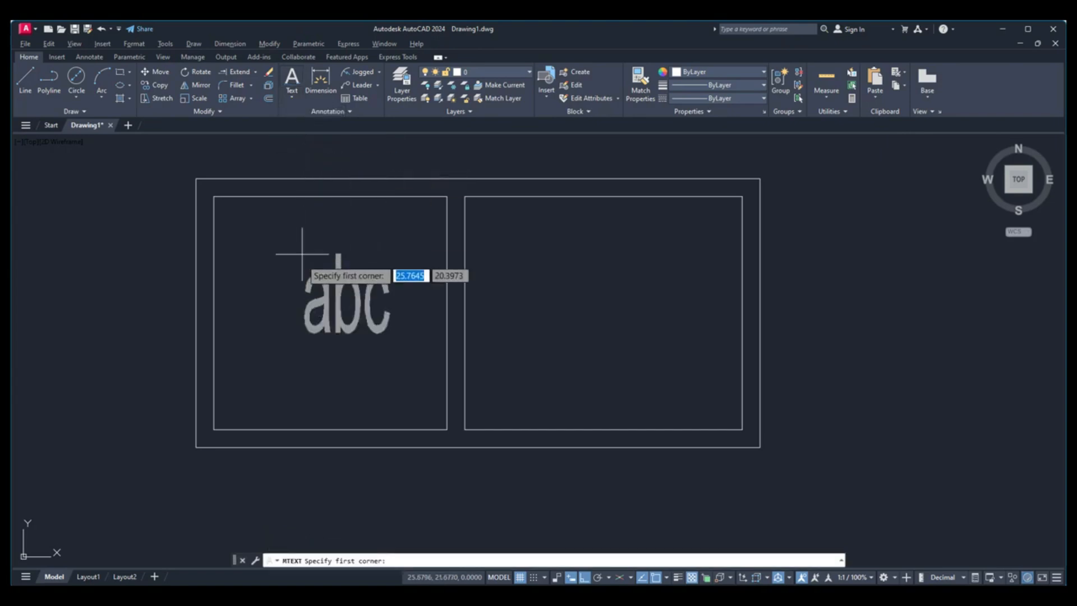
{"action": "left_click", "coordinate": [274, 277]}
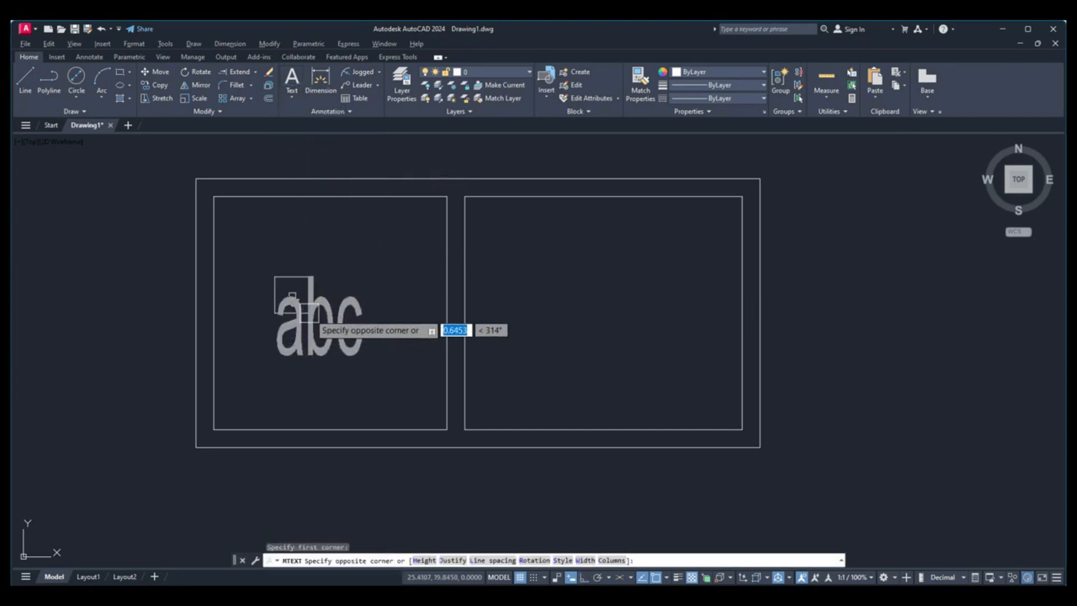
{"action": "left_click", "coordinate": [368, 353]}
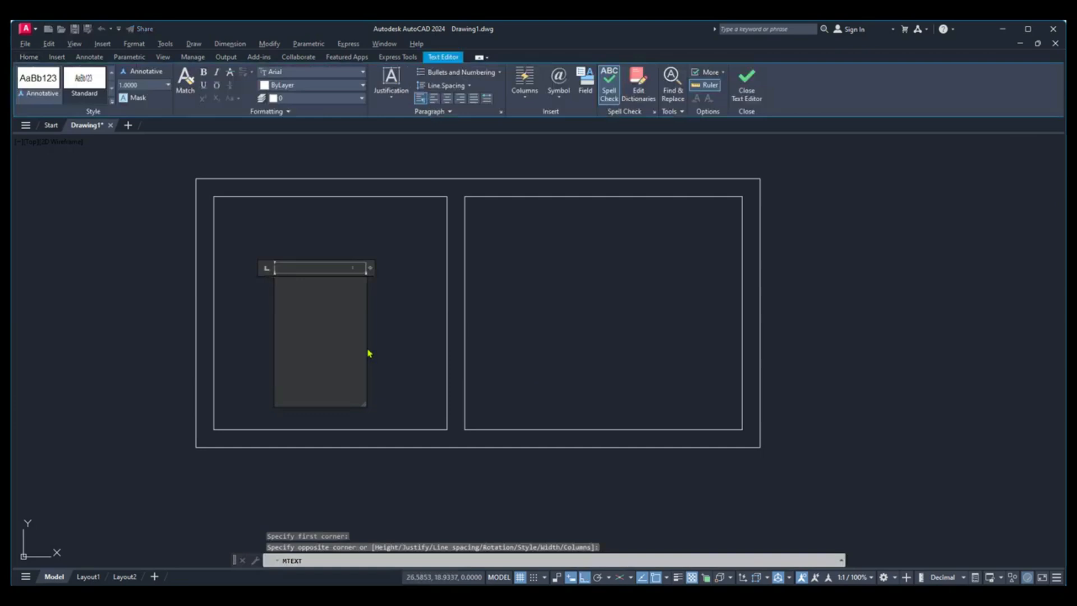
{"action": "type", "text": "ROOM"}
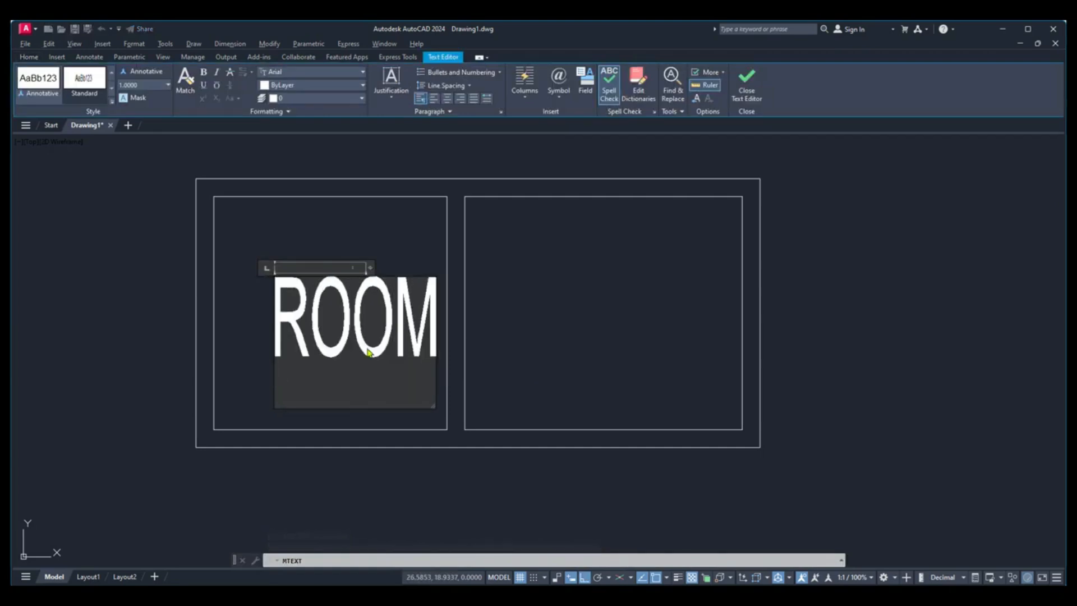
{"action": "key", "text": "Return"}
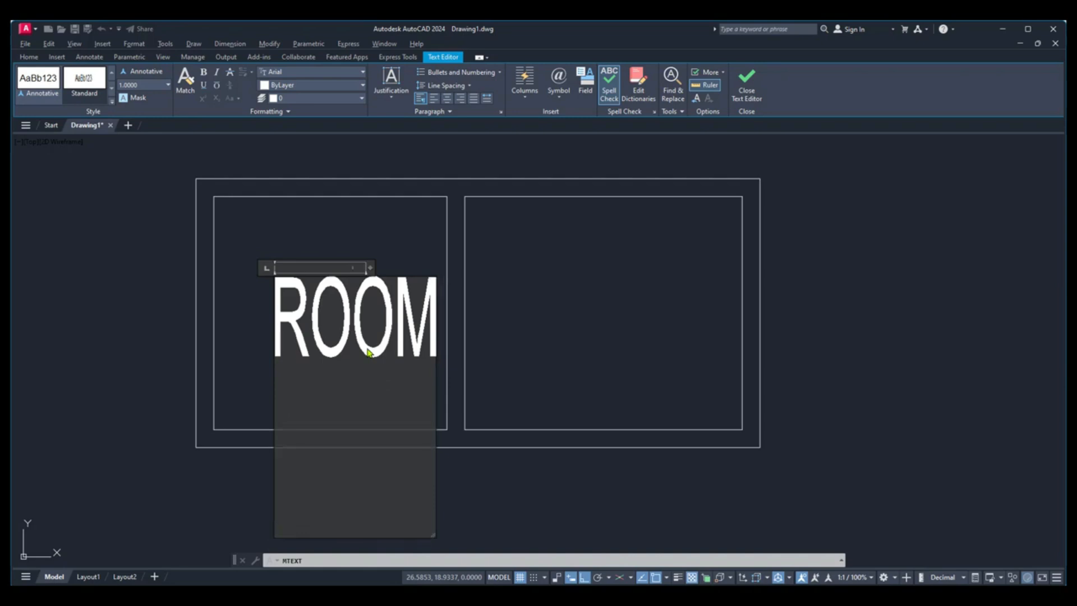
{"action": "type", "text": "3"}
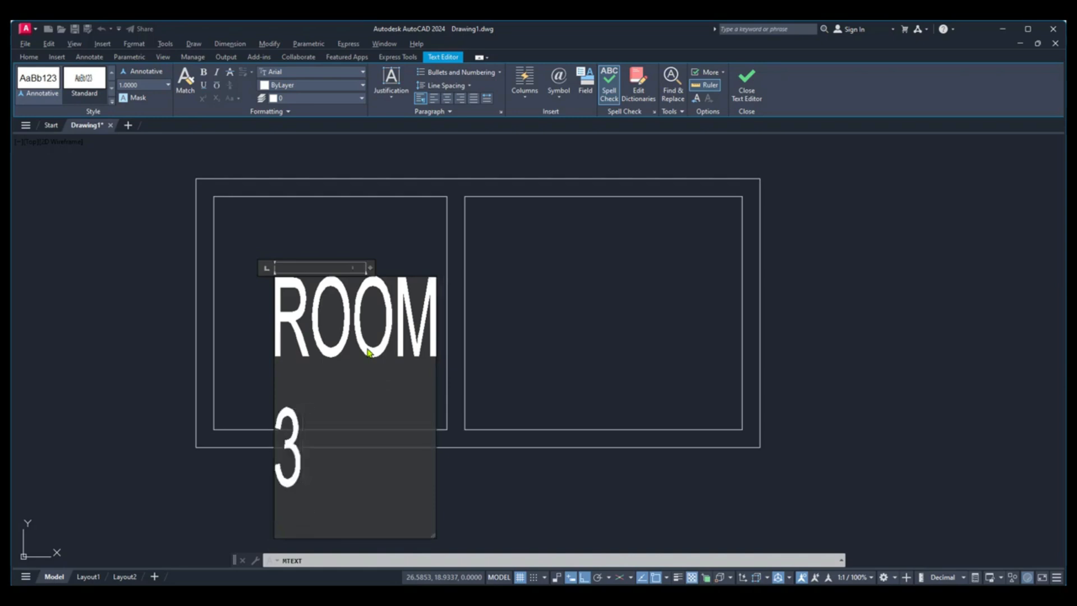
{"action": "type", "text": "X3"}
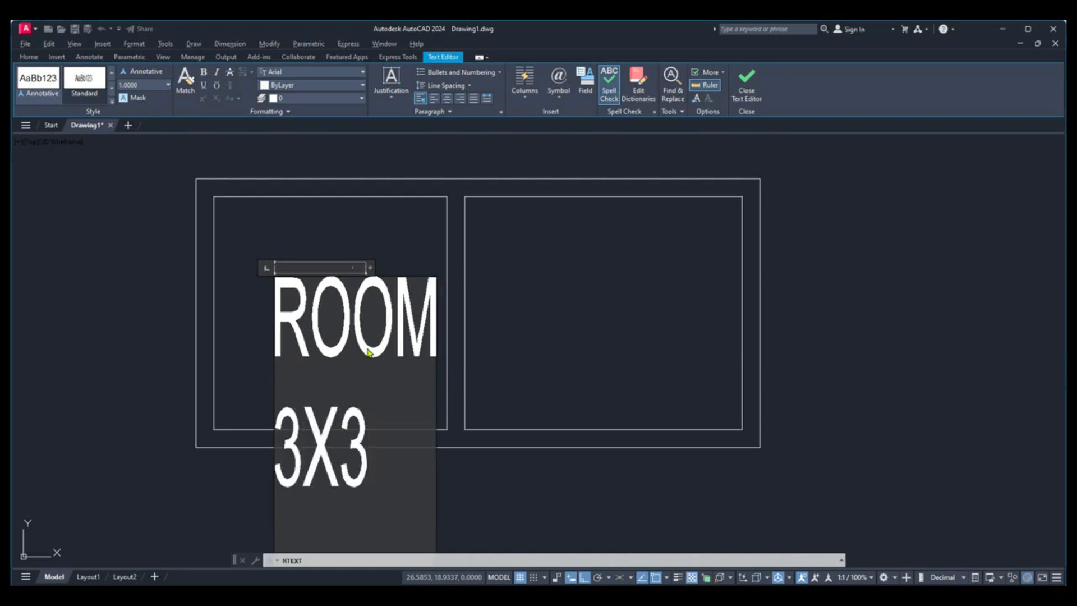
{"action": "key", "text": "Escape"}
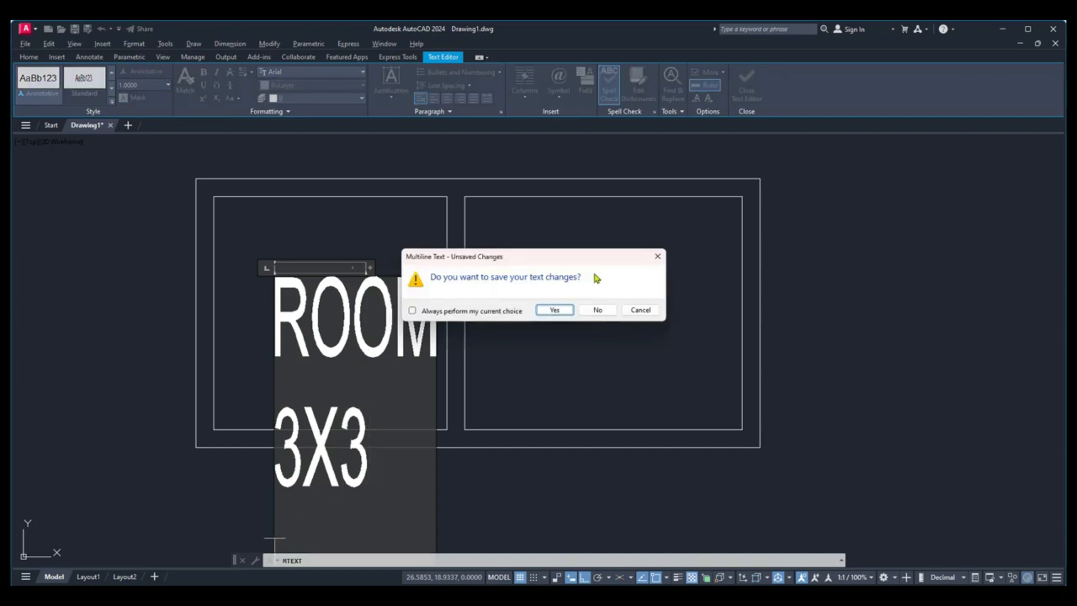
{"action": "left_click", "coordinate": [558, 310]}
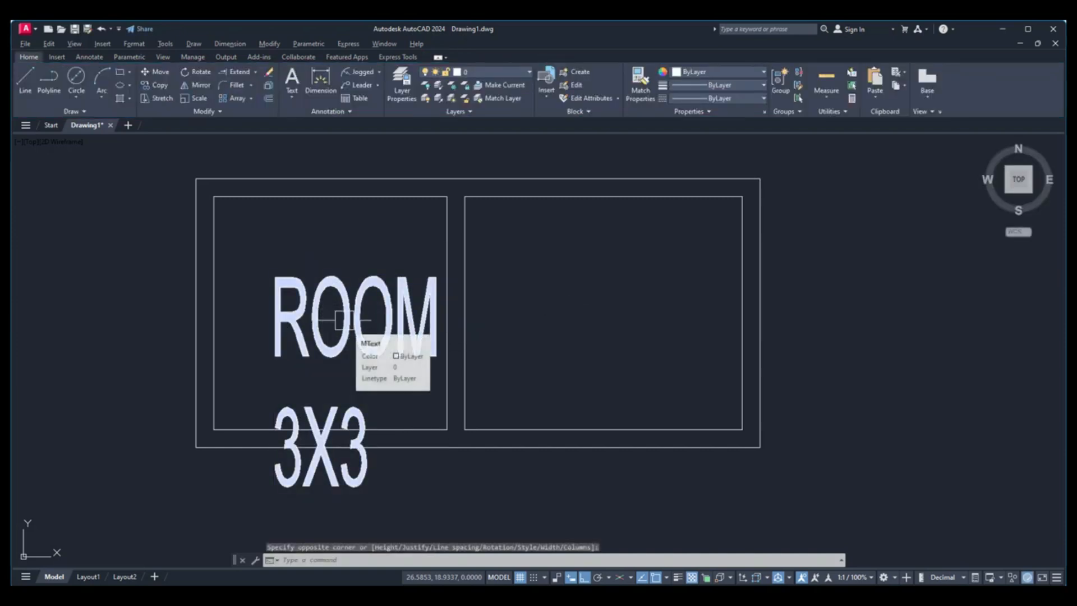
Set the text height of the multiline "ROOM 3X3" label to 0.5 in its properties.
{"action": "left_click", "coordinate": [337, 321]}
{"action": "right_click", "coordinate": [340, 320]}
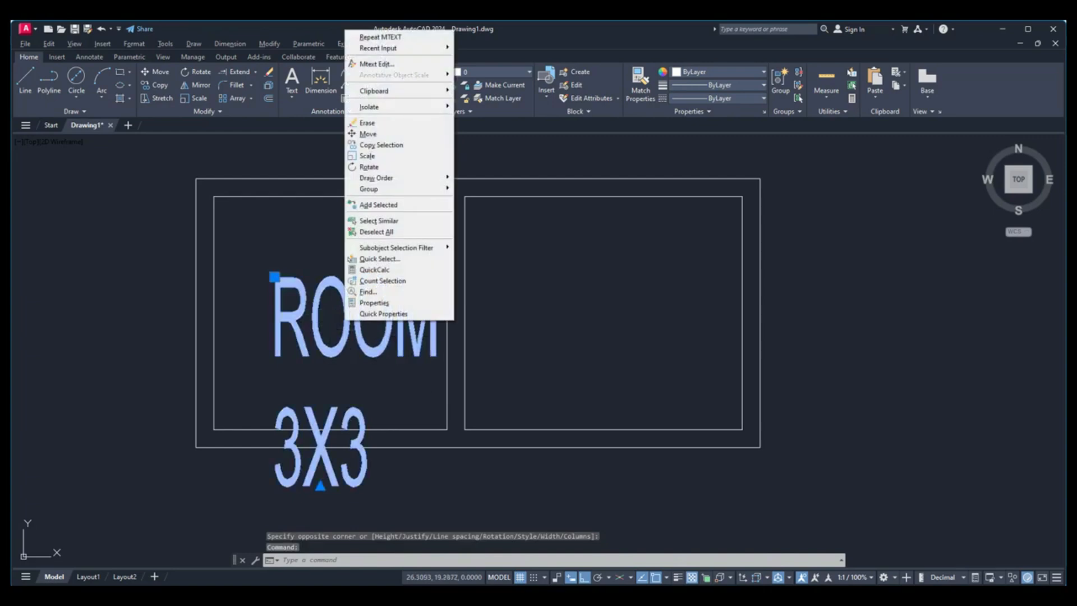
{"action": "left_click", "coordinate": [373, 303]}
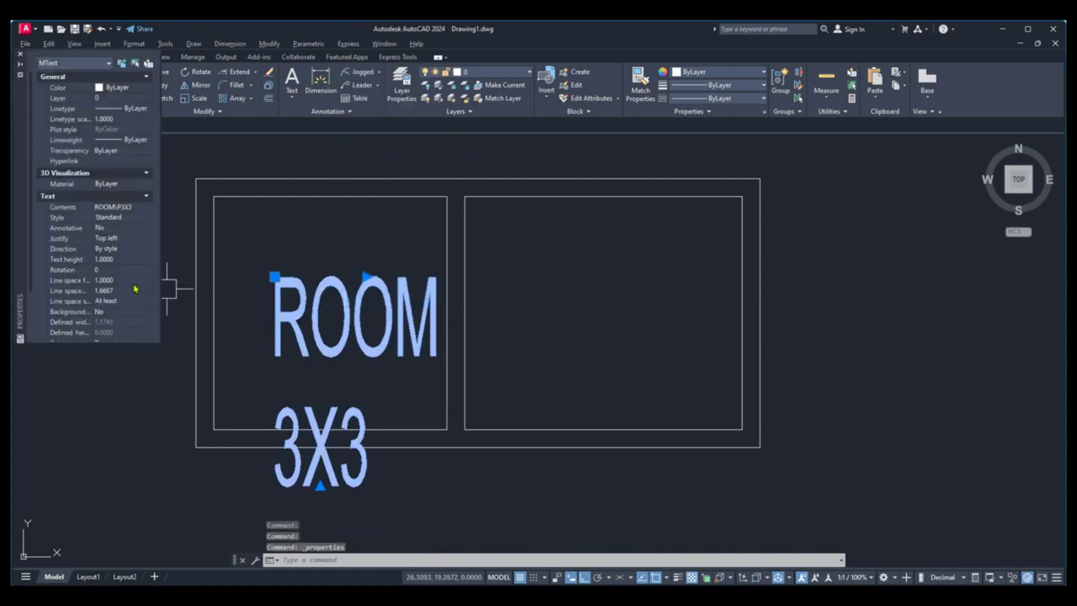
{"action": "left_click", "coordinate": [134, 259]}
{"action": "type", "text": "0.5"}
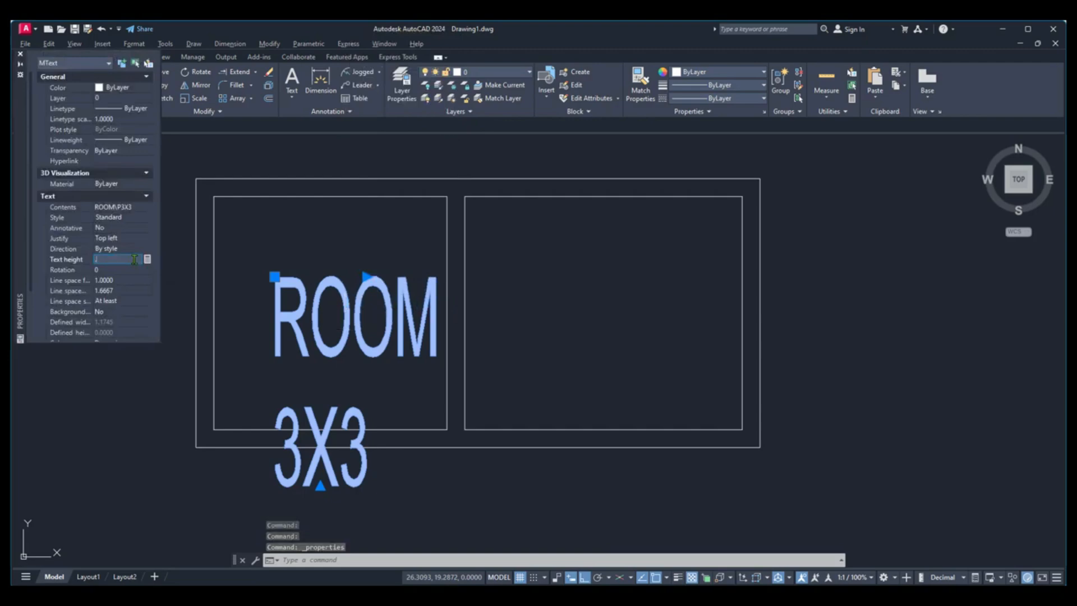
{"action": "key", "text": "Tab"}
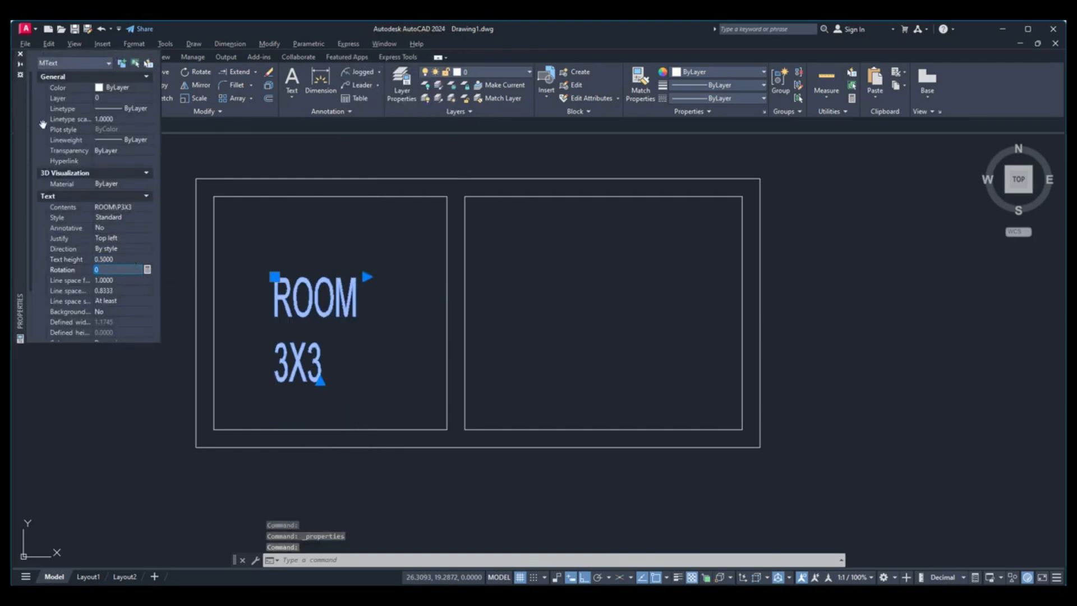
{"action": "left_click", "coordinate": [20, 54]}
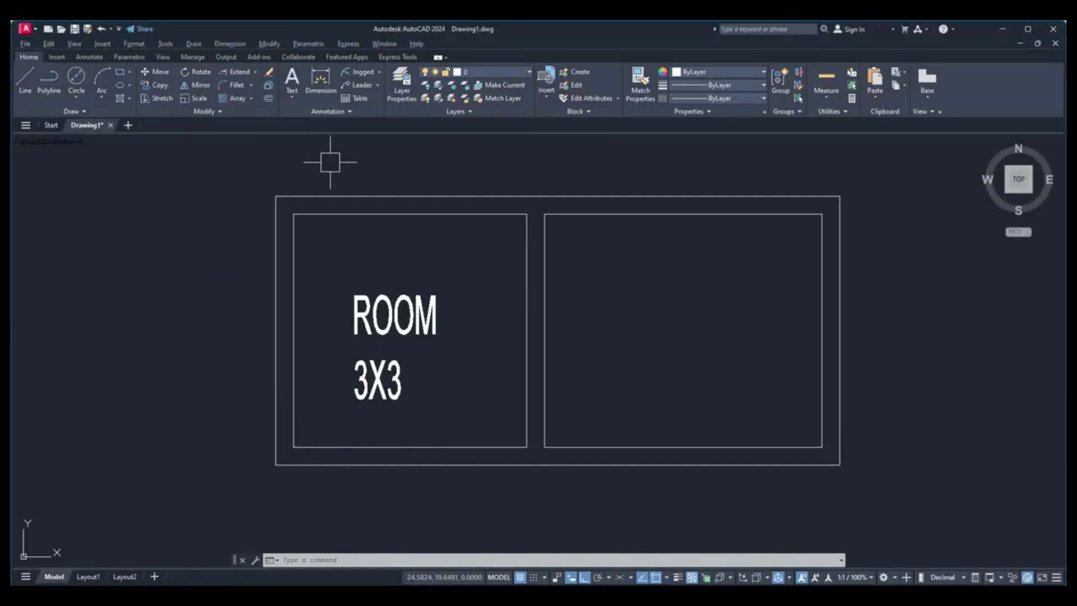
Set the Standard text style's font style to Bold and height to 0.5, apply the changes, and make the style current.
{"action": "left_click", "coordinate": [321, 115]}
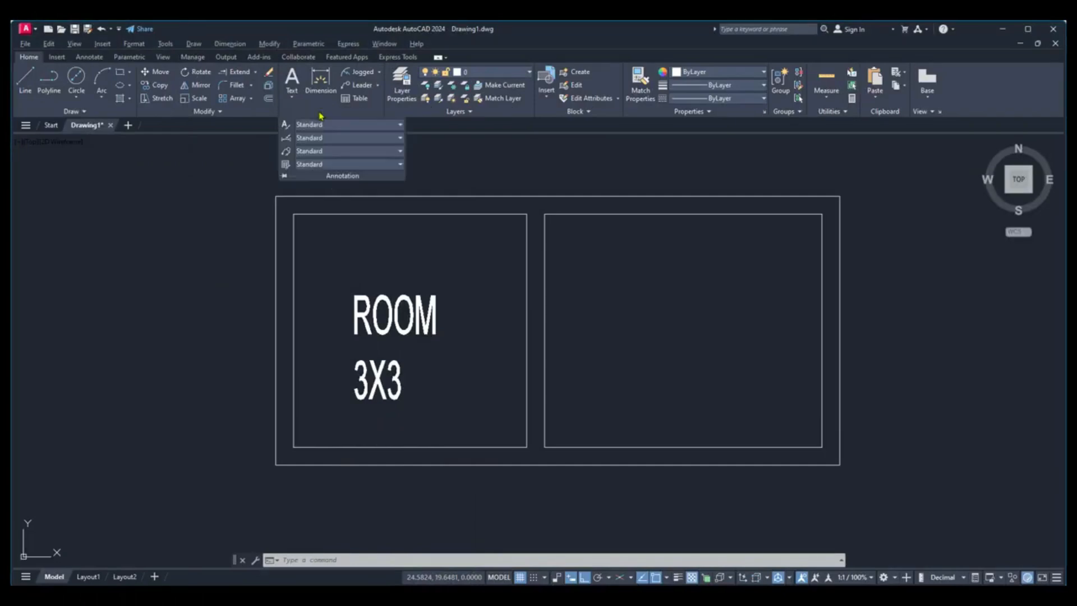
{"action": "left_click", "coordinate": [287, 128]}
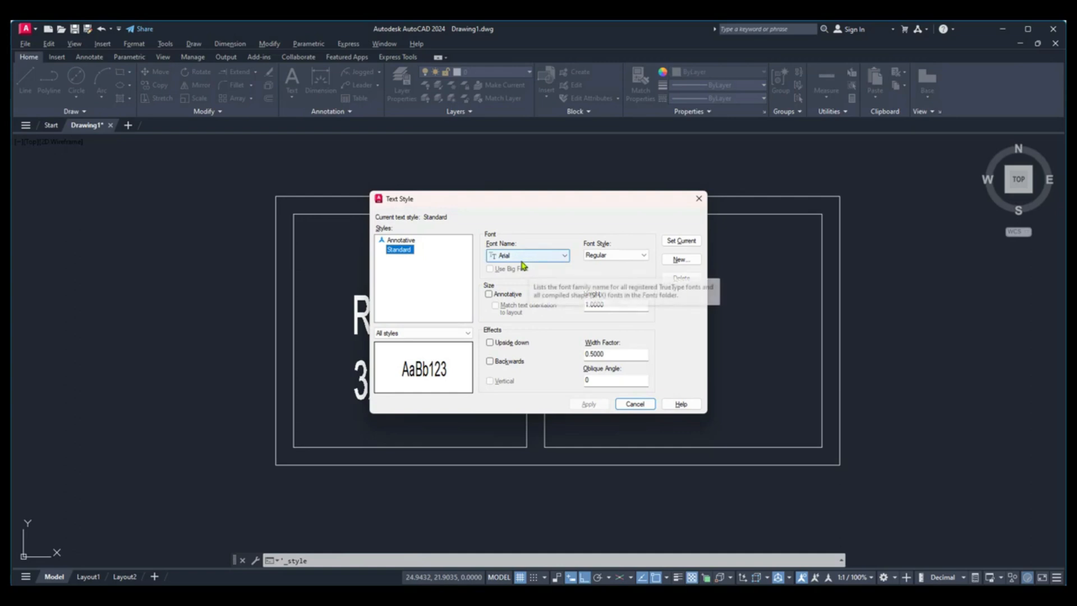
{"action": "left_click", "coordinate": [601, 257]}
{"action": "left_click", "coordinate": [603, 269]}
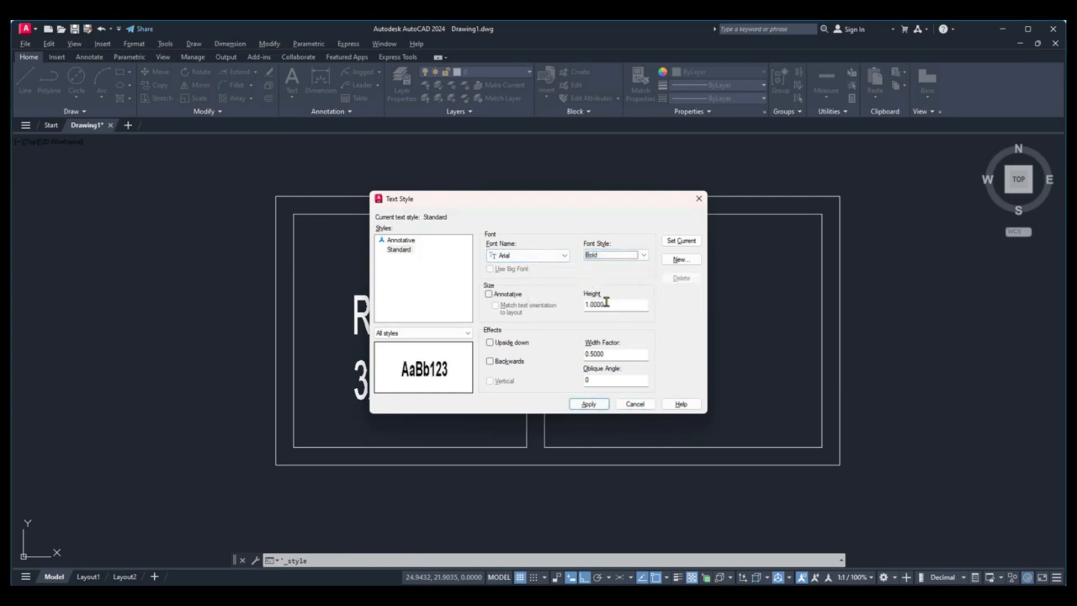
{"action": "left_click_drag", "start_coordinate": [613, 305], "coordinate": [582, 307]}
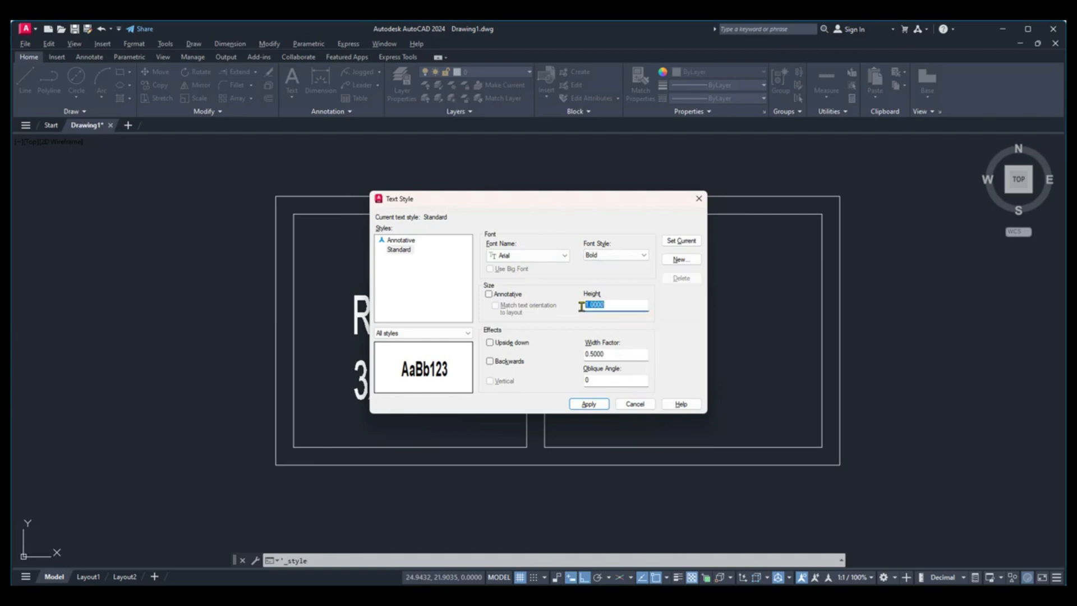
{"action": "type", "text": "0.5"}
{"action": "left_click_drag", "start_coordinate": [615, 355], "coordinate": [588, 356]}
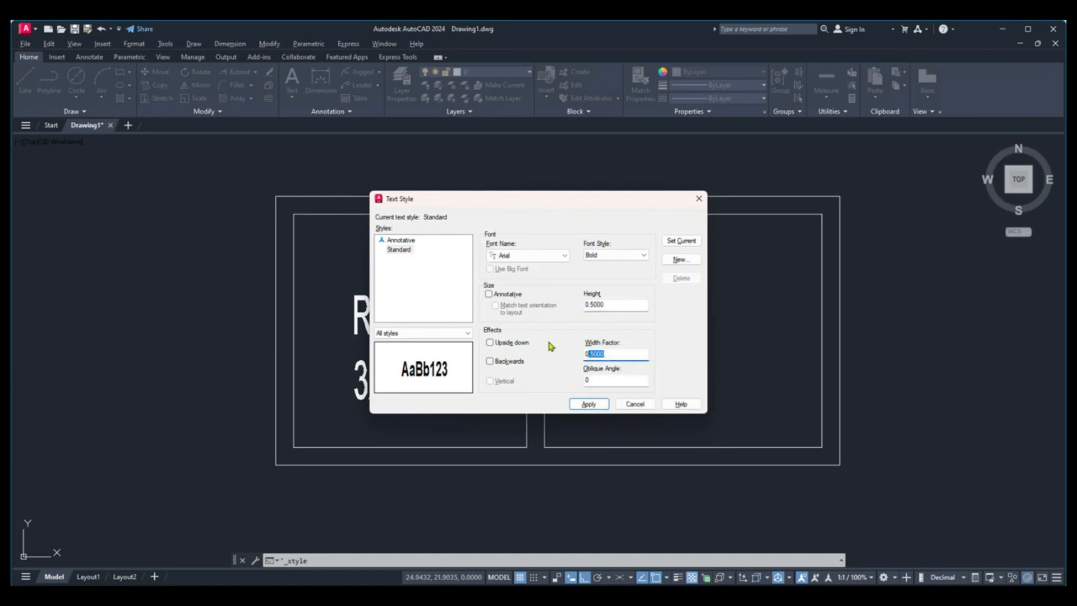
{"action": "left_click", "coordinate": [591, 405]}
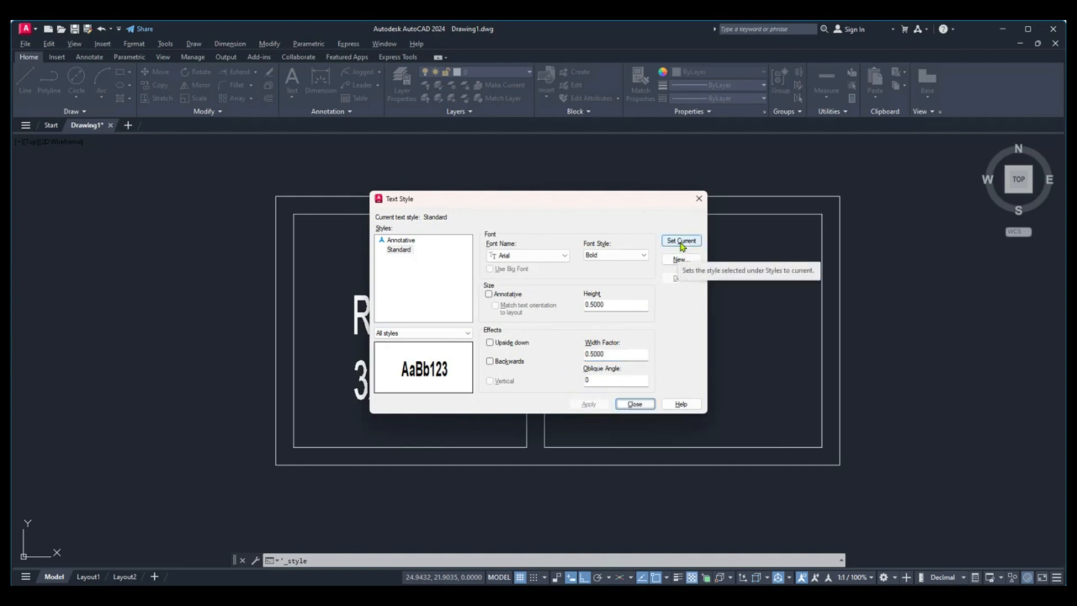
{"action": "left_click", "coordinate": [681, 242]}
{"action": "left_click", "coordinate": [635, 404]}
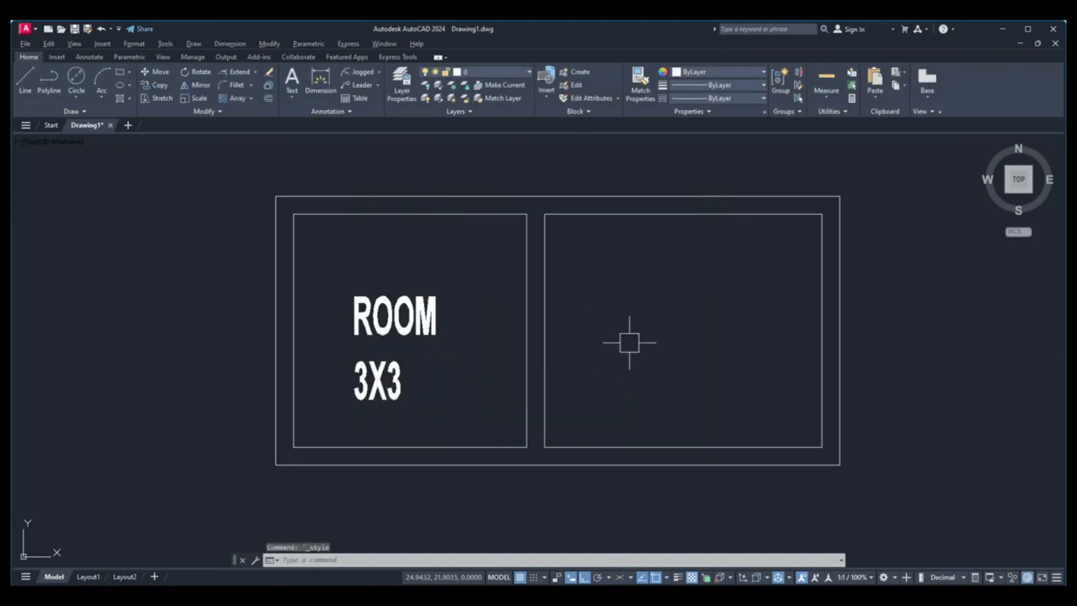
Add multiline text inside the right room reading "LROOM" with "3X3" on the second line.
{"action": "middle_click_drag", "start_coordinate": [630, 341], "coordinate": [544, 347]}
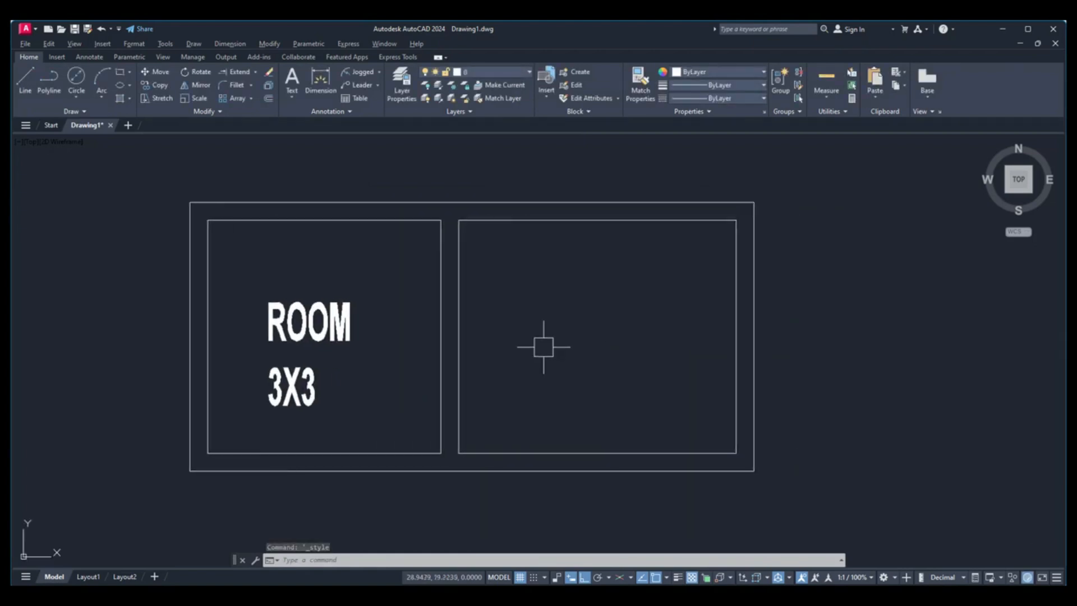
{"action": "left_click", "coordinate": [289, 97]}
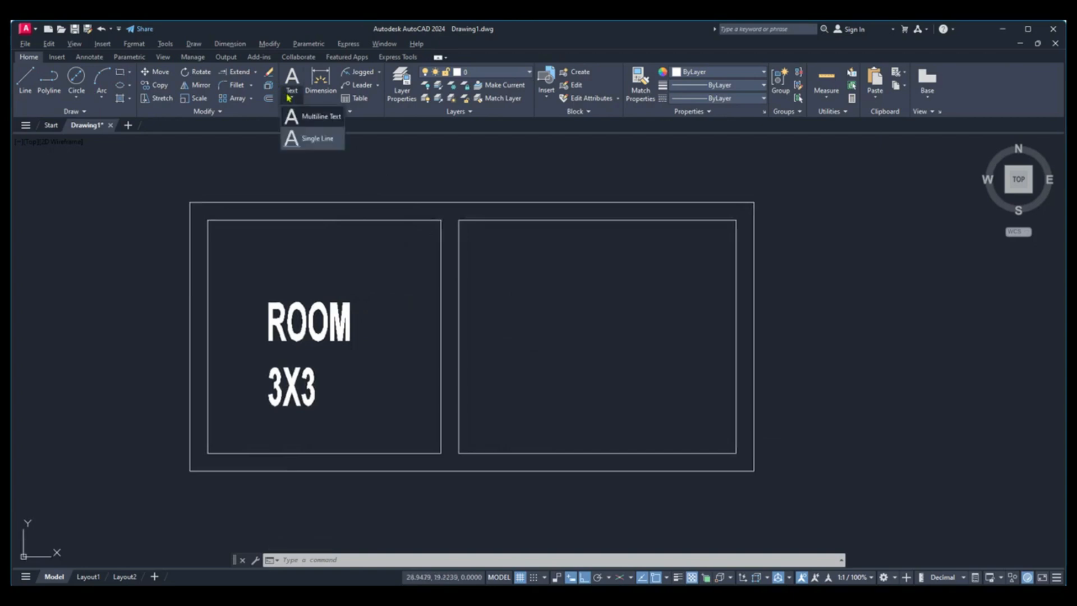
{"action": "left_click", "coordinate": [314, 117]}
{"action": "left_click", "coordinate": [524, 284]}
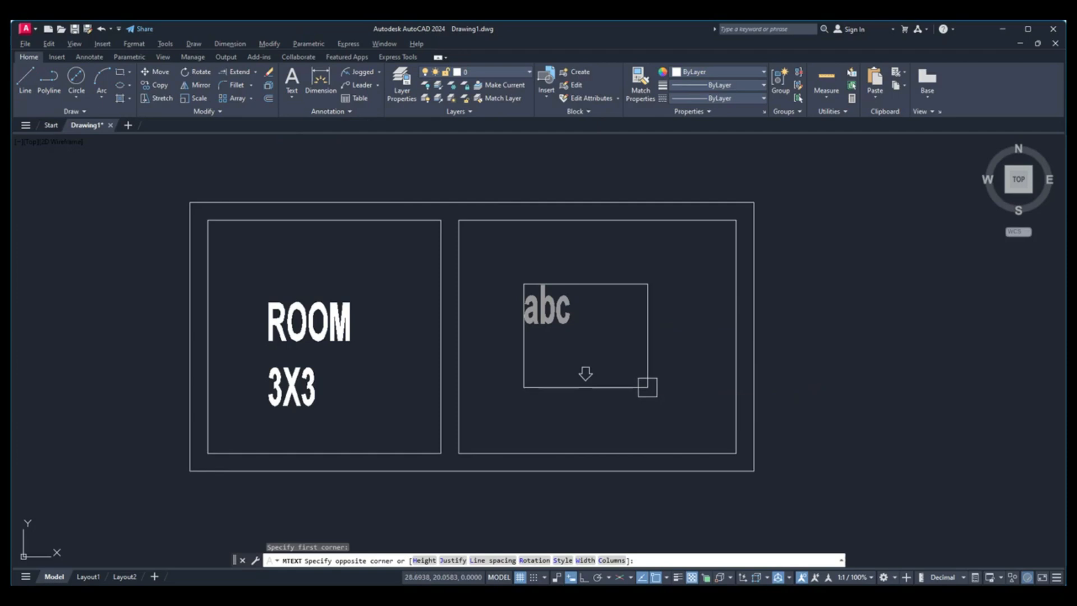
{"action": "left_click", "coordinate": [648, 387]}
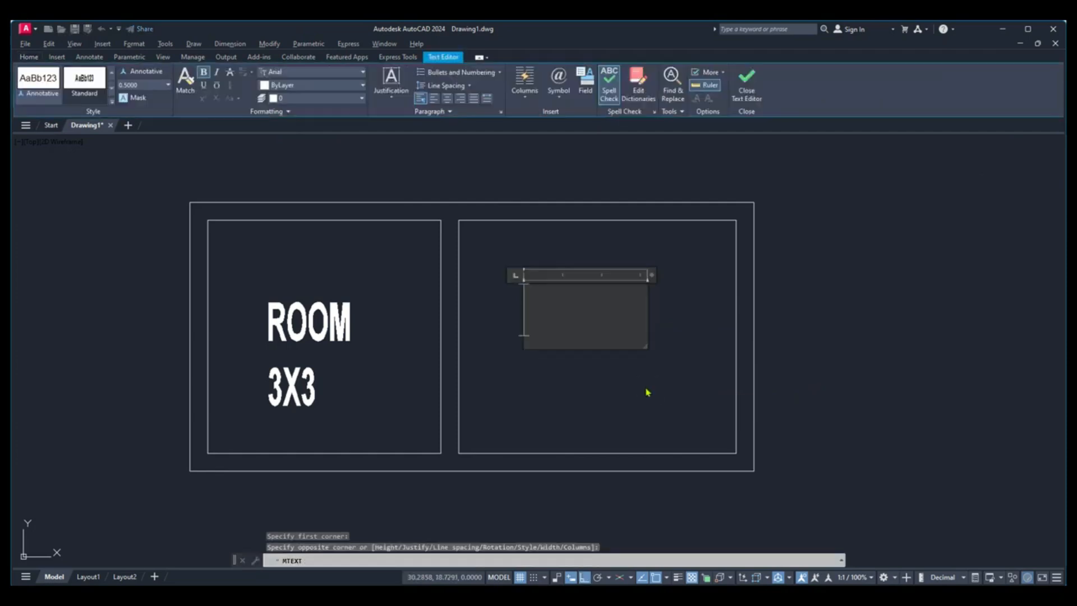
{"action": "type", "text": "LROOM"}
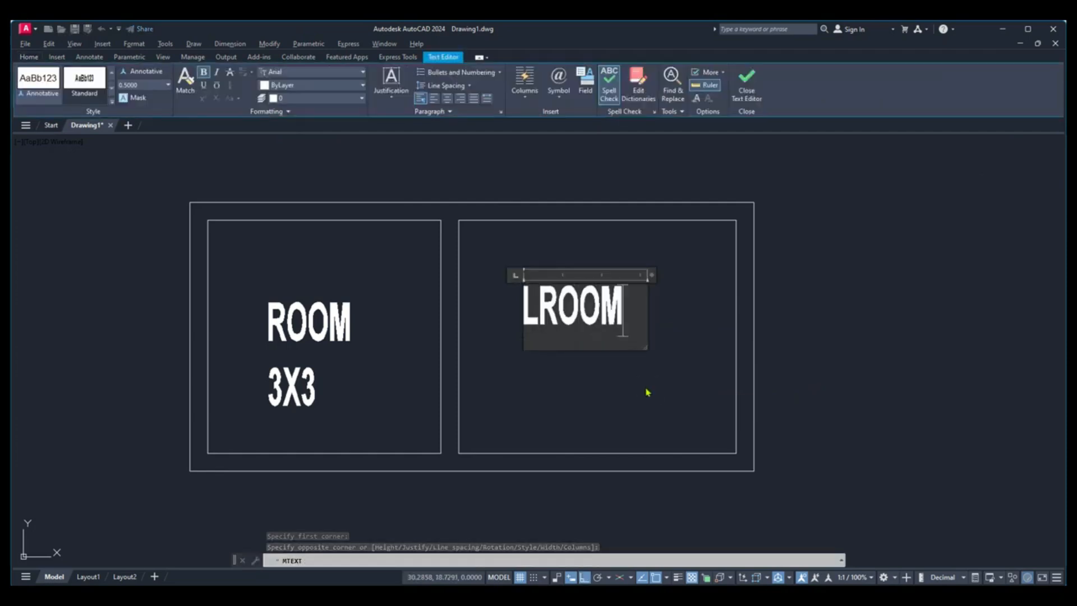
{"action": "key", "text": "Return"}
{"action": "type", "text": "3"}
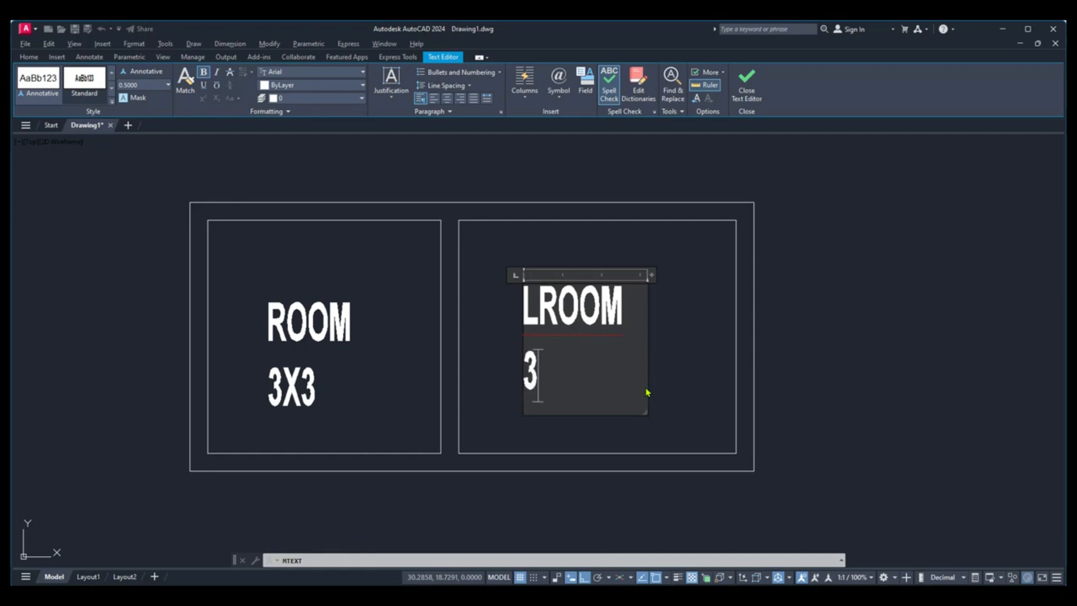
{"action": "type", "text": "X"}
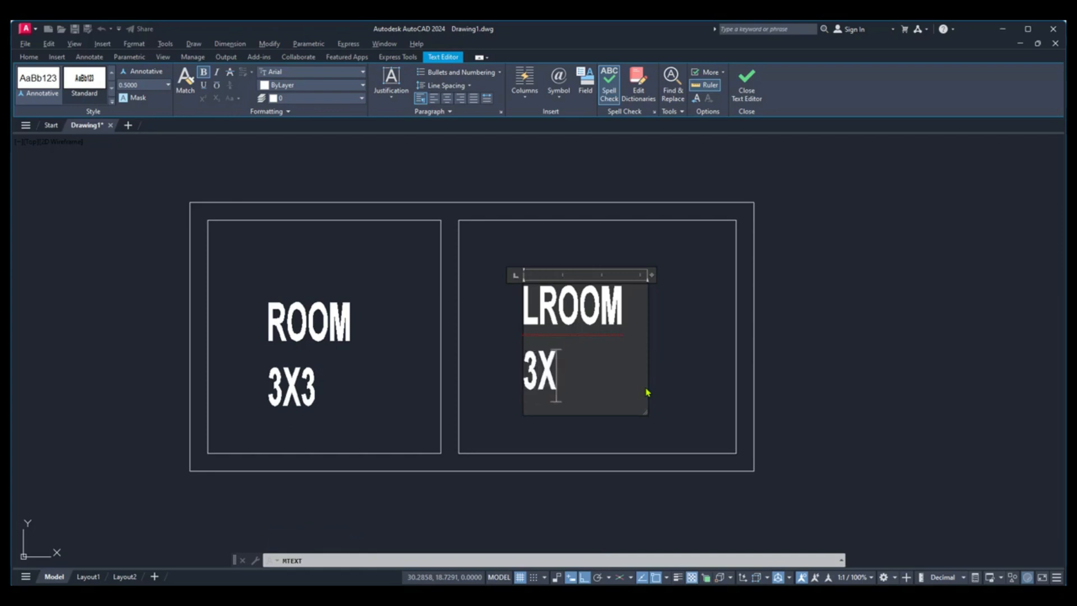
{"action": "type", "text": "3"}
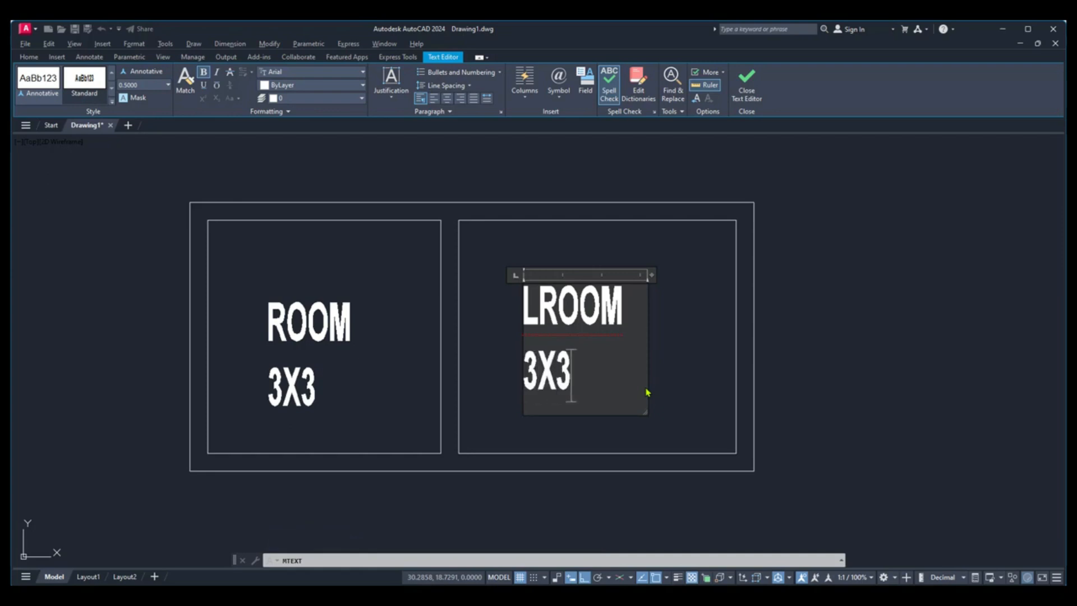
{"action": "left_click", "coordinate": [830, 333]}
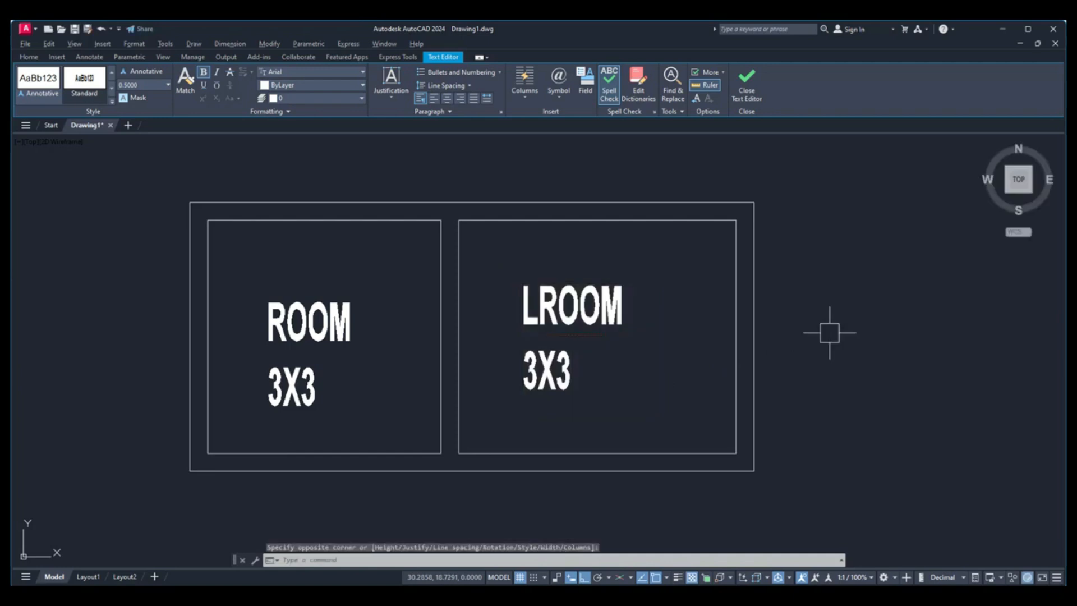
Underline and left-align both lines of the "LROOM 3X3" label, and finish the text editing.
{"action": "double_click", "coordinate": [604, 329]}
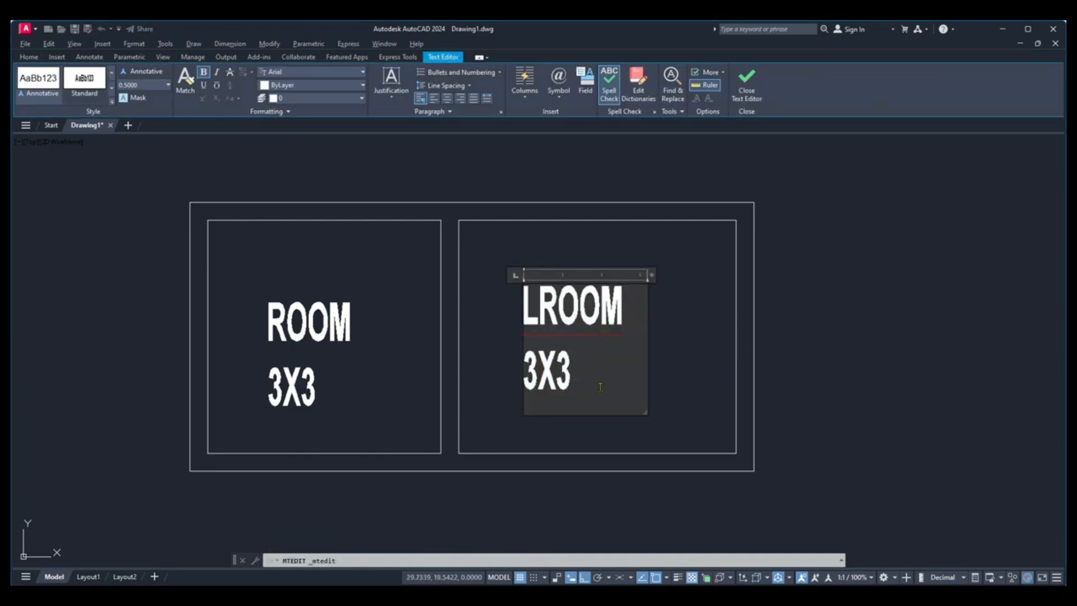
{"action": "left_click_drag", "start_coordinate": [574, 373], "coordinate": [531, 322]}
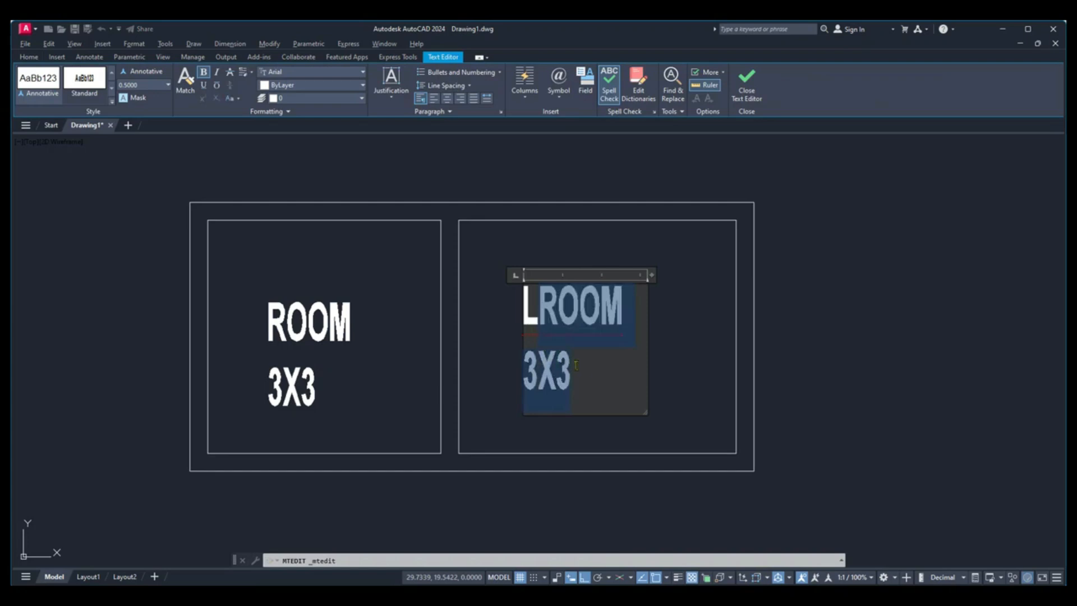
{"action": "left_click_drag", "start_coordinate": [574, 366], "coordinate": [523, 321]}
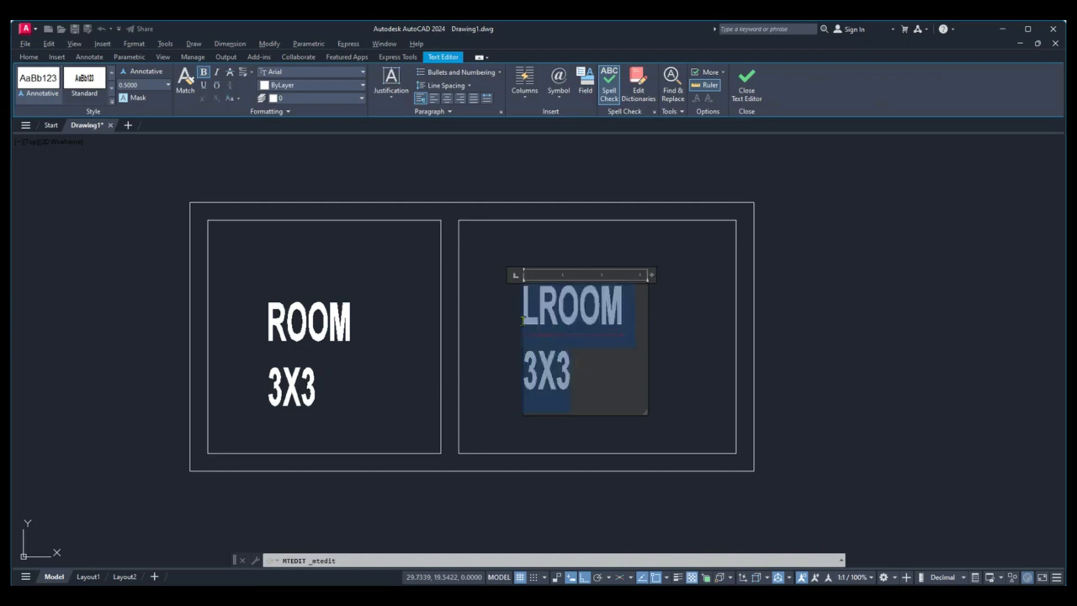
{"action": "left_click", "coordinate": [327, 85]}
{"action": "left_click", "coordinate": [327, 86]}
{"action": "left_click", "coordinate": [205, 86]}
{"action": "left_click", "coordinate": [434, 102]}
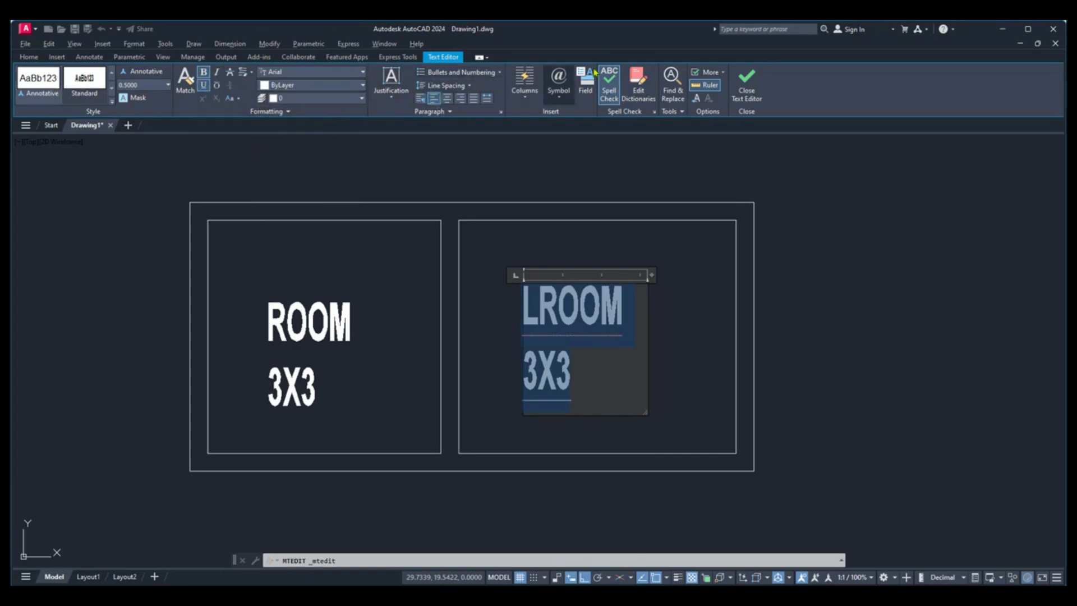
{"action": "left_click", "coordinate": [744, 87]}
Add a linear dimension across the overall outer width of the two-room plan, placed above its top wall.
{"action": "scroll", "coordinate": [636, 352], "scroll_direction": "down", "scroll_amount": 2}
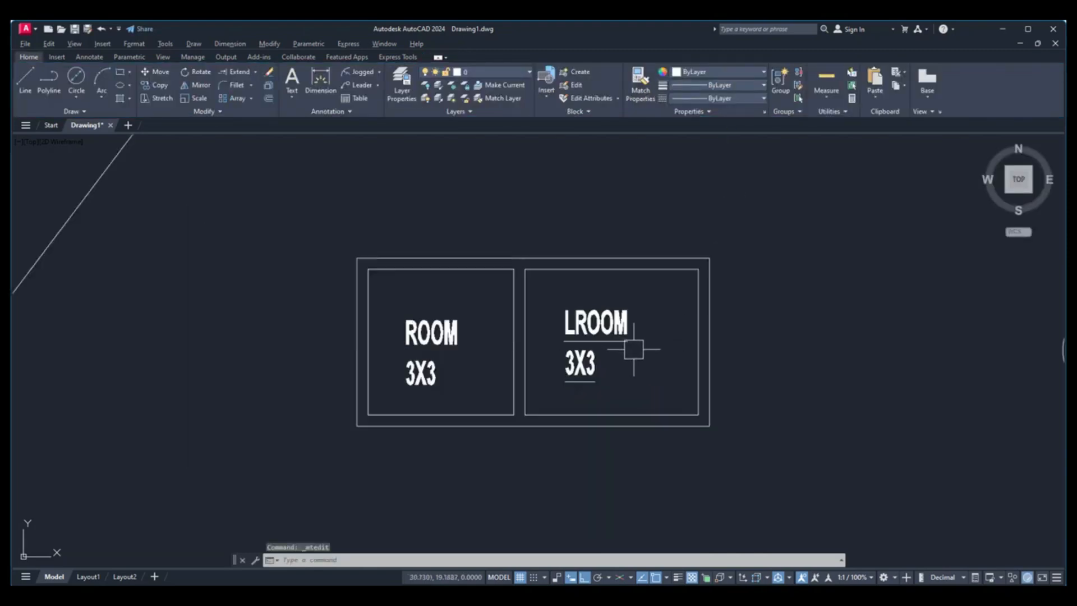
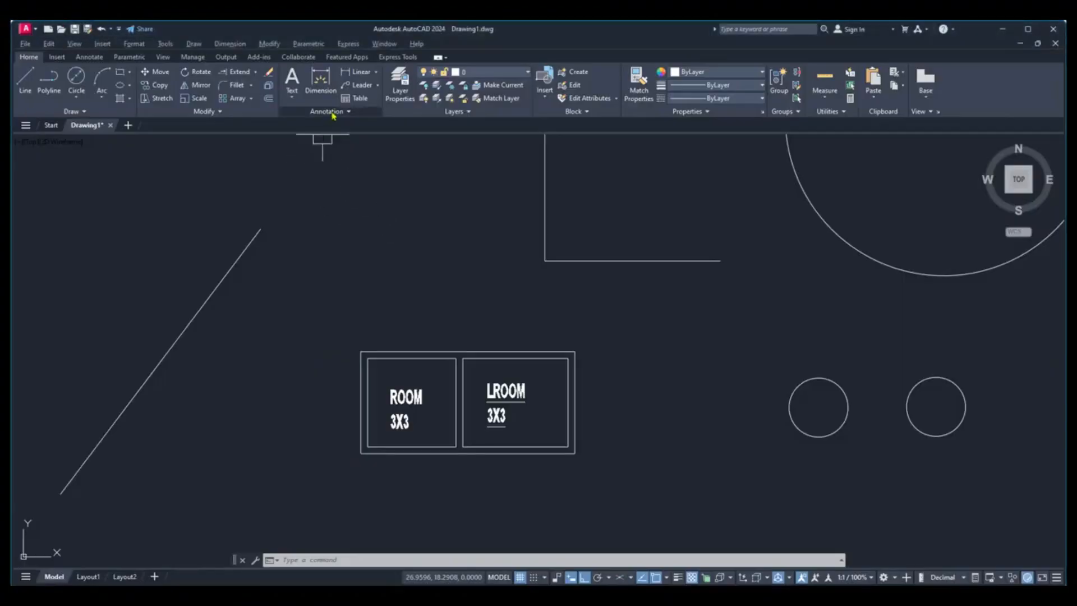
{"action": "left_click", "coordinate": [377, 73]}
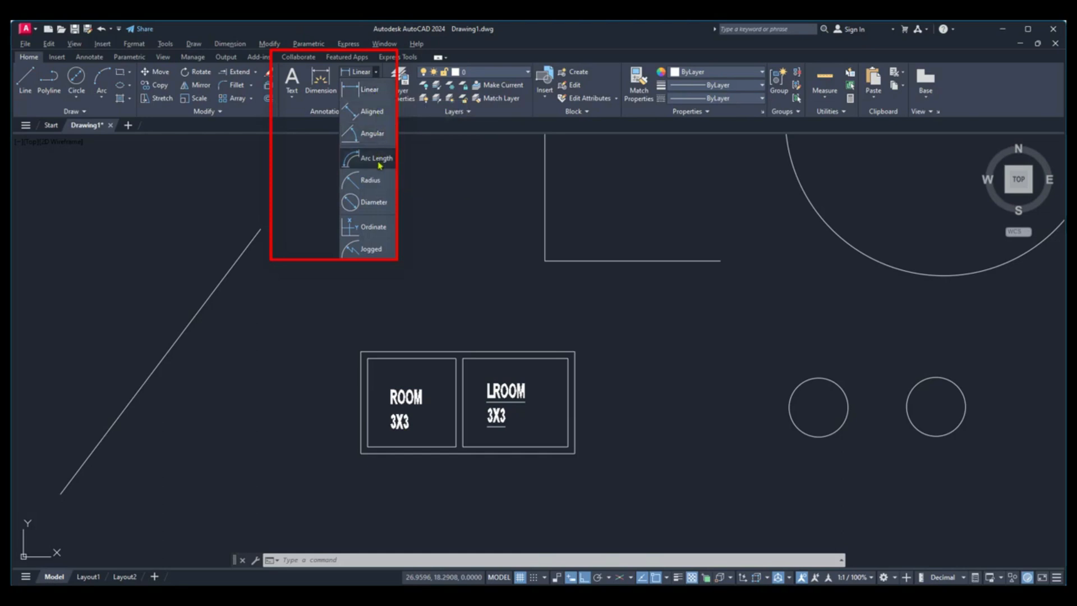
{"action": "left_click", "coordinate": [367, 89]}
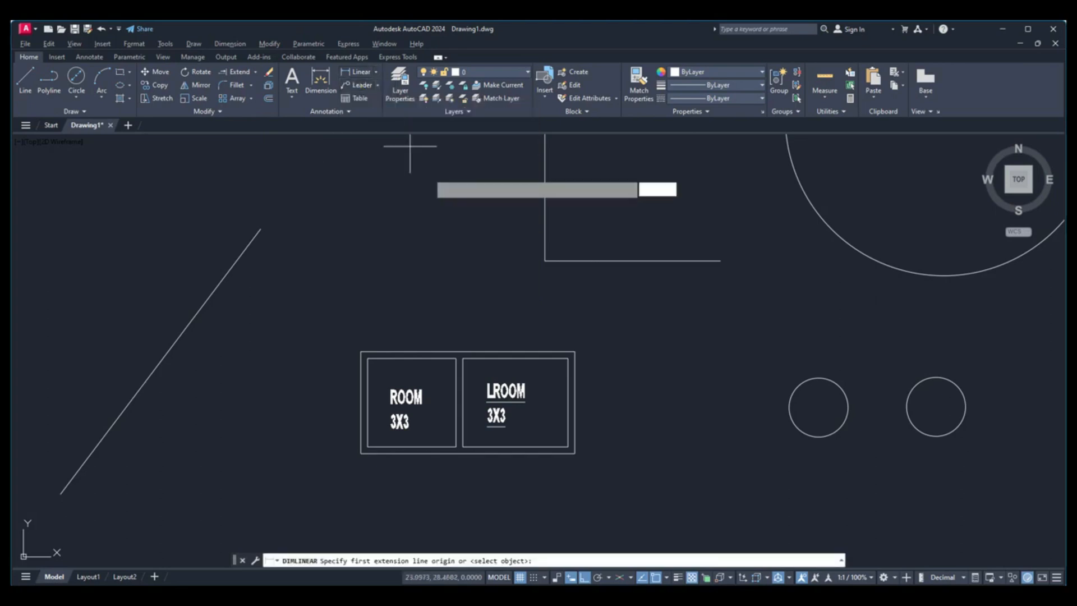
{"action": "left_click", "coordinate": [574, 352]}
{"action": "left_click", "coordinate": [552, 324]}
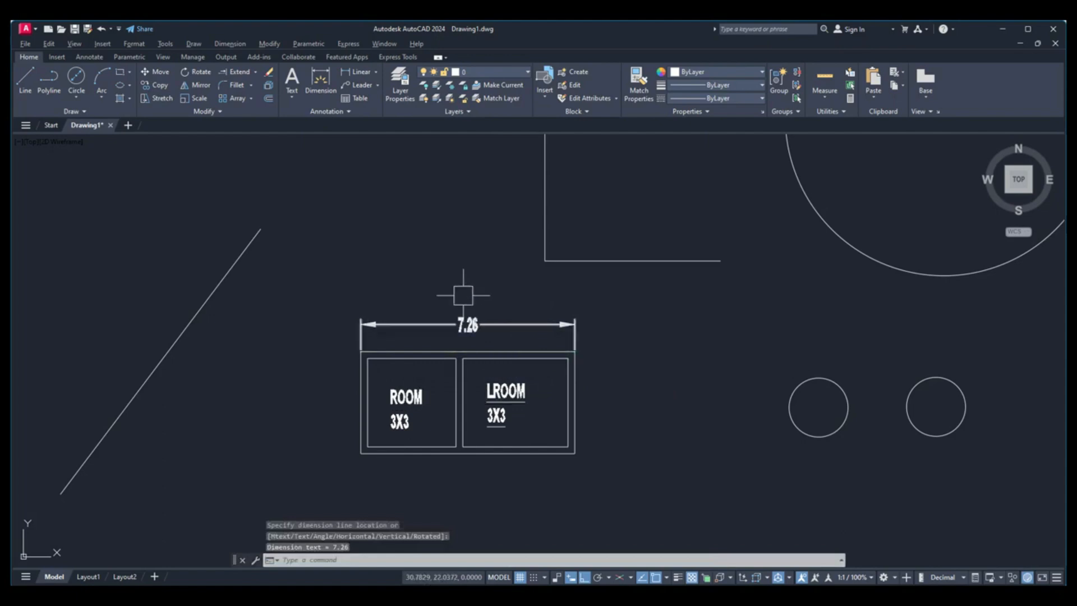
Add an aligned dimension between the endpoints of the slanted line, placed on its upper-left side.
{"action": "left_click", "coordinate": [375, 72]}
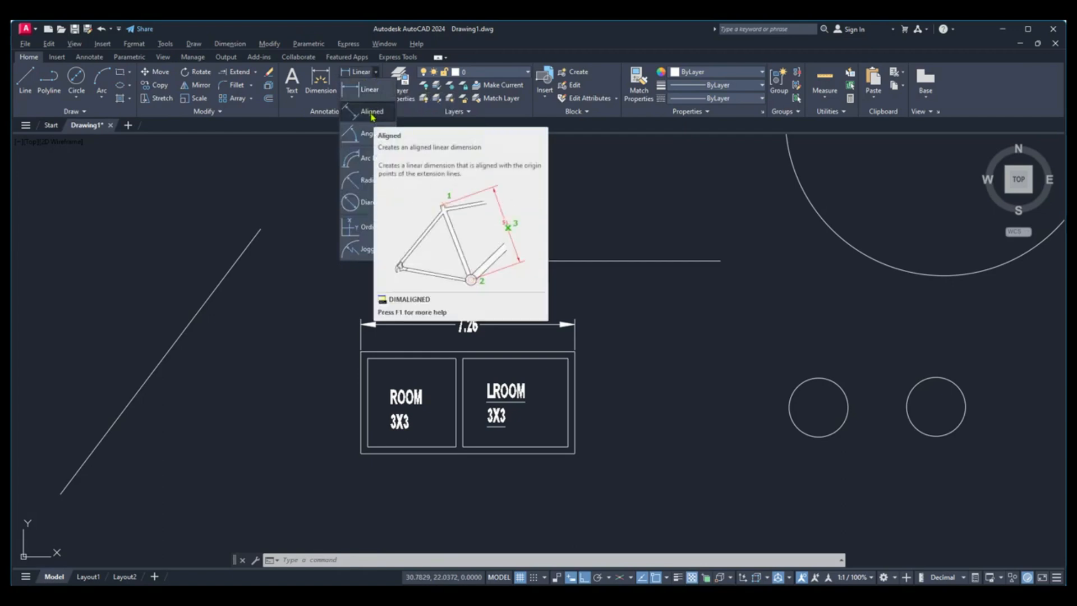
{"action": "left_click", "coordinate": [372, 112]}
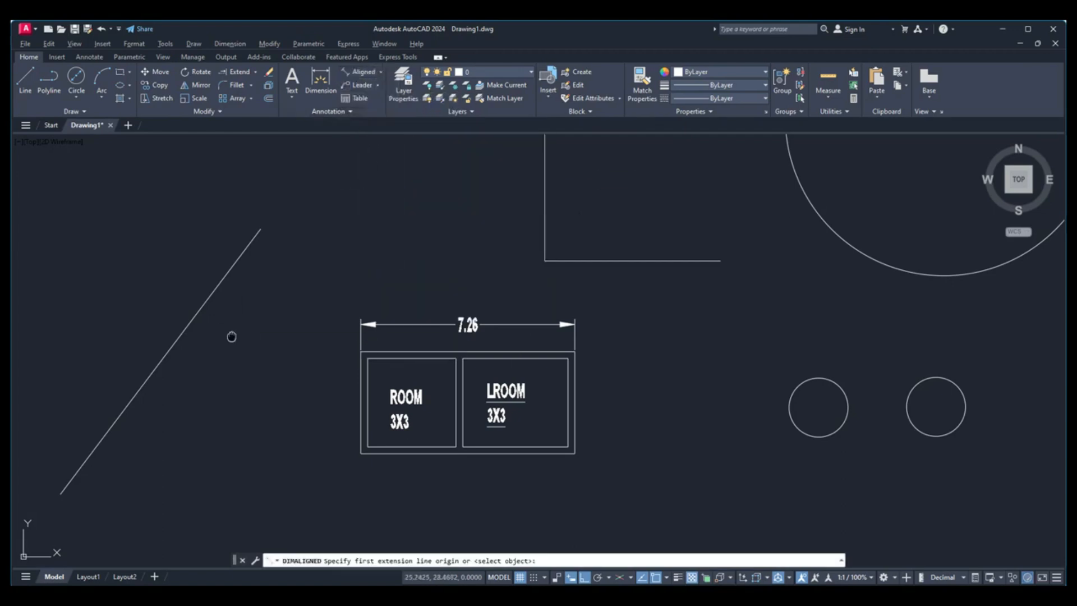
{"action": "middle_click_drag", "start_coordinate": [231, 337], "coordinate": [330, 303]}
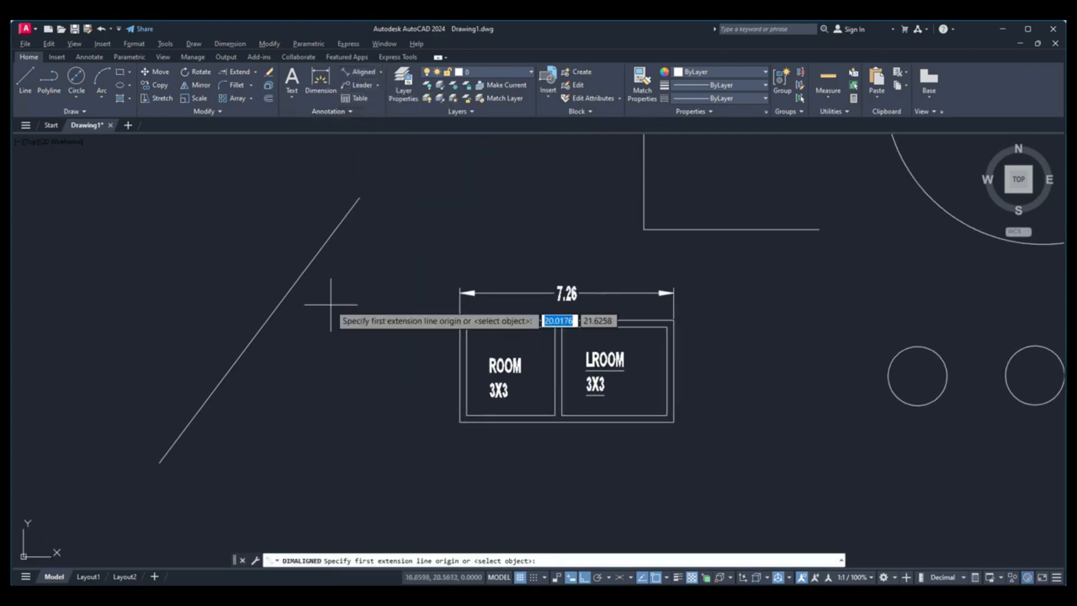
{"action": "left_click", "coordinate": [161, 462]}
{"action": "left_click", "coordinate": [360, 198]}
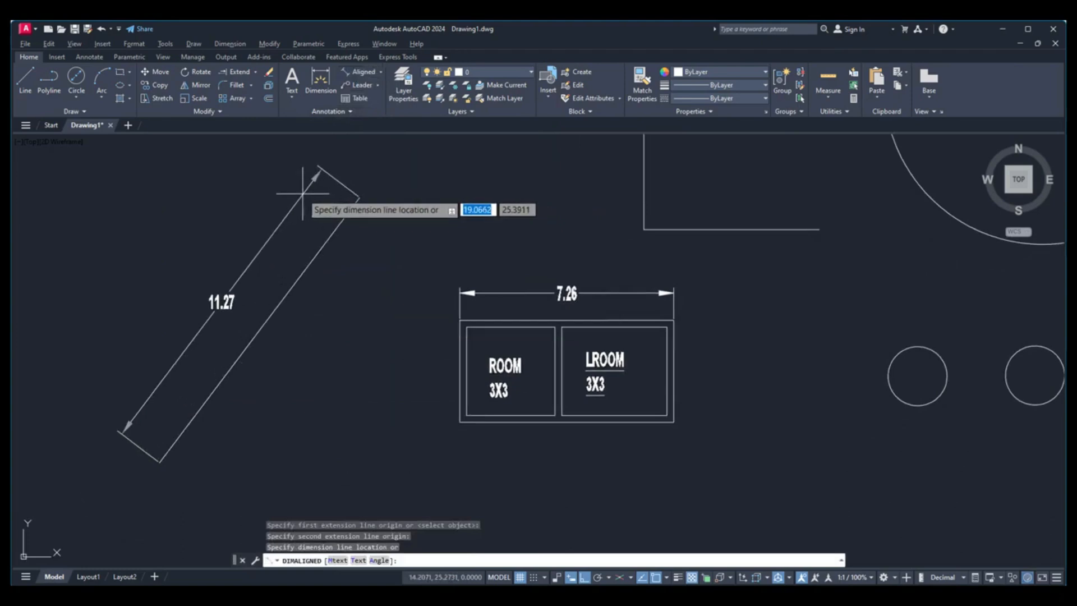
{"action": "left_click", "coordinate": [302, 181]}
Add an angular dimension between the horizontal and vertical lines above the plan, with the arc inside their corner.
{"action": "middle_click_drag", "start_coordinate": [487, 231], "coordinate": [386, 335]}
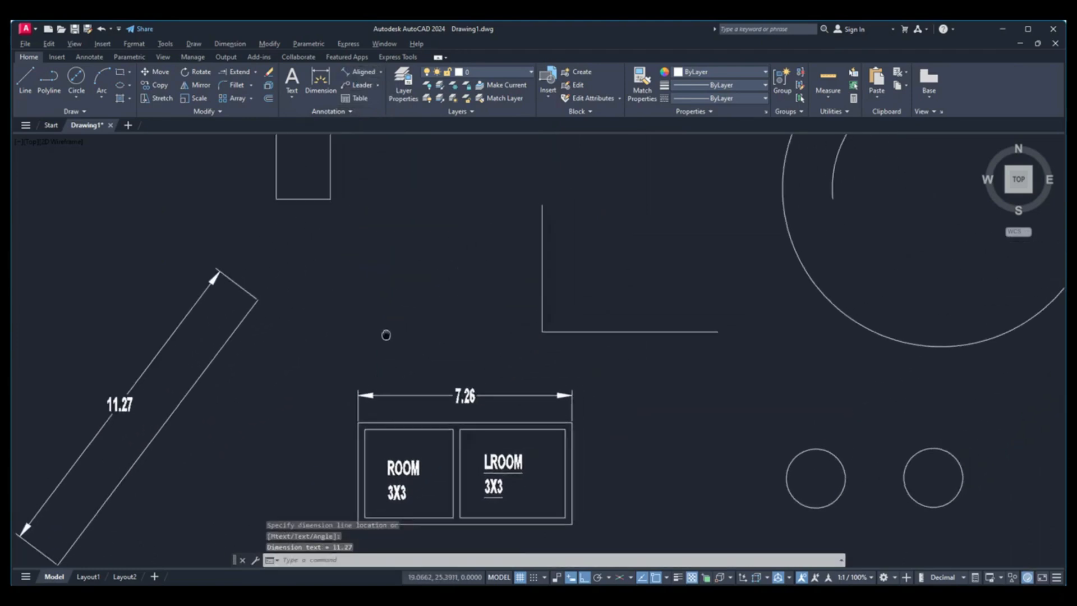
{"action": "left_click", "coordinate": [381, 74]}
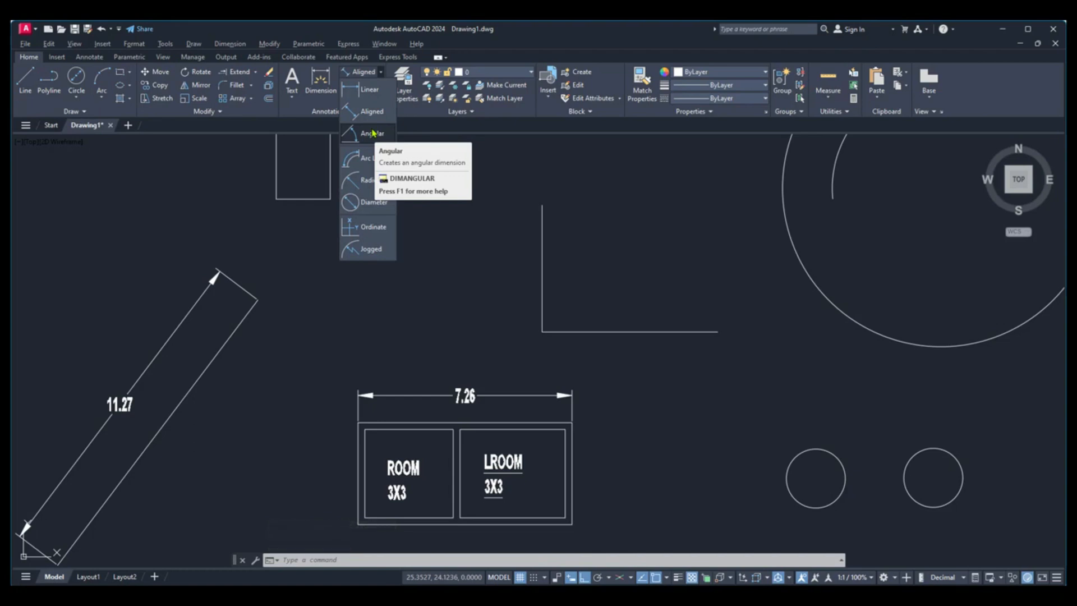
{"action": "left_click", "coordinate": [373, 133]}
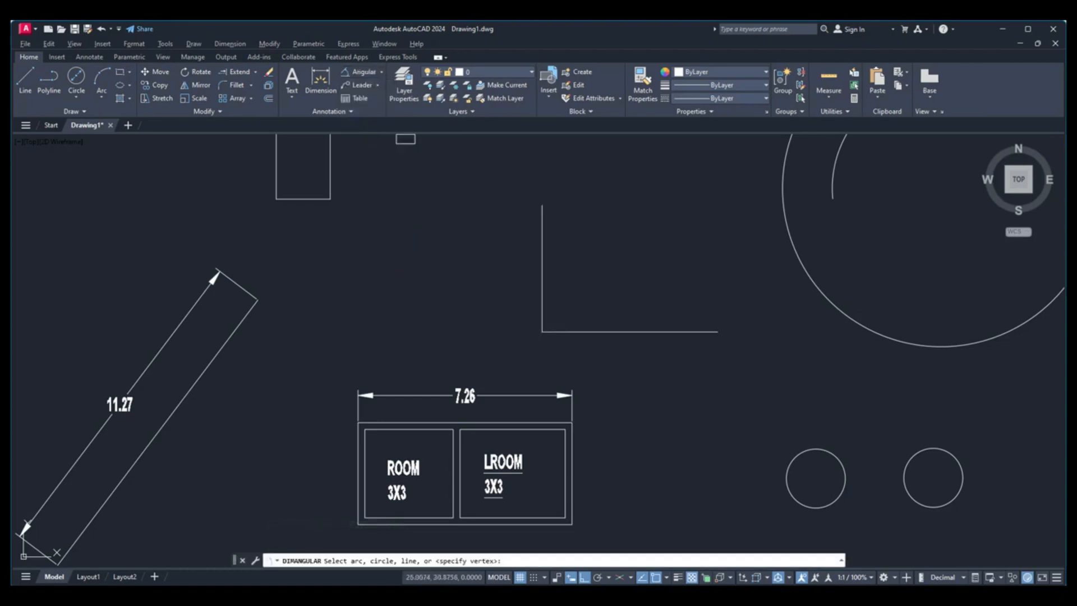
{"action": "left_click", "coordinate": [589, 332]}
{"action": "left_click", "coordinate": [543, 282]}
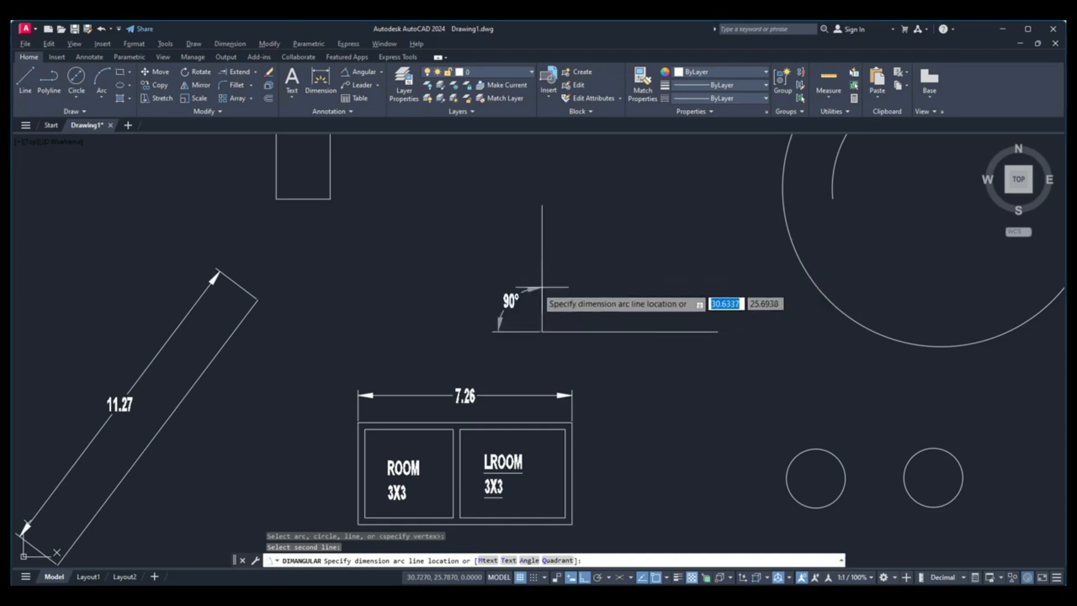
{"action": "left_click", "coordinate": [573, 268]}
Add an arc length dimension to the arc inside the large circle, placed on the arc's inner side.
{"action": "scroll", "coordinate": [463, 311], "scroll_direction": "down", "scroll_amount": 2}
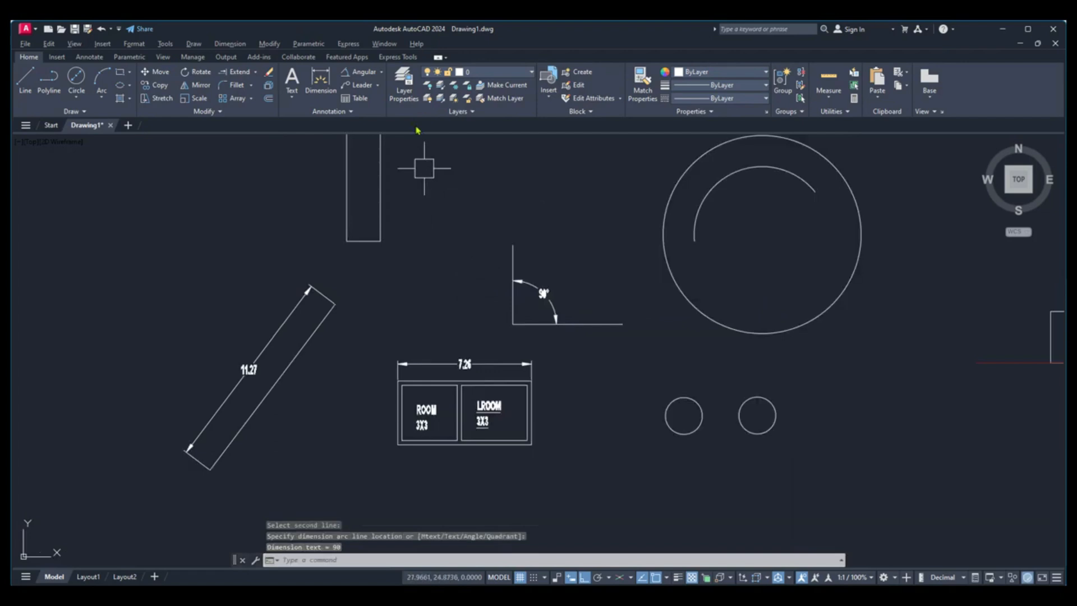
{"action": "left_click", "coordinate": [382, 73]}
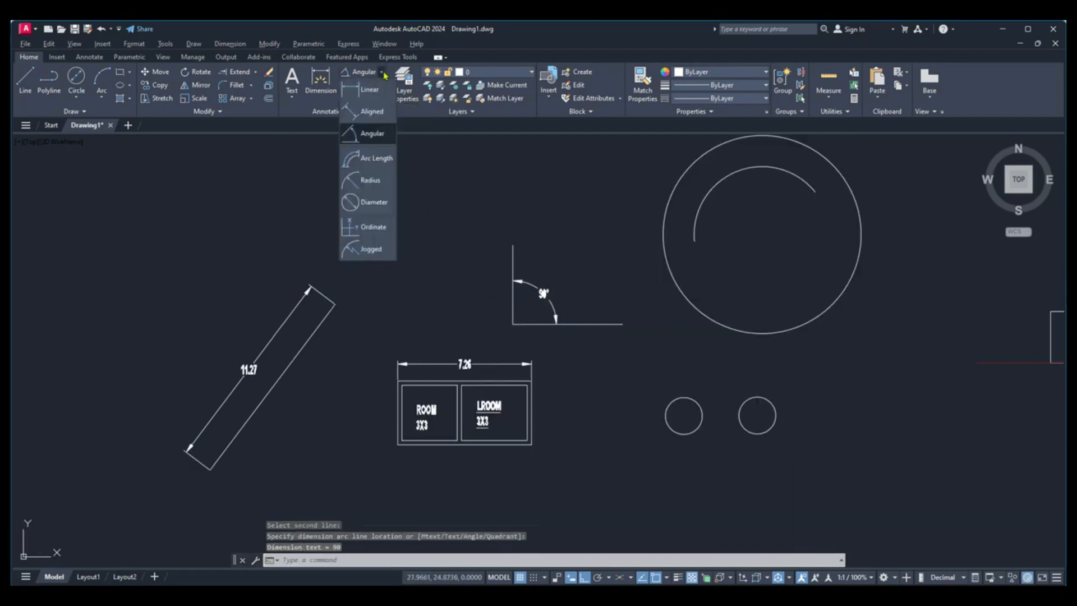
{"action": "left_click", "coordinate": [439, 181]}
{"action": "scroll", "coordinate": [391, 262], "scroll_direction": "down", "scroll_amount": 2}
{"action": "middle_click_drag", "start_coordinate": [553, 299], "coordinate": [549, 351]}
{"action": "scroll", "coordinate": [537, 298], "scroll_direction": "up", "scroll_amount": 1}
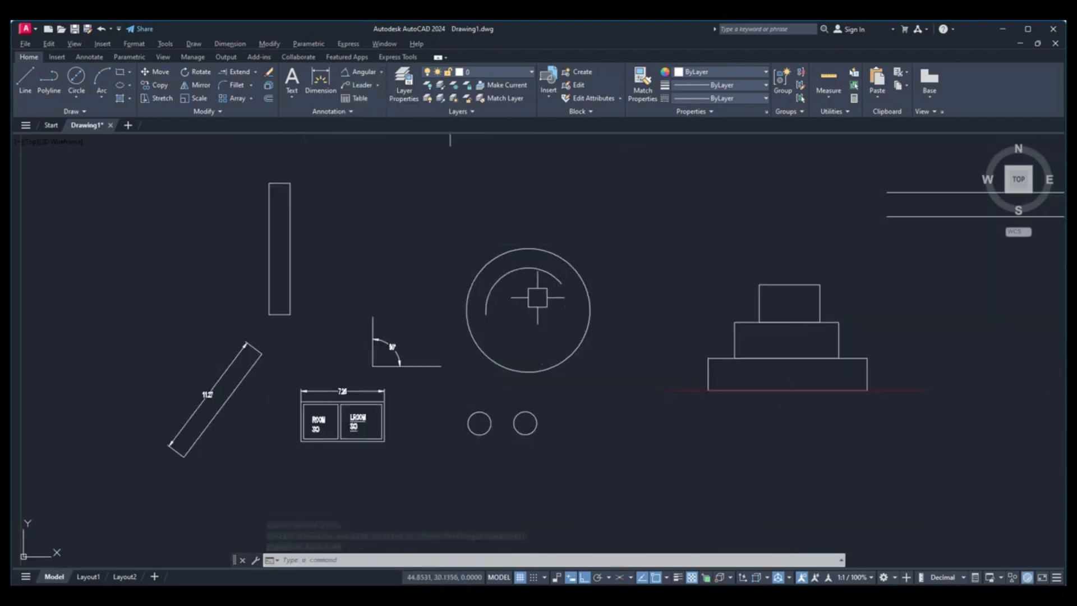
{"action": "scroll", "coordinate": [526, 295], "scroll_direction": "up", "scroll_amount": 2}
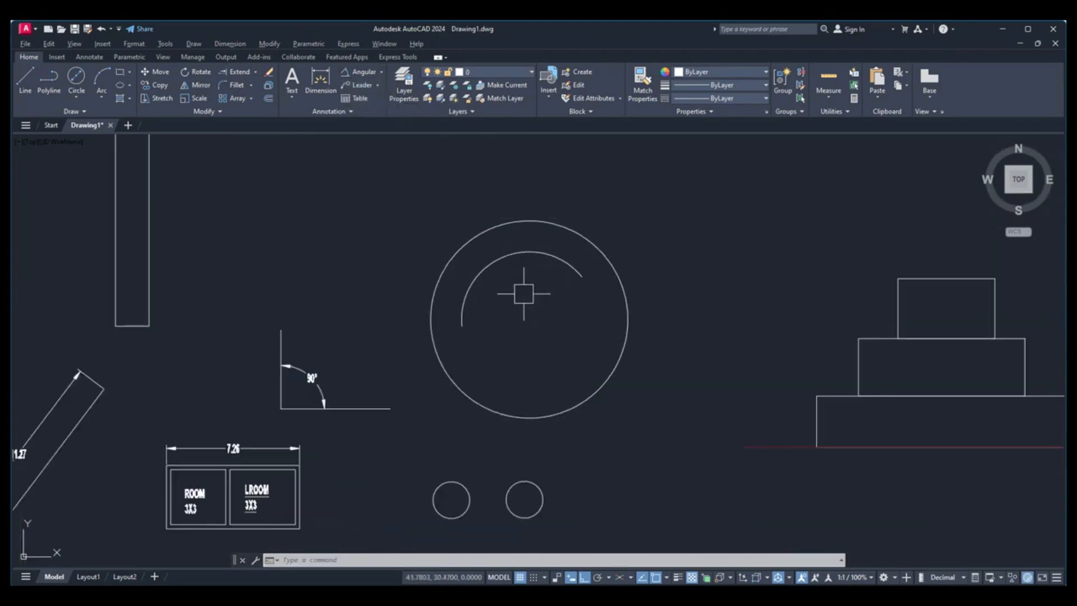
{"action": "left_click", "coordinate": [382, 72]}
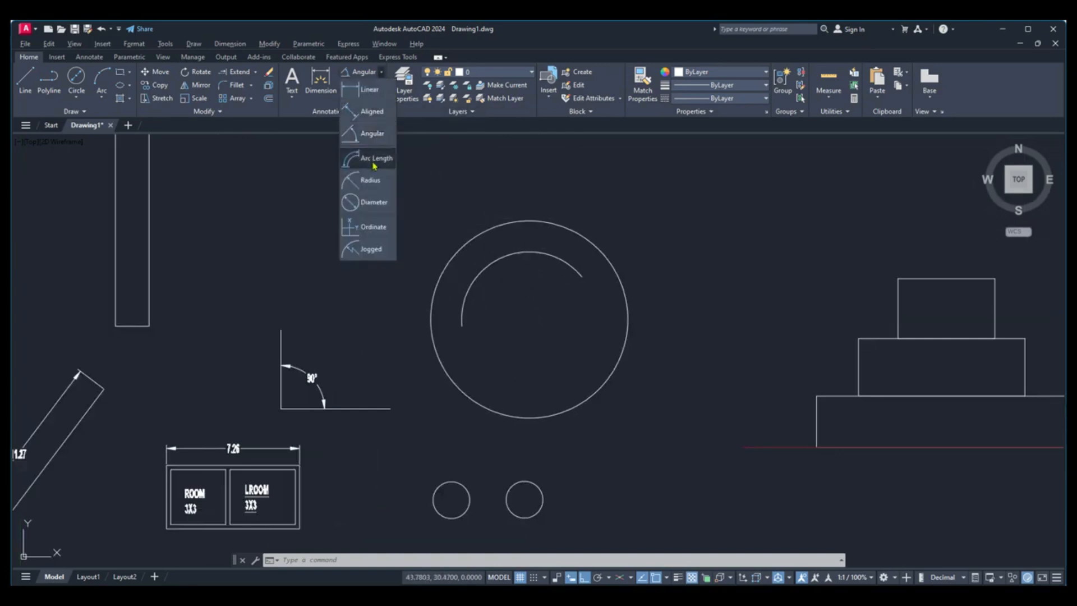
{"action": "left_click", "coordinate": [374, 160]}
{"action": "left_click", "coordinate": [493, 260]}
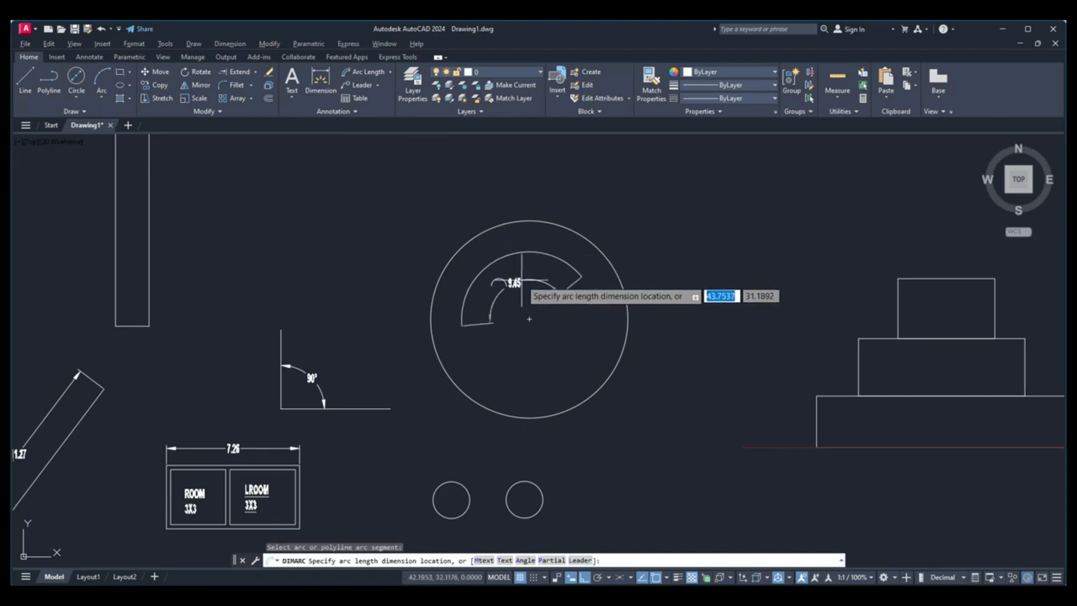
{"action": "left_click", "coordinate": [515, 278]}
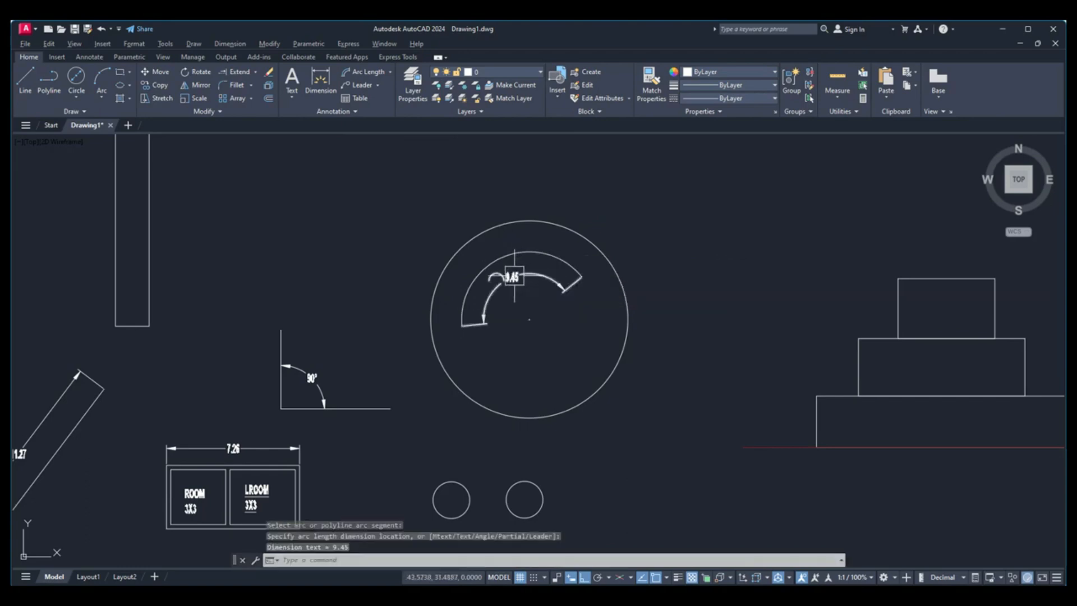
Add a radius dimension to the large circle, with its text placed outside the circle's upper-right edge.
{"action": "left_click", "coordinate": [391, 73]}
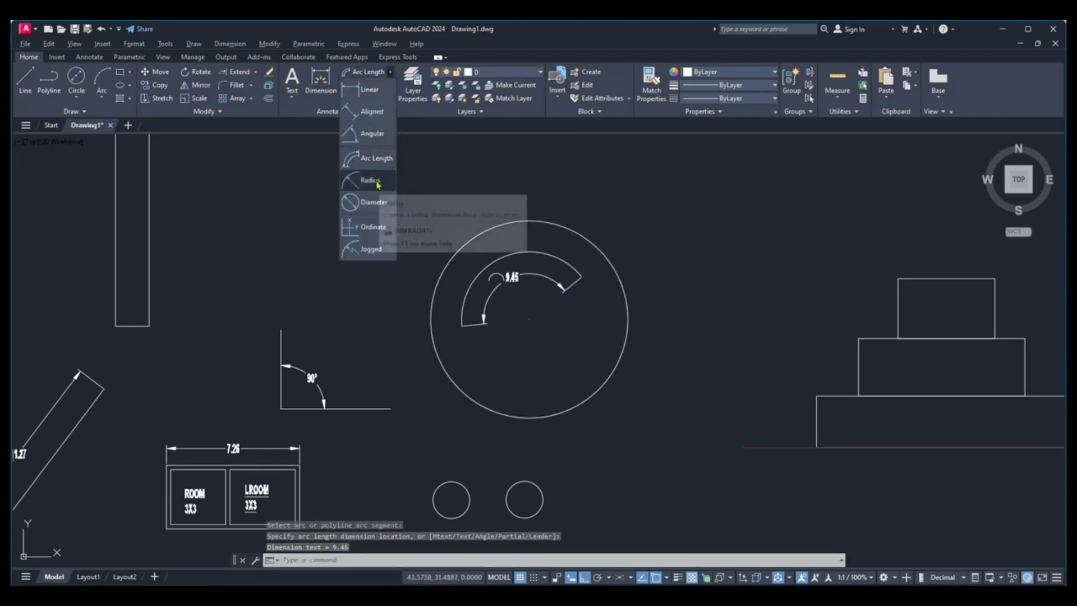
{"action": "left_click", "coordinate": [372, 180]}
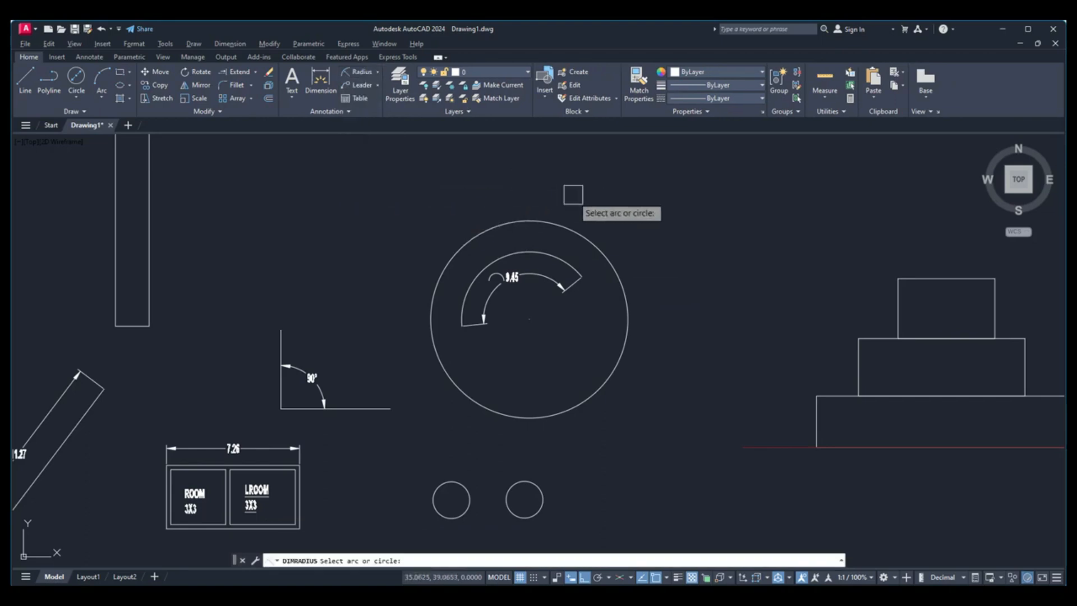
{"action": "left_click", "coordinate": [591, 242]}
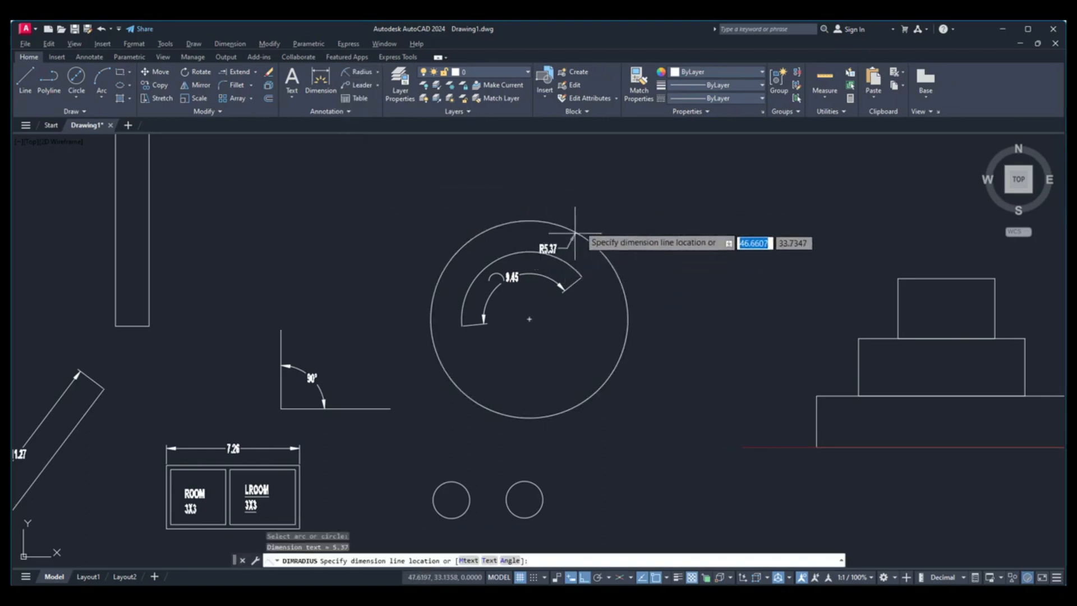
{"action": "left_click", "coordinate": [628, 223]}
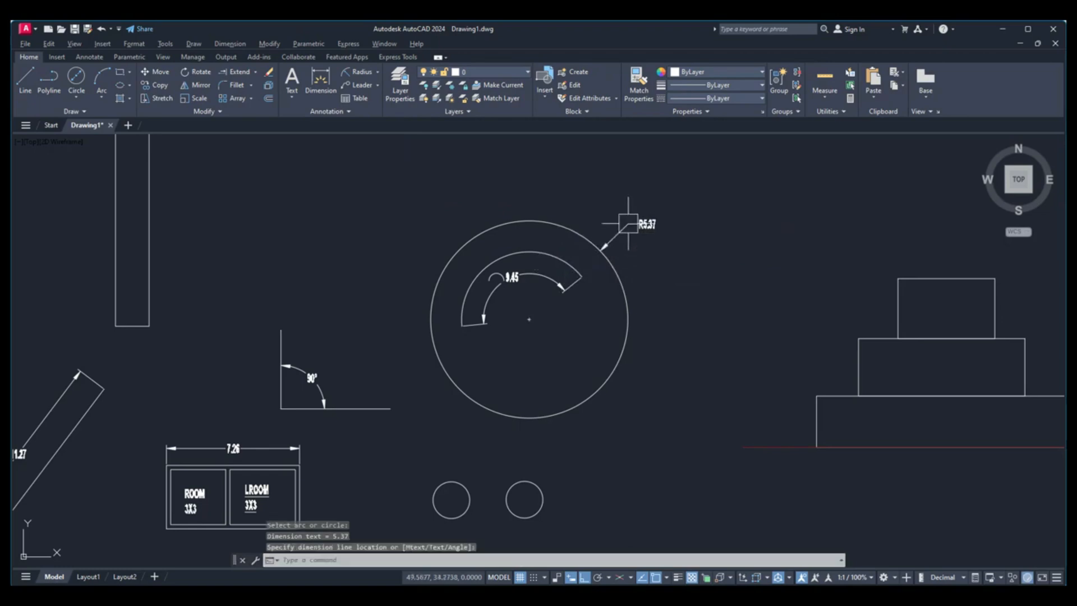
Add a diameter dimension to the large circle, with its text outside the right edge, beneath the radius dimension.
{"action": "left_click", "coordinate": [377, 73]}
{"action": "left_click", "coordinate": [376, 203]}
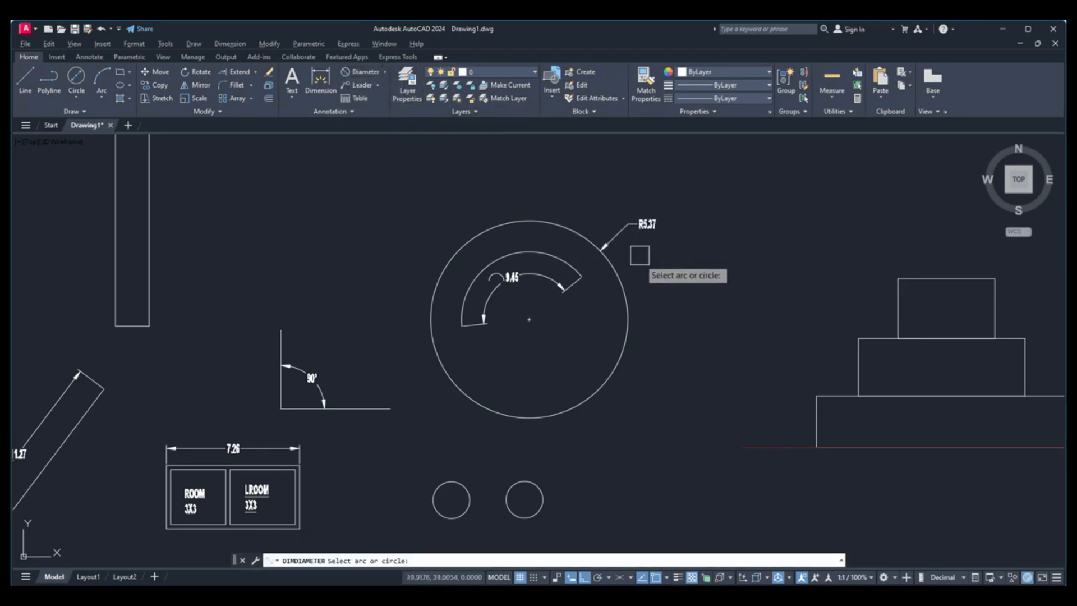
{"action": "left_click", "coordinate": [629, 298]}
{"action": "left_click", "coordinate": [649, 270]}
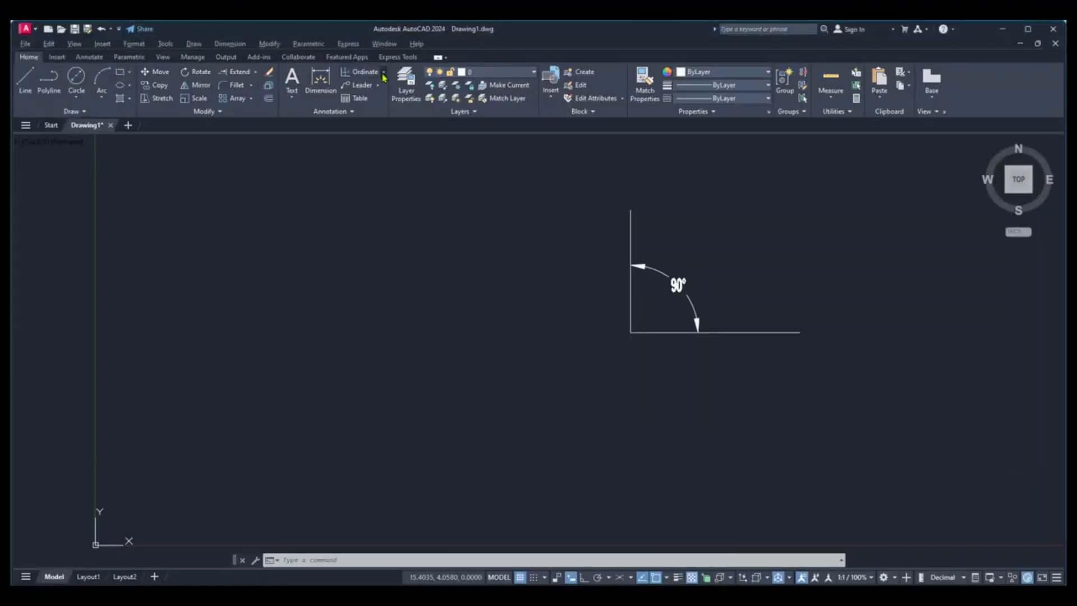
Add a Y ordinate dimension at the corner of the horizontal and vertical lines, with its leader ending to the corner's left.
{"action": "left_click", "coordinate": [384, 73]}
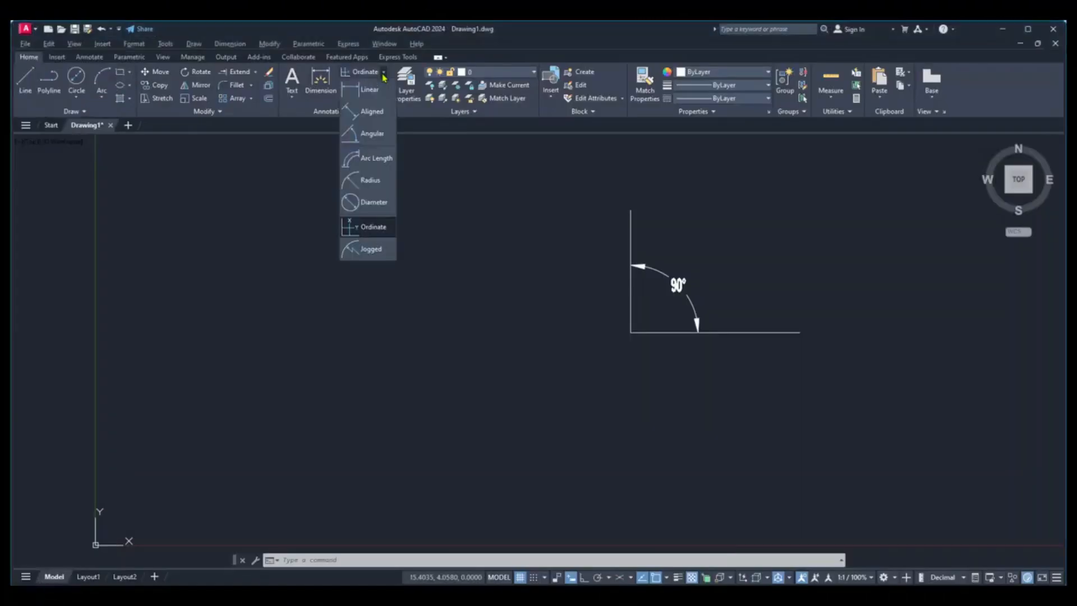
{"action": "left_click", "coordinate": [373, 231]}
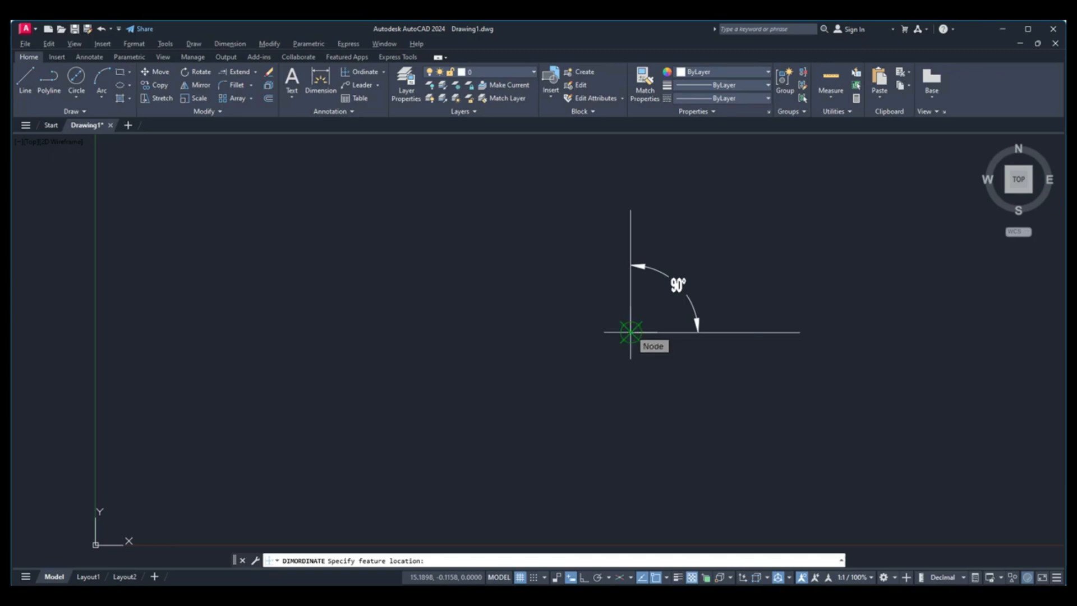
{"action": "left_click", "coordinate": [631, 332]}
{"action": "left_click", "coordinate": [561, 319]}
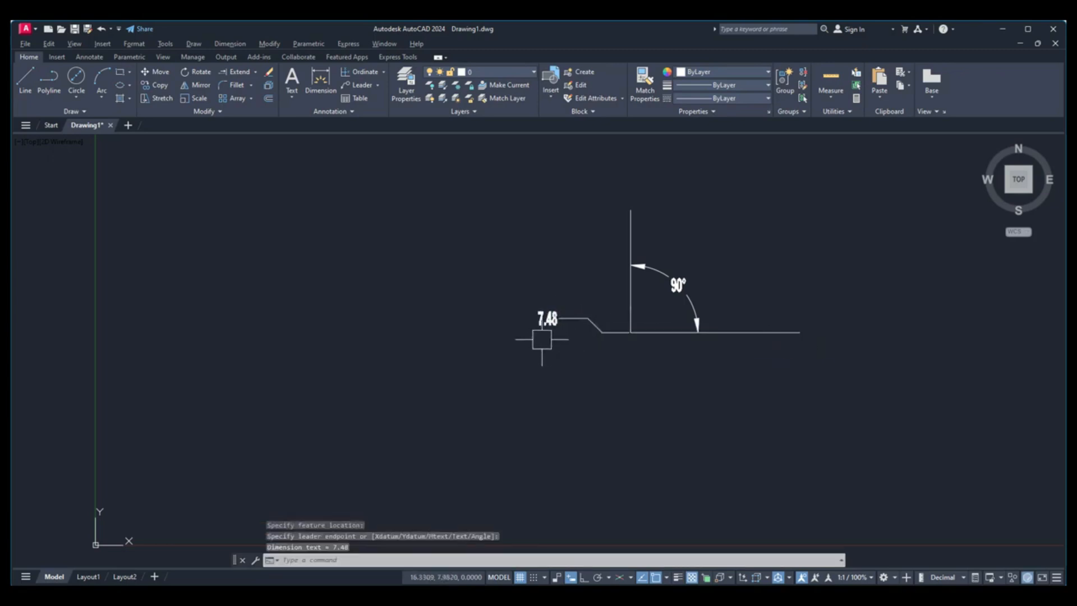
Add an X ordinate dimension at the same corner, with its leader running straight down.
{"action": "middle_click_drag", "start_coordinate": [542, 339], "coordinate": [528, 295]}
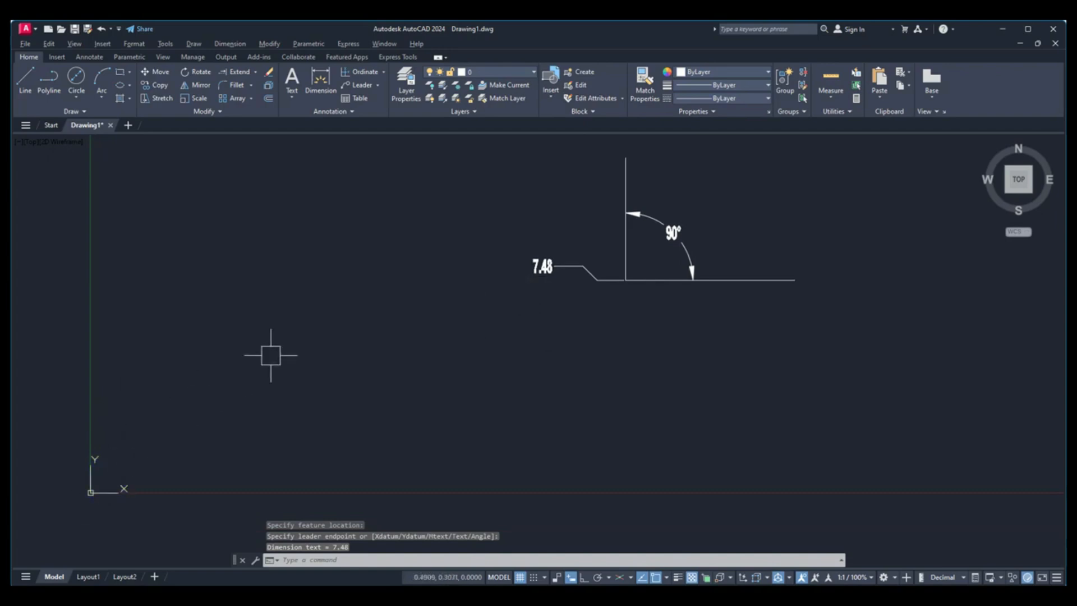
{"action": "left_click", "coordinate": [366, 72]}
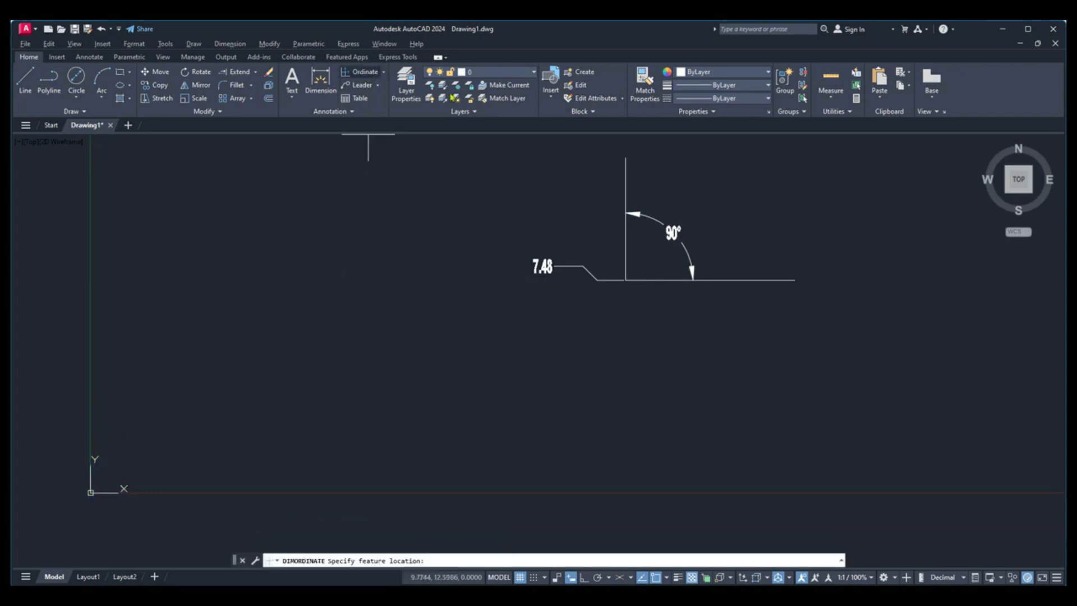
{"action": "left_click", "coordinate": [625, 280]}
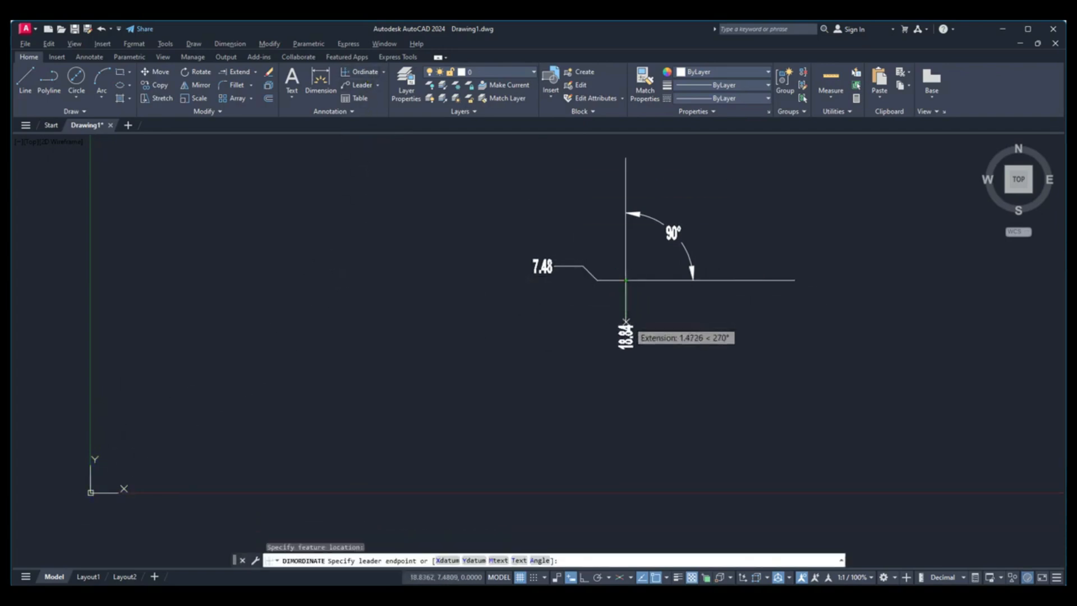
{"action": "left_click", "coordinate": [626, 336]}
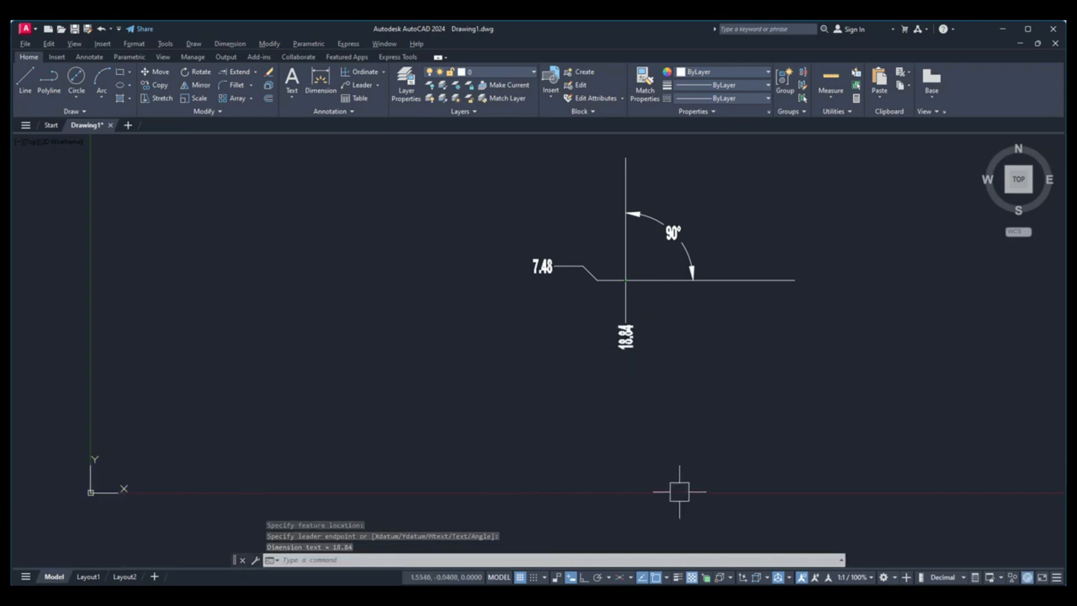
Add a jogged radius dimension to the large circle from its centre toward the lower-left edge, with the jog between centre and text.
{"action": "middle_click_drag", "start_coordinate": [661, 284], "coordinate": [422, 392]}
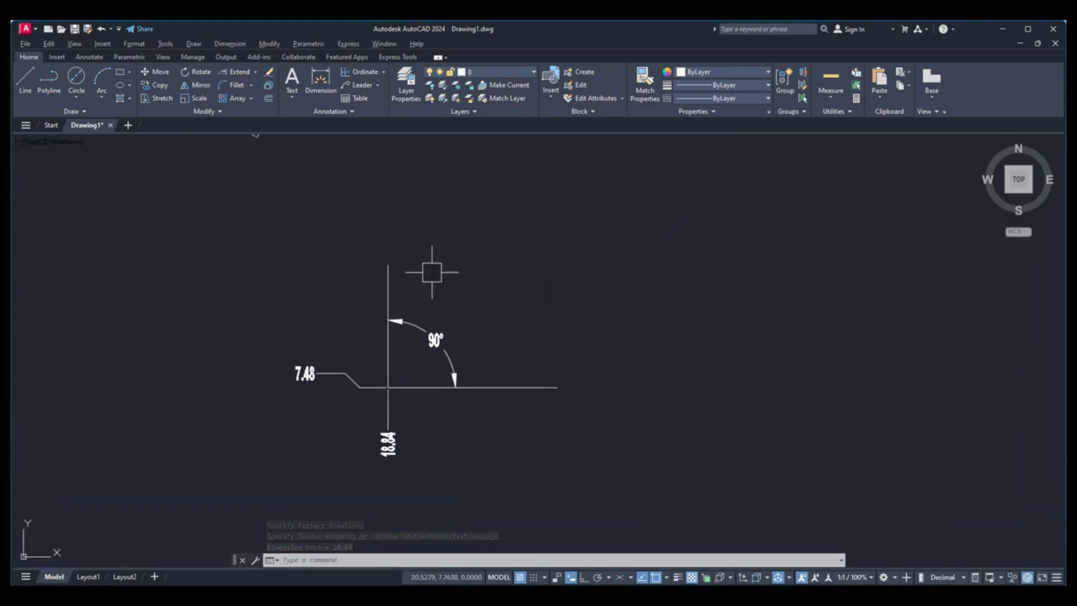
{"action": "left_click", "coordinate": [384, 72]}
{"action": "left_click", "coordinate": [520, 244]}
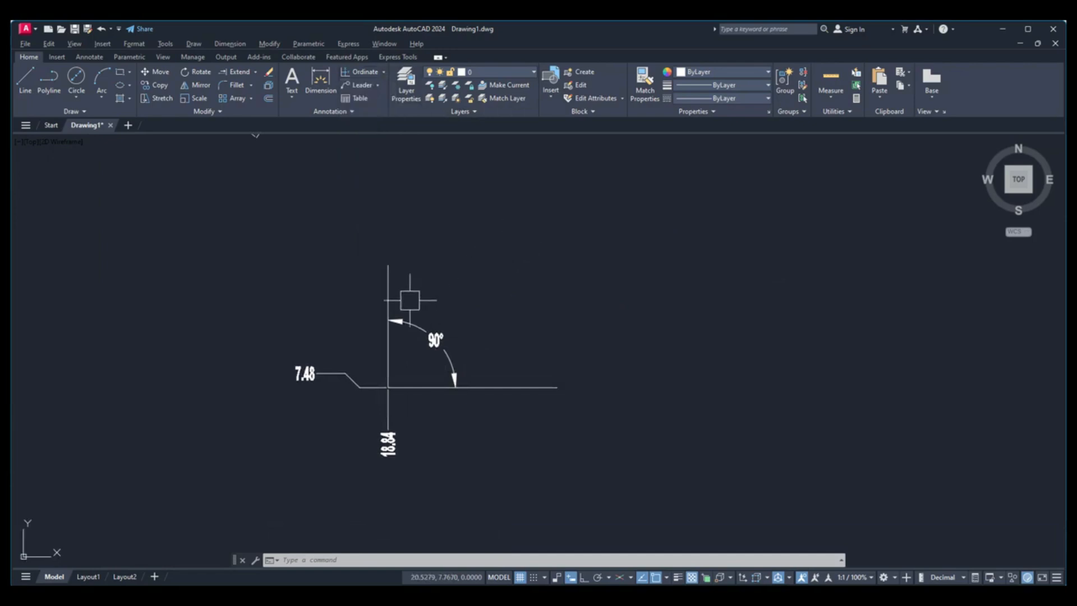
{"action": "scroll", "coordinate": [409, 303], "scroll_direction": "down", "scroll_amount": 6}
{"action": "middle_click_drag", "start_coordinate": [557, 265], "coordinate": [486, 353]}
{"action": "scroll", "coordinate": [510, 267], "scroll_direction": "up", "scroll_amount": 6}
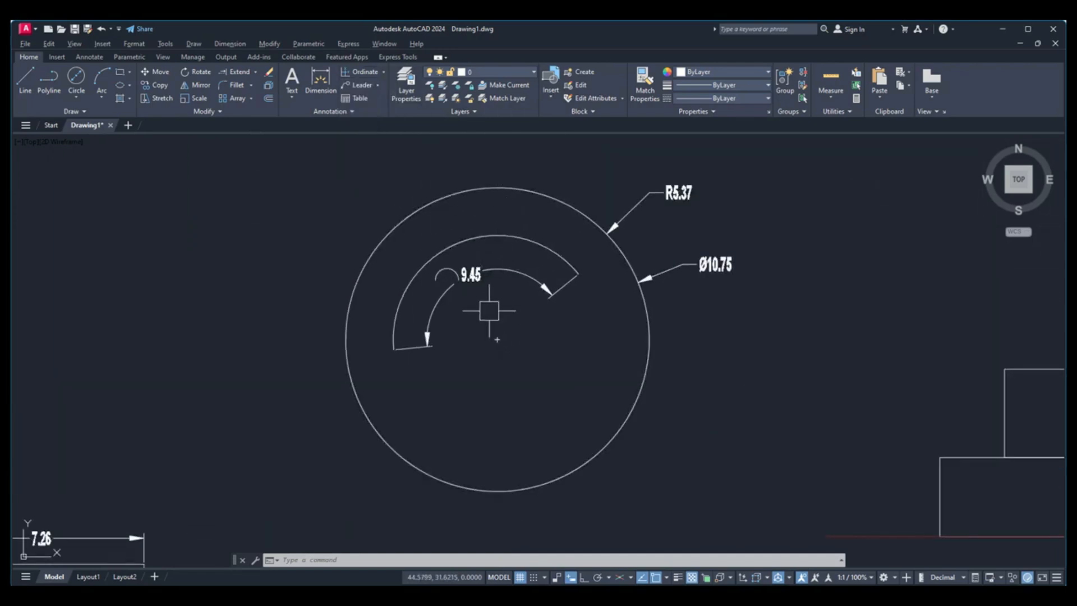
{"action": "left_click", "coordinate": [384, 73]}
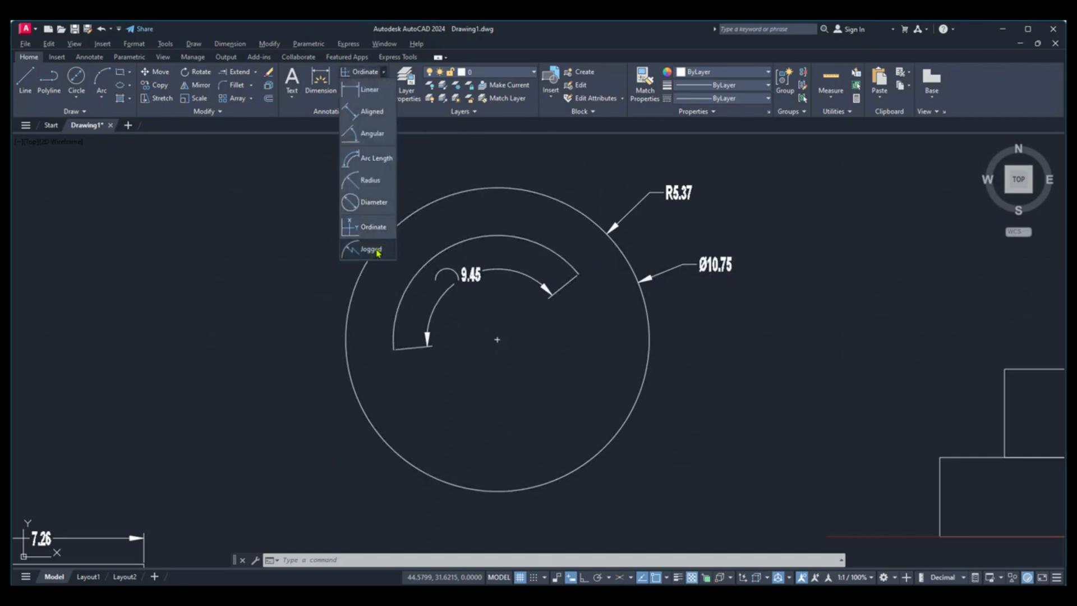
{"action": "left_click", "coordinate": [368, 248]}
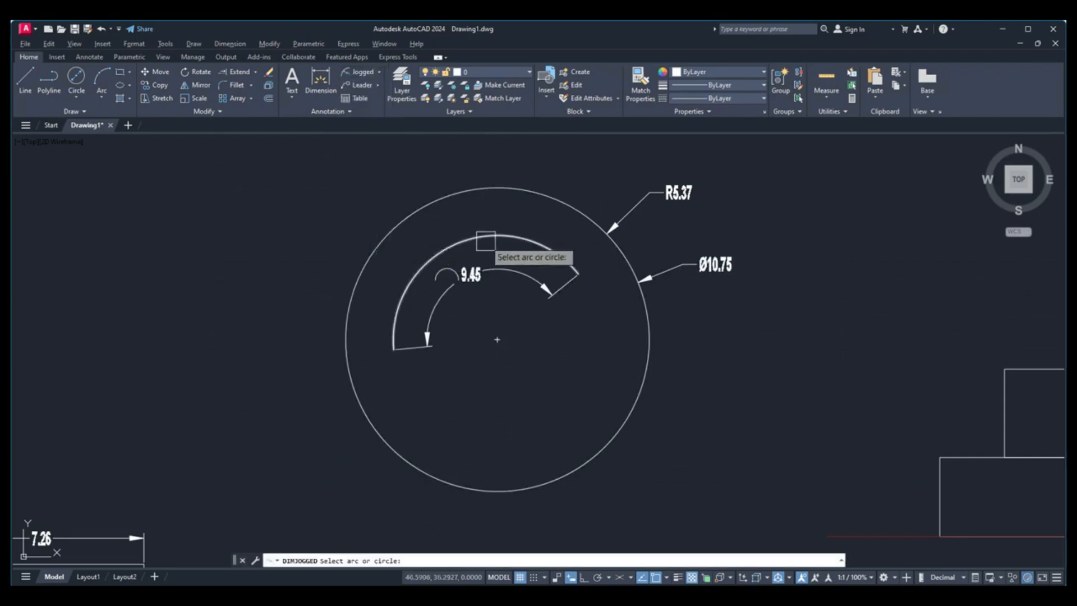
{"action": "left_click", "coordinate": [456, 191]}
{"action": "left_click", "coordinate": [497, 340]}
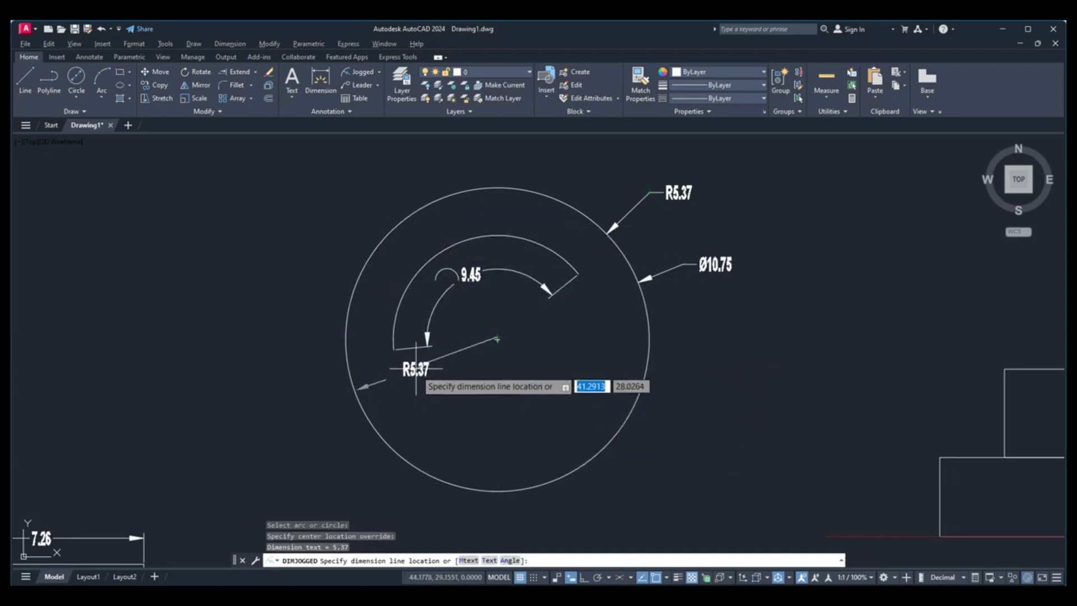
{"action": "left_click", "coordinate": [451, 403]}
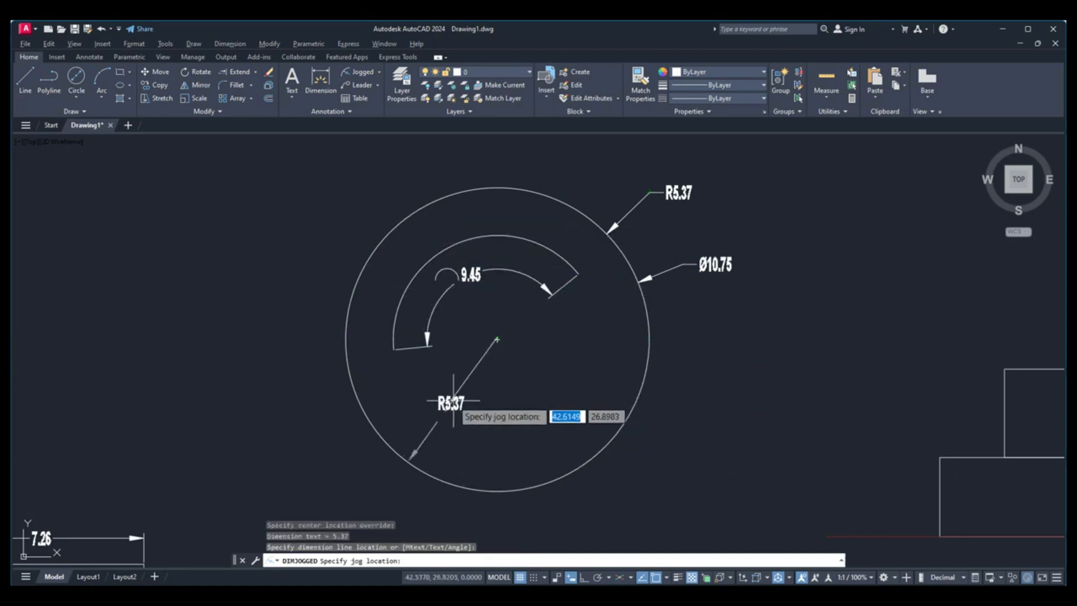
{"action": "scroll", "coordinate": [475, 384], "scroll_direction": "up", "scroll_amount": 2}
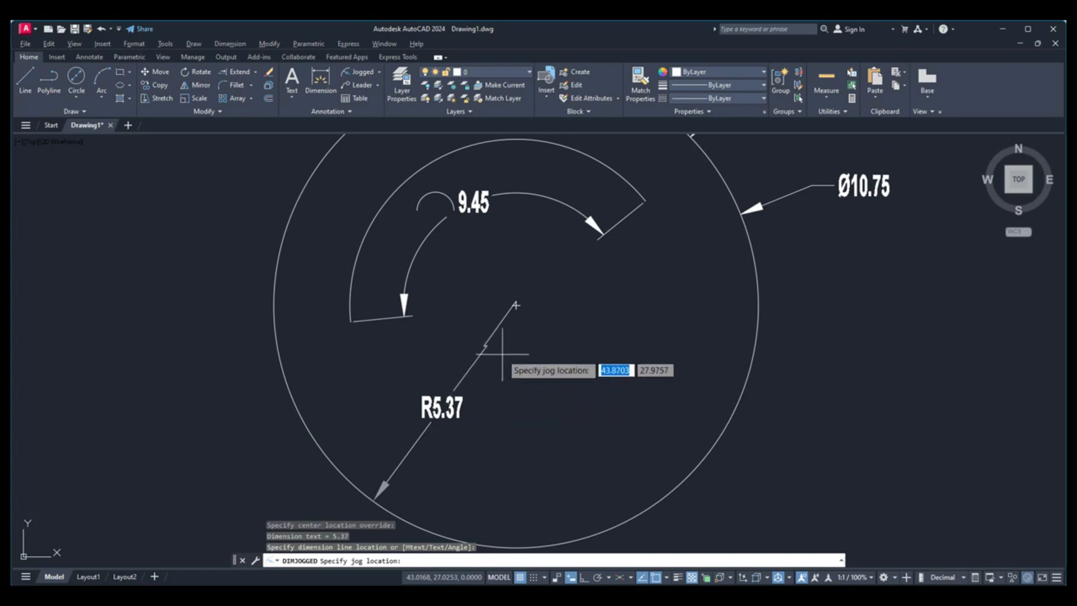
{"action": "left_click", "coordinate": [494, 367]}
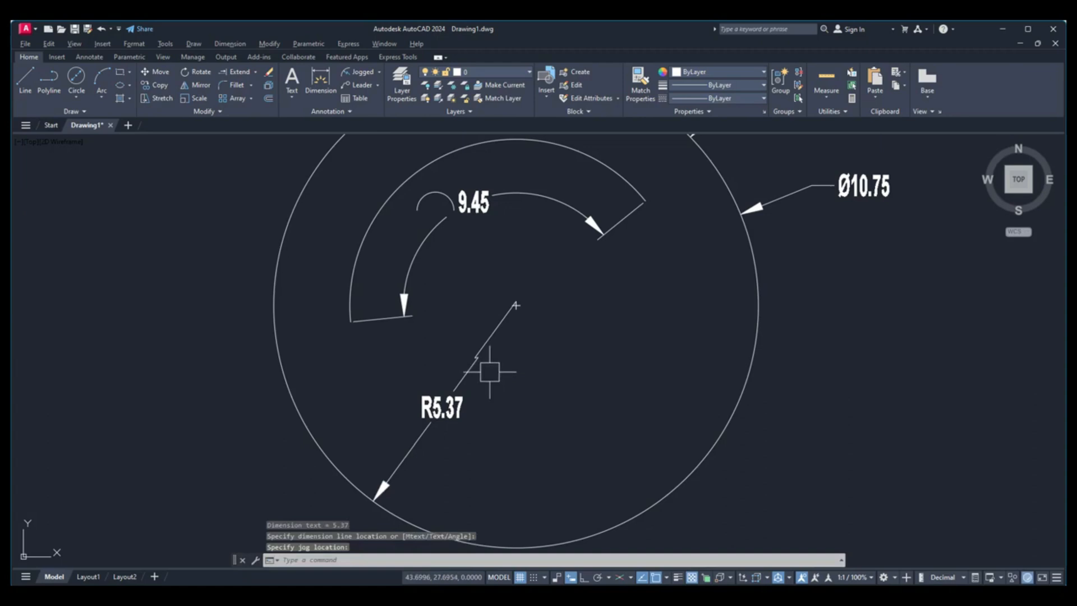
Add continuous quick dimensions to the horizontal segments of the stepped outline, placing the dimension line above it.
{"action": "scroll", "coordinate": [490, 371], "scroll_direction": "down", "scroll_amount": 5}
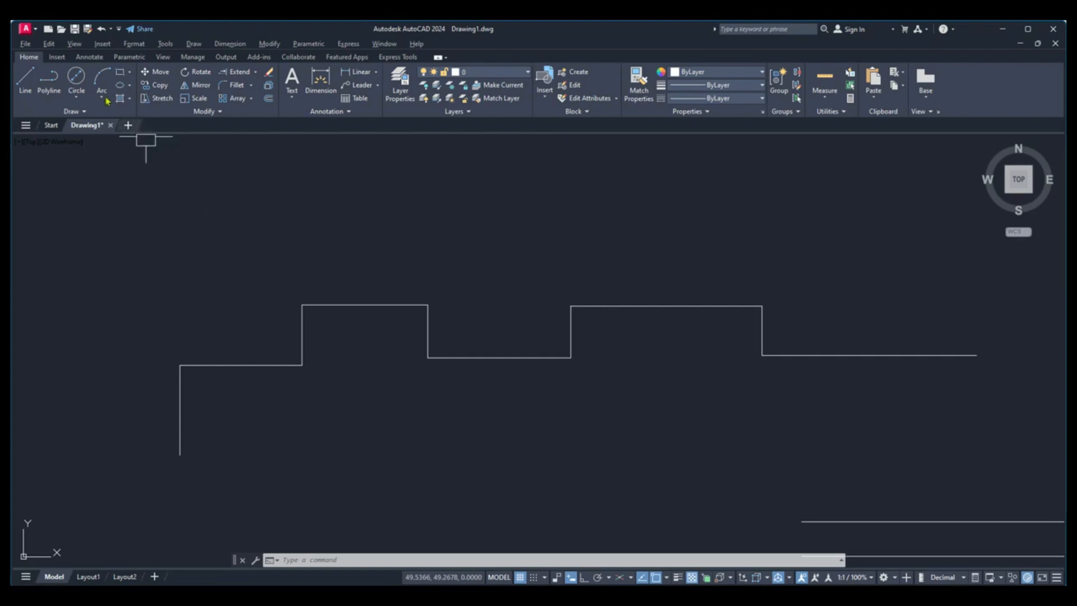
{"action": "left_click", "coordinate": [95, 58]}
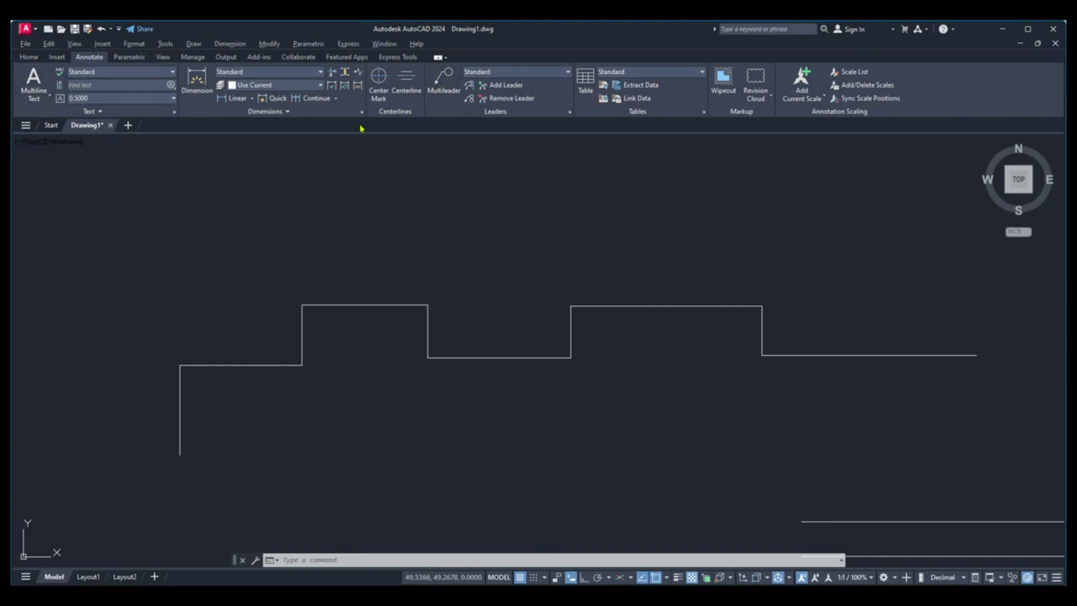
{"action": "left_click", "coordinate": [252, 98]}
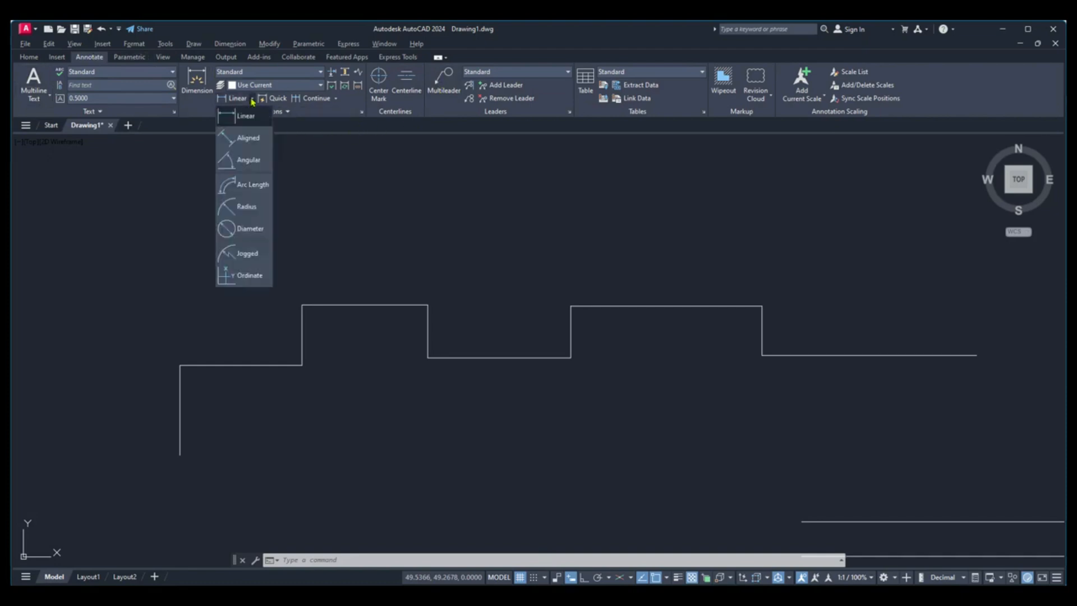
{"action": "left_click", "coordinate": [246, 116]}
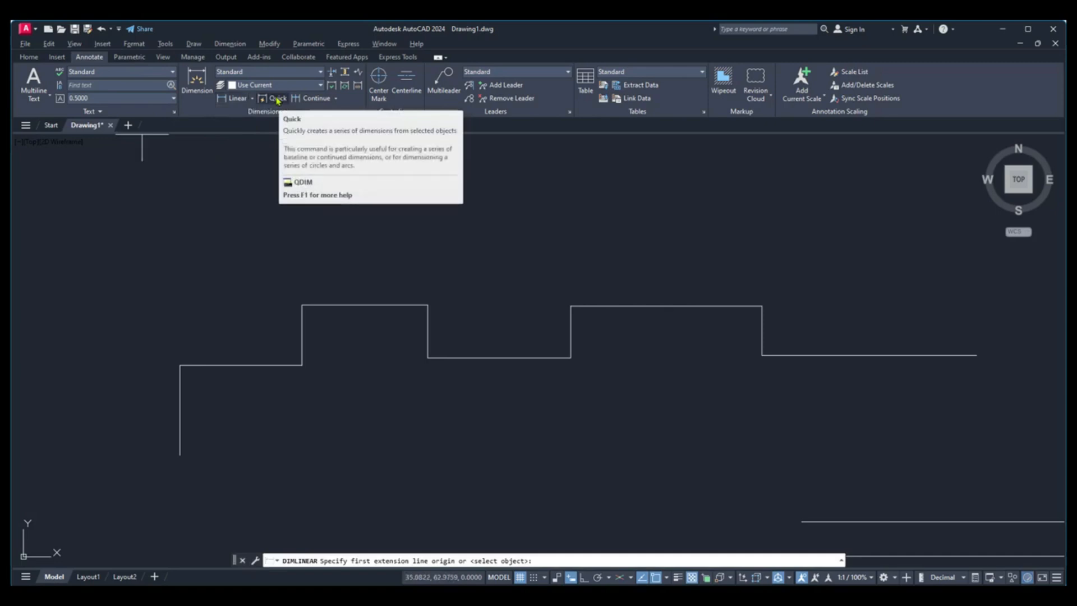
{"action": "left_click", "coordinate": [277, 100]}
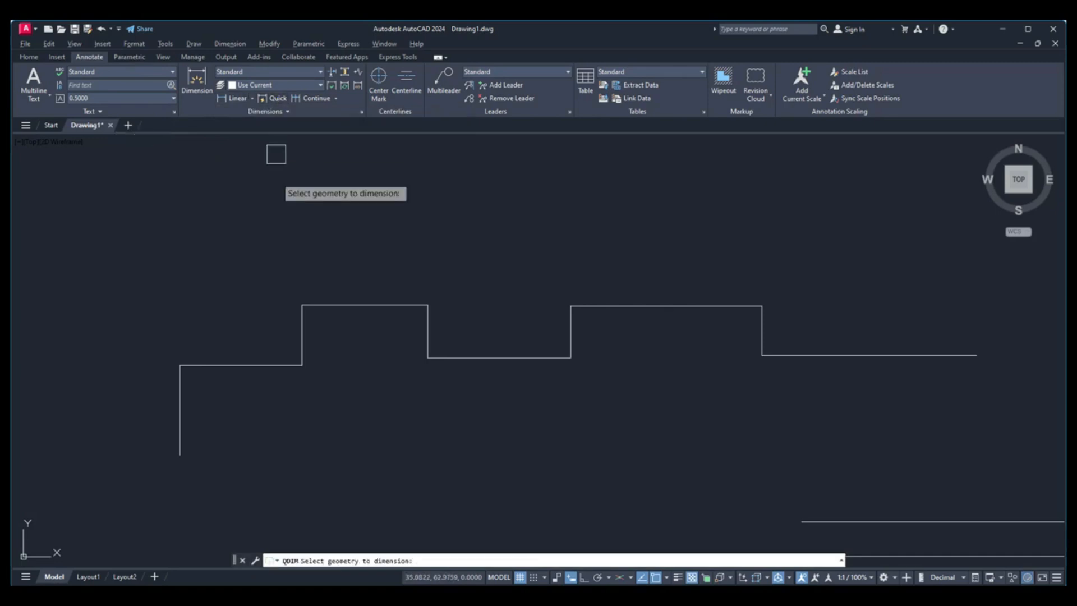
{"action": "left_click", "coordinate": [112, 223]}
{"action": "left_click", "coordinate": [1014, 448]}
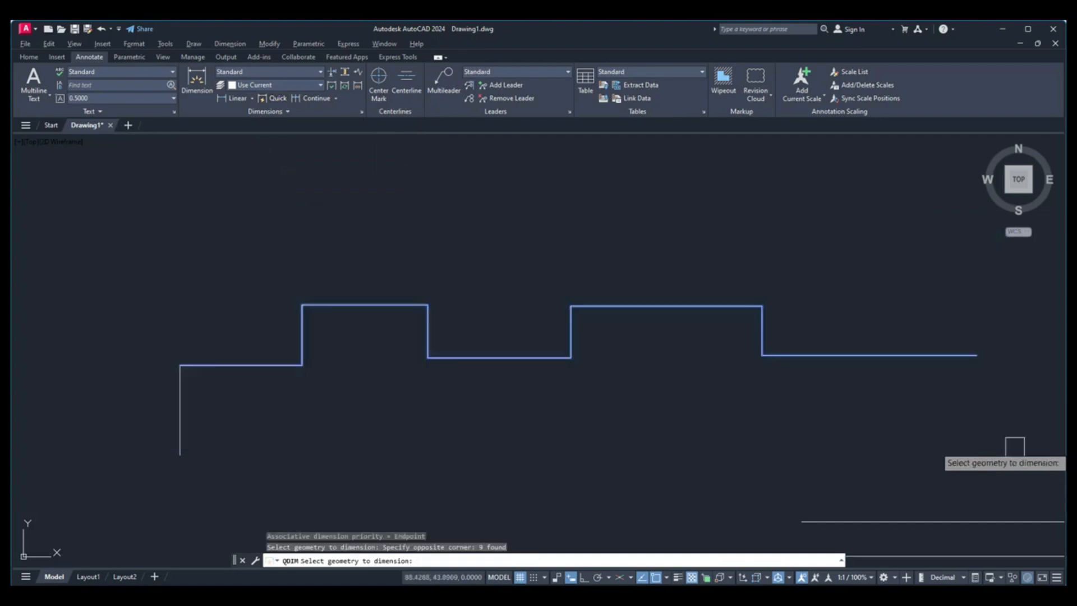
{"action": "key", "text": "Return"}
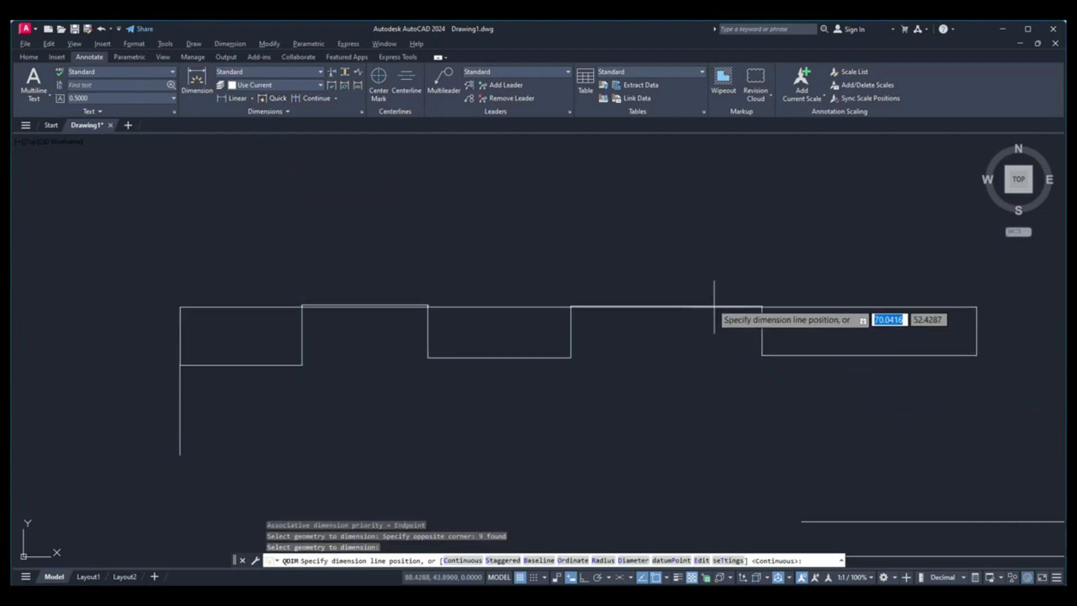
{"action": "left_click", "coordinate": [652, 235]}
{"action": "middle_click_drag", "start_coordinate": [676, 303], "coordinate": [594, 330]}
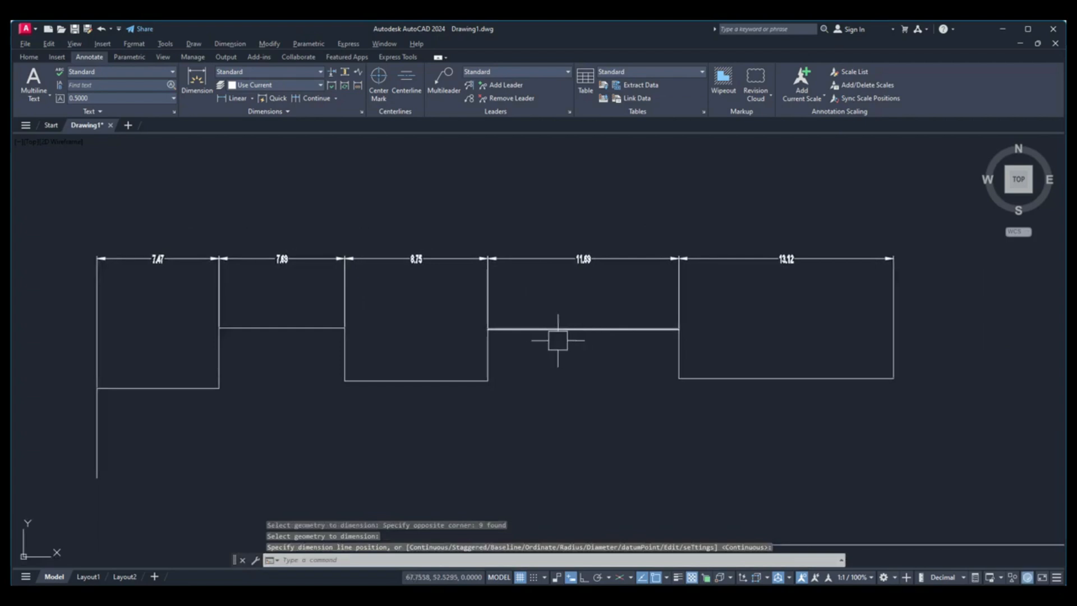
Add a vertical linear dimension to the height of the stacked figure's bottom block, placed just outside its right edge.
{"action": "scroll", "coordinate": [528, 325], "scroll_direction": "down", "scroll_amount": 5}
{"action": "scroll", "coordinate": [547, 373], "scroll_direction": "up", "scroll_amount": 5}
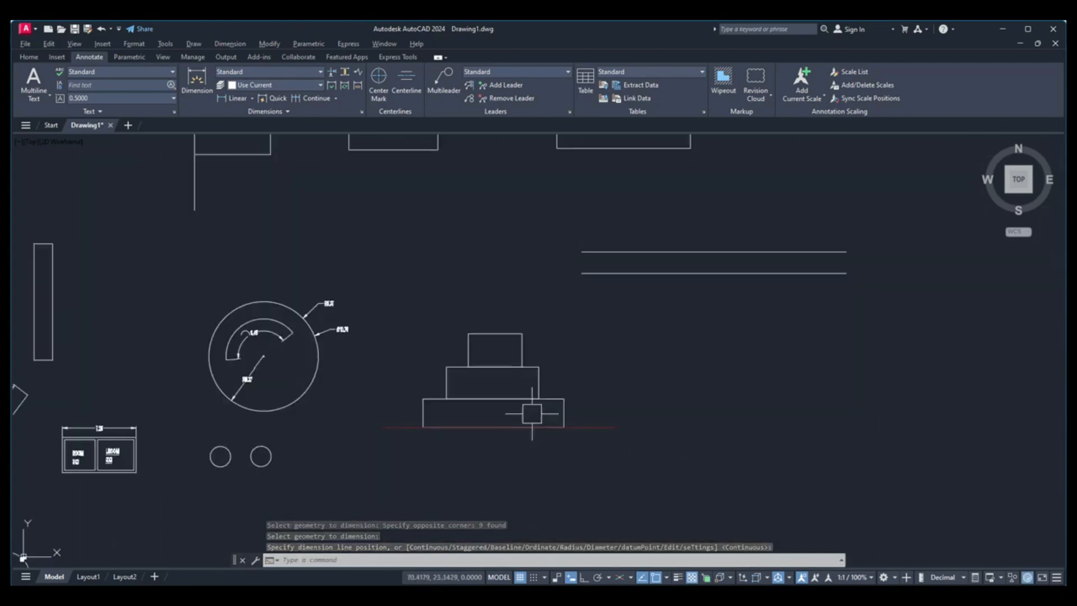
{"action": "left_click", "coordinate": [34, 59]}
{"action": "left_click", "coordinate": [358, 72]}
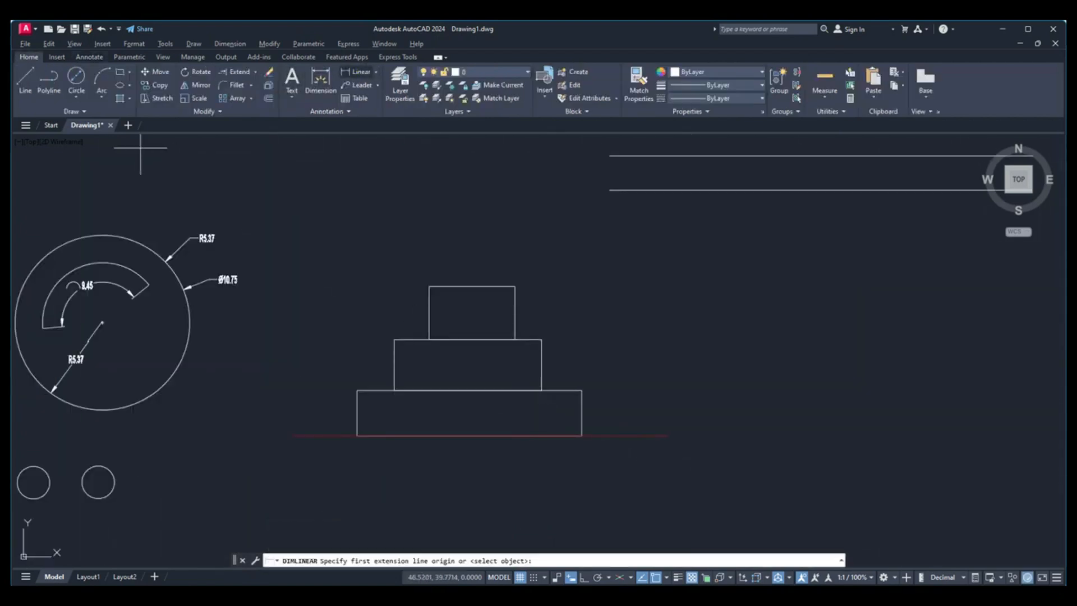
{"action": "scroll", "coordinate": [559, 422], "scroll_direction": "up", "scroll_amount": 2}
{"action": "left_click", "coordinate": [595, 443]}
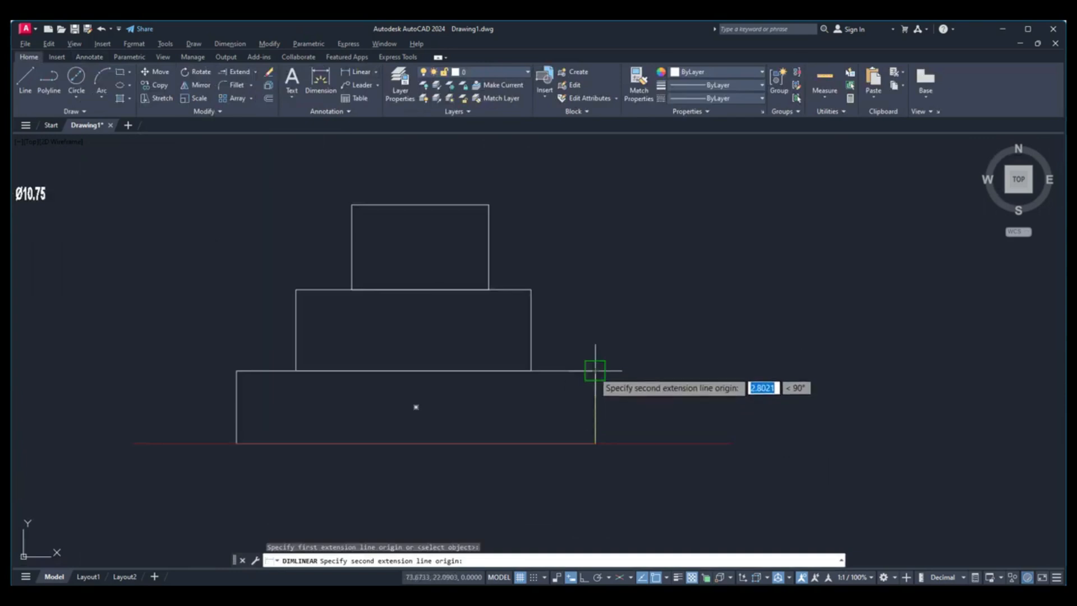
{"action": "left_click", "coordinate": [595, 371]}
{"action": "left_click", "coordinate": [626, 408]}
Continue the right-hand height dimension up to the top-right corners of the middle and top blocks.
{"action": "middle_click_drag", "start_coordinate": [521, 388], "coordinate": [534, 436]}
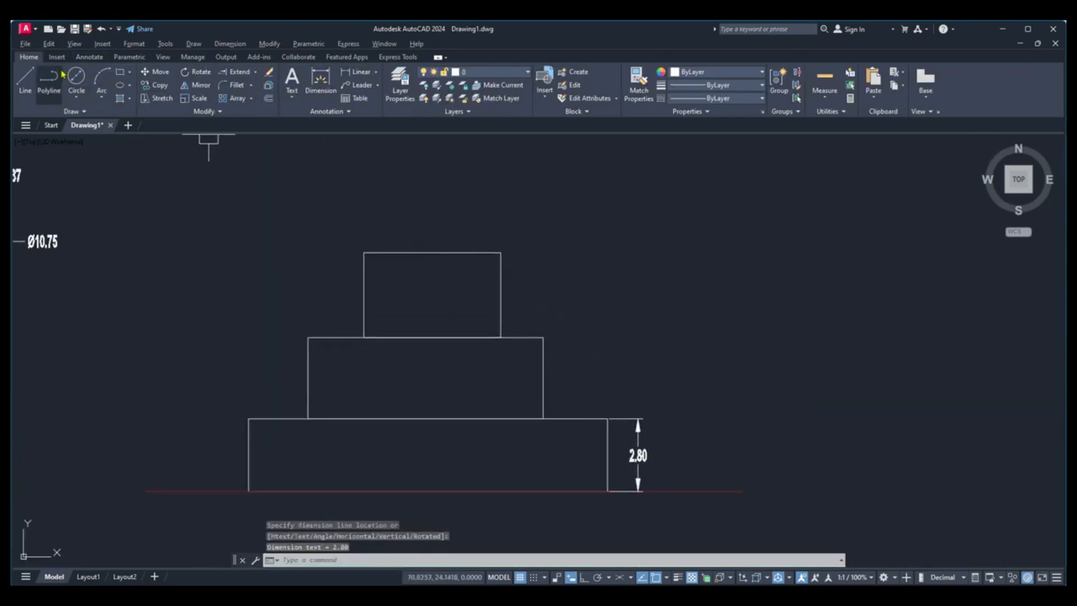
{"action": "left_click", "coordinate": [89, 58]}
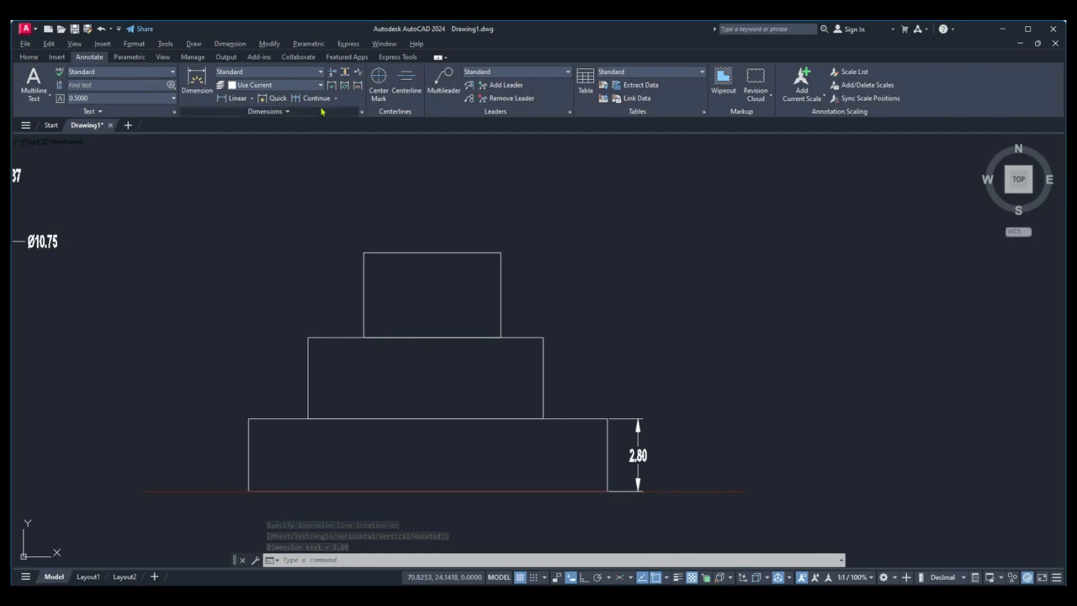
{"action": "left_click", "coordinate": [337, 99]}
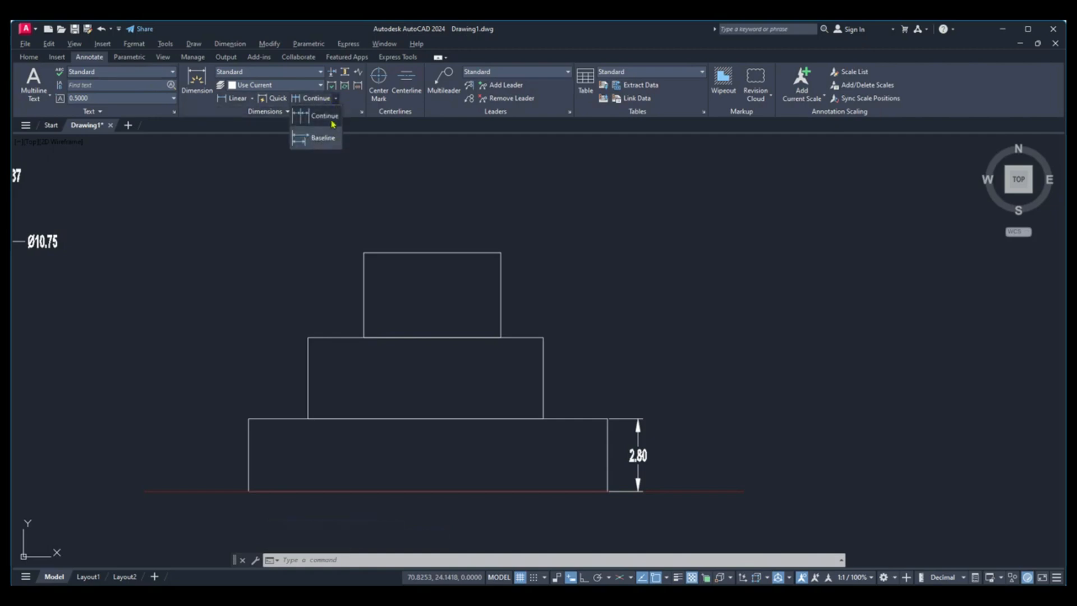
{"action": "left_click", "coordinate": [314, 116]}
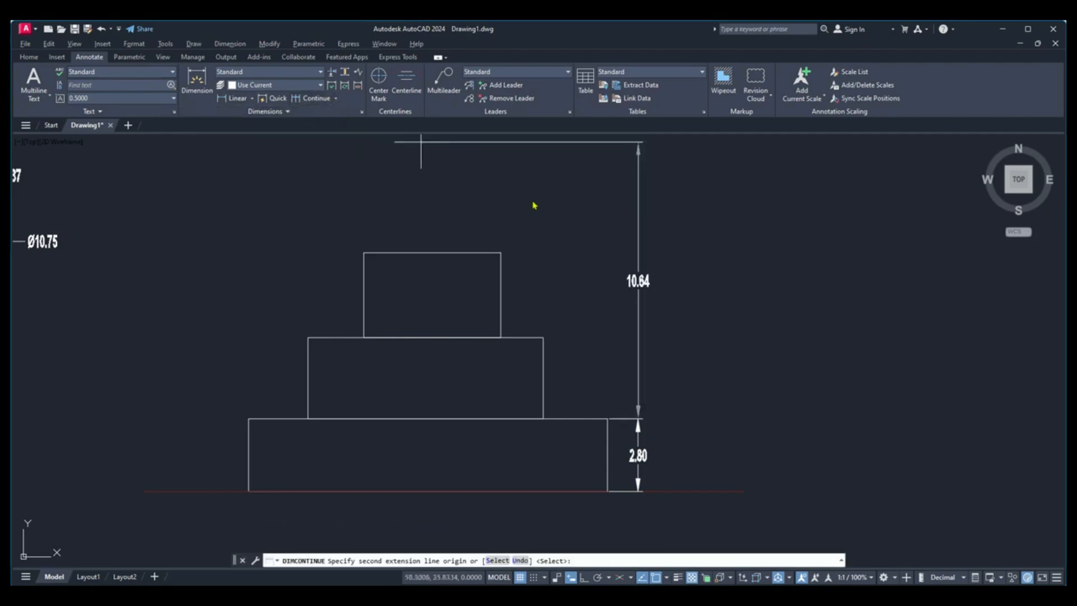
{"action": "left_click", "coordinate": [543, 336]}
{"action": "left_click", "coordinate": [501, 252]}
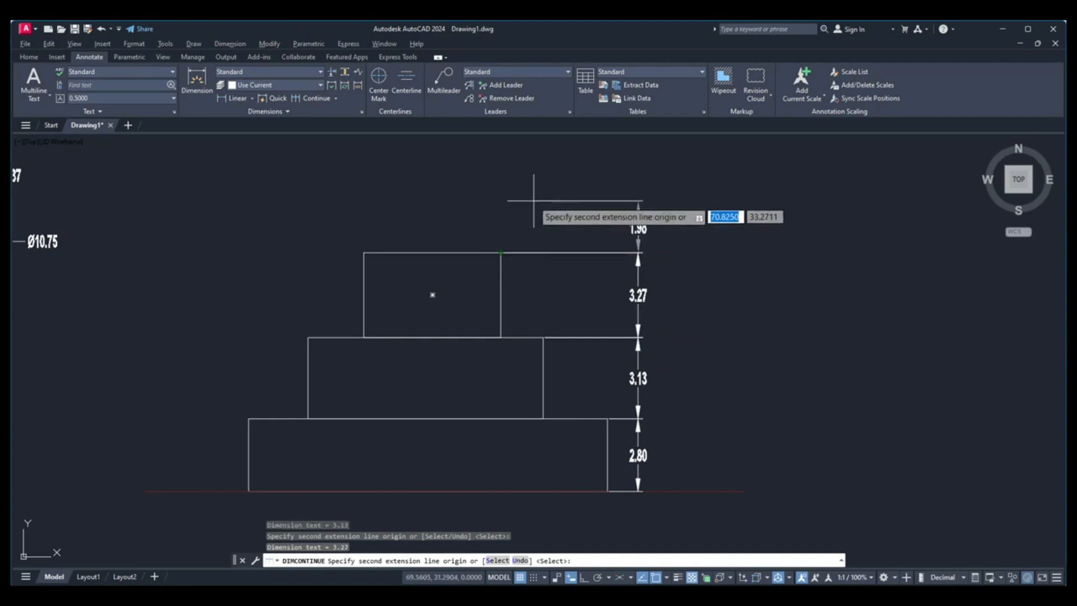
{"action": "right_click", "coordinate": [534, 207]}
{"action": "left_click", "coordinate": [556, 209]}
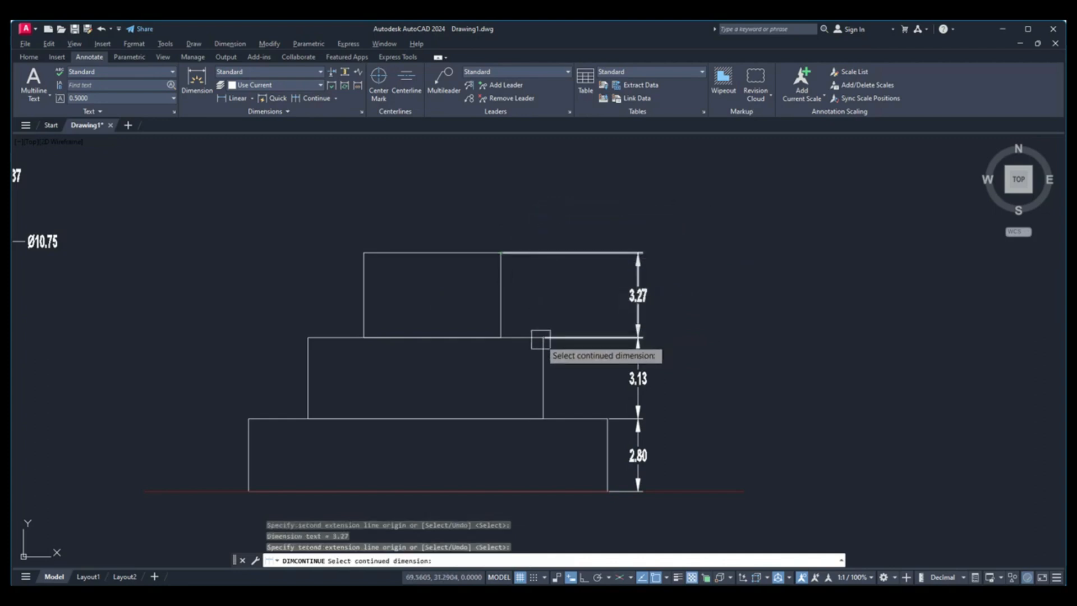
{"action": "key", "text": "Escape"}
Add a vertical linear dimension to the bottom block's left edge, starting at its lower-left corner and placed to the left.
{"action": "middle_click_drag", "start_coordinate": [497, 407], "coordinate": [556, 407]}
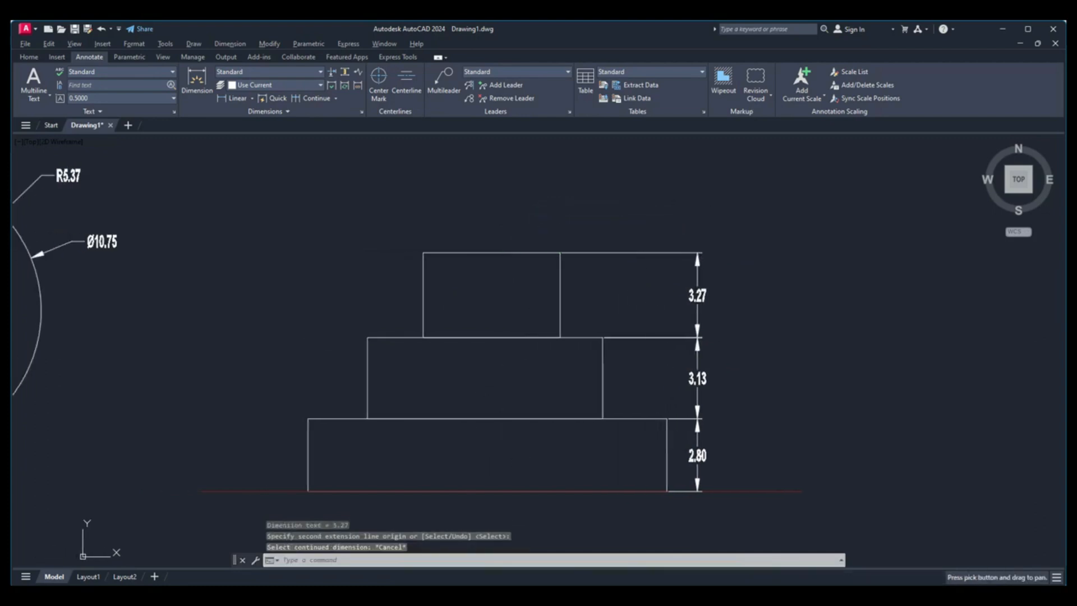
{"action": "left_click", "coordinate": [29, 57]}
{"action": "left_click", "coordinate": [349, 73]}
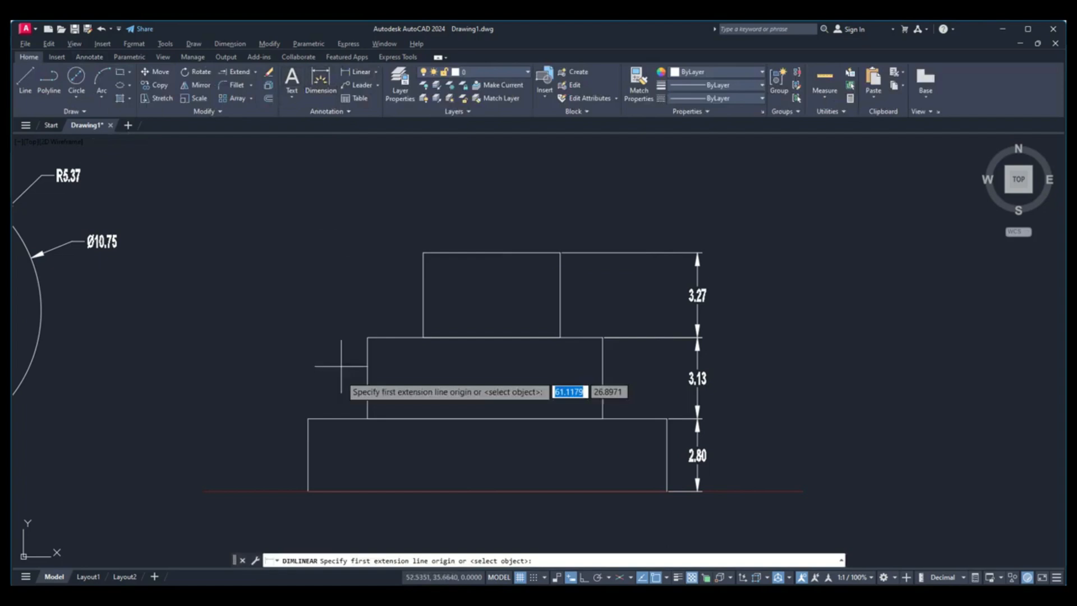
{"action": "left_click", "coordinate": [308, 491]}
{"action": "left_click", "coordinate": [270, 430]}
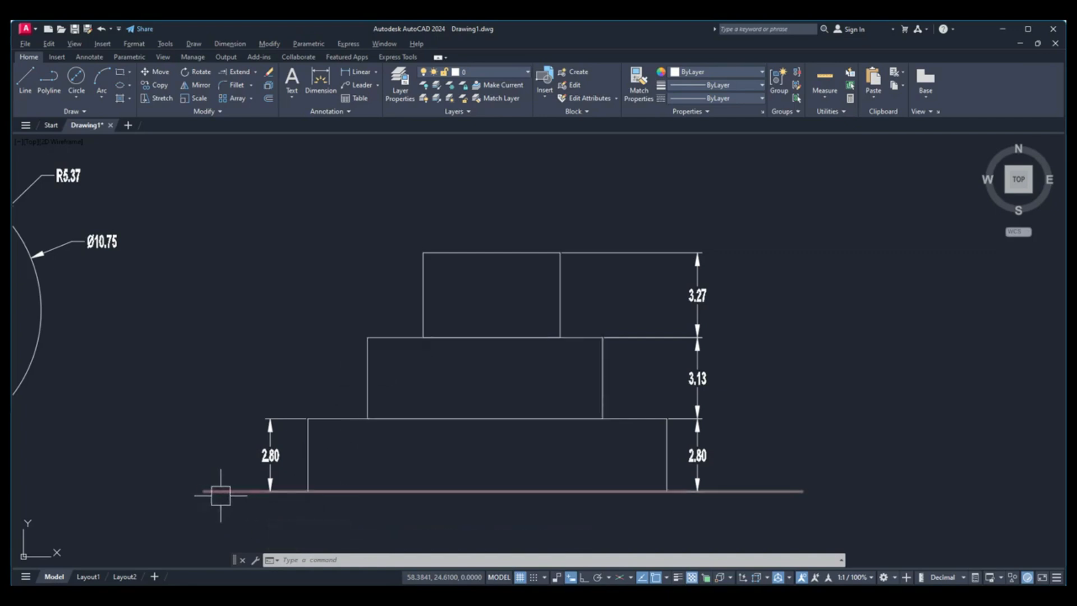
Add baseline dimensions from the bottom block's left height dimension to the top-left corners of the middle and top blocks.
{"action": "left_click", "coordinate": [90, 58]}
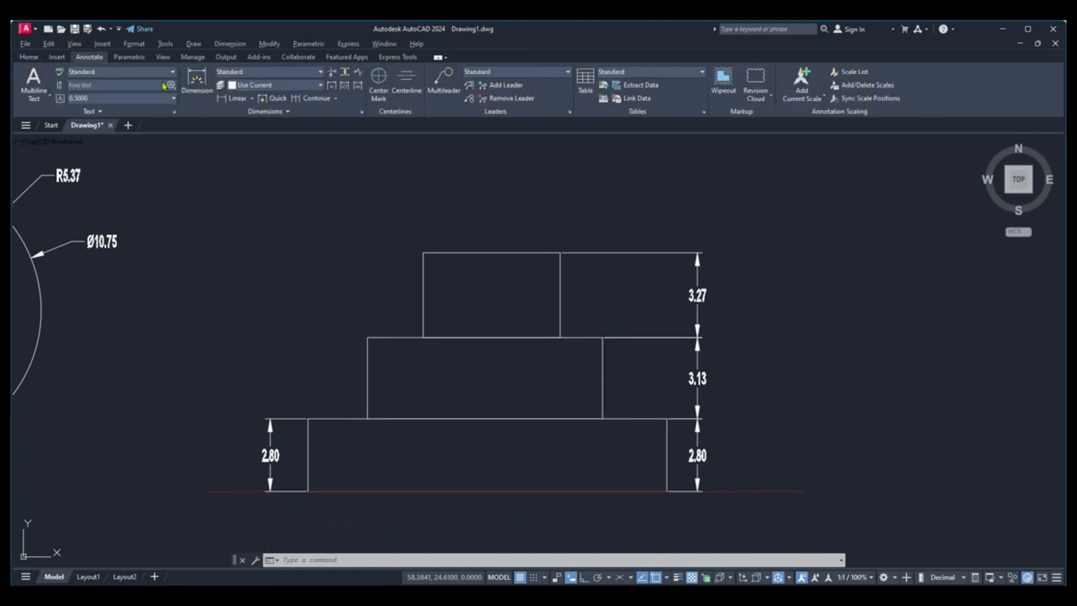
{"action": "left_click", "coordinate": [336, 98]}
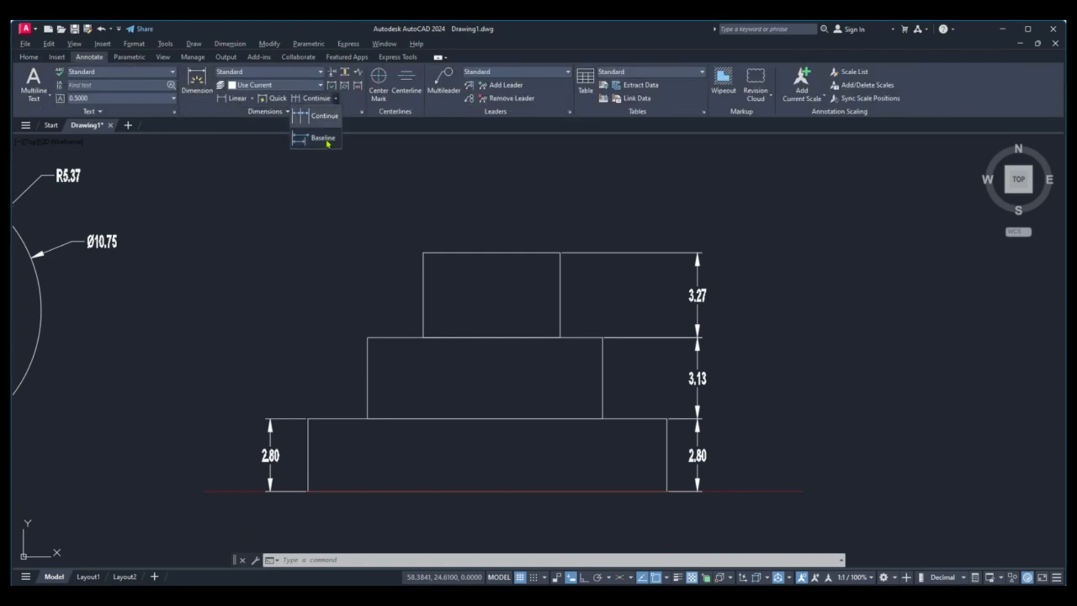
{"action": "left_click", "coordinate": [320, 137]}
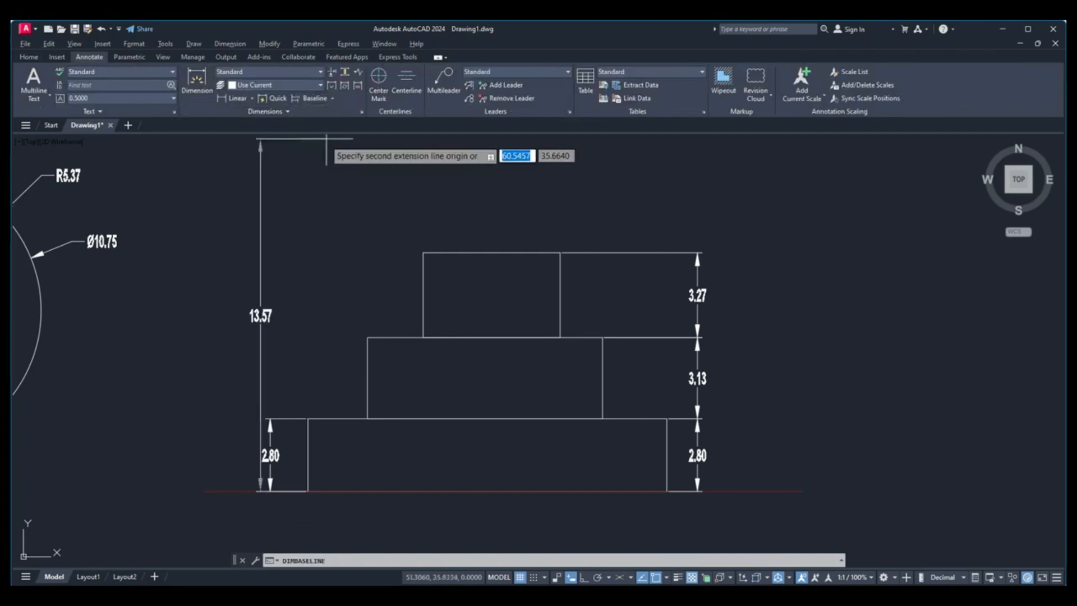
{"action": "left_click", "coordinate": [367, 337]}
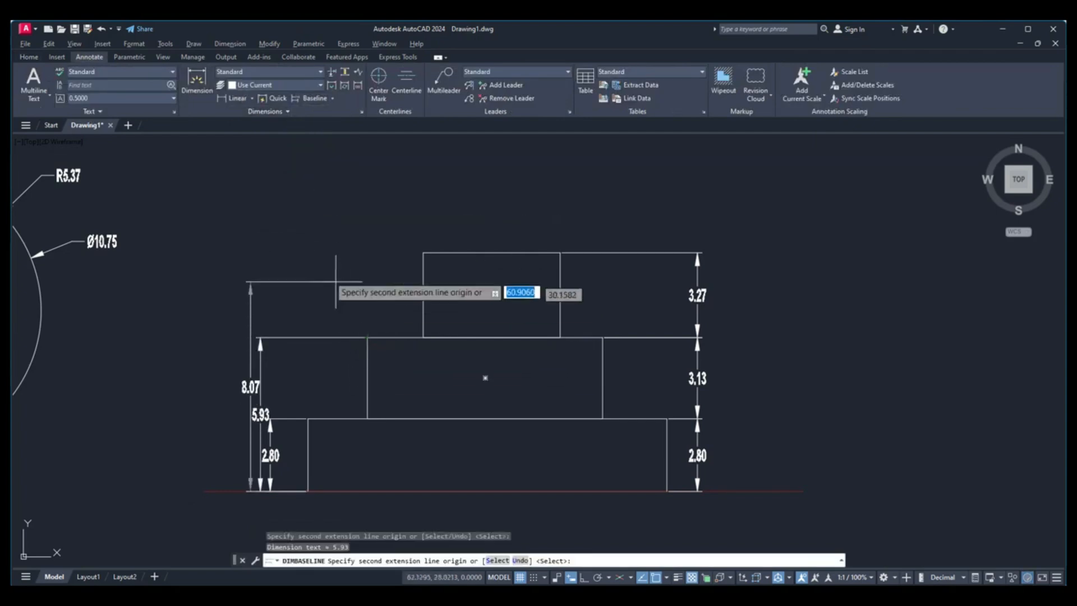
{"action": "left_click", "coordinate": [423, 253]}
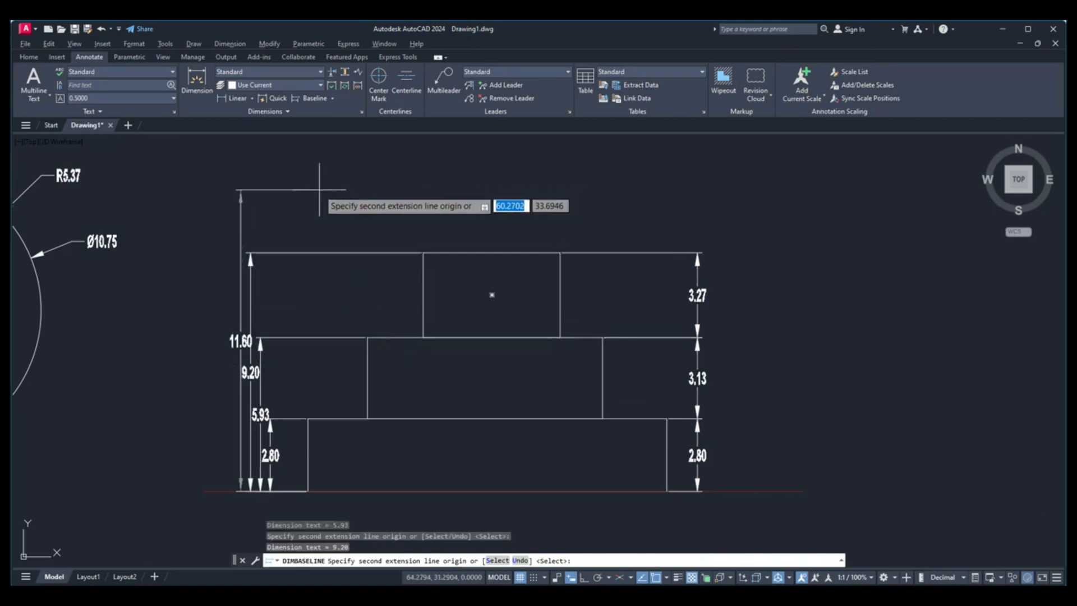
{"action": "key", "text": "Escape"}
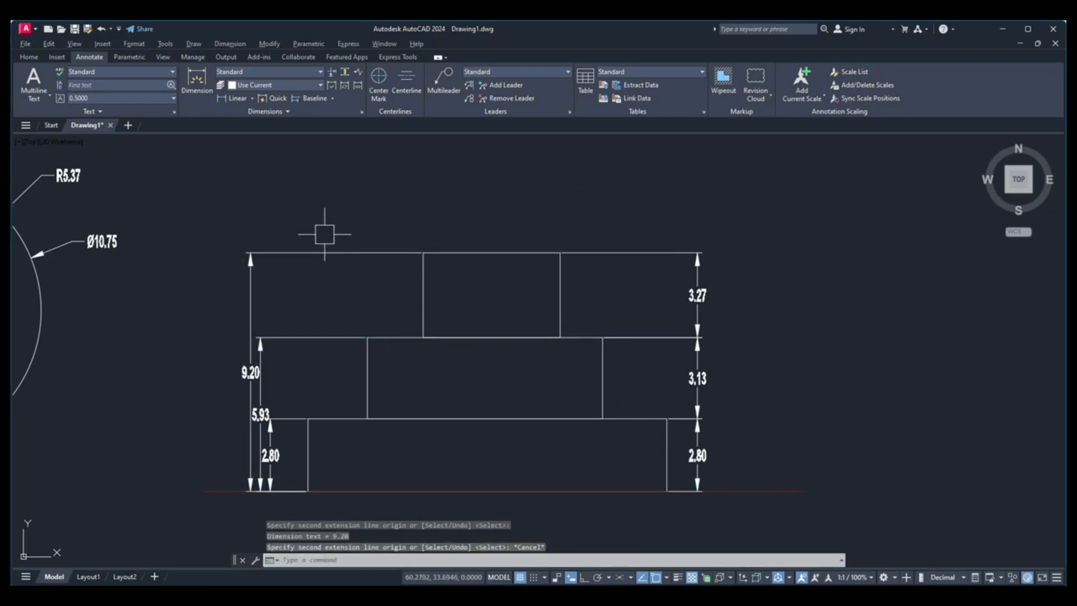
Add center marks to the large circle and to the two small circles beneath it.
{"action": "scroll", "coordinate": [359, 247], "scroll_direction": "down", "scroll_amount": 6}
{"action": "scroll", "coordinate": [211, 242], "scroll_direction": "up", "scroll_amount": 6}
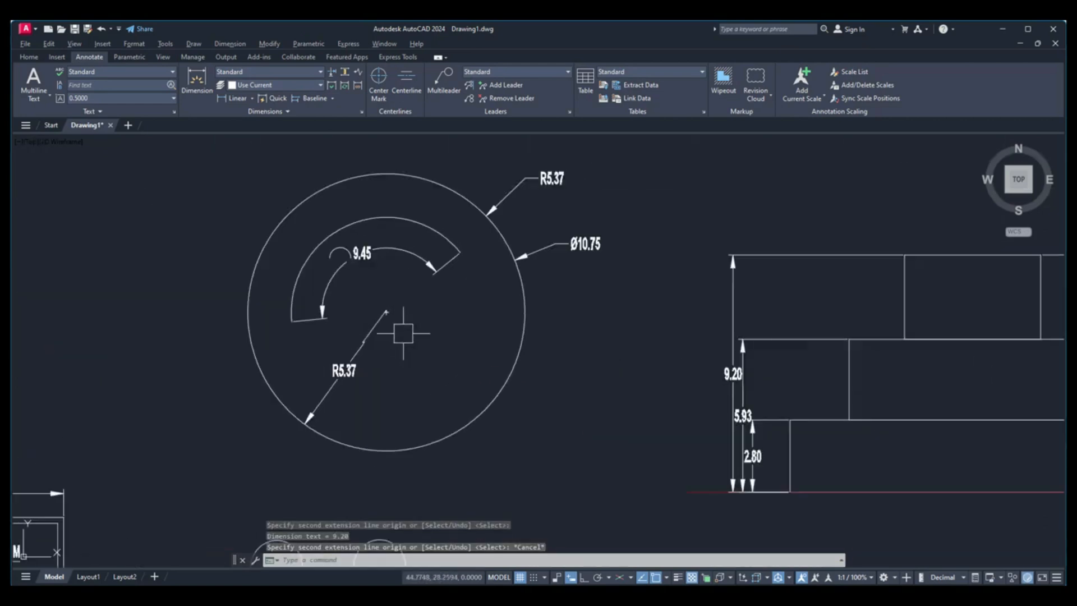
{"action": "scroll", "coordinate": [439, 288], "scroll_direction": "down", "scroll_amount": 2}
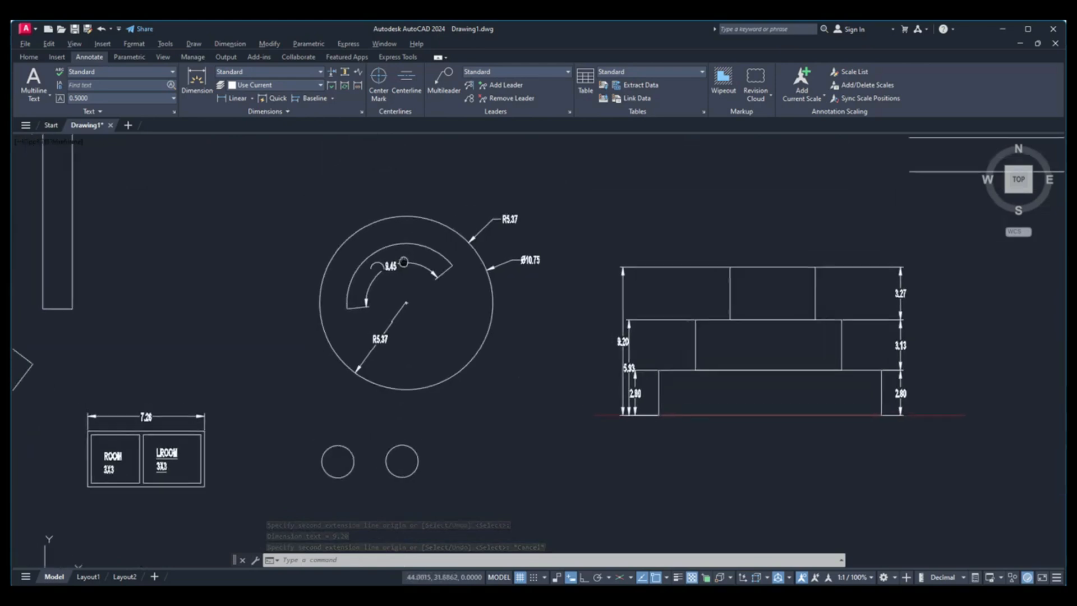
{"action": "left_click", "coordinate": [380, 78]}
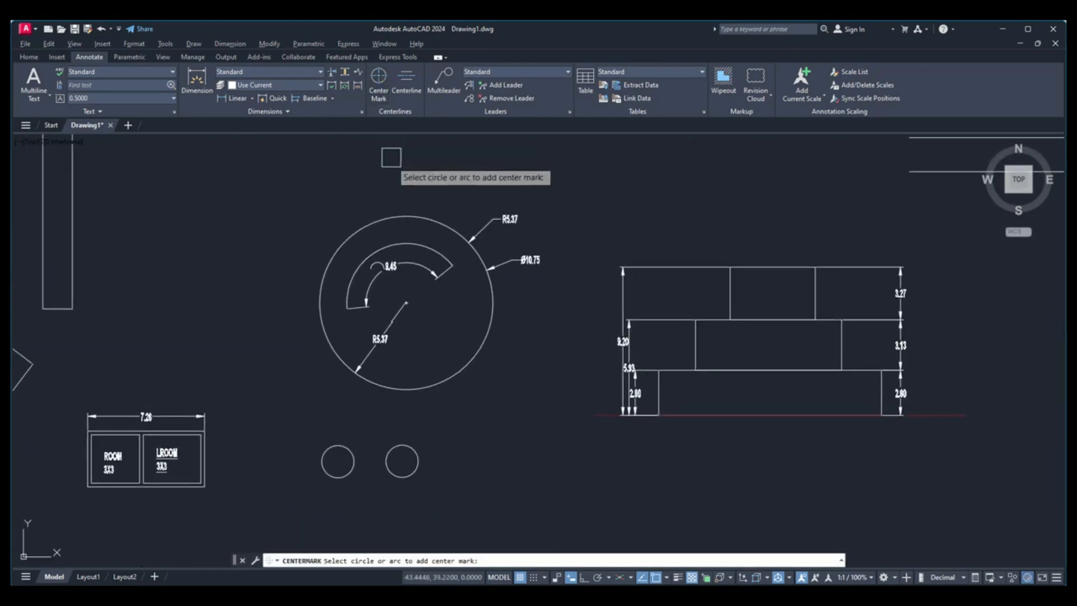
{"action": "left_click", "coordinate": [406, 217]}
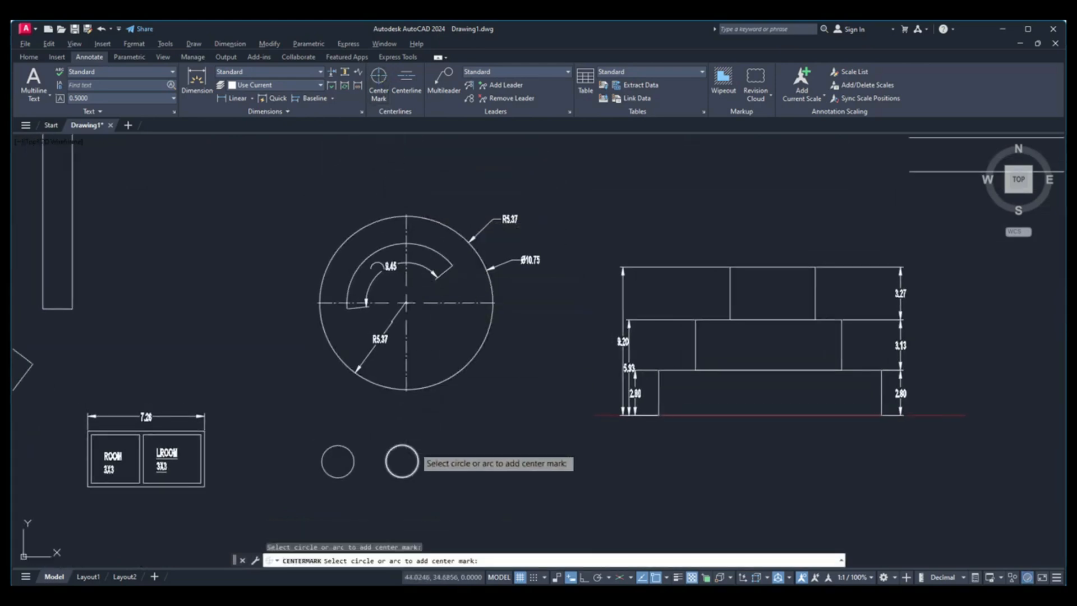
{"action": "left_click", "coordinate": [402, 446]}
{"action": "left_click", "coordinate": [351, 452]}
{"action": "key", "text": "Escape"}
Add a centerline between the two long parallel horizontal lines, picking the upper line and the lower line.
{"action": "scroll", "coordinate": [351, 452], "scroll_direction": "down", "scroll_amount": 3}
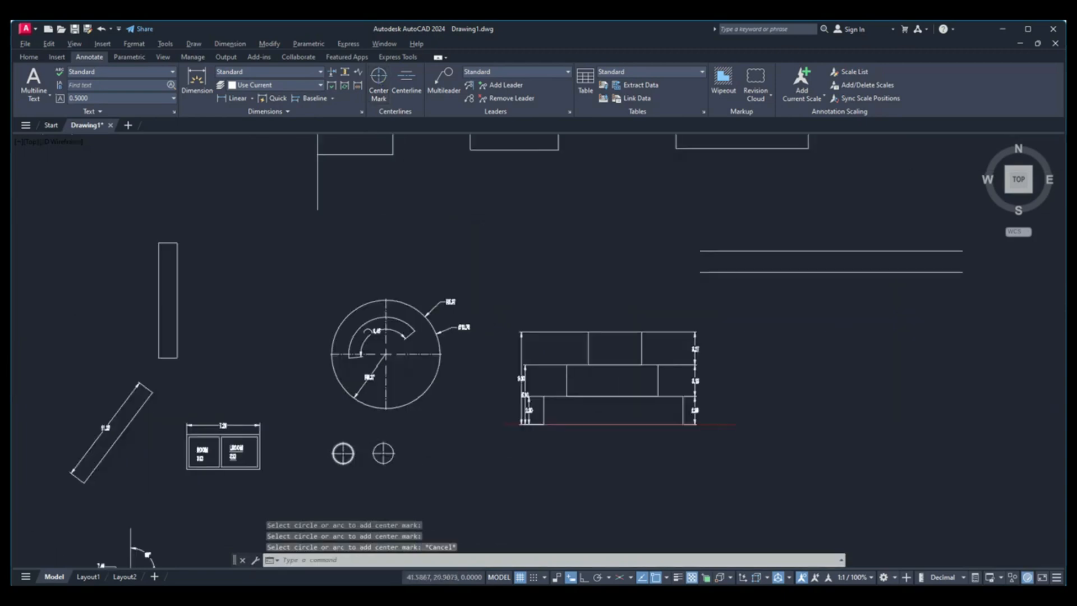
{"action": "scroll", "coordinate": [575, 363], "scroll_direction": "up", "scroll_amount": 6}
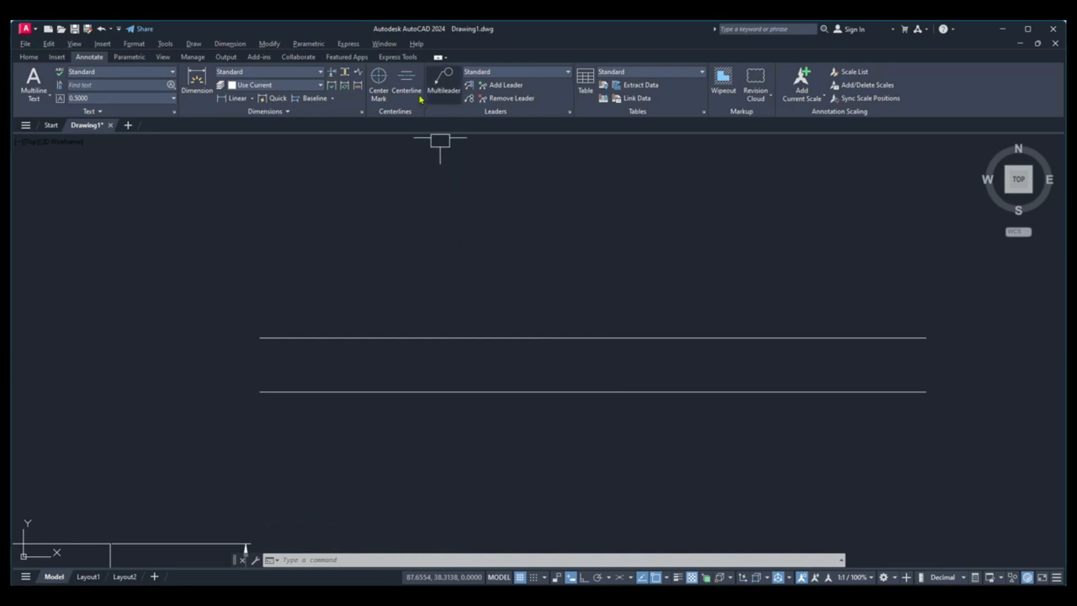
{"action": "left_click", "coordinate": [407, 81]}
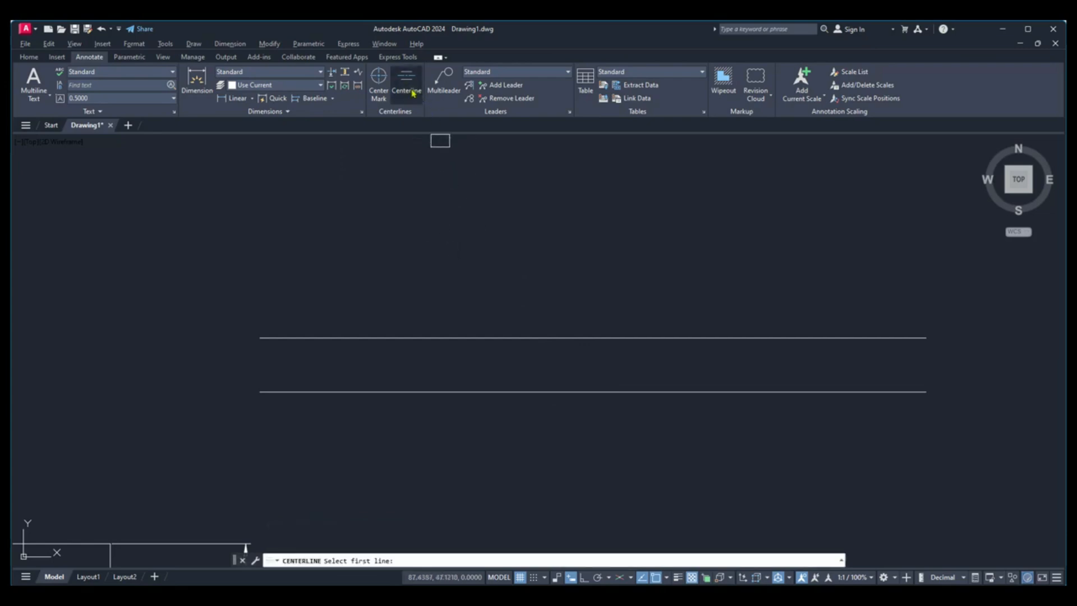
{"action": "left_click", "coordinate": [459, 338]}
{"action": "left_click", "coordinate": [473, 392]}
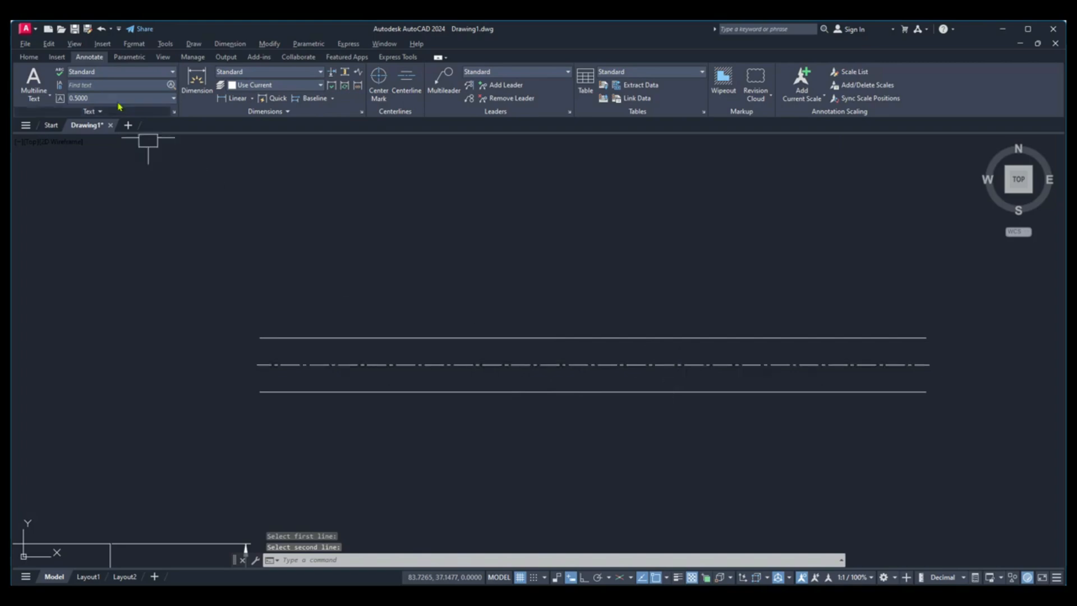
{"action": "left_click", "coordinate": [29, 56]}
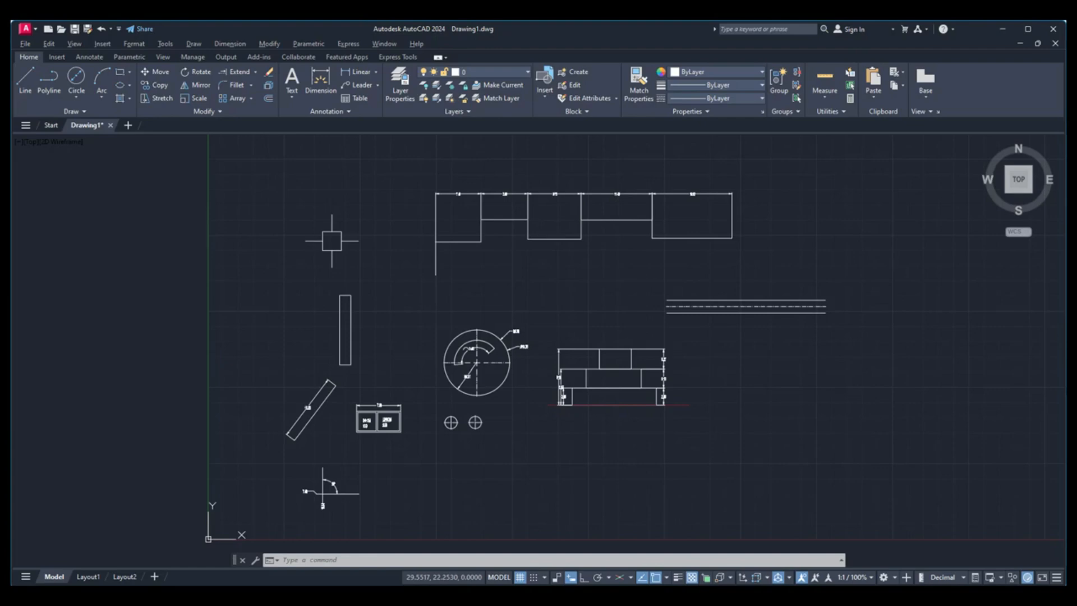
Examine the dimension text and arrowheads along the top of the stepped outline.
{"action": "scroll", "coordinate": [503, 185], "scroll_direction": "up", "scroll_amount": 4}
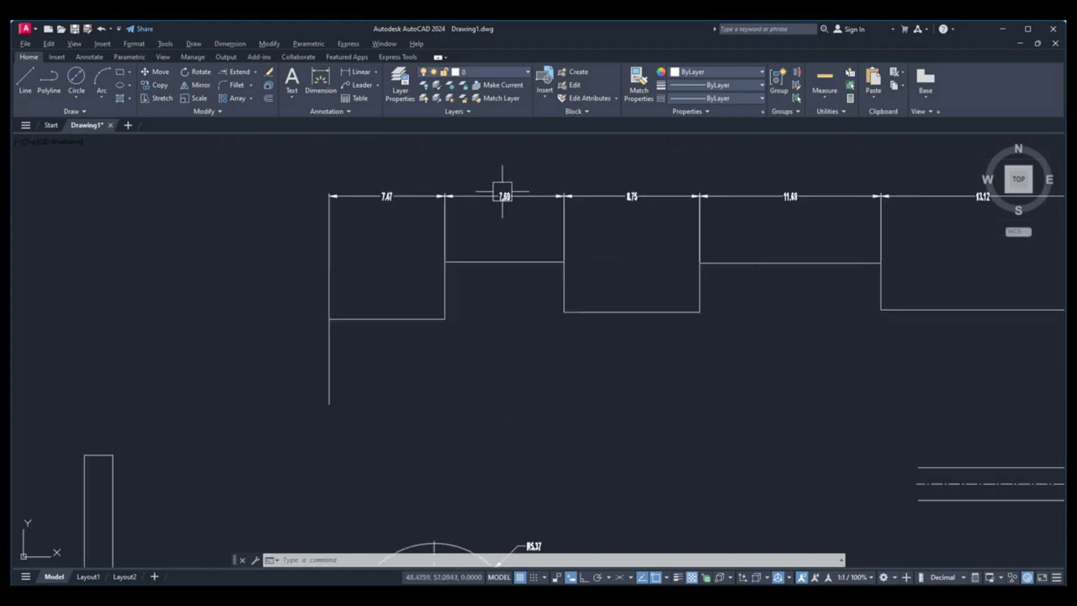
{"action": "middle_click_drag", "start_coordinate": [502, 185], "coordinate": [515, 291]}
{"action": "scroll", "coordinate": [403, 296], "scroll_direction": "up", "scroll_amount": 4}
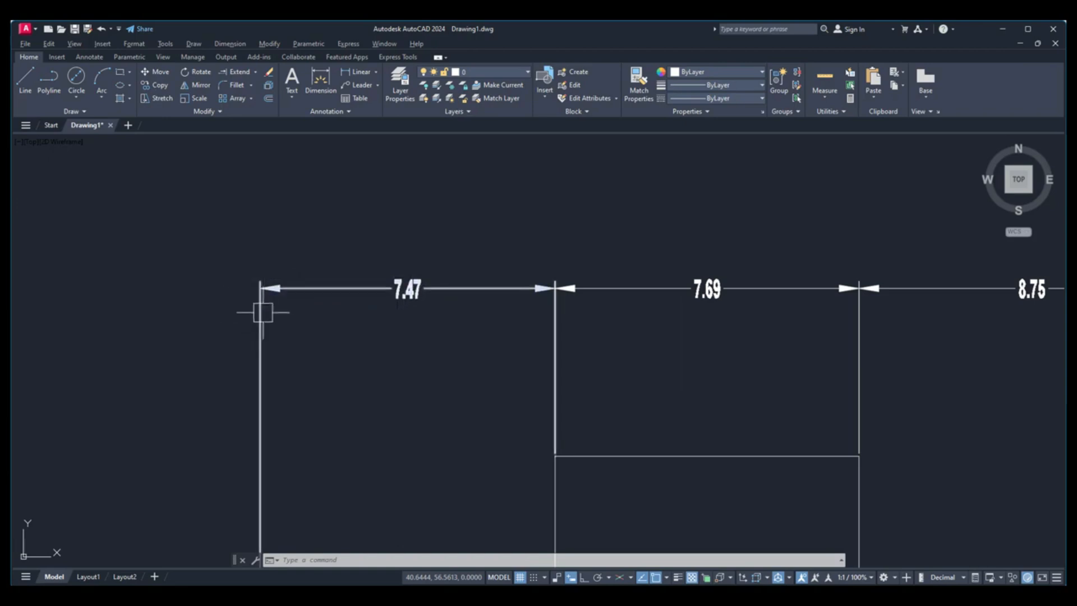
{"action": "scroll", "coordinate": [427, 292], "scroll_direction": "down", "scroll_amount": 10}
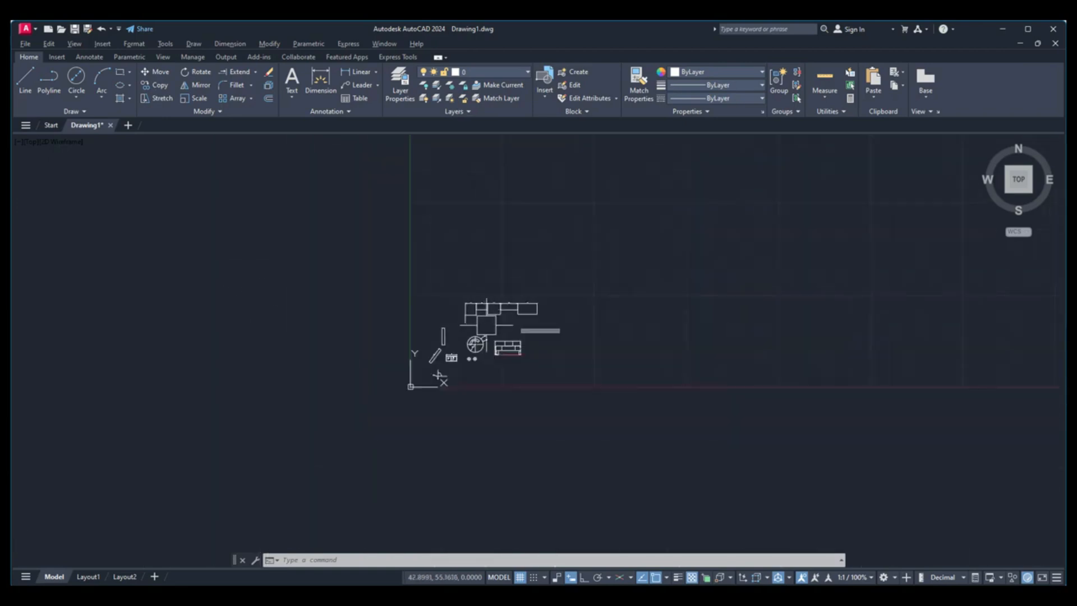
{"action": "scroll", "coordinate": [487, 325], "scroll_direction": "up", "scroll_amount": 2}
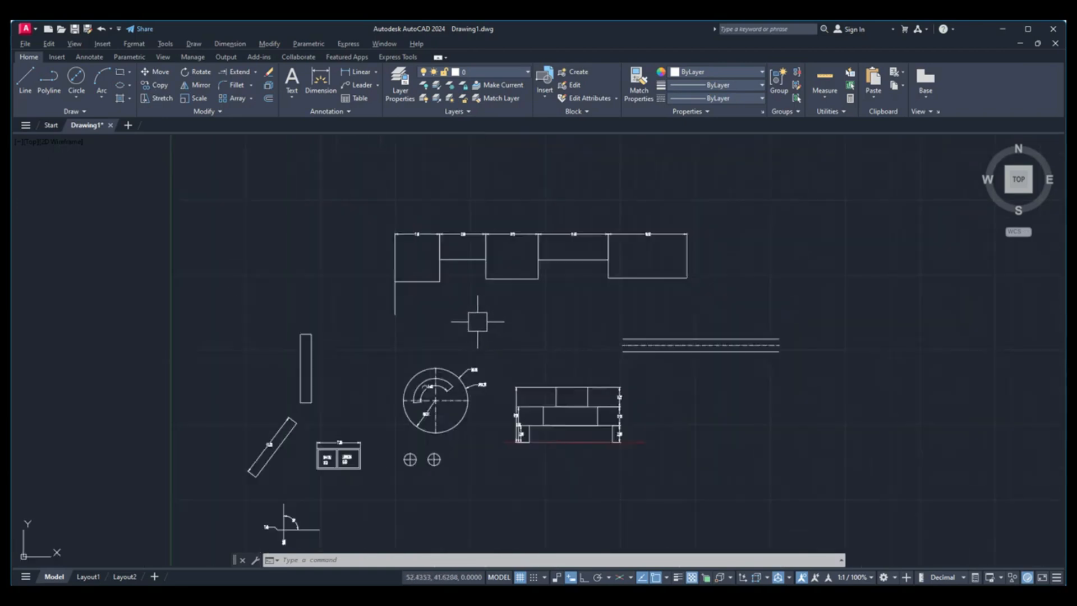
{"action": "left_click", "coordinate": [334, 113]}
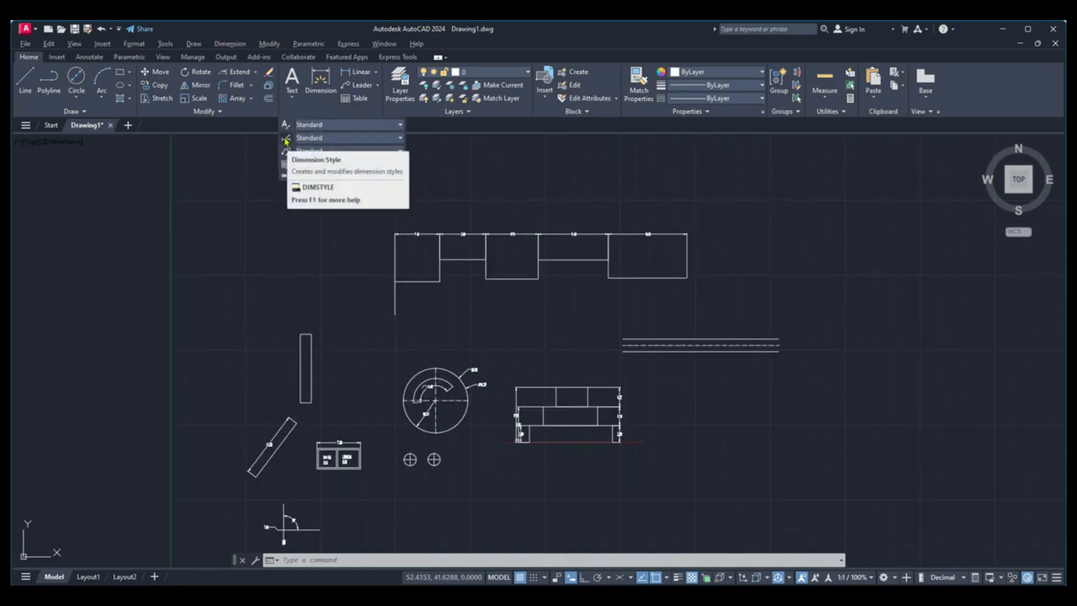
{"action": "left_click", "coordinate": [286, 138]}
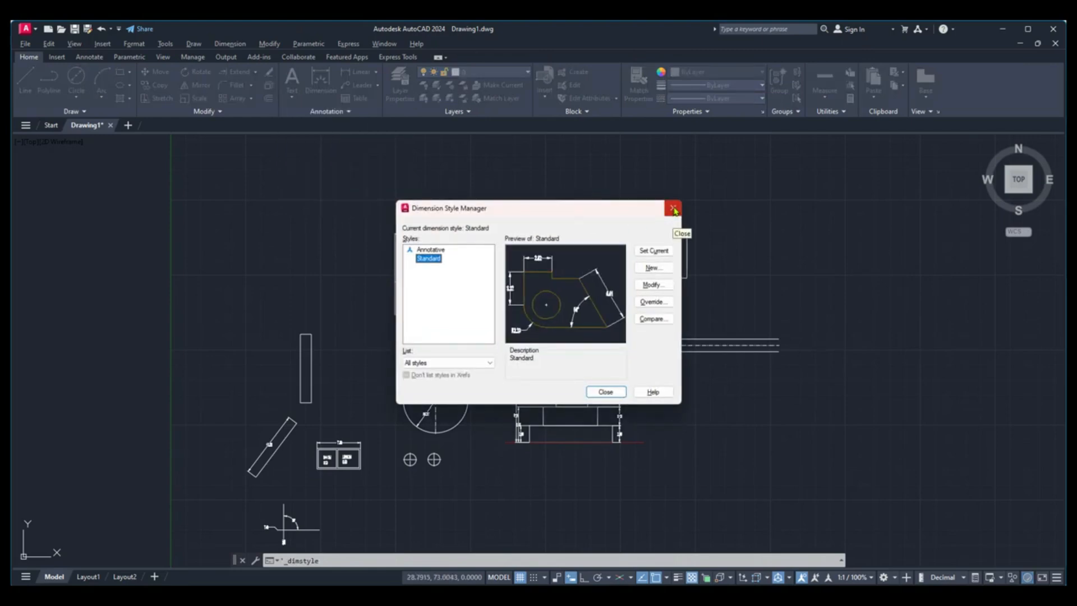
{"action": "left_click", "coordinate": [674, 209]}
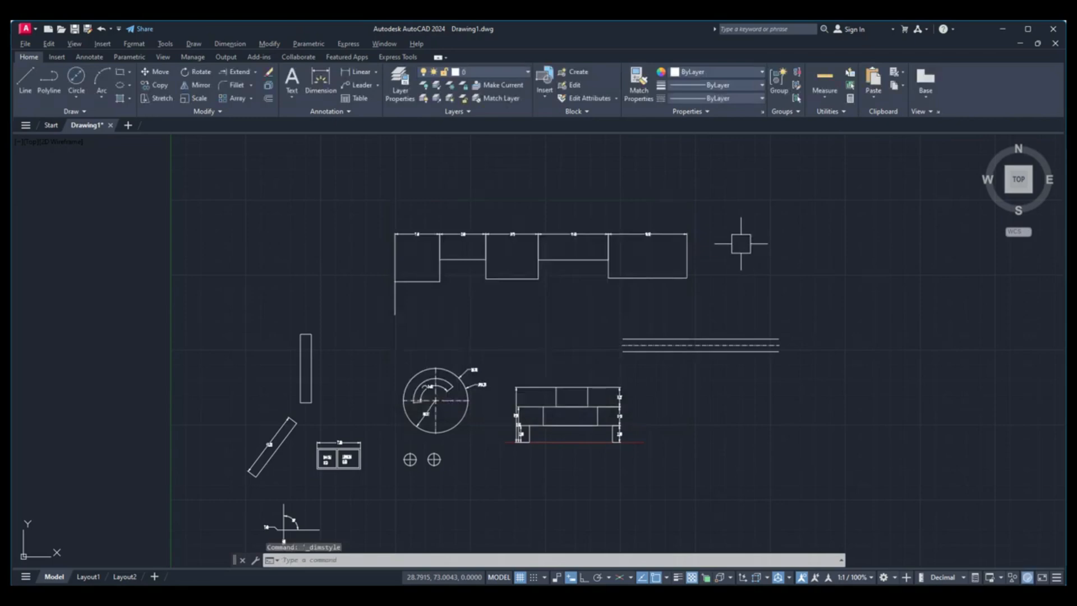
Open the Standard dimension style for modification and review its line, arrow, text, fit and primary unit settings.
{"action": "type", "text": "d"}
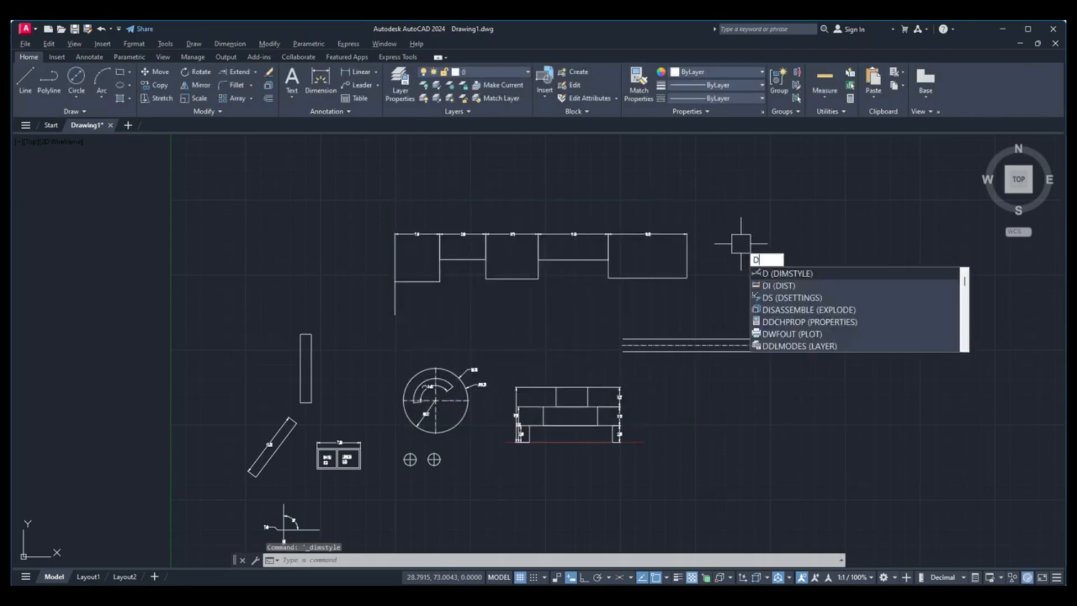
{"action": "key", "text": "Return"}
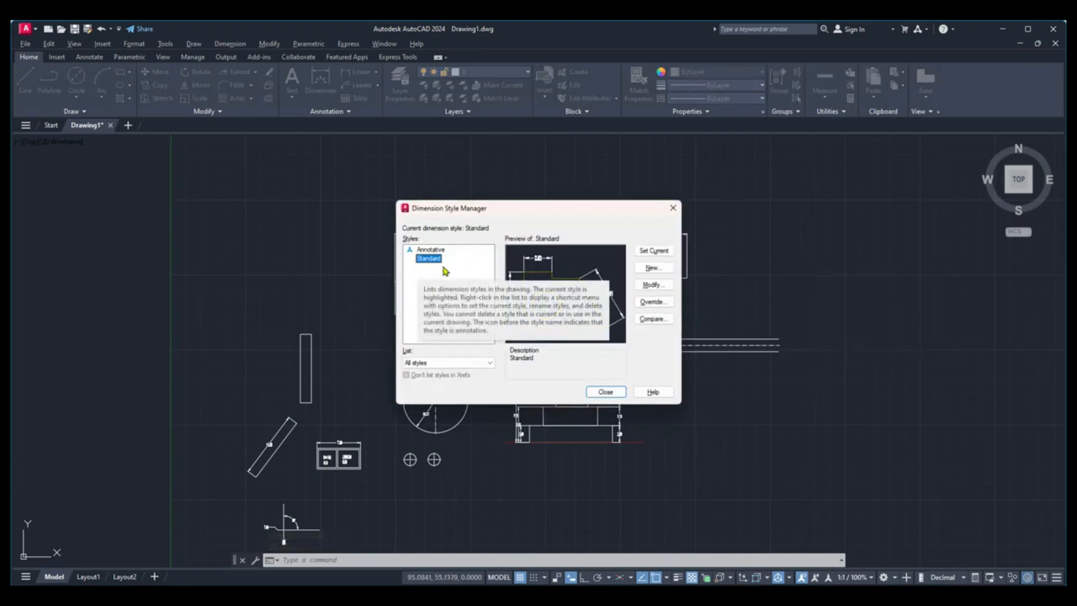
{"action": "left_click", "coordinate": [657, 288]}
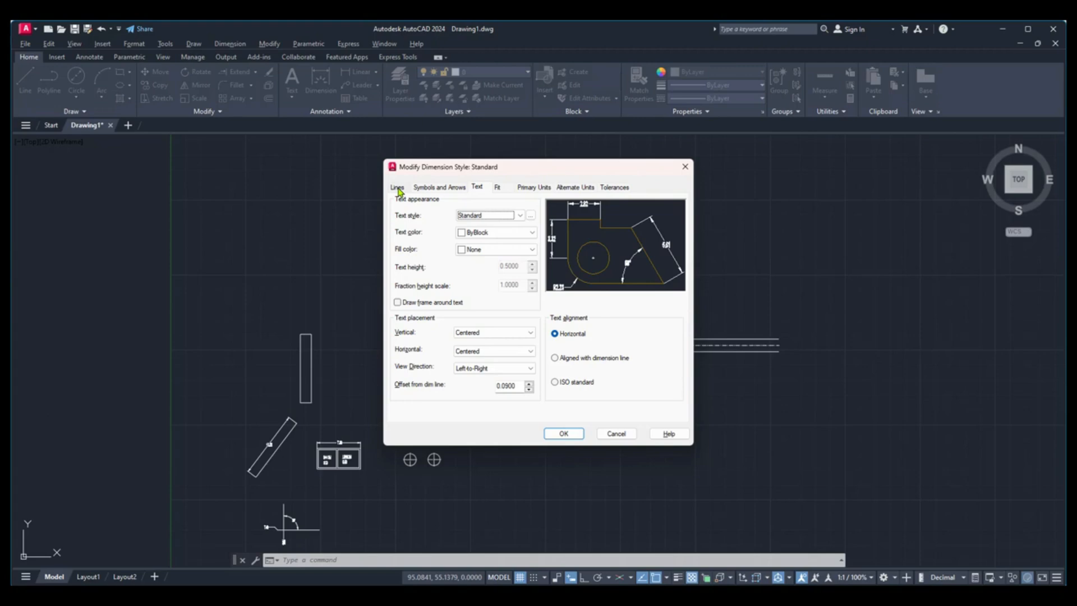
{"action": "left_click", "coordinate": [397, 189]}
{"action": "left_click", "coordinate": [431, 189]}
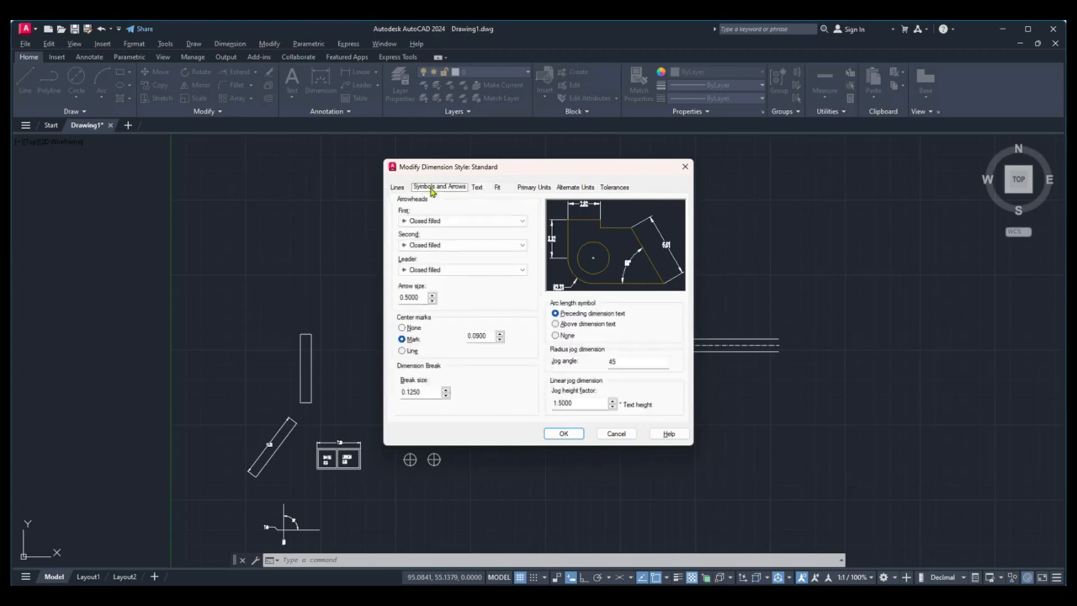
{"action": "left_click", "coordinate": [480, 188]}
{"action": "left_click", "coordinate": [500, 189]}
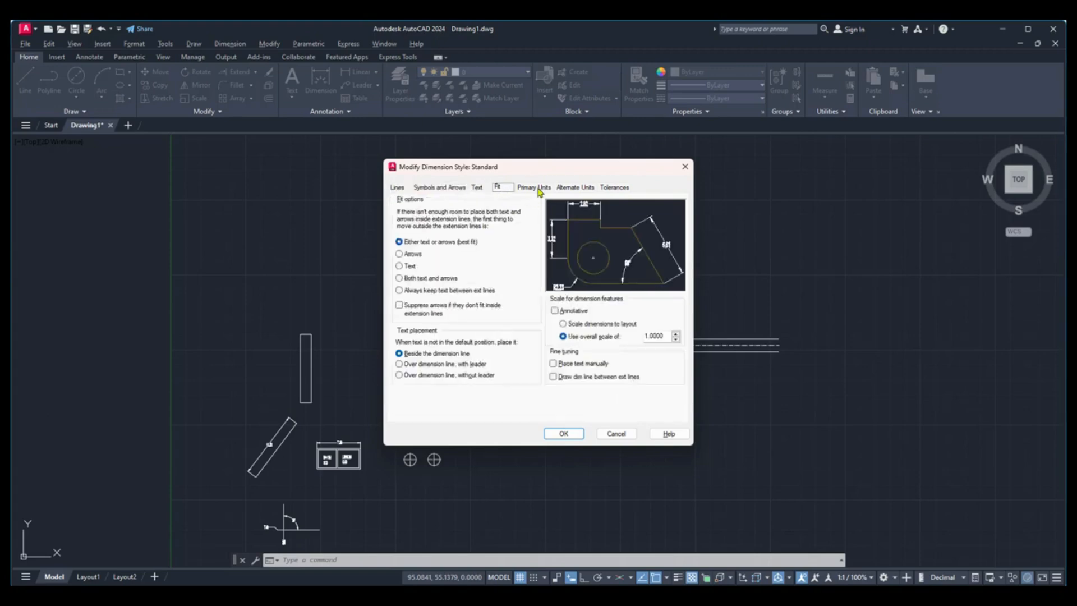
{"action": "left_click", "coordinate": [539, 189]}
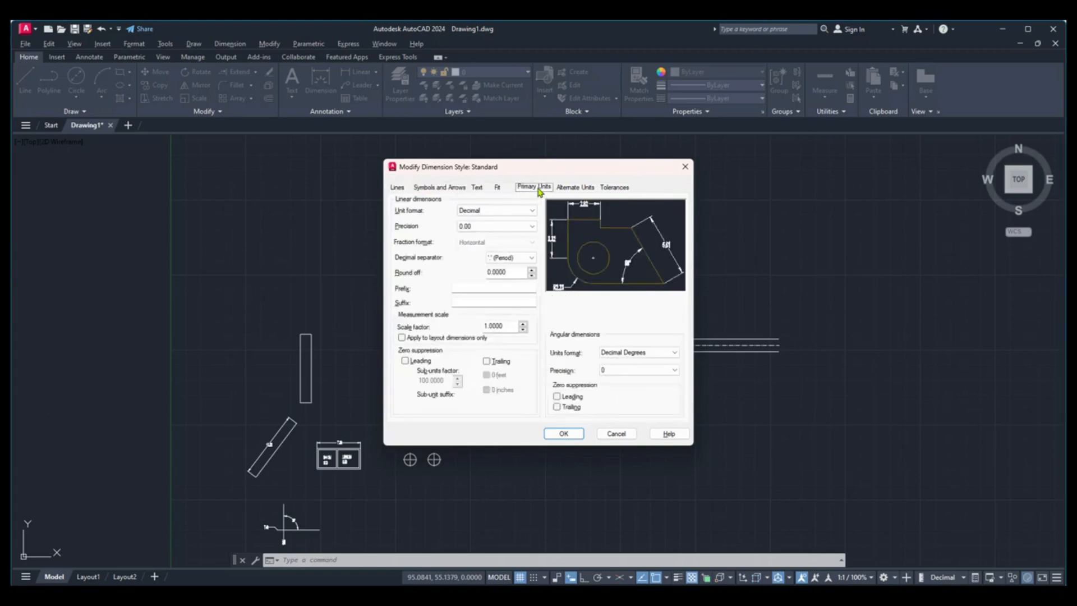
{"action": "left_click", "coordinate": [397, 188]}
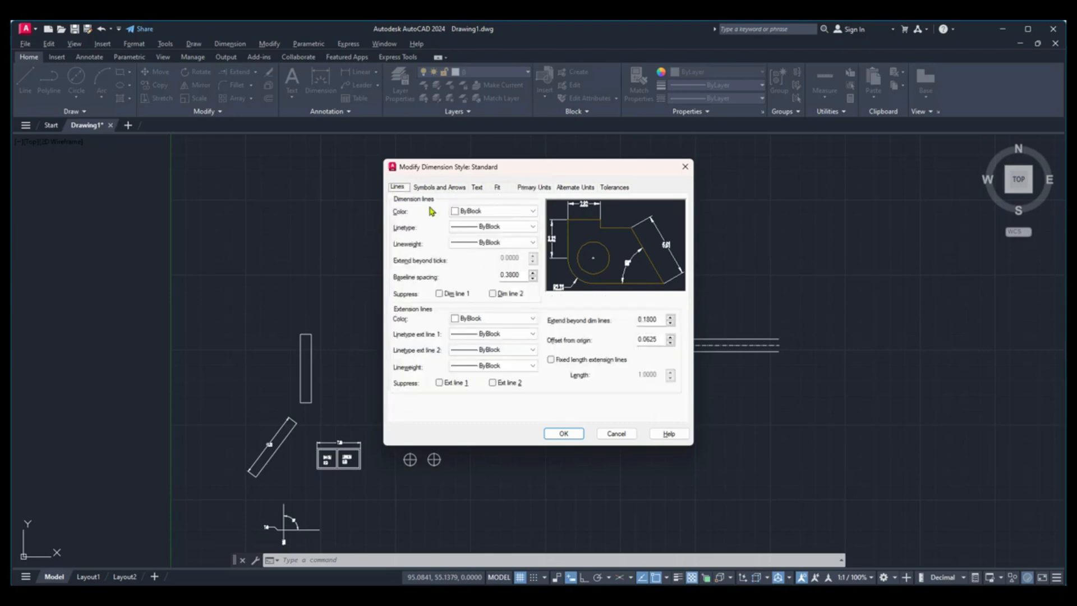
Try Red as the dimension line color of the Standard style, and set it to ByLayer instead.
{"action": "left_click", "coordinate": [493, 211]}
{"action": "left_click", "coordinate": [481, 244]}
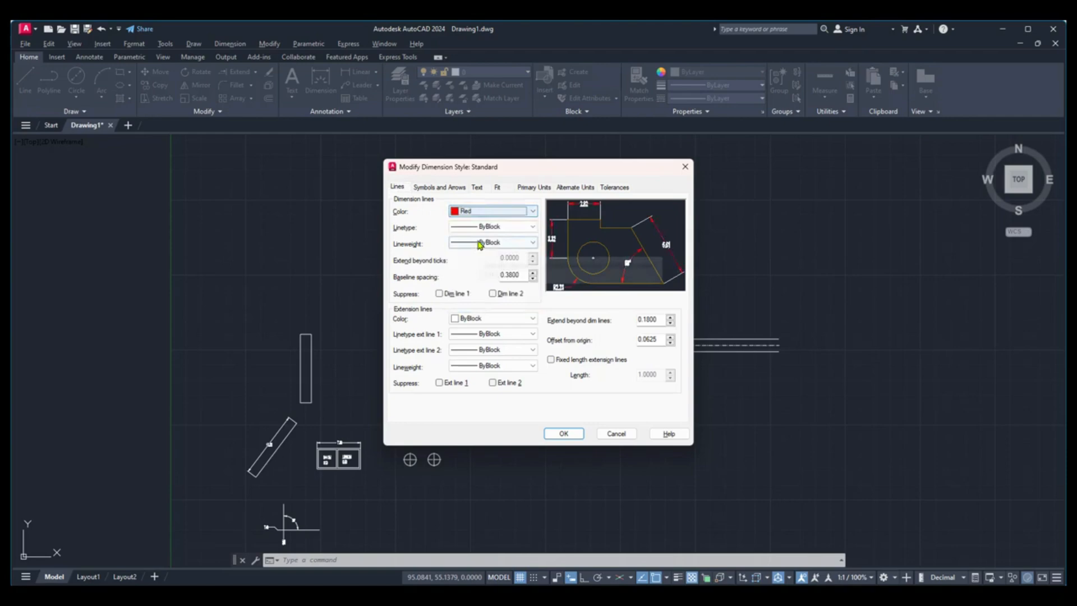
{"action": "left_click", "coordinate": [524, 212]}
{"action": "left_click", "coordinate": [520, 223]}
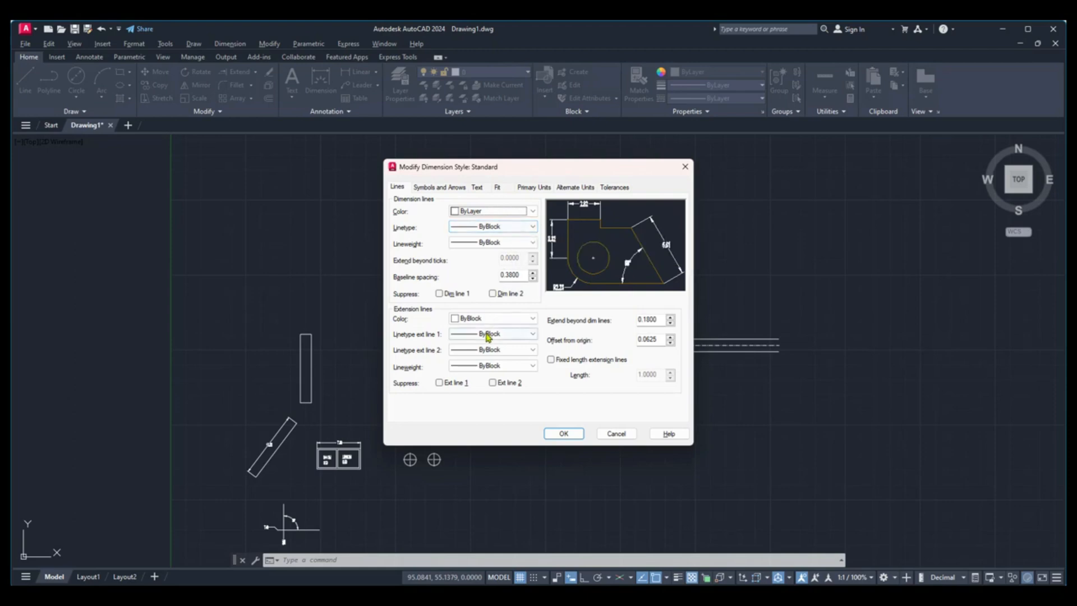
Try suppressing dimension lines 1 and 2 in the Standard style, and turn both suppressions off again.
{"action": "left_click", "coordinate": [439, 294]}
{"action": "left_click", "coordinate": [493, 294]}
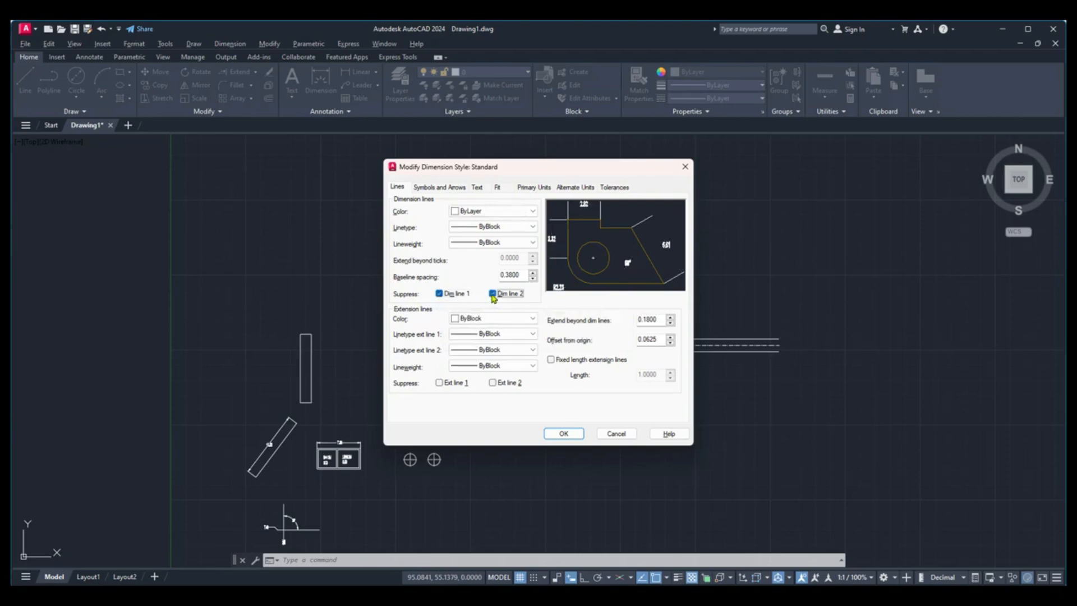
{"action": "left_click", "coordinate": [493, 293]}
{"action": "left_click", "coordinate": [440, 294]}
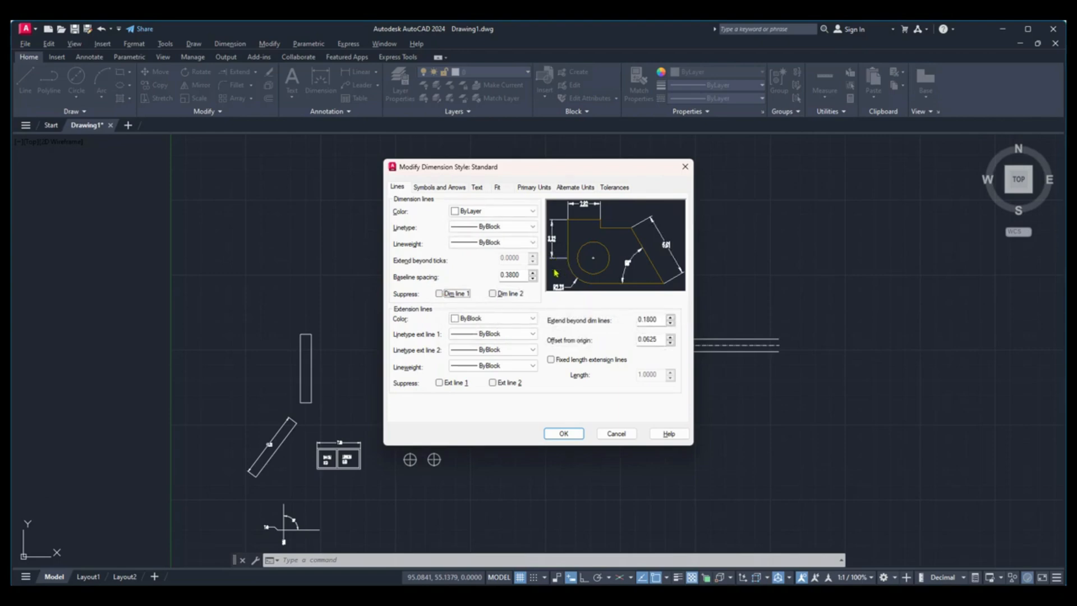
Try suppressing extension lines 1 and 2 in the Standard style, and turn both suppressions off again.
{"action": "left_click", "coordinate": [440, 383]}
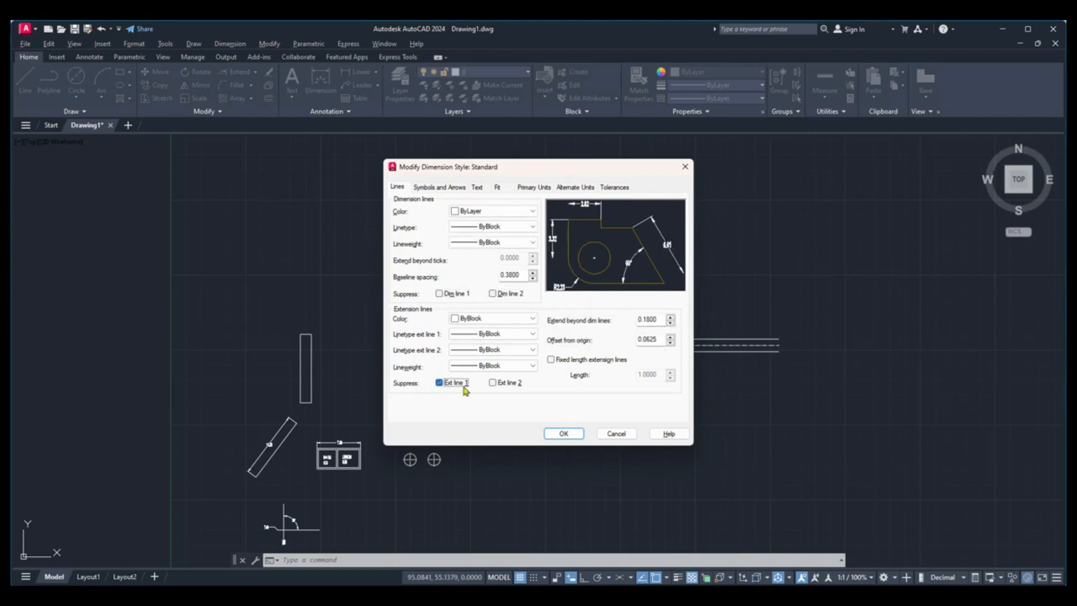
{"action": "left_click", "coordinate": [493, 383]}
{"action": "left_click", "coordinate": [493, 383]}
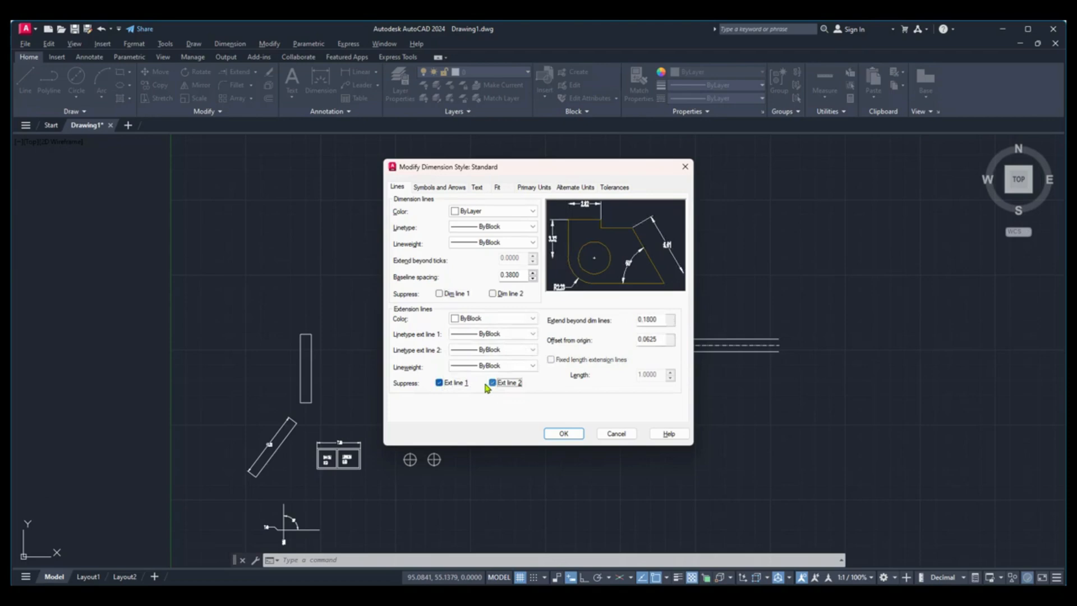
{"action": "left_click", "coordinate": [439, 383]}
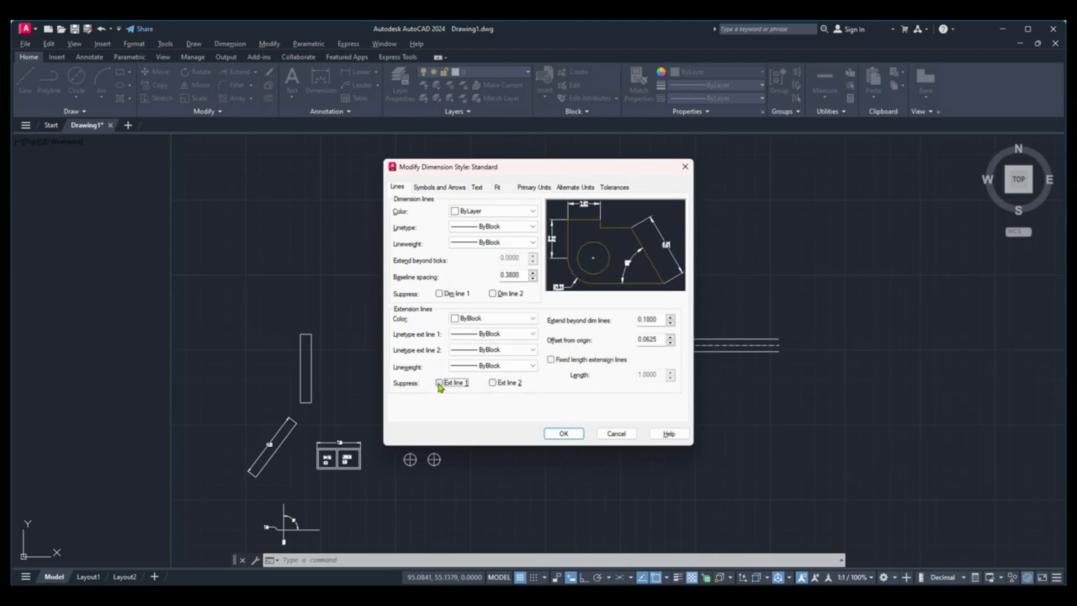
Set the first and second arrowheads to Architectural tick and the arrow size to 0.8.
{"action": "left_click", "coordinate": [441, 188]}
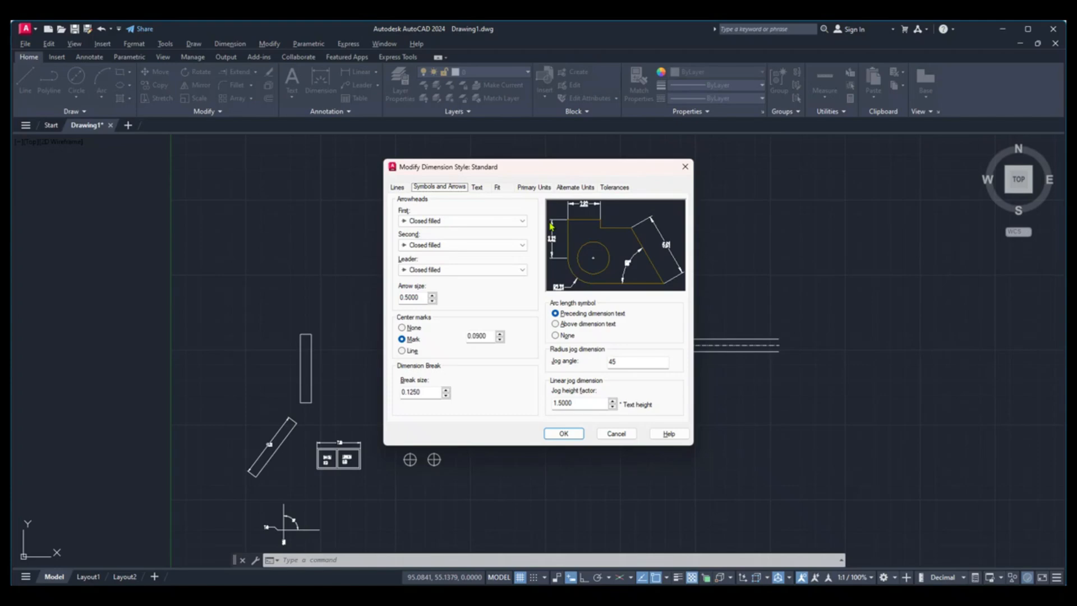
{"action": "left_click", "coordinate": [505, 225]}
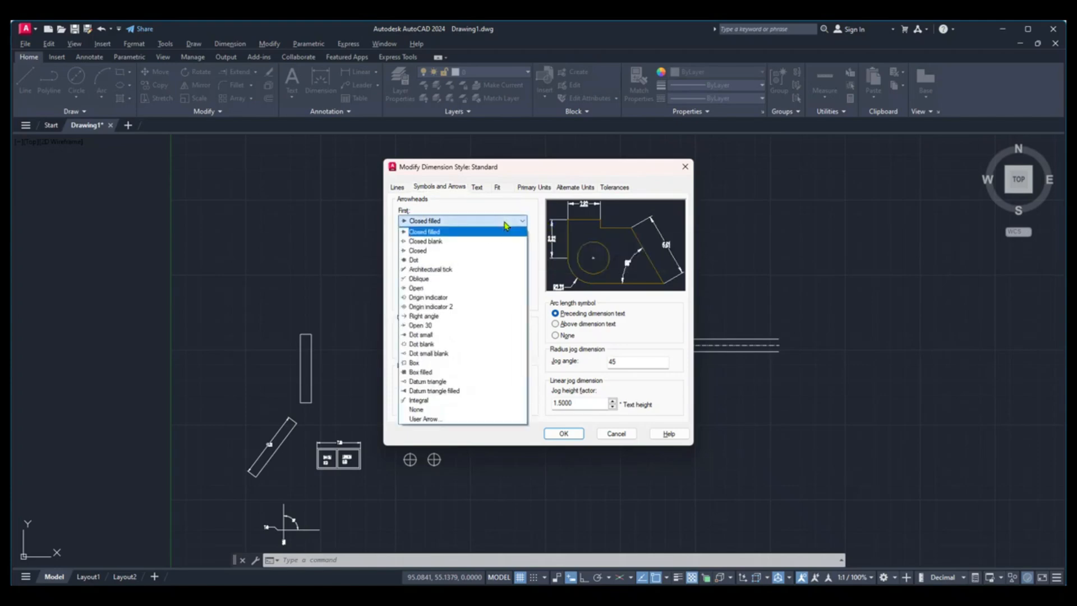
{"action": "left_click", "coordinate": [480, 269]}
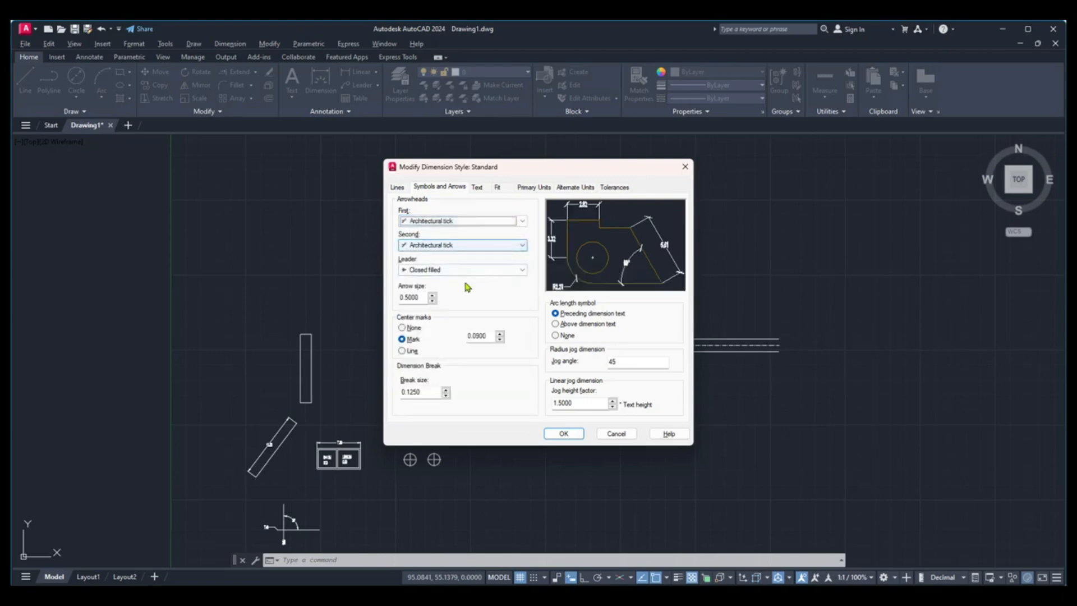
{"action": "left_click_drag", "start_coordinate": [417, 296], "coordinate": [385, 292]}
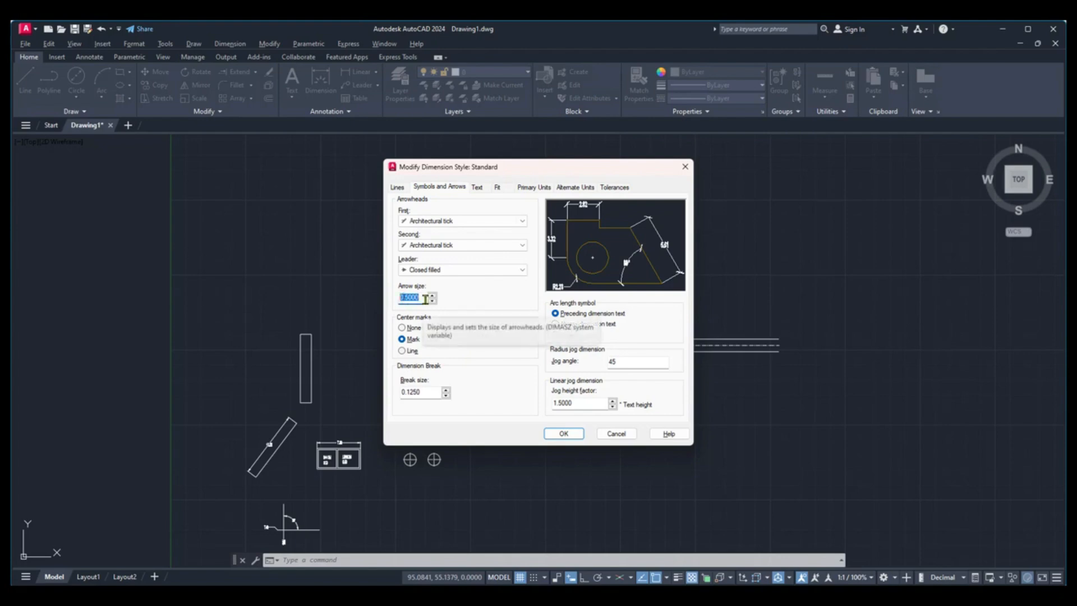
{"action": "type", "text": "0.8"}
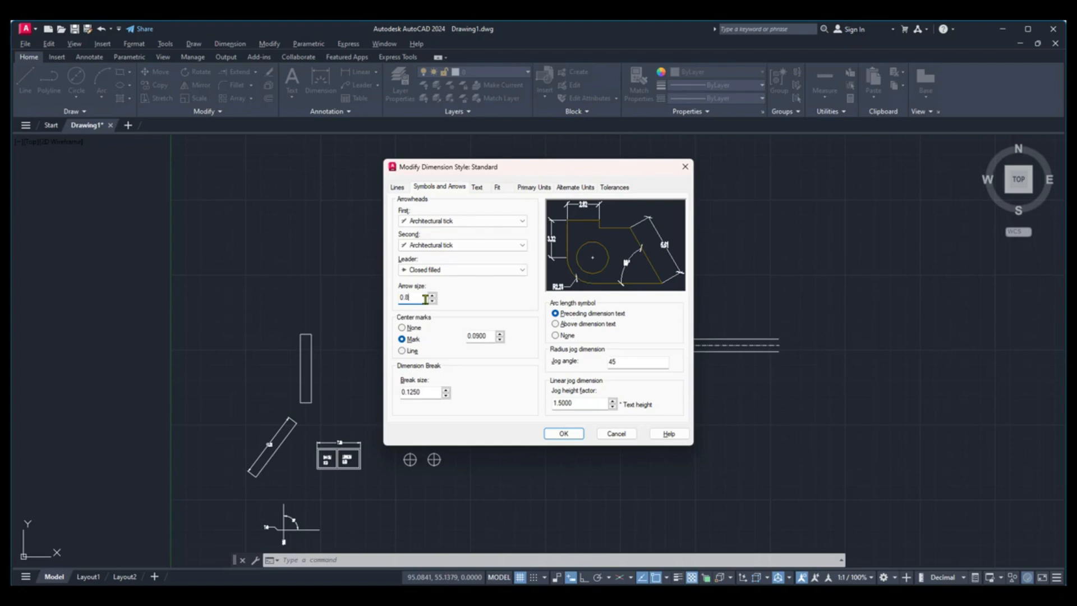
Set the dimension text style to Annotative and the text height to 1.
{"action": "left_click", "coordinate": [486, 189]}
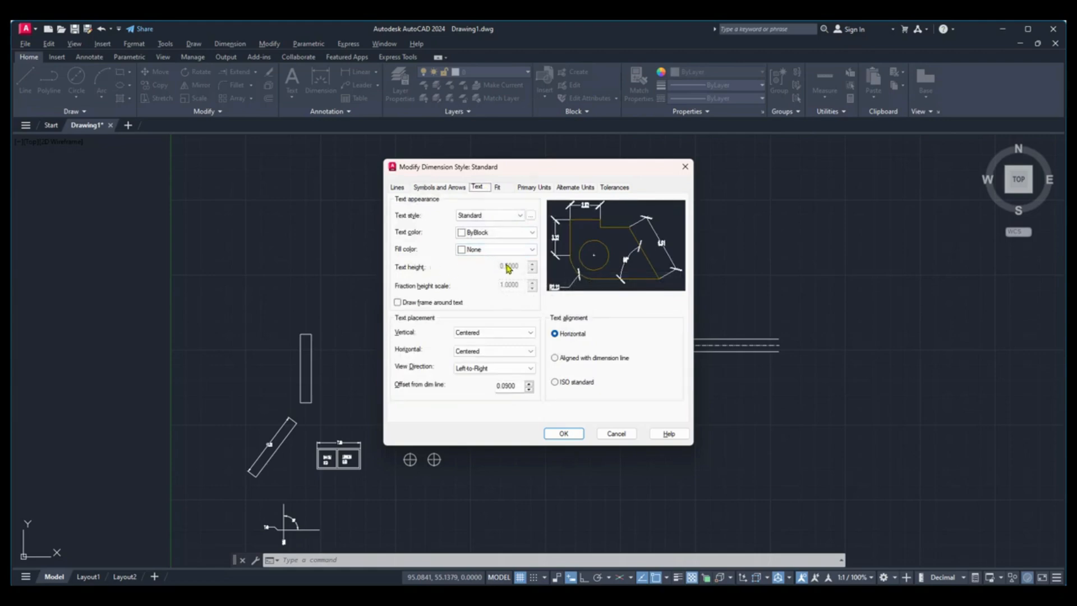
{"action": "left_click", "coordinate": [512, 216]}
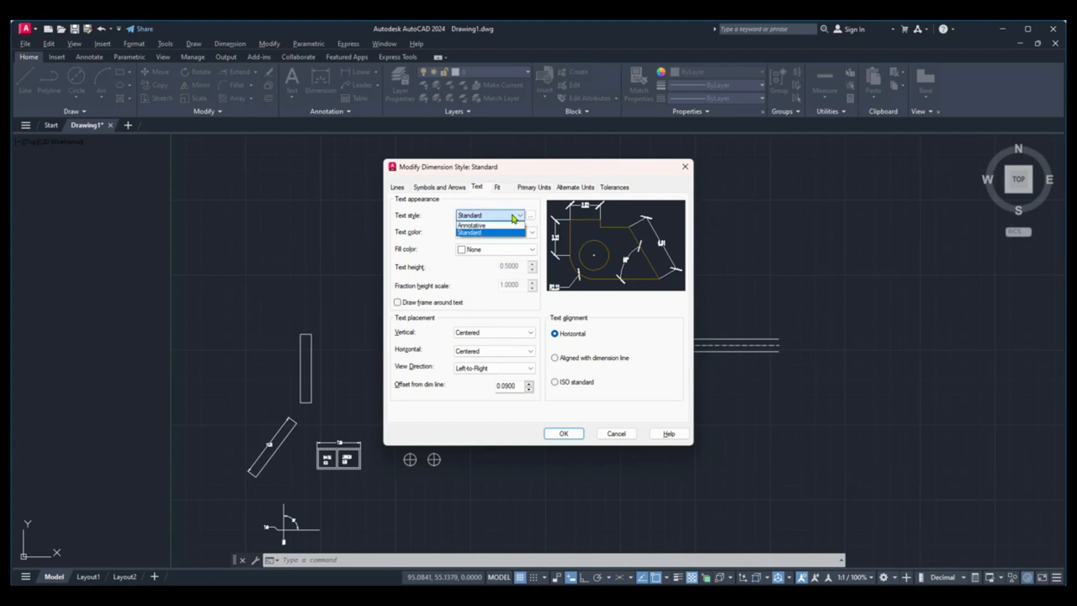
{"action": "left_click", "coordinate": [495, 226]}
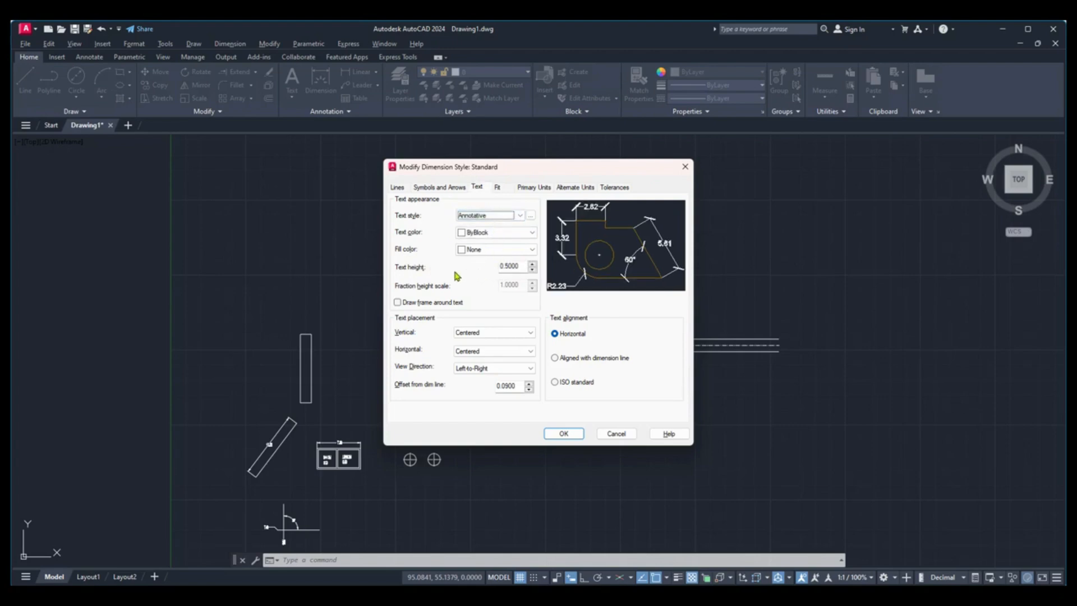
{"action": "left_click_drag", "start_coordinate": [519, 266], "coordinate": [497, 269]}
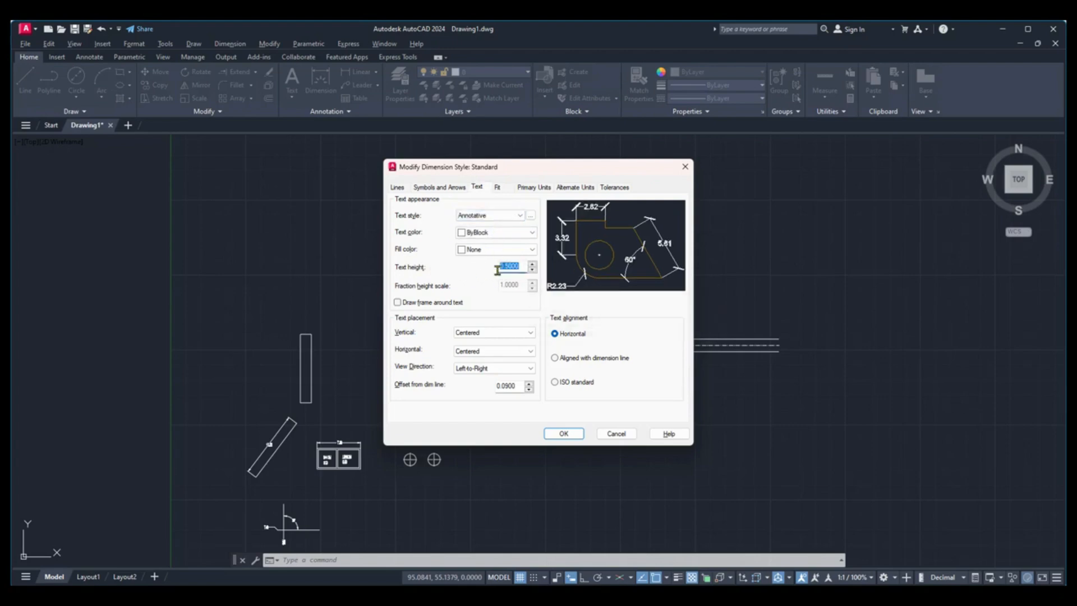
{"action": "type", "text": "1"}
Keep the linear unit format at Decimal, apply the changes to the Standard dimension style and set it as current.
{"action": "left_click", "coordinate": [535, 189]}
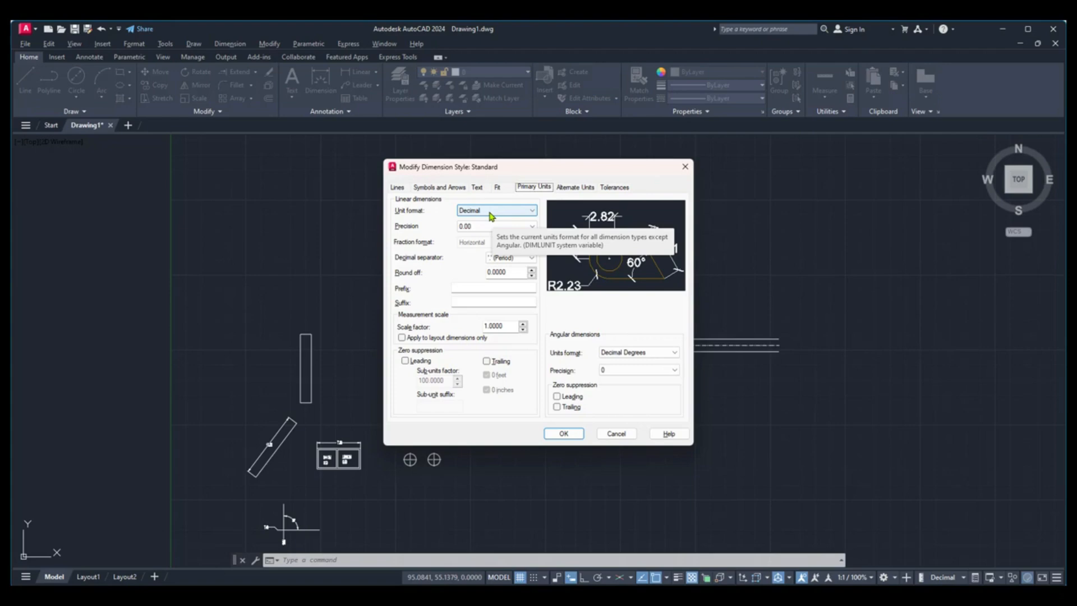
{"action": "left_click", "coordinate": [490, 216]}
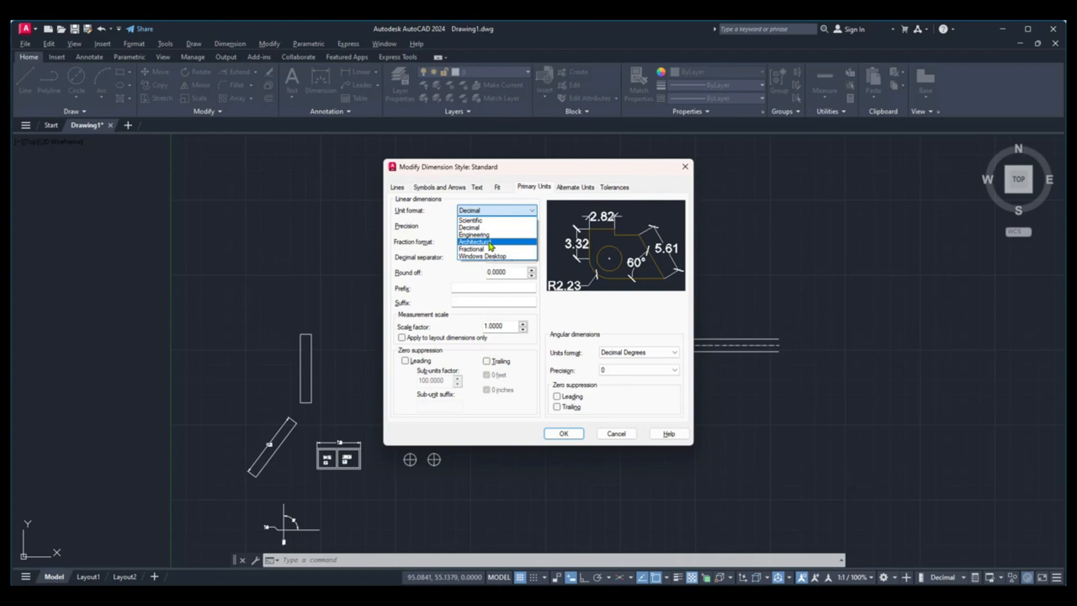
{"action": "left_click", "coordinate": [498, 212]}
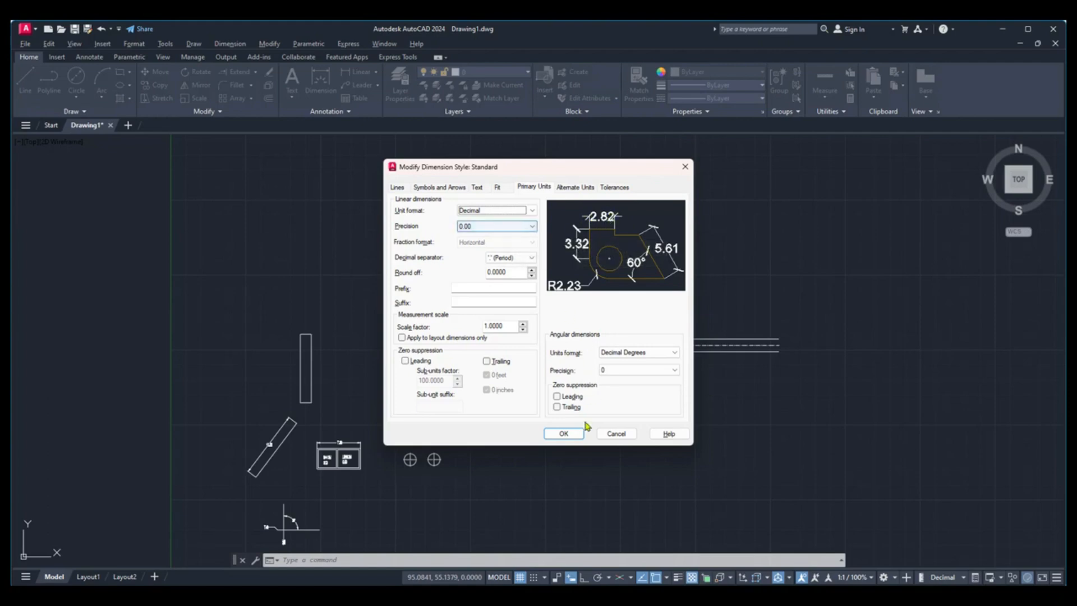
{"action": "left_click", "coordinate": [565, 434]}
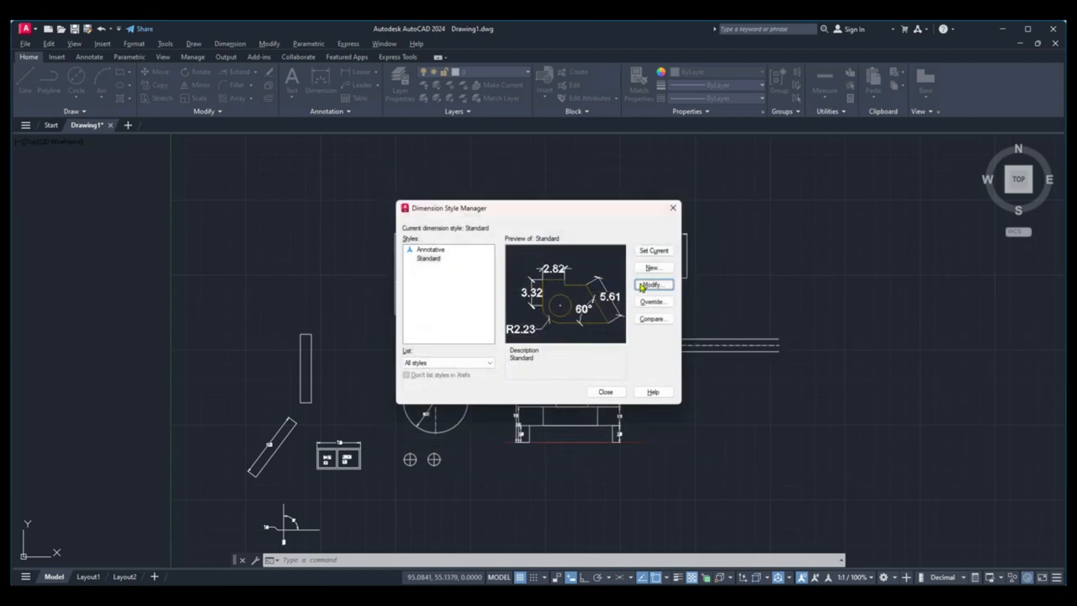
{"action": "left_click", "coordinate": [661, 254]}
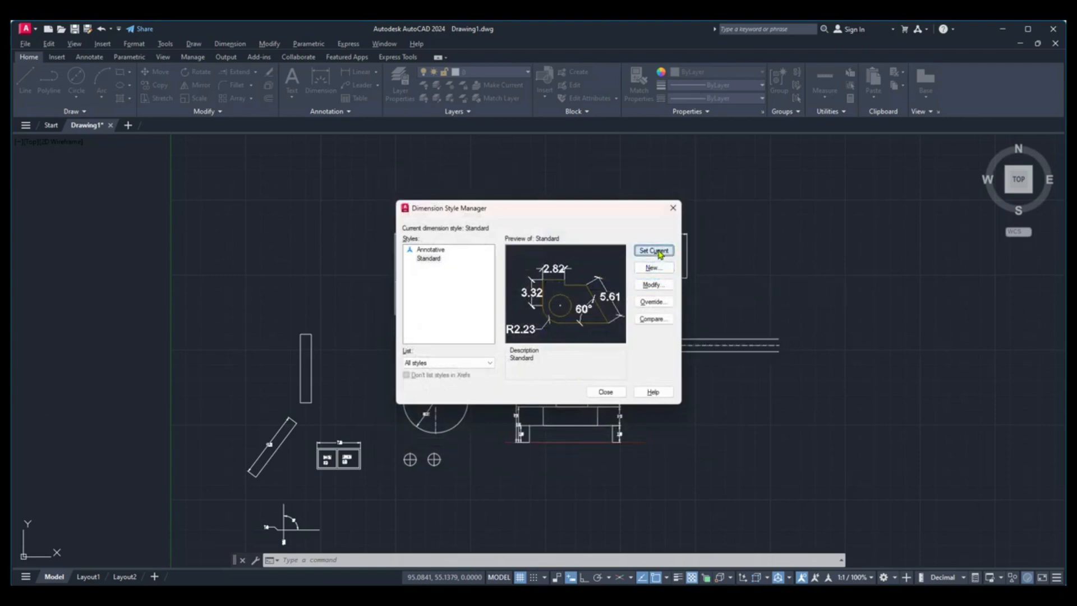
Close the Dimension Style Manager and check the restyled dimensions across the drawing.
{"action": "left_click", "coordinate": [606, 391]}
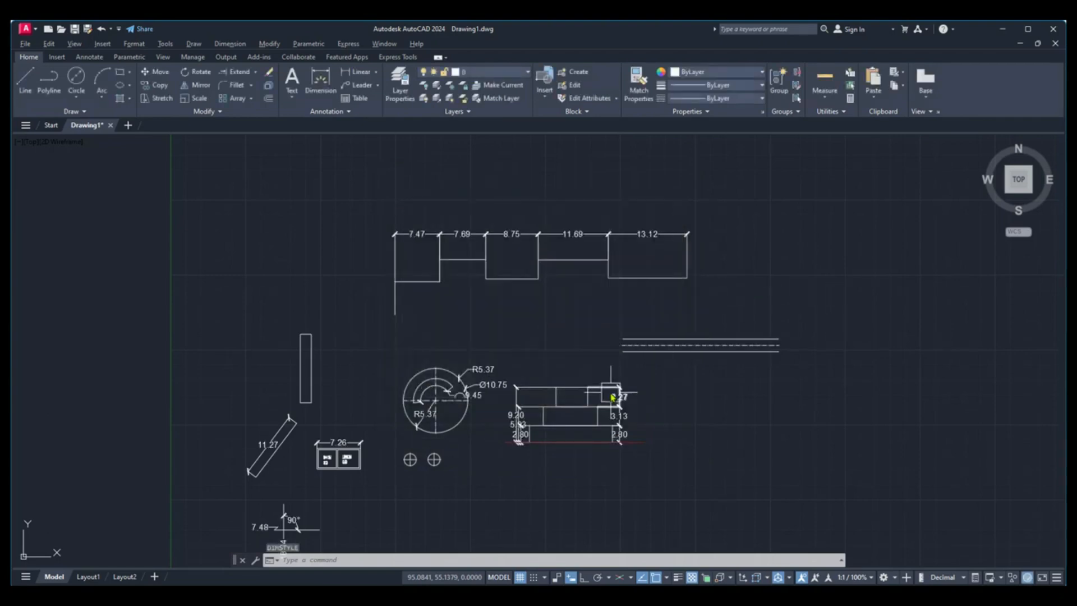
{"action": "scroll", "coordinate": [281, 465], "scroll_direction": "up", "scroll_amount": 4}
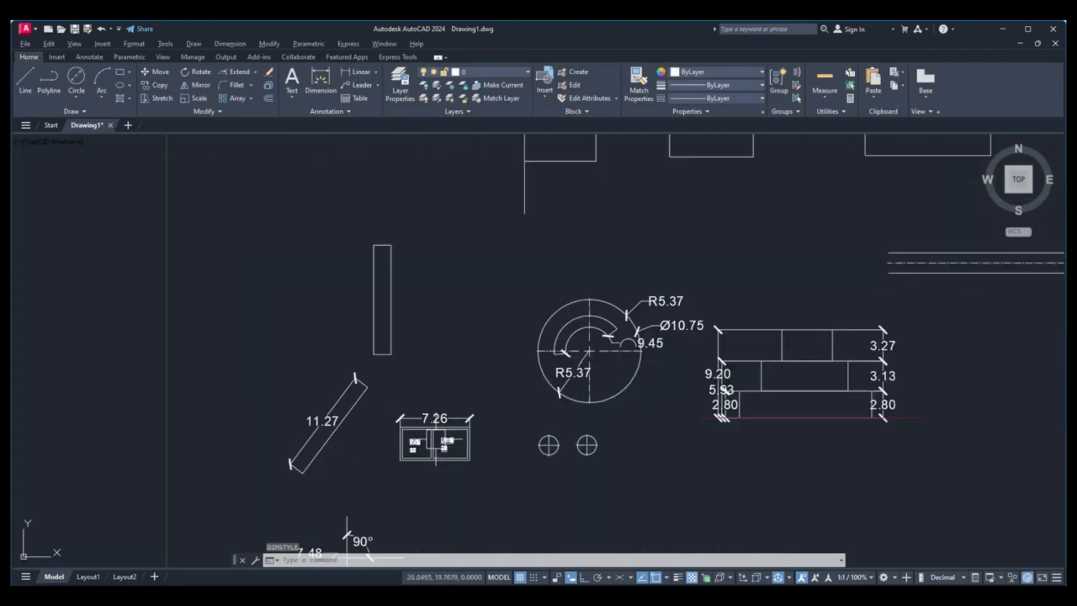
{"action": "middle_click_drag", "start_coordinate": [335, 435], "coordinate": [396, 432]}
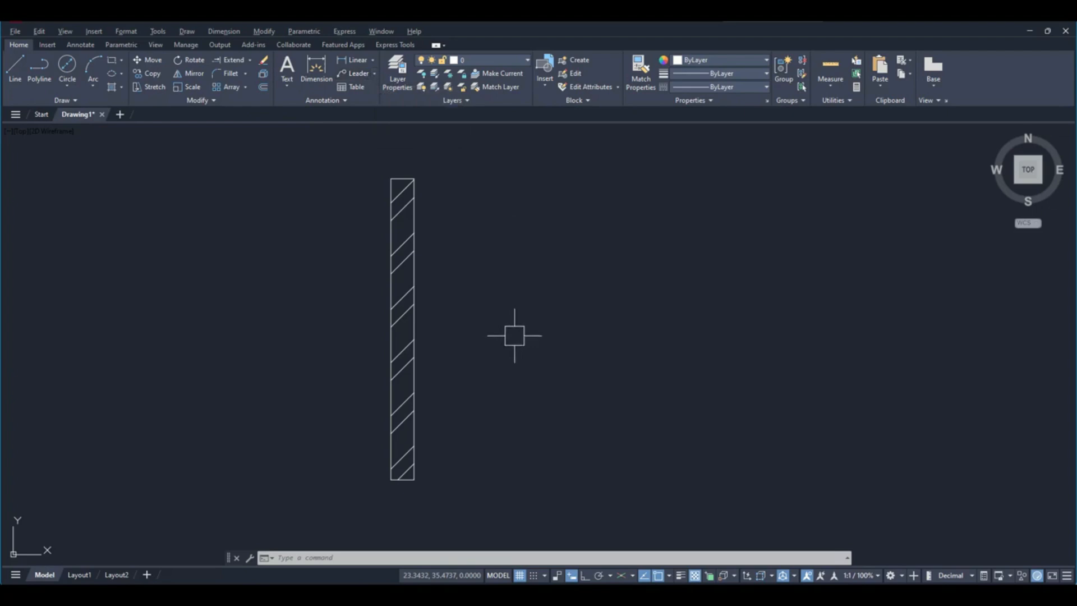
Place a multileader with its arrowhead on the hatched wall's right edge and its landing up and to the right.
{"action": "type", "text": "mld"}
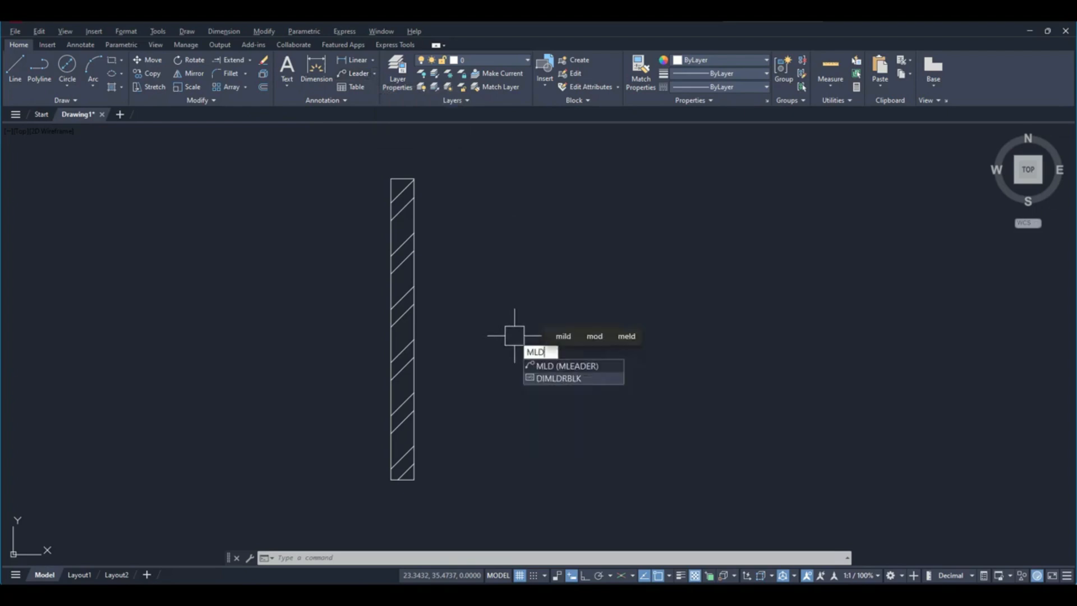
{"action": "key", "text": "Return"}
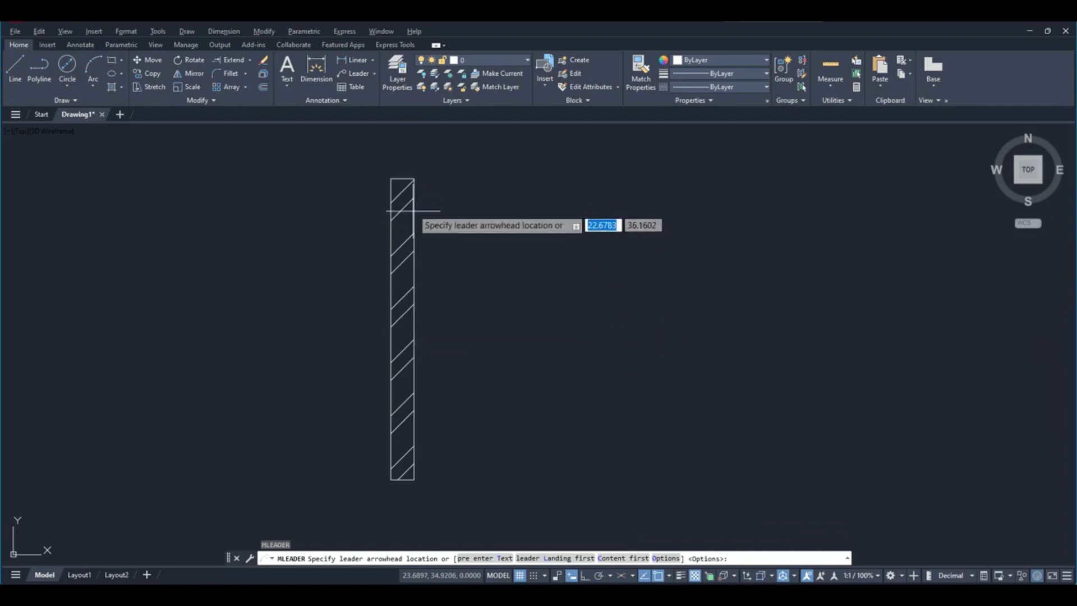
{"action": "left_click", "coordinate": [414, 268]}
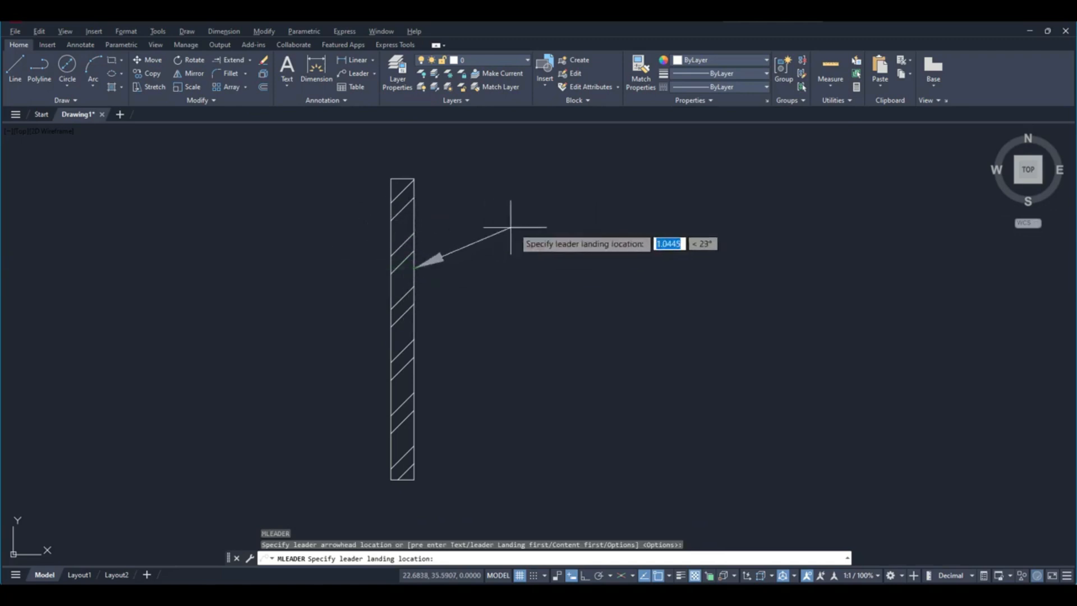
{"action": "left_click", "coordinate": [488, 220]}
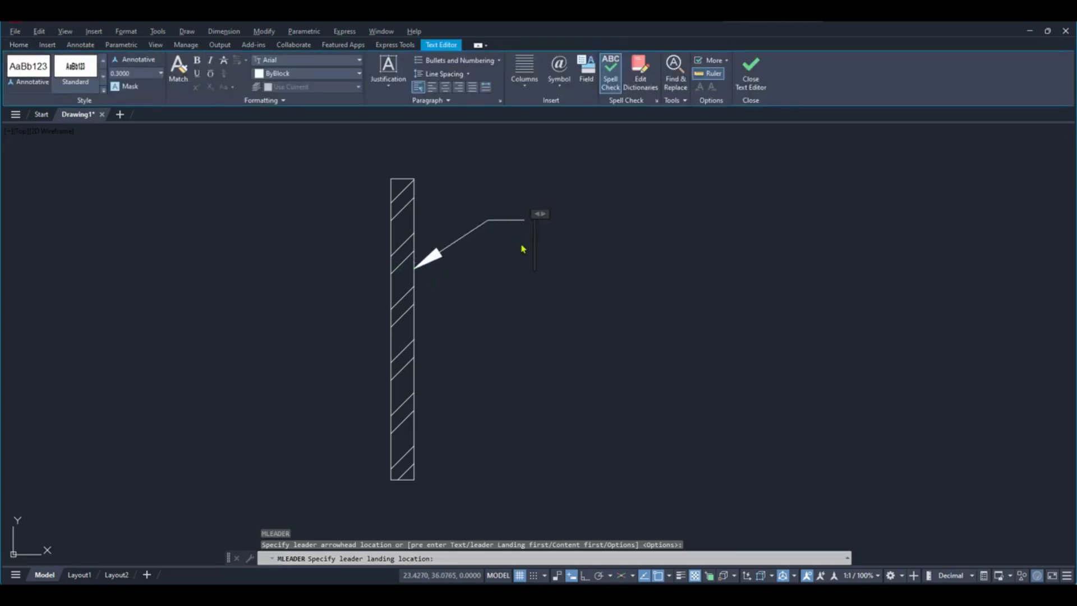
Enter "0.23 M BRICKMASONRY" as the multileader's text and finish the label.
{"action": "type", "text": "0.23"}
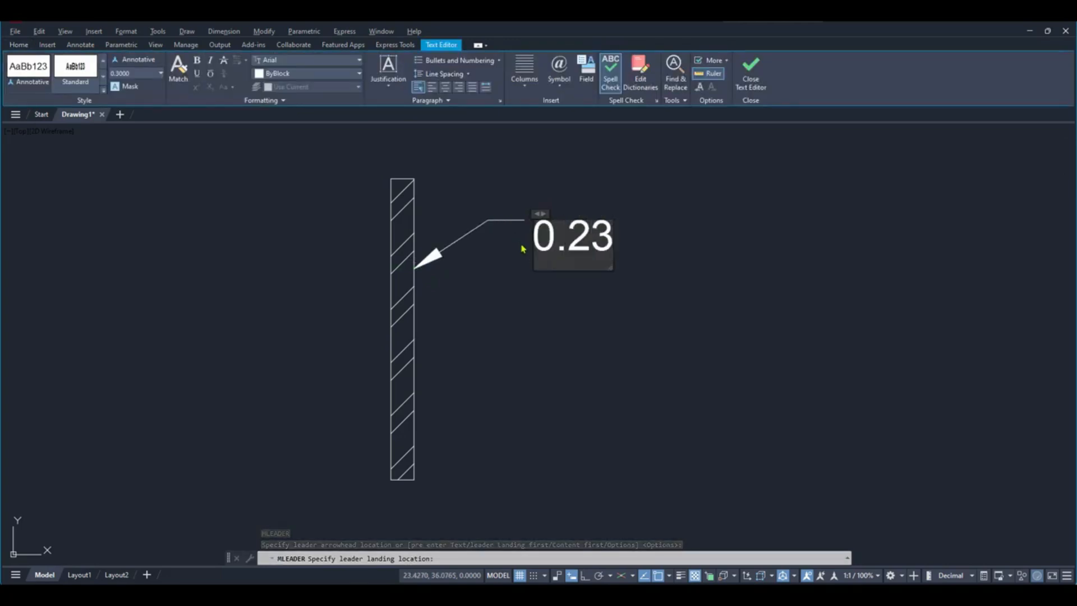
{"action": "type", "text": " m"}
{"action": "key", "text": "BackSpace"}
{"action": "key", "text": "BackSpace"}
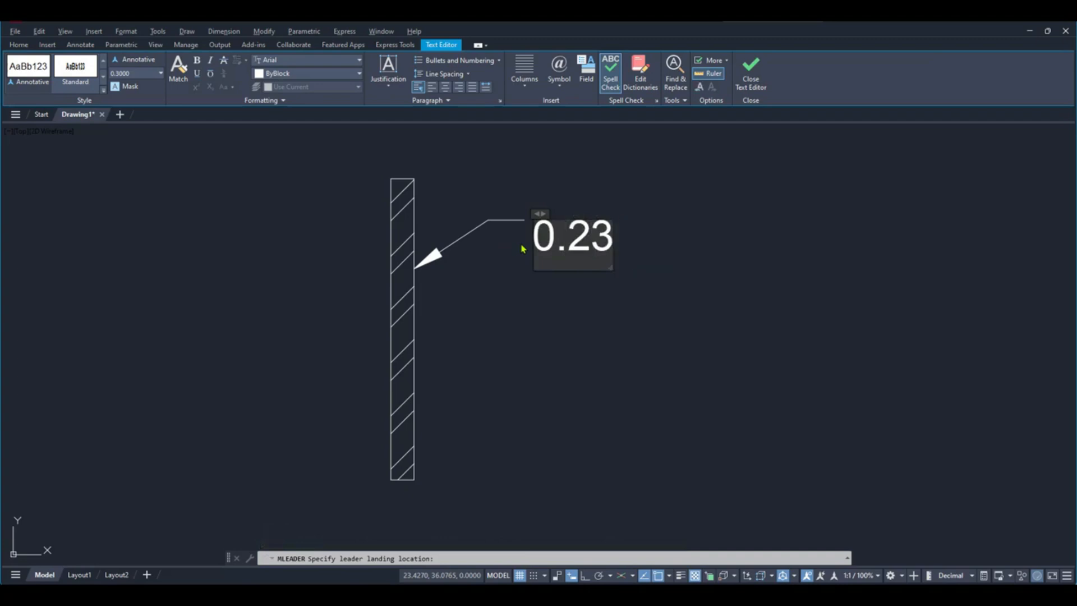
{"action": "type", "text": "M b"}
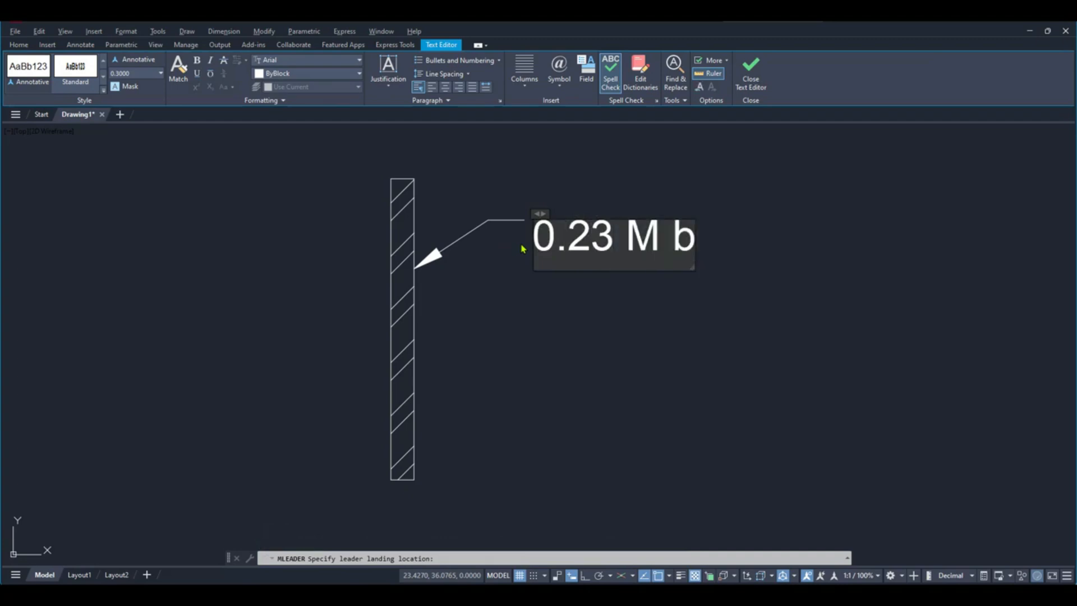
{"action": "key", "text": "BackSpace"}
{"action": "type", "text": "BRICK"}
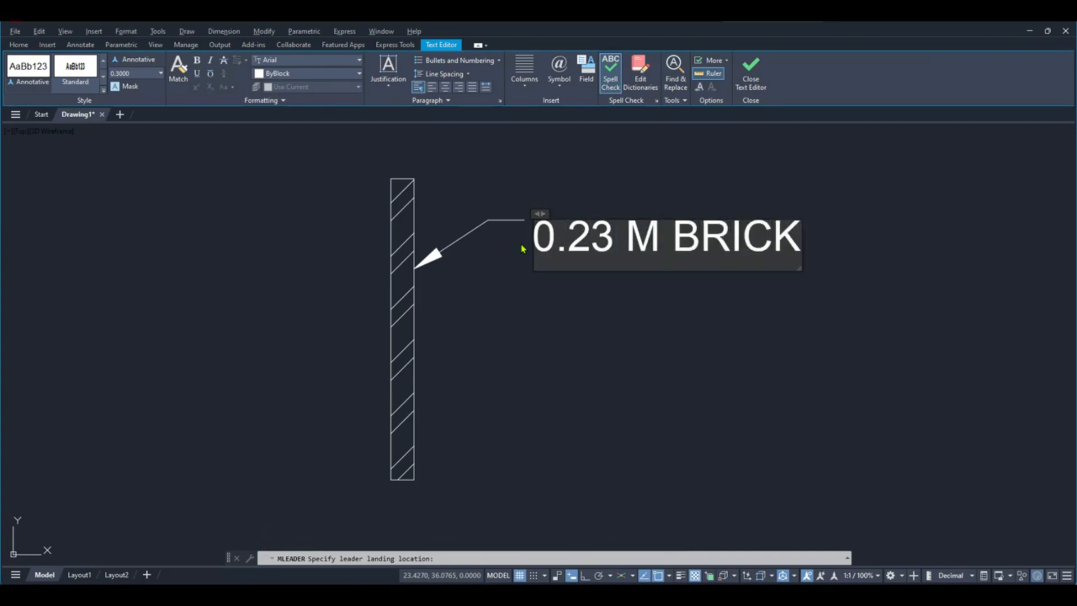
{"action": "type", "text": "MASONRY"}
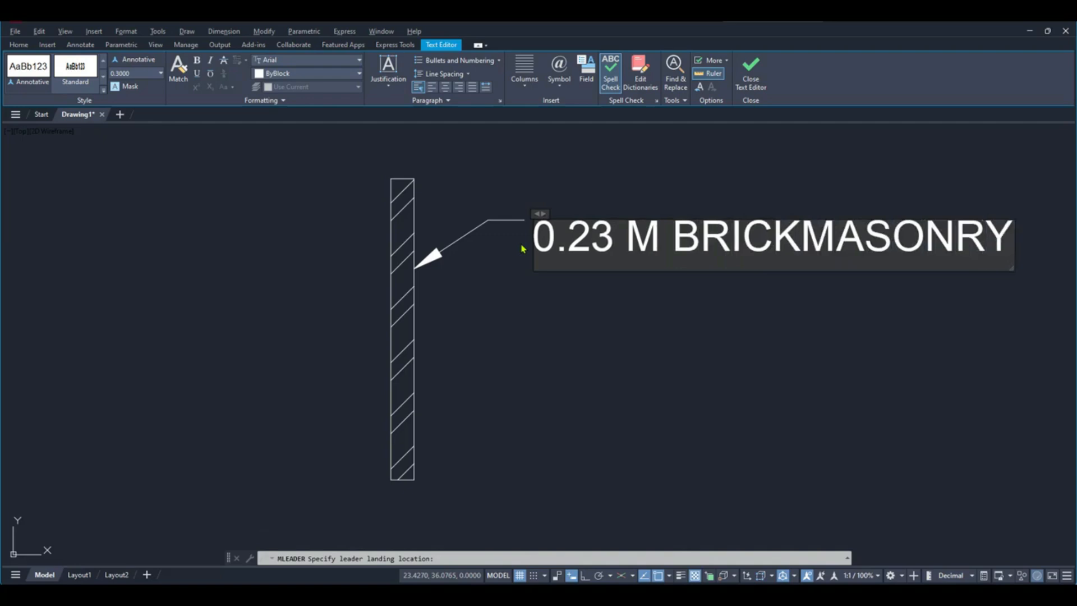
{"action": "left_click", "coordinate": [537, 306]}
{"action": "scroll", "coordinate": [570, 297], "scroll_direction": "down", "scroll_amount": 3}
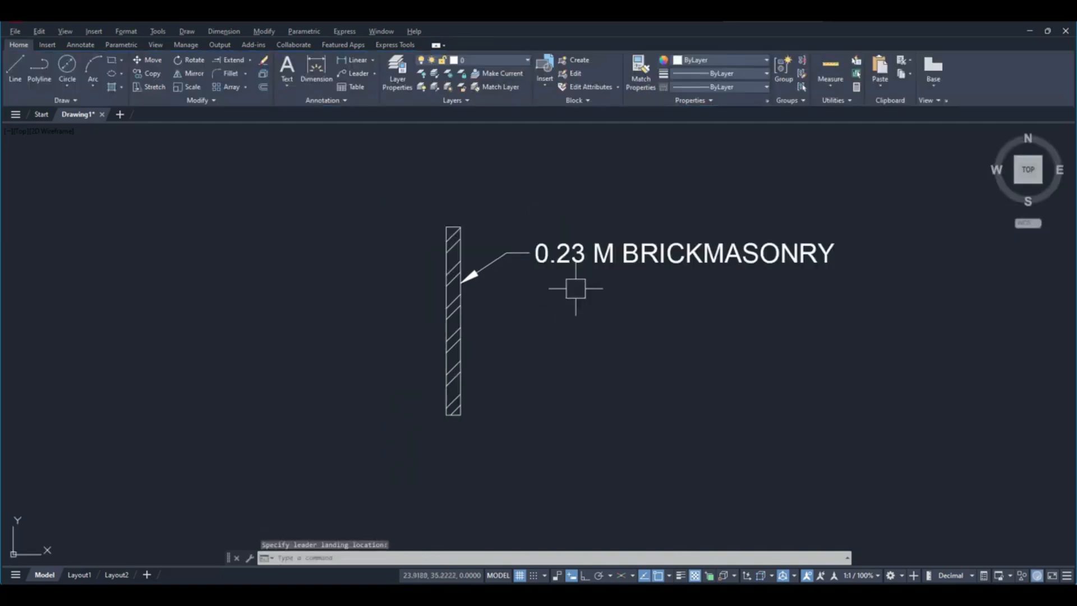
{"action": "scroll", "coordinate": [589, 314], "scroll_direction": "up", "scroll_amount": 3}
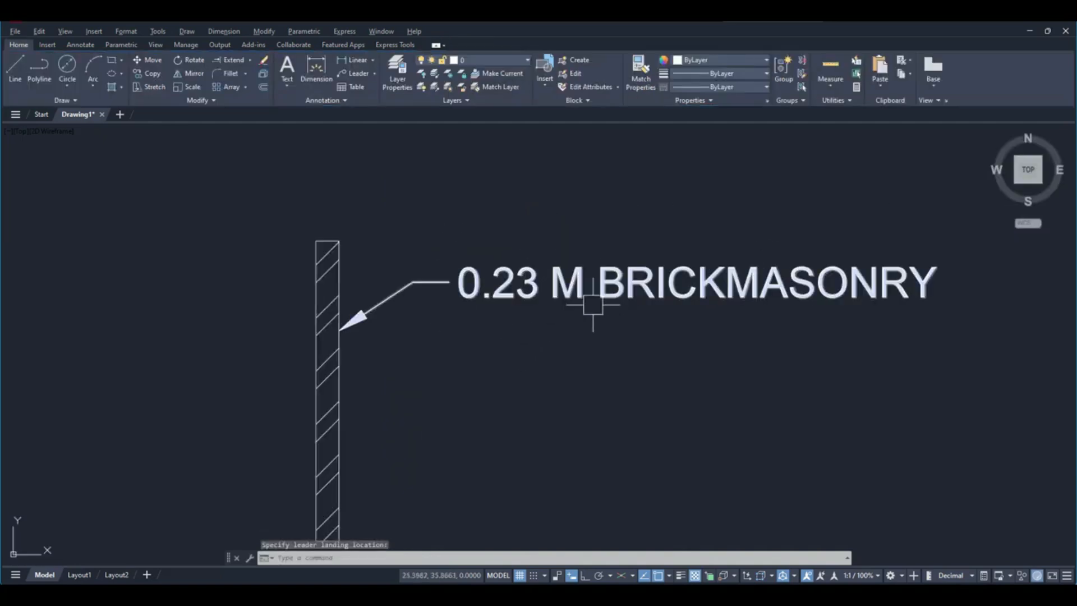
{"action": "scroll", "coordinate": [593, 306], "scroll_direction": "down", "scroll_amount": 2}
{"action": "middle_click_drag", "start_coordinate": [589, 313], "coordinate": [584, 295]}
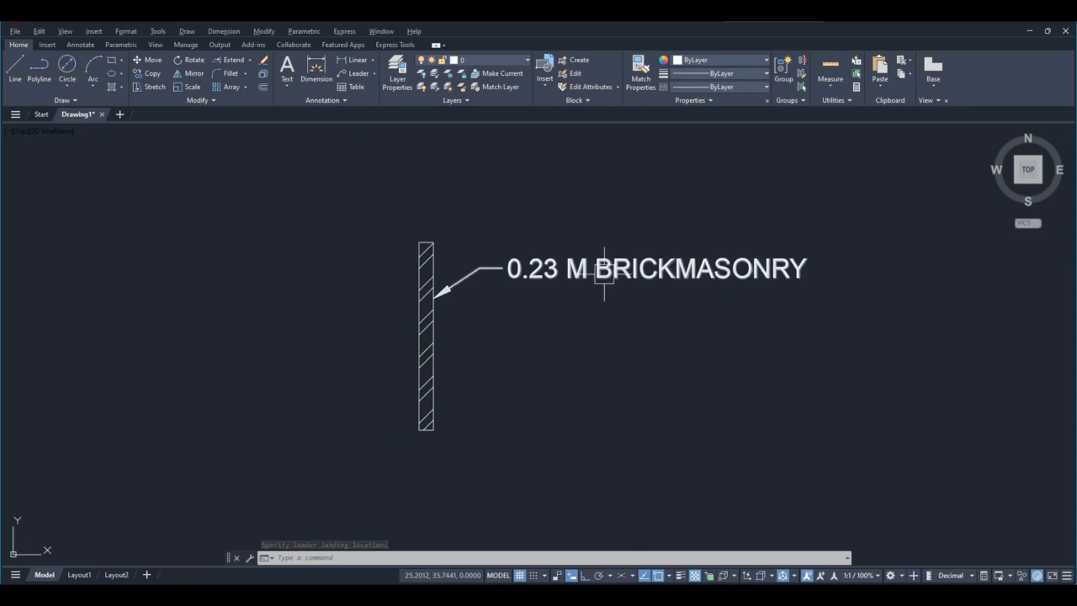
{"action": "scroll", "coordinate": [603, 272], "scroll_direction": "up", "scroll_amount": 2}
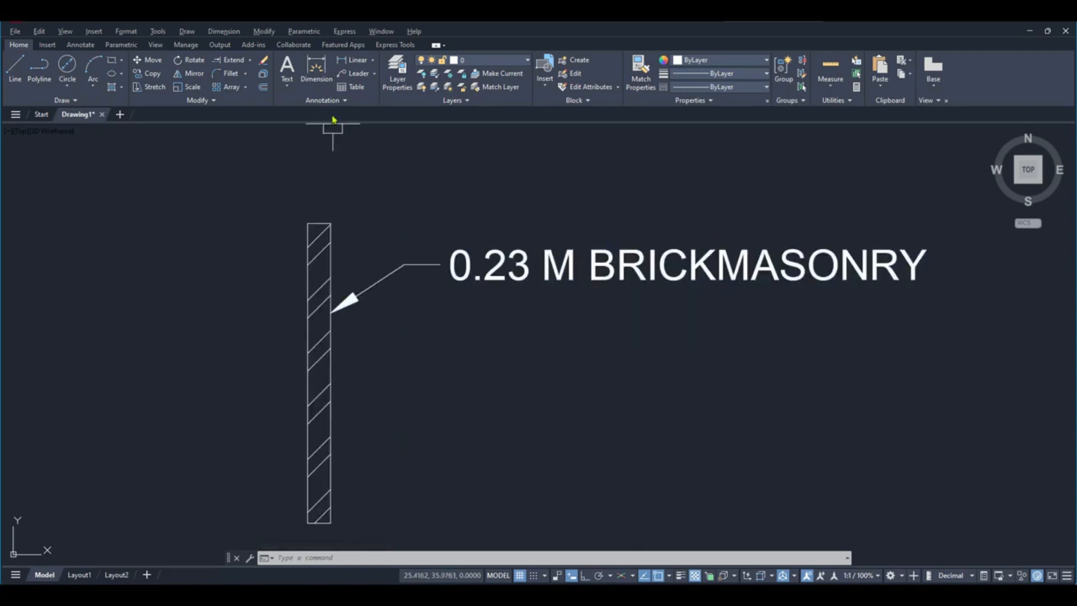
{"action": "left_click", "coordinate": [341, 101]}
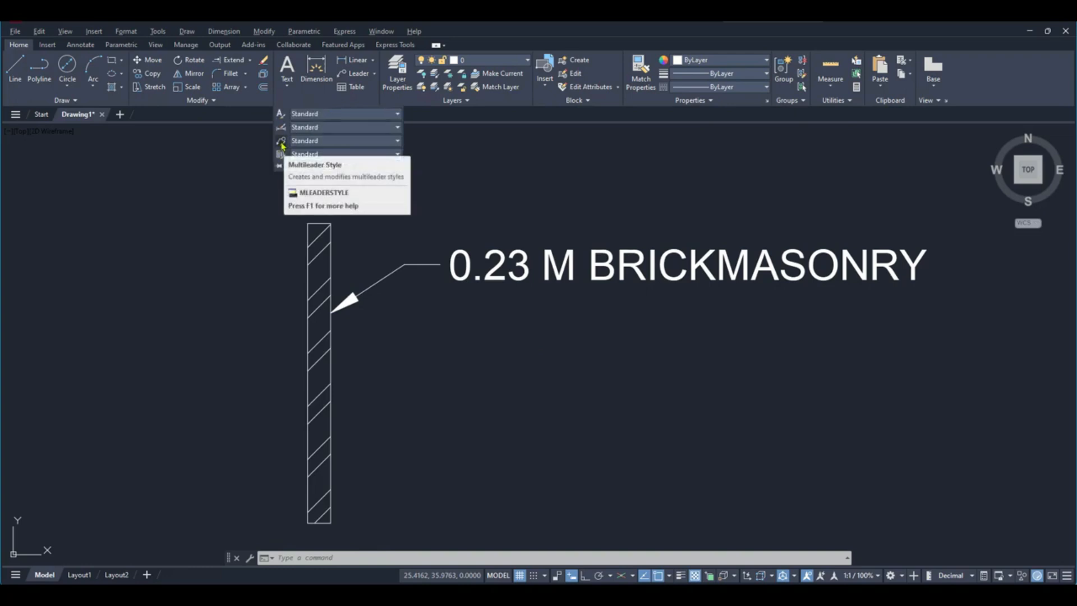
{"action": "left_click", "coordinate": [459, 214]}
{"action": "left_click", "coordinate": [441, 214]}
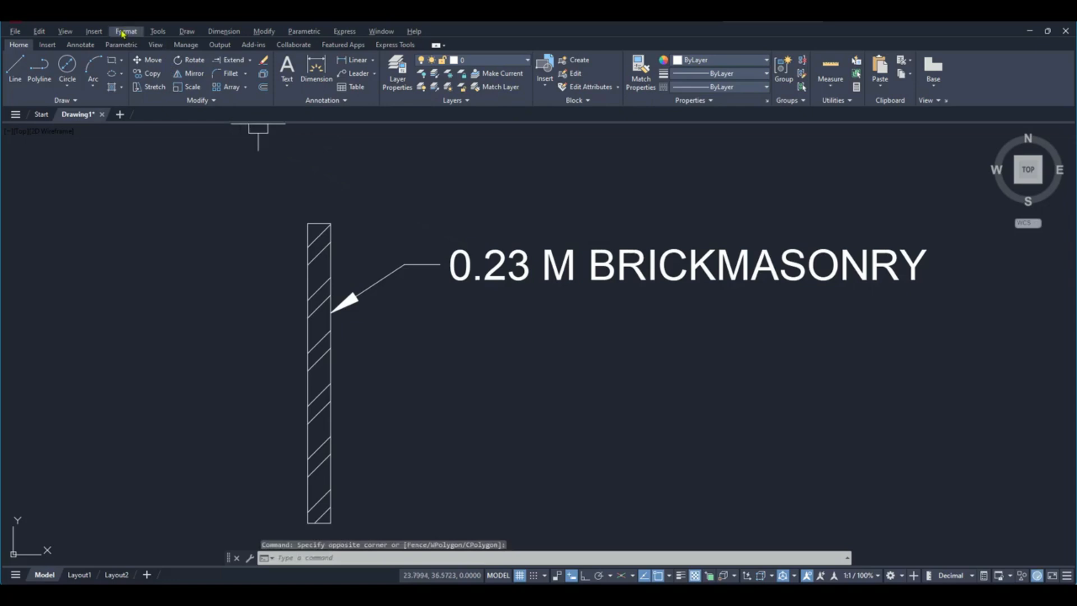
Open the Standard multileader style for modification and set its arrowhead size to 0.2.
{"action": "left_click", "coordinate": [125, 31]}
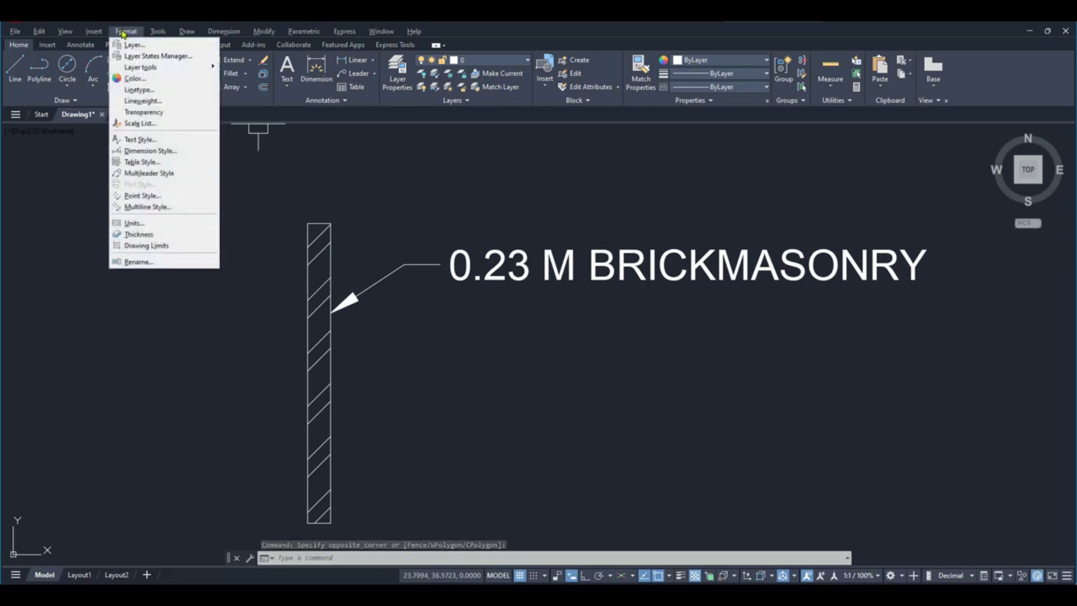
{"action": "left_click", "coordinate": [150, 175]}
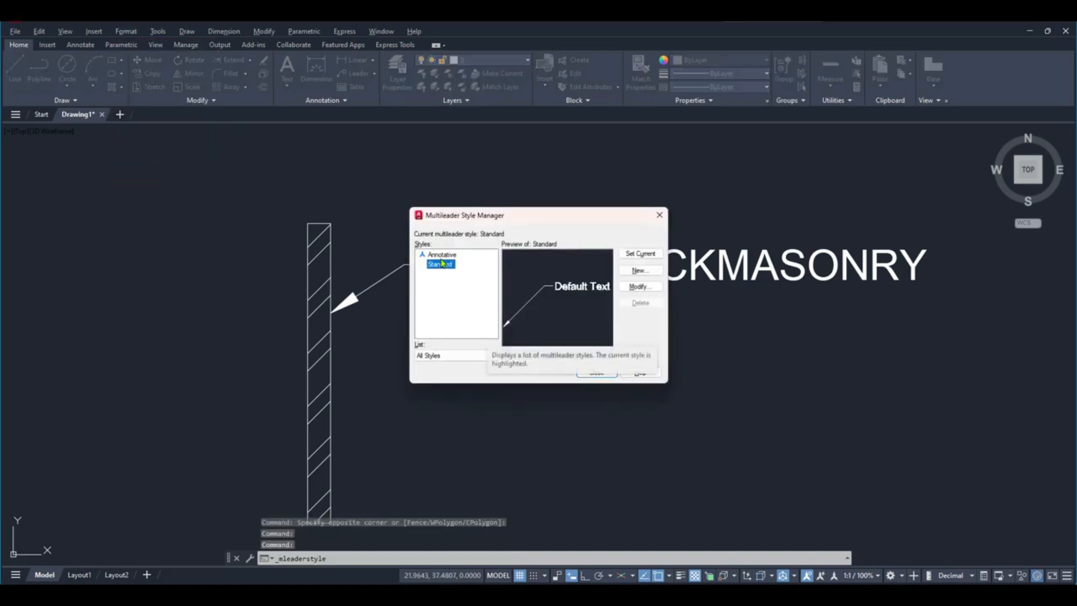
{"action": "left_click", "coordinate": [644, 289]}
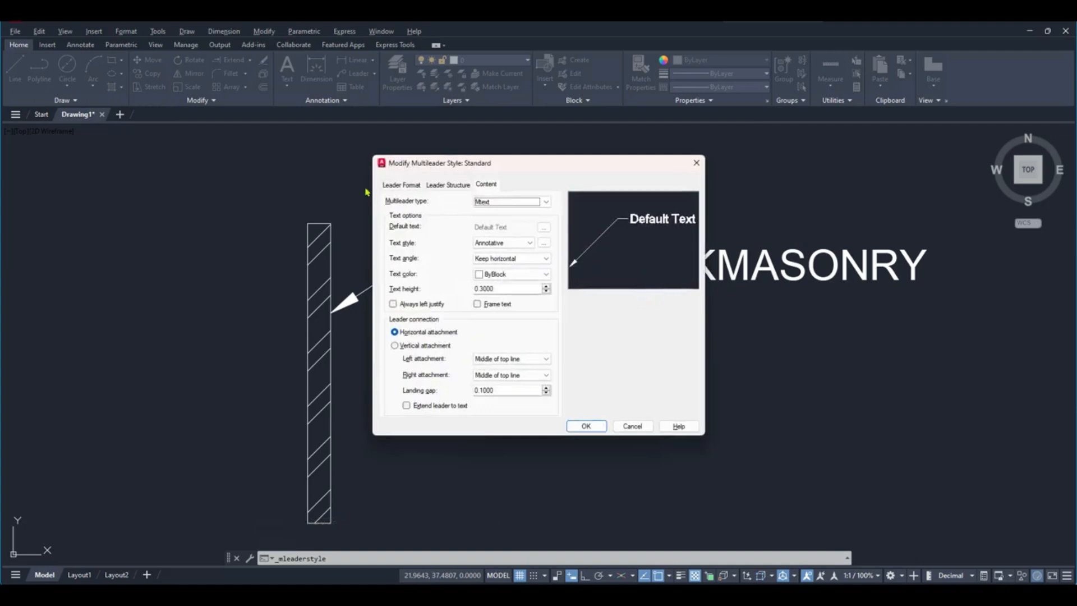
{"action": "left_click", "coordinate": [406, 188]}
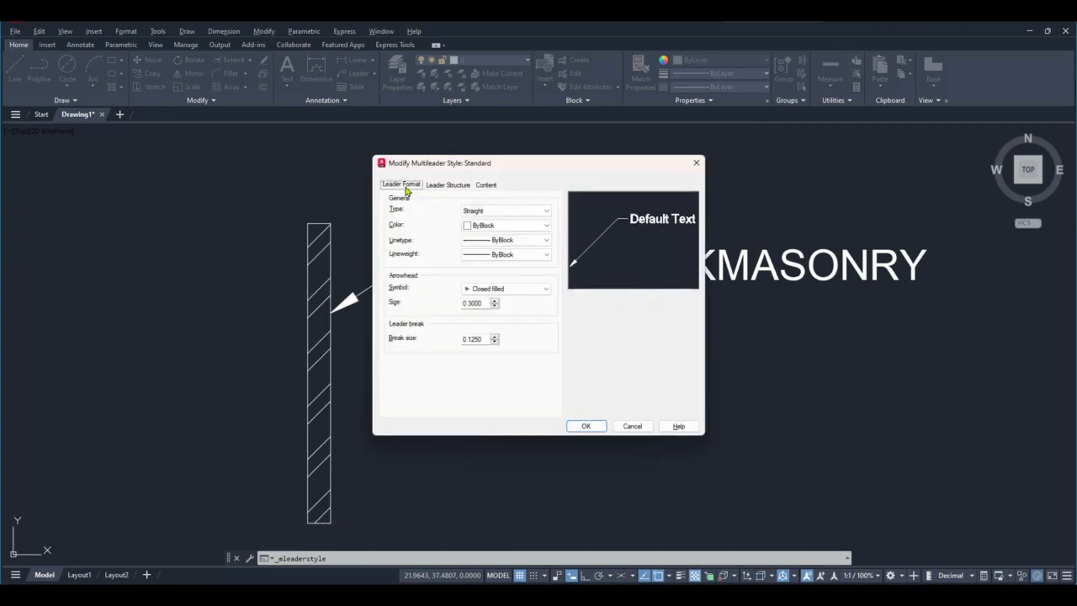
{"action": "double_click", "coordinate": [484, 303]}
{"action": "type", "text": "0.2"}
Set the Standard multileader style's text height to 0.15, apply the changes and make the style current.
{"action": "left_click", "coordinate": [454, 186]}
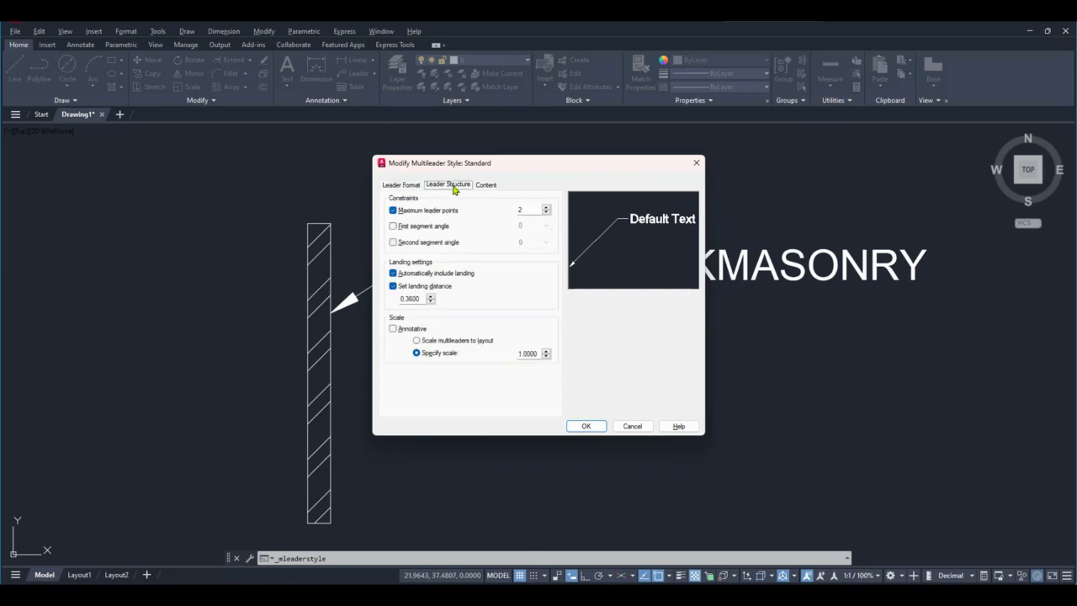
{"action": "left_click", "coordinate": [487, 188]}
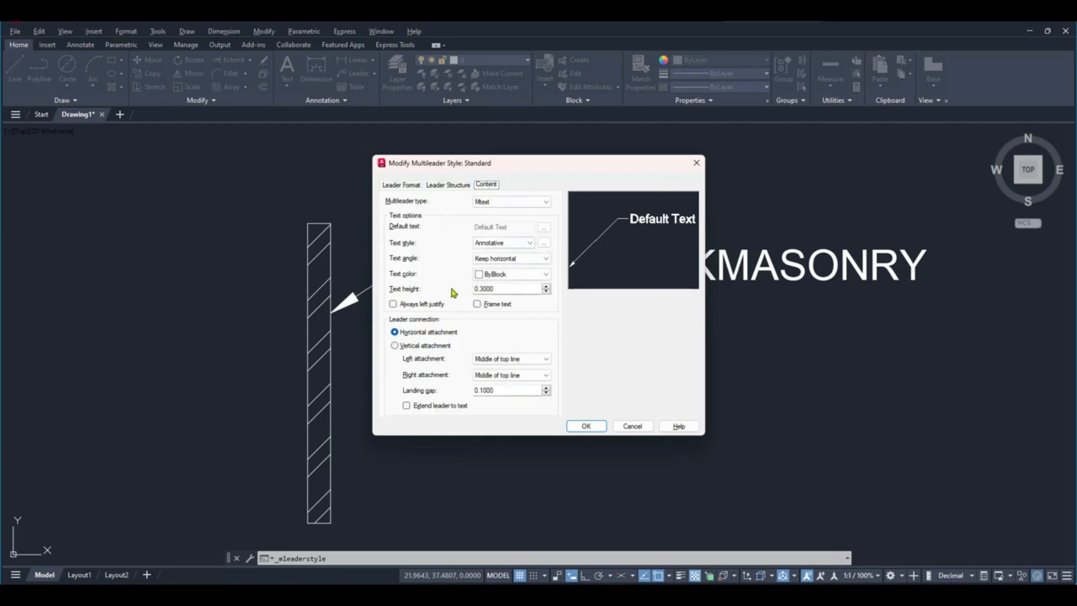
{"action": "left_click_drag", "start_coordinate": [497, 288], "coordinate": [471, 291]}
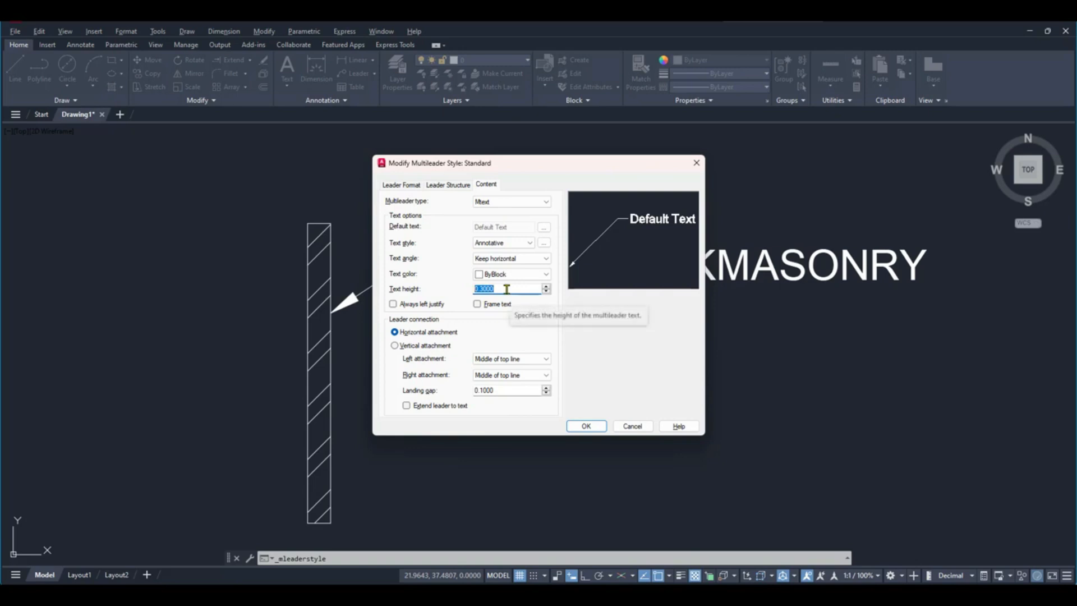
{"action": "type", "text": "0.15"}
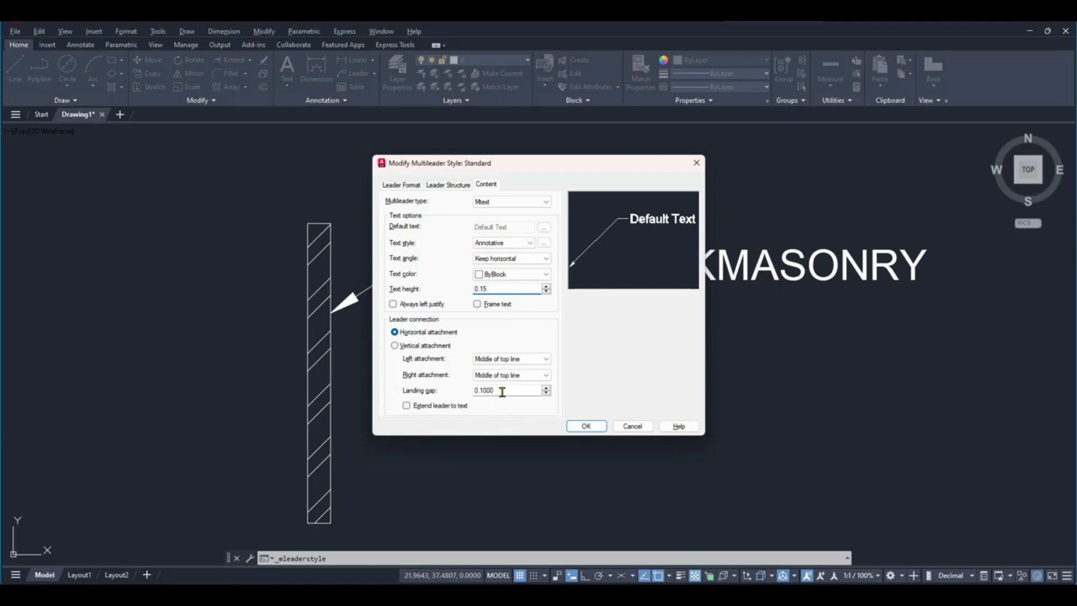
{"action": "left_click_drag", "start_coordinate": [501, 391], "coordinate": [470, 391]}
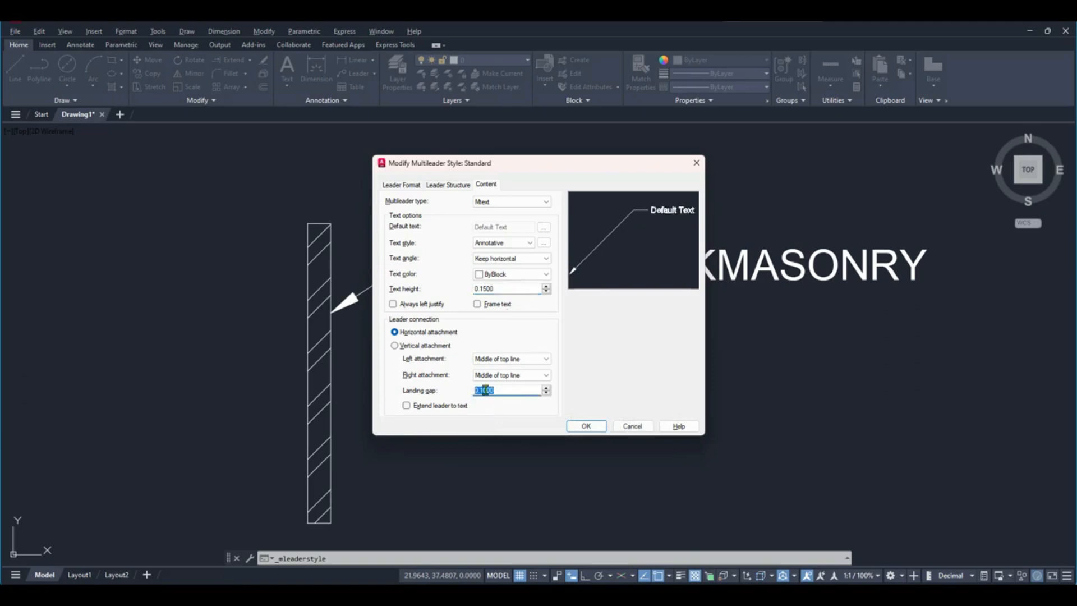
{"action": "left_click", "coordinate": [586, 426]}
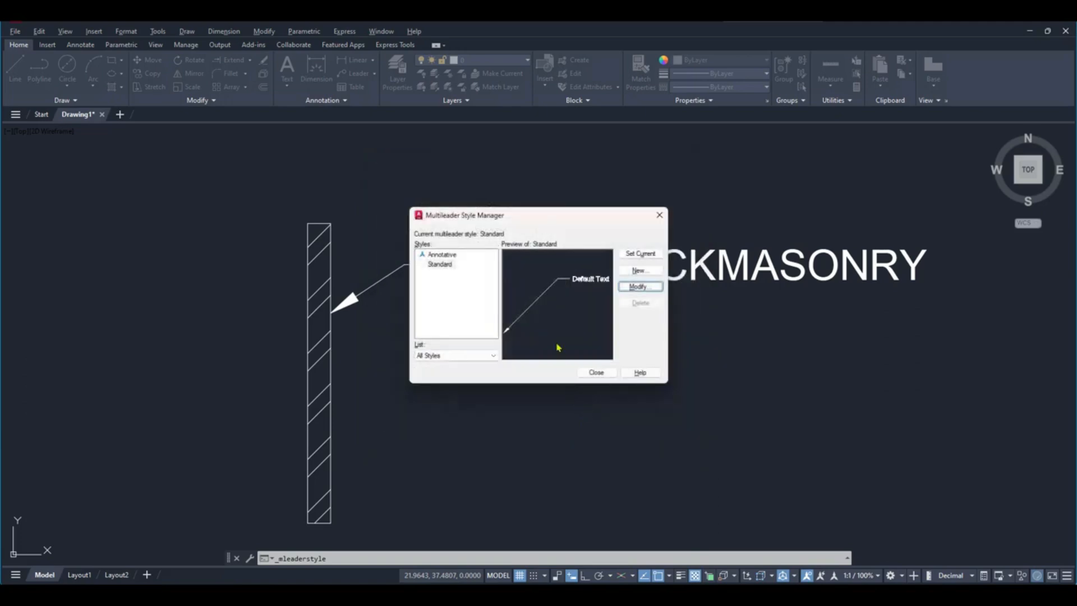
{"action": "left_click", "coordinate": [639, 254]}
{"action": "left_click", "coordinate": [597, 373]}
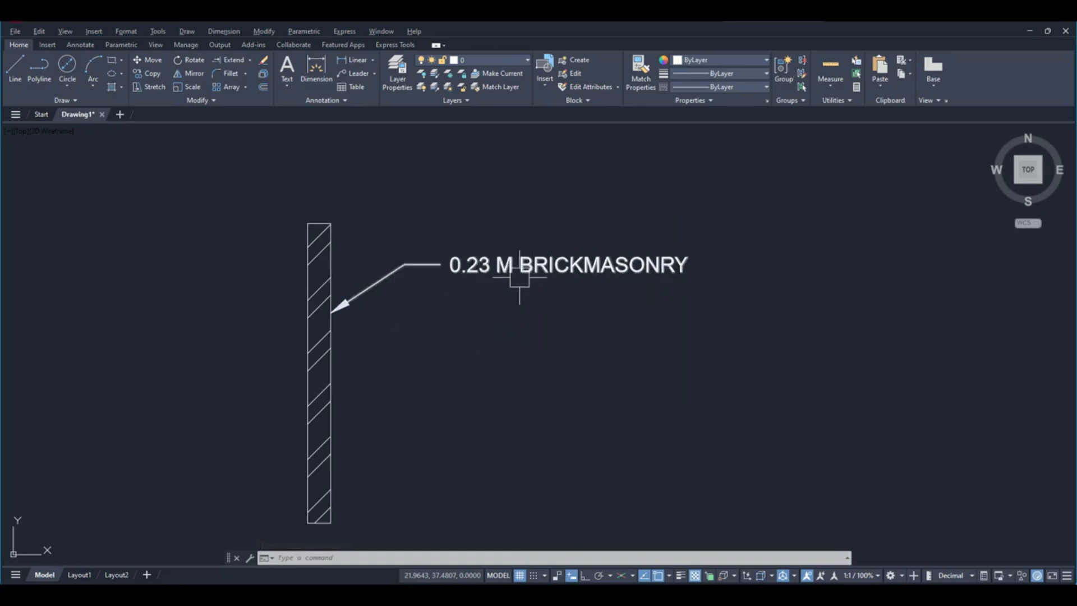
Add three extra leaders to the brick masonry multileader, pointing in different directions from the right side of its text.
{"action": "left_click", "coordinate": [374, 74]}
{"action": "left_click", "coordinate": [375, 116]}
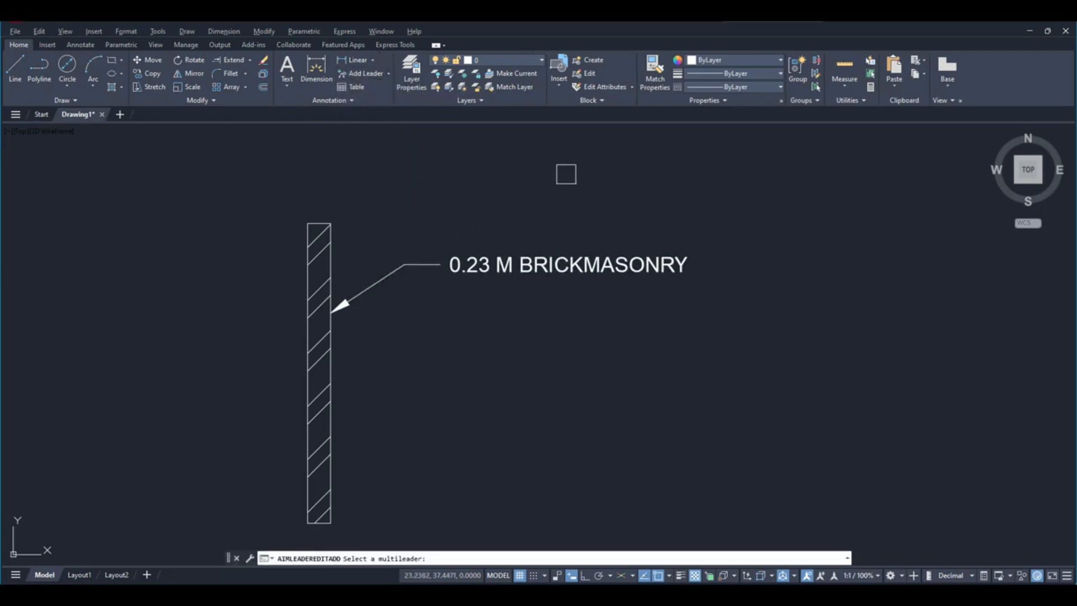
{"action": "left_click", "coordinate": [662, 269]}
{"action": "left_click", "coordinate": [761, 249]}
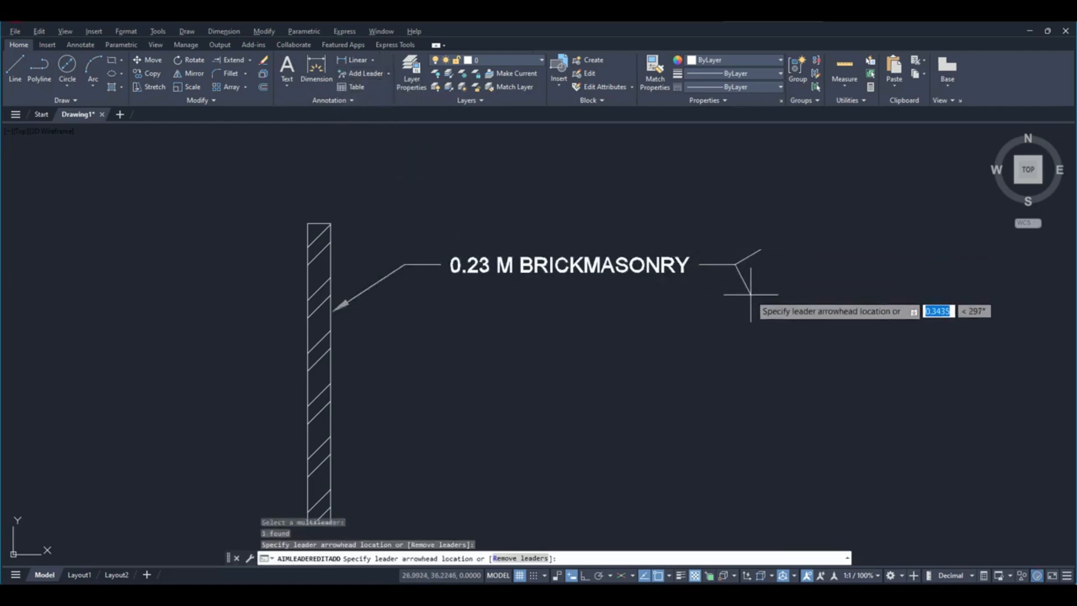
{"action": "left_click", "coordinate": [751, 295]}
{"action": "left_click", "coordinate": [738, 336]}
{"action": "key", "text": "Escape"}
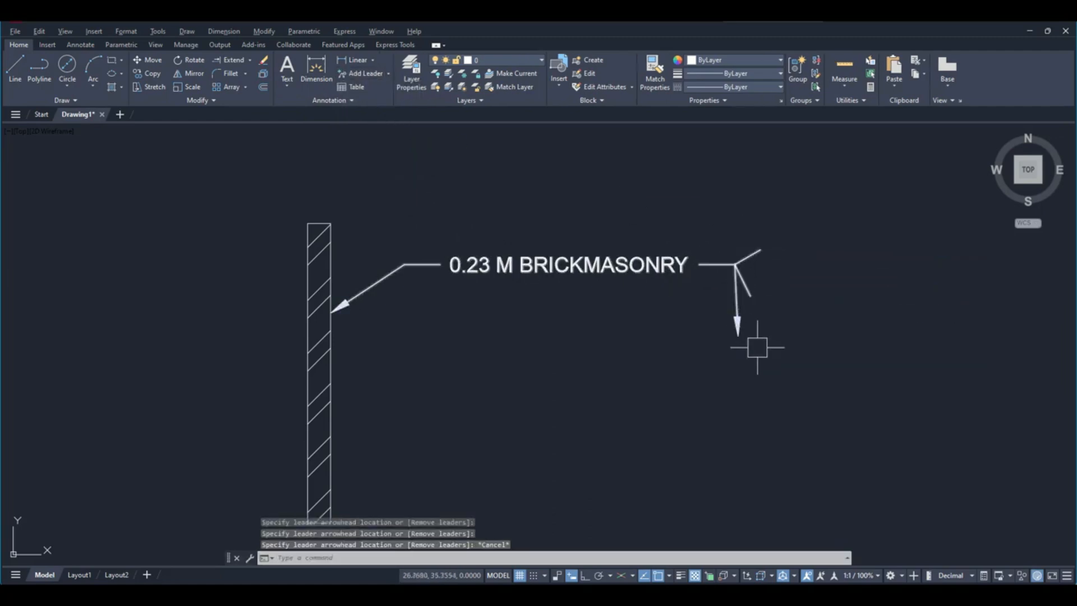
{"action": "left_click", "coordinate": [768, 361]}
{"action": "left_click", "coordinate": [730, 292]}
{"action": "key", "text": "Escape"}
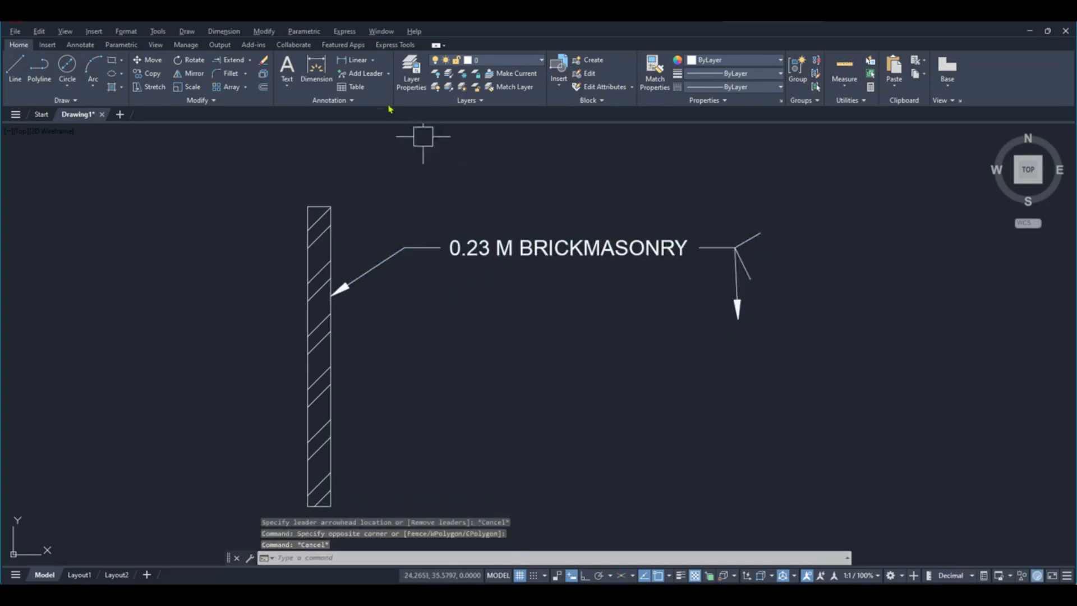
Remove the three extra leaders from the right side of the 0.23 M BRICKMASONRY multileader.
{"action": "left_click", "coordinate": [388, 74]}
{"action": "left_click", "coordinate": [379, 140]}
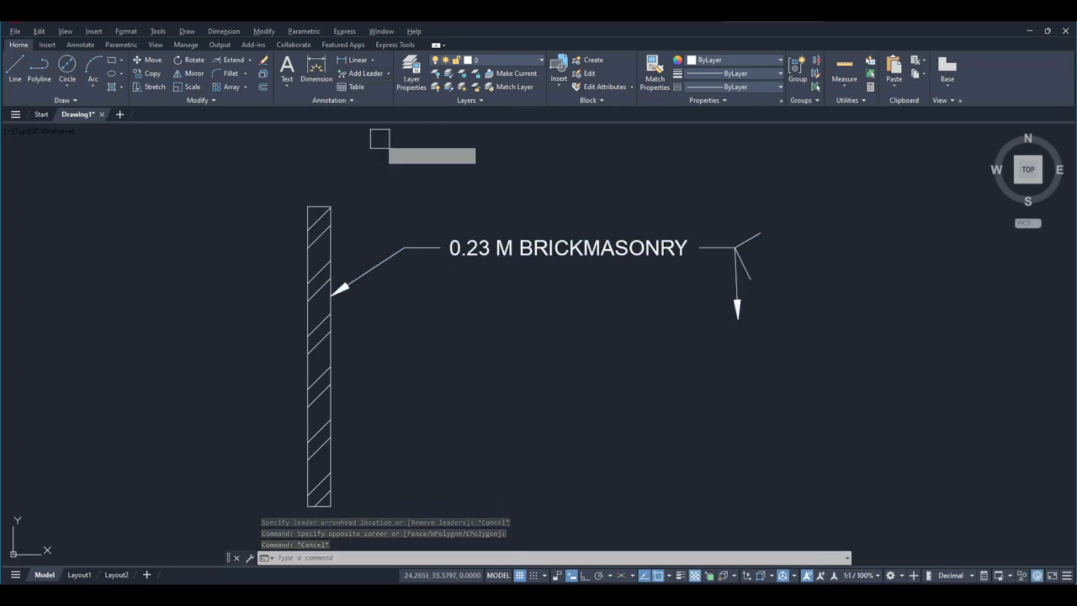
{"action": "left_click", "coordinate": [615, 251]}
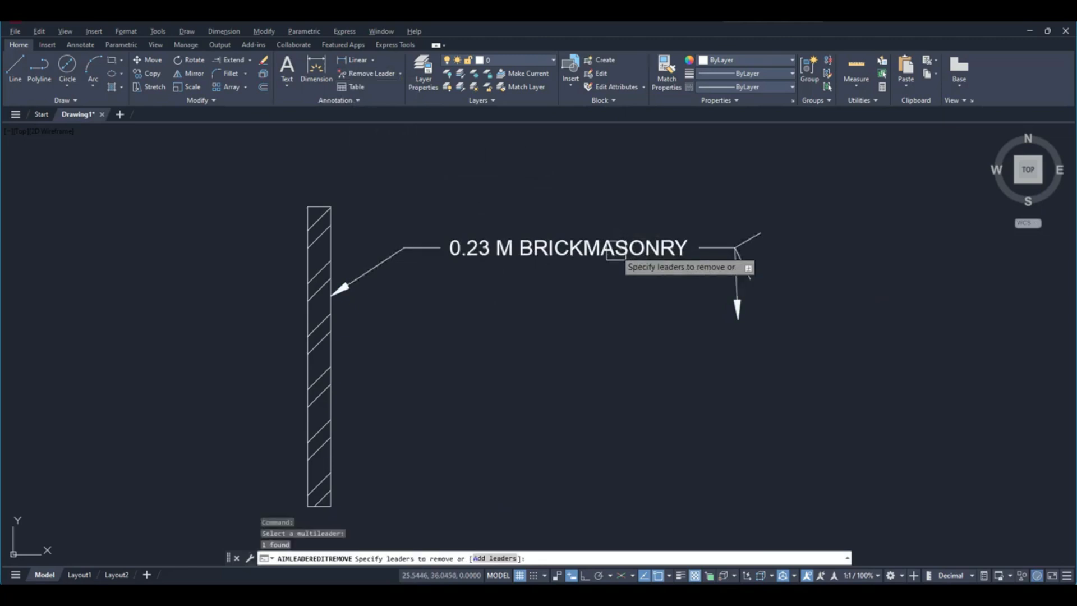
{"action": "left_click", "coordinate": [730, 248]}
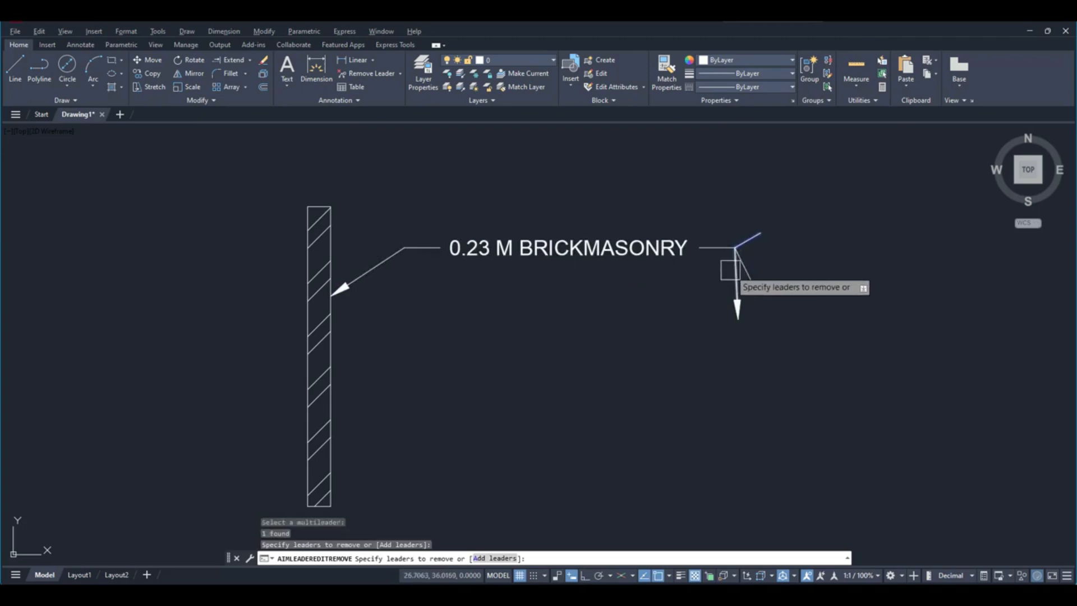
{"action": "left_click", "coordinate": [732, 270]}
{"action": "left_click", "coordinate": [746, 269]}
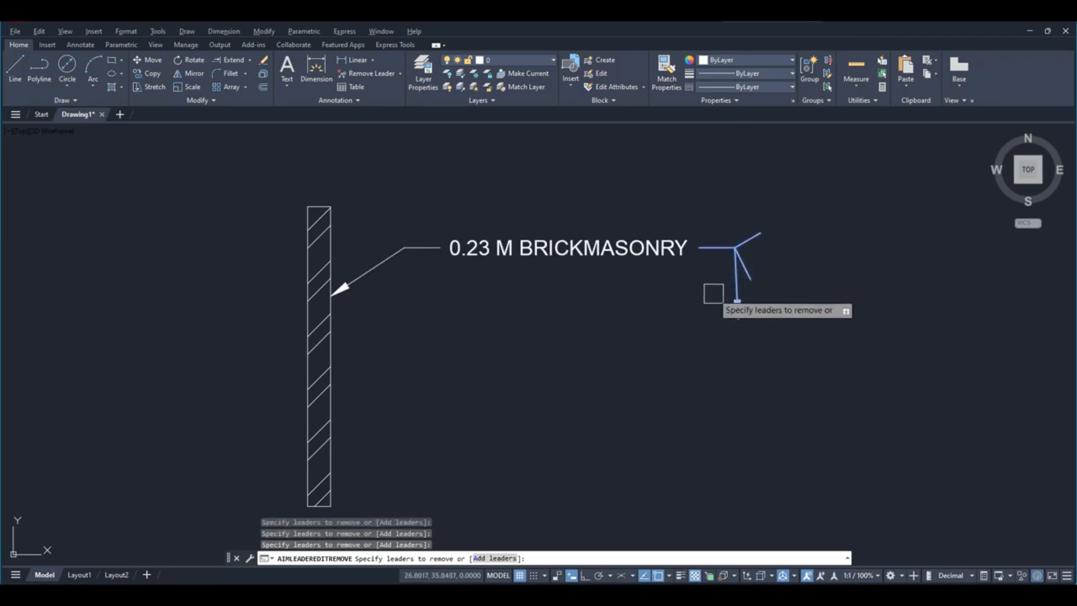
{"action": "key", "text": "Return"}
{"action": "scroll", "coordinate": [608, 319], "scroll_direction": "down", "scroll_amount": 2}
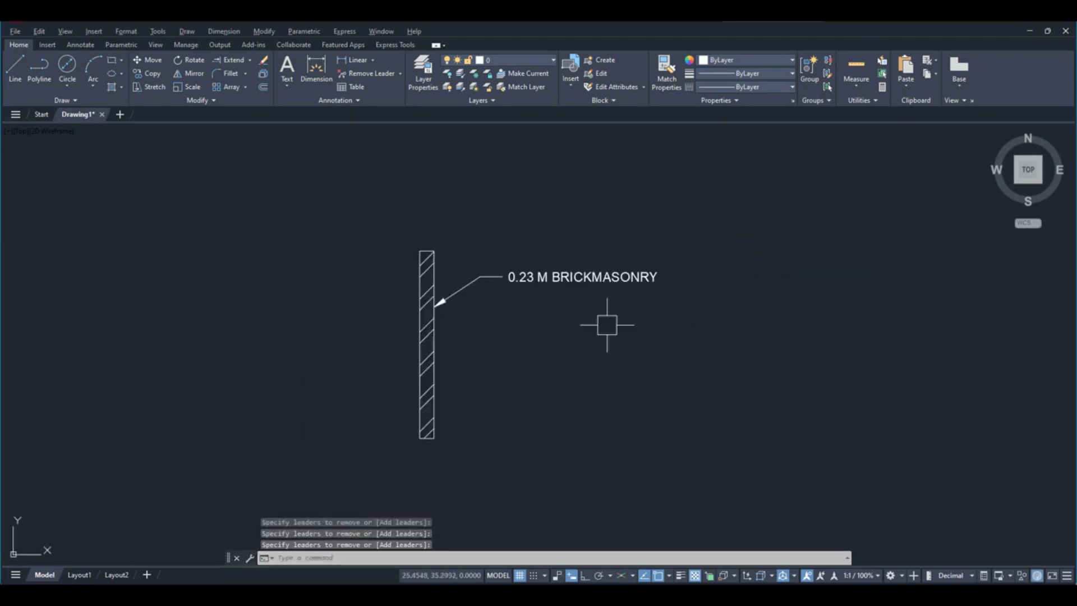
{"action": "middle_click_drag", "start_coordinate": [611, 320], "coordinate": [484, 293]}
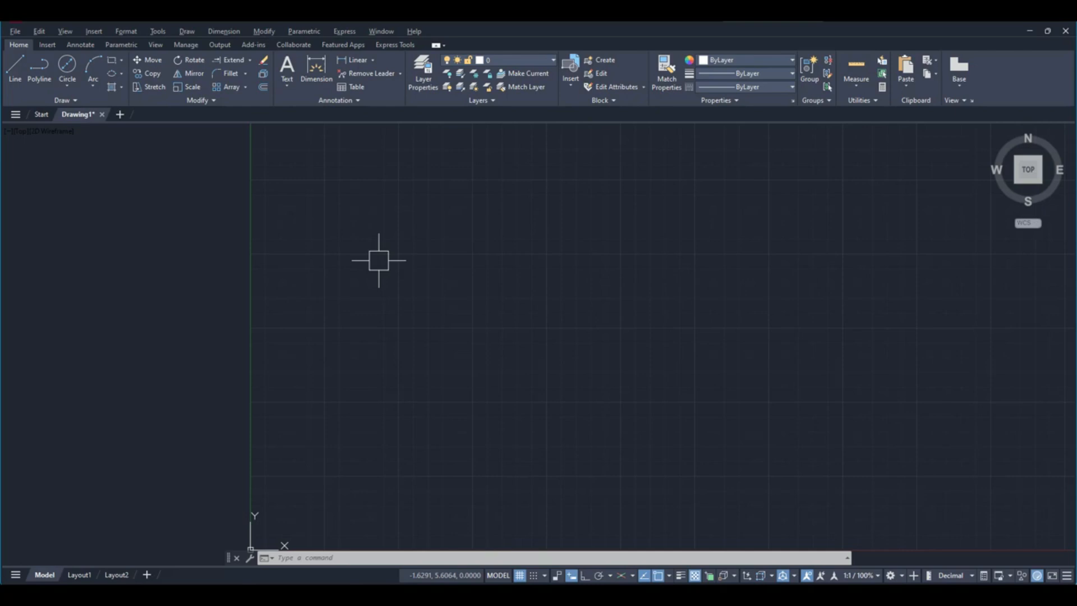
Insert an empty Standard-style table with 6 columns and 6 data rows into the empty drawing area, leaving its cells blank.
{"action": "left_click", "coordinate": [355, 89]}
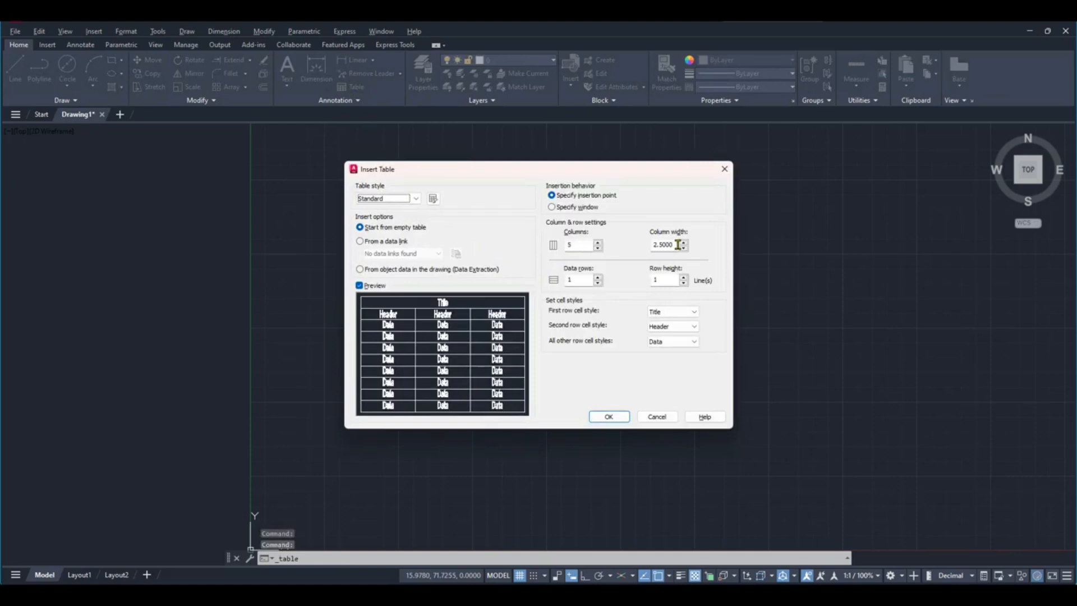
{"action": "double_click", "coordinate": [578, 245]}
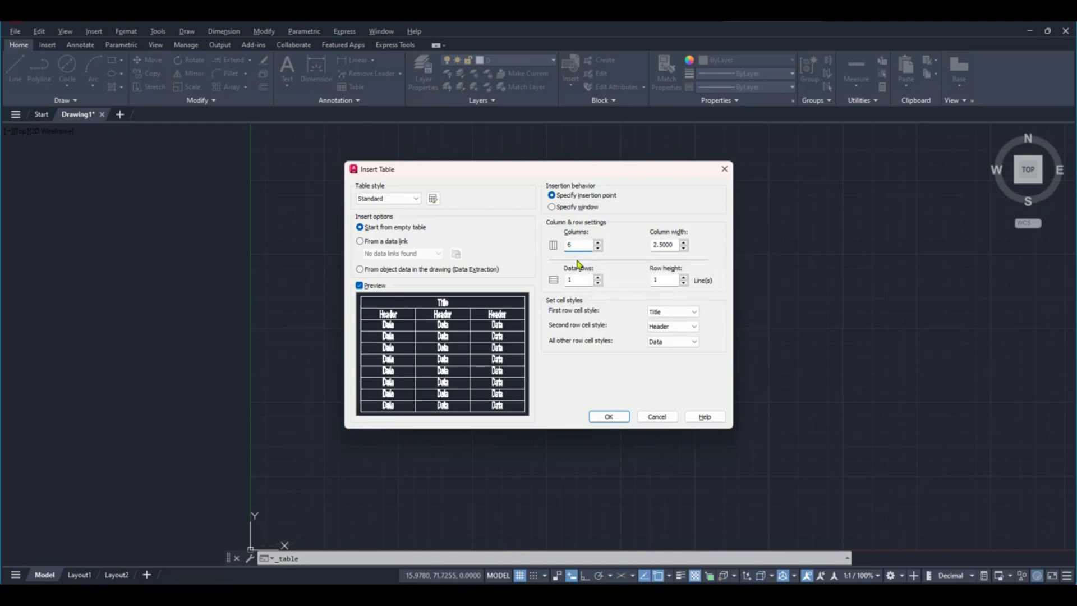
{"action": "double_click", "coordinate": [578, 280]}
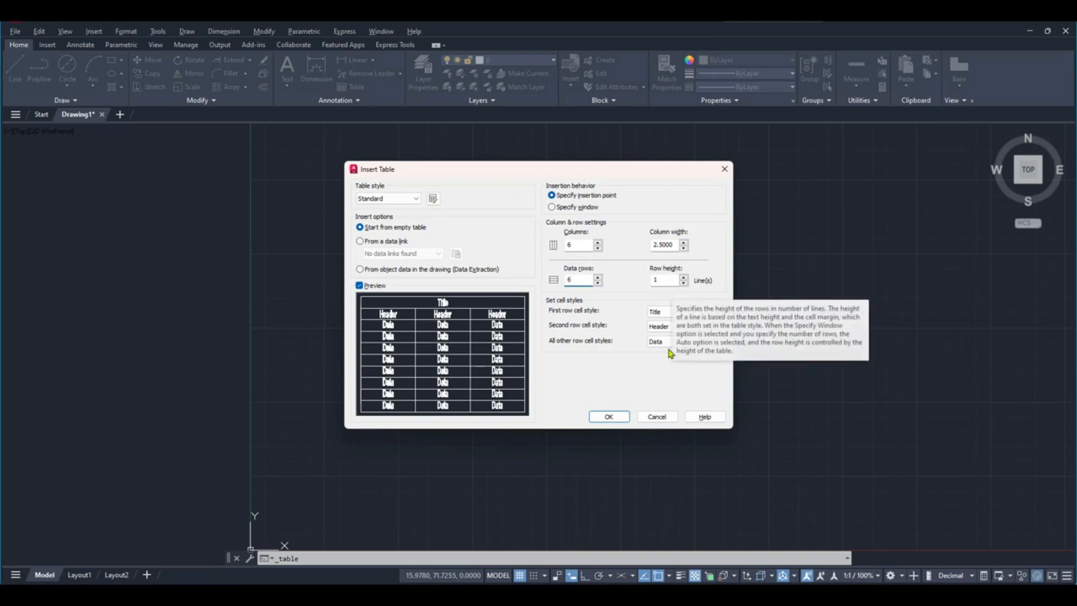
{"action": "left_click", "coordinate": [609, 421]}
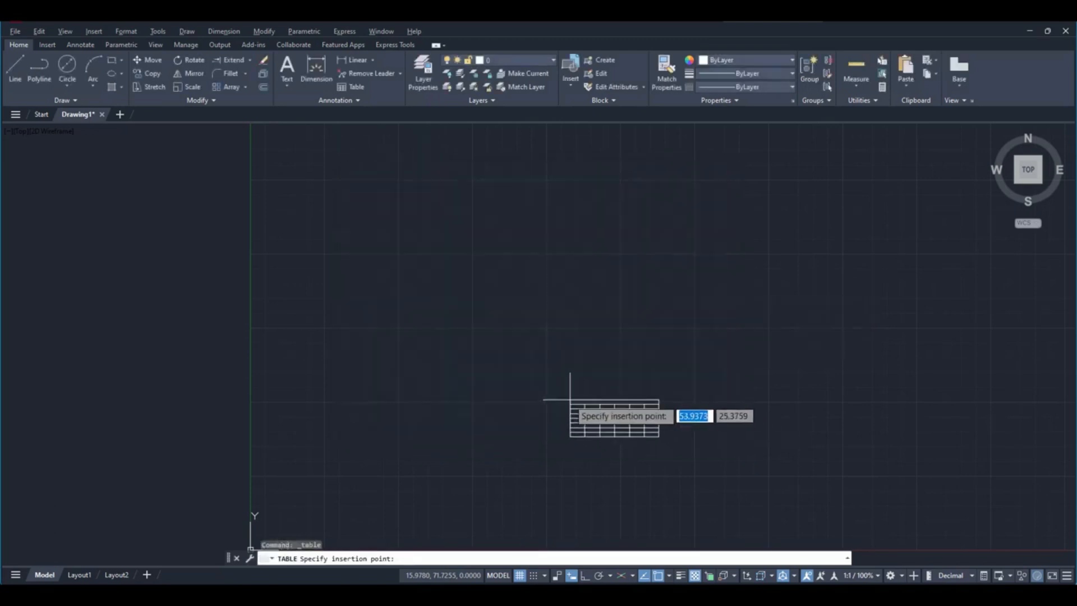
{"action": "left_click", "coordinate": [525, 331]}
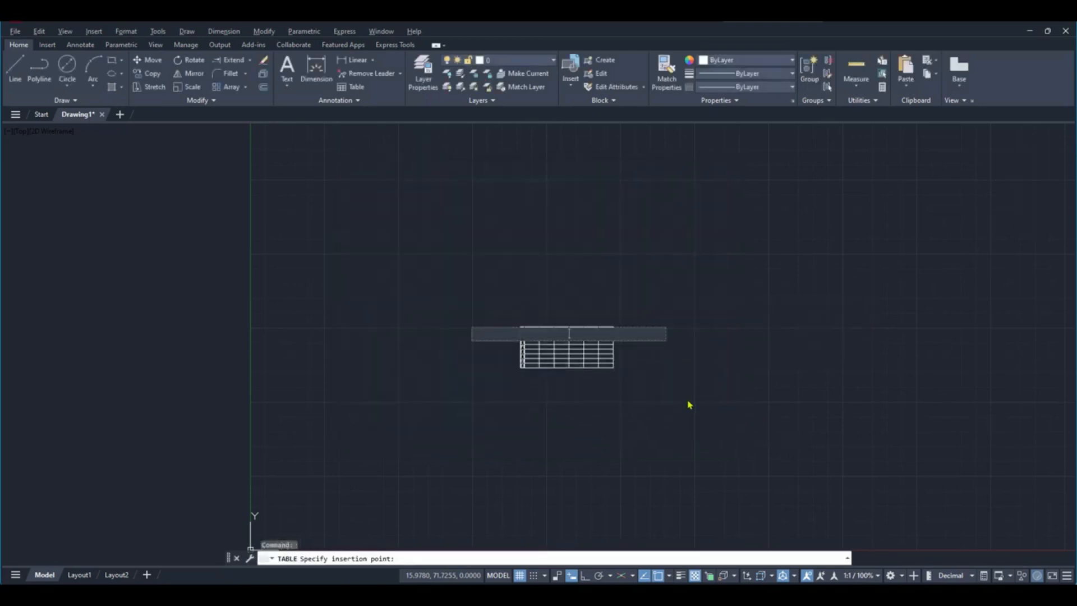
{"action": "key", "text": "Escape"}
{"action": "scroll", "coordinate": [575, 337], "scroll_direction": "up", "scroll_amount": 6}
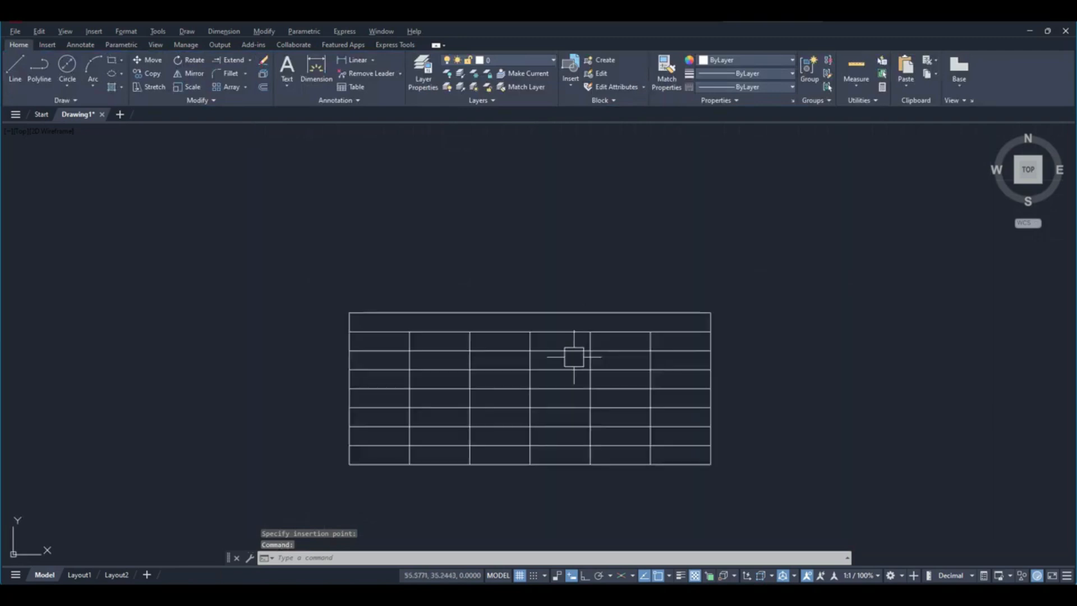
{"action": "middle_click_drag", "start_coordinate": [572, 359], "coordinate": [574, 348]}
Enter "SCHEDULE OFOPENING" as the title in the table's first row and finish the cell edit.
{"action": "double_click", "coordinate": [511, 310]}
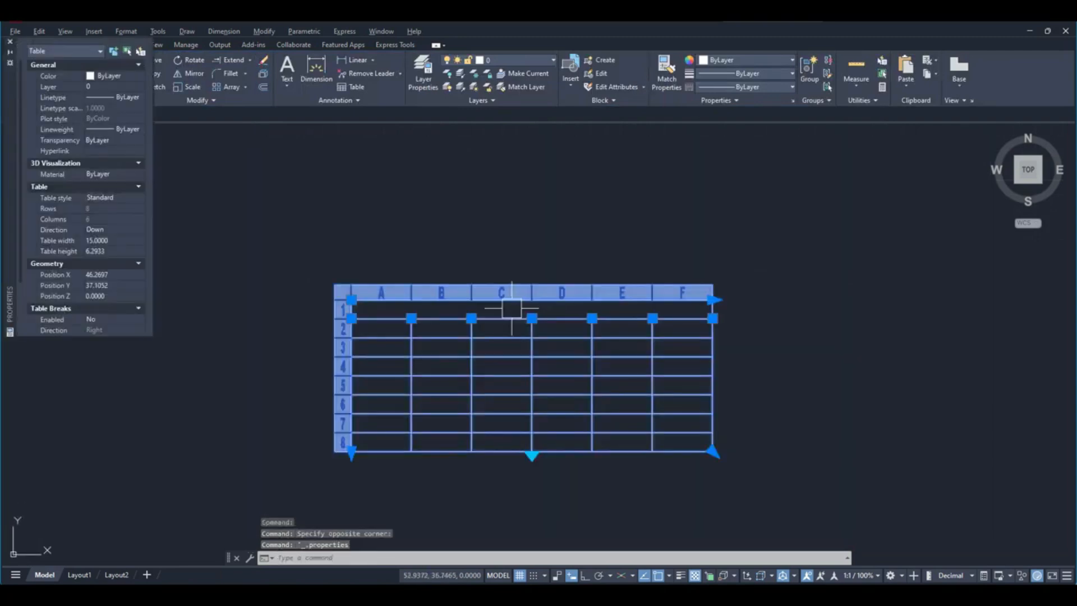
{"action": "left_click", "coordinate": [511, 311]}
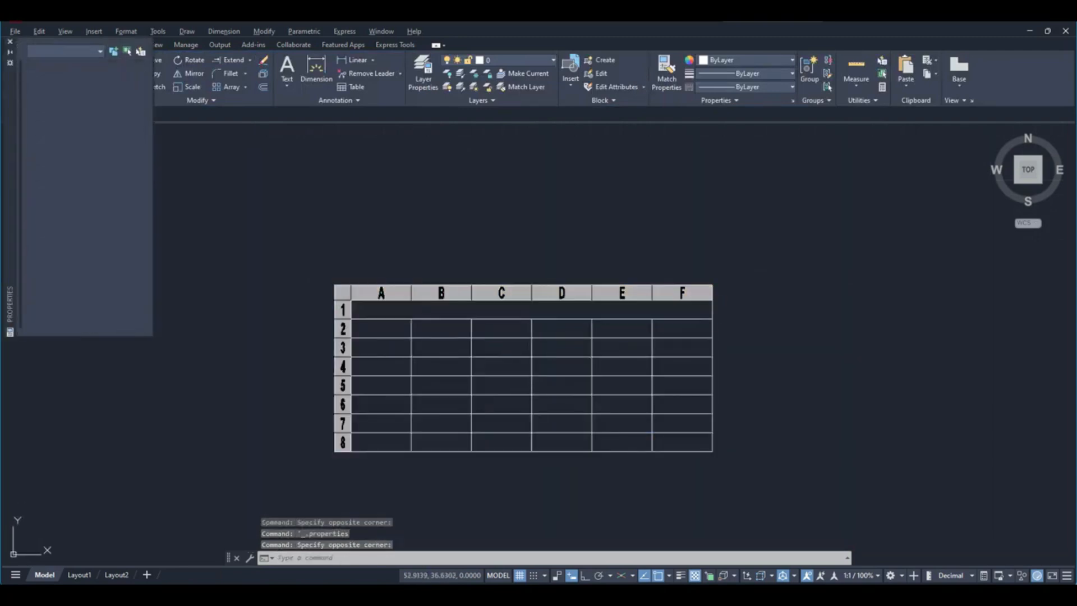
{"action": "type", "text": "SCH"}
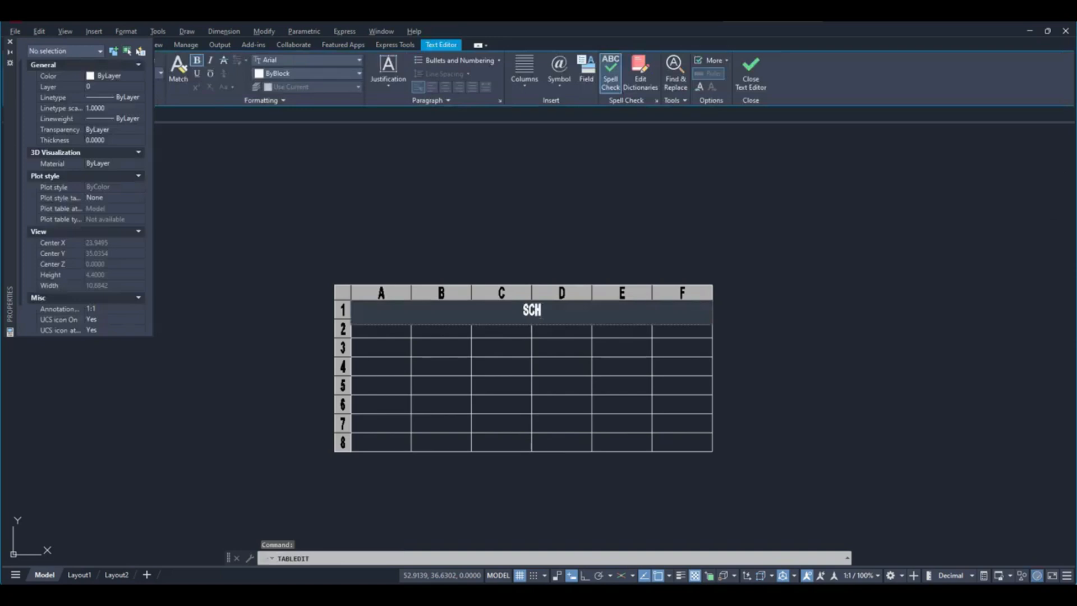
{"action": "type", "text": "EDULE"}
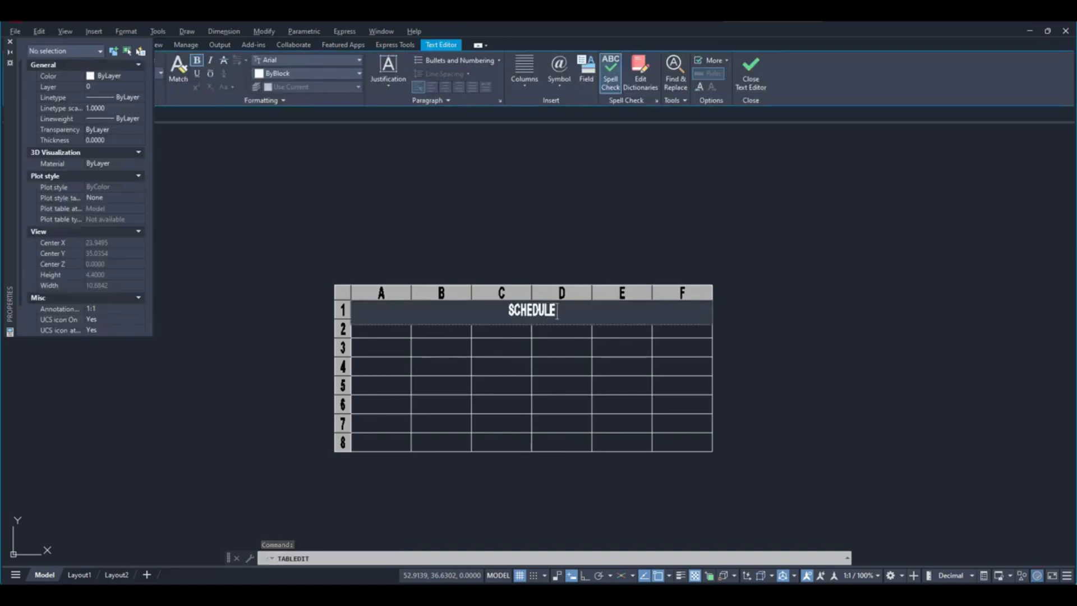
{"action": "type", "text": " OFOPENING"}
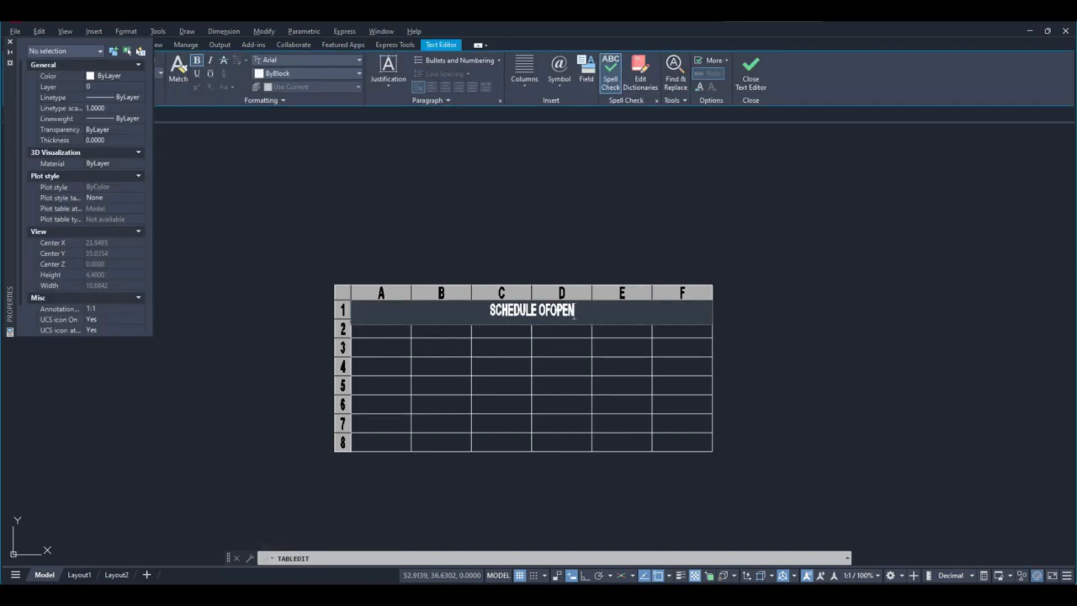
{"action": "left_click", "coordinate": [755, 363]}
Reopen the table's title cell for text editing with all its text selected, and close the Properties palette.
{"action": "scroll", "coordinate": [563, 295], "scroll_direction": "up", "scroll_amount": 4}
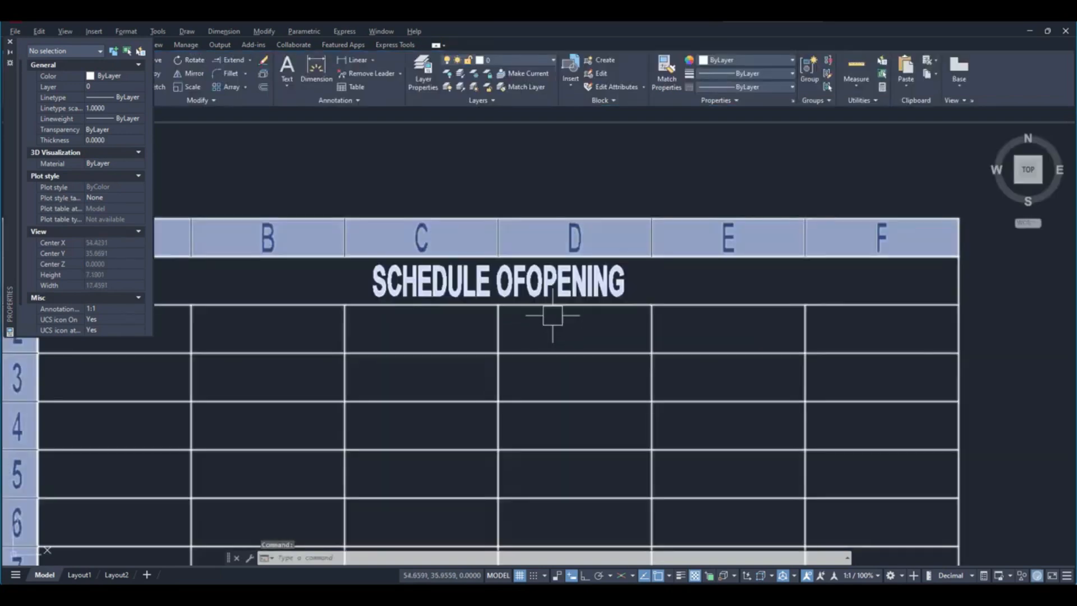
{"action": "scroll", "coordinate": [622, 284], "scroll_direction": "down", "scroll_amount": 2}
{"action": "left_click", "coordinate": [619, 285]}
{"action": "double_click", "coordinate": [619, 285]}
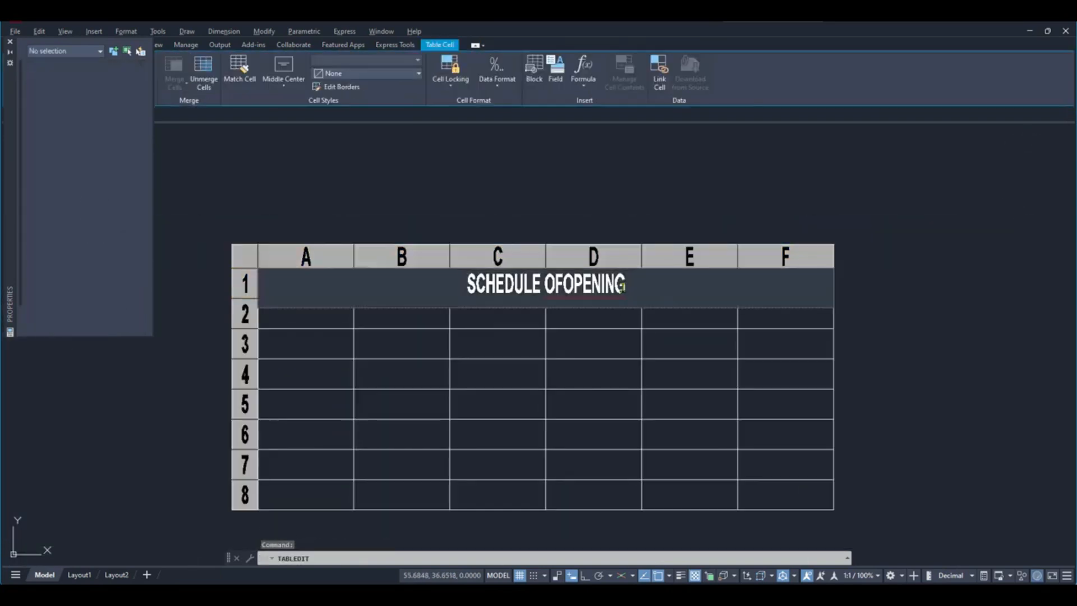
{"action": "left_click_drag", "start_coordinate": [627, 284], "coordinate": [465, 285]}
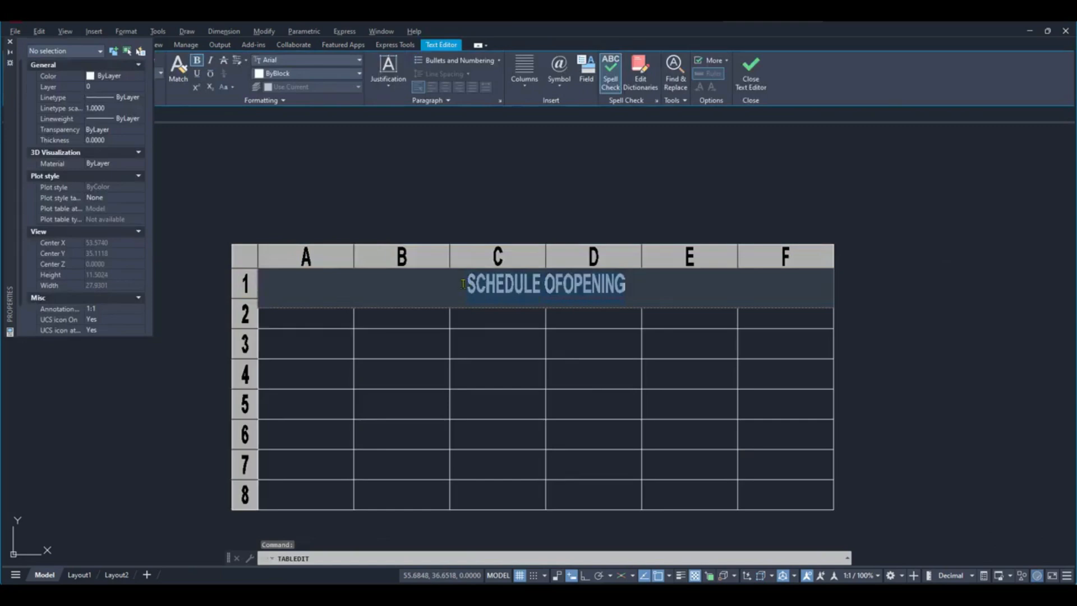
{"action": "left_click", "coordinate": [9, 42]}
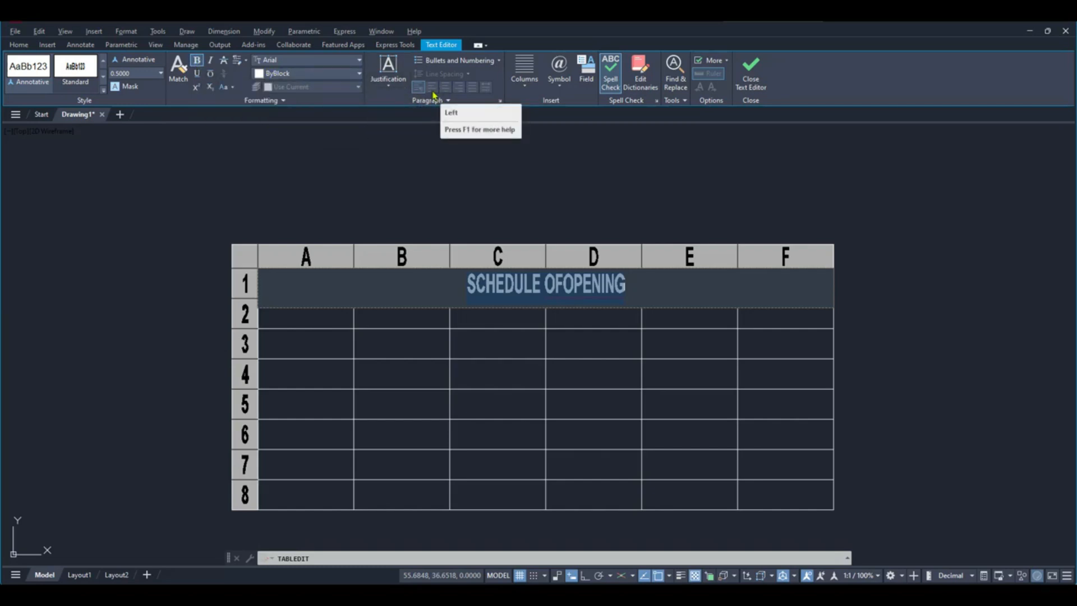
{"action": "left_click", "coordinate": [750, 71]}
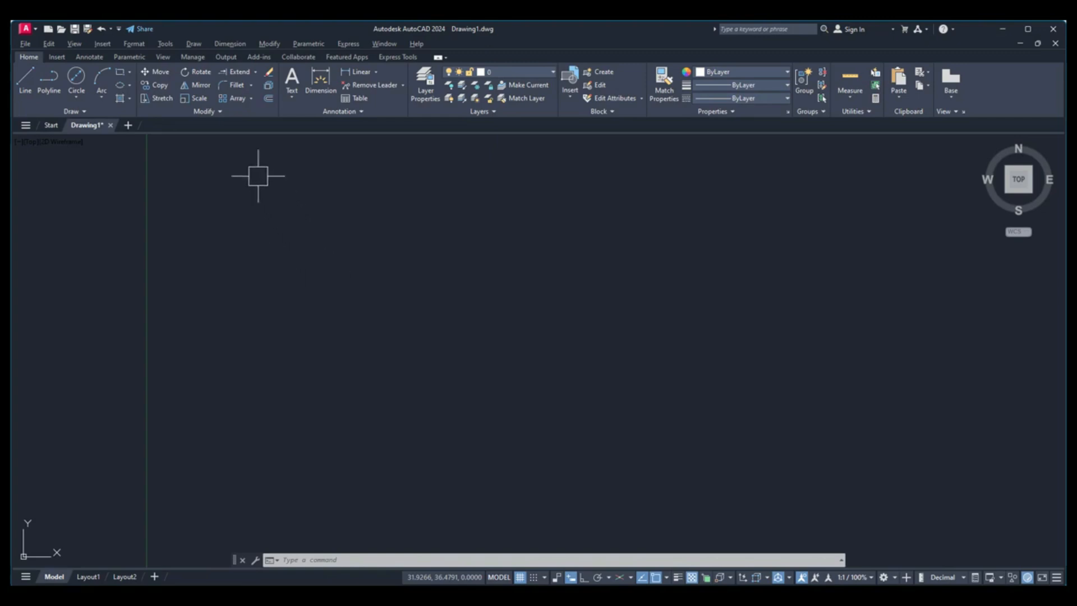
Start a multiline in empty space with Ortho mode on and draw its first segment 3 units to the right.
{"action": "left_click", "coordinate": [194, 46]}
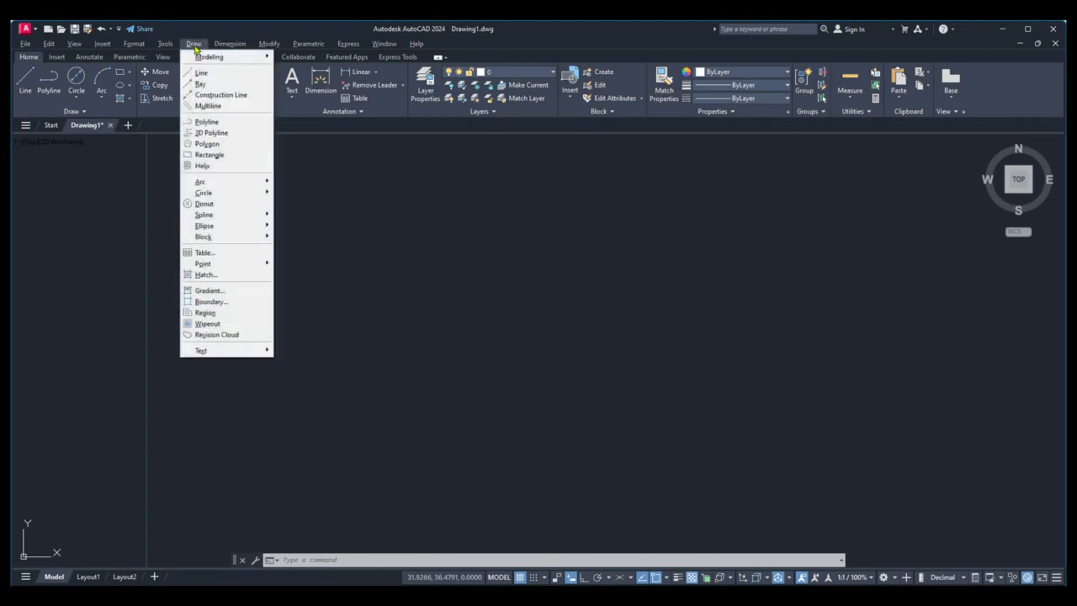
{"action": "left_click", "coordinate": [220, 111]}
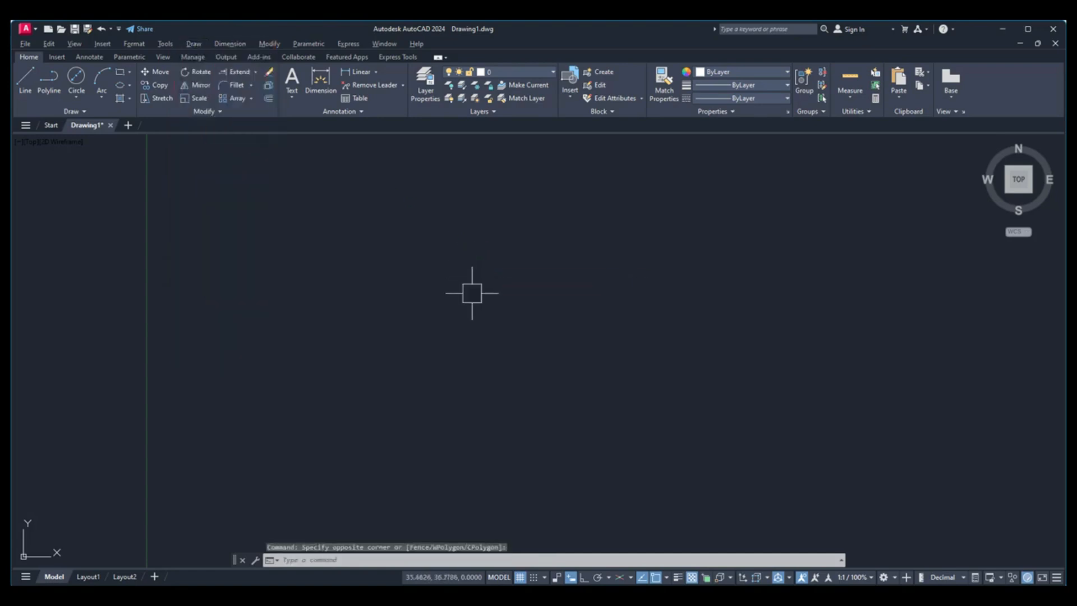
{"action": "type", "text": "ML"}
{"action": "key", "text": "Return"}
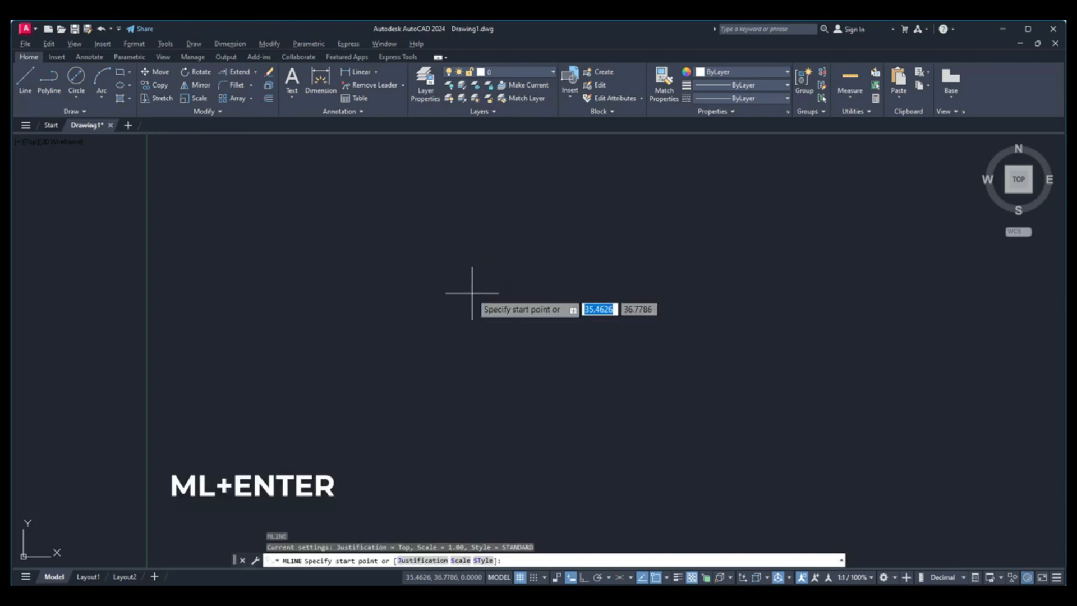
{"action": "left_click", "coordinate": [378, 274]}
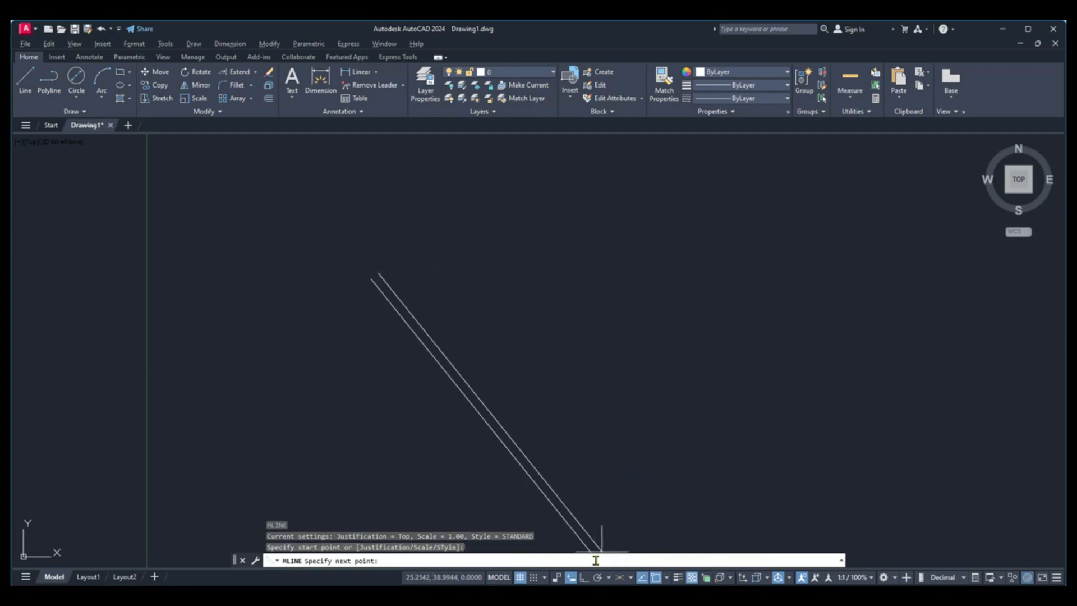
{"action": "left_click", "coordinate": [584, 577]}
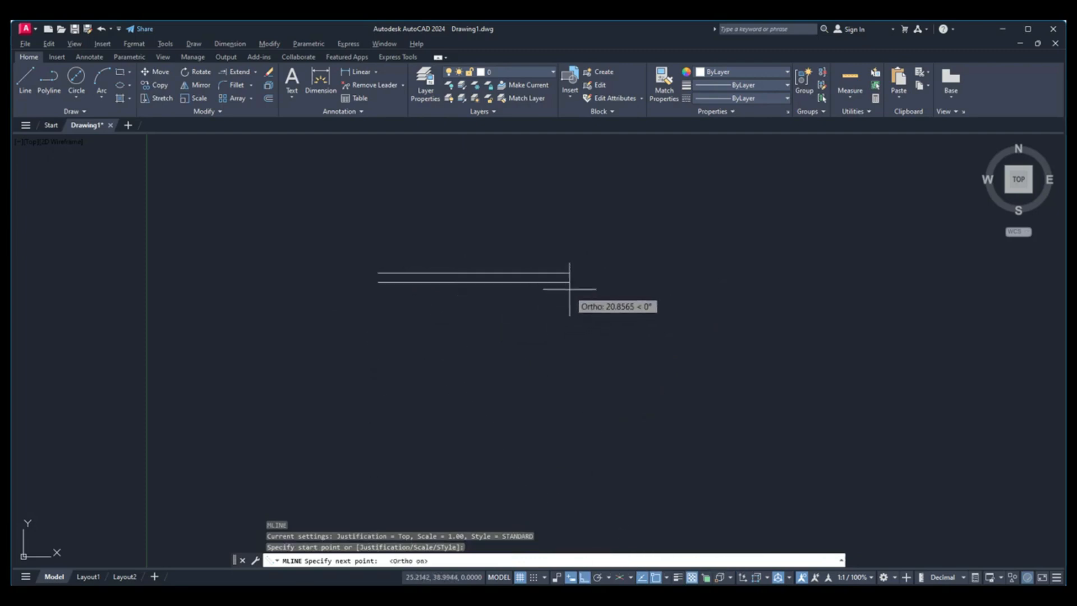
{"action": "scroll", "coordinate": [570, 289], "scroll_direction": "up", "scroll_amount": 2}
{"action": "type", "text": "3"}
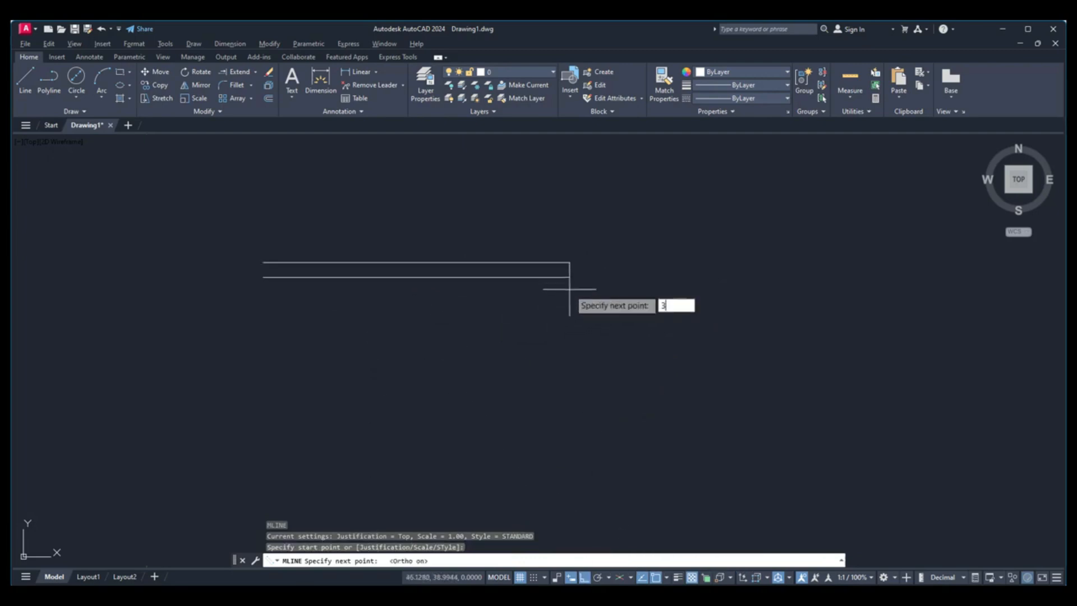
{"action": "key", "text": "Return"}
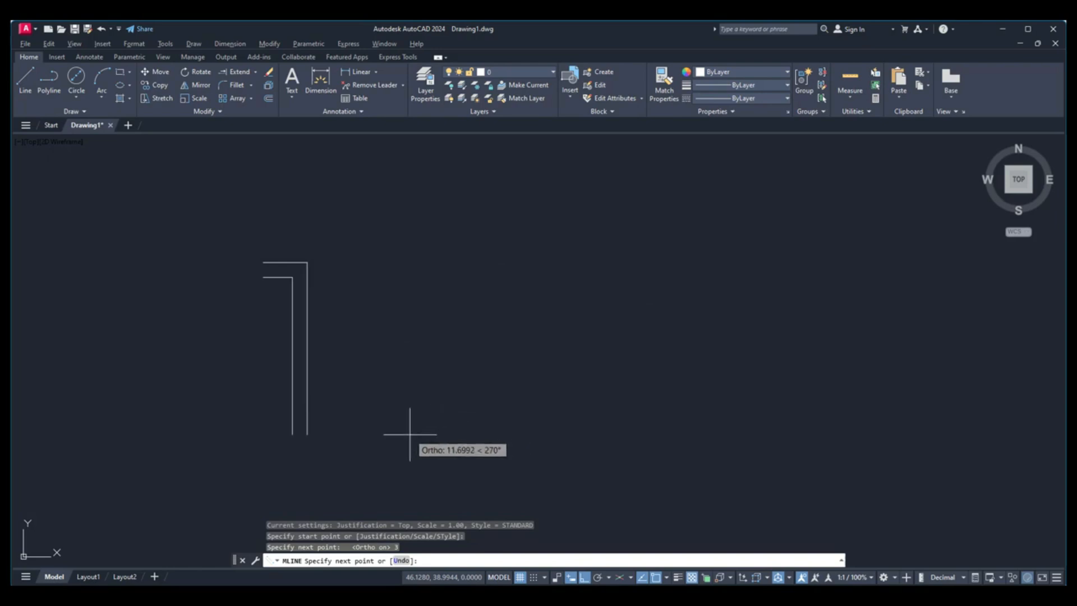
Continue the multiline 3 units down, 3 units left and 3 units up to its start point, and end it there.
{"action": "middle_click_drag", "start_coordinate": [409, 435], "coordinate": [517, 440]}
{"action": "scroll", "coordinate": [449, 387], "scroll_direction": "up", "scroll_amount": 2}
{"action": "middle_click_drag", "start_coordinate": [449, 387], "coordinate": [476, 425]}
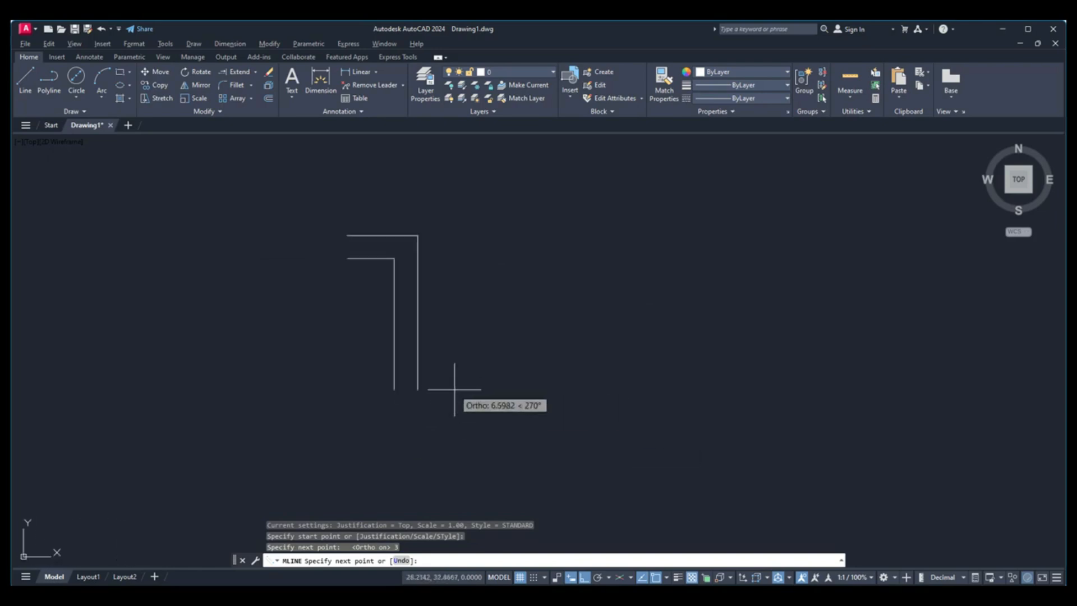
{"action": "type", "text": "3"}
{"action": "key", "text": "Return"}
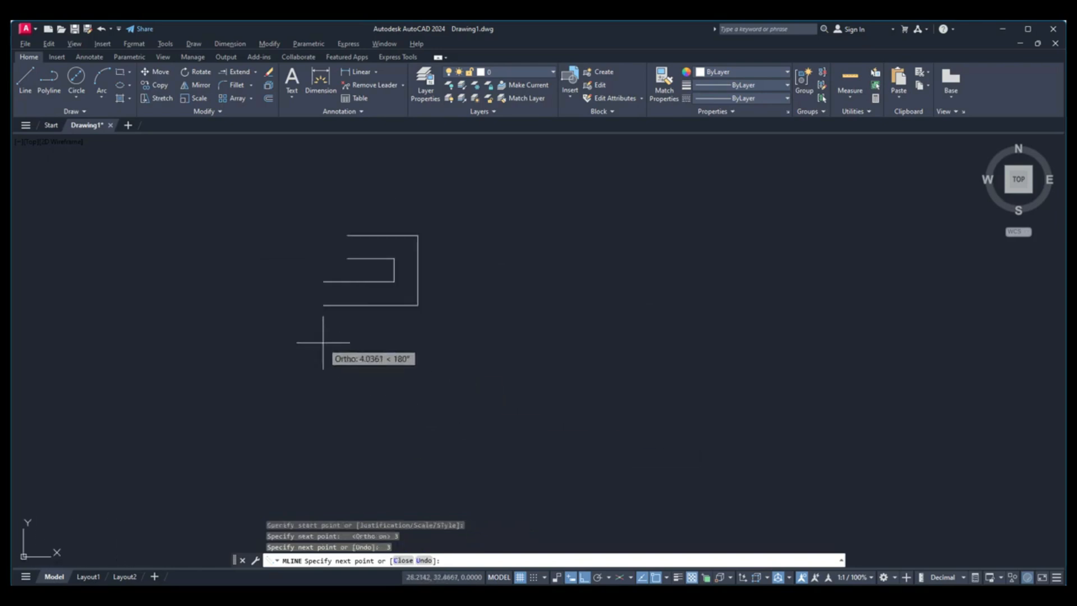
{"action": "middle_click_drag", "start_coordinate": [322, 342], "coordinate": [334, 393]}
{"action": "type", "text": "3"}
{"action": "key", "text": "Return"}
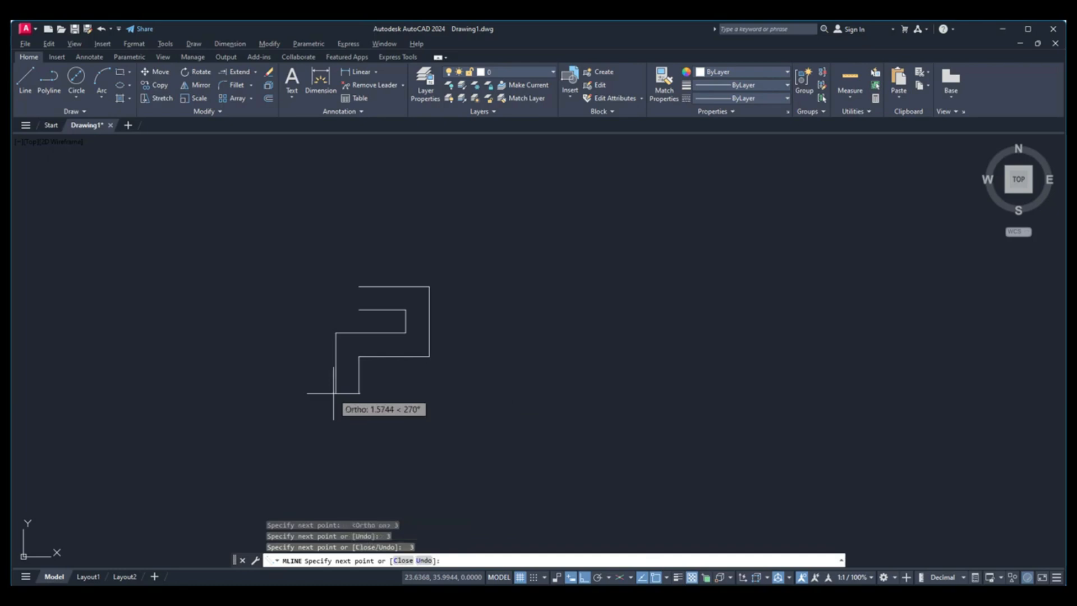
{"action": "type", "text": "3"}
{"action": "key", "text": "Return"}
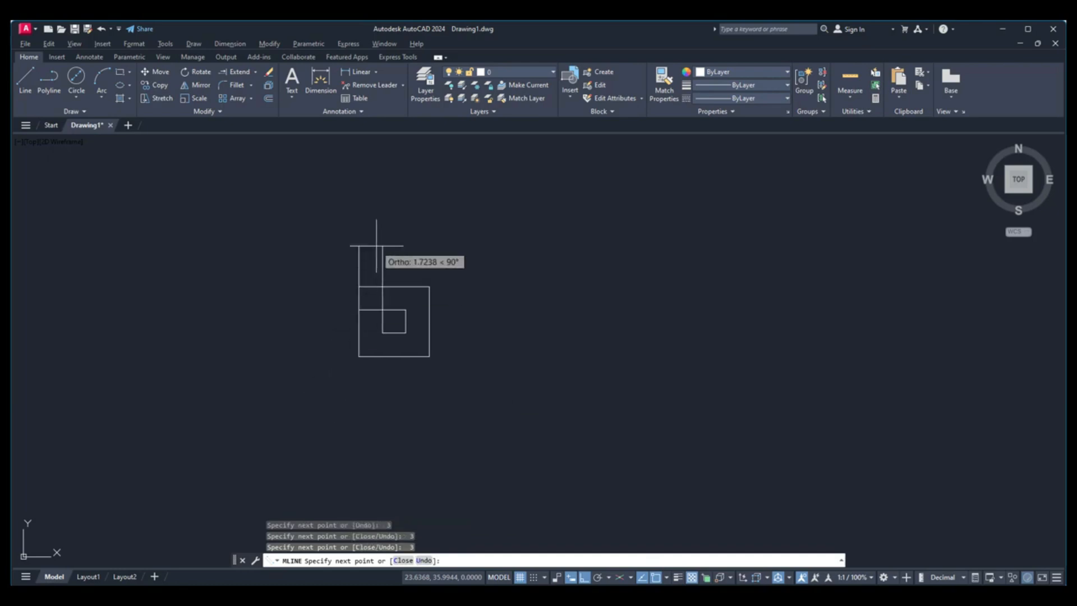
{"action": "right_click", "coordinate": [376, 246]}
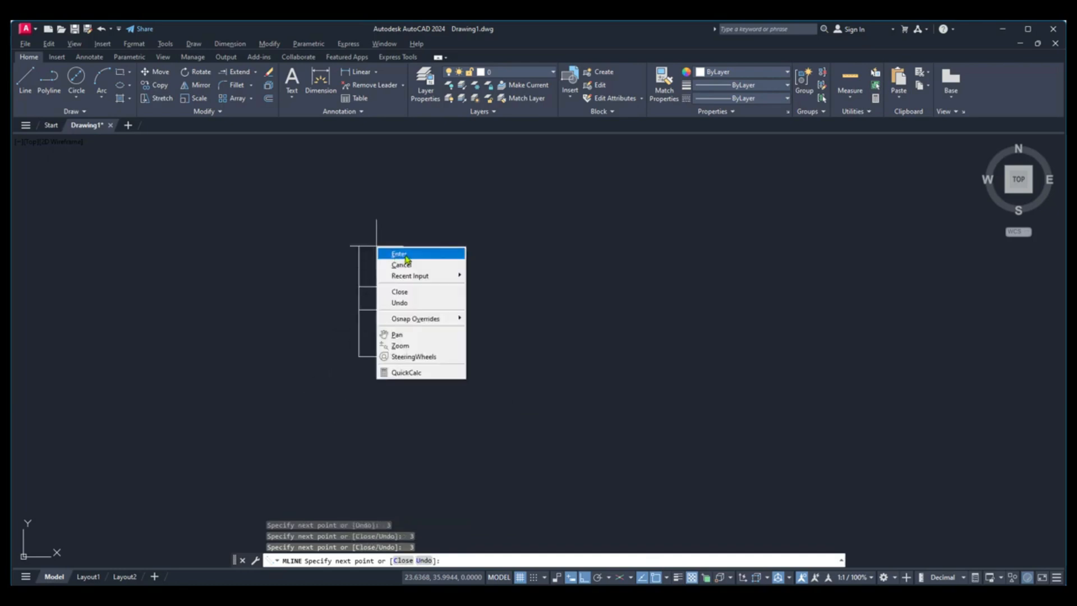
{"action": "left_click", "coordinate": [408, 259]}
{"action": "scroll", "coordinate": [404, 337], "scroll_direction": "up", "scroll_amount": 2}
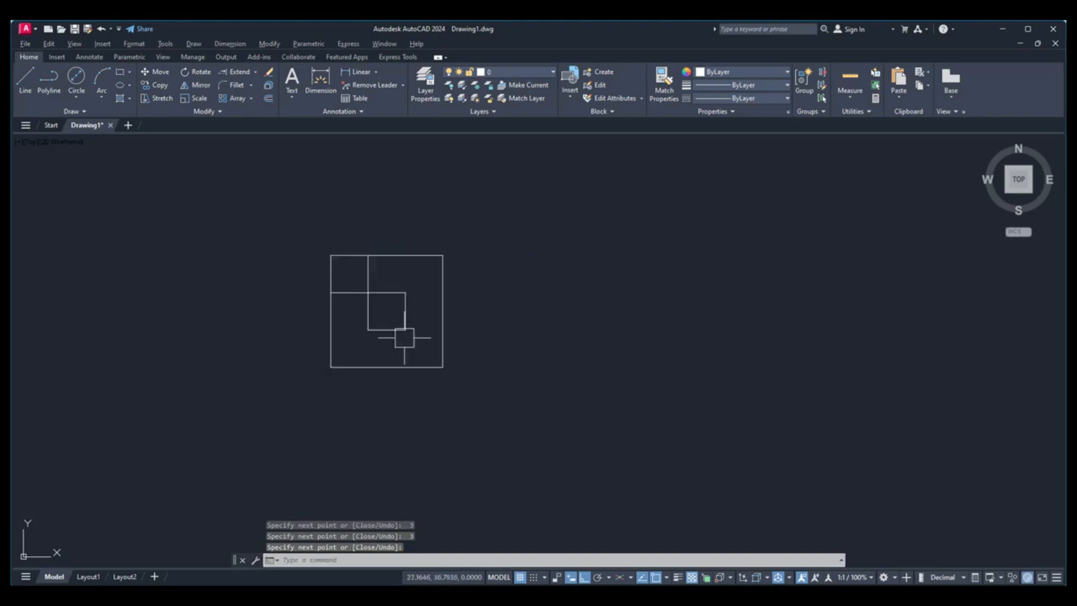
Start another multiline with its scale set to 0.23 and its justification set to Top.
{"action": "middle_click_drag", "start_coordinate": [389, 325], "coordinate": [439, 324]}
{"action": "scroll", "coordinate": [441, 325], "scroll_direction": "up", "scroll_amount": 2}
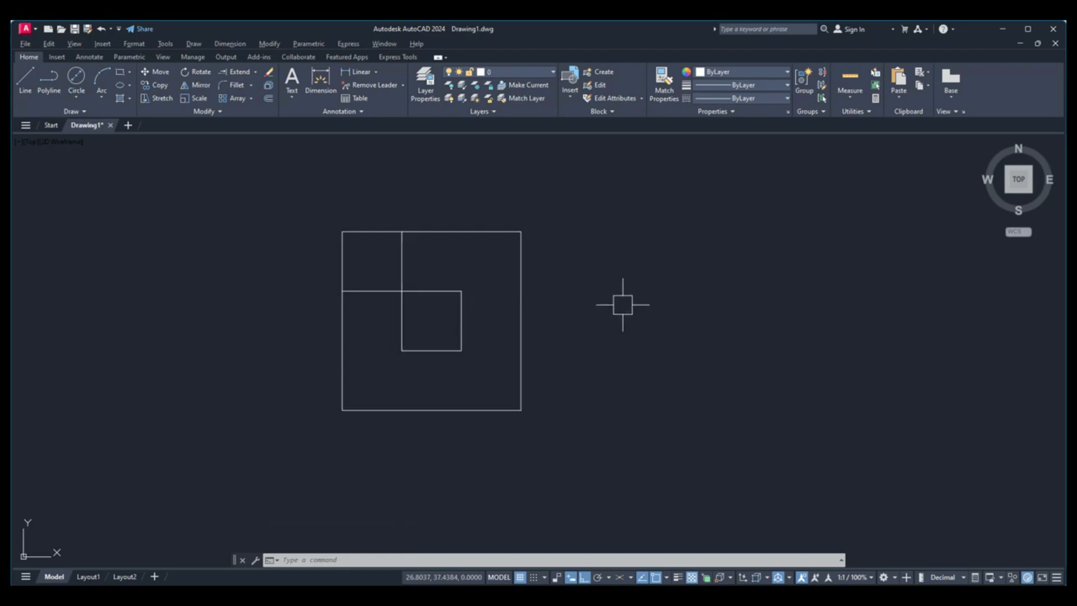
{"action": "type", "text": "ML"}
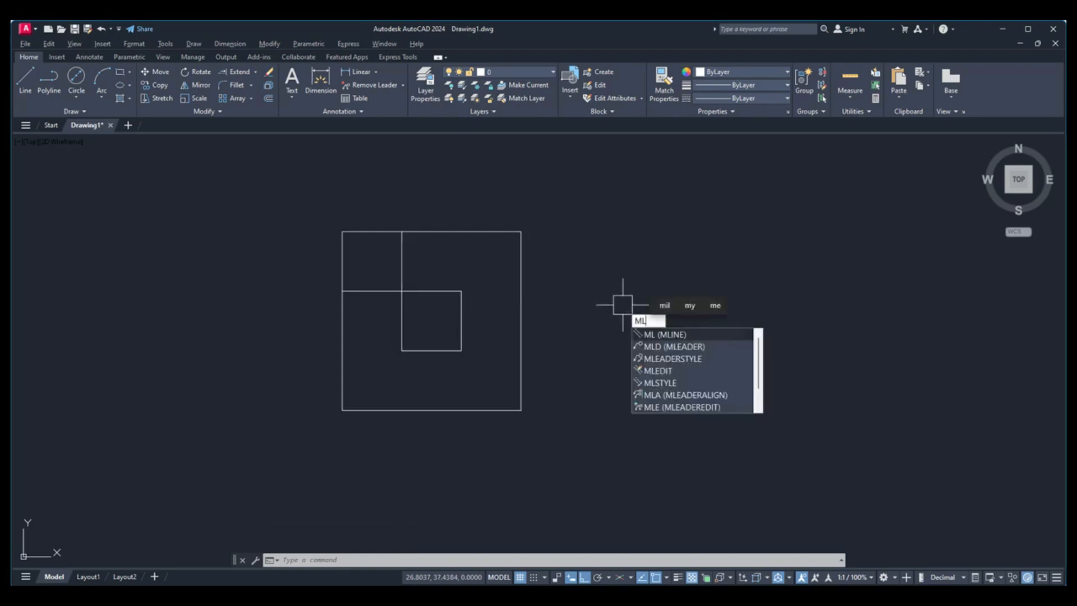
{"action": "key", "text": "Return"}
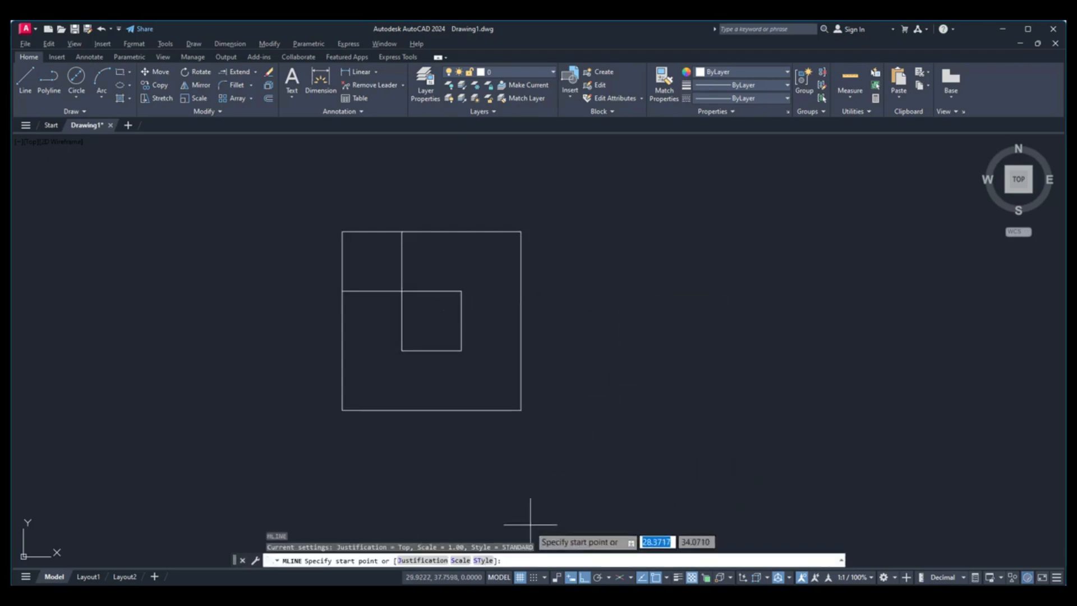
{"action": "left_click", "coordinate": [460, 561]}
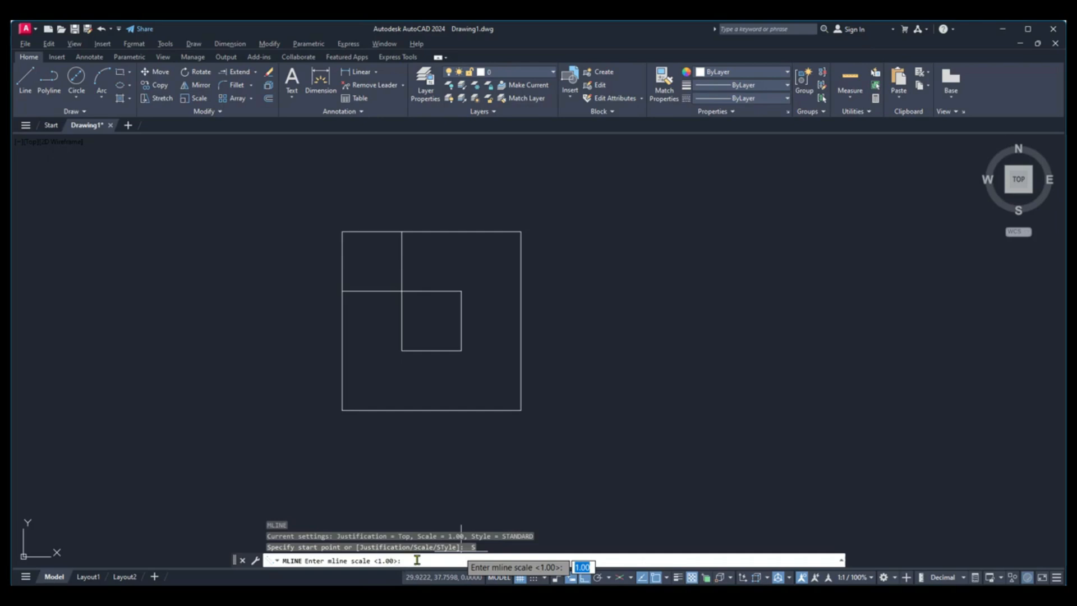
{"action": "type", "text": "0.23"}
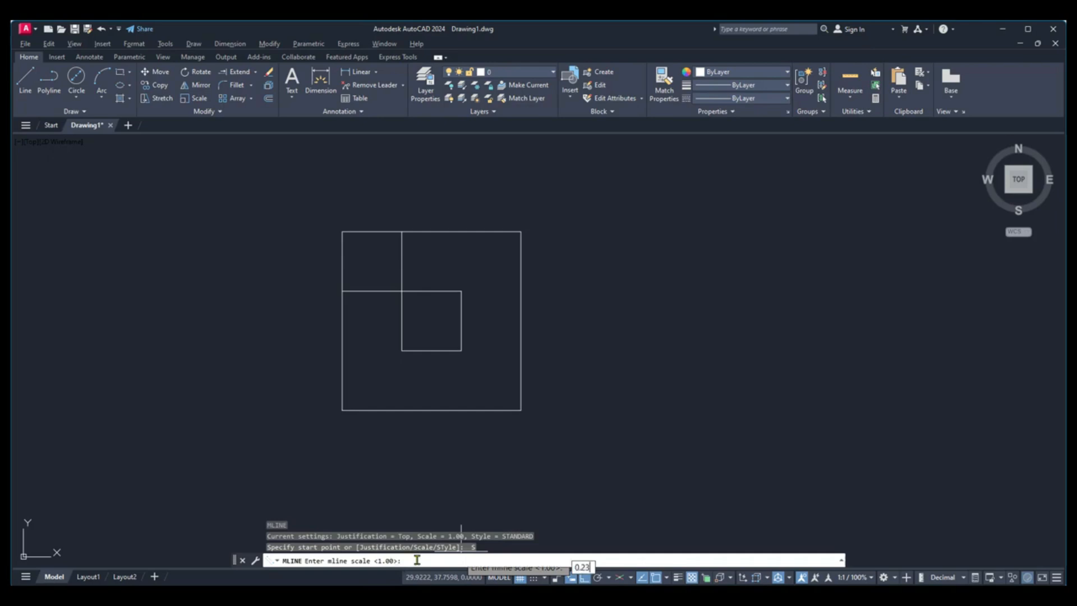
{"action": "key", "text": "Return"}
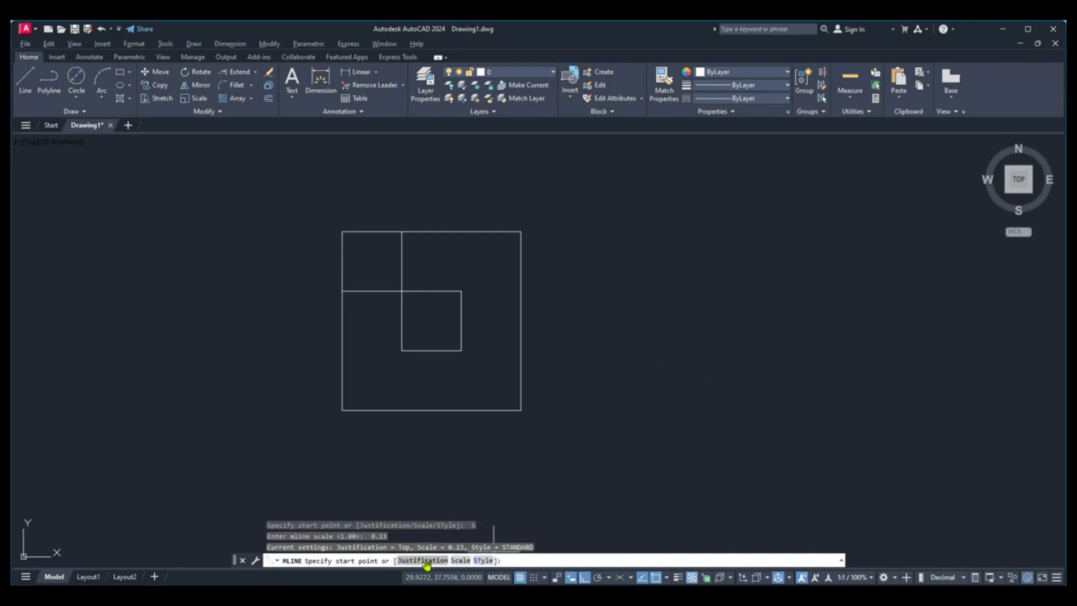
{"action": "left_click", "coordinate": [425, 561]}
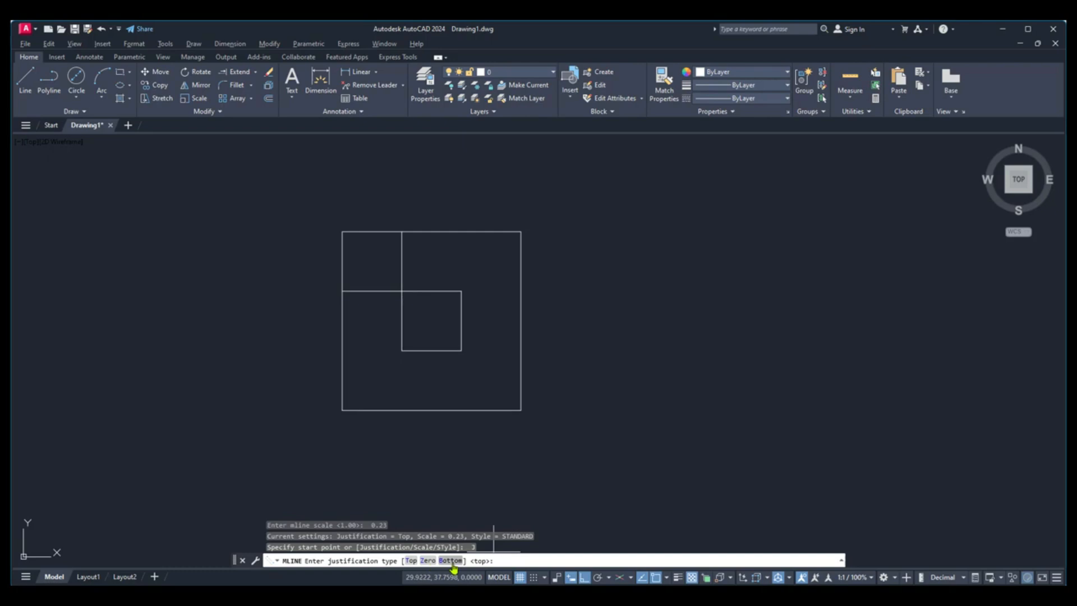
{"action": "left_click", "coordinate": [410, 561]}
Draw a multiline square beside the first one, going 3 units right, down, left and up to its start point, and end it there.
{"action": "middle_click_drag", "start_coordinate": [635, 270], "coordinate": [513, 313]}
{"action": "left_click", "coordinate": [521, 317]}
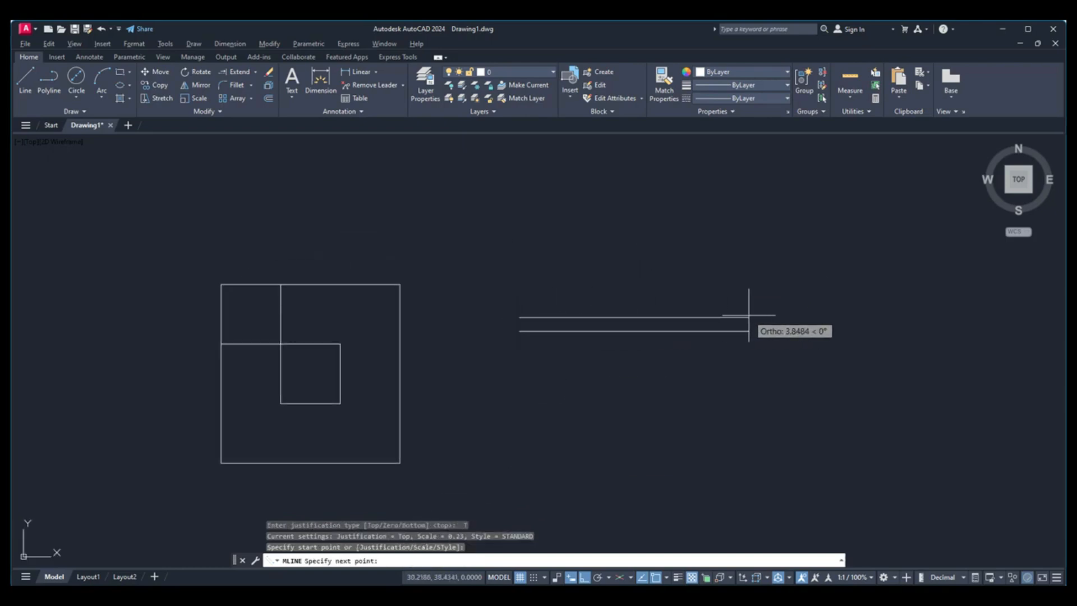
{"action": "type", "text": "3"}
{"action": "key", "text": "Return"}
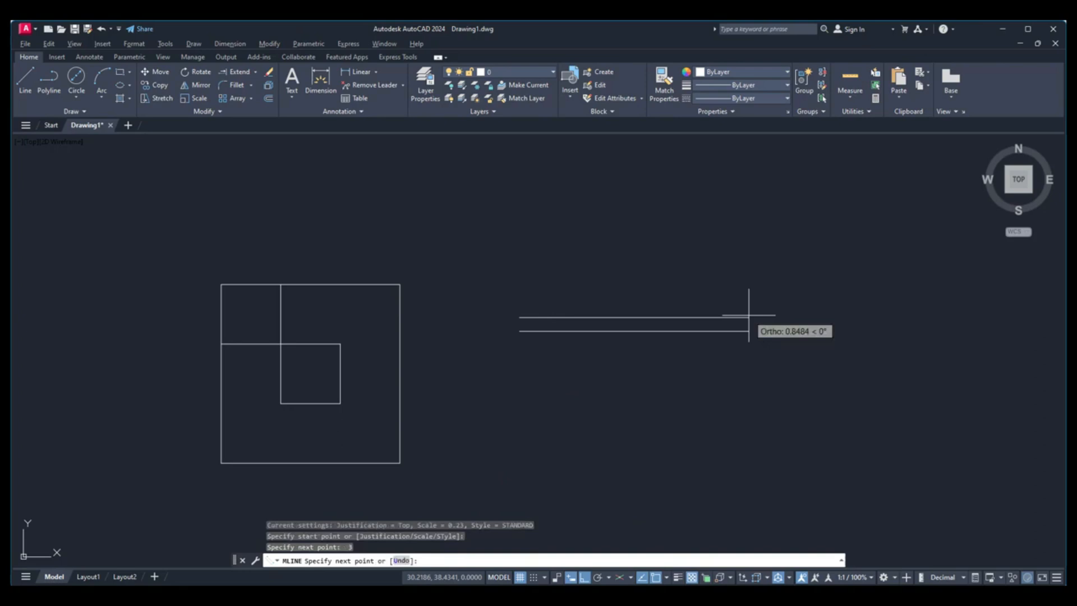
{"action": "type", "text": "3"}
{"action": "key", "text": "Return"}
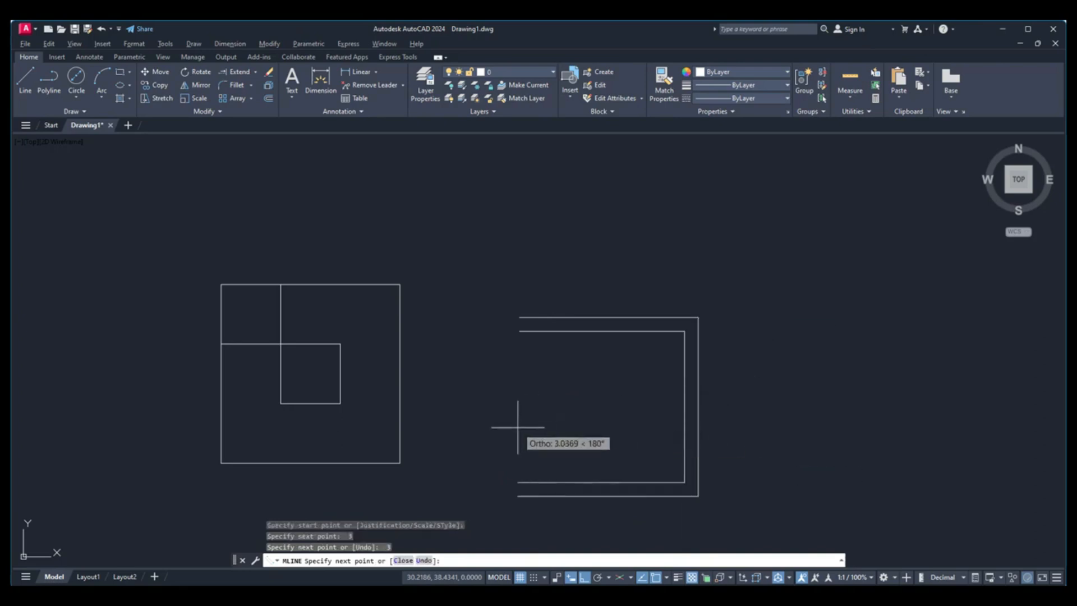
{"action": "type", "text": "3"}
{"action": "key", "text": "Return"}
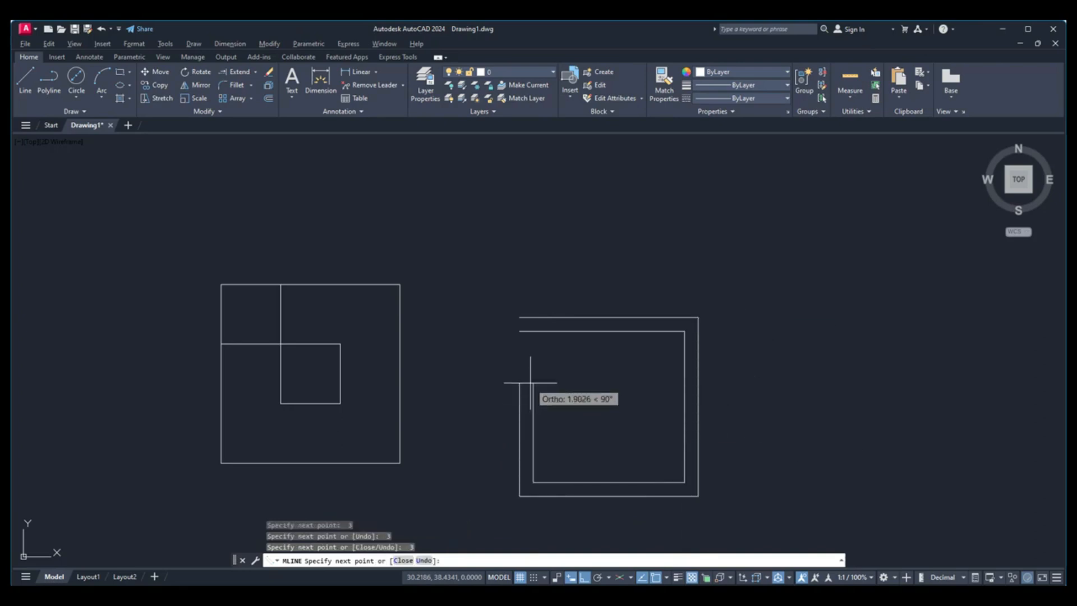
{"action": "type", "text": "3"}
{"action": "key", "text": "Return"}
{"action": "right_click", "coordinate": [572, 277]}
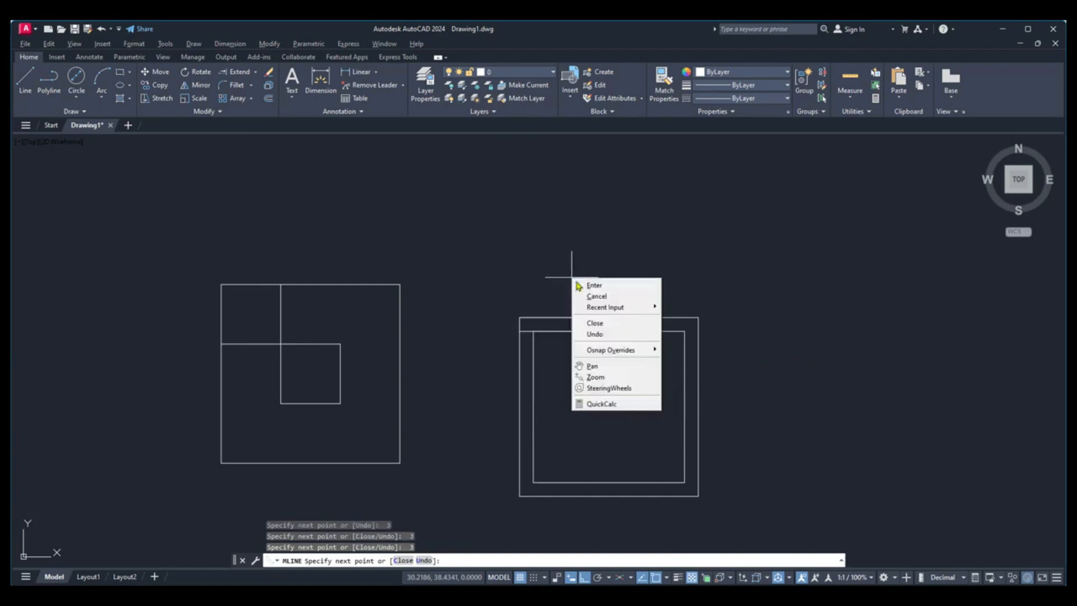
{"action": "left_click", "coordinate": [591, 286]}
Select the new multiline square to inspect it as a single object, and clear the selection.
{"action": "middle_click_drag", "start_coordinate": [592, 378], "coordinate": [520, 349]}
{"action": "left_click", "coordinate": [529, 306]}
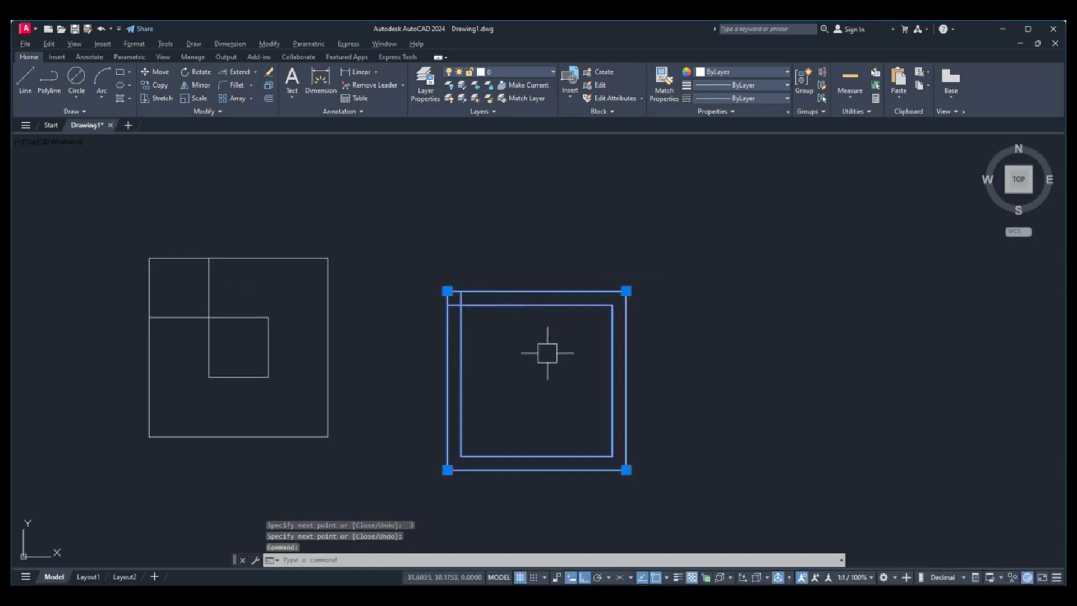
{"action": "key", "text": "Escape"}
{"action": "left_click", "coordinate": [521, 362]}
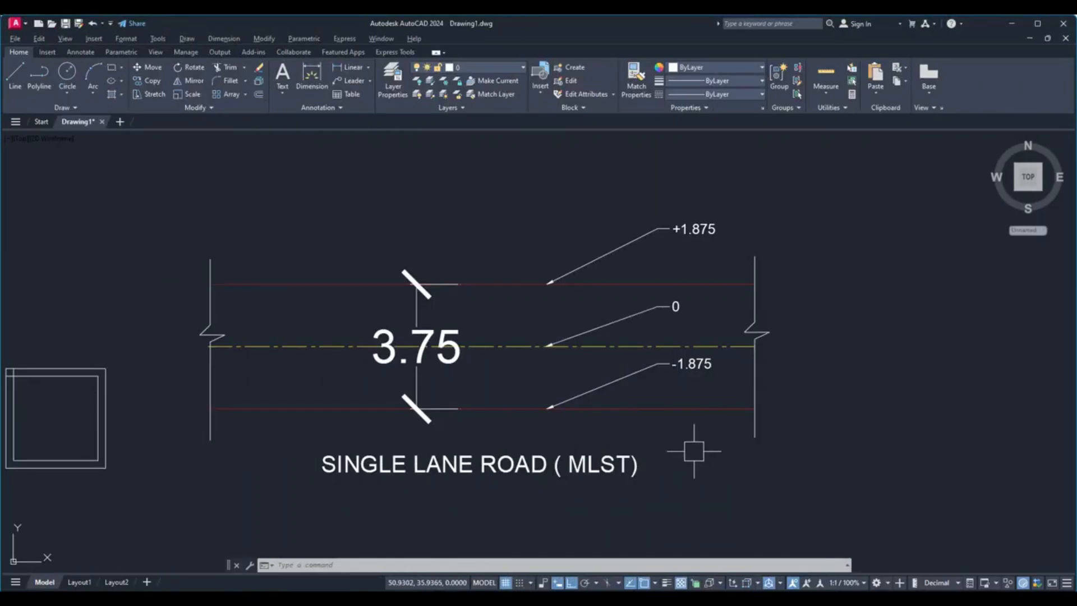
Examine the yellow centre line and the offset labels of the SINGLE LANE ROAD (MLST) example, leaving nothing selected.
{"action": "left_click", "coordinate": [502, 348]}
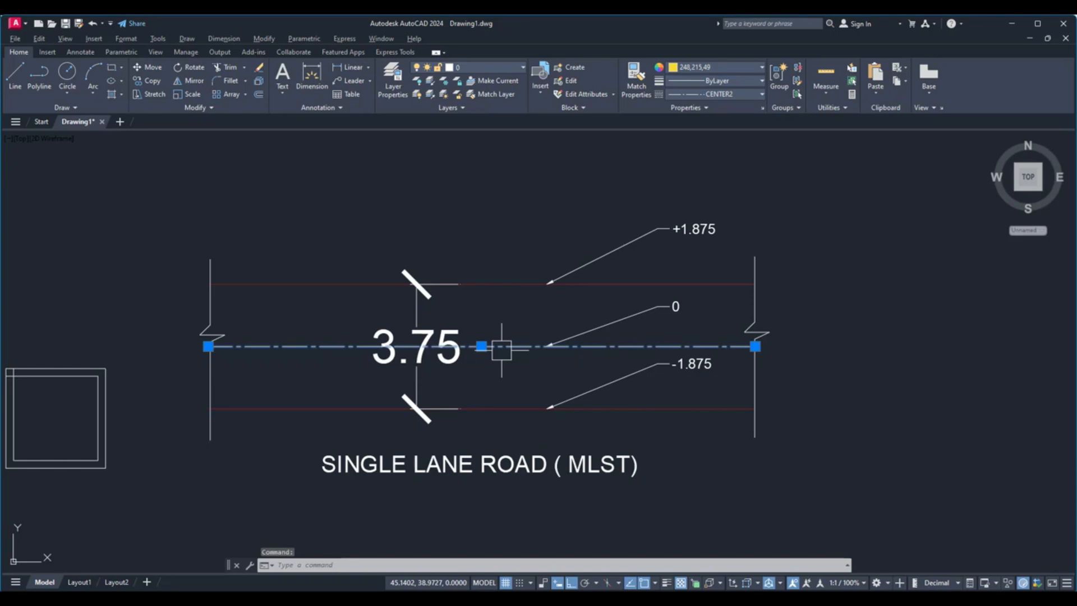
{"action": "key", "text": "Delete"}
{"action": "key", "text": "Escape"}
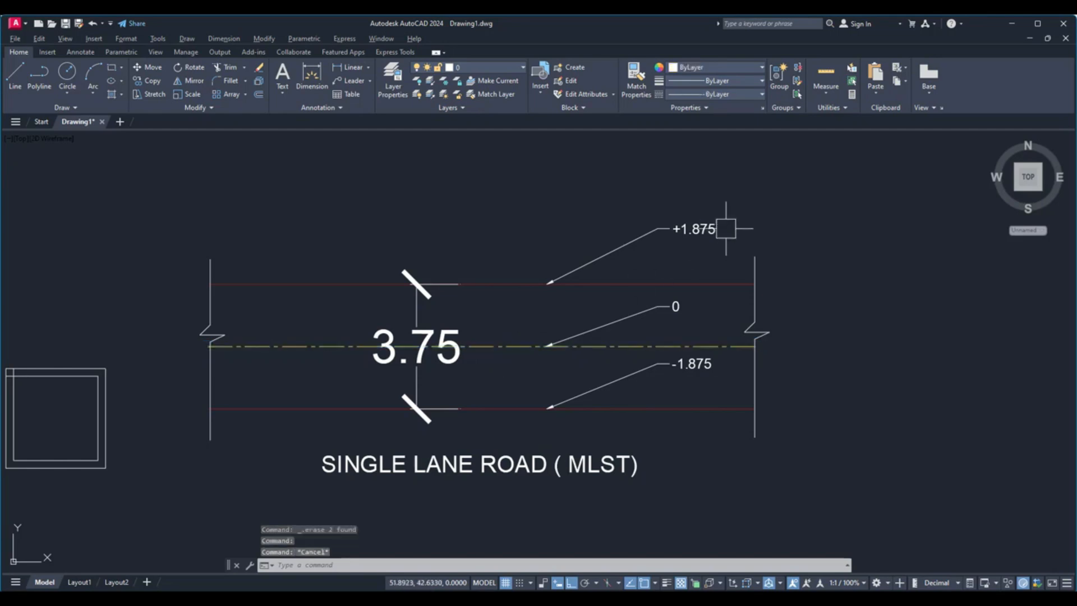
{"action": "middle_click_drag", "start_coordinate": [680, 435], "coordinate": [578, 439]}
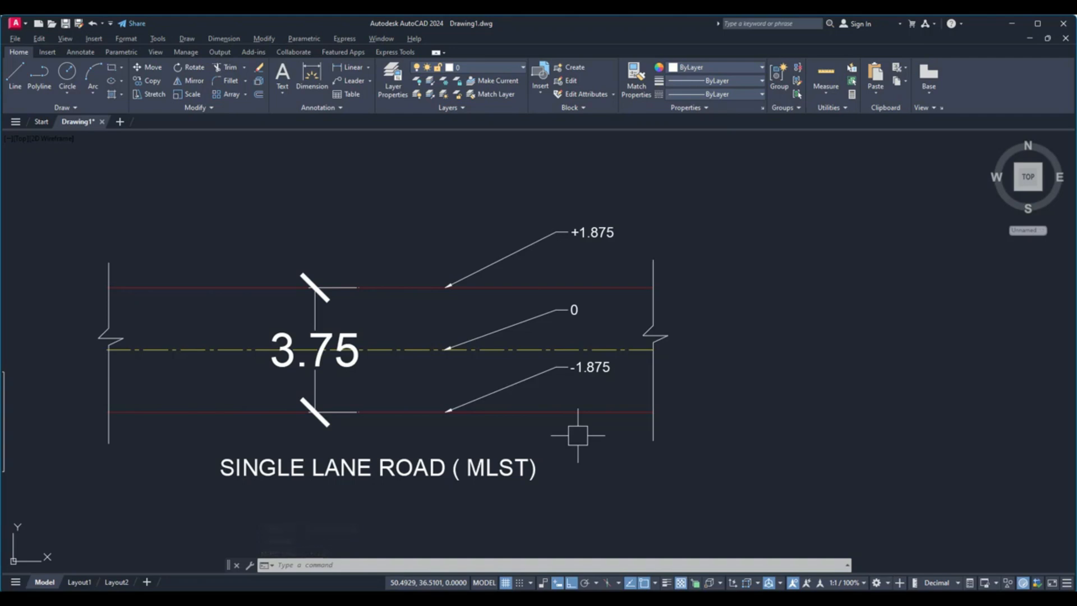
{"action": "scroll", "coordinate": [578, 436], "scroll_direction": "down", "scroll_amount": 2}
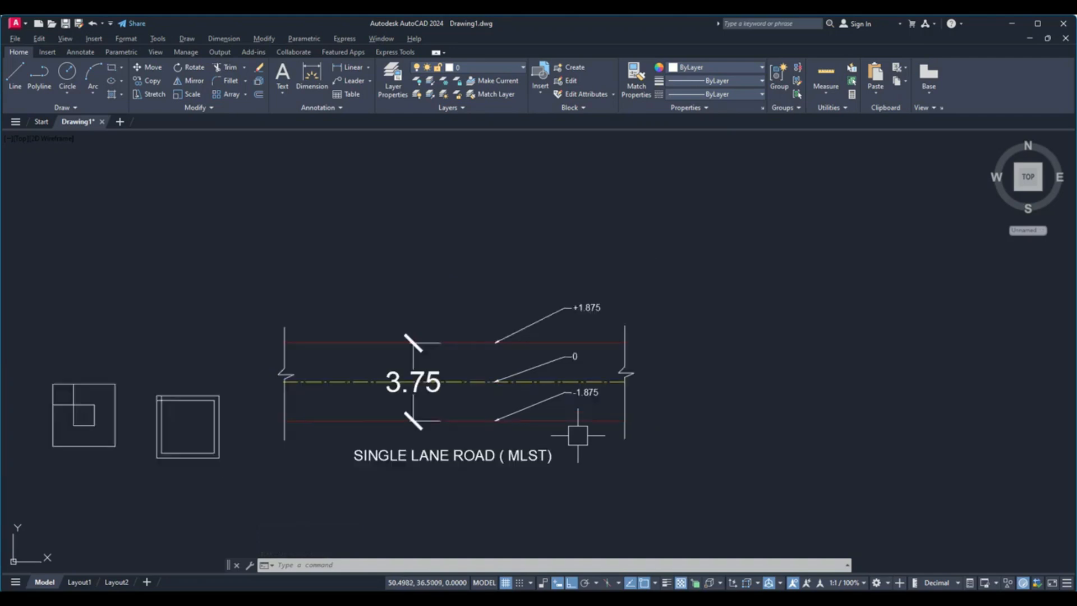
{"action": "middle_click_drag", "start_coordinate": [724, 435], "coordinate": [654, 428]}
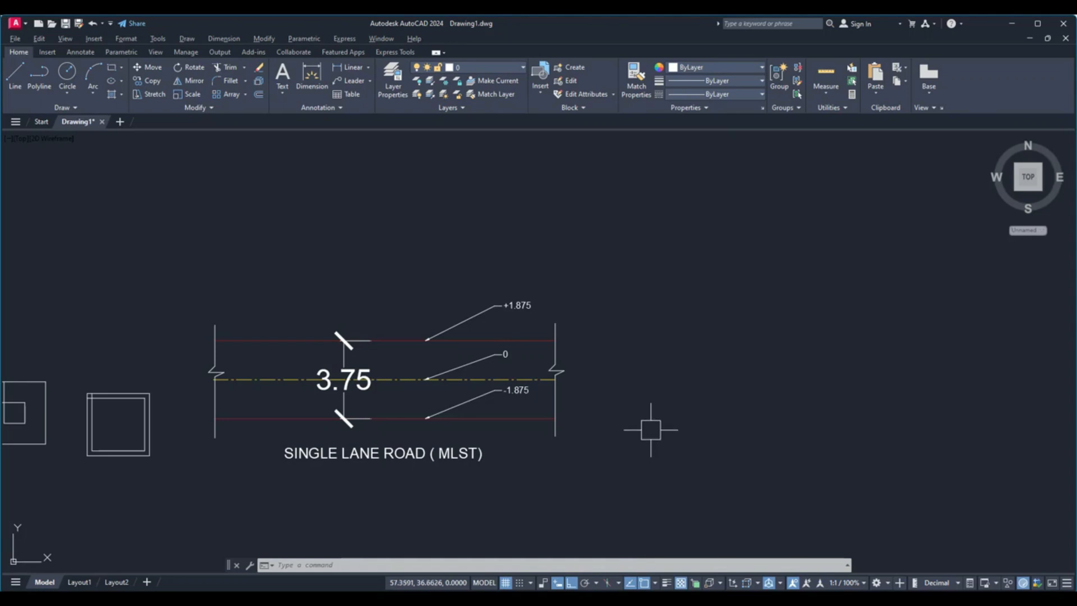
{"action": "middle_click_drag", "start_coordinate": [652, 429], "coordinate": [614, 425]}
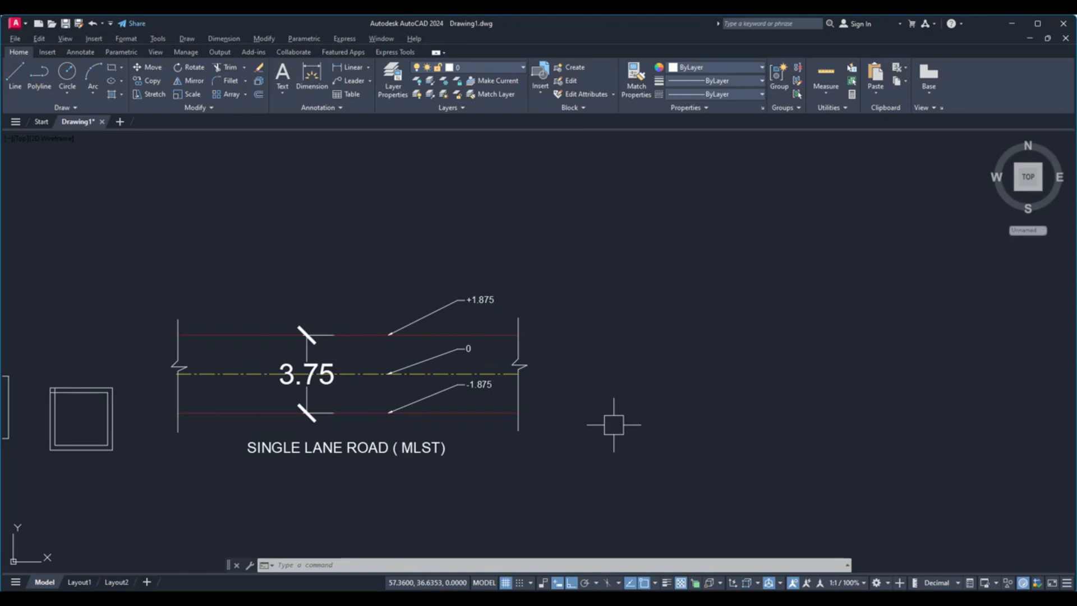
Create a new multiline style named R based on the ROAD style.
{"action": "type", "text": "MLSTYLE"}
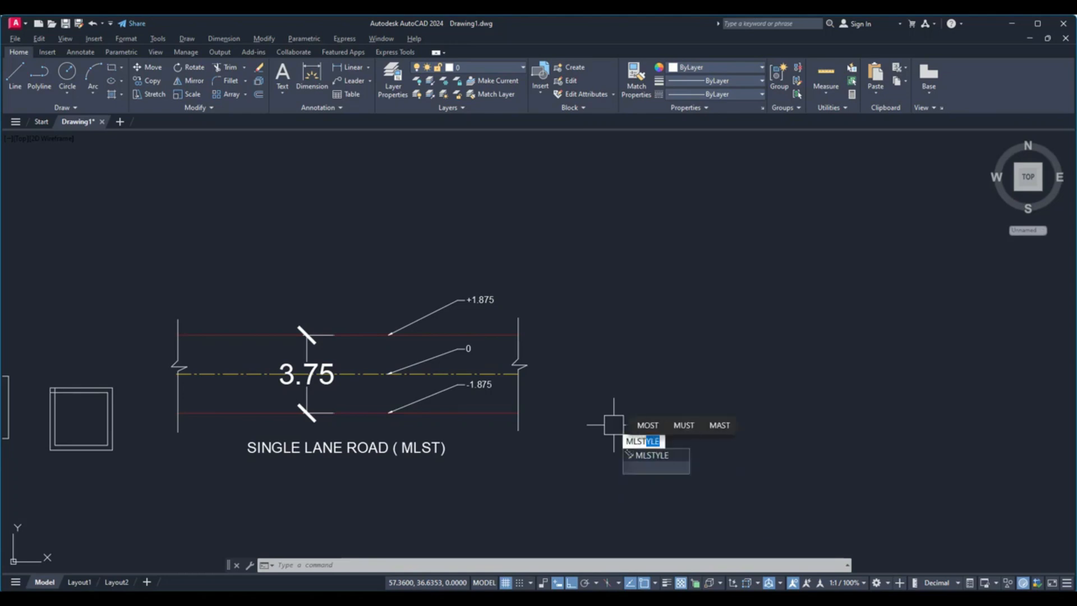
{"action": "key", "text": "Return"}
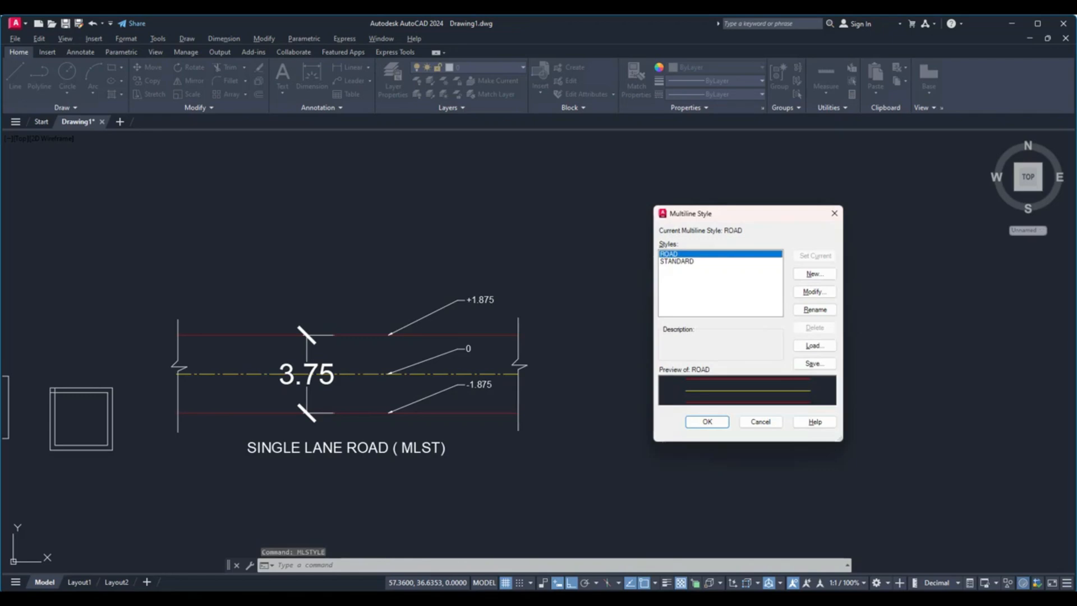
{"action": "left_click", "coordinate": [822, 274]}
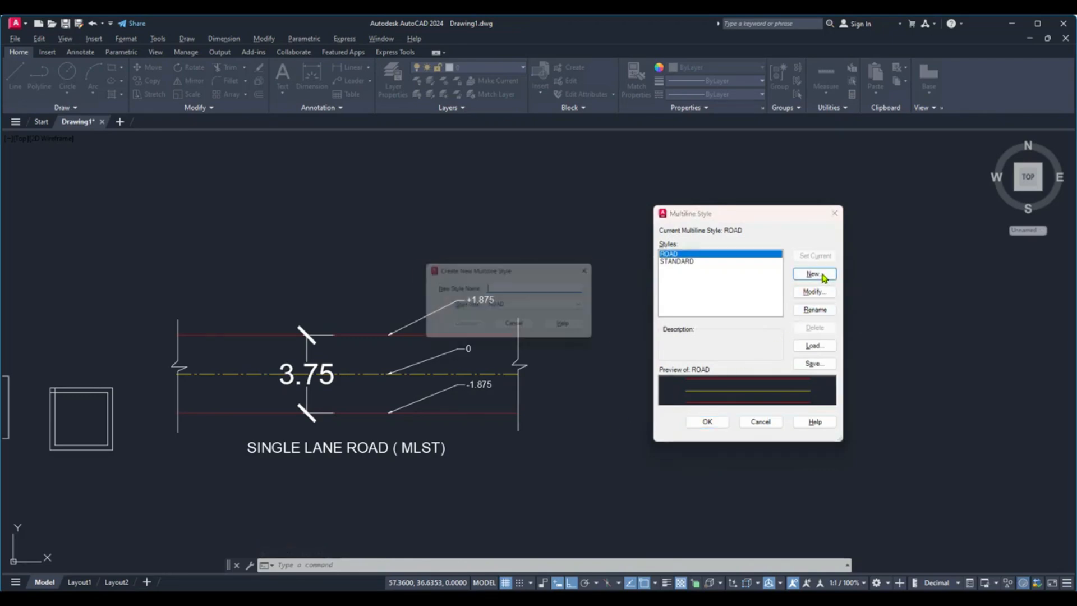
{"action": "type", "text": "R"}
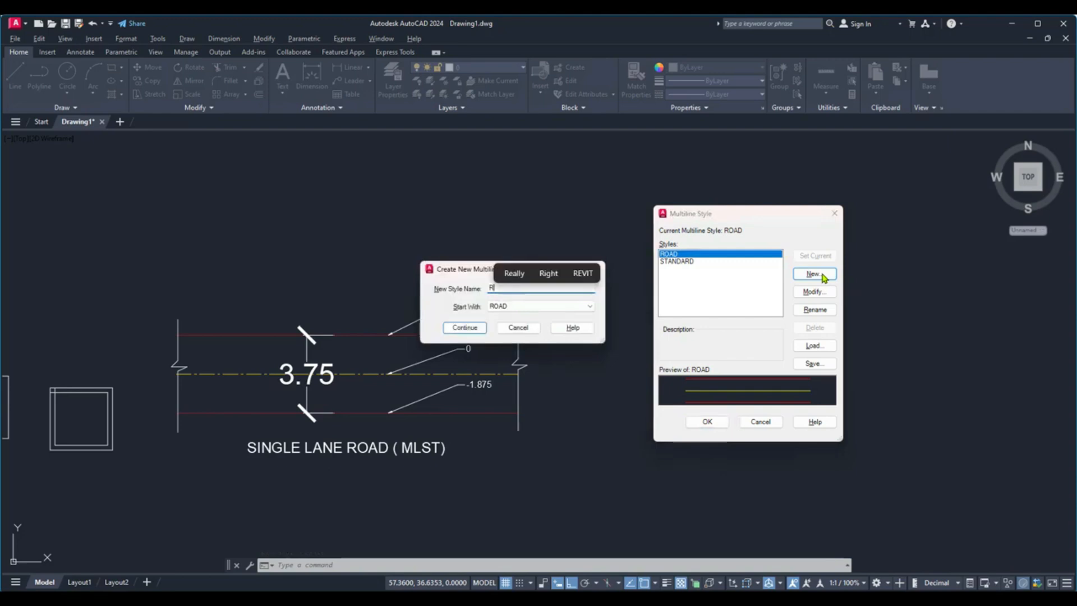
{"action": "left_click", "coordinate": [472, 330]}
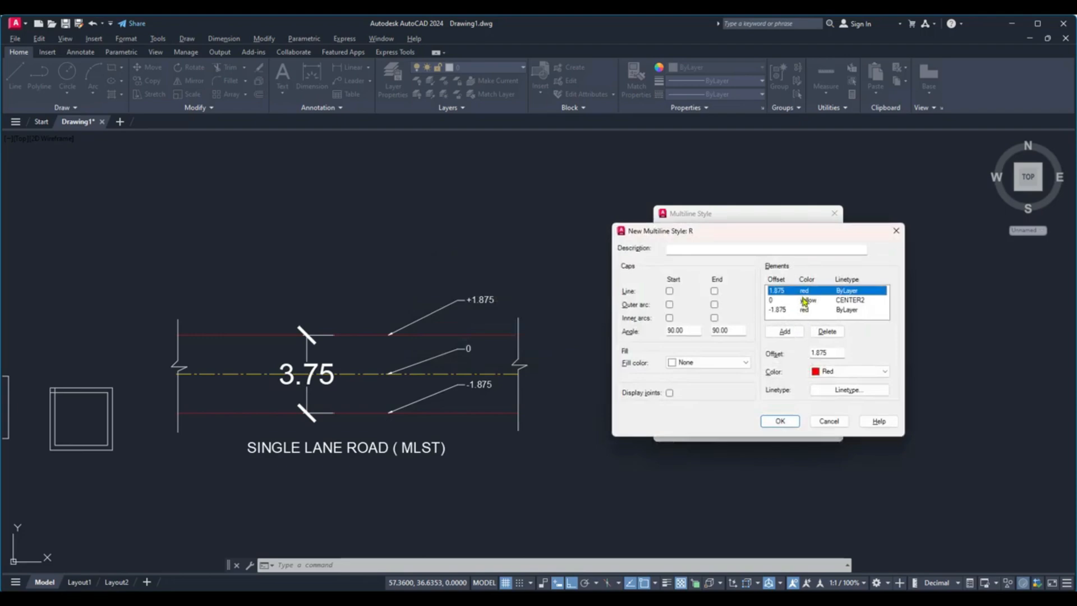
Replace the red 1.875 element of style R by adding elements at offsets 0, 1.875 and -1.875.
{"action": "left_click", "coordinate": [836, 335]}
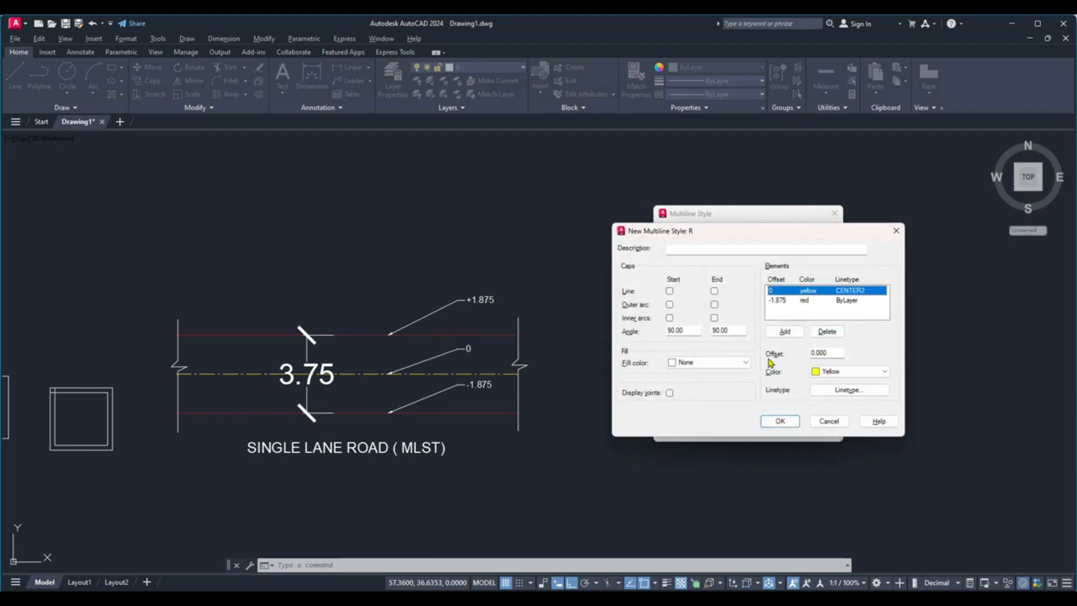
{"action": "double_click", "coordinate": [830, 354]}
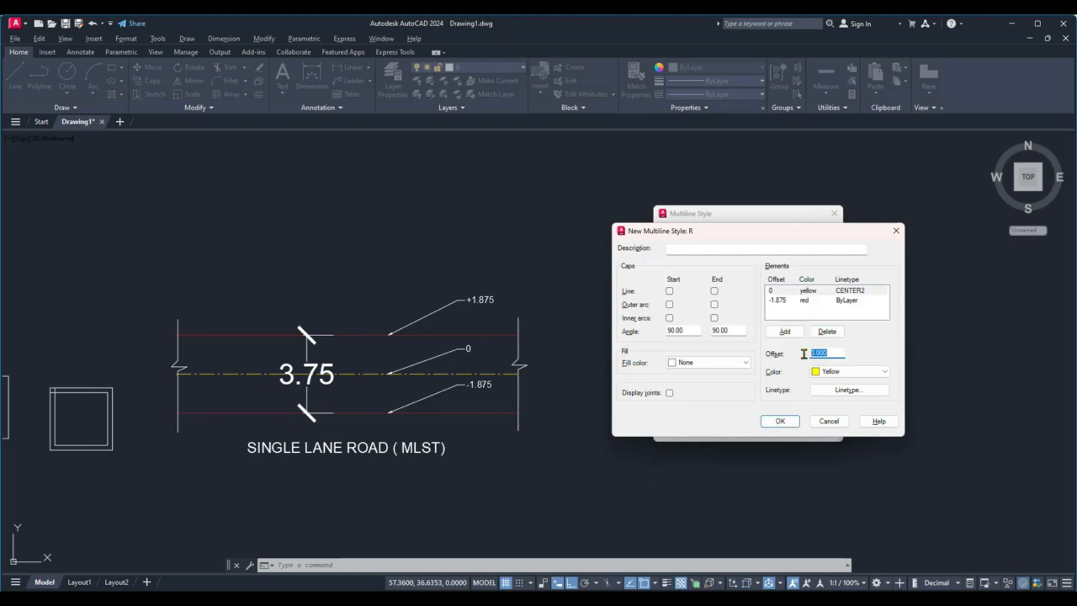
{"action": "type", "text": "0"}
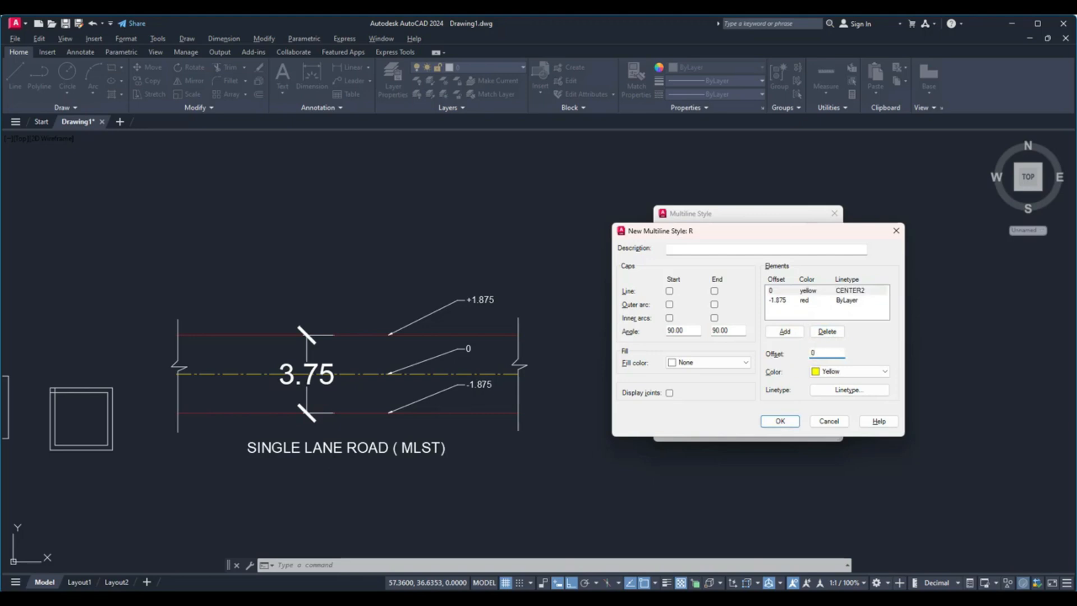
{"action": "left_click", "coordinate": [785, 332]}
{"action": "double_click", "coordinate": [830, 353]}
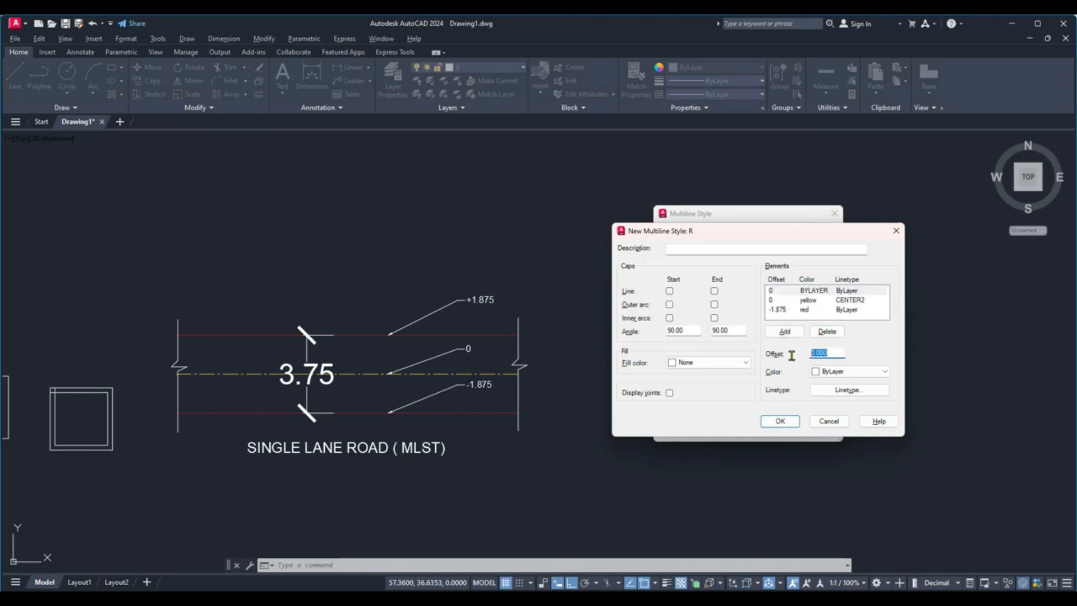
{"action": "type", "text": "1.875"}
{"action": "left_click", "coordinate": [785, 331]}
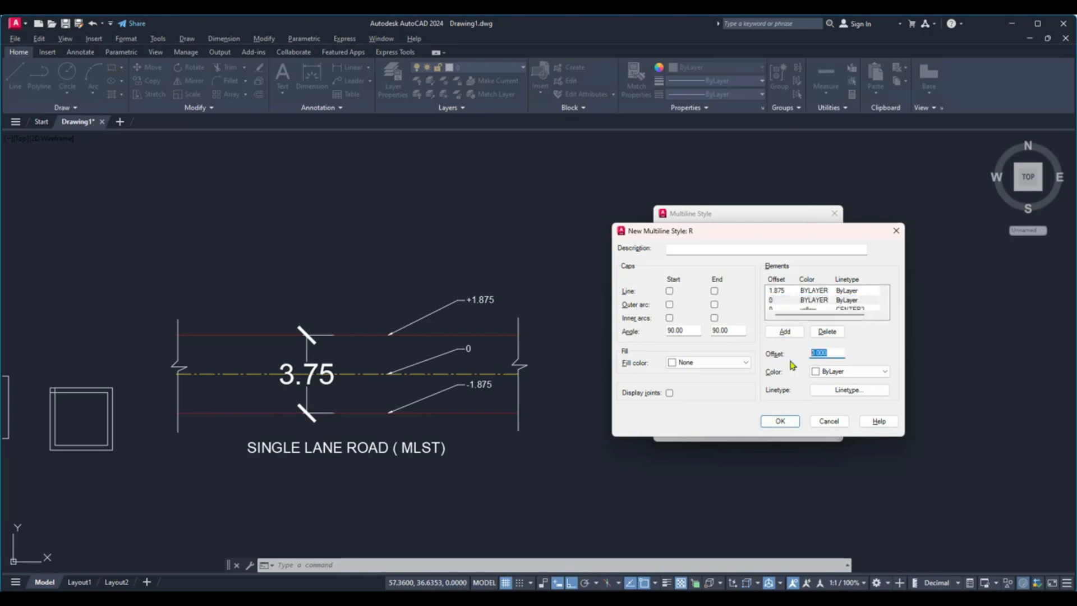
{"action": "type", "text": "-1.875"}
{"action": "left_click", "coordinate": [785, 331]}
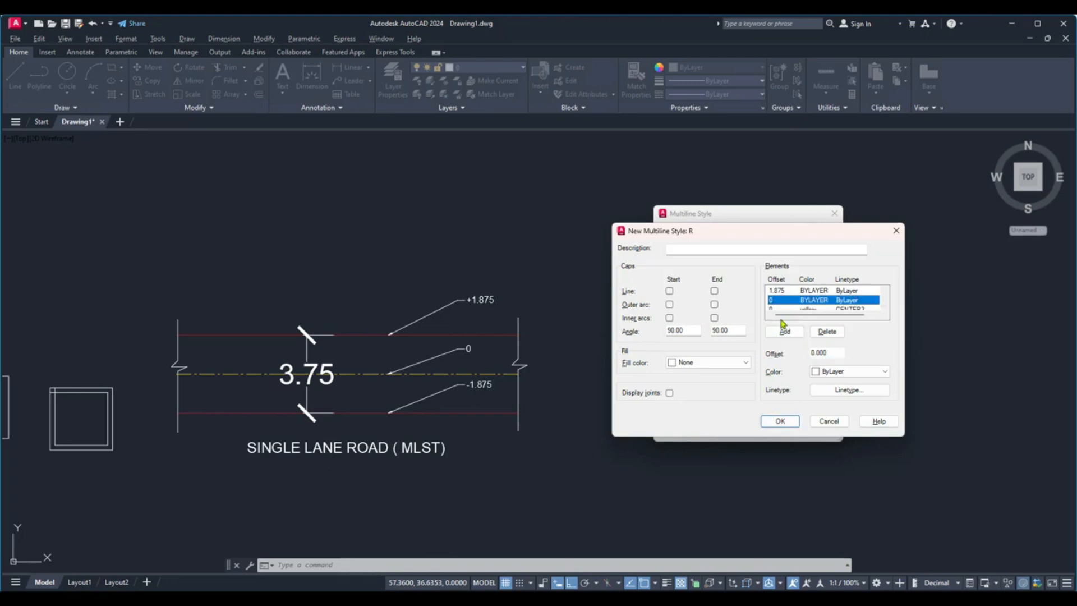
Remove the duplicate ByLayer elements at offsets -1.875 and 0 from style R, and select the yellow CENTER2 element.
{"action": "scroll", "coordinate": [801, 317], "scroll_direction": "down", "scroll_amount": 1}
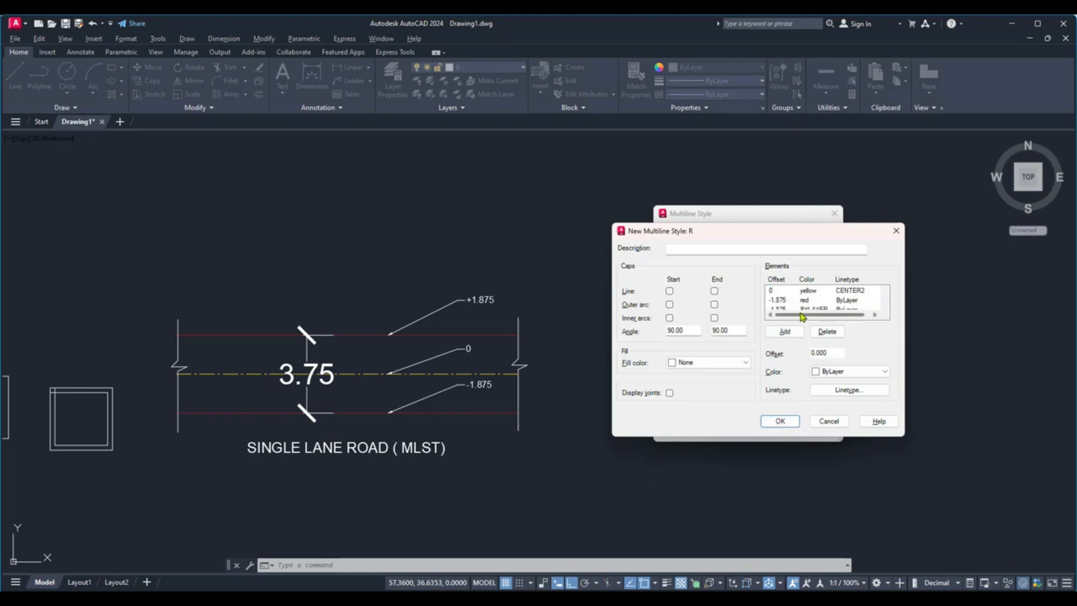
{"action": "scroll", "coordinate": [804, 318], "scroll_direction": "down", "scroll_amount": 1}
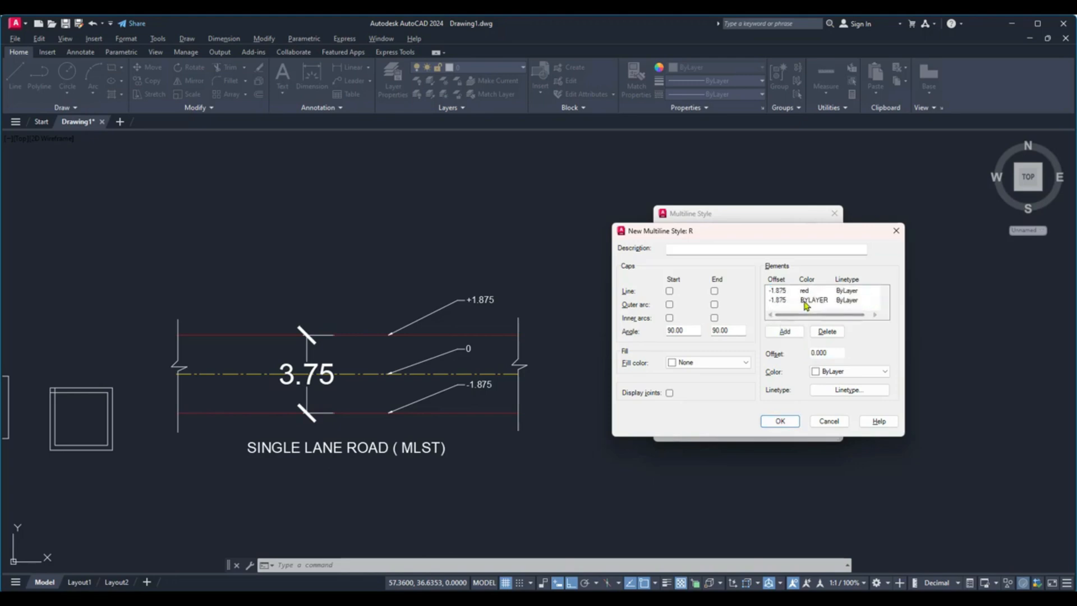
{"action": "left_click", "coordinate": [805, 301]}
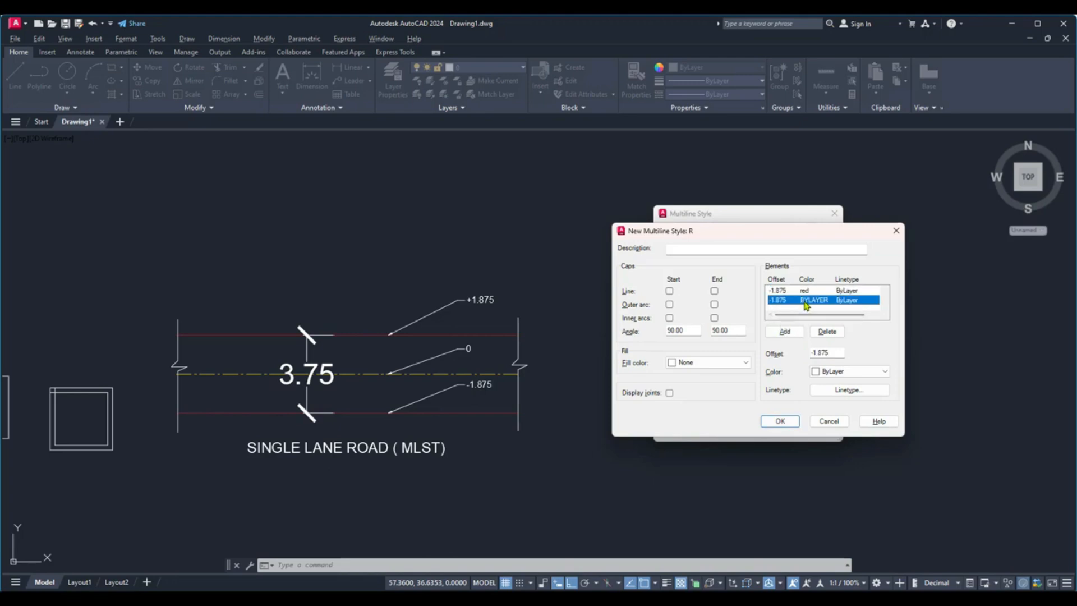
{"action": "left_click", "coordinate": [827, 331]}
{"action": "left_click", "coordinate": [805, 302]}
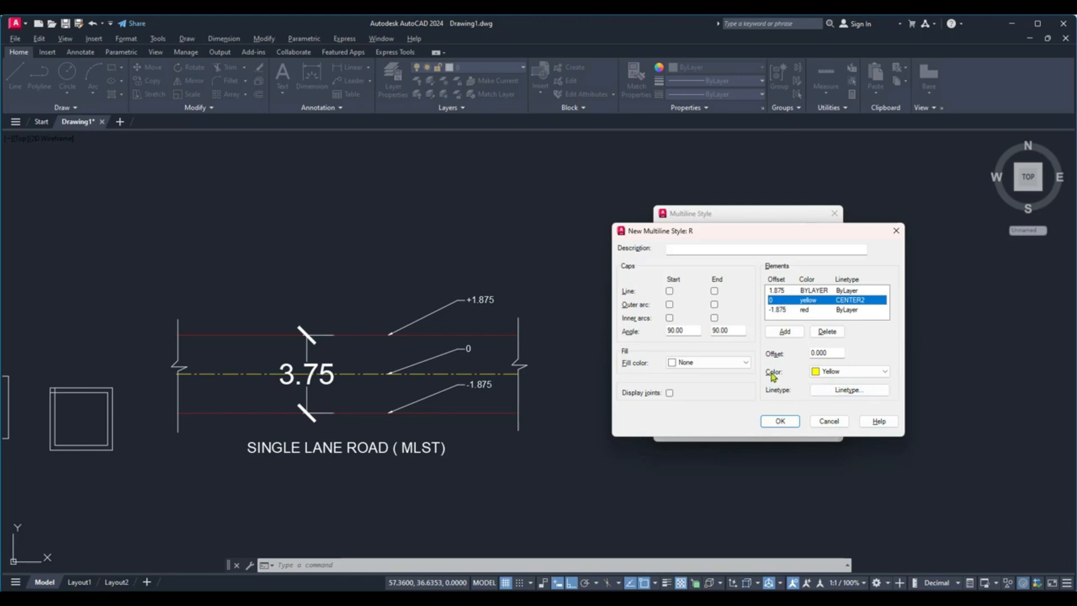
Set the color of style R's elements at offsets 1.875 and -1.875 to Red.
{"action": "left_click", "coordinate": [839, 373]}
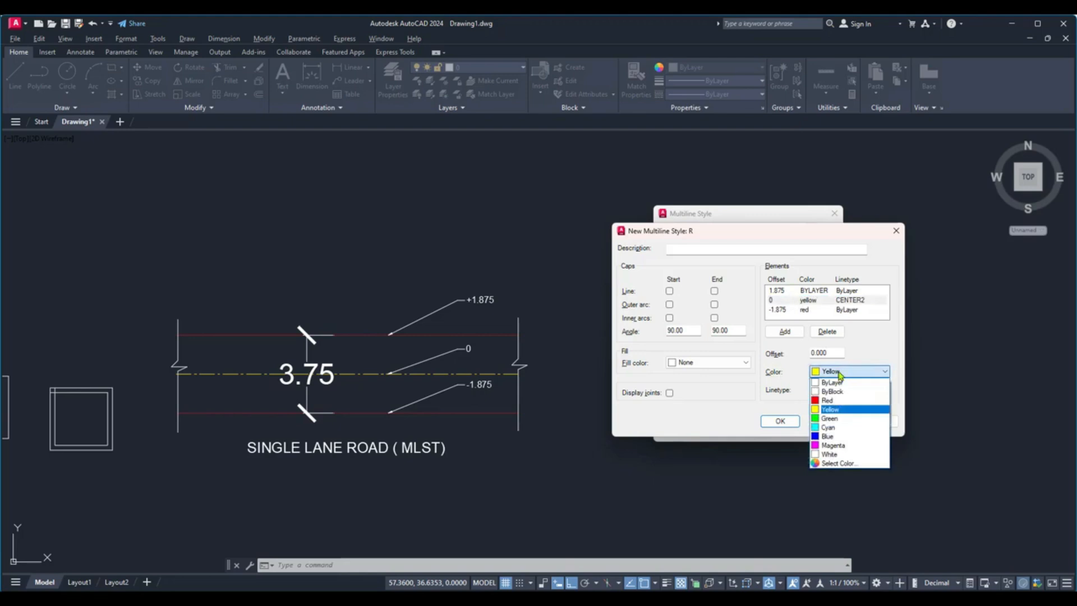
{"action": "left_click", "coordinate": [840, 374]}
{"action": "left_click", "coordinate": [777, 292]}
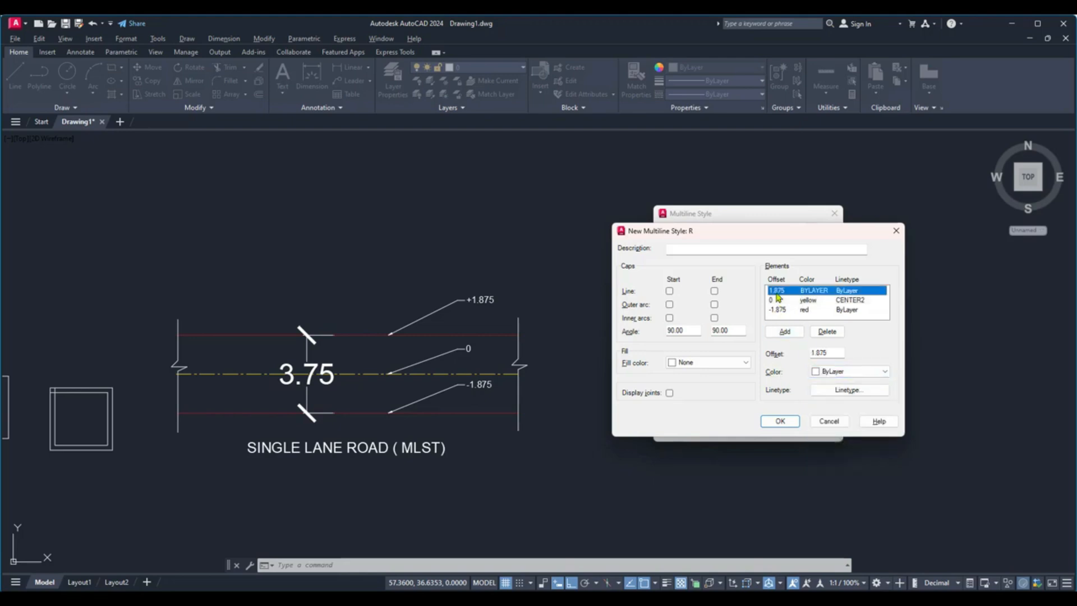
{"action": "left_click", "coordinate": [835, 373]}
{"action": "left_click", "coordinate": [842, 401]}
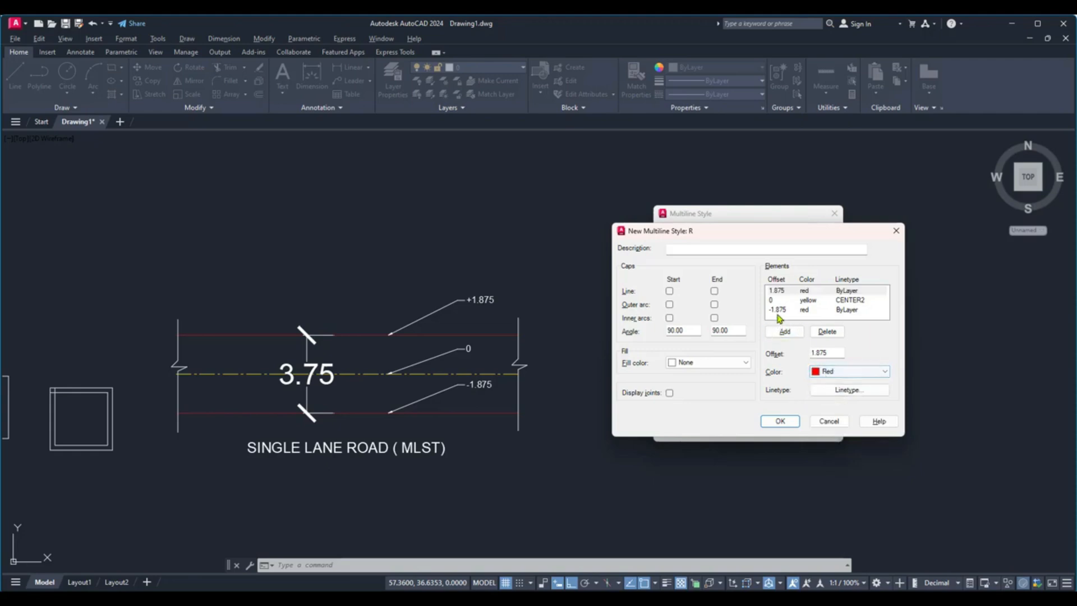
{"action": "left_click", "coordinate": [777, 310]}
{"action": "left_click", "coordinate": [841, 374]}
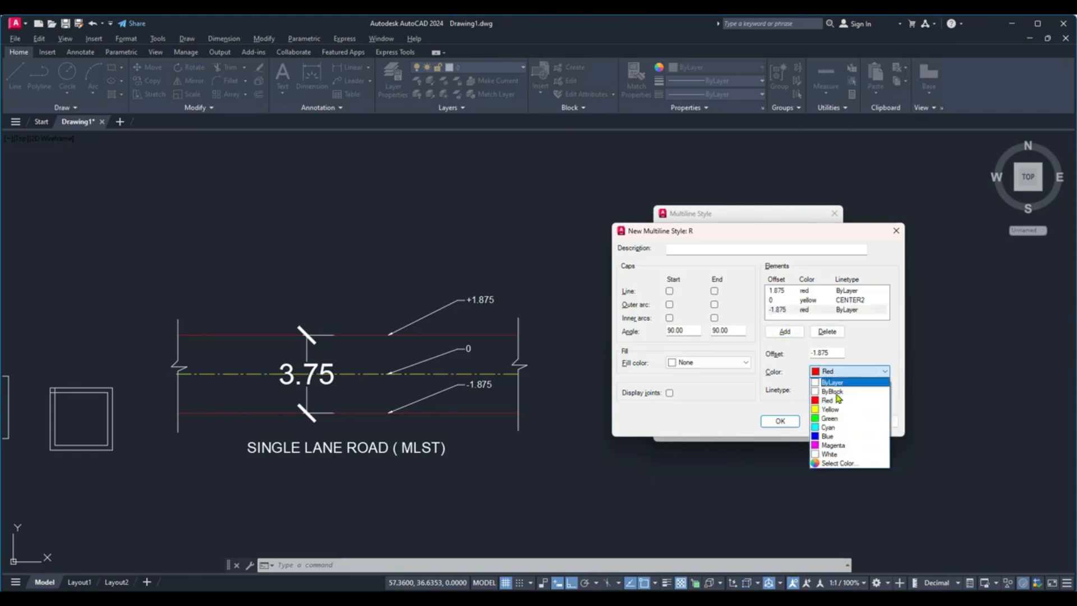
{"action": "left_click", "coordinate": [837, 401]}
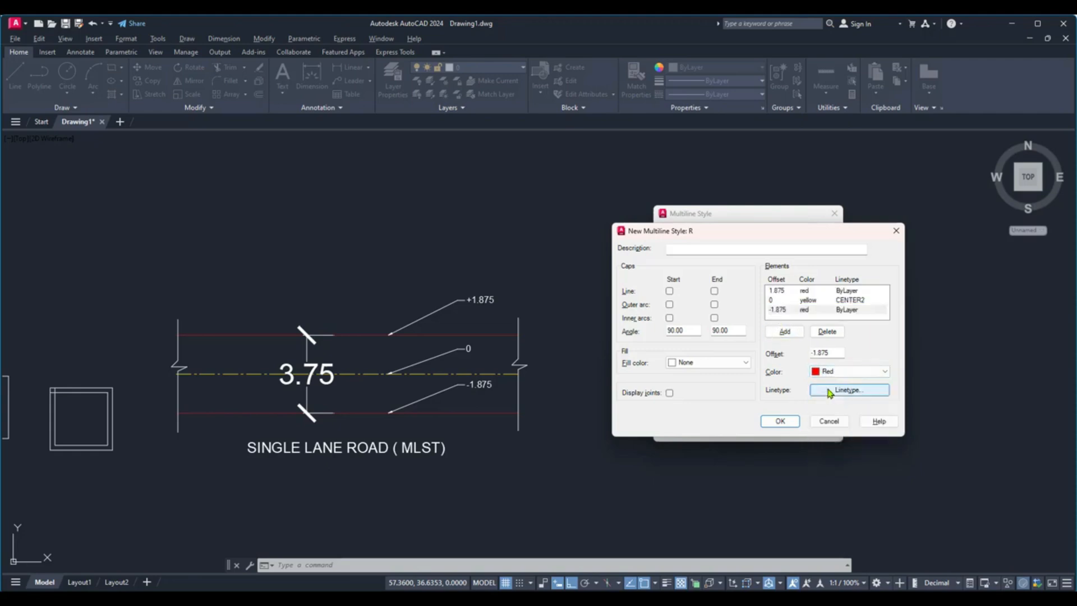
Assign the CENTER2 linetype to the yellow element at offset 0 of style R.
{"action": "left_click", "coordinate": [801, 301]}
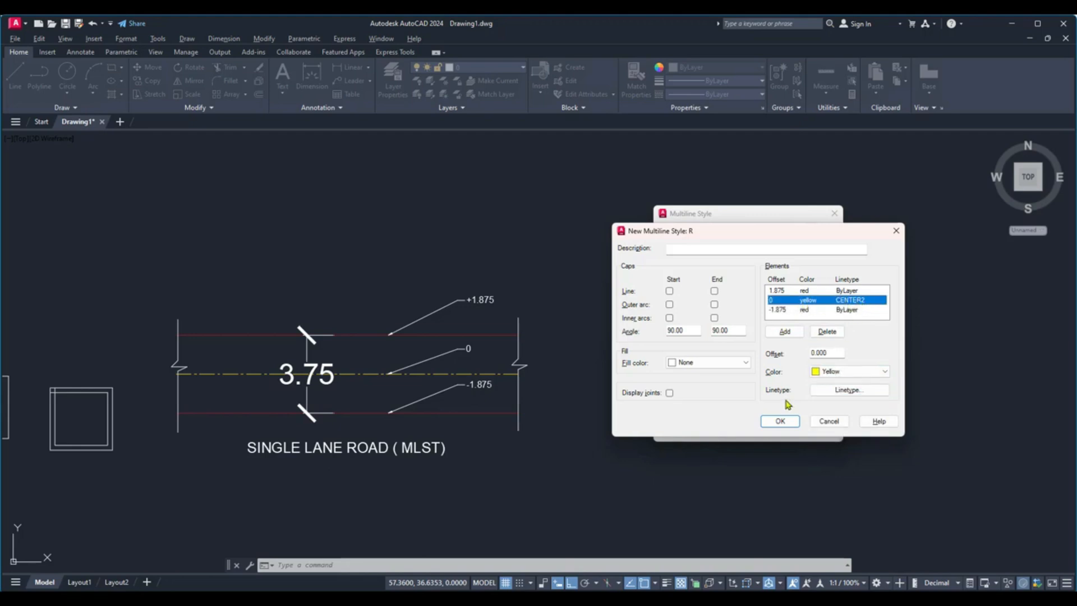
{"action": "left_click", "coordinate": [836, 393]}
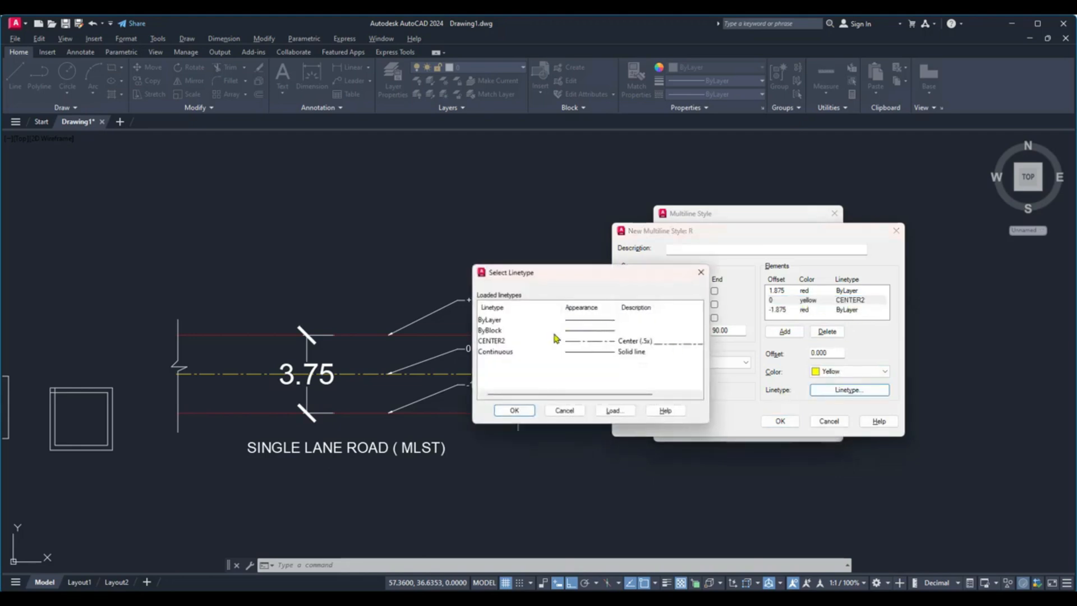
{"action": "left_click", "coordinate": [491, 341]}
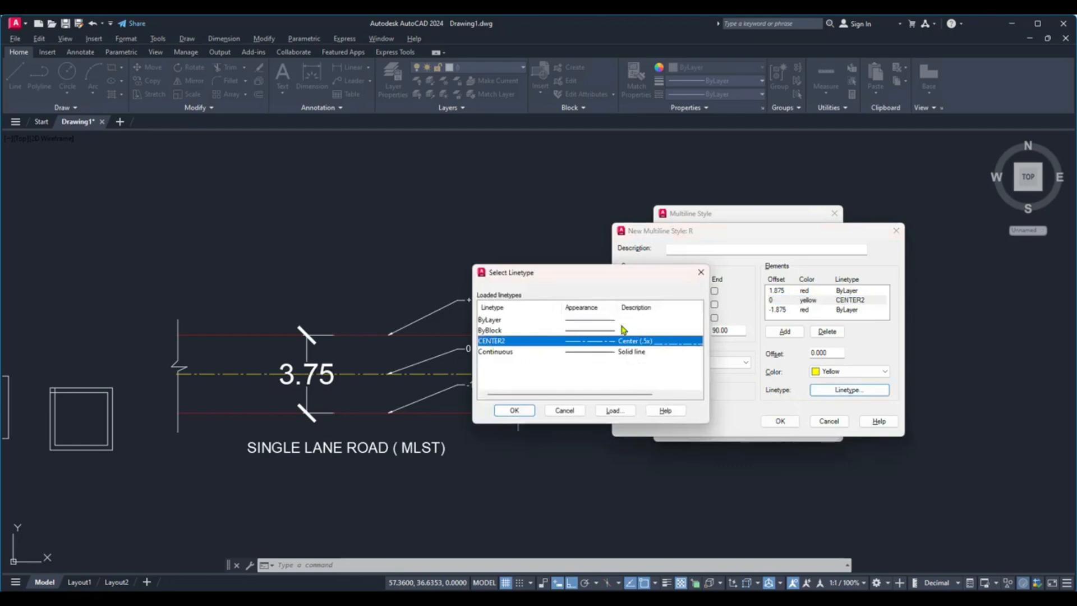
{"action": "left_click", "coordinate": [514, 411]}
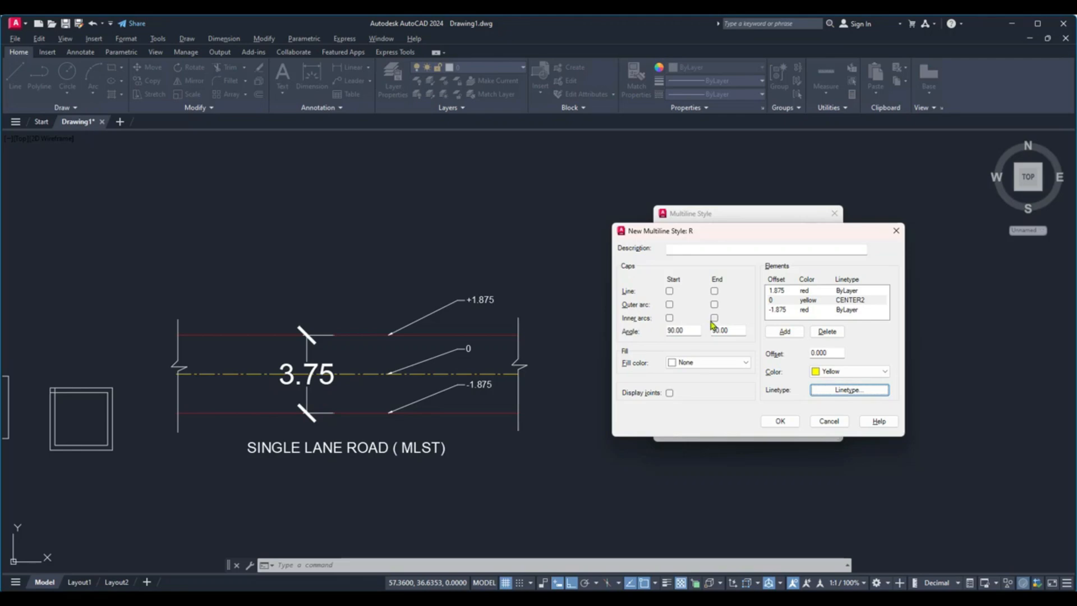
Turn on the line, outer arc and inner arc caps at both the start and end of style R.
{"action": "left_click", "coordinate": [669, 291]}
{"action": "left_click", "coordinate": [714, 291]}
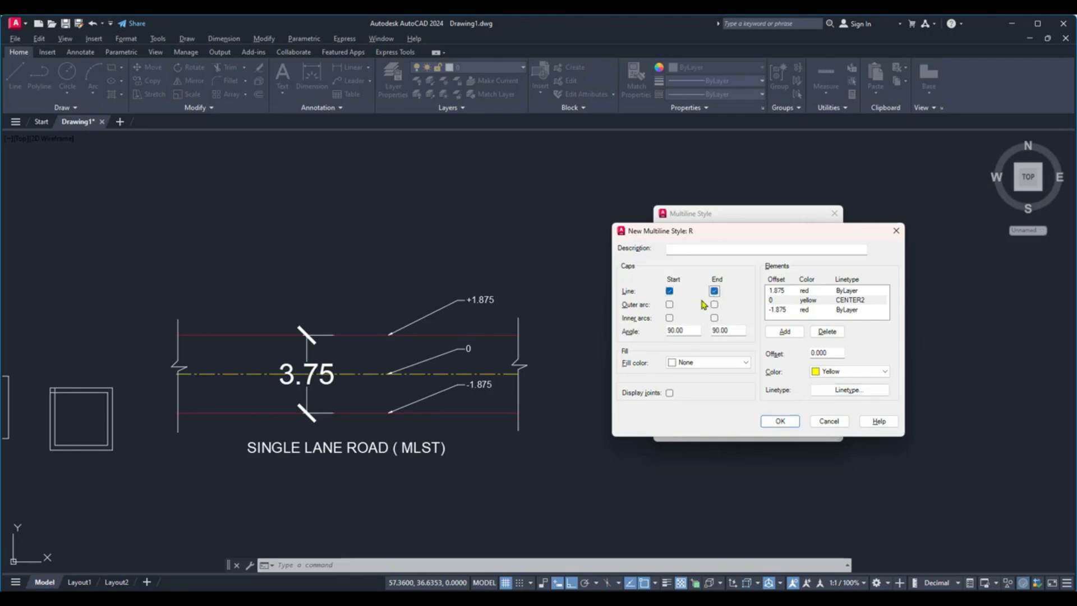
{"action": "left_click", "coordinate": [669, 304]}
{"action": "left_click", "coordinate": [714, 305]}
{"action": "left_click", "coordinate": [670, 318]}
{"action": "left_click", "coordinate": [714, 318]}
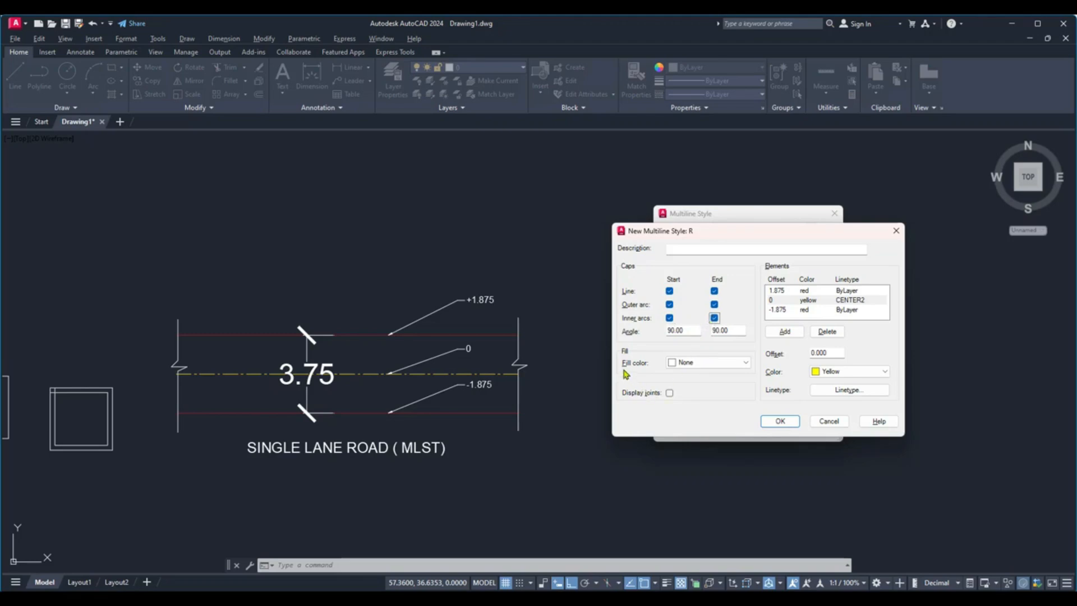
Save style R with its fill color left at None and make it the current multiline style.
{"action": "left_click", "coordinate": [702, 364]}
{"action": "left_click", "coordinate": [708, 364]}
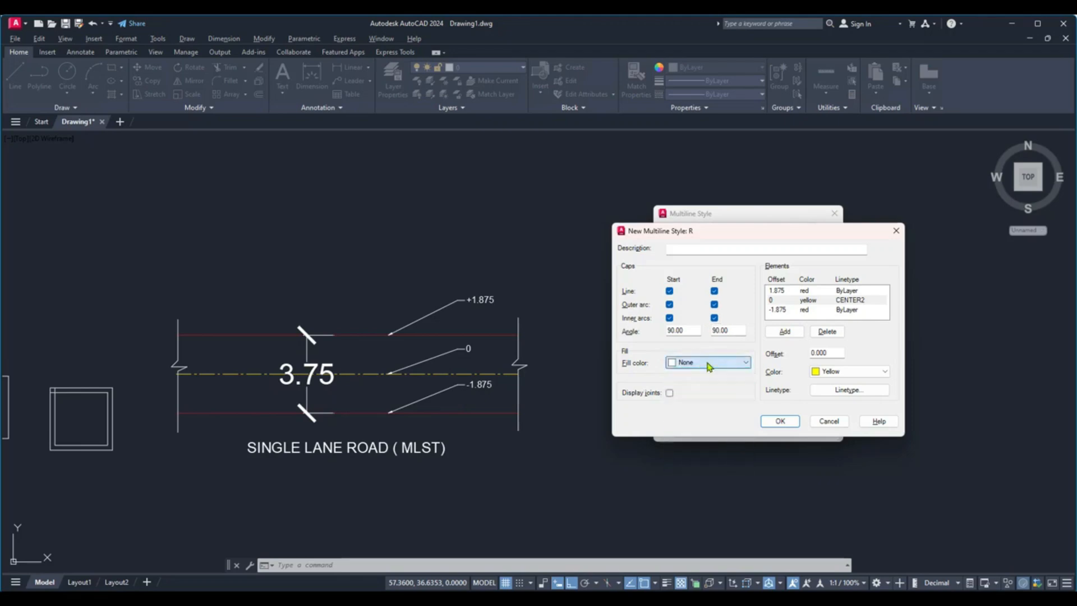
{"action": "left_click", "coordinate": [780, 421]}
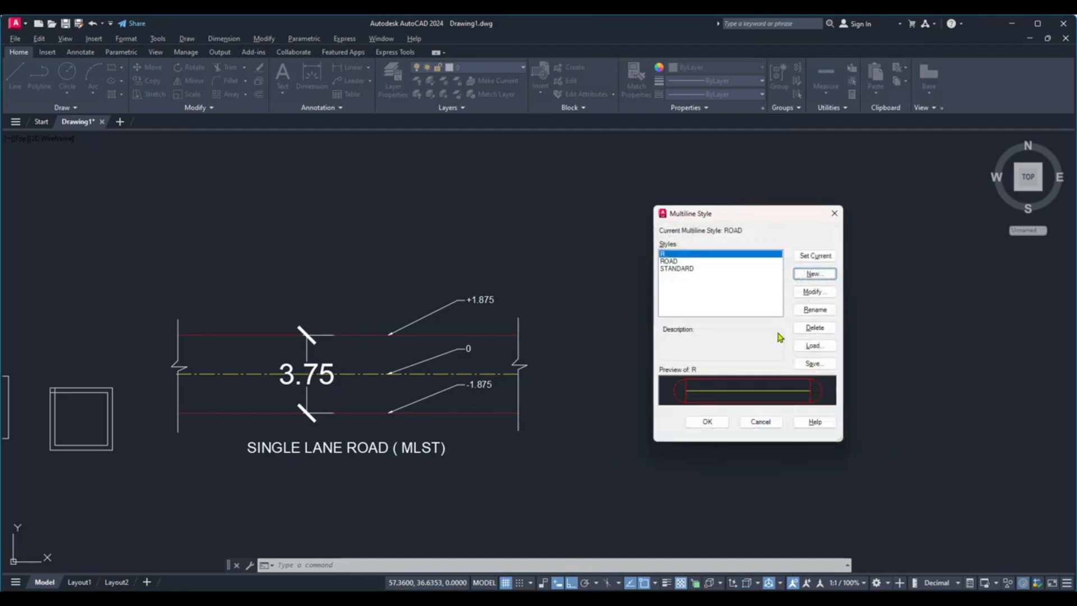
{"action": "left_click", "coordinate": [818, 258]}
{"action": "left_click", "coordinate": [707, 422]}
Draw a stepped multiline of five segments beside the single lane road example, running right, down, right, up and right.
{"action": "middle_click_drag", "start_coordinate": [716, 419], "coordinate": [588, 425]}
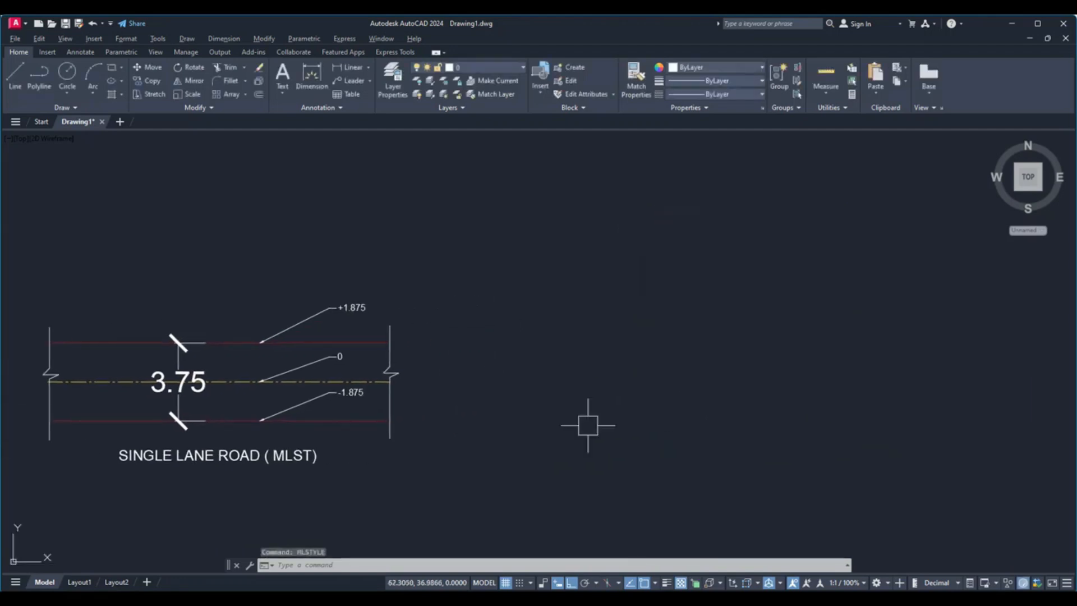
{"action": "type", "text": "ML"}
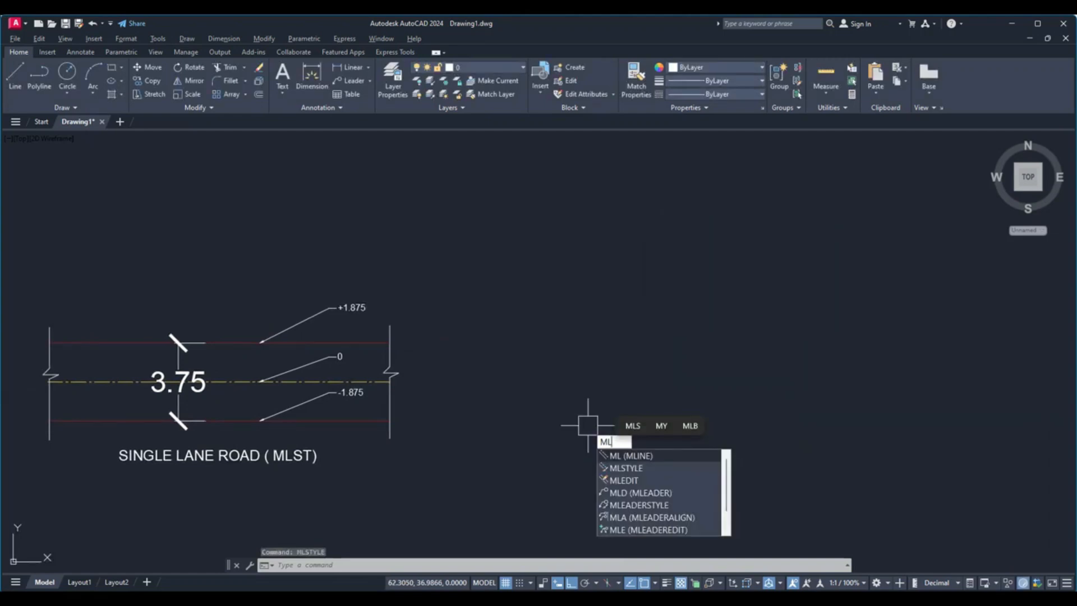
{"action": "key", "text": "Return"}
{"action": "left_click", "coordinate": [497, 337]}
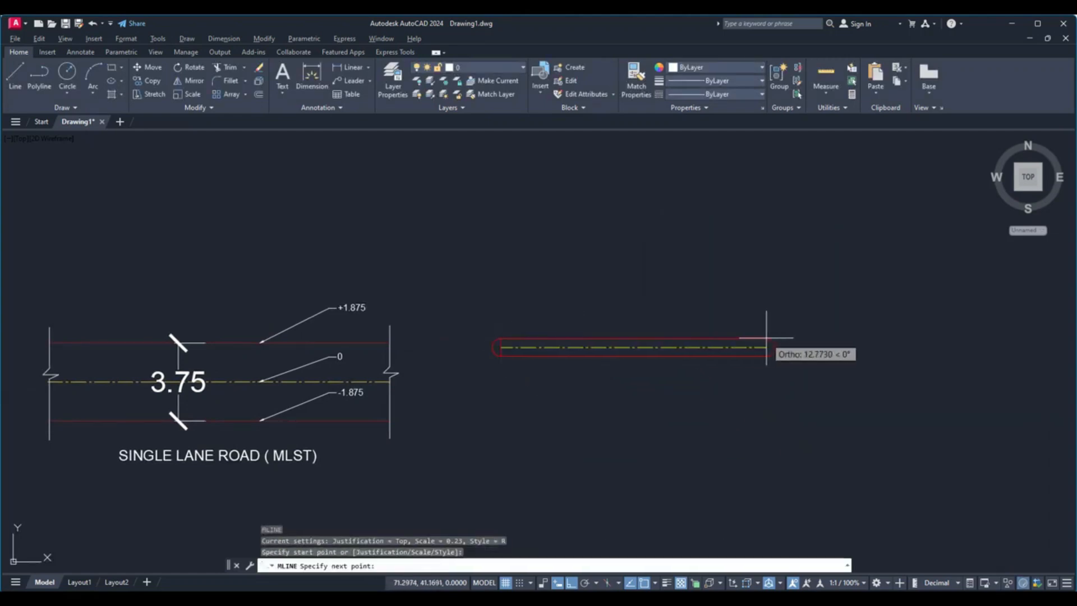
{"action": "left_click", "coordinate": [795, 338]}
{"action": "middle_click_drag", "start_coordinate": [804, 474], "coordinate": [662, 424]}
{"action": "left_click", "coordinate": [643, 452]}
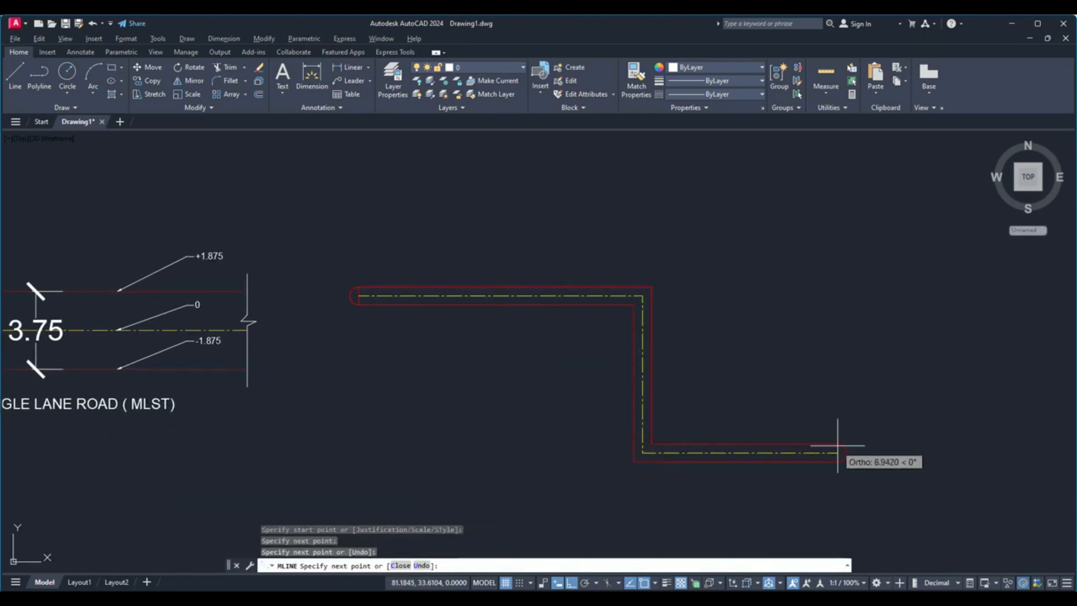
{"action": "left_click", "coordinate": [846, 453]}
{"action": "left_click", "coordinate": [847, 351]}
{"action": "left_click", "coordinate": [946, 331]}
{"action": "right_click", "coordinate": [945, 331]}
{"action": "left_click", "coordinate": [964, 337]}
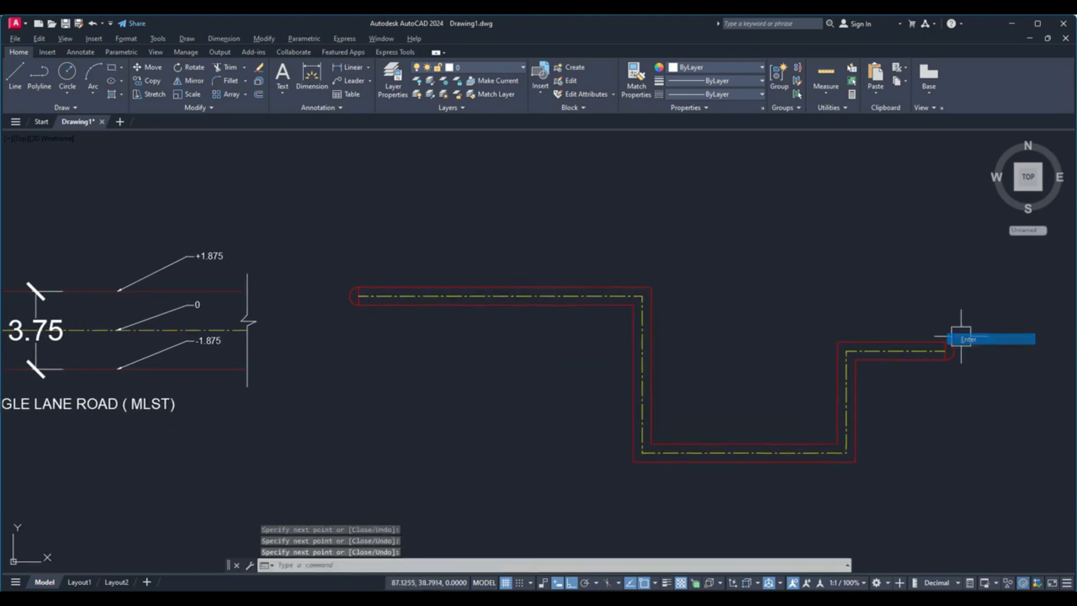
Draw a straight vertical multiline crossing the first horizontal segment of the stepped multiline.
{"action": "type", "text": "ml"}
{"action": "key", "text": "Return"}
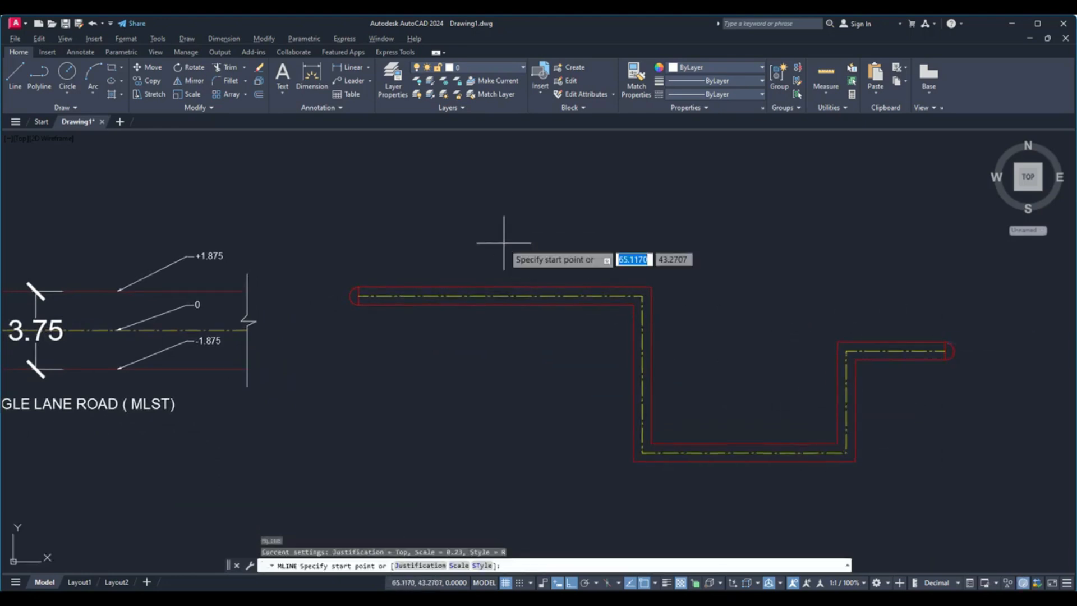
{"action": "left_click", "coordinate": [467, 187]}
{"action": "left_click", "coordinate": [489, 416]}
{"action": "right_click", "coordinate": [491, 436]}
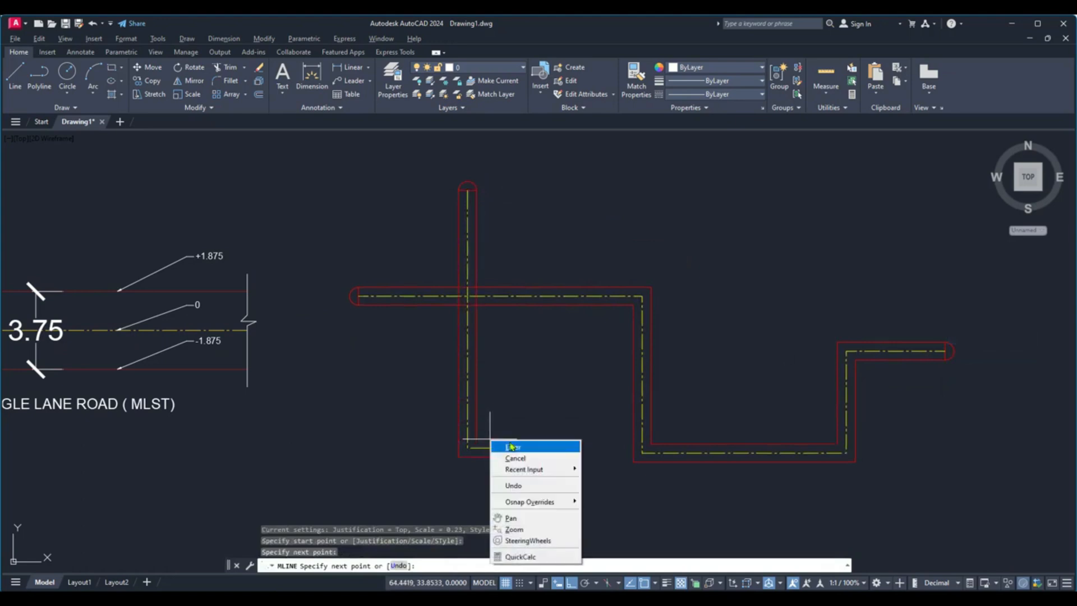
{"action": "left_click", "coordinate": [512, 447]}
{"action": "scroll", "coordinate": [476, 304], "scroll_direction": "up", "scroll_amount": 4}
{"action": "scroll", "coordinate": [493, 349], "scroll_direction": "up", "scroll_amount": 2}
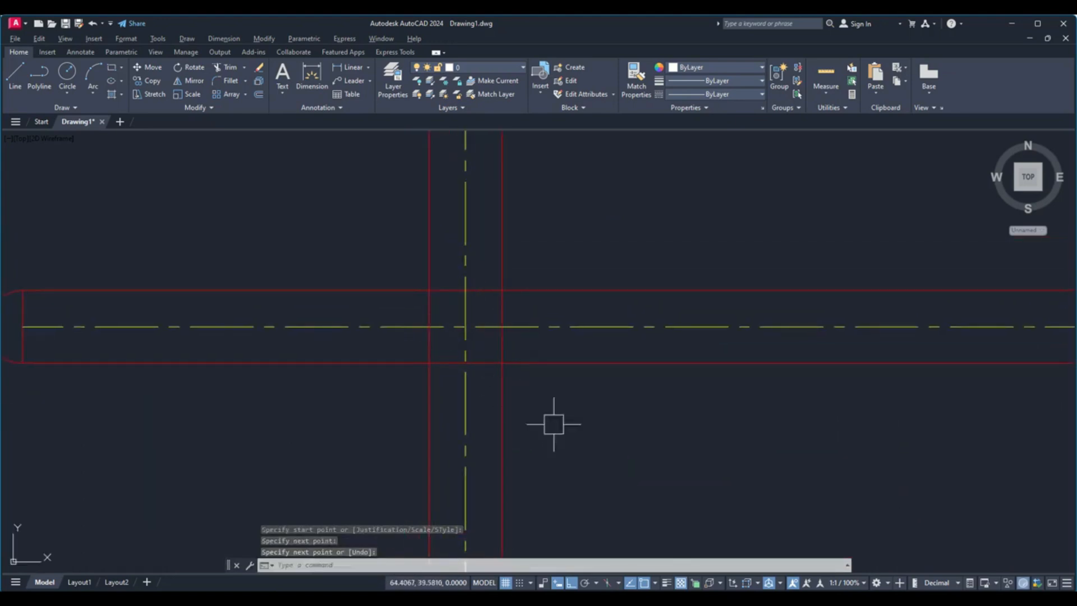
{"action": "type", "text": "tr"}
{"action": "key", "text": "Return"}
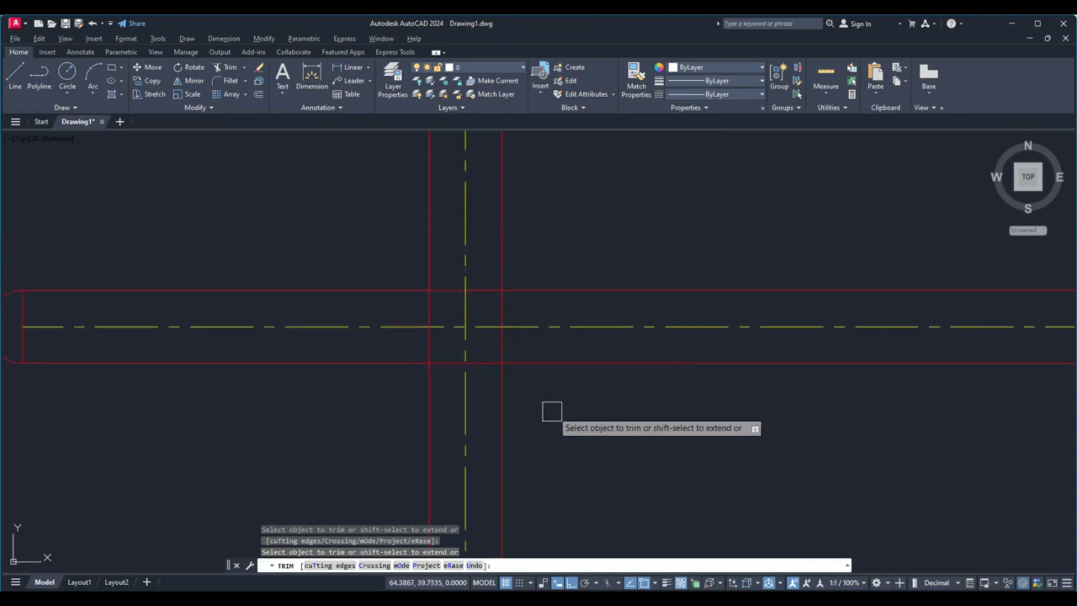
{"action": "key", "text": "Escape"}
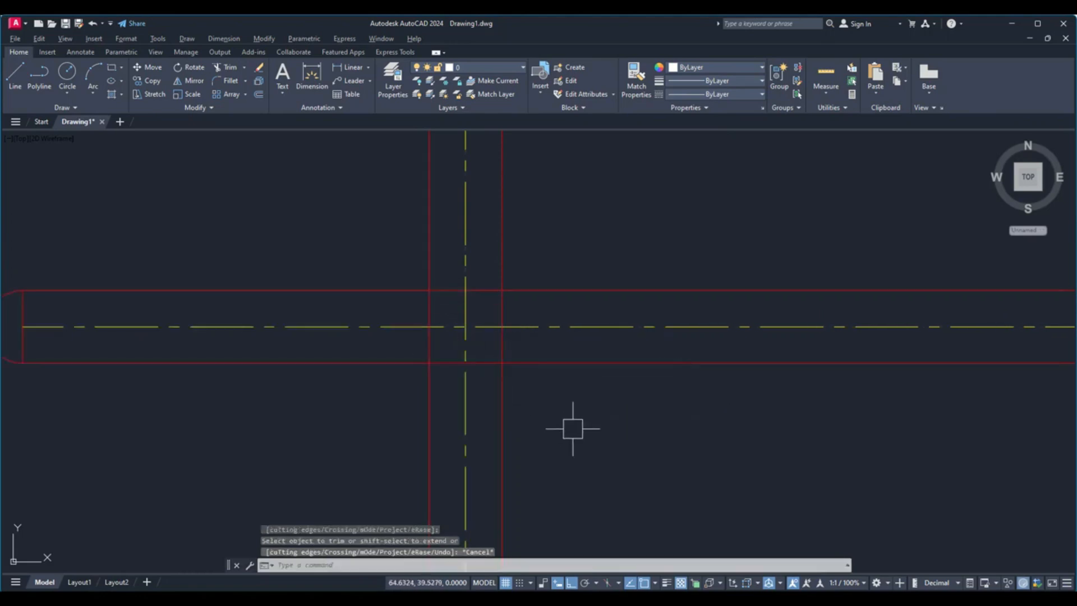
Use MLEDIT with the Open Cross tool on the intersection, picking the horizontal multiline first and the vertical one second.
{"action": "type", "text": "MLED"}
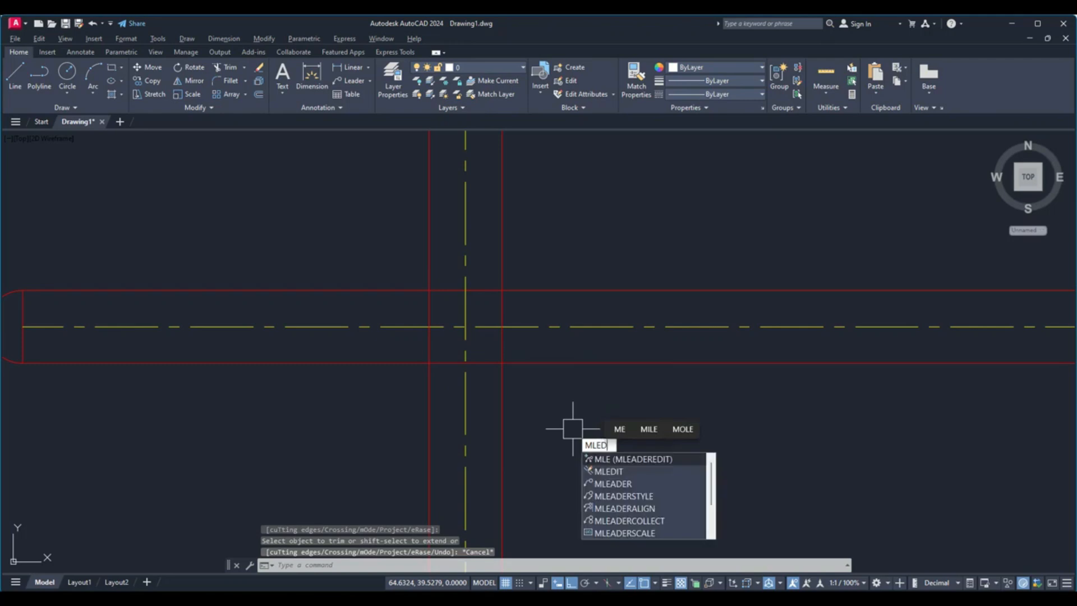
{"action": "type", "text": "IT"}
{"action": "key", "text": "Return"}
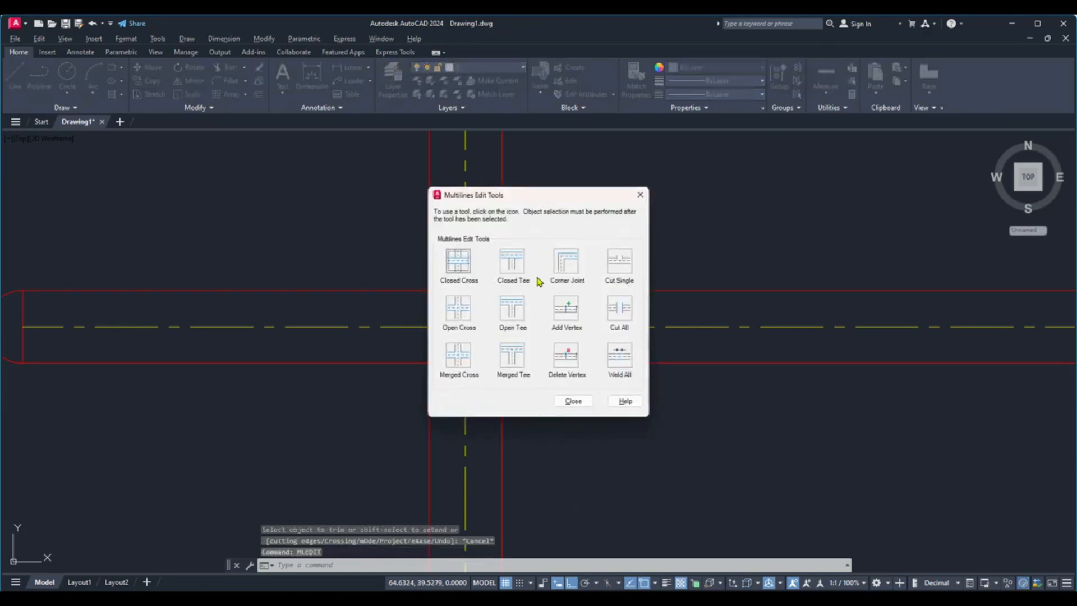
{"action": "left_click", "coordinate": [457, 308]}
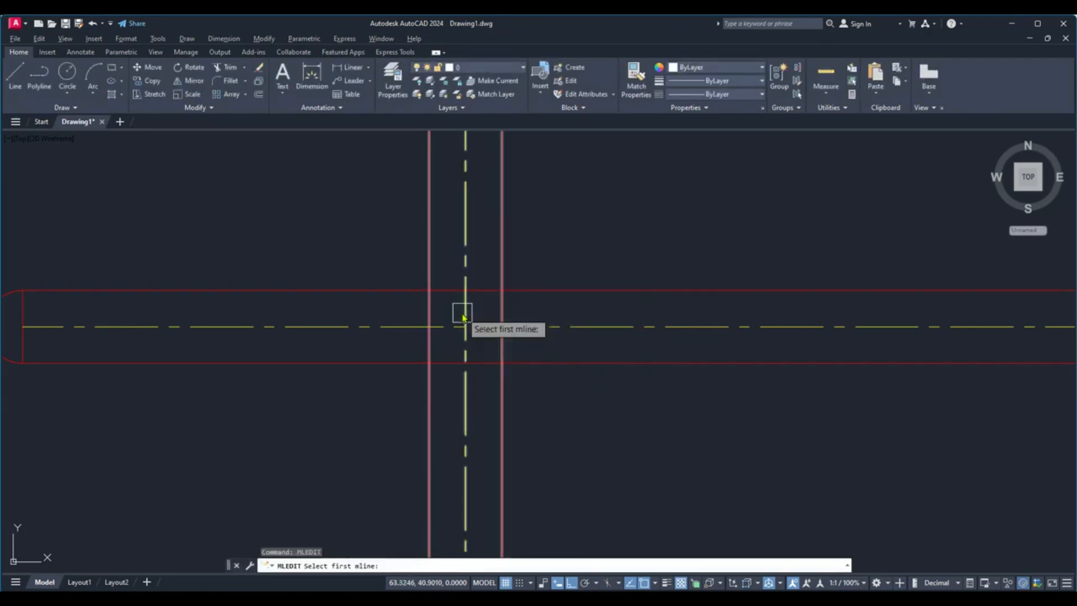
{"action": "left_click", "coordinate": [385, 296]}
{"action": "left_click", "coordinate": [425, 263]}
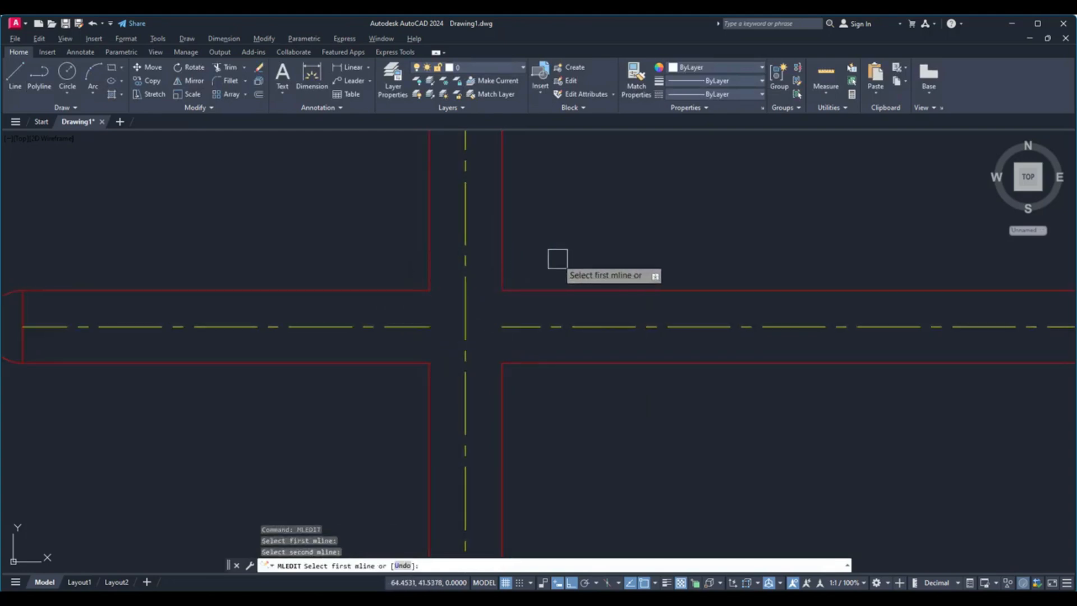
{"action": "key", "text": "Return"}
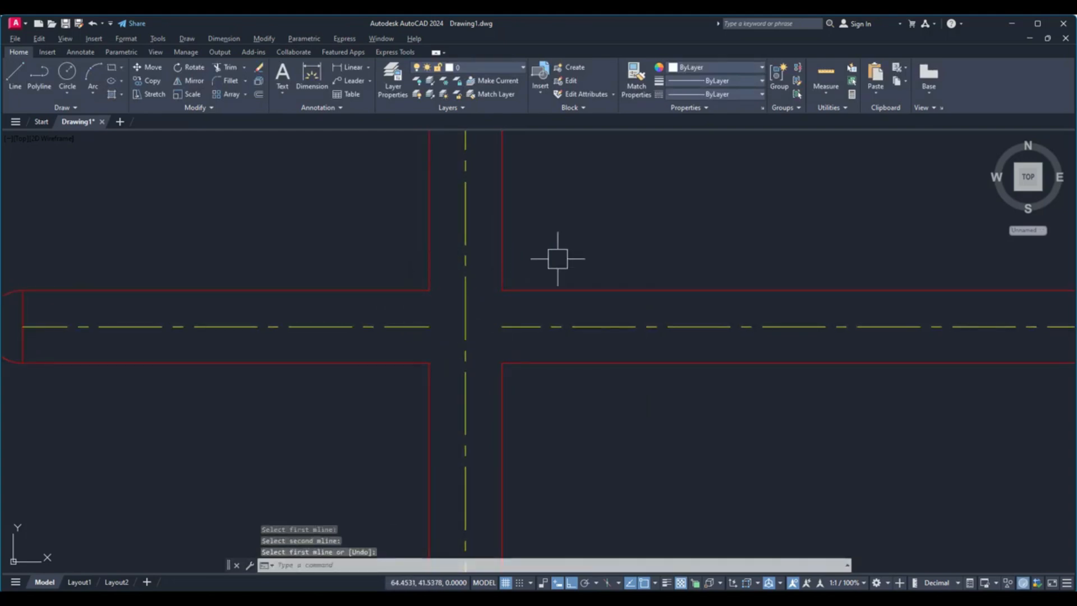
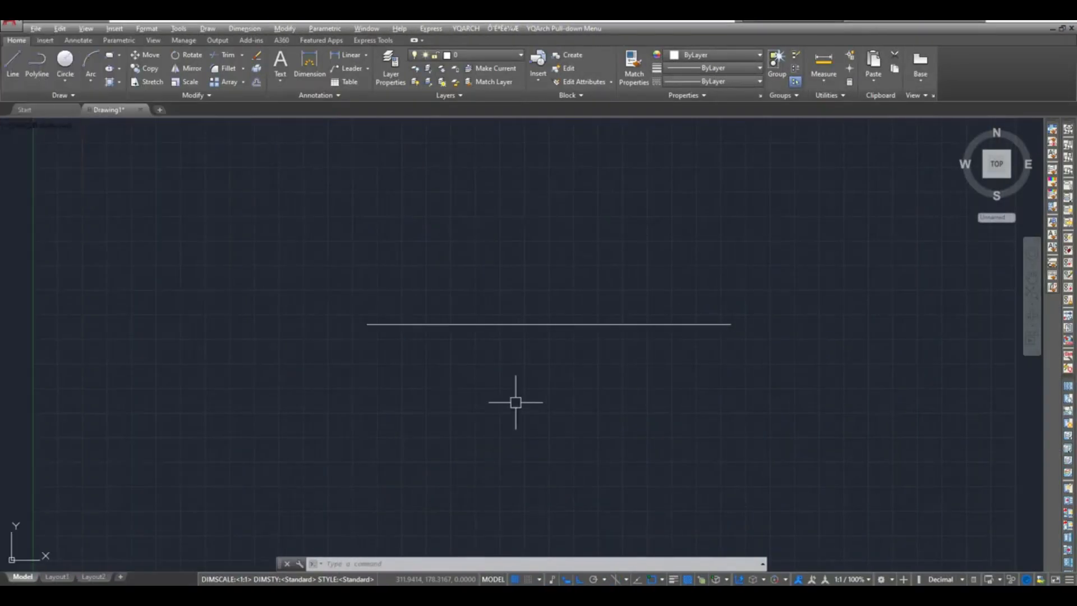
{"action": "left_click", "coordinate": [201, 96]}
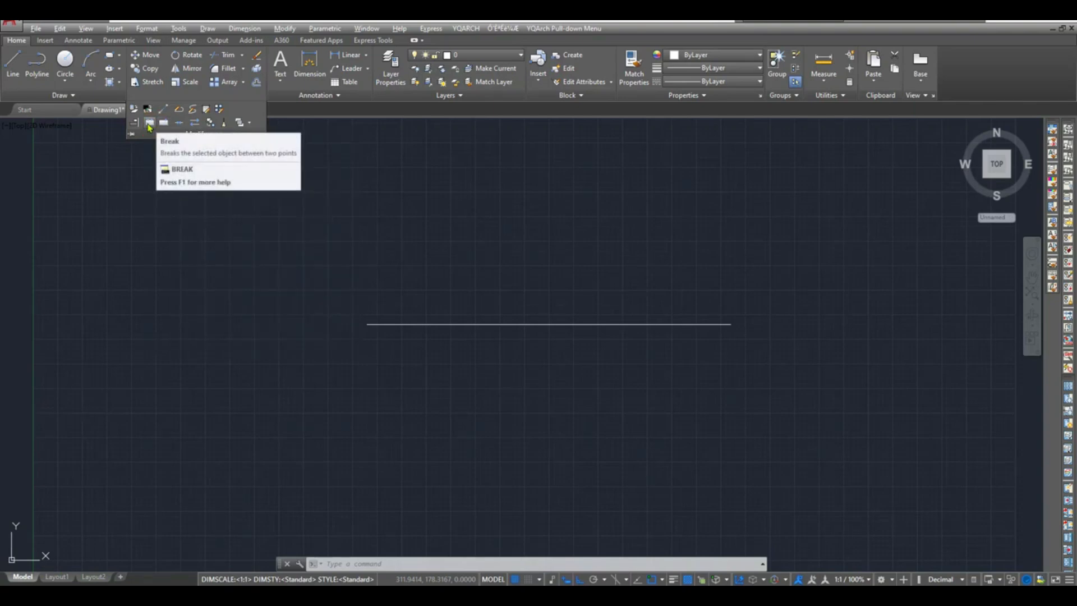
{"action": "left_click", "coordinate": [423, 236]}
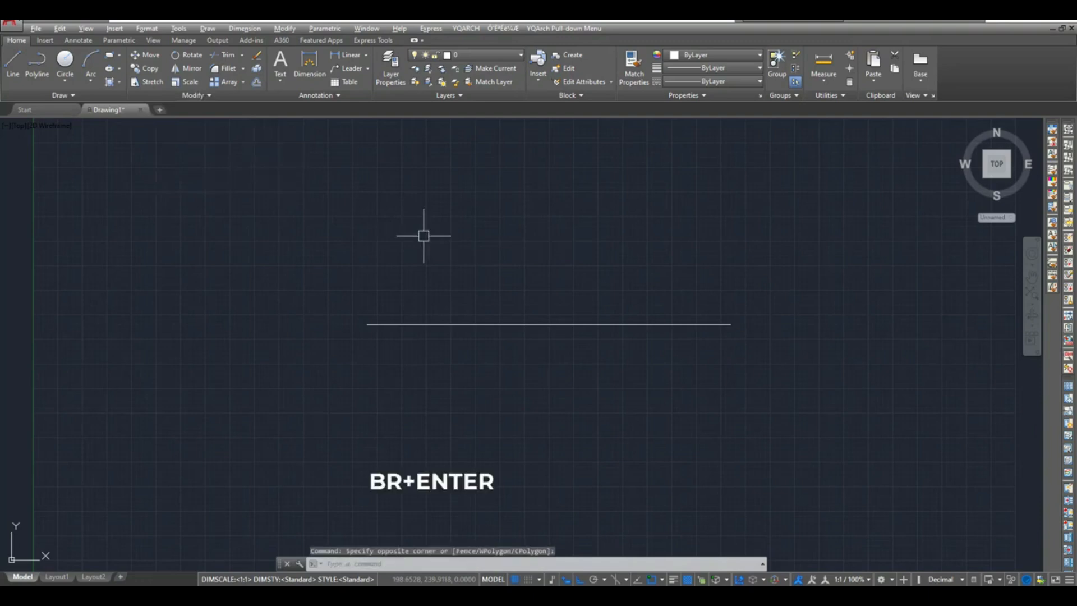
Break the horizontal line at a point left of its middle, entering 20 for the second break point.
{"action": "type", "text": "br"}
{"action": "key", "text": "Return"}
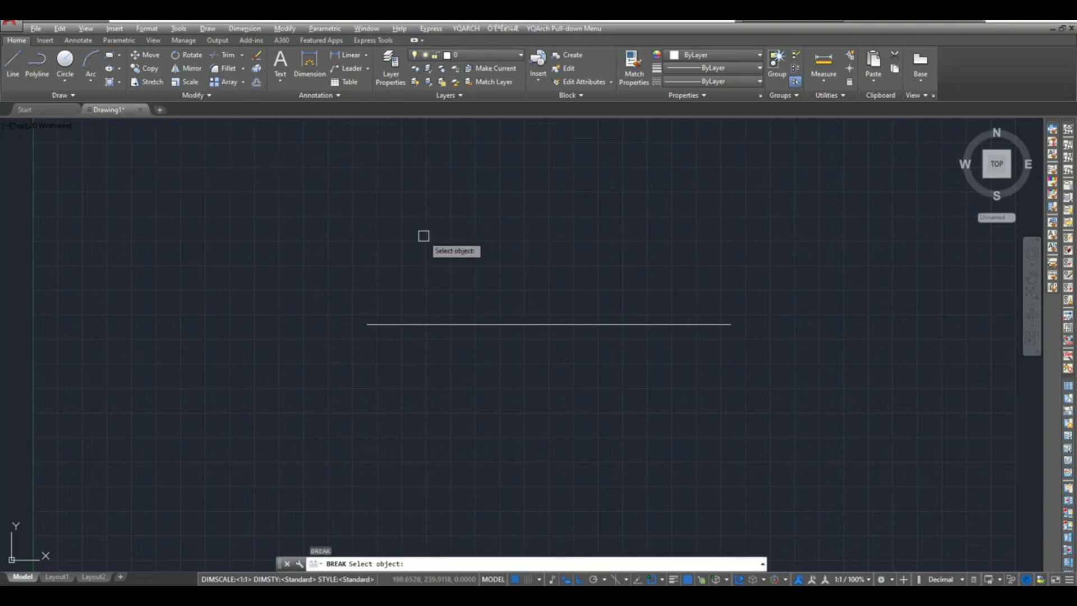
{"action": "left_click", "coordinate": [474, 324]}
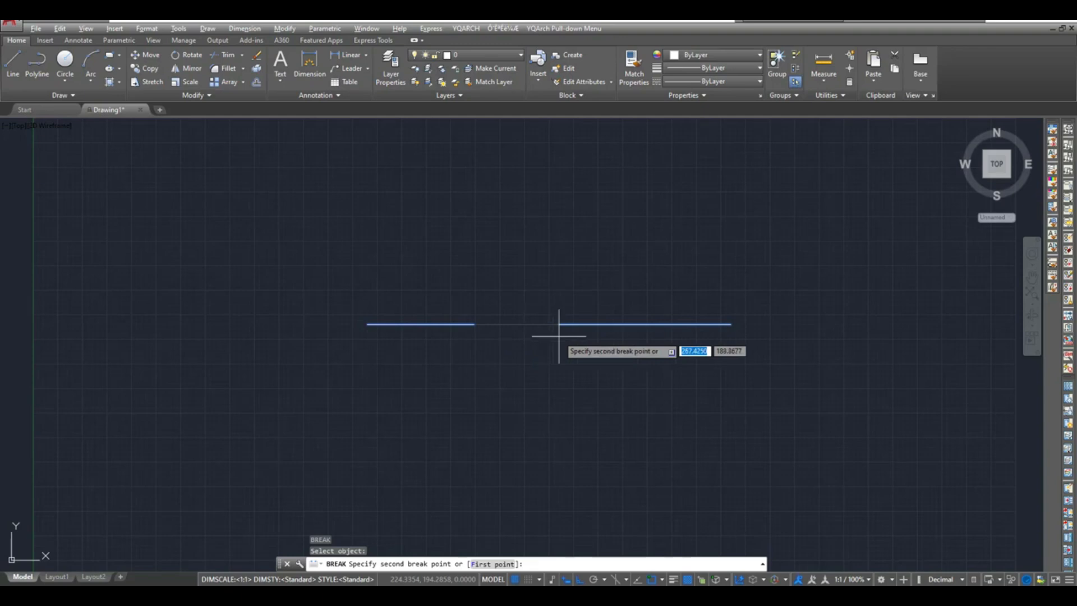
{"action": "type", "text": "20"}
{"action": "key", "text": "Return"}
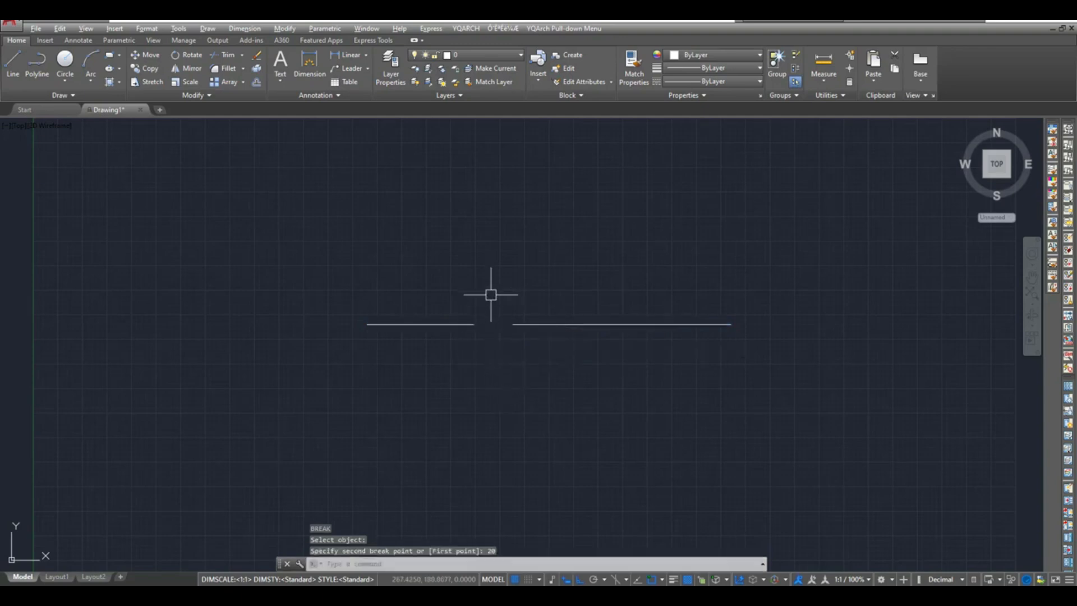
Undo the break in the horizontal line.
{"action": "middle_click_drag", "start_coordinate": [532, 375], "coordinate": [504, 348]}
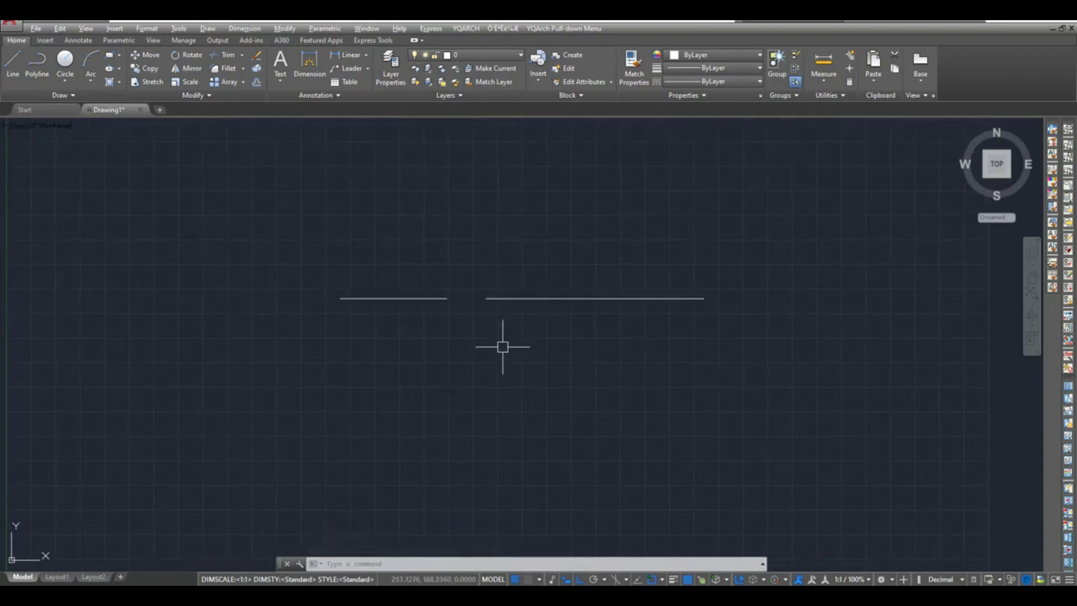
{"action": "key", "text": "ctrl+z"}
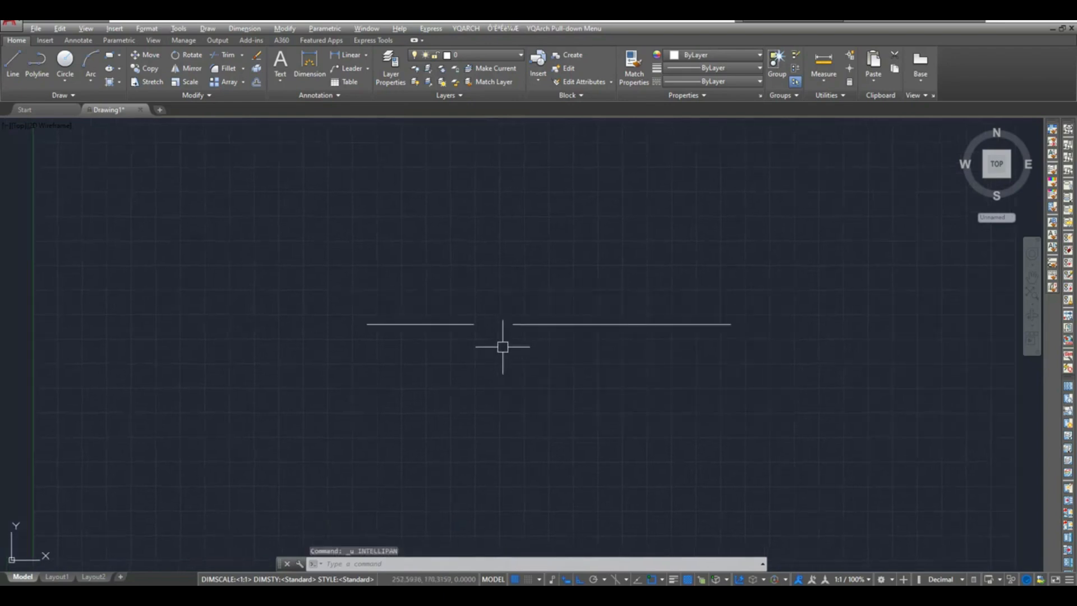
{"action": "key", "text": "ctrl+z"}
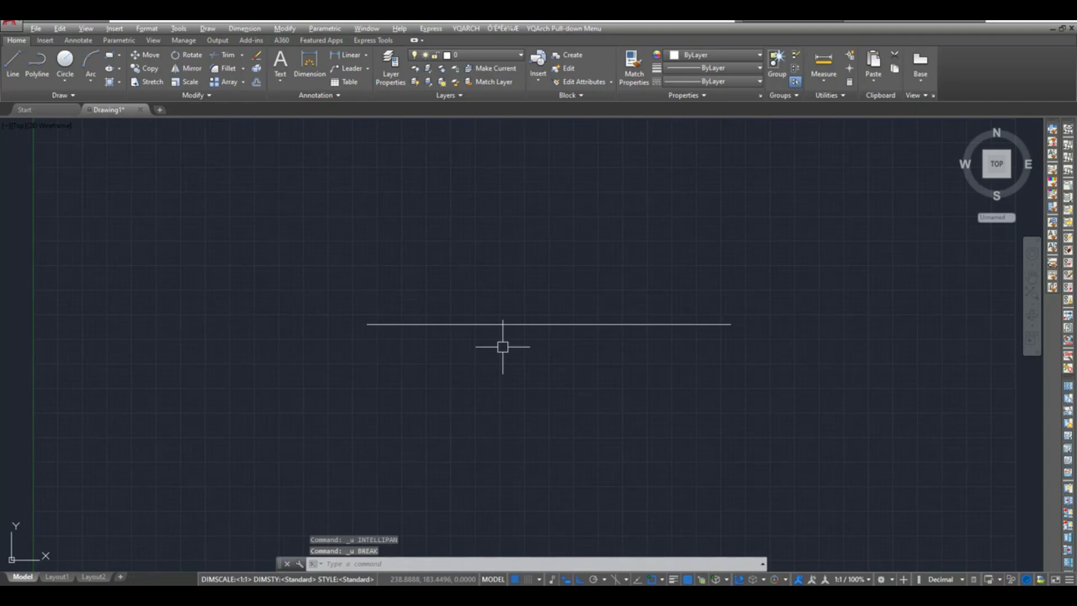
Split the horizontal line at its midpoint with Break at Point, and select a part to check the split.
{"action": "left_click", "coordinate": [192, 95]}
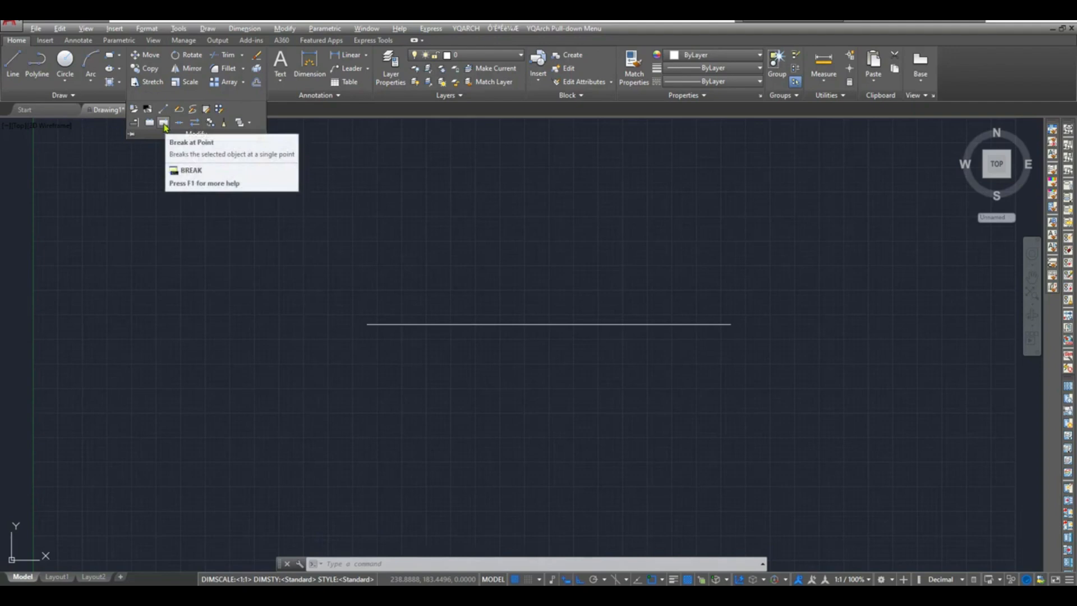
{"action": "left_click", "coordinate": [164, 122]}
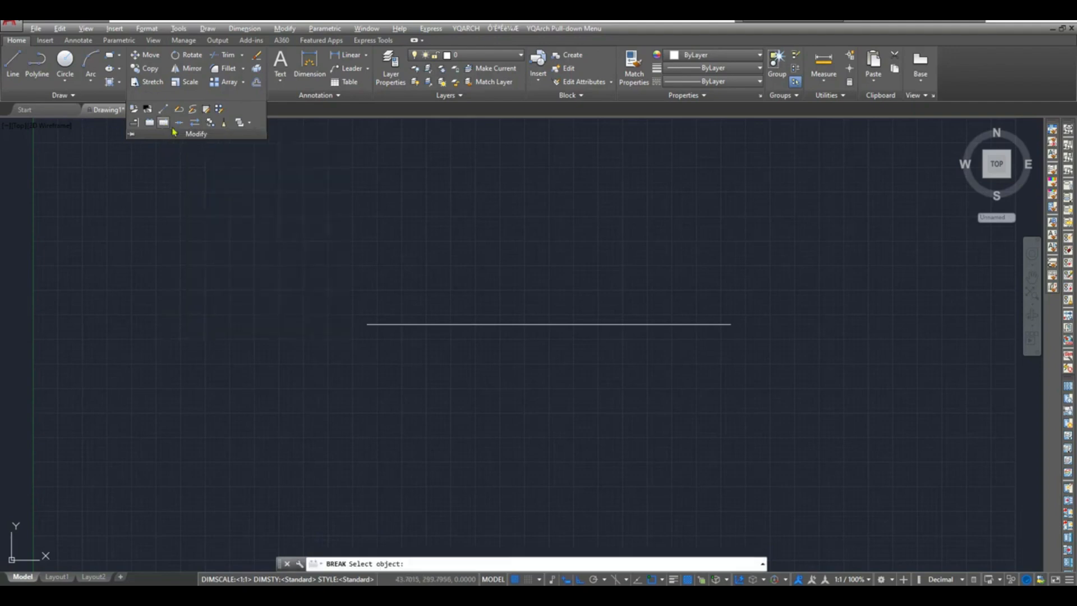
{"action": "left_click", "coordinate": [503, 325]}
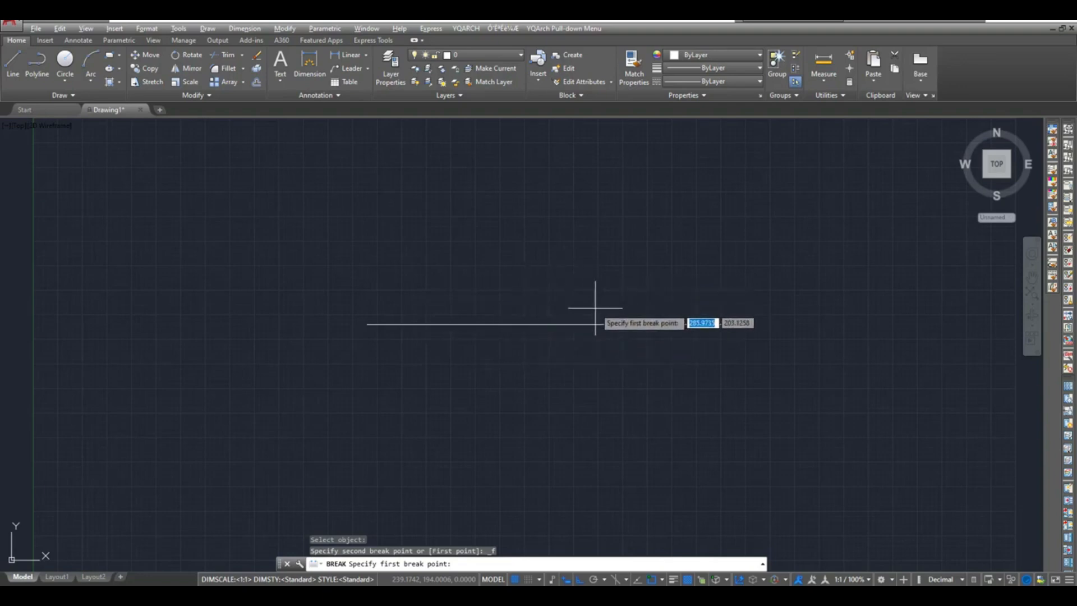
{"action": "left_click", "coordinate": [547, 324]}
{"action": "type", "text": "@"}
{"action": "key", "text": "Return"}
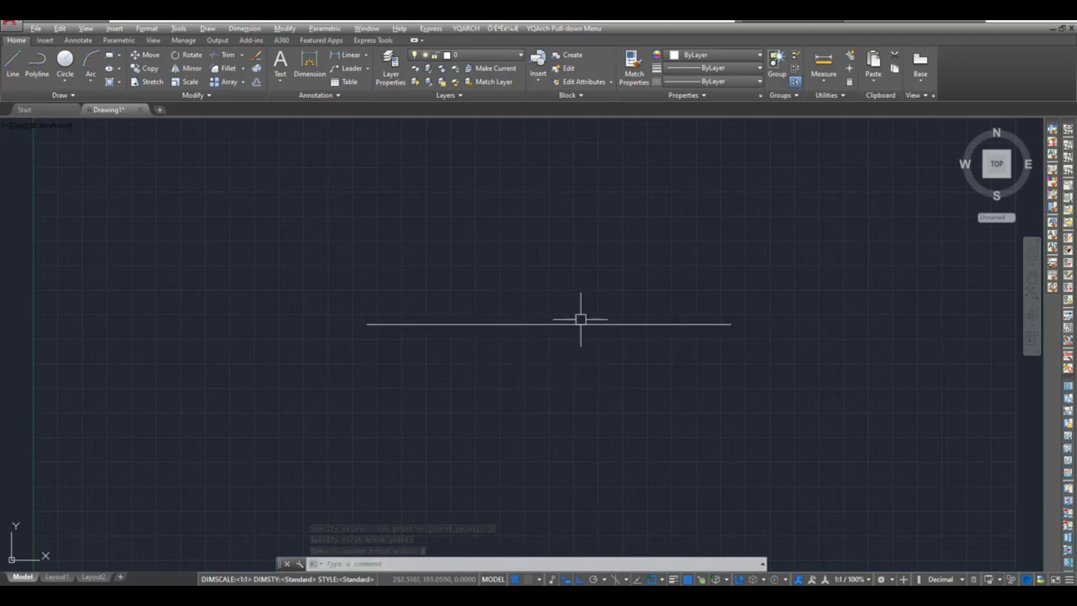
{"action": "left_click", "coordinate": [527, 323]}
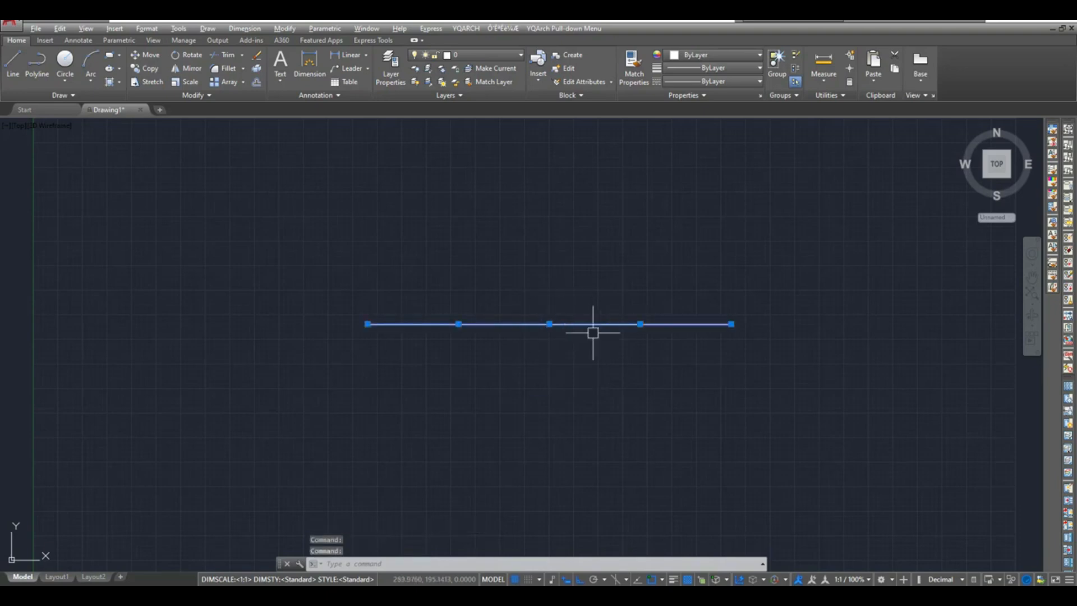
{"action": "key", "text": "Escape"}
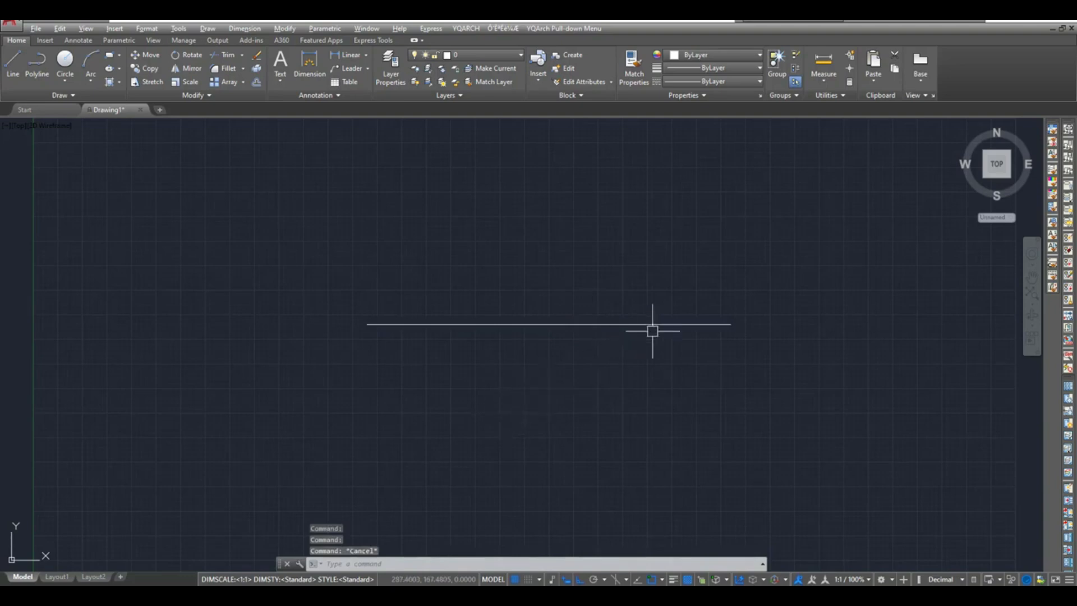
Erase both segments of the horizontal line.
{"action": "left_click", "coordinate": [782, 254]}
{"action": "left_click", "coordinate": [289, 468]}
{"action": "key", "text": "Delete"}
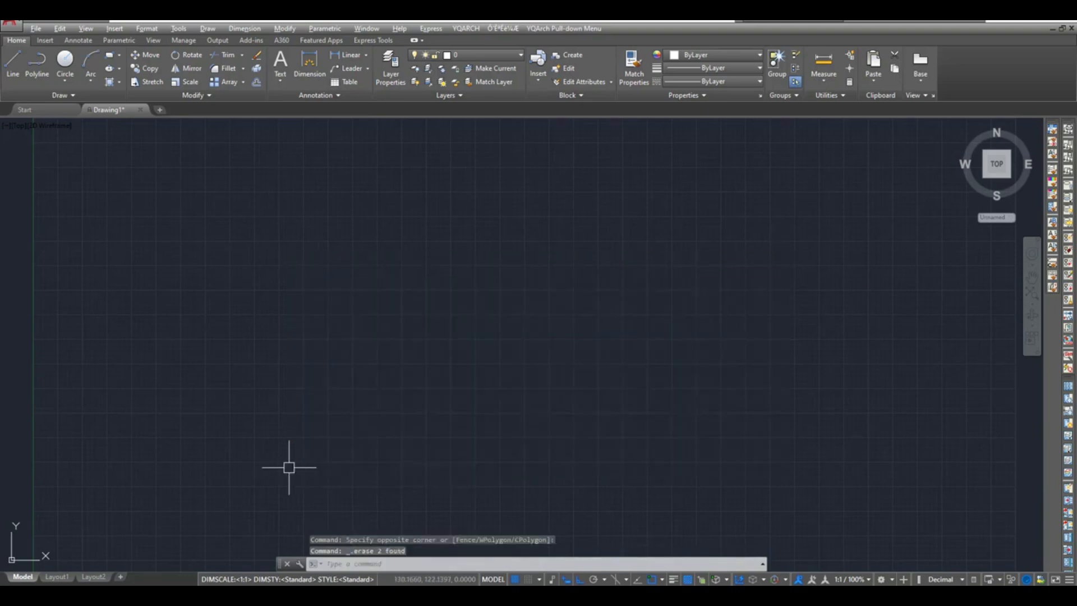
Draw a tall narrow rectangle and a shorter narrow rectangle to its lower right.
{"action": "left_click", "coordinate": [110, 55]}
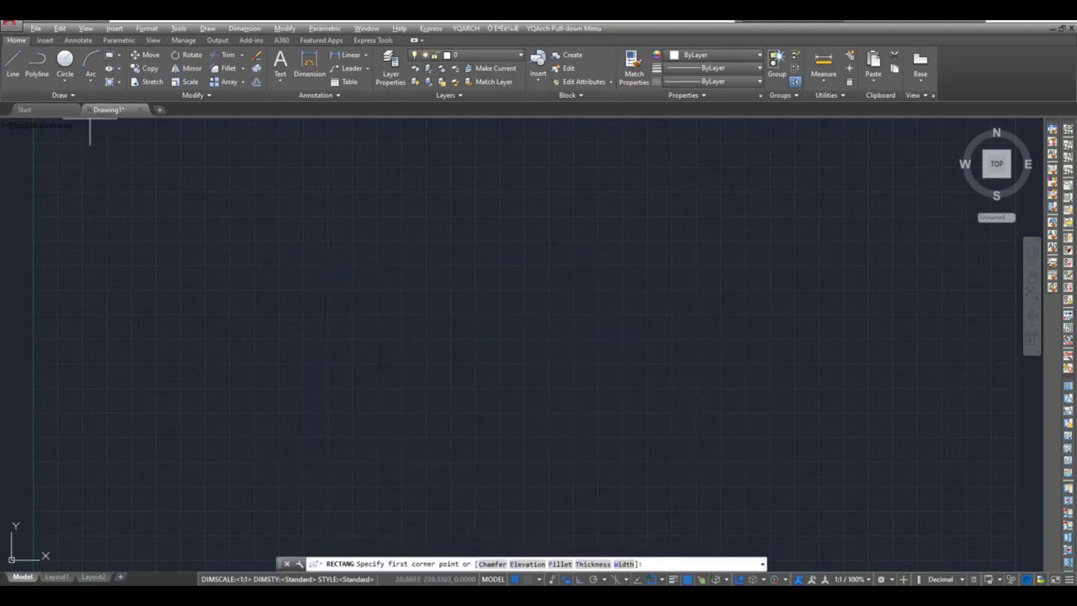
{"action": "left_click", "coordinate": [330, 250]}
{"action": "left_click", "coordinate": [357, 421]}
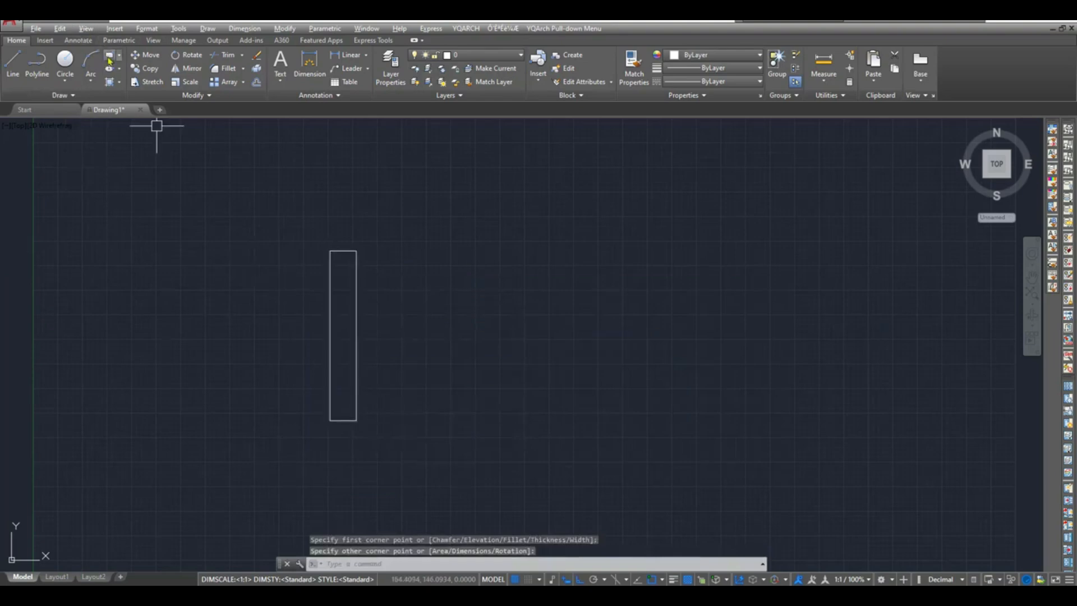
{"action": "left_click", "coordinate": [110, 55]}
{"action": "left_click", "coordinate": [529, 386]}
{"action": "left_click", "coordinate": [560, 482]}
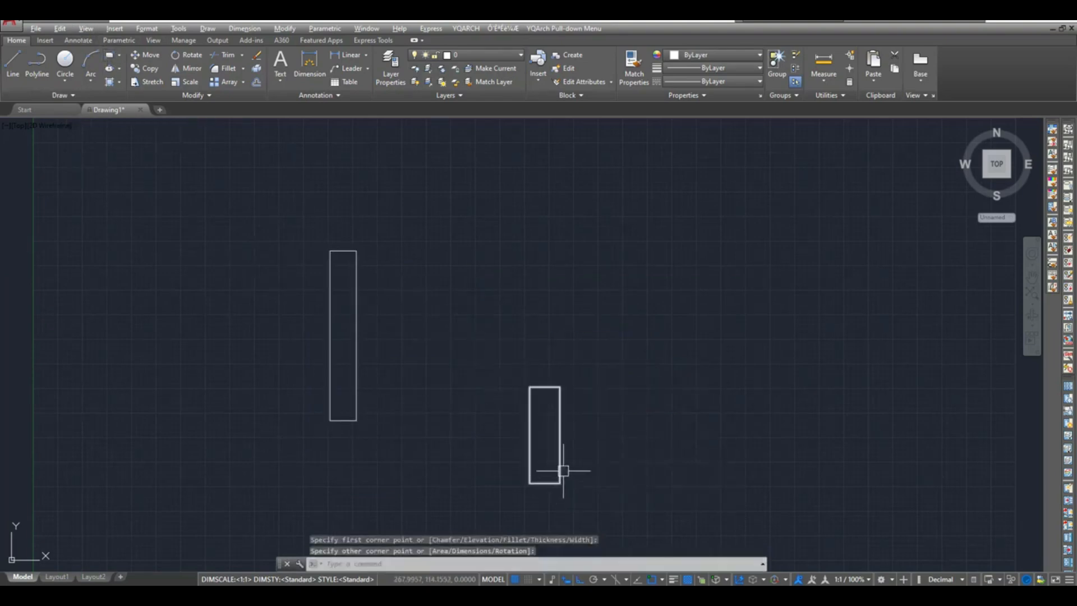
{"action": "middle_click_drag", "start_coordinate": [558, 457], "coordinate": [545, 406]}
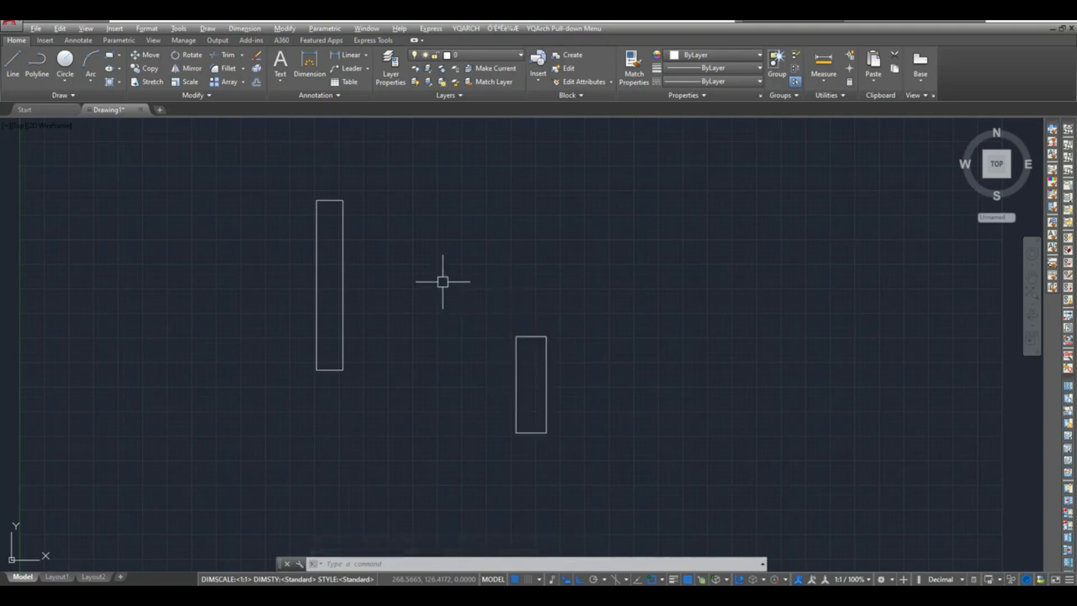
Align the tall rectangle's upper-right and lower-right corners to the shorter rectangle's upper-left and lower-left corners, without scaling it.
{"action": "left_click", "coordinate": [197, 95]}
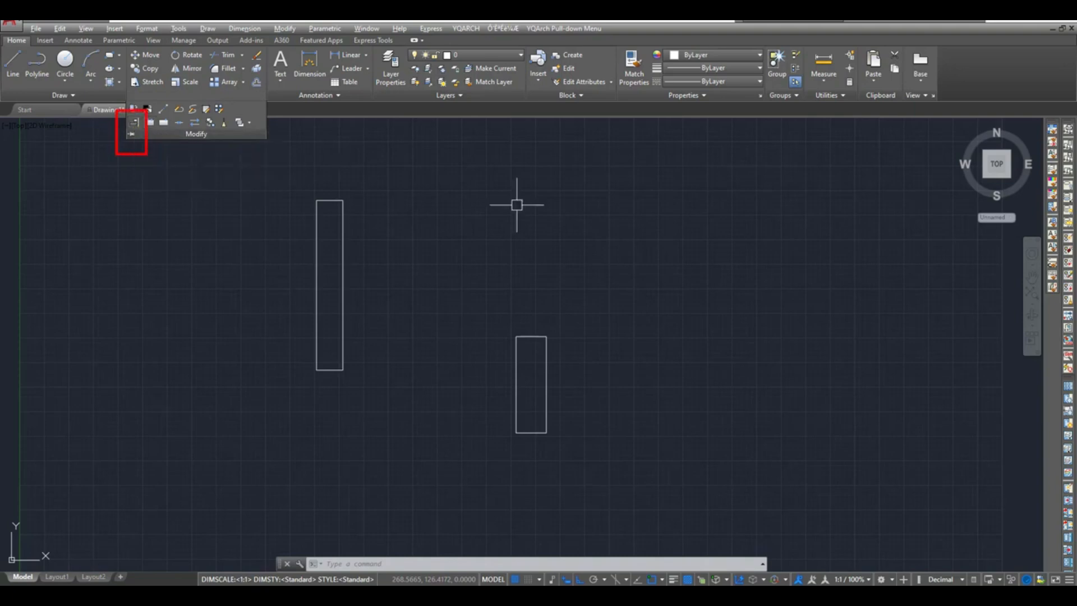
{"action": "type", "text": "AL"}
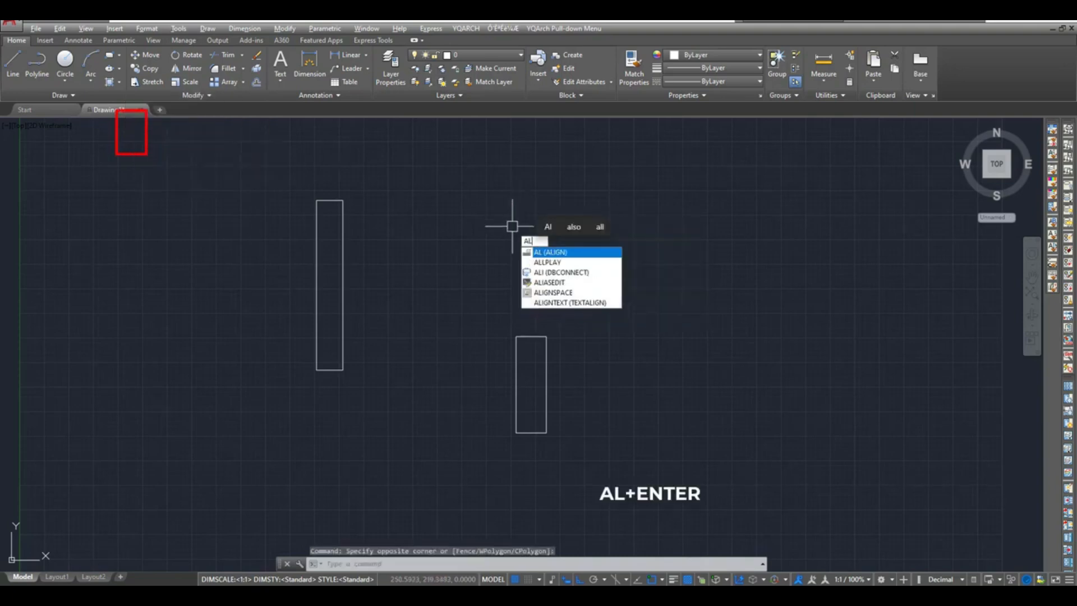
{"action": "key", "text": "Return"}
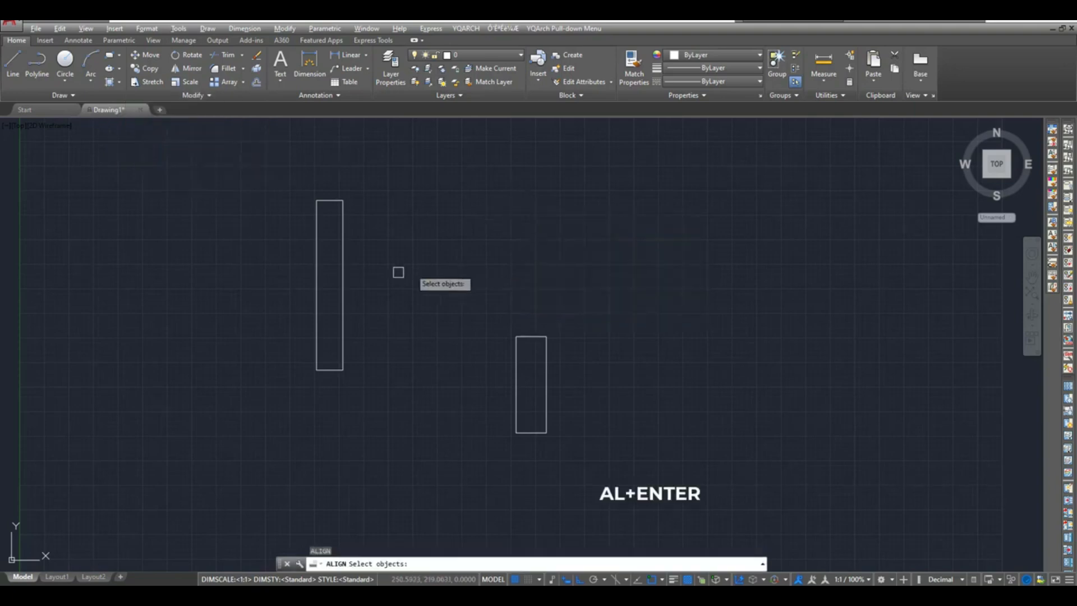
{"action": "left_click", "coordinate": [346, 283]}
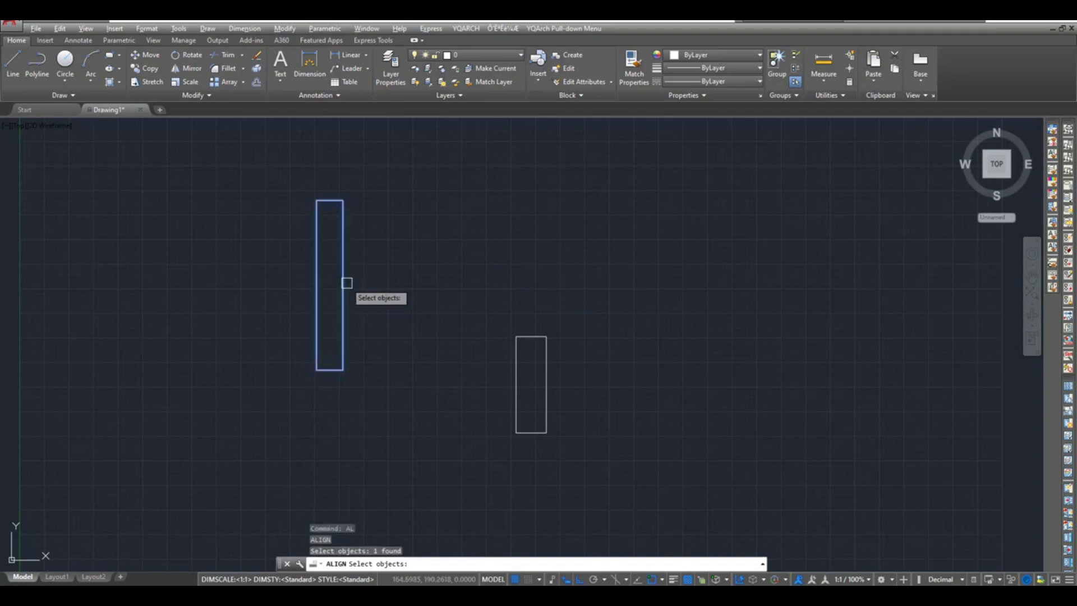
{"action": "key", "text": "Return"}
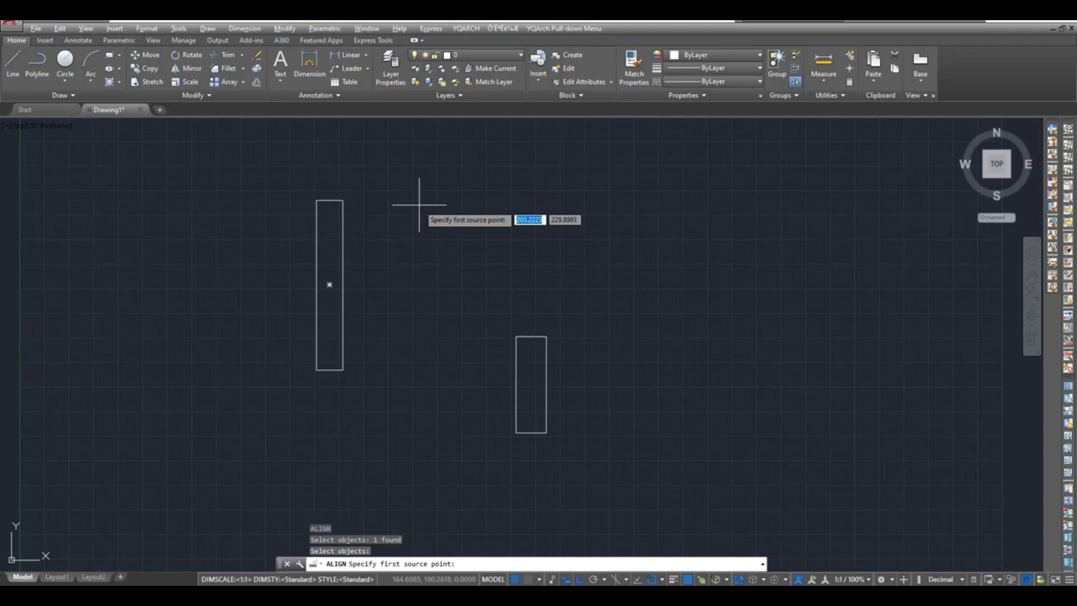
{"action": "left_click", "coordinate": [343, 199]}
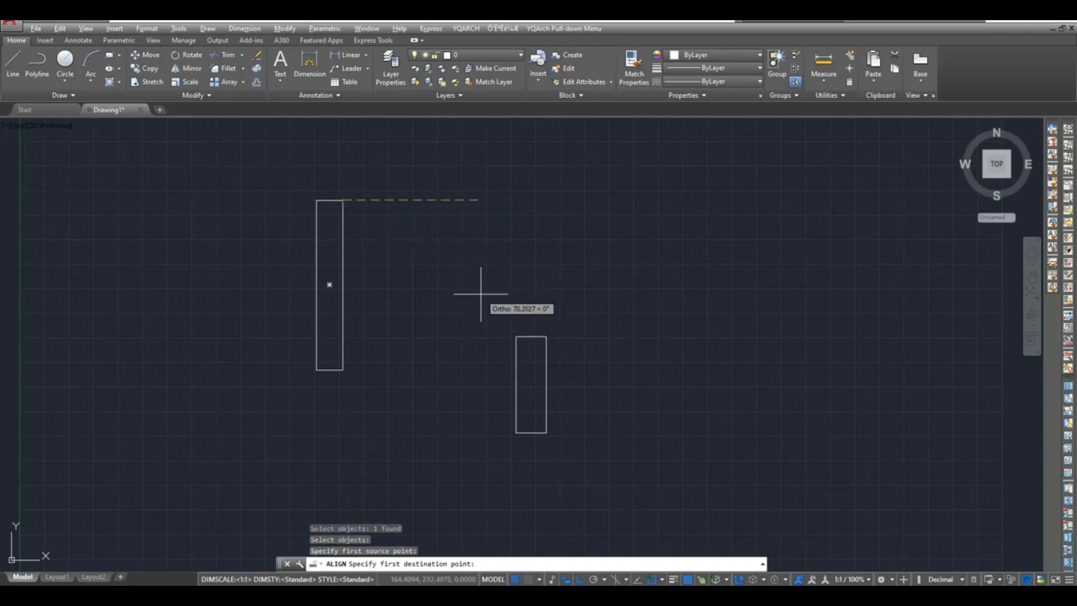
{"action": "left_click", "coordinate": [516, 336]}
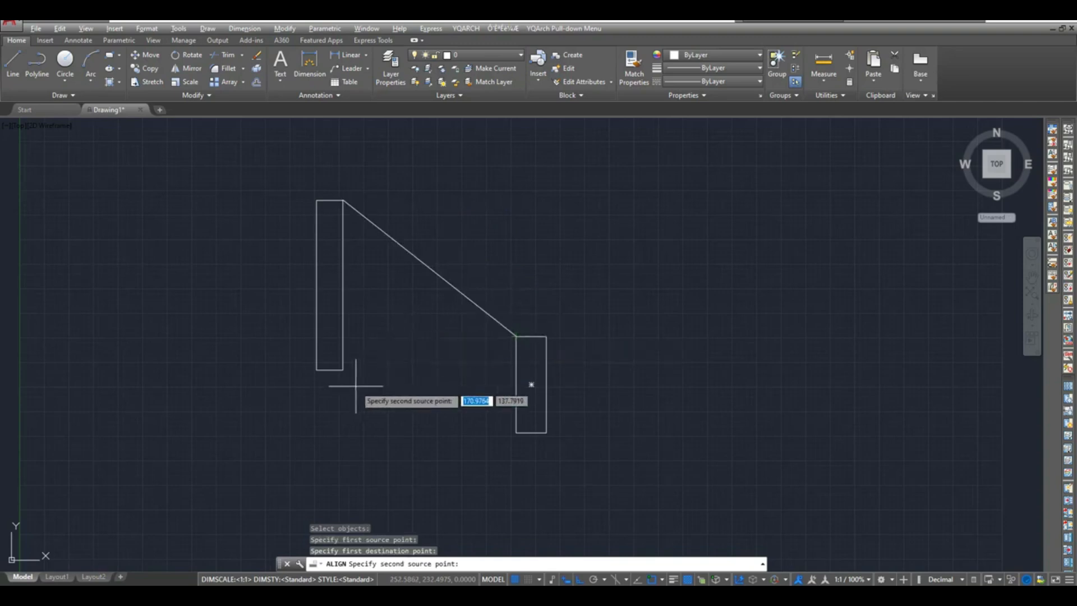
{"action": "left_click", "coordinate": [343, 370]}
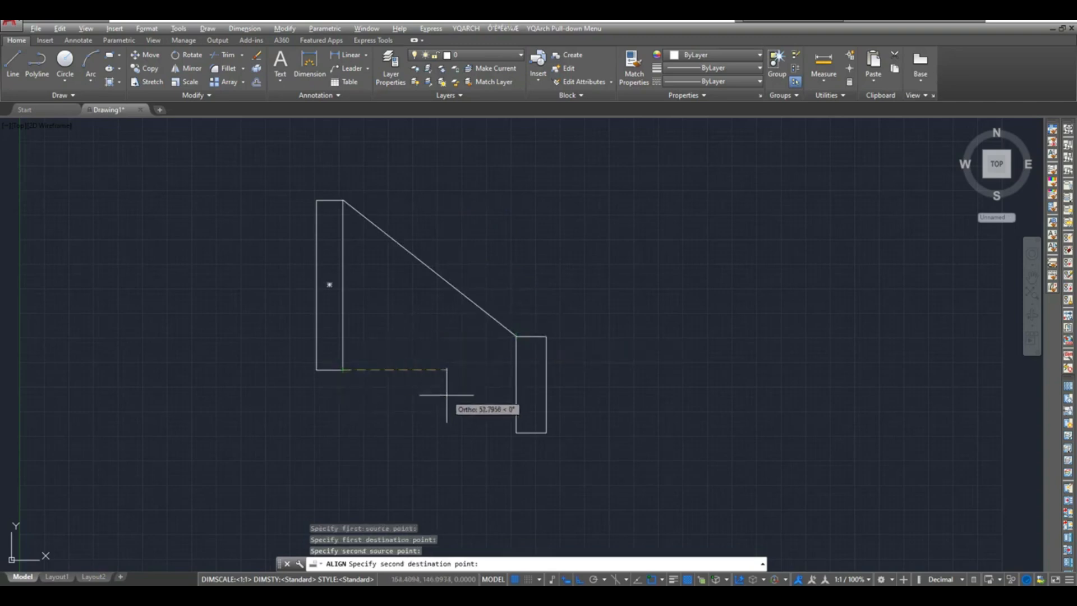
{"action": "left_click", "coordinate": [516, 433]}
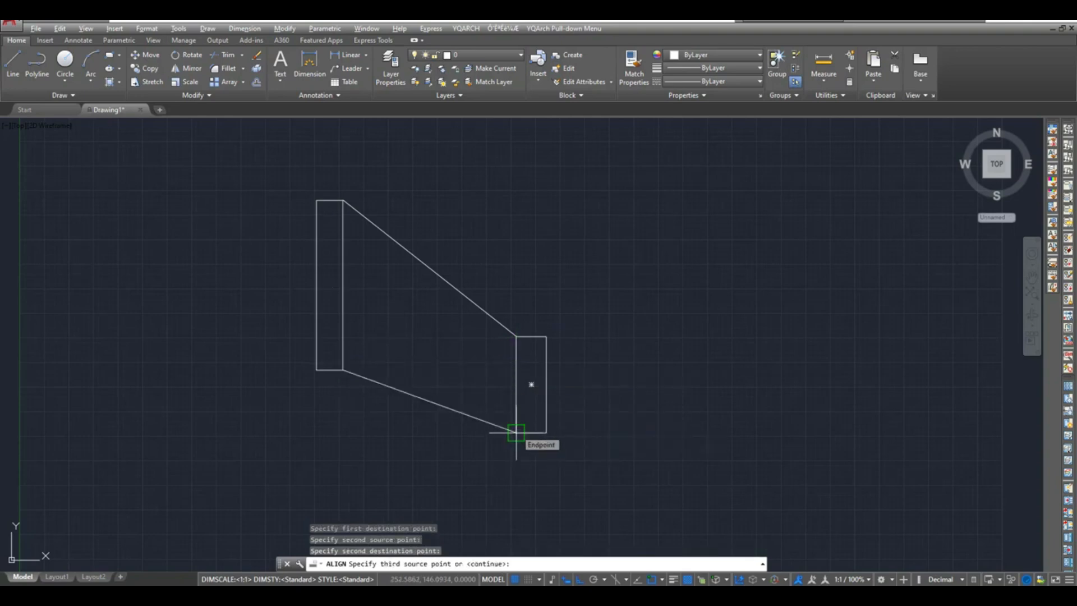
{"action": "key", "text": "Return"}
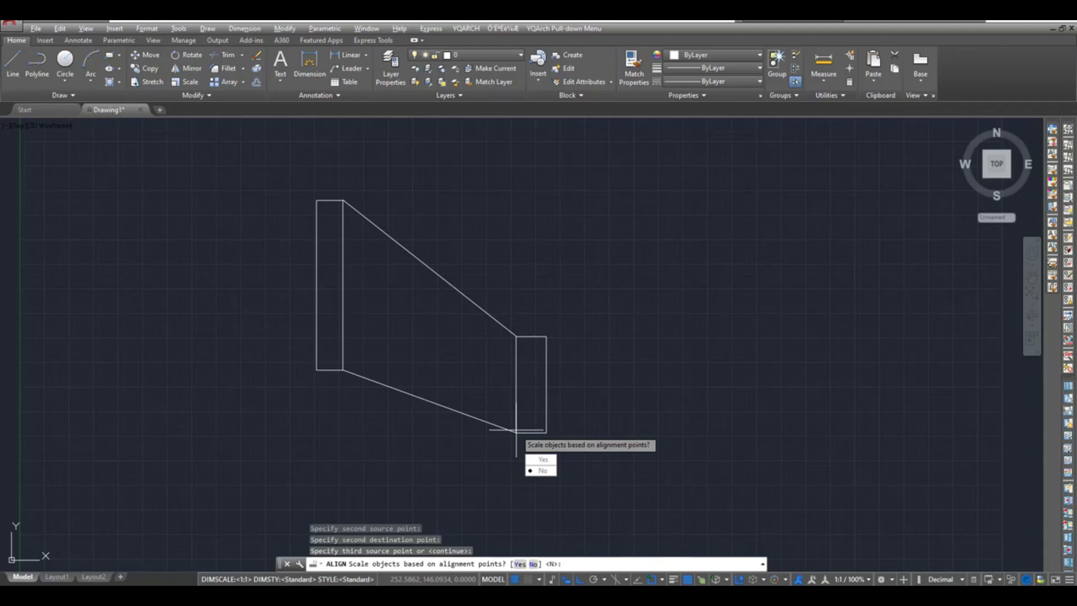
{"action": "left_click", "coordinate": [543, 471]}
{"action": "middle_click_drag", "start_coordinate": [651, 403], "coordinate": [563, 334]}
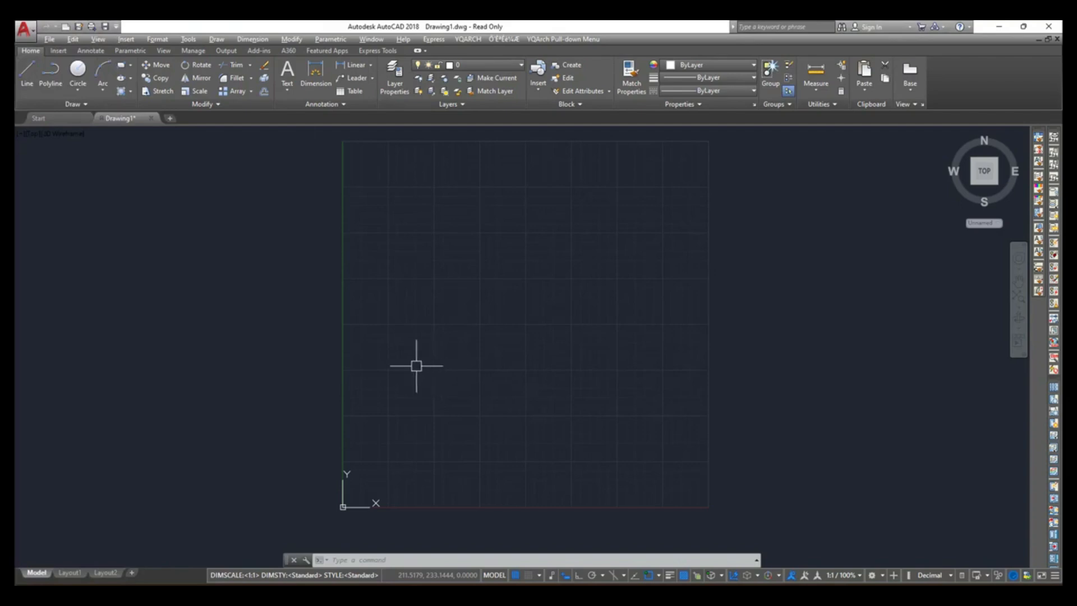
{"action": "left_click", "coordinate": [96, 109]}
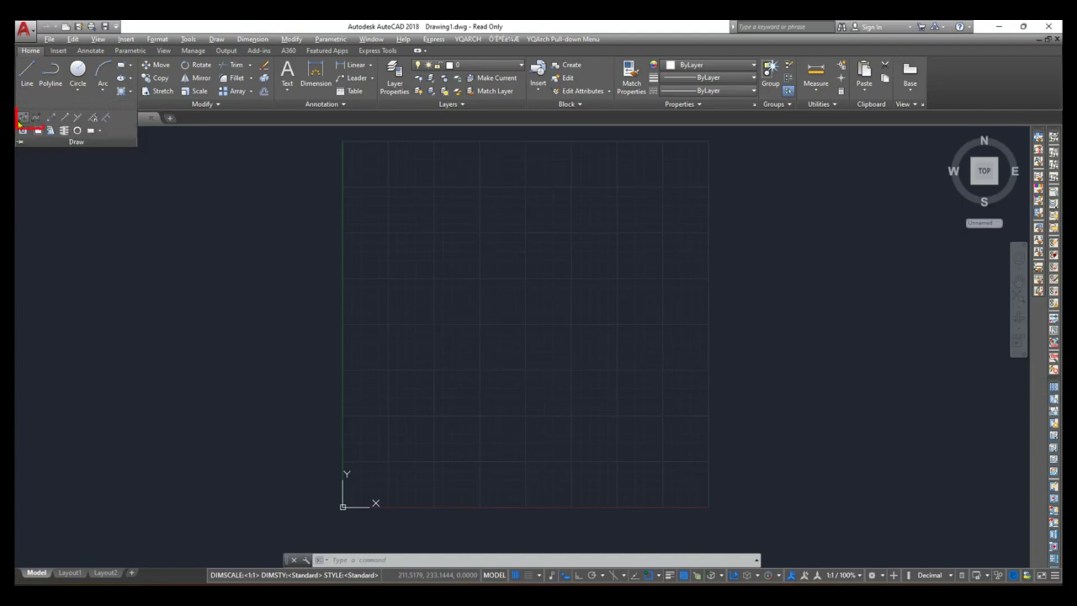
{"action": "left_click", "coordinate": [489, 256]}
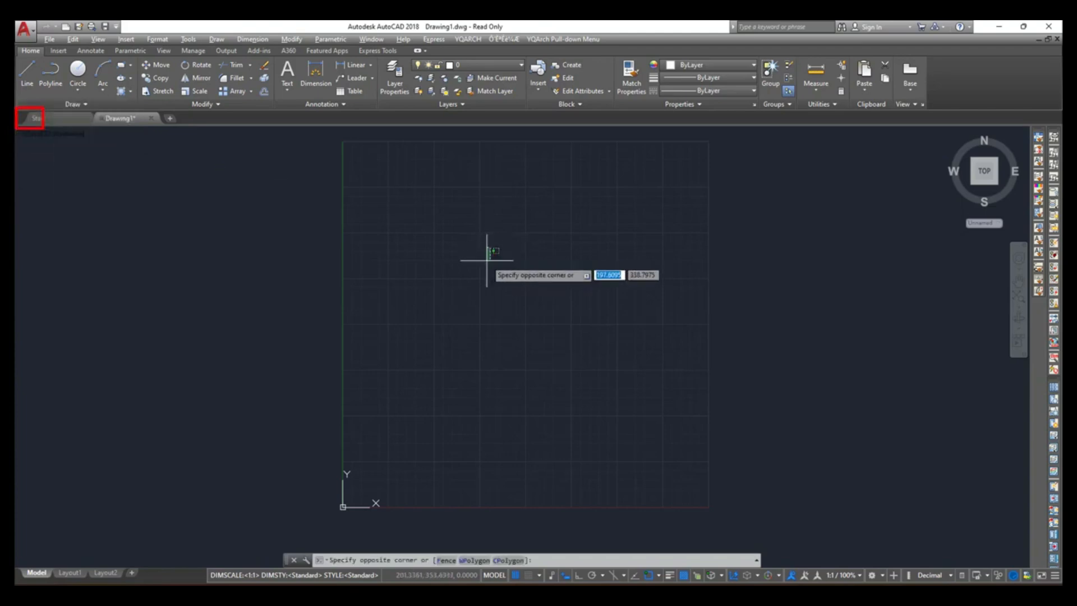
{"action": "left_click", "coordinate": [486, 258]}
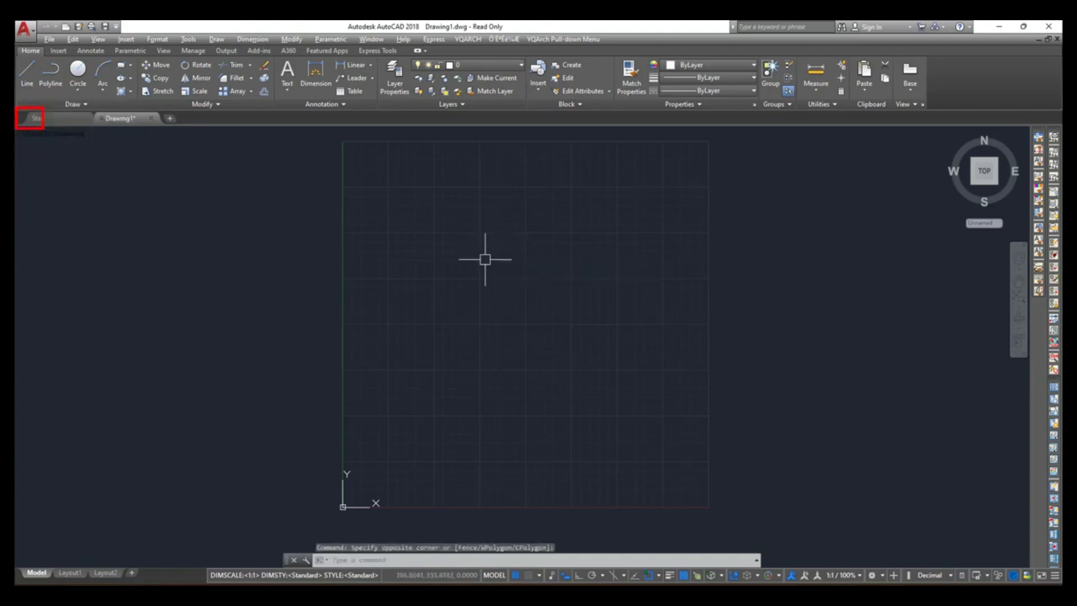
Draw an open S-shaped spline through four fit points, running upward from the middle of the grid area.
{"action": "left_click", "coordinate": [217, 40]}
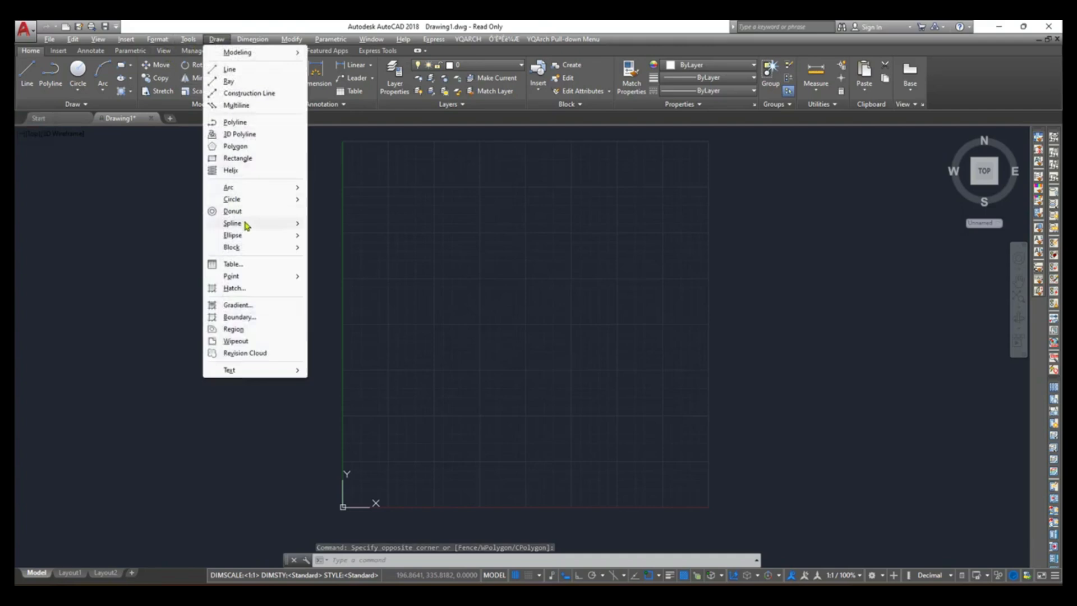
{"action": "mouse_move", "coordinate": [246, 225]}
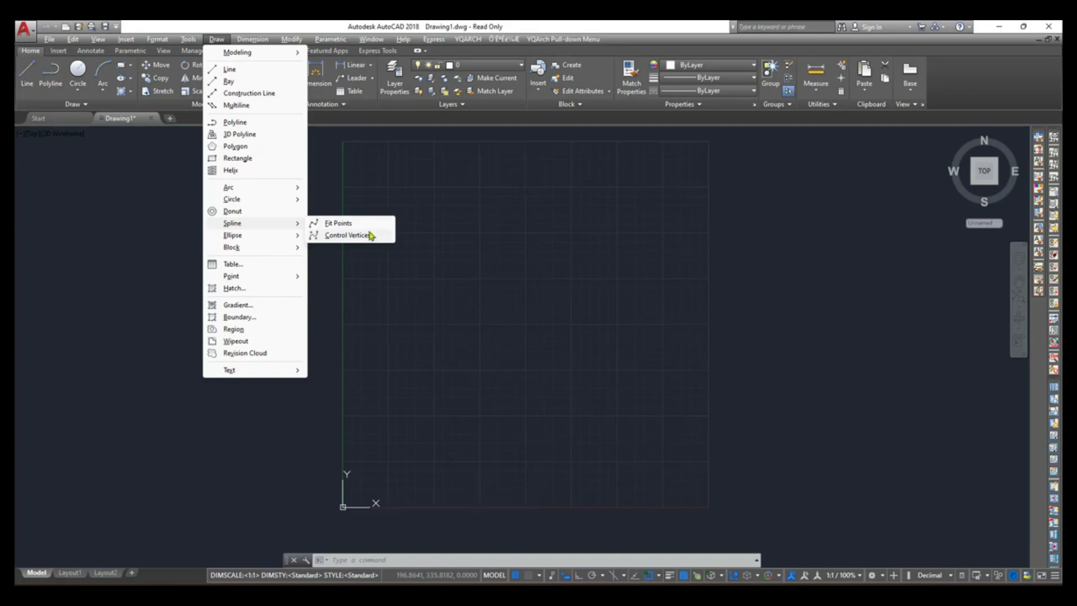
{"action": "left_click", "coordinate": [332, 224]}
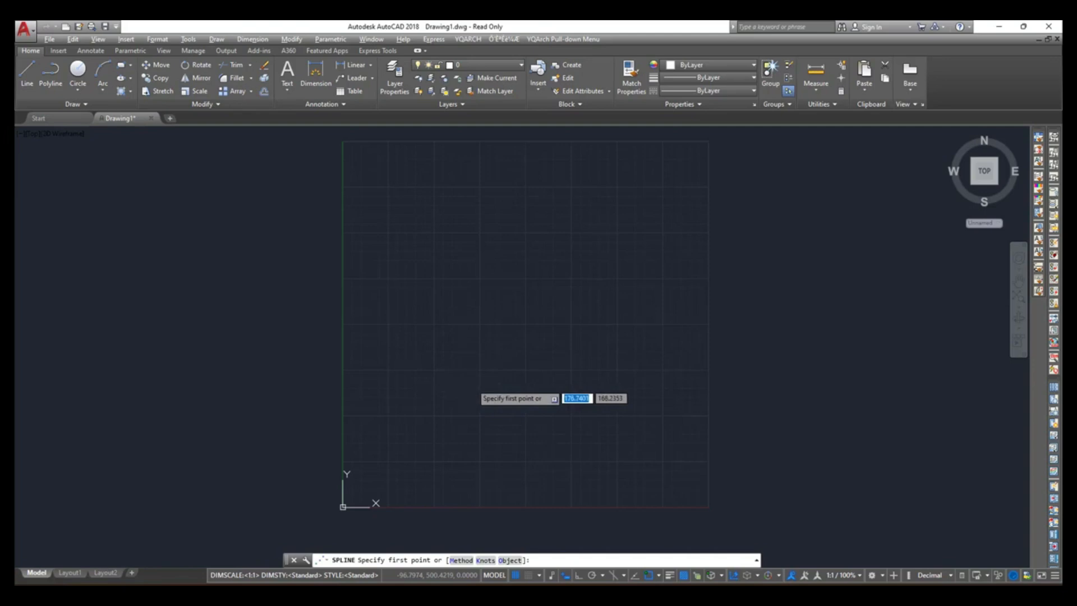
{"action": "left_click", "coordinate": [472, 384]}
{"action": "left_click", "coordinate": [453, 342]}
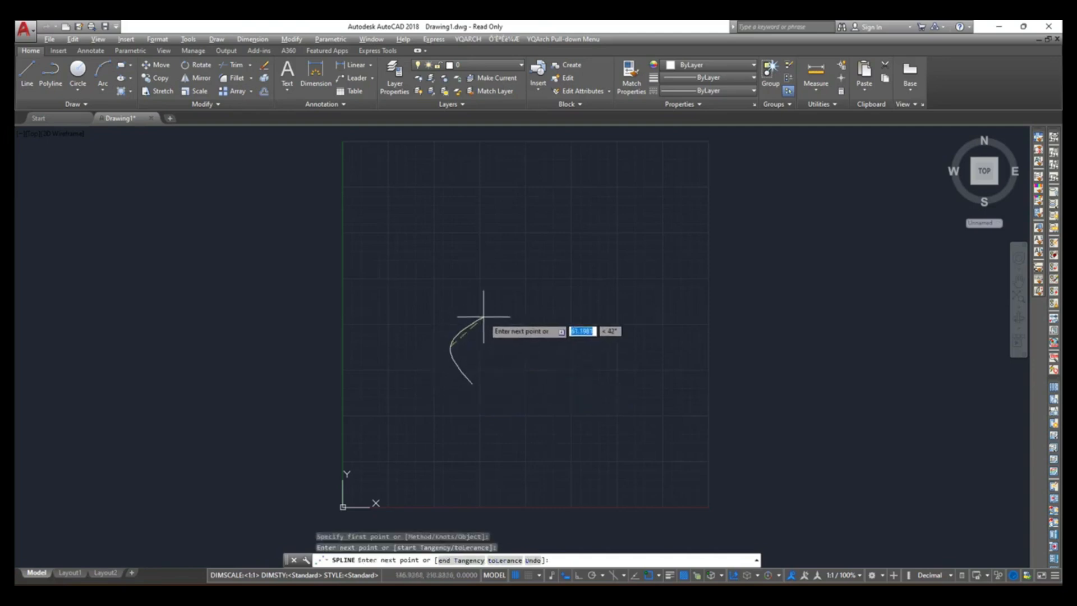
{"action": "left_click", "coordinate": [480, 321]}
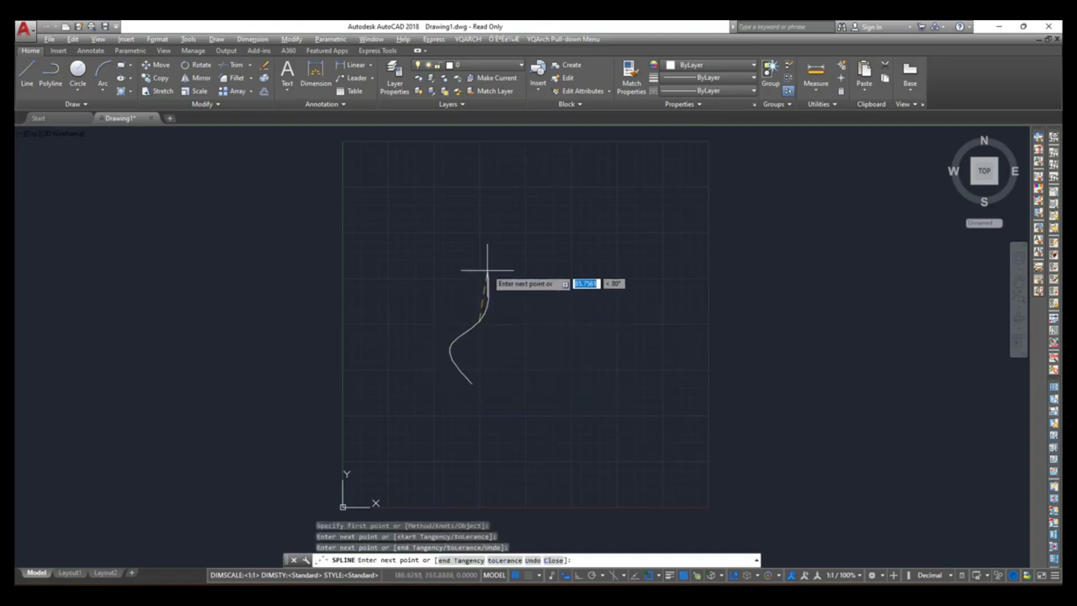
{"action": "right_click", "coordinate": [488, 270]}
Mirror the spline about the line through its upper and lower endpoints, keeping the source object.
{"action": "scroll", "coordinate": [491, 344], "scroll_direction": "up", "scroll_amount": 2}
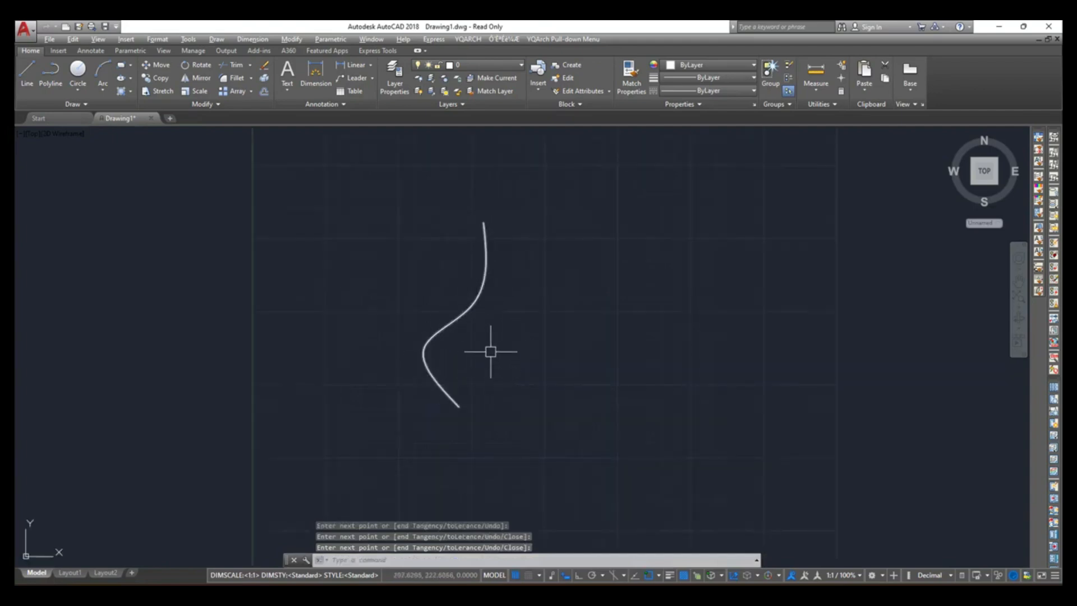
{"action": "type", "text": "mi"}
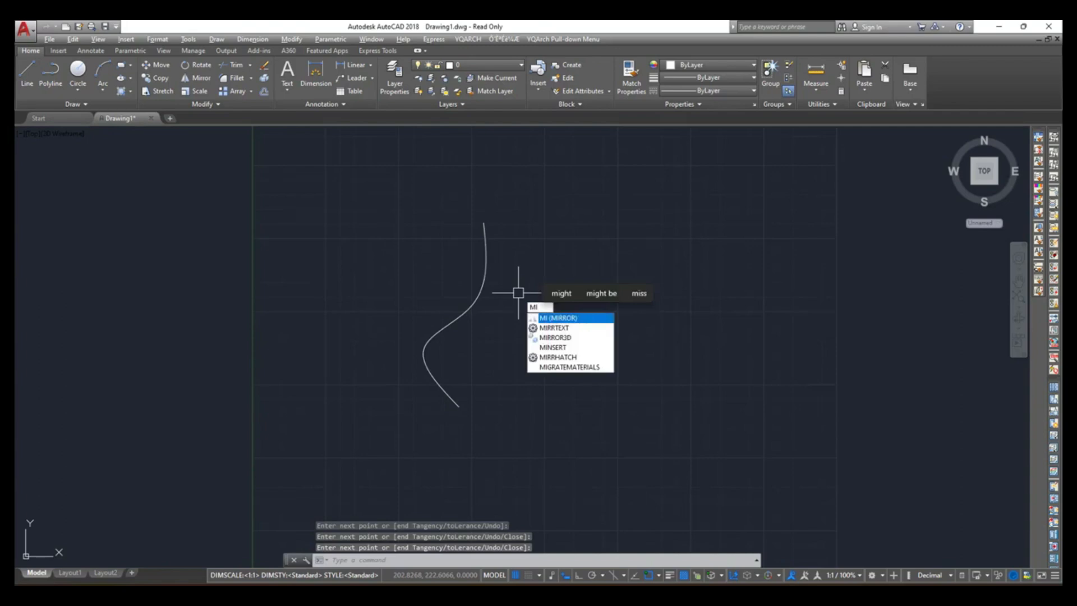
{"action": "key", "text": "Return"}
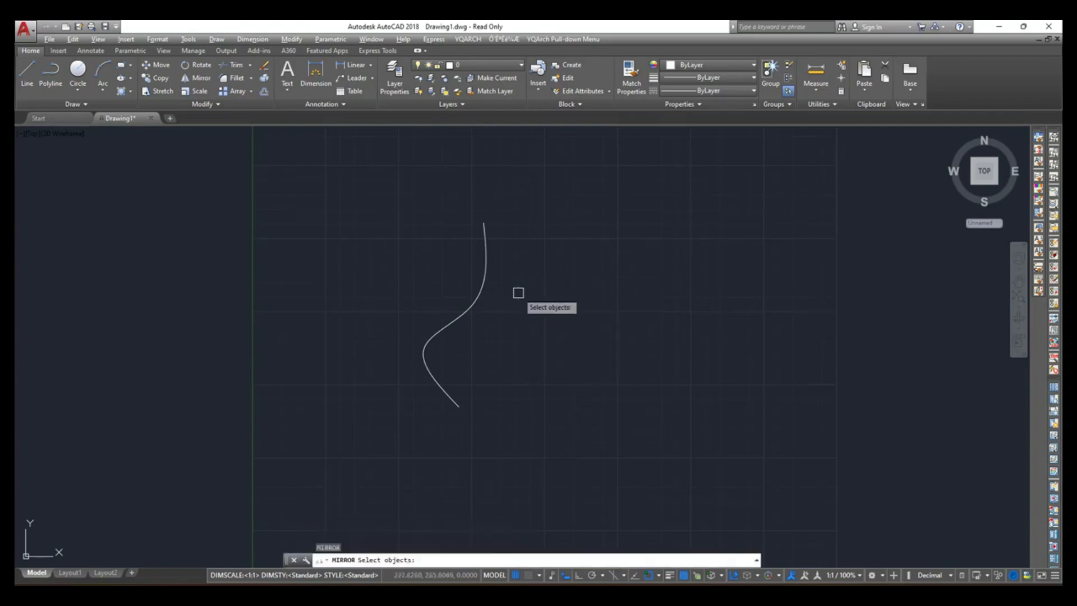
{"action": "left_click", "coordinate": [475, 305]}
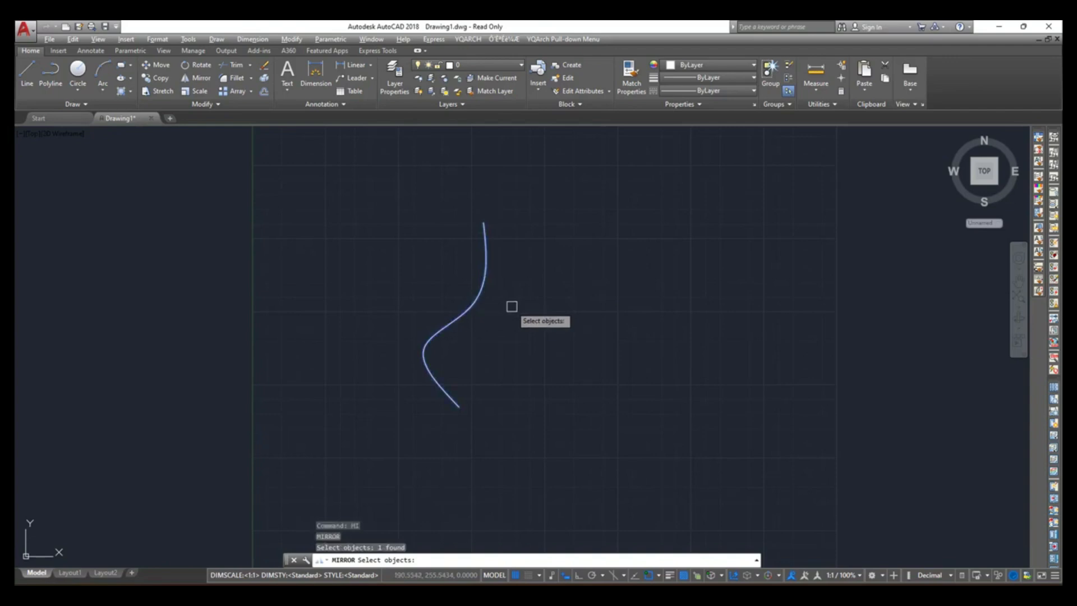
{"action": "key", "text": "Return"}
{"action": "left_click", "coordinate": [484, 221]}
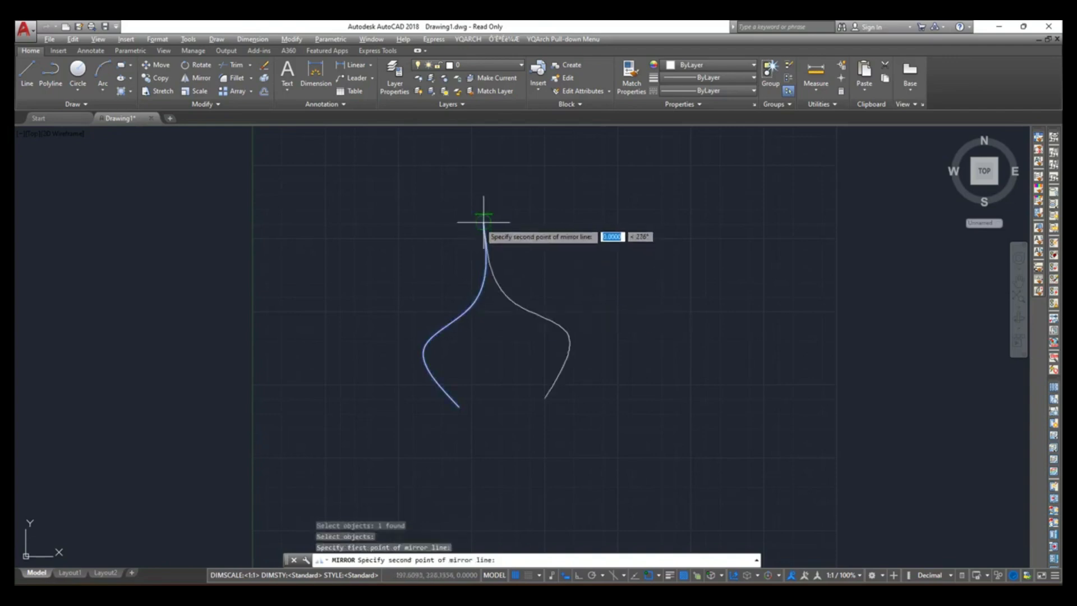
{"action": "left_click", "coordinate": [459, 407]}
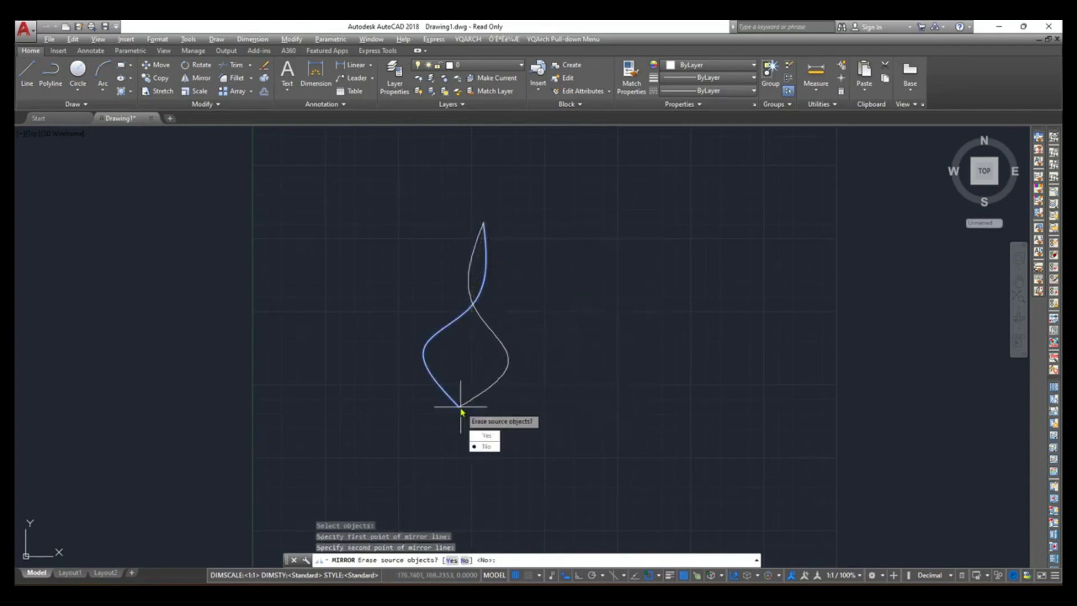
{"action": "left_click", "coordinate": [480, 447]}
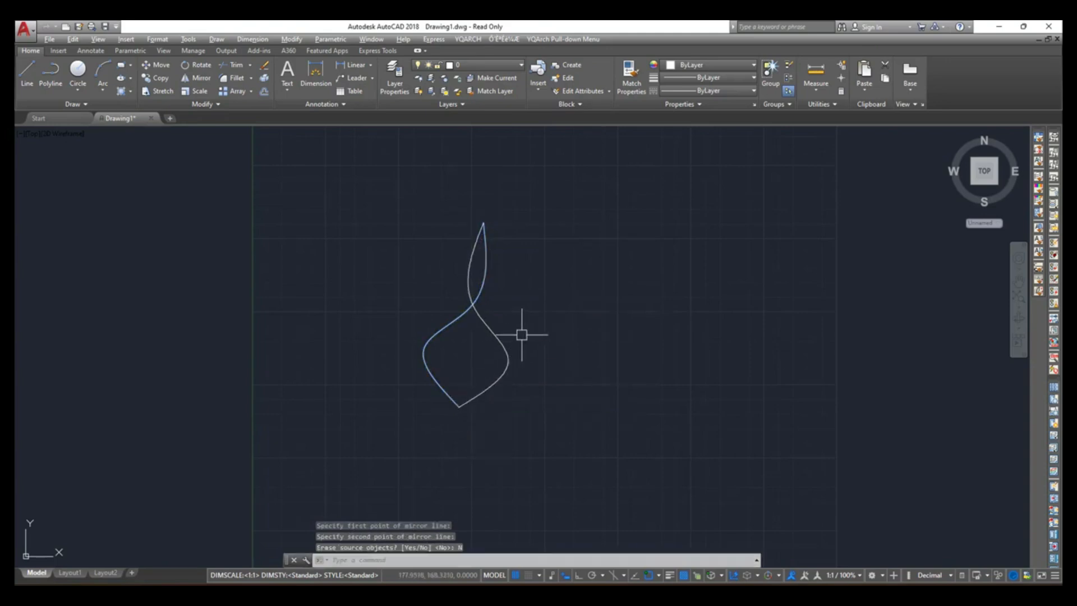
Create a polar array of both curves around their shared lower endpoint, with 6 items filling 360 degrees.
{"action": "type", "text": "arr"}
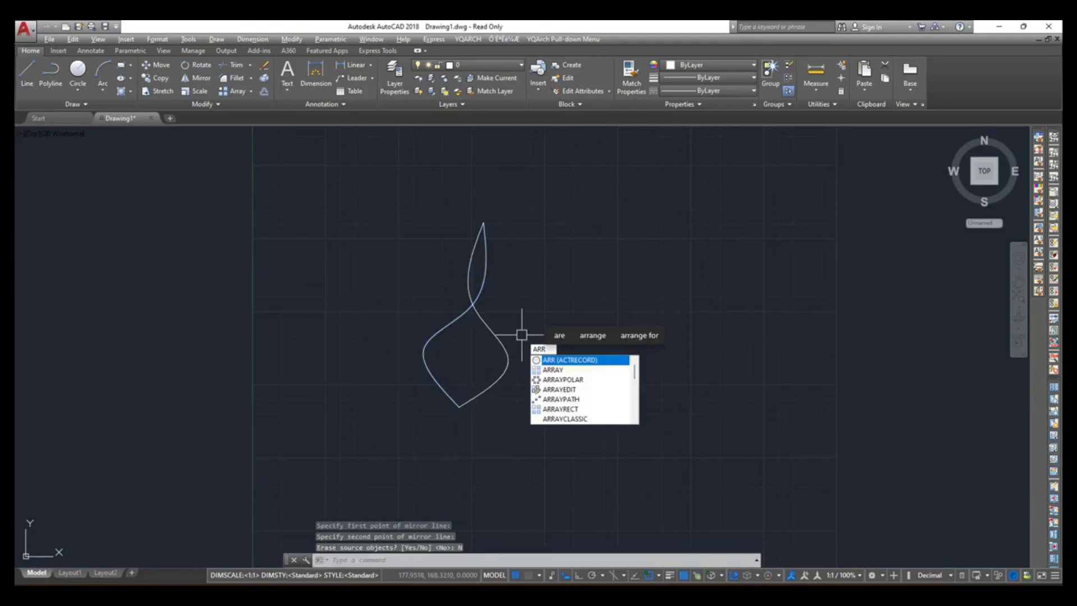
{"action": "key", "text": "BackSpace"}
{"action": "key", "text": "Return"}
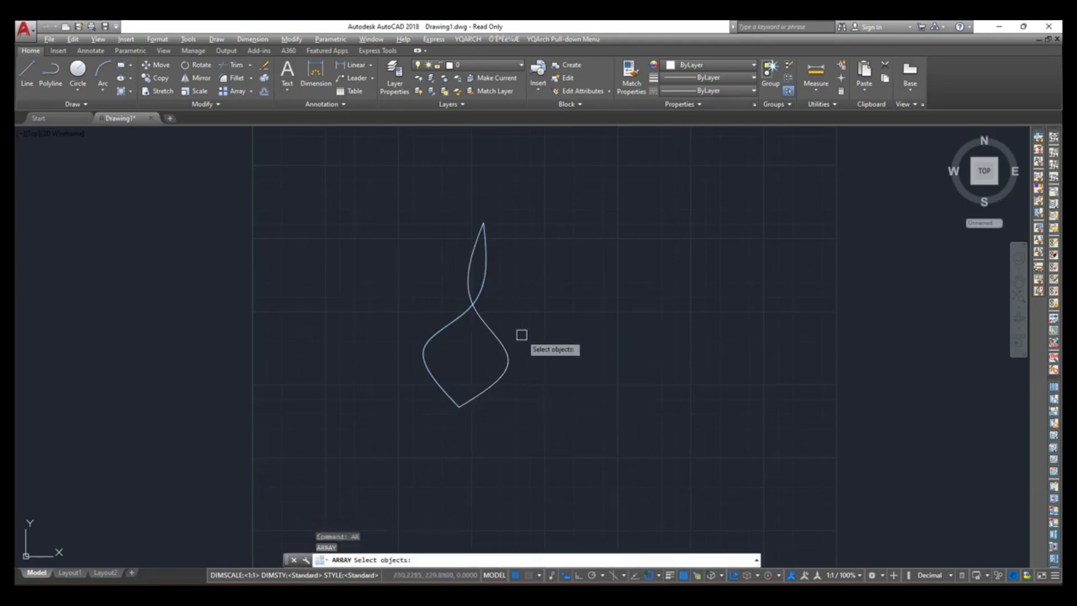
{"action": "left_click", "coordinate": [449, 271]}
{"action": "left_click", "coordinate": [307, 178]}
{"action": "left_click", "coordinate": [378, 197]}
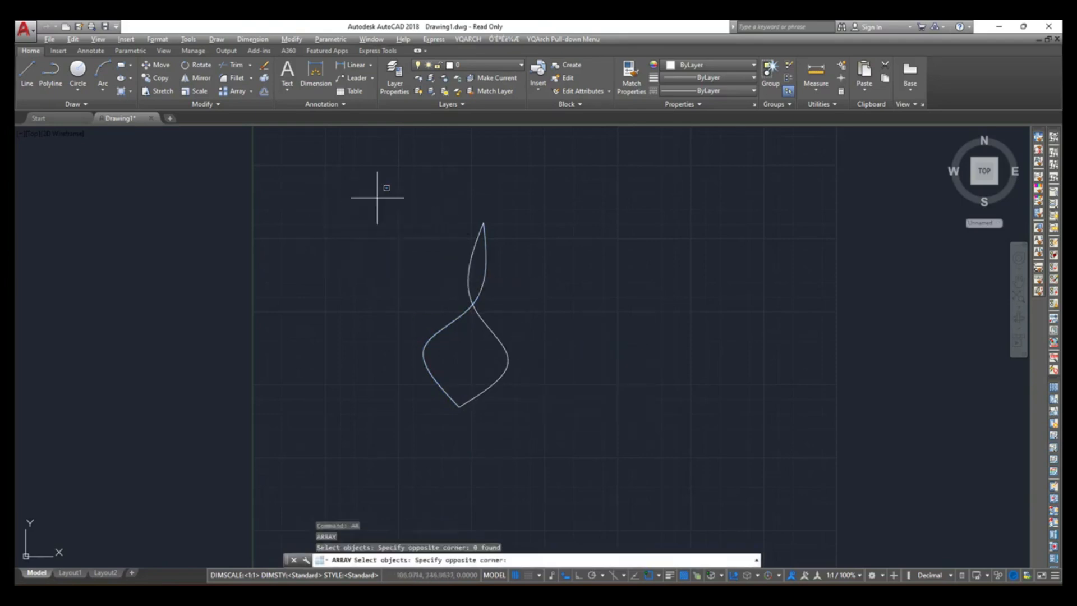
{"action": "left_click", "coordinate": [533, 431]}
{"action": "key", "text": "Return"}
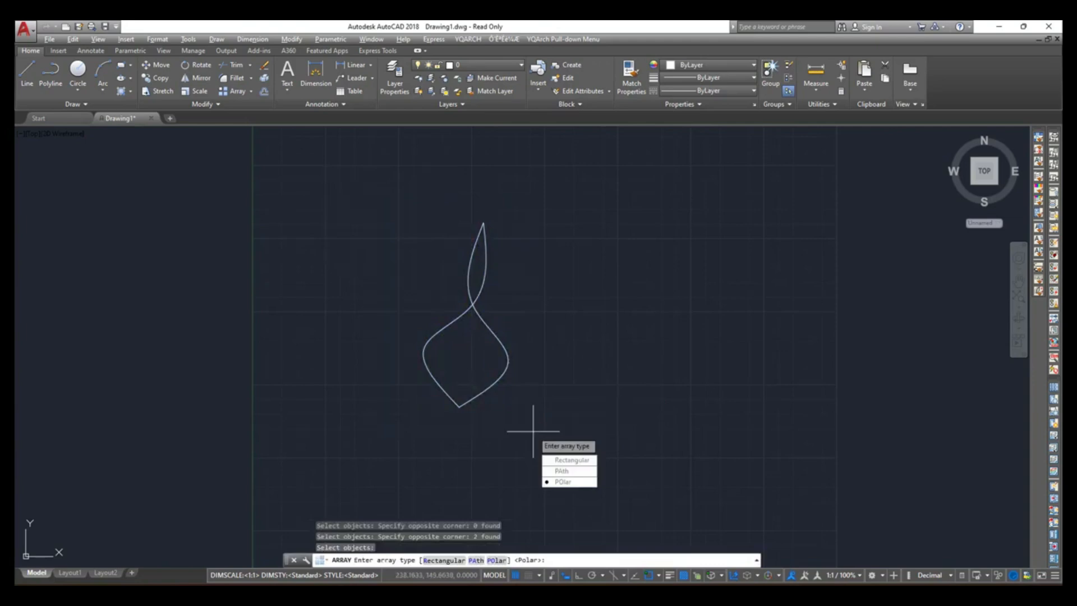
{"action": "left_click", "coordinate": [563, 482]}
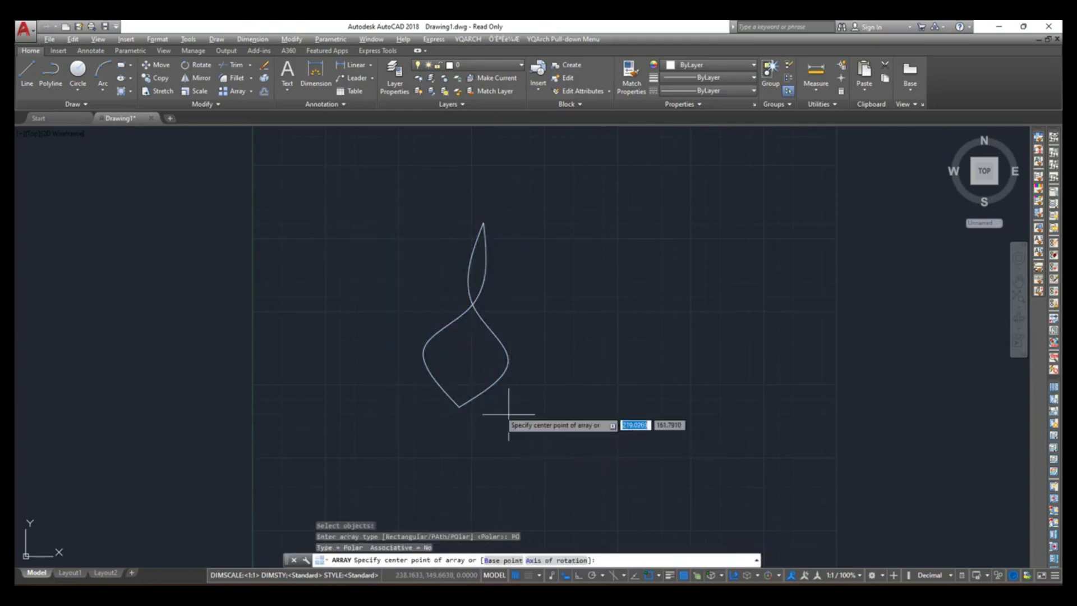
{"action": "left_click", "coordinate": [459, 406]}
{"action": "middle_click_drag", "start_coordinate": [539, 423], "coordinate": [508, 340]}
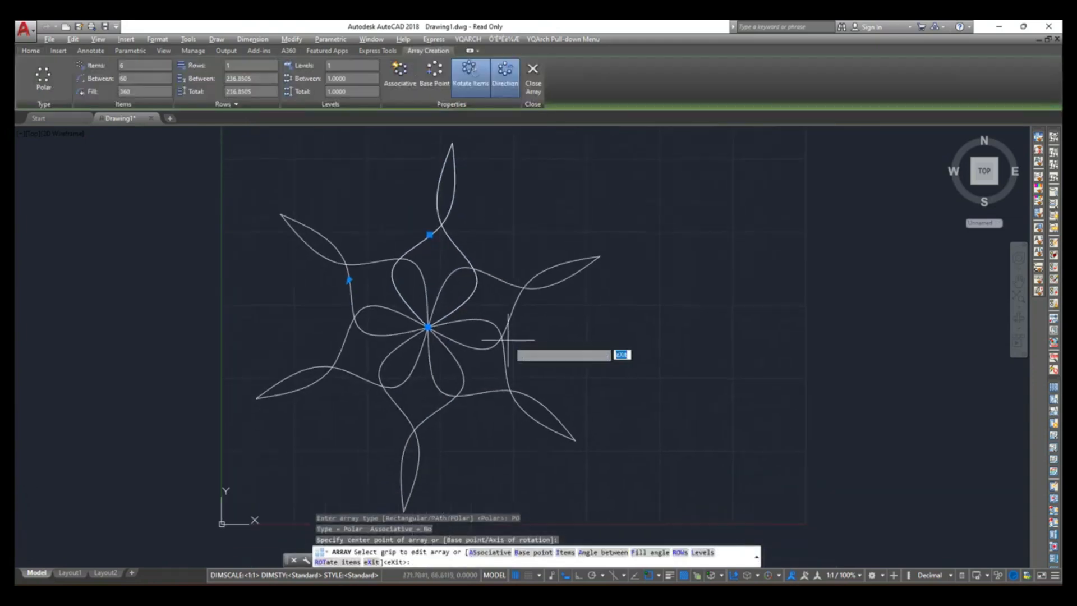
{"action": "left_click", "coordinate": [531, 83]}
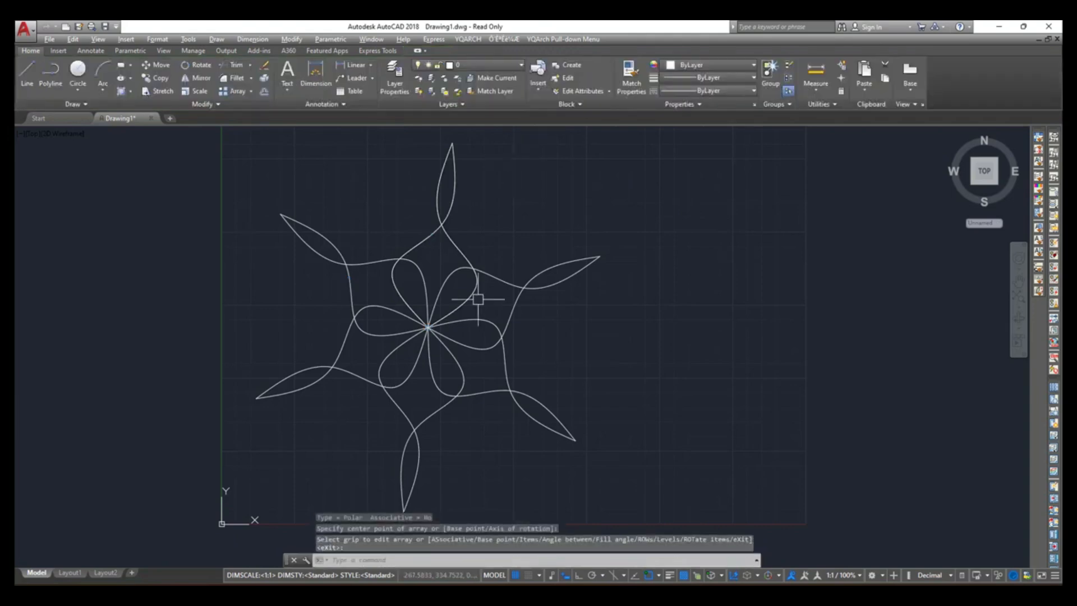
Copy the whole flower pattern from its center twice, placing one copy above it and one to its upper right.
{"action": "mouse_move", "coordinate": [481, 303]}
{"action": "middle_mouse_down"}
{"action": "mouse_move", "coordinate": [461, 290]}
{"action": "mouse_move", "coordinate": [382, 325]}
{"action": "middle_mouse_up"}
{"action": "scroll", "coordinate": [455, 310], "scroll_direction": "down", "scroll_amount": 2}
{"action": "type", "text": "co"}
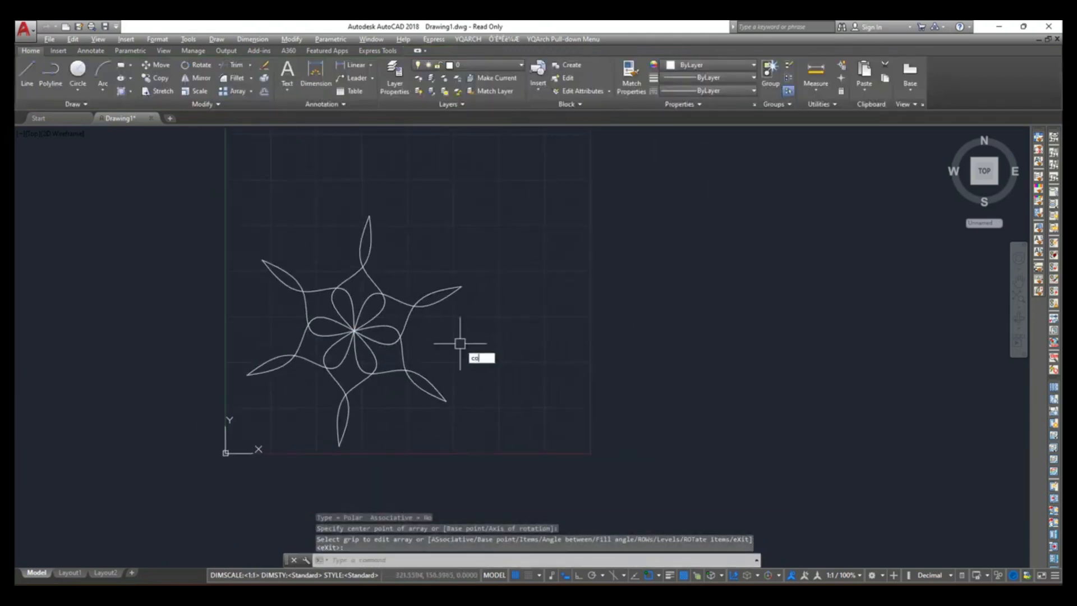
{"action": "key", "text": "Return"}
{"action": "left_click", "coordinate": [210, 190]}
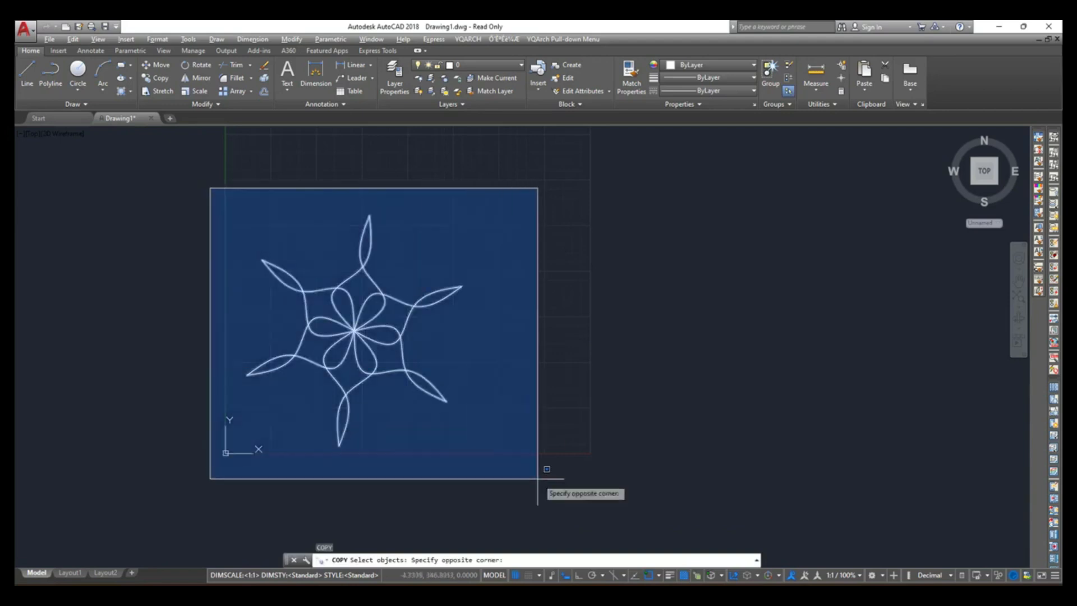
{"action": "left_click", "coordinate": [535, 477]}
{"action": "key", "text": "Return"}
{"action": "left_click", "coordinate": [354, 331]}
{"action": "middle_click_drag", "start_coordinate": [367, 275], "coordinate": [386, 404]}
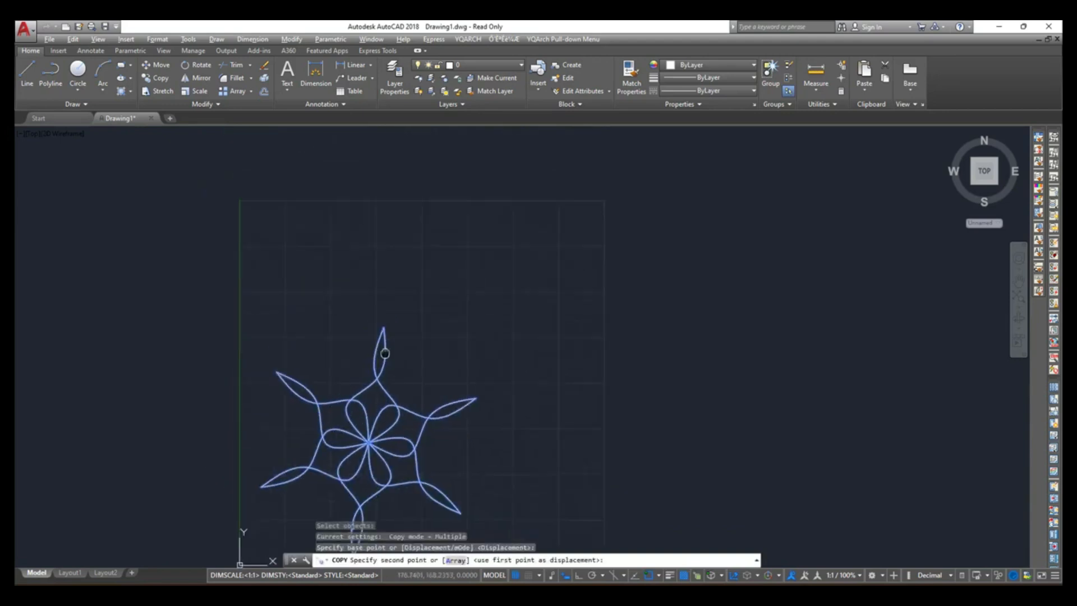
{"action": "left_click", "coordinate": [354, 268]}
{"action": "left_click", "coordinate": [560, 278]}
{"action": "key", "text": "Escape"}
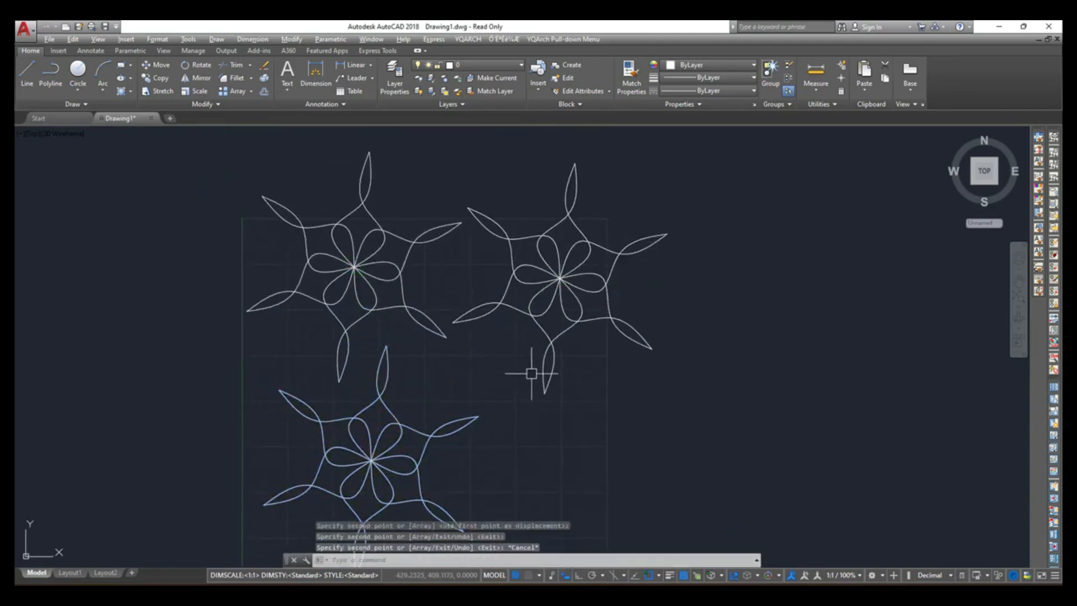
Trim off all six outer pointed loops of the upper-left flower, using all objects as cutting edges.
{"action": "type", "text": "tr"}
{"action": "key", "text": "Return"}
{"action": "key", "text": "Return"}
{"action": "left_click", "coordinate": [417, 147]}
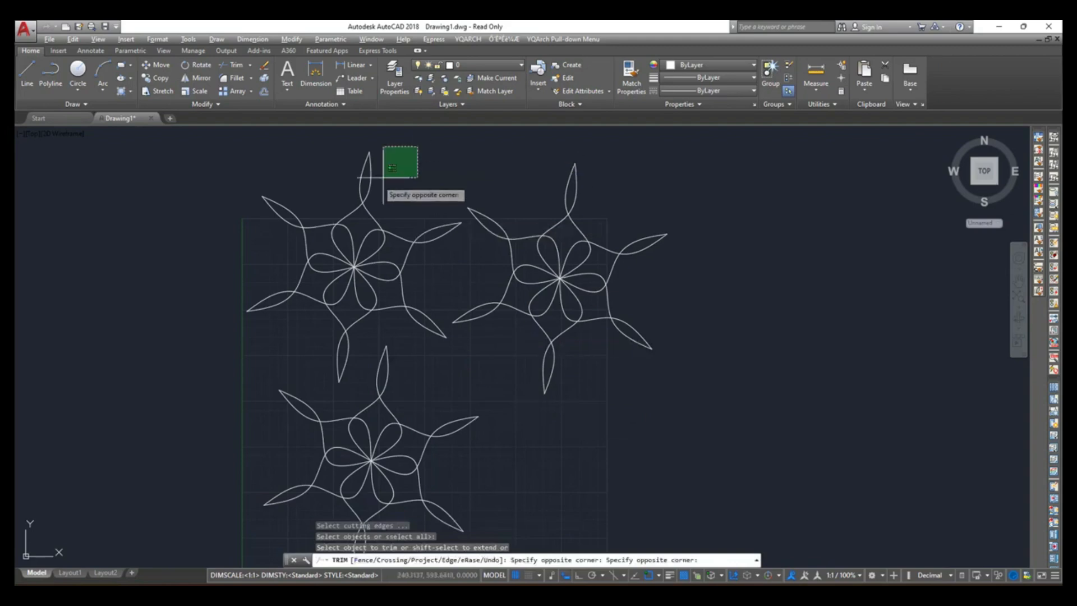
{"action": "left_click", "coordinate": [337, 189]}
{"action": "left_click", "coordinate": [298, 183]}
{"action": "left_click", "coordinate": [258, 225]}
{"action": "left_click", "coordinate": [281, 329]}
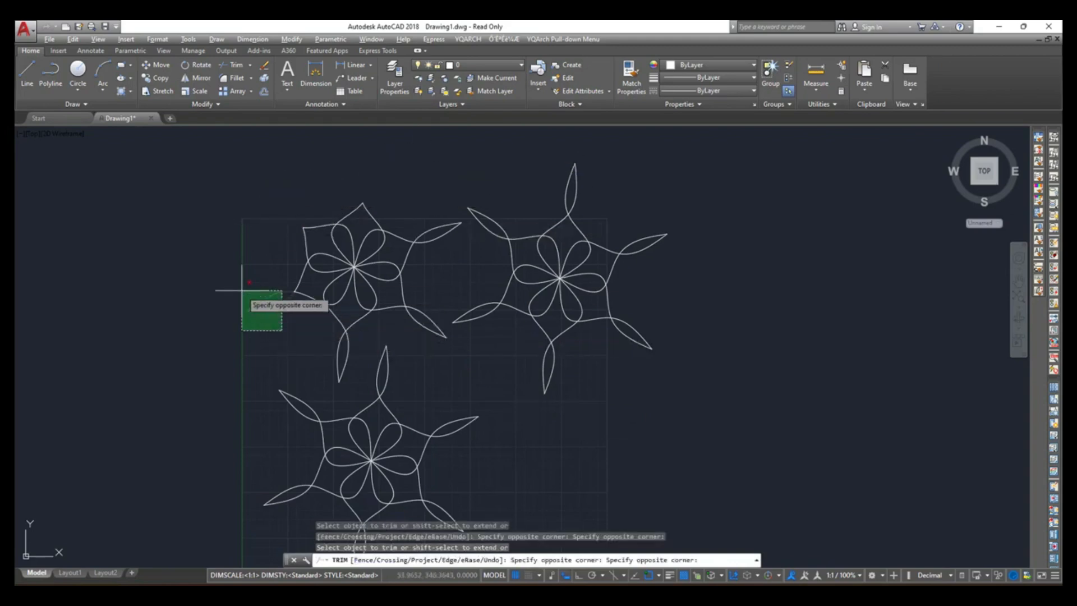
{"action": "left_click", "coordinate": [242, 290]}
{"action": "left_click", "coordinate": [356, 342]}
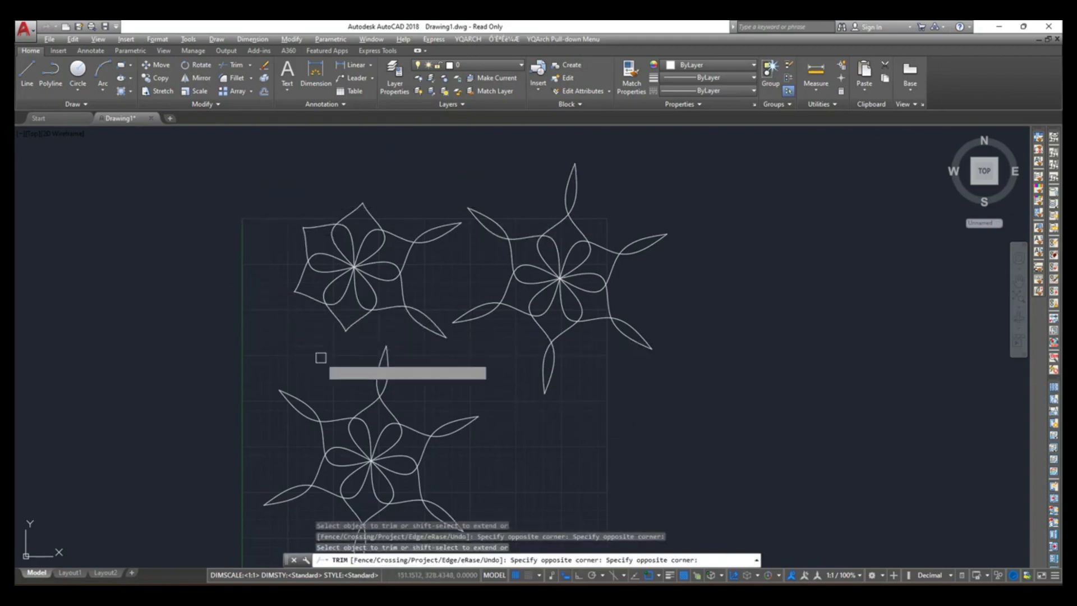
{"action": "left_click", "coordinate": [438, 306]}
{"action": "left_click", "coordinate": [399, 361]}
{"action": "left_click", "coordinate": [444, 267]}
{"action": "left_click", "coordinate": [433, 211]}
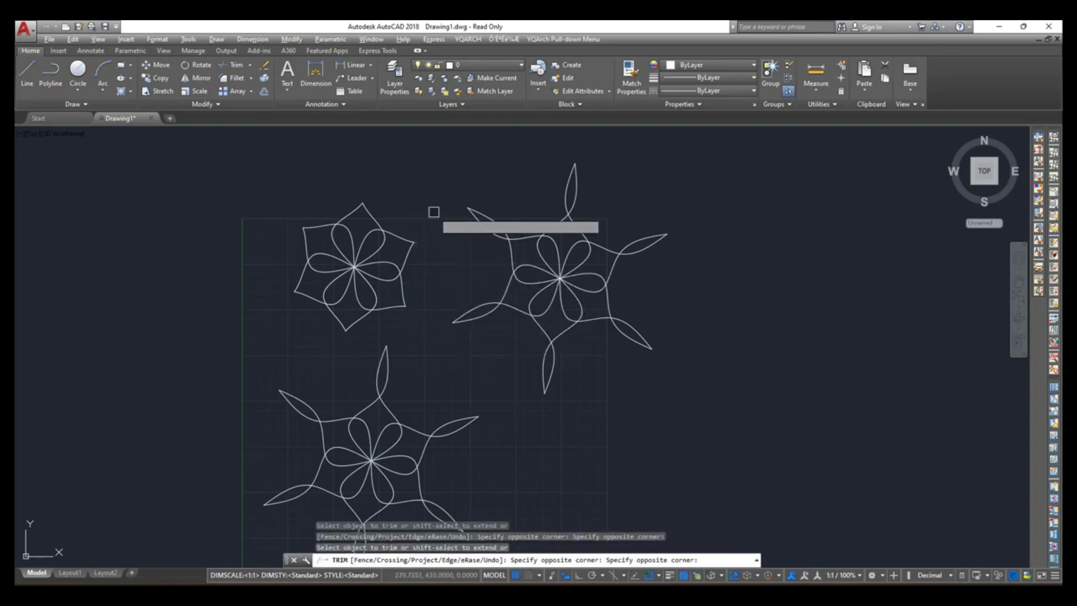
{"action": "key", "text": "Escape"}
Change the color of the trimmed upper-left flower to orange.
{"action": "left_click", "coordinate": [425, 194]}
{"action": "left_click", "coordinate": [247, 352]}
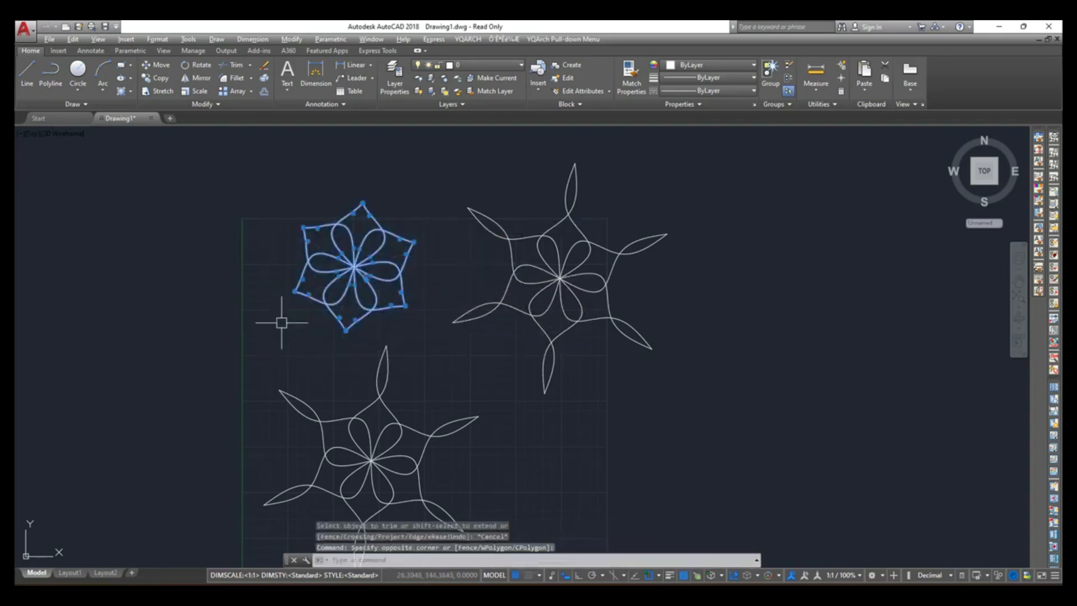
{"action": "left_click", "coordinate": [719, 67]}
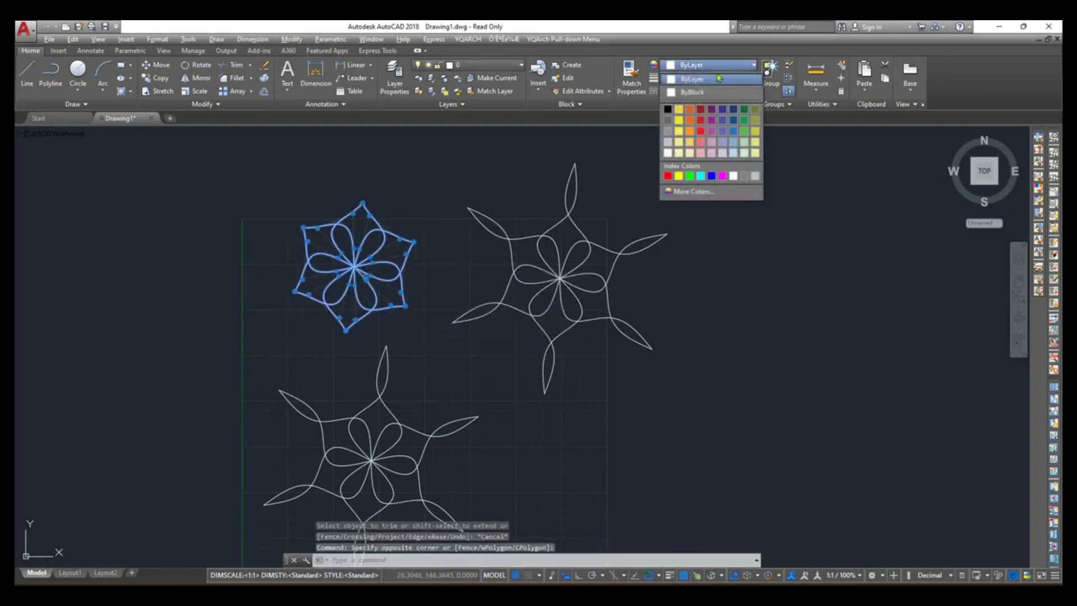
{"action": "left_click", "coordinate": [692, 109]}
{"action": "key", "text": "Escape"}
Change the color of the upper-right flower to olive green.
{"action": "left_click", "coordinate": [706, 157]}
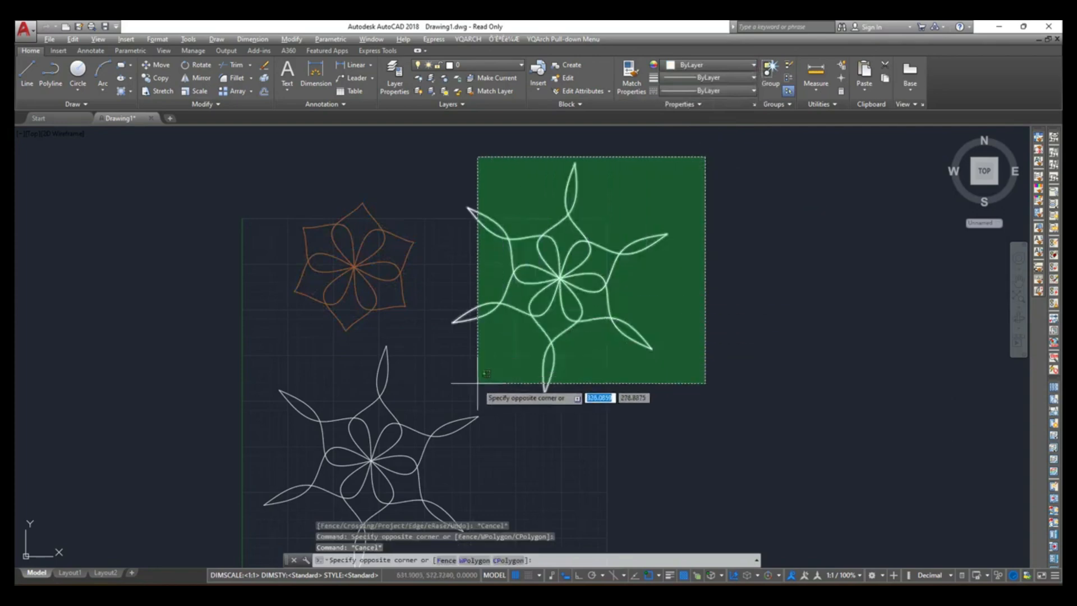
{"action": "left_click", "coordinate": [453, 409]}
{"action": "left_click", "coordinate": [723, 65]}
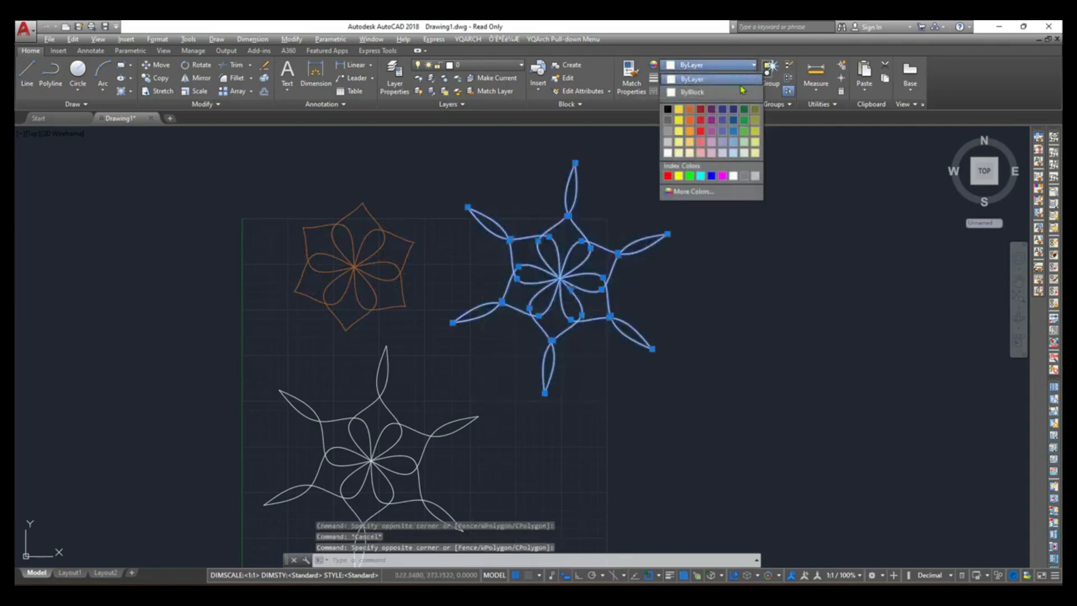
{"action": "left_click", "coordinate": [756, 118]}
{"action": "key", "text": "Escape"}
Erase all three flower patterns from the drawing.
{"action": "middle_click_drag", "start_coordinate": [632, 364], "coordinate": [618, 332]}
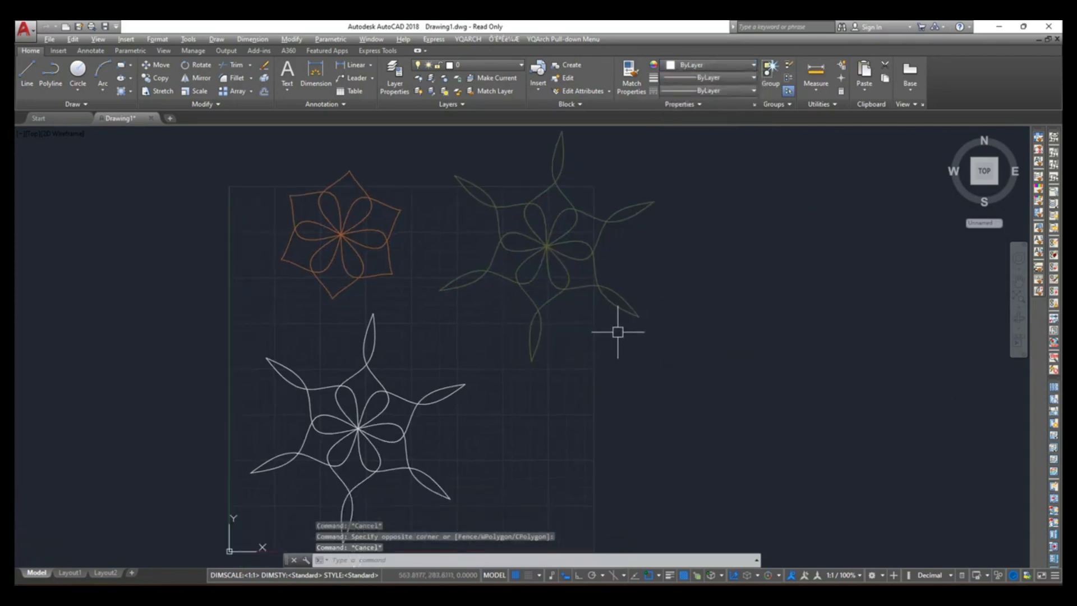
{"action": "scroll", "coordinate": [618, 332], "scroll_direction": "down", "scroll_amount": 2}
{"action": "scroll", "coordinate": [617, 360], "scroll_direction": "up", "scroll_amount": 2}
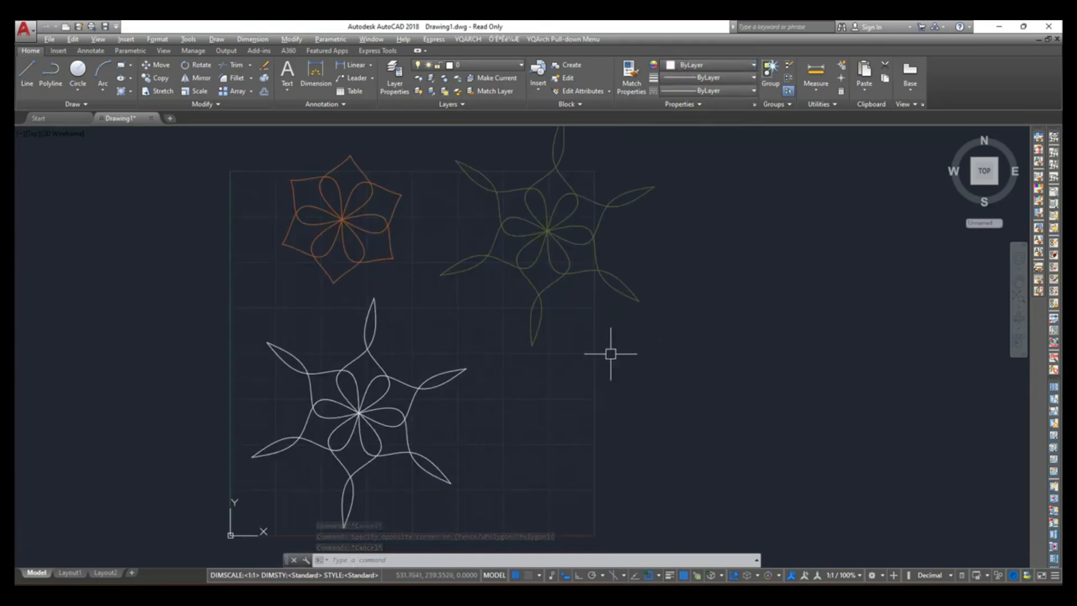
{"action": "scroll", "coordinate": [611, 354], "scroll_direction": "down", "scroll_amount": 2}
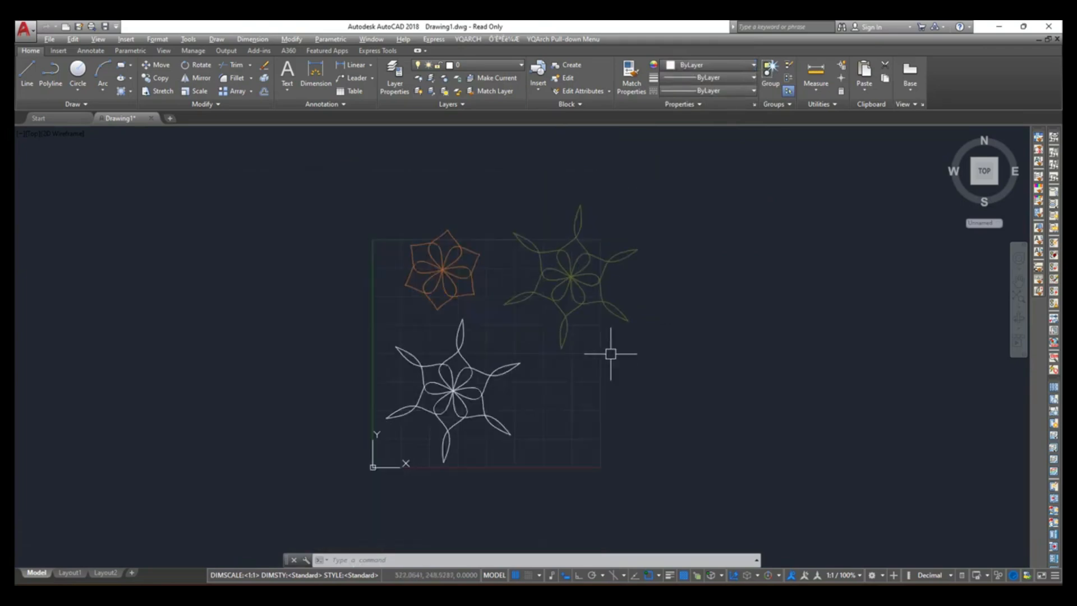
{"action": "mouse_move", "coordinate": [681, 222]}
{"action": "left_mouse_down"}
{"action": "mouse_move", "coordinate": [440, 456]}
{"action": "mouse_move", "coordinate": [371, 480]}
{"action": "left_mouse_up"}
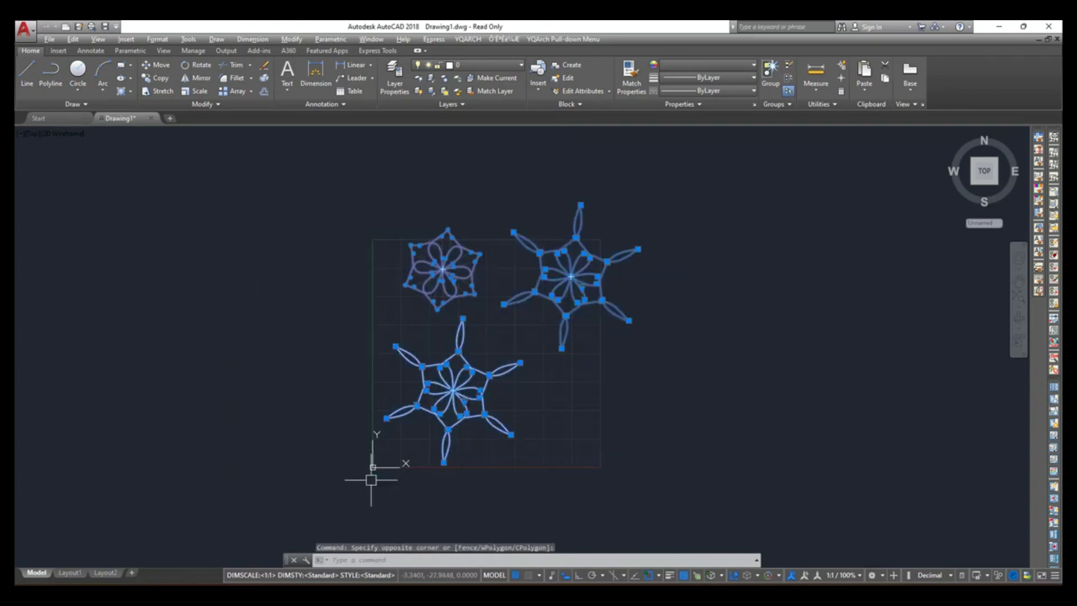
{"action": "key", "text": "Delete"}
Draw an open S-shaped spline with the Control Vertices method, using five control points that run upward.
{"action": "scroll", "coordinate": [457, 420], "scroll_direction": "up", "scroll_amount": 2}
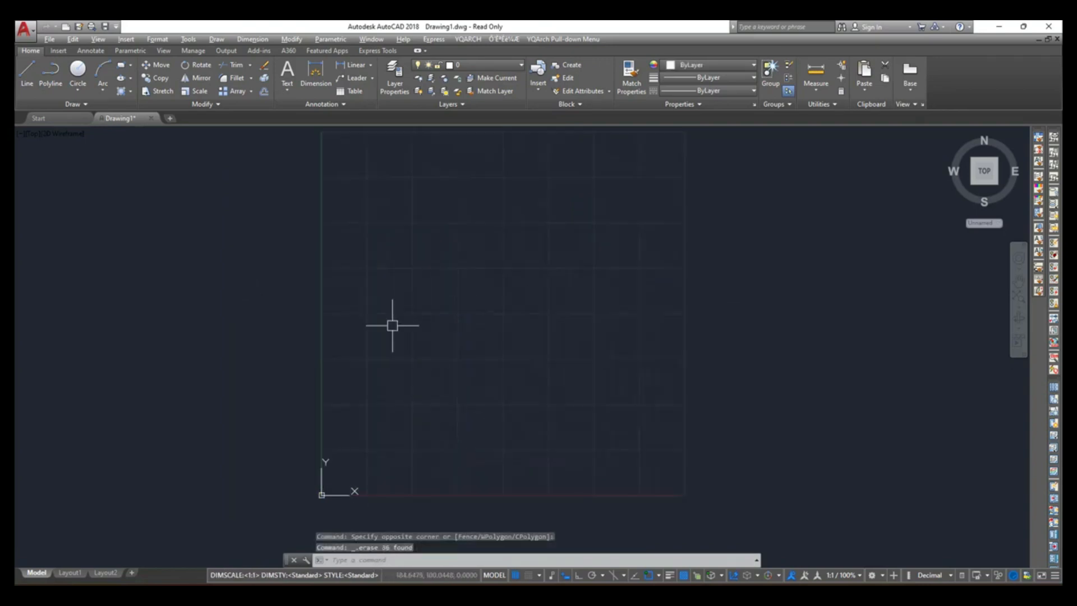
{"action": "left_click", "coordinate": [217, 41]}
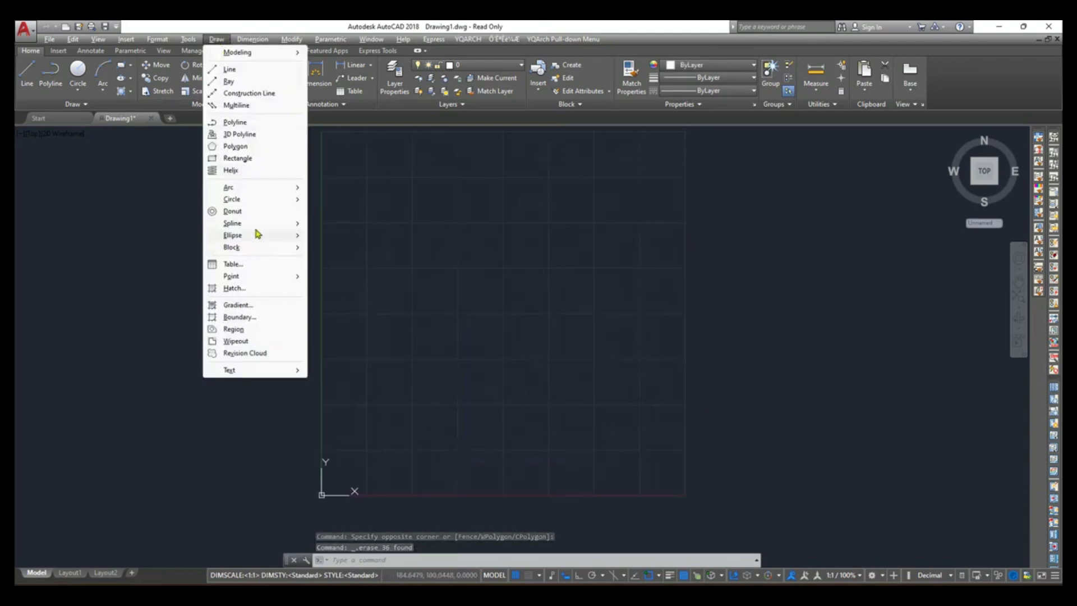
{"action": "mouse_move", "coordinate": [260, 224]}
{"action": "left_click", "coordinate": [348, 238]}
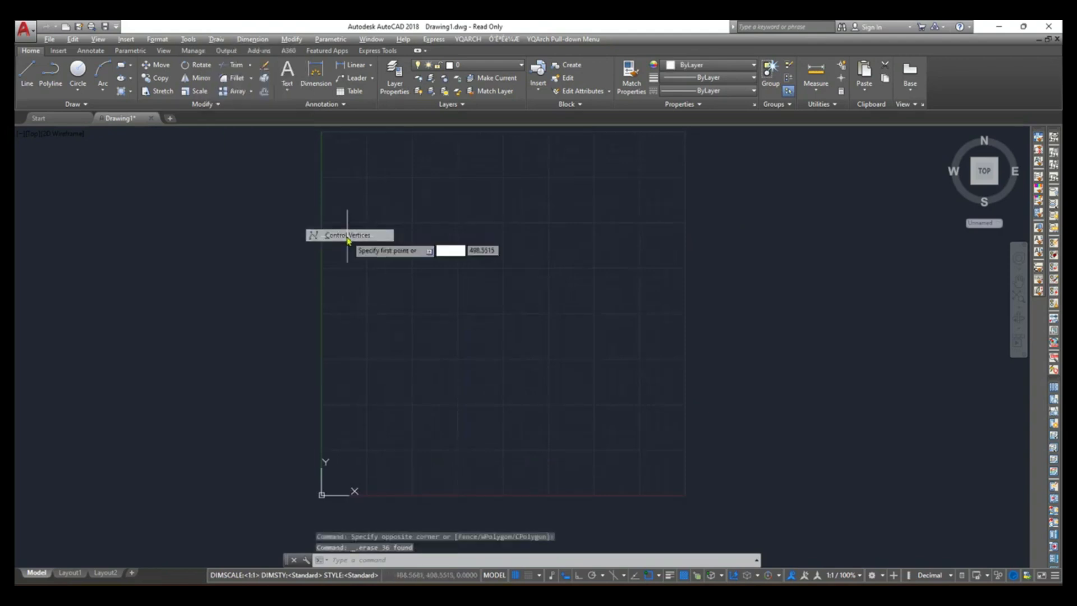
{"action": "left_click", "coordinate": [477, 419]}
{"action": "left_click", "coordinate": [418, 339]}
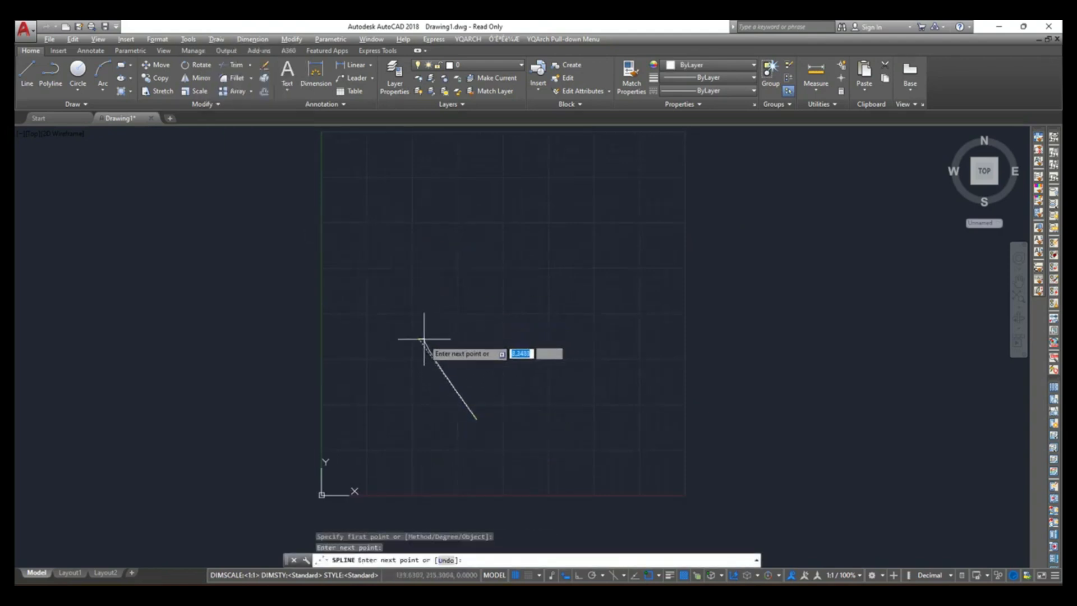
{"action": "scroll", "coordinate": [486, 323], "scroll_direction": "up", "scroll_amount": 2}
{"action": "left_click", "coordinate": [467, 318]}
{"action": "left_click", "coordinate": [493, 251]}
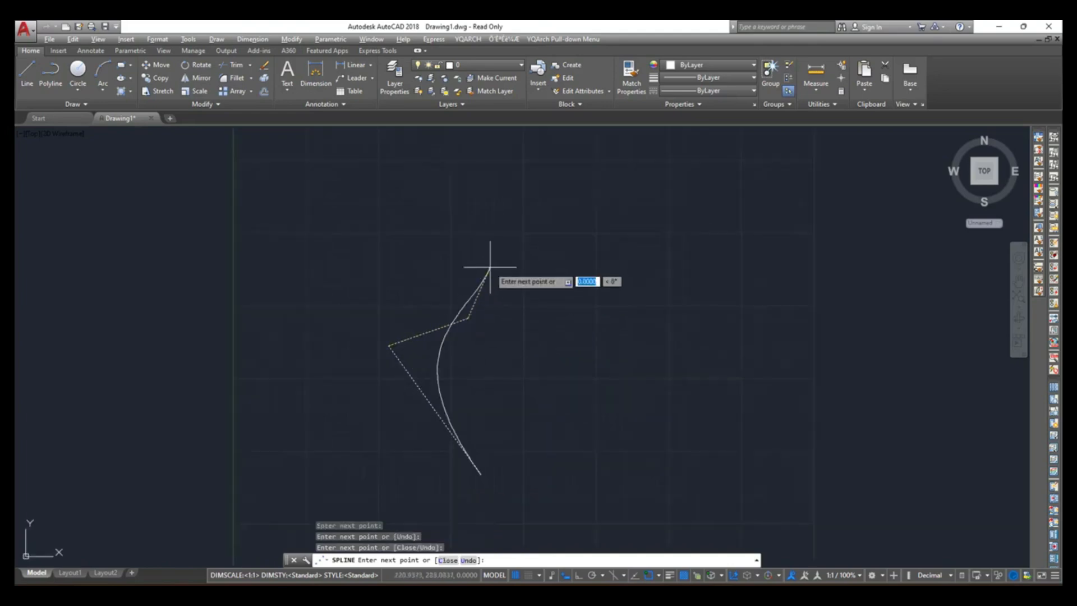
{"action": "left_click", "coordinate": [491, 225]}
{"action": "right_click", "coordinate": [491, 226]}
{"action": "left_click", "coordinate": [509, 231]}
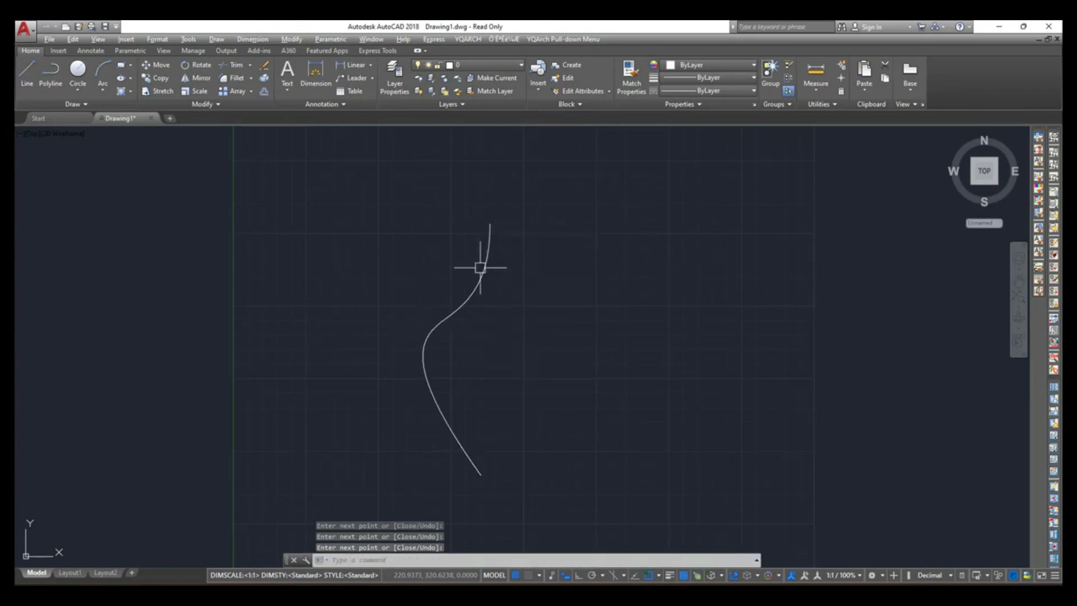
Erase the S-shaped spline.
{"action": "left_click", "coordinate": [522, 306]}
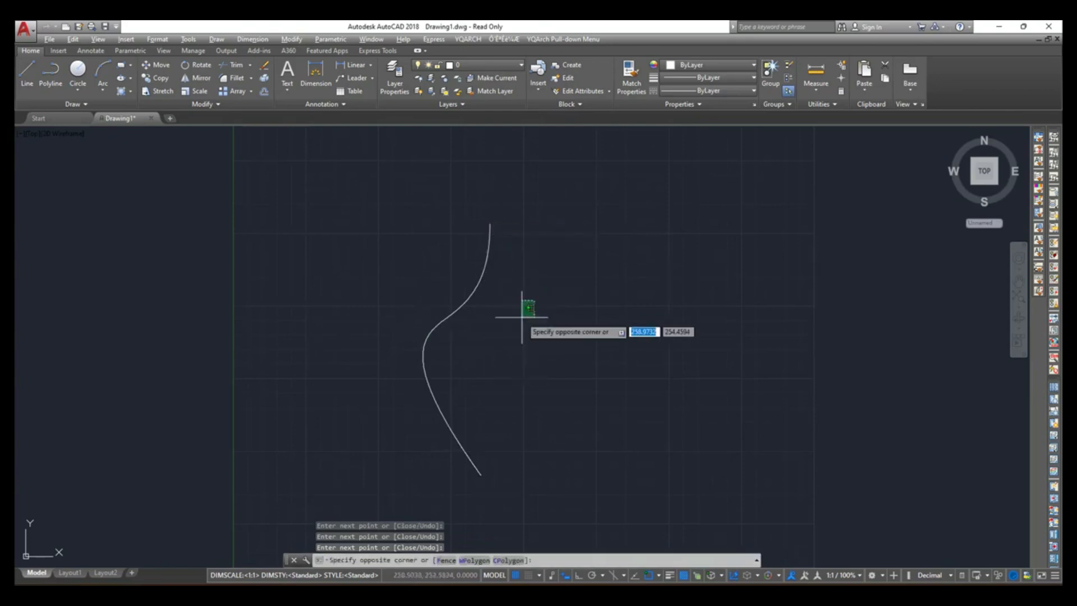
{"action": "left_click", "coordinate": [413, 408]}
{"action": "key", "text": "Delete"}
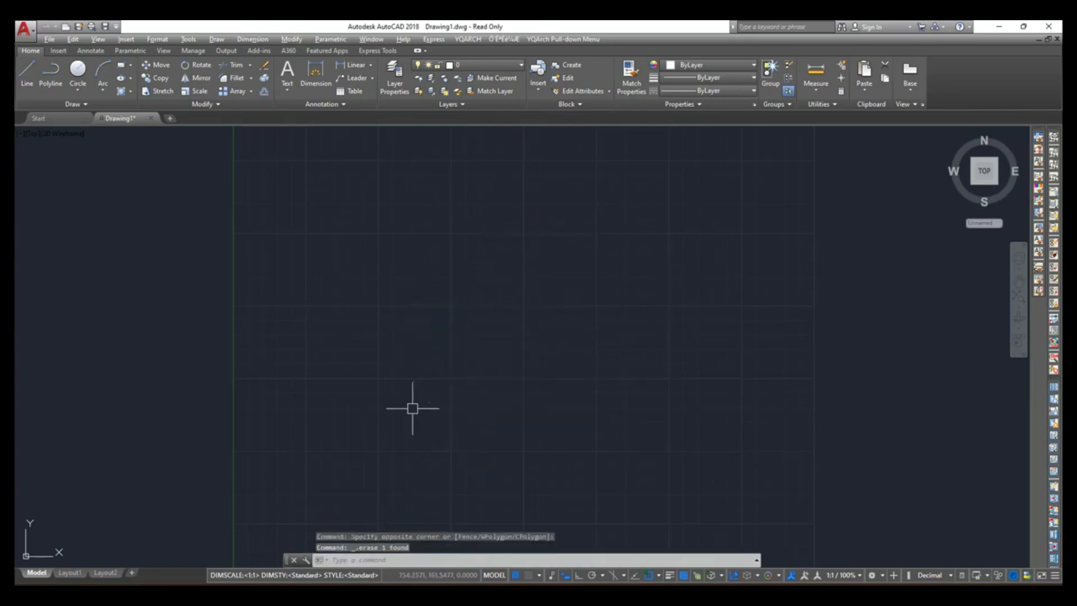
Draw a closed six-sided outline with the Line command, with an inward notch on its left side.
{"action": "left_click", "coordinate": [27, 71]}
{"action": "left_click", "coordinate": [361, 304]}
{"action": "left_click", "coordinate": [455, 269]}
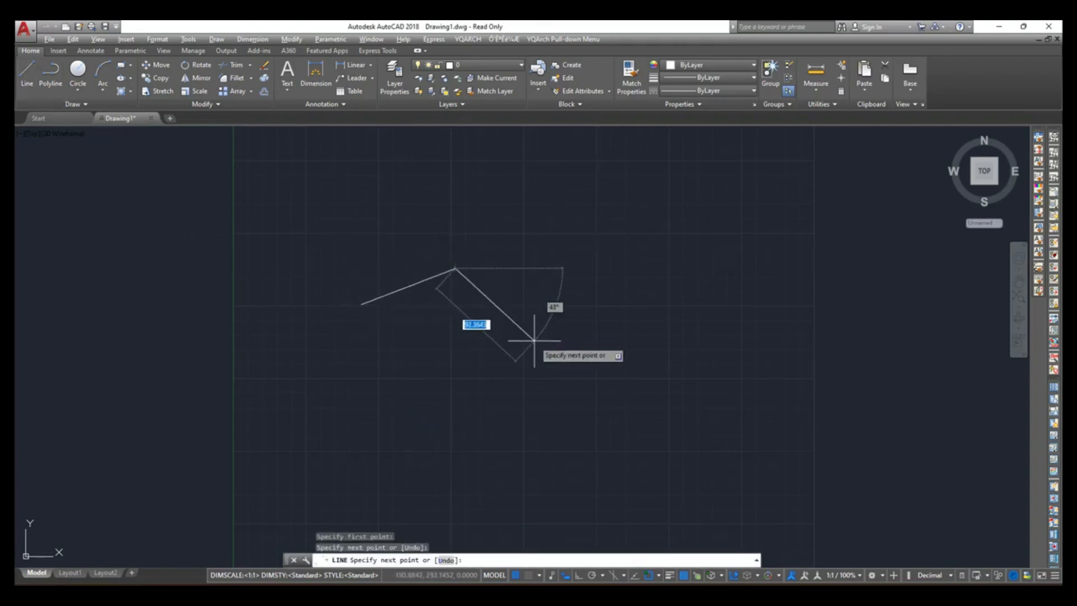
{"action": "left_click", "coordinate": [534, 340]}
{"action": "left_click", "coordinate": [484, 396]}
{"action": "left_click", "coordinate": [373, 403]}
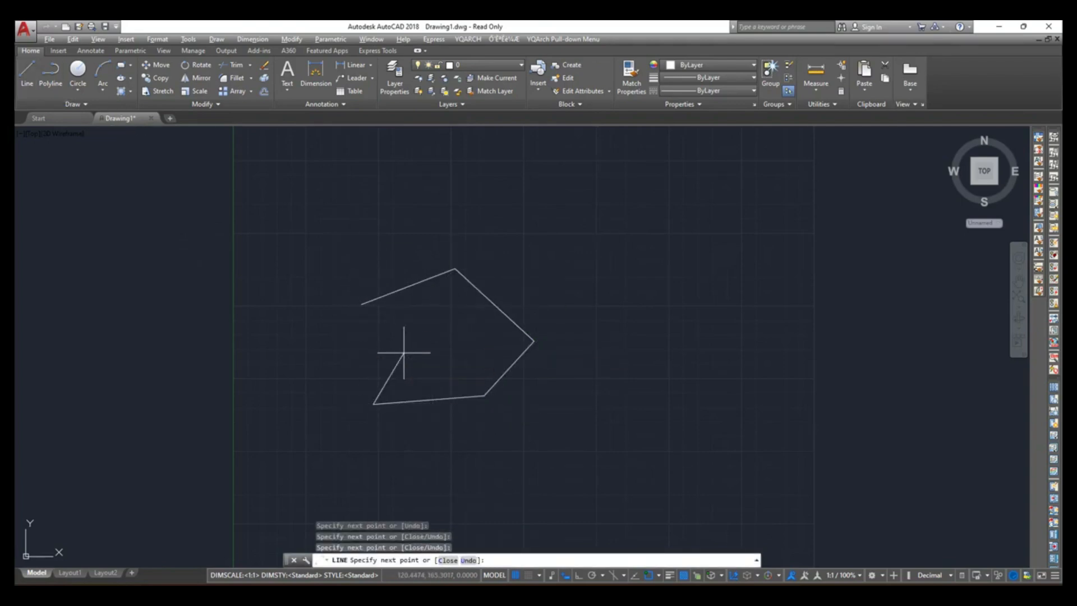
{"action": "right_click", "coordinate": [364, 299]}
{"action": "left_click", "coordinate": [387, 305]}
Select the outline's six line segments one at a time to check whether they are separate objects, and clear the selection.
{"action": "left_click", "coordinate": [401, 289]}
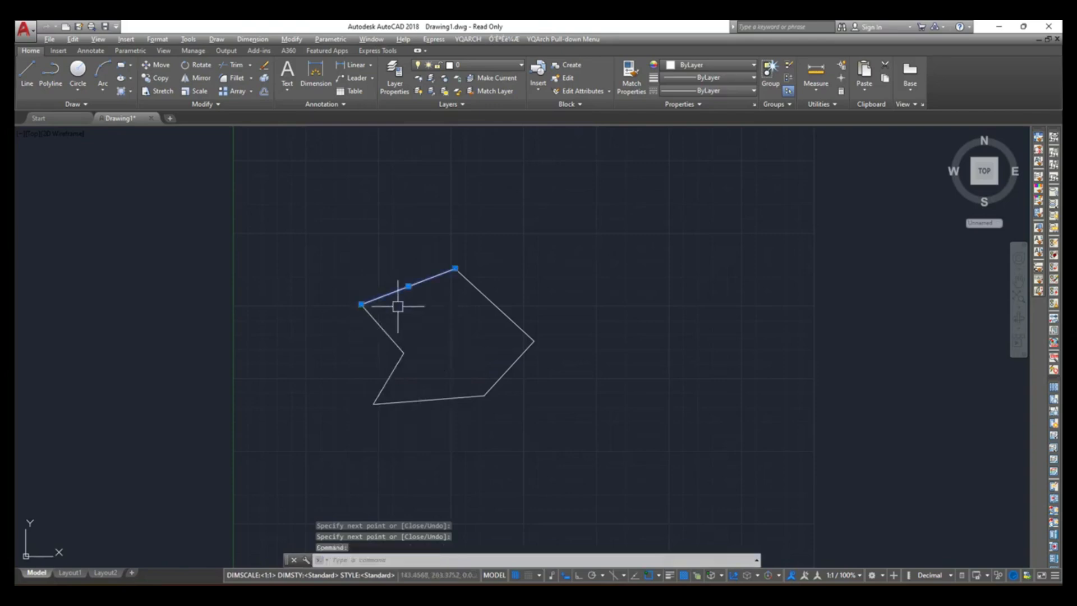
{"action": "left_click", "coordinate": [384, 329]}
{"action": "left_click", "coordinate": [392, 372]}
{"action": "left_click", "coordinate": [433, 399]}
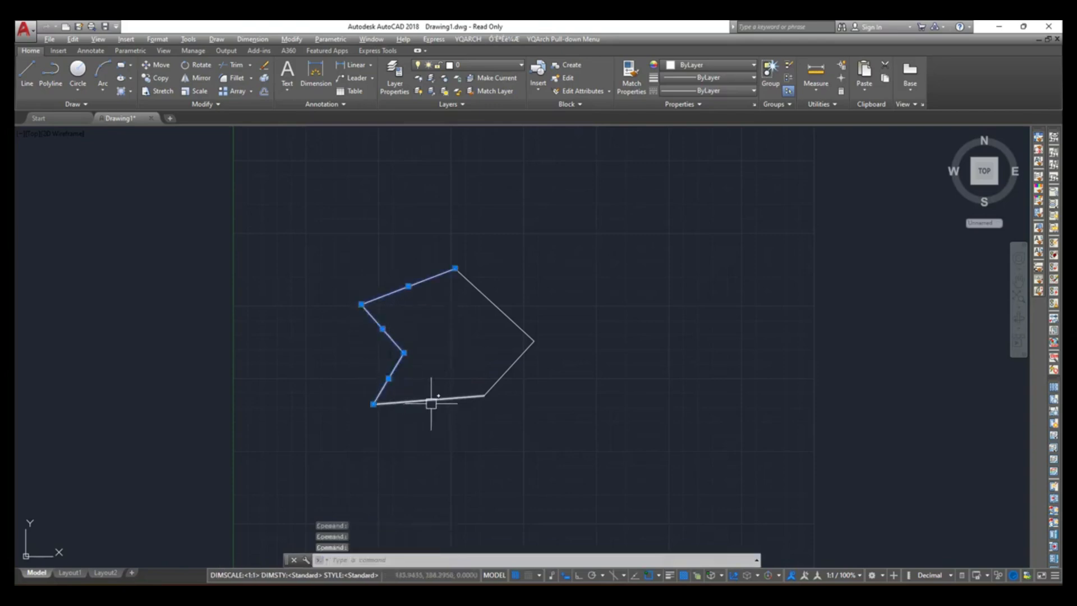
{"action": "left_click", "coordinate": [500, 378]}
{"action": "left_click", "coordinate": [505, 313]}
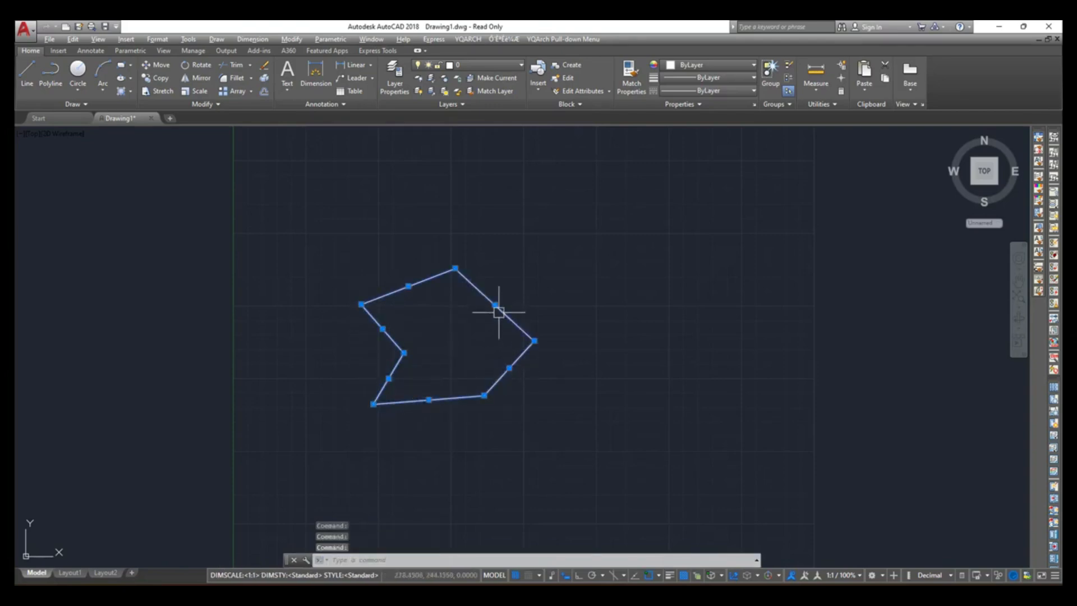
{"action": "key", "text": "Escape"}
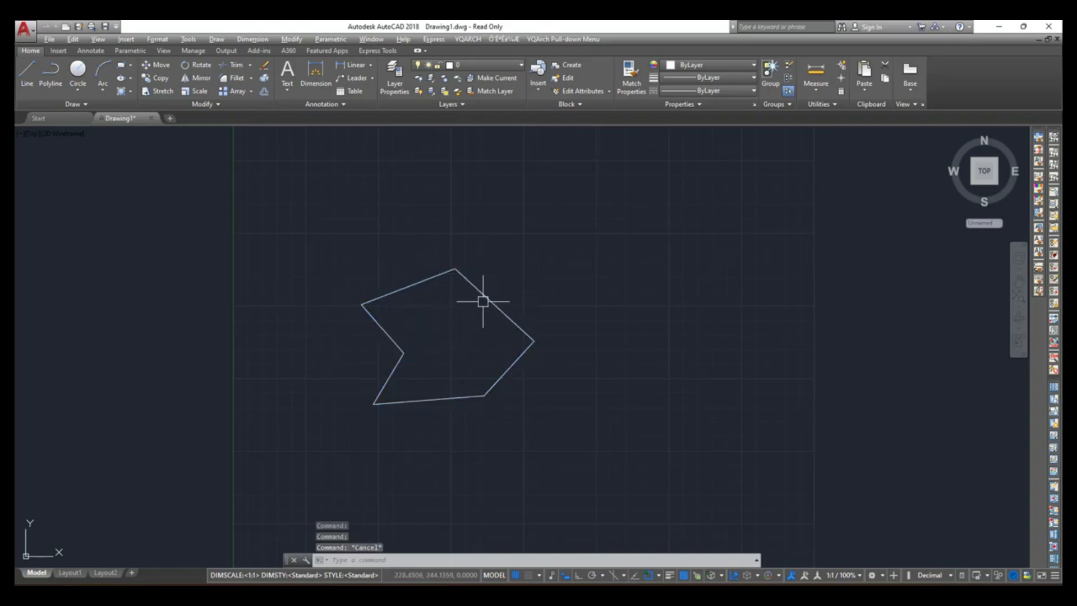
Convert all six lines of the notched outline into a single region.
{"action": "left_click", "coordinate": [54, 106]}
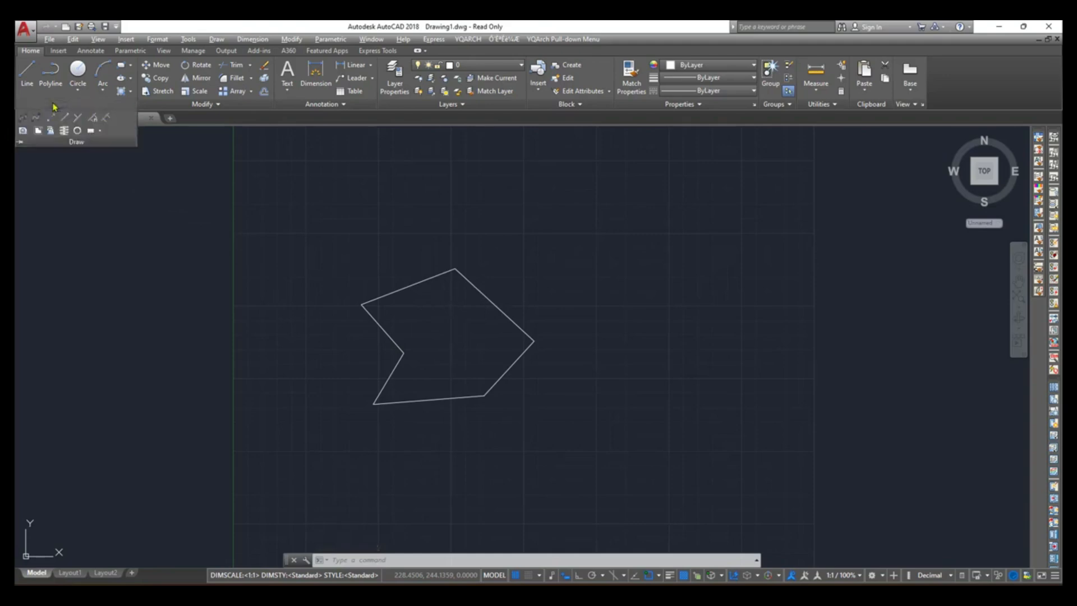
{"action": "left_click", "coordinate": [23, 131]}
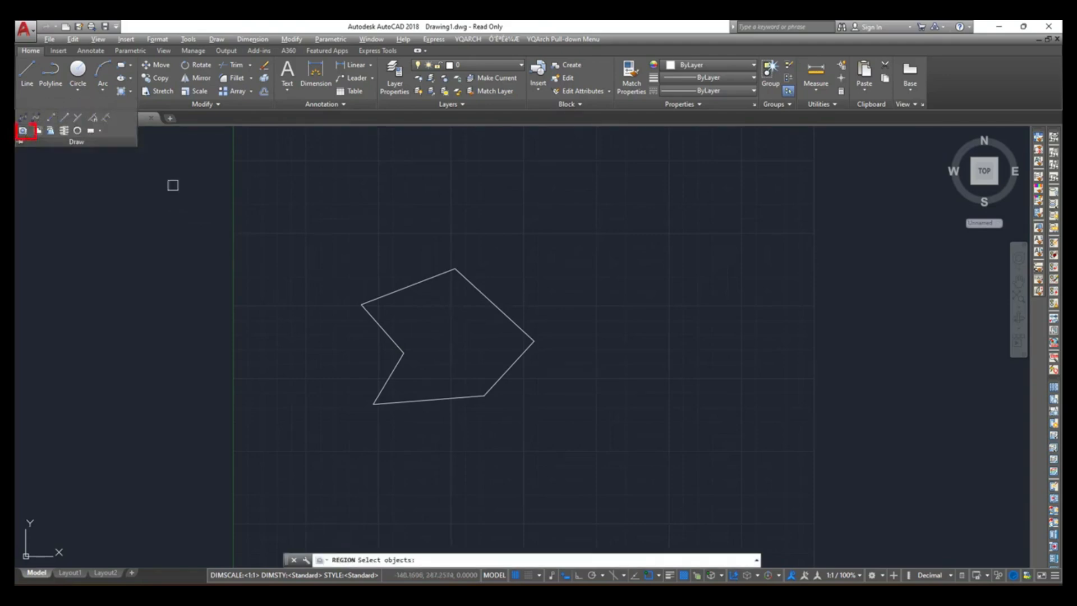
{"action": "left_click", "coordinate": [322, 249]}
{"action": "left_click", "coordinate": [595, 463]}
{"action": "key", "text": "Return"}
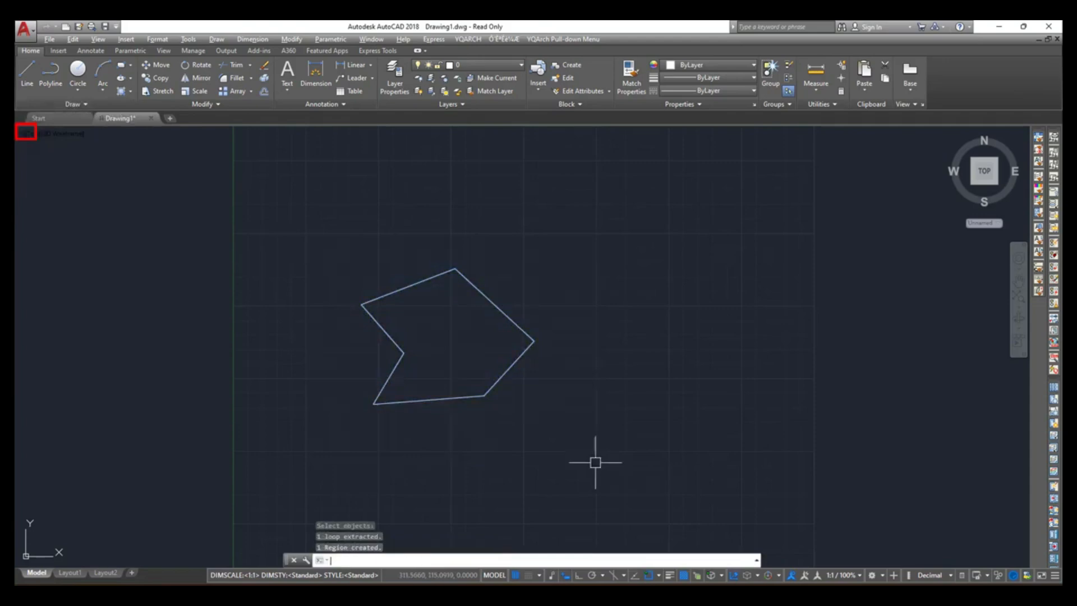
Move the notched region up and to the left by its top vertex grip, and deselect it.
{"action": "left_click", "coordinate": [508, 315]}
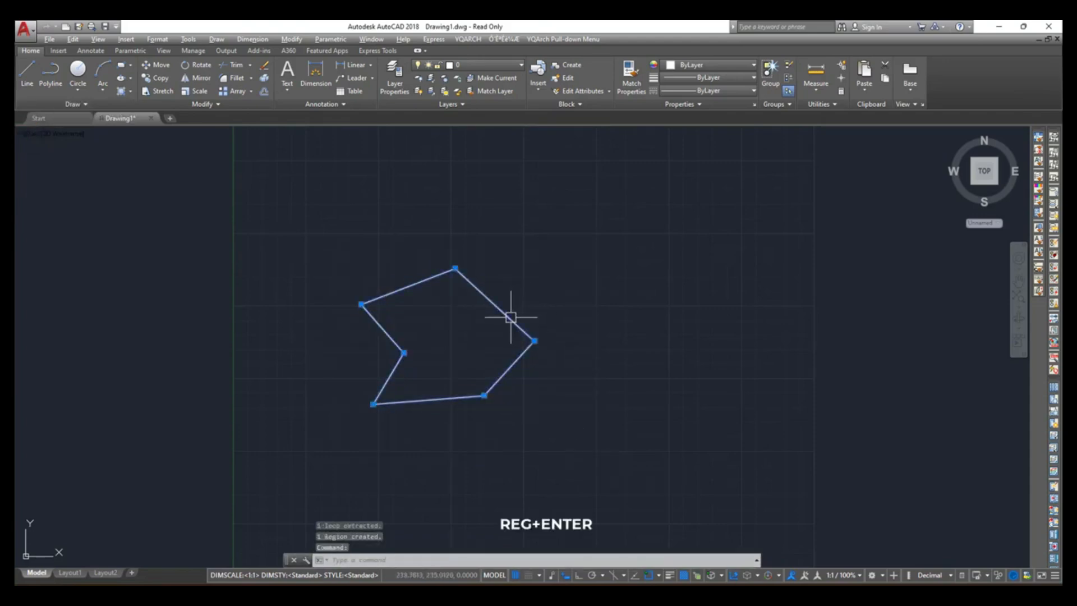
{"action": "left_click", "coordinate": [455, 268]}
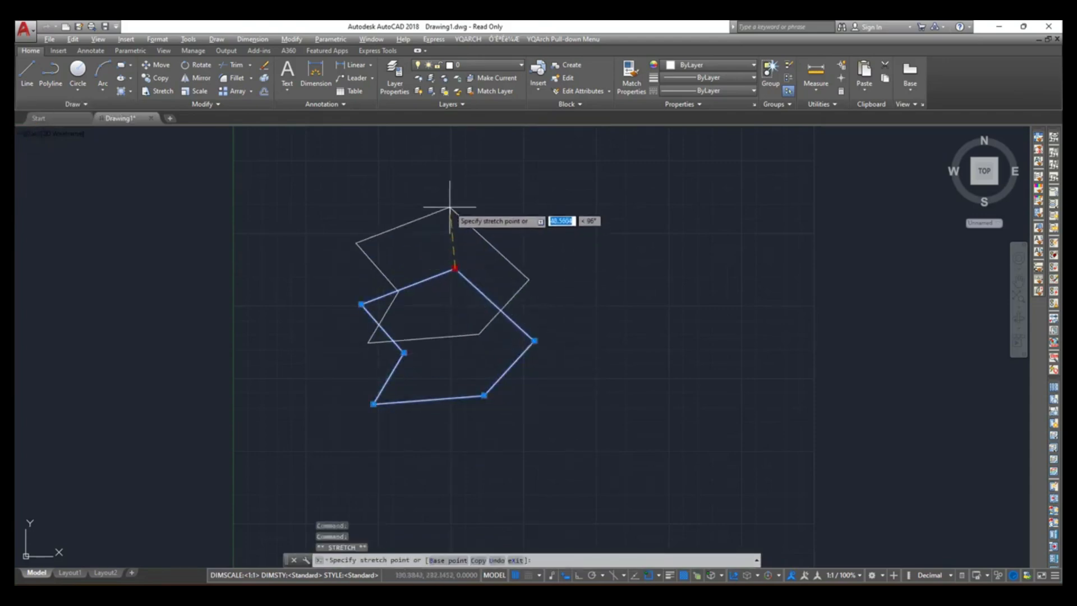
{"action": "left_click", "coordinate": [450, 204]}
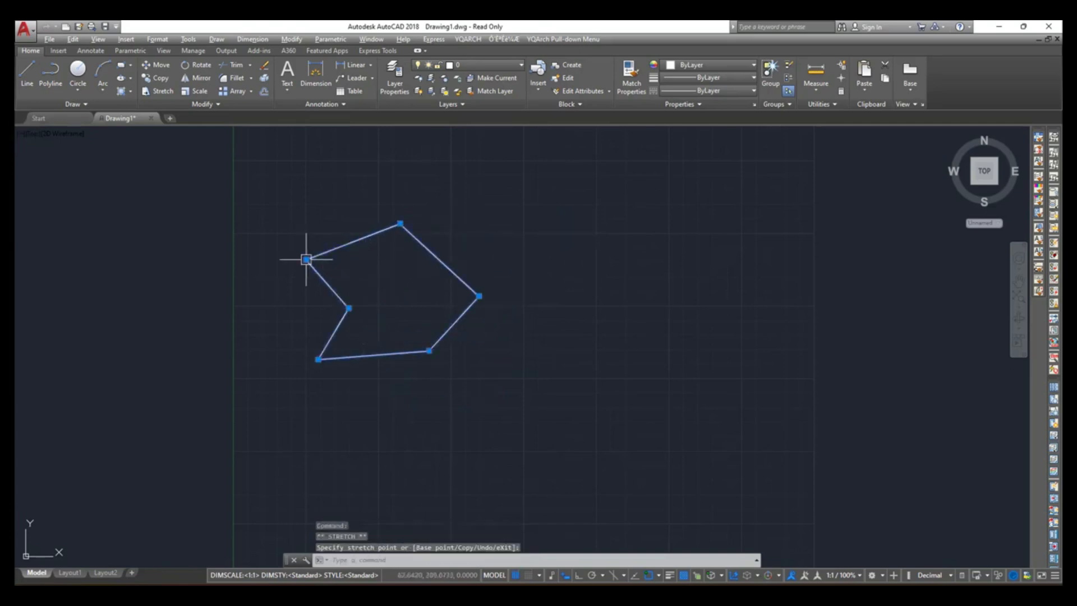
{"action": "left_click", "coordinate": [306, 259]}
{"action": "key", "text": "Escape"}
Switch the viewport's visual style from 2D Wireframe to Shaded.
{"action": "middle_click_drag", "start_coordinate": [367, 306], "coordinate": [415, 363]}
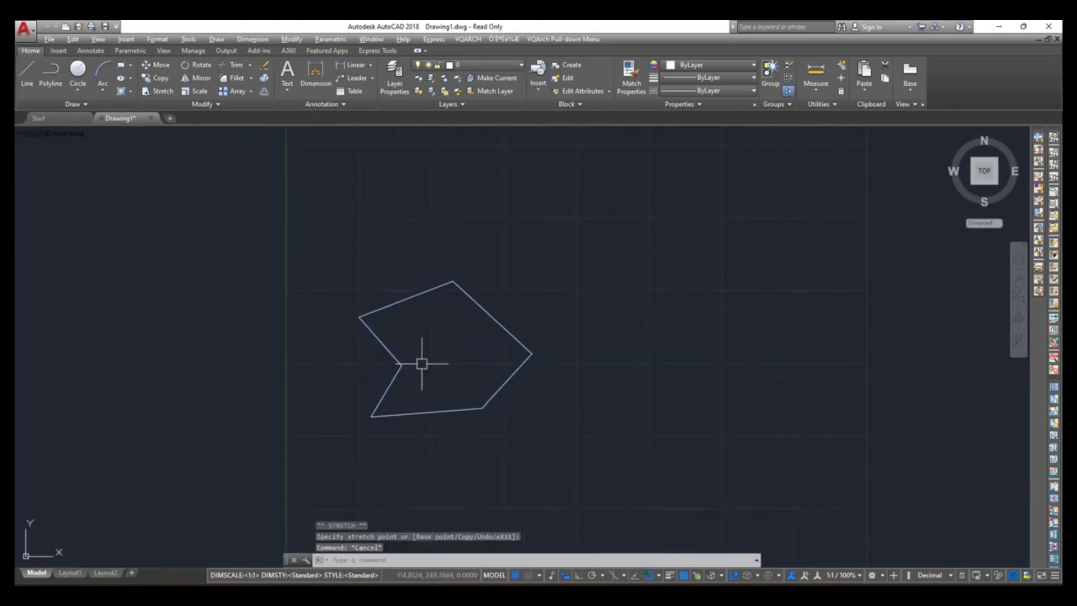
{"action": "left_click", "coordinate": [70, 137]}
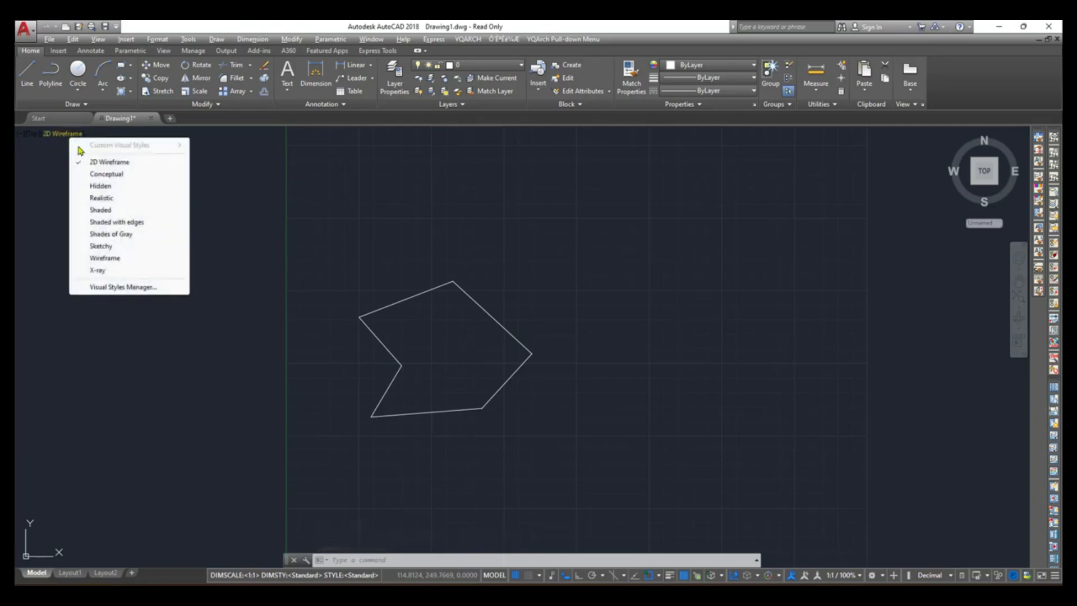
{"action": "left_click", "coordinate": [101, 209]}
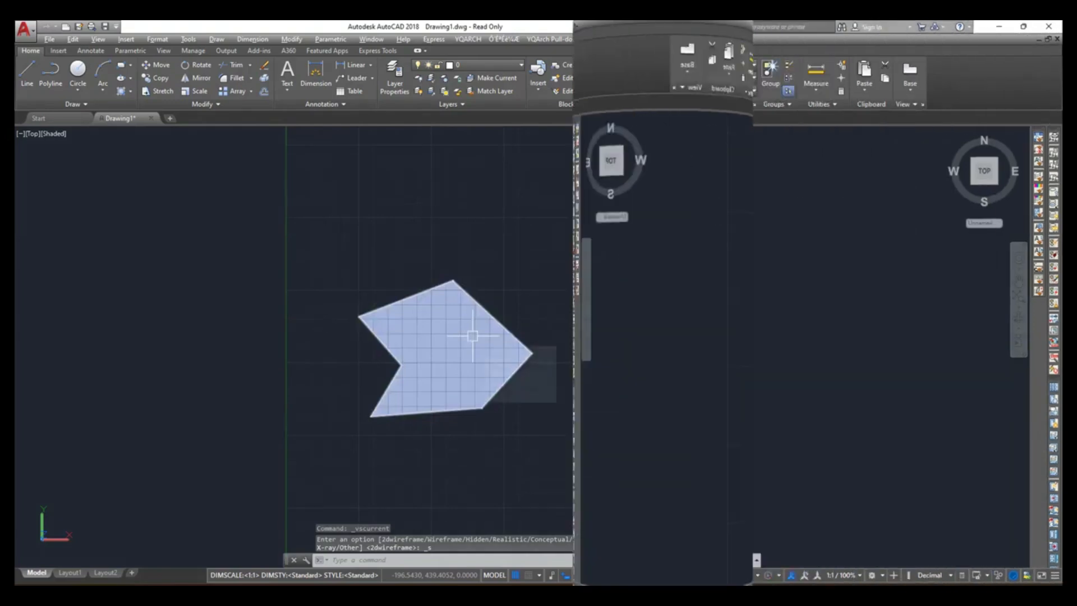
Open the Boundary Creation settings with the BOUNDARY command and close them without creating a boundary.
{"action": "scroll", "coordinate": [374, 375], "scroll_direction": "up", "scroll_amount": 2}
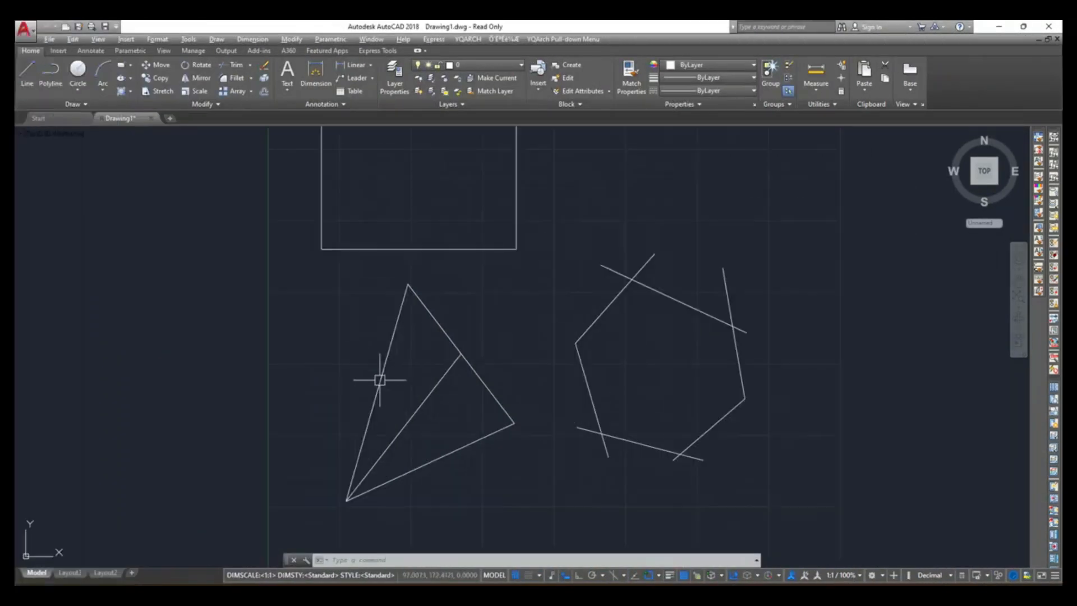
{"action": "left_click", "coordinate": [216, 39]}
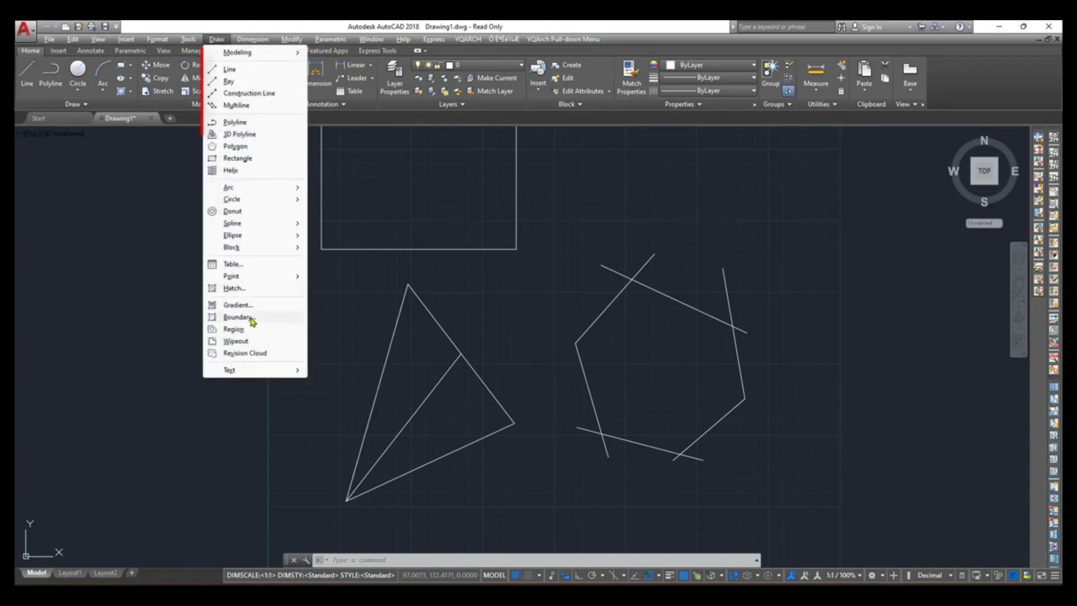
{"action": "left_click", "coordinate": [340, 307]}
{"action": "left_click", "coordinate": [337, 309]}
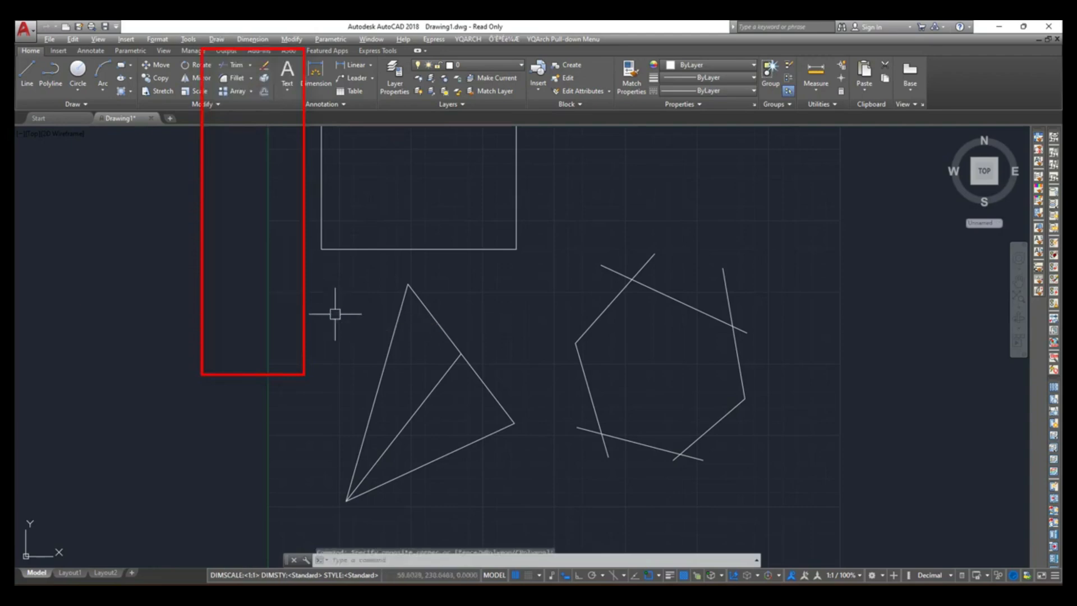
{"action": "type", "text": "bou"}
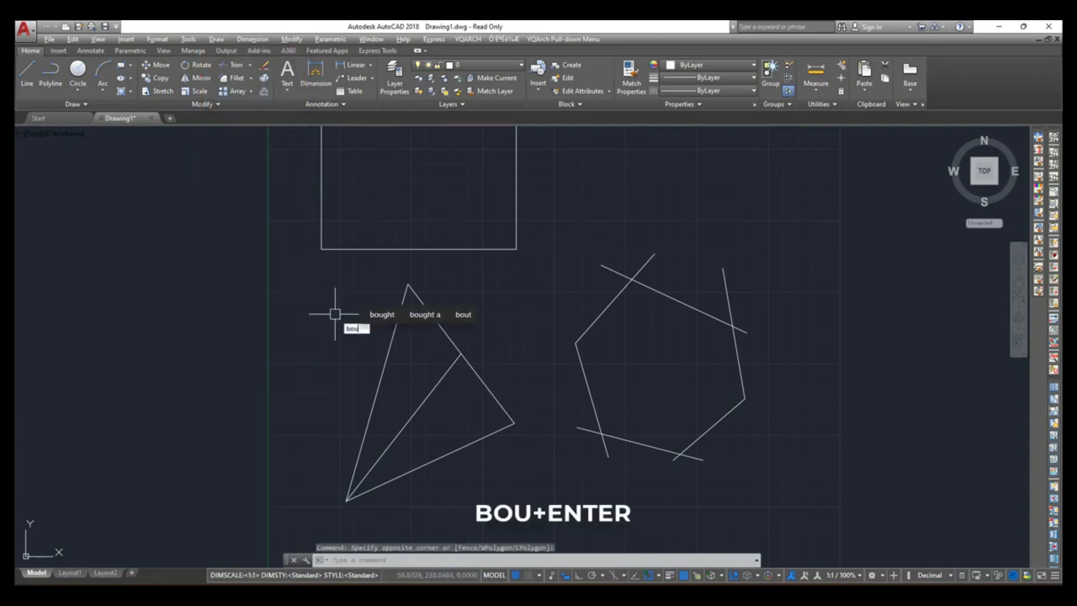
{"action": "key", "text": "Return"}
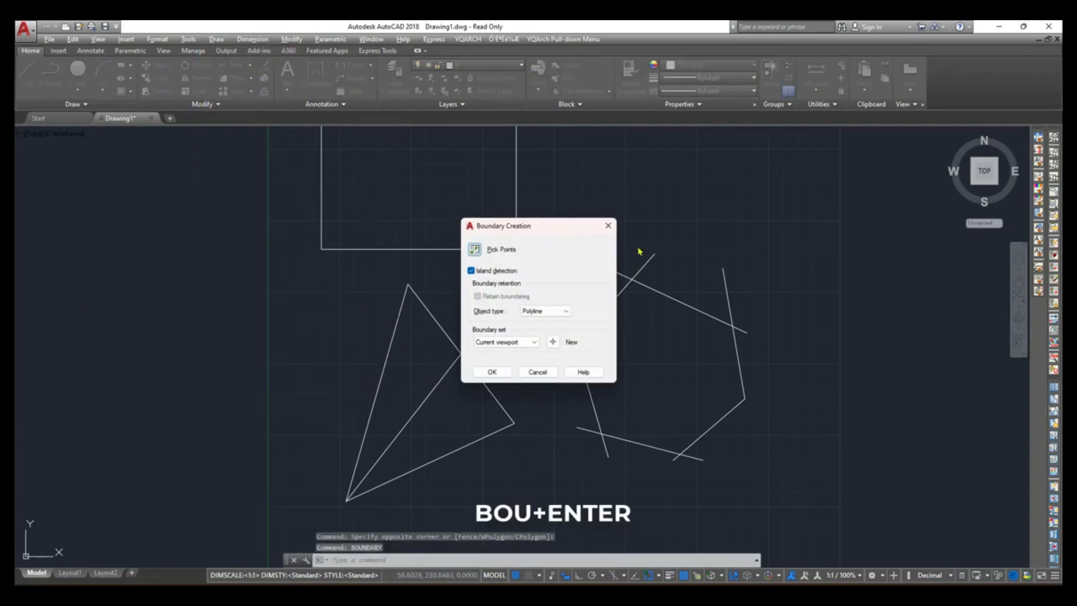
{"action": "left_click", "coordinate": [609, 228]}
Select the triangle's three sides and its inner dividing line one at a time to check whether they are separate objects.
{"action": "middle_click_drag", "start_coordinate": [450, 393], "coordinate": [457, 356]}
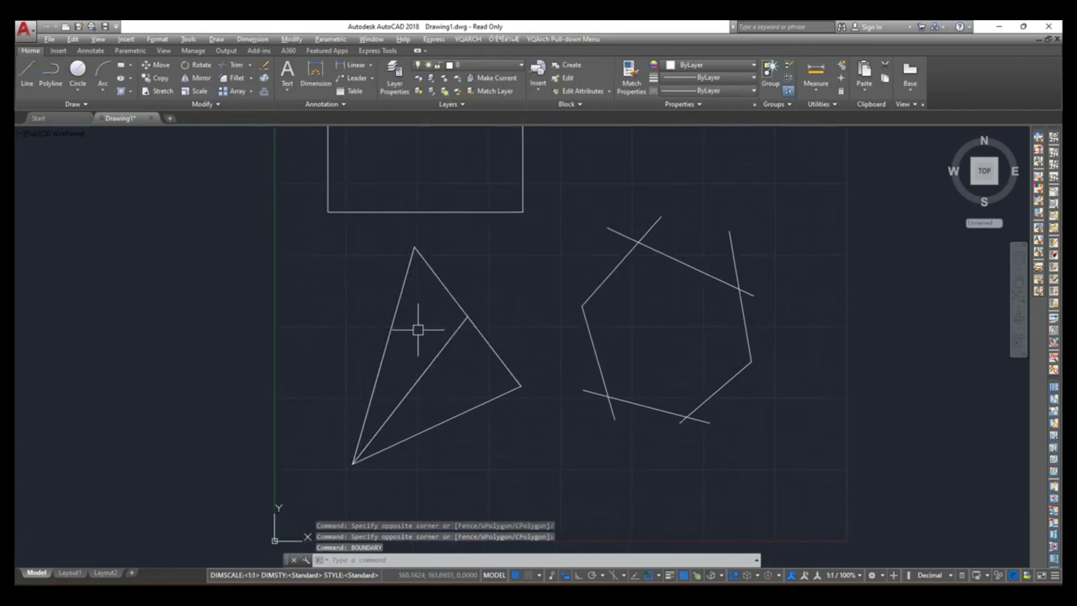
{"action": "left_click", "coordinate": [388, 345]}
{"action": "left_click", "coordinate": [478, 405]}
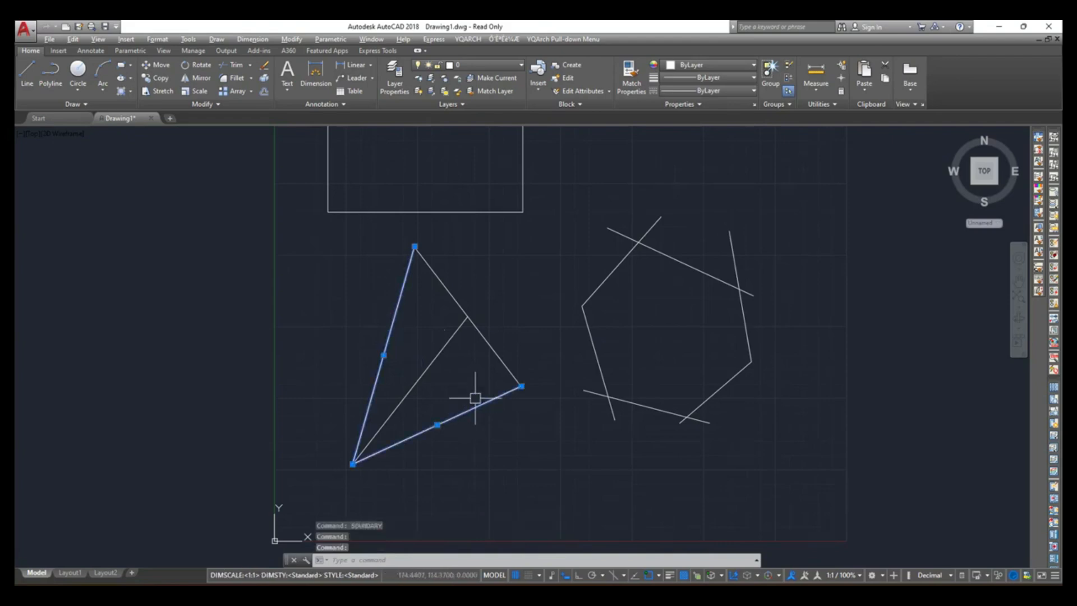
{"action": "left_click", "coordinate": [482, 336]}
{"action": "left_click", "coordinate": [448, 344]}
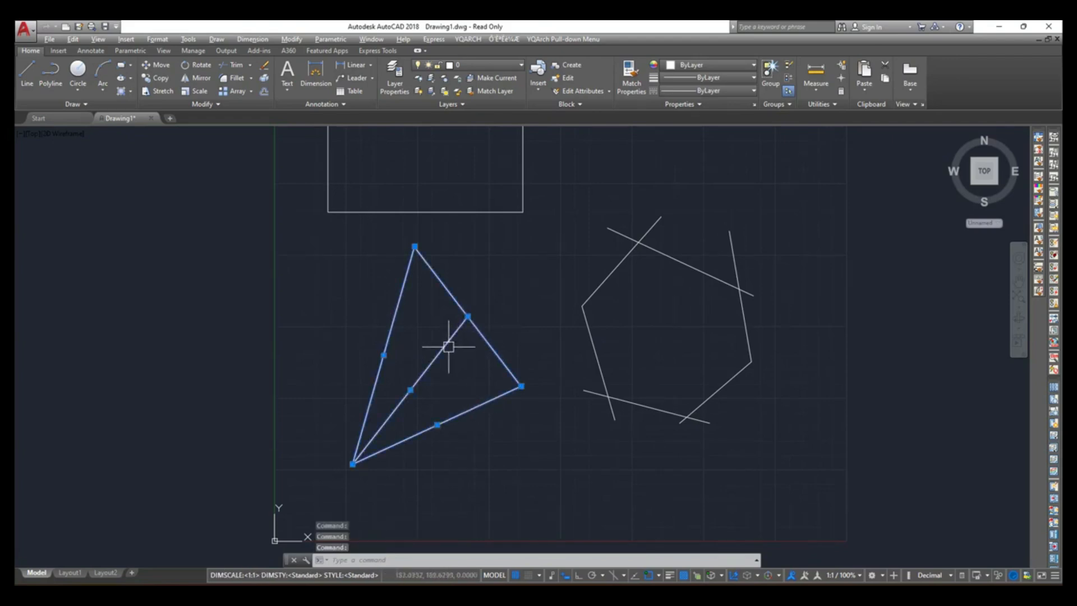
Erase the triangle's upper-right side to show it is a single line, and undo the erasure.
{"action": "key", "text": "Escape"}
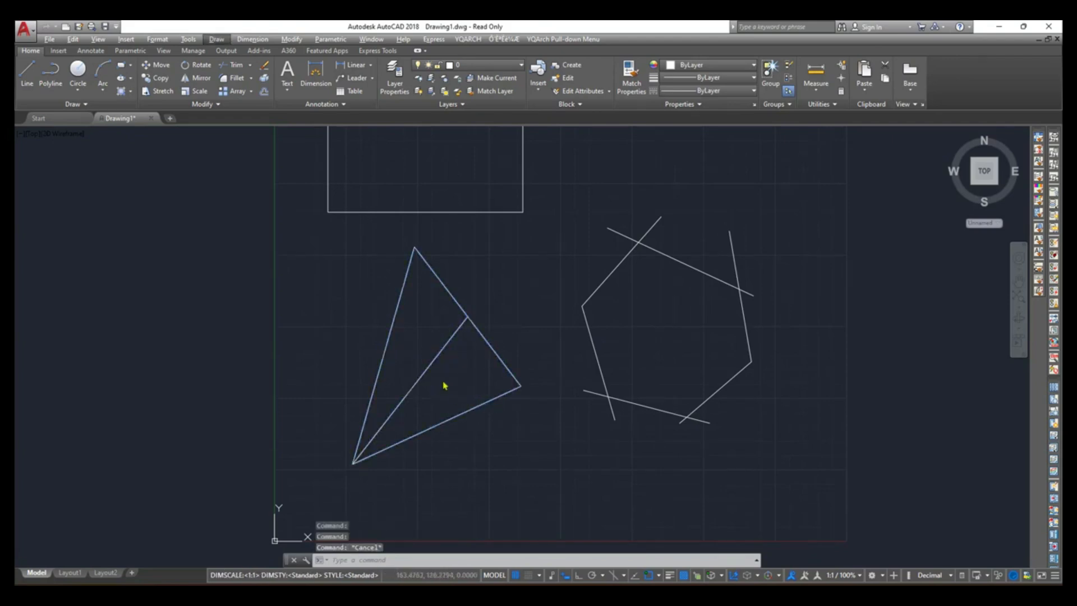
{"action": "left_click", "coordinate": [323, 323]}
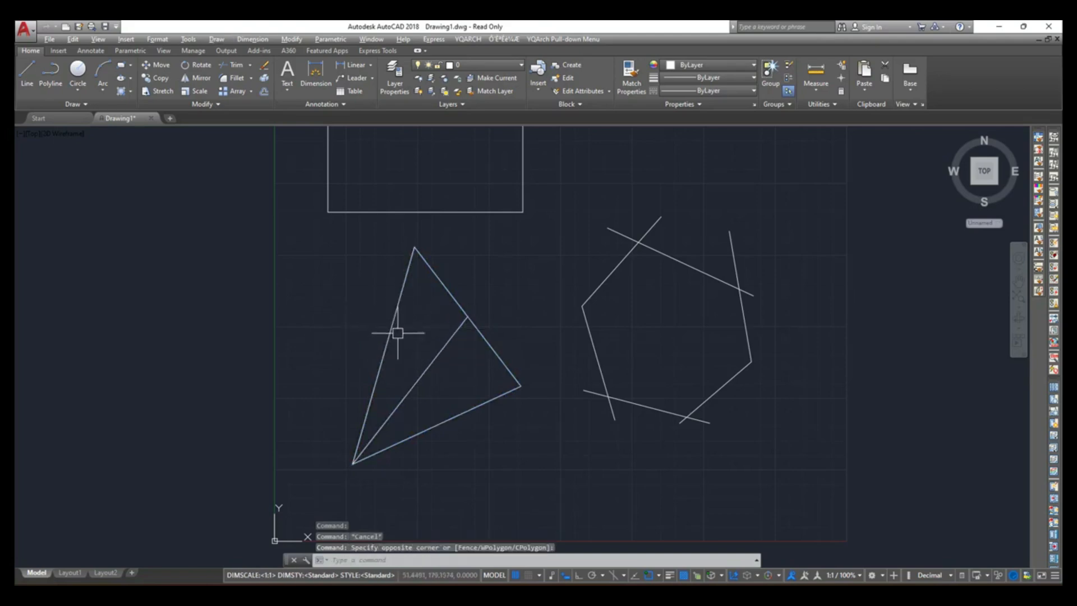
{"action": "left_click", "coordinate": [441, 285]}
{"action": "key", "text": "Delete"}
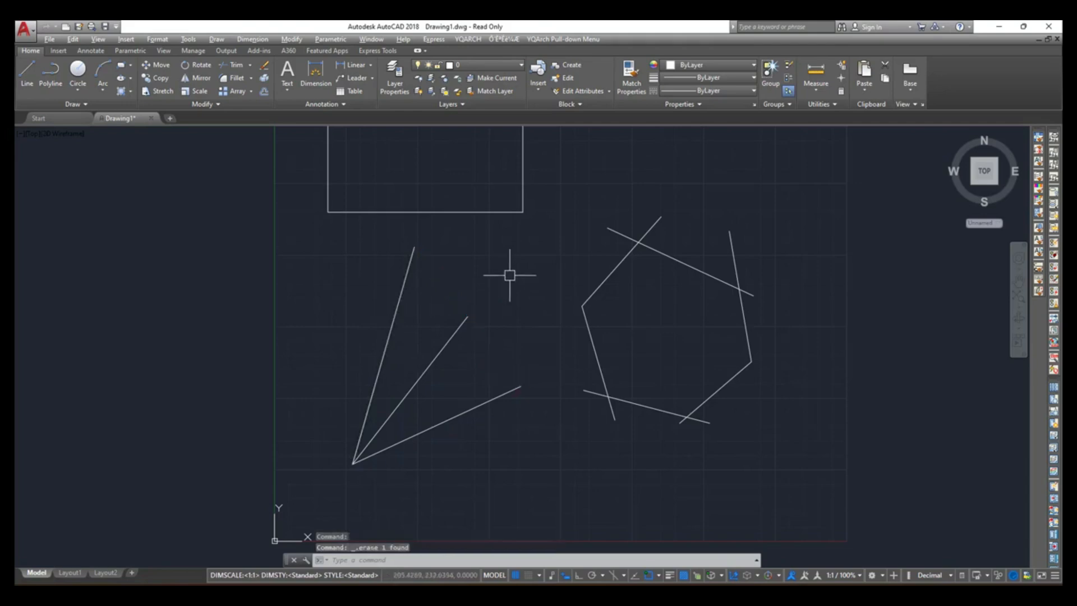
{"action": "key", "text": "ctrl+z"}
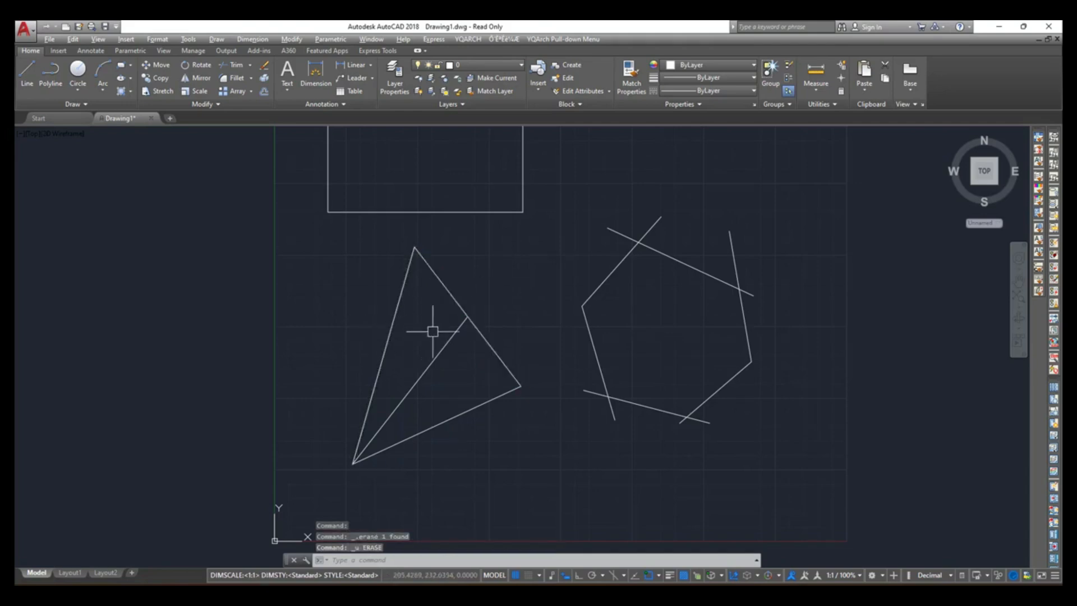
Create a polyline boundary with BOUNDARY from an internal point in the triangle's upper-left half.
{"action": "type", "text": "b"}
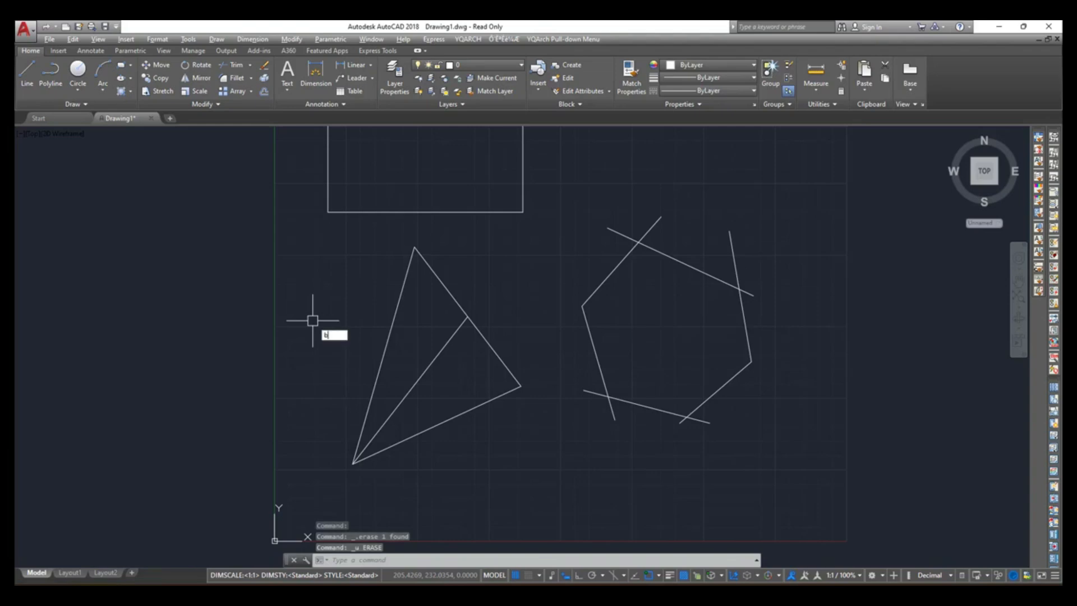
{"action": "type", "text": "ou"}
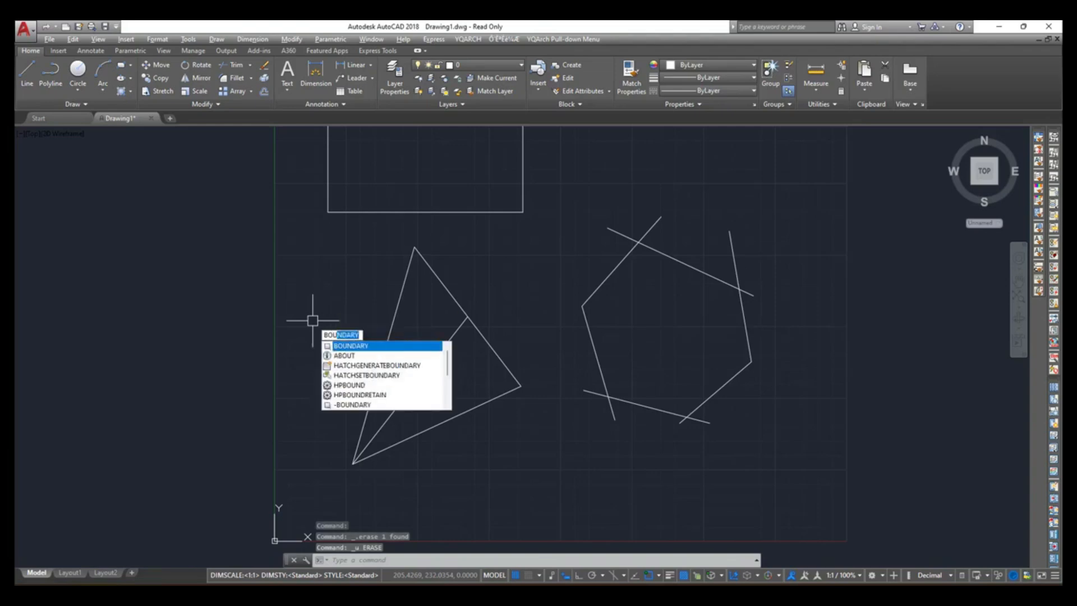
{"action": "key", "text": "Return"}
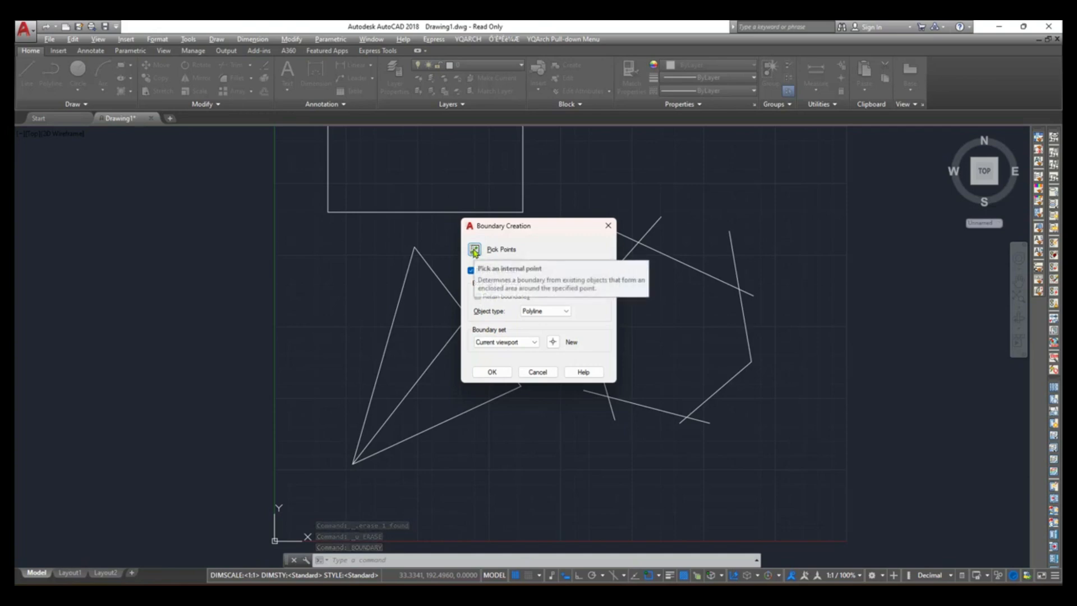
{"action": "left_click", "coordinate": [475, 250]}
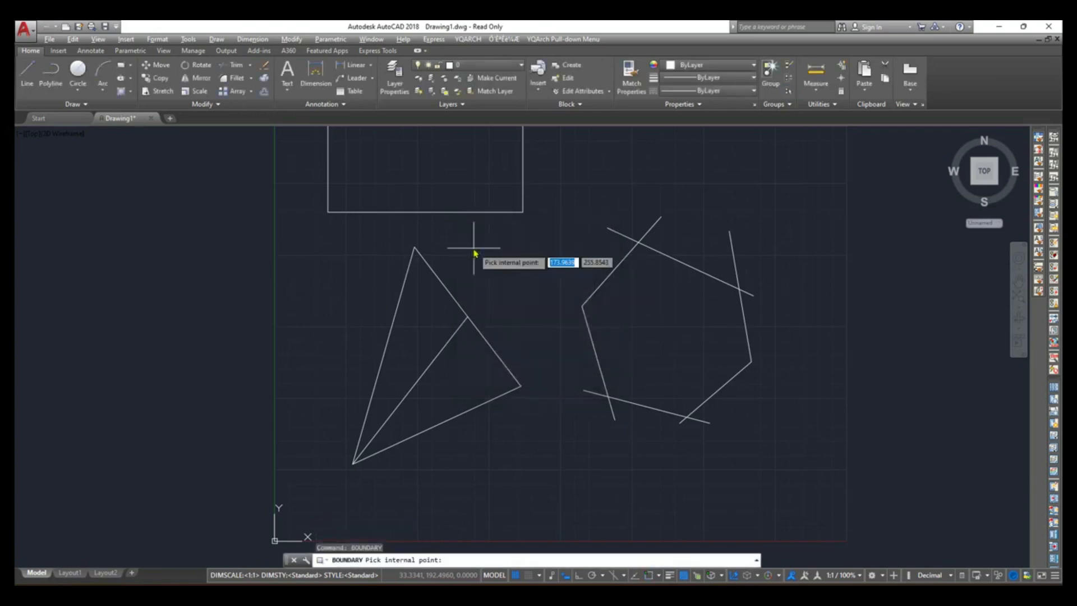
{"action": "left_click", "coordinate": [432, 318]}
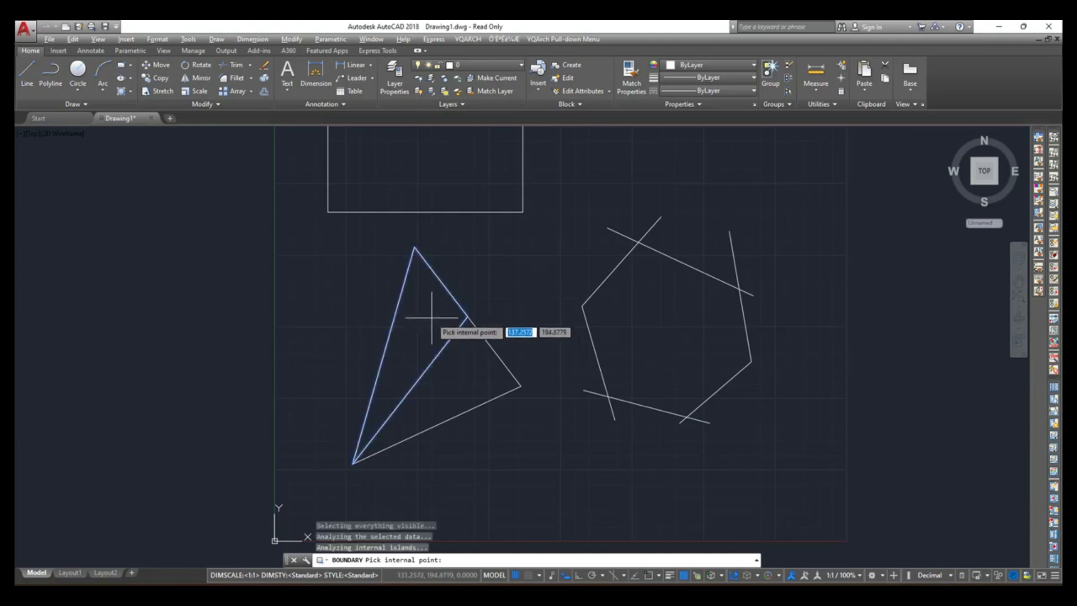
{"action": "key", "text": "Return"}
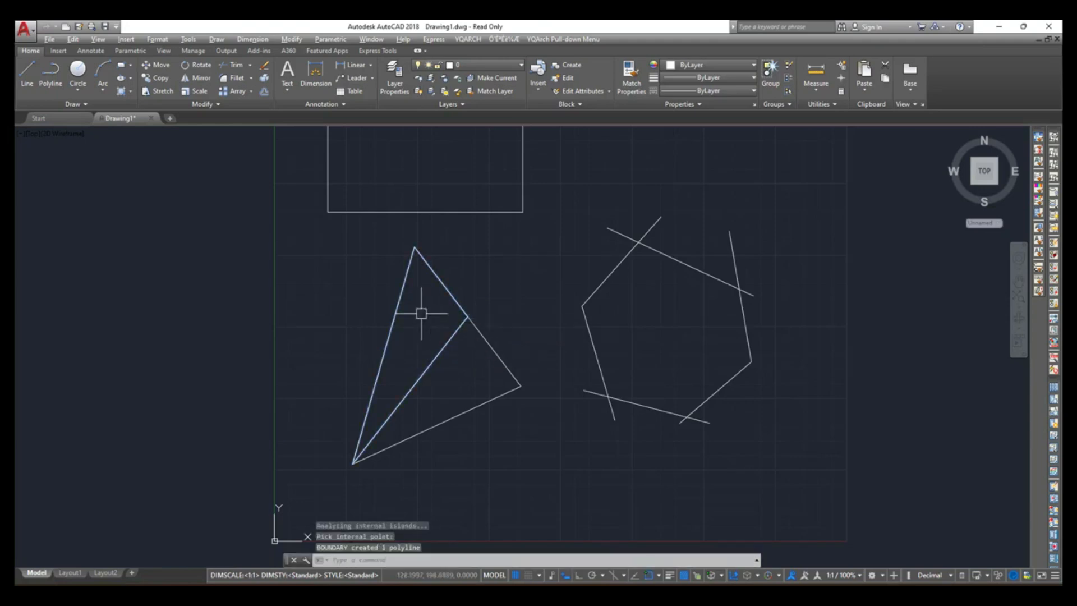
Move the new triangular boundary polyline to the empty area left of the original triangle.
{"action": "left_click", "coordinate": [403, 299]}
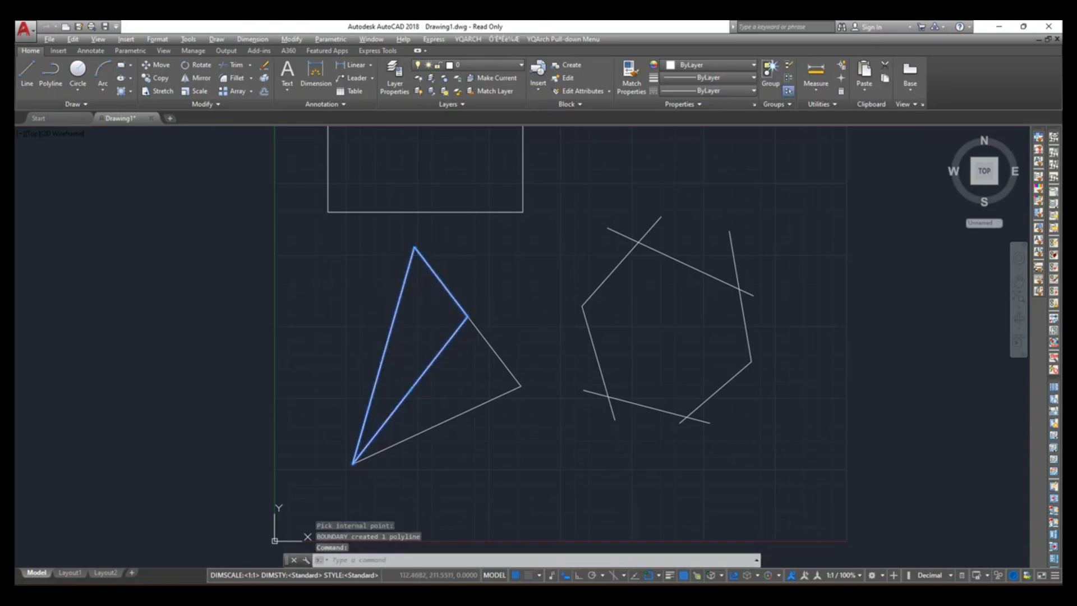
{"action": "type", "text": "m"}
{"action": "key", "text": "Return"}
{"action": "left_click", "coordinate": [408, 339]}
{"action": "left_click", "coordinate": [392, 329]}
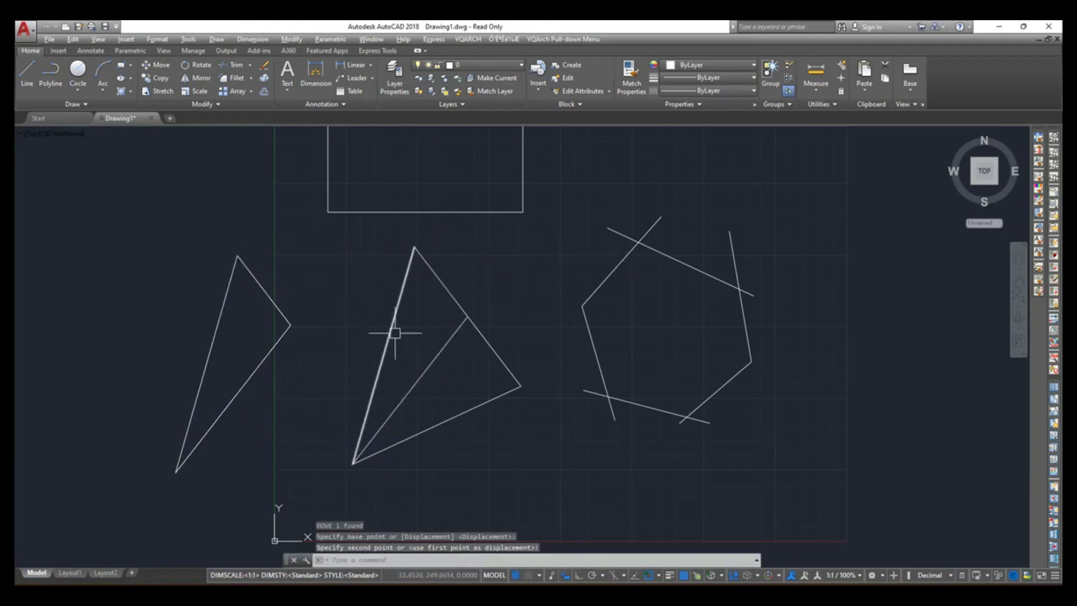
Try to measure the area of the crossed-line hexagon with AREA by picking its corner points along the lower edge.
{"action": "scroll", "coordinate": [389, 351], "scroll_direction": "down", "scroll_amount": 2}
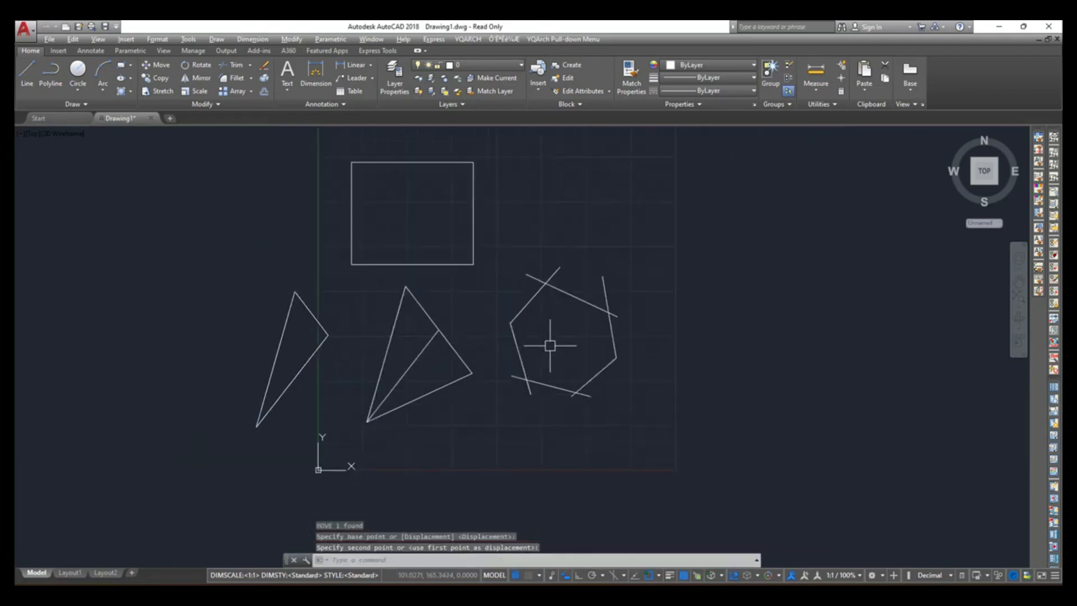
{"action": "scroll", "coordinate": [549, 349], "scroll_direction": "up", "scroll_amount": 2}
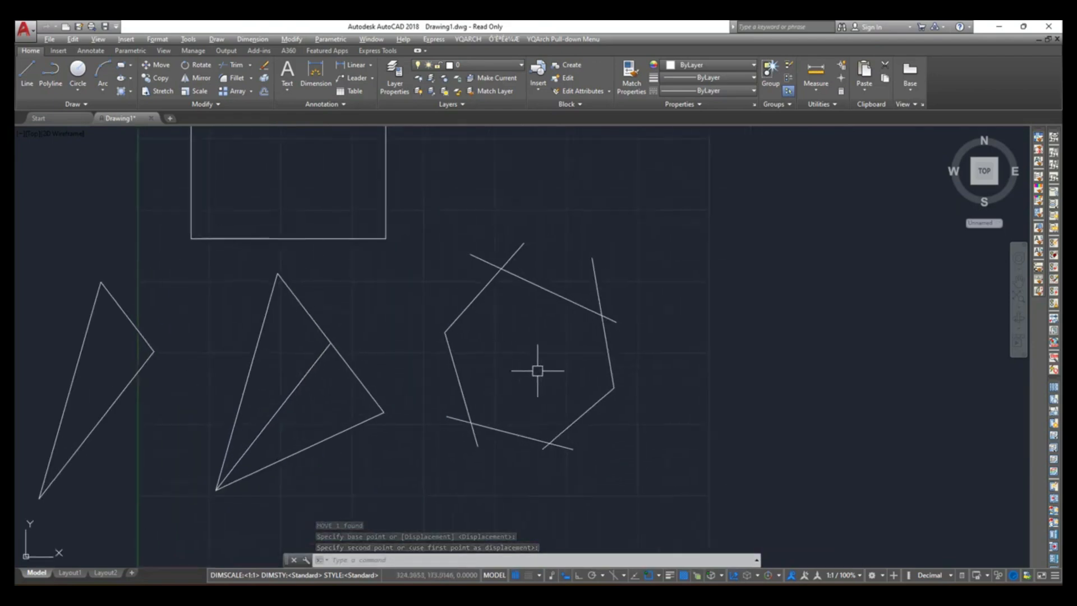
{"action": "scroll", "coordinate": [537, 370], "scroll_direction": "up", "scroll_amount": 2}
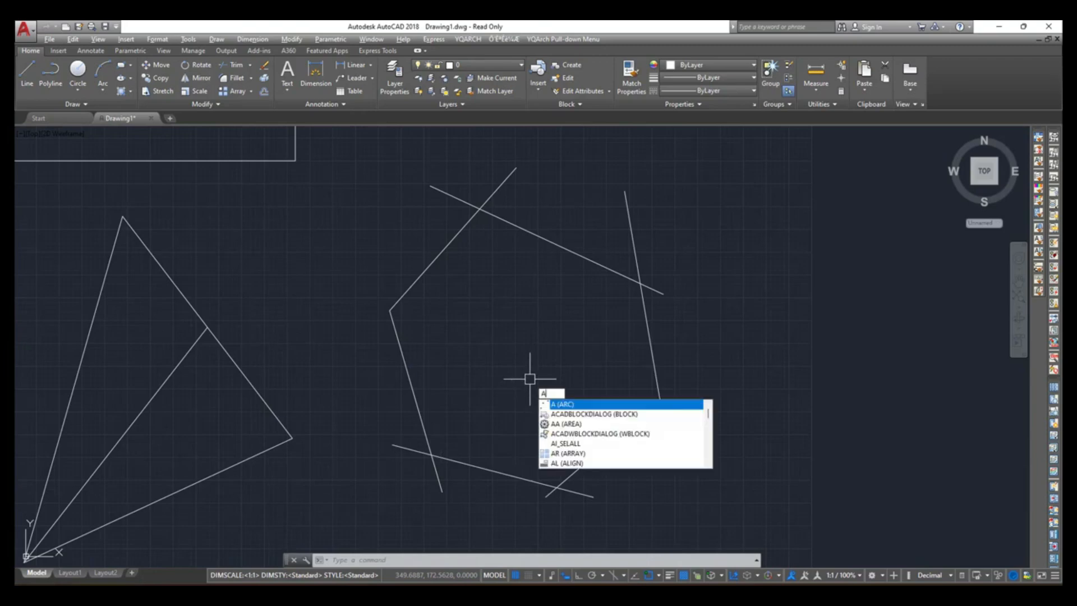
{"action": "key", "text": "Return"}
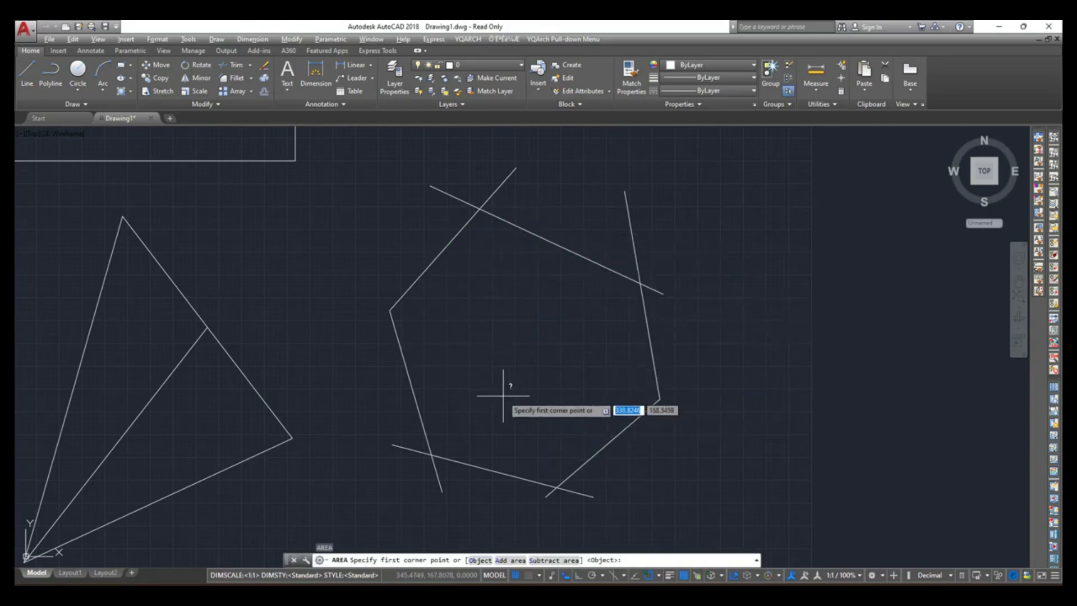
{"action": "left_click", "coordinate": [431, 454]}
{"action": "left_click", "coordinate": [557, 487]}
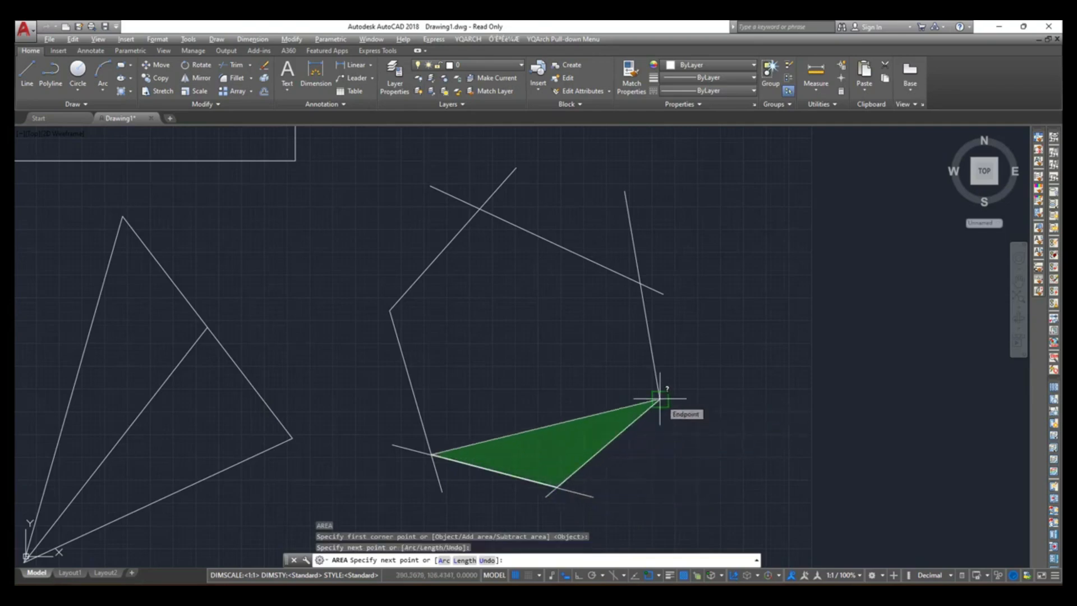
{"action": "key", "text": "Escape"}
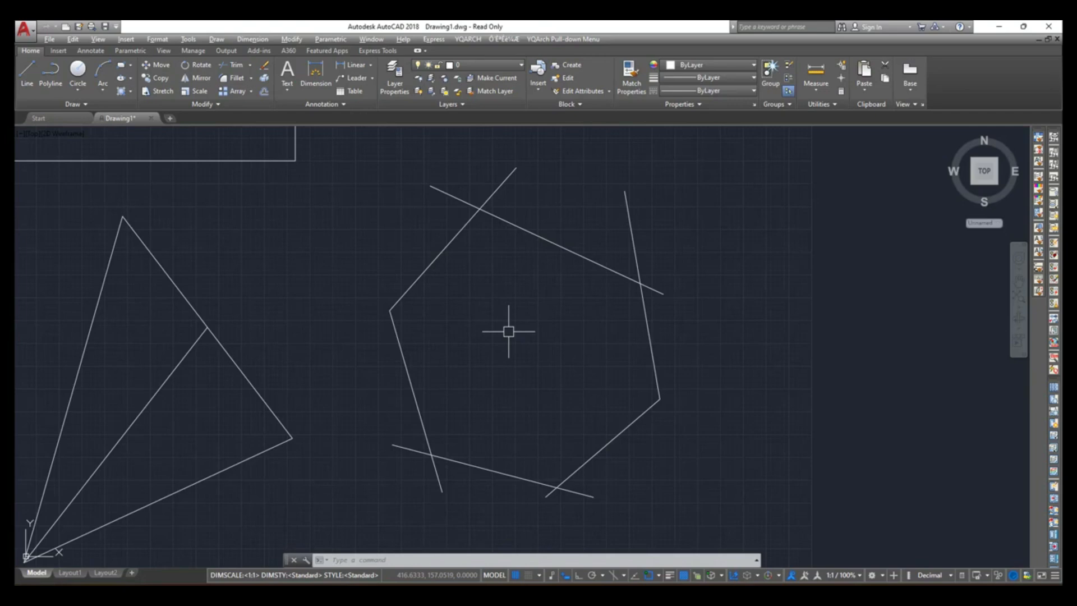
Create a polyline boundary with BOUNDARY from an internal point inside the hexagon of crossing lines.
{"action": "type", "text": "oundary"}
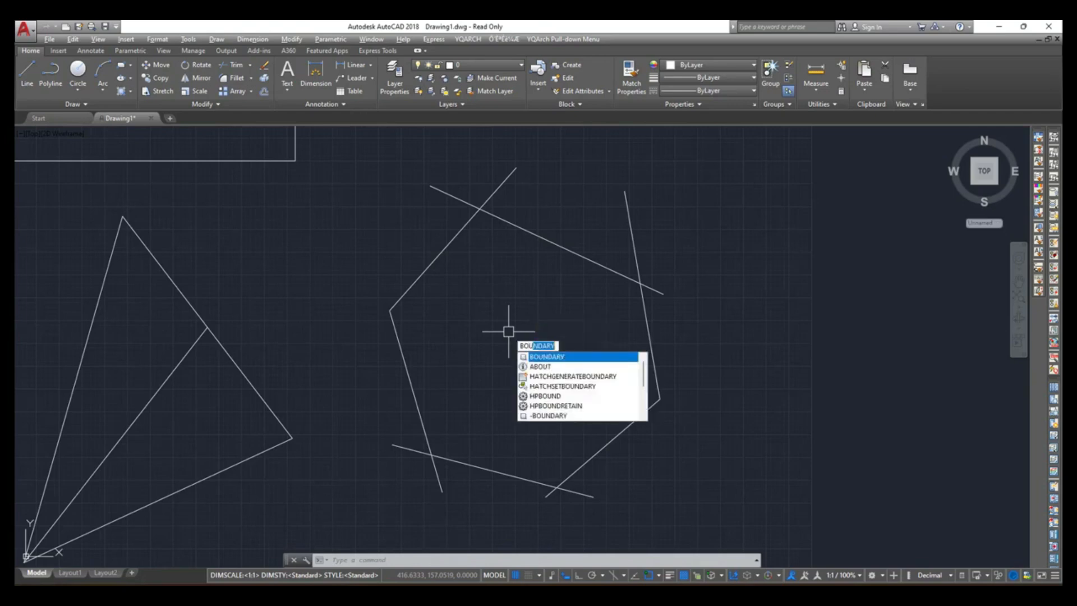
{"action": "key", "text": "Return"}
{"action": "left_click", "coordinate": [474, 250]}
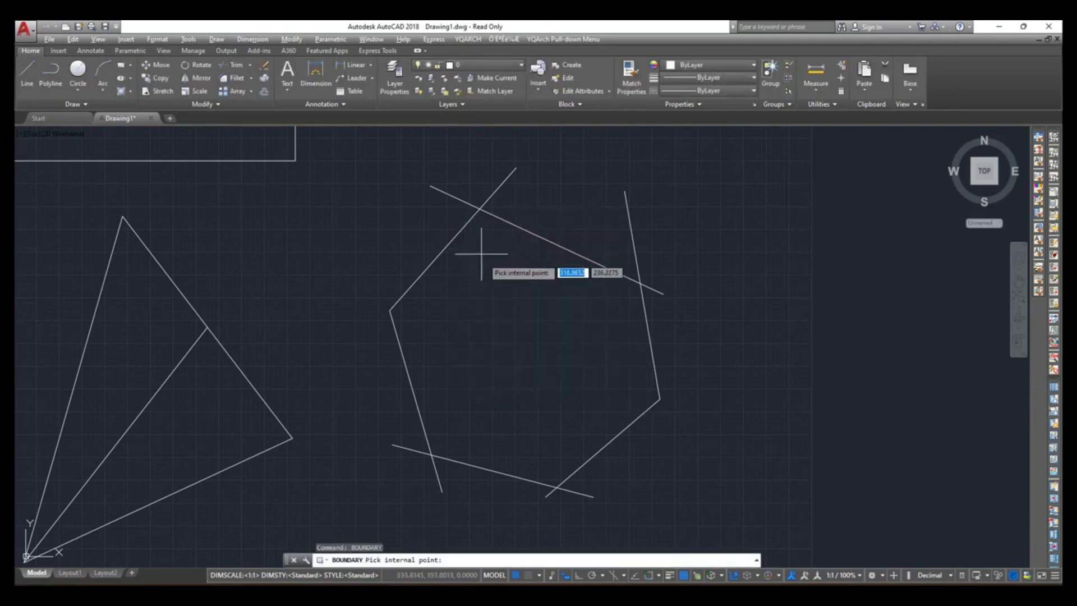
{"action": "left_click", "coordinate": [511, 338]}
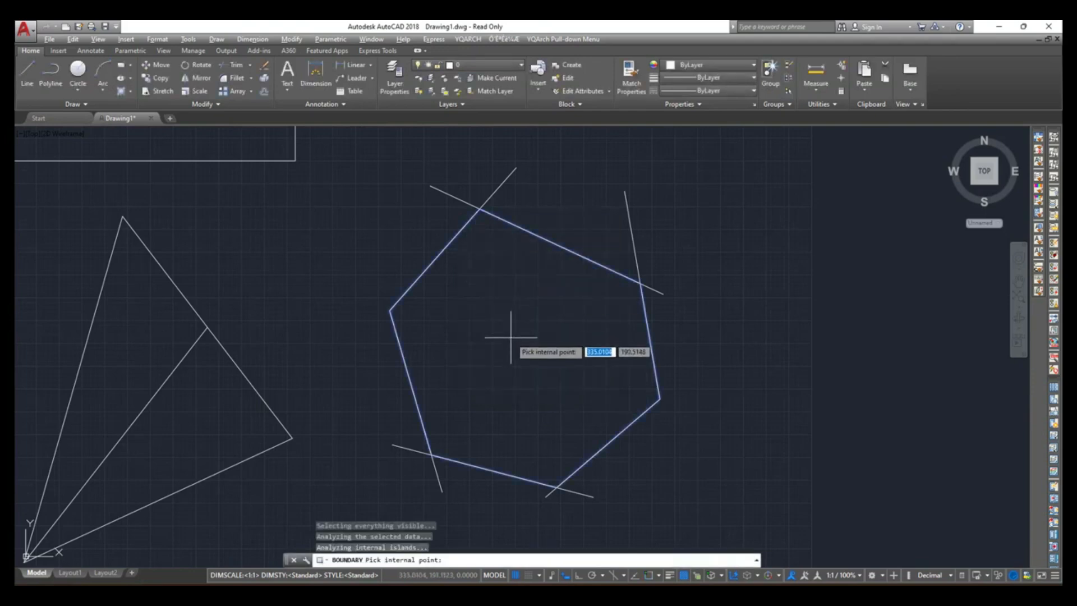
{"action": "key", "text": "Return"}
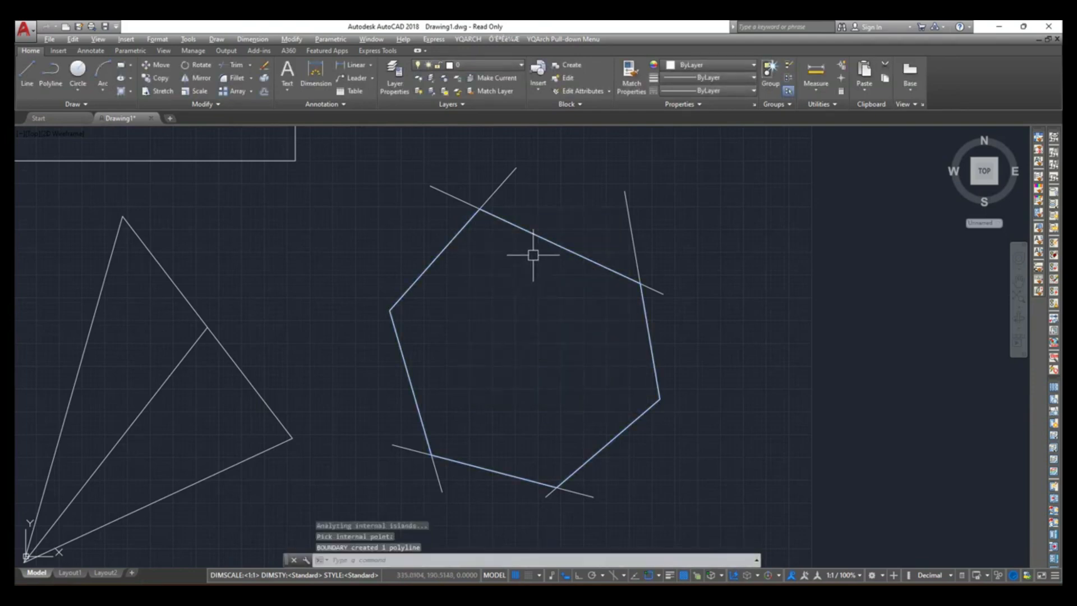
Move the hexagonal boundary polyline by its top vertex to the empty area right of the crossing lines.
{"action": "left_click", "coordinate": [539, 236]}
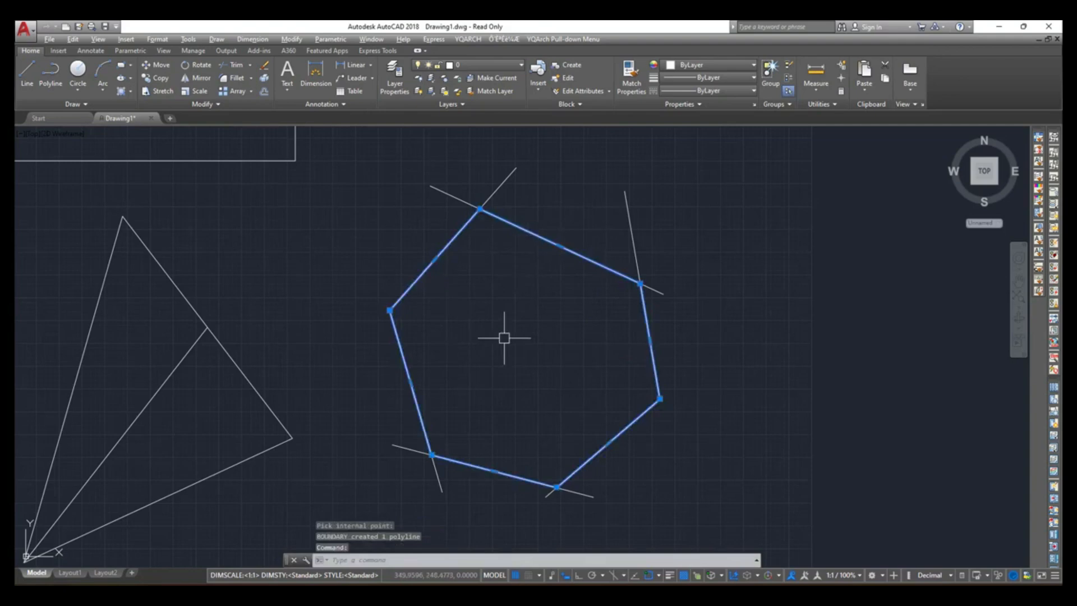
{"action": "key", "text": "Escape"}
{"action": "scroll", "coordinate": [504, 338], "scroll_direction": "down", "scroll_amount": 2}
{"action": "left_click", "coordinate": [542, 284]}
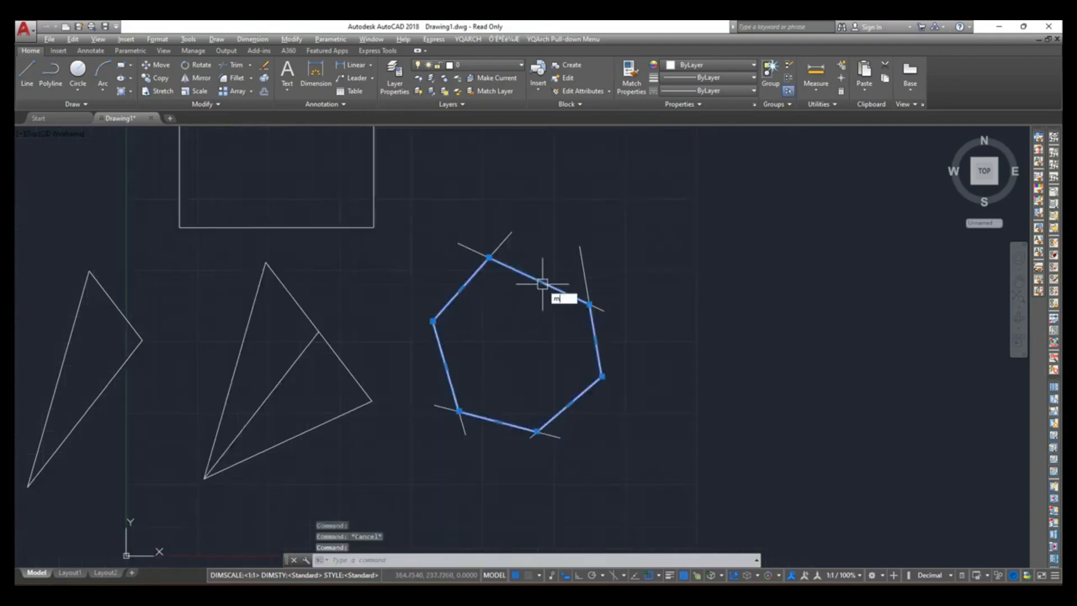
{"action": "key", "text": "Return"}
{"action": "left_click", "coordinate": [490, 258]}
{"action": "left_click", "coordinate": [732, 257]}
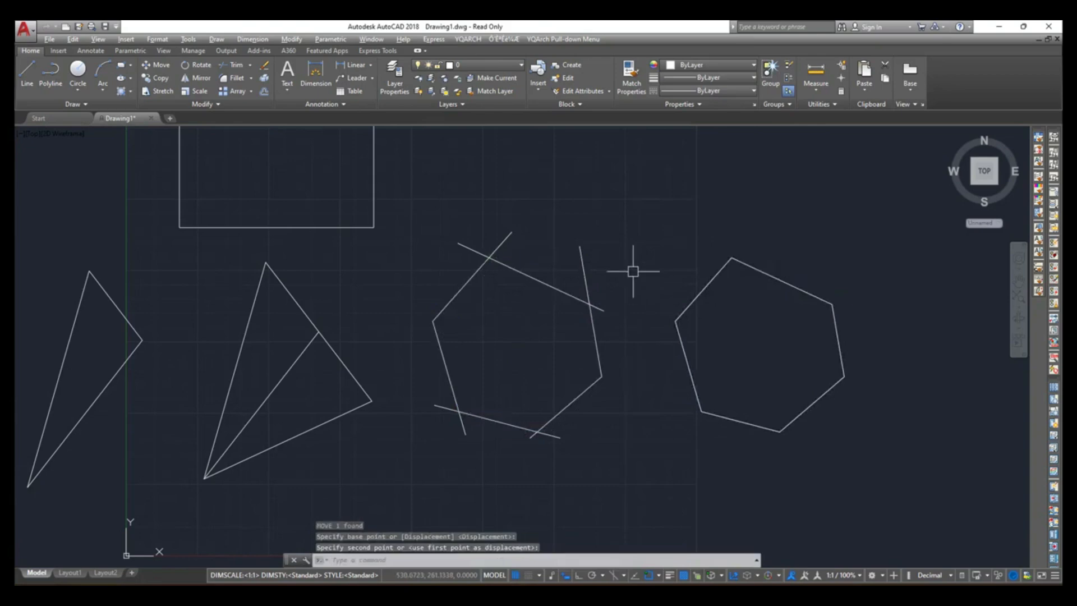
Measure the moved hexagon polyline's area using AREA with the Object option.
{"action": "left_click", "coordinate": [708, 283]}
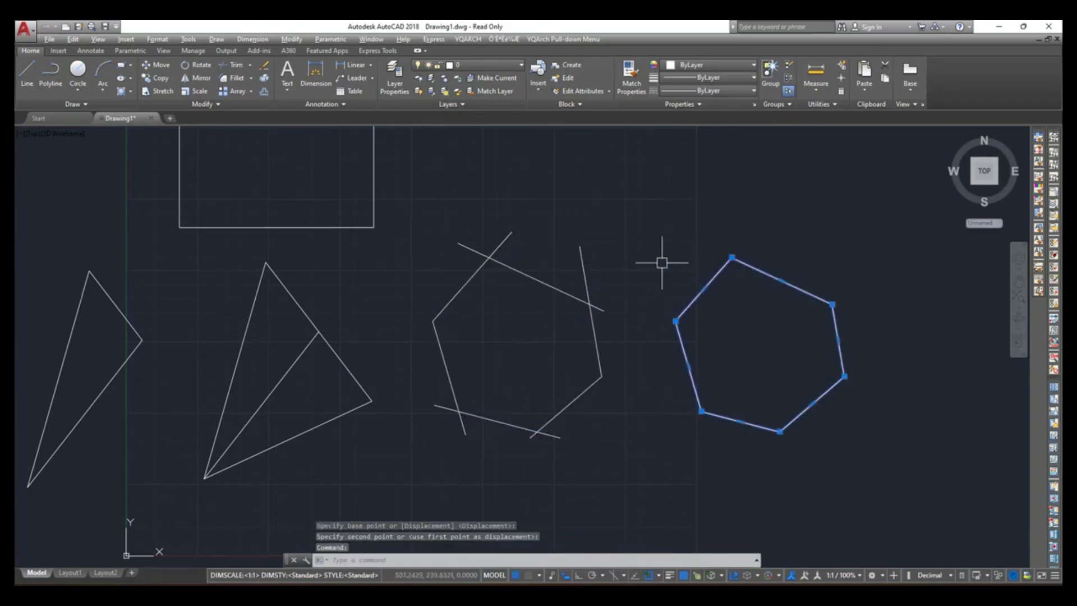
{"action": "key", "text": "Escape"}
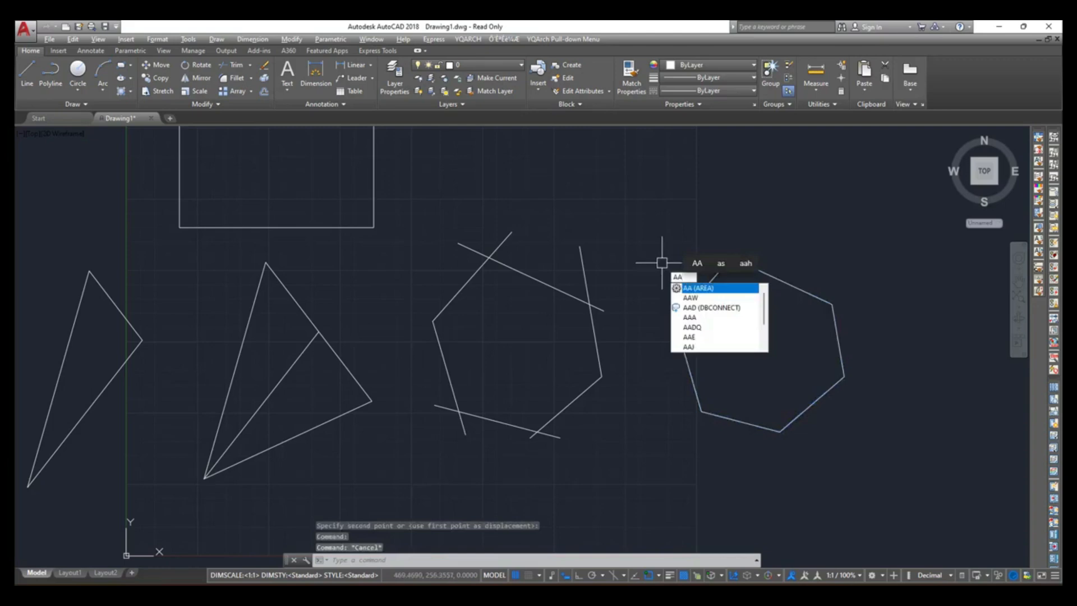
{"action": "key", "text": "Return"}
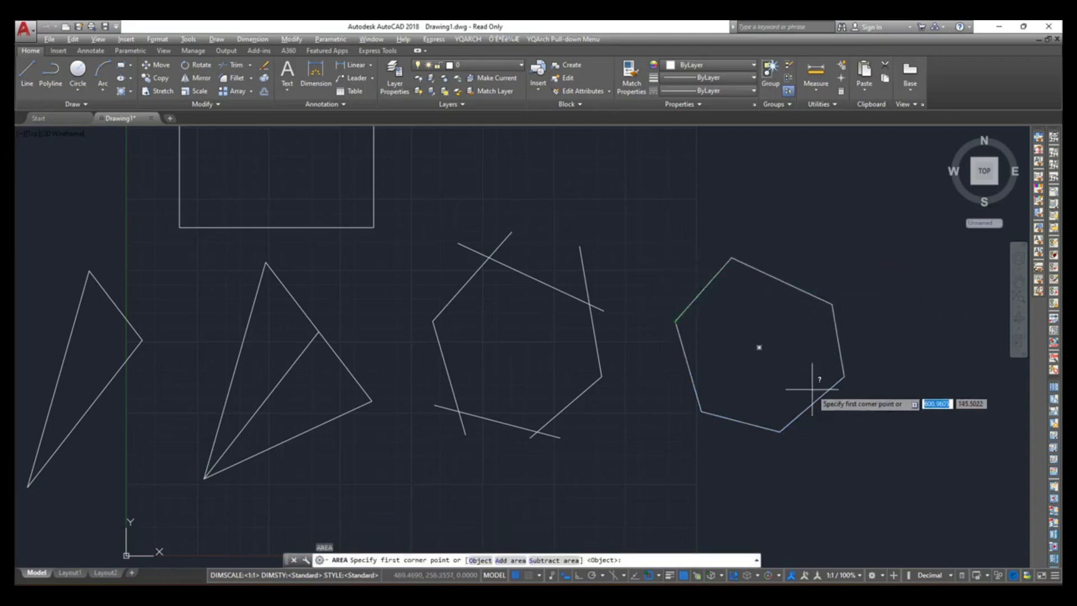
{"action": "left_click", "coordinate": [481, 560]}
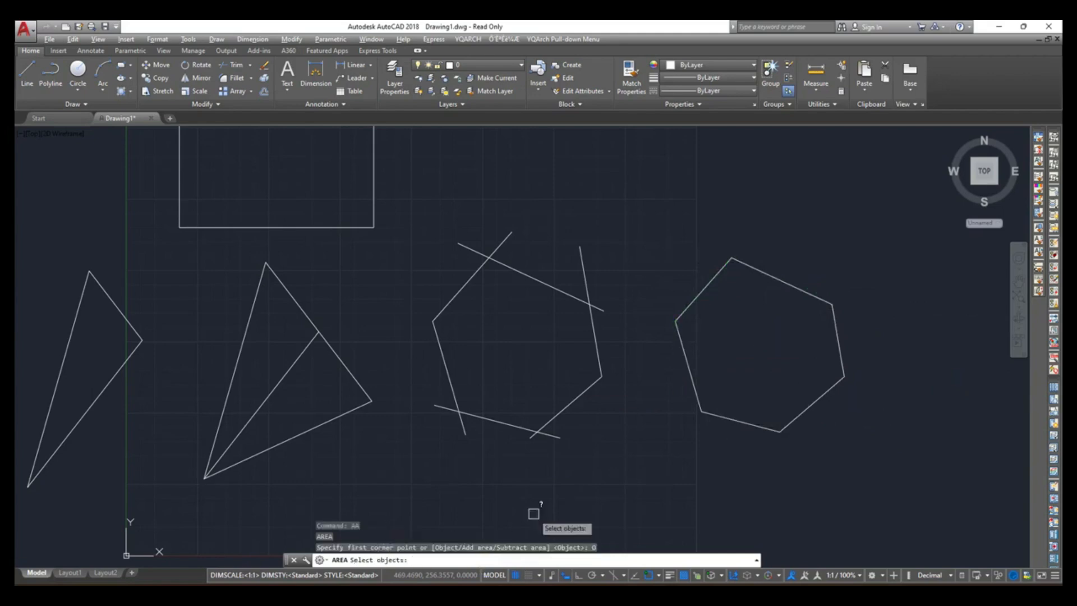
{"action": "left_click", "coordinate": [694, 390]}
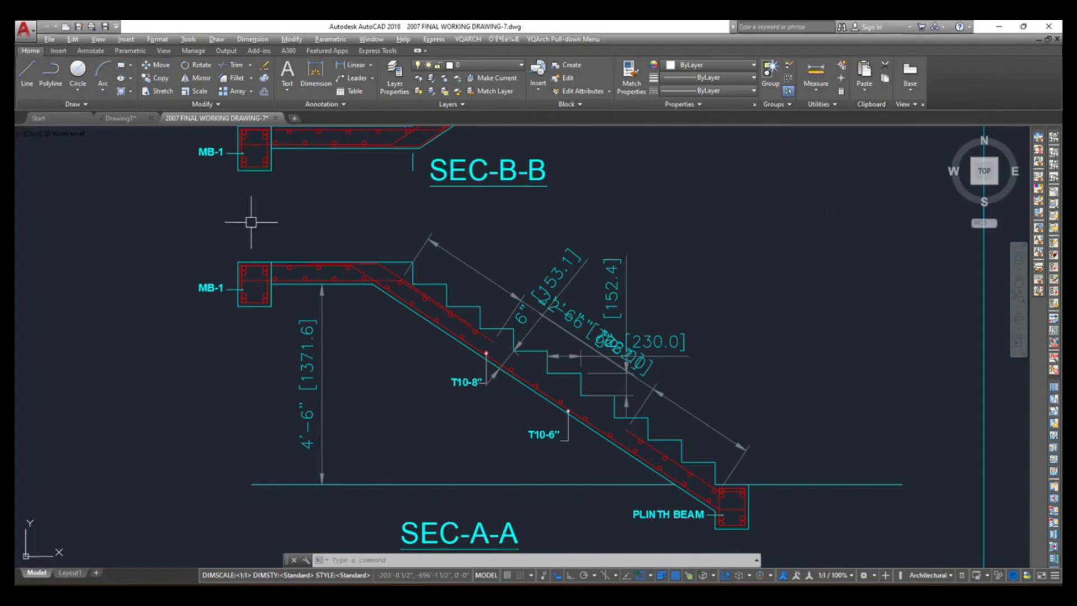
{"action": "left_click", "coordinate": [101, 107]}
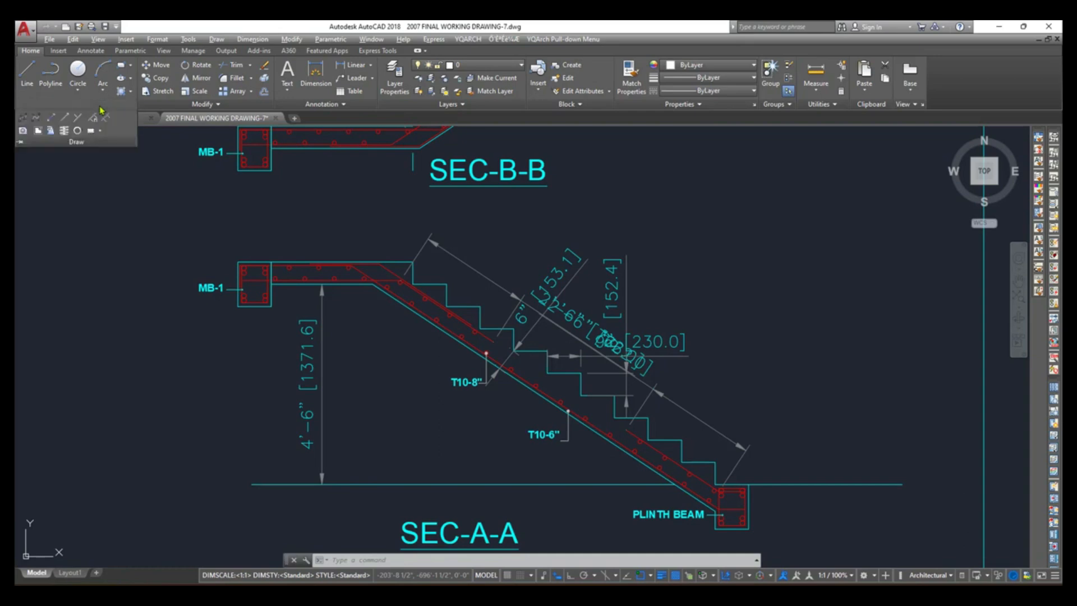
{"action": "left_click", "coordinate": [101, 132]}
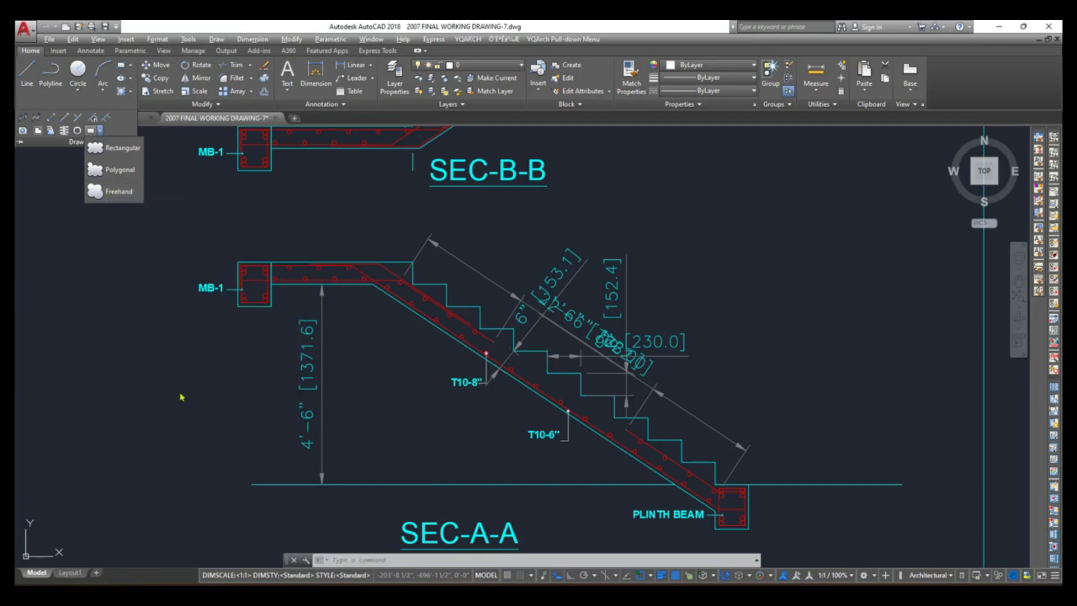
{"action": "left_click", "coordinate": [165, 386]}
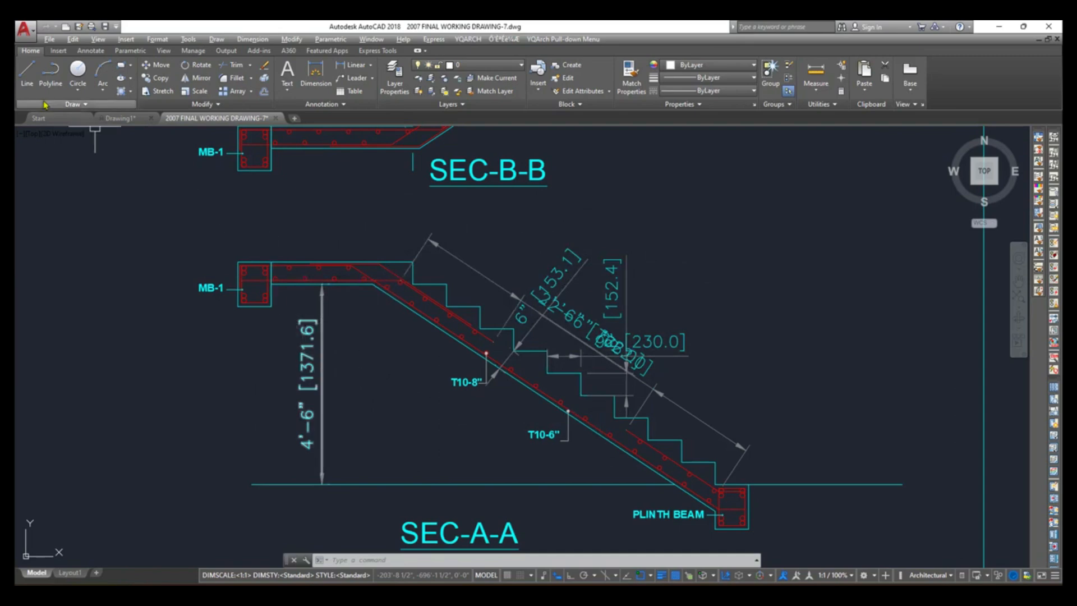
Draw a rectangular revision cloud around the stepped flight and its dimensions in SEC-A-A.
{"action": "left_click", "coordinate": [71, 106]}
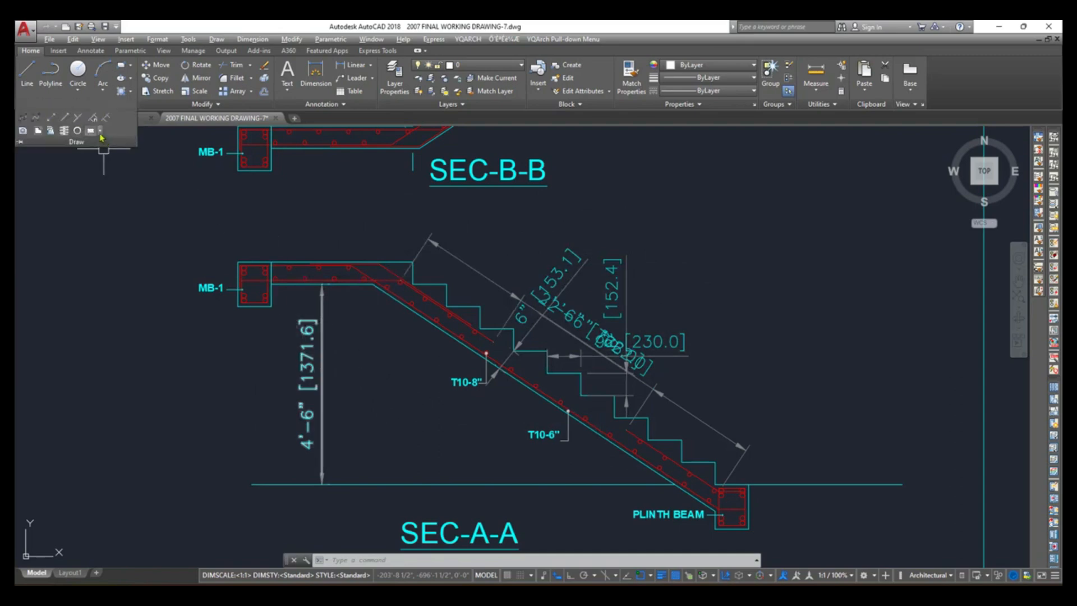
{"action": "left_click", "coordinate": [100, 131]}
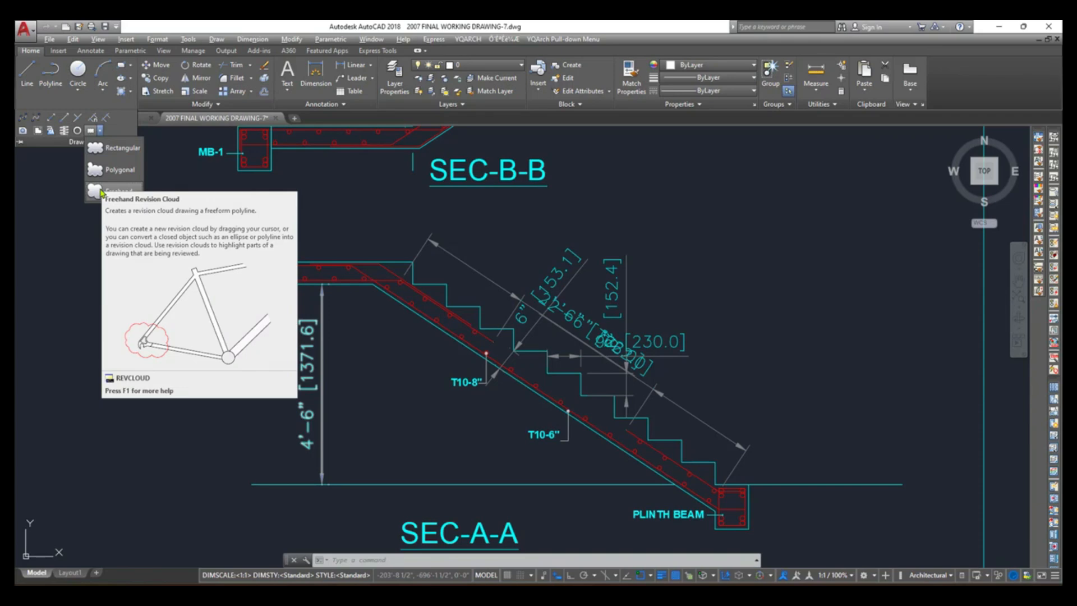
{"action": "left_click", "coordinate": [121, 150]}
{"action": "left_click", "coordinate": [380, 228]}
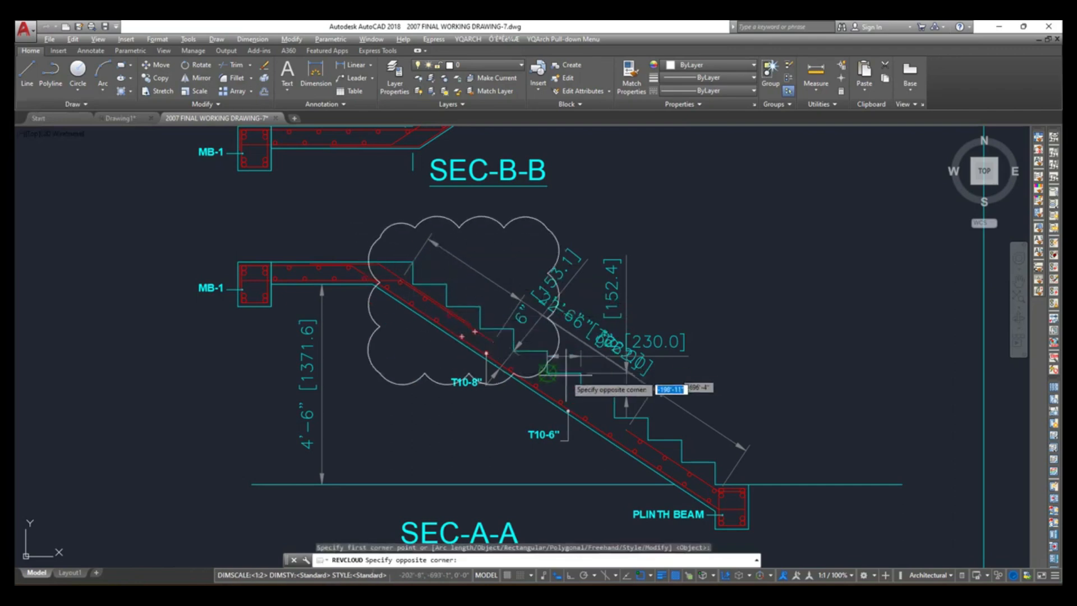
{"action": "left_click", "coordinate": [760, 424]}
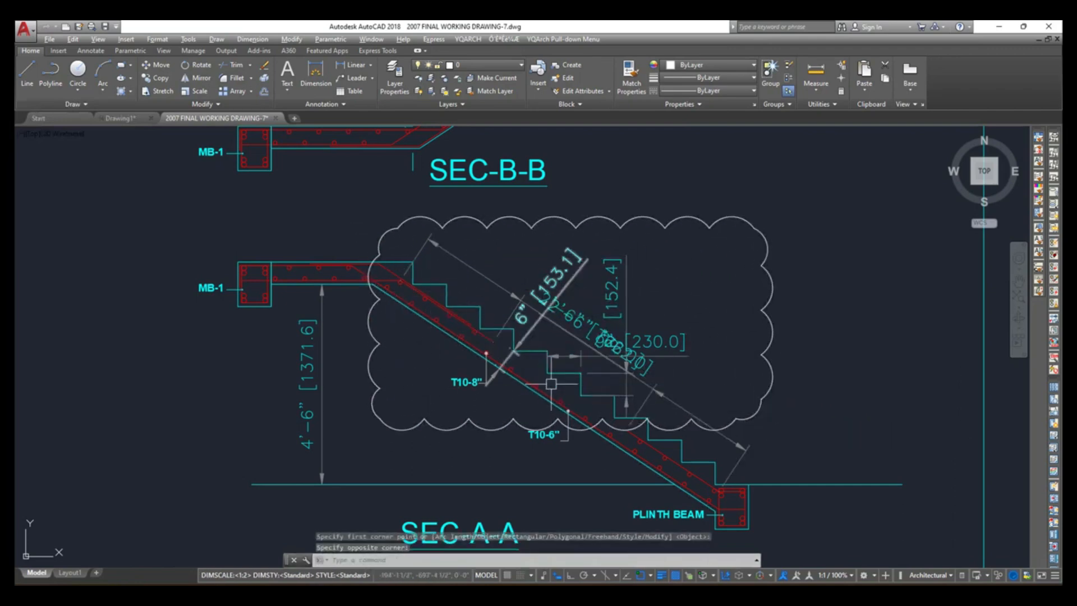
Draw a five-point polygonal revision cloud around the upper MB-1 beam end and 4'-6" height dimension of SEC-A-A.
{"action": "left_click", "coordinate": [99, 107]}
{"action": "left_click", "coordinate": [101, 131]}
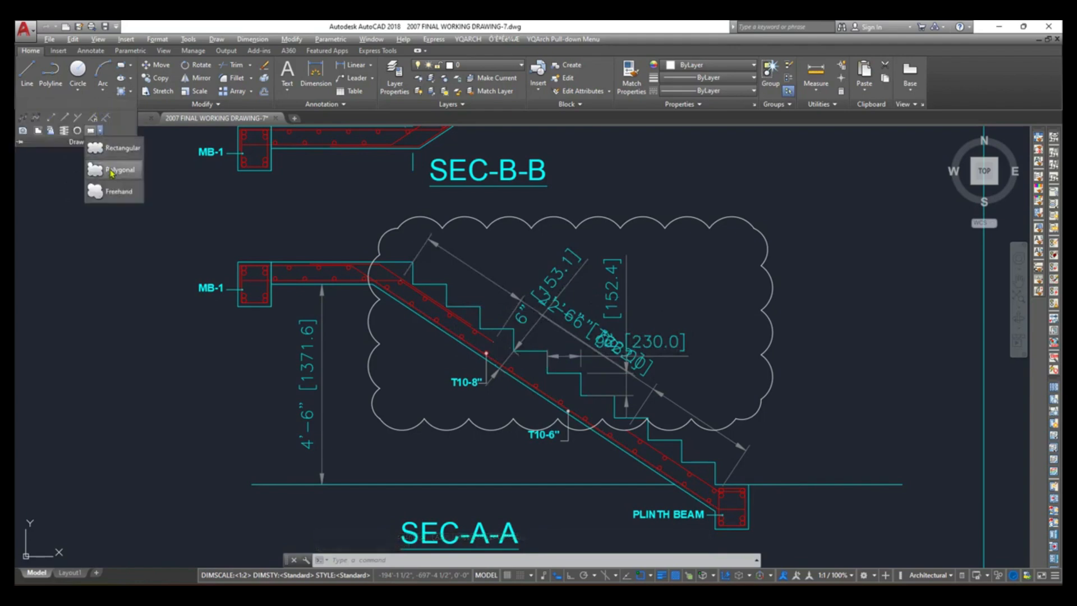
{"action": "left_click", "coordinate": [111, 173]}
{"action": "left_click", "coordinate": [339, 219]}
{"action": "left_click", "coordinate": [120, 250]}
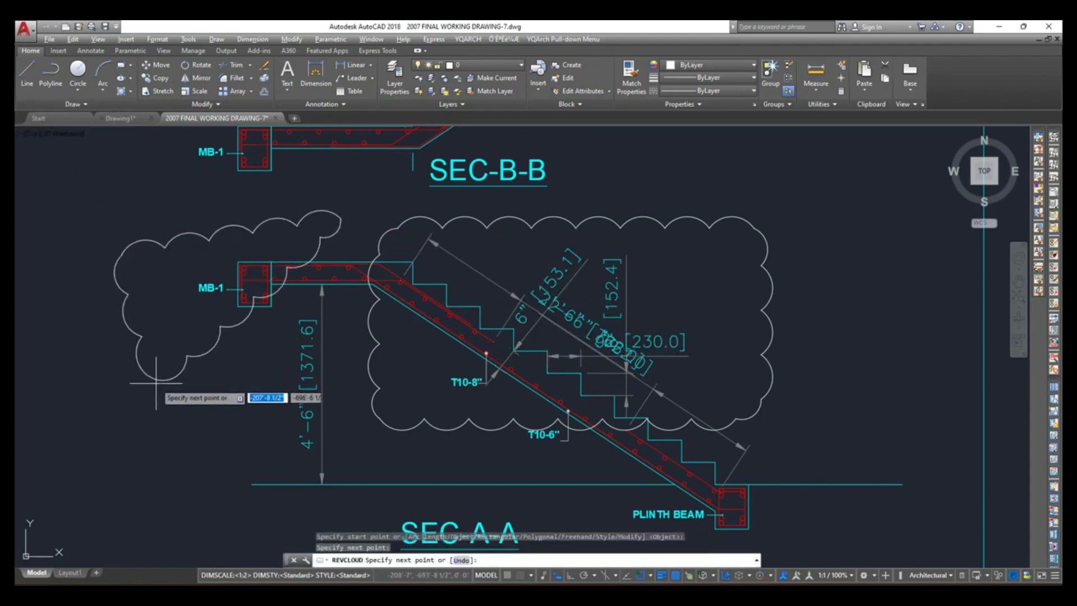
{"action": "left_click", "coordinate": [173, 398]}
{"action": "left_click", "coordinate": [294, 456]}
{"action": "left_click", "coordinate": [349, 446]}
{"action": "right_click", "coordinate": [349, 446]}
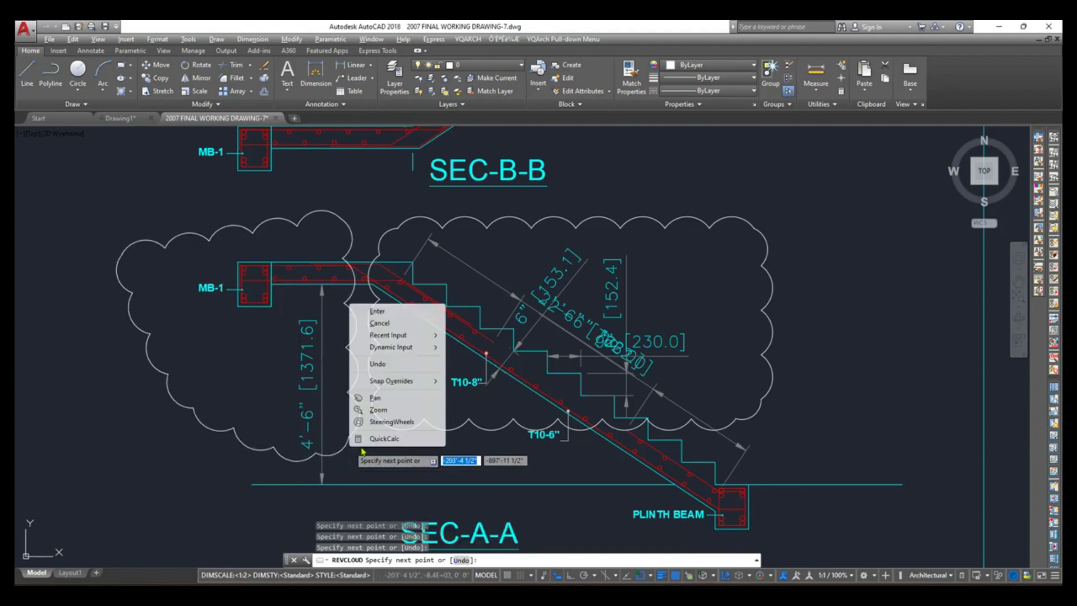
{"action": "left_click", "coordinate": [397, 318]}
Draw a freehand revision cloud around the lower flight, MB-1 beam and title of SEC-B-B.
{"action": "middle_click_drag", "start_coordinate": [388, 267], "coordinate": [414, 473]}
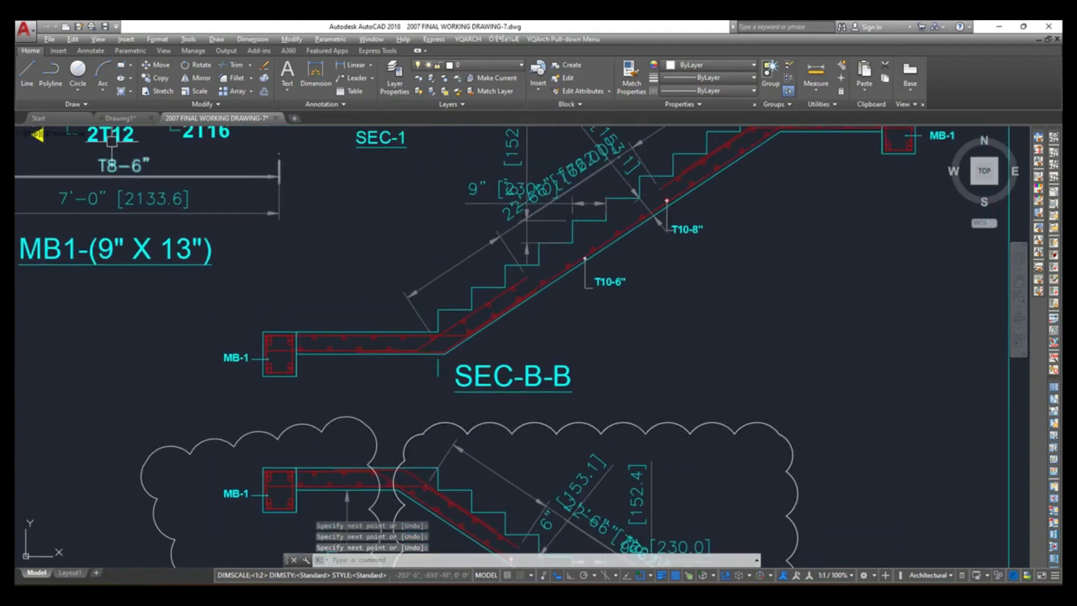
{"action": "left_click", "coordinate": [72, 103]}
{"action": "left_click", "coordinate": [101, 131]}
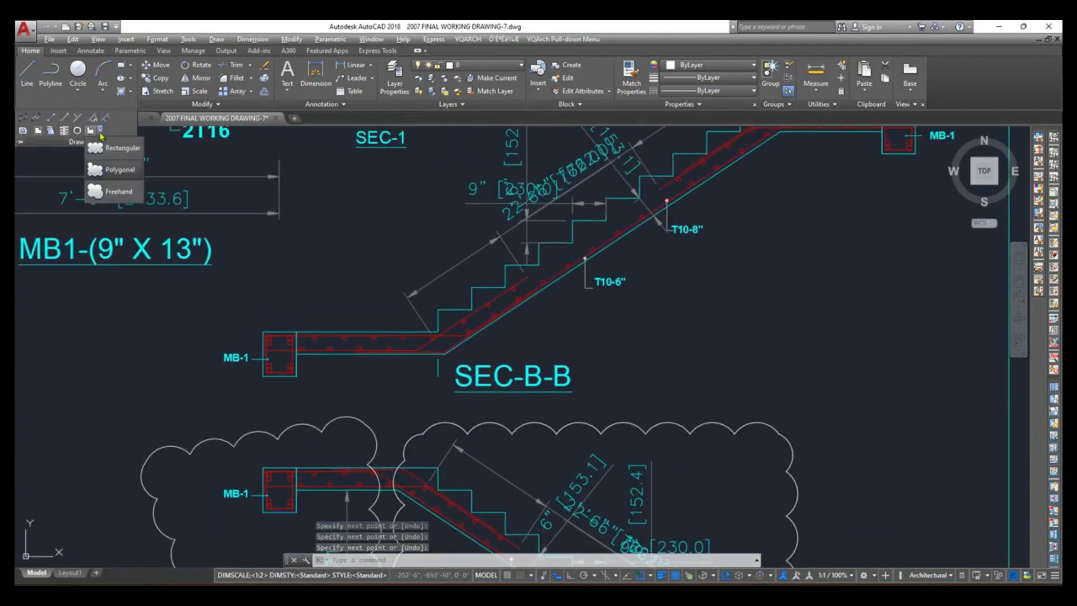
{"action": "left_click", "coordinate": [117, 191]}
{"action": "left_click", "coordinate": [376, 196]}
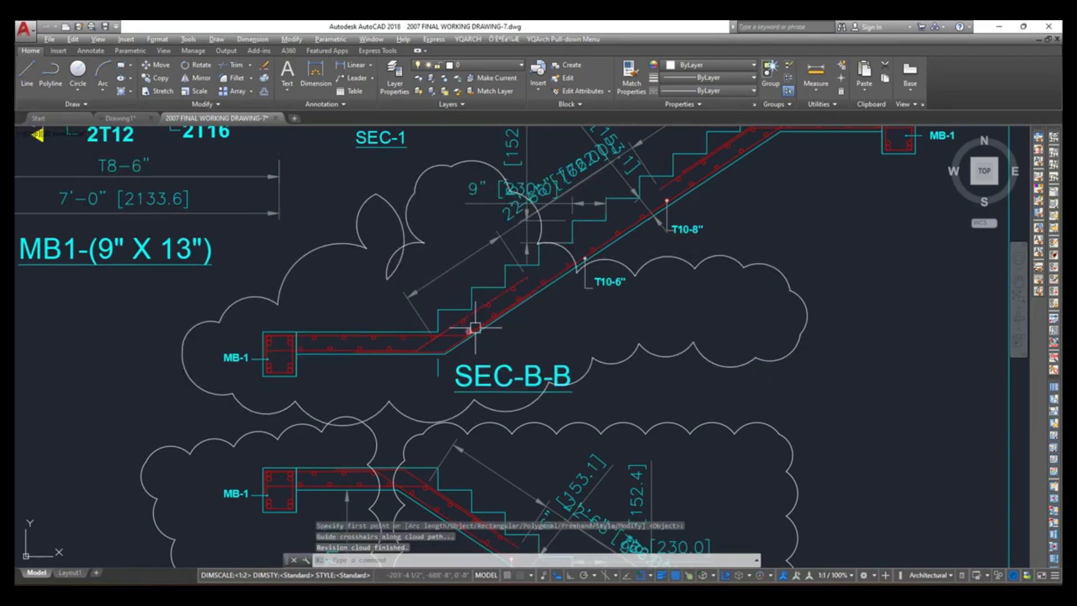
Draw a circle by centre and radius in the empty area above and to the left of the staircase sheet.
{"action": "scroll", "coordinate": [475, 382], "scroll_direction": "down", "scroll_amount": 8}
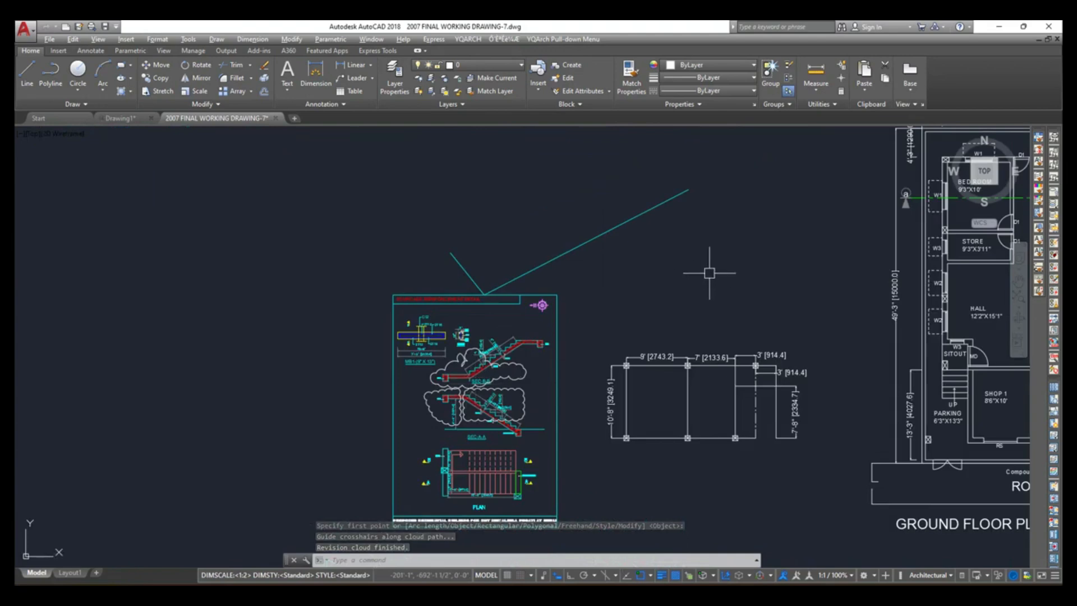
{"action": "middle_click_drag", "start_coordinate": [409, 230], "coordinate": [553, 560]}
{"action": "scroll", "coordinate": [340, 356], "scroll_direction": "up", "scroll_amount": 2}
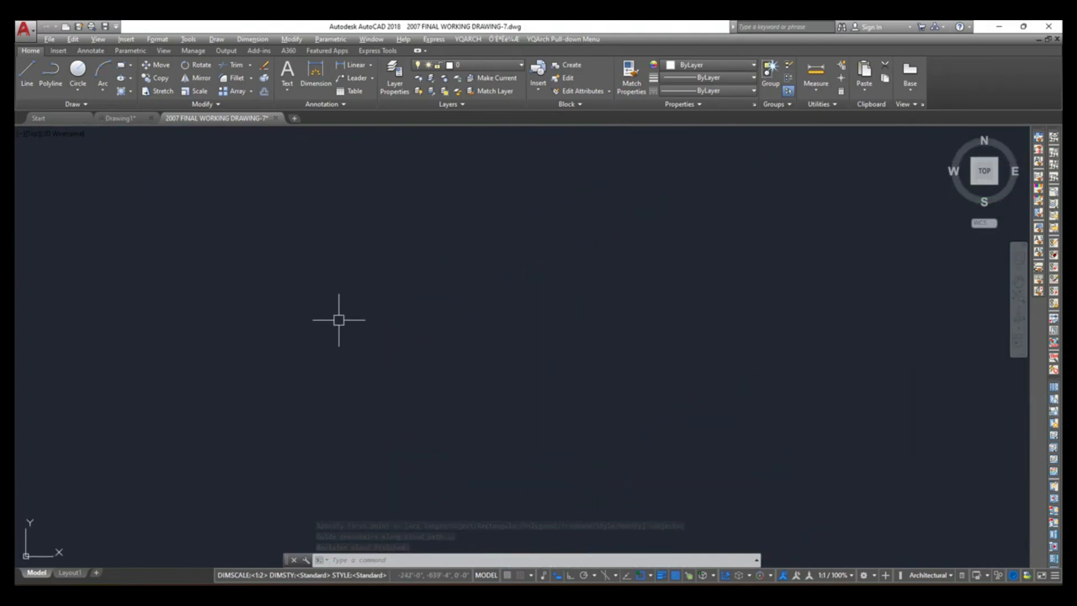
{"action": "left_click", "coordinate": [217, 40]}
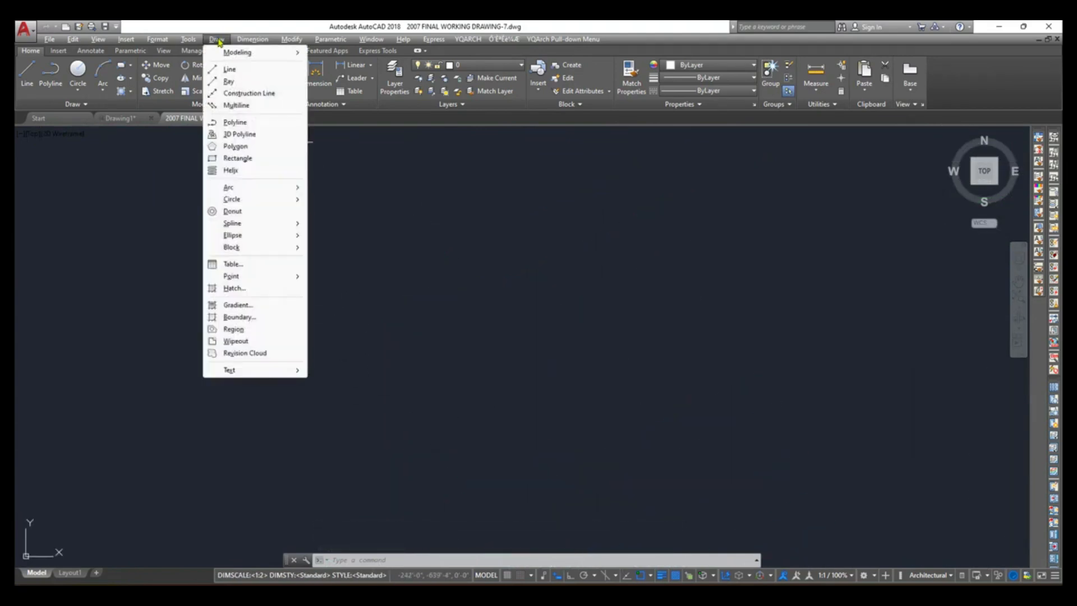
{"action": "left_click", "coordinate": [487, 259]}
{"action": "left_click", "coordinate": [480, 278]}
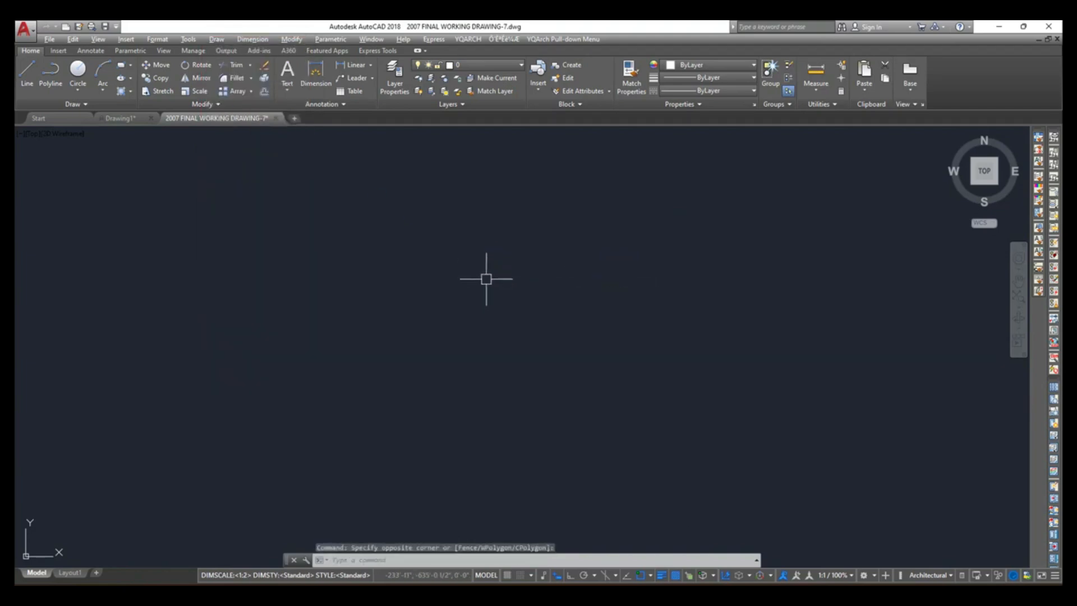
{"action": "left_click", "coordinate": [78, 72]}
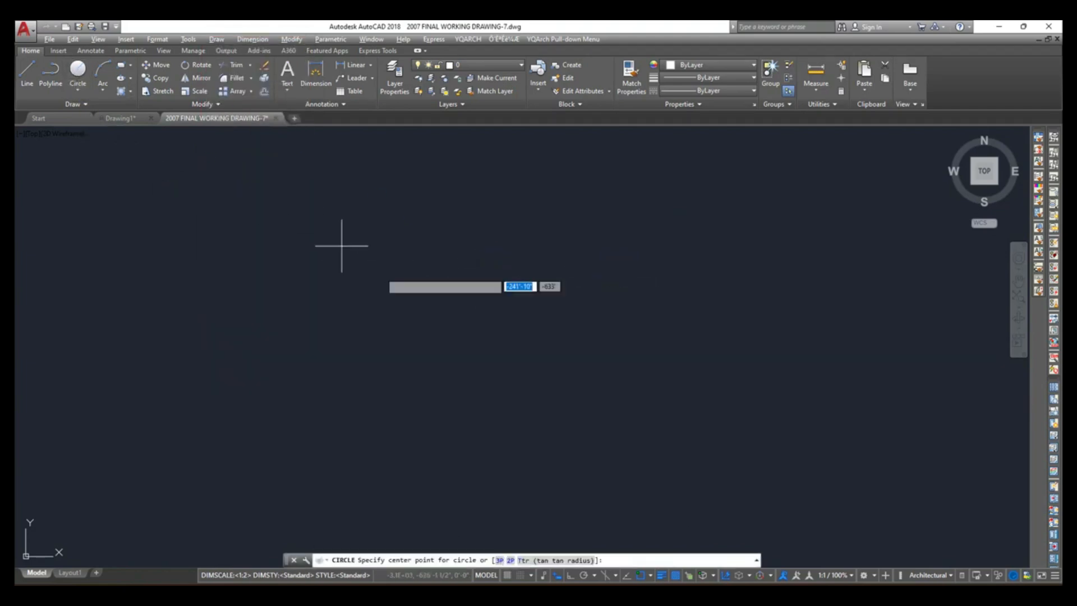
{"action": "left_click", "coordinate": [470, 335]}
{"action": "left_click", "coordinate": [481, 432]}
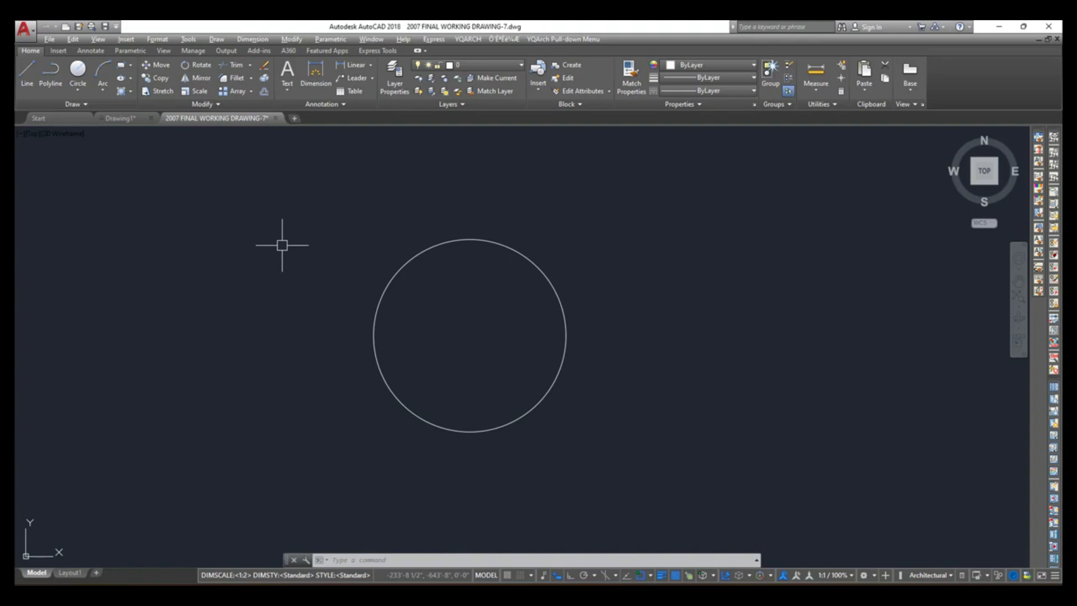
Draw four rays with RAY from the circle's centre, going up, right, down and left with Ortho on.
{"action": "type", "text": "y"}
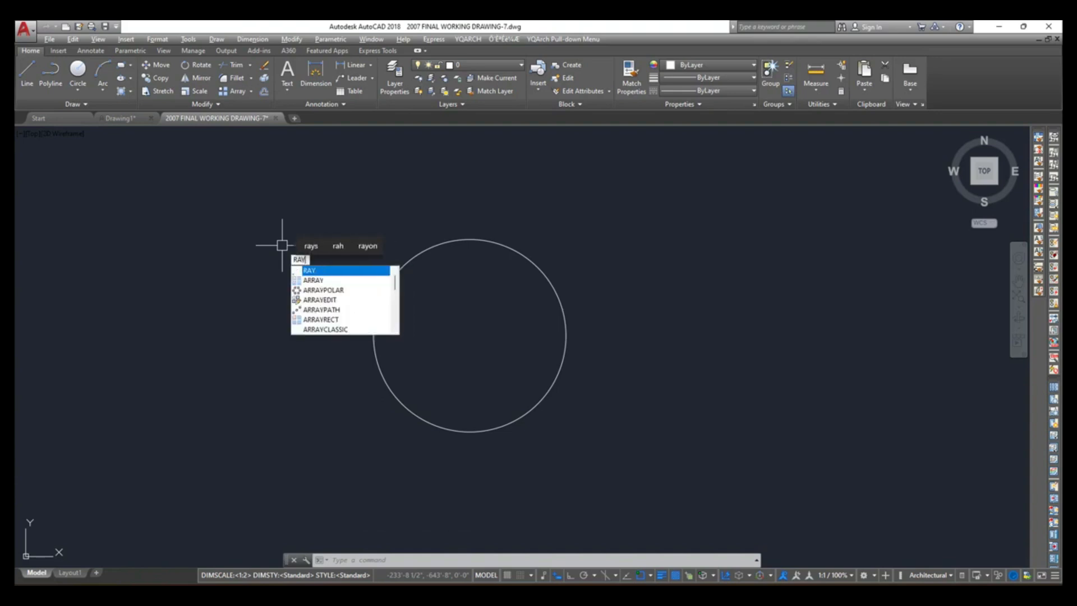
{"action": "key", "text": "Return"}
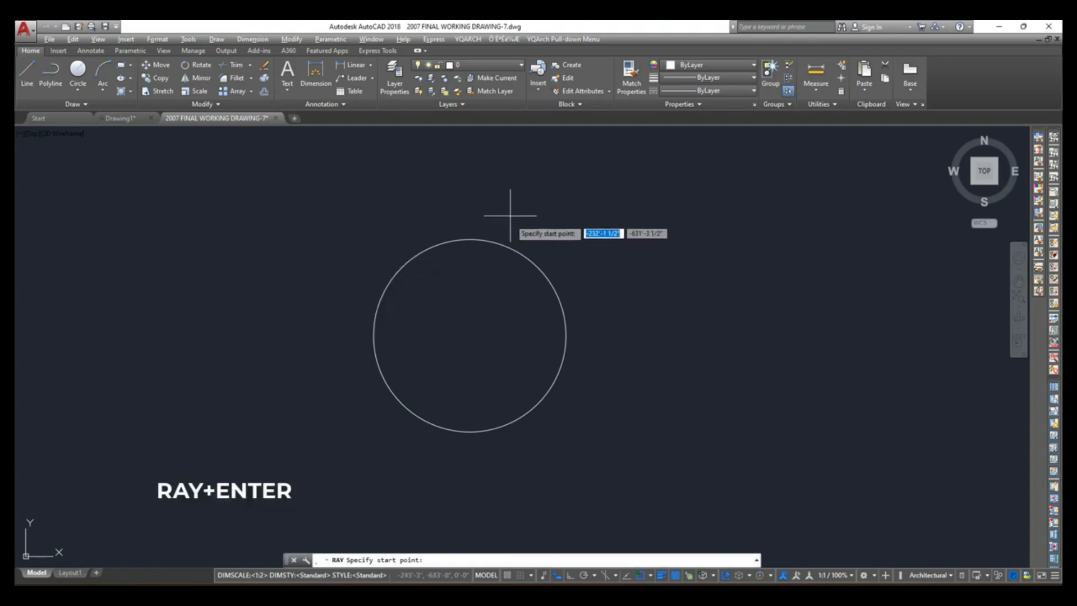
{"action": "left_click", "coordinate": [472, 336]}
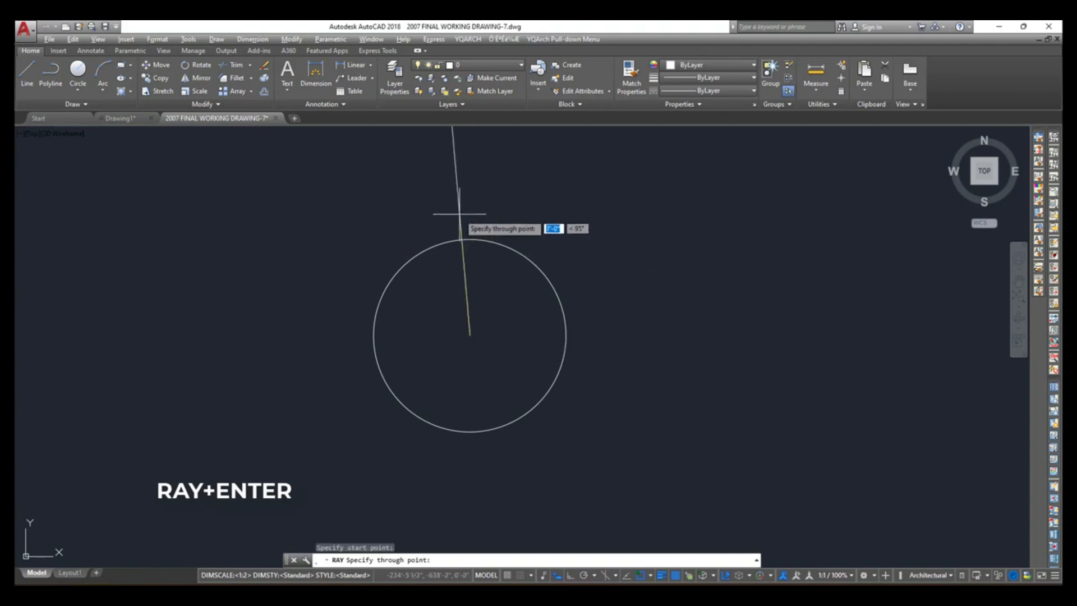
{"action": "left_click", "coordinate": [571, 576]}
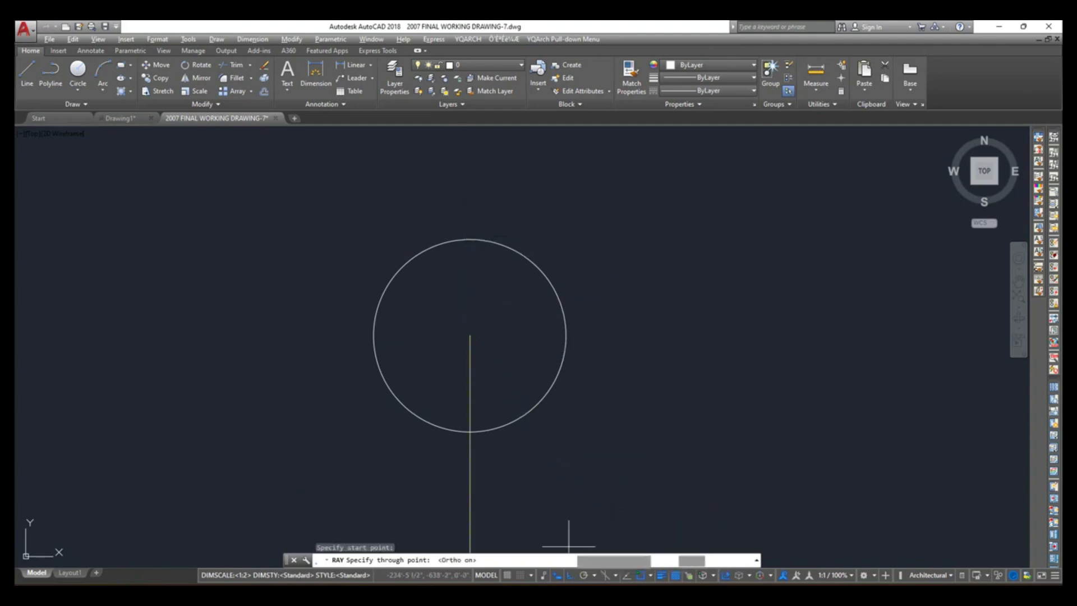
{"action": "left_click", "coordinate": [440, 180]}
{"action": "left_click", "coordinate": [623, 236]}
{"action": "left_click", "coordinate": [527, 470]}
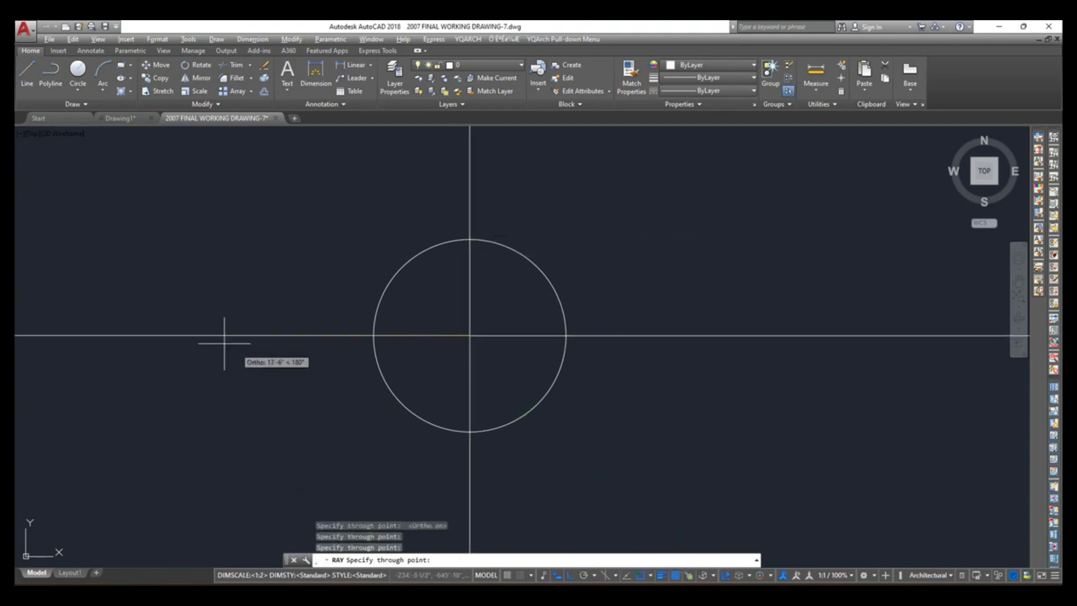
{"action": "left_click", "coordinate": [234, 269]}
{"action": "key", "text": "Return"}
Trim the four rays outside the circle with TRIM, using all objects as cutting edges.
{"action": "scroll", "coordinate": [325, 359], "scroll_direction": "down", "scroll_amount": 8}
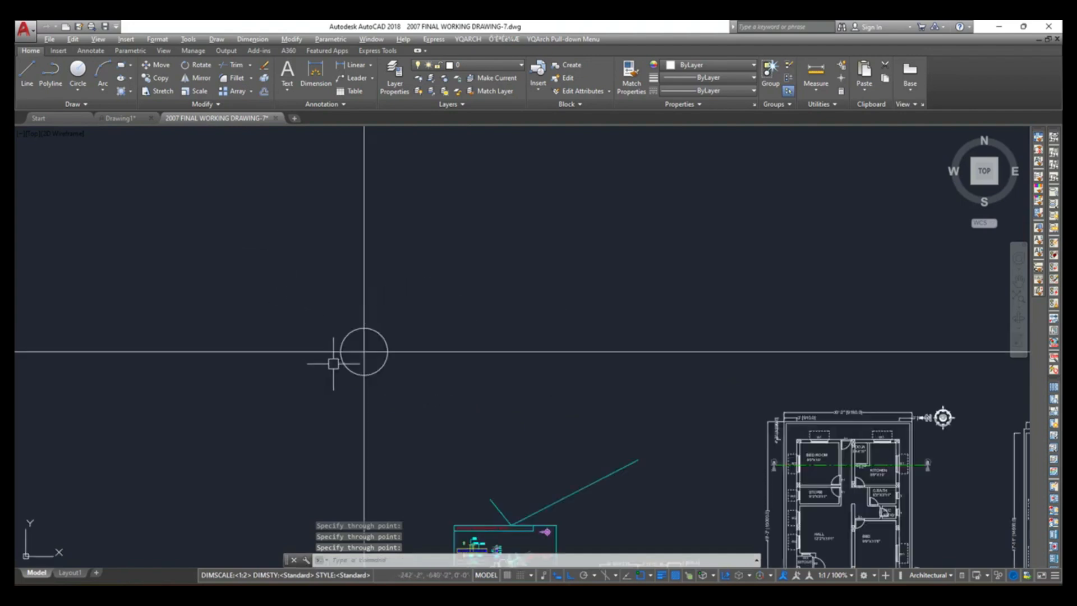
{"action": "mouse_move", "coordinate": [351, 356]}
{"action": "middle_mouse_down"}
{"action": "mouse_move", "coordinate": [490, 361]}
{"action": "mouse_move", "coordinate": [533, 401]}
{"action": "middle_mouse_up"}
{"action": "scroll", "coordinate": [516, 371], "scroll_direction": "up", "scroll_amount": 6}
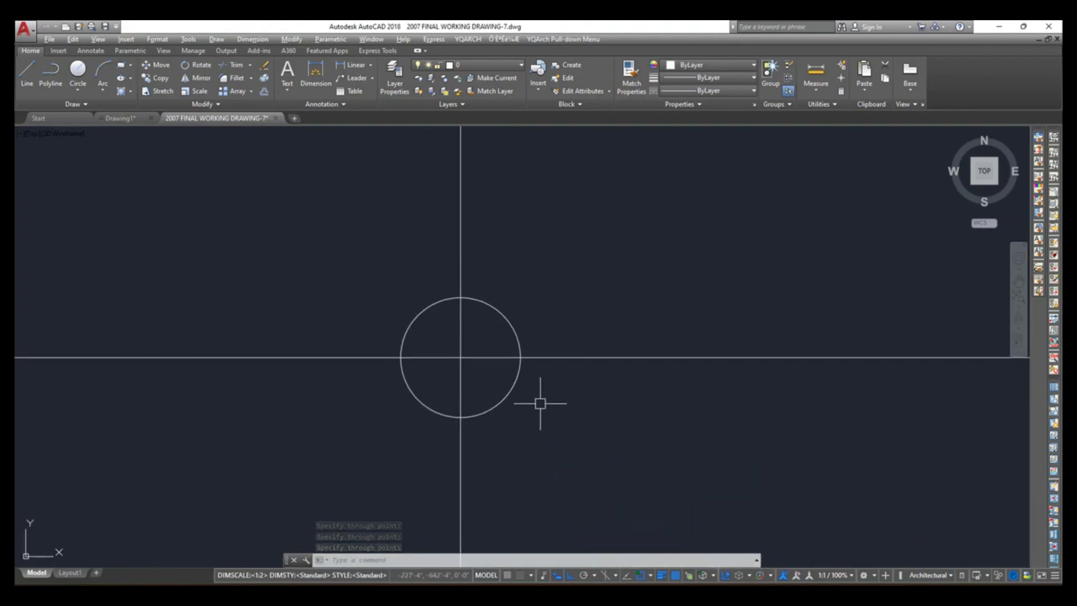
{"action": "type", "text": "tr"}
{"action": "key", "text": "Return"}
{"action": "key", "text": "Return"}
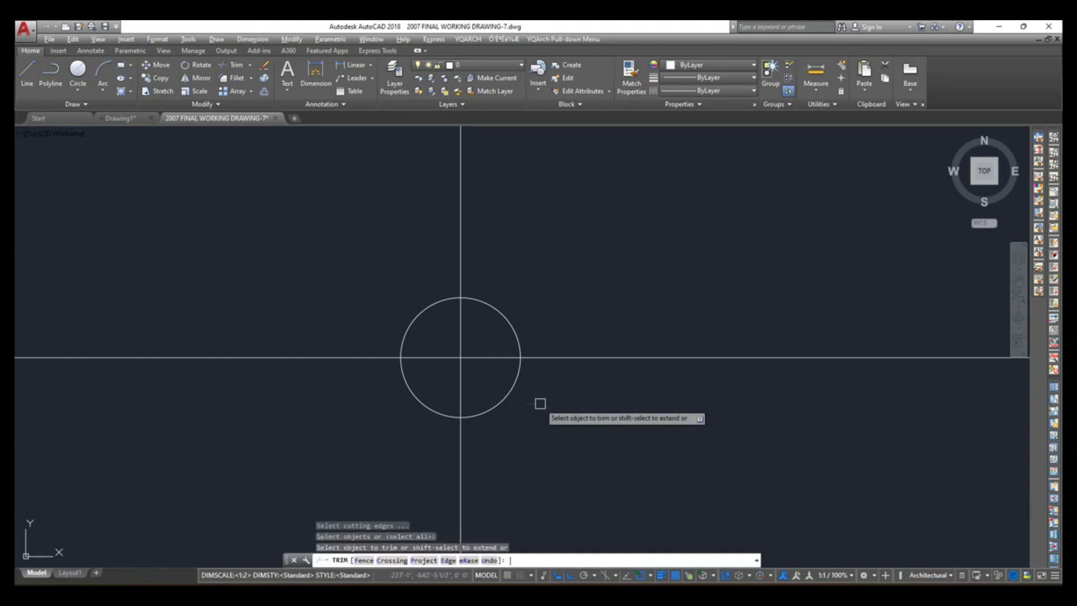
{"action": "left_click", "coordinate": [528, 186]}
{"action": "left_click", "coordinate": [345, 277]}
{"action": "left_click", "coordinate": [337, 279]}
{"action": "left_click", "coordinate": [275, 401]}
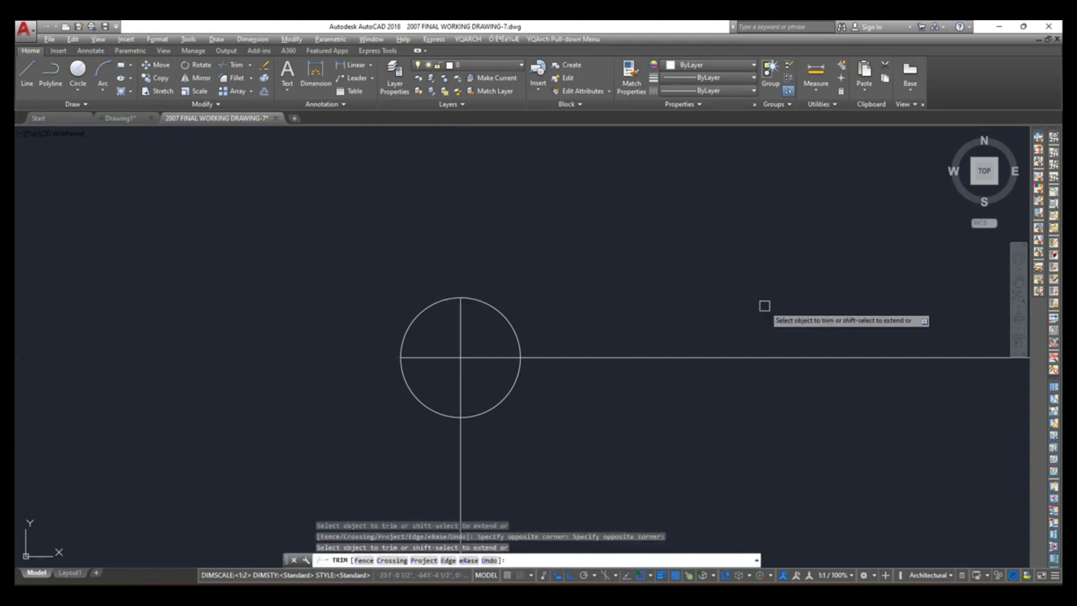
{"action": "left_click", "coordinate": [707, 413]}
{"action": "left_click", "coordinate": [683, 305]}
{"action": "left_click", "coordinate": [635, 449]}
{"action": "left_click", "coordinate": [365, 474]}
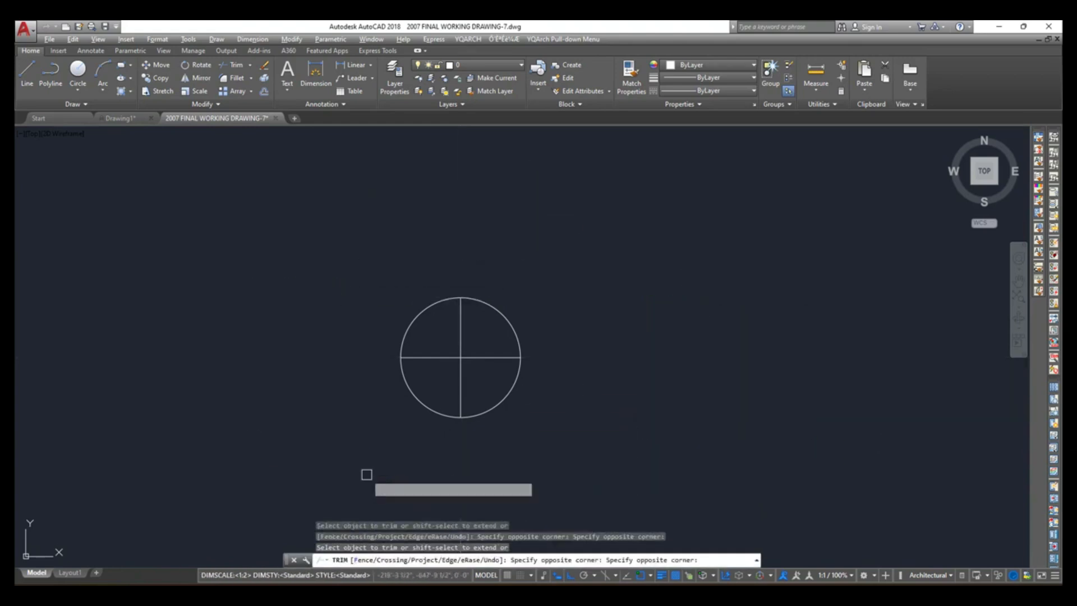
{"action": "right_click", "coordinate": [652, 322]}
{"action": "left_click", "coordinate": [679, 324]}
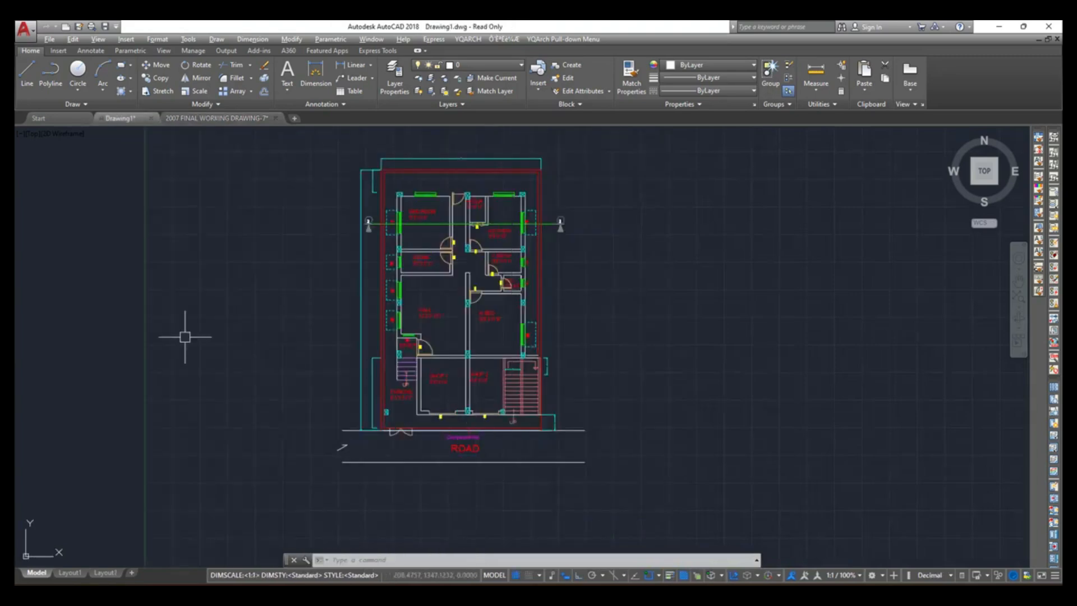
{"action": "left_click", "coordinate": [85, 105]}
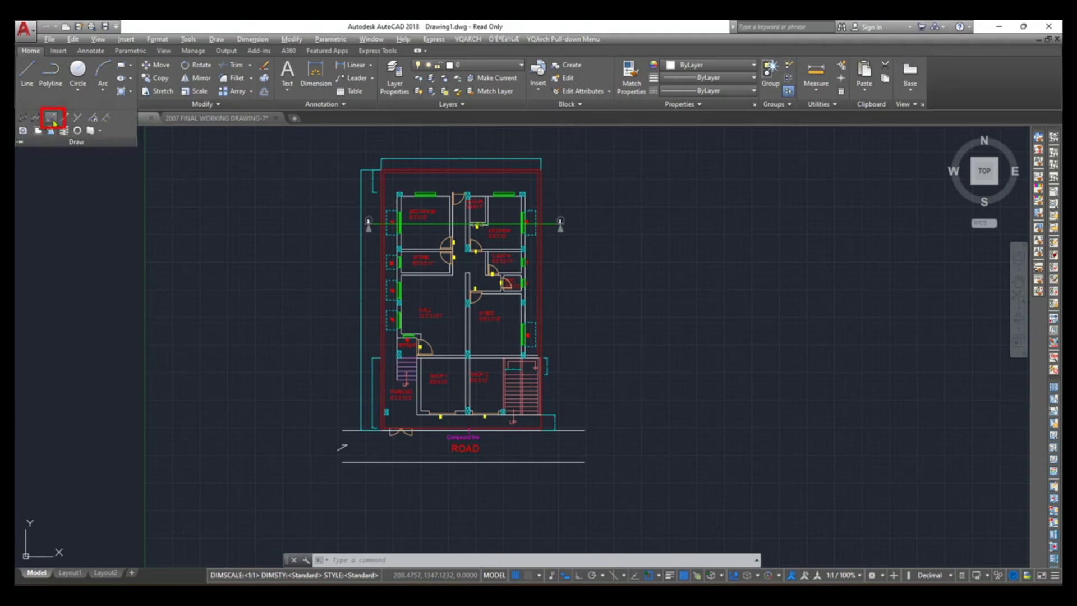
{"action": "left_click", "coordinate": [247, 197]}
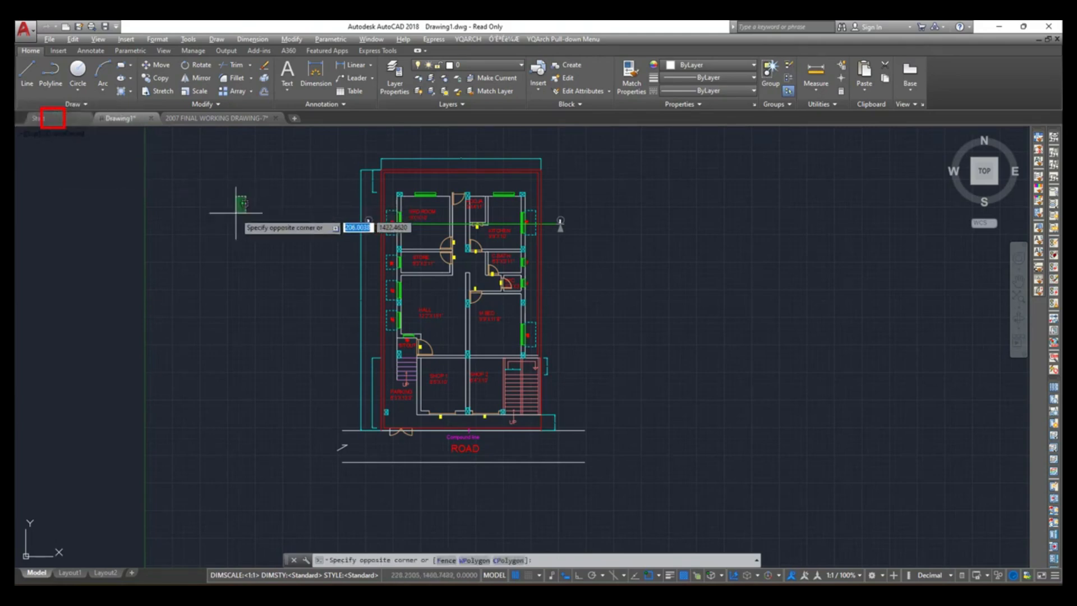
{"action": "left_click", "coordinate": [244, 203]}
{"action": "left_click", "coordinate": [217, 39]}
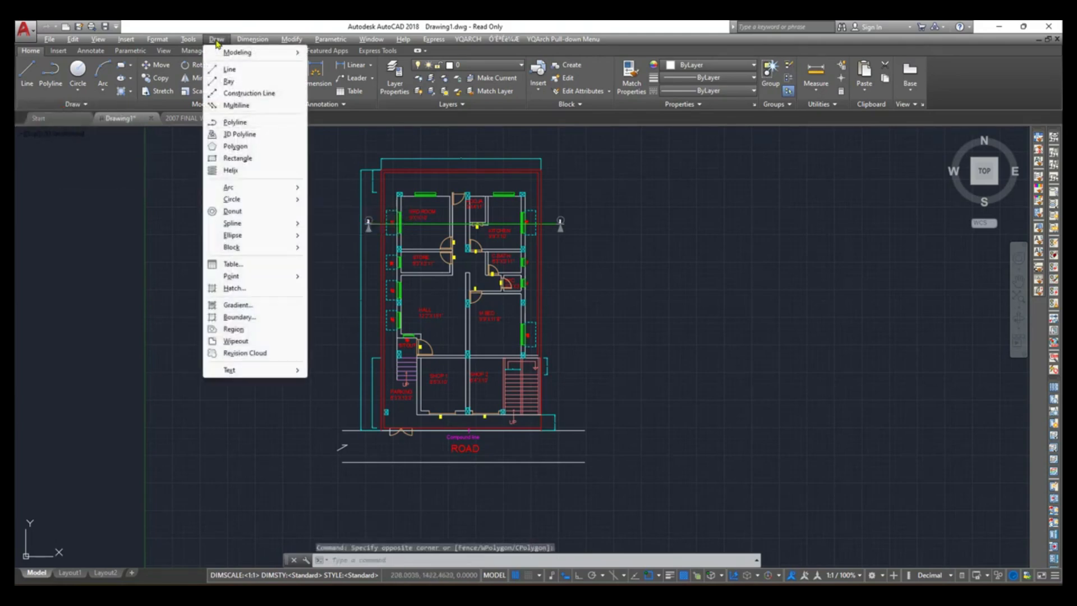
{"action": "left_click", "coordinate": [746, 349]}
{"action": "left_click", "coordinate": [703, 373]}
{"action": "type", "text": "XL"}
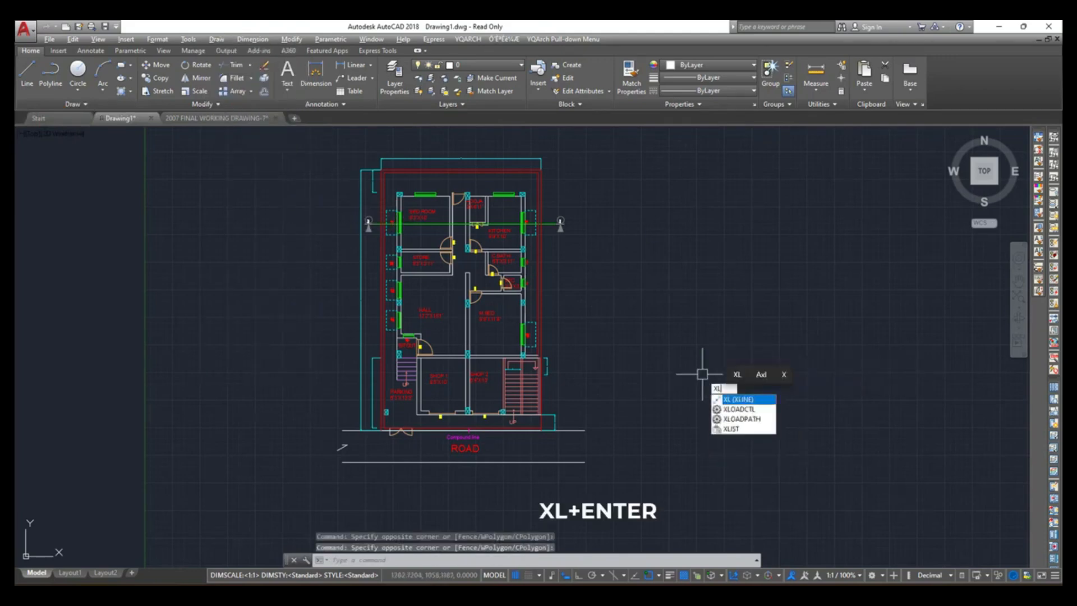
{"action": "key", "text": "Return"}
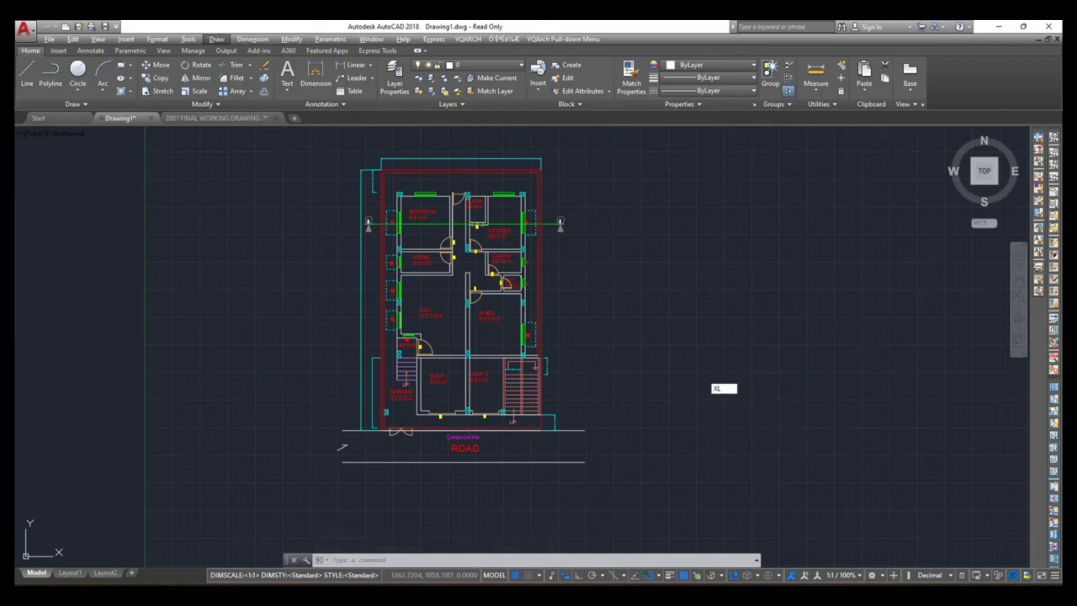
{"action": "left_click", "coordinate": [691, 373]}
{"action": "key", "text": "Escape"}
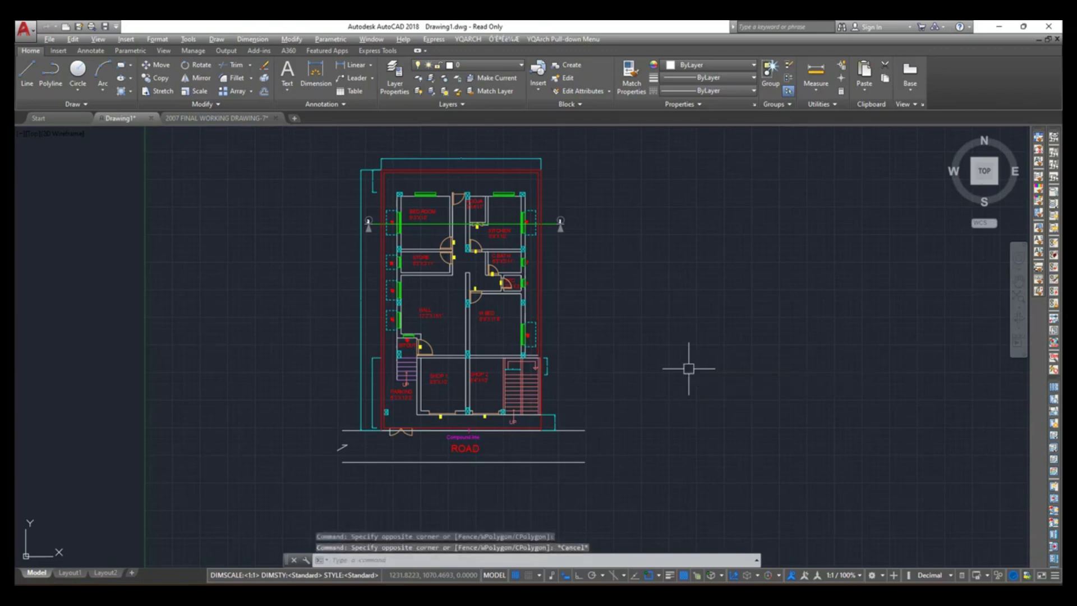
Draw a vertical construction line with XLINE through the outer wall corner of the SITOUT, with Ortho on.
{"action": "middle_click_drag", "start_coordinate": [675, 375], "coordinate": [645, 379]}
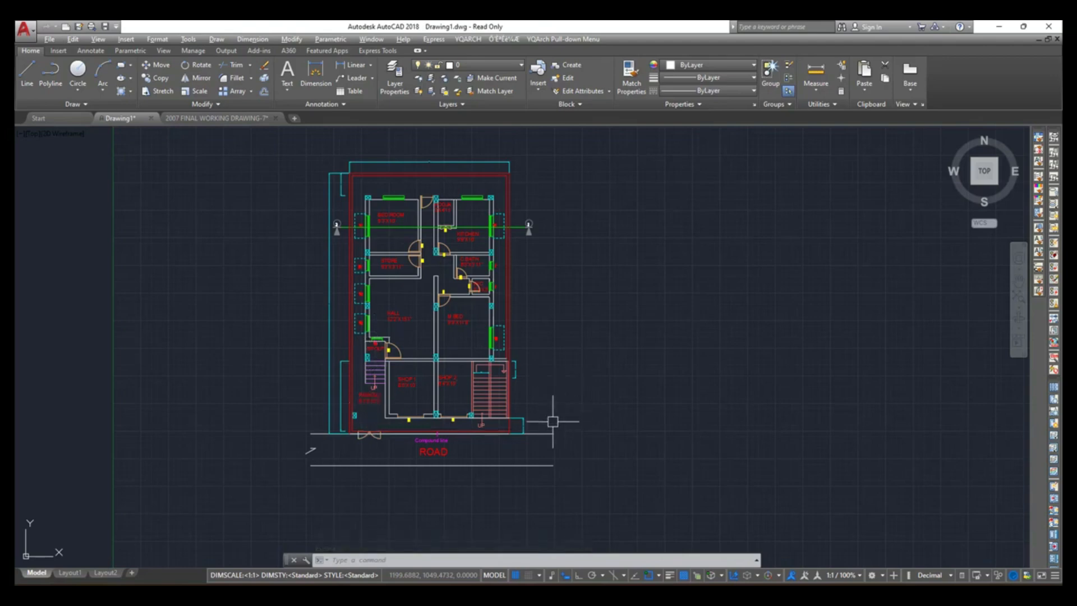
{"action": "middle_click_drag", "start_coordinate": [555, 417], "coordinate": [553, 378]}
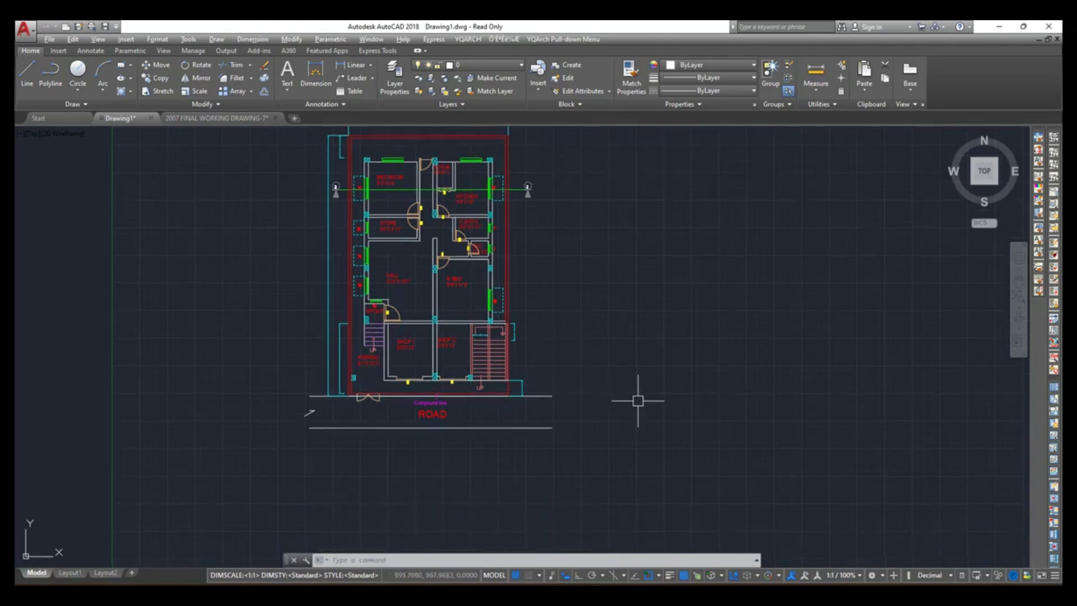
{"action": "type", "text": "l"}
{"action": "key", "text": "Return"}
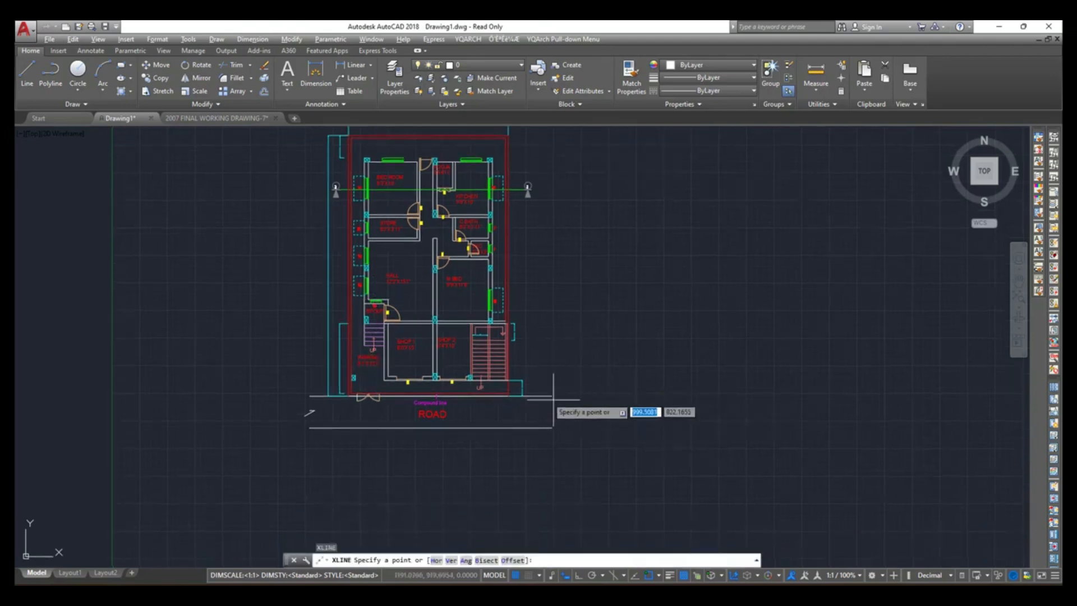
{"action": "scroll", "coordinate": [436, 336], "scroll_direction": "up", "scroll_amount": 4}
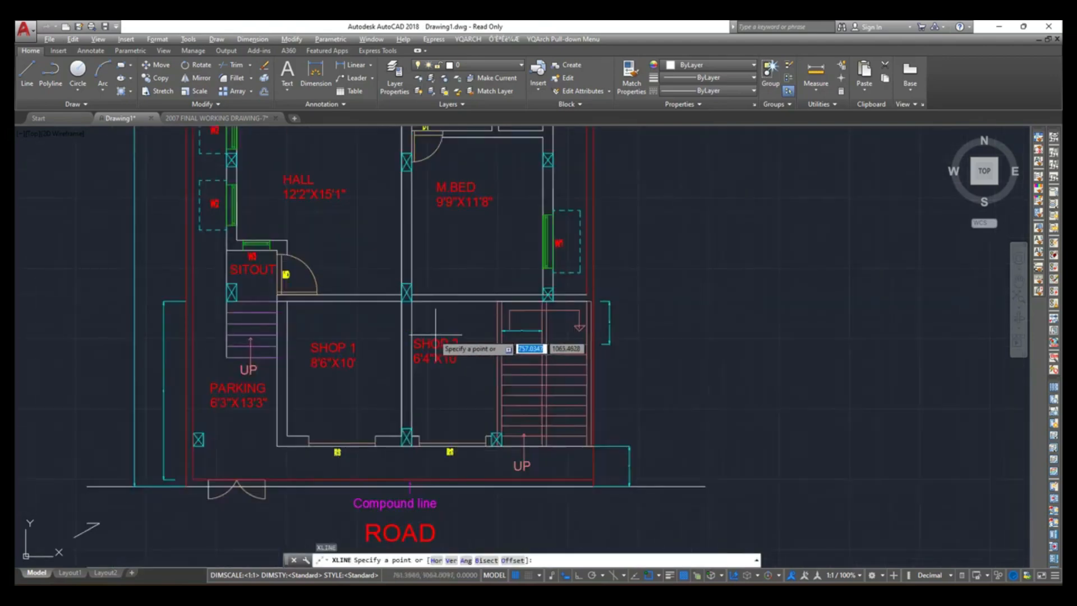
{"action": "left_click", "coordinate": [227, 249]}
{"action": "scroll", "coordinate": [257, 390], "scroll_direction": "down", "scroll_amount": 6}
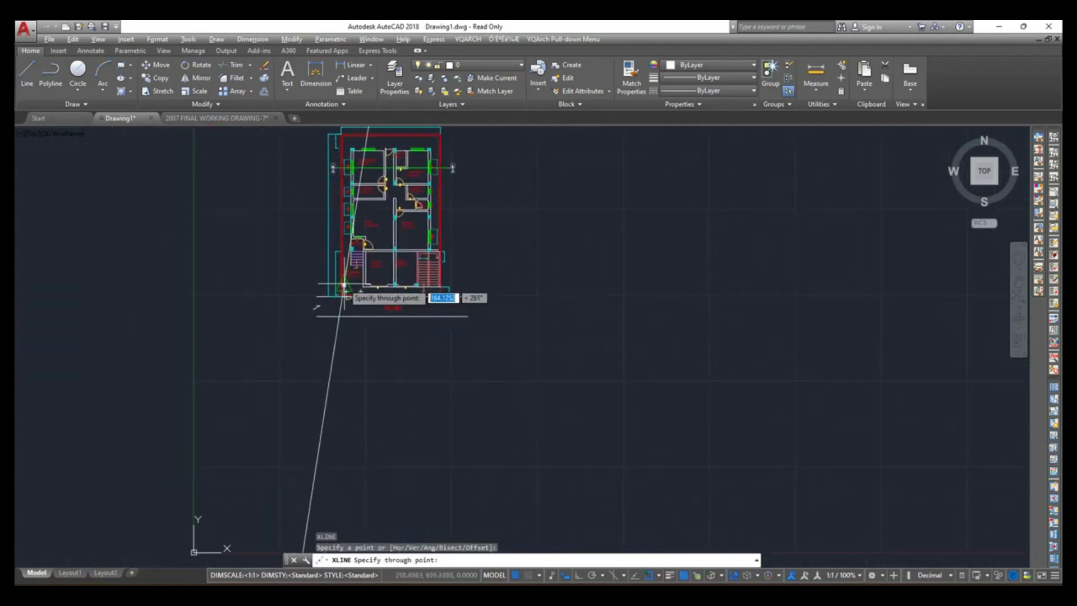
{"action": "left_click", "coordinate": [579, 577]}
{"action": "middle_click_drag", "start_coordinate": [344, 293], "coordinate": [352, 386]}
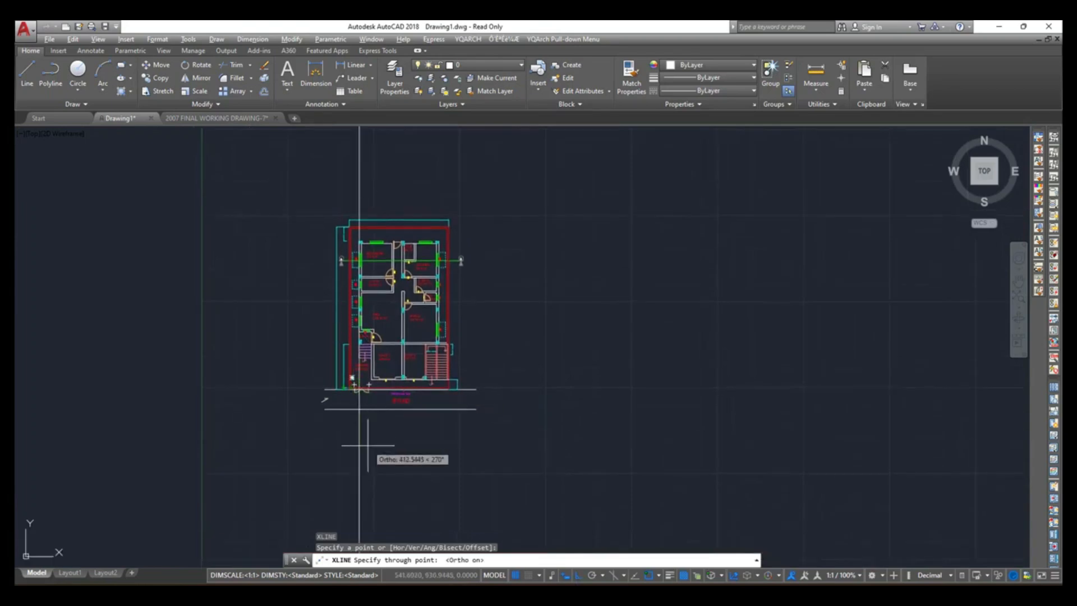
{"action": "left_click", "coordinate": [368, 446]}
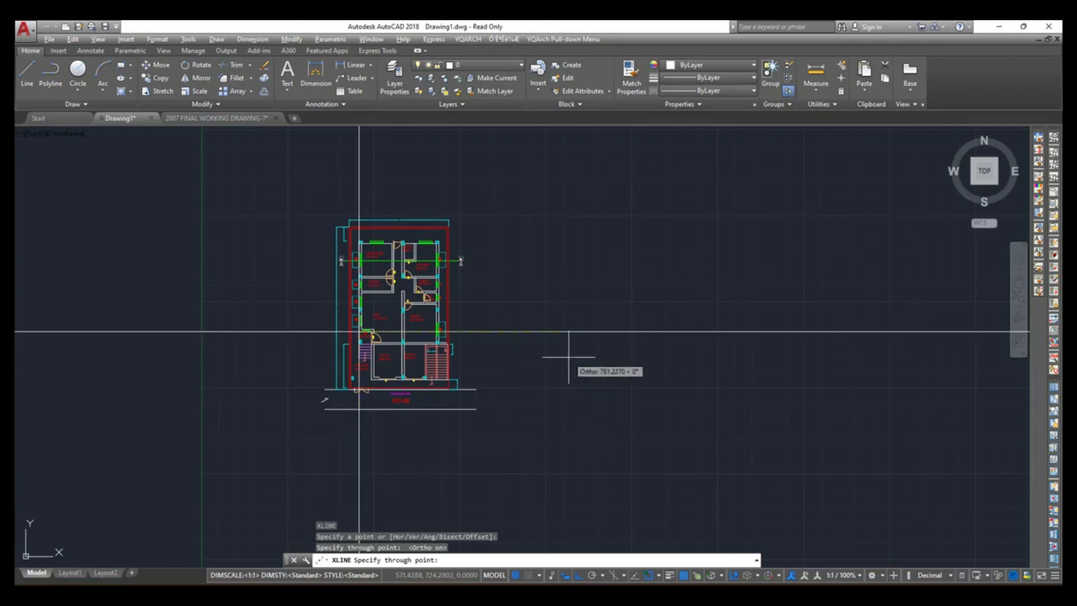
{"action": "key", "text": "Escape"}
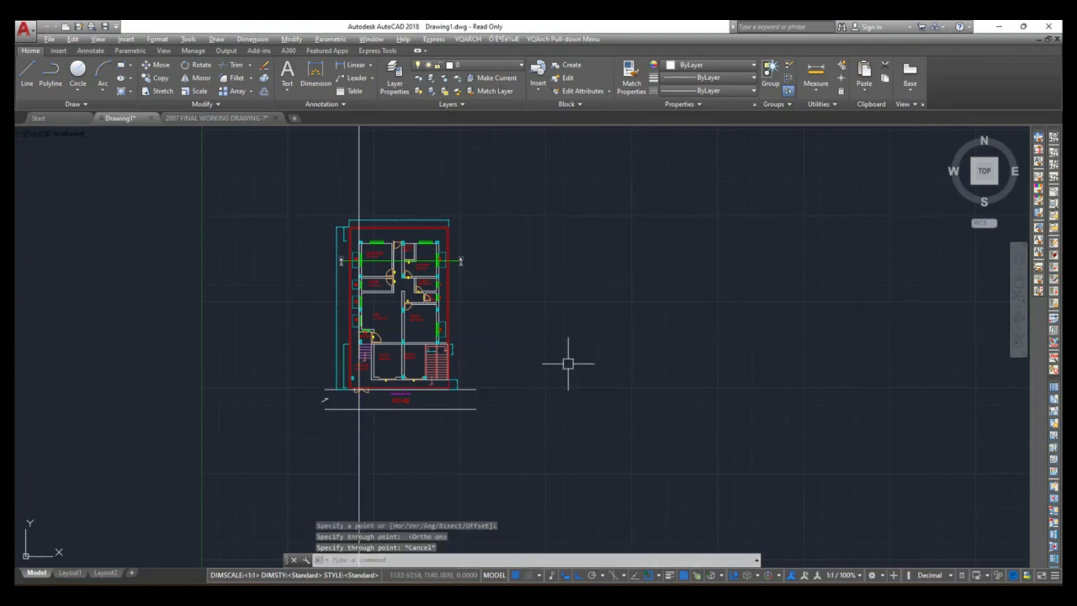
Draw vertical construction lines with XLINE's Ver option through both sides of the M.BED outer-wall column and of the central-wall column.
{"action": "type", "text": "xl"}
{"action": "key", "text": "Return"}
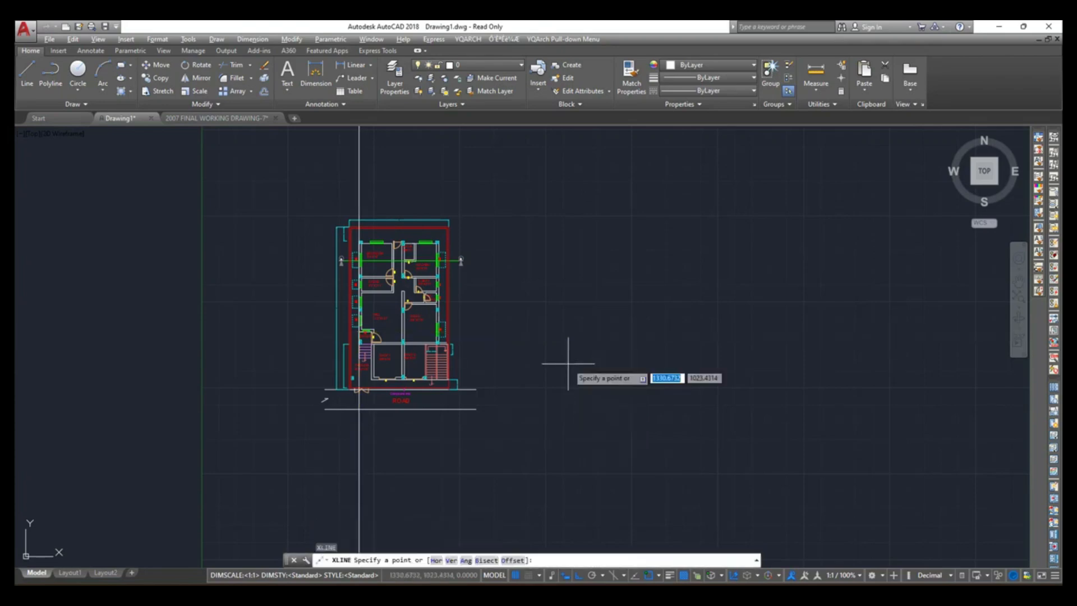
{"action": "left_click", "coordinate": [451, 561]}
{"action": "scroll", "coordinate": [449, 381], "scroll_direction": "up", "scroll_amount": 5}
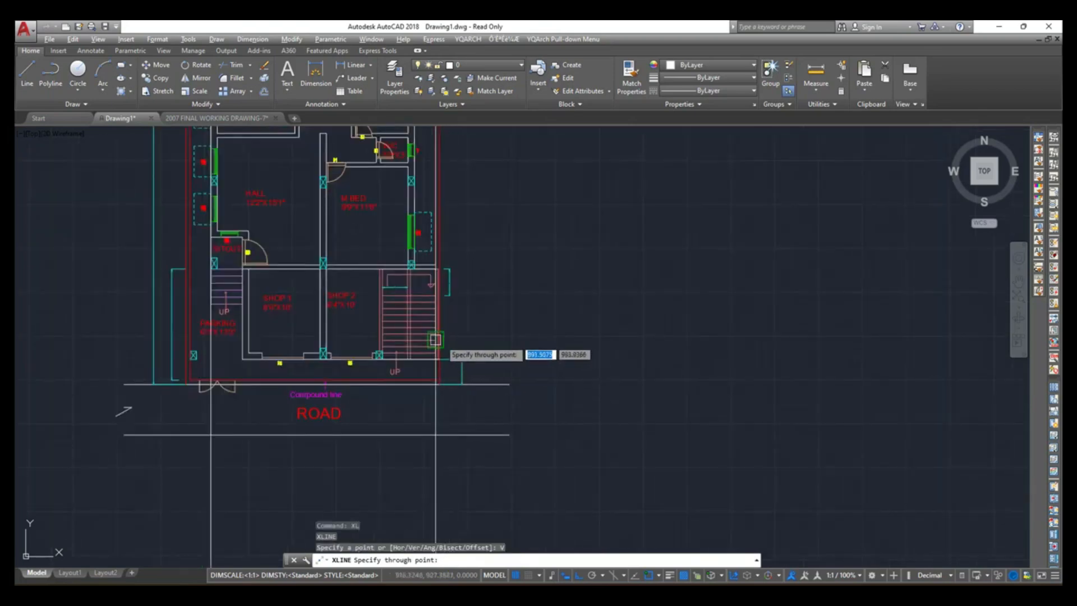
{"action": "scroll", "coordinate": [514, 334], "scroll_direction": "up", "scroll_amount": 2}
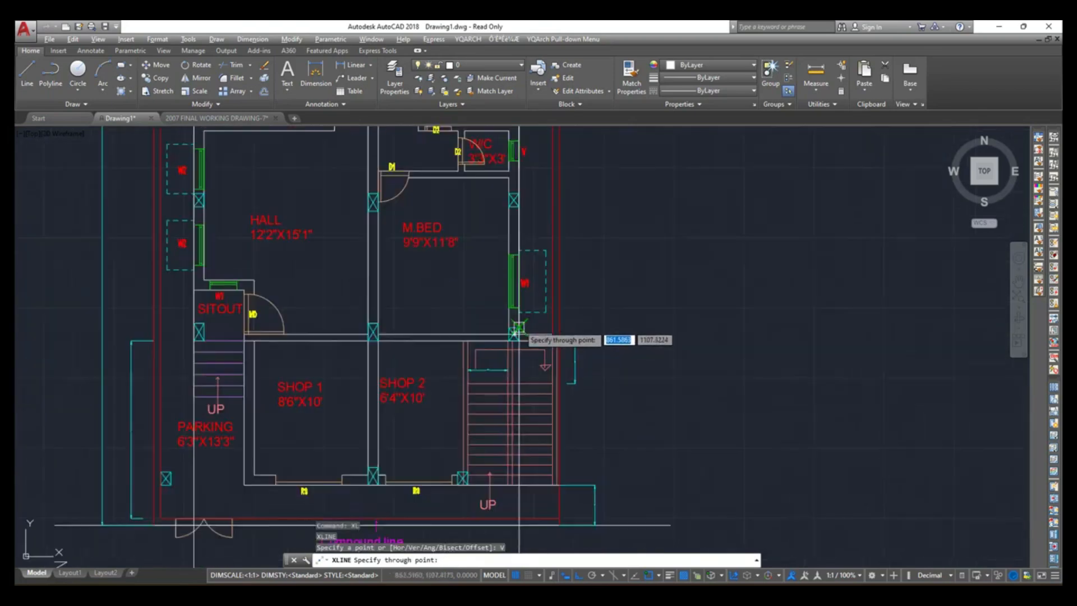
{"action": "left_click", "coordinate": [515, 334]}
{"action": "left_click", "coordinate": [510, 334]}
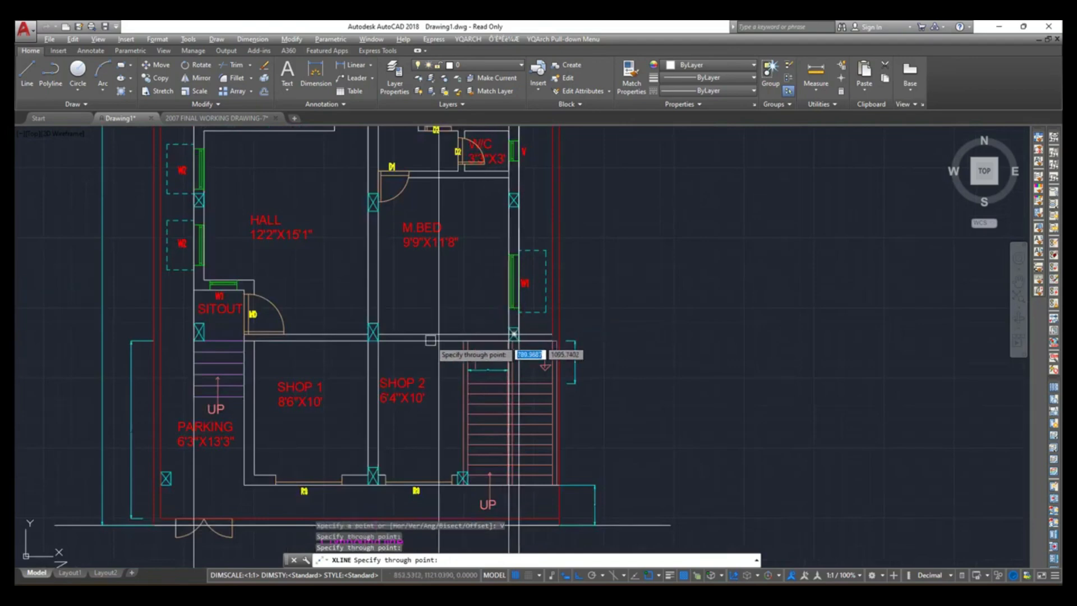
{"action": "left_click", "coordinate": [365, 331]}
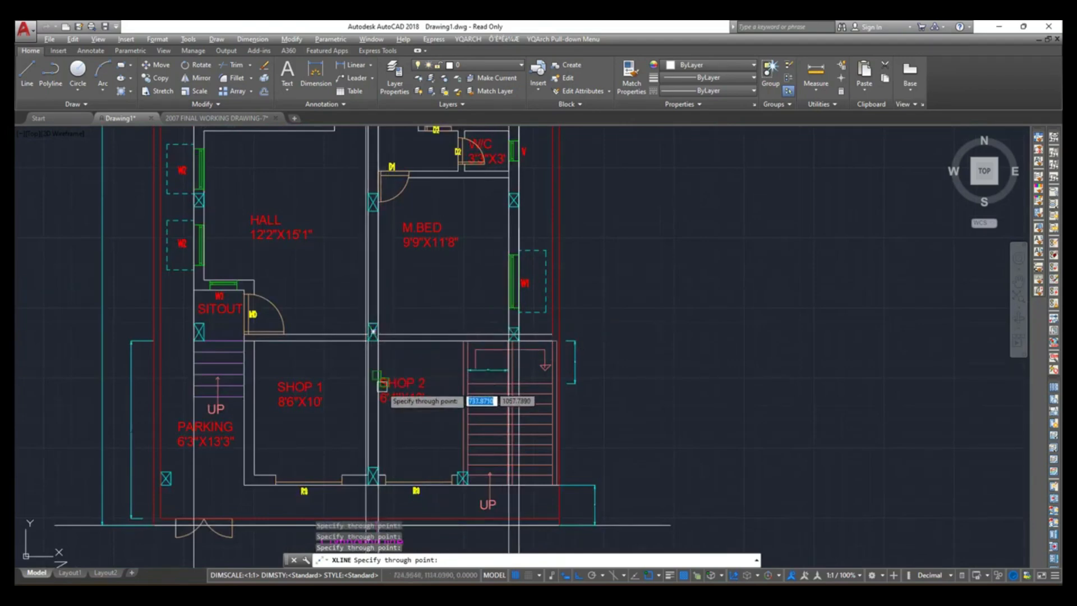
{"action": "key", "text": "Escape"}
Draw a rectangle below the road, spanning between the two outermost vertical construction lines.
{"action": "scroll", "coordinate": [401, 376], "scroll_direction": "down", "scroll_amount": 2}
{"action": "middle_click_drag", "start_coordinate": [443, 467], "coordinate": [476, 336]}
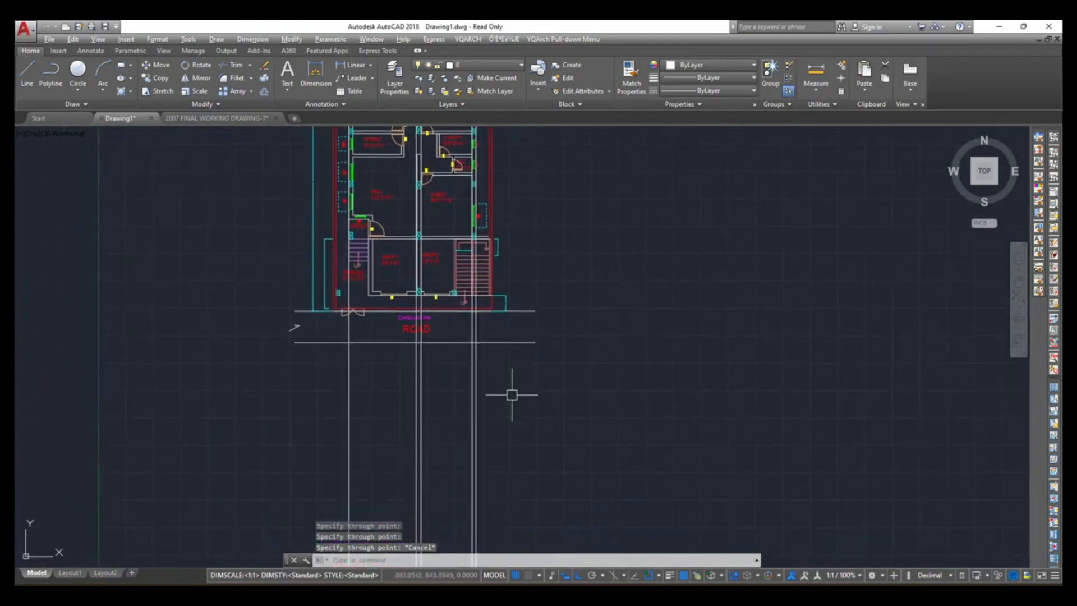
{"action": "scroll", "coordinate": [415, 415], "scroll_direction": "up", "scroll_amount": 1}
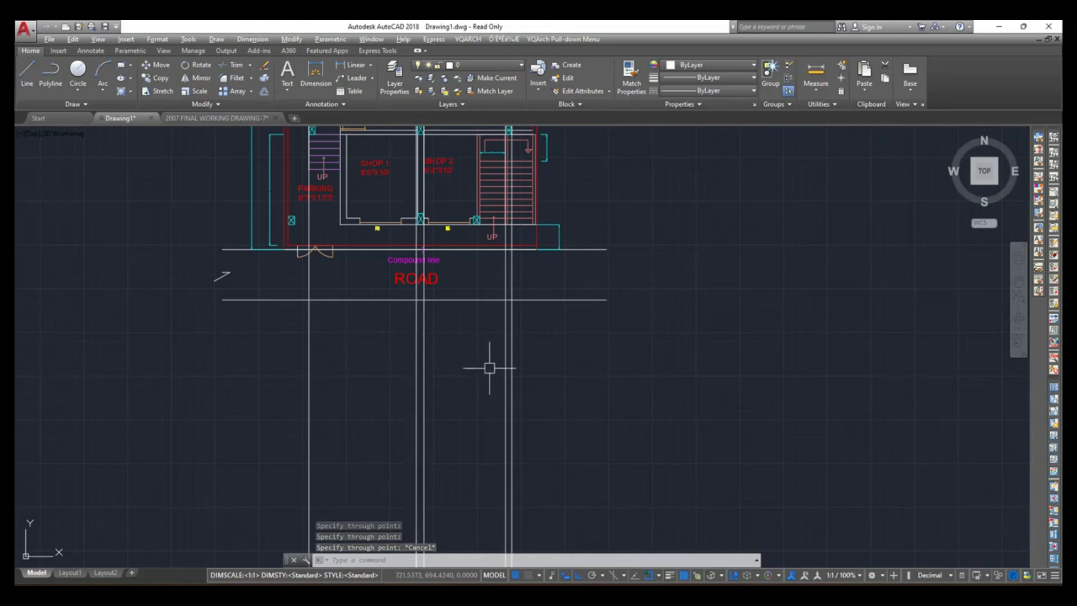
{"action": "scroll", "coordinate": [559, 383], "scroll_direction": "down", "scroll_amount": 3}
{"action": "scroll", "coordinate": [567, 409], "scroll_direction": "up", "scroll_amount": 1}
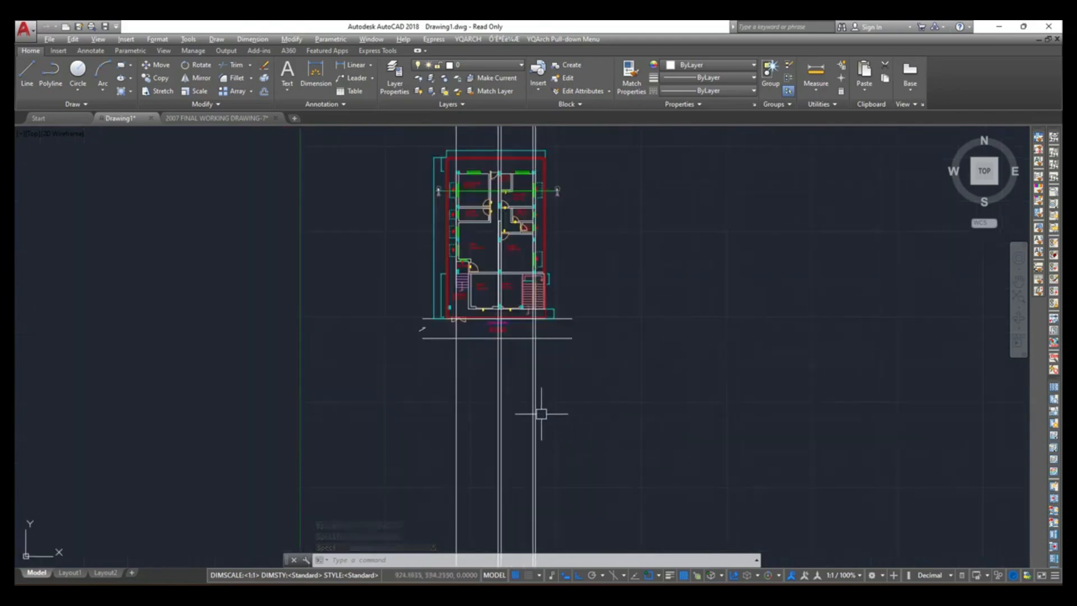
{"action": "scroll", "coordinate": [540, 416], "scroll_direction": "up", "scroll_amount": 2}
{"action": "left_click", "coordinate": [121, 65]}
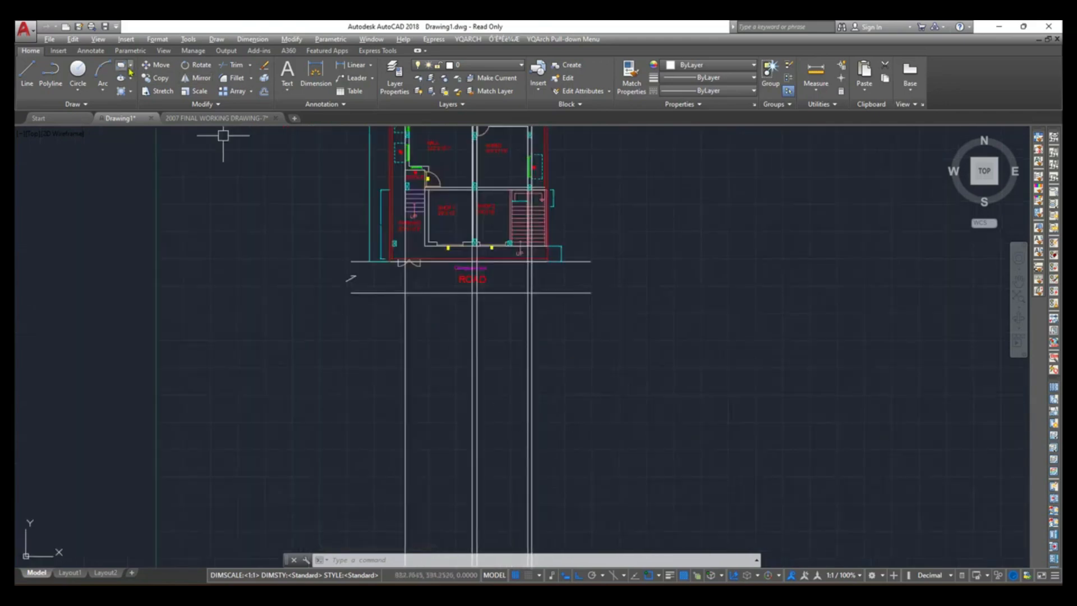
{"action": "left_click", "coordinate": [405, 349]}
{"action": "left_click", "coordinate": [530, 460]}
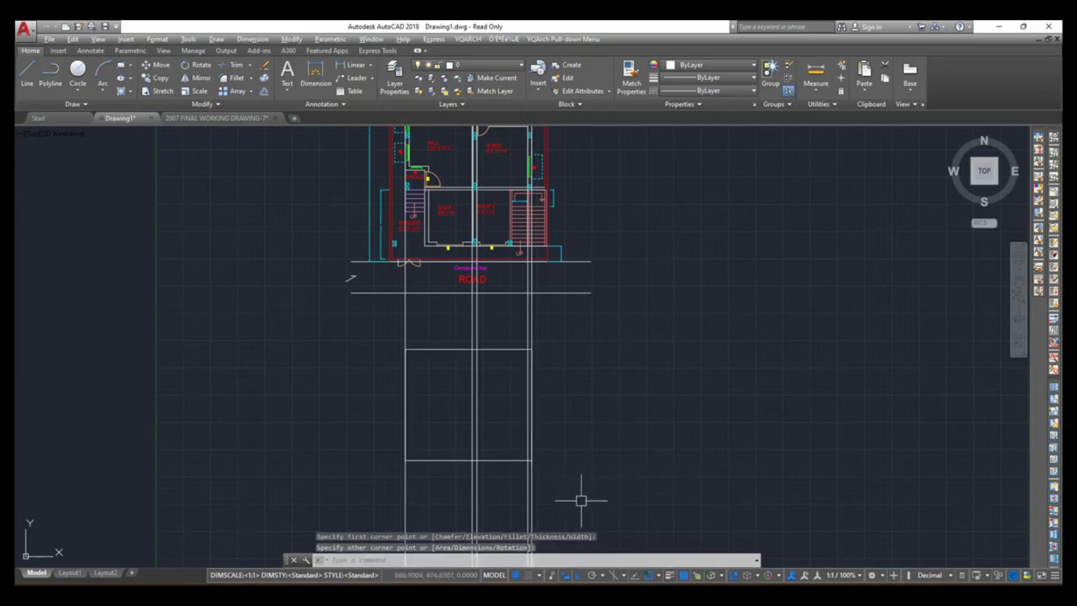
{"action": "left_click", "coordinate": [584, 504]}
{"action": "left_click", "coordinate": [320, 508]}
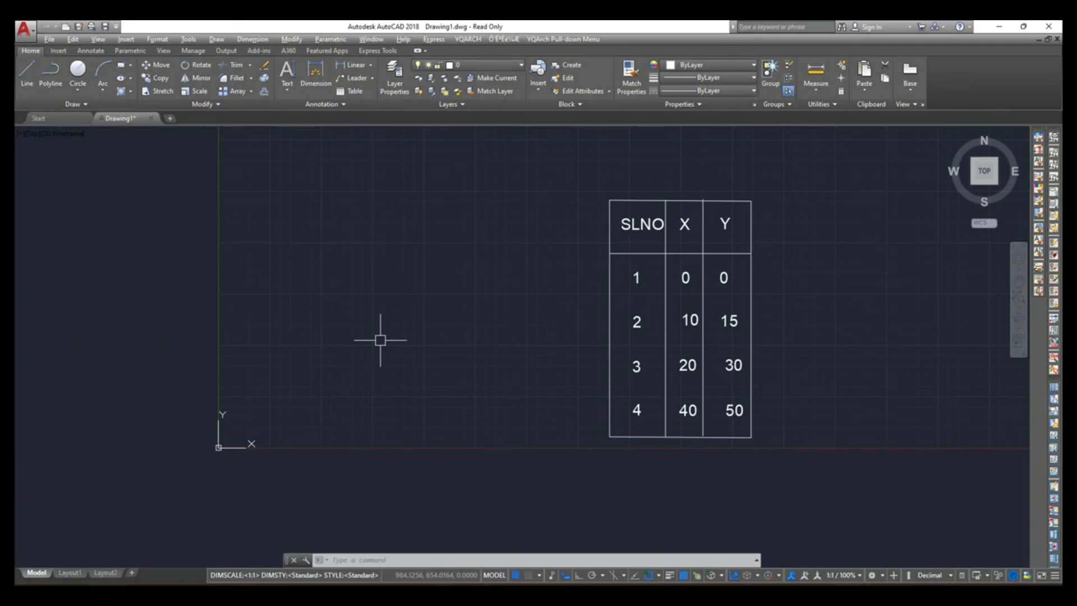
{"action": "left_click", "coordinate": [217, 40]}
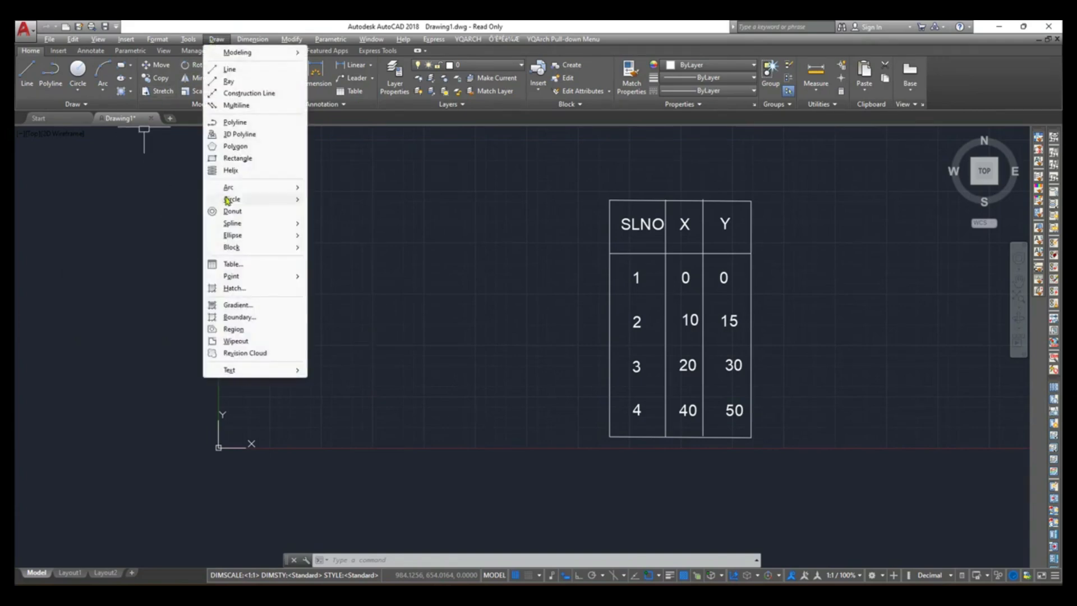
{"action": "mouse_move", "coordinate": [261, 279]}
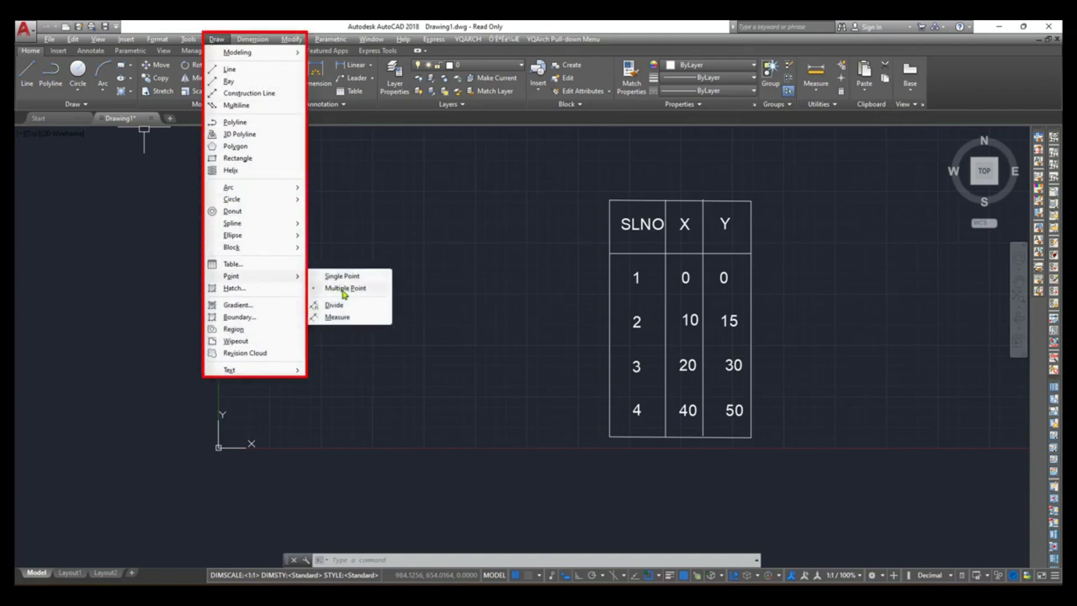
{"action": "left_click", "coordinate": [491, 267]}
{"action": "left_click", "coordinate": [479, 284]}
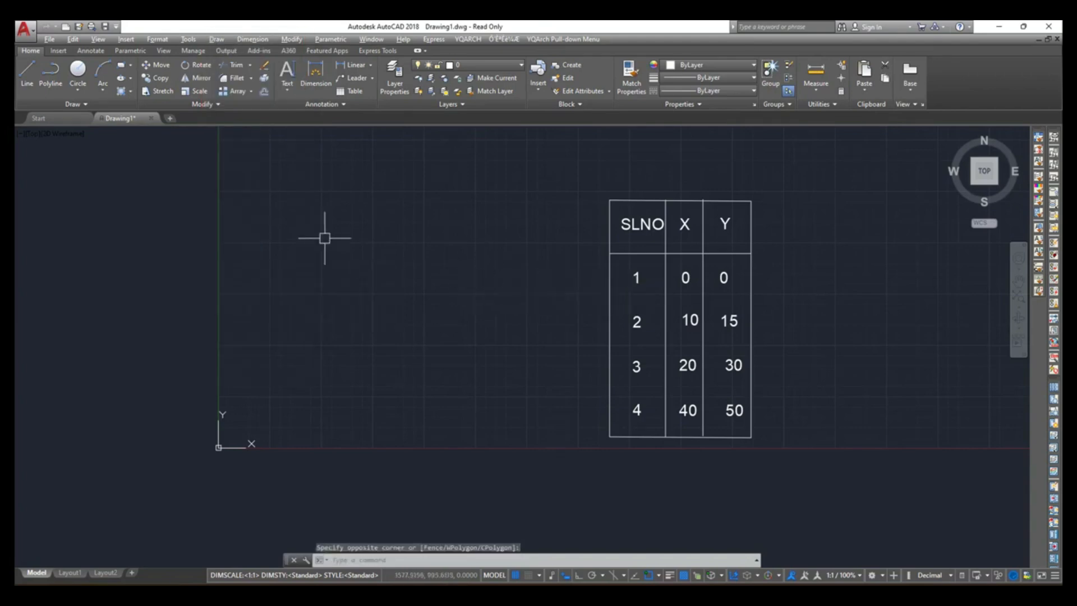
{"action": "left_click", "coordinate": [72, 105]}
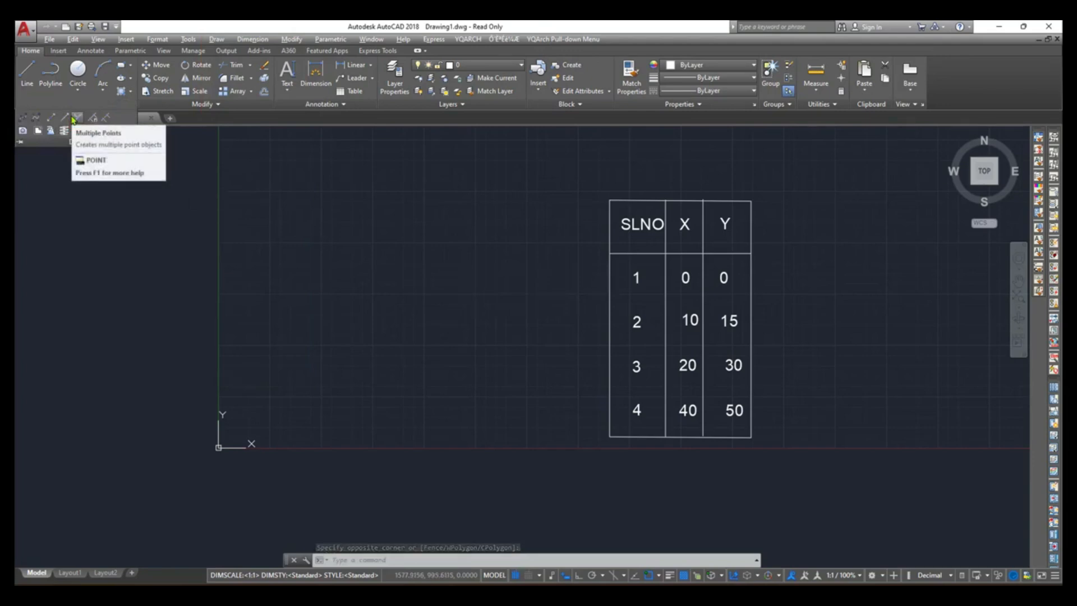
{"action": "left_click", "coordinate": [385, 239]}
{"action": "left_click", "coordinate": [385, 268]}
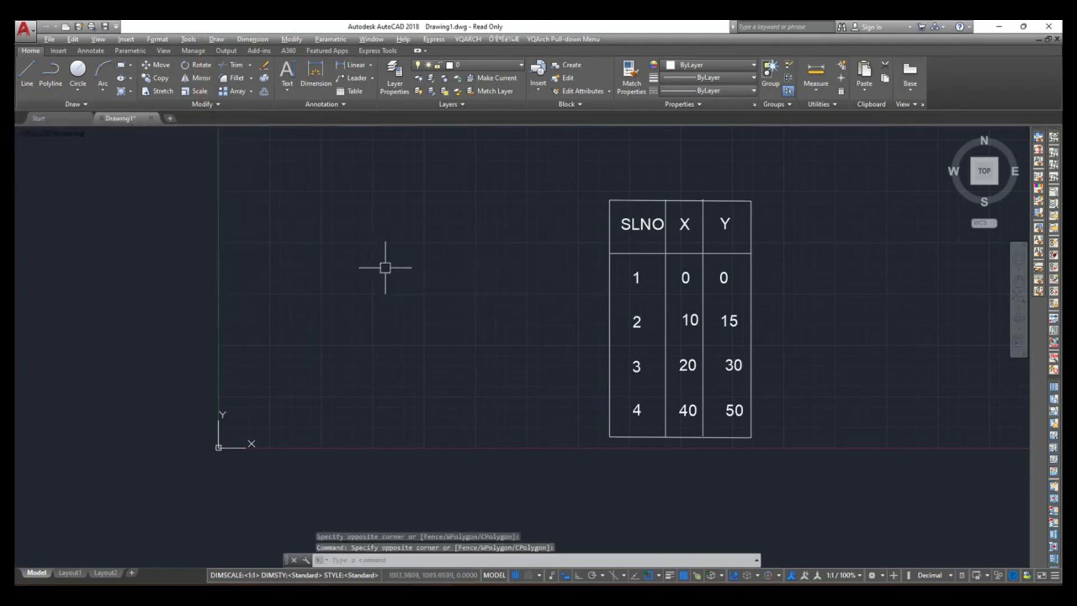
{"action": "type", "text": "PO"}
{"action": "key", "text": "Return"}
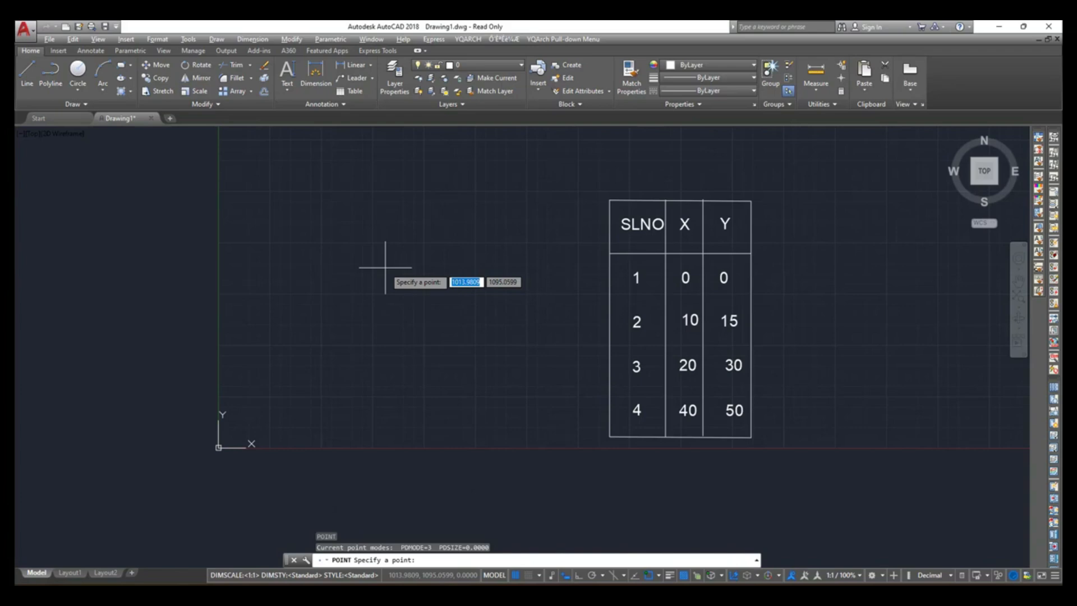
{"action": "key", "text": "Escape"}
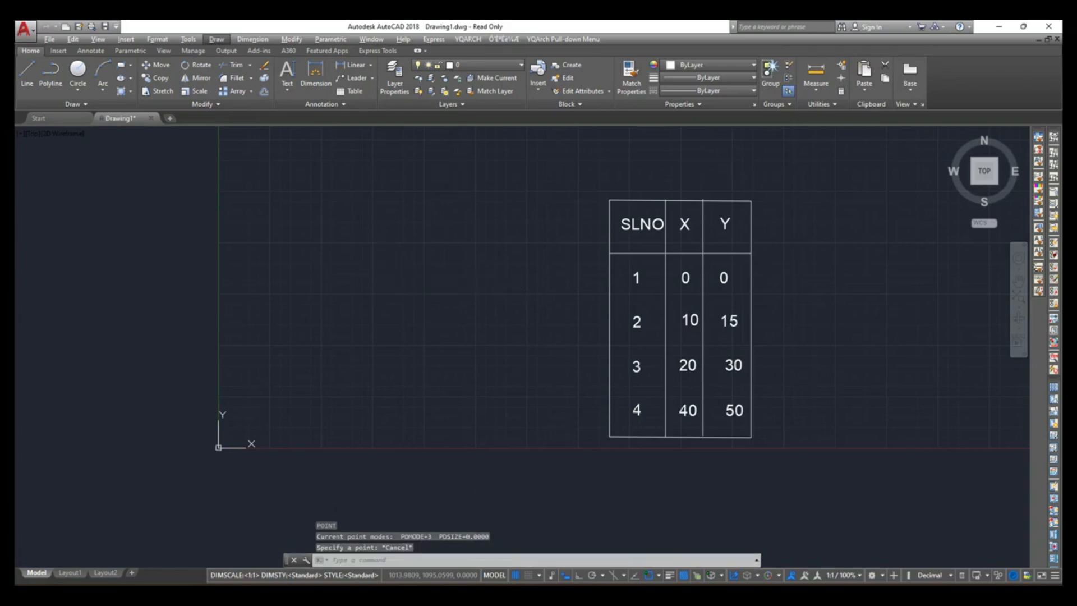
Place the first point of the coordinate table at 0,0 with the POINT command.
{"action": "left_click", "coordinate": [324, 286]}
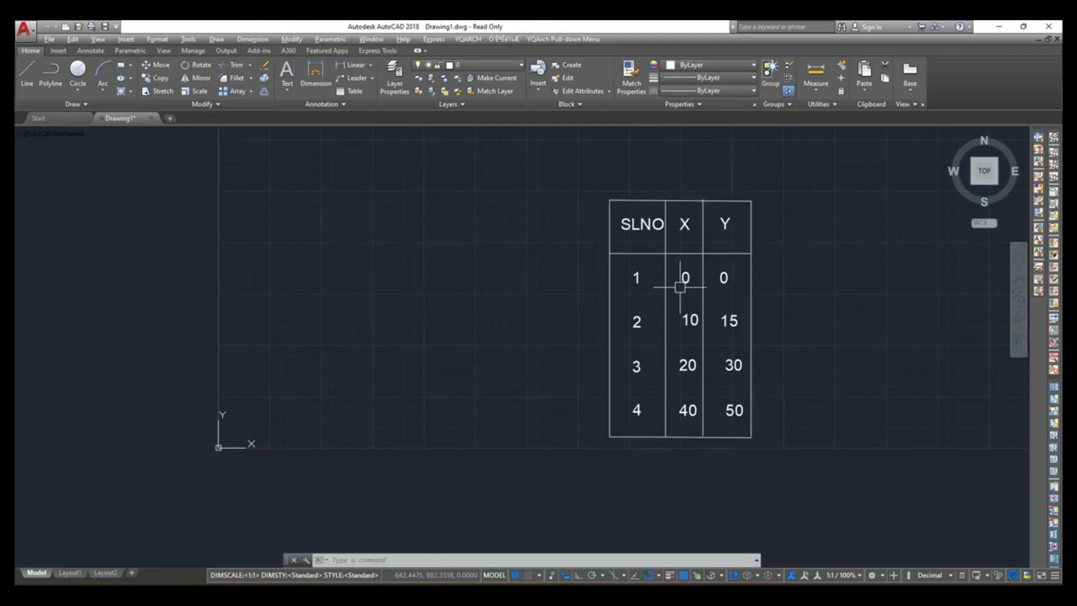
{"action": "scroll", "coordinate": [640, 284], "scroll_direction": "up", "scroll_amount": 2}
{"action": "scroll", "coordinate": [634, 275], "scroll_direction": "down", "scroll_amount": 2}
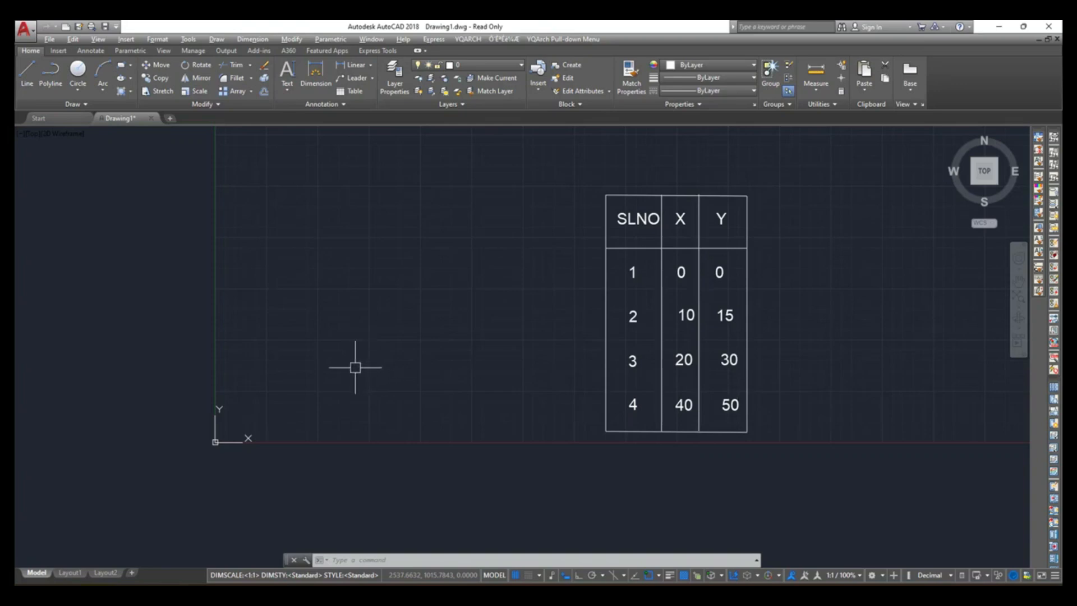
{"action": "type", "text": "po"}
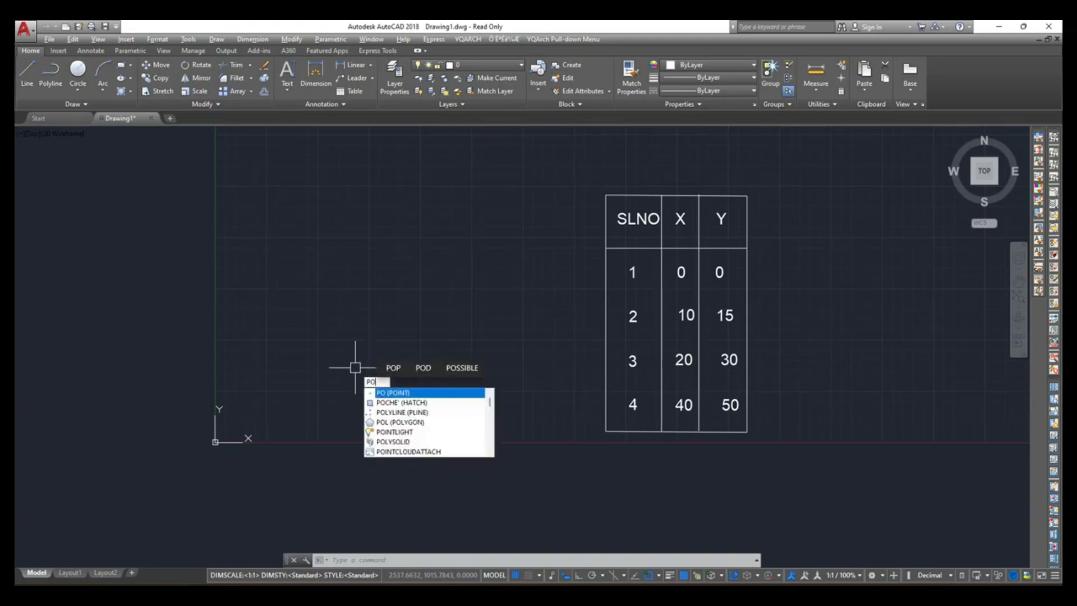
{"action": "key", "text": "Return"}
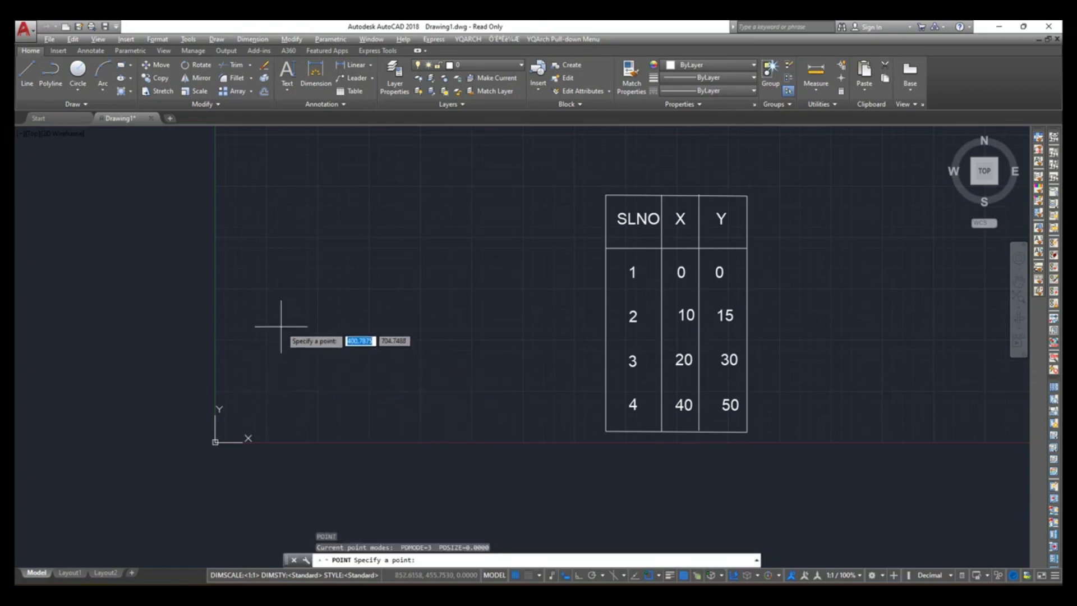
{"action": "type", "text": "0,0"}
{"action": "key", "text": "Return"}
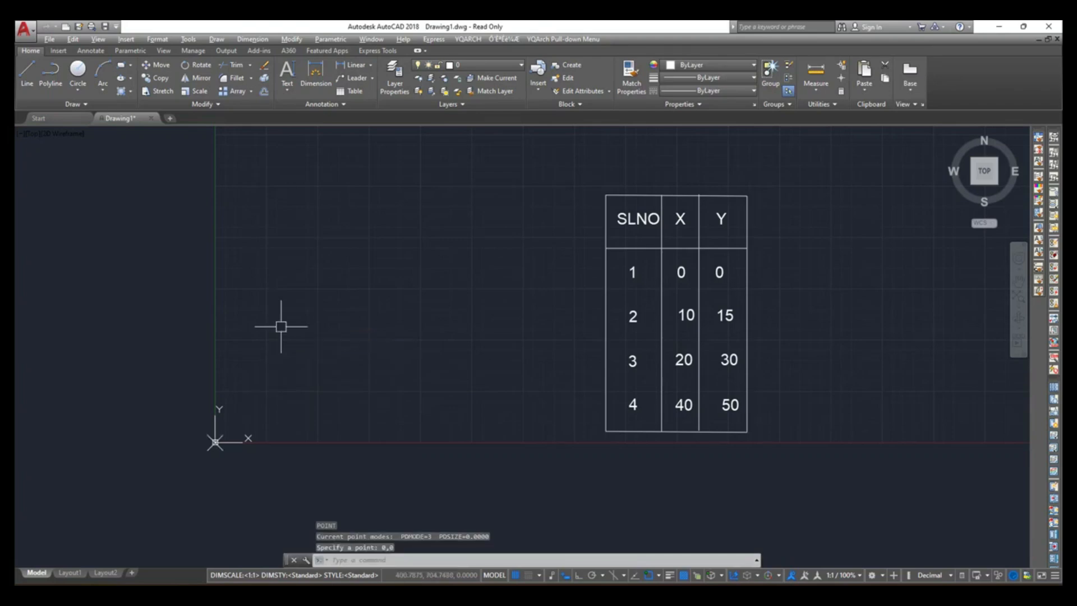
Place the second point of the coordinate table at 10,15 with the POINT command.
{"action": "type", "text": "PO"}
{"action": "key", "text": "Return"}
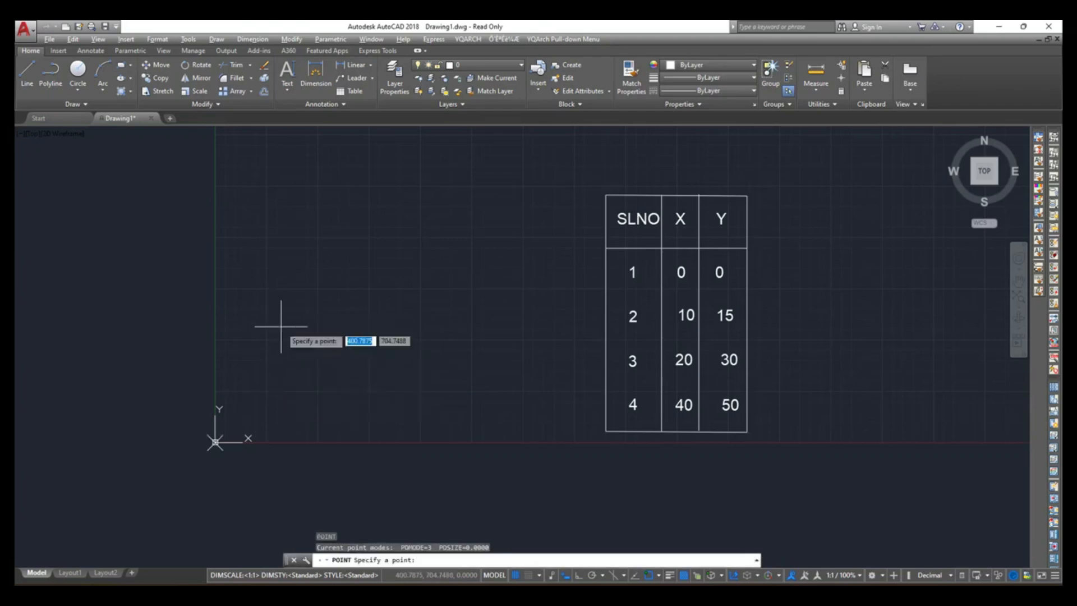
{"action": "type", "text": "10,15"}
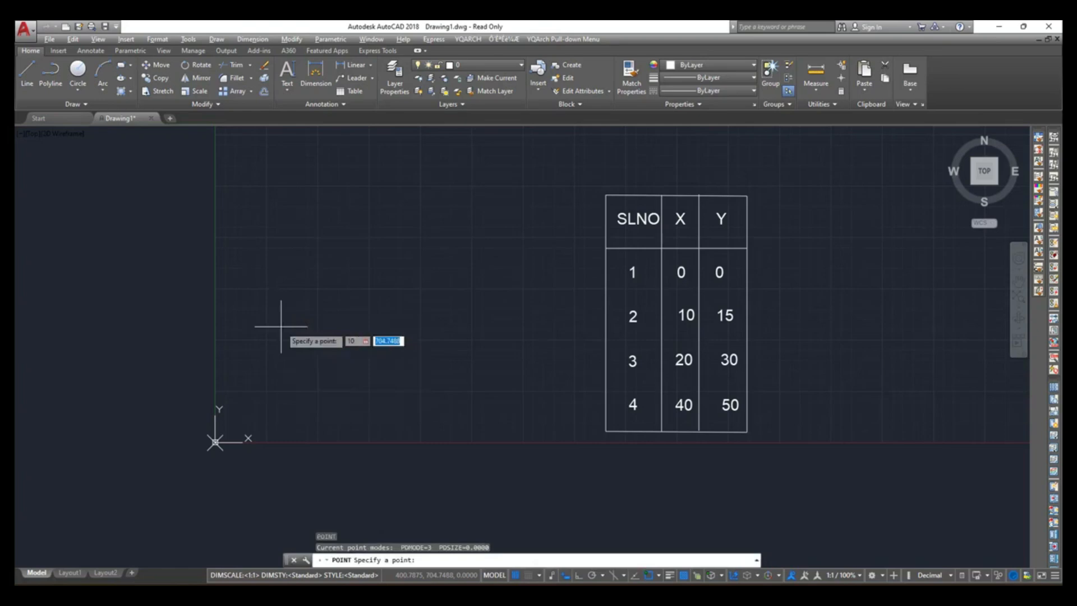
{"action": "key", "text": "Return"}
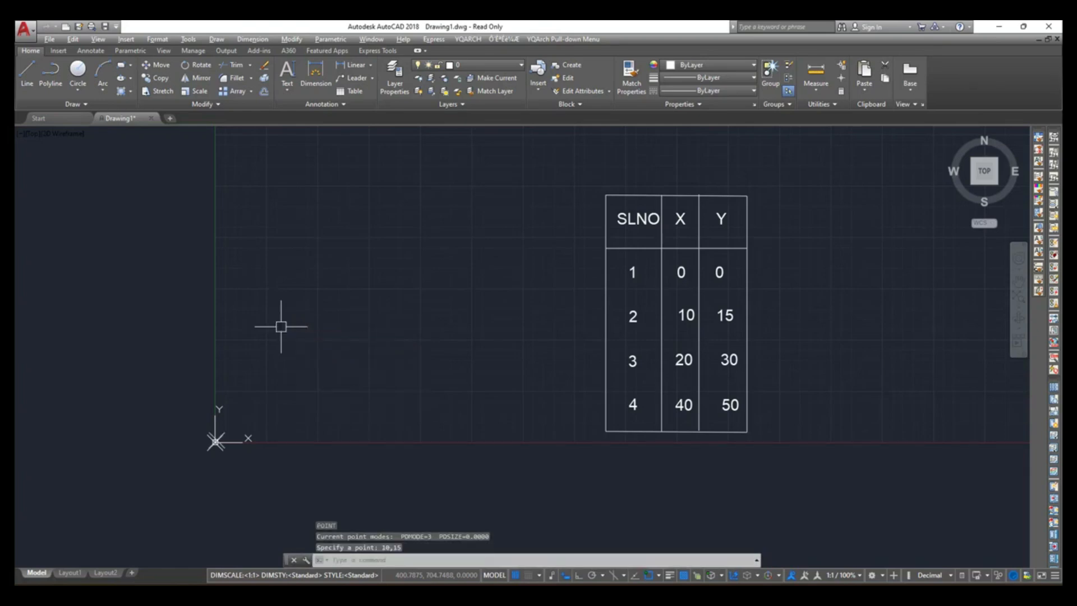
Place the third point of the coordinate table at 20,30 with the POINT command.
{"action": "type", "text": "PO"}
{"action": "key", "text": "Return"}
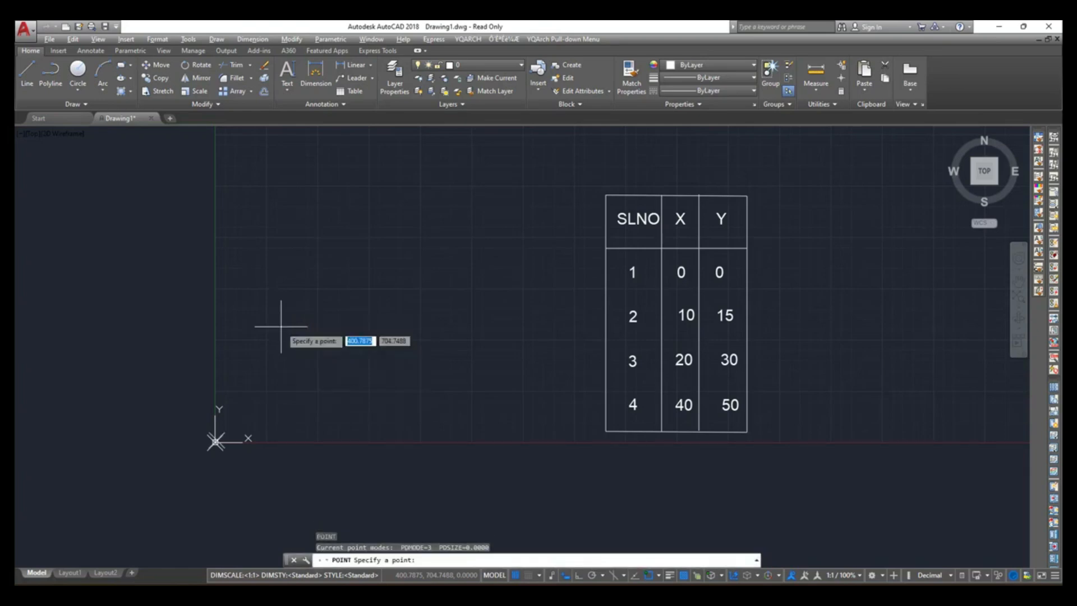
{"action": "type", "text": "20,"}
{"action": "type", "text": "30"}
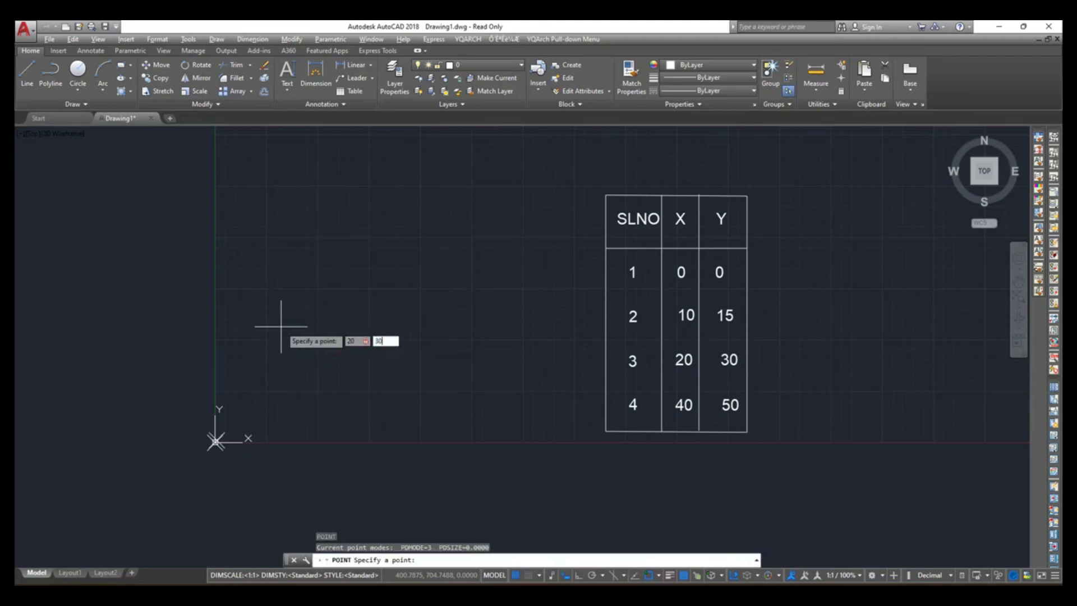
{"action": "key", "text": "Return"}
Place the fourth point of the coordinate table at 40,50 with the POINT command.
{"action": "type", "text": "P"}
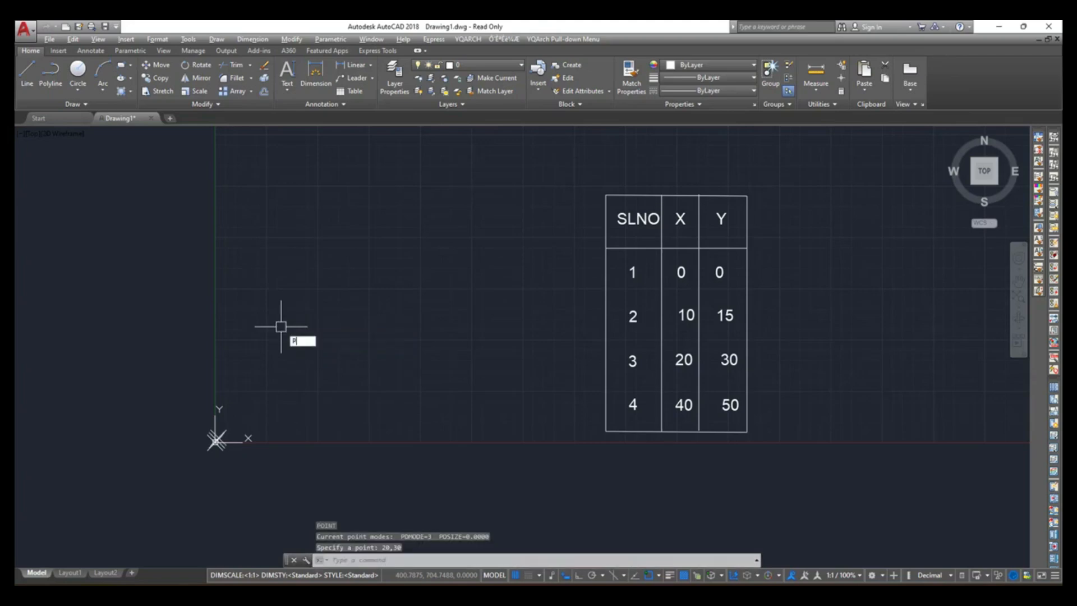
{"action": "type", "text": "O"}
{"action": "key", "text": "Return"}
{"action": "type", "text": "40"}
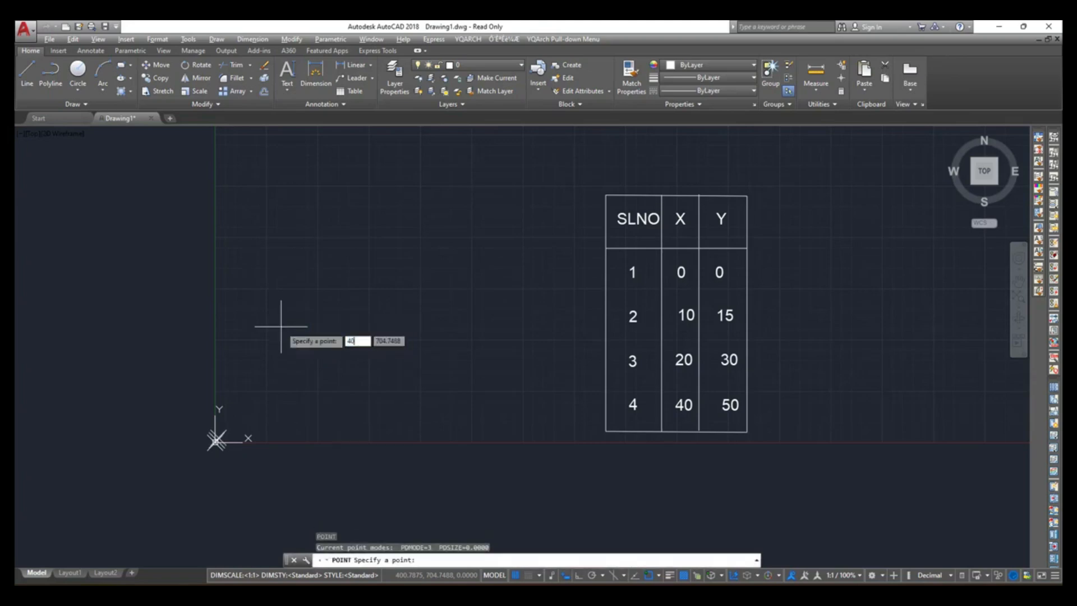
{"action": "type", "text": ",50"}
{"action": "key", "text": "Return"}
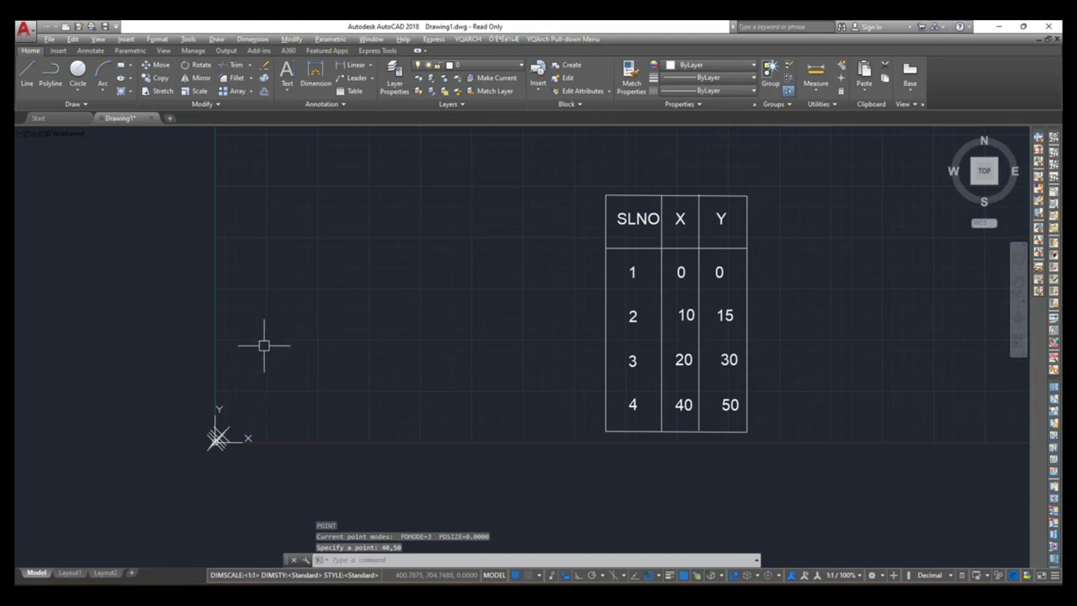
Set the point style to the plain circle symbol, keeping the size relative to the screen.
{"action": "scroll", "coordinate": [211, 445], "scroll_direction": "up", "scroll_amount": 12}
{"action": "middle_click_drag", "start_coordinate": [361, 273], "coordinate": [371, 316]}
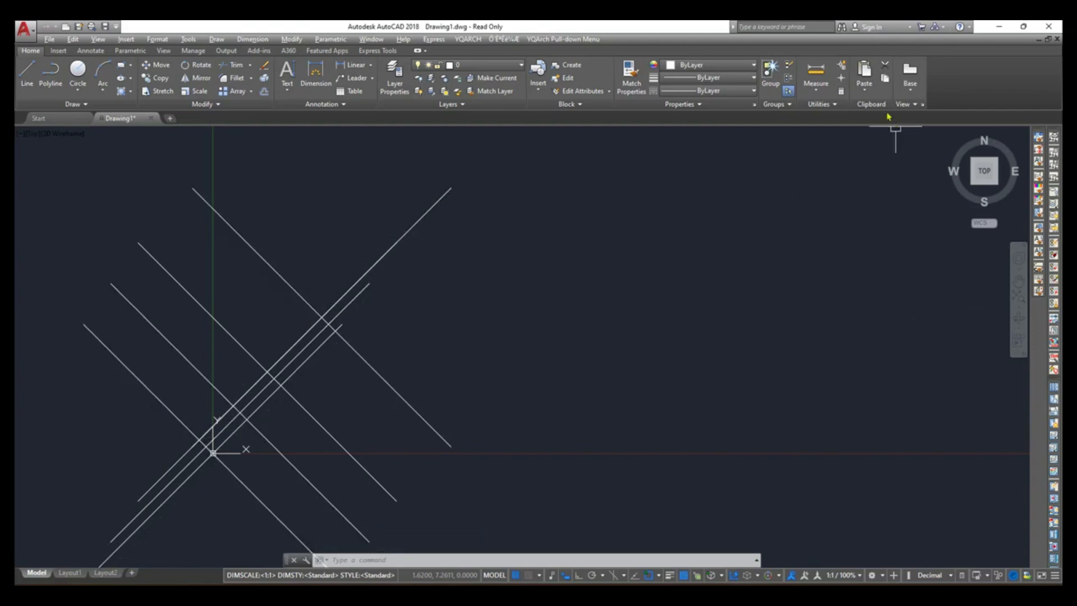
{"action": "left_click", "coordinate": [835, 105]}
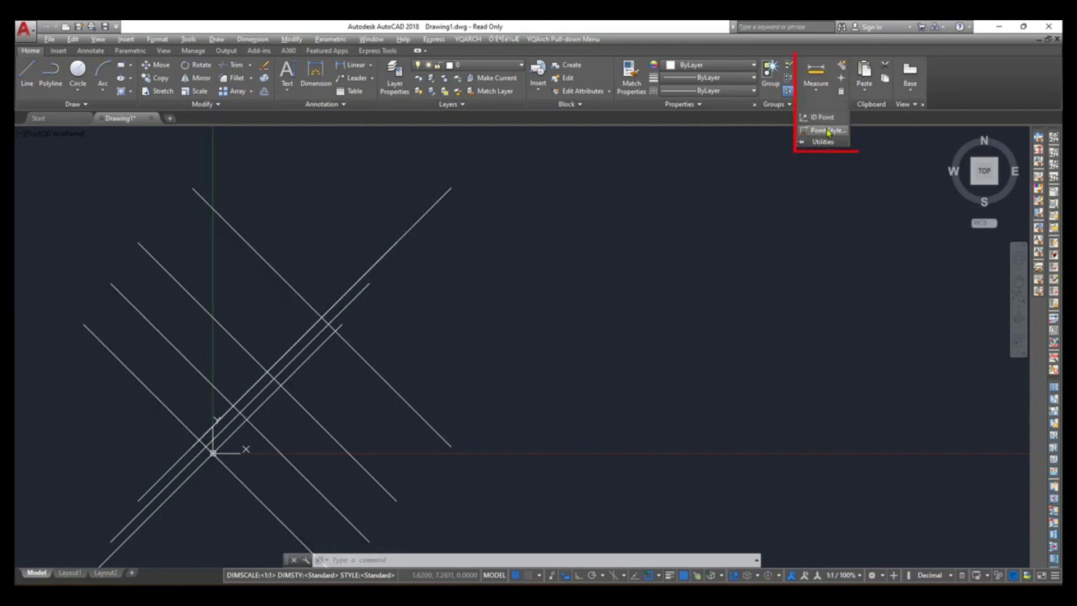
{"action": "left_click", "coordinate": [827, 130]}
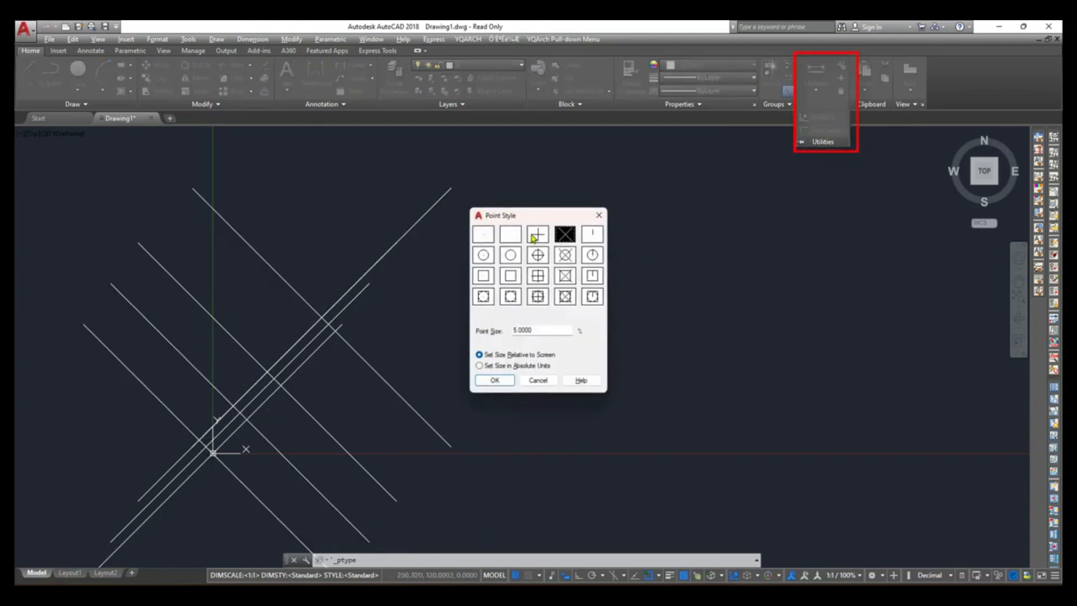
{"action": "left_click", "coordinate": [510, 255]}
{"action": "left_click", "coordinate": [495, 380]}
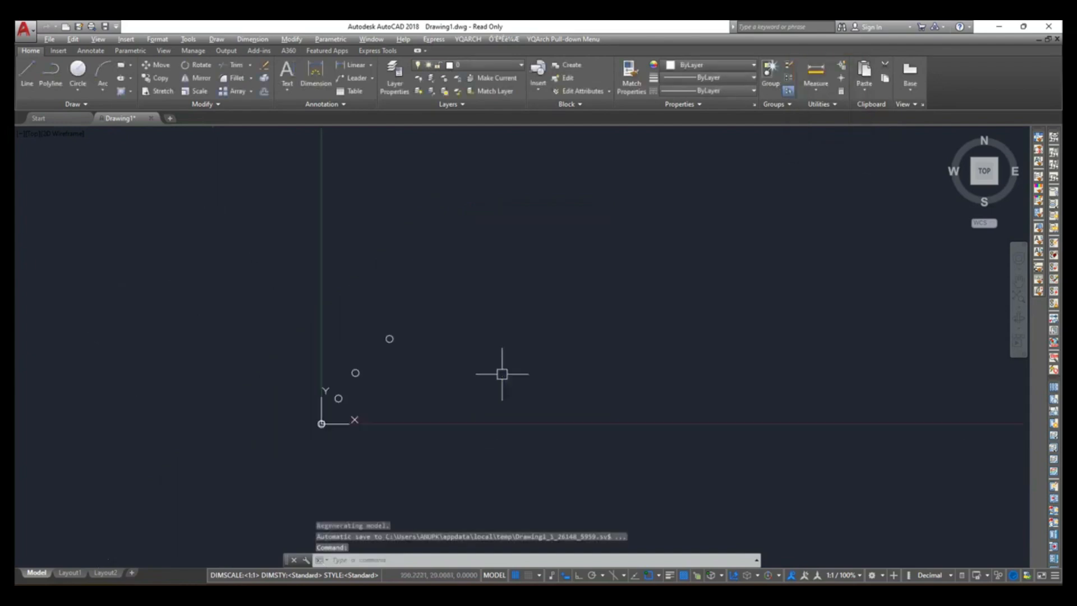
{"action": "scroll", "coordinate": [362, 392], "scroll_direction": "up", "scroll_amount": 6}
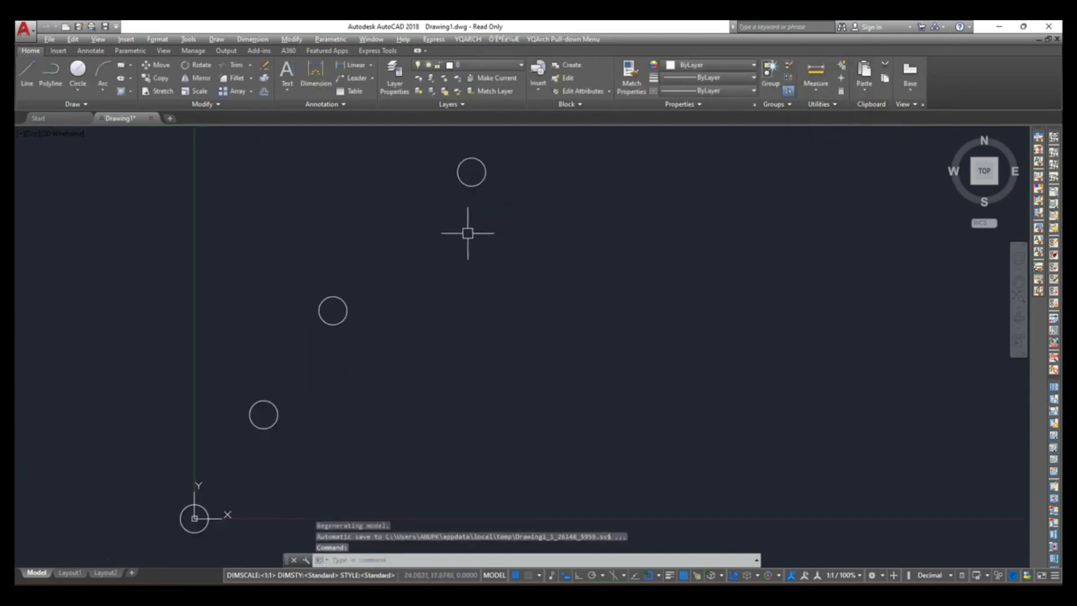
Set the point style to the circle with a cross through it.
{"action": "left_click", "coordinate": [158, 39]}
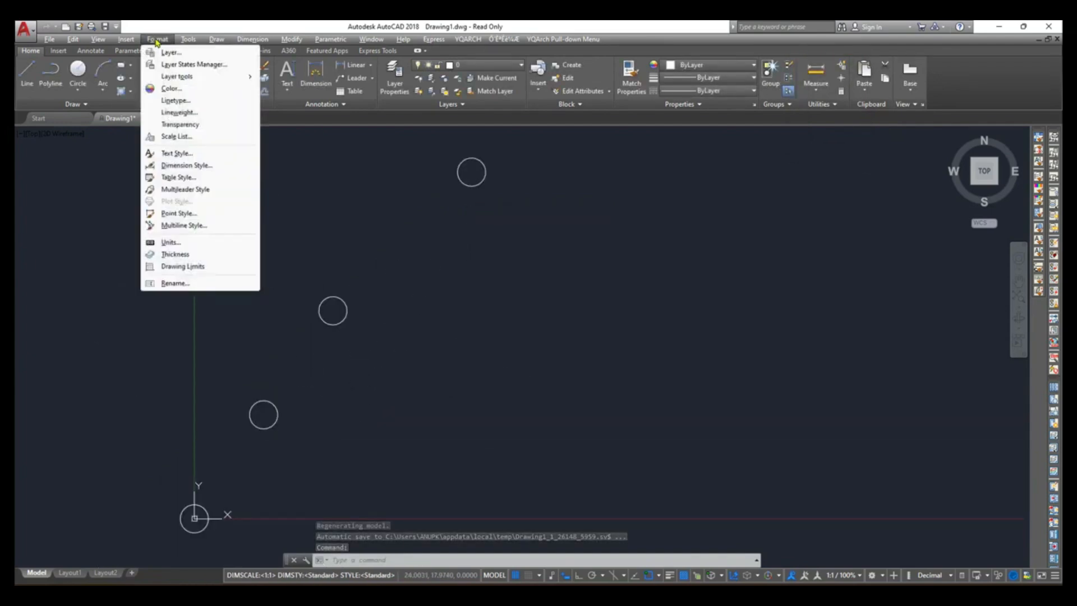
{"action": "left_click", "coordinate": [185, 213]}
{"action": "left_click", "coordinate": [538, 260]}
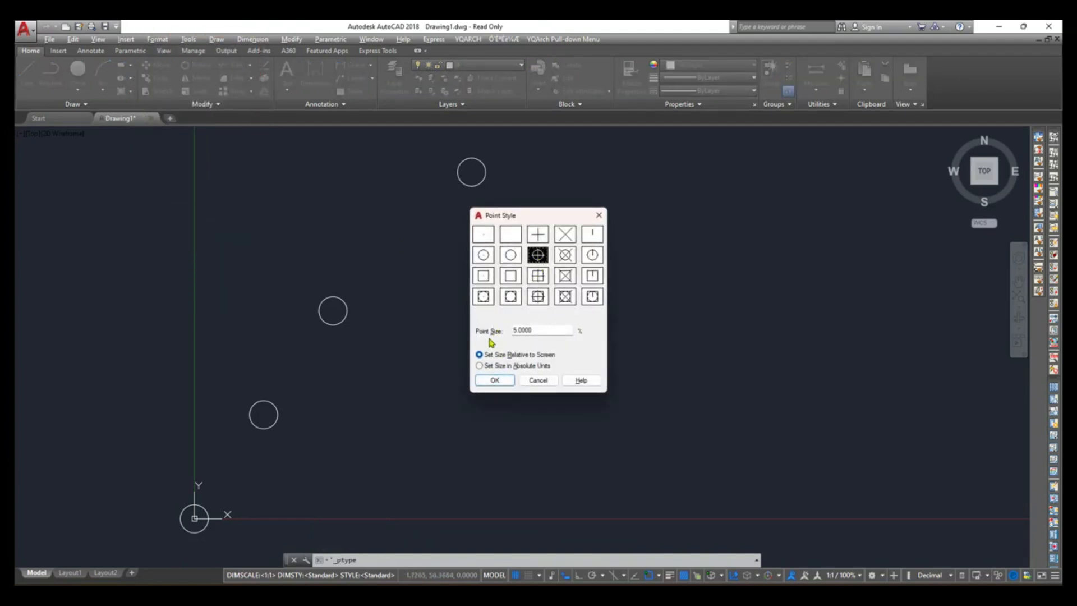
{"action": "left_click", "coordinate": [495, 381]}
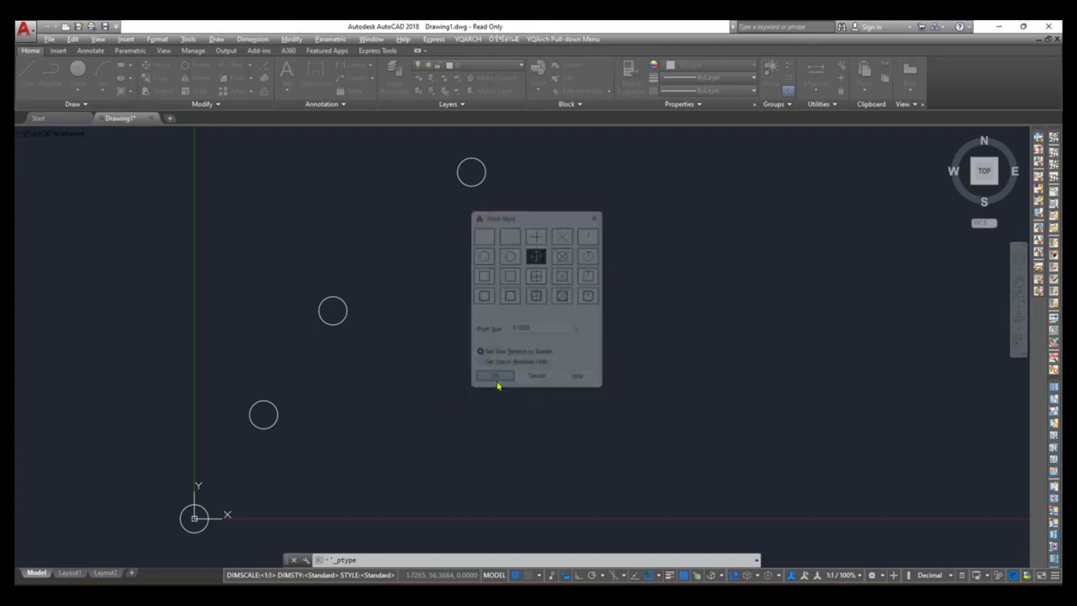
Draw connected line segments from the origin point through the second and third points to the fourth point.
{"action": "scroll", "coordinate": [496, 380], "scroll_direction": "down", "scroll_amount": 2}
{"action": "middle_click_drag", "start_coordinate": [497, 380], "coordinate": [463, 388]}
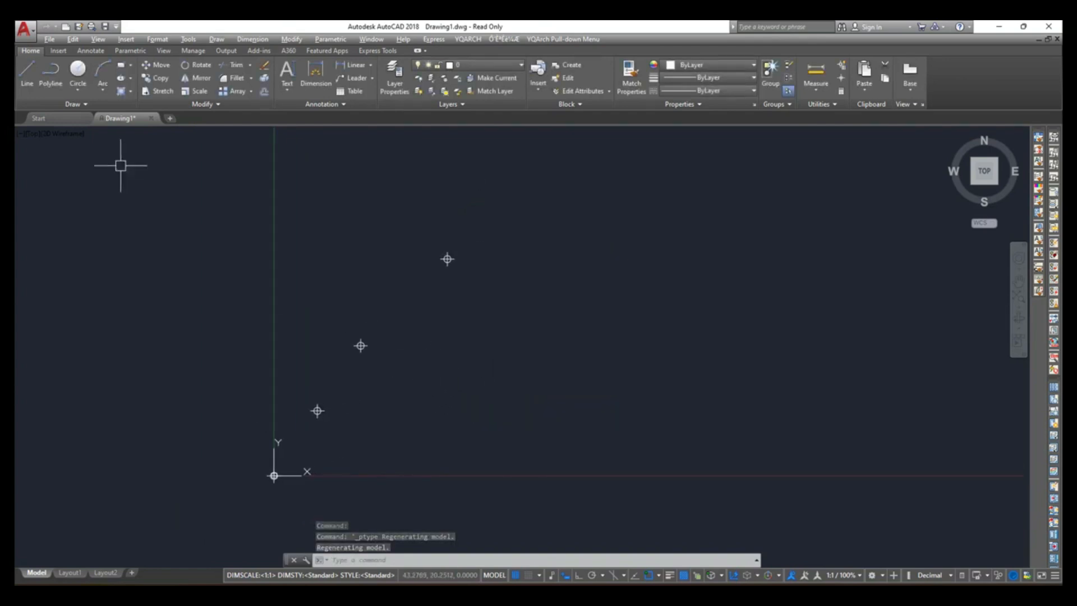
{"action": "left_click", "coordinate": [41, 77]}
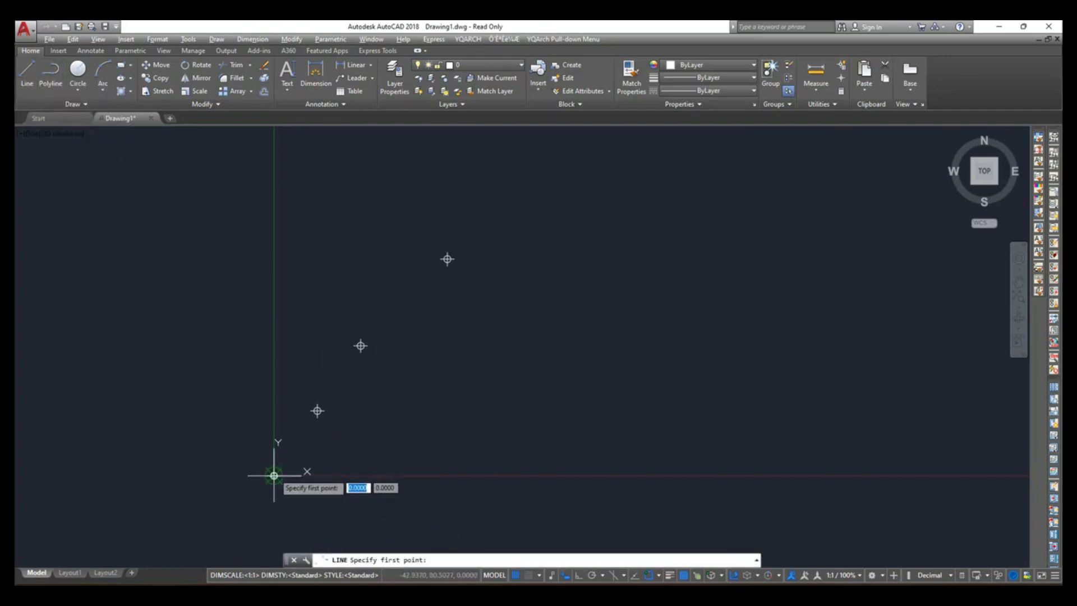
{"action": "left_click", "coordinate": [274, 475]}
{"action": "left_click", "coordinate": [317, 410]}
{"action": "left_click", "coordinate": [361, 346]}
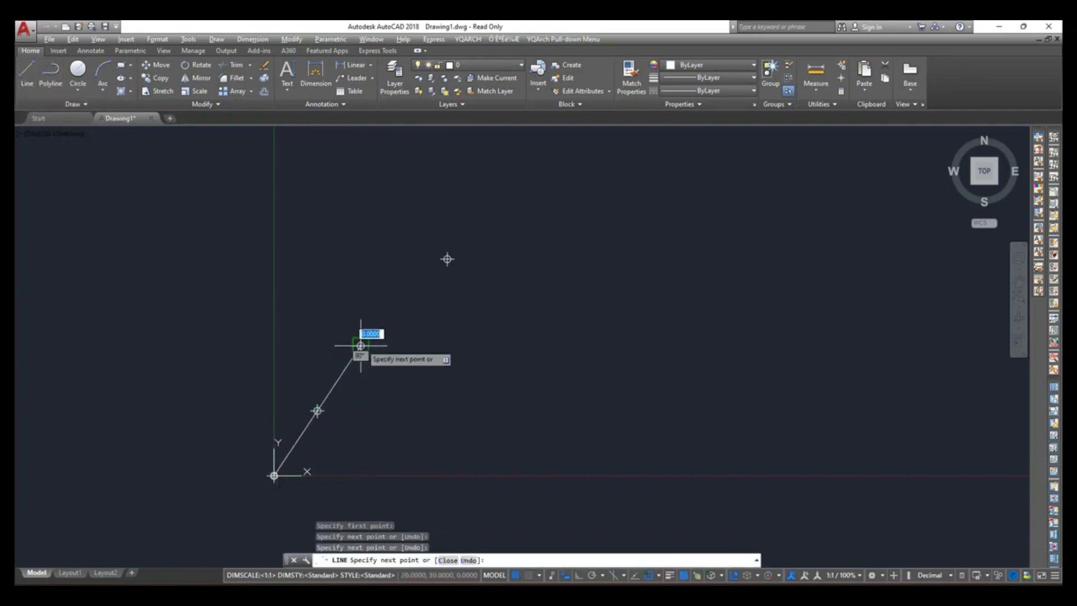
{"action": "left_click", "coordinate": [447, 259]}
{"action": "left_click", "coordinate": [469, 269]}
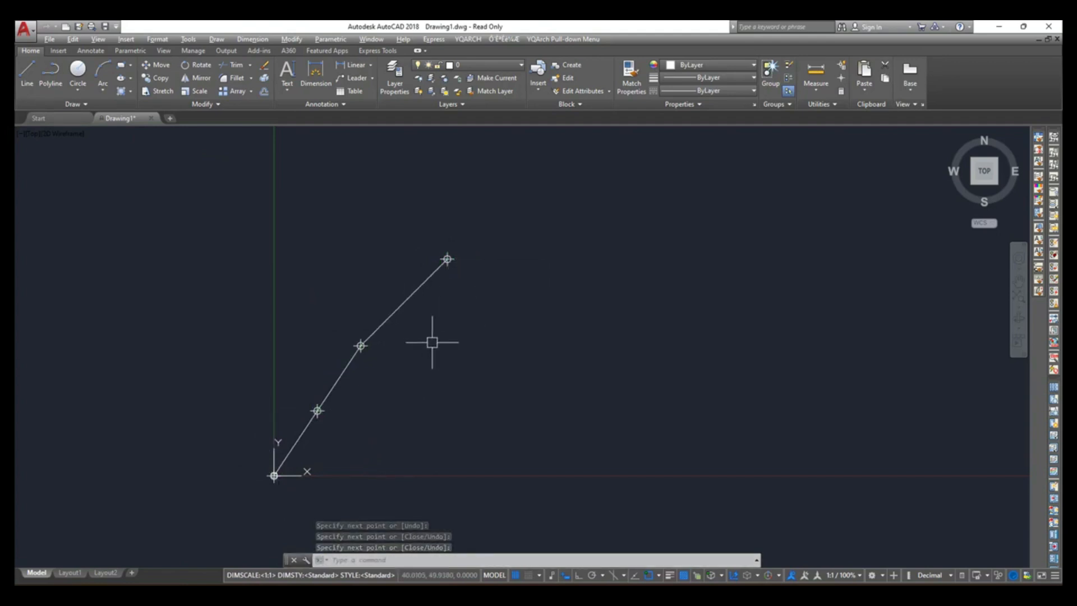
Add two ordinate dimensions to the origin point, one with its leader to the left for Y and one downward for X.
{"action": "left_click", "coordinate": [371, 66]}
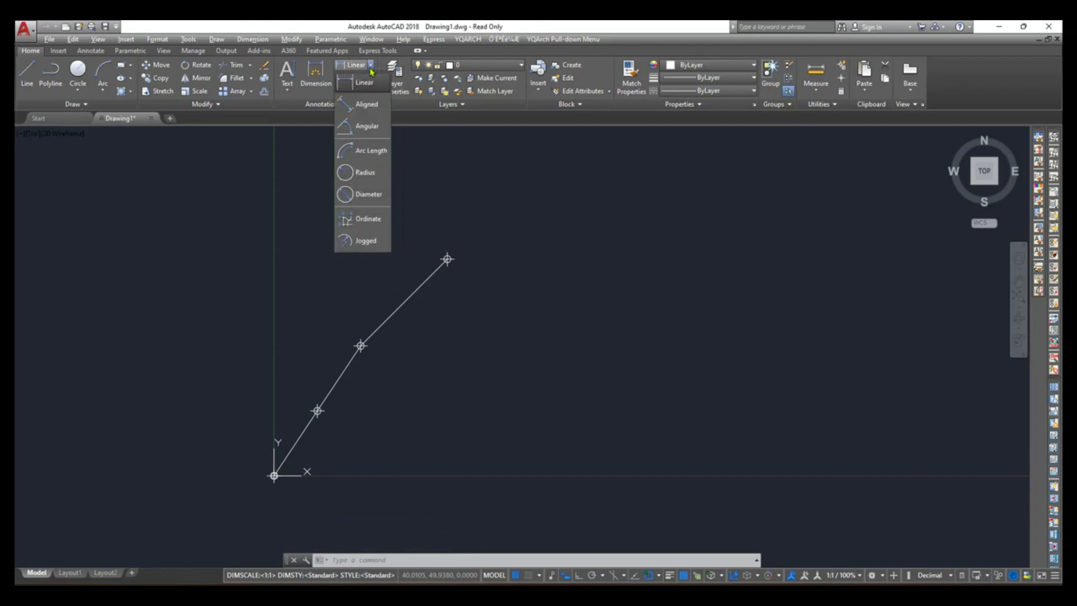
{"action": "left_click", "coordinate": [367, 220]}
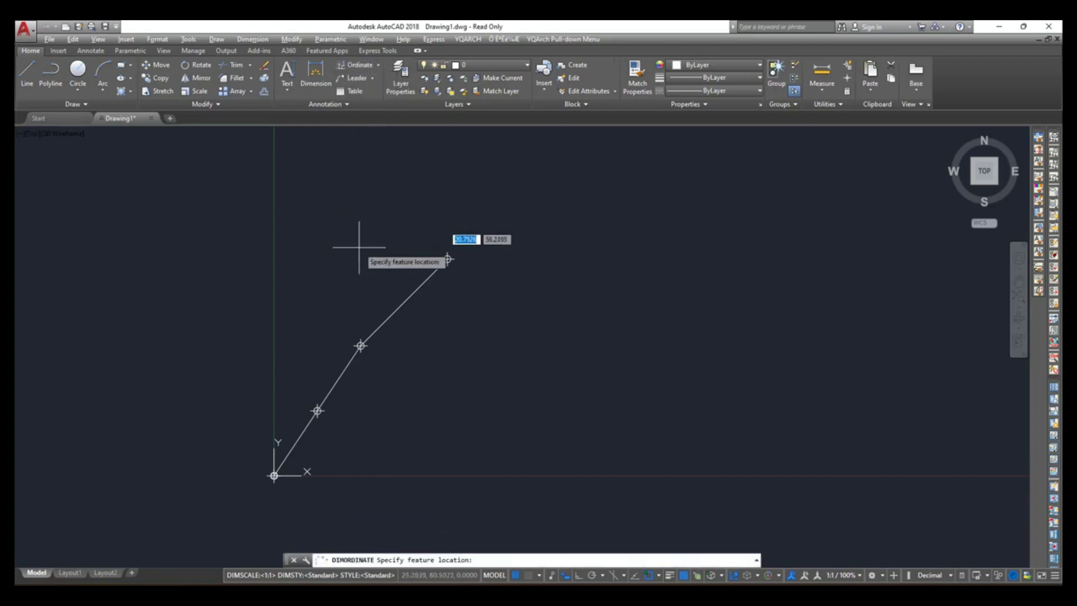
{"action": "left_click", "coordinate": [274, 475]}
{"action": "left_click", "coordinate": [251, 476]}
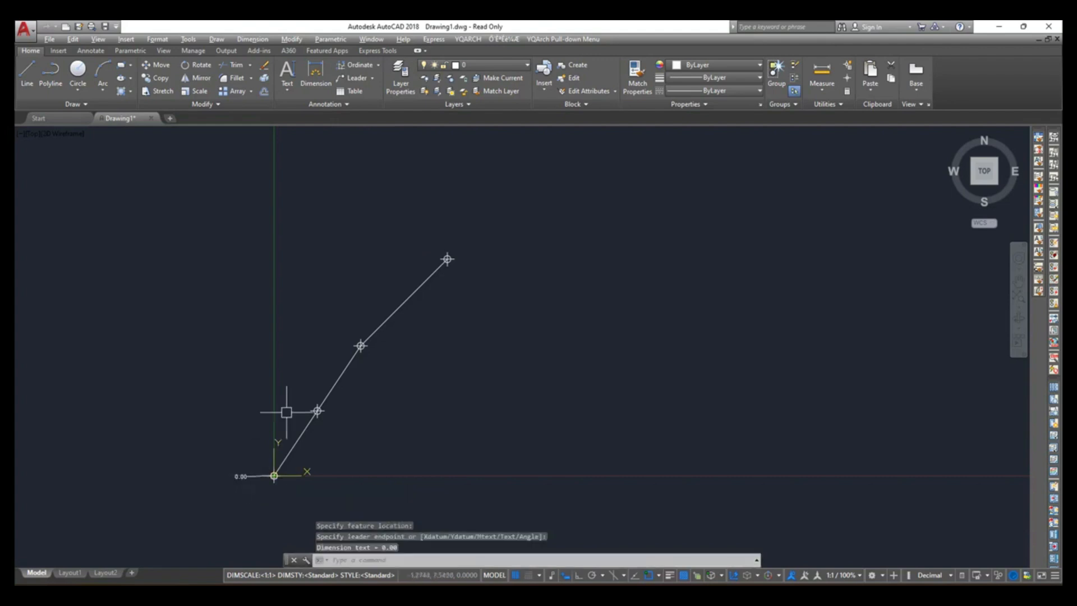
{"action": "left_click", "coordinate": [379, 65]}
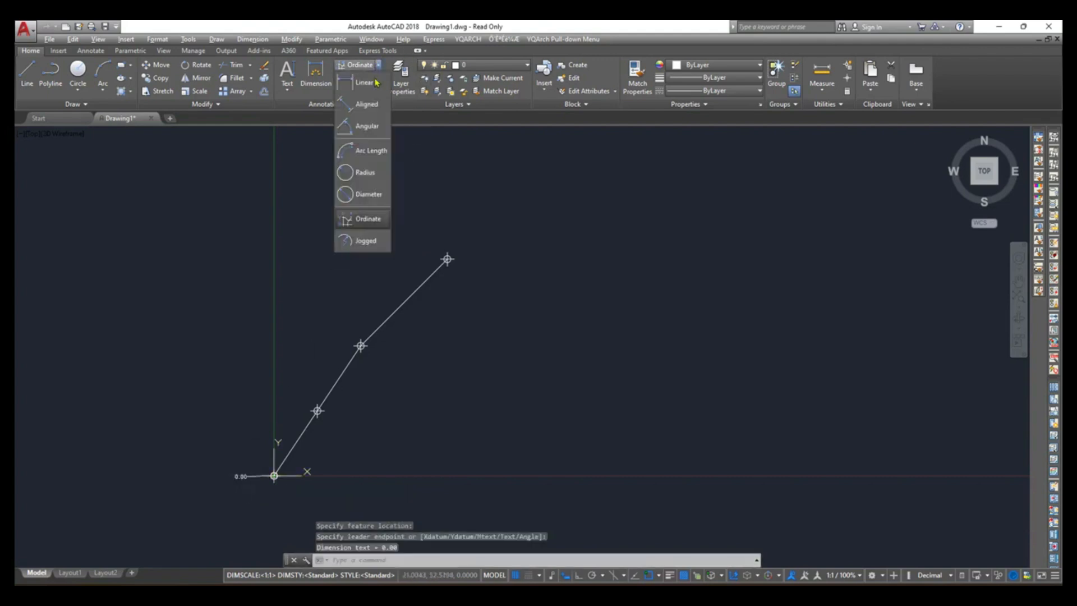
{"action": "left_click", "coordinate": [367, 219]}
{"action": "left_click", "coordinate": [274, 476]}
{"action": "left_click", "coordinate": [273, 496]}
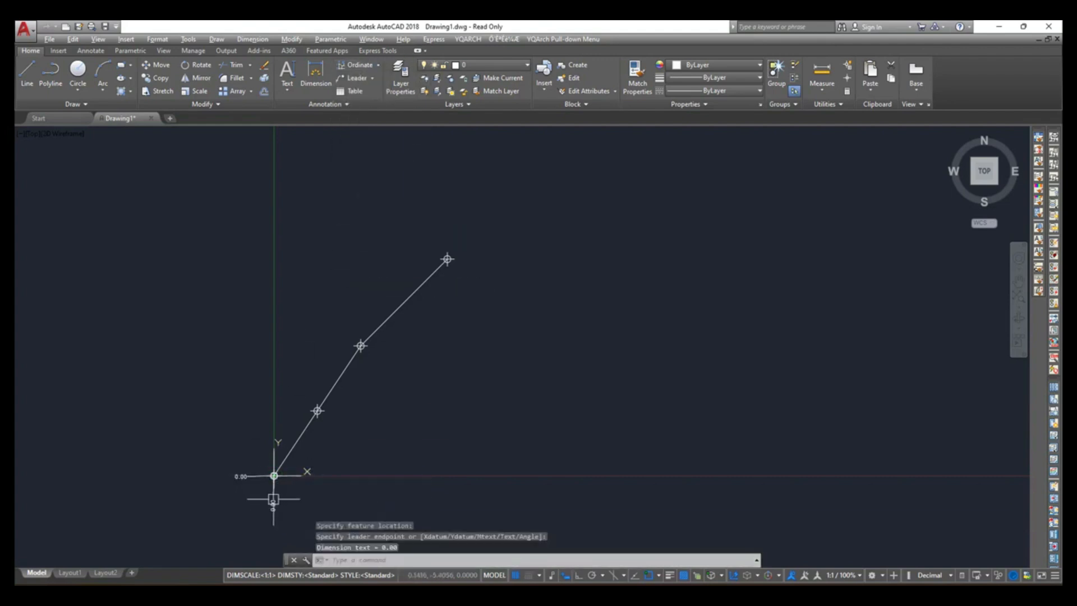
Query the coordinates of the second plotted point with ID Point.
{"action": "scroll", "coordinate": [272, 494], "scroll_direction": "up", "scroll_amount": 2}
{"action": "middle_click_drag", "start_coordinate": [445, 397], "coordinate": [417, 439]}
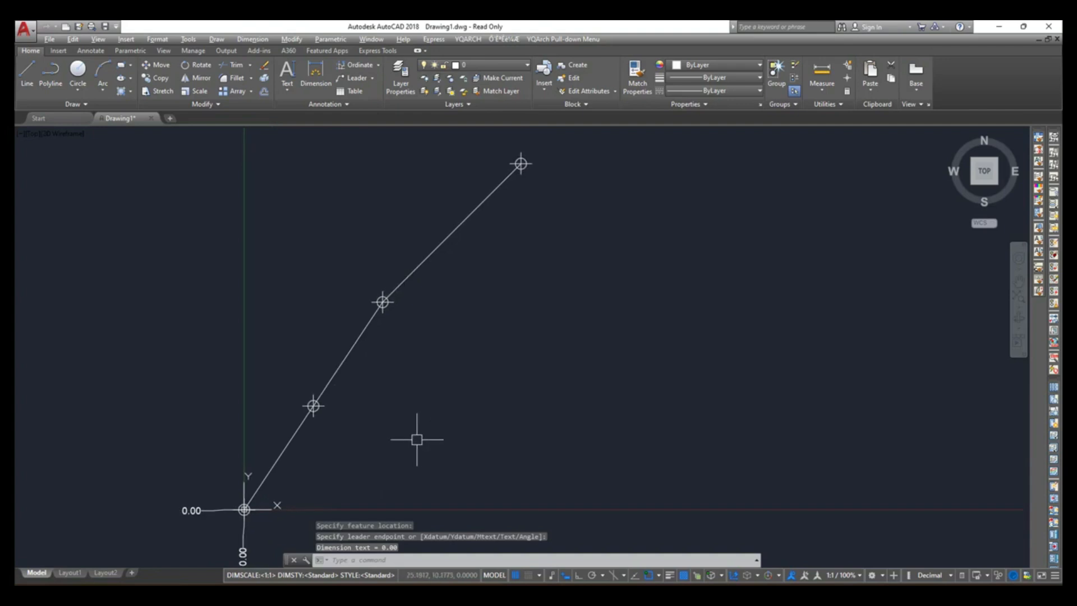
{"action": "left_click", "coordinate": [838, 105]}
{"action": "left_click", "coordinate": [828, 117]}
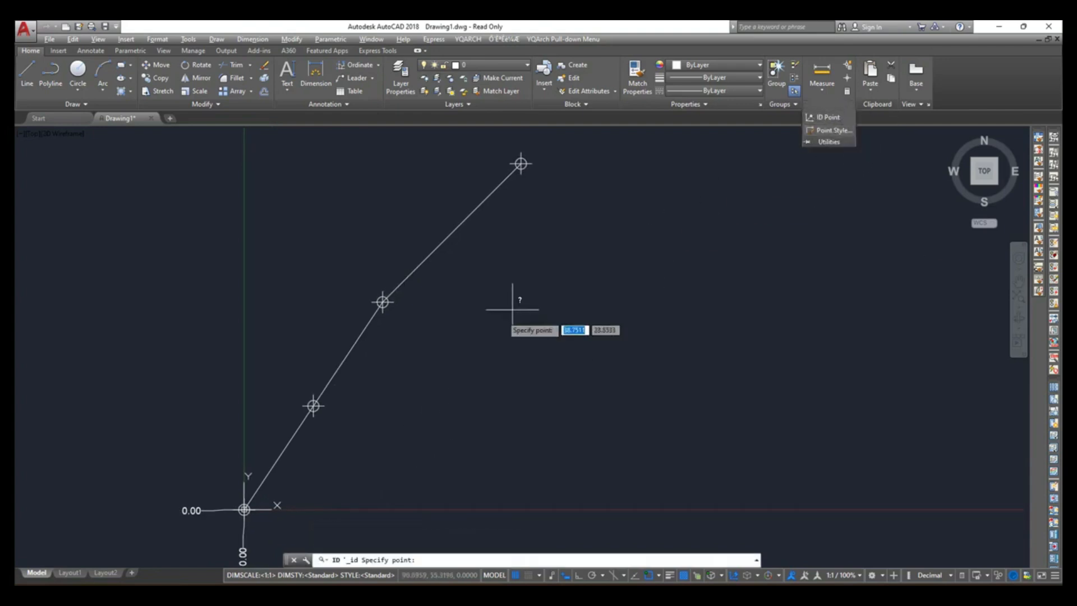
{"action": "left_click", "coordinate": [313, 406]}
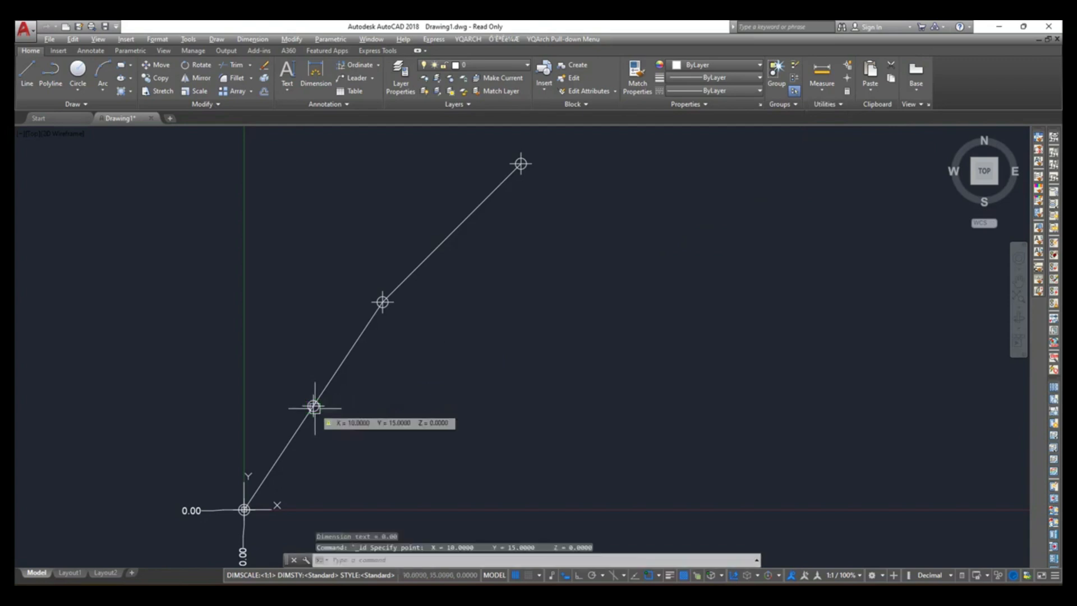
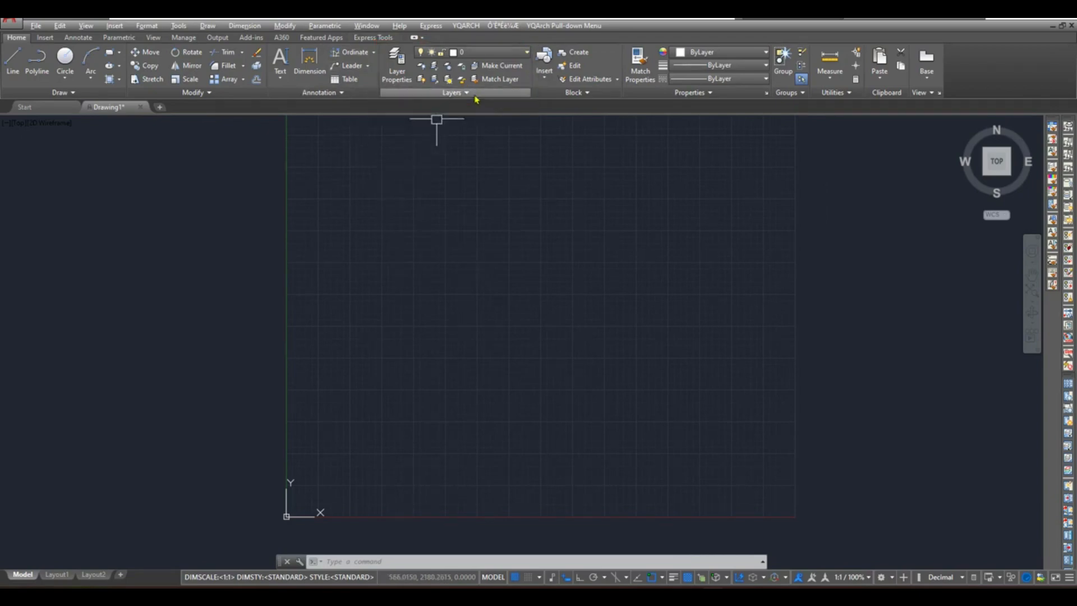
Create a new layer named WALL in the Layer Properties Manager.
{"action": "left_click", "coordinate": [502, 55]}
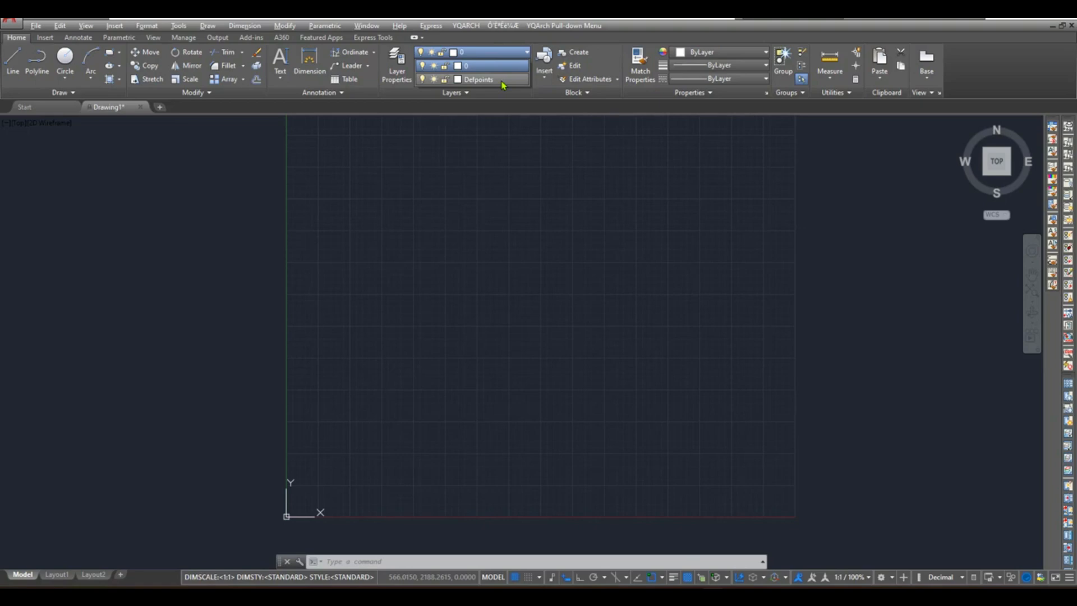
{"action": "left_click", "coordinate": [516, 56]}
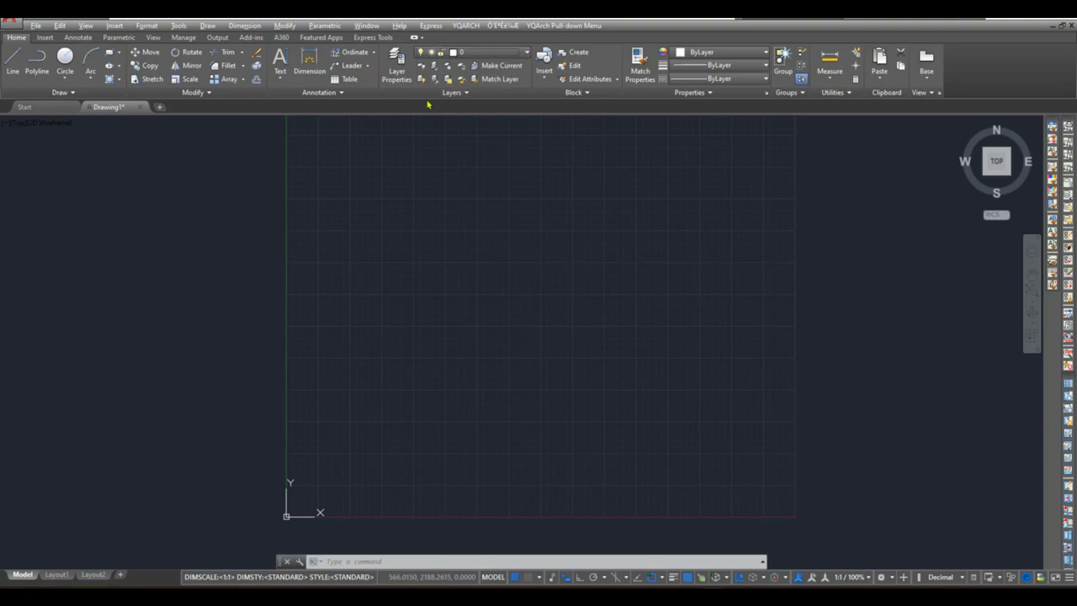
{"action": "left_click", "coordinate": [398, 73]}
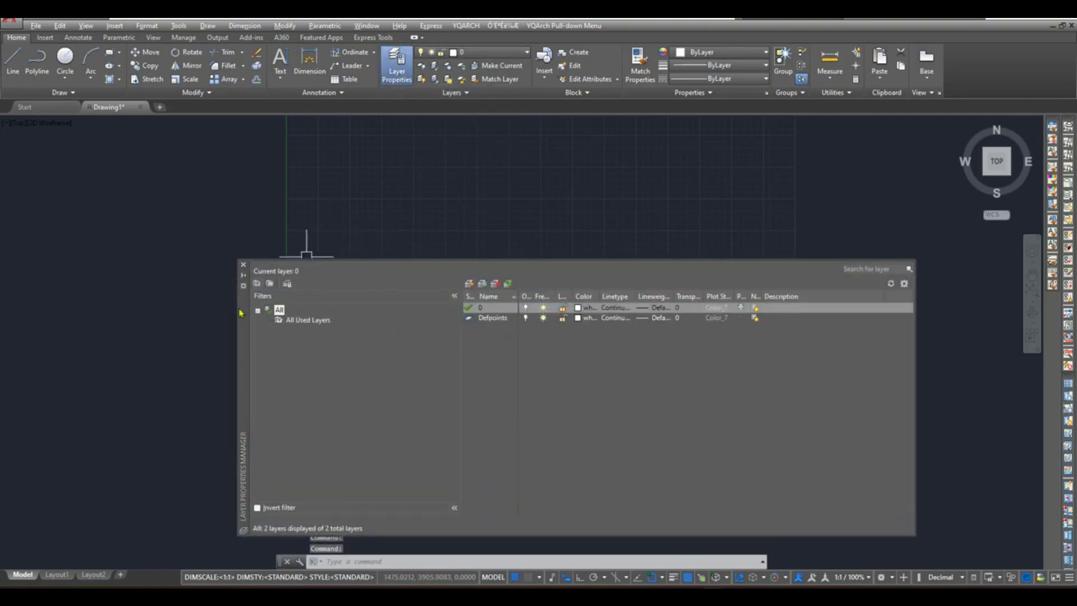
{"action": "left_click_drag", "start_coordinate": [241, 316], "coordinate": [204, 257]}
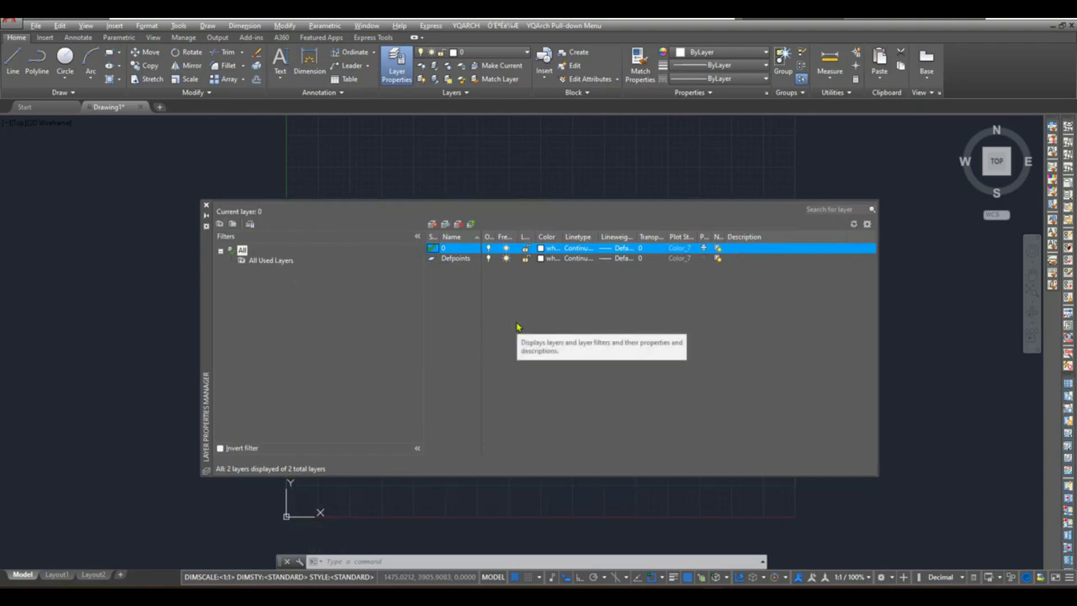
{"action": "left_click", "coordinate": [433, 225]}
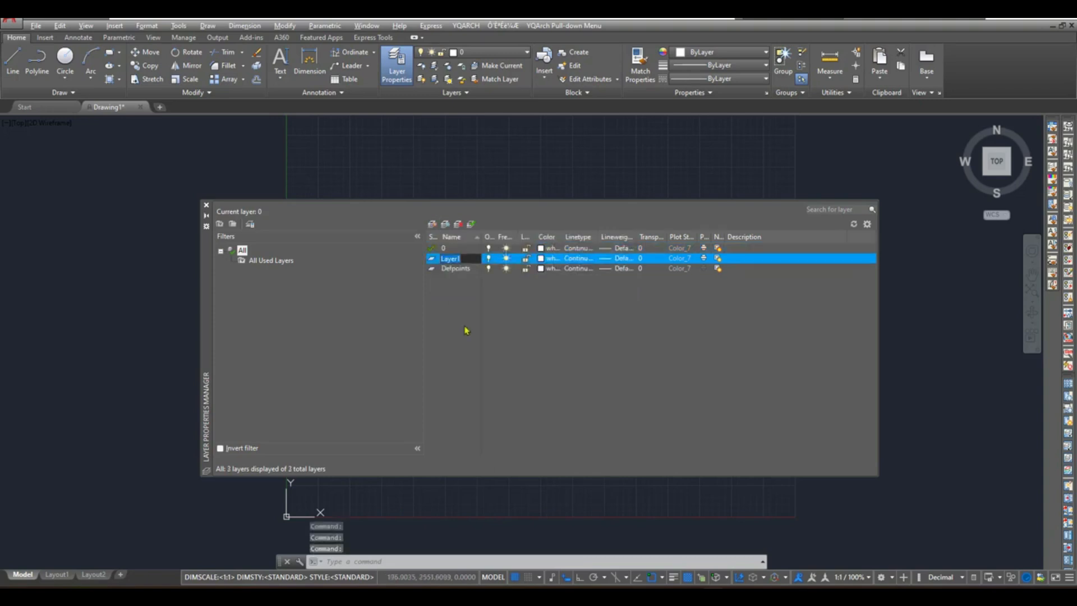
{"action": "type", "text": "WALL"}
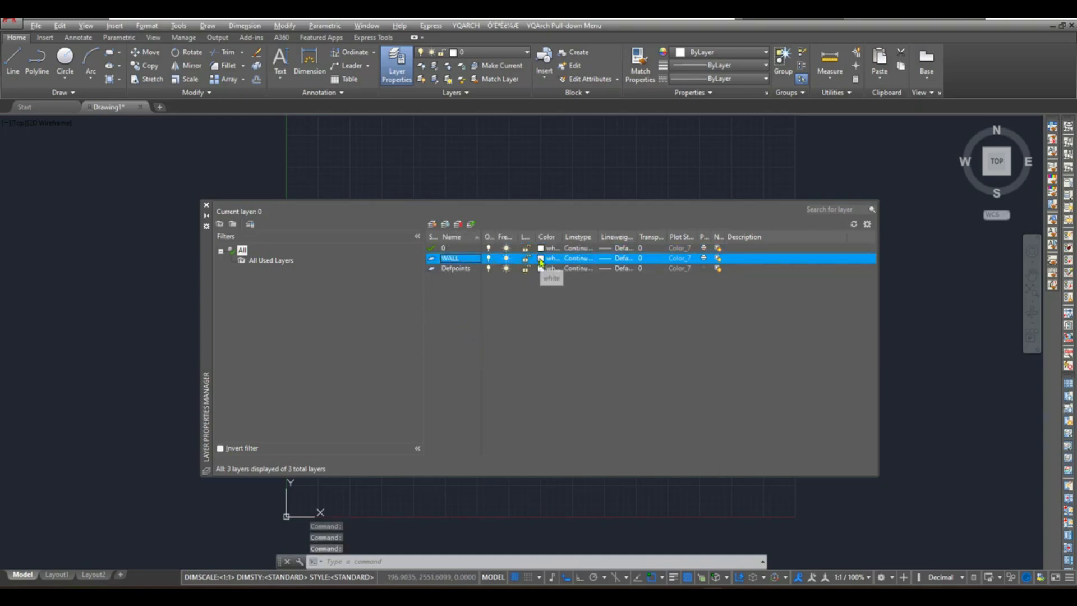
Create a new layer named DOOR and assign it index color 54.
{"action": "left_click", "coordinate": [432, 224]}
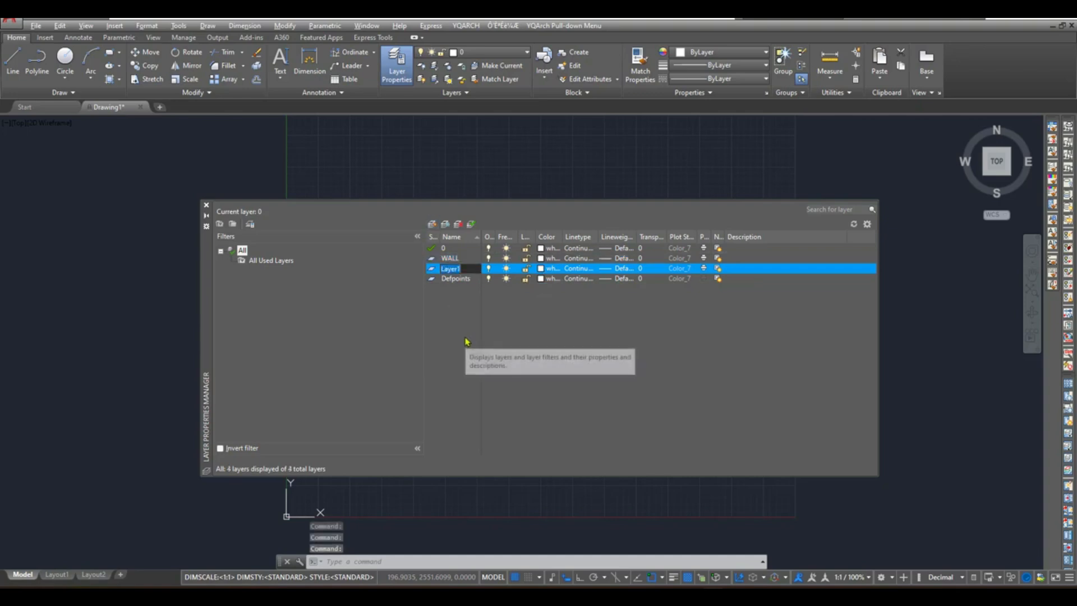
{"action": "type", "text": "O"}
{"action": "key", "text": "BackSpace"}
{"action": "type", "text": "DOOR"}
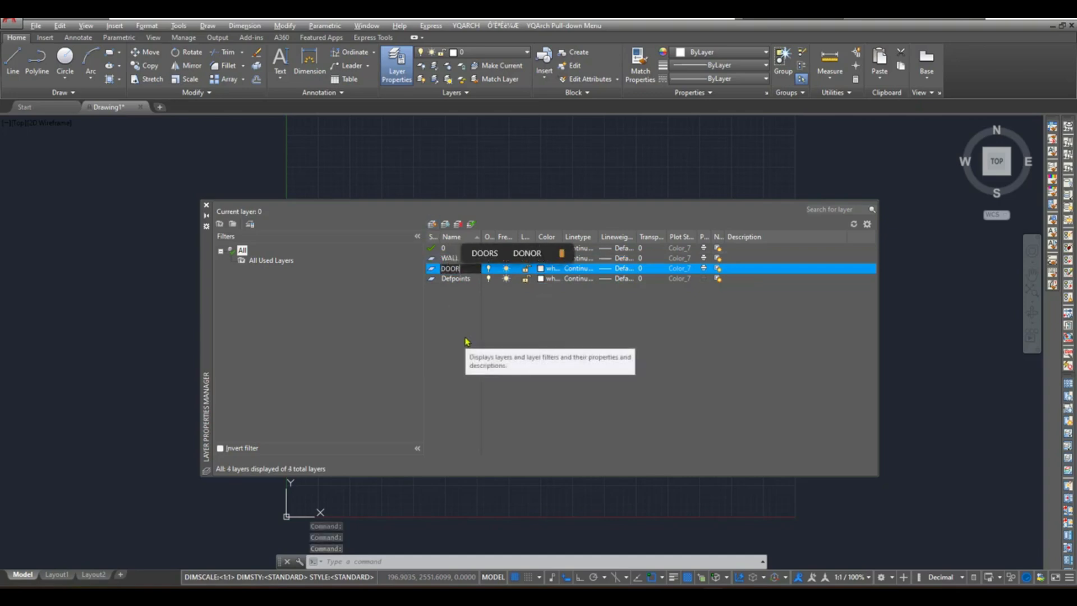
{"action": "key", "text": "Return"}
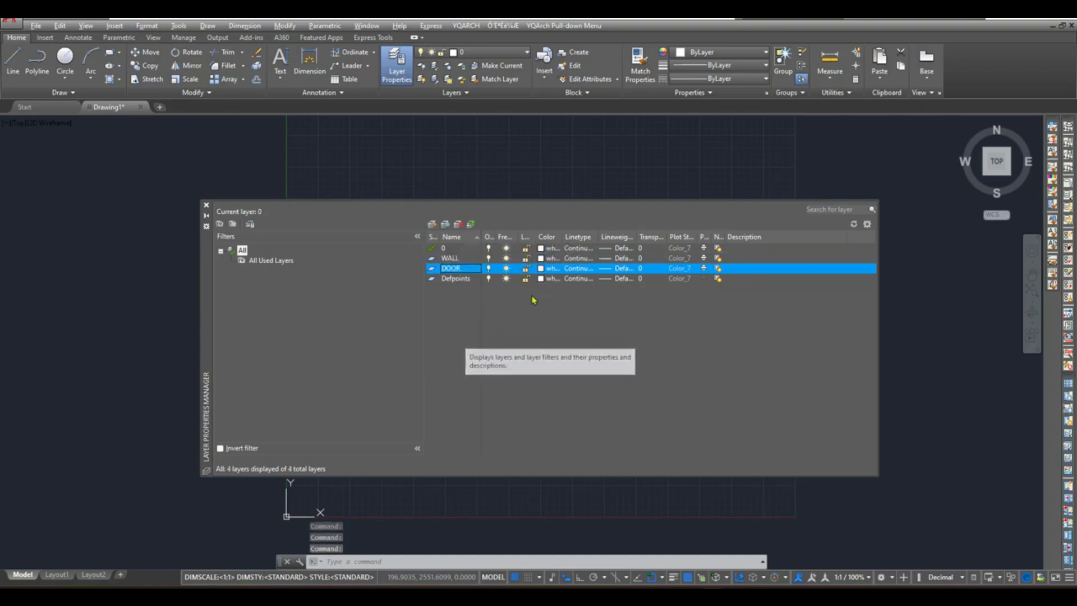
{"action": "left_click", "coordinate": [540, 269]}
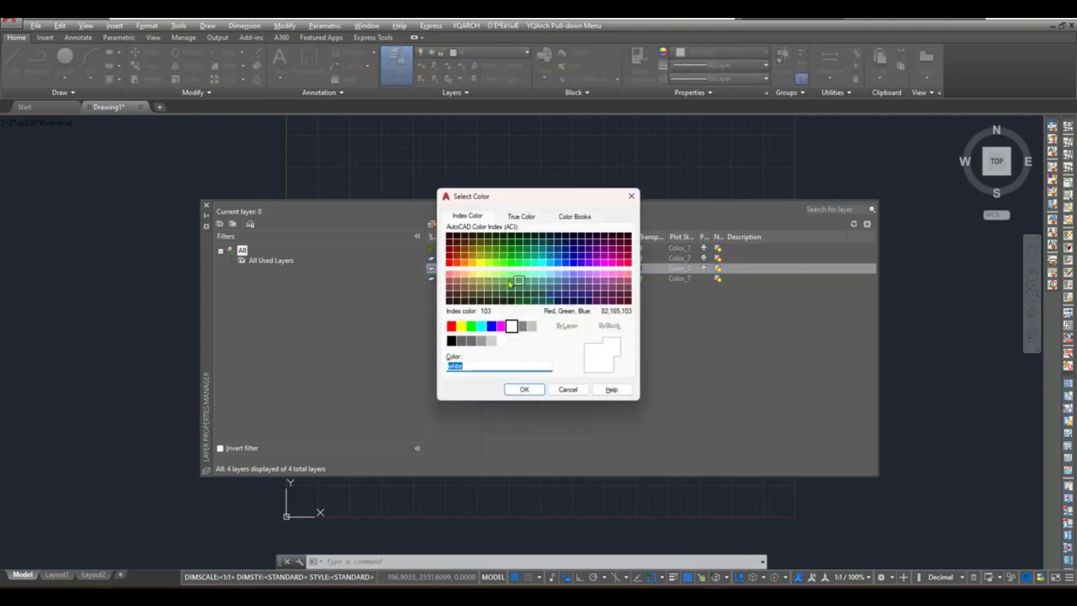
{"action": "left_click", "coordinate": [481, 254]}
{"action": "left_click", "coordinate": [524, 389]}
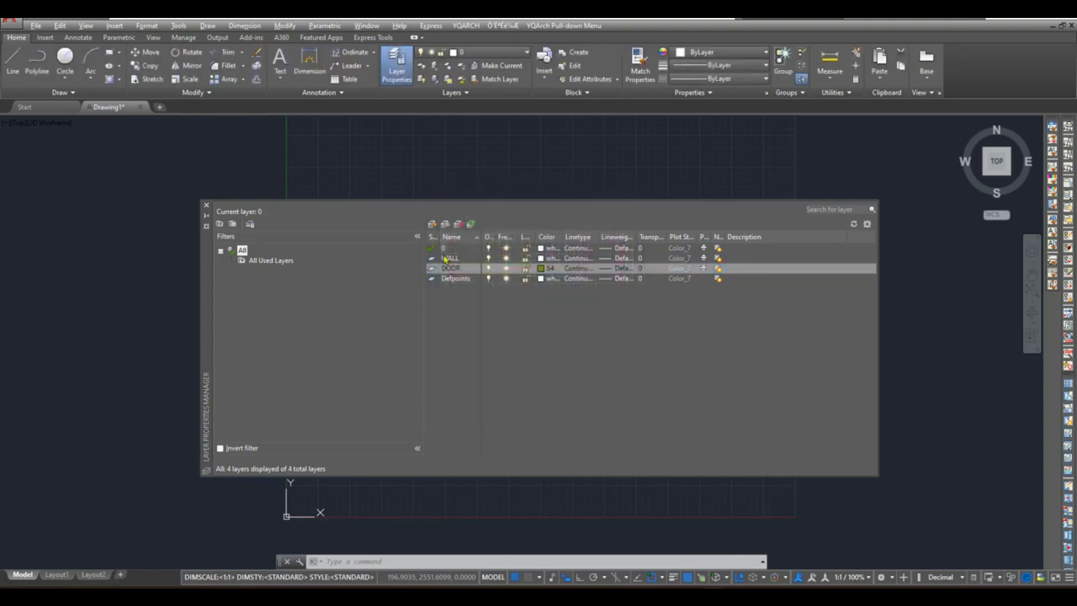
Create a new layer named WINDOW and assign it index color 142.
{"action": "left_click", "coordinate": [433, 225]}
{"action": "type", "text": "WIN"}
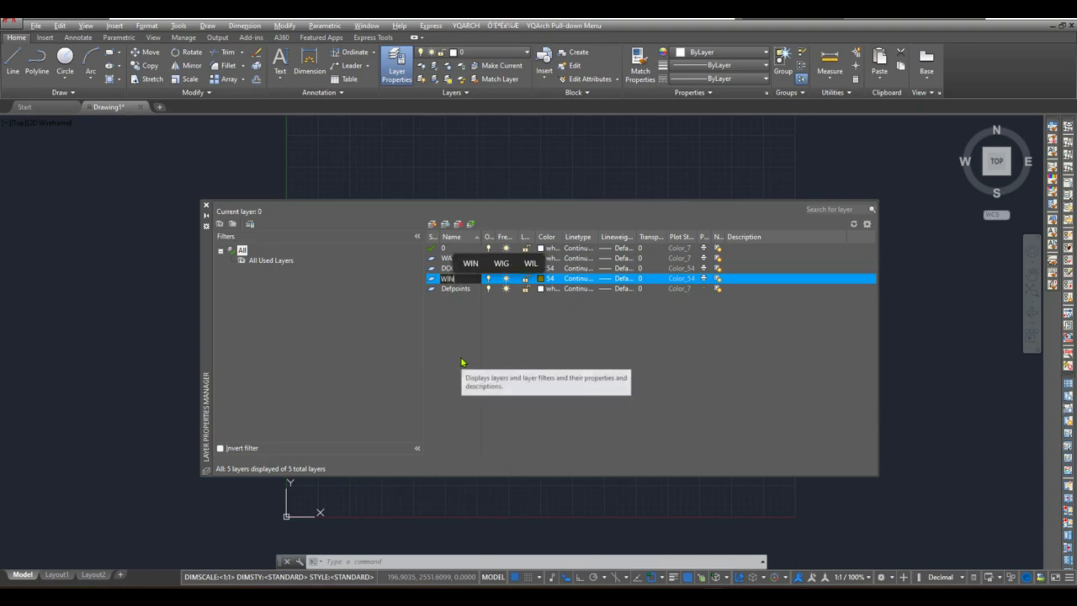
{"action": "type", "text": "DOW"}
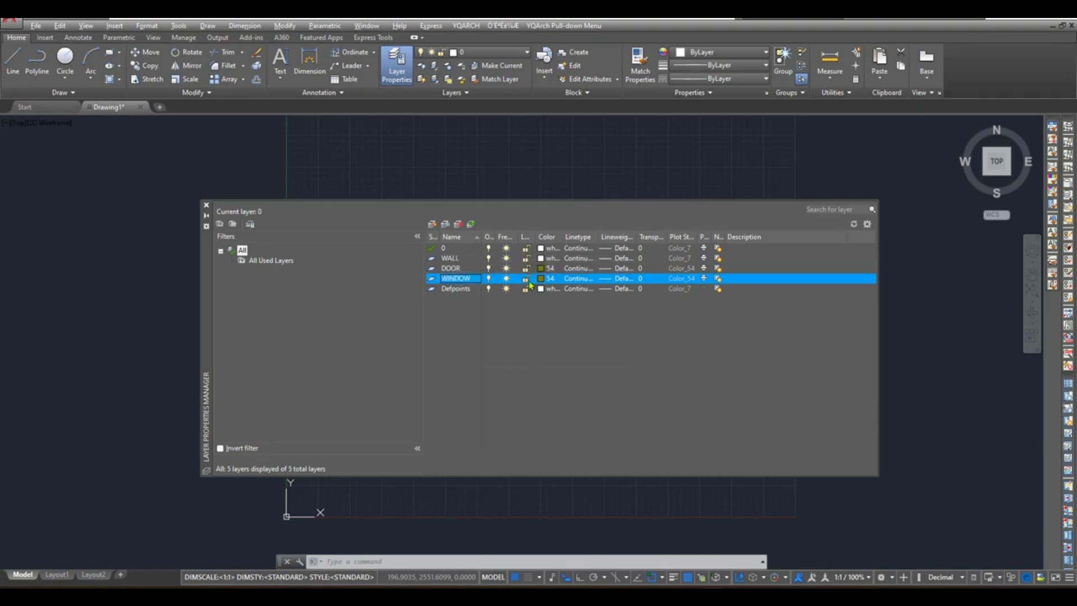
{"action": "left_click", "coordinate": [544, 279]}
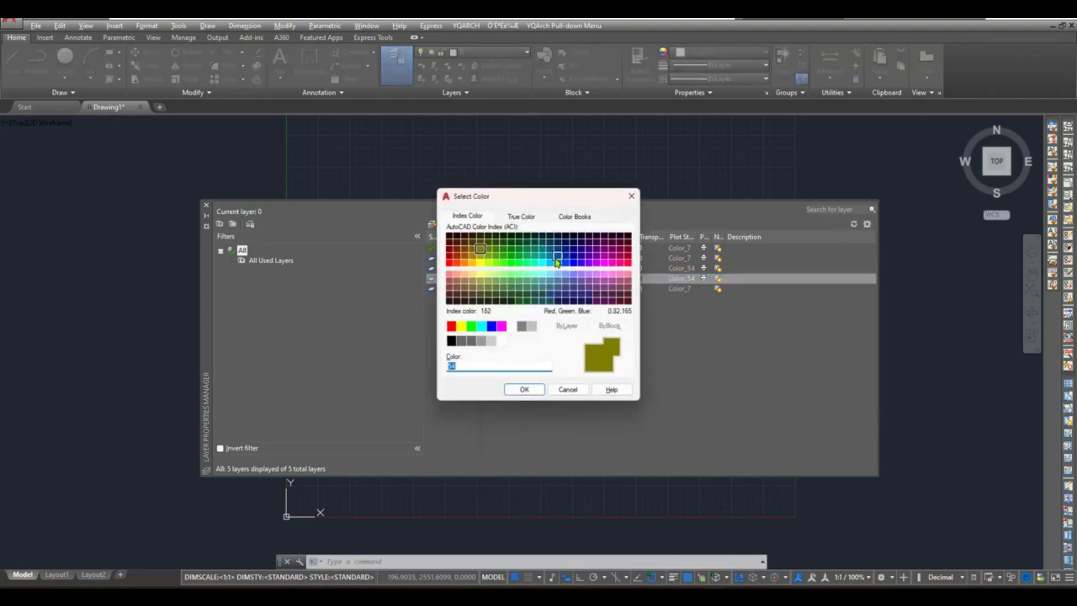
{"action": "left_click", "coordinate": [550, 257]}
{"action": "left_click", "coordinate": [524, 389]}
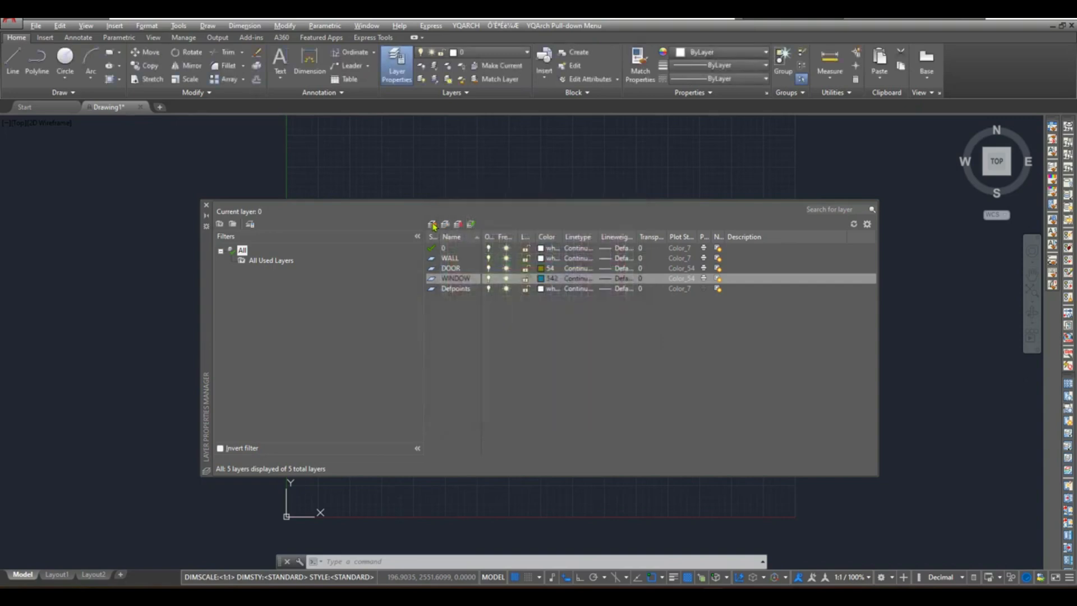
Create a new layer named TEXT and assign it index color 30.
{"action": "left_click", "coordinate": [432, 225]}
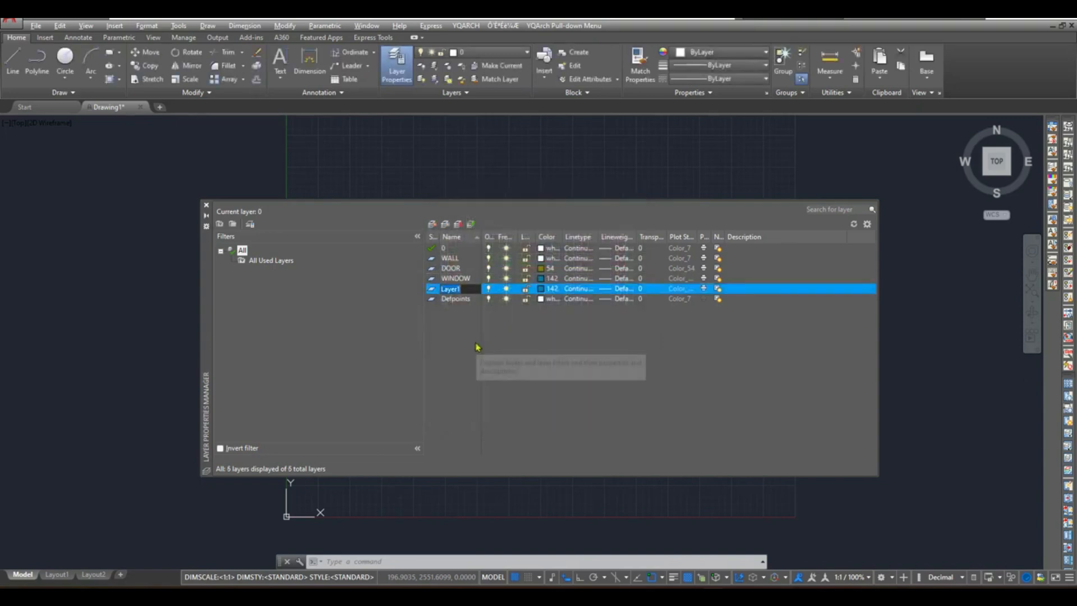
{"action": "type", "text": "TEXT"}
{"action": "key", "text": "Return"}
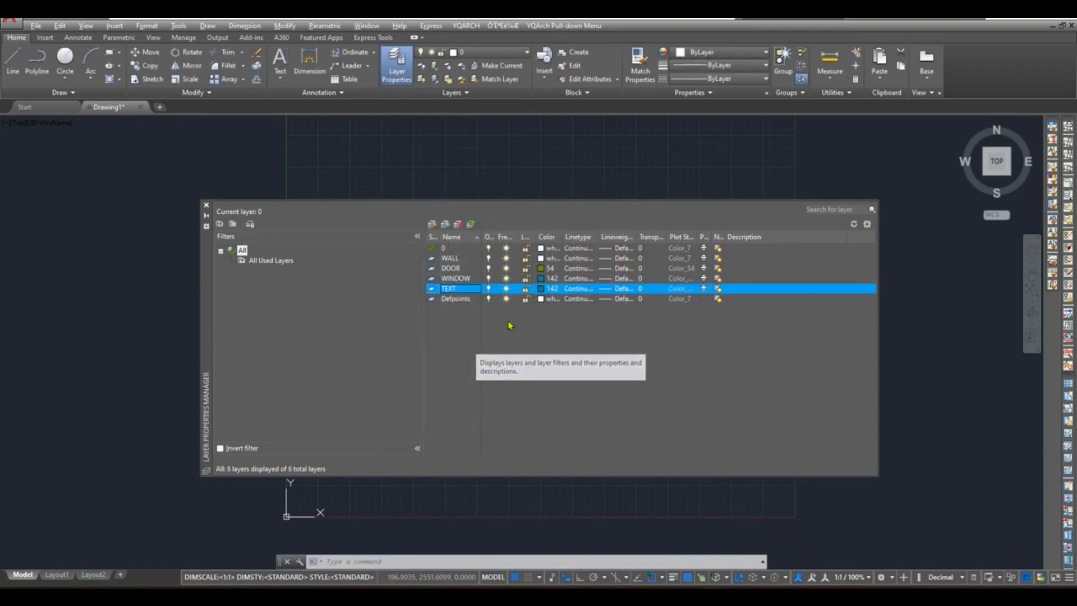
{"action": "left_click", "coordinate": [541, 289]}
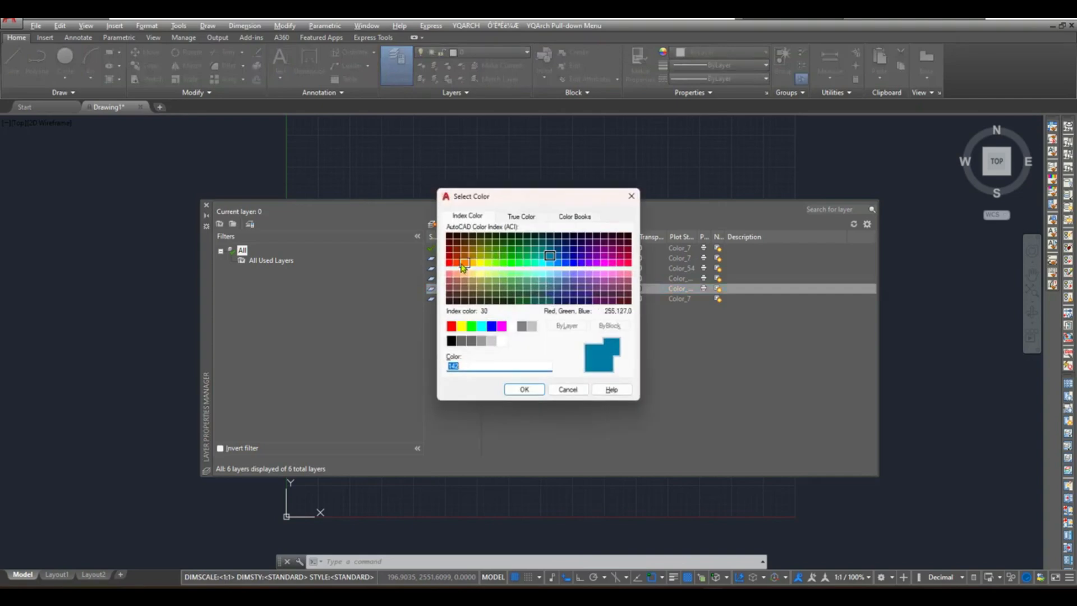
{"action": "left_click", "coordinate": [463, 265]}
{"action": "left_click", "coordinate": [524, 389]}
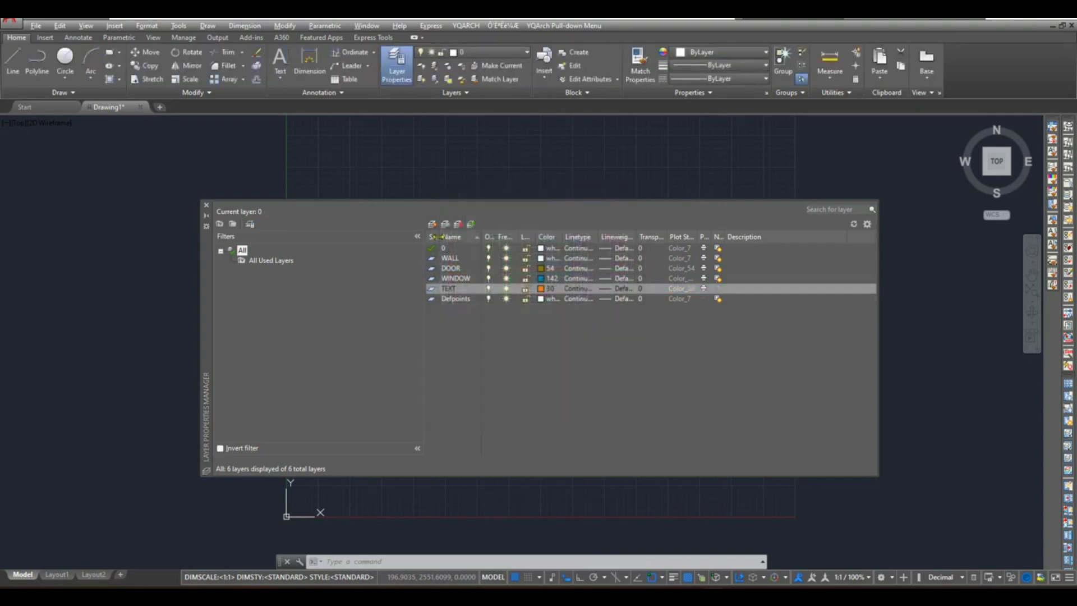
Create a new layer named DIM and assign it index color 232.
{"action": "left_click", "coordinate": [432, 224]}
{"action": "type", "text": "D"}
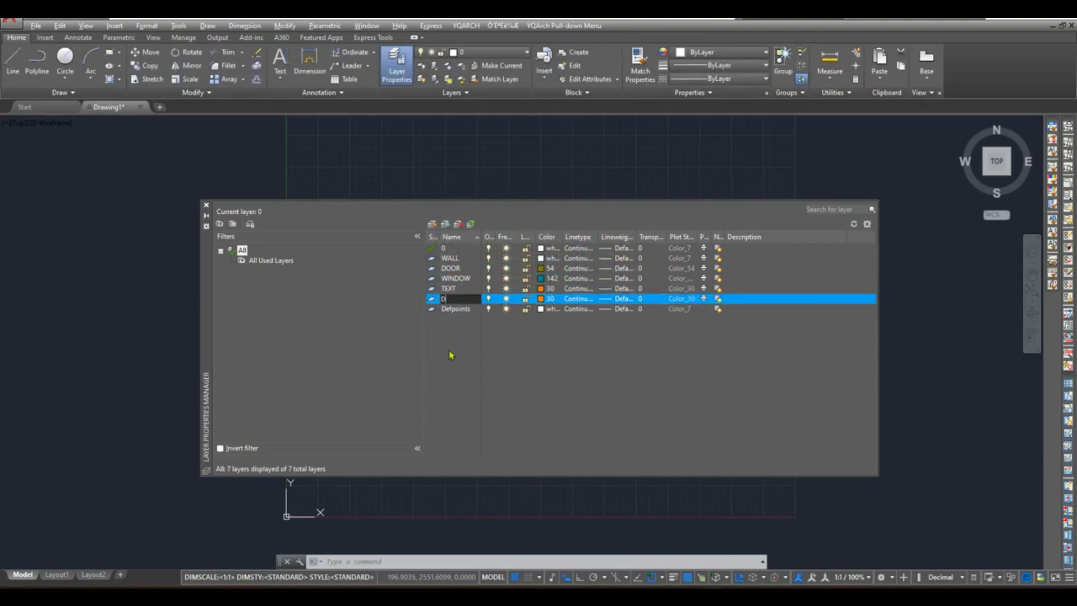
{"action": "type", "text": "IM"}
{"action": "key", "text": "Return"}
{"action": "left_click", "coordinate": [542, 299]}
{"action": "left_click", "coordinate": [620, 256]}
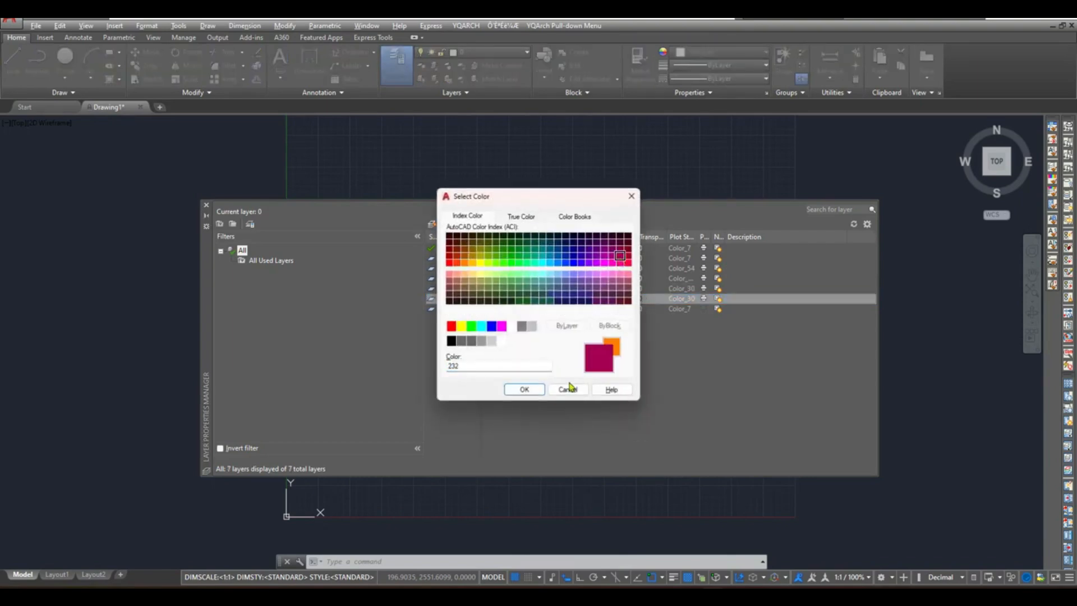
{"action": "left_click", "coordinate": [531, 388]}
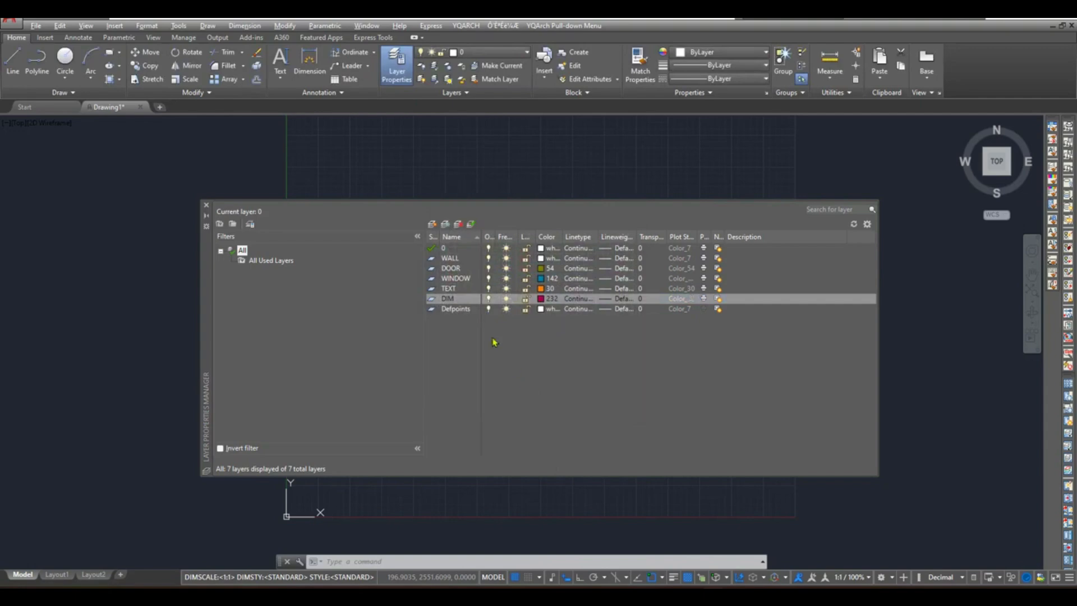
Create a new layer named FURN and assign it index color 52.
{"action": "left_click", "coordinate": [432, 224]}
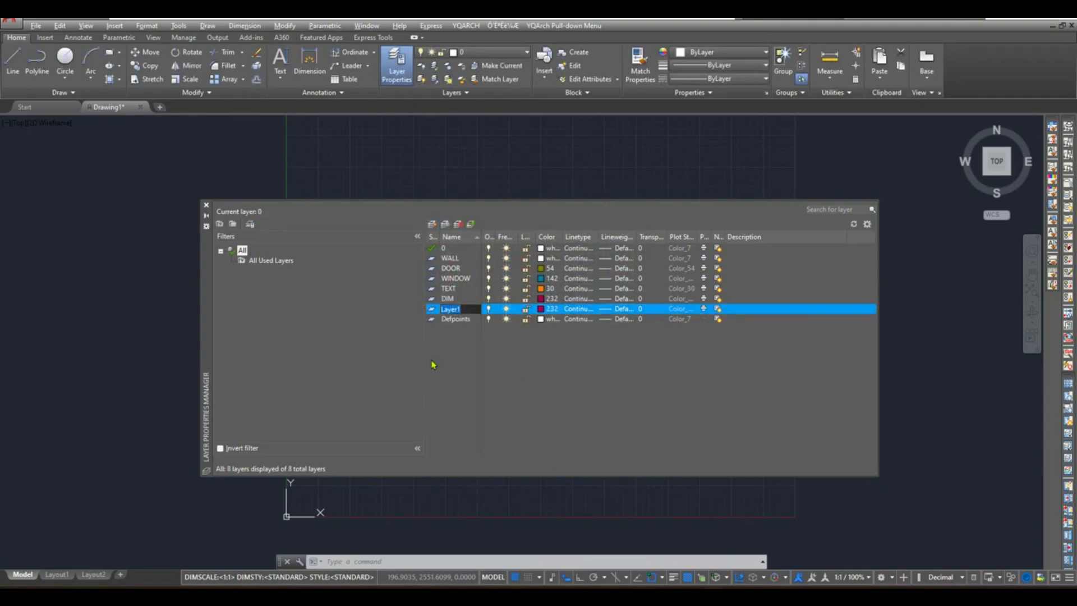
{"action": "type", "text": "FURN"}
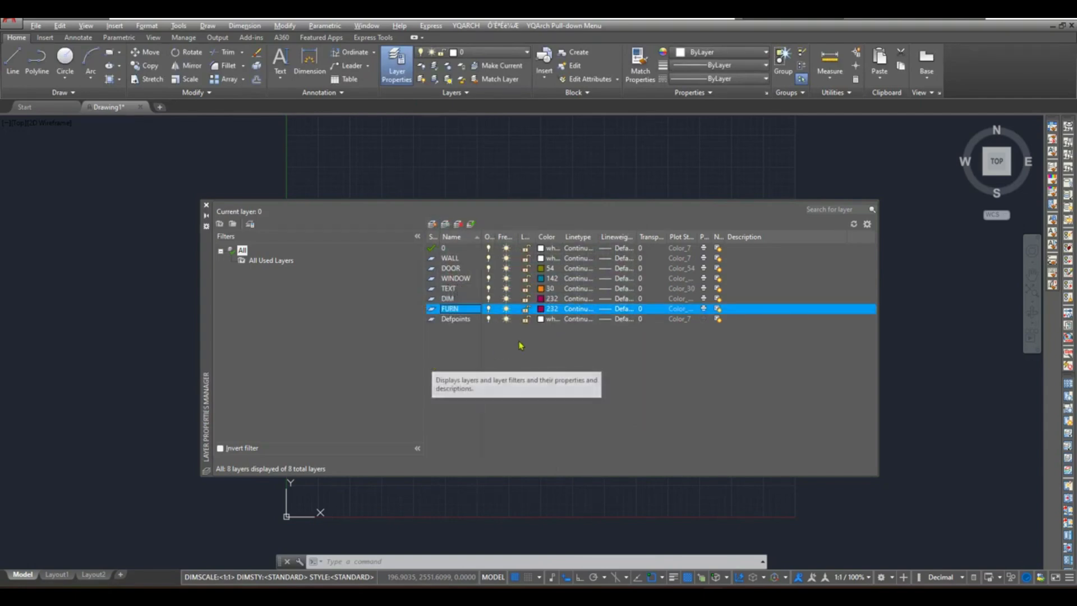
{"action": "left_click", "coordinate": [540, 309]}
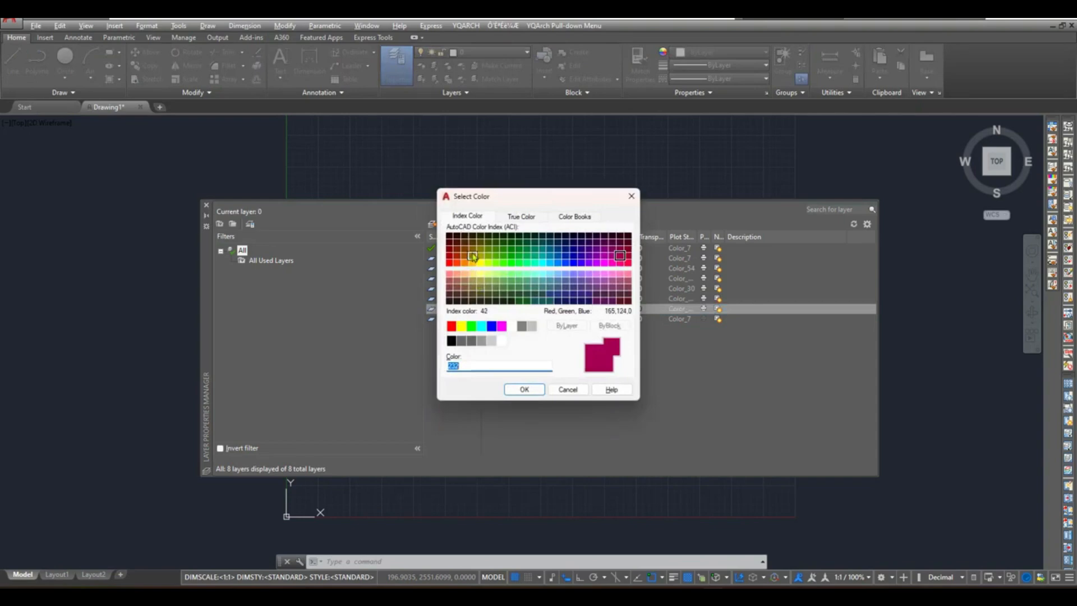
{"action": "left_click", "coordinate": [481, 256]}
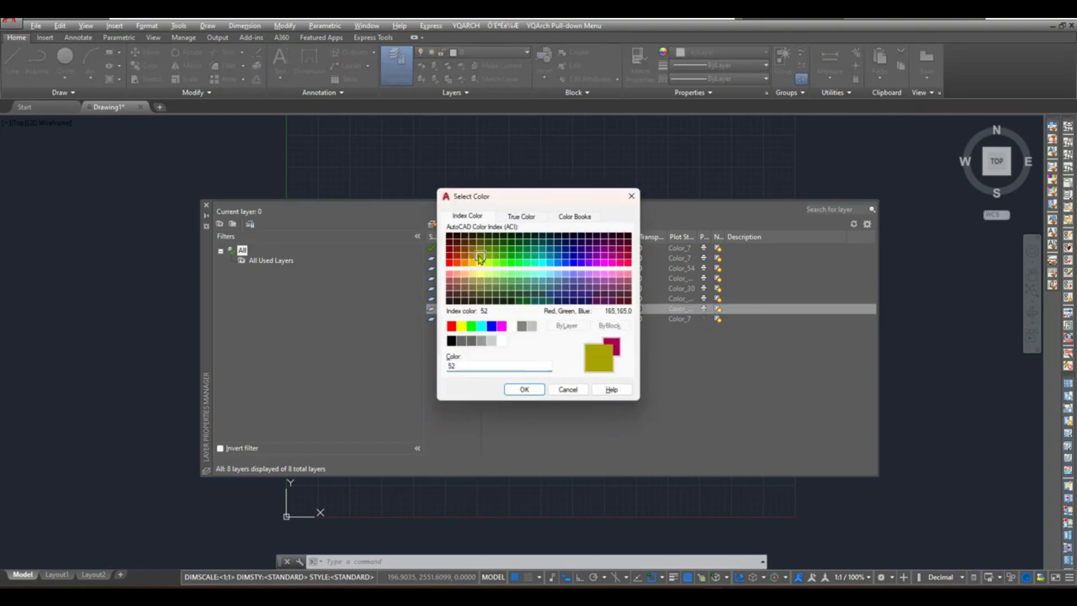
{"action": "left_click", "coordinate": [525, 389]}
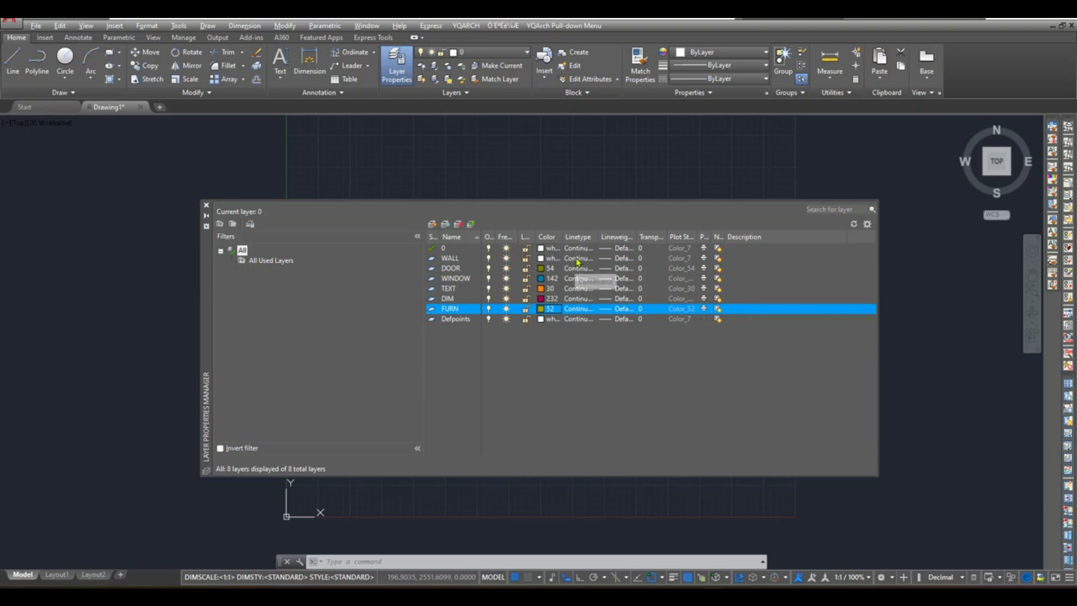
{"action": "left_click", "coordinate": [617, 258]}
{"action": "scroll", "coordinate": [519, 303], "scroll_direction": "down", "scroll_amount": 2}
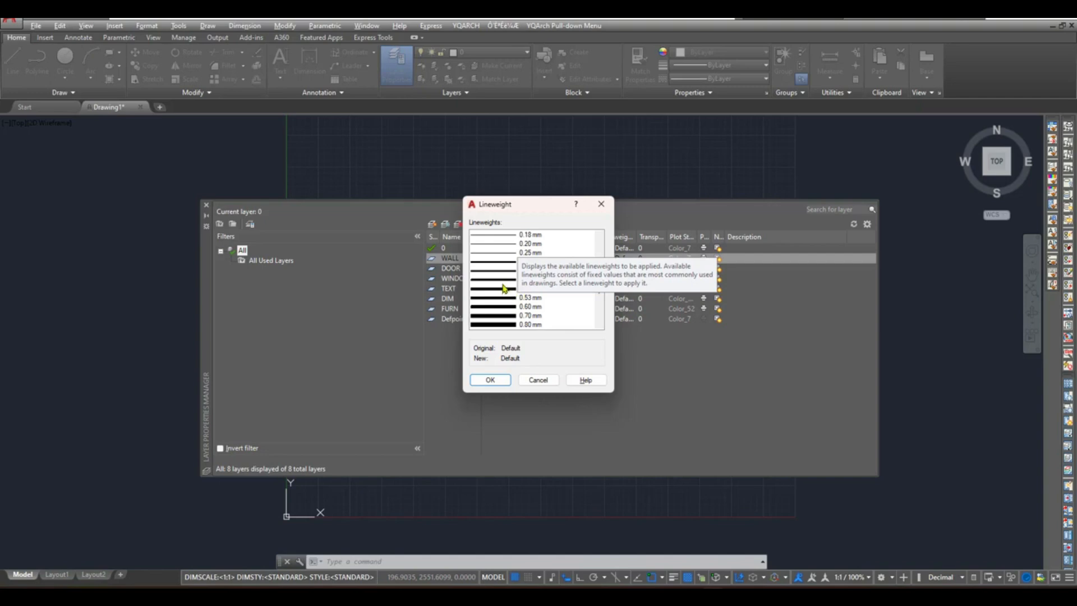
{"action": "left_click", "coordinate": [602, 203]}
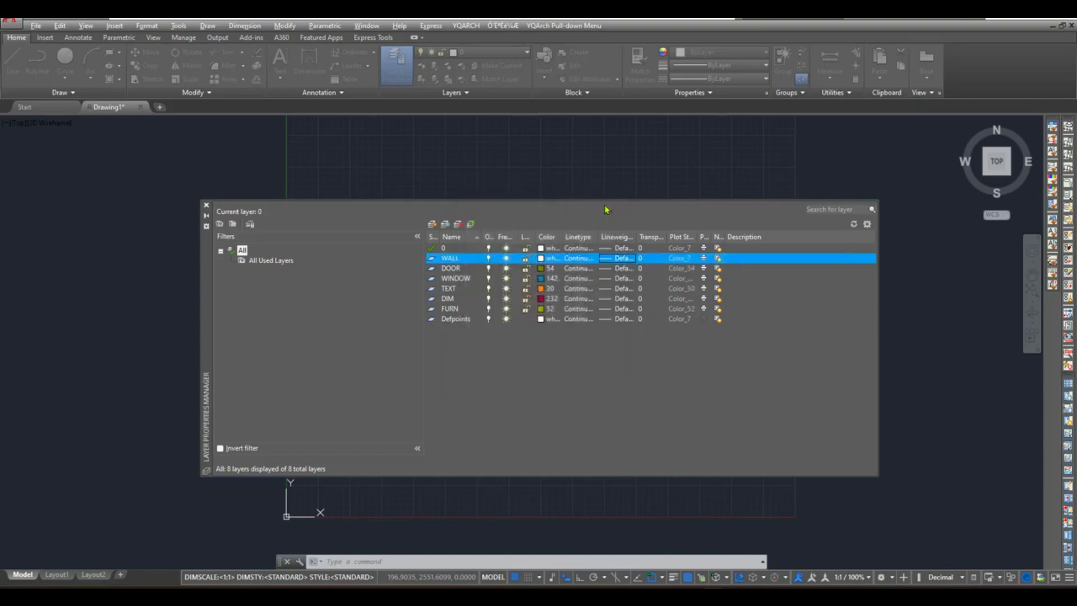
Create a new layer named BOU with a 0.30 mm lineweight and index color 14, accepting a transparency of 0.
{"action": "left_click", "coordinate": [433, 224]}
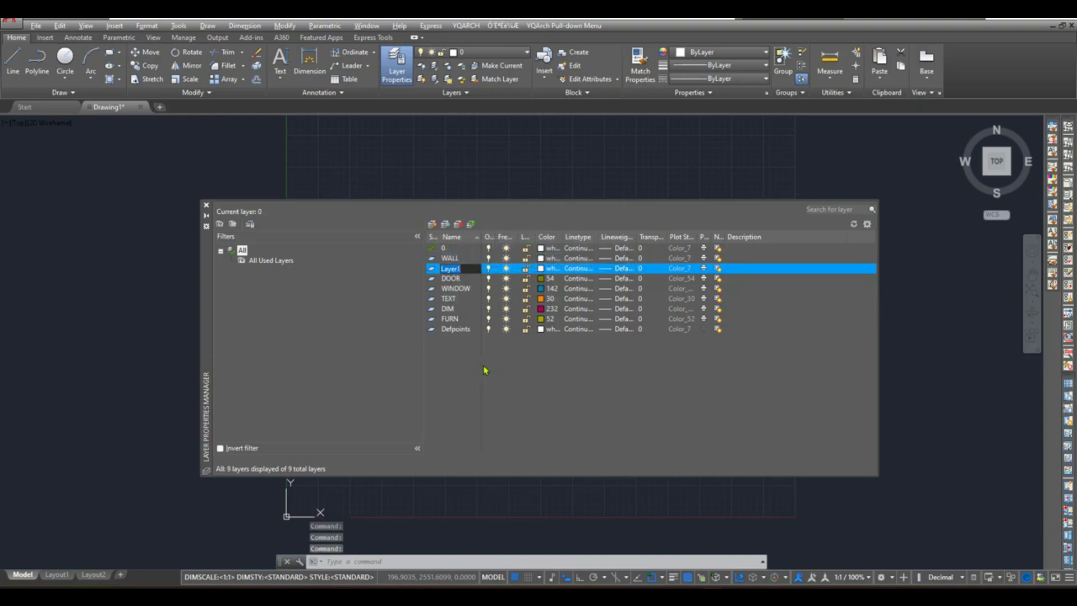
{"action": "type", "text": "BOU"}
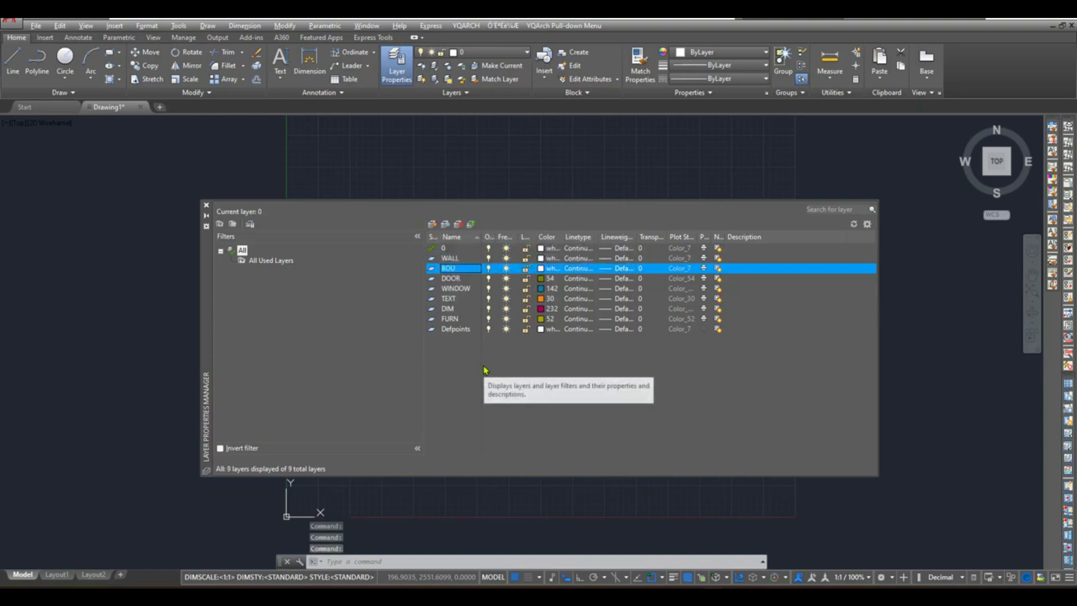
{"action": "left_click", "coordinate": [624, 272]}
{"action": "left_click", "coordinate": [503, 317]}
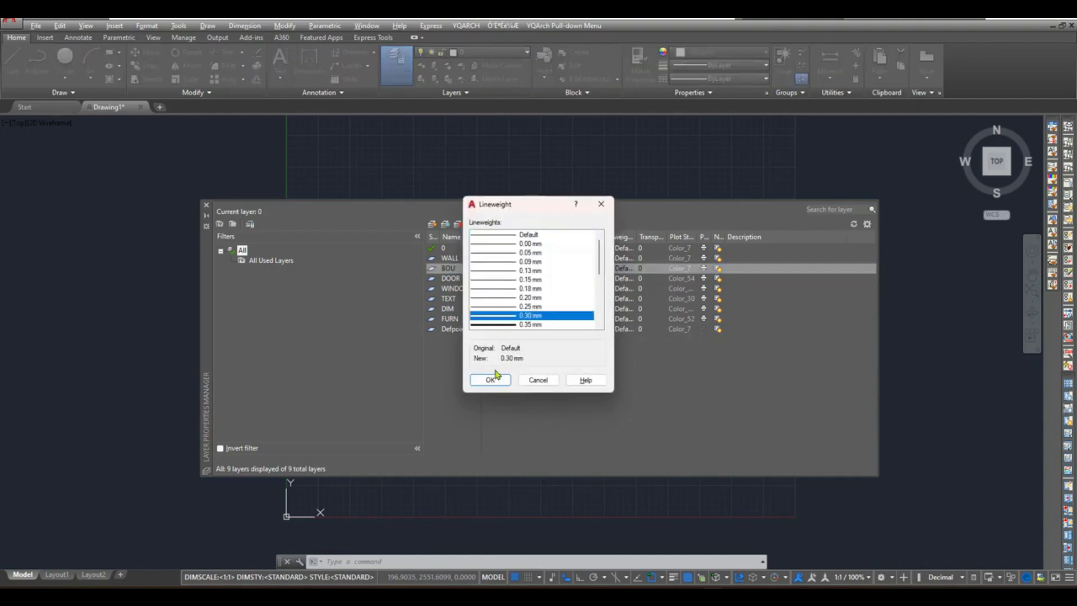
{"action": "left_click", "coordinate": [491, 381]}
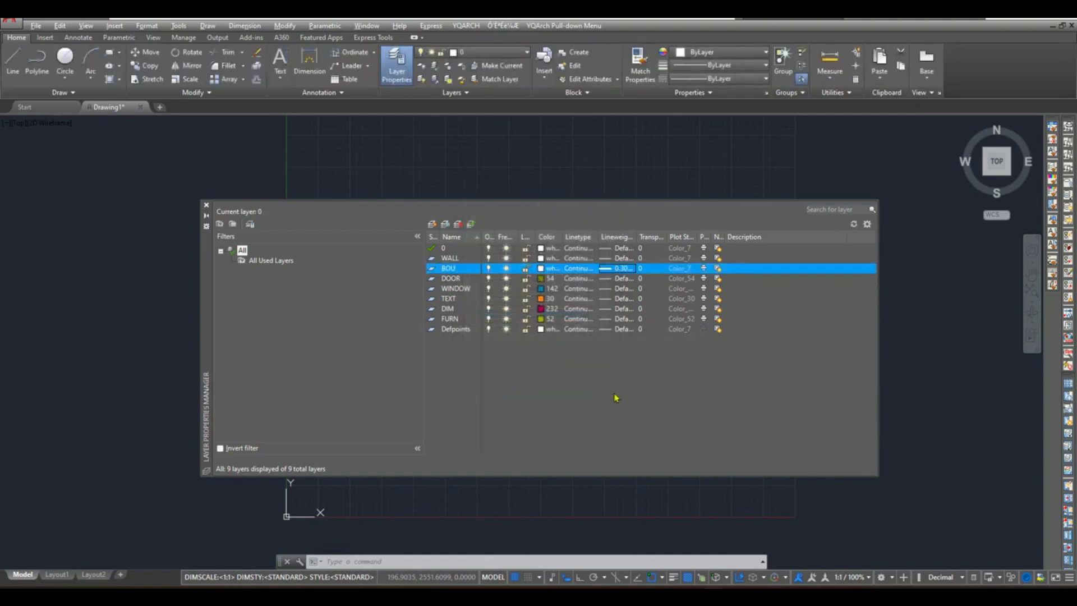
{"action": "left_click", "coordinate": [542, 270]}
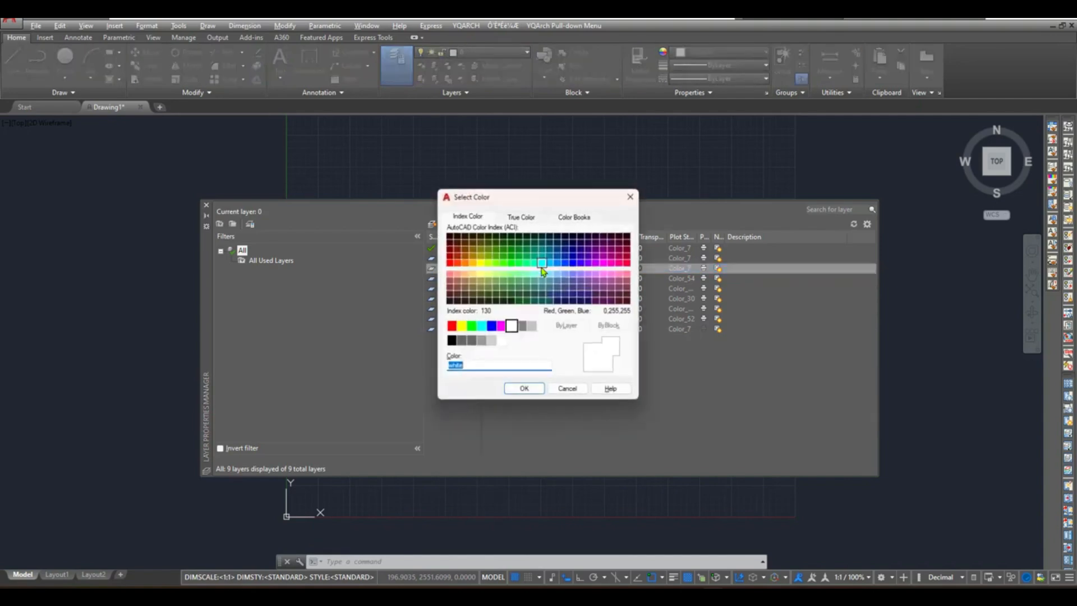
{"action": "left_click", "coordinate": [455, 258]}
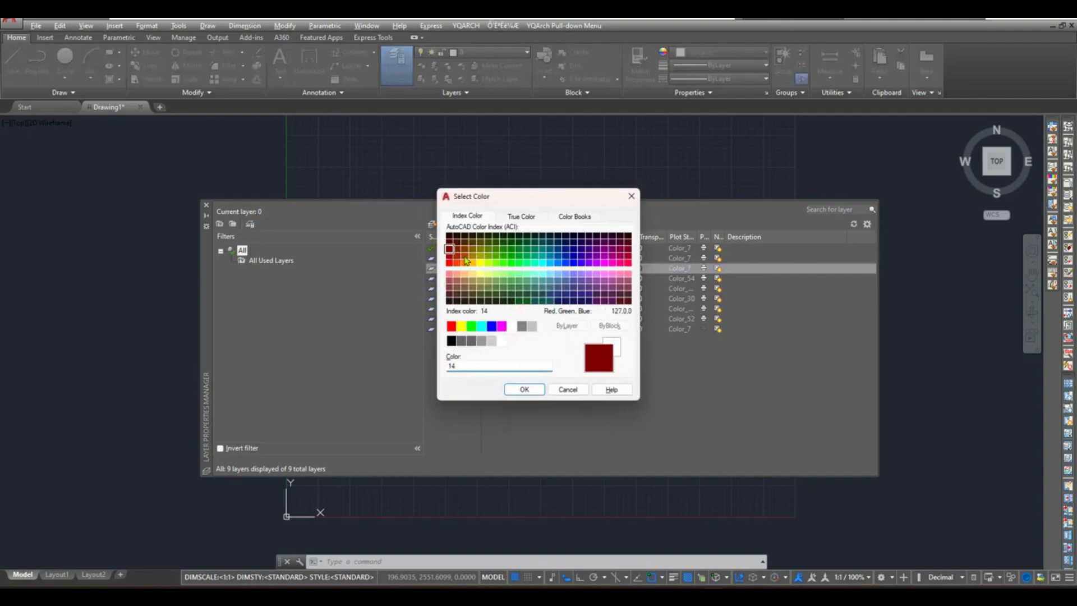
{"action": "left_click", "coordinate": [524, 389]}
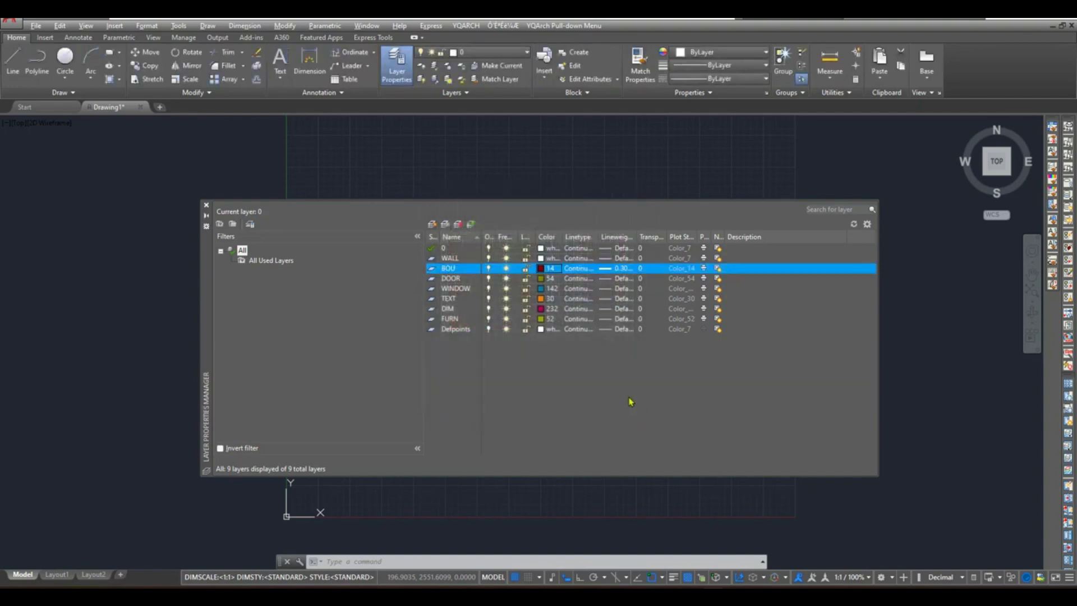
{"action": "left_click", "coordinate": [642, 268]}
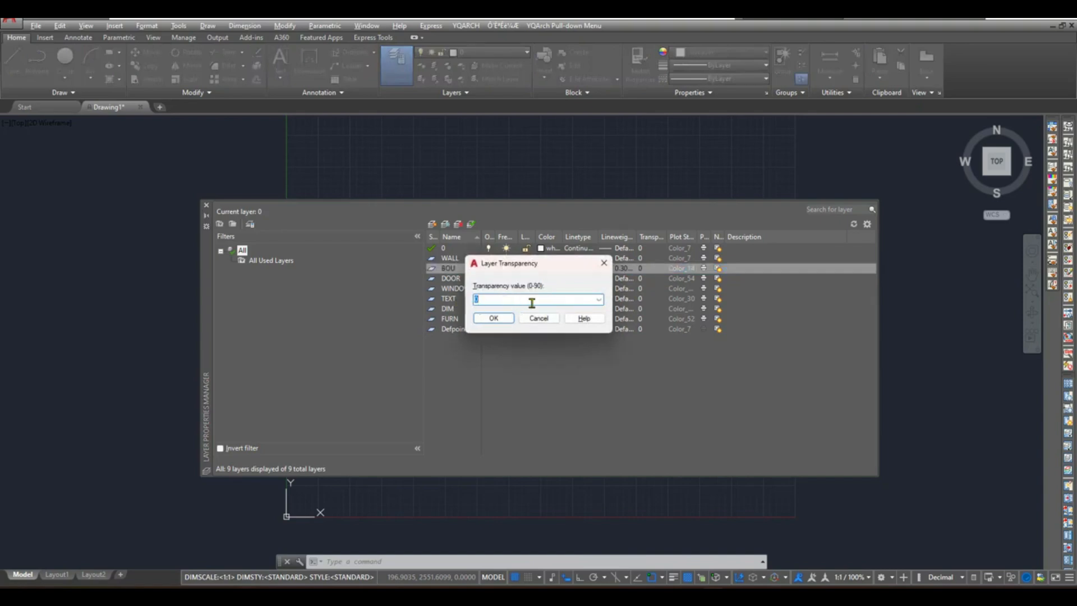
{"action": "left_click", "coordinate": [494, 318]}
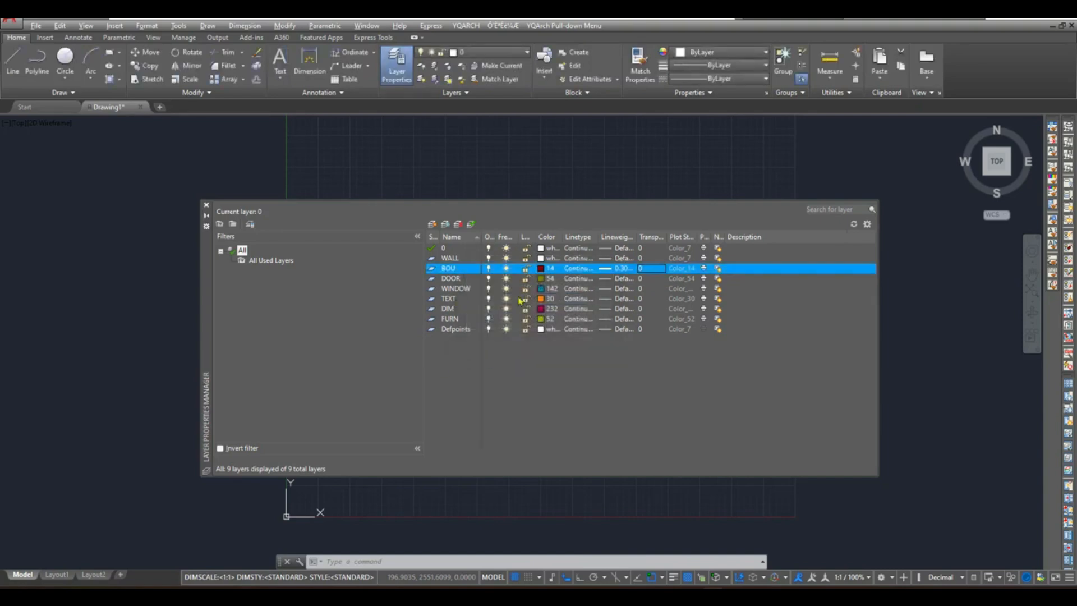
Close the Layer Properties Manager and review the list of layers available in the drawing.
{"action": "left_click", "coordinate": [205, 205]}
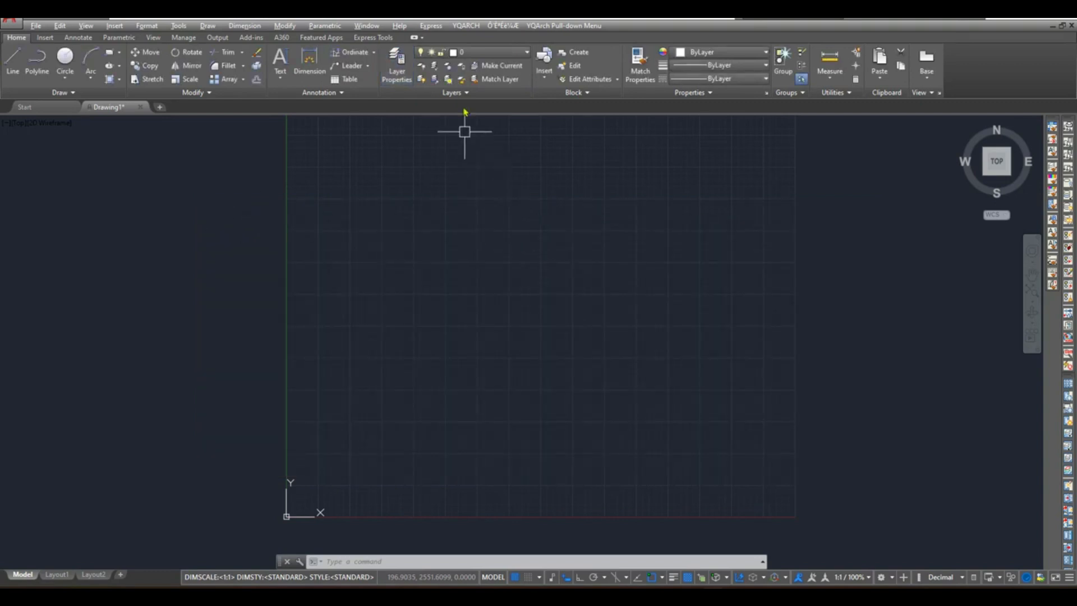
{"action": "left_click", "coordinate": [510, 54]}
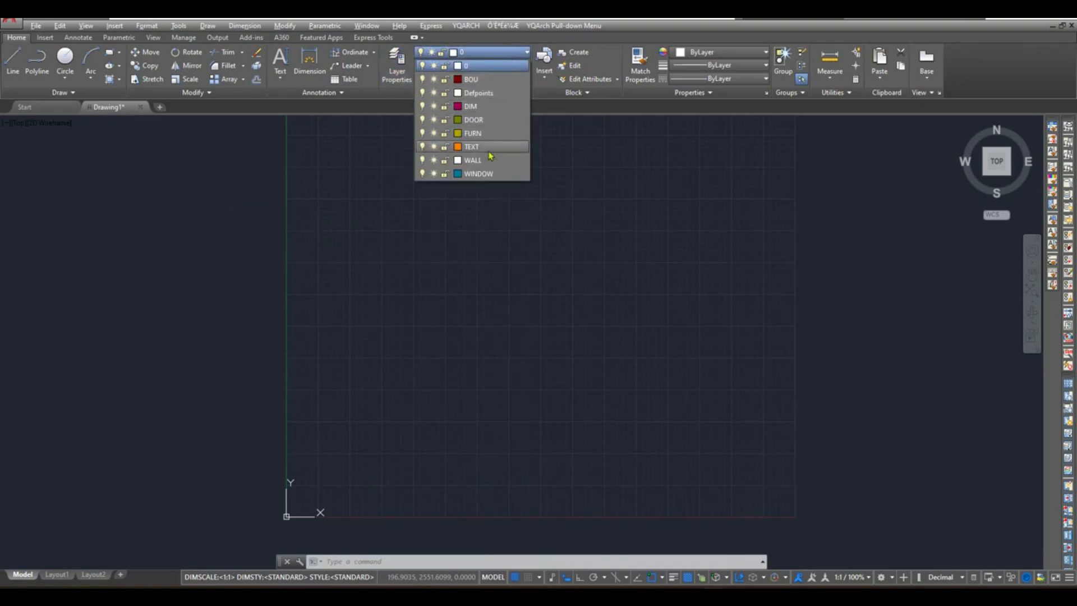
{"action": "left_click", "coordinate": [483, 265]}
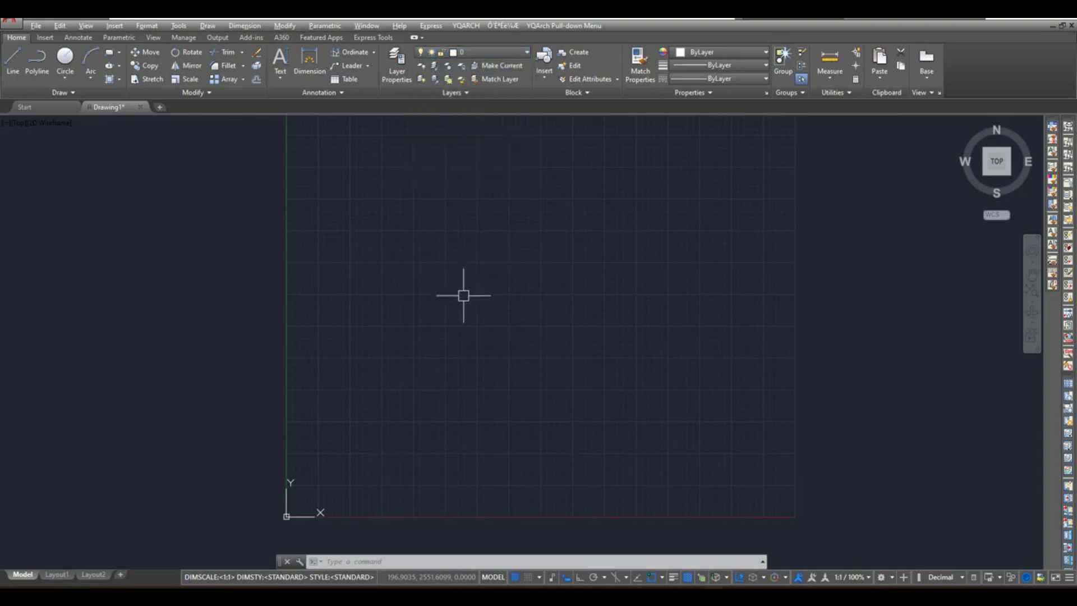
Configure the drawing units to Architectural length type with the insertion scale in inches.
{"action": "left_click", "coordinate": [463, 294]}
{"action": "left_click", "coordinate": [463, 294]}
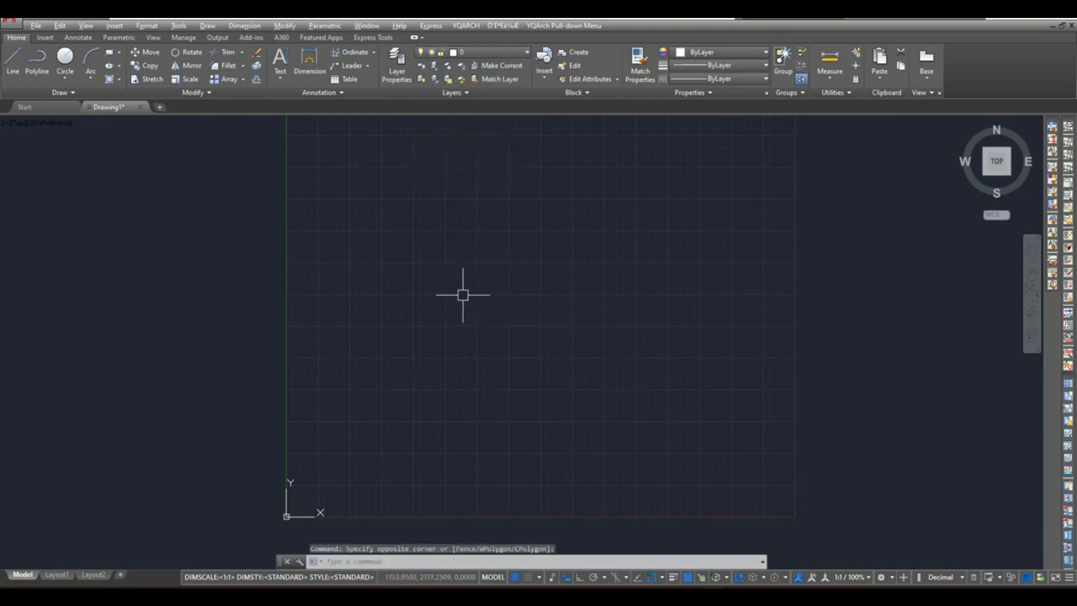
{"action": "type", "text": "un"}
{"action": "key", "text": "Return"}
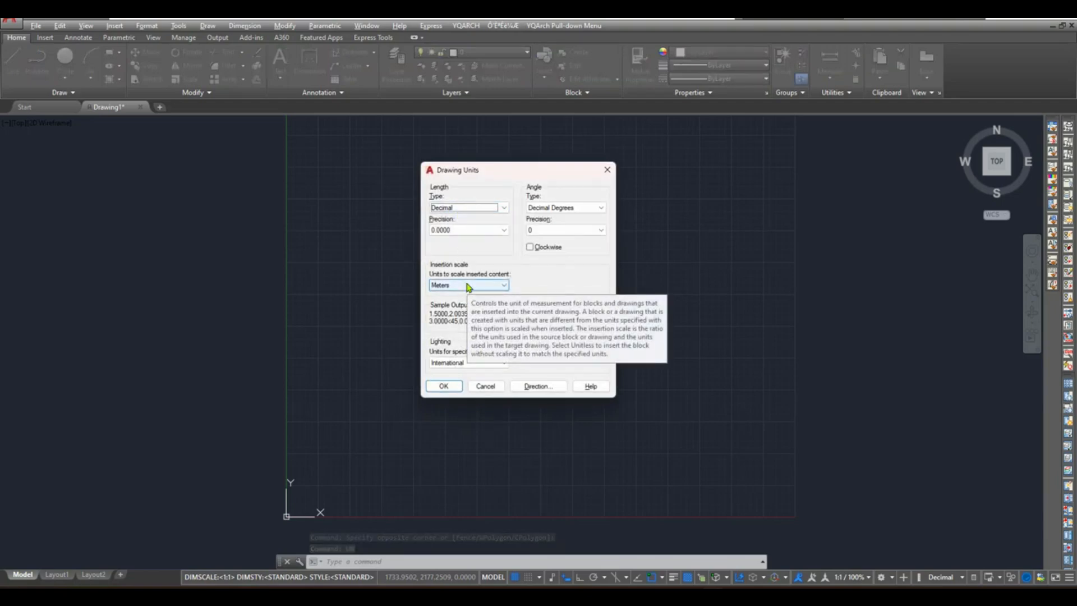
{"action": "left_click", "coordinate": [504, 208]}
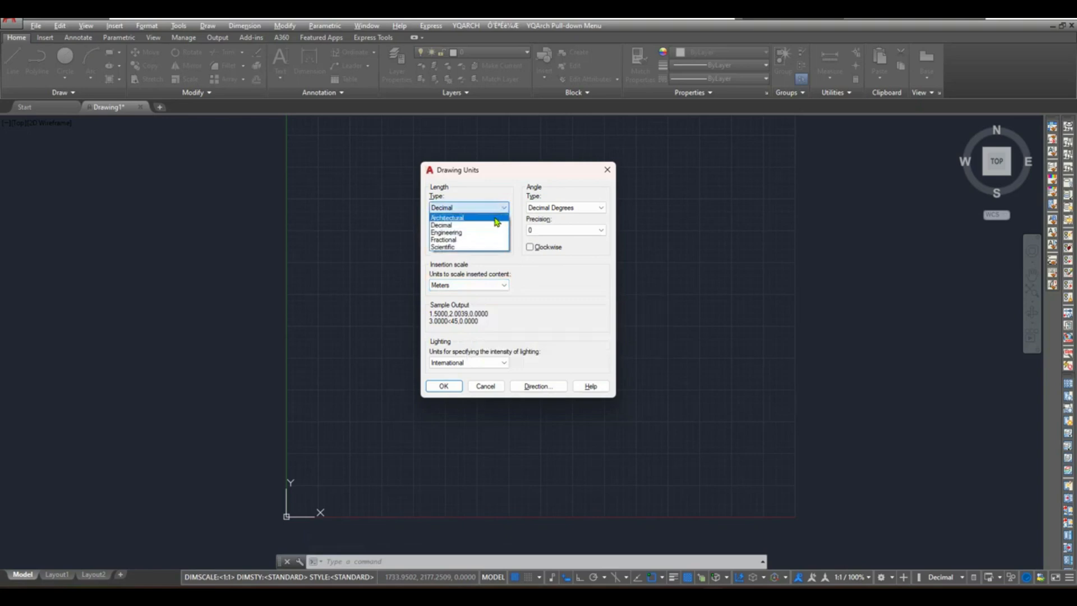
{"action": "left_click", "coordinate": [496, 218]}
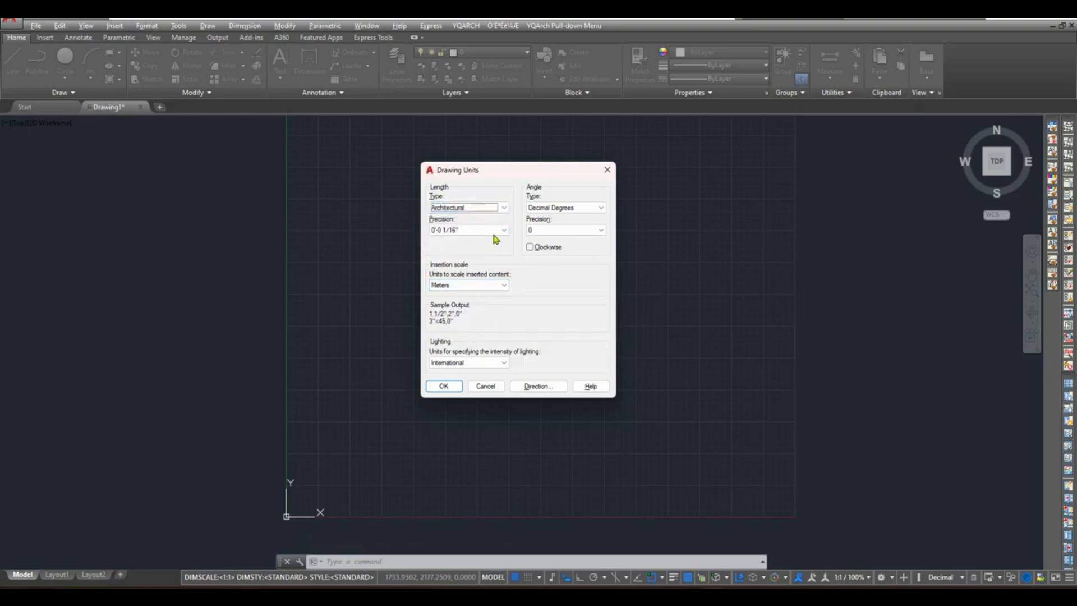
{"action": "left_click", "coordinate": [487, 286]}
{"action": "left_click", "coordinate": [473, 303]}
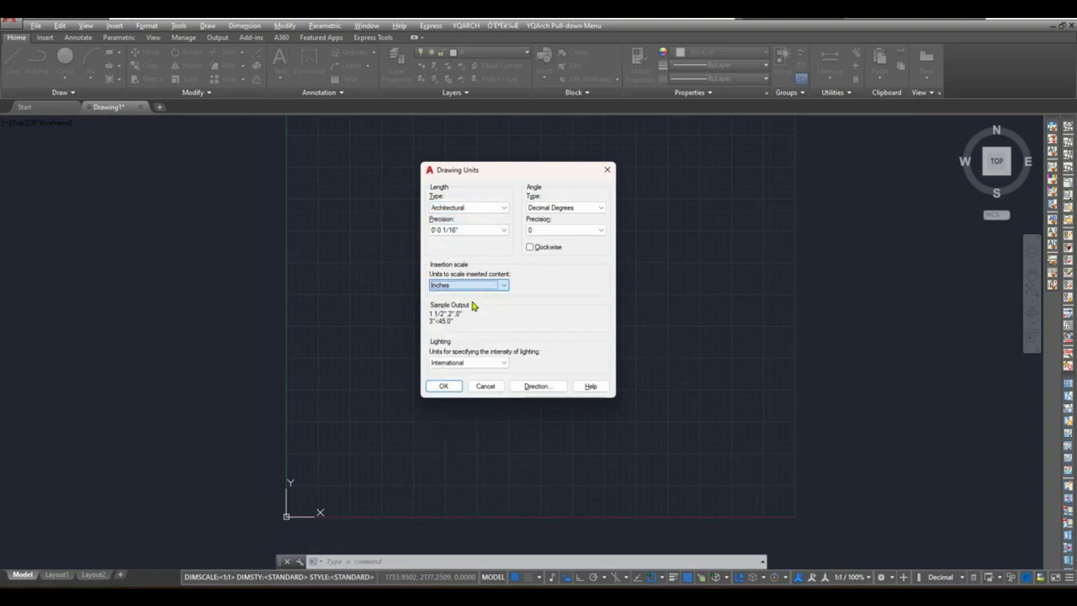
{"action": "left_click", "coordinate": [443, 386]}
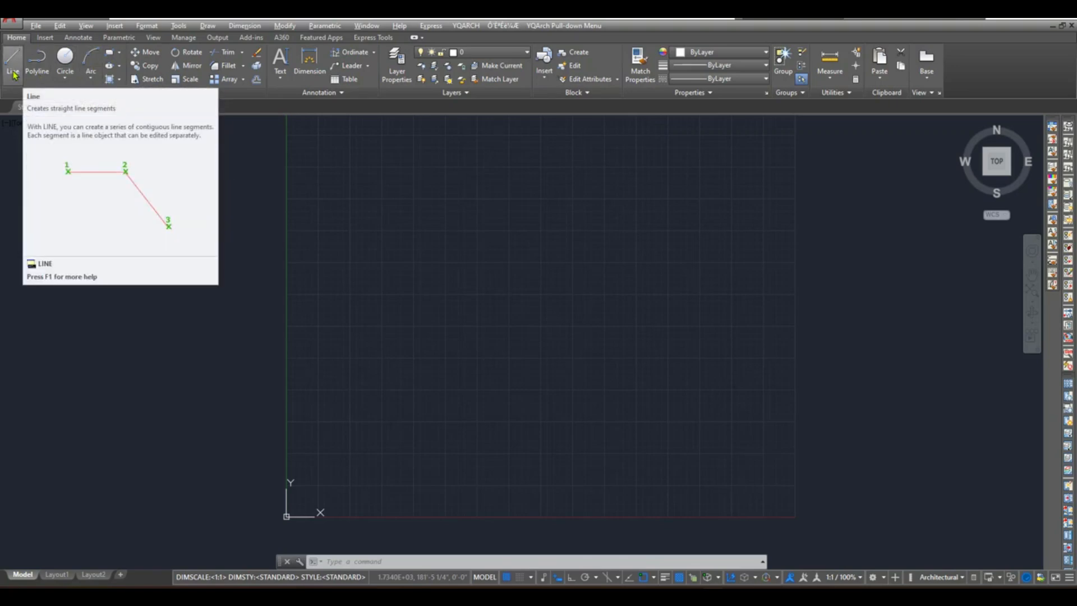
Make WALL the current layer and draw a 10' by 10' rectangle in the empty drawing area.
{"action": "left_click", "coordinate": [109, 52]}
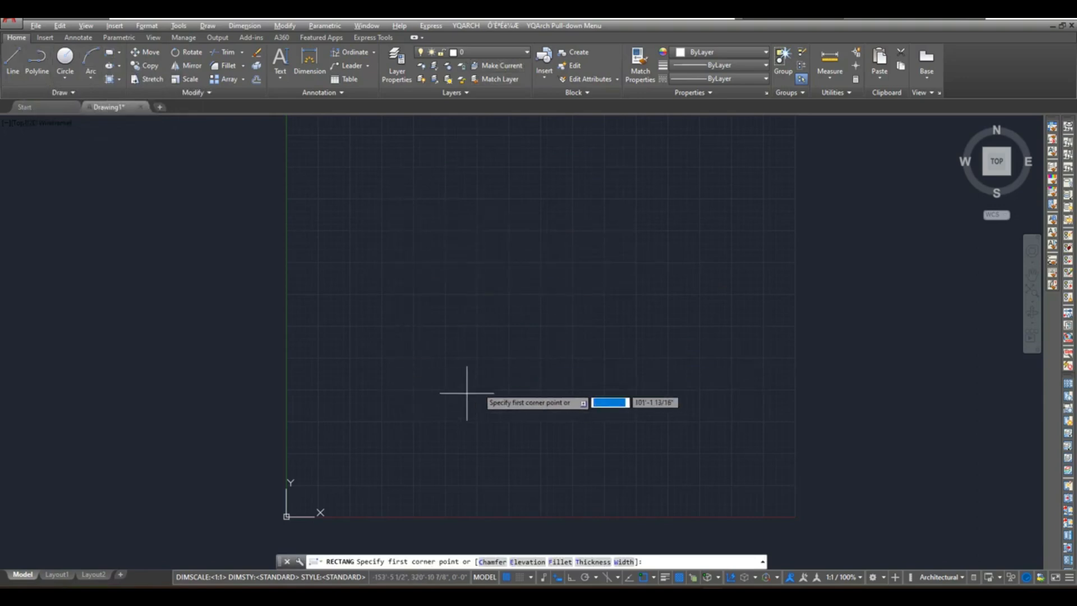
{"action": "left_click", "coordinate": [476, 54]}
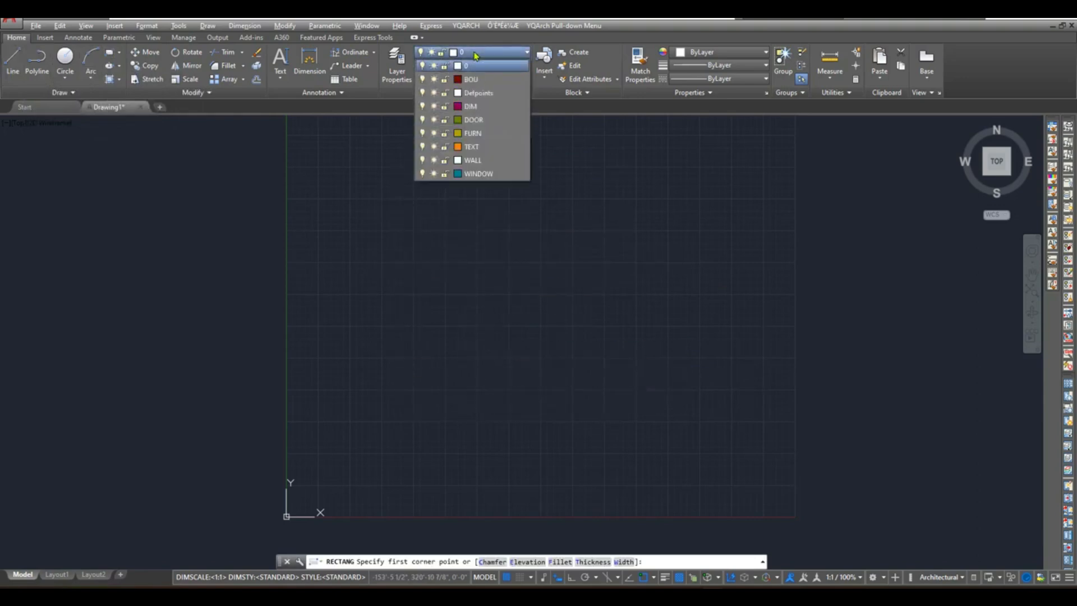
{"action": "left_click", "coordinate": [497, 162]}
{"action": "left_click", "coordinate": [392, 295]}
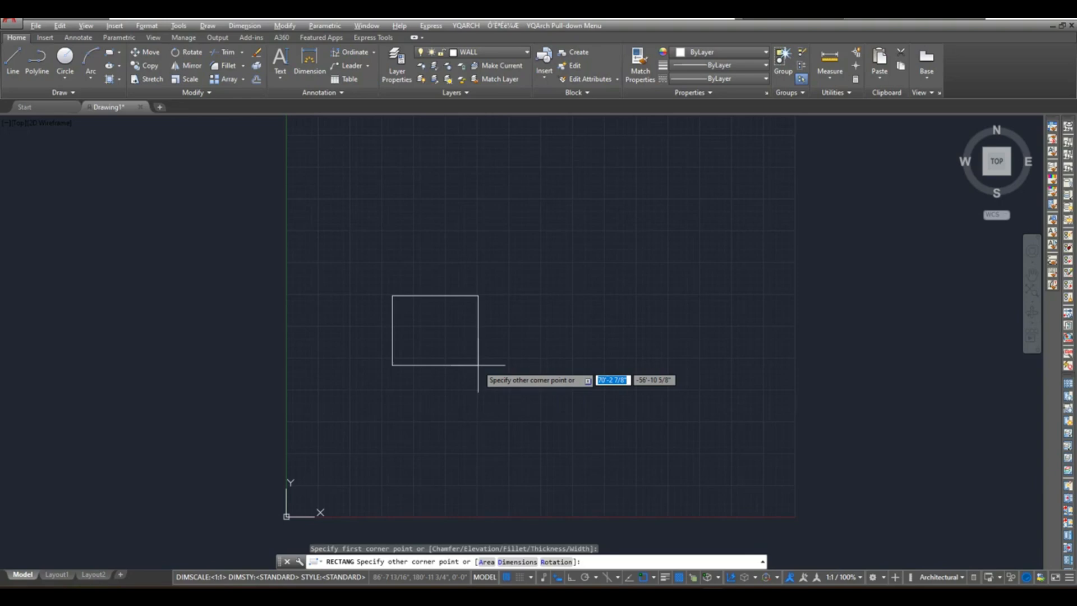
{"action": "type", "text": "10"}
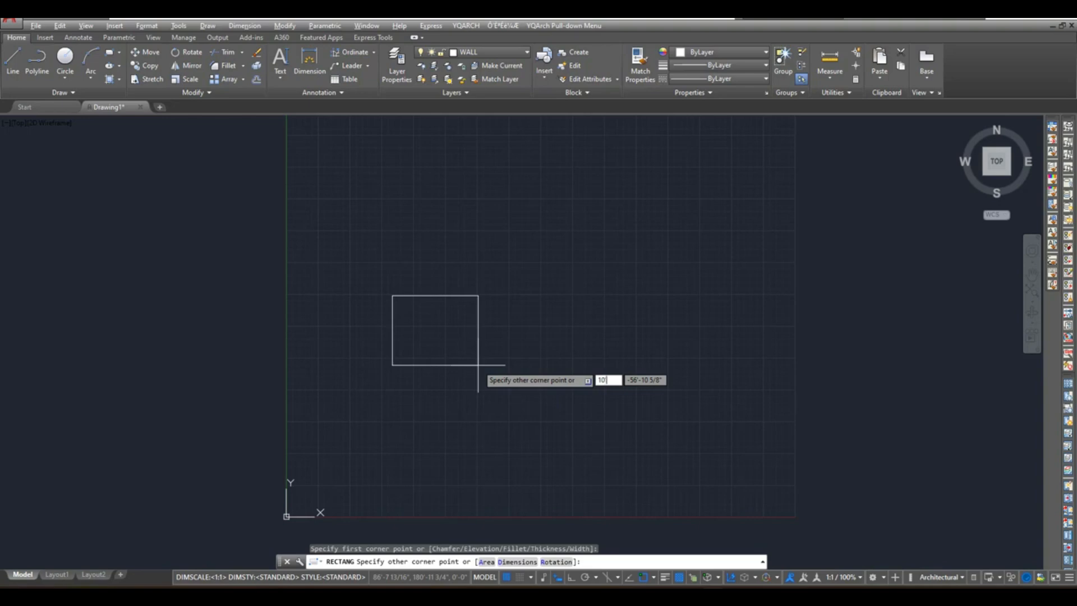
{"action": "key", "text": "Tab"}
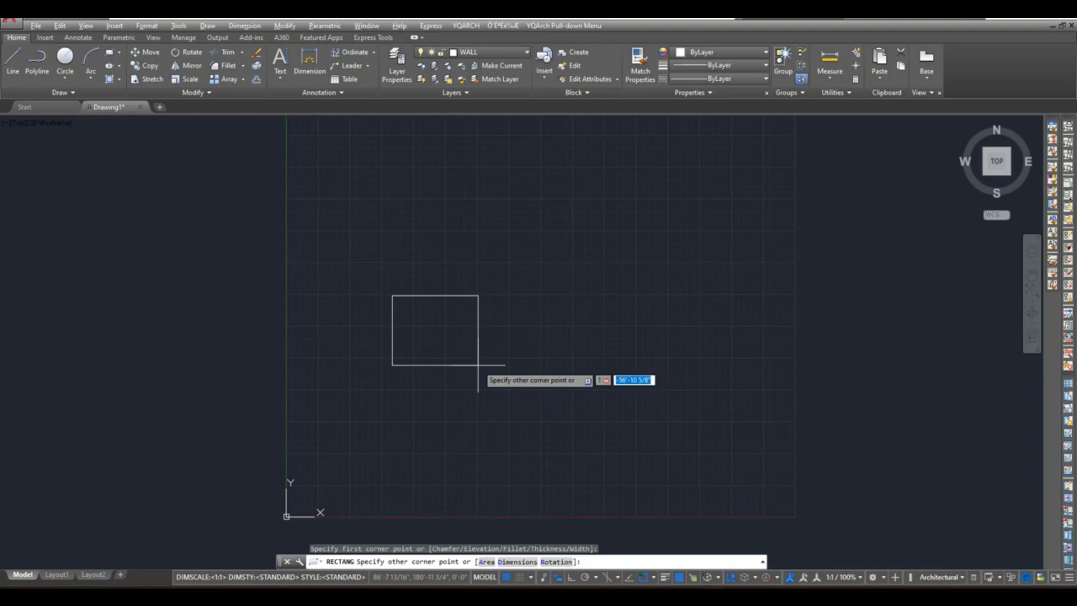
{"action": "type", "text": "10"}
{"action": "key", "text": "Return"}
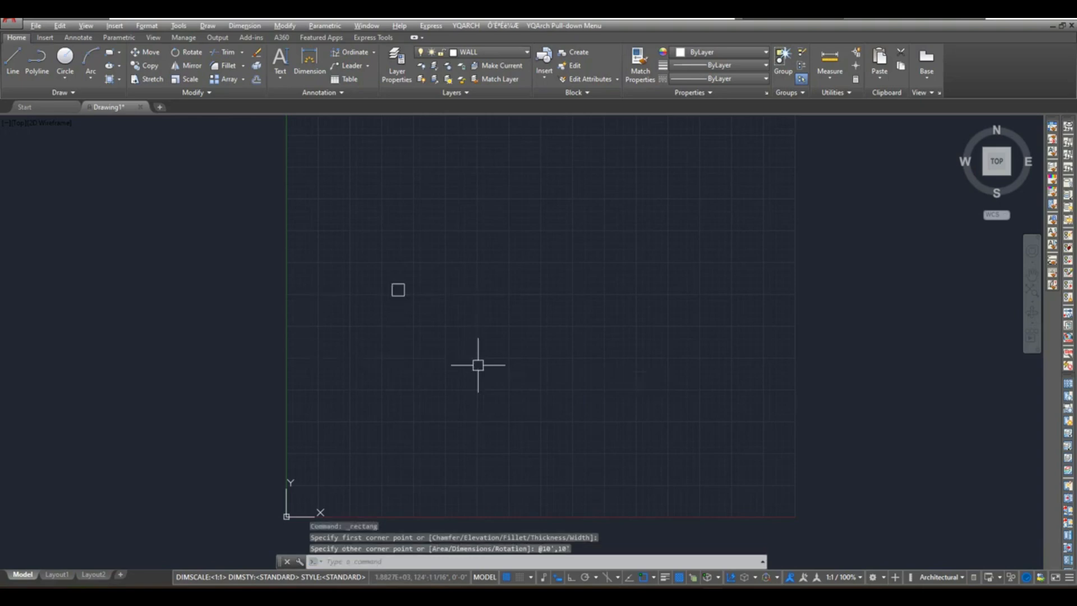
Offset the square room outline outward by 9 inches to form the wall thickness.
{"action": "scroll", "coordinate": [408, 290], "scroll_direction": "up", "scroll_amount": 2}
{"action": "scroll", "coordinate": [409, 290], "scroll_direction": "up", "scroll_amount": 5}
{"action": "middle_click_drag", "start_coordinate": [312, 284], "coordinate": [399, 331]}
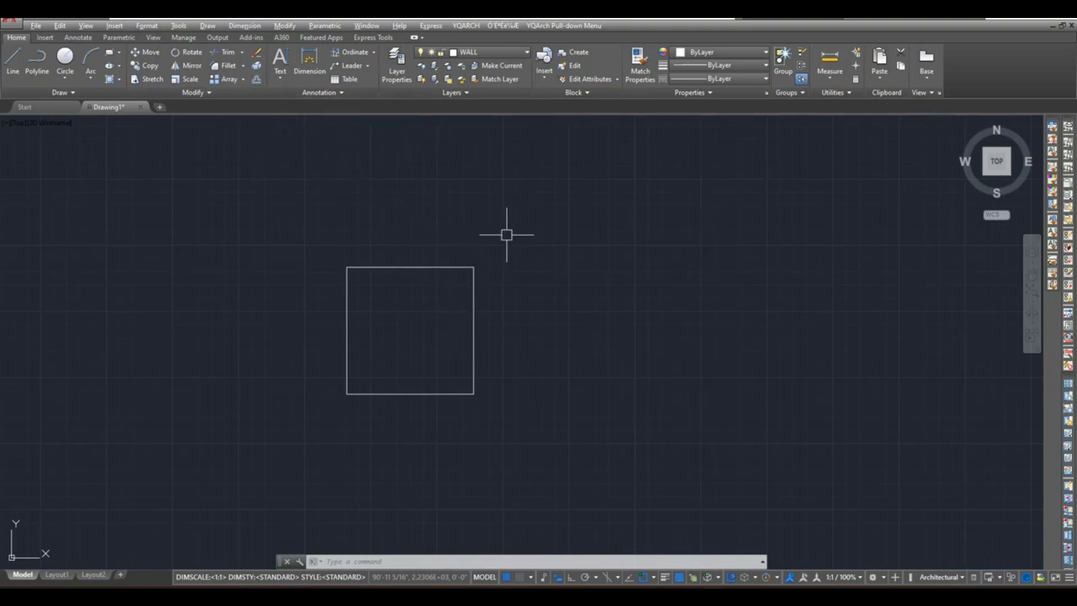
{"action": "type", "text": "o"}
{"action": "key", "text": "Return"}
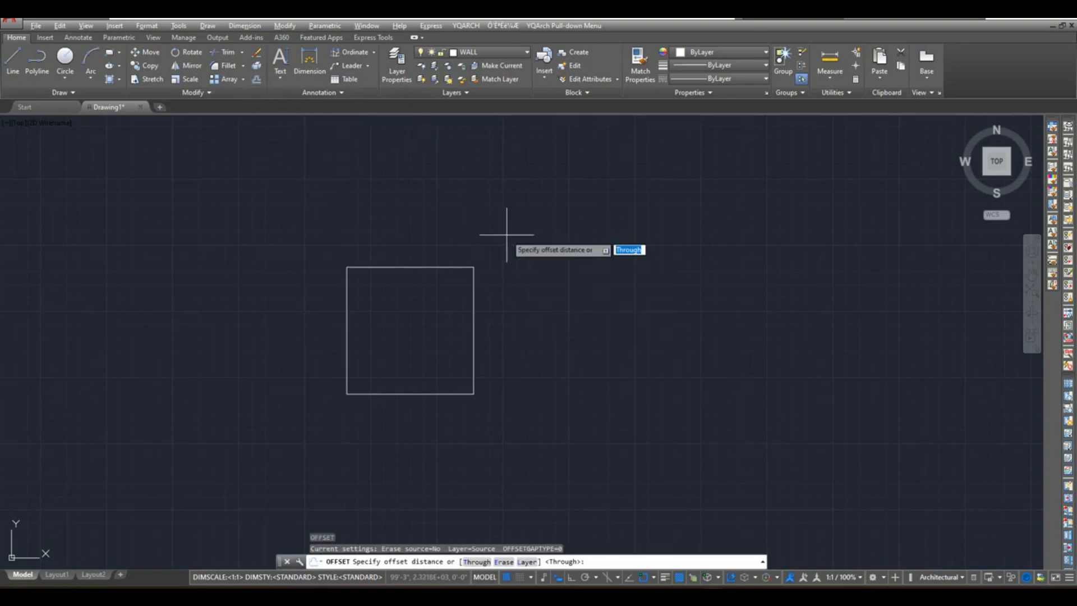
{"action": "type", "text": "9"}
{"action": "key", "text": "Return"}
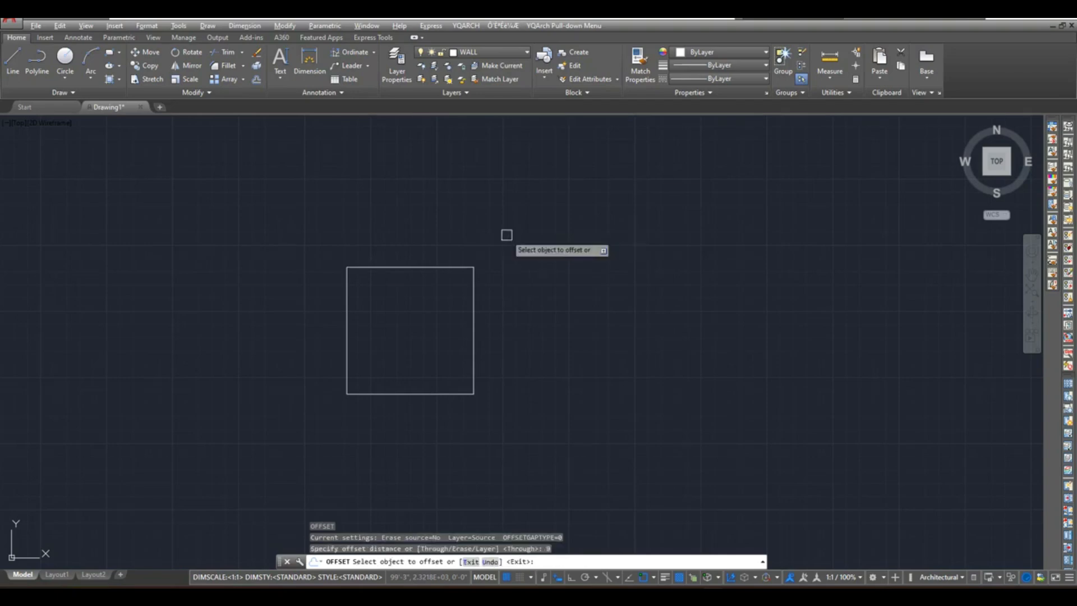
{"action": "left_click", "coordinate": [420, 267]}
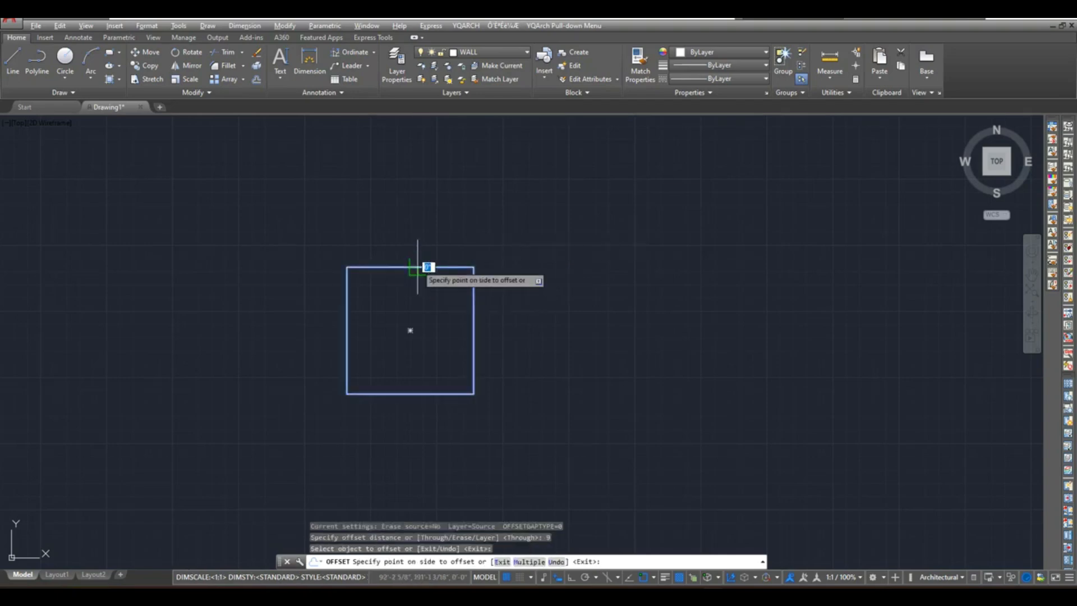
{"action": "left_click", "coordinate": [423, 234]}
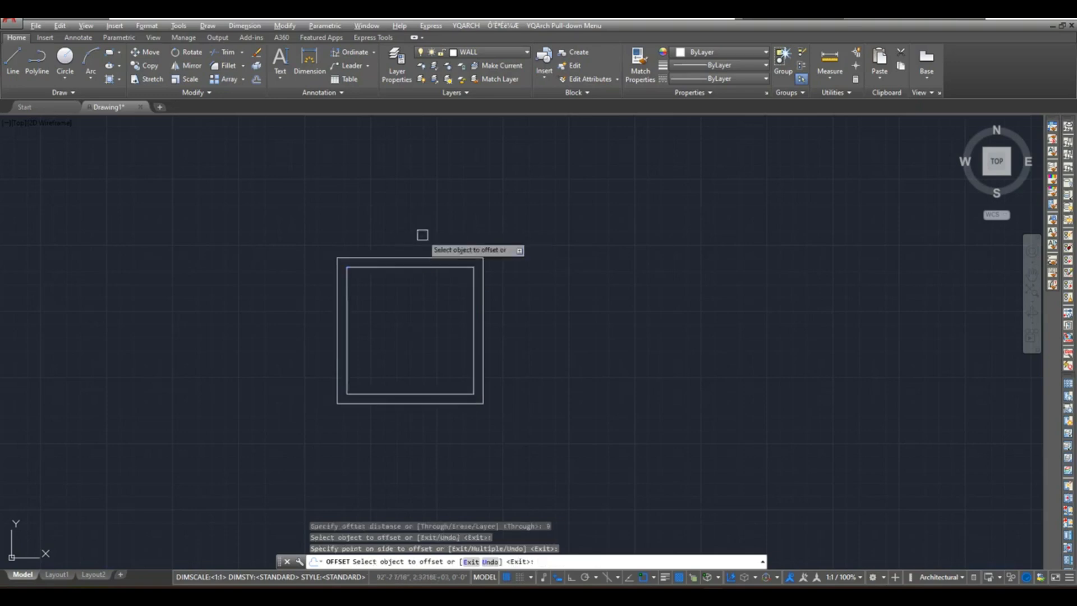
{"action": "key", "text": "Escape"}
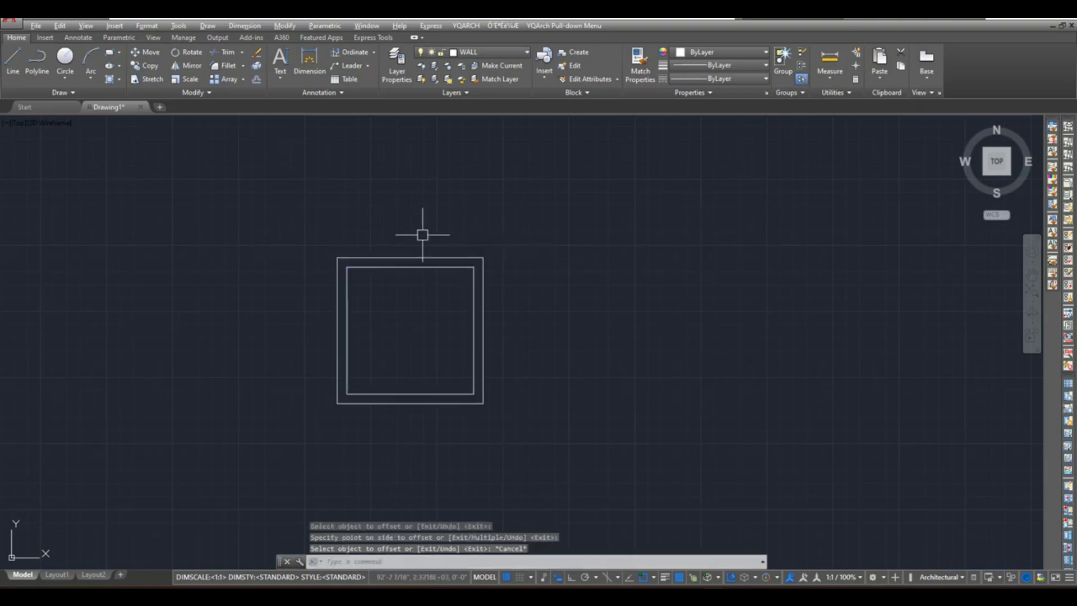
Explode both the inner and outer wall rectangles into separate lines.
{"action": "scroll", "coordinate": [409, 320], "scroll_direction": "up", "scroll_amount": 2}
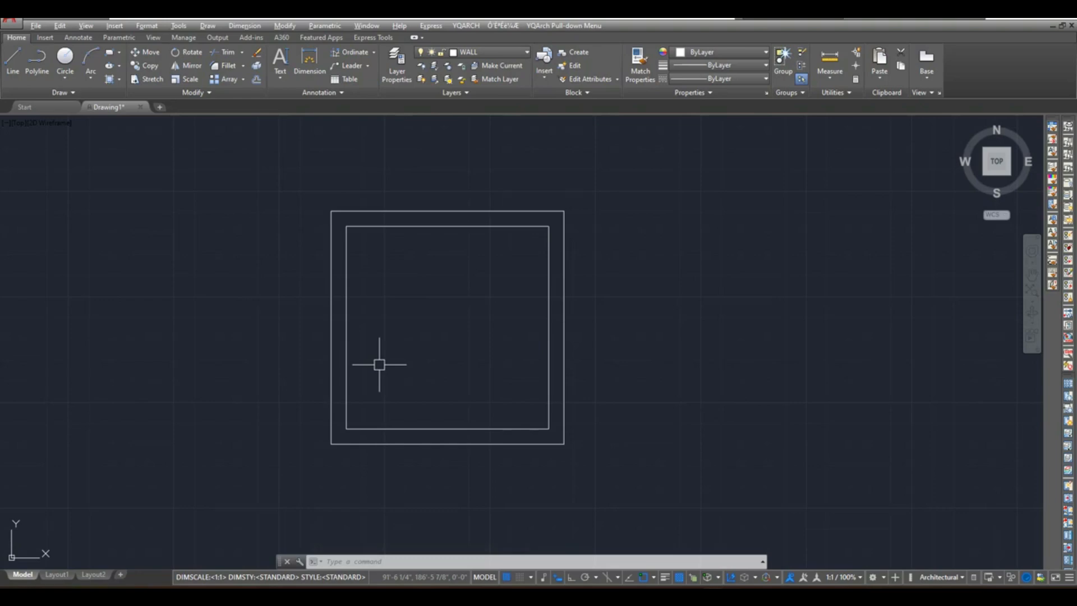
{"action": "left_click", "coordinate": [448, 226]}
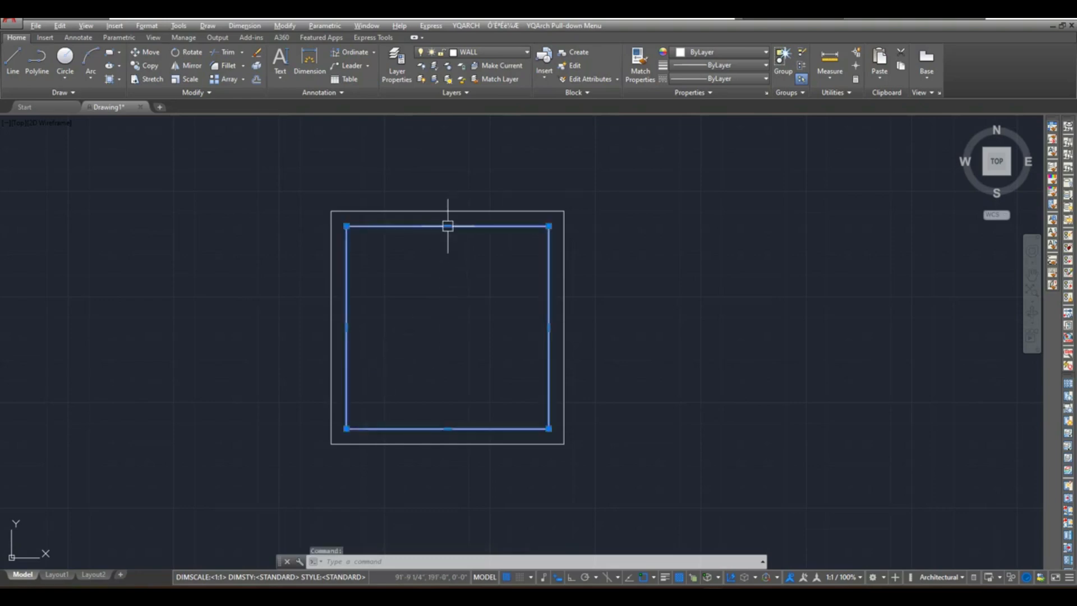
{"action": "key", "text": "Escape"}
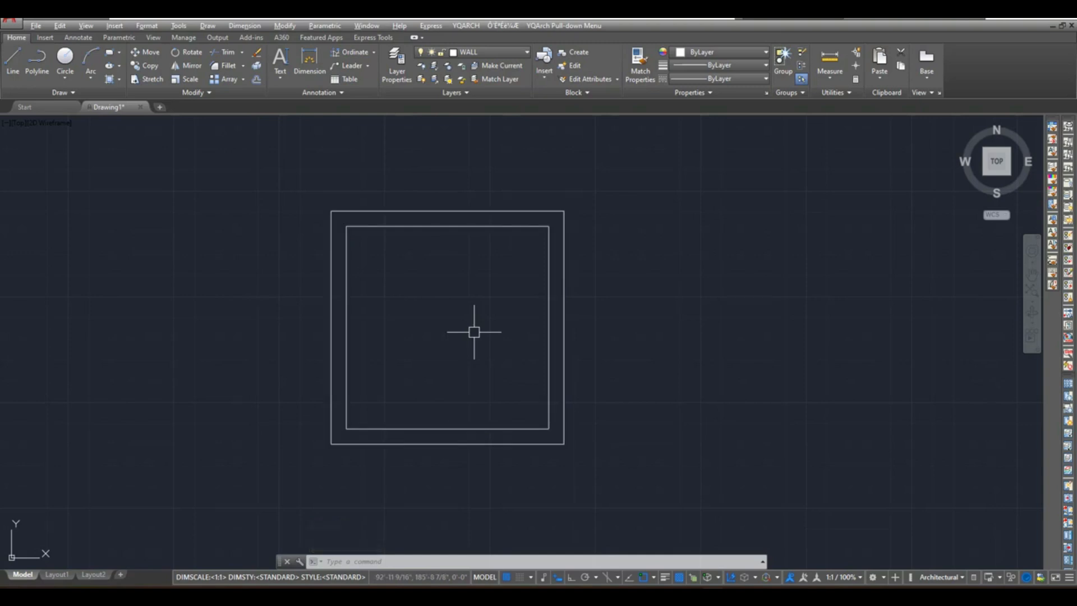
{"action": "type", "text": "X"}
{"action": "key", "text": "Return"}
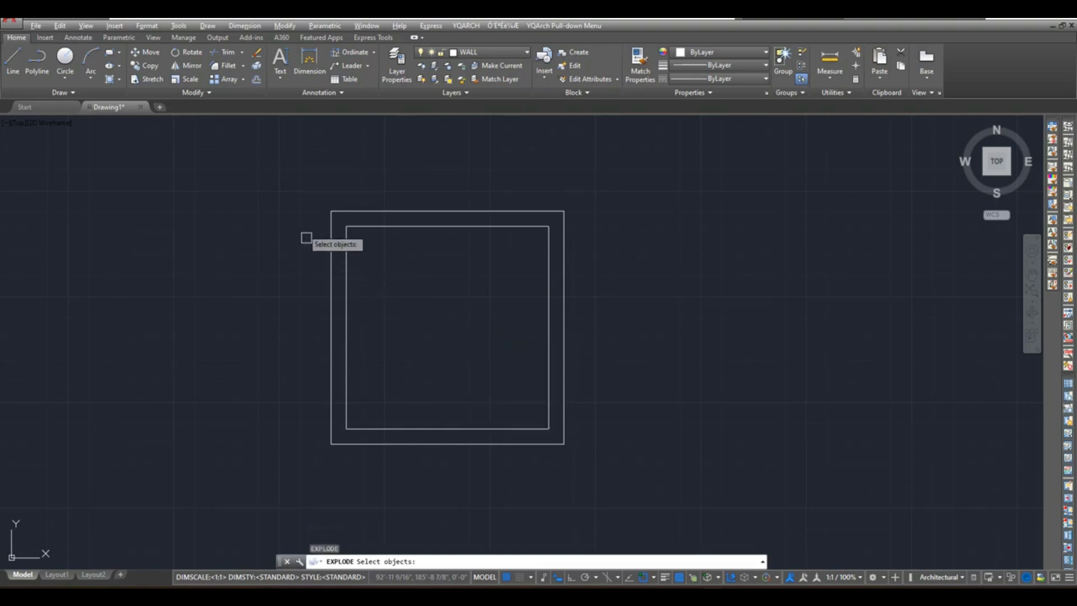
{"action": "left_click", "coordinate": [282, 181]}
{"action": "left_click", "coordinate": [624, 477]}
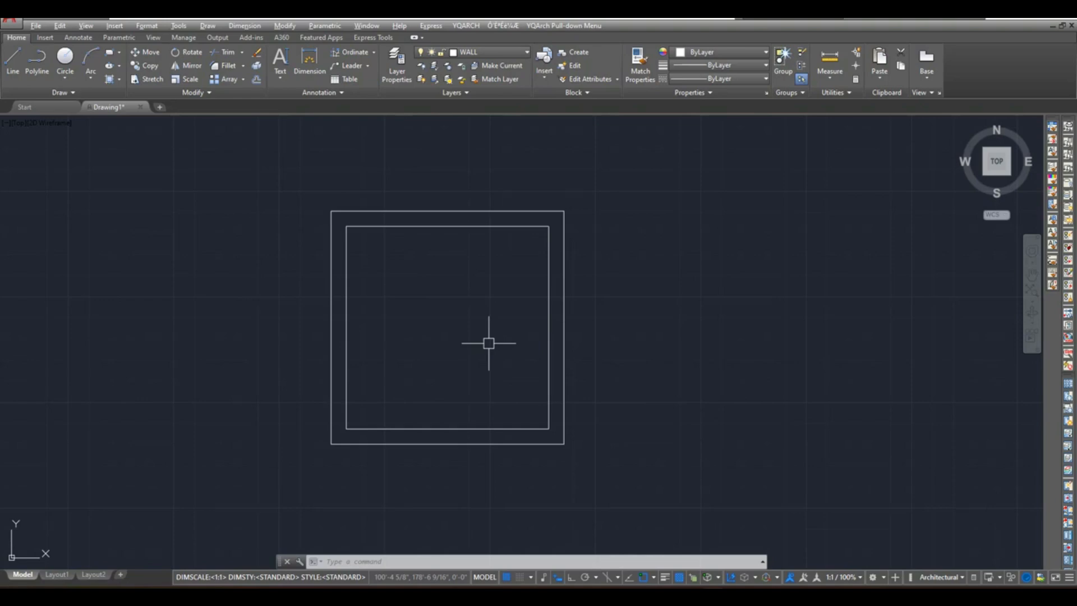
Offset the right-hand inner wall line 2 inches into the room.
{"action": "type", "text": "op"}
{"action": "key", "text": "Return"}
{"action": "type", "text": "2"}
{"action": "key", "text": "Return"}
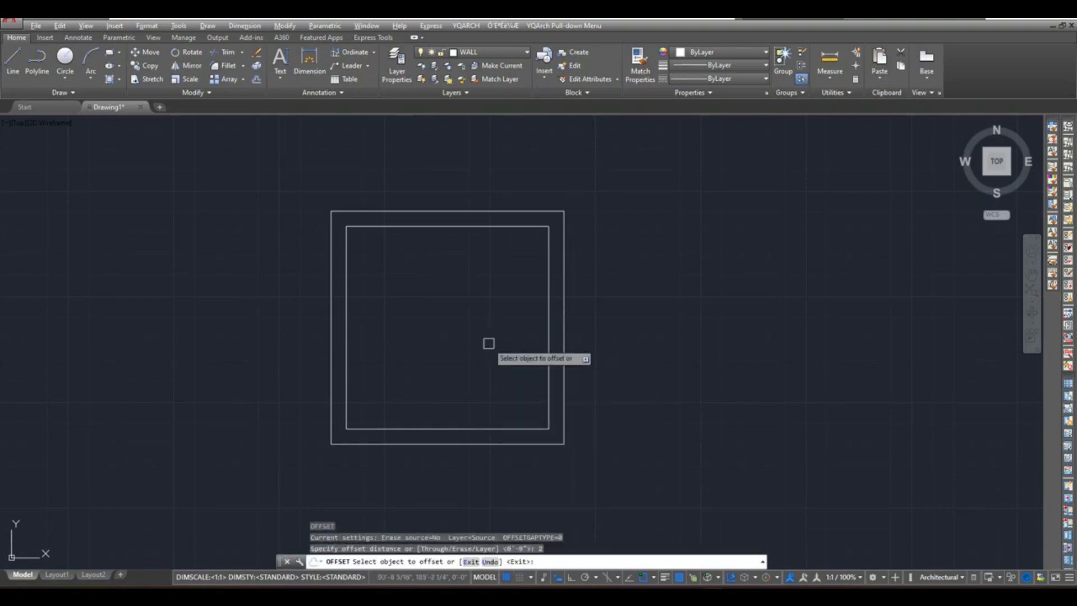
{"action": "left_click", "coordinate": [548, 380]}
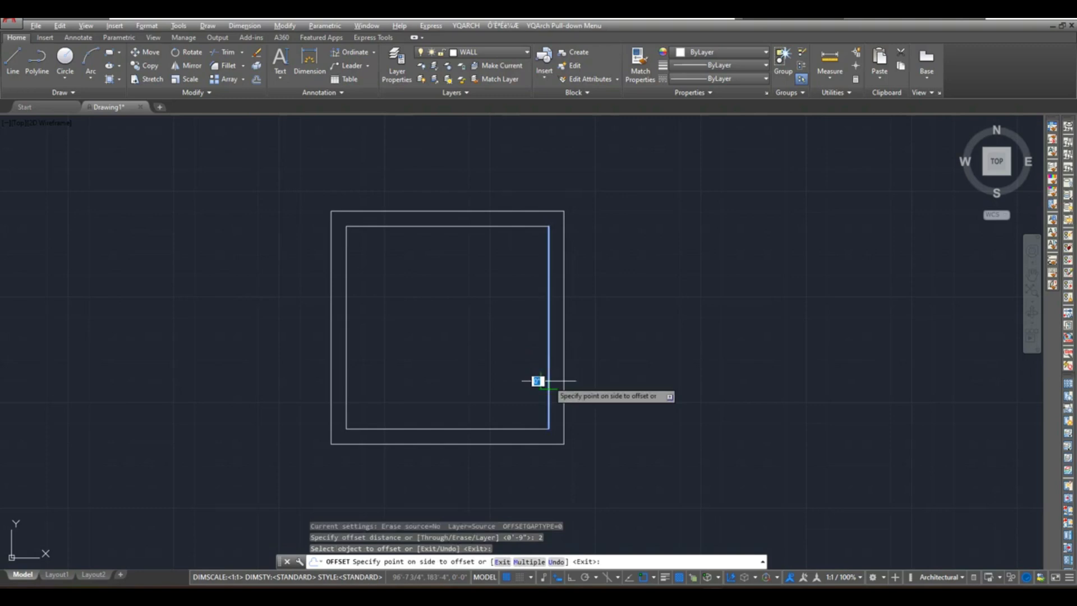
{"action": "left_click", "coordinate": [492, 381]}
{"action": "key", "text": "Escape"}
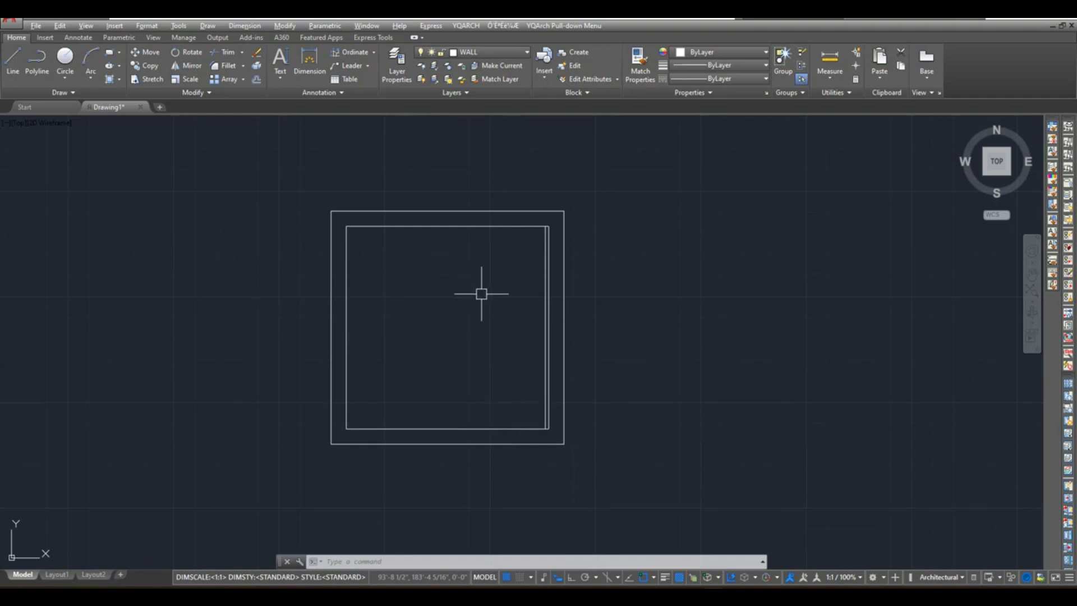
Offset the new line beside the right-hand inner wall 3' farther into the room for the door opening.
{"action": "type", "text": "O"}
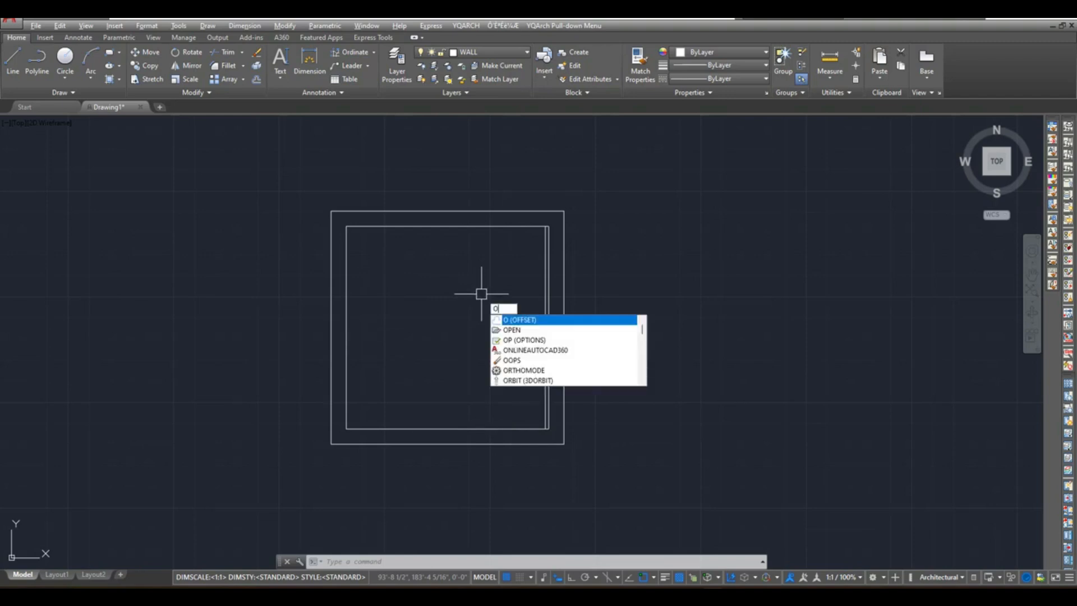
{"action": "key", "text": "Return"}
{"action": "type", "text": "3"}
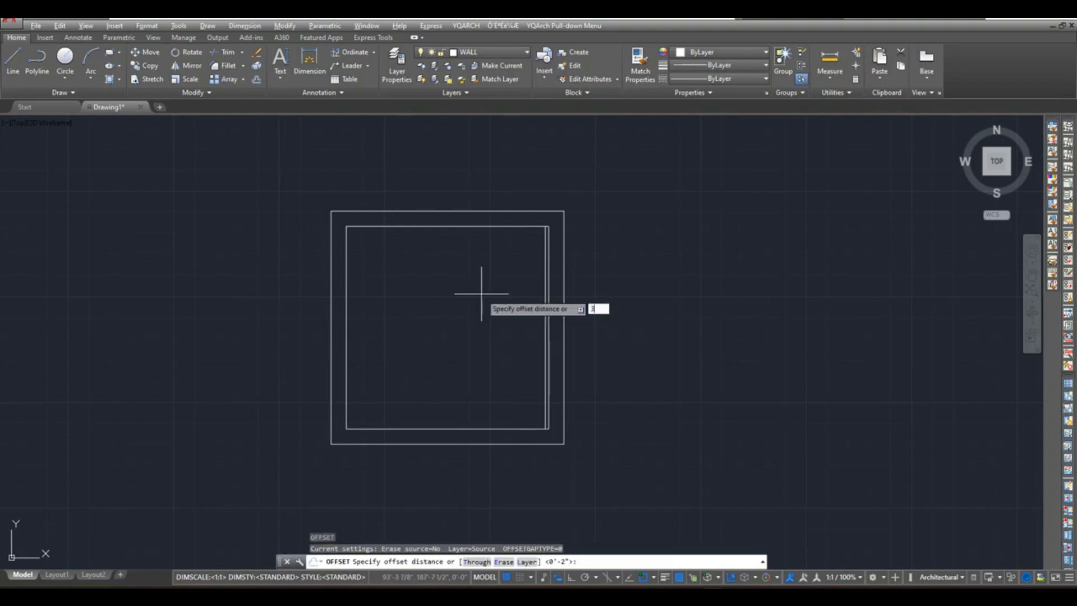
{"action": "key", "text": "Return"}
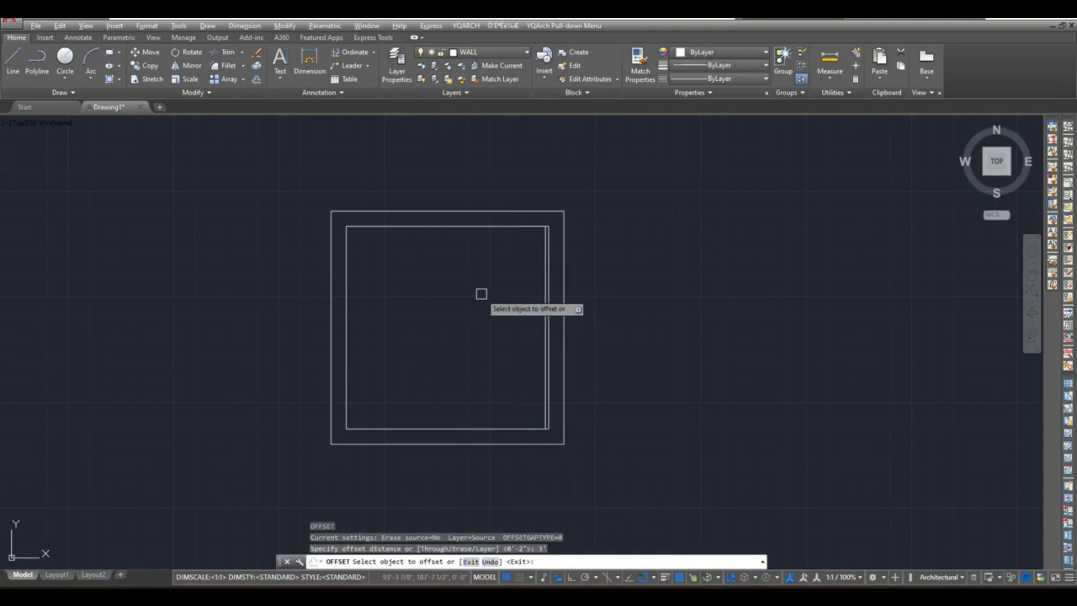
{"action": "left_click", "coordinate": [547, 384]}
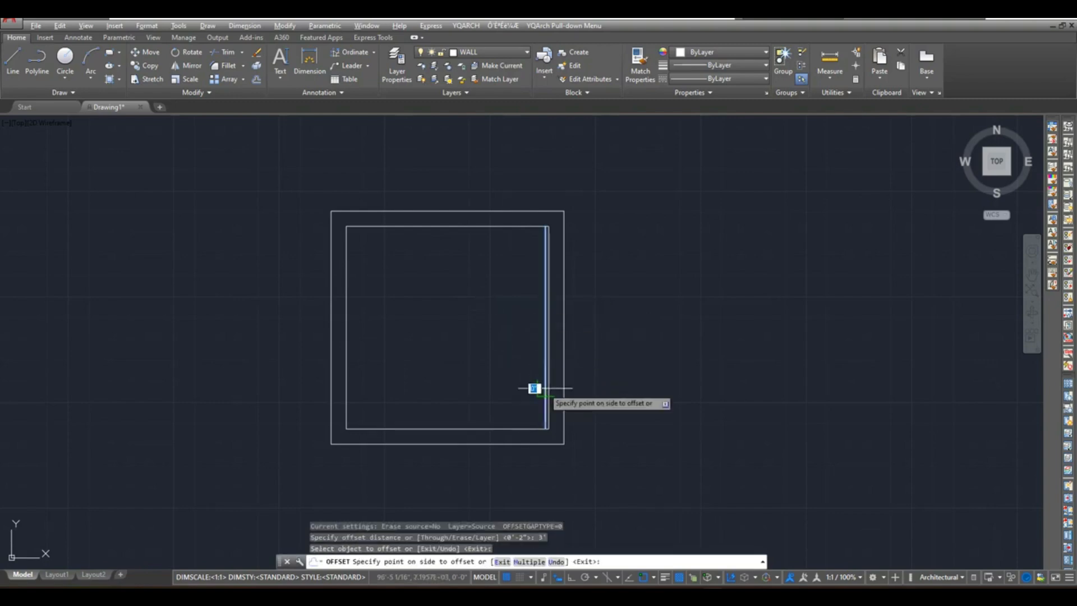
{"action": "left_click", "coordinate": [481, 385]}
{"action": "key", "text": "Escape"}
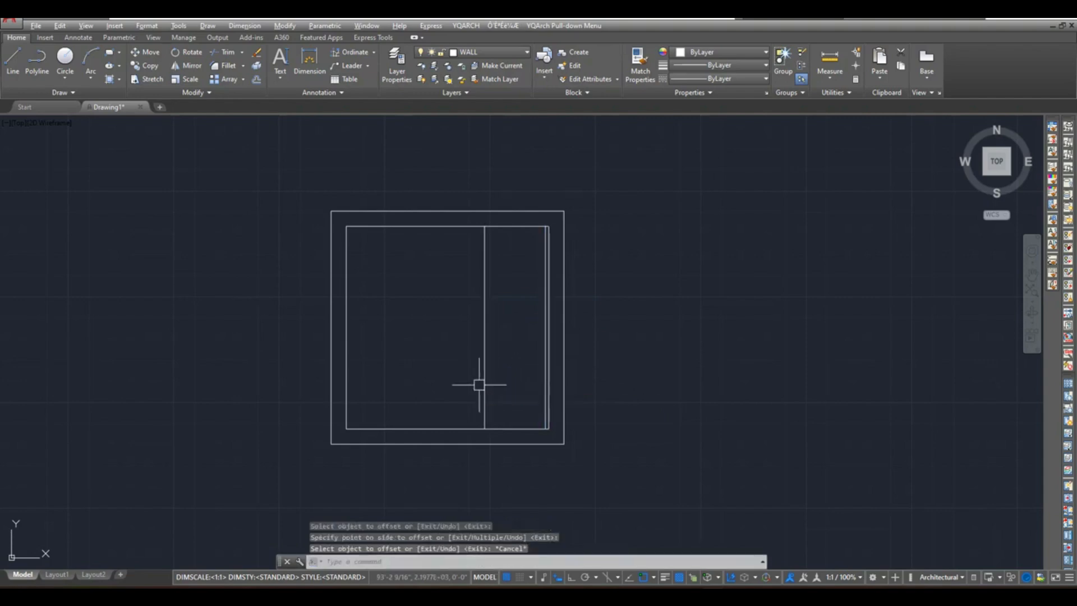
Extend the lower ends of the two offset door-opening lines to the outer line of the bottom wall.
{"action": "scroll", "coordinate": [479, 385], "scroll_direction": "up", "scroll_amount": 3}
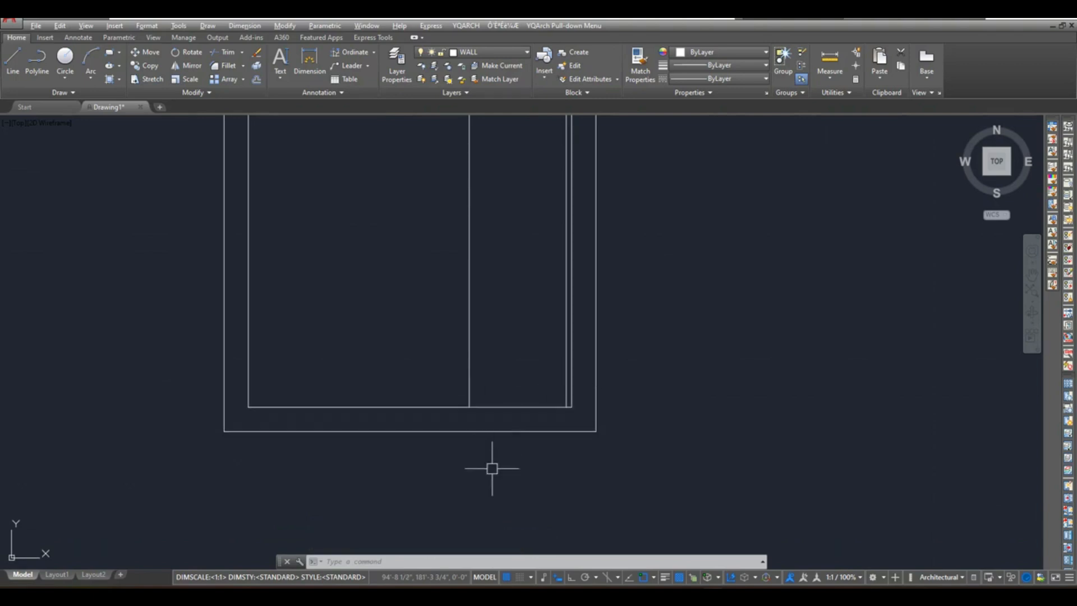
{"action": "type", "text": "EX"}
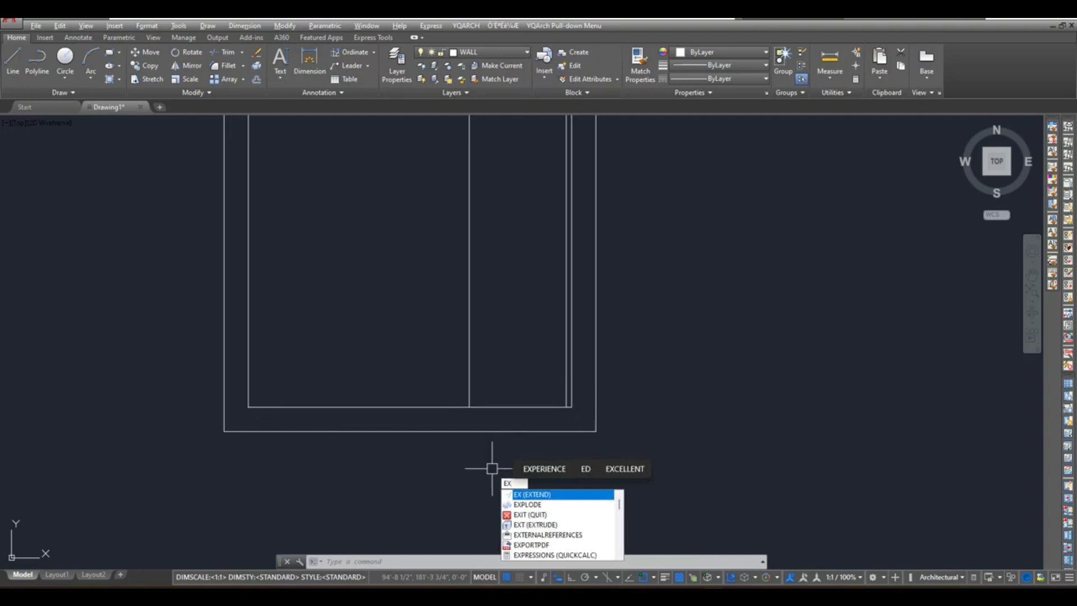
{"action": "key", "text": "Return"}
{"action": "key", "text": "Return"}
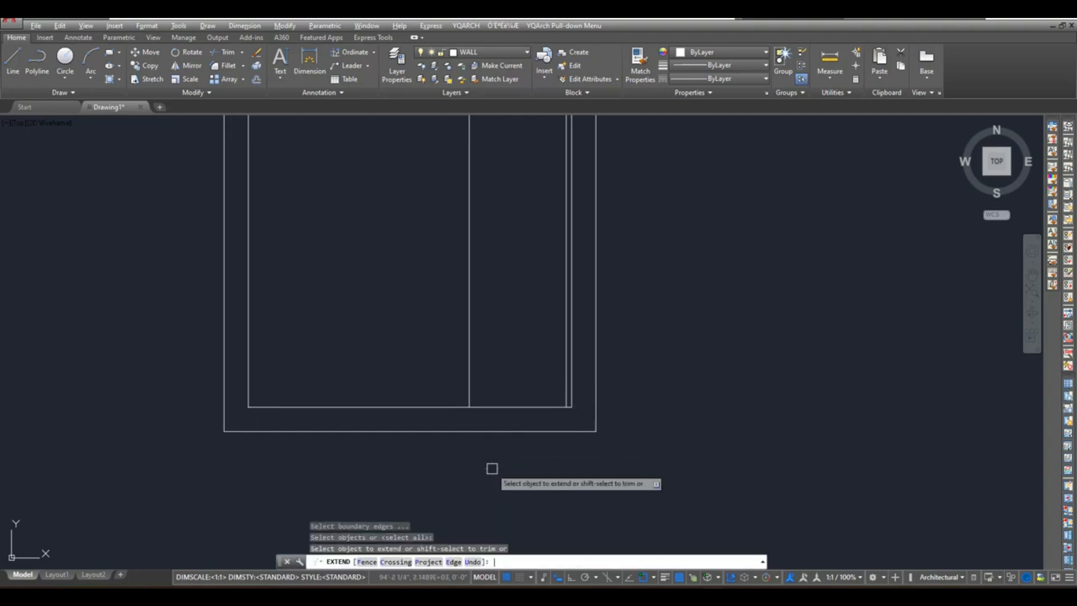
{"action": "left_click", "coordinate": [465, 389]}
{"action": "left_click", "coordinate": [563, 378]}
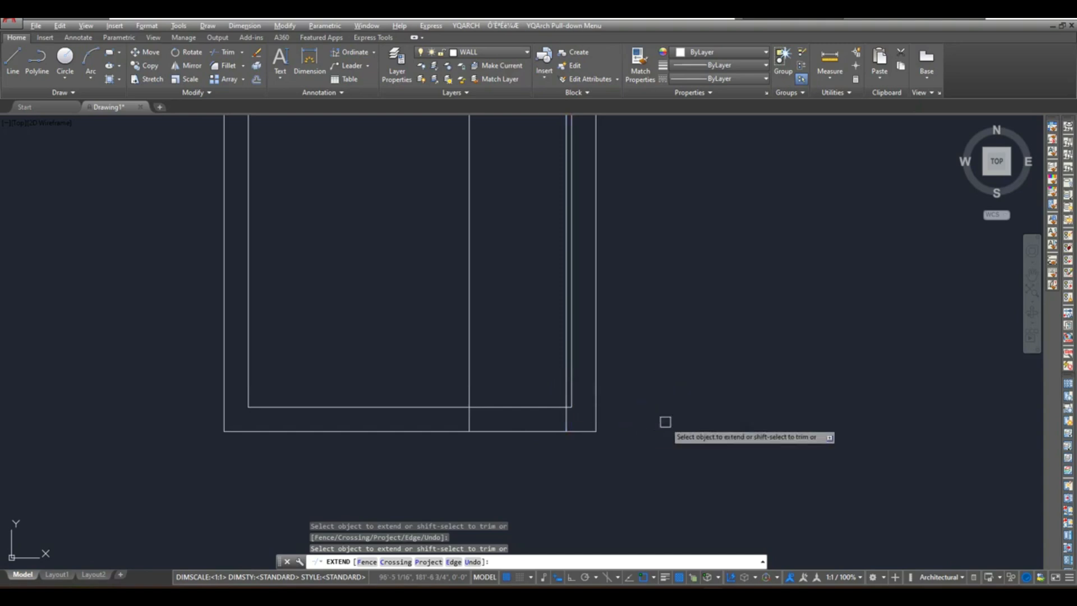
Trim away the inner and outer lines of the bottom wall between the two offset door-opening lines.
{"action": "key", "text": "Escape"}
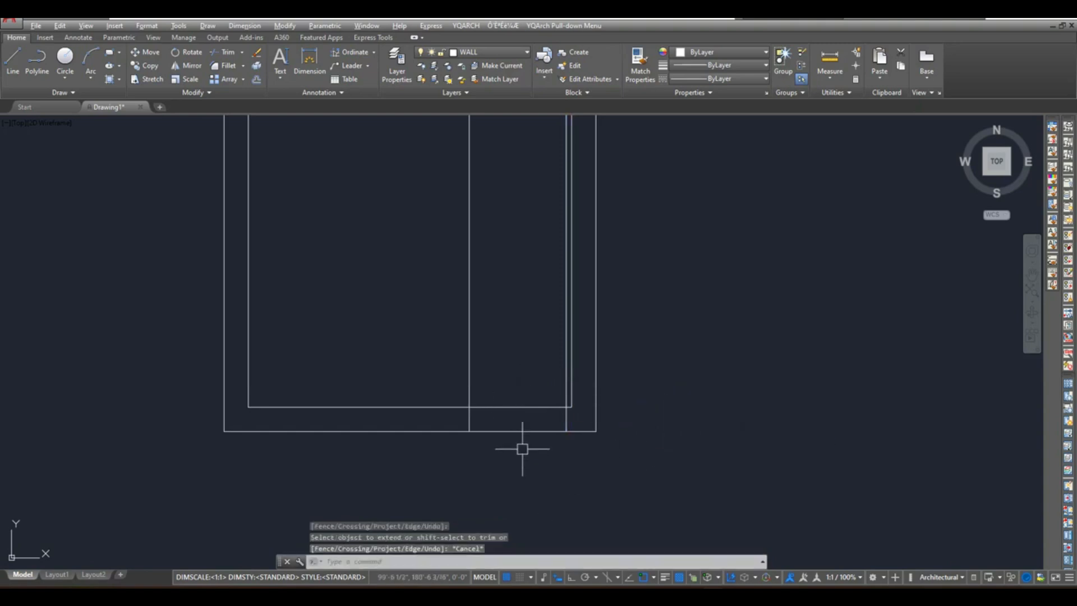
{"action": "type", "text": "tr"}
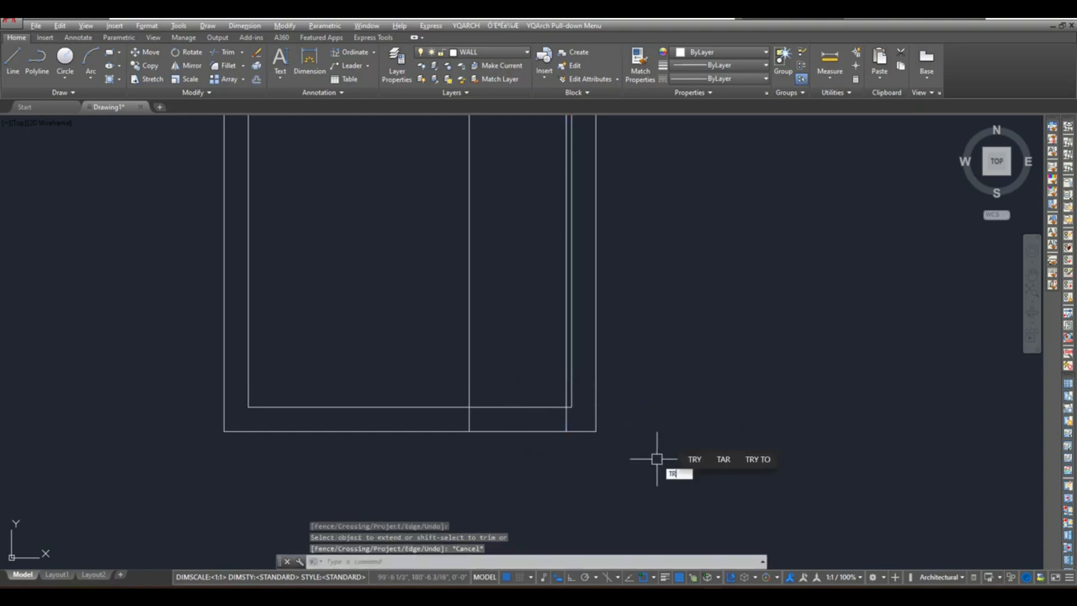
{"action": "key", "text": "Return"}
{"action": "key", "text": "Return"}
{"action": "left_click", "coordinate": [561, 456]}
{"action": "left_click", "coordinate": [525, 386]}
Trim the parts of the two offset lines that run up into the room, leaving only the door jambs in the bottom wall.
{"action": "left_click", "coordinate": [502, 352]}
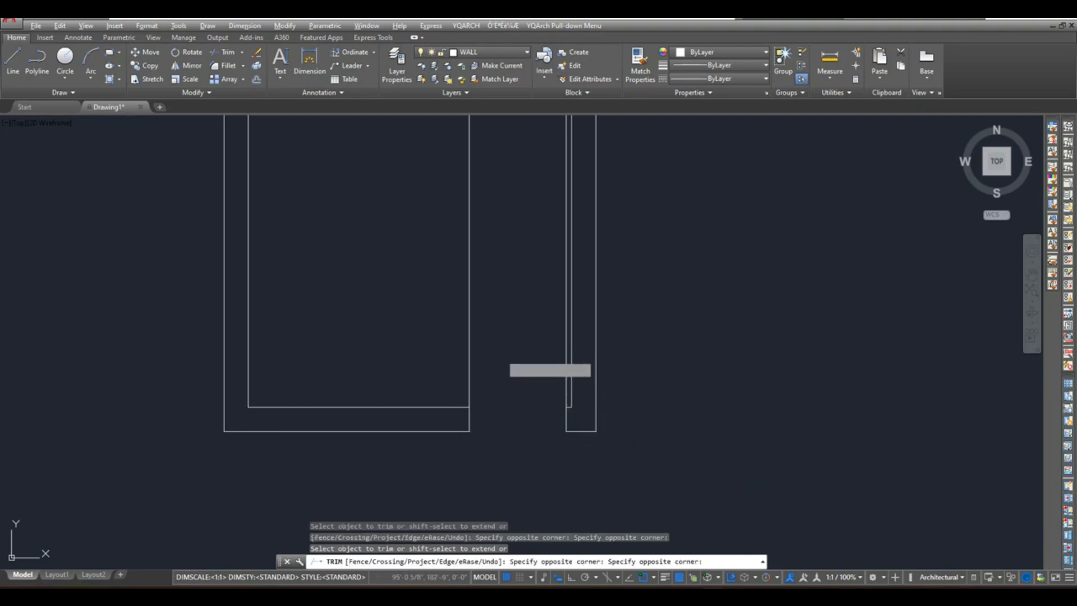
{"action": "left_click", "coordinate": [439, 374]}
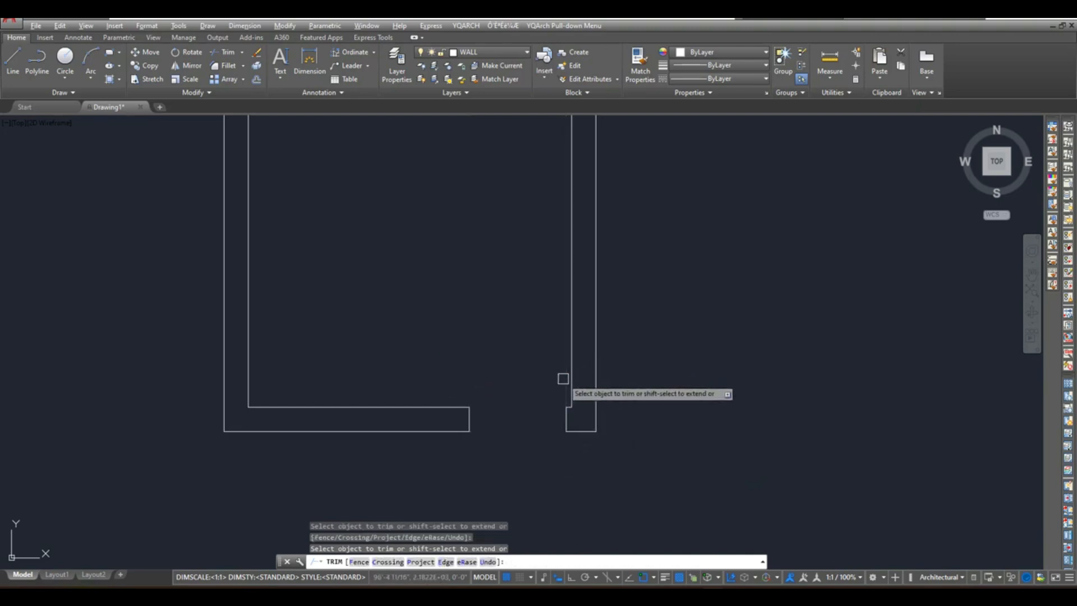
{"action": "key", "text": "Escape"}
{"action": "scroll", "coordinate": [513, 430], "scroll_direction": "down", "scroll_amount": 4}
{"action": "scroll", "coordinate": [514, 421], "scroll_direction": "up", "scroll_amount": 3}
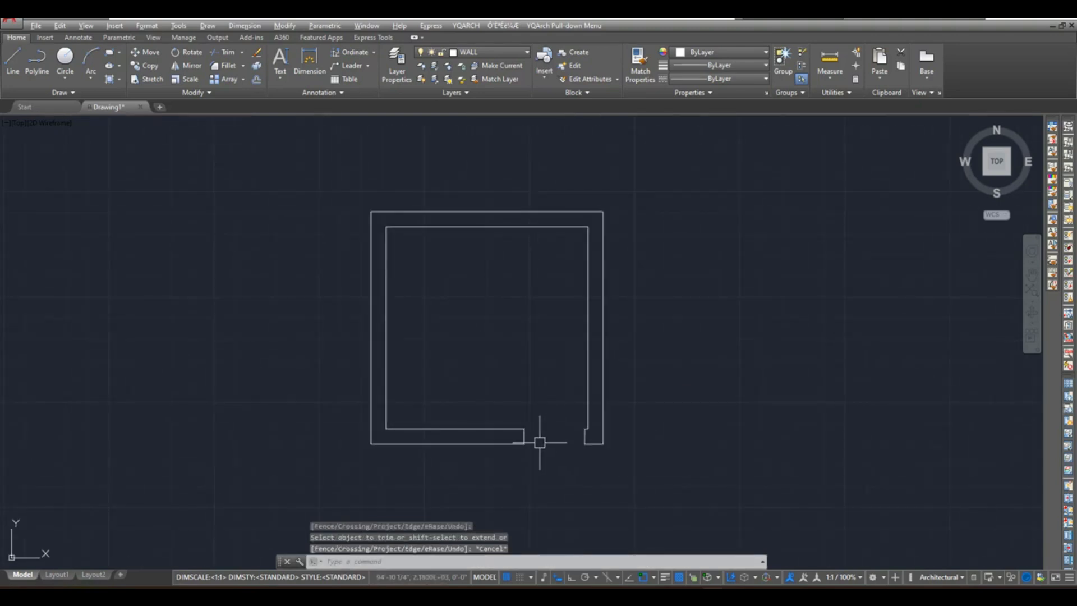
{"action": "scroll", "coordinate": [555, 436], "scroll_direction": "up", "scroll_amount": 2}
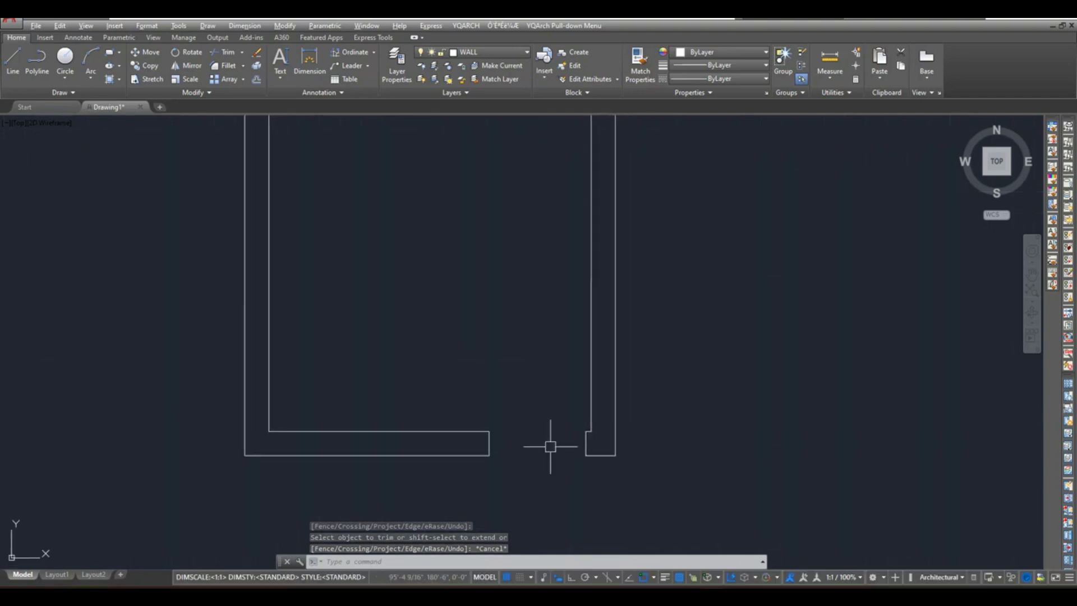
{"action": "scroll", "coordinate": [551, 446], "scroll_direction": "down", "scroll_amount": 2}
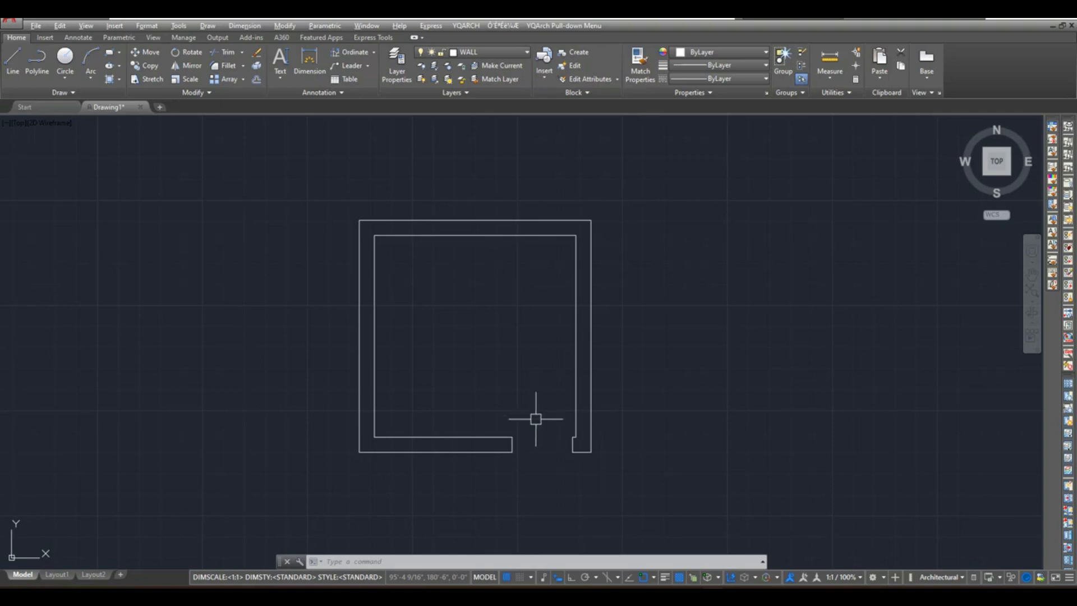
On the DOOR layer, draw a line along the opening's outer edge from left to right jamb, continuing 3' straight up from the right jamb.
{"action": "left_click", "coordinate": [517, 52]}
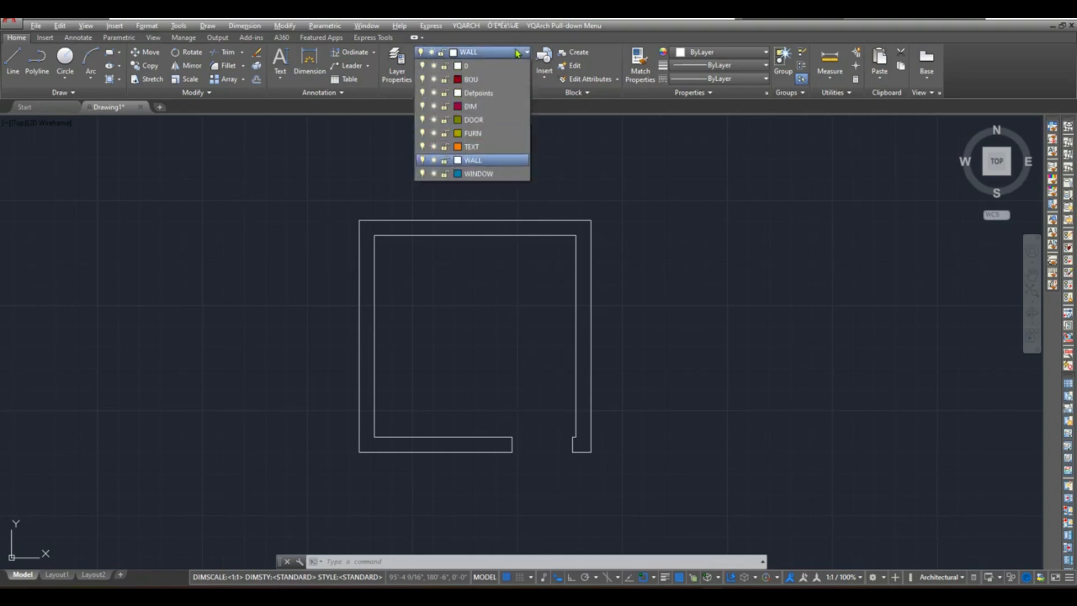
{"action": "left_click", "coordinate": [494, 120]}
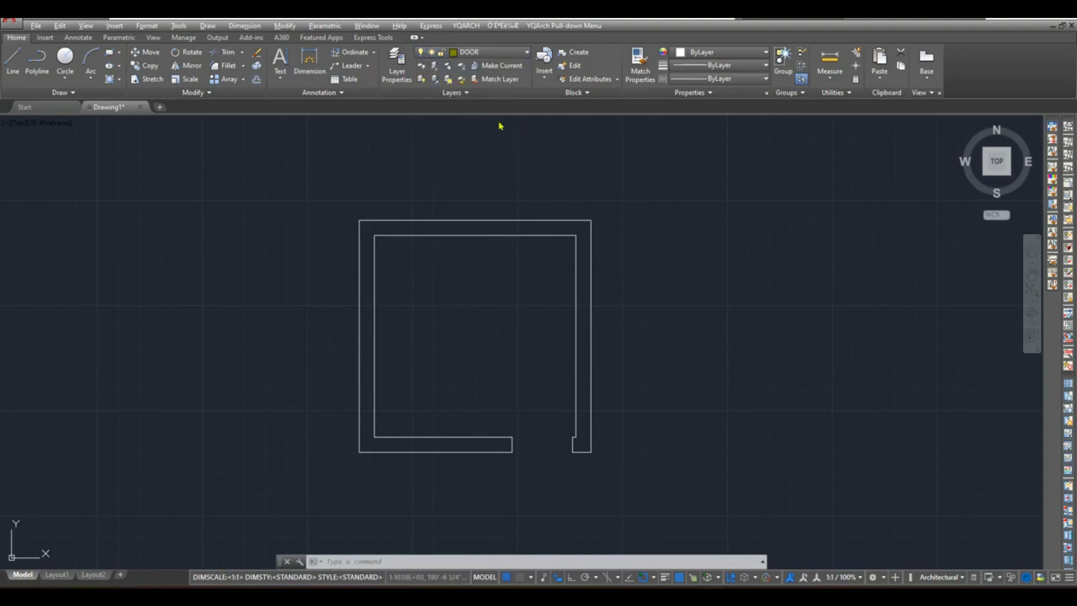
{"action": "left_click", "coordinate": [12, 59]}
{"action": "scroll", "coordinate": [494, 440], "scroll_direction": "up", "scroll_amount": 4}
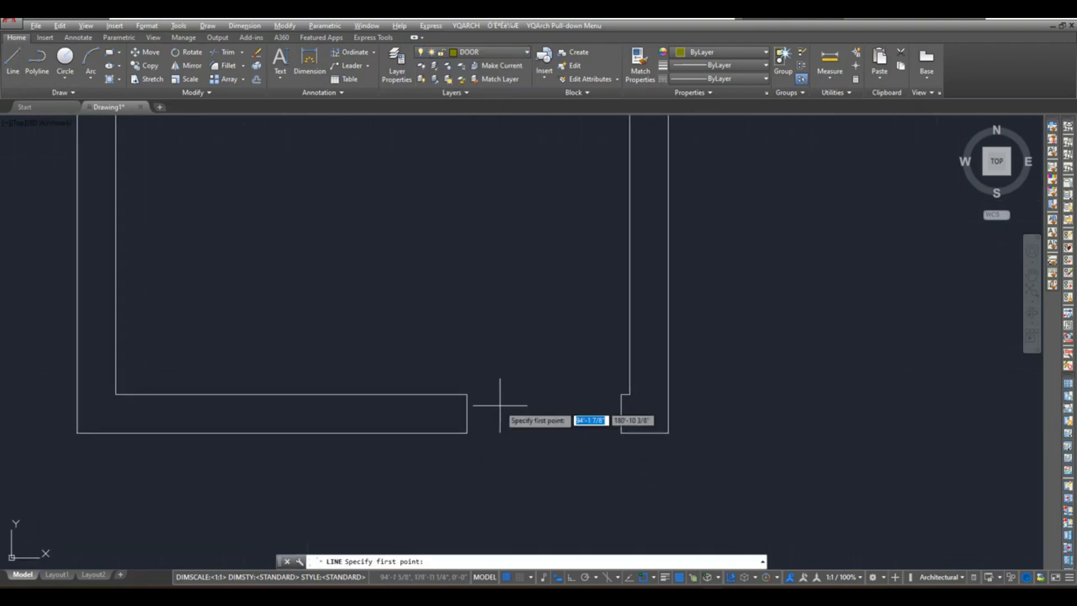
{"action": "left_click", "coordinate": [466, 433]}
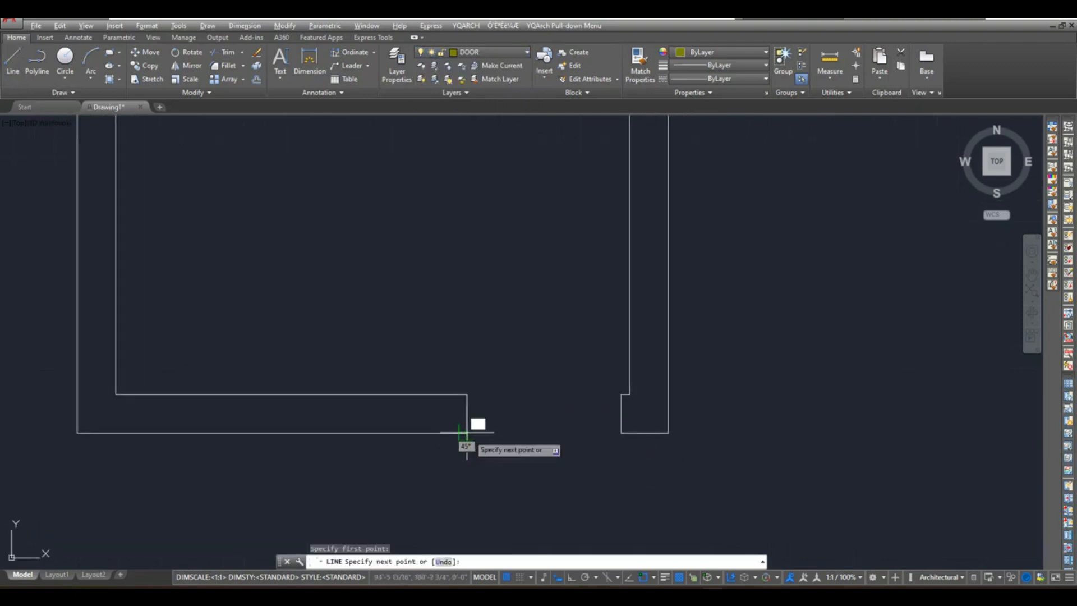
{"action": "left_click", "coordinate": [621, 433]}
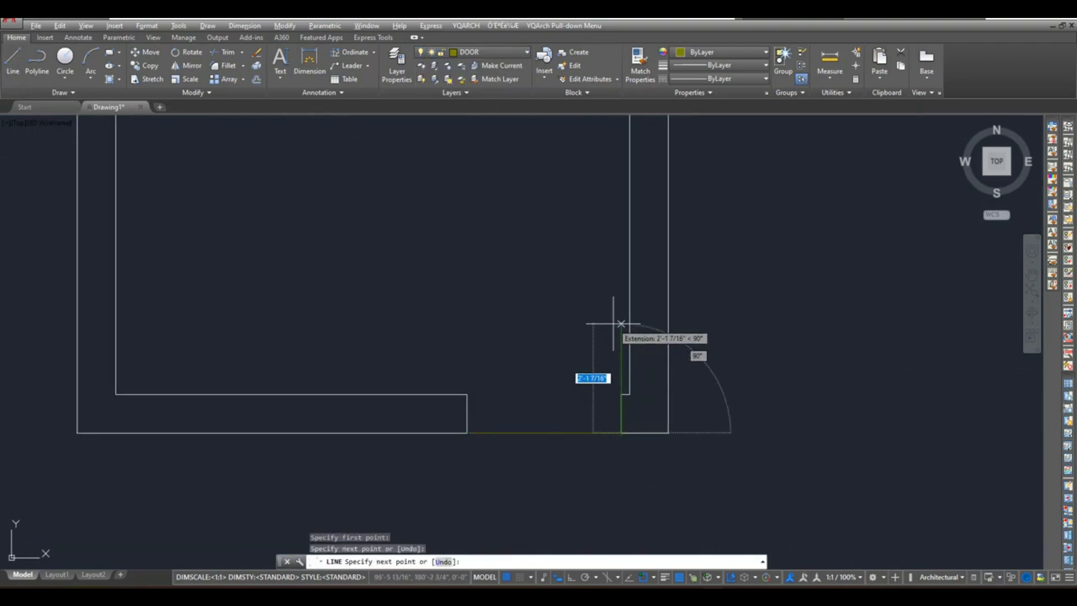
{"action": "type", "text": "3'"}
{"action": "key", "text": "Return"}
{"action": "key", "text": "Return"}
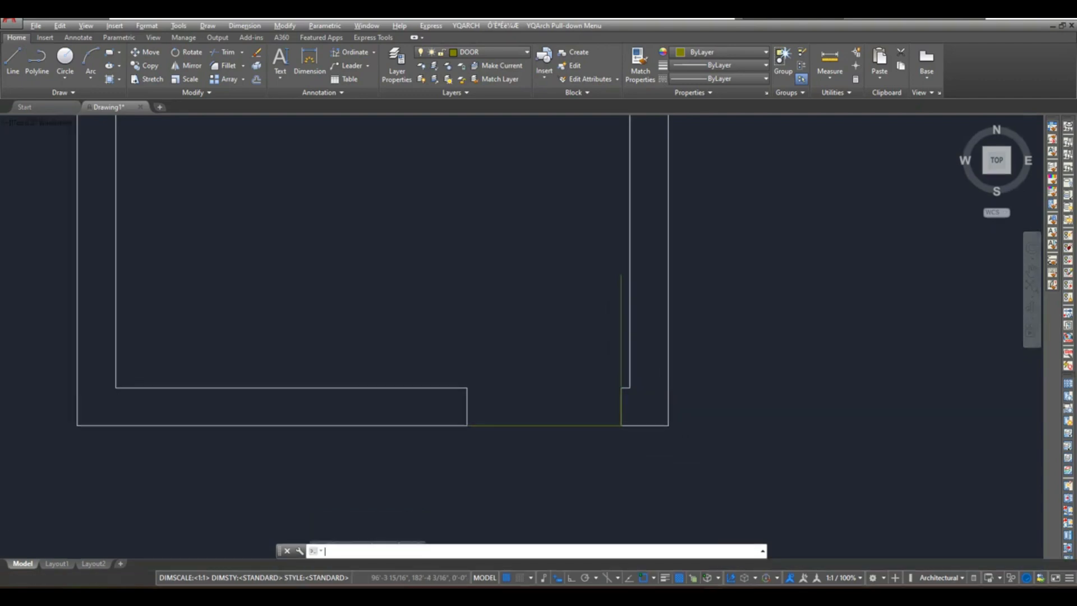
{"action": "scroll", "coordinate": [547, 345], "scroll_direction": "down", "scroll_amount": 2}
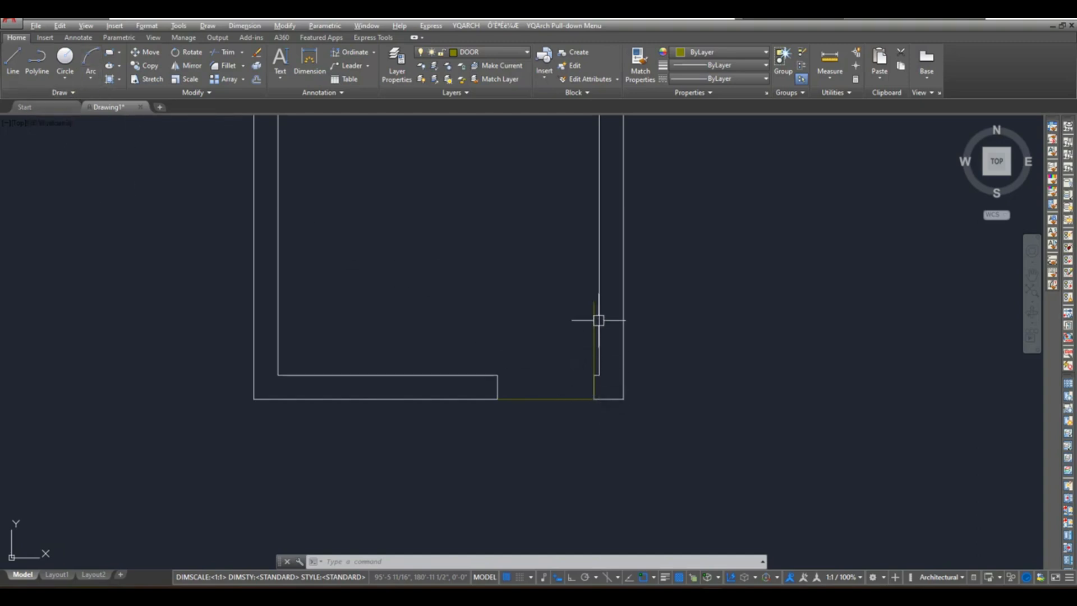
Draw a Start, Center, End arc from the door line's upper end, centred on its lower end, to the left jamb's outer corner.
{"action": "left_click", "coordinate": [90, 76]}
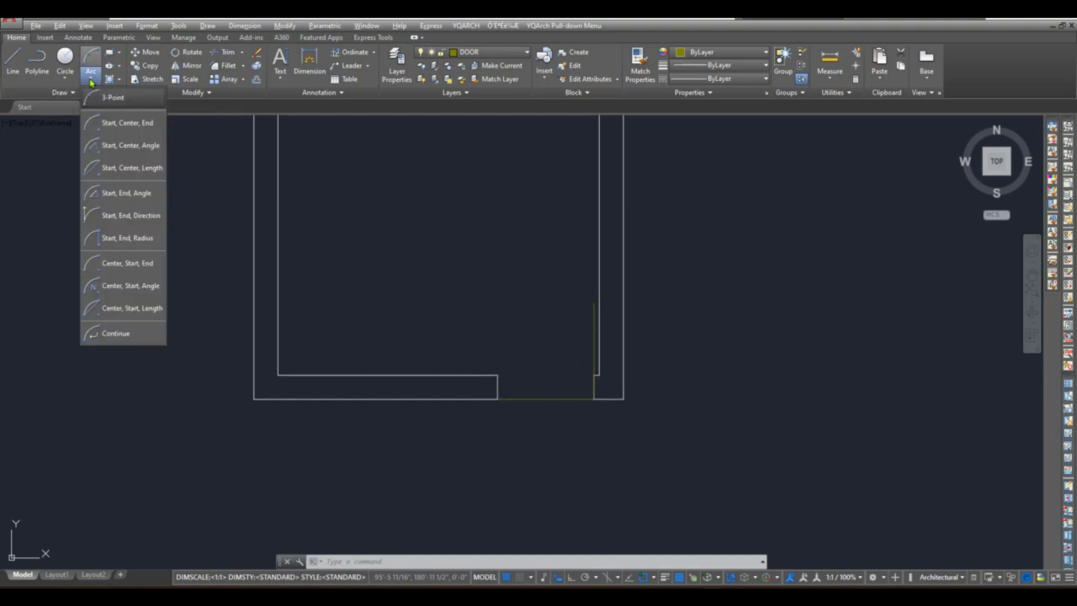
{"action": "left_click", "coordinate": [122, 127]}
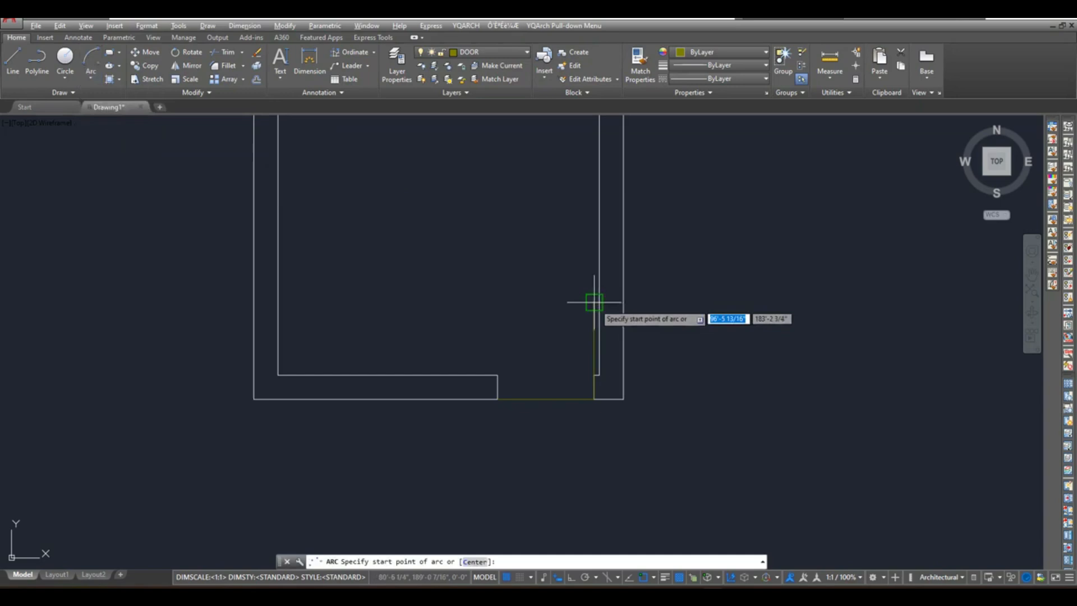
{"action": "left_click", "coordinate": [594, 303]}
{"action": "left_click", "coordinate": [595, 399]}
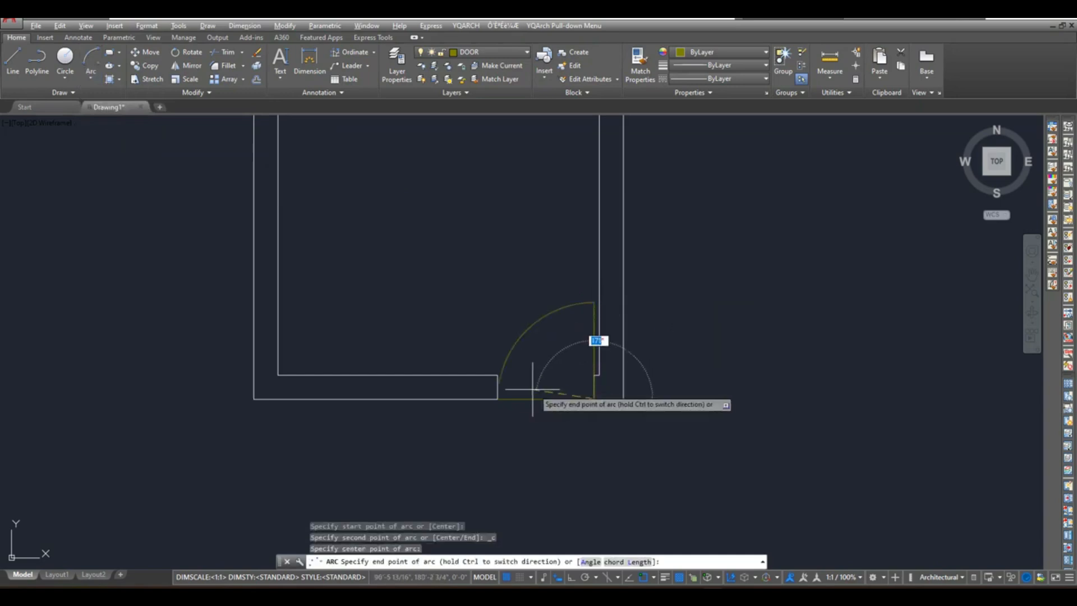
{"action": "left_click", "coordinate": [499, 399]}
Erase the door swing arc.
{"action": "left_click", "coordinate": [558, 346]}
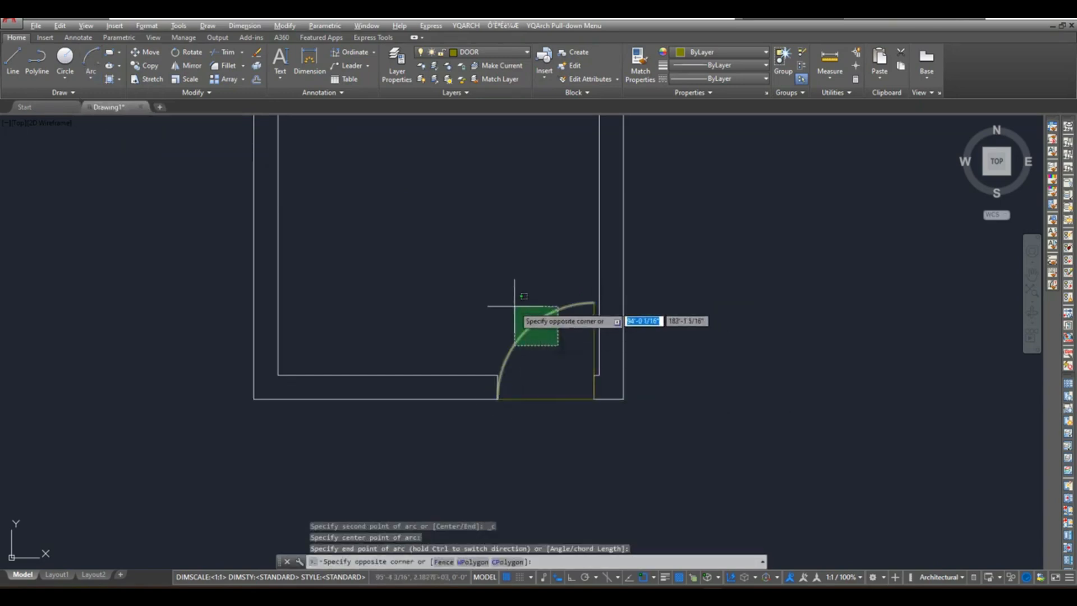
{"action": "left_click", "coordinate": [515, 307]}
{"action": "key", "text": "Delete"}
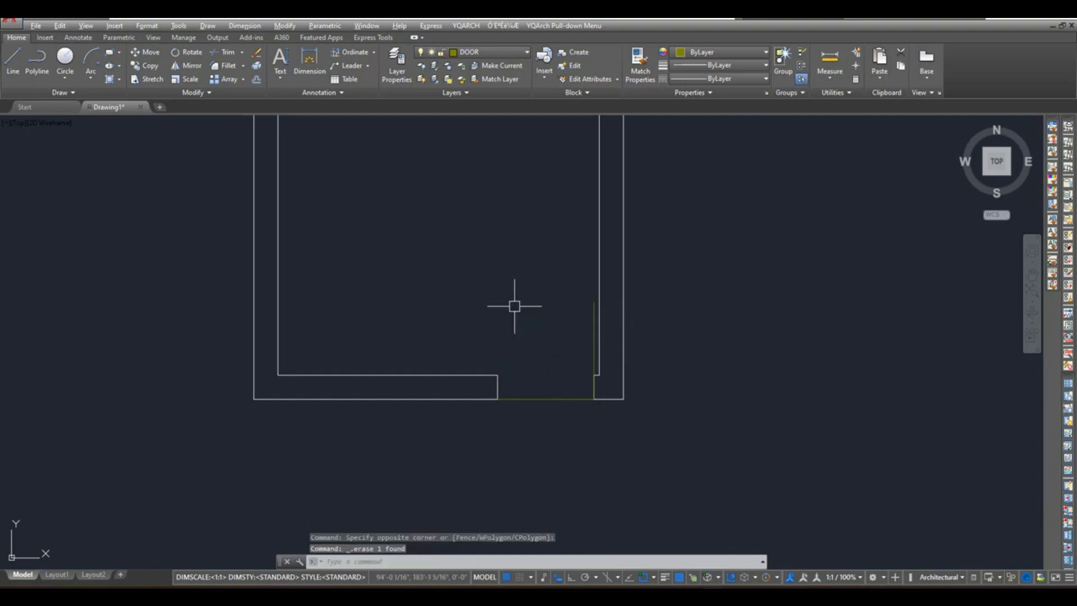
Draw a circle with a 3' radius centred on the lower end of the vertical door line.
{"action": "type", "text": "c"}
{"action": "key", "text": "Return"}
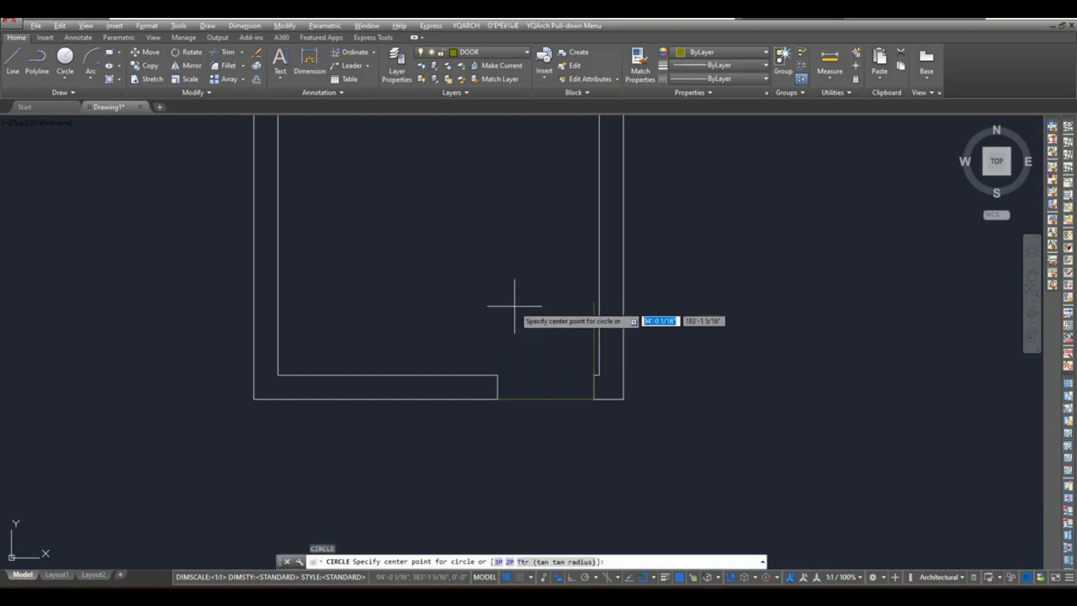
{"action": "left_click", "coordinate": [593, 399]}
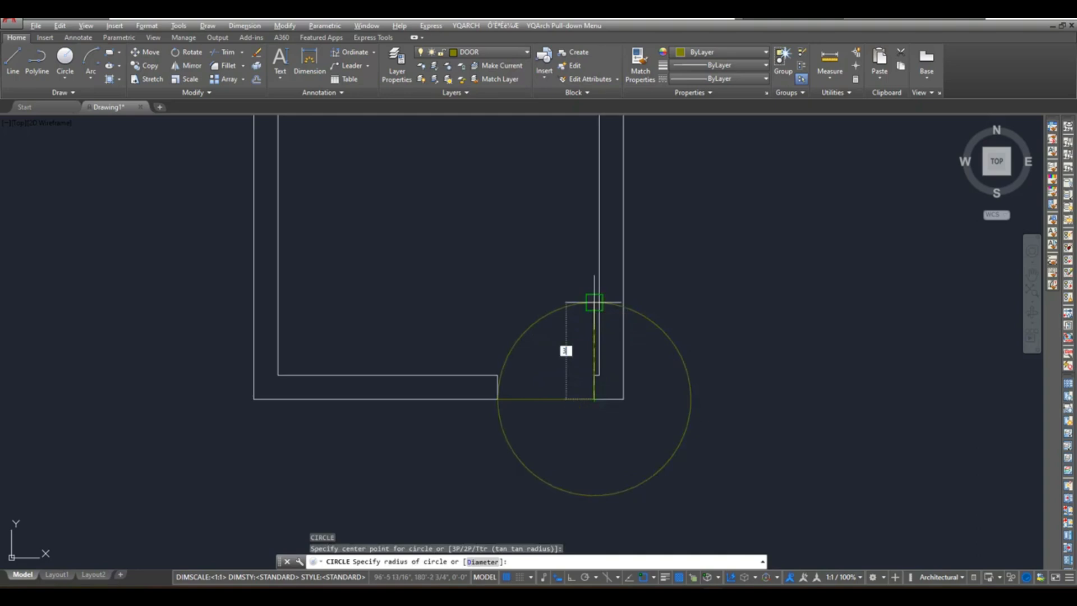
{"action": "type", "text": "3'"}
{"action": "key", "text": "Return"}
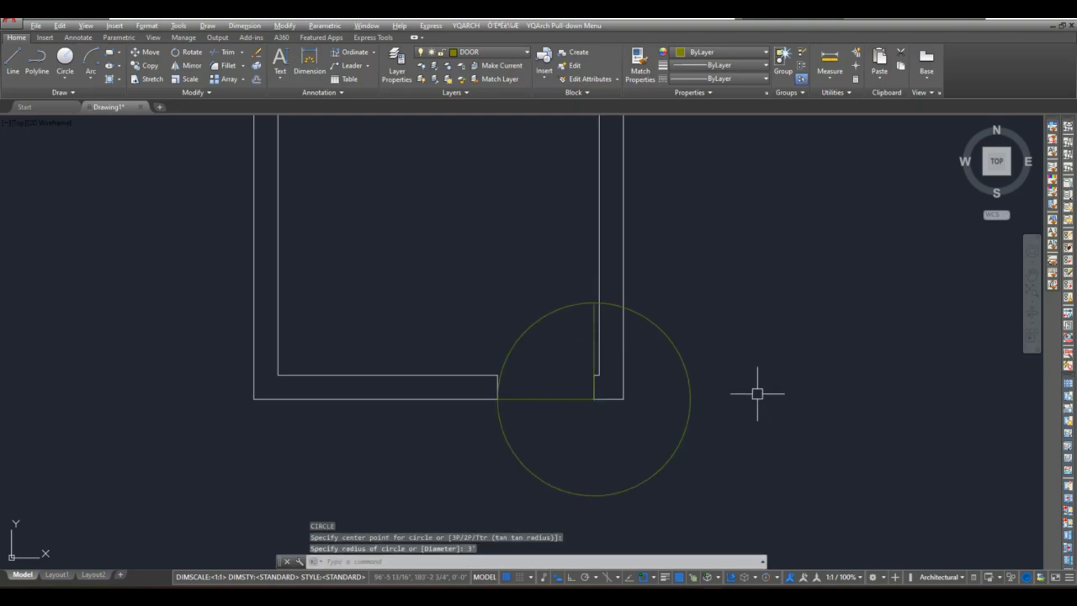
Trim the circle down to the quarter arc between the door line's upper end and the opening's left jamb.
{"action": "type", "text": "TR"}
{"action": "key", "text": "Return"}
{"action": "key", "text": "Return"}
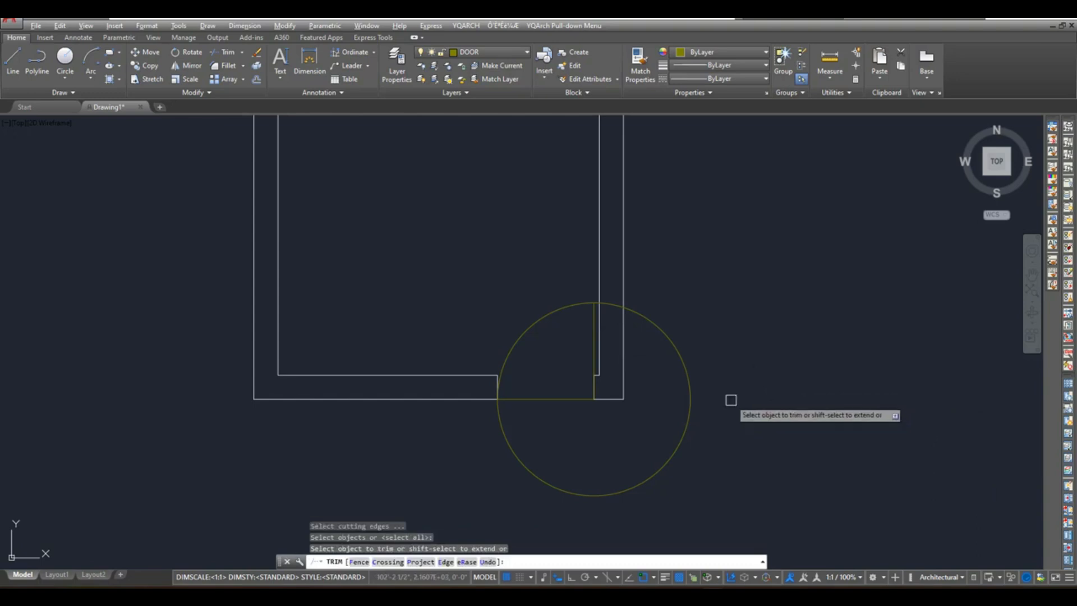
{"action": "left_click", "coordinate": [689, 382]}
{"action": "scroll", "coordinate": [613, 307], "scroll_direction": "up", "scroll_amount": 5}
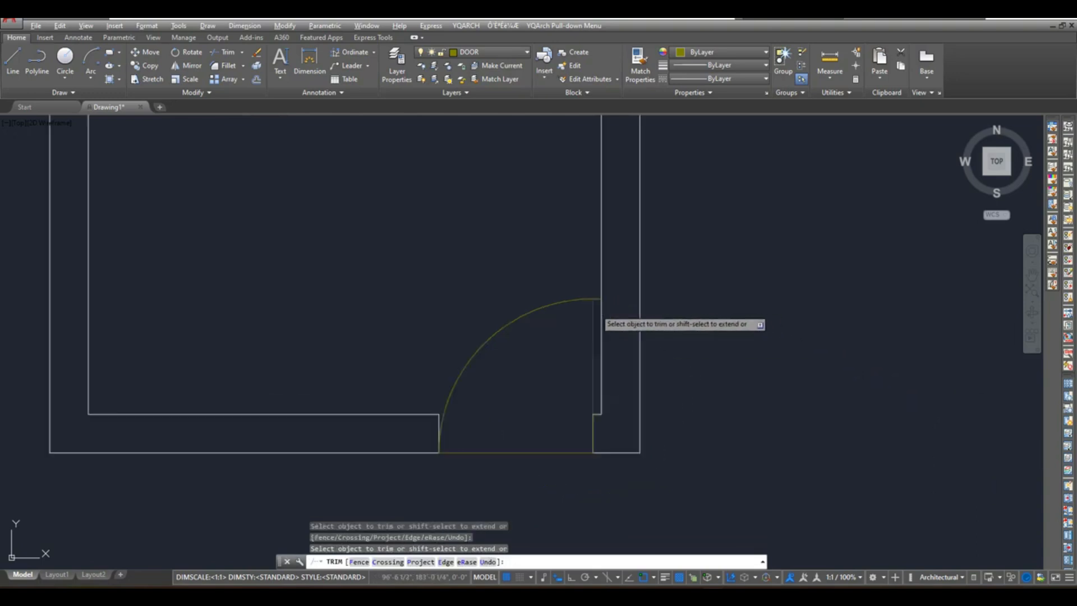
{"action": "scroll", "coordinate": [601, 242], "scroll_direction": "down", "scroll_amount": 5}
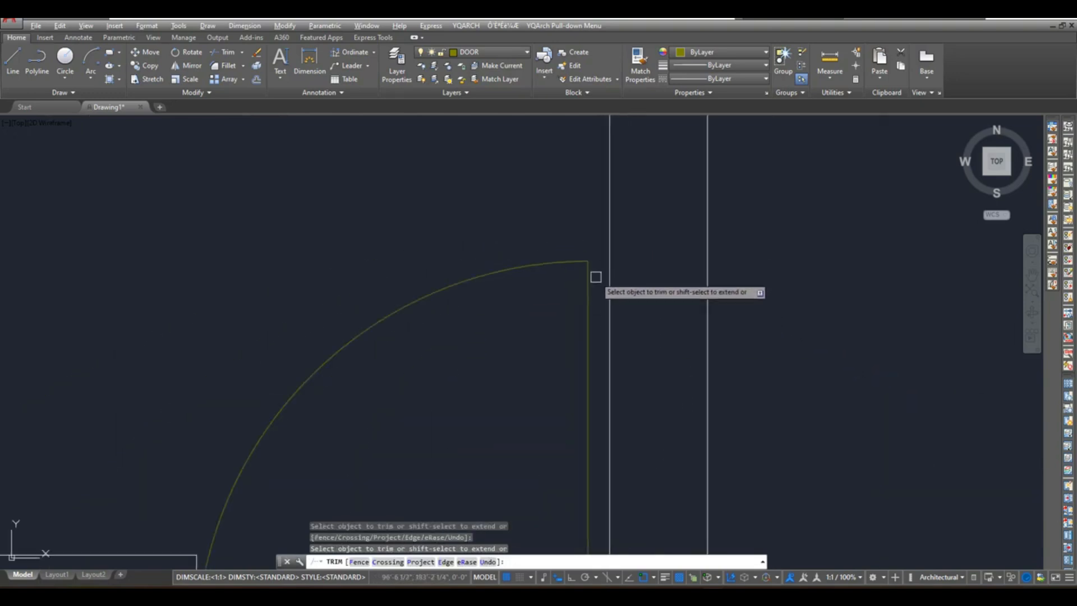
{"action": "key", "text": "Escape"}
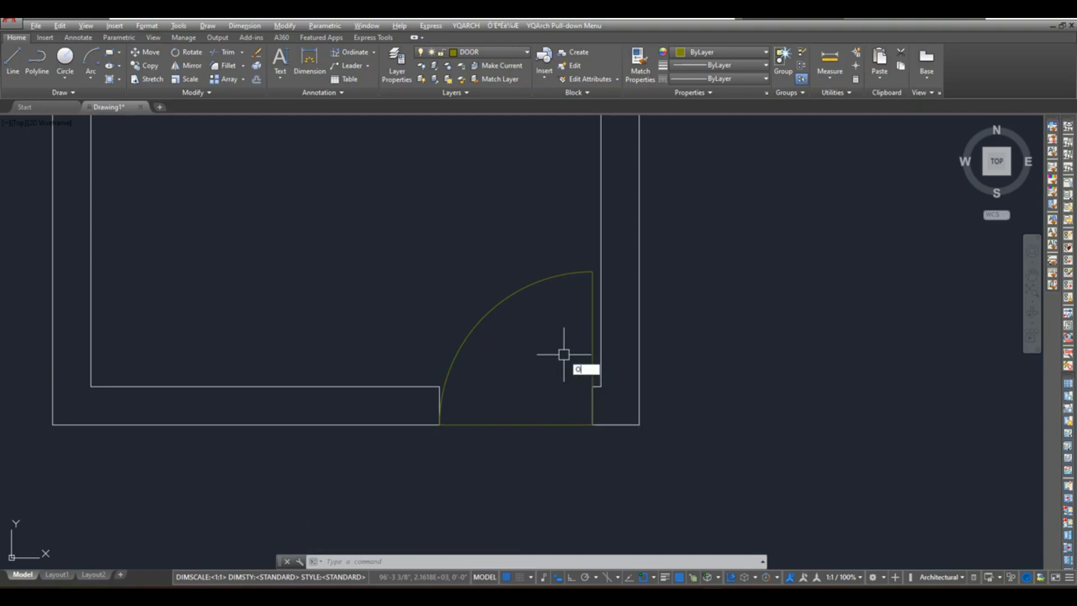
Offset the vertical door line 2 inches toward the opening to give the door leaf its thickness.
{"action": "key", "text": "Return"}
{"action": "key", "text": "Return"}
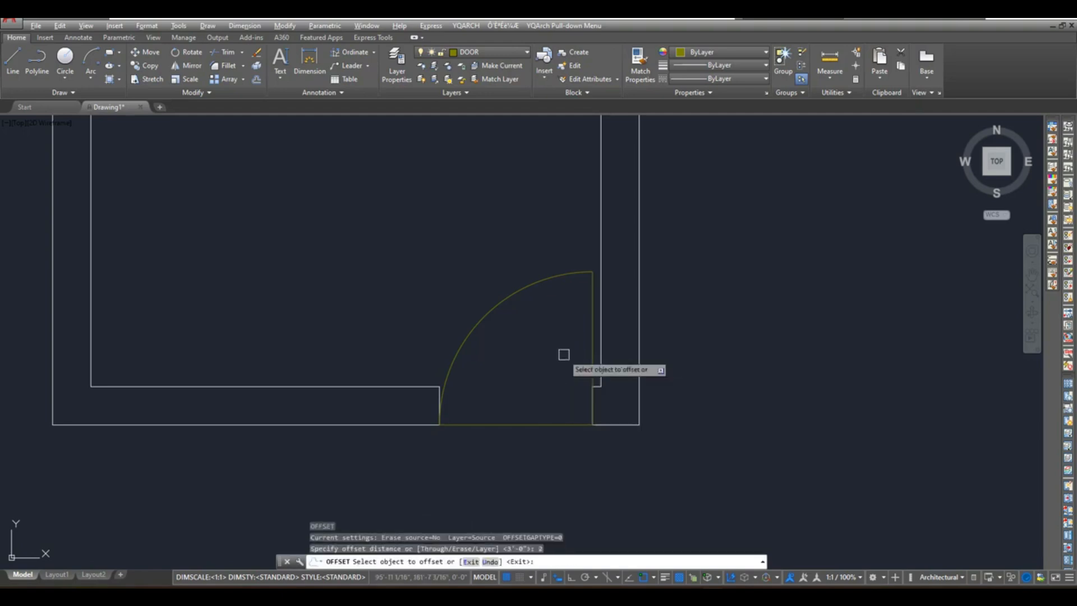
{"action": "left_click", "coordinate": [592, 359]}
{"action": "left_click", "coordinate": [558, 365]}
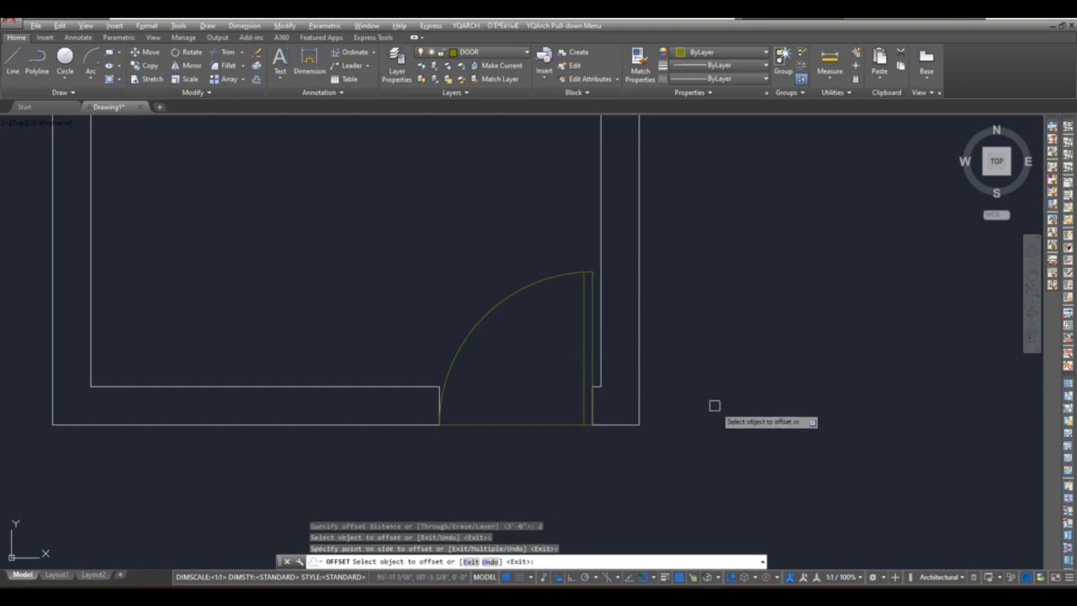
{"action": "key", "text": "Escape"}
{"action": "scroll", "coordinate": [722, 409], "scroll_direction": "down", "scroll_amount": 4}
{"action": "middle_click_drag", "start_coordinate": [723, 414], "coordinate": [656, 425]}
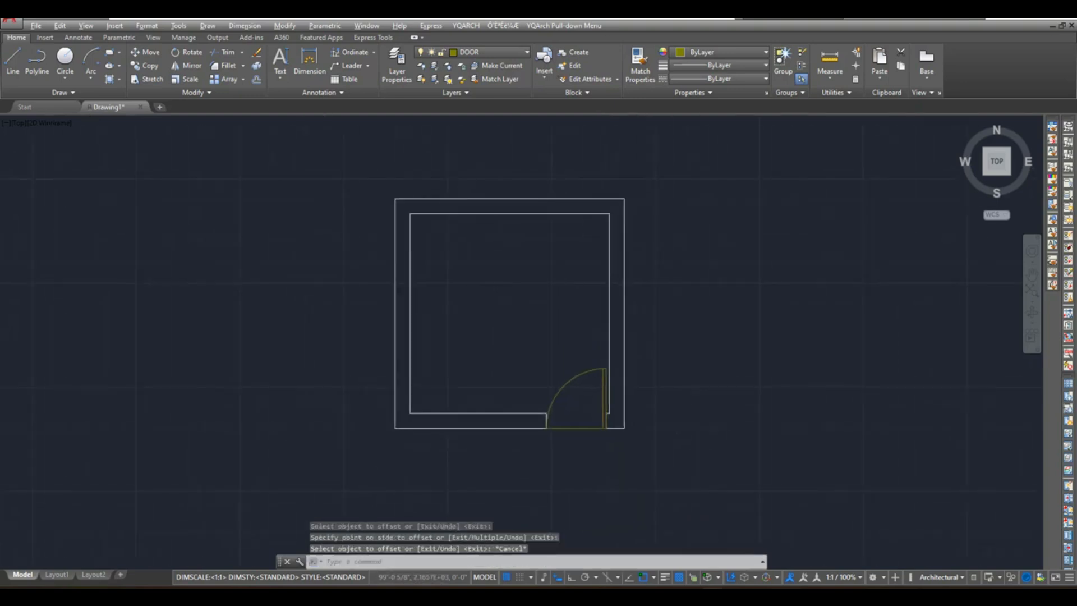
Erase the horizontal line across the outer edge of the door opening.
{"action": "scroll", "coordinate": [596, 428], "scroll_direction": "up", "scroll_amount": 2}
{"action": "left_click", "coordinate": [584, 424]}
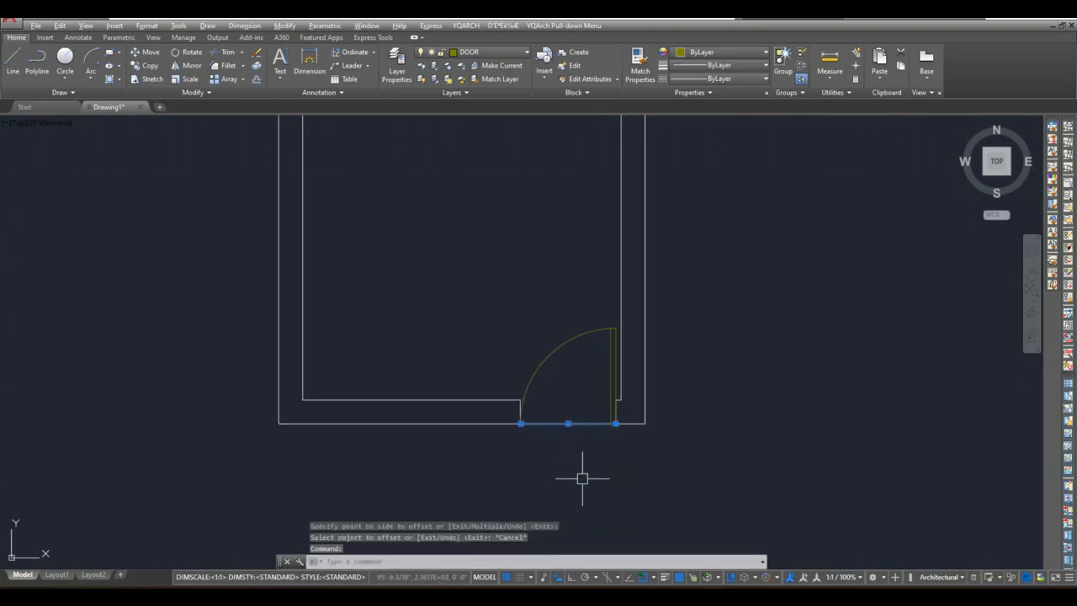
{"action": "key", "text": "Delete"}
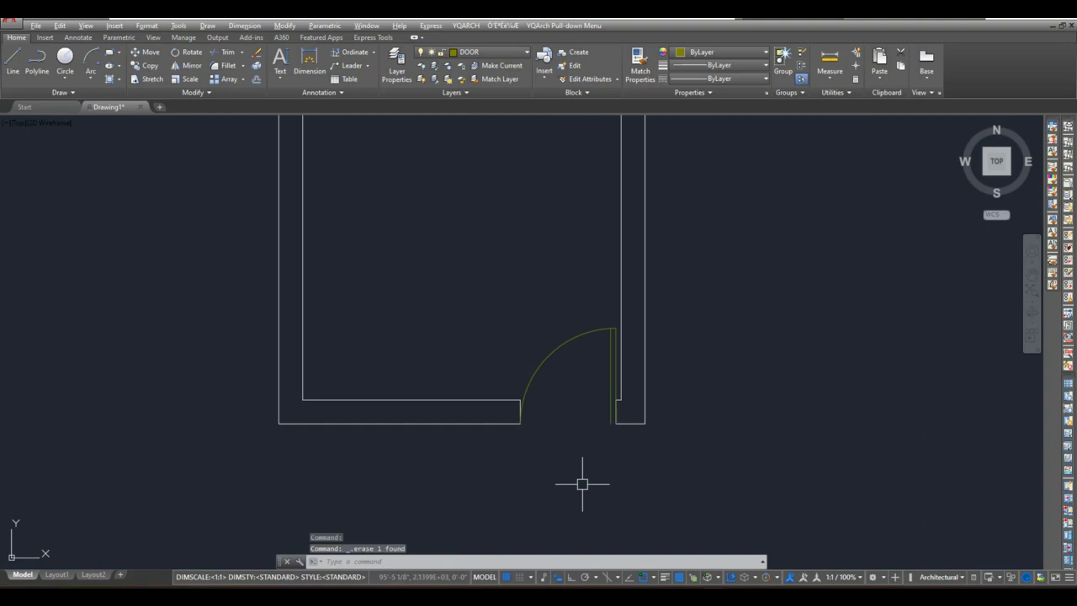
Close the bottom of the door leaf with a short line joining the lower ends of its two vertical lines.
{"action": "key", "text": "Return"}
{"action": "scroll", "coordinate": [614, 453], "scroll_direction": "up", "scroll_amount": 4}
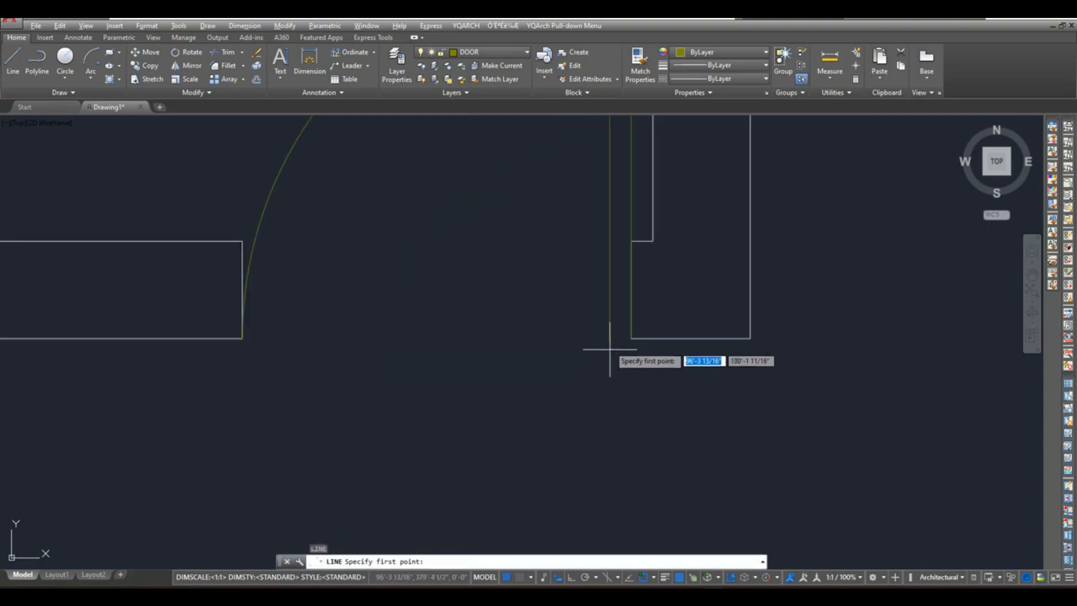
{"action": "left_click", "coordinate": [610, 338]}
{"action": "left_click", "coordinate": [632, 338]}
{"action": "key", "text": "Escape"}
{"action": "scroll", "coordinate": [606, 402], "scroll_direction": "down", "scroll_amount": 2}
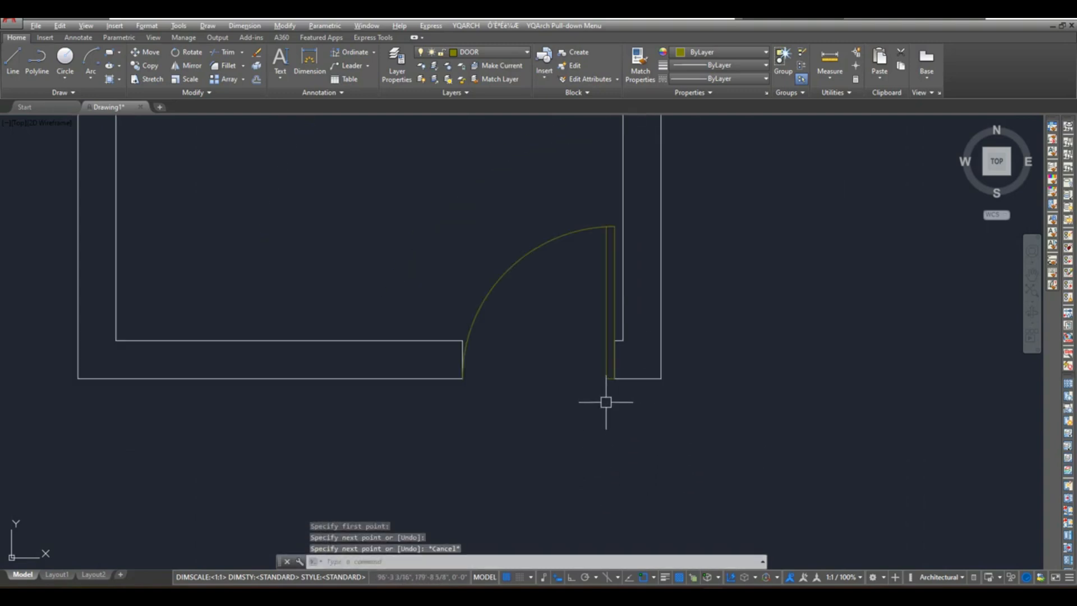
{"action": "scroll", "coordinate": [608, 364], "scroll_direction": "up", "scroll_amount": 1}
{"action": "scroll", "coordinate": [596, 381], "scroll_direction": "down", "scroll_amount": 6}
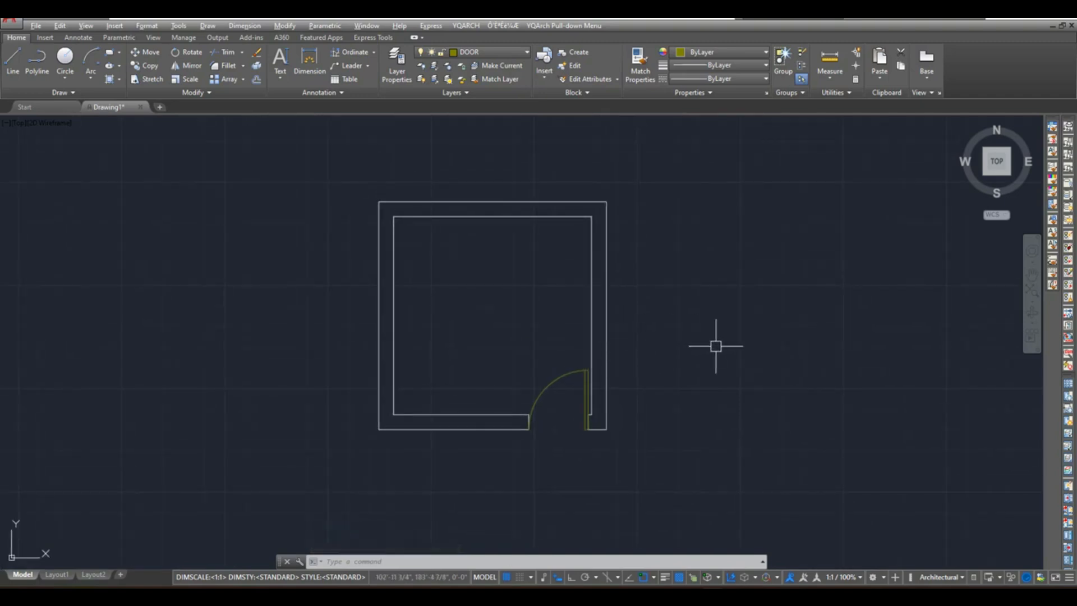
{"action": "middle_click_drag", "start_coordinate": [715, 344], "coordinate": [616, 352]}
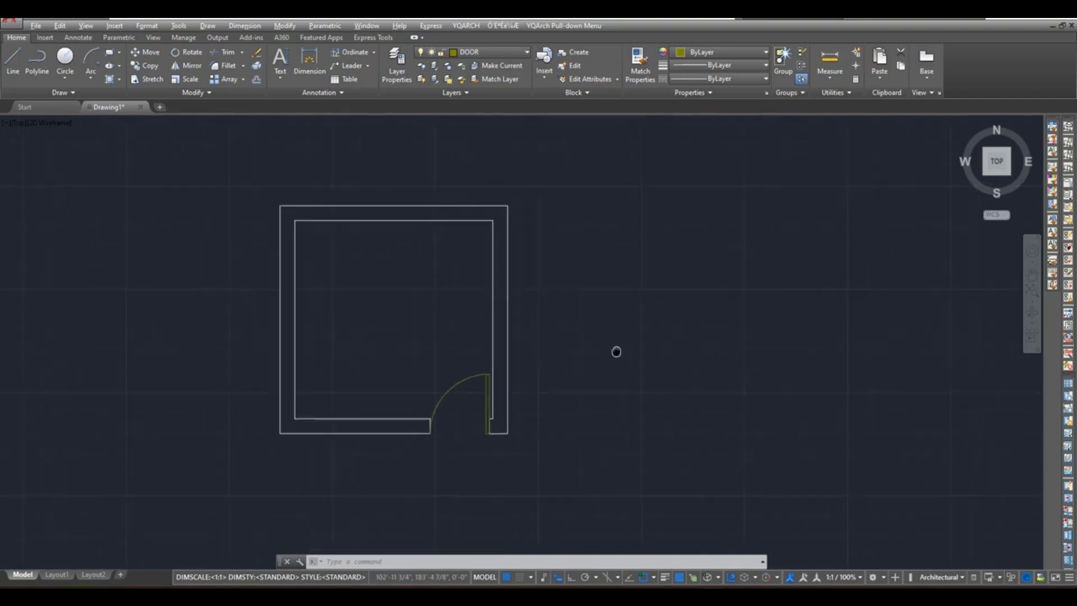
Turn off the WALL layer and the current DOOR layer in the layer list, and turn all layers back on.
{"action": "left_click", "coordinate": [497, 52]}
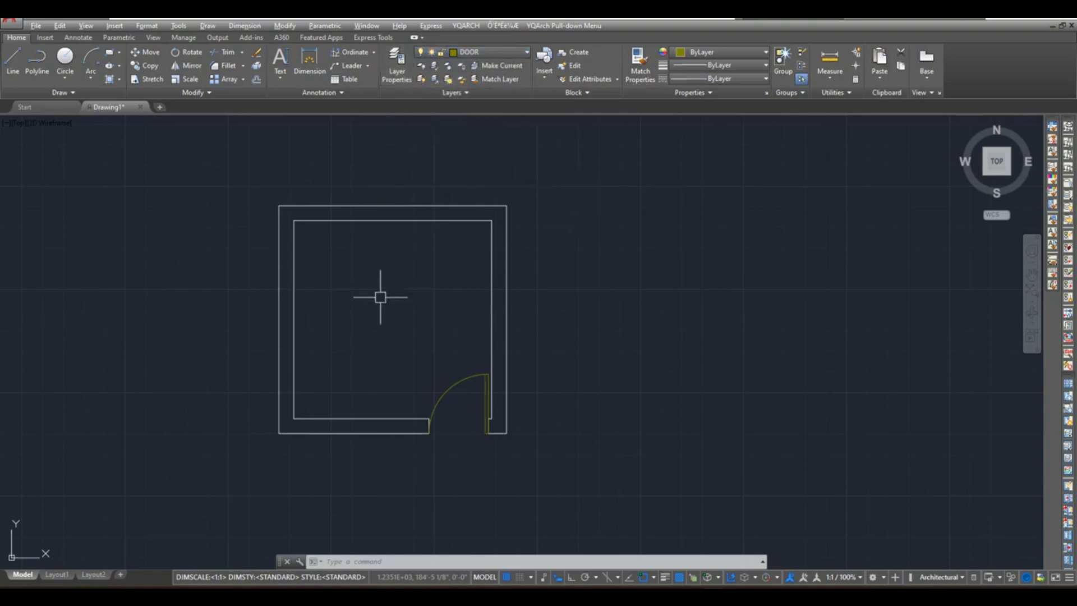
{"action": "middle_click_drag", "start_coordinate": [379, 296], "coordinate": [452, 287]}
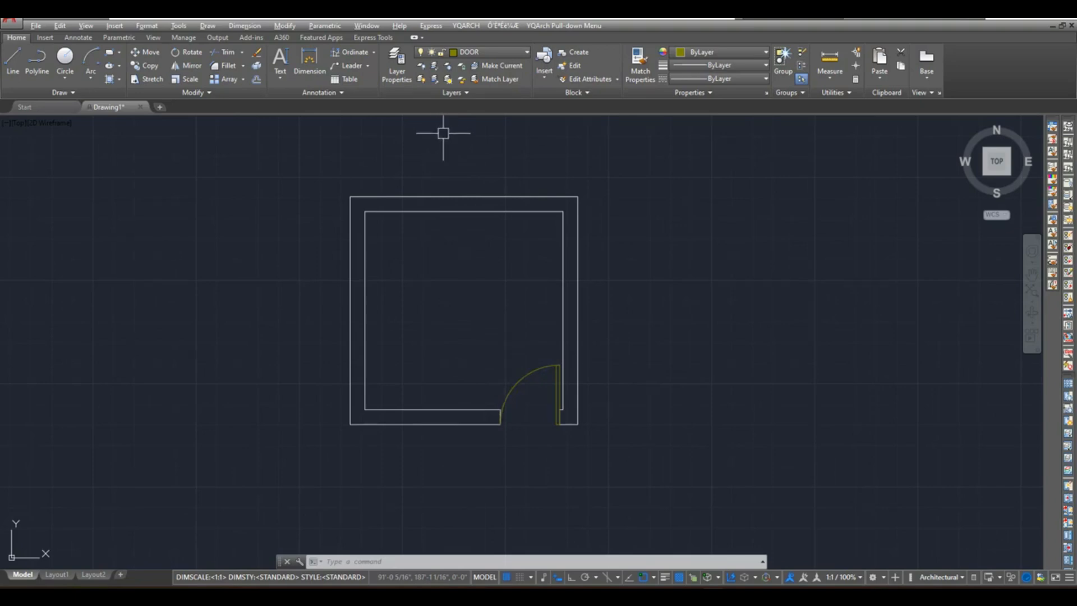
{"action": "left_click", "coordinate": [504, 54]}
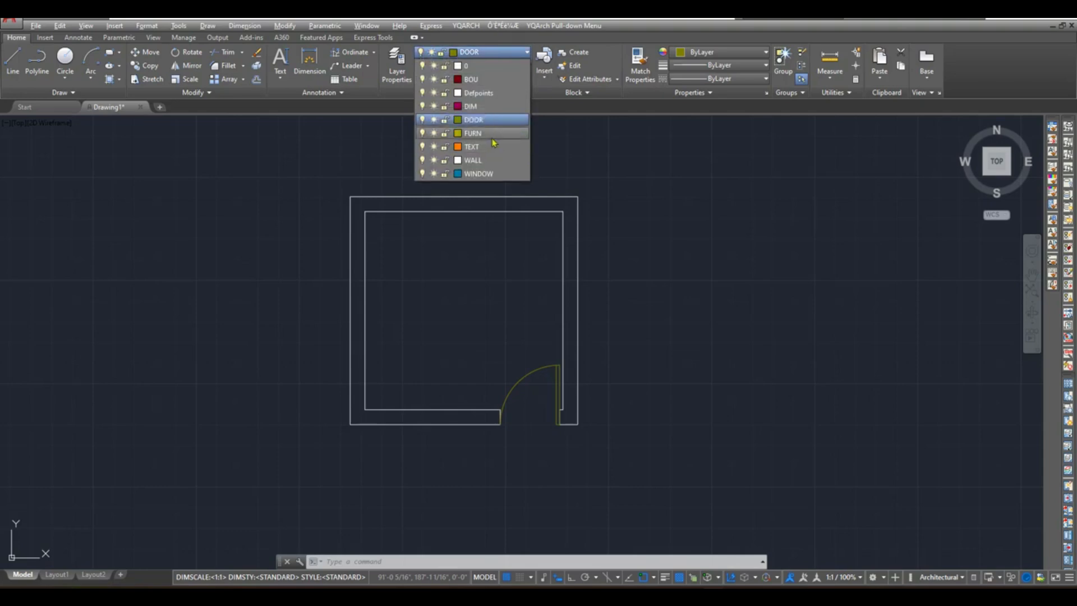
{"action": "left_click", "coordinate": [424, 160]}
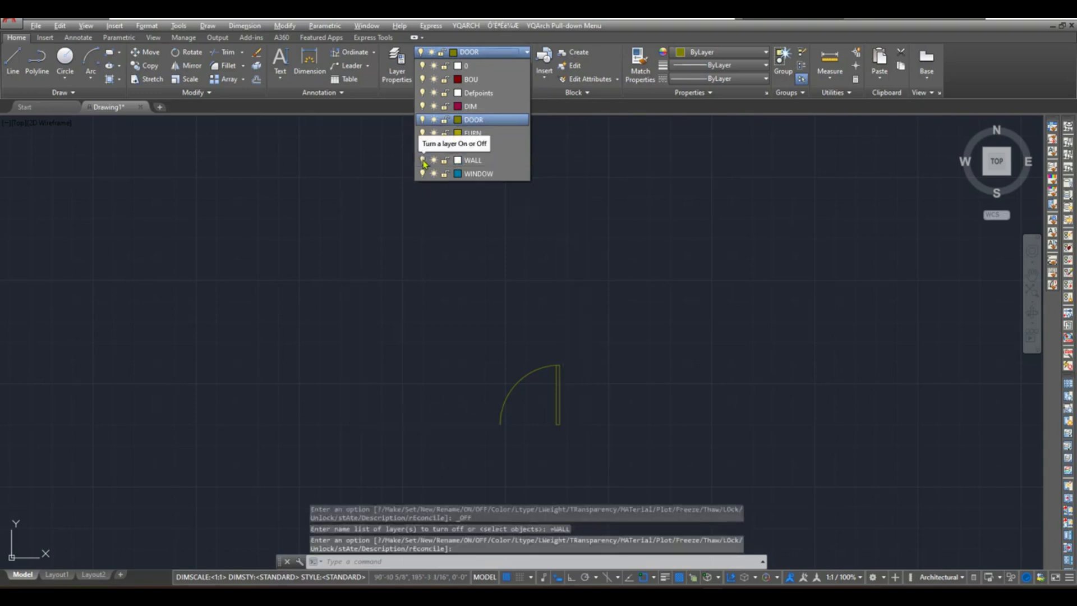
{"action": "left_click", "coordinate": [422, 119]}
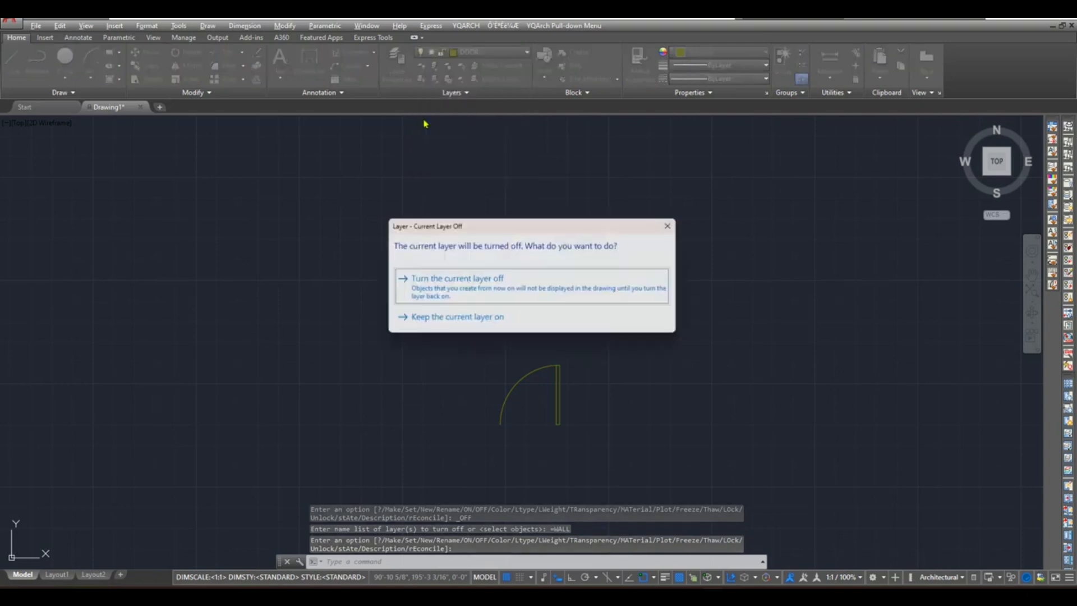
{"action": "left_click", "coordinate": [454, 281]}
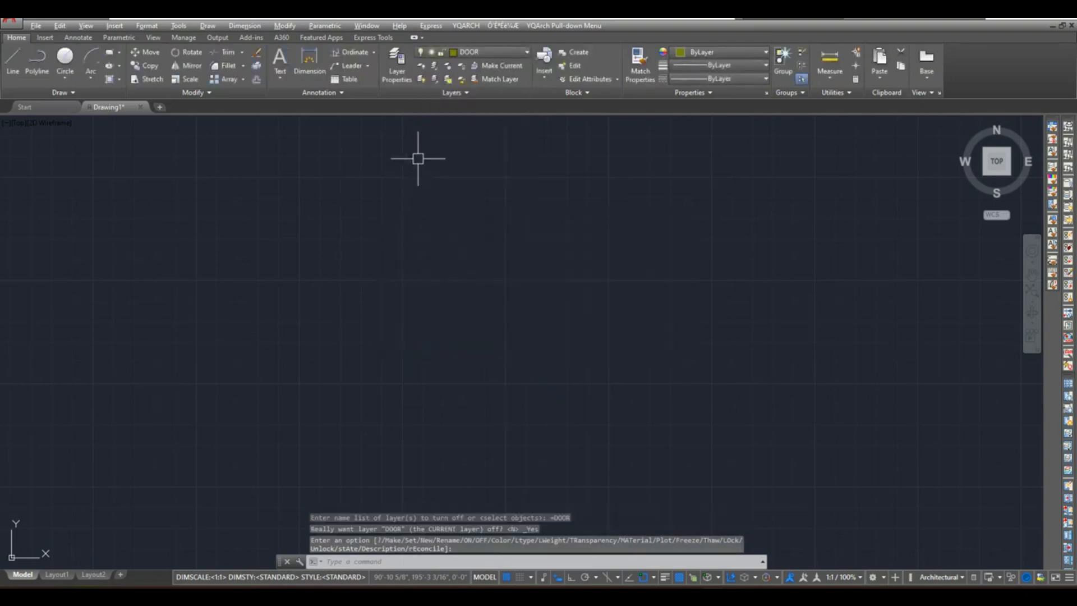
{"action": "left_click", "coordinate": [421, 80]}
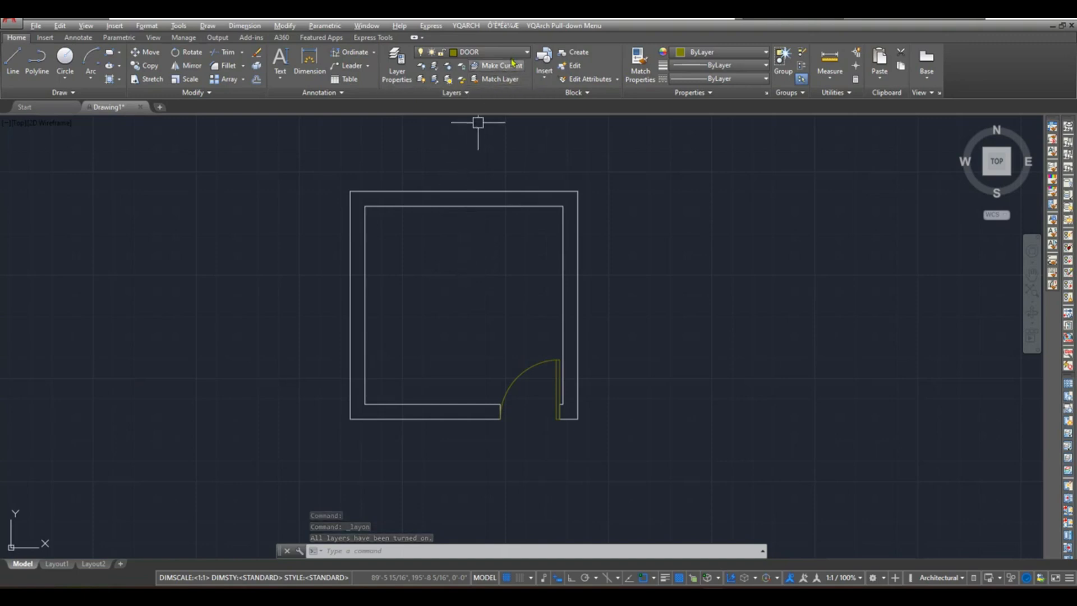
Turn off the layers of the picked wall line and door arc, including the current layer, and turn all layers back on.
{"action": "left_click", "coordinate": [483, 53]}
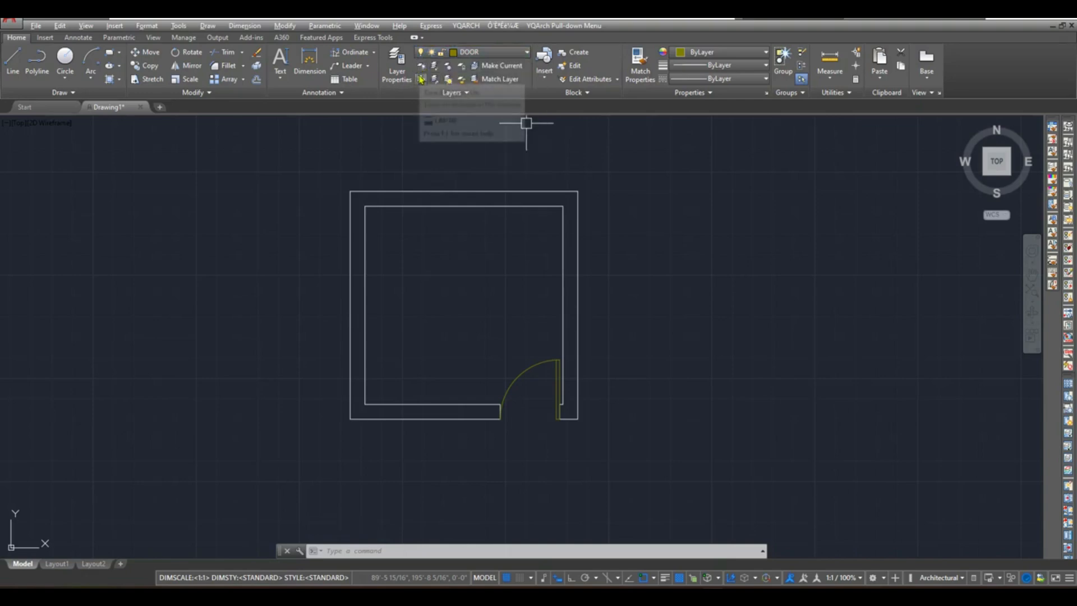
{"action": "left_click", "coordinate": [421, 65]}
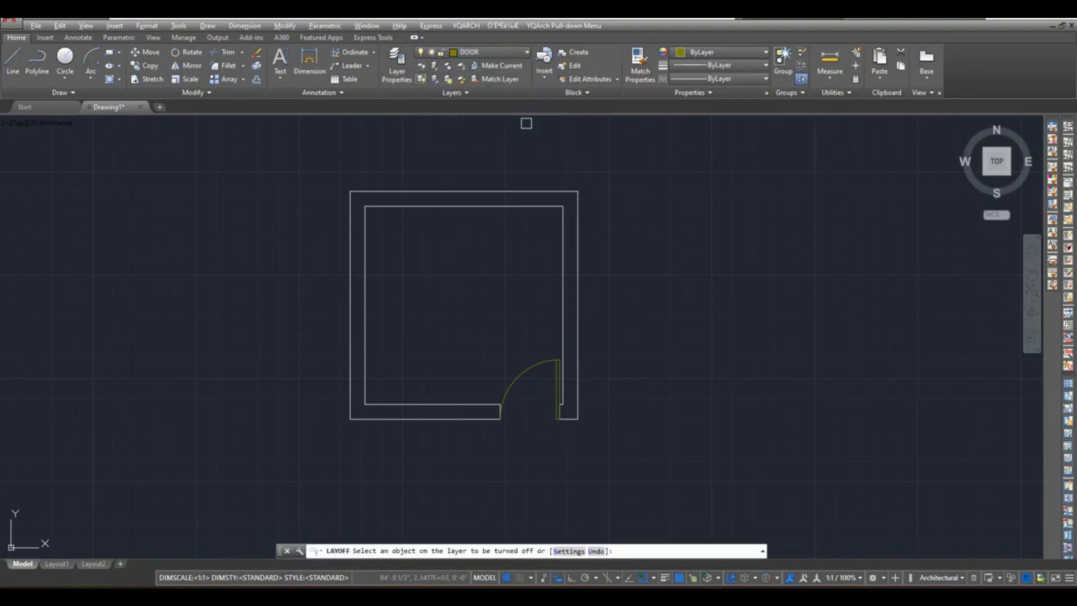
{"action": "left_click", "coordinate": [429, 192]}
{"action": "left_click", "coordinate": [537, 367]}
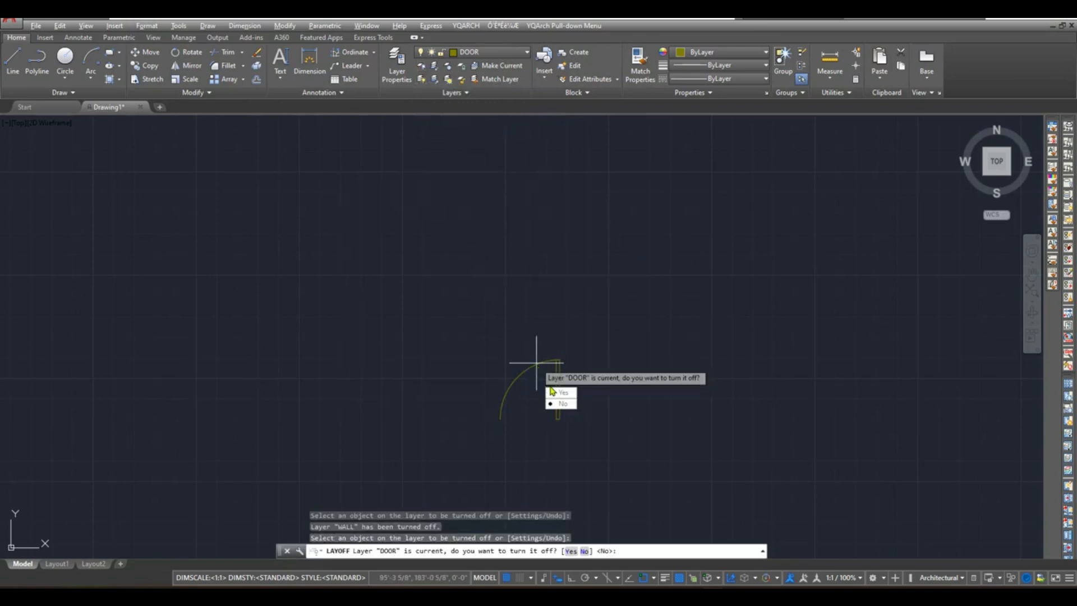
{"action": "left_click", "coordinate": [572, 415]}
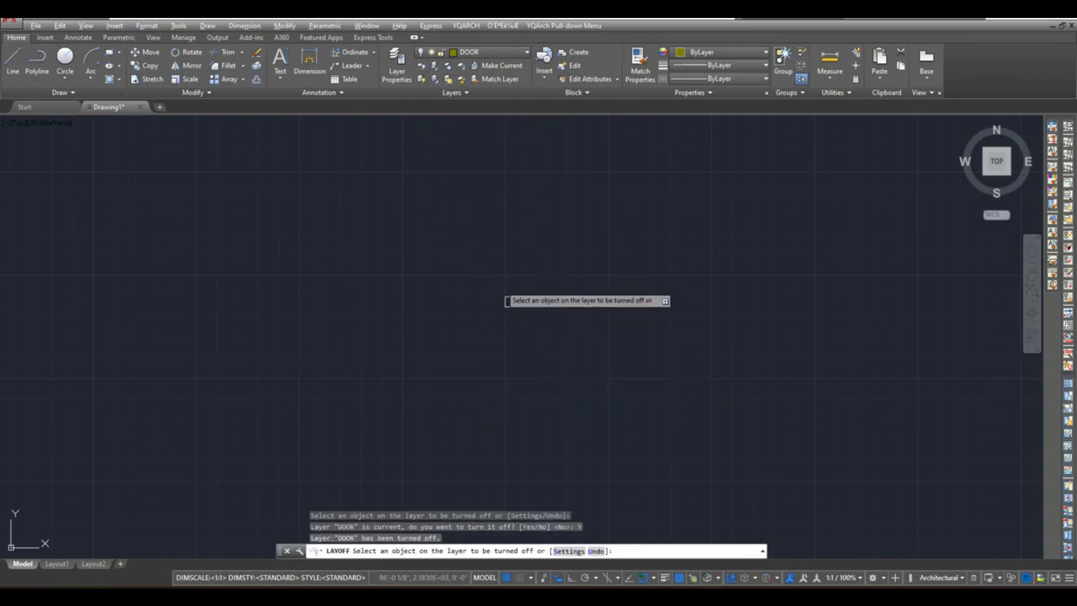
{"action": "left_click", "coordinate": [421, 80]}
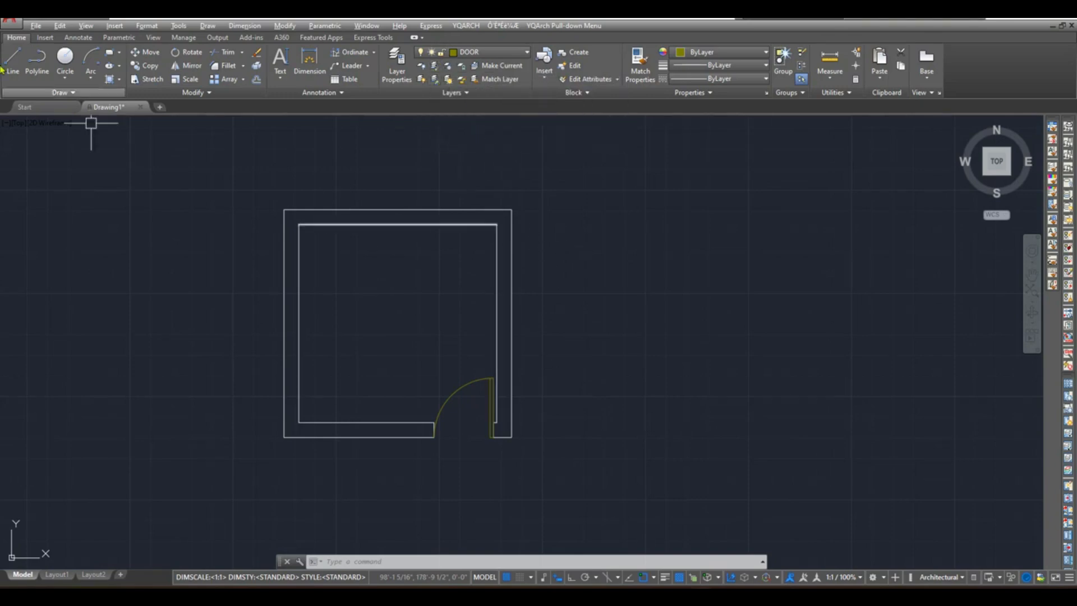
Draw a circle on the TEXT layer in the empty space to the right of the room plan.
{"action": "left_click", "coordinate": [65, 62]}
{"action": "left_click", "coordinate": [480, 55]}
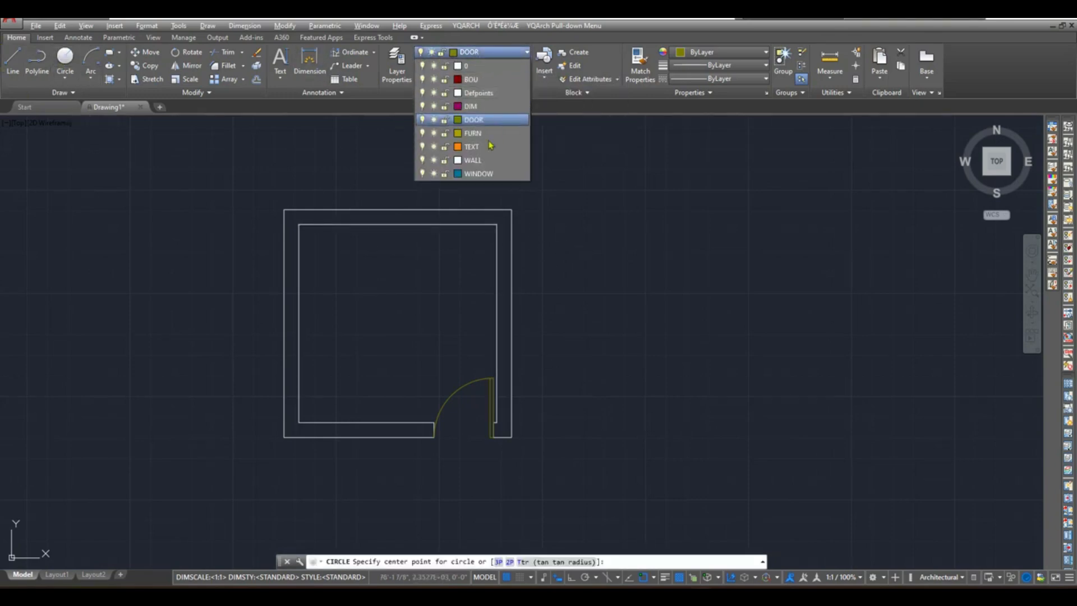
{"action": "left_click", "coordinate": [489, 150]}
{"action": "left_click", "coordinate": [683, 297]}
{"action": "left_click", "coordinate": [682, 410]}
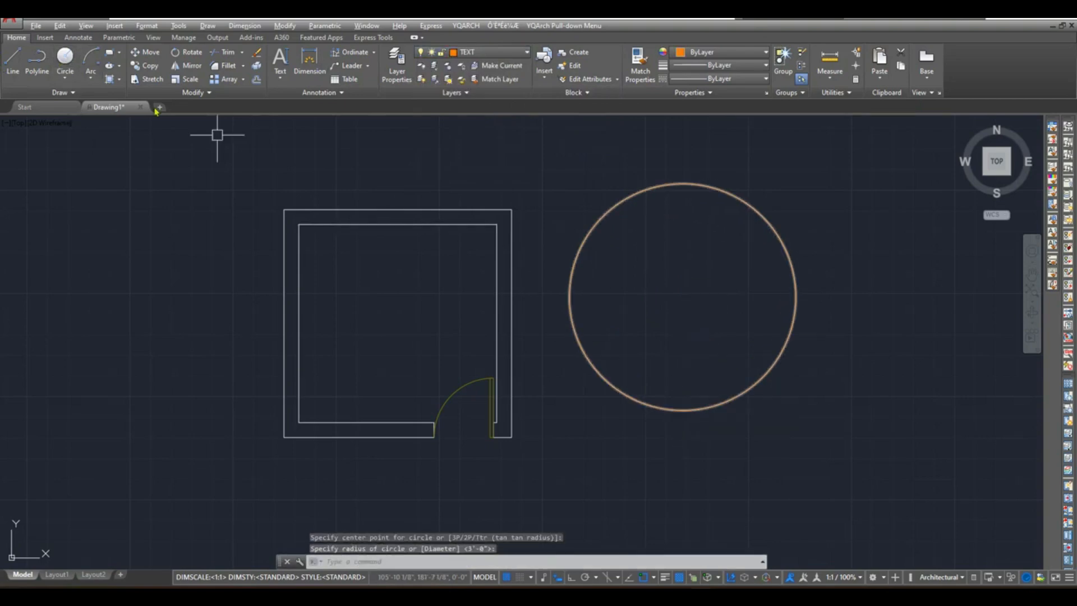
Draw a rectangle on the WINDOW layer in the empty space to the right of the circle.
{"action": "left_click", "coordinate": [110, 53]}
{"action": "middle_click_drag", "start_coordinate": [435, 197], "coordinate": [232, 245]}
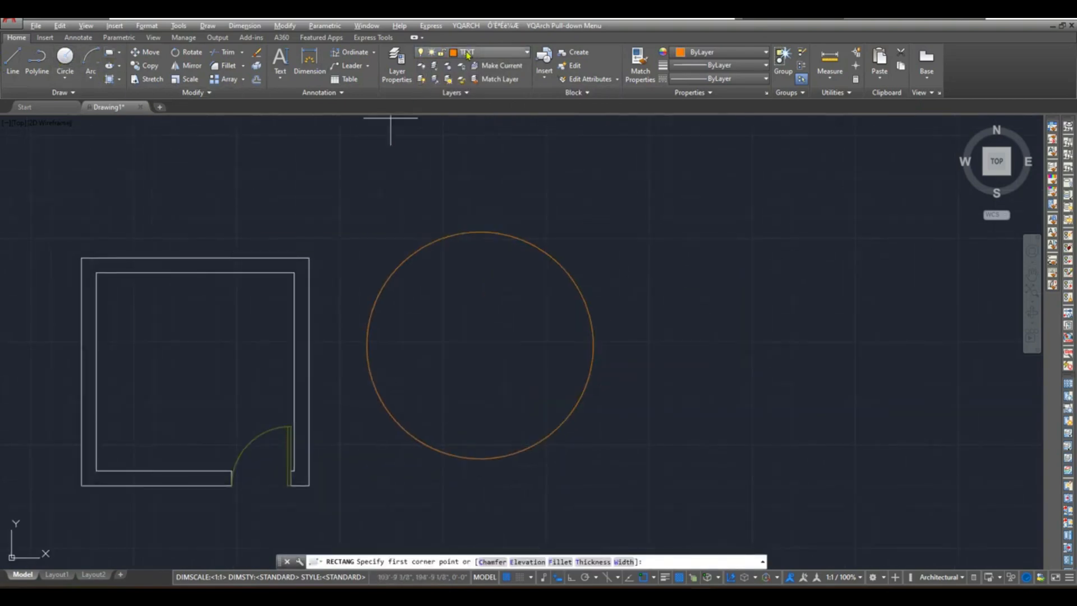
{"action": "left_click", "coordinate": [488, 53]}
{"action": "left_click", "coordinate": [477, 173]}
{"action": "left_click", "coordinate": [658, 235]}
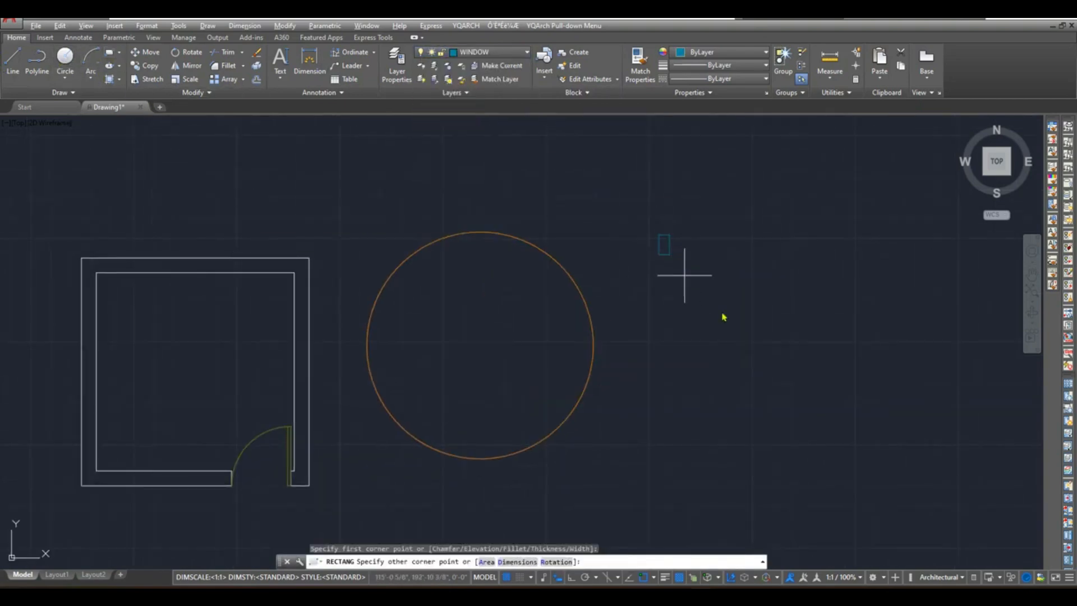
{"action": "left_click", "coordinate": [798, 381]}
{"action": "middle_click_drag", "start_coordinate": [647, 358], "coordinate": [700, 343]}
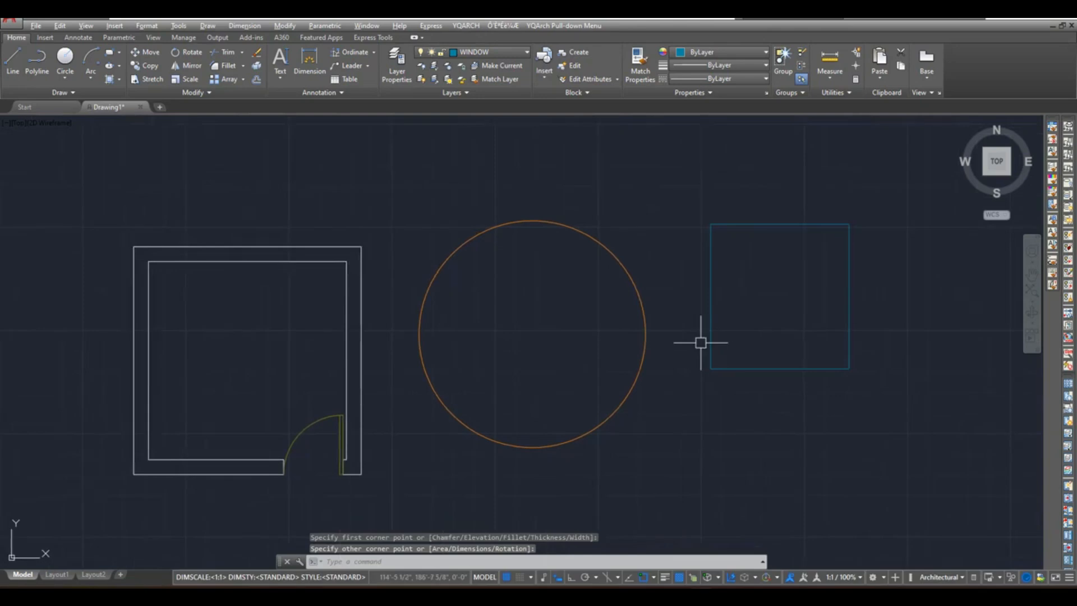
Isolate the WALL layer by picking the room's upper outer wall line, and end the isolation.
{"action": "left_click", "coordinate": [434, 66]}
{"action": "left_click", "coordinate": [353, 245]}
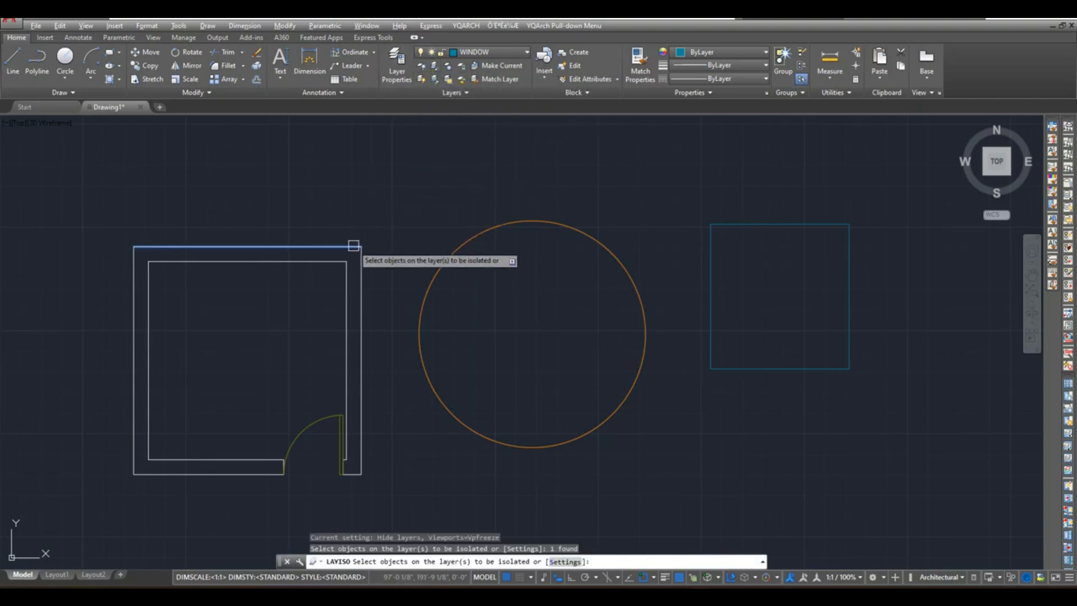
{"action": "key", "text": "Return"}
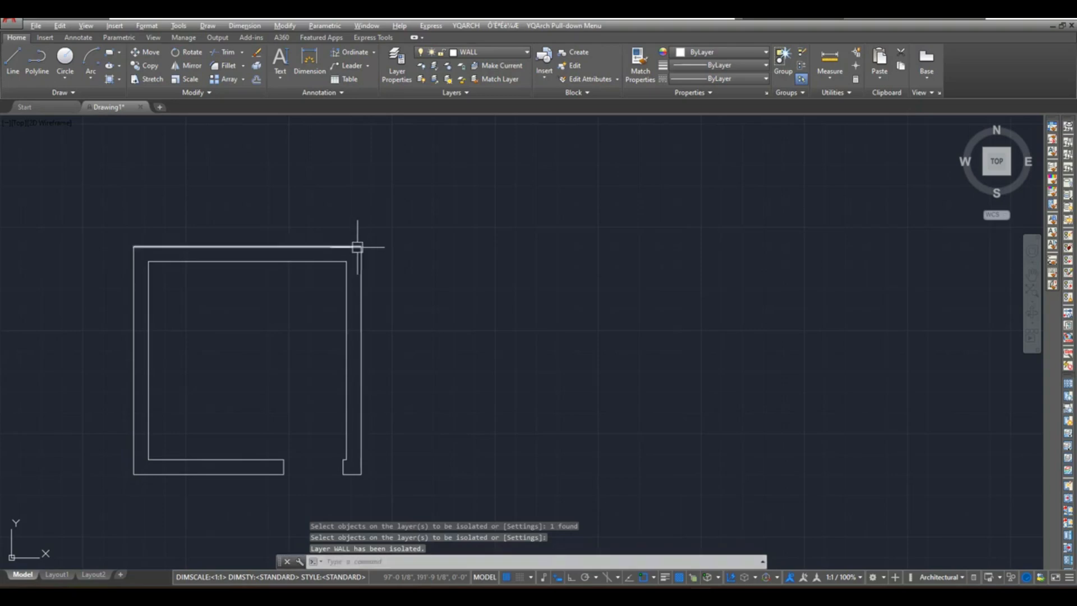
{"action": "middle_click_drag", "start_coordinate": [356, 240], "coordinate": [445, 234]}
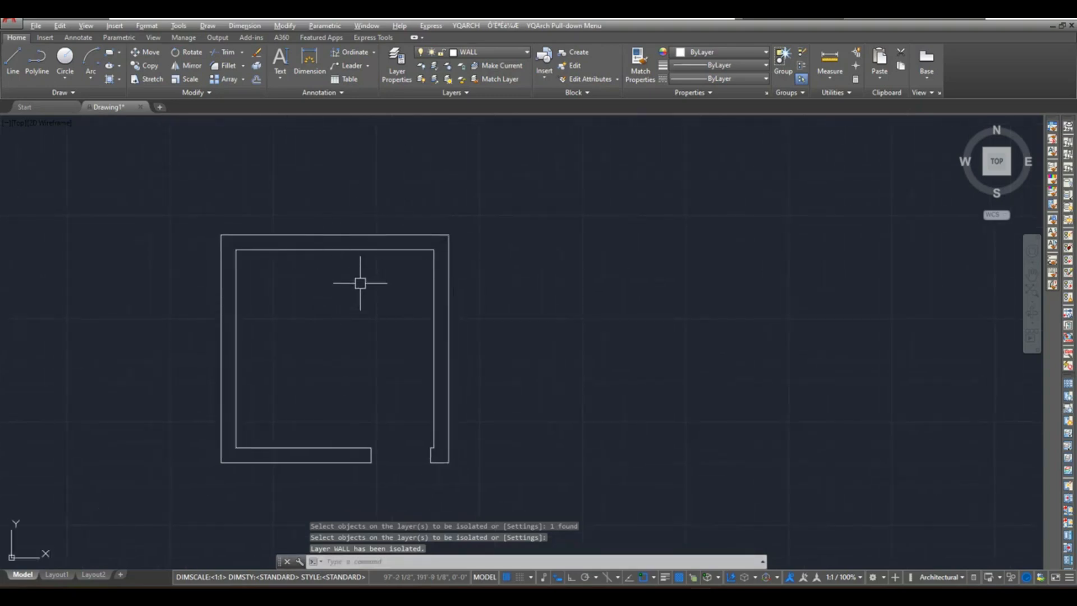
{"action": "left_click", "coordinate": [435, 82]}
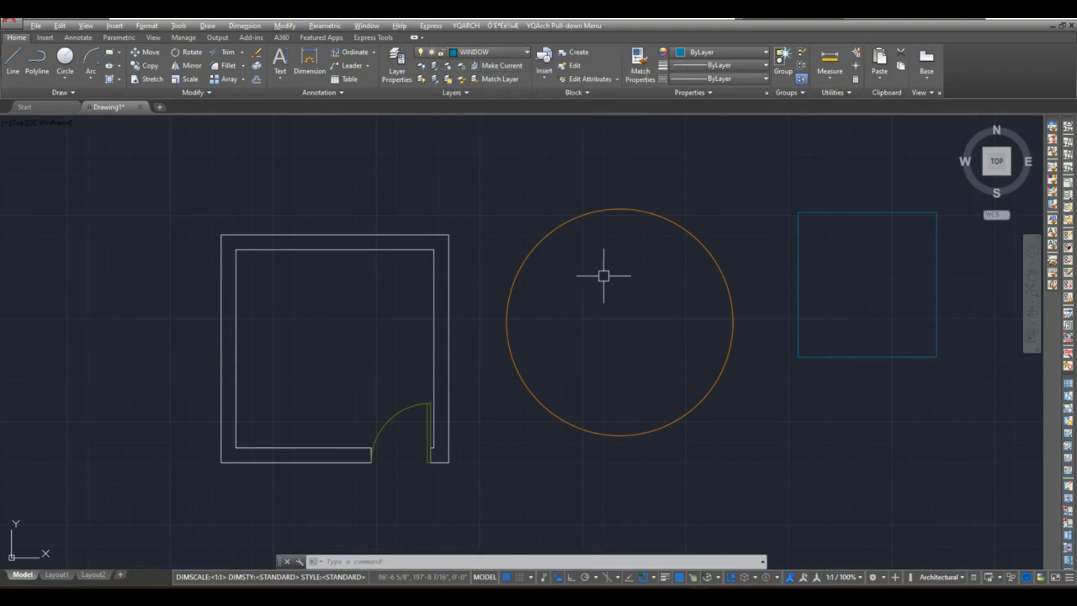
Freeze the layers of the wall, door and circle, try to freeze the rectangle's current layer too, and thaw all layers.
{"action": "middle_click_drag", "start_coordinate": [604, 276], "coordinate": [570, 277]}
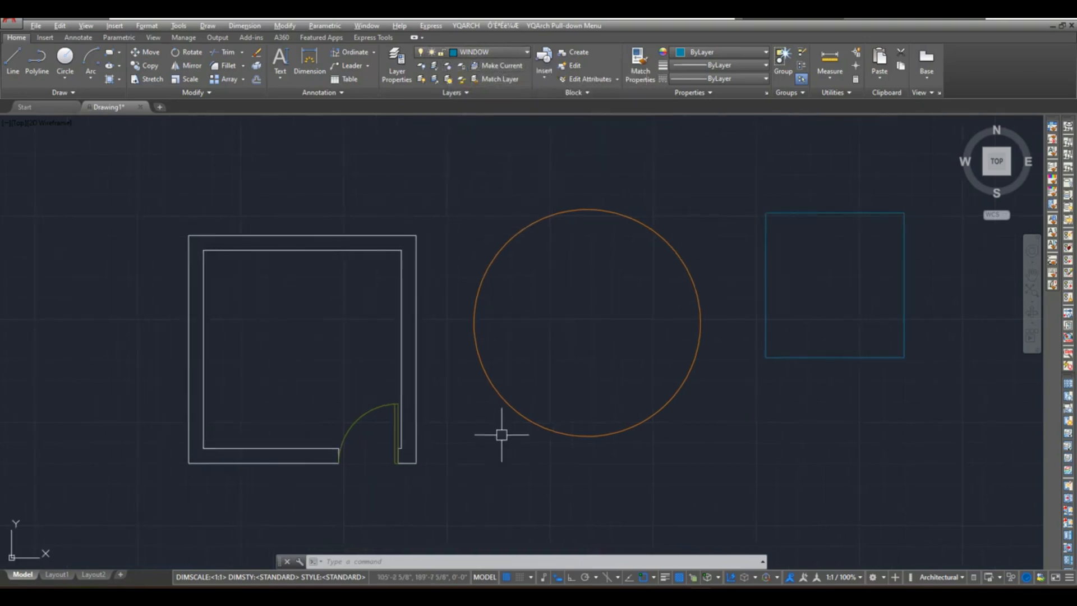
{"action": "left_click", "coordinate": [448, 67]}
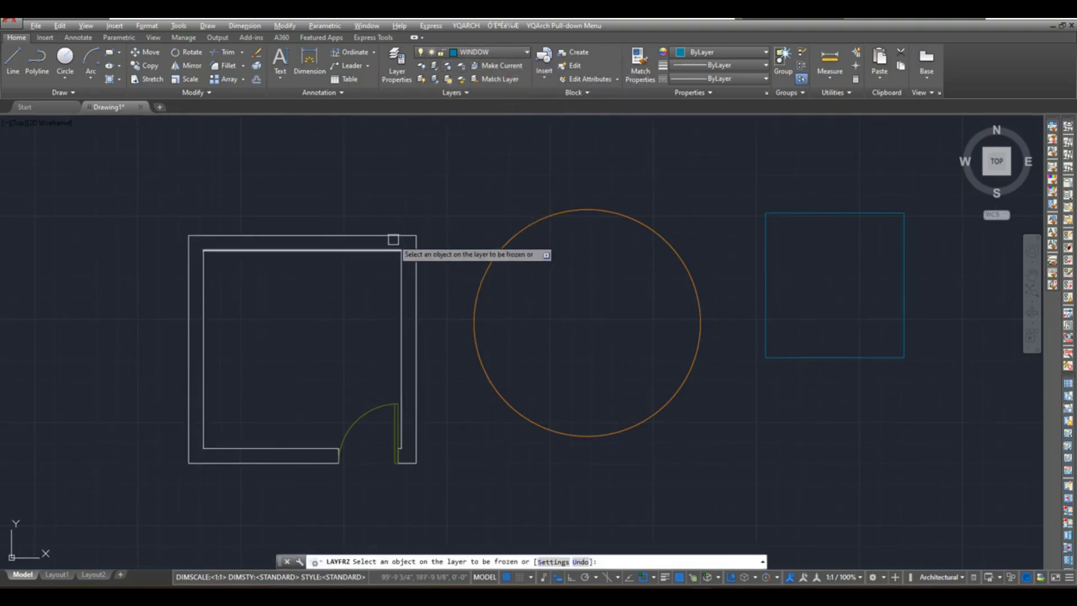
{"action": "left_click", "coordinate": [394, 236]}
{"action": "left_click", "coordinate": [385, 405]}
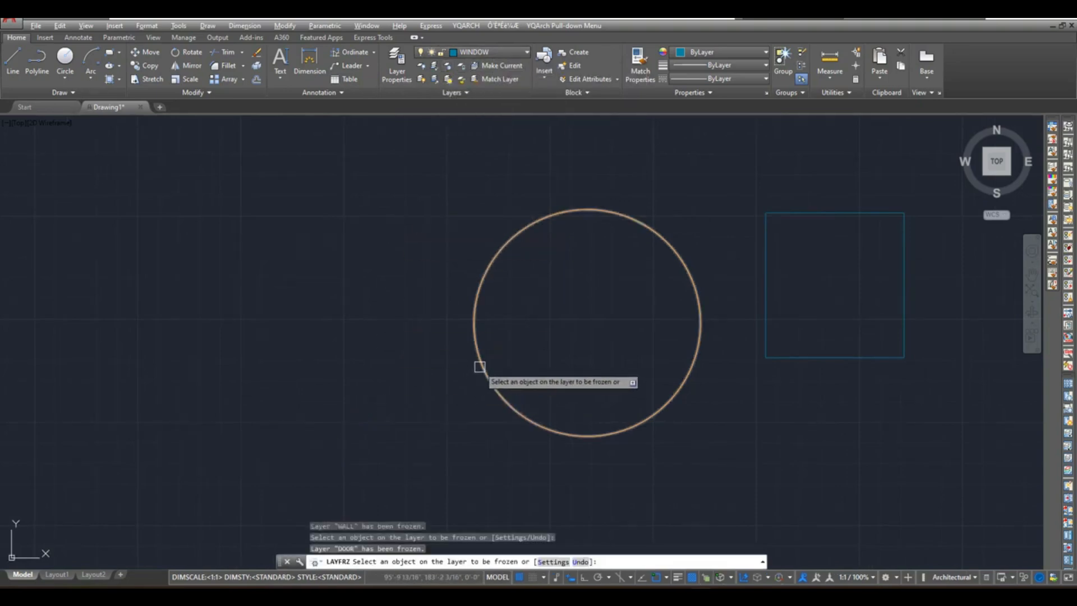
{"action": "left_click", "coordinate": [483, 365]}
{"action": "left_click", "coordinate": [801, 214]}
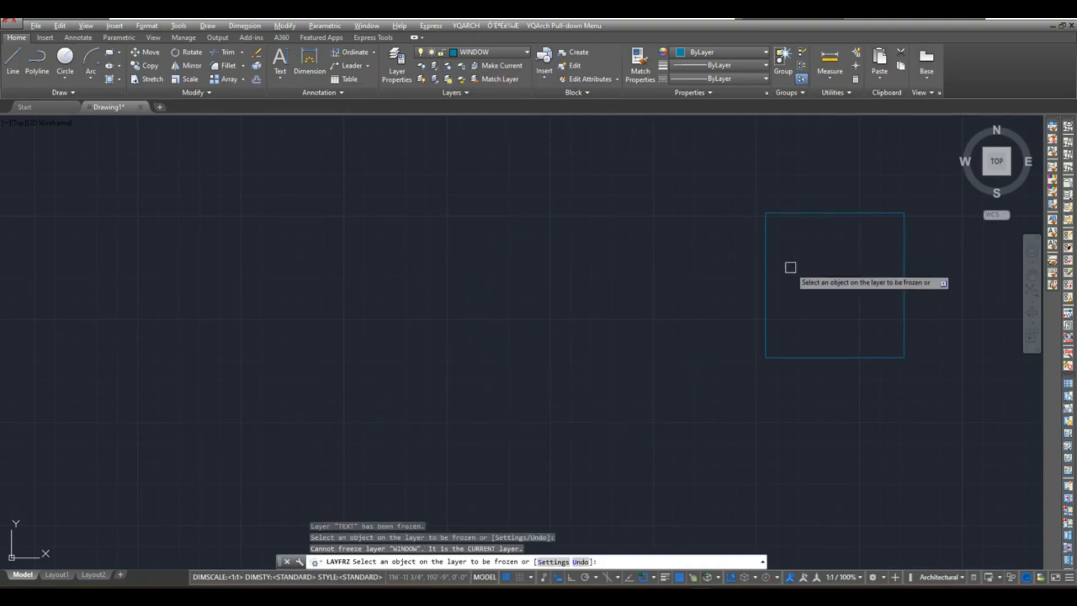
{"action": "key", "text": "Return"}
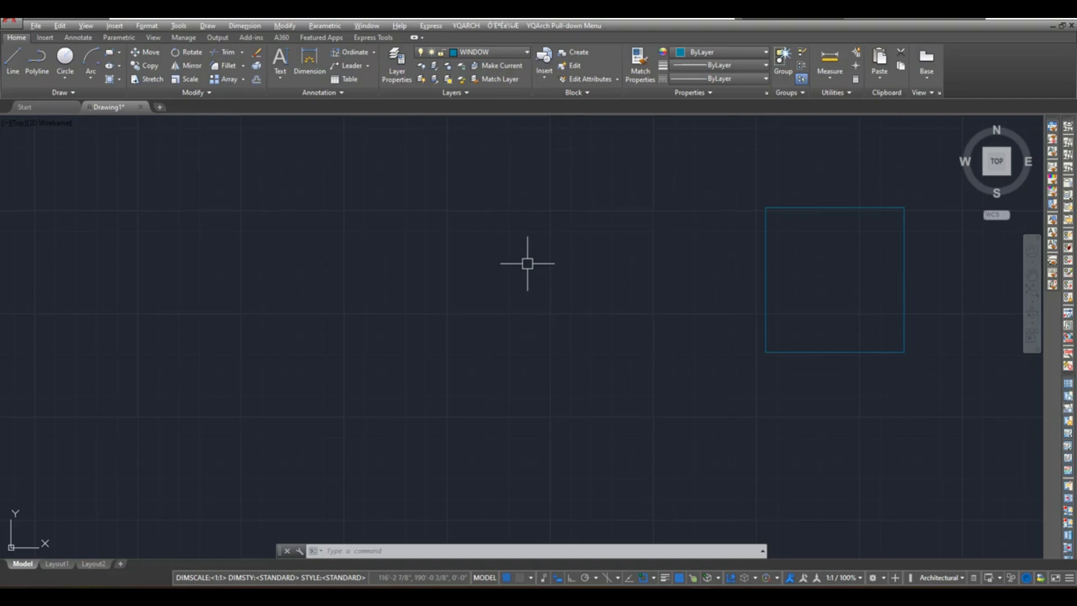
{"action": "left_click", "coordinate": [448, 80]}
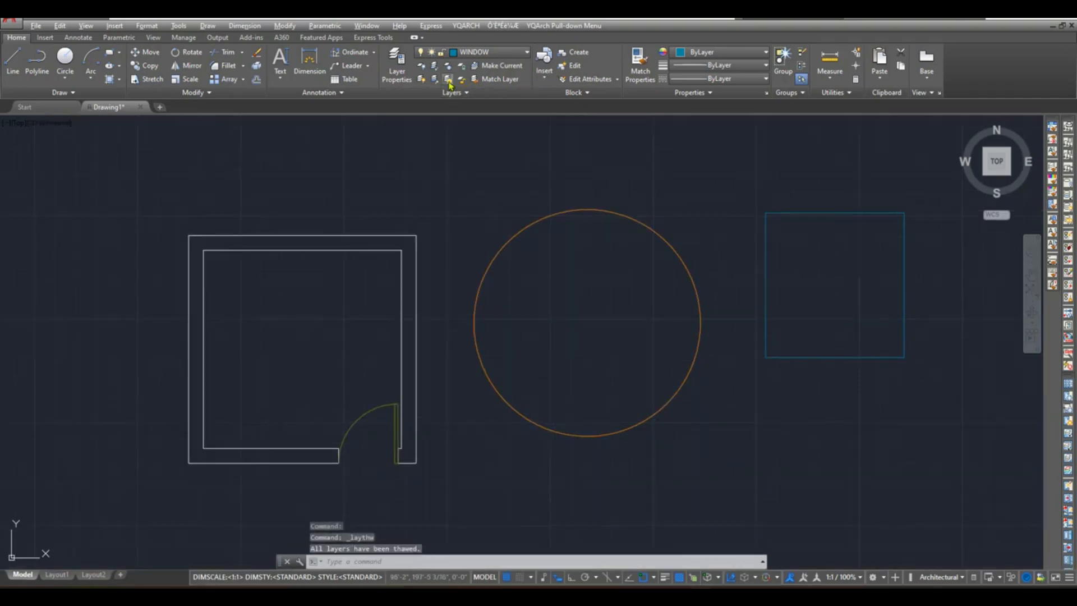
Lock the WALL layer by picking a wall line, and test the lock with a crossing selection around the room's upper-right corner.
{"action": "middle_click_drag", "start_coordinate": [606, 233], "coordinate": [489, 255]}
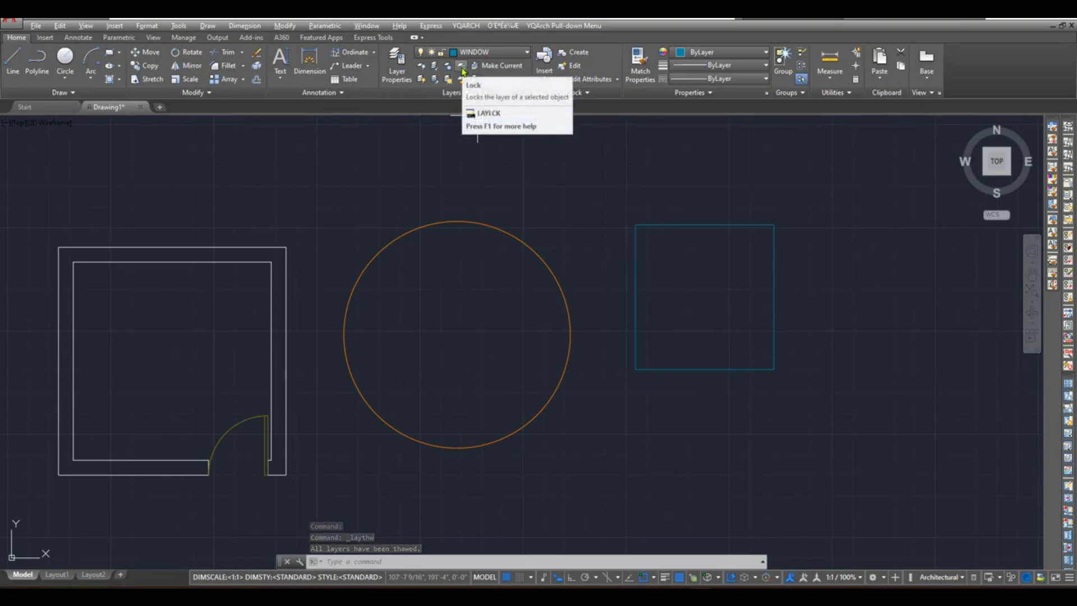
{"action": "middle_click_drag", "start_coordinate": [346, 298], "coordinate": [486, 288]}
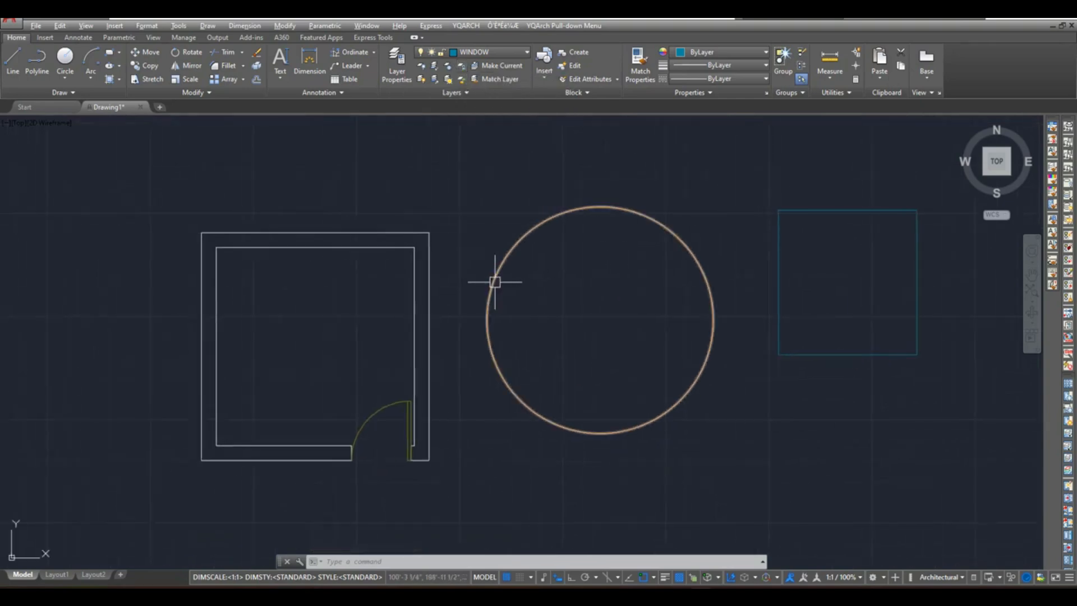
{"action": "left_click", "coordinate": [461, 79]}
{"action": "left_click", "coordinate": [393, 237]}
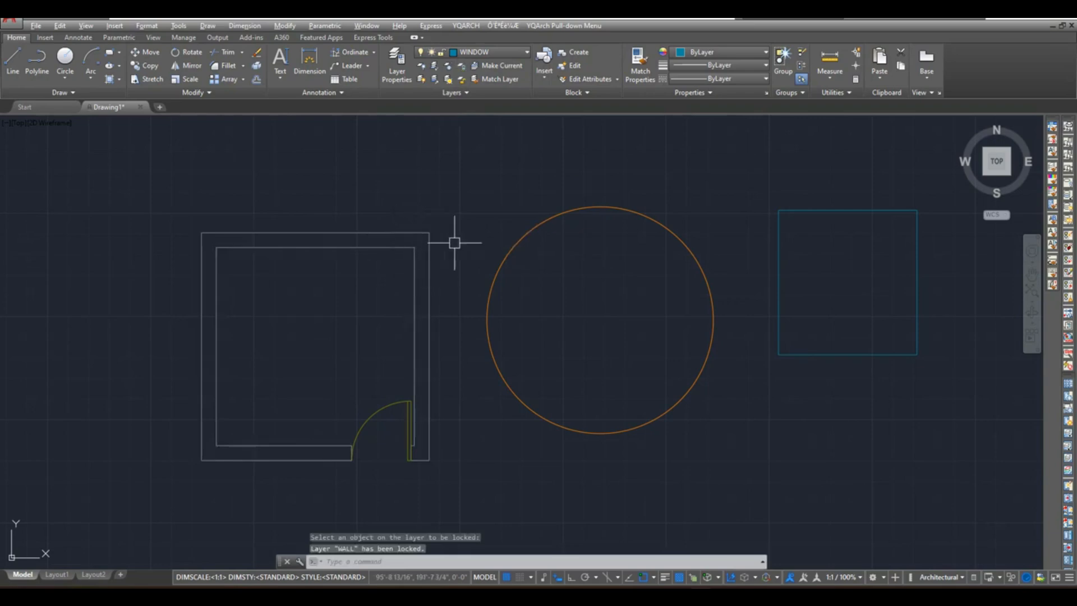
{"action": "left_click", "coordinate": [455, 231]}
{"action": "left_click", "coordinate": [394, 305]}
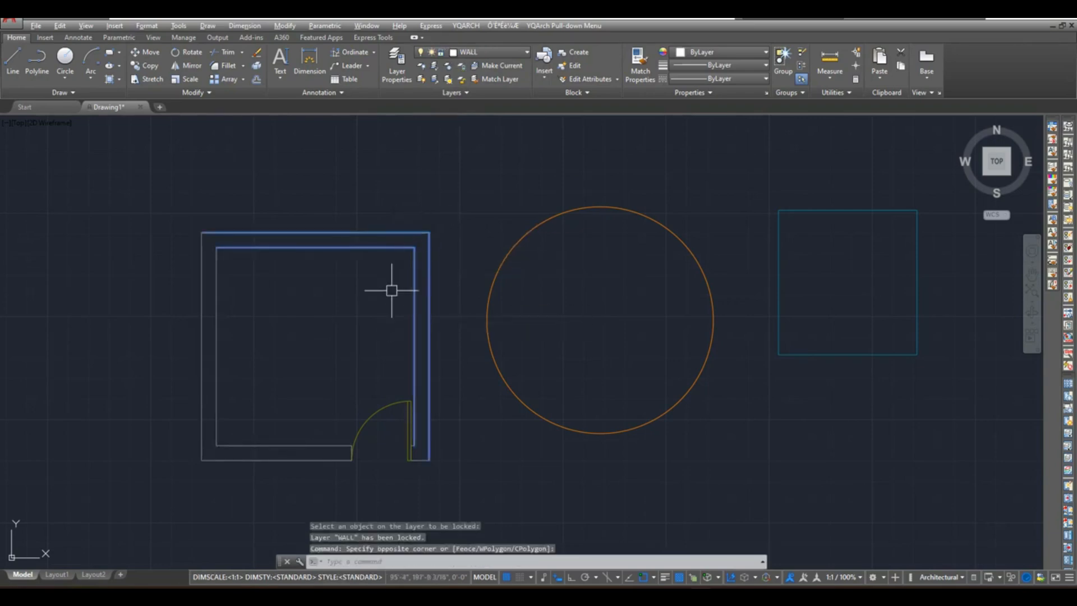
{"action": "mouse_move", "coordinate": [418, 257]}
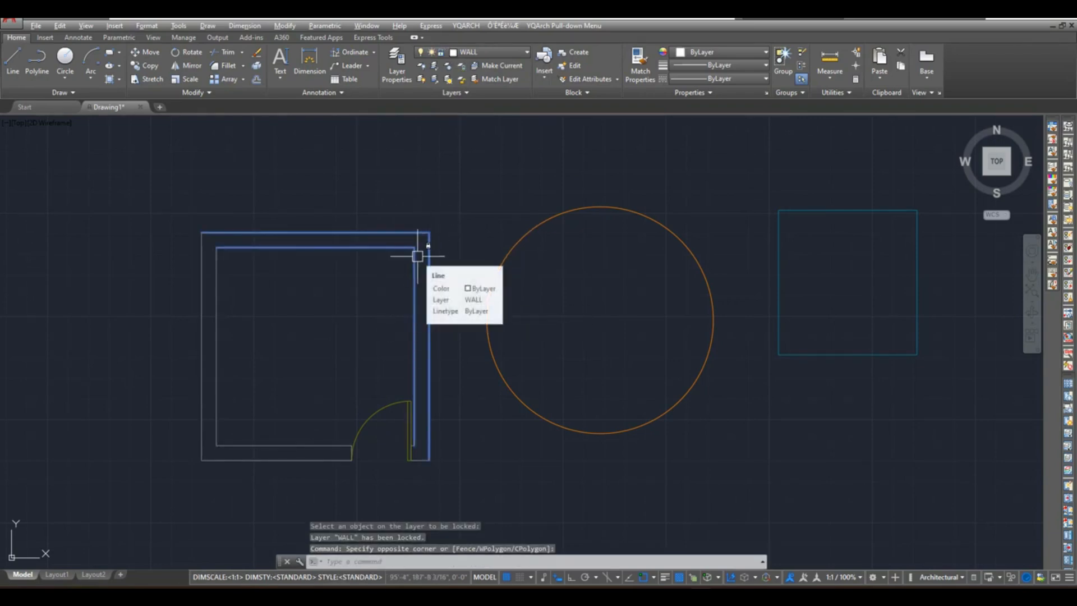
{"action": "key", "text": "Escape"}
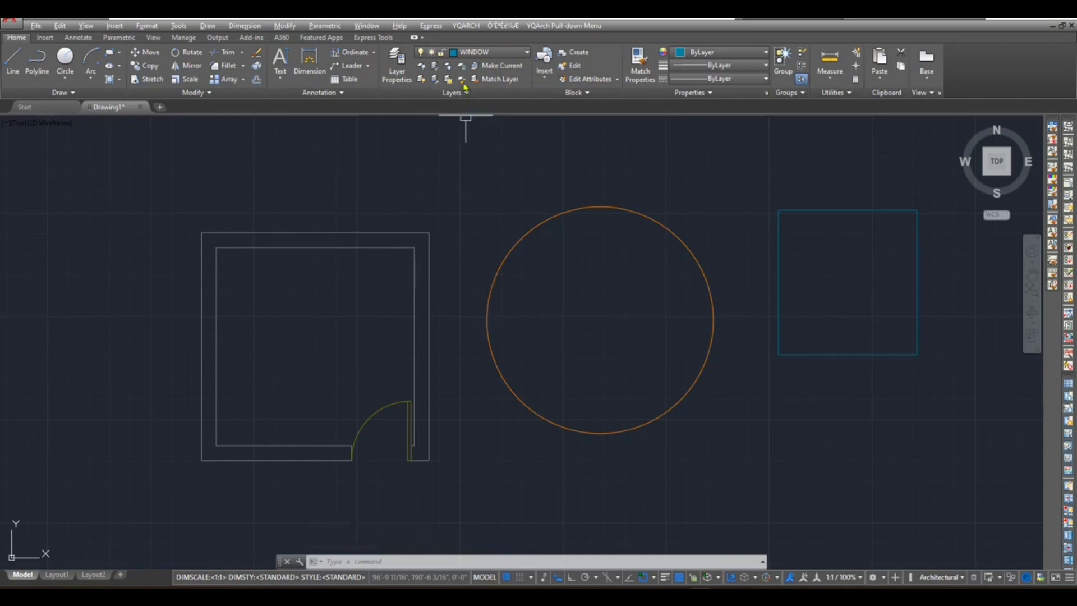
Unlock the WALL layer by picking the room's upper outer wall line.
{"action": "left_click", "coordinate": [462, 78]}
{"action": "left_click", "coordinate": [424, 233]}
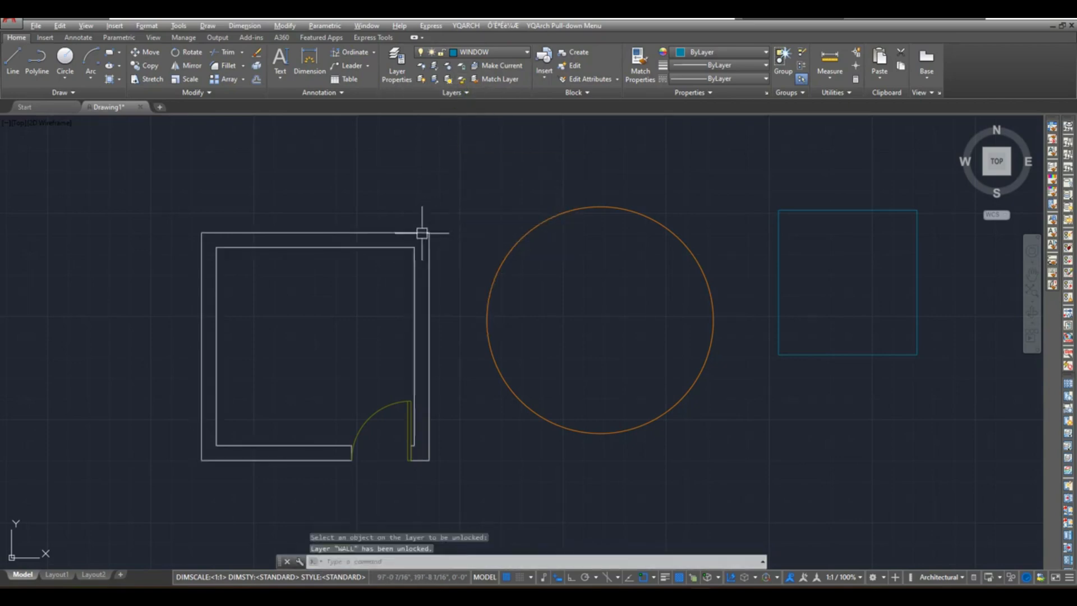
{"action": "middle_click_drag", "start_coordinate": [578, 236], "coordinate": [491, 315]}
{"action": "scroll", "coordinate": [508, 151], "scroll_direction": "down", "scroll_amount": 3}
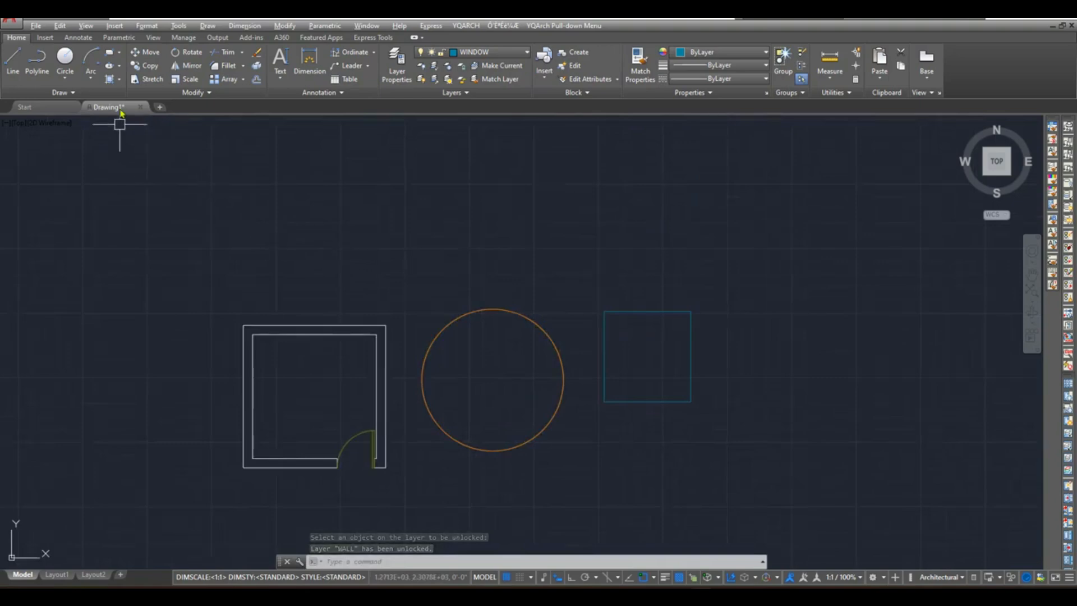
{"action": "left_click", "coordinate": [110, 53]}
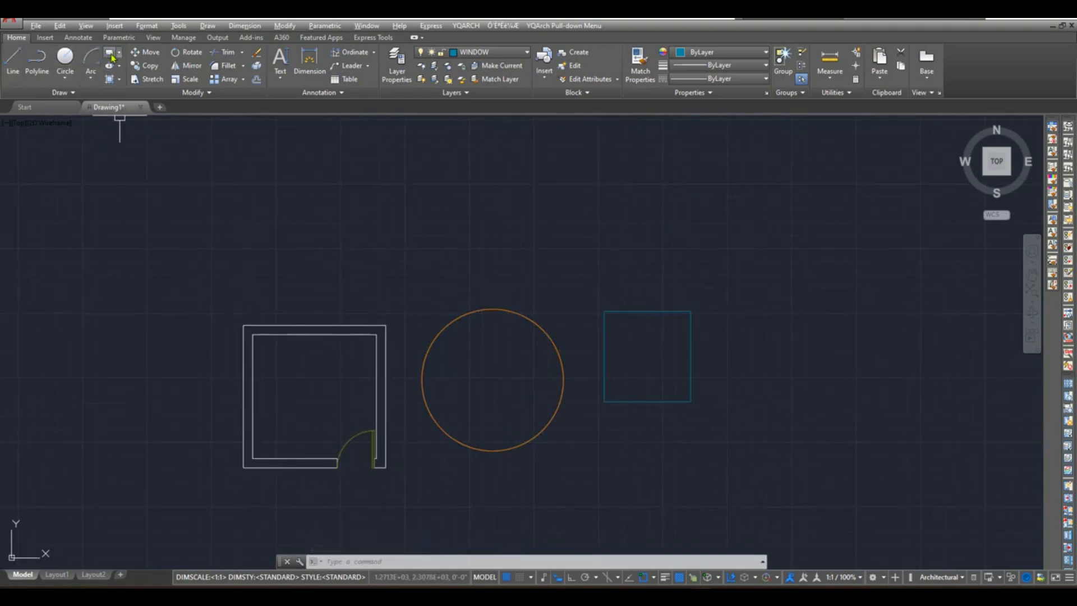
{"action": "left_click", "coordinate": [402, 191]}
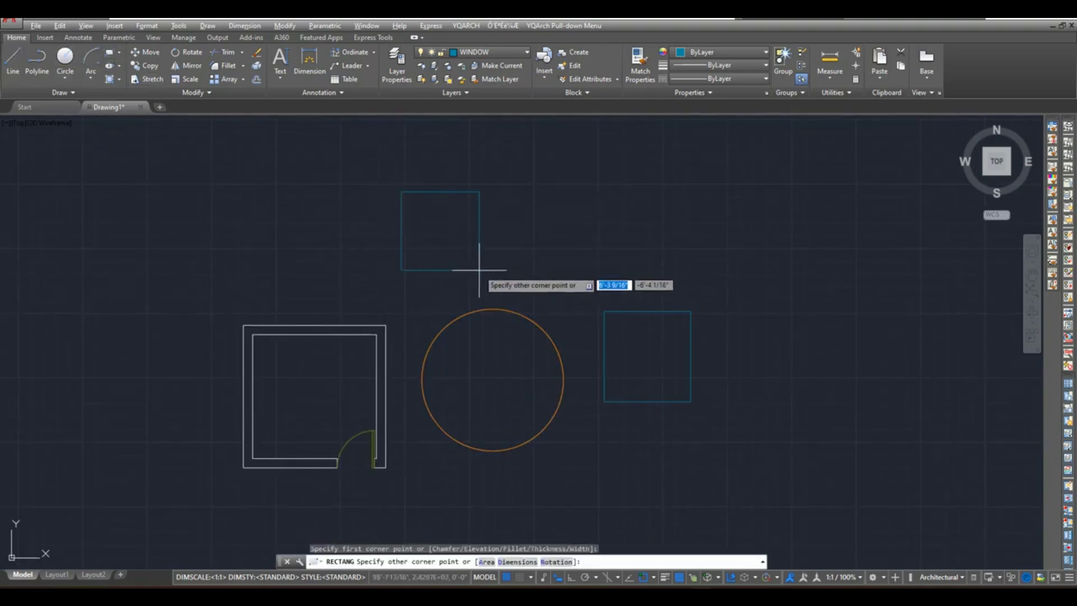
{"action": "middle_click_drag", "start_coordinate": [456, 234], "coordinate": [498, 301]}
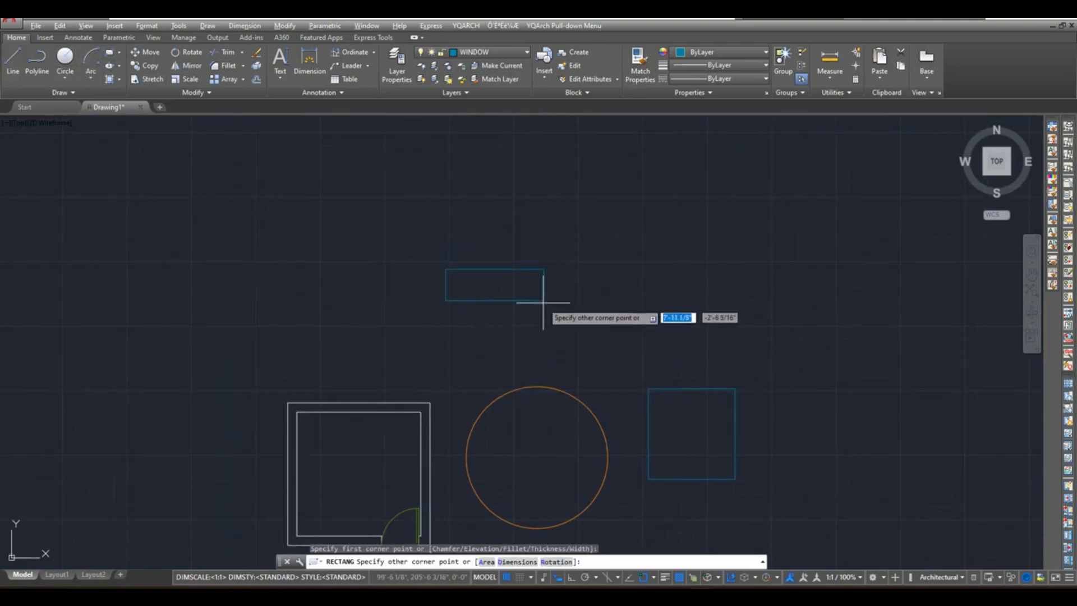
{"action": "key", "text": "Escape"}
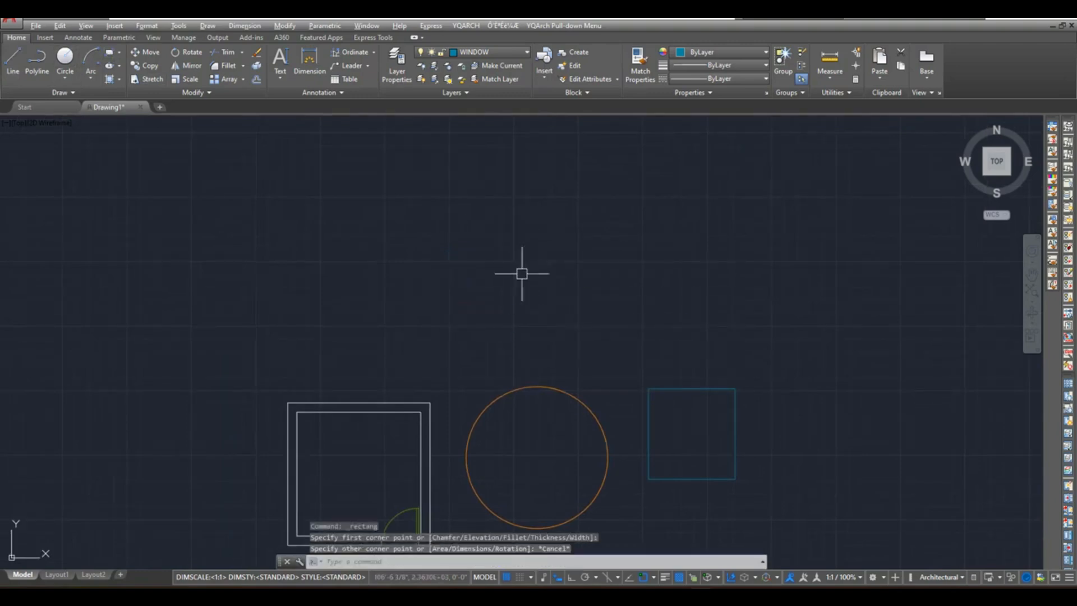
Make WALL the current layer by picking the room's upper outer wall line, and match the circle's layer to that same line.
{"action": "left_click", "coordinate": [504, 66]}
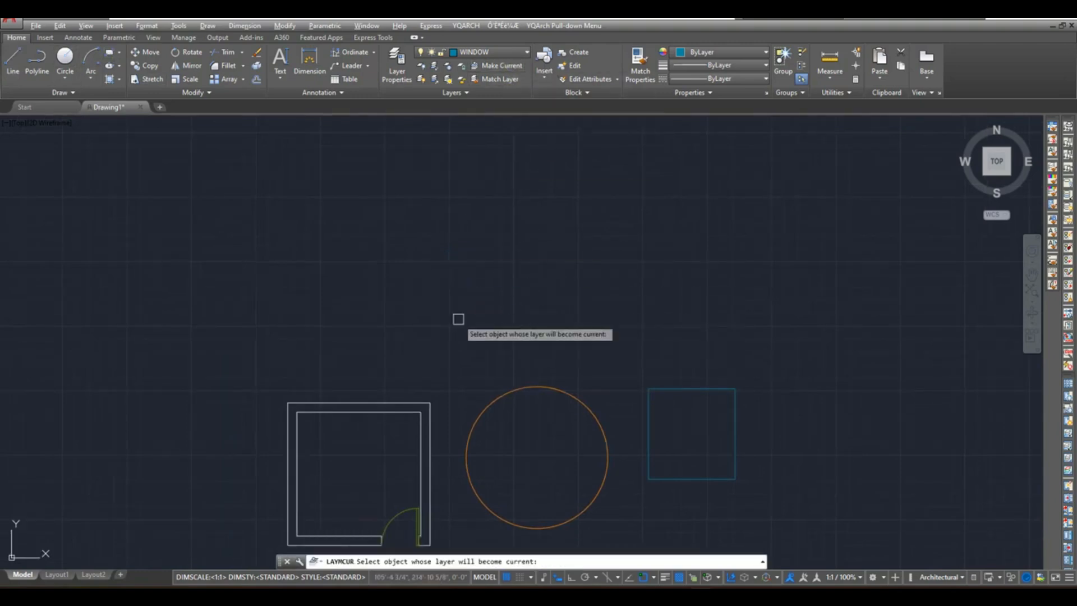
{"action": "left_click", "coordinate": [409, 401]}
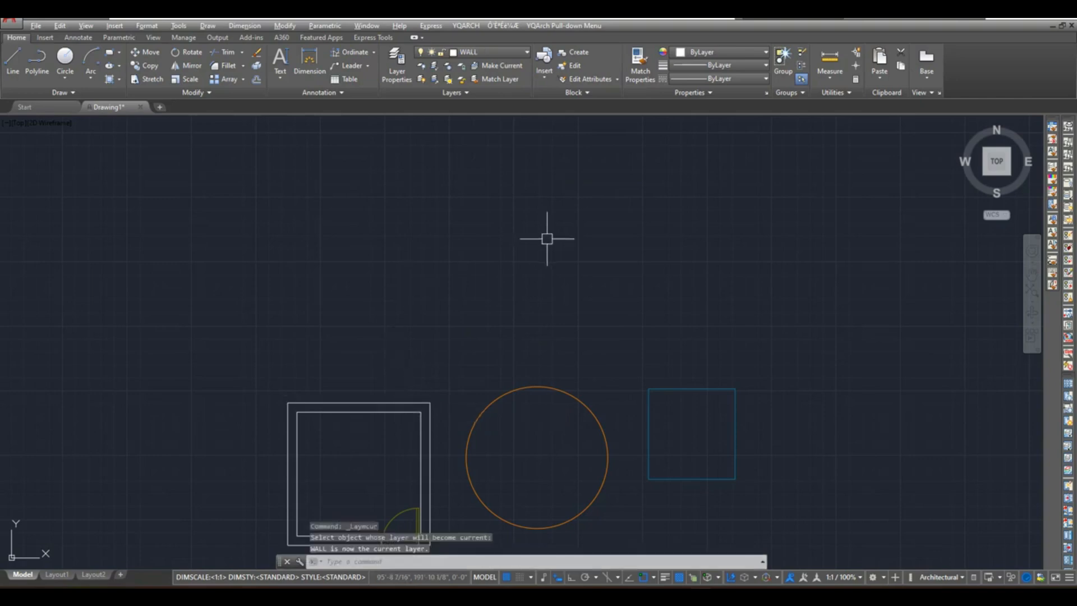
{"action": "scroll", "coordinate": [529, 281], "scroll_direction": "up", "scroll_amount": 3}
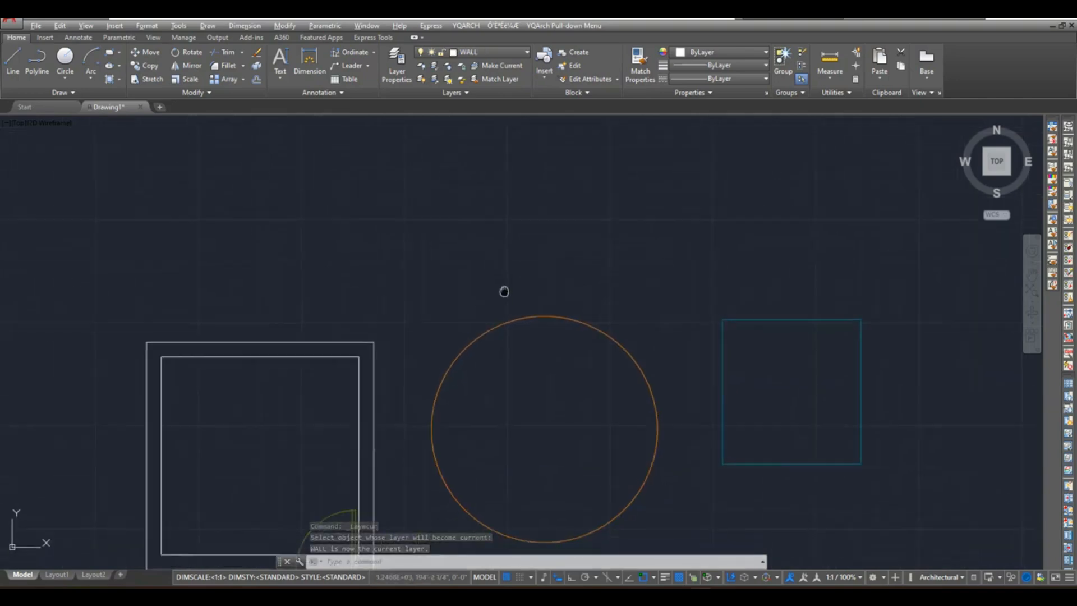
{"action": "left_click", "coordinate": [507, 82]}
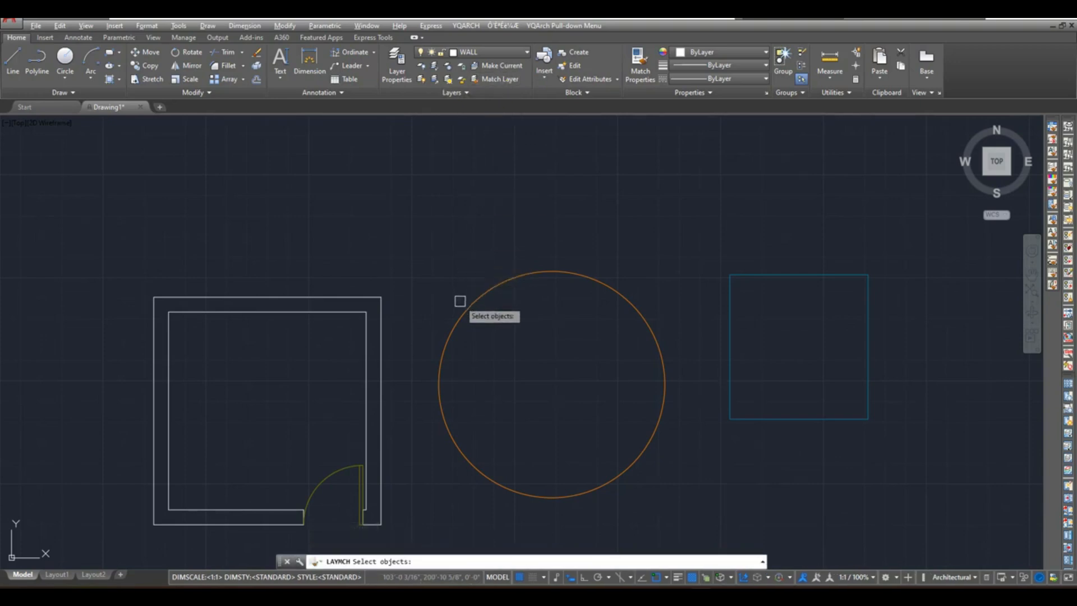
{"action": "left_click", "coordinate": [477, 308]}
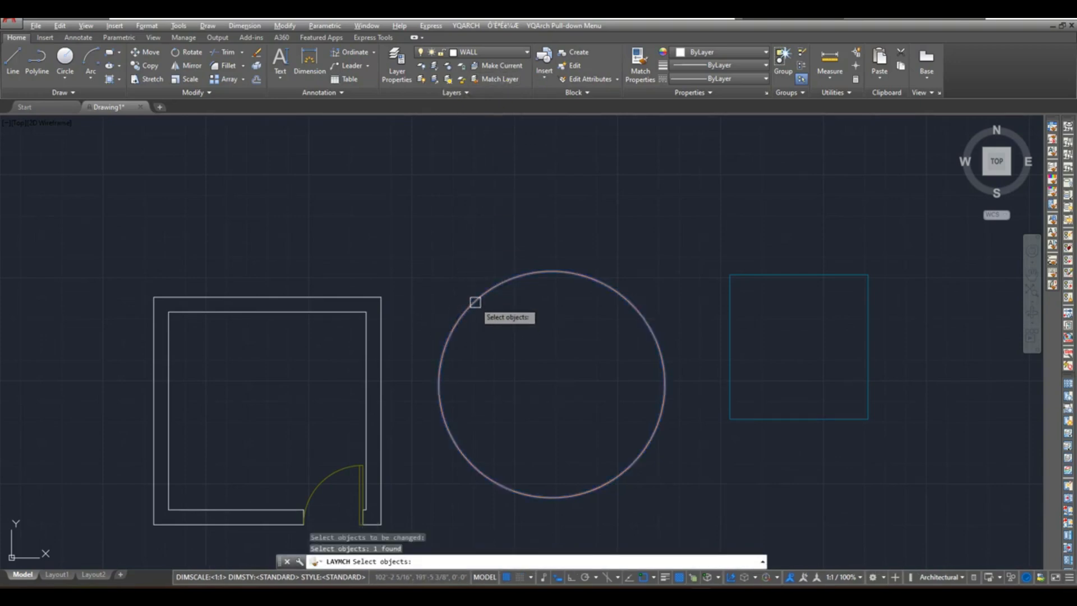
{"action": "key", "text": "Return"}
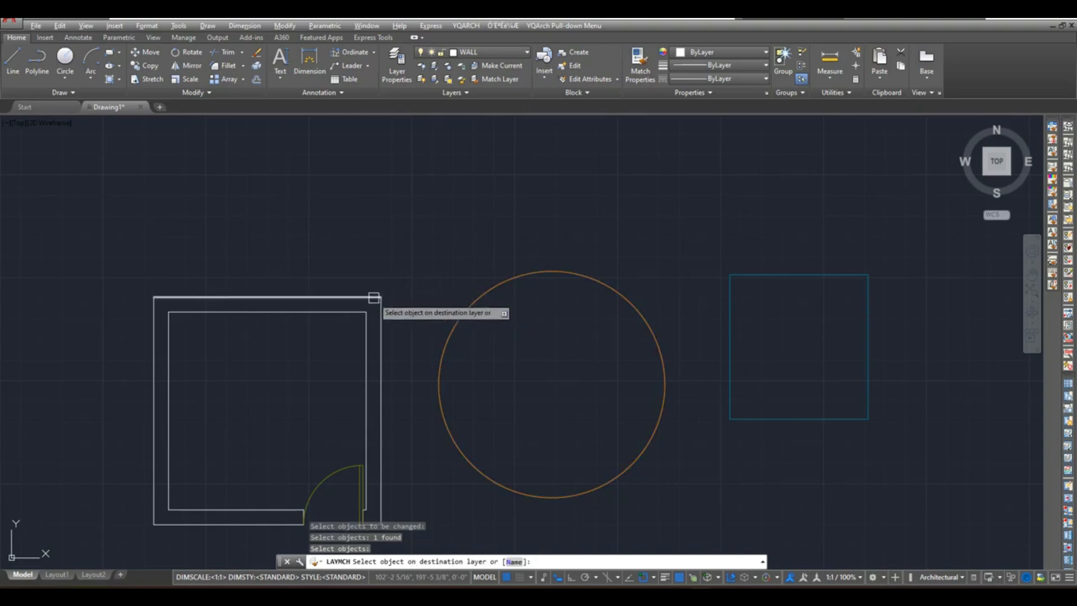
{"action": "left_click", "coordinate": [373, 298]}
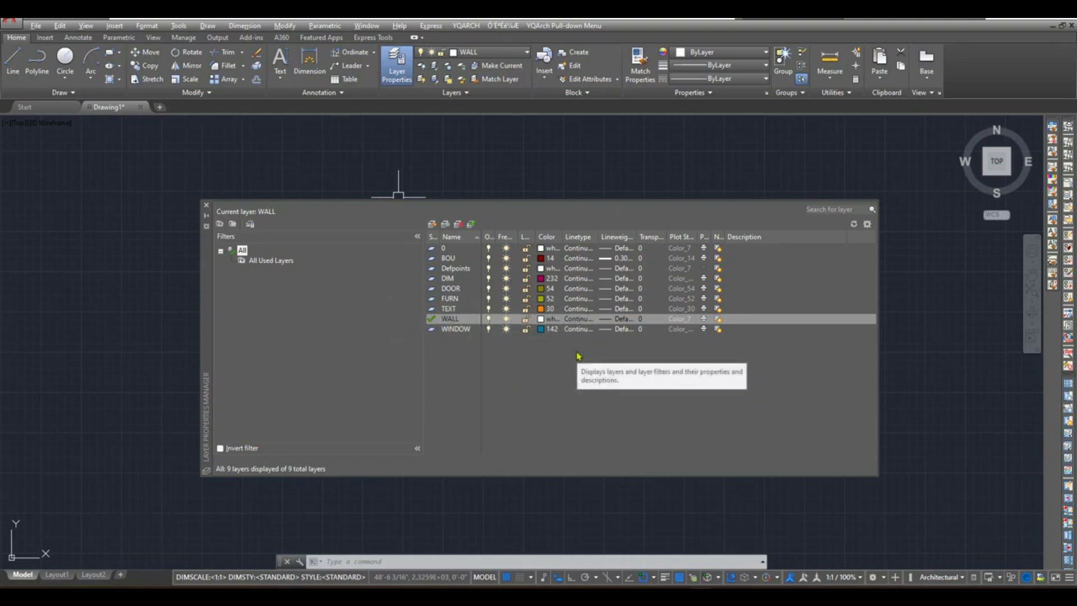
Save the drawing's layer setup as a new layer state named PROJECT KAYERS.
{"action": "left_click", "coordinate": [250, 224]}
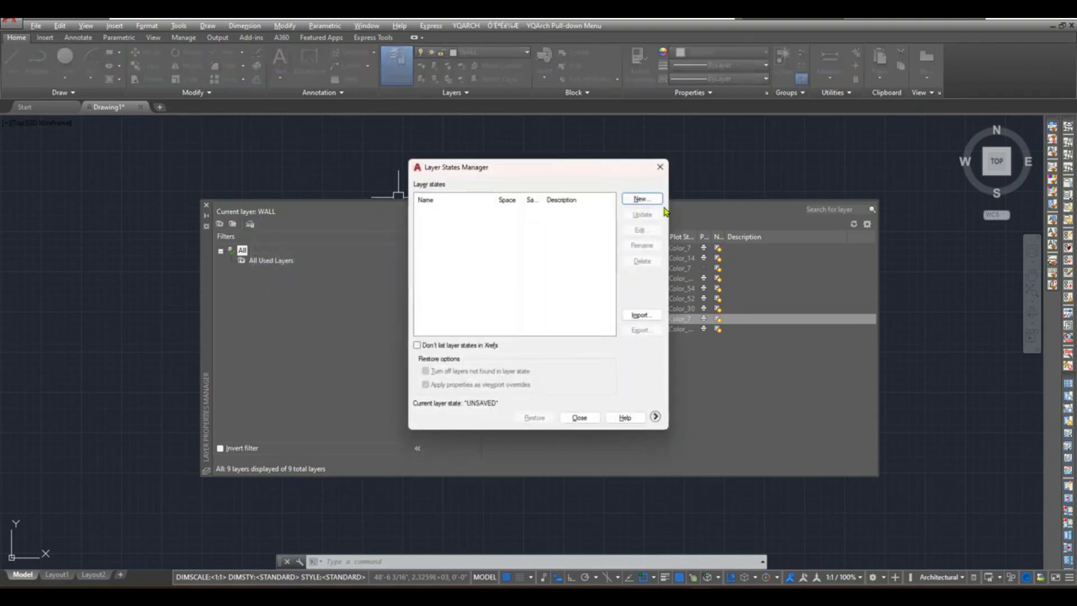
{"action": "left_click", "coordinate": [648, 203]}
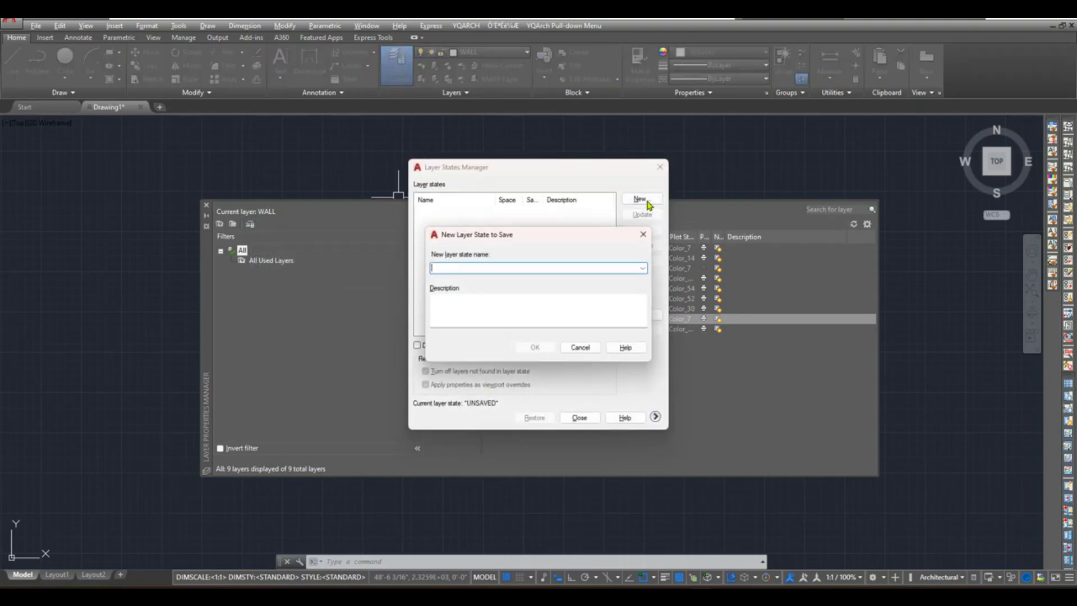
{"action": "type", "text": "PRO"}
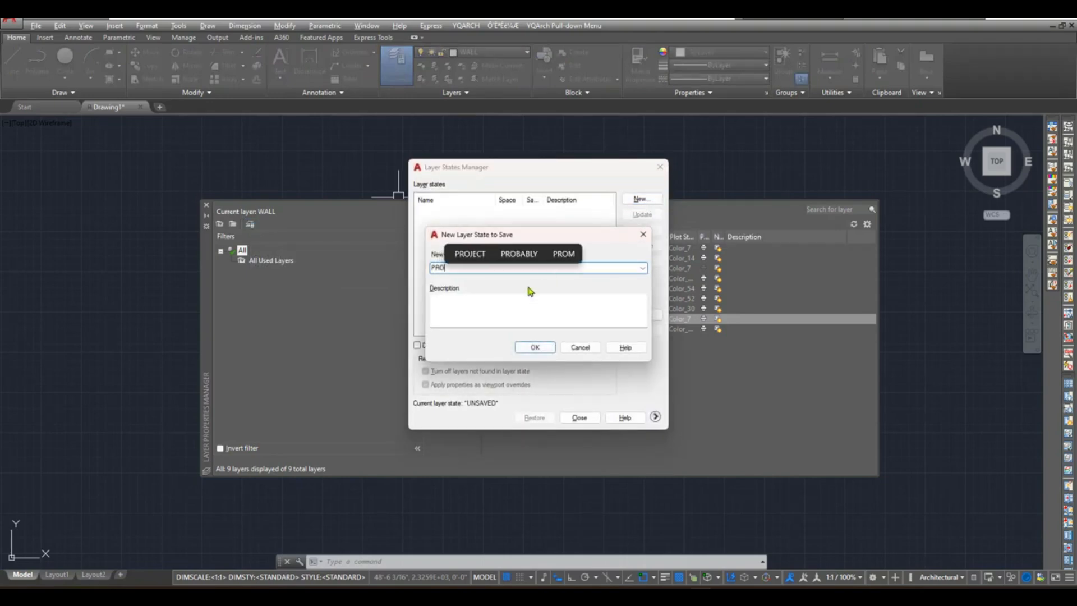
{"action": "type", "text": "JECT KAYERS"}
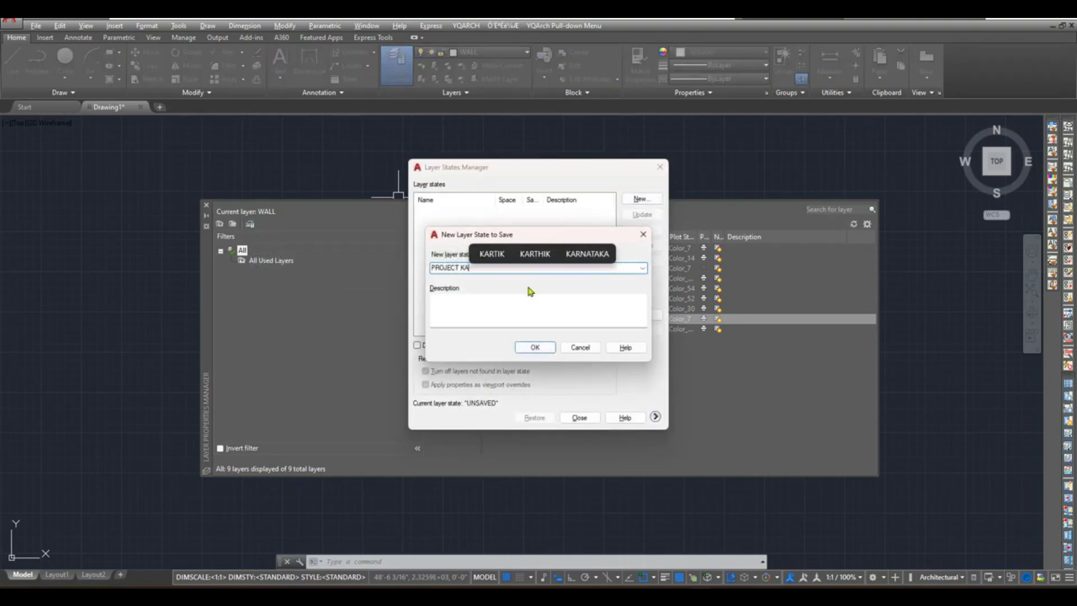
{"action": "left_click", "coordinate": [536, 348]}
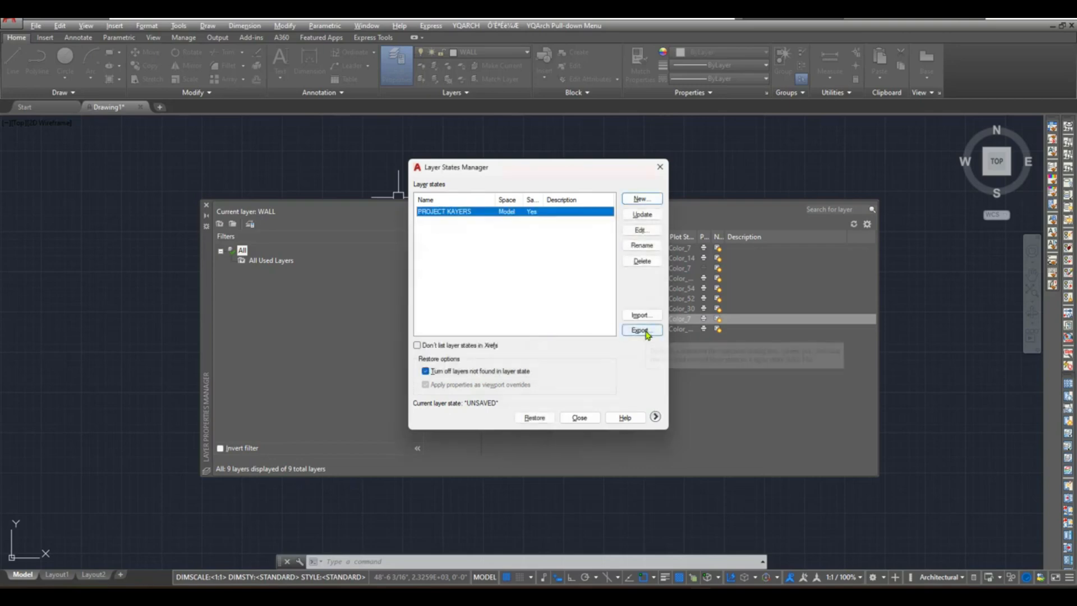
Export the layer state to the Desktop as PROJECT KAYERS.las, and close the Layer States Manager and Layer Properties Manager.
{"action": "left_click", "coordinate": [640, 330]}
{"action": "left_click", "coordinate": [393, 371]}
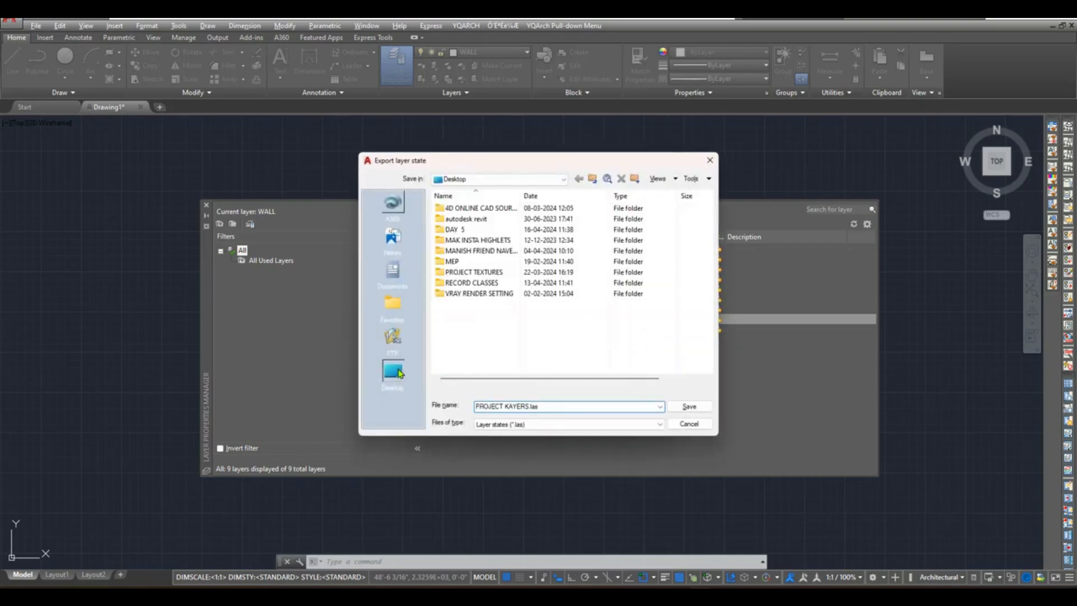
{"action": "scroll", "coordinate": [535, 337], "scroll_direction": "down", "scroll_amount": 2}
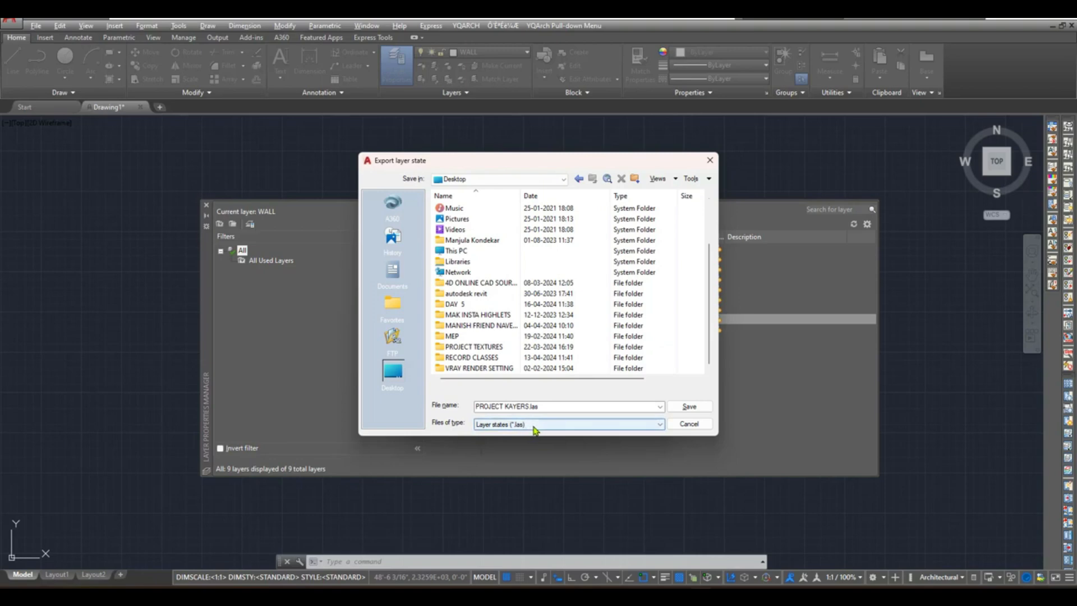
{"action": "left_click", "coordinate": [690, 407]}
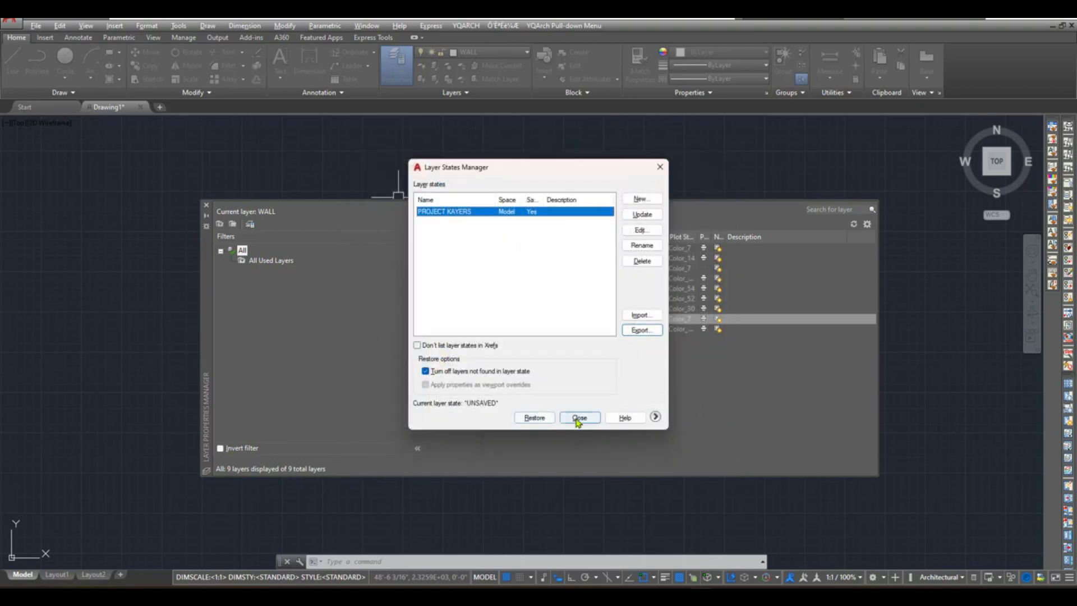
{"action": "left_click", "coordinate": [579, 418]}
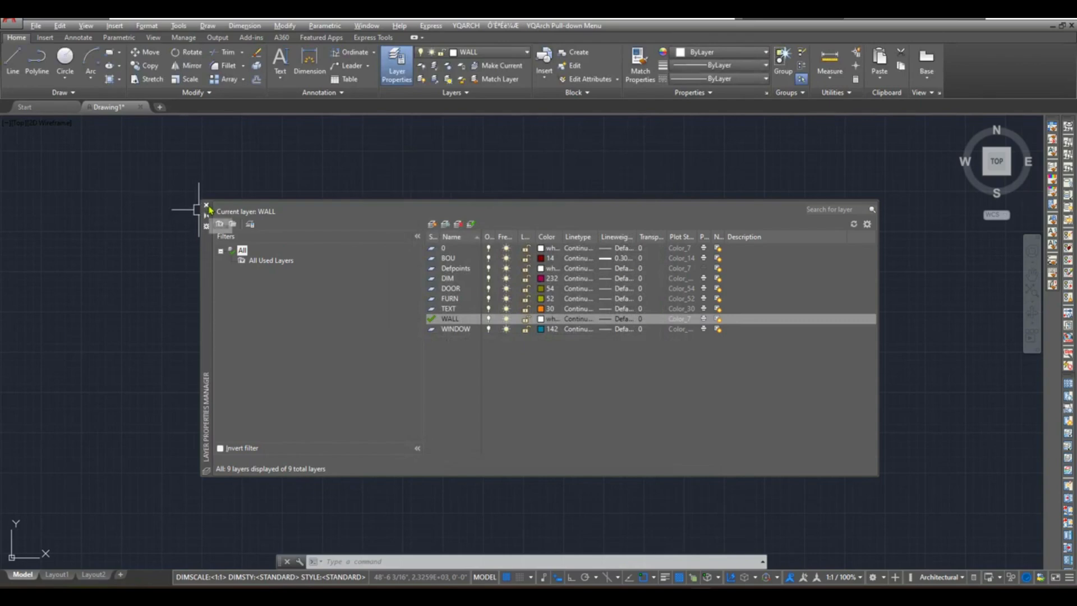
{"action": "left_click", "coordinate": [207, 206]}
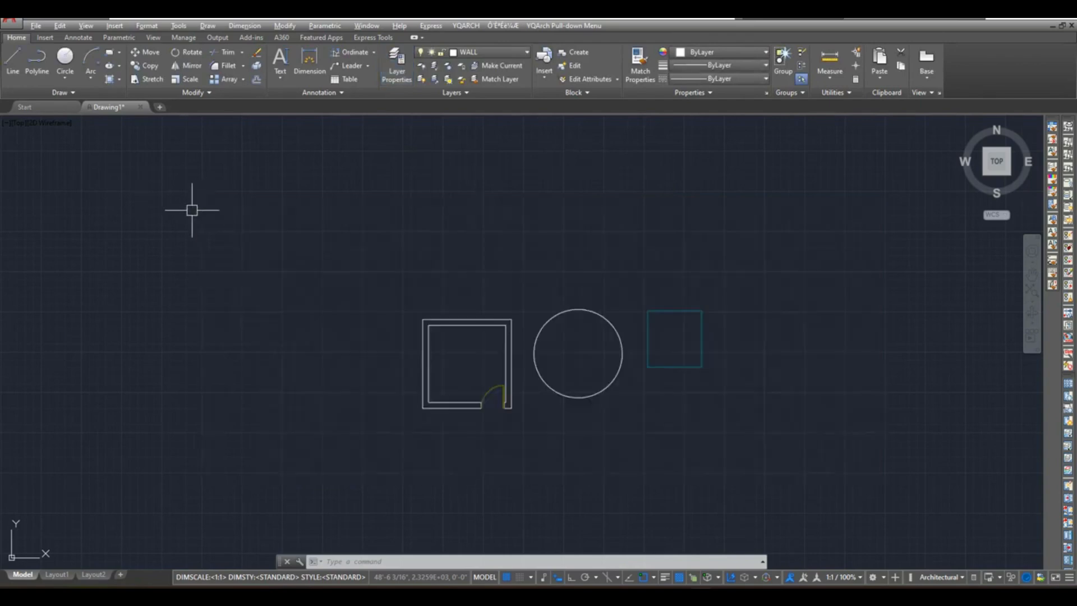
Create a new blank drawing and open its Layer States Manager.
{"action": "left_click", "coordinate": [160, 108]}
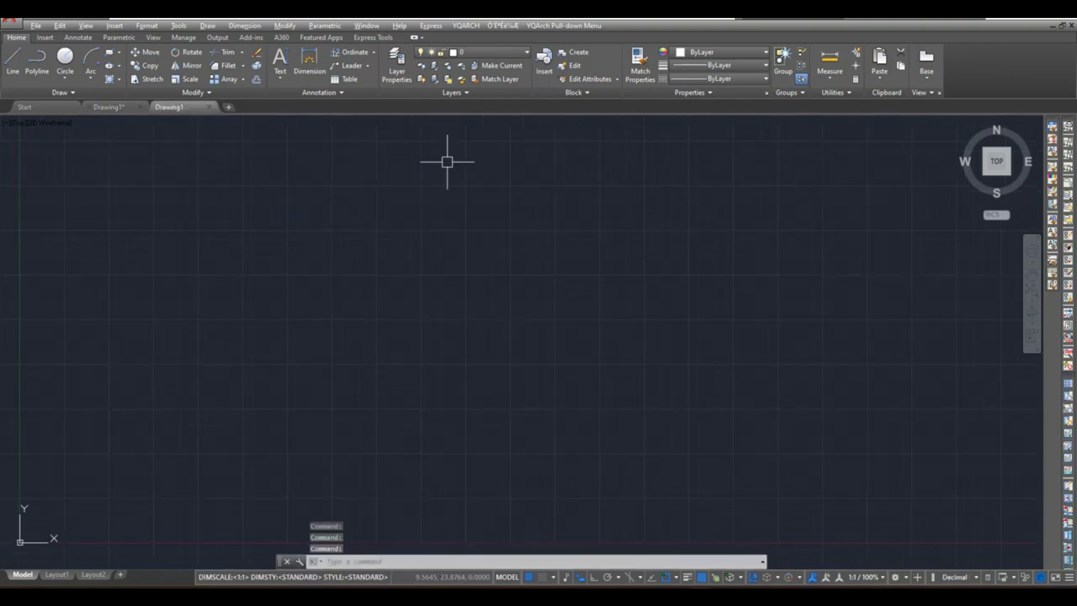
{"action": "left_click", "coordinate": [490, 57]}
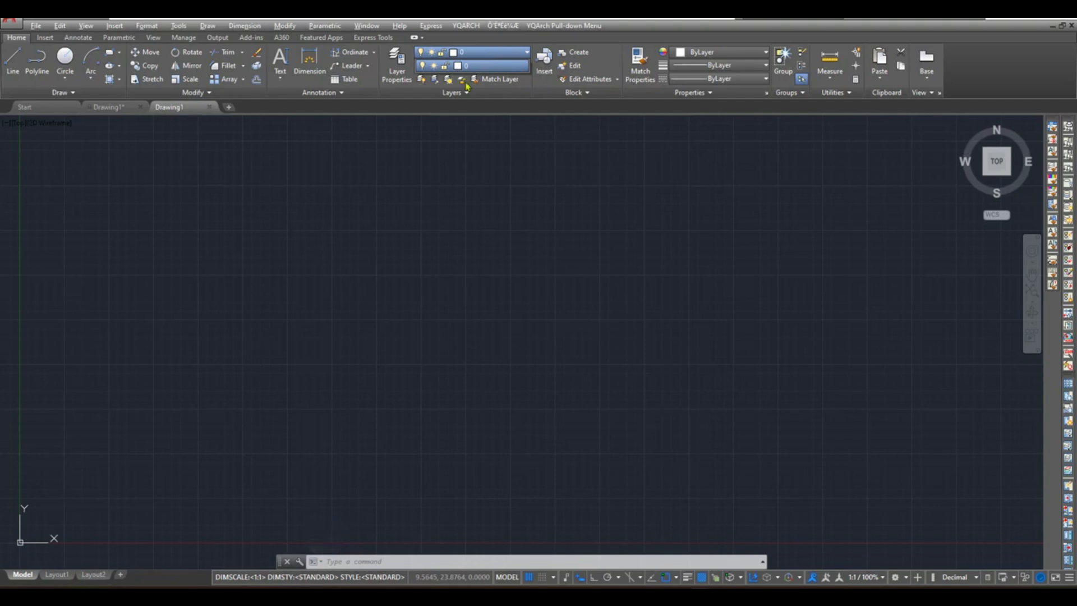
{"action": "left_click", "coordinate": [402, 76]}
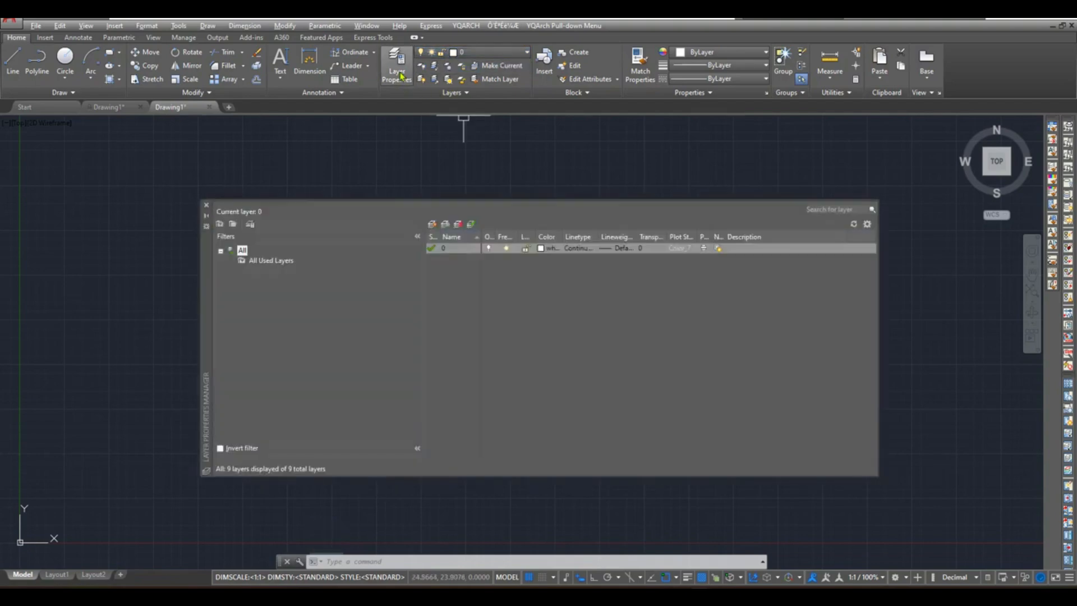
{"action": "left_click", "coordinate": [250, 225]}
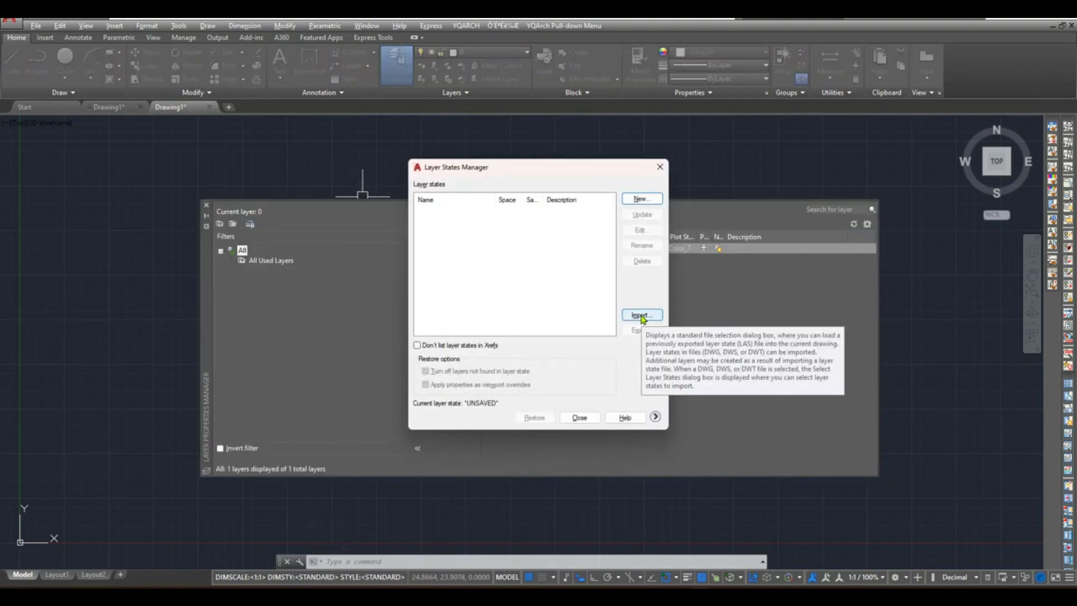
Import the layer state file PROJECT KAYERS.las from the Desktop, restore its layers into the drawing and close the layer manager.
{"action": "left_click", "coordinate": [642, 316]}
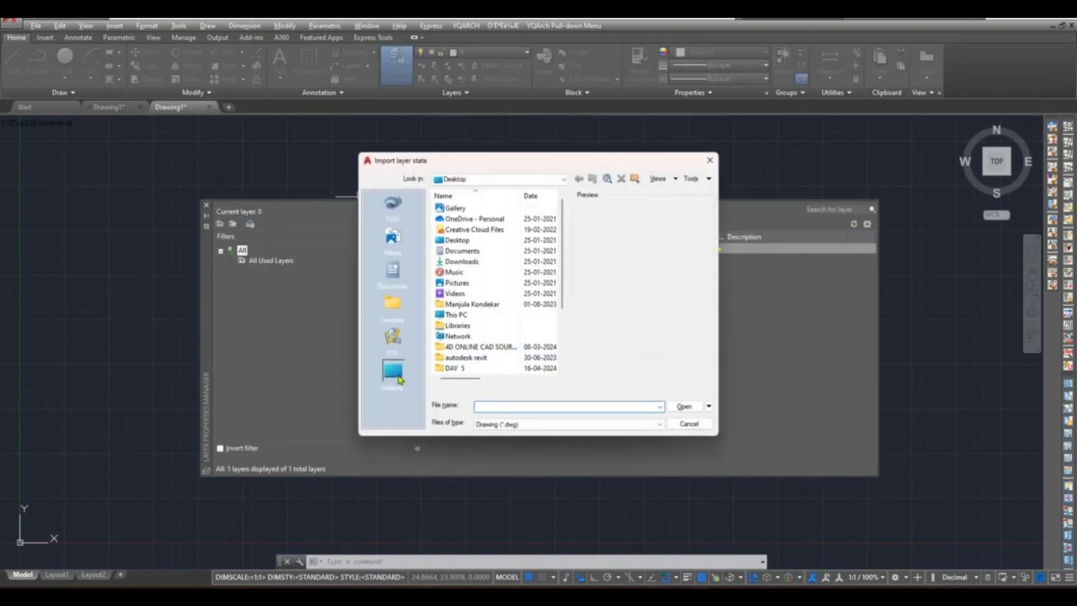
{"action": "scroll", "coordinate": [505, 331], "scroll_direction": "down", "scroll_amount": 3}
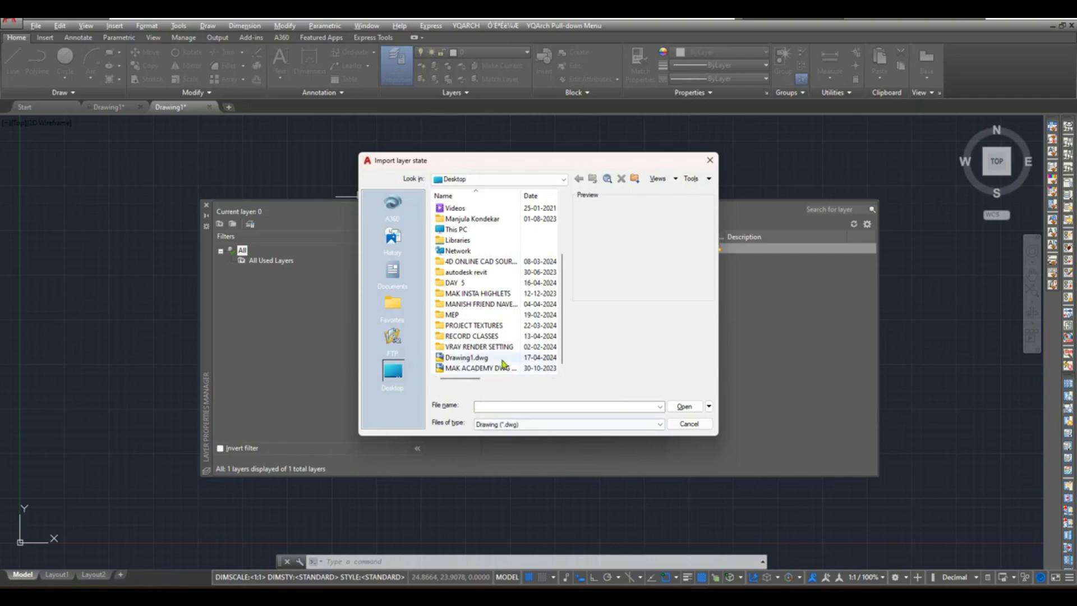
{"action": "left_click", "coordinate": [537, 430]}
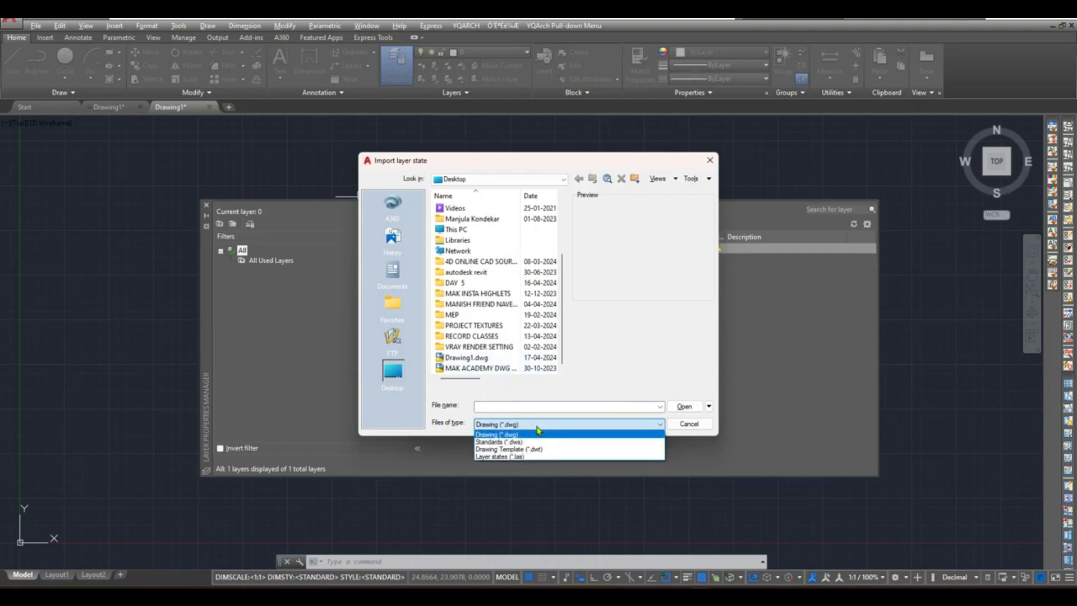
{"action": "left_click", "coordinate": [533, 458]}
{"action": "scroll", "coordinate": [494, 337], "scroll_direction": "down", "scroll_amount": 3}
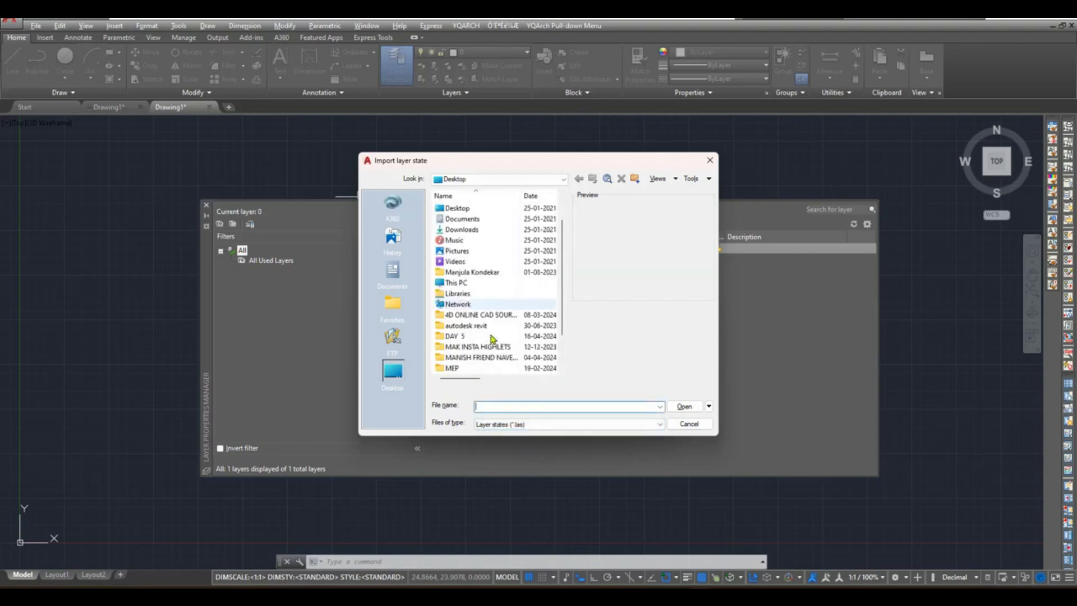
{"action": "left_click", "coordinate": [488, 370]}
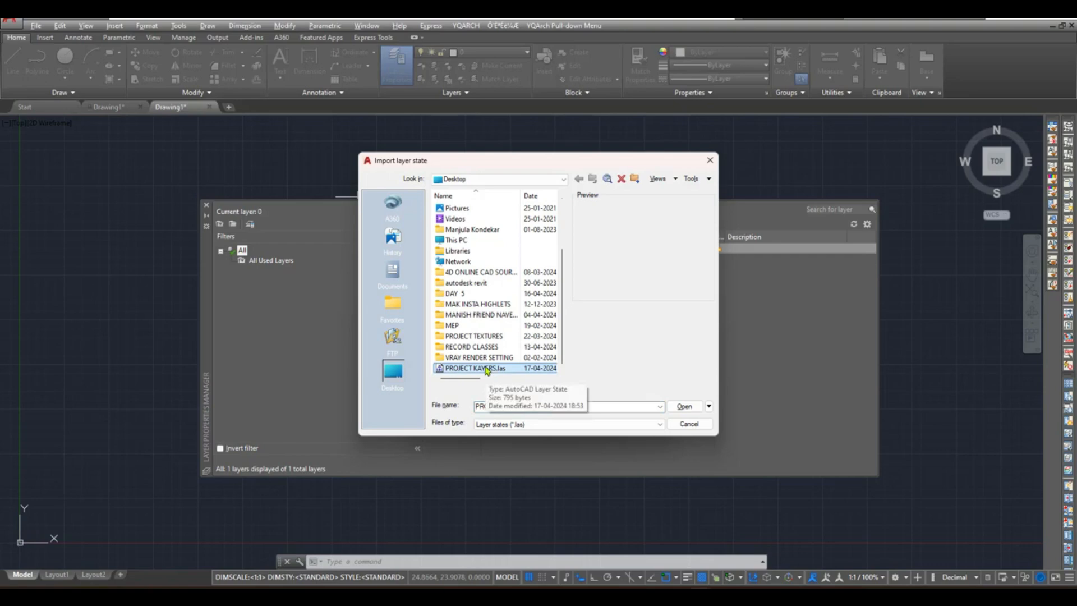
{"action": "left_click", "coordinate": [684, 406]}
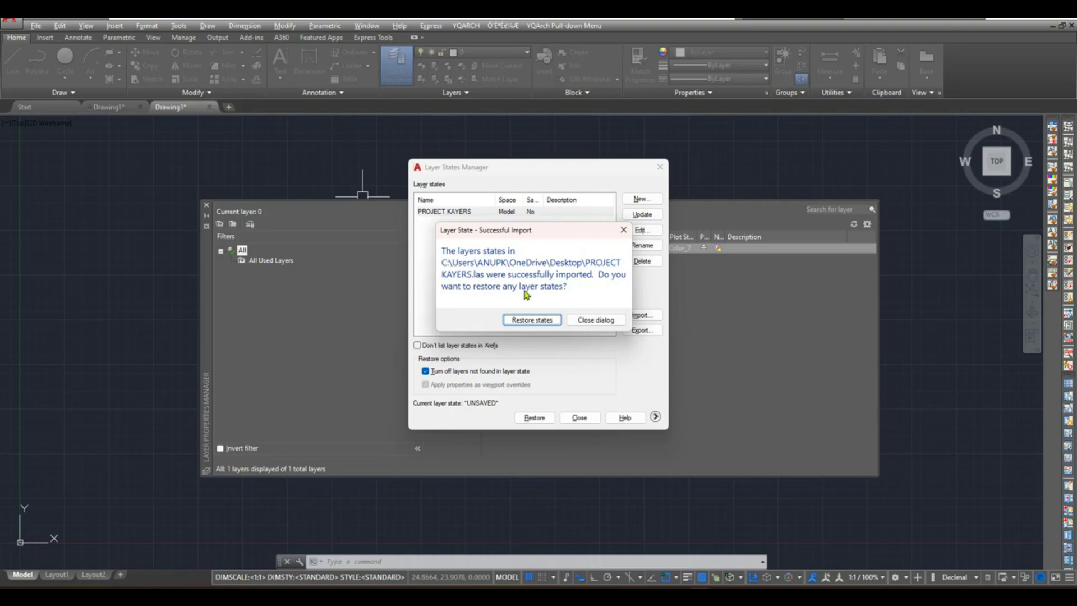
{"action": "left_click", "coordinate": [533, 320]}
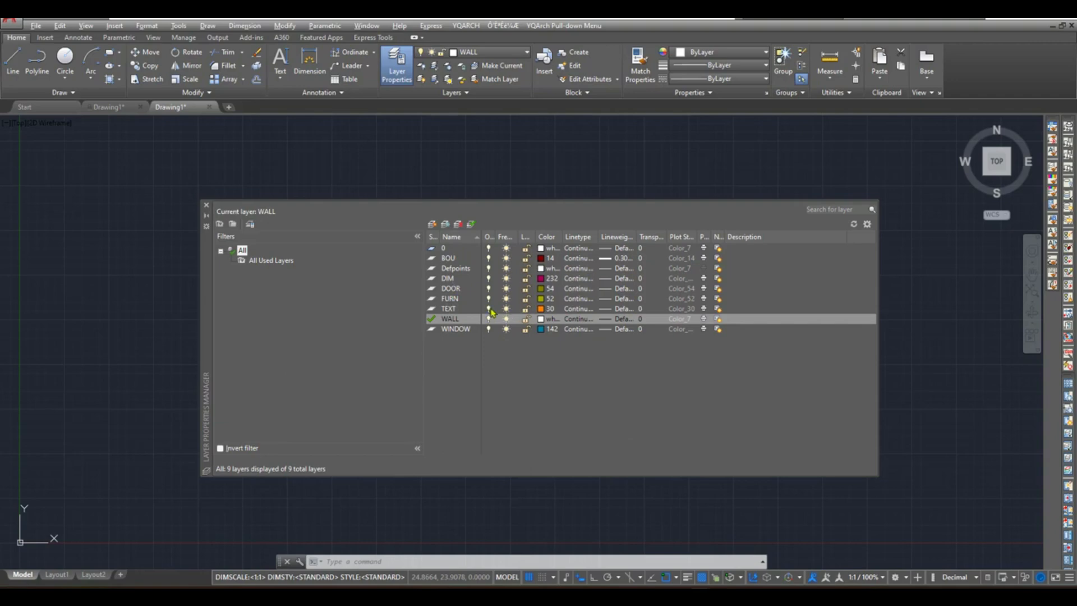
{"action": "left_click", "coordinate": [206, 205]}
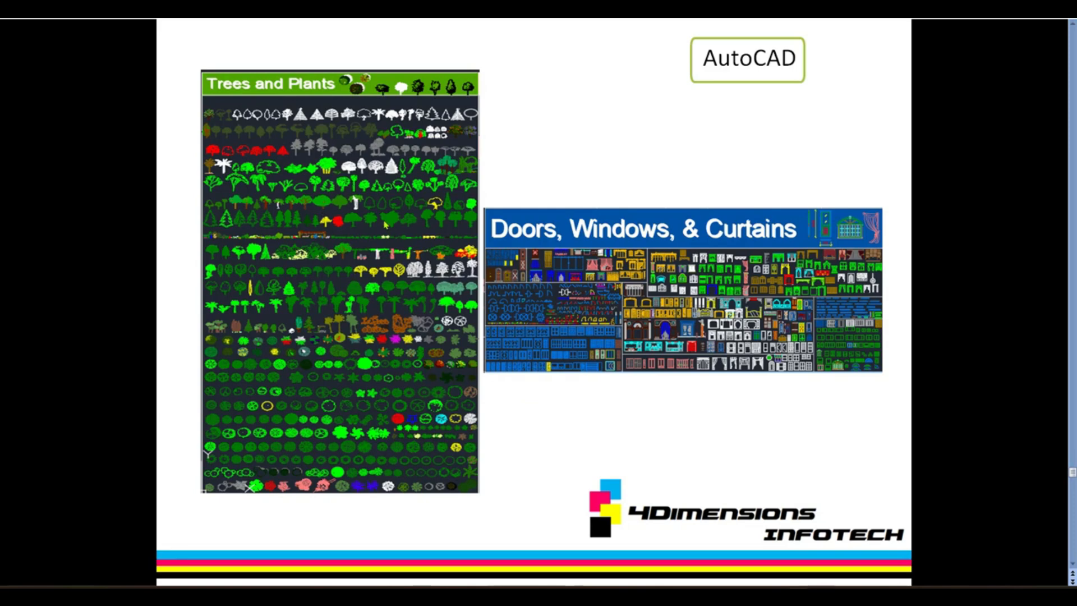
Switch from the slideshow to the AutoCAD drawing that contains the room with the door, the circle and the square.
{"action": "mouse_move", "coordinate": [698, 596]}
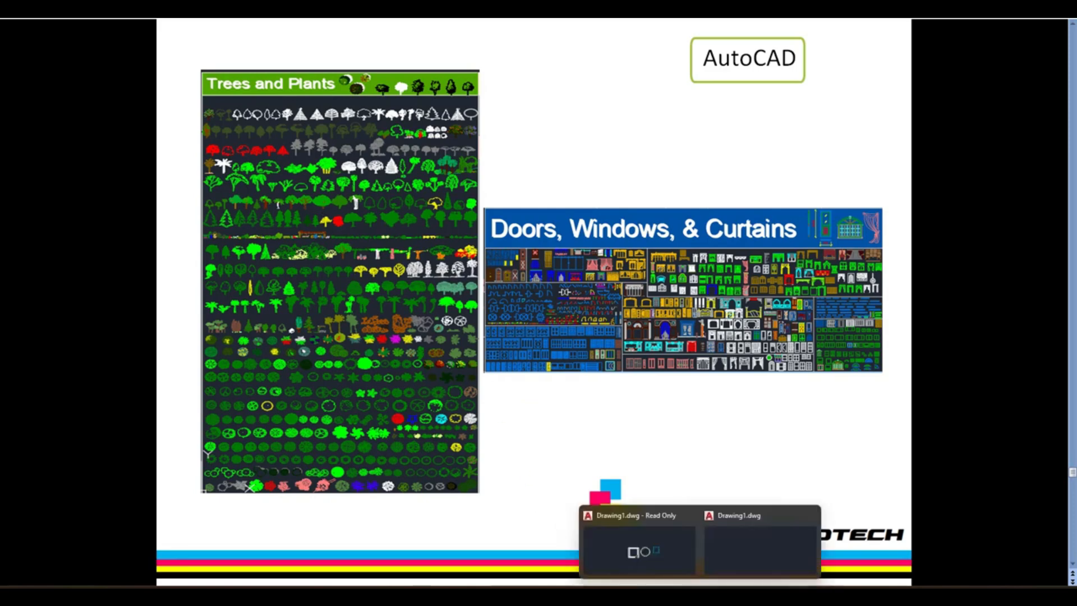
{"action": "left_click", "coordinate": [654, 571]}
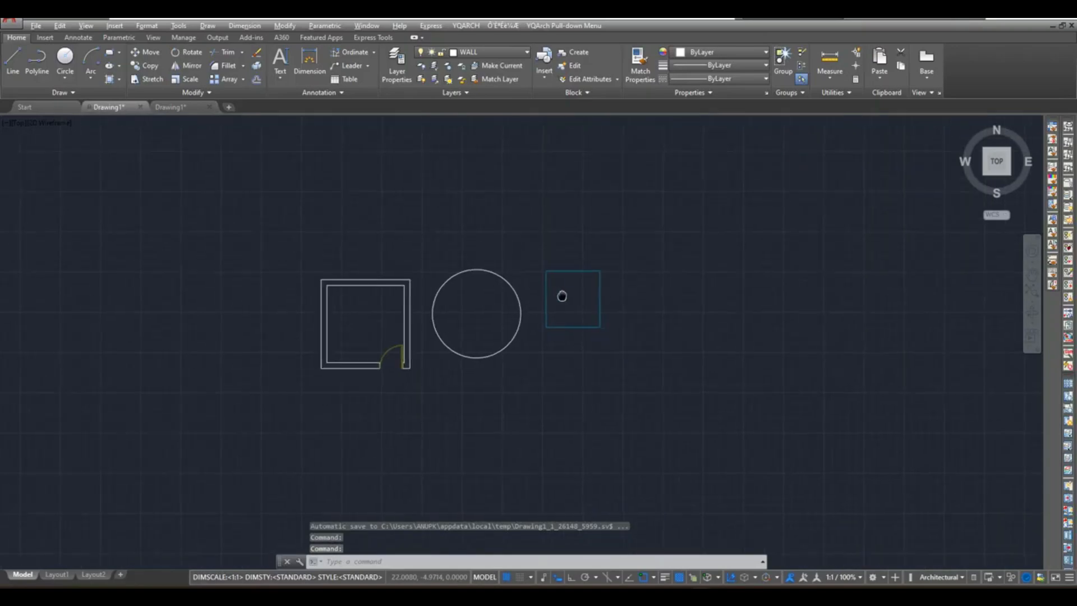
{"action": "scroll", "coordinate": [401, 351], "scroll_direction": "up", "scroll_amount": 6}
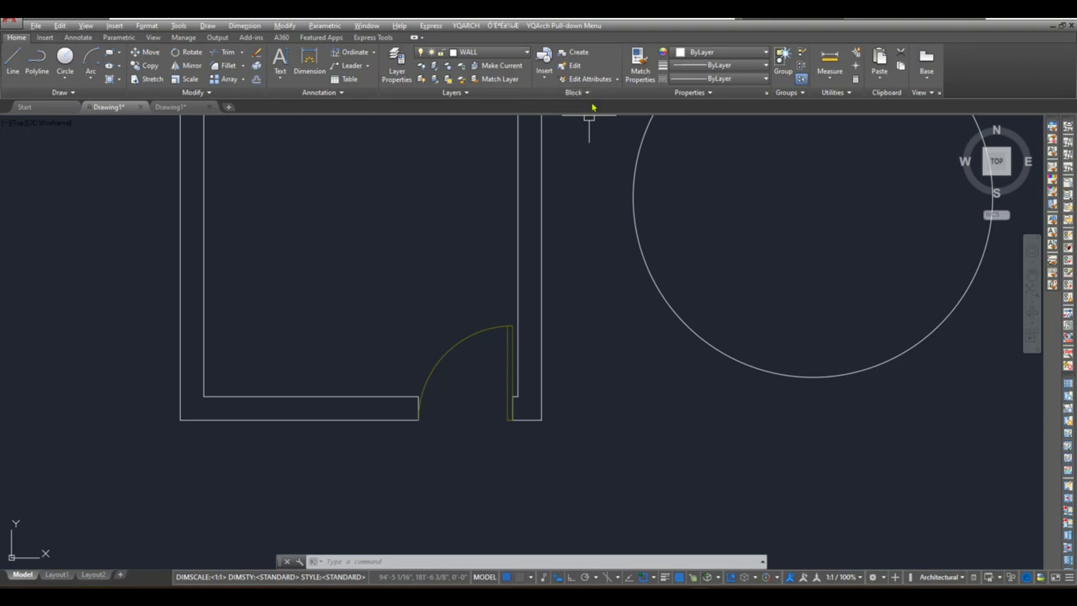
{"action": "scroll", "coordinate": [560, 392], "scroll_direction": "down", "scroll_amount": 6}
{"action": "scroll", "coordinate": [562, 397], "scroll_direction": "up", "scroll_amount": 4}
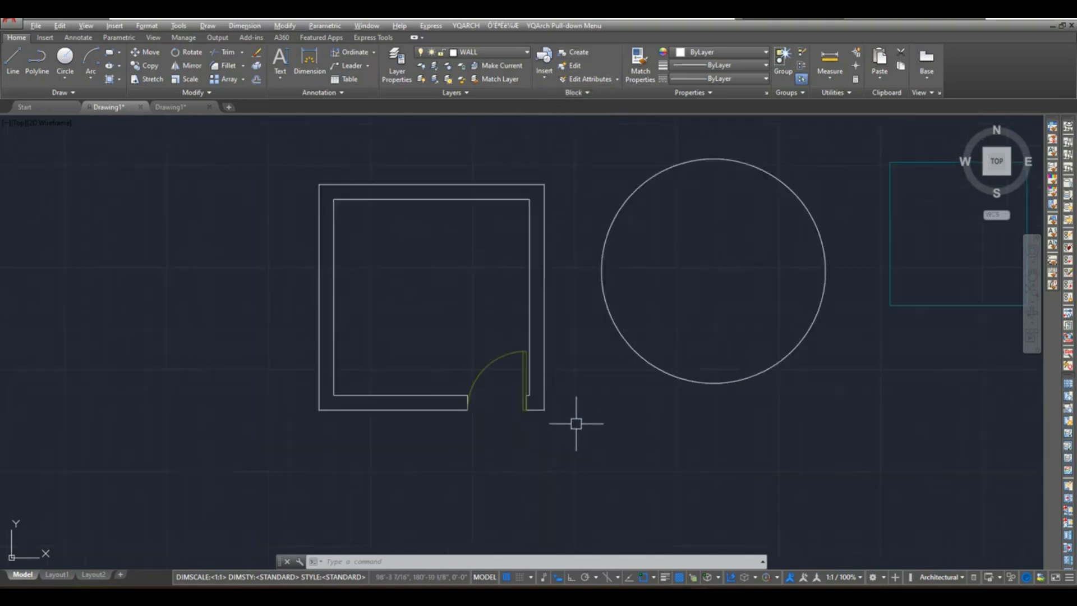
{"action": "type", "text": "b"}
{"action": "key", "text": "Return"}
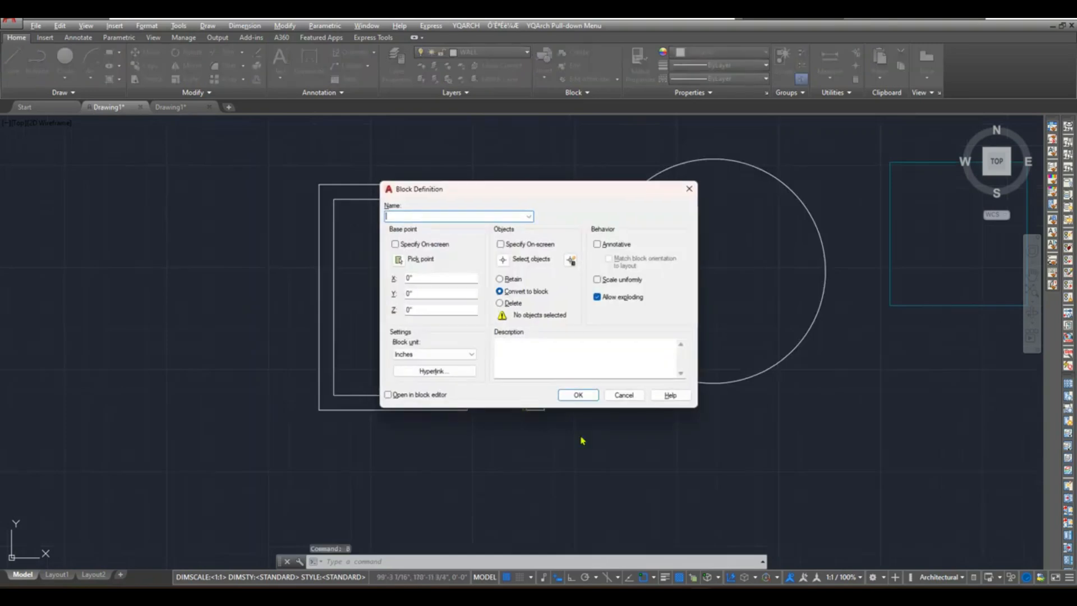
{"action": "key", "text": "Escape"}
Create a block named DOOR from the door's swing arc, both long leaf lines and the short line at the leaf's lower end.
{"action": "scroll", "coordinate": [498, 386], "scroll_direction": "up", "scroll_amount": 2}
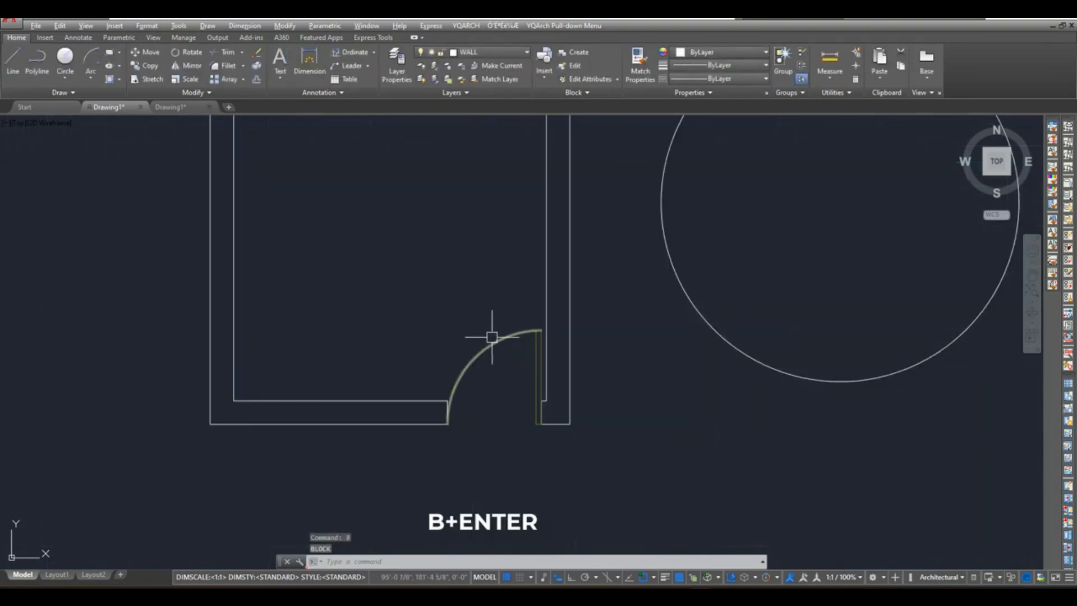
{"action": "scroll", "coordinate": [505, 369], "scroll_direction": "up", "scroll_amount": 2}
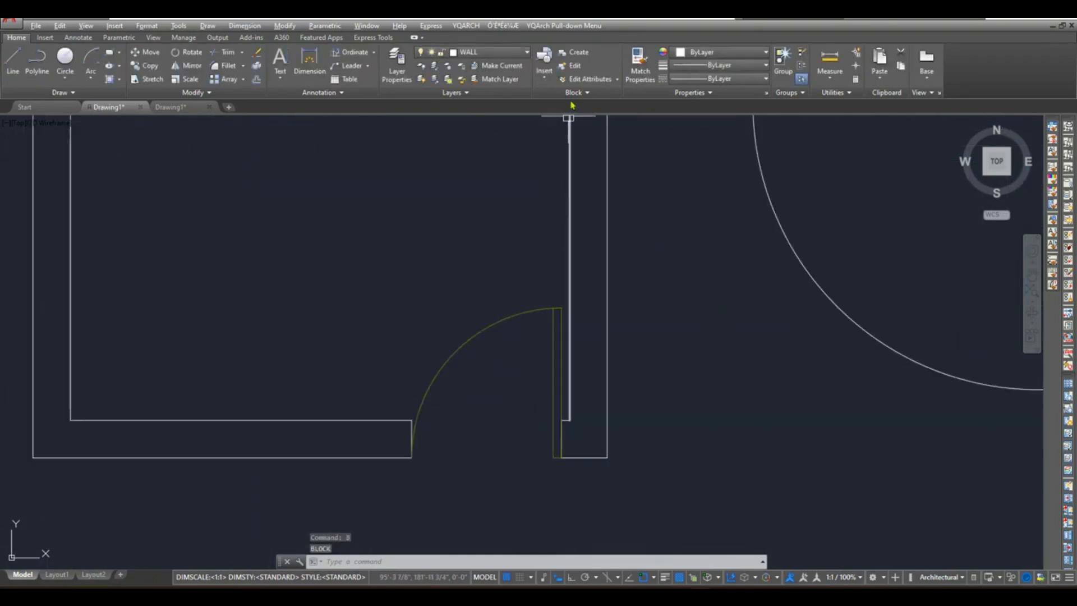
{"action": "left_click", "coordinate": [572, 56]}
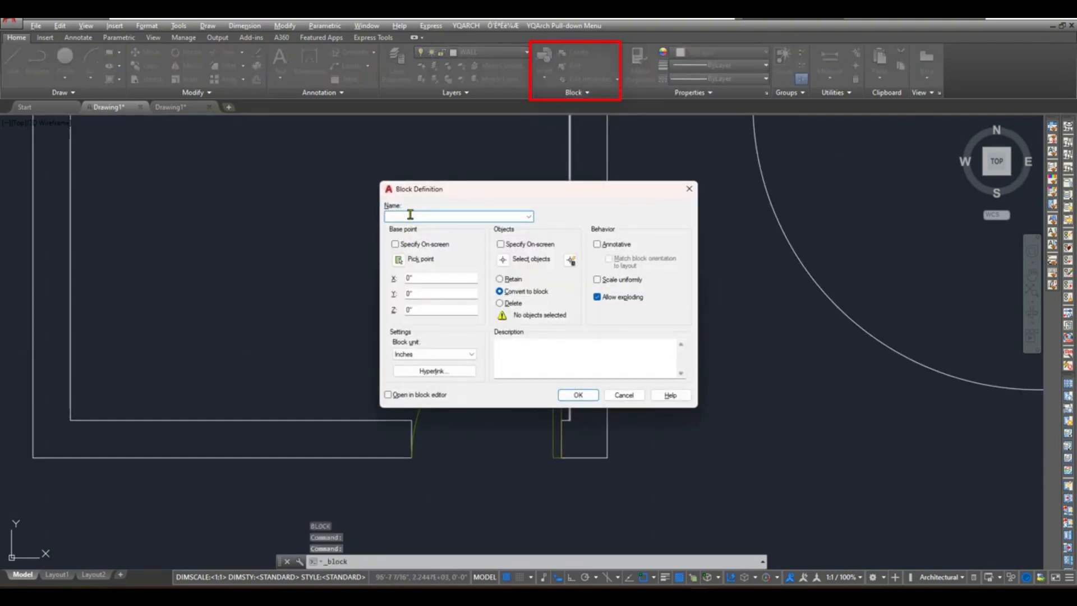
{"action": "type", "text": "DOOR"}
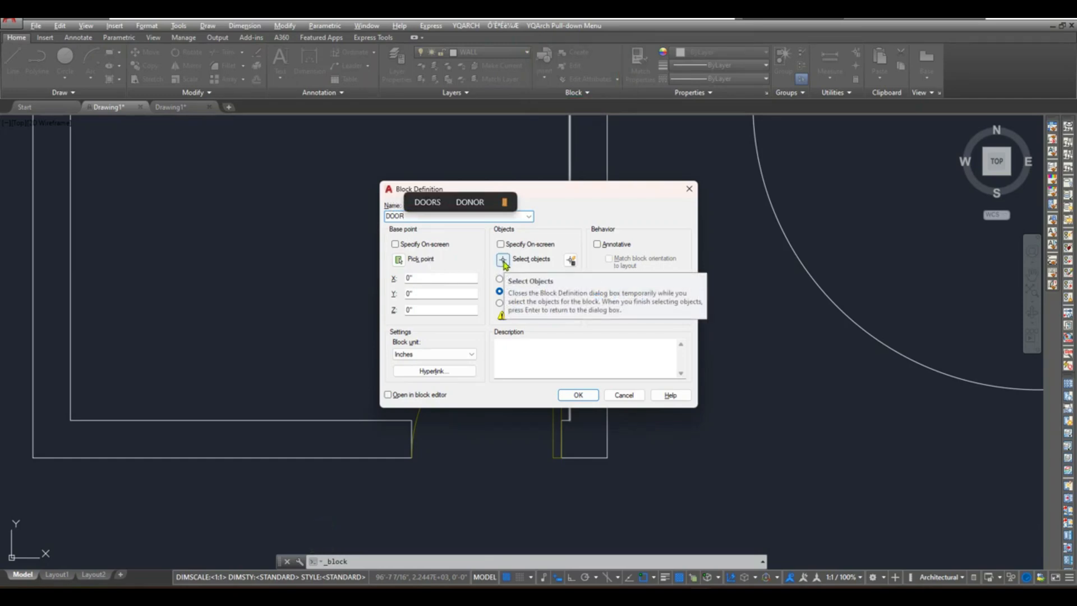
{"action": "left_click", "coordinate": [503, 260]}
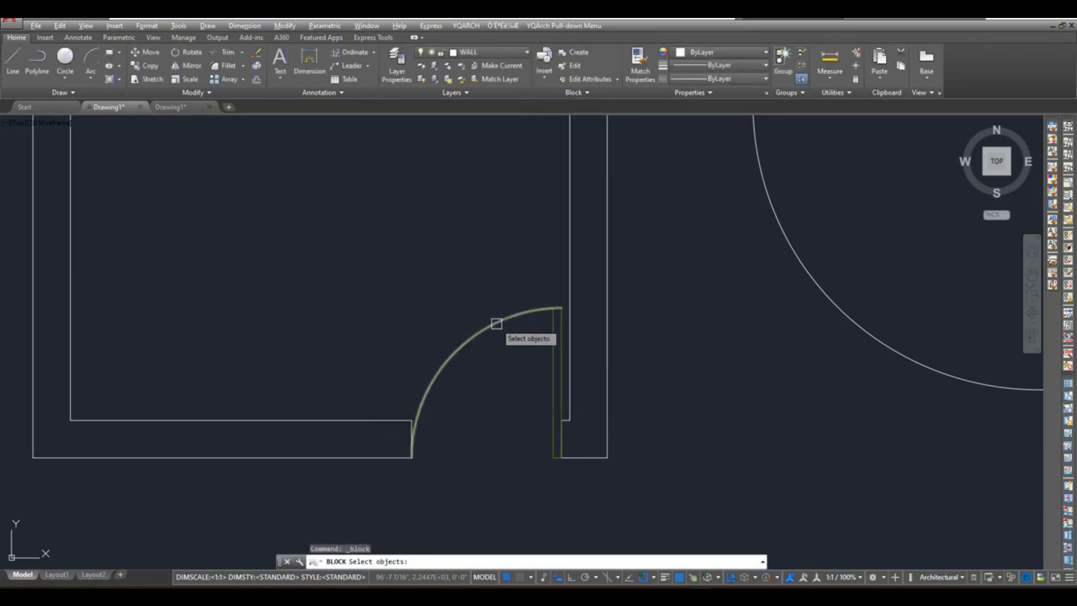
{"action": "left_click", "coordinate": [497, 324]}
{"action": "left_click", "coordinate": [554, 356]}
{"action": "left_click", "coordinate": [560, 351]}
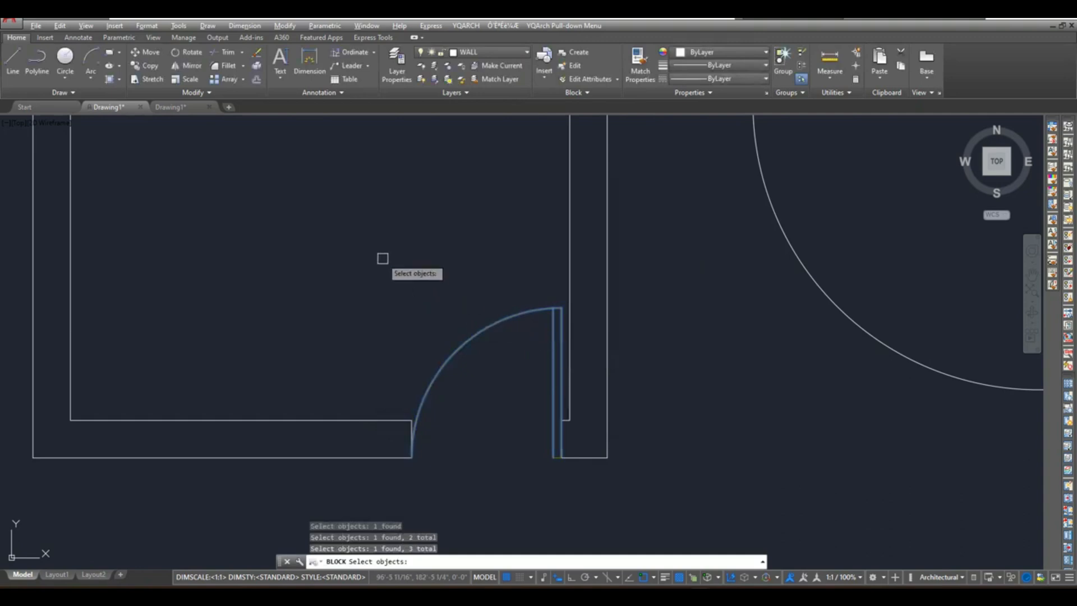
{"action": "scroll", "coordinate": [553, 491], "scroll_direction": "up", "scroll_amount": 4}
{"action": "left_click", "coordinate": [556, 410]}
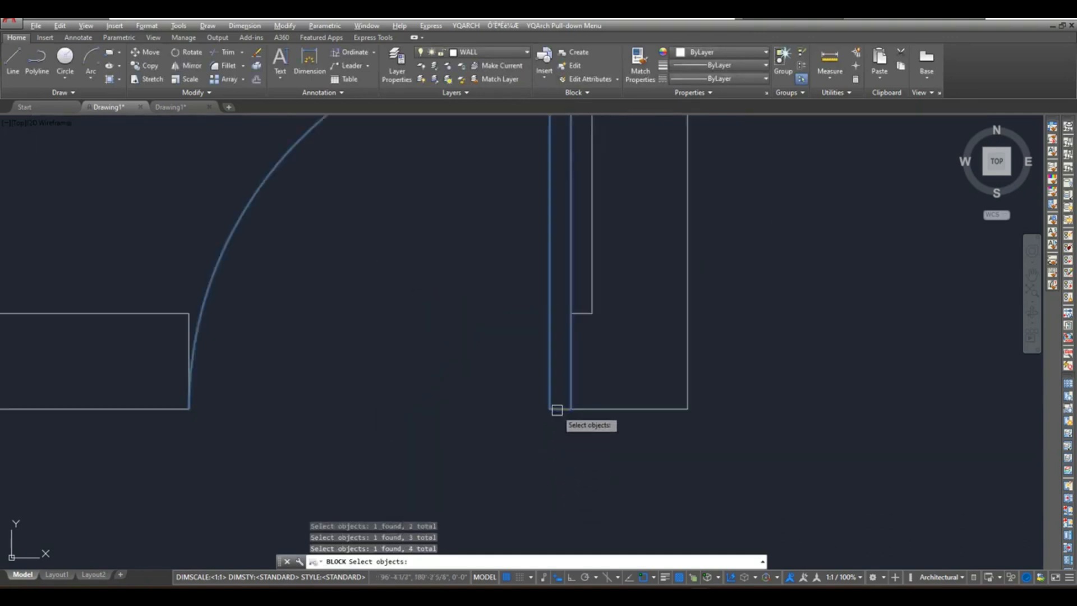
{"action": "key", "text": "Return"}
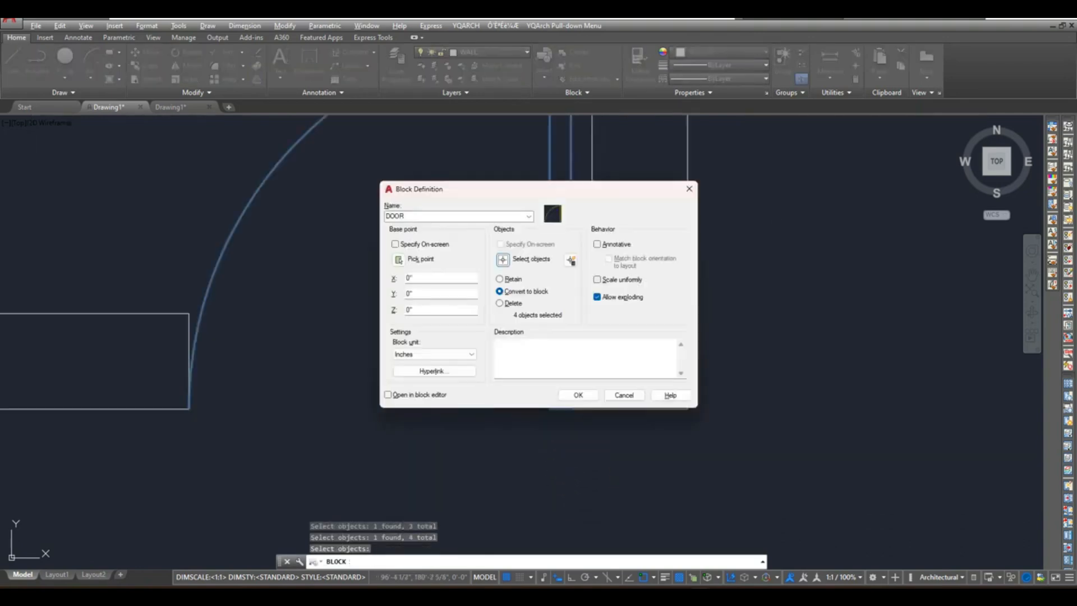
{"action": "left_click", "coordinate": [579, 398]}
{"action": "scroll", "coordinate": [421, 396], "scroll_direction": "down", "scroll_amount": 3}
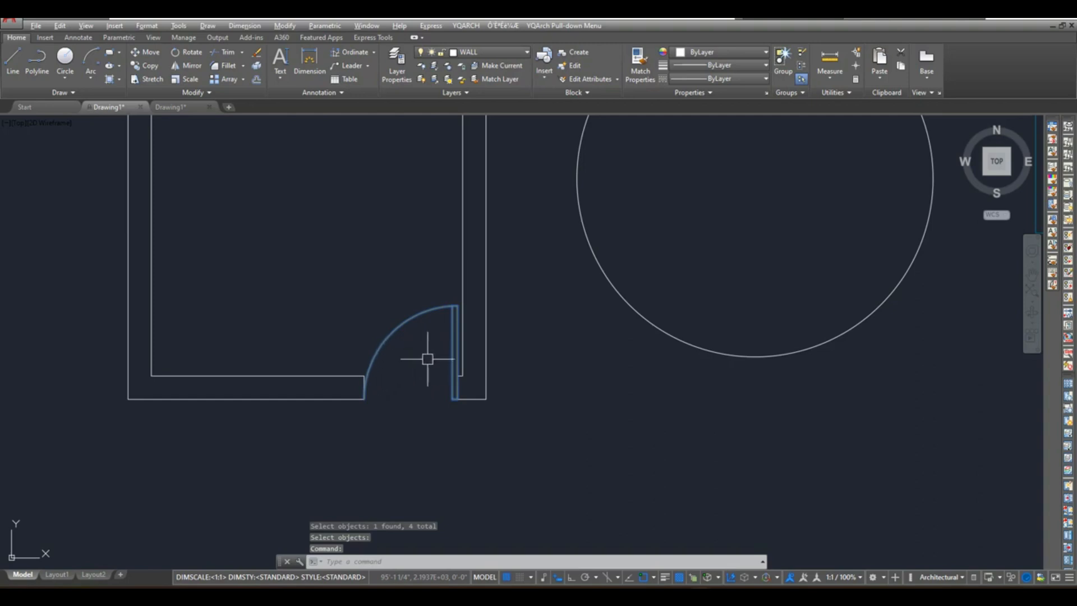
{"action": "key", "text": "Escape"}
Open the DOOR block of the room's door in the Block Editor.
{"action": "scroll", "coordinate": [428, 359], "scroll_direction": "down", "scroll_amount": 3}
{"action": "mouse_move", "coordinate": [421, 404]}
{"action": "middle_mouse_down"}
{"action": "mouse_move", "coordinate": [500, 404]}
{"action": "mouse_move", "coordinate": [494, 417]}
{"action": "middle_mouse_up"}
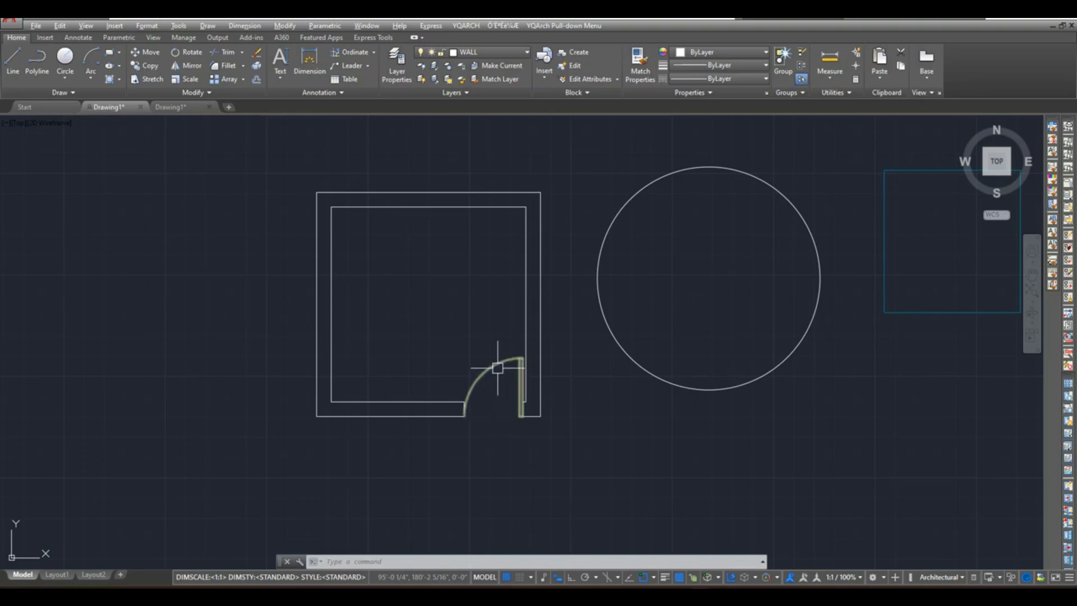
{"action": "mouse_move", "coordinate": [498, 368]}
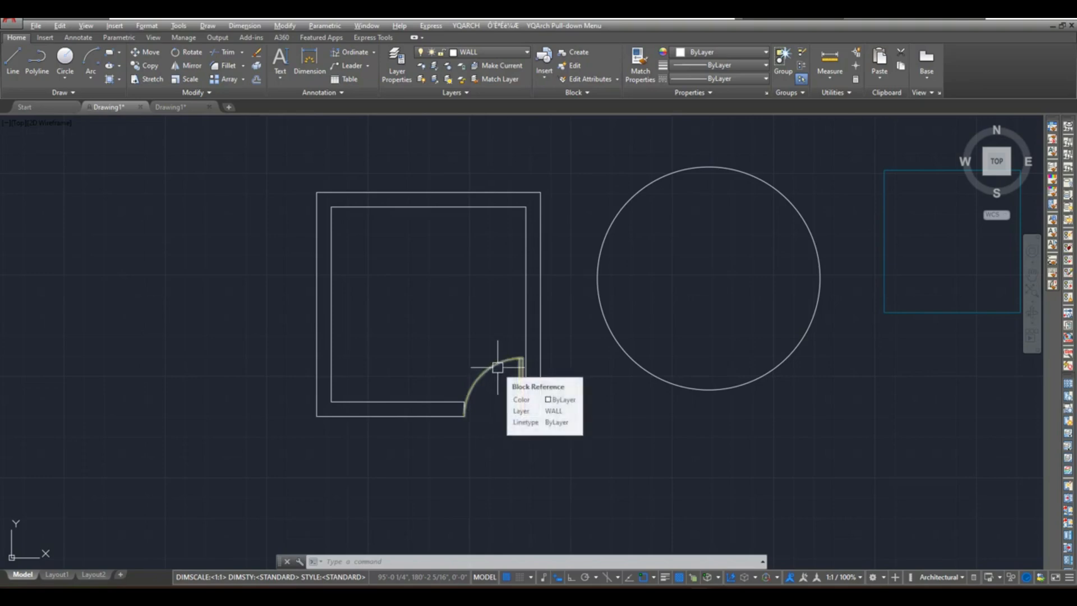
{"action": "double_click", "coordinate": [498, 368]}
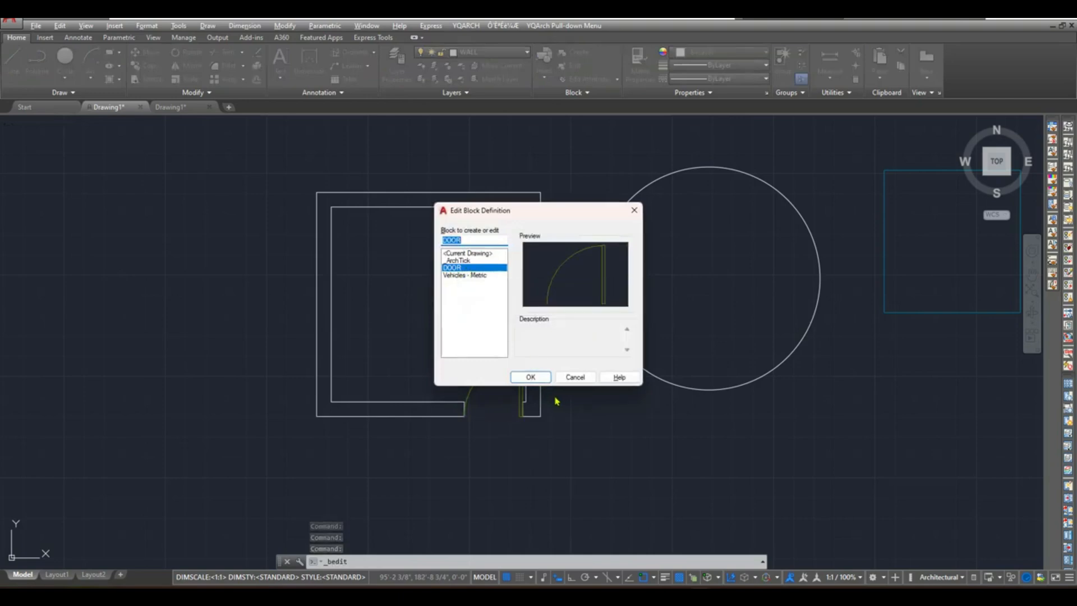
{"action": "left_click", "coordinate": [531, 377]}
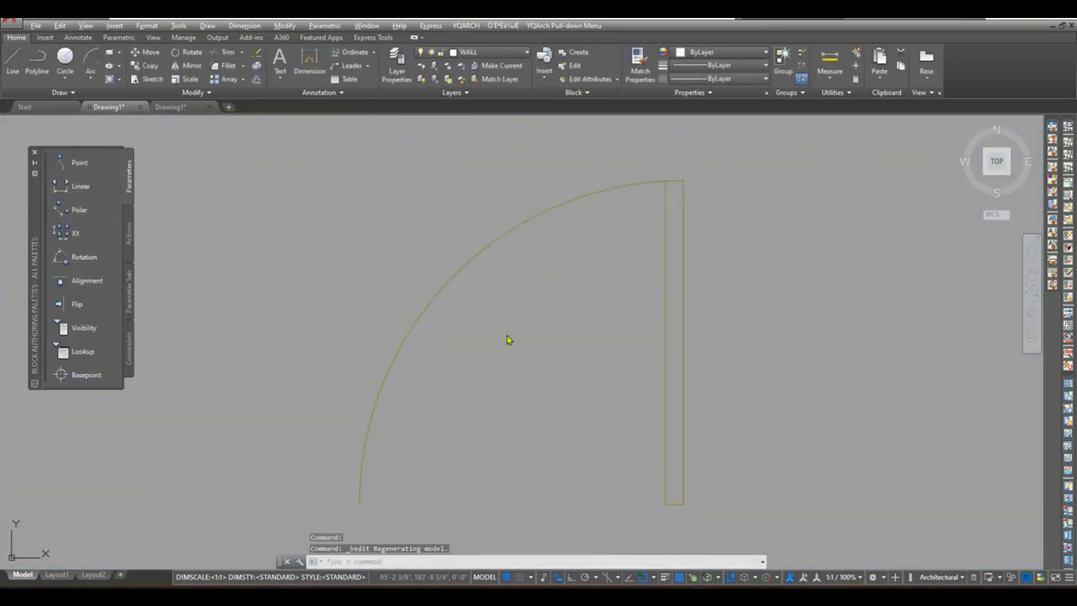
{"action": "left_click", "coordinate": [512, 337]}
{"action": "scroll", "coordinate": [512, 349], "scroll_direction": "down", "scroll_amount": 2}
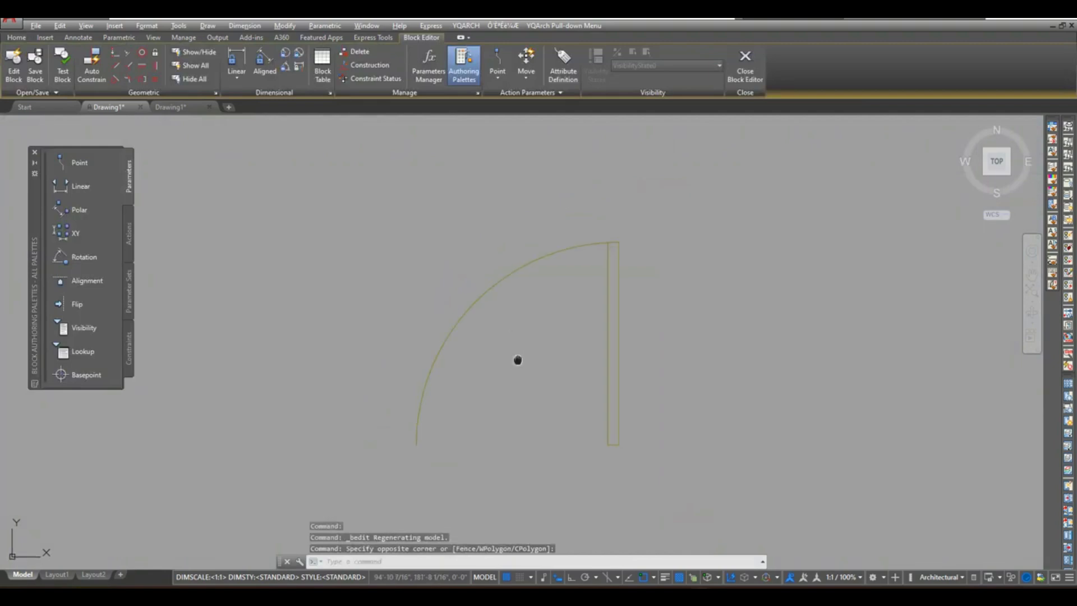
{"action": "middle_click_drag", "start_coordinate": [518, 360], "coordinate": [513, 332]}
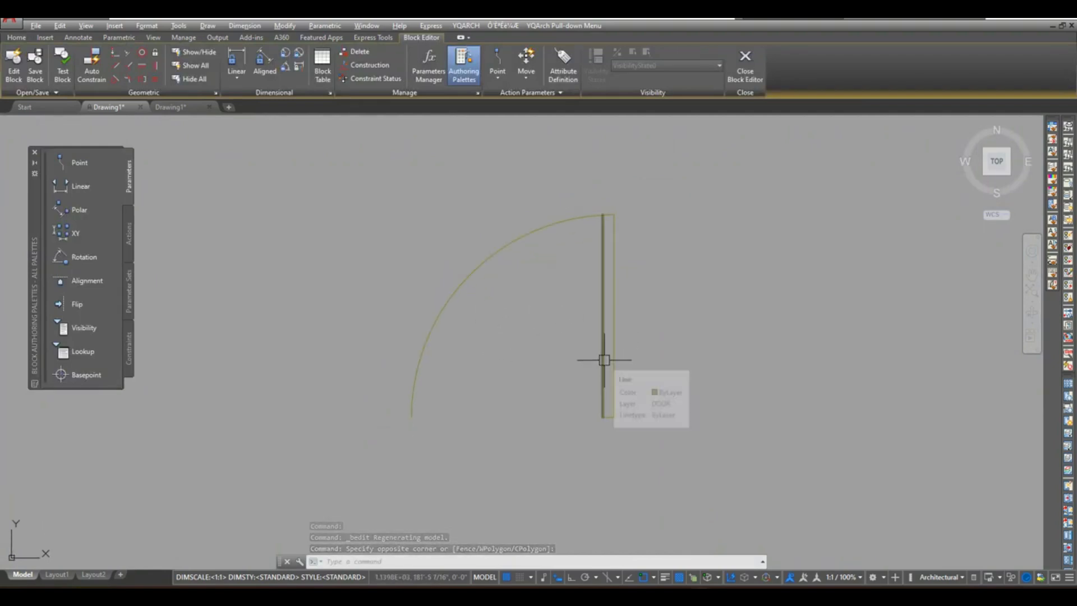
{"action": "left_click", "coordinate": [655, 199]}
{"action": "left_click", "coordinate": [394, 457]}
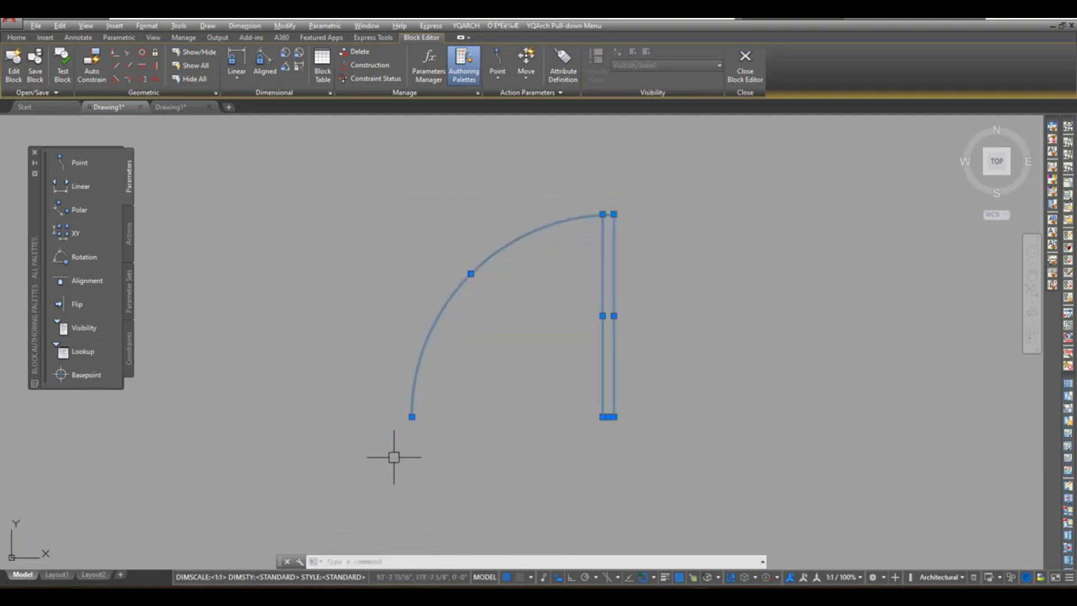
{"action": "left_click", "coordinate": [17, 37]}
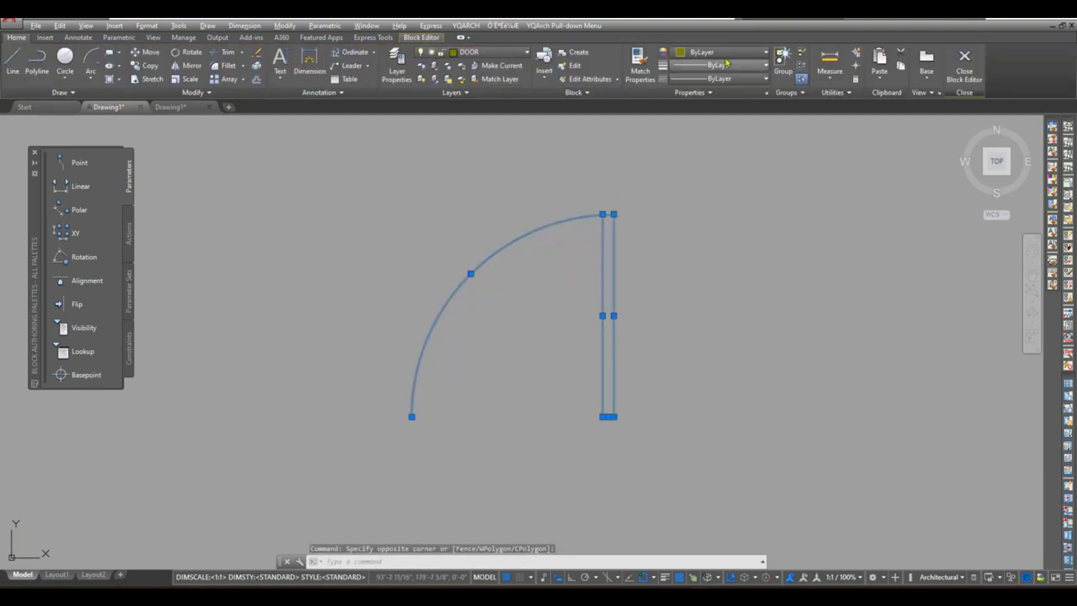
{"action": "left_click", "coordinate": [734, 58]}
{"action": "left_click", "coordinate": [734, 58]}
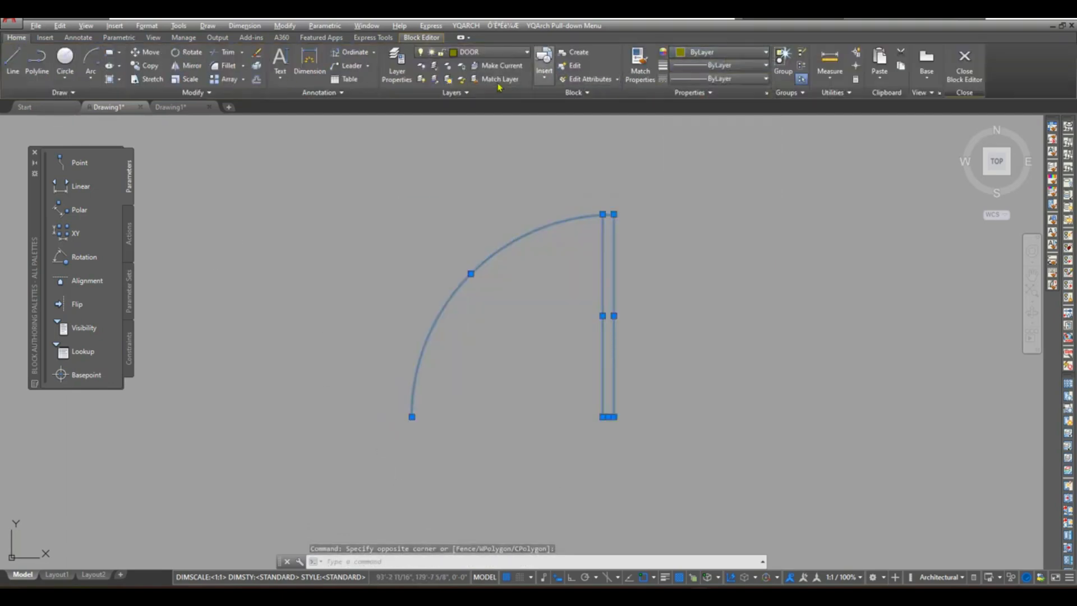
{"action": "key", "text": "Escape"}
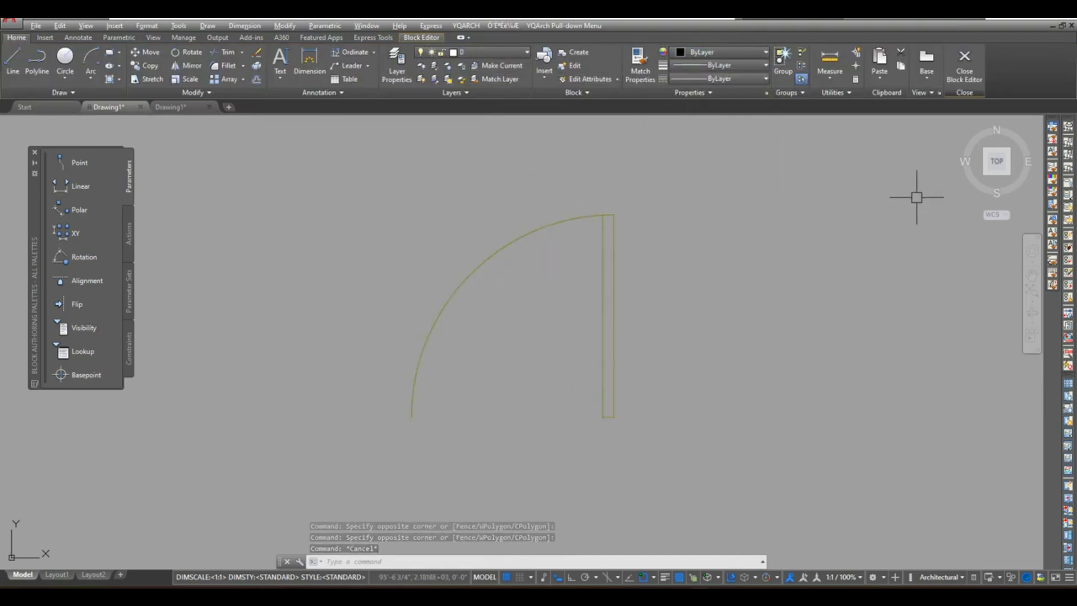
Close the Block Editor and save the changes to the DOOR block.
{"action": "left_click", "coordinate": [966, 62]}
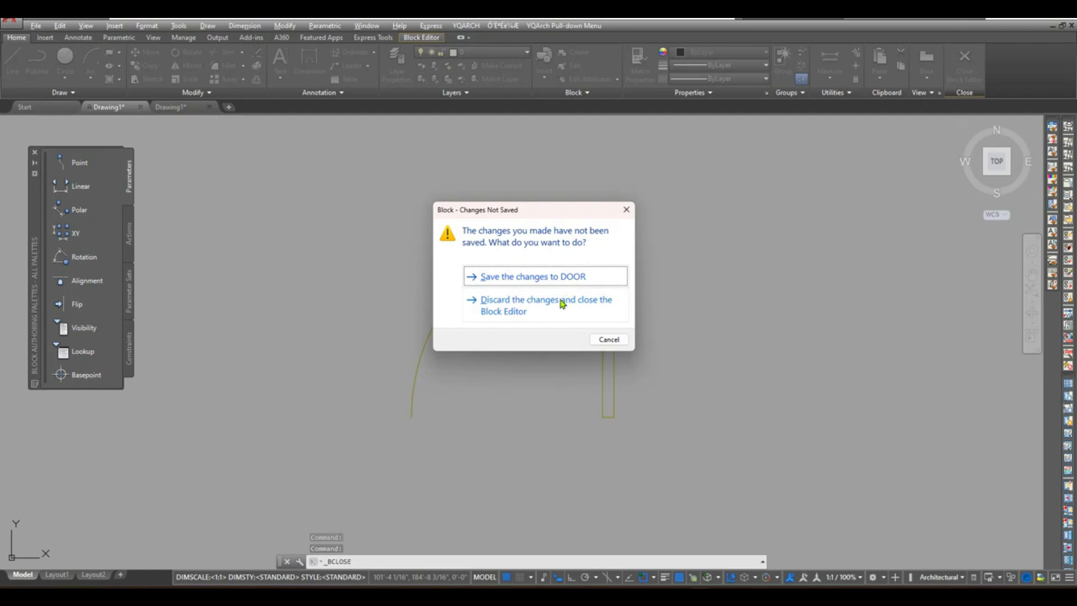
{"action": "left_click", "coordinate": [576, 276]}
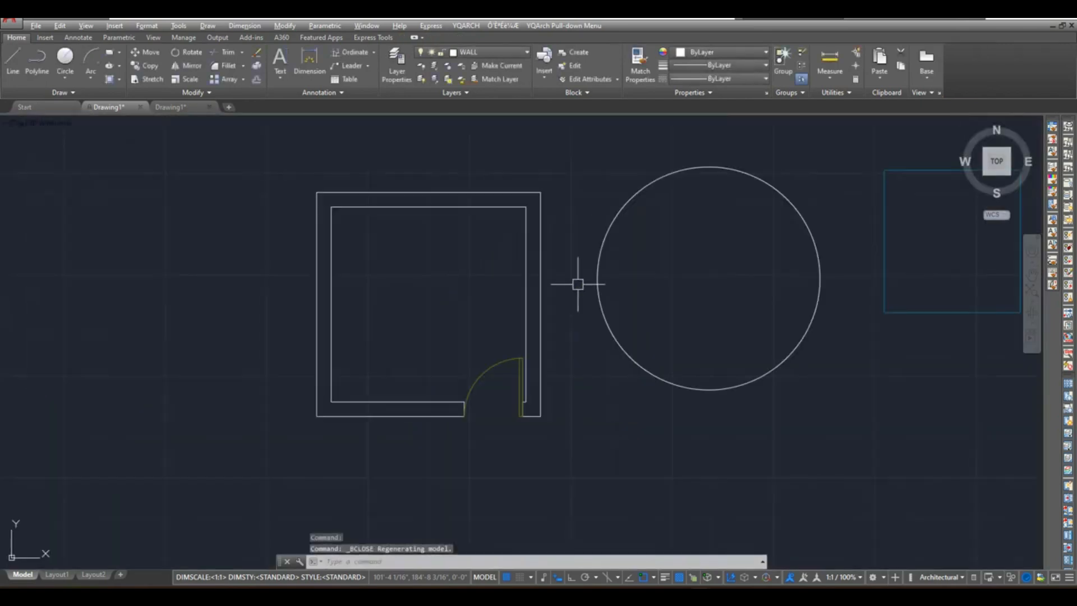
{"action": "scroll", "coordinate": [497, 392], "scroll_direction": "up", "scroll_amount": 2}
{"action": "scroll", "coordinate": [497, 391], "scroll_direction": "down", "scroll_amount": 4}
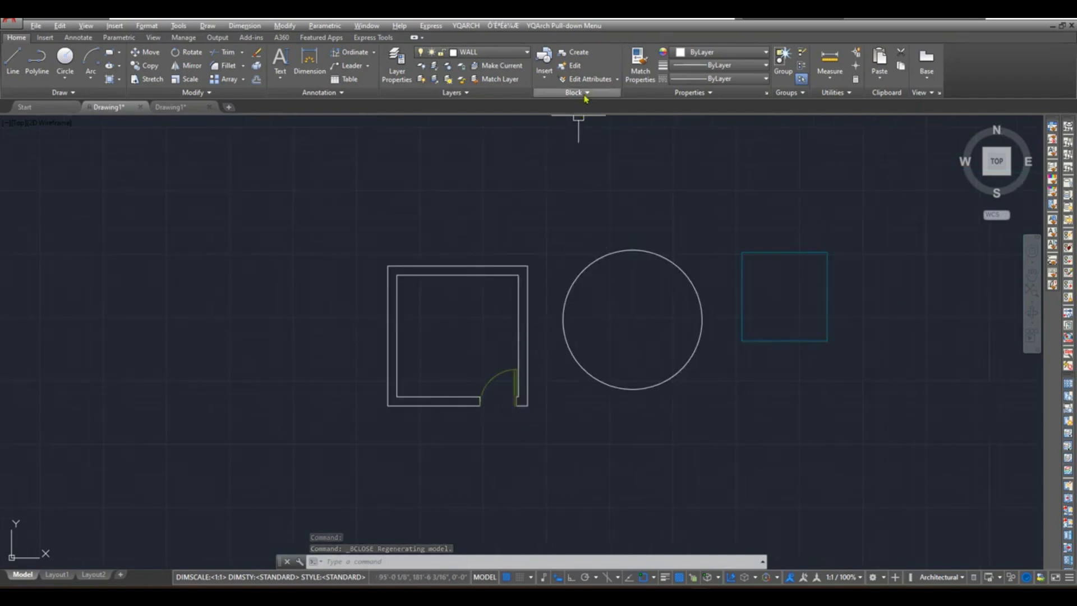
Preview the DOOR block in the Edit Block Definition dialog and close the dialog without opening the block.
{"action": "left_click", "coordinate": [578, 66]}
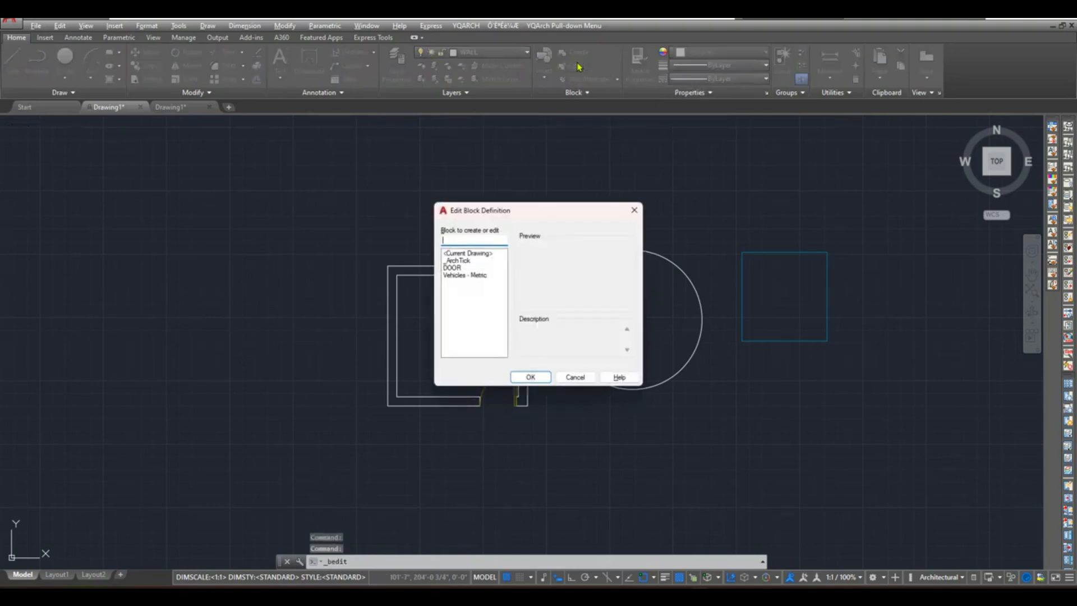
{"action": "left_click", "coordinate": [459, 269]}
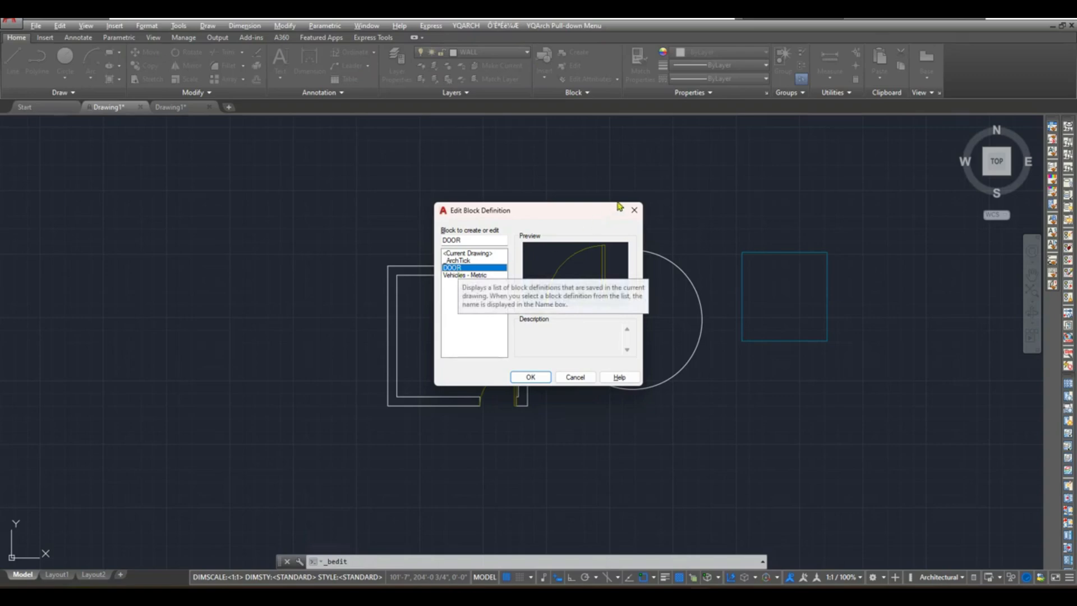
{"action": "left_click", "coordinate": [634, 210]}
Insert an instance of the DOOR block into the drawing.
{"action": "scroll", "coordinate": [506, 357], "scroll_direction": "up", "scroll_amount": 2}
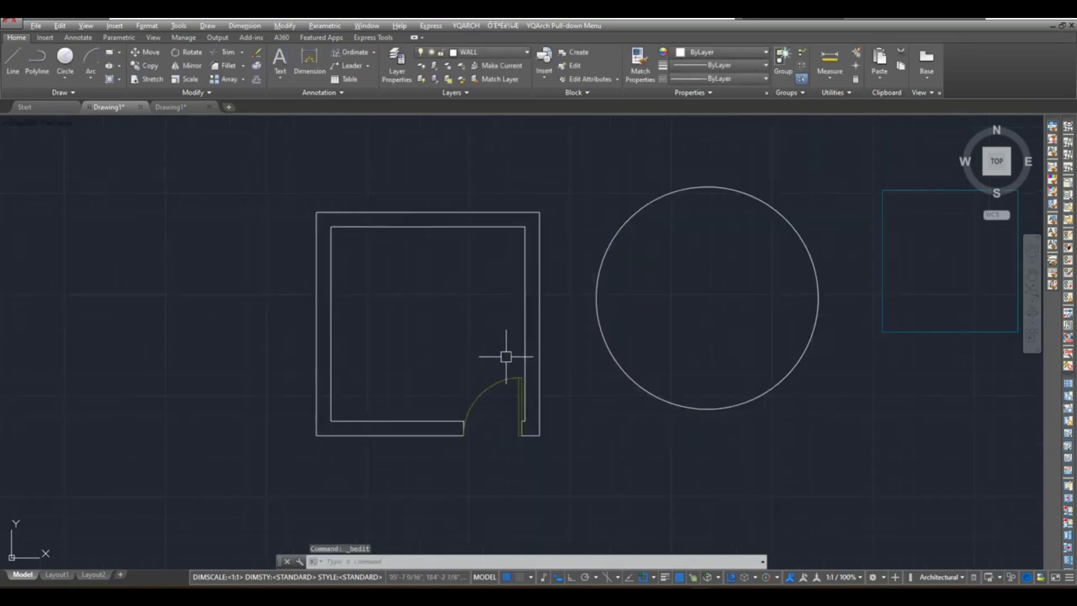
{"action": "scroll", "coordinate": [505, 356], "scroll_direction": "down", "scroll_amount": 2}
{"action": "middle_click_drag", "start_coordinate": [594, 342], "coordinate": [452, 350]}
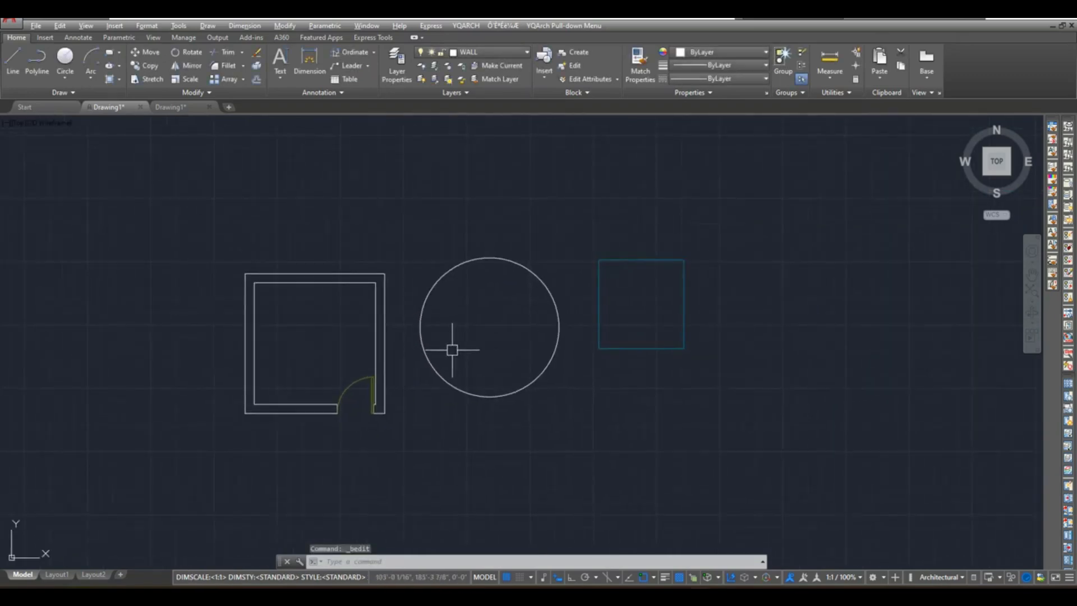
{"action": "left_click", "coordinate": [548, 79]}
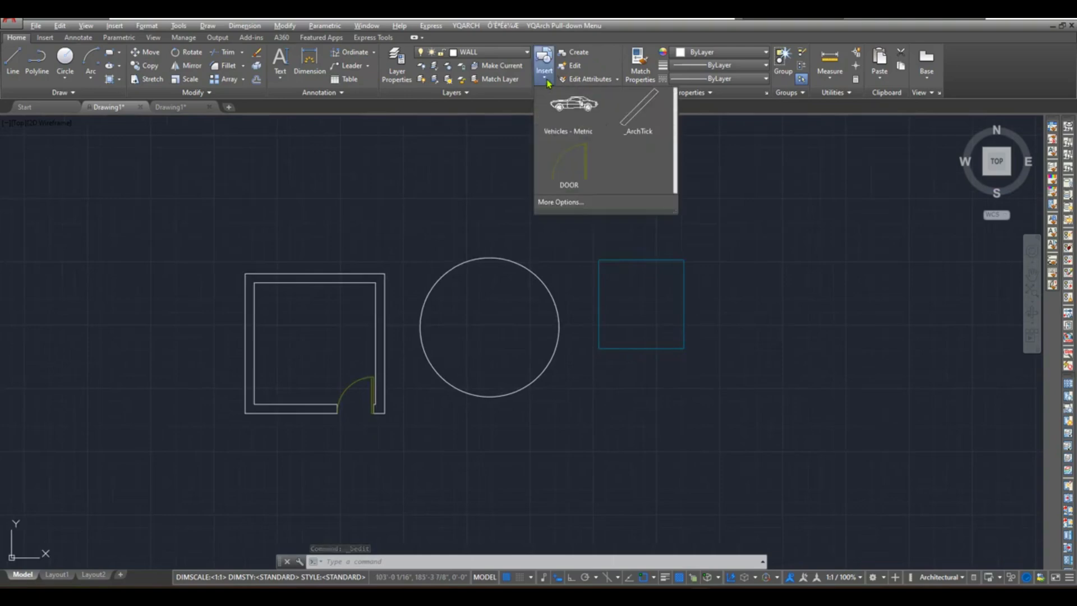
{"action": "left_click", "coordinate": [581, 178]}
{"action": "left_click", "coordinate": [620, 428]}
Move the newly inserted DOOR block from its distant location to just above the room's upper wall.
{"action": "scroll", "coordinate": [477, 328], "scroll_direction": "down", "scroll_amount": 10}
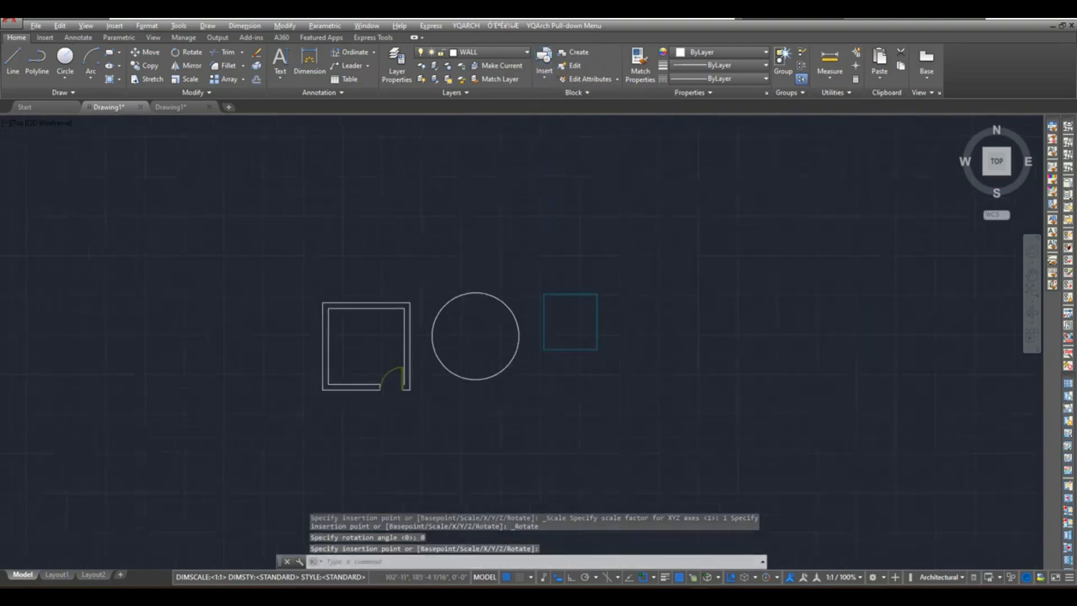
{"action": "scroll", "coordinate": [529, 241], "scroll_direction": "up", "scroll_amount": 10}
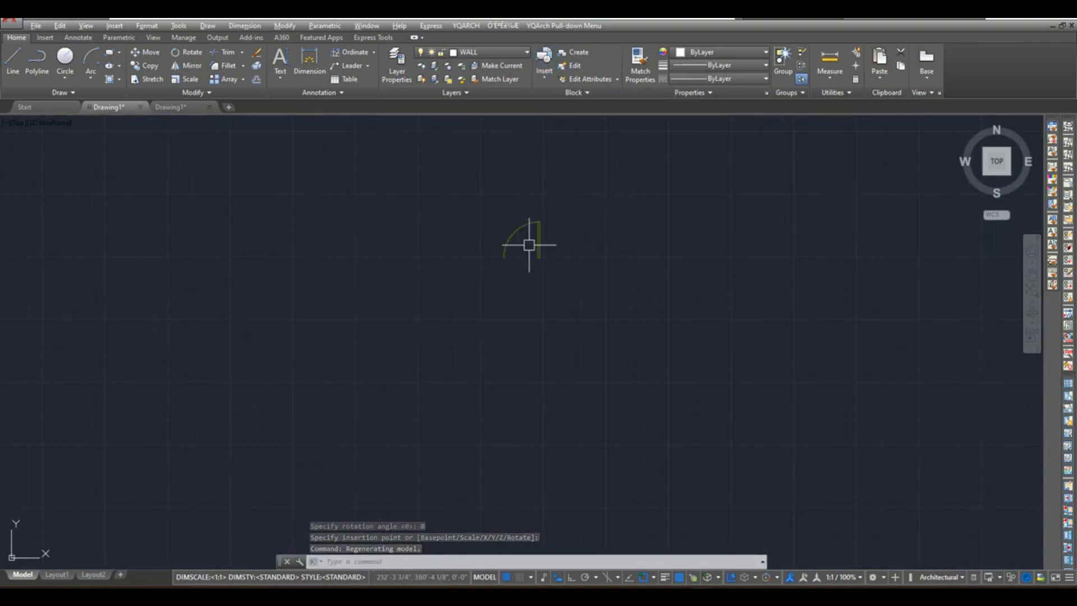
{"action": "scroll", "coordinate": [529, 246], "scroll_direction": "up", "scroll_amount": 2}
{"action": "scroll", "coordinate": [585, 239], "scroll_direction": "down", "scroll_amount": 8}
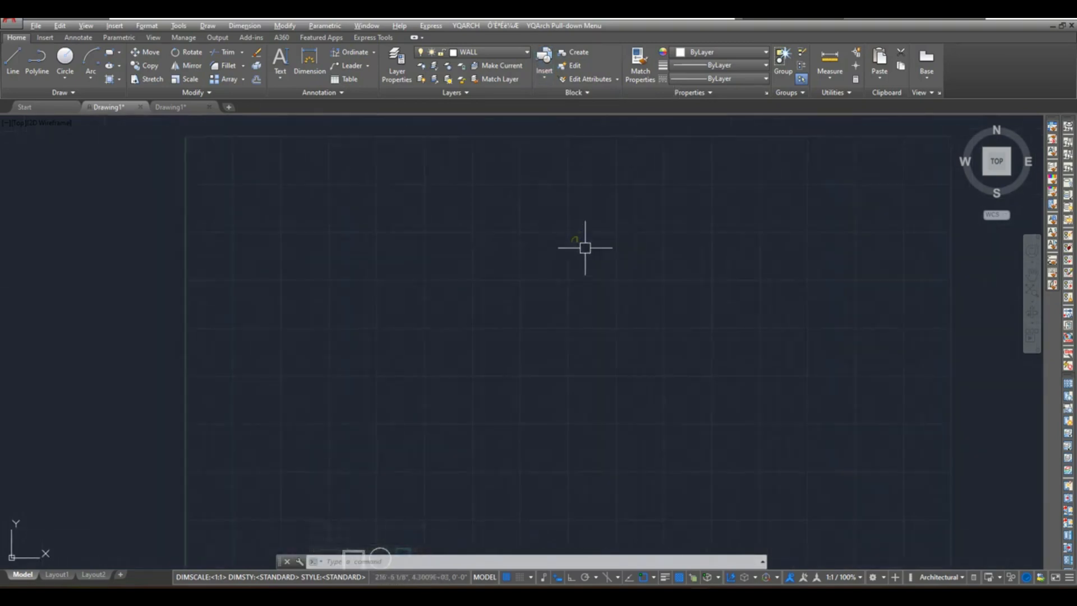
{"action": "scroll", "coordinate": [599, 222], "scroll_direction": "up", "scroll_amount": 6}
{"action": "left_click", "coordinate": [587, 230]}
{"action": "left_click", "coordinate": [452, 360]}
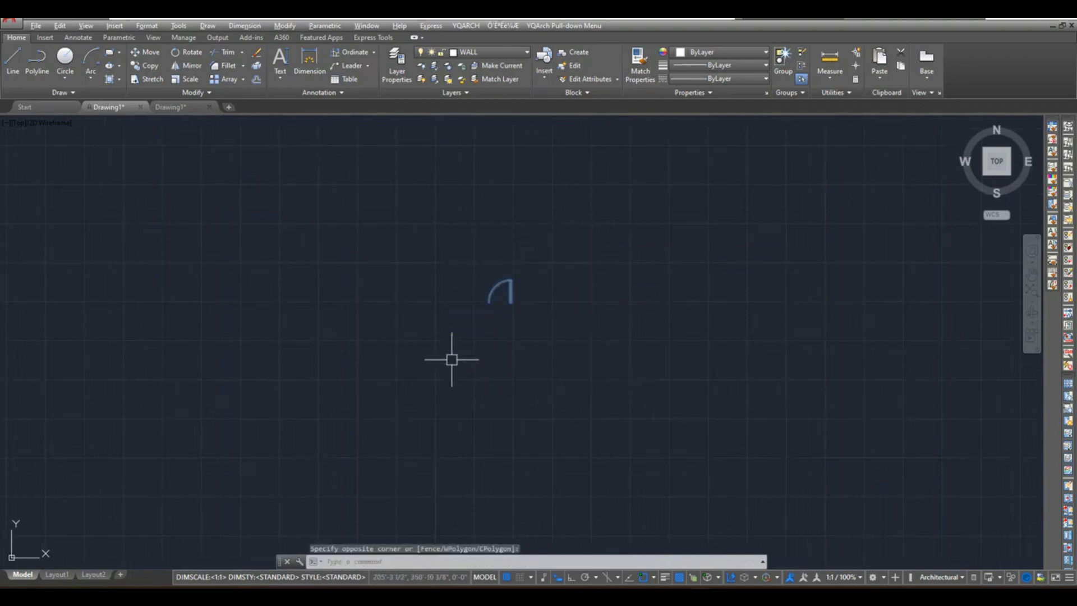
{"action": "left_click", "coordinate": [147, 52]}
{"action": "left_click", "coordinate": [511, 283]}
{"action": "scroll", "coordinate": [697, 251], "scroll_direction": "down", "scroll_amount": 5}
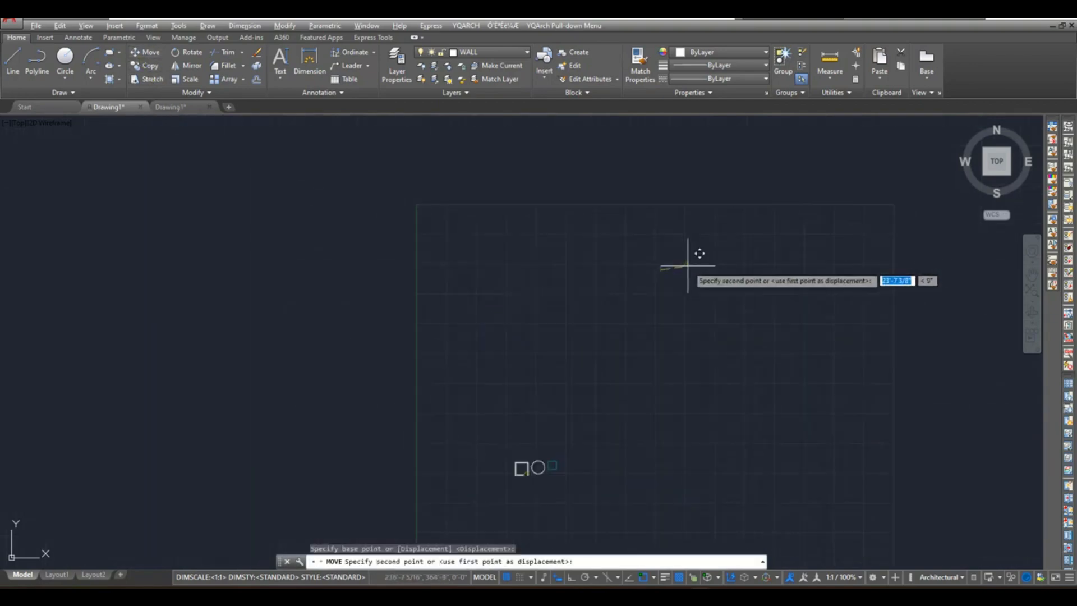
{"action": "scroll", "coordinate": [618, 388], "scroll_direction": "up", "scroll_amount": 6}
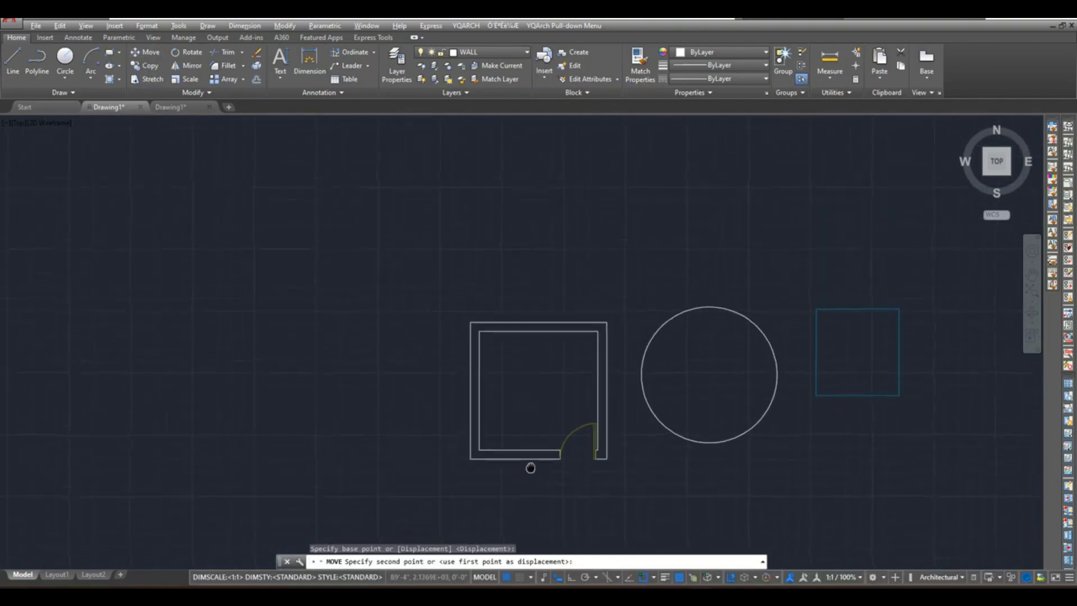
{"action": "left_click", "coordinate": [548, 284]}
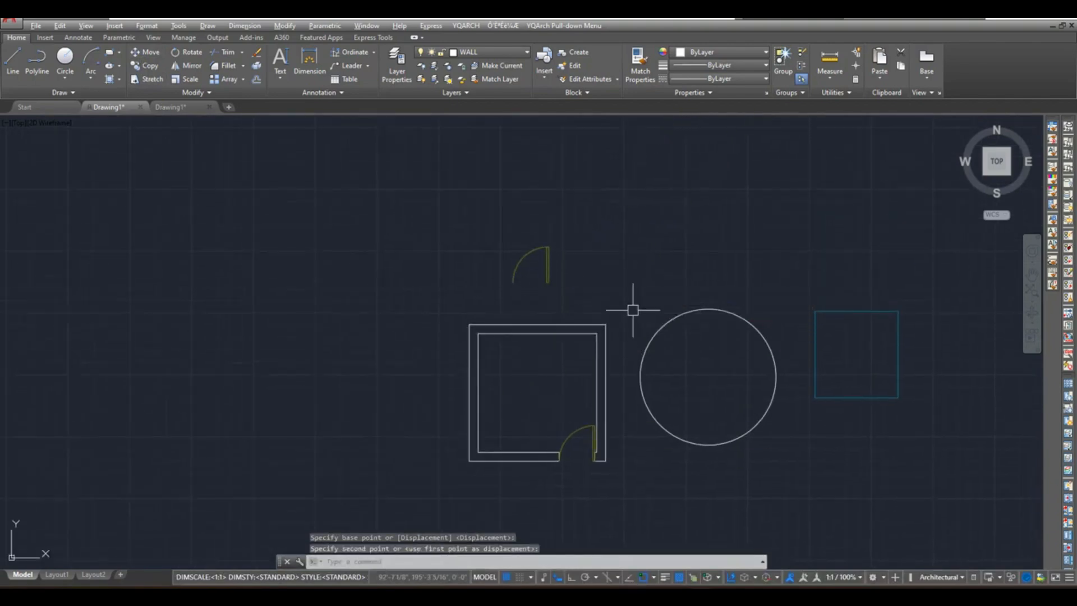
{"action": "middle_click_drag", "start_coordinate": [633, 308], "coordinate": [504, 322]}
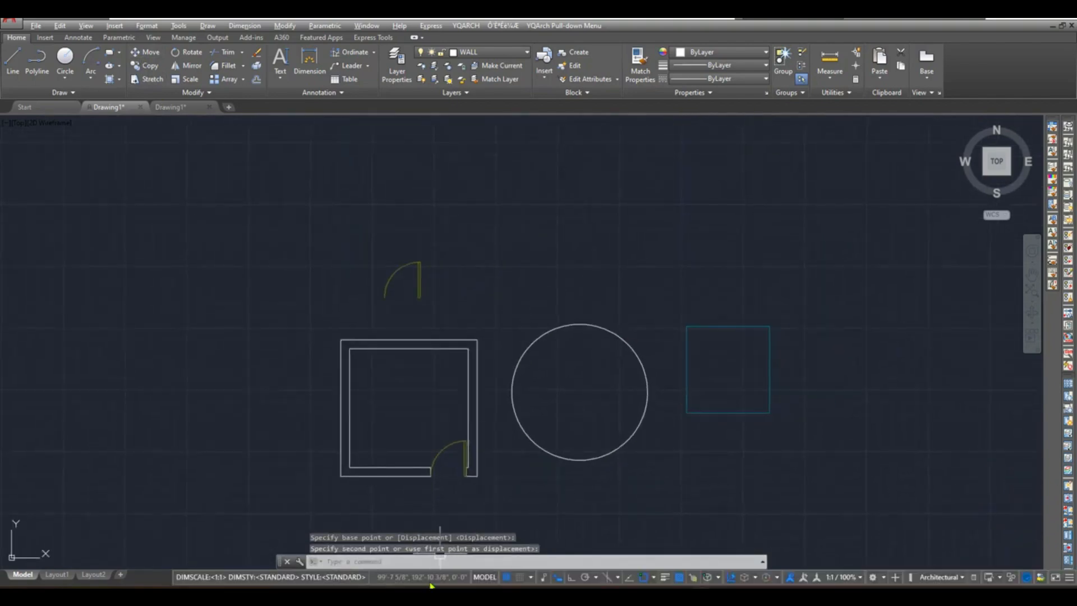
Start the Write Block command with the separate door above the room as the source object.
{"action": "scroll", "coordinate": [388, 278], "scroll_direction": "up", "scroll_amount": 4}
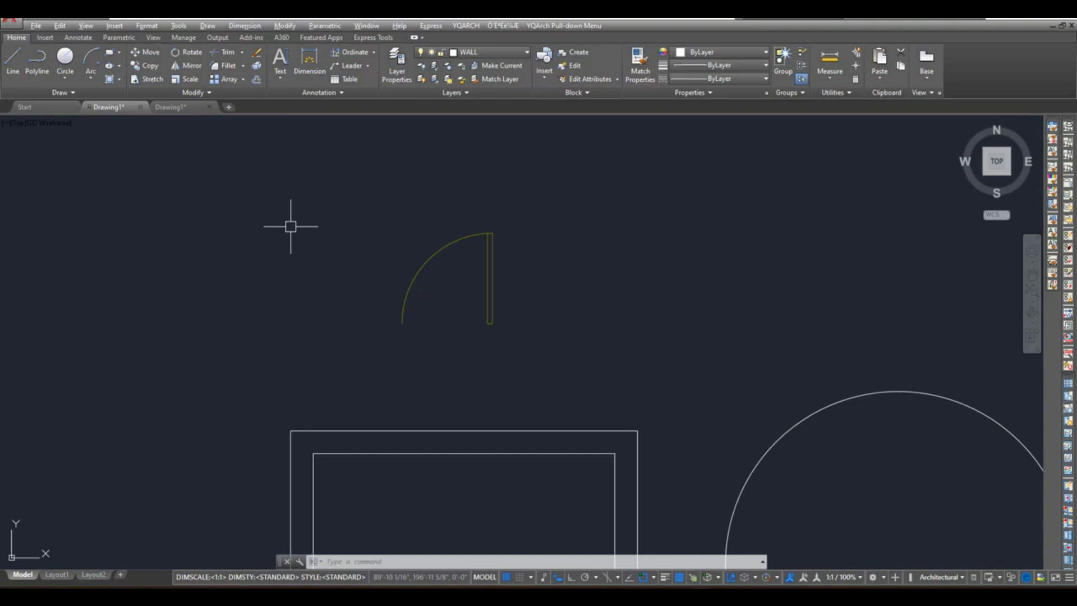
{"action": "type", "text": "w"}
{"action": "key", "text": "Return"}
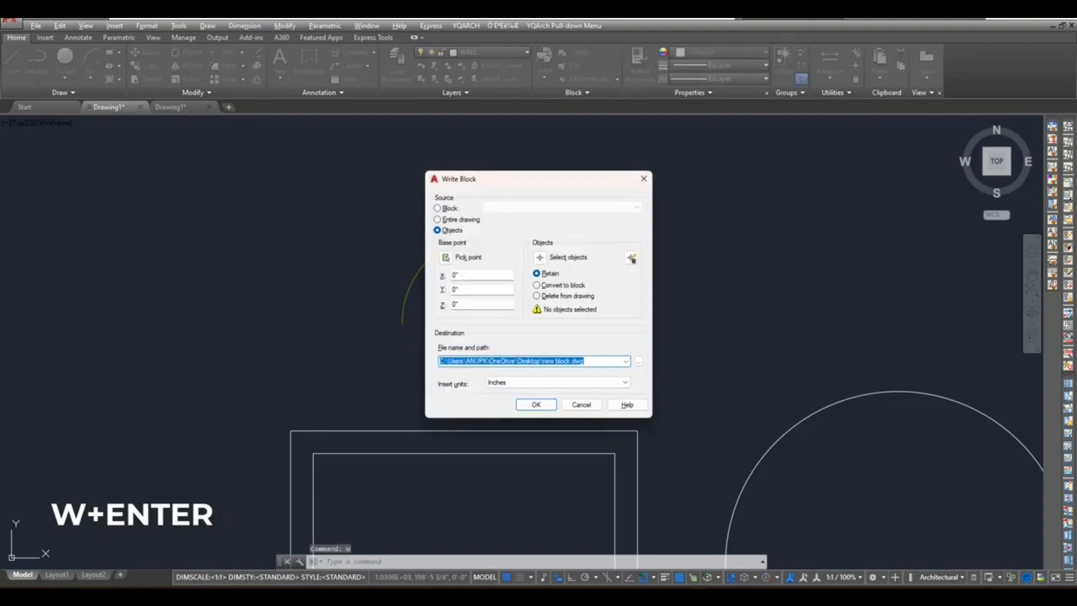
{"action": "left_click", "coordinate": [540, 258]}
{"action": "left_click_drag", "start_coordinate": [347, 213], "coordinate": [547, 350]}
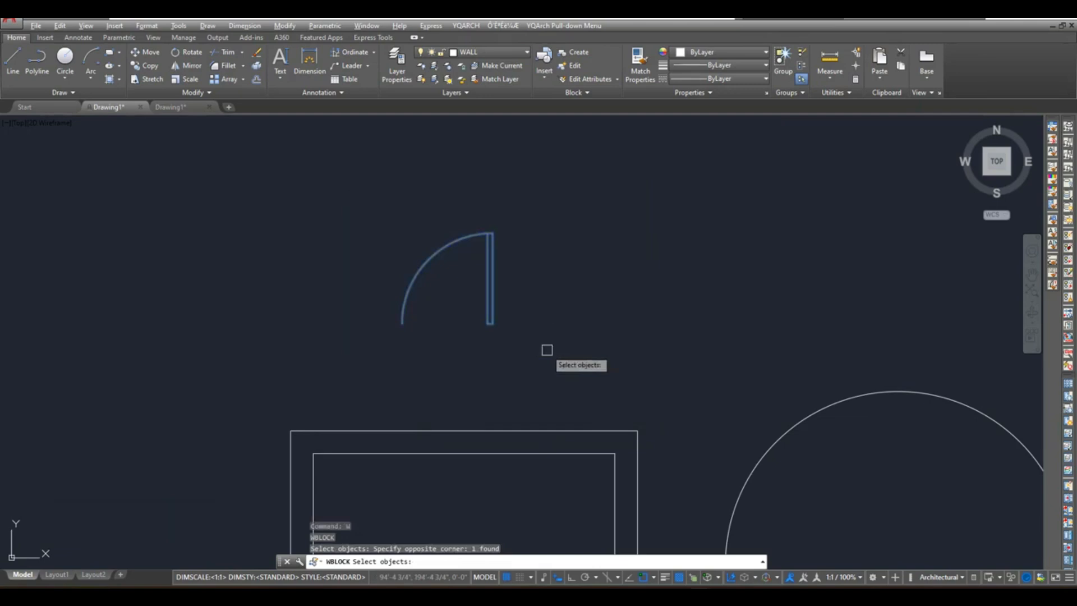
{"action": "key", "text": "Return"}
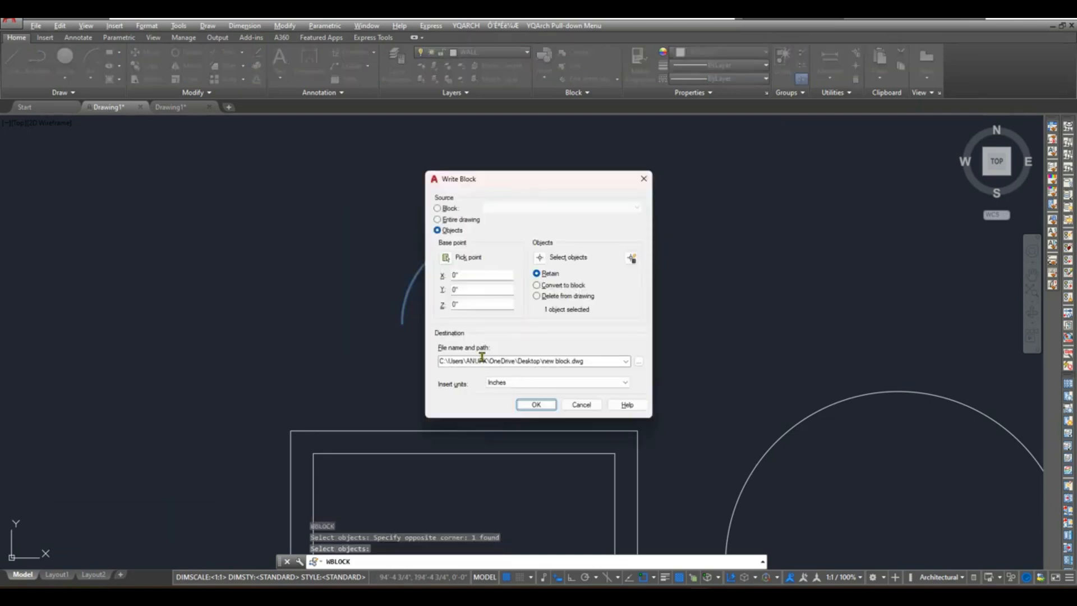
Write the selected door out to the Desktop as a drawing file named DOOR.
{"action": "left_click", "coordinate": [639, 361]}
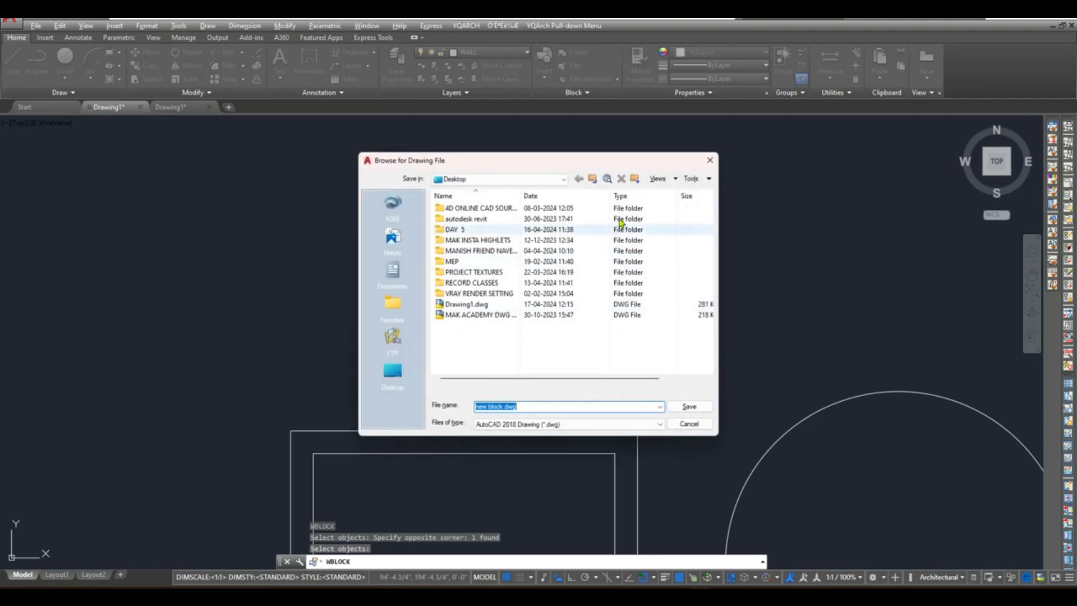
{"action": "left_click", "coordinate": [400, 375]}
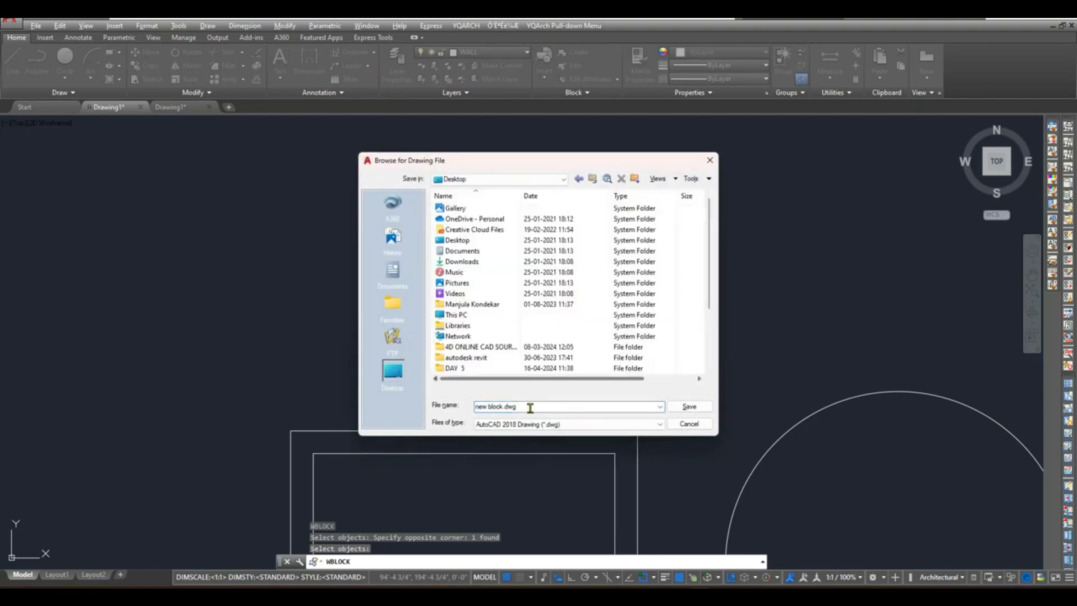
{"action": "type", "text": "DOOR"}
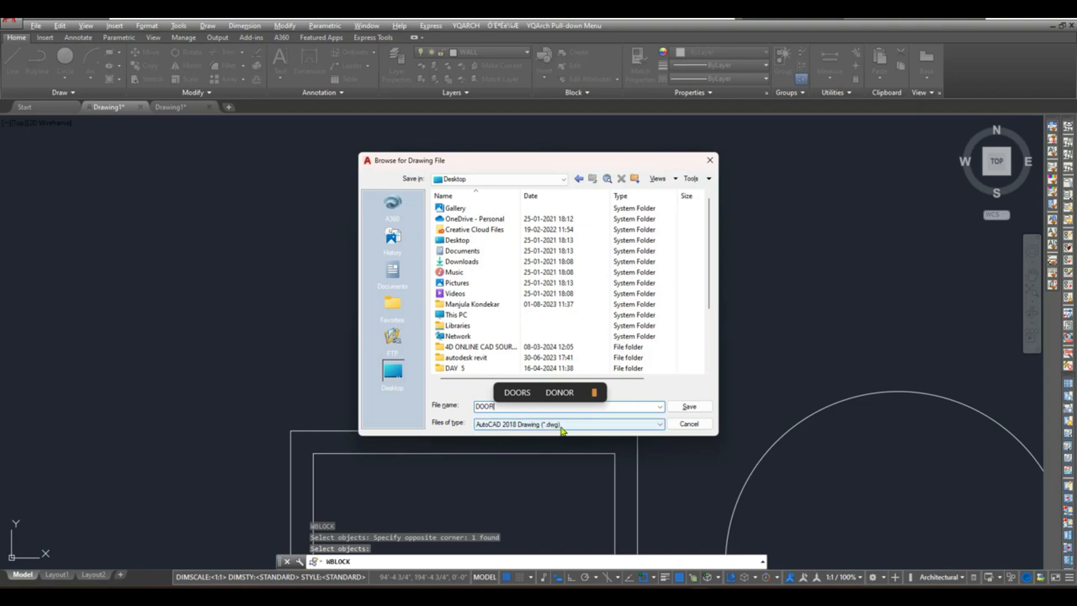
{"action": "left_click", "coordinate": [689, 407]}
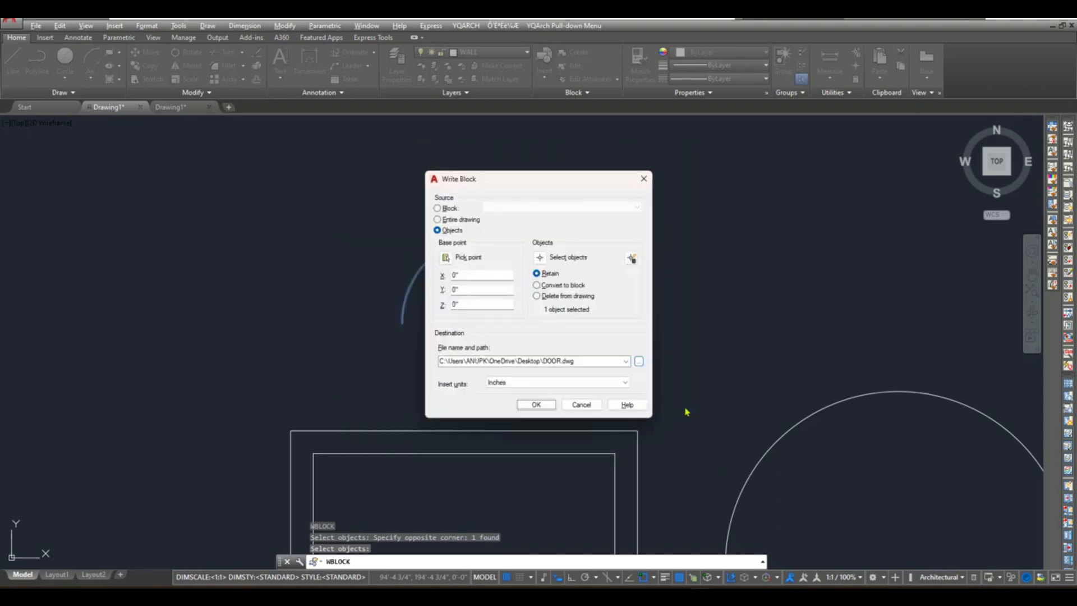
{"action": "left_click", "coordinate": [537, 405]}
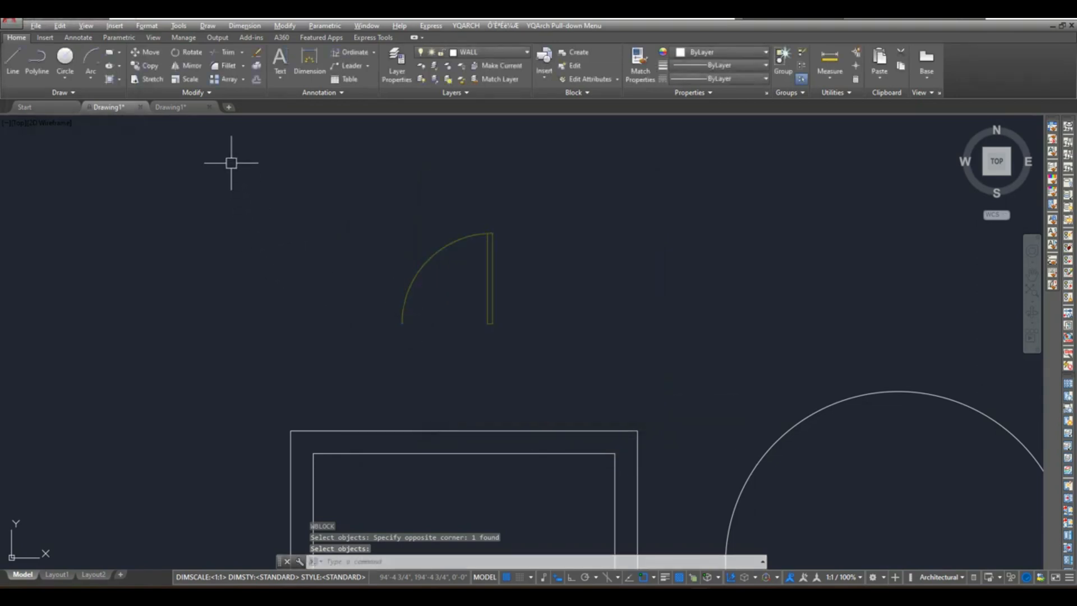
Create a new blank drawing.
{"action": "left_click", "coordinate": [228, 108]}
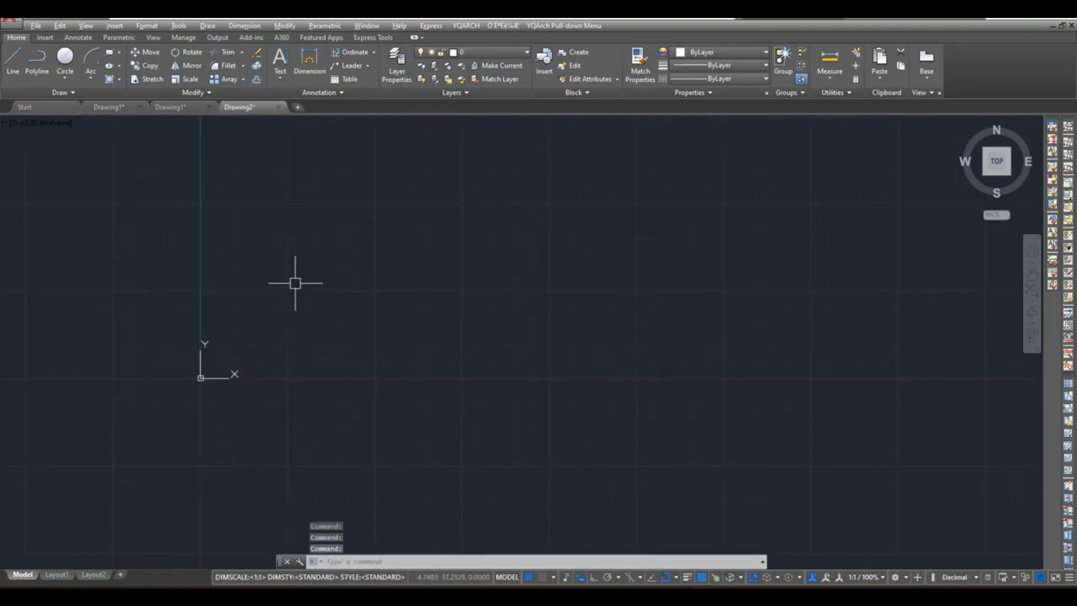
{"action": "middle_click_drag", "start_coordinate": [296, 284], "coordinate": [339, 357]}
{"action": "scroll", "coordinate": [335, 346], "scroll_direction": "up", "scroll_amount": 1}
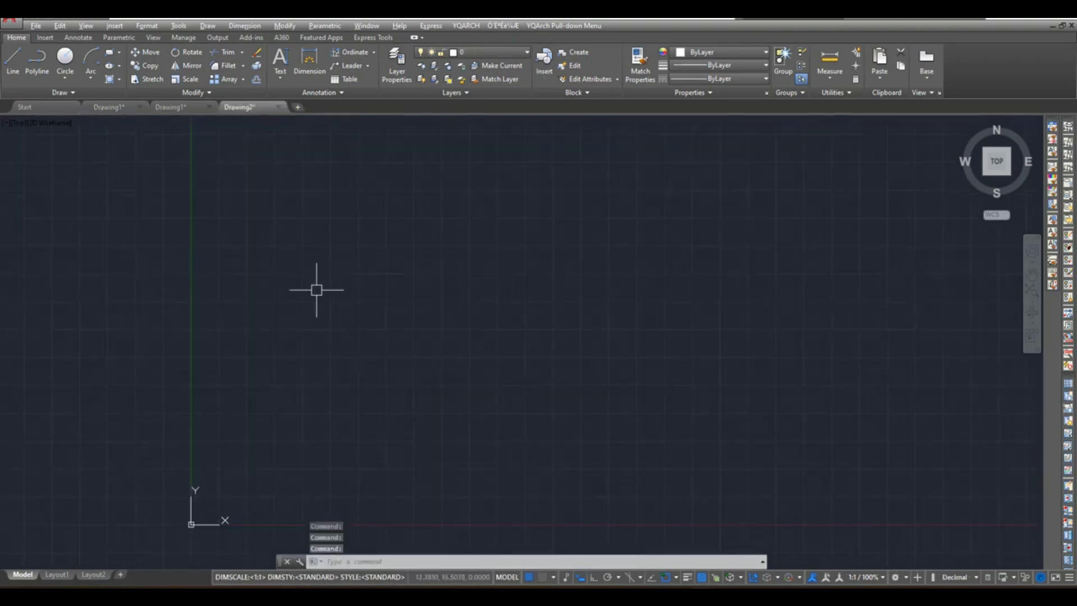
Open the file DOOR.dwg from the Desktop.
{"action": "left_click", "coordinate": [11, 24]}
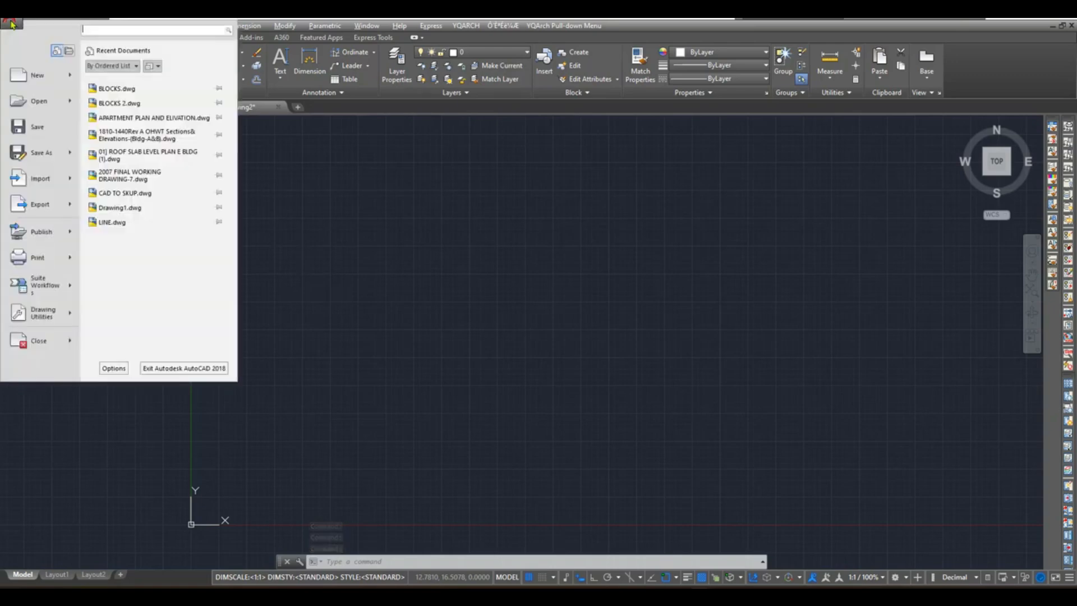
{"action": "left_click", "coordinate": [32, 107]}
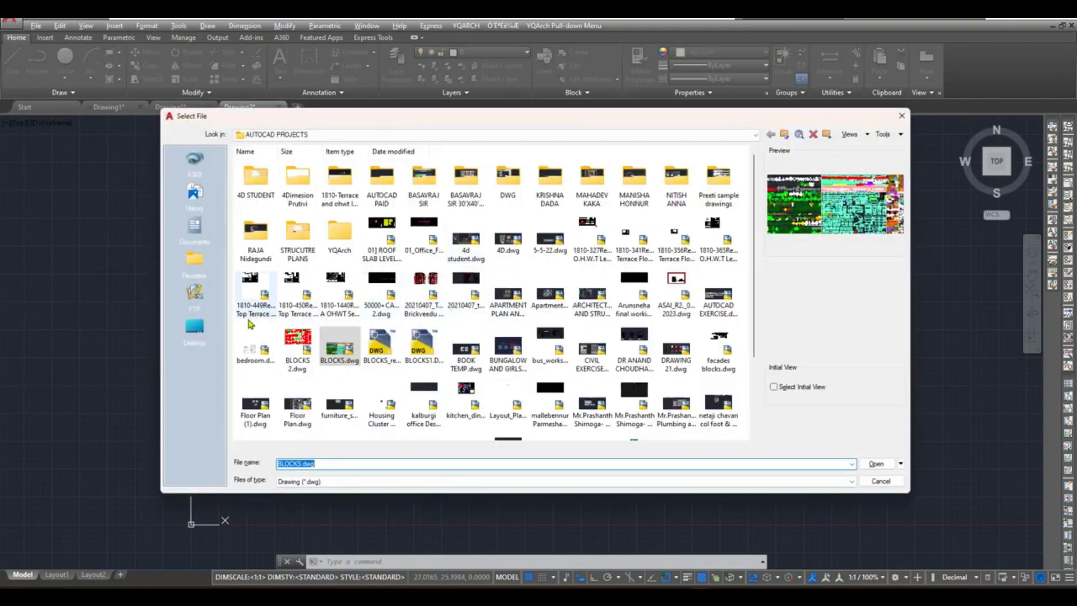
{"action": "left_click", "coordinate": [195, 328]}
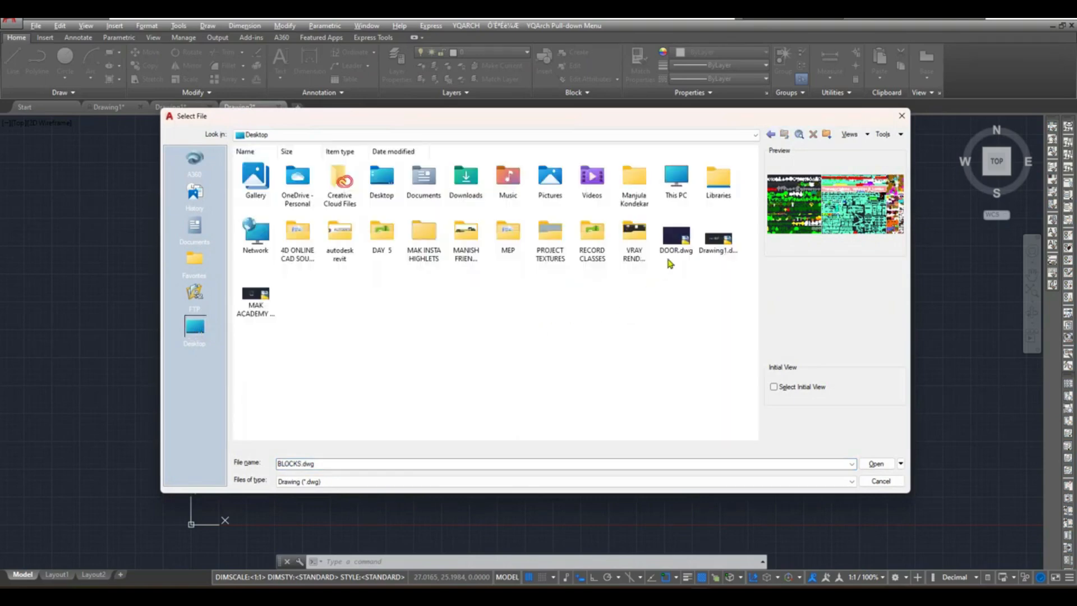
{"action": "left_click", "coordinate": [677, 241]}
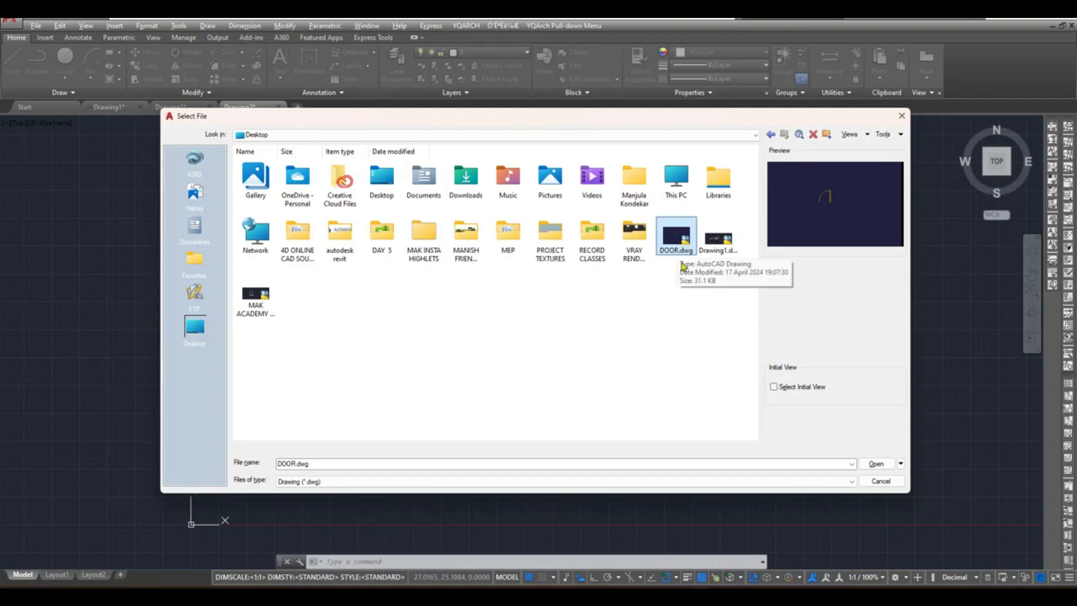
{"action": "left_click", "coordinate": [877, 465]}
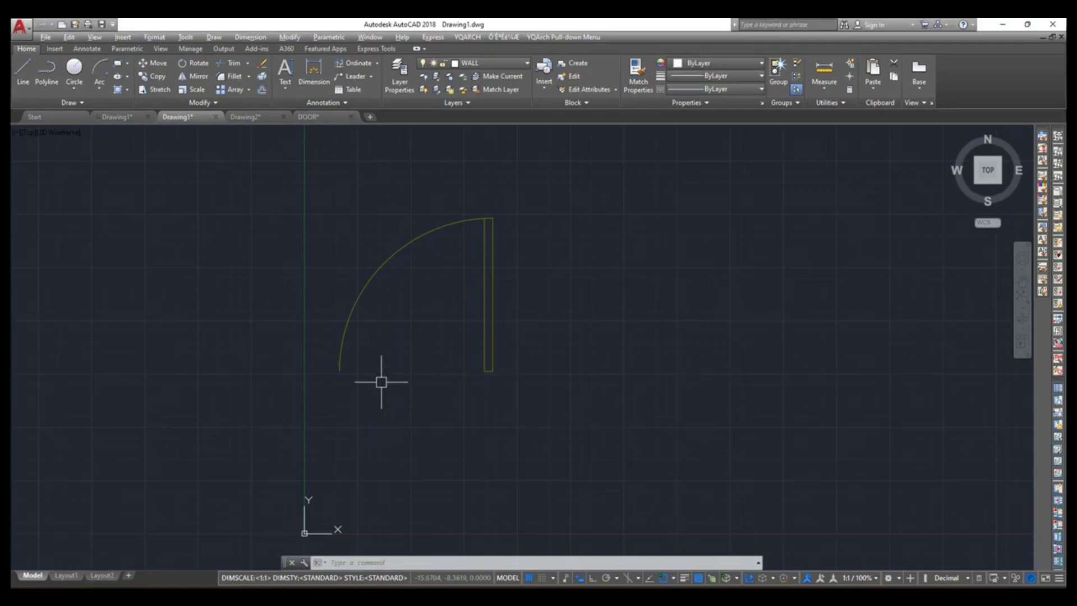
Copy the door block from Drawing1 and paste it into Drawing2 beside the existing door.
{"action": "left_click", "coordinate": [374, 266]}
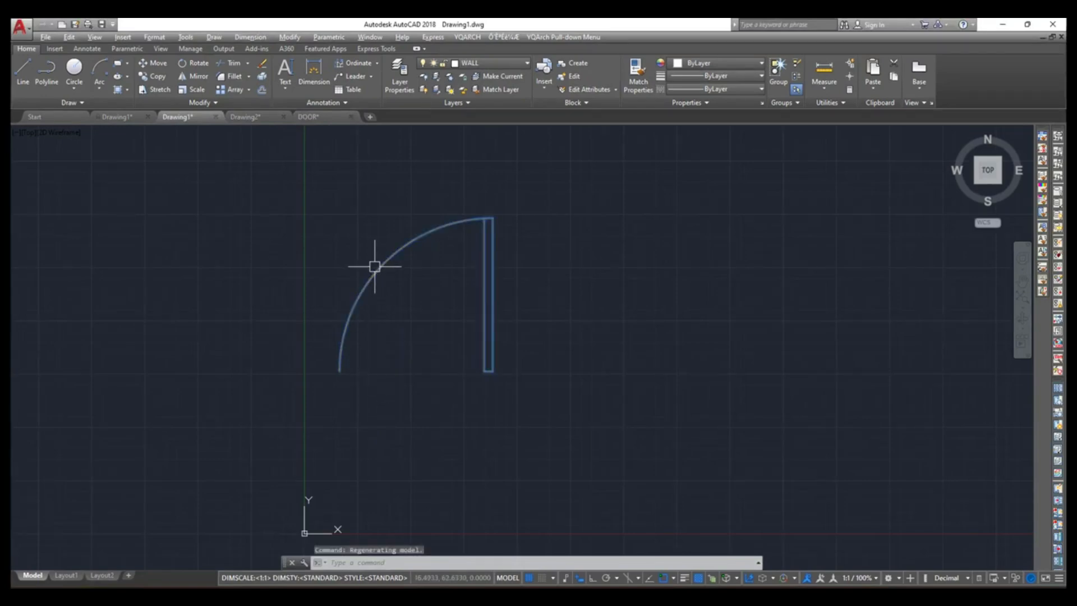
{"action": "key", "text": "ctrl+c"}
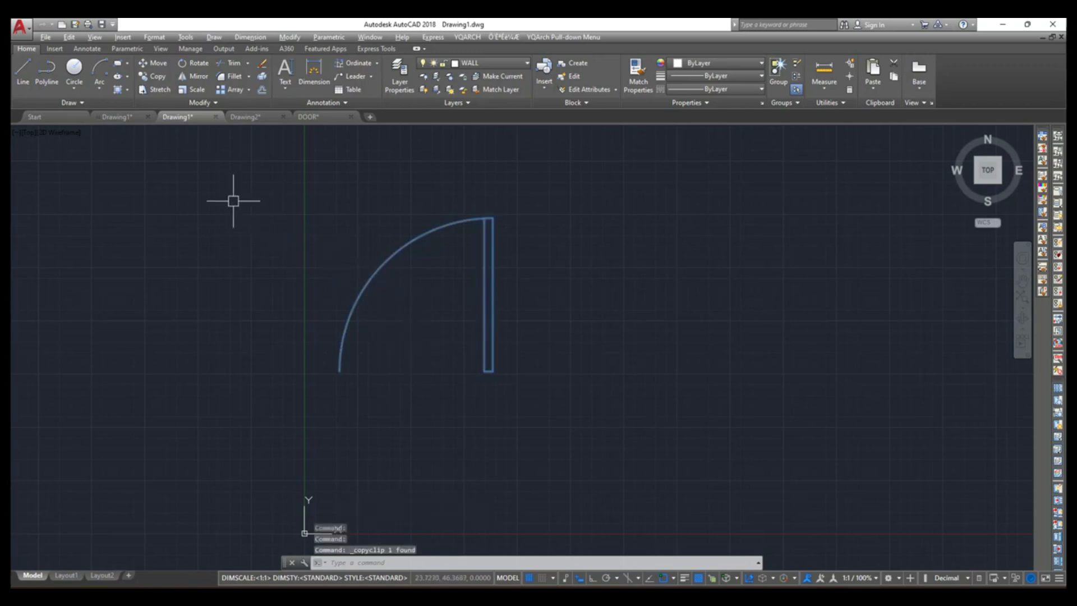
{"action": "left_click", "coordinate": [247, 118]}
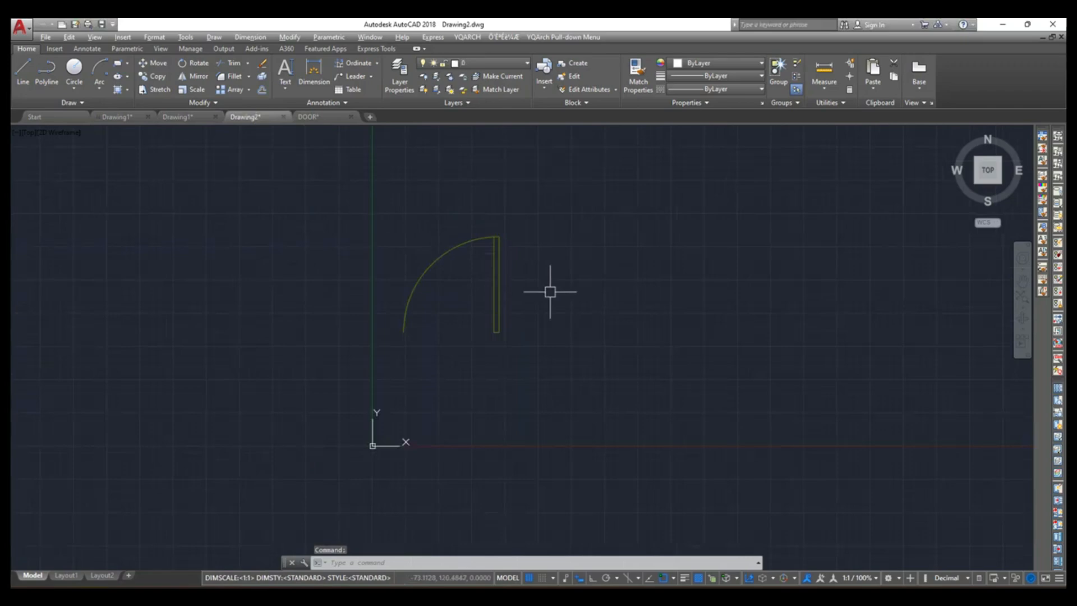
{"action": "key", "text": "ctrl+v"}
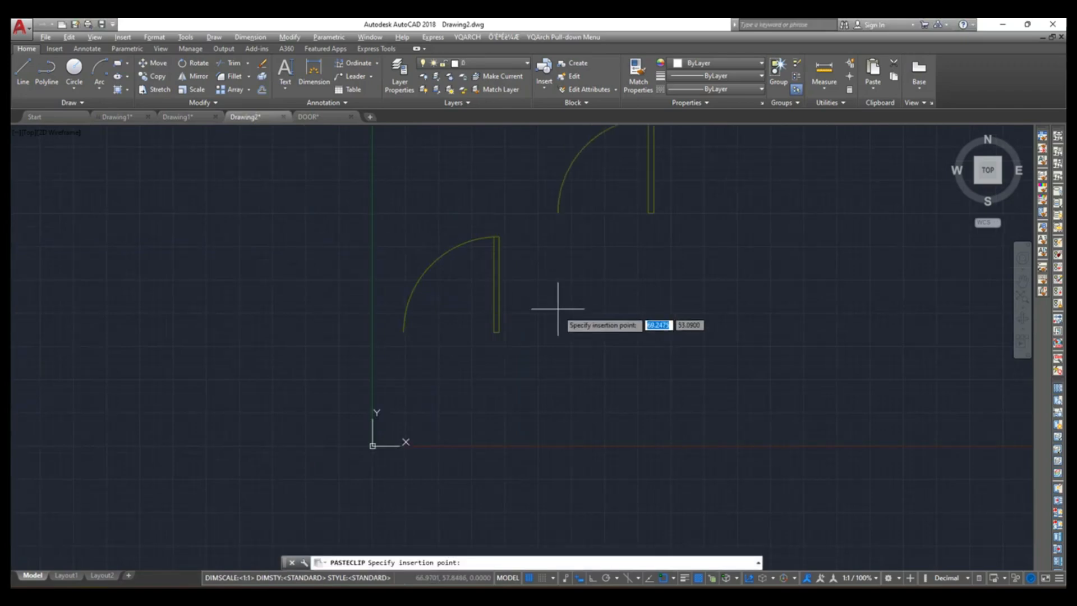
{"action": "left_click", "coordinate": [561, 440]}
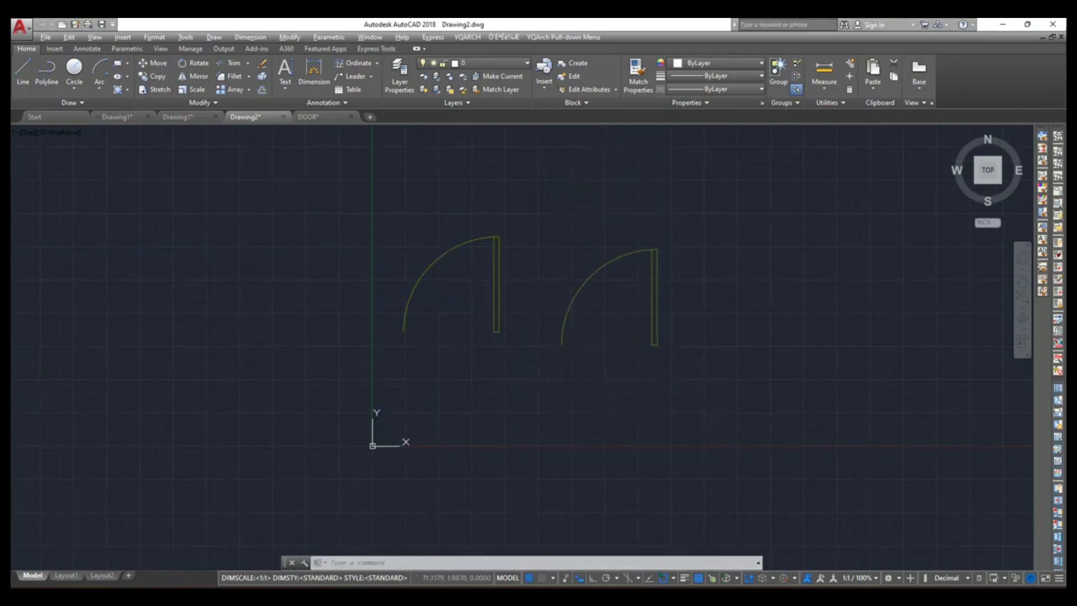
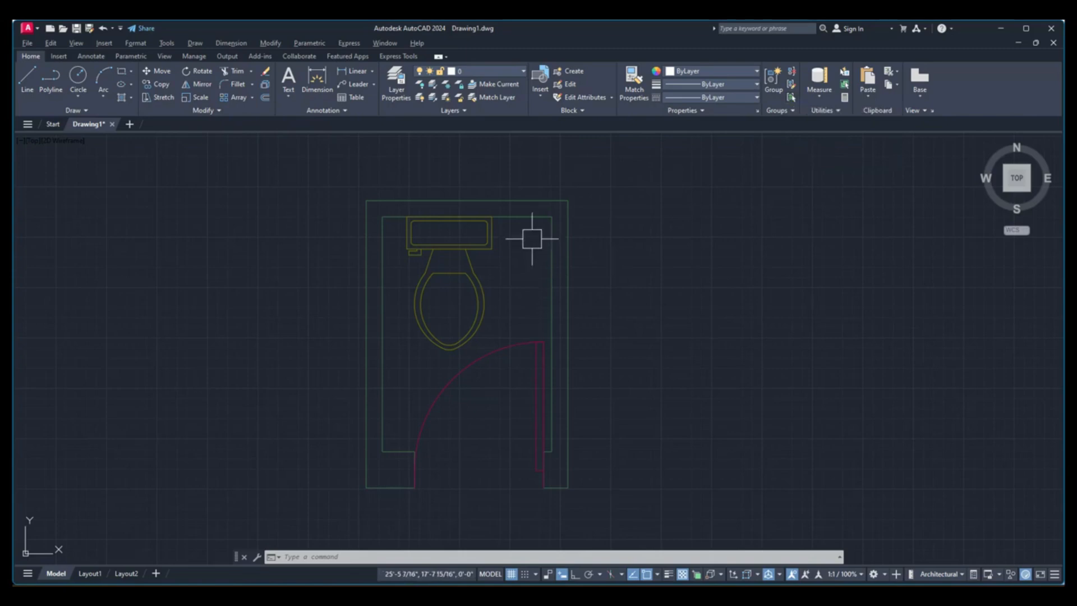
Select the inner top wall line, the toilet and the door individually, and clear the selection.
{"action": "left_click", "coordinate": [529, 216]}
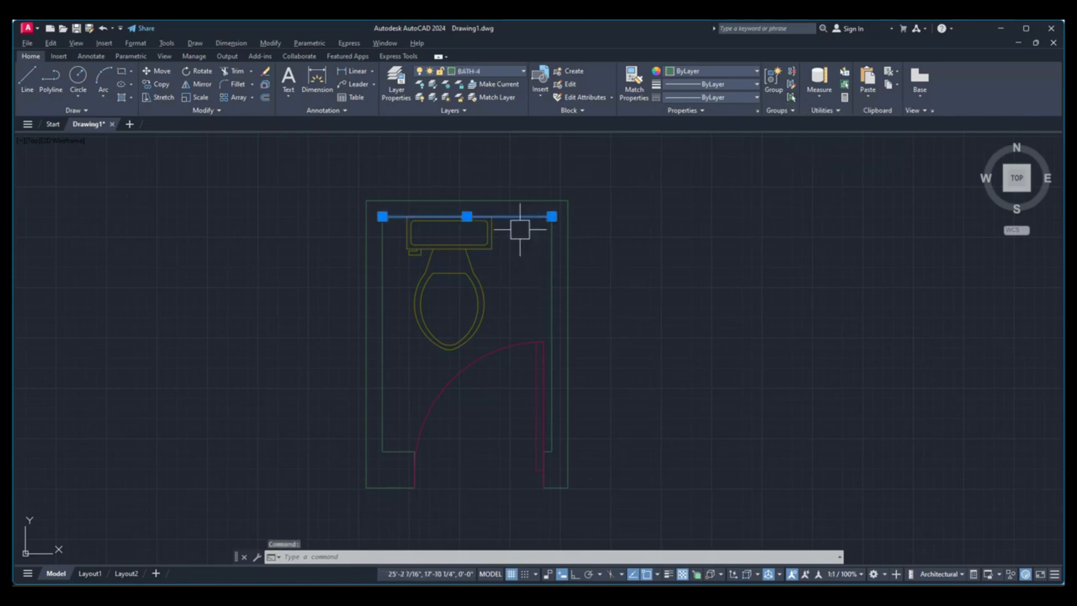
{"action": "left_click", "coordinate": [486, 243]}
{"action": "left_click", "coordinate": [513, 344]}
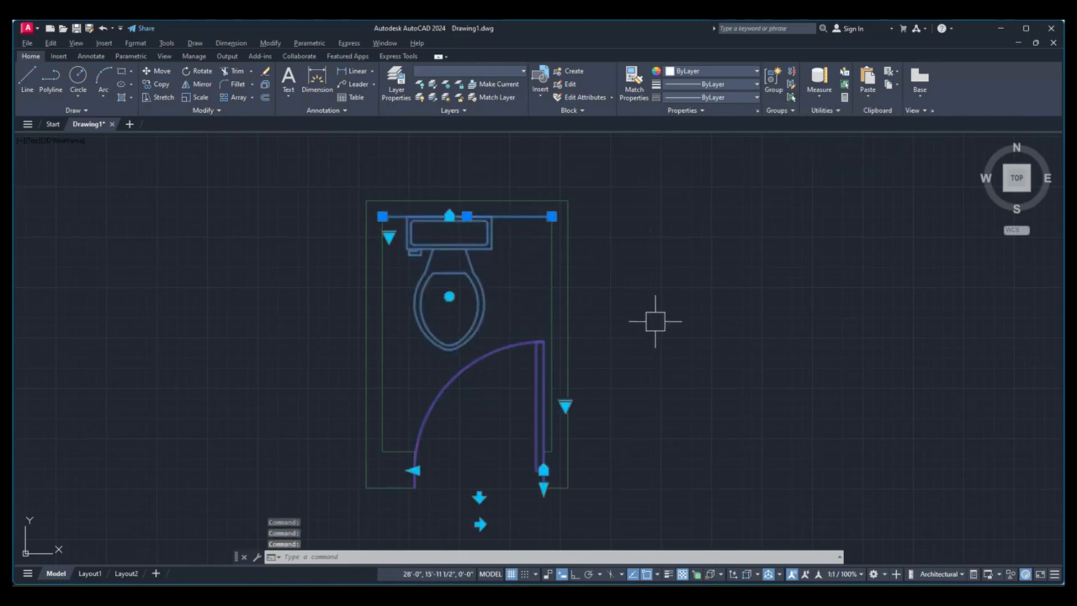
{"action": "key", "text": "Escape"}
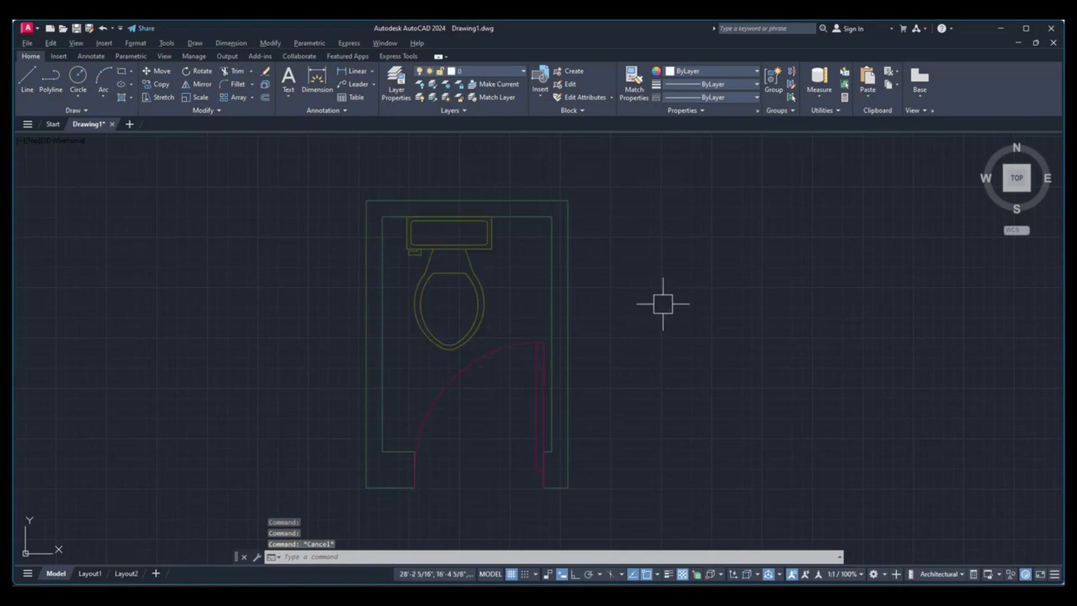
Group all the bathroom's walls, toilet and door, and turn on group selection to select them as one object.
{"action": "left_click", "coordinate": [773, 92]}
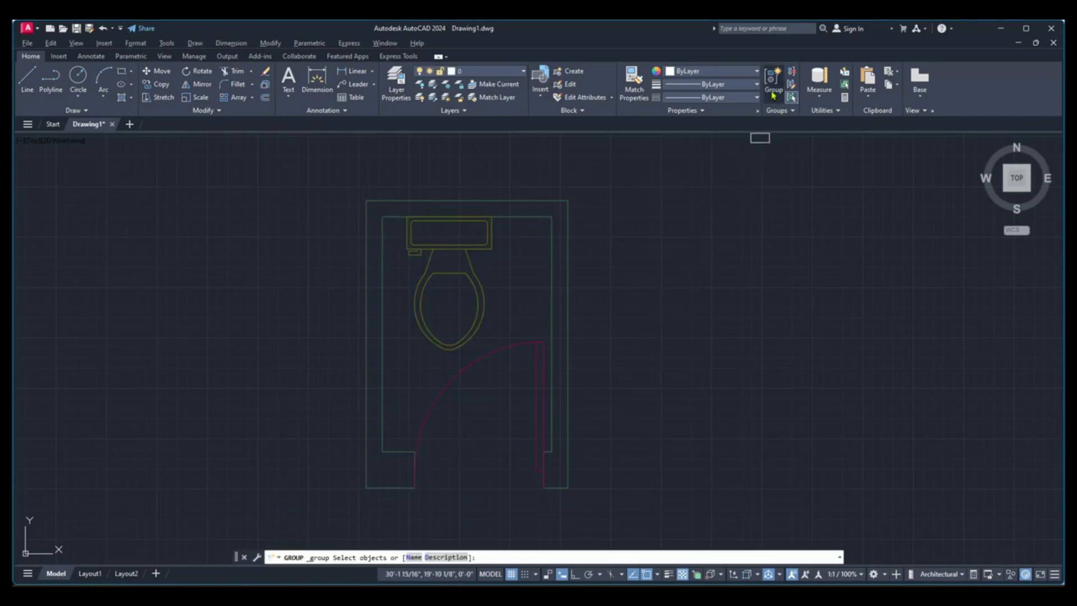
{"action": "left_click", "coordinate": [282, 171]}
{"action": "left_click", "coordinate": [594, 448]}
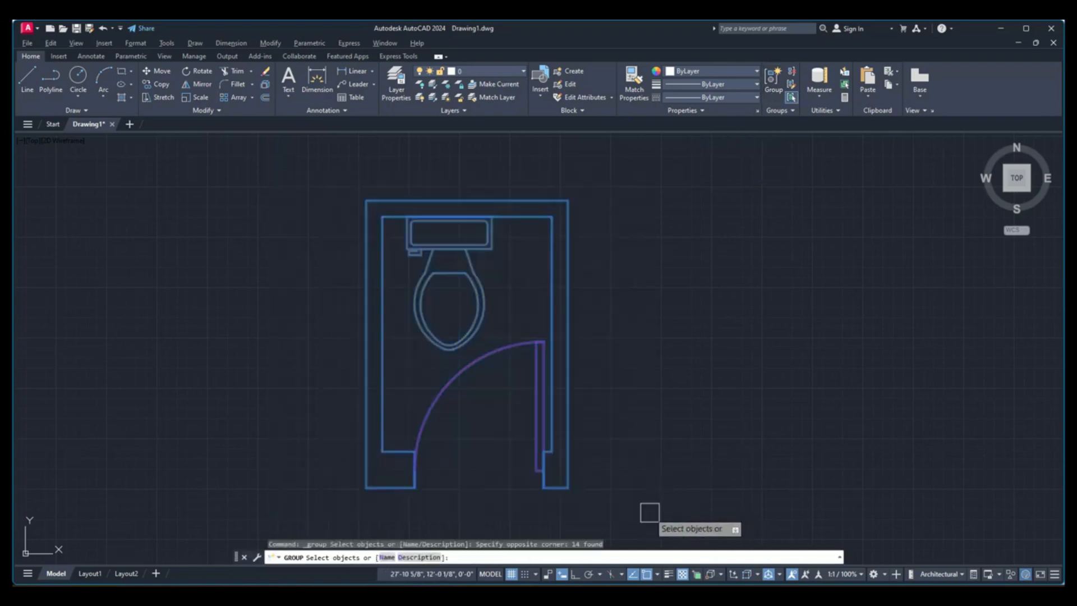
{"action": "key", "text": "Return"}
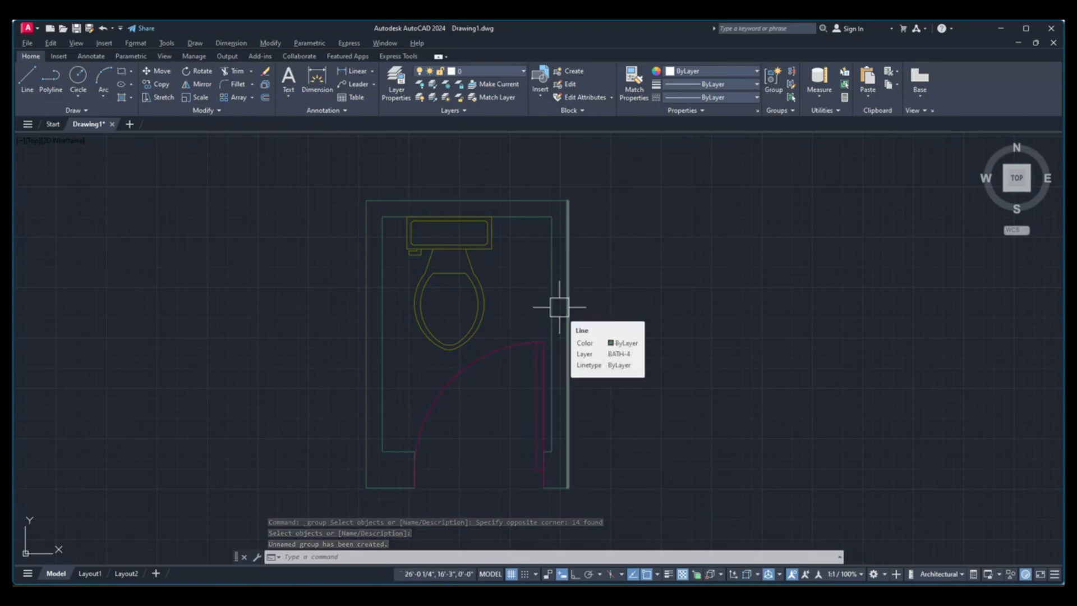
{"action": "left_click", "coordinate": [792, 99]}
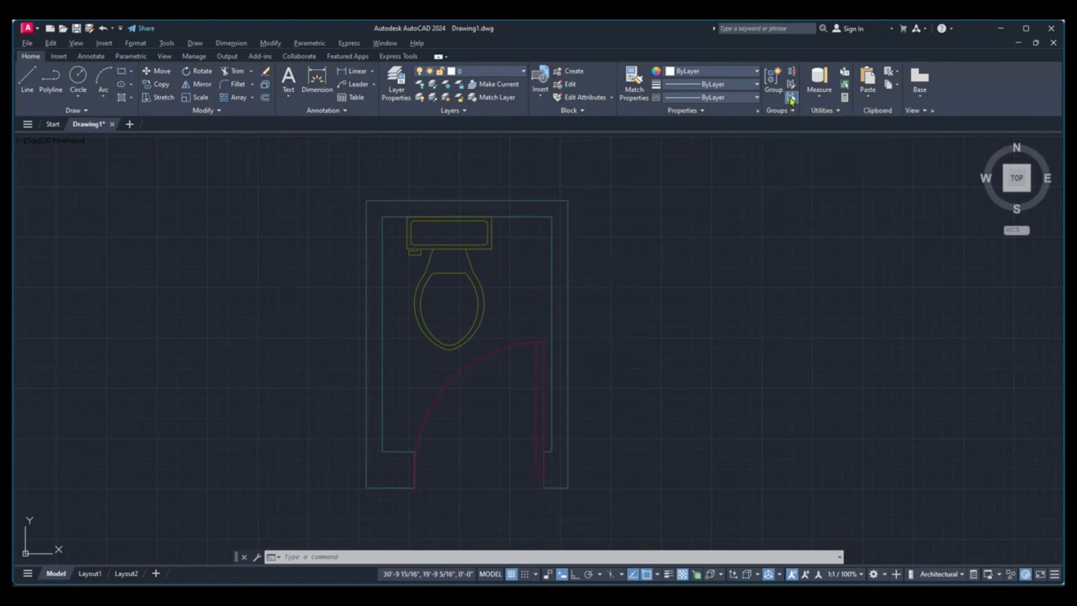
{"action": "left_click", "coordinate": [485, 246]}
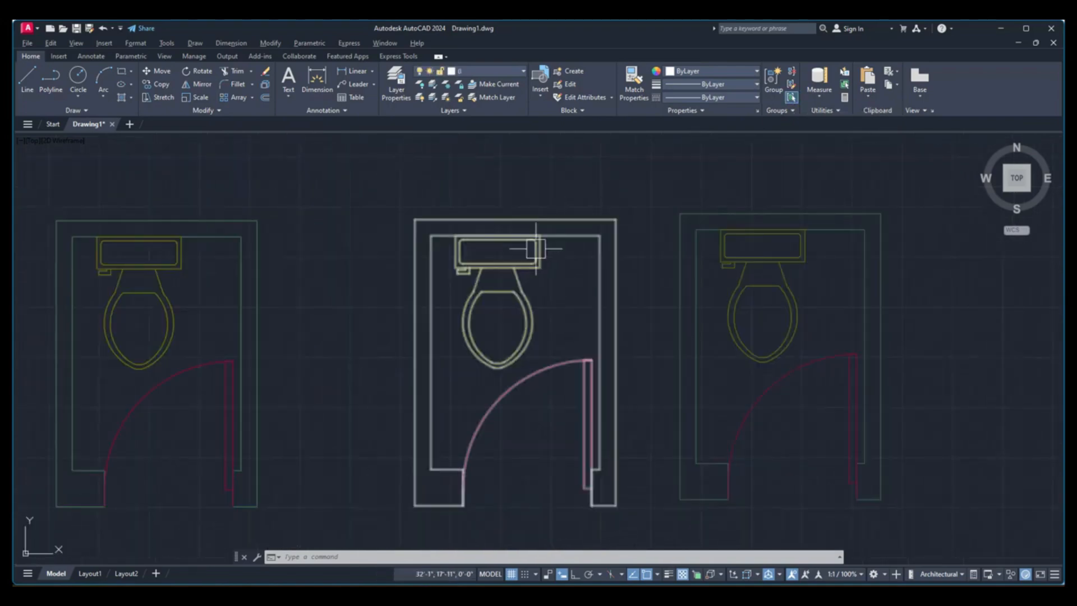
Edit the middle bathroom's group to remove the door from it.
{"action": "left_click", "coordinate": [792, 84]}
{"action": "left_click", "coordinate": [508, 239]}
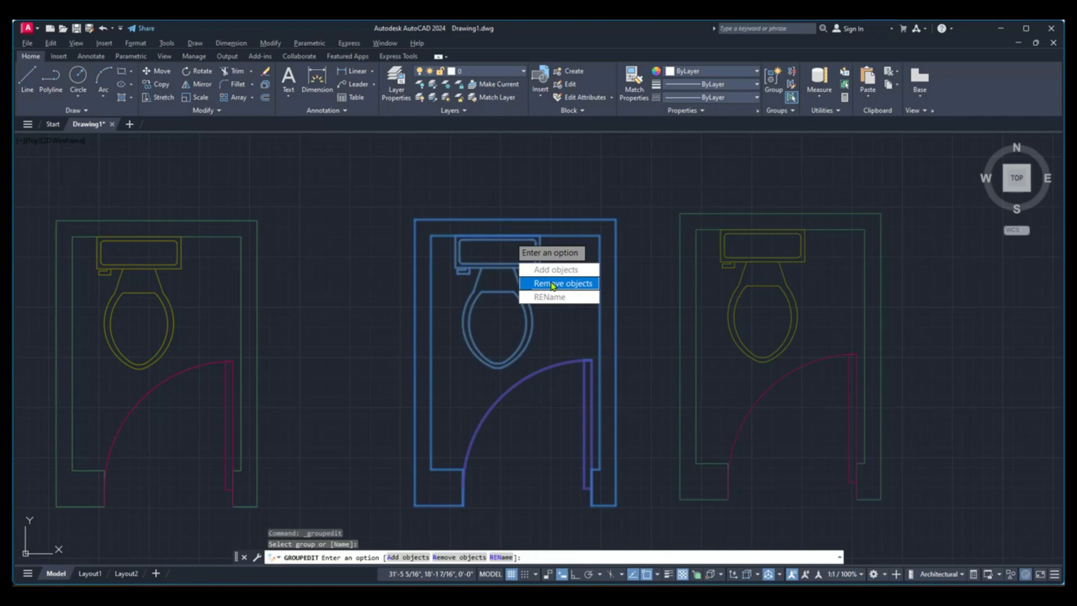
{"action": "left_click", "coordinate": [554, 285]}
{"action": "left_click", "coordinate": [553, 363]}
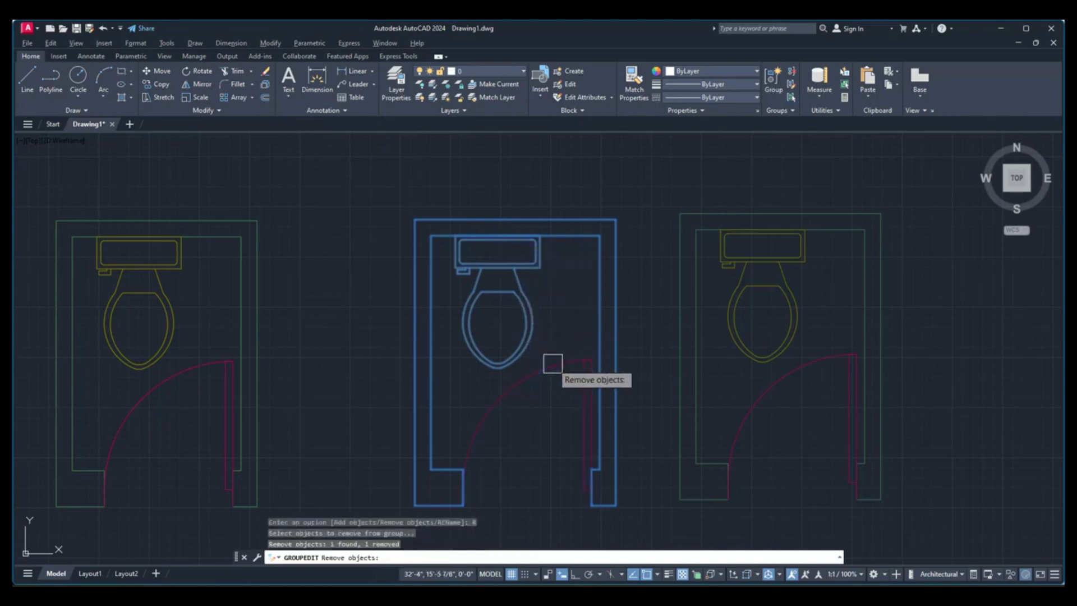
{"action": "key", "text": "Return"}
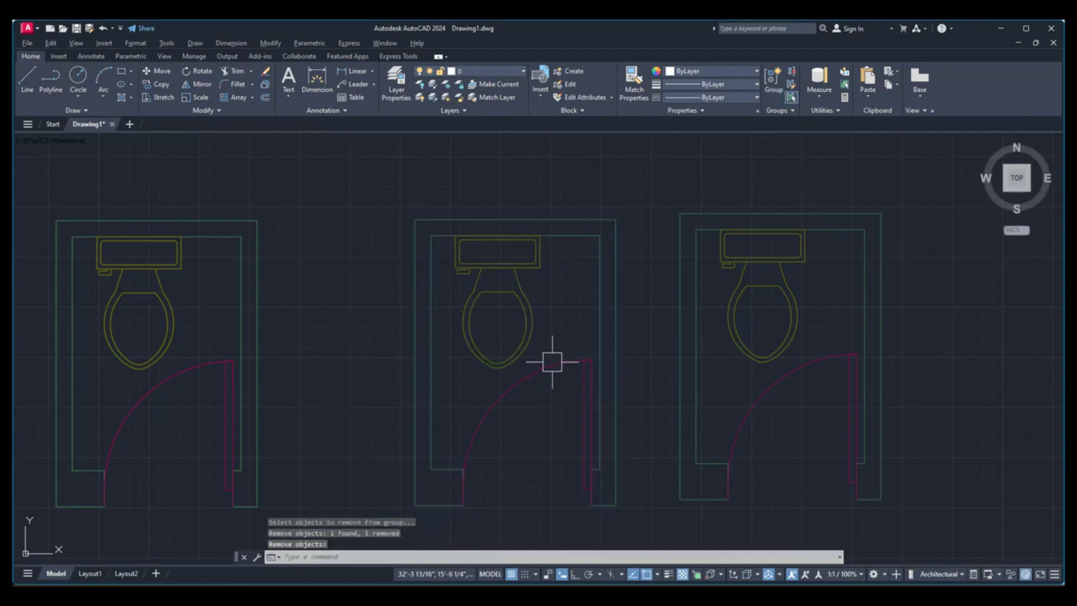
Select the middle bathroom's group, ungroup it, and check that its inner wall line selects on its own.
{"action": "left_click", "coordinate": [525, 318]}
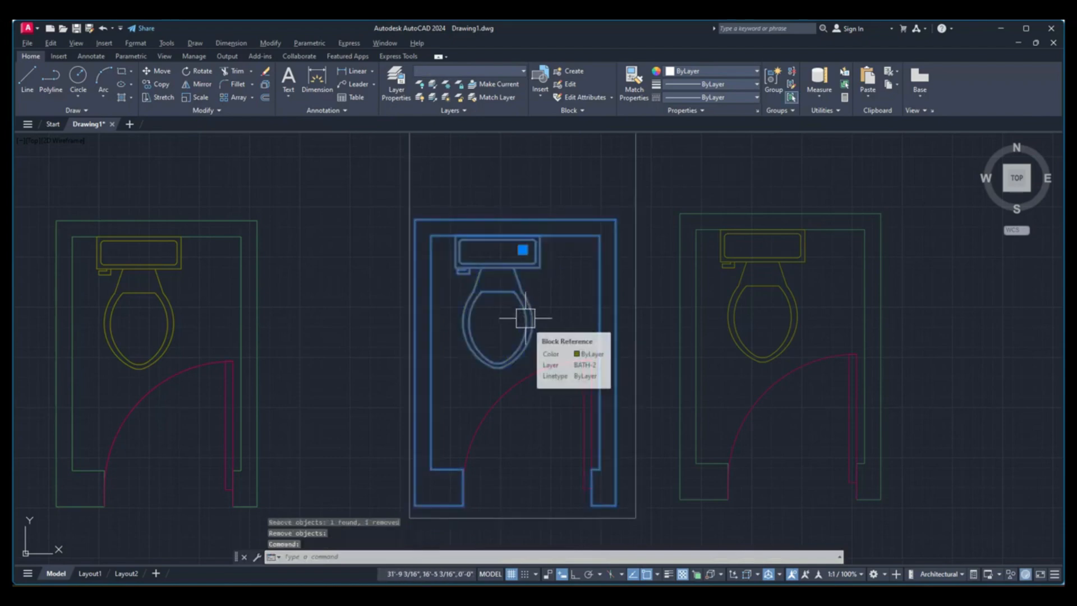
{"action": "scroll", "coordinate": [534, 274], "scroll_direction": "down", "scroll_amount": 2}
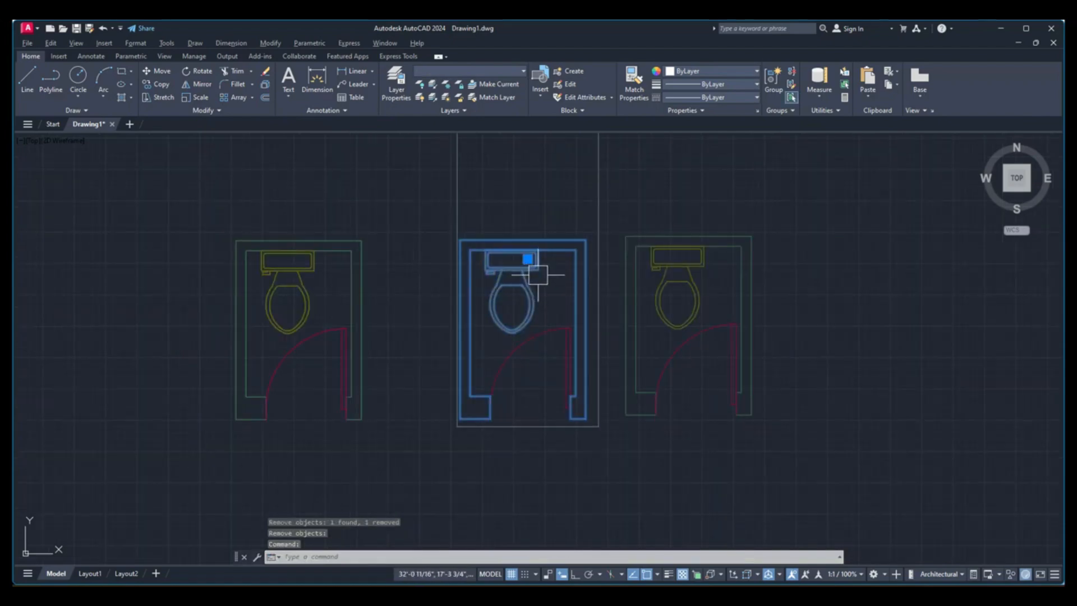
{"action": "middle_click_drag", "start_coordinate": [541, 269], "coordinate": [486, 279]}
{"action": "scroll", "coordinate": [489, 283], "scroll_direction": "up", "scroll_amount": 2}
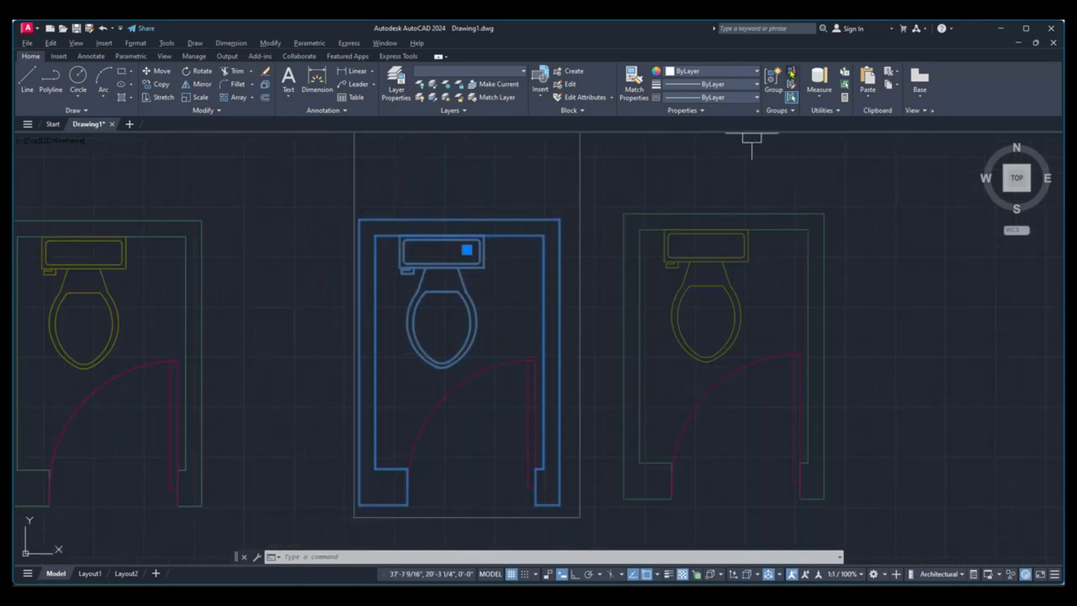
{"action": "left_click", "coordinate": [791, 84]}
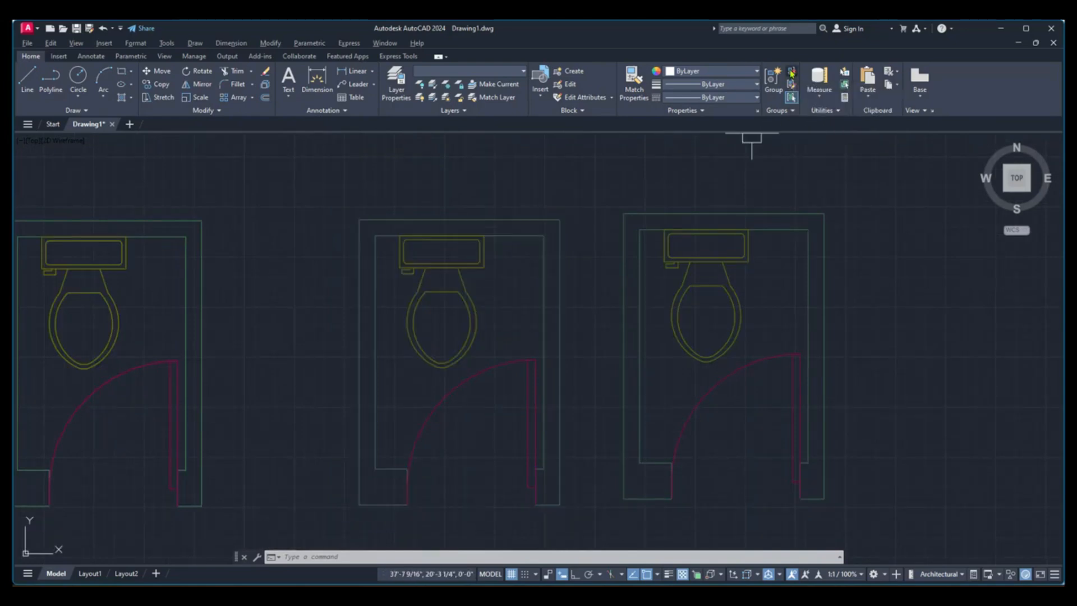
{"action": "left_click", "coordinate": [511, 236]}
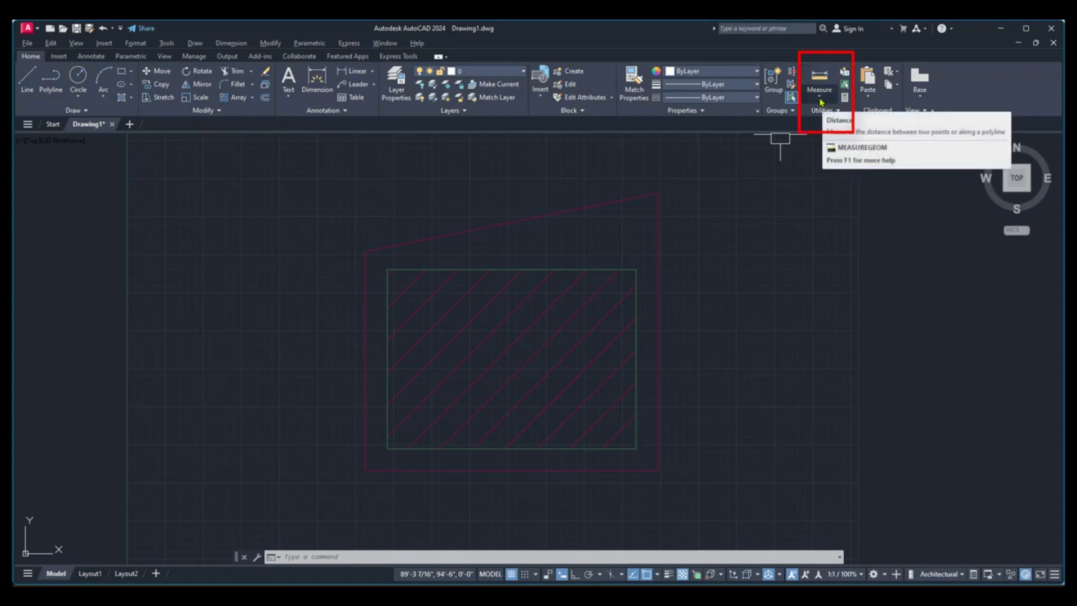
Use Quick measure to inspect the width and height of the hatched rectangle.
{"action": "left_click", "coordinate": [821, 100]}
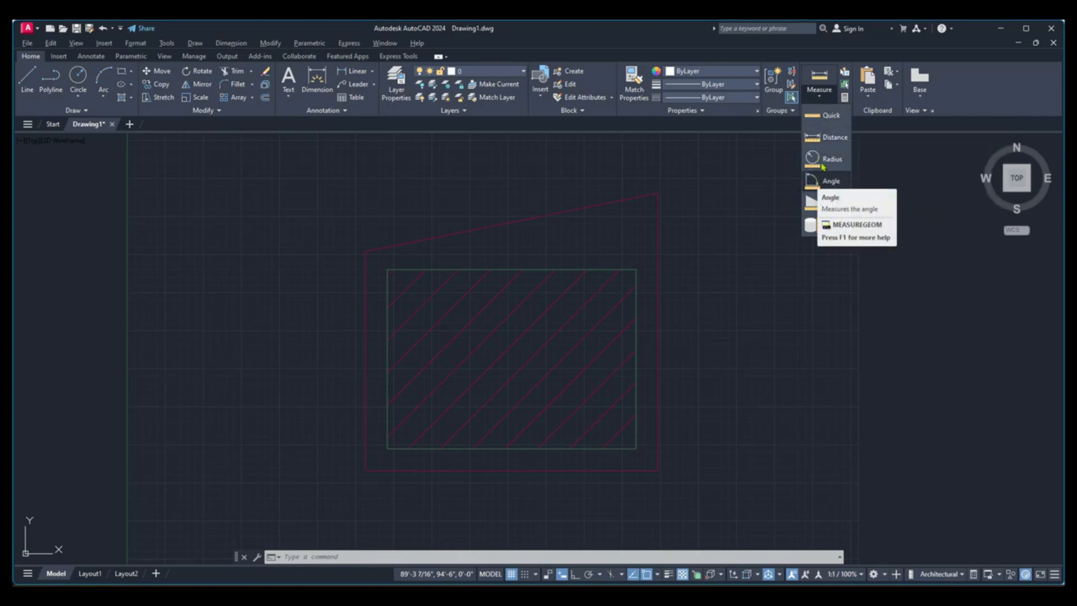
{"action": "left_click", "coordinate": [830, 118]}
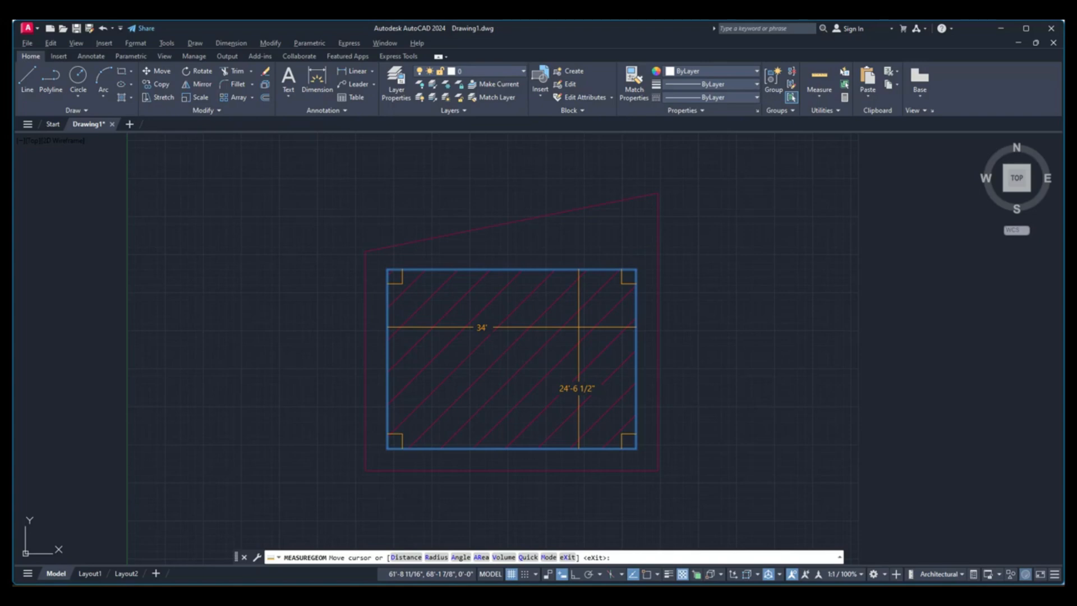
{"action": "key", "text": "Escape"}
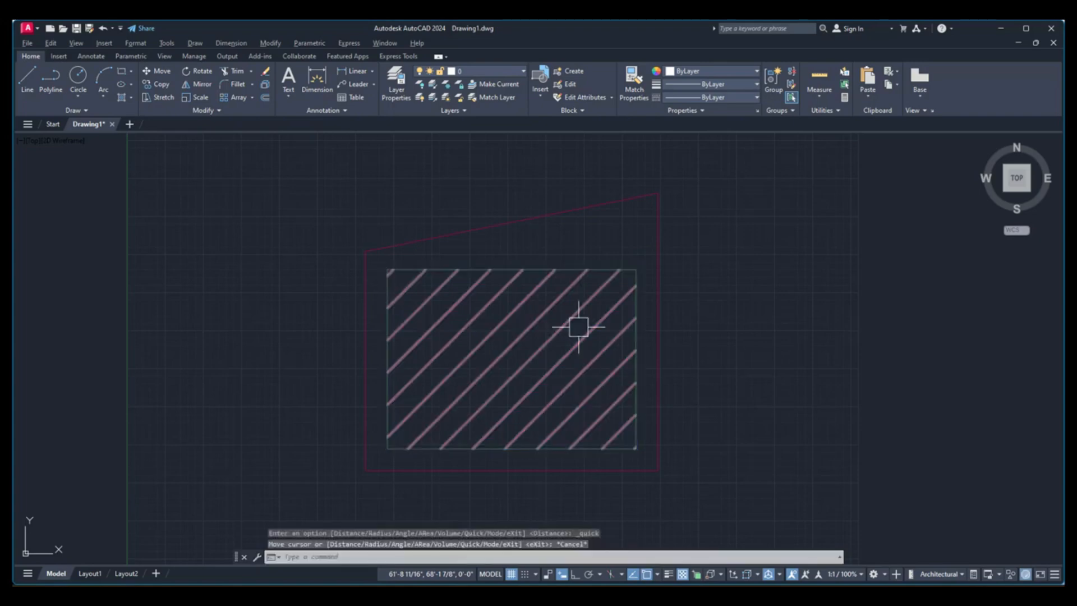
Measure the distance along the slanted top edge of the outer boundary, starting at its upper-left corner.
{"action": "left_click", "coordinate": [826, 103]}
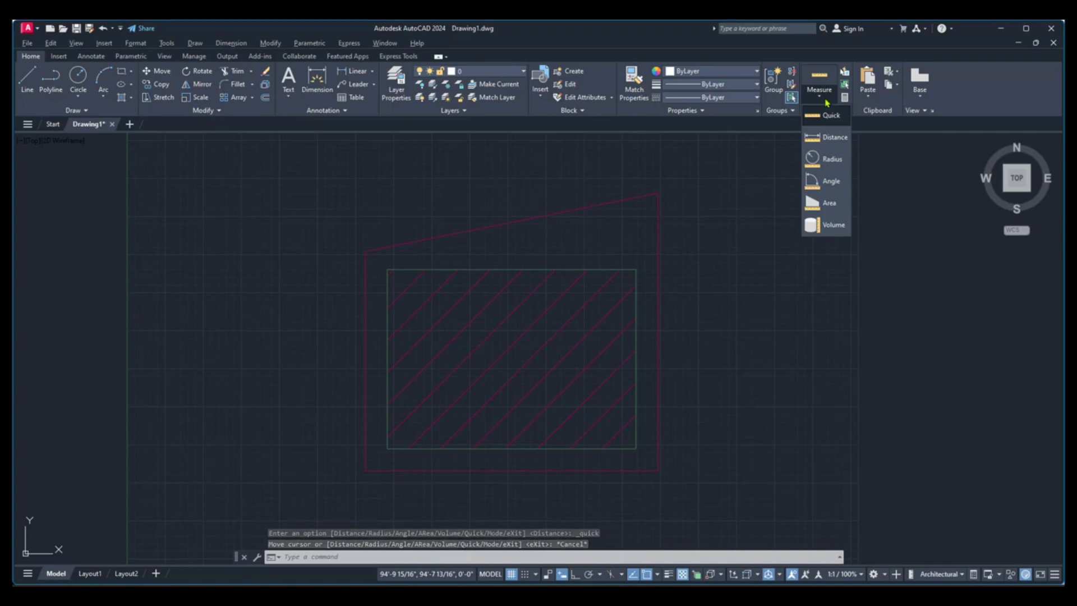
{"action": "left_click", "coordinate": [832, 140]}
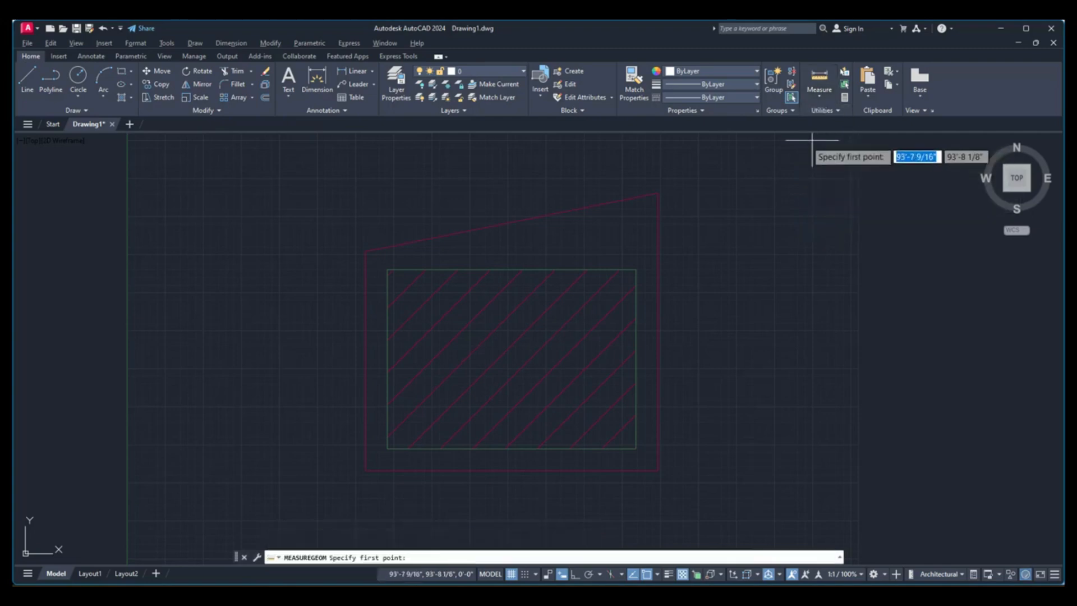
{"action": "left_click", "coordinate": [365, 251]}
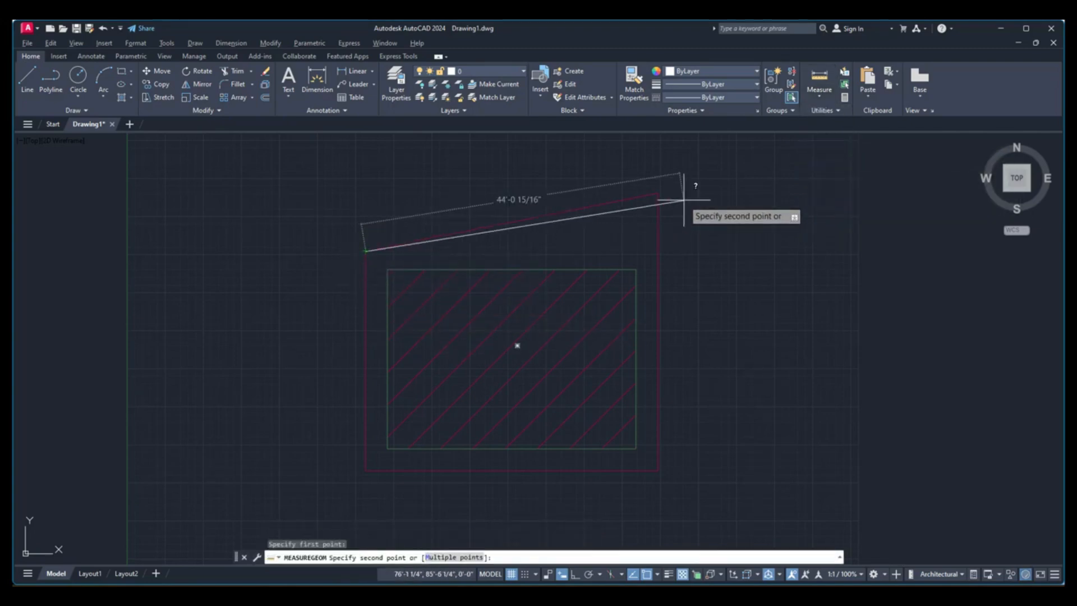
{"action": "key", "text": "Escape"}
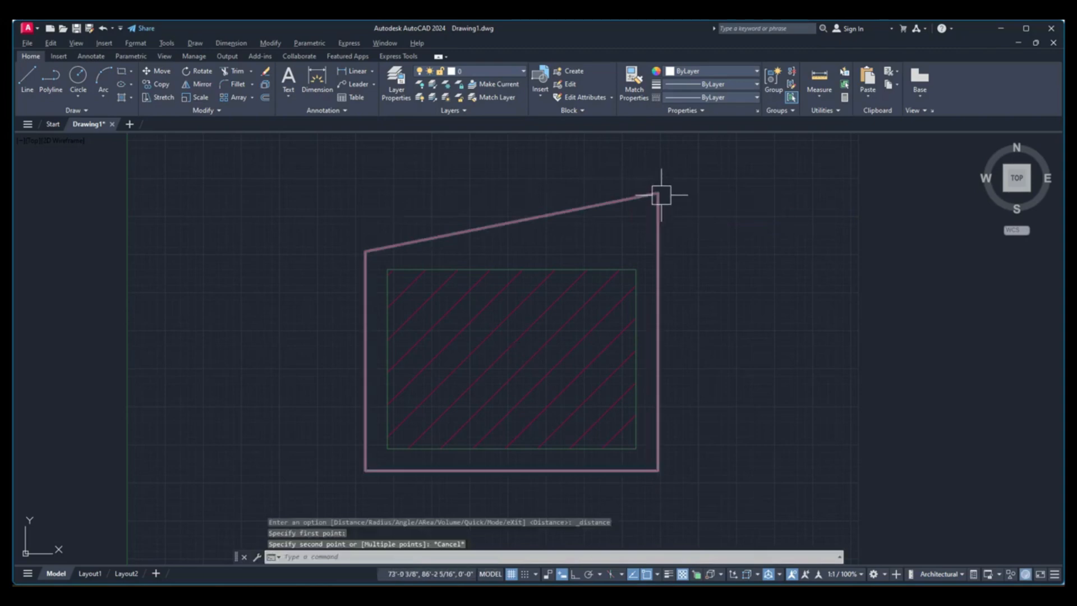
Draw a circle with a radius of about 7'-9" in the empty area below and right of the outer boundary.
{"action": "left_click", "coordinate": [820, 99]}
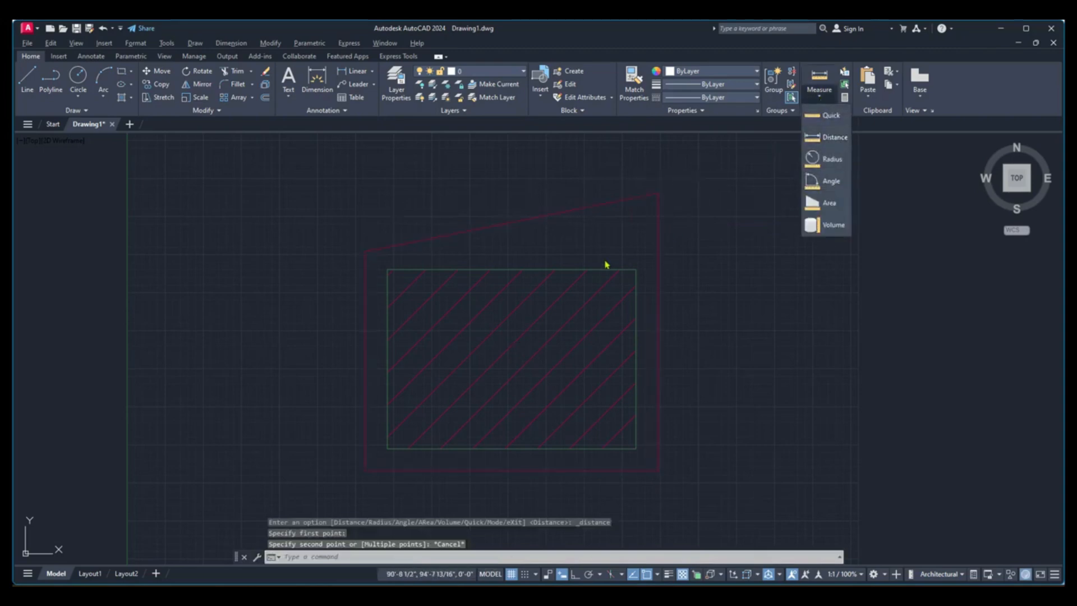
{"action": "middle_click_drag", "start_coordinate": [732, 306], "coordinate": [655, 187]}
{"action": "middle_click_drag", "start_coordinate": [634, 396], "coordinate": [559, 325]}
{"action": "scroll", "coordinate": [553, 341], "scroll_direction": "up", "scroll_amount": 2}
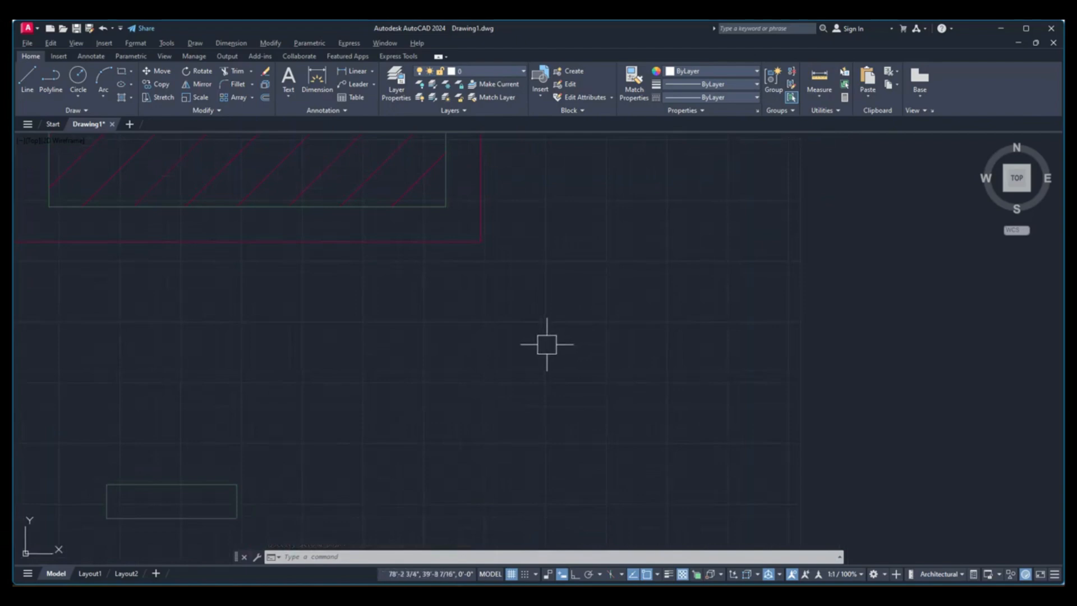
{"action": "type", "text": "c"}
{"action": "key", "text": "Return"}
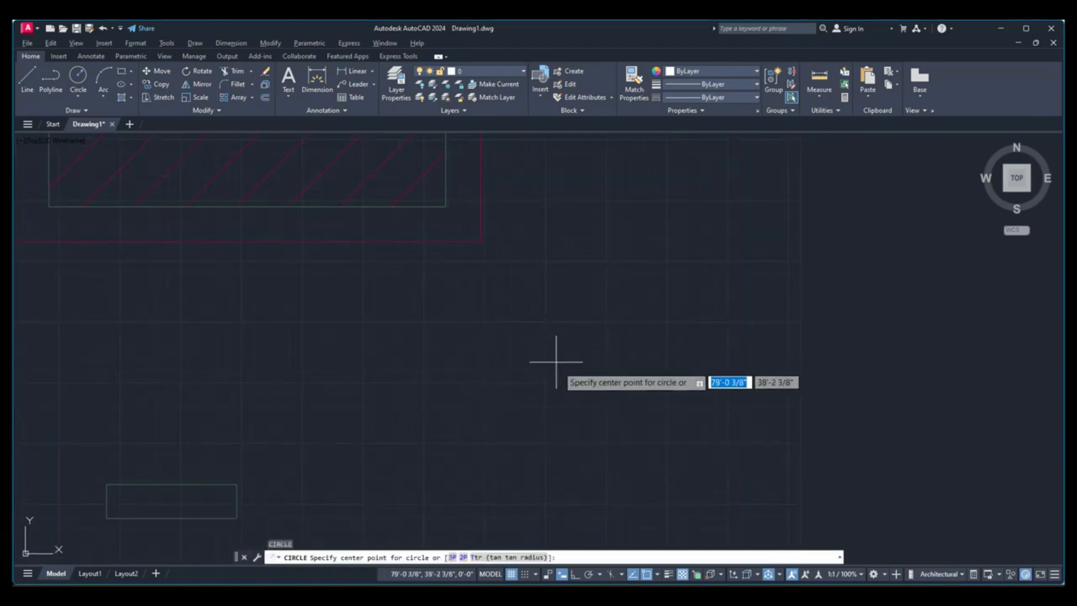
{"action": "left_click", "coordinate": [576, 390]}
{"action": "left_click", "coordinate": [577, 480]}
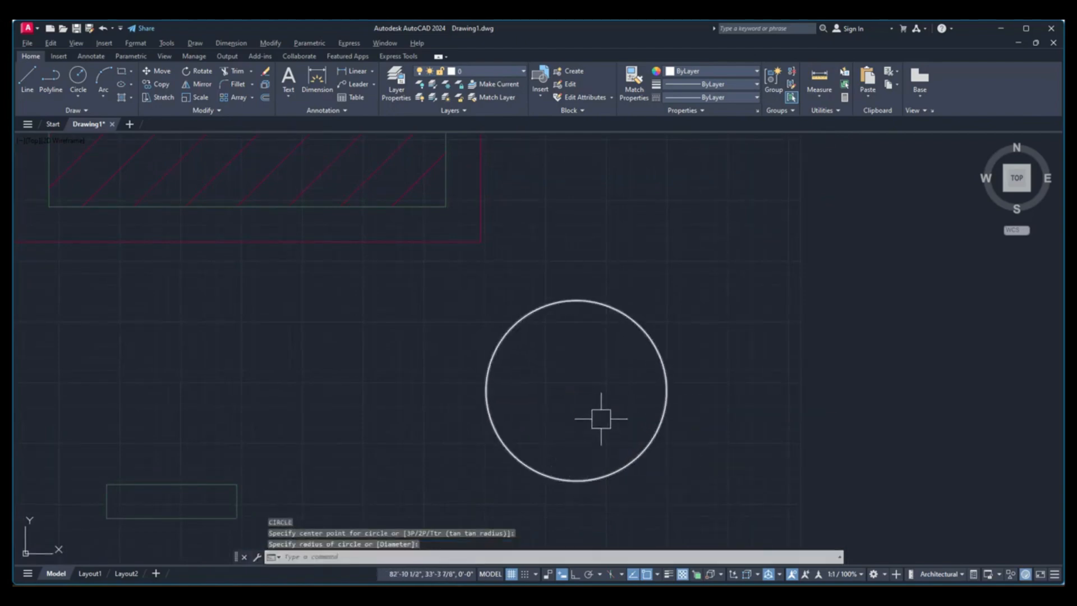
{"action": "scroll", "coordinate": [599, 416], "scroll_direction": "up", "scroll_amount": 2}
{"action": "middle_click_drag", "start_coordinate": [599, 416], "coordinate": [584, 405]}
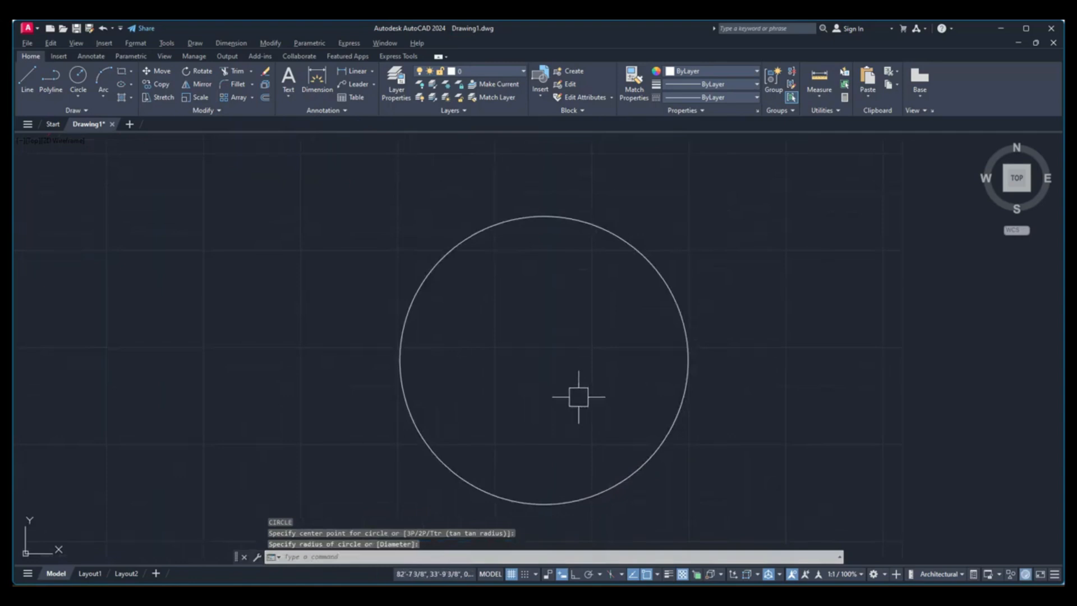
Measure the radius of the new circle.
{"action": "left_click", "coordinate": [819, 100]}
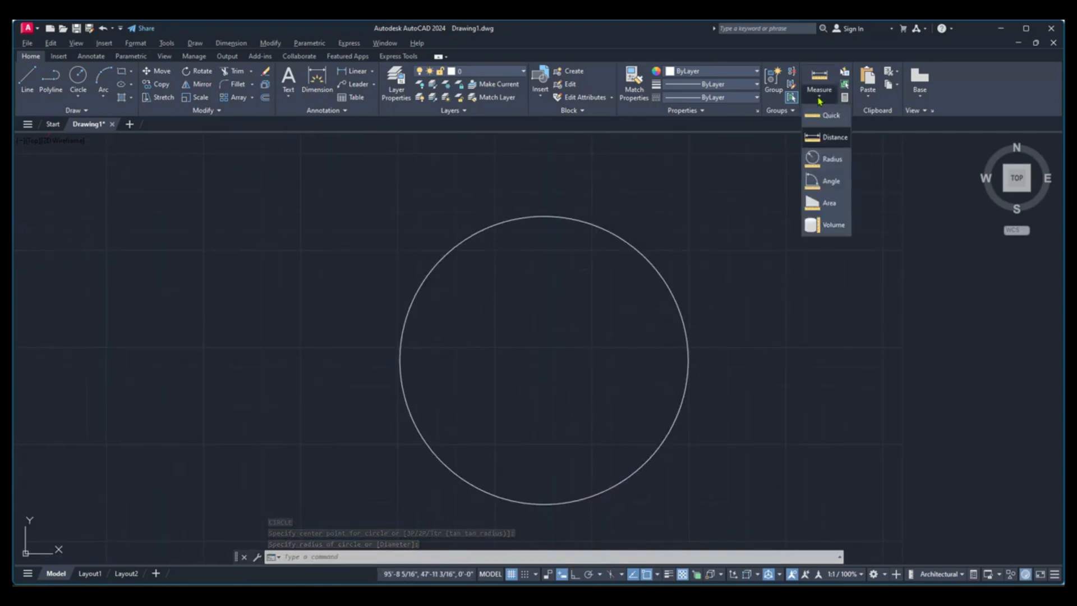
{"action": "left_click", "coordinate": [828, 160]}
{"action": "left_click", "coordinate": [630, 246]}
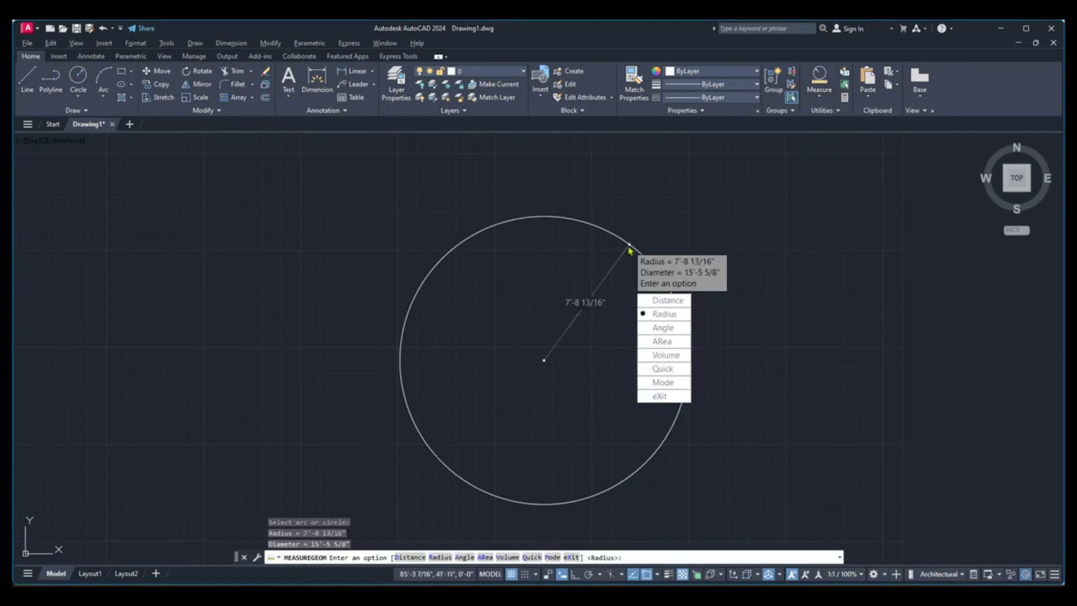
Measure the angle between the bottom and right edges of the outer boundary.
{"action": "left_click", "coordinate": [668, 336]}
{"action": "scroll", "coordinate": [630, 241], "scroll_direction": "down", "scroll_amount": 6}
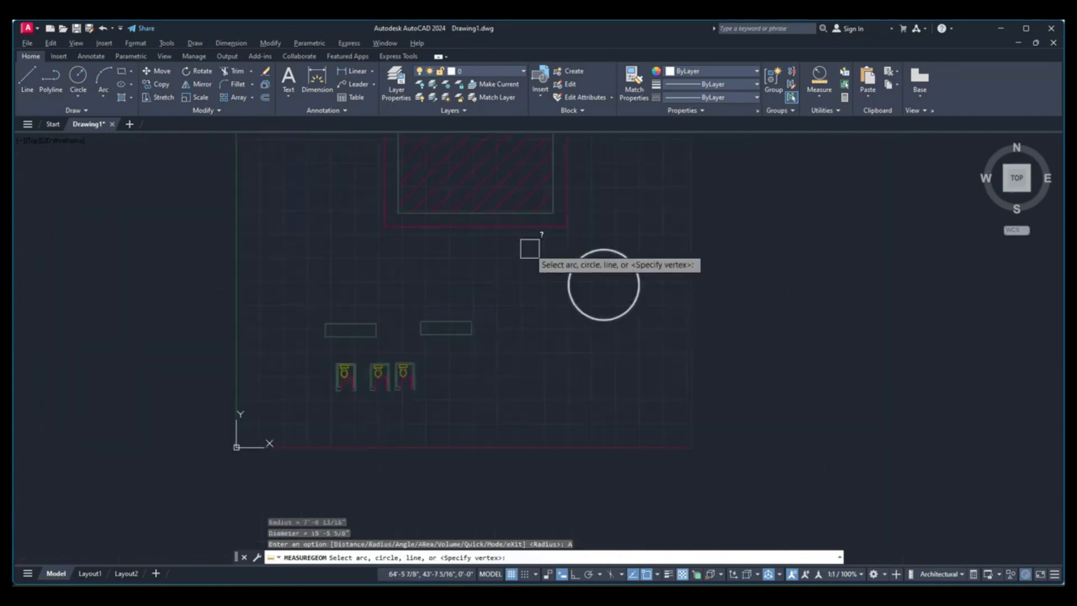
{"action": "scroll", "coordinate": [560, 264], "scroll_direction": "up", "scroll_amount": 3}
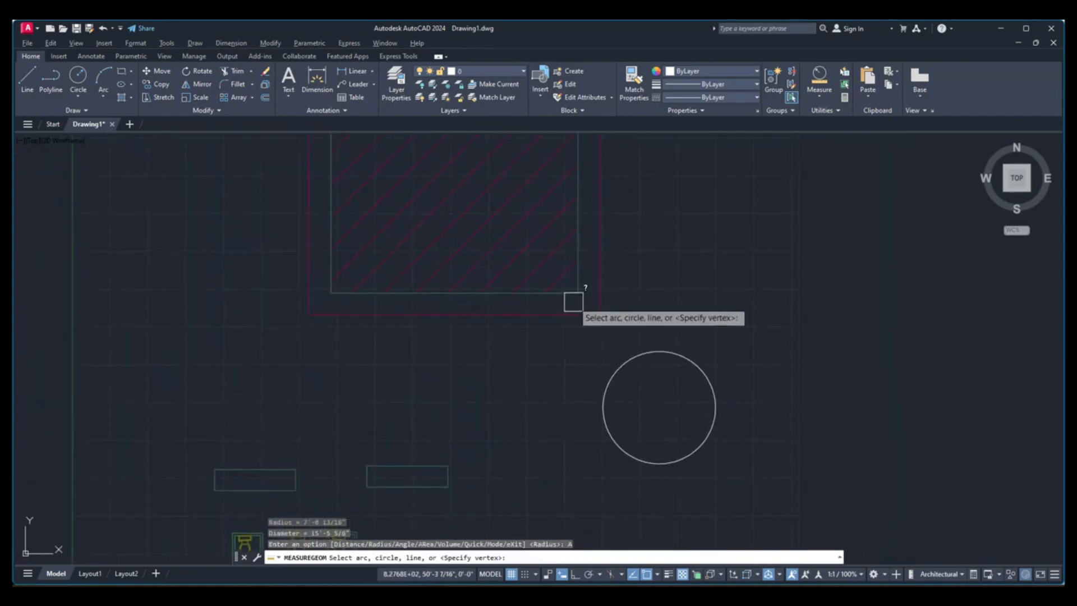
{"action": "scroll", "coordinate": [574, 302], "scroll_direction": "up", "scroll_amount": 4}
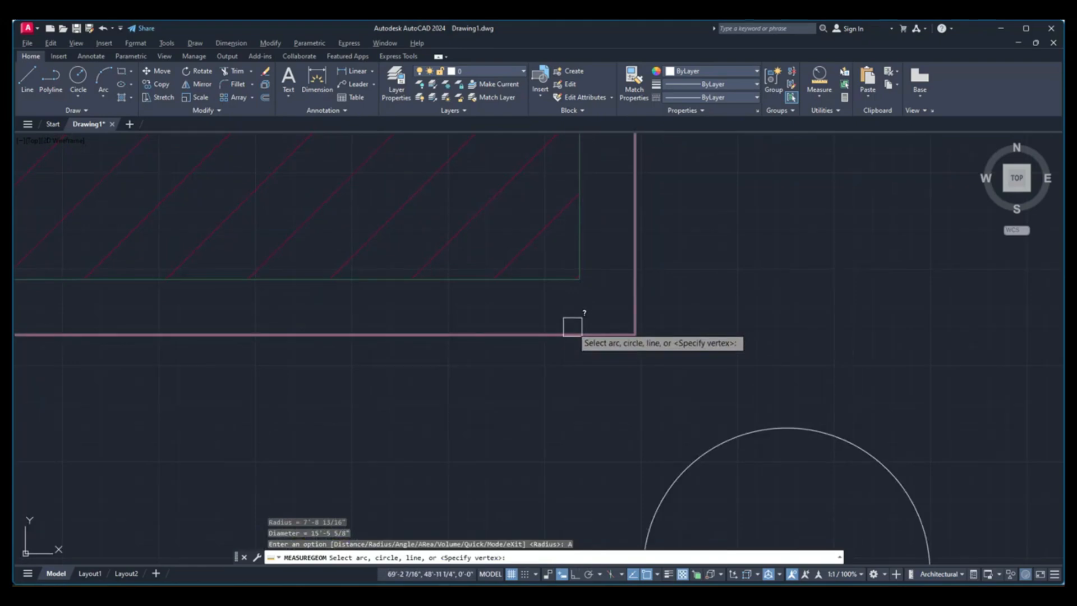
{"action": "left_click", "coordinate": [571, 331]}
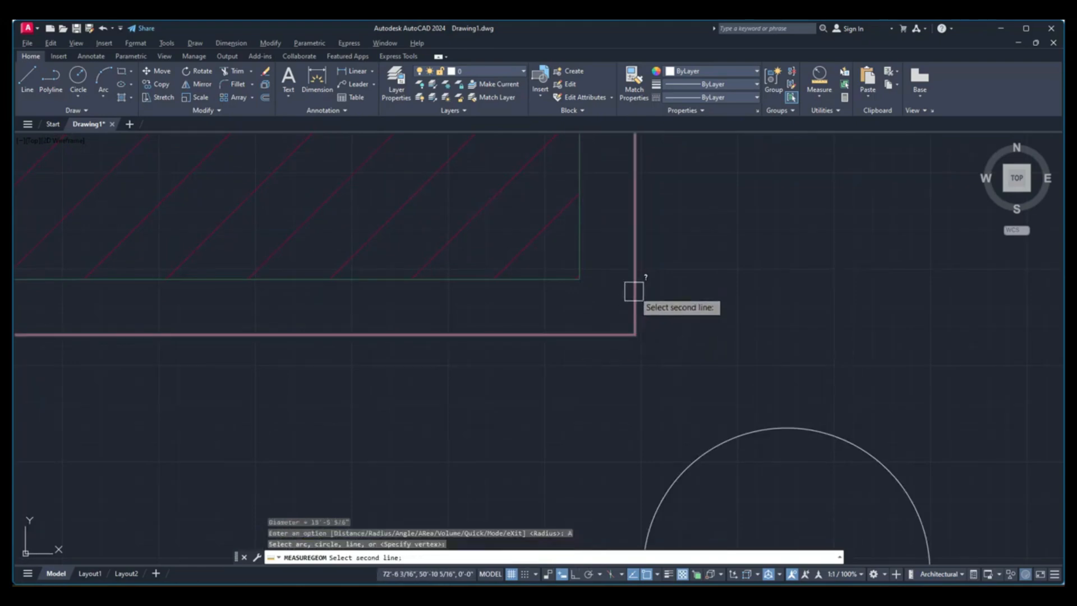
{"action": "left_click", "coordinate": [635, 293]}
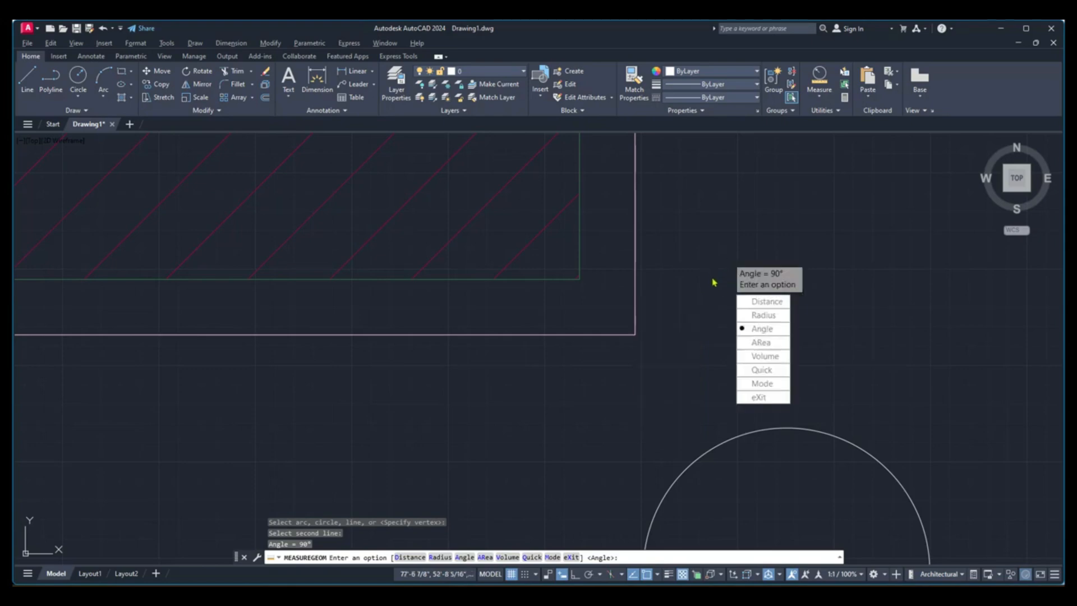
Measure the area of the outer boundary with the Area command by picking its corners, starting and ending at the upper-left corner.
{"action": "key", "text": "Escape"}
{"action": "scroll", "coordinate": [712, 276], "scroll_direction": "down", "scroll_amount": 5}
{"action": "scroll", "coordinate": [637, 325], "scroll_direction": "up", "scroll_amount": 3}
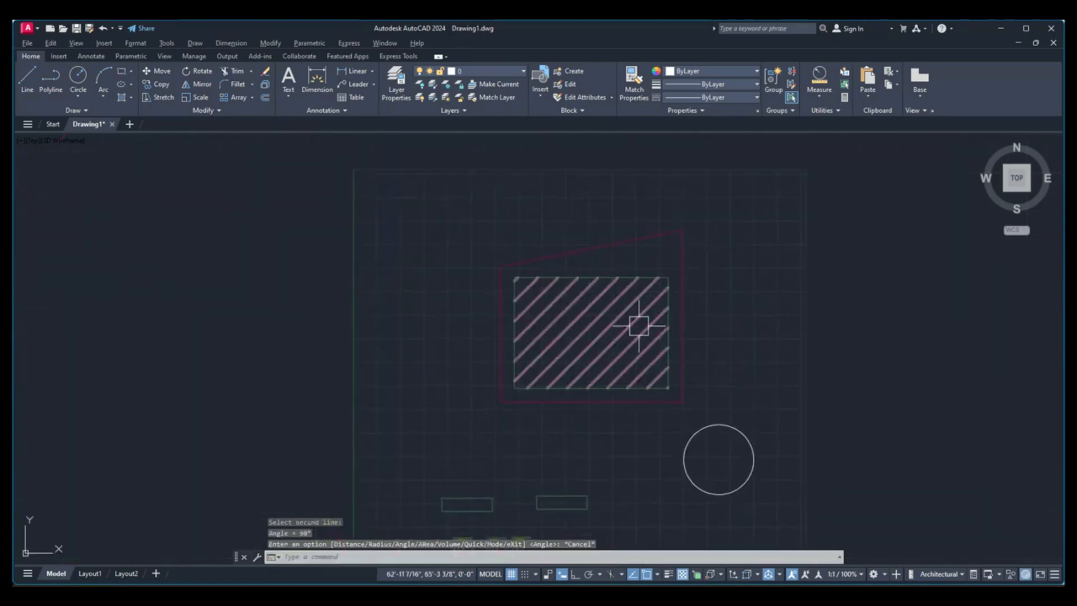
{"action": "scroll", "coordinate": [639, 325], "scroll_direction": "up", "scroll_amount": 2}
{"action": "scroll", "coordinate": [634, 320], "scroll_direction": "down", "scroll_amount": 3}
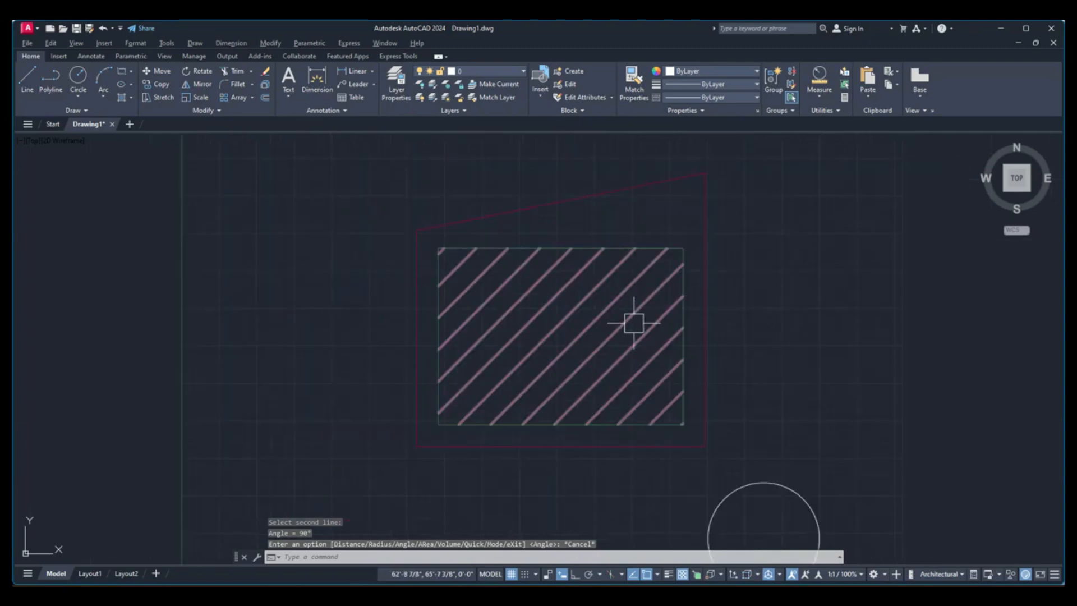
{"action": "middle_click_drag", "start_coordinate": [635, 320], "coordinate": [619, 336]}
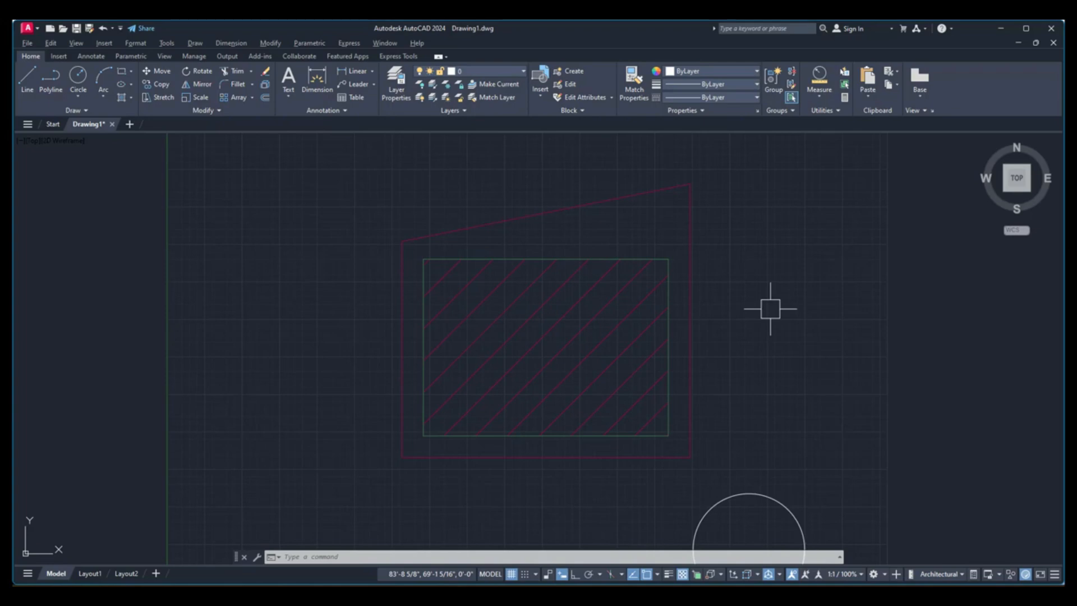
{"action": "type", "text": "area"}
{"action": "key", "text": "Return"}
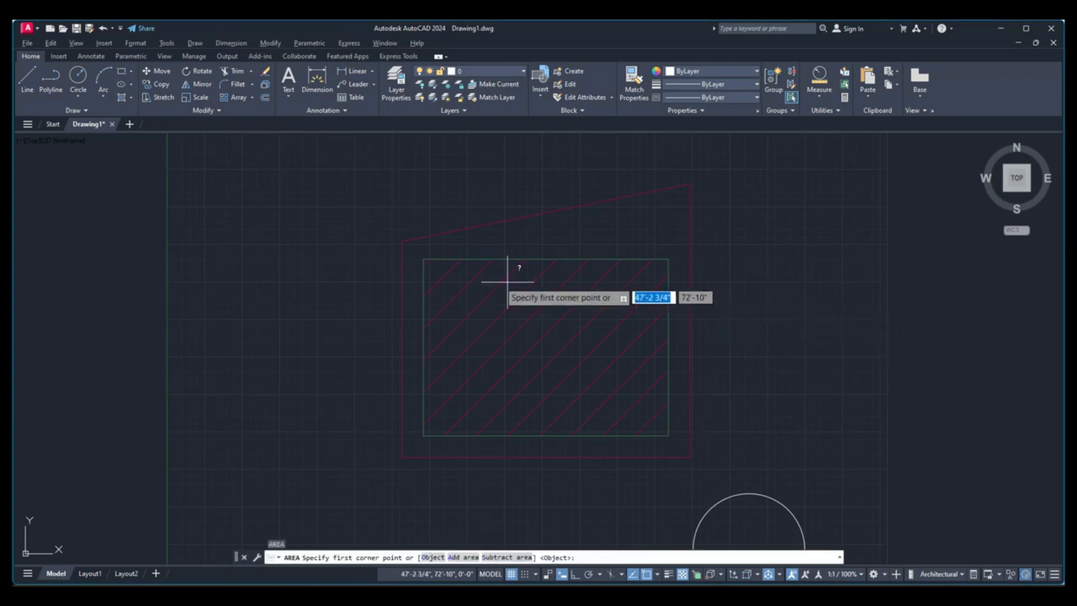
{"action": "left_click", "coordinate": [401, 241]}
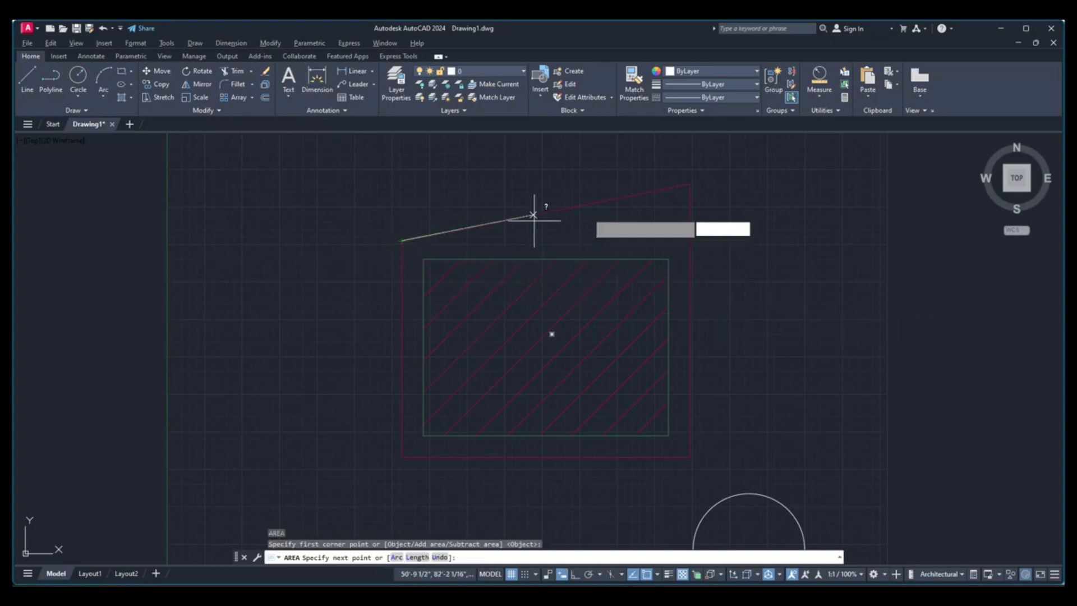
{"action": "left_click", "coordinate": [691, 184]}
{"action": "left_click", "coordinate": [690, 457]}
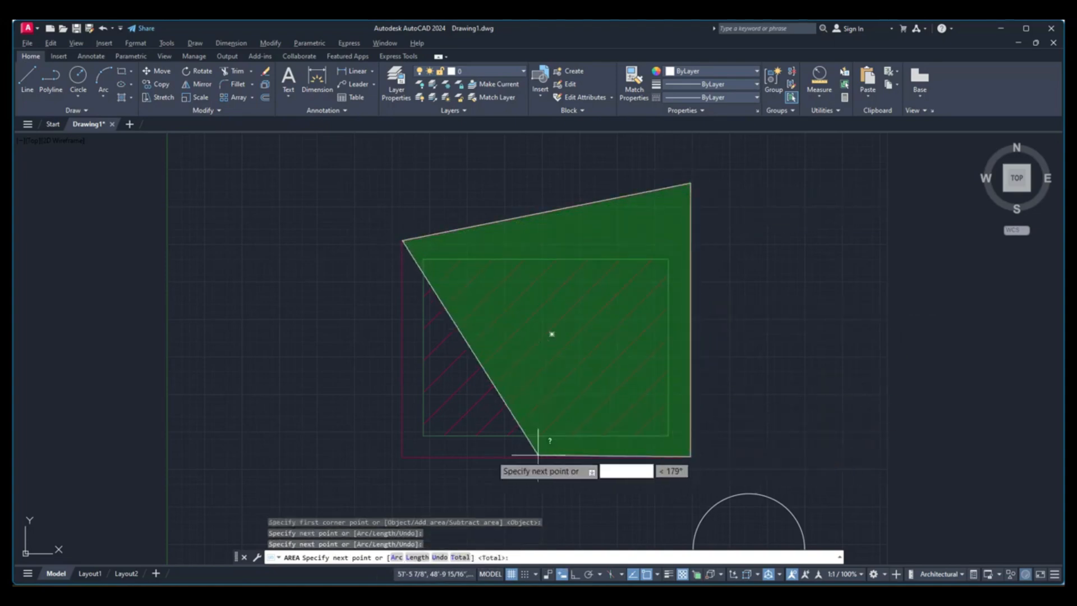
{"action": "left_click", "coordinate": [402, 457]}
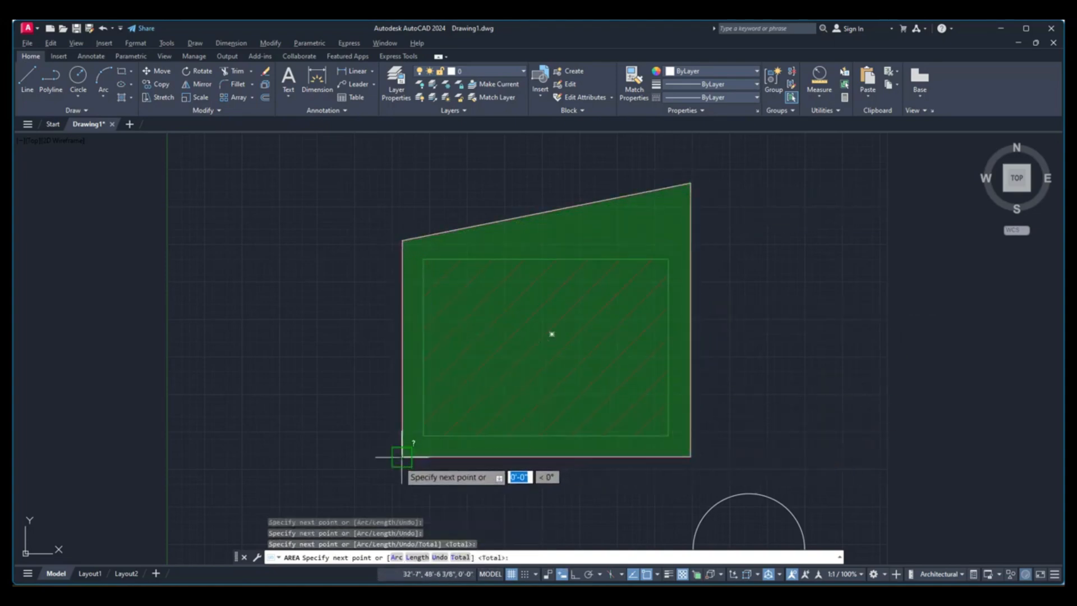
{"action": "left_click", "coordinate": [402, 241]}
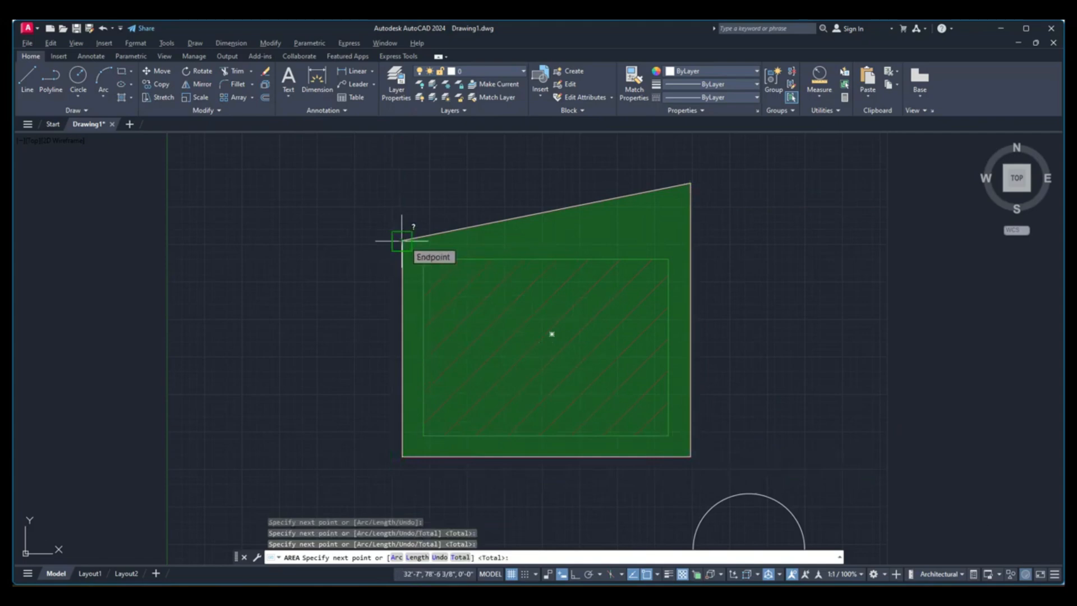
{"action": "key", "text": "Return"}
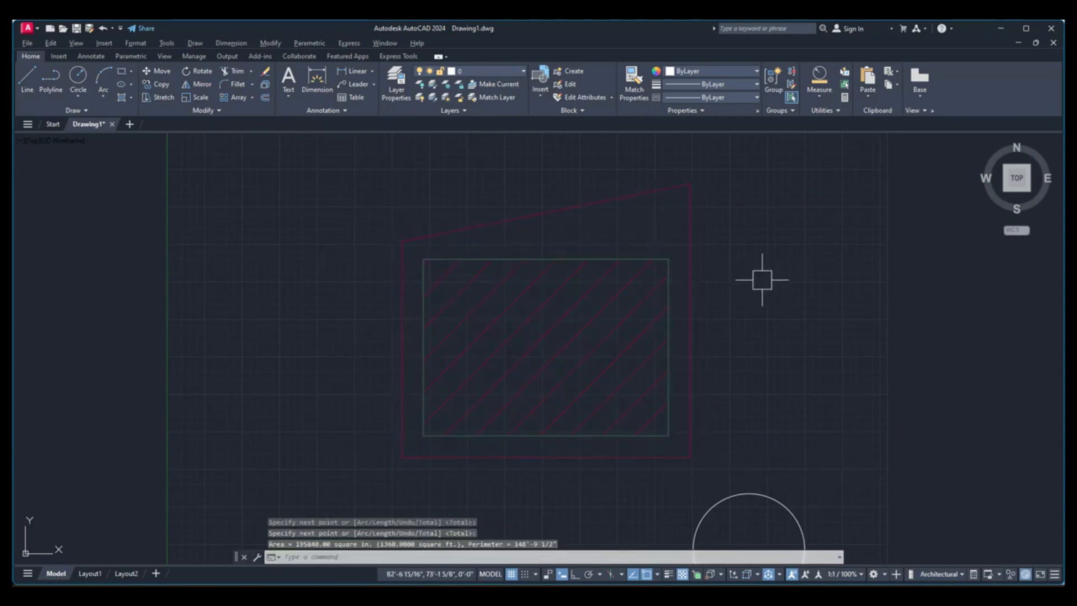
Measure the area of the outer boundary again with the AA command, using the Object option to select the whole outline.
{"action": "type", "text": "aa"}
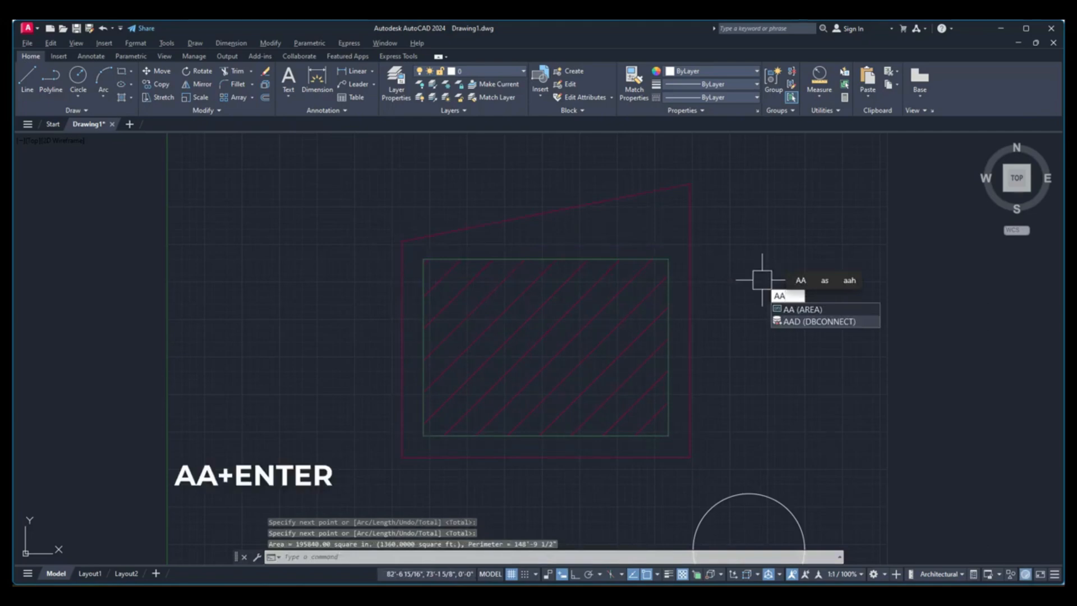
{"action": "key", "text": "Return"}
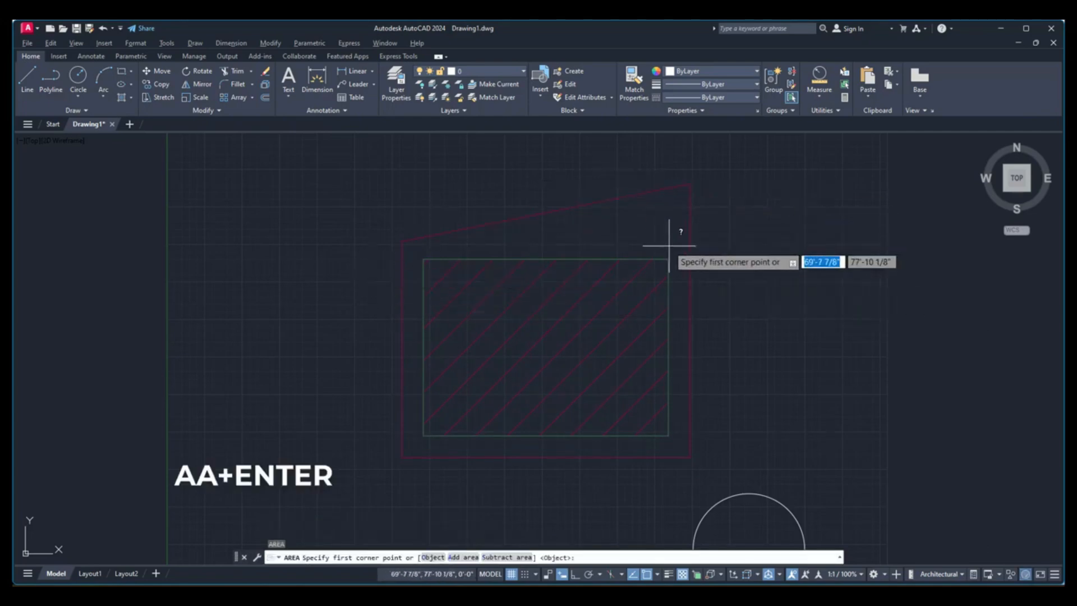
{"action": "left_click", "coordinate": [436, 558]}
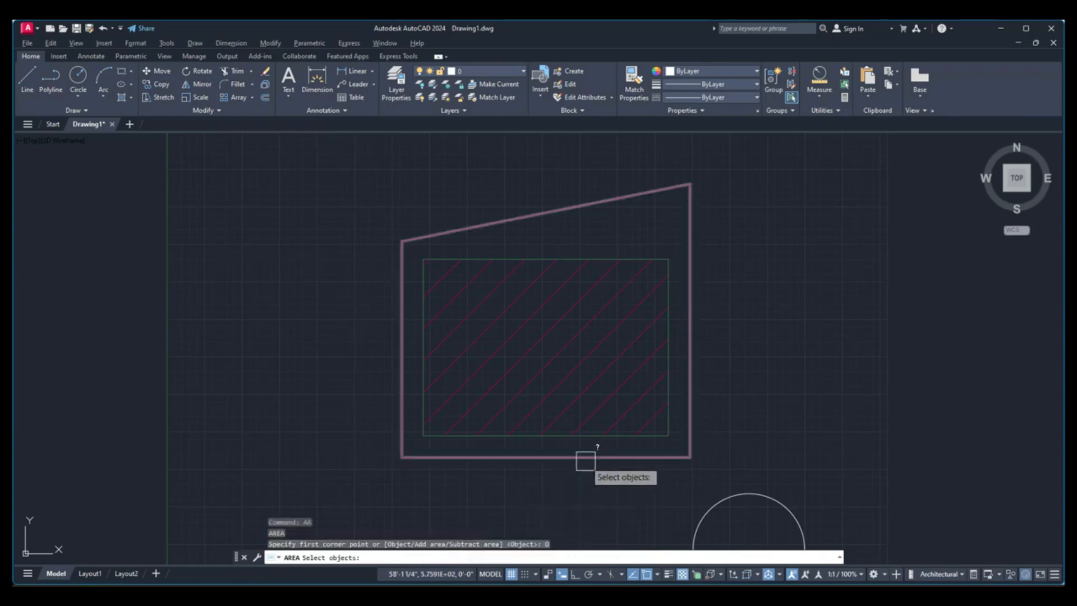
{"action": "left_click", "coordinate": [586, 459]}
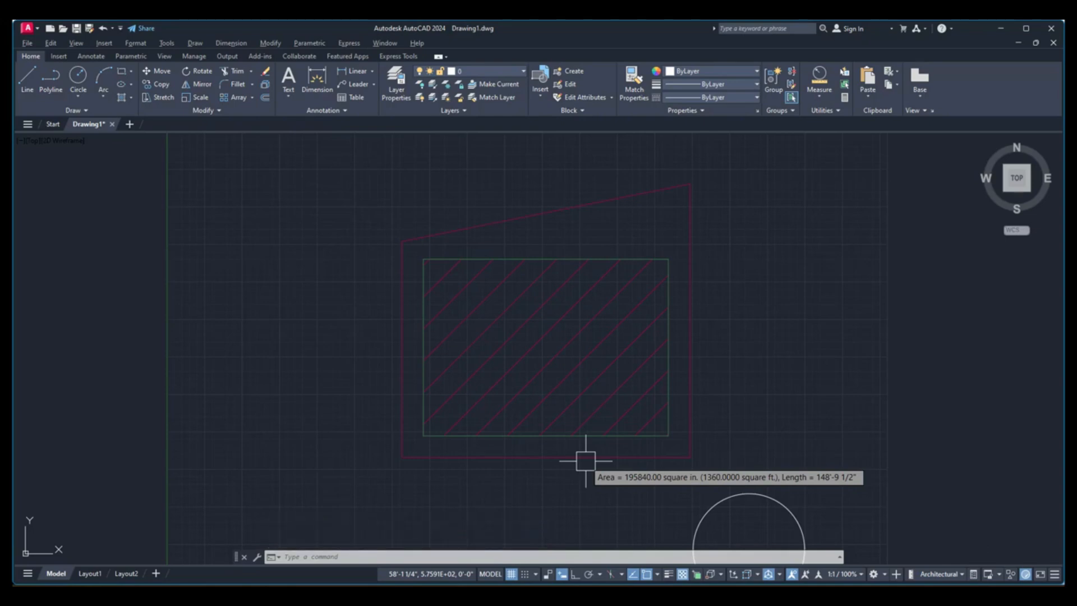
{"action": "key", "text": "Escape"}
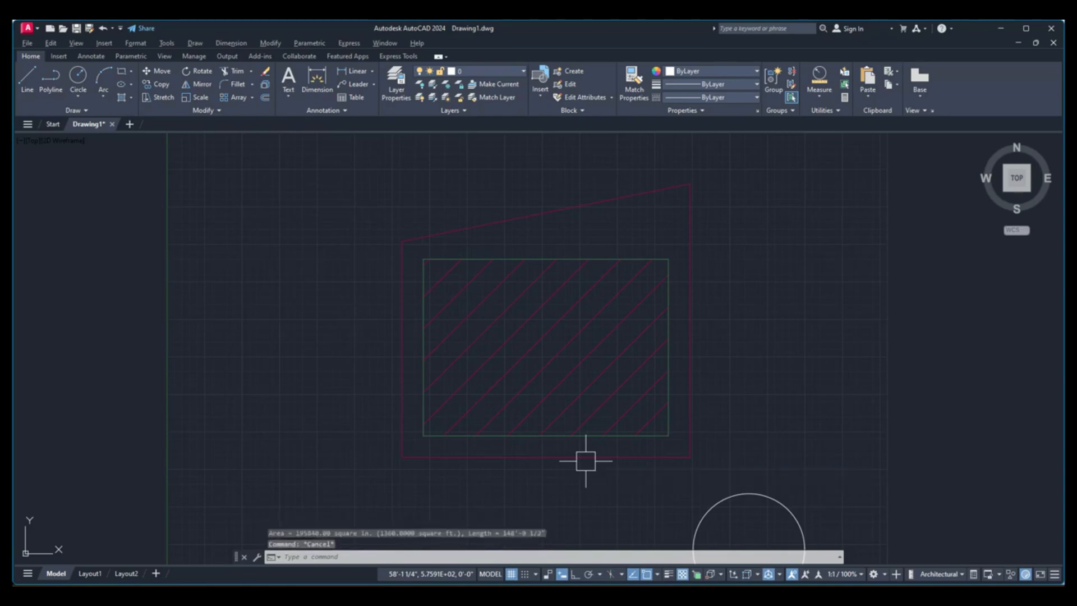
Measure the volume of the outer boundary as an object with a height of 10'.
{"action": "left_click", "coordinate": [820, 99]}
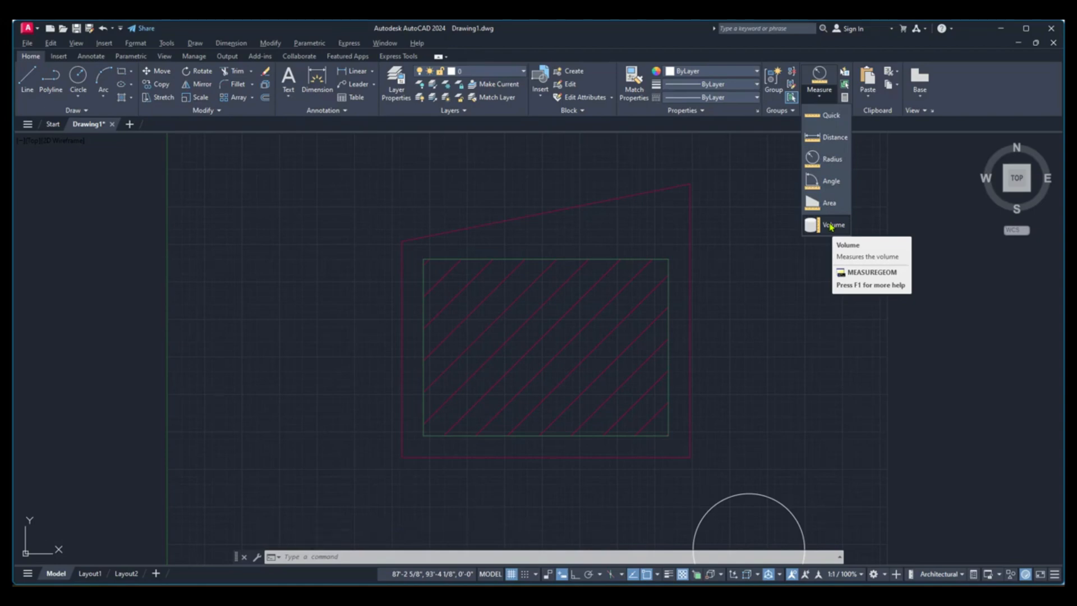
{"action": "left_click", "coordinate": [832, 225]}
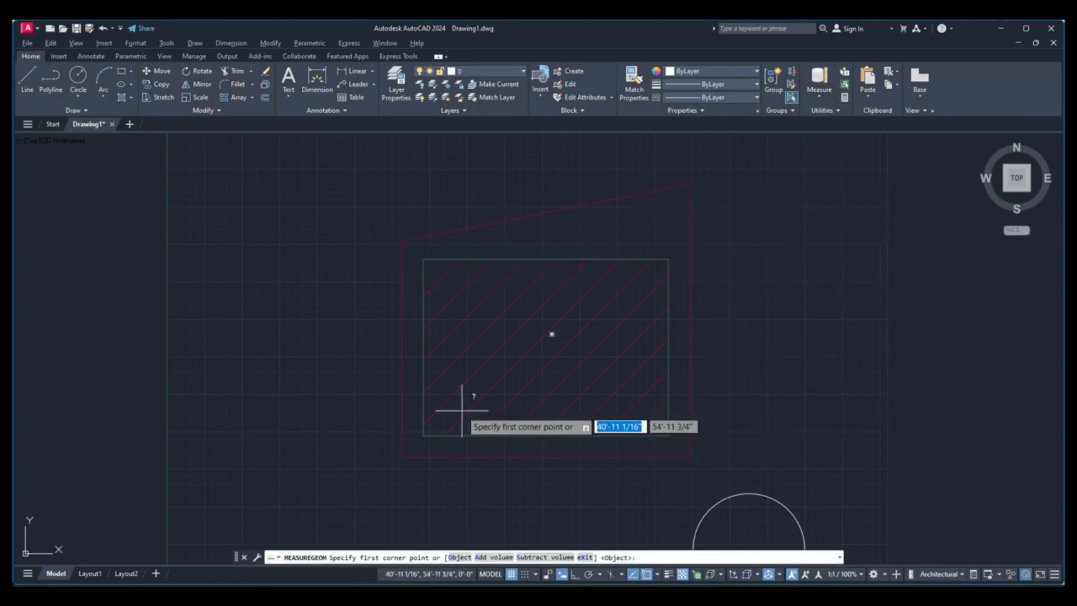
{"action": "left_click", "coordinate": [460, 557]}
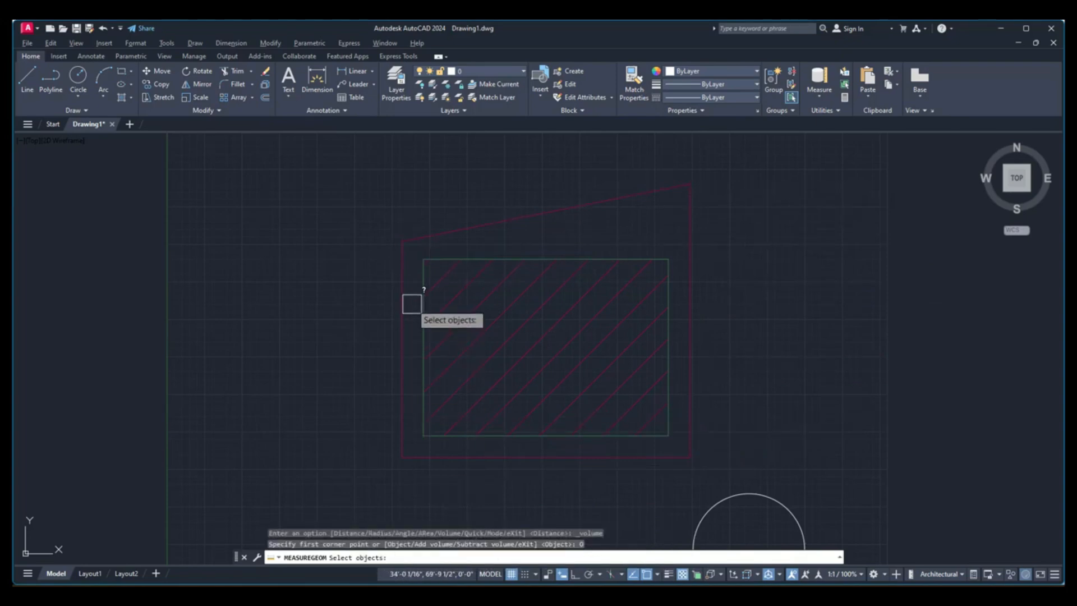
{"action": "left_click", "coordinate": [493, 222]}
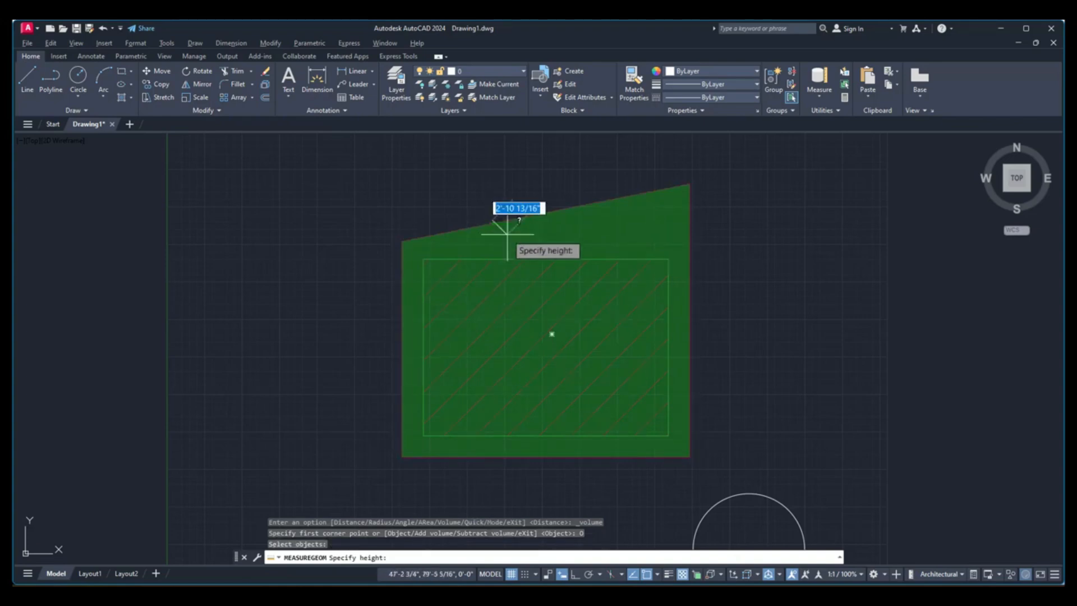
{"action": "type", "text": "10"}
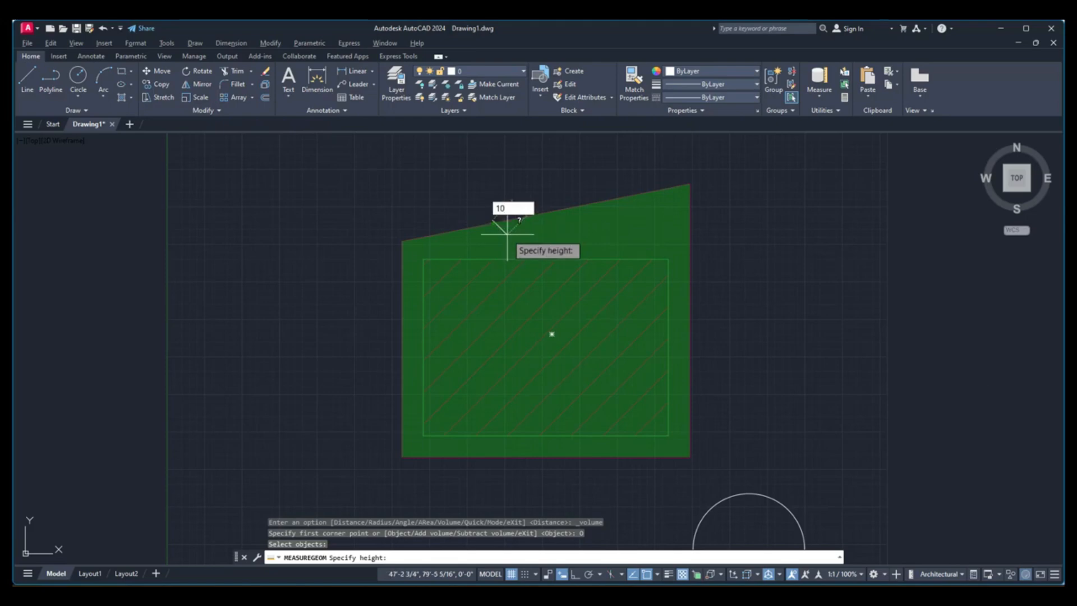
{"action": "type", "text": "'"}
{"action": "key", "text": "Return"}
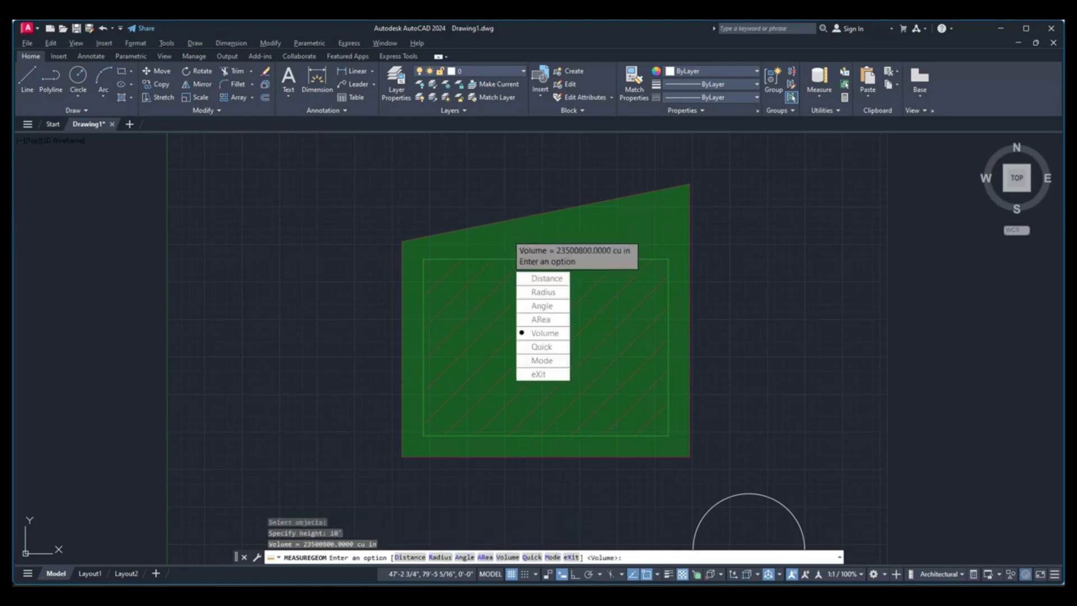
{"action": "key", "text": "Escape"}
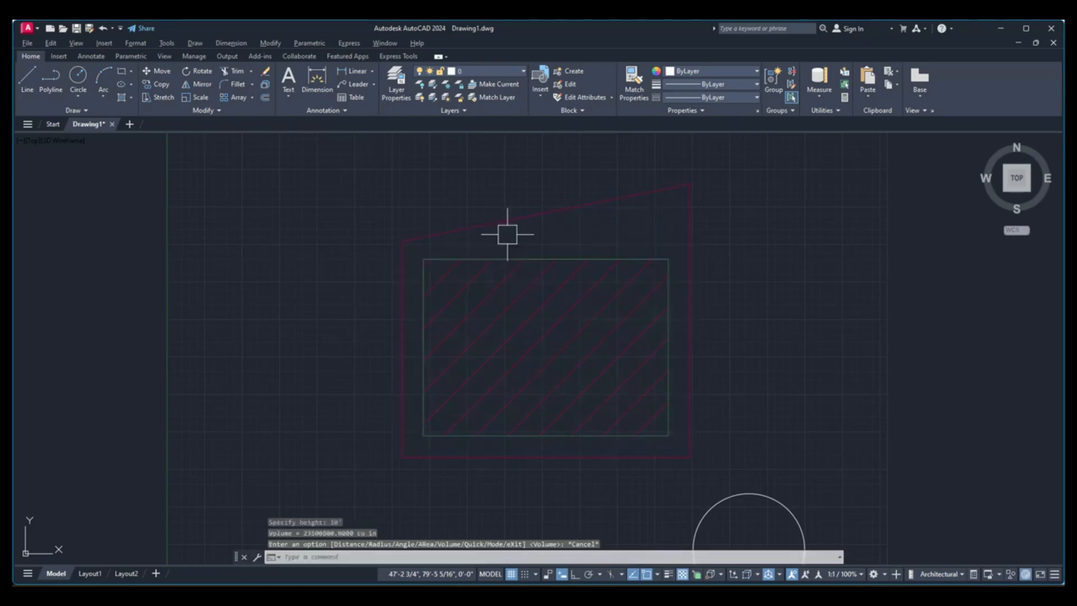
Create a second blank drawing and return to Drawing1.
{"action": "middle_click_drag", "start_coordinate": [758, 264], "coordinate": [673, 354]}
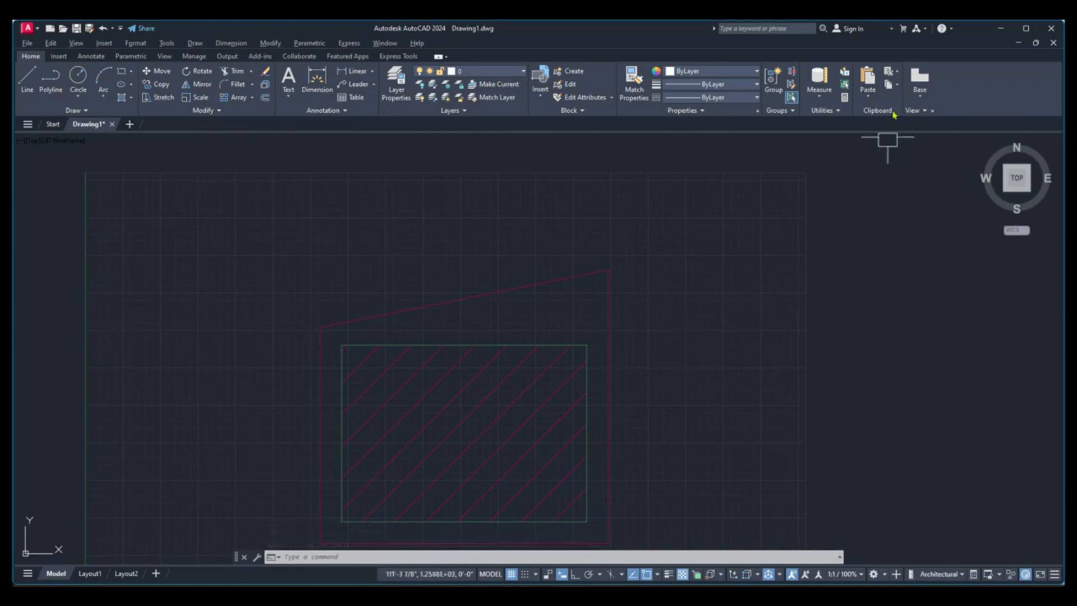
{"action": "scroll", "coordinate": [630, 381], "scroll_direction": "down", "scroll_amount": 4}
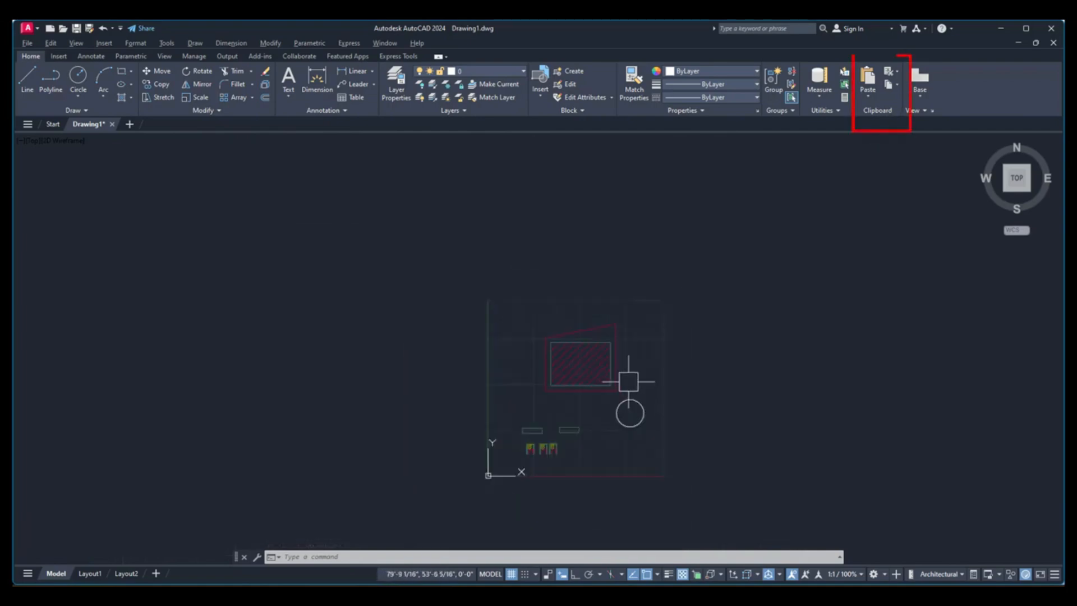
{"action": "scroll", "coordinate": [577, 353], "scroll_direction": "up", "scroll_amount": 2}
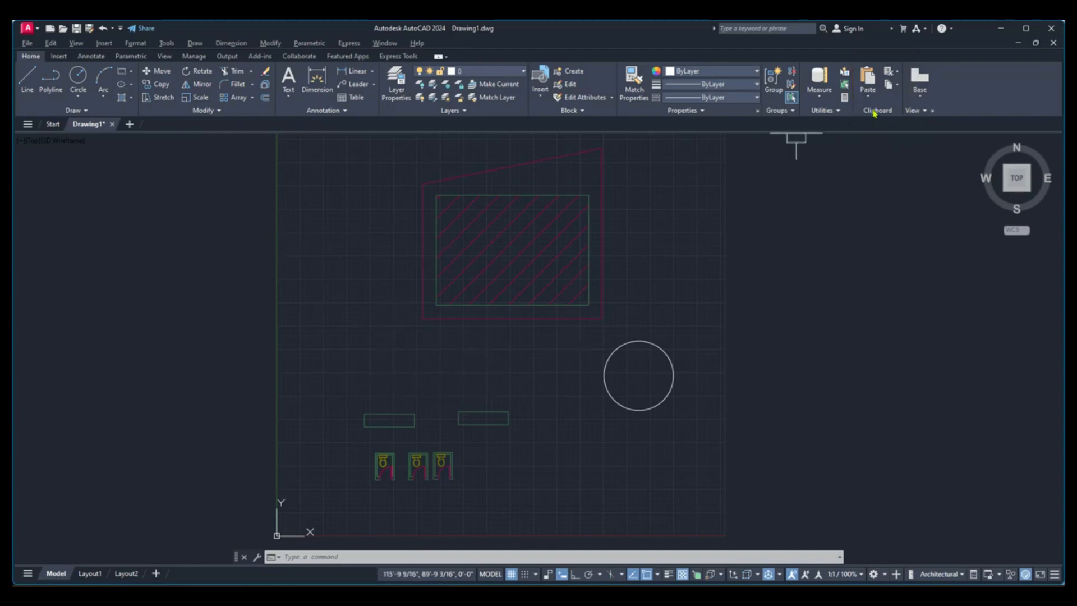
{"action": "left_click", "coordinate": [129, 124]}
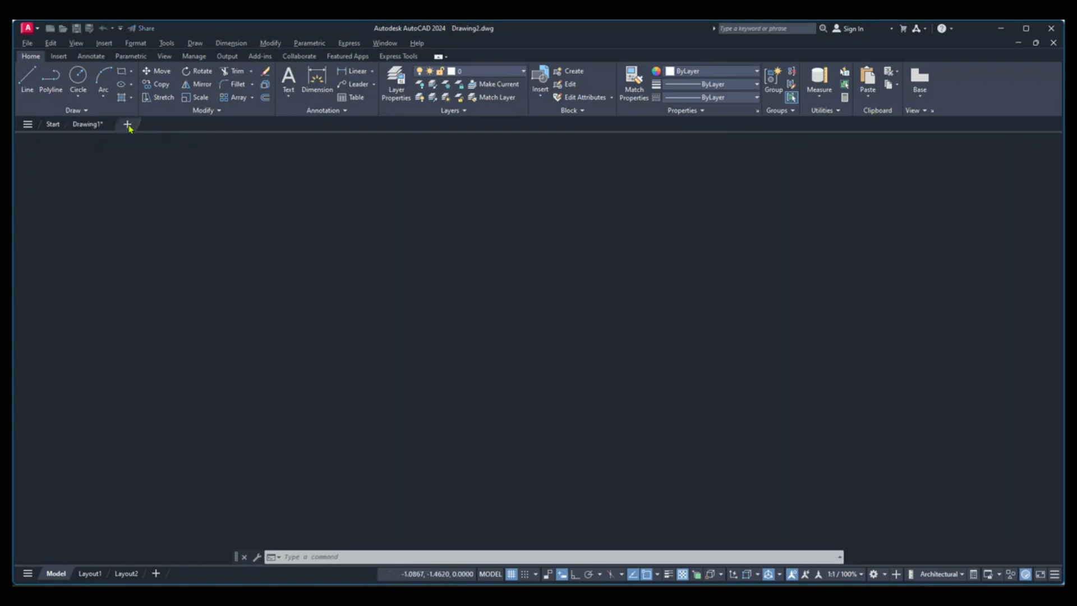
{"action": "left_click", "coordinate": [90, 124]}
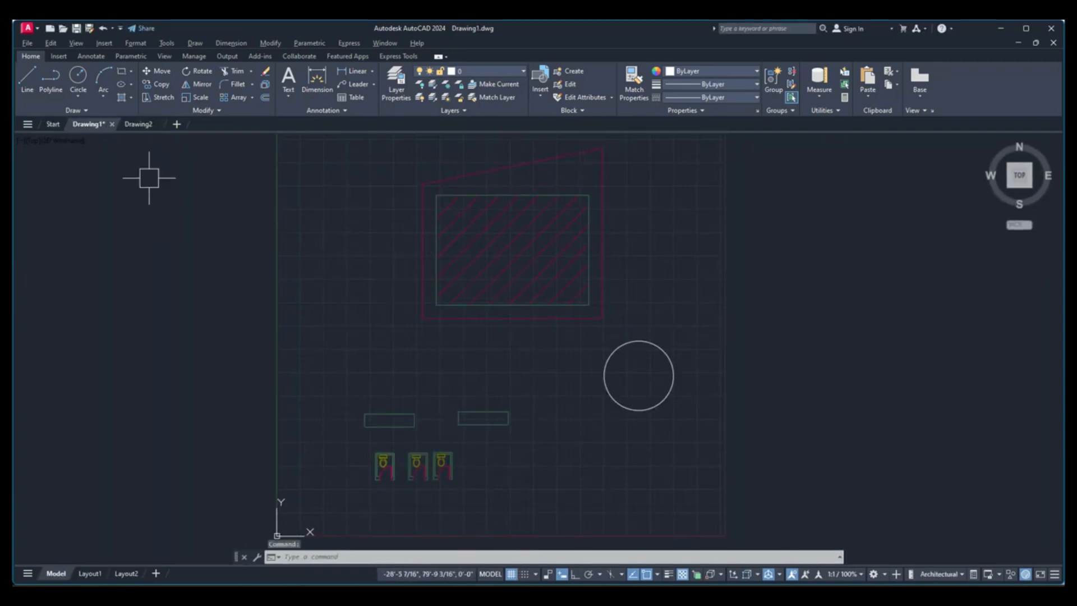
{"action": "left_click", "coordinate": [529, 280]}
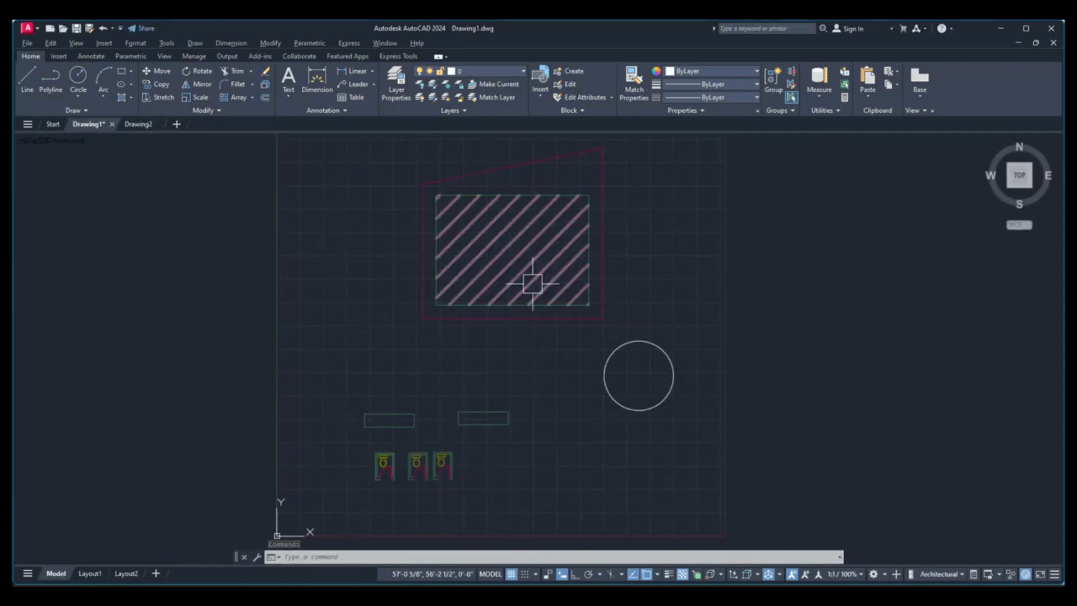
{"action": "key", "text": "ctrl+c"}
{"action": "left_click", "coordinate": [894, 84]}
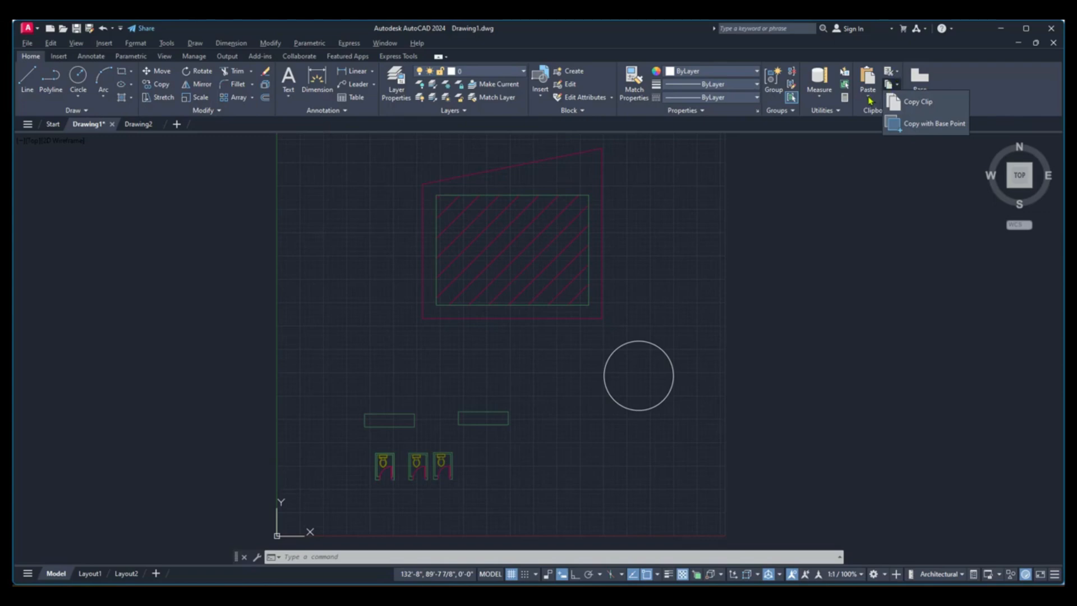
{"action": "left_click", "coordinate": [713, 231]}
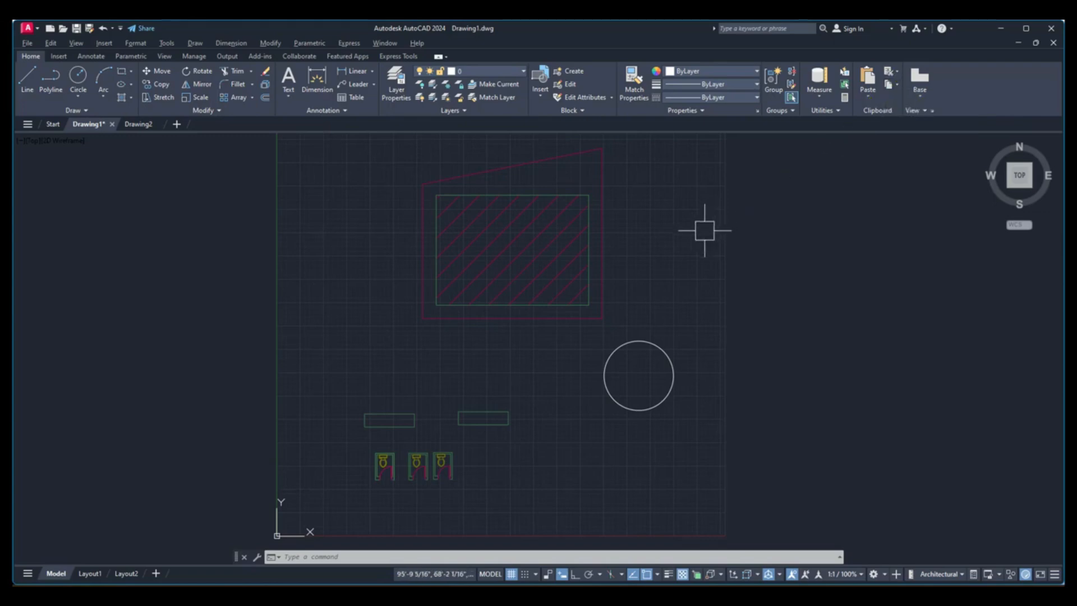
Copy the hatched boundary, the circle, both small rectangles and the three toilet blocks to the clipboard.
{"action": "middle_click_drag", "start_coordinate": [682, 246], "coordinate": [664, 263]}
{"action": "key", "text": "ctrl+c"}
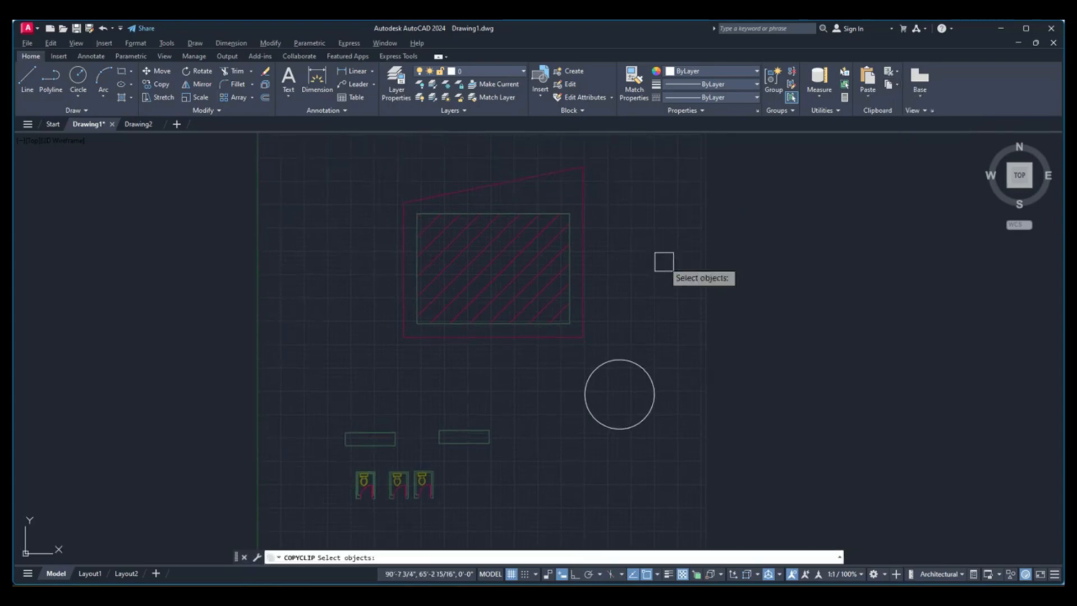
{"action": "left_click", "coordinate": [313, 150]}
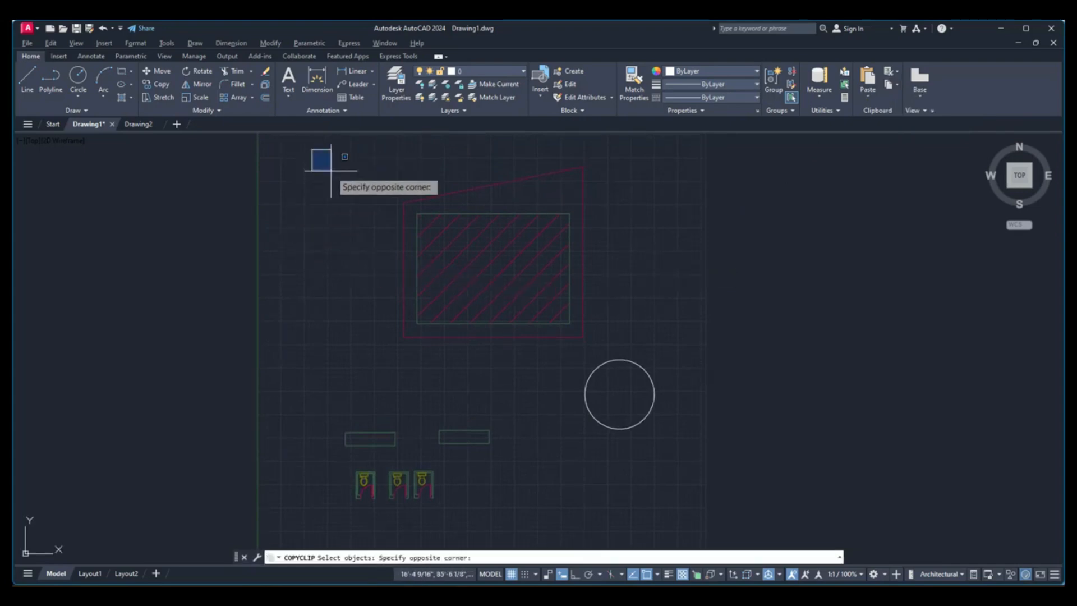
{"action": "left_click", "coordinate": [700, 493]}
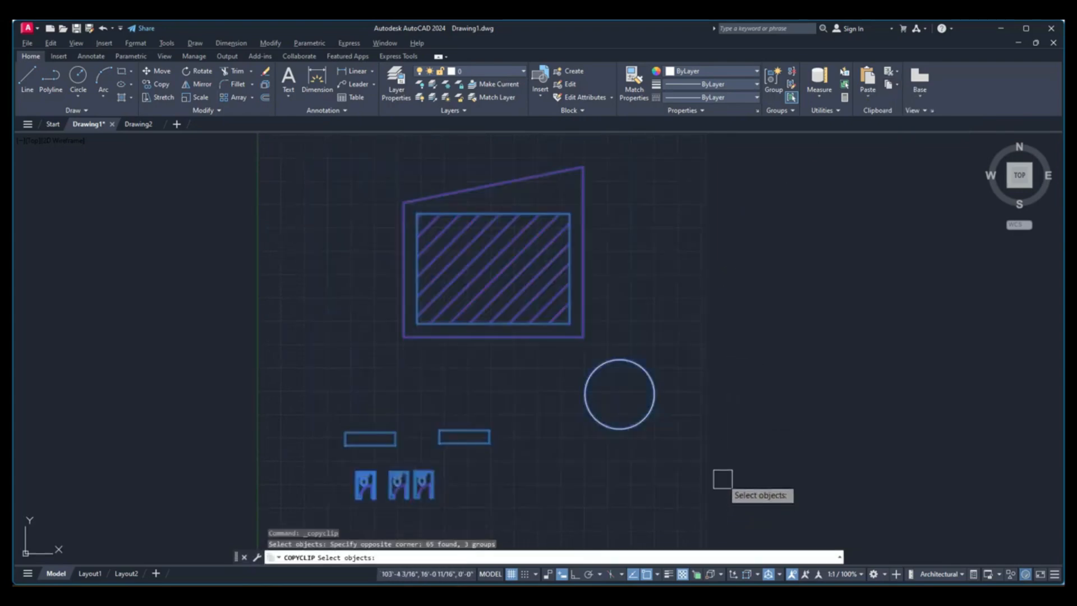
{"action": "key", "text": "Return"}
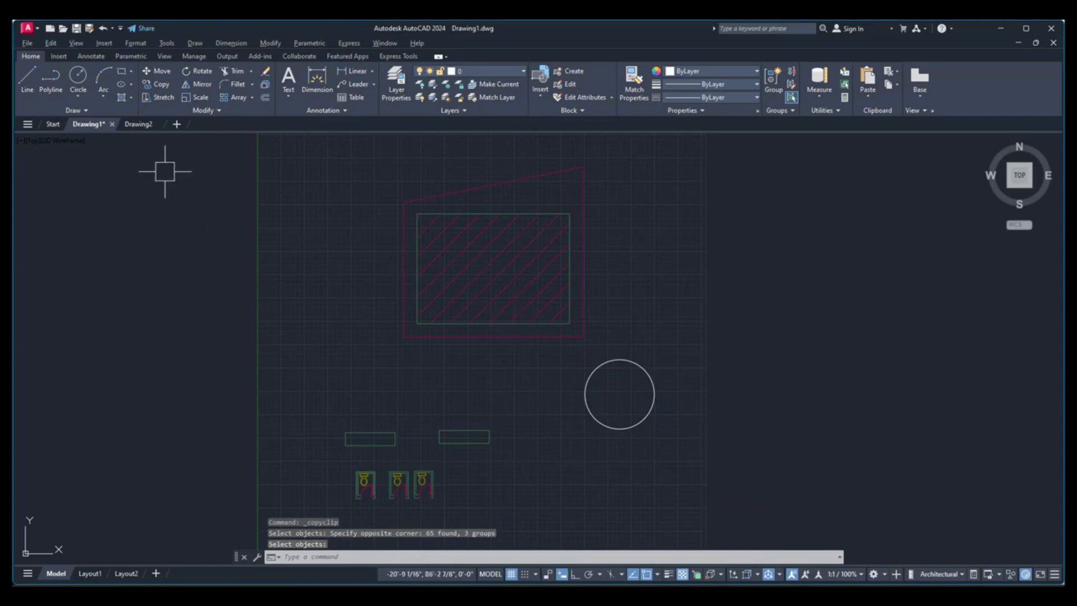
Switch to Drawing2 and paste the copied boundary, circle, rectangles and toilet blocks near the drawing origin.
{"action": "left_click", "coordinate": [141, 127]}
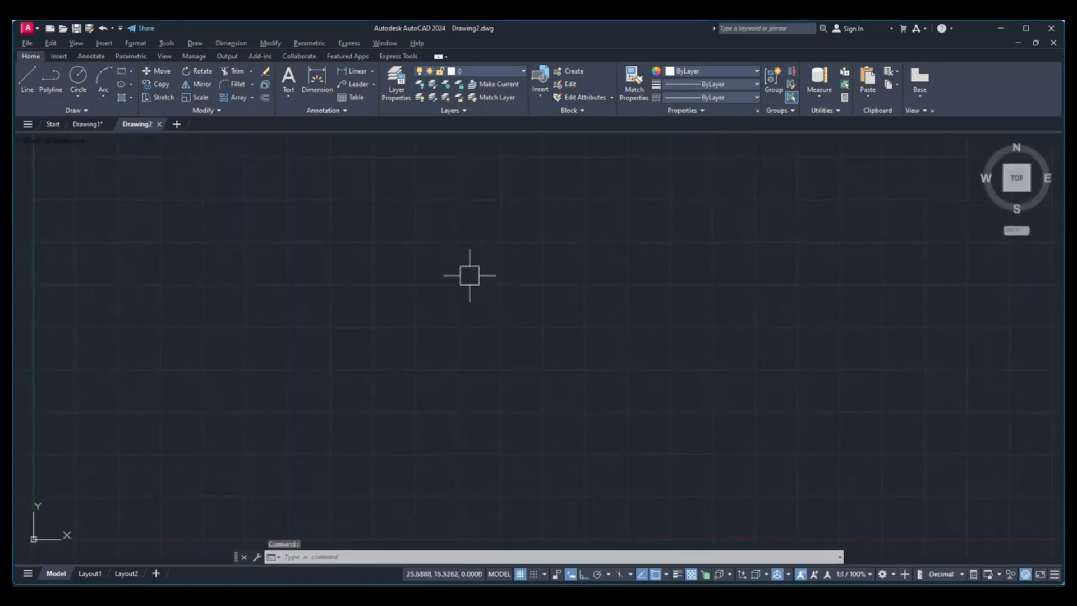
{"action": "key", "text": "ctrl+v"}
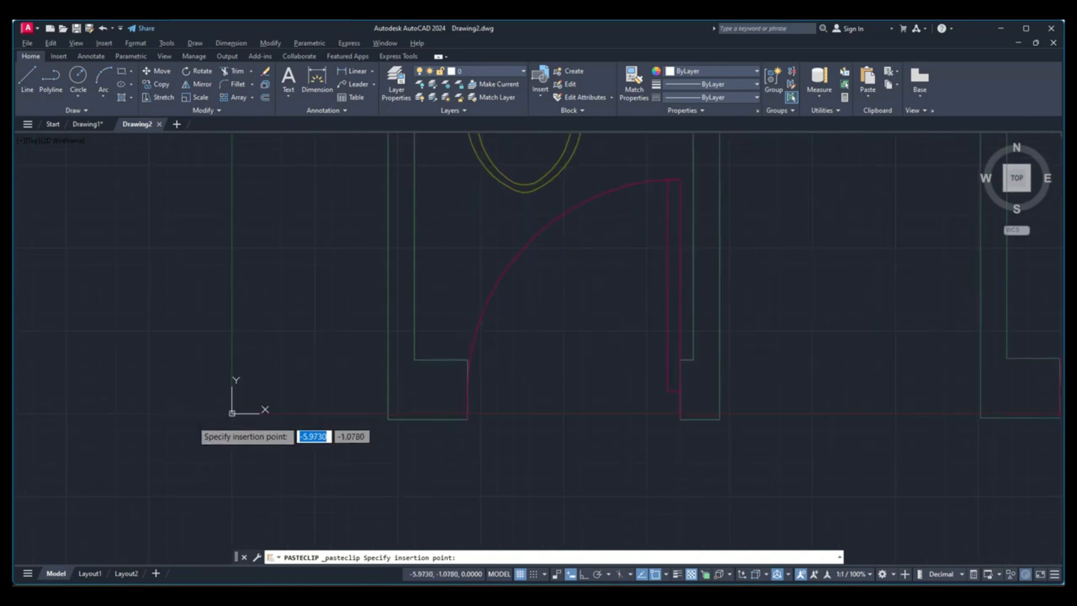
{"action": "left_click", "coordinate": [286, 381]}
{"action": "scroll", "coordinate": [273, 410], "scroll_direction": "down", "scroll_amount": 3}
{"action": "scroll", "coordinate": [474, 366], "scroll_direction": "down", "scroll_amount": 6}
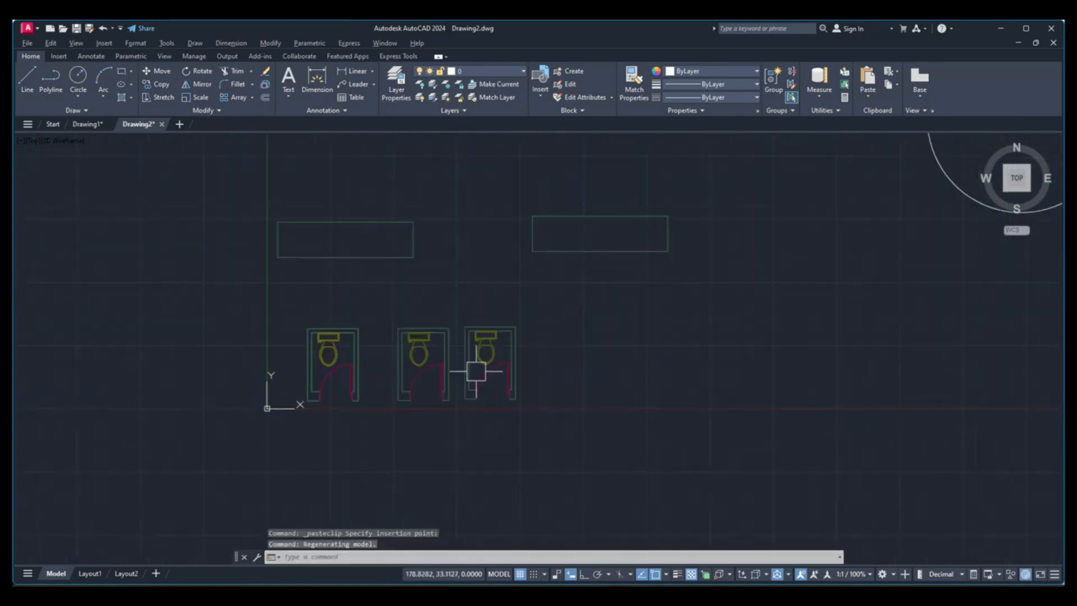
{"action": "scroll", "coordinate": [548, 416], "scroll_direction": "down", "scroll_amount": 2}
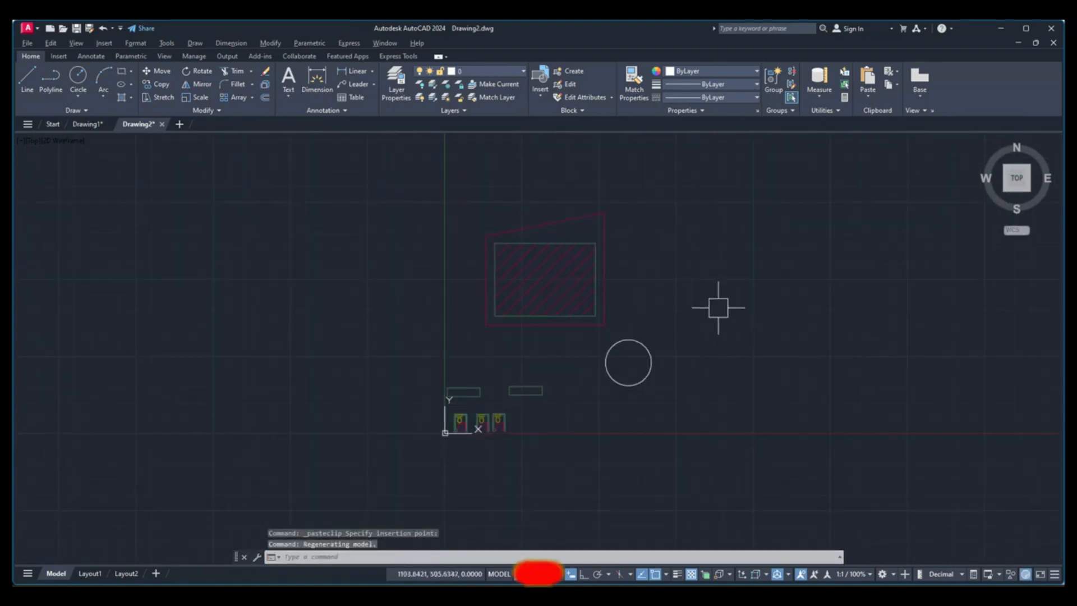
{"action": "scroll", "coordinate": [695, 315], "scroll_direction": "up", "scroll_amount": 2}
{"action": "middle_click_drag", "start_coordinate": [695, 315], "coordinate": [651, 317]}
{"action": "scroll", "coordinate": [652, 312], "scroll_direction": "down", "scroll_amount": 1}
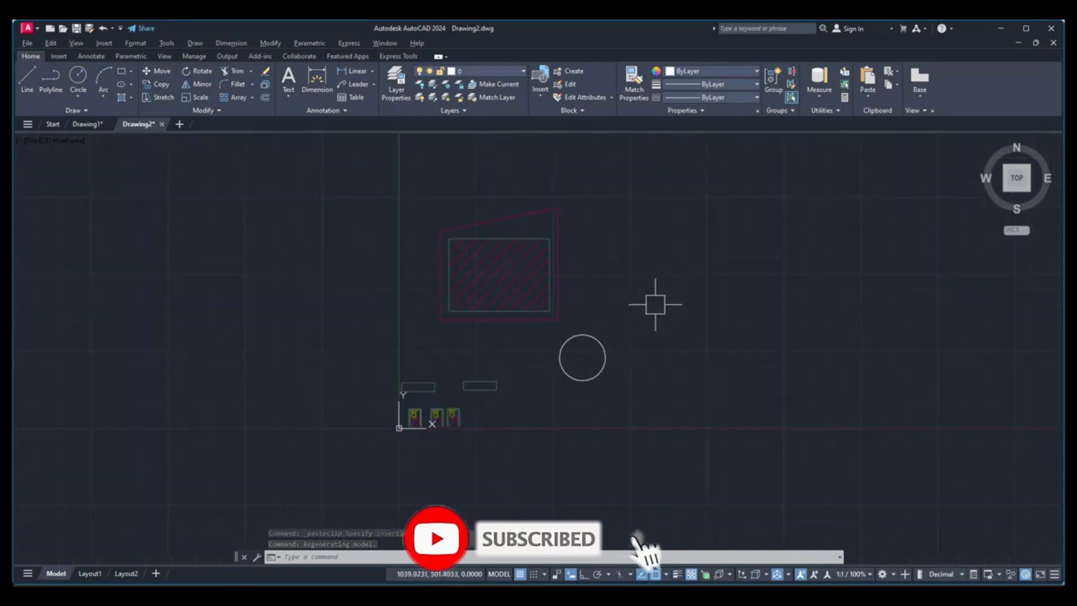
Erase all the pasted objects from Drawing2.
{"action": "key", "text": "ctrl+a"}
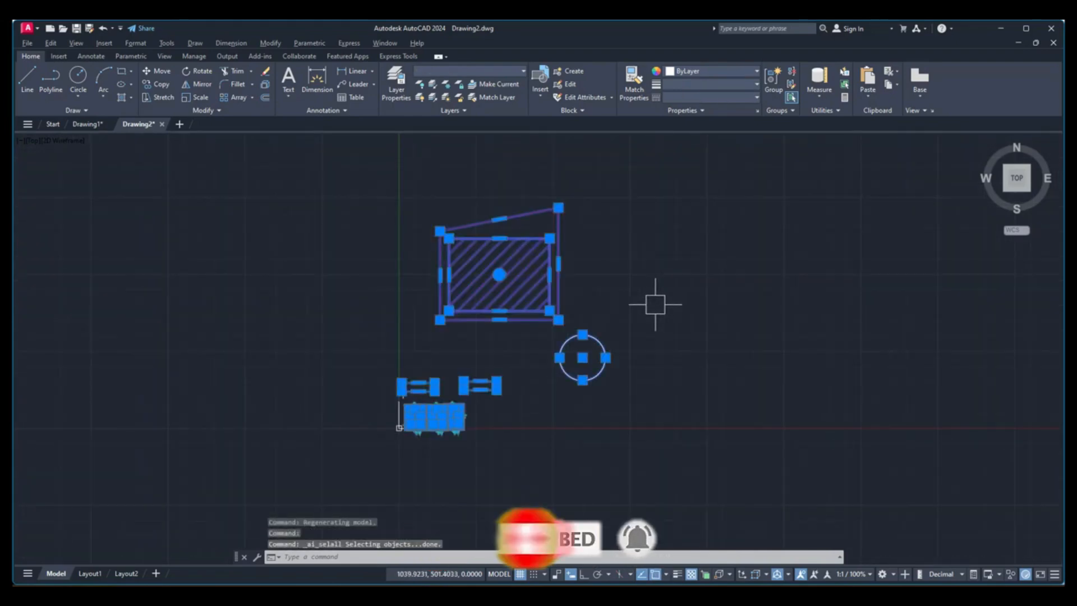
{"action": "key", "text": "Delete"}
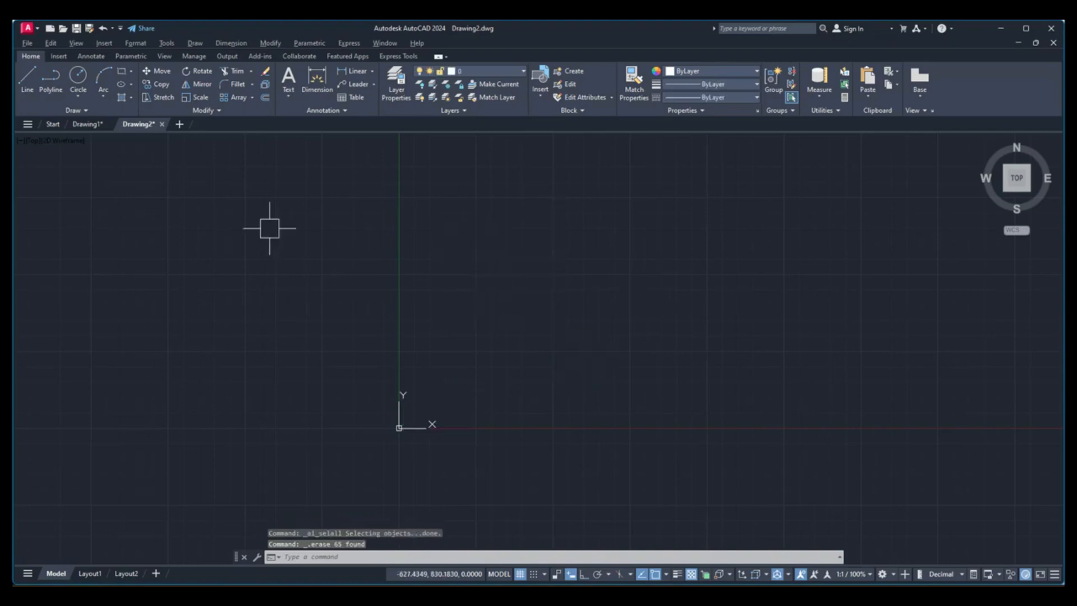
Return to Drawing1 and copy the hatched boundary, circle, both rectangles and all three toilet rooms with Copy Clip.
{"action": "left_click", "coordinate": [99, 125]}
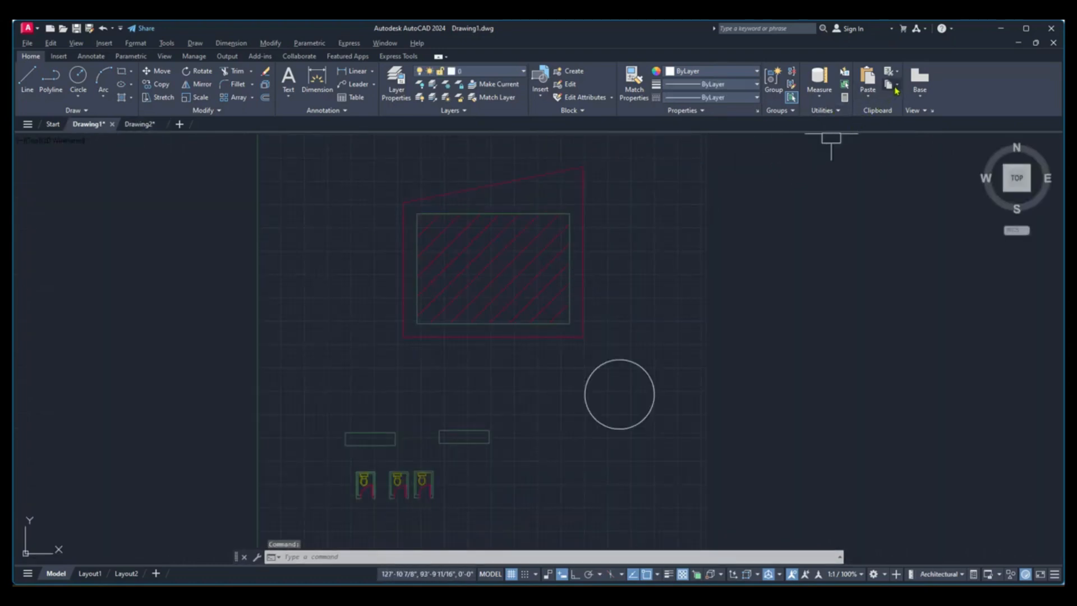
{"action": "left_click", "coordinate": [896, 86]}
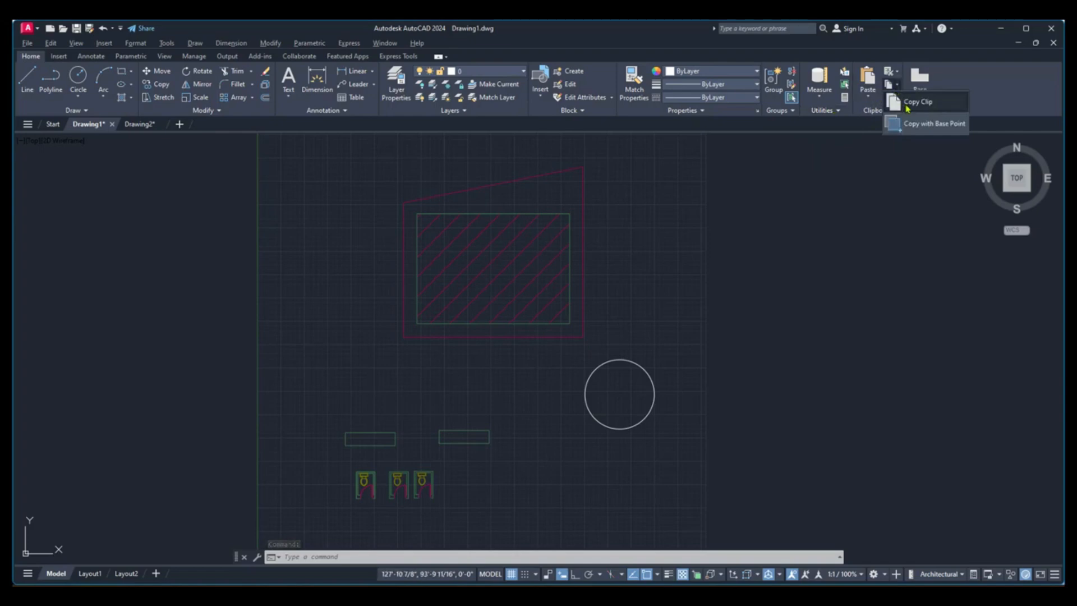
{"action": "left_click", "coordinate": [907, 106]}
{"action": "scroll", "coordinate": [625, 258], "scroll_direction": "down", "scroll_amount": 2}
{"action": "left_click", "coordinate": [344, 179]}
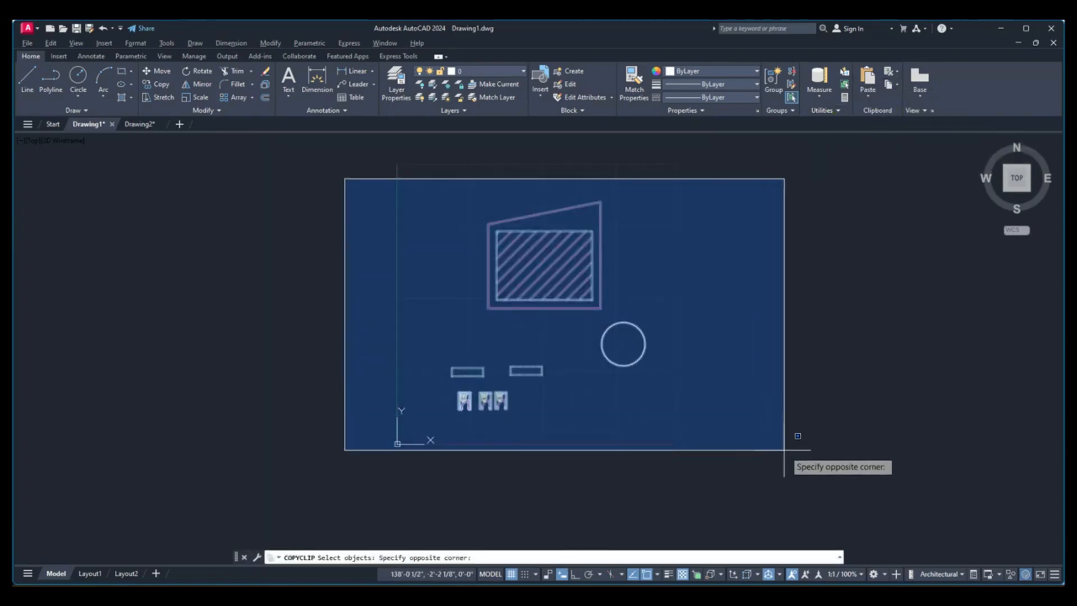
{"action": "left_click", "coordinate": [785, 450]}
{"action": "key", "text": "Return"}
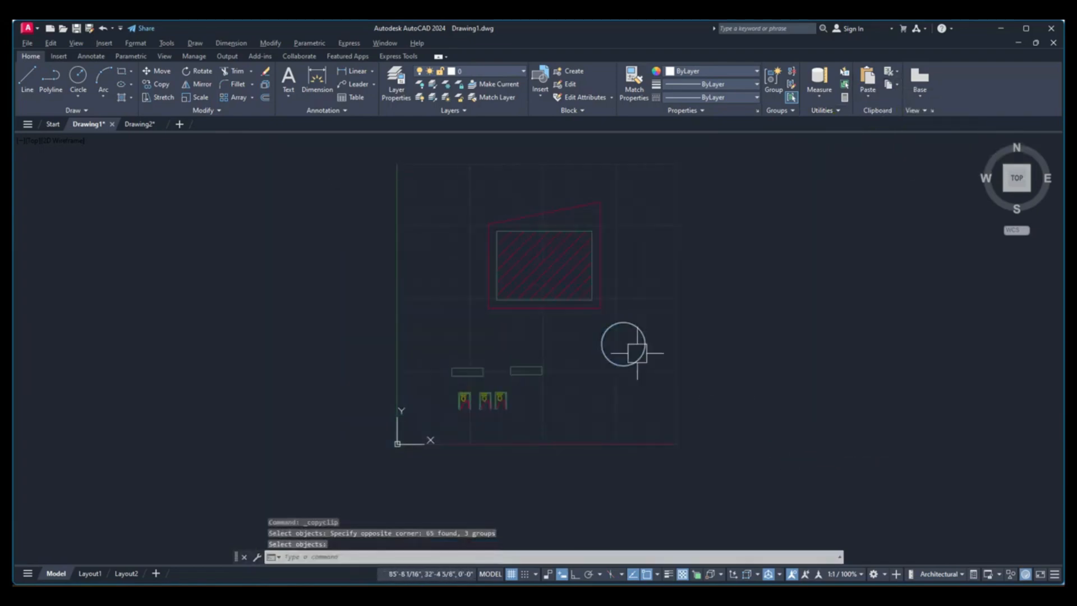
Paste the copied objects into Drawing2 at their original coordinates.
{"action": "left_click", "coordinate": [138, 124]}
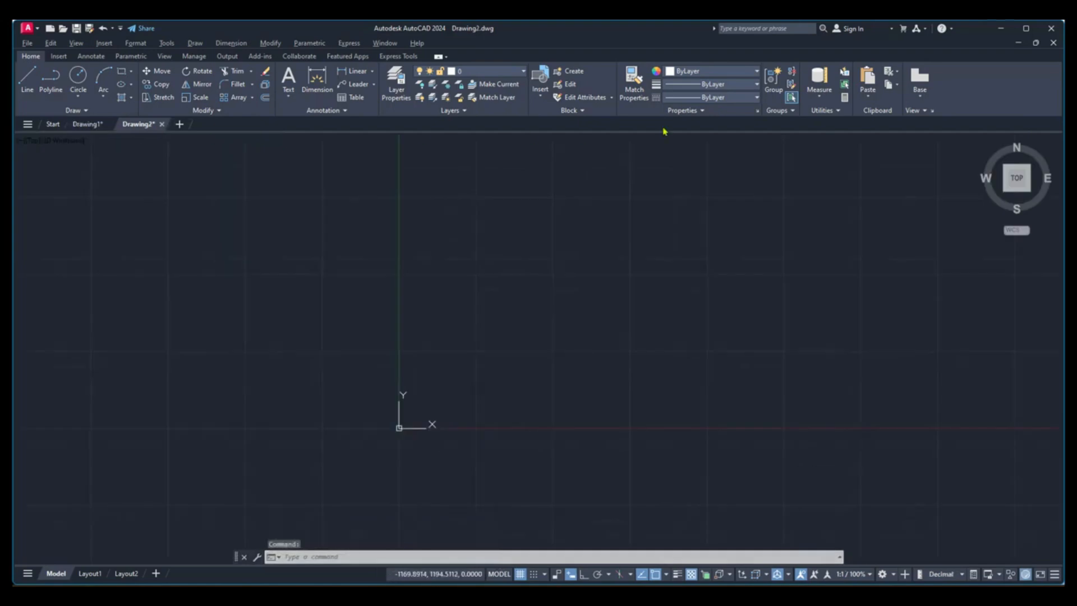
{"action": "left_click", "coordinate": [868, 96]}
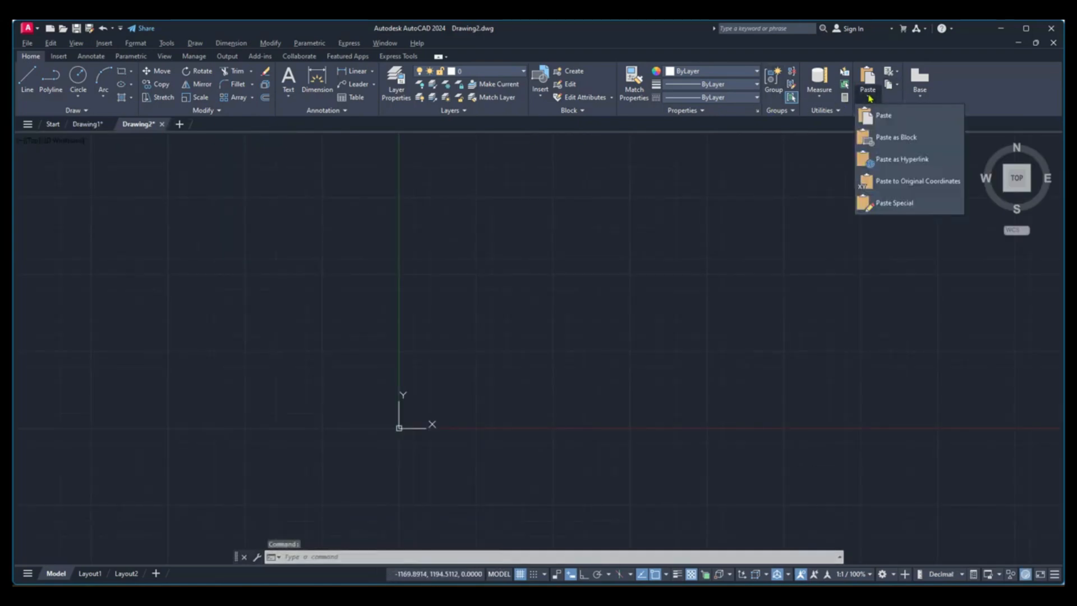
{"action": "left_click", "coordinate": [895, 183]}
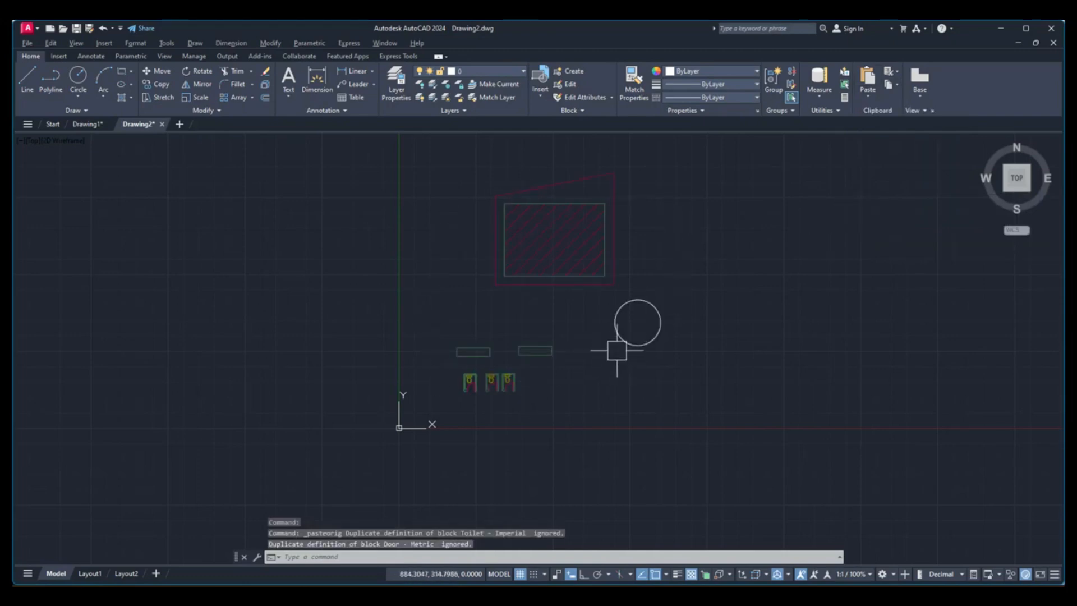
Check whether the middle toilet room is grouped by selecting its door, toilet and inner wall line, then clear the selection.
{"action": "scroll", "coordinate": [471, 396], "scroll_direction": "up", "scroll_amount": 5}
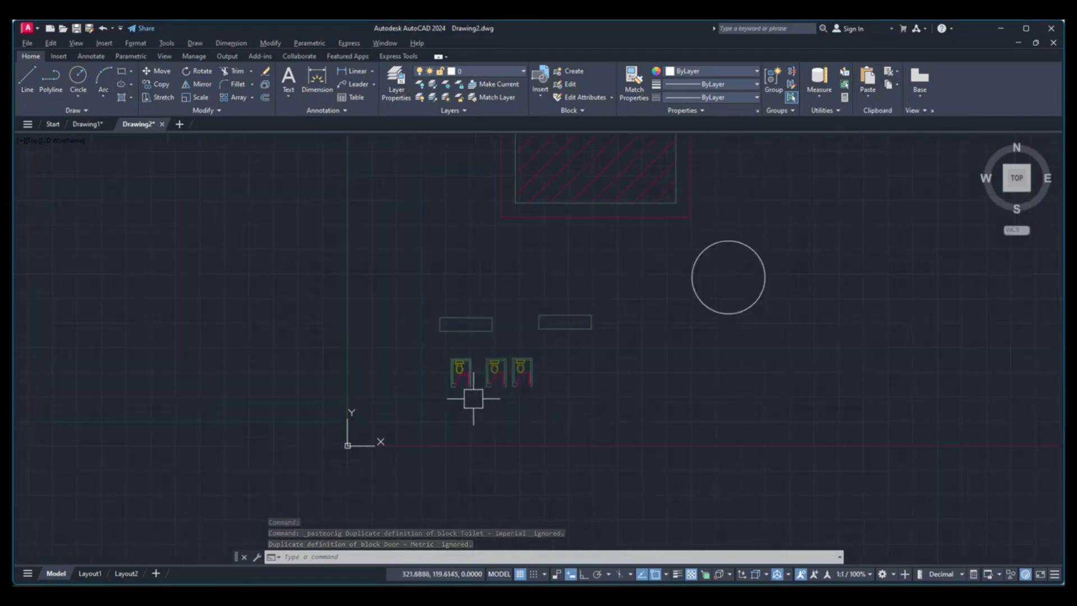
{"action": "scroll", "coordinate": [514, 336], "scroll_direction": "up", "scroll_amount": 6}
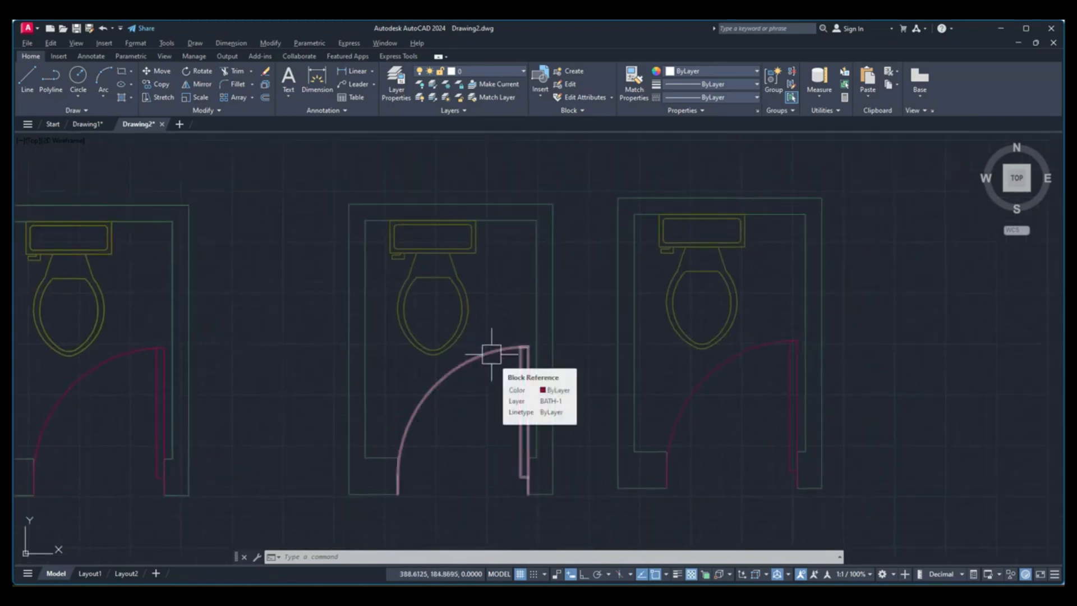
{"action": "left_click", "coordinate": [486, 352]}
{"action": "left_click", "coordinate": [441, 306]}
{"action": "left_click", "coordinate": [538, 276]}
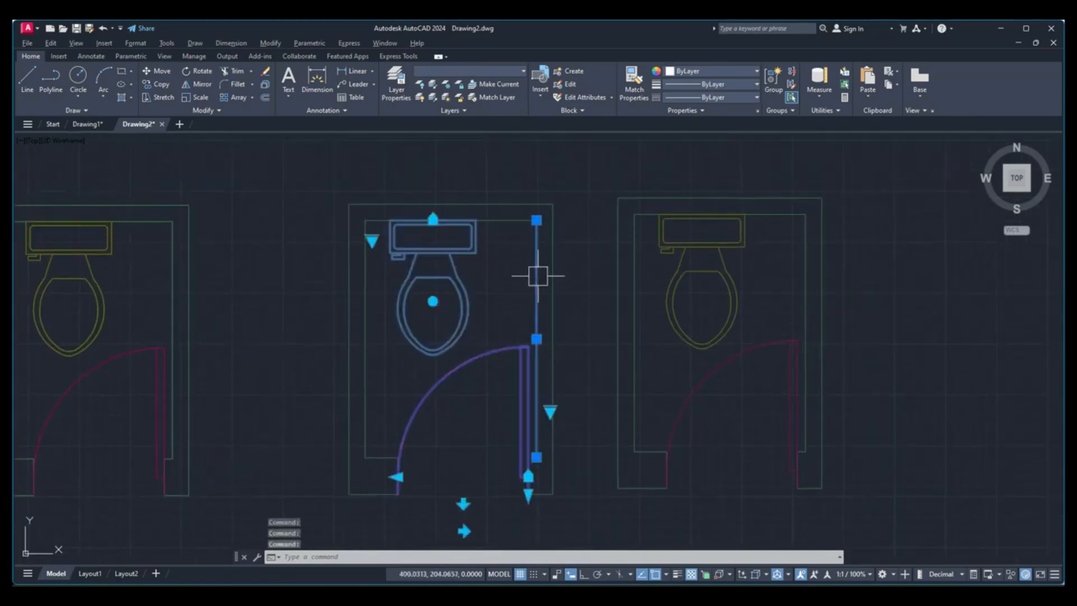
{"action": "key", "text": "Escape"}
{"action": "scroll", "coordinate": [546, 299], "scroll_direction": "down", "scroll_amount": 4}
{"action": "scroll", "coordinate": [552, 293], "scroll_direction": "up", "scroll_amount": 2}
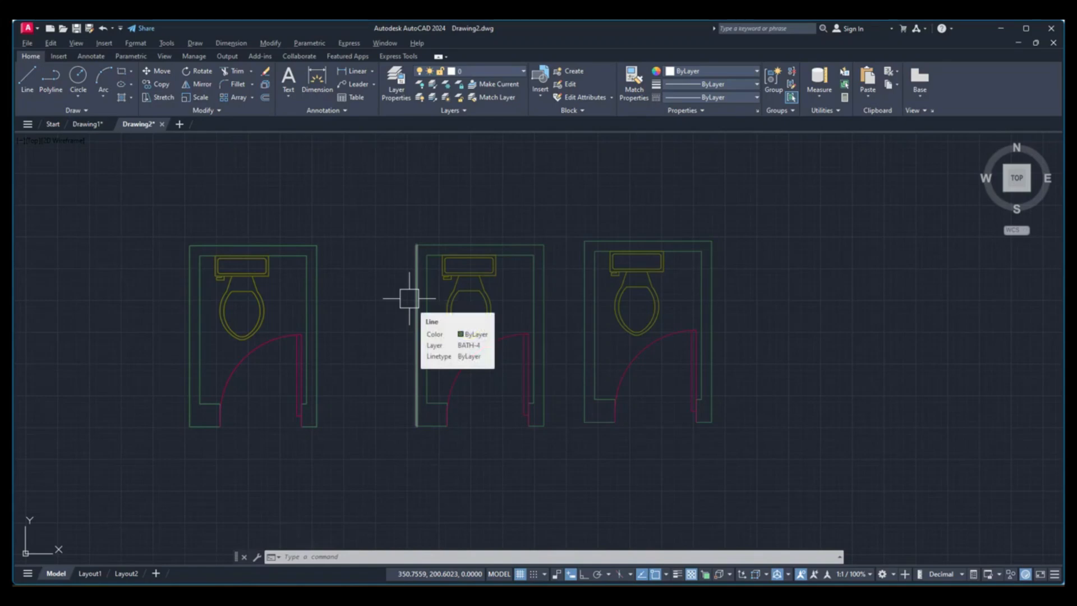
Copy all the objects of the middle toilet room to the clipboard.
{"action": "left_click", "coordinate": [867, 101]}
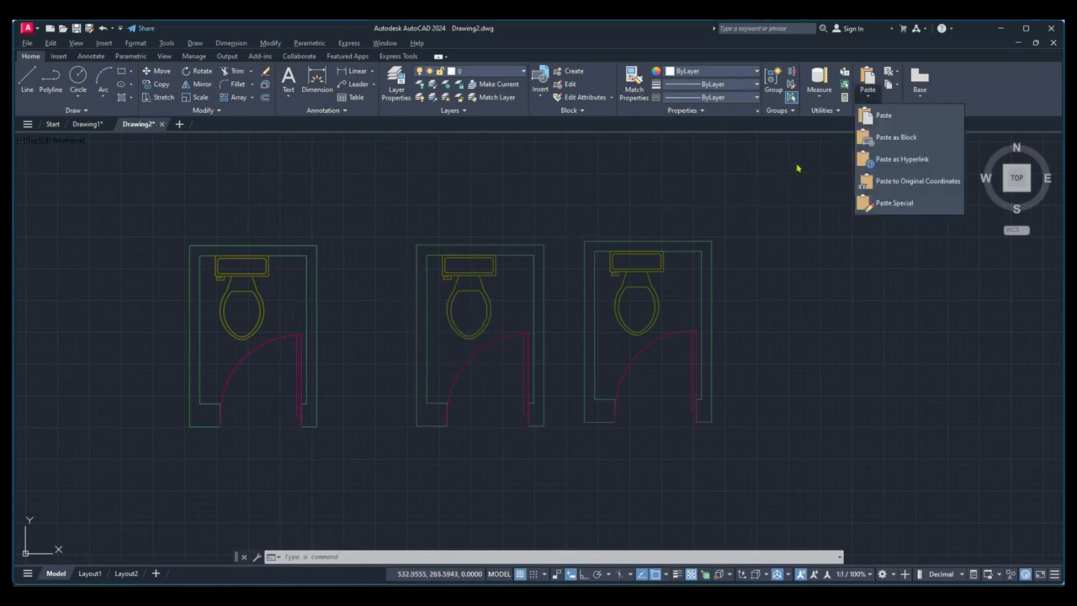
{"action": "left_click", "coordinate": [378, 222]}
{"action": "left_click", "coordinate": [550, 471]}
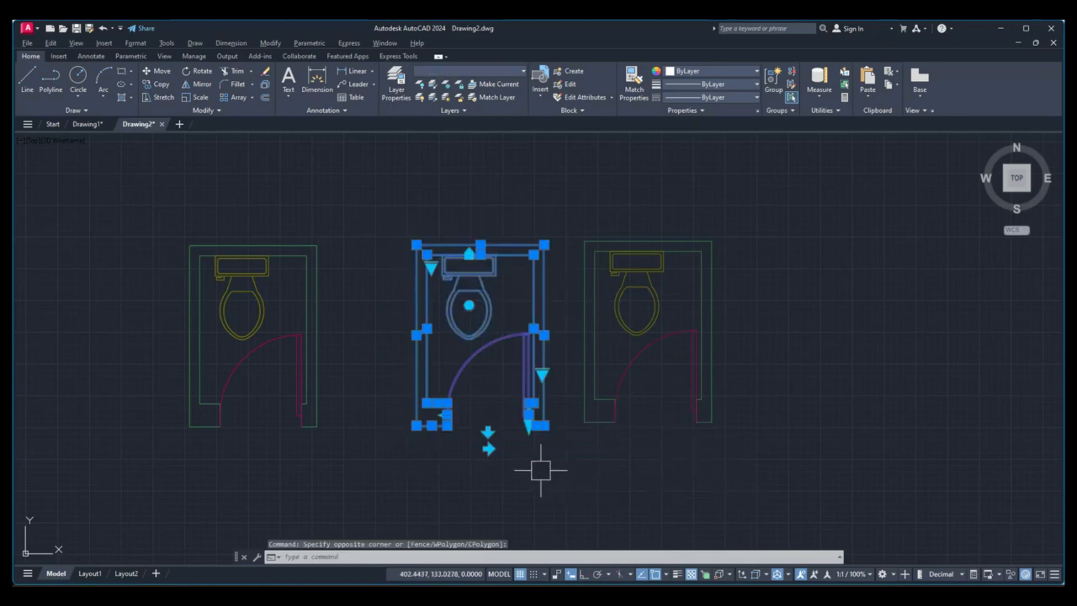
{"action": "key", "text": "ctrl+c"}
{"action": "scroll", "coordinate": [702, 331], "scroll_direction": "down", "scroll_amount": 2}
{"action": "middle_click_drag", "start_coordinate": [763, 330], "coordinate": [465, 338]}
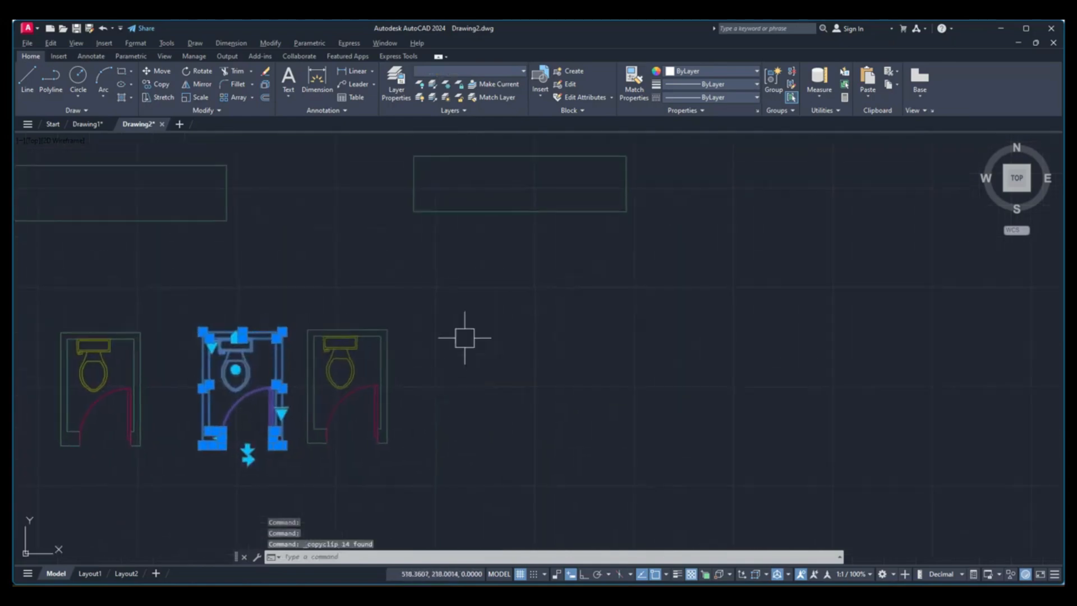
Paste the copied toilet room as a block in the empty area right of the three rooms and select it.
{"action": "right_click", "coordinate": [536, 257]}
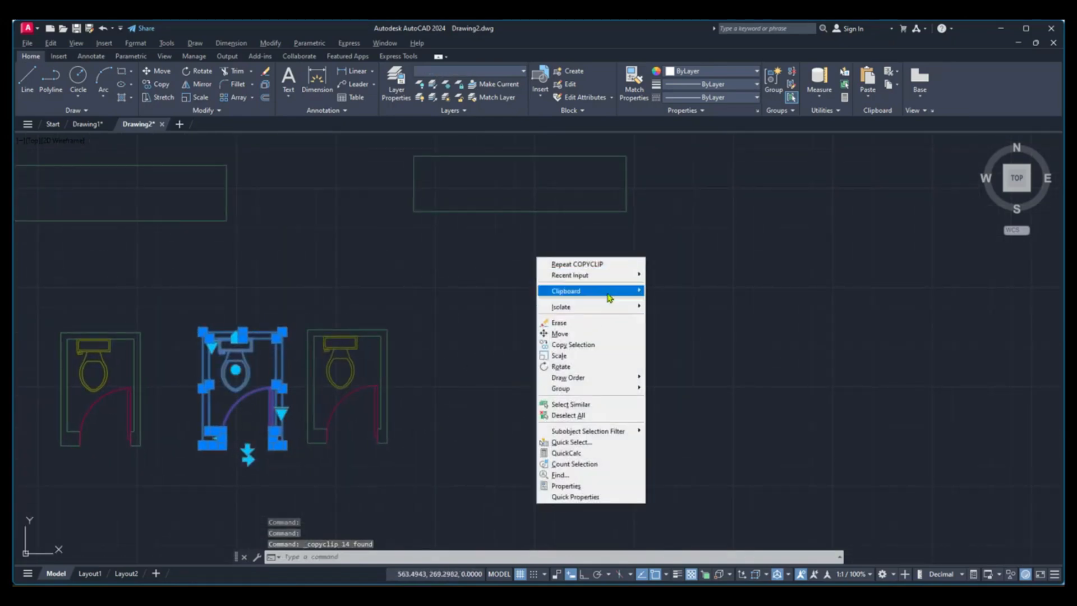
{"action": "mouse_move", "coordinate": [613, 296]}
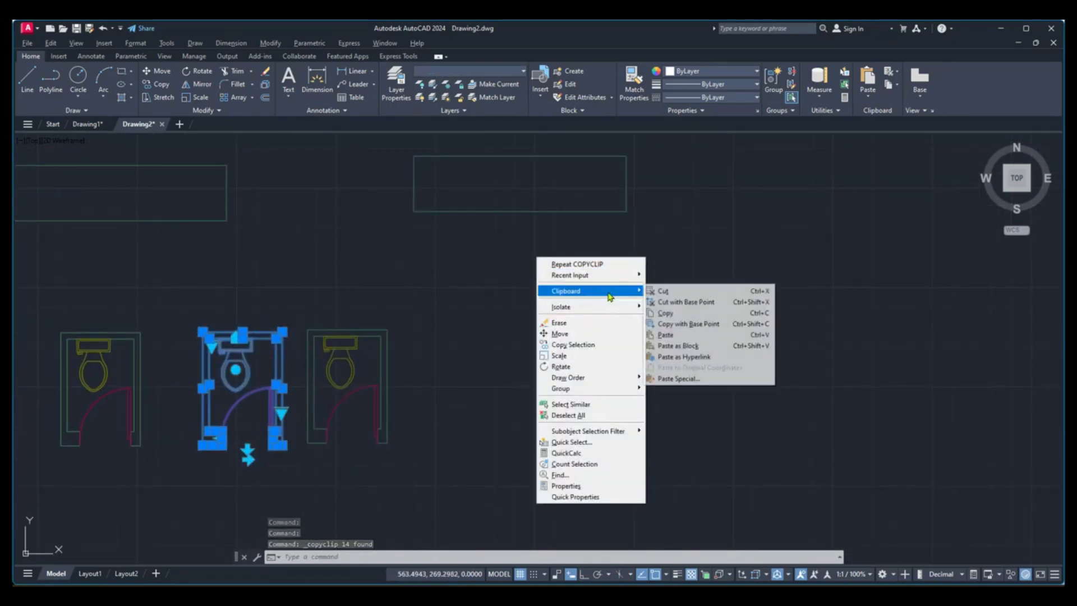
{"action": "left_click", "coordinate": [685, 346]}
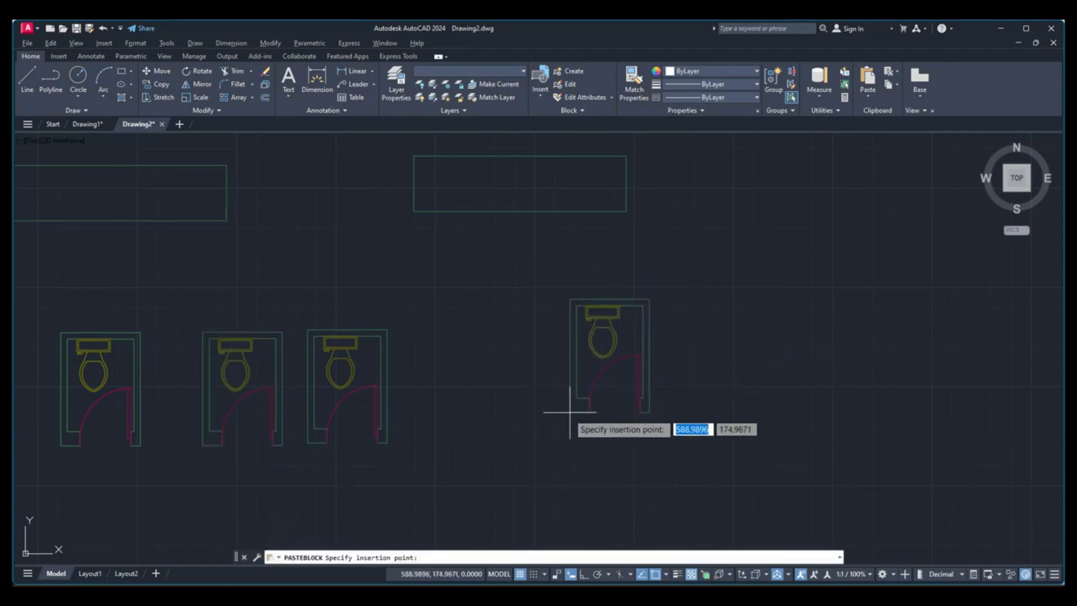
{"action": "left_click", "coordinate": [563, 421]}
{"action": "left_click", "coordinate": [623, 369]}
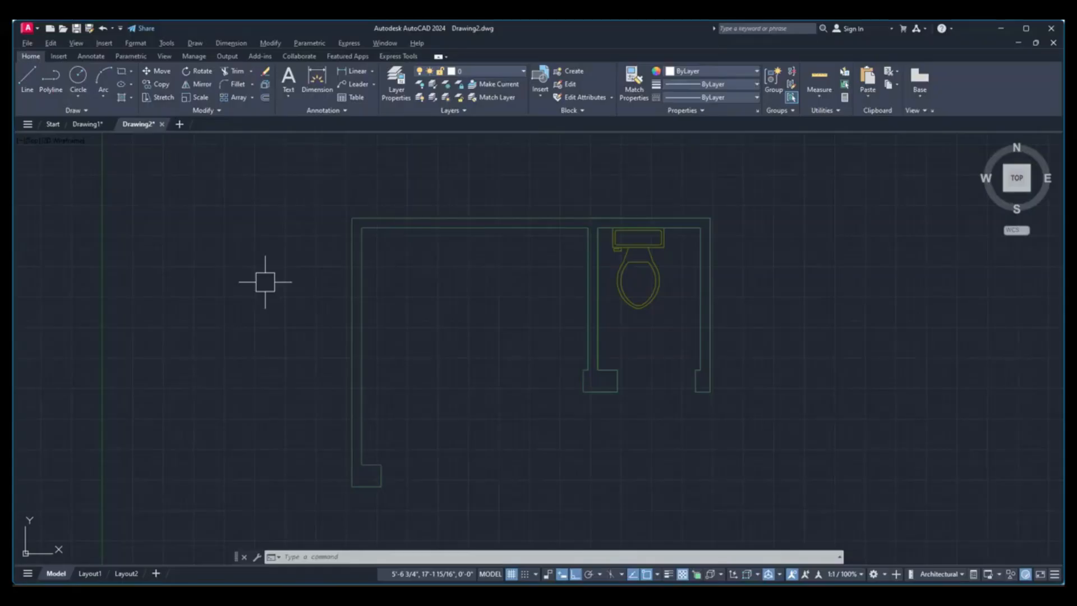
Open DesignCenter, view its open drawings and history, and return to the folder list.
{"action": "key", "text": "ctrl+2"}
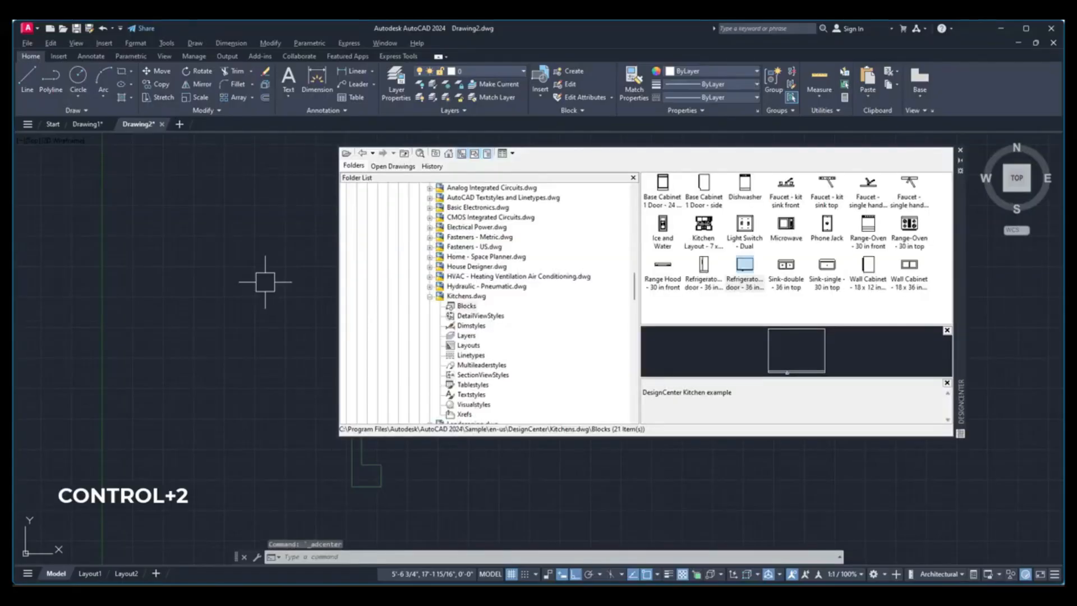
{"action": "left_click", "coordinate": [392, 167]}
{"action": "left_click", "coordinate": [431, 167]}
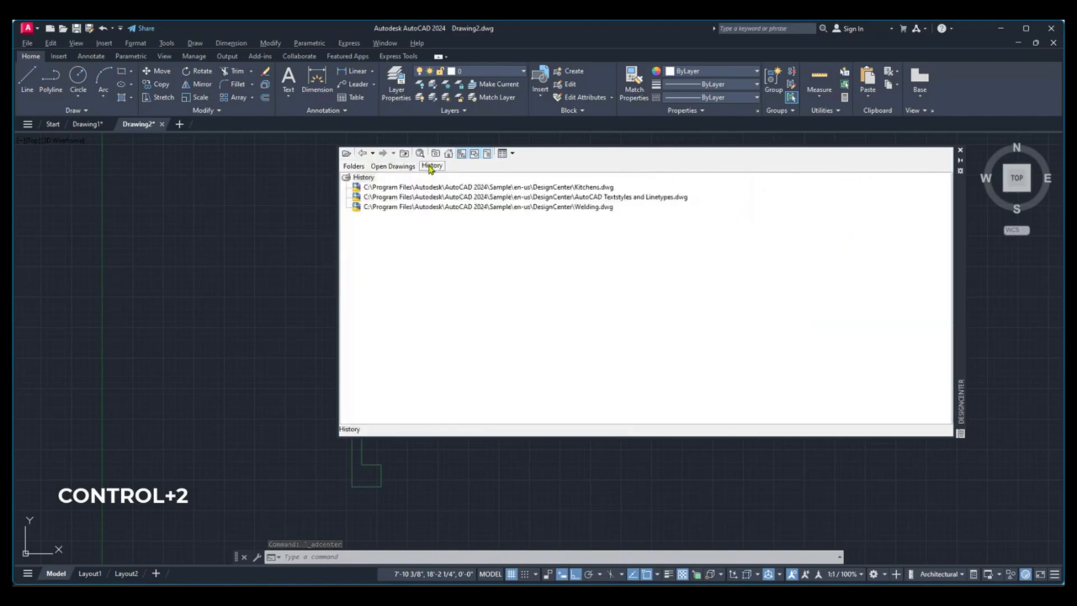
{"action": "left_click", "coordinate": [353, 166]}
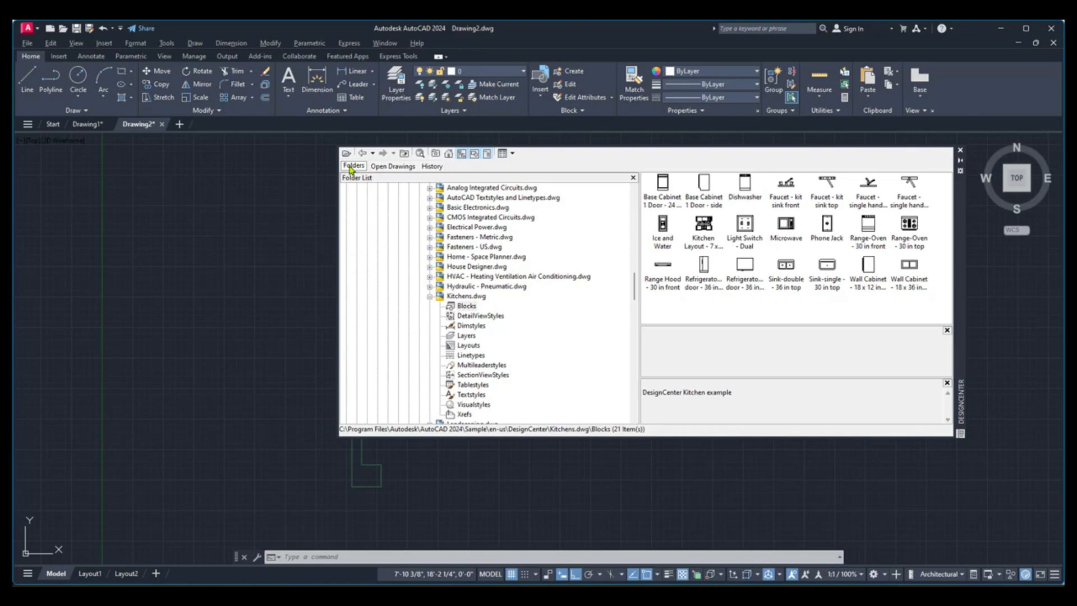
Insert the wider 36 in refrigerator block from the Kitchens.dwg blocks left of the floor plan, and close DesignCenter.
{"action": "left_click", "coordinate": [470, 297]}
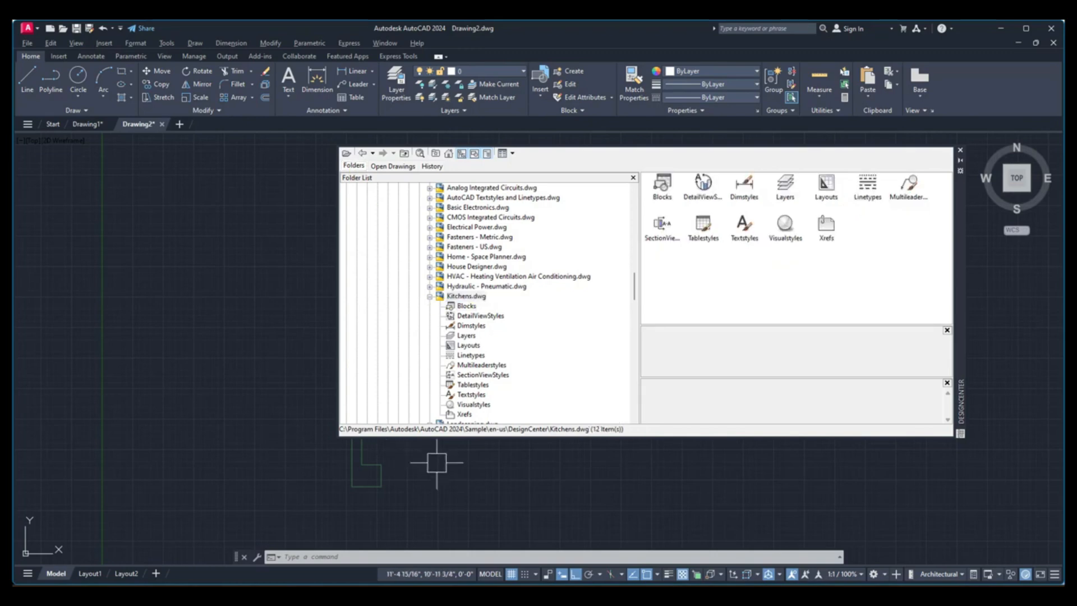
{"action": "left_click", "coordinate": [467, 307]}
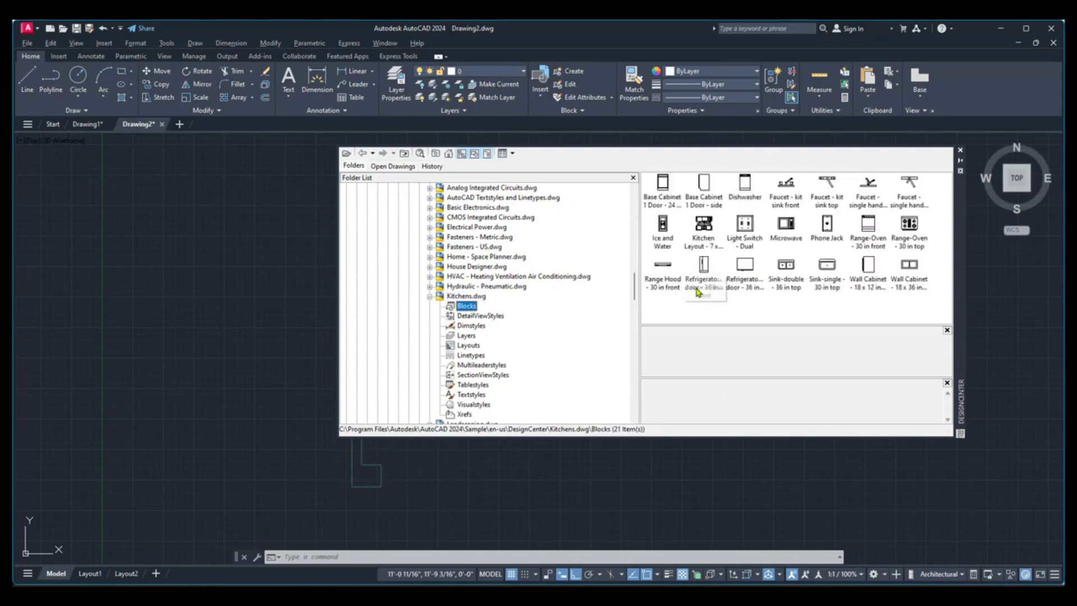
{"action": "left_click_drag", "start_coordinate": [747, 270], "coordinate": [205, 315]}
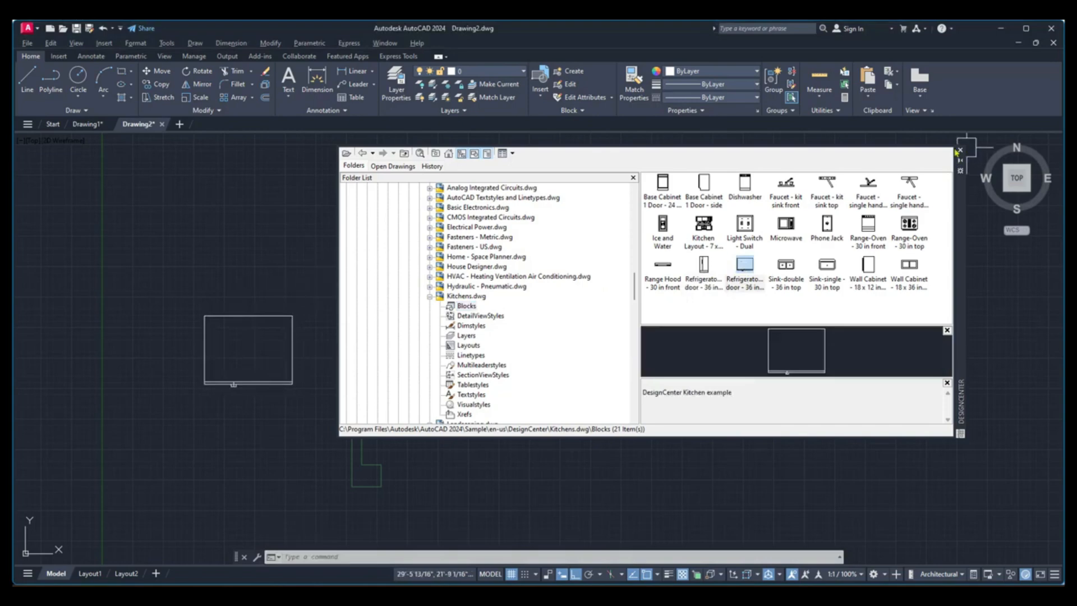
{"action": "left_click", "coordinate": [960, 150]}
Measure the refrigerator block's width along its upper edge with the DIST command.
{"action": "scroll", "coordinate": [238, 341], "scroll_direction": "up", "scroll_amount": 2}
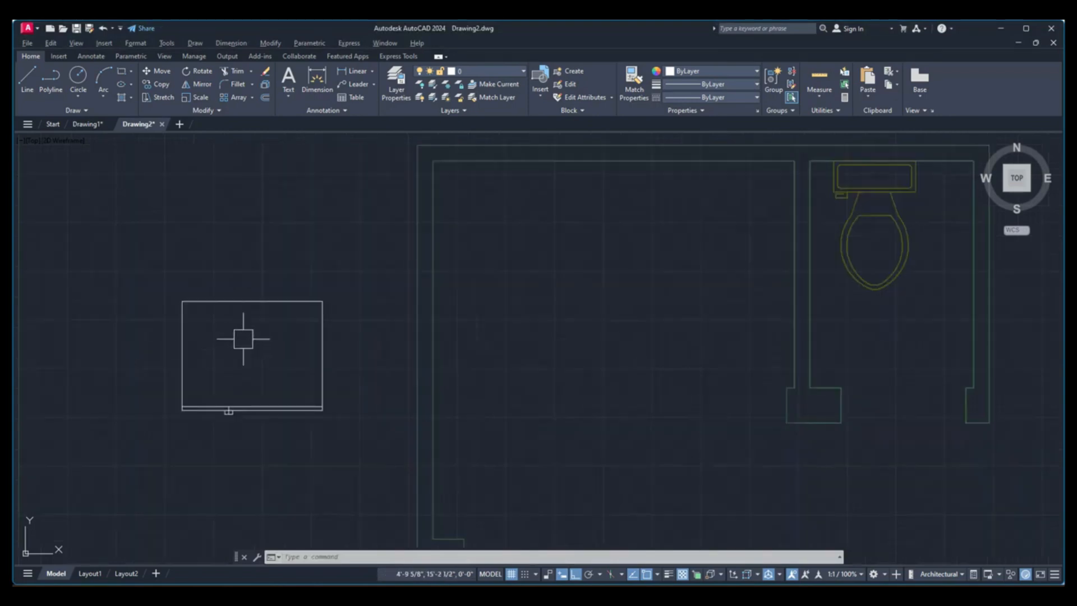
{"action": "scroll", "coordinate": [246, 370], "scroll_direction": "down", "scroll_amount": 2}
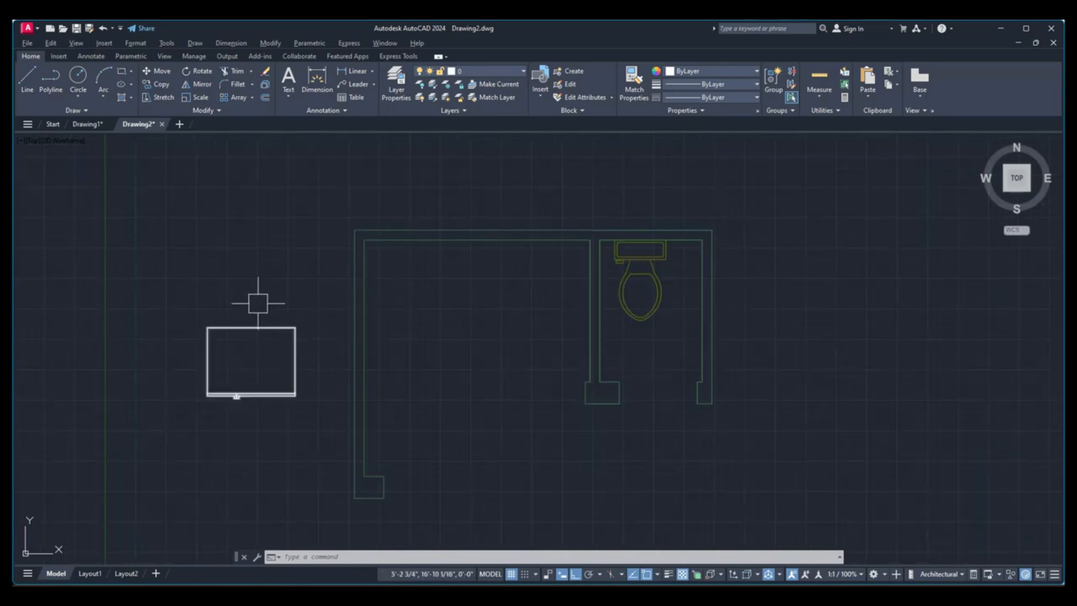
{"action": "middle_click_drag", "start_coordinate": [258, 303], "coordinate": [348, 301]}
{"action": "scroll", "coordinate": [340, 331], "scroll_direction": "up", "scroll_amount": 2}
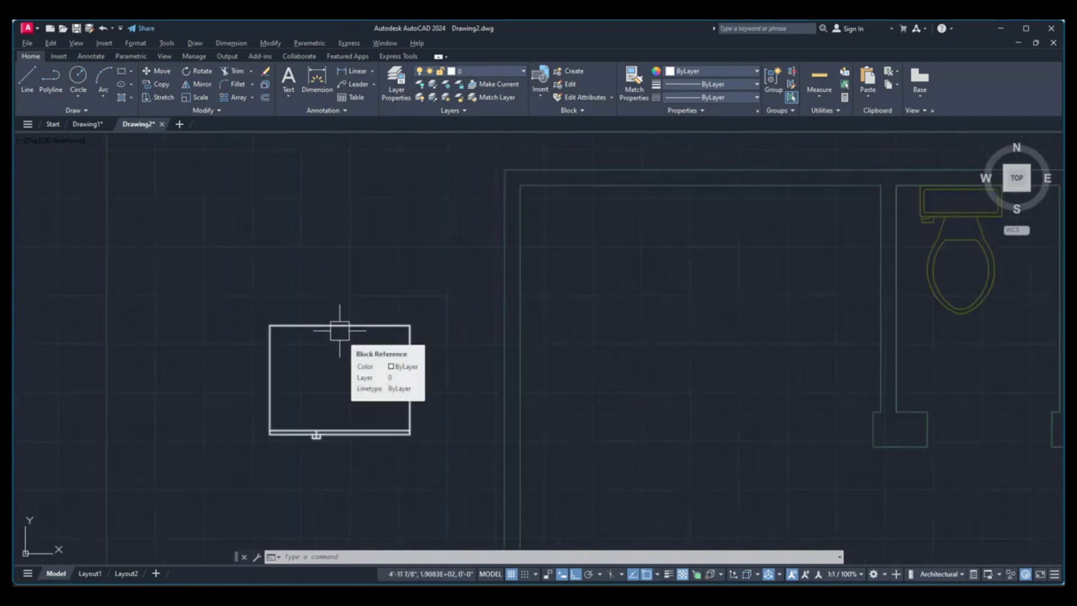
{"action": "type", "text": "D"}
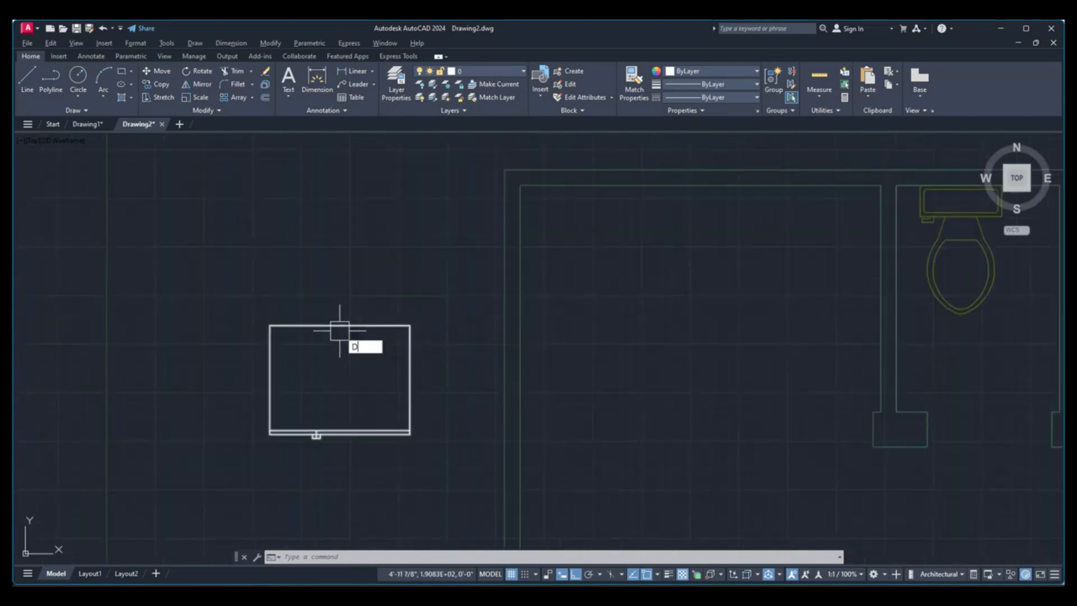
{"action": "type", "text": "I"}
{"action": "key", "text": "Return"}
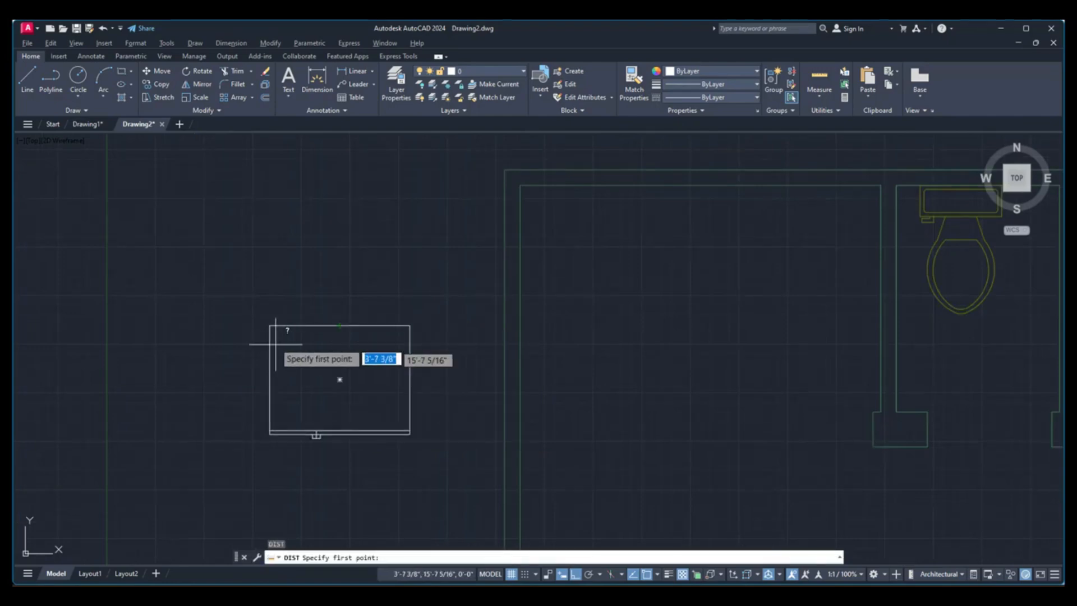
{"action": "left_click", "coordinate": [270, 325]}
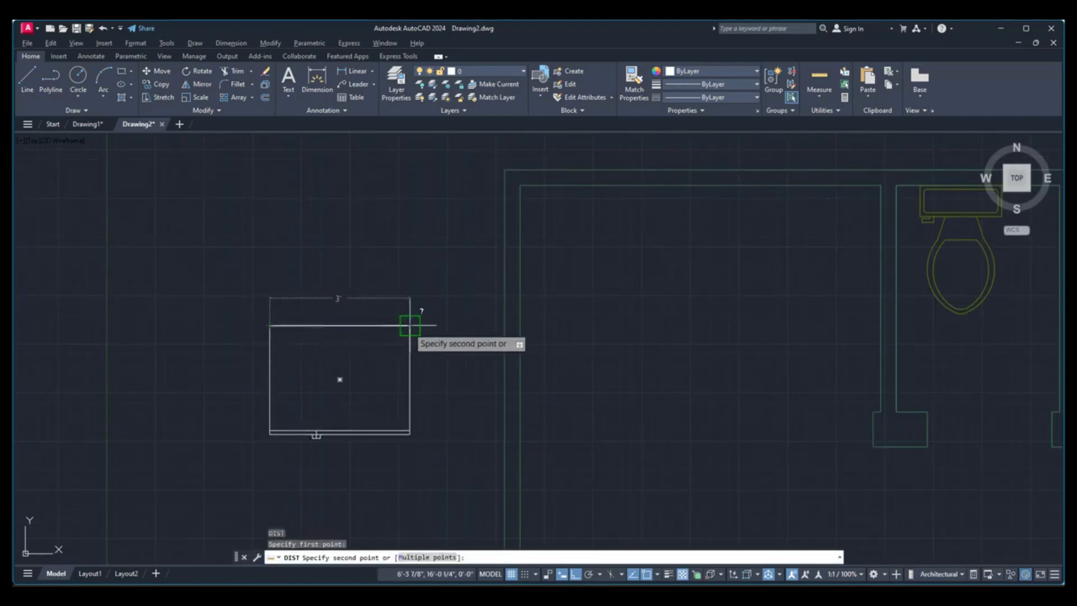
{"action": "key", "text": "Escape"}
Draw a 22" horizontal reference line inside the large room, near its upper-left corner.
{"action": "middle_click_drag", "start_coordinate": [618, 325], "coordinate": [493, 337]}
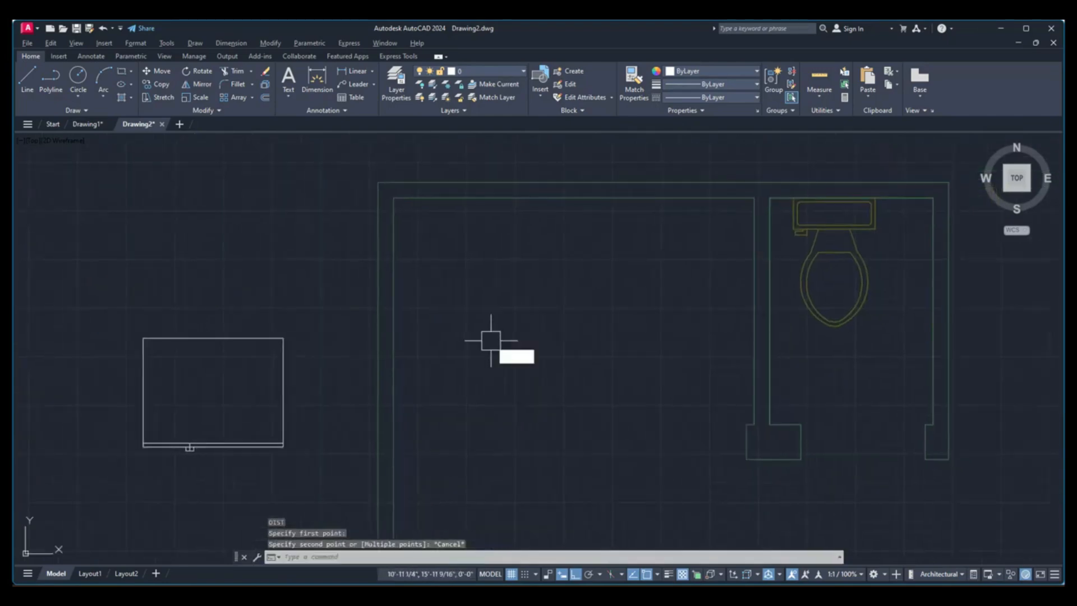
{"action": "type", "text": "l"}
{"action": "key", "text": "Return"}
{"action": "left_click", "coordinate": [450, 275]}
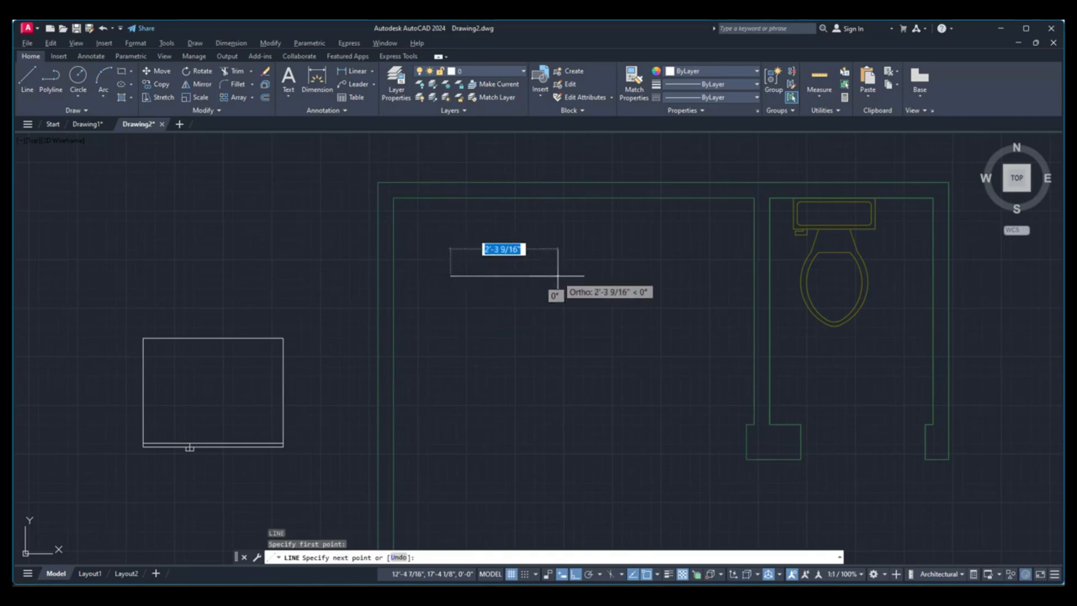
{"action": "type", "text": "22"}
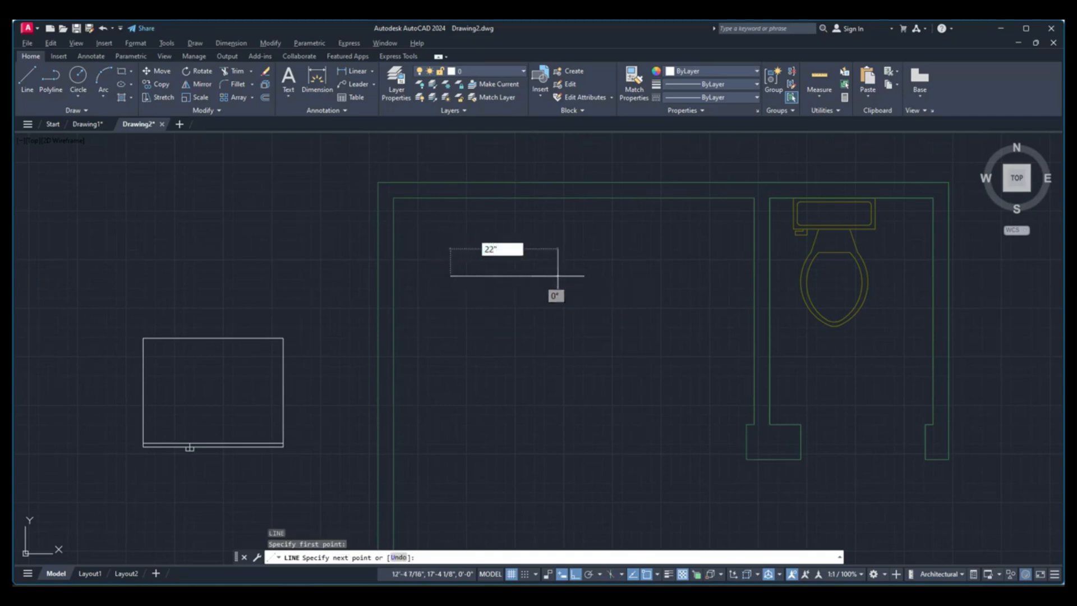
{"action": "key", "text": "Return"}
{"action": "key", "text": "Return"}
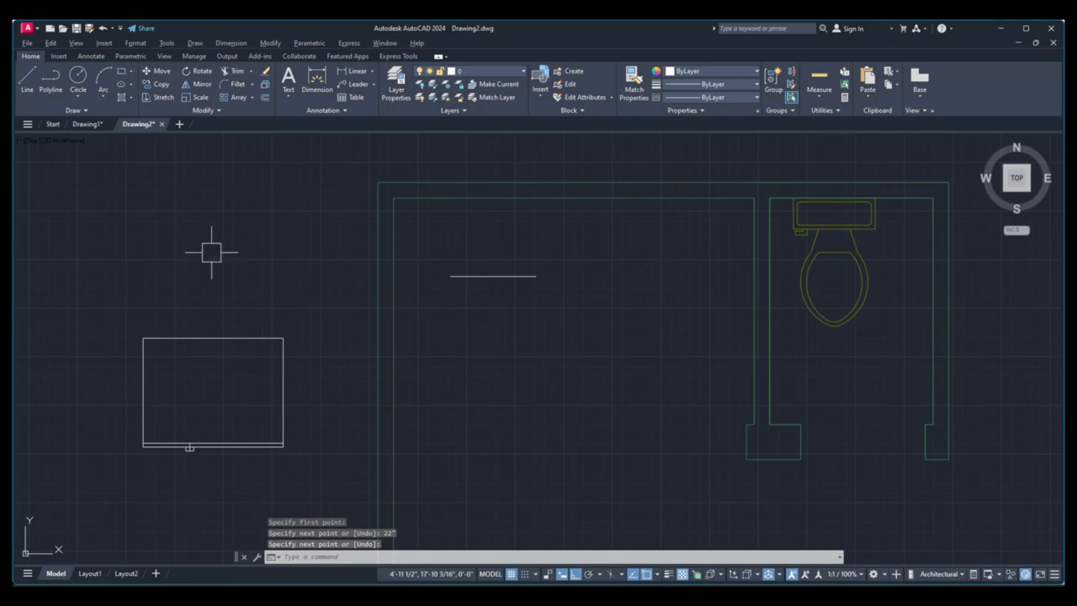
Align the refrigerator's upper edge to the two ends of the 22" line, scaling the block to the alignment points.
{"action": "type", "text": "AL"}
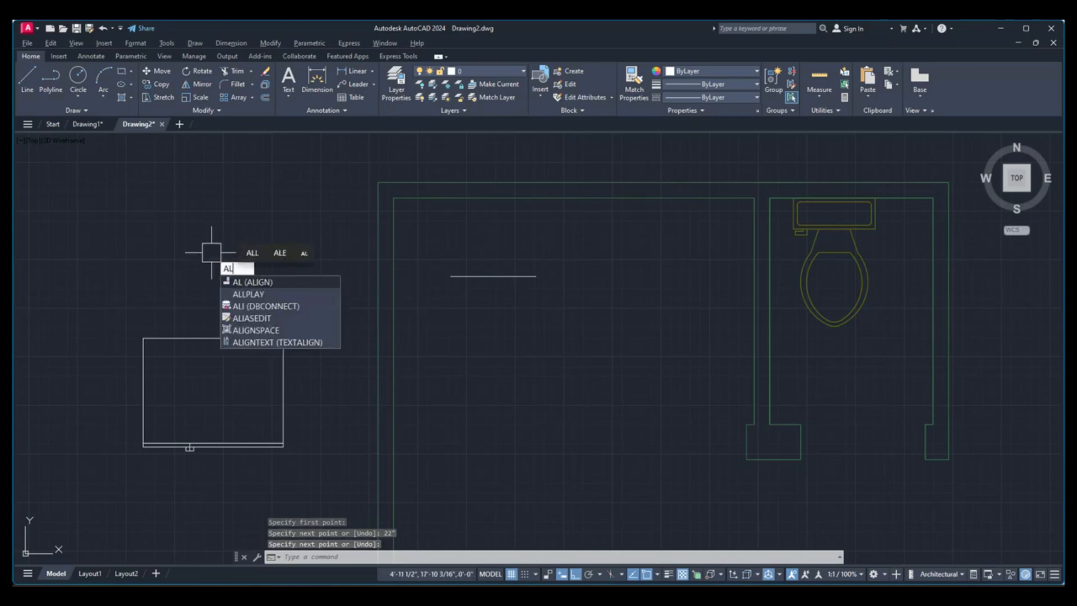
{"action": "key", "text": "Return"}
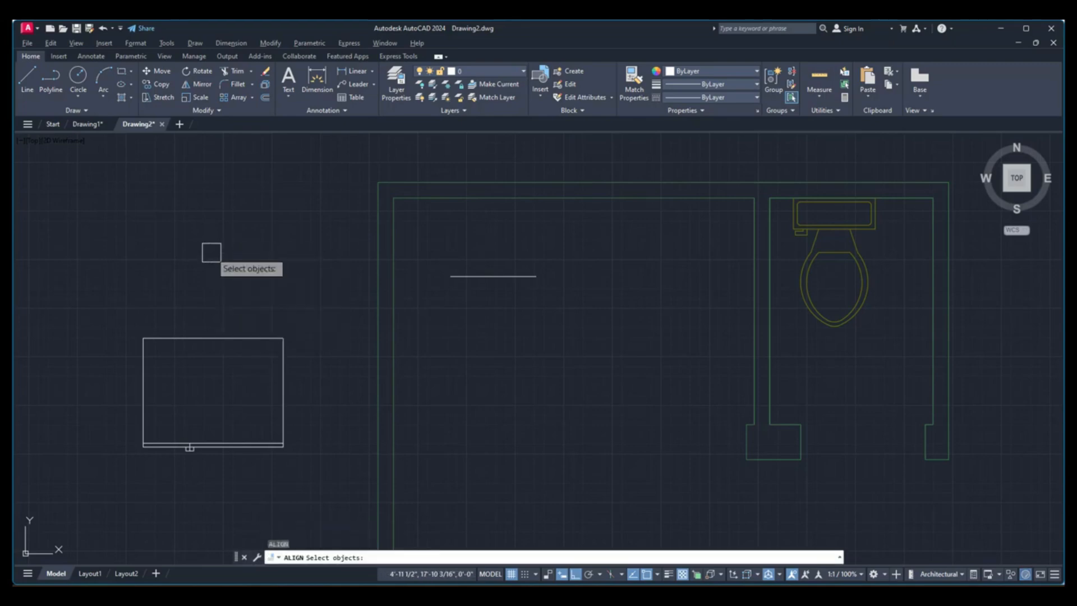
{"action": "left_click", "coordinate": [208, 336]}
{"action": "key", "text": "Return"}
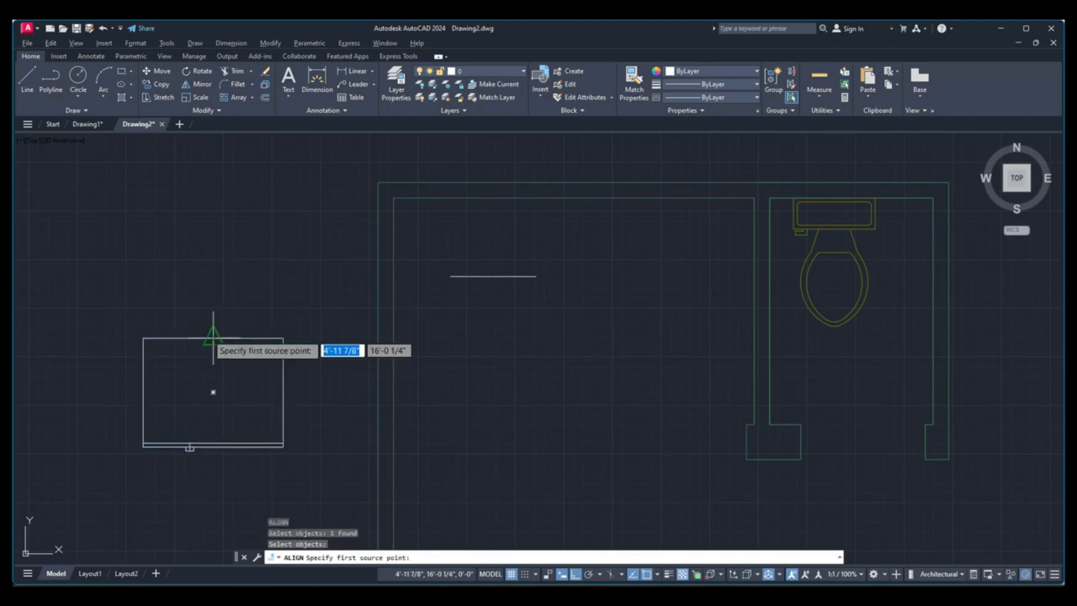
{"action": "left_click", "coordinate": [143, 339]}
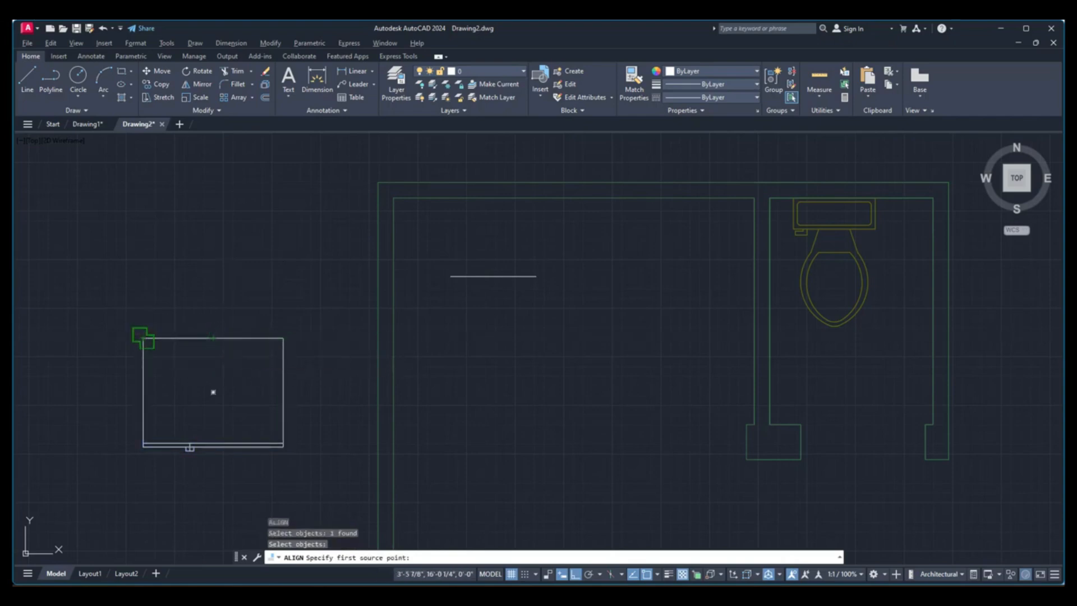
{"action": "left_click", "coordinate": [451, 276]}
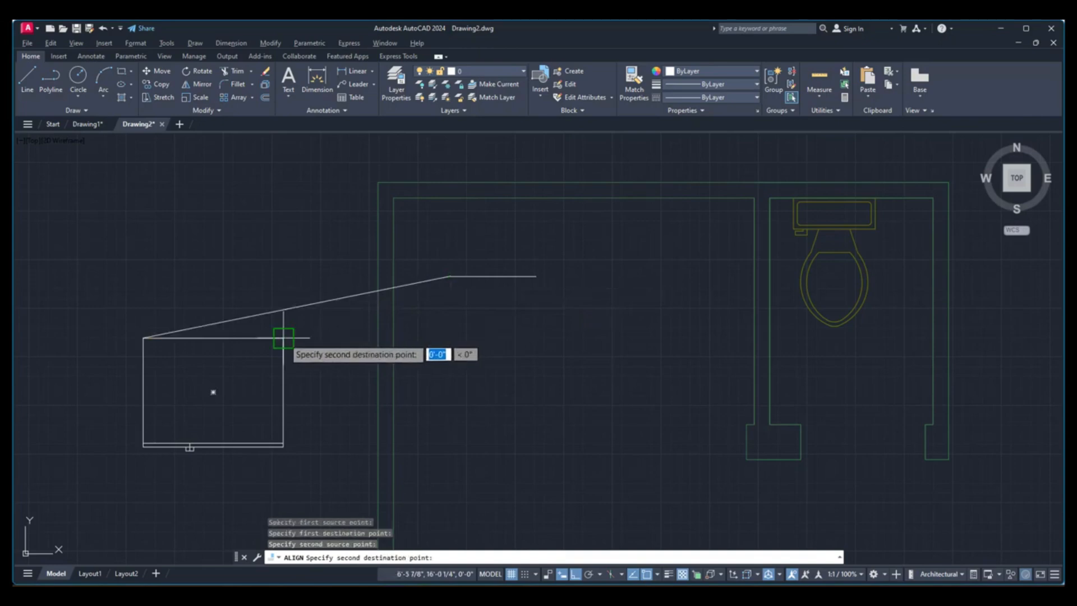
{"action": "left_click", "coordinate": [283, 338]}
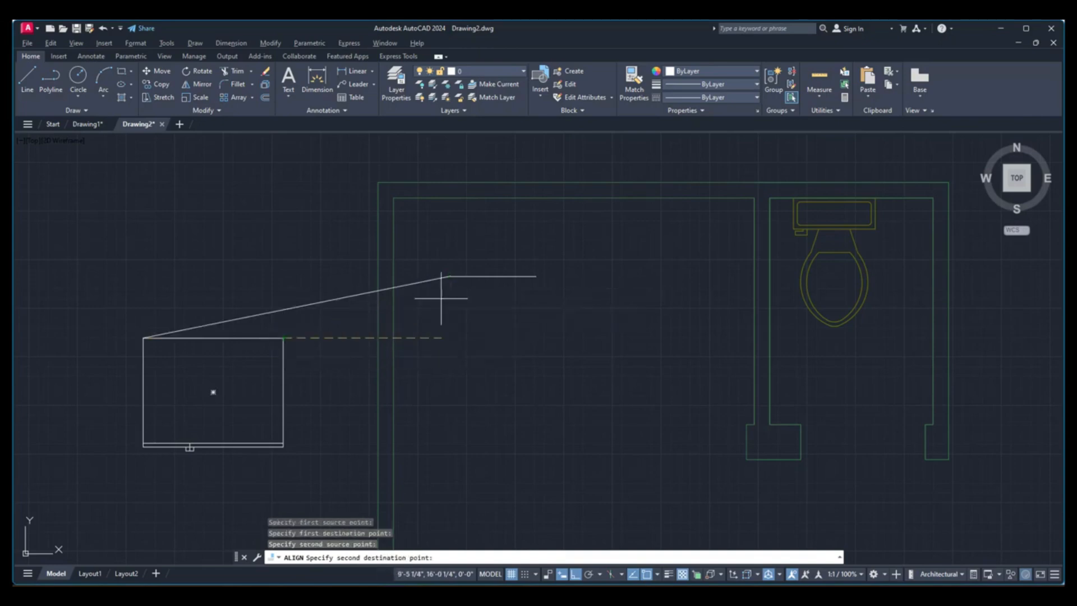
{"action": "left_click", "coordinate": [536, 276]}
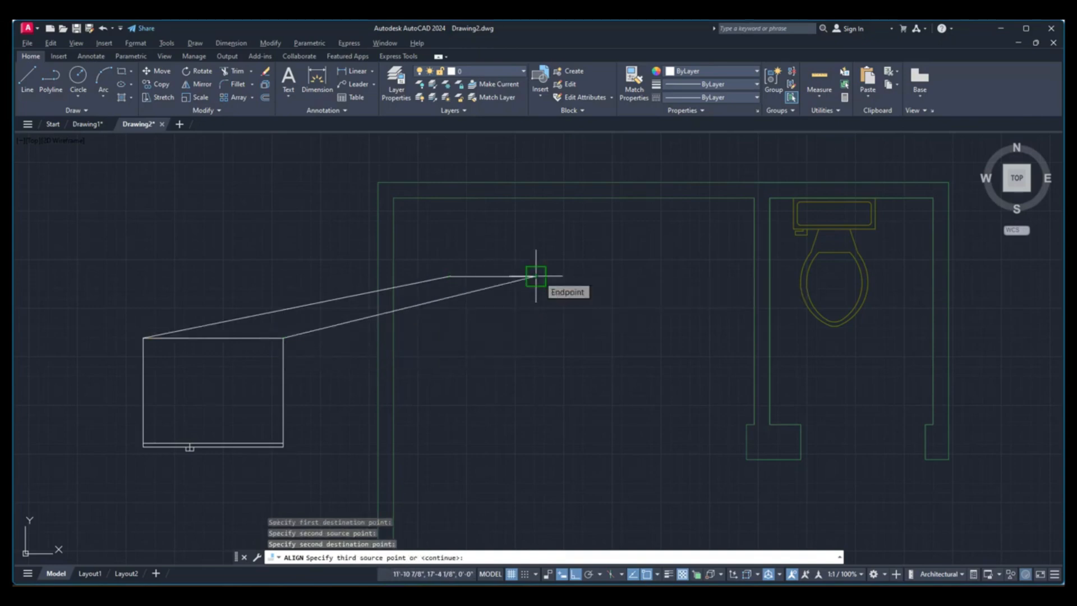
{"action": "key", "text": "Return"}
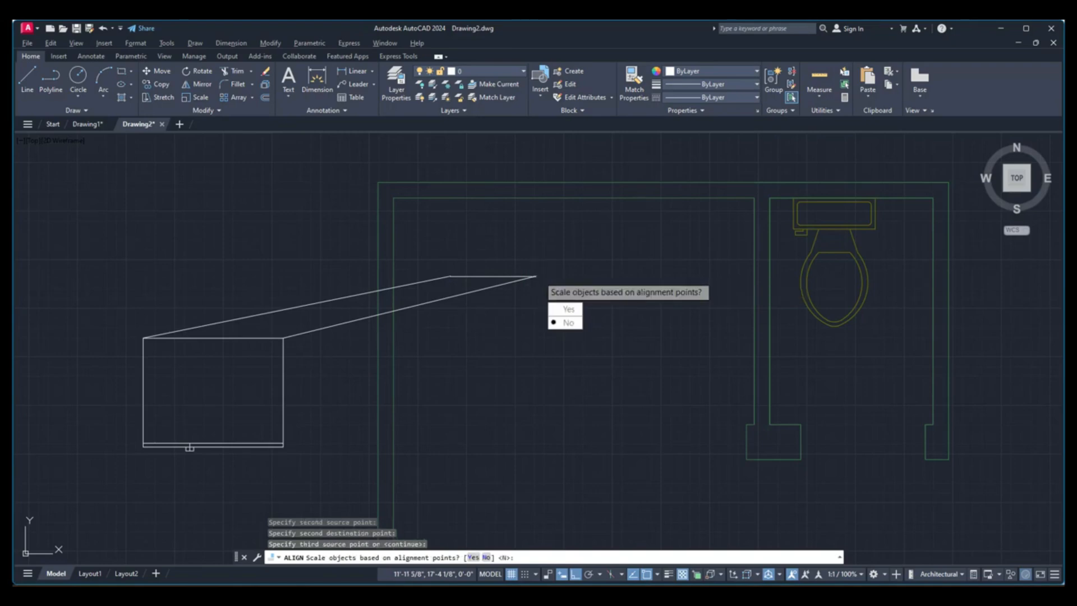
{"action": "left_click", "coordinate": [566, 309]}
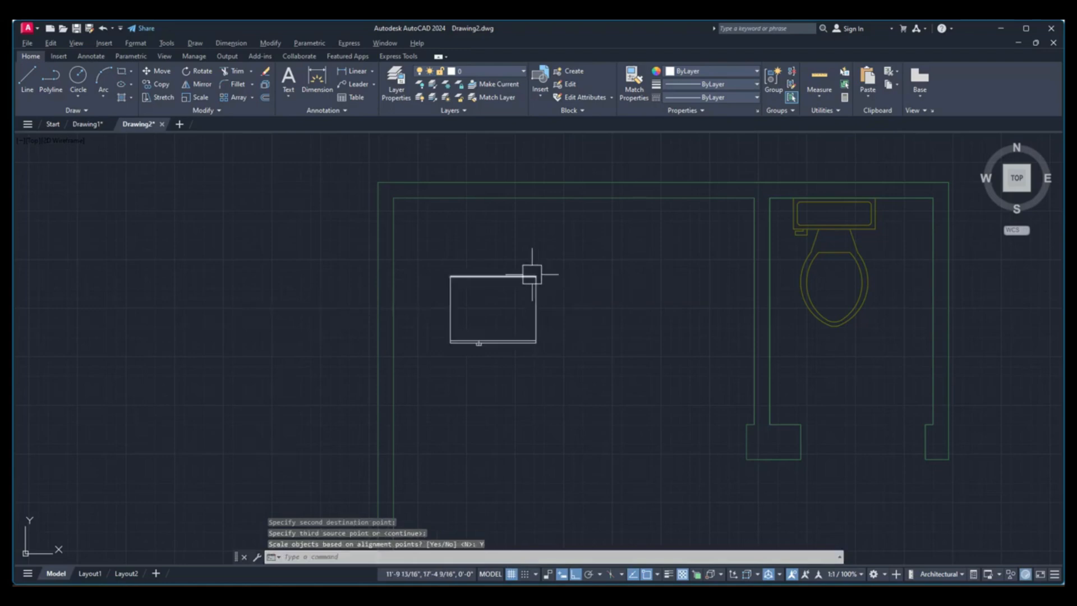
Move the scaled refrigerator and its reference line into the large room's upper-left corner with Ortho turned off.
{"action": "left_click", "coordinate": [570, 386]}
{"action": "left_click", "coordinate": [447, 267]}
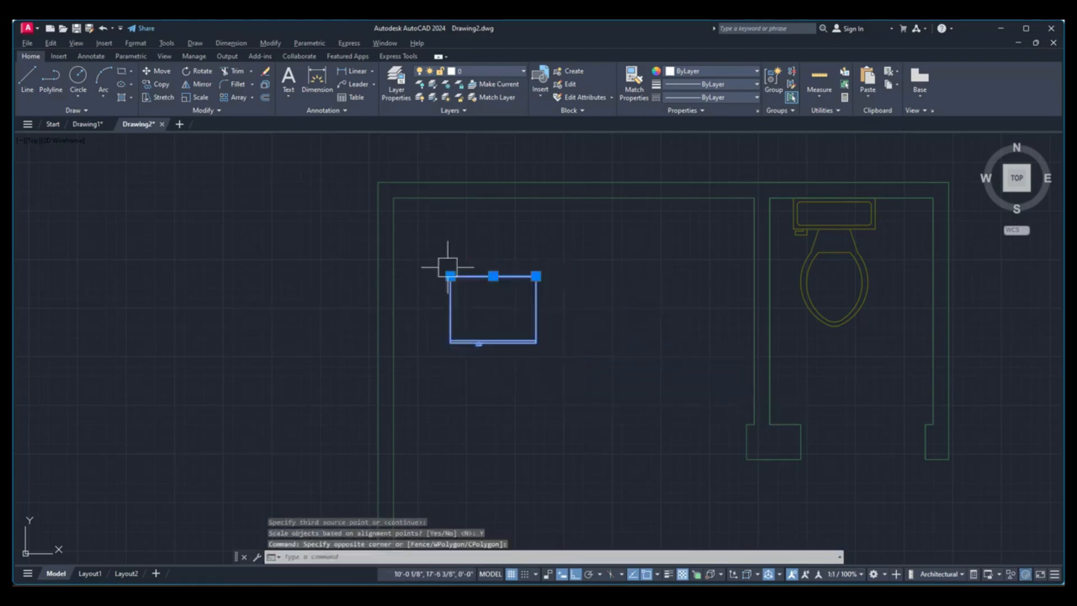
{"action": "type", "text": "m"}
{"action": "key", "text": "Return"}
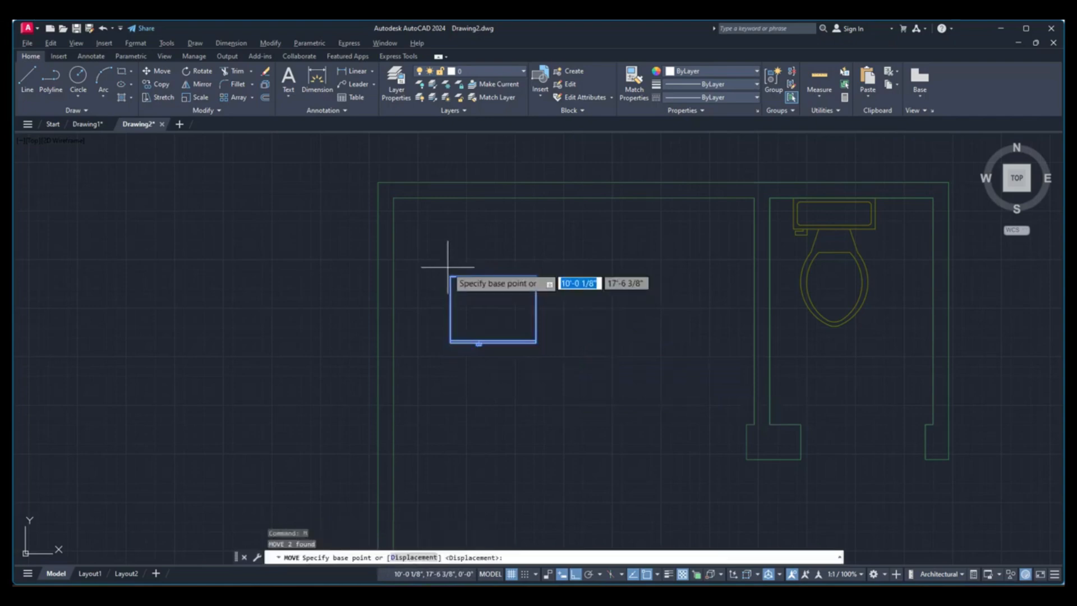
{"action": "left_click", "coordinate": [451, 276]}
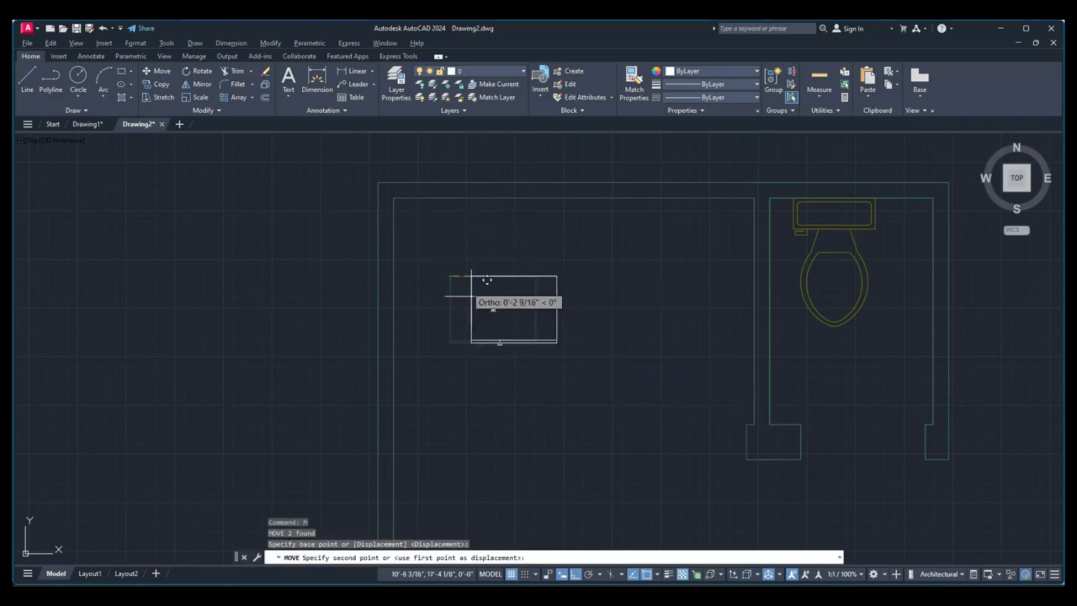
{"action": "left_click", "coordinate": [575, 574]}
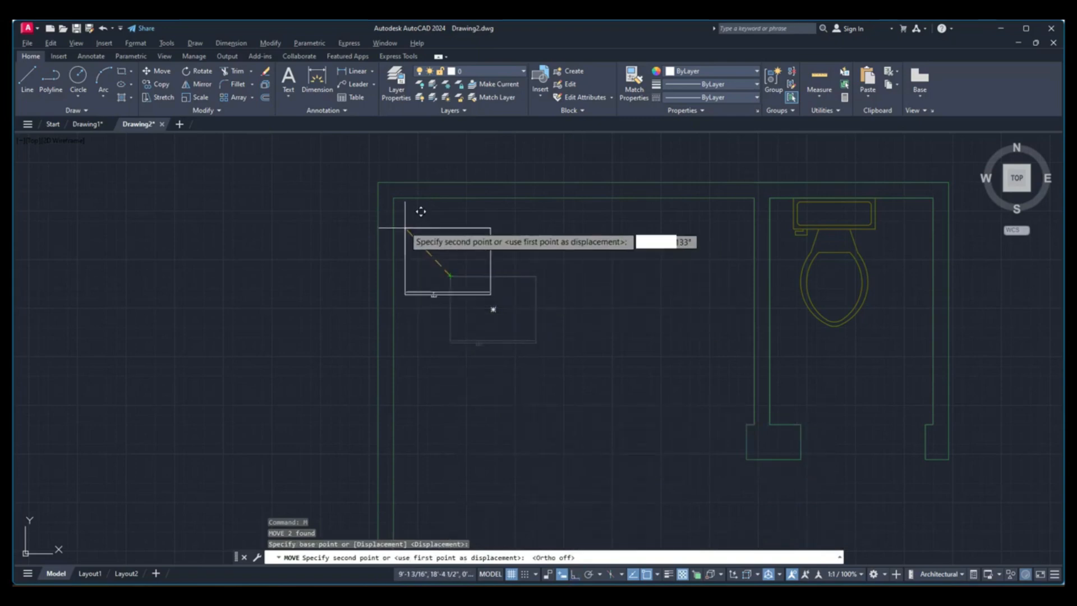
{"action": "left_click", "coordinate": [408, 208]}
{"action": "scroll", "coordinate": [539, 334], "scroll_direction": "down", "scroll_amount": 2}
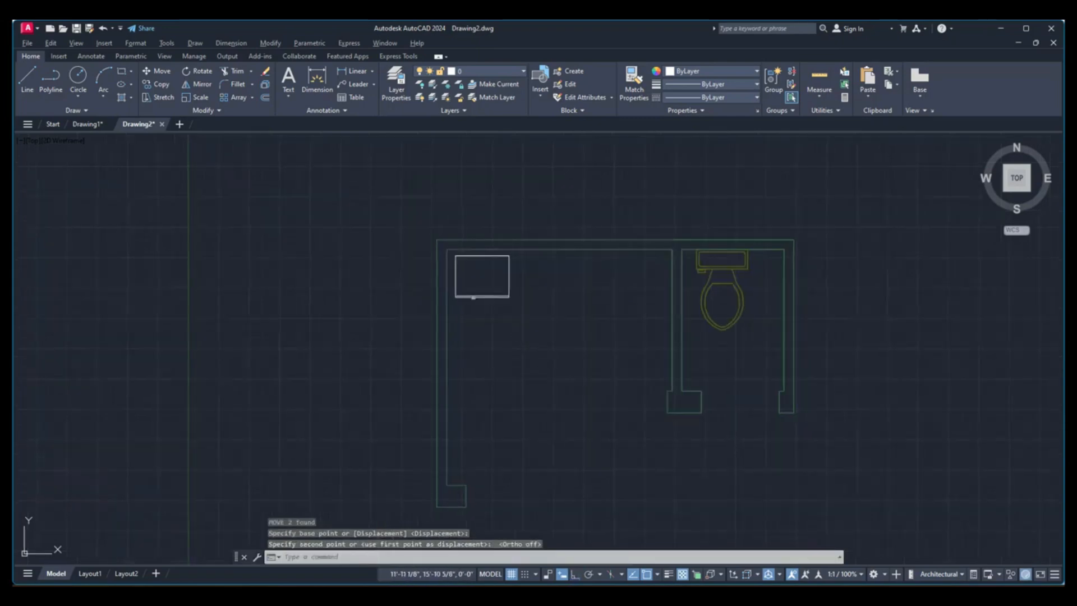
{"action": "middle_click_drag", "start_coordinate": [539, 334], "coordinate": [454, 324]}
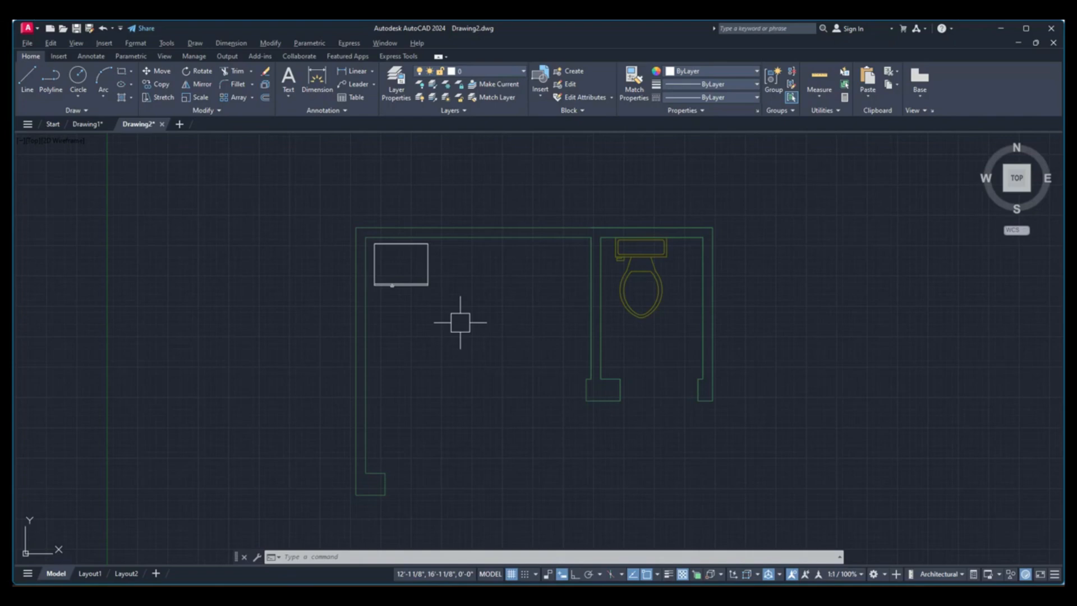
Open the Tool Palettes, move them clear of the floor plan, and browse through to the Architectural palette.
{"action": "key", "text": "ctrl+3"}
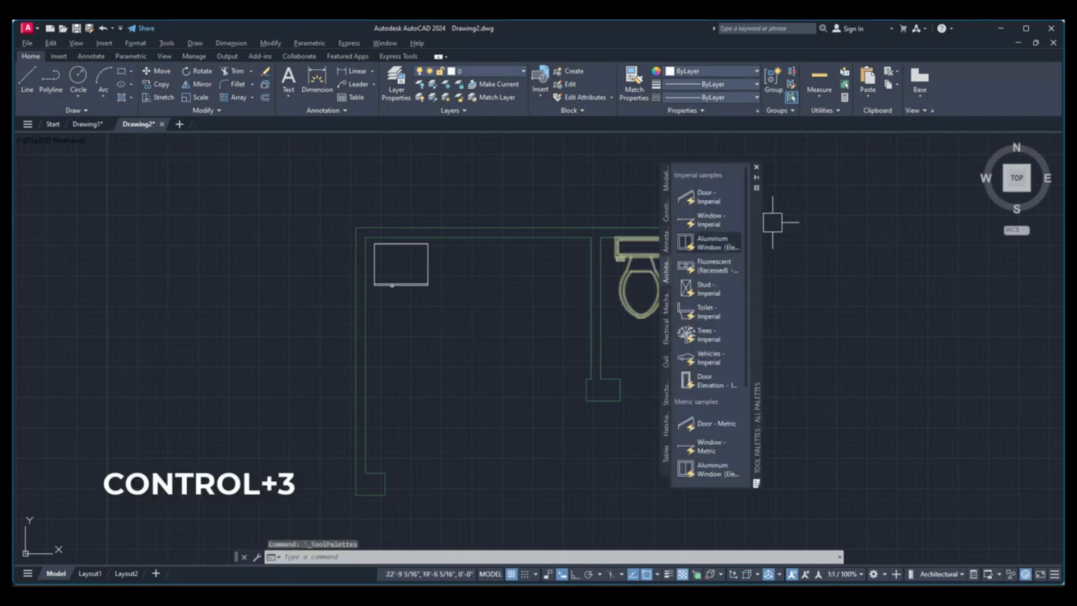
{"action": "left_click_drag", "start_coordinate": [757, 212], "coordinate": [868, 212]}
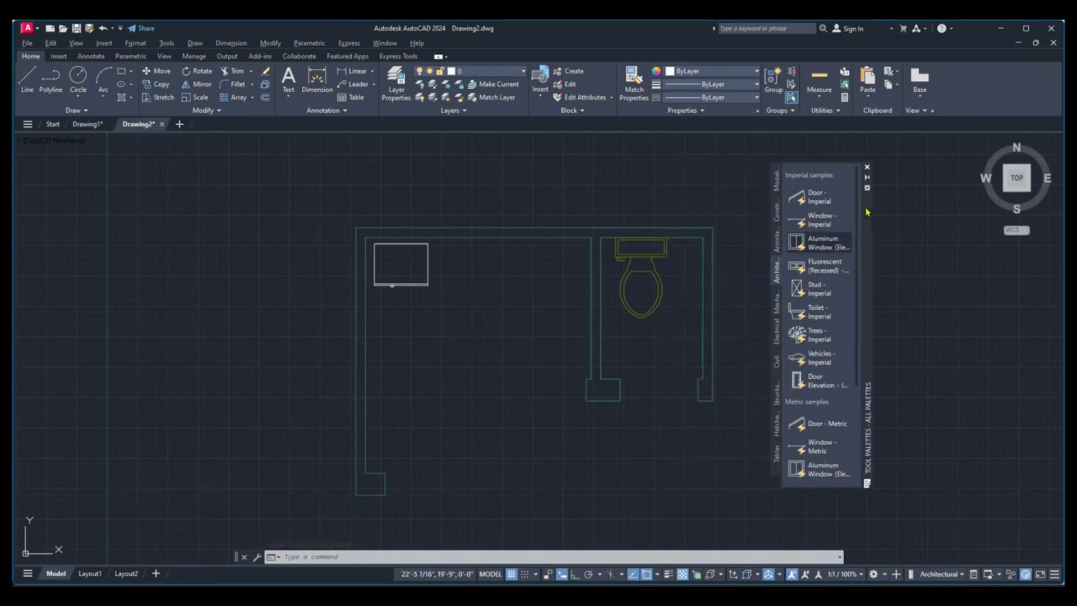
{"action": "left_click", "coordinate": [778, 185]}
{"action": "left_click", "coordinate": [777, 209]}
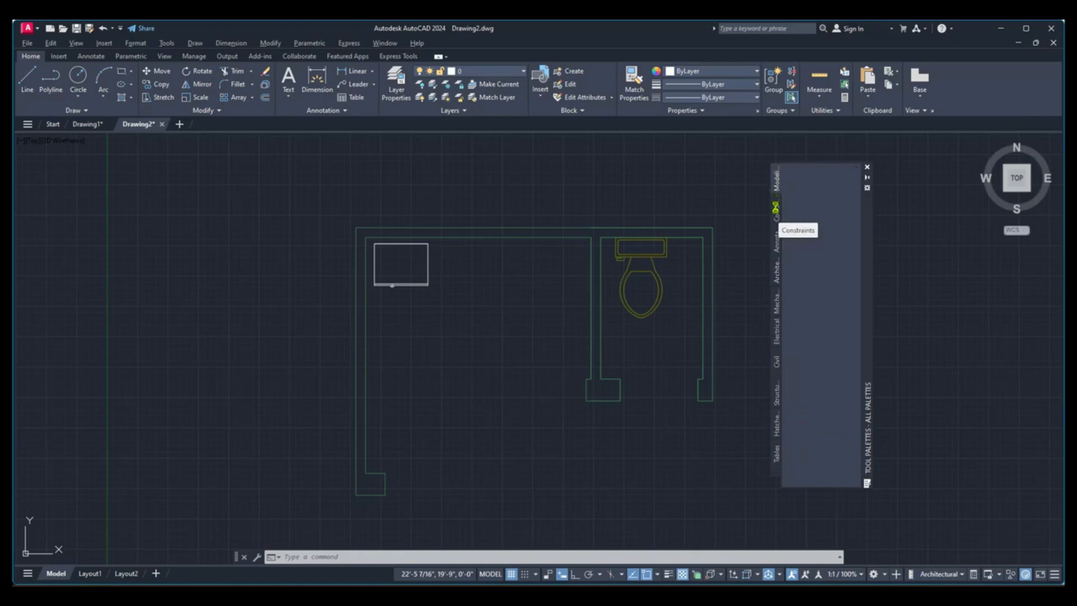
{"action": "left_click", "coordinate": [778, 250]}
{"action": "left_click", "coordinate": [777, 274]}
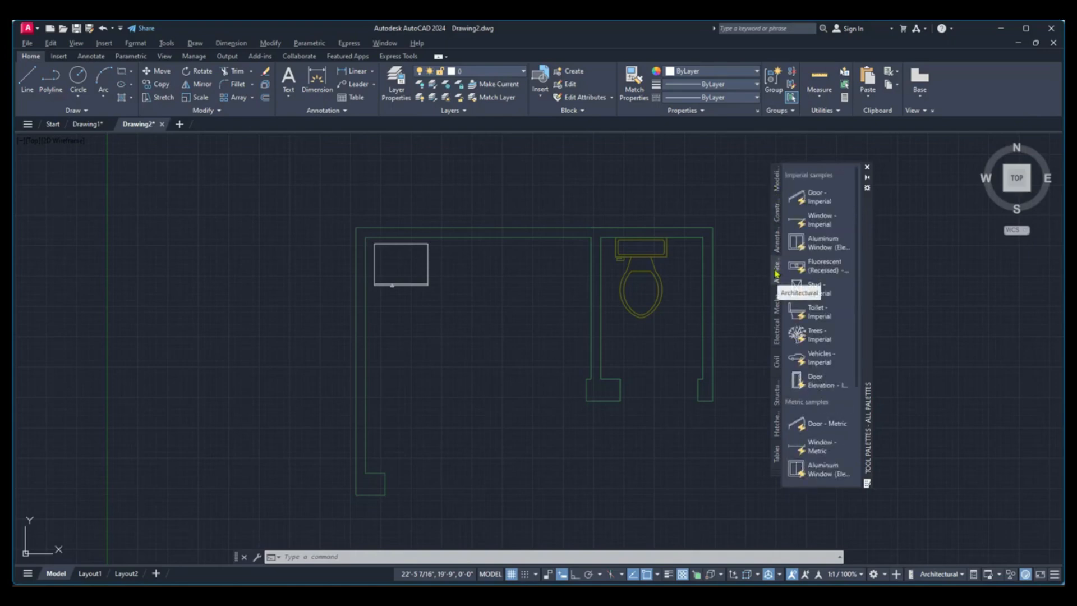
Replace the toilet in the small room with the Toilet - Imperial block and close the Tool Palettes.
{"action": "left_click", "coordinate": [661, 289]}
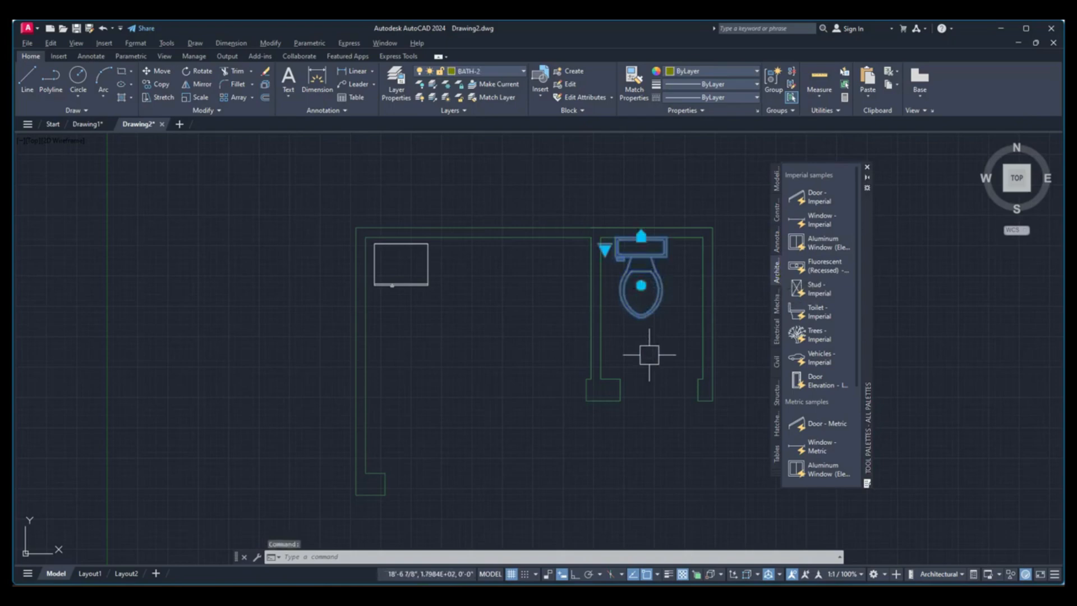
{"action": "key", "text": "Delete"}
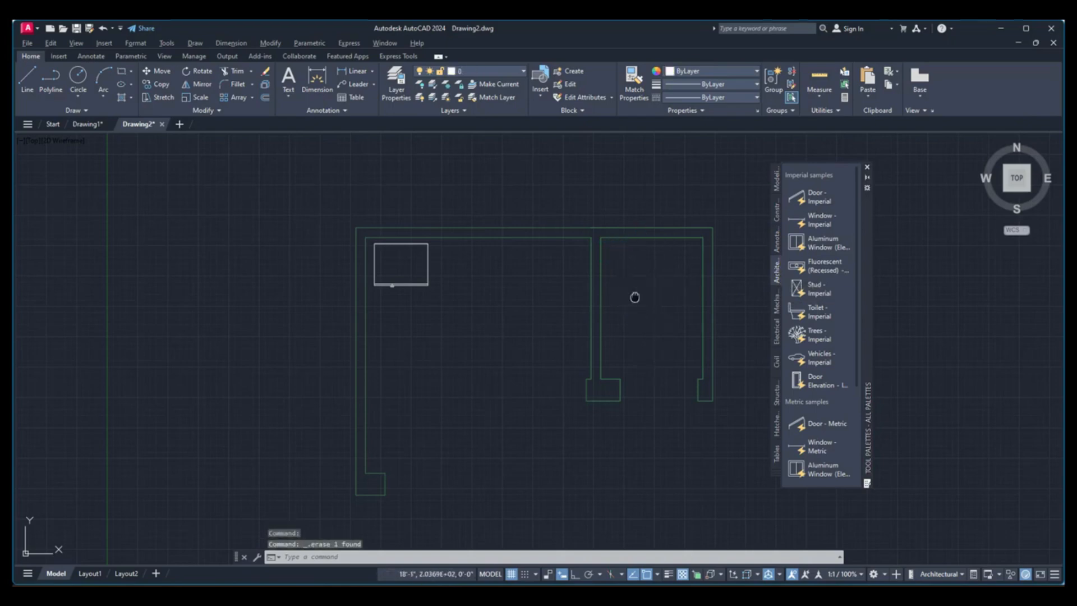
{"action": "scroll", "coordinate": [633, 300], "scroll_direction": "up", "scroll_amount": 2}
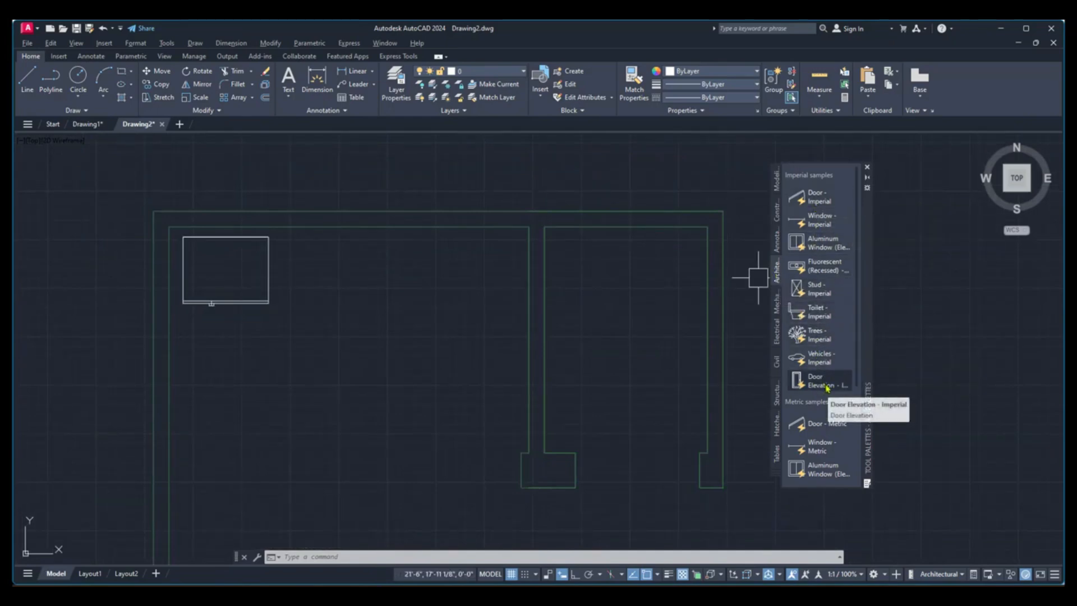
{"action": "left_click", "coordinate": [820, 313]}
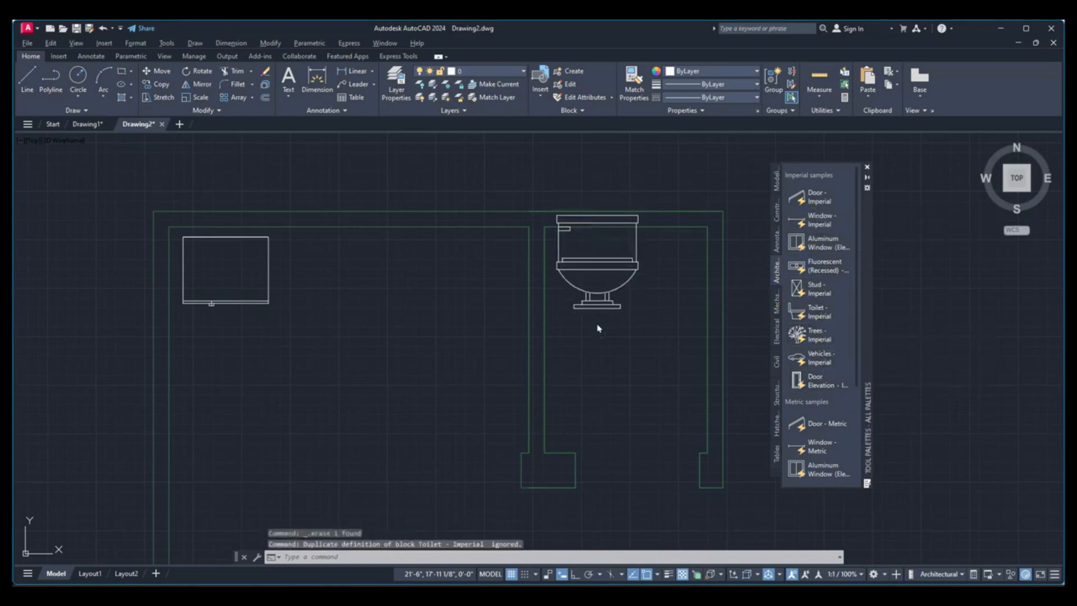
{"action": "left_click", "coordinate": [622, 364]}
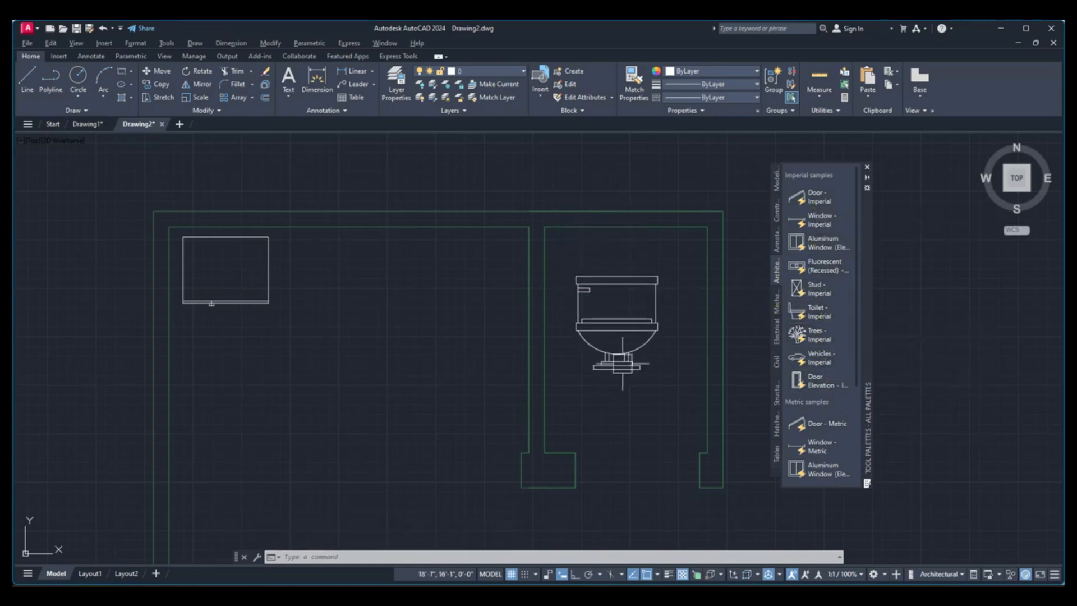
{"action": "left_click", "coordinate": [867, 167]}
{"action": "scroll", "coordinate": [669, 308], "scroll_direction": "up", "scroll_amount": 2}
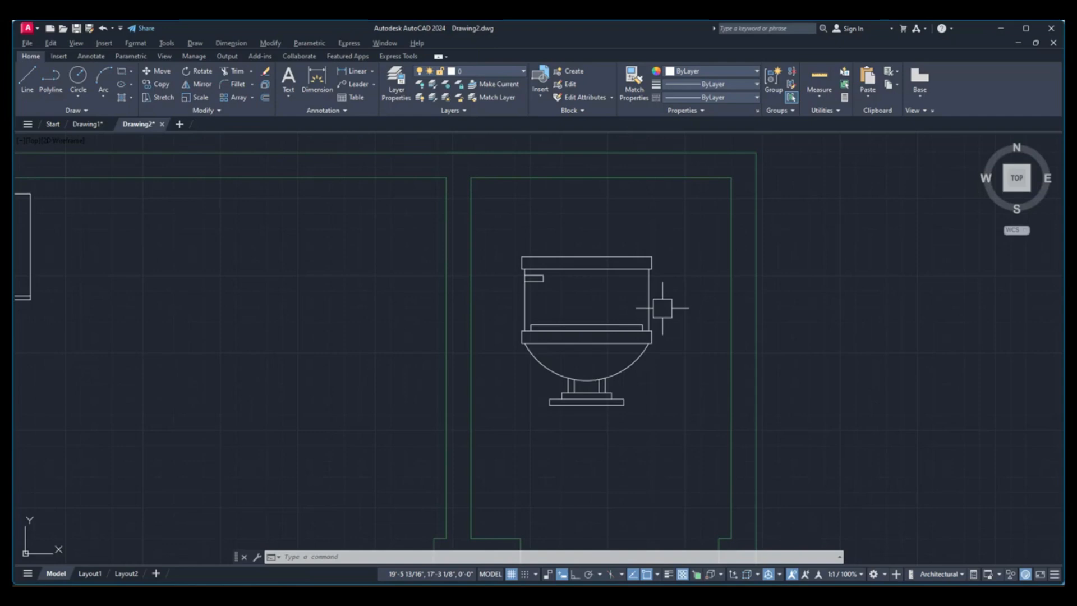
Switch the toilet block's view to Elongated (Plan) and try Round (Front).
{"action": "left_click", "coordinate": [625, 315]}
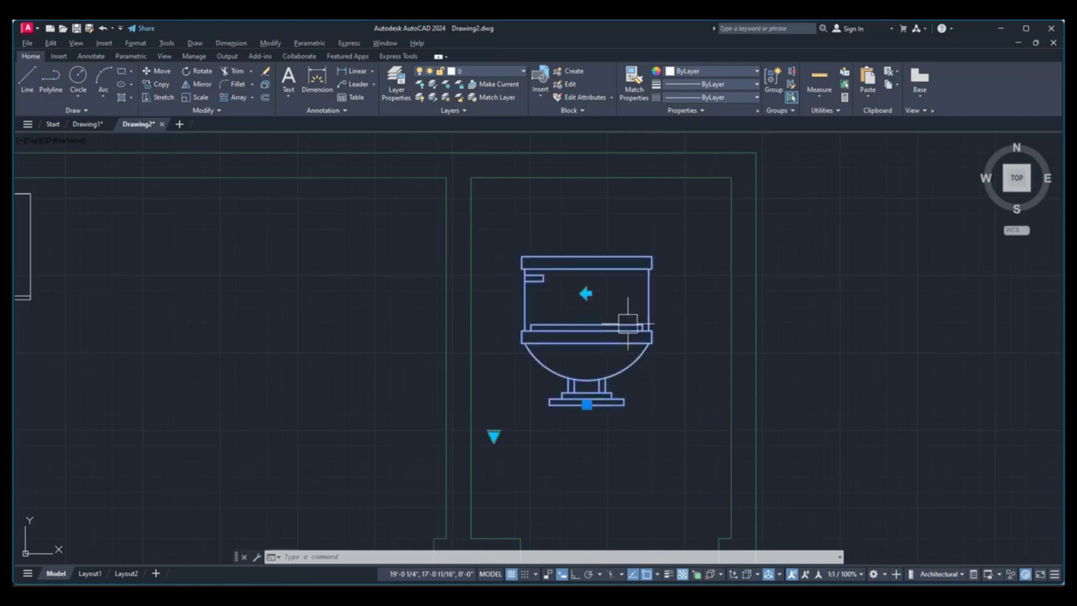
{"action": "left_click", "coordinate": [494, 437]}
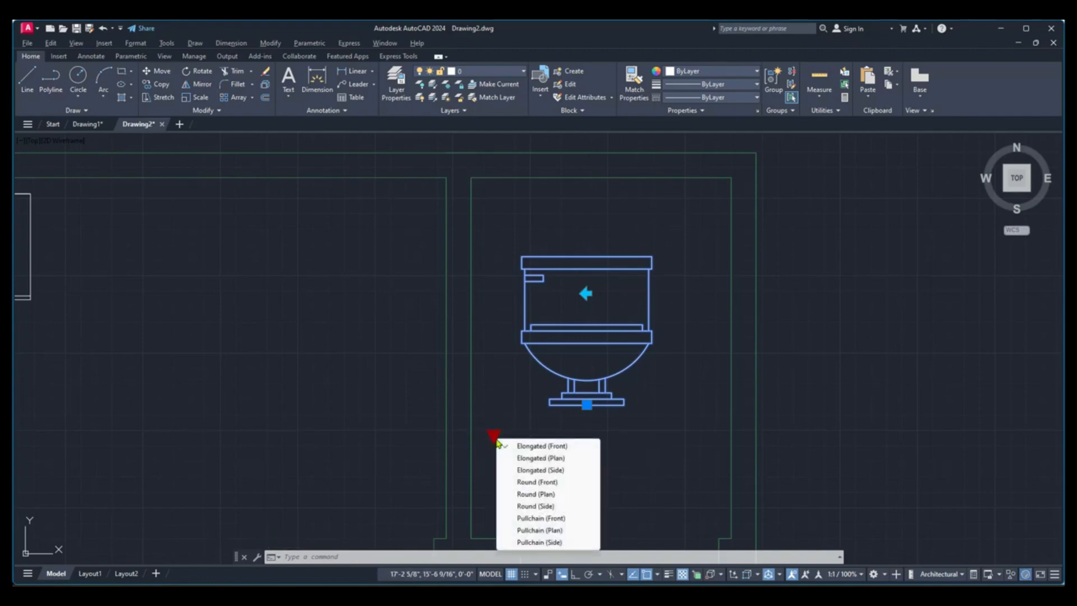
{"action": "left_click", "coordinate": [563, 458]}
{"action": "scroll", "coordinate": [587, 421], "scroll_direction": "down", "scroll_amount": 3}
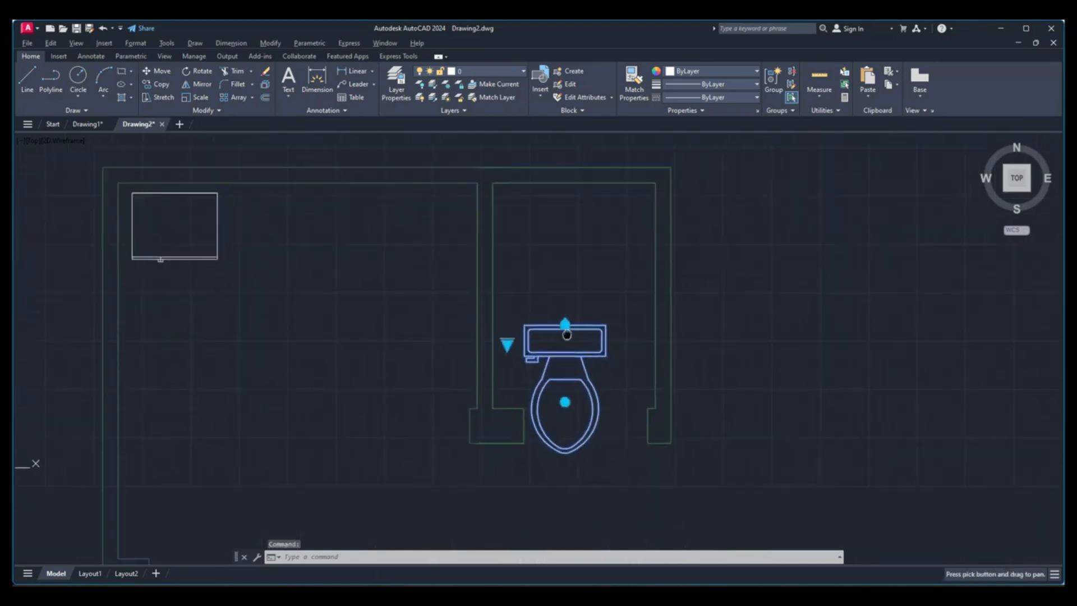
{"action": "scroll", "coordinate": [571, 342], "scroll_direction": "up", "scroll_amount": 5}
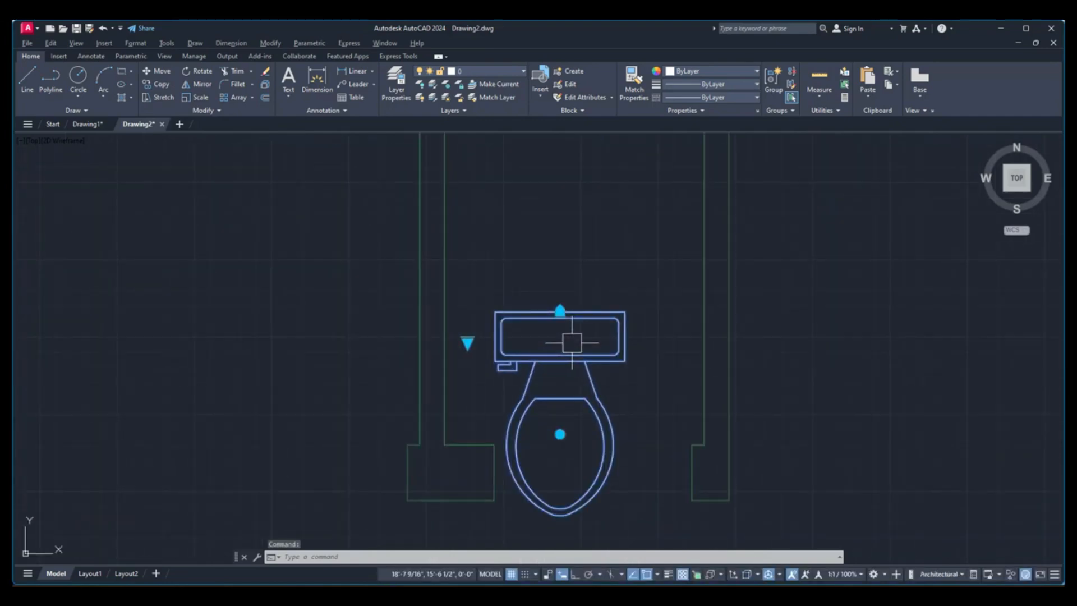
{"action": "left_click", "coordinate": [467, 342]}
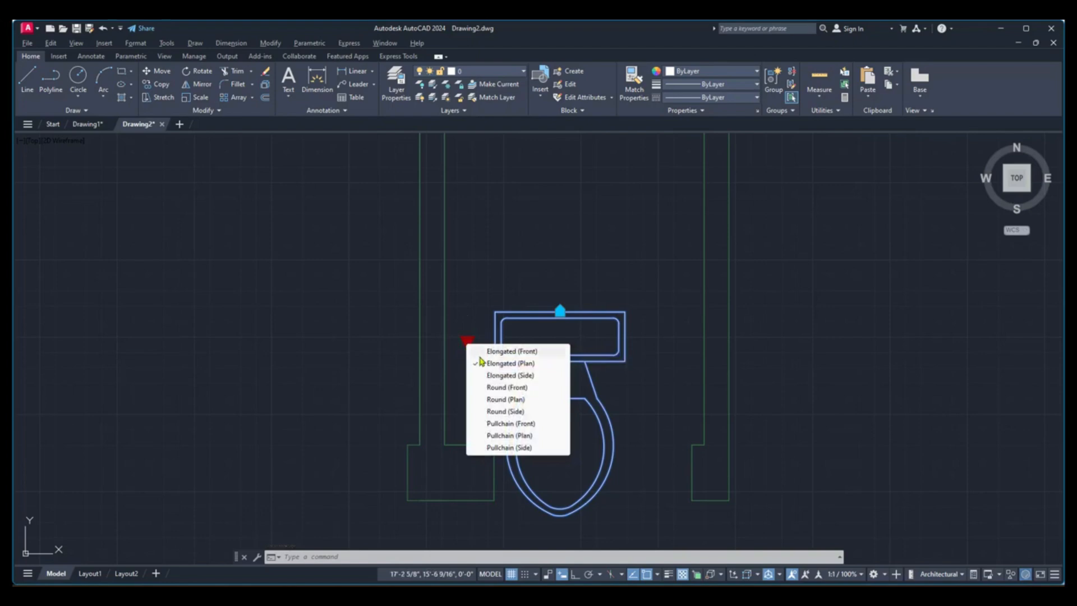
{"action": "left_click", "coordinate": [508, 388]}
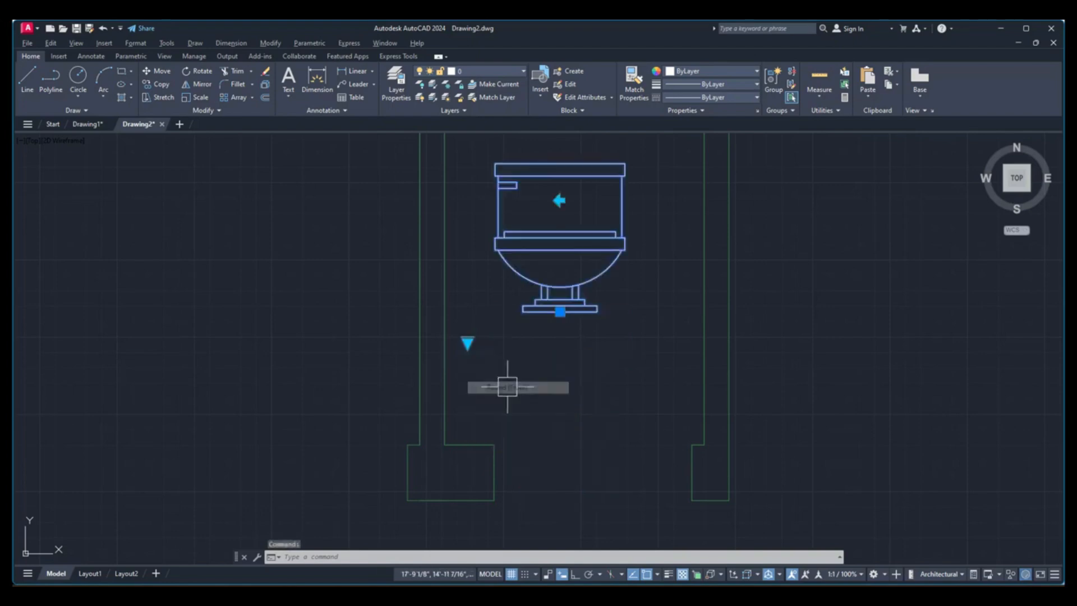
Set the toilet block's view to Round (Plan) and deselect it.
{"action": "left_click", "coordinate": [469, 344]}
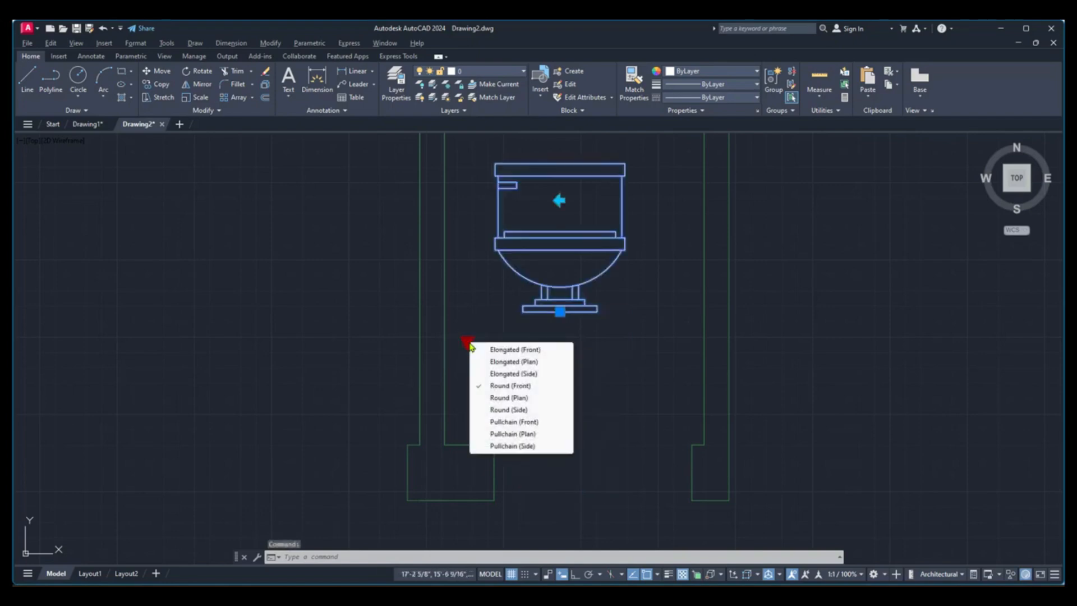
{"action": "left_click", "coordinate": [507, 398]}
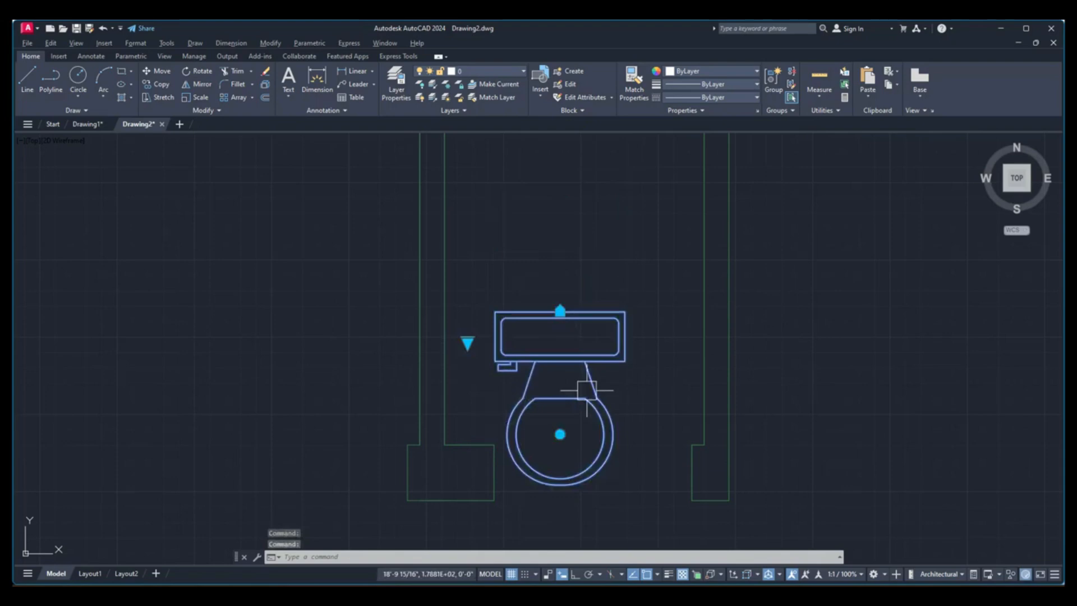
{"action": "scroll", "coordinate": [584, 387], "scroll_direction": "down", "scroll_amount": 2}
{"action": "key", "text": "Escape"}
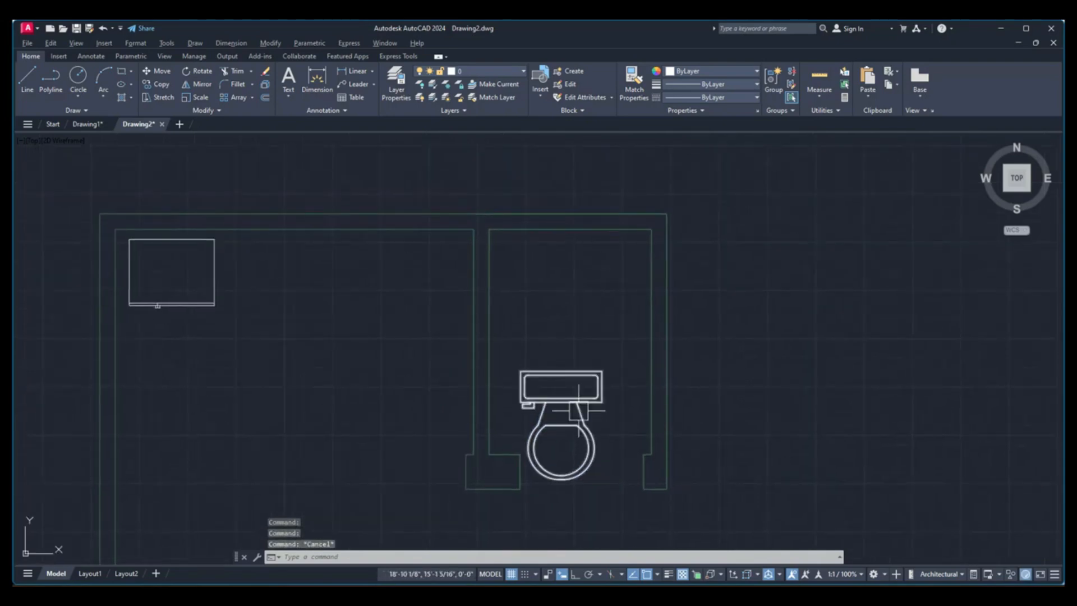
Move the toilet from the middle of its tank's back edge to the middle of the small room's upper inner wall.
{"action": "left_click", "coordinate": [575, 387]}
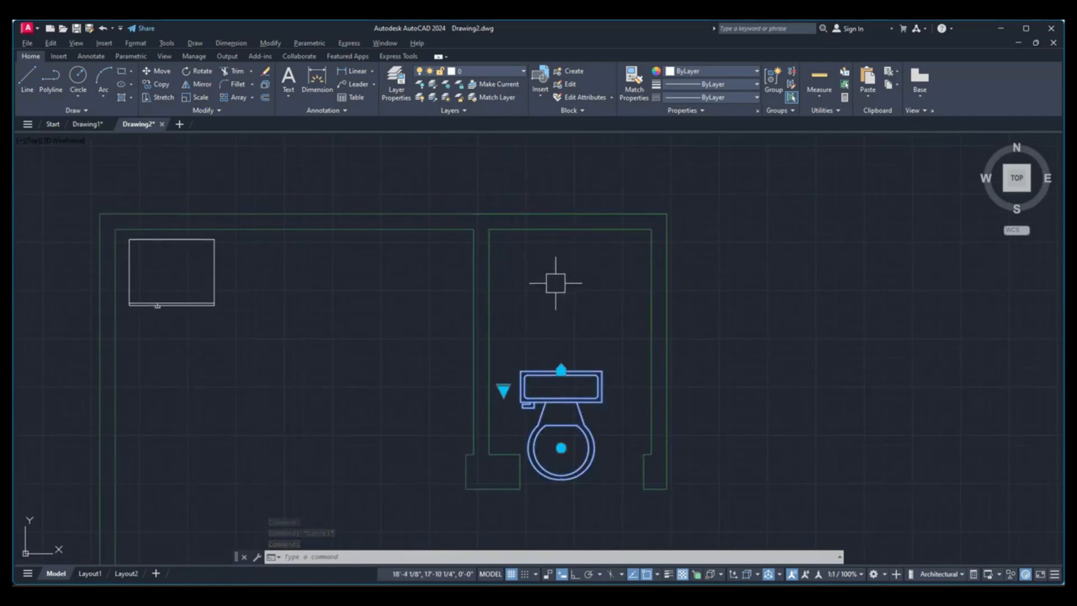
{"action": "type", "text": "M"}
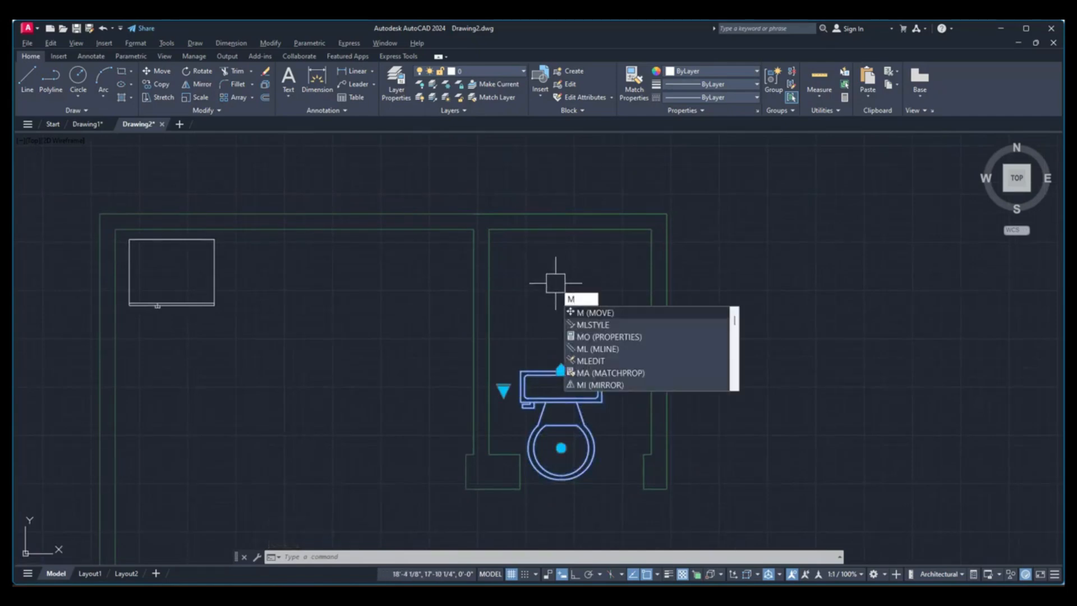
{"action": "key", "text": "Return"}
{"action": "left_click", "coordinate": [562, 372]}
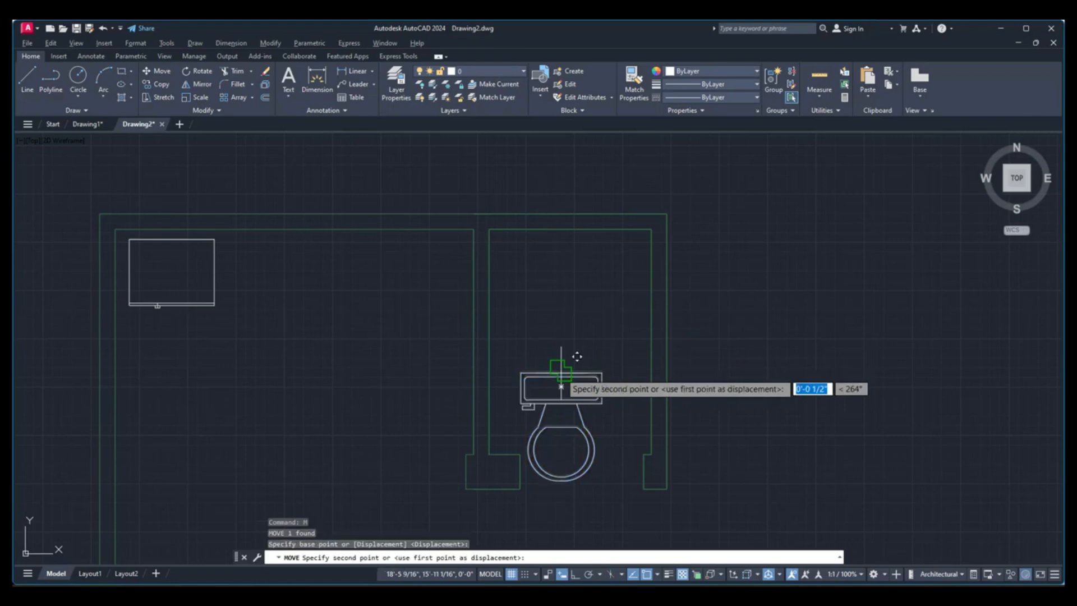
{"action": "left_click", "coordinate": [584, 213]}
{"action": "scroll", "coordinate": [584, 308], "scroll_direction": "down", "scroll_amount": 2}
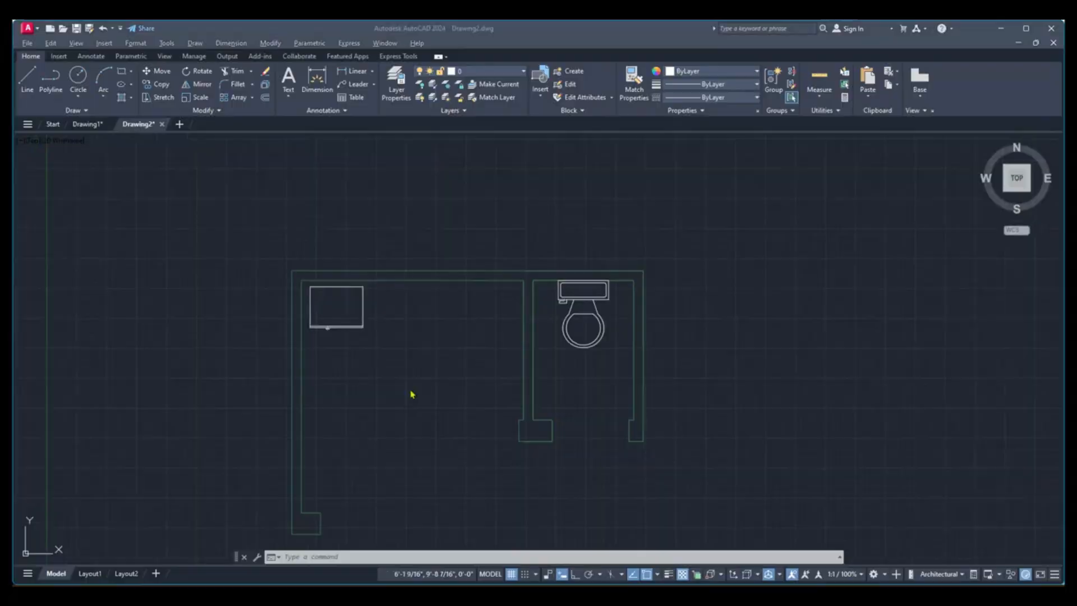
Check the layers of the refrigerator and toilet and review the drawing's layer list.
{"action": "left_click", "coordinate": [410, 392]}
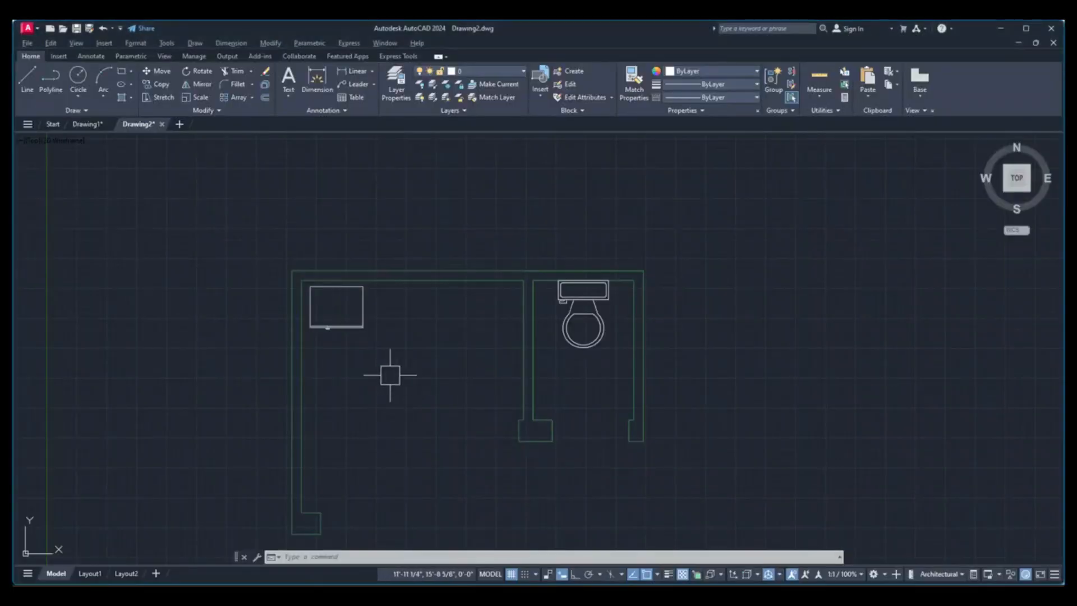
{"action": "left_click", "coordinate": [354, 329]}
{"action": "left_click", "coordinate": [576, 322]}
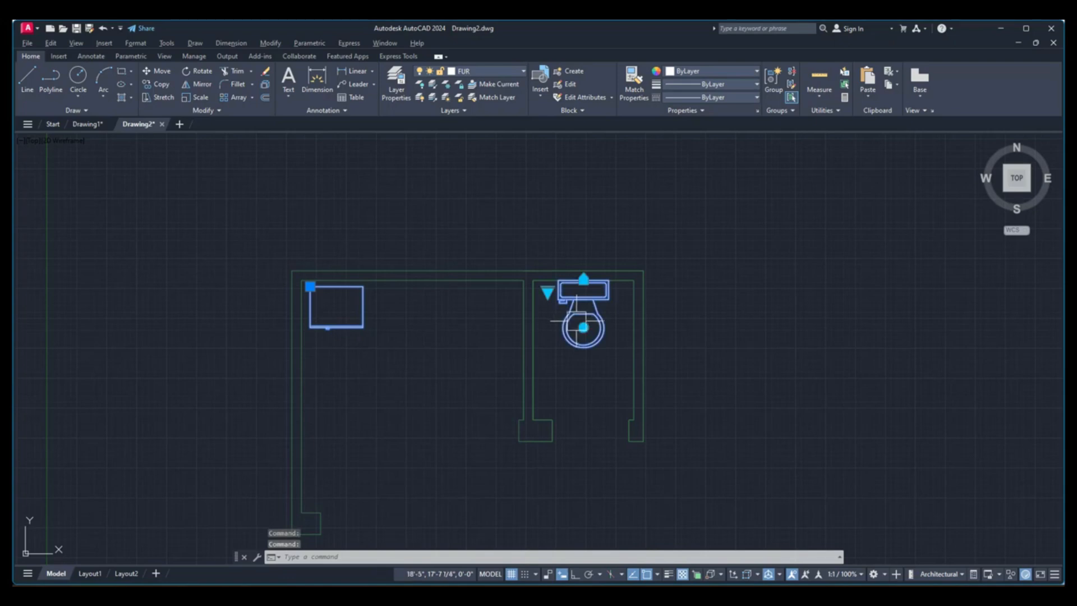
{"action": "left_click", "coordinate": [395, 93]}
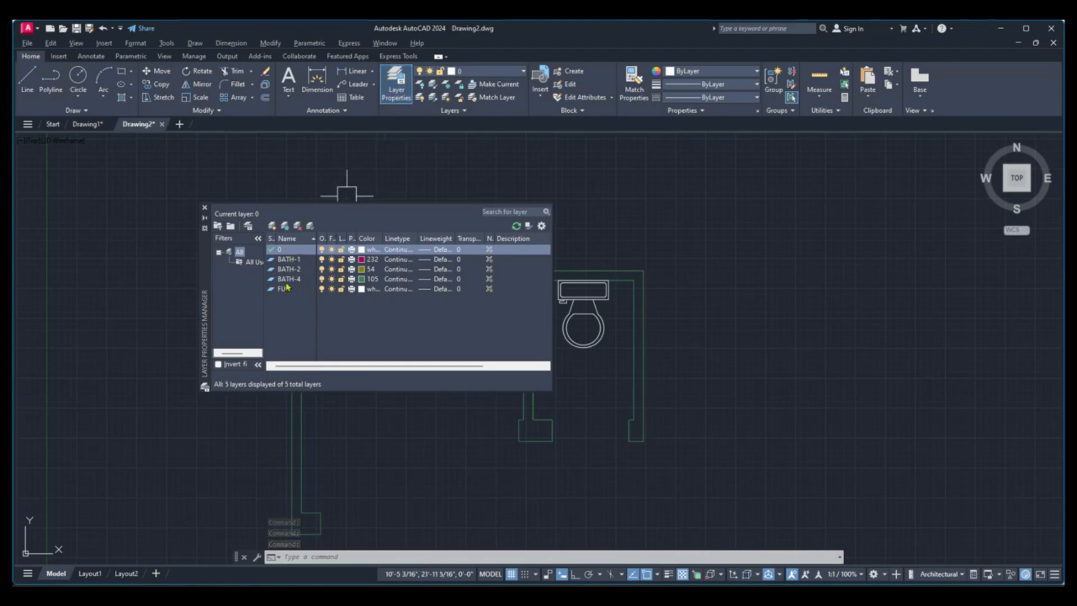
{"action": "left_click", "coordinate": [205, 208]}
{"action": "key", "text": "Escape"}
Create a layer named GREEN with index color 73 and make it the current layer.
{"action": "middle_click_drag", "start_coordinate": [663, 279], "coordinate": [649, 284]}
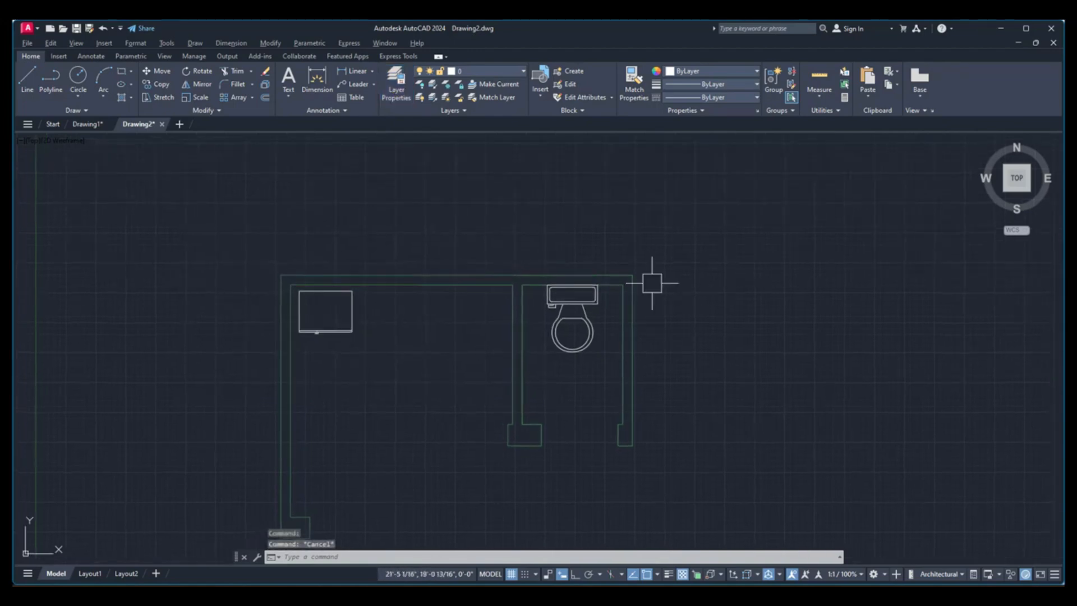
{"action": "middle_click_drag", "start_coordinate": [719, 298], "coordinate": [655, 273]}
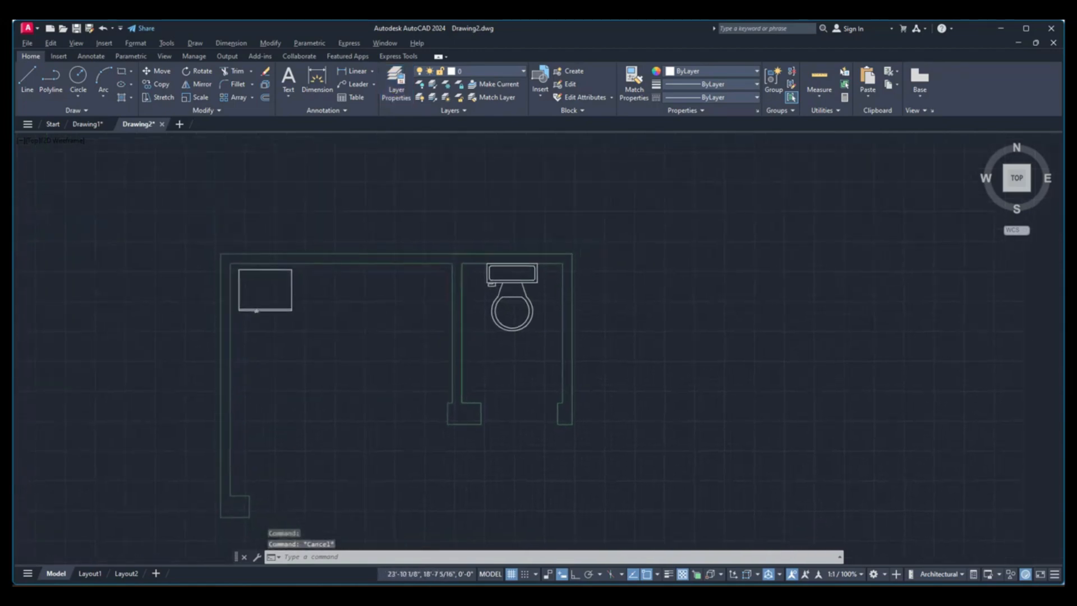
{"action": "left_click", "coordinate": [396, 84]}
{"action": "left_click", "coordinate": [272, 226]}
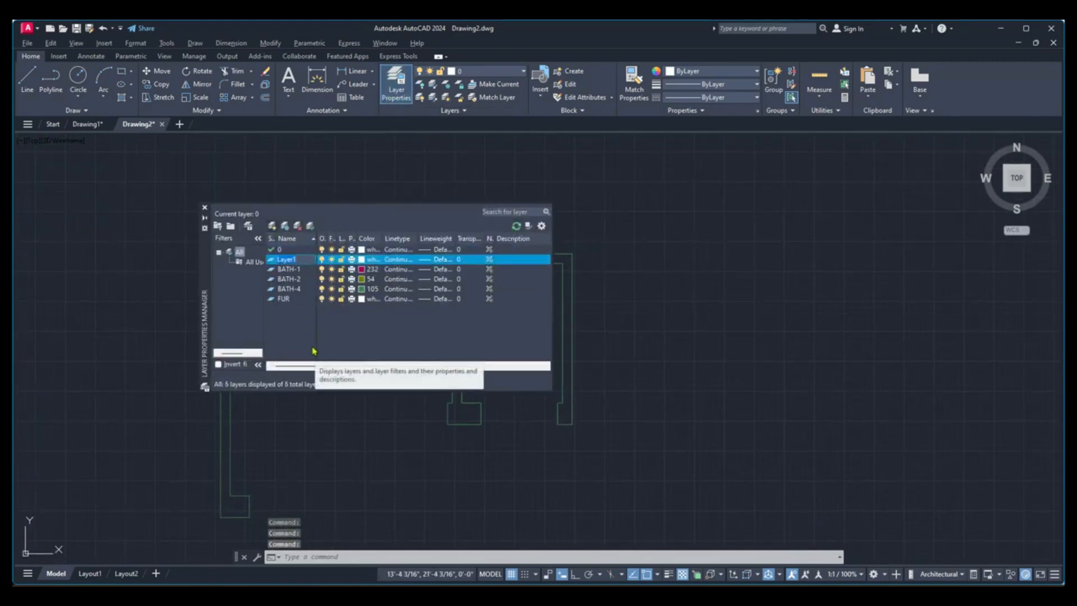
{"action": "type", "text": "GREEN"}
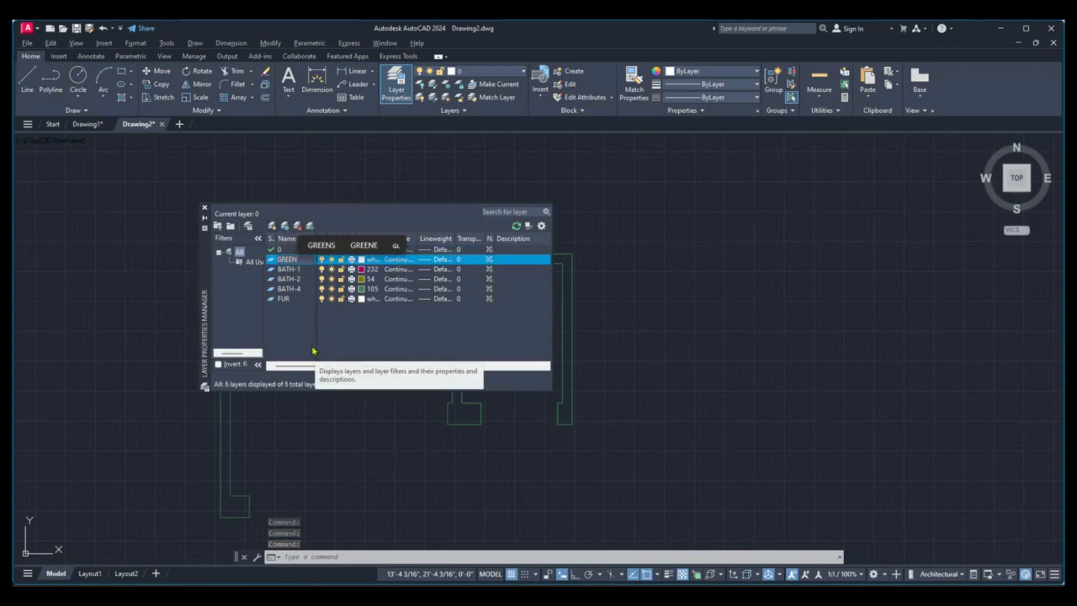
{"action": "key", "text": "Return"}
{"action": "left_click", "coordinate": [363, 259]}
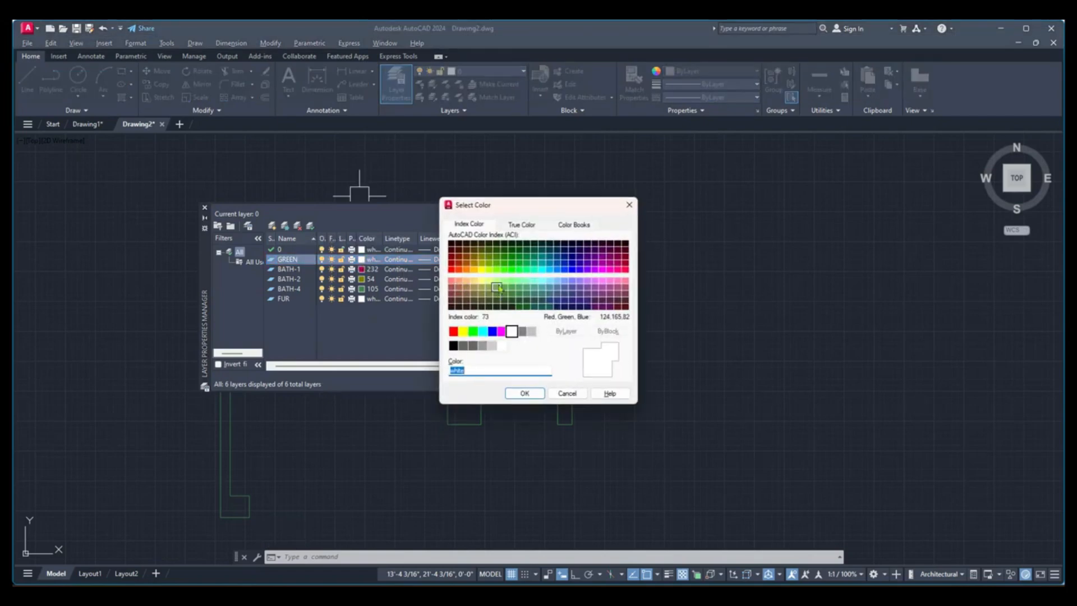
{"action": "left_click", "coordinate": [496, 288]}
{"action": "left_click", "coordinate": [525, 393]}
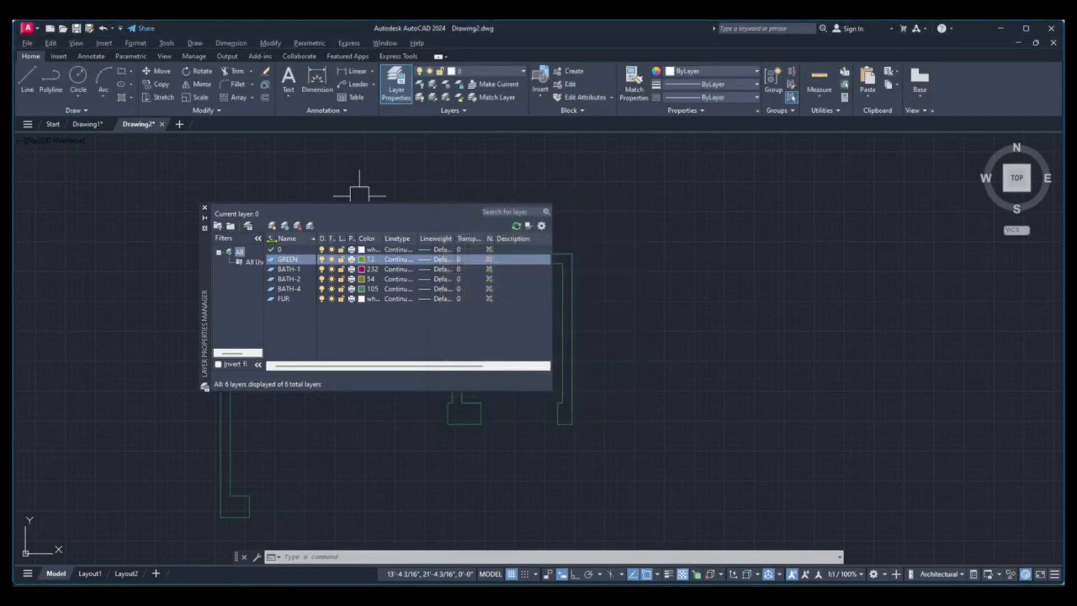
{"action": "left_click", "coordinate": [205, 208]}
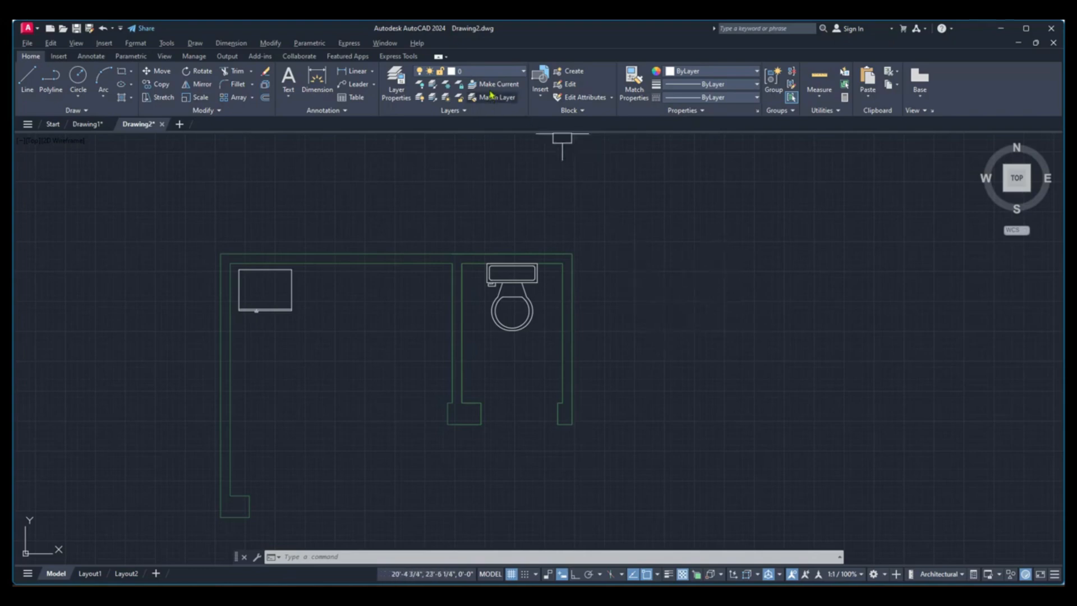
{"action": "left_click", "coordinate": [497, 72]}
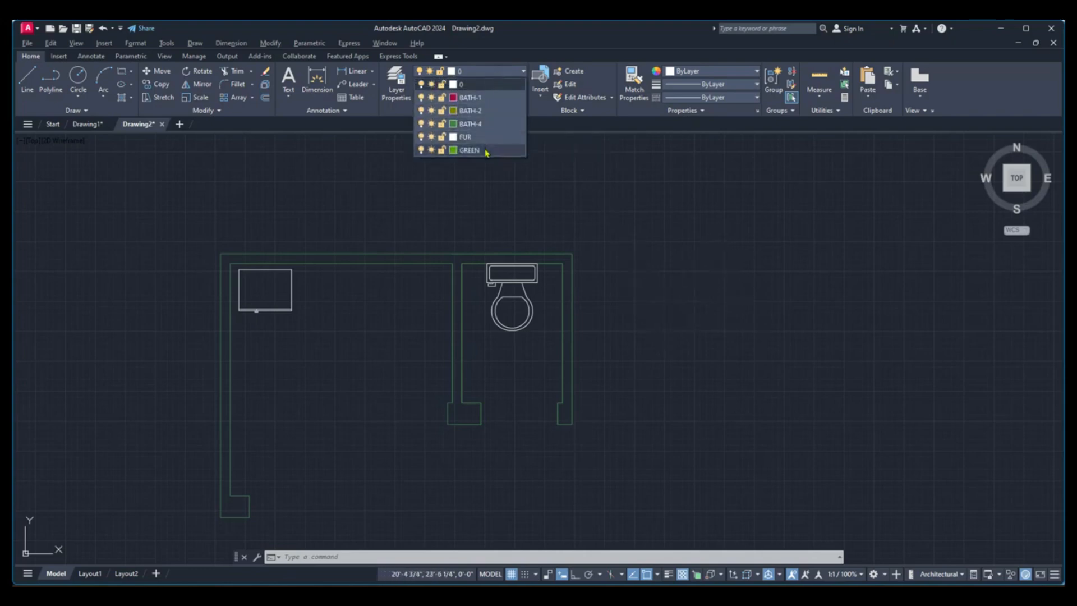
{"action": "left_click", "coordinate": [485, 151]}
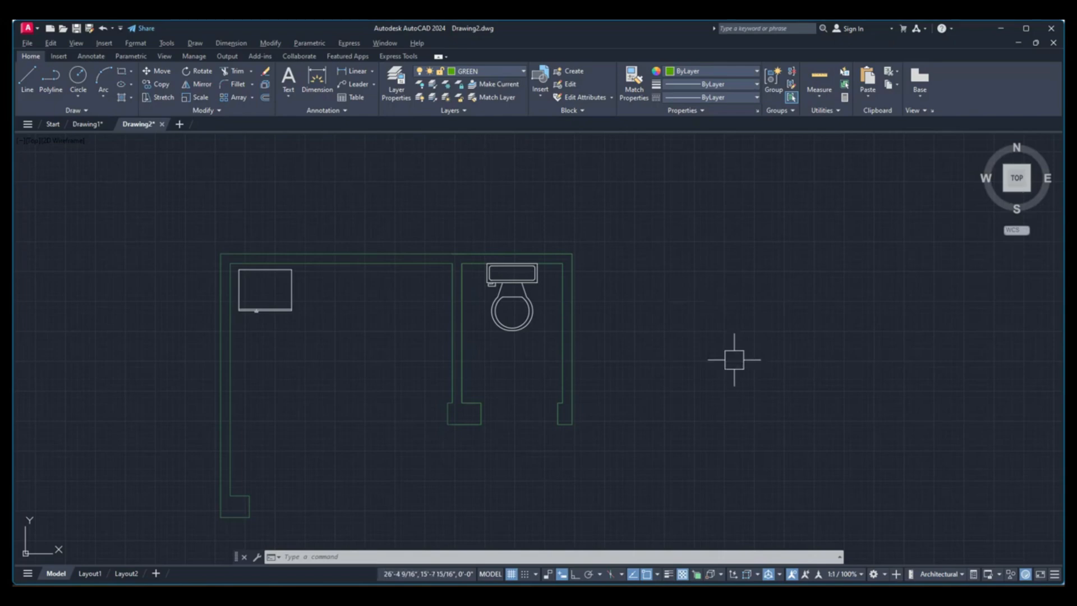
Insert the Trees - Imperial block from the Tool Palettes to the right of the small room and close the palettes.
{"action": "key", "text": "ctrl+3"}
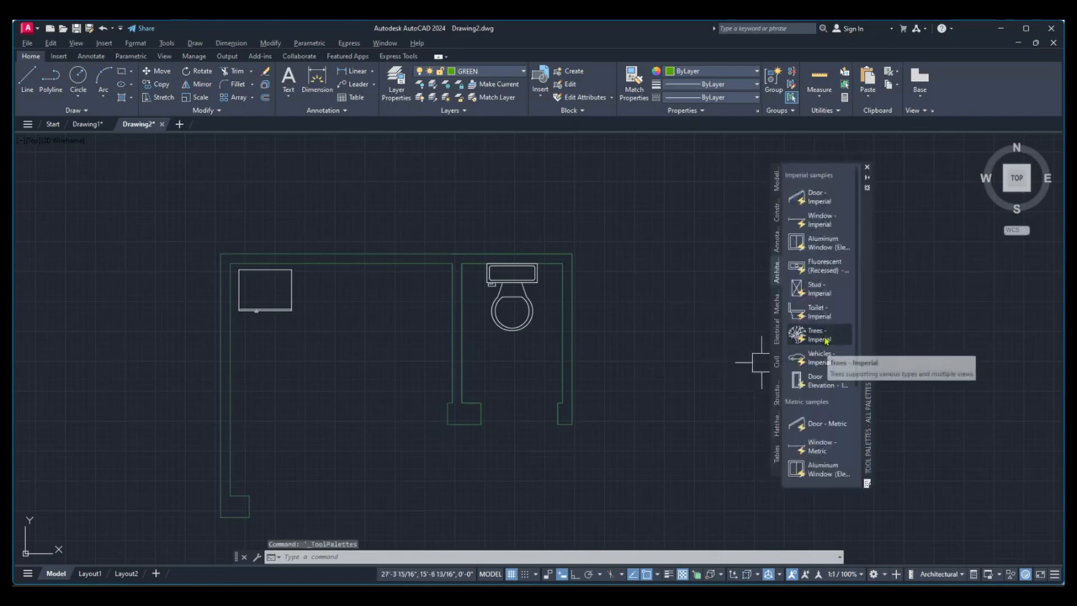
{"action": "left_click", "coordinate": [827, 340]}
{"action": "left_click", "coordinate": [706, 358]}
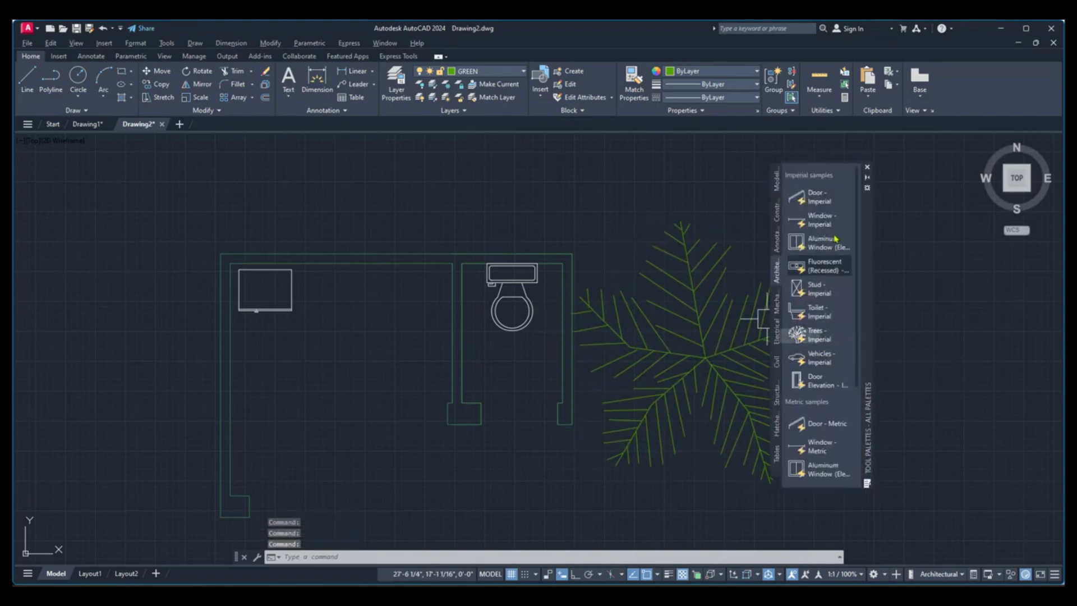
{"action": "left_click", "coordinate": [867, 167]}
Set the tree block's view to Palm (Elevation) and deselect it.
{"action": "scroll", "coordinate": [743, 348], "scroll_direction": "up", "scroll_amount": 2}
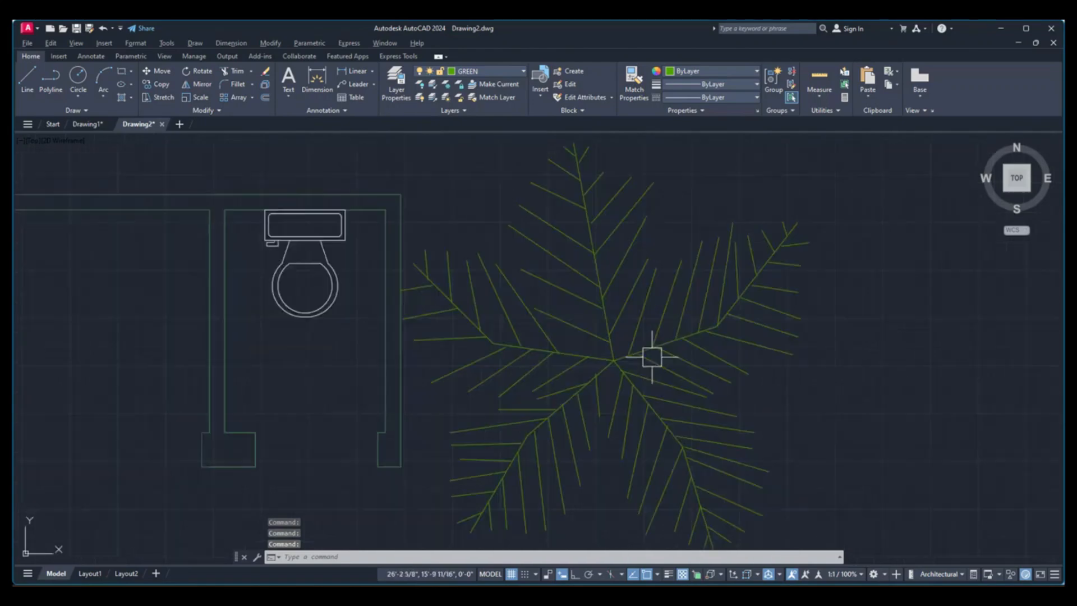
{"action": "left_click", "coordinate": [652, 357]}
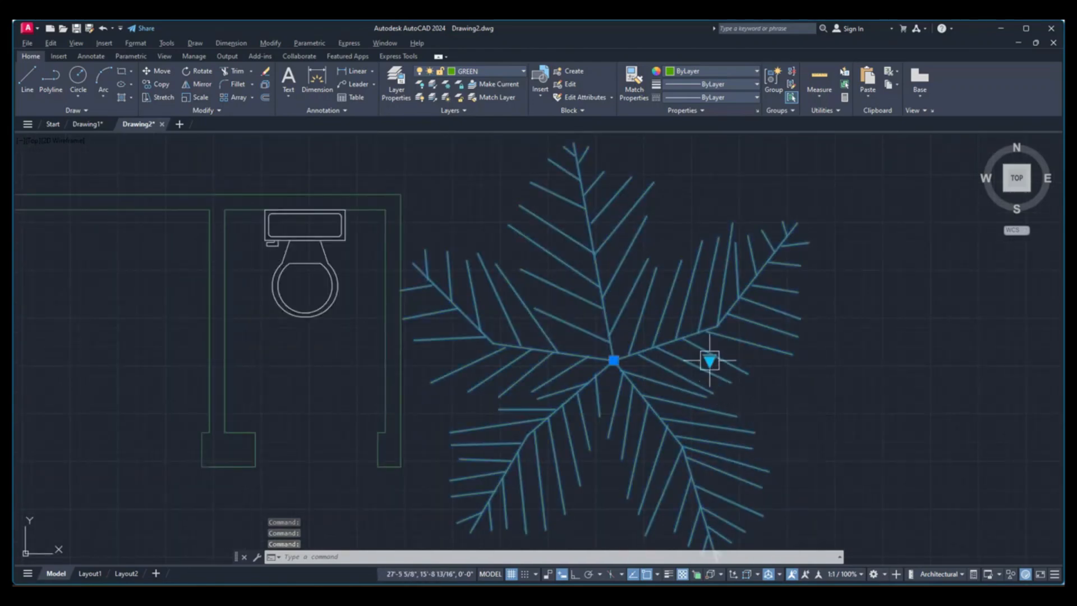
{"action": "left_click", "coordinate": [710, 361]}
{"action": "left_click", "coordinate": [744, 376]}
{"action": "scroll", "coordinate": [742, 414], "scroll_direction": "down", "scroll_amount": 3}
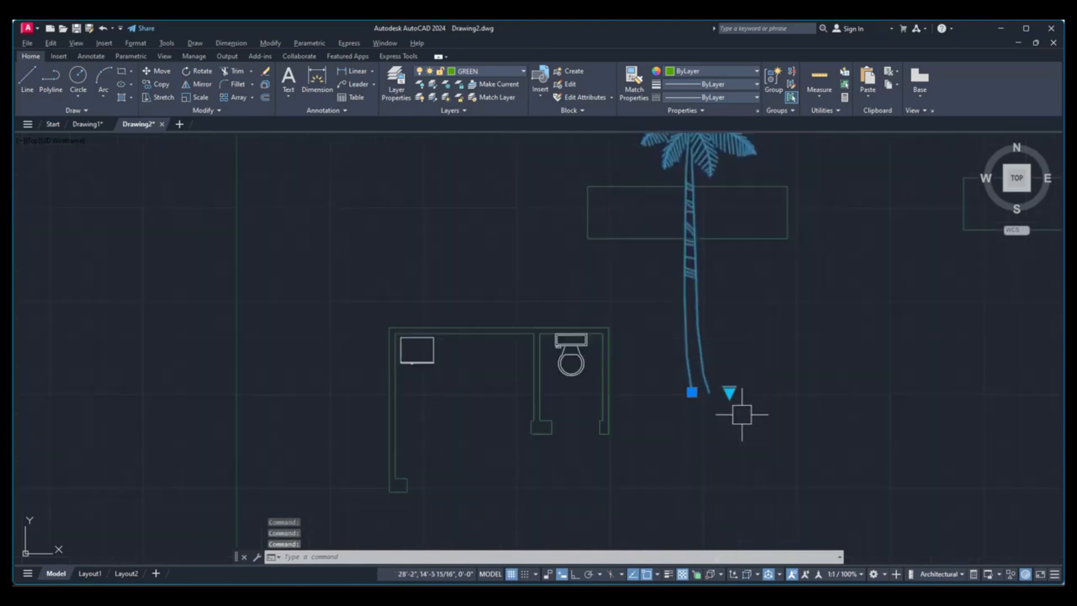
{"action": "scroll", "coordinate": [742, 414], "scroll_direction": "down", "scroll_amount": 2}
{"action": "key", "text": "Escape"}
Move the palm tree by its trunk base to the left side of the floor plan.
{"action": "left_click", "coordinate": [722, 403]}
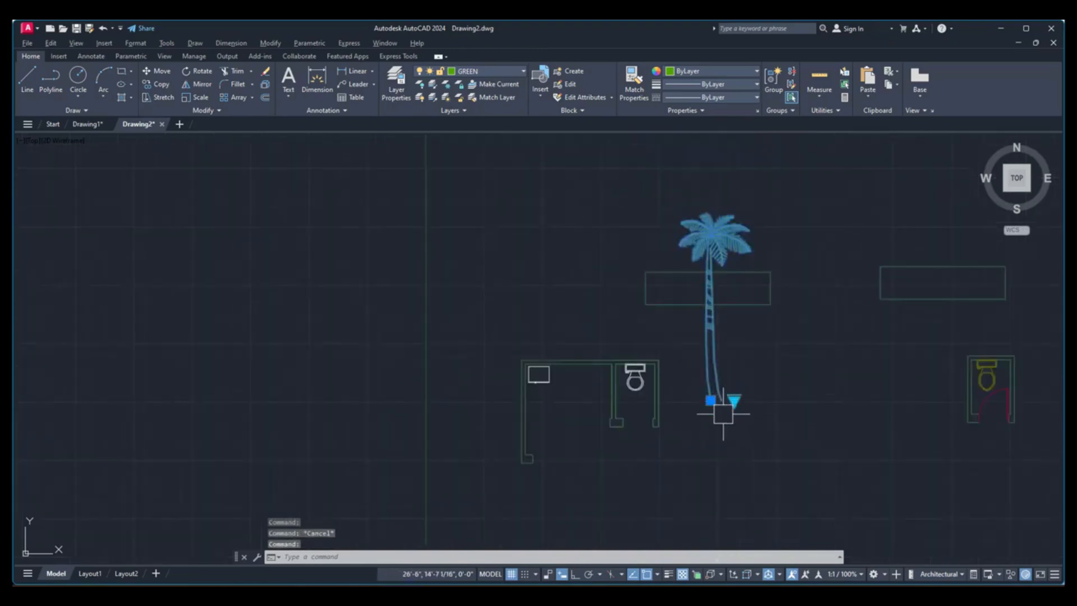
{"action": "type", "text": "M"}
{"action": "key", "text": "Return"}
{"action": "left_click", "coordinate": [723, 409]}
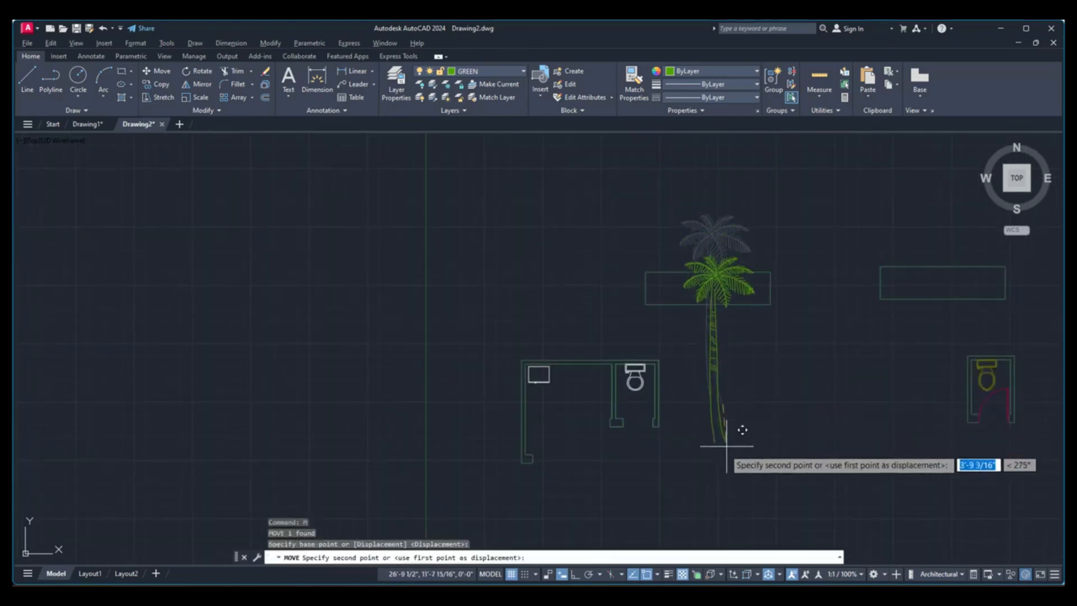
{"action": "left_click", "coordinate": [463, 486]}
{"action": "scroll", "coordinate": [562, 468], "scroll_direction": "up", "scroll_amount": 2}
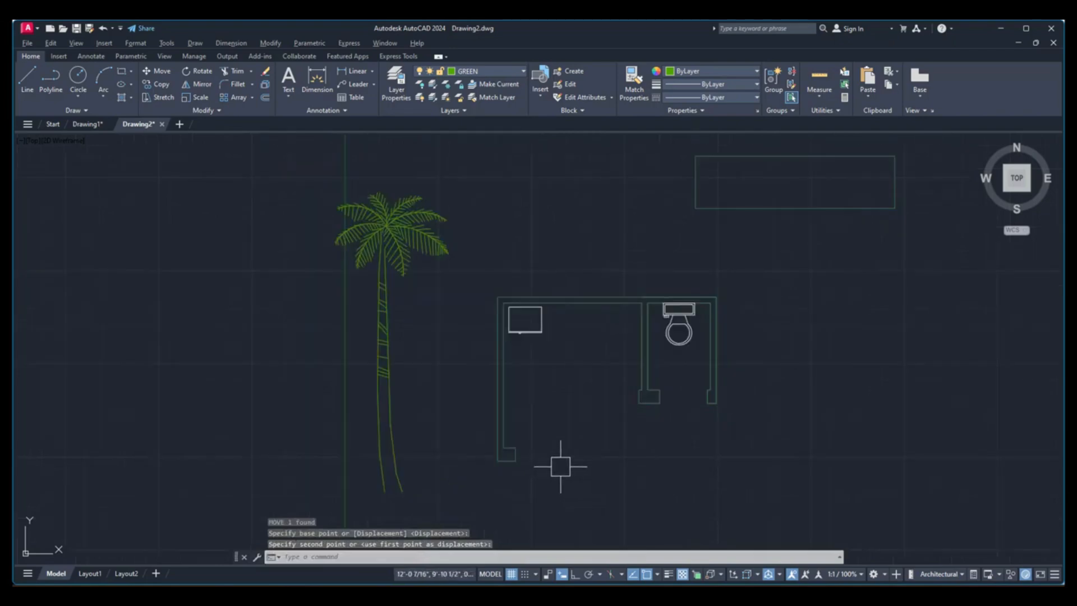
Switch the palm tree block's view to Shrub (Plan) and to Type 1 Evergreen (Elevation).
{"action": "left_click", "coordinate": [388, 315]}
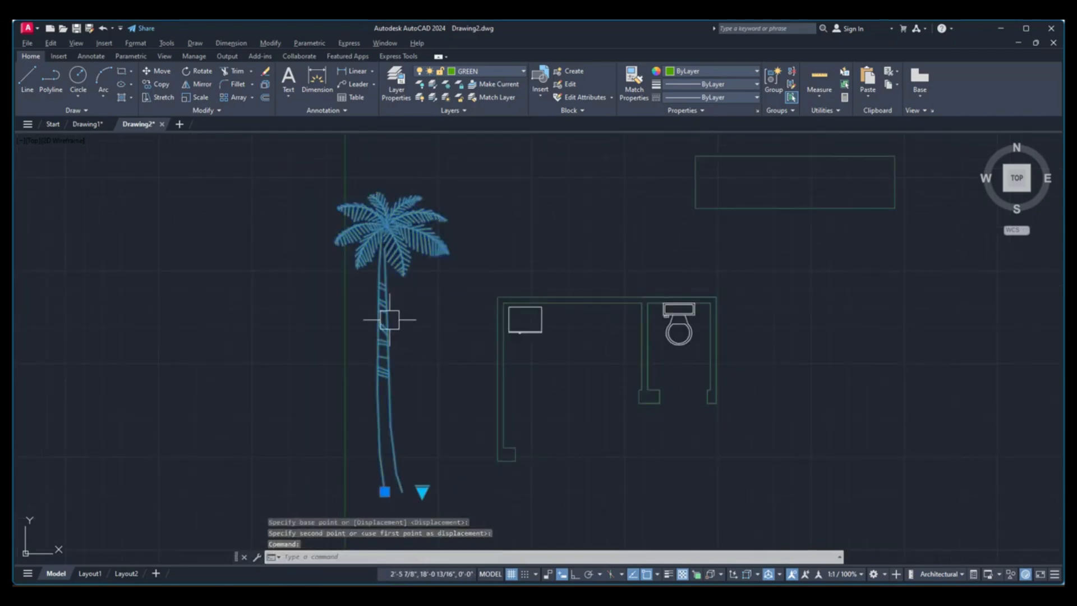
{"action": "middle_click_drag", "start_coordinate": [409, 387], "coordinate": [393, 336]}
{"action": "left_click", "coordinate": [407, 441]}
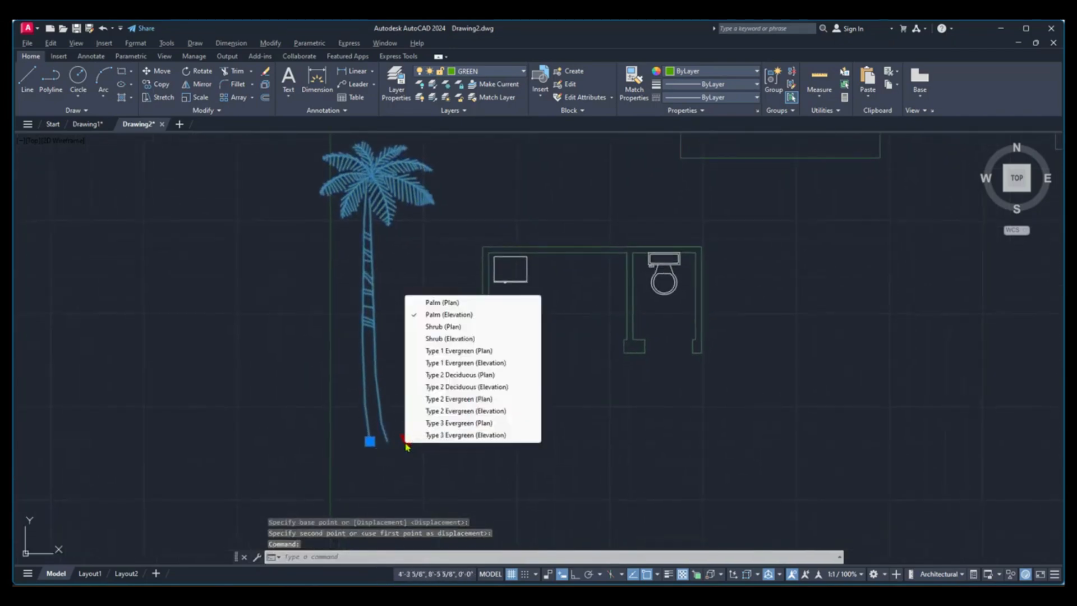
{"action": "left_click", "coordinate": [444, 326]}
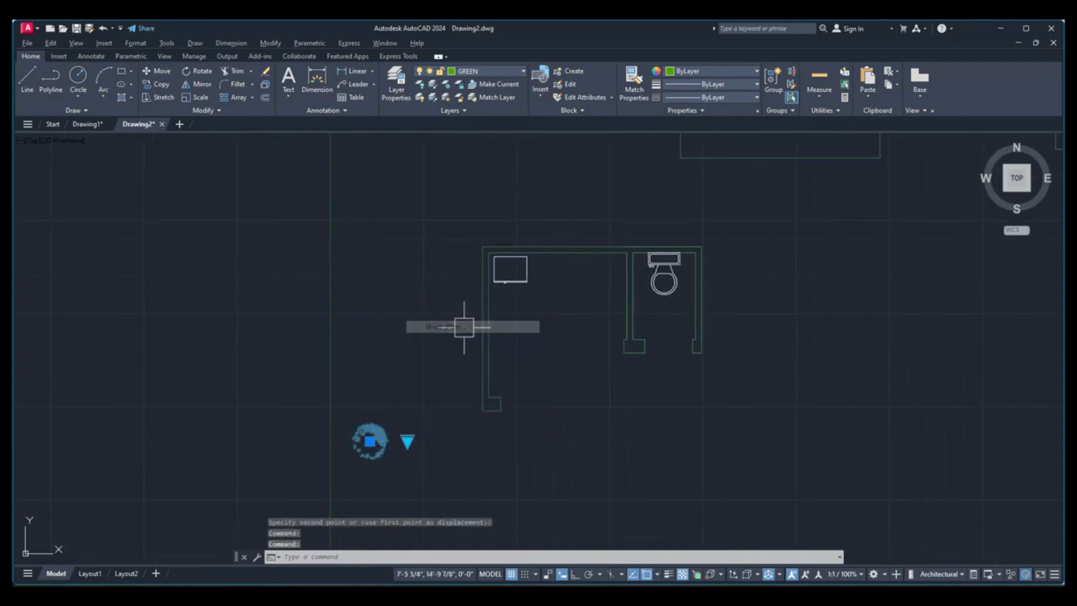
{"action": "middle_click_drag", "start_coordinate": [394, 445], "coordinate": [413, 425]}
{"action": "left_click", "coordinate": [426, 421]}
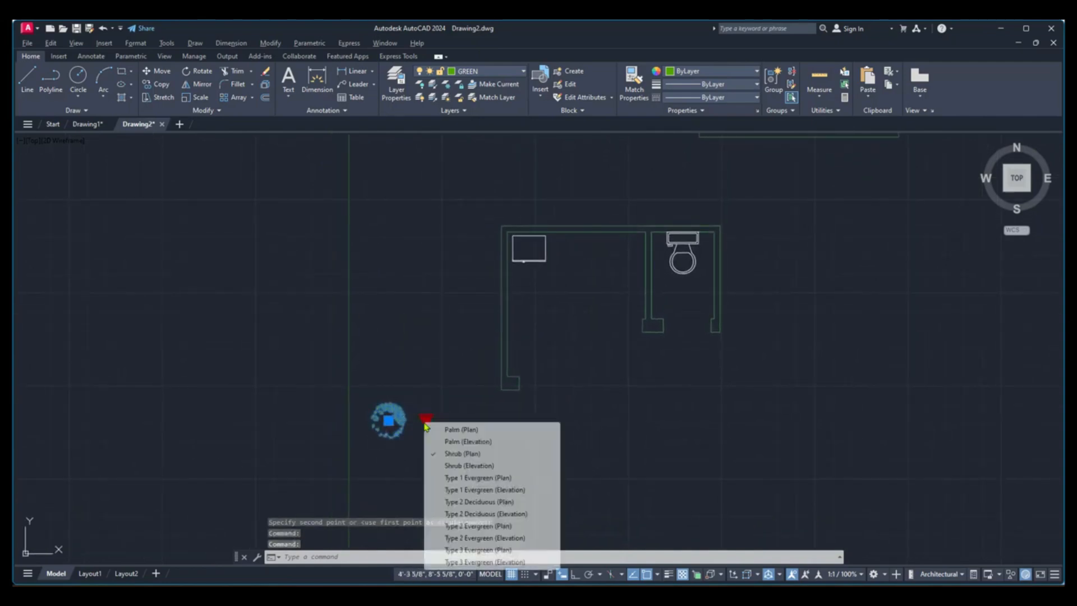
{"action": "left_click", "coordinate": [459, 489]}
Set the tree block's view to Type 2 Evergreen (Plan) and deselect it.
{"action": "left_click", "coordinate": [425, 422]}
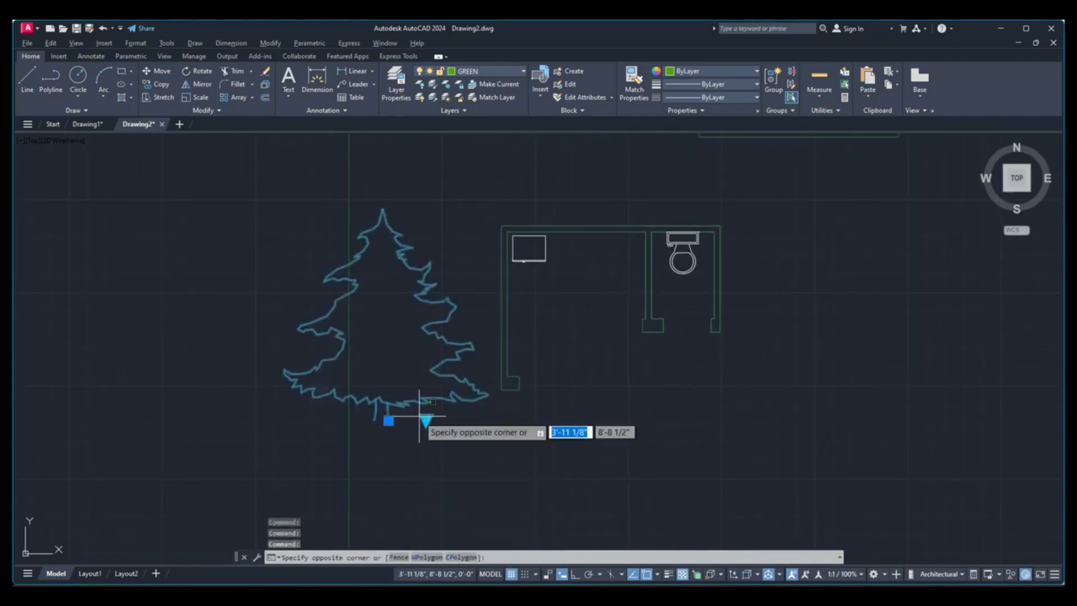
{"action": "left_click", "coordinate": [427, 423]}
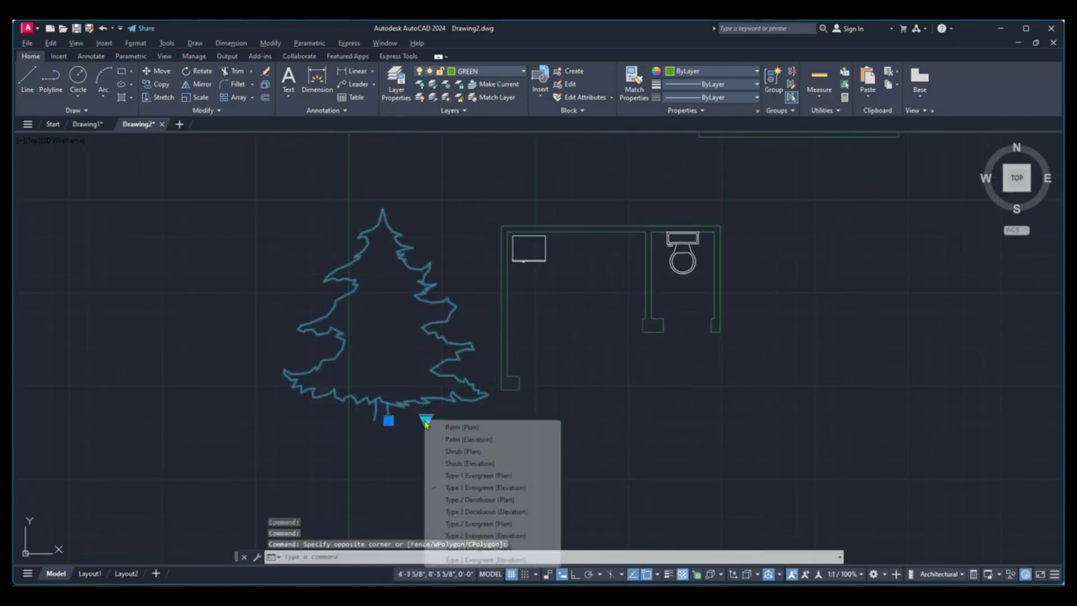
{"action": "left_click", "coordinate": [479, 523]}
{"action": "key", "text": "Escape"}
Scale the evergreen plan block about its center by a factor of .5.
{"action": "scroll", "coordinate": [463, 454], "scroll_direction": "down", "scroll_amount": 3}
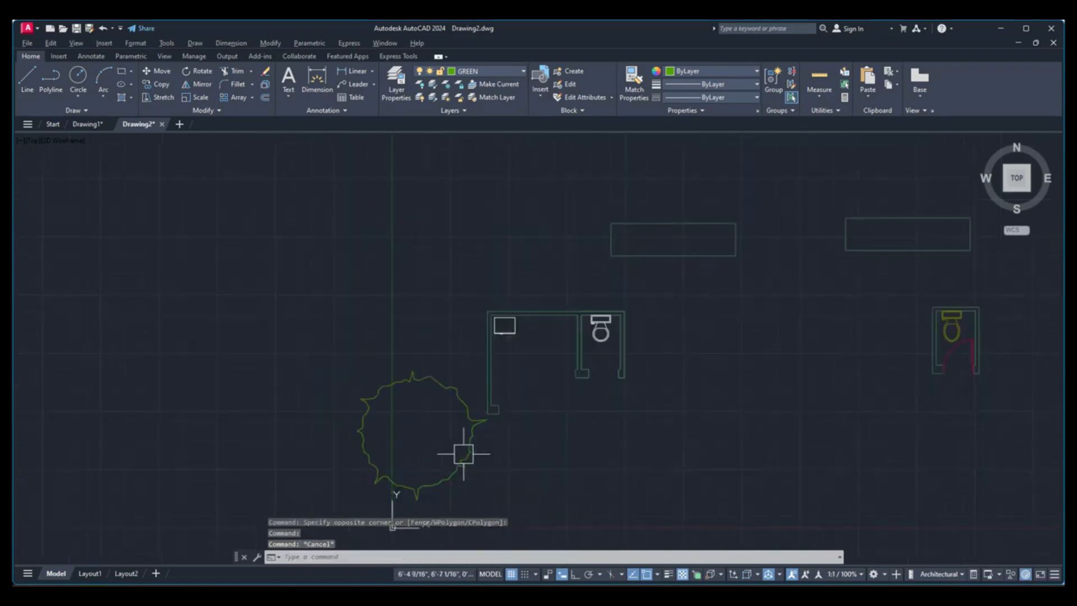
{"action": "scroll", "coordinate": [436, 423], "scroll_direction": "up", "scroll_amount": 3}
{"action": "type", "text": "sc"}
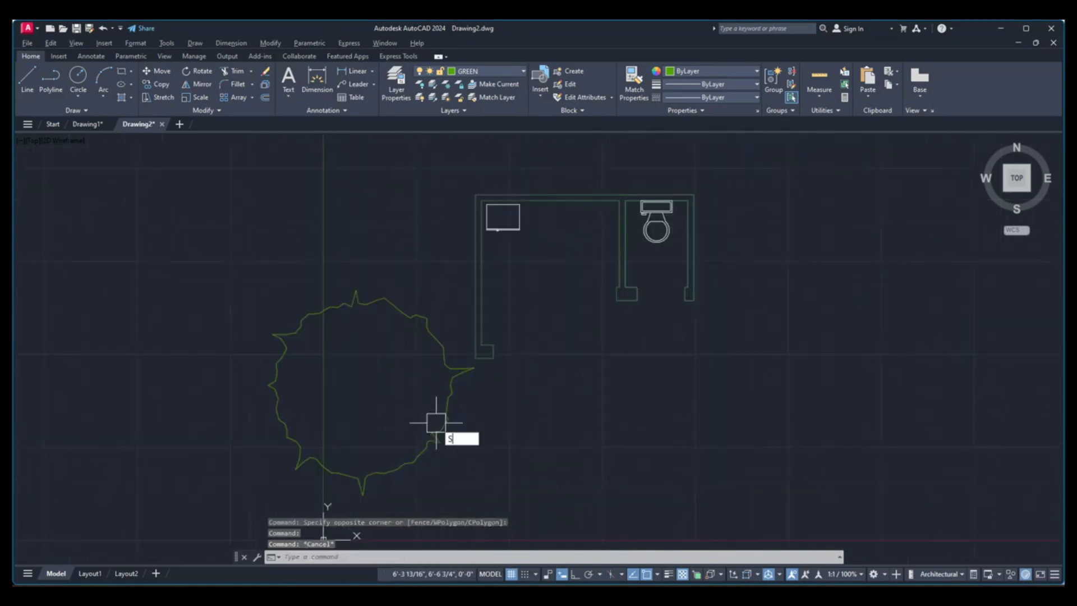
{"action": "key", "text": "Return"}
{"action": "left_click", "coordinate": [433, 448]}
{"action": "key", "text": "Return"}
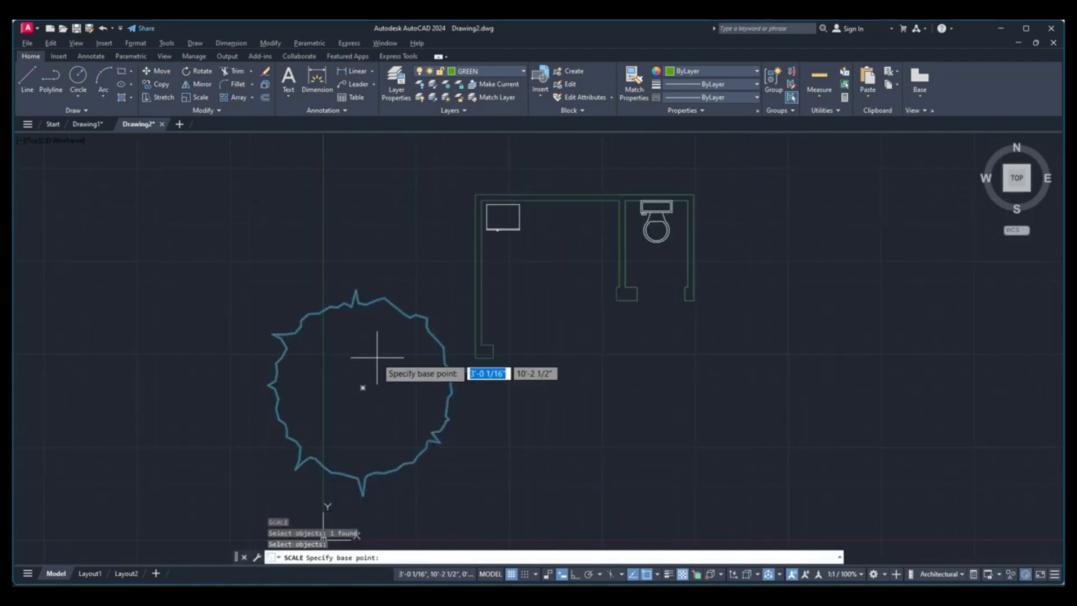
{"action": "left_click", "coordinate": [362, 386]}
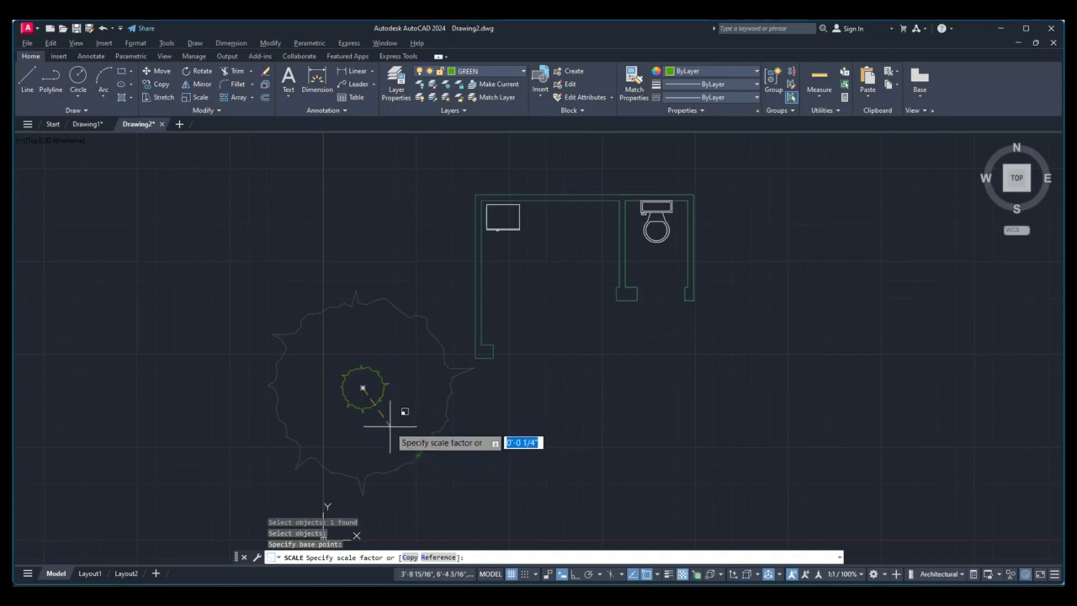
{"action": "type", "text": ".5"}
{"action": "key", "text": "Return"}
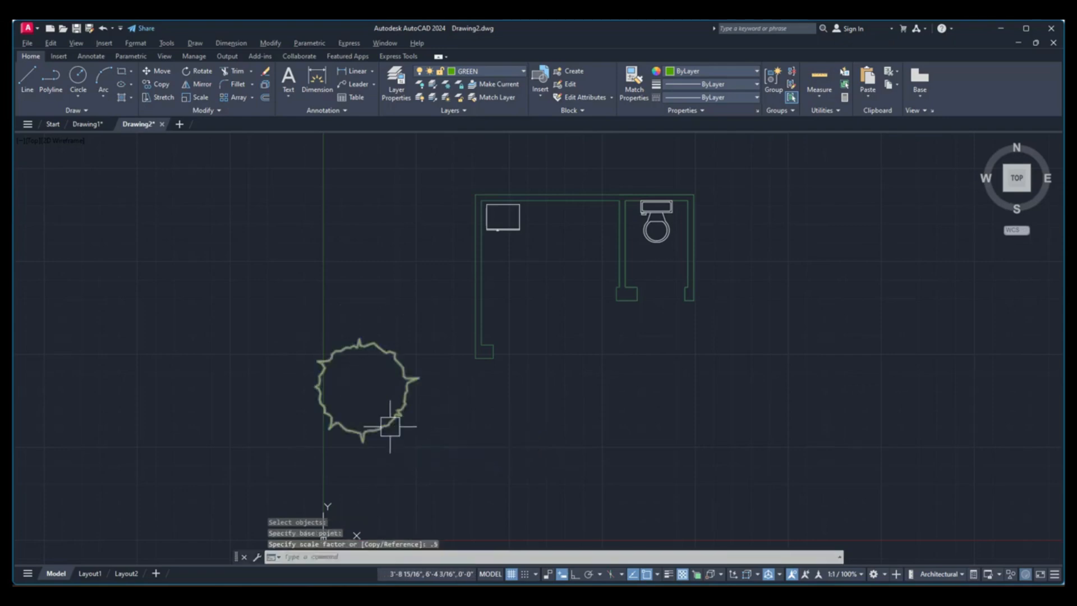
{"action": "middle_click_drag", "start_coordinate": [413, 415], "coordinate": [335, 425]}
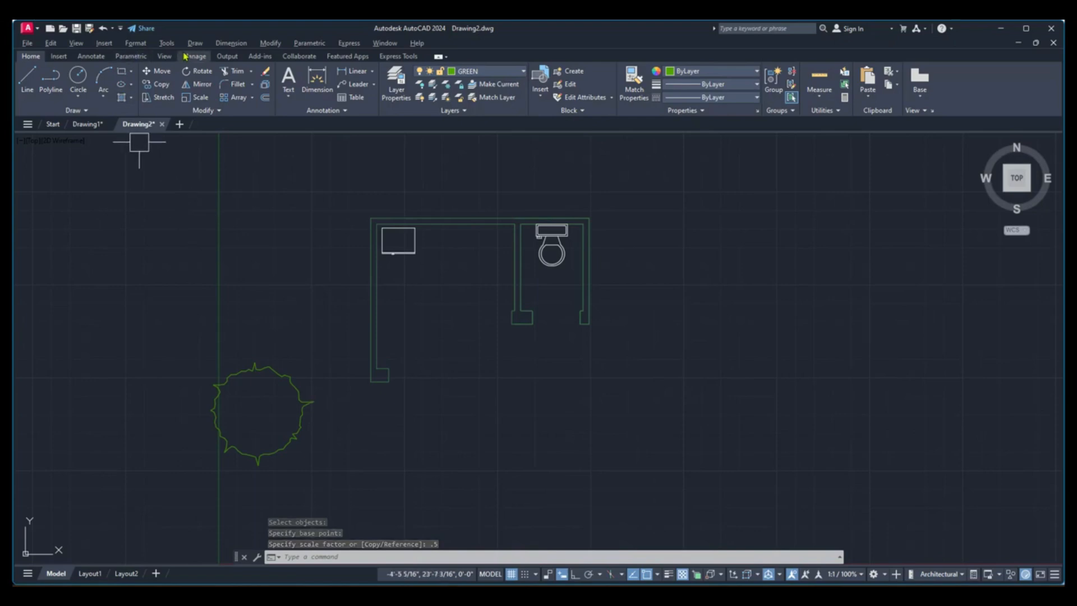
{"action": "left_click", "coordinate": [166, 43]}
{"action": "mouse_move", "coordinate": [177, 69]}
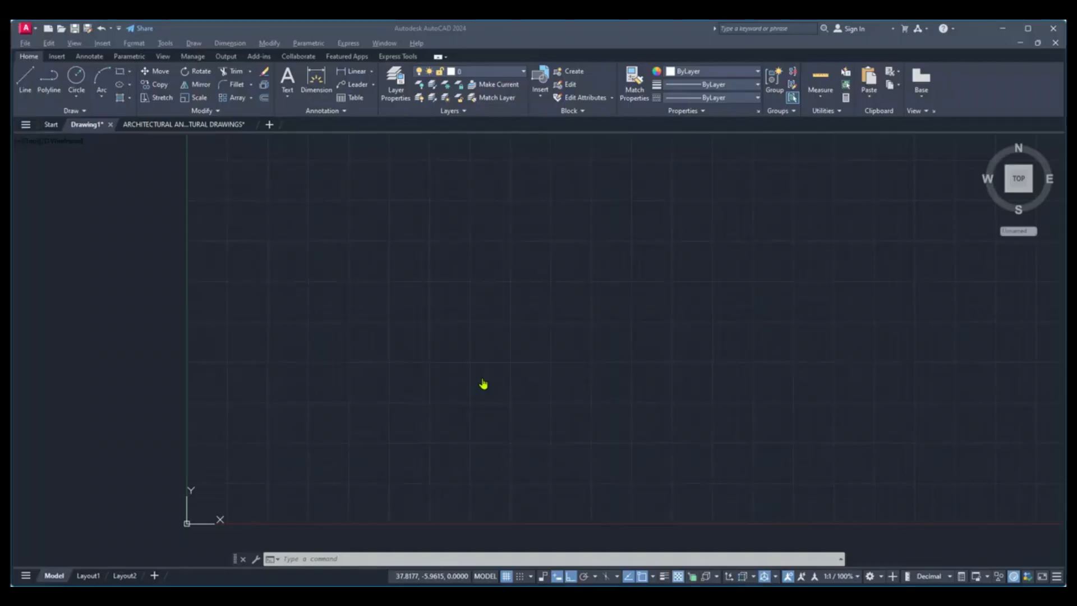
{"action": "left_click", "coordinate": [453, 403]}
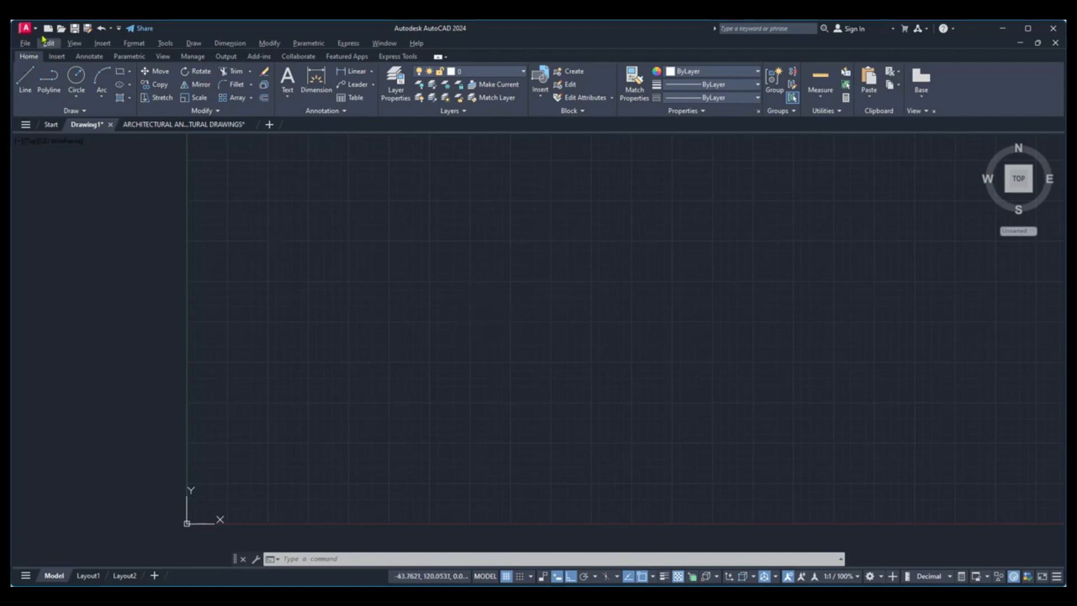
{"action": "left_click", "coordinate": [26, 28]}
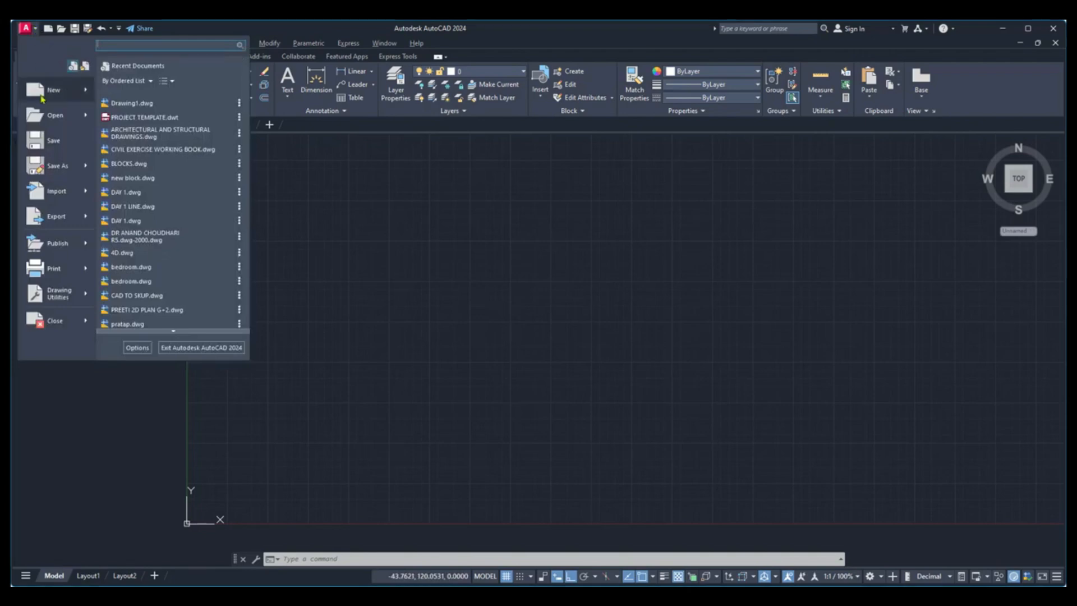
{"action": "mouse_move", "coordinate": [51, 89]}
{"action": "left_click", "coordinate": [132, 124]}
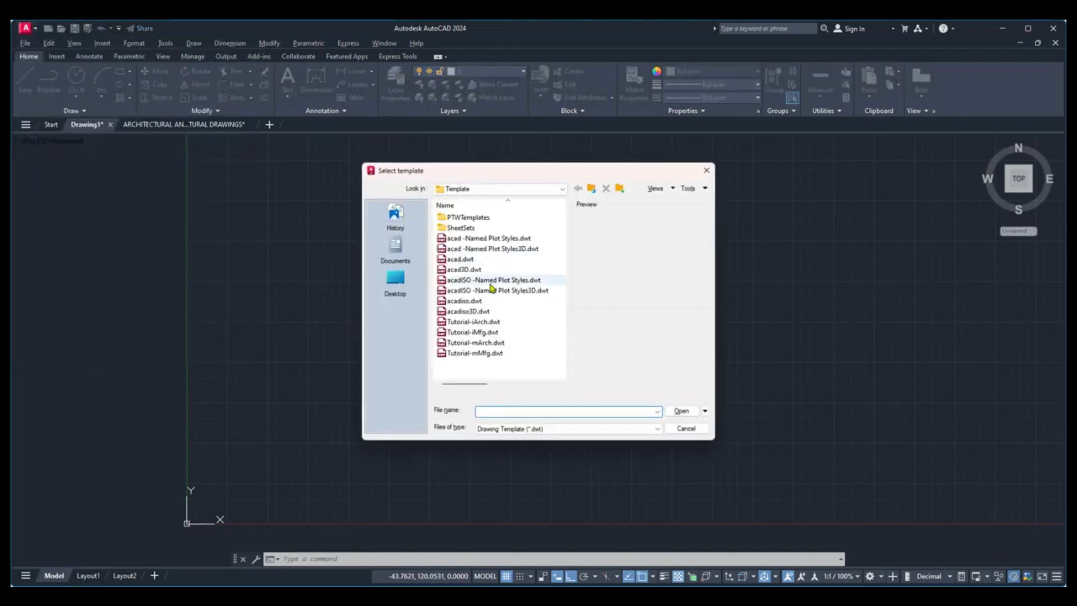
{"action": "left_click", "coordinate": [467, 261]}
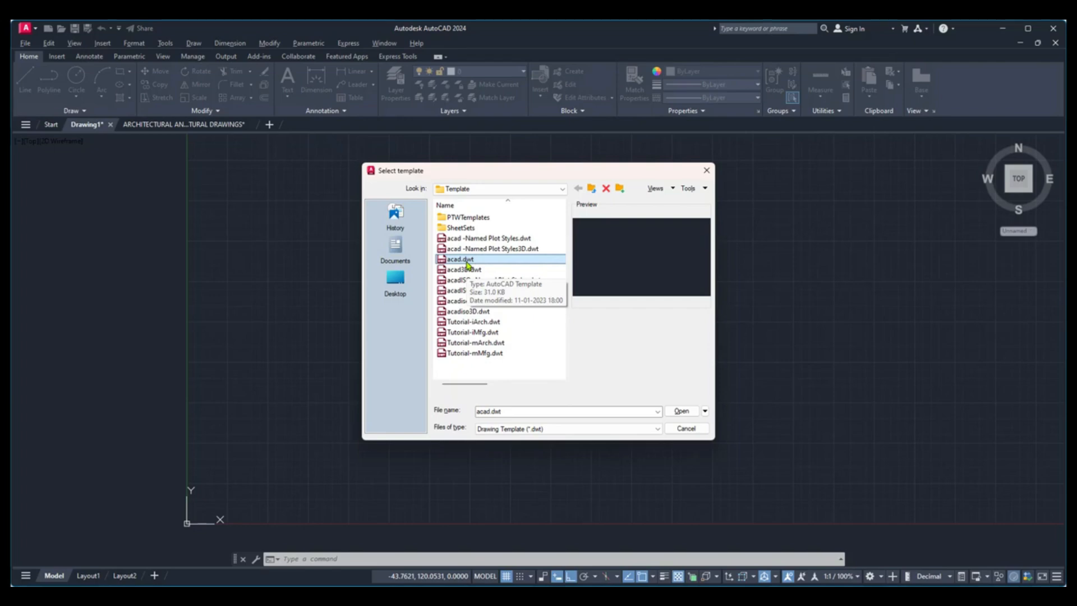
{"action": "left_click", "coordinate": [707, 170]}
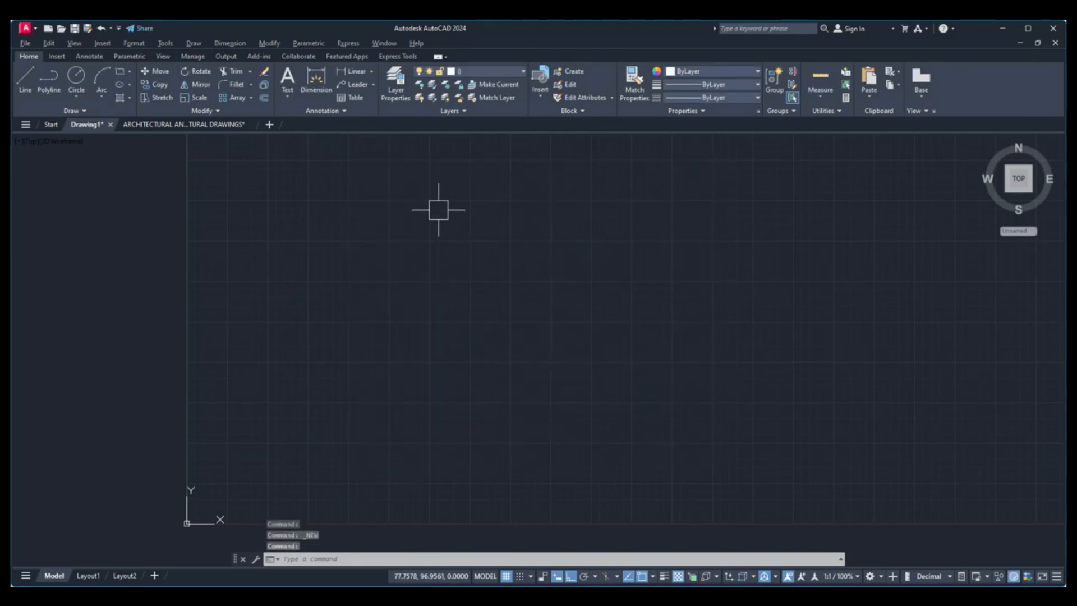
Create a new drawing from the acad.dwt template.
{"action": "scroll", "coordinate": [438, 210], "scroll_direction": "down", "scroll_amount": 2}
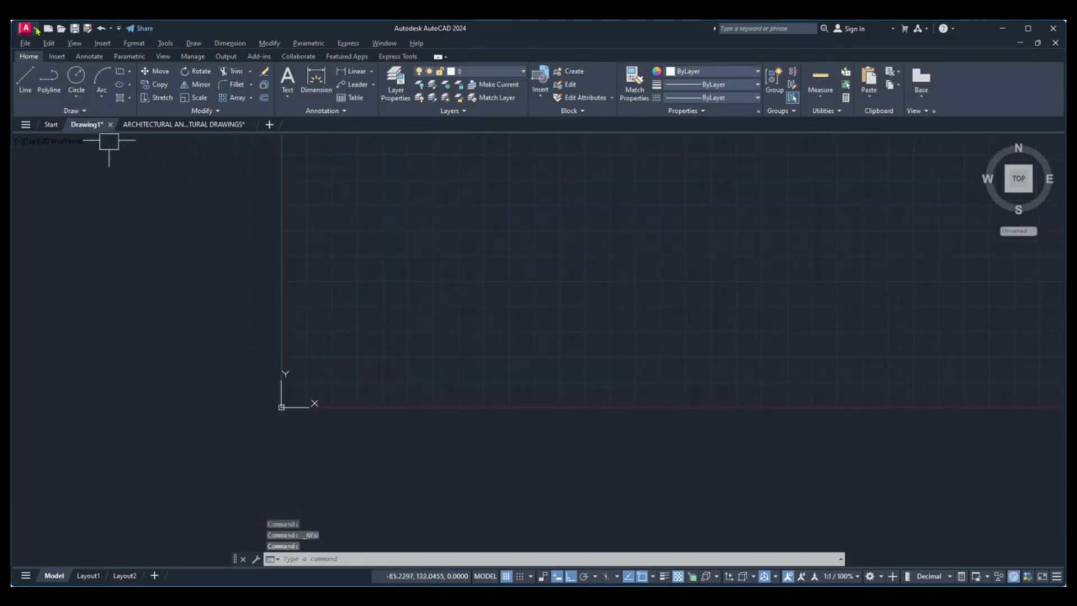
{"action": "left_click", "coordinate": [37, 30]}
{"action": "mouse_move", "coordinate": [48, 89]}
{"action": "left_click", "coordinate": [131, 93]}
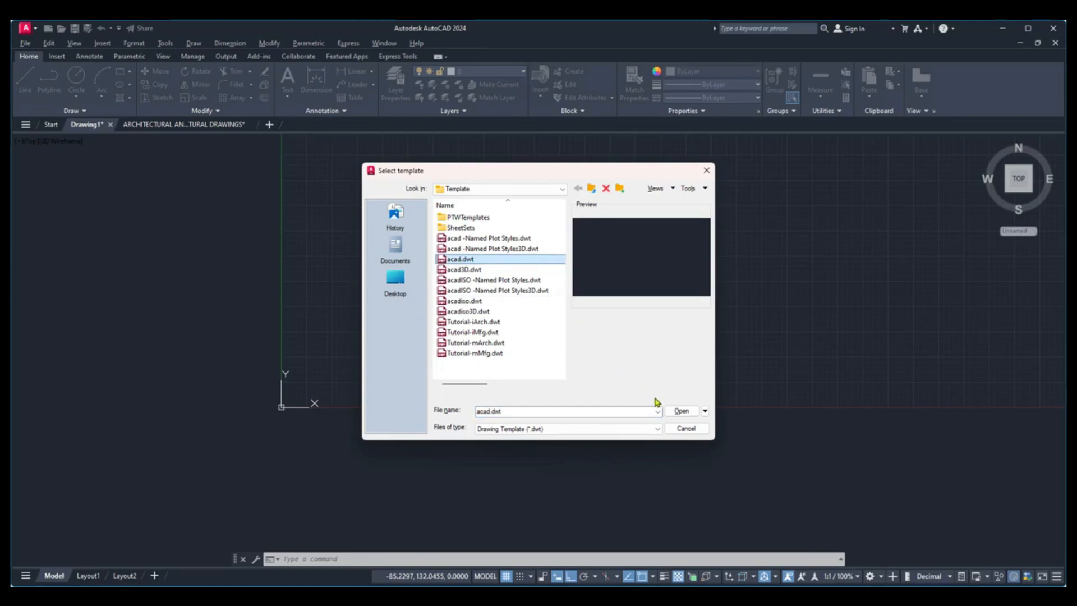
{"action": "left_click", "coordinate": [682, 411]}
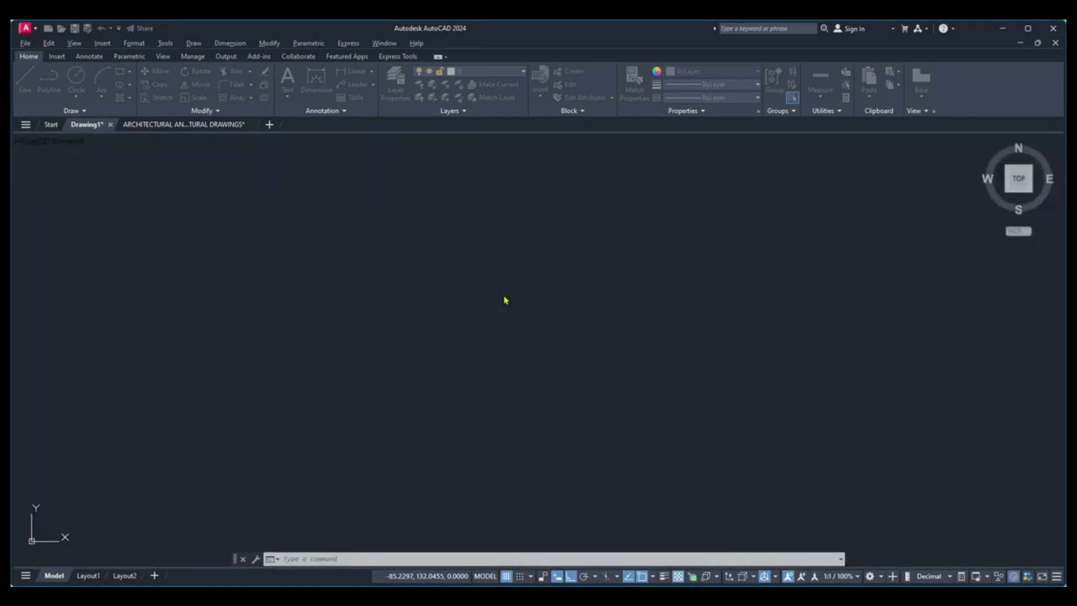
In the drawing units settings, set the decimal length precision to 0.00 and the insertion scale to Meters.
{"action": "scroll", "coordinate": [496, 291], "scroll_direction": "down", "scroll_amount": 2}
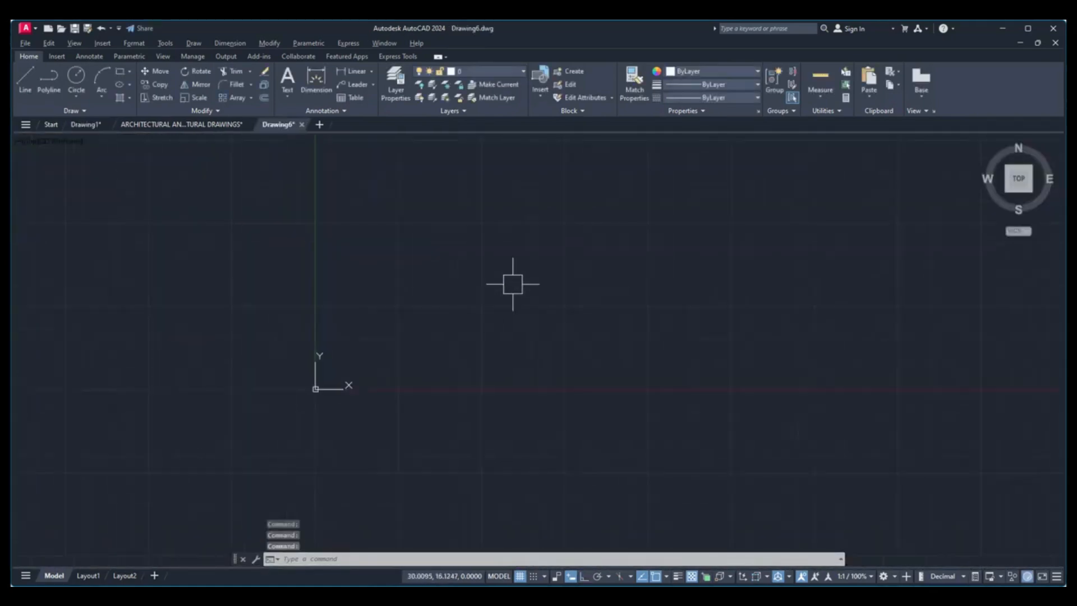
{"action": "middle_click_drag", "start_coordinate": [526, 272], "coordinate": [521, 300]}
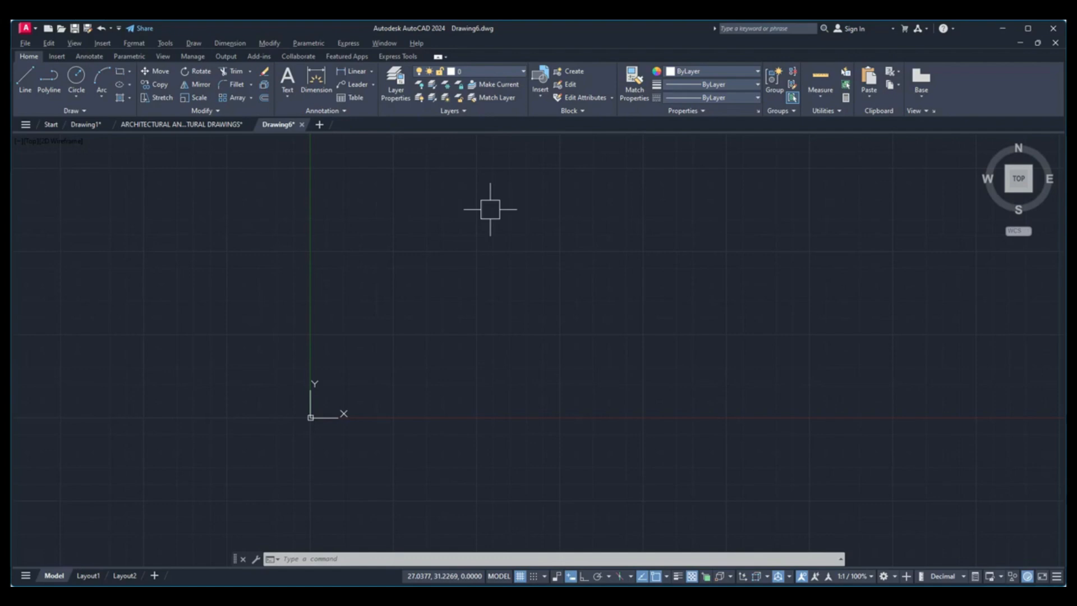
{"action": "type", "text": "un"}
{"action": "key", "text": "Return"}
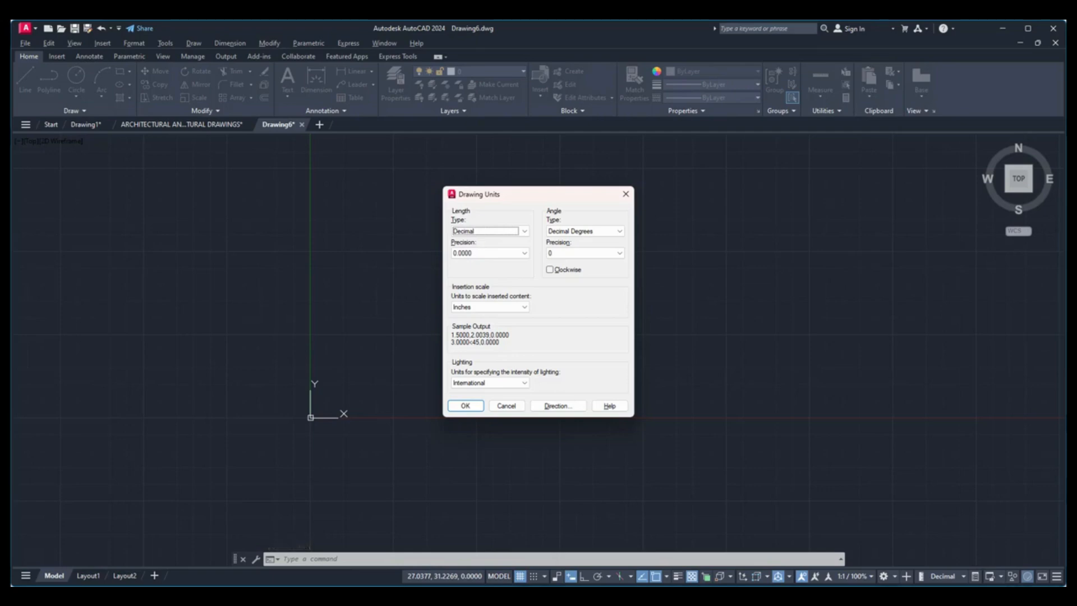
{"action": "left_click", "coordinate": [493, 253]}
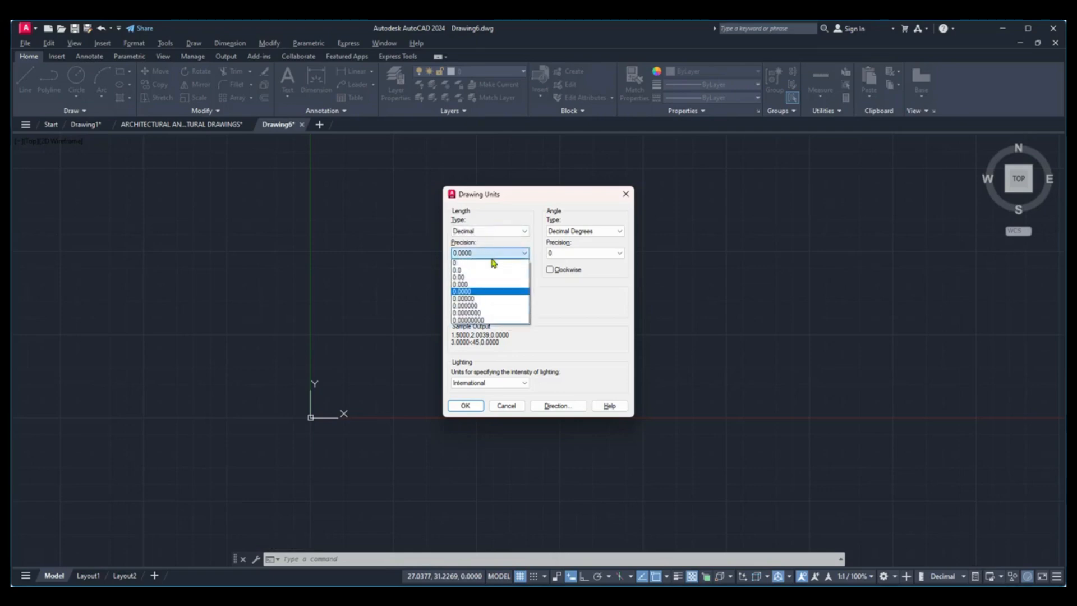
{"action": "left_click", "coordinate": [476, 279]}
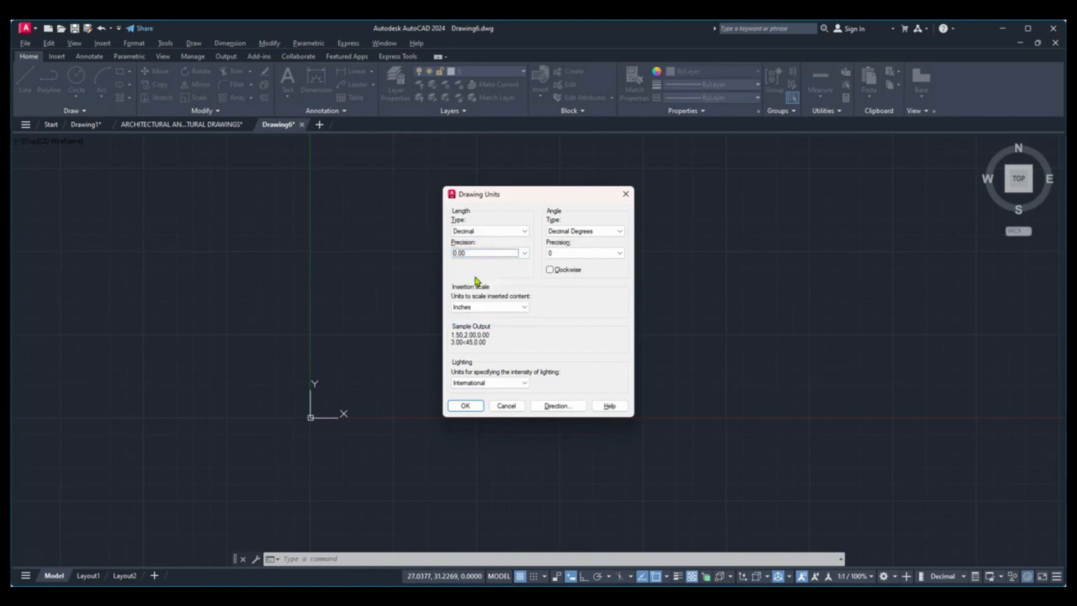
{"action": "left_click", "coordinate": [482, 307]}
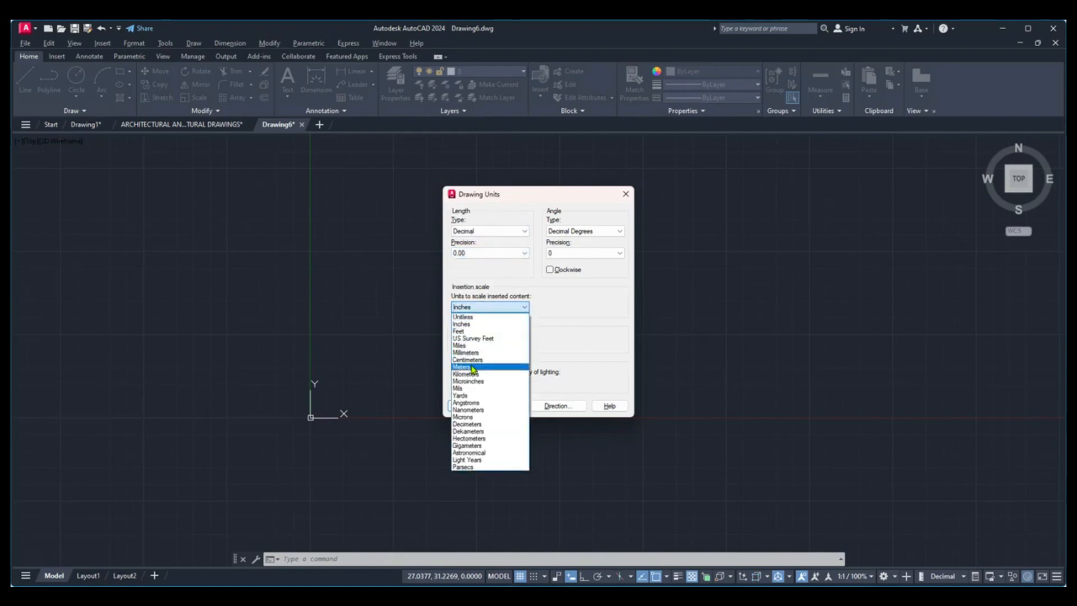
{"action": "left_click", "coordinate": [474, 368]}
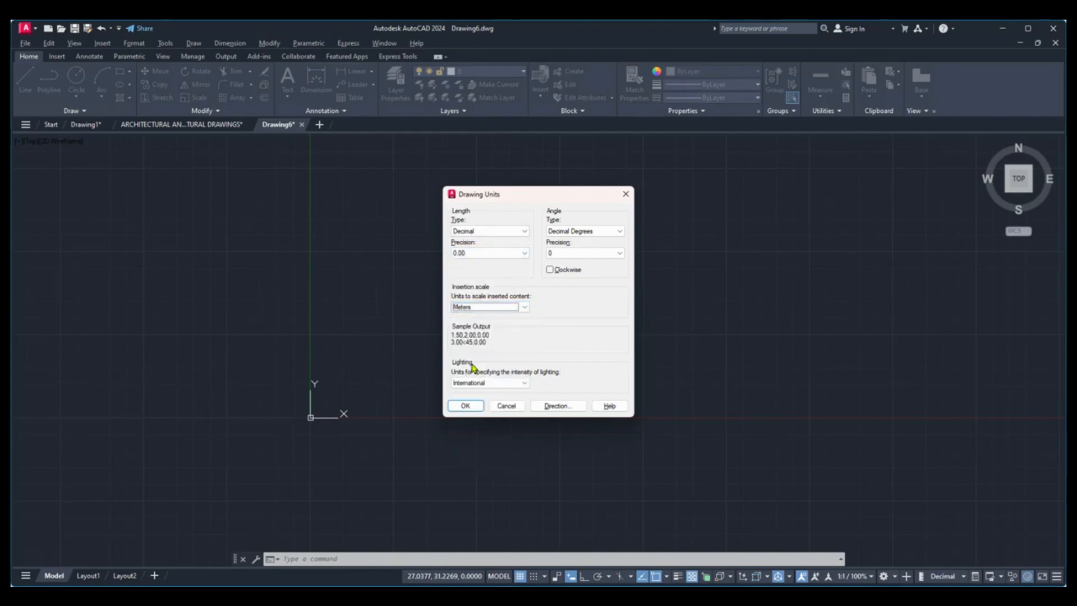
Set the length type to Architectural and the insertion scale to Inches, and apply the drawing units.
{"action": "left_click", "coordinate": [514, 231]}
{"action": "left_click", "coordinate": [504, 241]}
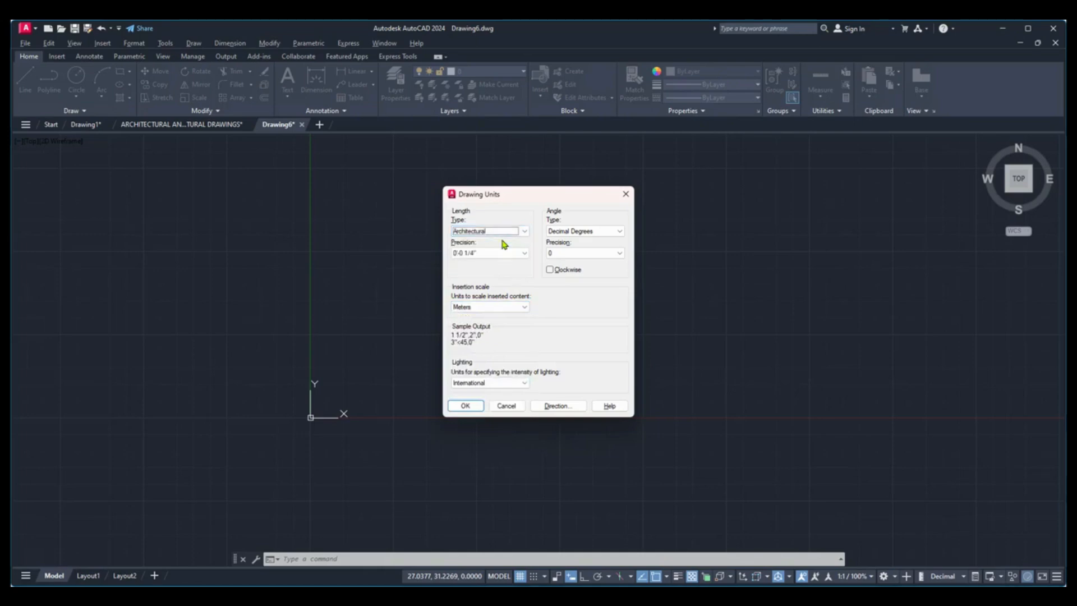
{"action": "left_click", "coordinate": [499, 306]}
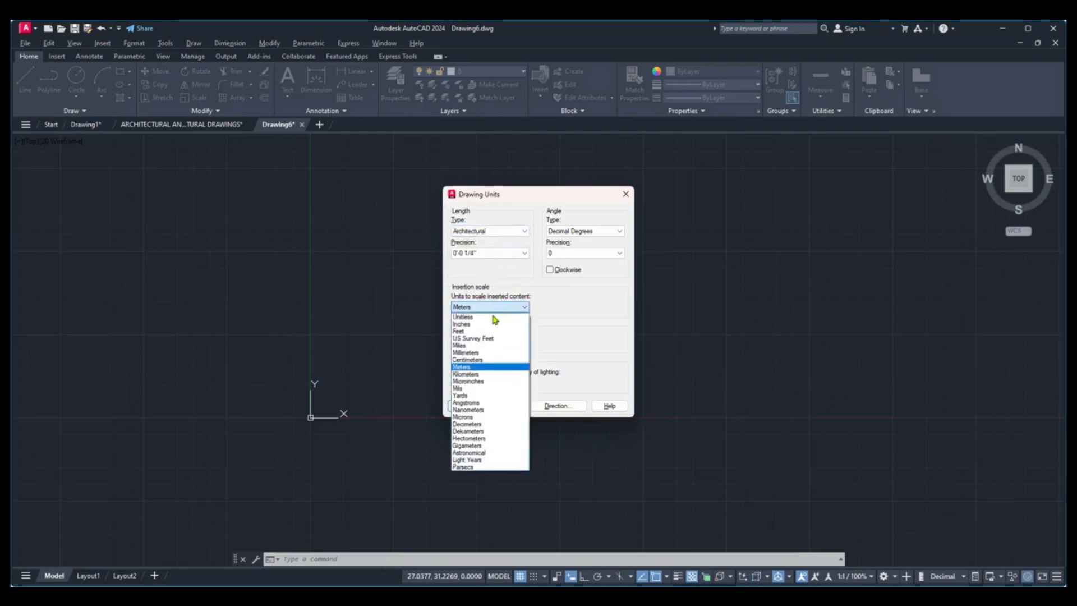
{"action": "left_click", "coordinate": [482, 324]}
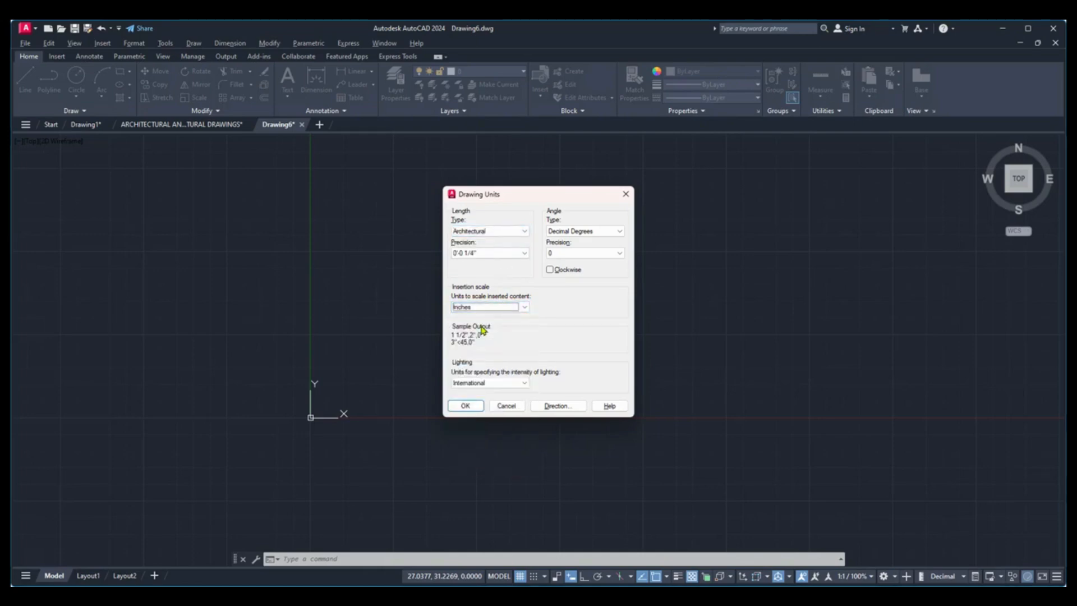
{"action": "left_click", "coordinate": [467, 405]}
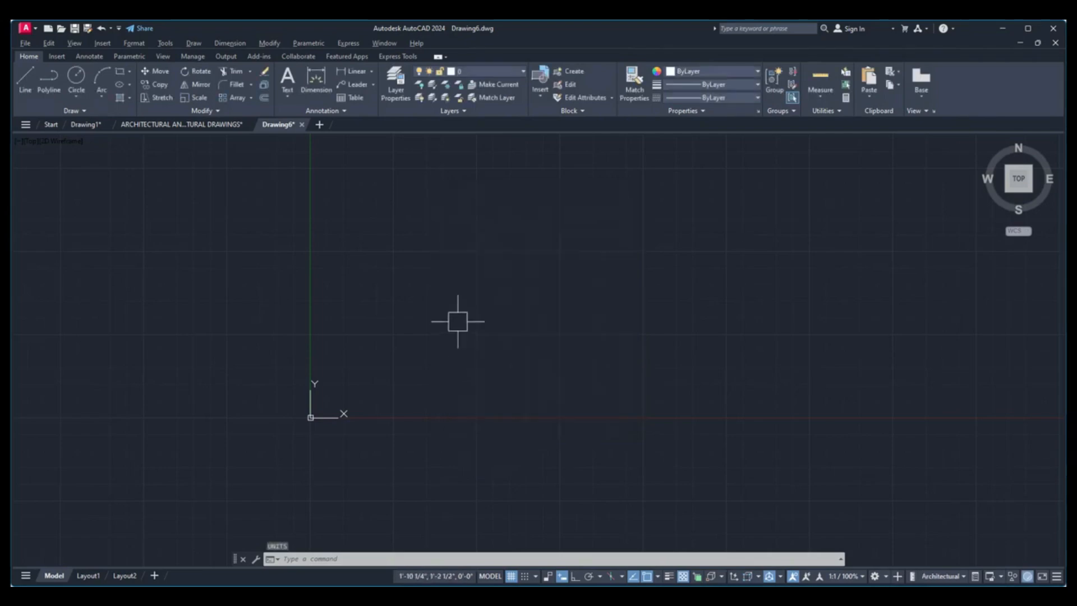
Set the model space limits with the lower-left corner at 0,0 and the upper-right corner at 100',100'.
{"action": "type", "text": "limits"}
{"action": "key", "text": "Return"}
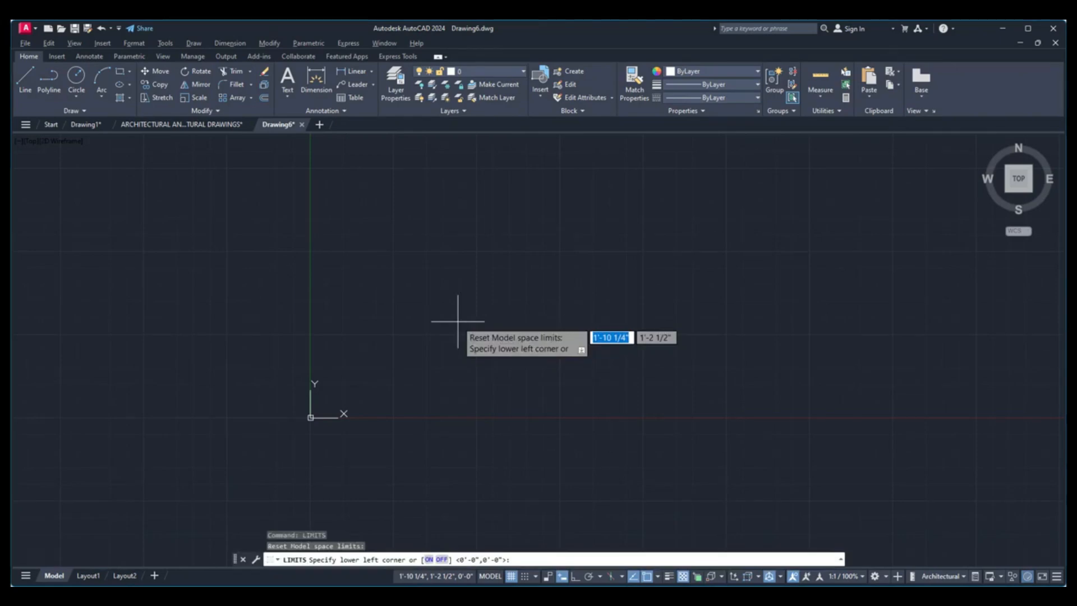
{"action": "type", "text": "0"}
{"action": "key", "text": "Tab"}
{"action": "type", "text": "0"}
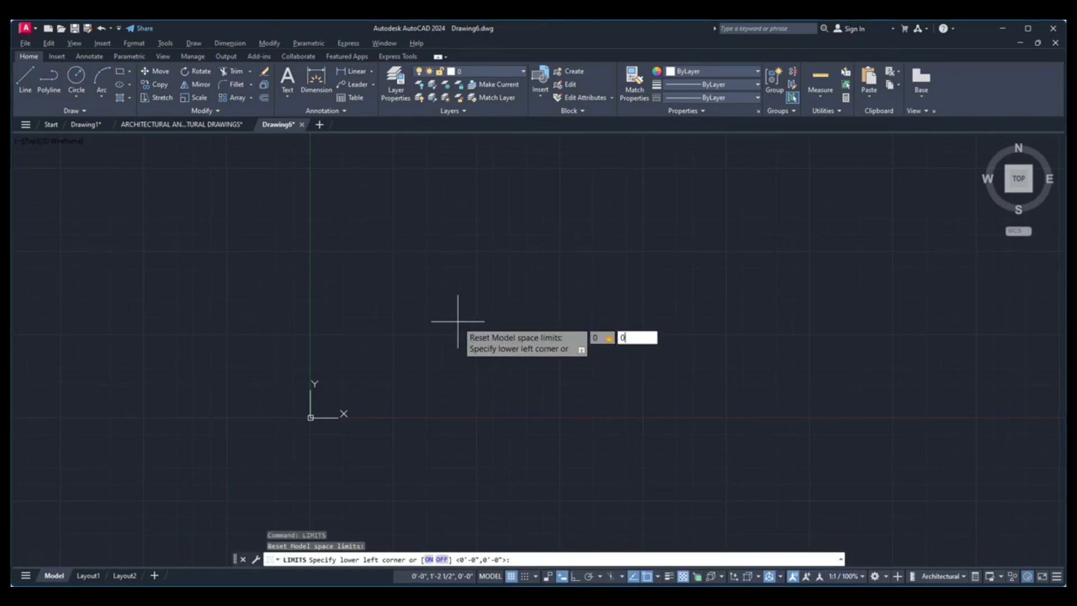
{"action": "key", "text": "Return"}
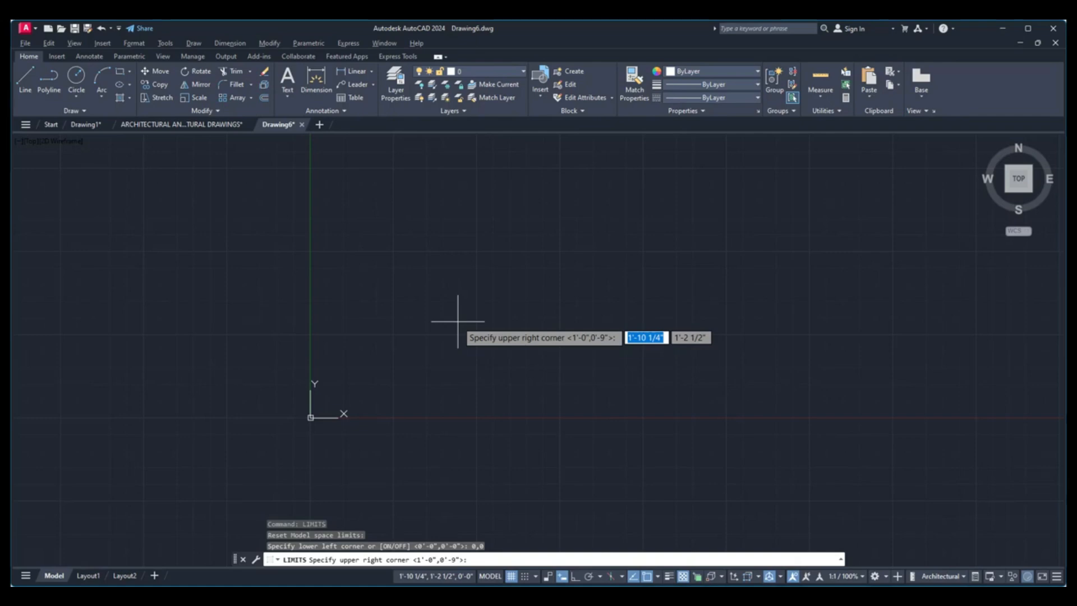
{"action": "type", "text": "100"}
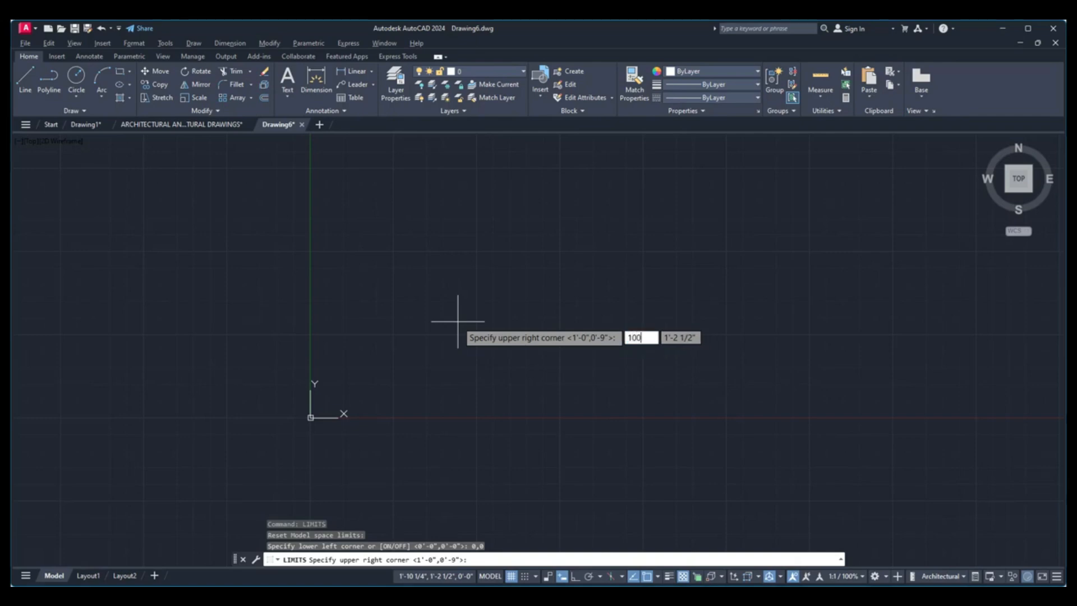
{"action": "key", "text": "Tab"}
{"action": "type", "text": "10"}
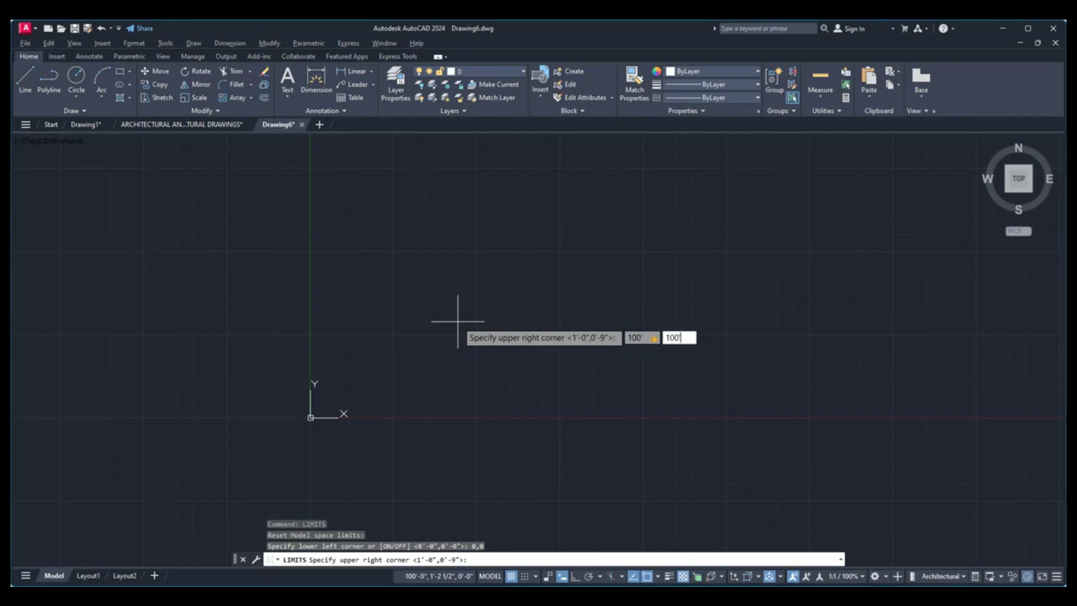
{"action": "key", "text": "Return"}
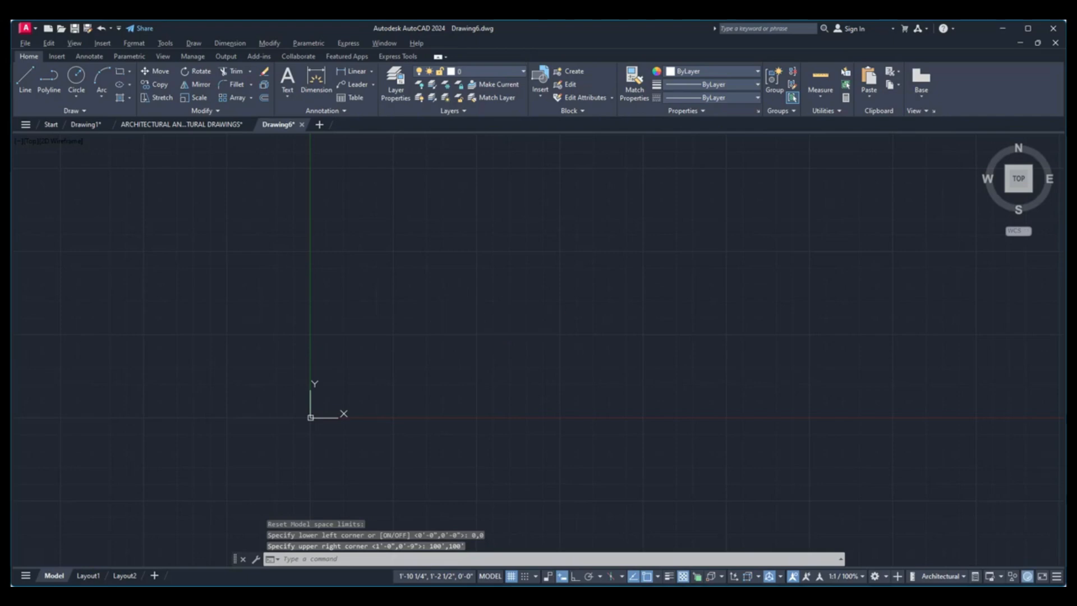
Turn off the grid display beyond the limits in the drafting settings and bring the whole limits area into view.
{"action": "type", "text": "DS"}
{"action": "key", "text": "Return"}
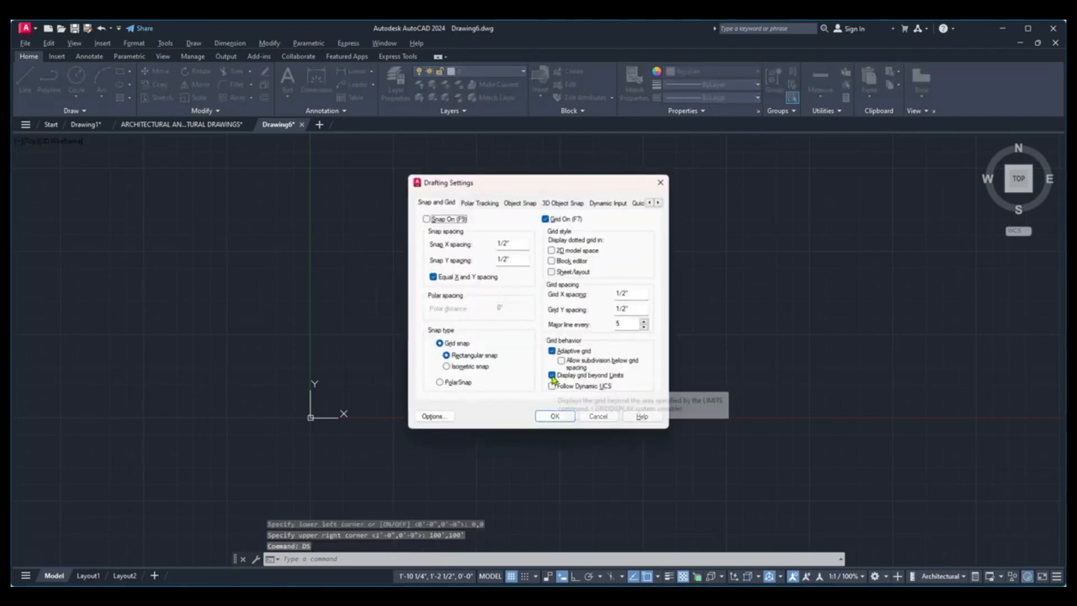
{"action": "left_click", "coordinate": [552, 377]}
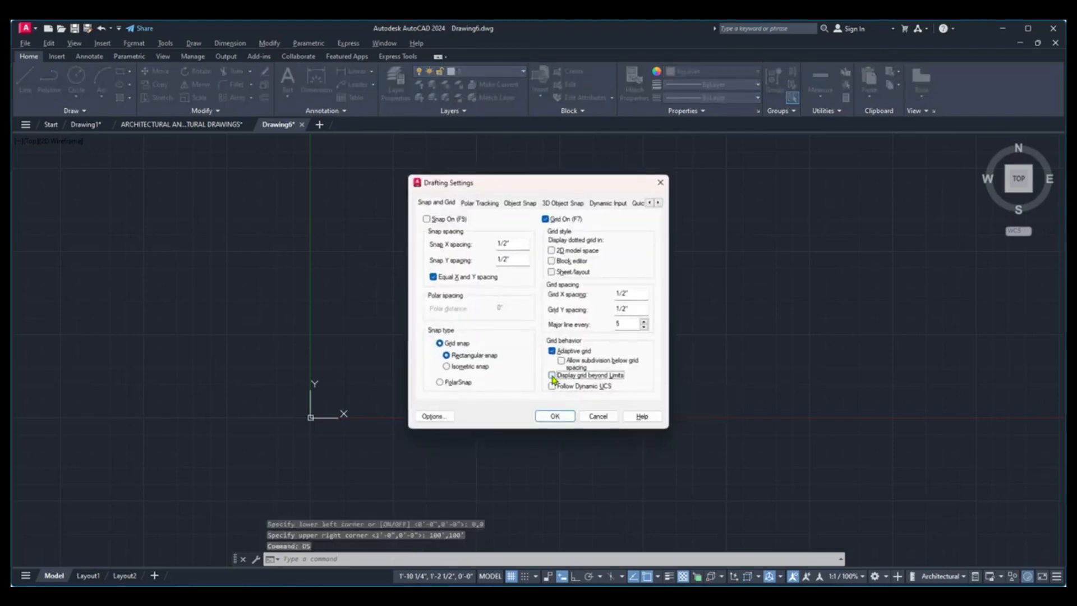
{"action": "left_click", "coordinate": [561, 417]}
{"action": "scroll", "coordinate": [481, 392], "scroll_direction": "down", "scroll_amount": 2}
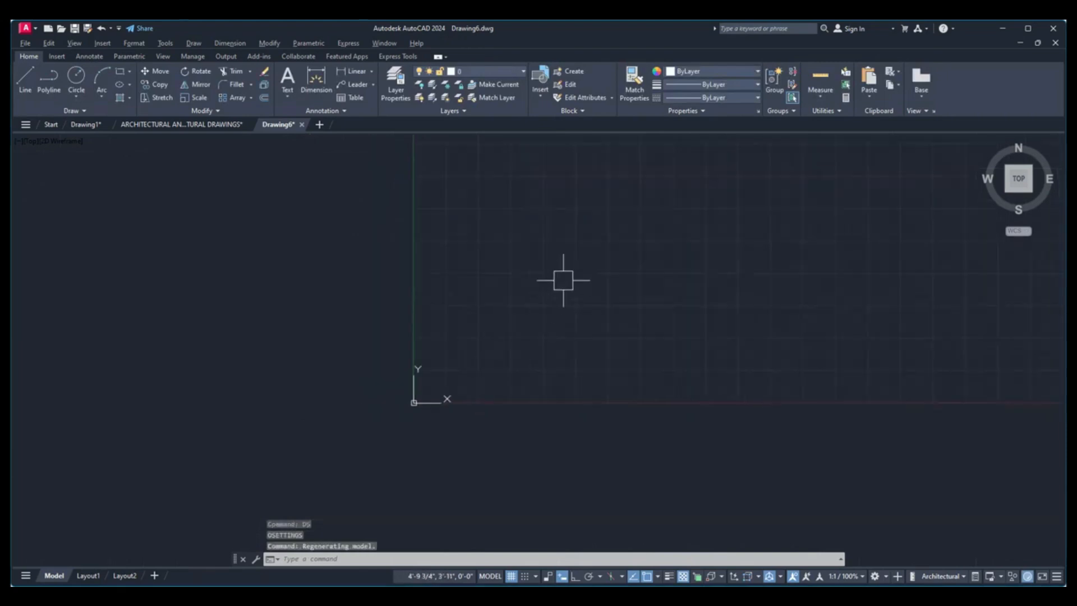
{"action": "middle_click_drag", "start_coordinate": [570, 272], "coordinate": [404, 389]}
{"action": "scroll", "coordinate": [404, 390], "scroll_direction": "down", "scroll_amount": 3}
{"action": "middle_click_drag", "start_coordinate": [577, 286], "coordinate": [486, 360]}
{"action": "scroll", "coordinate": [384, 409], "scroll_direction": "down", "scroll_amount": 3}
{"action": "scroll", "coordinate": [490, 301], "scroll_direction": "up", "scroll_amount": 3}
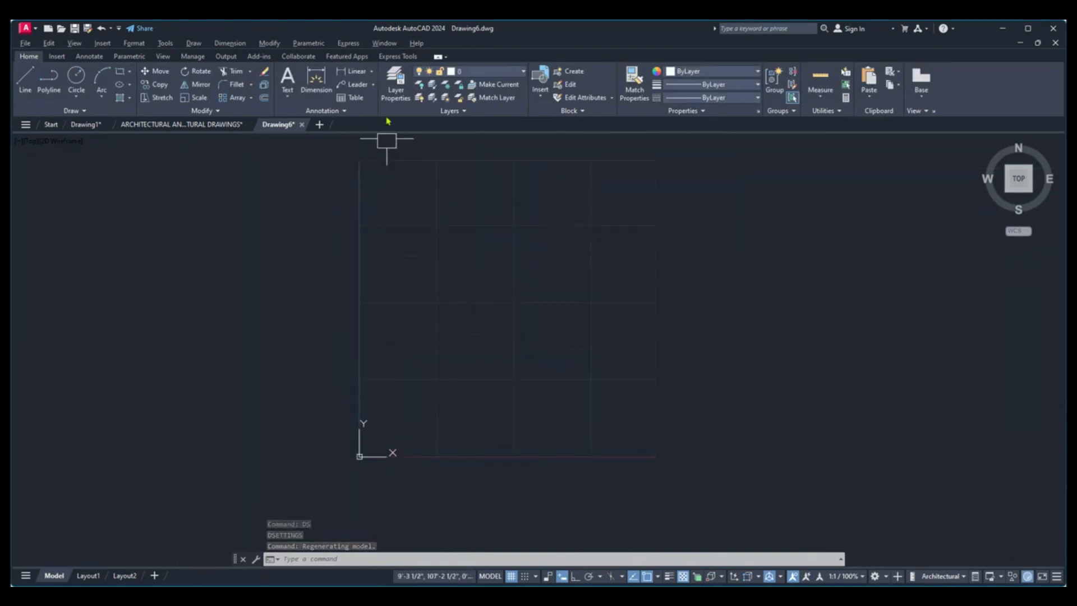
Create a new layer named WALL in the layer properties.
{"action": "left_click", "coordinate": [396, 84]}
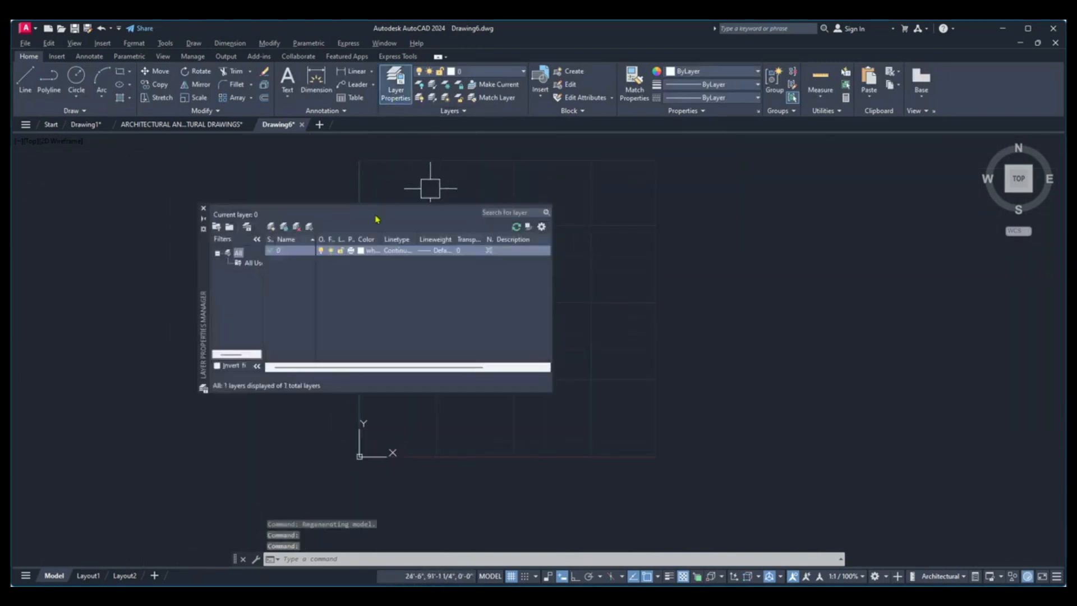
{"action": "left_click", "coordinate": [271, 228]}
{"action": "type", "text": "WALL"}
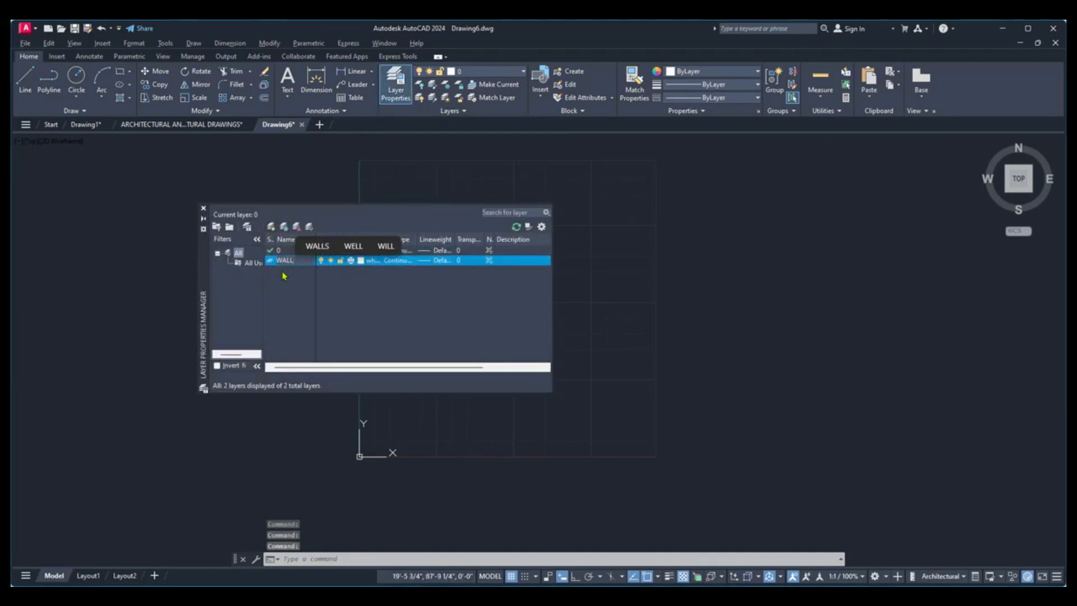
{"action": "left_click", "coordinate": [316, 296]}
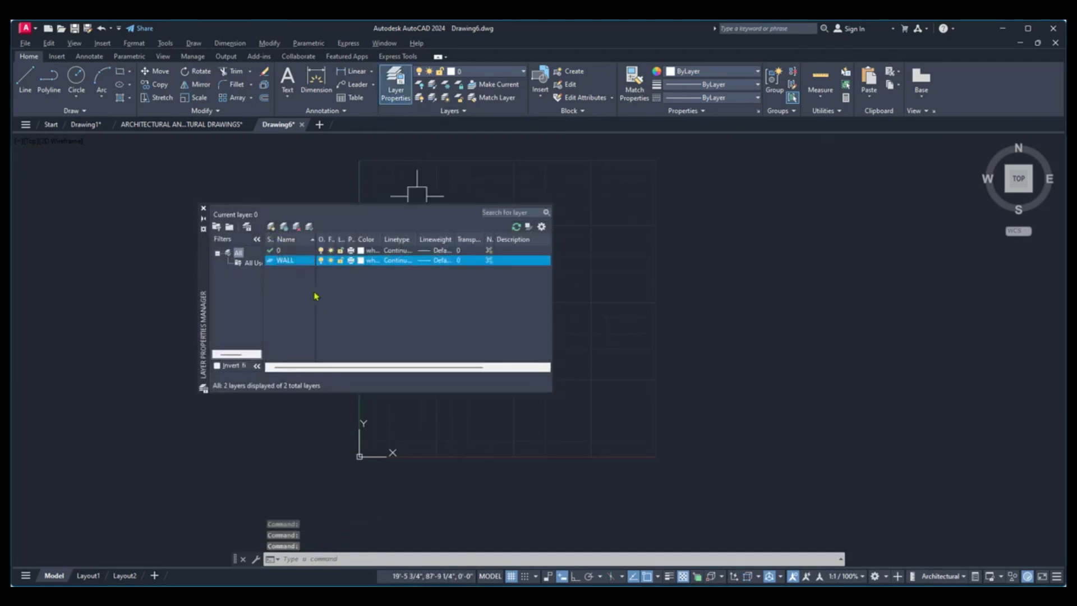
Create a layer named DOOR and set its color to index 44.
{"action": "left_click", "coordinate": [272, 228]}
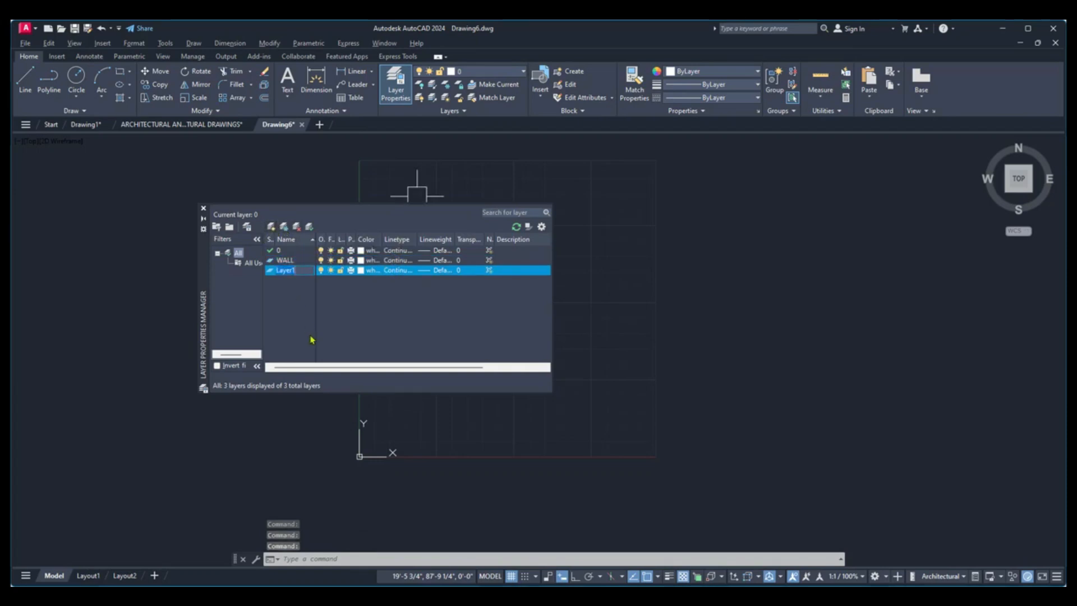
{"action": "type", "text": "DOOR"}
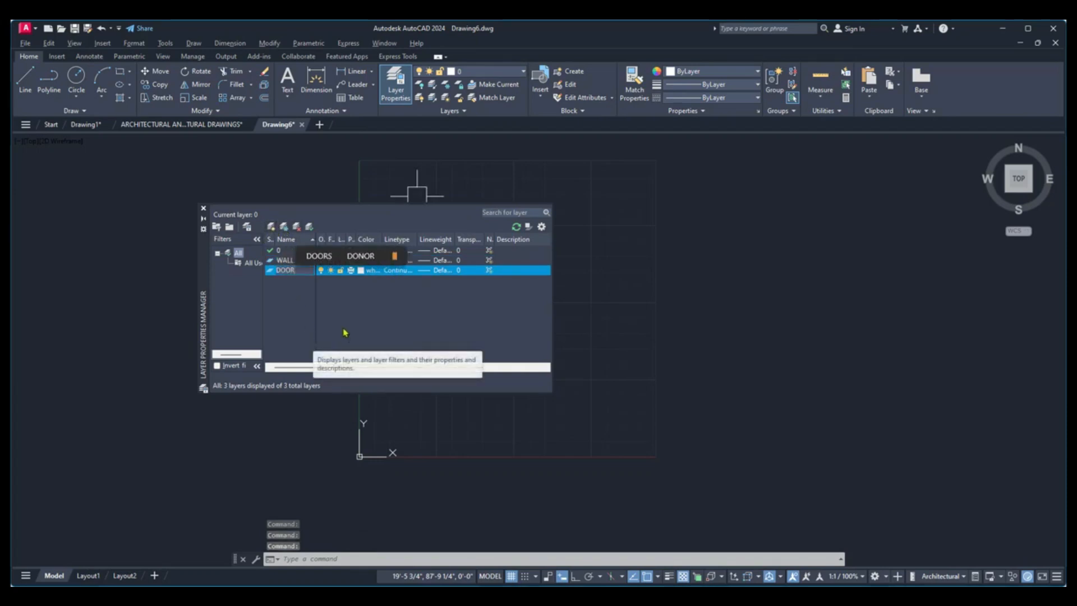
{"action": "key", "text": "Return"}
{"action": "left_click", "coordinate": [364, 270]}
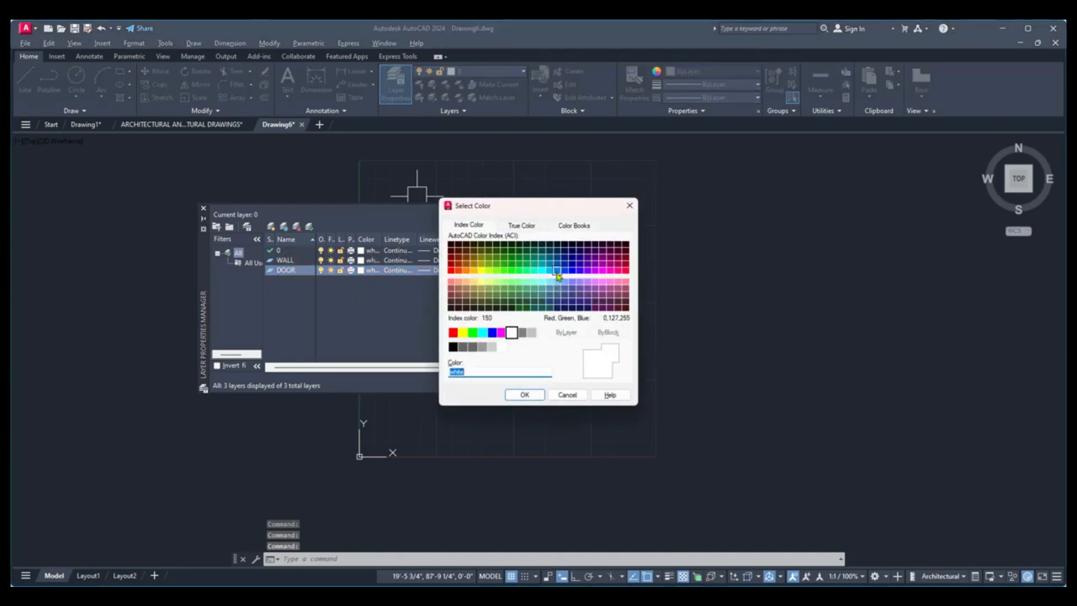
{"action": "left_click", "coordinate": [557, 272]}
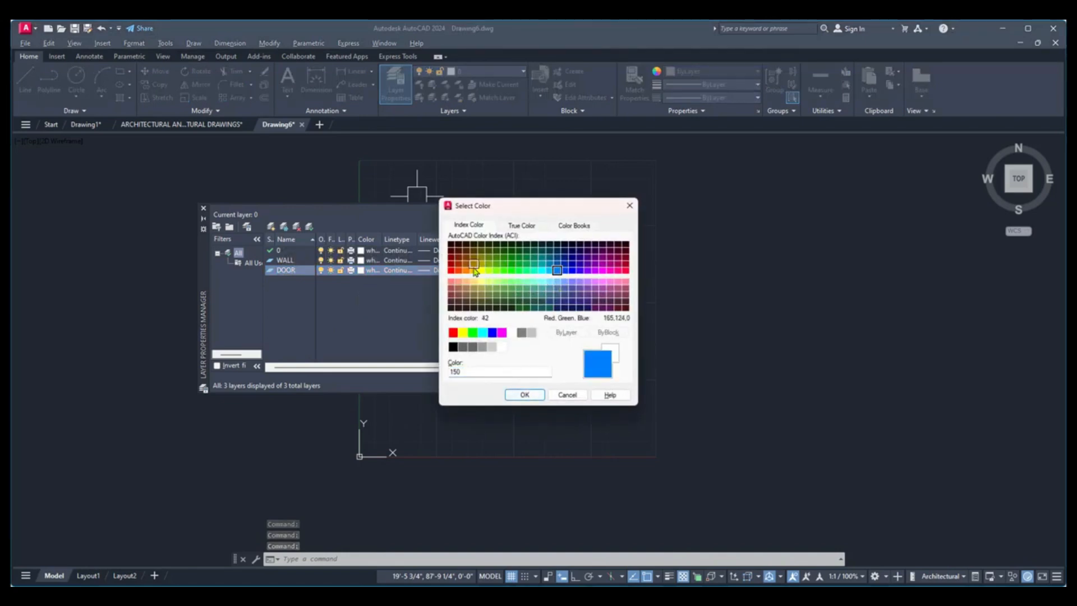
{"action": "left_click", "coordinate": [476, 261]}
{"action": "left_click", "coordinate": [529, 394]}
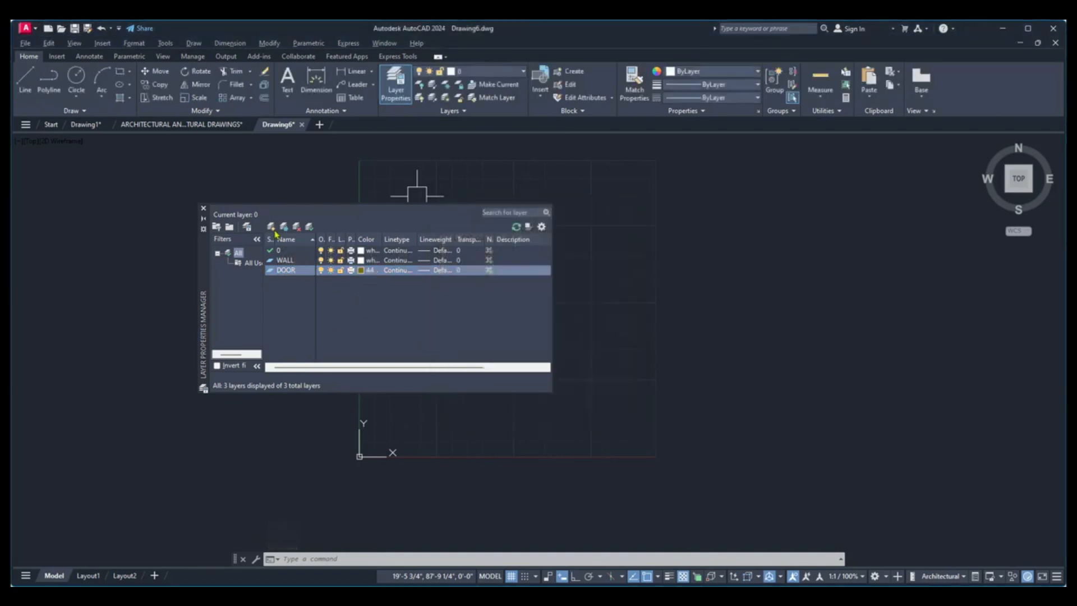
Add a new layer, make it the current layer and rename it WINDOW.
{"action": "left_click", "coordinate": [271, 227]}
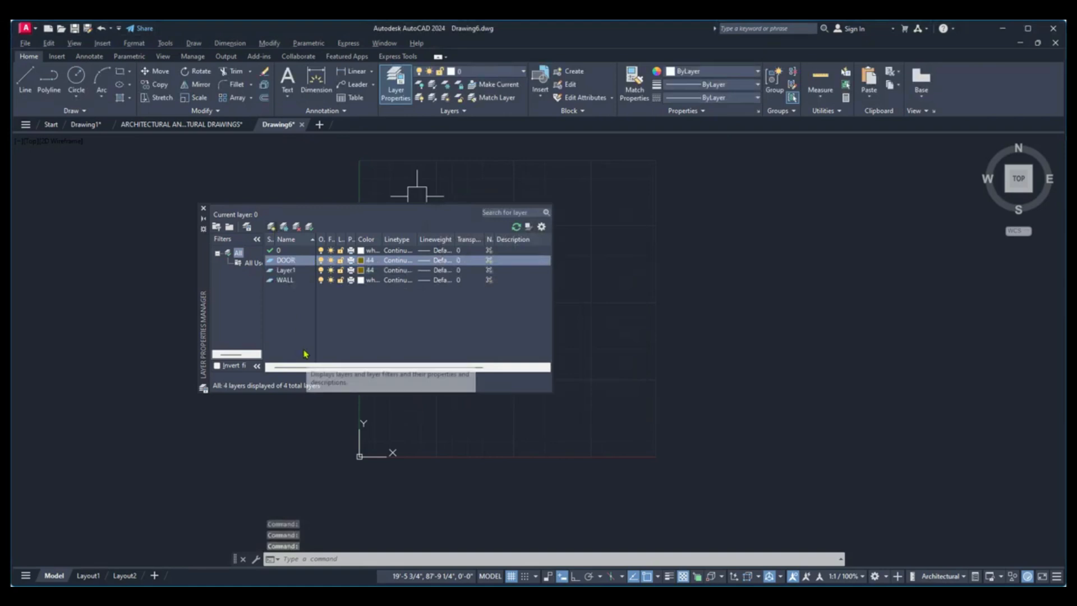
{"action": "left_click", "coordinate": [287, 270]}
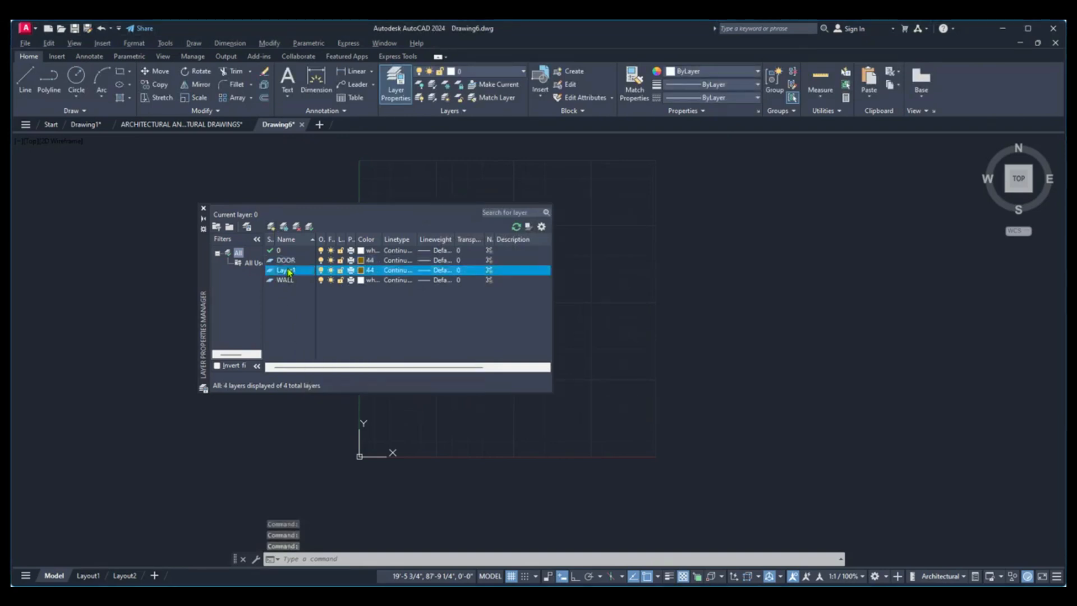
{"action": "double_click", "coordinate": [291, 271]}
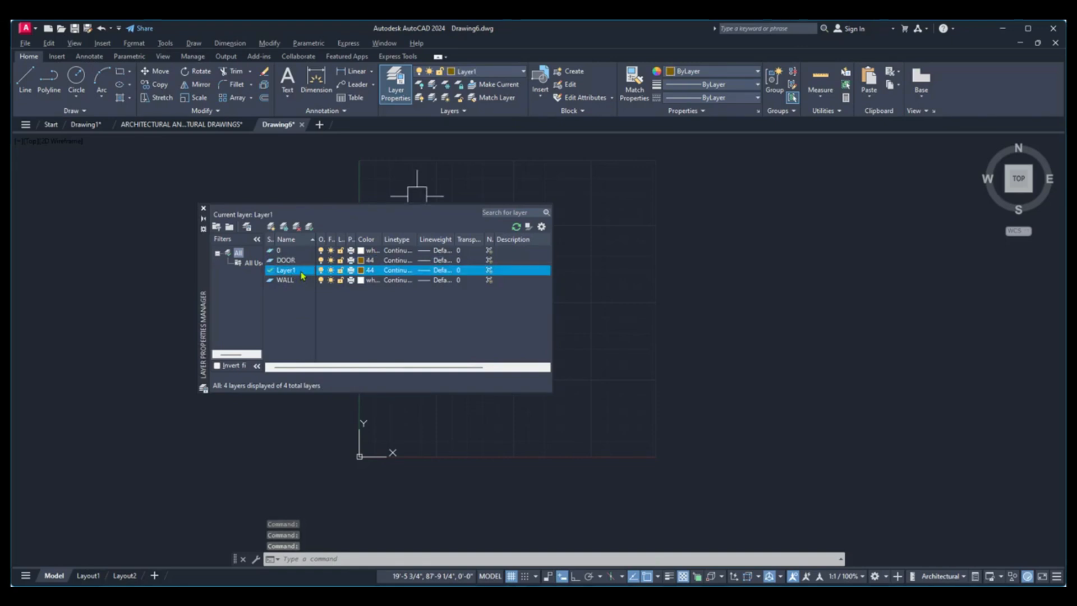
{"action": "left_click", "coordinate": [301, 272]}
{"action": "left_click", "coordinate": [300, 271]}
{"action": "key", "text": "BackSpace"}
{"action": "key", "text": "BackSpace"}
{"action": "key", "text": "BackSpace"}
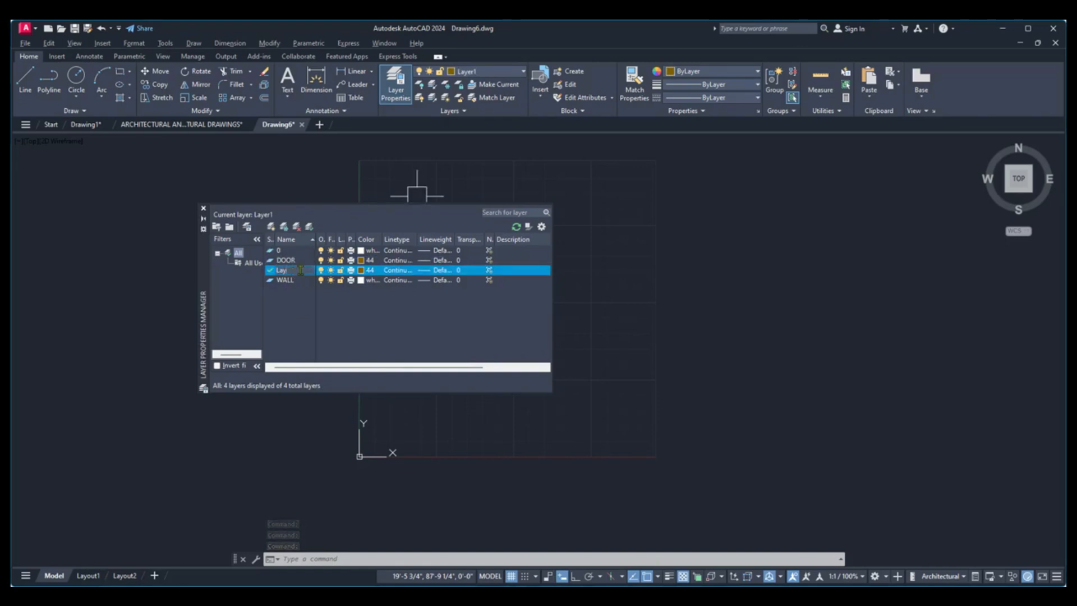
{"action": "key", "text": "BackSpace"}
{"action": "key", "text": "BackSpace"}
{"action": "key", "text": "BackSpace"}
{"action": "type", "text": "WINDOW"}
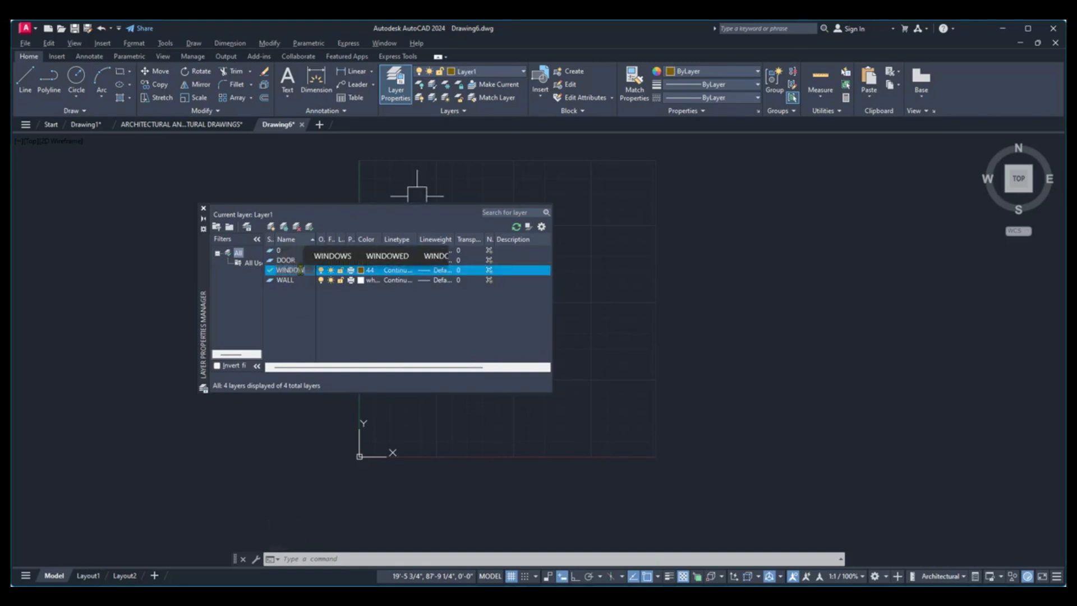
{"action": "key", "text": "Return"}
Set the WINDOW layer's color to index 162.
{"action": "left_click", "coordinate": [361, 273]}
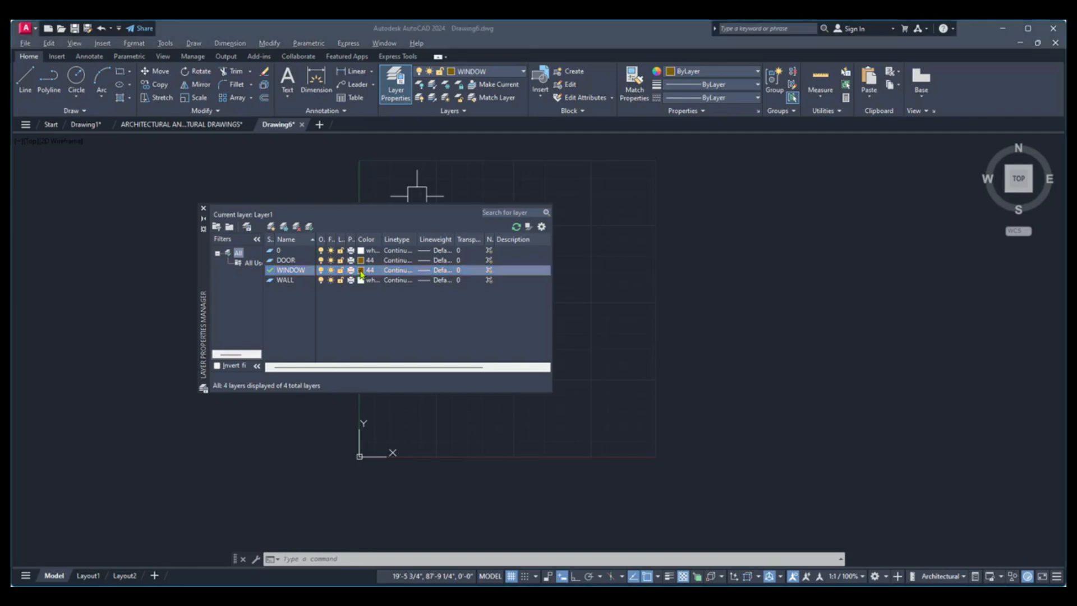
{"action": "left_click", "coordinate": [563, 264]}
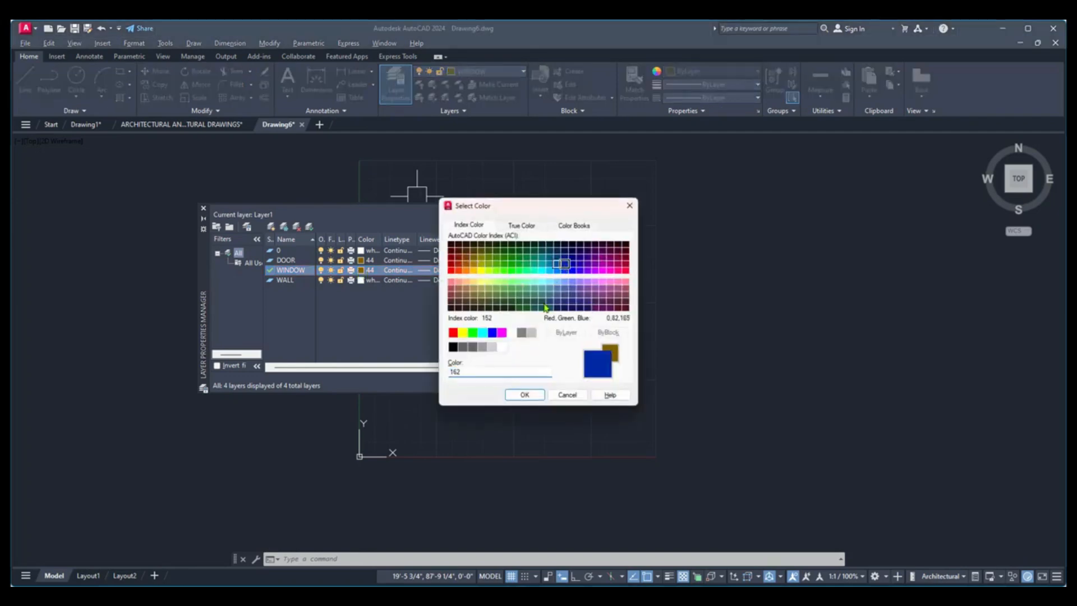
{"action": "left_click", "coordinate": [524, 395]}
Create a layer named DIM and set its color to index 50.
{"action": "left_click", "coordinate": [271, 227]}
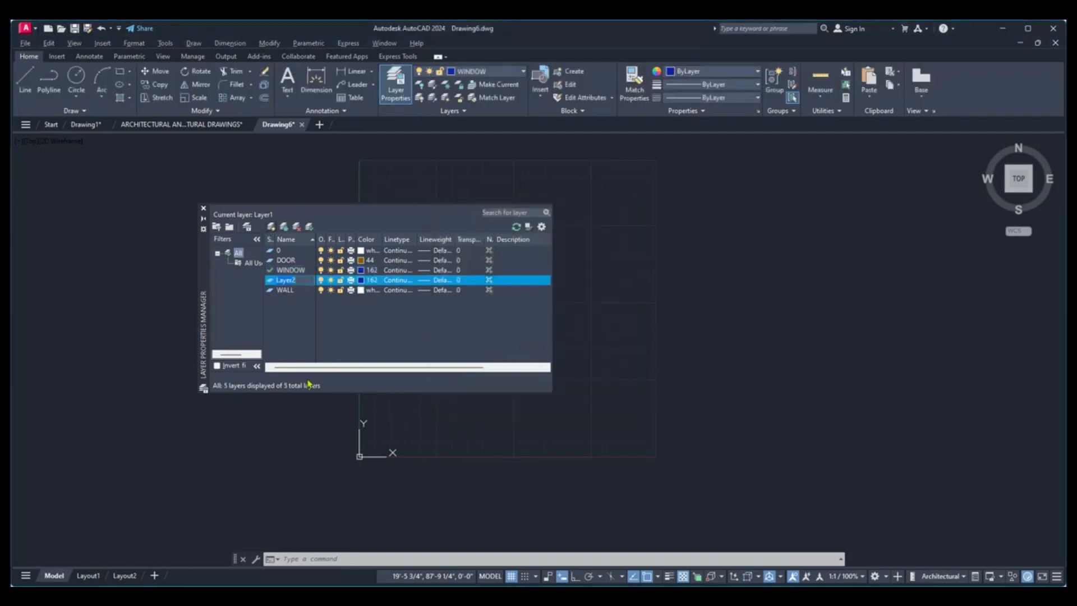
{"action": "type", "text": "DIM"}
{"action": "key", "text": "Return"}
{"action": "left_click", "coordinate": [361, 280]}
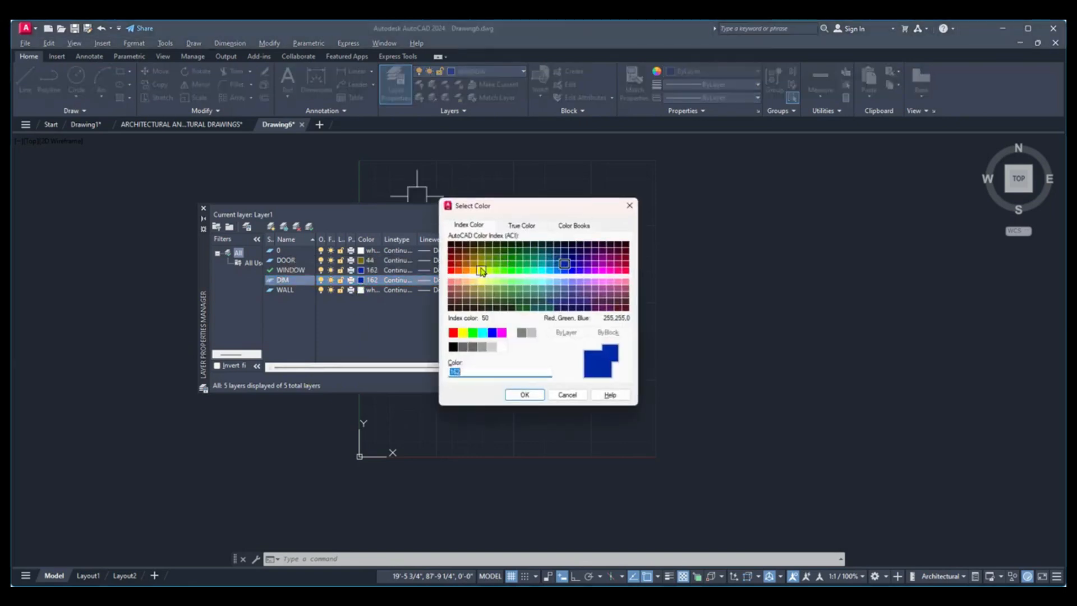
{"action": "left_click", "coordinate": [482, 264]}
{"action": "left_click", "coordinate": [523, 394]}
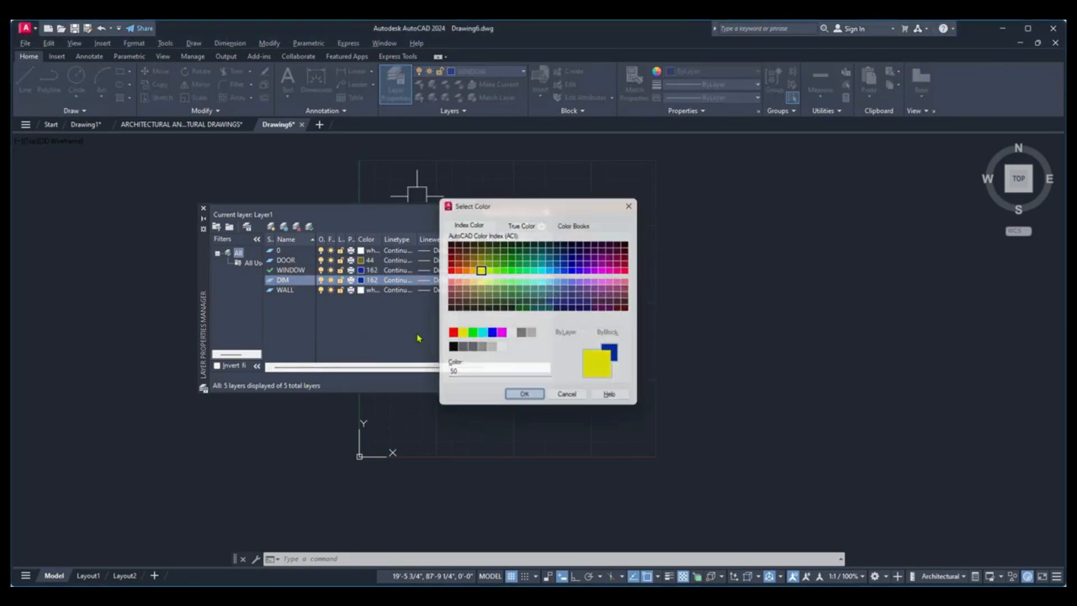
Create a layer named TEXT and set its color to index 220.
{"action": "left_click", "coordinate": [271, 226]}
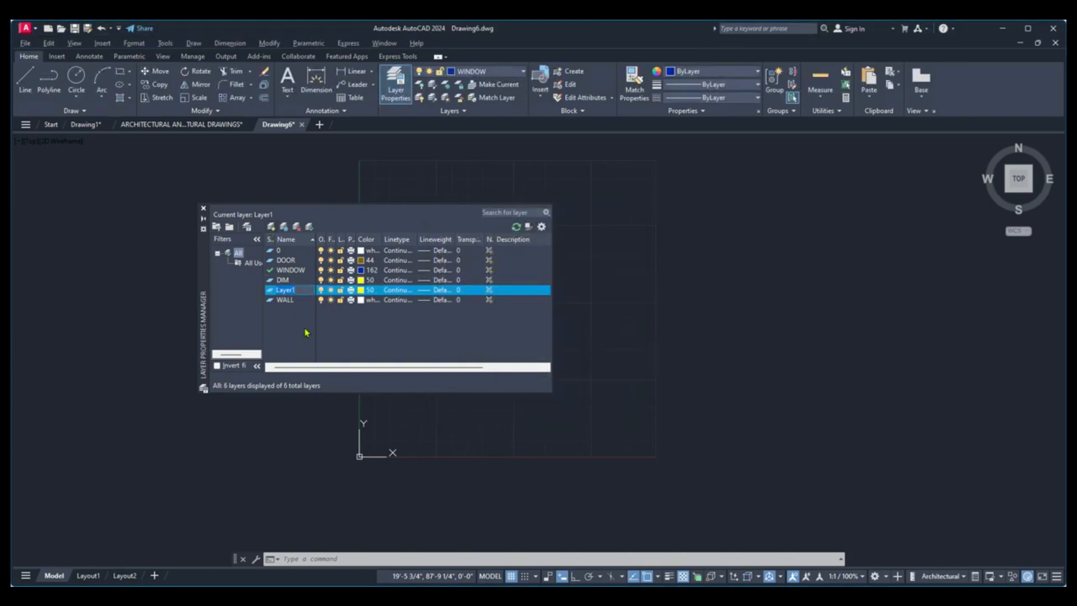
{"action": "type", "text": "TEXT"}
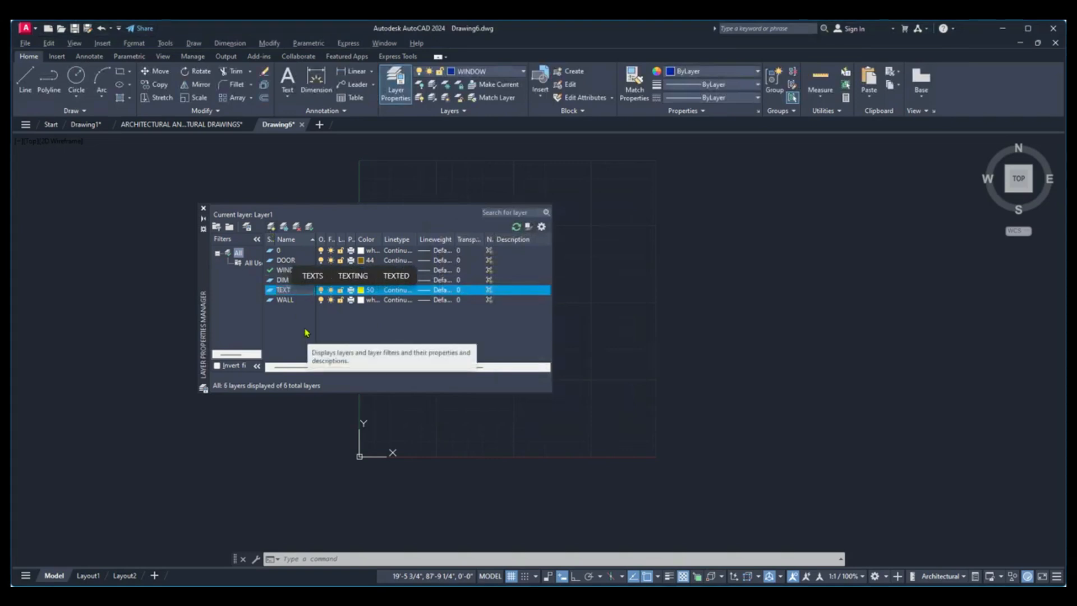
{"action": "key", "text": "Return"}
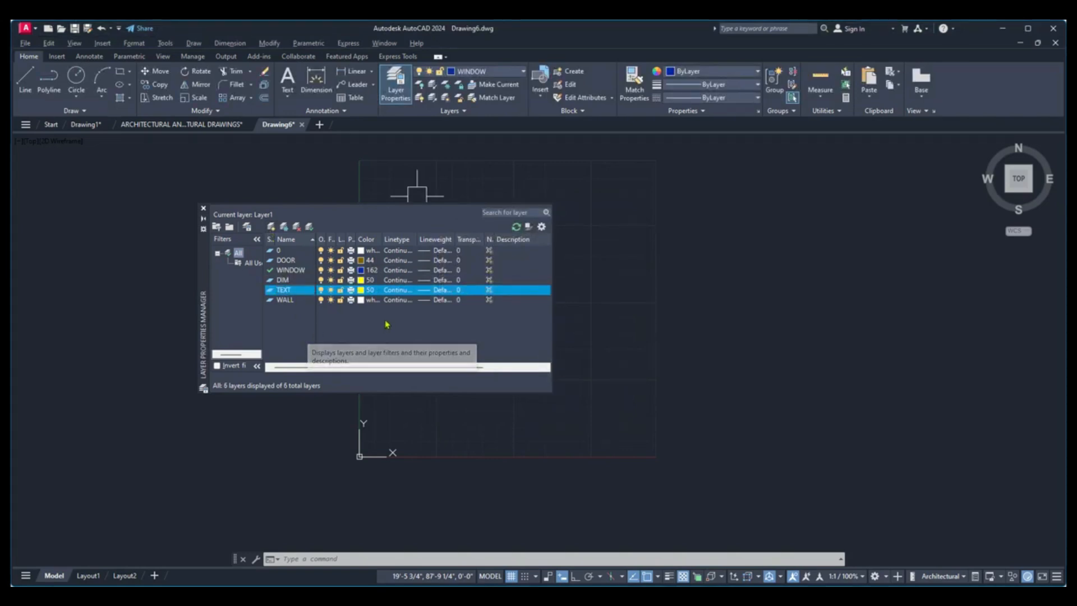
{"action": "left_click", "coordinate": [361, 290]}
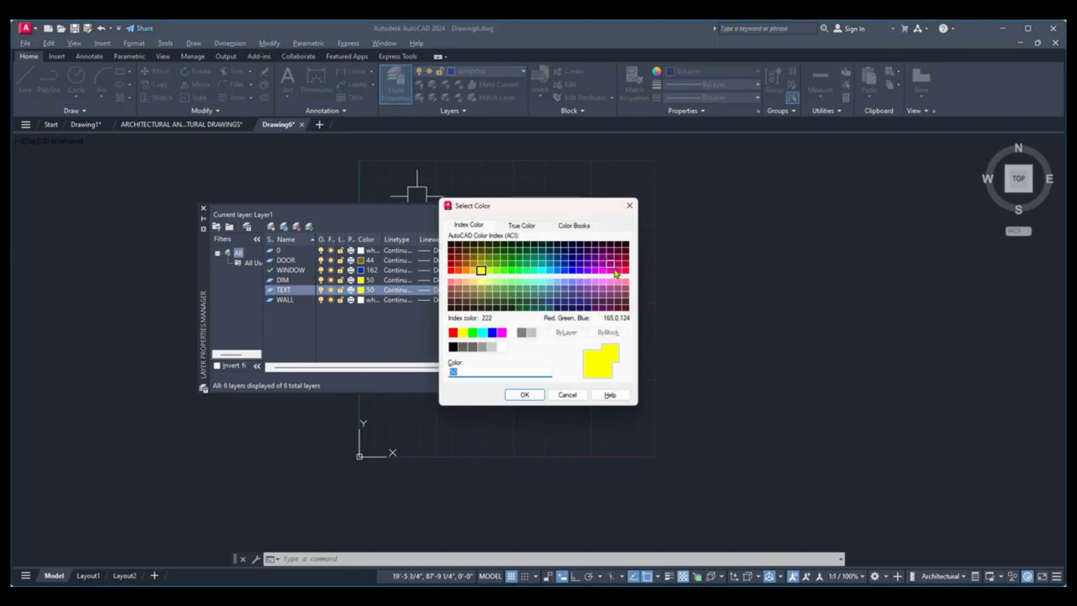
{"action": "left_click", "coordinate": [610, 270]}
{"action": "left_click", "coordinate": [524, 395]}
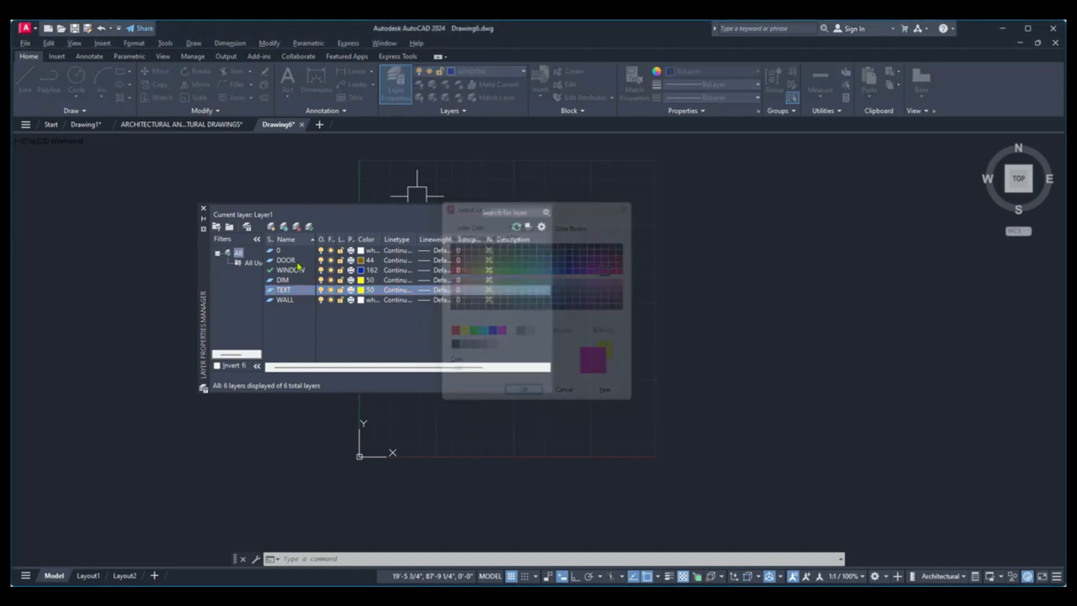
Create a layer named FUR, set its color to index 10 and close the layer manager.
{"action": "left_click", "coordinate": [272, 226]}
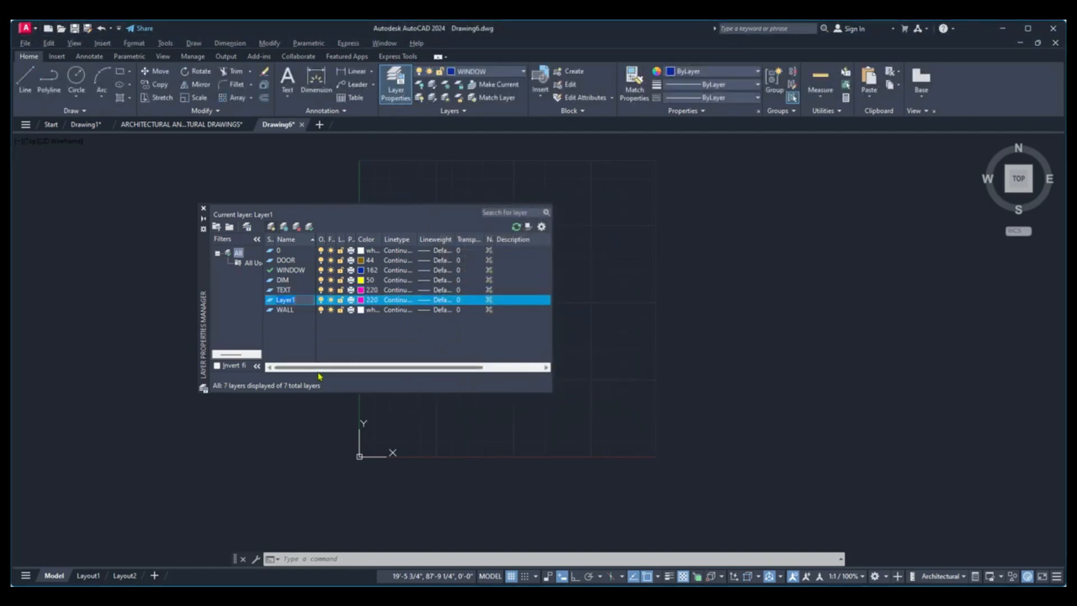
{"action": "type", "text": "FUR"}
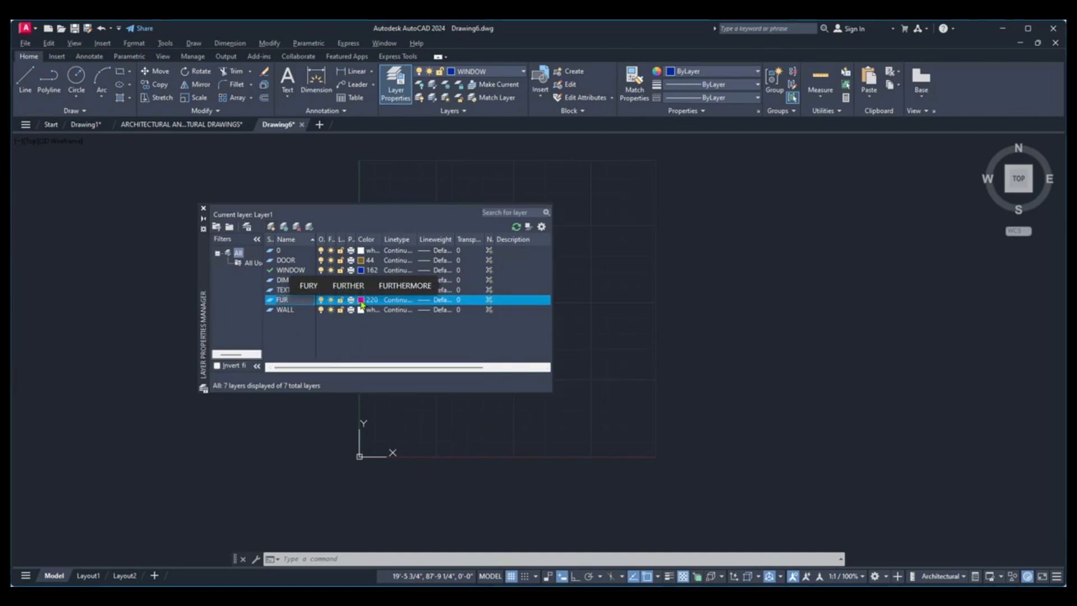
{"action": "left_click", "coordinate": [374, 329]}
{"action": "left_click", "coordinate": [361, 303]}
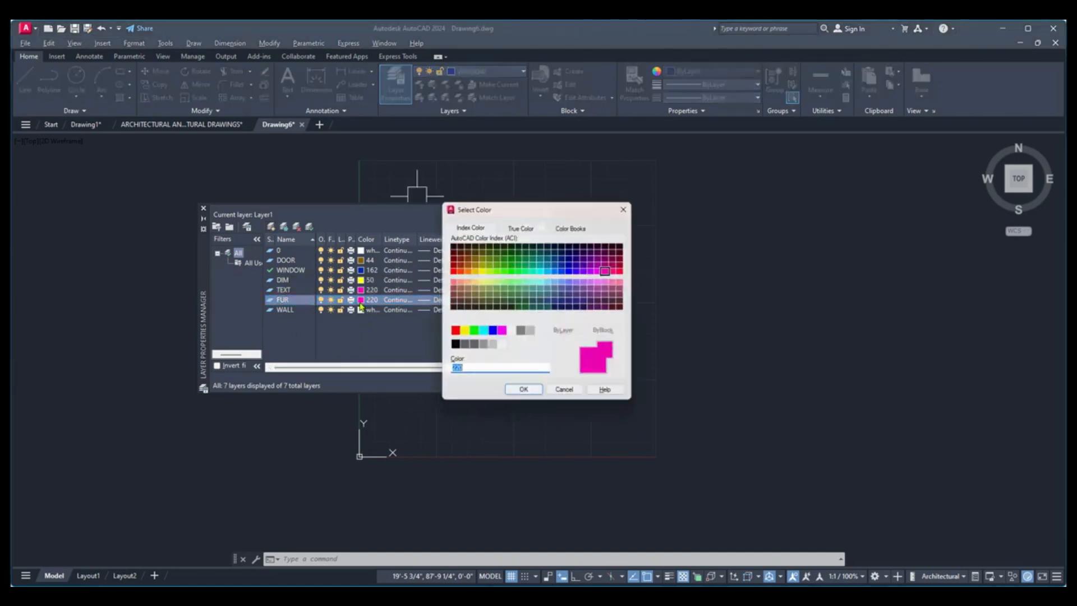
{"action": "left_click", "coordinate": [453, 271]}
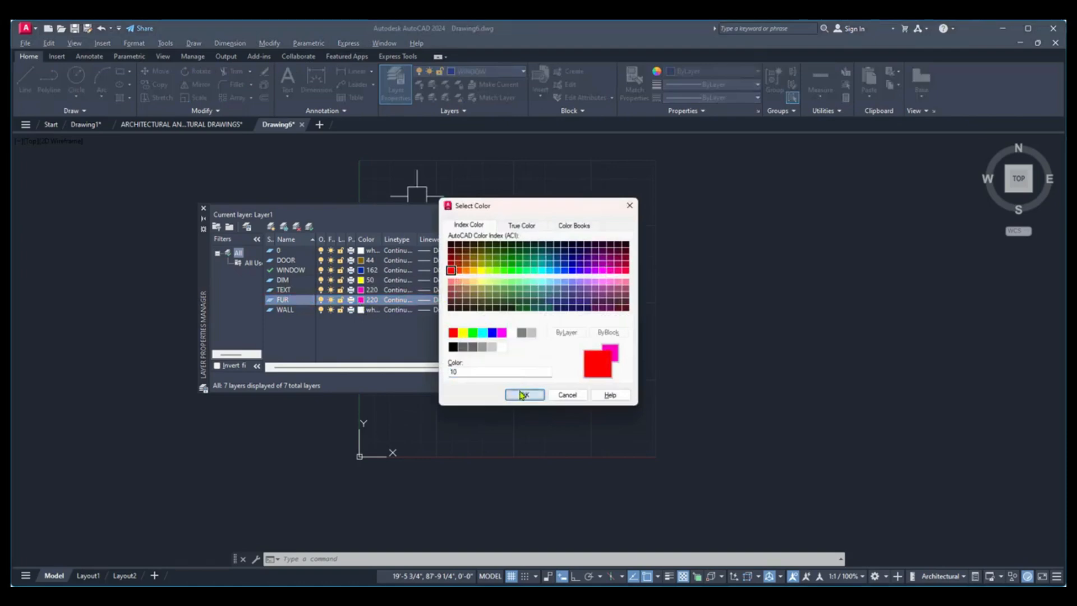
{"action": "left_click", "coordinate": [524, 394]}
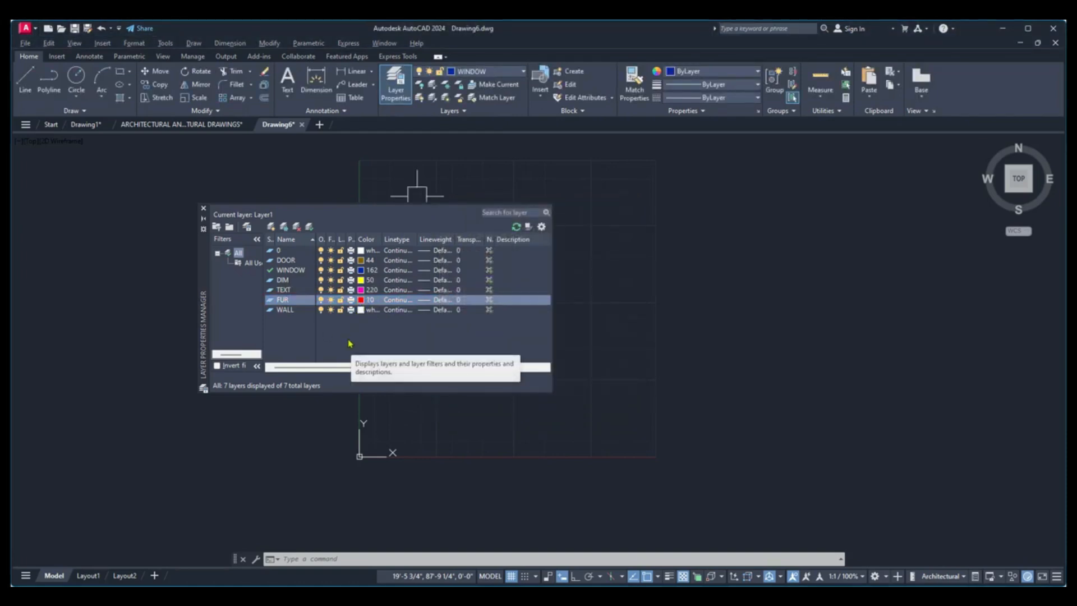
{"action": "left_click", "coordinate": [203, 208]}
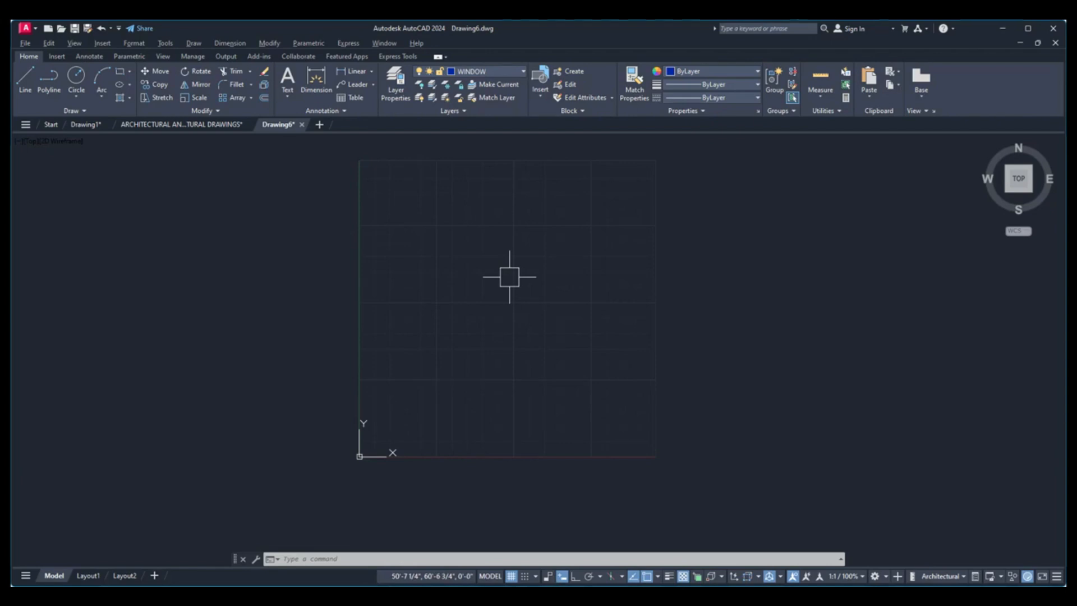
Start saving a copy of the drawing on the Desktop under the file name PROJECT TEMPLATE.
{"action": "left_click", "coordinate": [26, 28]}
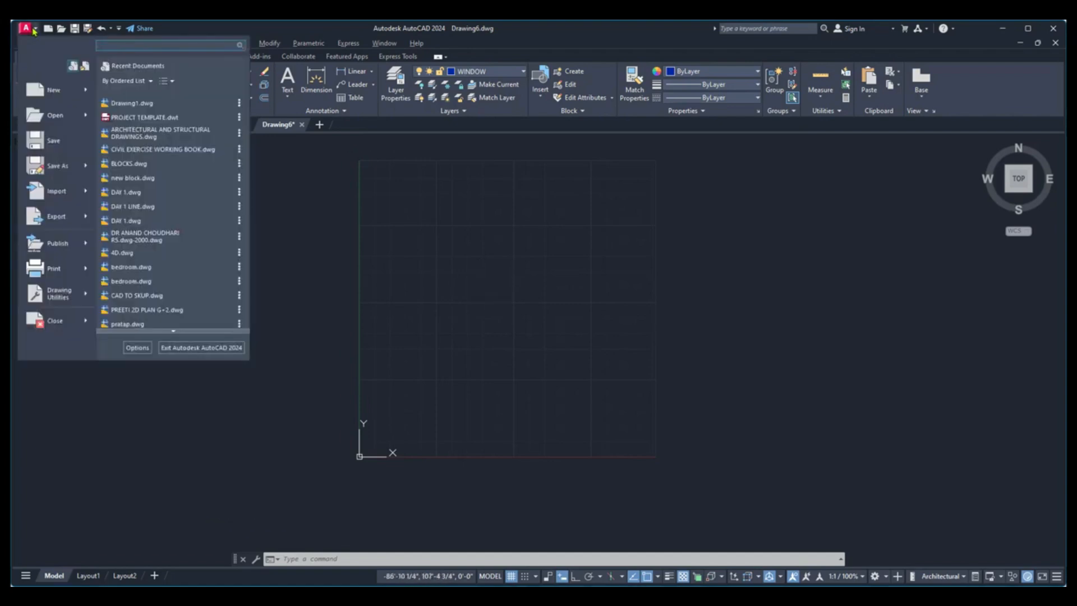
{"action": "mouse_move", "coordinate": [37, 169]}
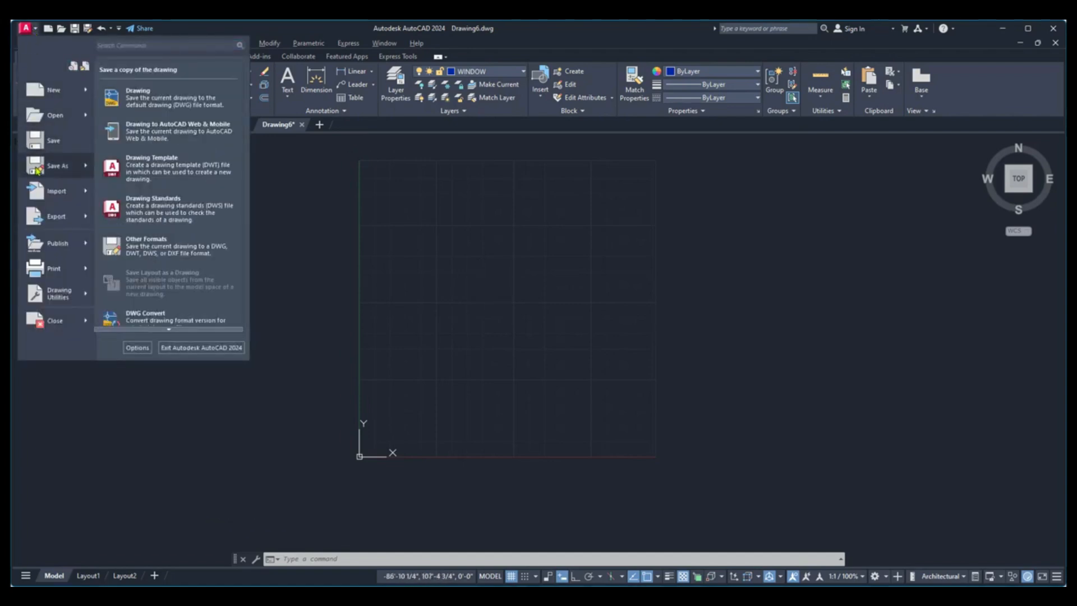
{"action": "left_click", "coordinate": [160, 104]}
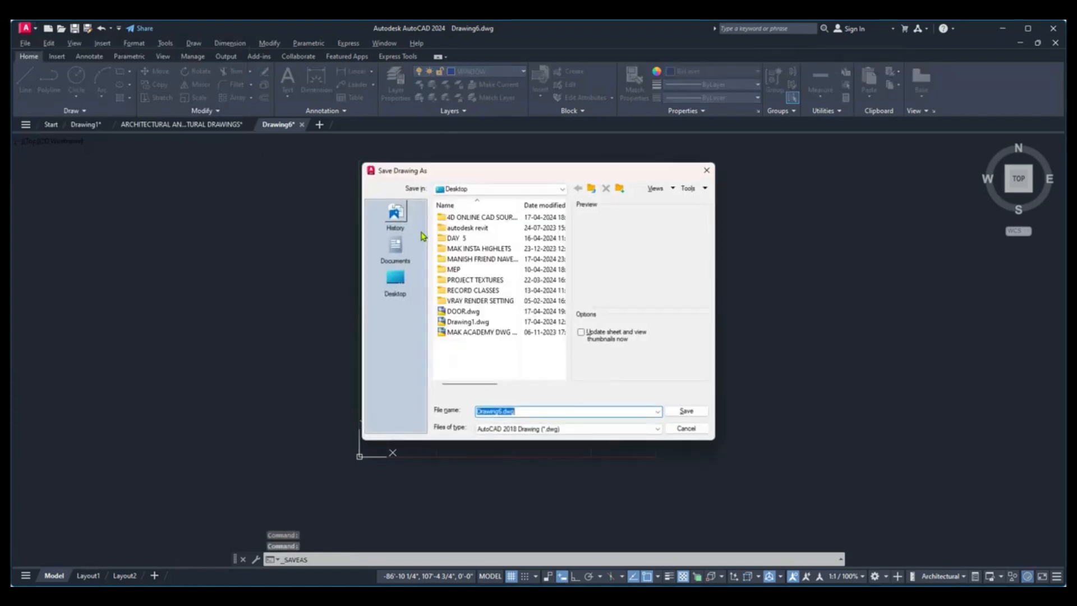
{"action": "left_click", "coordinate": [395, 280]}
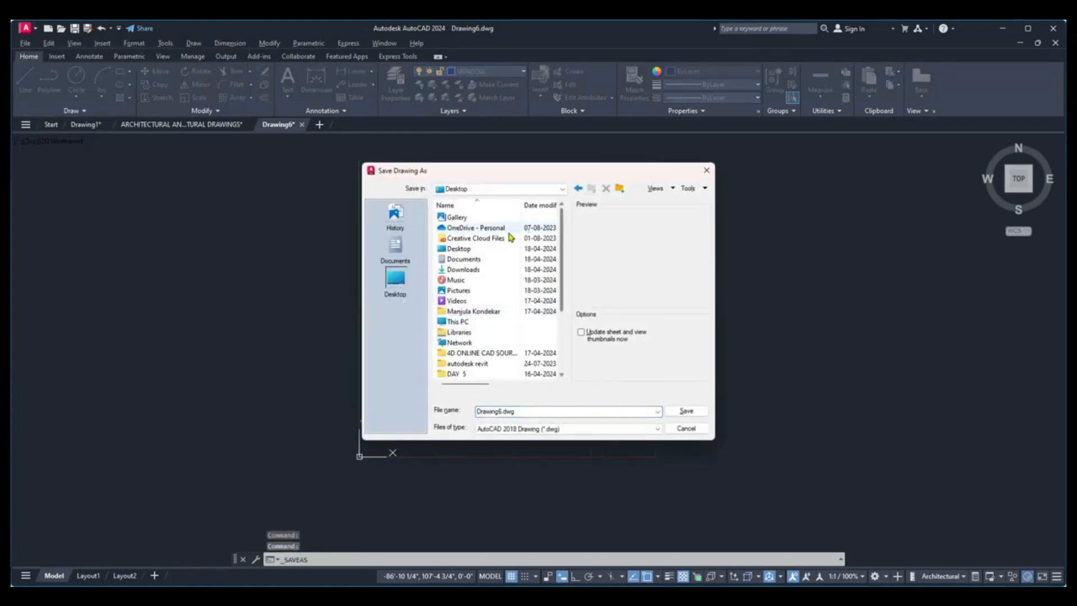
{"action": "left_click", "coordinate": [544, 410]}
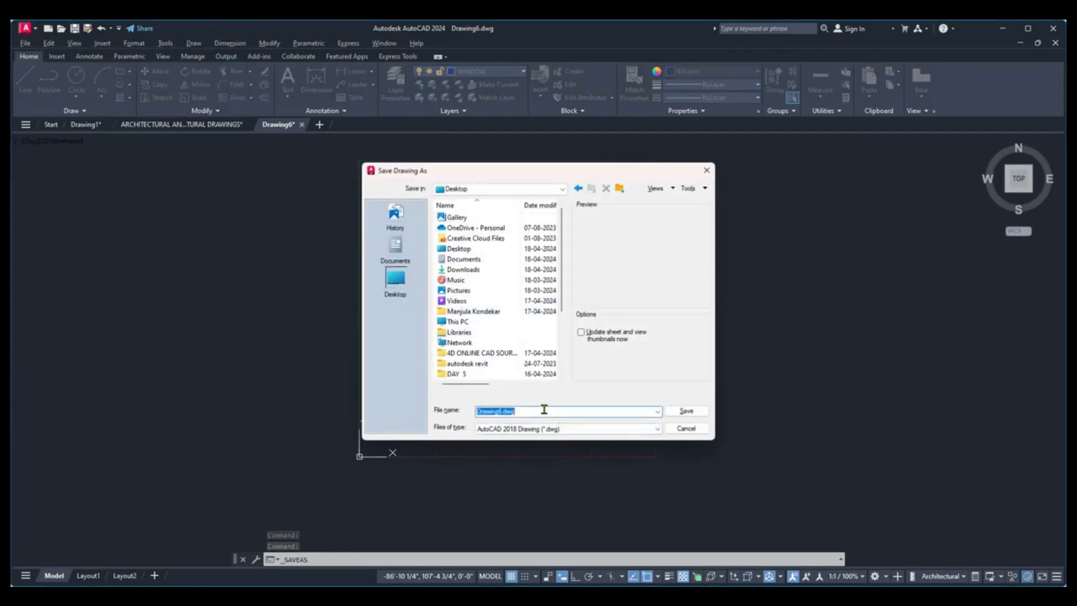
{"action": "type", "text": "PROJ"}
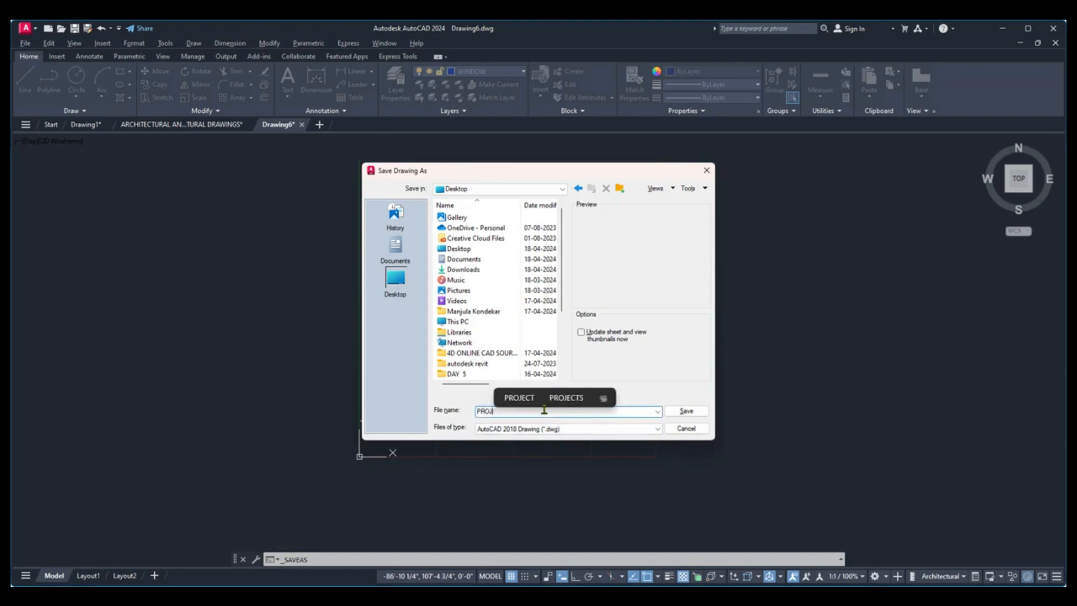
{"action": "type", "text": "ECT TEMPL"}
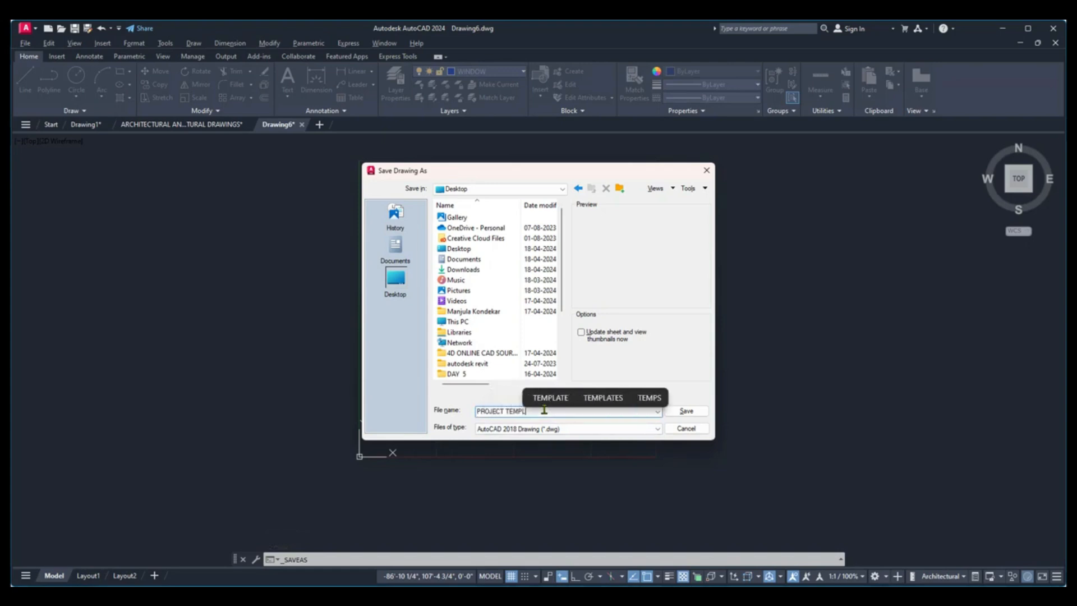
{"action": "type", "text": "ATE"}
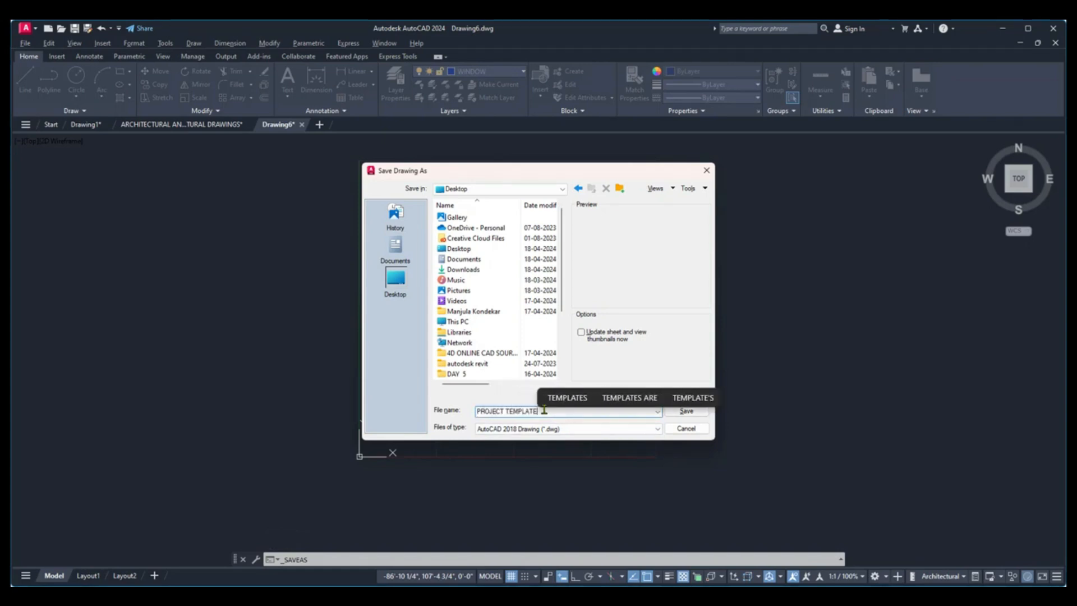
Save the drawing as an AutoCAD Drawing Template (*.dwt) named PROJECT TEMPLATE, accepting the default template options.
{"action": "left_click", "coordinate": [572, 431]}
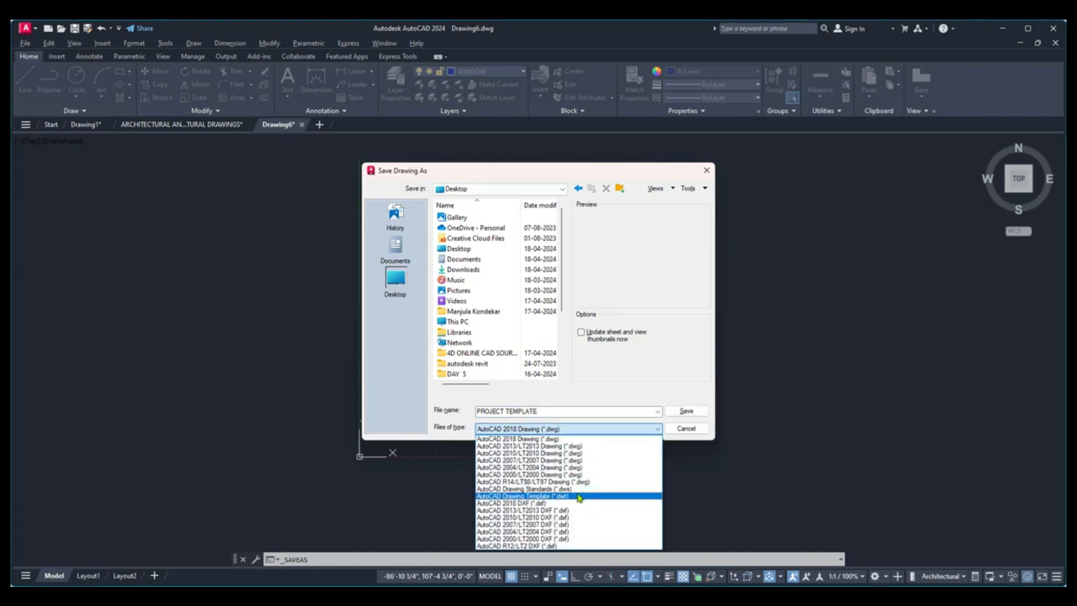
{"action": "left_click", "coordinate": [579, 497]}
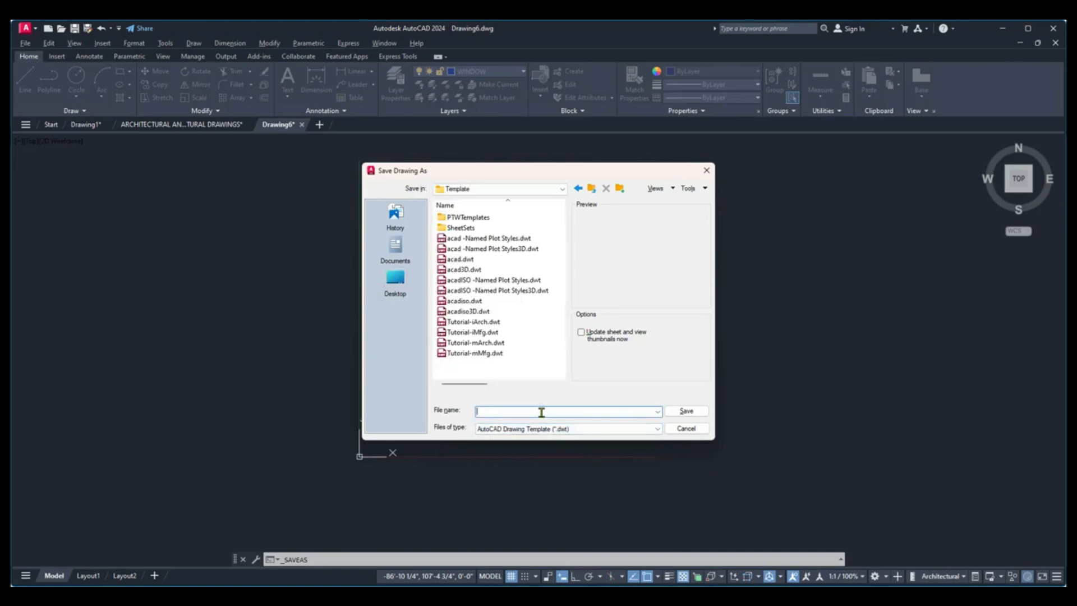
{"action": "type", "text": "PROJEC"}
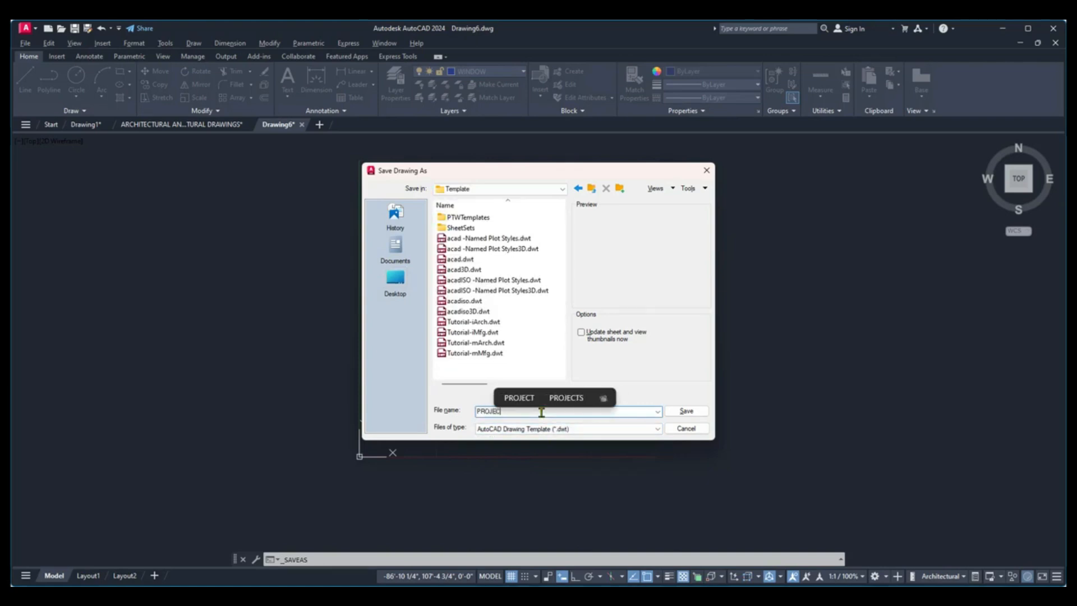
{"action": "type", "text": "T TEMPLATE"}
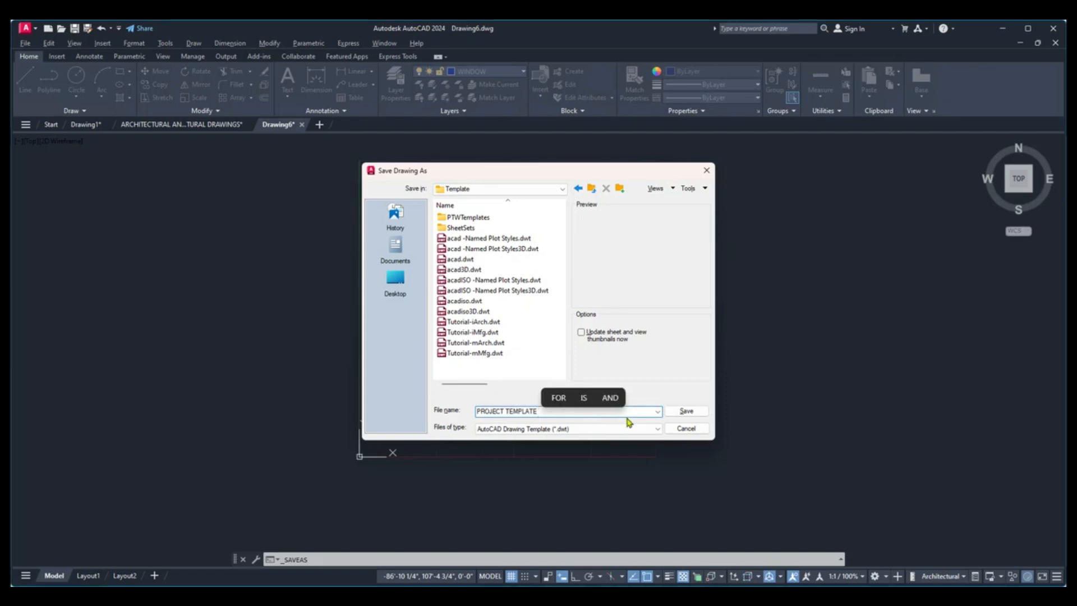
{"action": "left_click", "coordinate": [686, 415]}
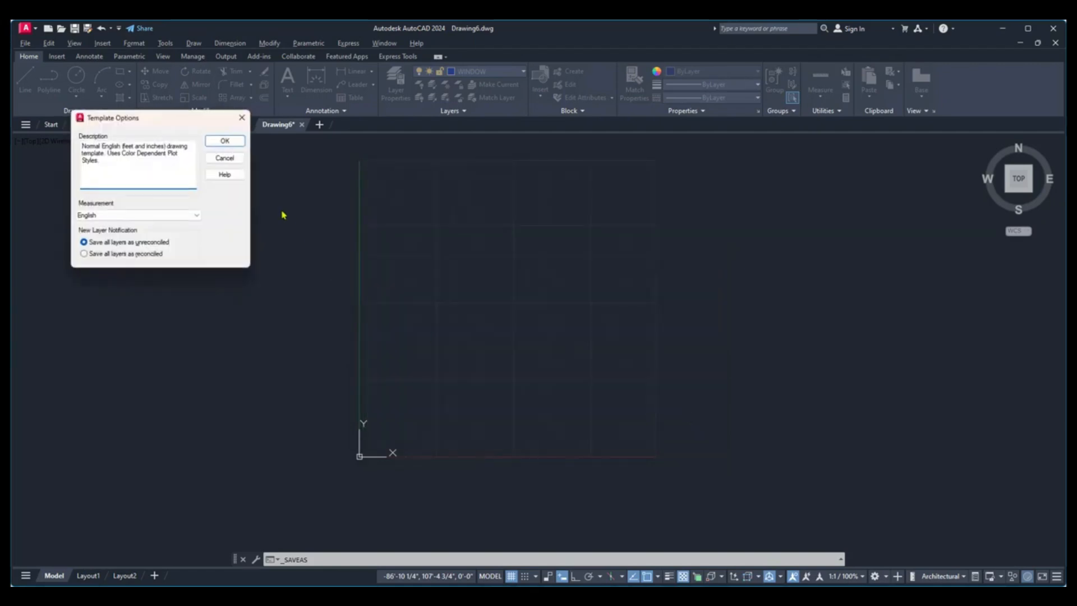
{"action": "left_click", "coordinate": [226, 141]}
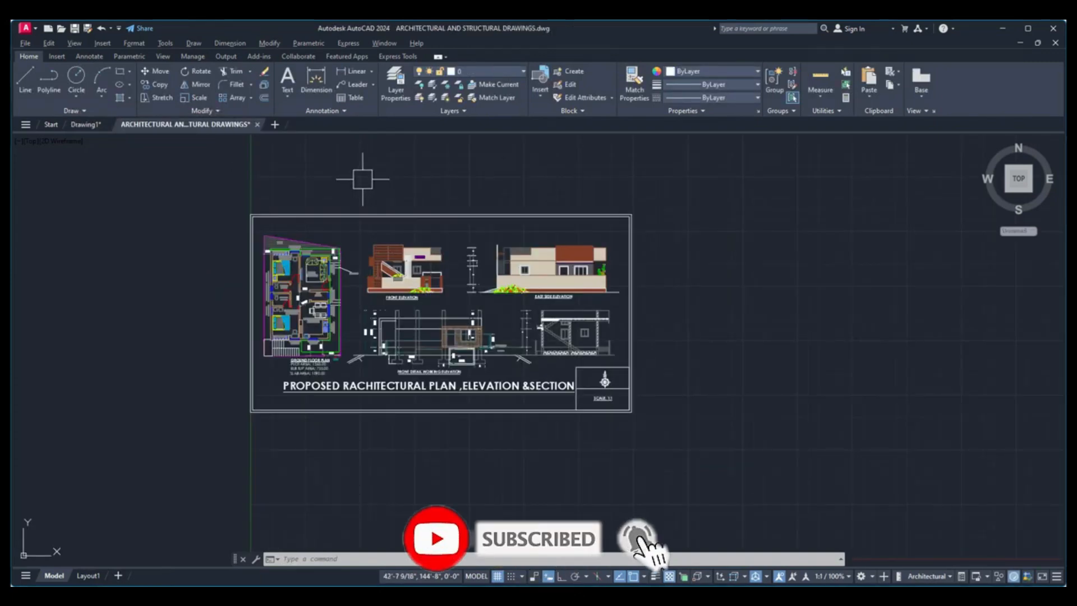
Open the recently saved PROJECT TEMPLATE.dwt and show its list of layers.
{"action": "left_click", "coordinate": [35, 30]}
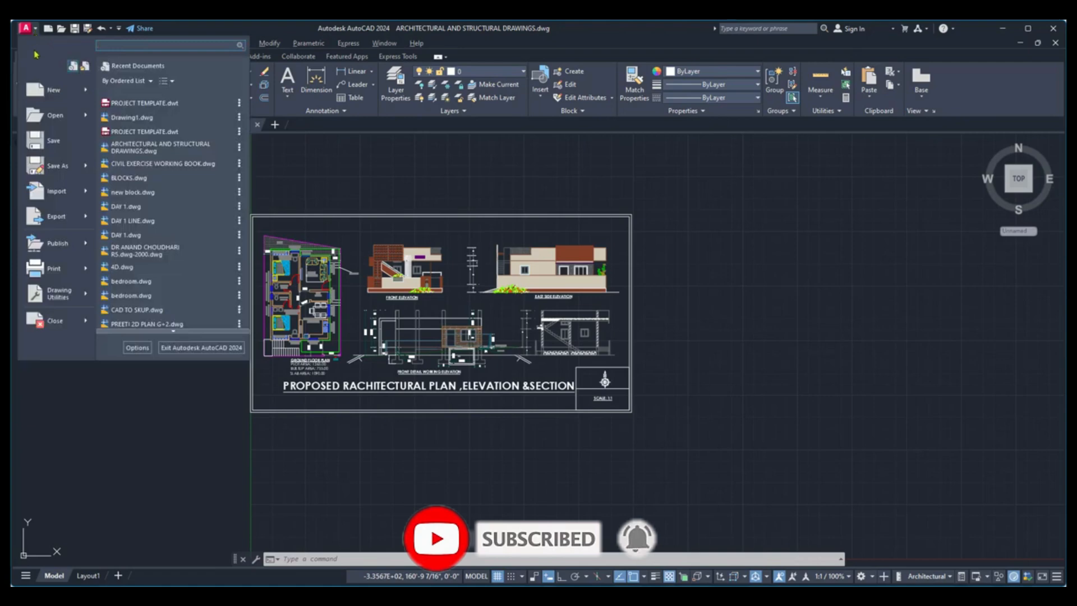
{"action": "mouse_move", "coordinate": [43, 93]}
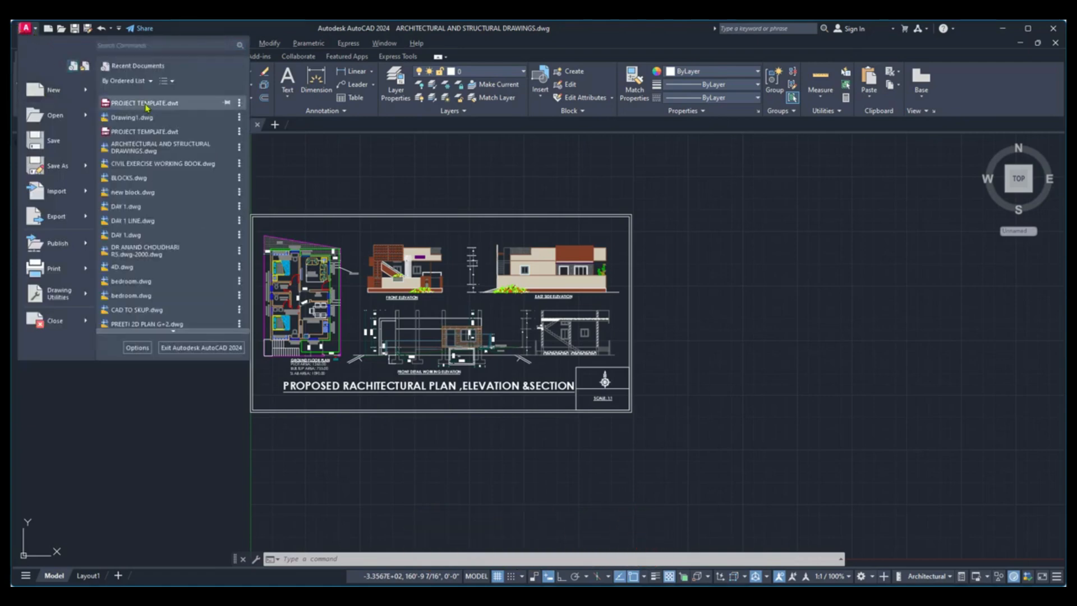
{"action": "mouse_move", "coordinate": [146, 108]}
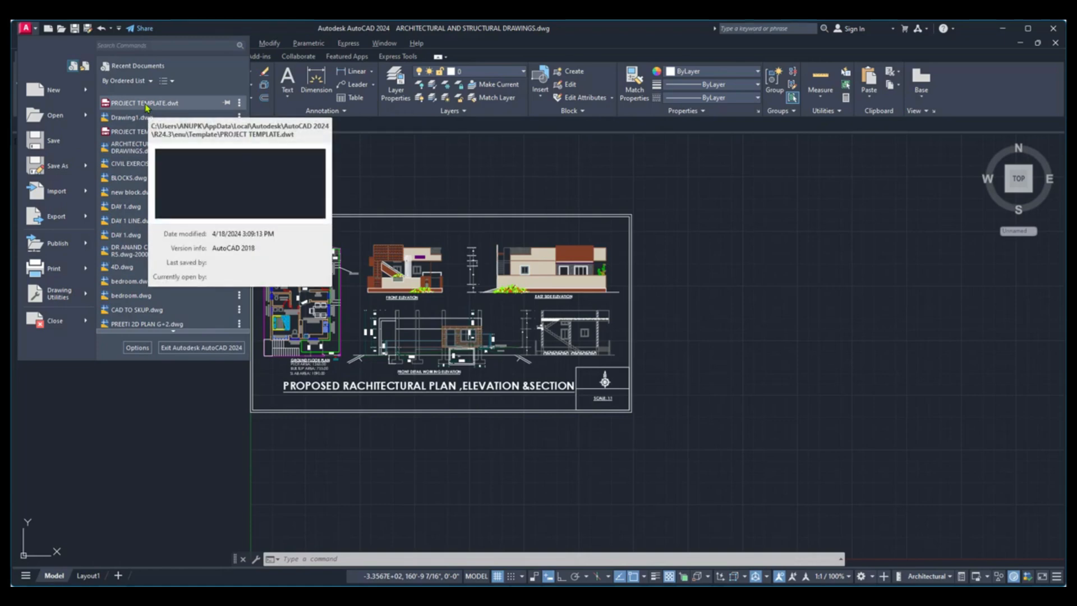
{"action": "left_click", "coordinate": [147, 104]}
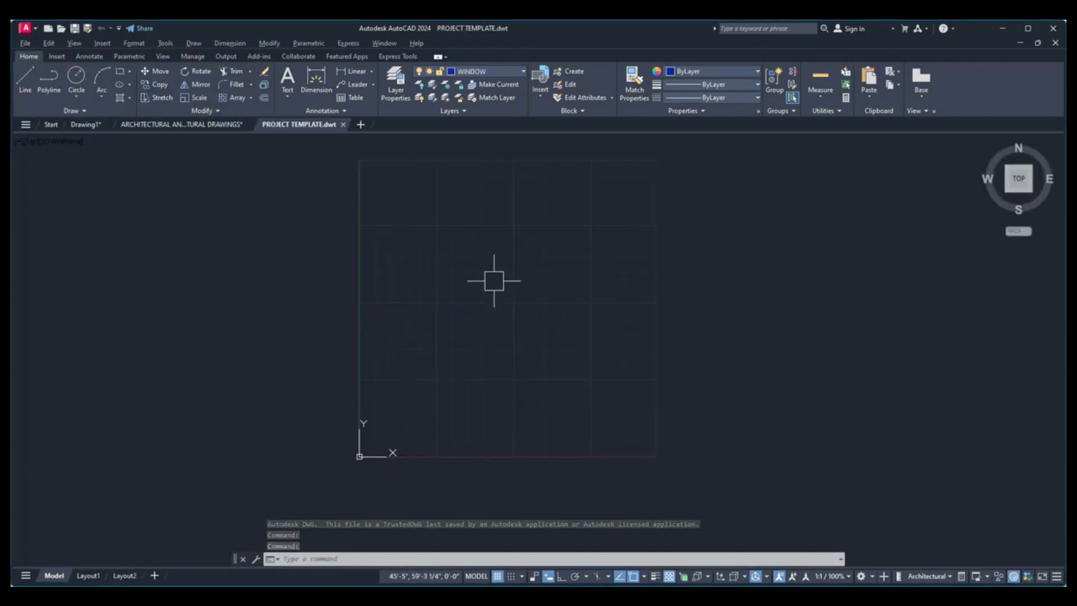
{"action": "left_click", "coordinate": [501, 72]}
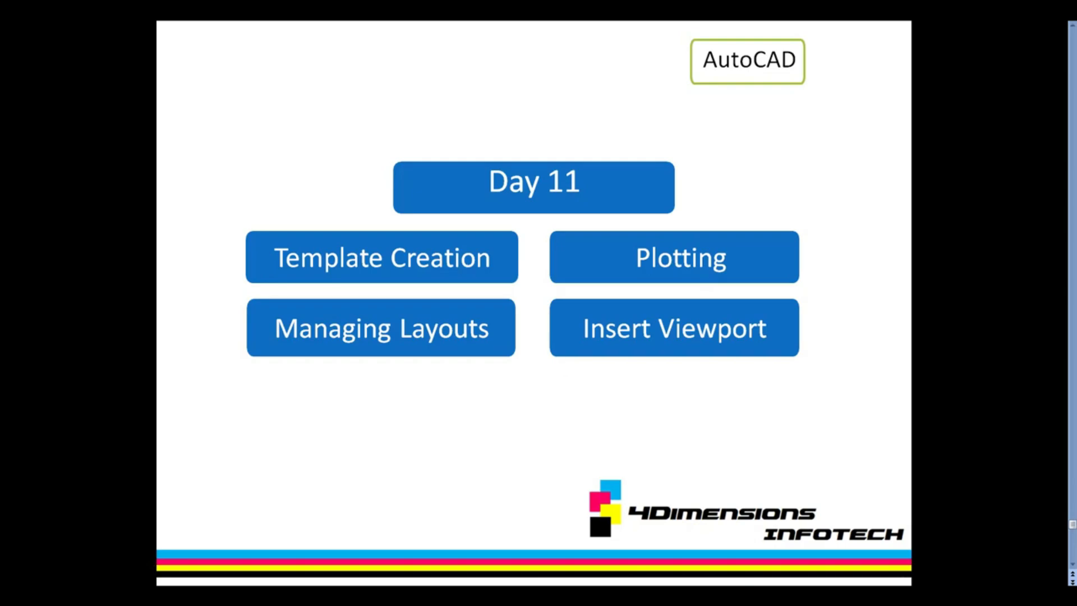
{"action": "mouse_move", "coordinate": [622, 581]}
{"action": "left_click", "coordinate": [631, 537]}
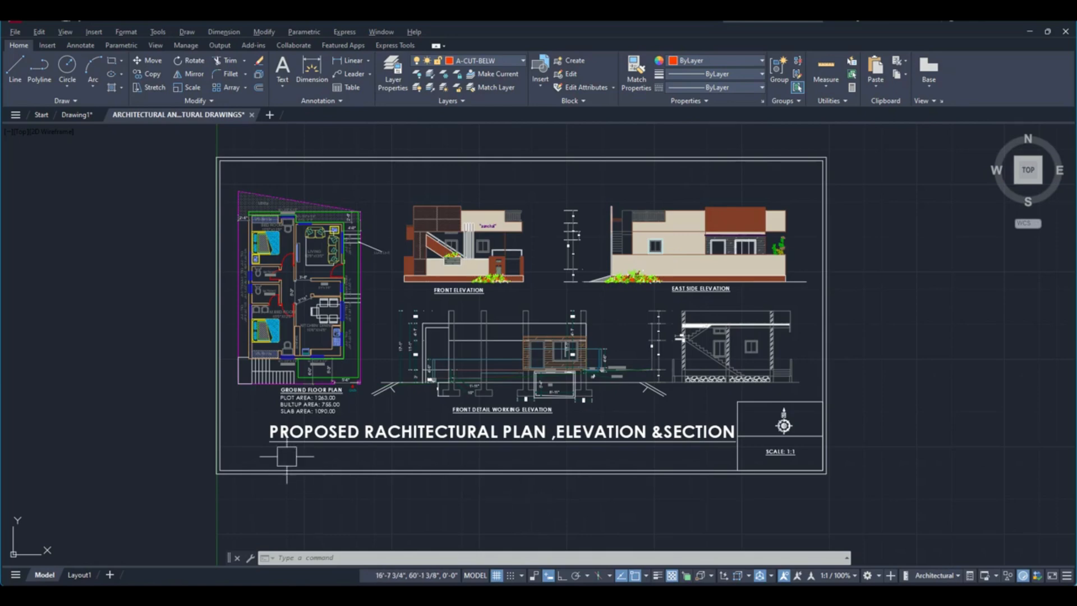
Add a new layout to the architectural and structural drawing and switch to Layout1.
{"action": "mouse_move", "coordinate": [86, 578]}
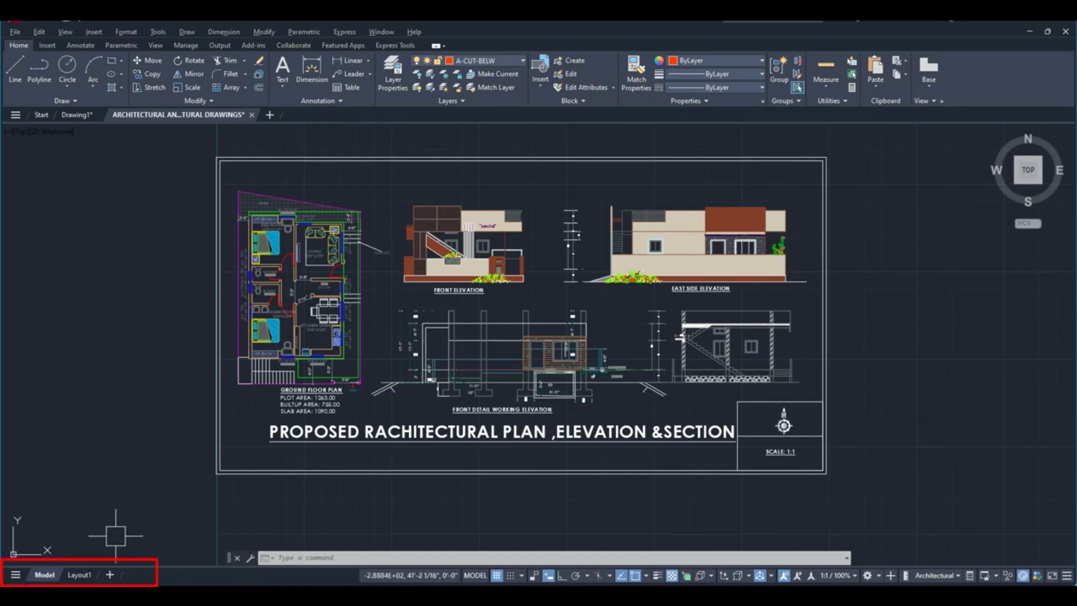
{"action": "left_click", "coordinate": [110, 575]}
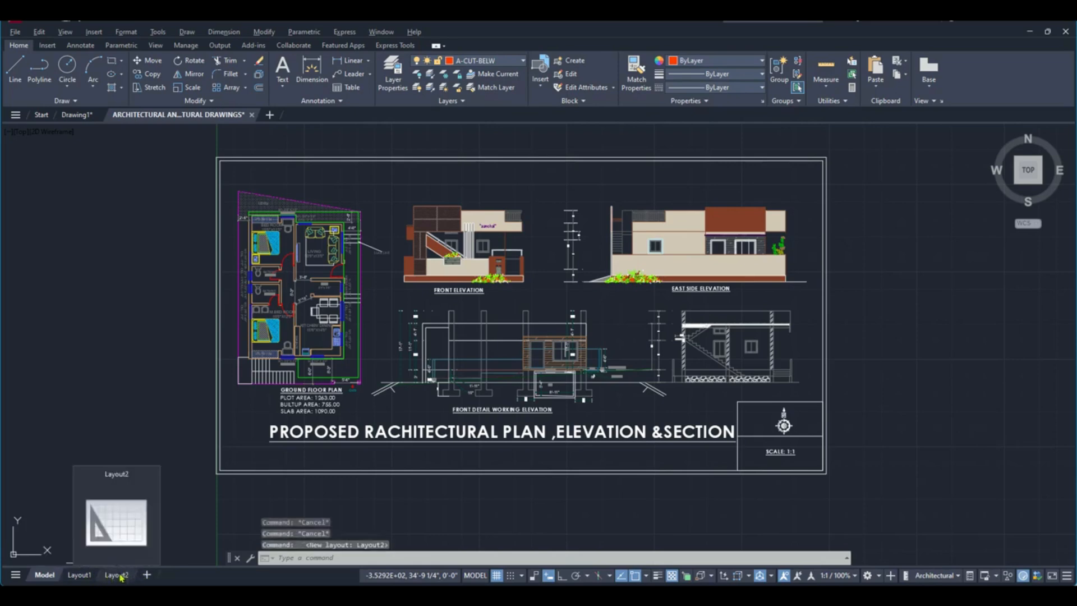
{"action": "left_click", "coordinate": [84, 576]}
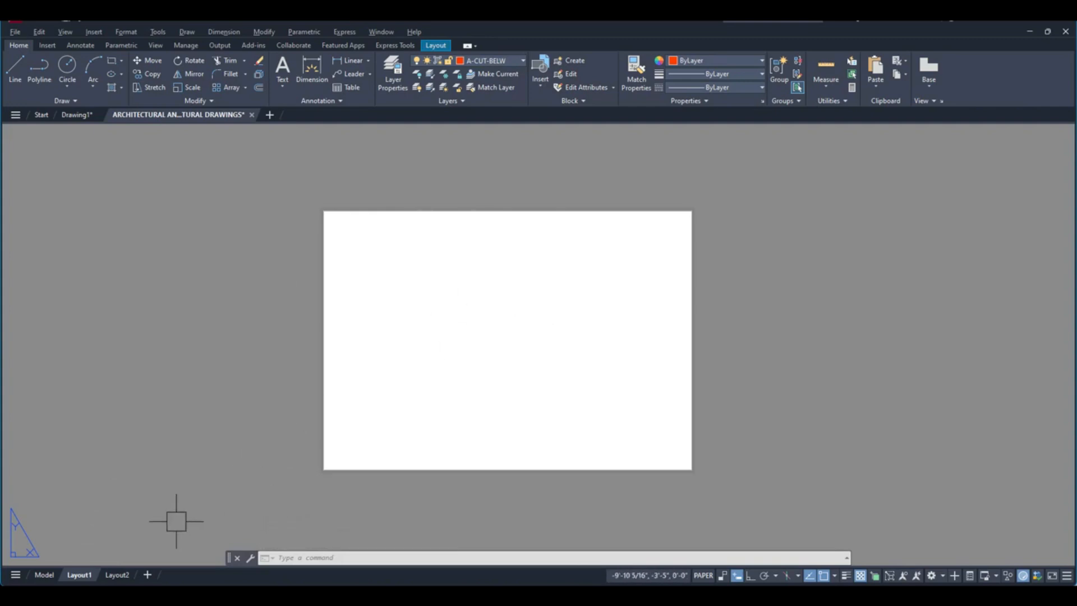
View the page setup details of Layout1 and close the Page Setup Manager.
{"action": "right_click", "coordinate": [79, 577]}
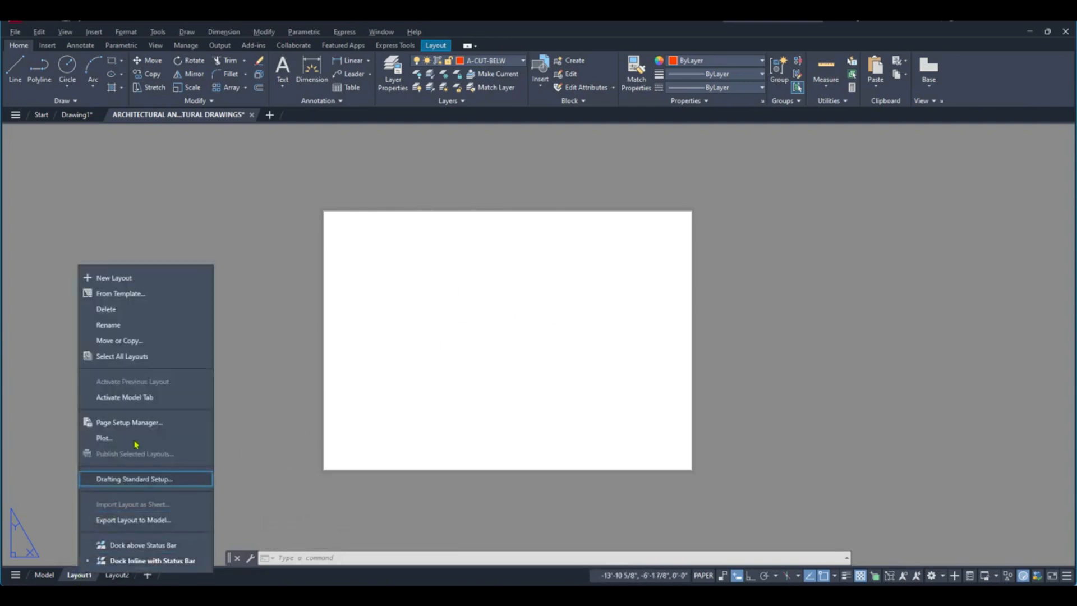
{"action": "left_click", "coordinate": [143, 426]}
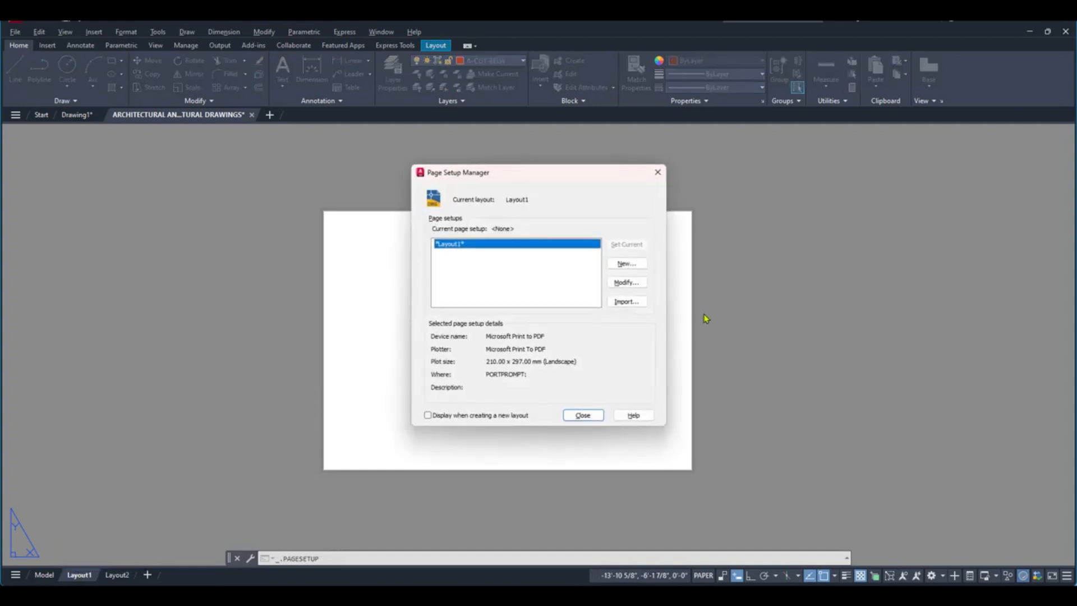
{"action": "left_click", "coordinate": [658, 172]}
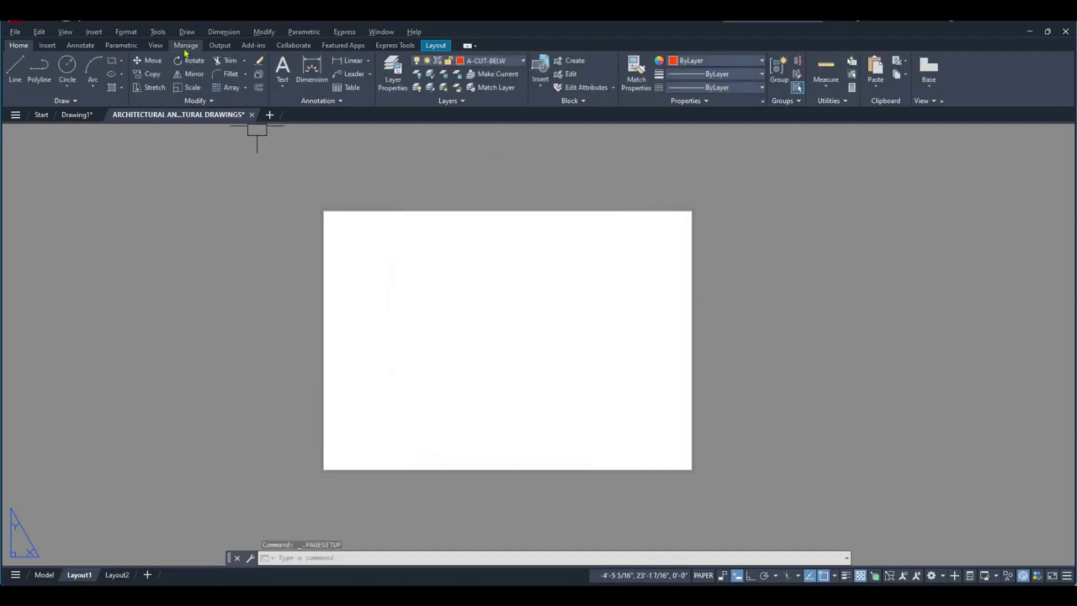
View the single-sheet plot settings of Layout1 and close them without plotting.
{"action": "left_click", "coordinate": [230, 47]}
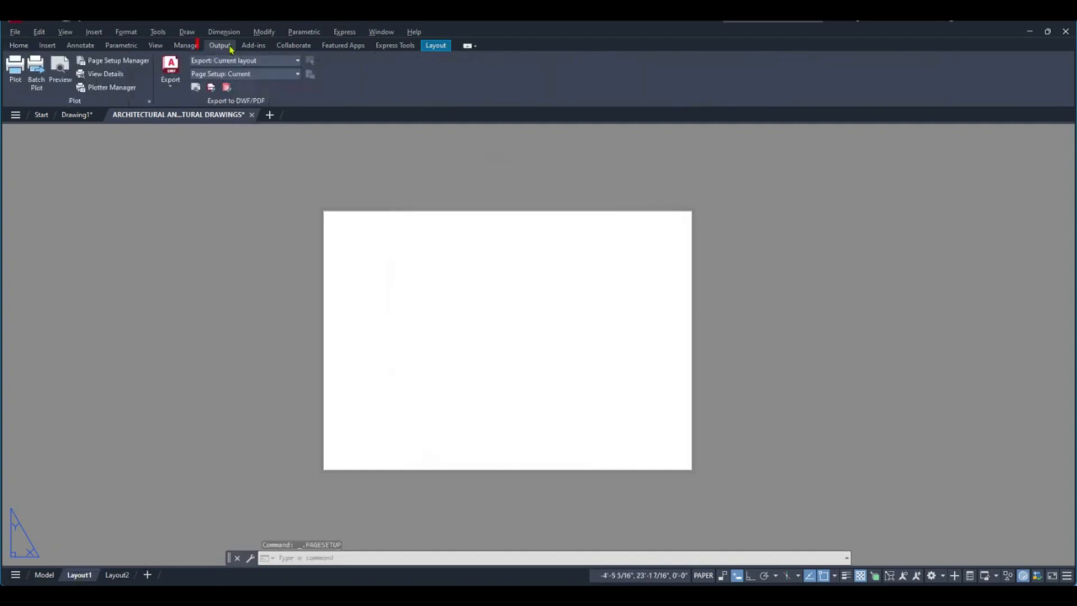
{"action": "left_click", "coordinate": [15, 67]}
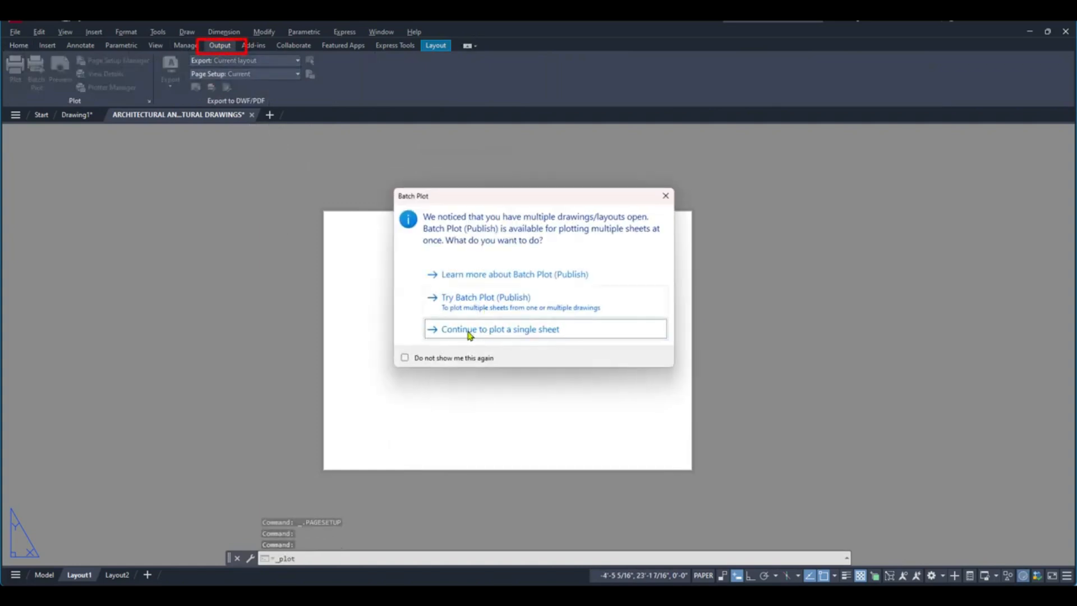
{"action": "left_click", "coordinate": [486, 333]}
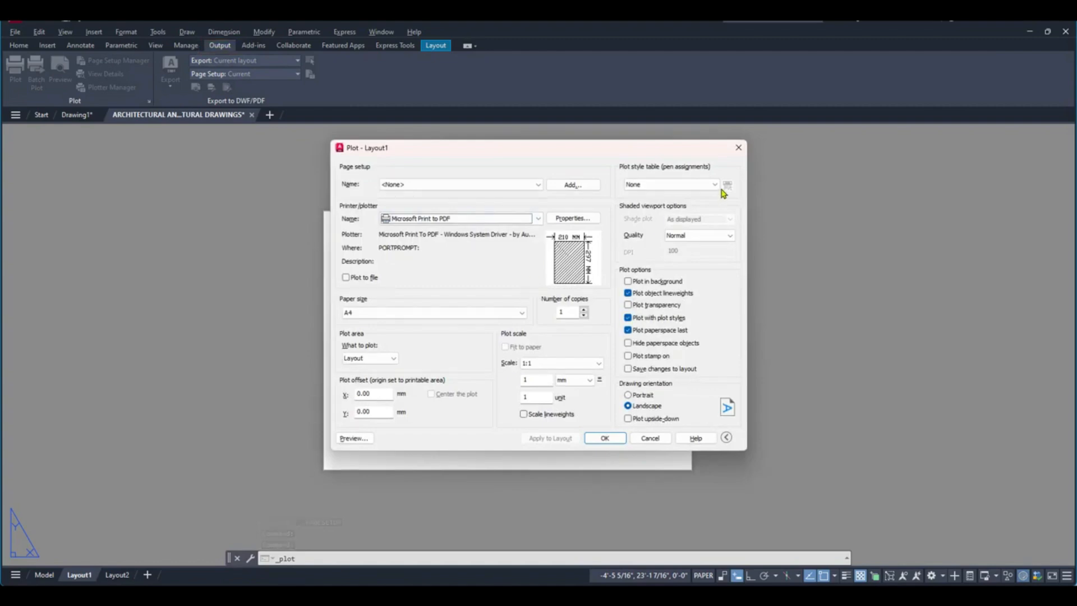
{"action": "left_click", "coordinate": [740, 148]}
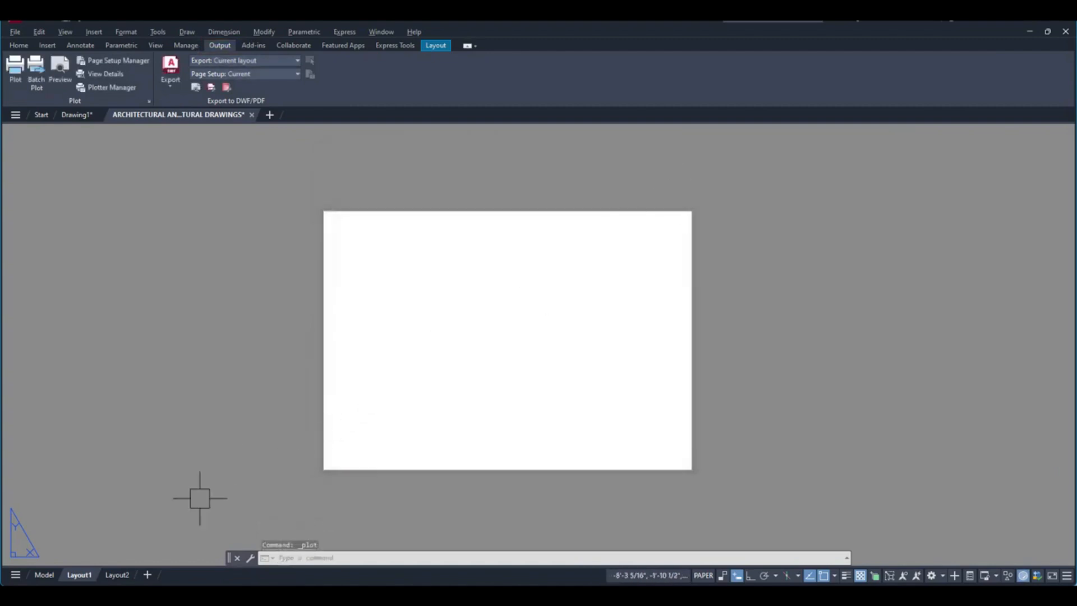
Modify the page setup of Layout1 to use the AutoCAD PDF (High Quality Print).pc3 plotter.
{"action": "right_click", "coordinate": [85, 576]}
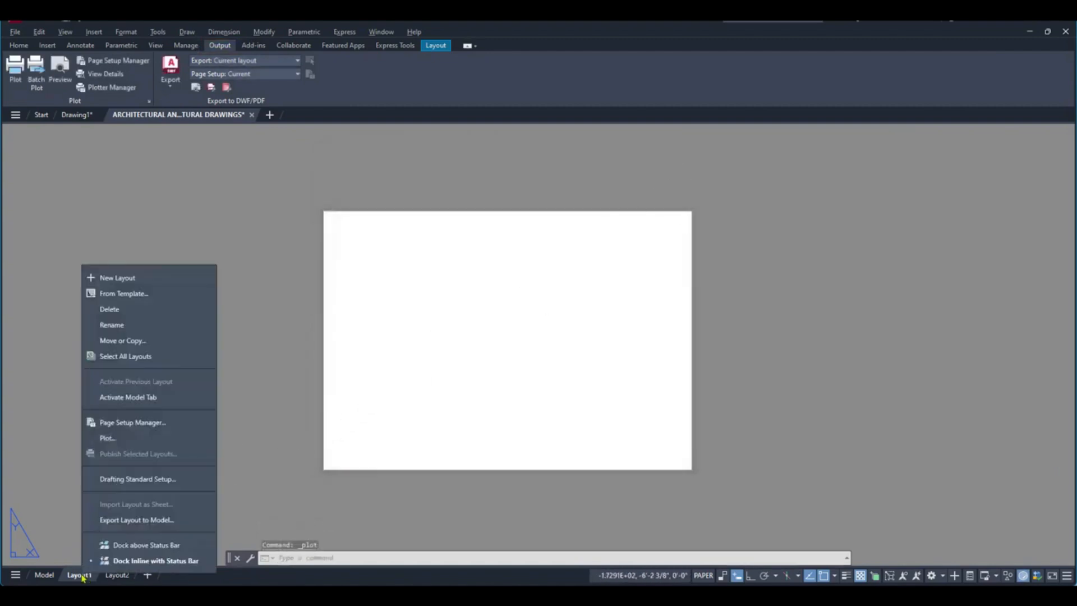
{"action": "left_click", "coordinate": [151, 425]}
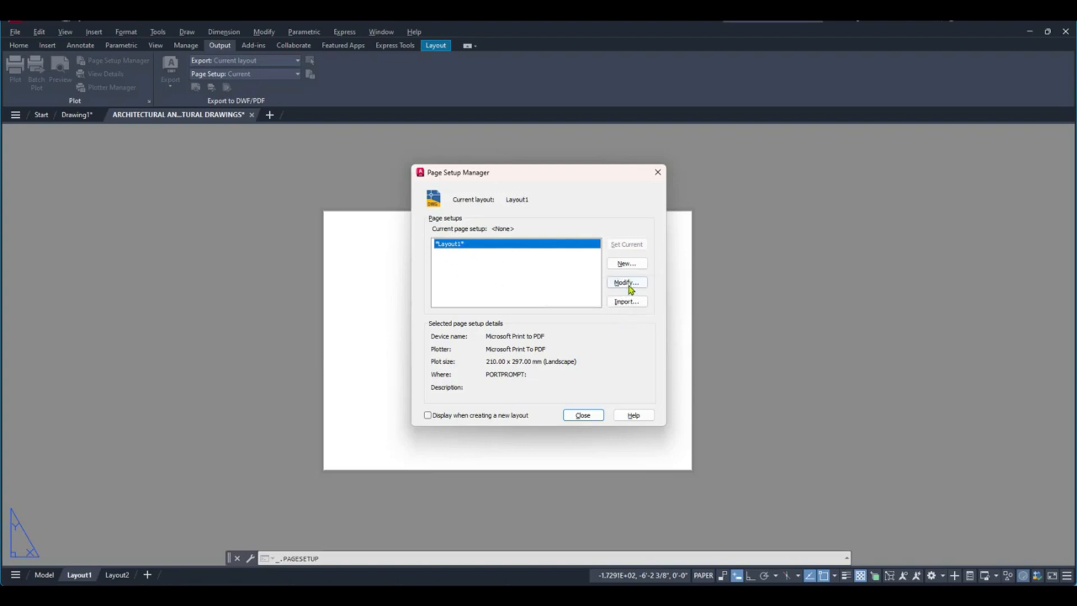
{"action": "left_click", "coordinate": [628, 283]}
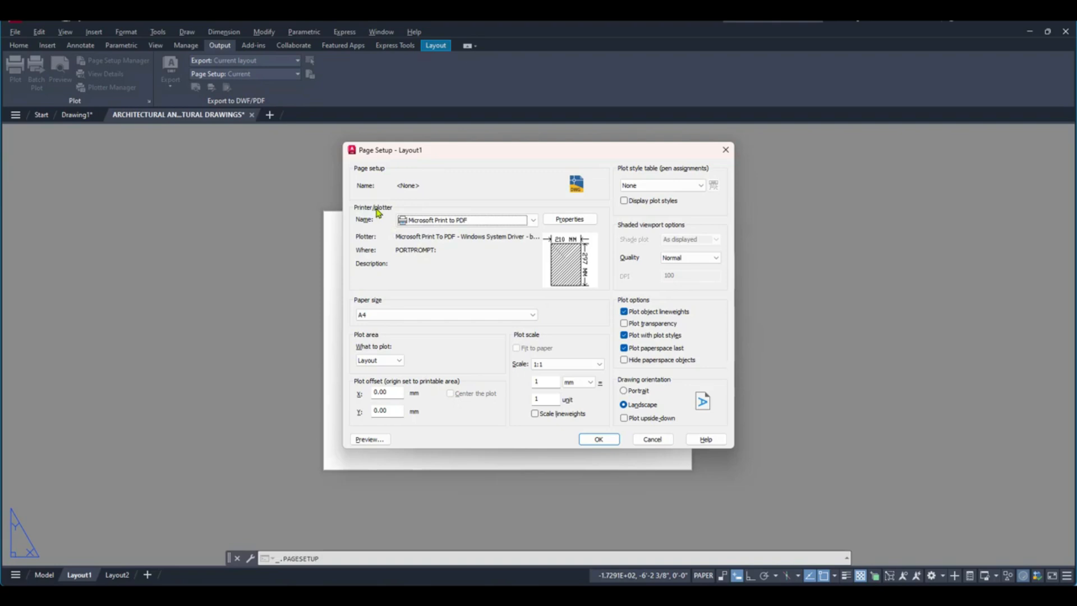
{"action": "left_click", "coordinate": [534, 222]}
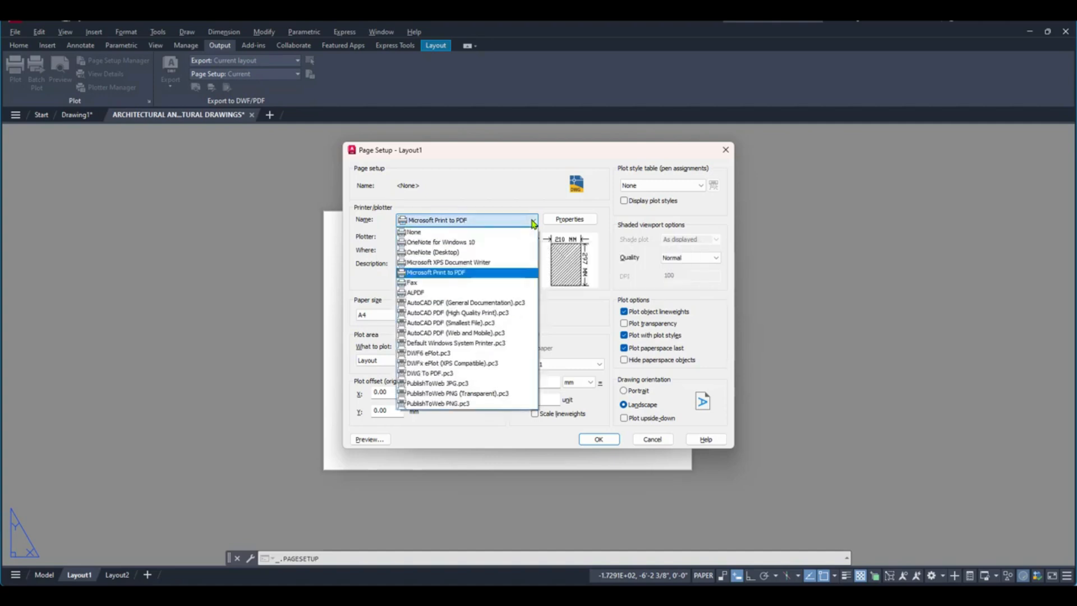
{"action": "left_click", "coordinate": [507, 313]}
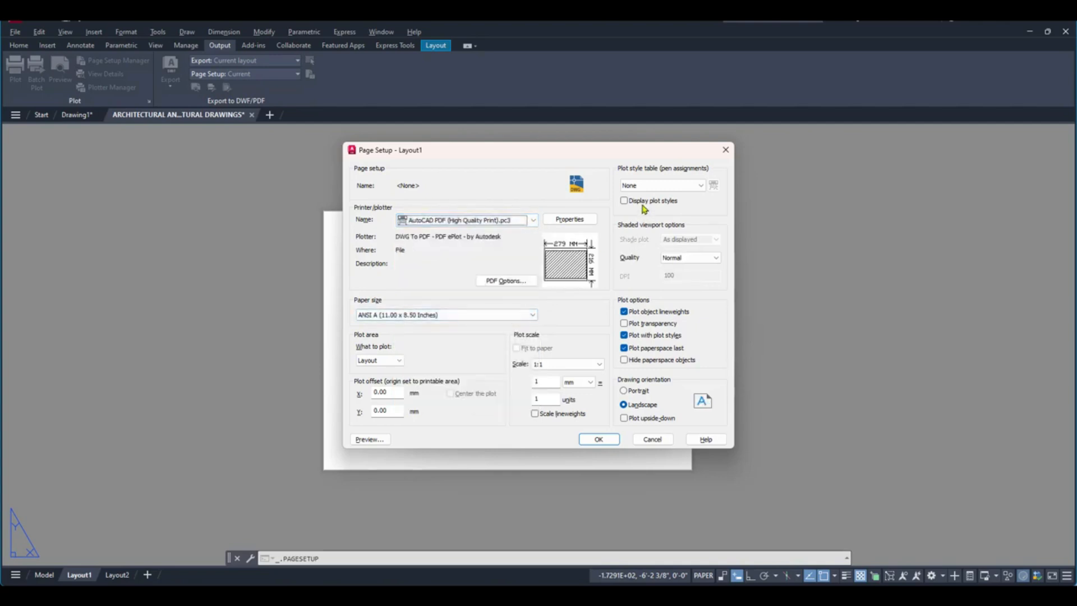
Assign the monochrome.ctb plot style table to the Layout1 page setup.
{"action": "left_click", "coordinate": [644, 187]}
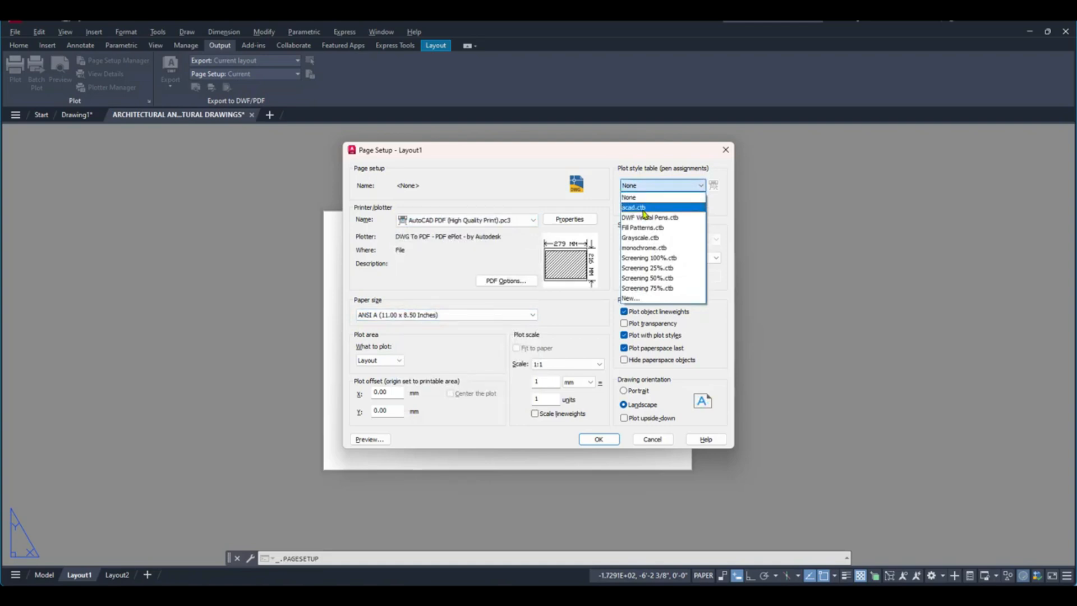
{"action": "left_click", "coordinate": [645, 208]}
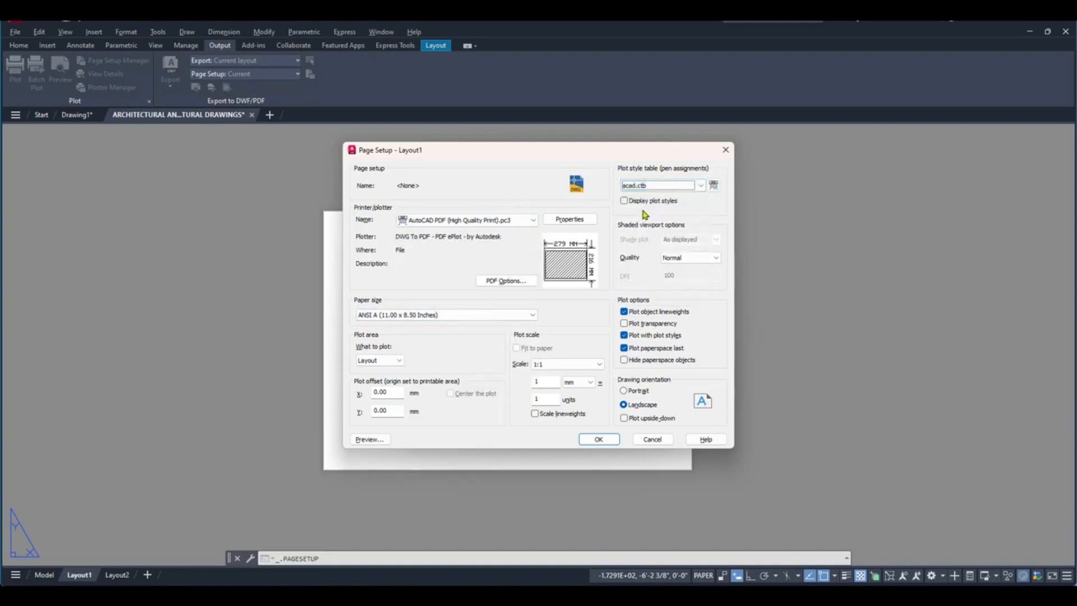
{"action": "left_click", "coordinate": [700, 187]}
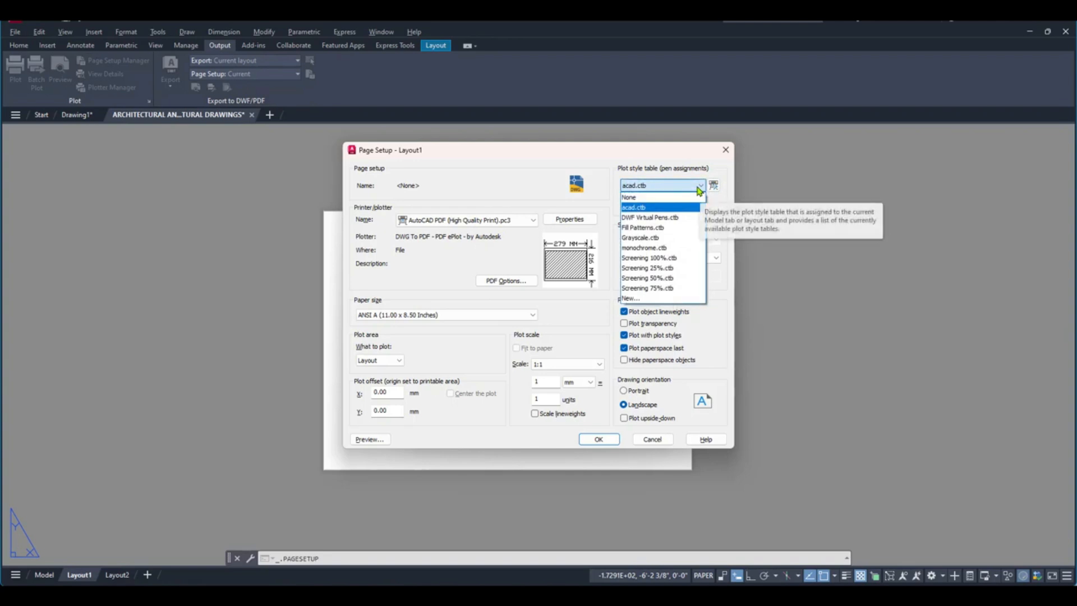
{"action": "left_click", "coordinate": [662, 247]}
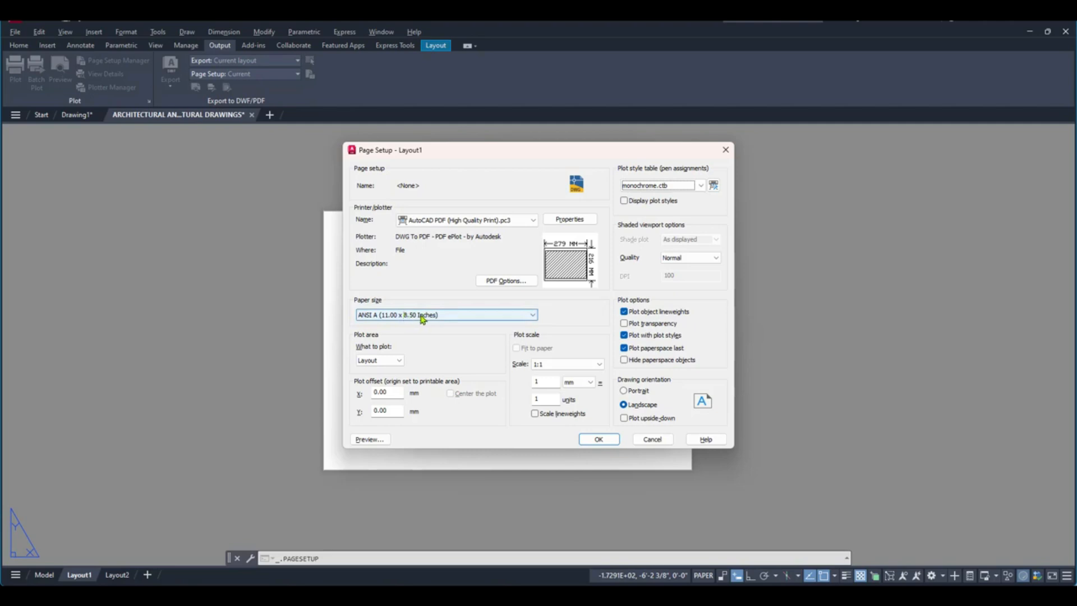
Set the paper size to ISO A4 (297.00 x 210.00 MM), with Layout as the plot area.
{"action": "left_click", "coordinate": [422, 316]}
{"action": "scroll", "coordinate": [424, 471], "scroll_direction": "down", "scroll_amount": 1}
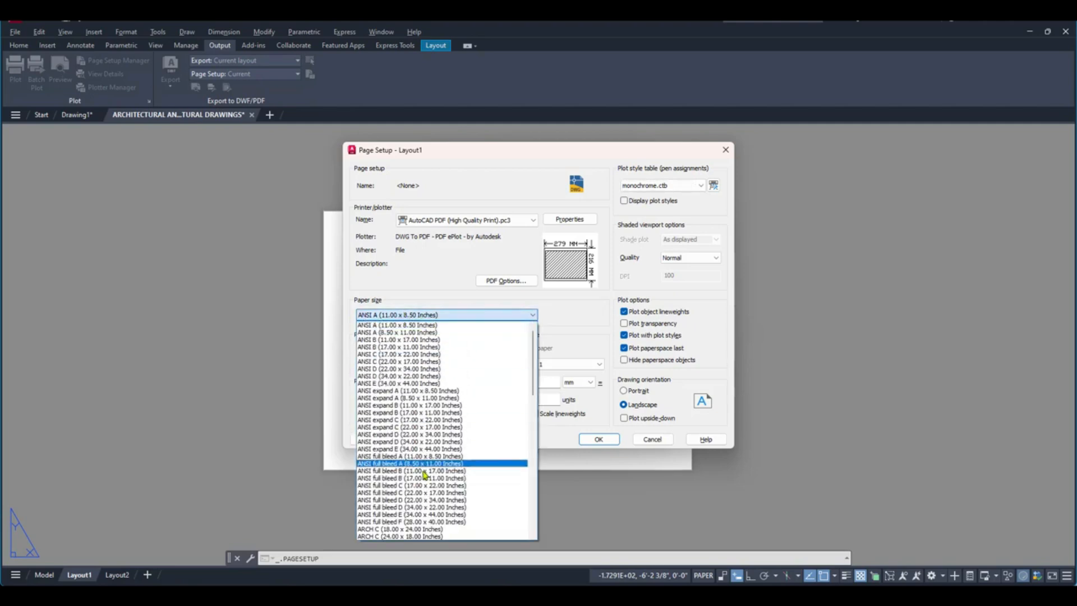
{"action": "scroll", "coordinate": [423, 478], "scroll_direction": "down", "scroll_amount": 8}
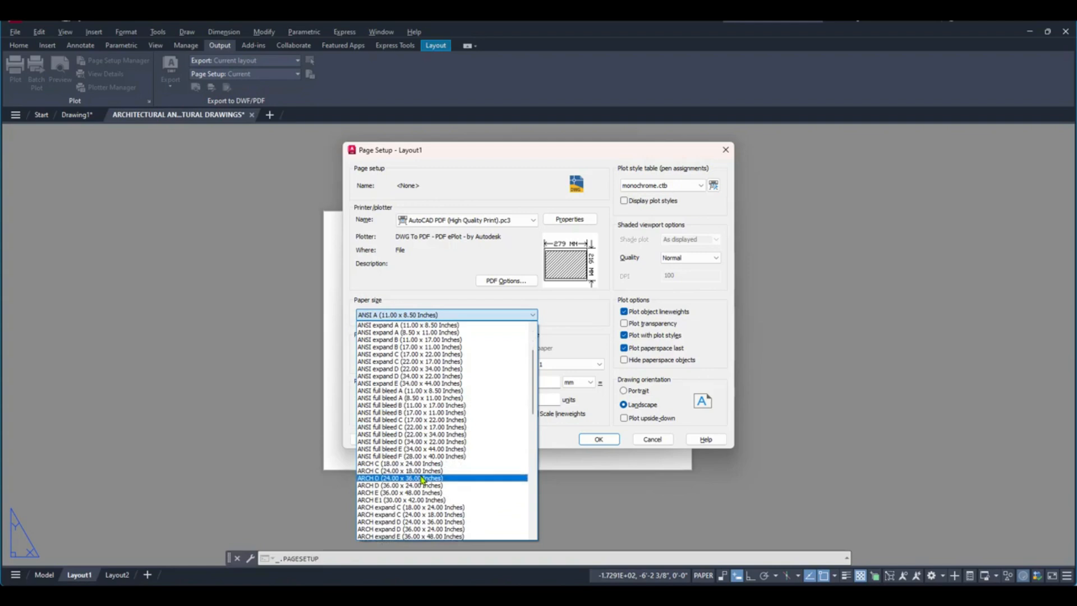
{"action": "scroll", "coordinate": [422, 479], "scroll_direction": "down", "scroll_amount": 4}
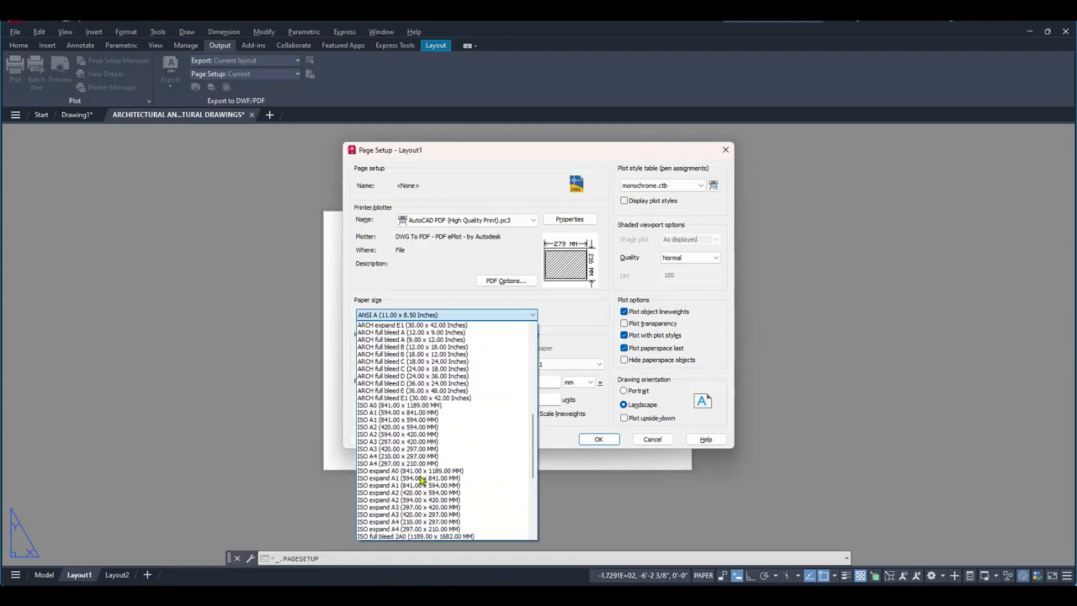
{"action": "left_click", "coordinate": [392, 465]}
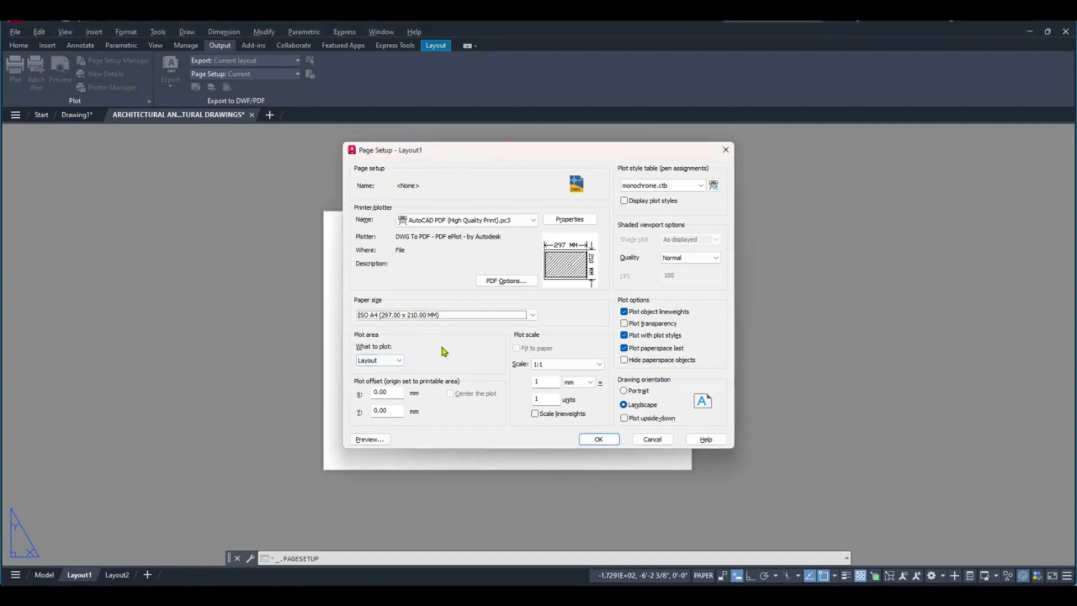
{"action": "left_click", "coordinate": [383, 362]}
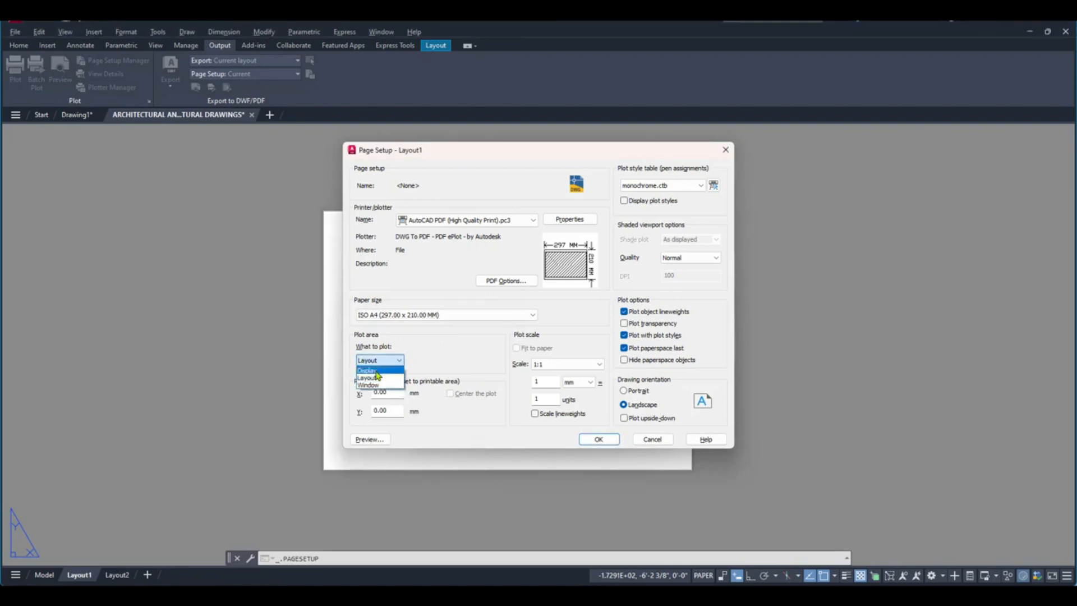
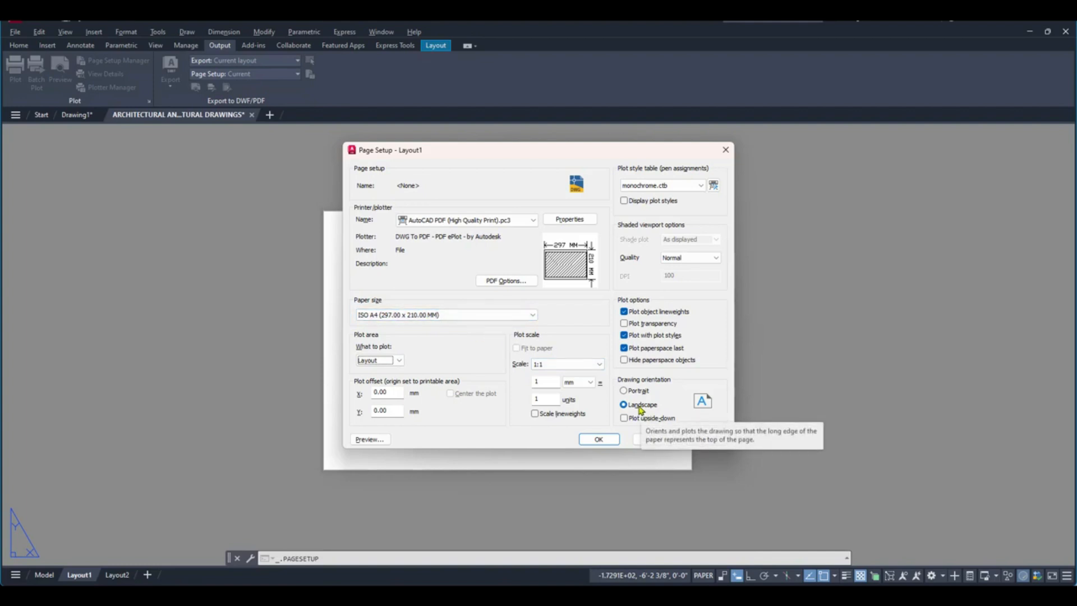
Preview the Layout1 page, then accept the modified page setup and close the Page Setup Manager.
{"action": "left_click", "coordinate": [369, 441]}
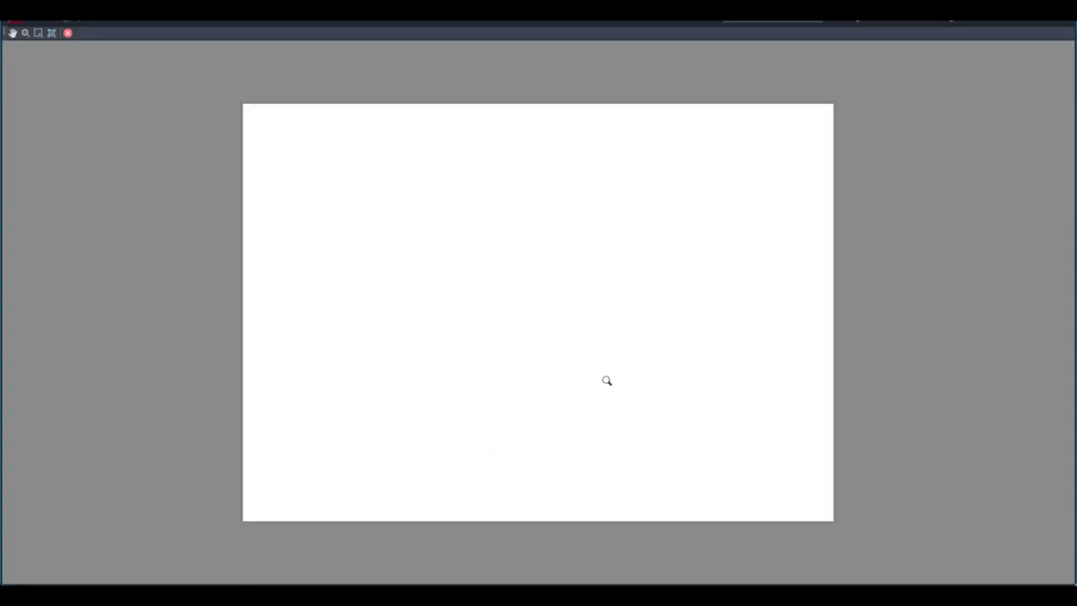
{"action": "key", "text": "Escape"}
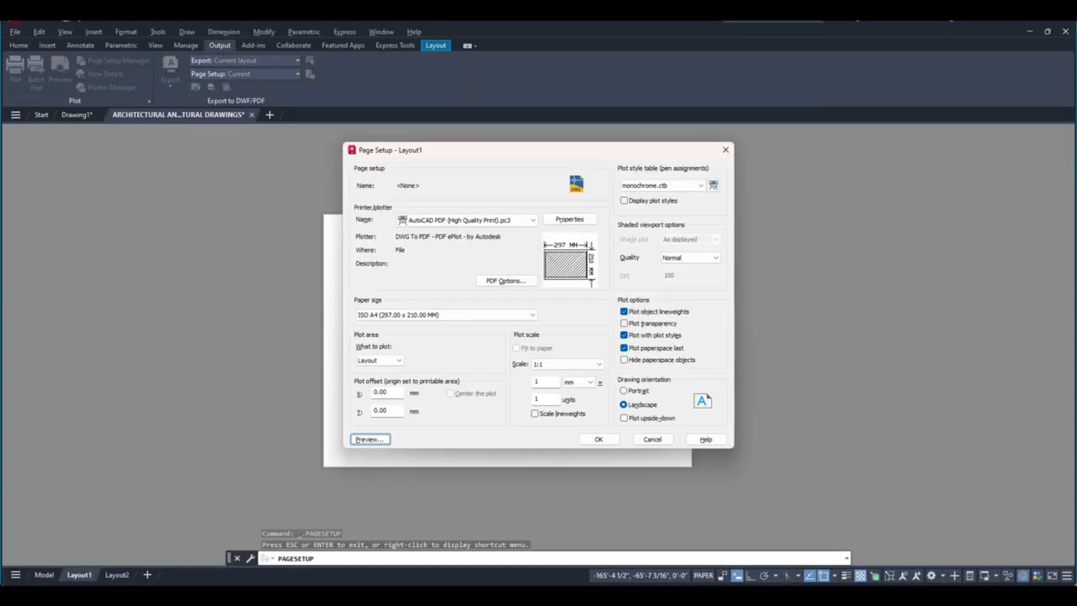
{"action": "left_click", "coordinate": [600, 440]}
{"action": "left_click", "coordinate": [588, 420]}
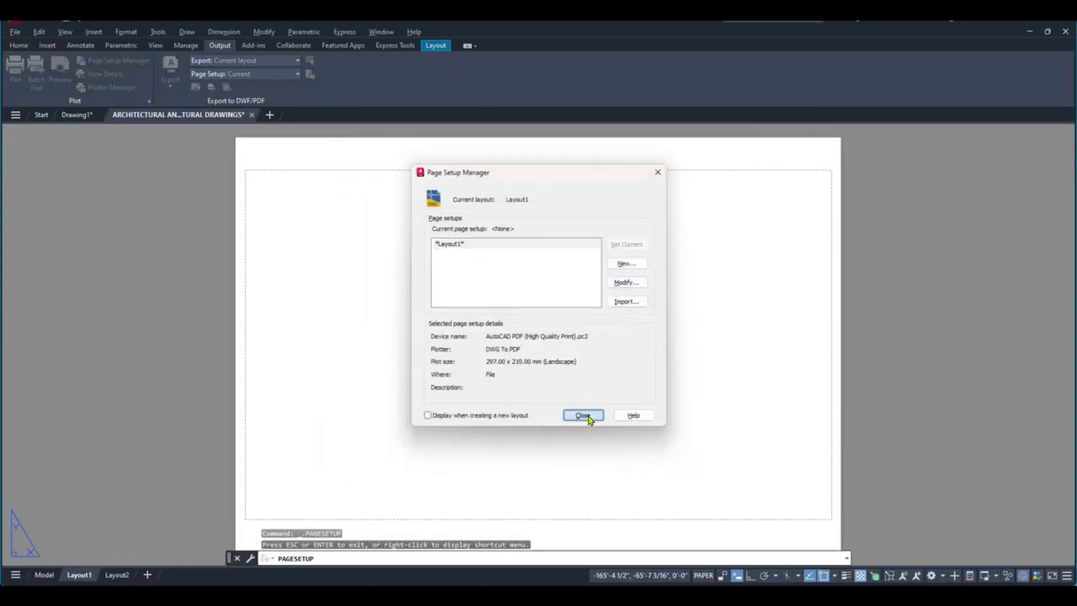
Try an MVIEW viewport spanning the printable area of Layout1, and undo it.
{"action": "scroll", "coordinate": [558, 365], "scroll_direction": "down", "scroll_amount": 3}
{"action": "scroll", "coordinate": [558, 365], "scroll_direction": "up", "scroll_amount": 2}
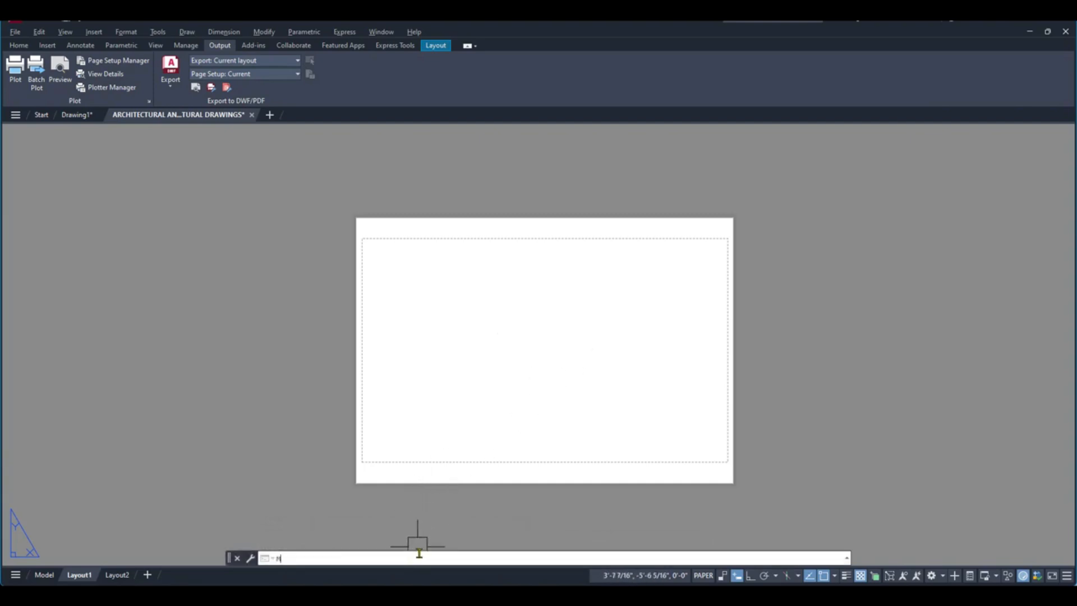
{"action": "type", "text": "VIEW"}
{"action": "key", "text": "Return"}
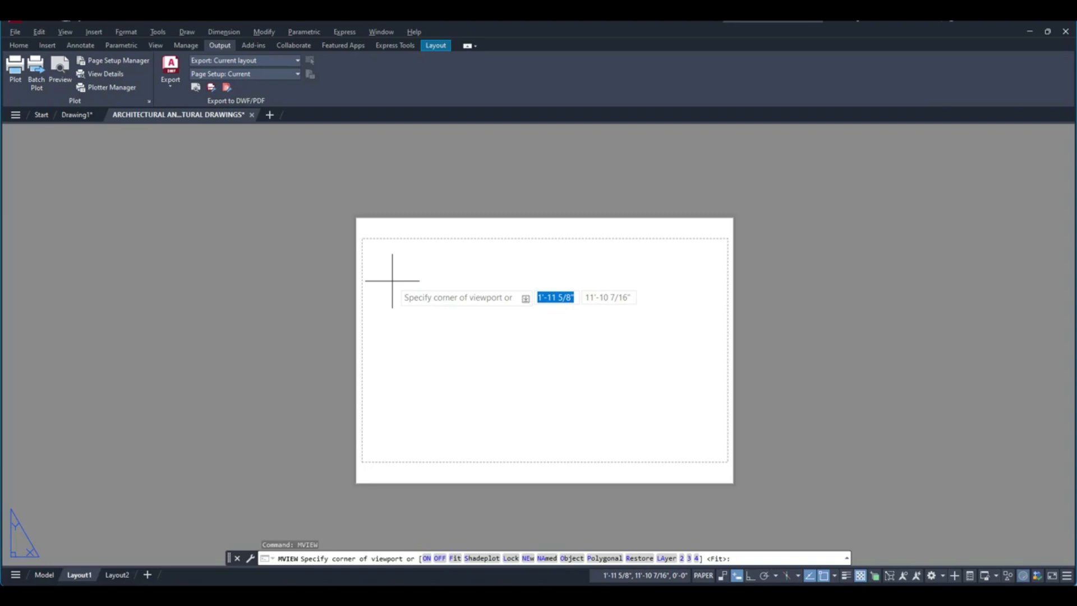
{"action": "left_click", "coordinate": [363, 239]}
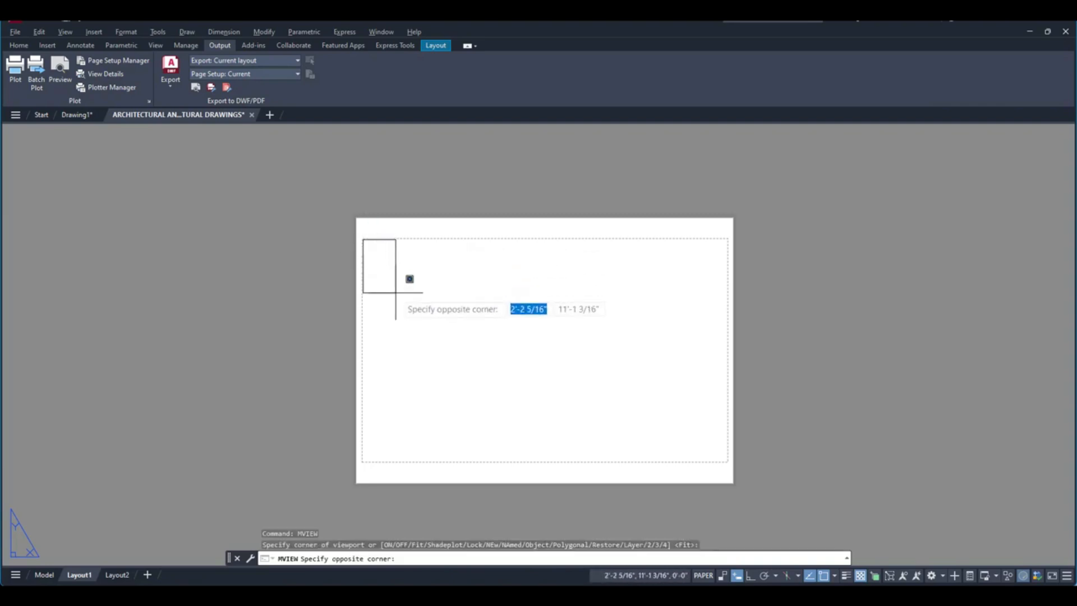
{"action": "left_click", "coordinate": [722, 460]}
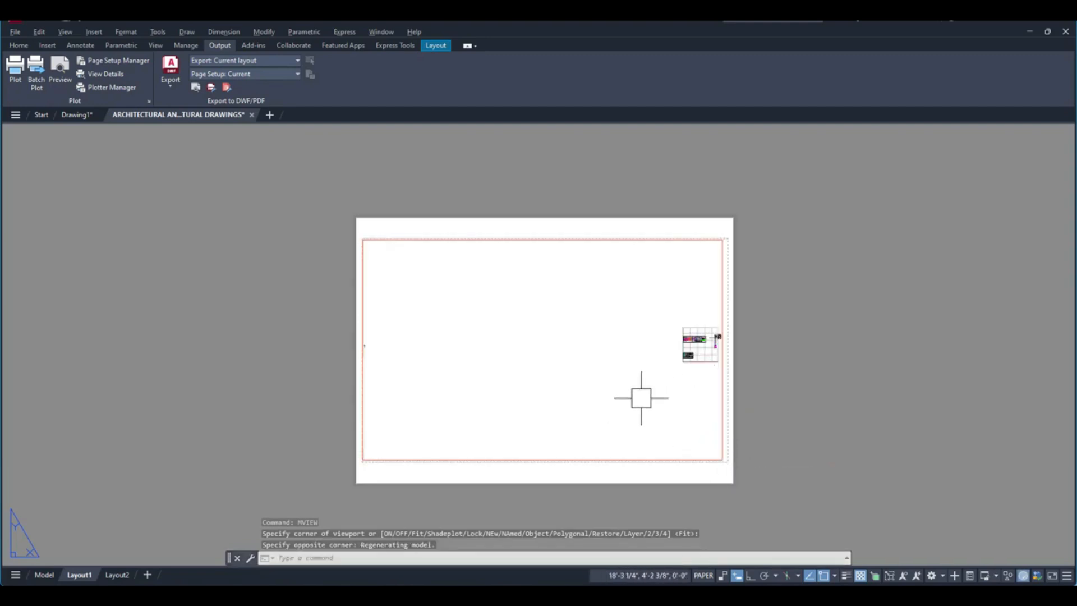
{"action": "key", "text": "ctrl+z"}
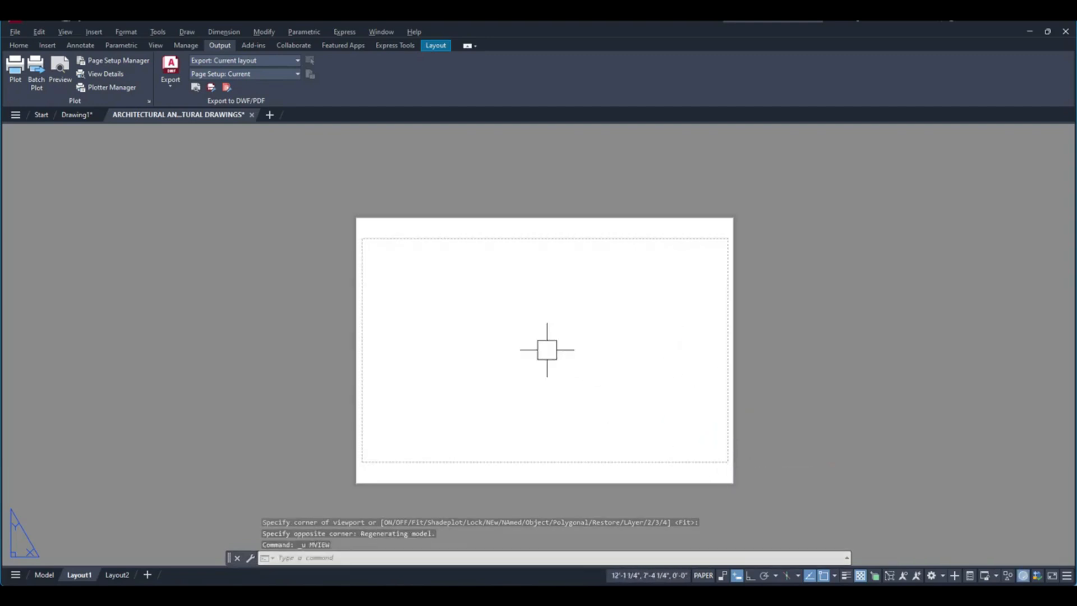
Create a rectangular MVIEW viewport spanning the dashed printable area of Layout1 from its upper-left to its lower-right corner.
{"action": "type", "text": "MVIEW"}
{"action": "key", "text": "Return"}
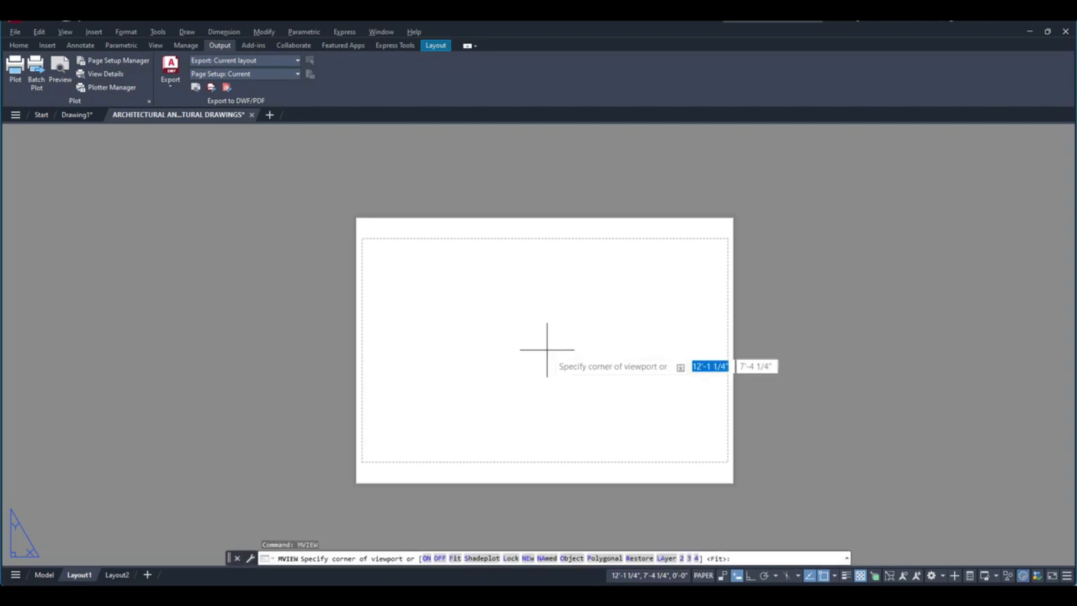
{"action": "scroll", "coordinate": [427, 303], "scroll_direction": "up", "scroll_amount": 4}
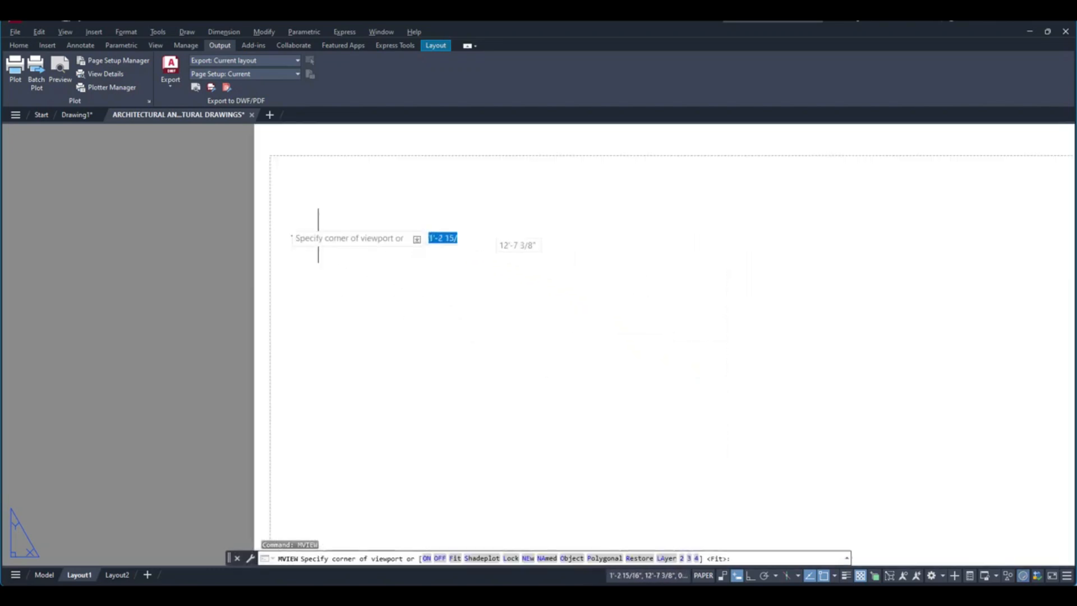
{"action": "scroll", "coordinate": [280, 169], "scroll_direction": "up", "scroll_amount": 6}
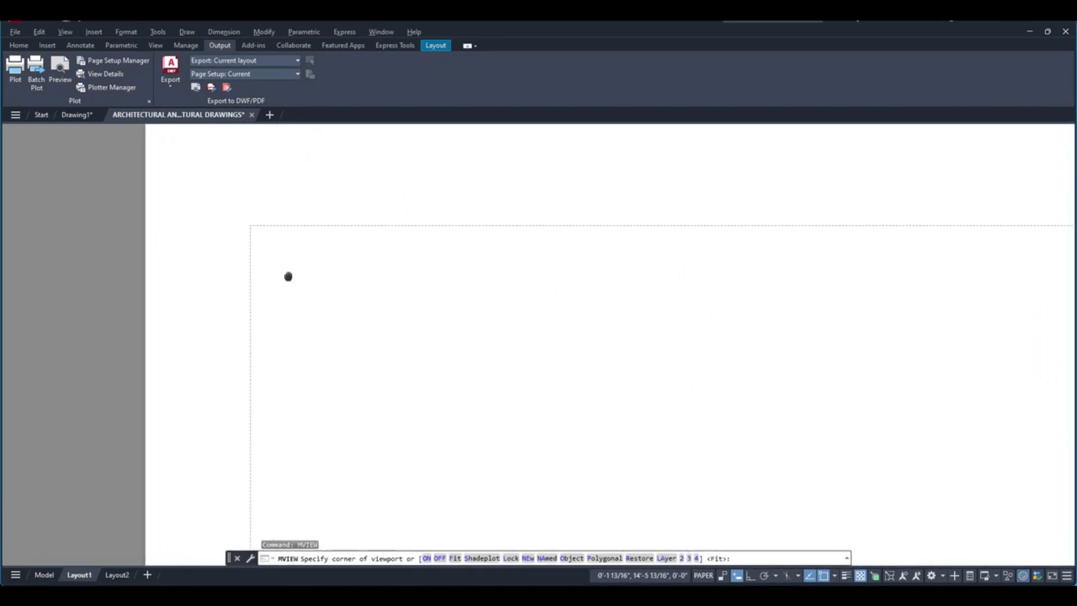
{"action": "scroll", "coordinate": [243, 269], "scroll_direction": "up", "scroll_amount": 3}
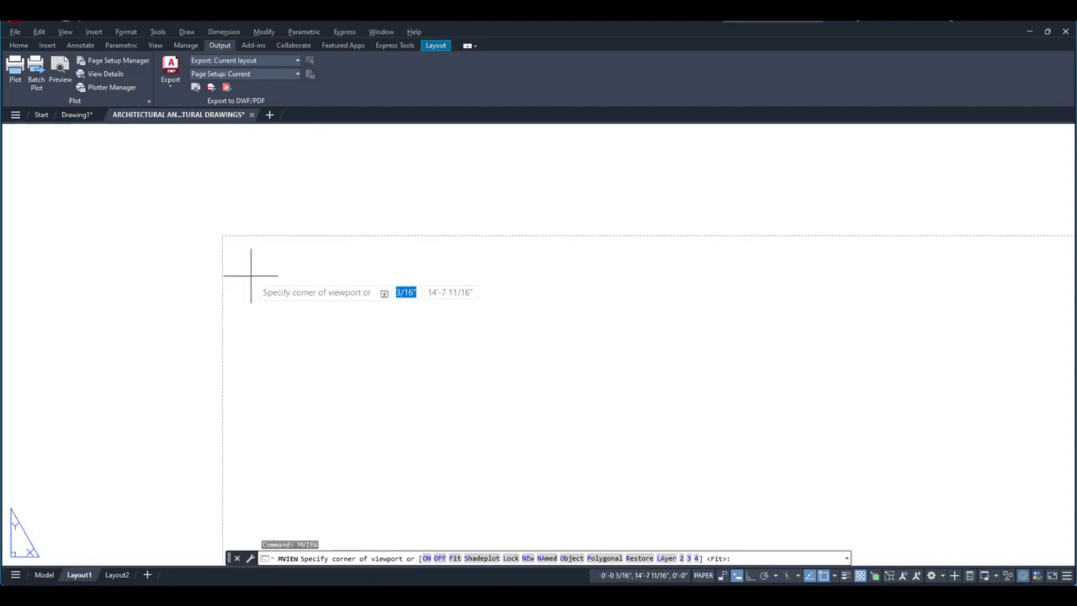
{"action": "scroll", "coordinate": [227, 235], "scroll_direction": "up", "scroll_amount": 2}
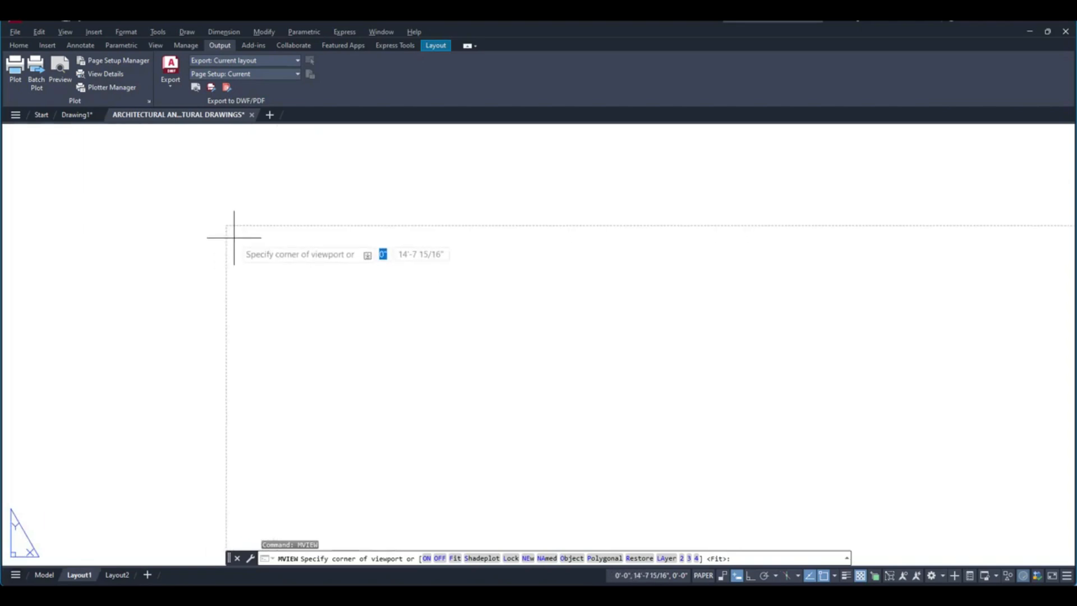
{"action": "scroll", "coordinate": [218, 204], "scroll_direction": "up", "scroll_amount": 4}
{"action": "middle_click_drag", "start_coordinate": [182, 177], "coordinate": [199, 291]}
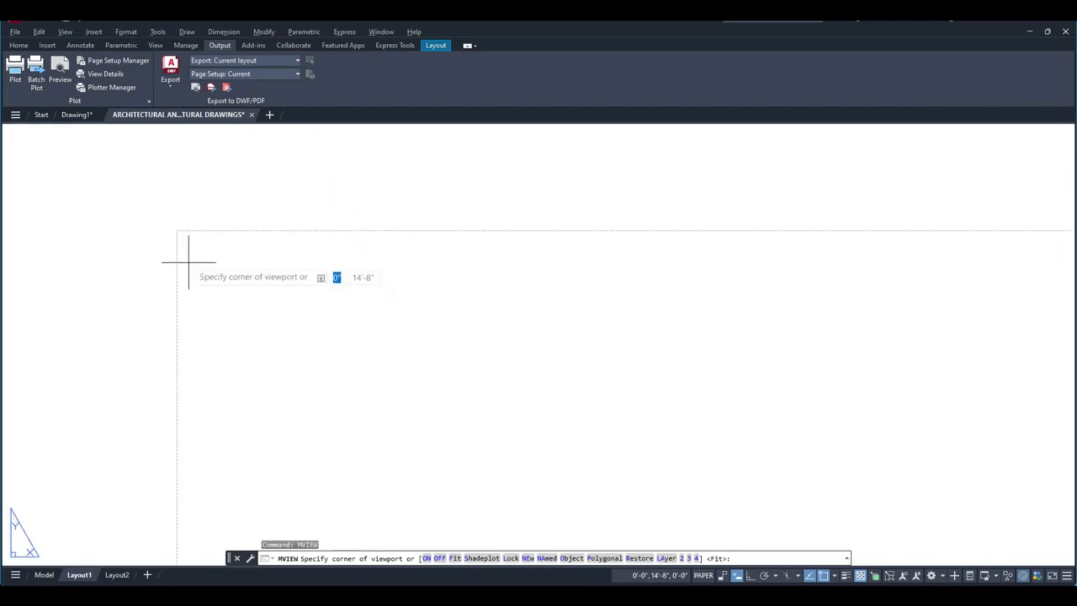
{"action": "left_click", "coordinate": [178, 231]}
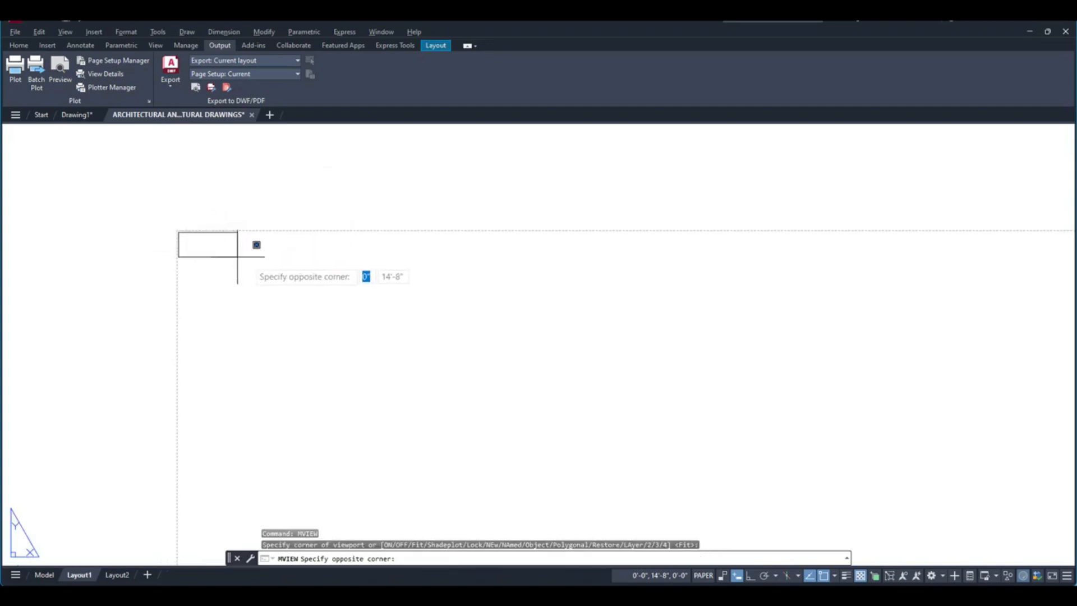
{"action": "scroll", "coordinate": [255, 259], "scroll_direction": "down", "scroll_amount": 9}
{"action": "scroll", "coordinate": [348, 337], "scroll_direction": "down", "scroll_amount": 8}
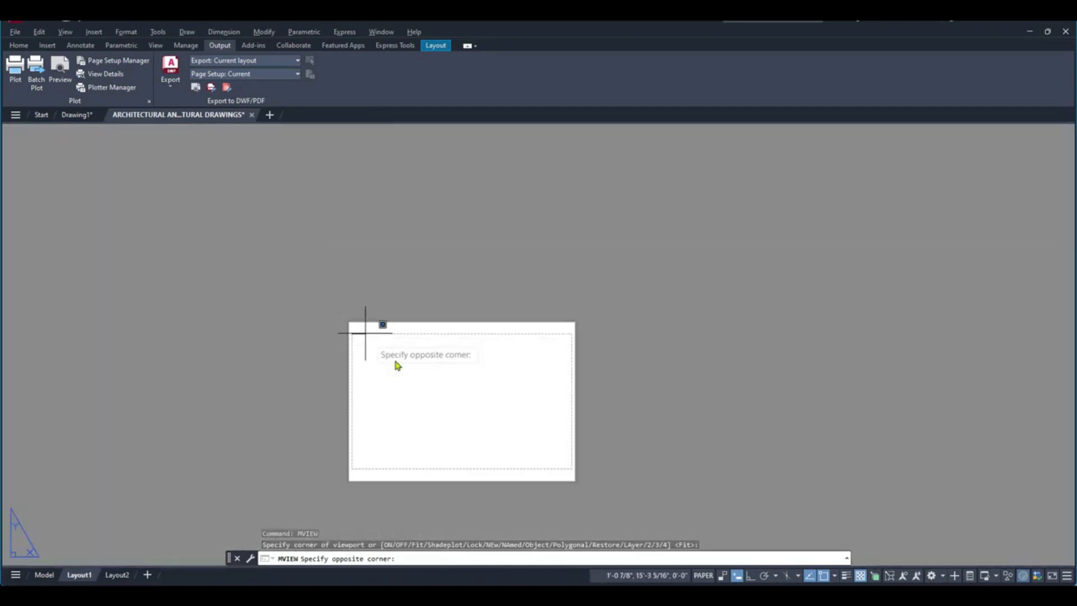
{"action": "scroll", "coordinate": [464, 372], "scroll_direction": "up", "scroll_amount": 6}
{"action": "scroll", "coordinate": [590, 415], "scroll_direction": "up", "scroll_amount": 5}
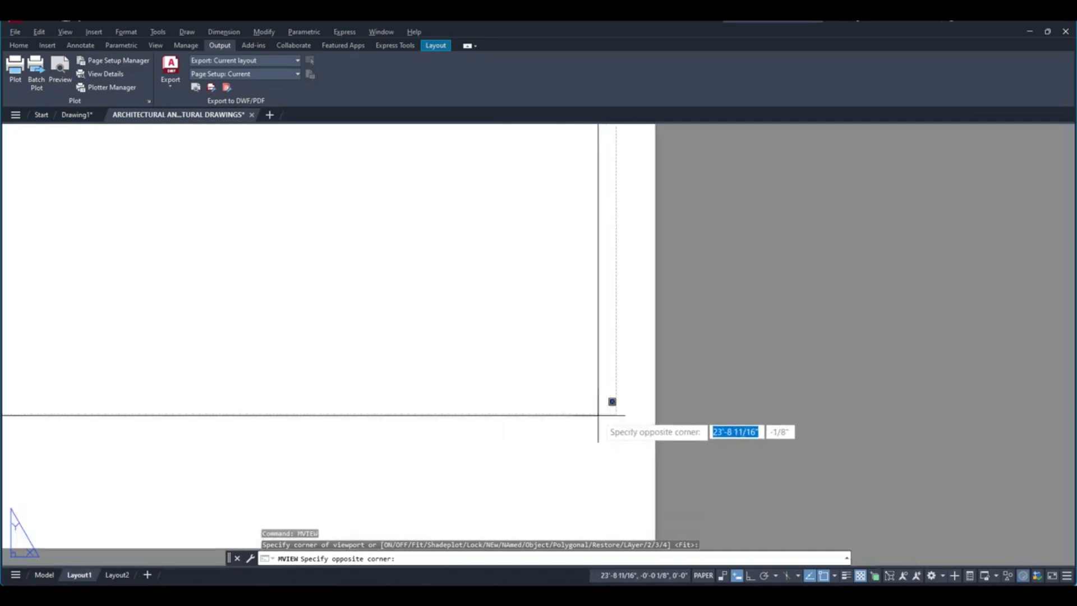
{"action": "scroll", "coordinate": [652, 440], "scroll_direction": "up", "scroll_amount": 4}
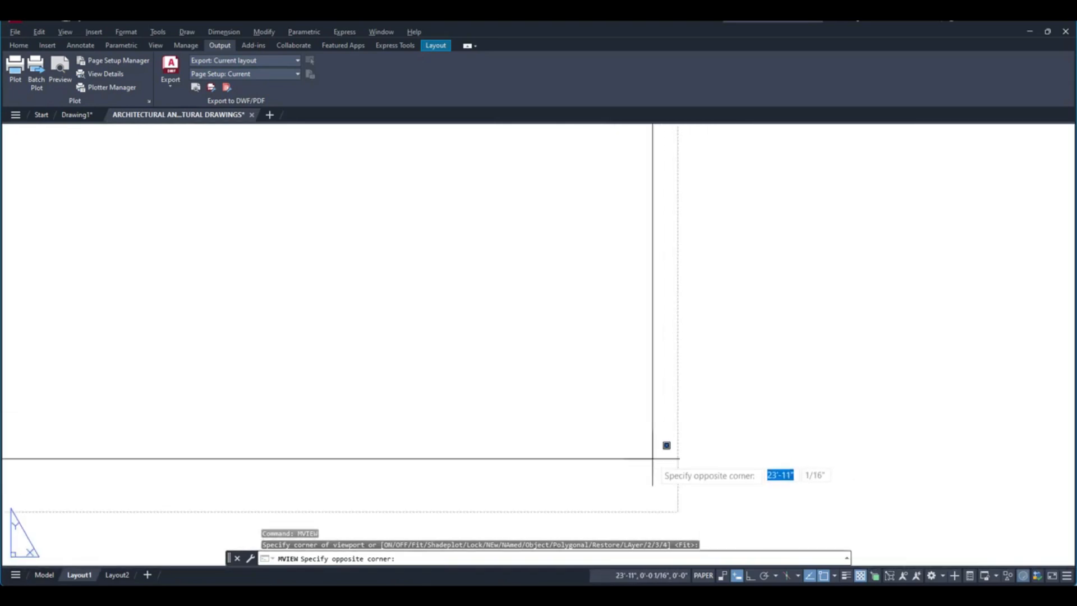
{"action": "left_click", "coordinate": [675, 507]}
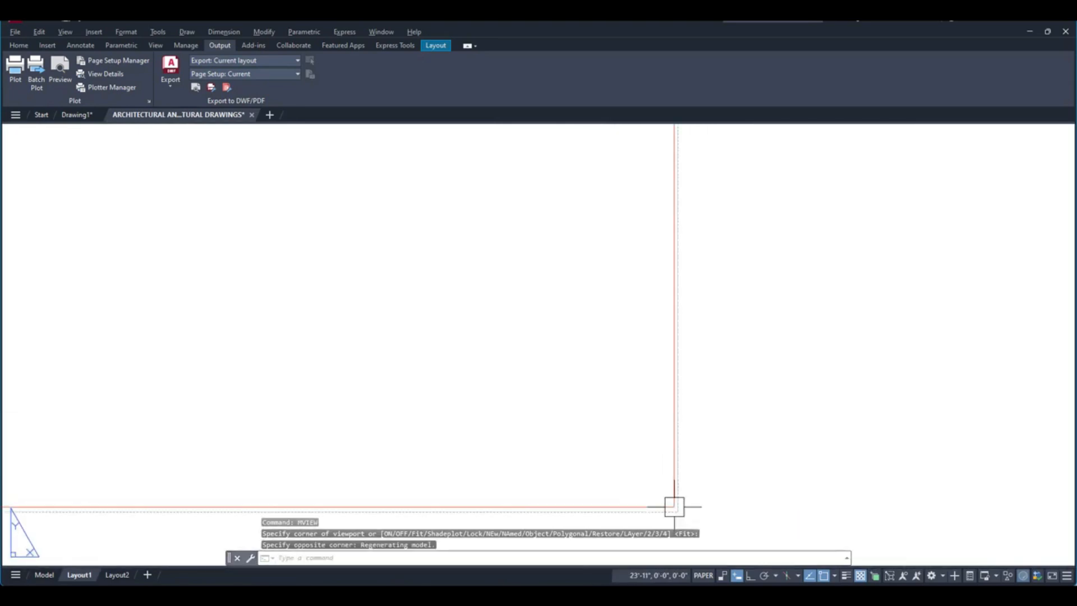
Activate model space inside the new viewport and bring the proposed architectural plan, elevation and section sheet into it.
{"action": "scroll", "coordinate": [631, 342], "scroll_direction": "down", "scroll_amount": 1}
{"action": "scroll", "coordinate": [634, 373], "scroll_direction": "down", "scroll_amount": 3}
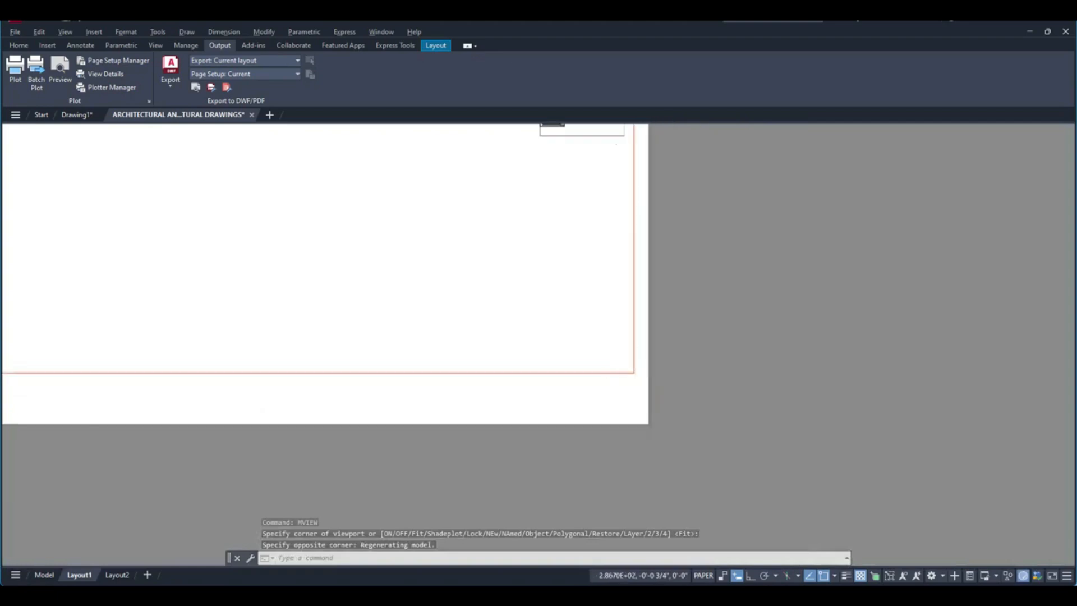
{"action": "middle_click_drag", "start_coordinate": [514, 296], "coordinate": [565, 361]}
{"action": "scroll", "coordinate": [639, 352], "scroll_direction": "up", "scroll_amount": 2}
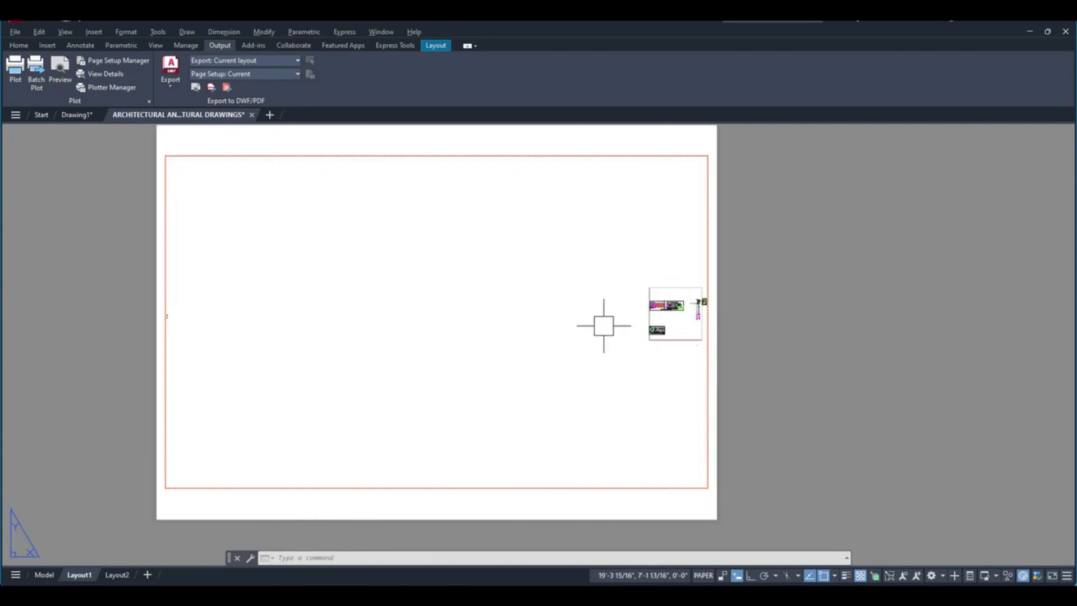
{"action": "double_click", "coordinate": [525, 326]}
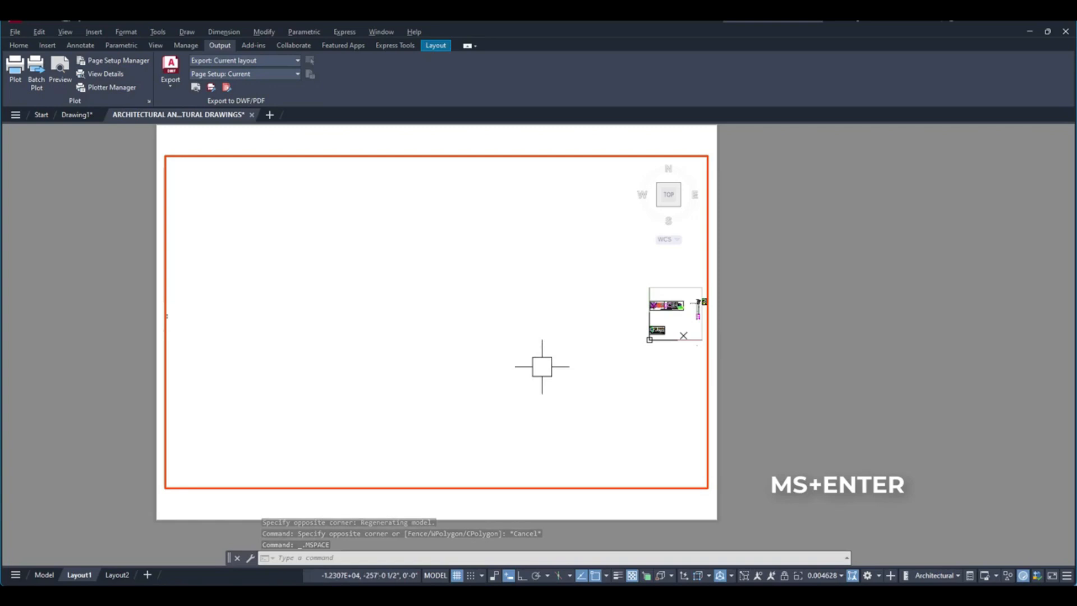
{"action": "middle_click_drag", "start_coordinate": [674, 320], "coordinate": [427, 322]}
{"action": "scroll", "coordinate": [401, 336], "scroll_direction": "up", "scroll_amount": 9}
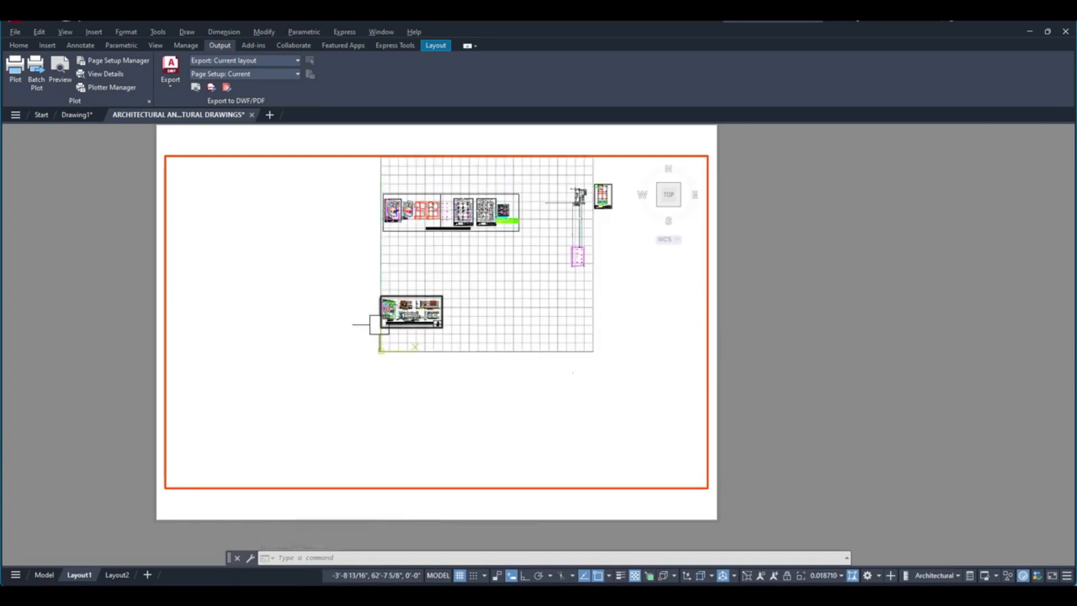
{"action": "middle_click_drag", "start_coordinate": [406, 310], "coordinate": [413, 364]}
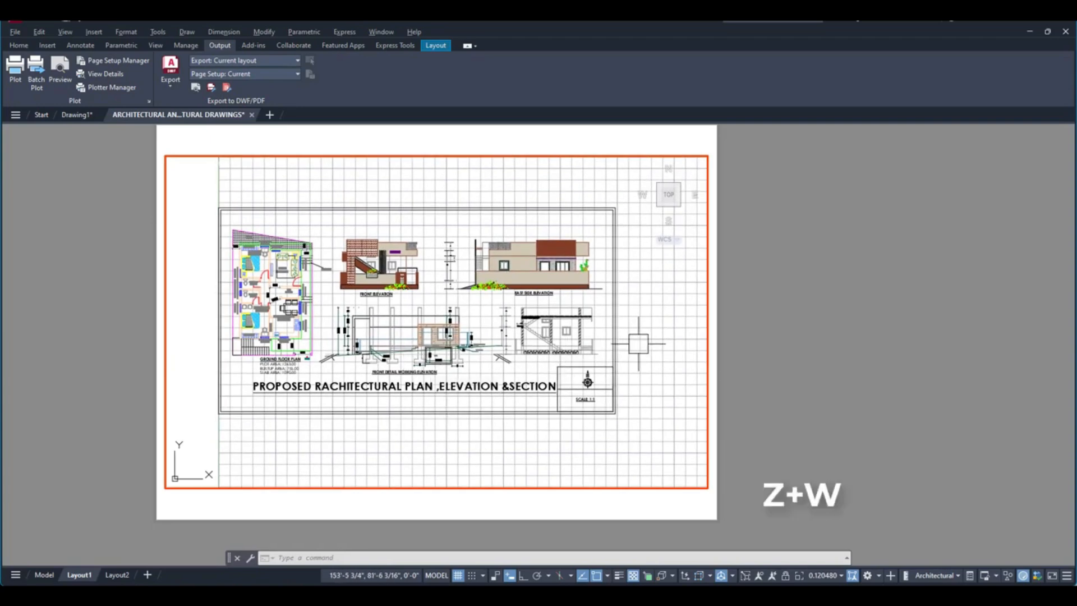
Fit the drawing sheet to the viewport with a Zoom Window around opposite corners of its outer border.
{"action": "type", "text": "z"}
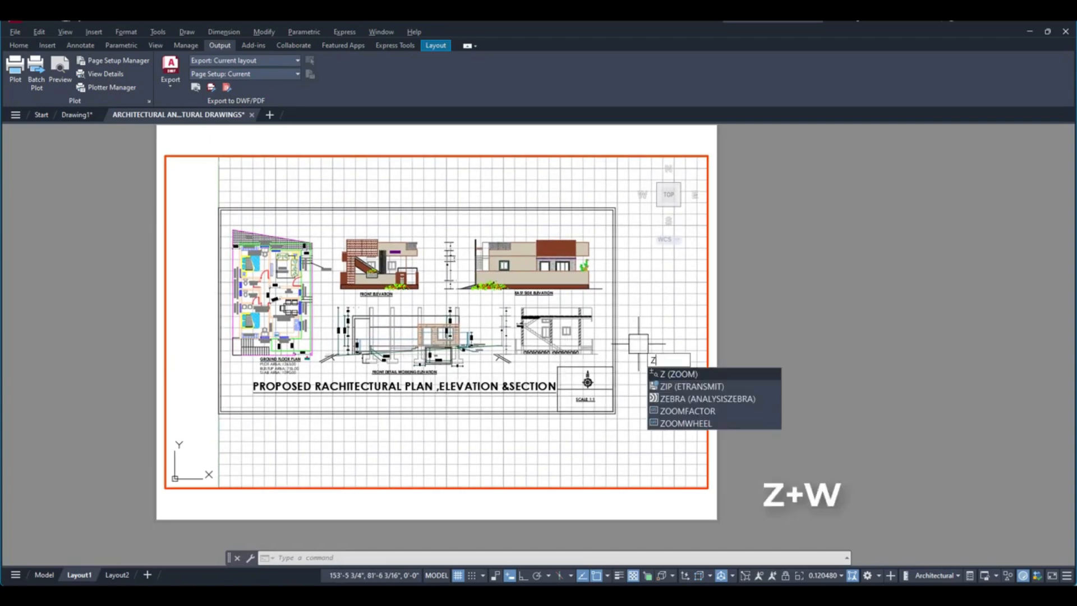
{"action": "key", "text": "Return"}
{"action": "type", "text": "W"}
{"action": "key", "text": "Return"}
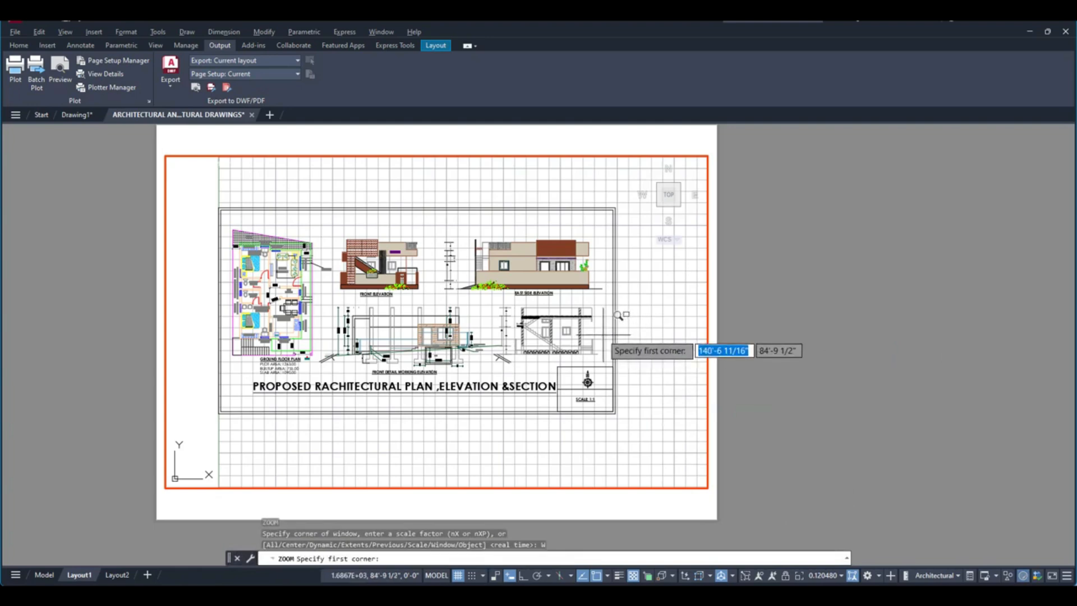
{"action": "left_click", "coordinate": [219, 207]}
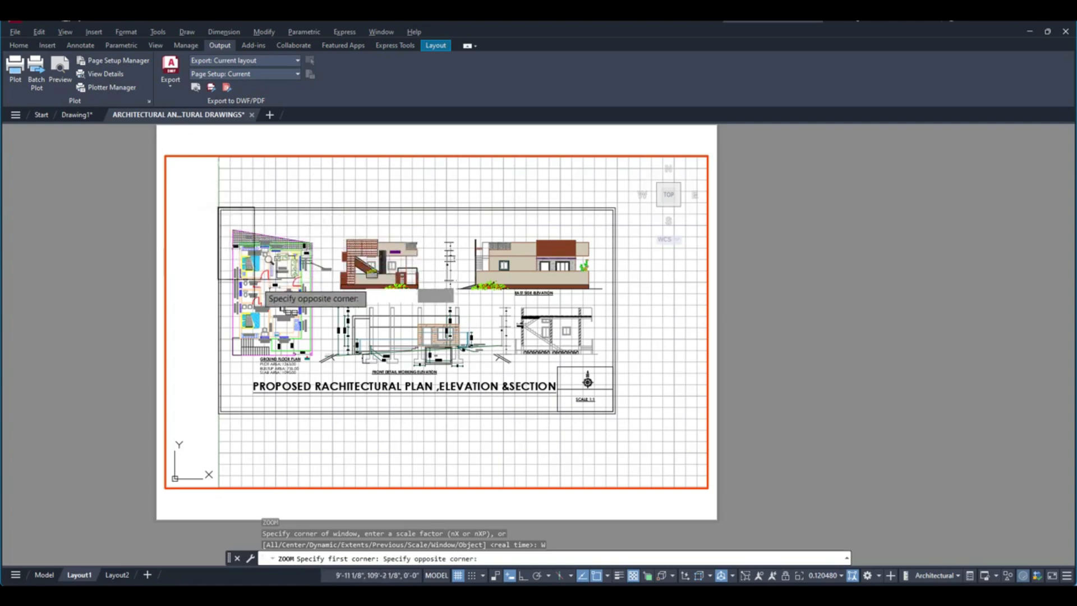
{"action": "left_click", "coordinate": [616, 417]}
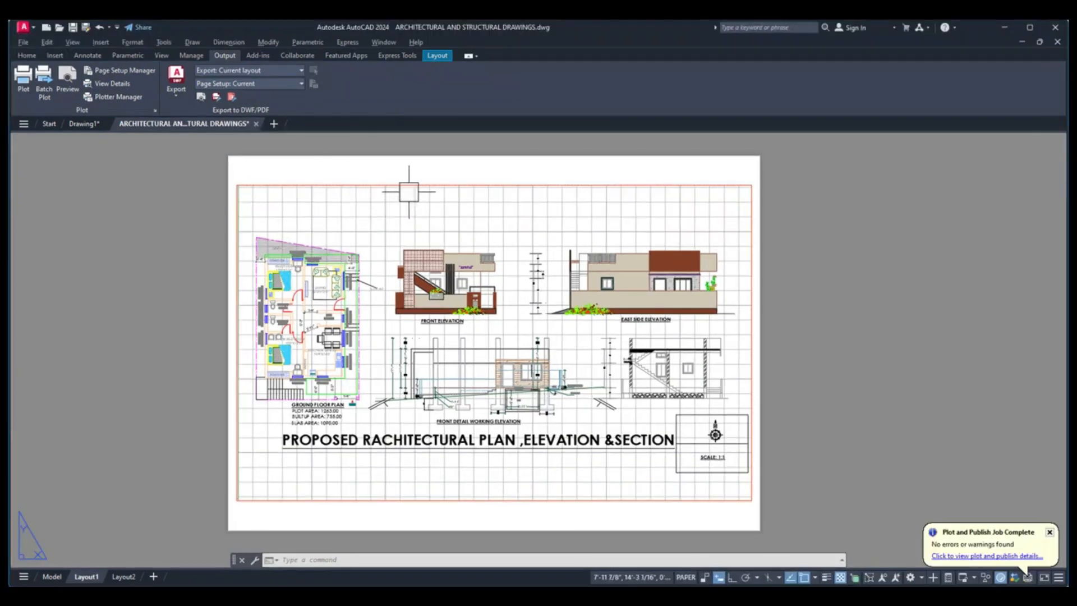
Lock the display of the Layout1 viewport.
{"action": "left_click", "coordinate": [440, 58]}
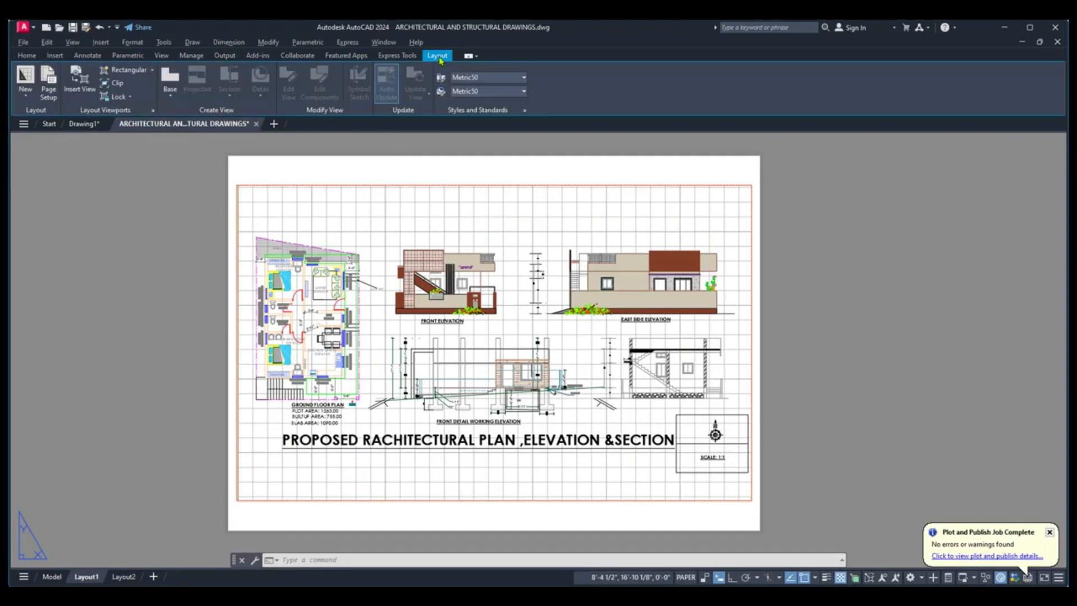
{"action": "left_click", "coordinate": [125, 97]}
{"action": "left_click", "coordinate": [117, 111]}
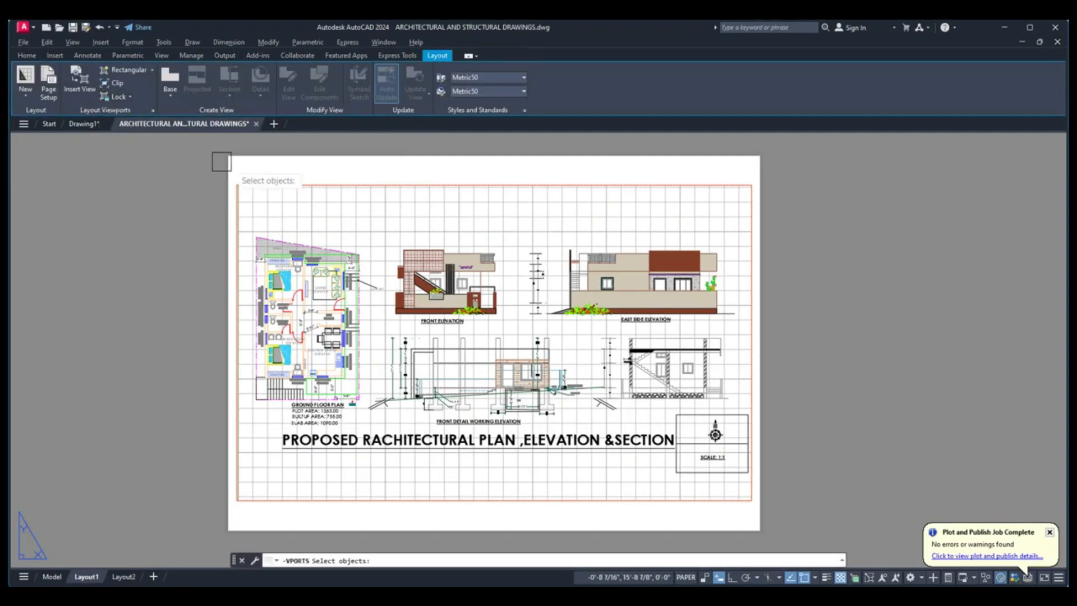
{"action": "left_click", "coordinate": [312, 185]}
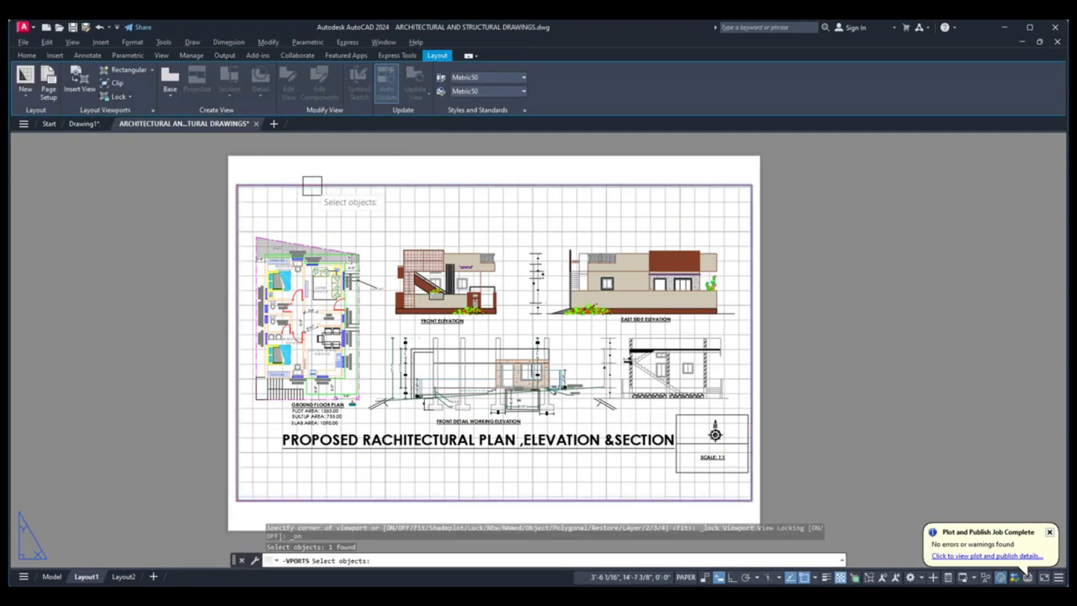
{"action": "key", "text": "Return"}
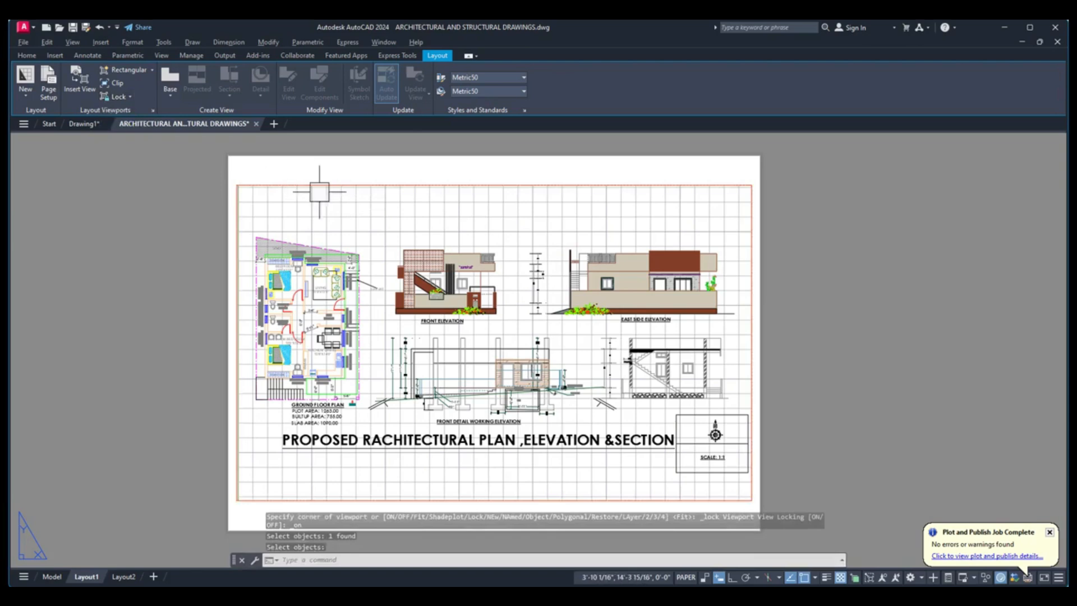
Start a single-sheet plot of Layout1 and preview it, then return to the plot settings.
{"action": "middle_click_drag", "start_coordinate": [474, 253], "coordinate": [492, 241]}
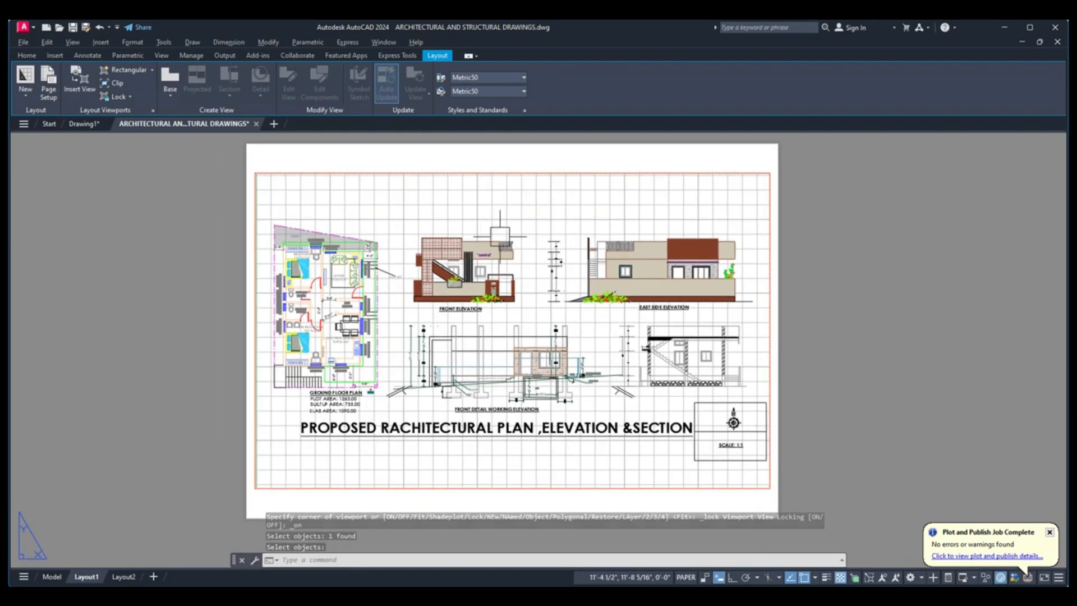
{"action": "left_click", "coordinate": [224, 55]}
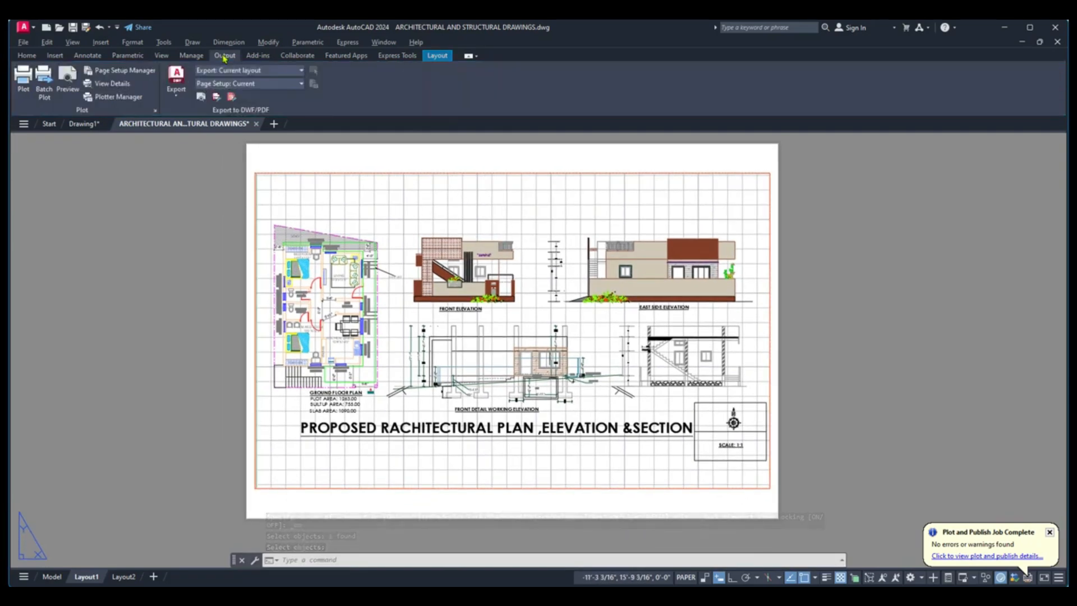
{"action": "left_click", "coordinate": [24, 85]}
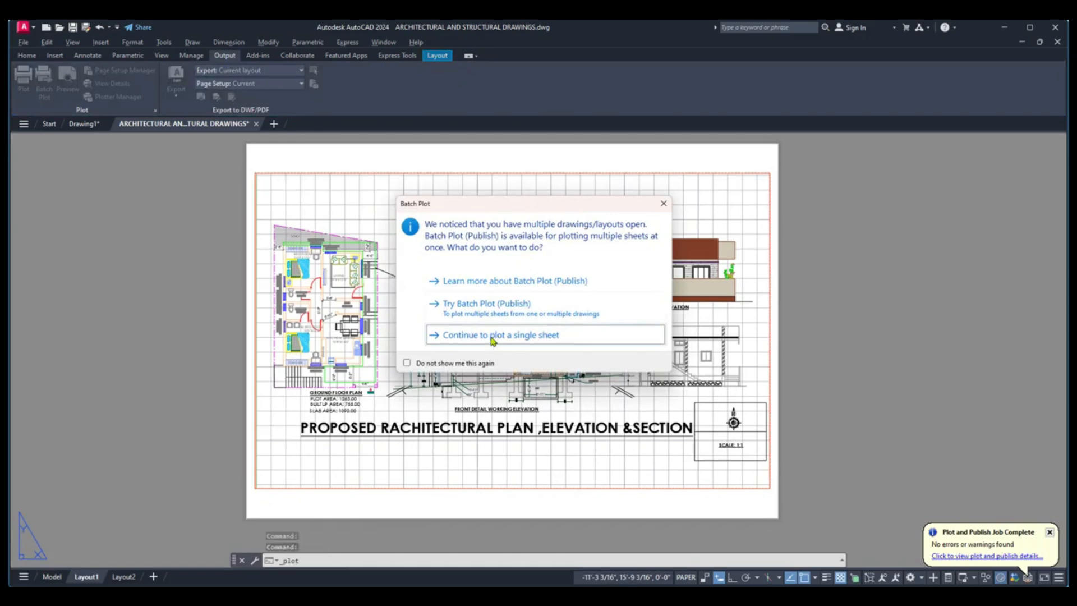
{"action": "left_click", "coordinate": [493, 334]}
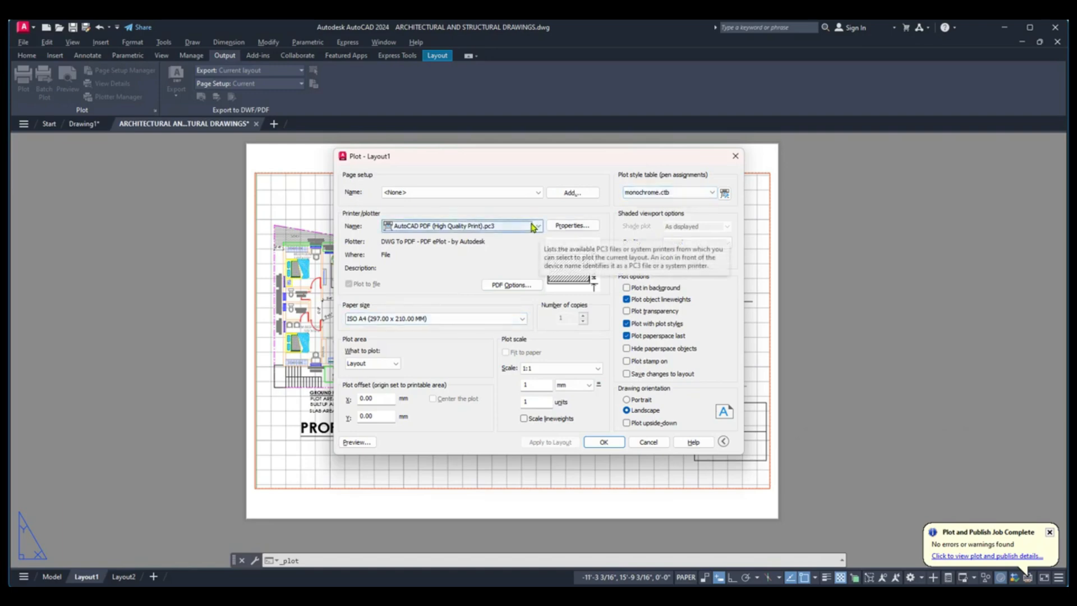
{"action": "left_click", "coordinate": [361, 444]}
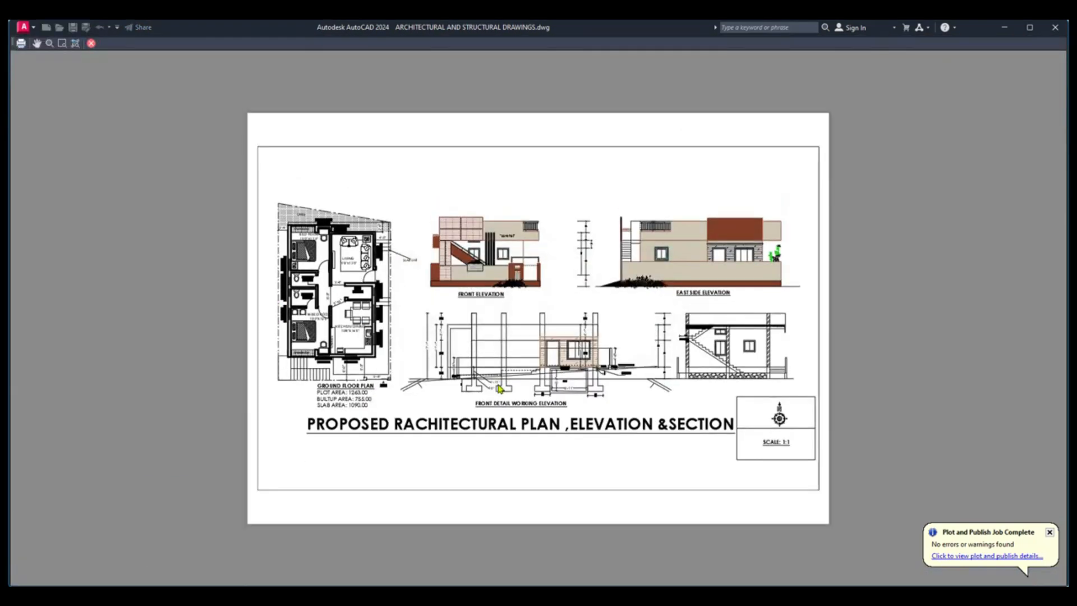
{"action": "key", "text": "Escape"}
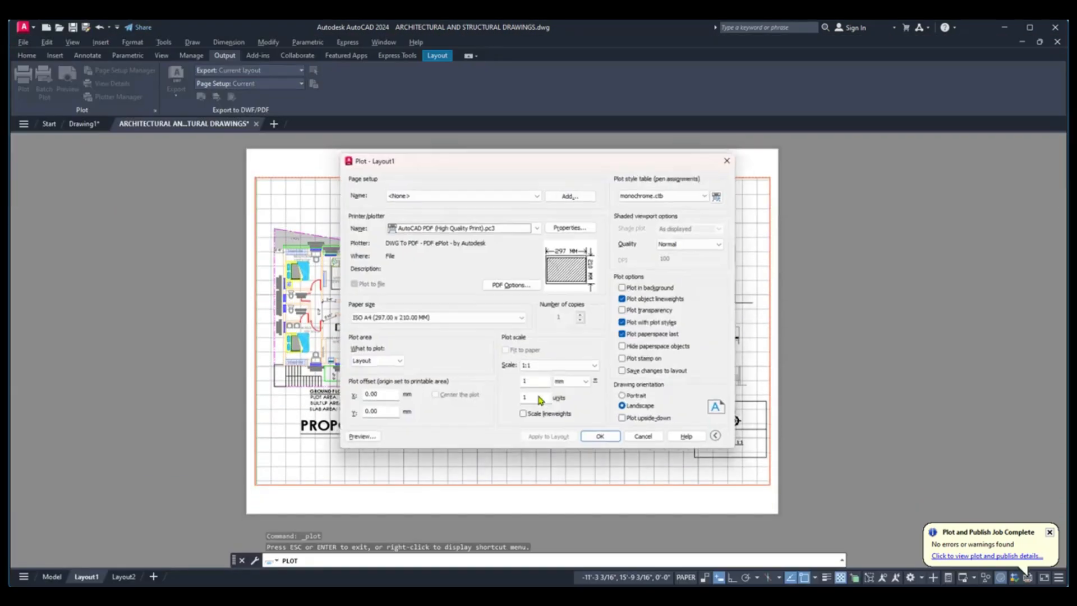
Plot Layout1 to the Desktop as the PDF file ARCHITECTURAL AND STRUCTURAL DRAWINGS-Layout1.pdf.
{"action": "left_click", "coordinate": [604, 443]}
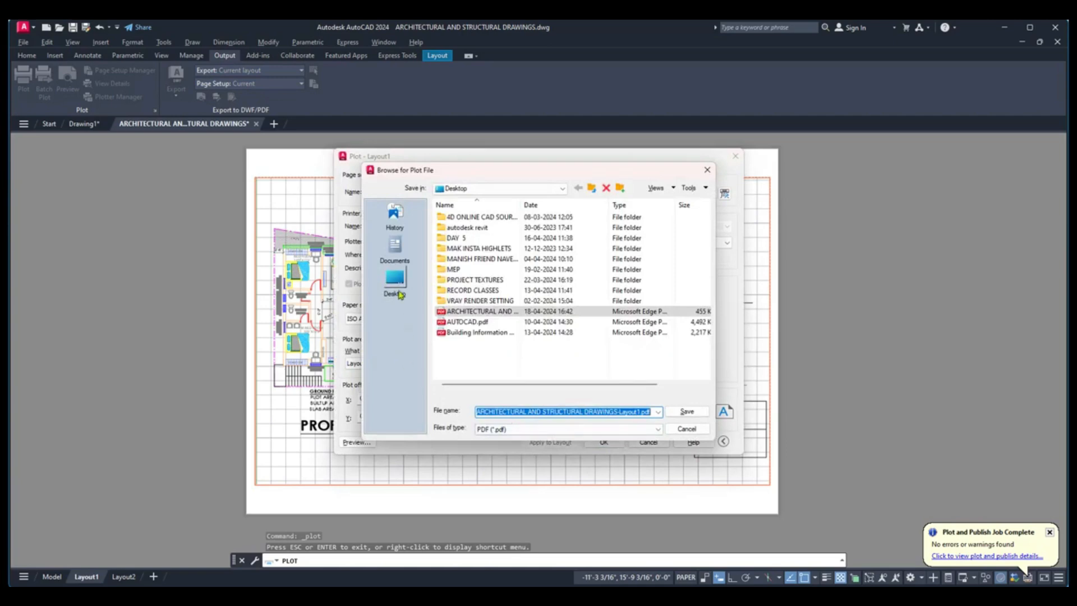
{"action": "left_click", "coordinate": [395, 280]}
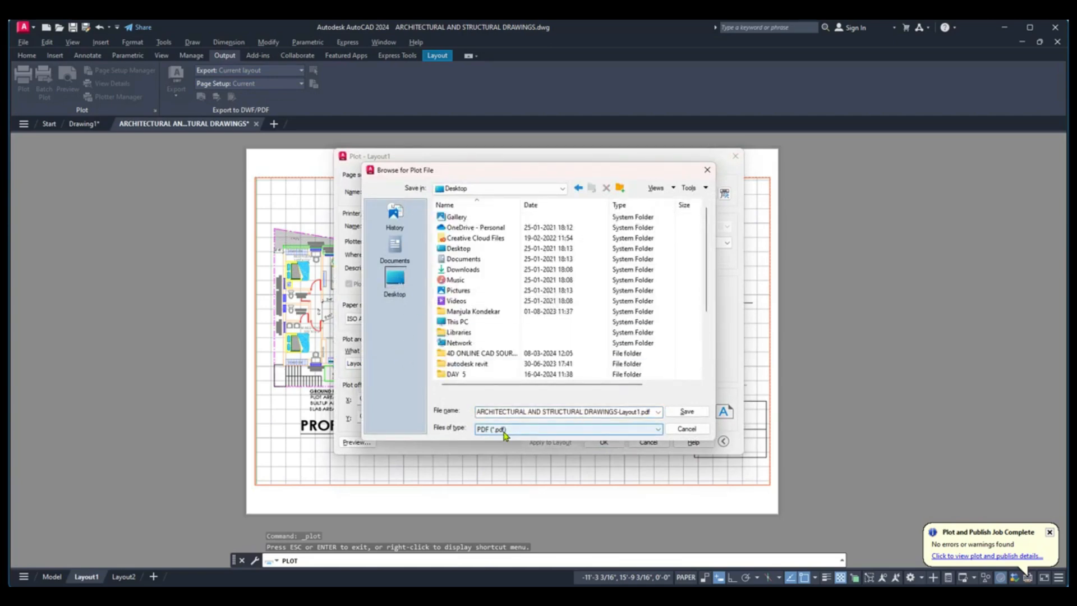
{"action": "left_click", "coordinate": [687, 412]}
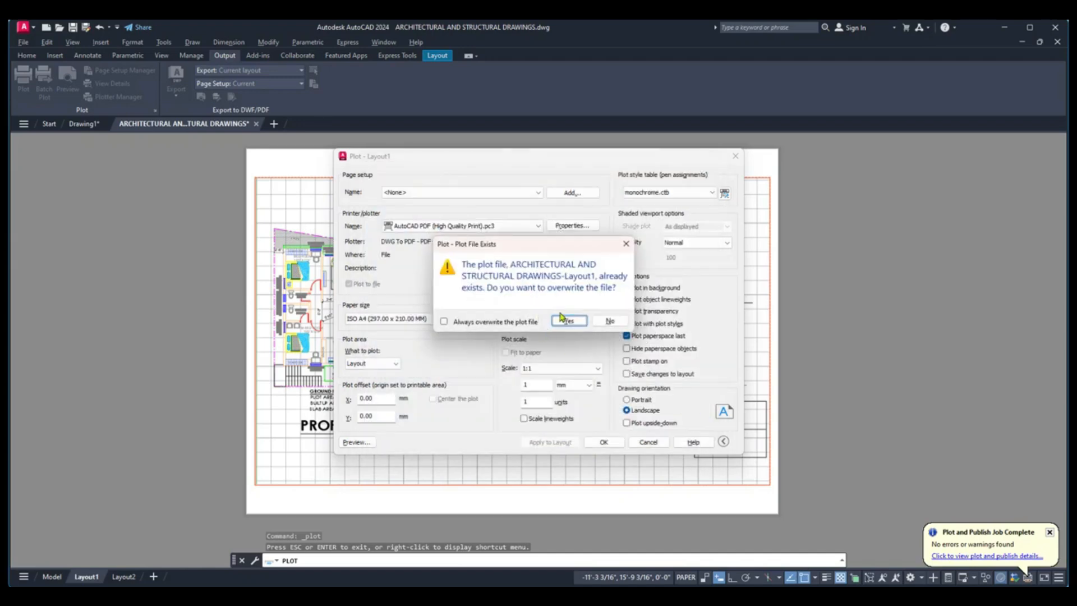